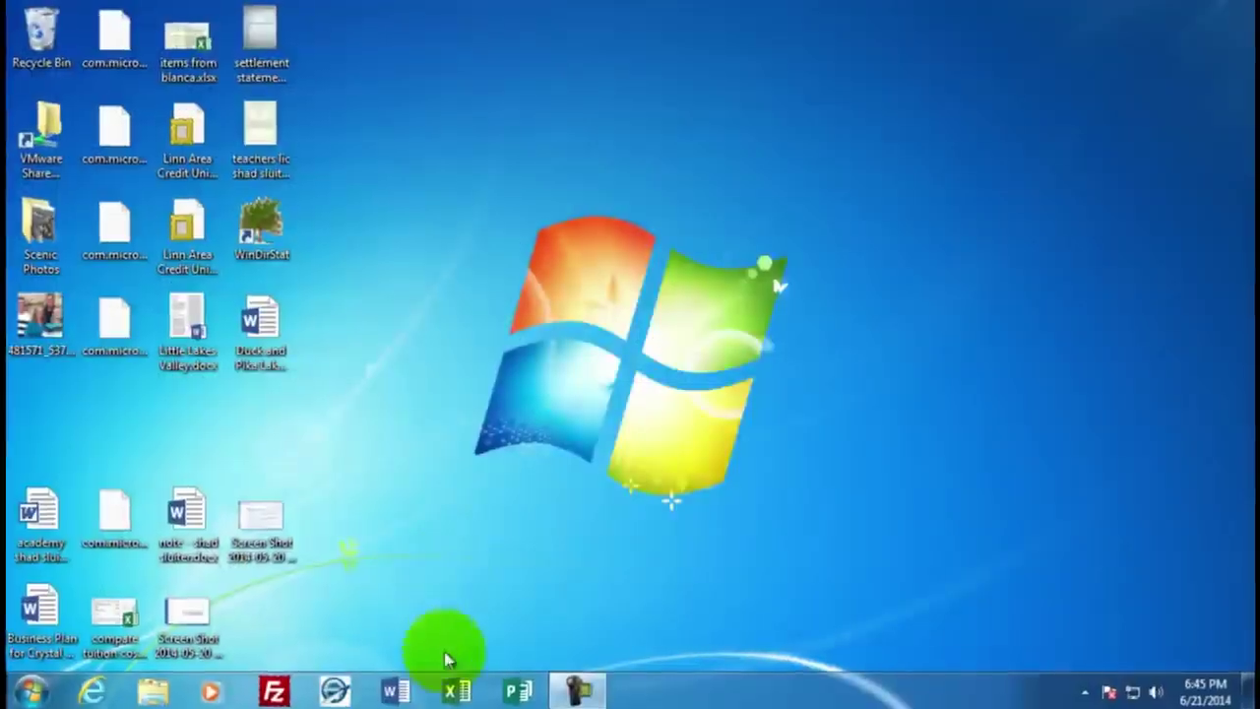
Open Excel and create a blank workbook
left_click(454, 691)
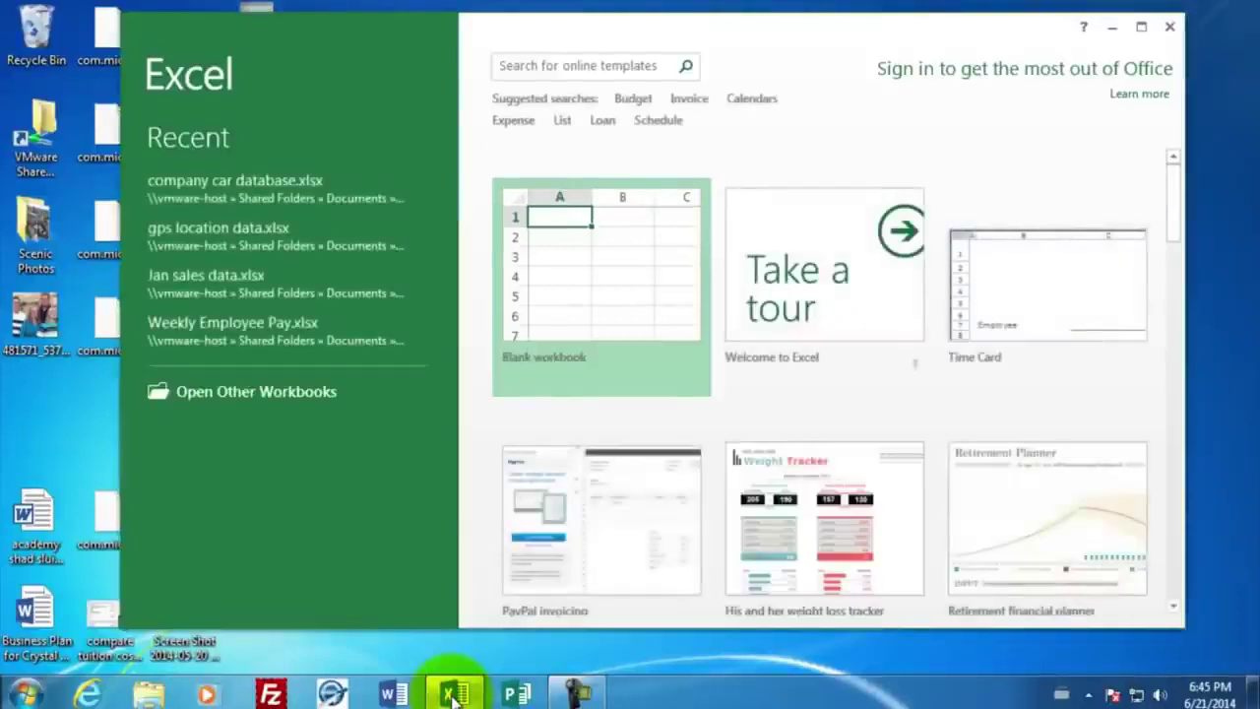
left_click(600, 279)
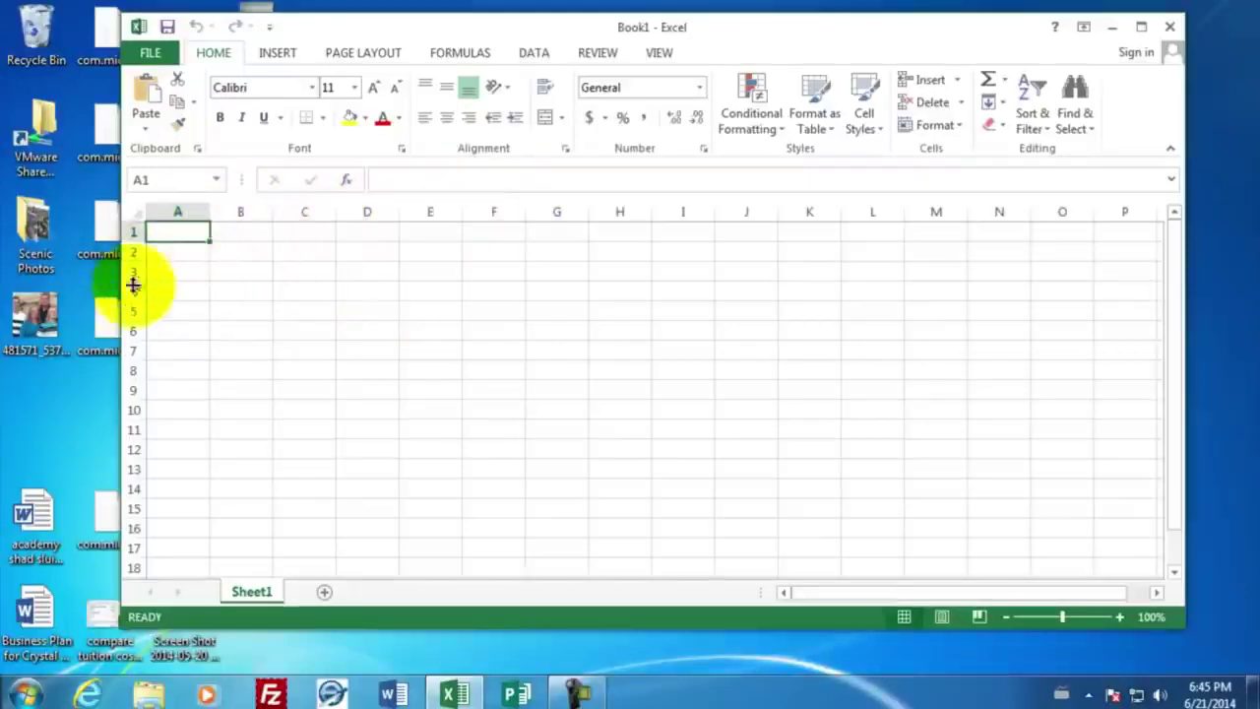
left_click(554, 330)
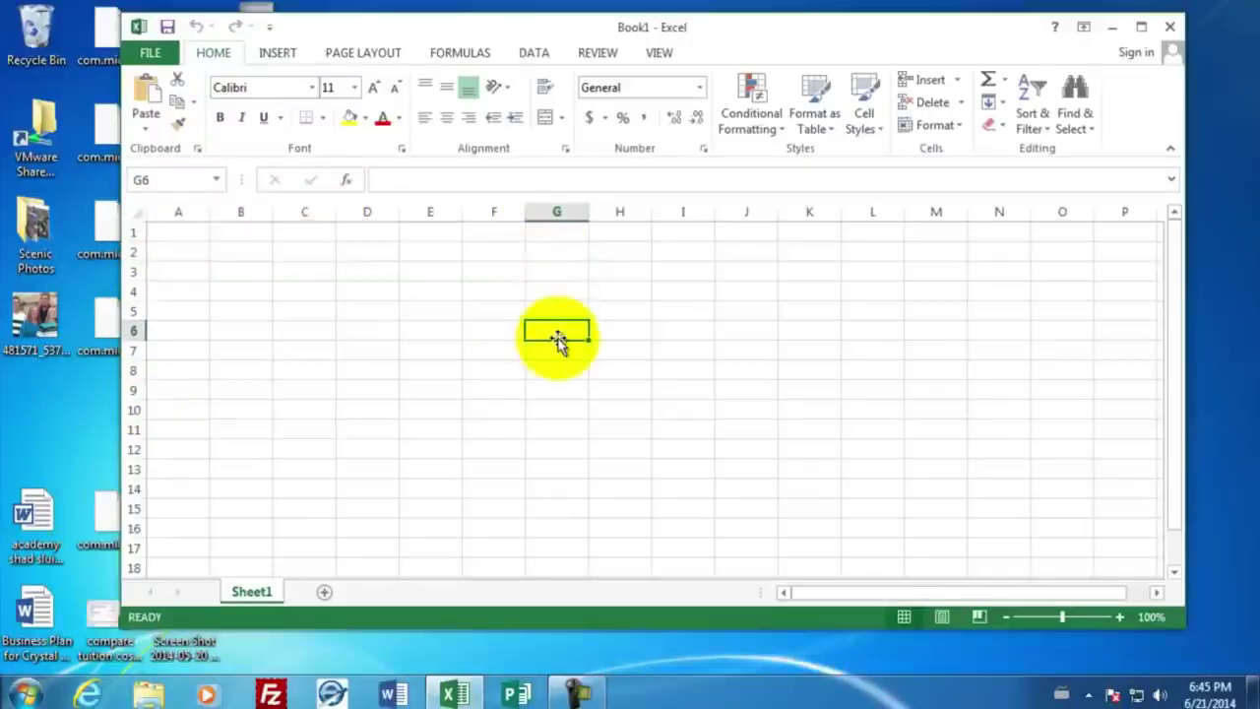
Enter the title "Employee Payroll" in cell A1
left_click(177, 230)
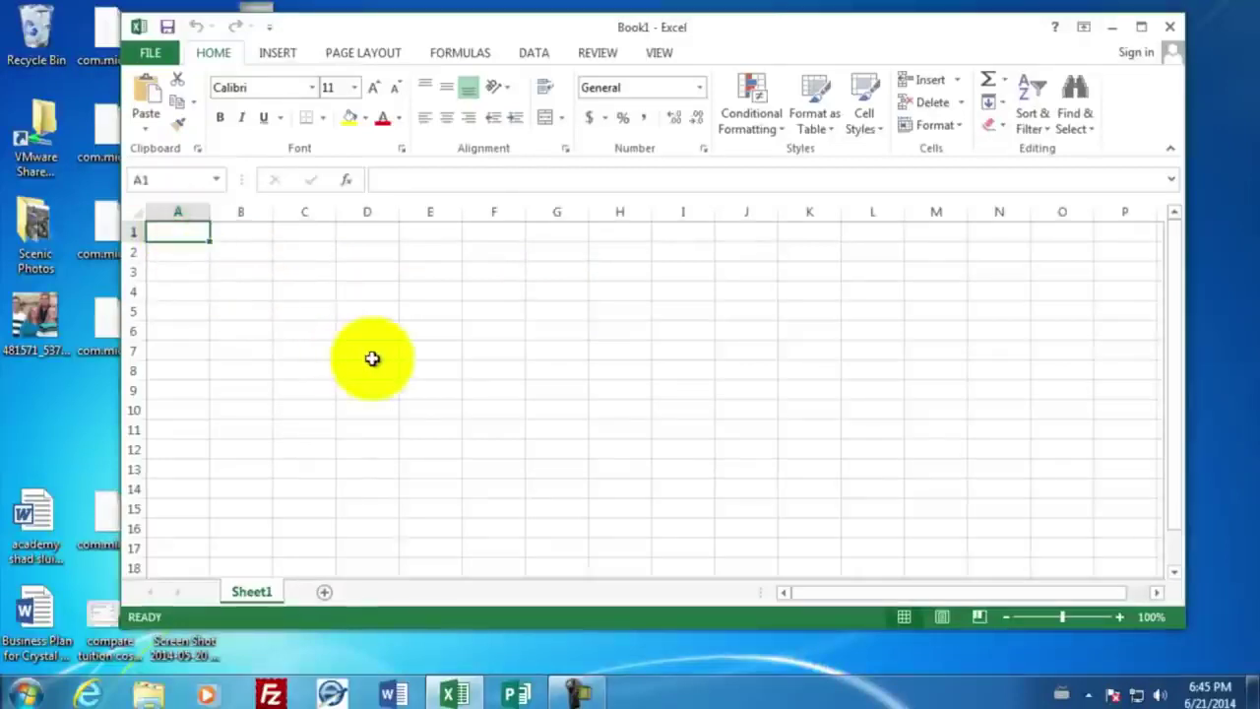
type("Employt")
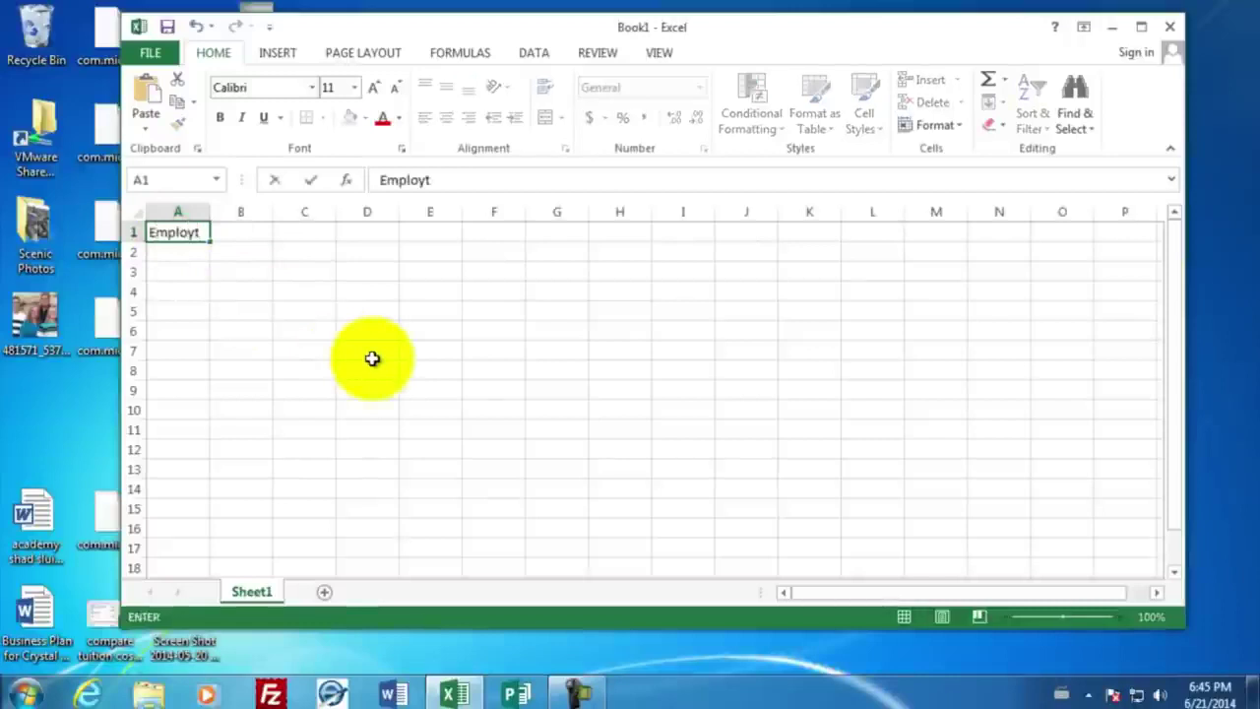
key("BackSpace")
key("BackSpace")
type("yee Pa")
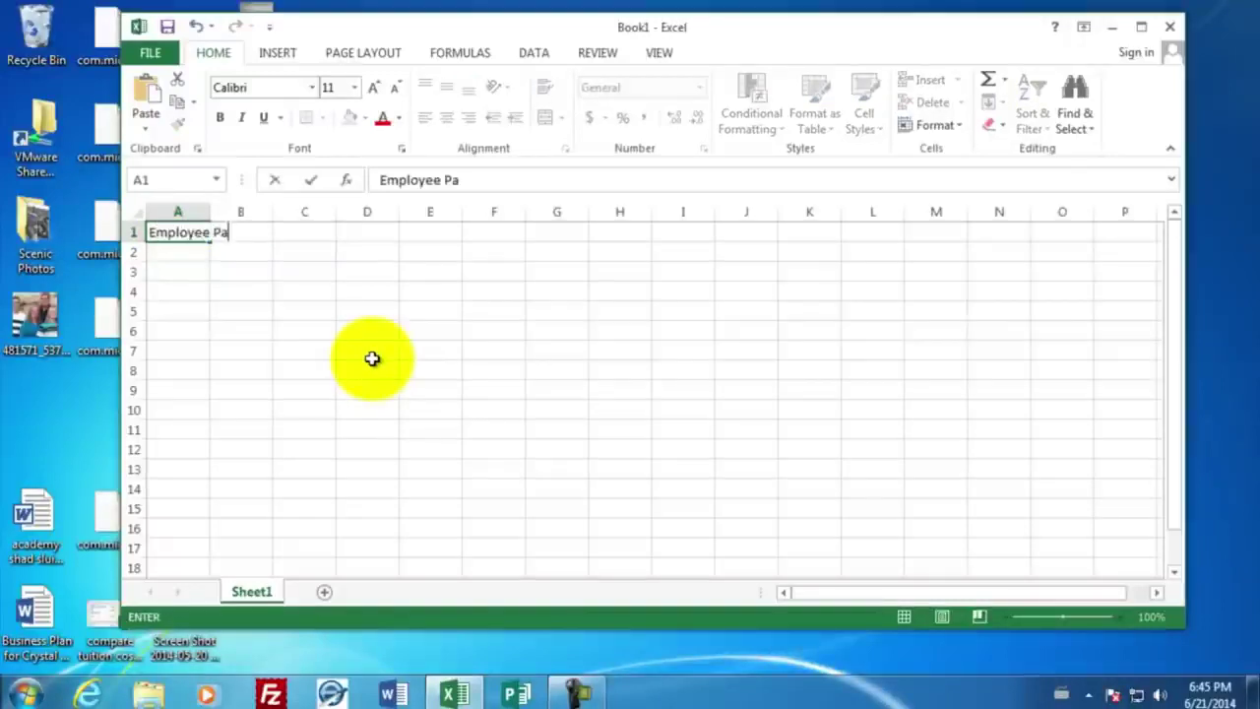
type("yroll")
key("Return")
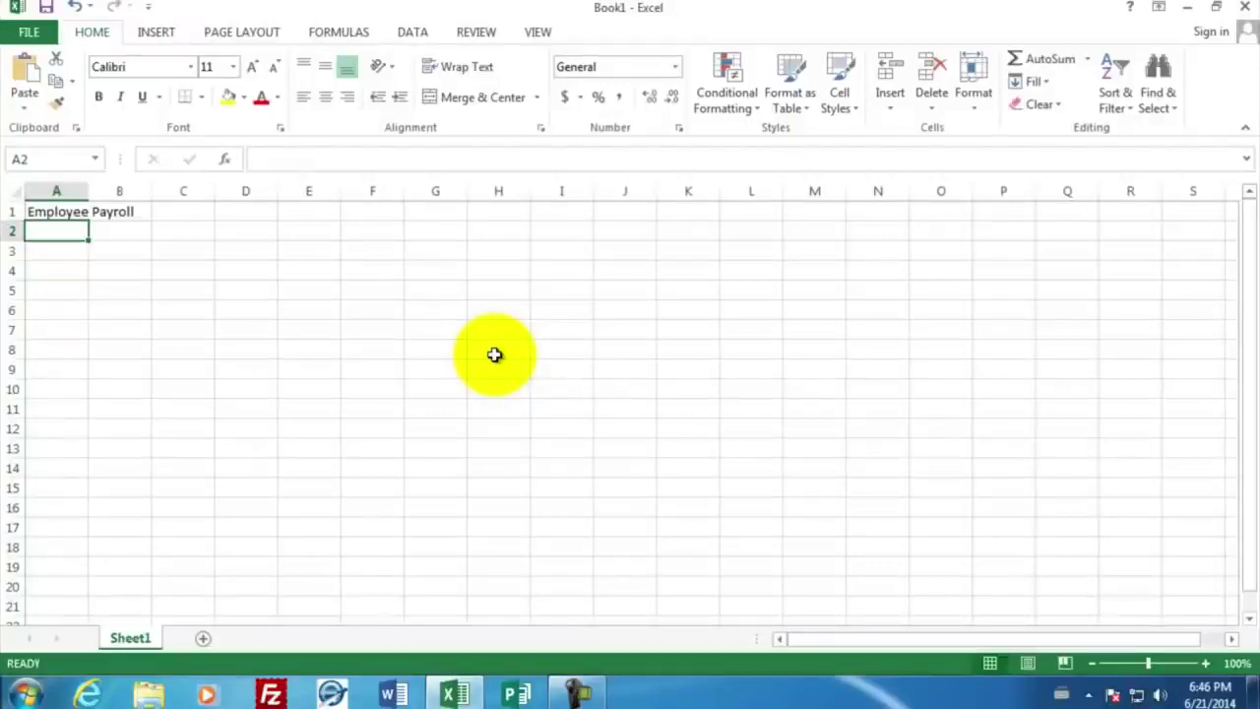
Enter the column headings "Last Name", "First Name" and "Hourly Wage" in cells A3 to C3
key("Return")
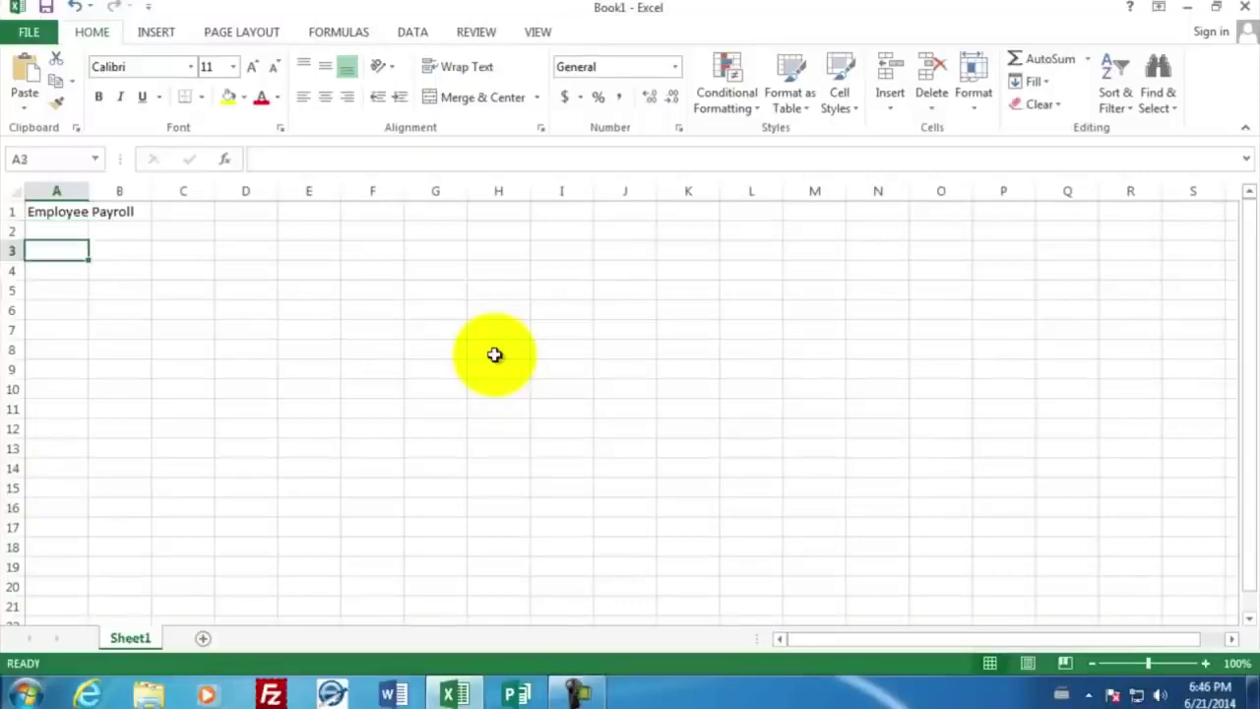
type("Last Name")
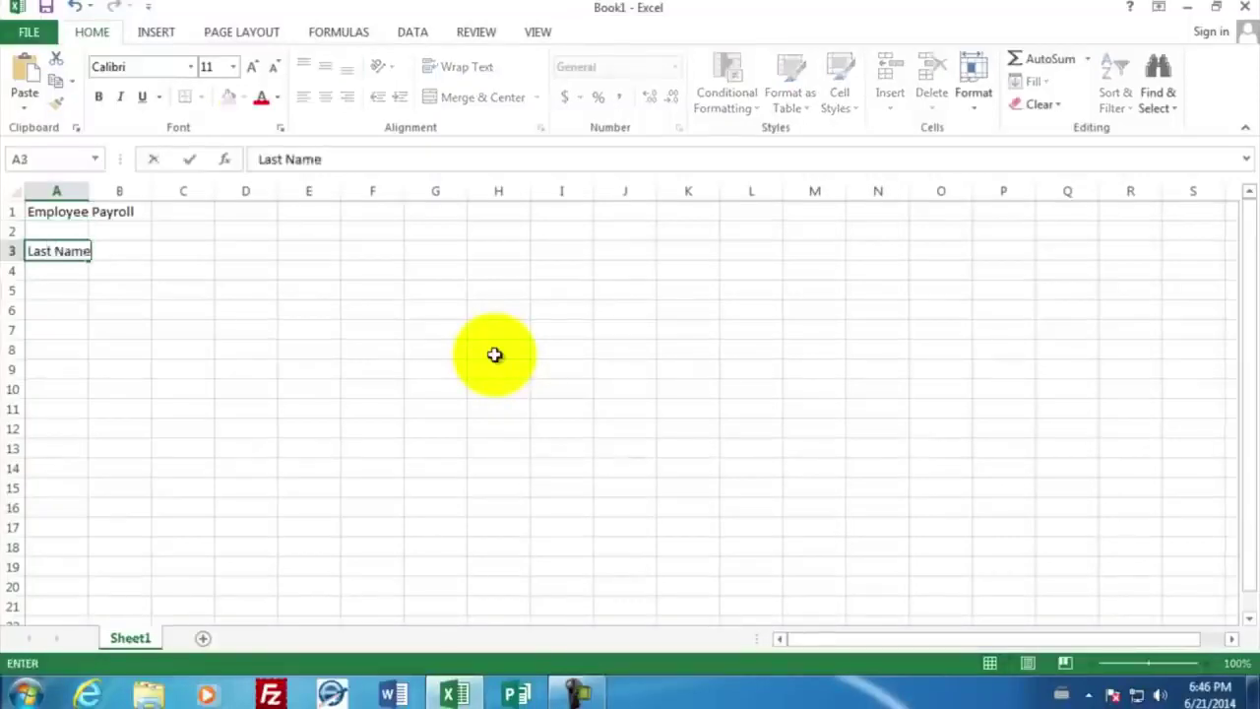
key("Tab")
type("First Name")
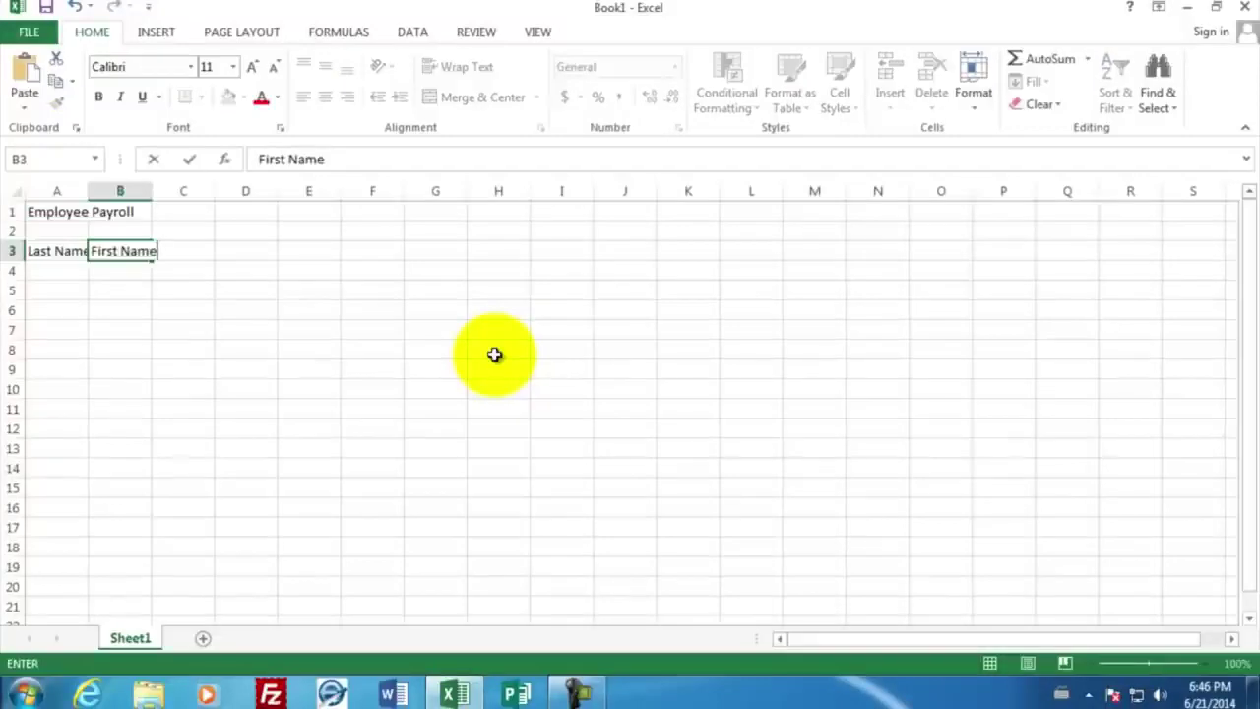
key("Tab")
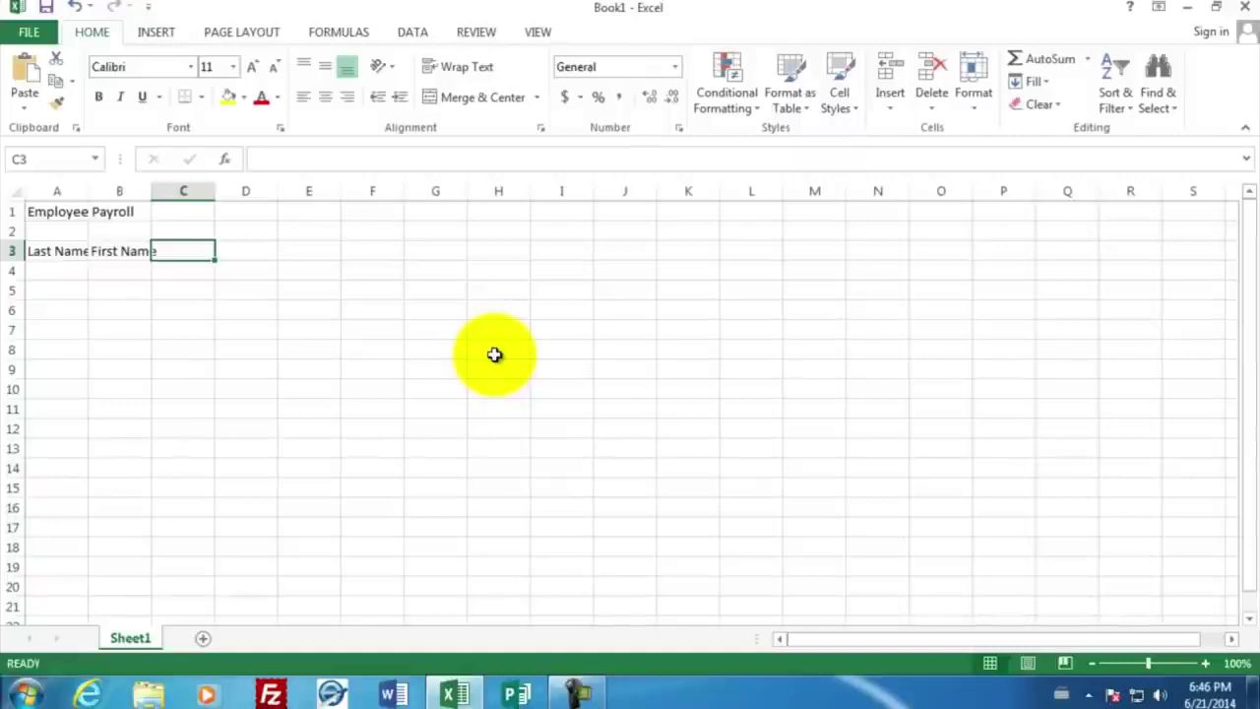
type("Hourly")
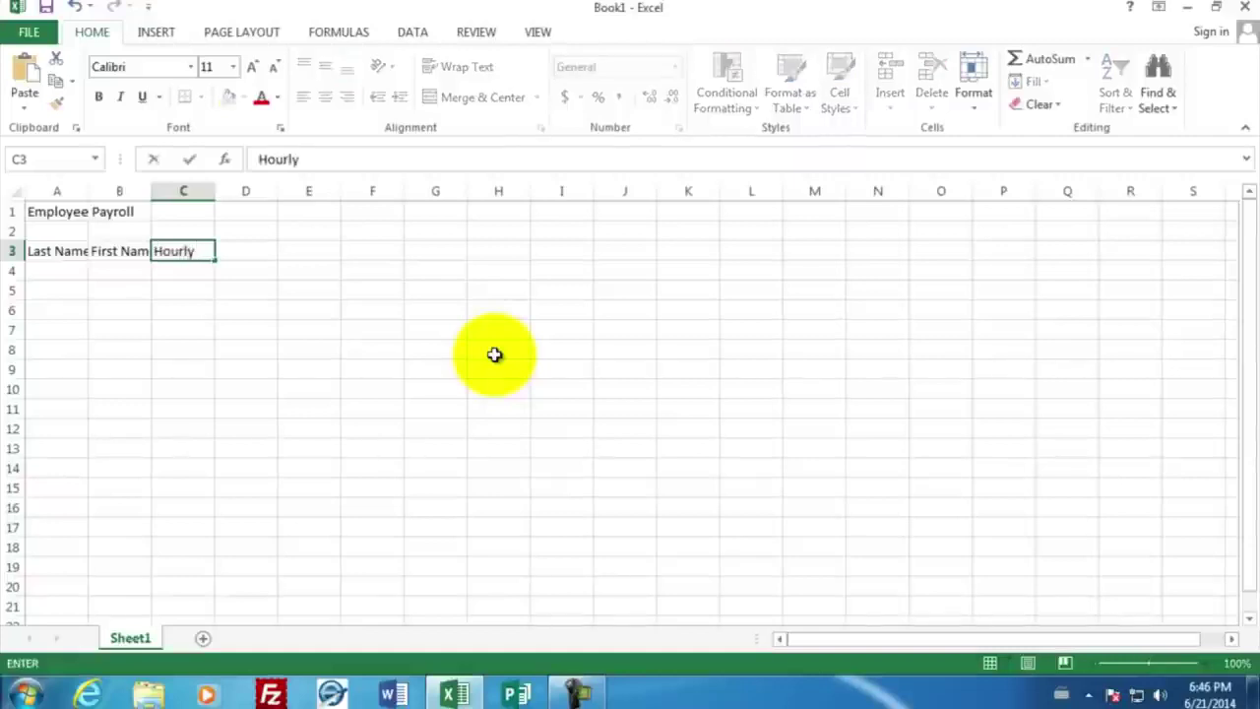
type(" Wage")
key("Tab")
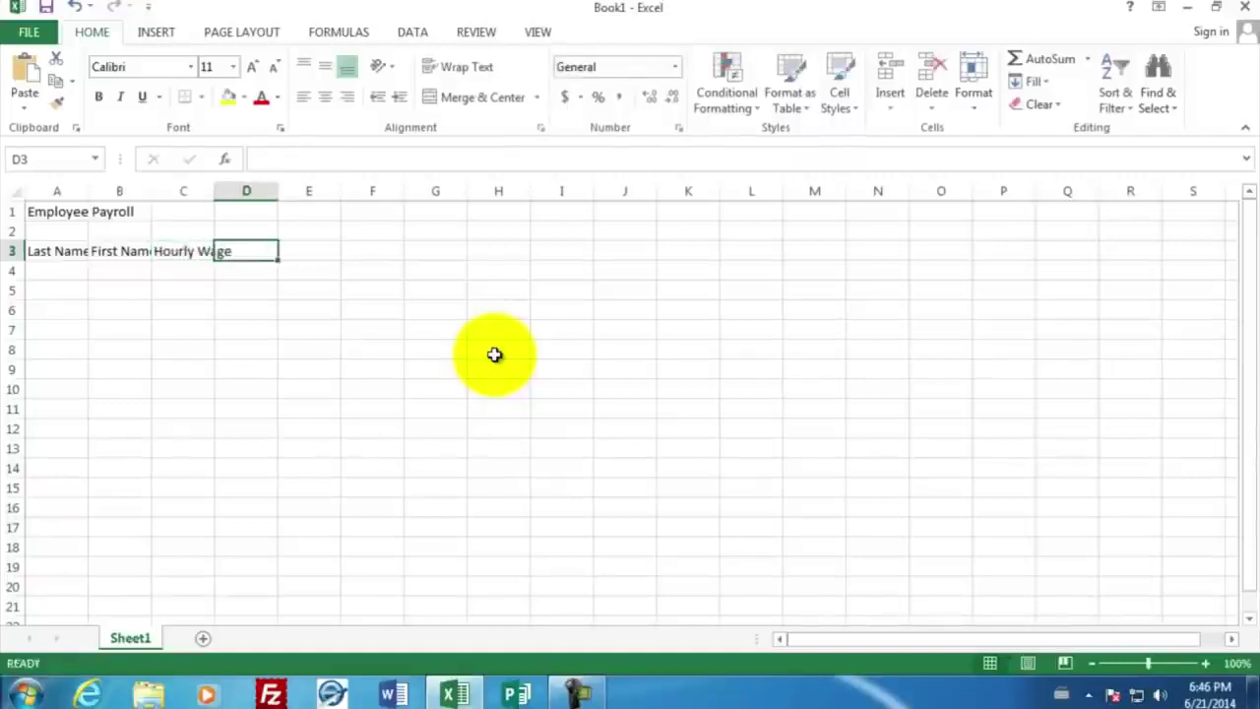
Enter the date Jan 1 in D3, and the headings "House Worked" in D2 and "Pay" in E2
type("Jan")
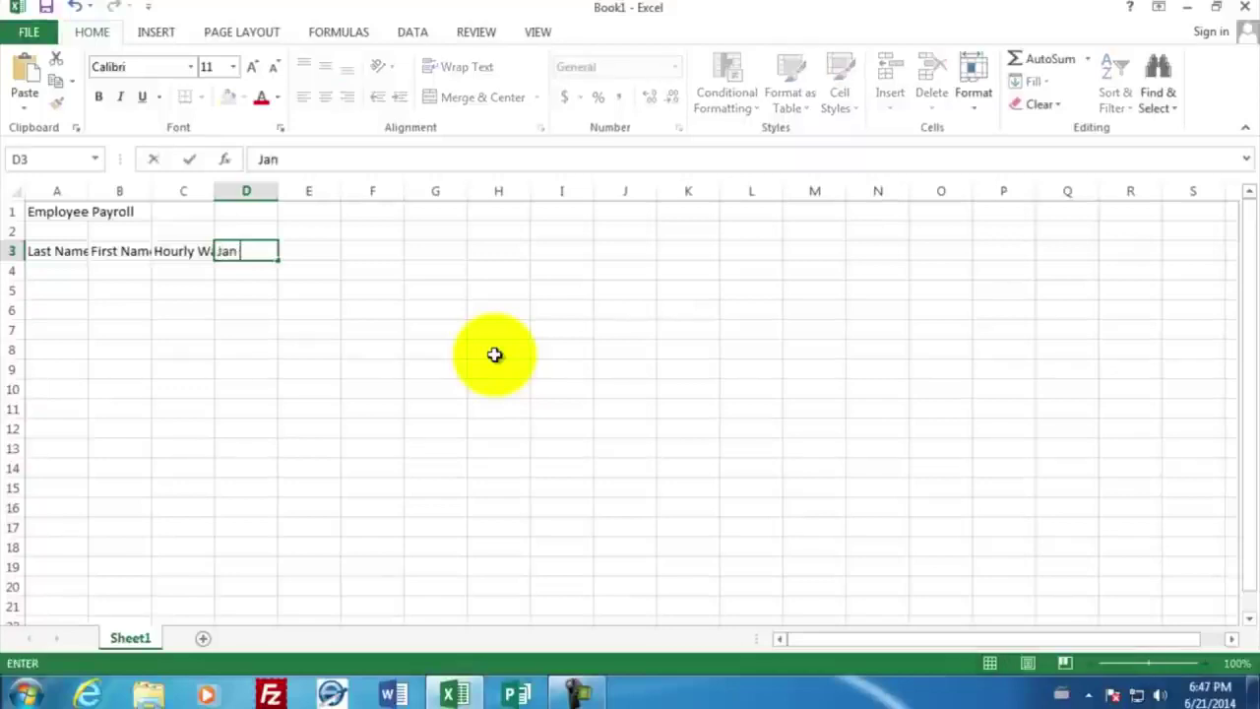
type(" 1")
key("Return")
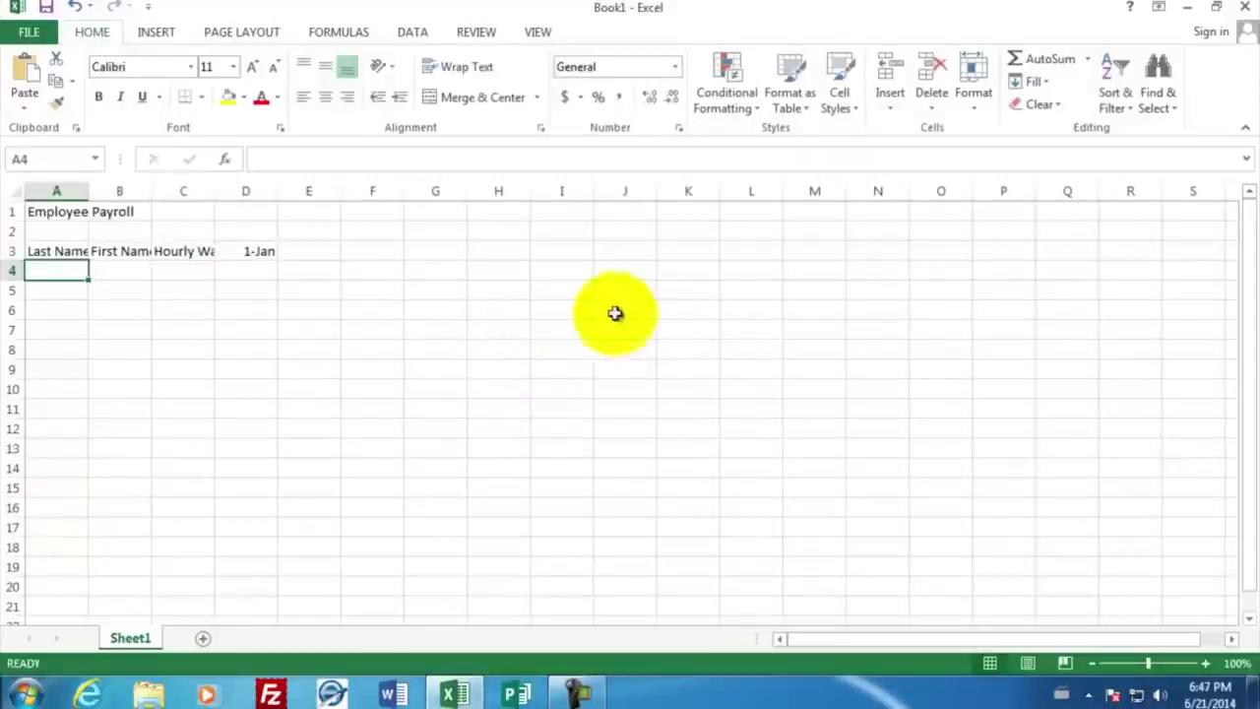
left_click(235, 232)
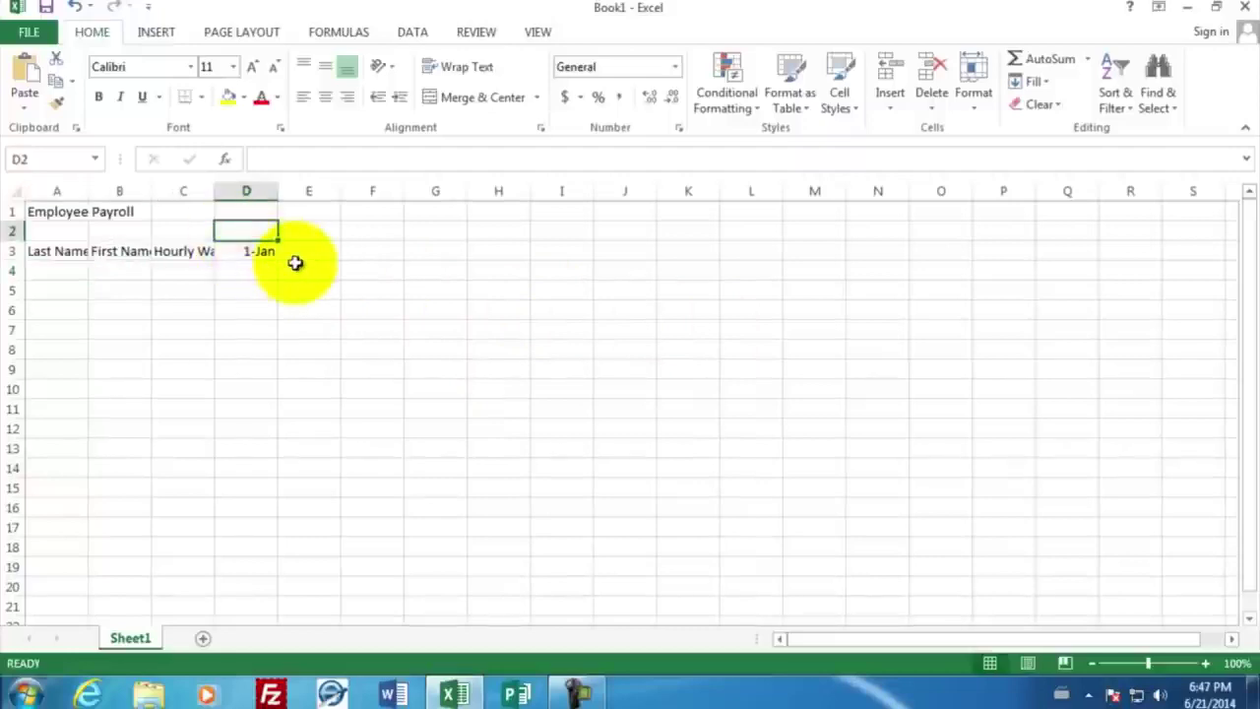
type("House Worked")
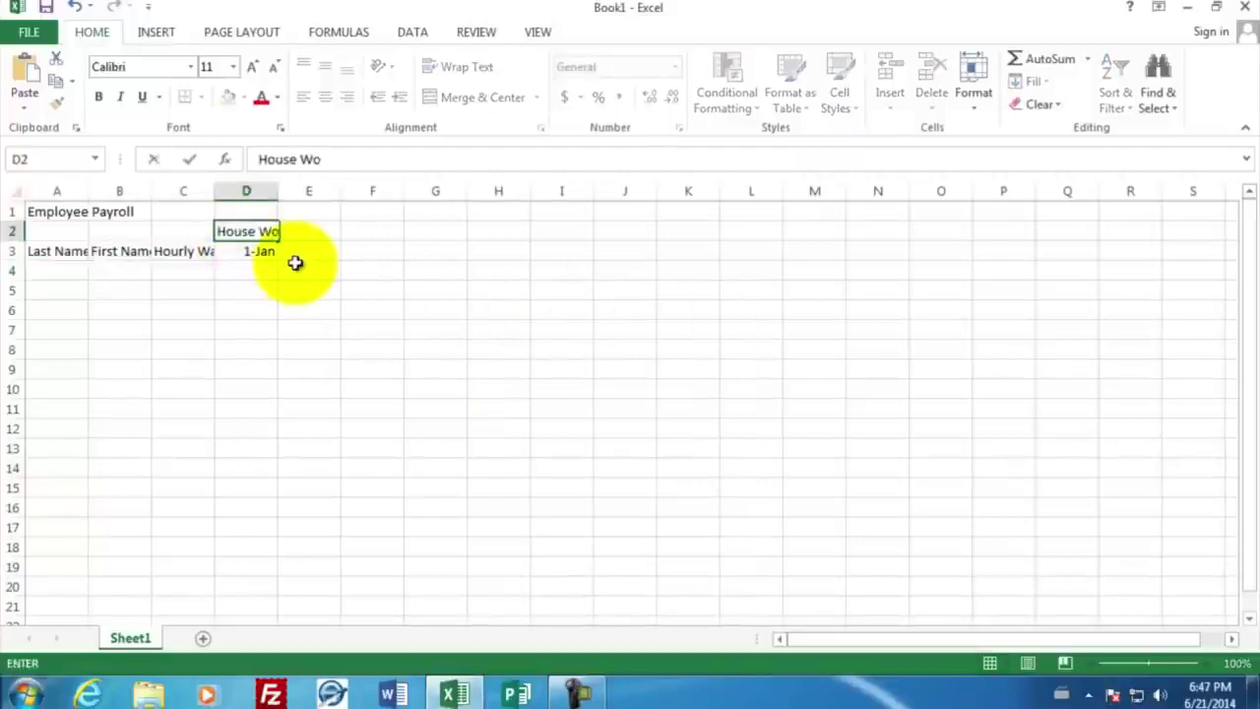
key("Tab")
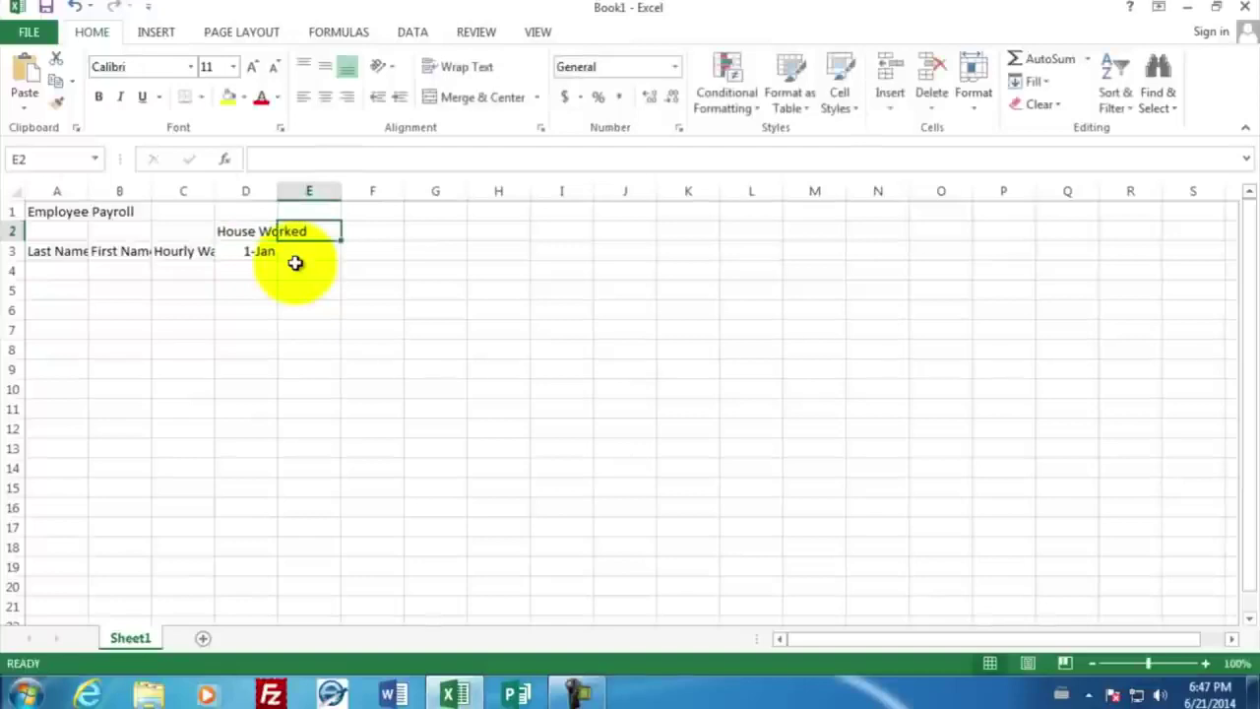
type("Pay")
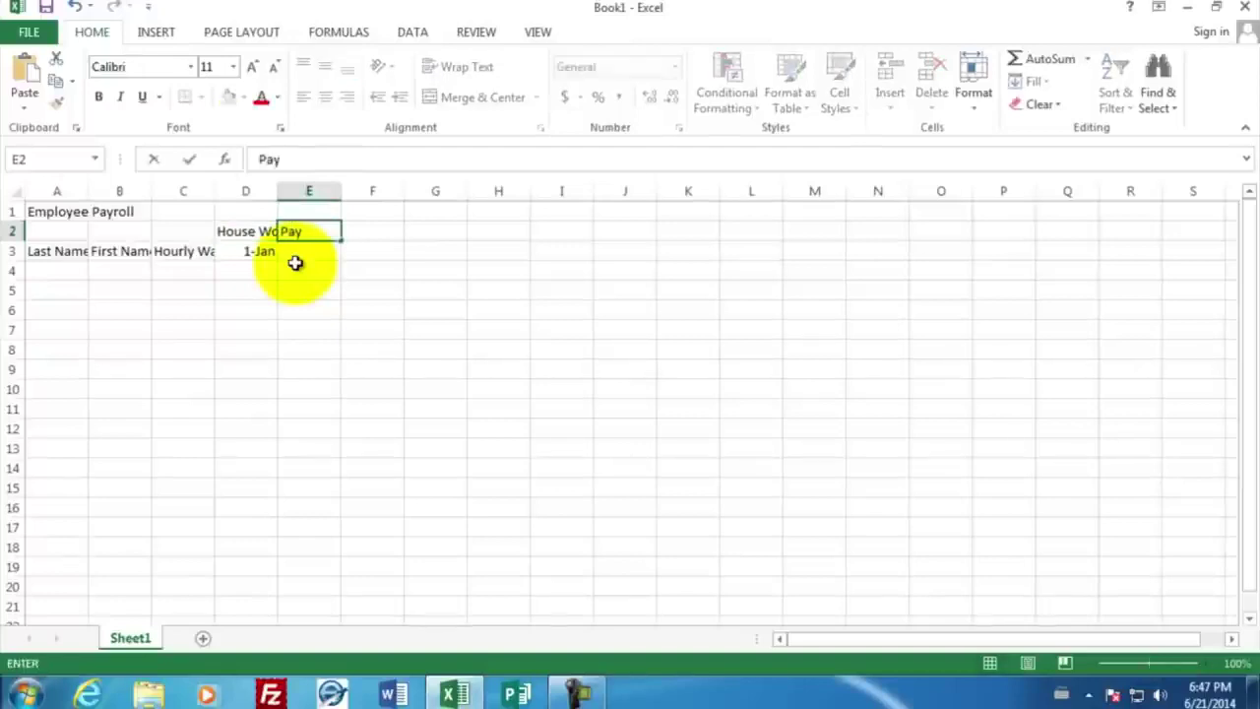
key("Return")
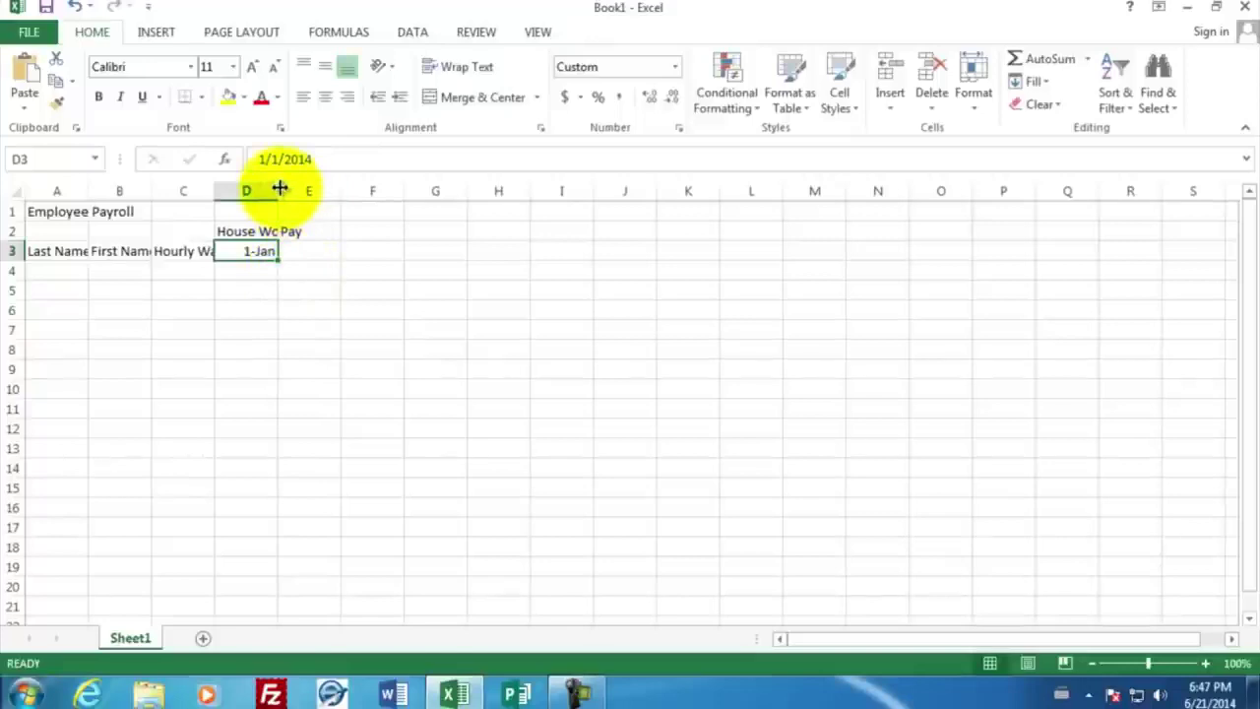
Widen columns D, C, B and A so their headings fit
left_click_drag(279, 188, 313, 188)
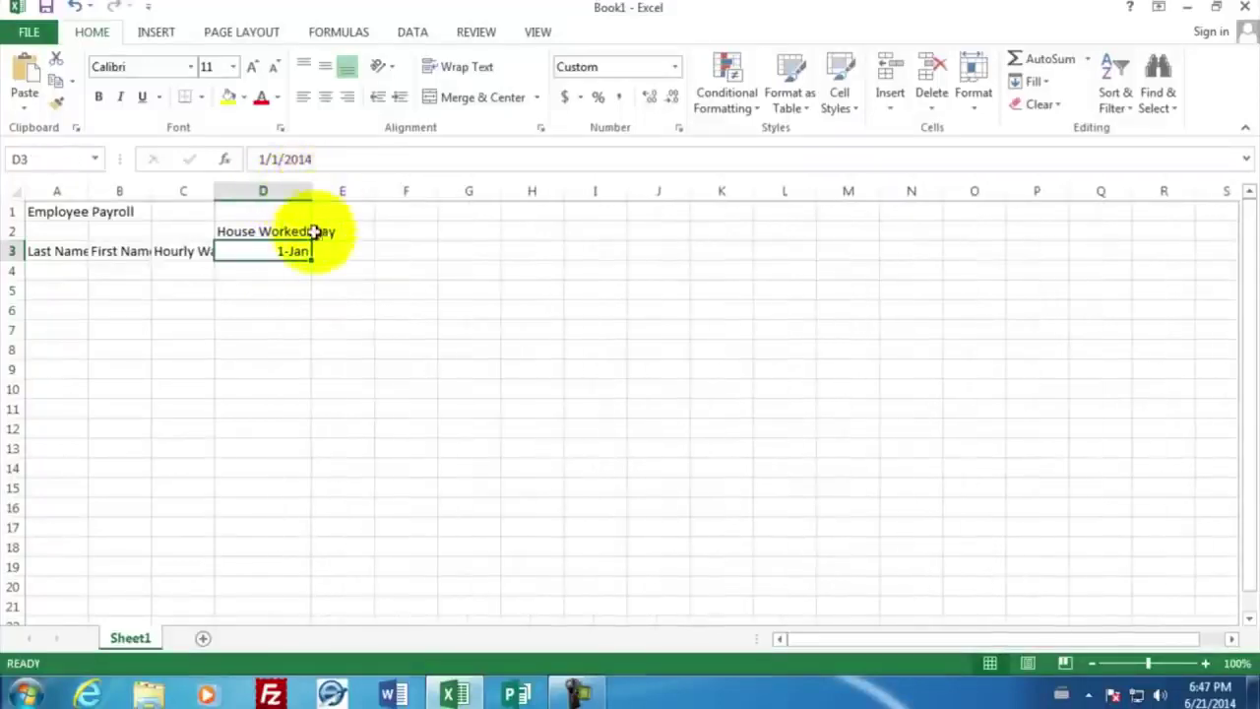
left_click_drag(214, 191, 251, 193)
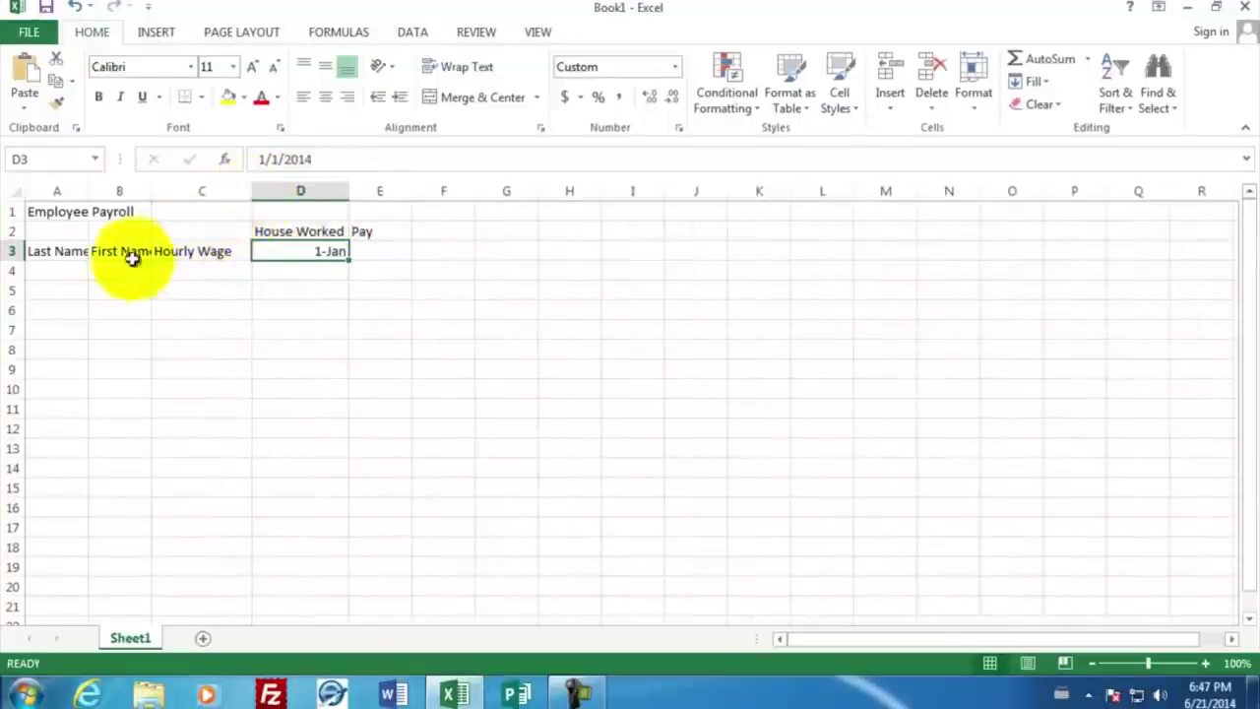
left_click_drag(151, 191, 177, 191)
left_click_drag(89, 193, 121, 193)
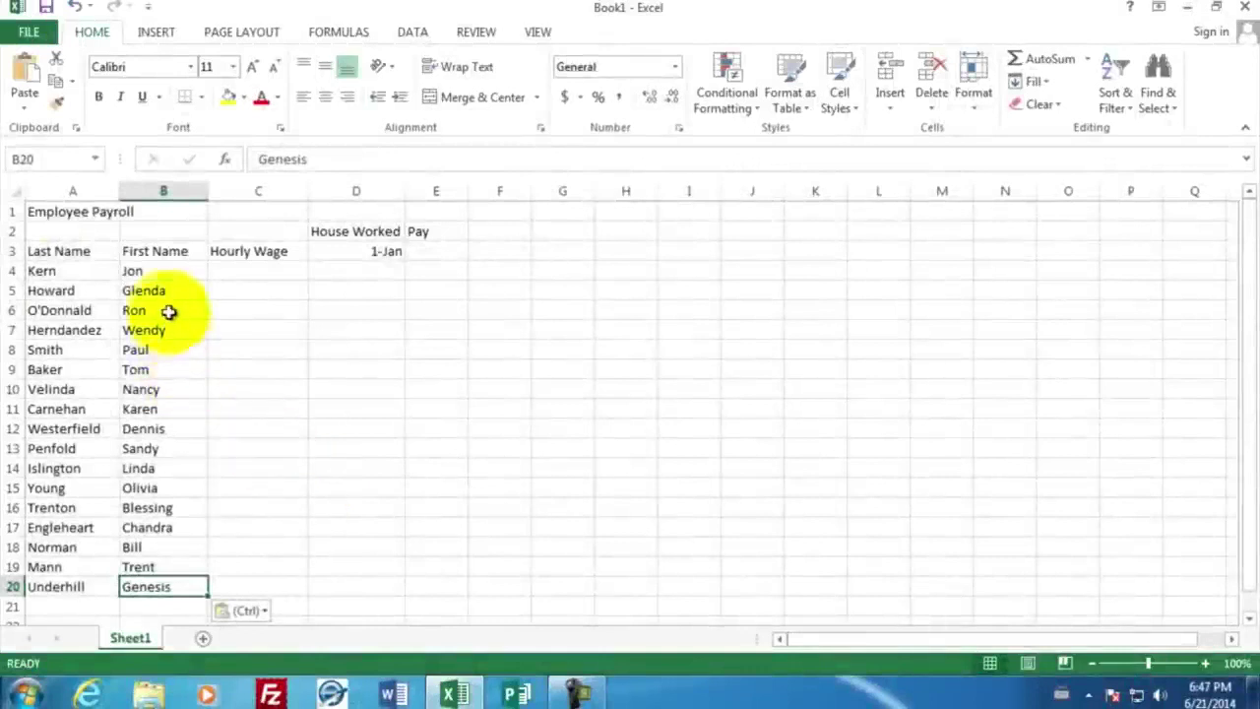
Enter the hourly wages 15.90, 10, 22.10 and 19.1 for the first four employees in cells C4 to C7
left_click(230, 270)
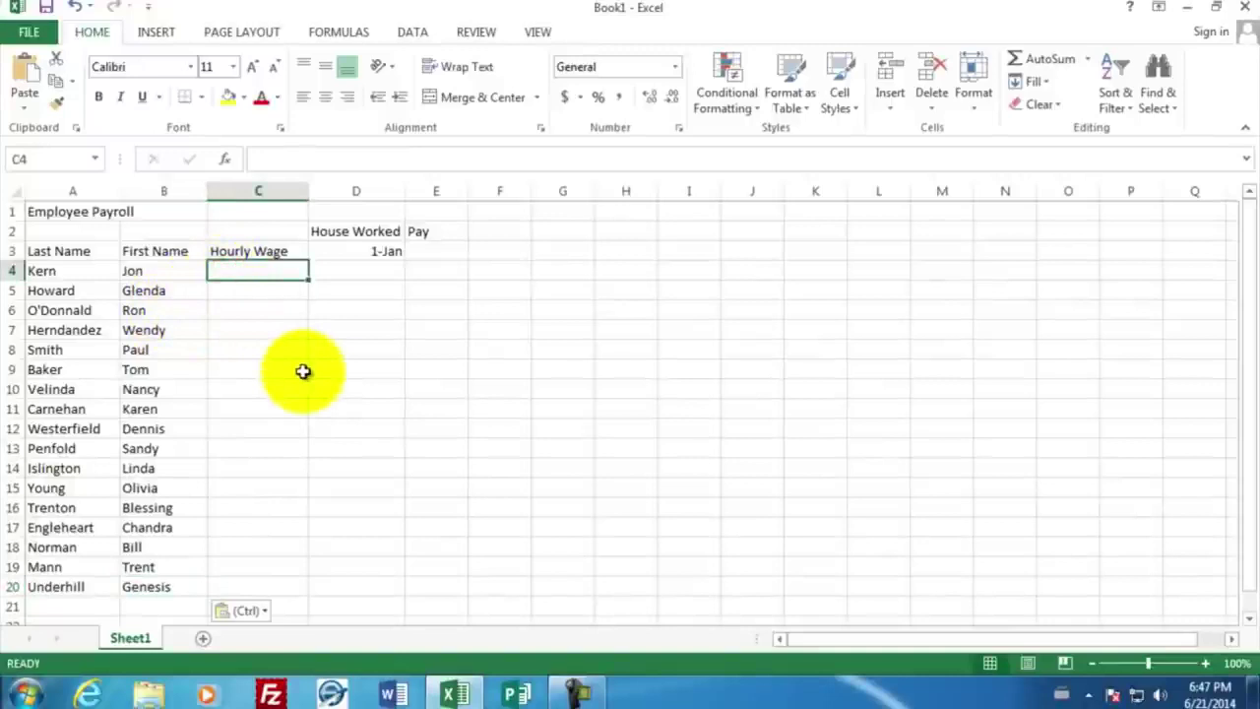
type("15.90")
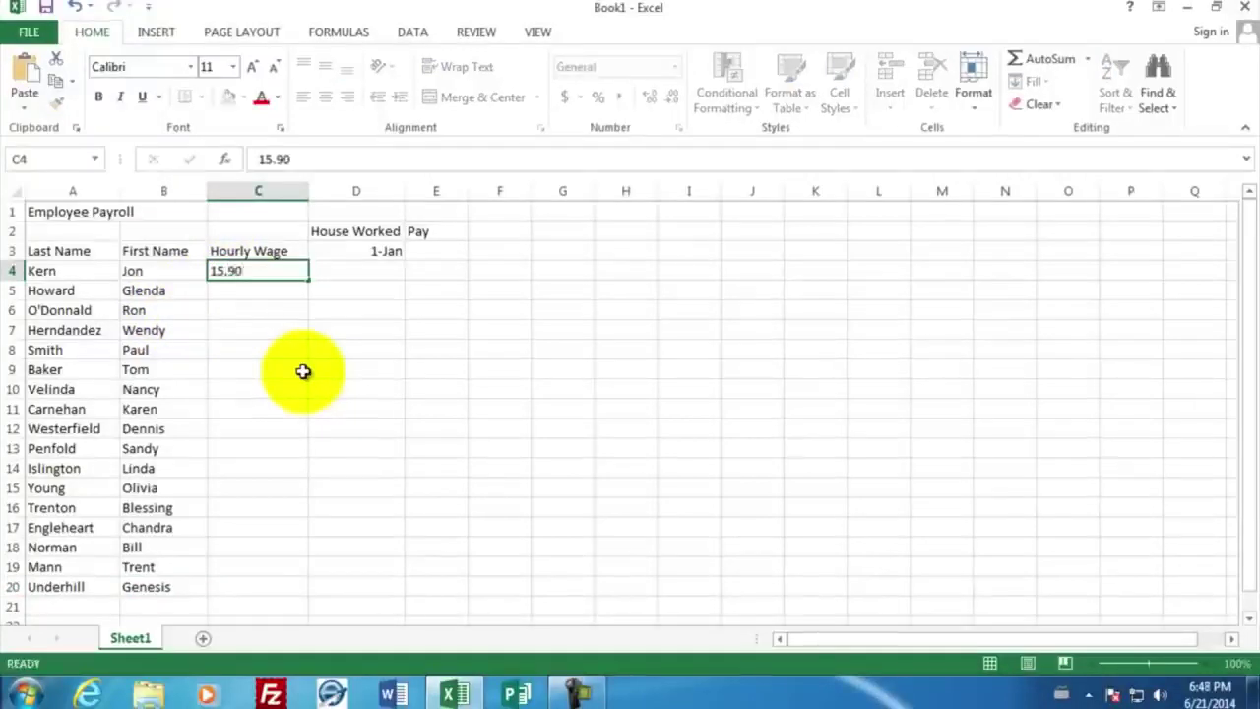
key("Return")
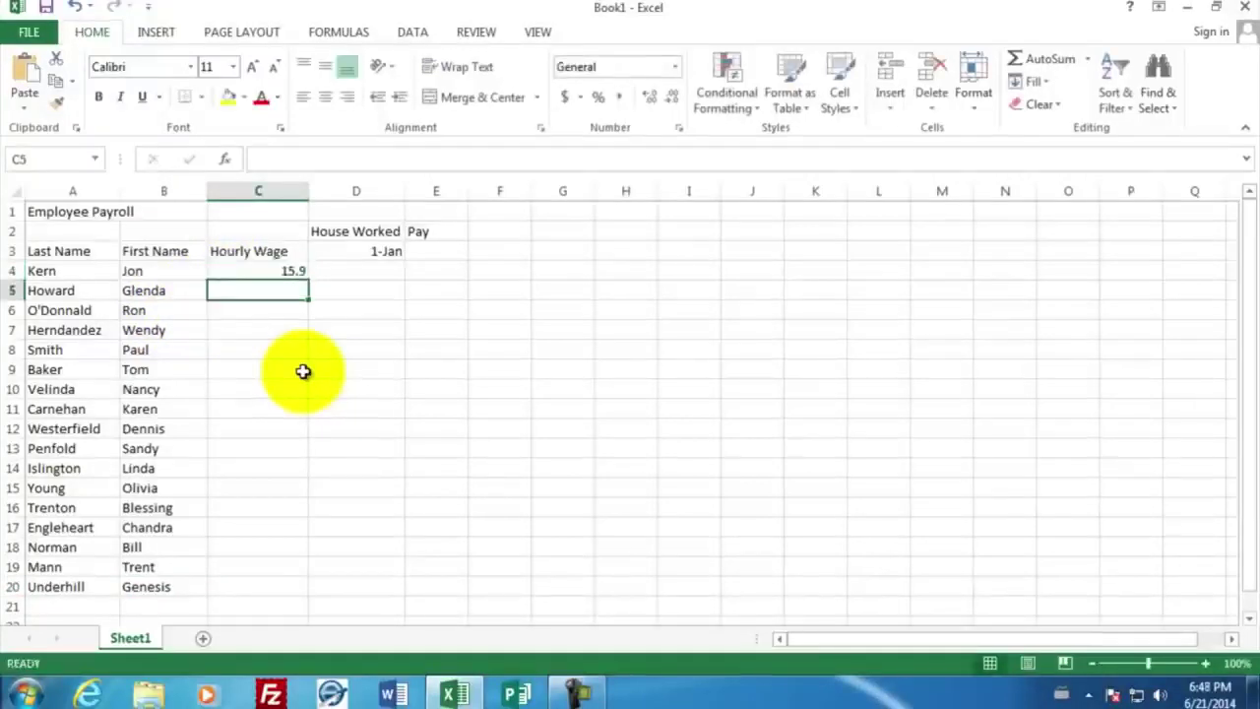
type("10.0")
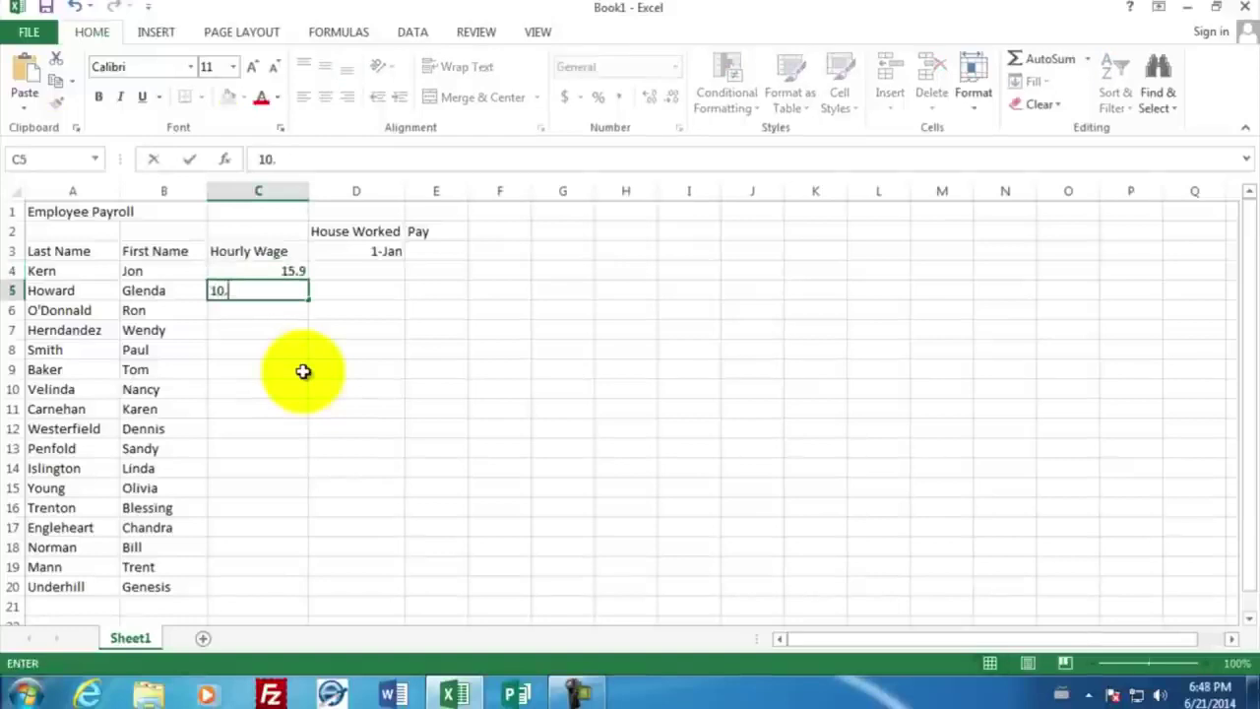
key("Return")
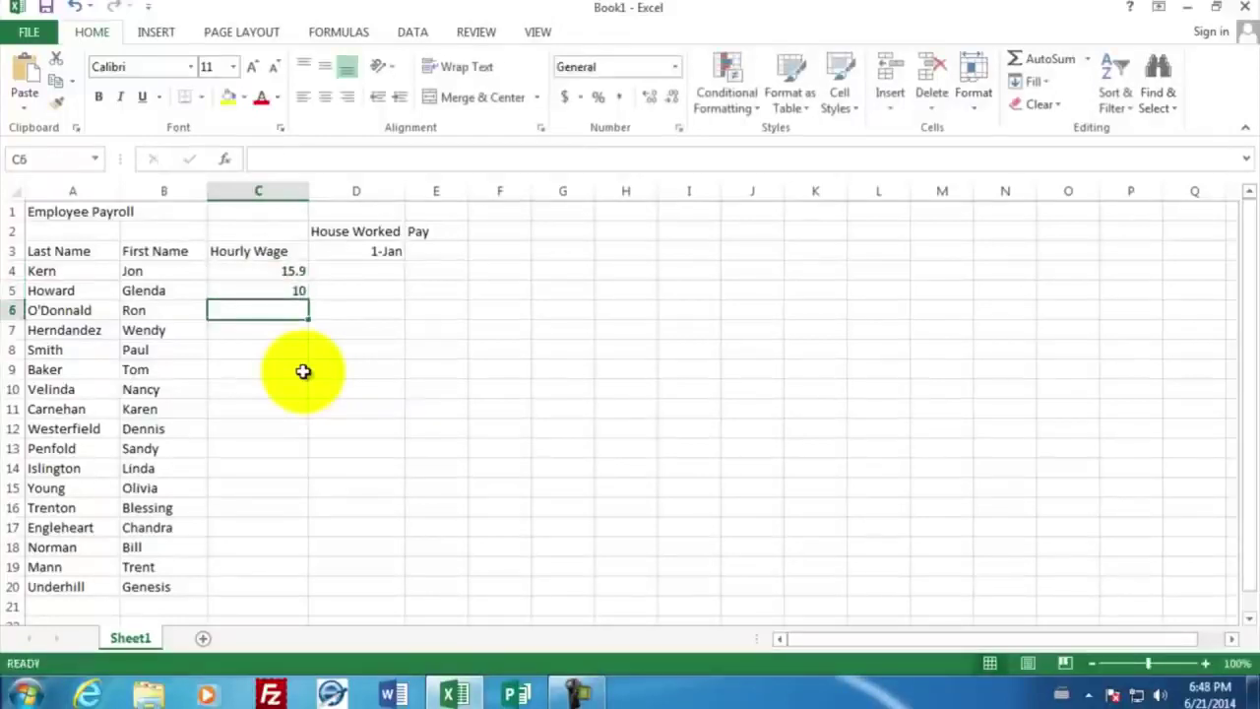
type("22.10")
key("Return")
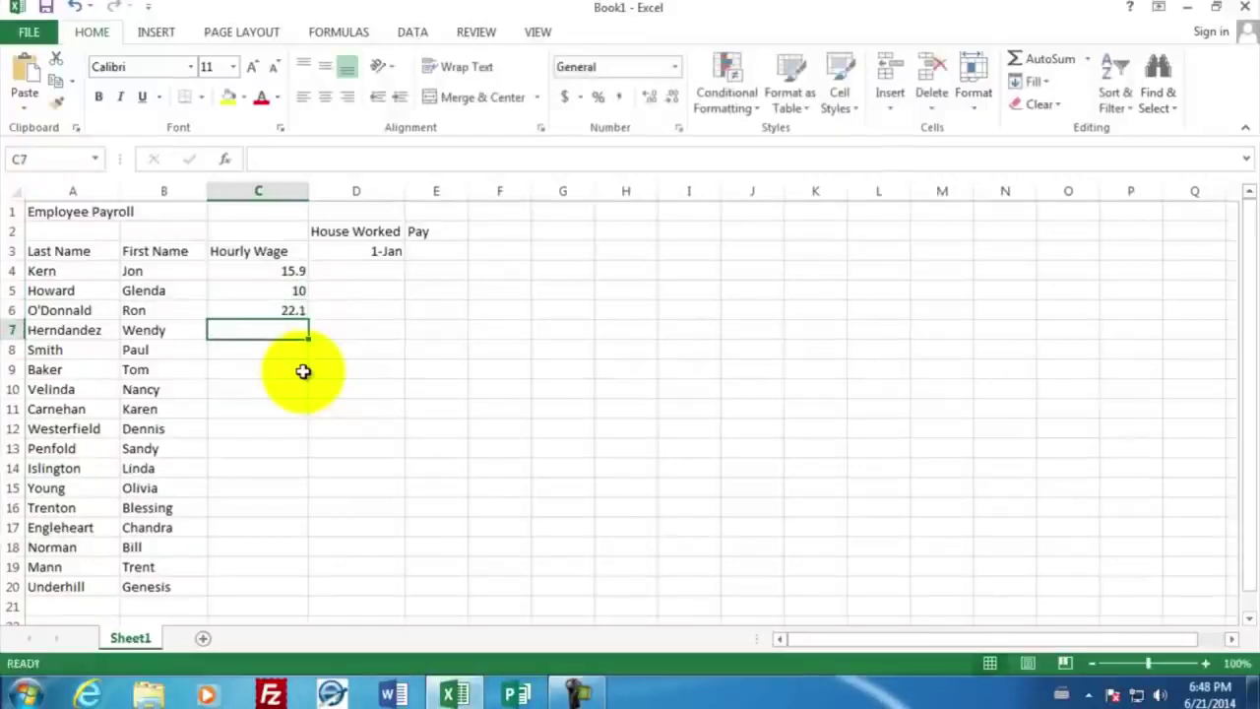
type("19.1")
key("Return")
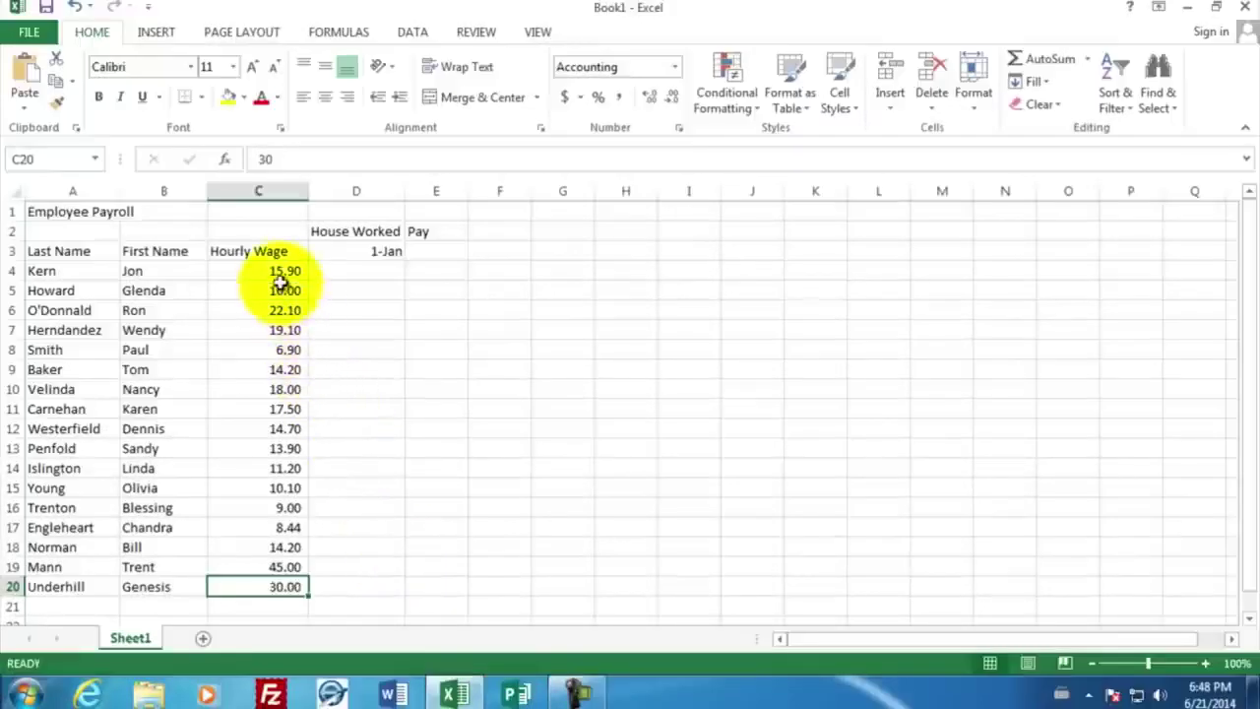
Apply the accounting number format with a dollar sign to the hourly wages in C4 to C20
left_click_drag(281, 272, 264, 587)
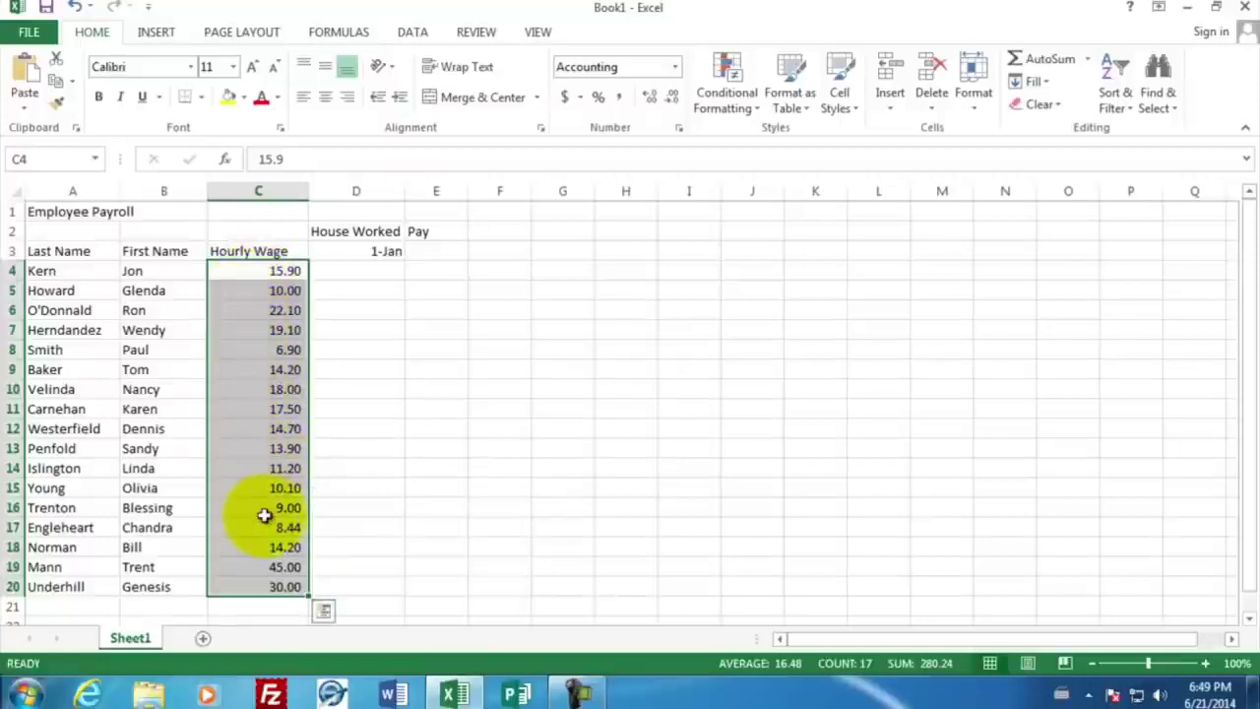
left_click(567, 102)
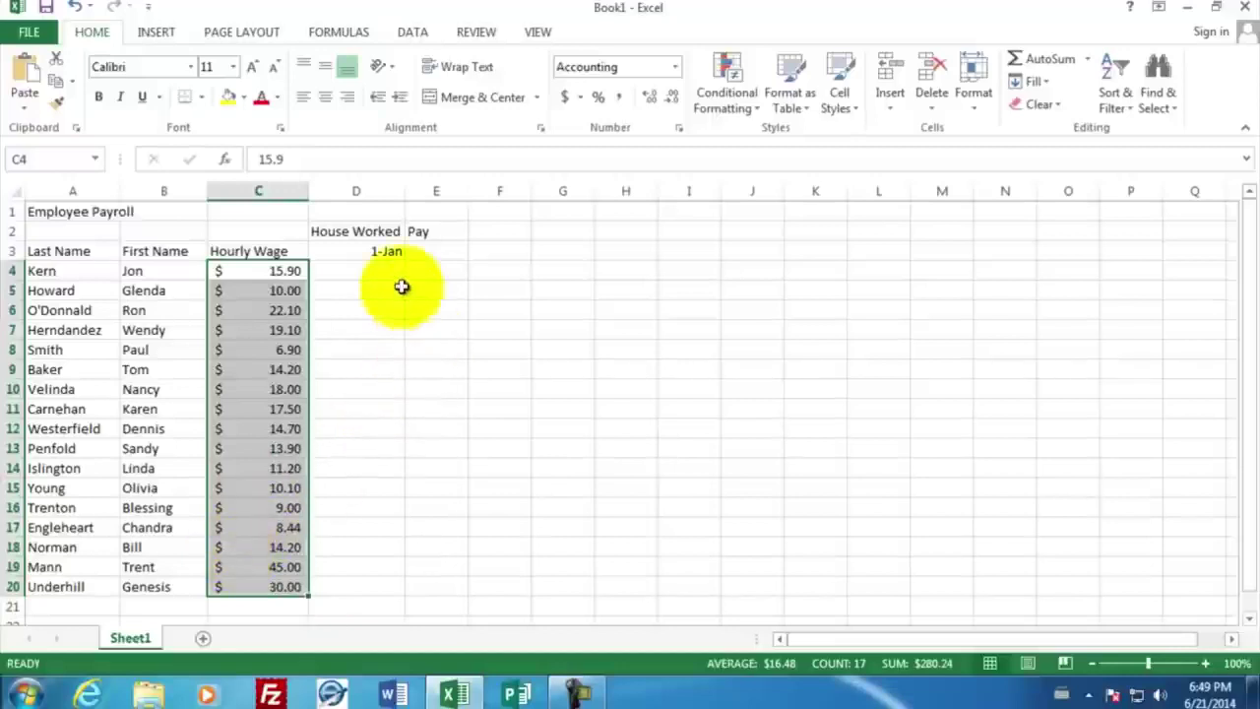
Enter the hours worked 40, 42, 49, 41 and 39 for the first five employees in cells D4 to D8
left_click(377, 268)
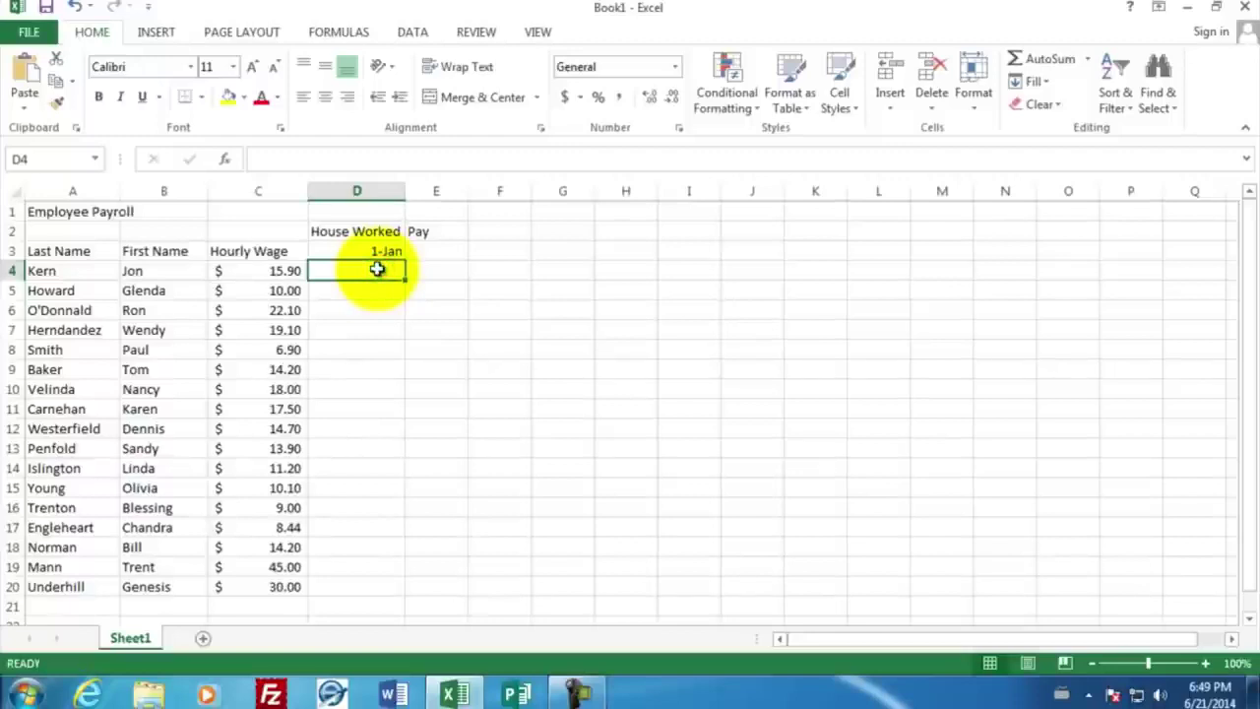
type("40")
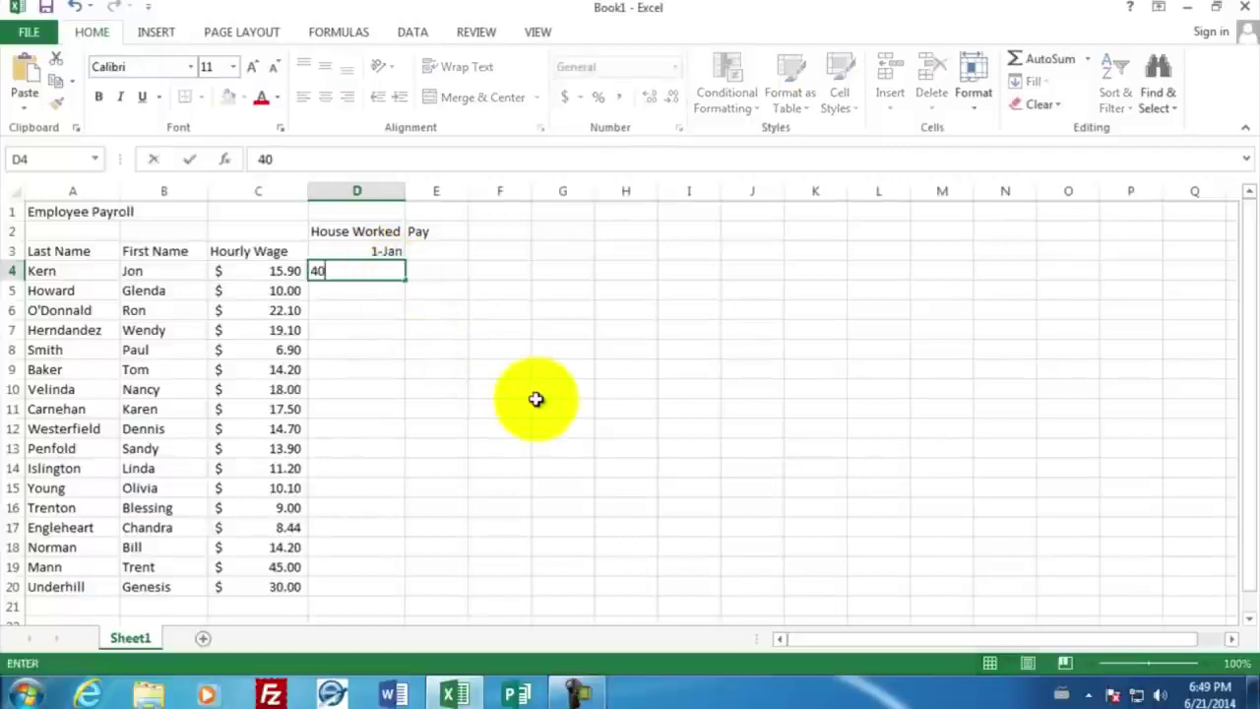
key("Return")
type("42")
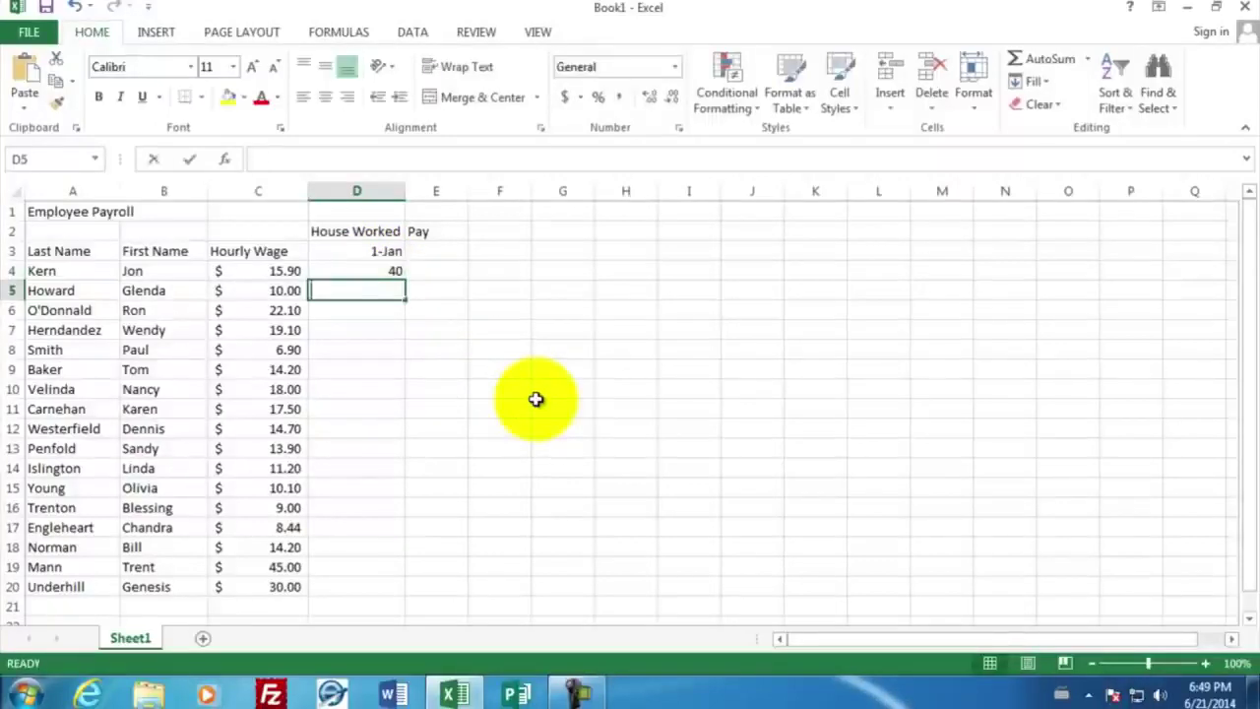
key("Return")
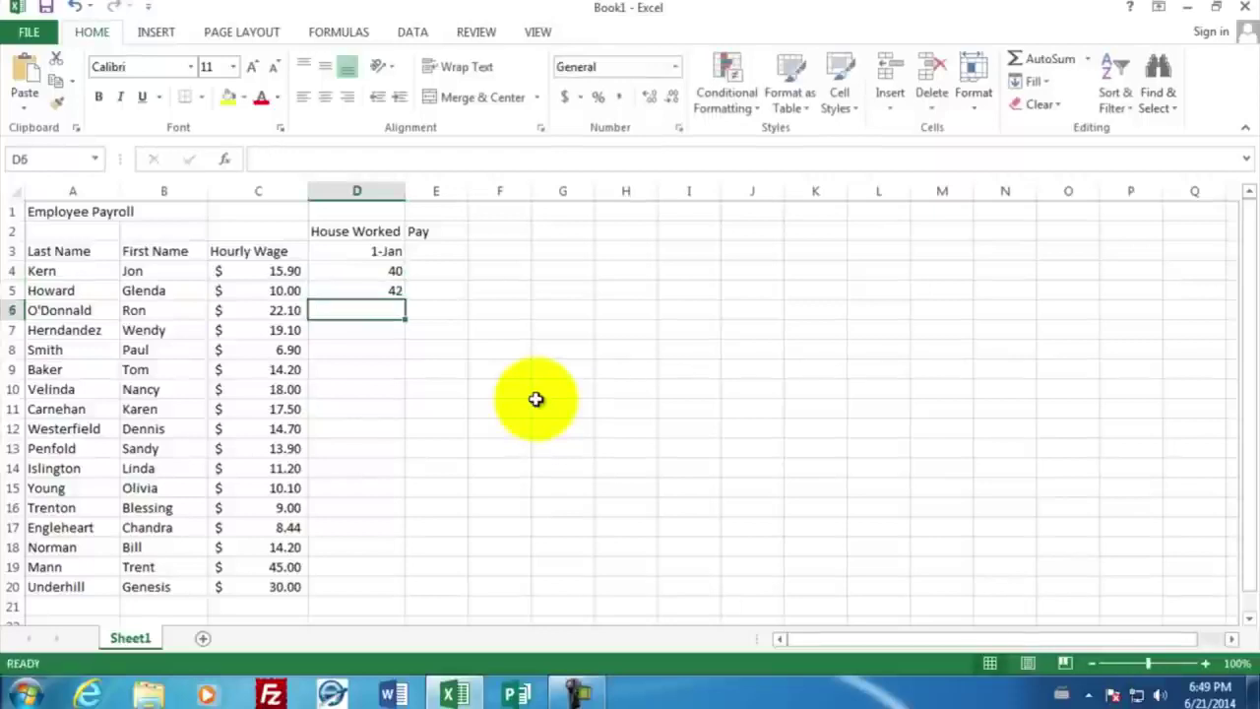
type("49")
key("Return")
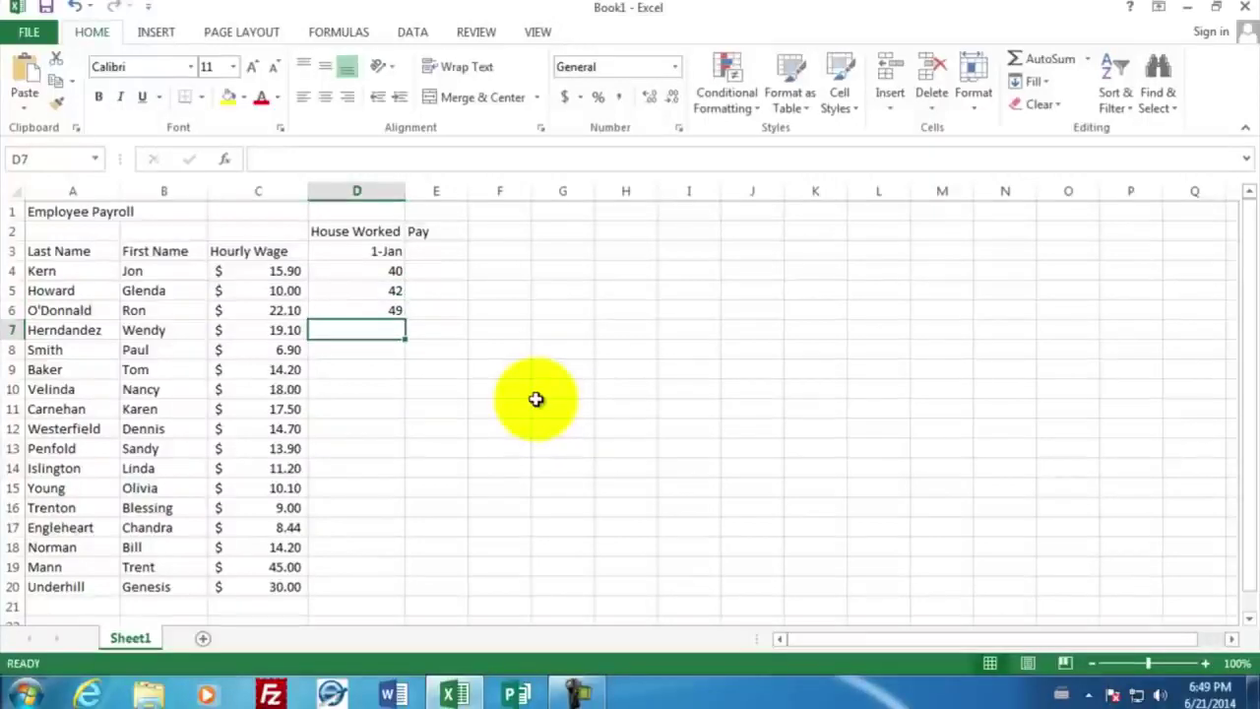
type("41")
key("Return")
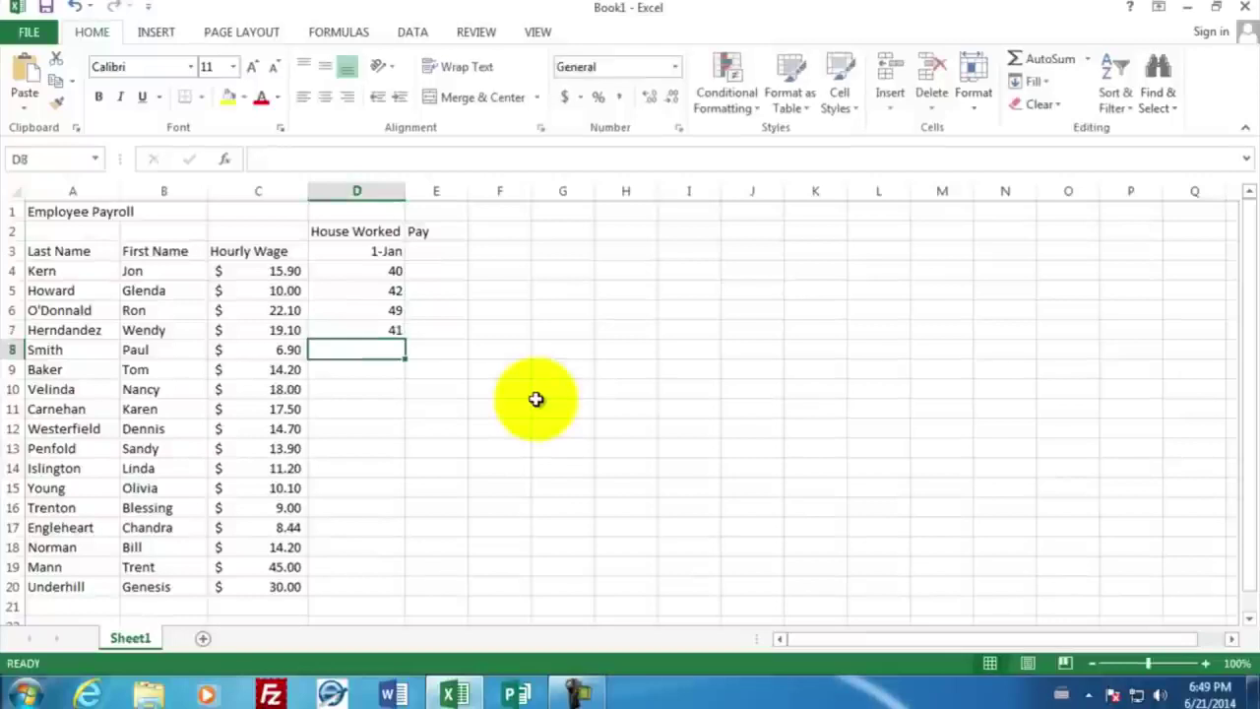
type("39")
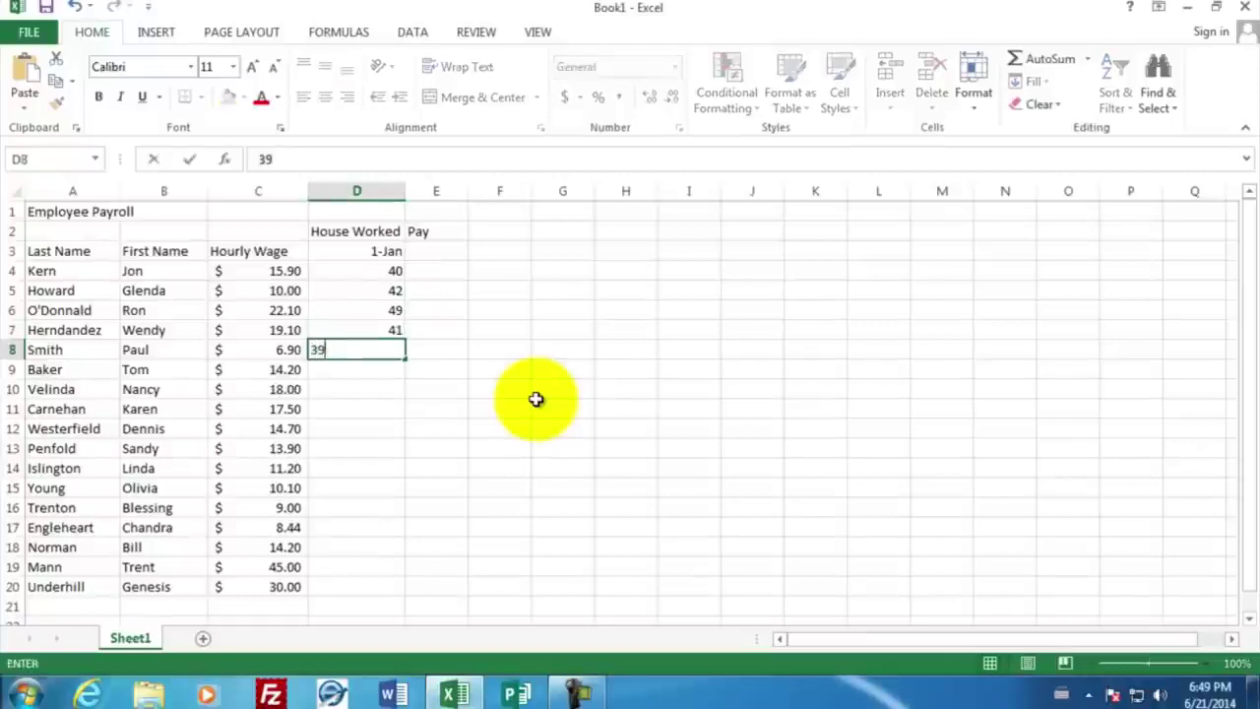
key("Return")
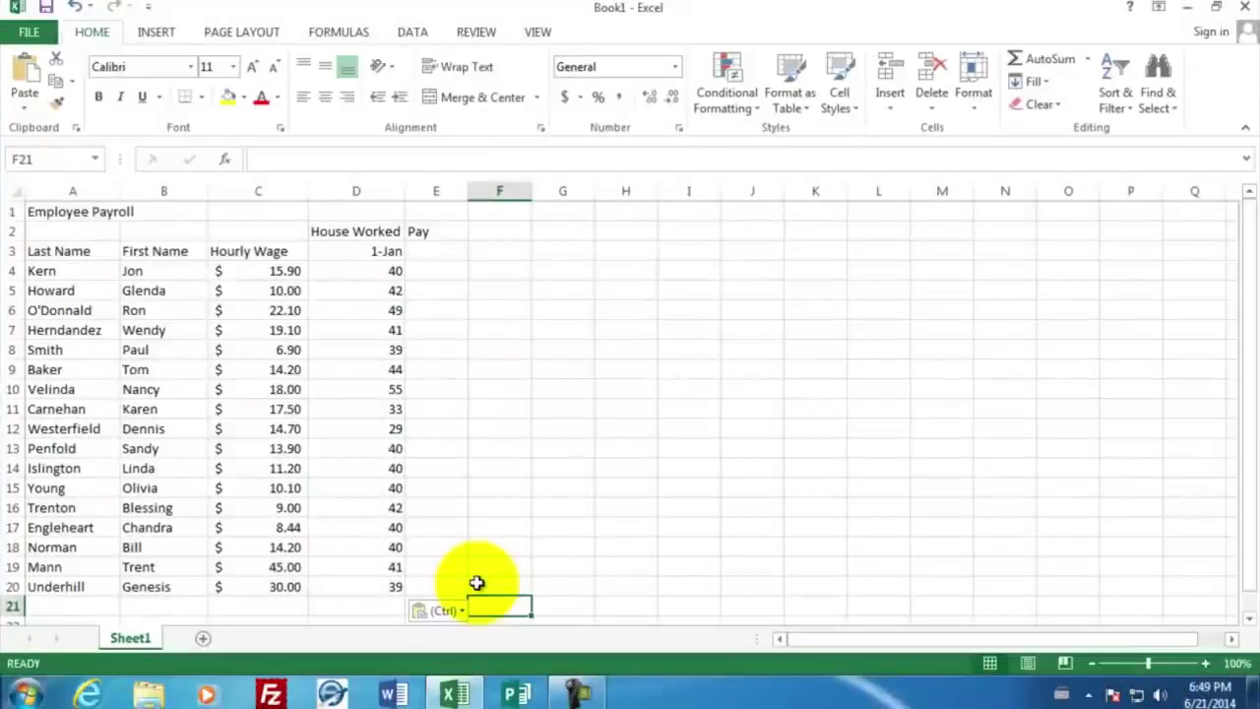
Calculate the first employee's pay in E4 with the formula =C4*D4, multiplying hourly wage by hours worked
left_click(436, 270)
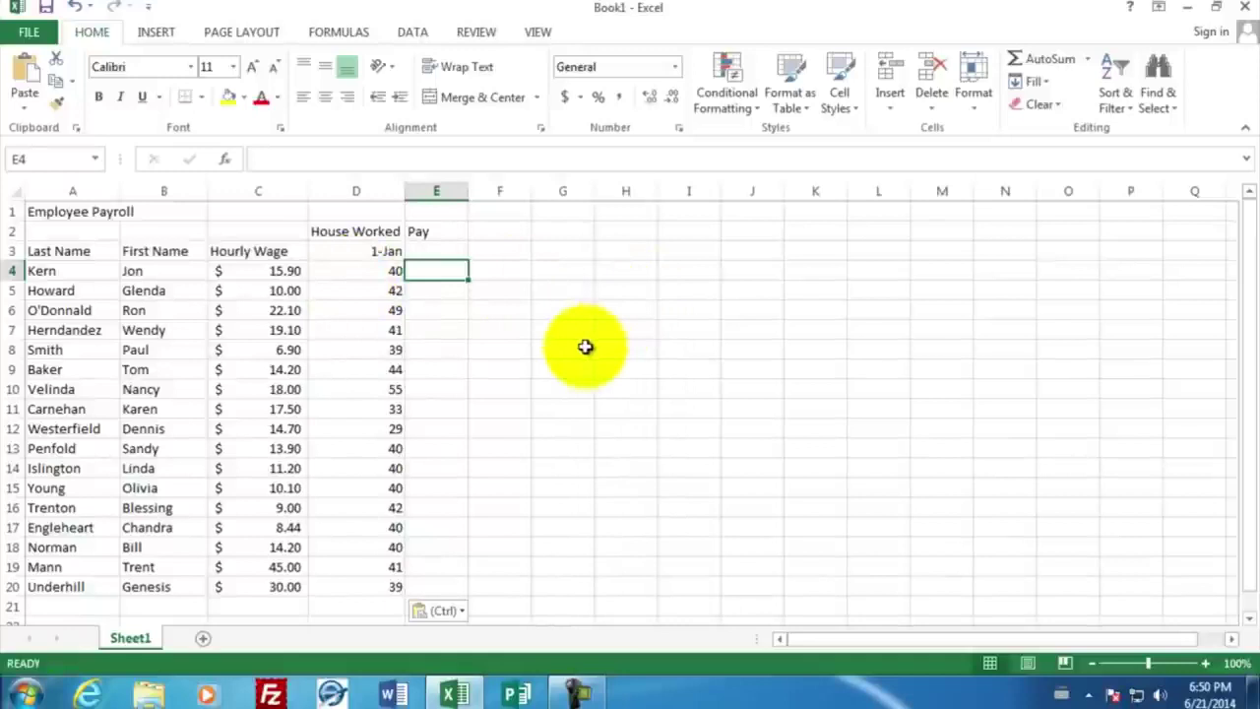
type("=")
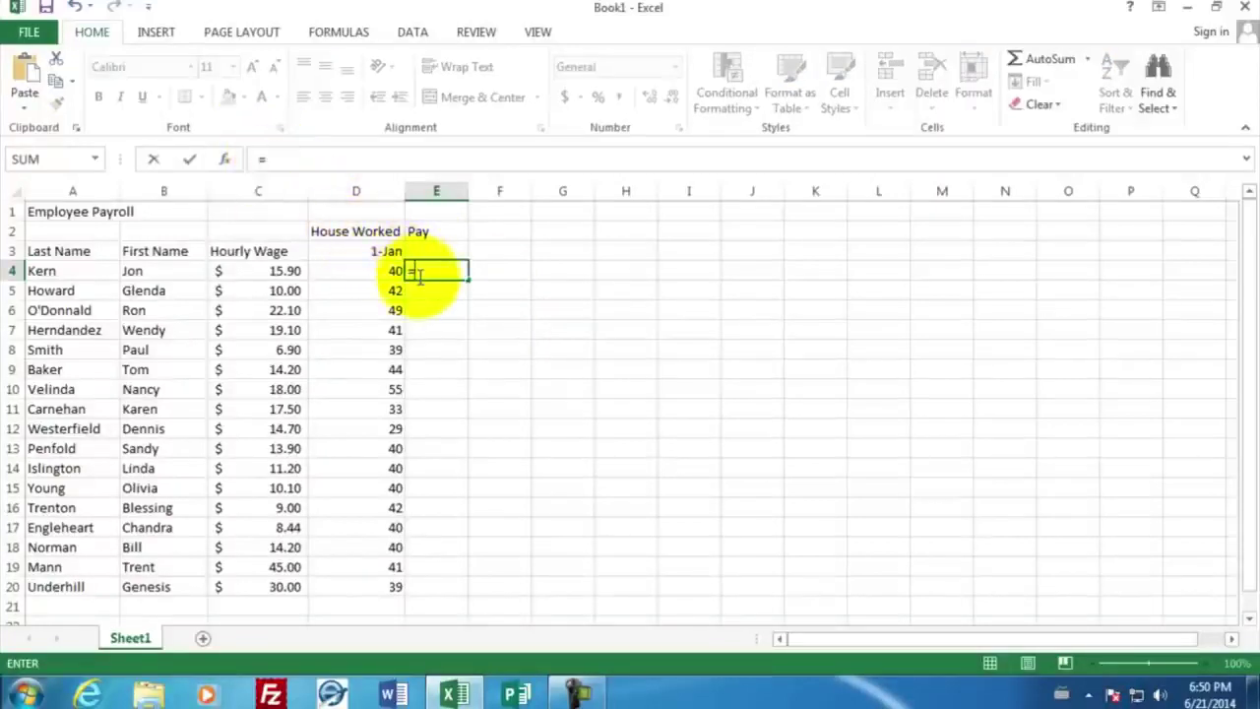
left_click(254, 274)
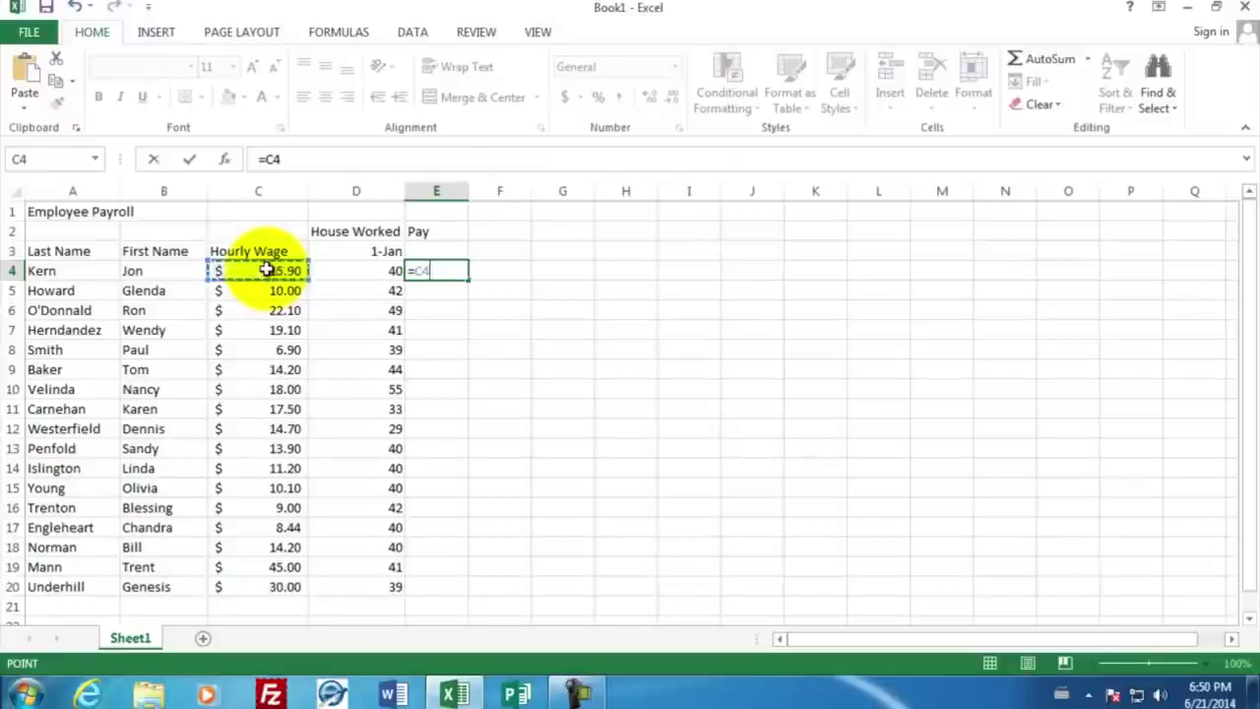
type("*")
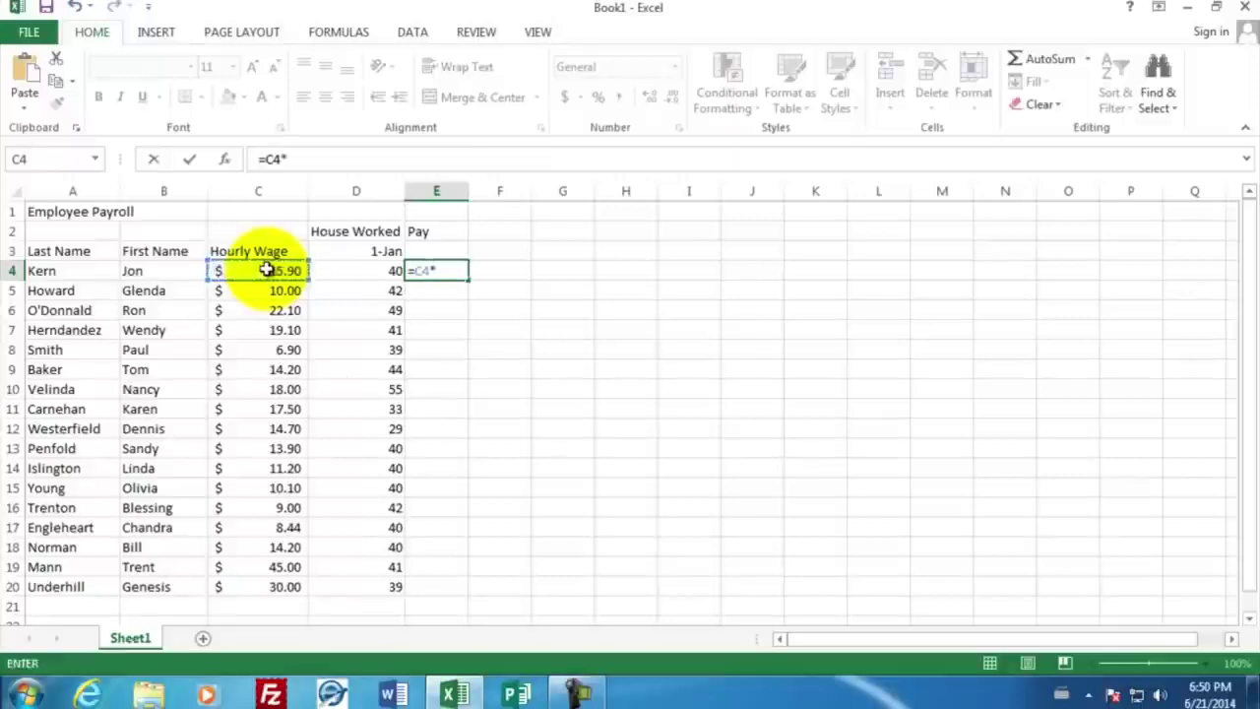
left_click(338, 274)
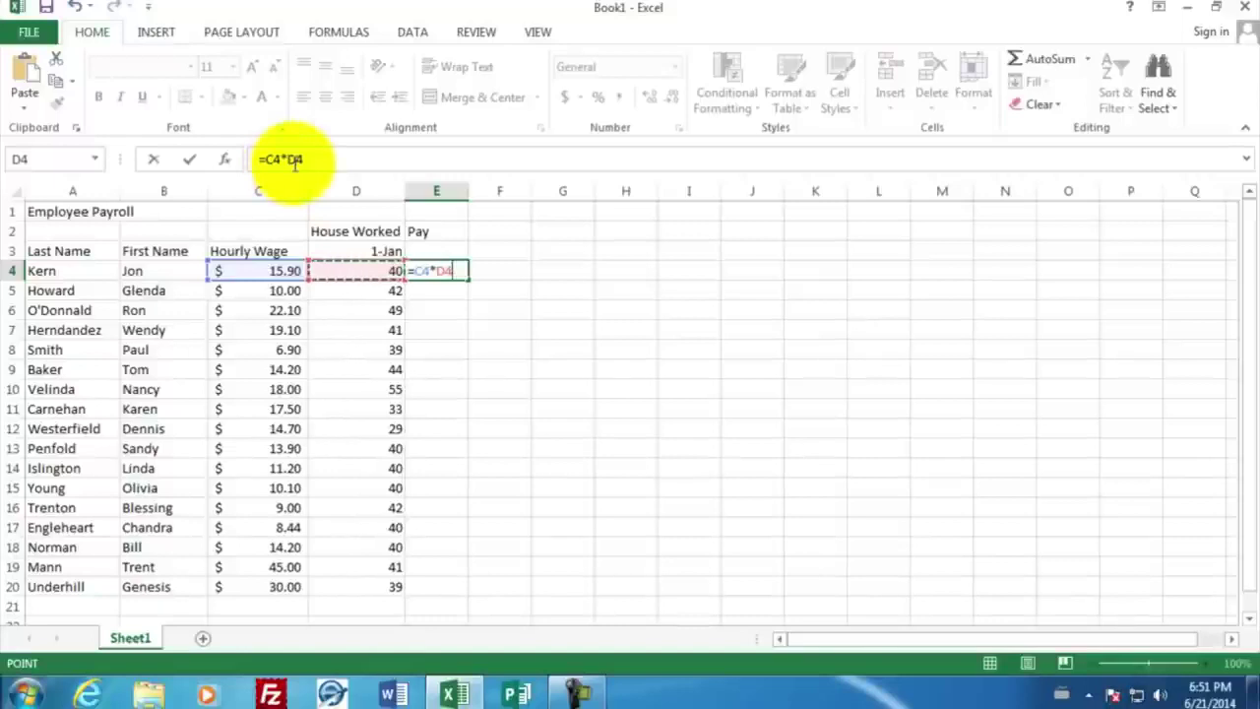
key("Return")
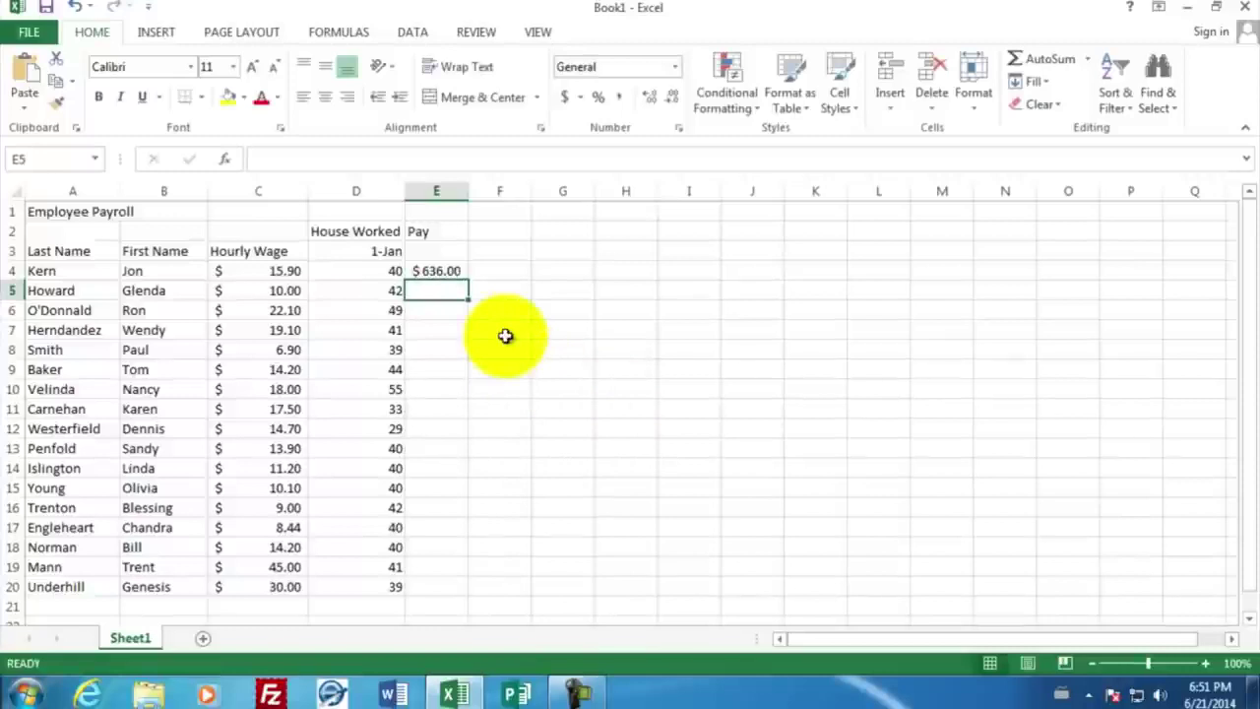
Change the first employee's hours in D4 to 41 and inspect the cell references of the pay formula in E4
left_click(357, 273)
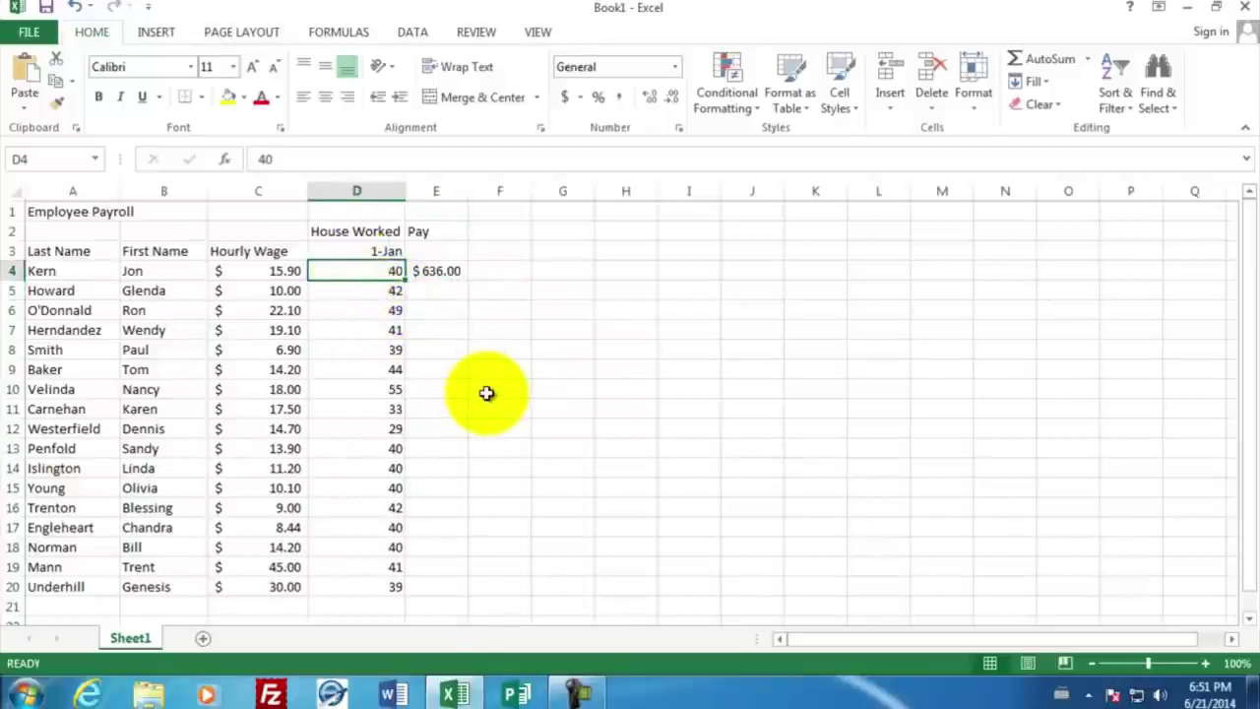
type("41")
key("Return")
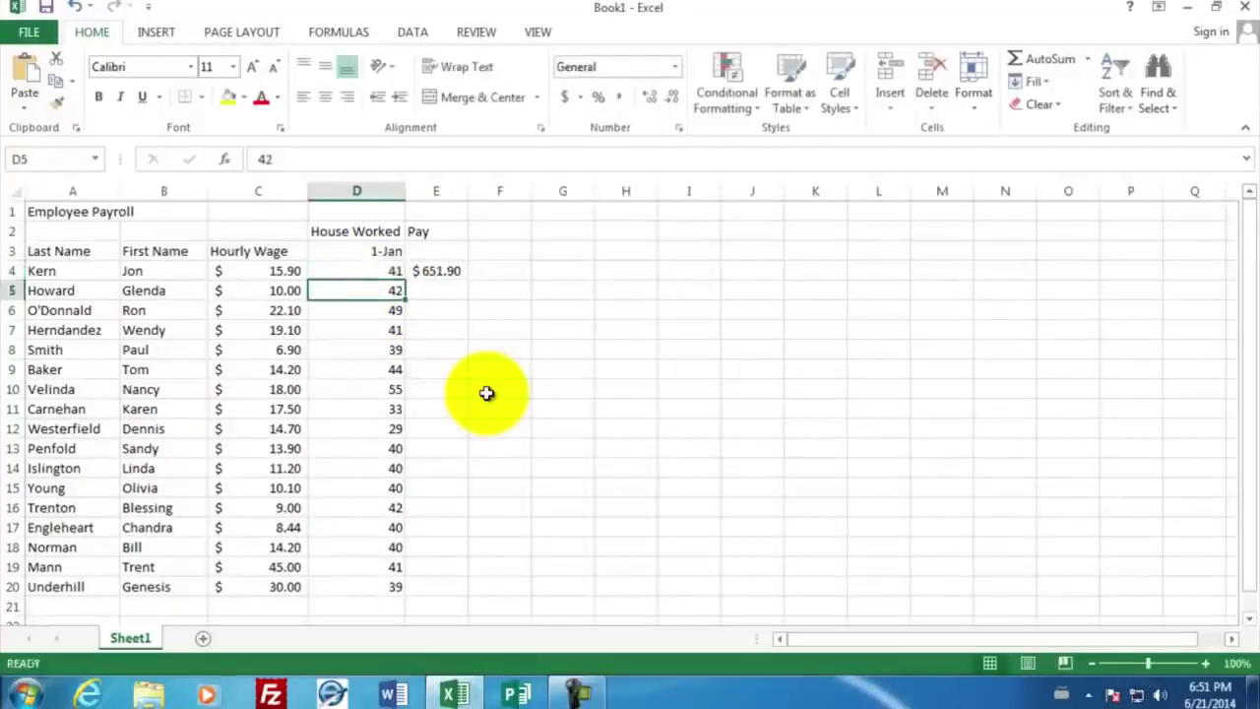
left_click(450, 268)
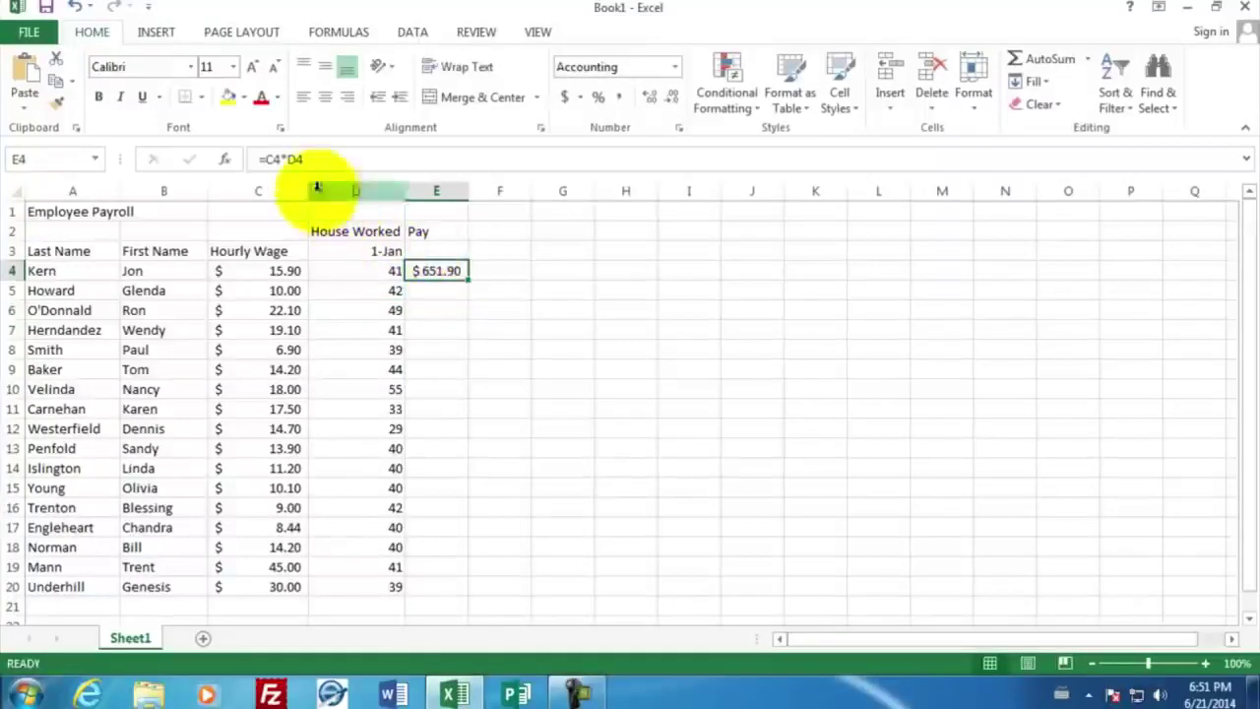
double_click(433, 268)
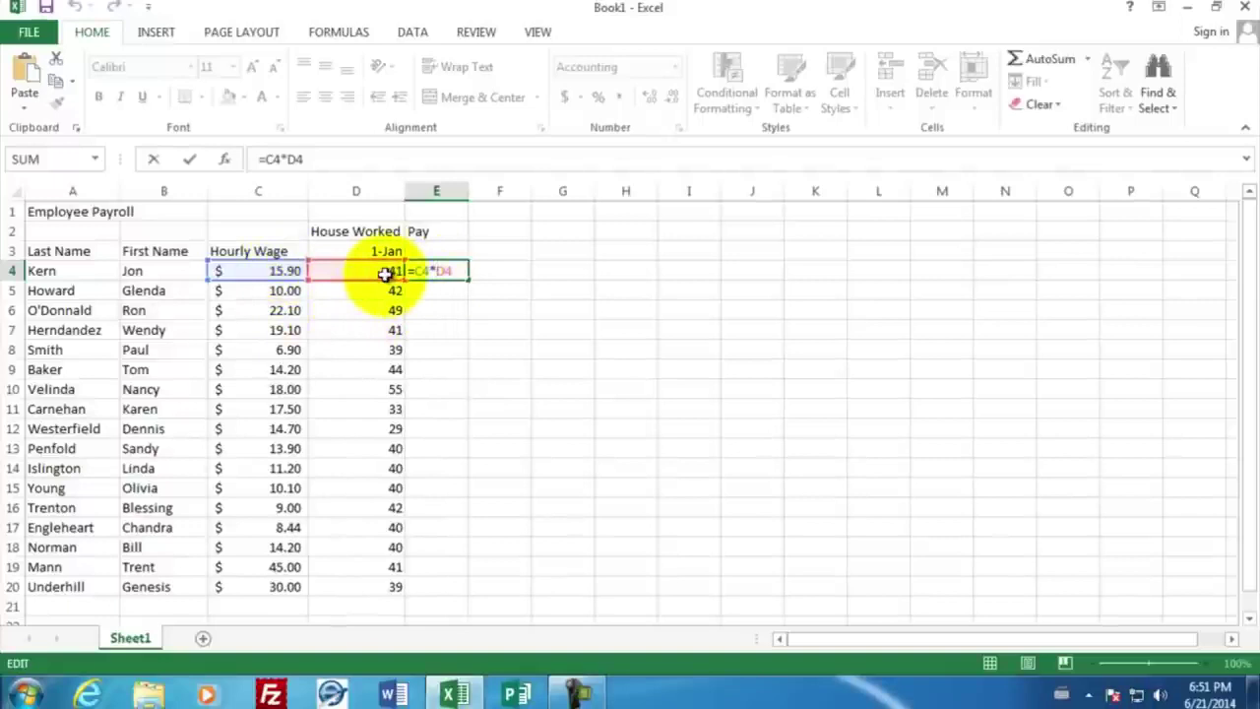
key("Return")
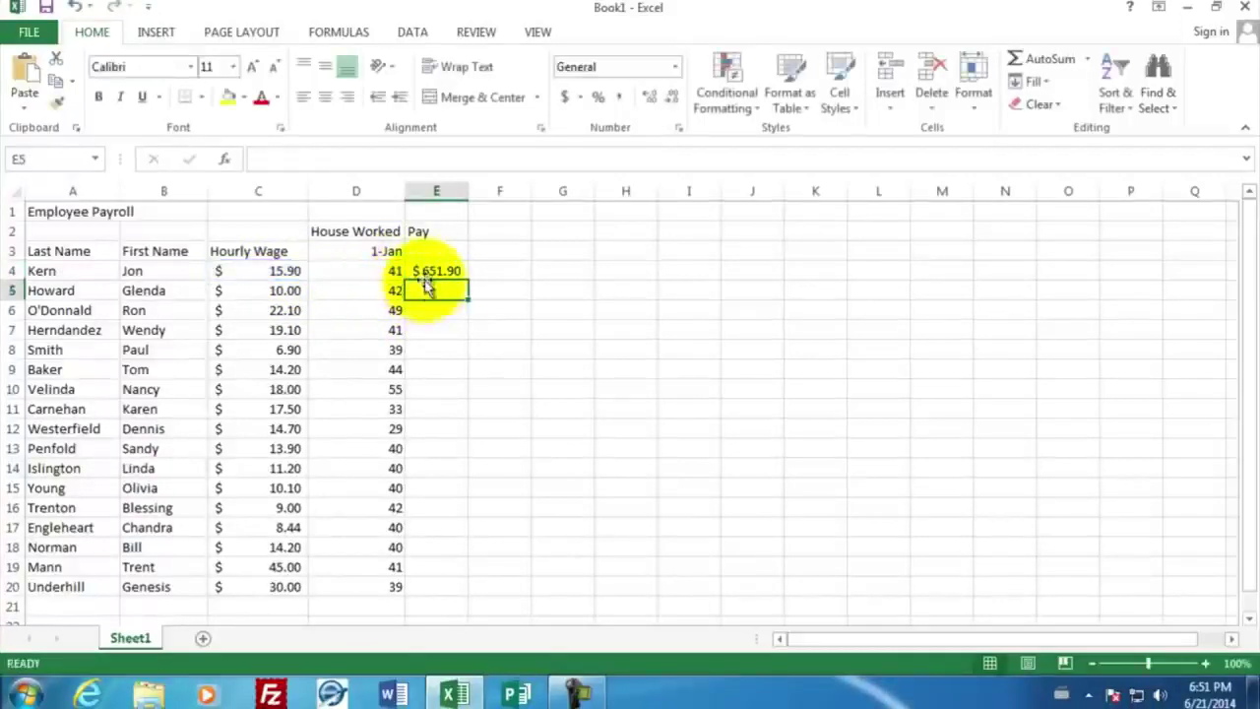
Copy the pay formula from E4 and paste it into E5 for the second employee
left_click(420, 271)
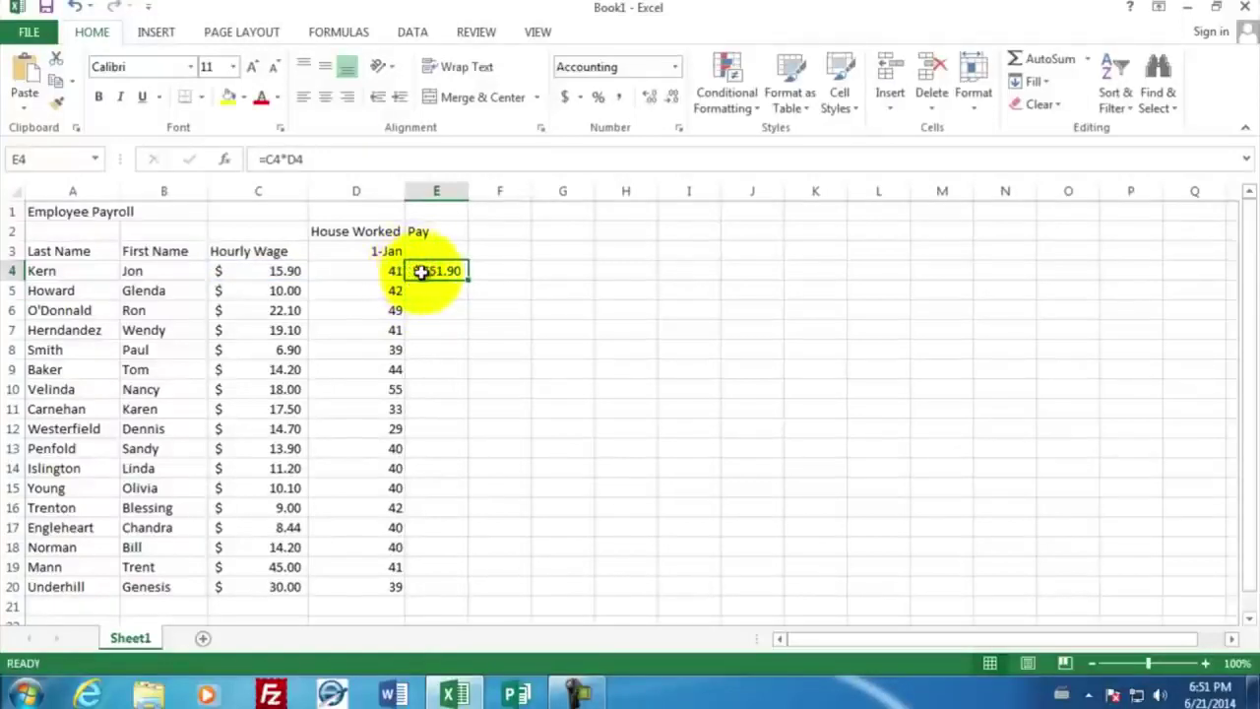
right_click(421, 274)
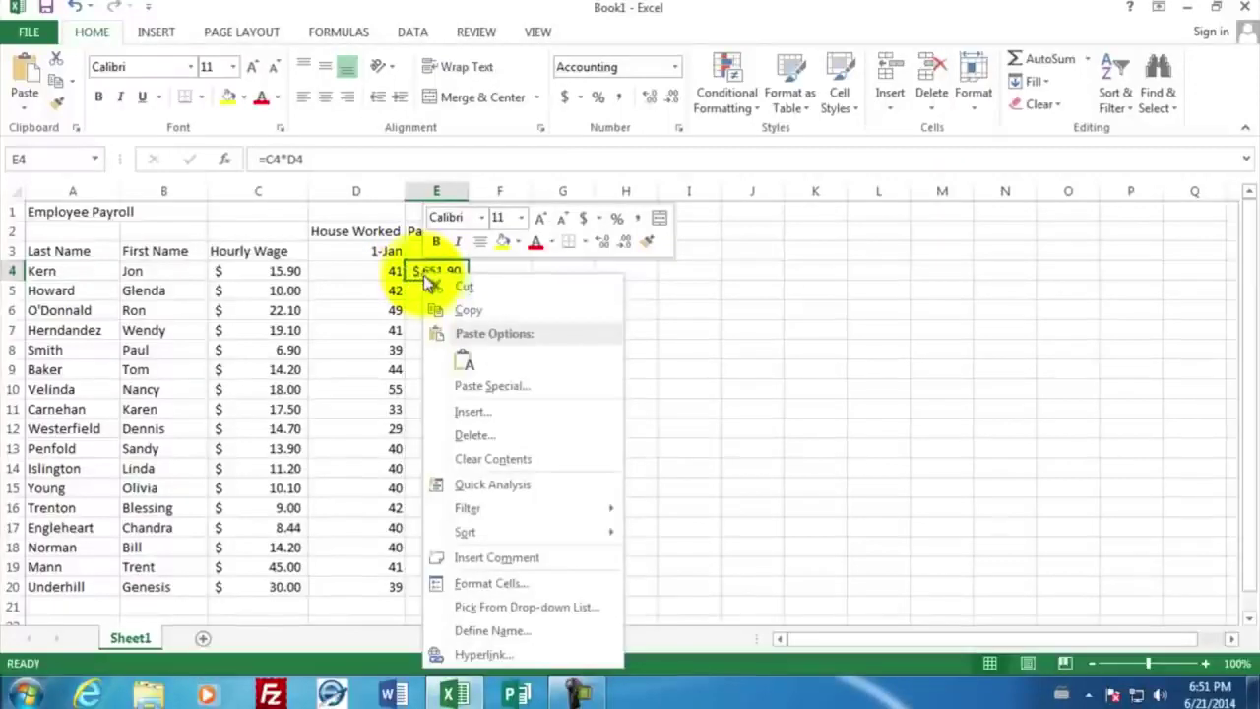
left_click(454, 310)
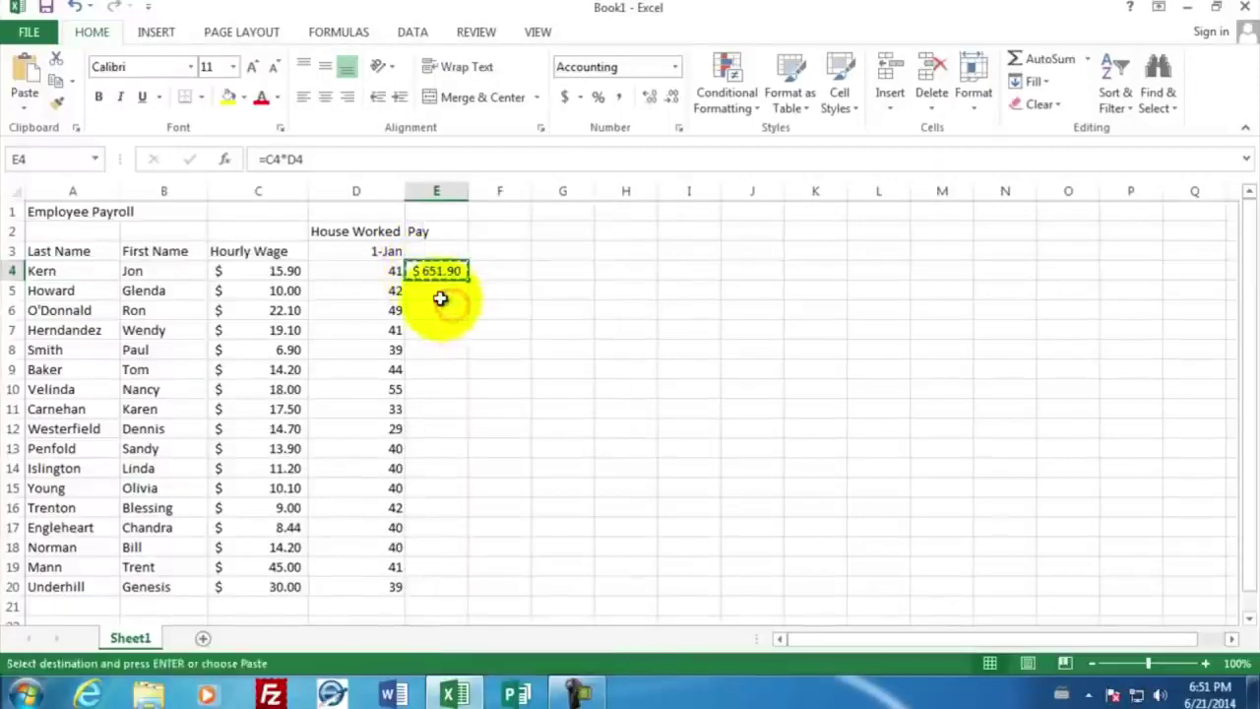
left_click(435, 291)
right_click(435, 292)
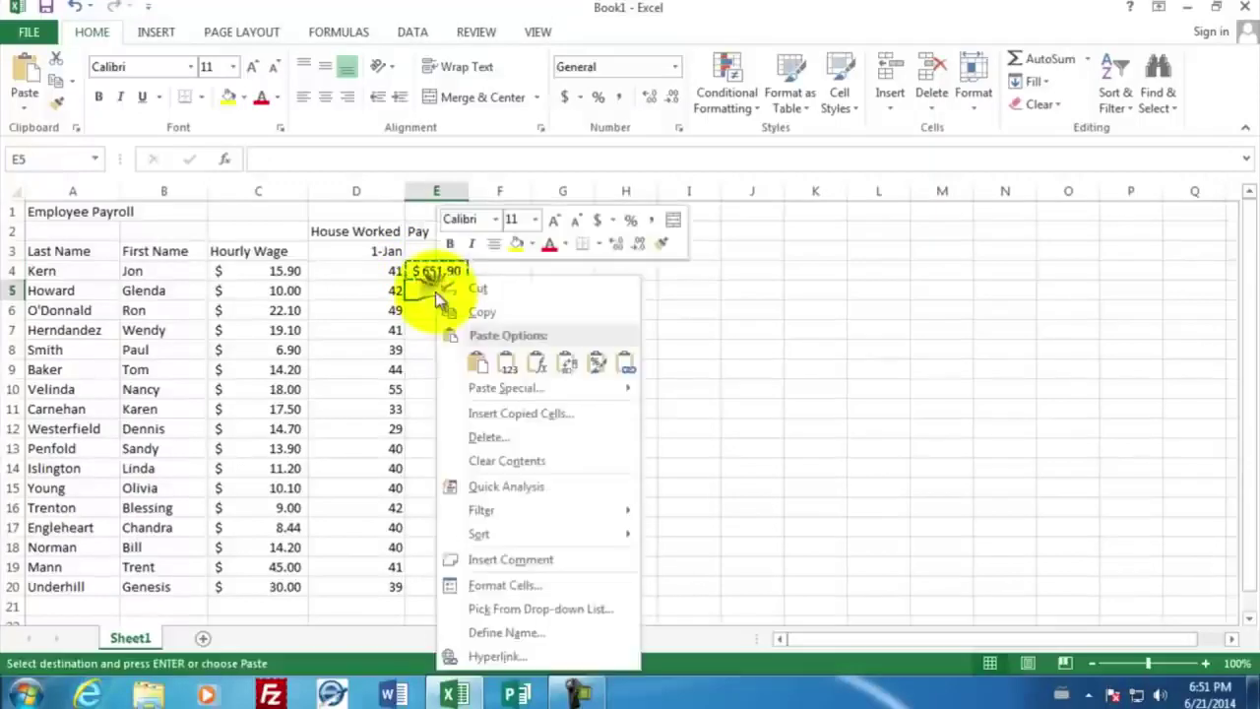
left_click(478, 363)
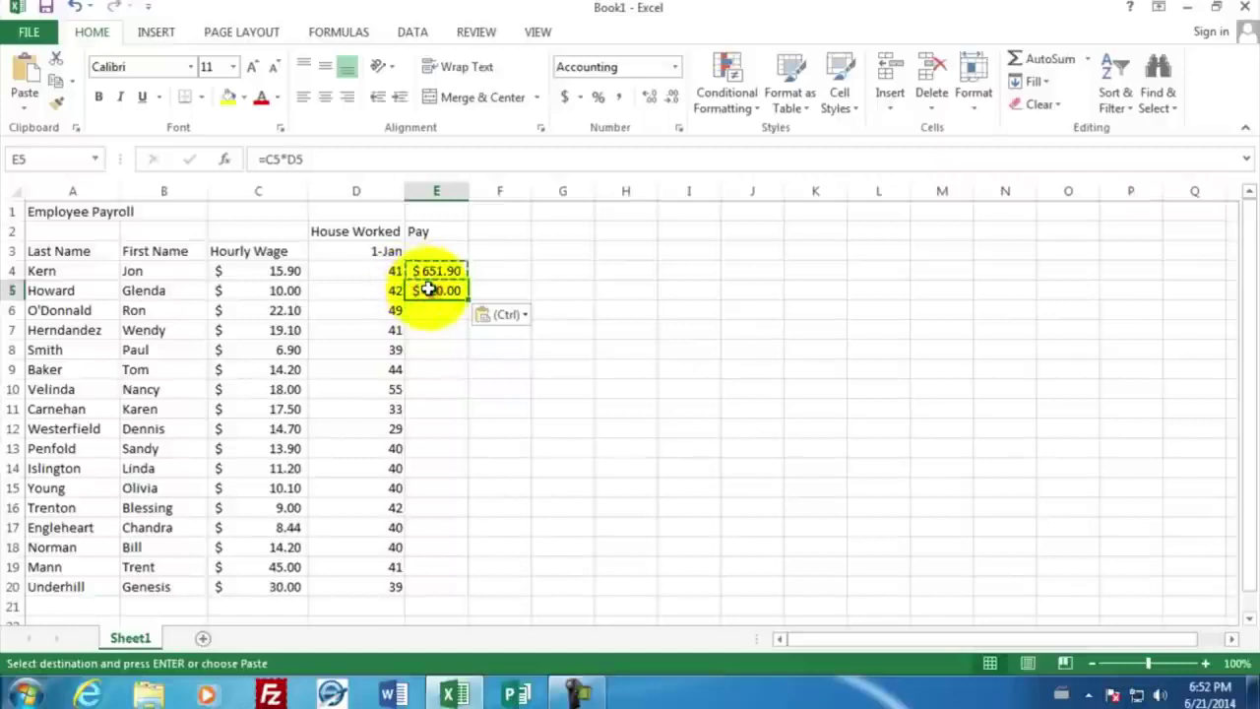
Paste the copied pay formula into E6 to E11 and widen column E so every amount fits
left_click_drag(430, 309, 435, 381)
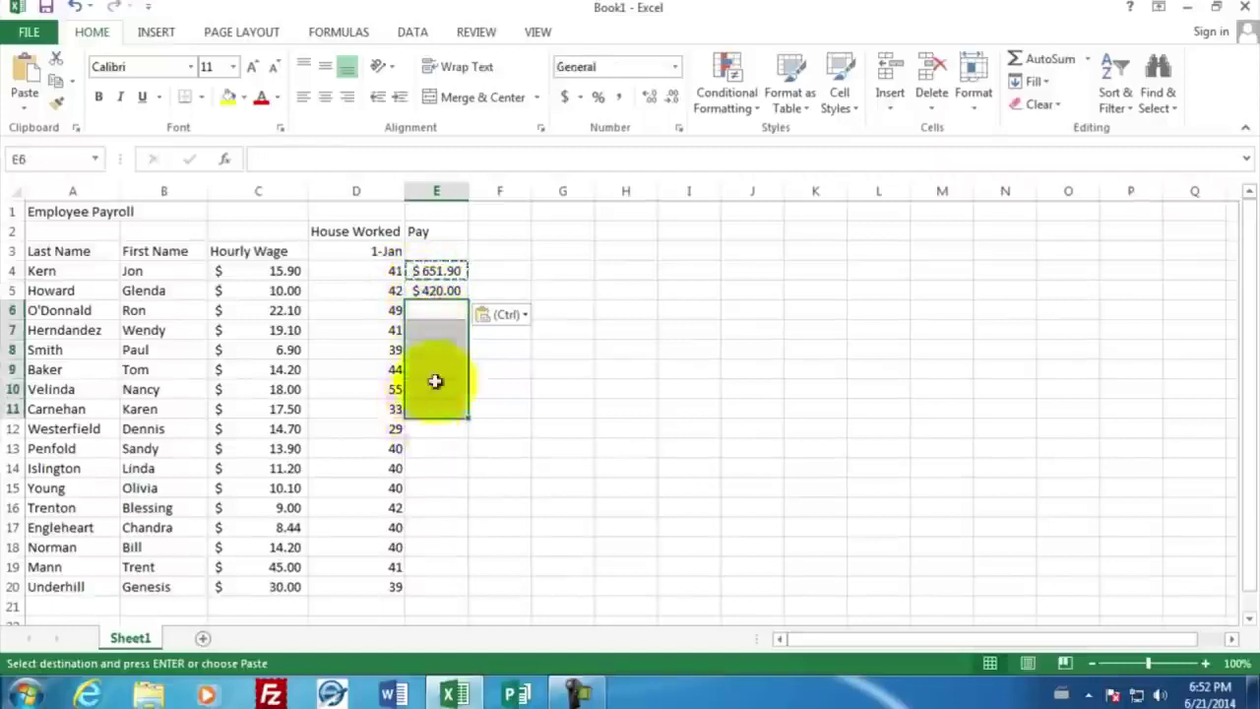
right_click(431, 313)
left_click(471, 364)
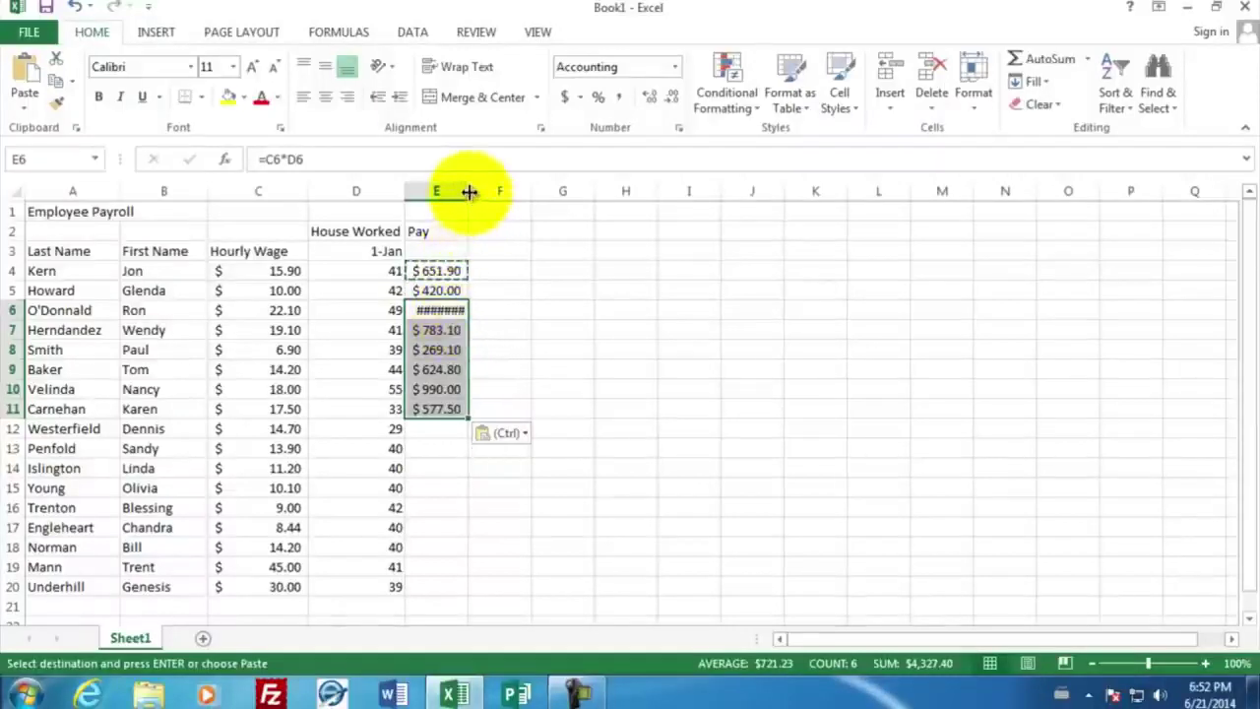
left_click_drag(468, 192, 482, 198)
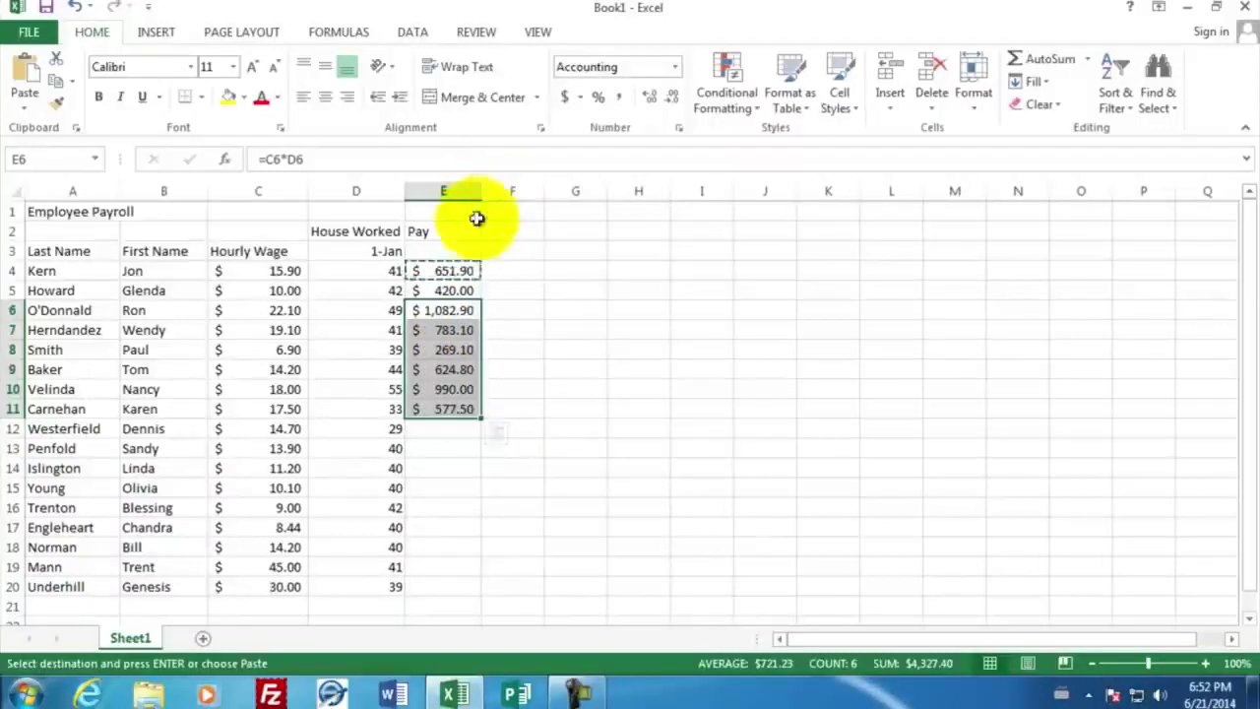
Fill the pay formula from E11 down through E20 for the remaining employees
left_click(449, 310)
left_click(450, 409)
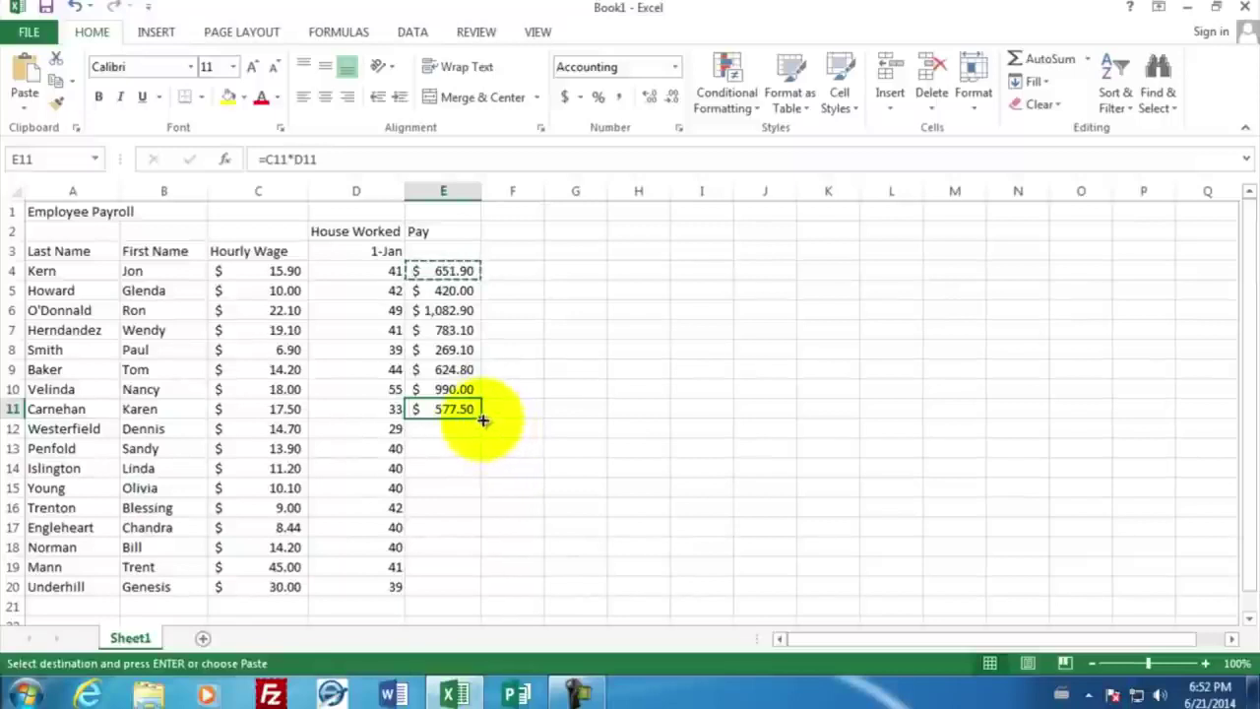
left_click_drag(480, 419, 475, 595)
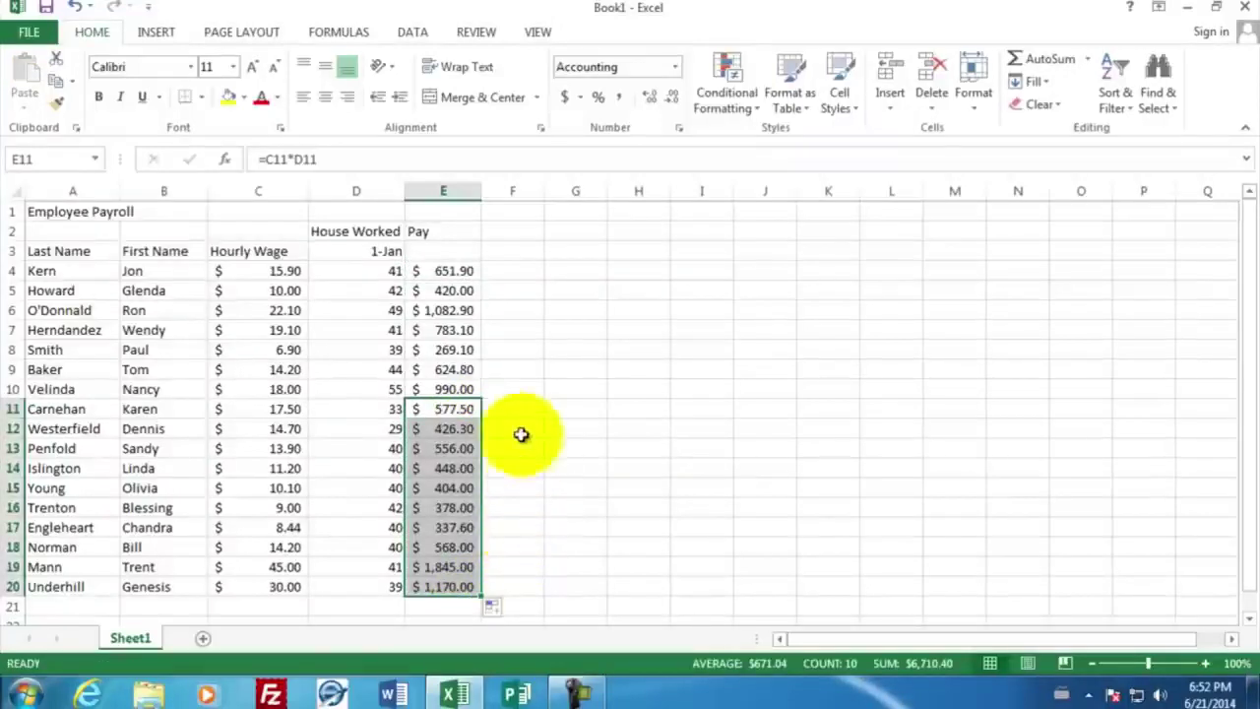
left_click(499, 271)
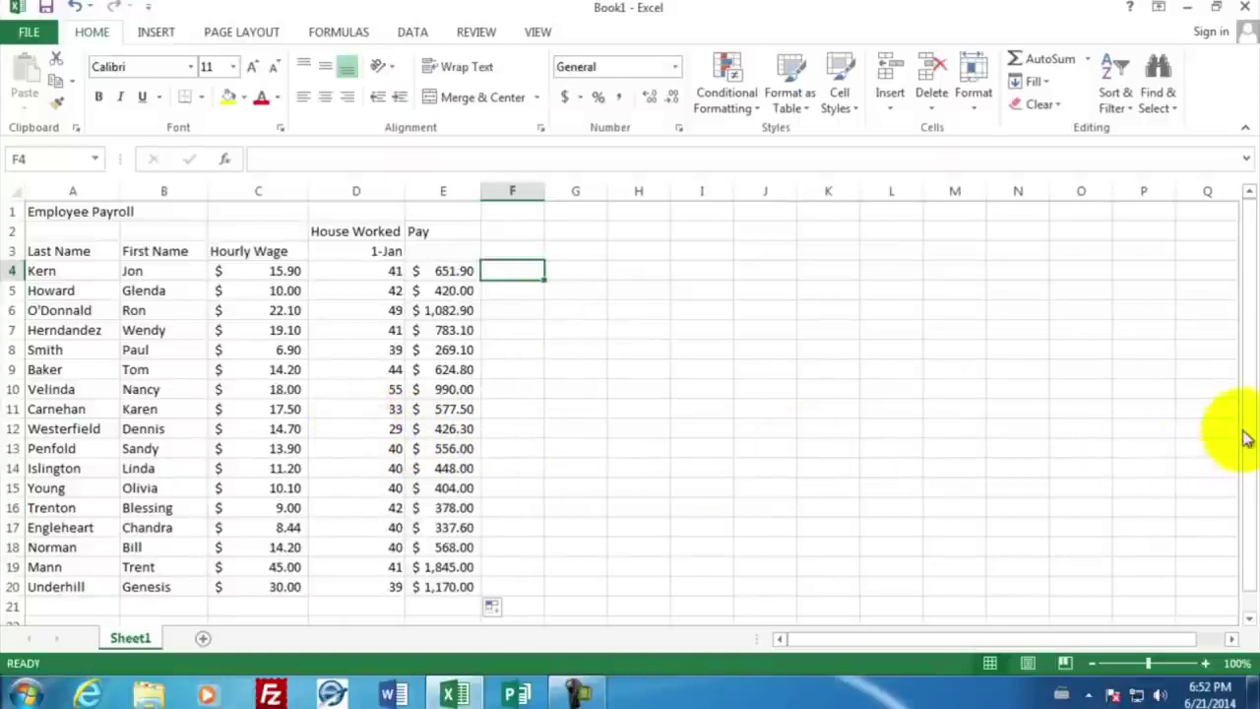
Enter the summary labels "Max" in A22 and "Min" in A23 below the employee list
left_click_drag(1242, 428, 1248, 461)
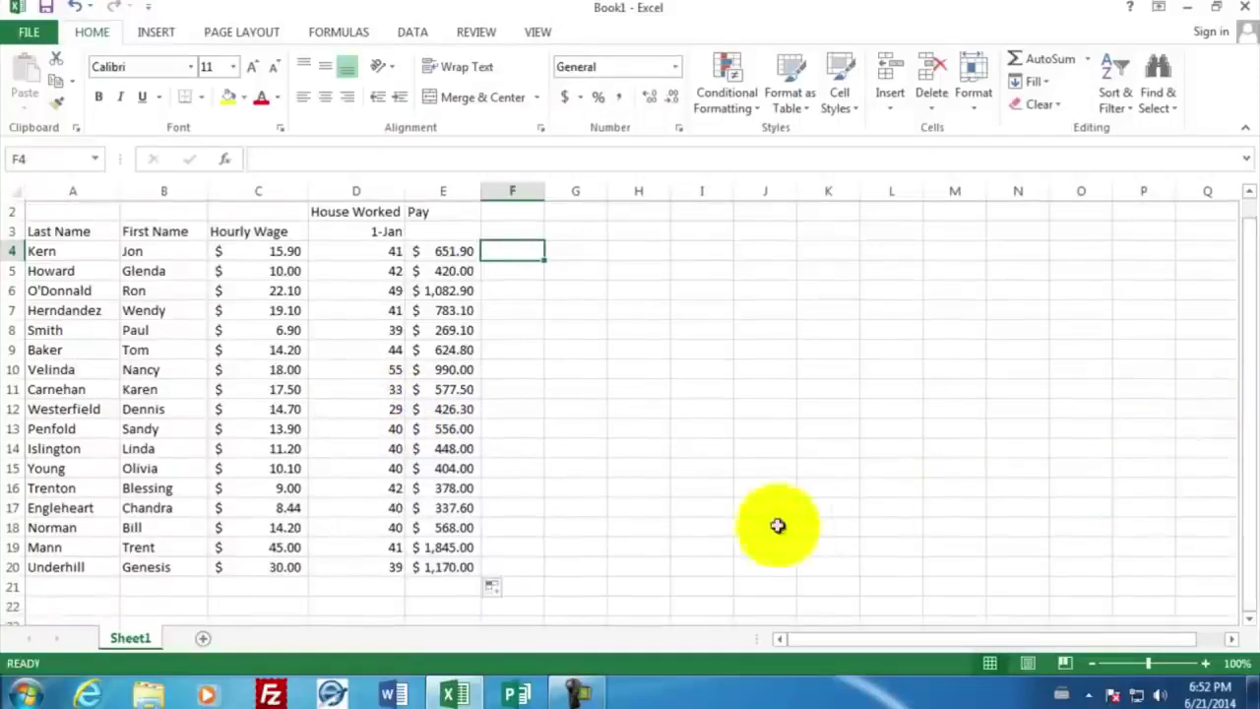
left_click(93, 606)
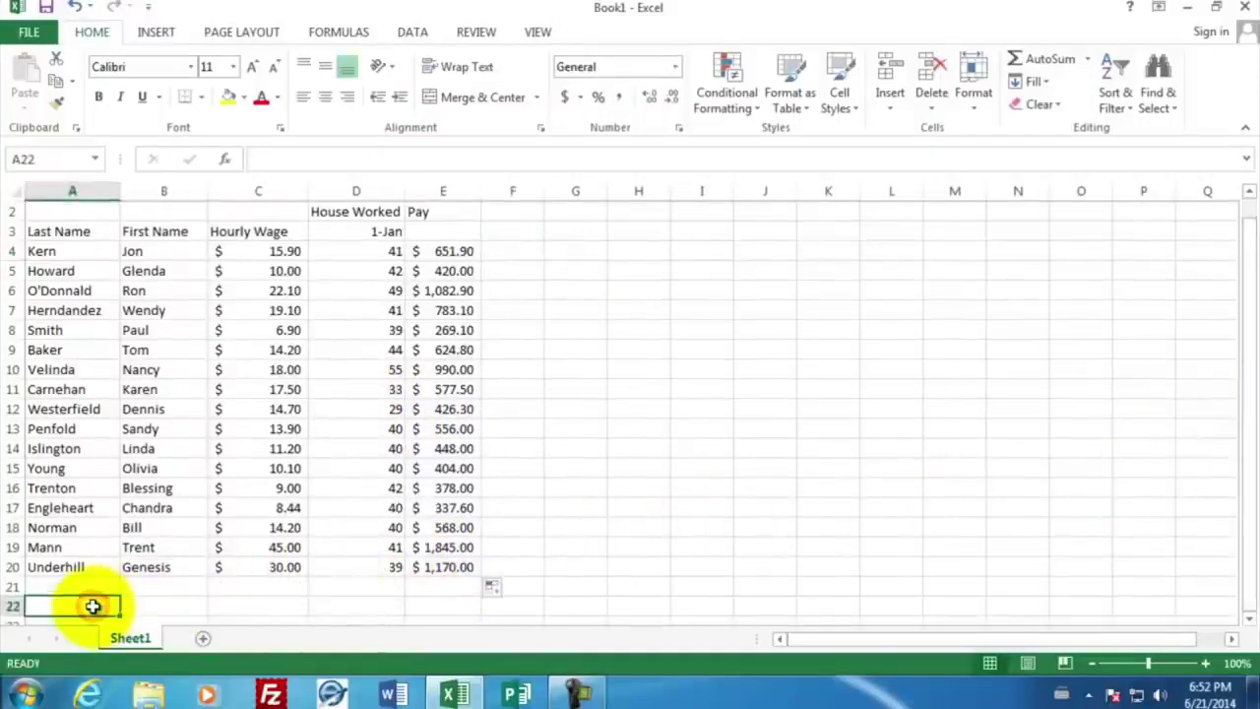
type("Max")
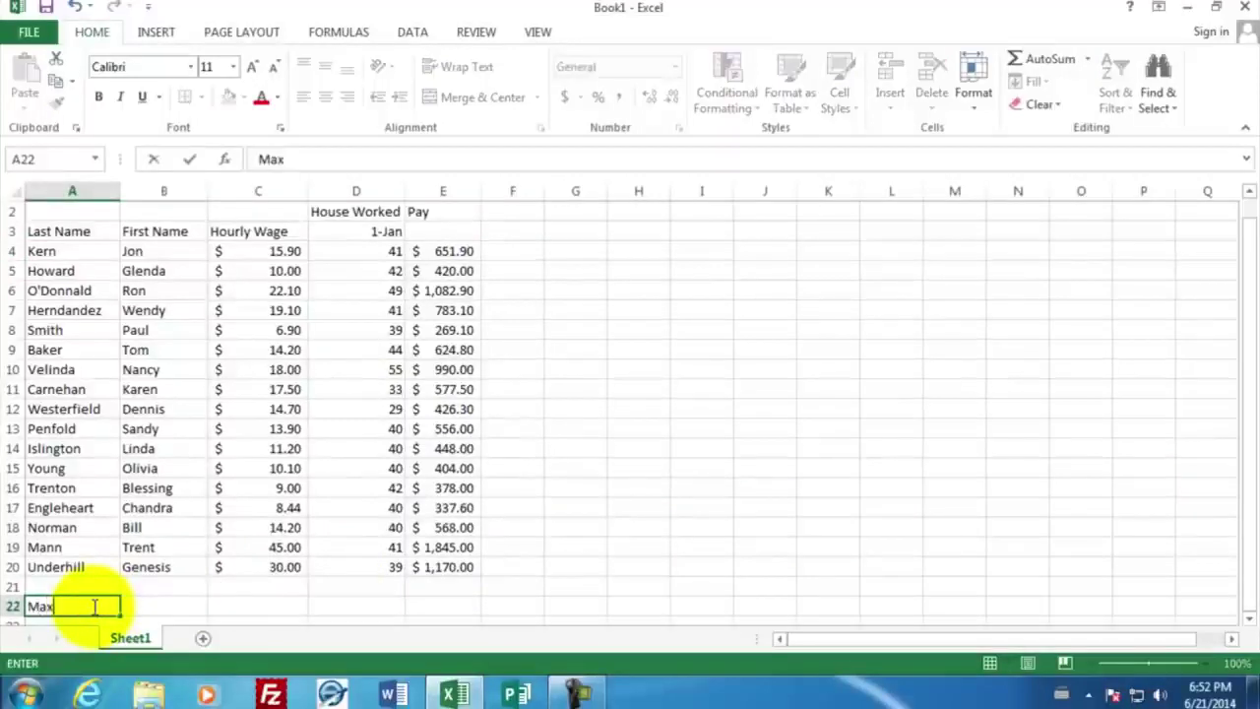
key("Return")
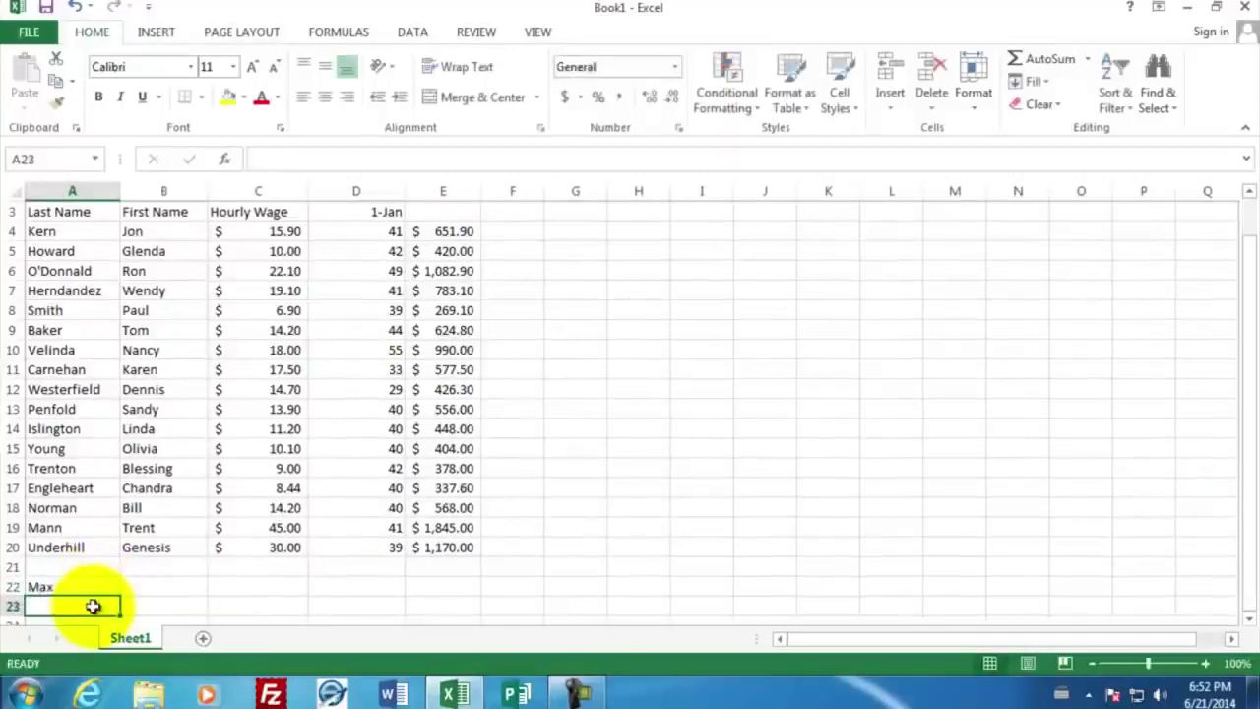
type("Min")
key("Return")
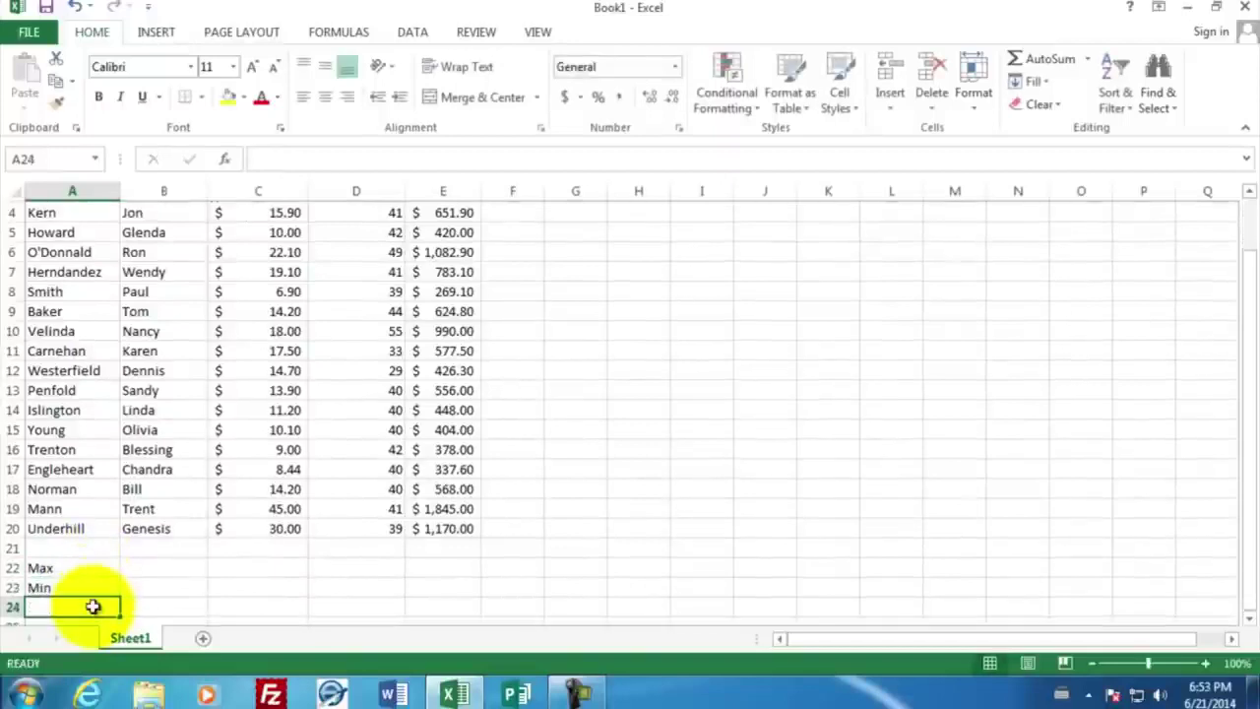
Enter the summary labels "Average" in A24 and "Total" in A25
type("Average")
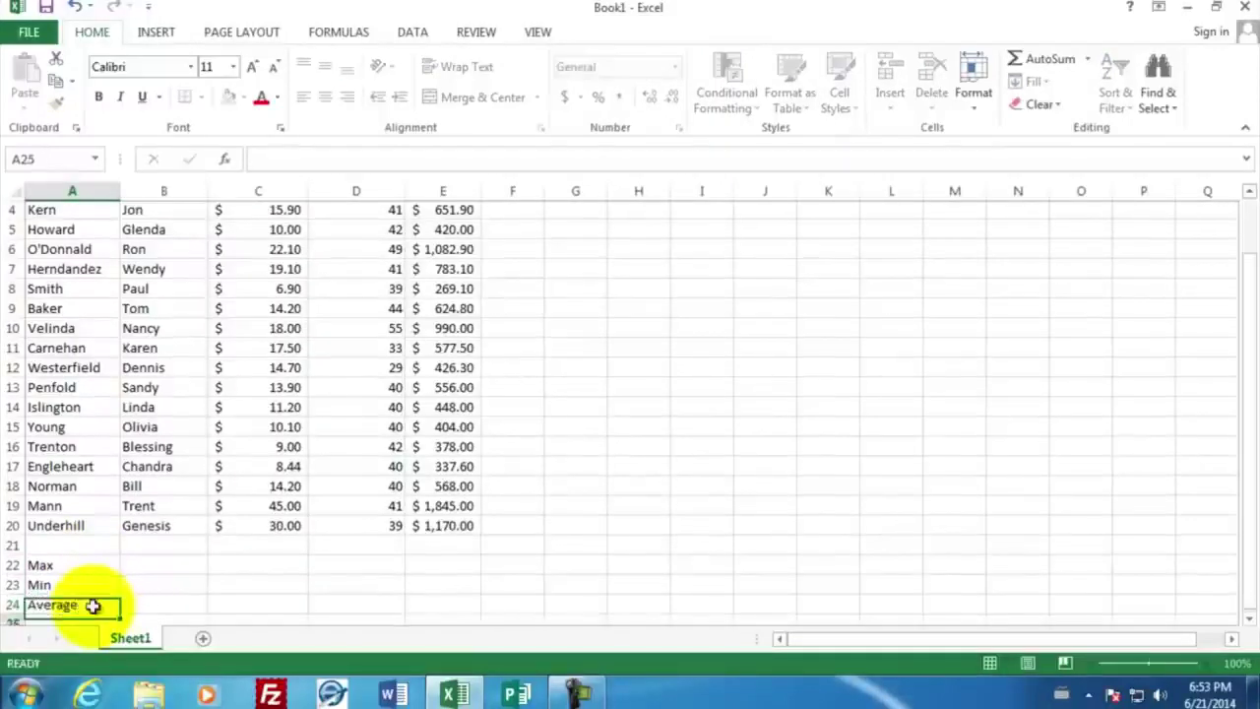
key("Return")
type("Total")
key("Return")
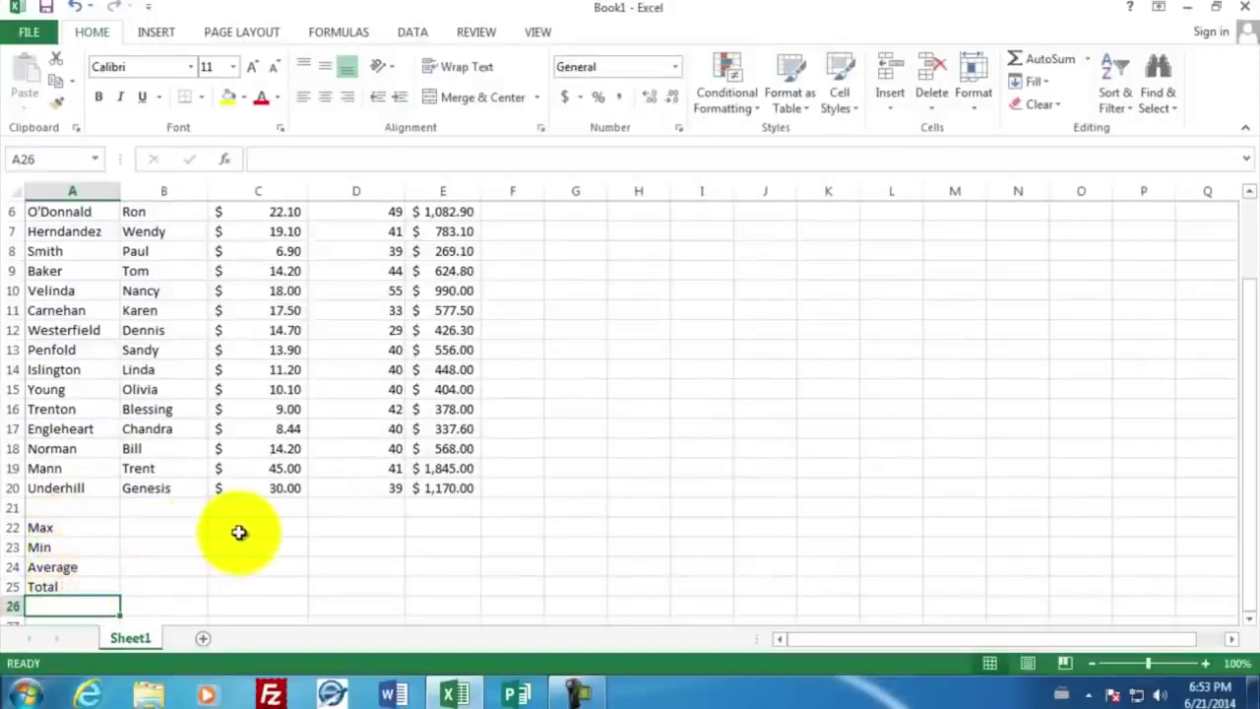
Calculate the highest hourly wage in C22 with the formula =max(C4:C20)
left_click(244, 526)
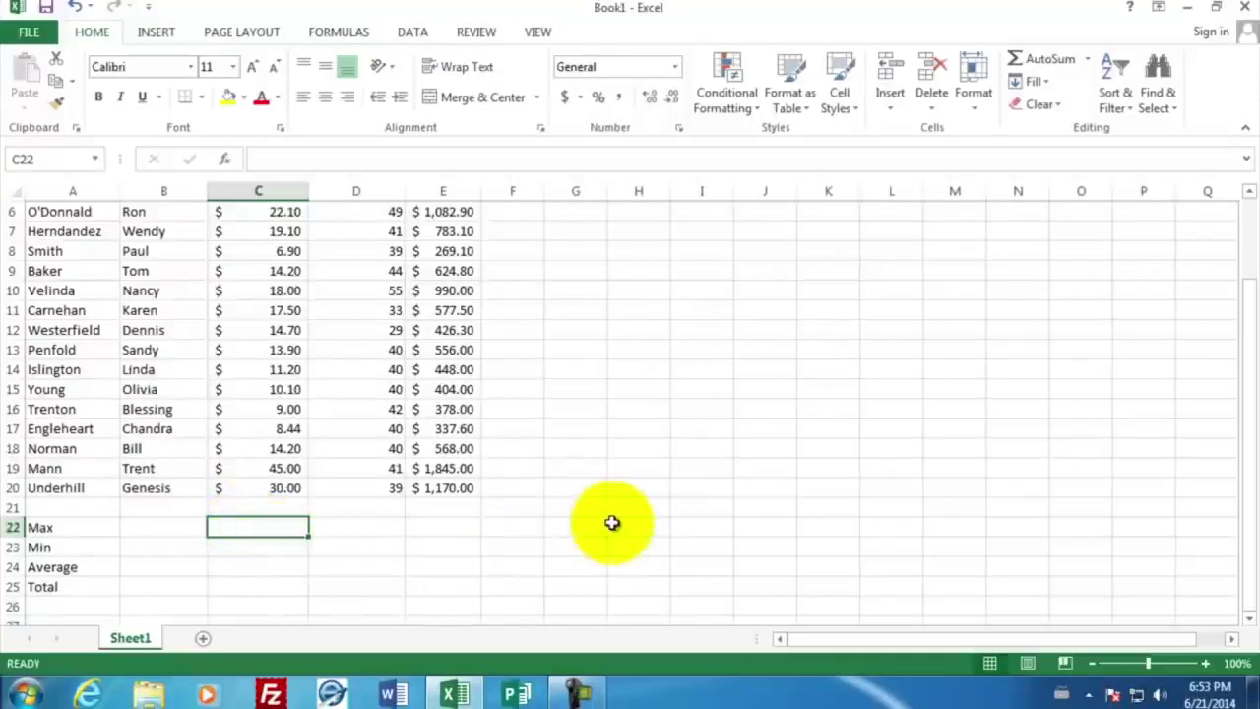
type("=")
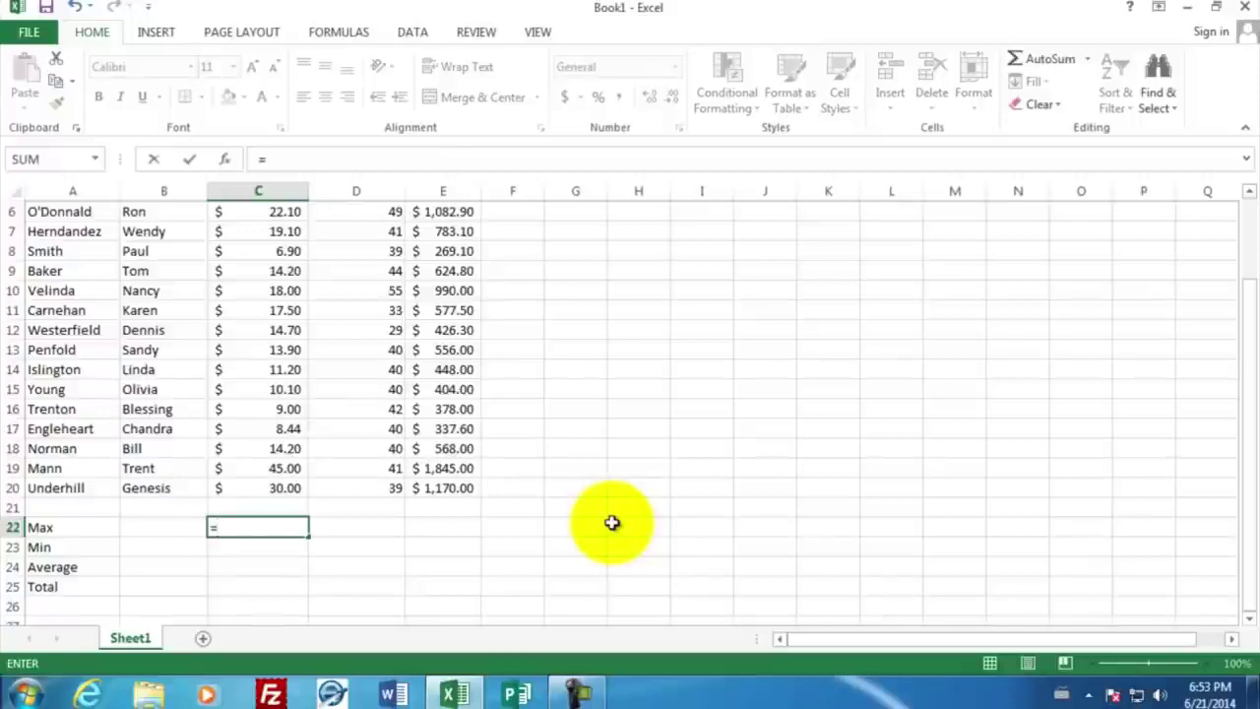
type("max")
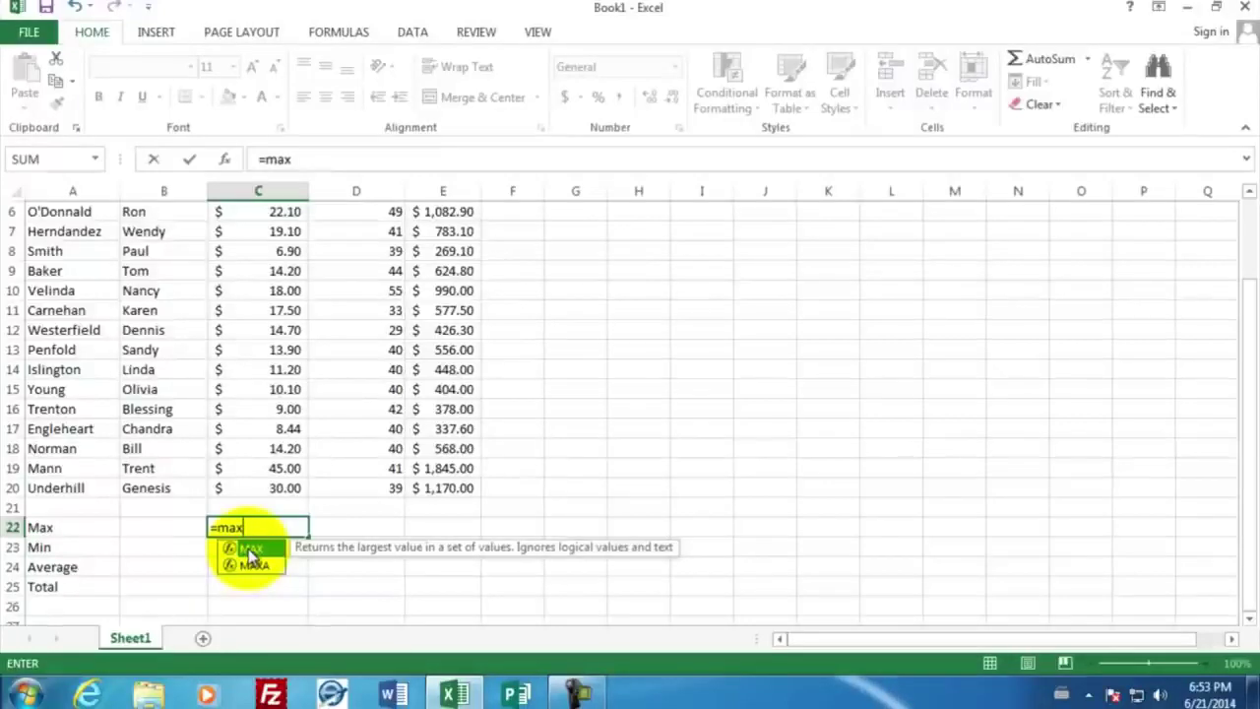
type("(")
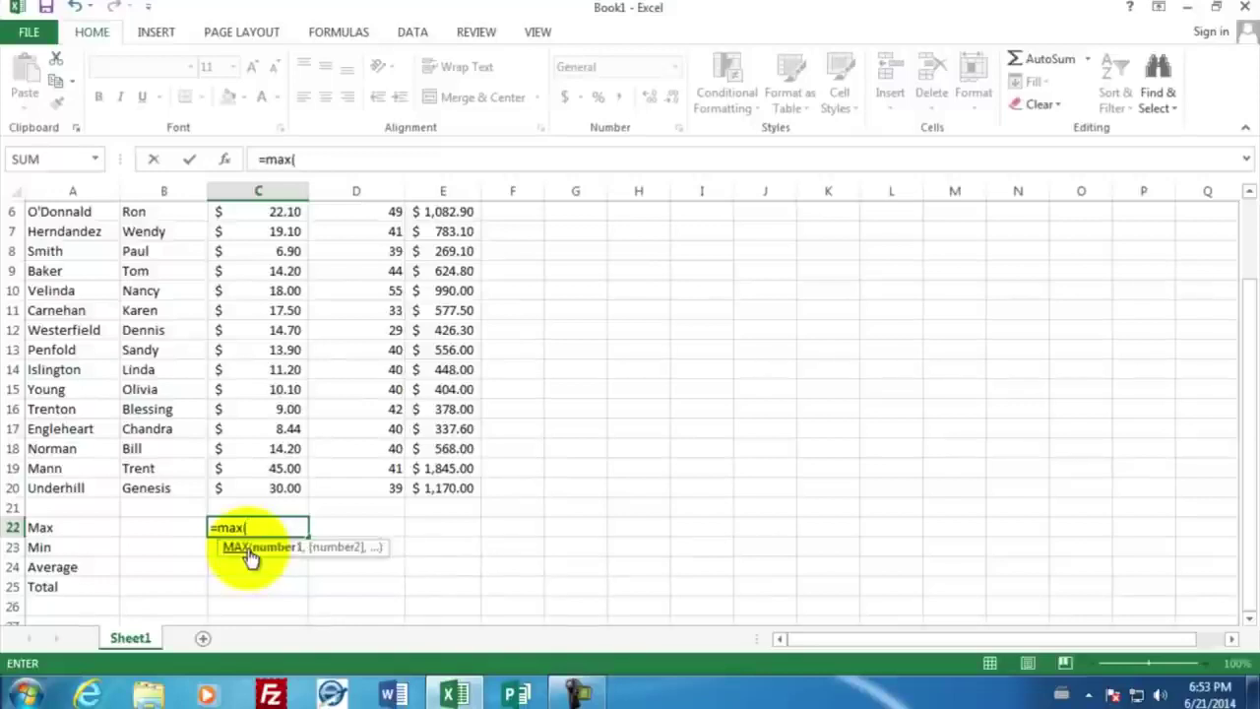
left_click(259, 487)
left_click_drag(259, 468, 256, 229)
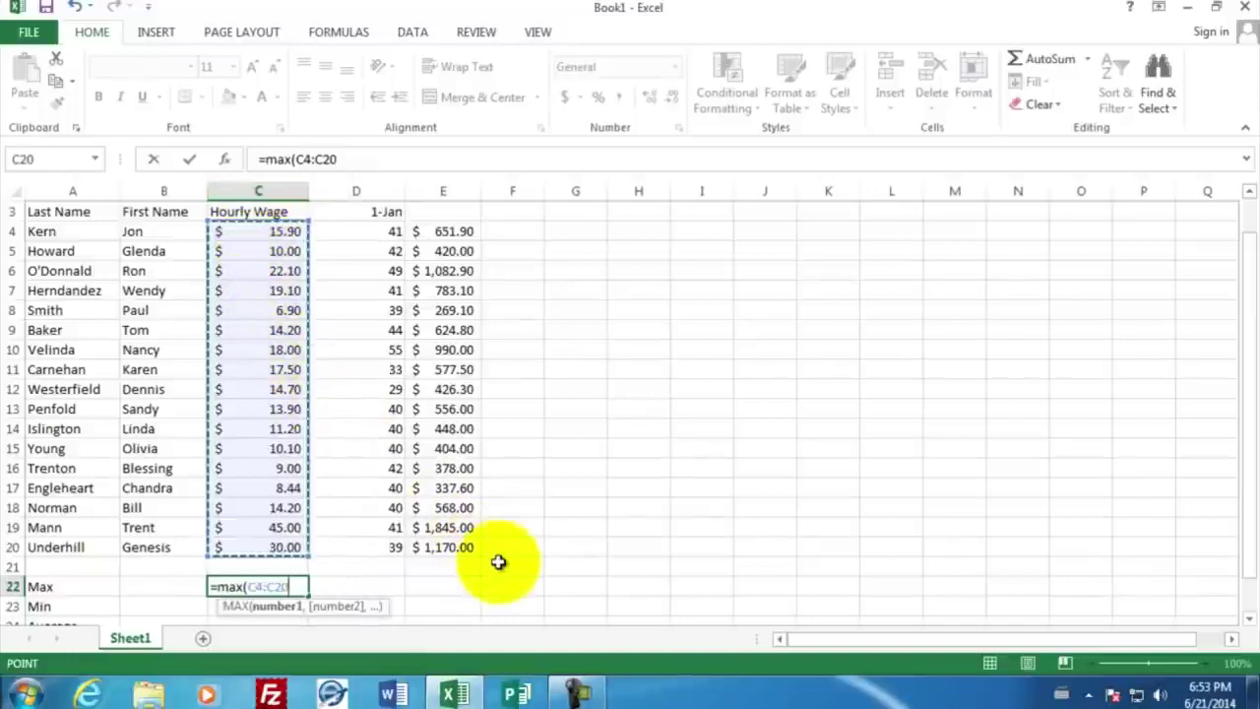
type(")")
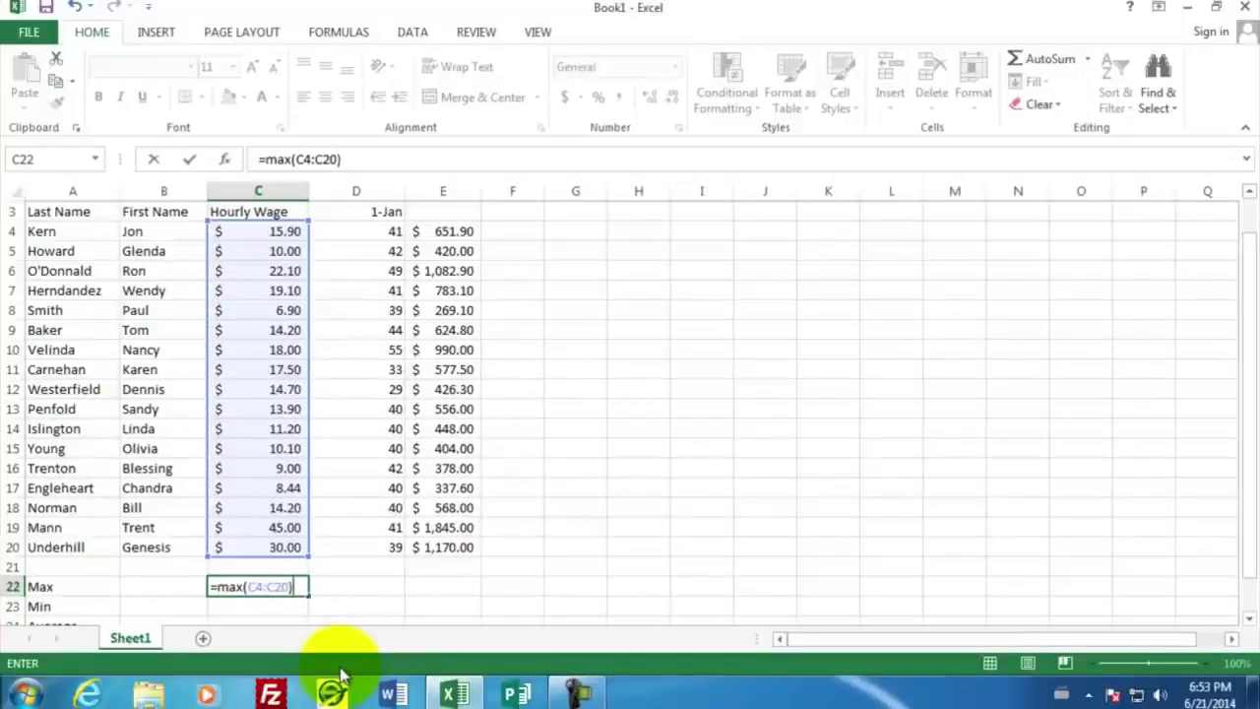
key("Return")
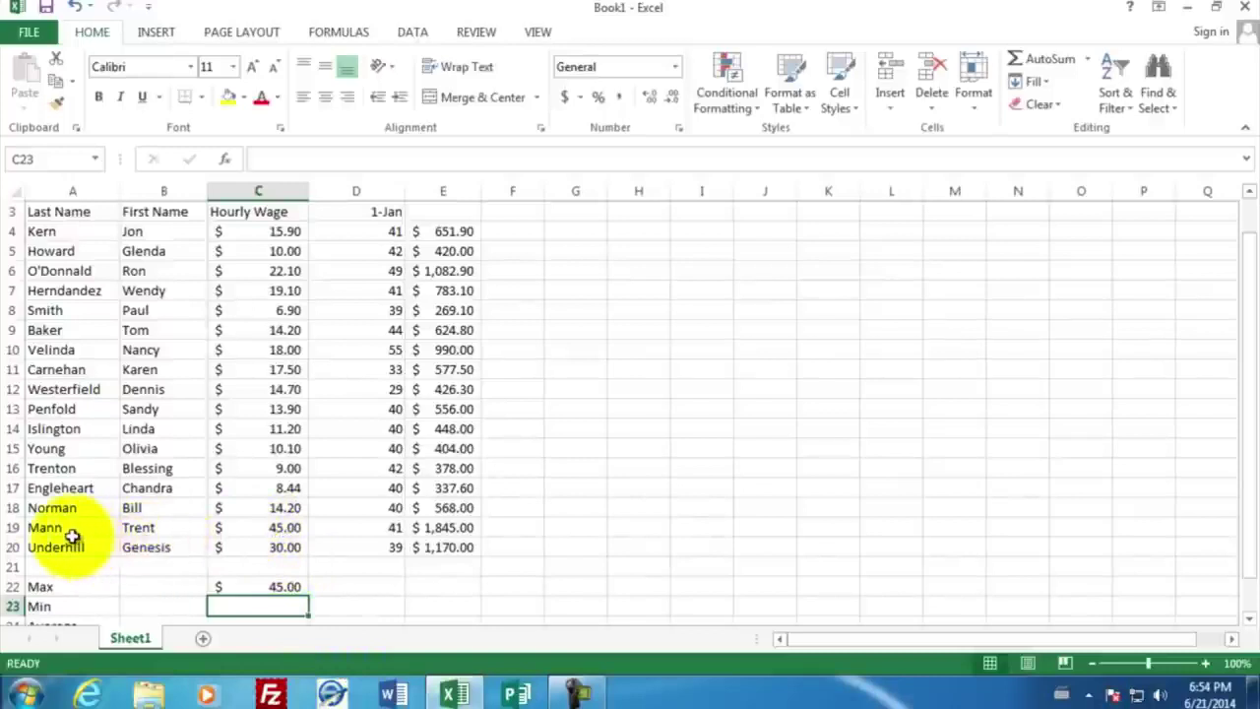
Calculate the lowest hourly wage in C23 with the formula =min(C4:C20)
scroll(357, 581, "down", 2)
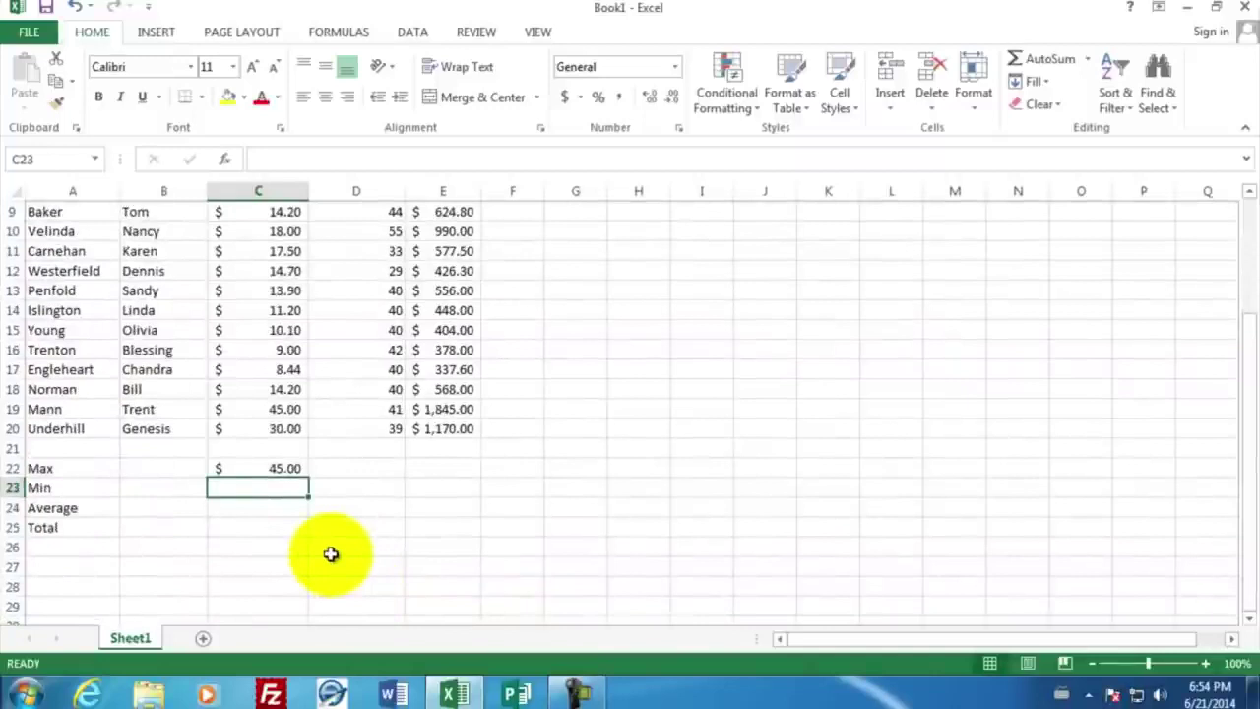
type("=mi")
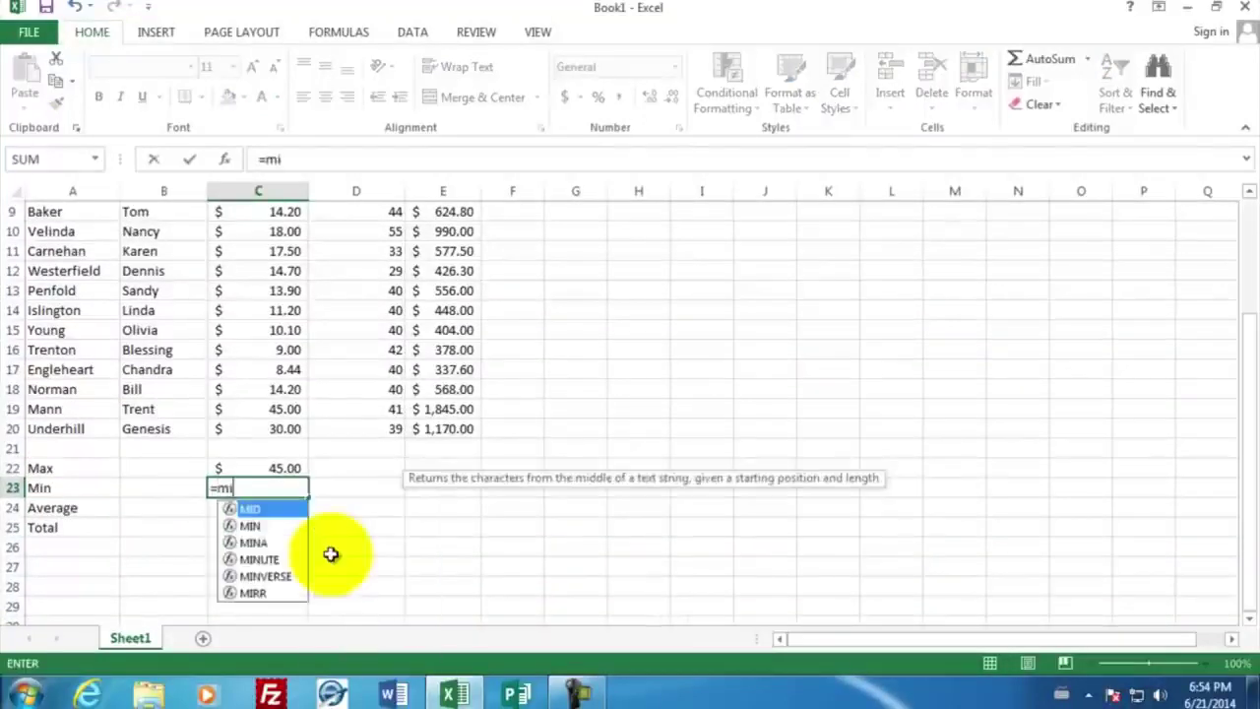
type("n")
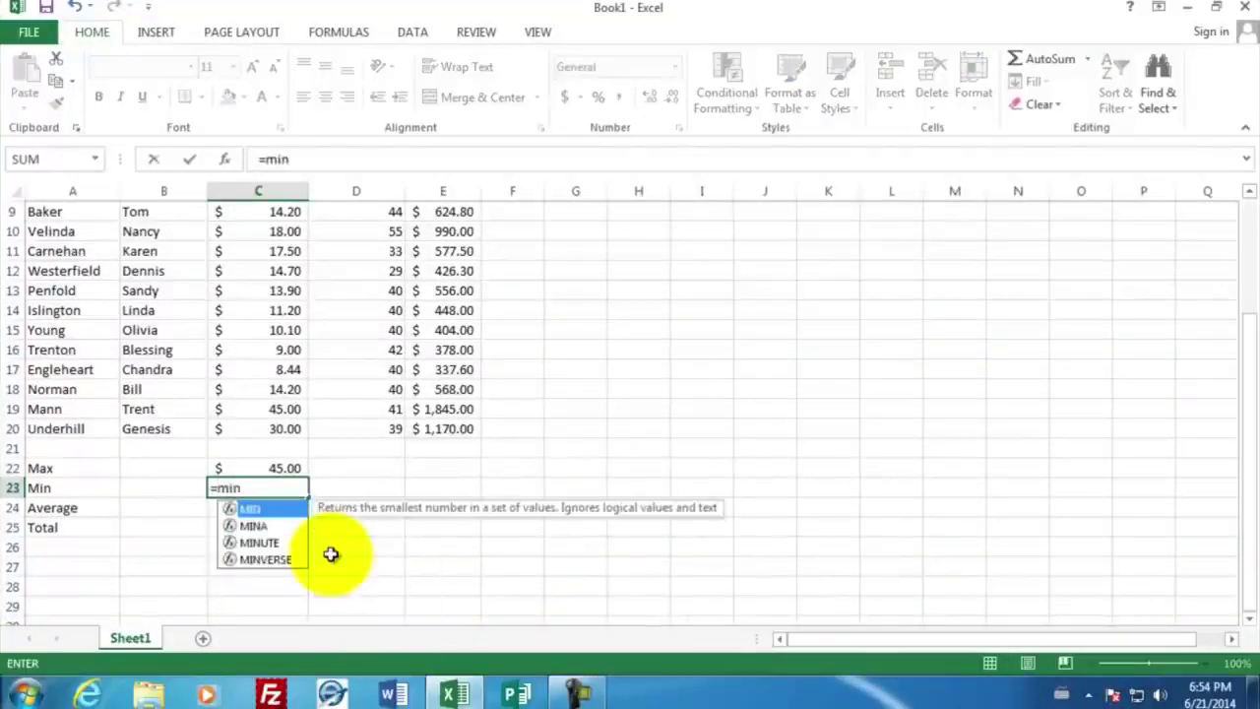
type("(")
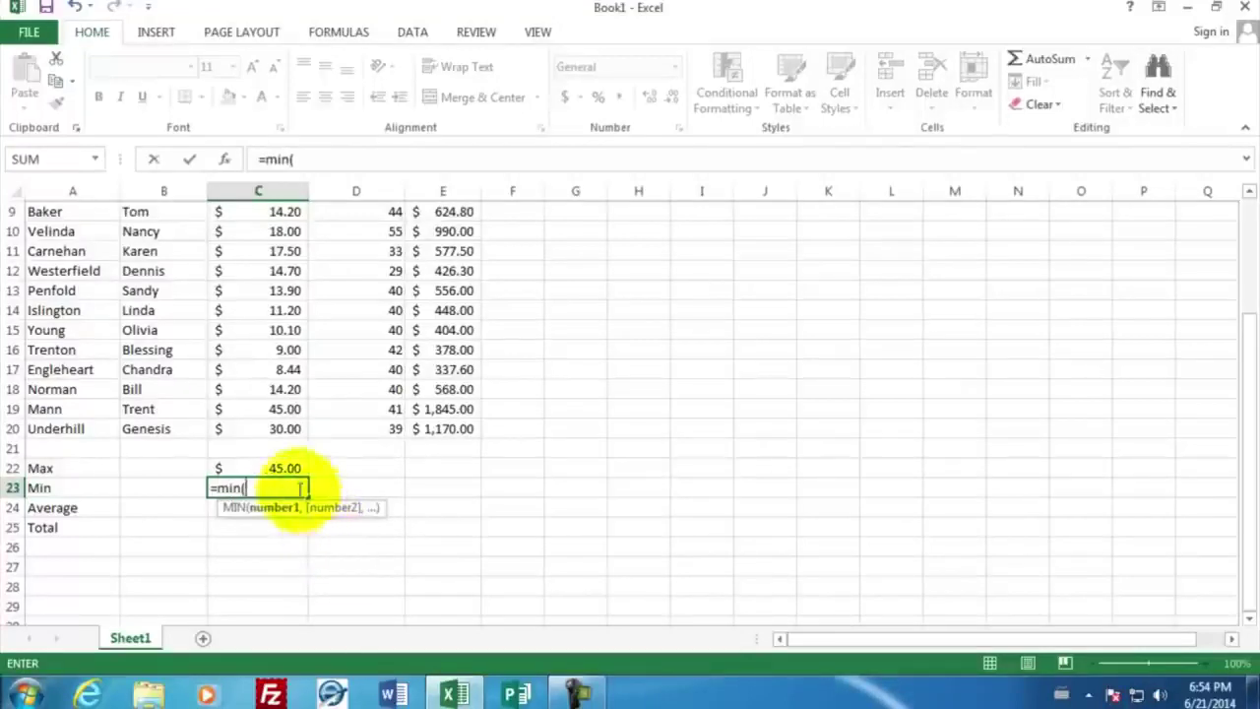
left_click_drag(297, 427, 281, 253)
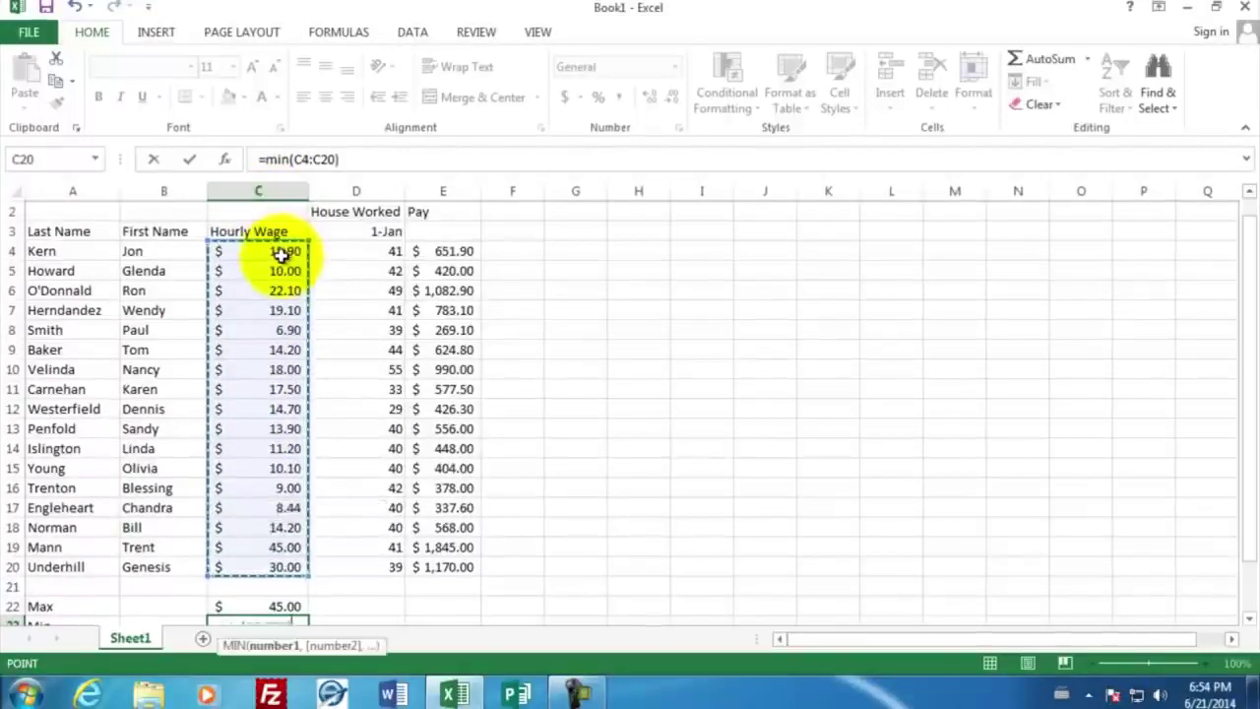
type(")")
key("Return")
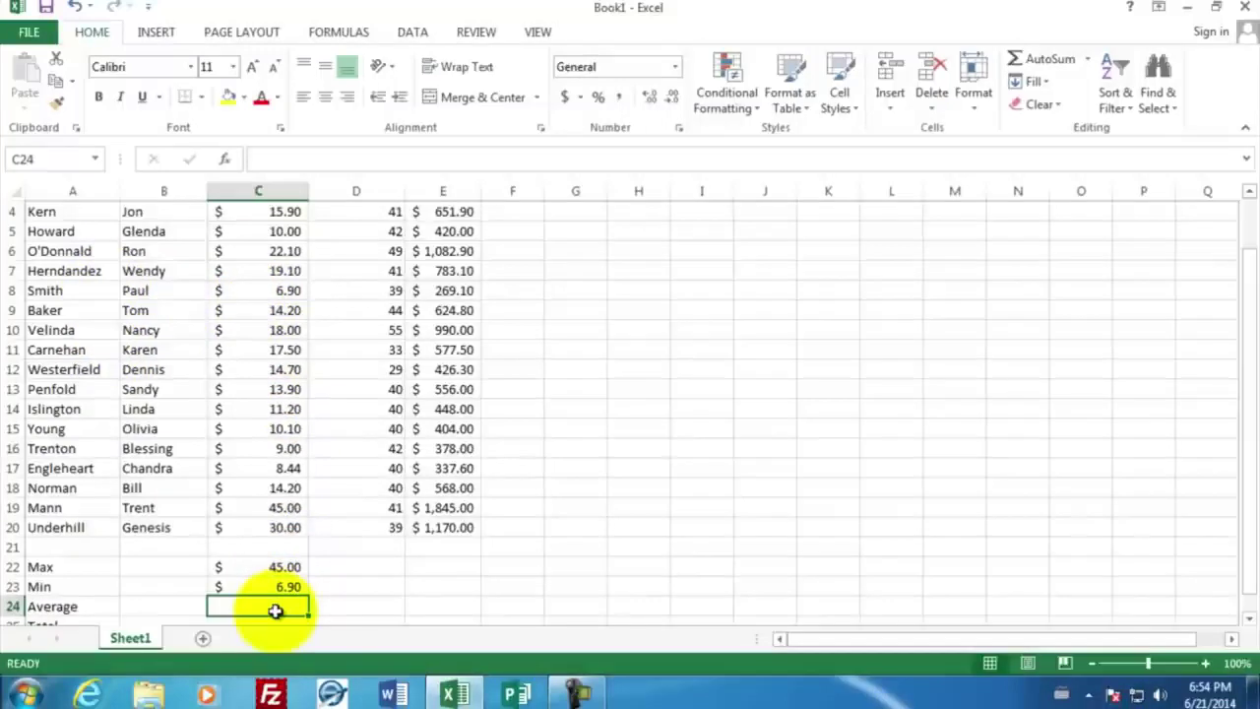
Calculate the average hourly wage in C24 using the AVERAGE function over C4:C20
type("=av")
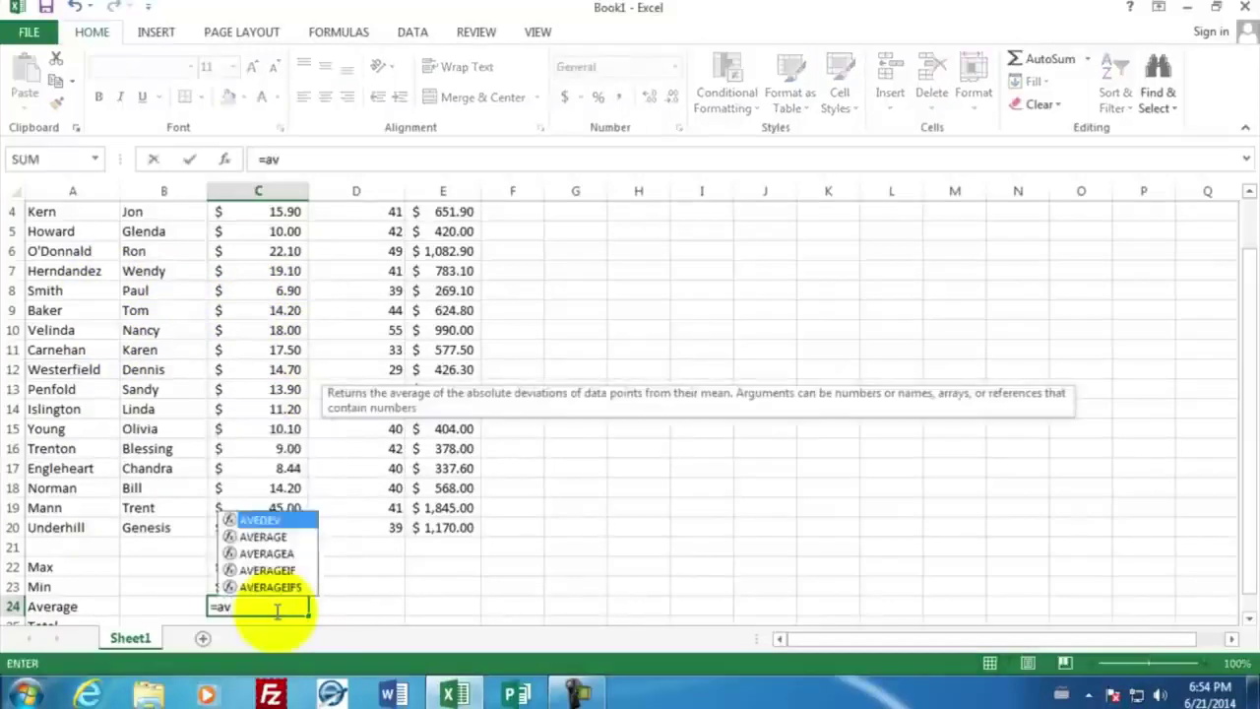
left_click(265, 537)
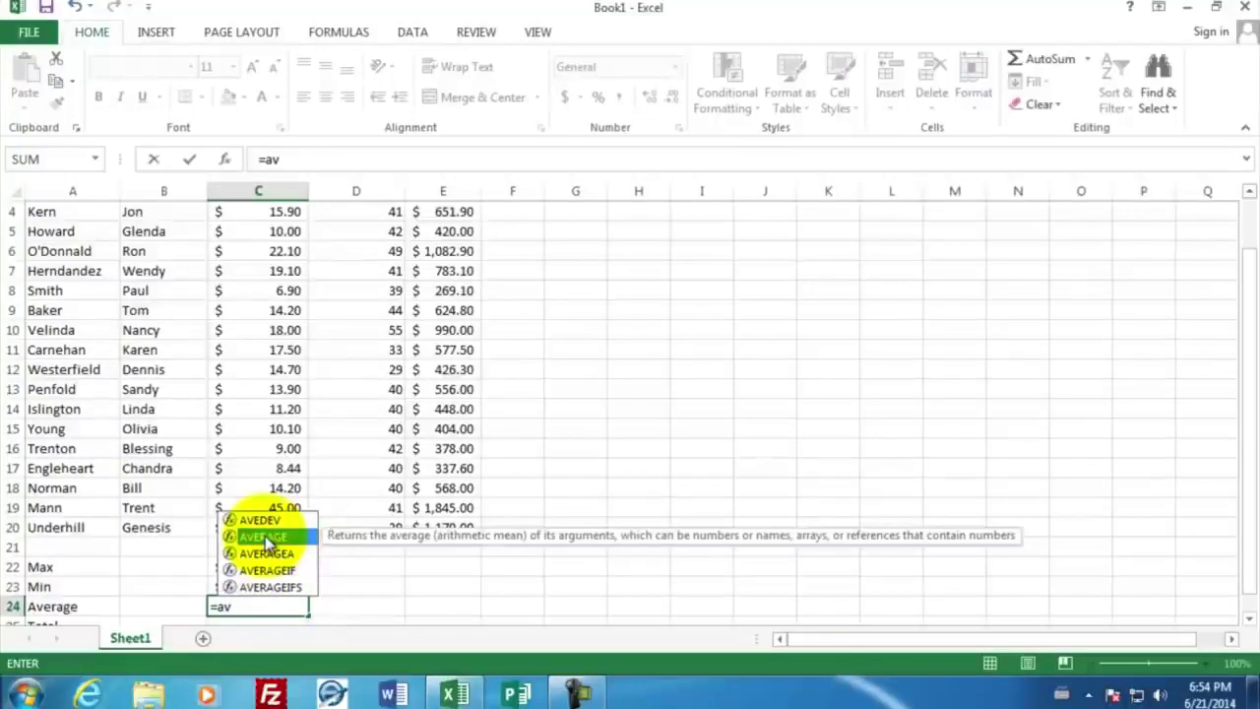
double_click(265, 535)
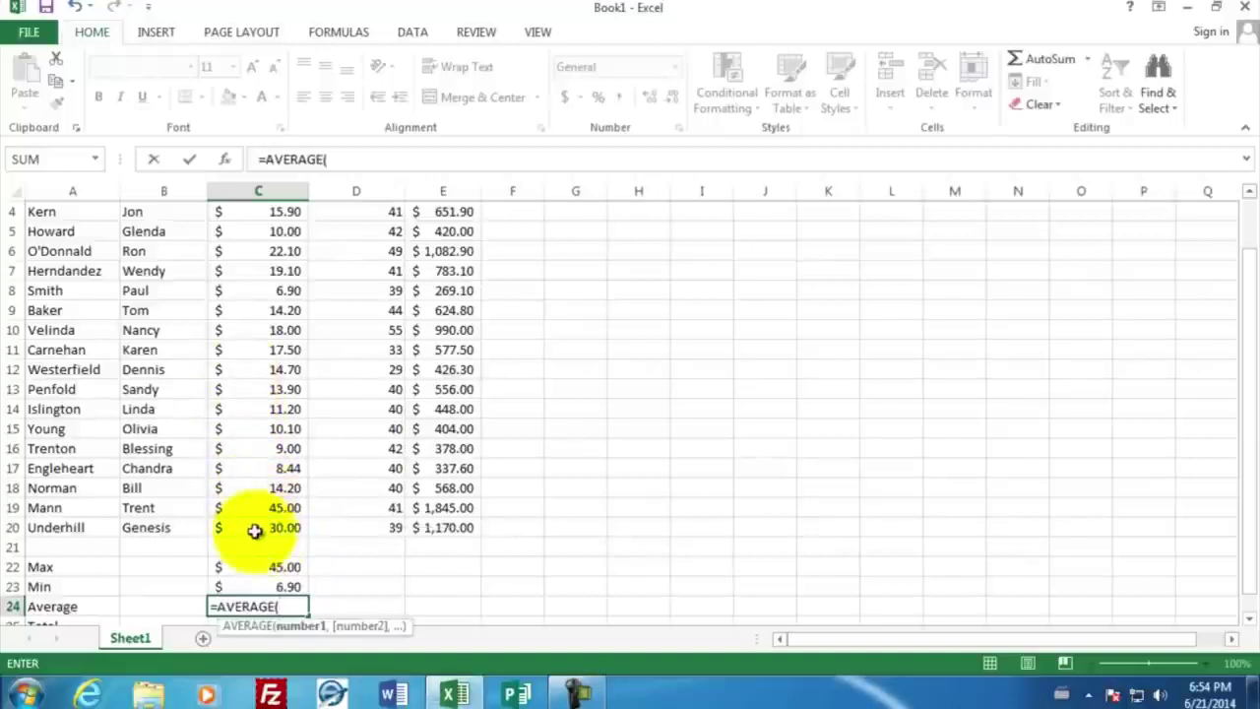
left_click_drag(255, 532, 268, 279)
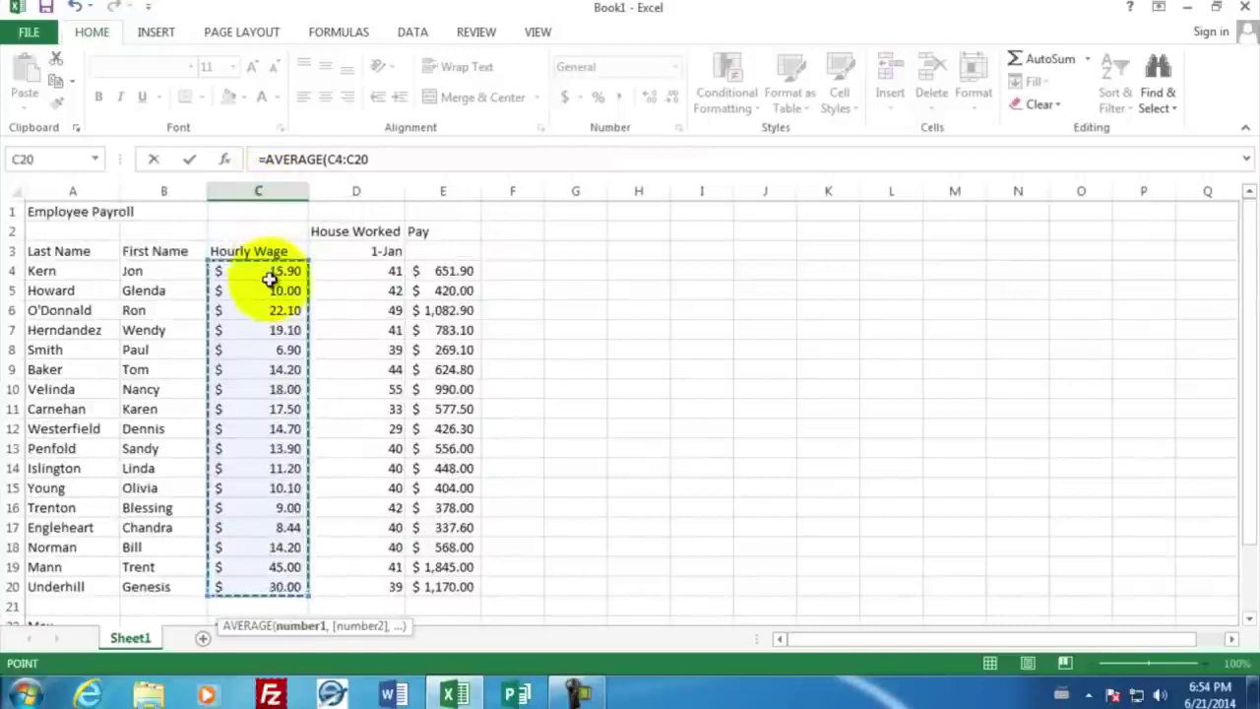
key("Return")
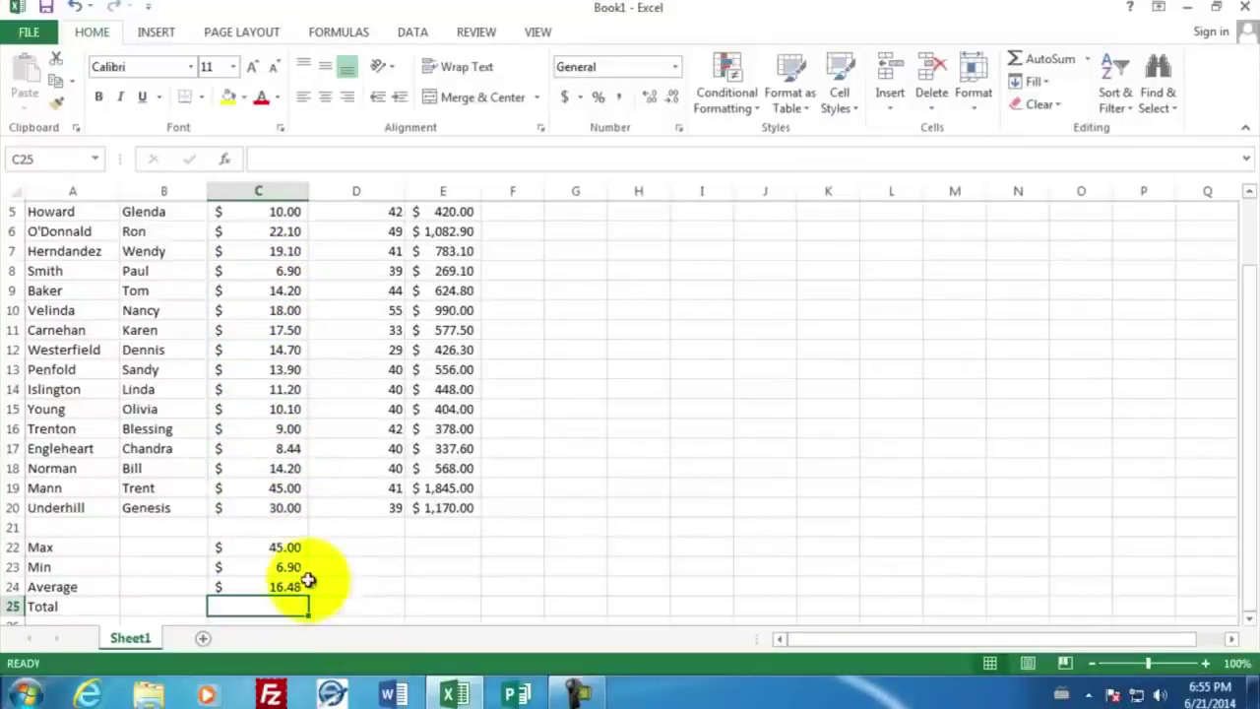
Copy the Max, Min and Average formulas from C22:C24 and paste them into D22:D24 for the hours column
left_click_drag(273, 546, 273, 588)
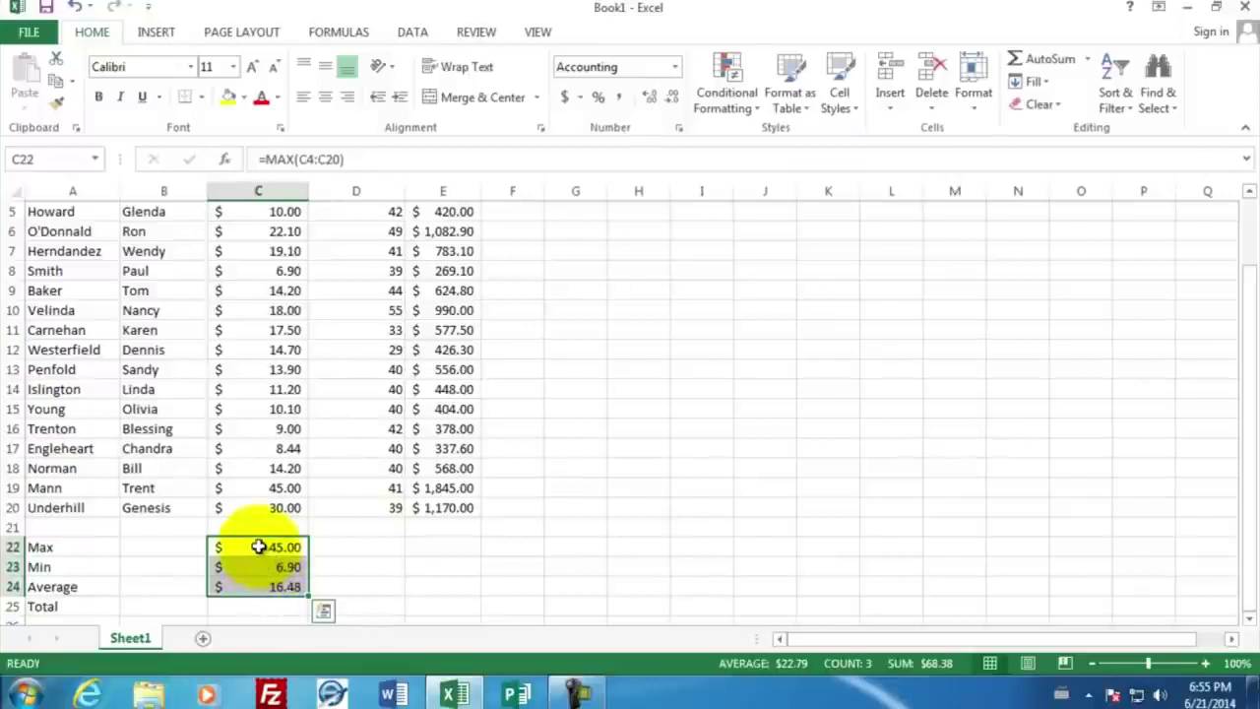
right_click(257, 546)
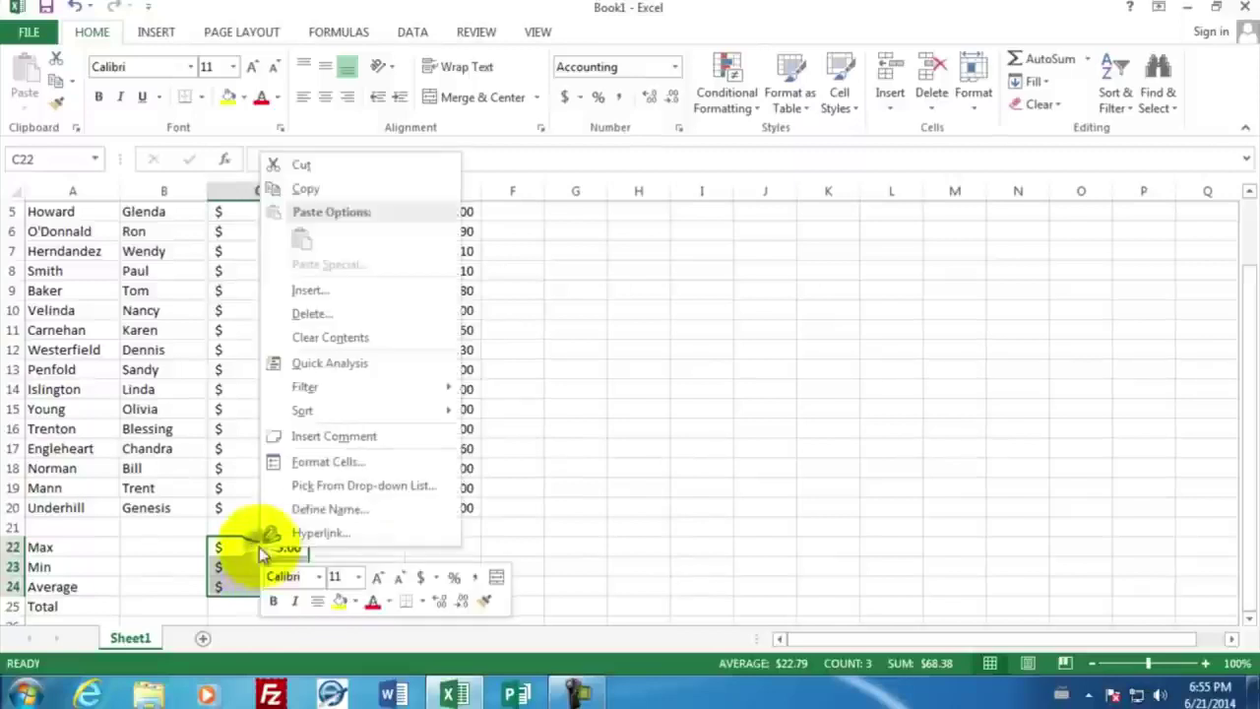
left_click(338, 188)
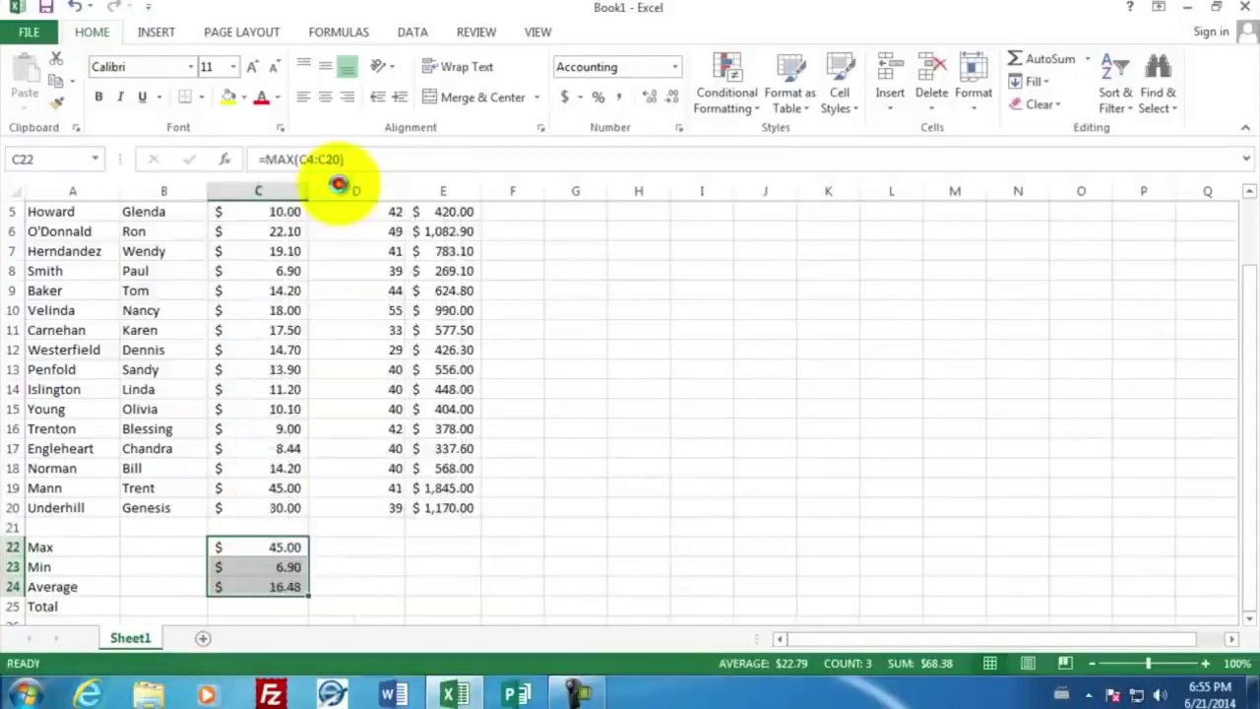
left_click(354, 549)
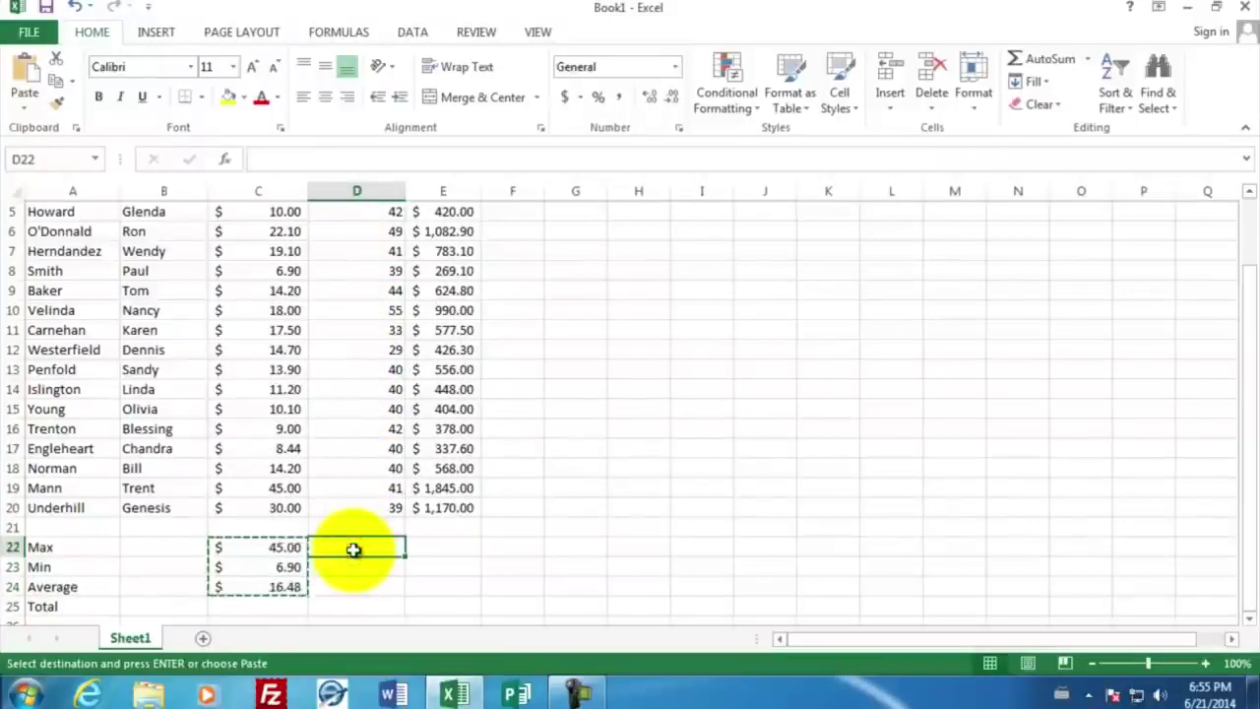
right_click(353, 549)
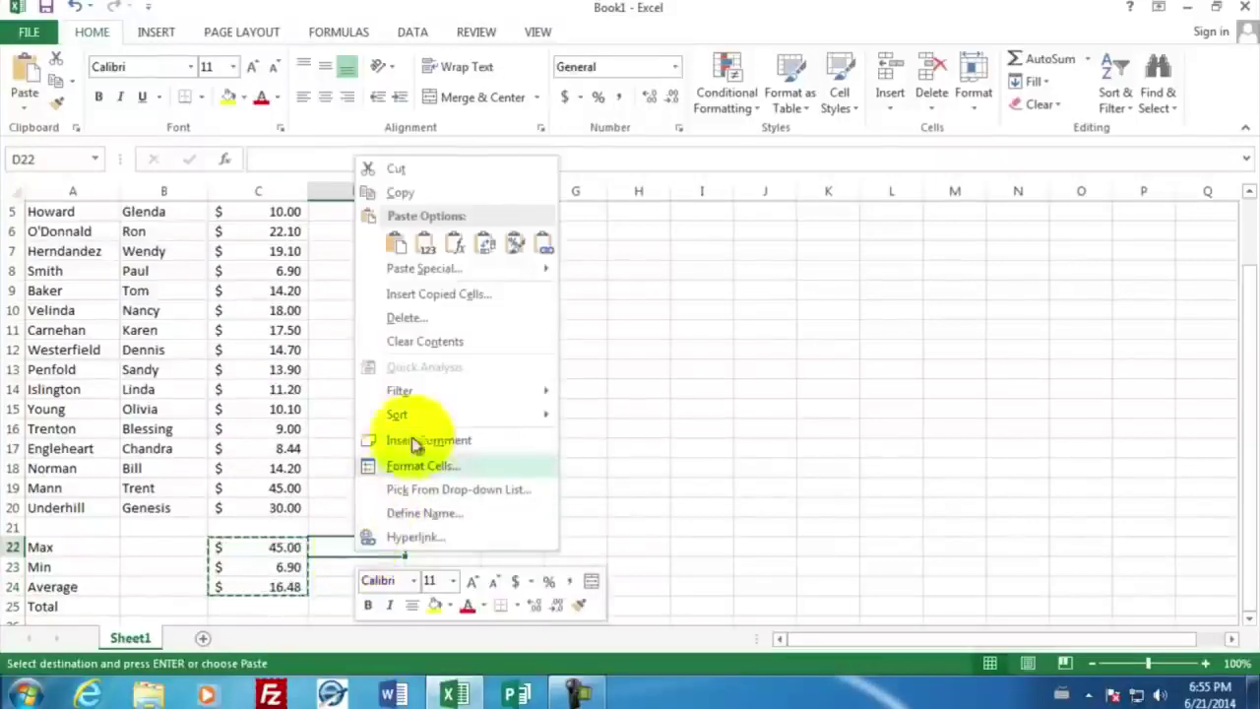
left_click(393, 243)
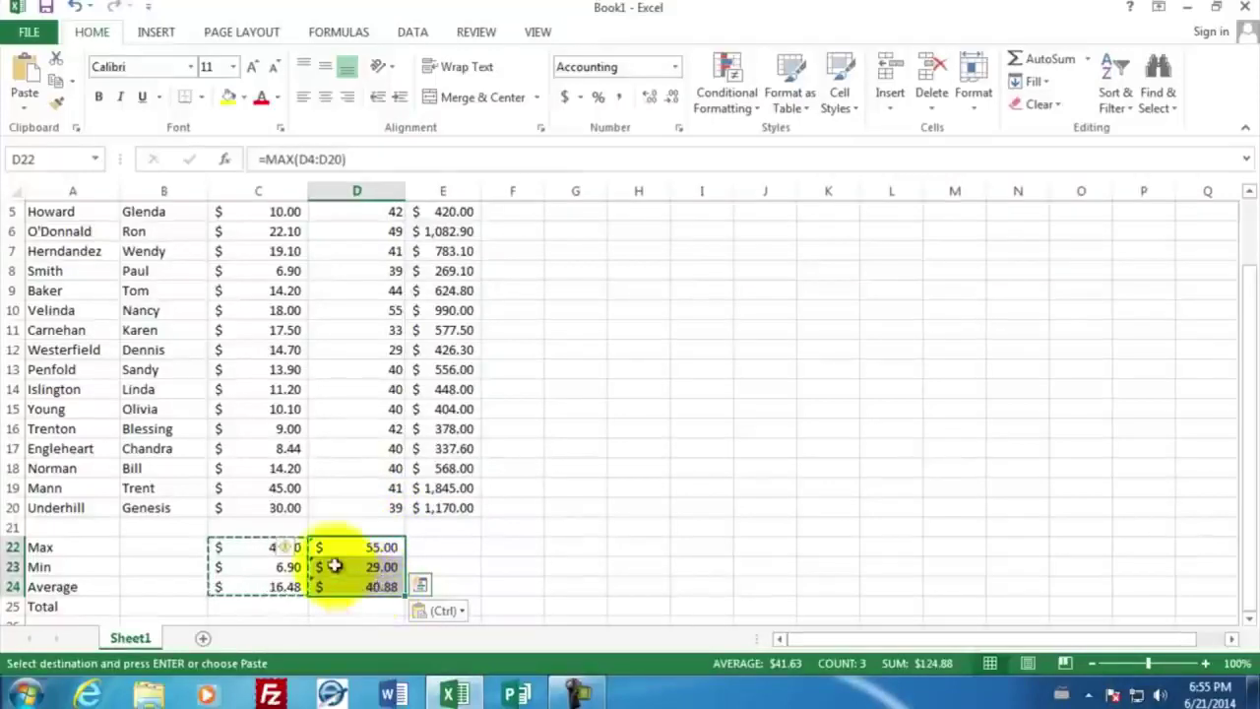
key("Escape")
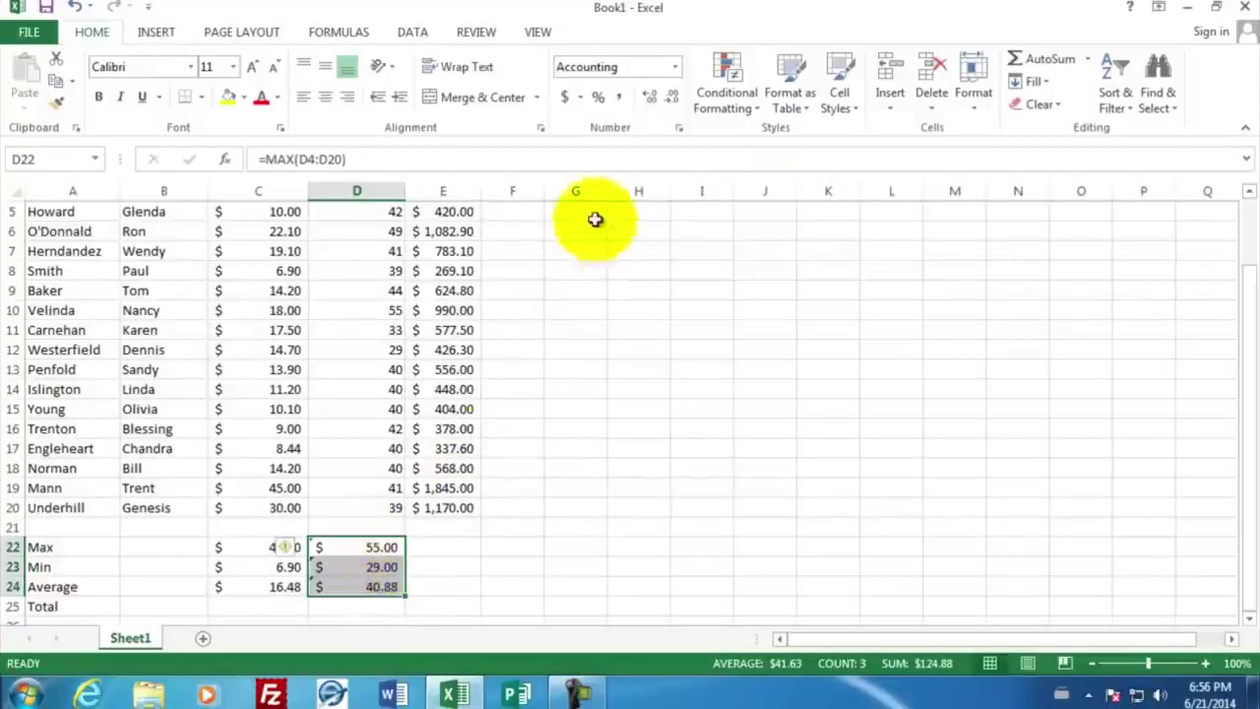
Change the number format of the hours summary cells D22:D24 to General
left_click(678, 130)
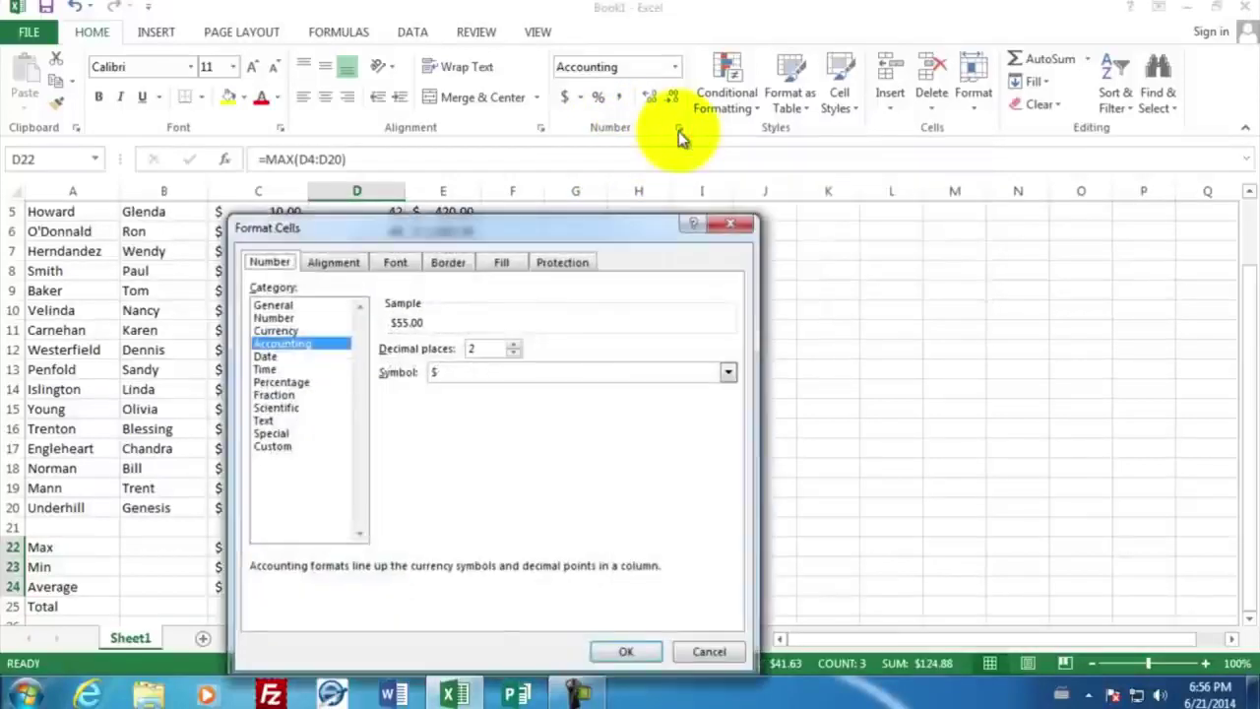
left_click(281, 307)
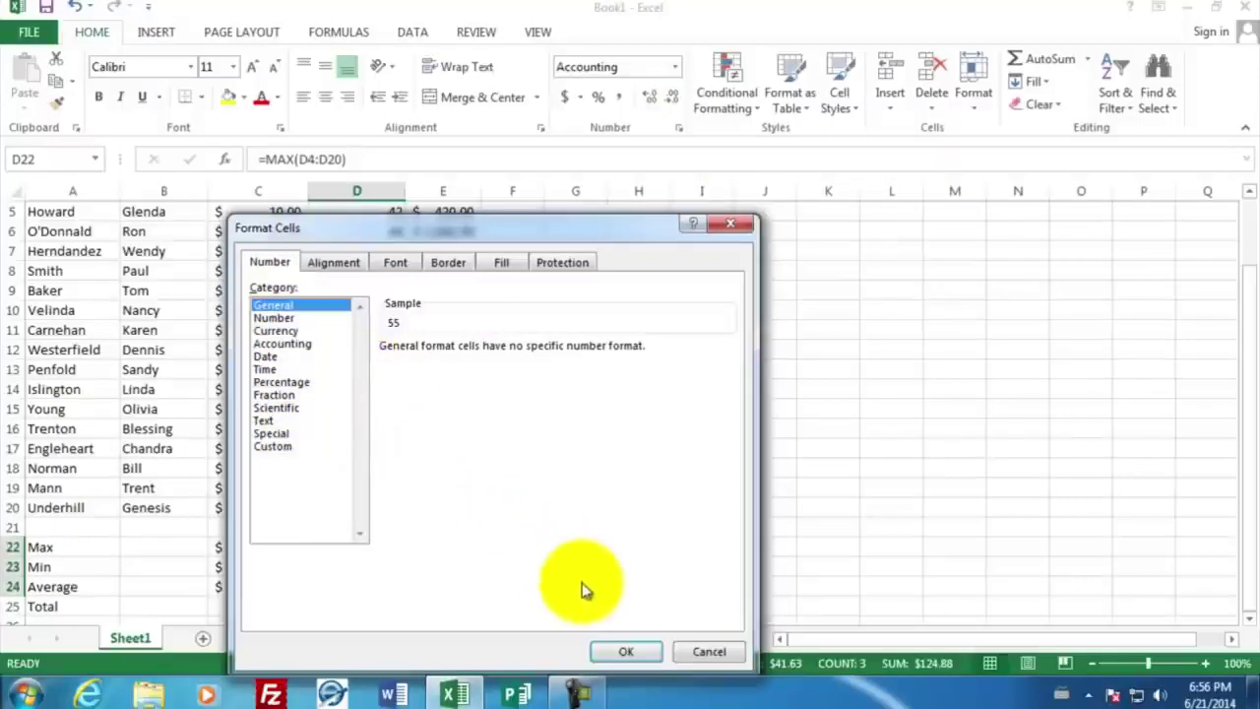
left_click(630, 651)
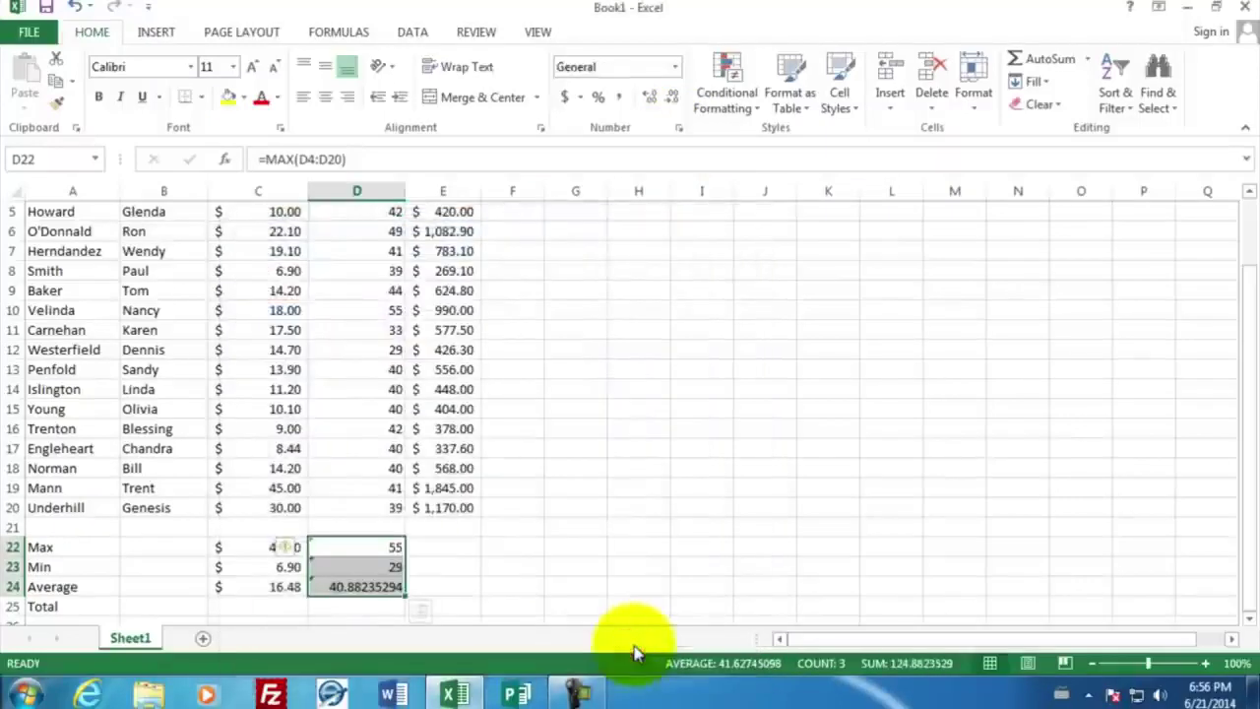
left_click(375, 608)
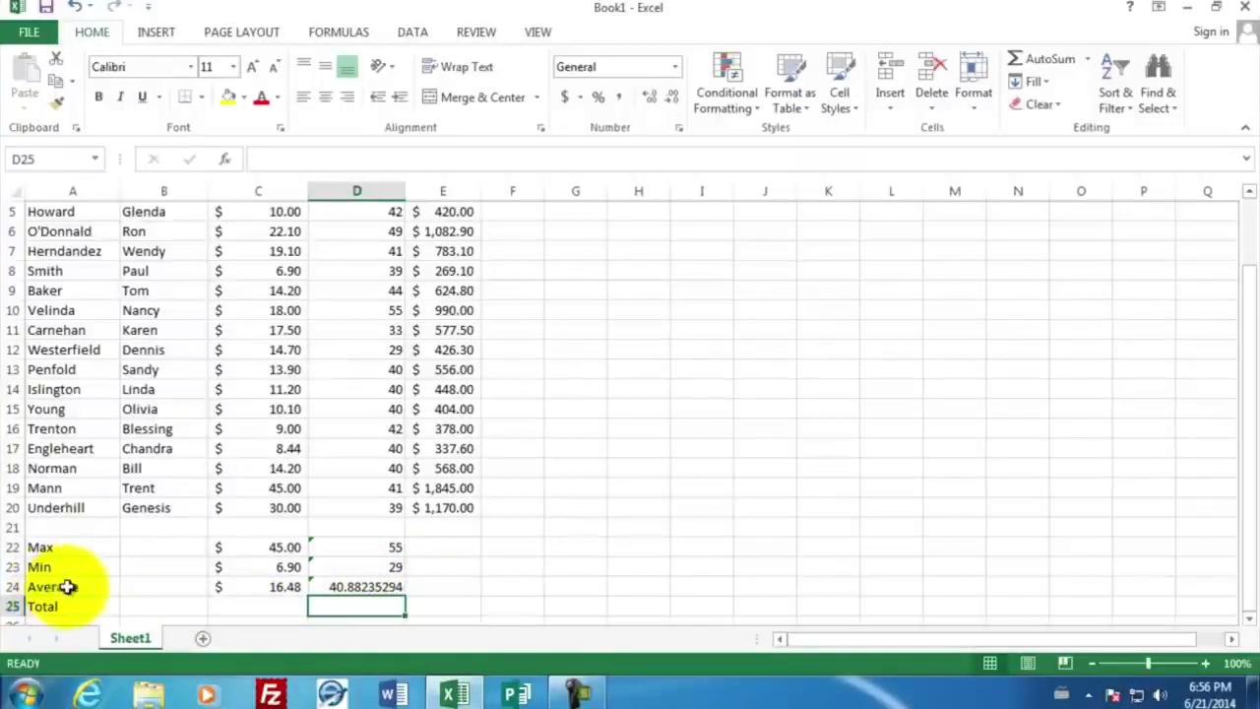
Reduce the hours summary values in D22:D24 to one decimal place
left_click(360, 588)
left_click_drag(360, 588, 355, 548)
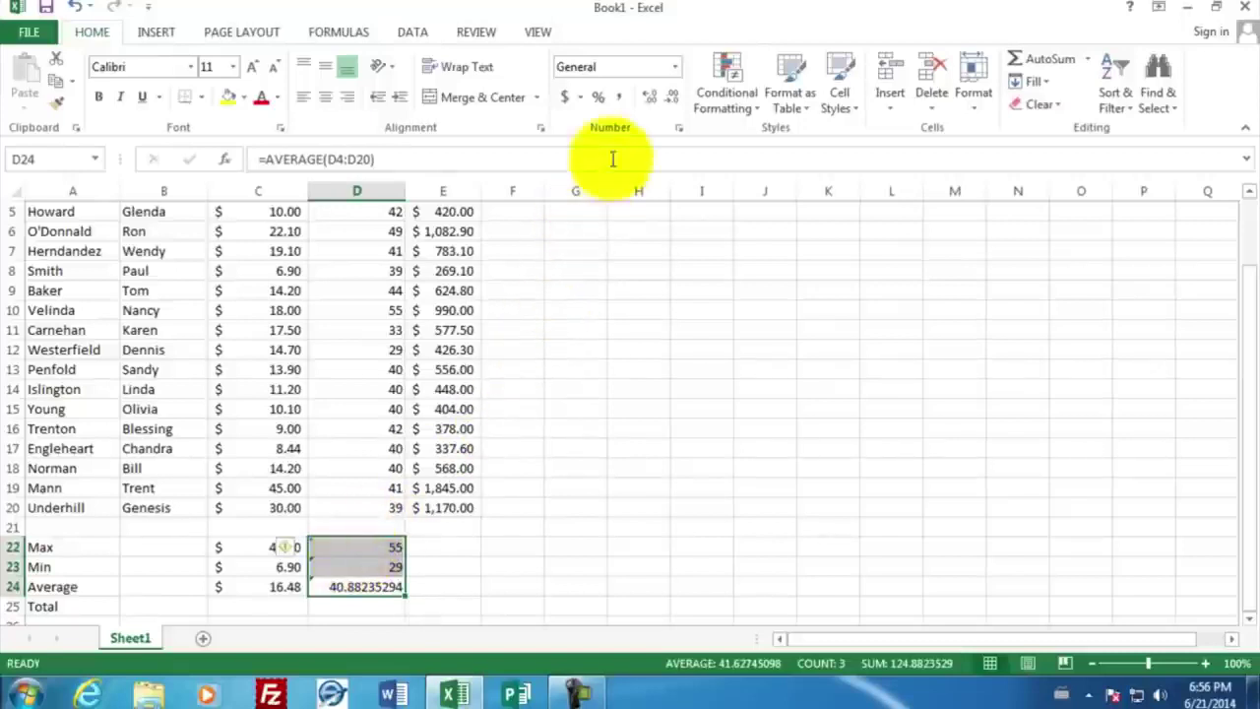
left_click(672, 106)
left_click(670, 103)
left_click(670, 104)
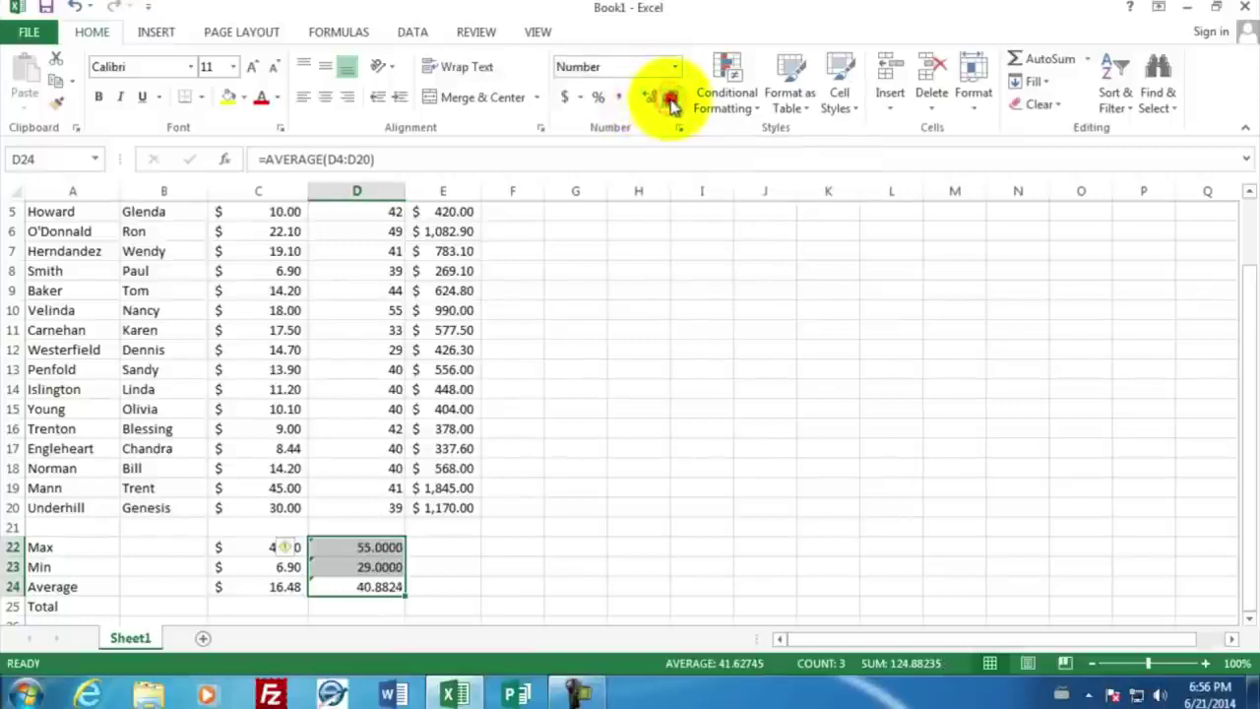
left_click(670, 104)
left_click(670, 103)
left_click(670, 103)
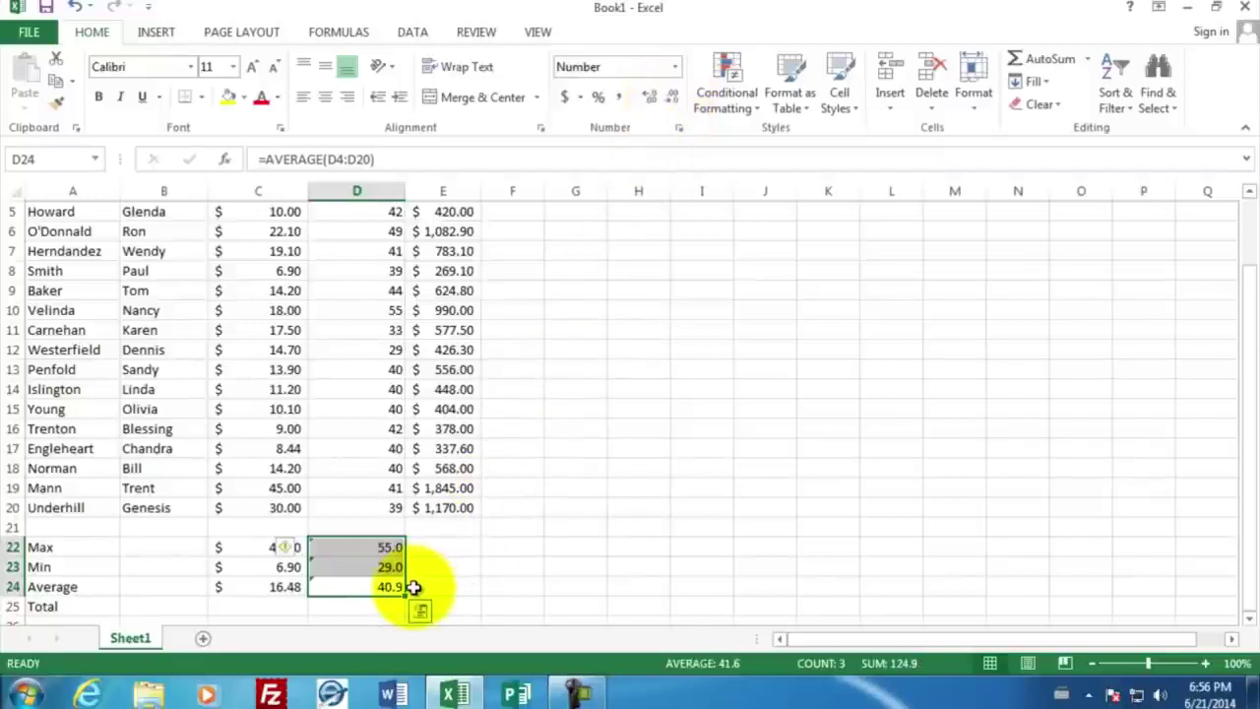
key("Up")
key("Up")
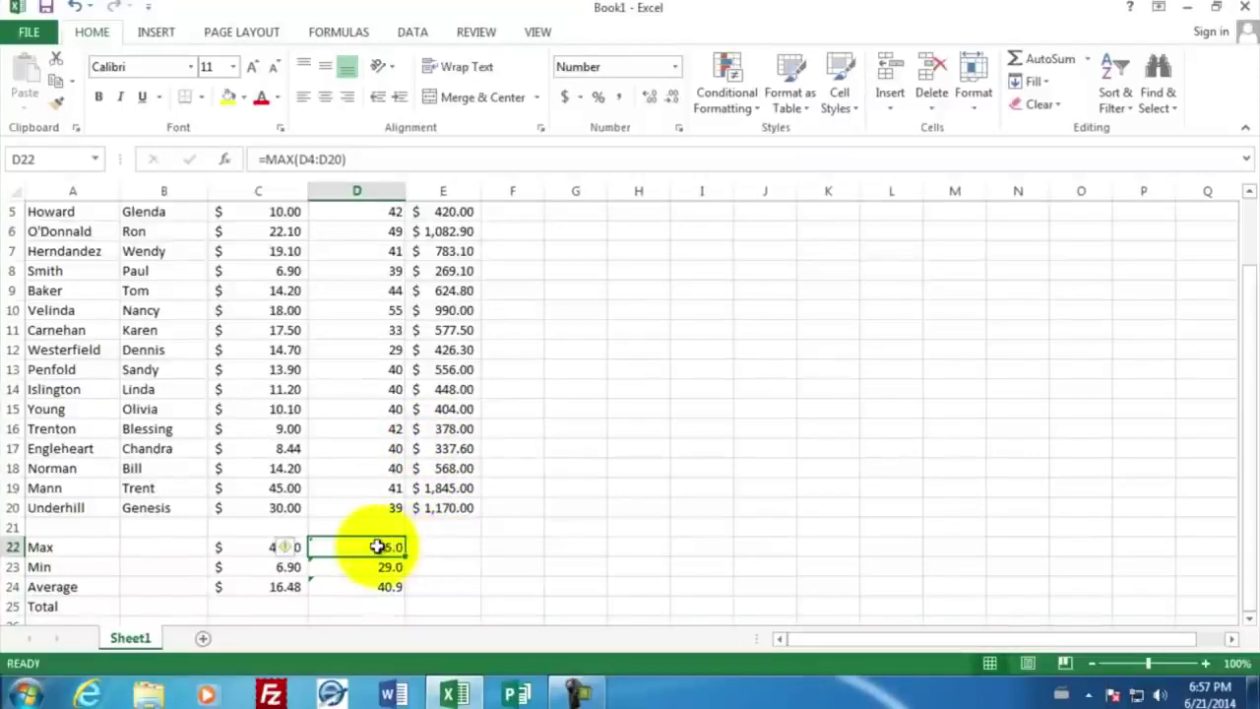
Fill the Max, Min and Average formulas from D22:D24 across into E22:E24 and apply the Accounting dollar format to the pay results
left_click_drag(376, 547, 397, 591)
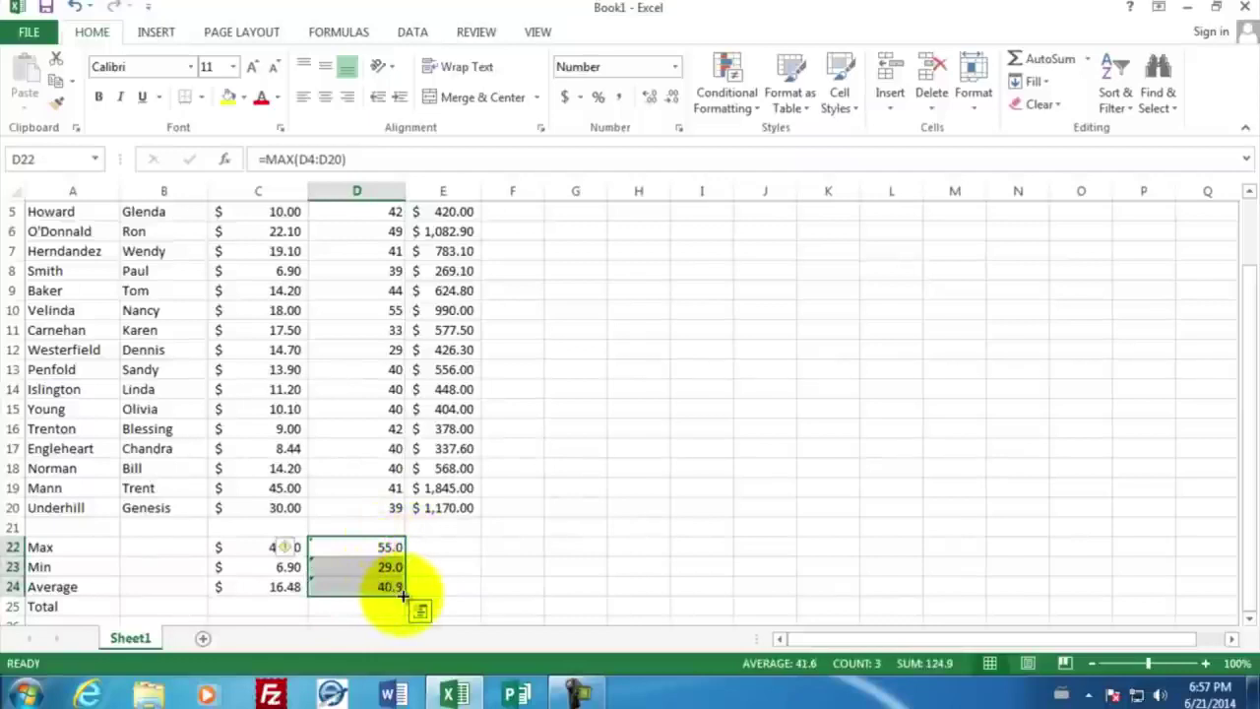
left_click_drag(403, 594, 455, 588)
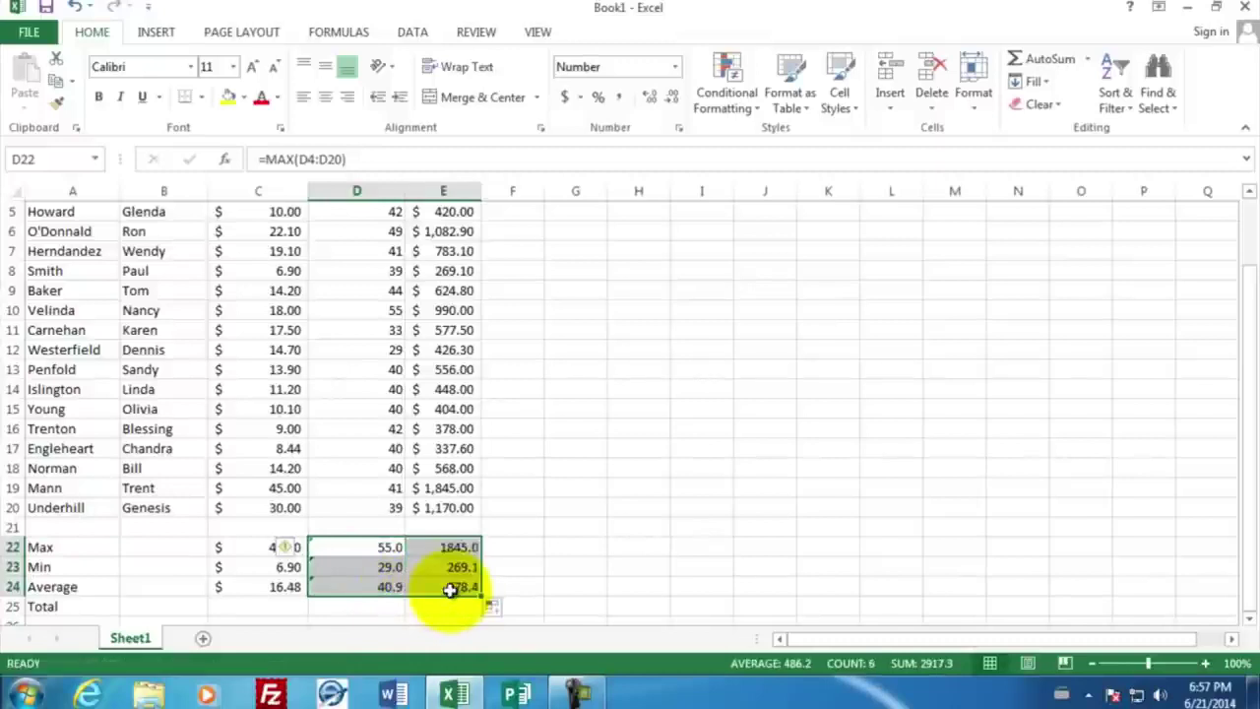
left_click(496, 546)
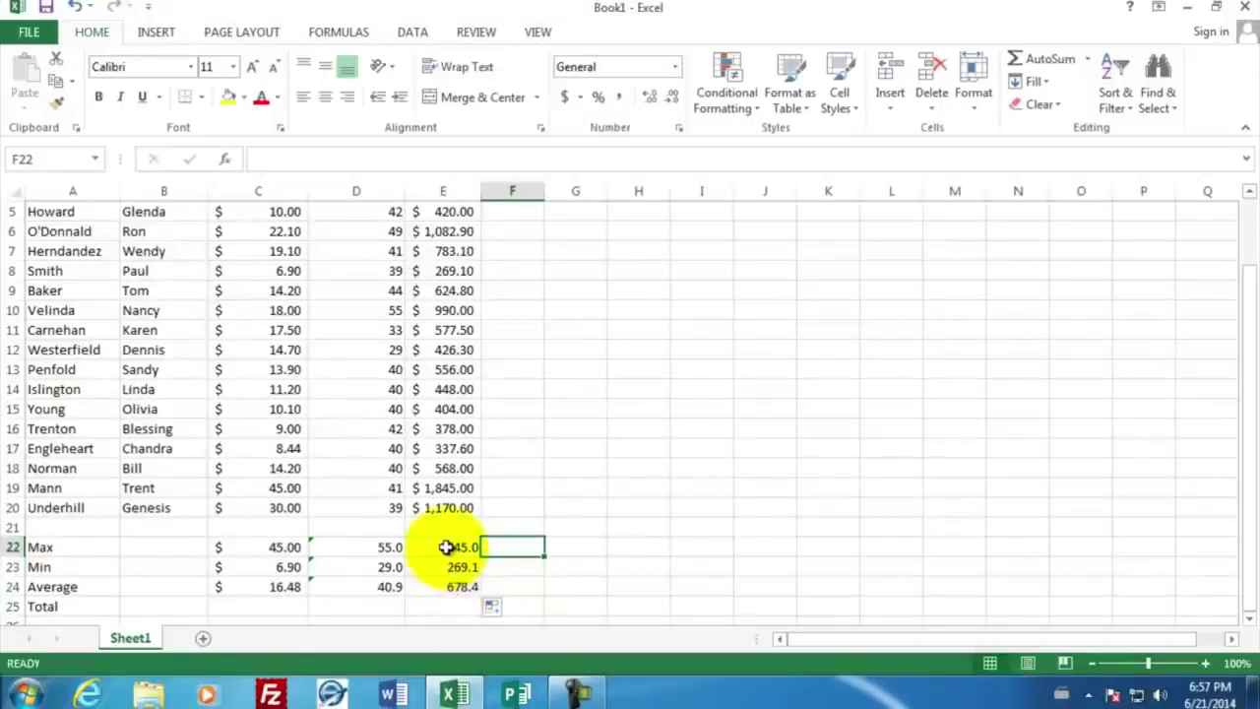
left_click_drag(446, 547, 449, 588)
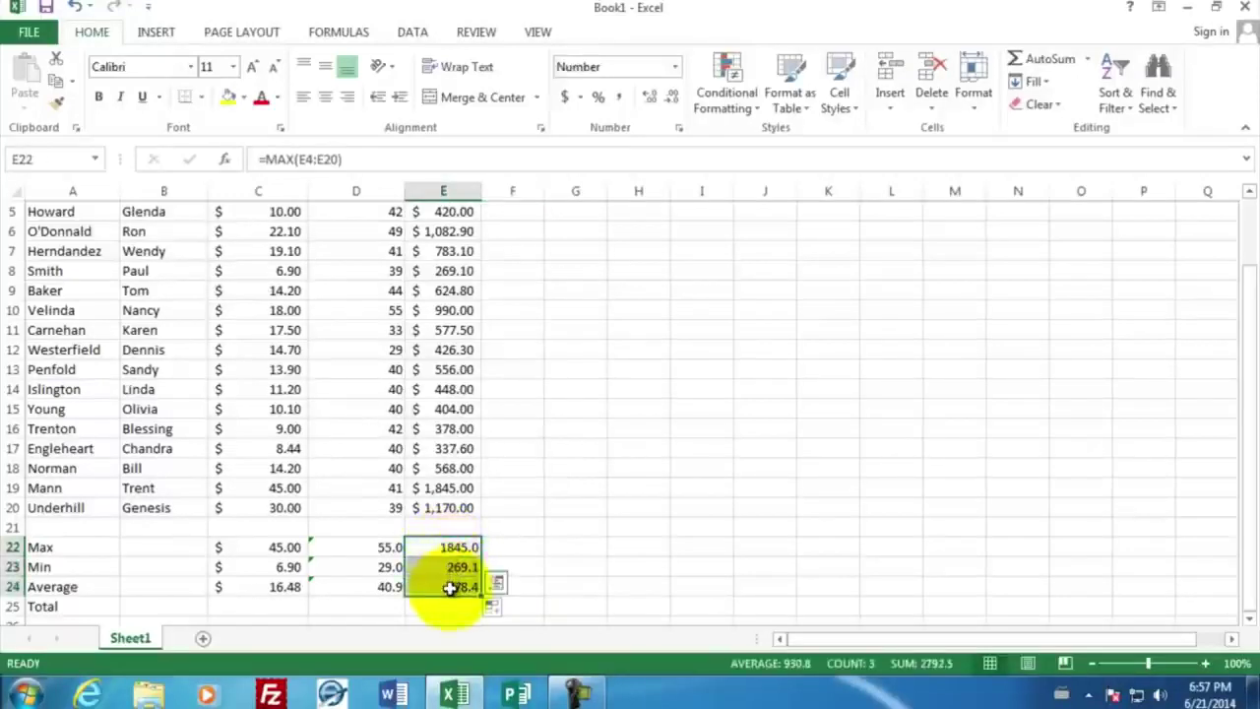
left_click(567, 98)
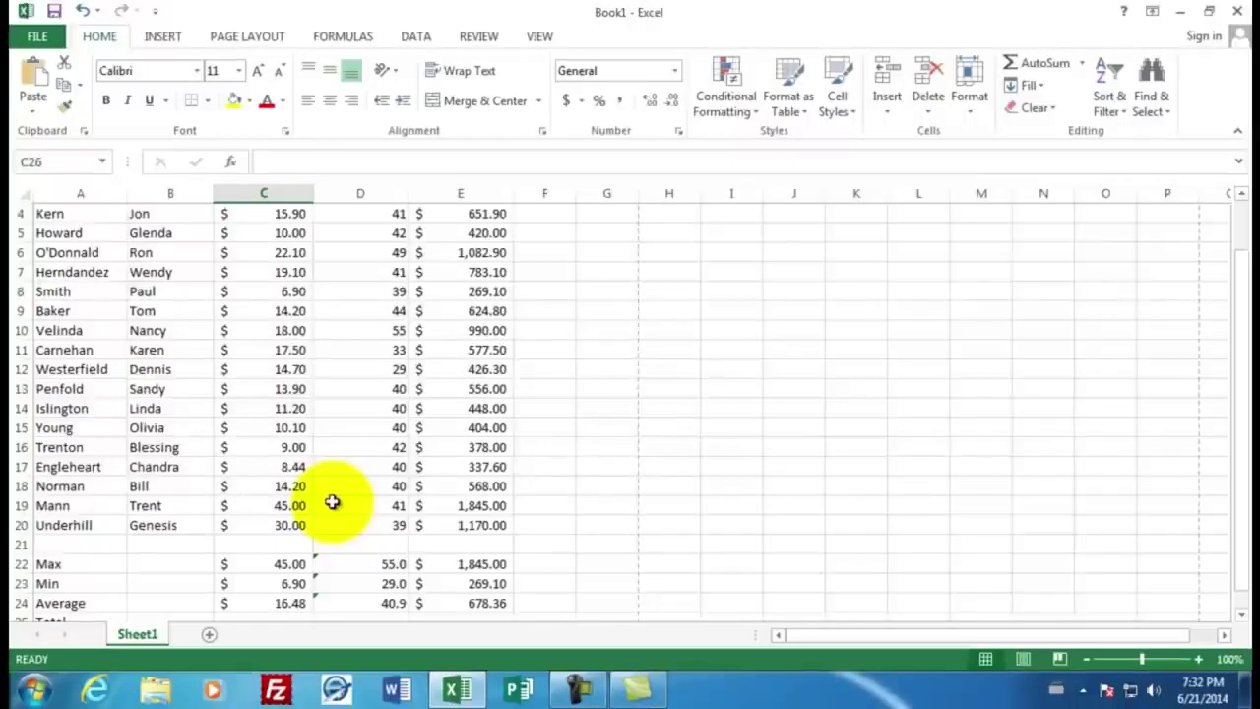
Calculate the total hours worked in D25 using the SUM function over D4:D20
scroll(332, 502, "down", 1)
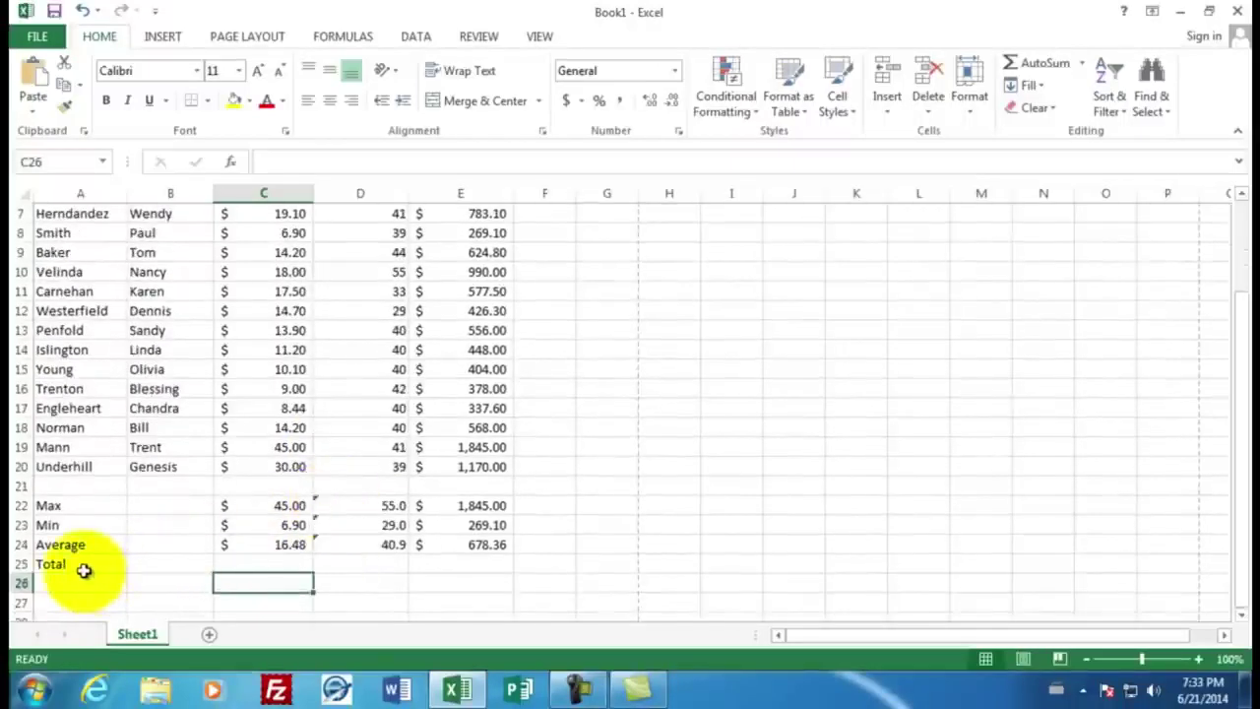
left_click(350, 563)
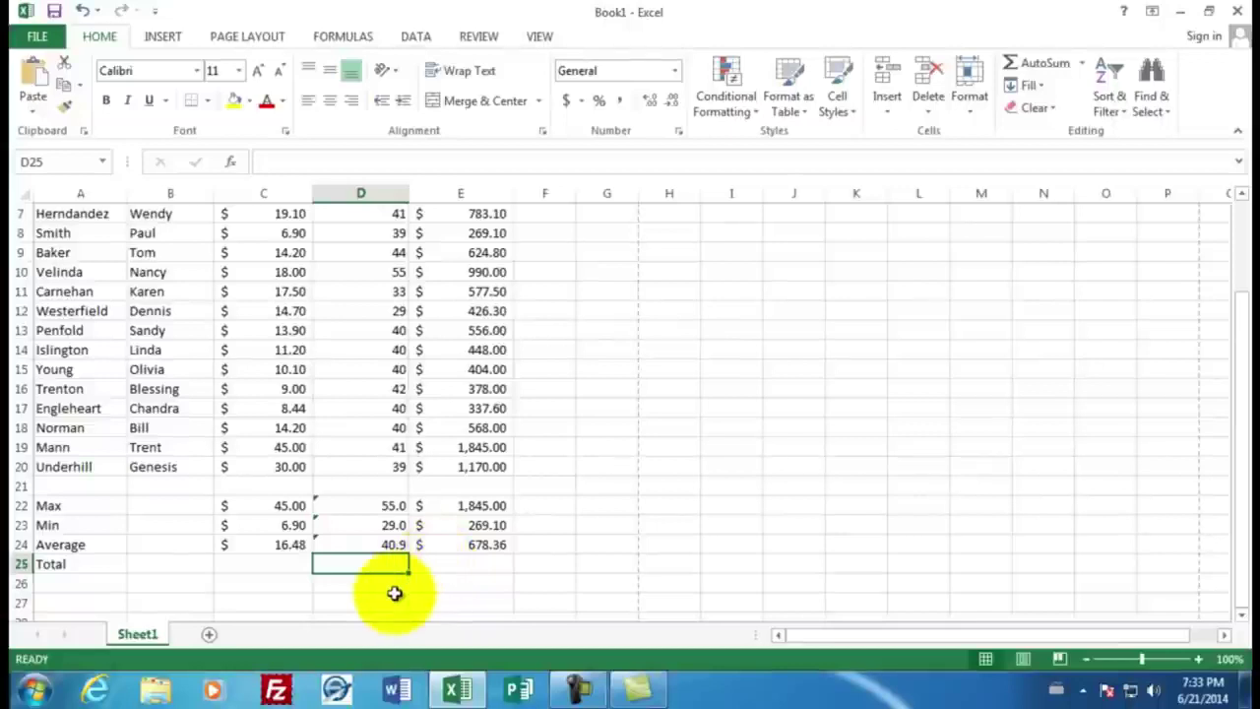
type("=sum")
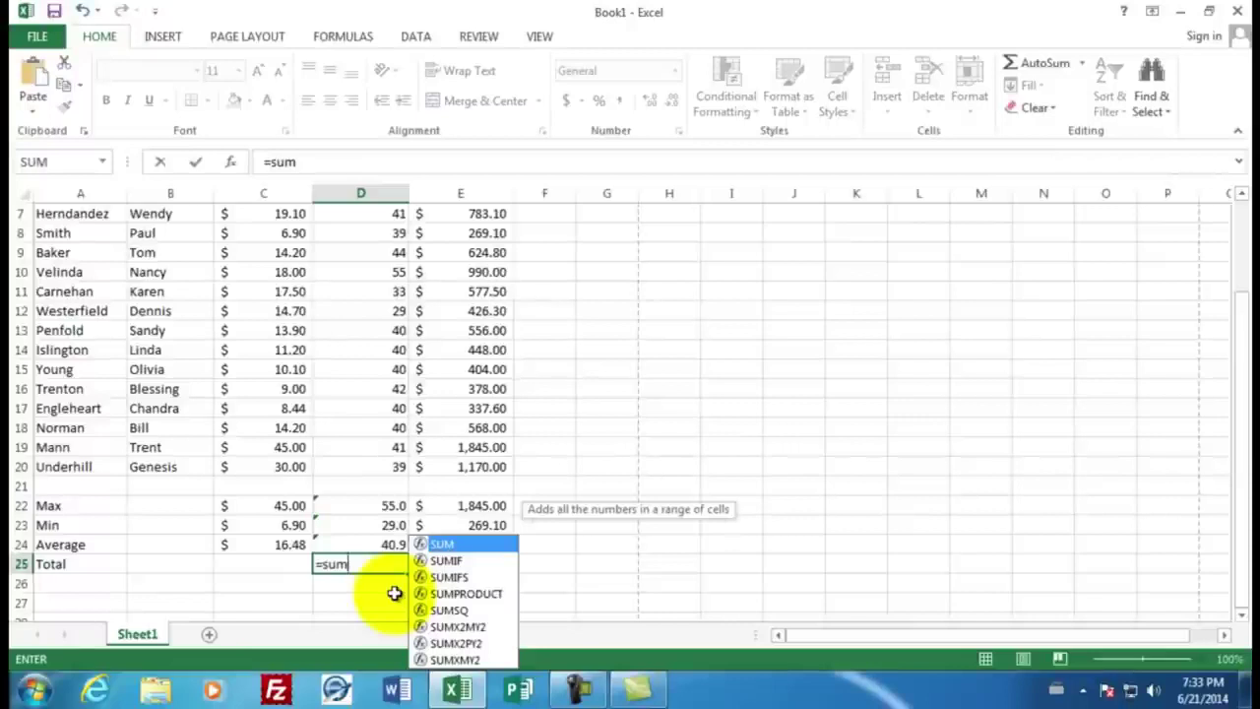
type("(")
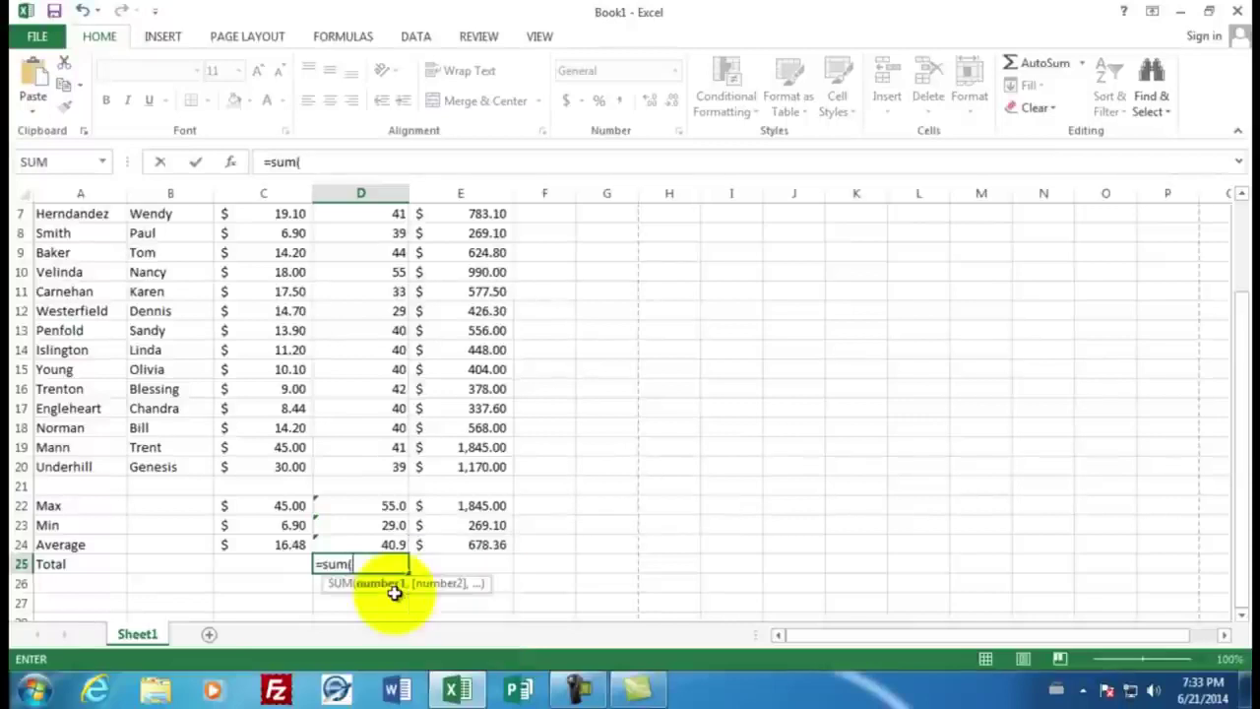
left_click_drag(368, 466, 380, 275)
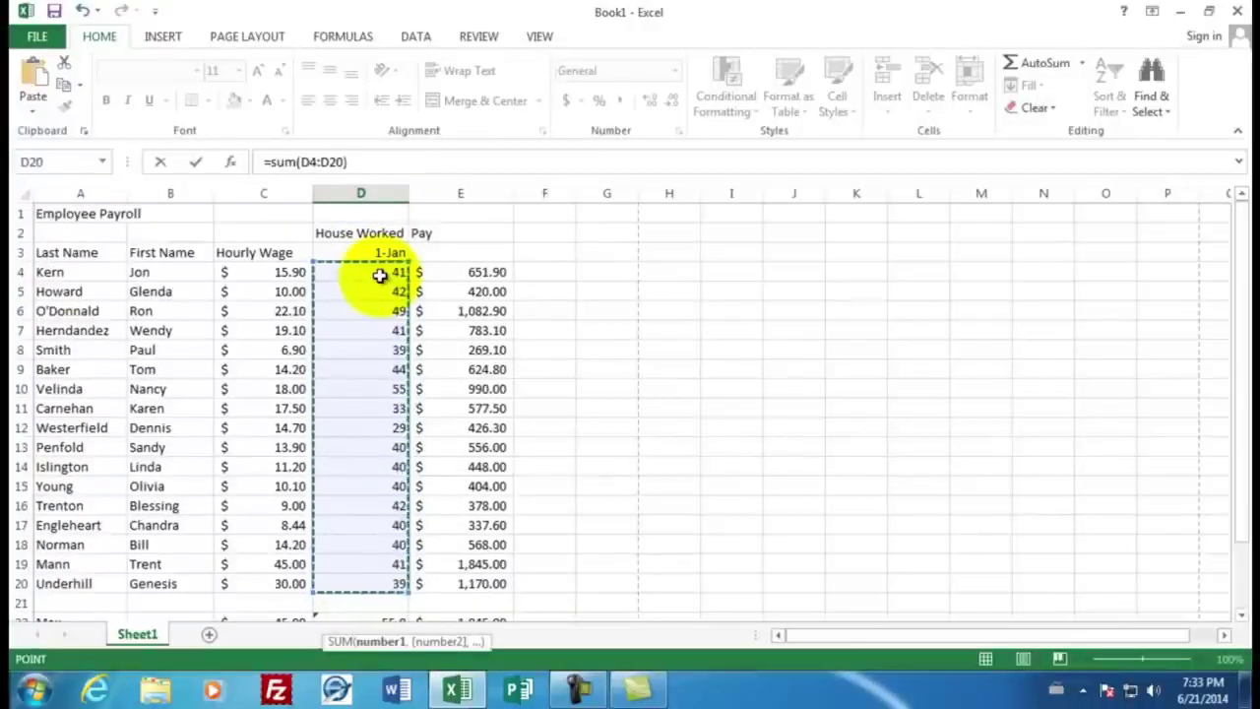
type(")")
key("Return")
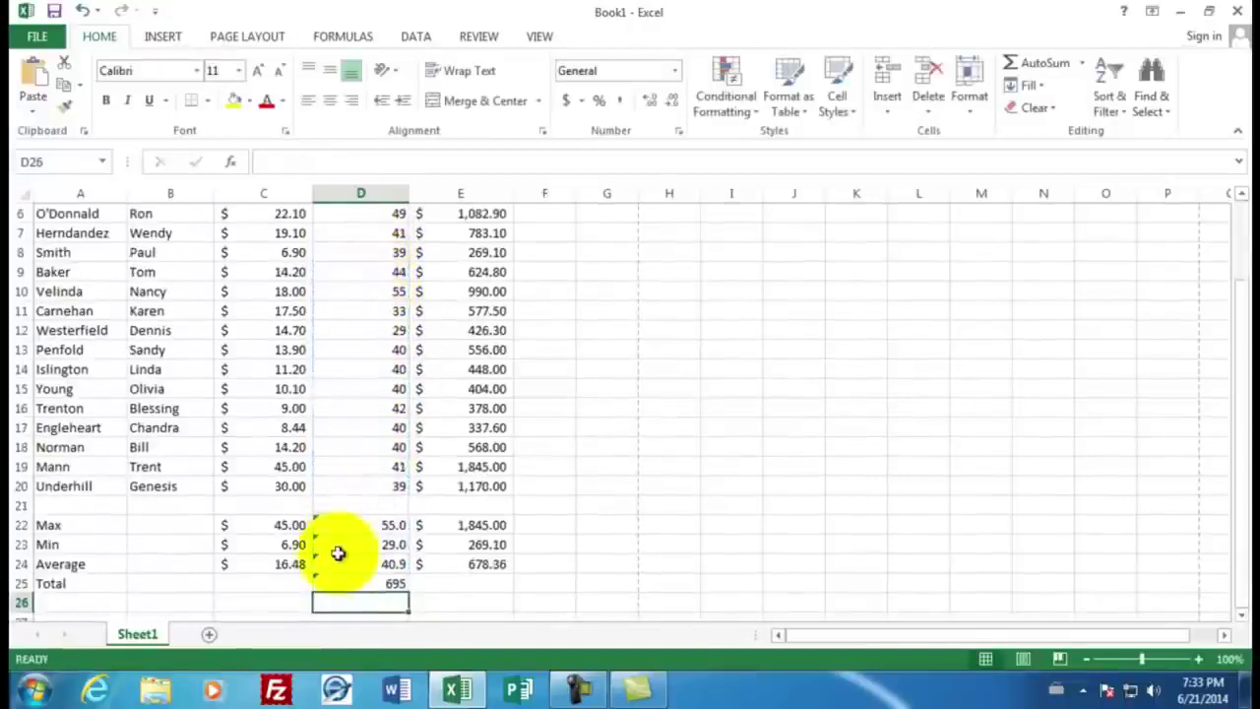
Fill the total formula from D25 across into E25 and apply the Accounting dollar format to E25
left_click(376, 586)
left_click_drag(408, 591, 482, 584)
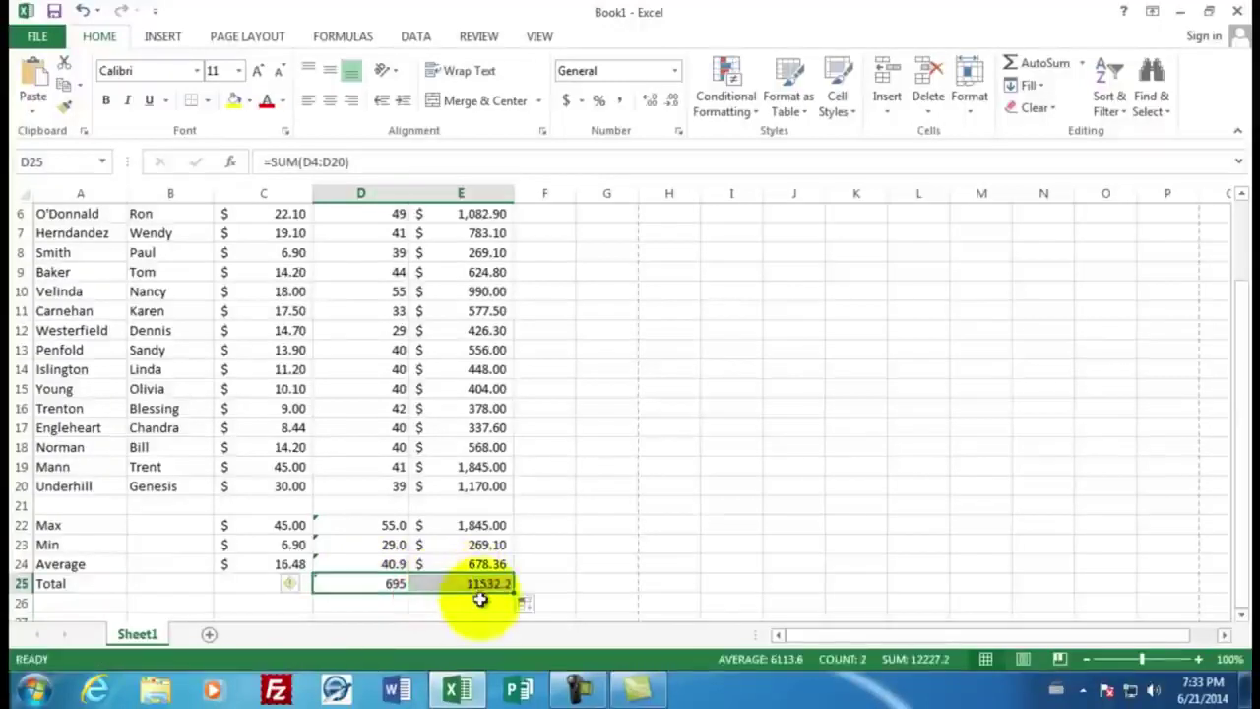
left_click(480, 599)
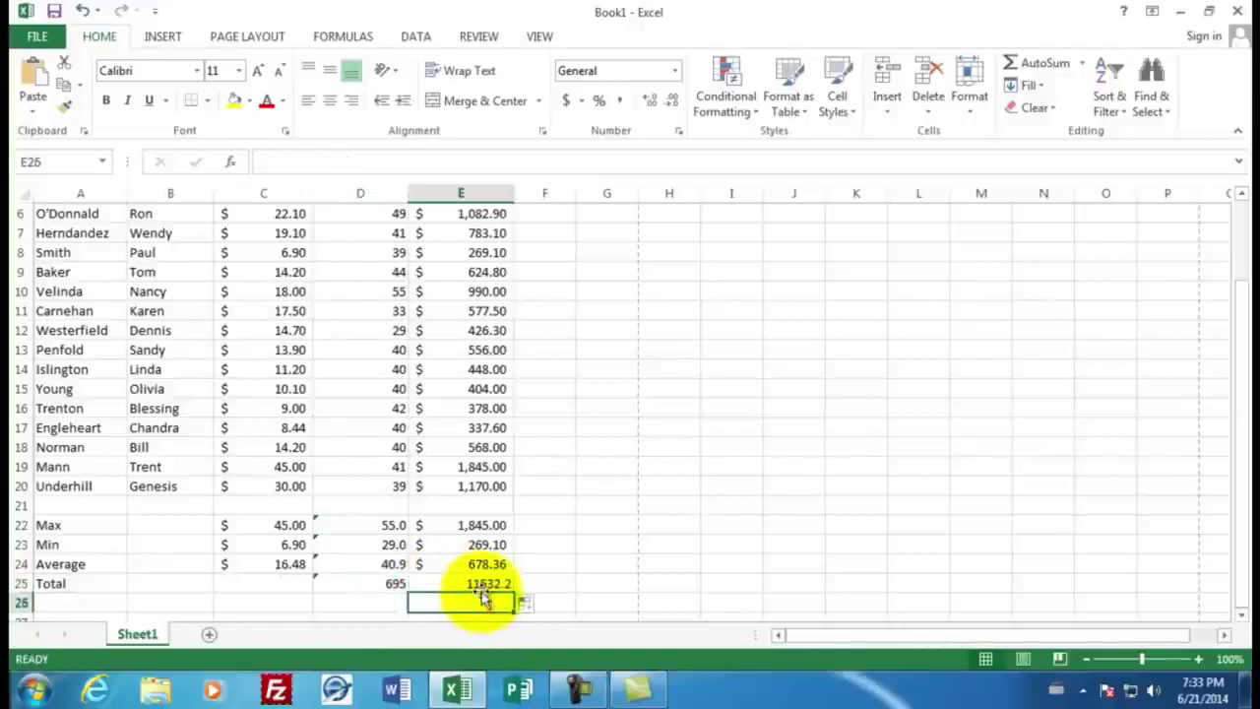
left_click(479, 585)
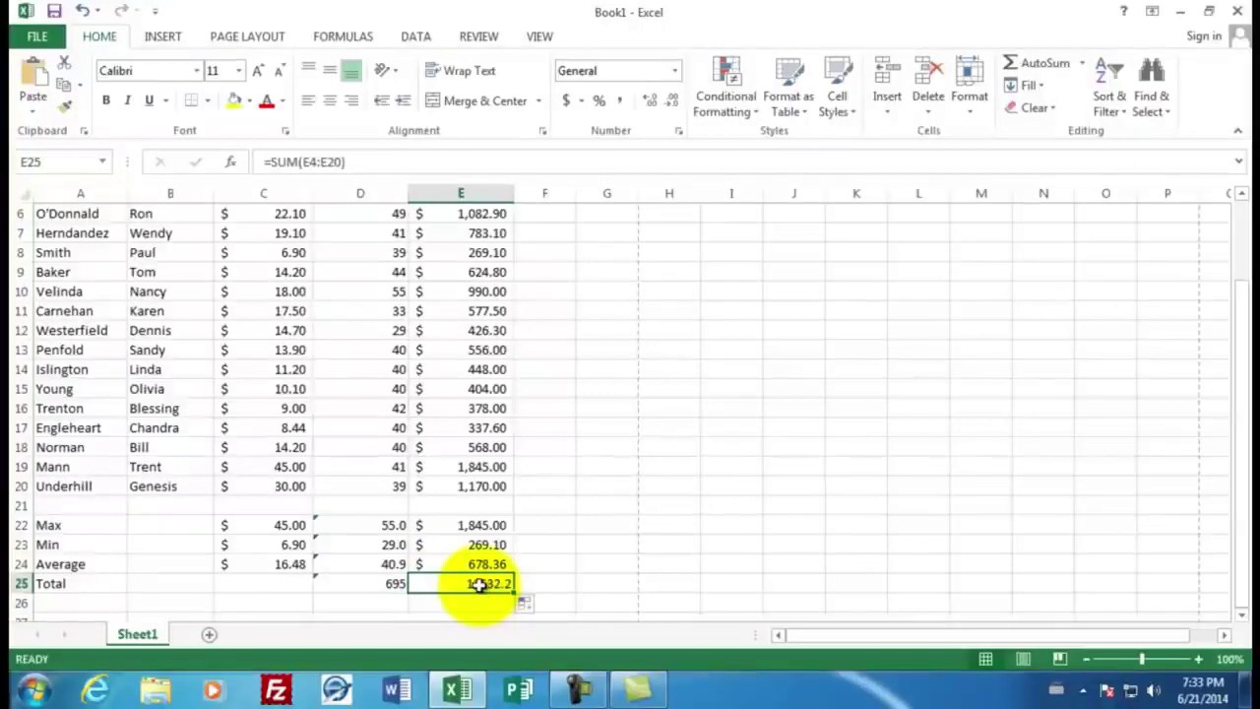
left_click(567, 102)
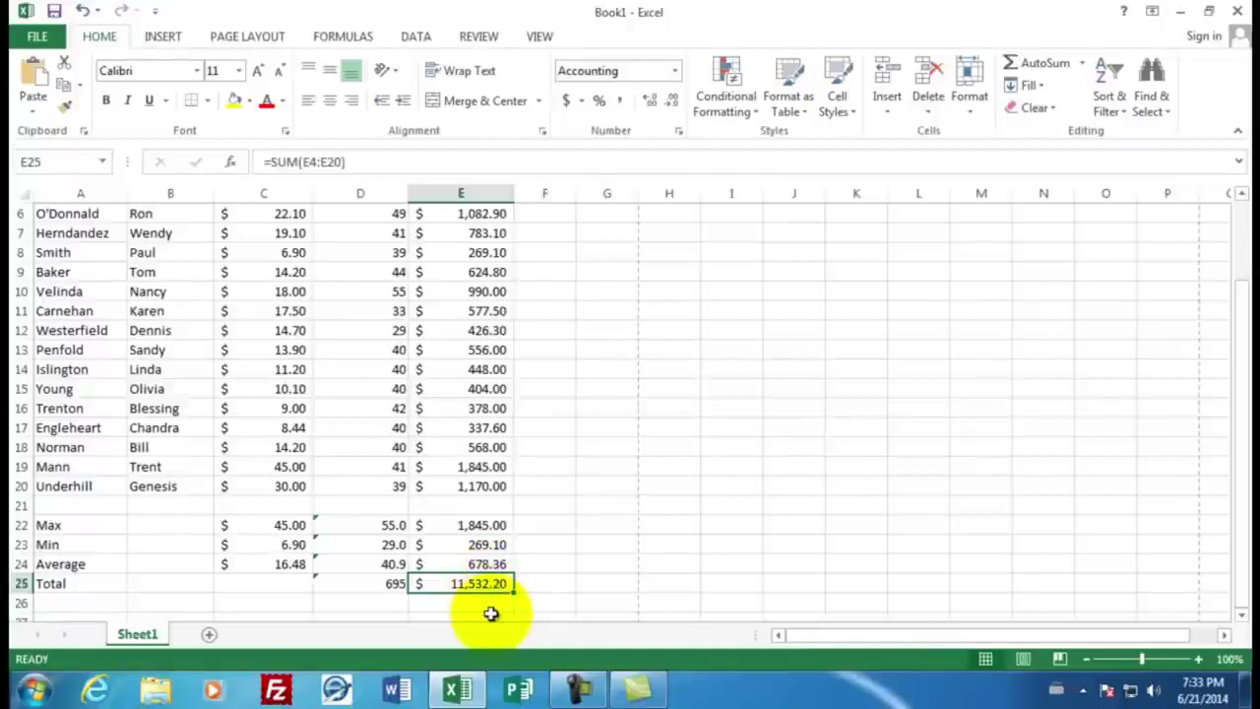
Enter the preparer's title and surname in cell C1, beside the Employee Payroll title
scroll(509, 497, "up", 2)
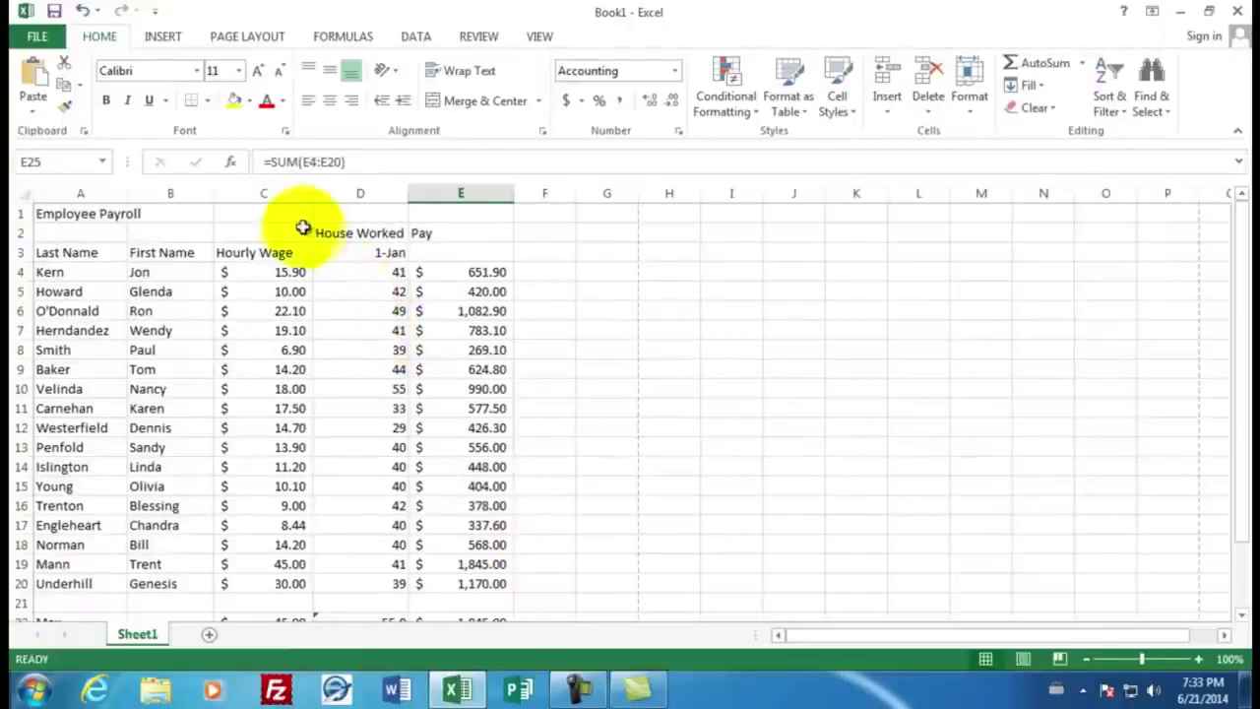
left_click(276, 213)
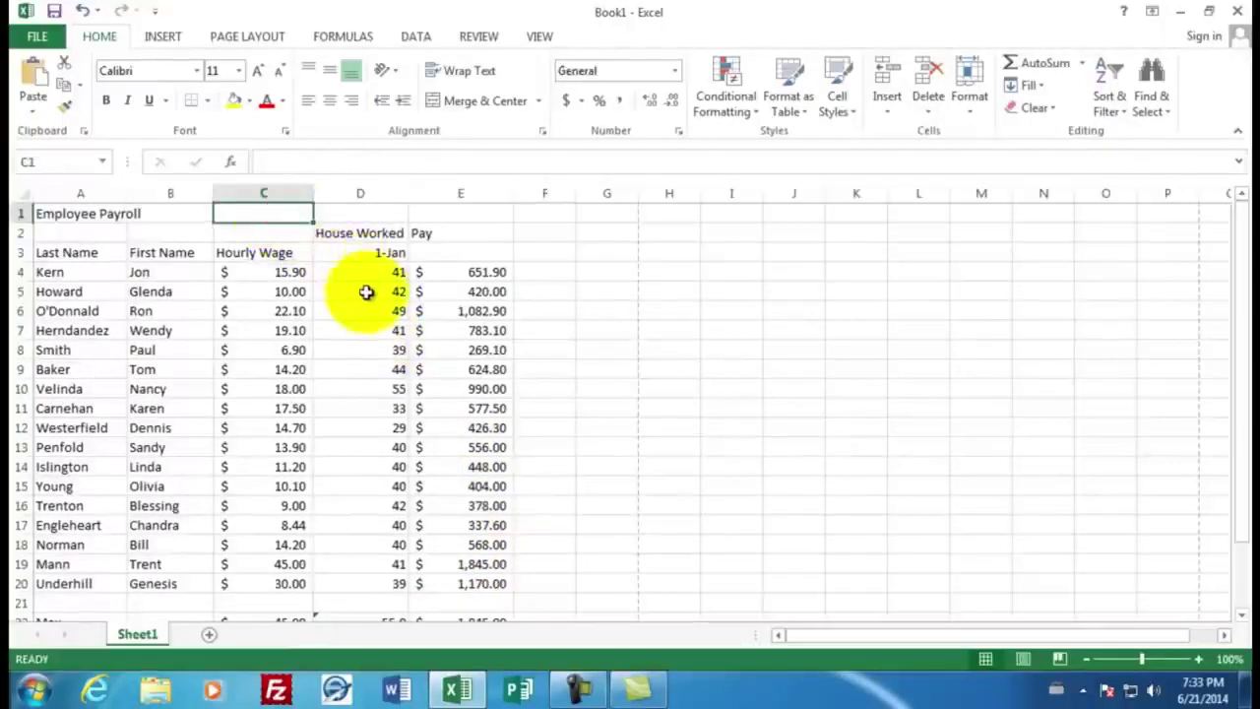
type("Mr.")
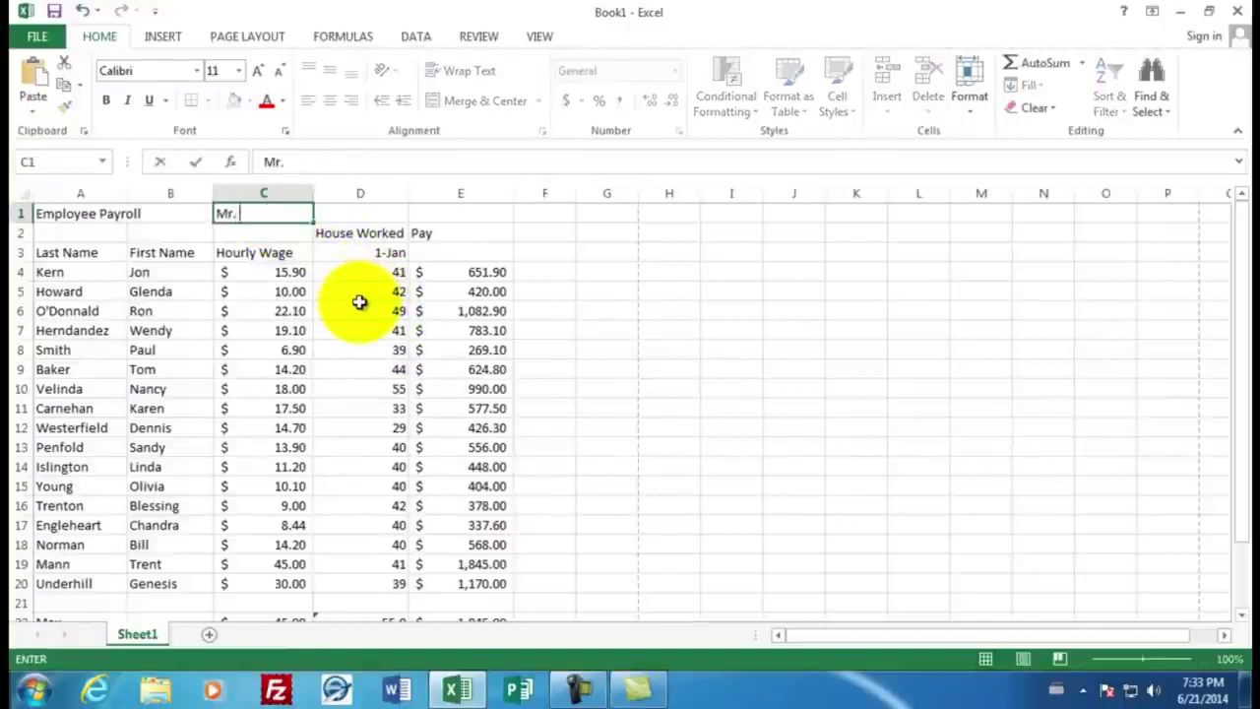
type(" Sluiter")
key("Return")
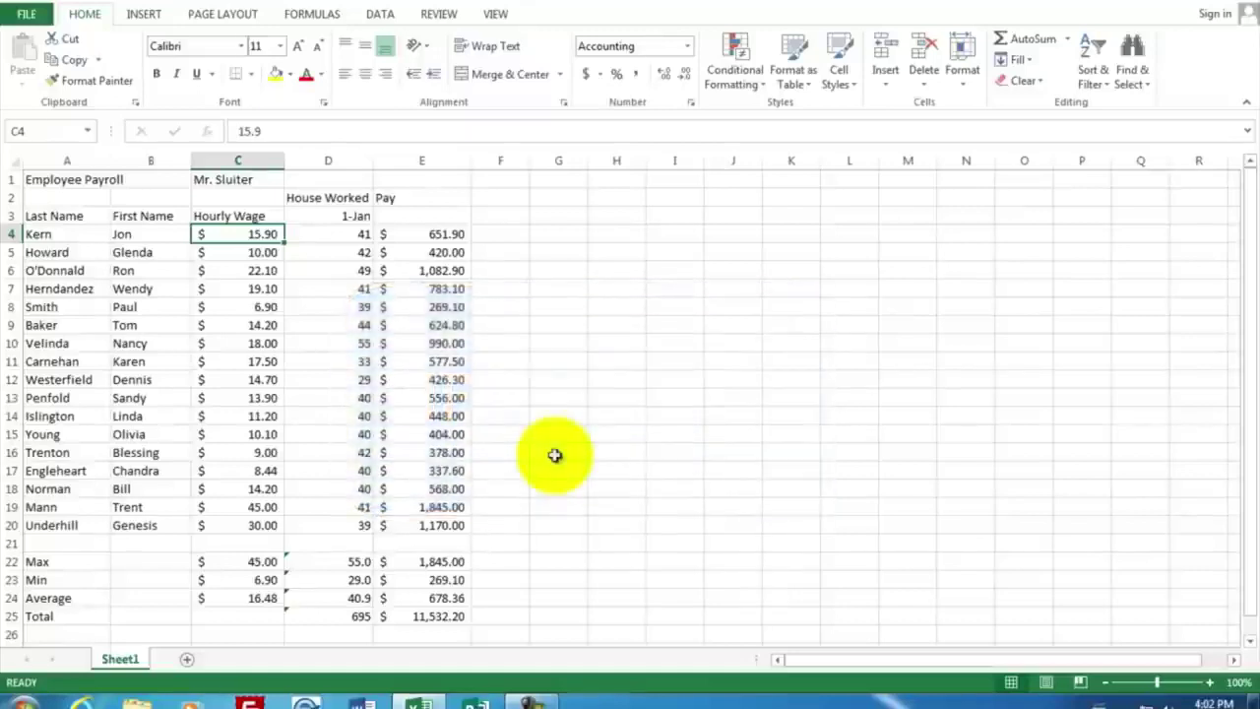
Insert a blank column E between the hours worked column and the Pay column
left_click(355, 234)
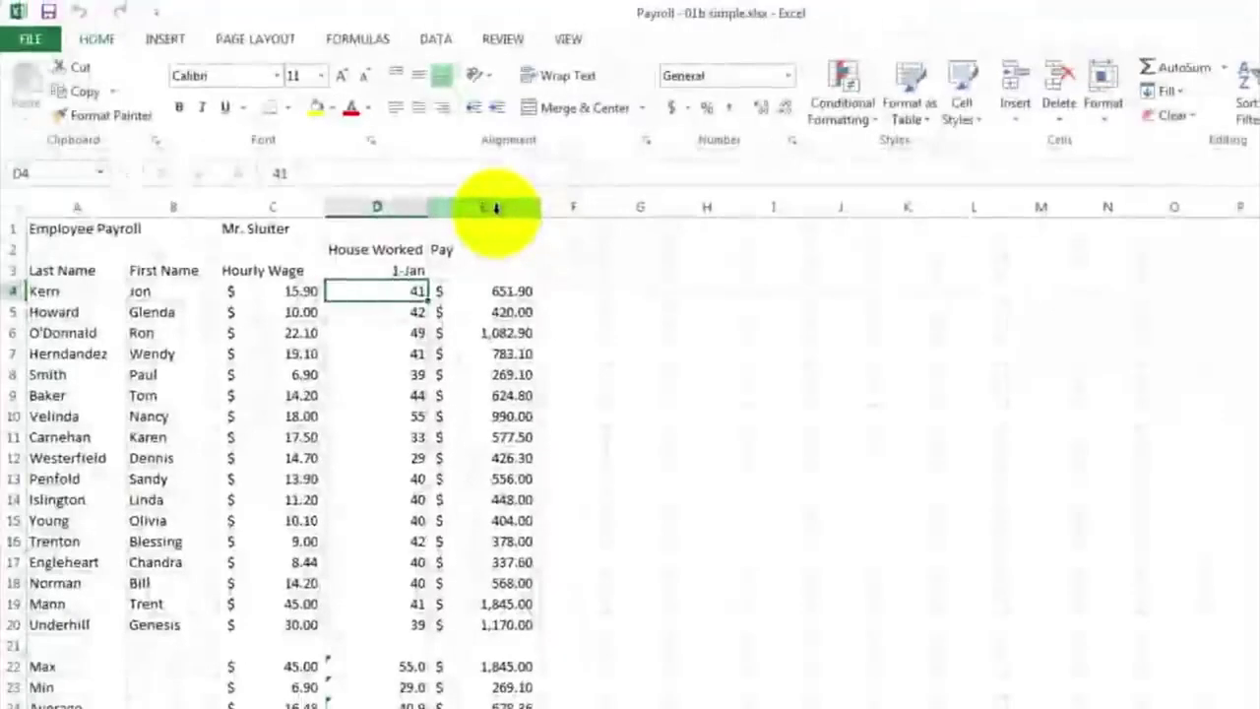
left_click(754, 264)
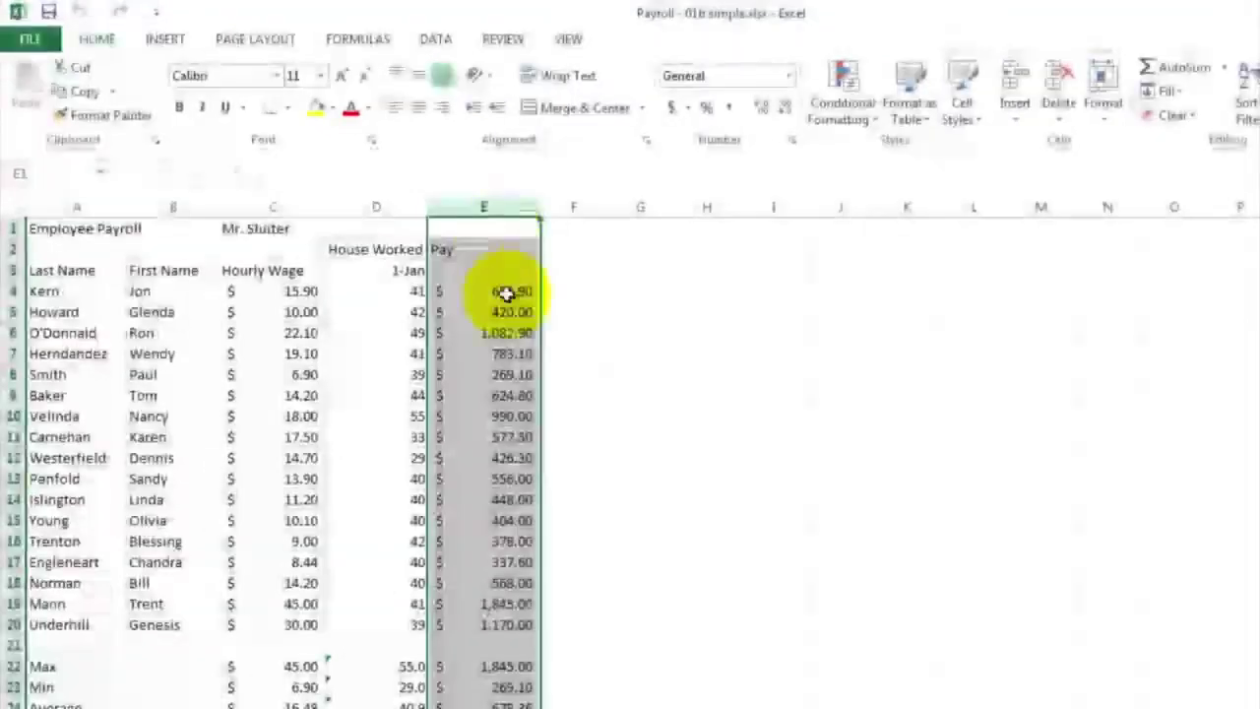
right_click(491, 206)
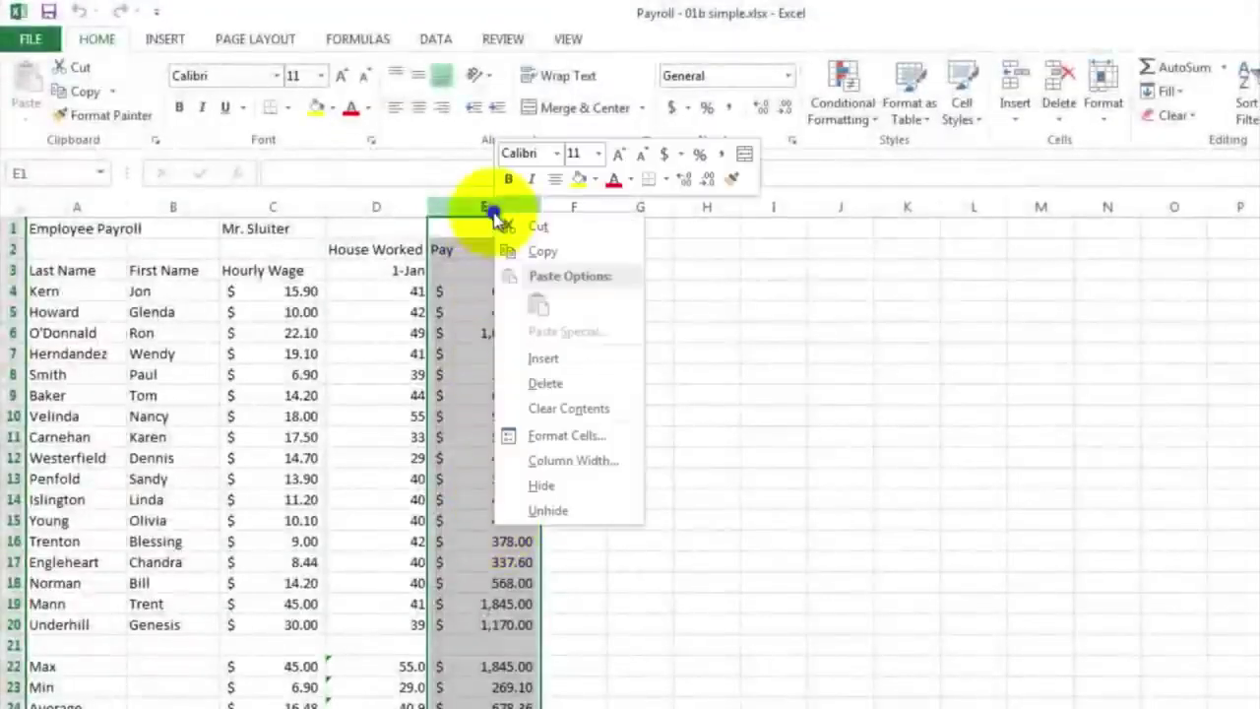
left_click(543, 358)
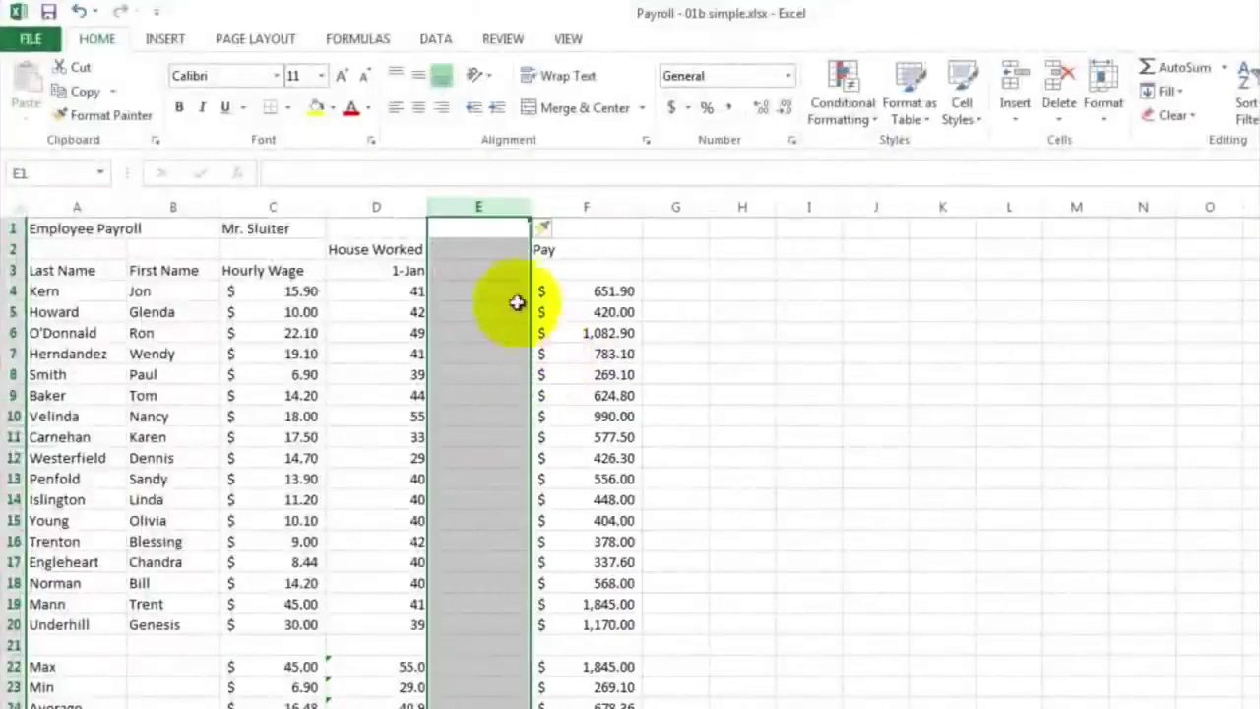
Enter the heading "Overtime Hours" in E2 of the new column
left_click(475, 250)
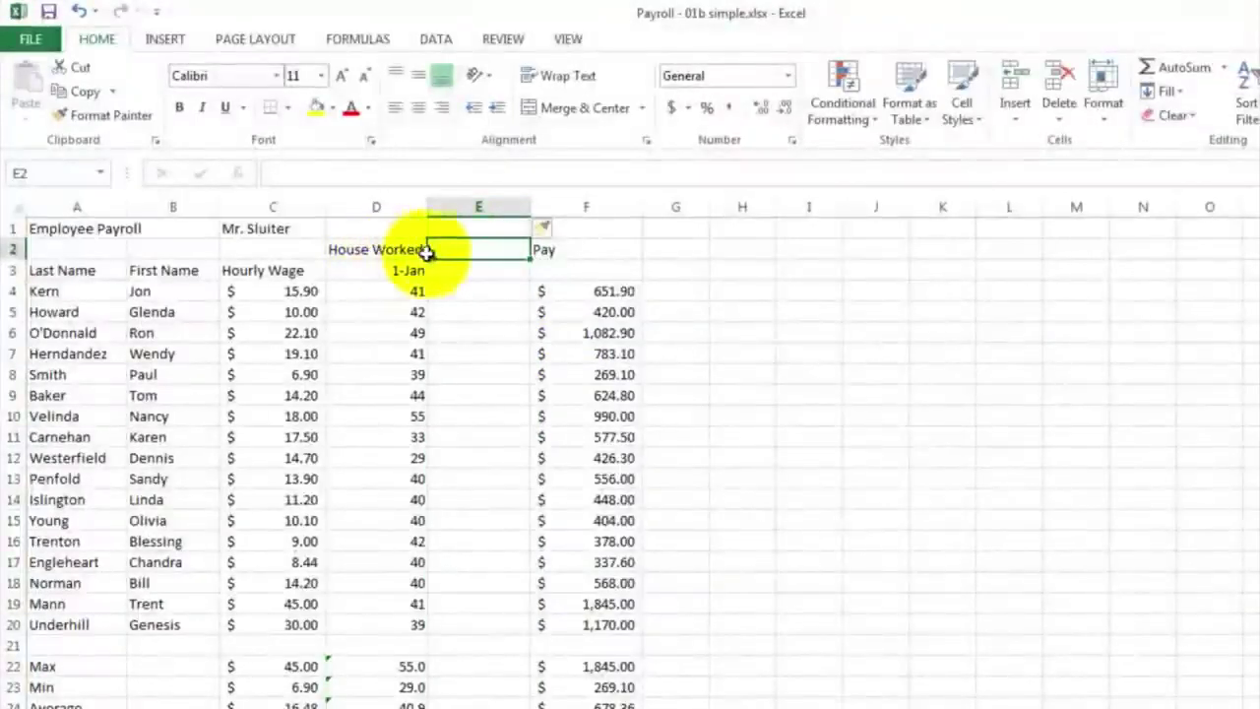
type("Ov")
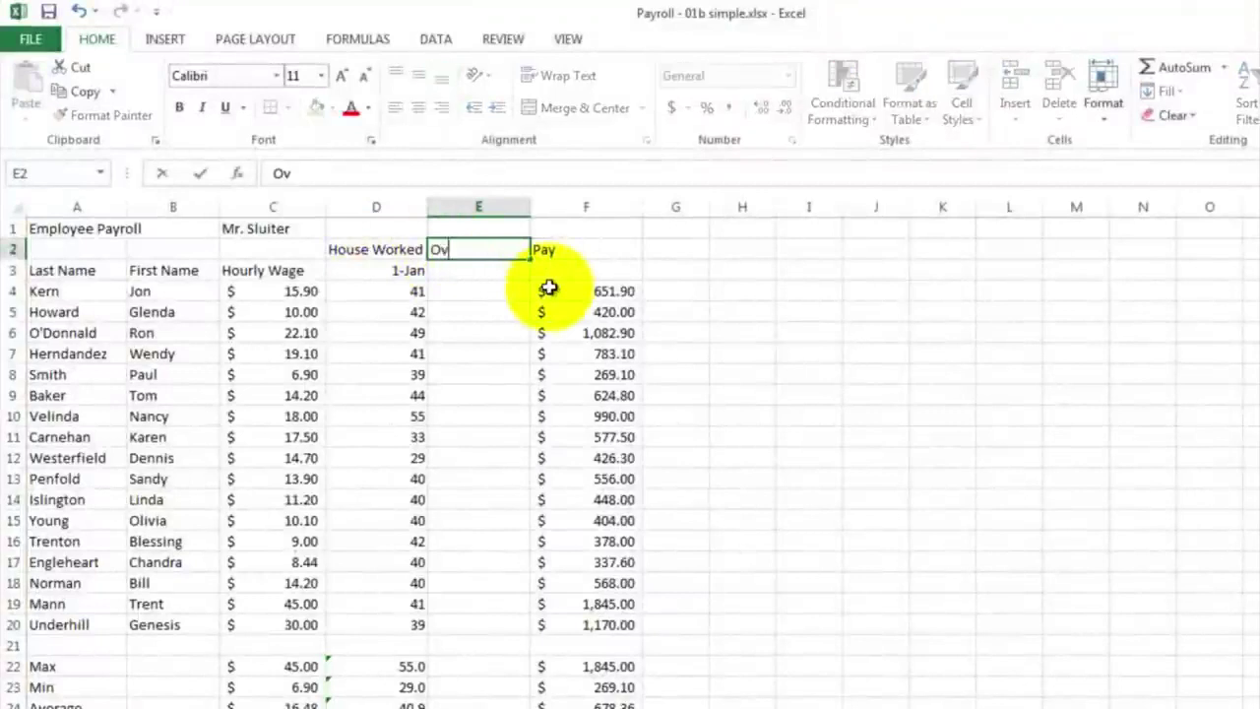
type("ertime Hours")
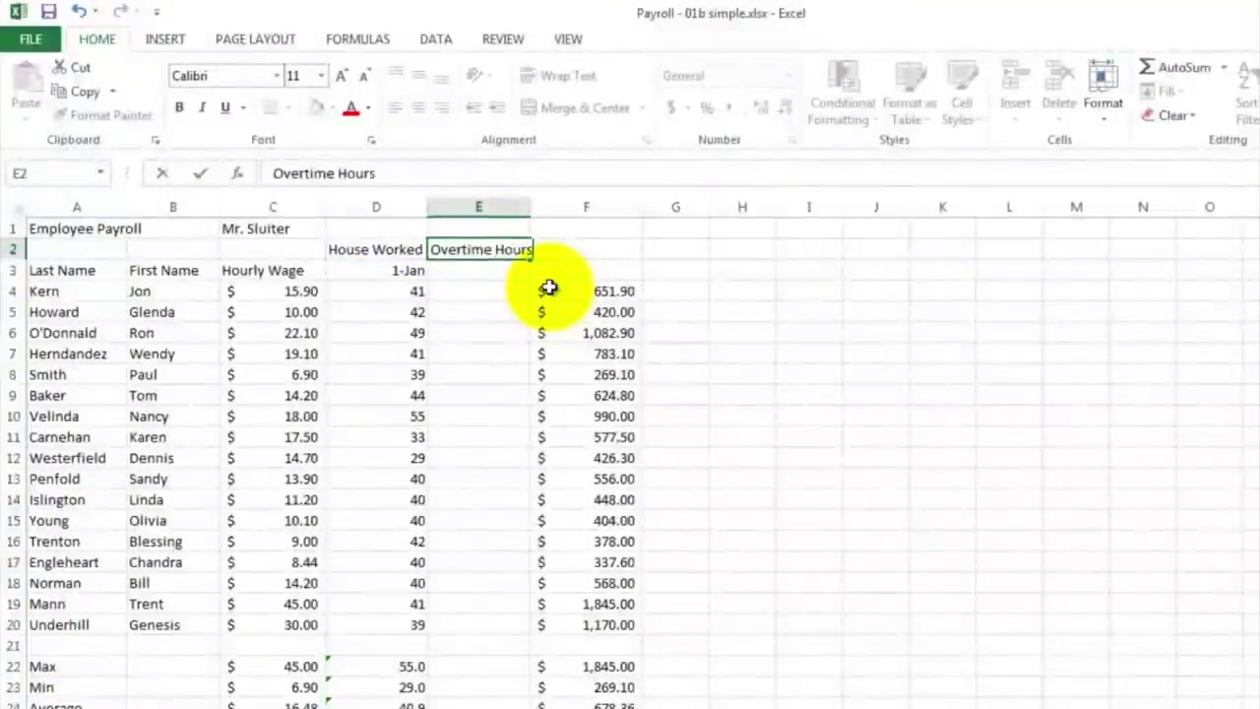
key("Return")
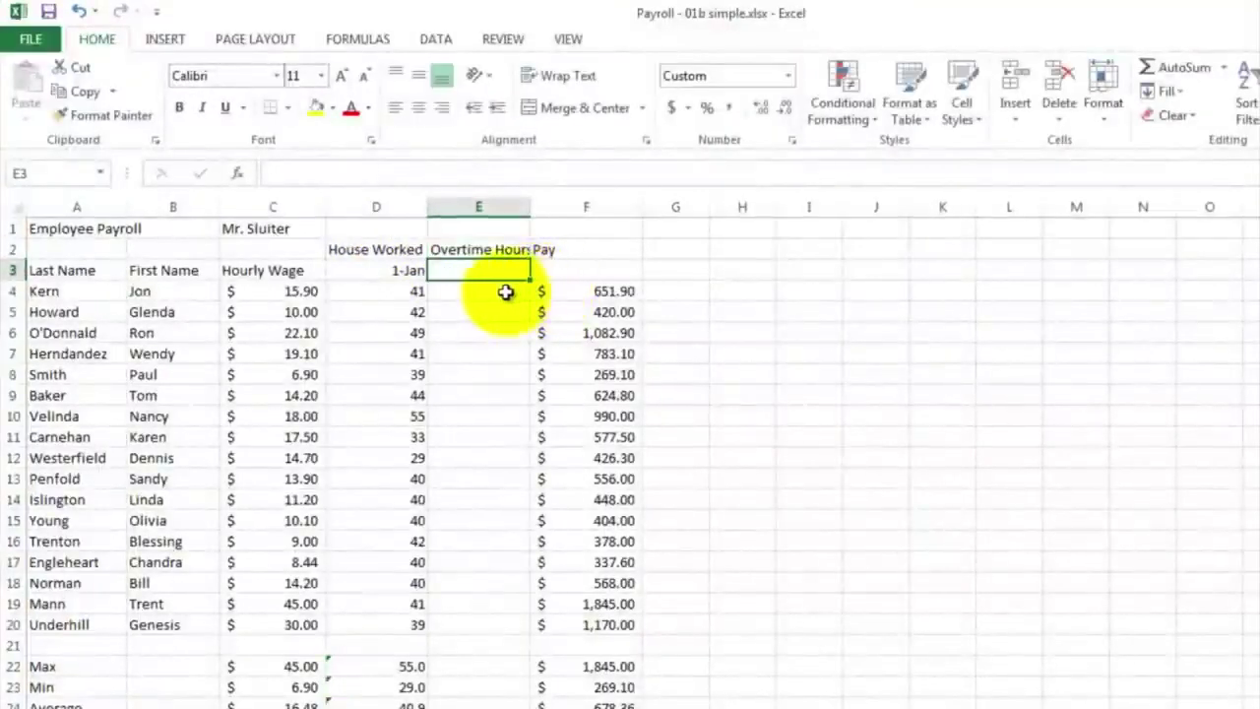
Calculate the first employee's overtime hours in E4 with the formula =D4-40
left_click(506, 290)
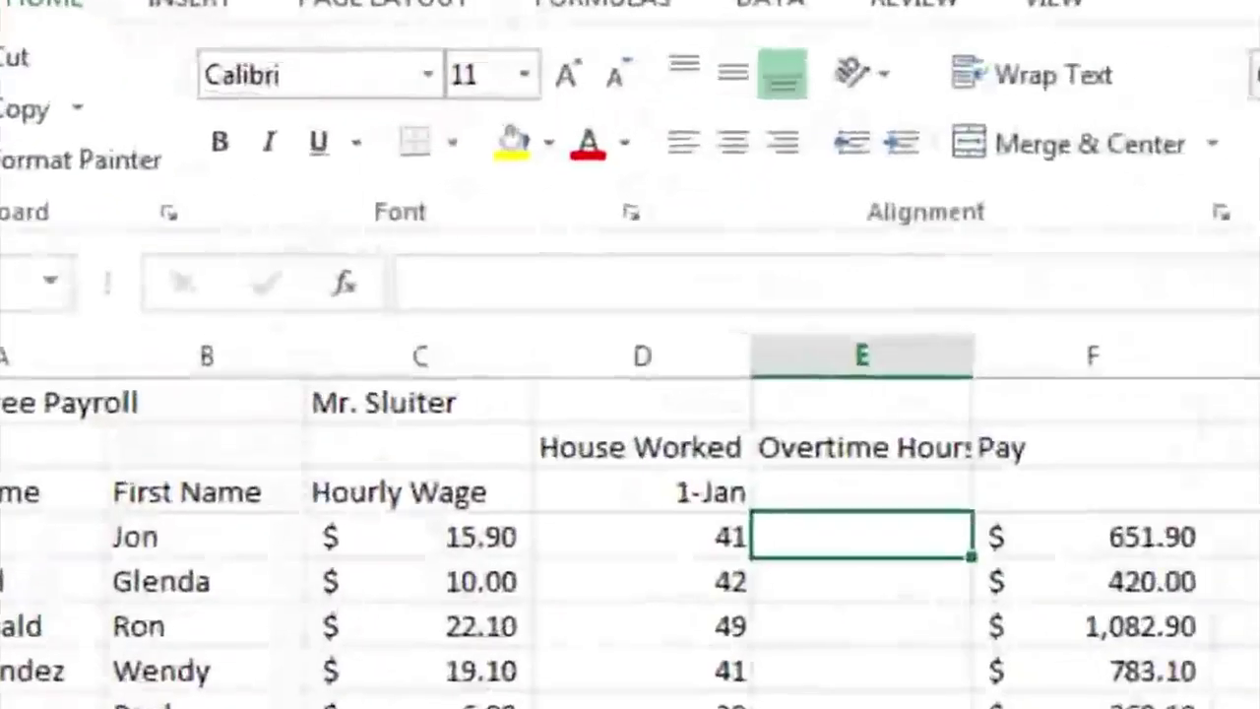
type("=")
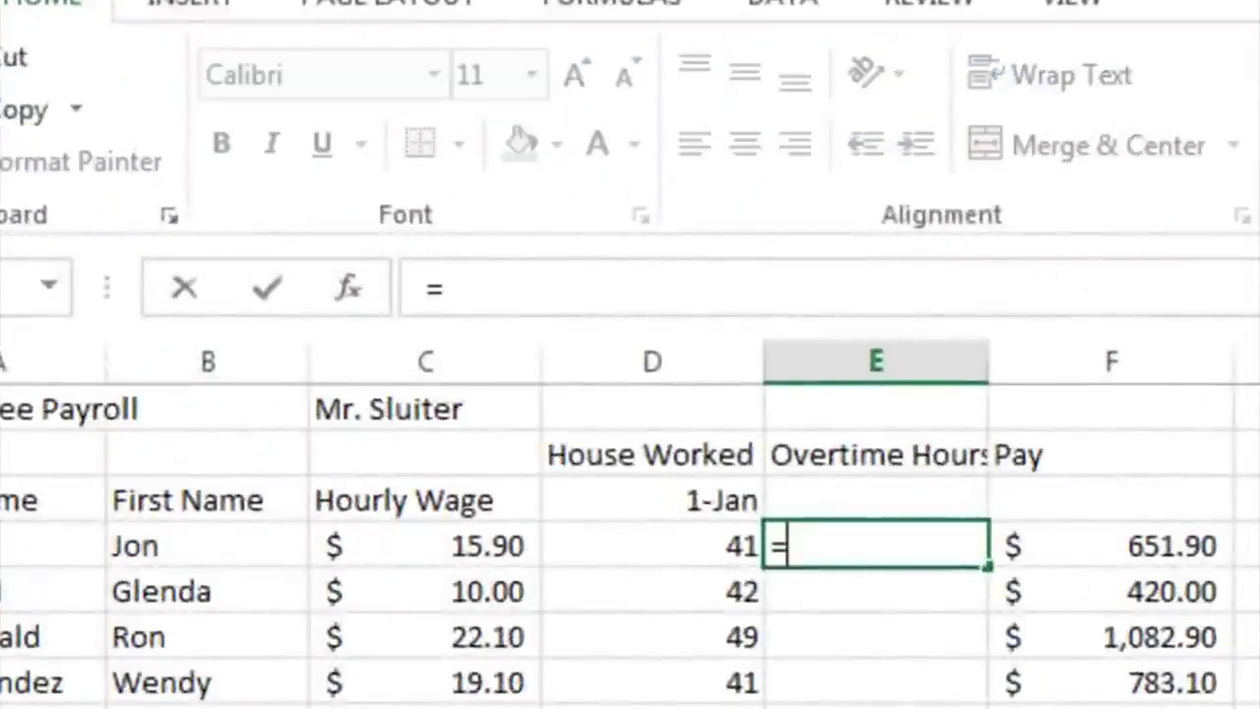
left_click(661, 551)
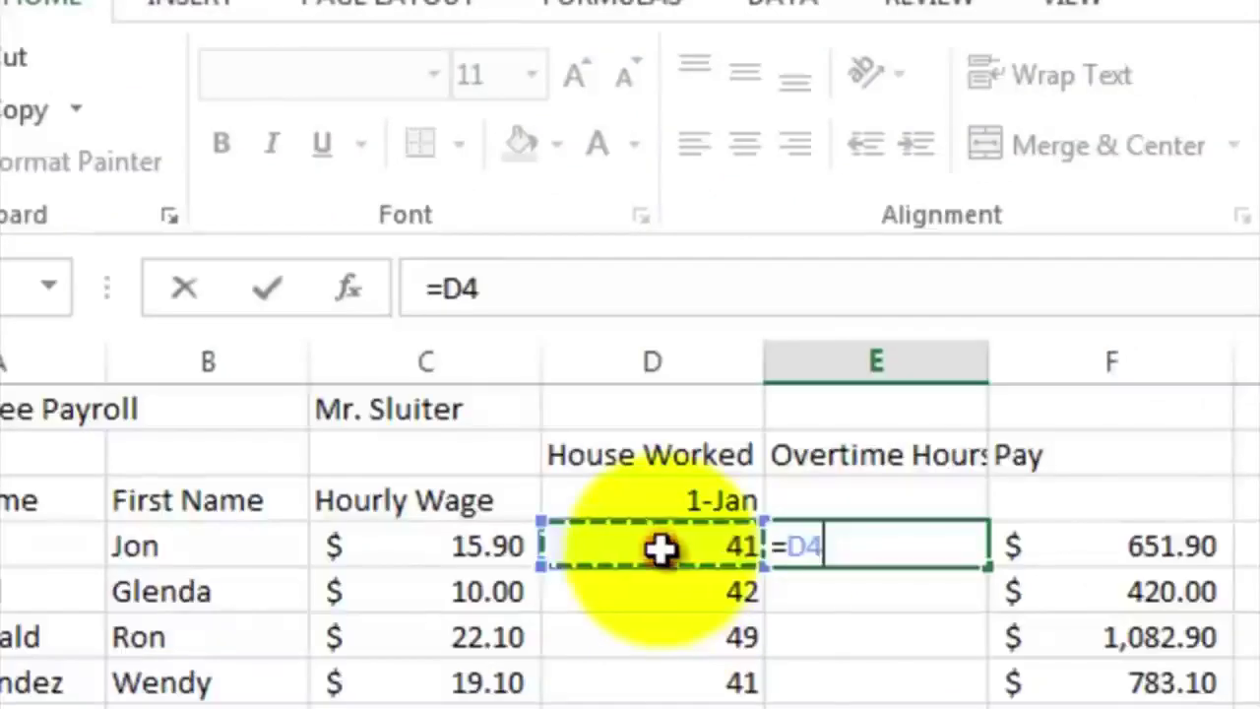
type("-40")
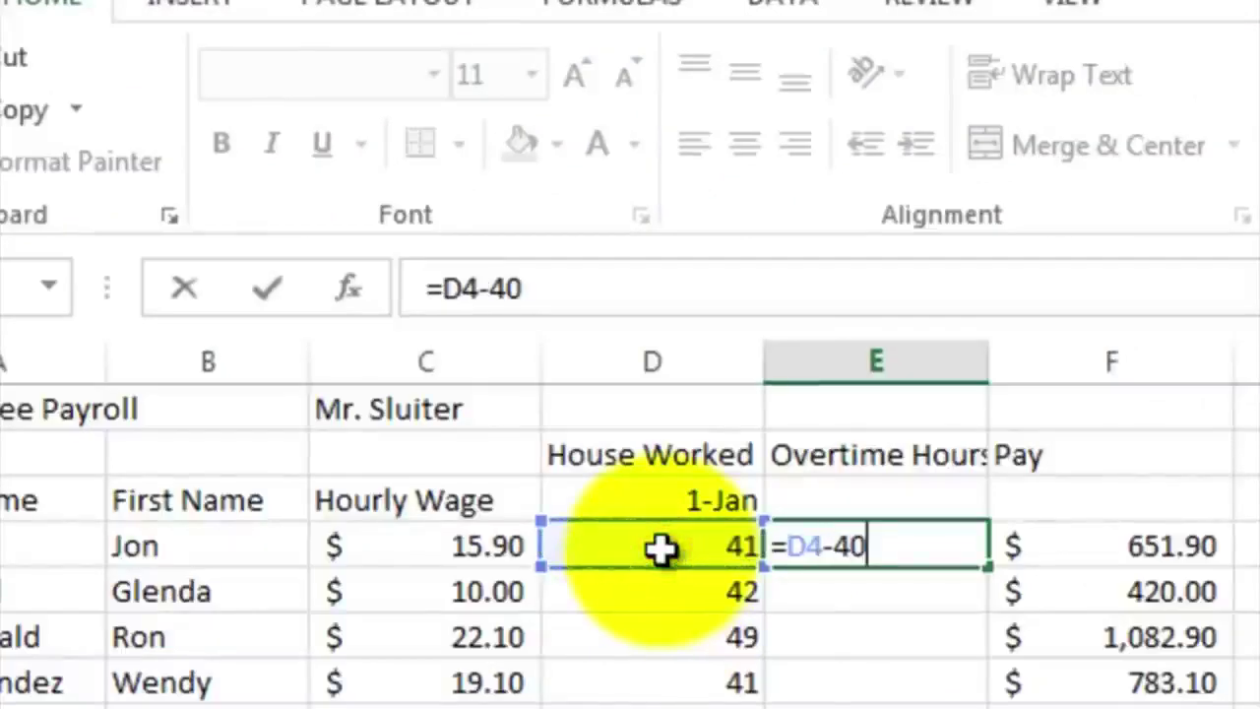
key("Return")
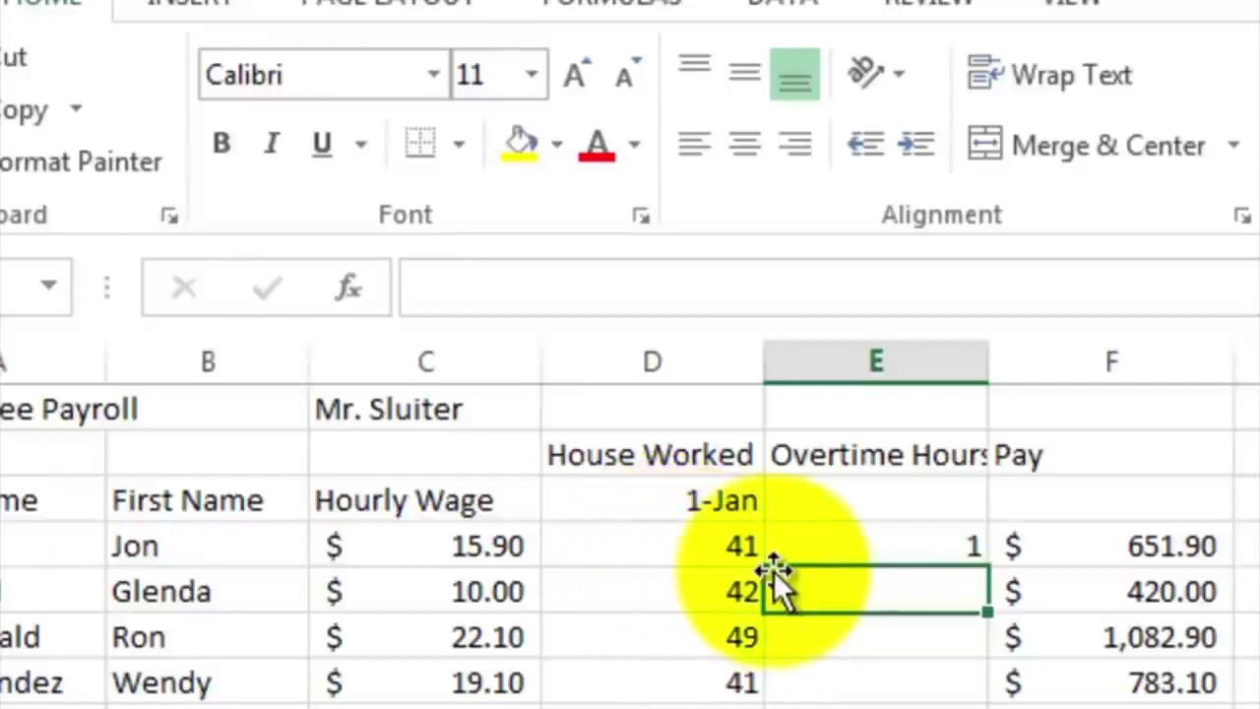
Fill the overtime formula from E4 down through E20 and check the copied formula in E8
left_click(795, 551)
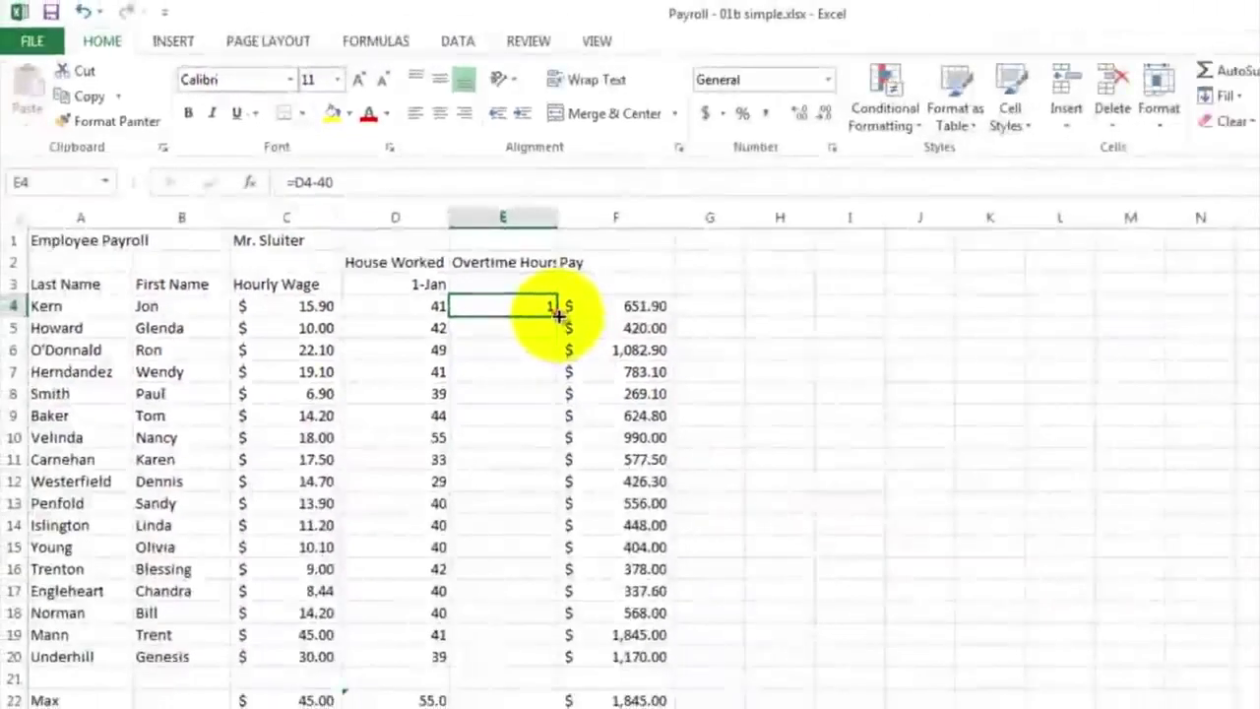
mouse_move(558, 315)
left_mouse_down()
mouse_move(551, 571)
mouse_move(535, 646)
mouse_move(546, 665)
left_mouse_up()
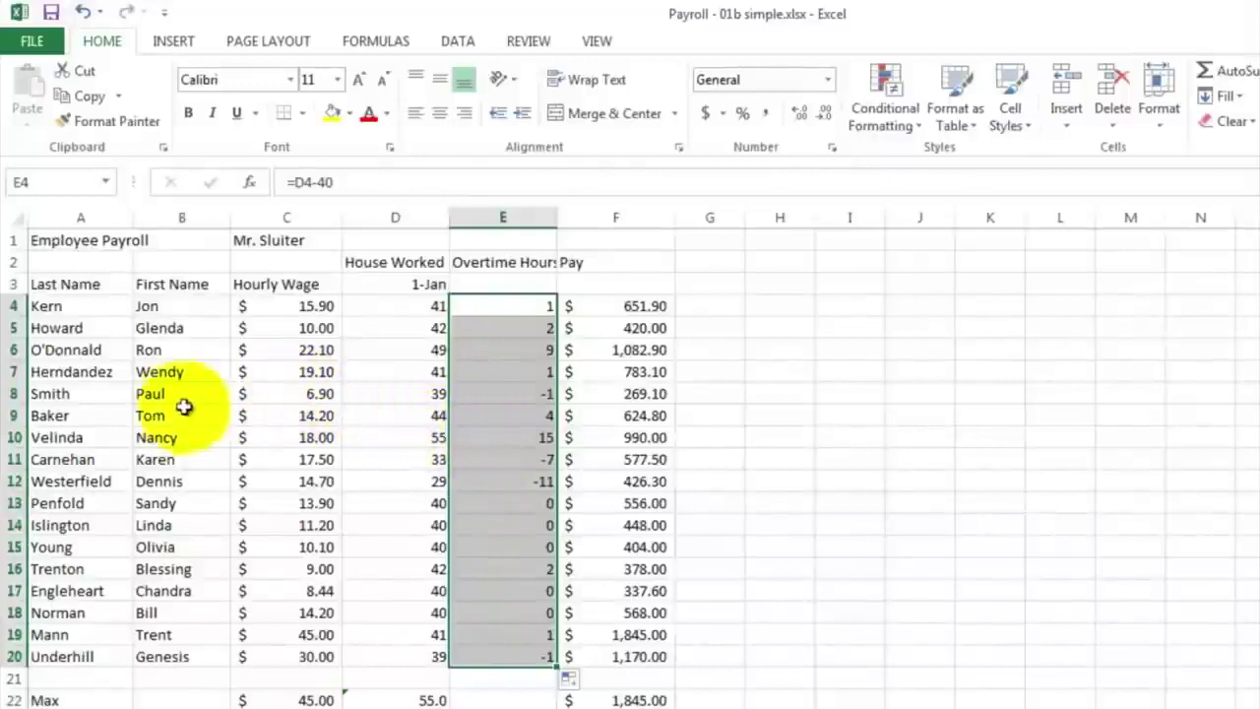
left_click(490, 396)
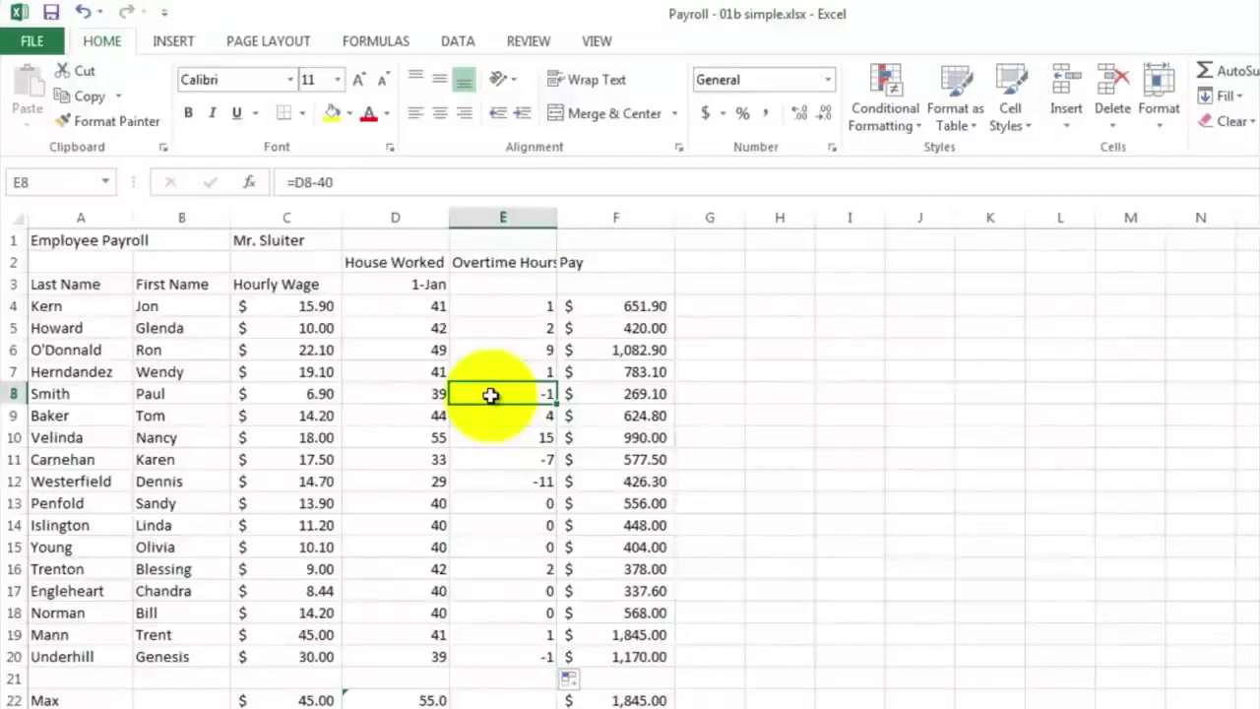
Replace the first employee's overtime formula in E4 with =IF(D4>40,D4-40,0)
left_click(479, 304)
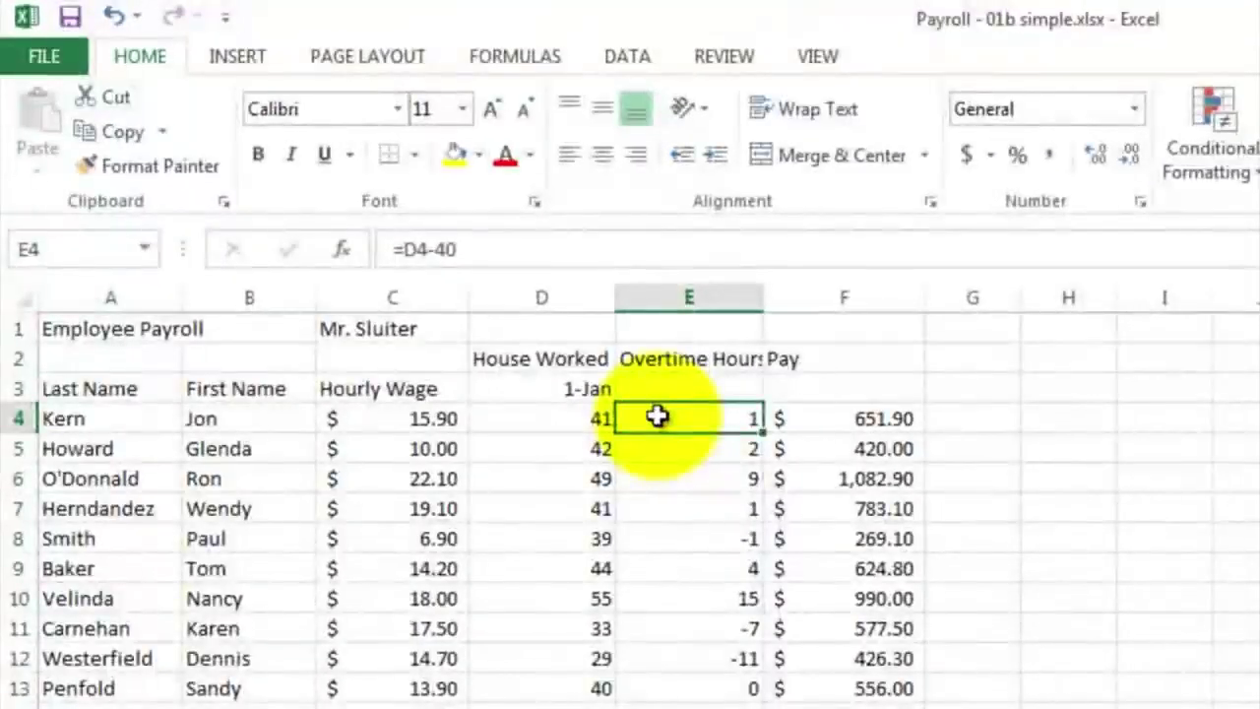
type("=if")
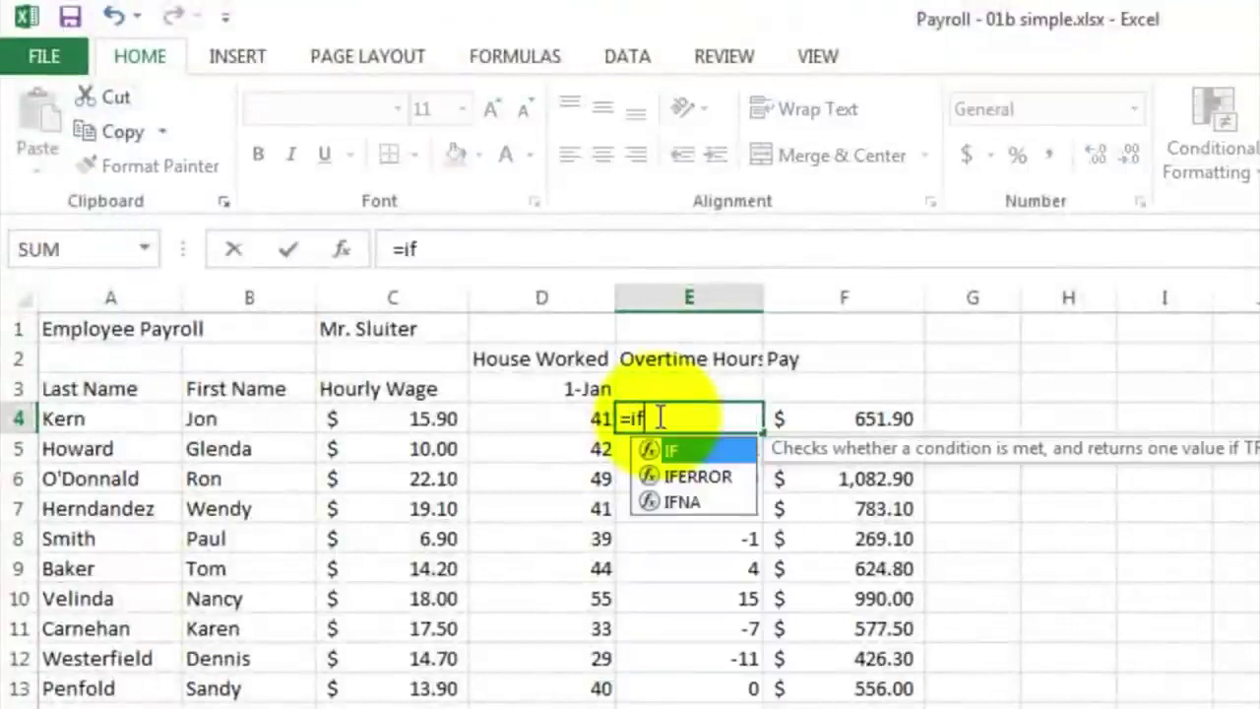
type("(")
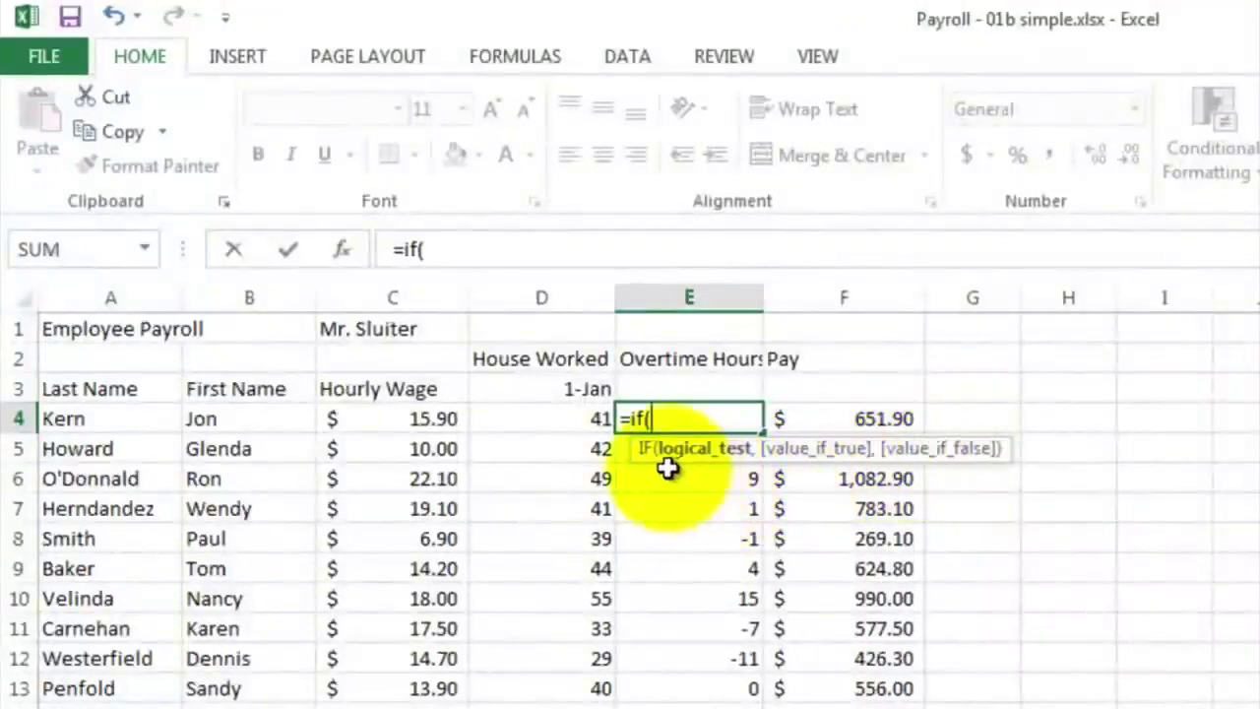
left_click(543, 421)
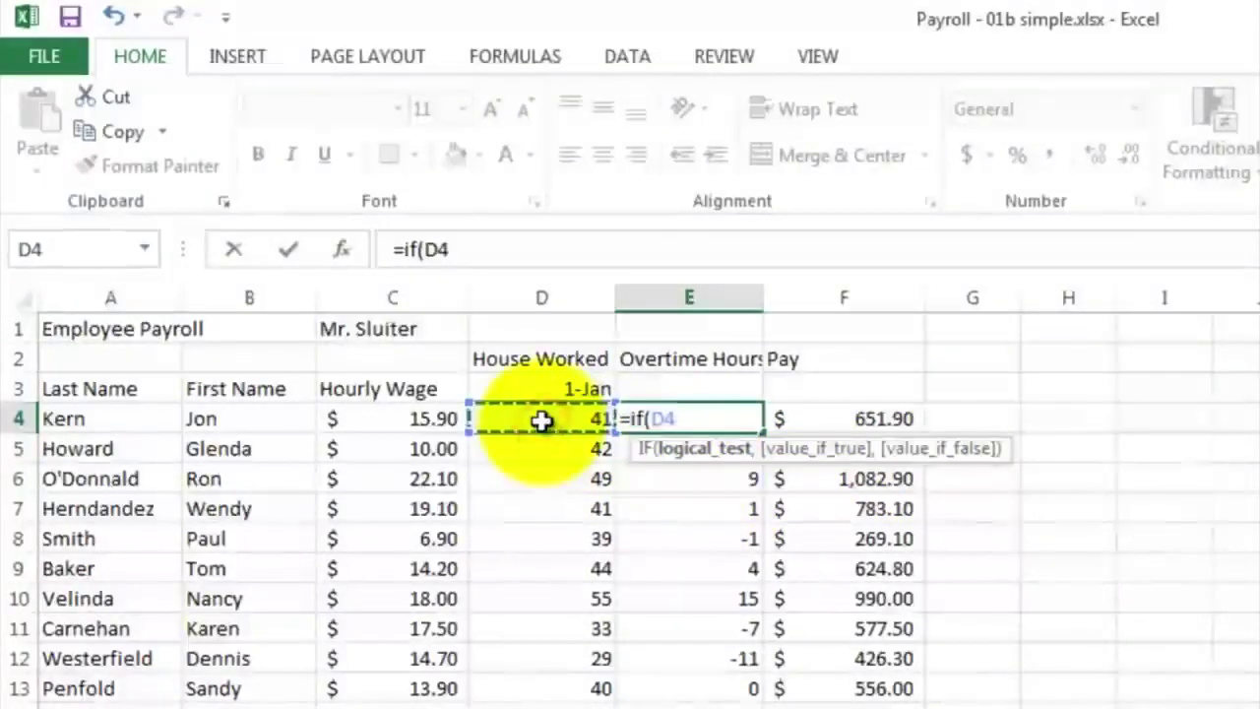
type(">")
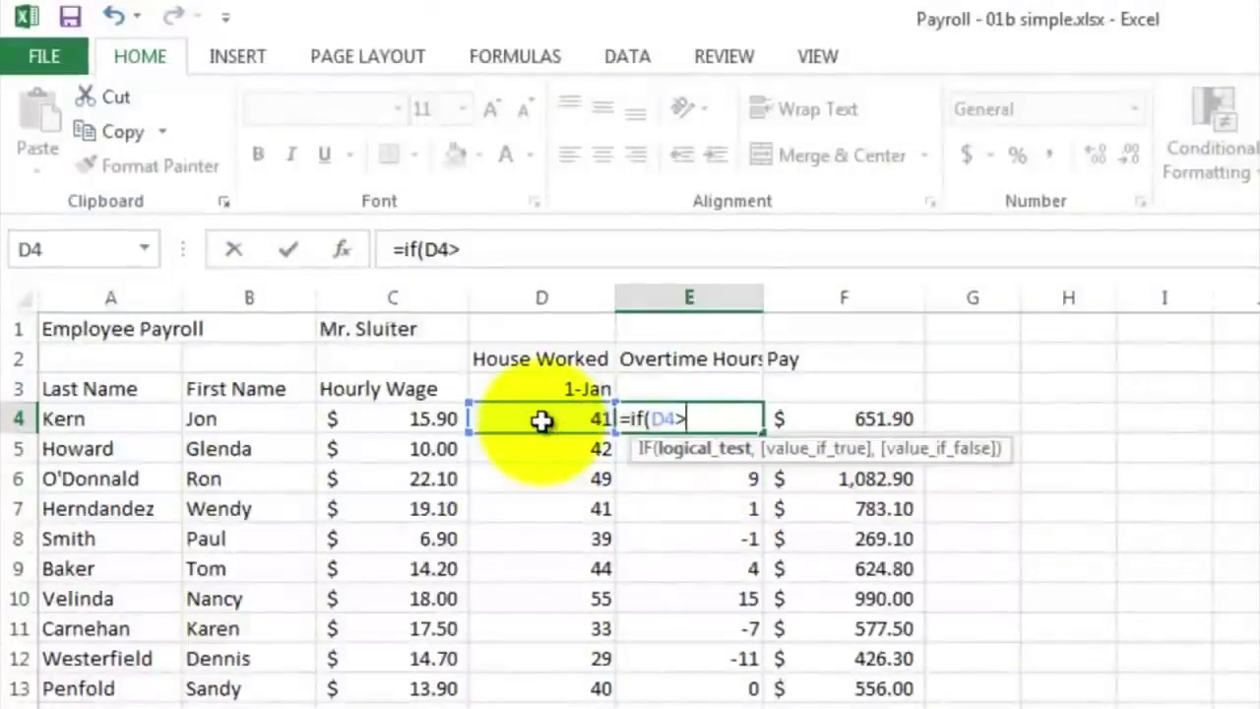
type("40,")
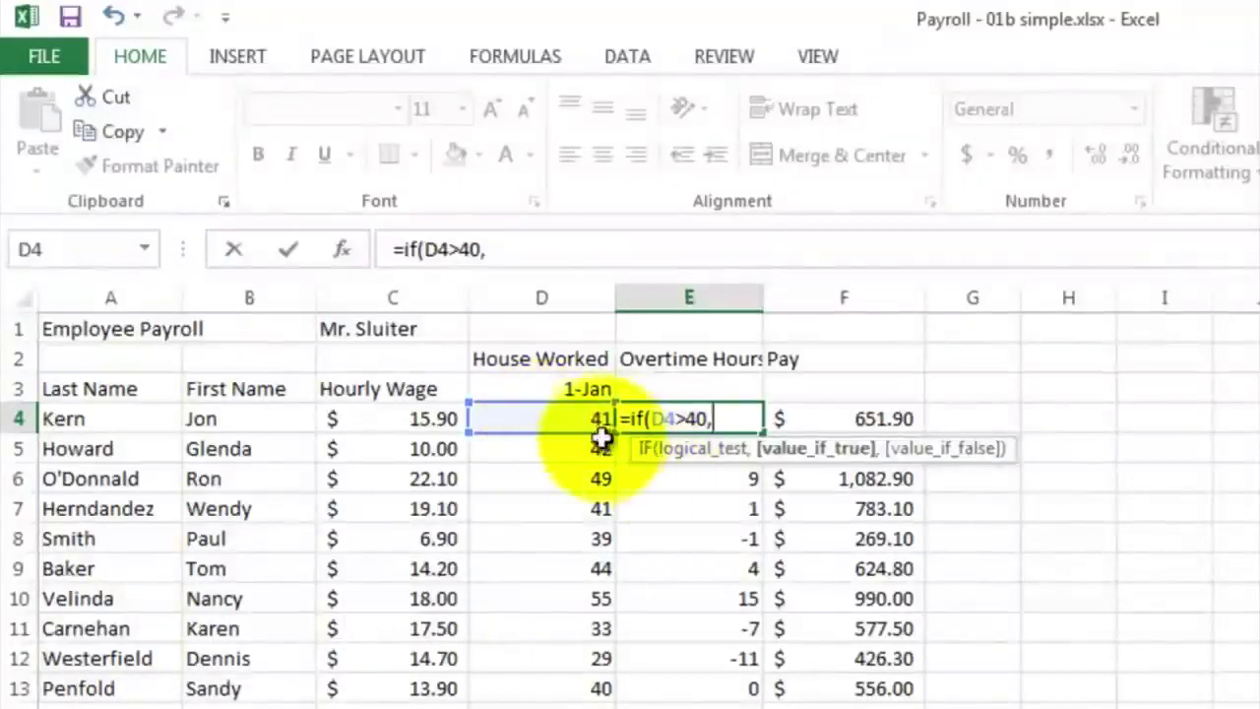
left_click(576, 421)
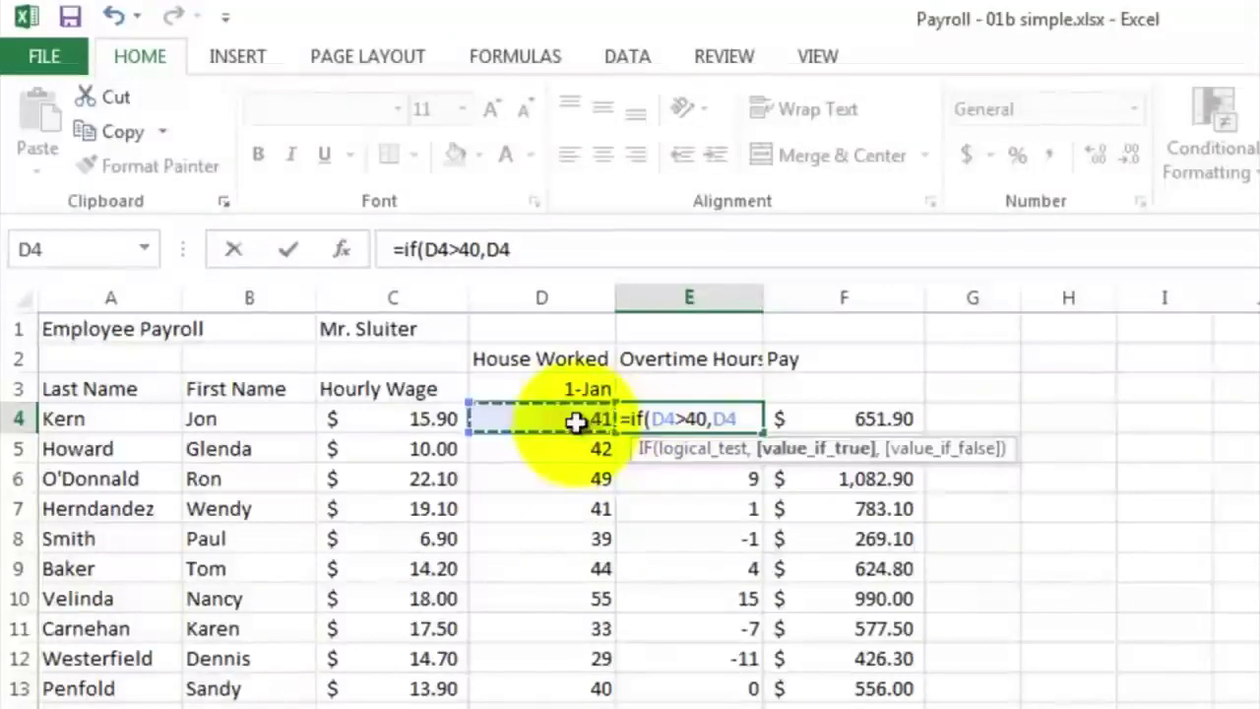
type("-40")
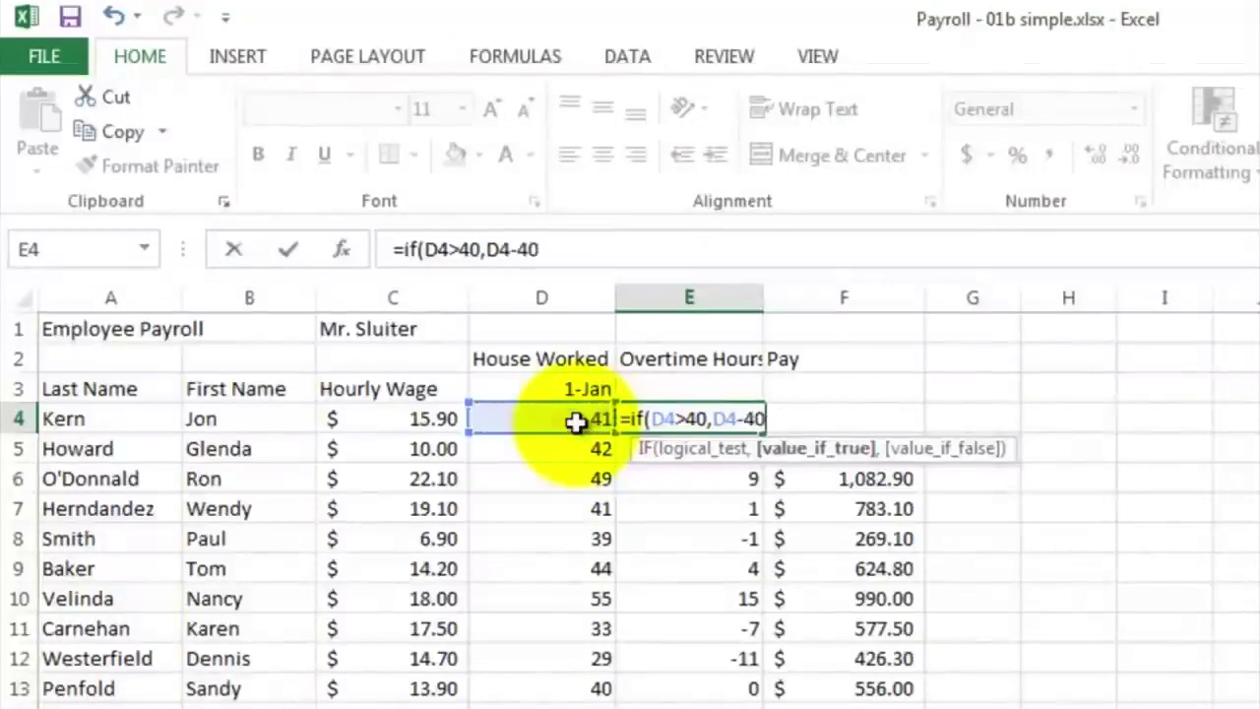
type(",0")
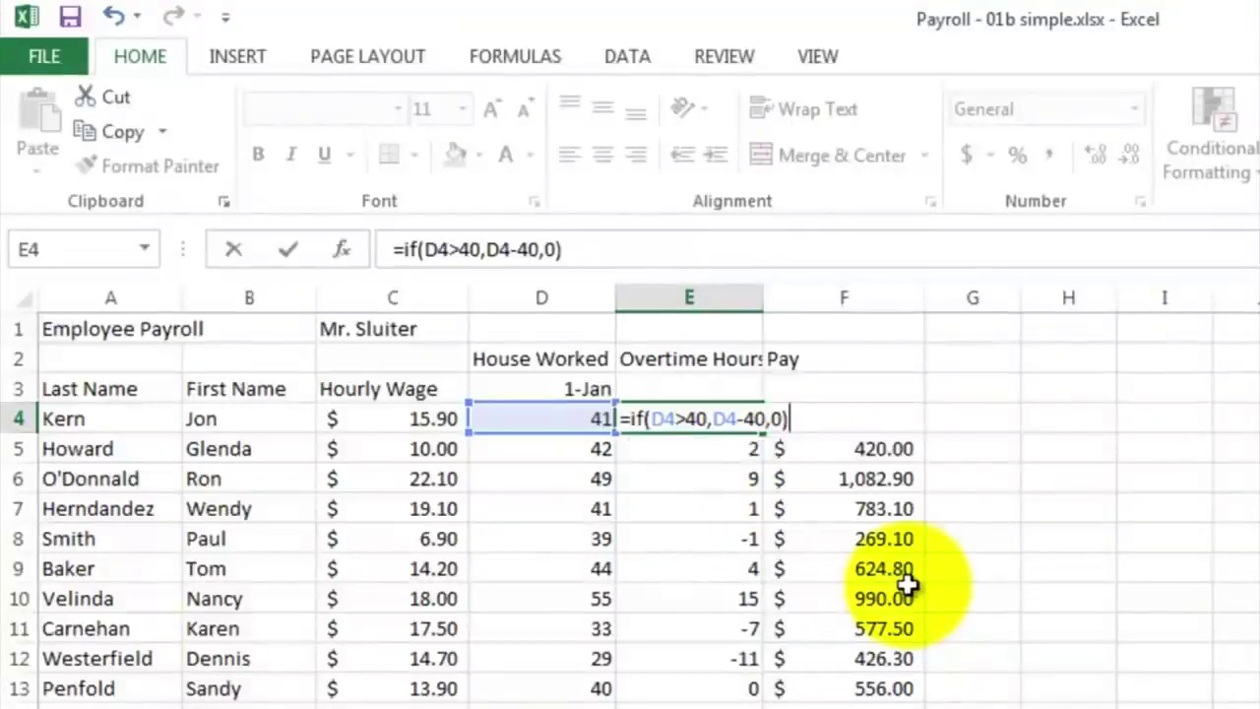
key("Return")
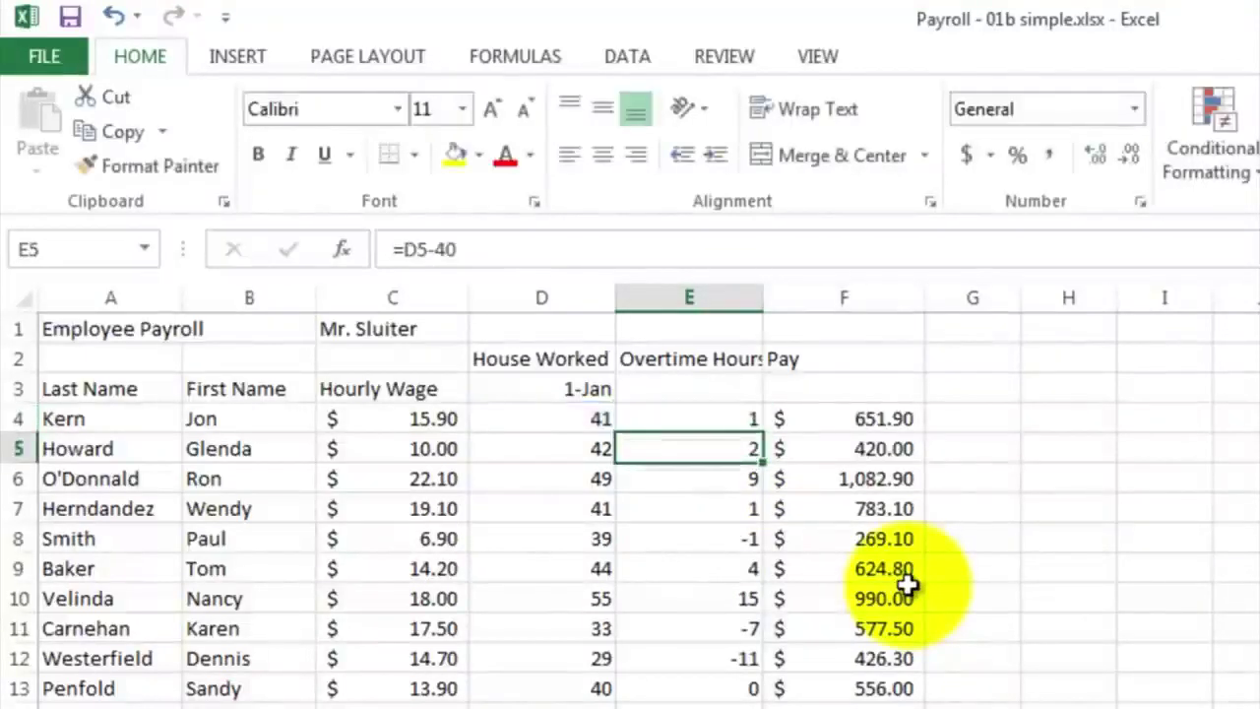
Fill the IF overtime formula from E4 down through E20 and check the copied formula in E8
left_click(735, 417)
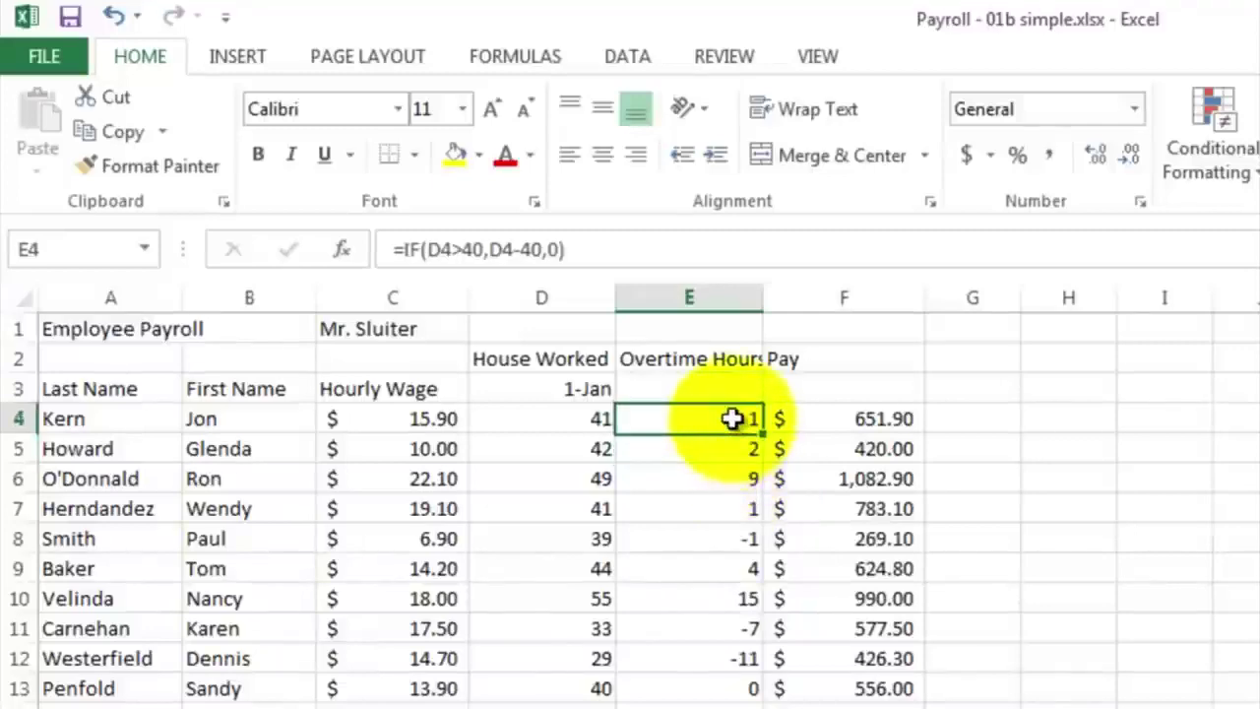
left_click_drag(761, 430, 536, 636)
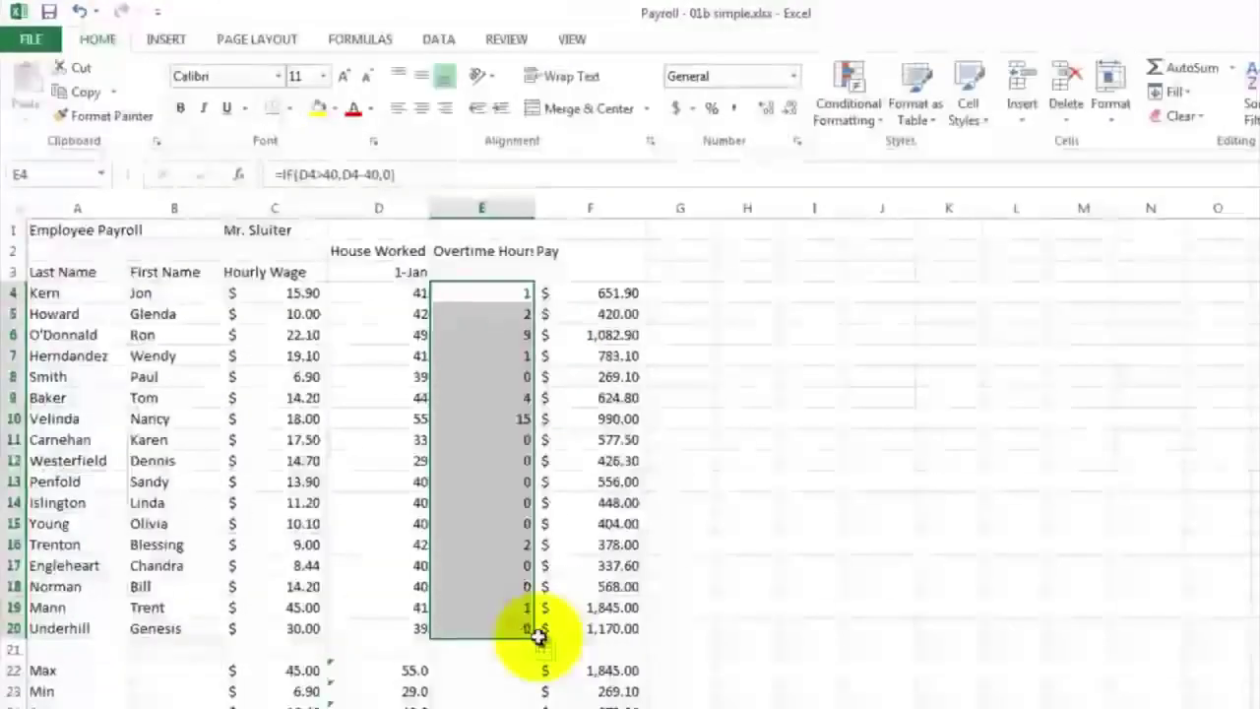
left_click(500, 380)
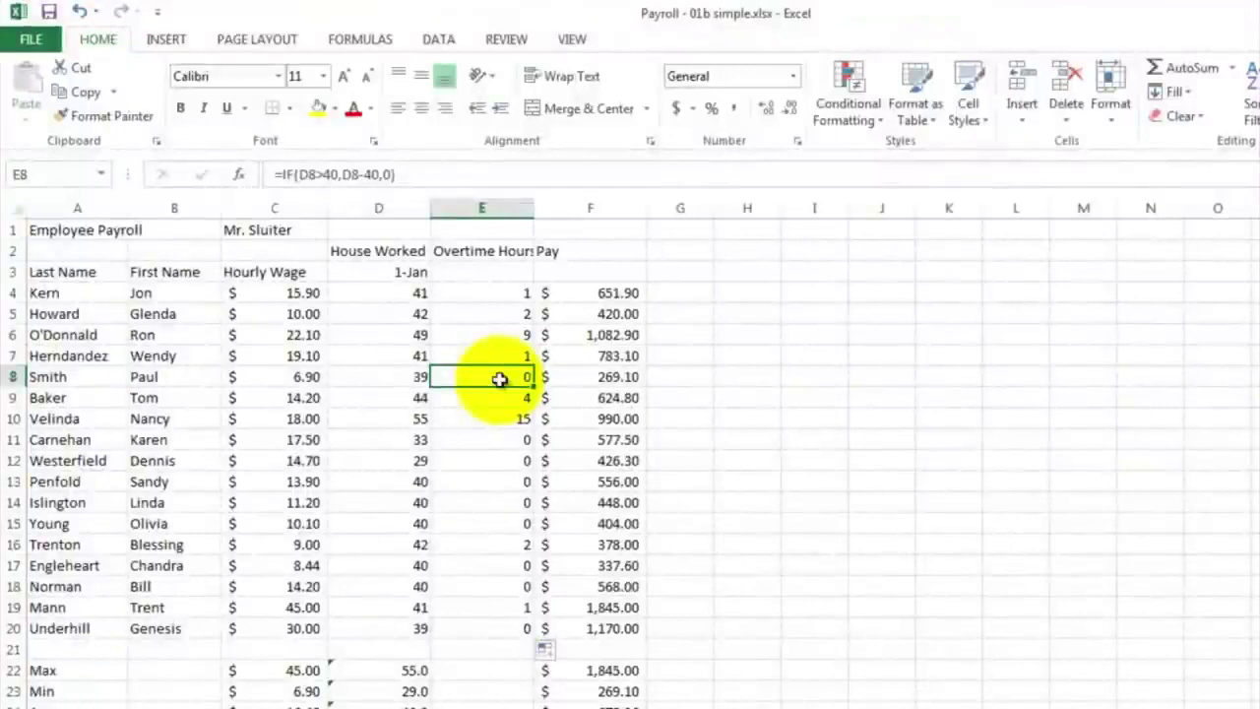
Review which cells the first employee's pay formula in F4 refers to, leaving the formula as it is
left_click(583, 295)
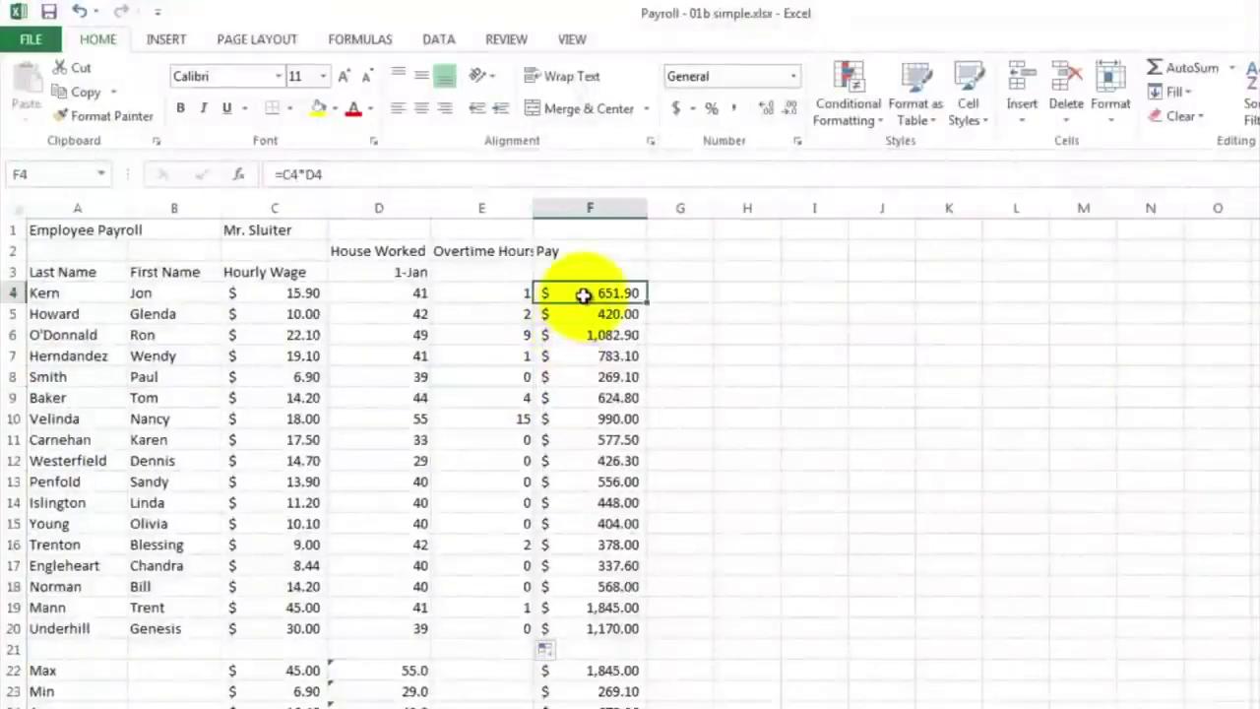
left_click(584, 295)
double_click(584, 296)
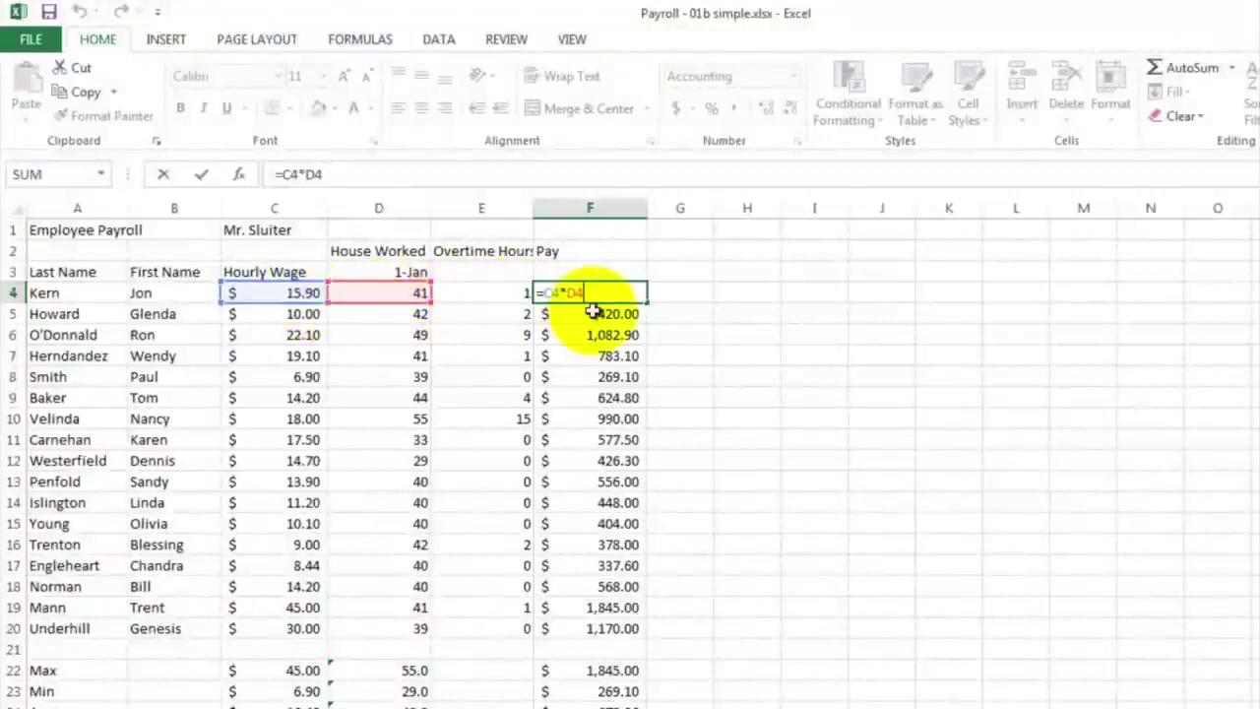
key("Return")
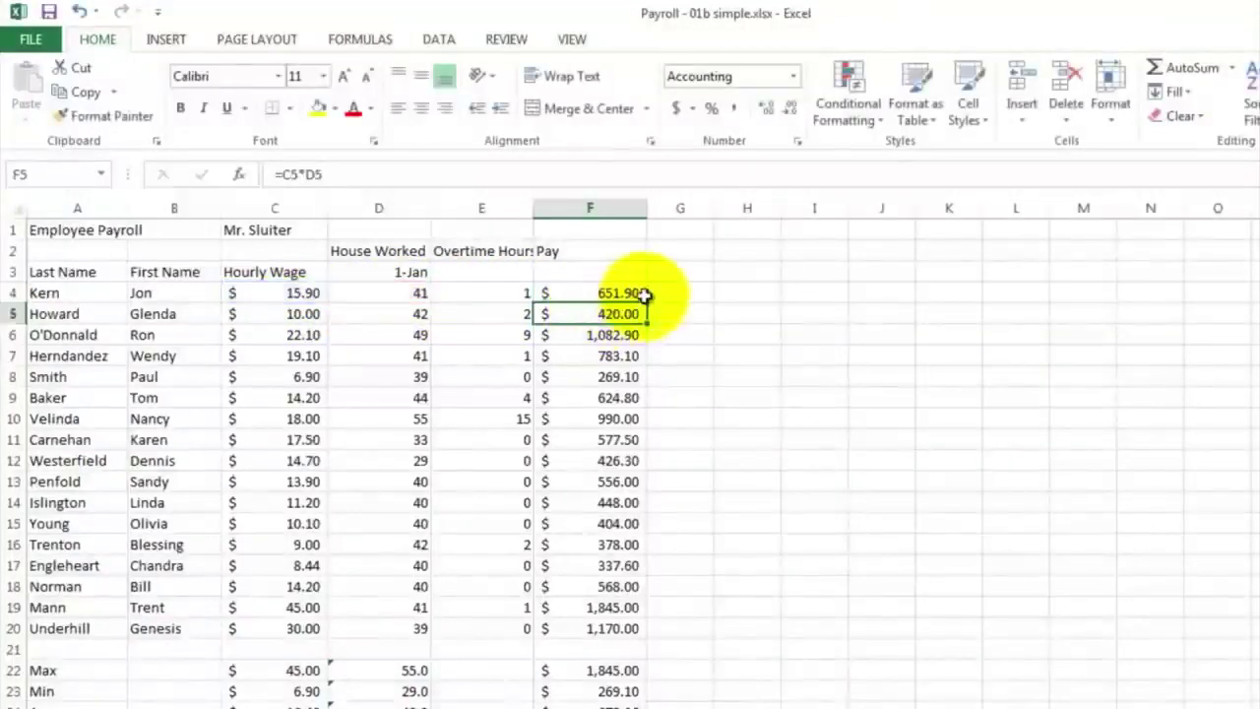
Enter the heading "Overtime Bonus" in G2, beside the Pay heading
left_click(669, 252)
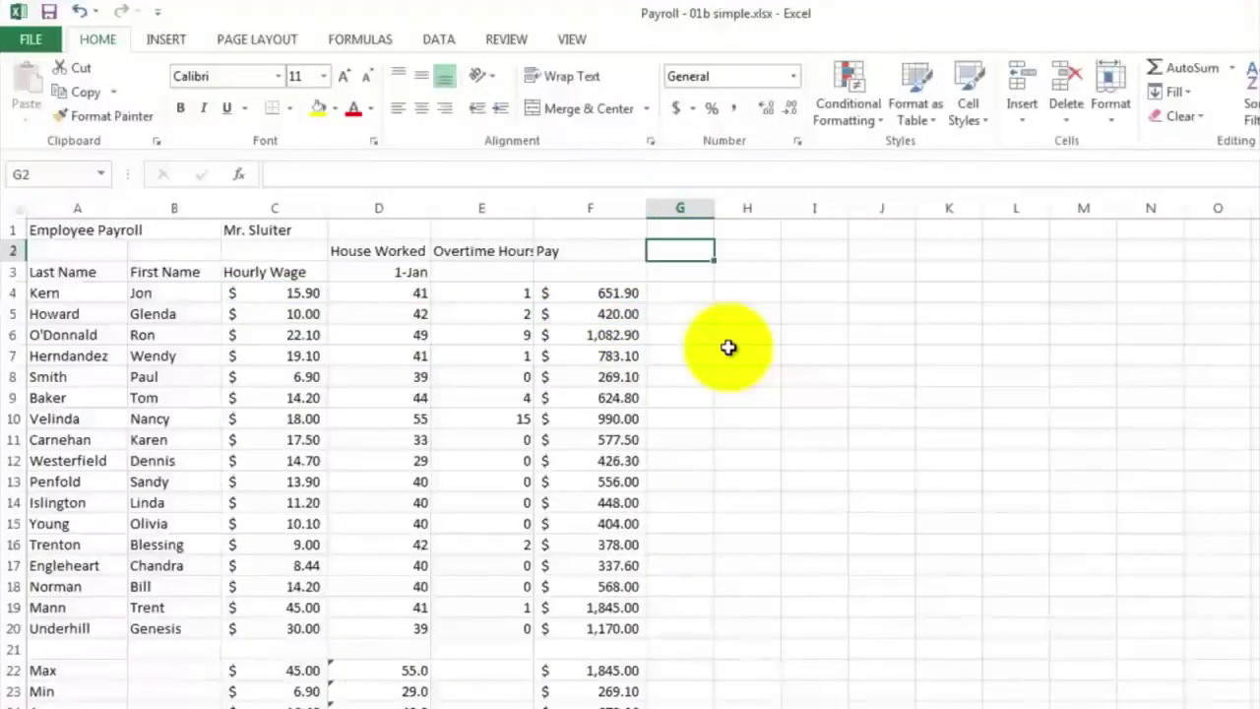
type("Overti")
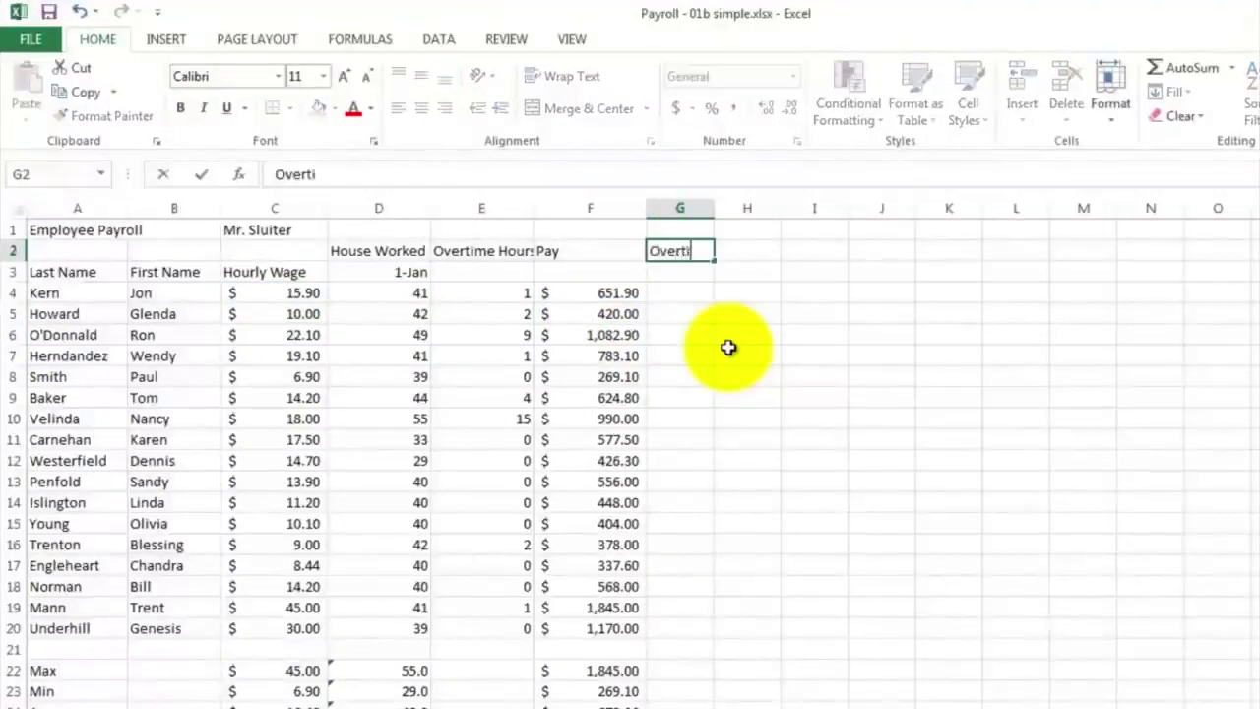
type("me Bonus")
Calculate the first employee's overtime bonus in G4 with the formula =.5*C4*E4
left_click(669, 292)
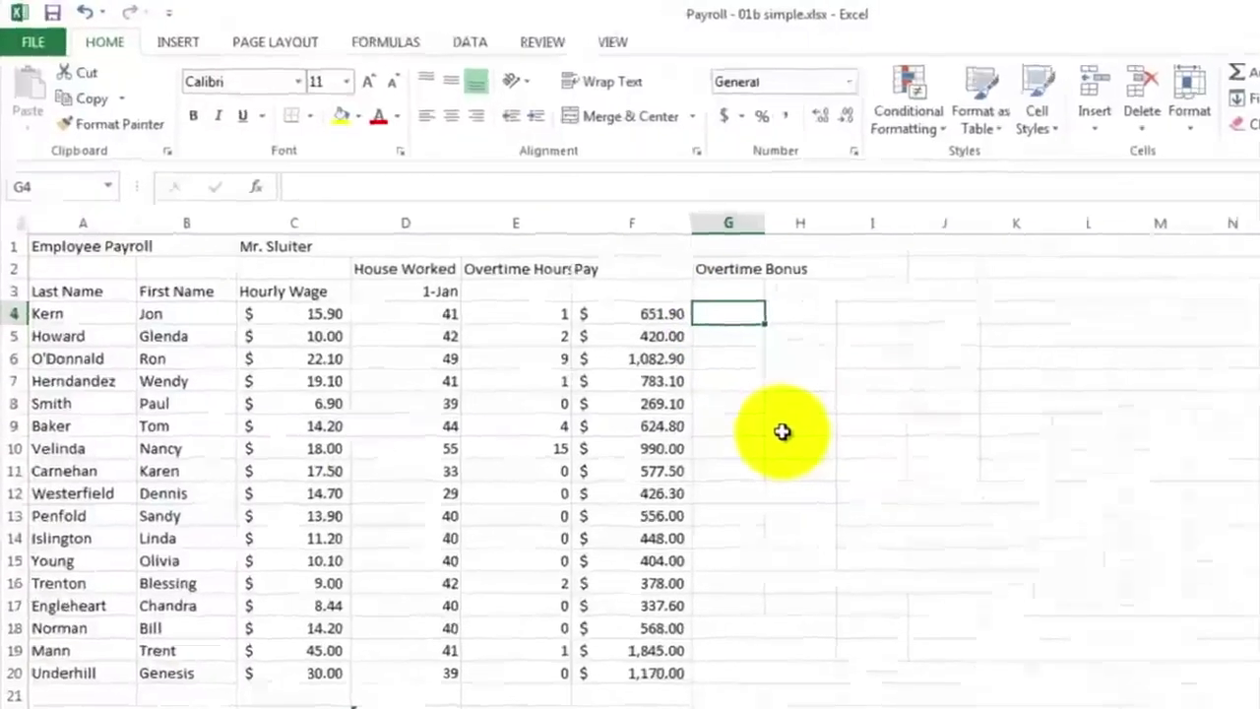
type("=")
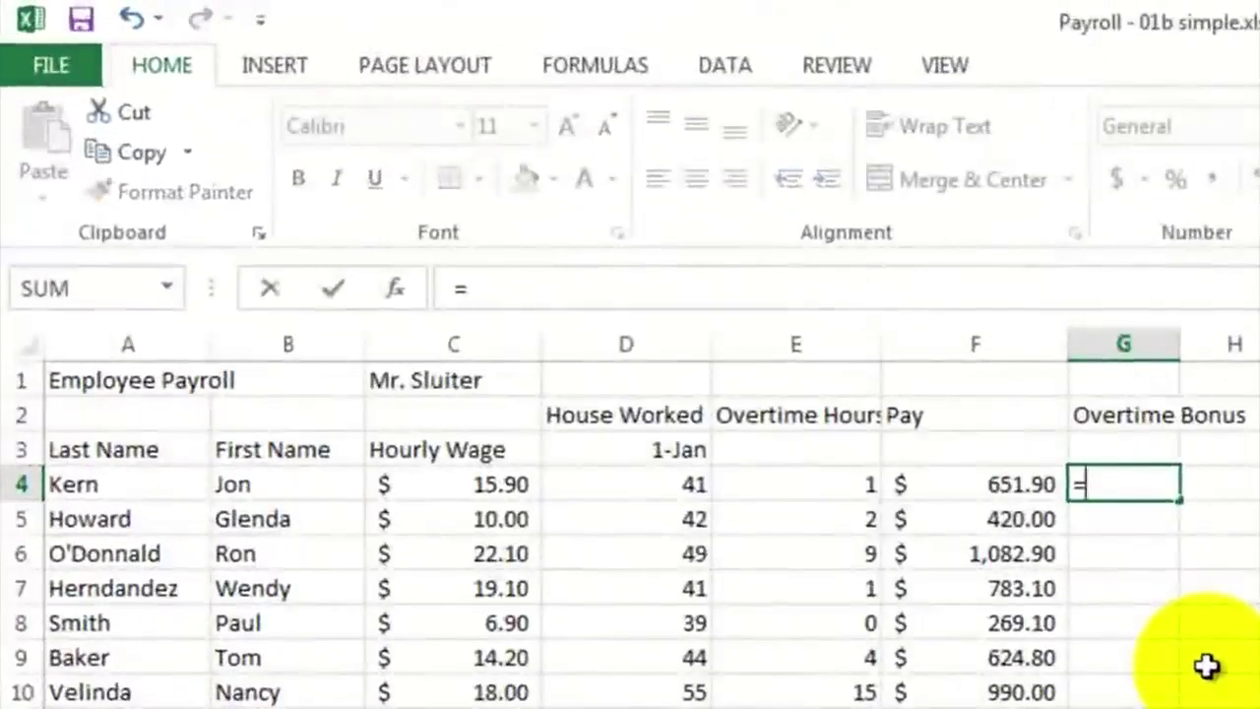
type(".5*")
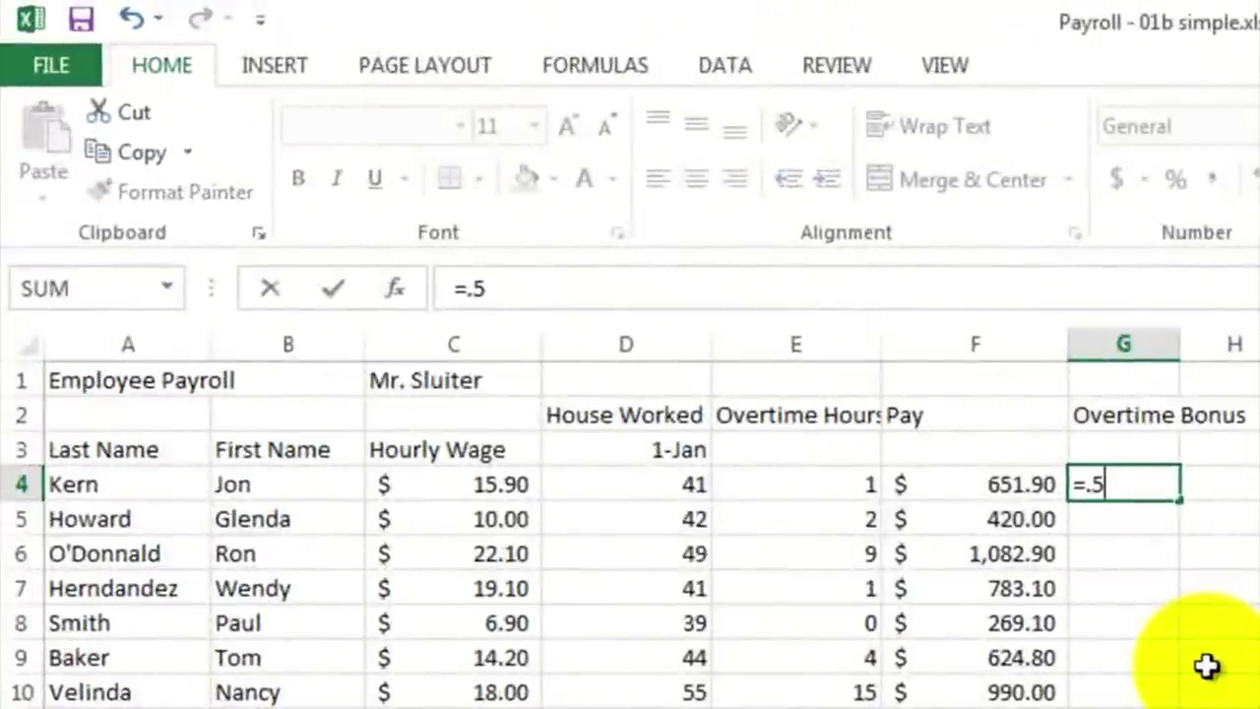
left_click(477, 491)
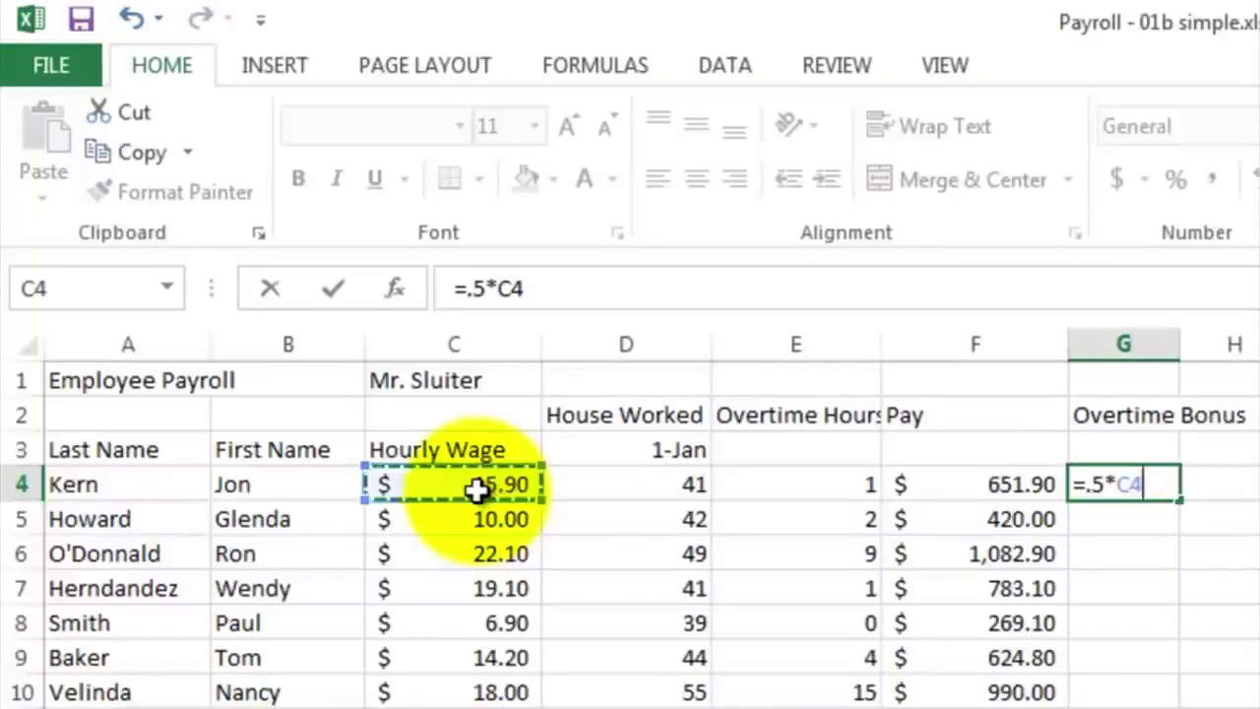
type("*")
left_click(756, 491)
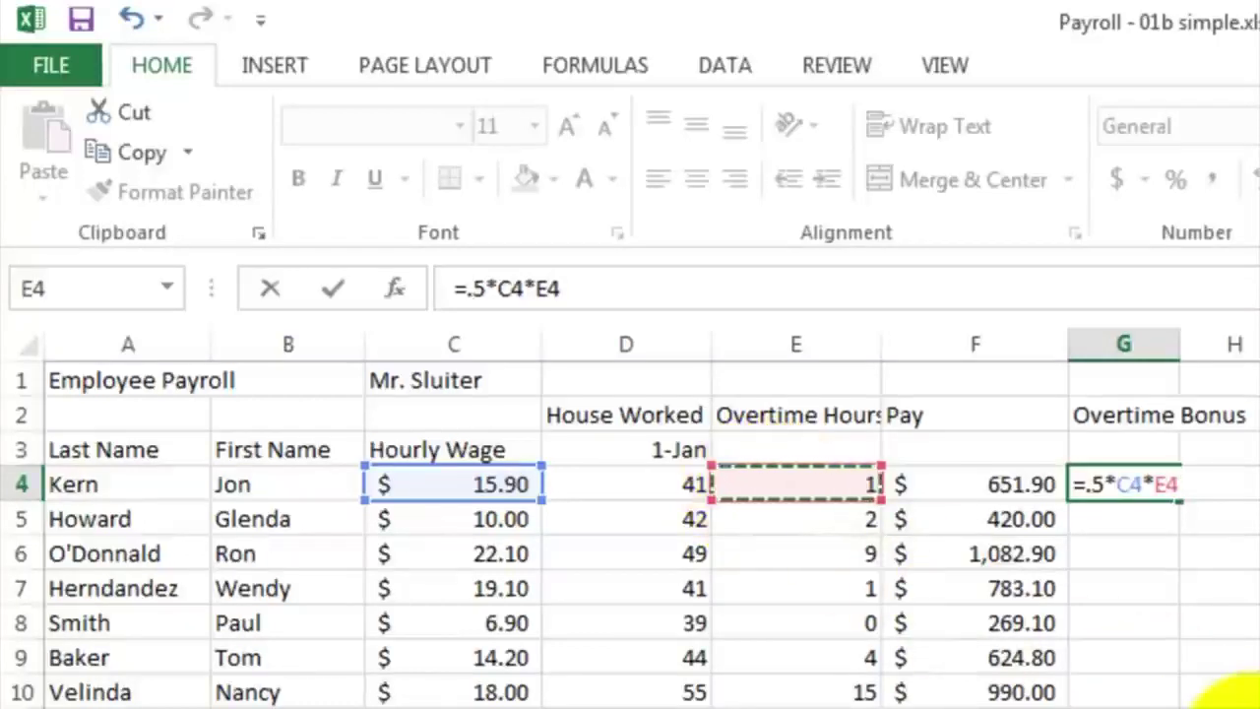
key("Return")
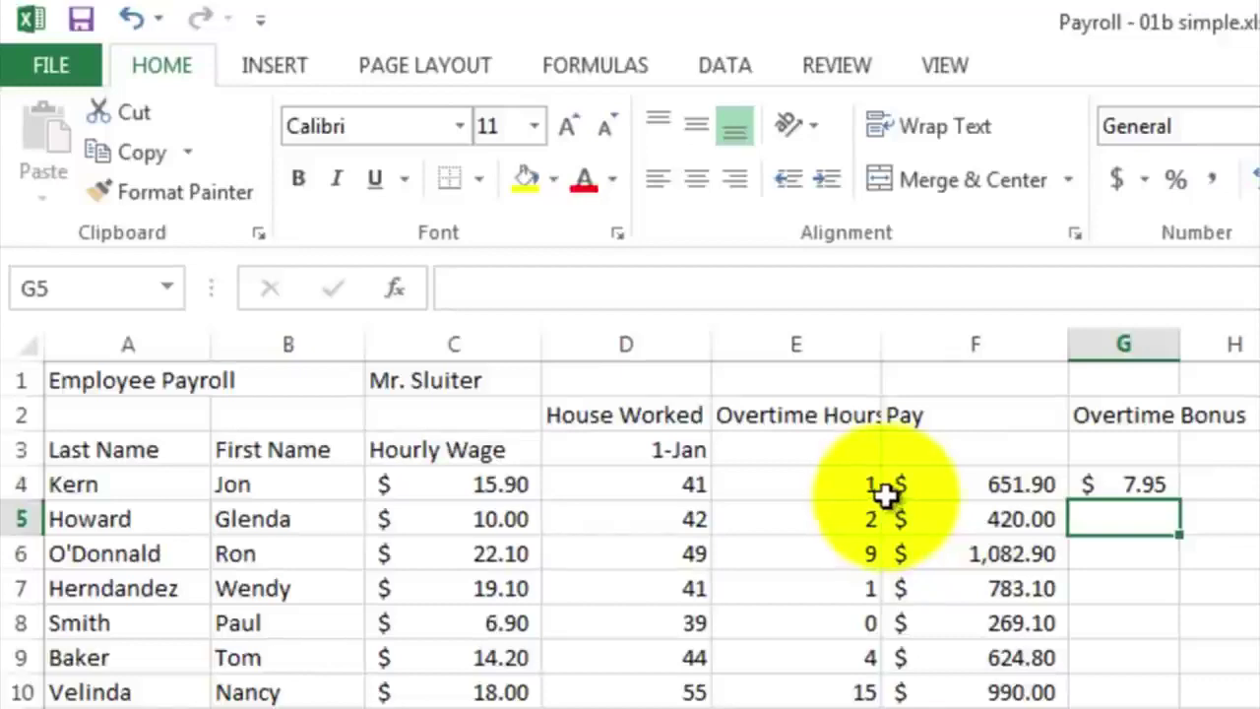
Fill the overtime bonus formula from G4 down through G20 and check the copies in G8 and G13
left_click(1112, 485)
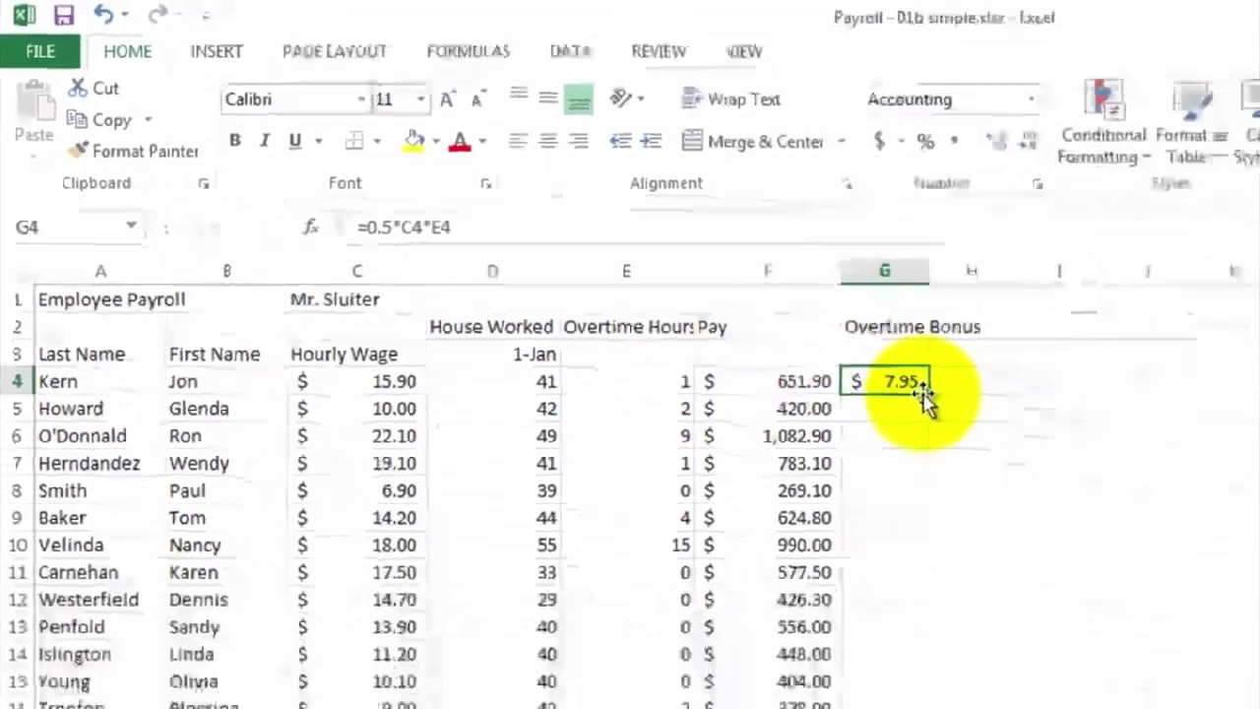
left_click_drag(927, 394, 925, 708)
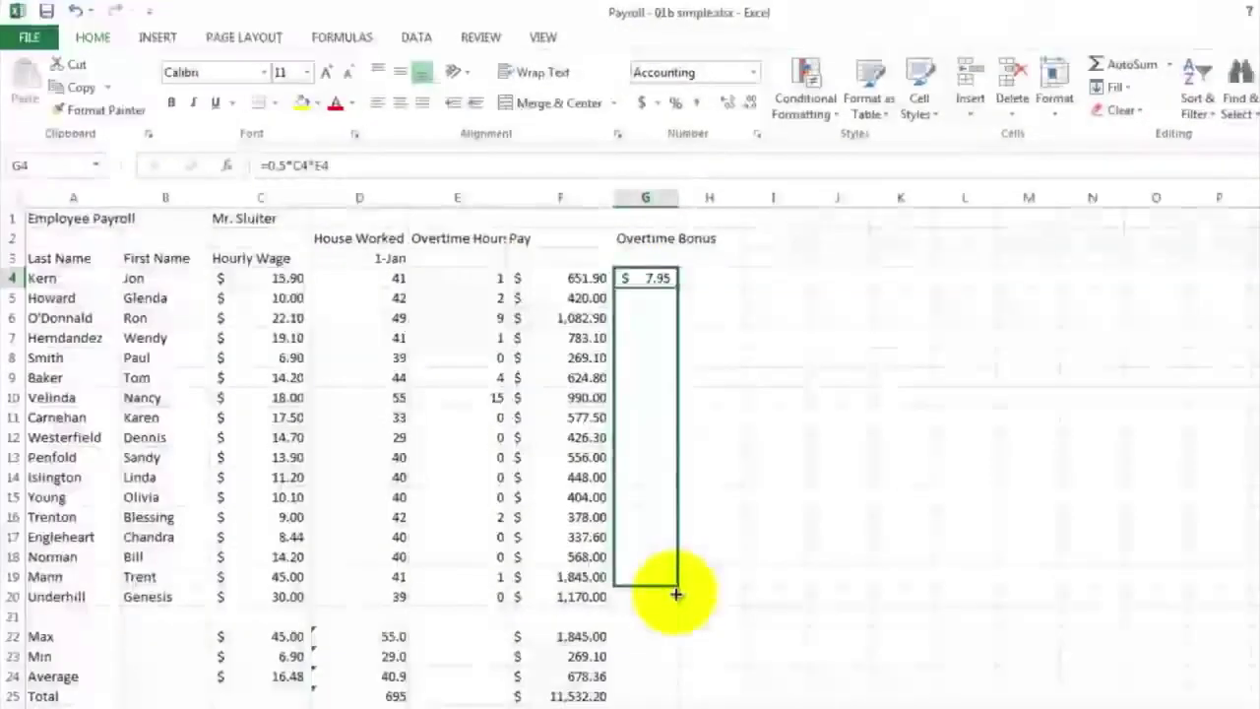
left_click_drag(676, 594, 675, 597)
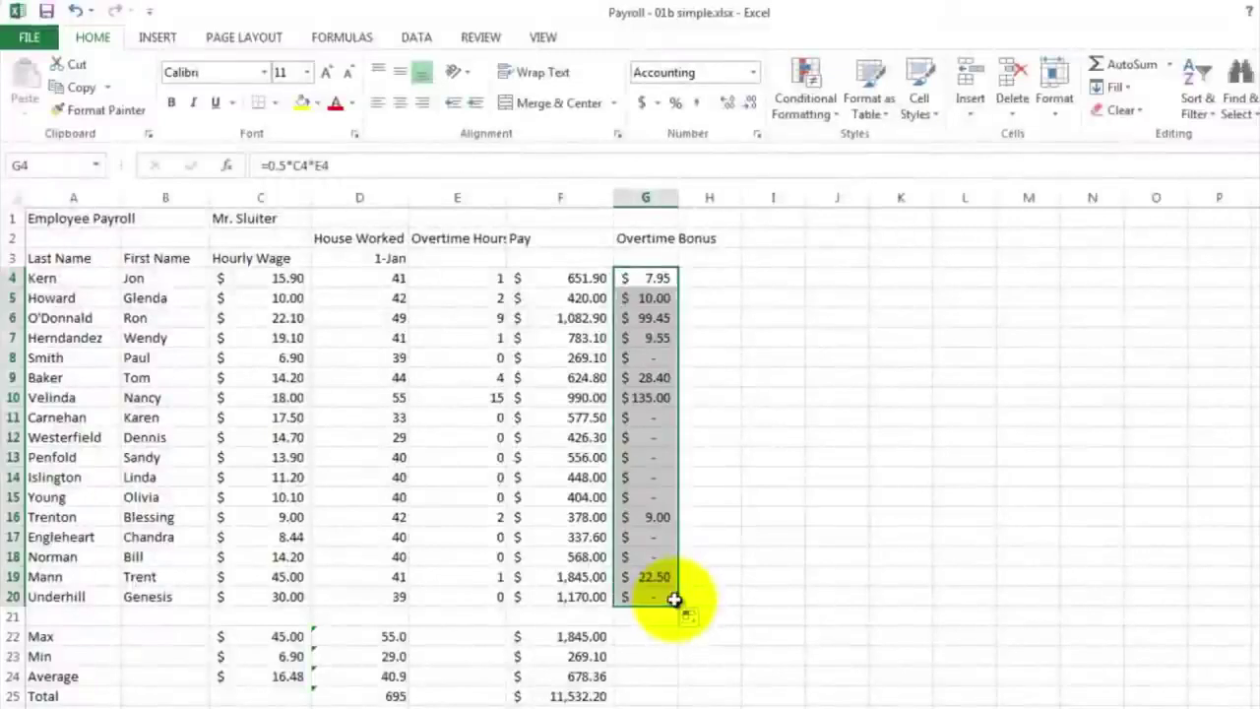
left_click(654, 357)
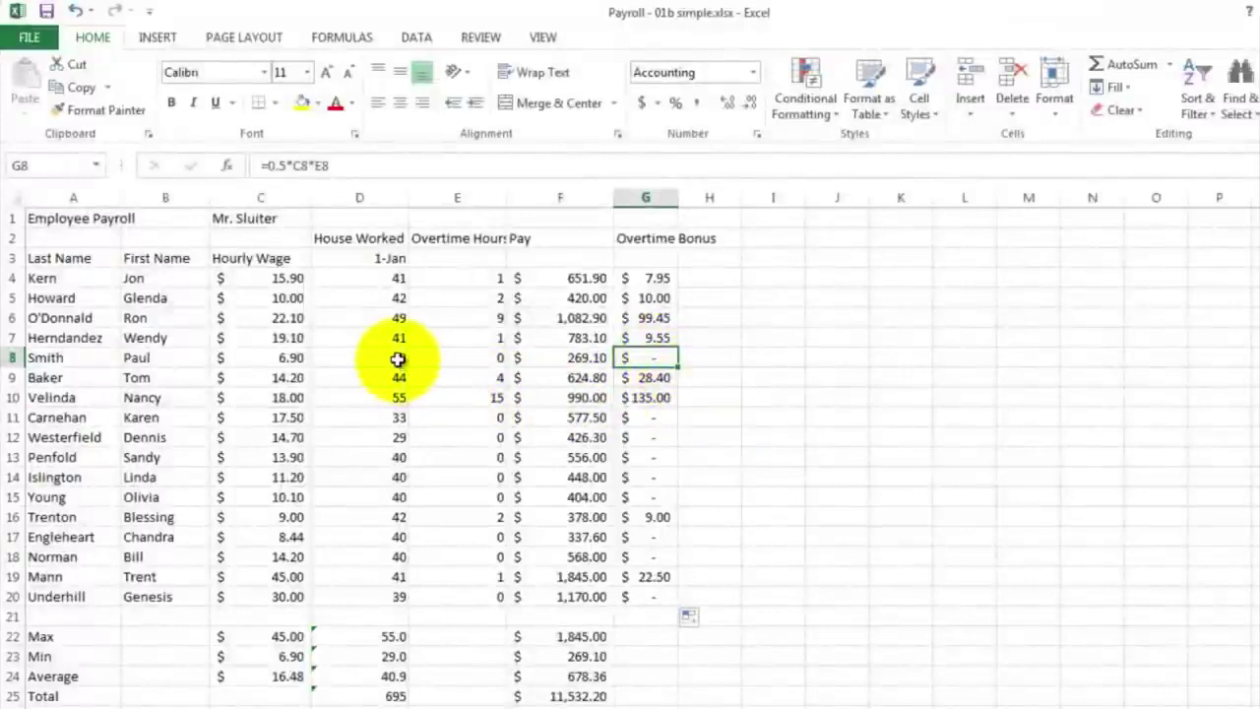
left_click(648, 458)
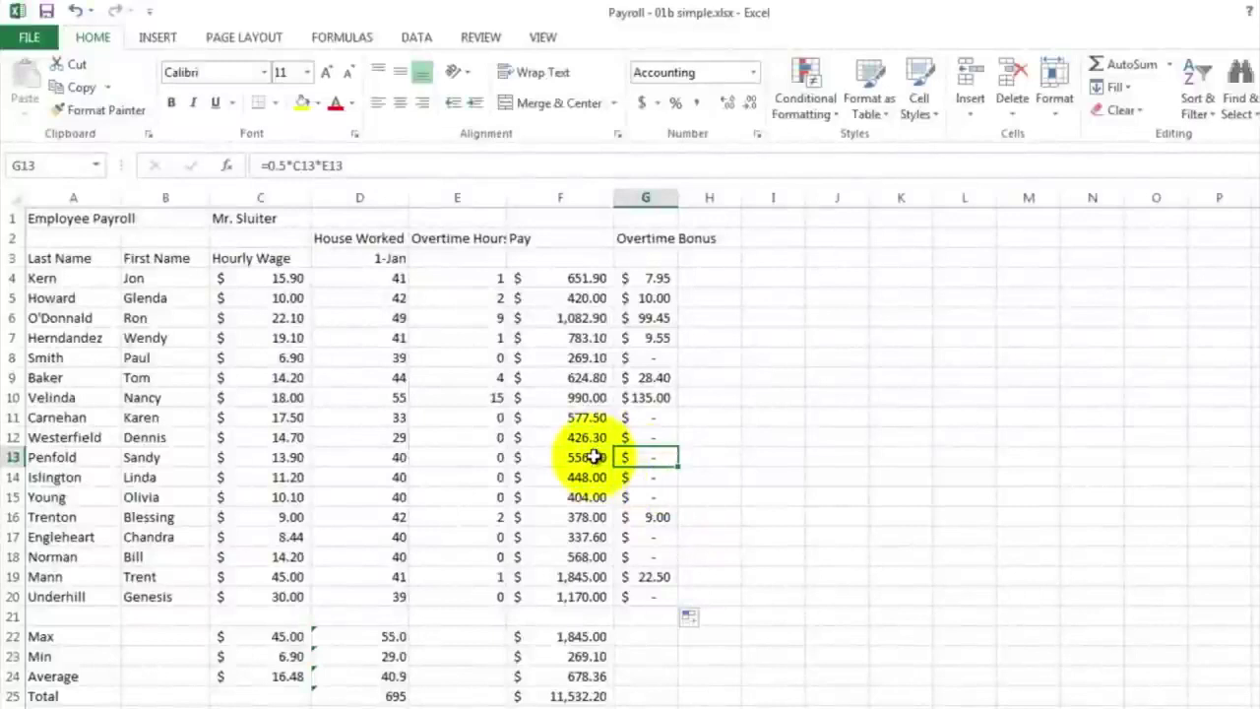
Enter the heading "Total" in H2, beside the Overtime Bonus heading
left_click(705, 240)
type("Total")
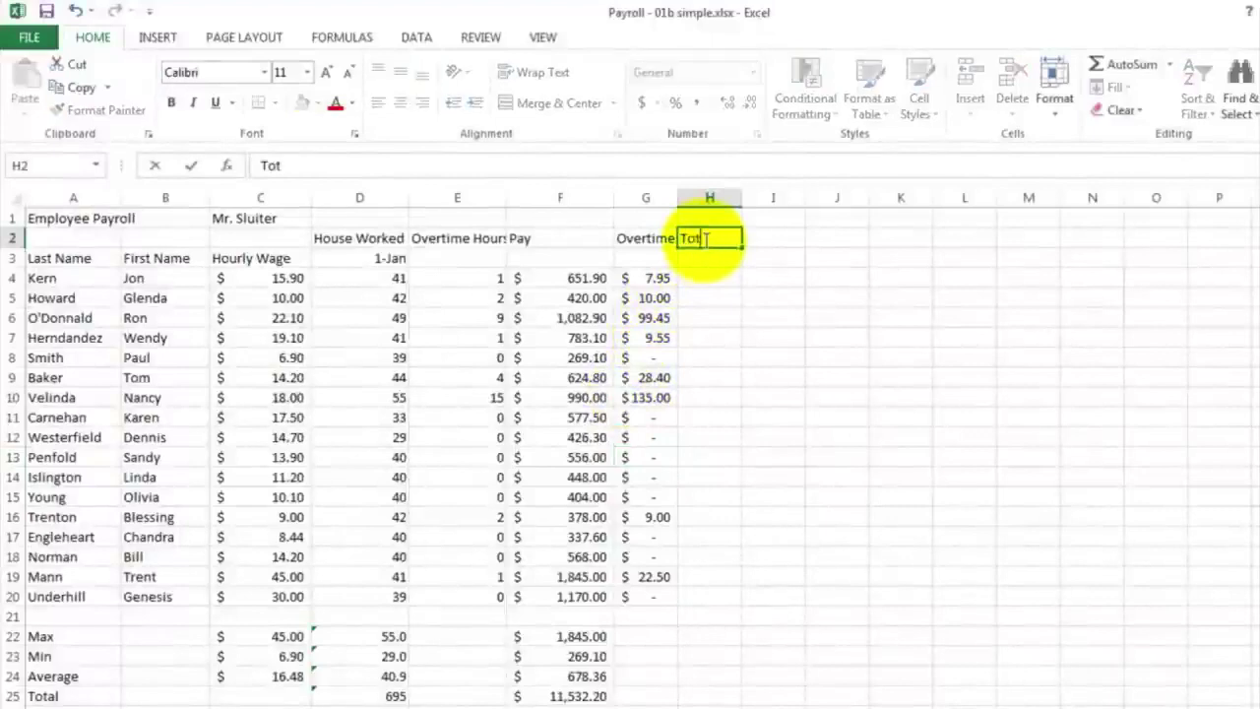
key("Return")
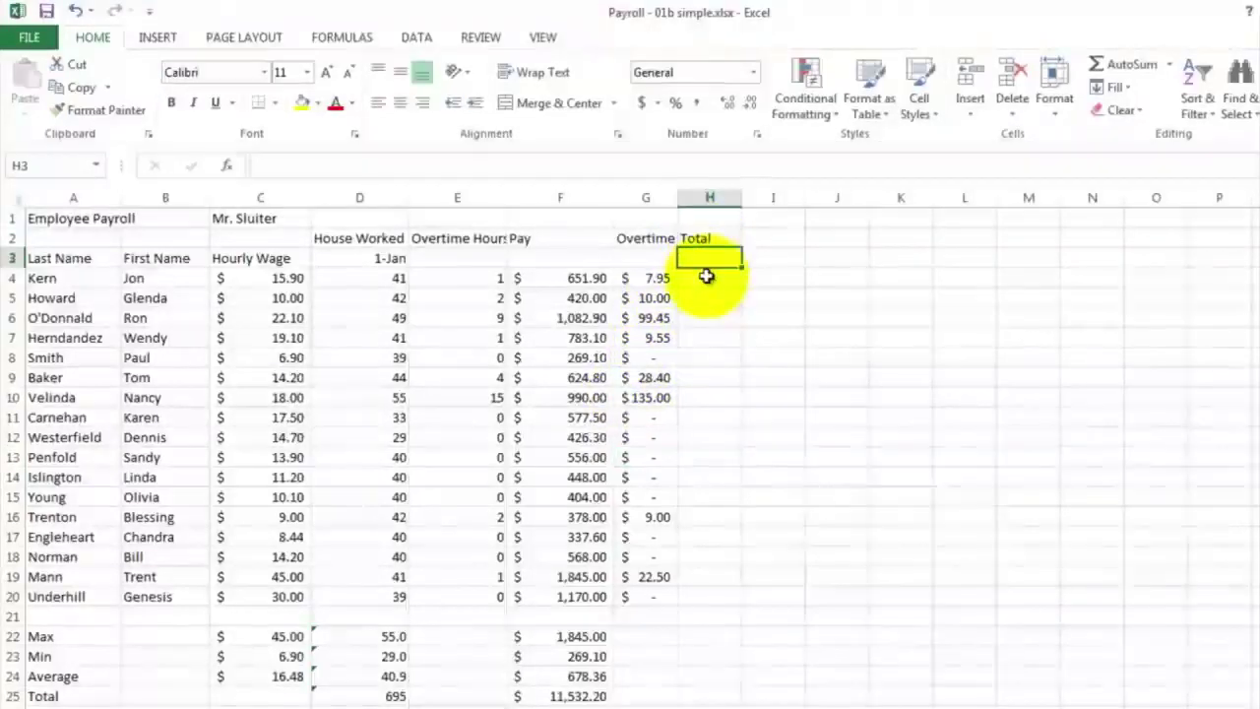
Calculate the first employee's total pay in H4 by adding pay and overtime bonus with =F4+G4
left_click(709, 277)
type("=")
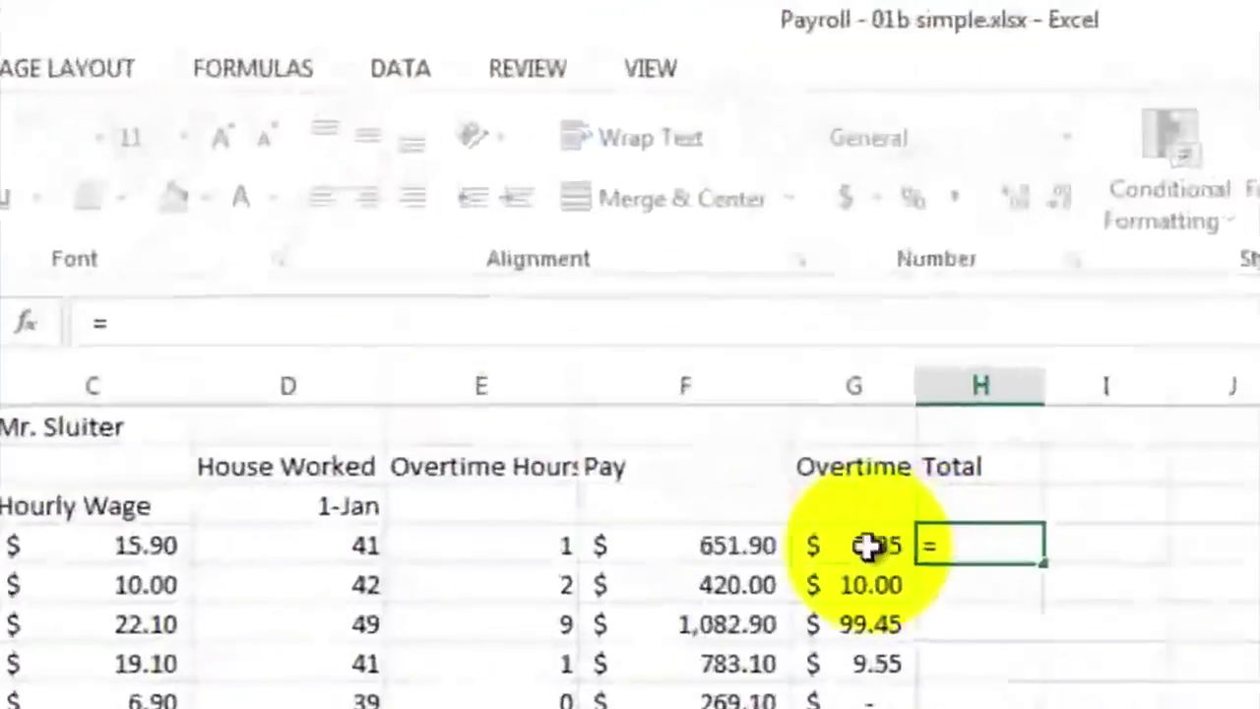
left_click(612, 353)
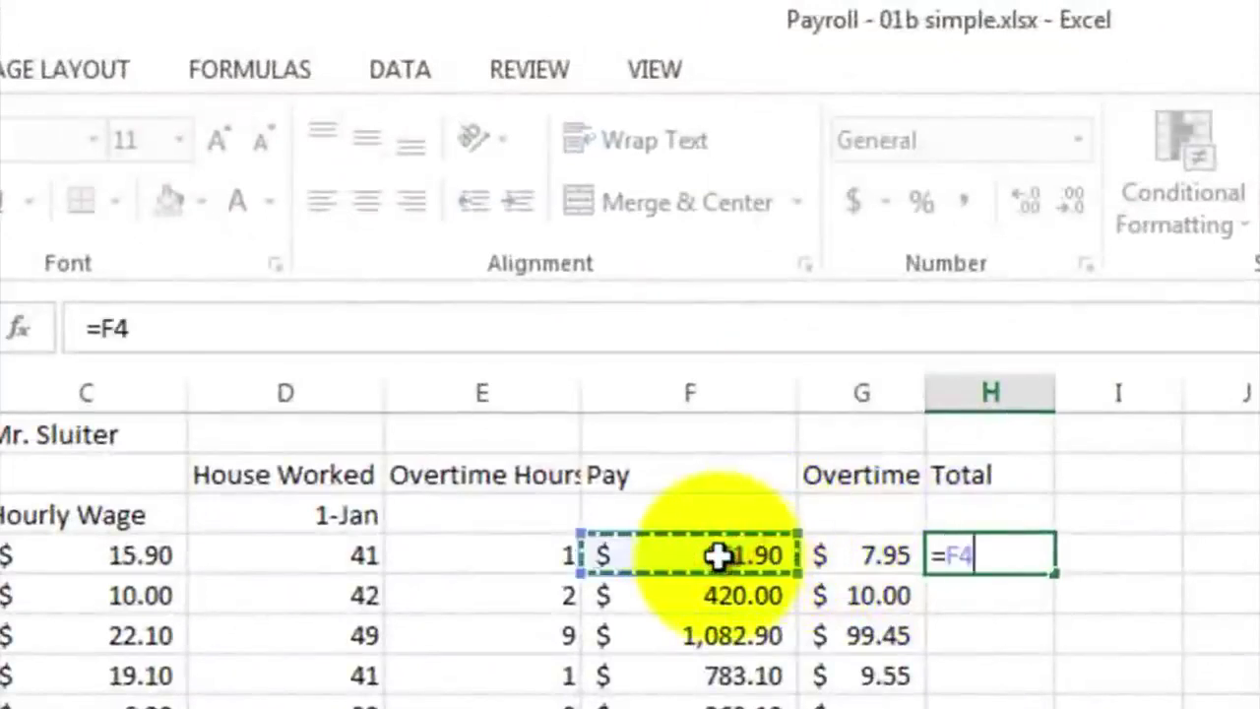
type("+")
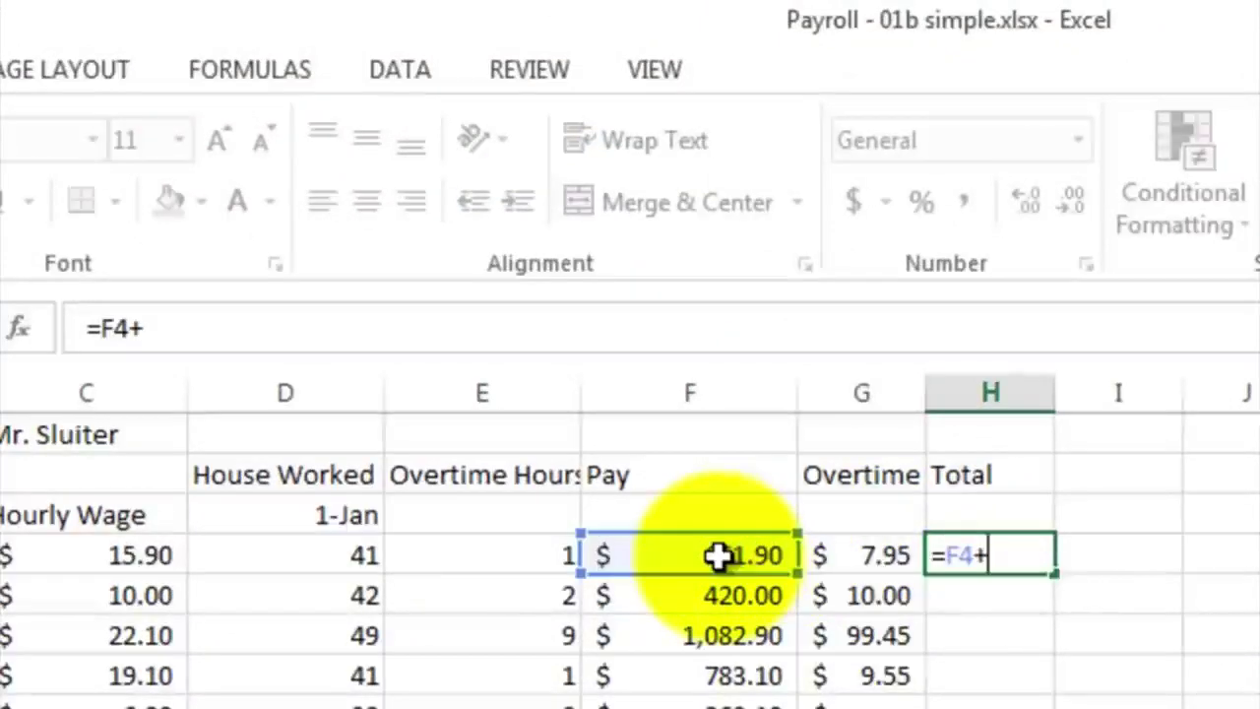
left_click(863, 556)
key("Return")
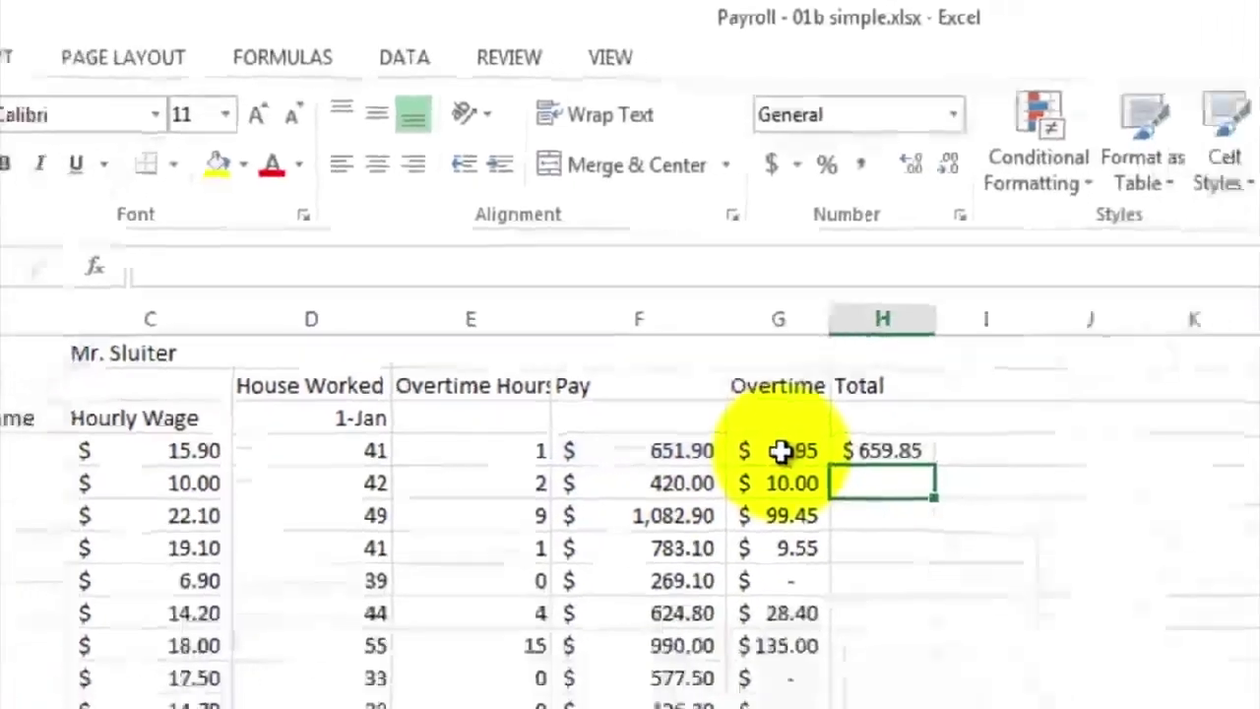
Fill the total pay formula from H4 down through H20 and widen column H so all amounts fit
left_click(1029, 563)
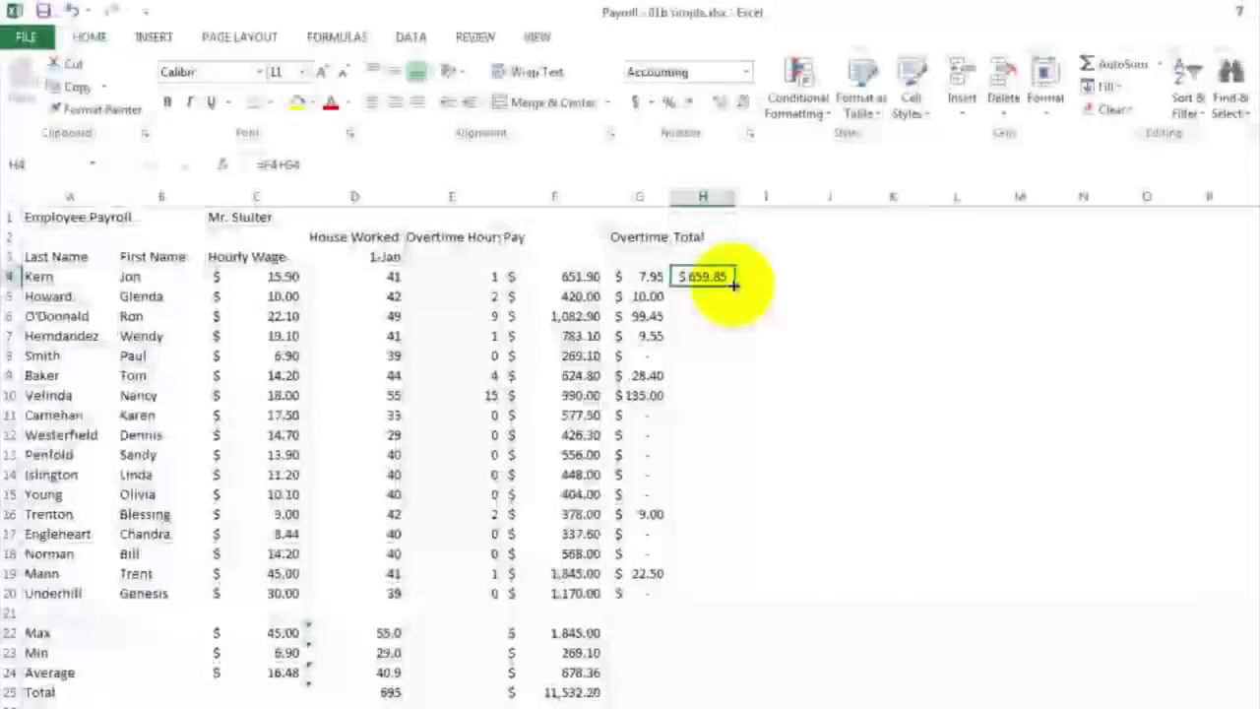
left_click_drag(733, 285, 738, 599)
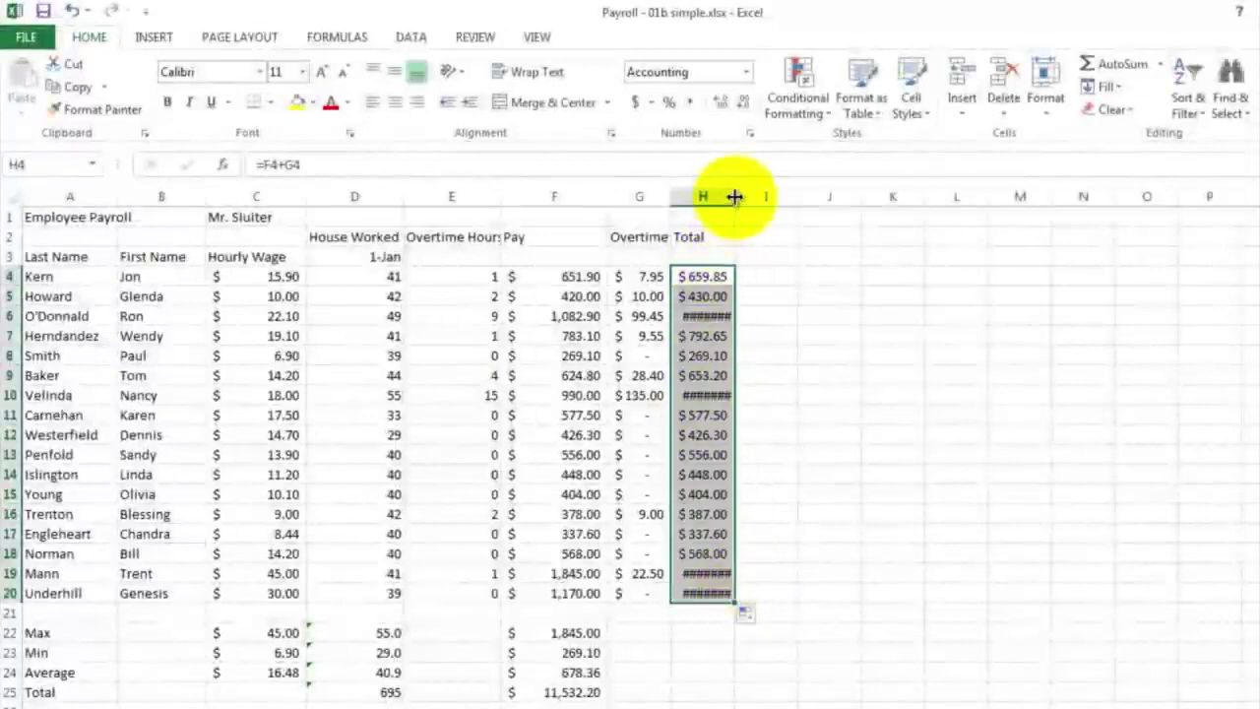
left_click_drag(734, 197, 746, 200)
left_click_drag(752, 200, 753, 199)
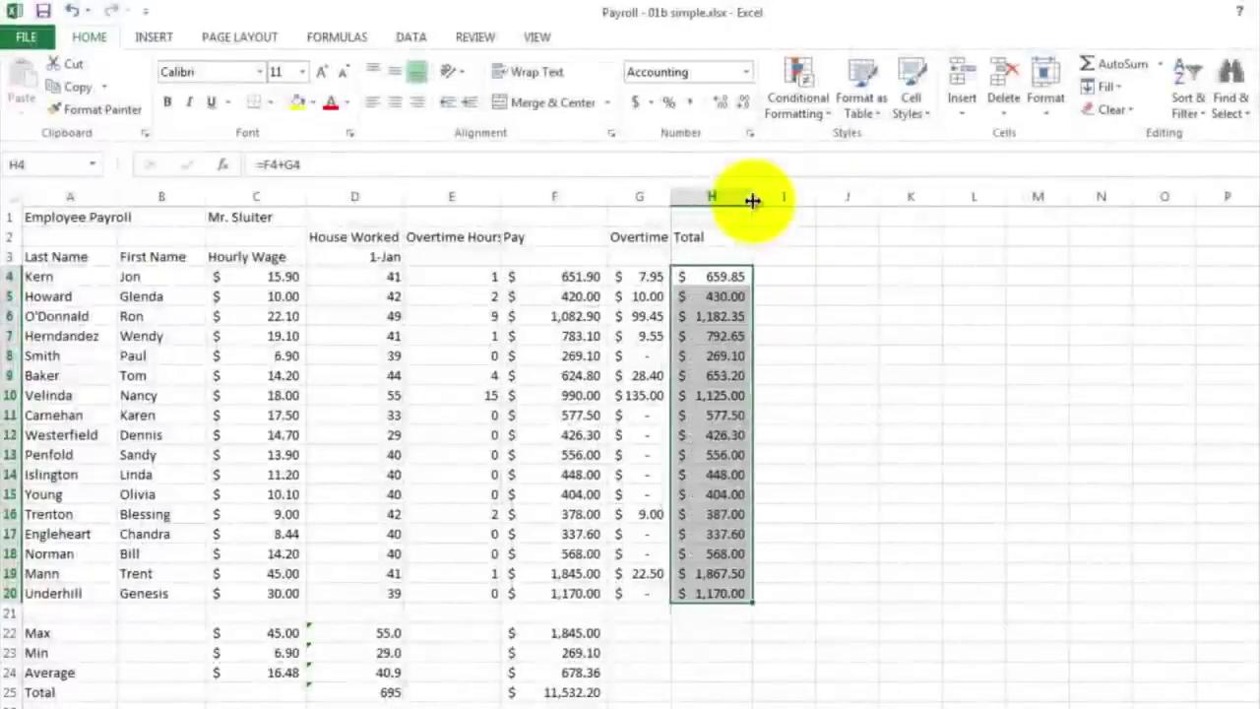
left_click(763, 450)
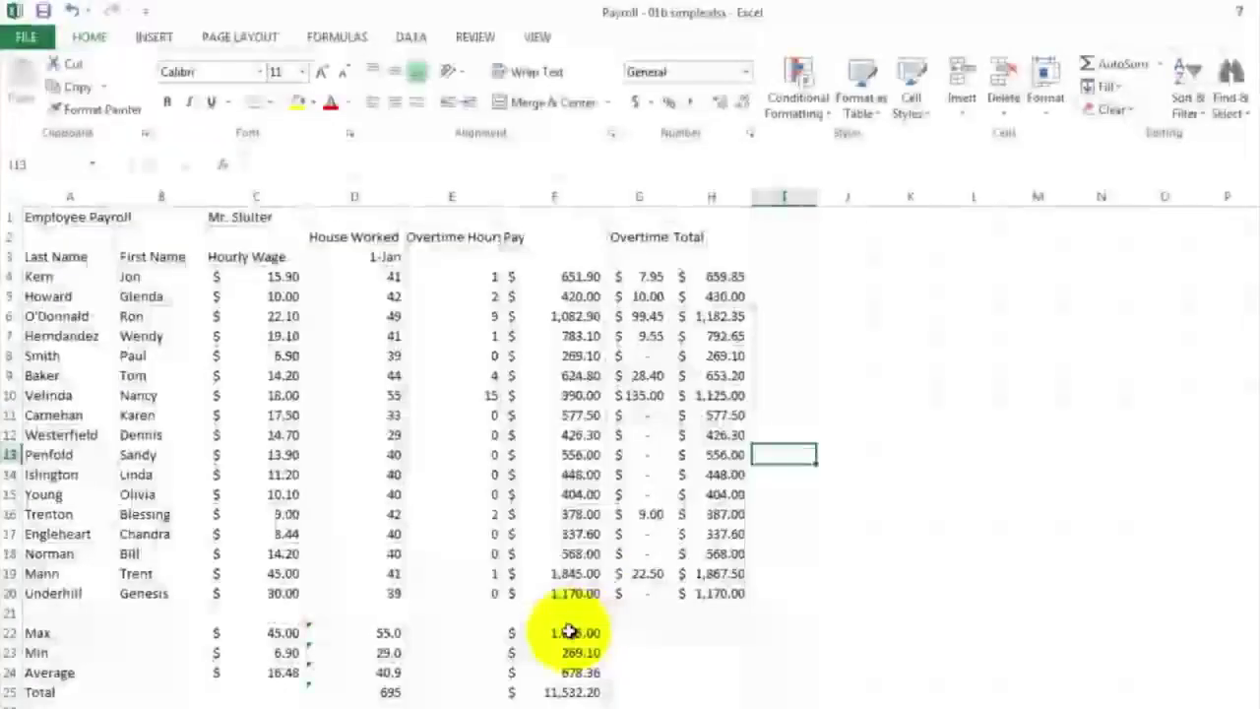
Extend the Max, Min, Average and Total formulas from F22:F25 across the Overtime and Total columns, G and H
left_click(561, 632)
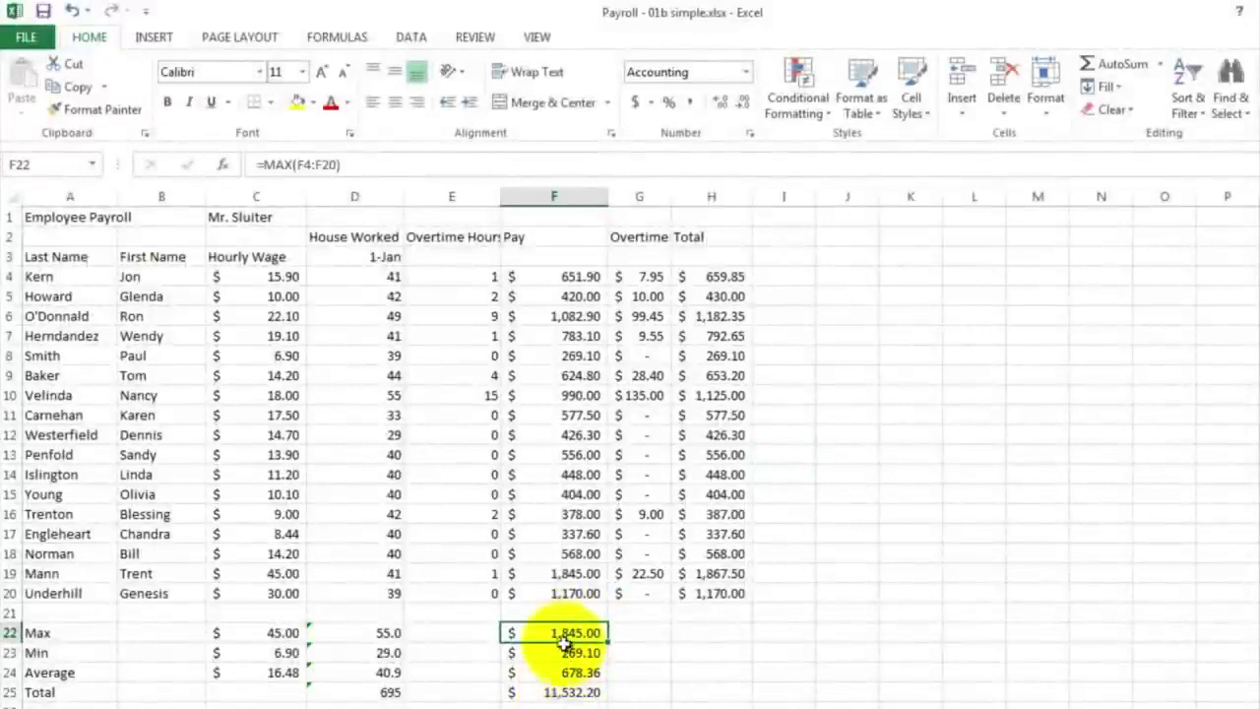
left_click_drag(566, 632, 716, 699)
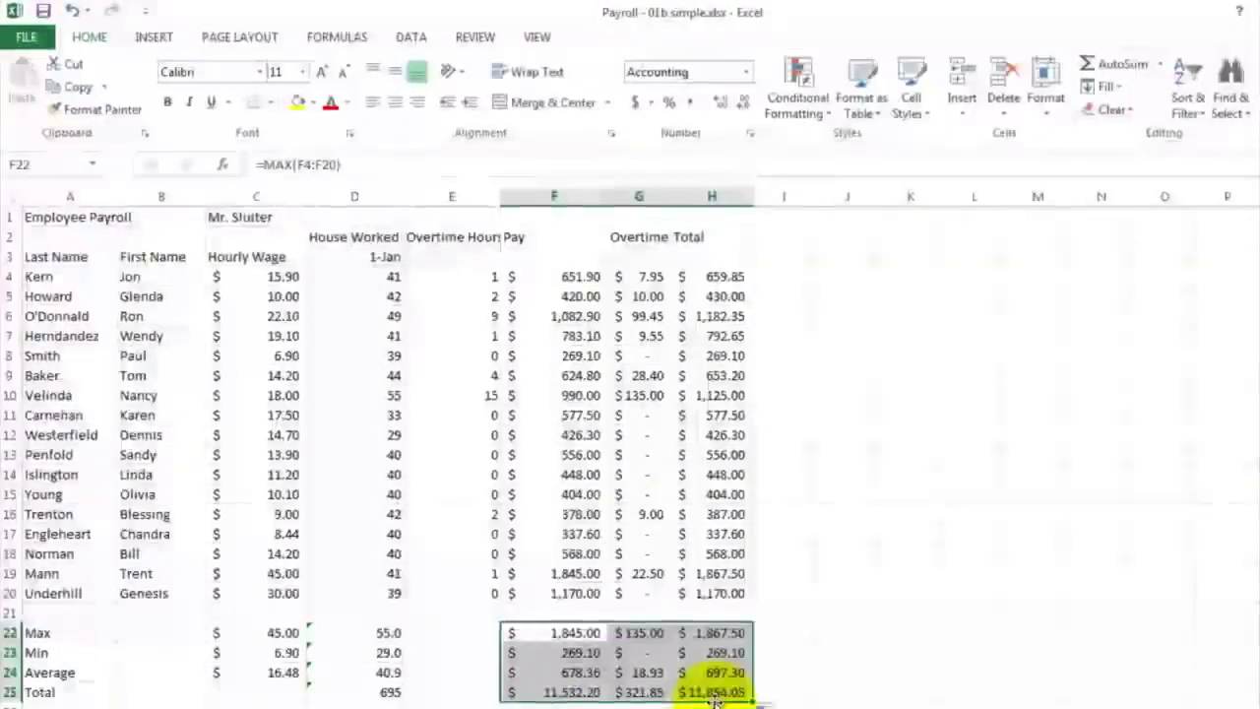
left_click(783, 627)
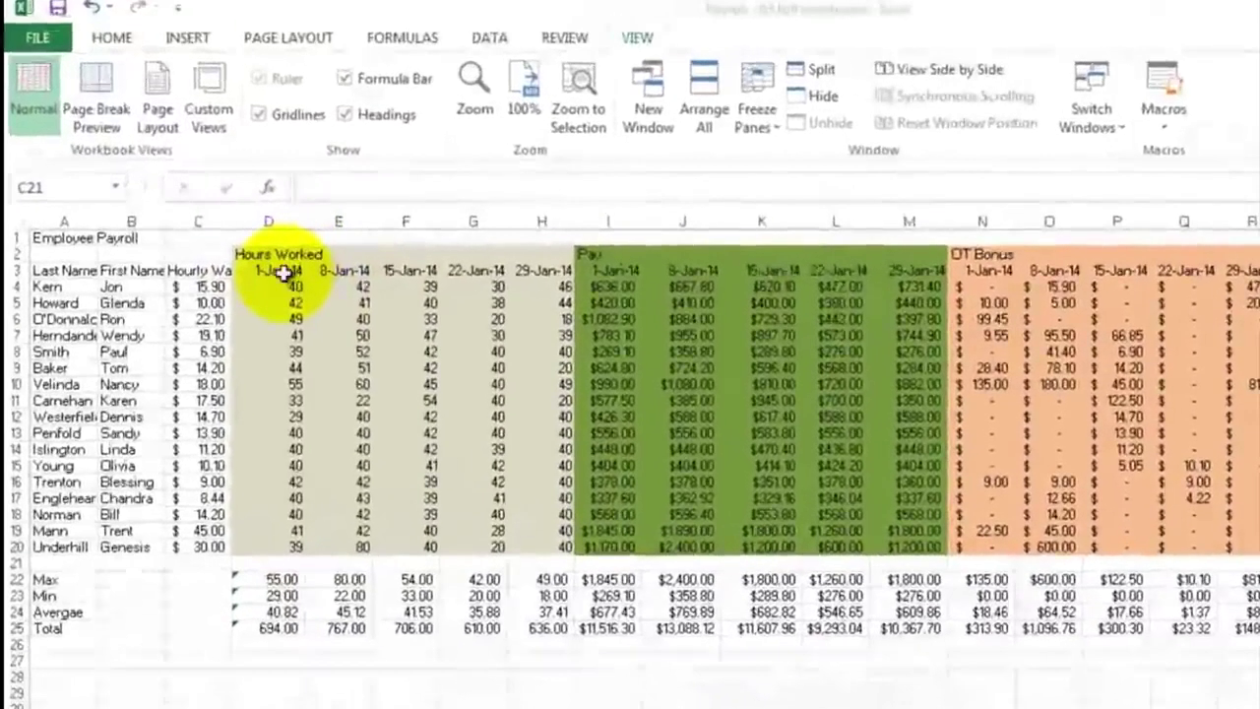
Examine the weekly Hours Worked columns in Payroll - 03 full month.xlsx and return to the Payroll - 02b Overtime.xlsx workbook
left_click_drag(288, 283, 269, 558)
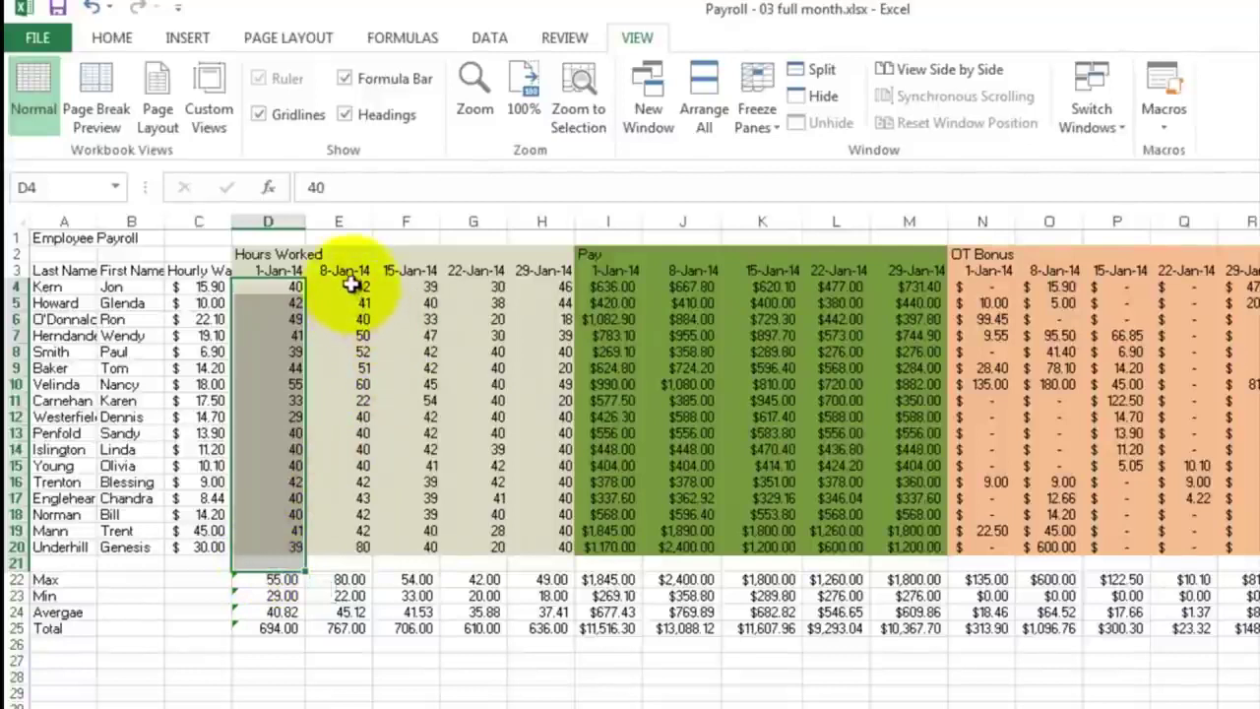
left_click_drag(356, 285, 537, 548)
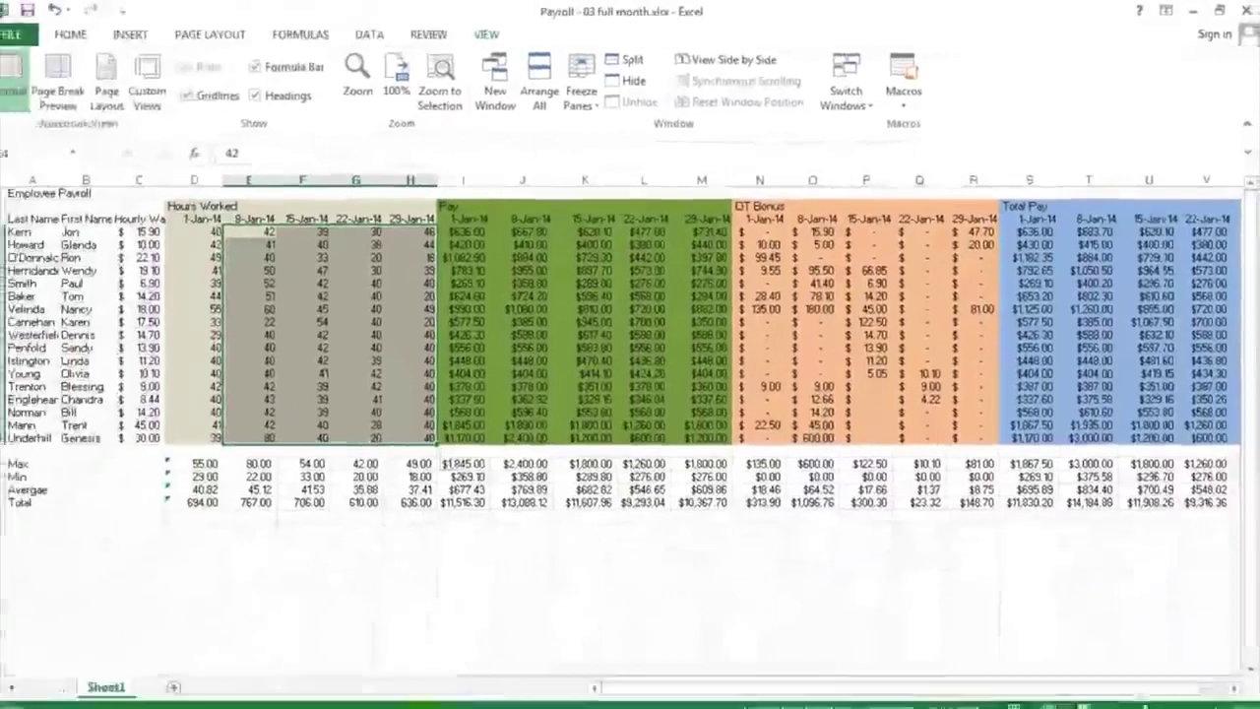
left_click(420, 706)
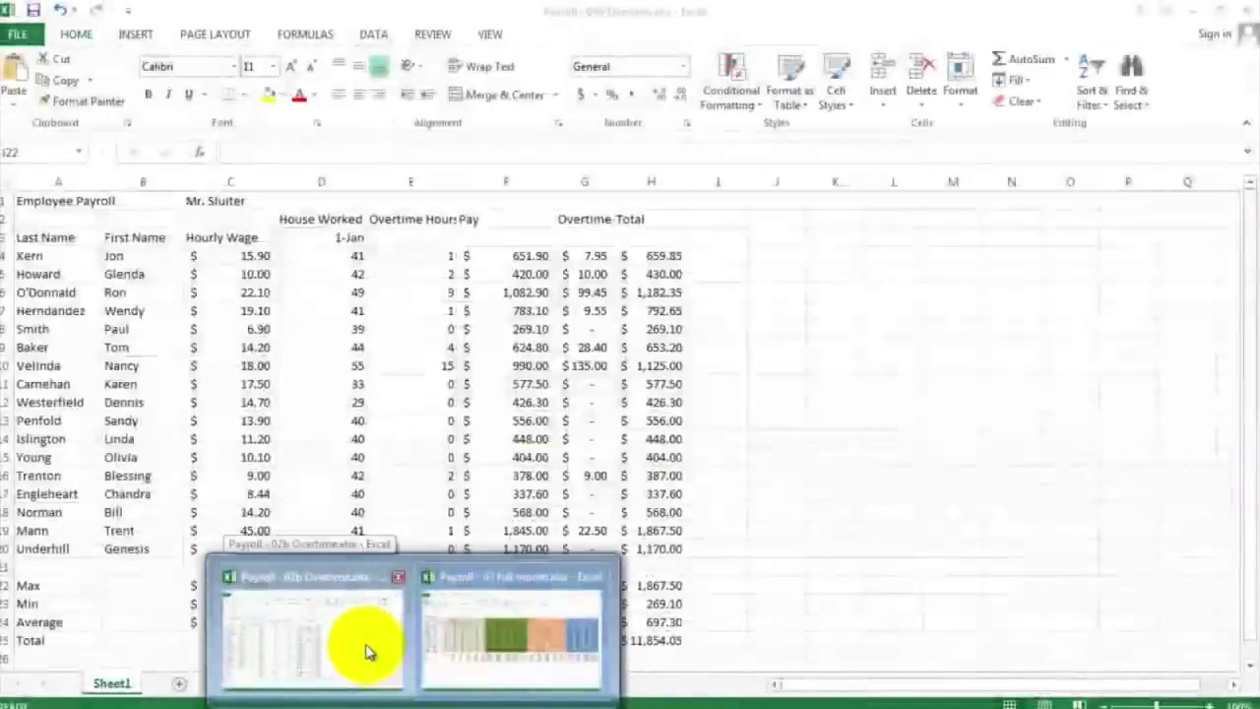
left_click(366, 652)
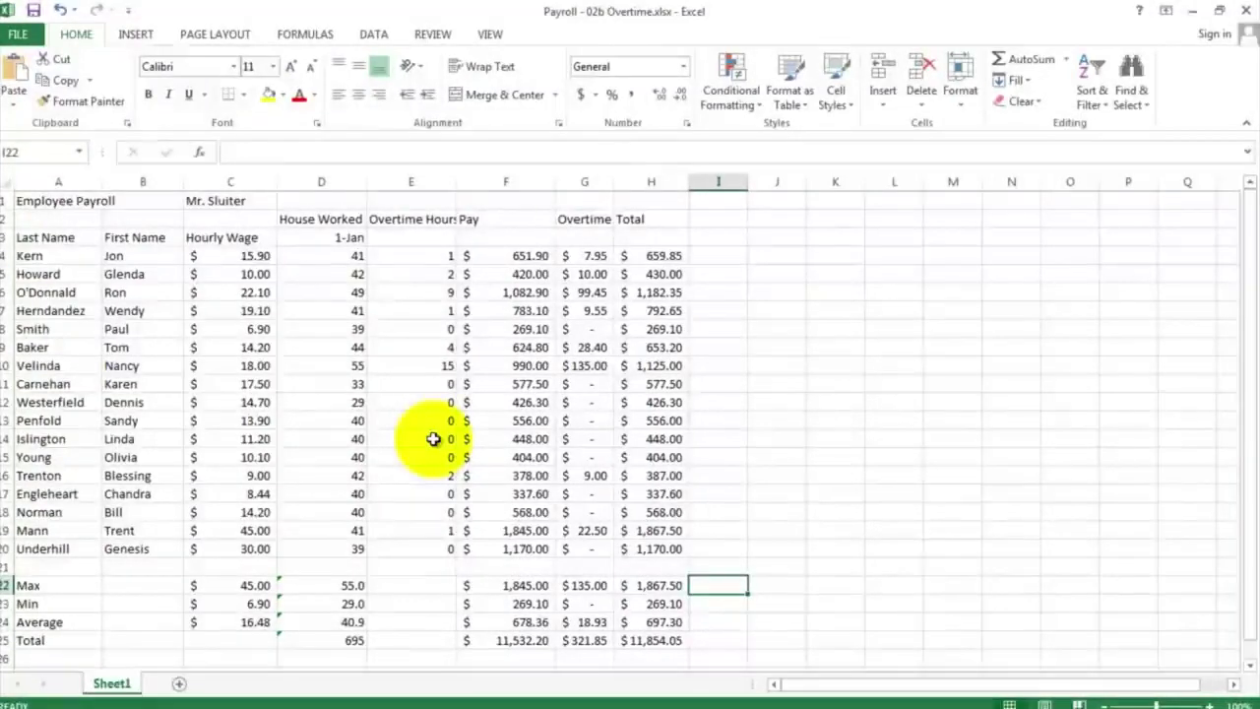
Insert five blank columns between the hours worked column D and the Overtime Hours column
left_click(421, 181)
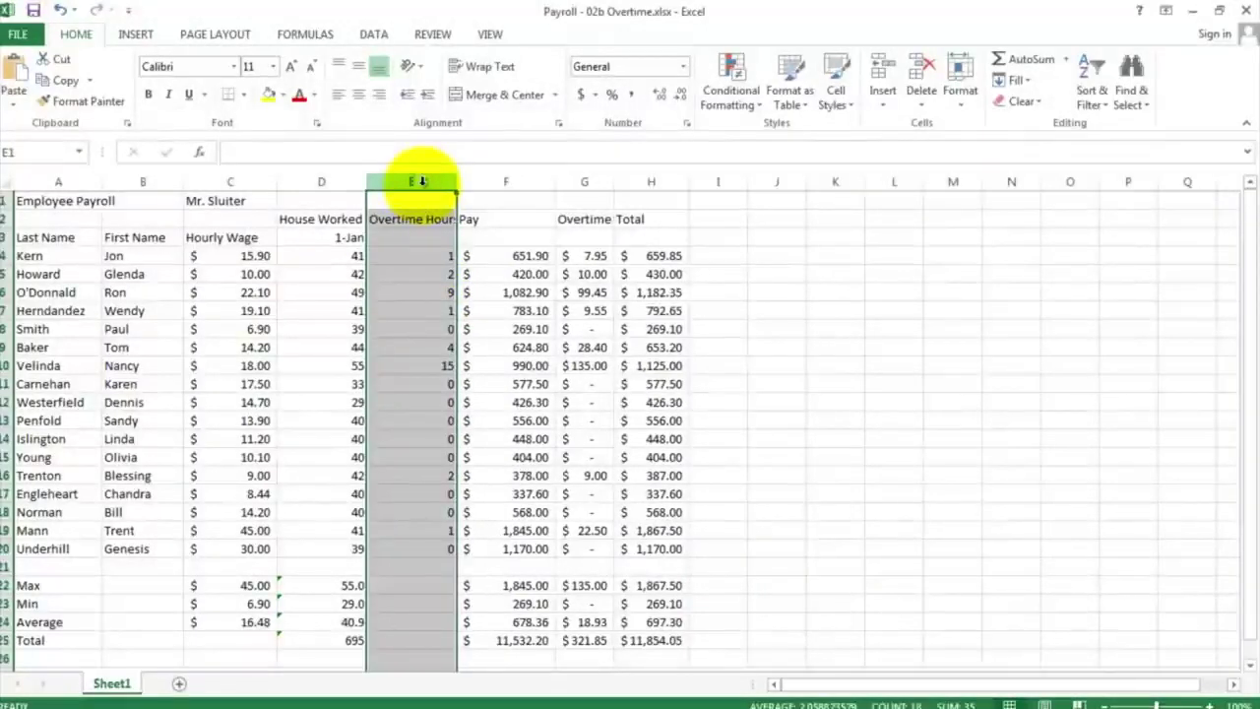
right_click(421, 181)
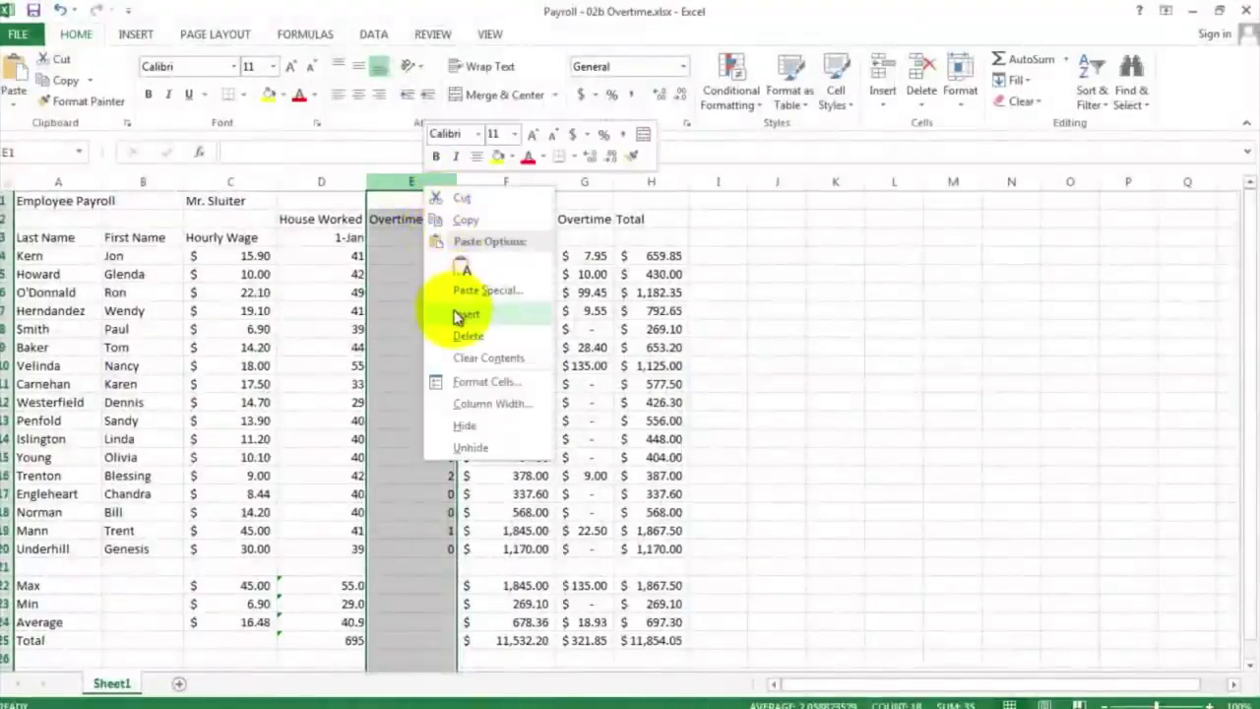
left_click(461, 314)
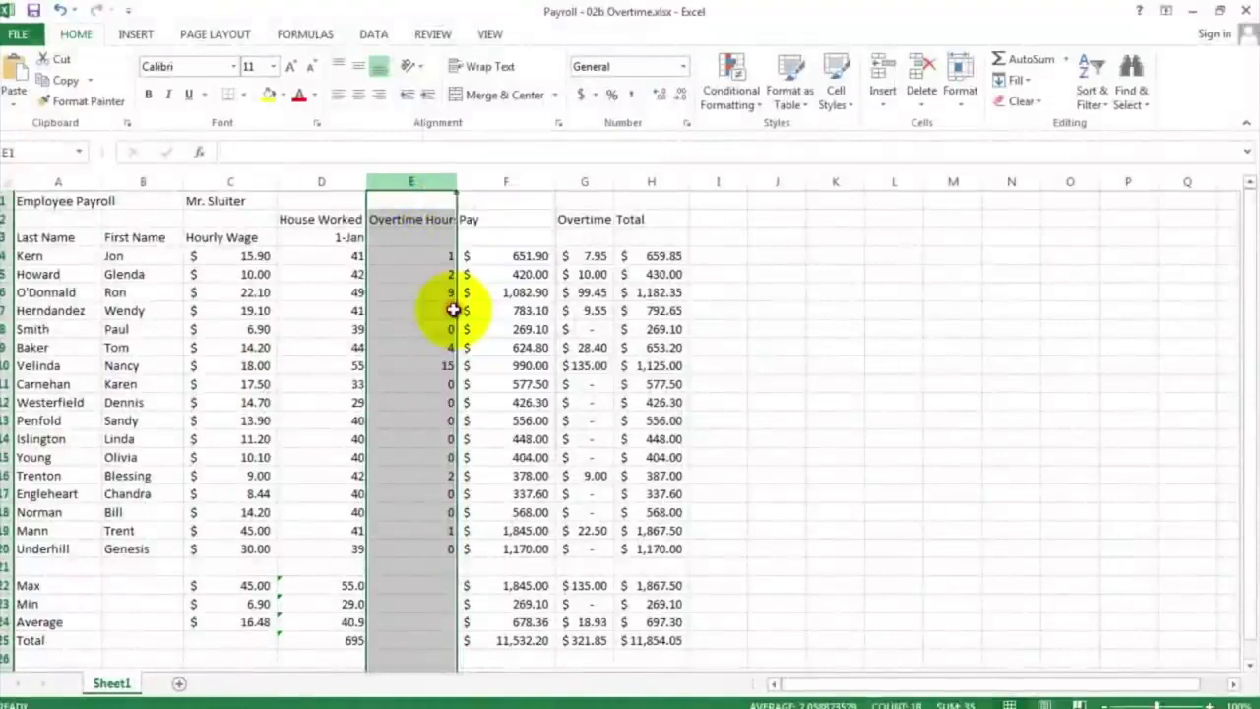
right_click(413, 181)
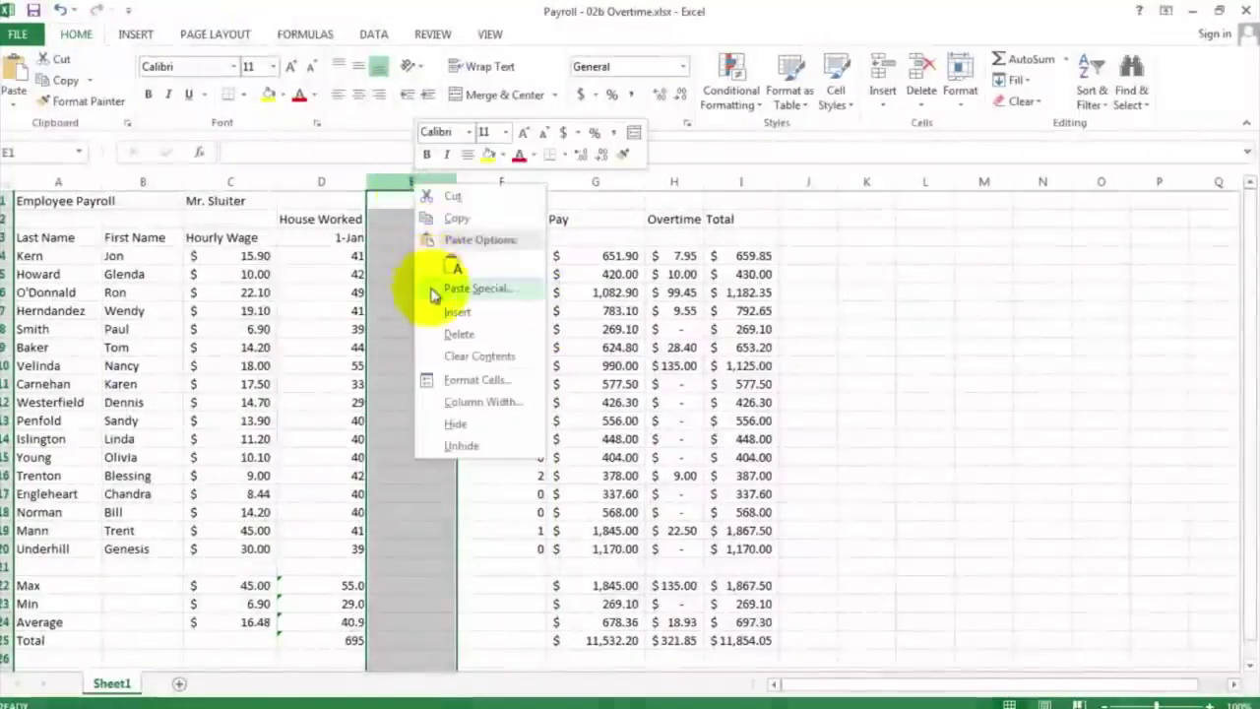
left_click(438, 312)
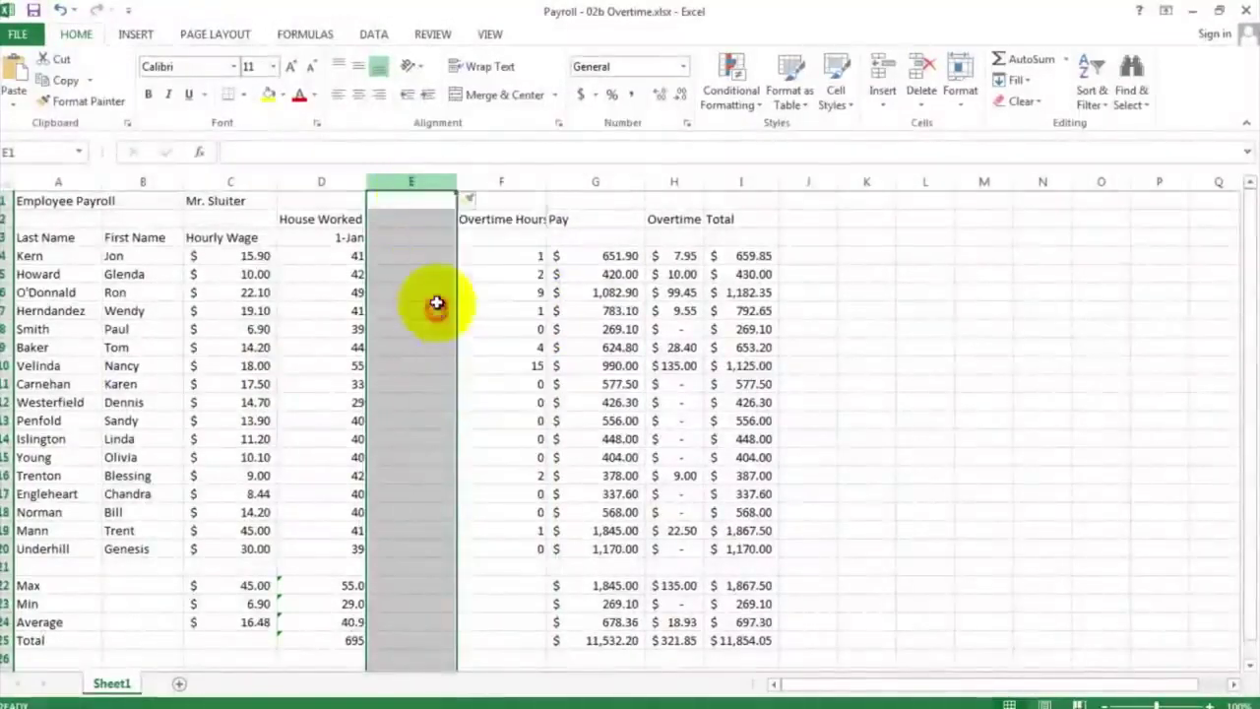
right_click(417, 188)
left_click(438, 313)
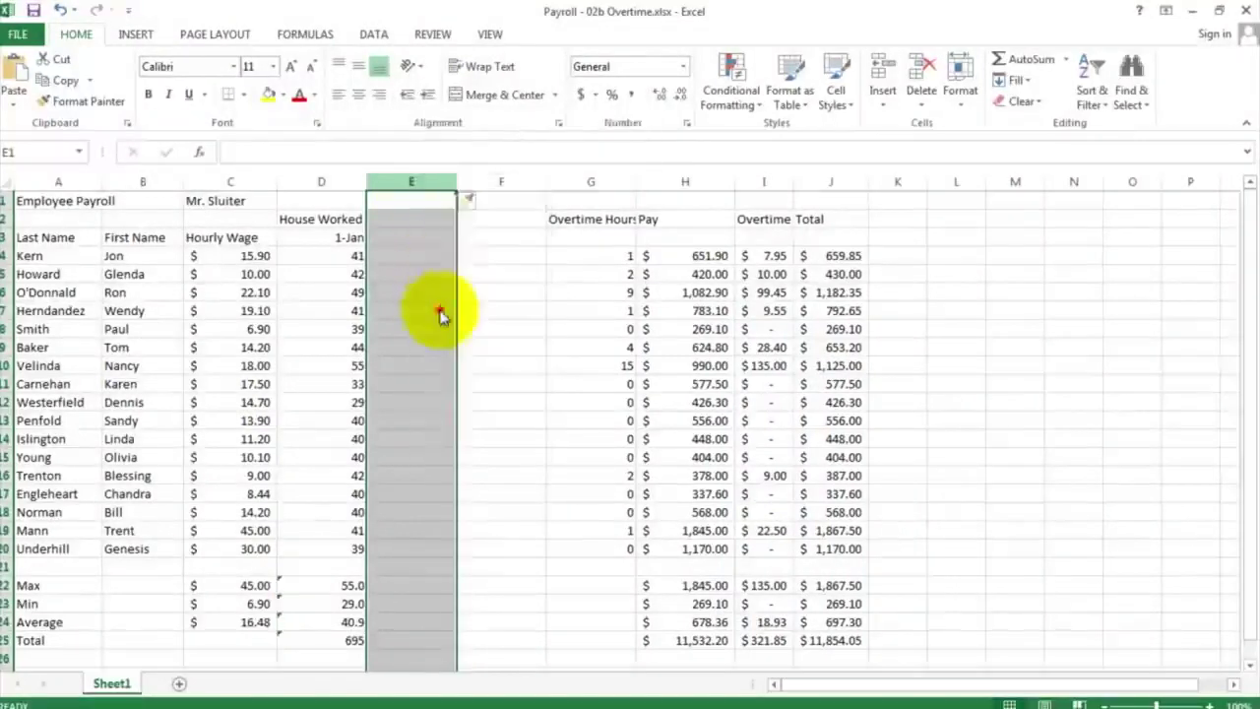
right_click(433, 187)
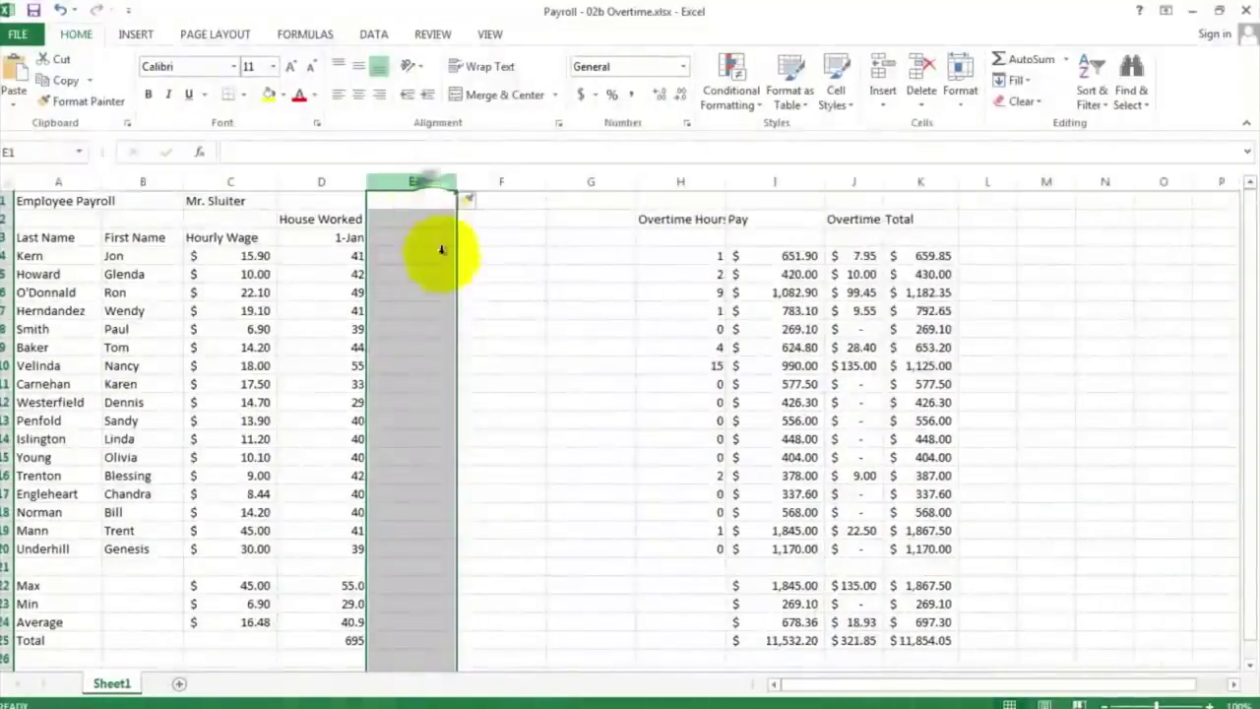
left_click(473, 313)
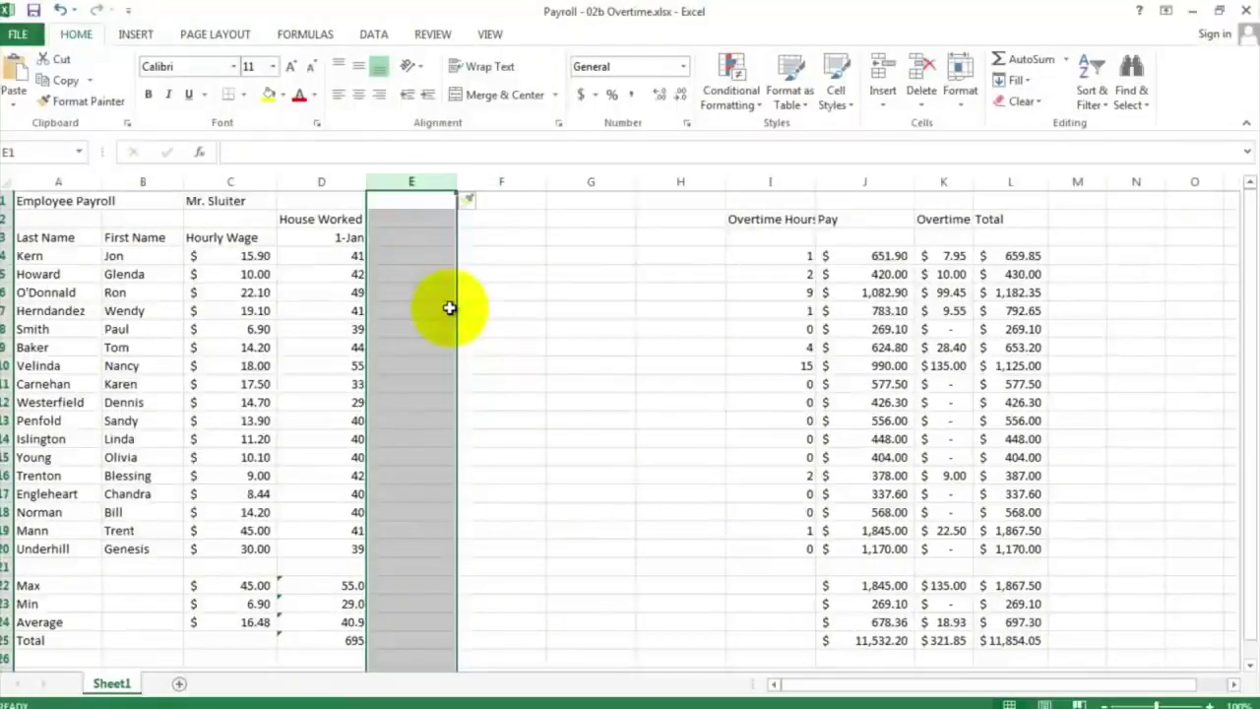
right_click(416, 185)
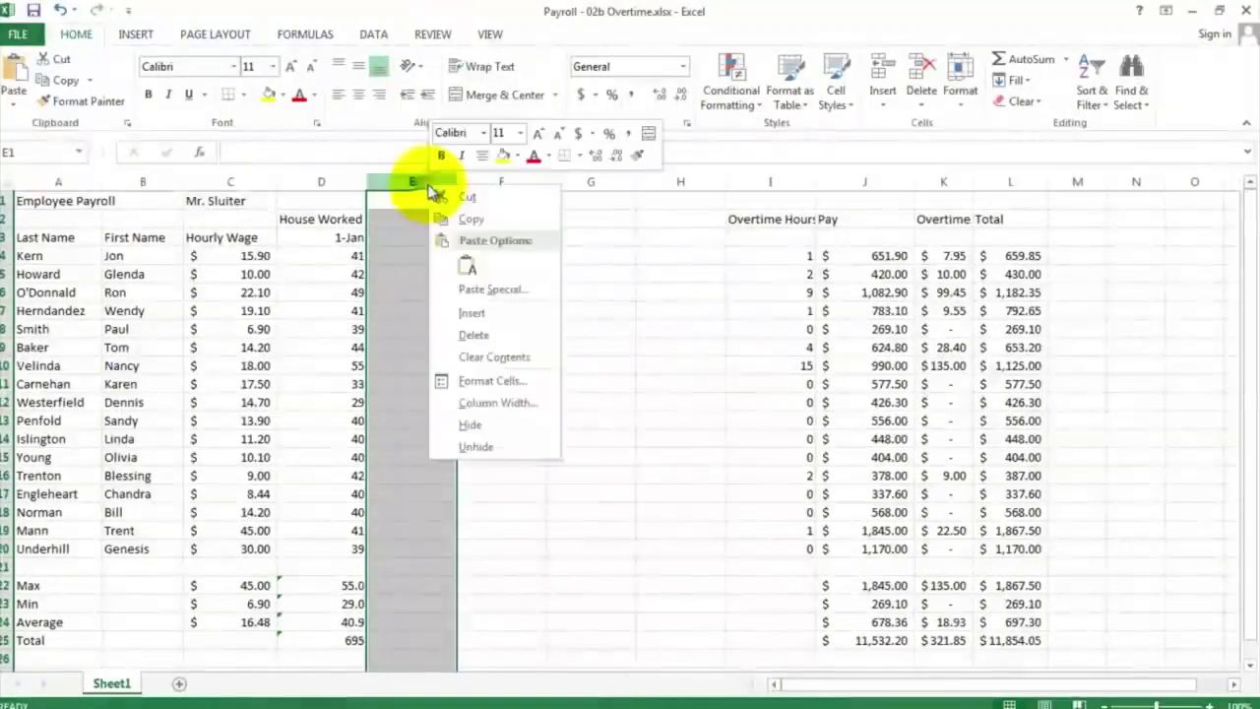
left_click(451, 311)
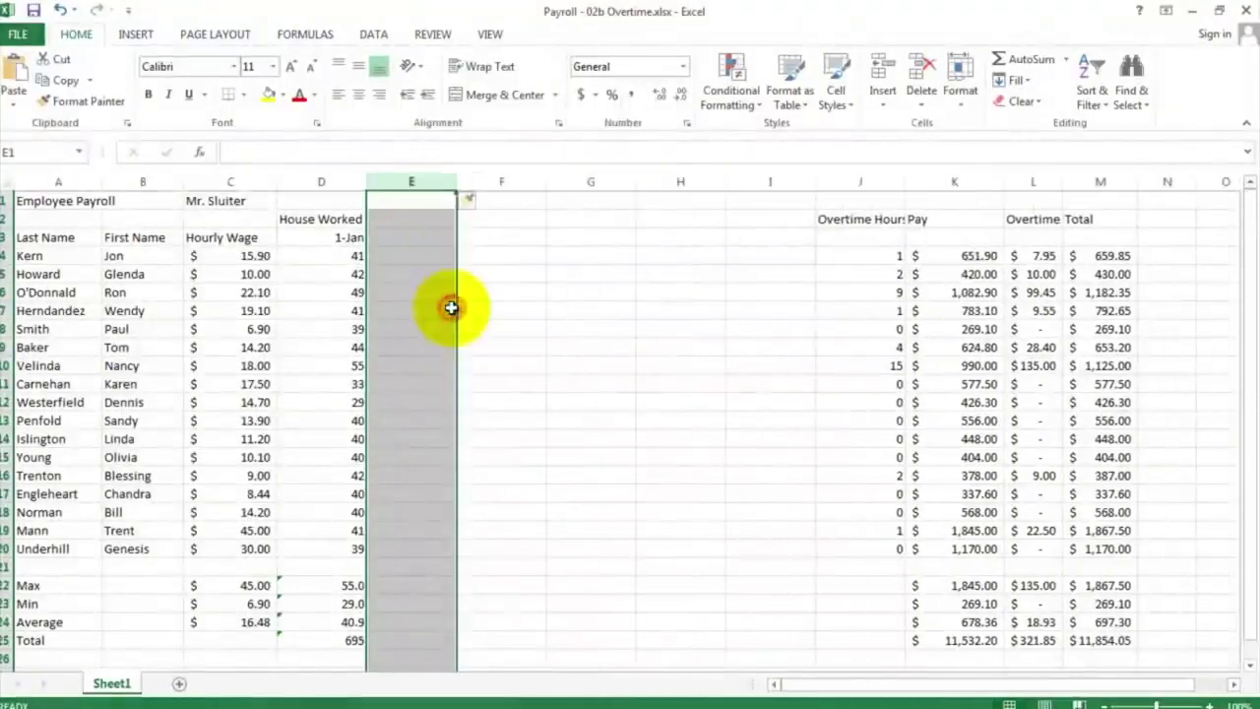
Calculate the second week's date in E3 from the first week's date with the formula =D3+7
left_click(407, 238)
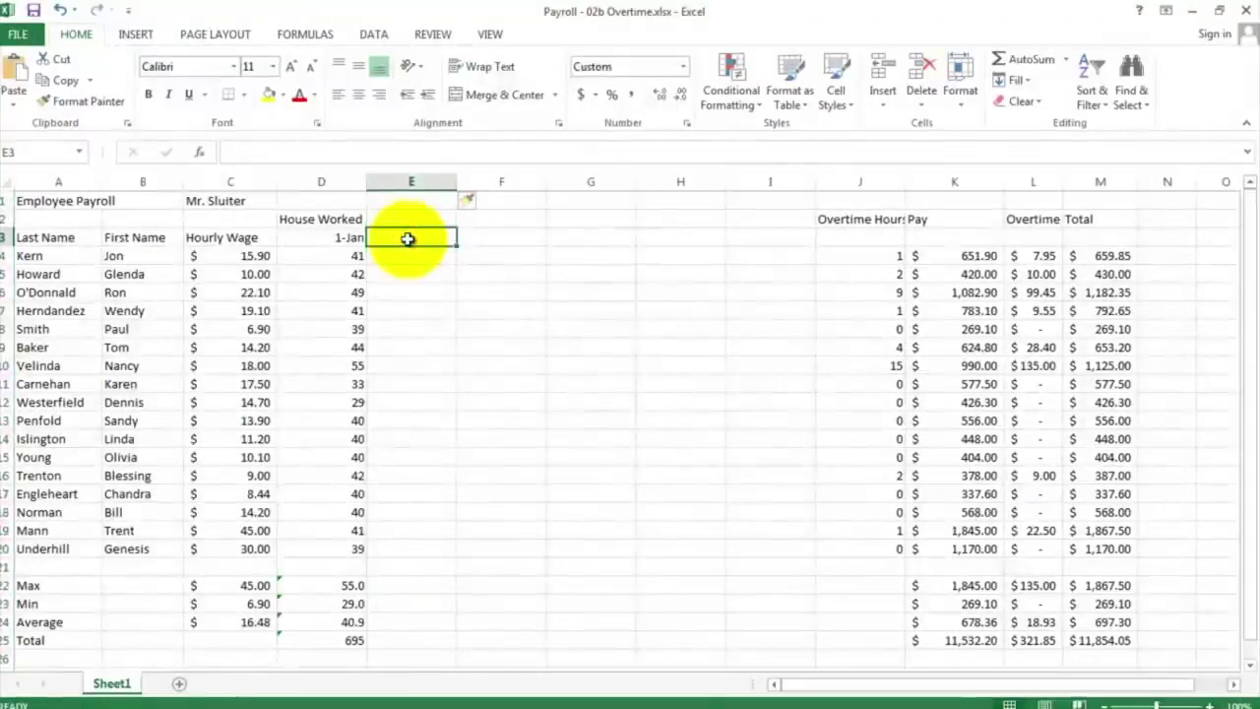
left_click(340, 238)
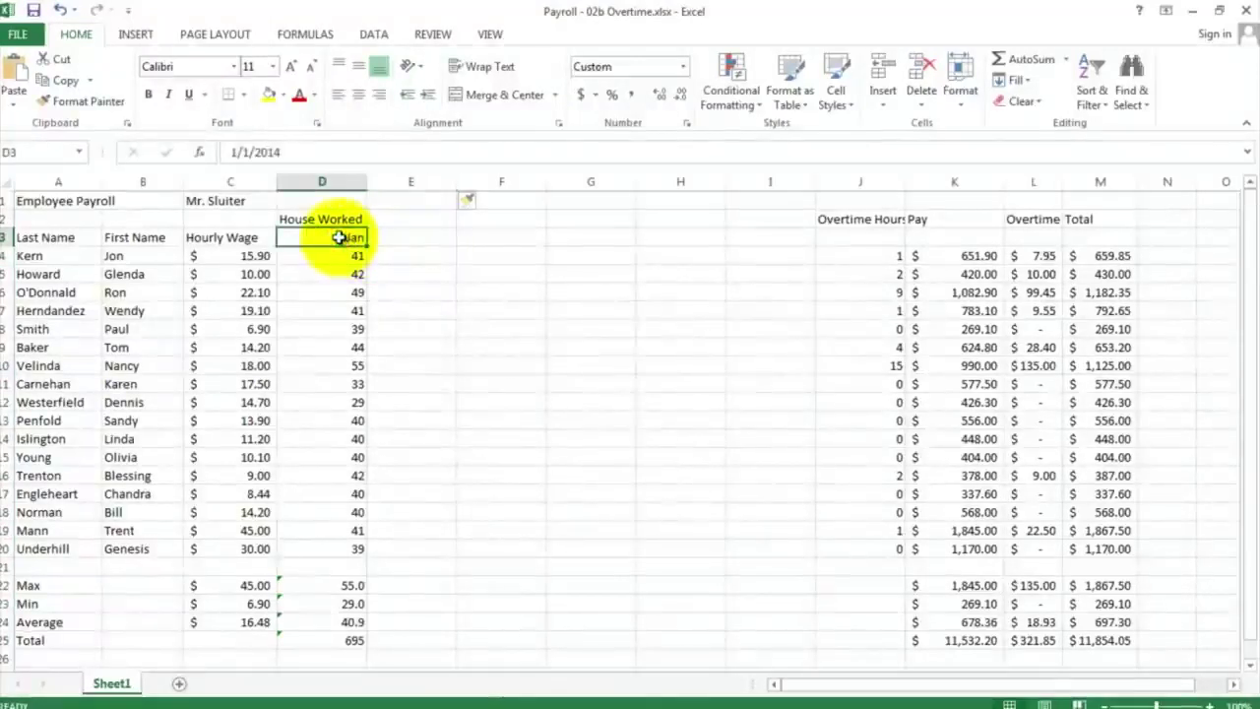
left_click(392, 237)
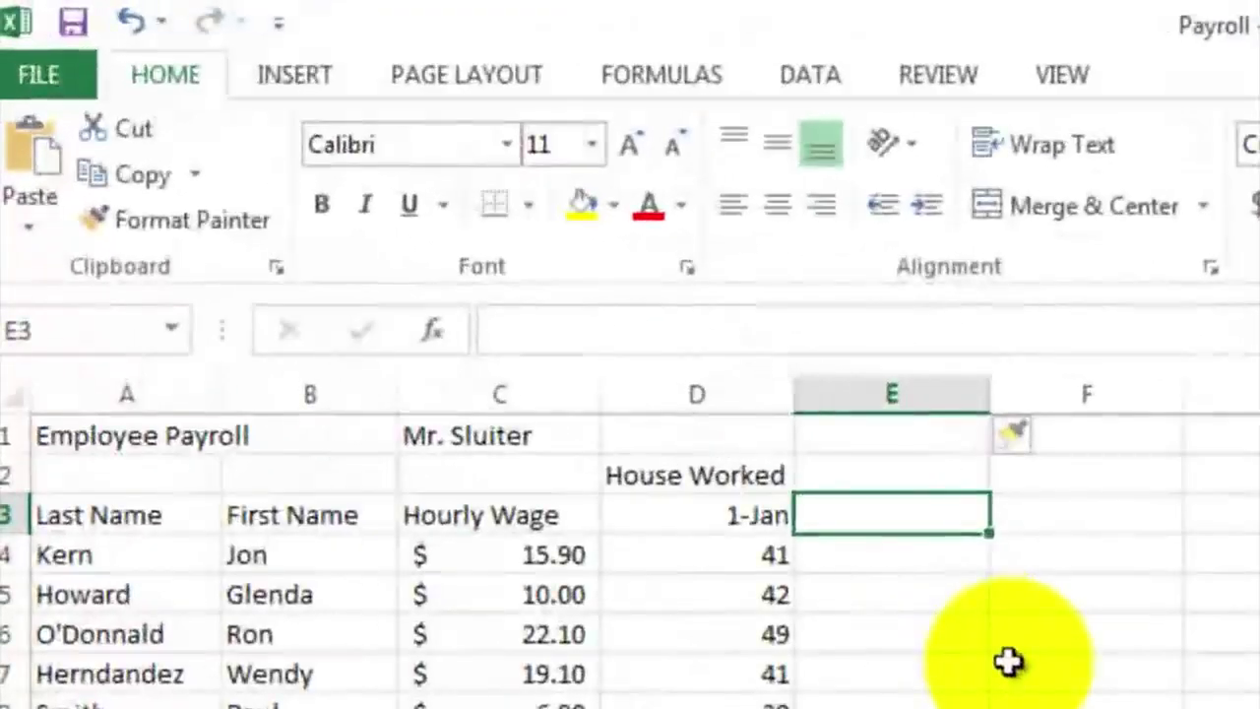
type("=")
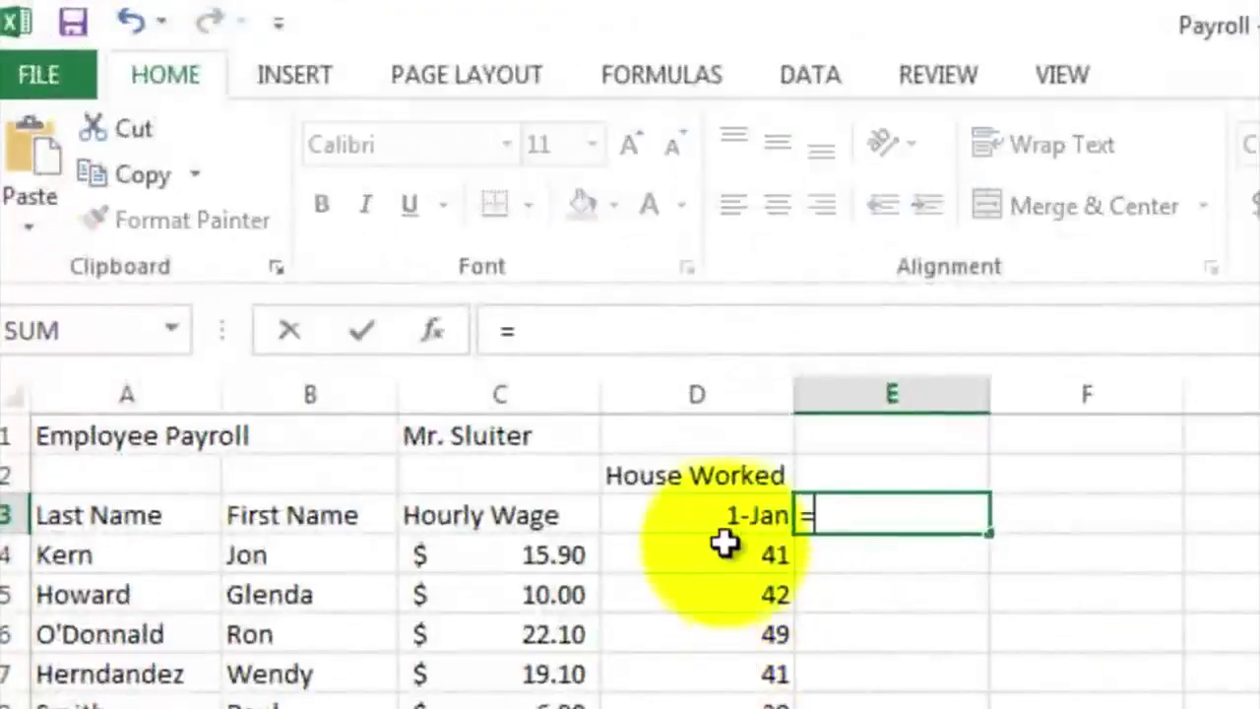
left_click(721, 512)
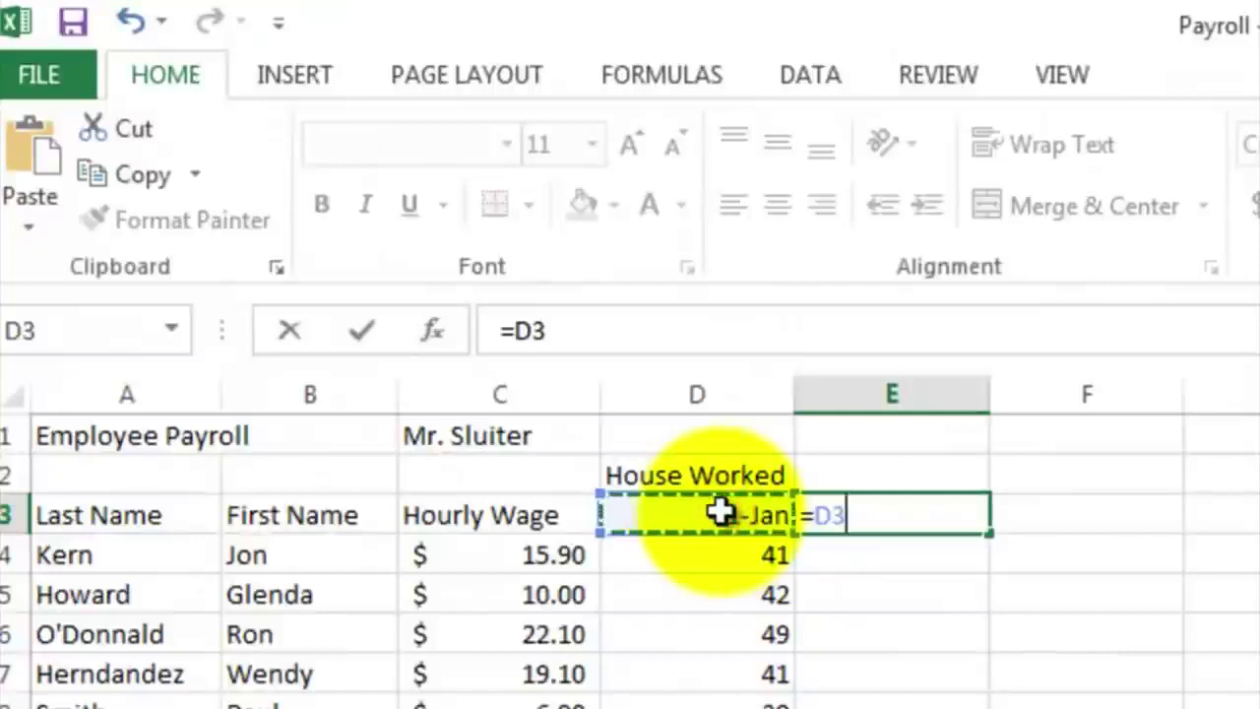
type("+")
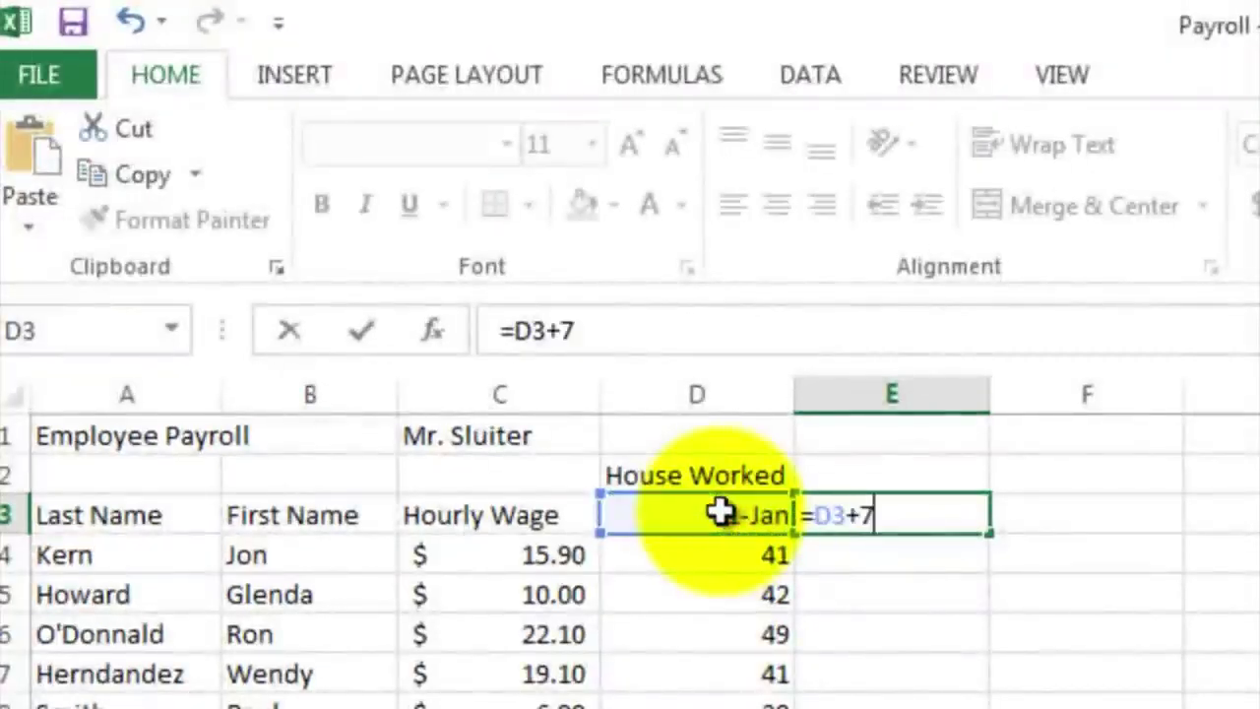
type("7")
key("Return")
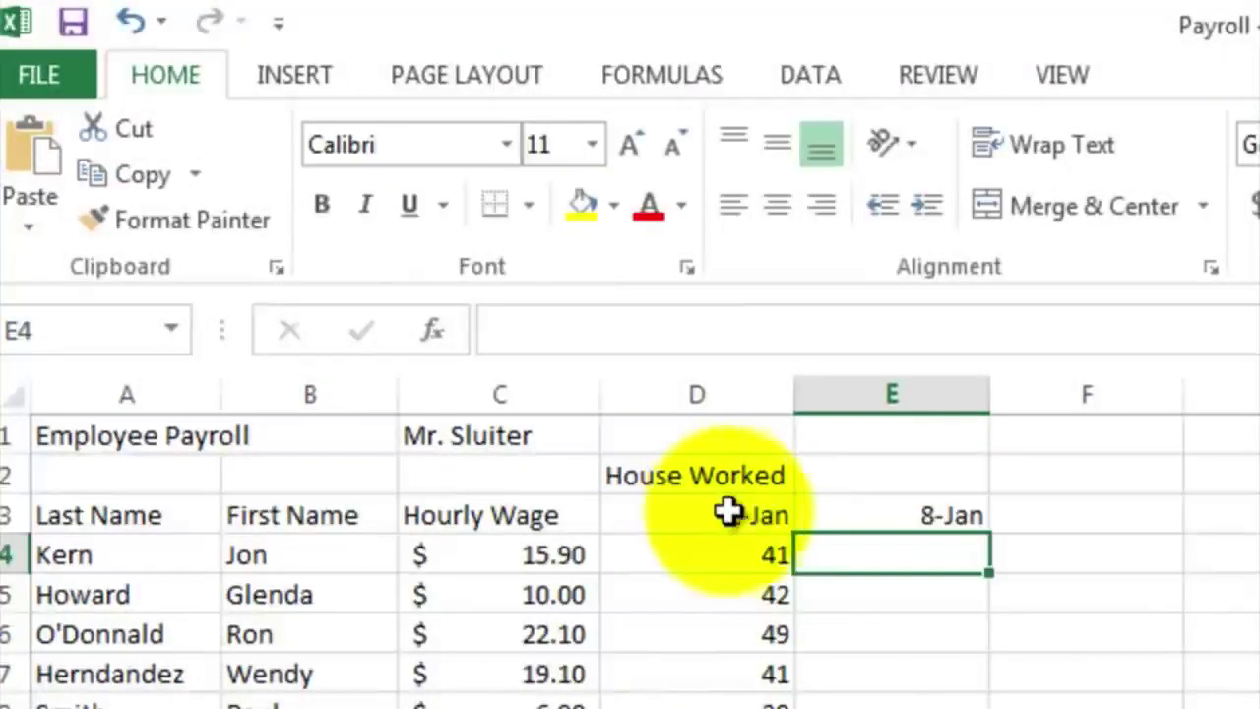
Fill the weekly date formula from E3 across through H3 to create the remaining January week headings
left_click(920, 510)
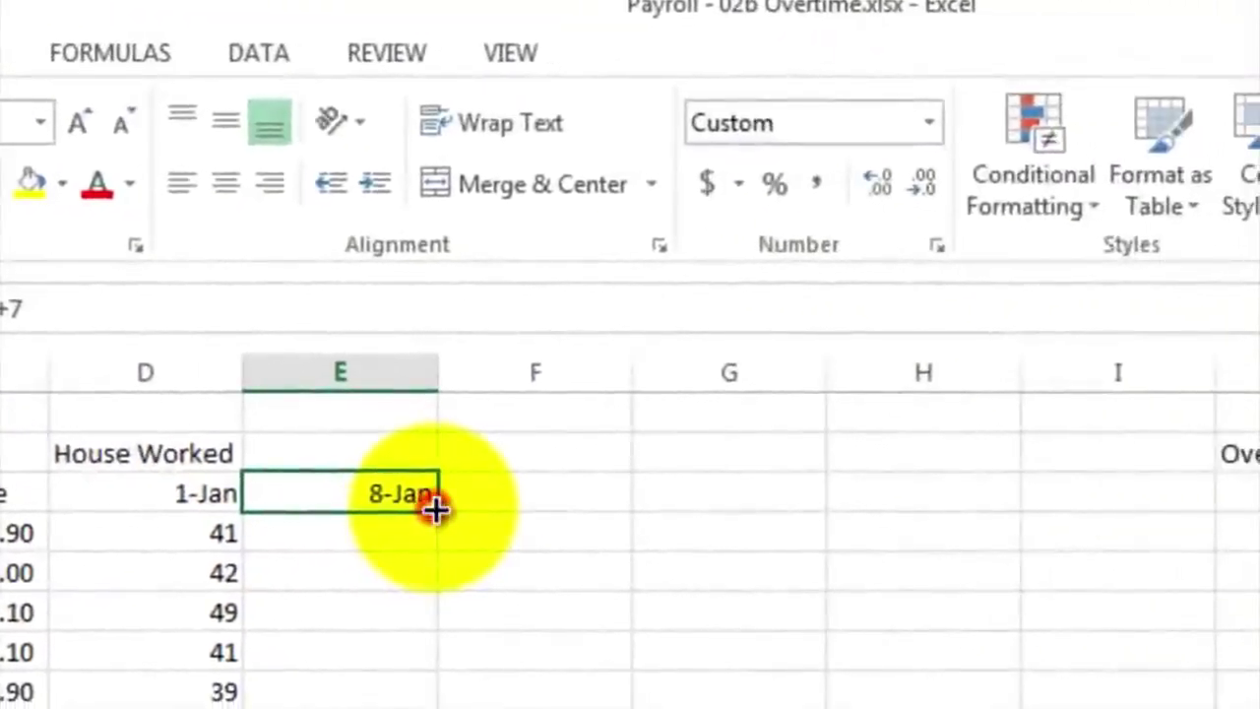
left_click_drag(435, 506, 935, 511)
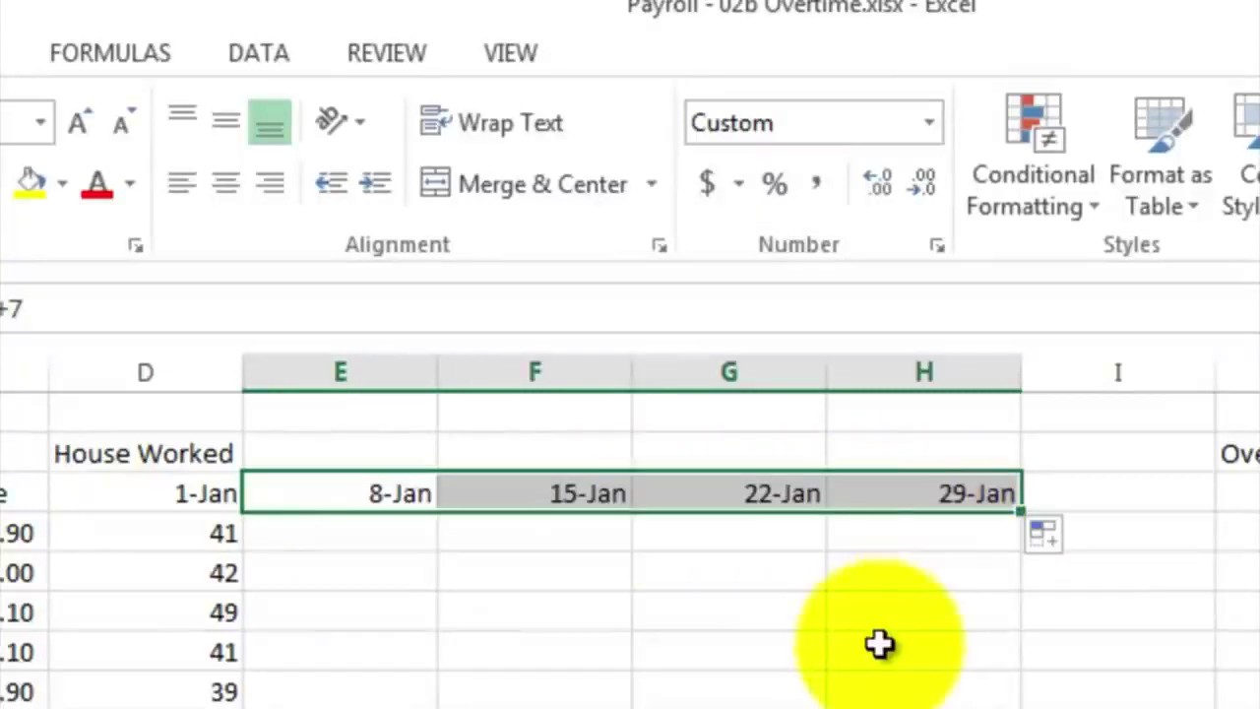
left_click(532, 531)
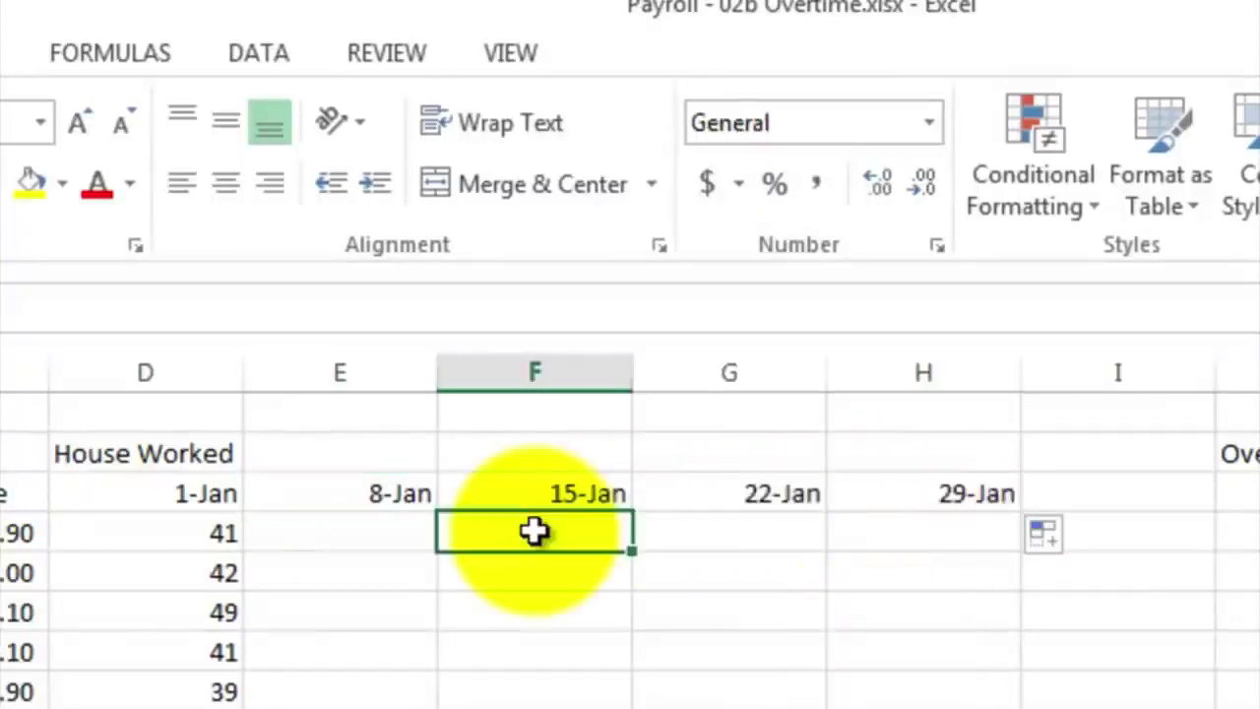
Enter the first employee's hours for the added weeks across row 4 from E4, starting with 40, 38 and 45
left_click(386, 529)
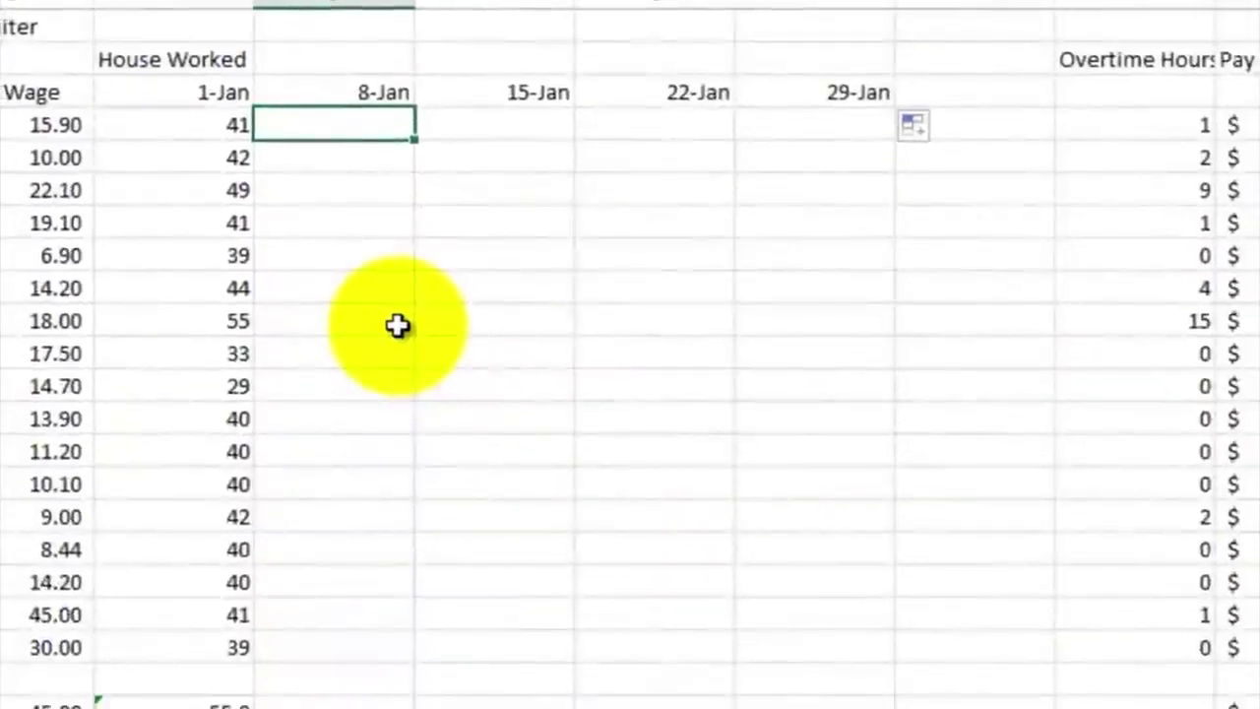
type("40")
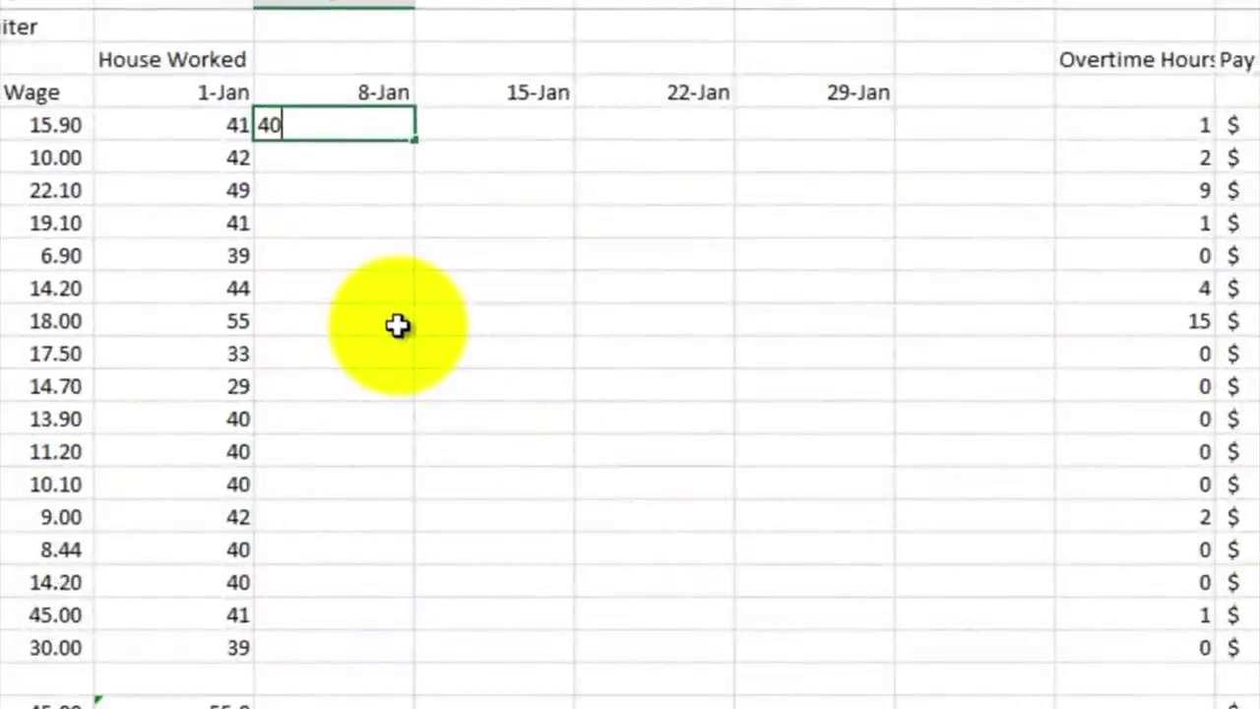
key("Tab")
type("3")
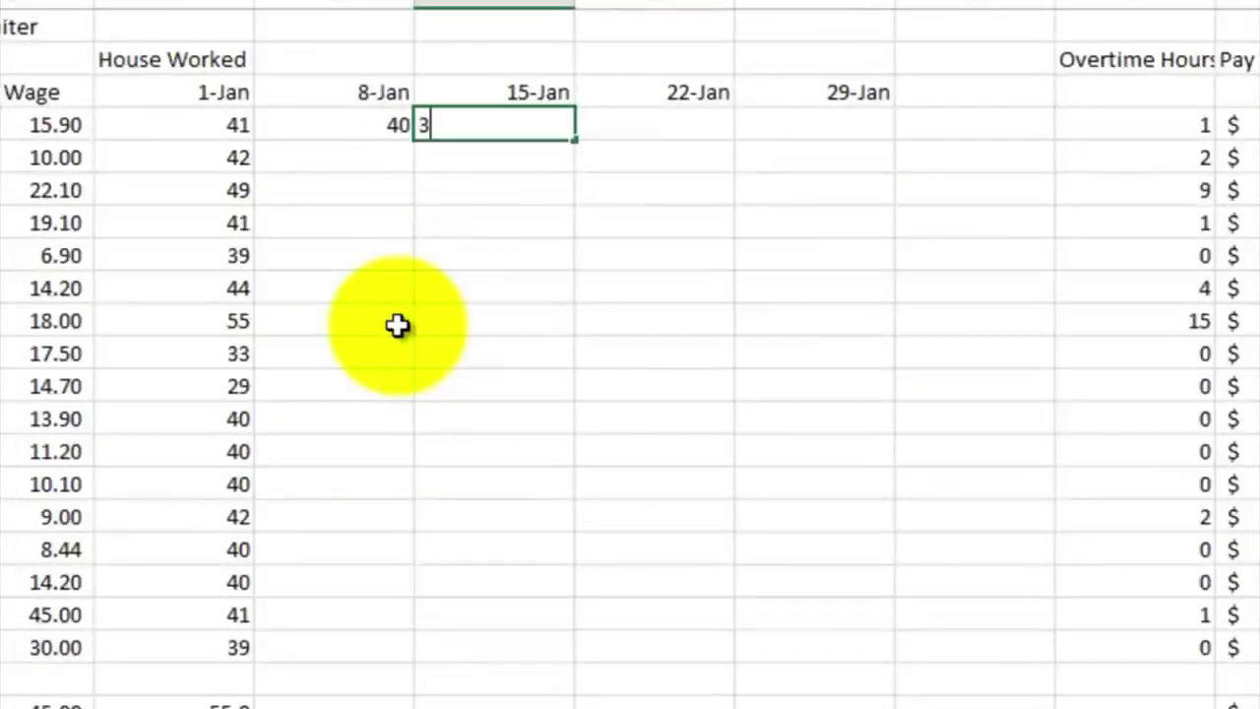
key("Tab")
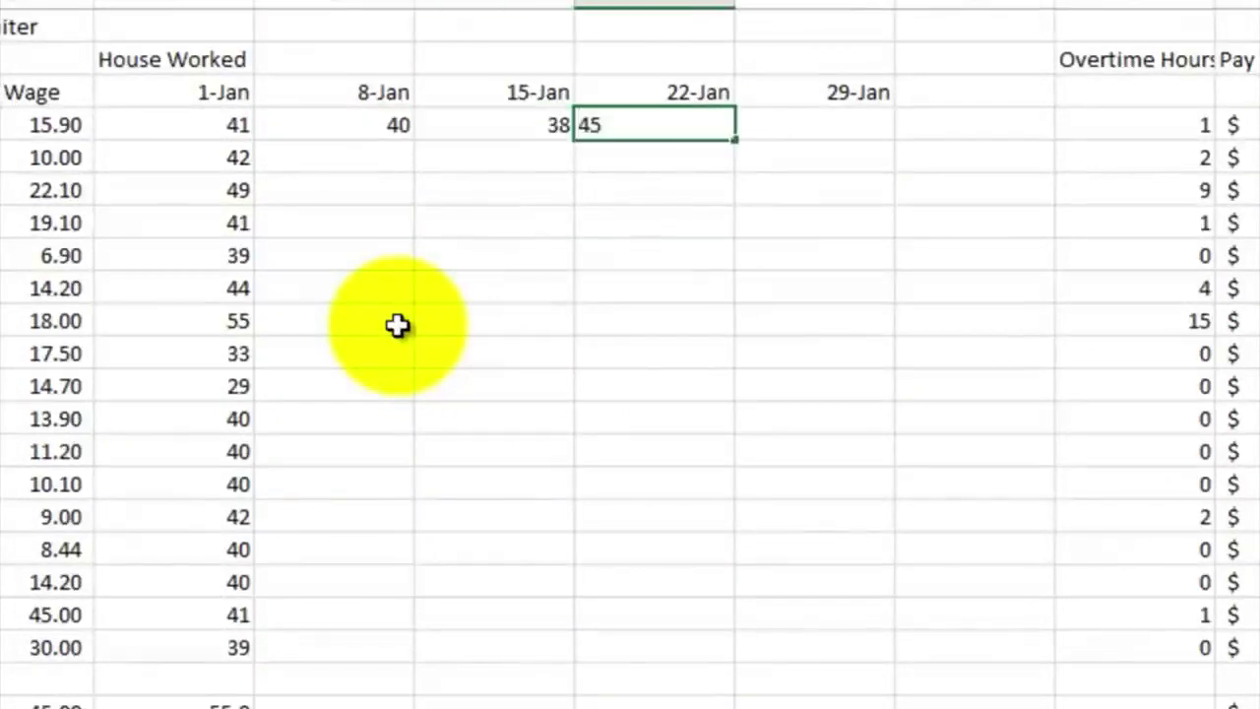
key("Tab")
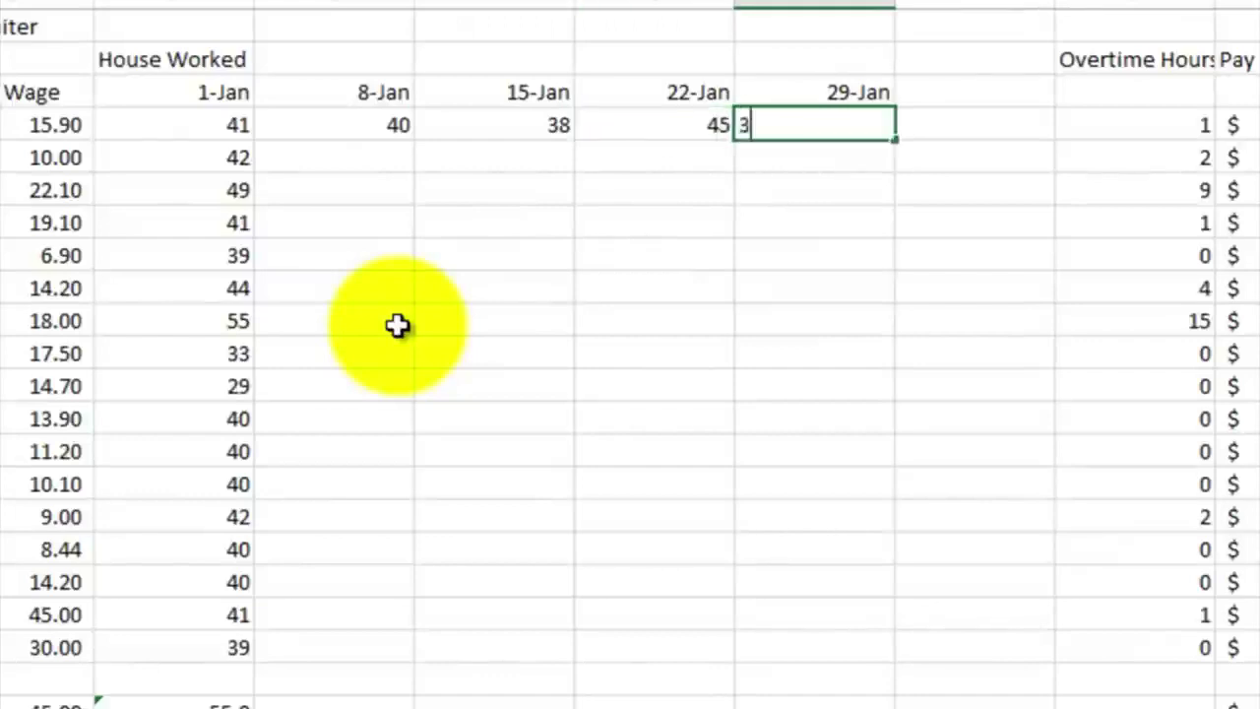
key("Return")
key("Left")
key("Right")
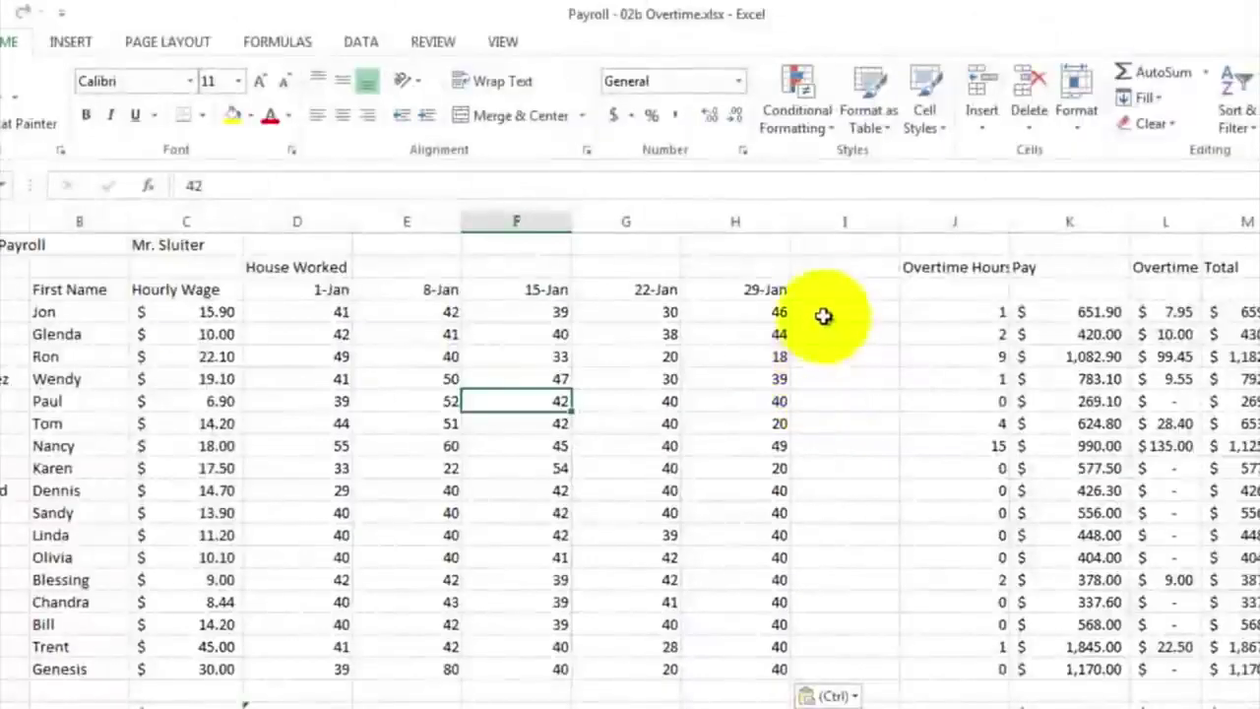
Delete the unused blank column I between the 29-Jan hours and the Overtime Hours column
left_click(825, 220)
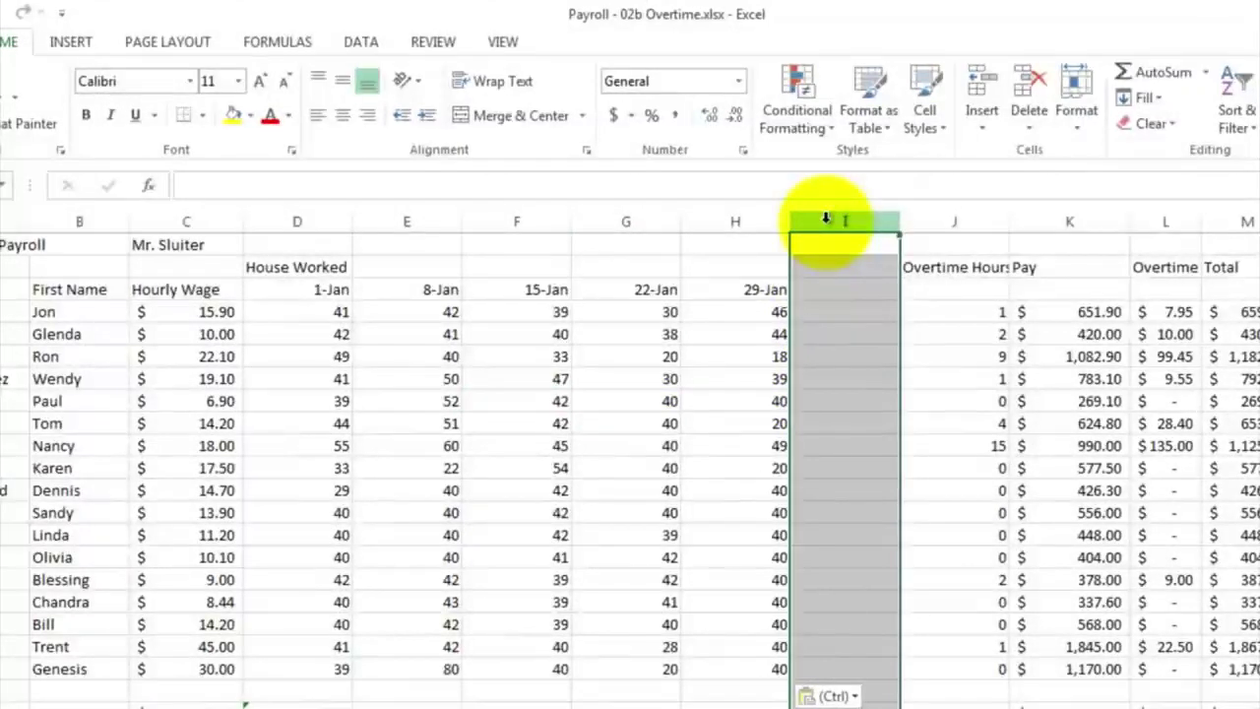
right_click(827, 218)
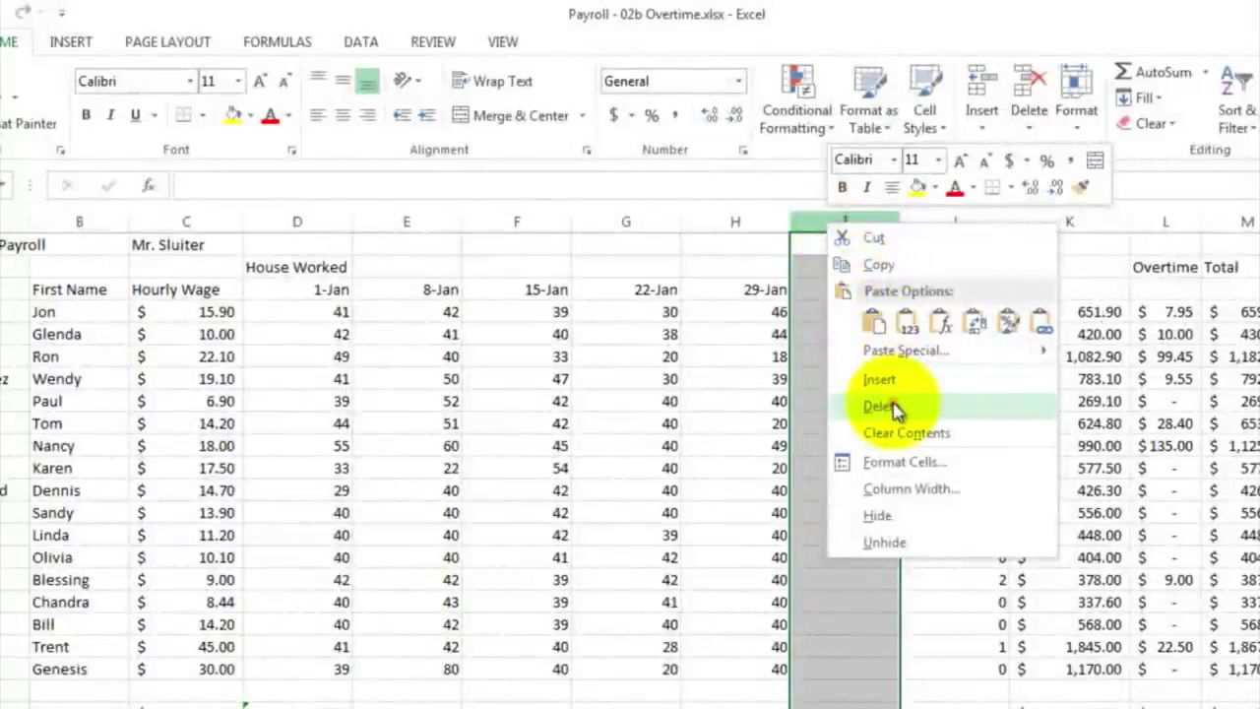
left_click(879, 405)
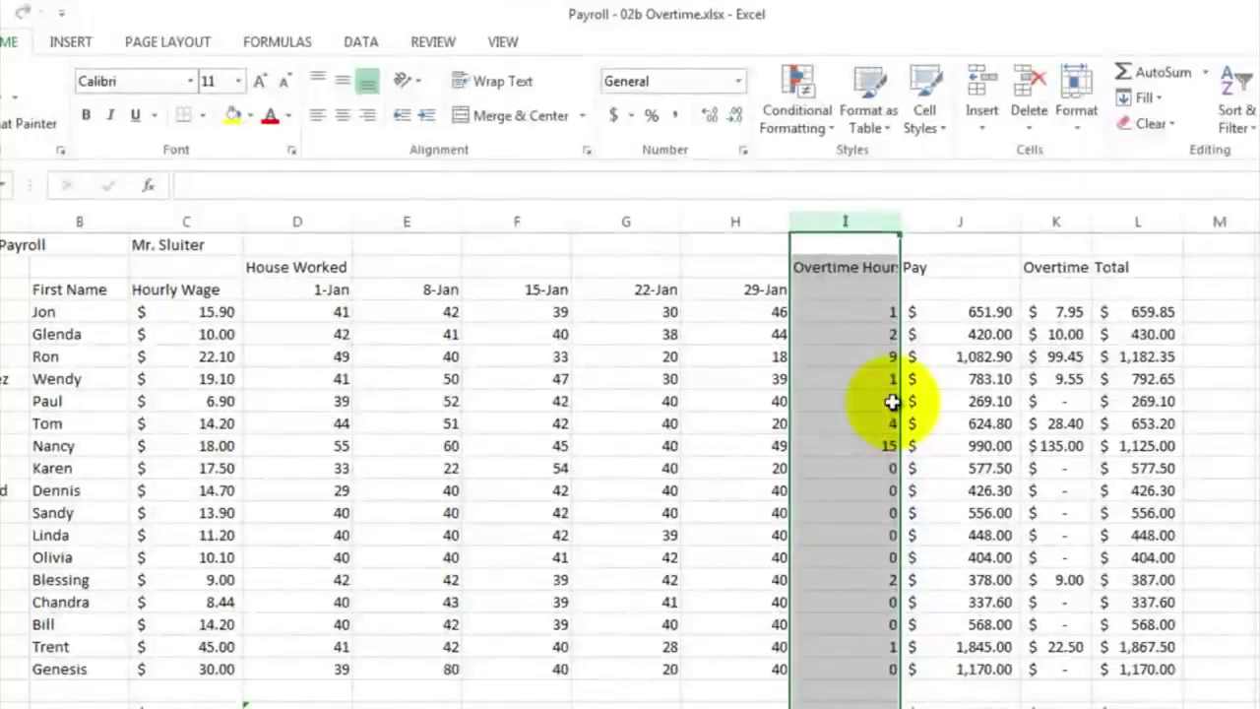
Enter Jan 1 in I3 as the first week heading under Overtime Hours
left_click(835, 289)
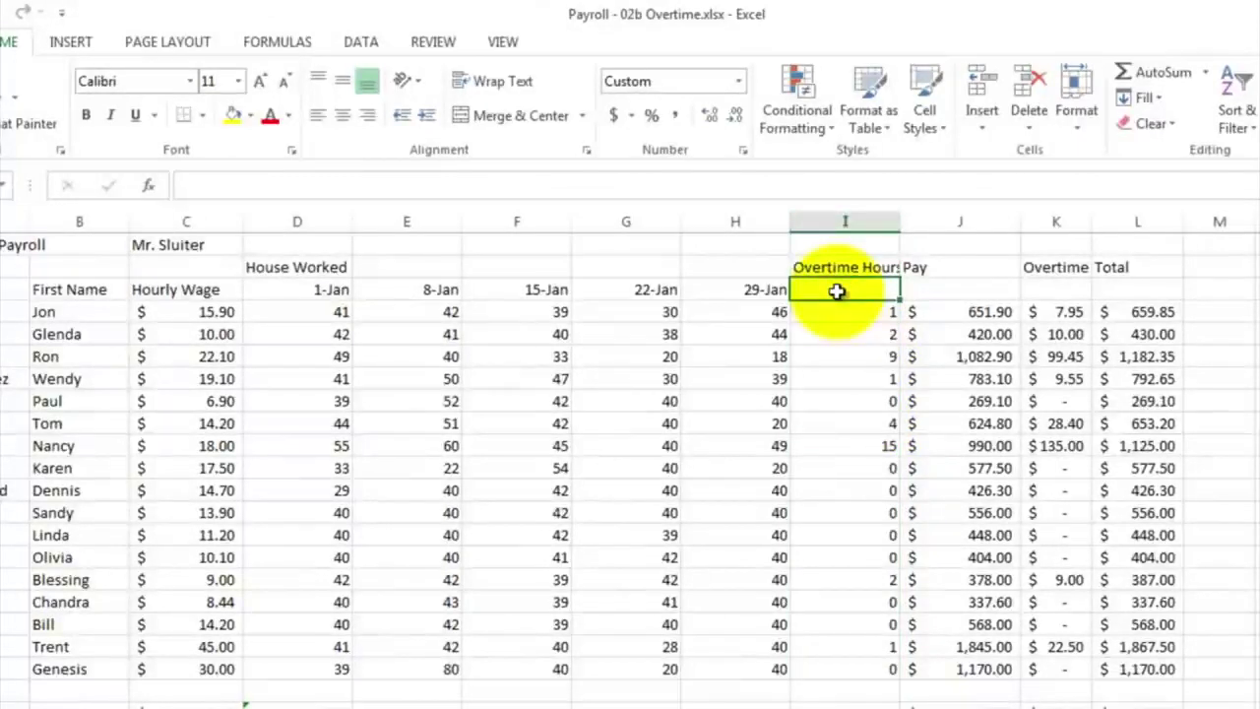
type("Jan")
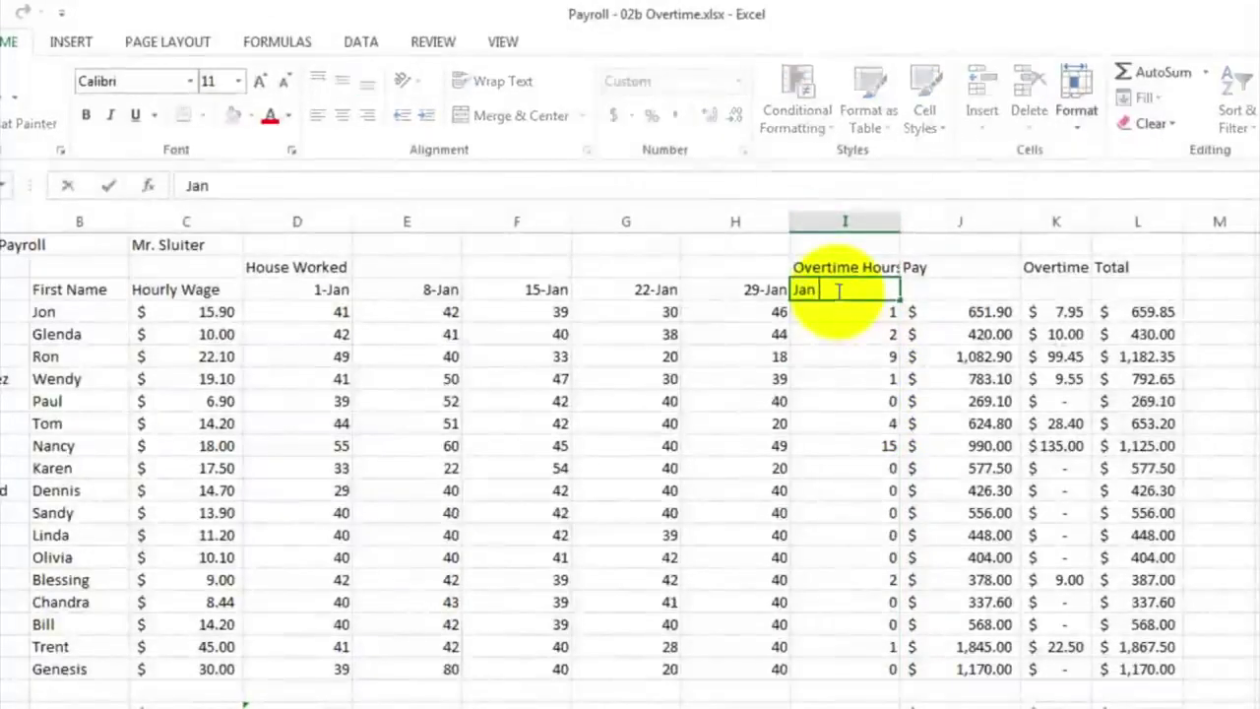
type(" 1")
key("Return")
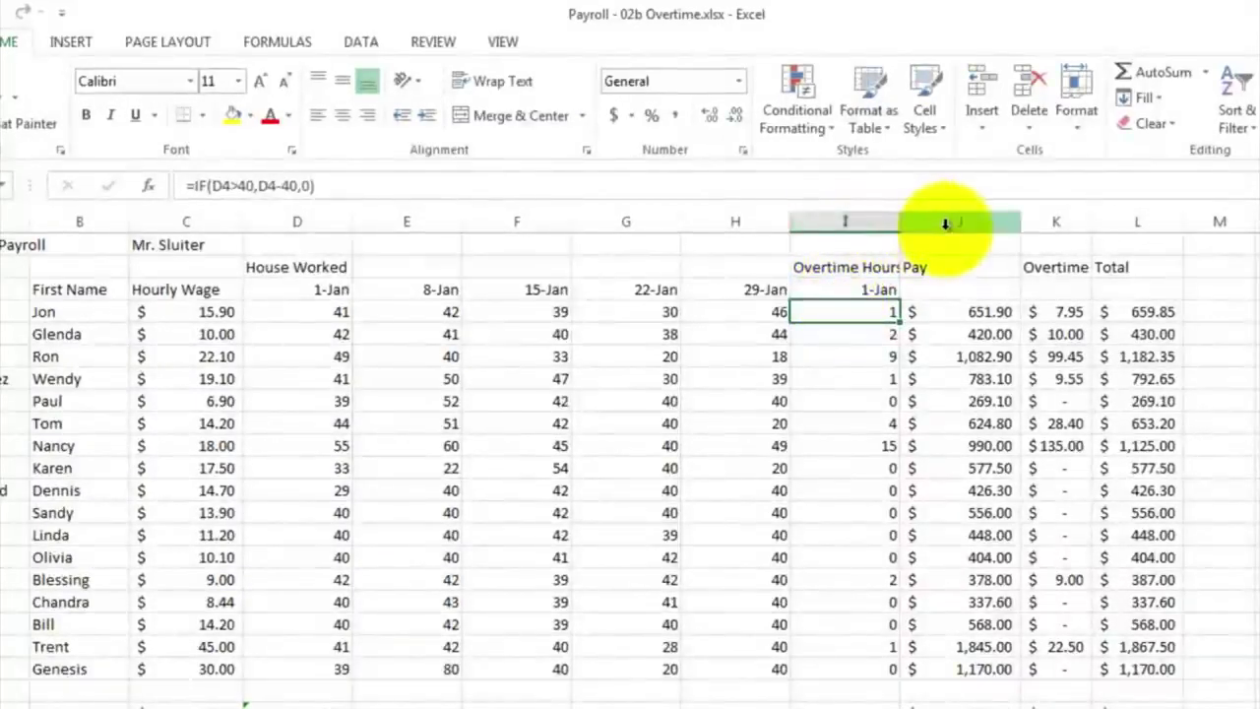
Insert four blank columns between the Overtime Hours column I and the Pay column
left_click_drag(945, 223, 1206, 229)
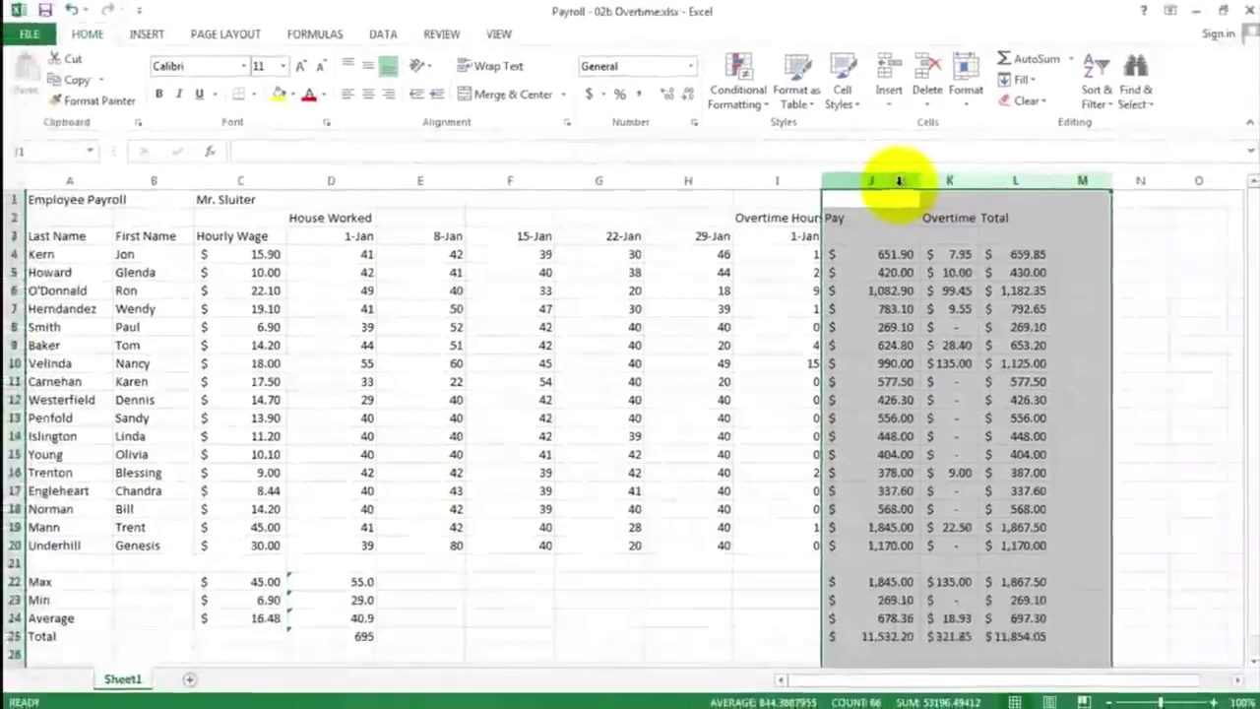
right_click(994, 224)
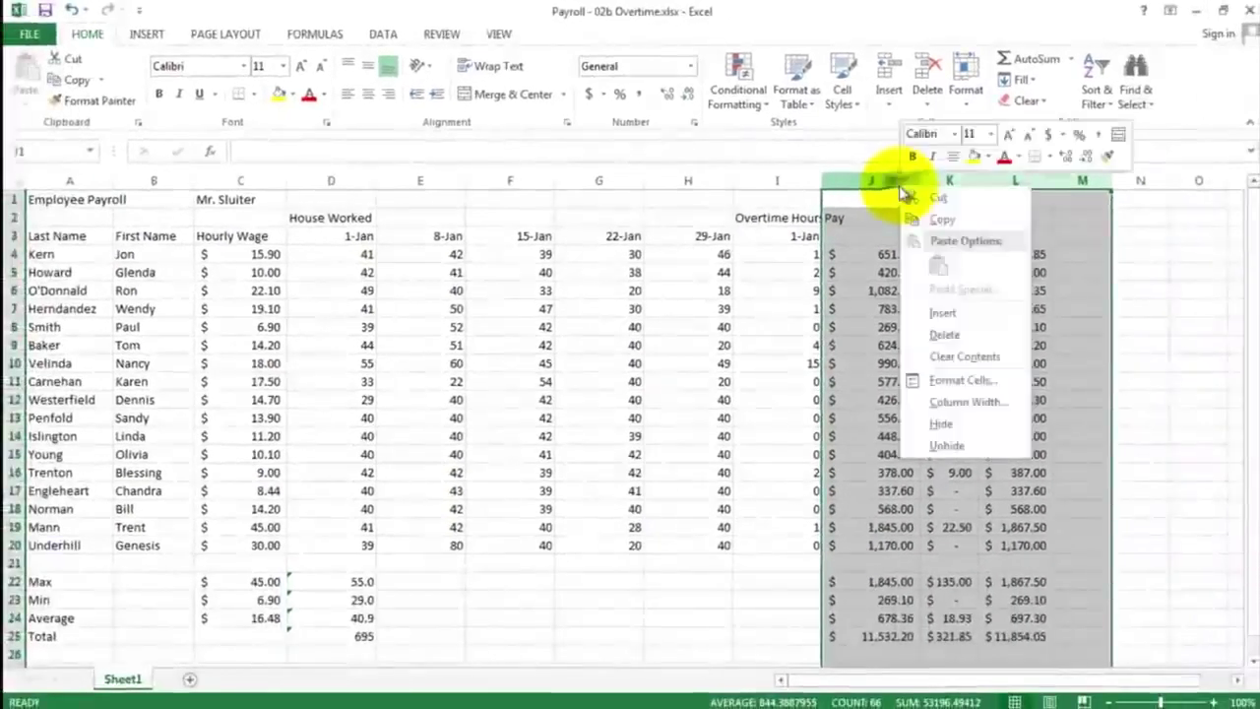
left_click(945, 311)
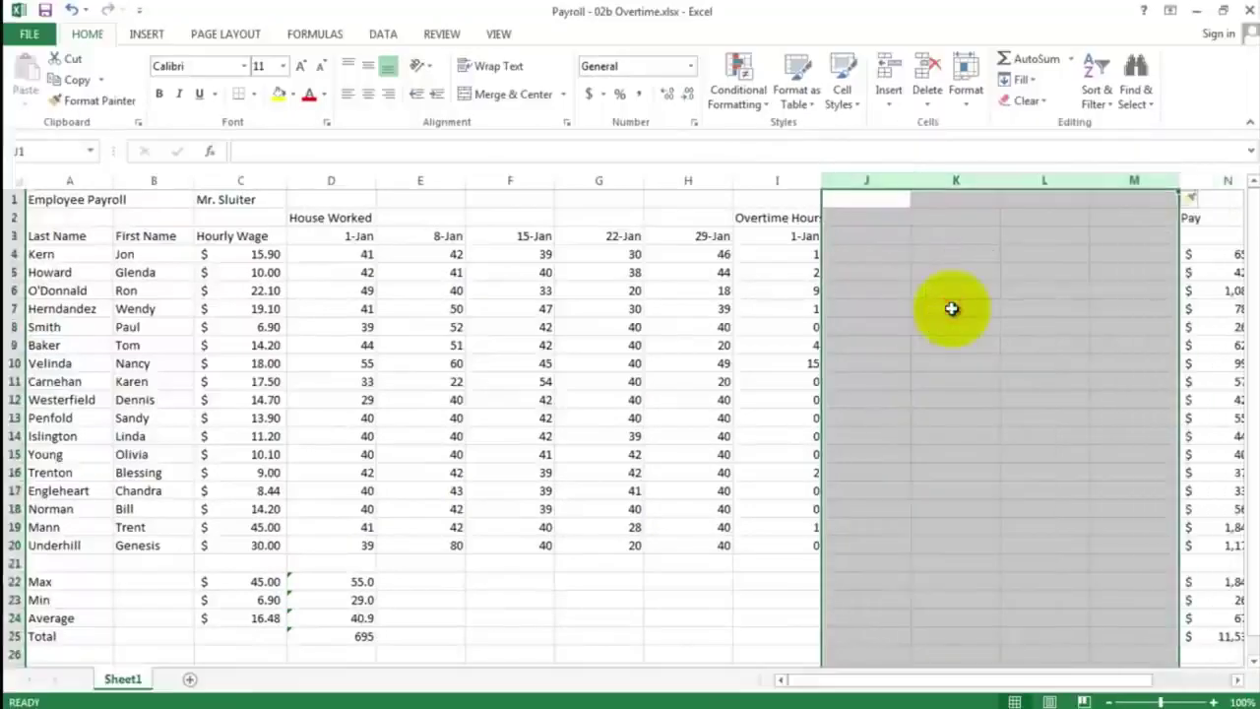
Calculate the second overtime week's date in J3 with the formula =I3+7
left_click(864, 238)
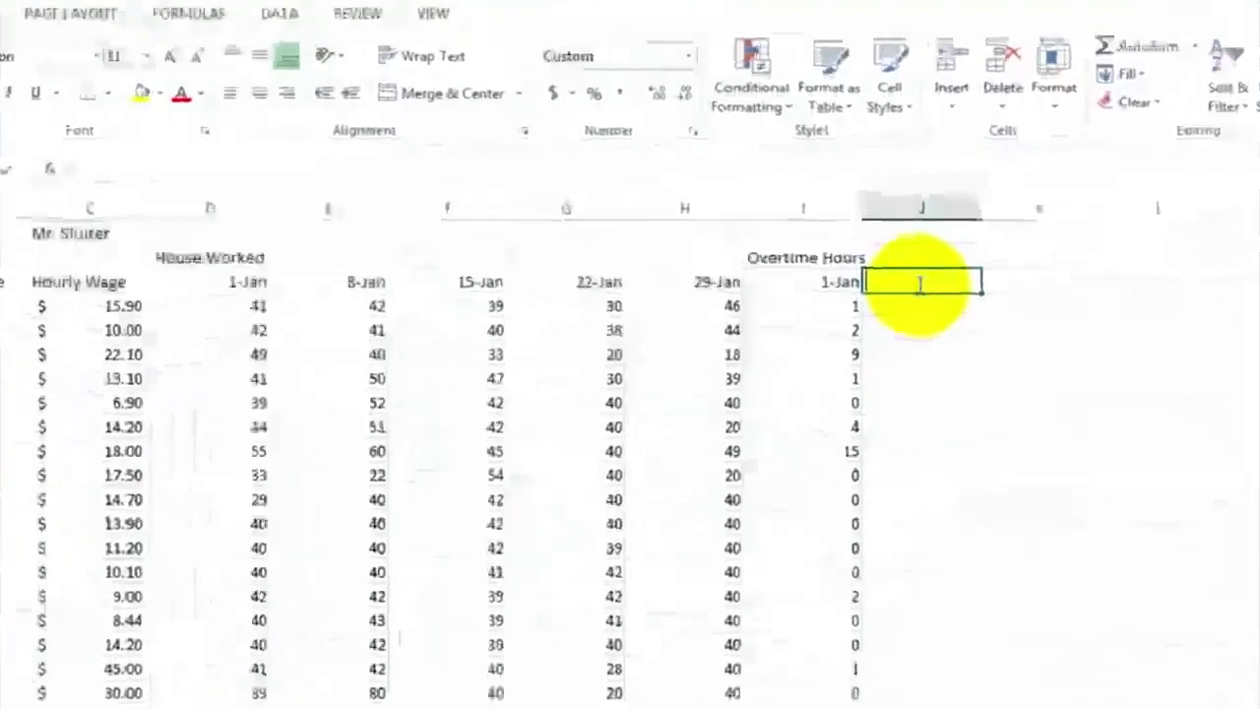
type("=")
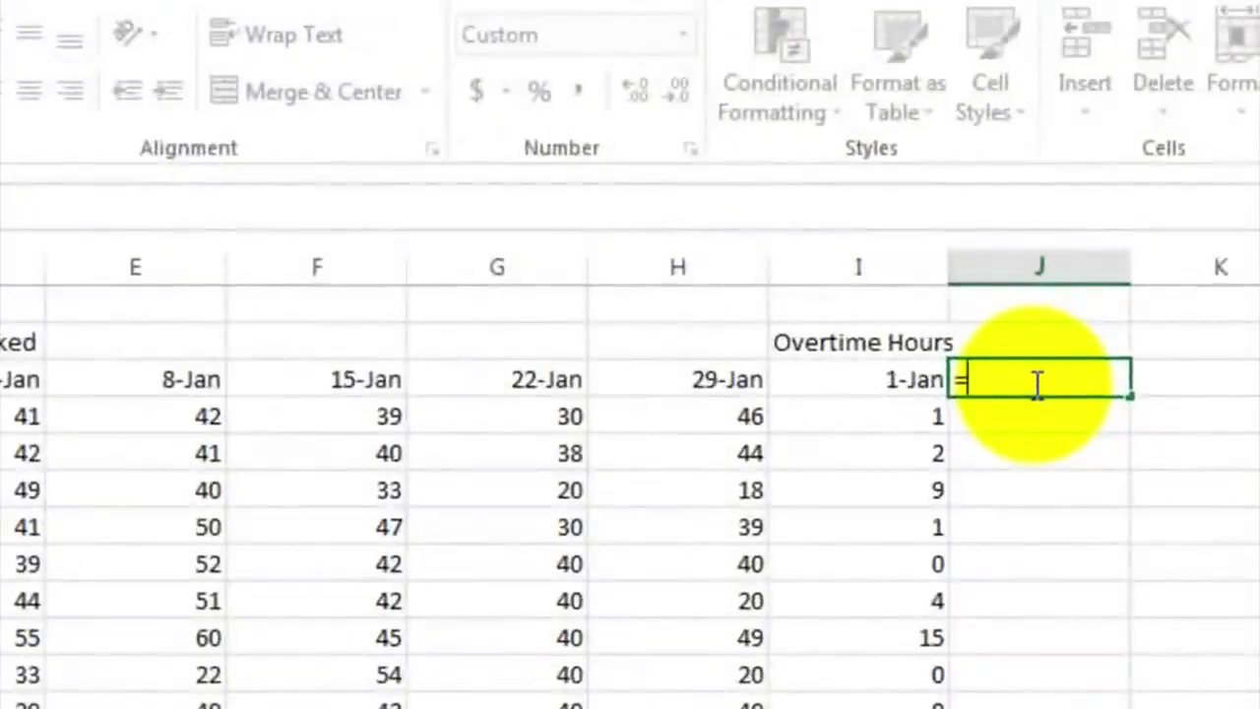
left_click(859, 378)
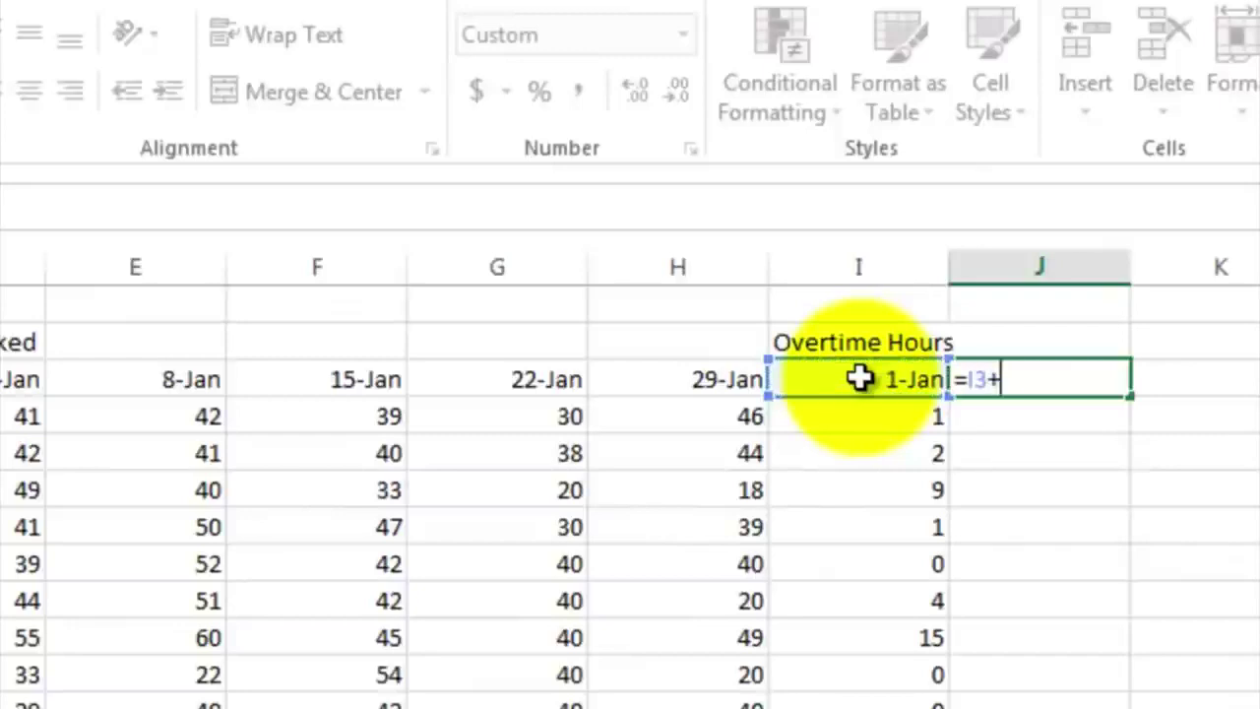
type("7")
key("Return")
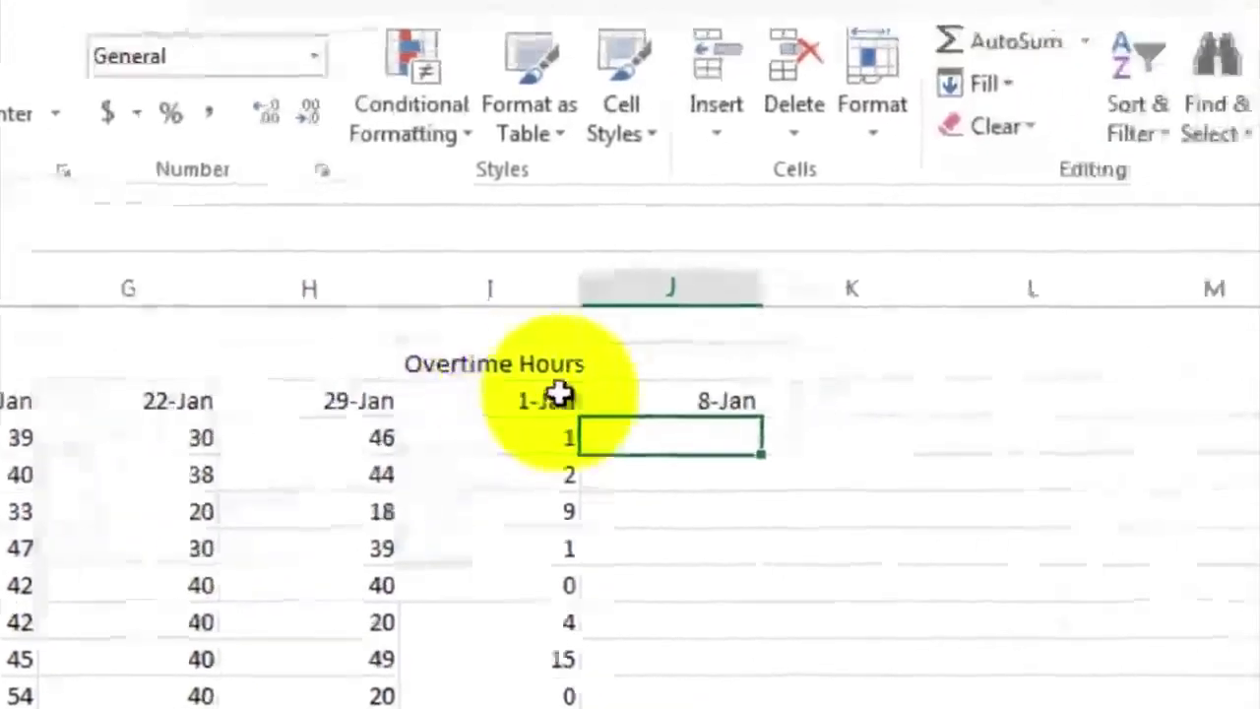
Fill the overtime date formula from J3 across through M3 for the remaining January weeks
left_click(1049, 380)
left_click_drag(587, 425, 1041, 416)
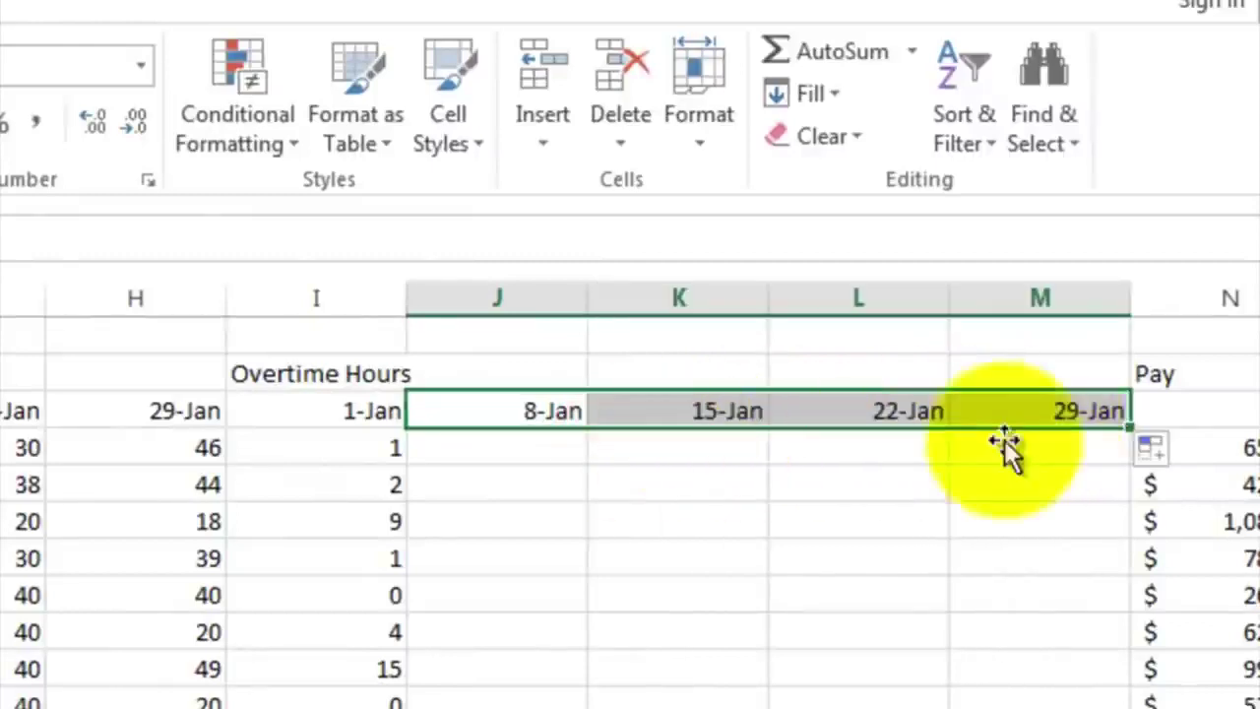
left_click(879, 455)
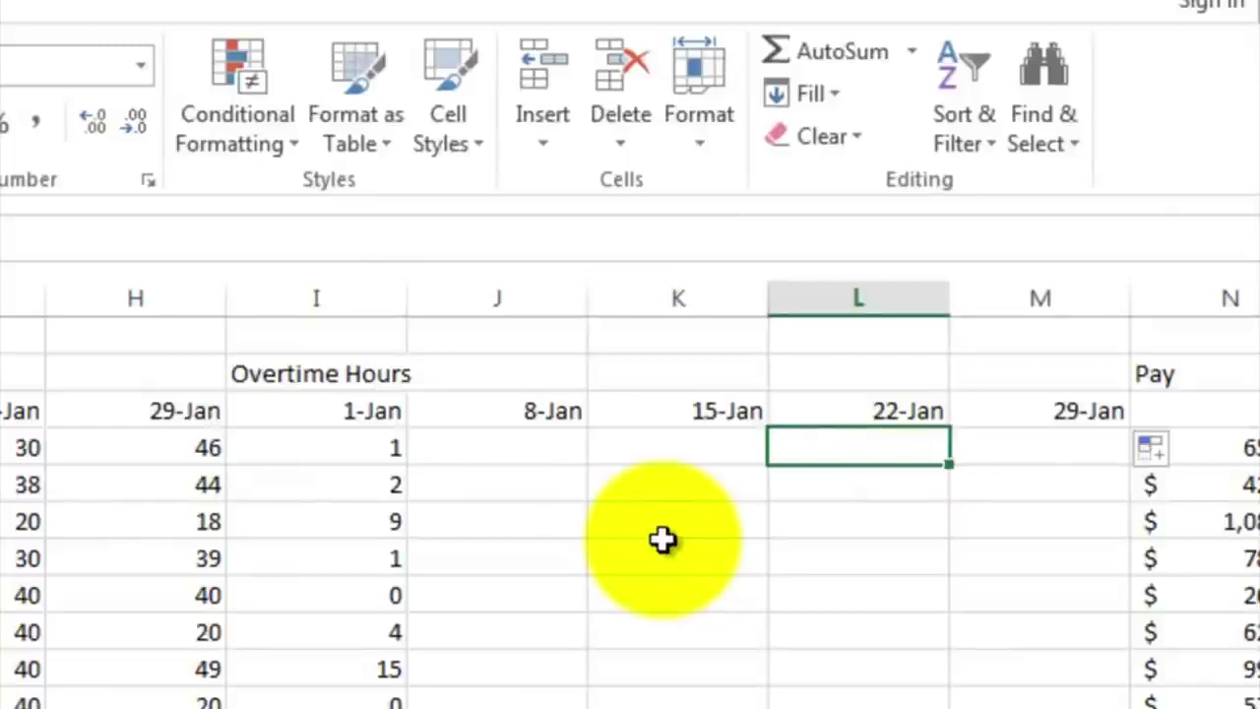
Copy the 1-Jan overtime formulas in I4:I20 into the 8-Jan overtime column starting at J4
left_click(336, 442)
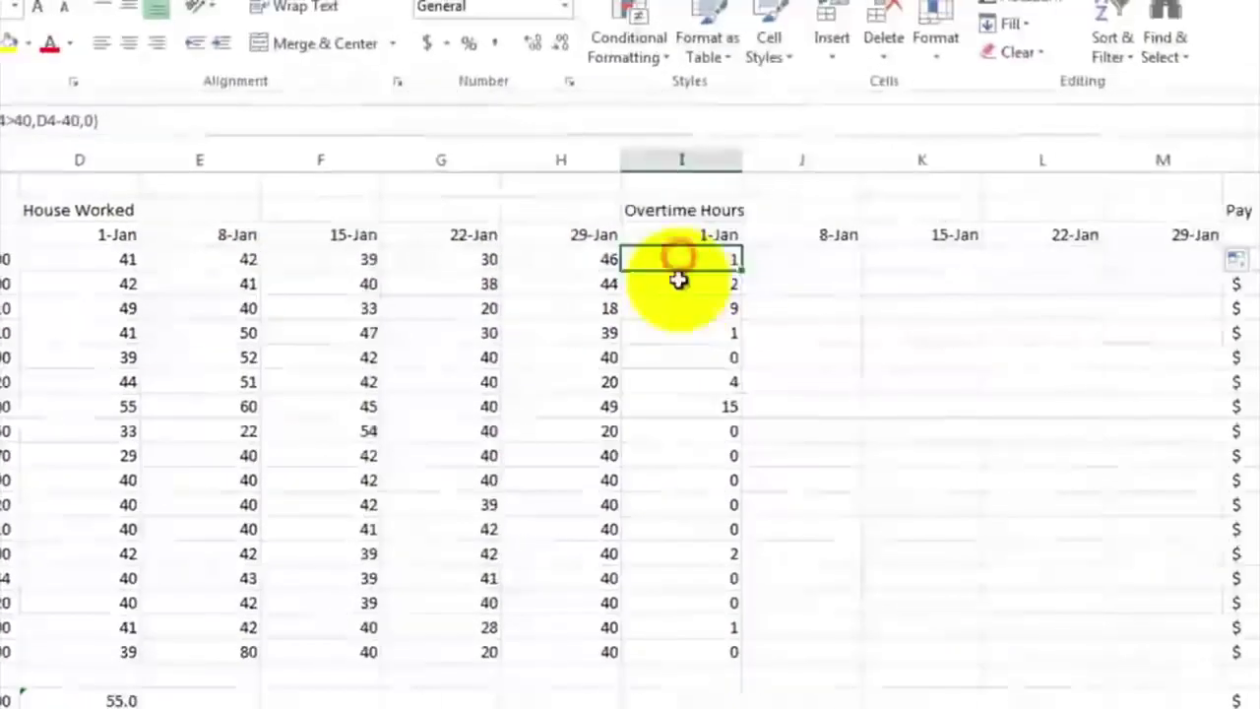
left_click_drag(1157, 226, 1176, 544)
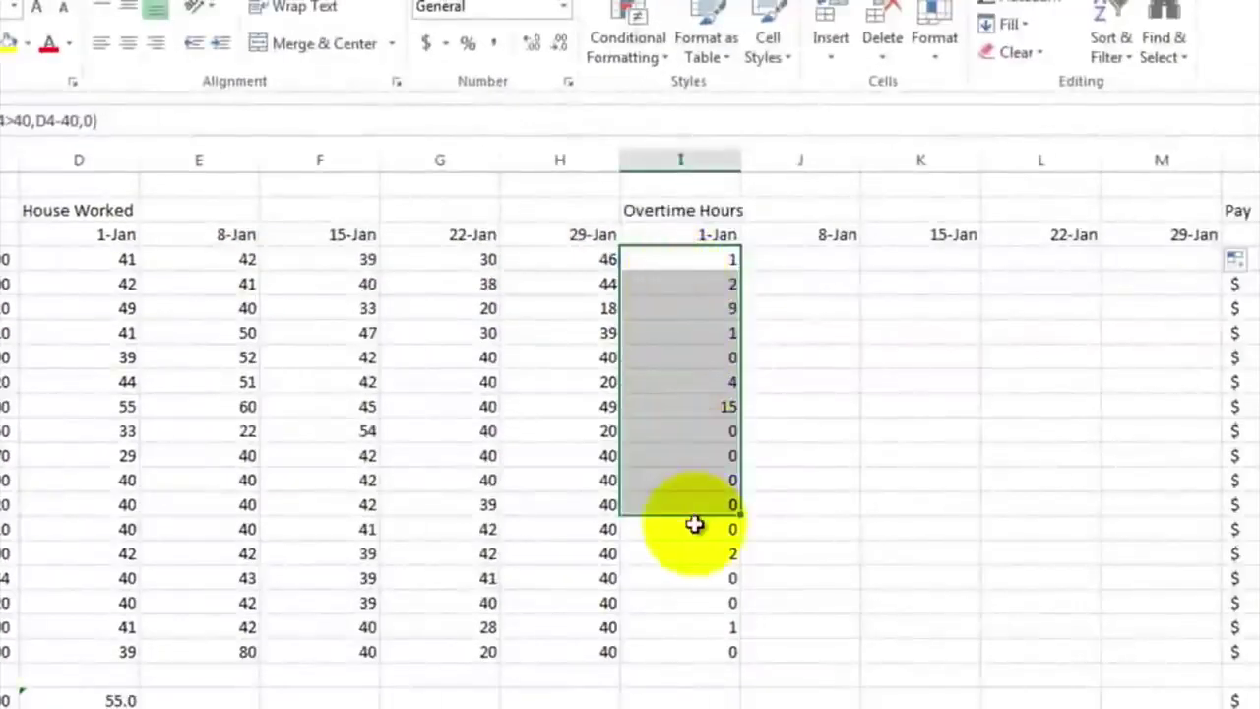
left_click_drag(695, 524, 709, 653)
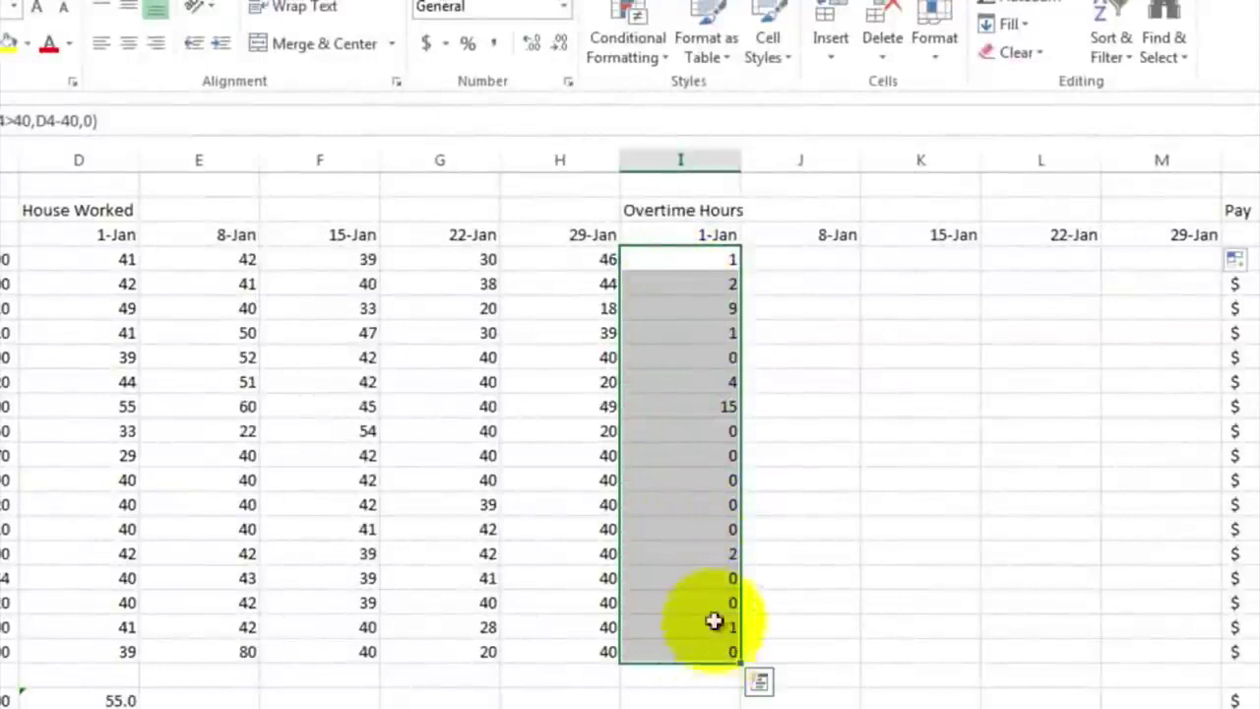
right_click(686, 345)
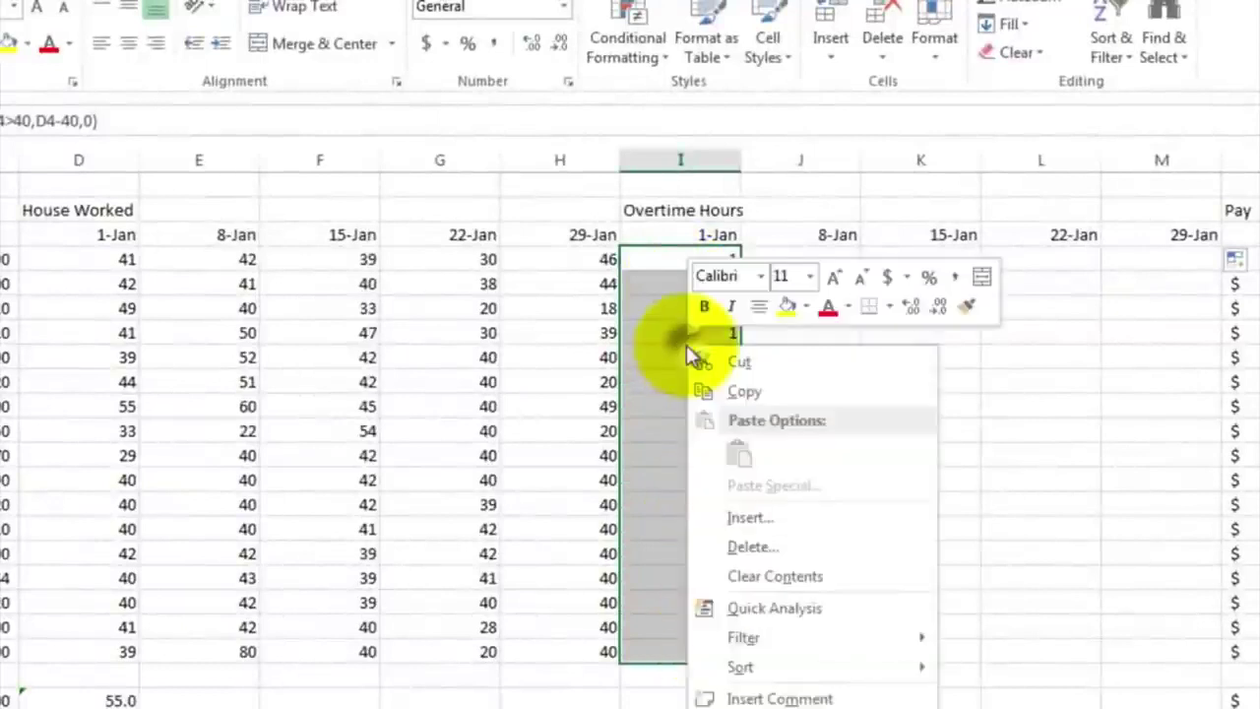
left_click(726, 392)
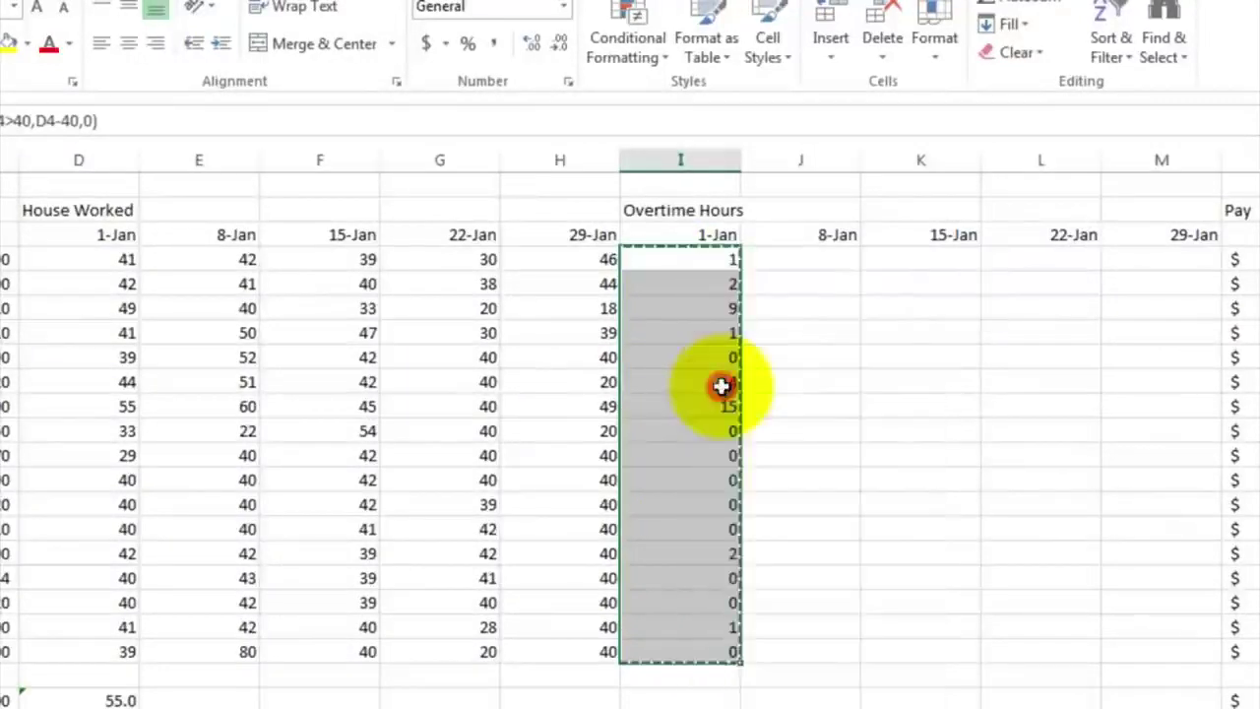
left_click(774, 256)
right_click(775, 256)
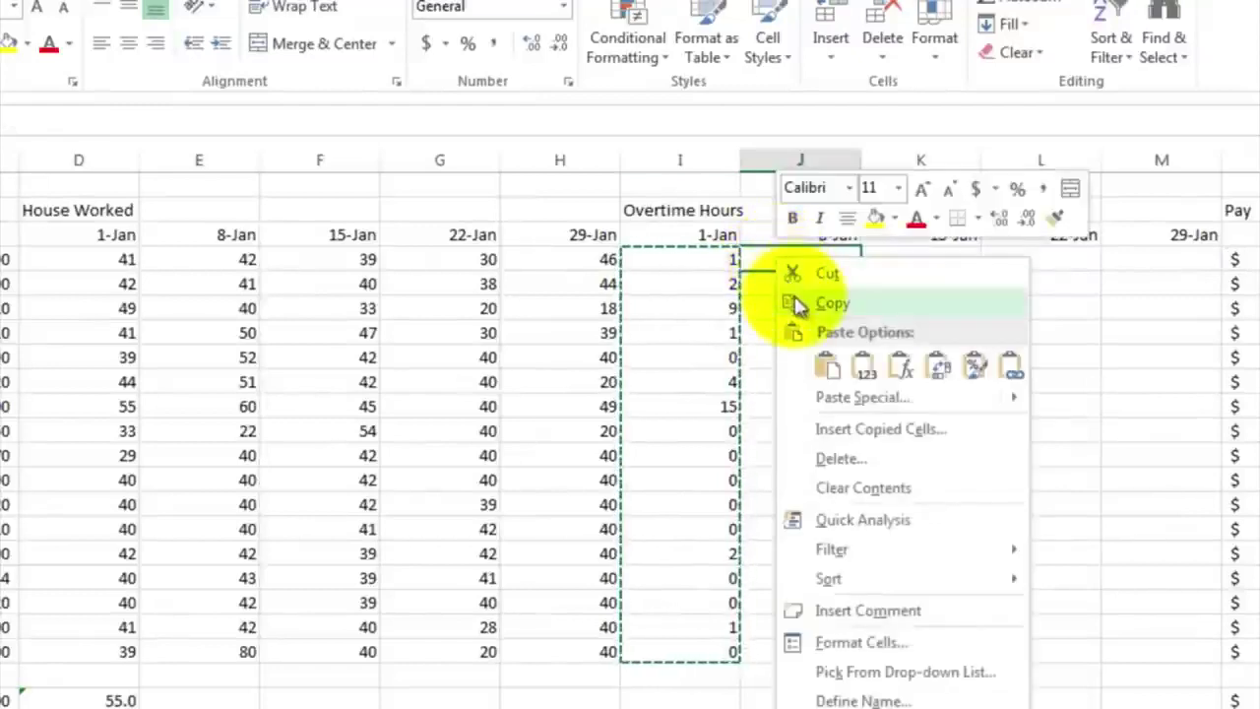
left_click(833, 368)
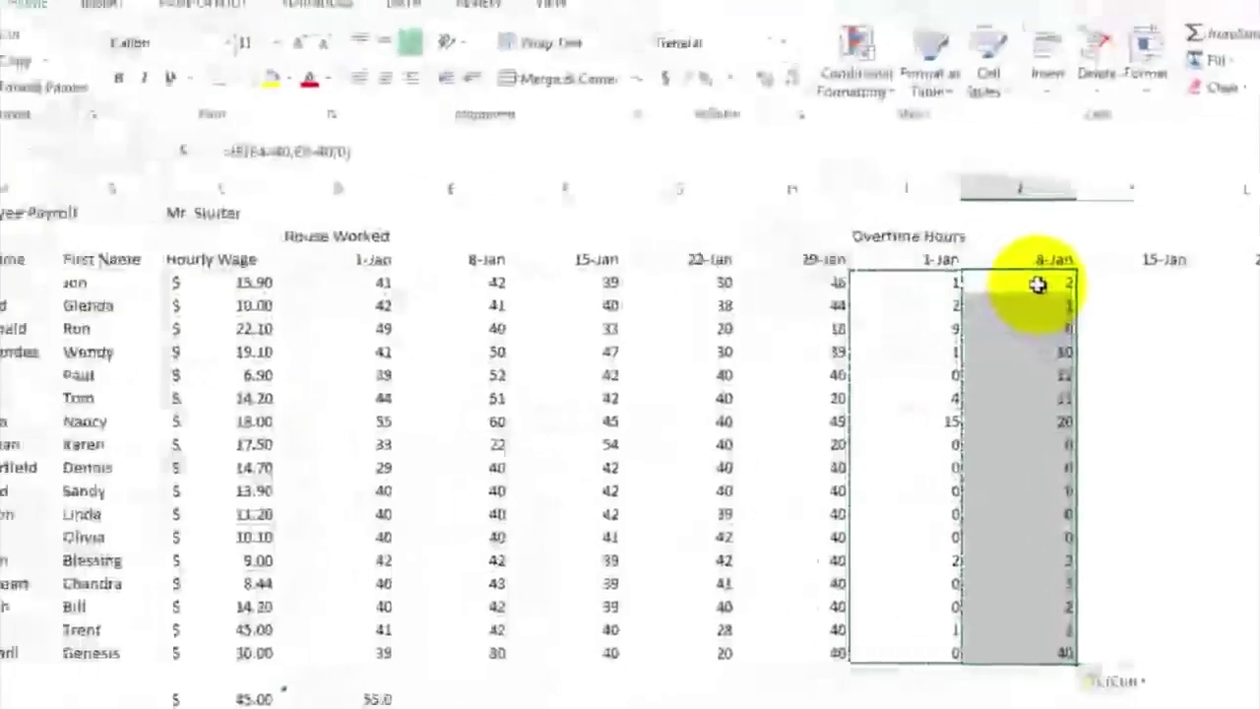
Compare the cell references of the overtime IF formulas in J4 and I4
left_click(820, 269)
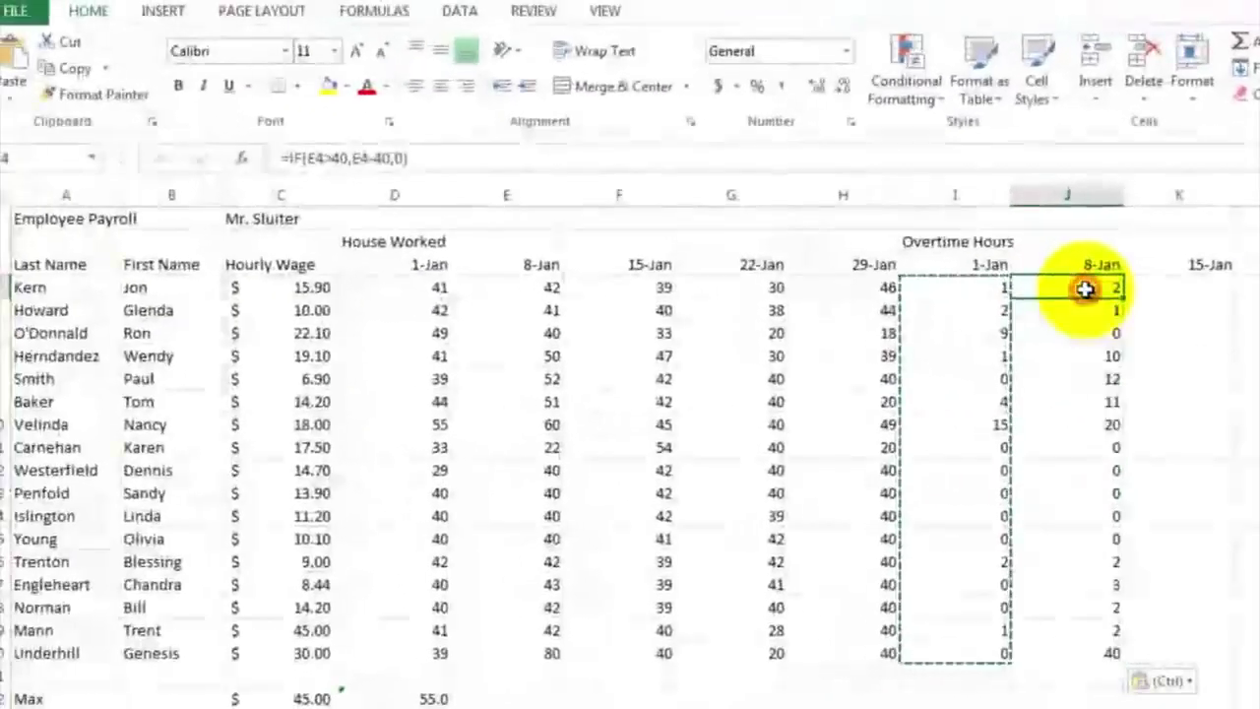
double_click(1080, 288)
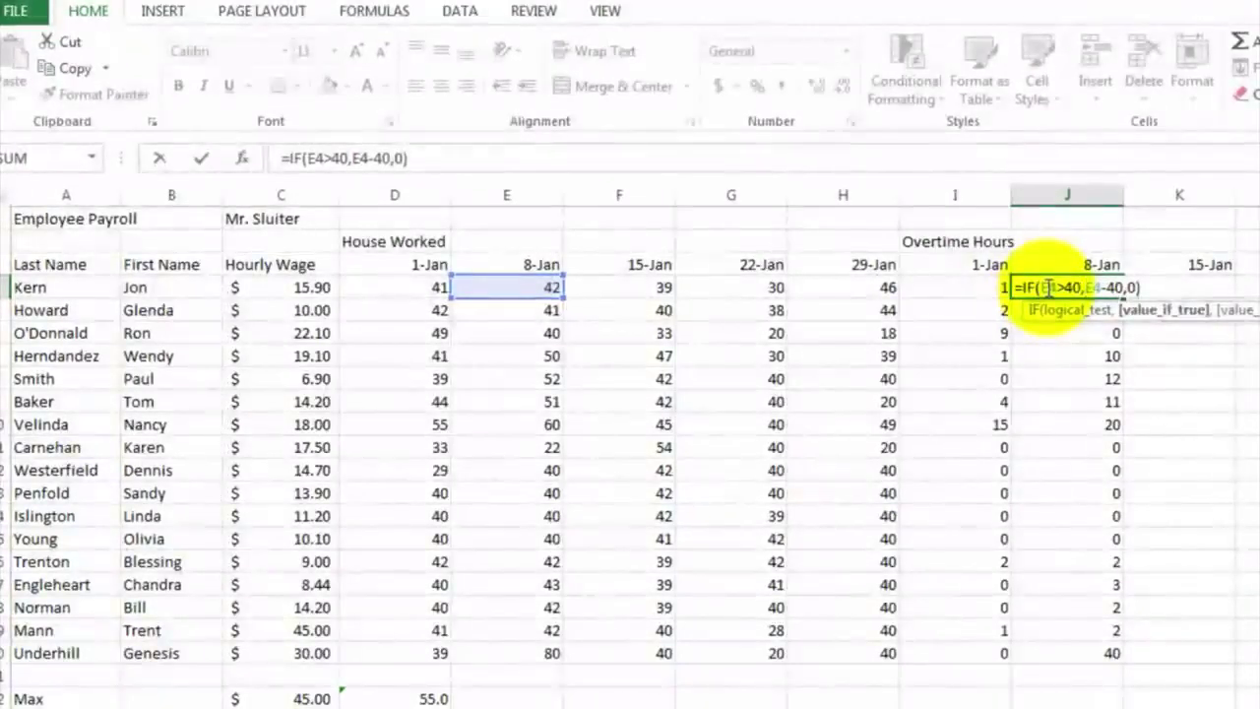
key("Return")
left_click(972, 285)
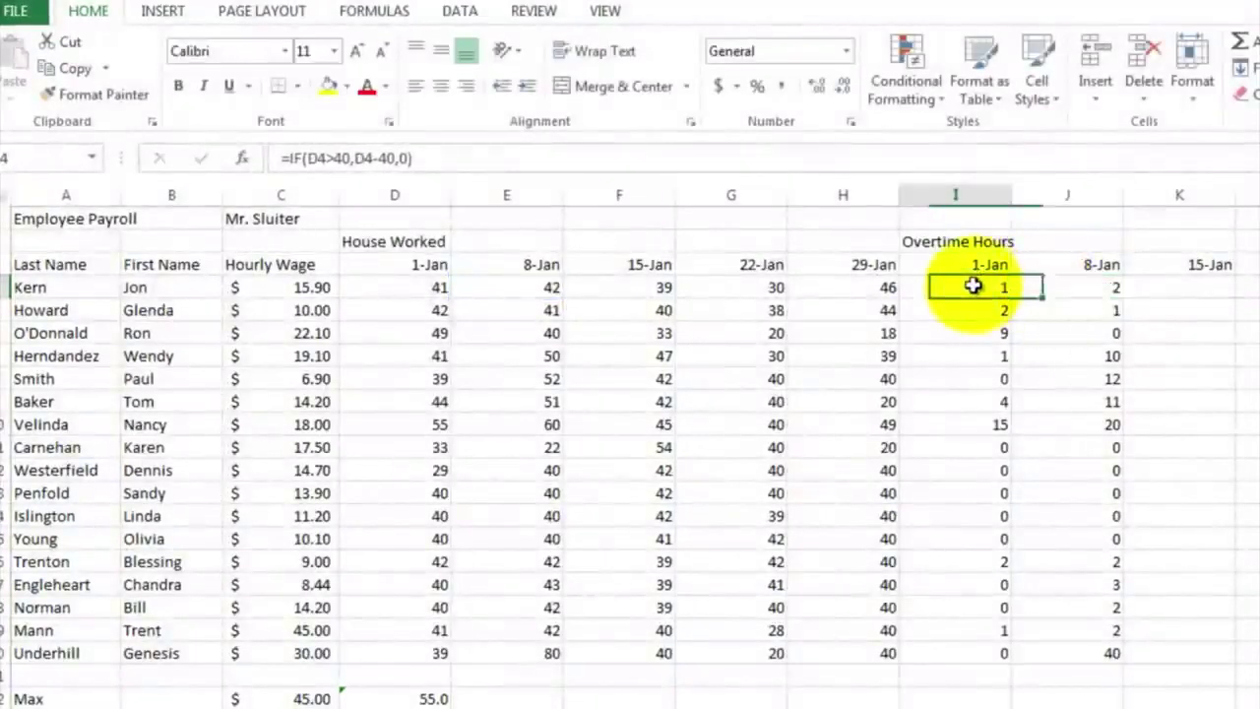
double_click(972, 286)
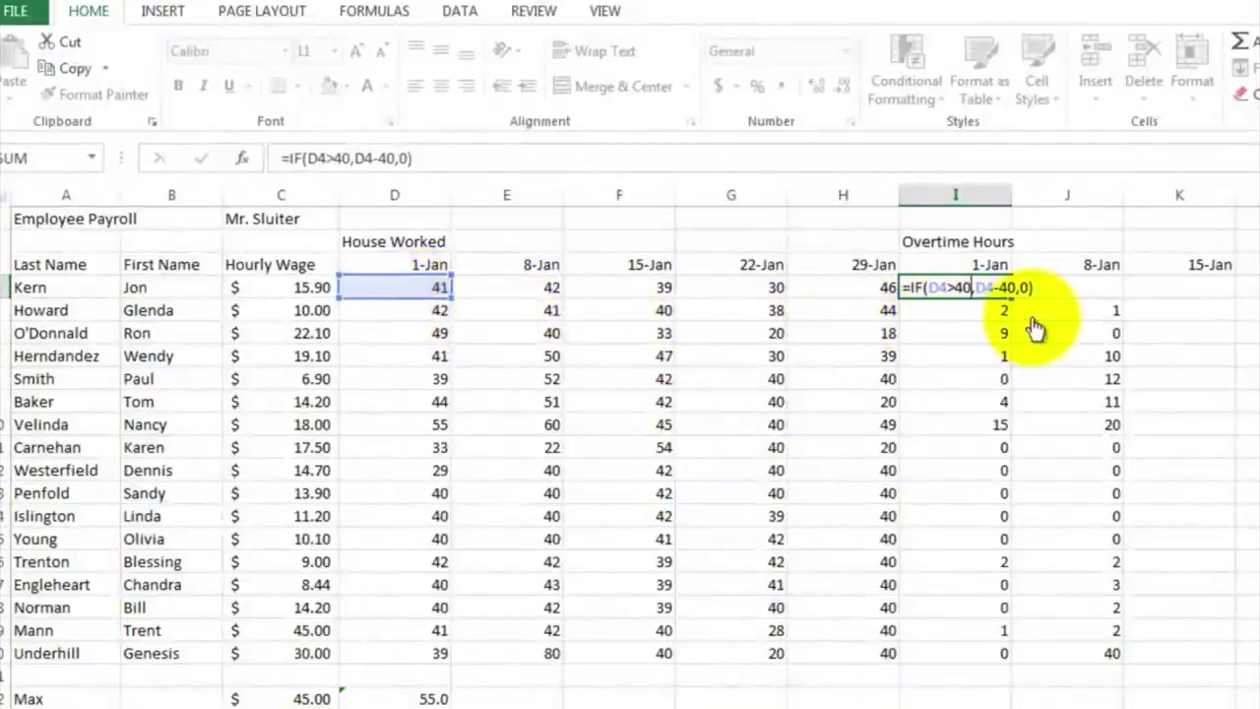
key("ctrl+Return")
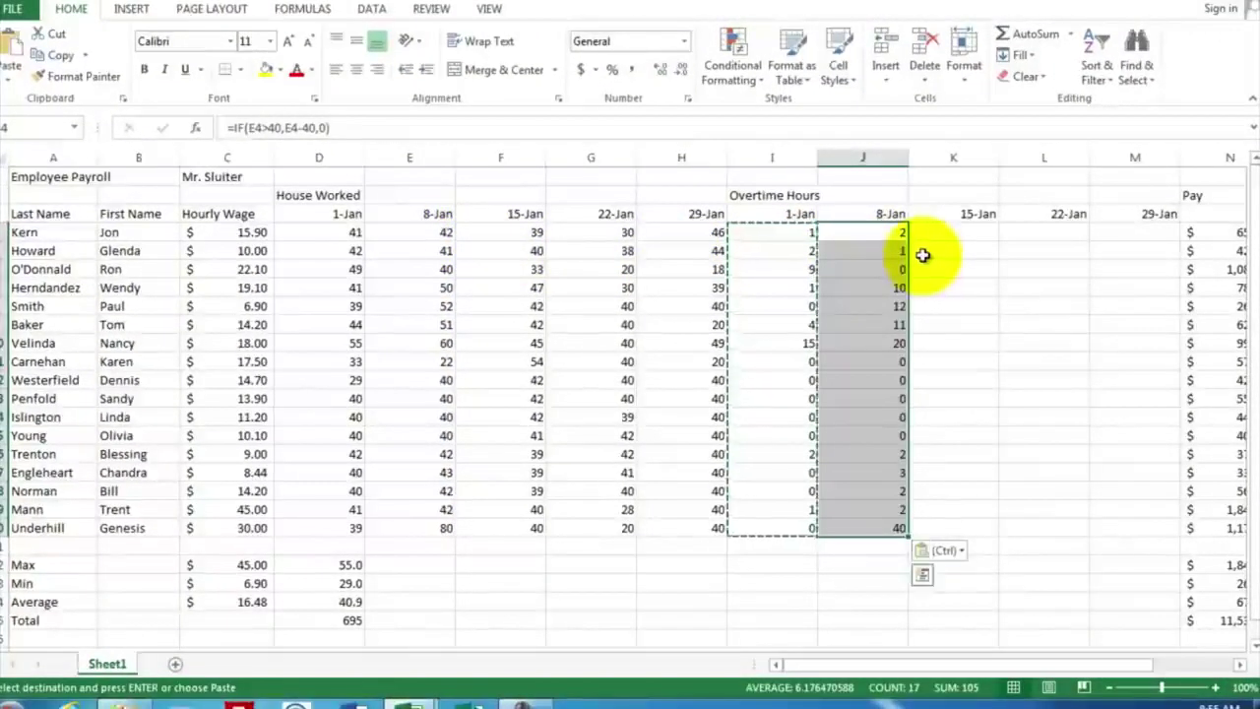
Copy the 8-Jan overtime formulas in J4:J20 into the 15-Jan overtime column starting at K4
left_click(922, 255)
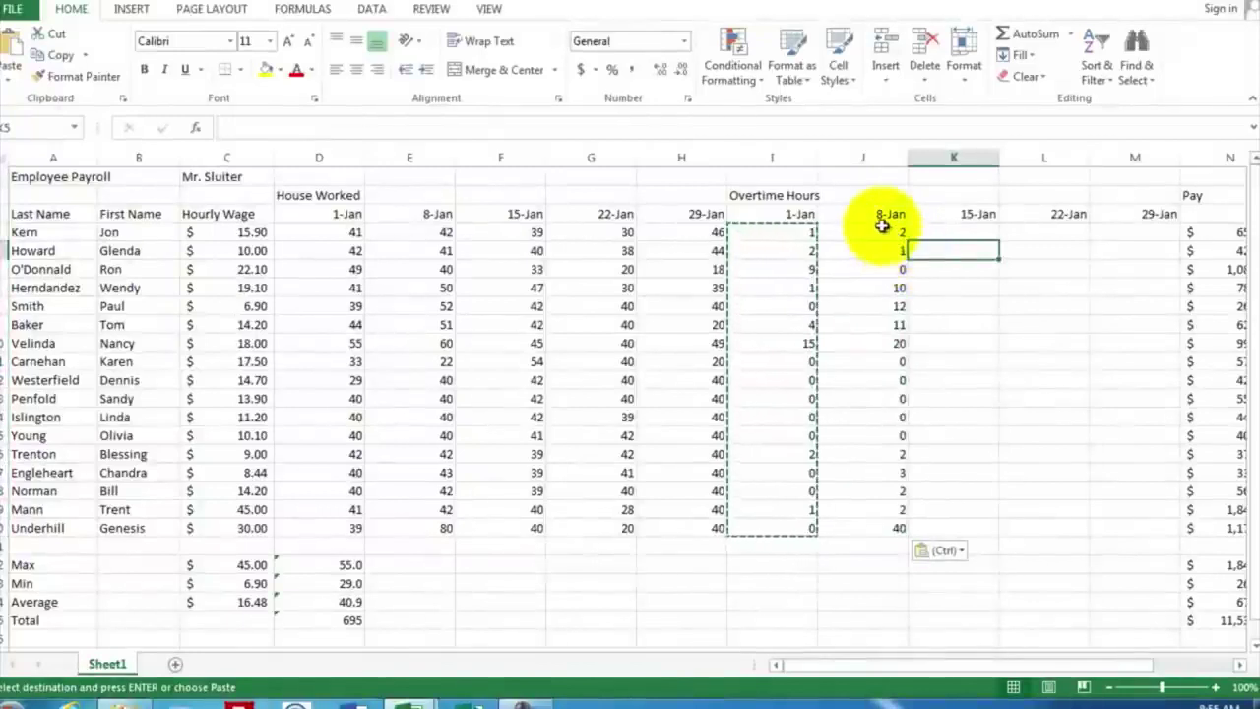
left_click_drag(882, 228, 894, 527)
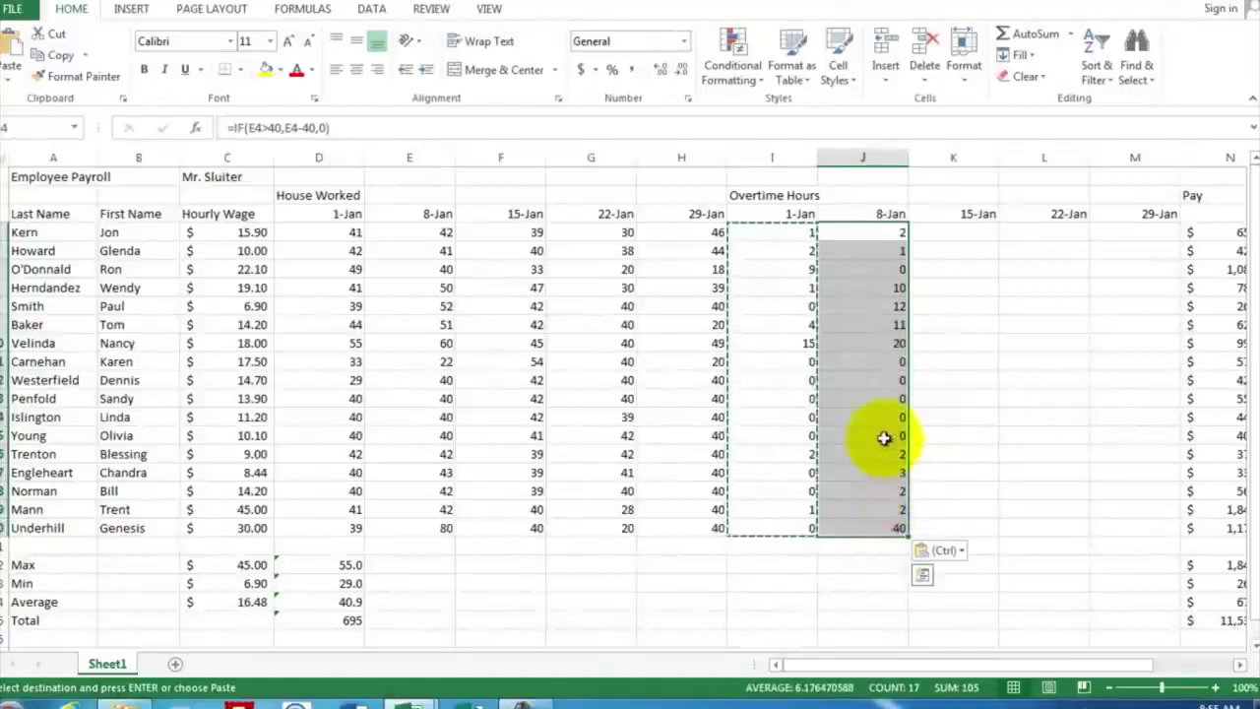
right_click(858, 305)
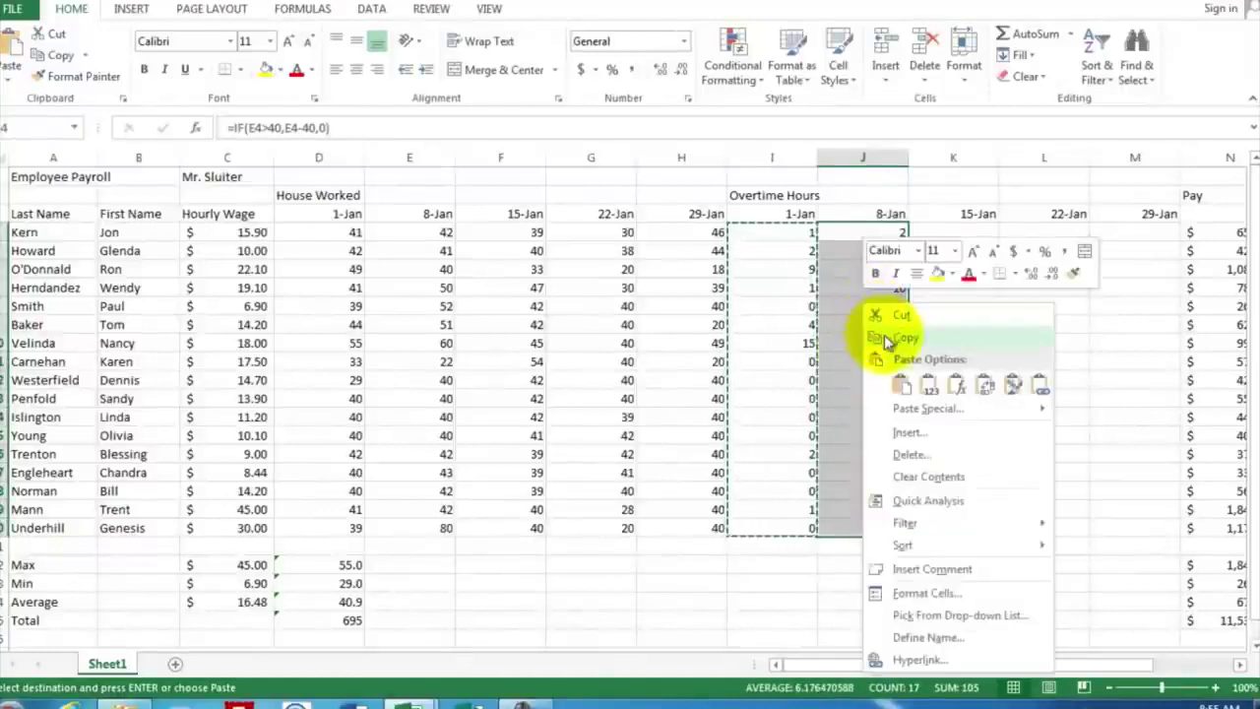
left_click(886, 330)
left_click(935, 233)
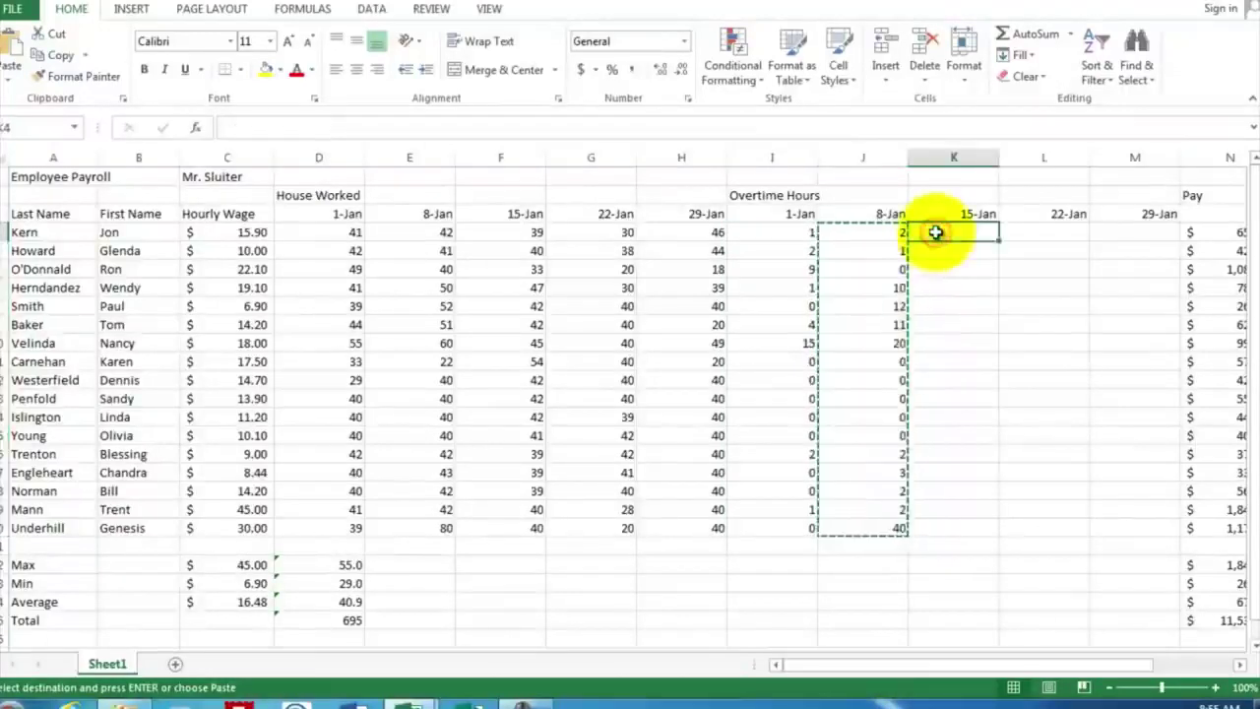
right_click(937, 237)
left_click(974, 313)
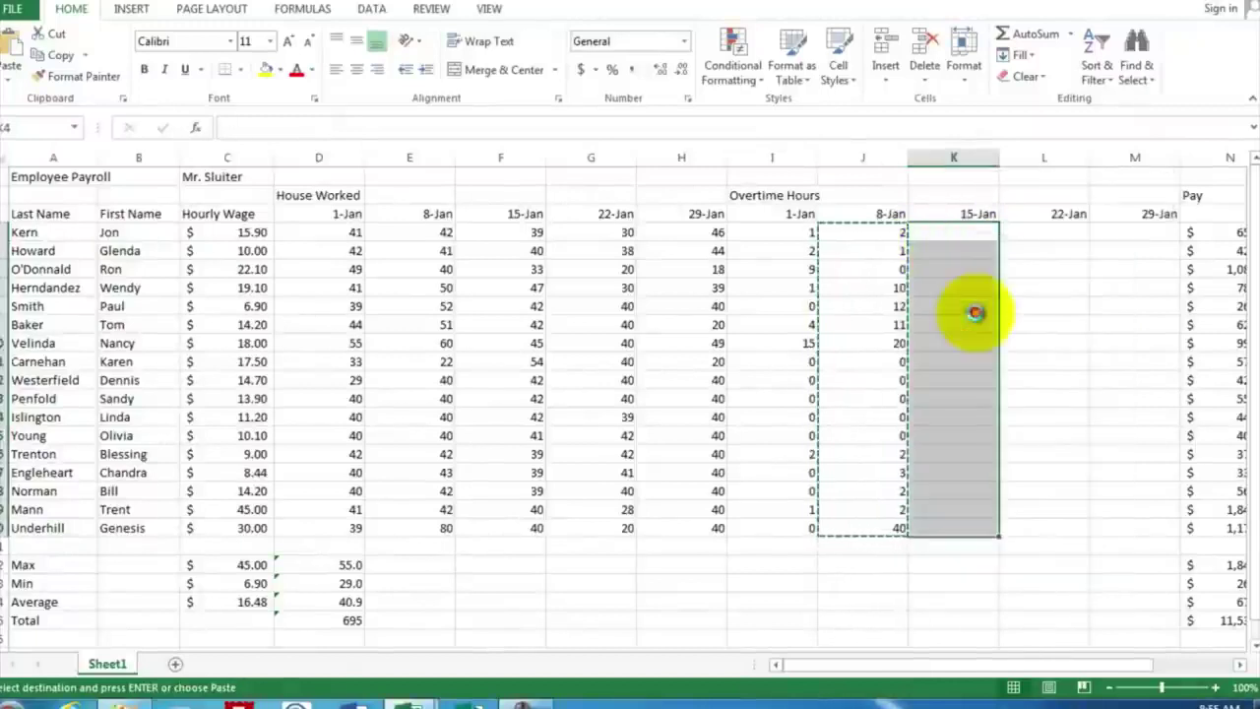
Paste the copied overtime formulas into the 22-Jan and 29-Jan columns starting at L4 and M4
left_click(1021, 229)
right_click(1018, 232)
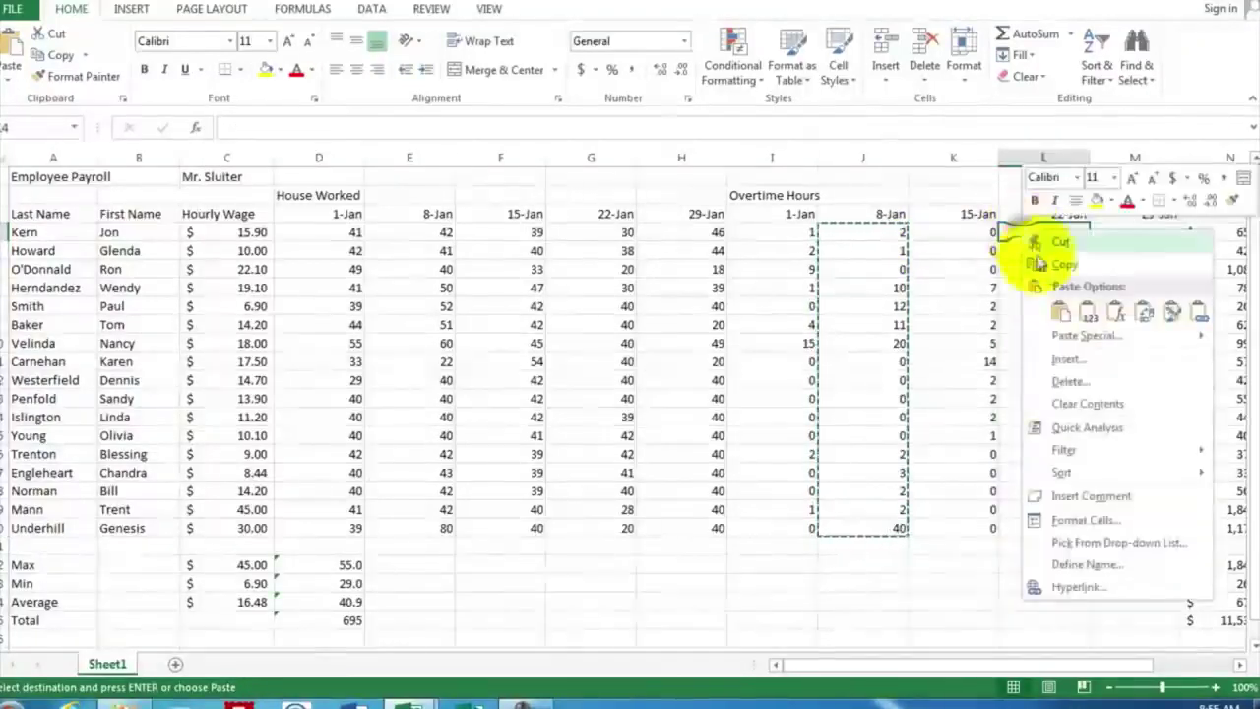
left_click(1055, 312)
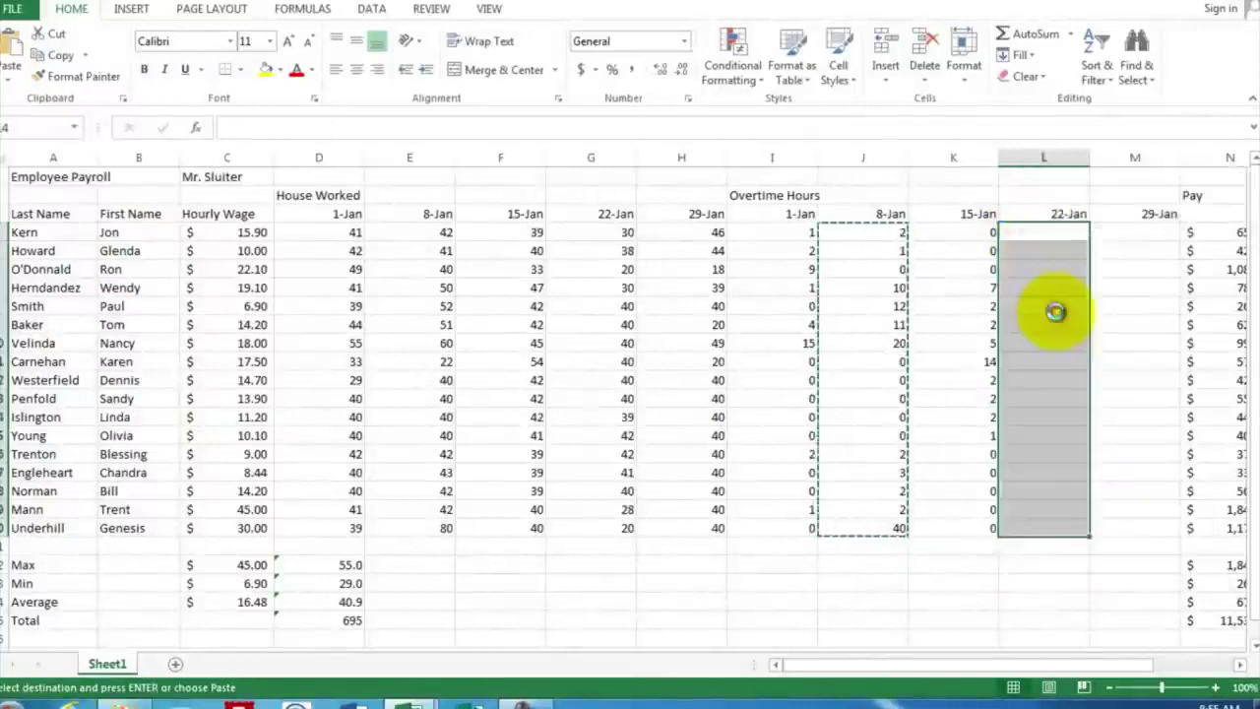
left_click(1112, 232)
right_click(1111, 233)
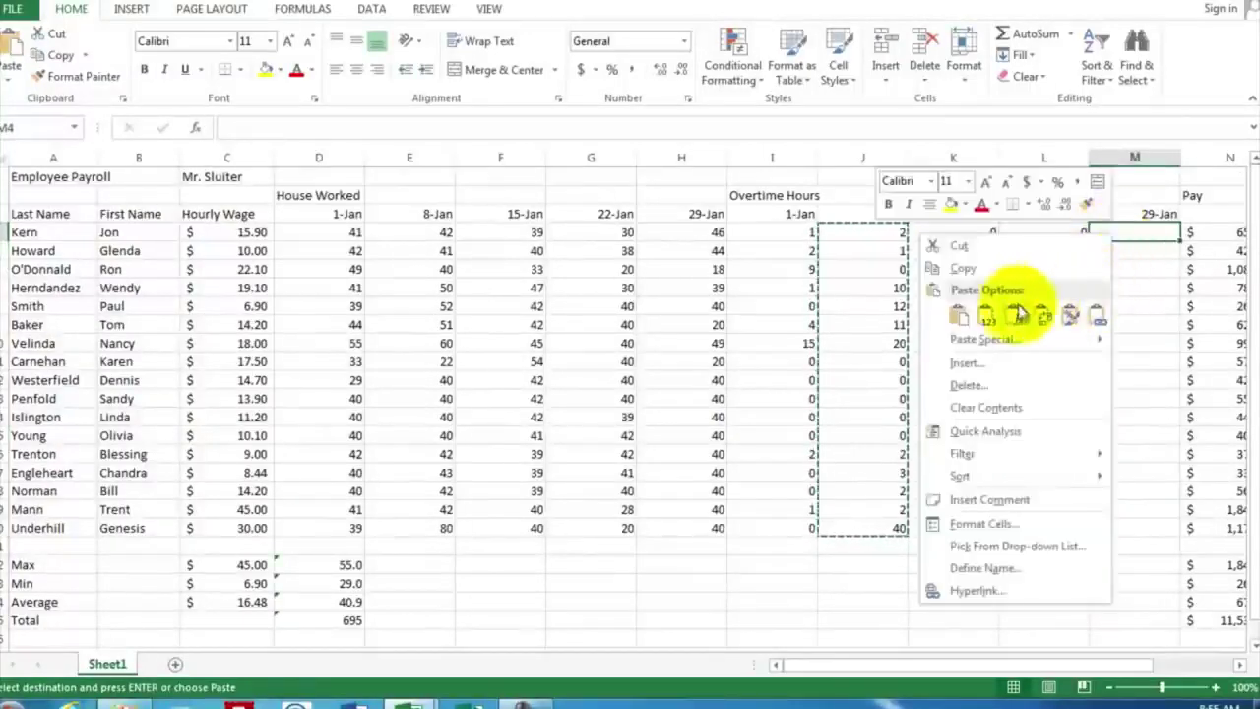
left_click(967, 317)
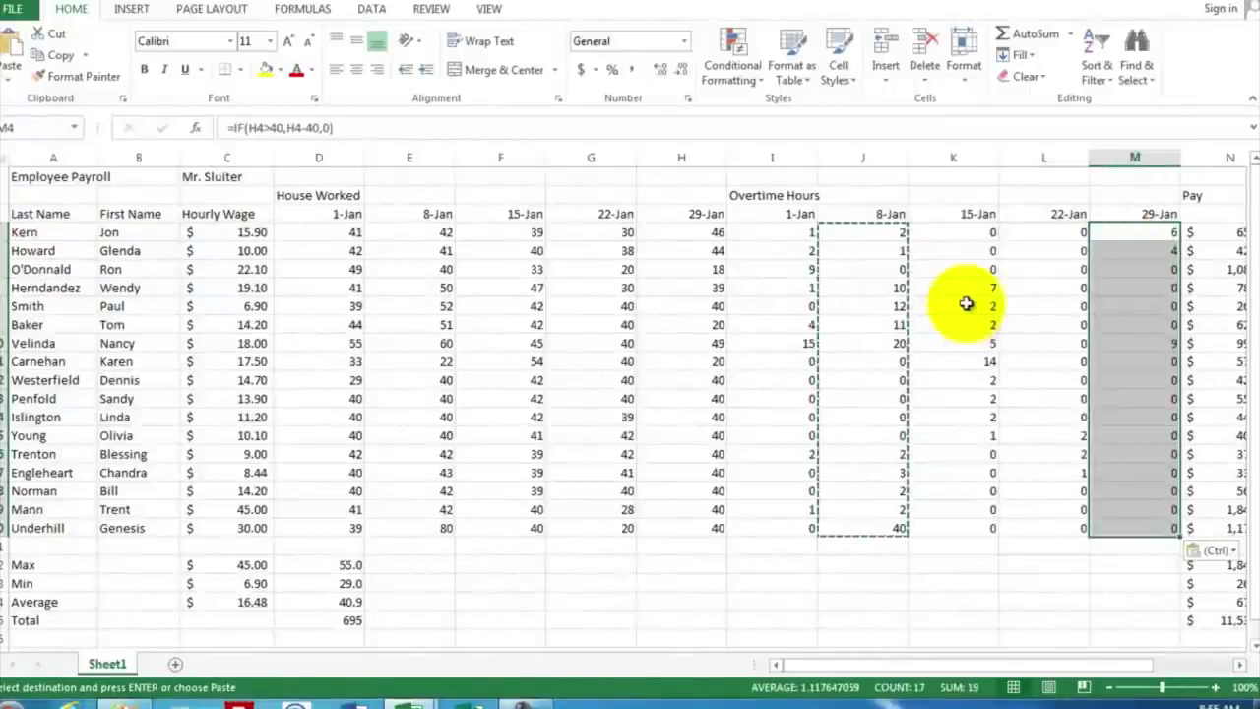
left_click(952, 551)
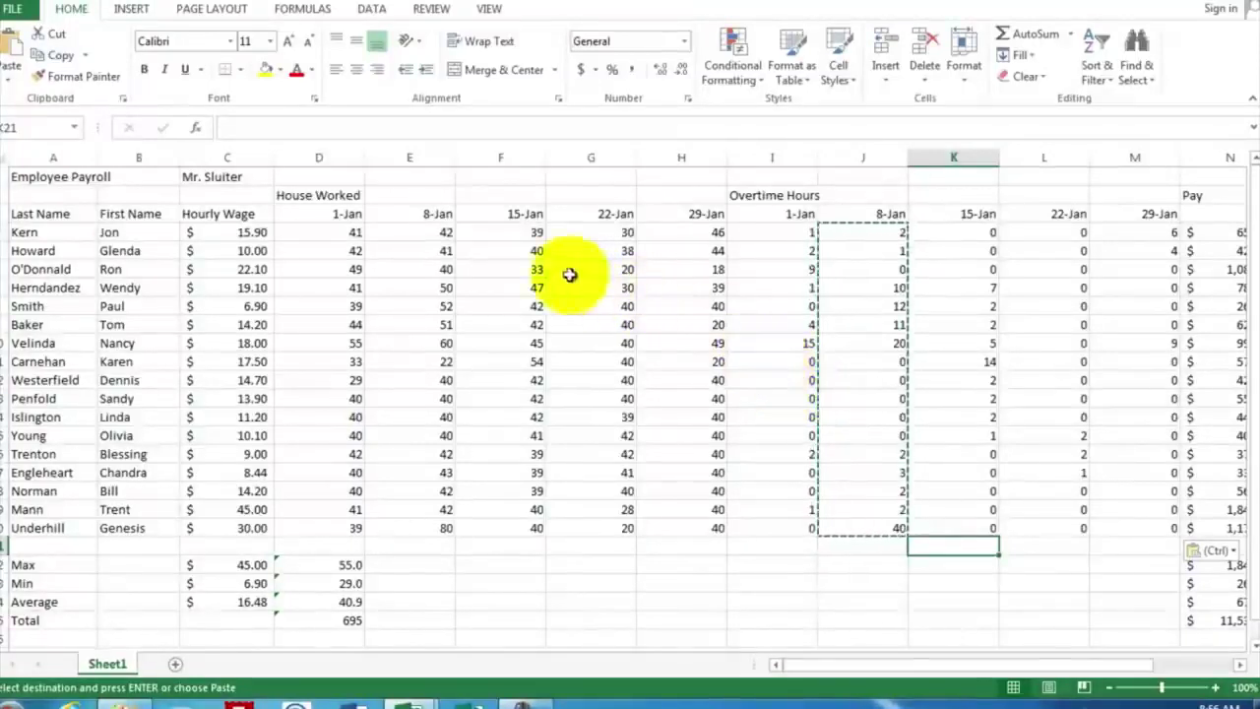
Shade the hours worked block D3:H20, including its date headings, with a light gray fill
left_click_drag(315, 213, 703, 532)
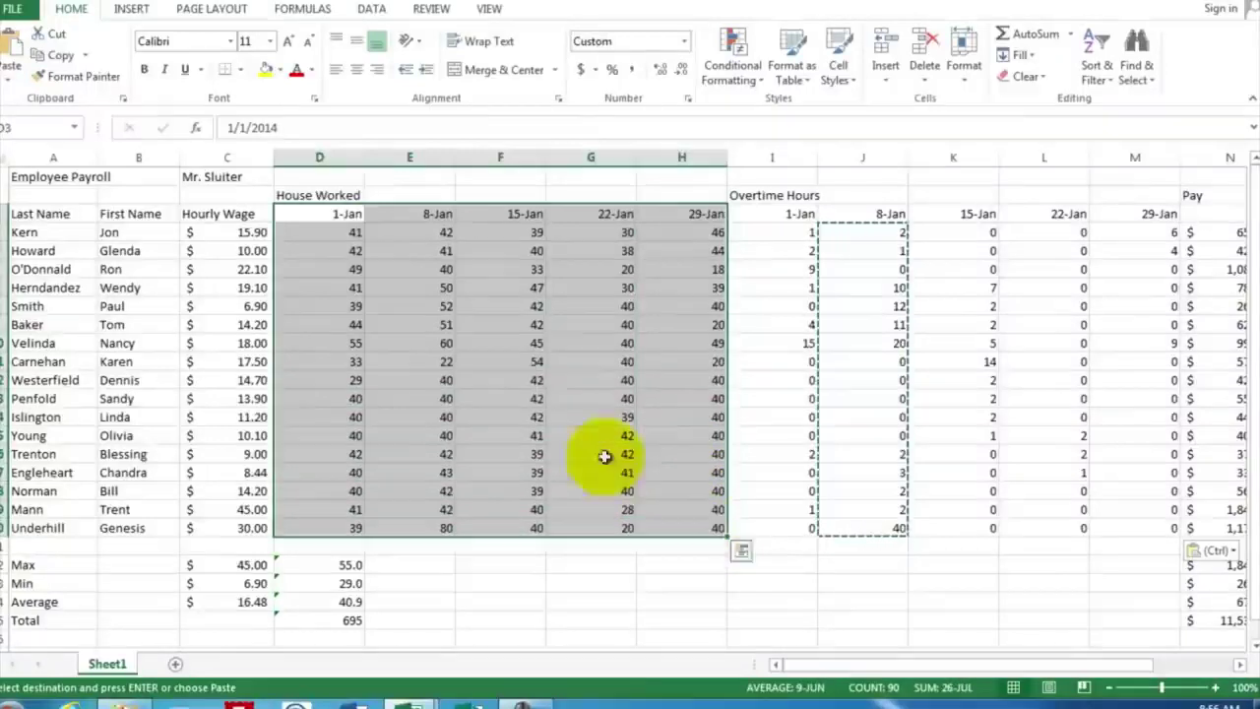
left_click(280, 72)
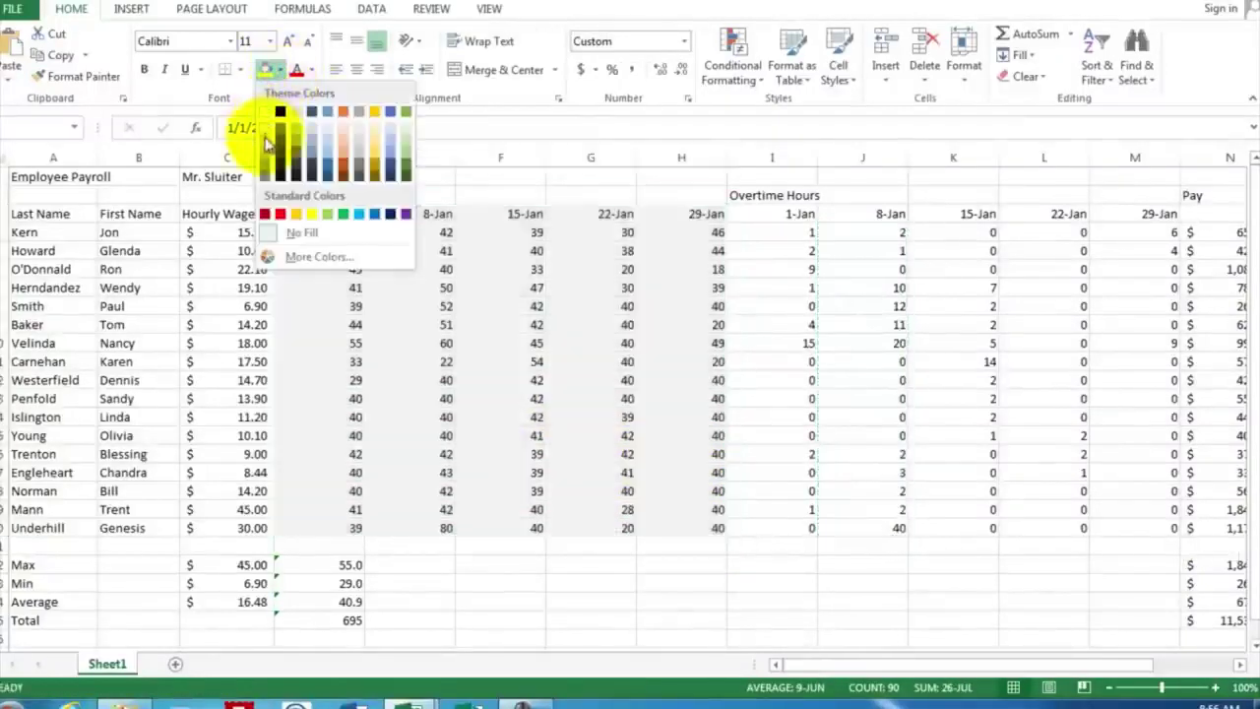
left_click(264, 138)
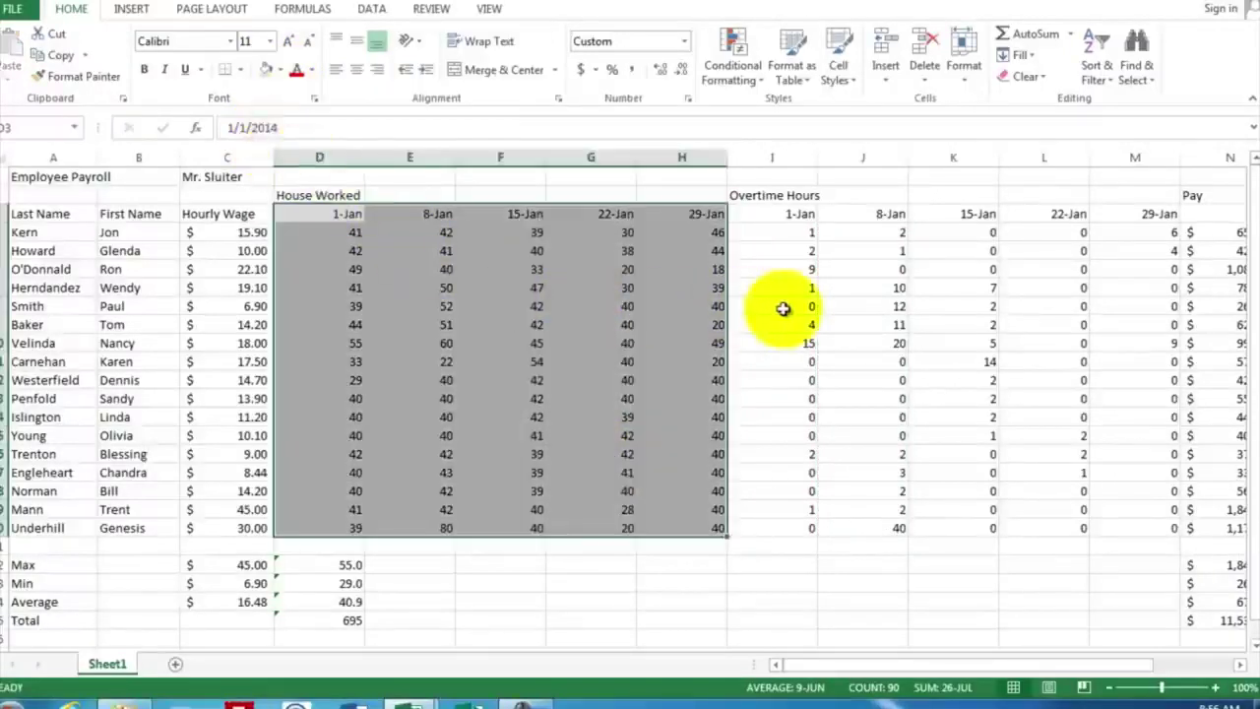
left_click(786, 308)
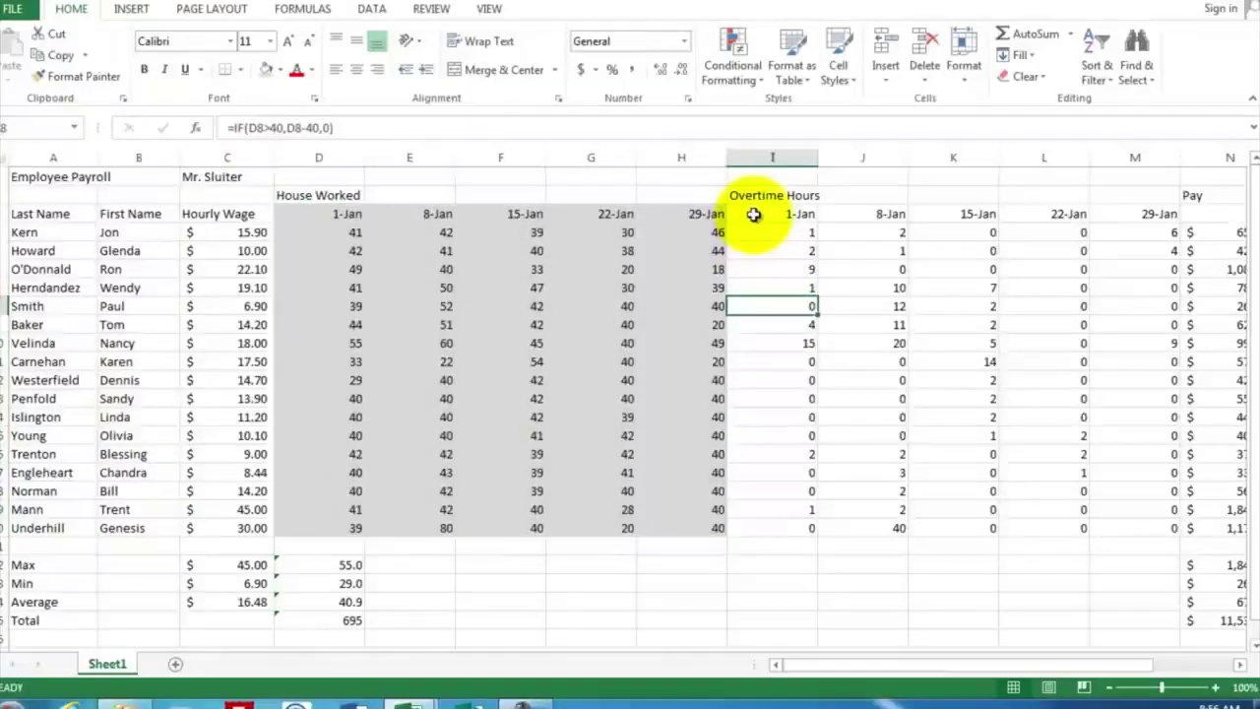
Shade the overtime hours block I3:M20, including its date headings, with a light orange fill
left_click_drag(754, 214, 1139, 526)
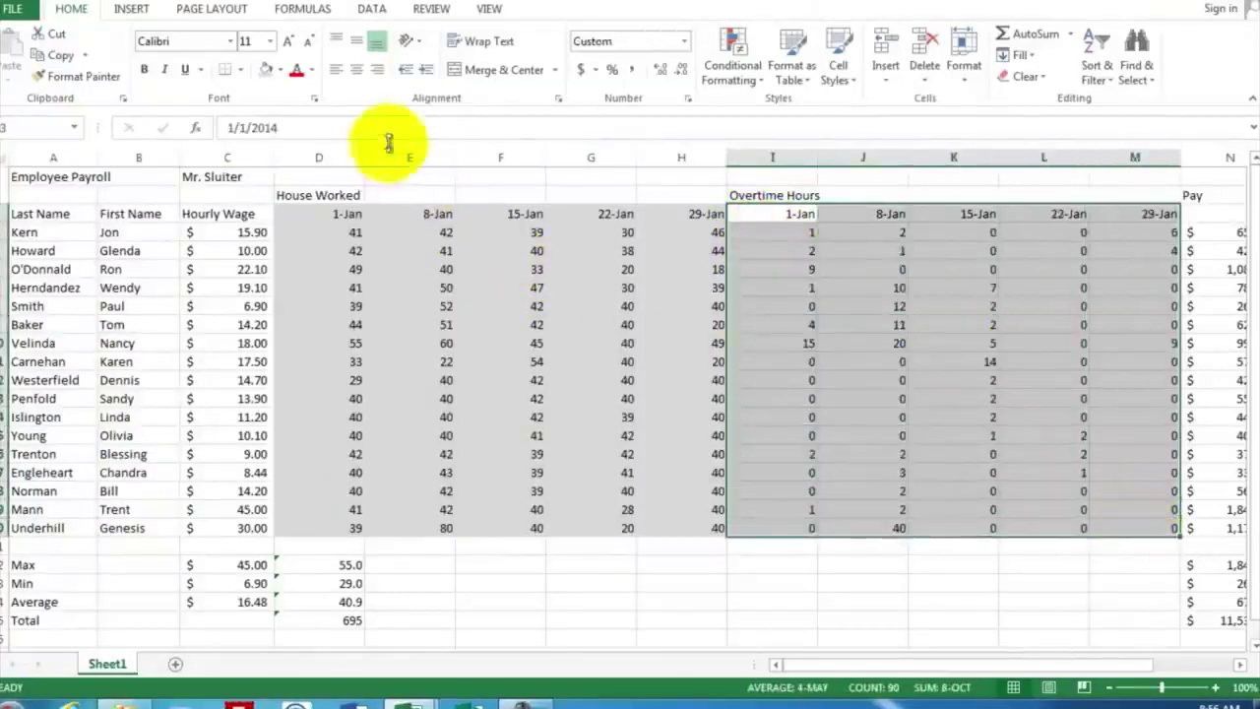
left_click(281, 70)
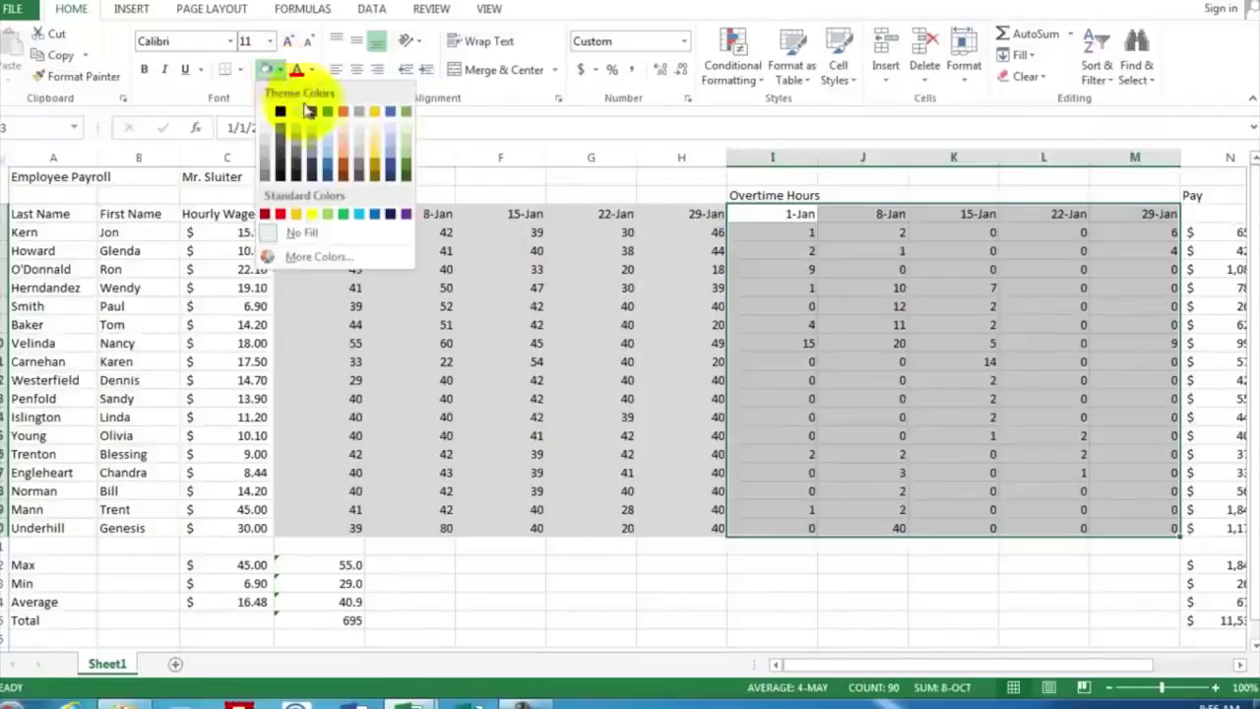
left_click(346, 147)
left_click(1129, 288)
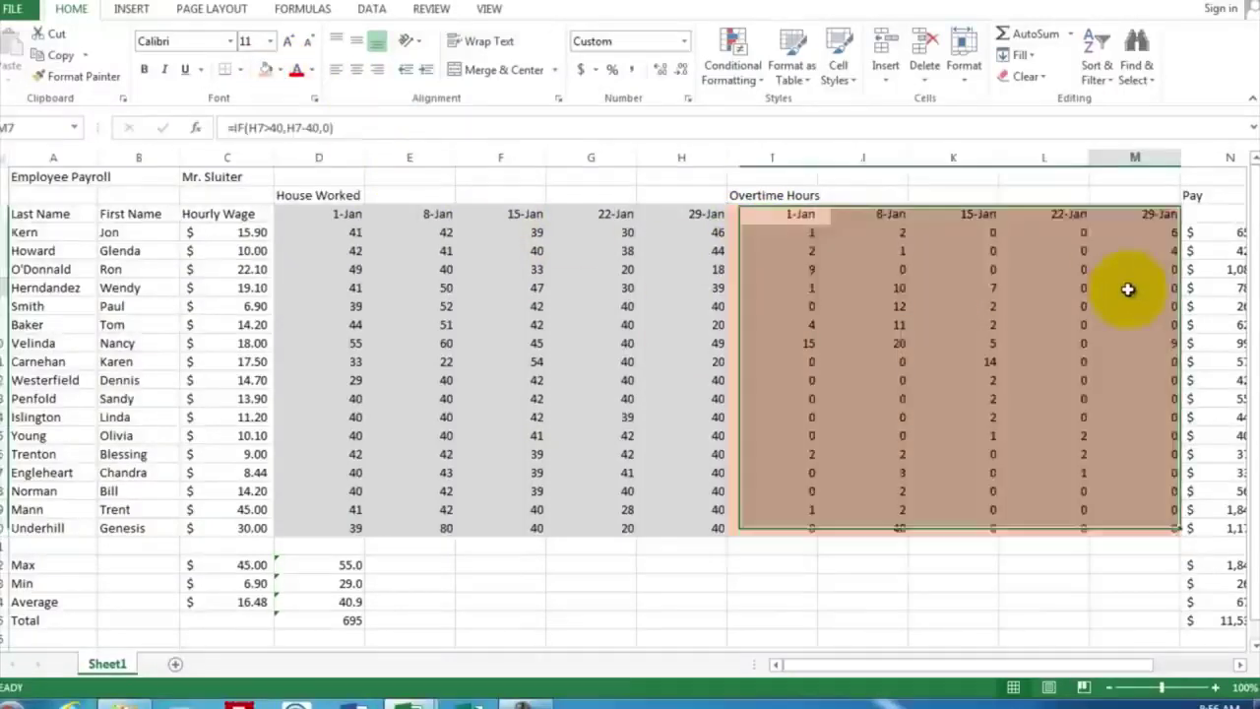
Enter the date Jan 1 in N3 under the Pay heading
left_click(1242, 665)
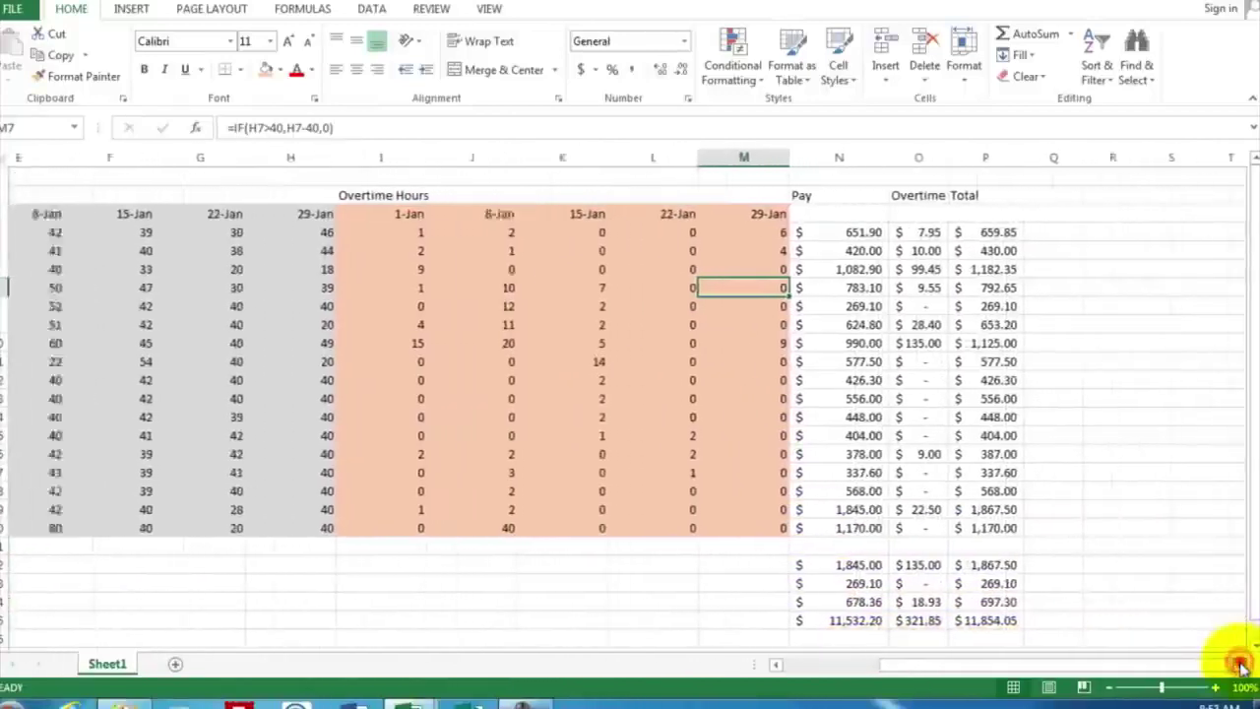
left_click(1242, 665)
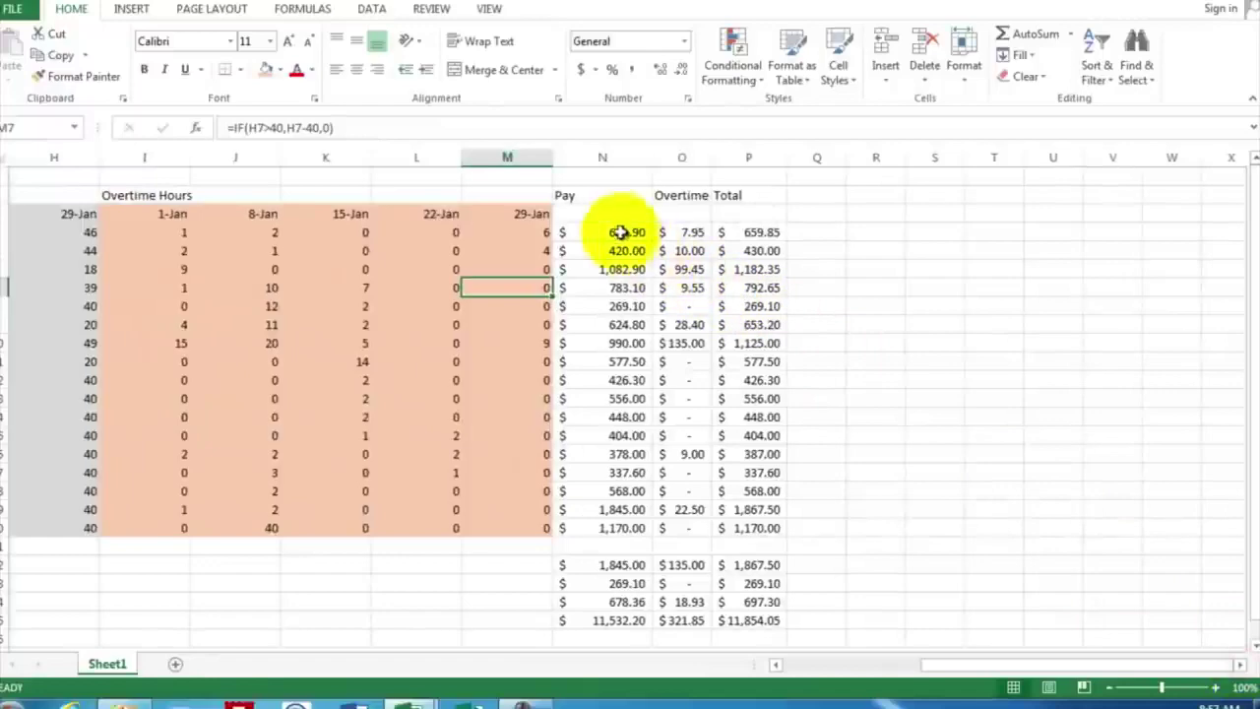
left_click(604, 214)
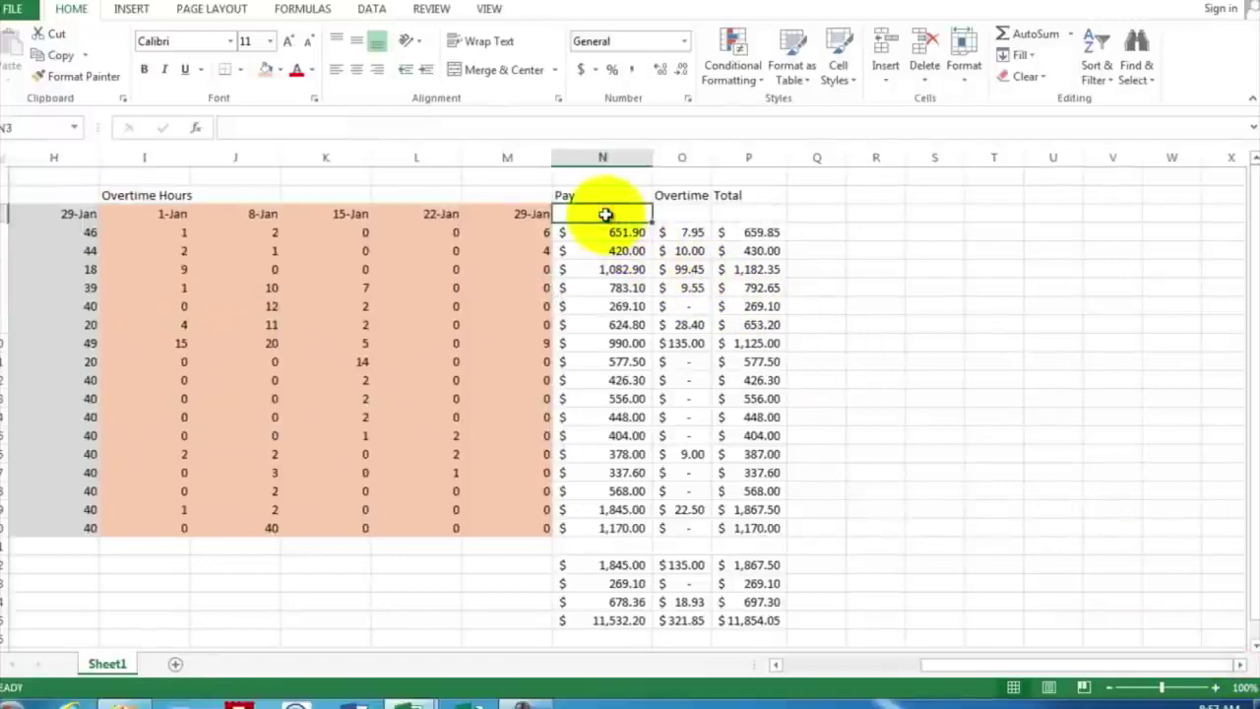
type("Jan")
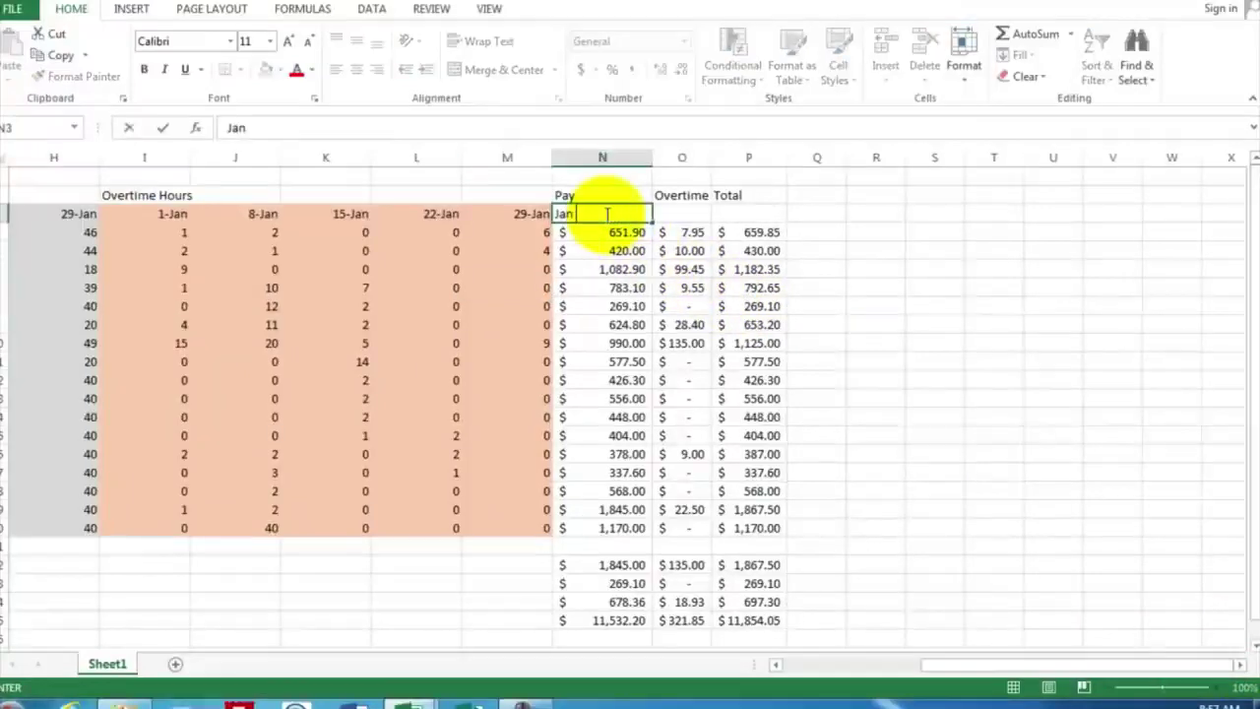
type(" 1")
key("Return")
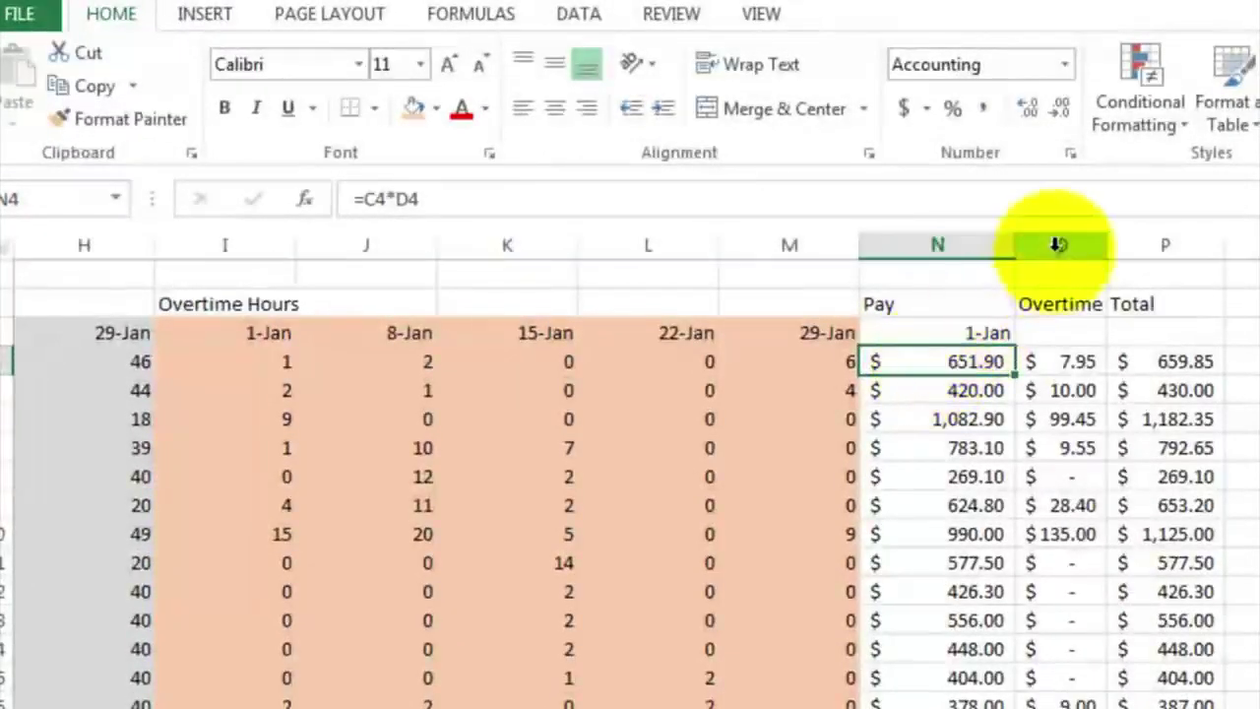
Insert three blank columns between the Pay column and the Overtime pay column
left_click_drag(1056, 244, 1259, 242)
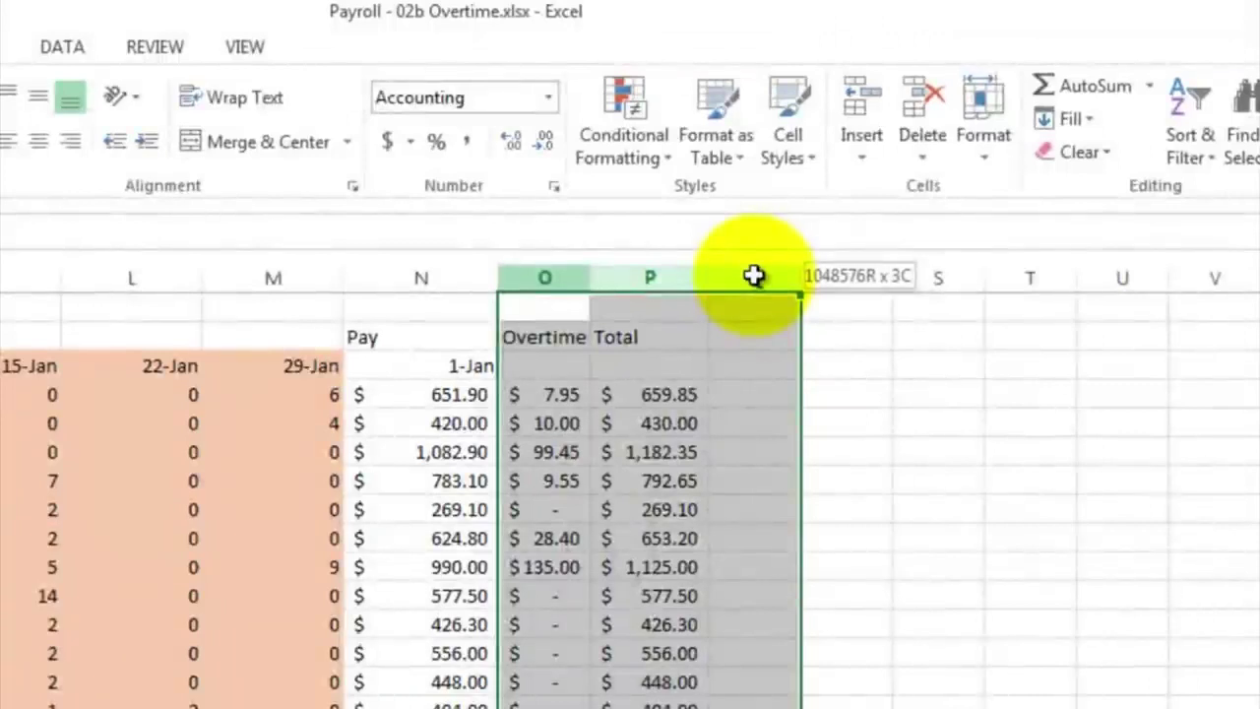
right_click(753, 277)
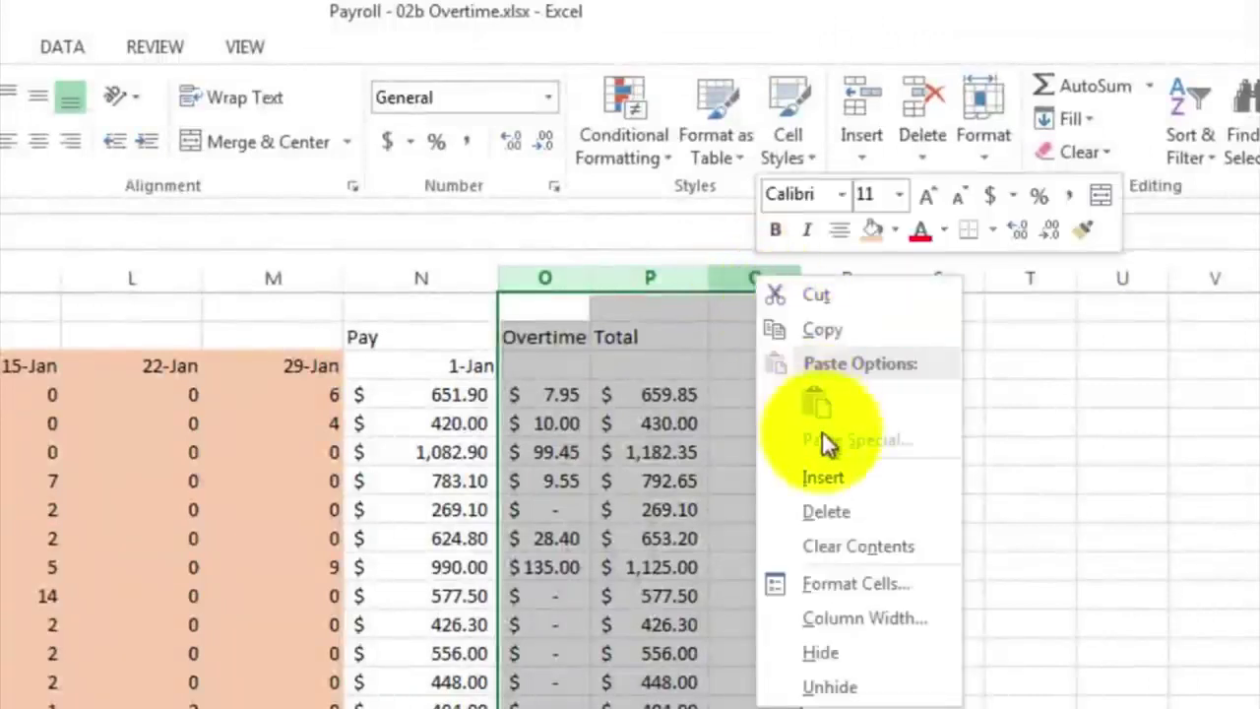
left_click(824, 476)
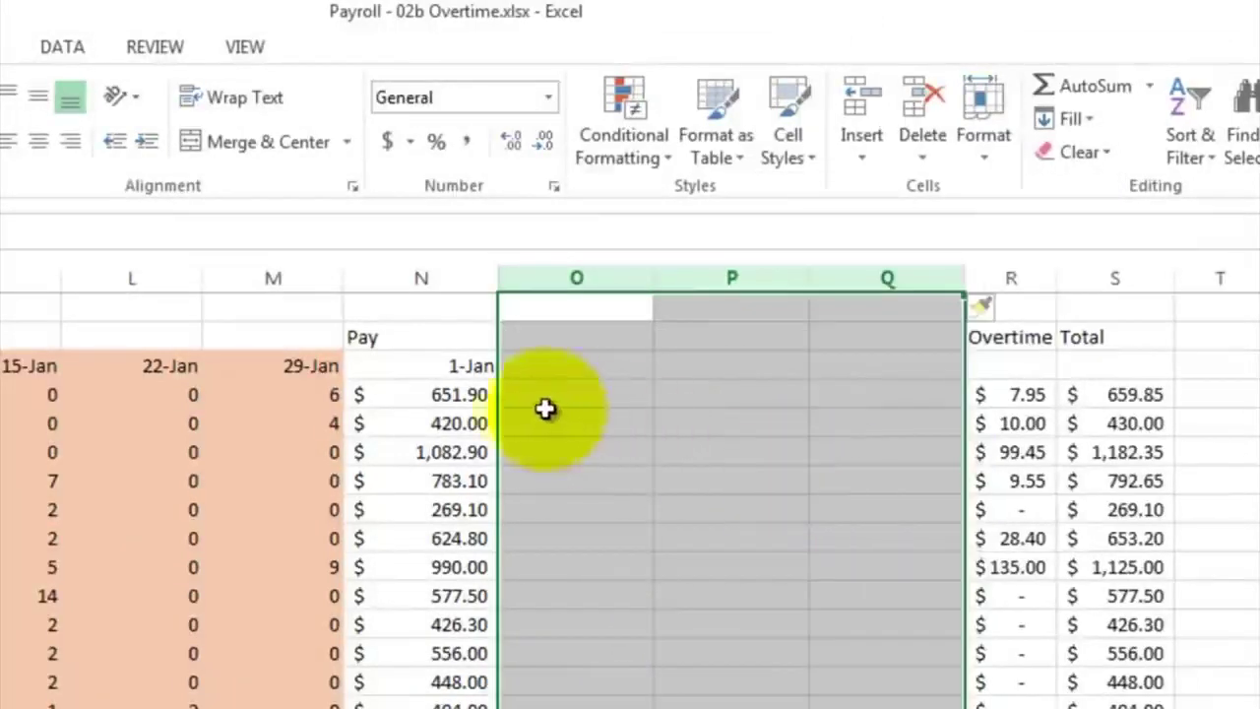
Calculate the second pay week's date in O3 with =N3+7 and fill the formula across through Q3
left_click(525, 365)
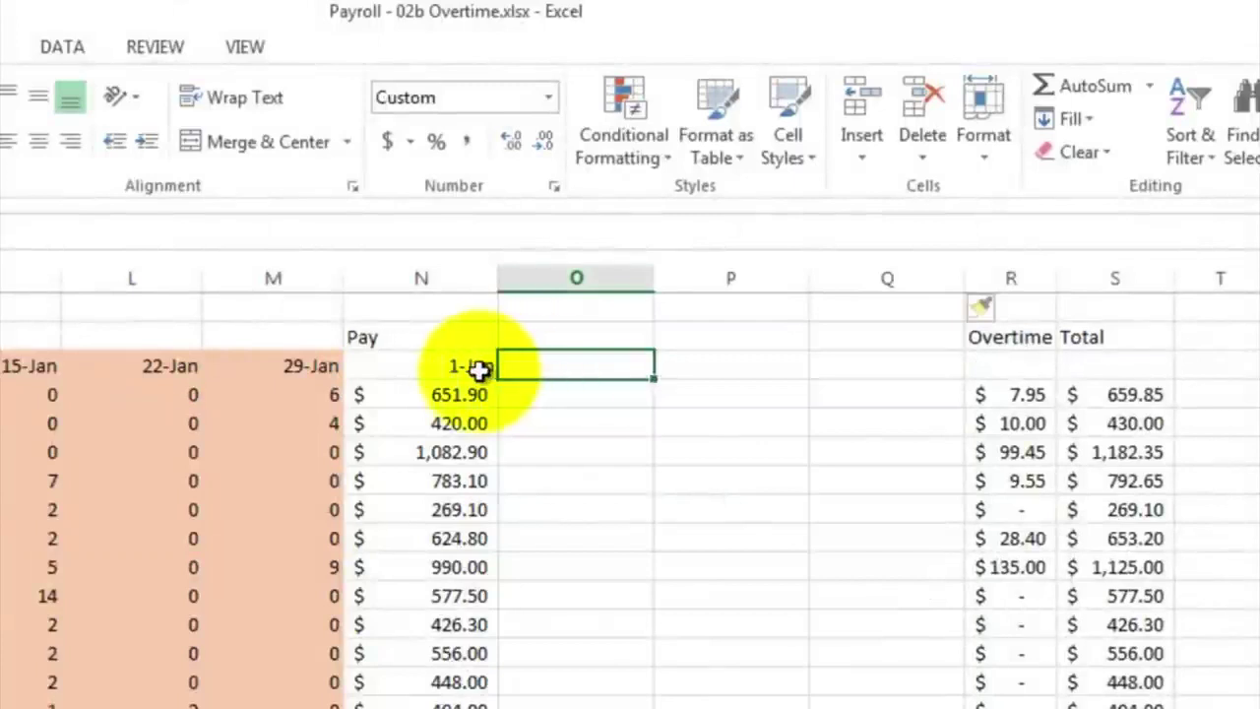
type("=")
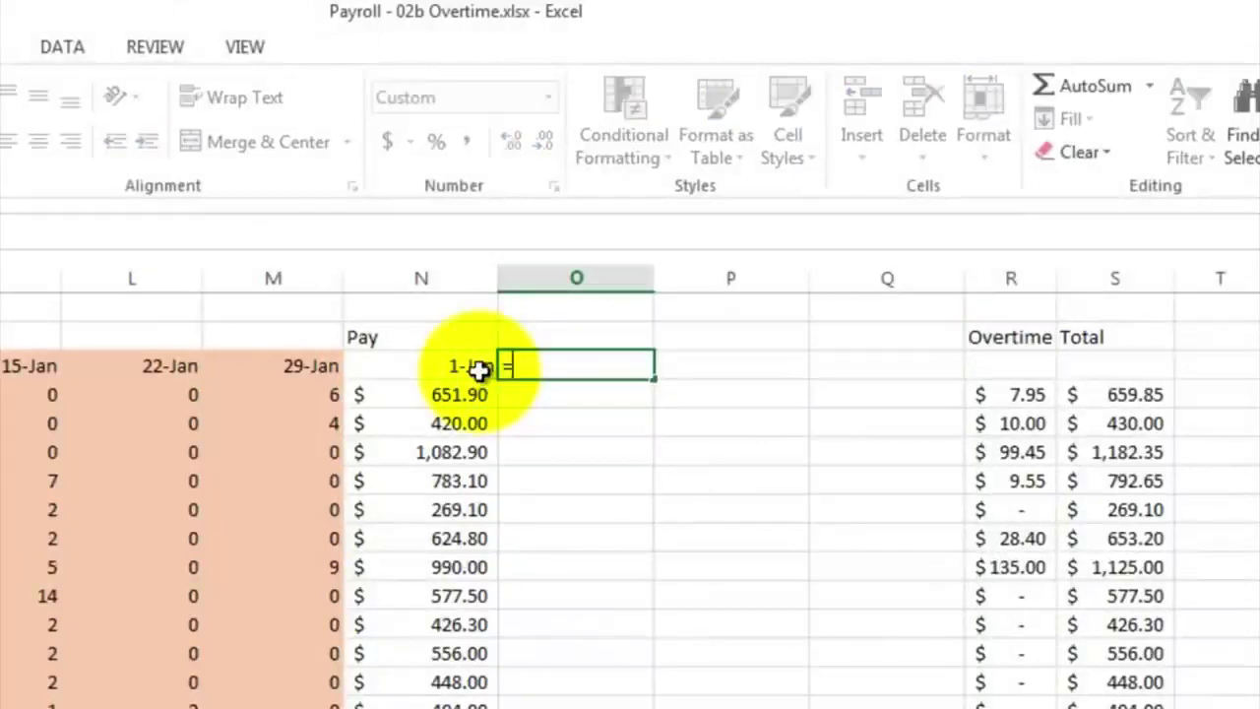
left_click(465, 367)
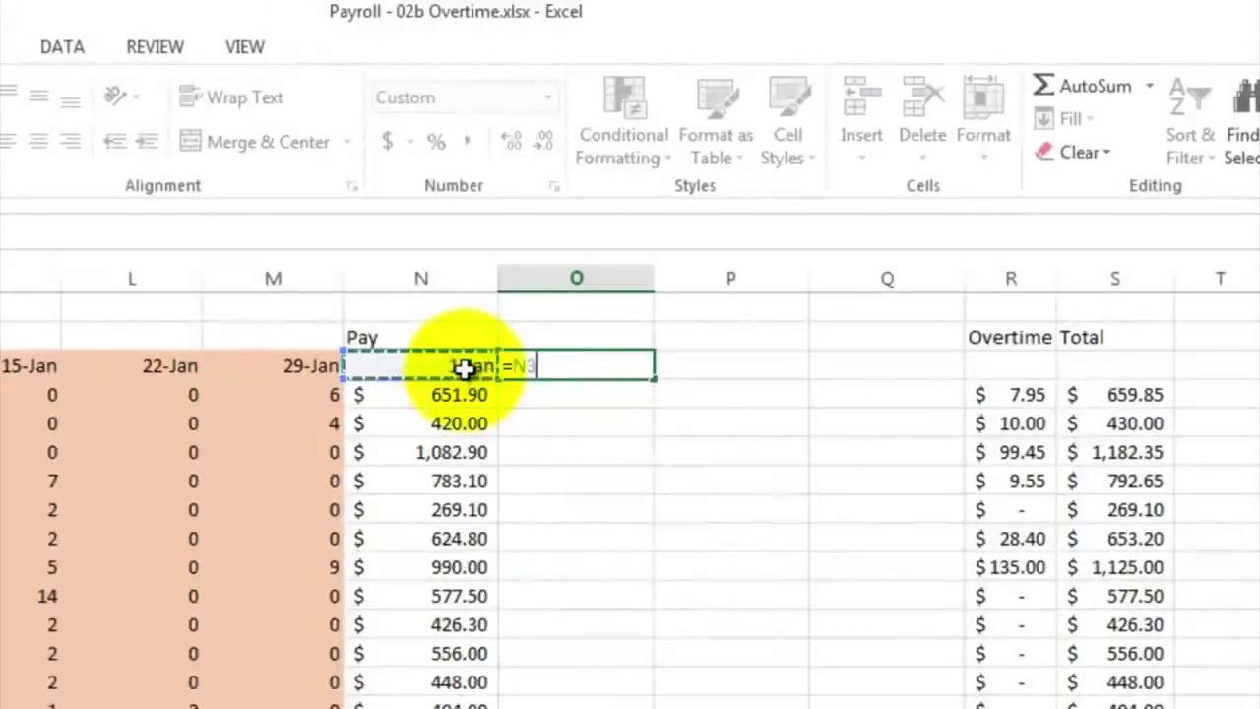
key("Return")
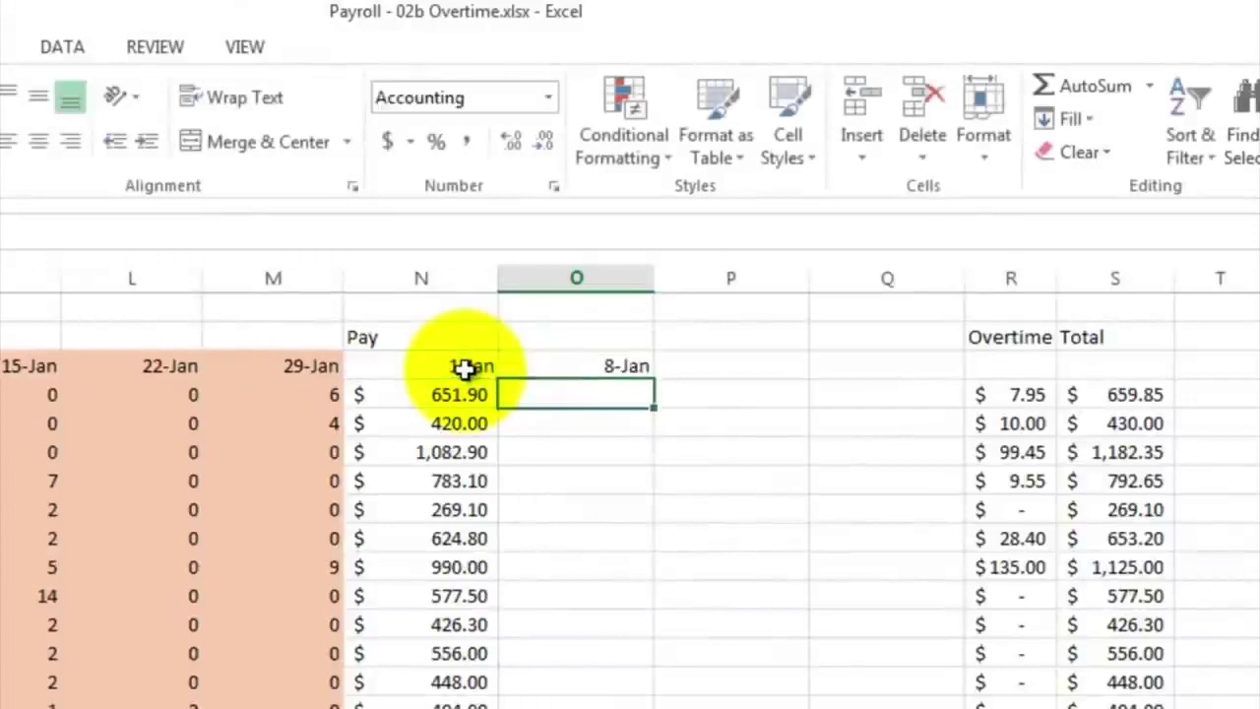
left_click(551, 364)
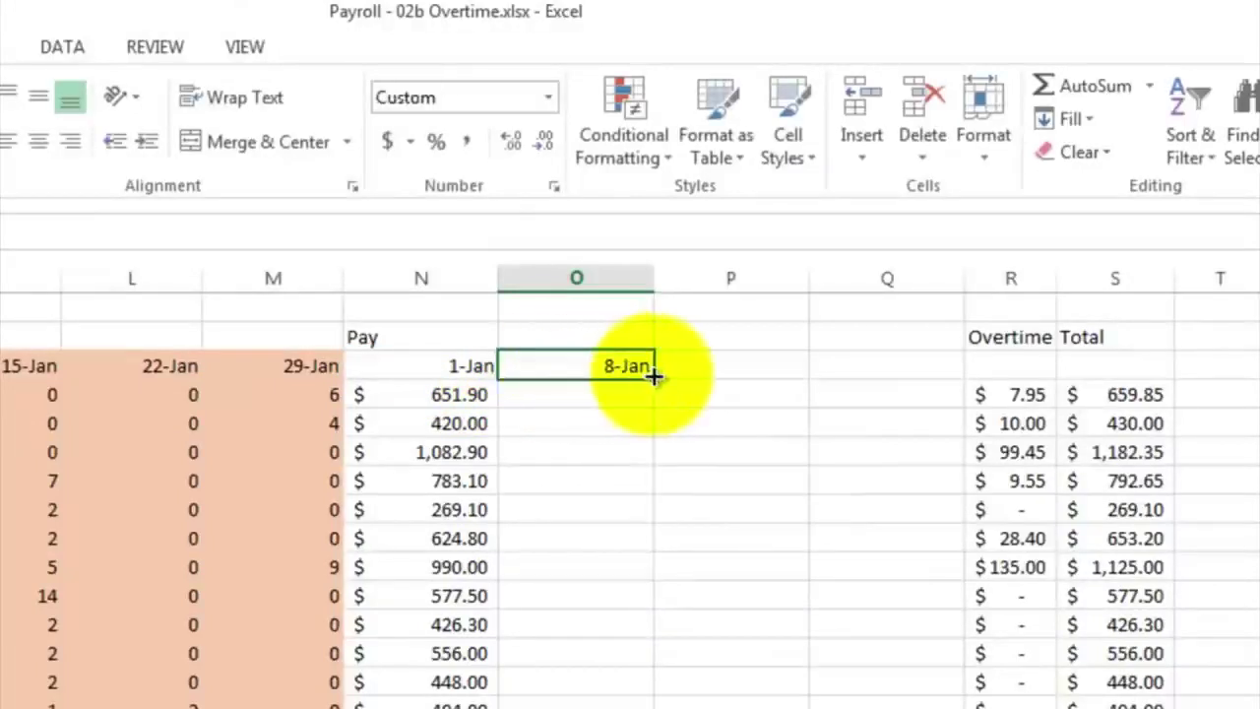
left_click_drag(653, 375, 915, 381)
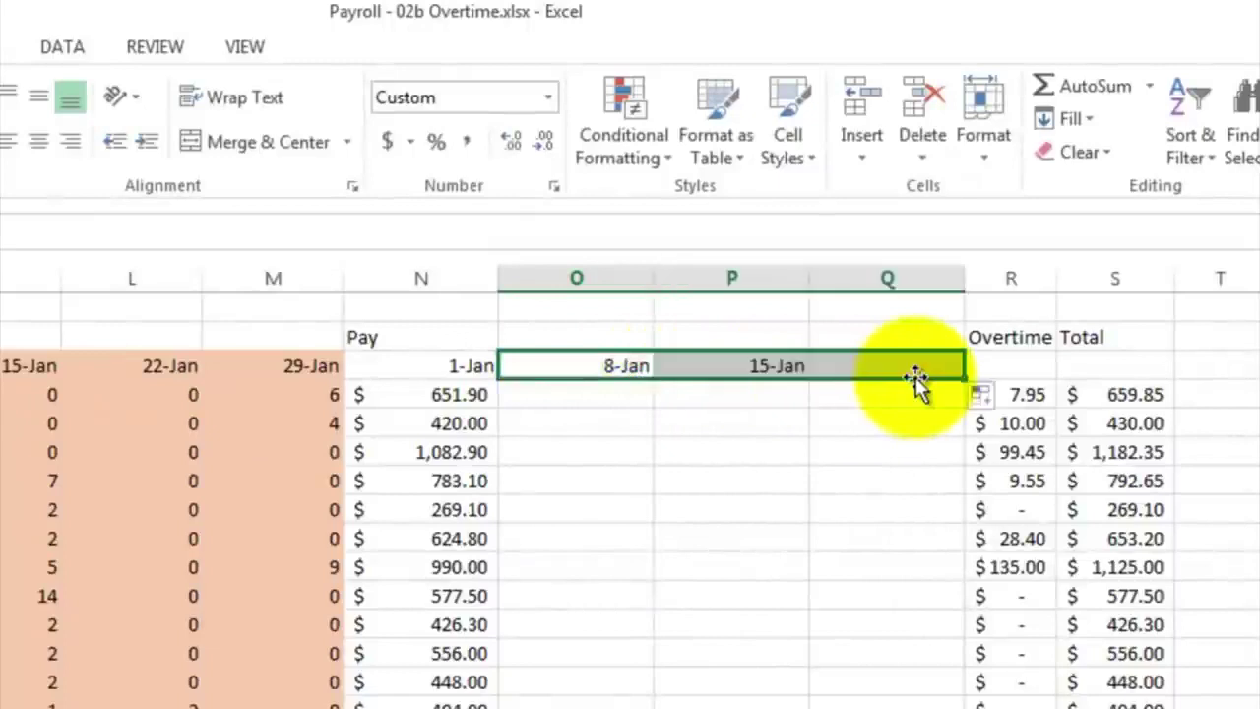
Insert one more column before the Overtime pay column and extend the date formula from Q3 into R3
left_click(997, 279)
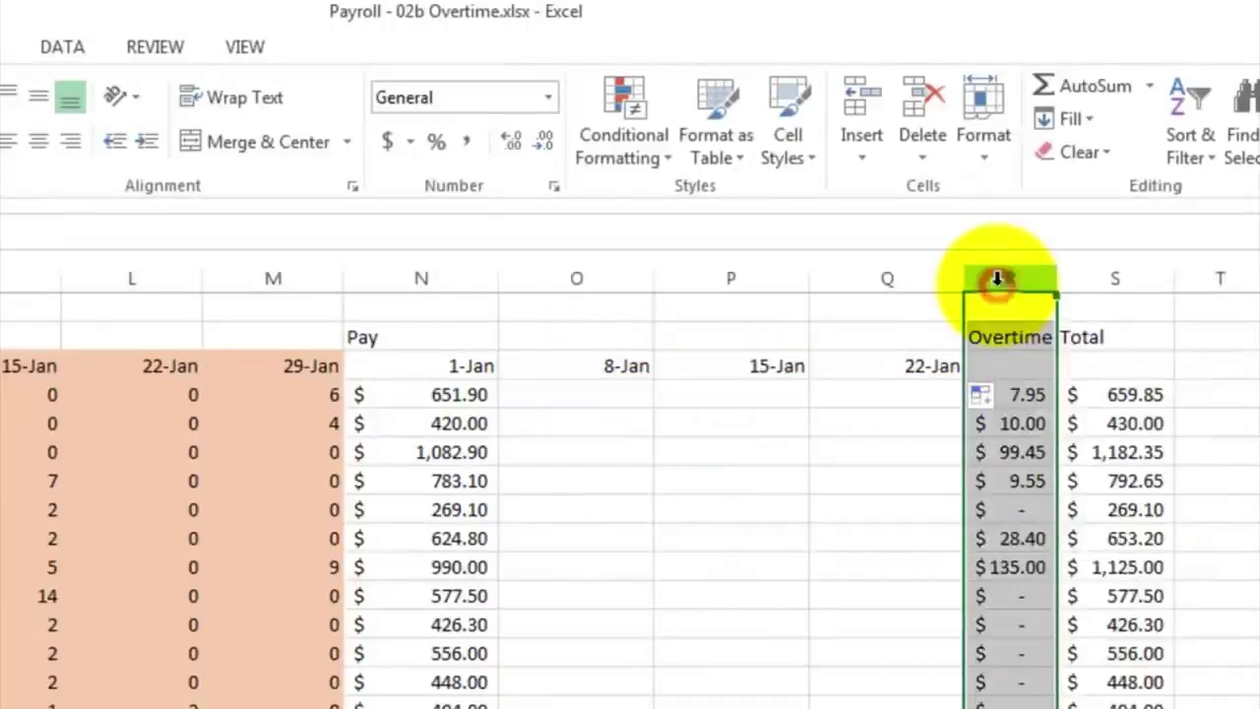
right_click(997, 279)
left_click(1083, 486)
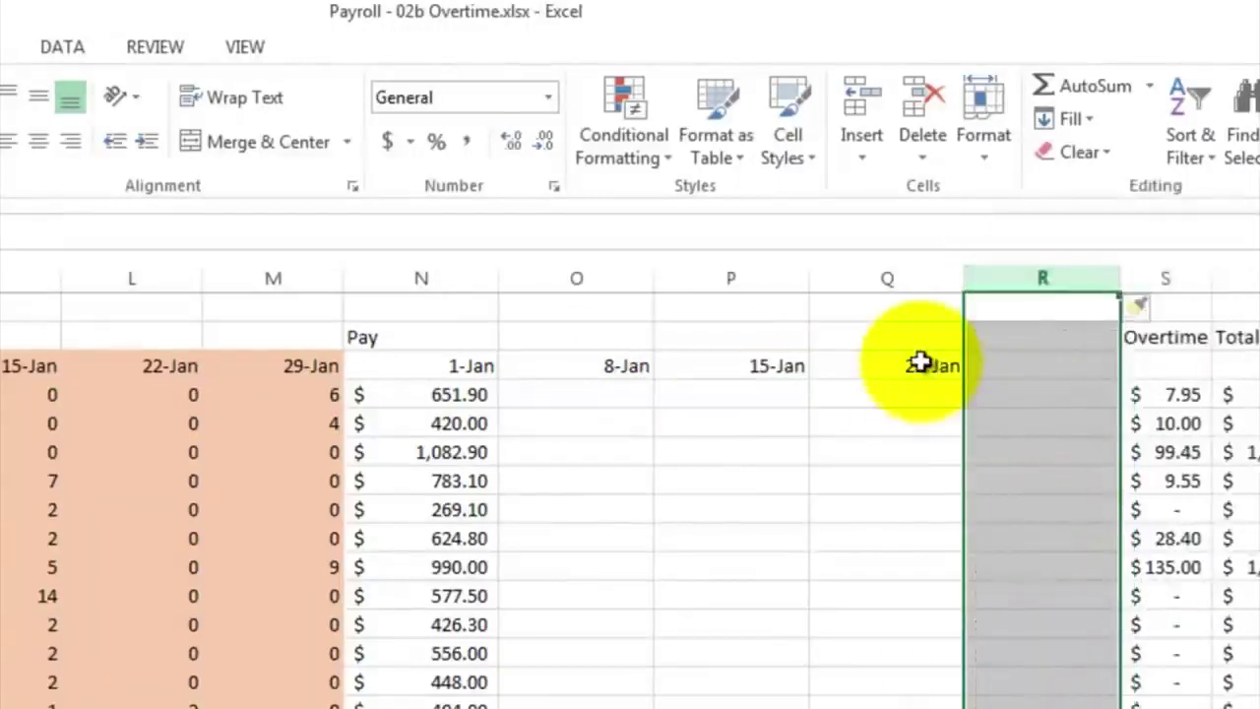
left_click(919, 362)
left_click_drag(964, 378, 1070, 381)
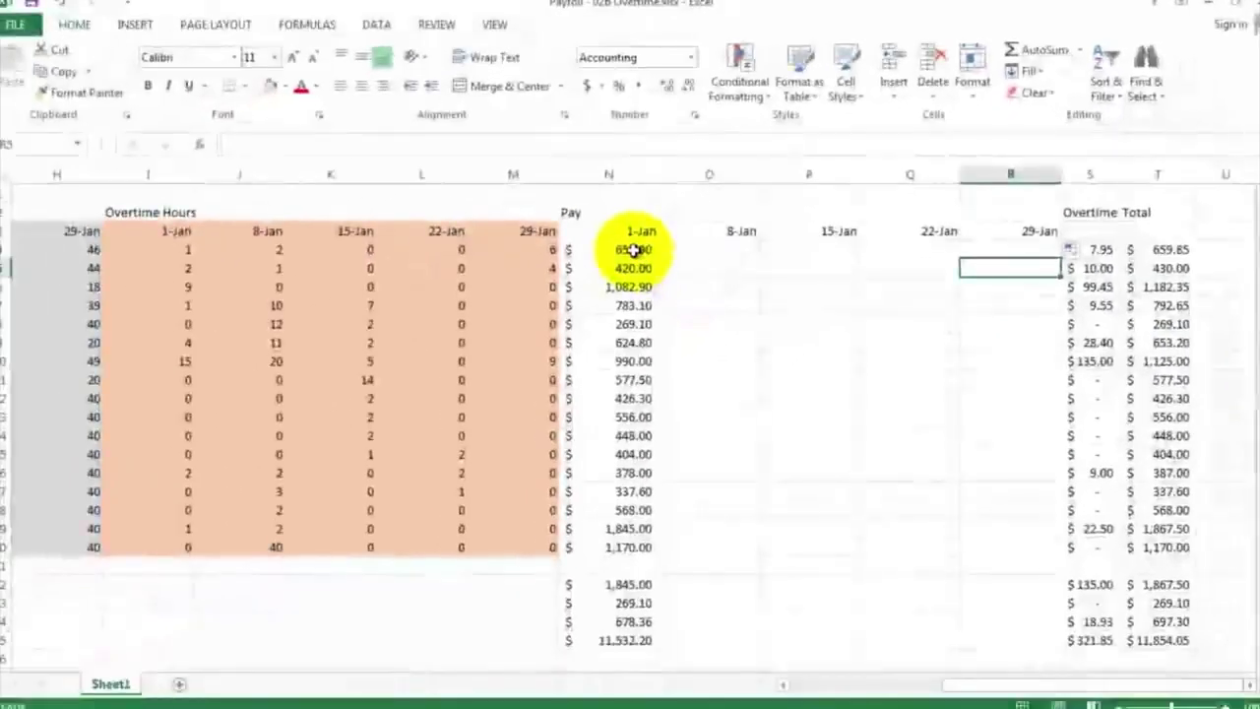
Examine which cells the pay formula in N4 multiplies, leaving the formula as it is
left_click(448, 395)
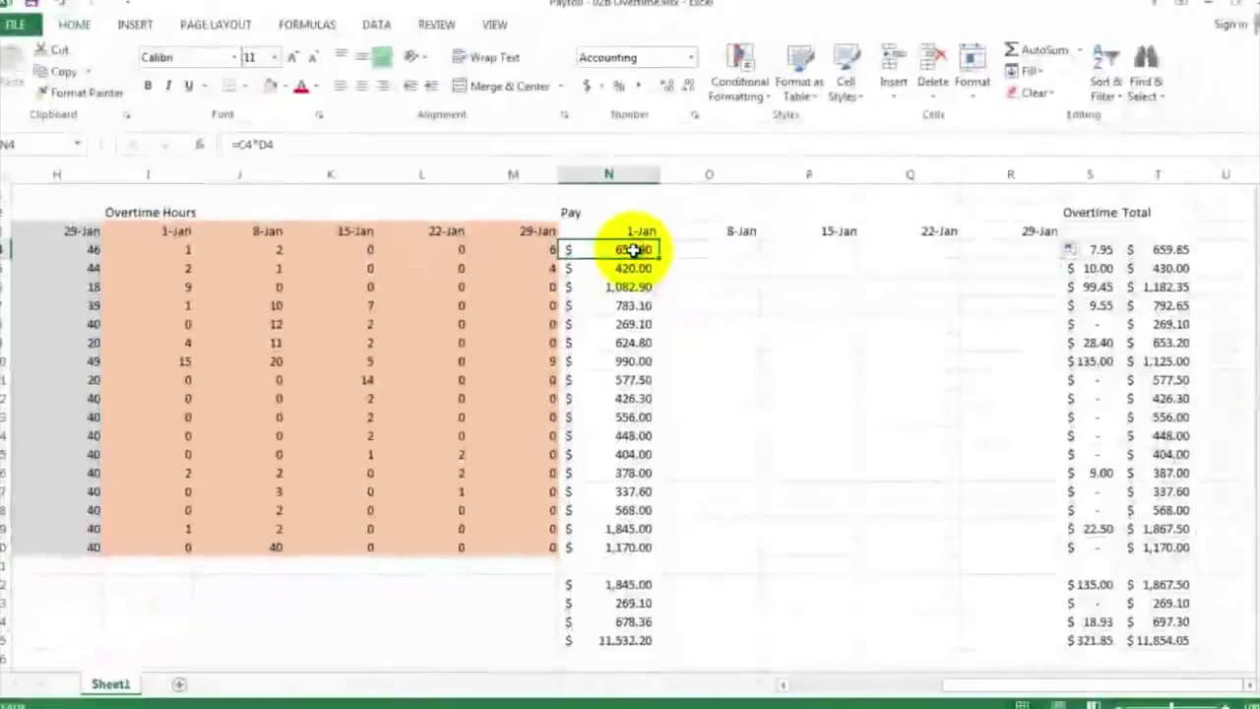
double_click(633, 250)
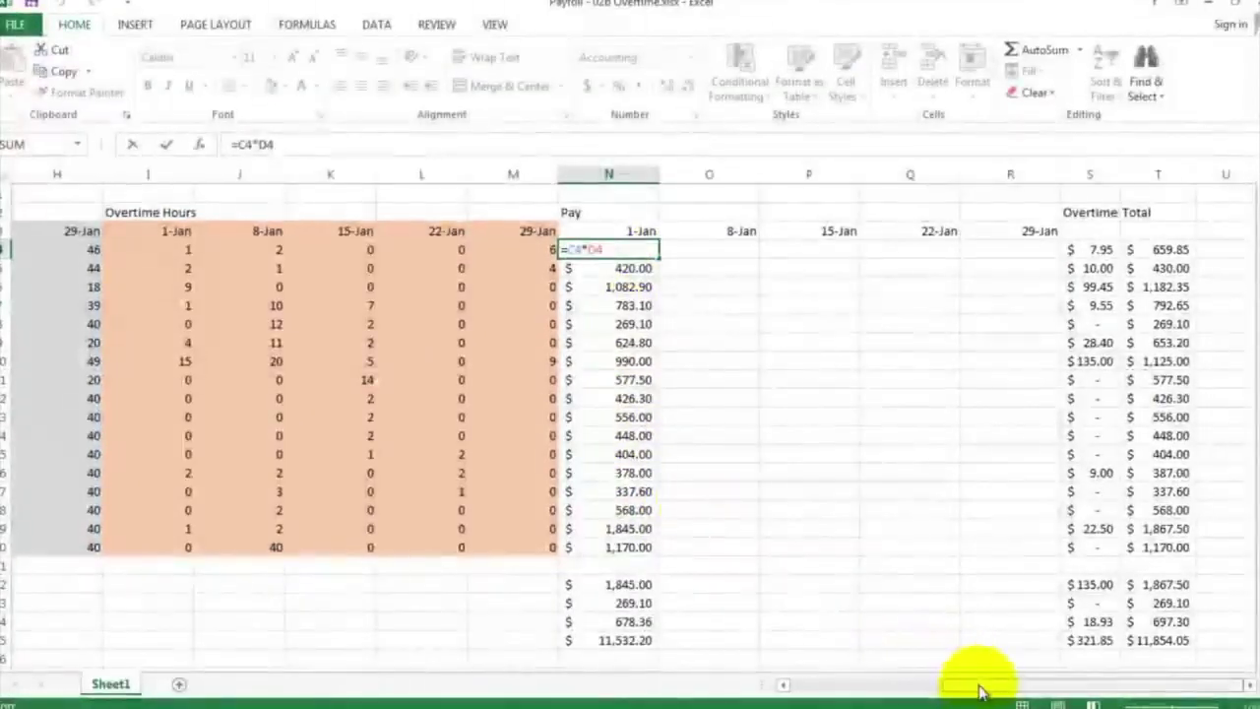
left_click_drag(971, 687, 815, 687)
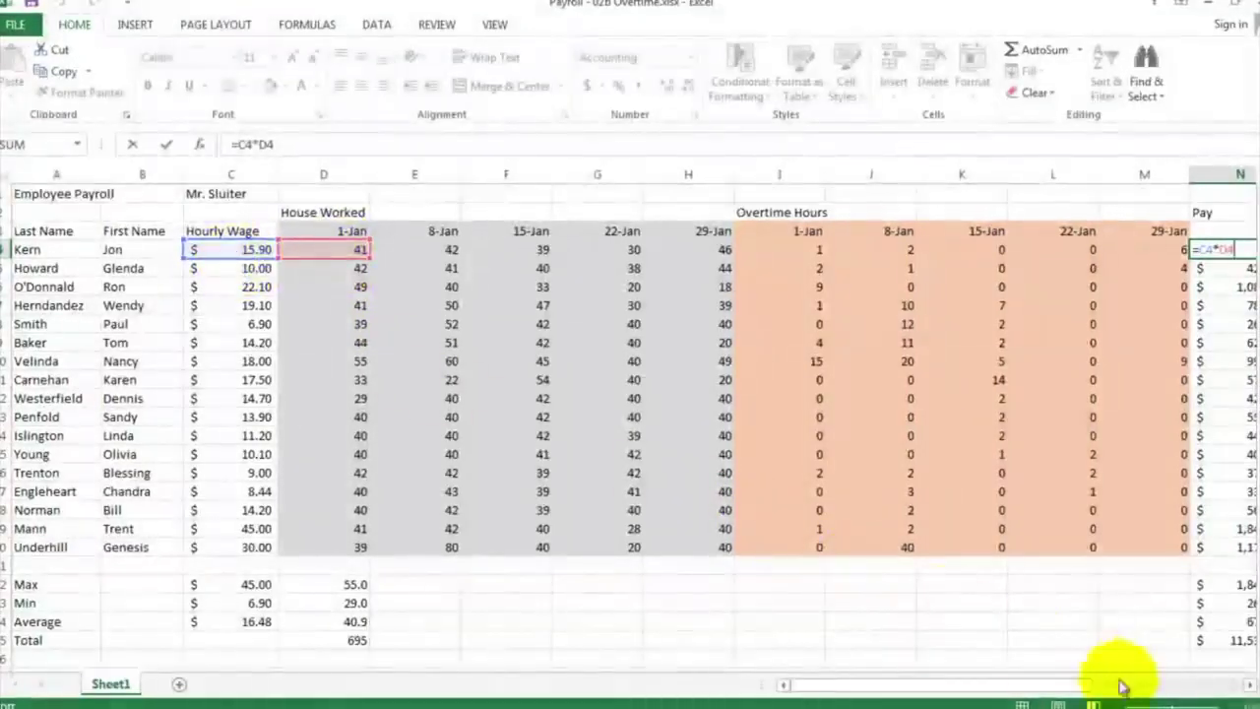
left_click(1249, 689)
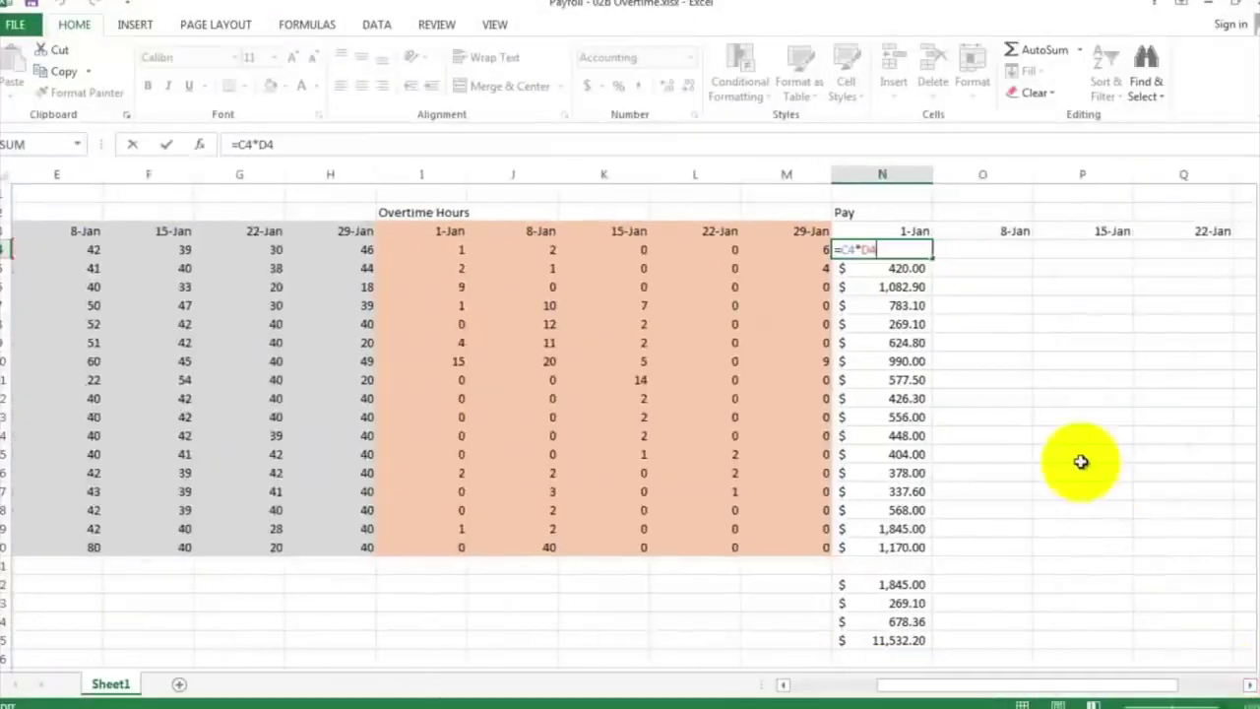
key("ctrl+Return")
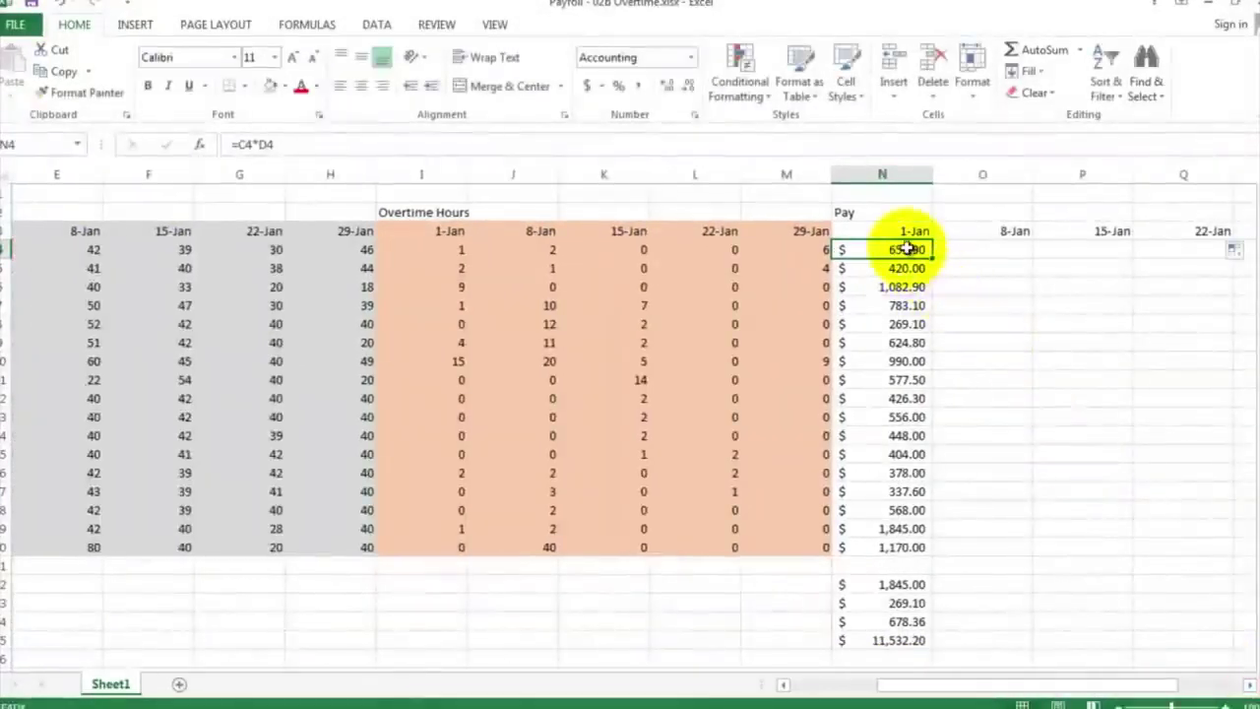
Try to copy the 1-Jan pay formulas in N4:N20 into the 8-Jan column starting at O4
left_click_drag(906, 251, 914, 548)
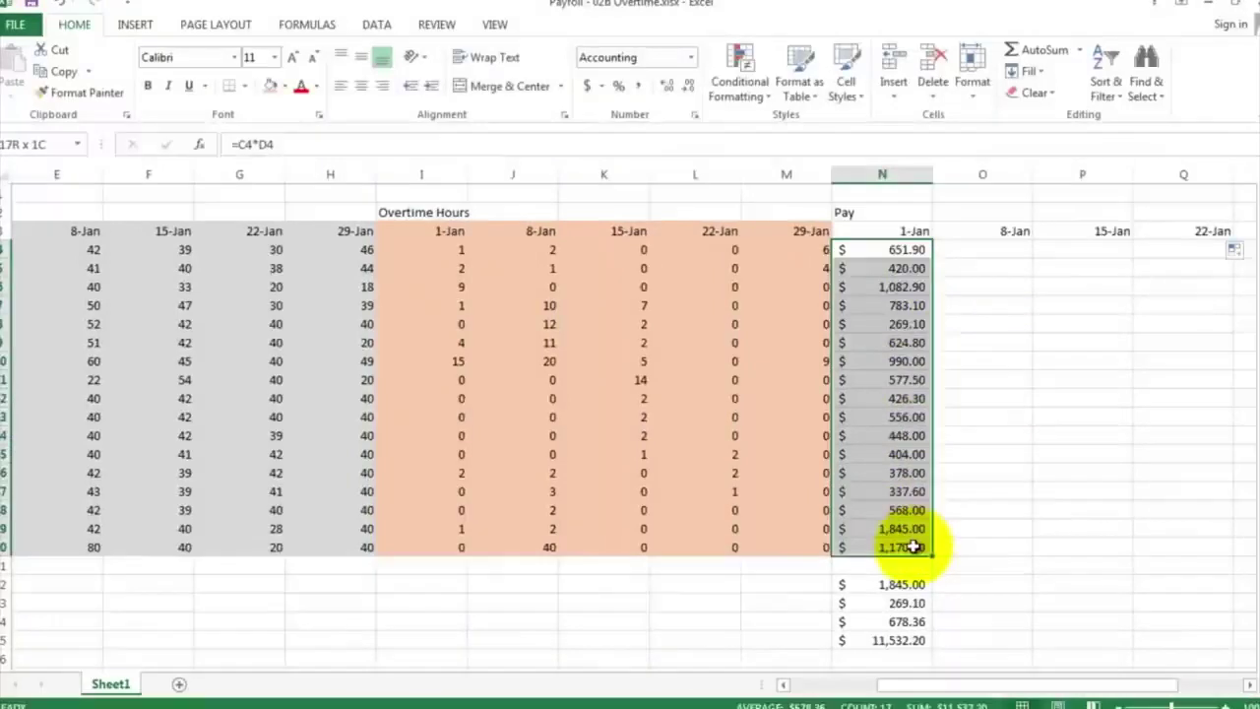
right_click(893, 317)
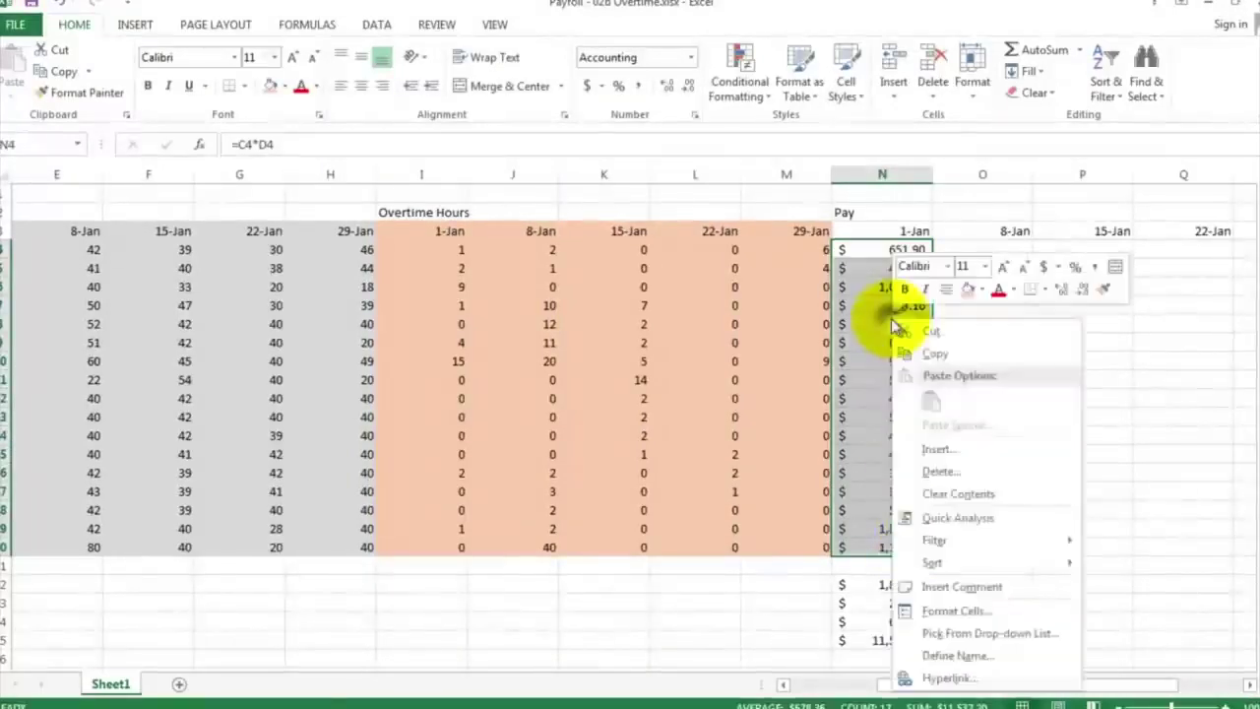
left_click(930, 354)
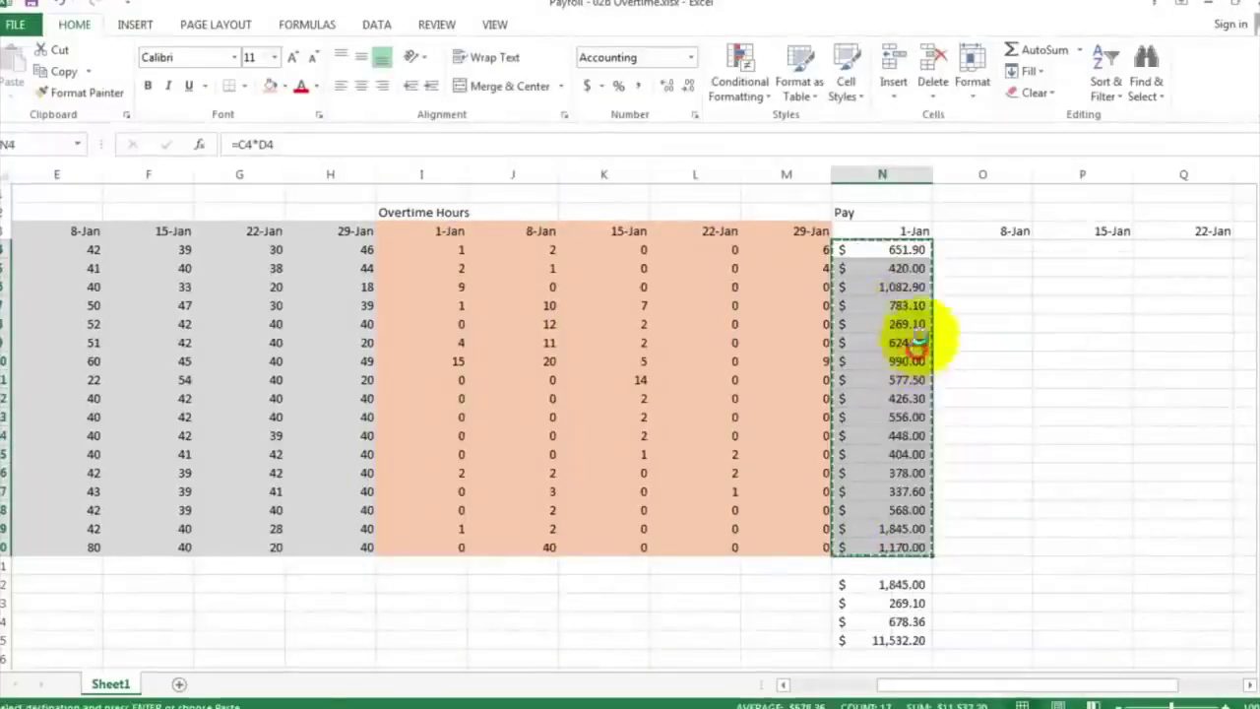
left_click(960, 252)
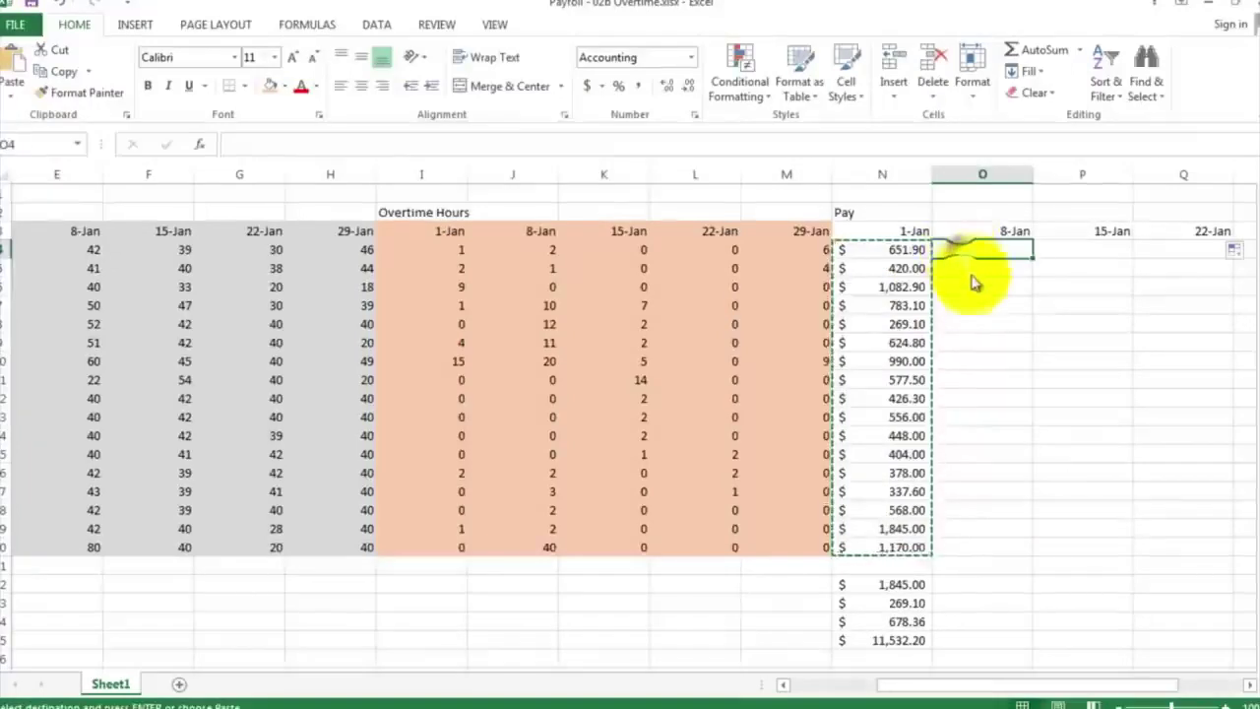
right_click(969, 255)
left_click(998, 334)
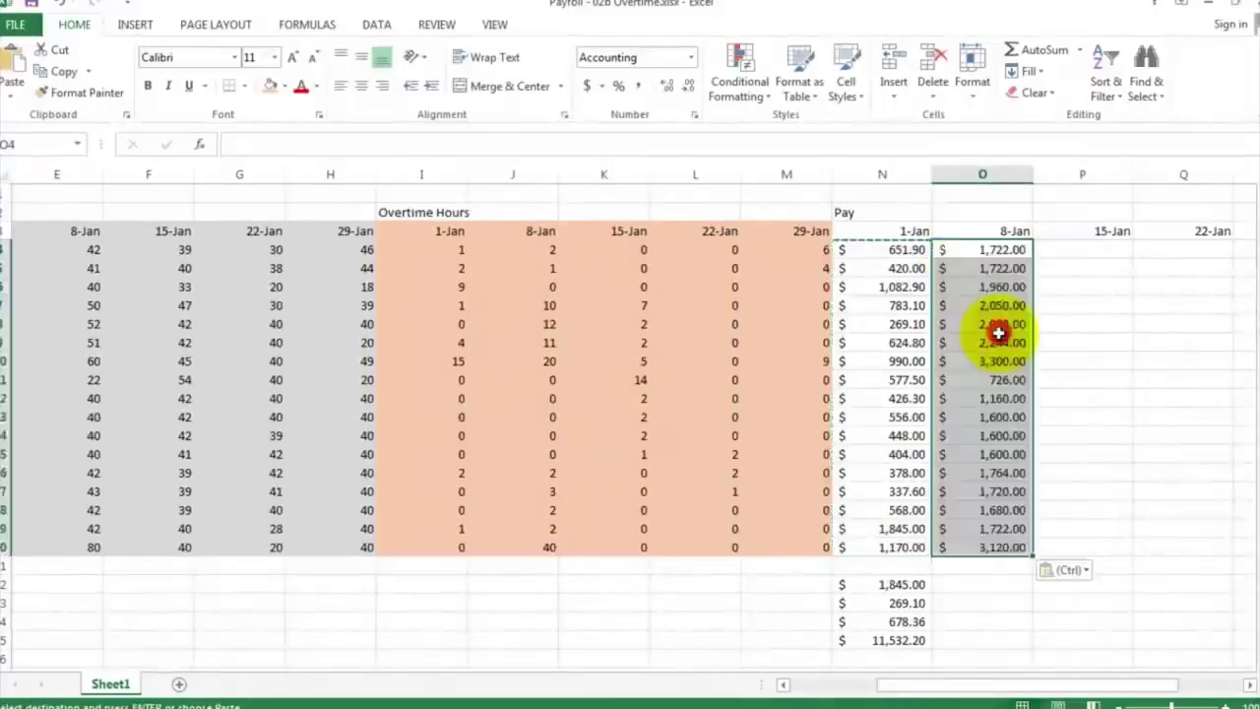
Inspect the pasted pay formulas in column O, checking which cells the one in O4 refers to
left_click_drag(995, 324, 995, 343)
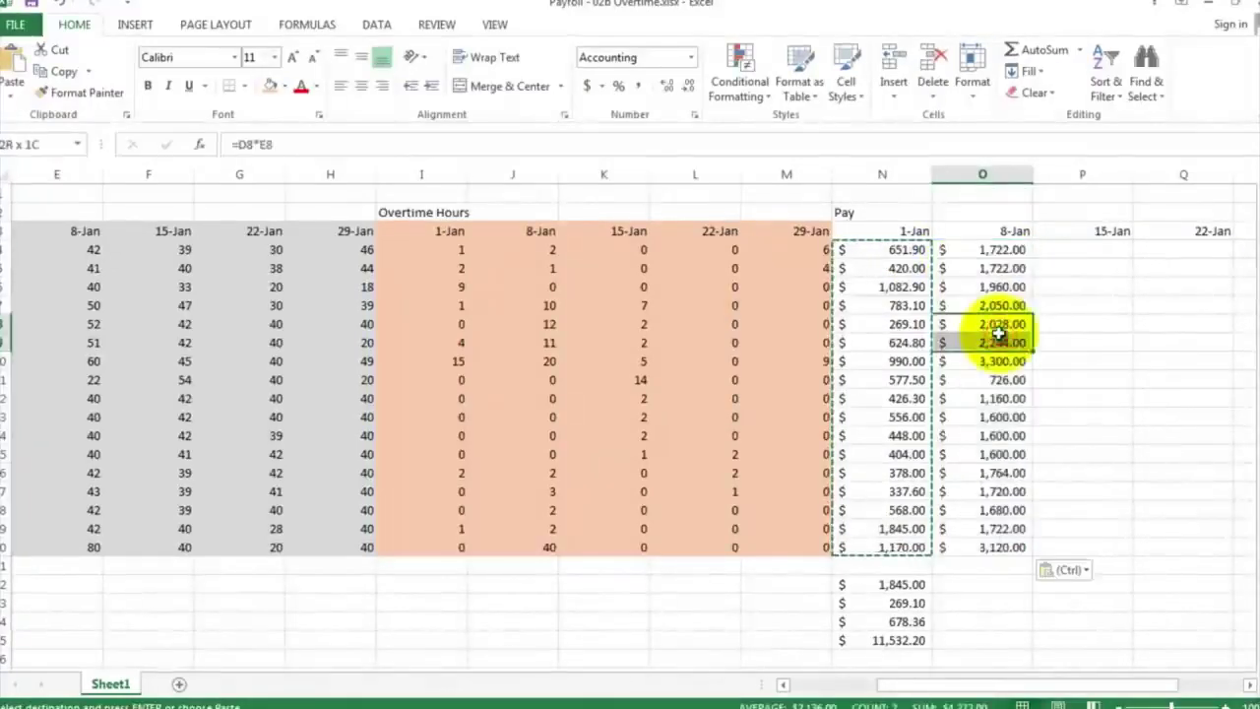
left_click(1109, 345)
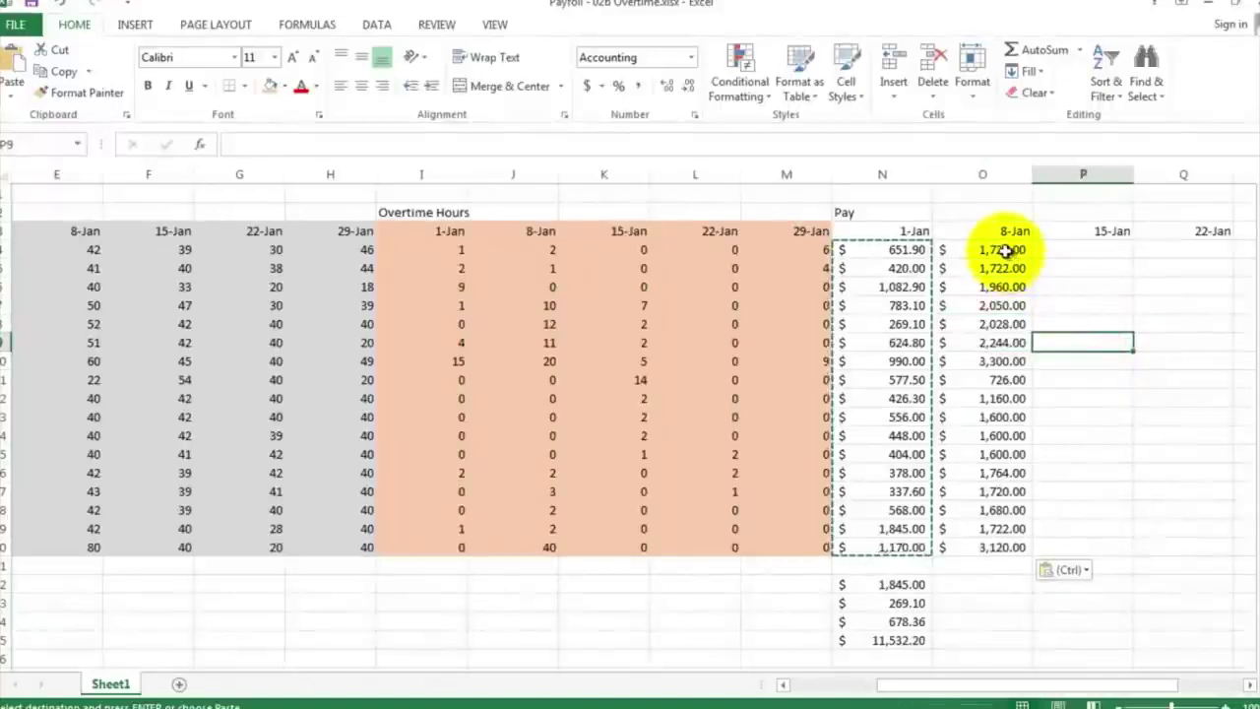
left_click(1000, 361)
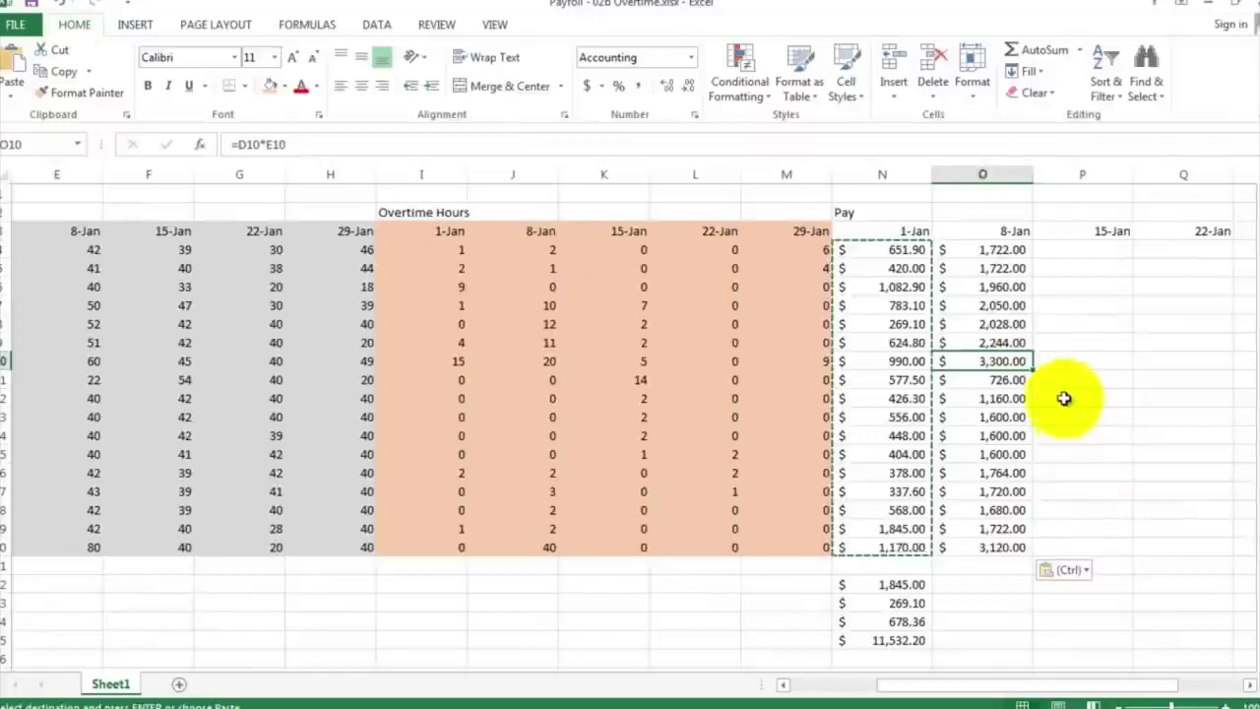
left_click(982, 248)
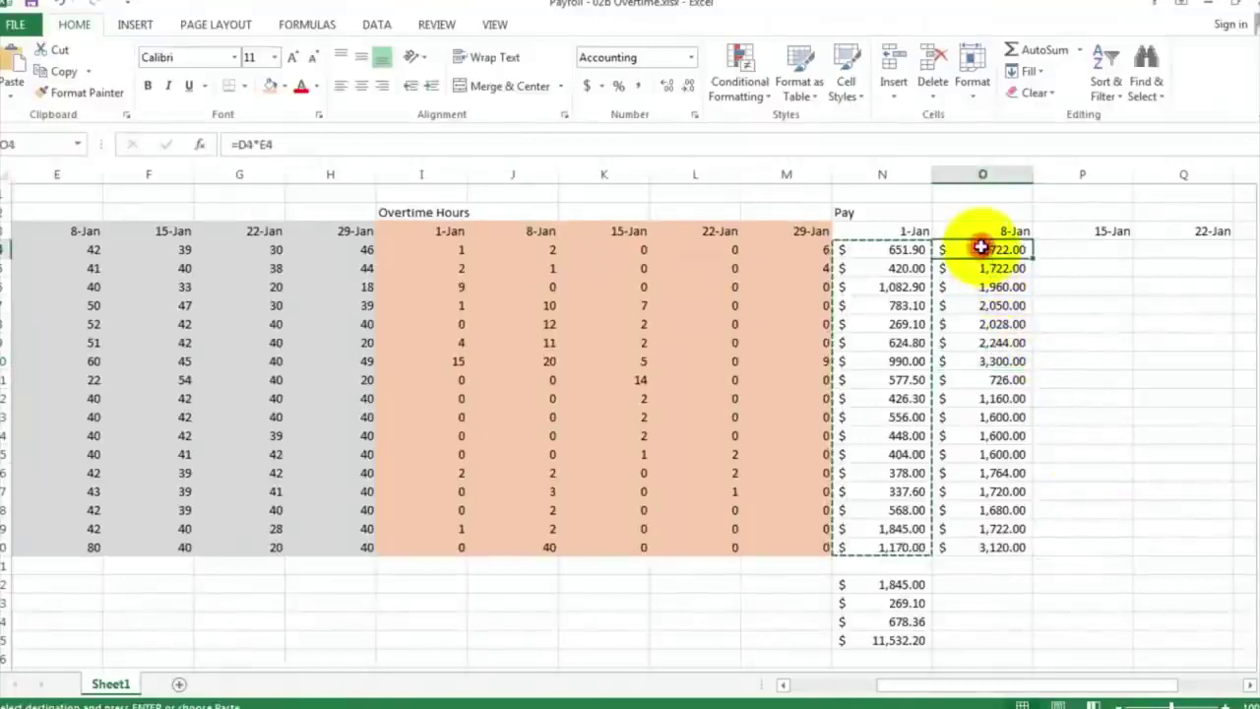
double_click(982, 248)
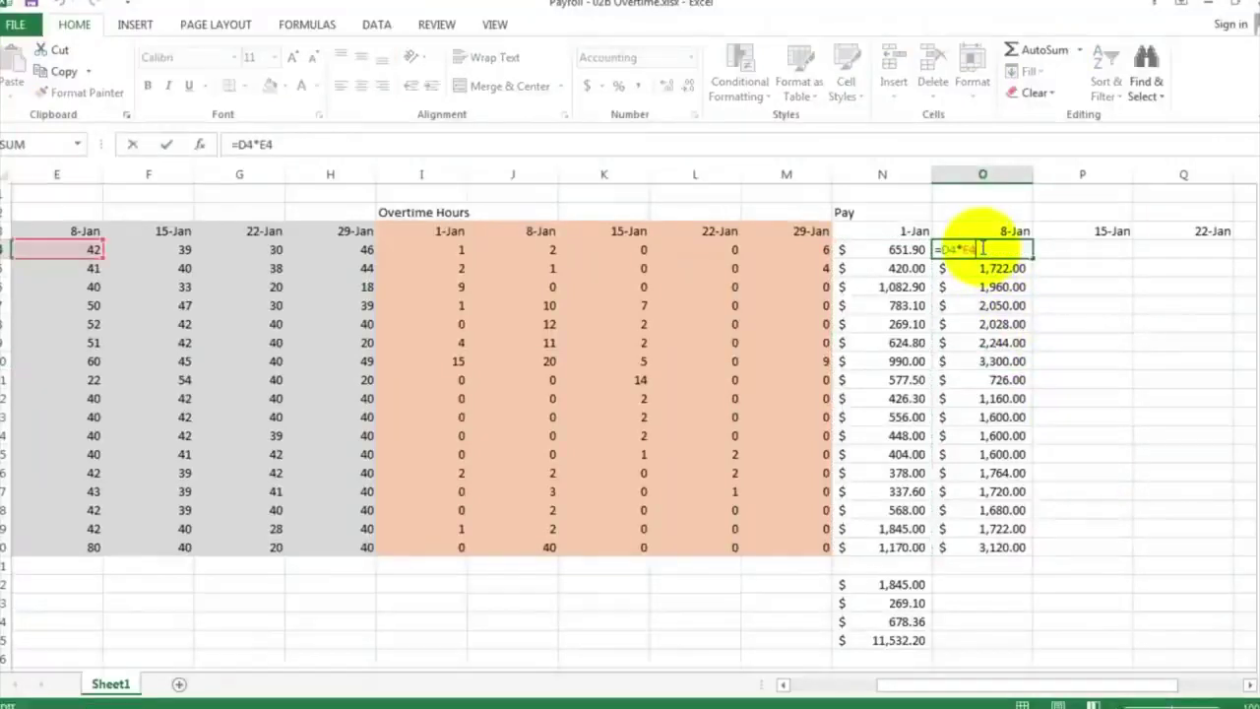
key("Escape")
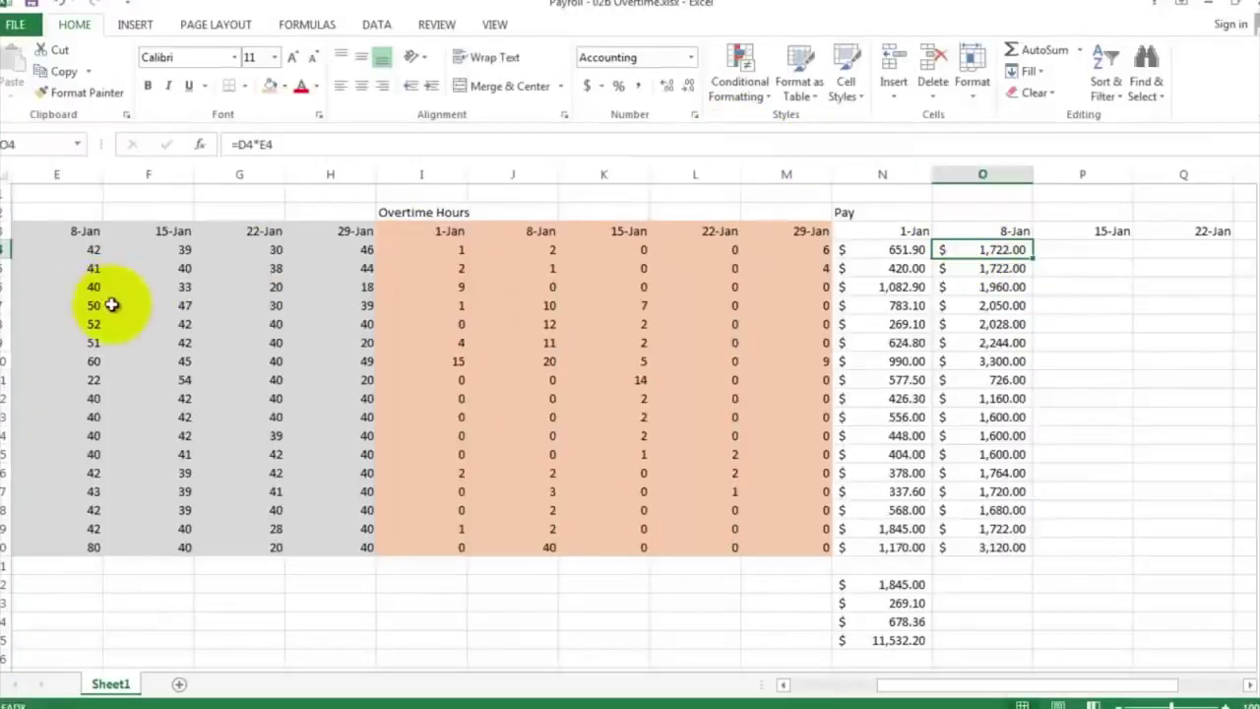
Set the sheet magnification to 50% and bring the employee name and wage columns into view
left_click(492, 25)
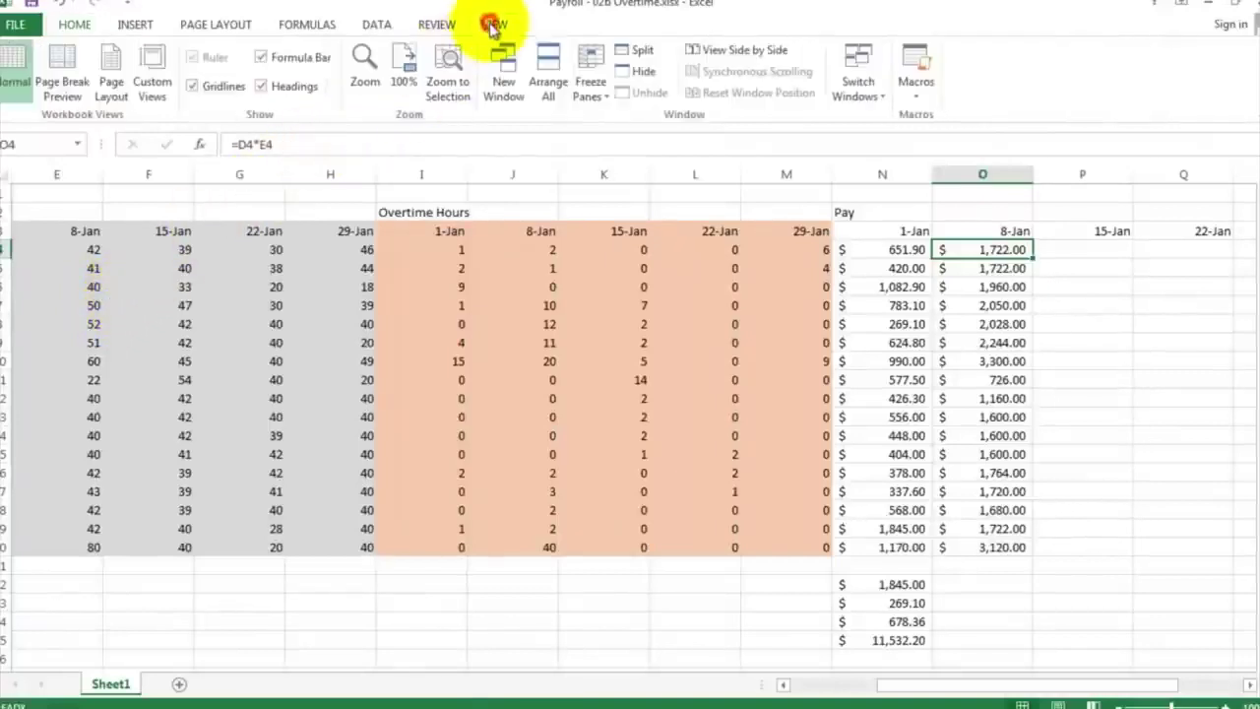
left_click(364, 74)
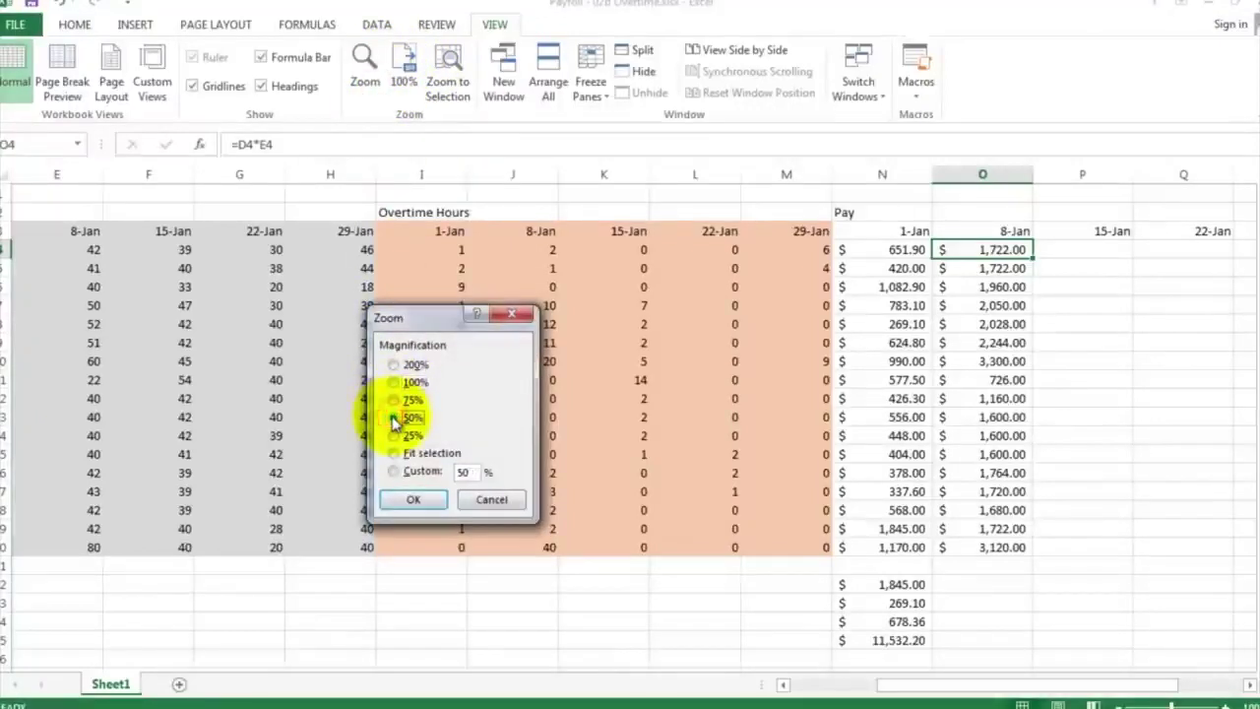
left_click(413, 499)
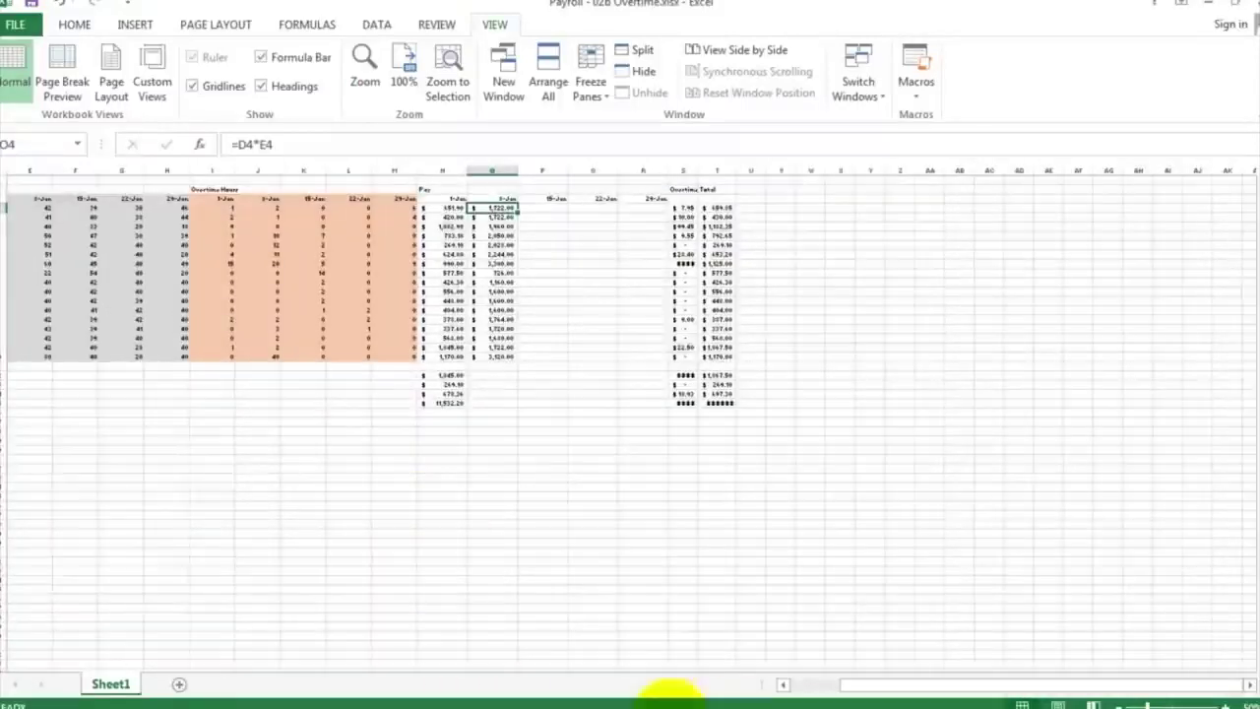
left_click(814, 687)
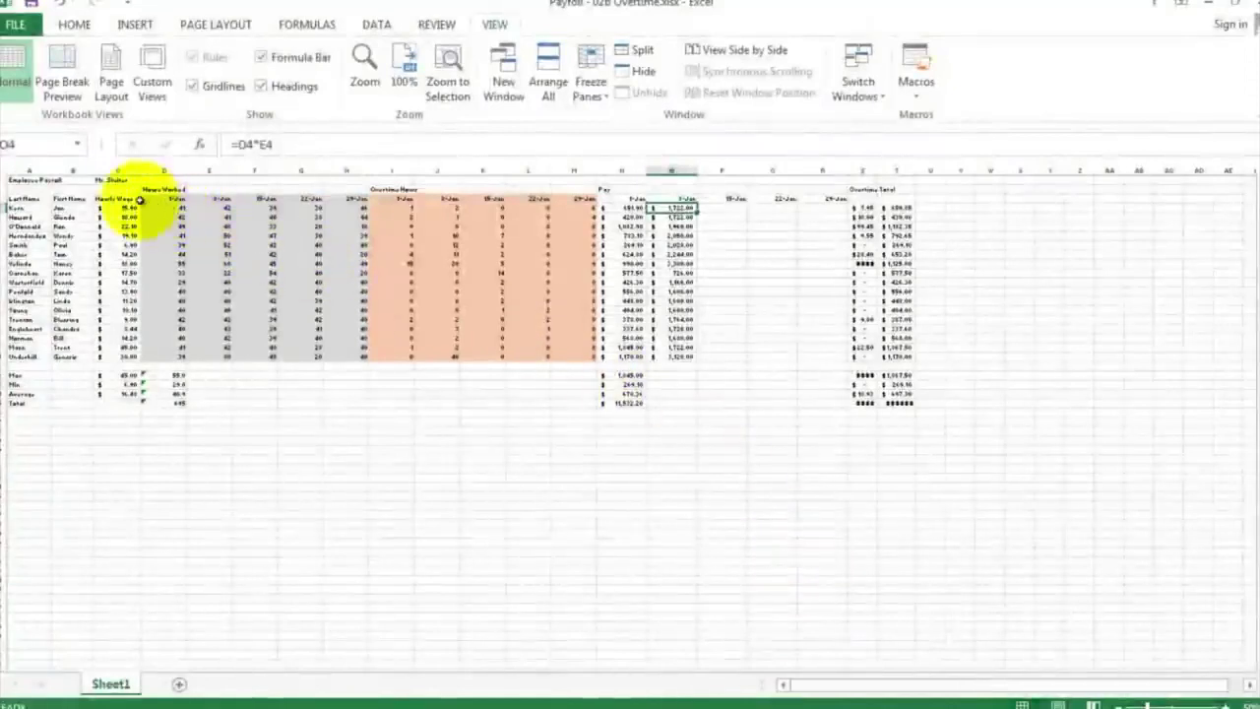
Select C2:T20, from the hourly wages through the totals, and set the magnification to fit that selection
left_click_drag(113, 181, 116, 195)
left_click_drag(198, 242, 884, 345)
left_click(364, 58)
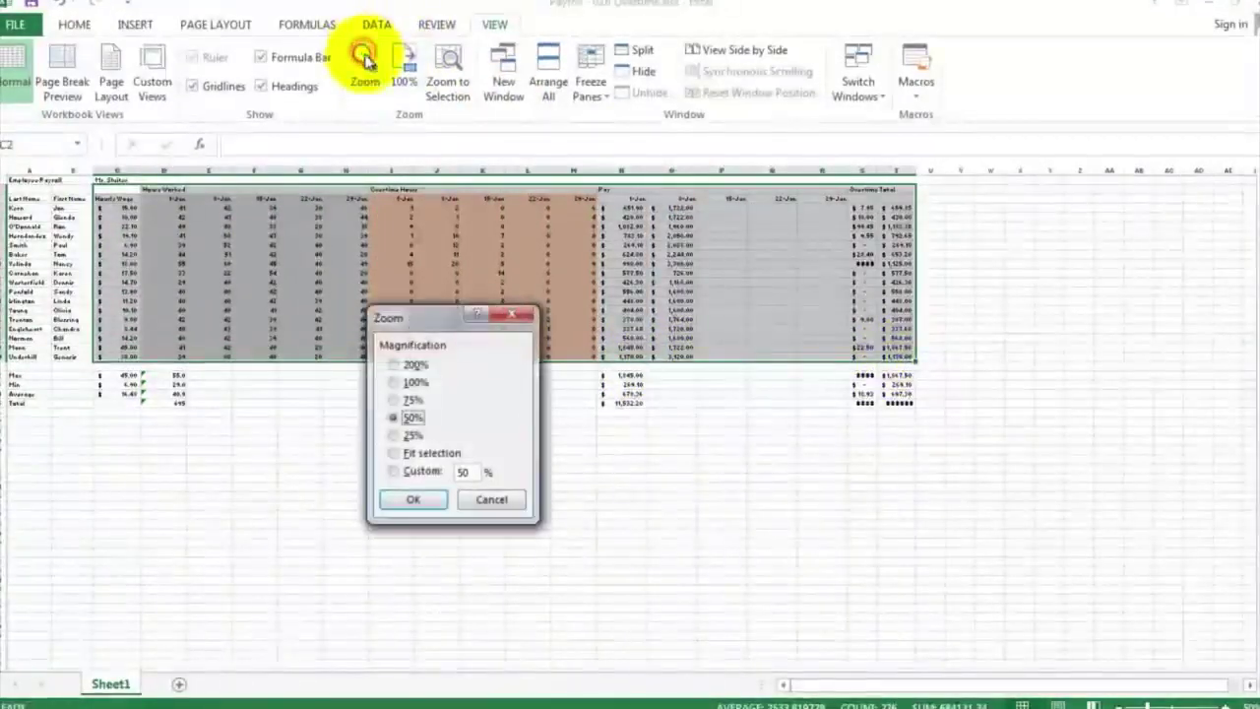
left_click(440, 454)
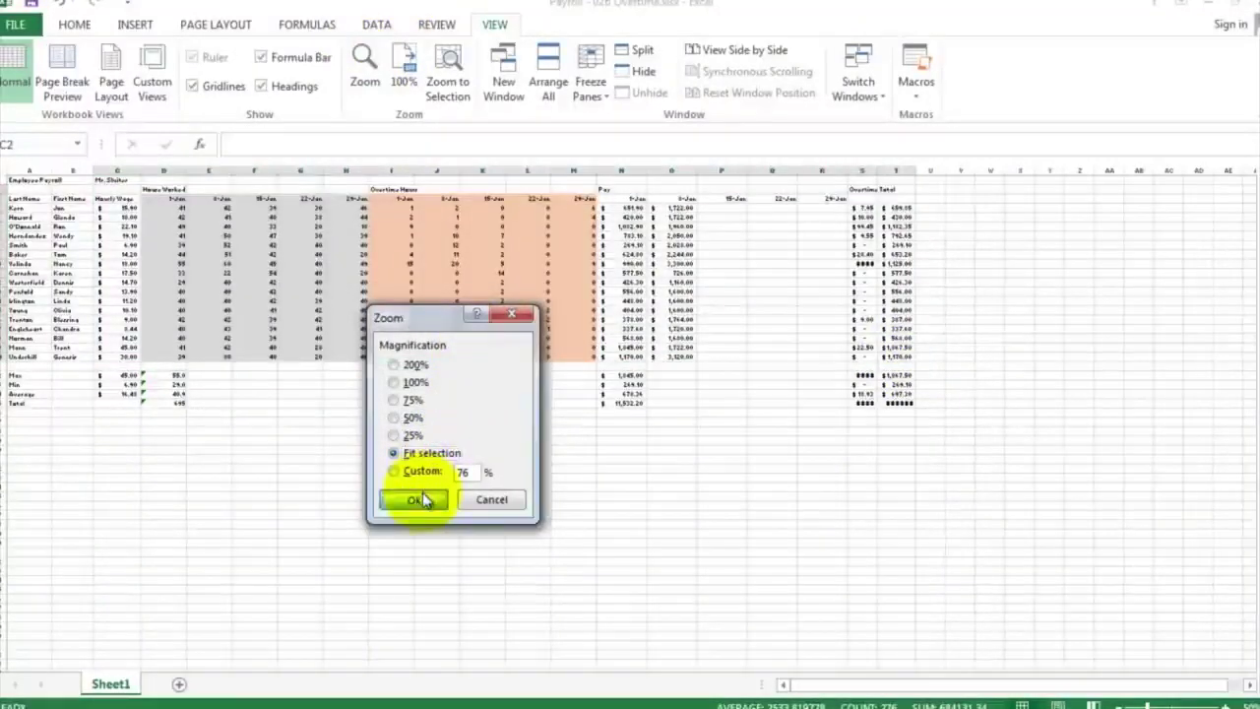
left_click(423, 499)
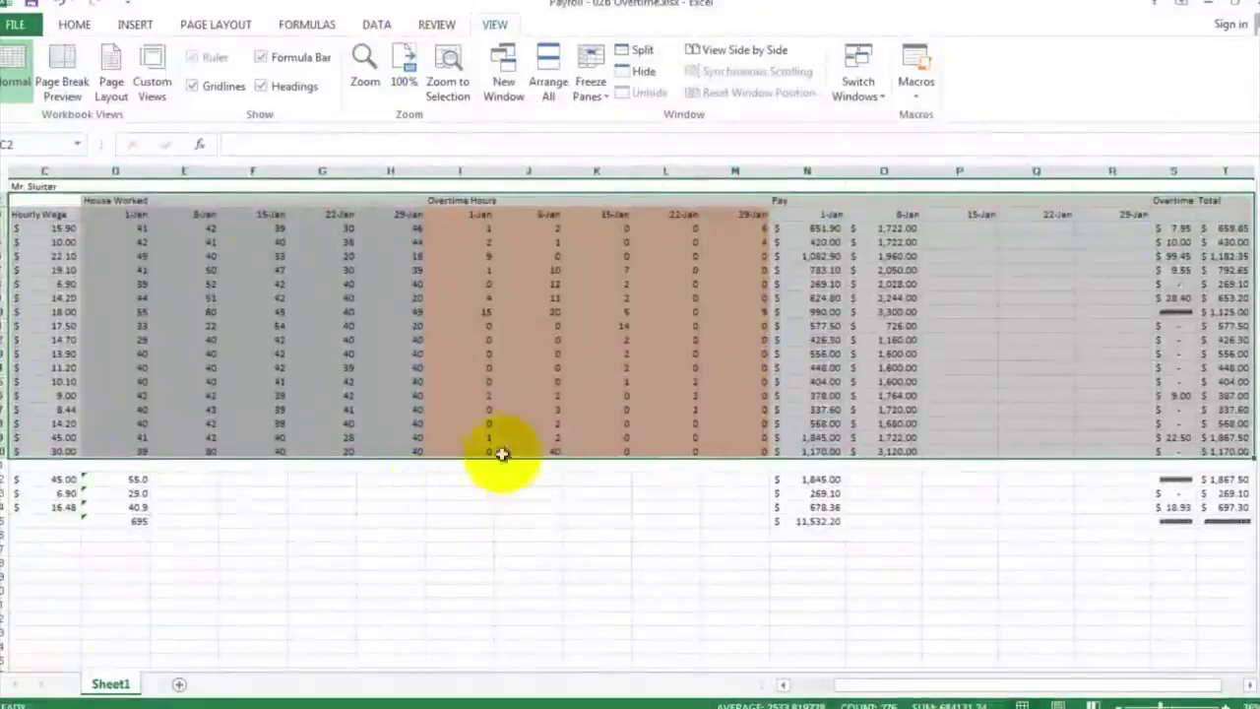
left_click(442, 341)
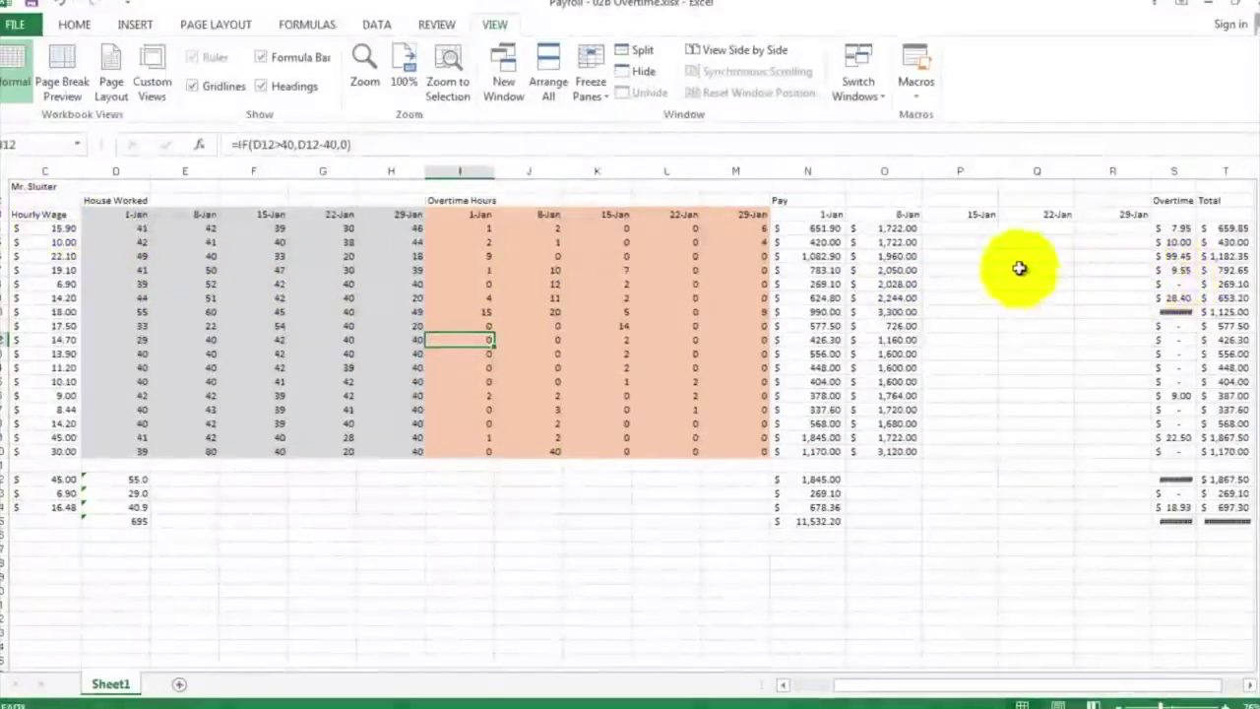
Check the cell references in O4's formula and clear the pasted pay formulas from O4:O20
double_click(888, 228)
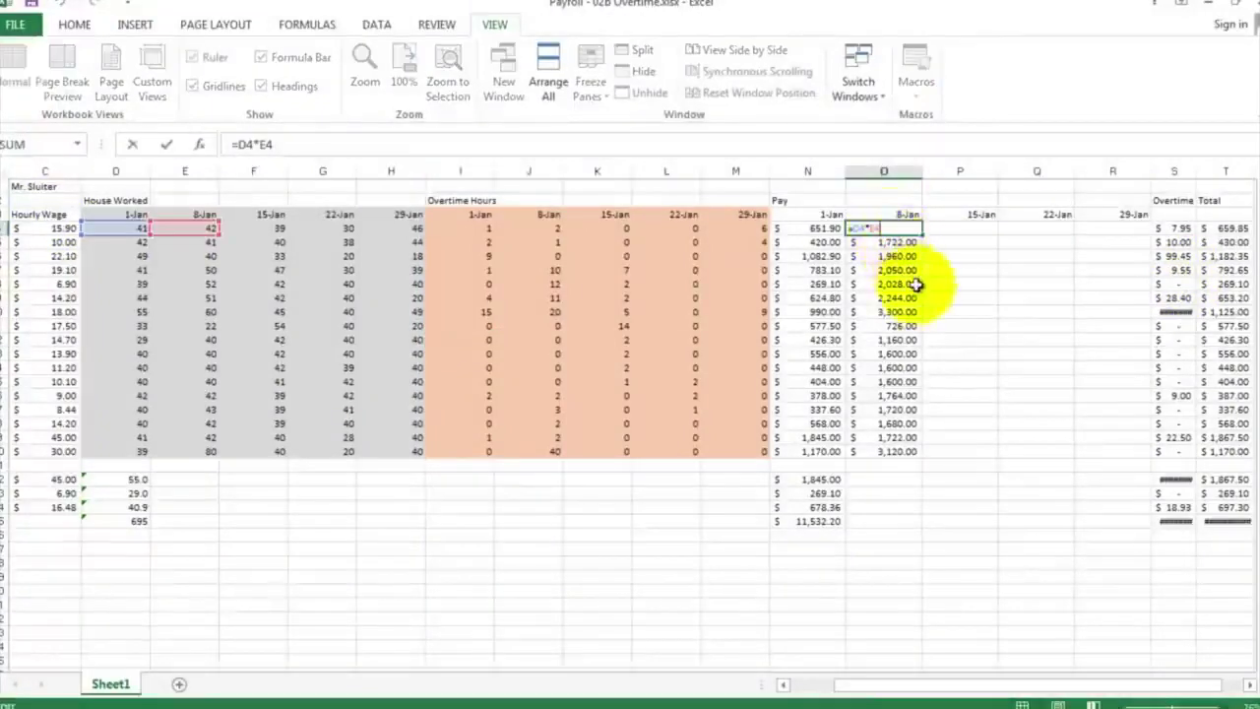
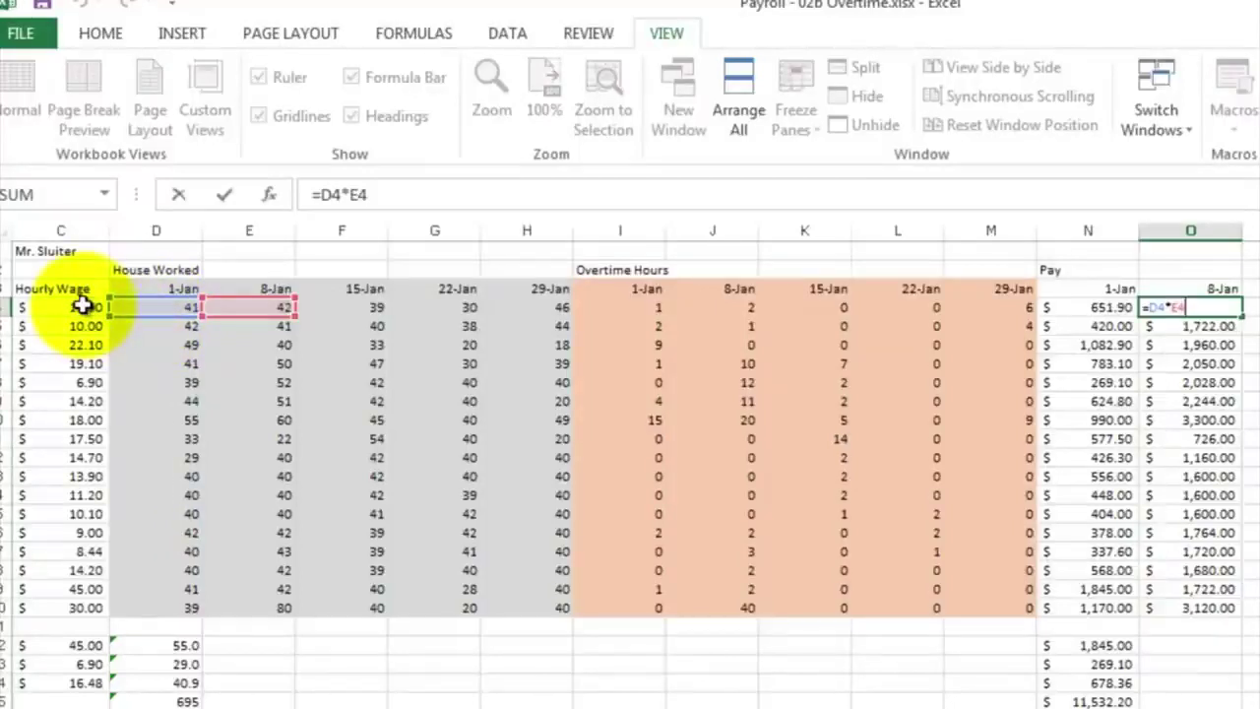
key("ctrl+Return")
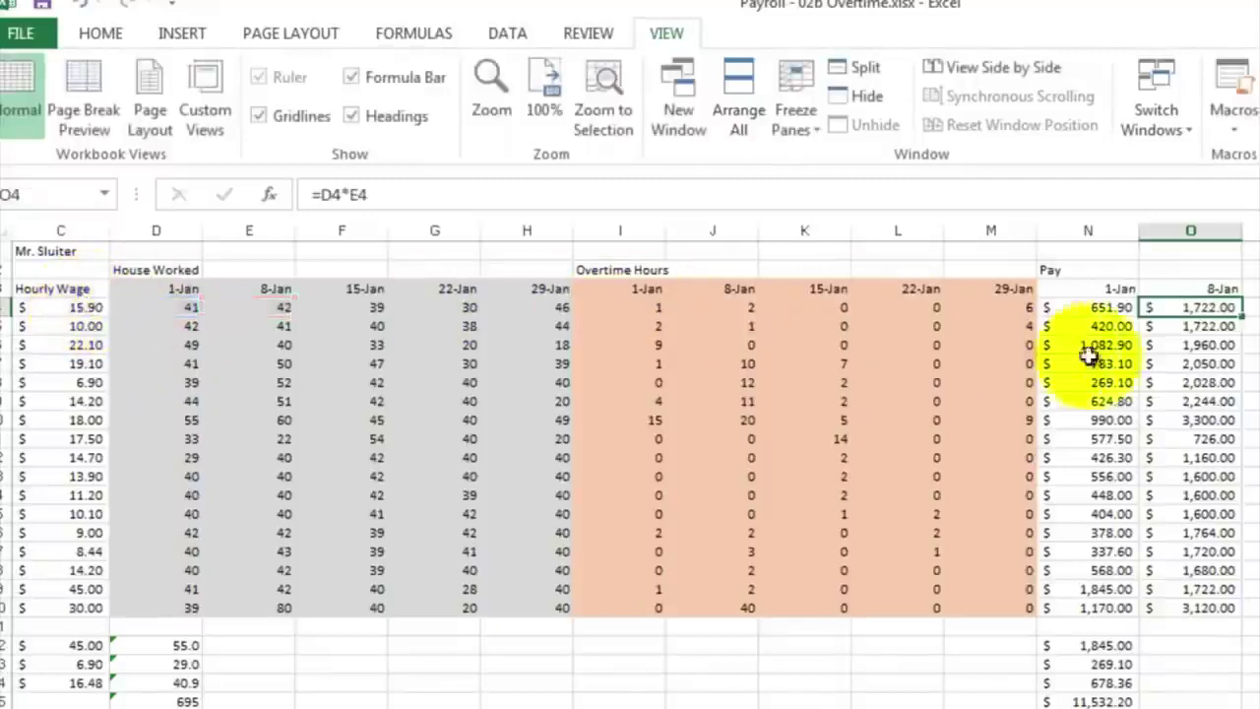
left_click_drag(1216, 307, 1216, 608)
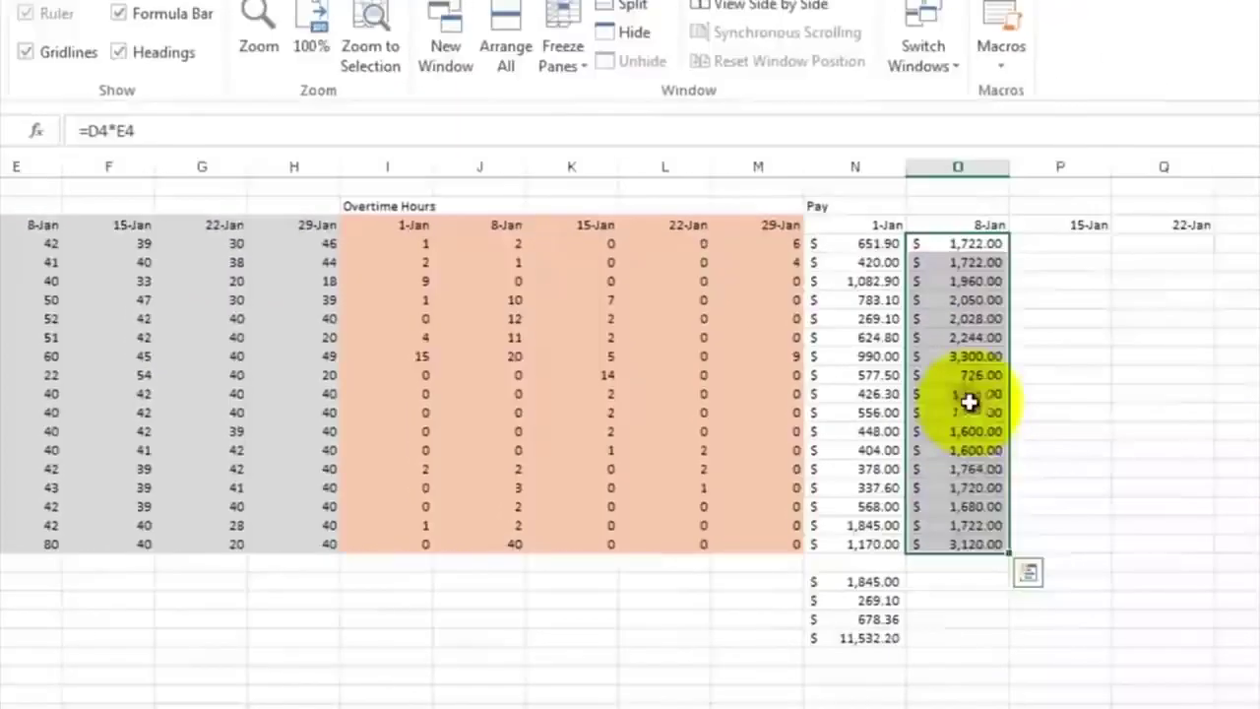
right_click(970, 401)
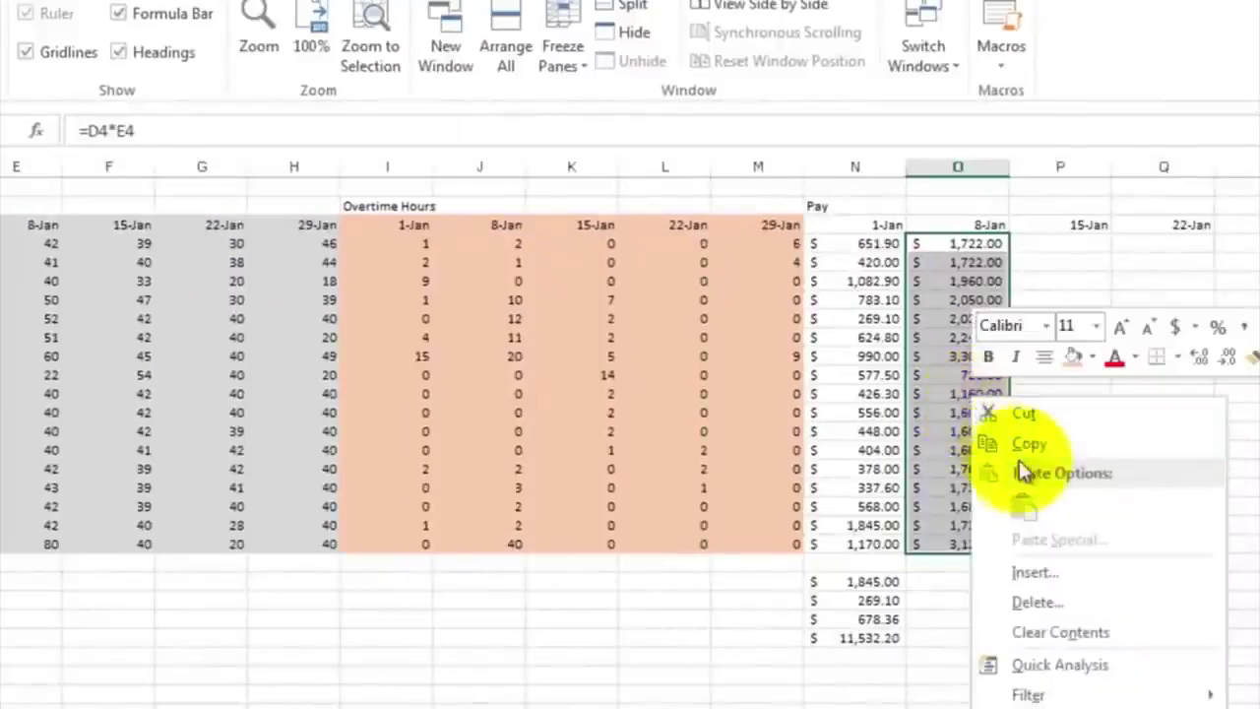
left_click(1060, 632)
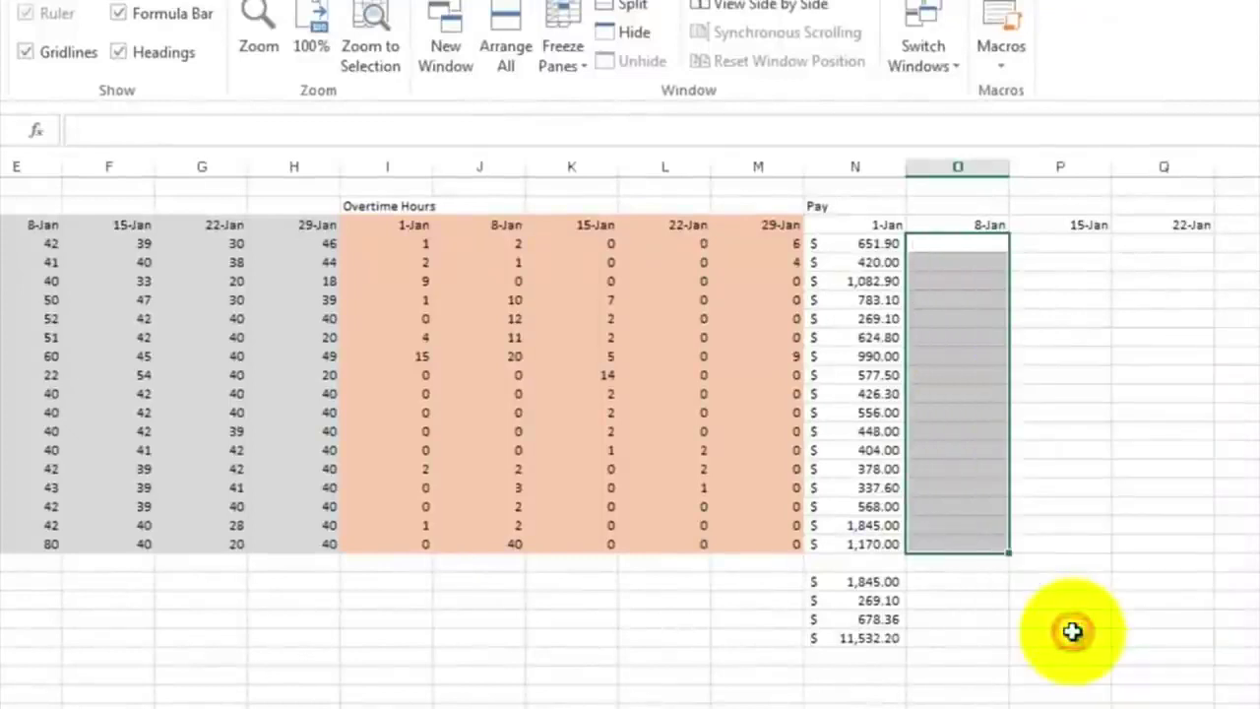
left_click(962, 351)
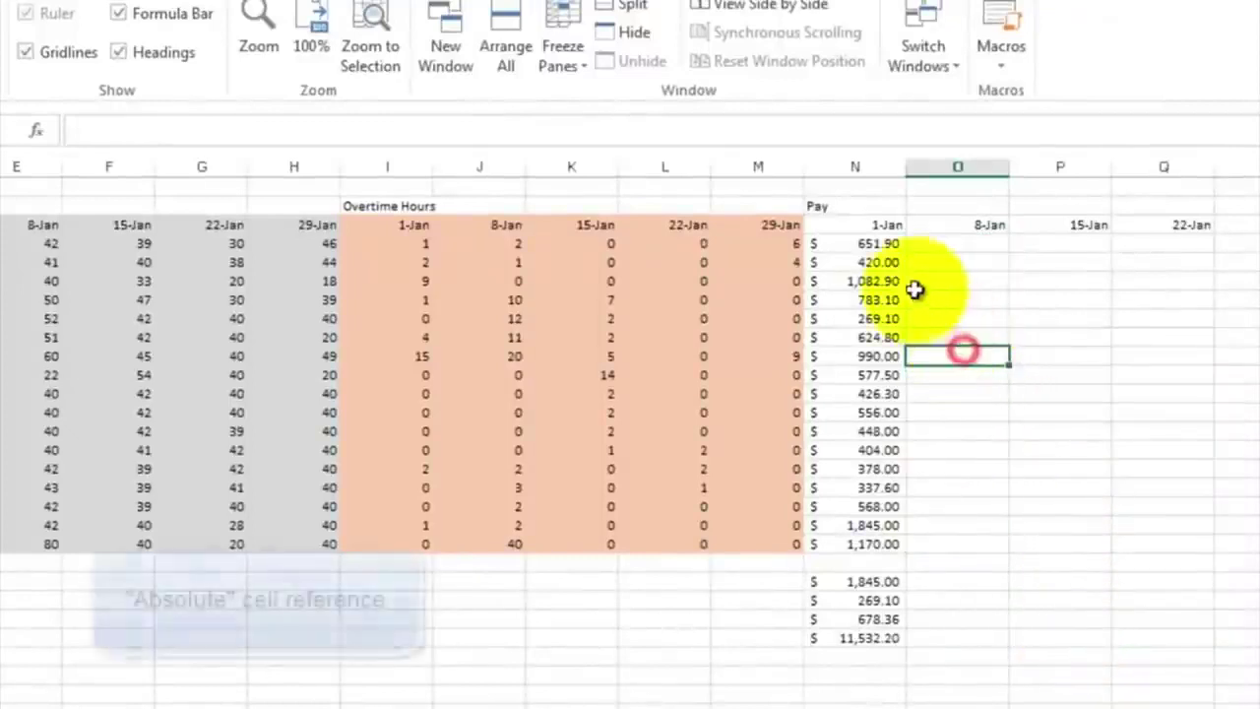
Make the hourly wage column reference absolute in N4's pay formula, entering =$C4*D4
left_click(863, 243)
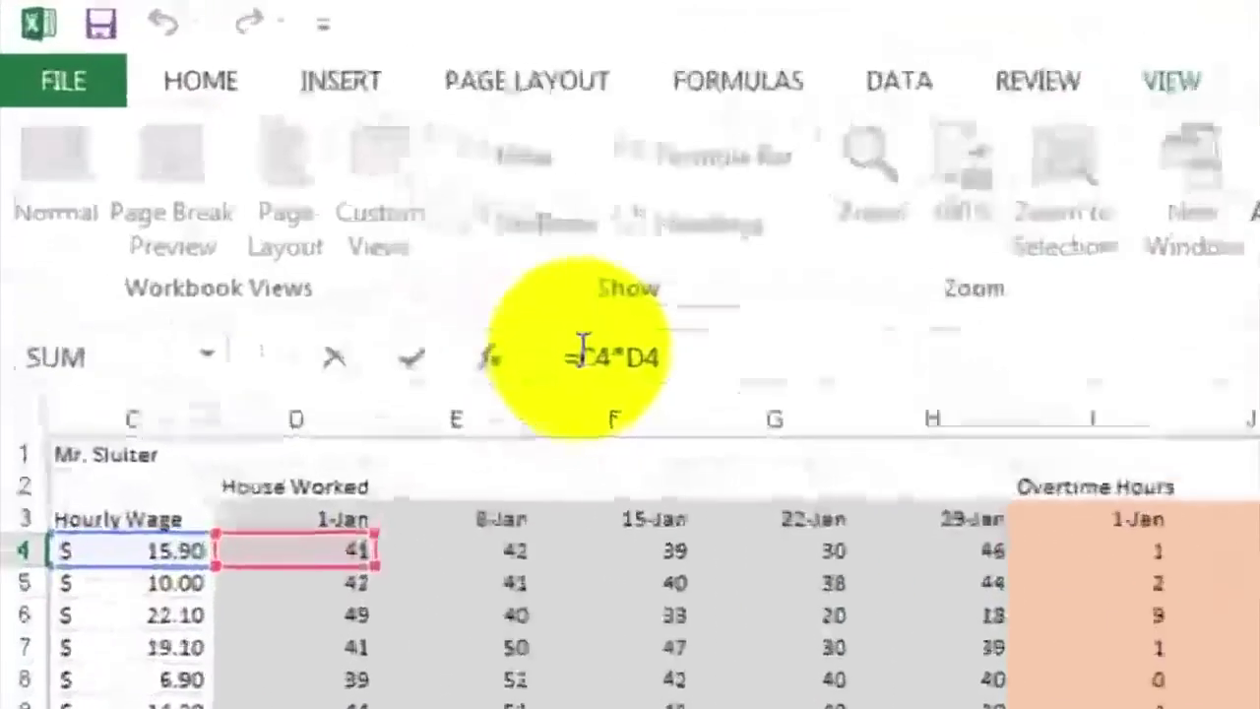
left_click(342, 211)
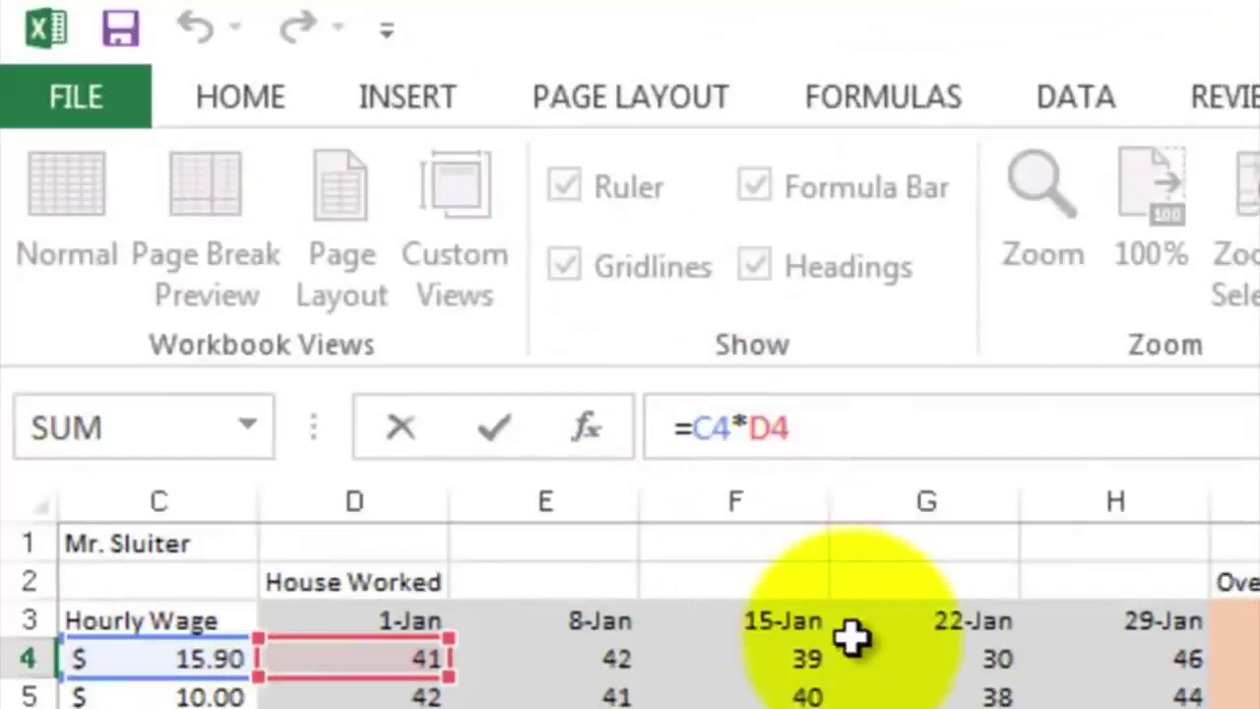
type("$")
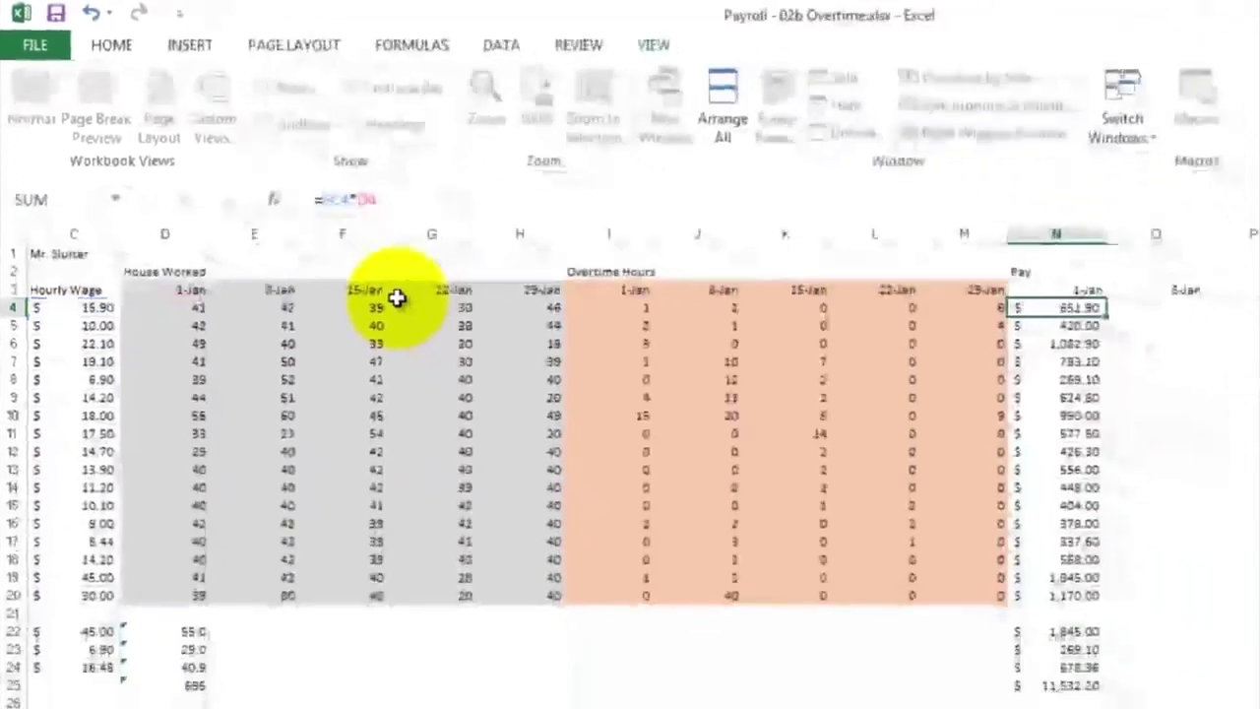
key("Return")
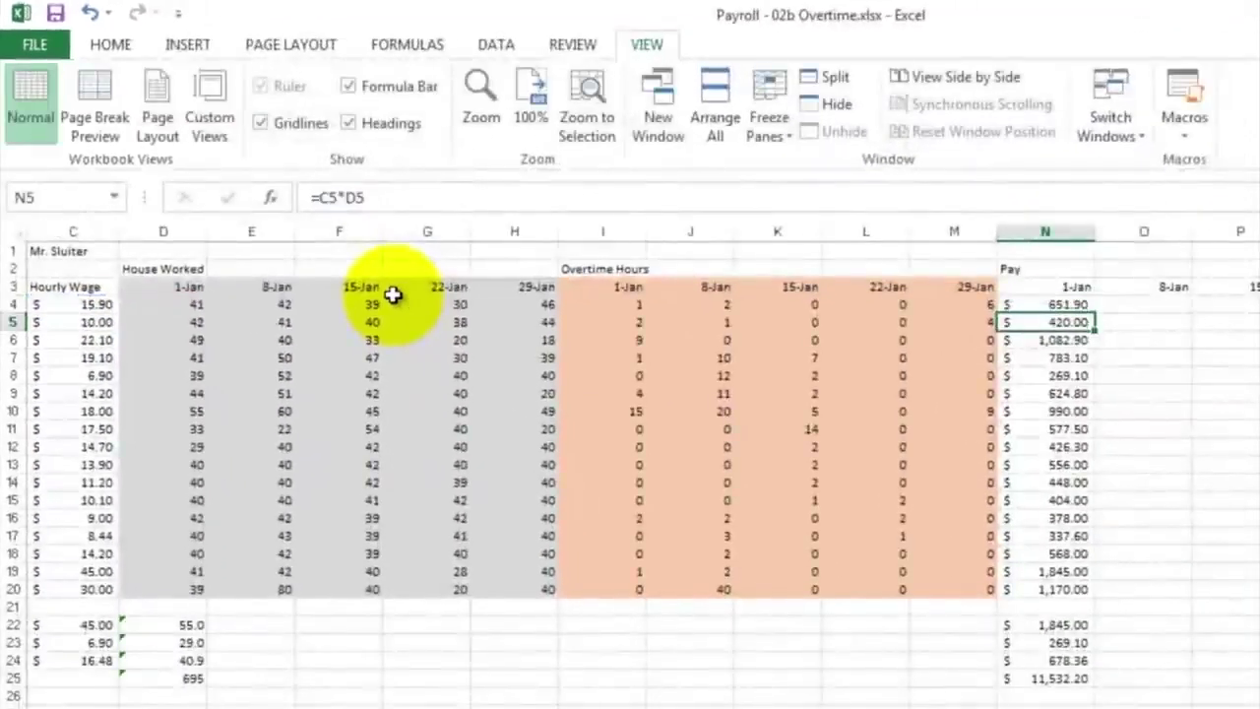
Fill N4's pay formula down through N20 and copy N4:N20 into the 8-Jan pay column starting at O4
left_click(1058, 305)
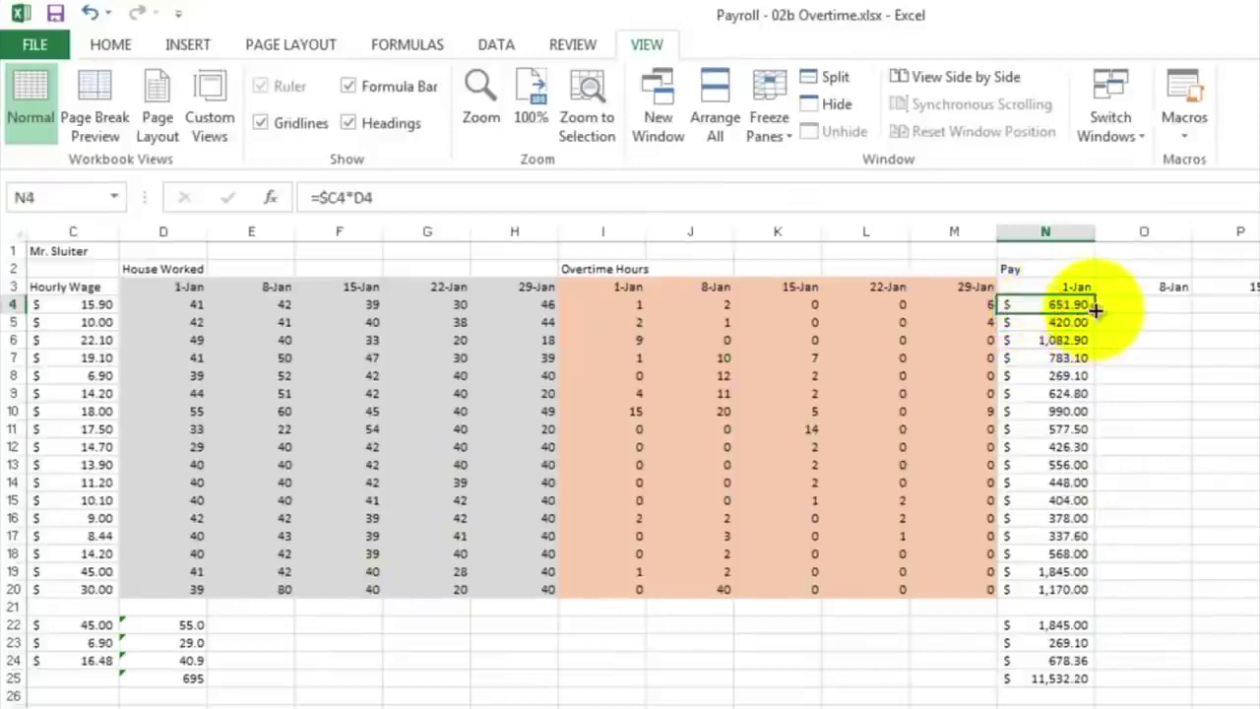
mouse_move(1095, 311)
left_mouse_down()
mouse_move(1086, 380)
mouse_move(1109, 535)
mouse_move(1100, 594)
left_mouse_up()
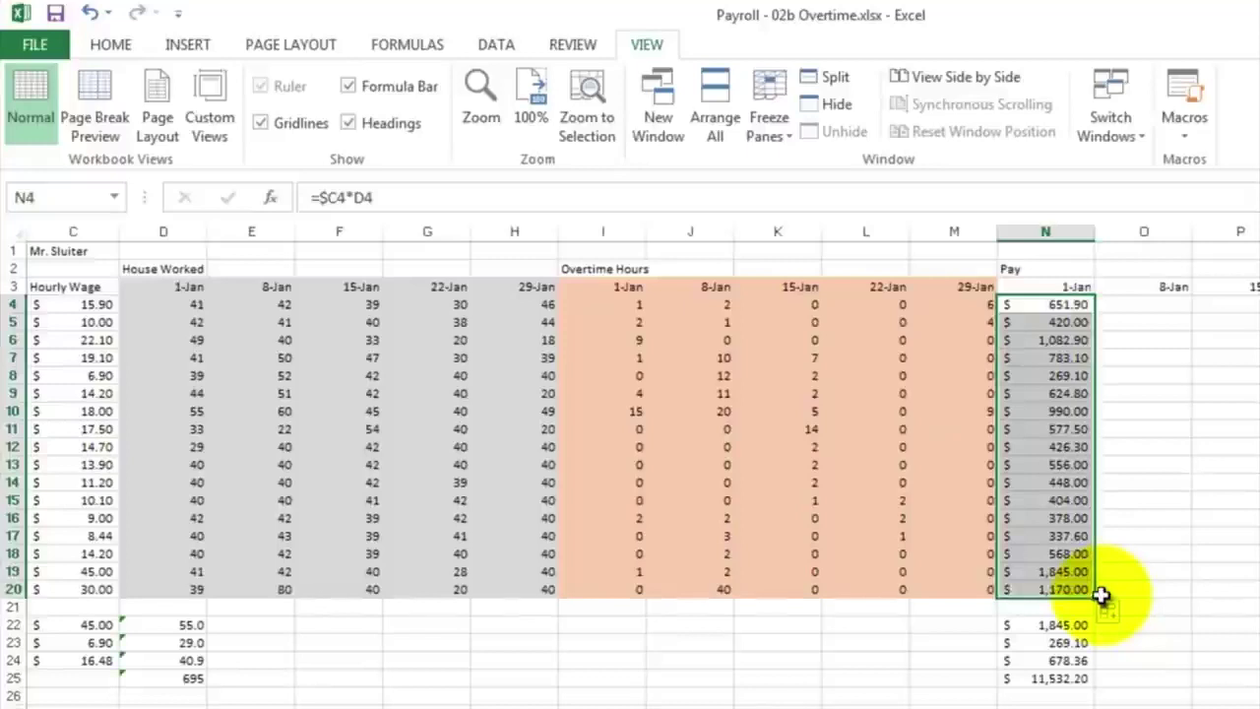
right_click(1039, 339)
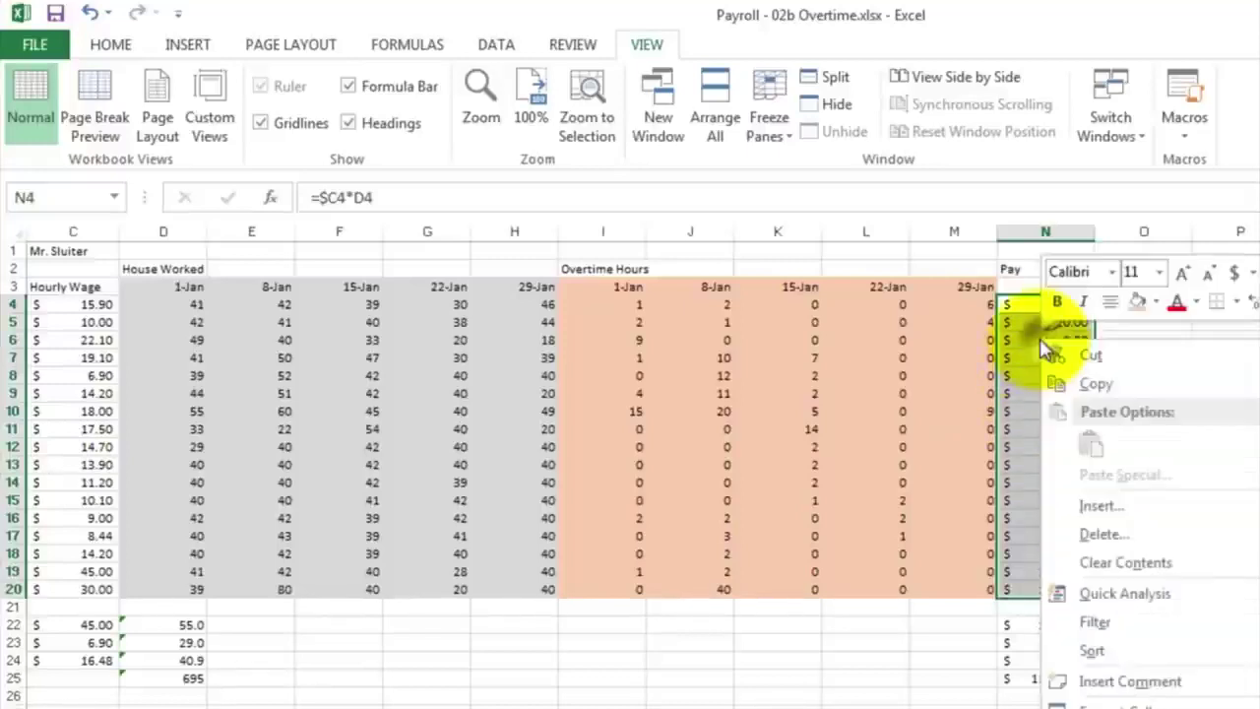
left_click(1069, 384)
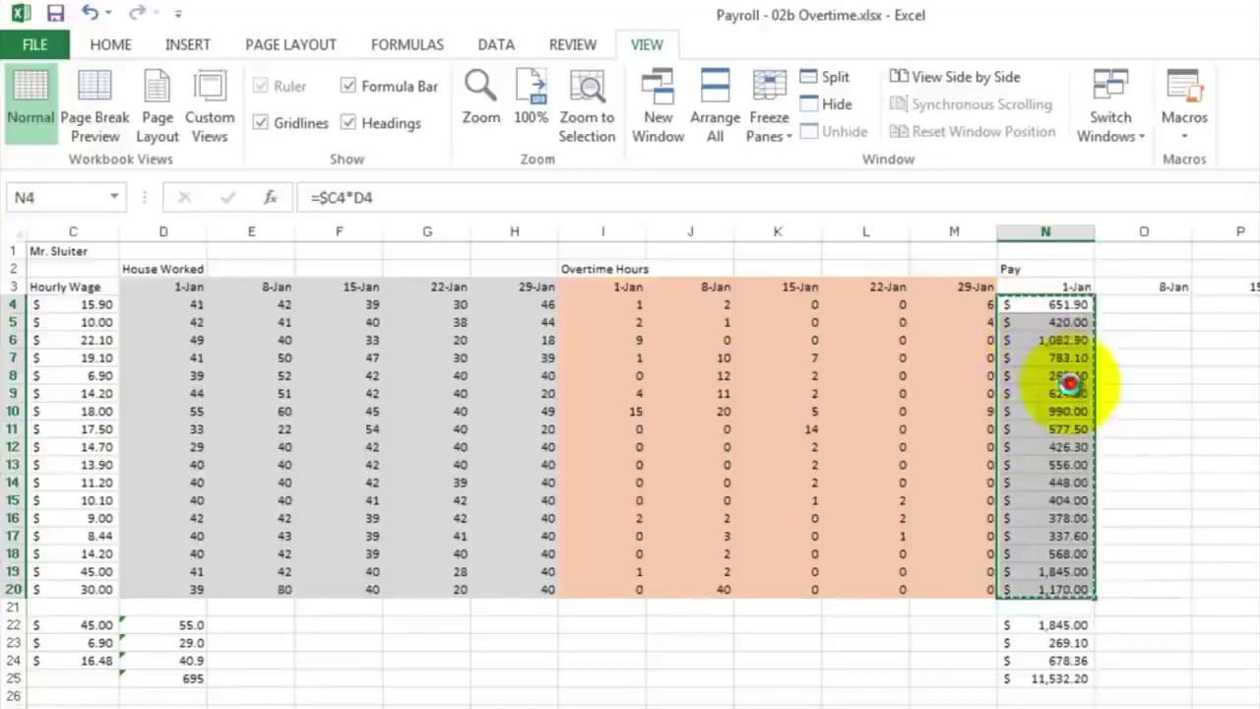
left_click(1122, 301)
right_click(1122, 301)
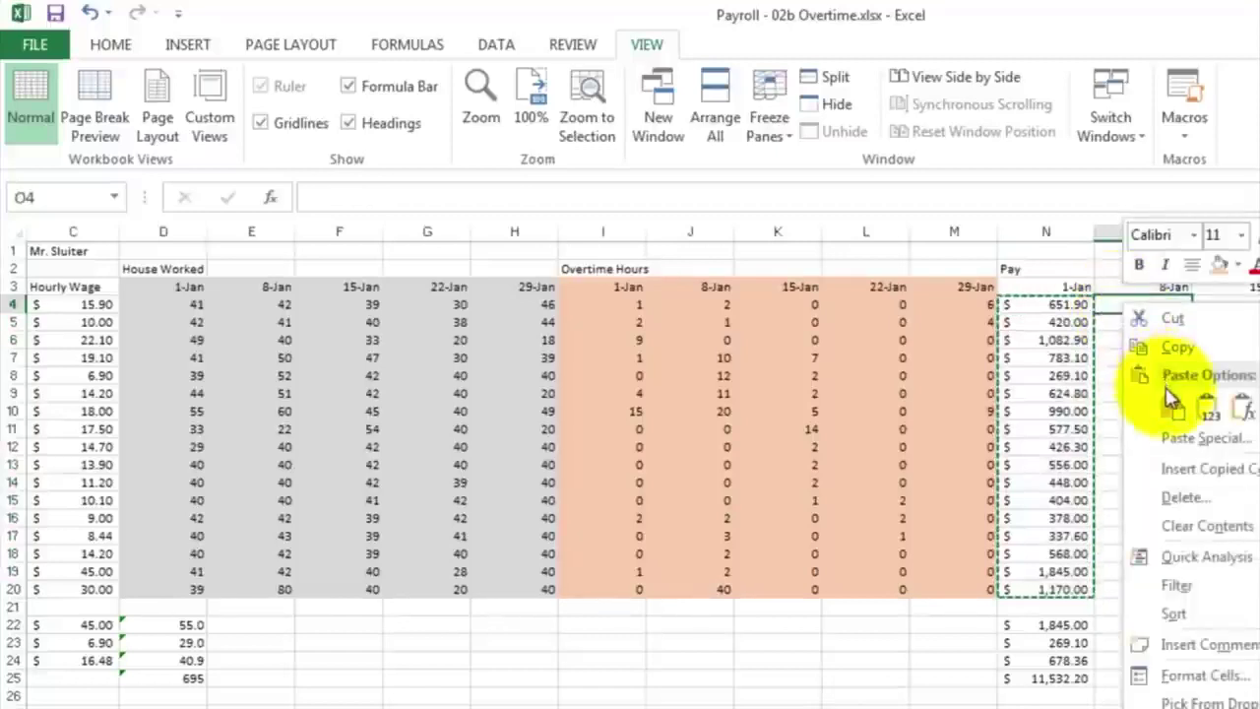
left_click(1171, 403)
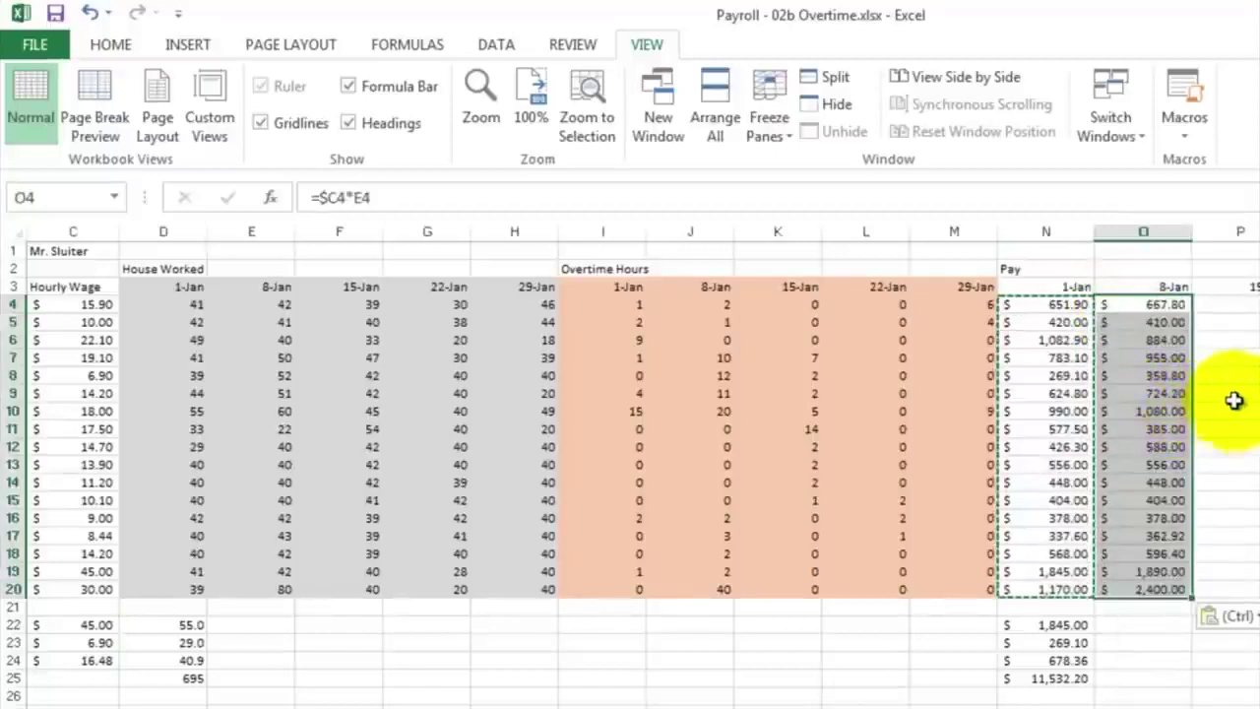
Check which cells O4's pasted pay formula refers to, leaving the formula unedited
left_click(1220, 358)
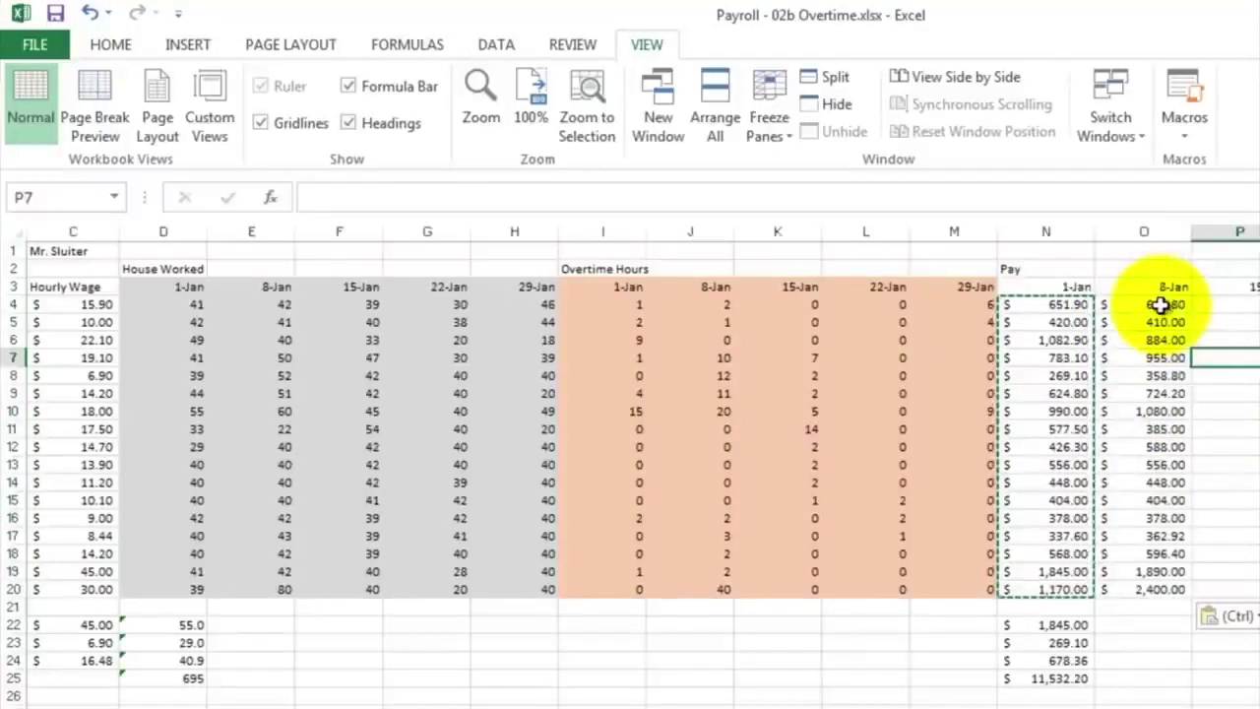
double_click(1161, 305)
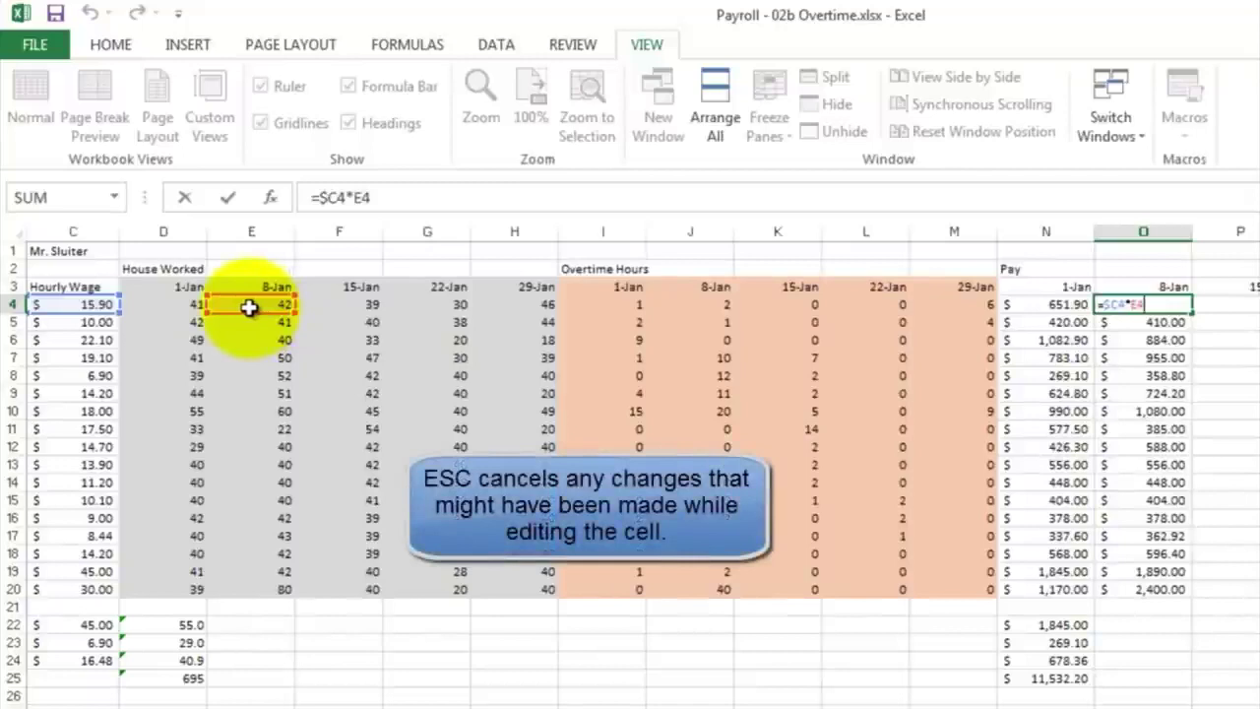
key("Escape")
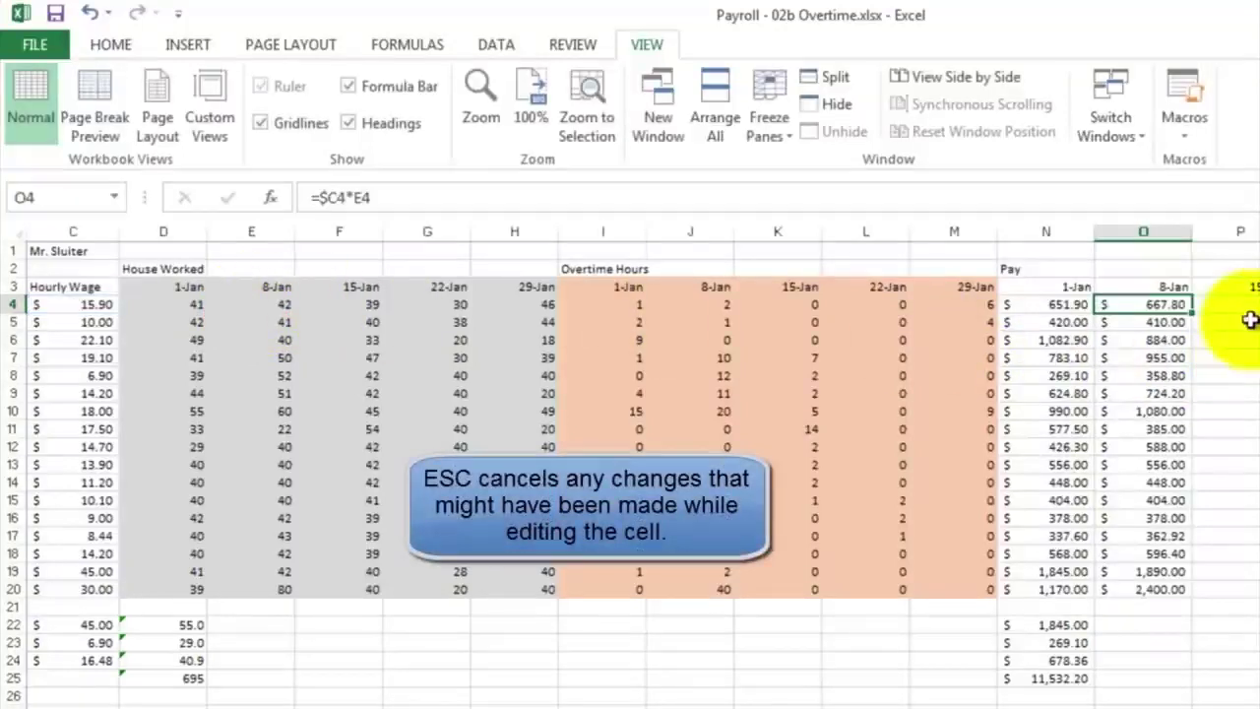
Fill the 8-Jan pay formulas in O4:O20 across through column R and check the cell references in Q4
left_click_drag(1165, 304, 1161, 585)
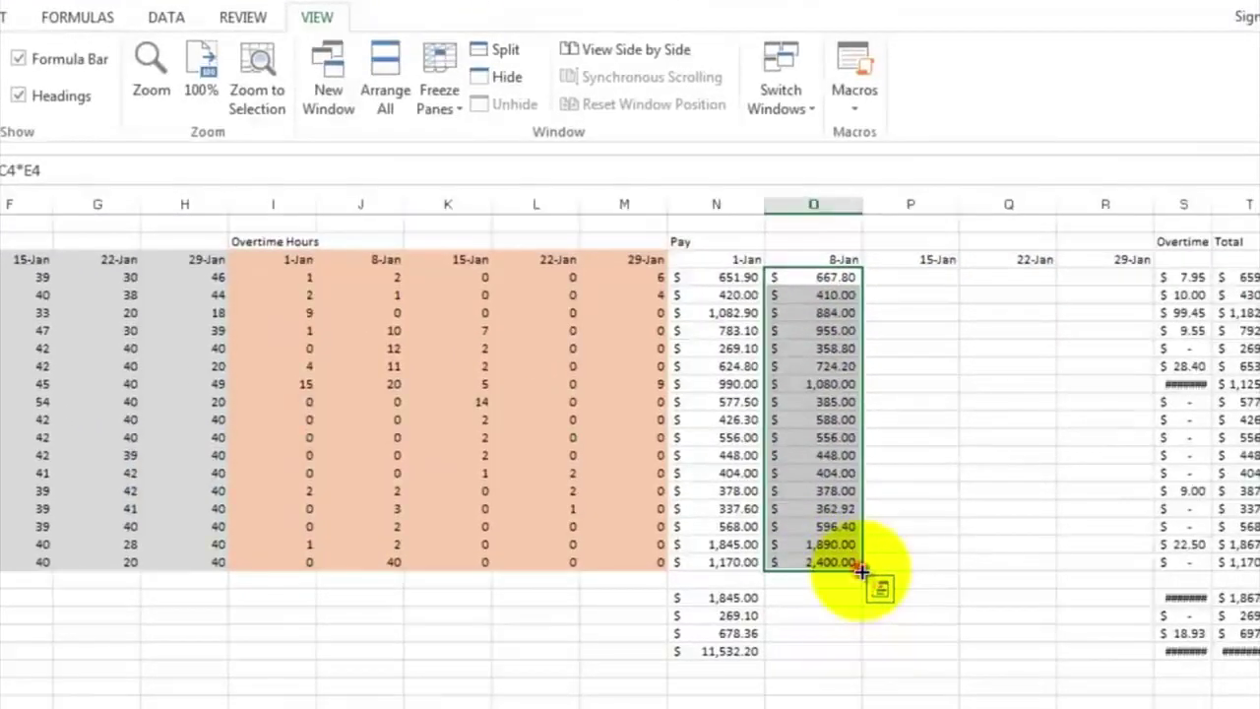
left_click_drag(861, 571, 1137, 570)
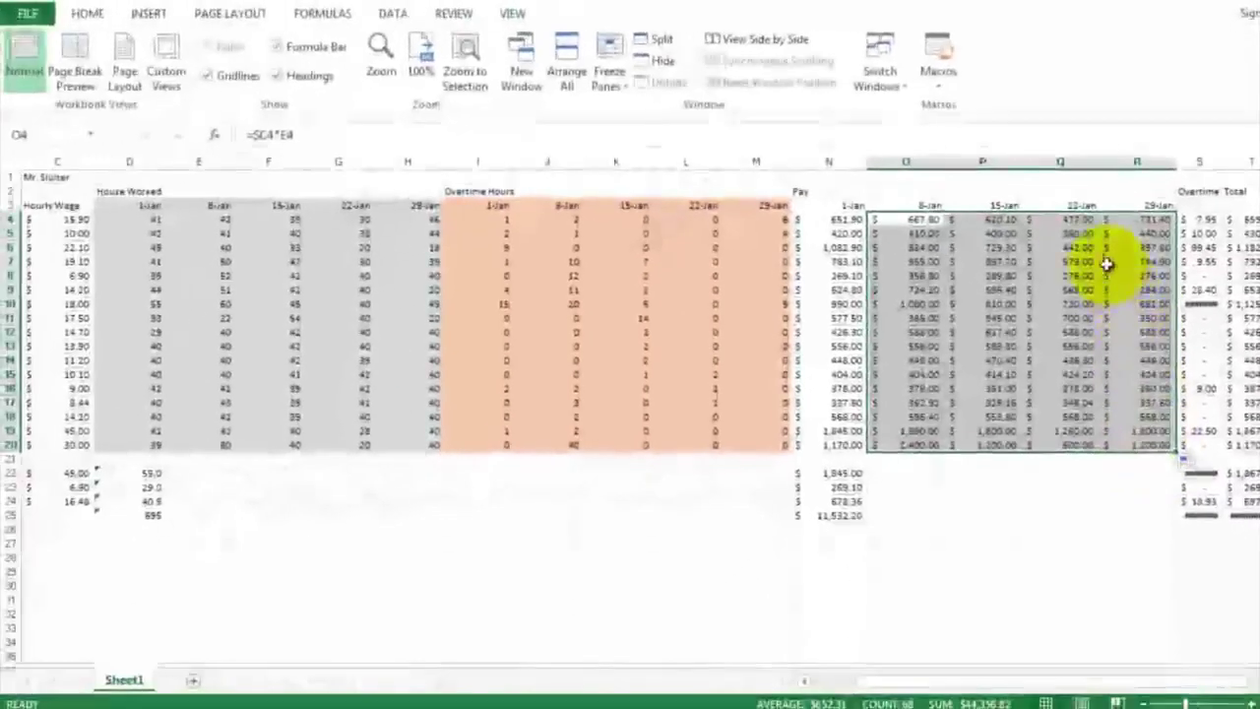
left_click(1080, 224)
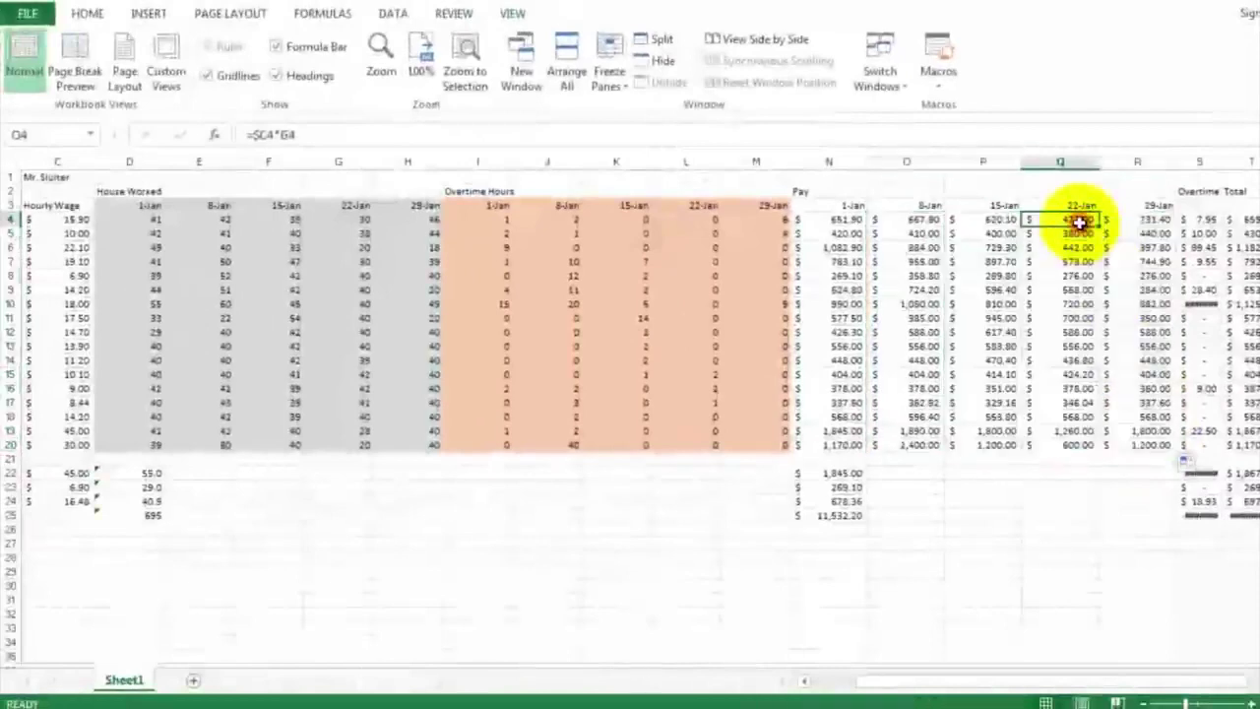
double_click(1080, 218)
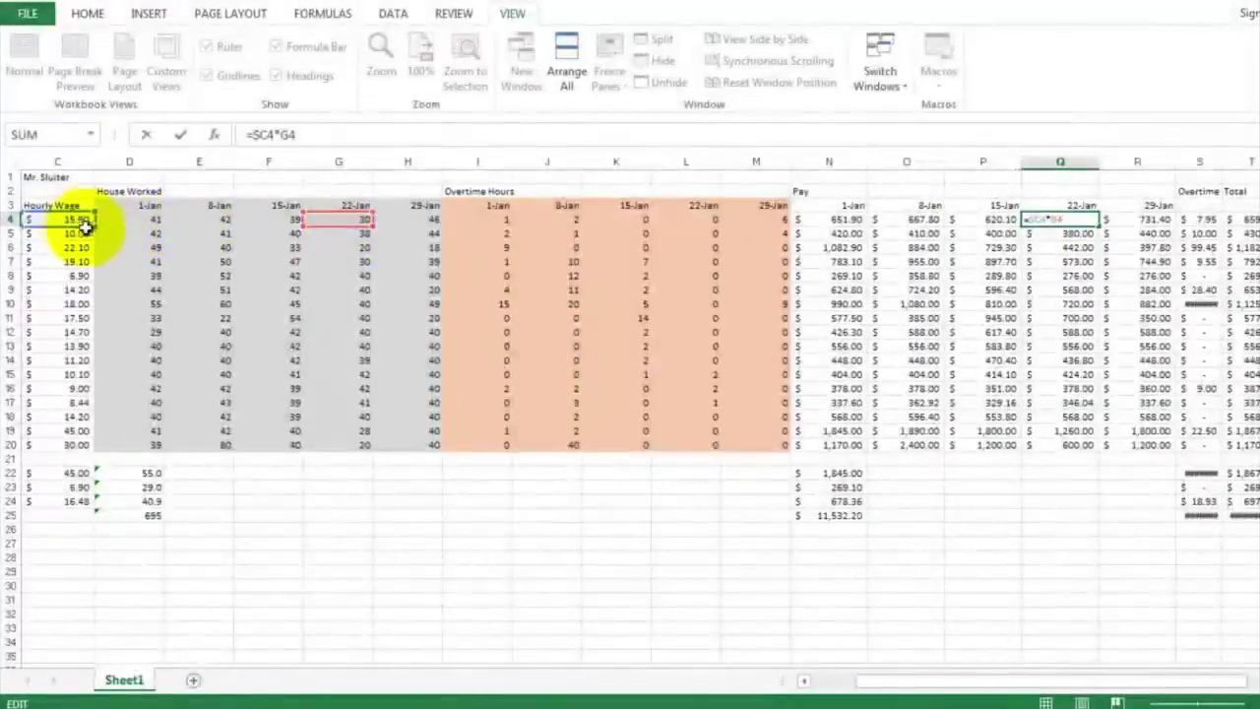
key("Return")
left_click(1153, 237)
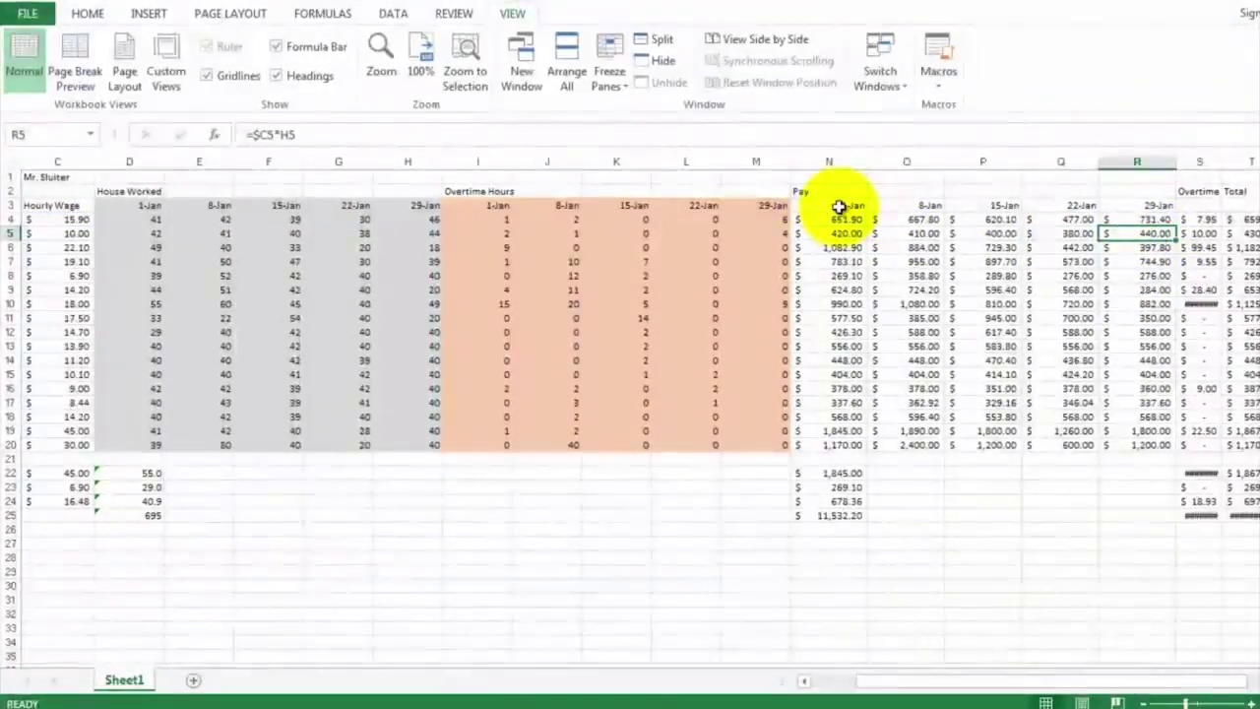
Shade the weekly pay block N3:R20, from the dates through the last employee, with a green theme fill color
left_click_drag(838, 207, 1136, 449)
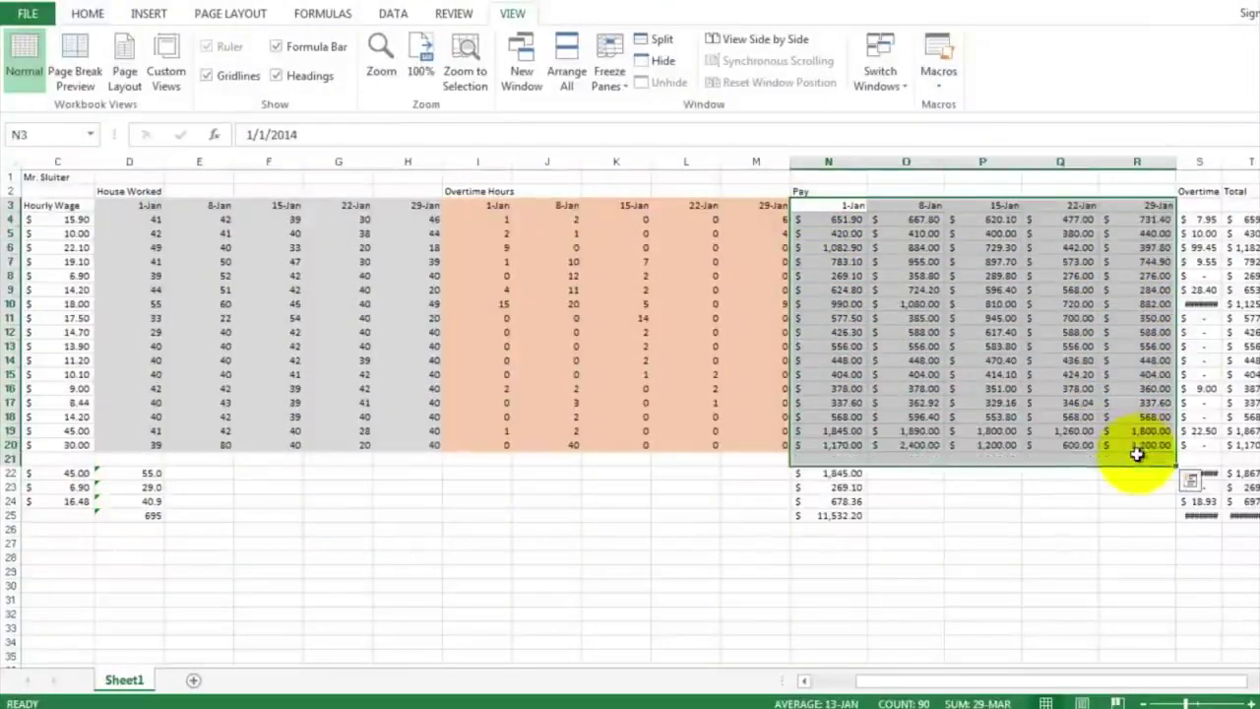
left_click(924, 233)
left_click_drag(844, 208, 1144, 445)
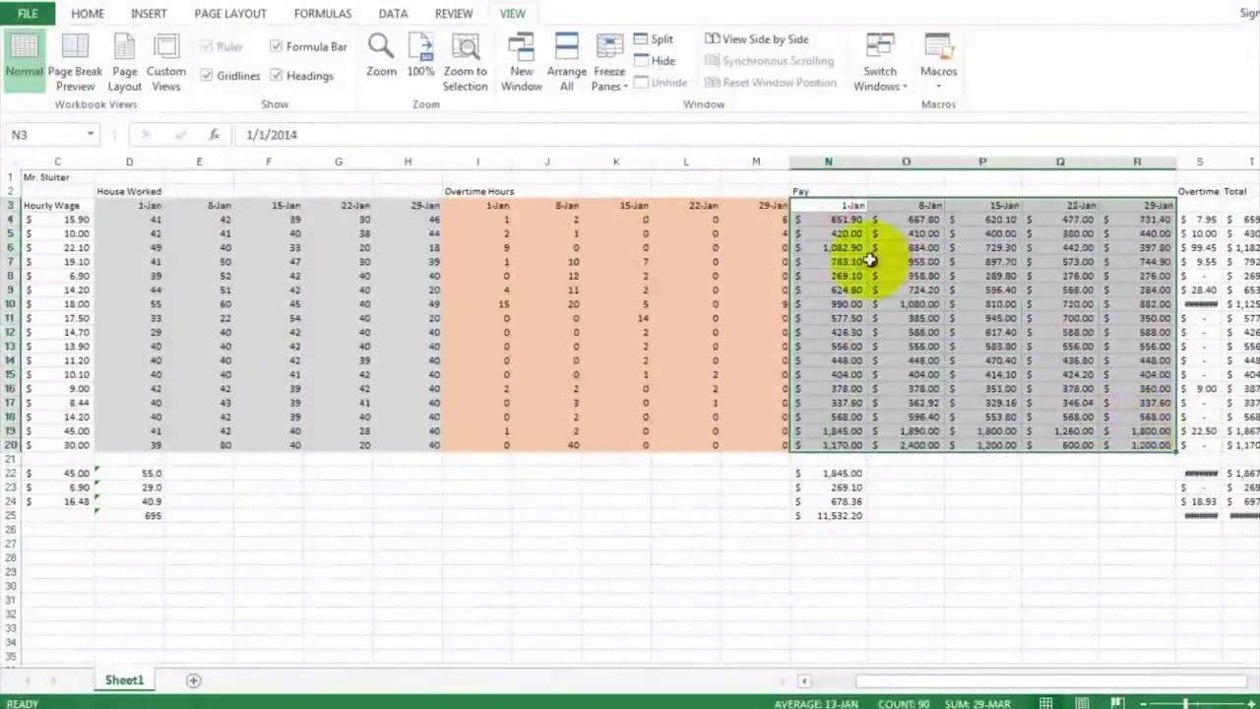
left_click(88, 17)
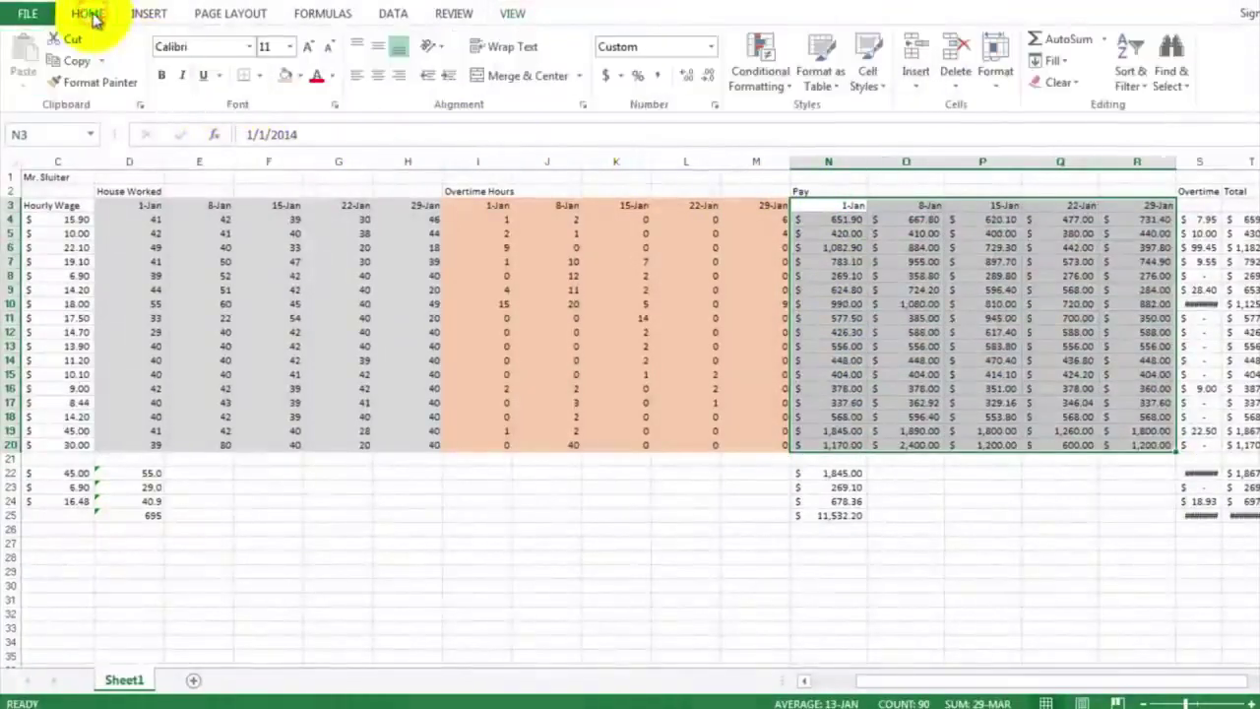
left_click(302, 77)
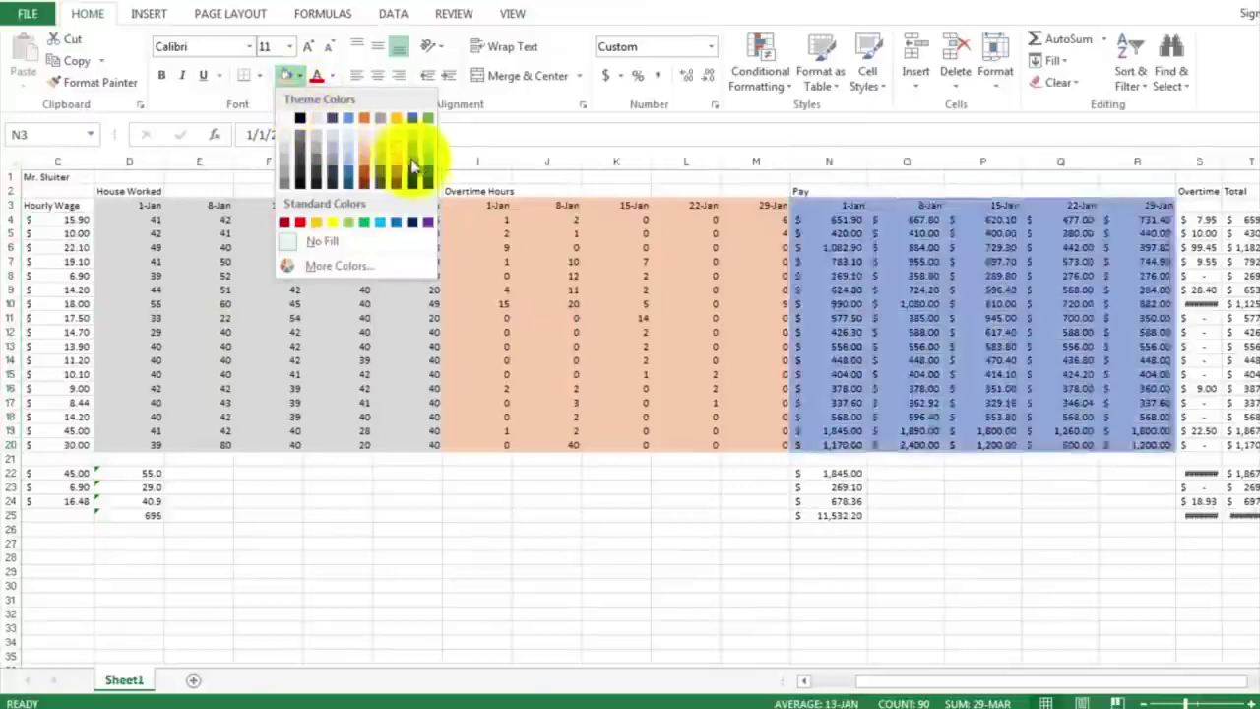
left_click(431, 168)
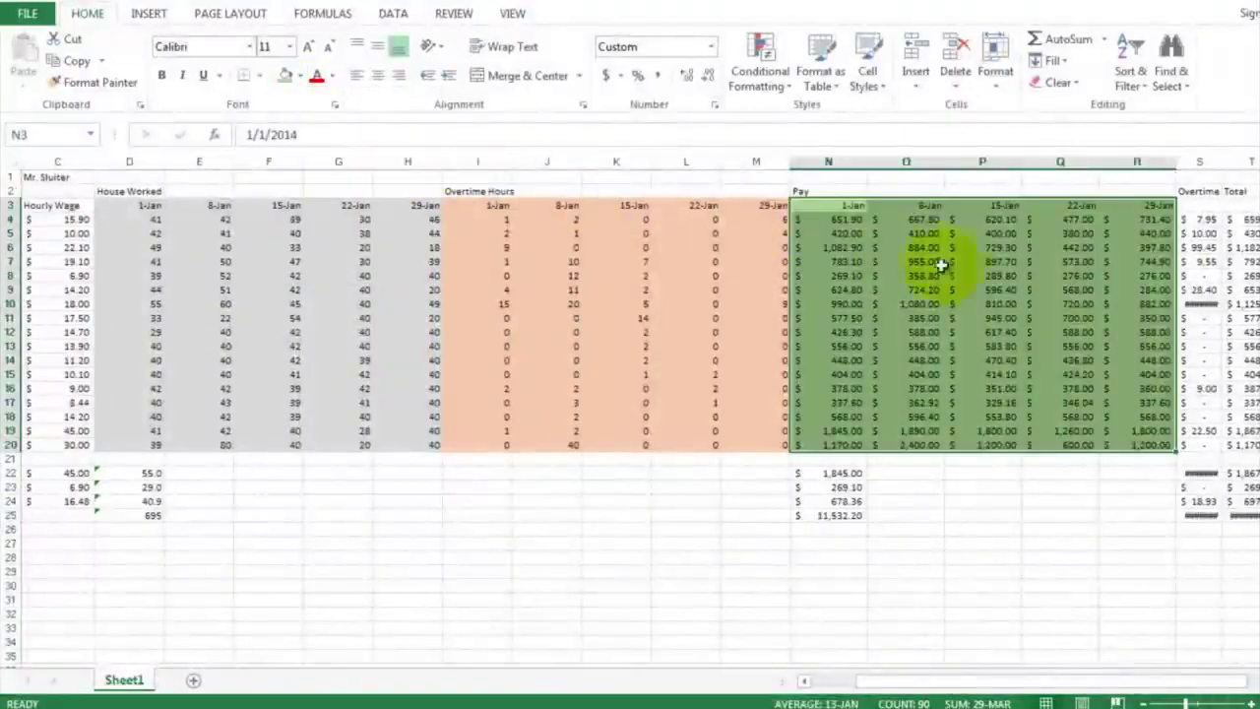
Insert four blank columns before the Total column T to make room for the remaining overtime bonus weeks
left_click(1198, 252)
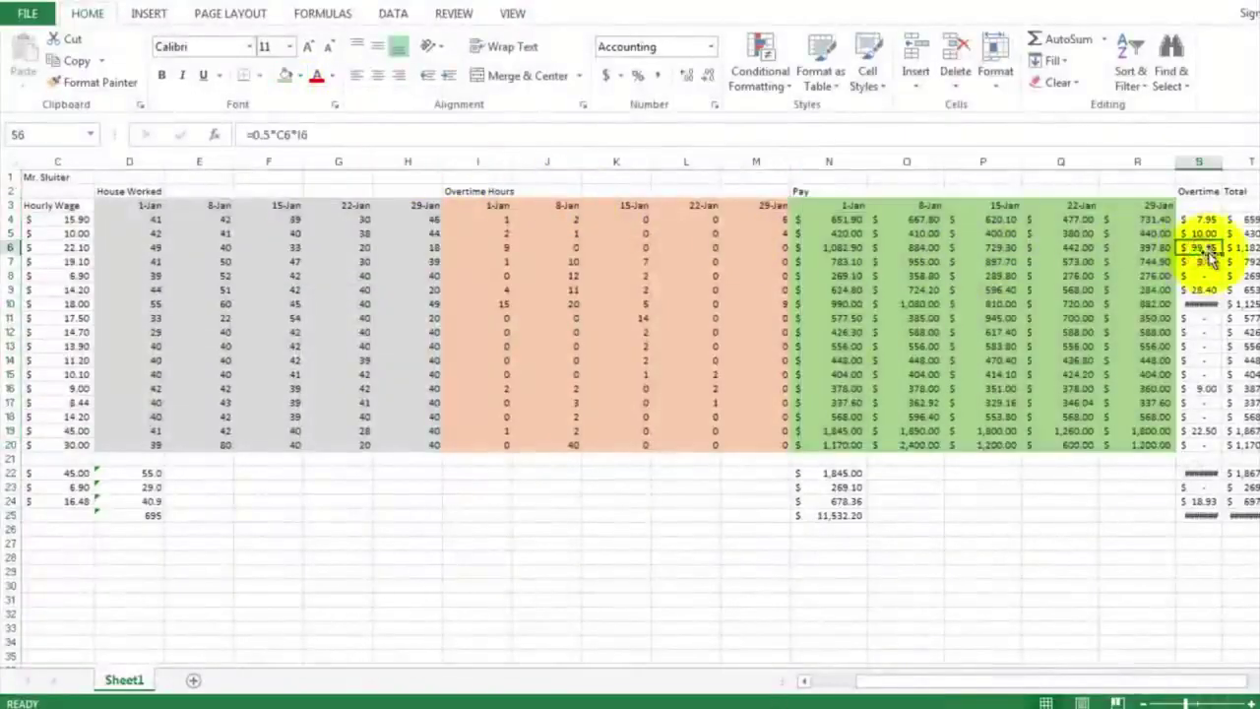
left_click(1250, 680)
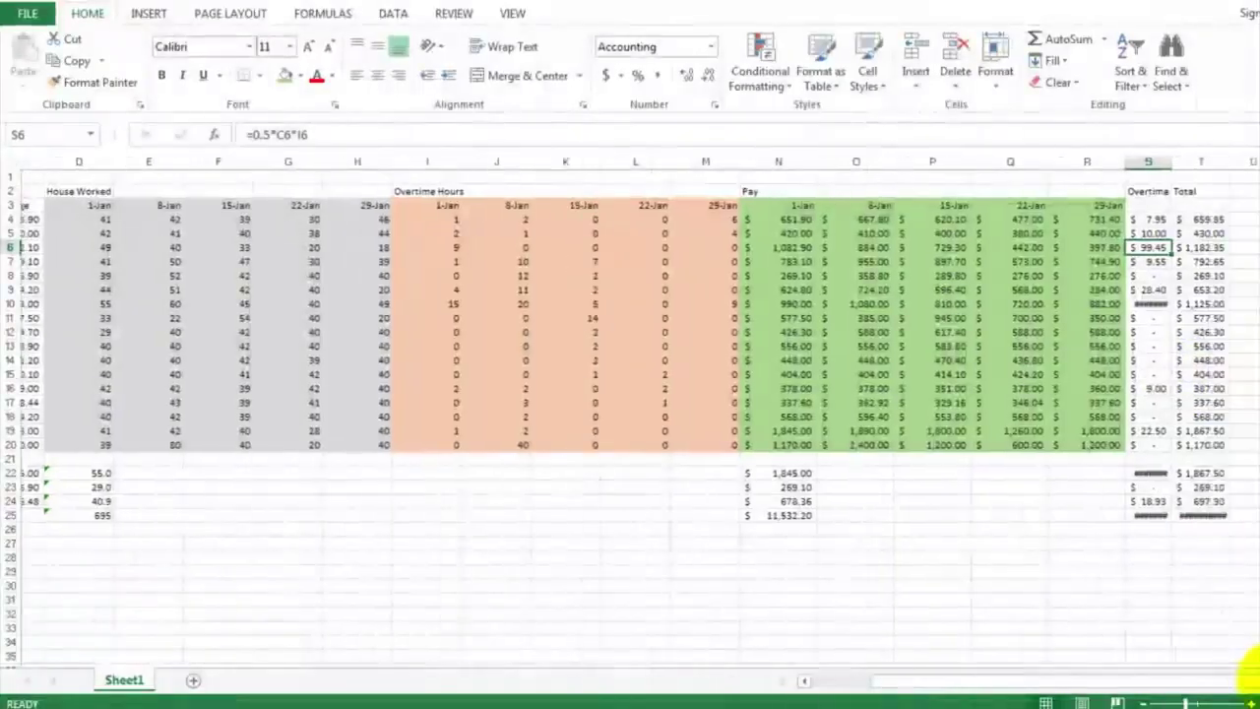
left_click_drag(1250, 680, 1251, 680)
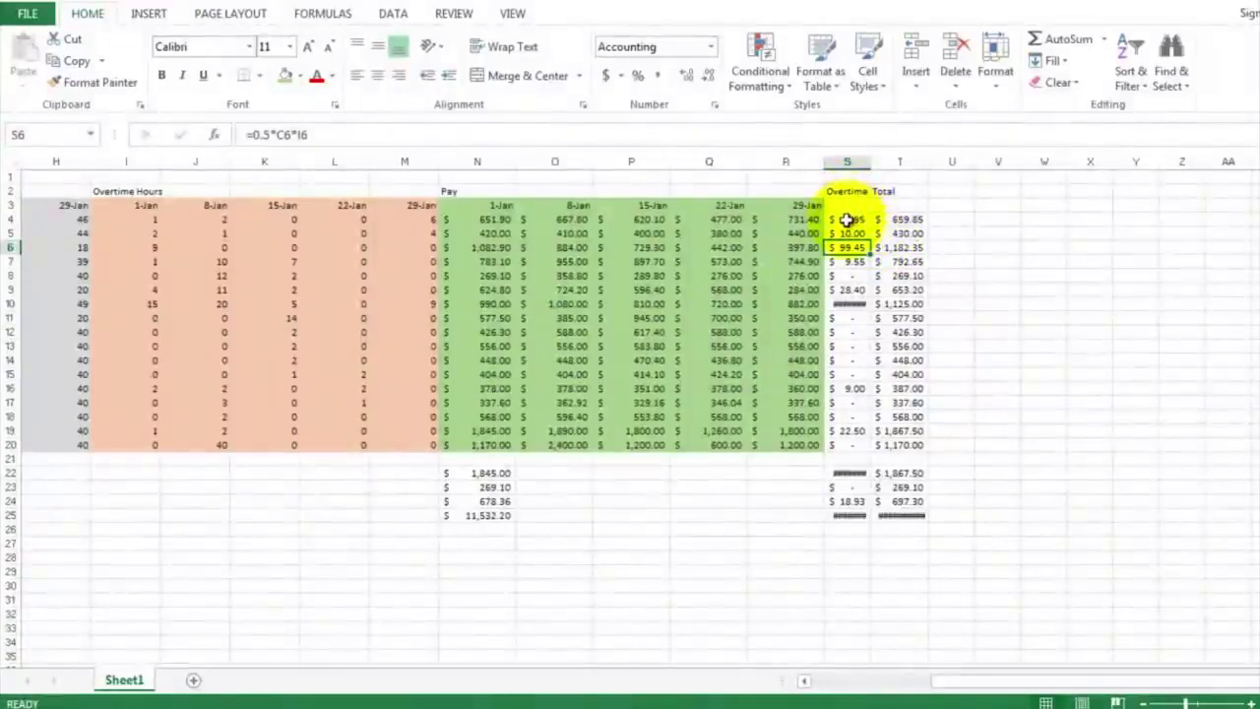
left_click_drag(890, 161, 1089, 160)
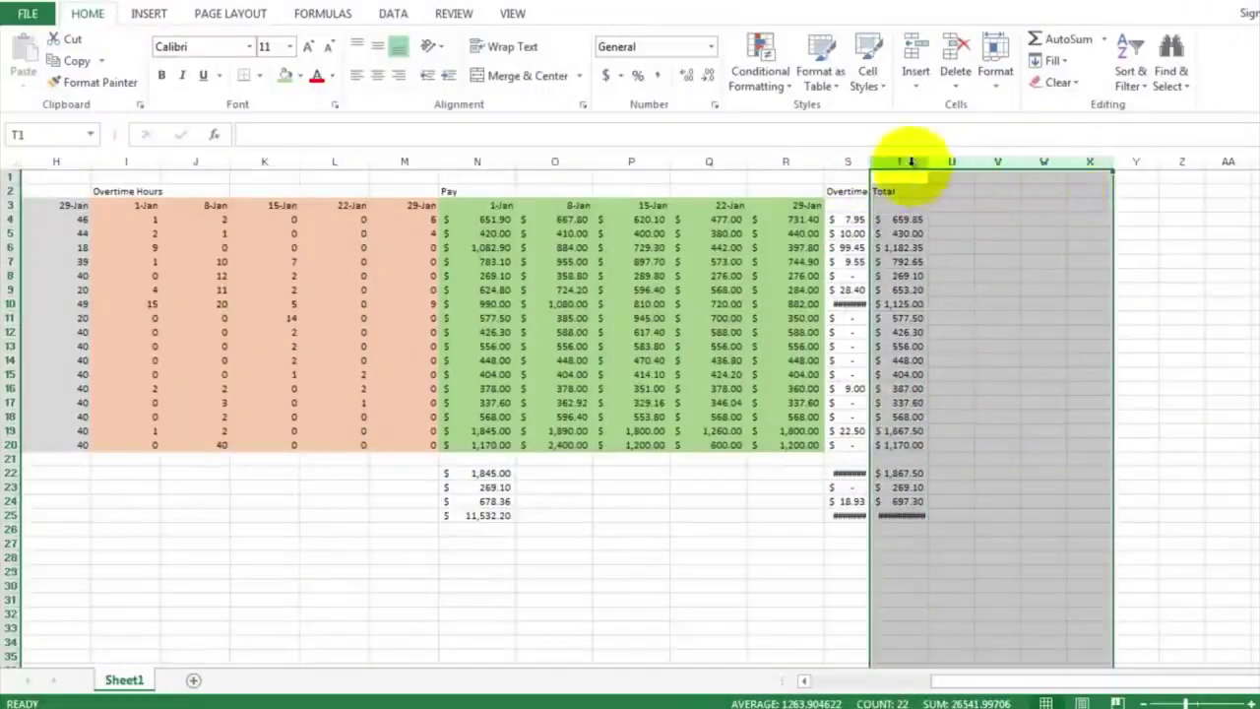
left_click_drag(910, 162, 1032, 162)
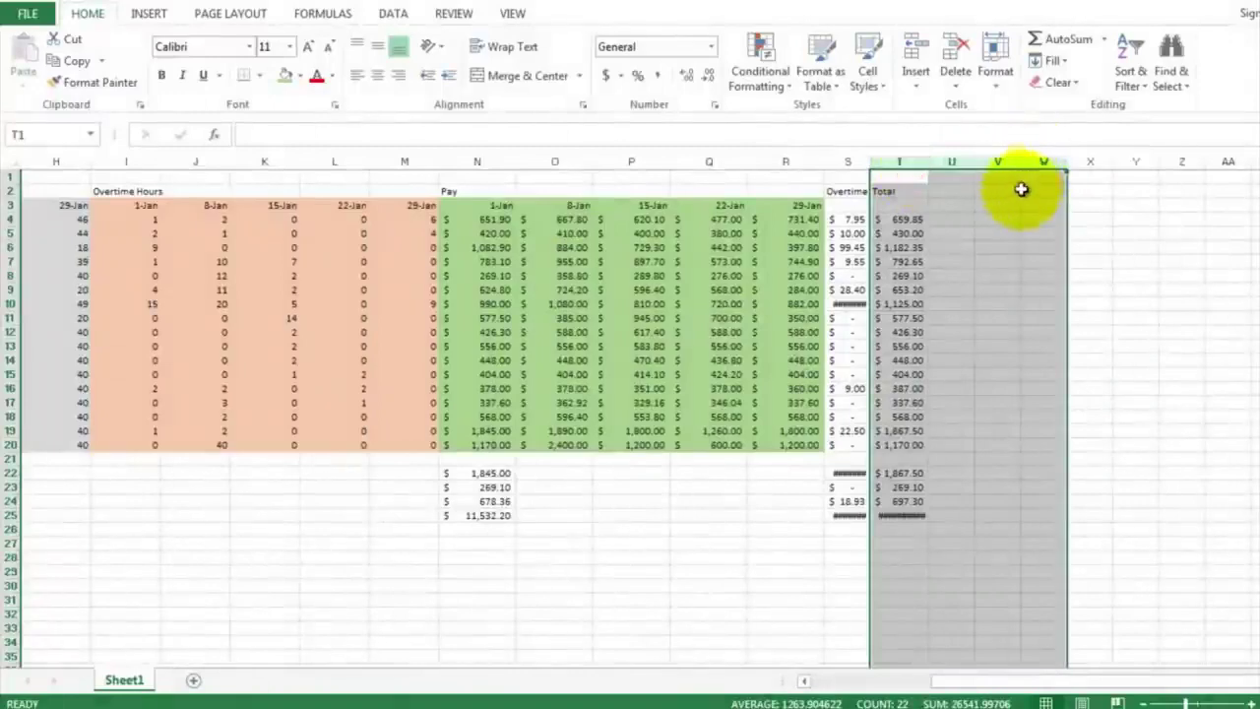
right_click(1020, 189)
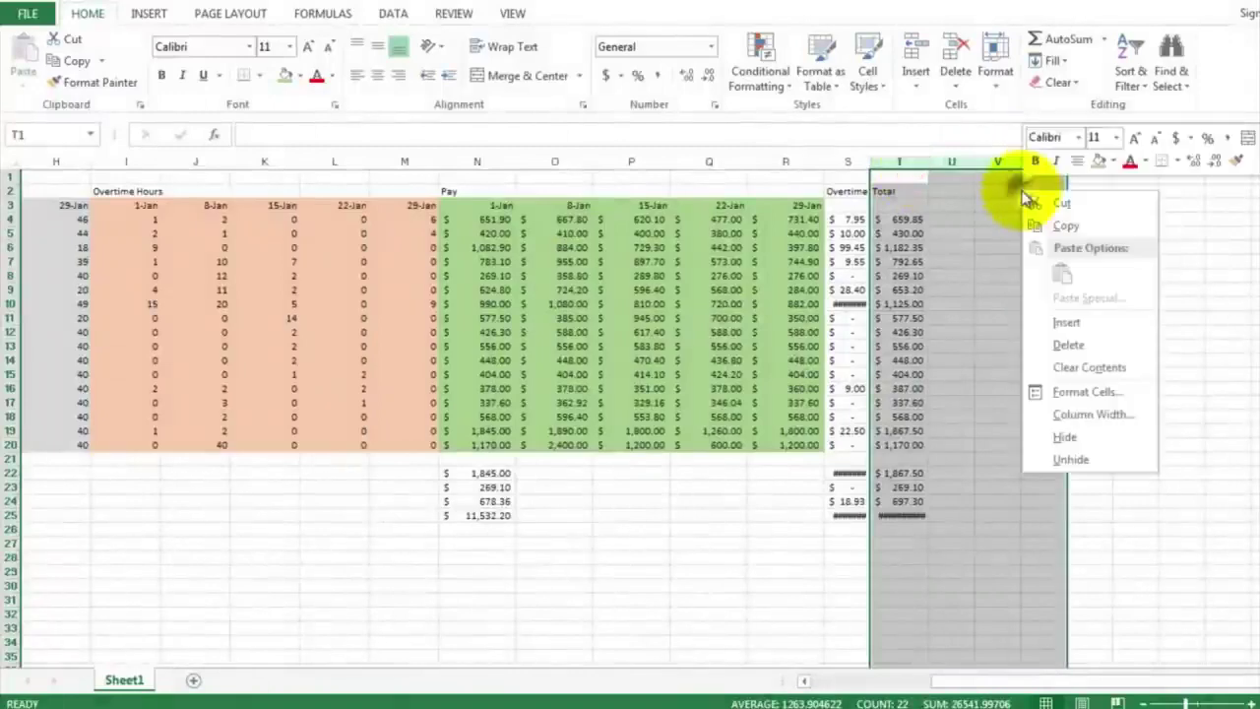
left_click(1063, 324)
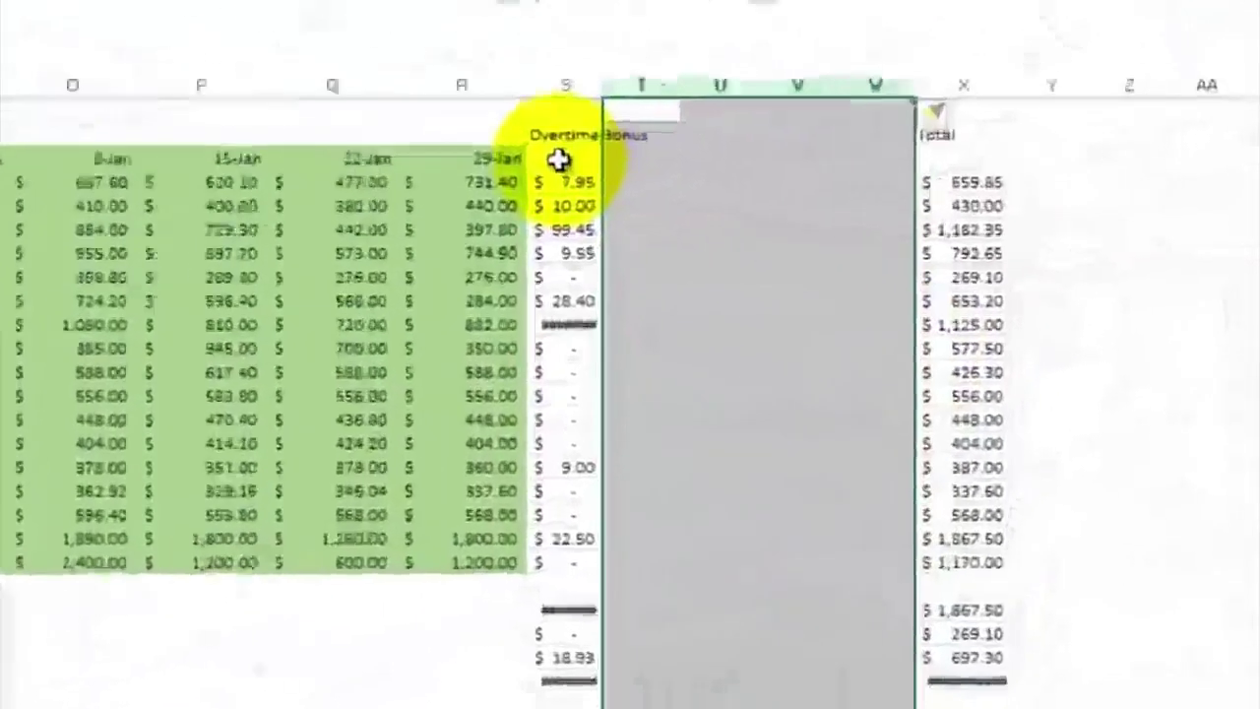
Enter 1-Jan in S3 and =S3+7 in T3, and fill the weekly date formula across through W3
left_click(558, 159)
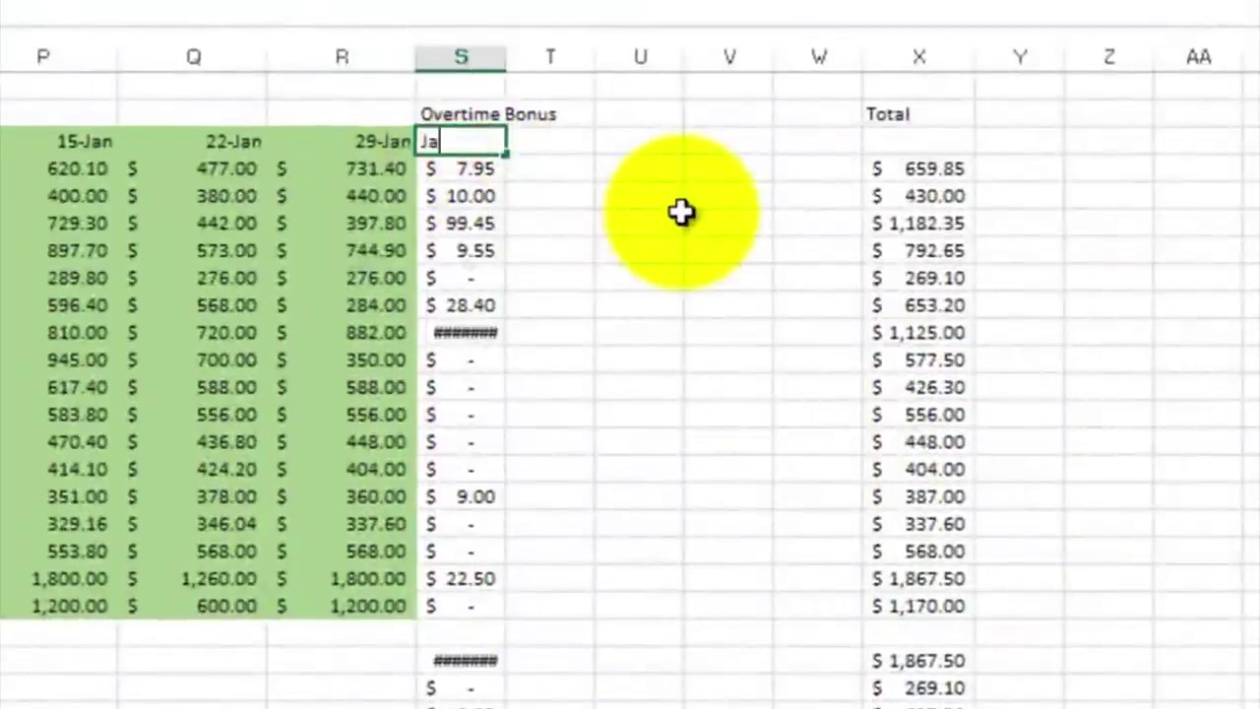
key("Down")
key("Up")
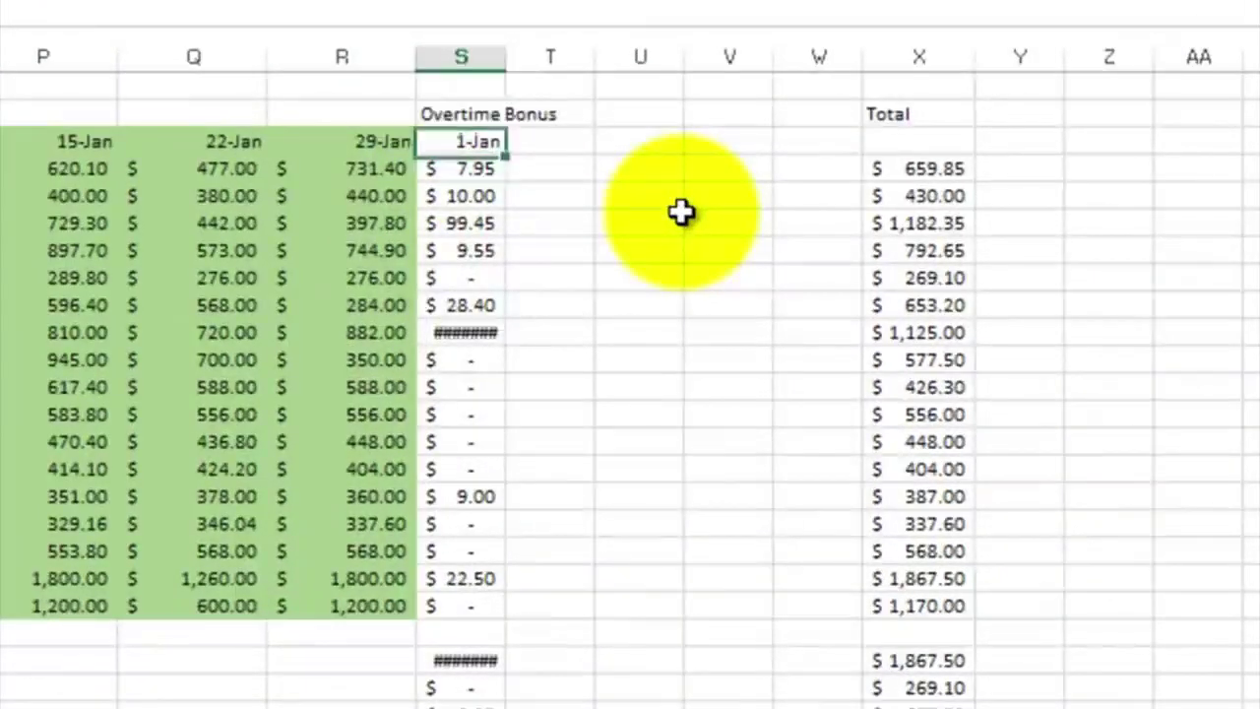
key("Right")
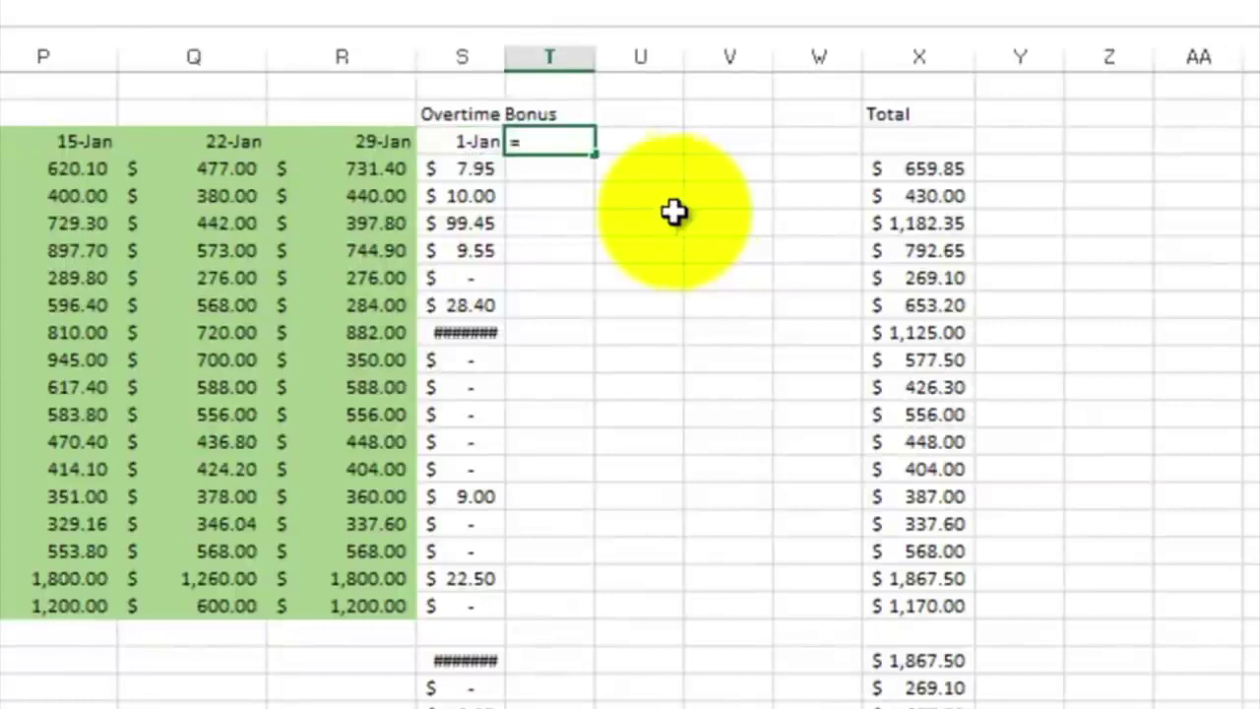
left_click(469, 142)
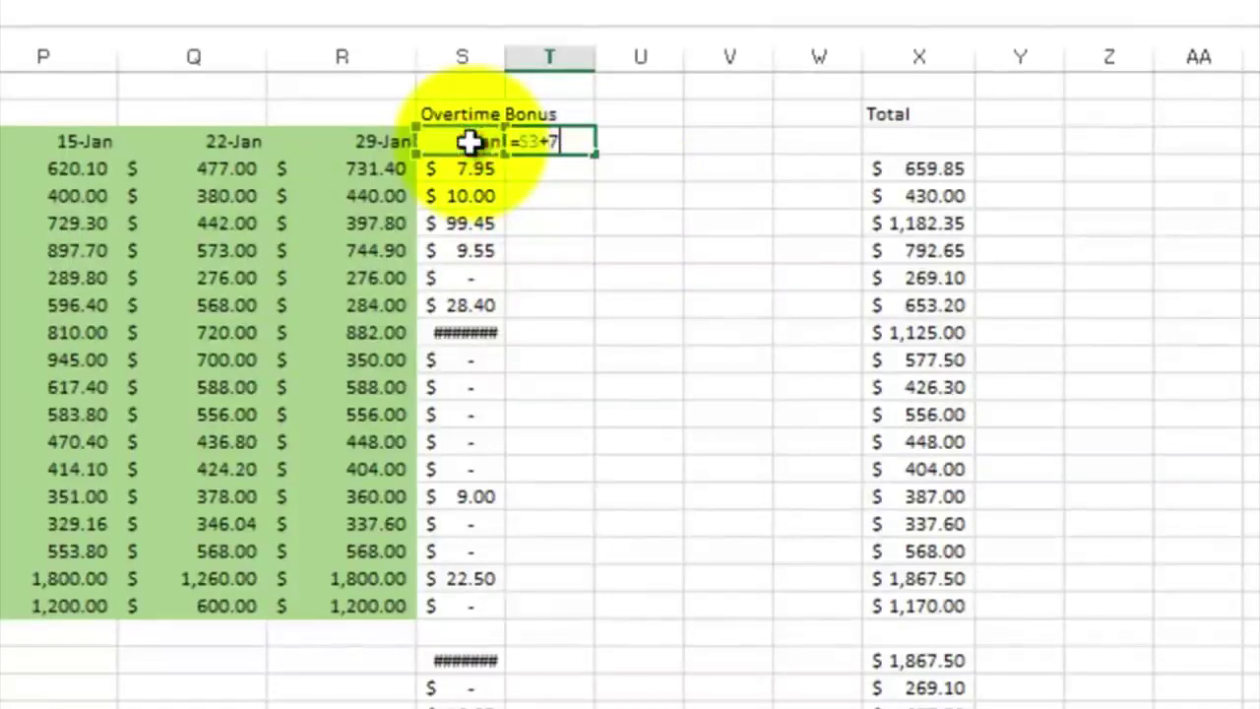
key("Return")
left_click(569, 141)
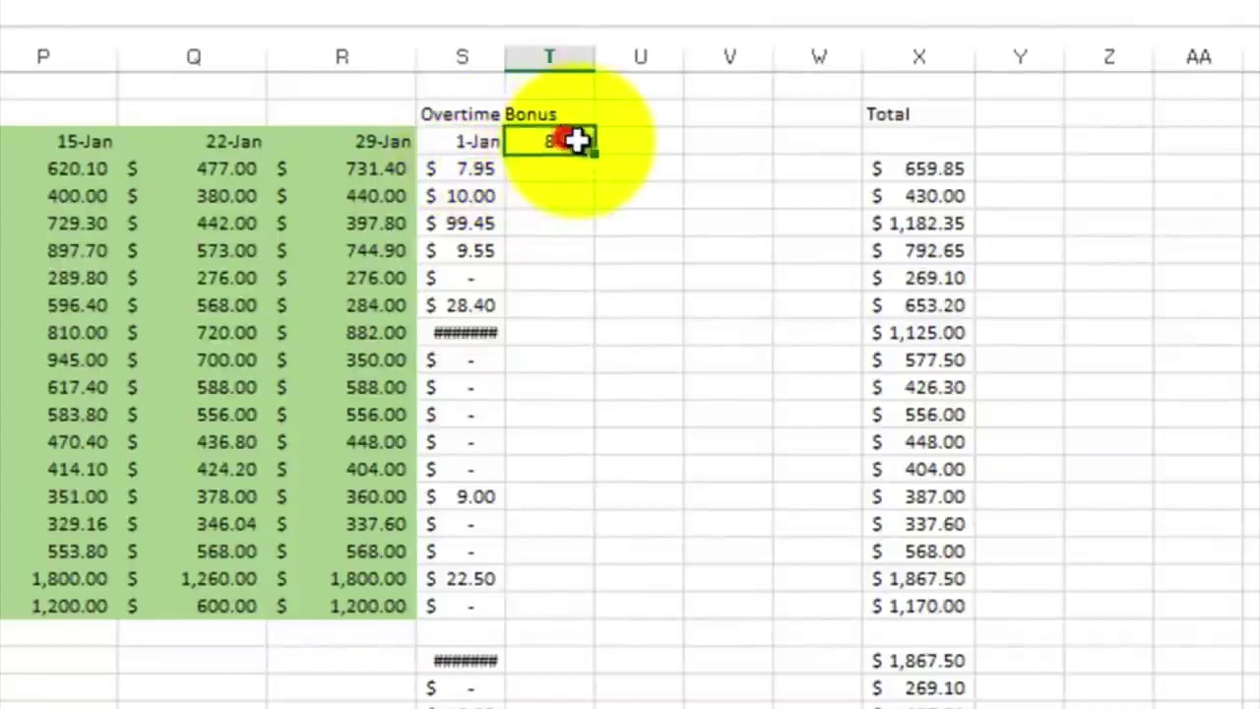
left_click_drag(595, 149, 837, 148)
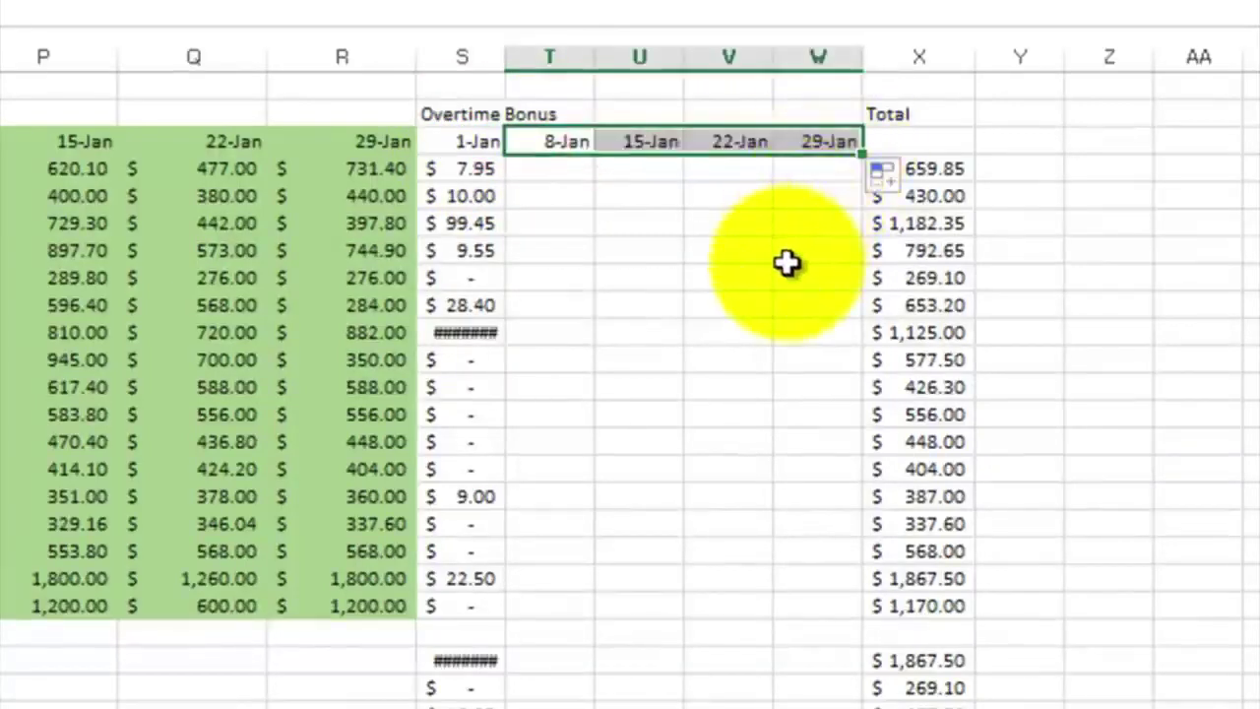
Widen the overtime bonus column S enough to display its full dollar amounts
left_click(598, 202)
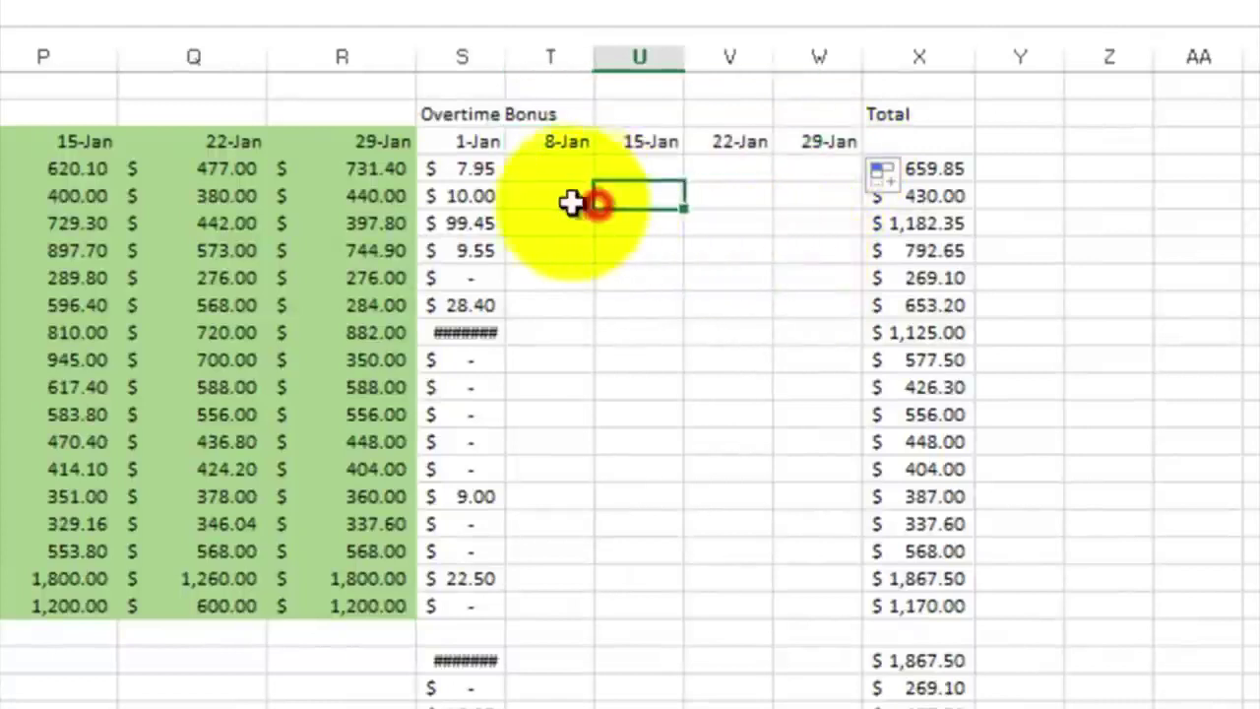
left_click(475, 171)
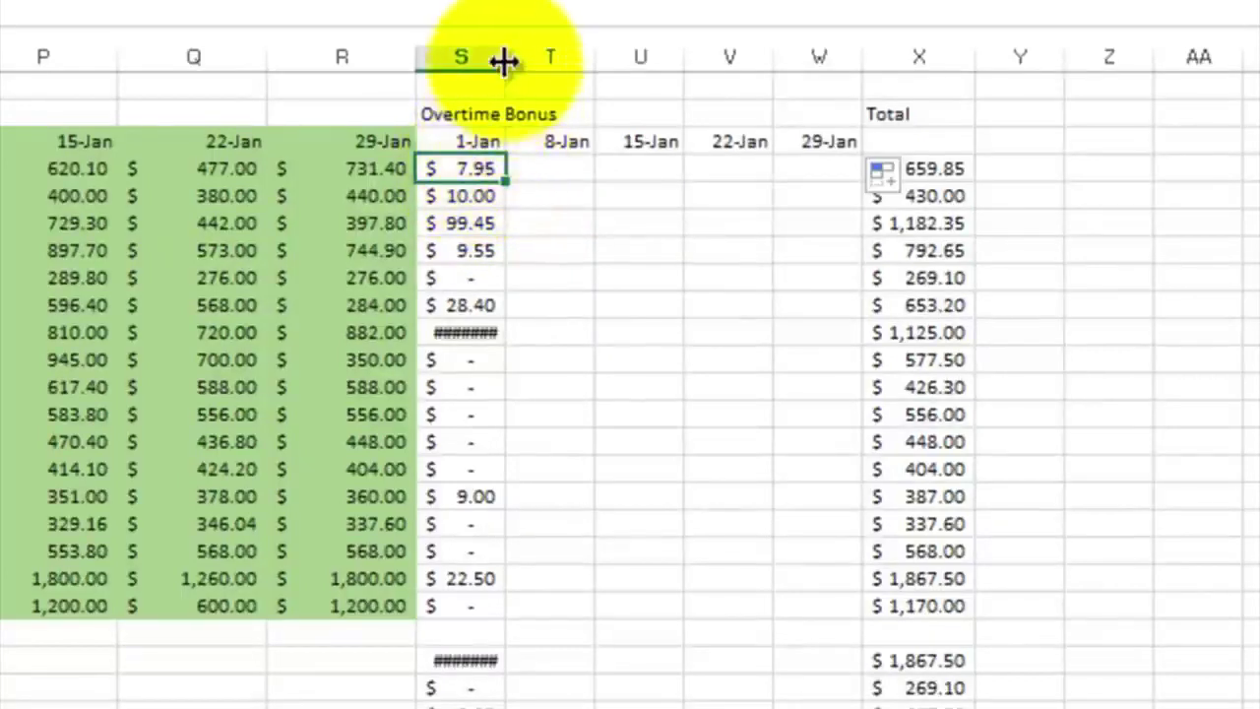
left_click_drag(506, 56, 544, 55)
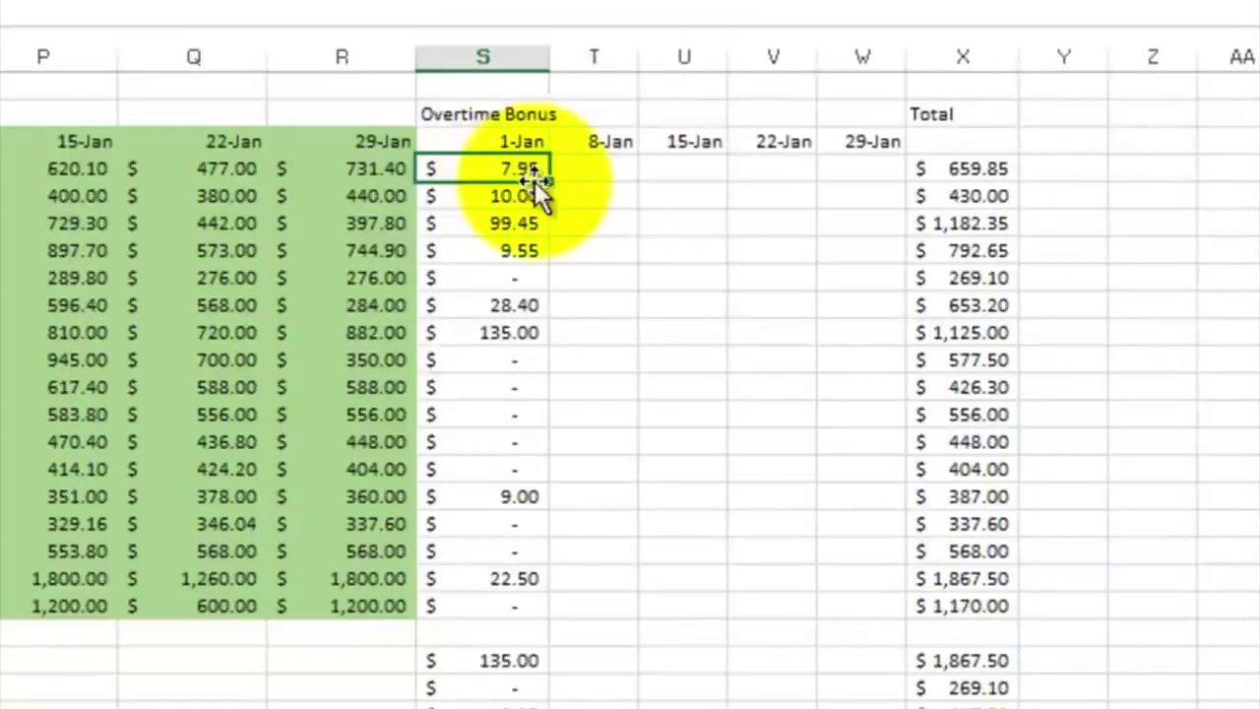
Fill the overtime bonus formula from S4 across through W4 and check the cells referenced by the formula in T4
left_click_drag(549, 178, 873, 186)
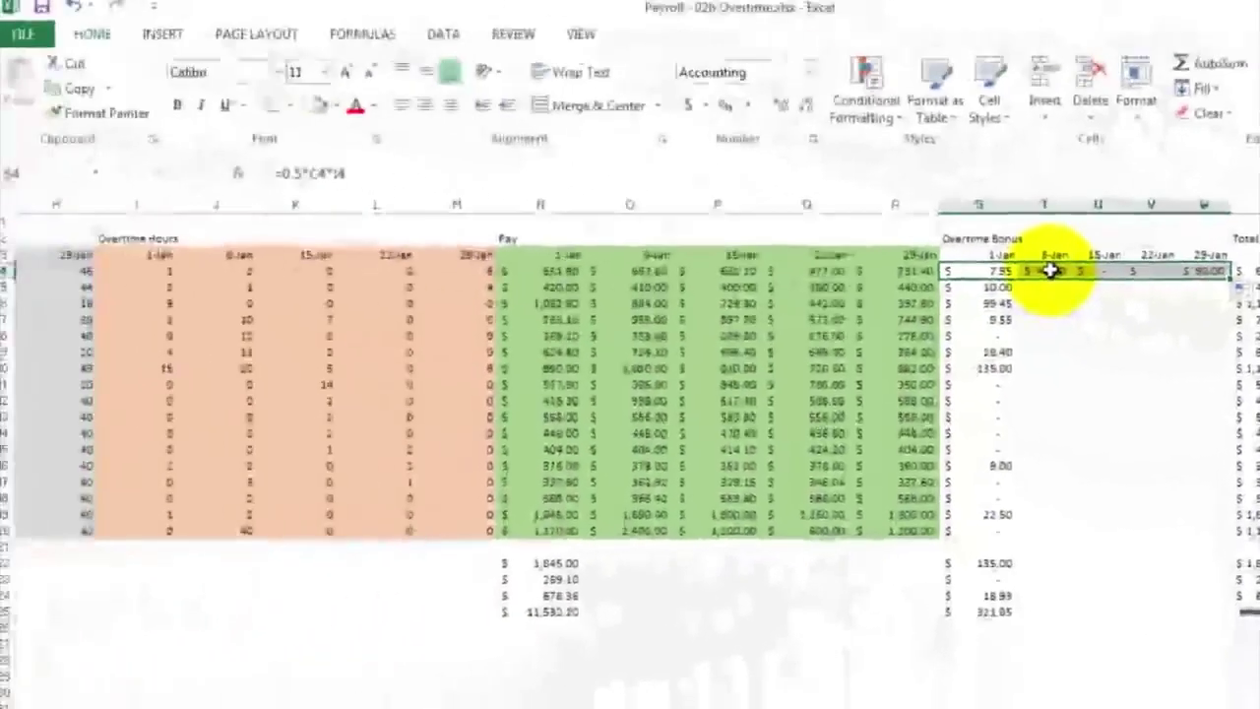
left_click(607, 169)
double_click(1051, 271)
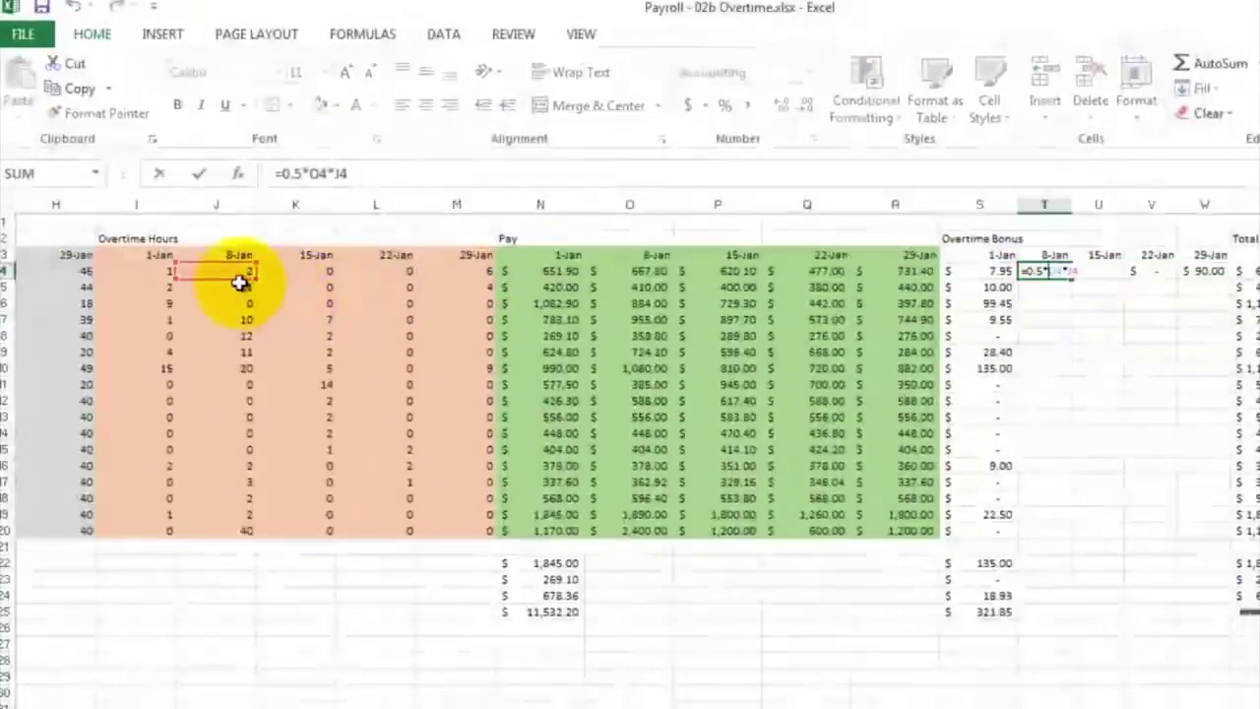
scroll(630, 394, "left", 5)
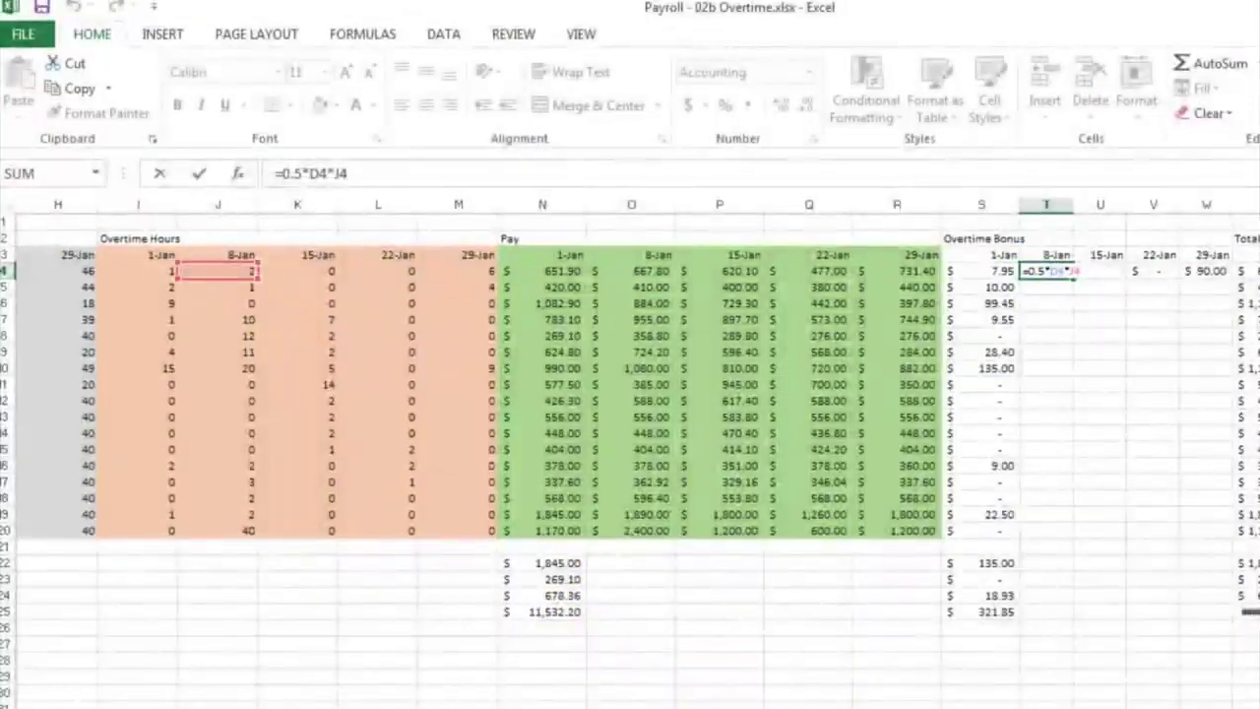
scroll(629, 394, "left", 1)
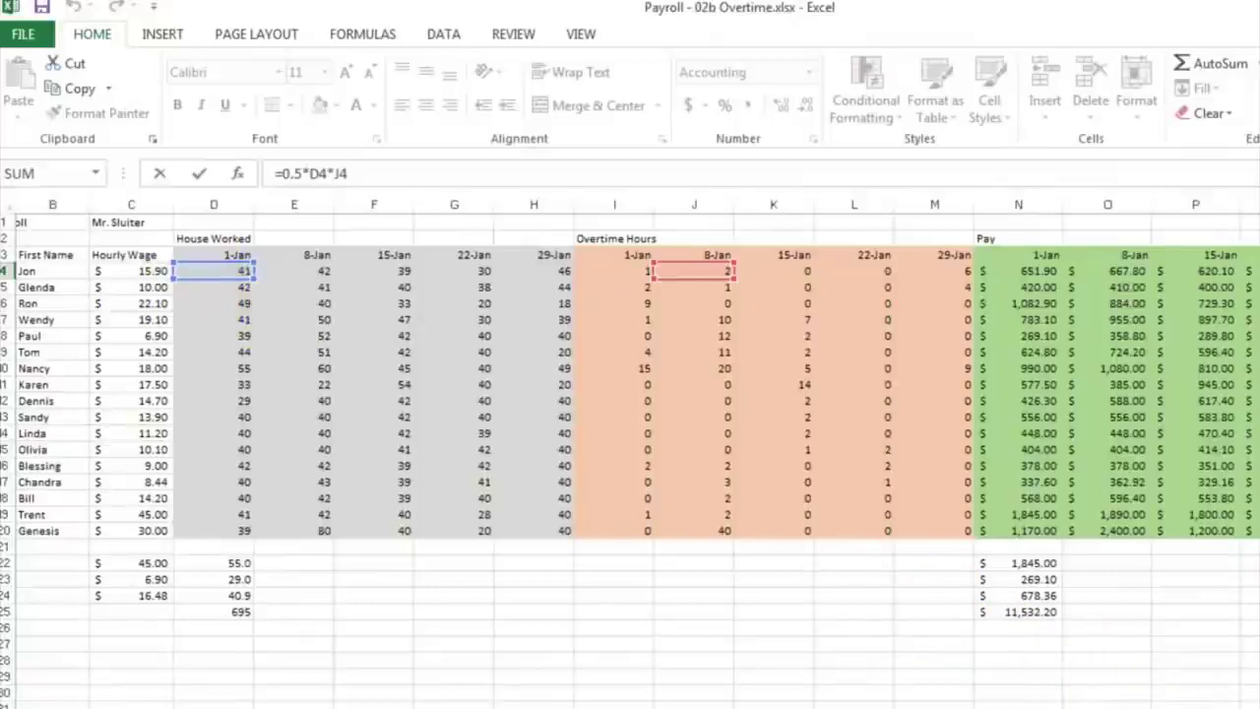
scroll(638, 453, "right", 1)
scroll(630, 394, "right", 3)
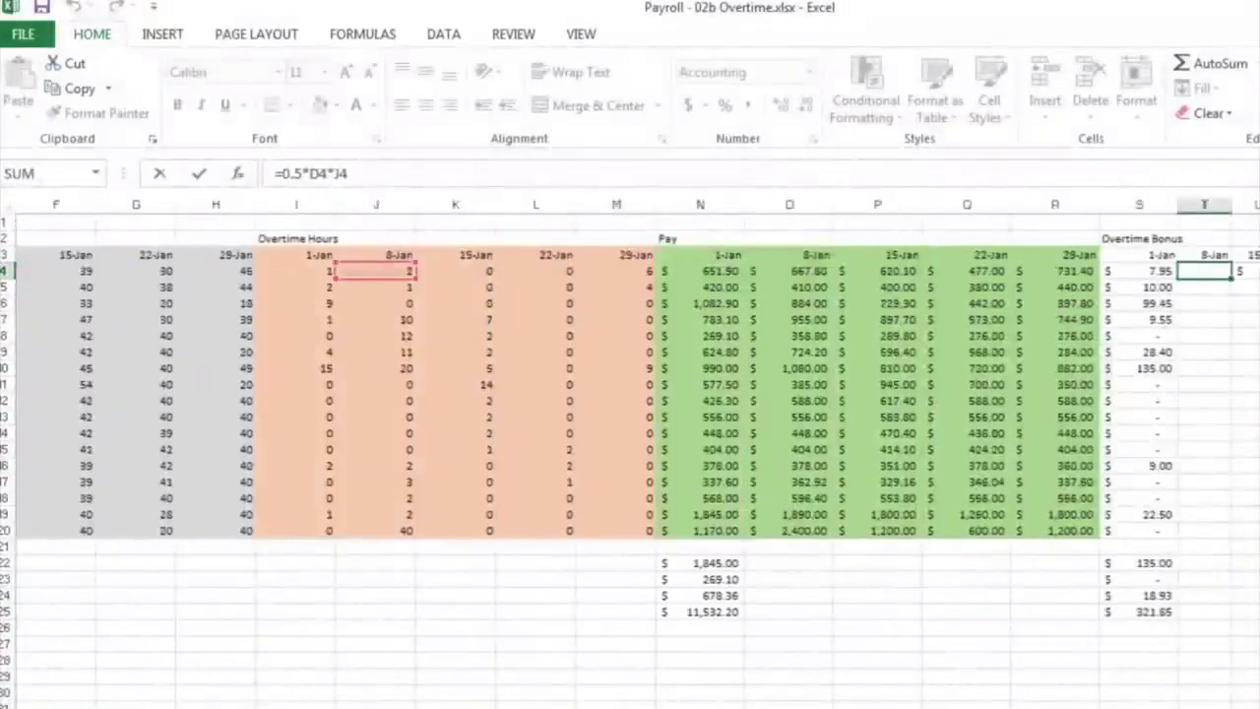
scroll(629, 394, "right", 2)
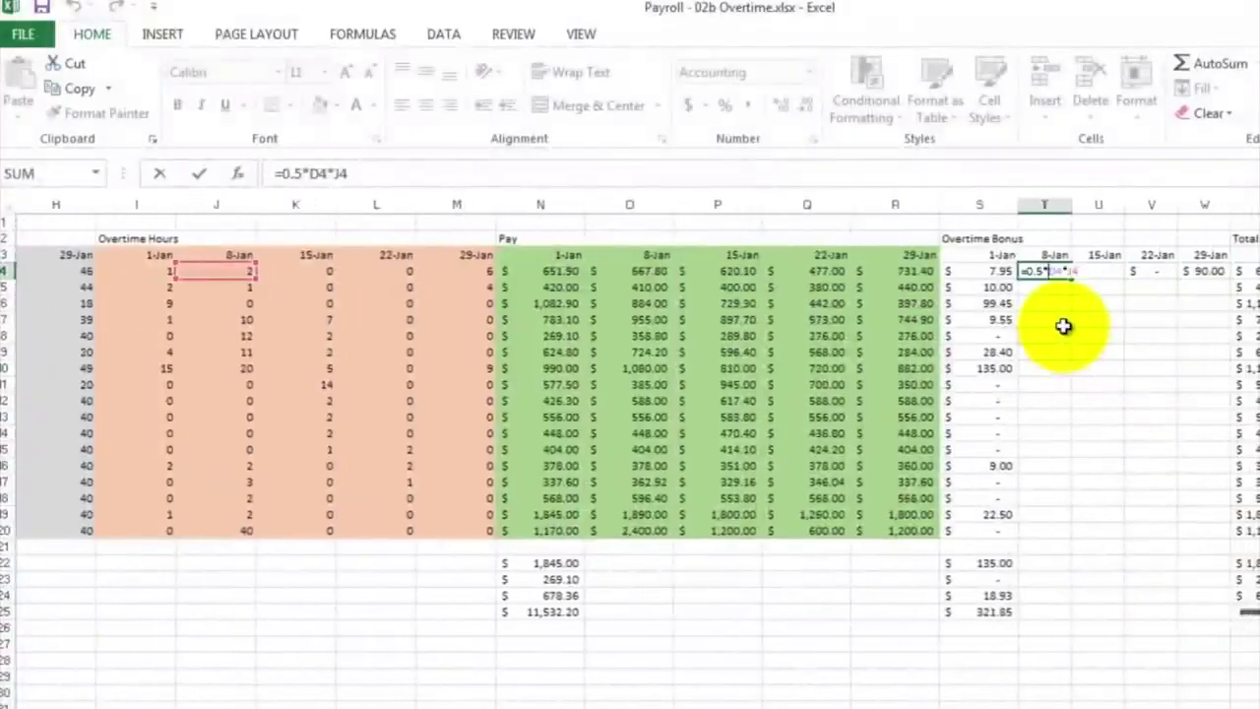
key("ctrl+Return")
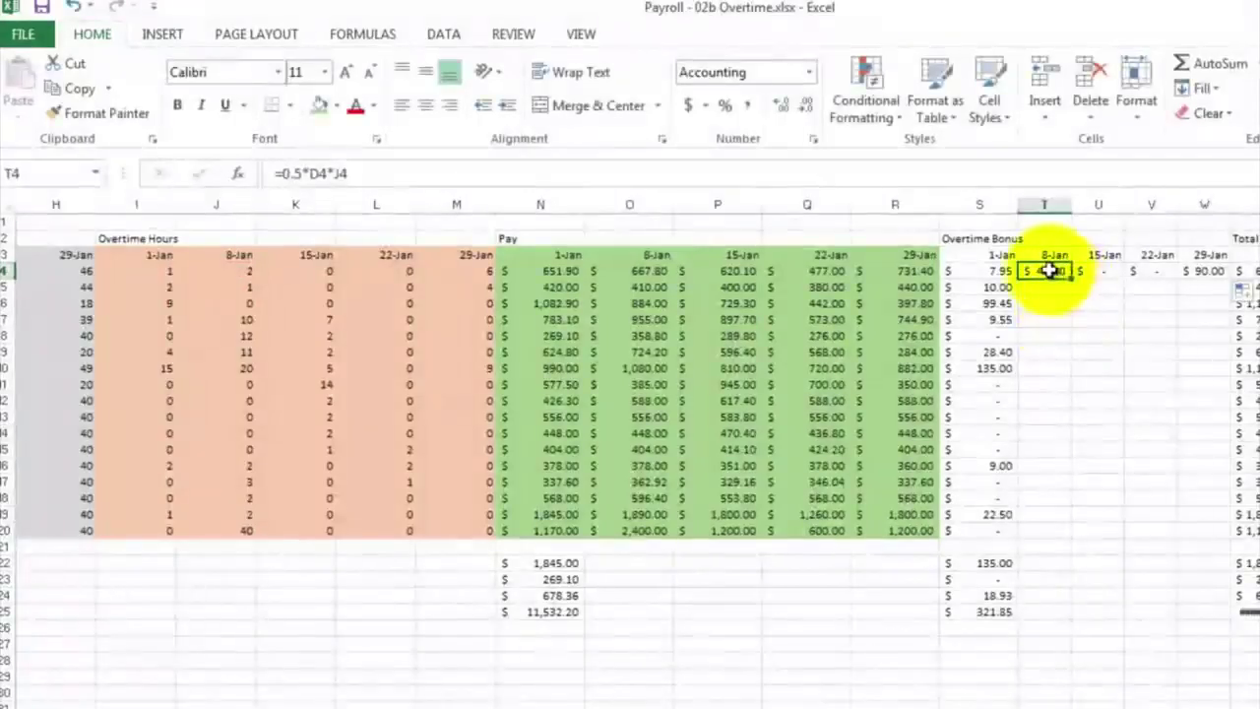
Clear the contents of the copied overtime bonus formulas in T4:W4
left_click_drag(1049, 271, 1210, 273)
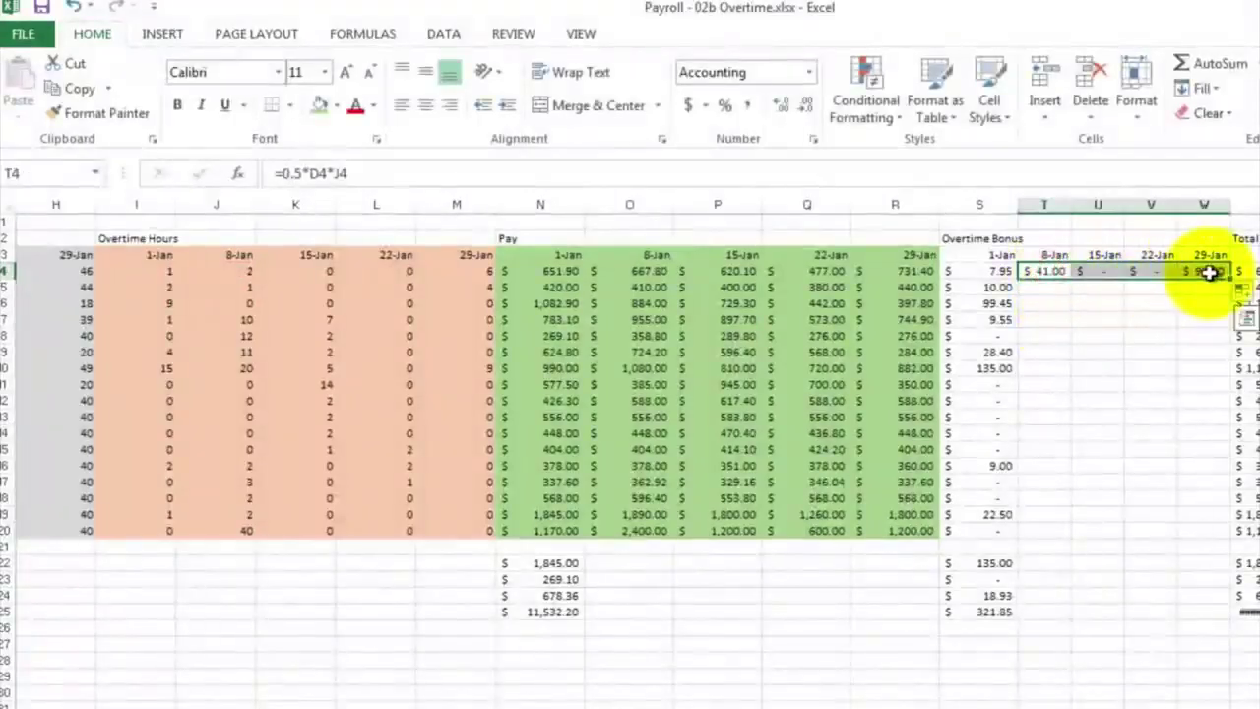
right_click(1208, 273)
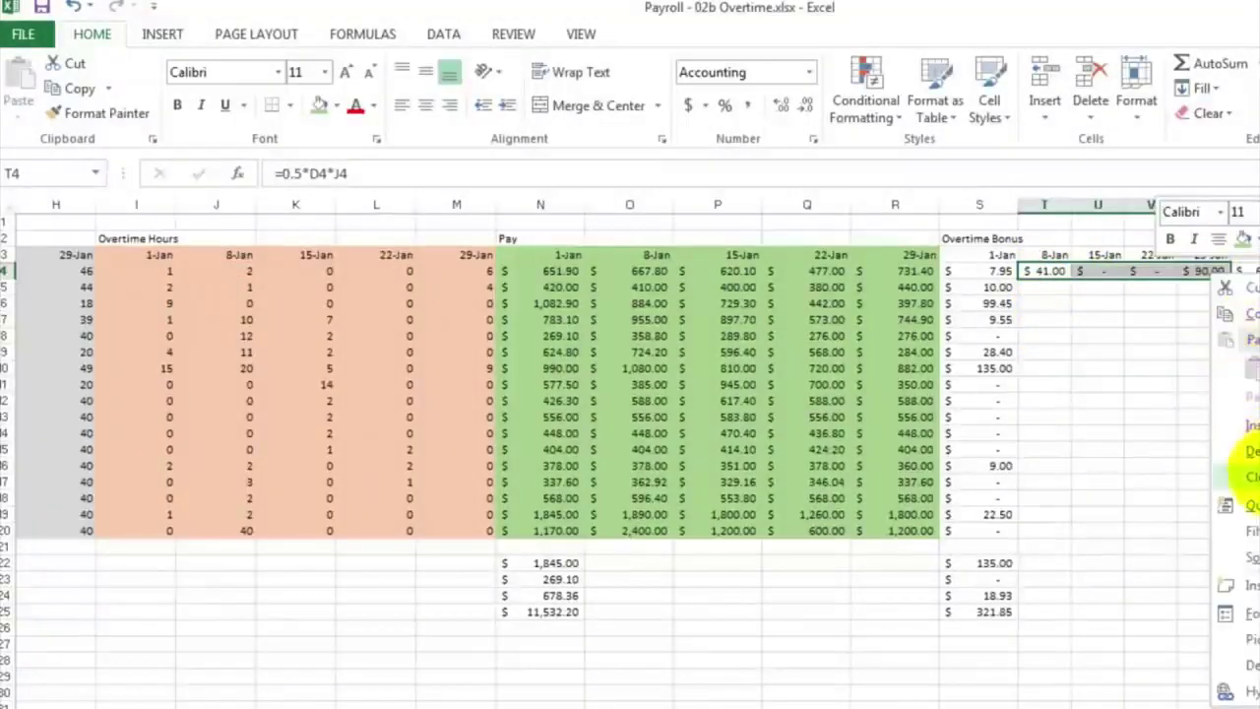
left_click(1246, 476)
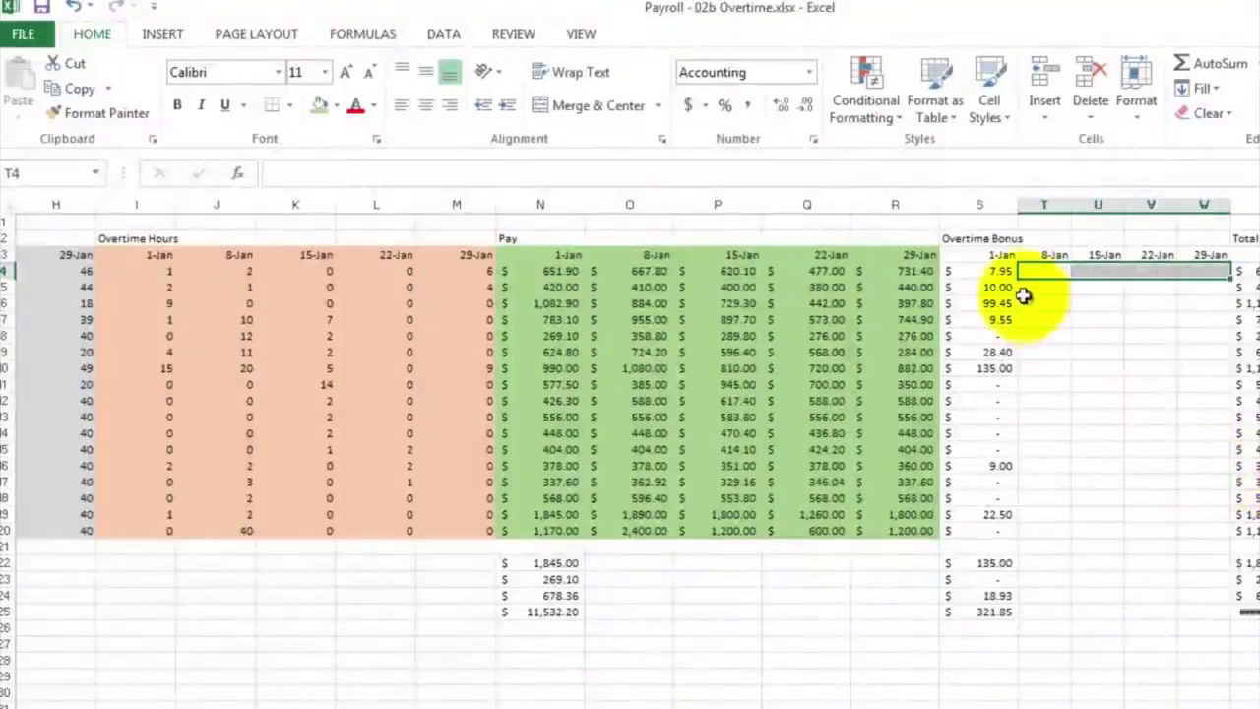
Lock the wage column in the S4 overtime bonus formula so that it reads =0.5*$C4*I4
double_click(992, 270)
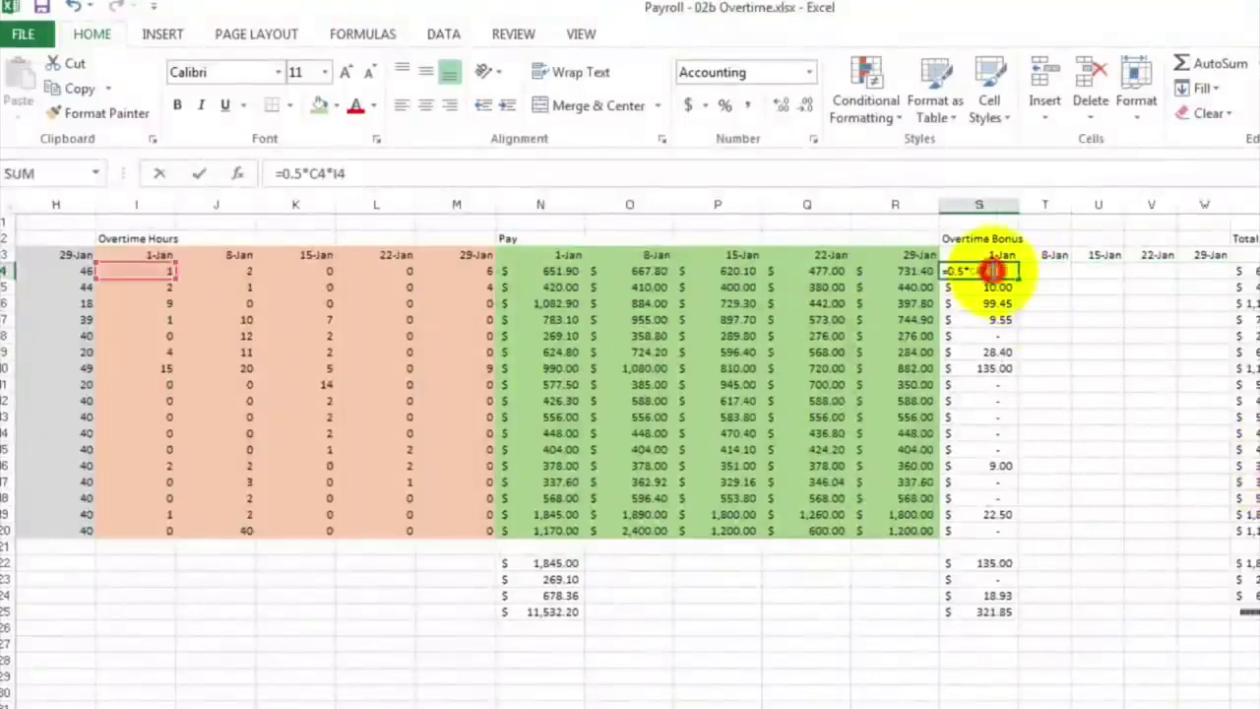
double_click(312, 173)
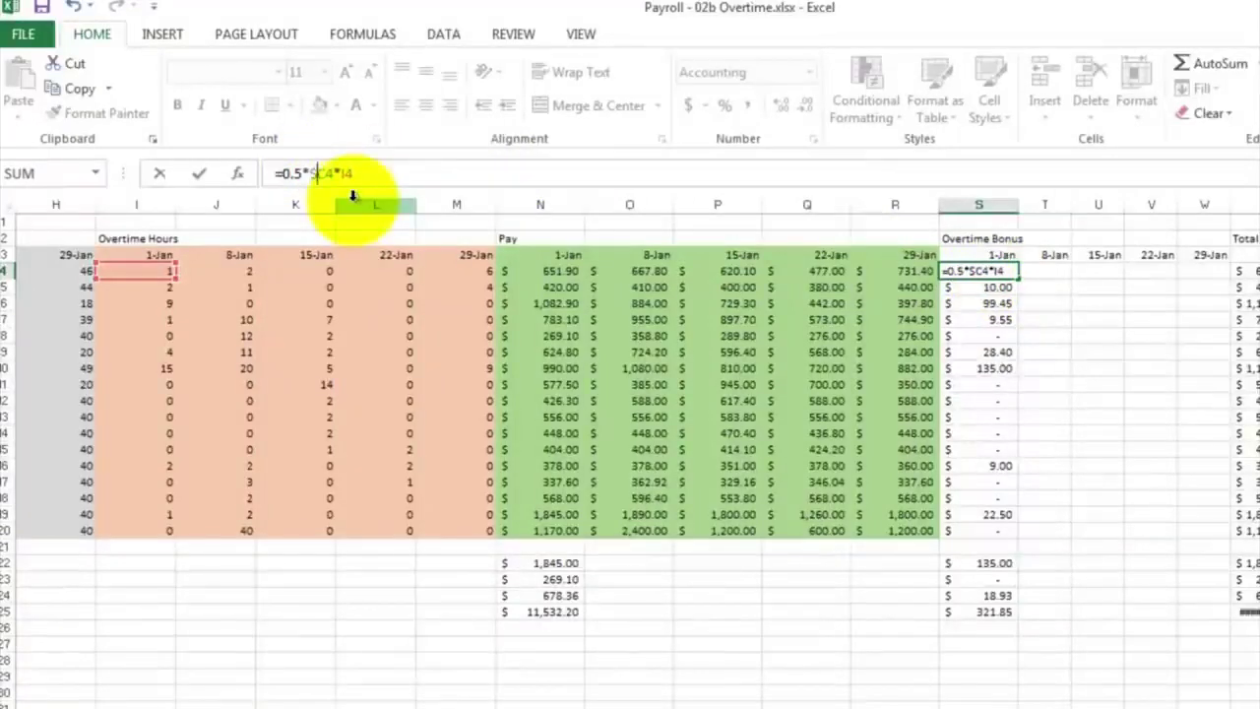
key("Return")
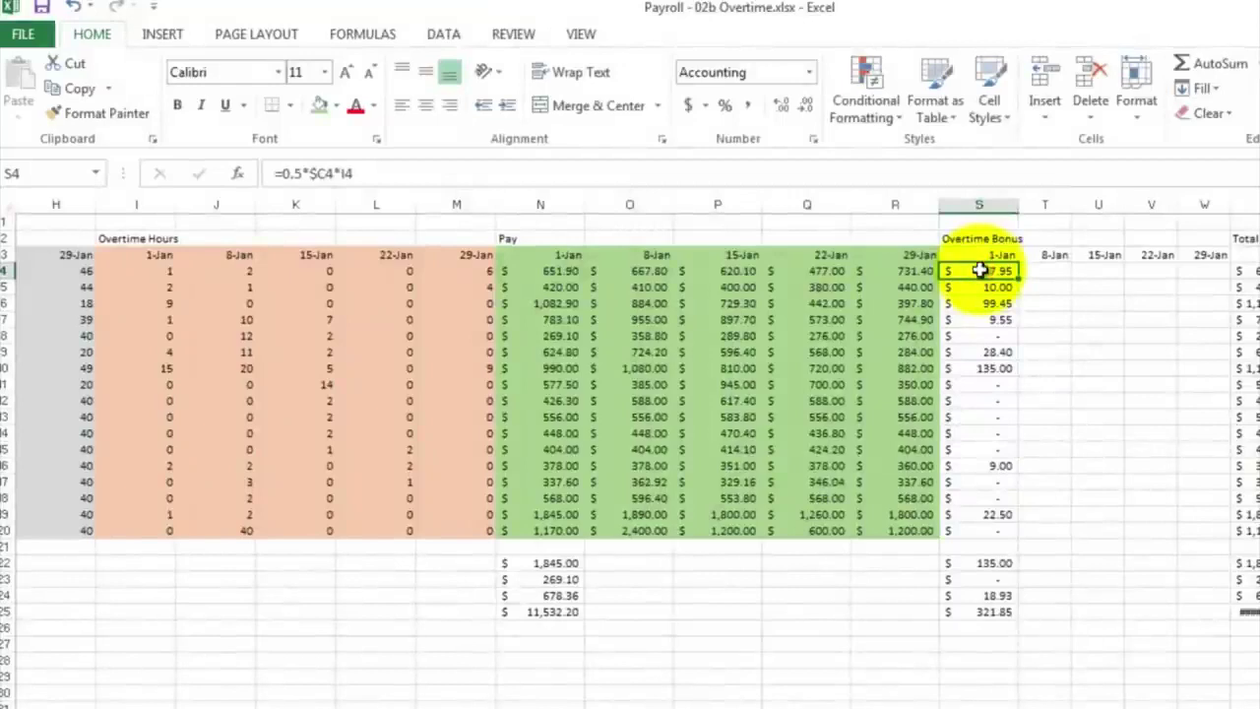
Copy the corrected overtime bonus formula from S4 into S4:W20 for every employee and week
right_click(980, 270)
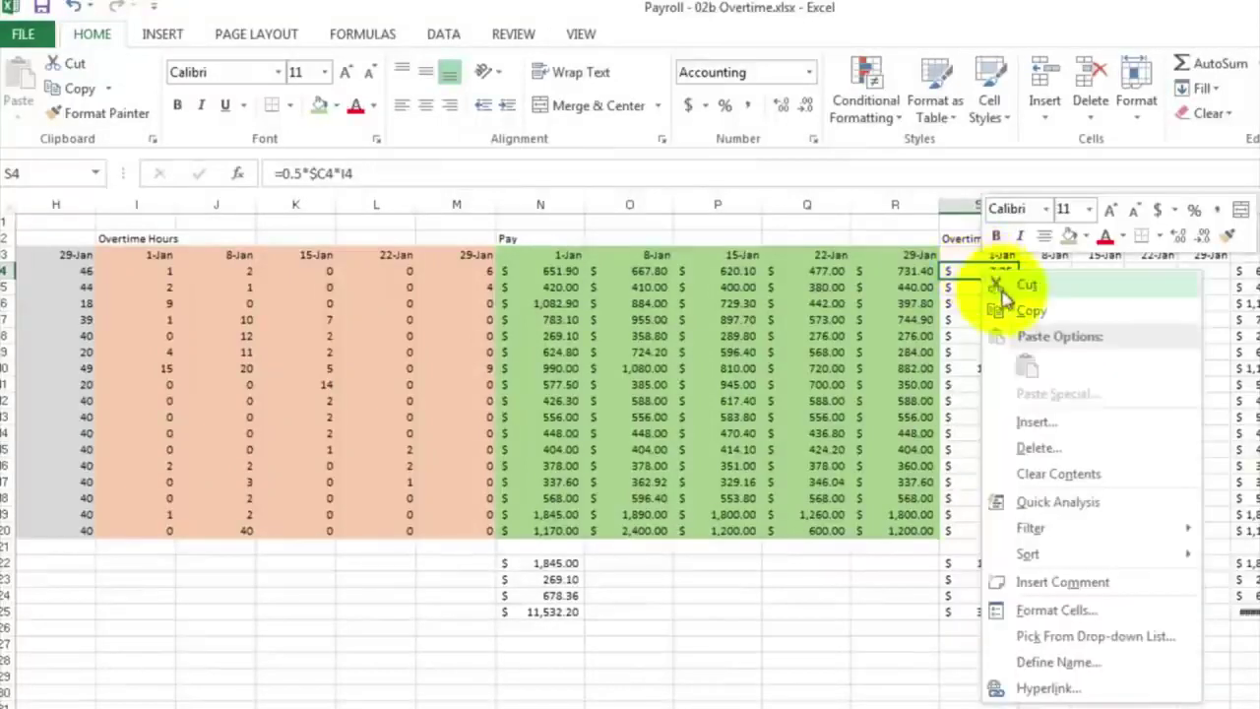
left_click(1023, 286)
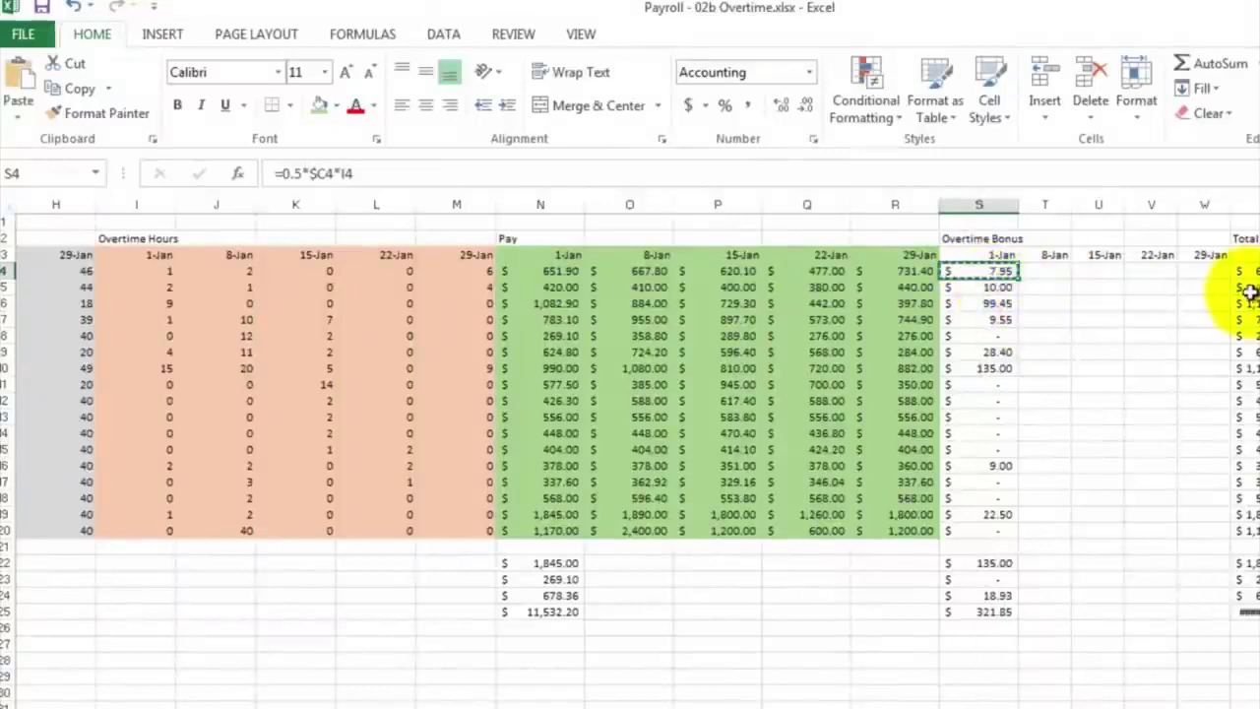
left_click(1219, 269)
left_click_drag(1180, 291, 1007, 514)
right_click(1122, 330)
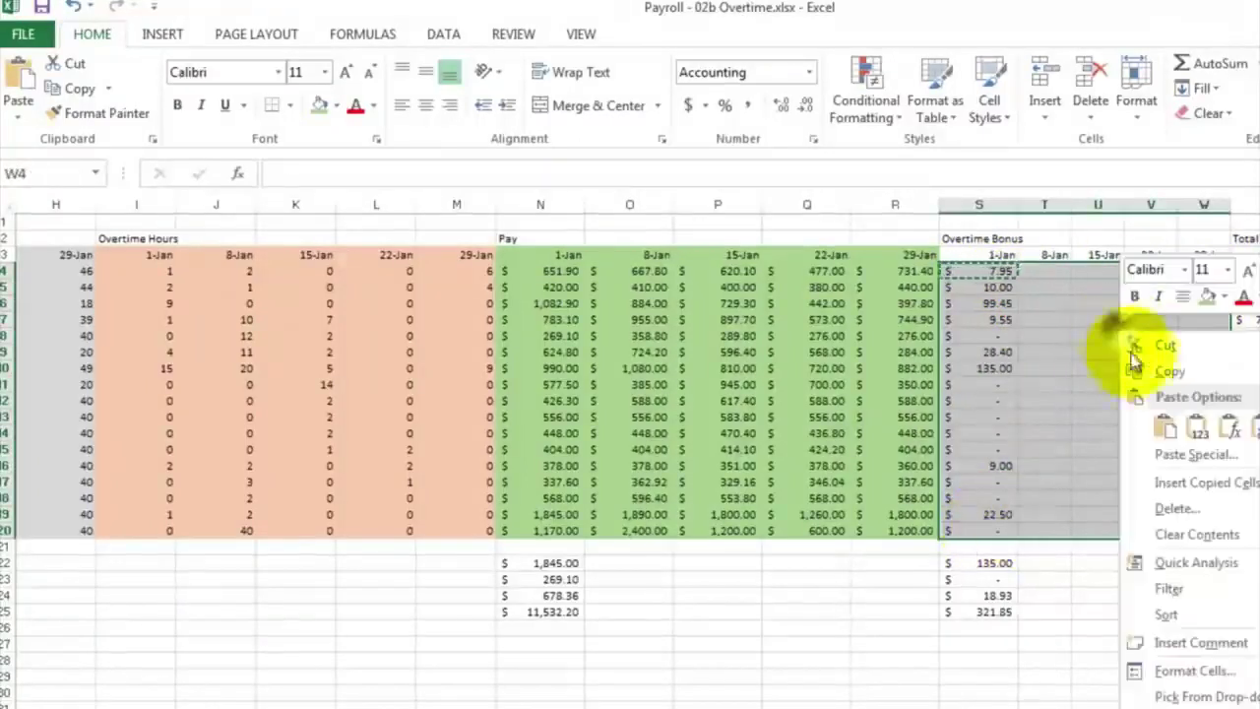
left_click(1165, 431)
key("ctrl+v")
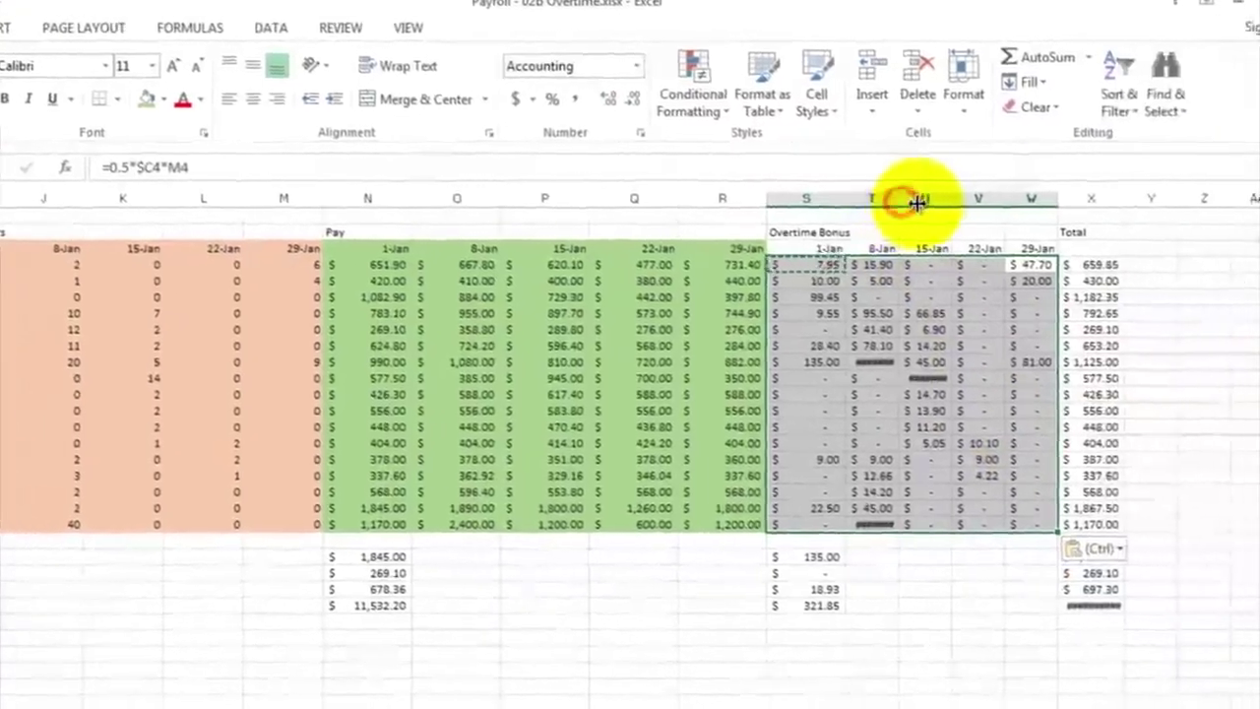
Widen the 8-Jan and 15-Jan overtime bonus columns T and U enough to display their full dollar amounts
left_click_drag(1071, 207, 1101, 208)
left_click_drag(926, 202, 926, 202)
left_click(898, 198)
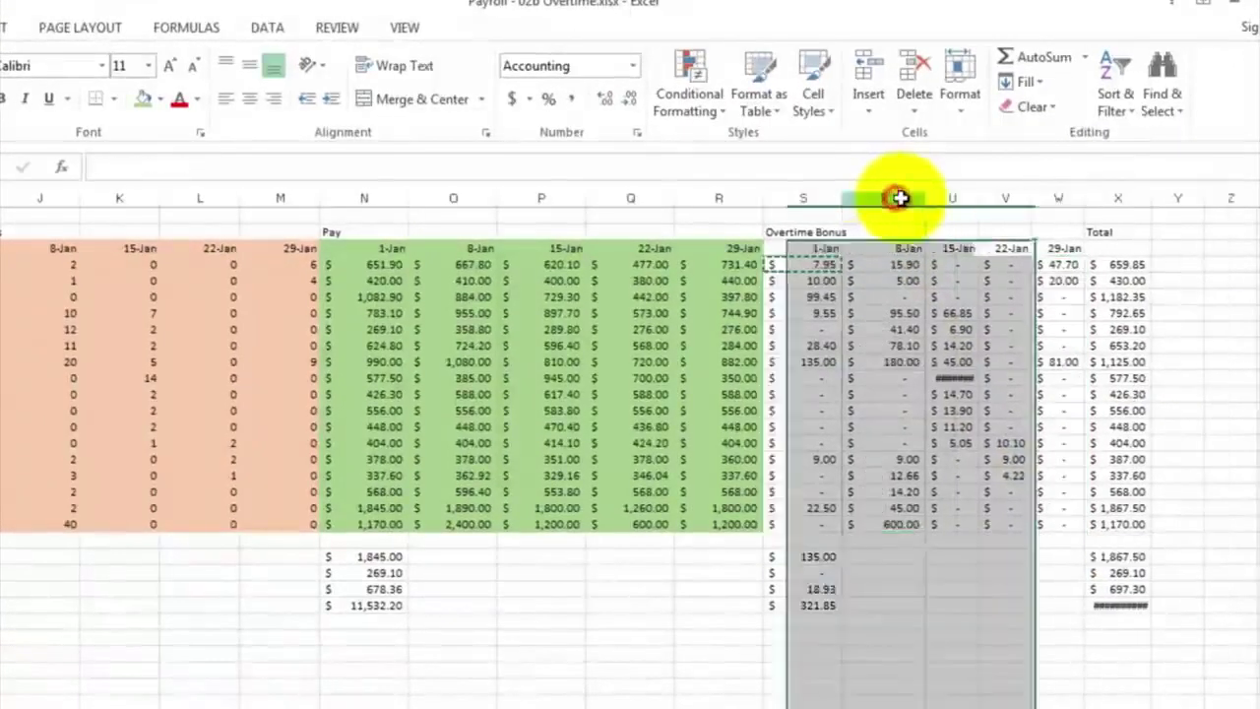
left_click(900, 198)
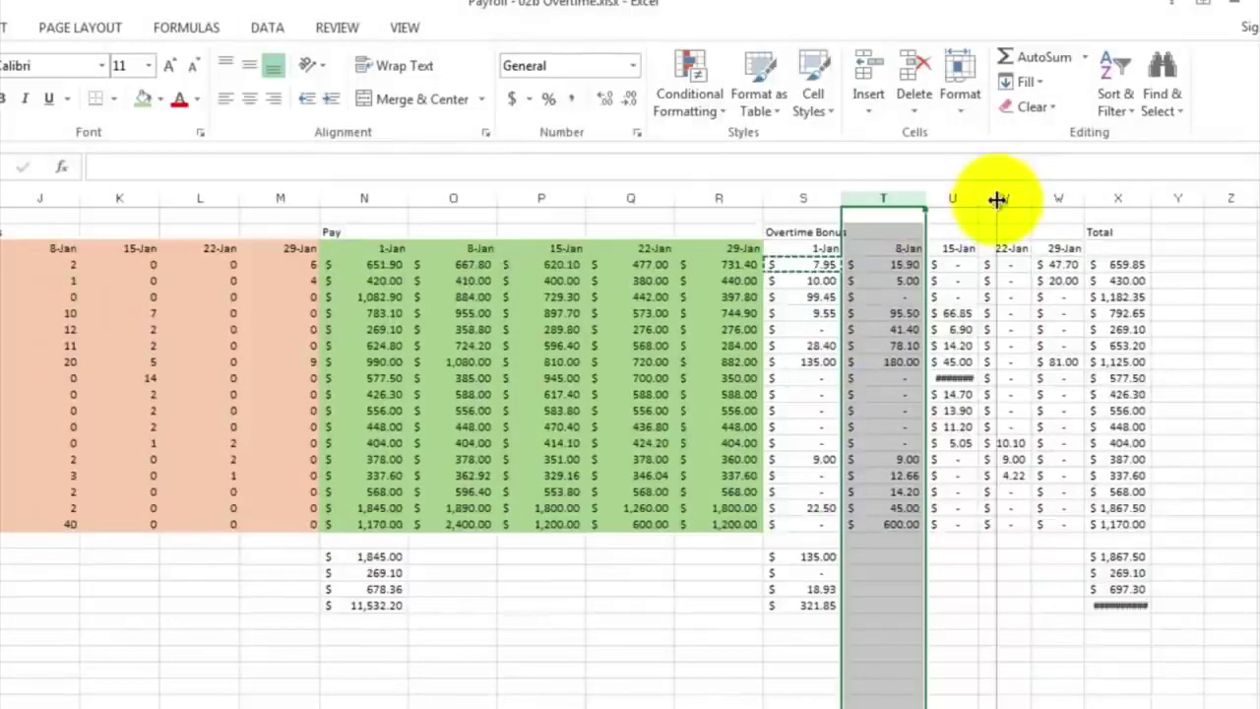
left_click_drag(997, 200, 997, 200)
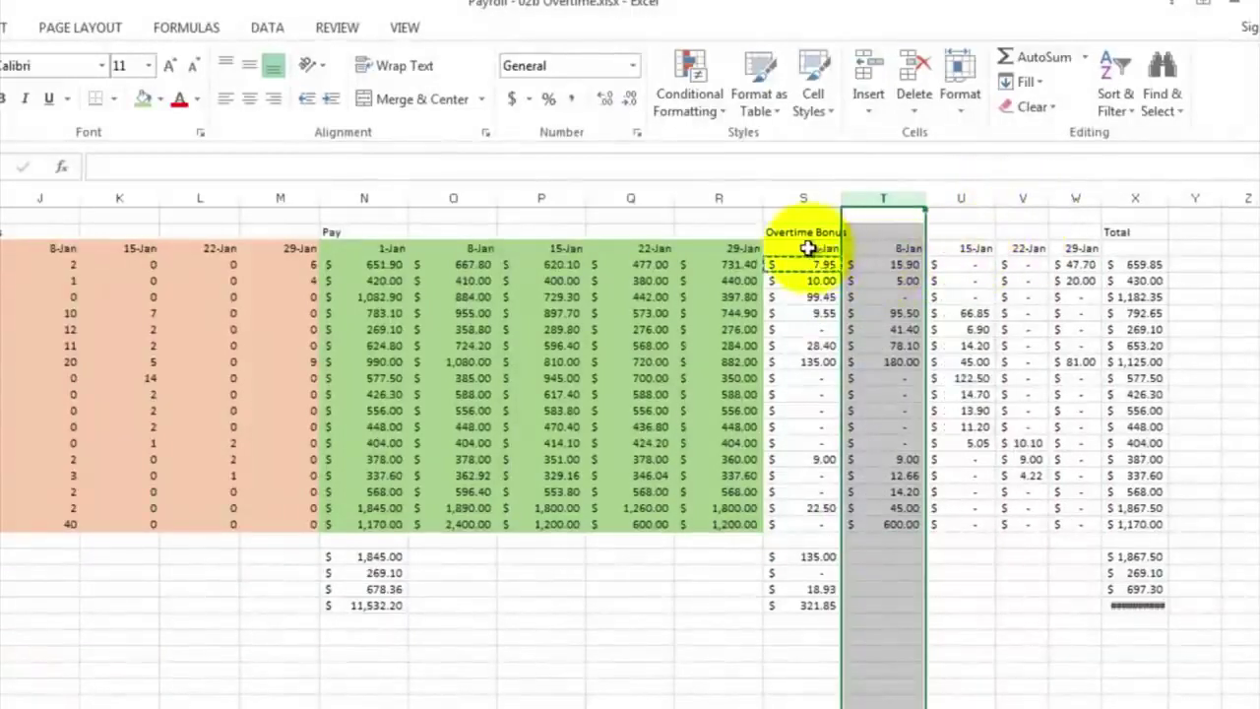
Shade the overtime bonus block S3:W20, from the dates through the last employee, with a blue theme fill color
left_click_drag(808, 247, 1028, 394)
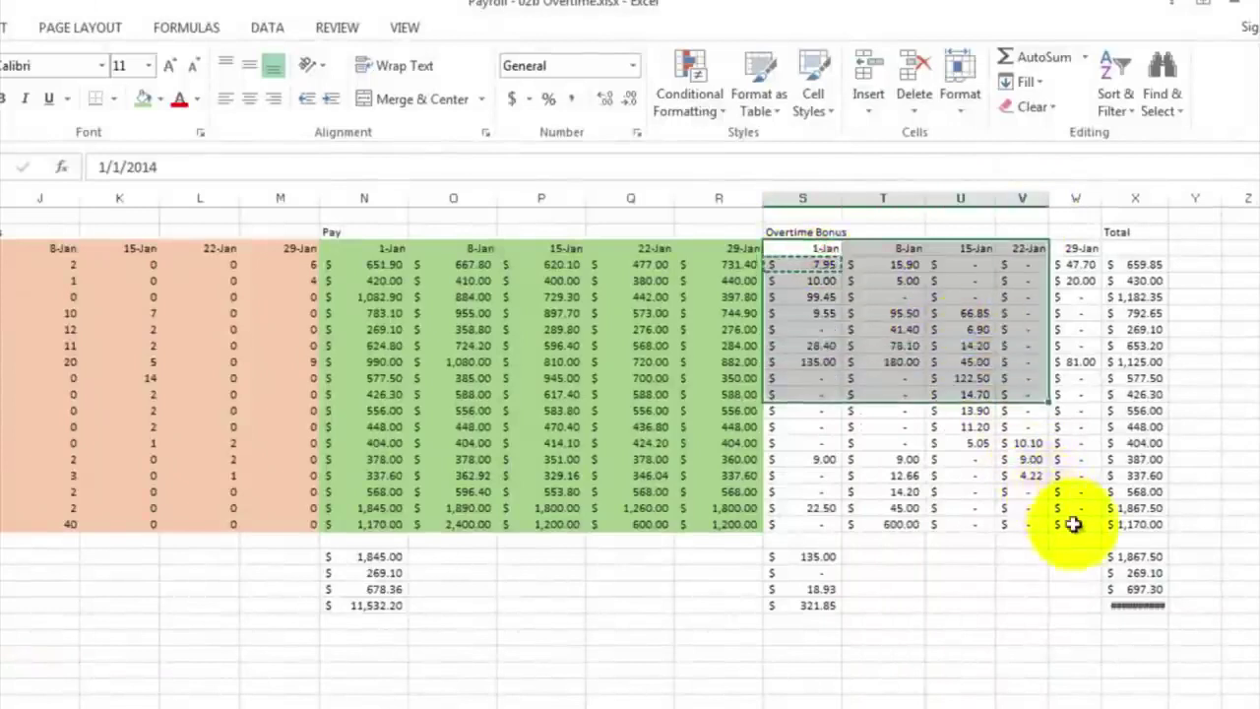
left_click_drag(1073, 525, 1072, 525)
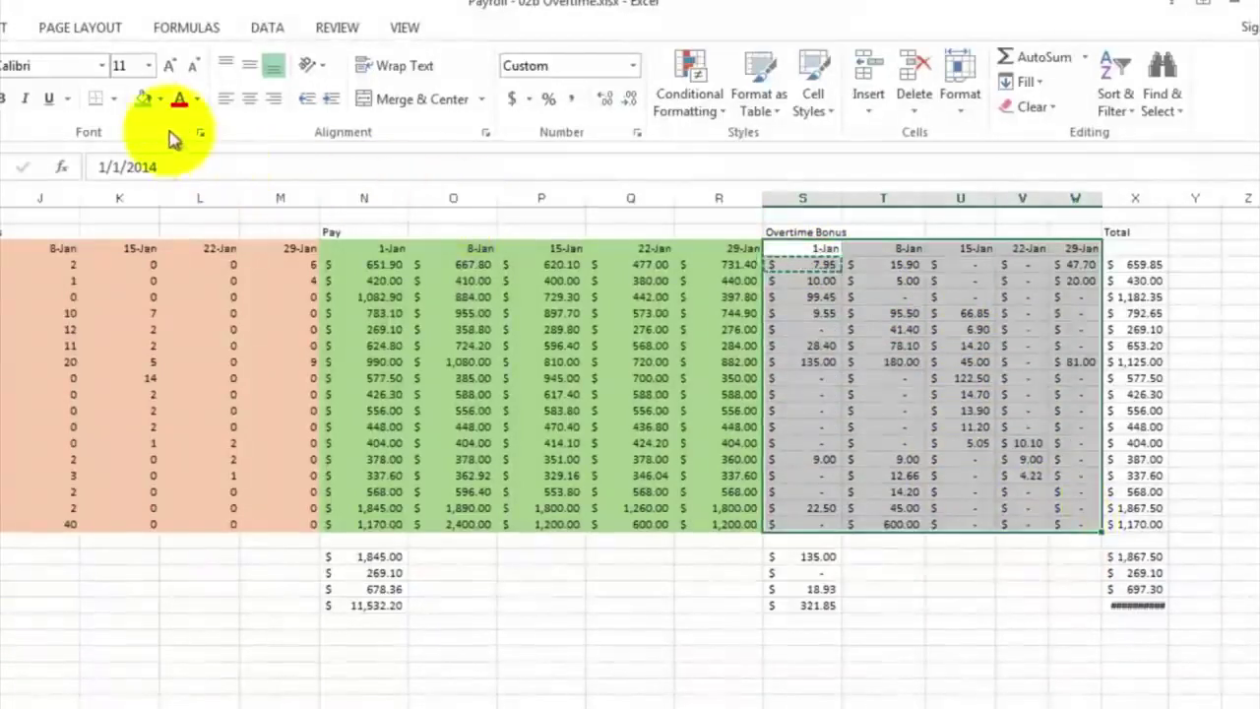
left_click(161, 100)
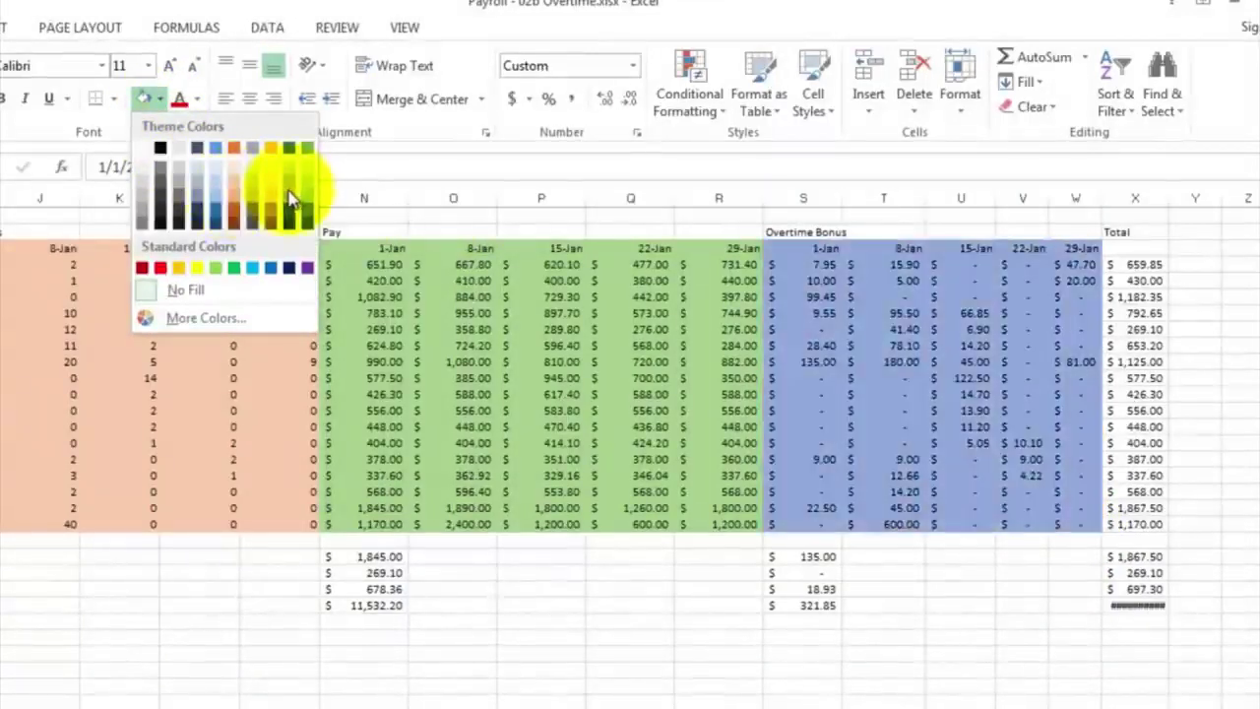
left_click(288, 190)
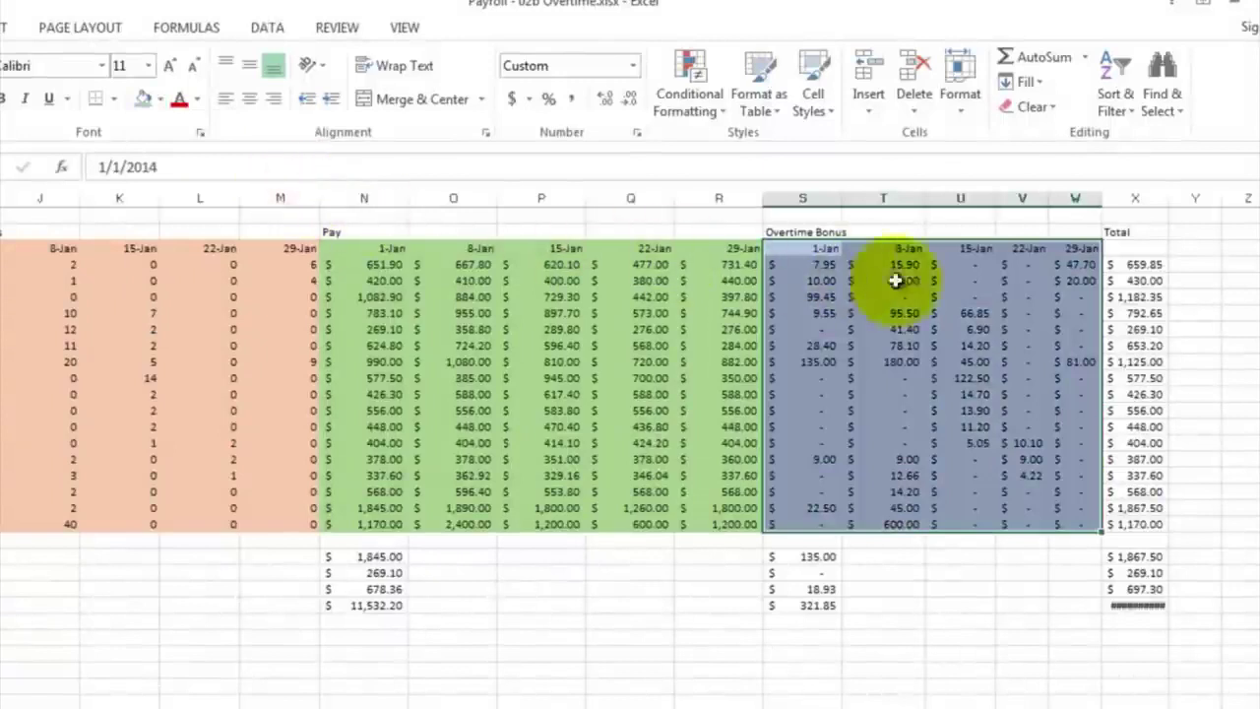
Set the worksheet zoom to 50% and check which cells the Total formula in X4 adds together
left_click(1148, 266)
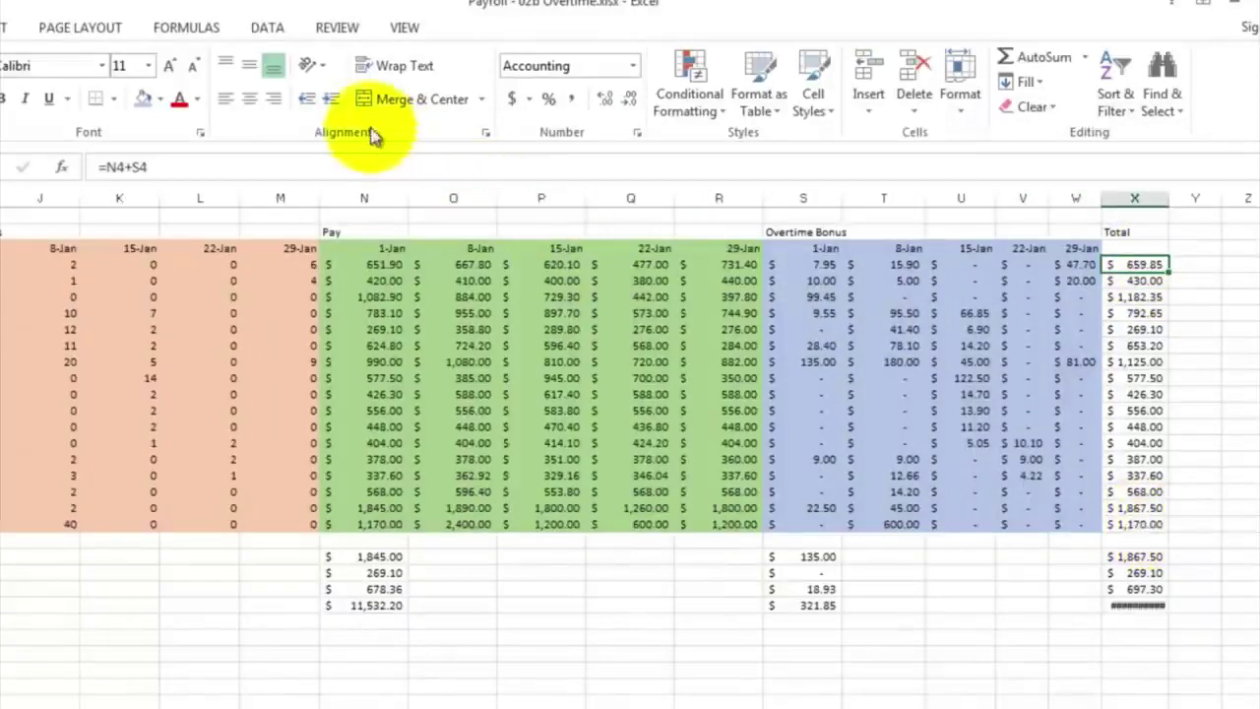
left_click(402, 30)
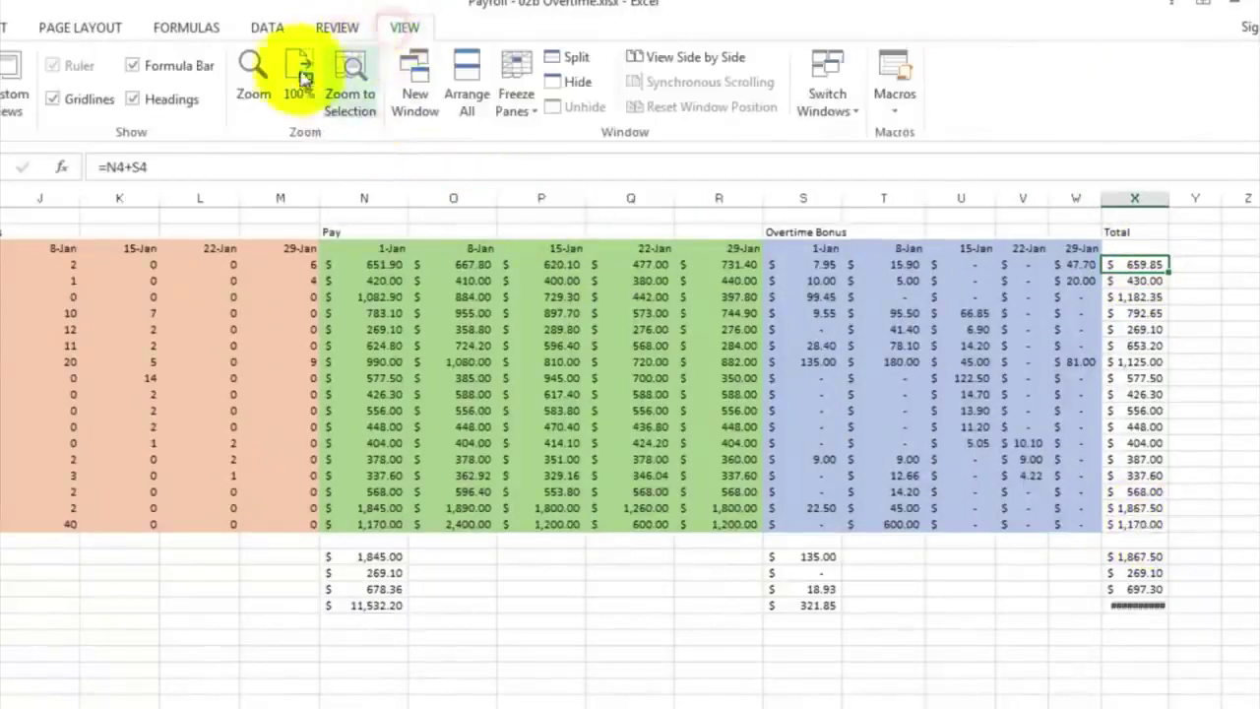
left_click(253, 76)
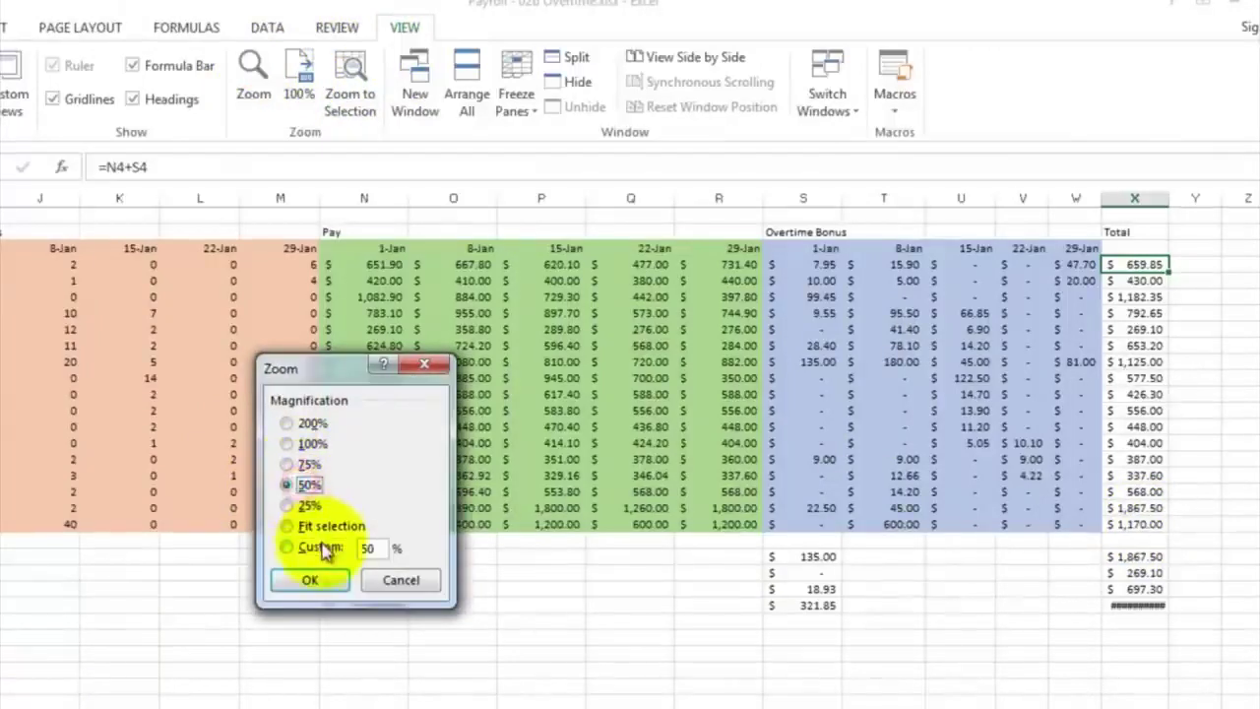
left_click(309, 580)
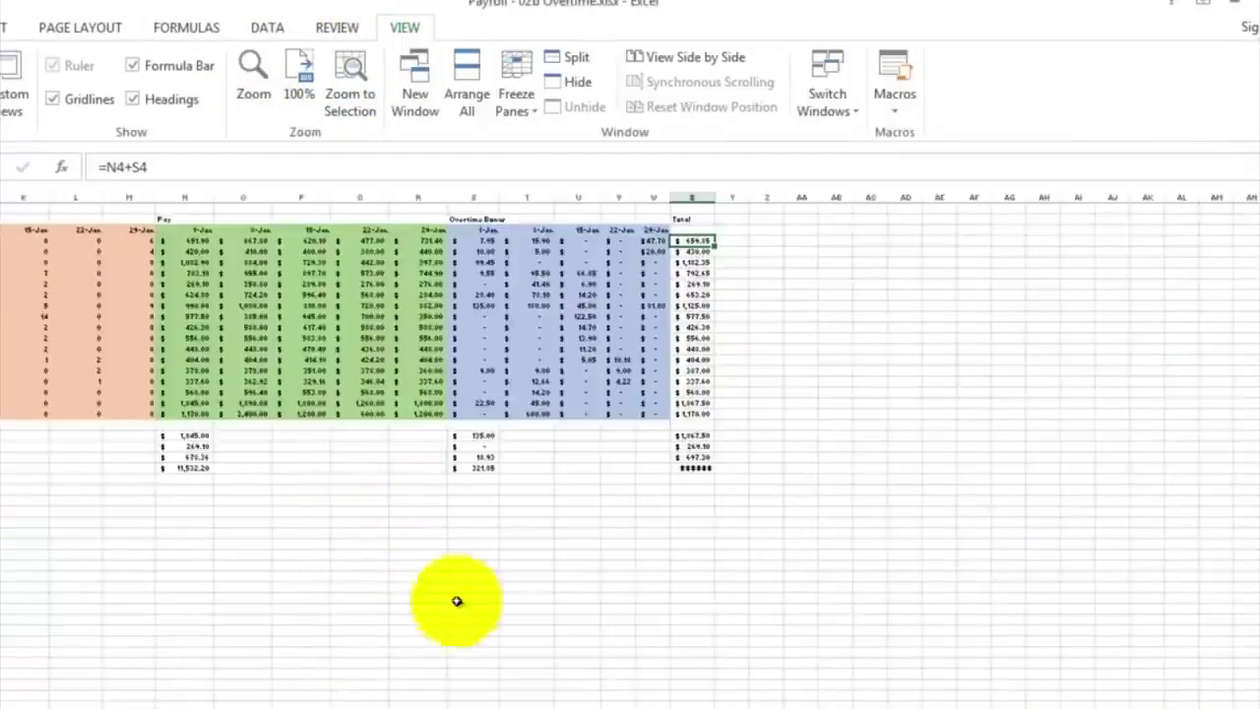
scroll(630, 443, "left", 6)
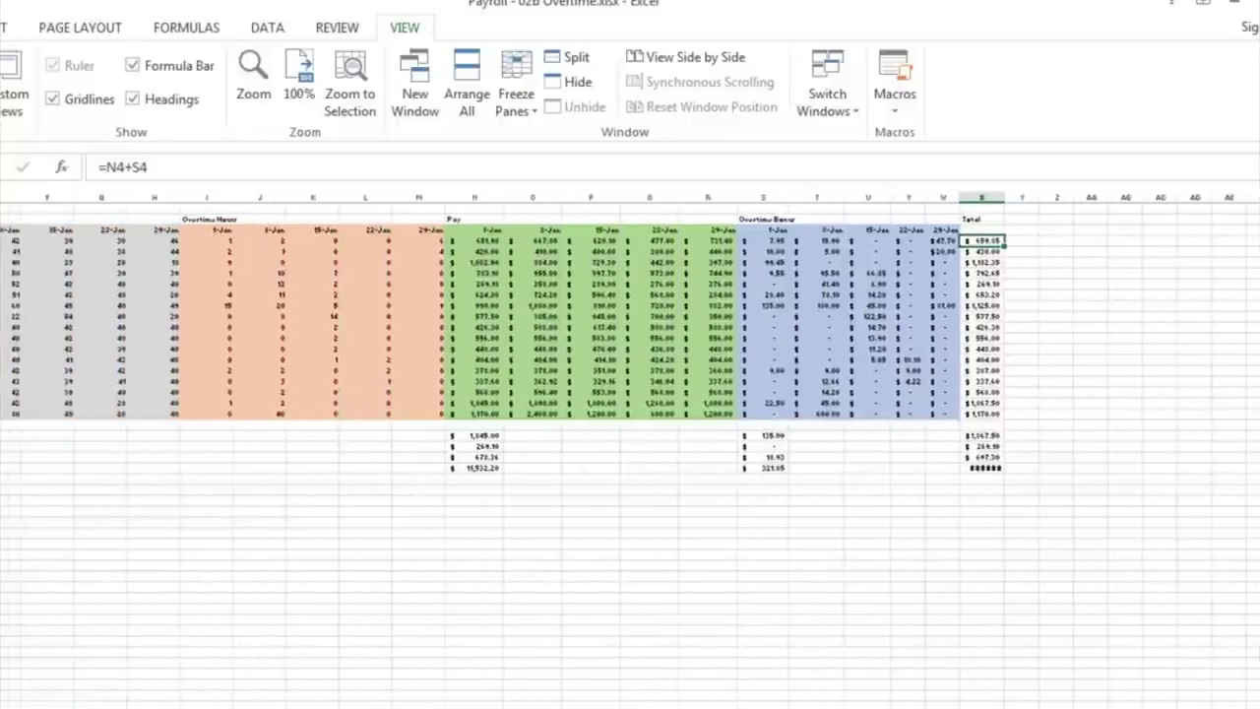
scroll(895, 456, "left", 1)
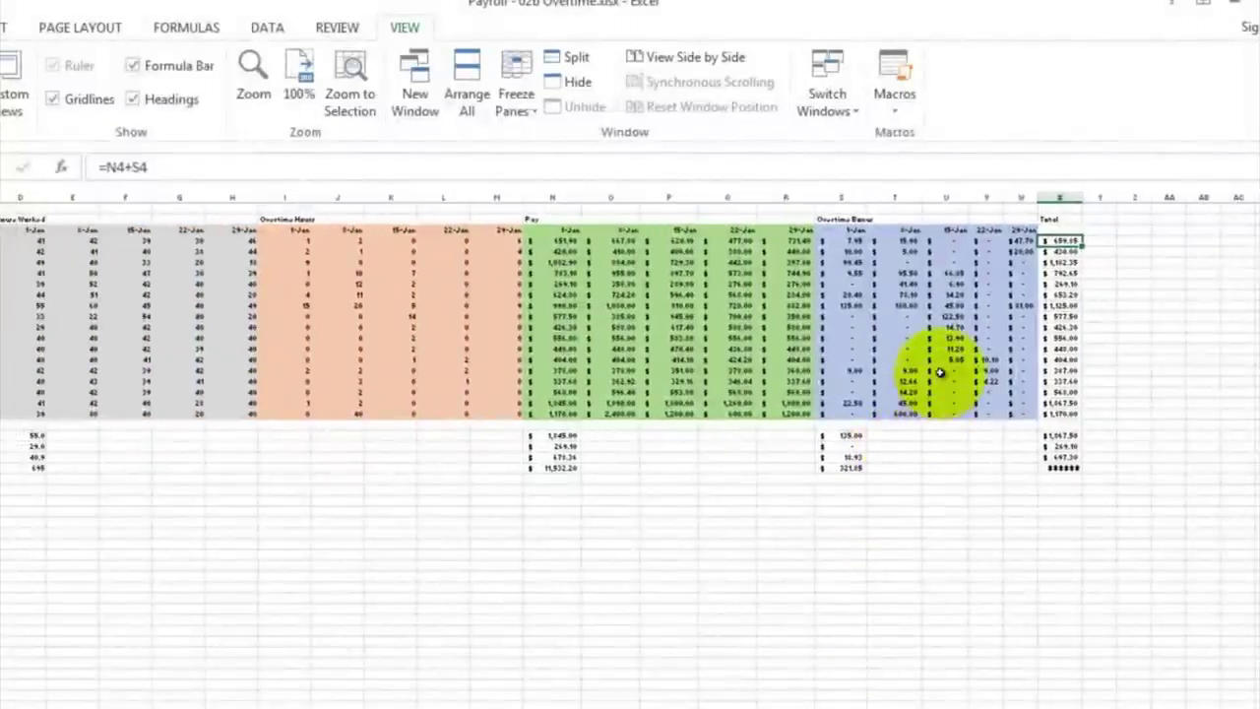
double_click(1056, 240)
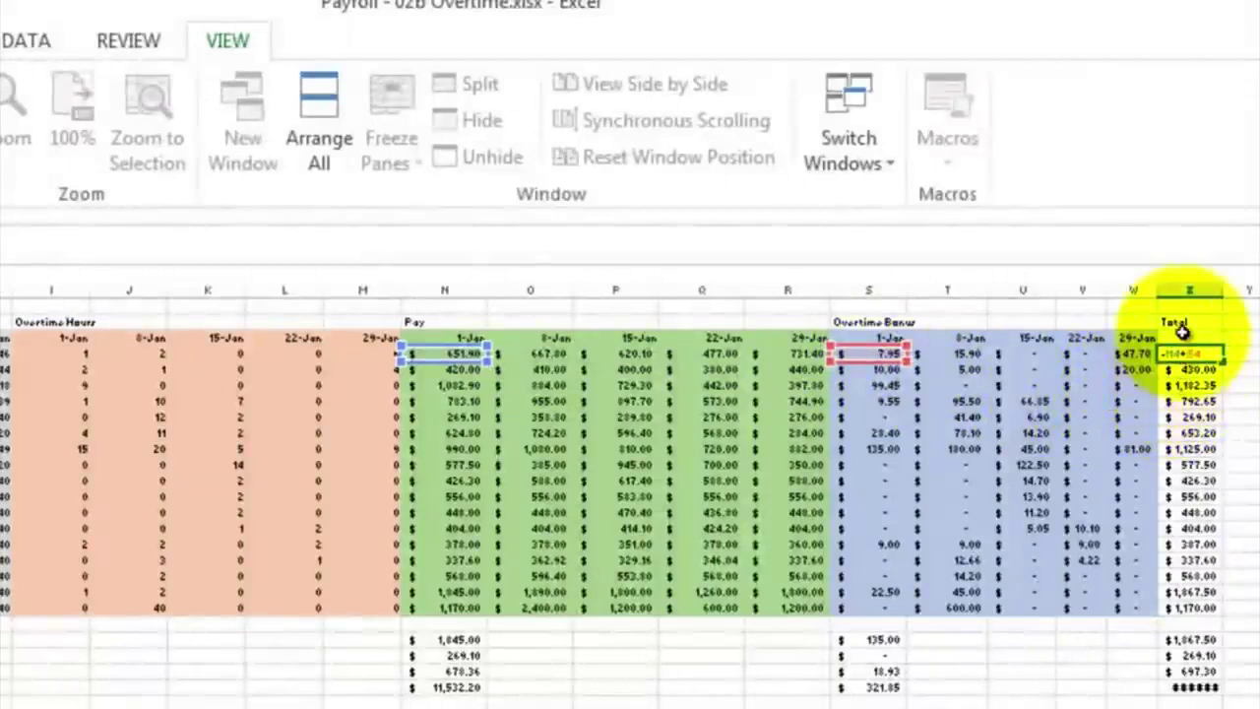
key("ctrl+Return")
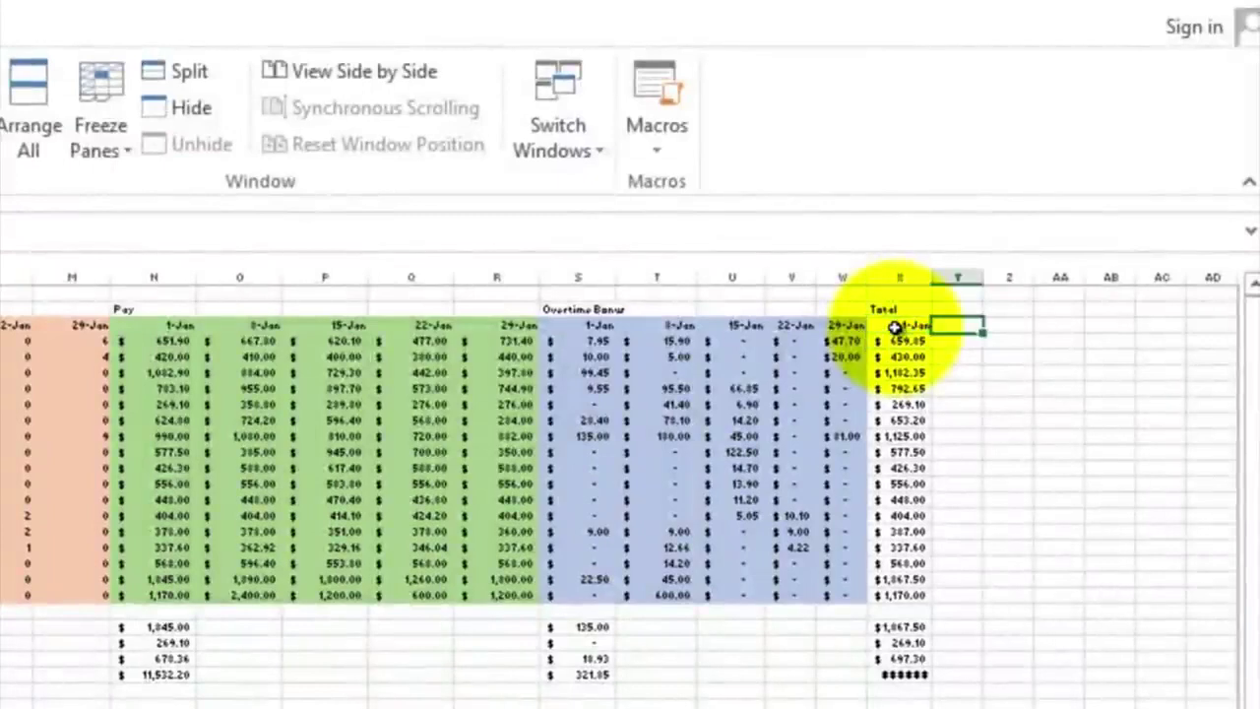
Enter =X3+7 in Y3 under the Total heading and extend the weekly dates across to AB3
type("=")
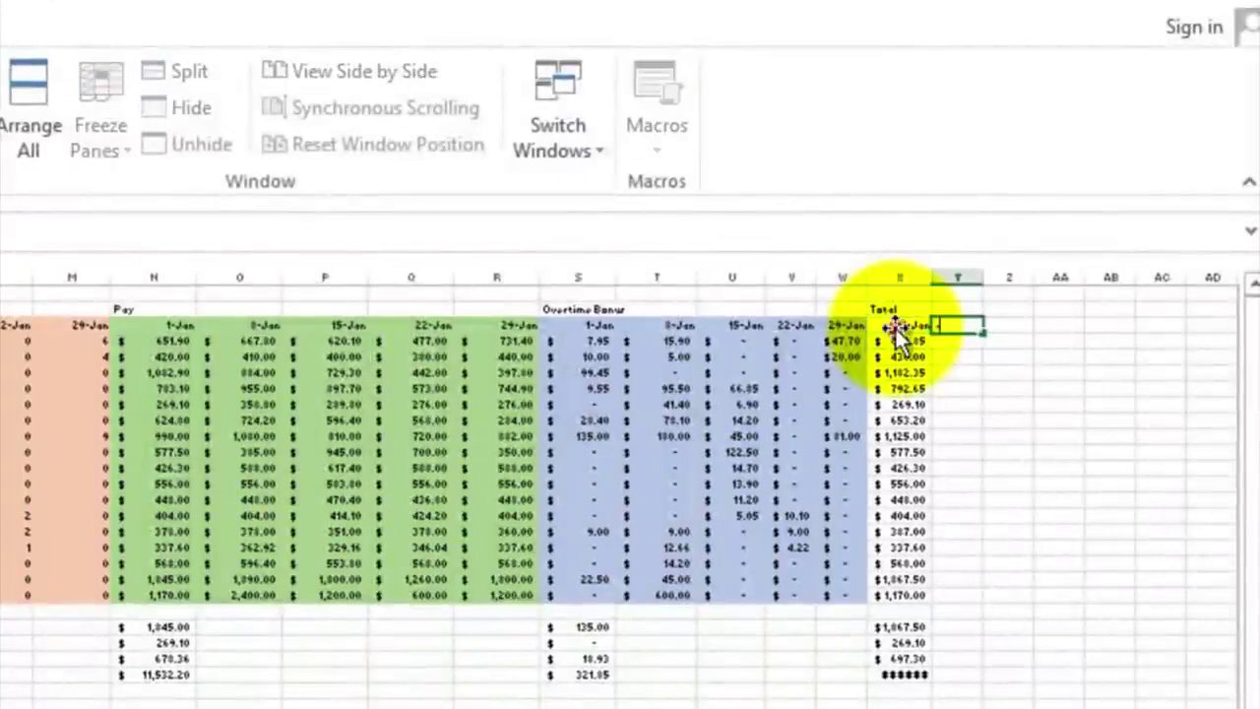
left_click(898, 328)
type("+")
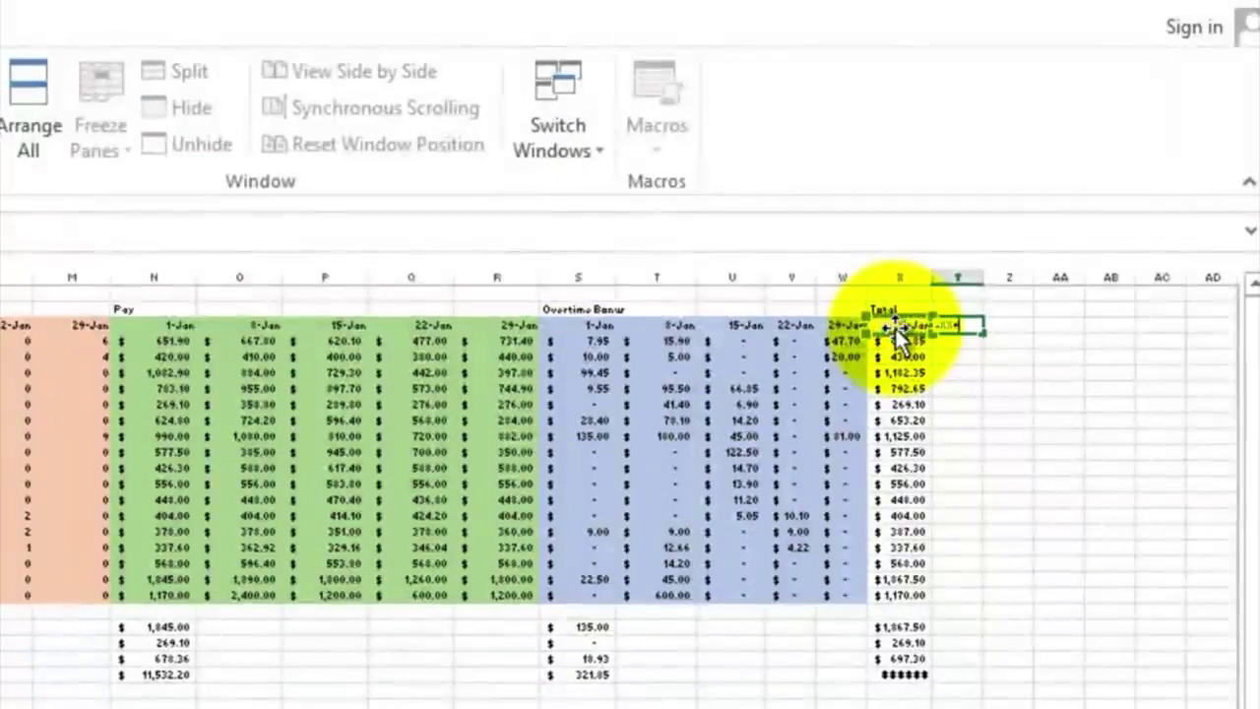
type("7")
key("Return")
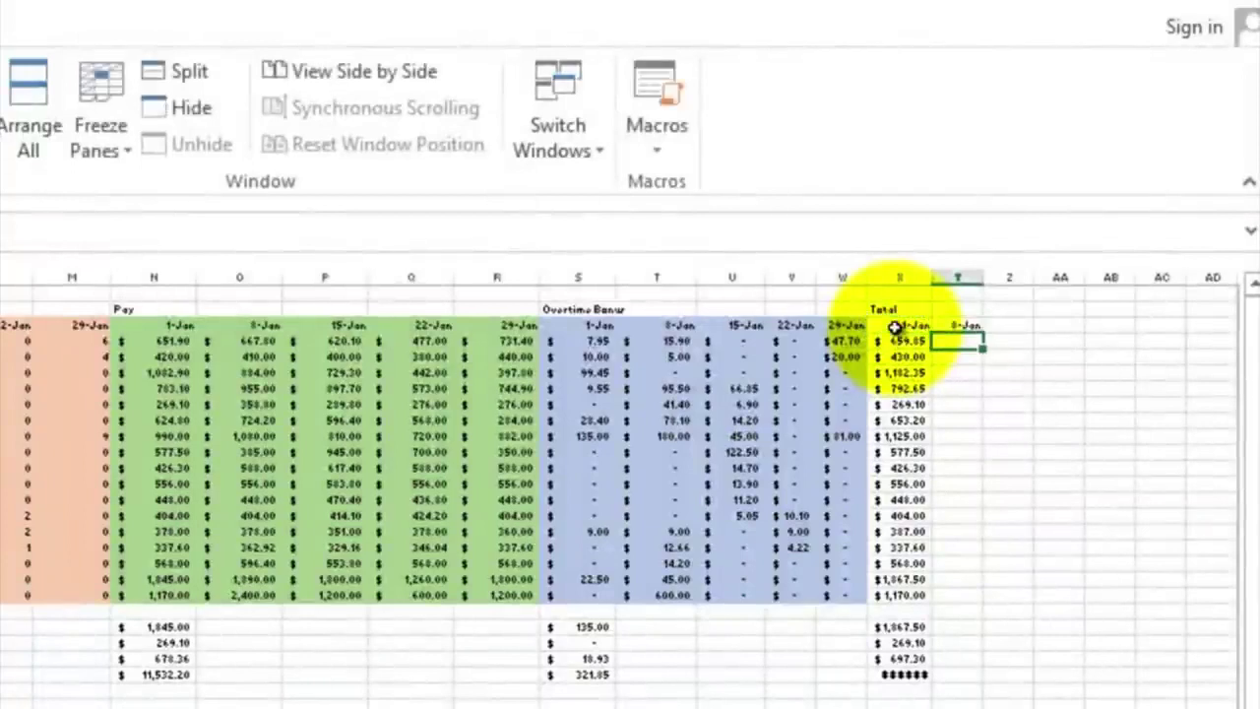
left_click(960, 325)
left_click_drag(982, 333, 1132, 333)
Fill the employees' Total formulas from column X across to column AB and autofit columns Y through AB
left_click(900, 341)
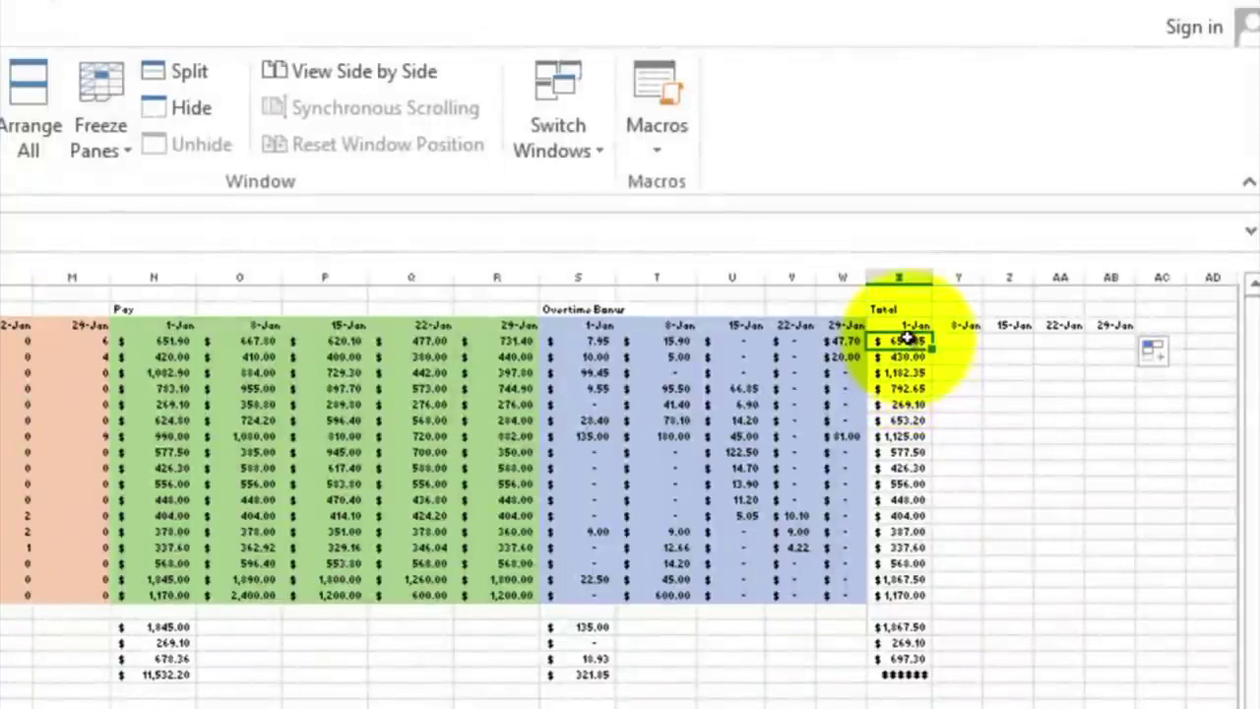
left_click_drag(906, 339, 1116, 596)
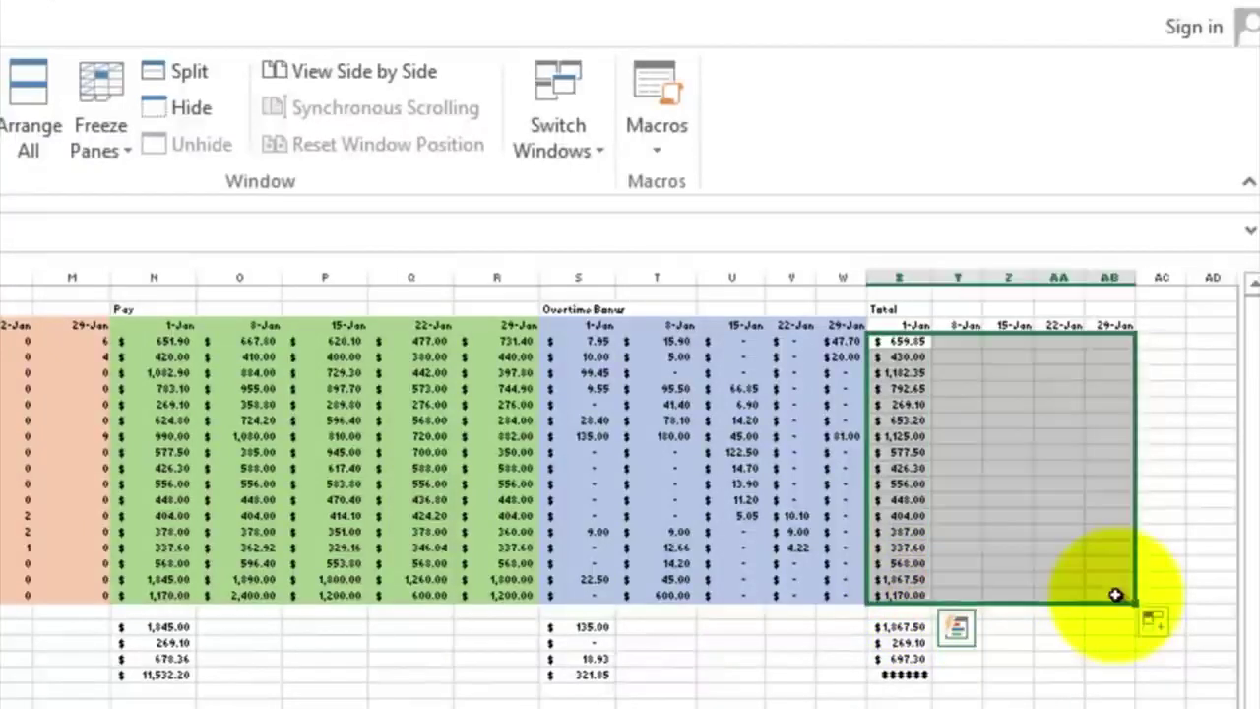
double_click(980, 274)
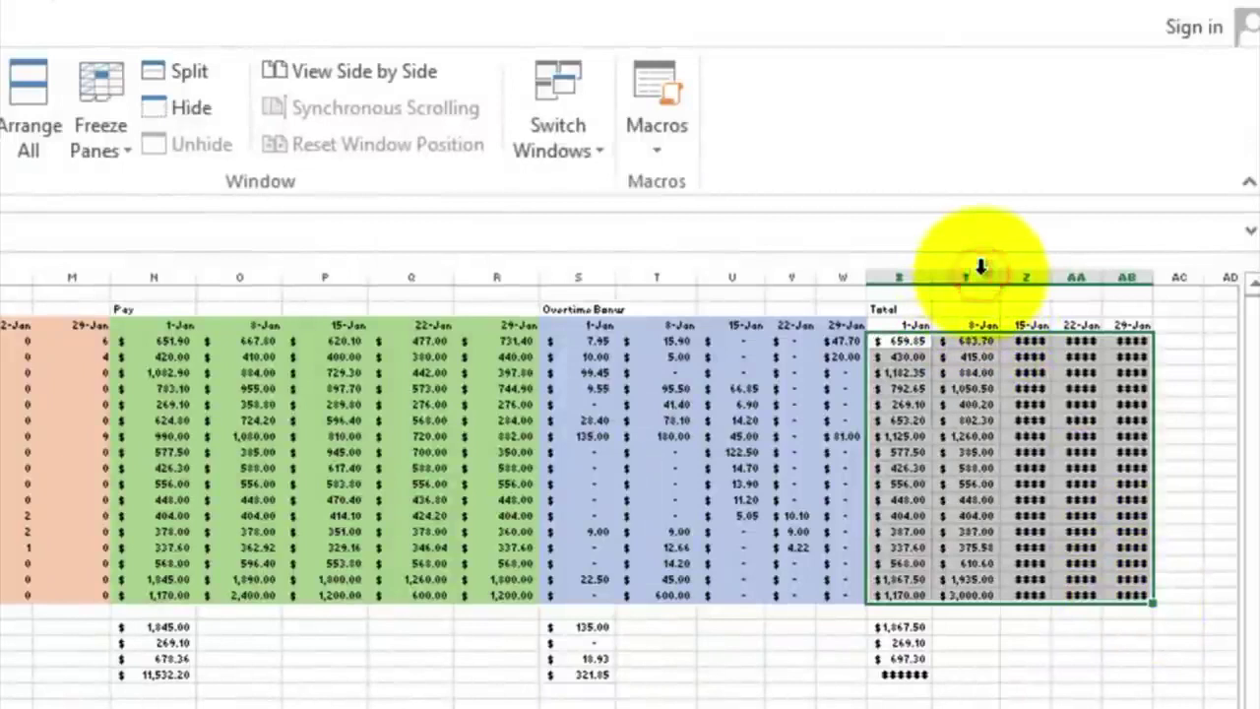
double_click(1052, 280)
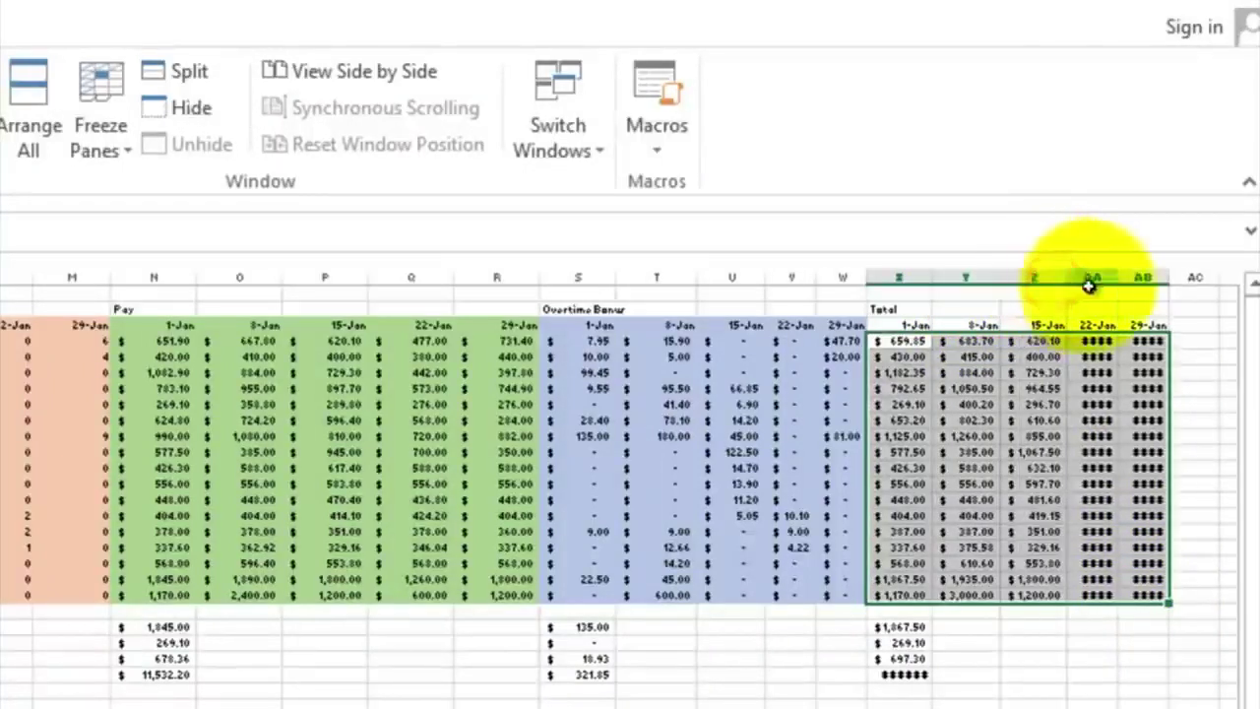
double_click(1120, 280)
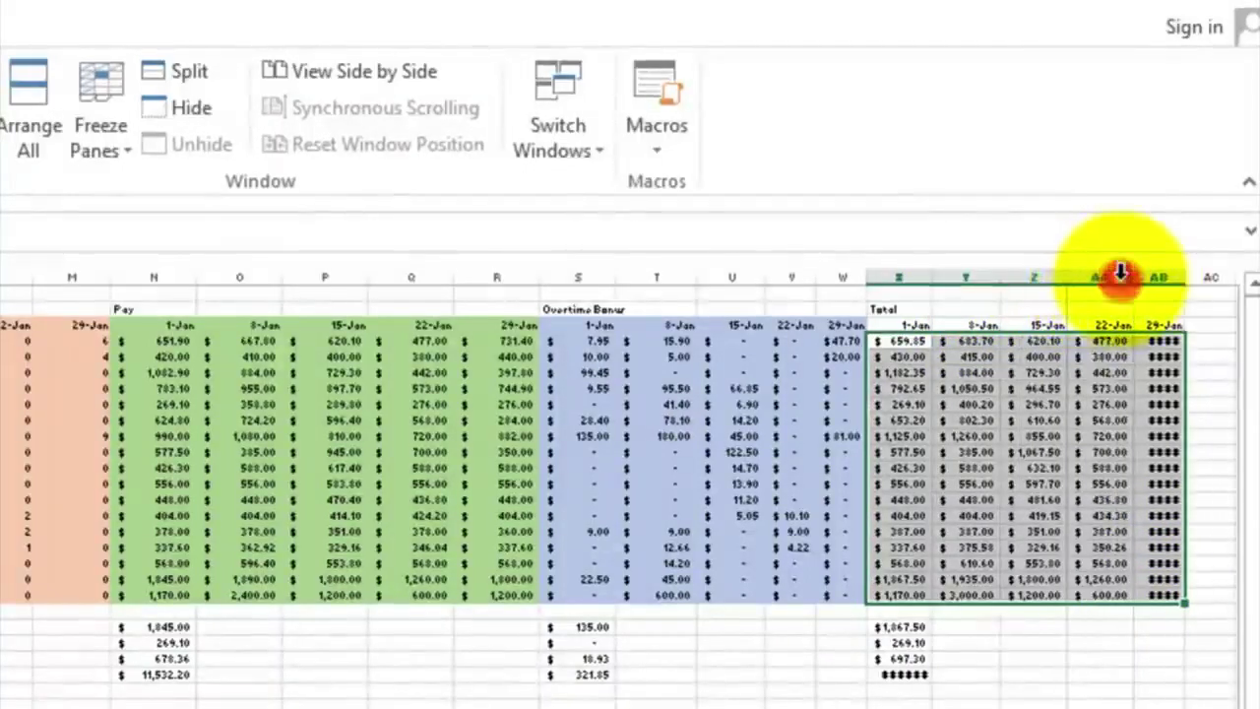
double_click(1180, 277)
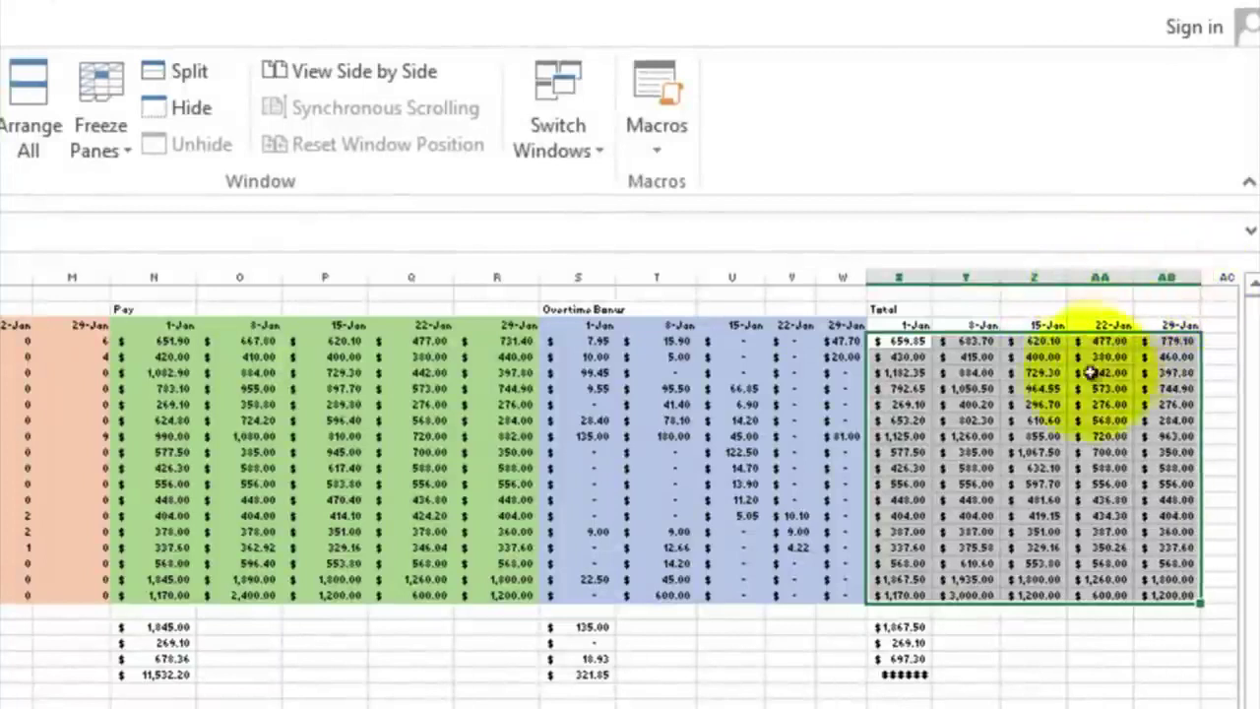
Check which Pay and Overtime Bonus cells the copied Total formulas in Y4 and AA7 reference
double_click(963, 340)
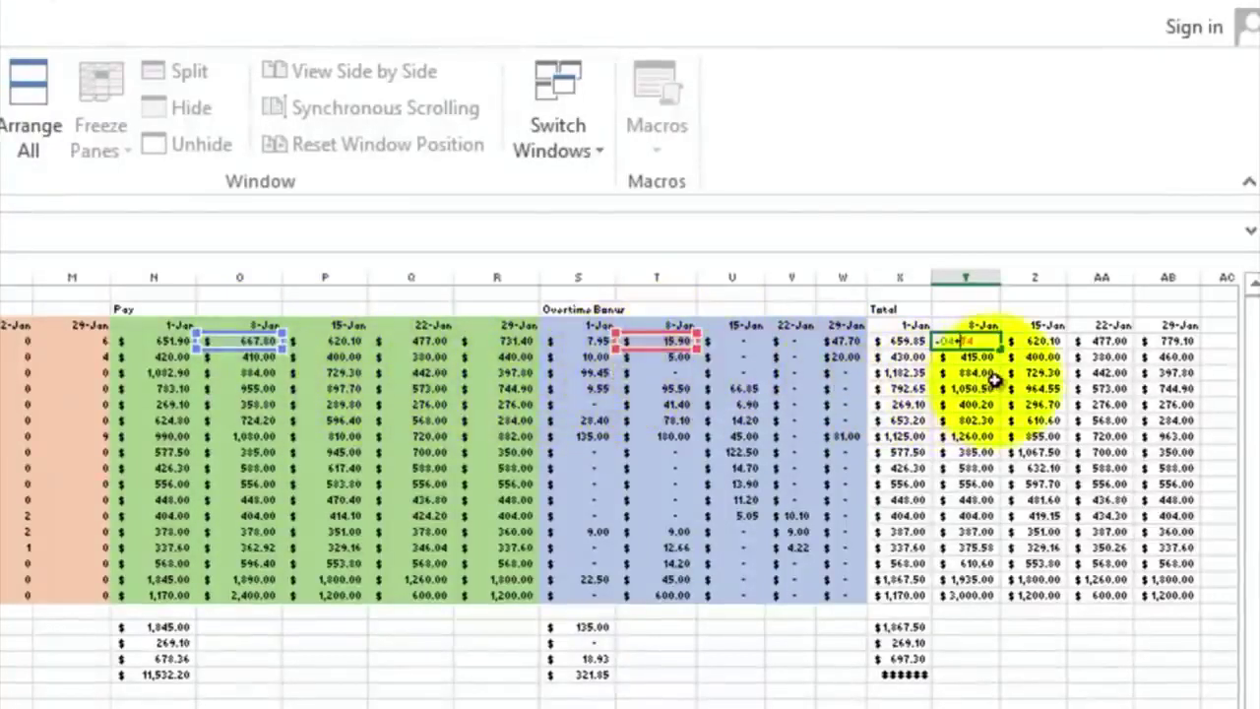
key("ctrl+Return")
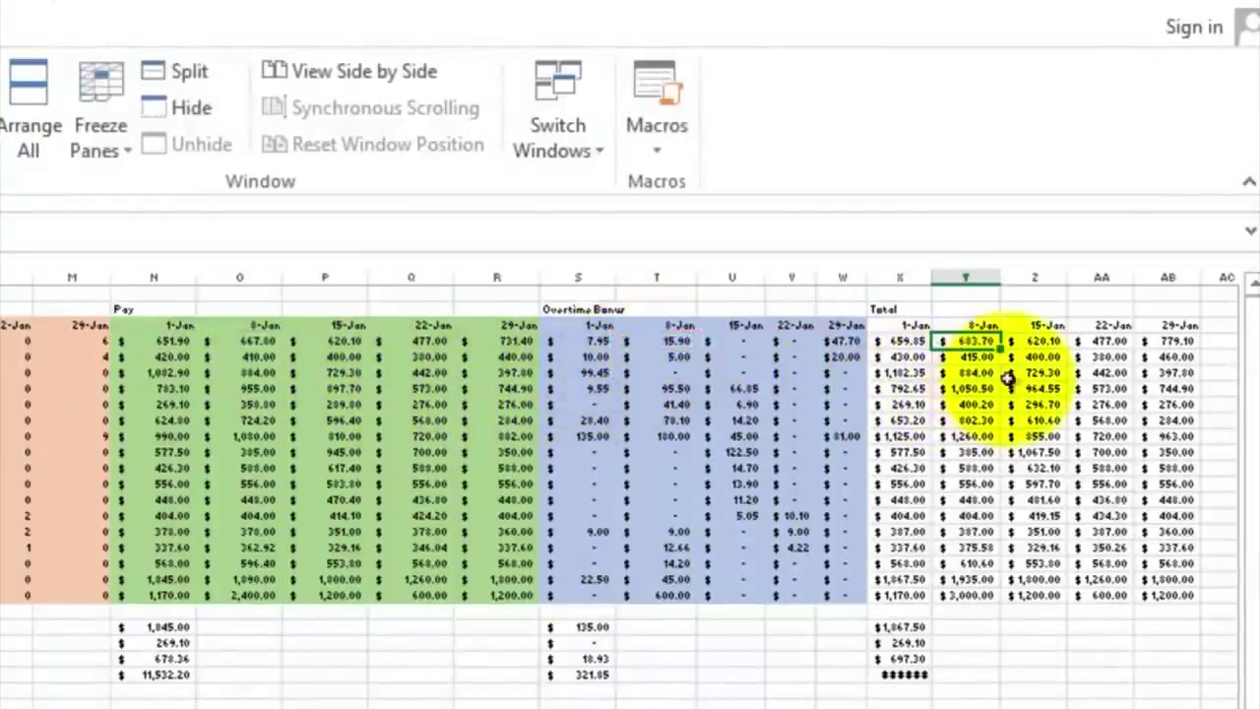
double_click(1101, 391)
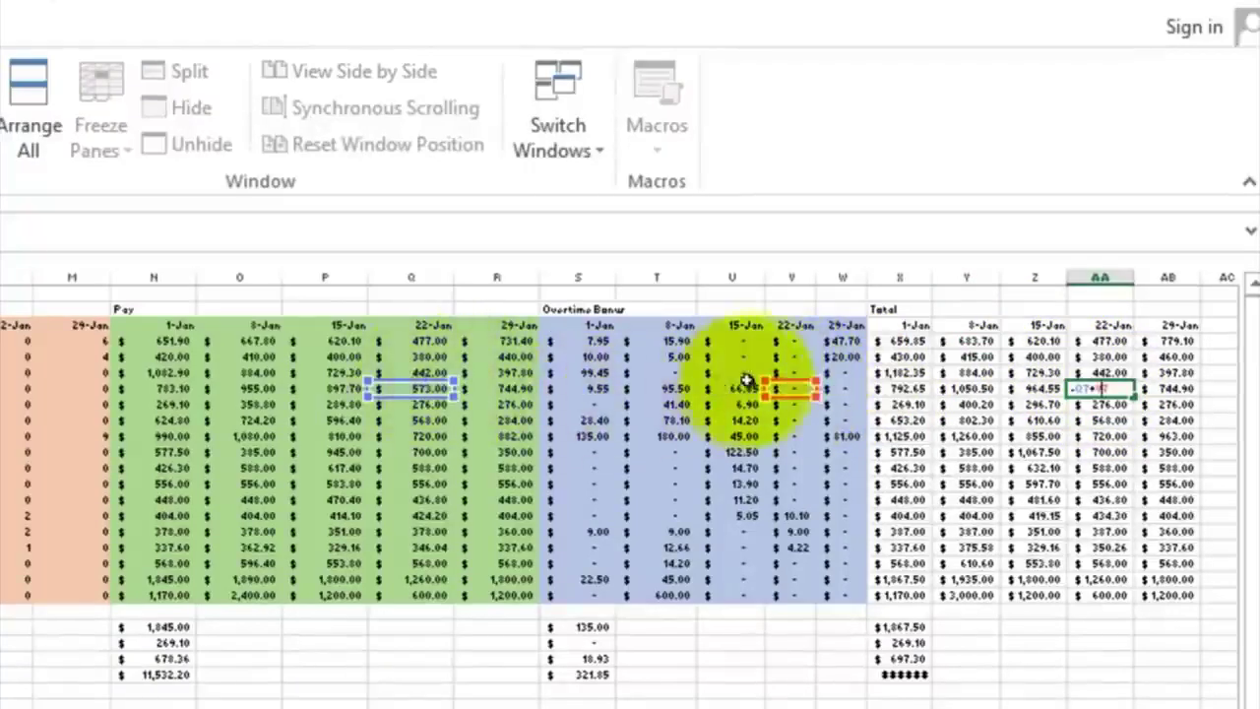
key("Escape")
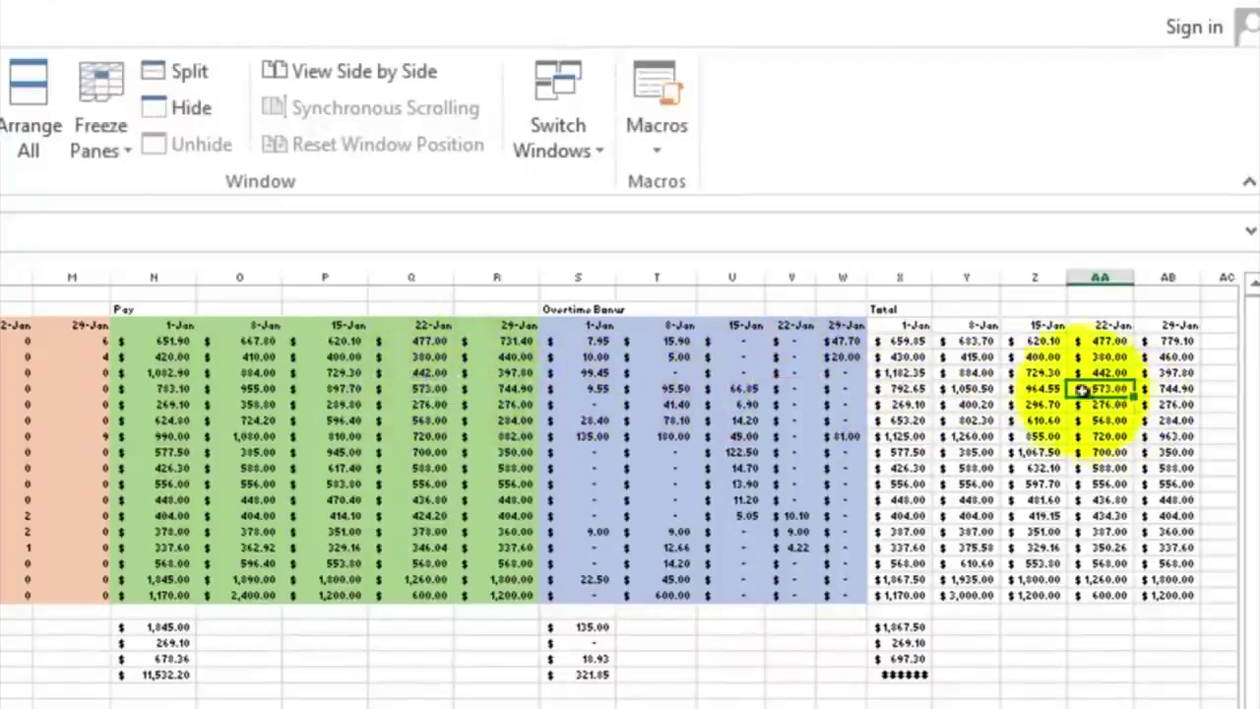
Shade the Total block, from the date headers through the last employee row in columns X to AB, dark gray
left_click_drag(896, 324, 1173, 591)
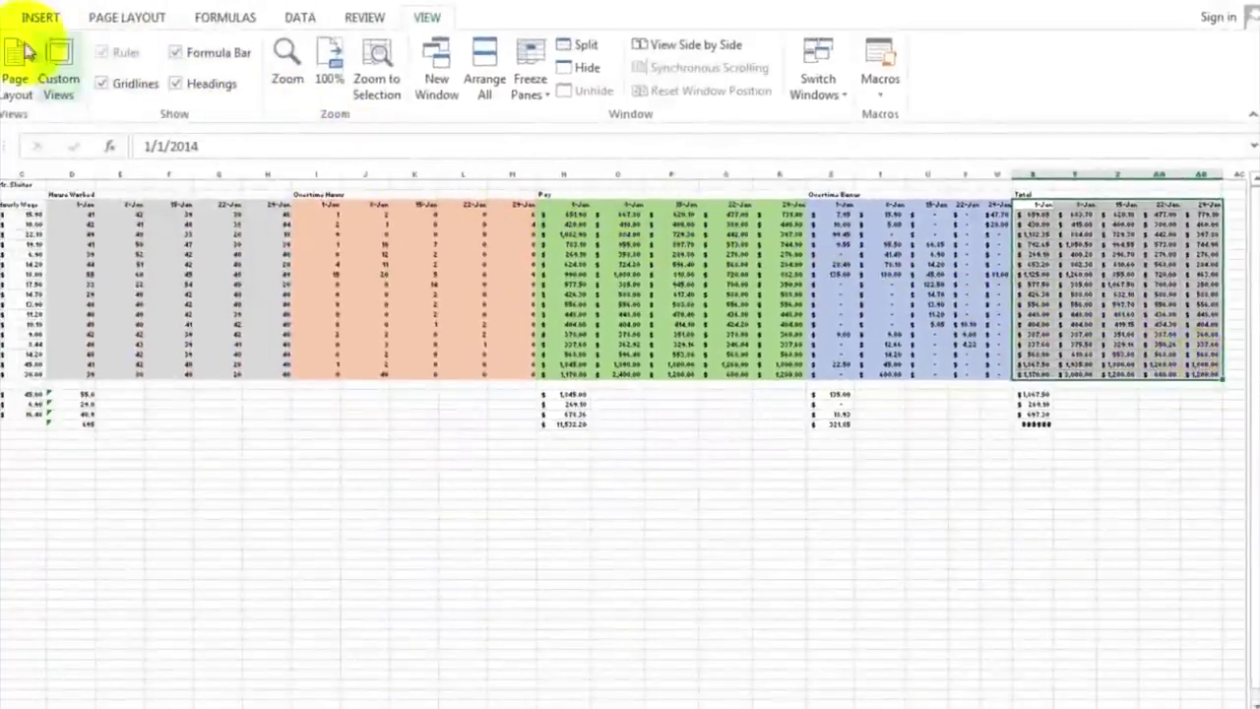
left_click(10, 17)
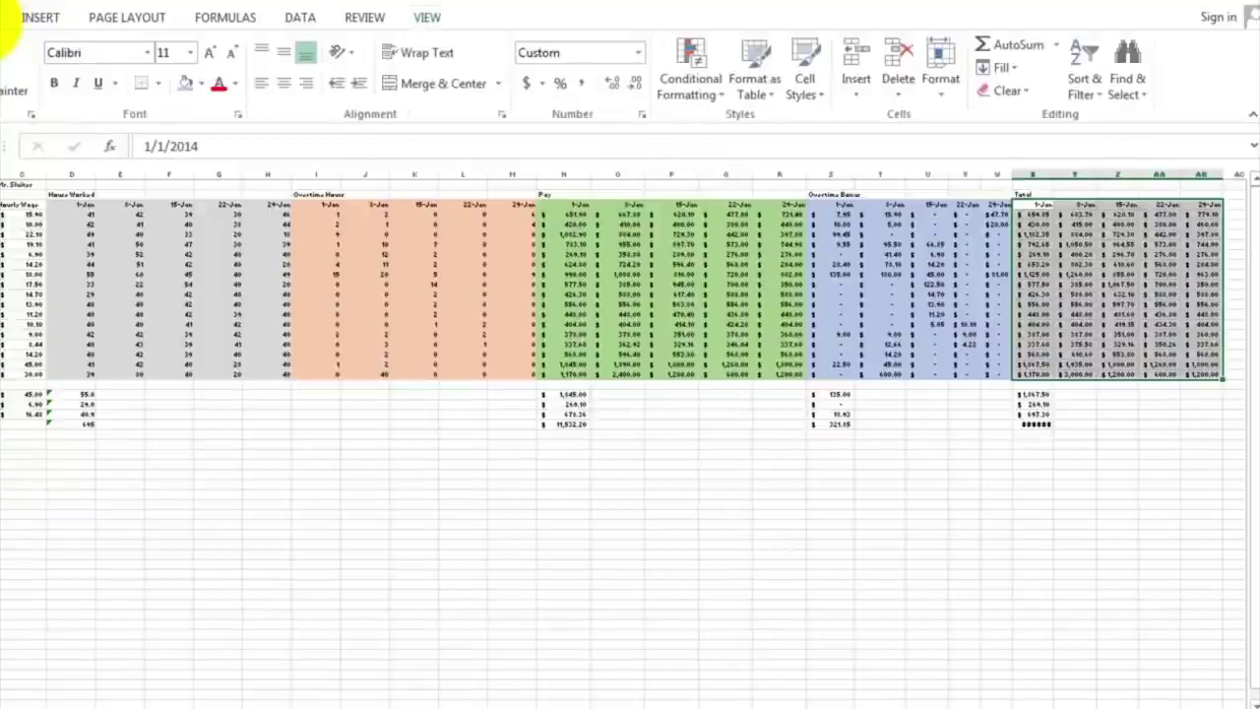
left_click(201, 85)
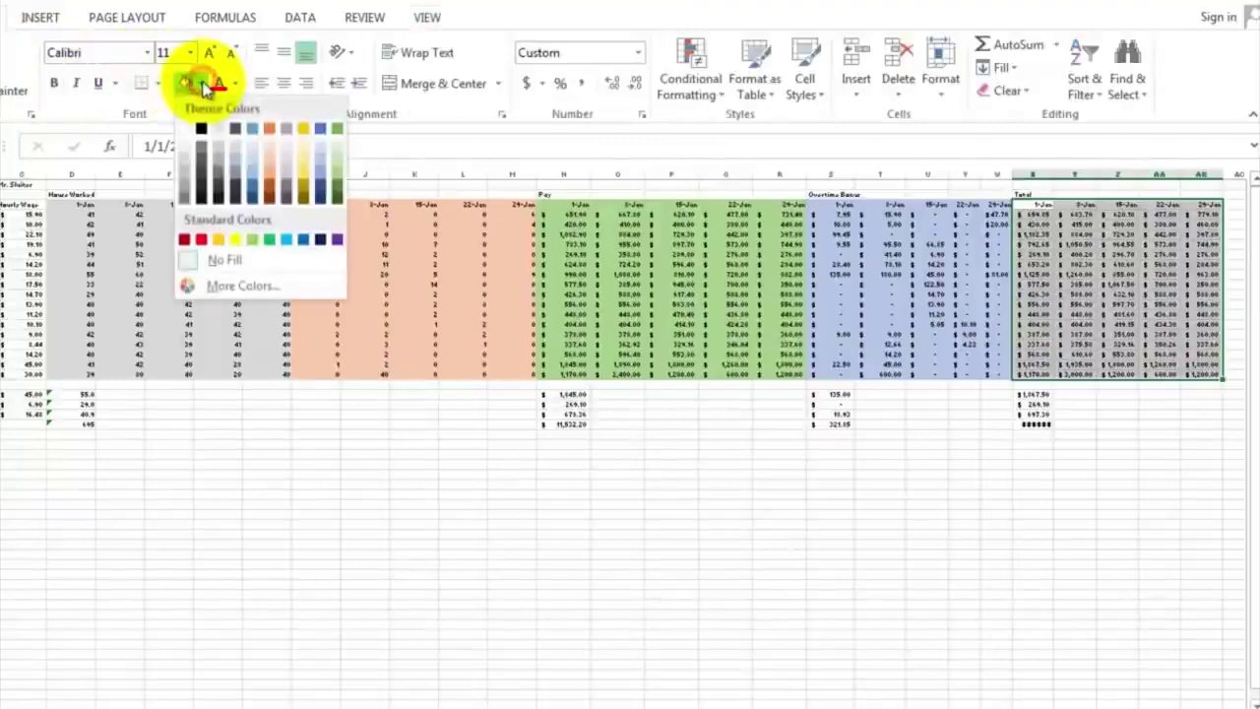
left_click(224, 170)
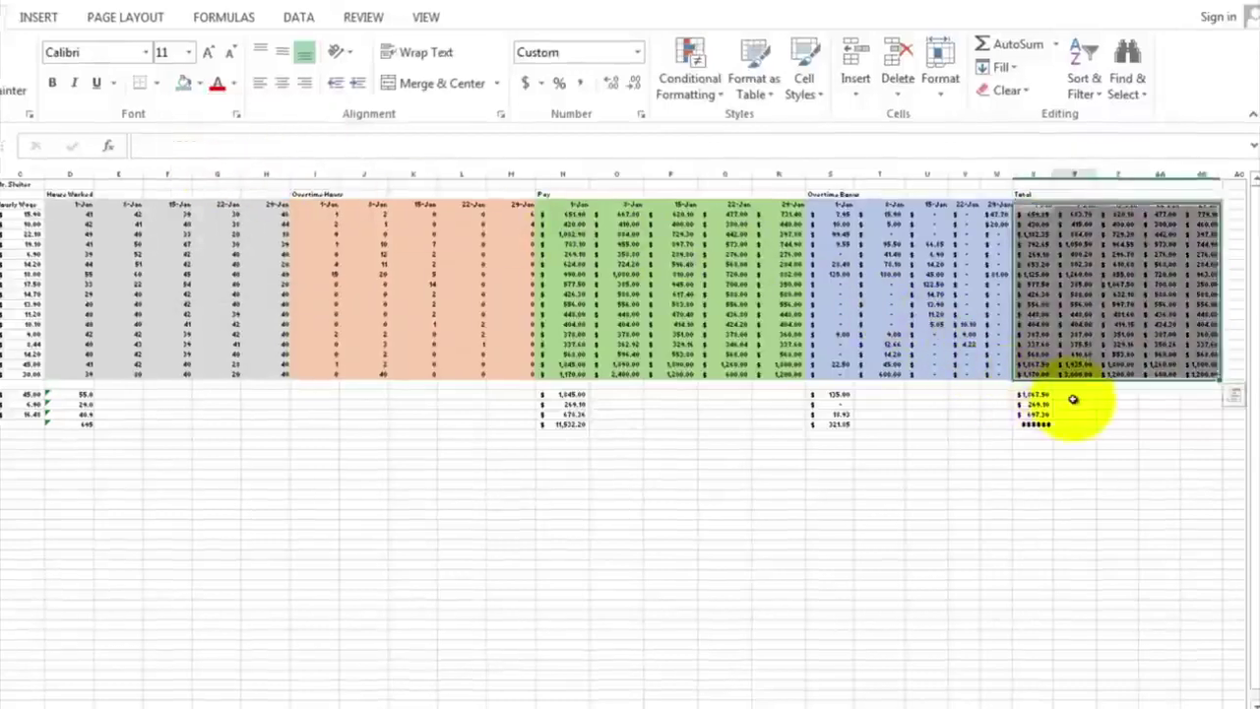
left_click(1073, 396)
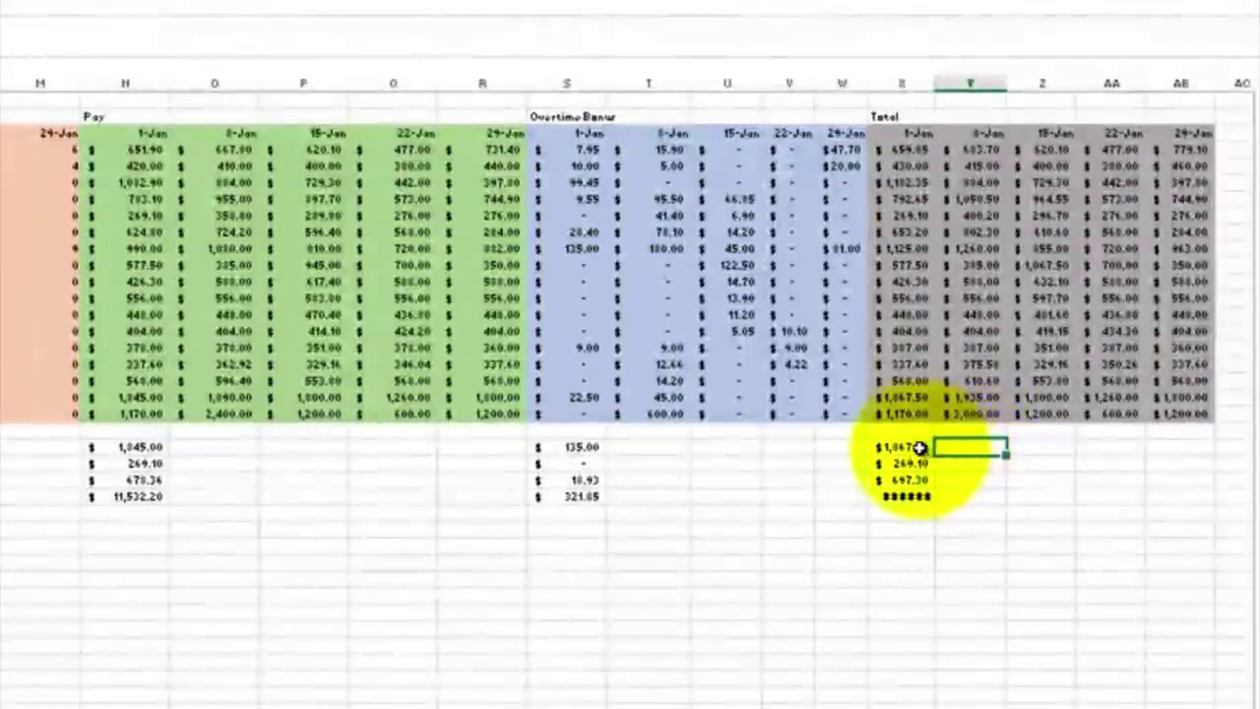
Fill the four summary rows below the data across columns N to AB and autofit columns X, Z and AB
left_click_drag(910, 448, 911, 489)
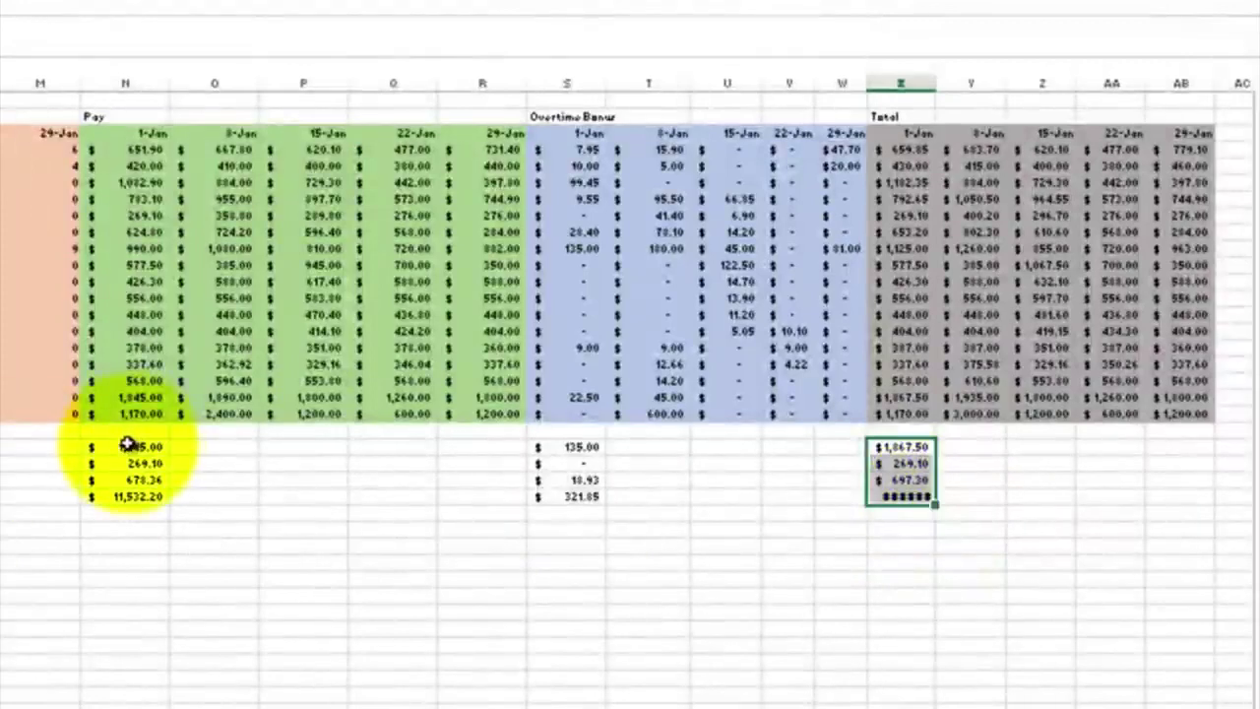
left_click_drag(128, 445, 1204, 506)
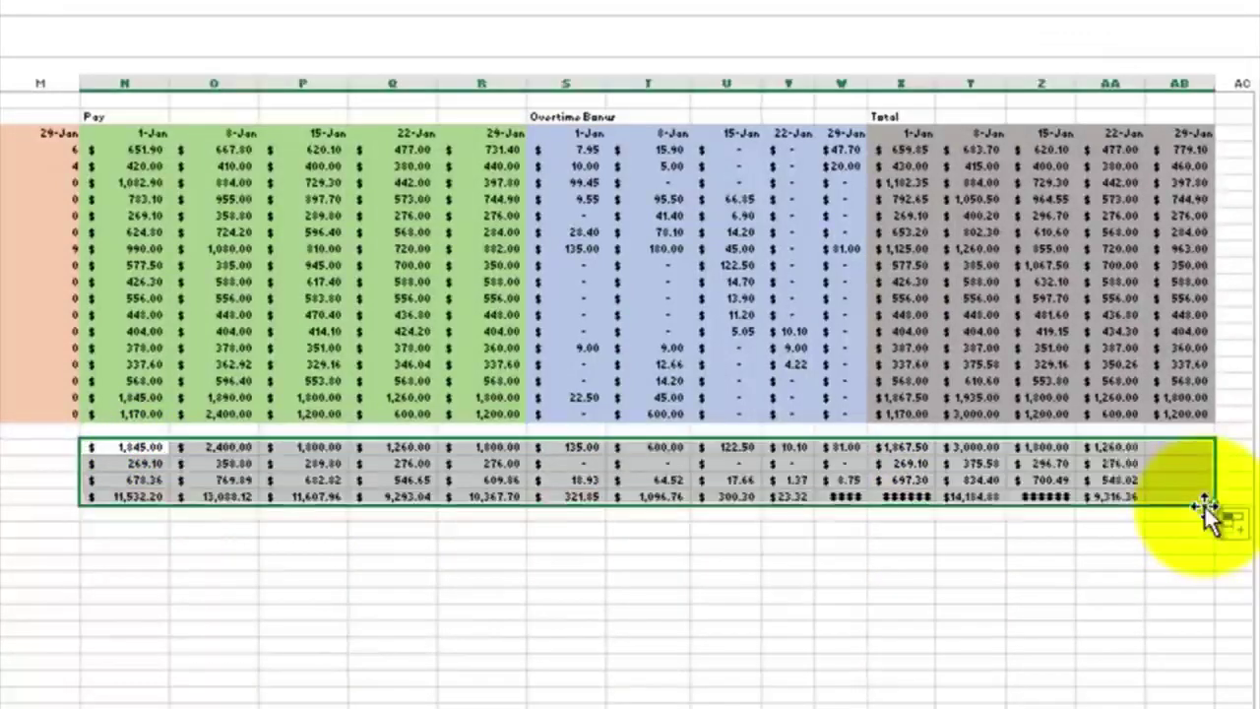
double_click(935, 87)
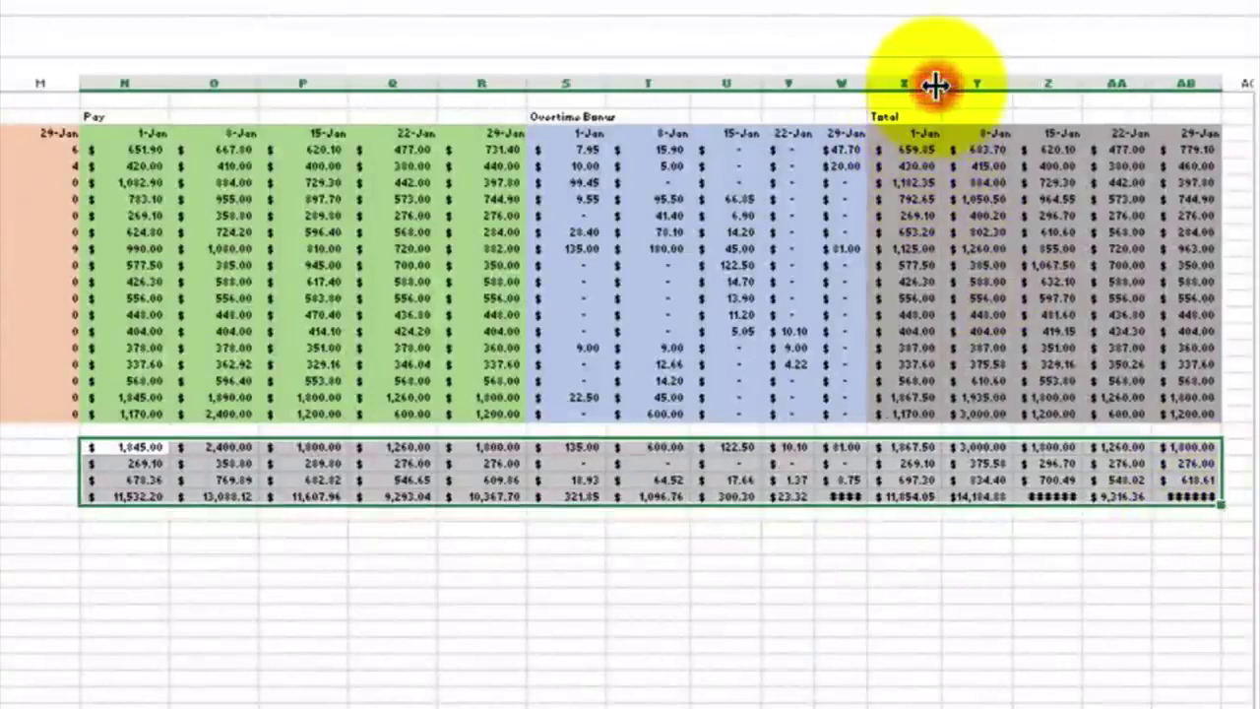
double_click(1220, 87)
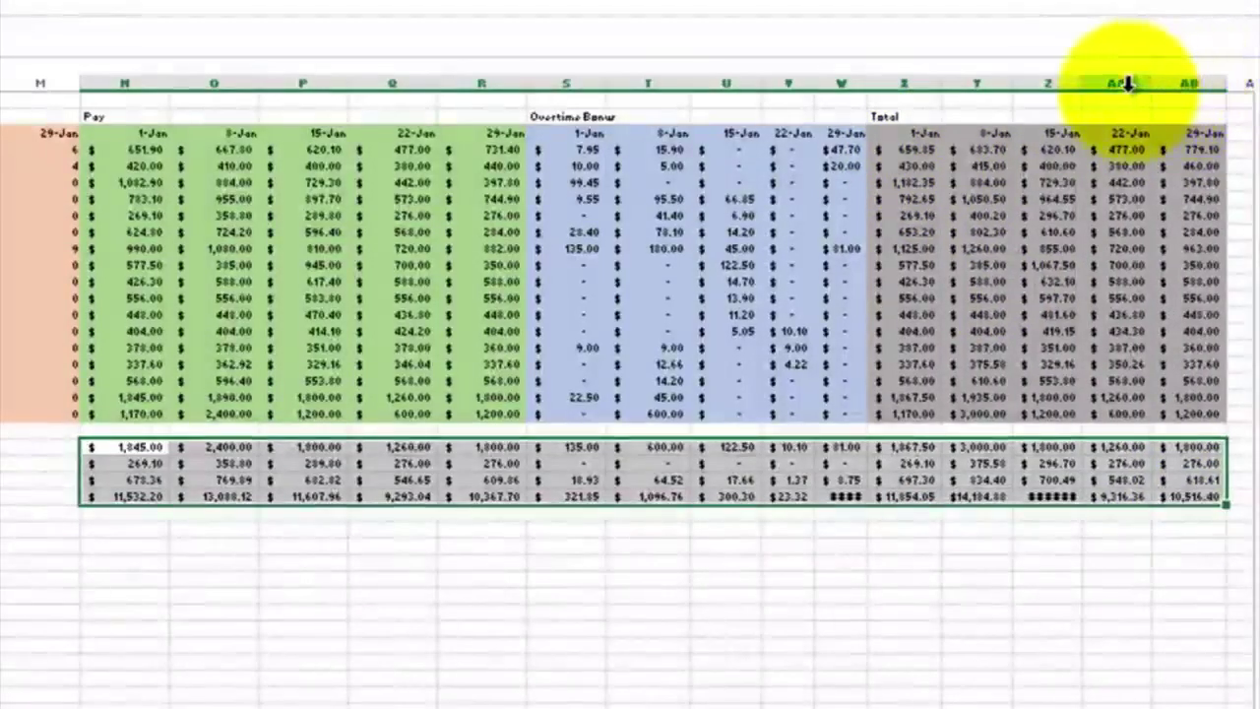
double_click(1083, 83)
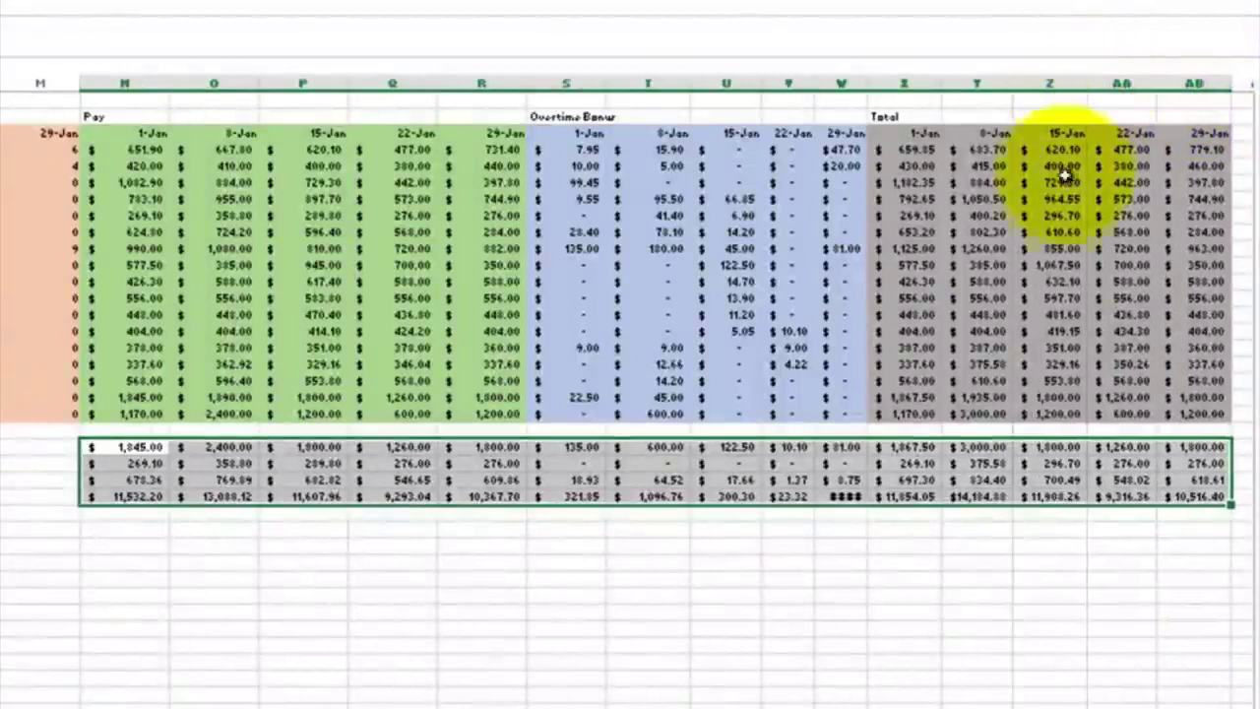
left_click(1007, 559)
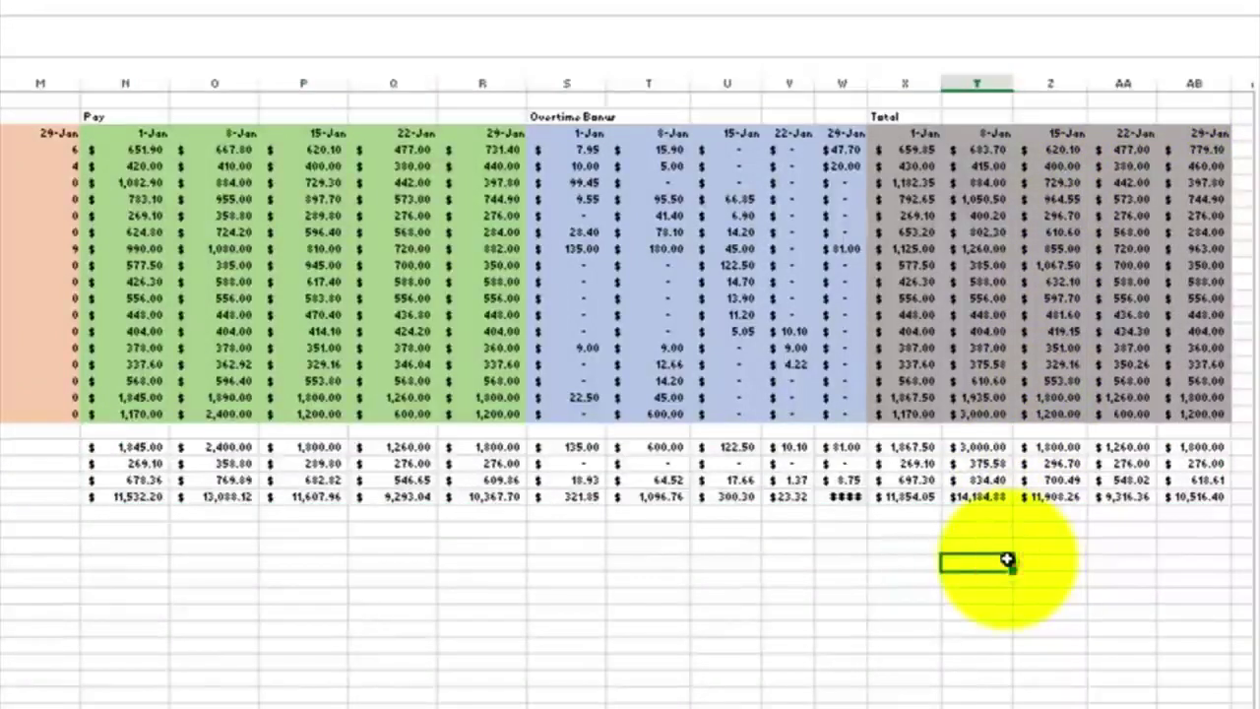
Enter the heading "Janu Pay" in cell AD2, to the right of the Total block
scroll(1069, 506, "right", 5)
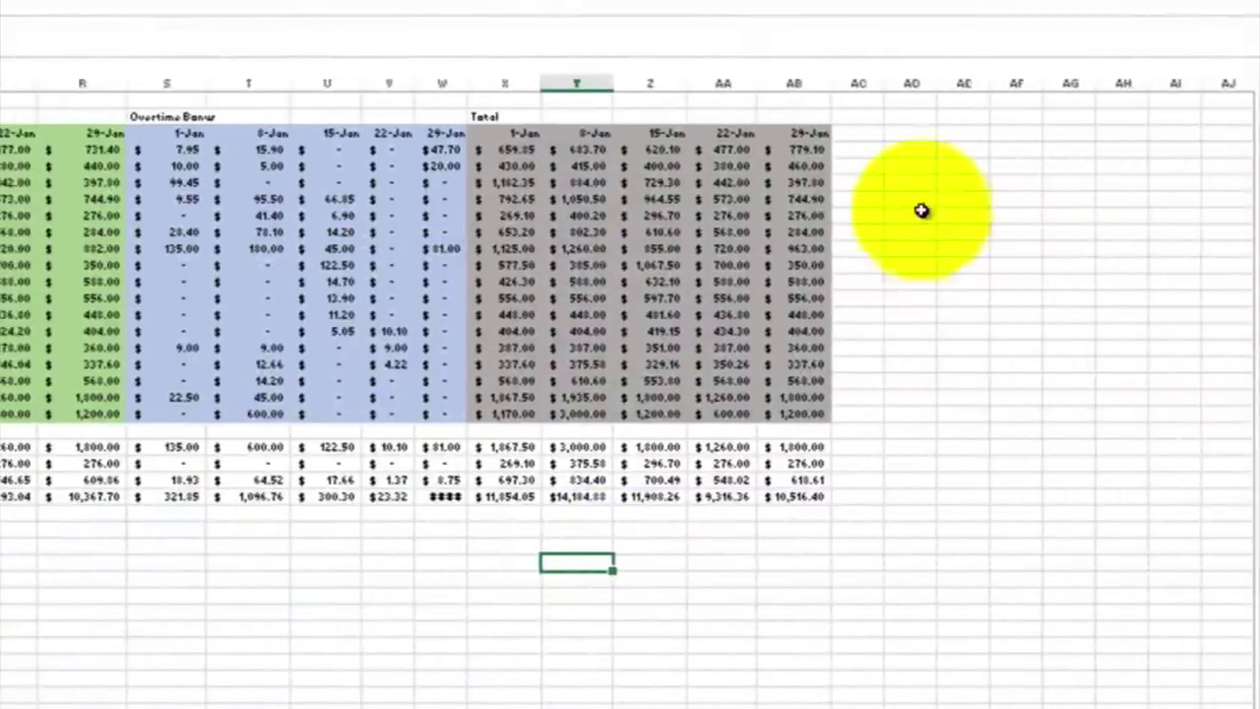
left_click(895, 114)
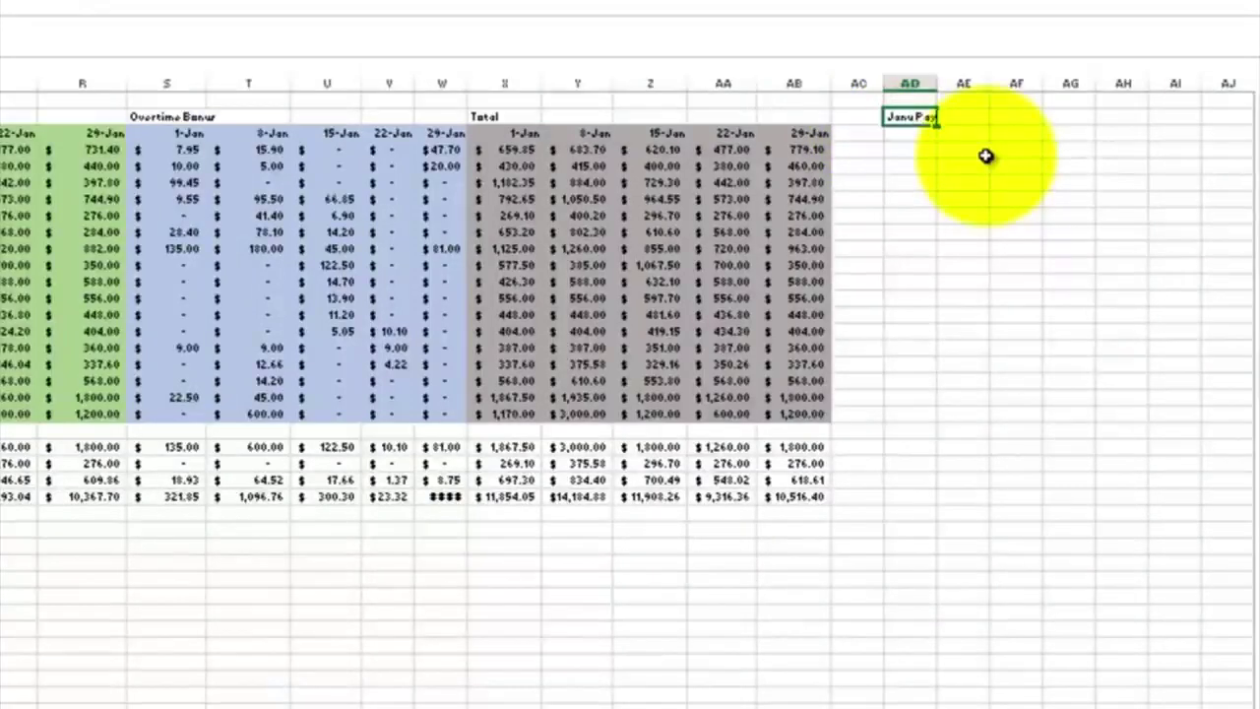
key("Return")
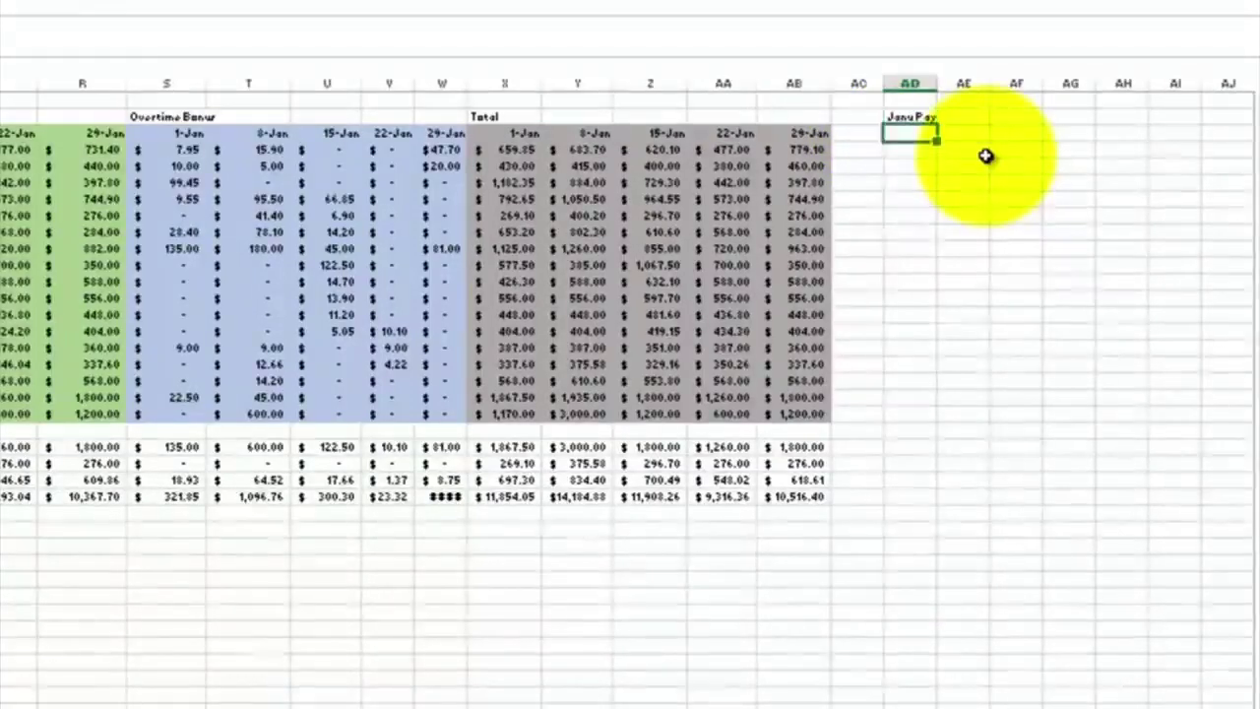
Add up the first employee's five weekly totals in AD4 with =SUM(X4:AB4)
left_click(901, 148)
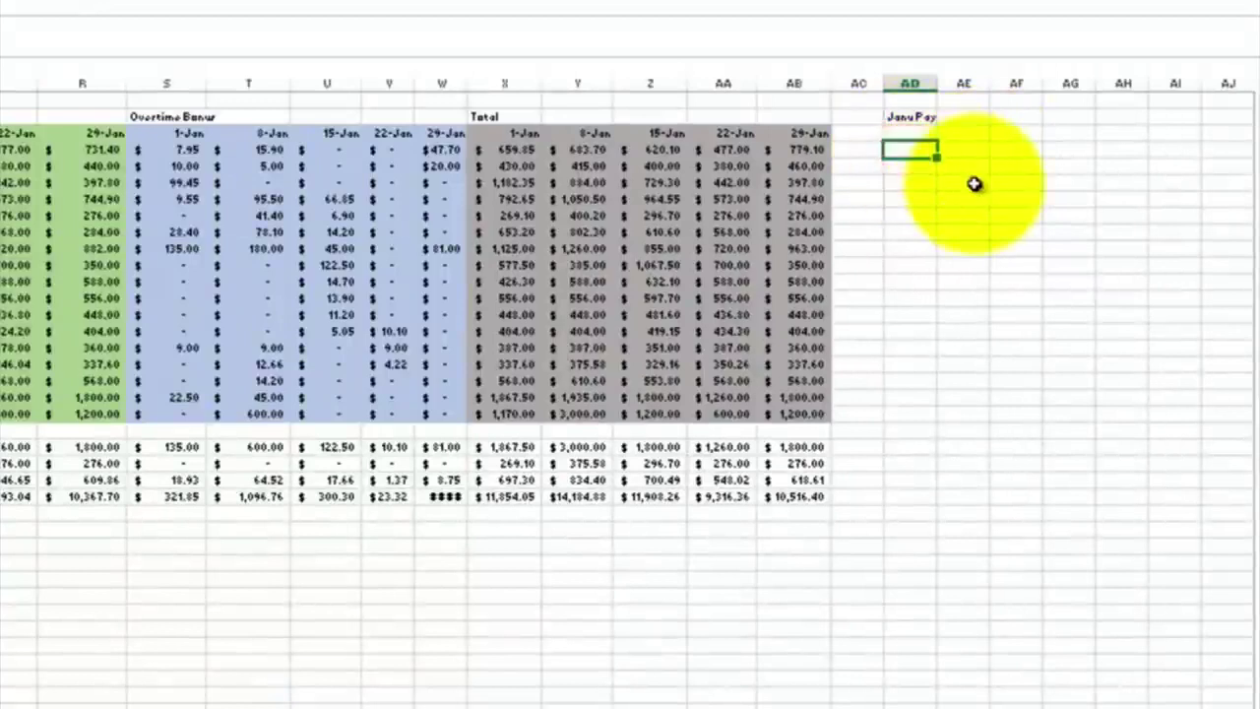
type("=sum(")
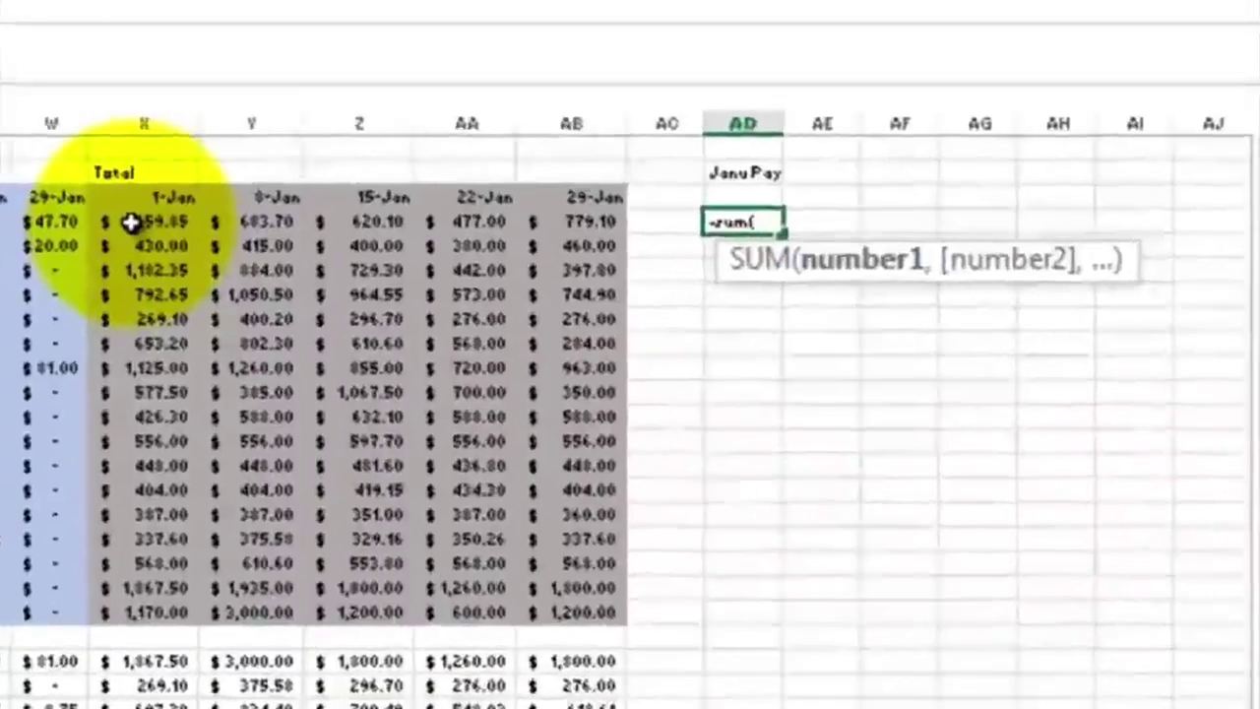
left_click_drag(131, 223, 563, 240)
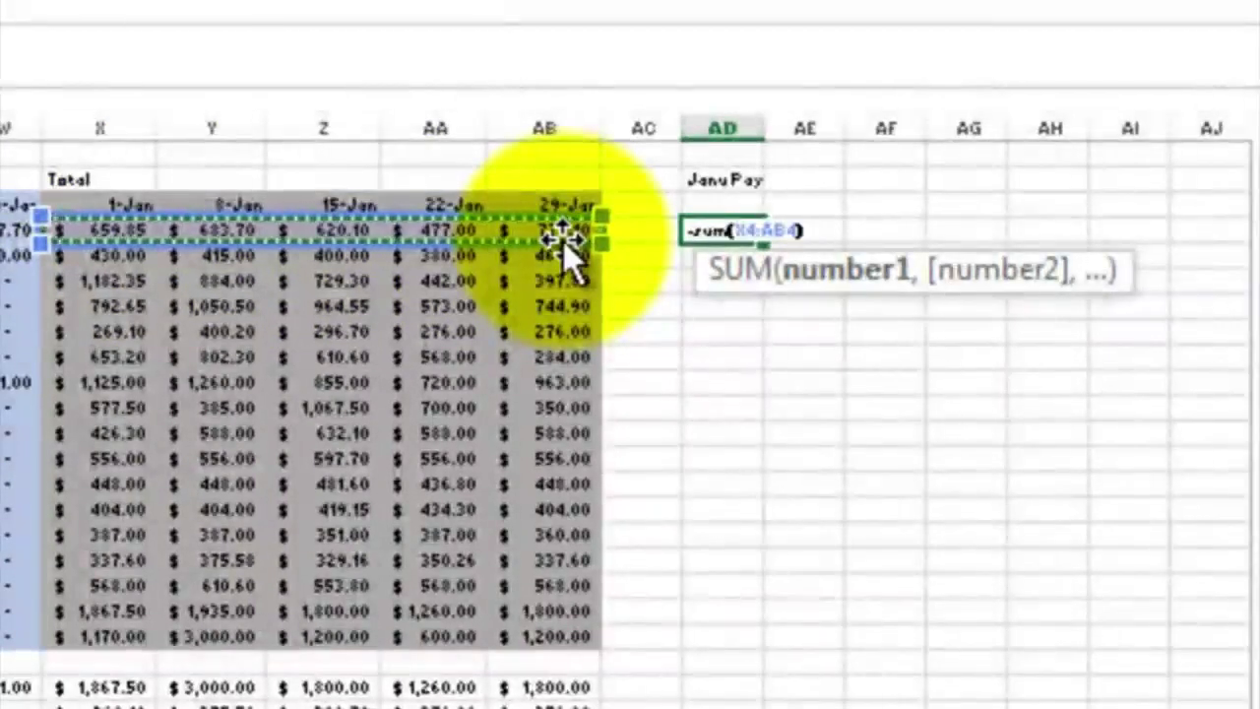
type(")")
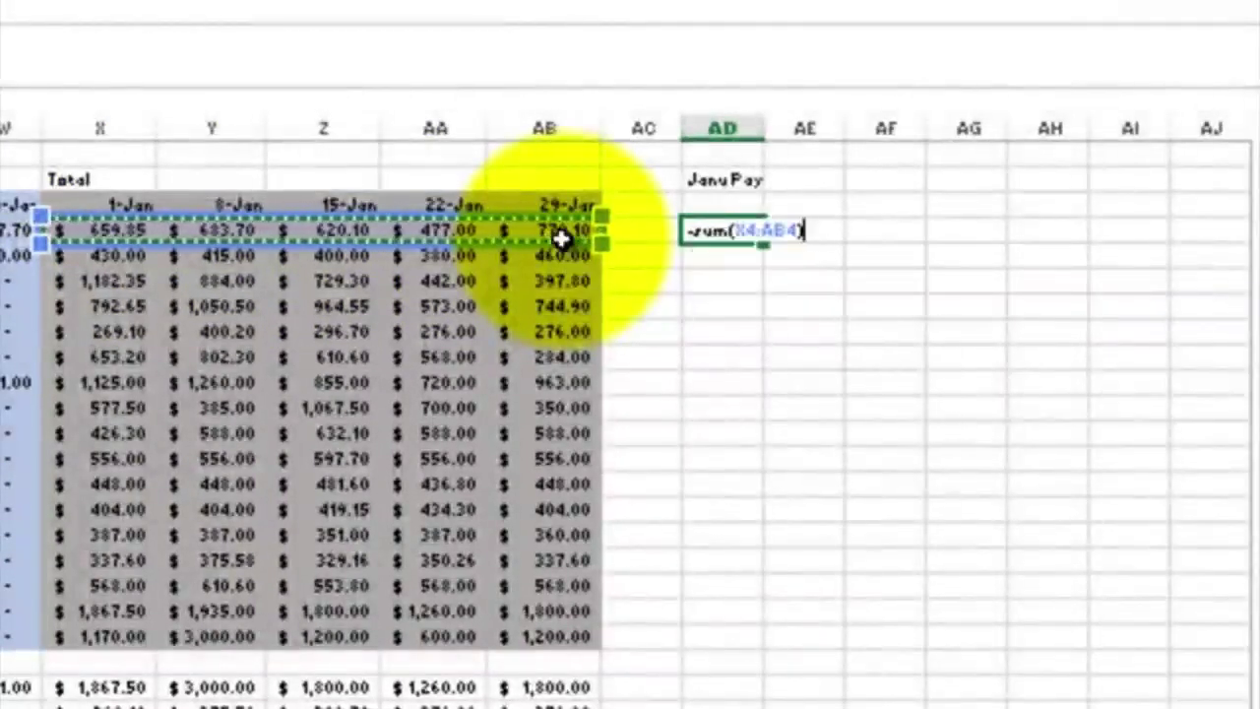
key("Return")
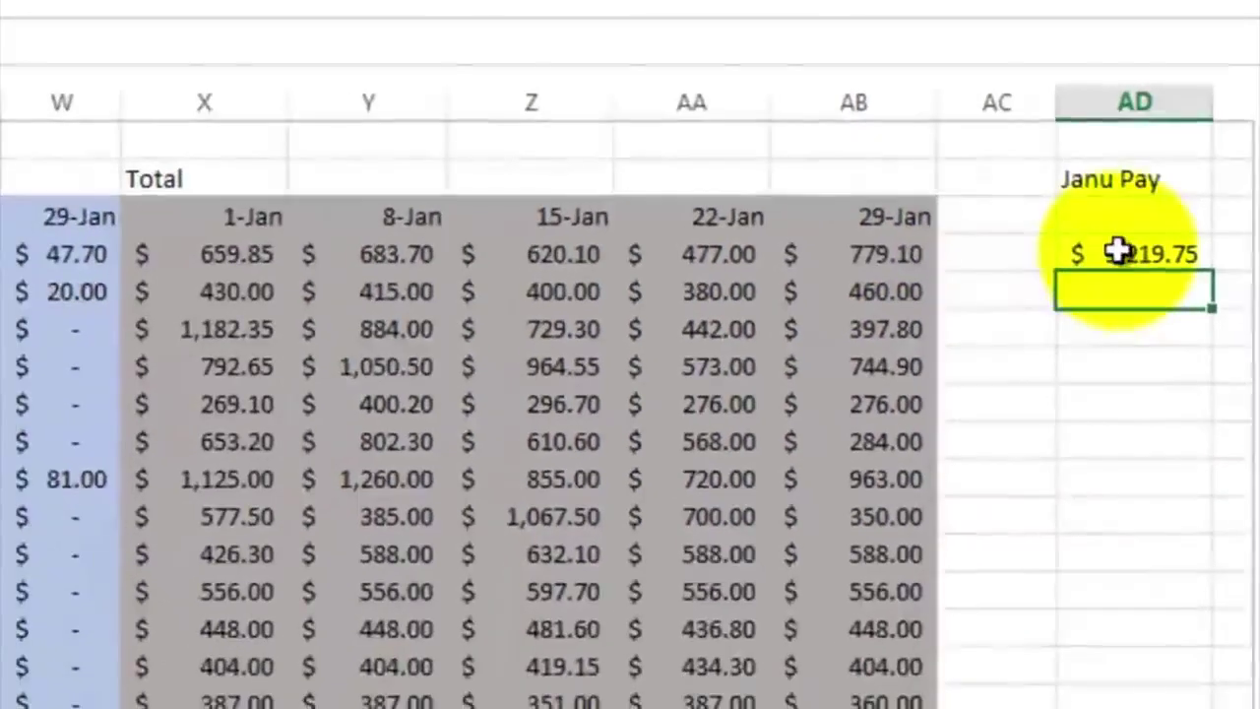
Check the range referenced by the SUM formula in AD4 and fill it down through the last employee row
left_click(1118, 252)
double_click(1122, 251)
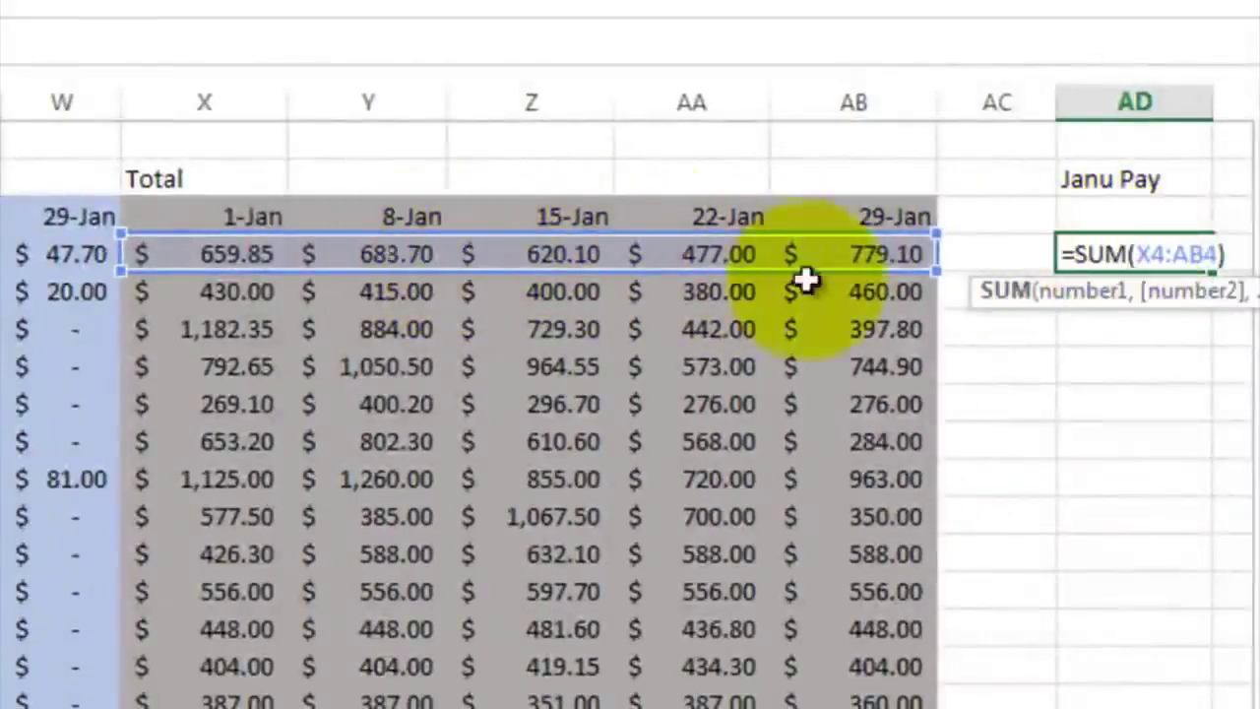
key("Escape")
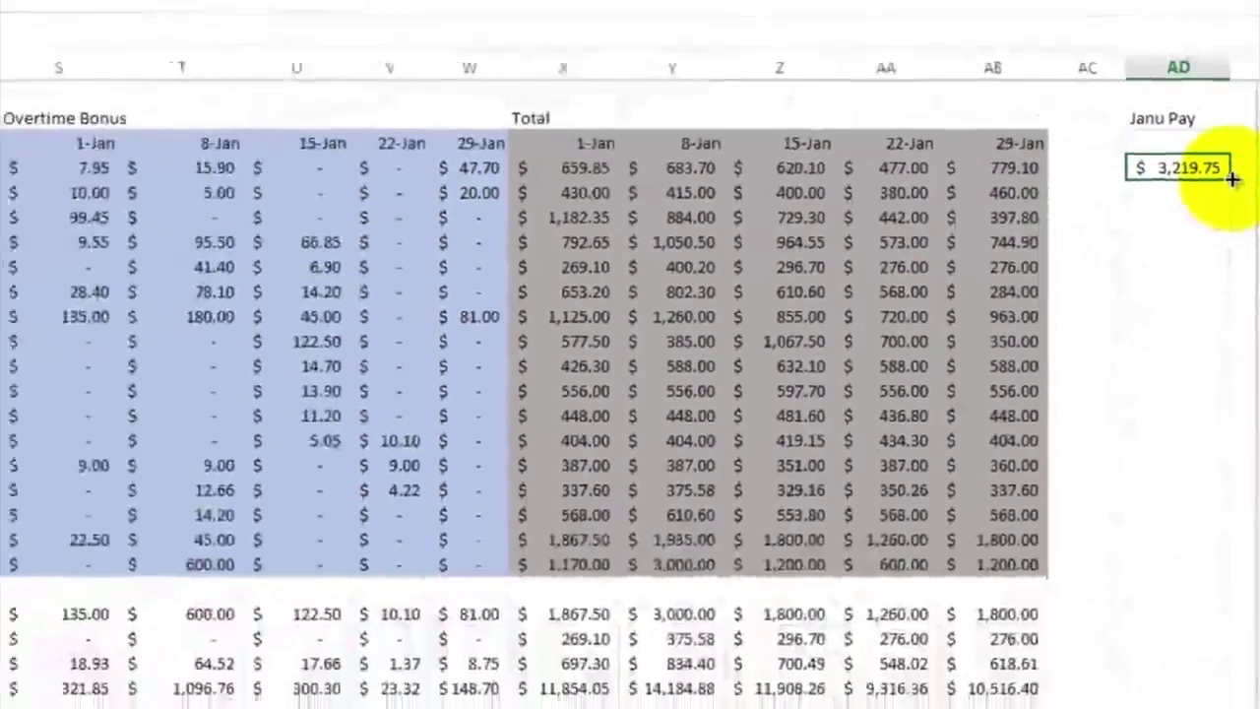
left_click_drag(1232, 179, 1216, 556)
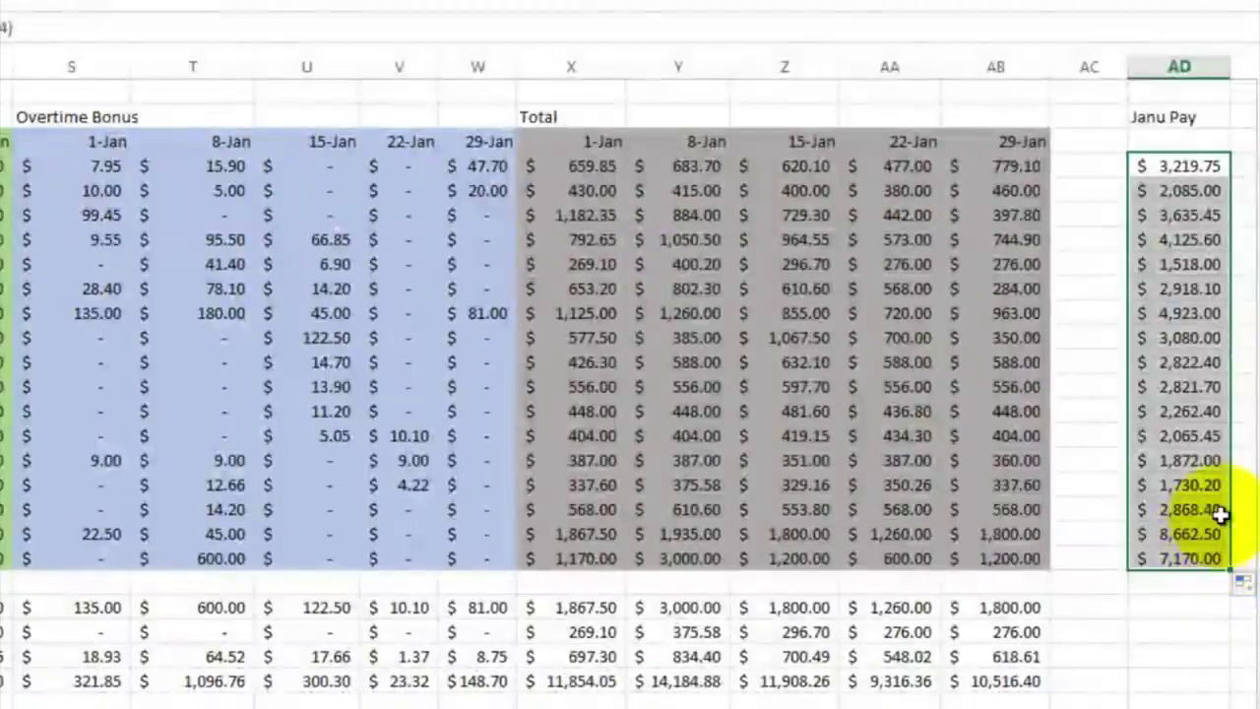
Copy the four summary formulas from AB22:AB25 into AD22:AD25 under the Janu Pay column
left_click(1014, 607)
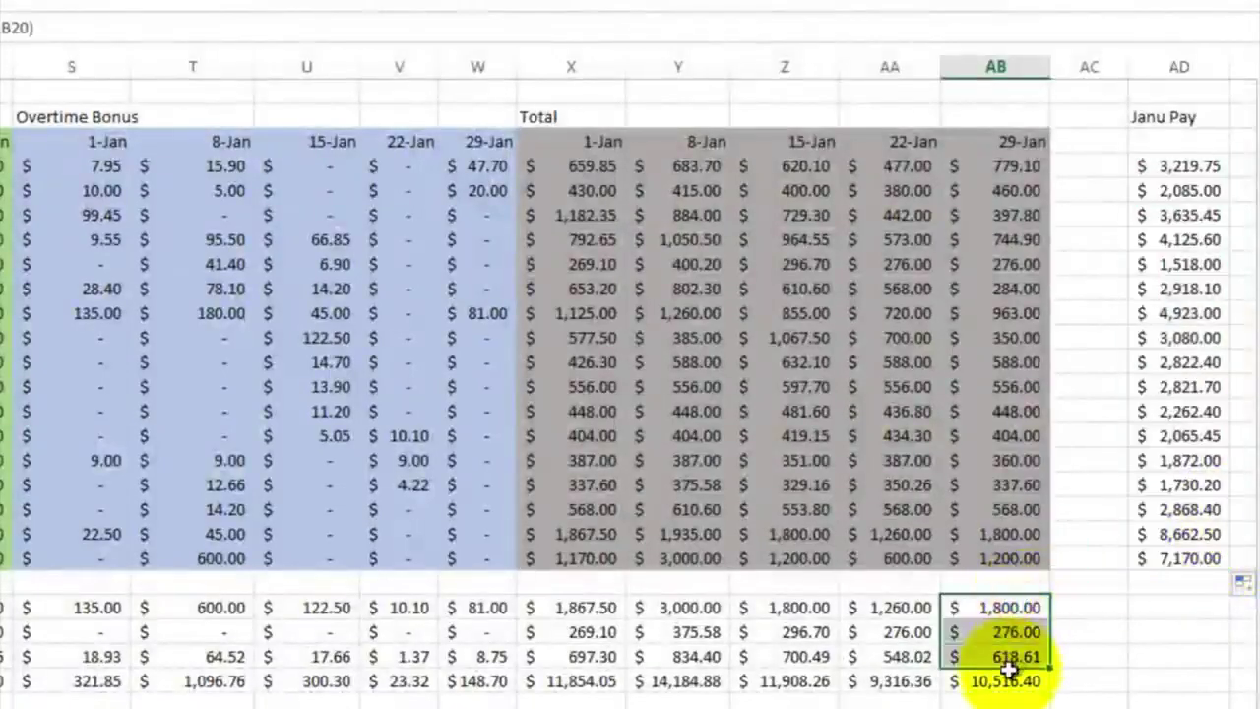
right_click(1014, 677)
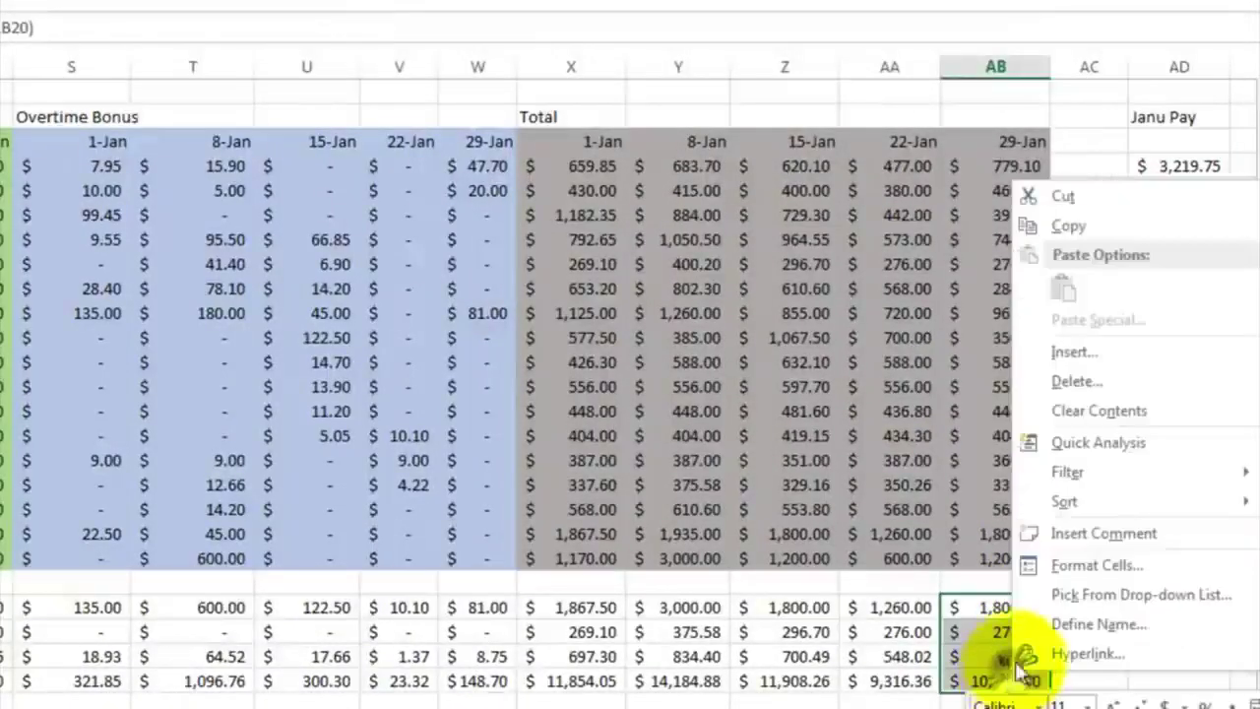
left_click(1078, 223)
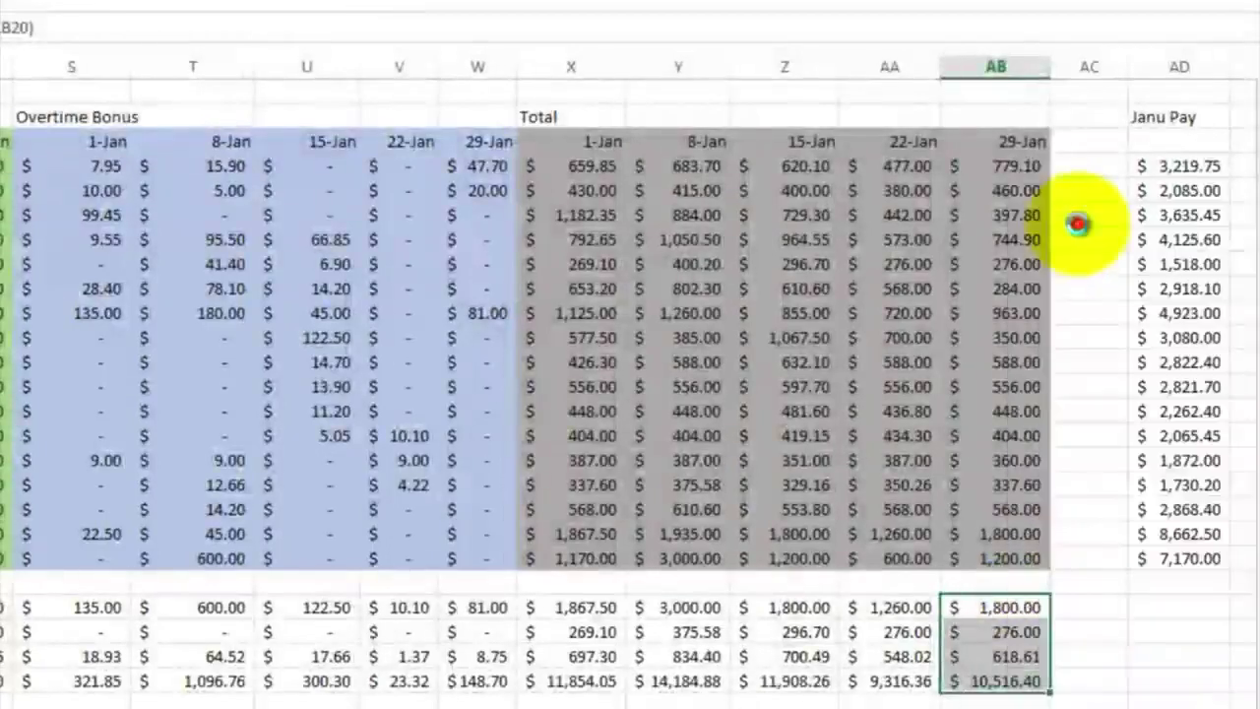
left_click(1171, 604)
right_click(1171, 604)
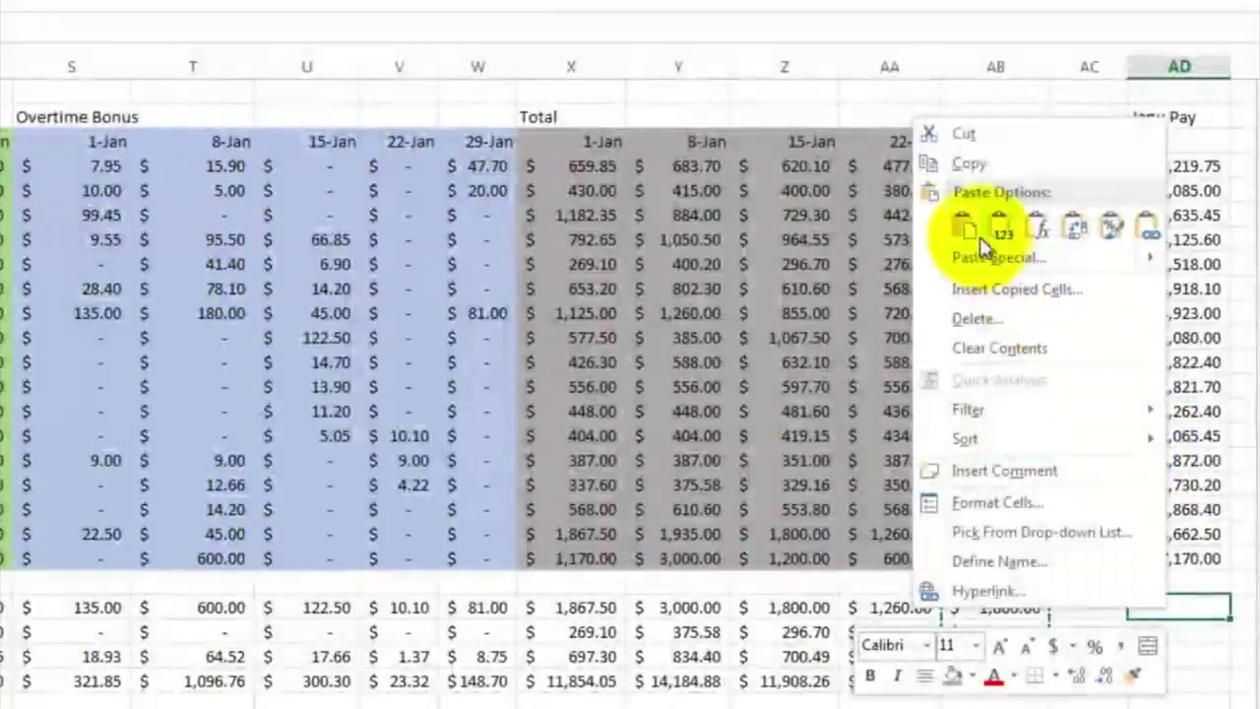
left_click(967, 227)
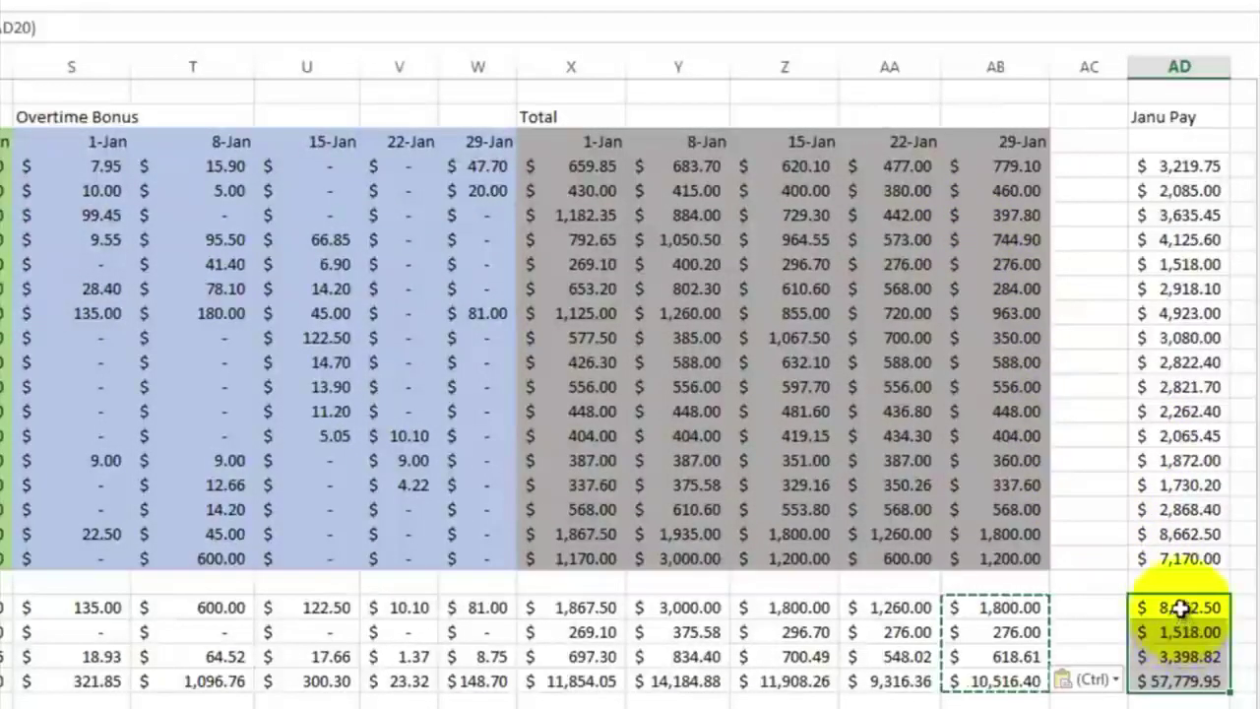
Compare the Janu Pay maximum in AD22 with the employee value in AD19 and review the whole payroll sheet across all blocks
left_click(1181, 608)
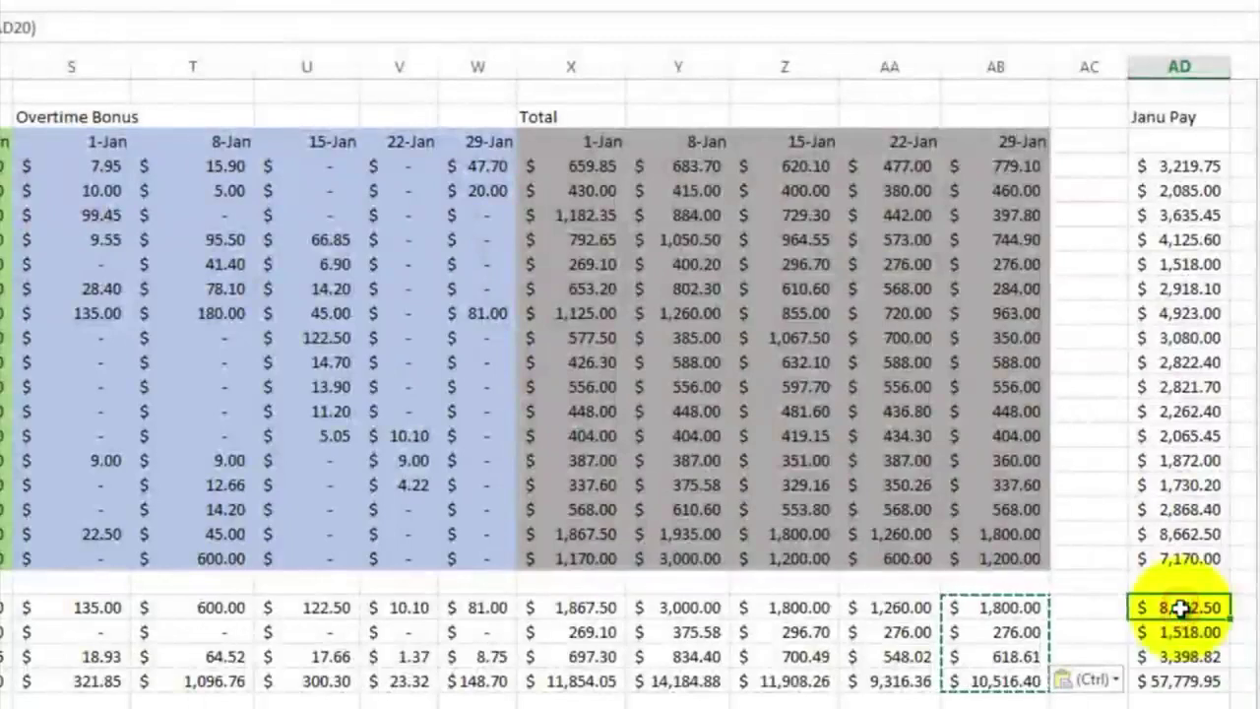
left_click(1178, 533)
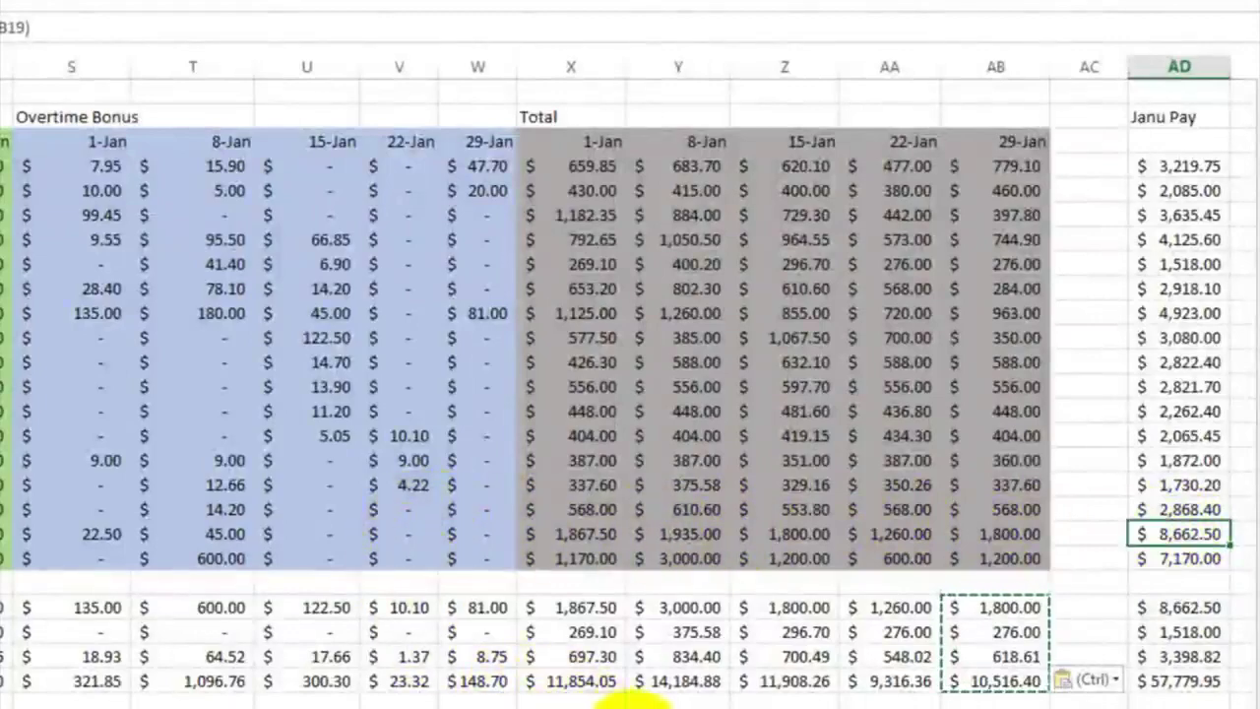
scroll(611, 694, "left", 2)
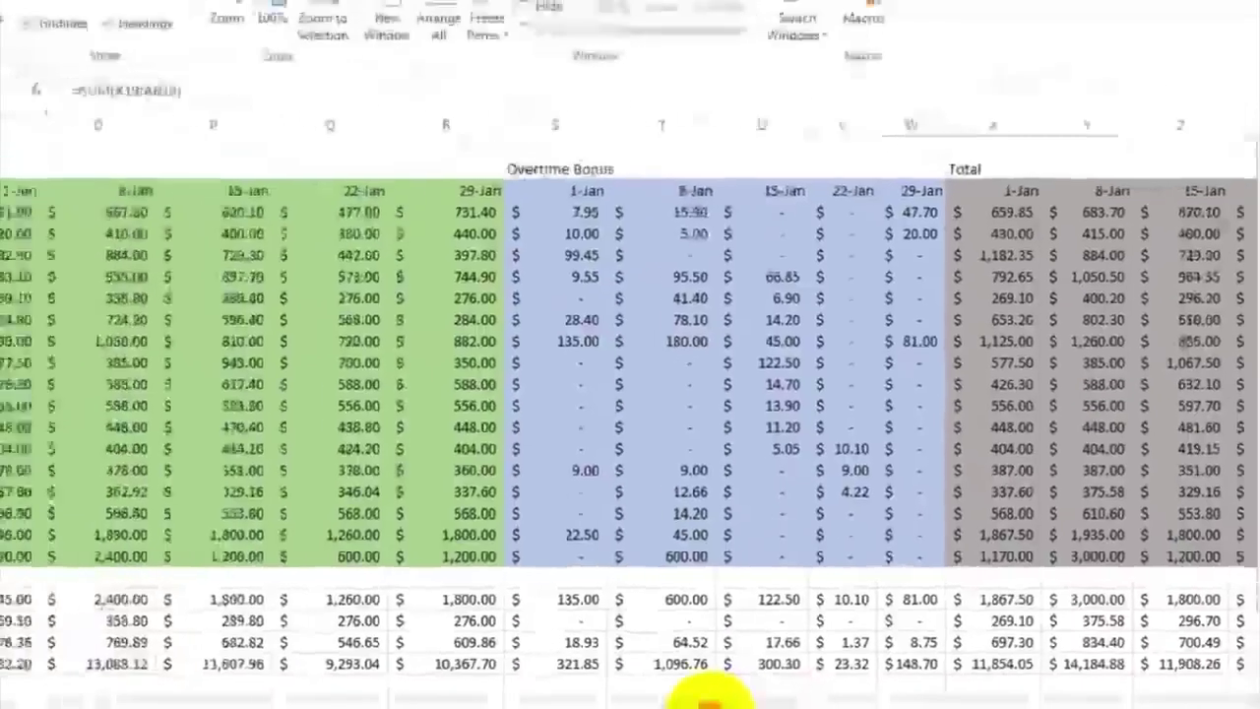
scroll(689, 694, "left", 4)
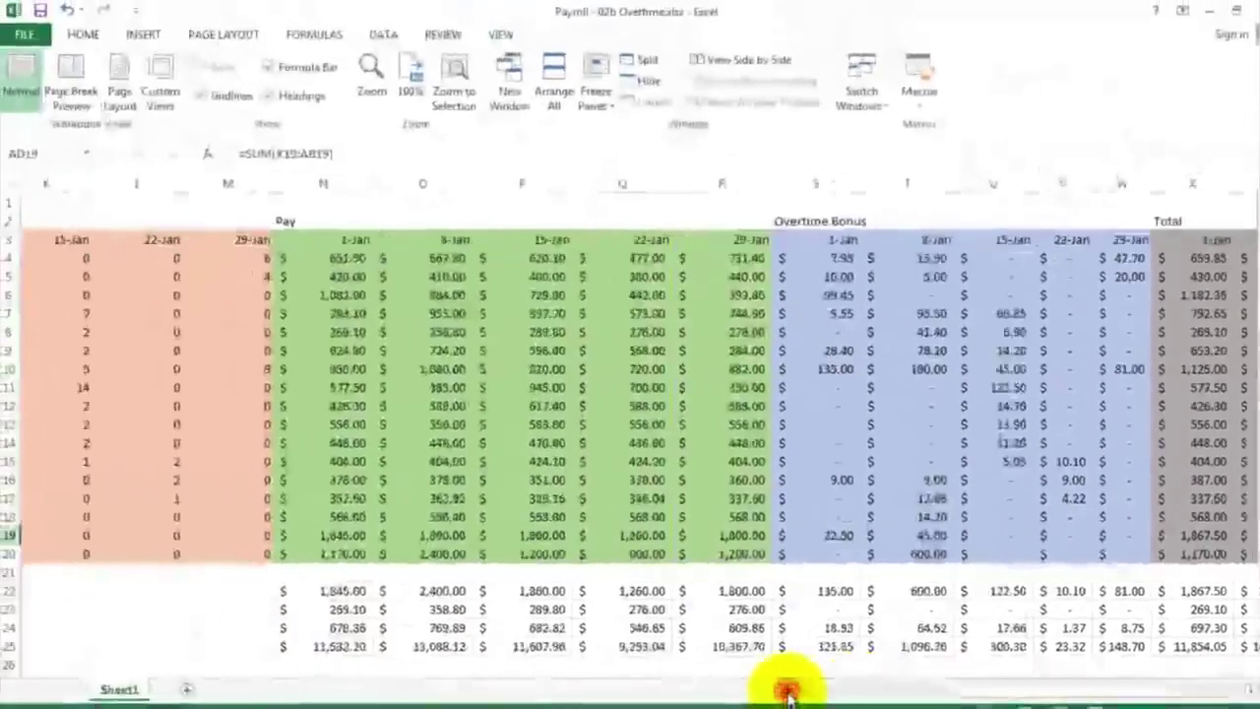
scroll(787, 692, "left", 5)
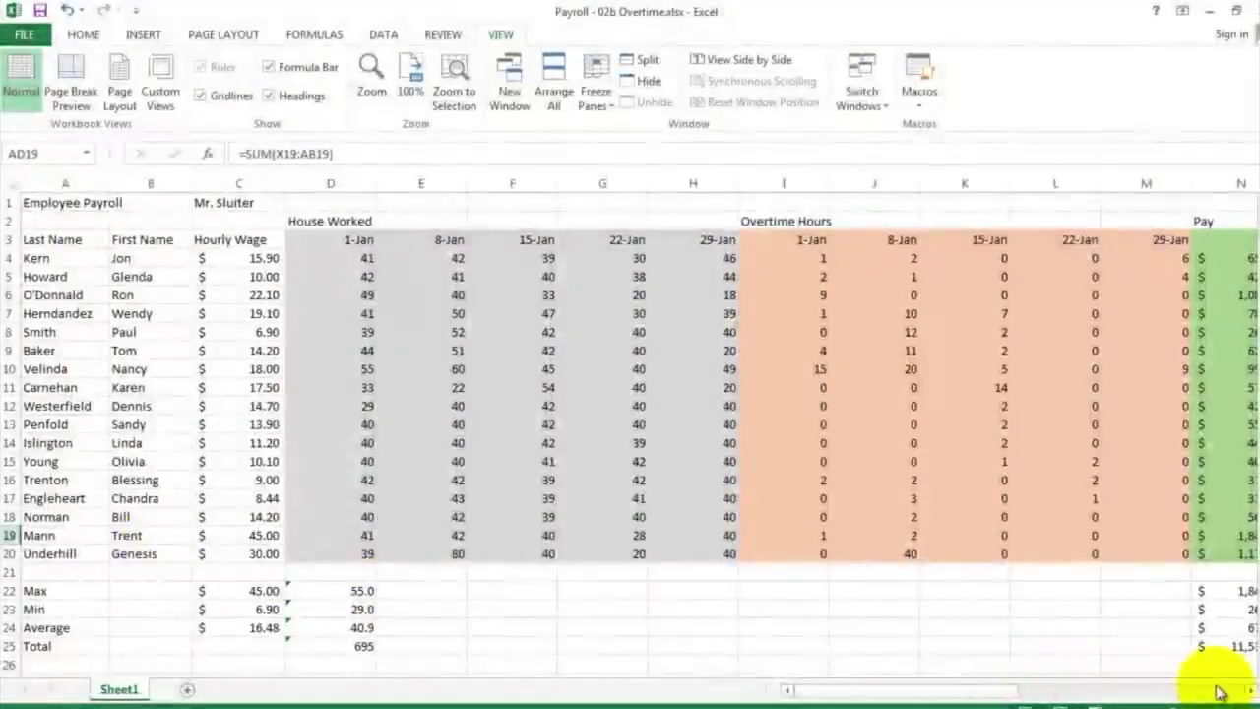
left_click_drag(1248, 692, 1248, 692)
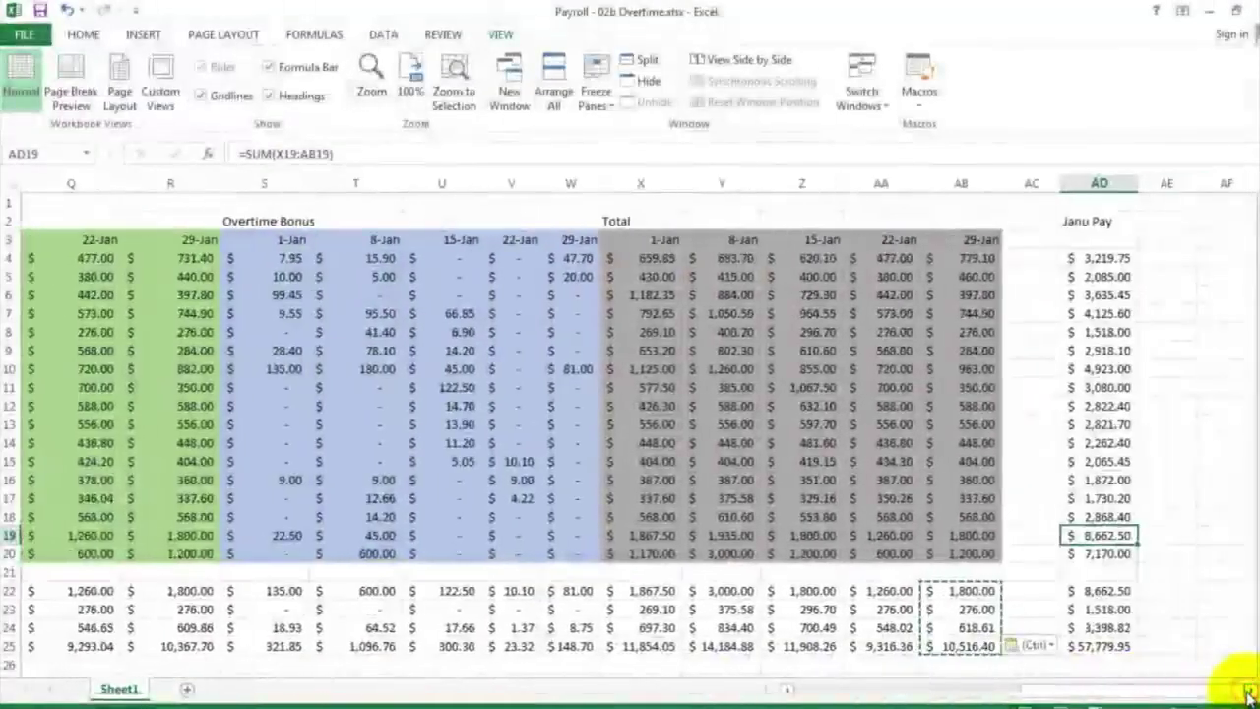
left_click_drag(1116, 649, 470, 225)
left_click(470, 226)
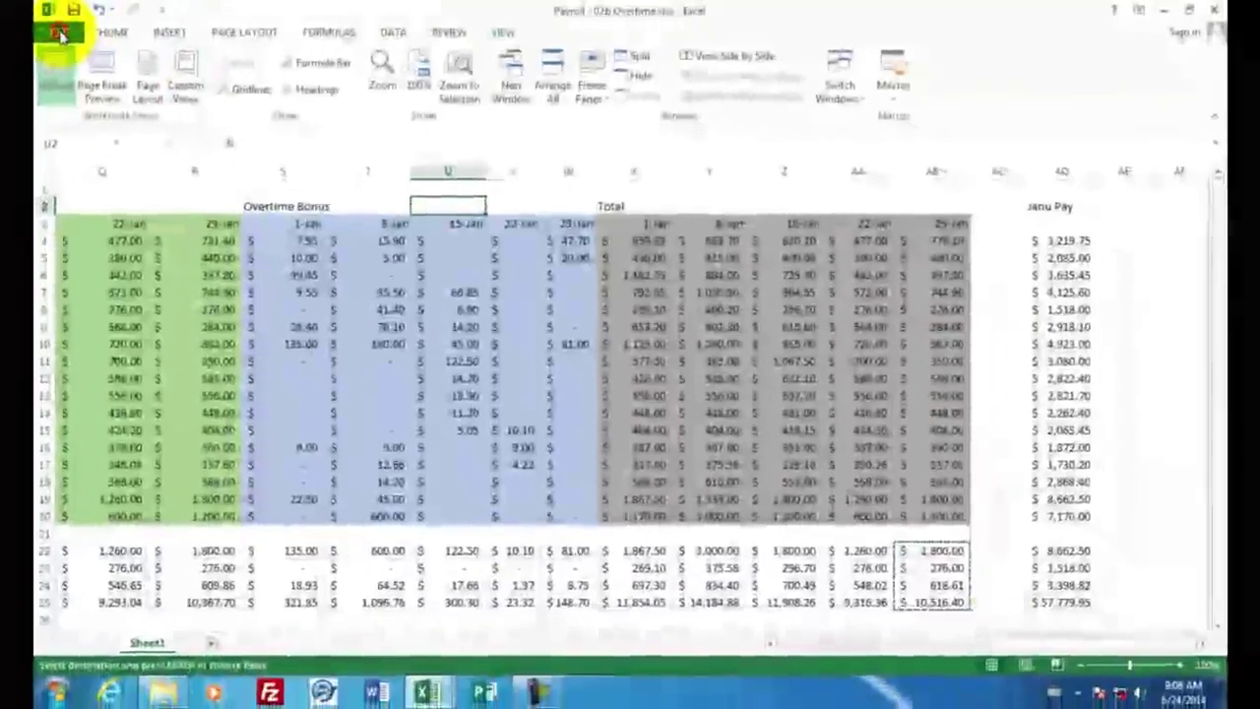
Open the print preview of the payroll workbook and examine how its columns are split over the pages
left_click(42, 36)
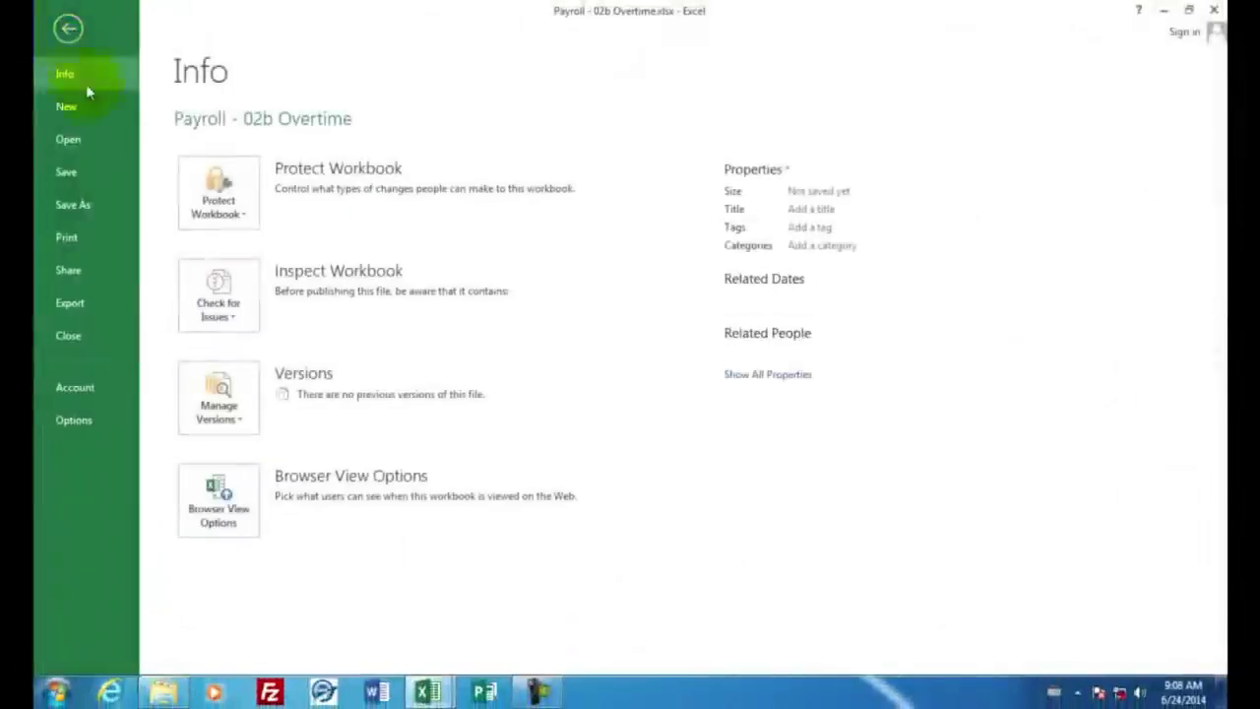
left_click(75, 237)
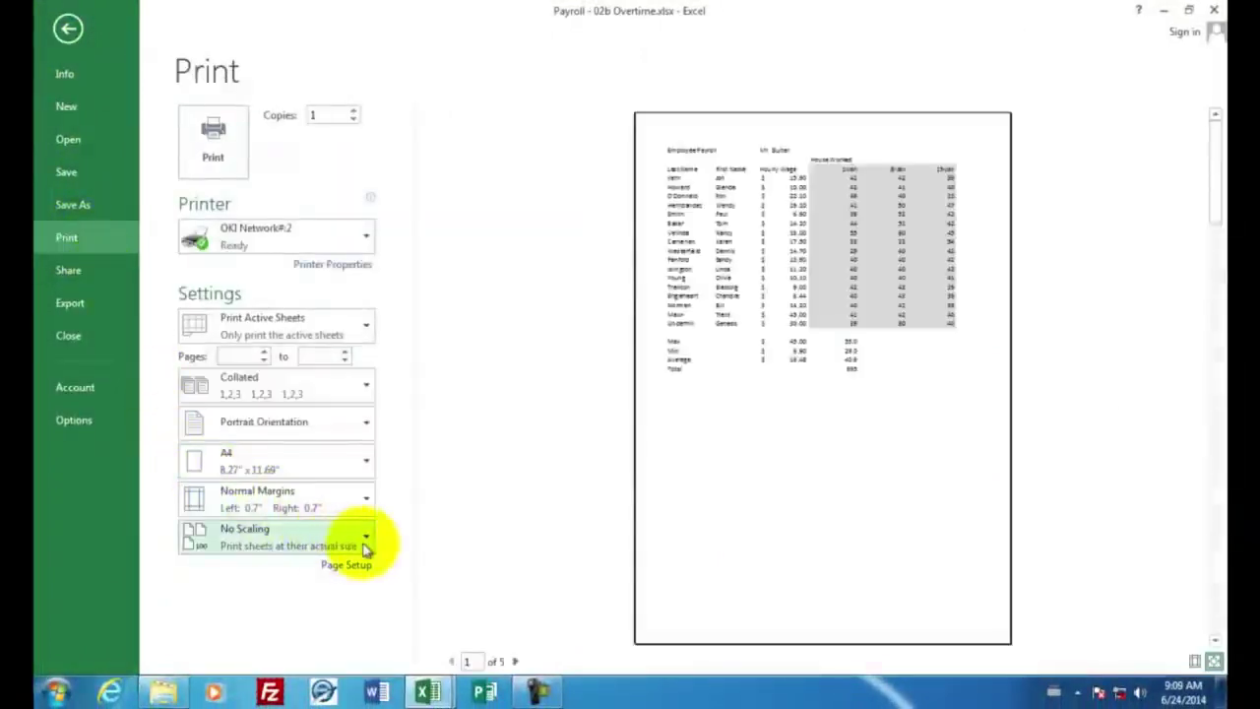
left_click(517, 663)
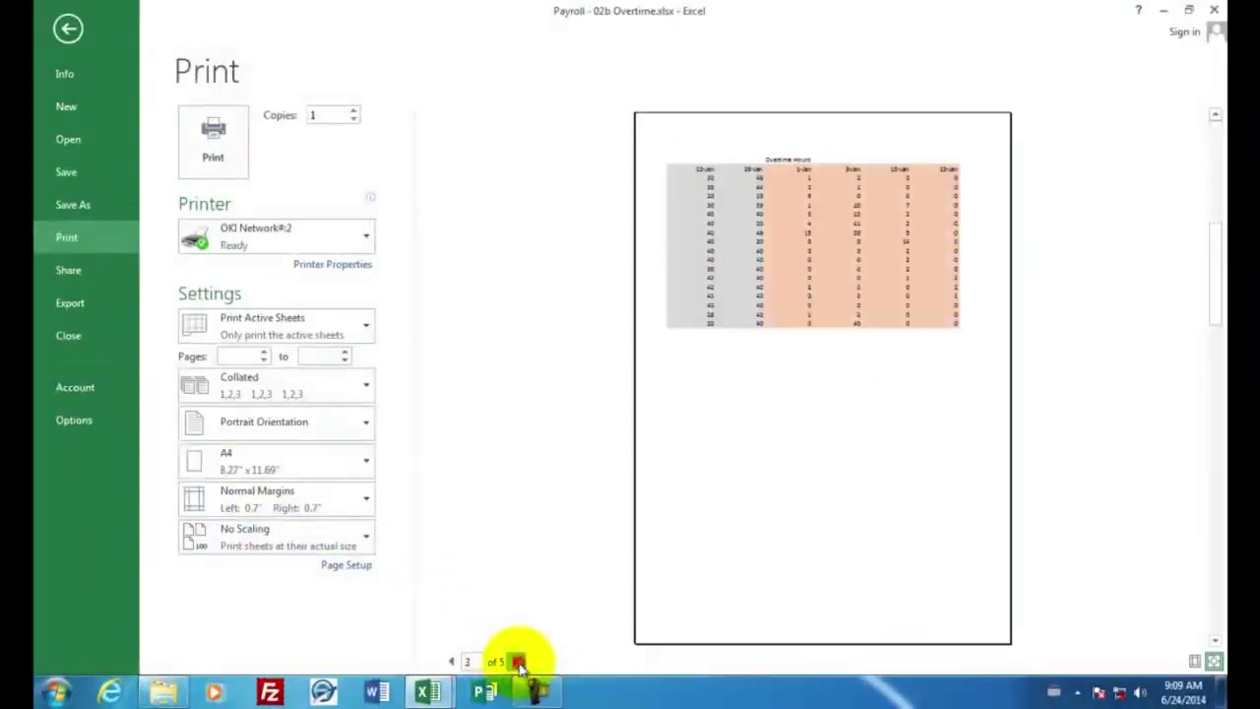
left_click(517, 662)
left_click(517, 662)
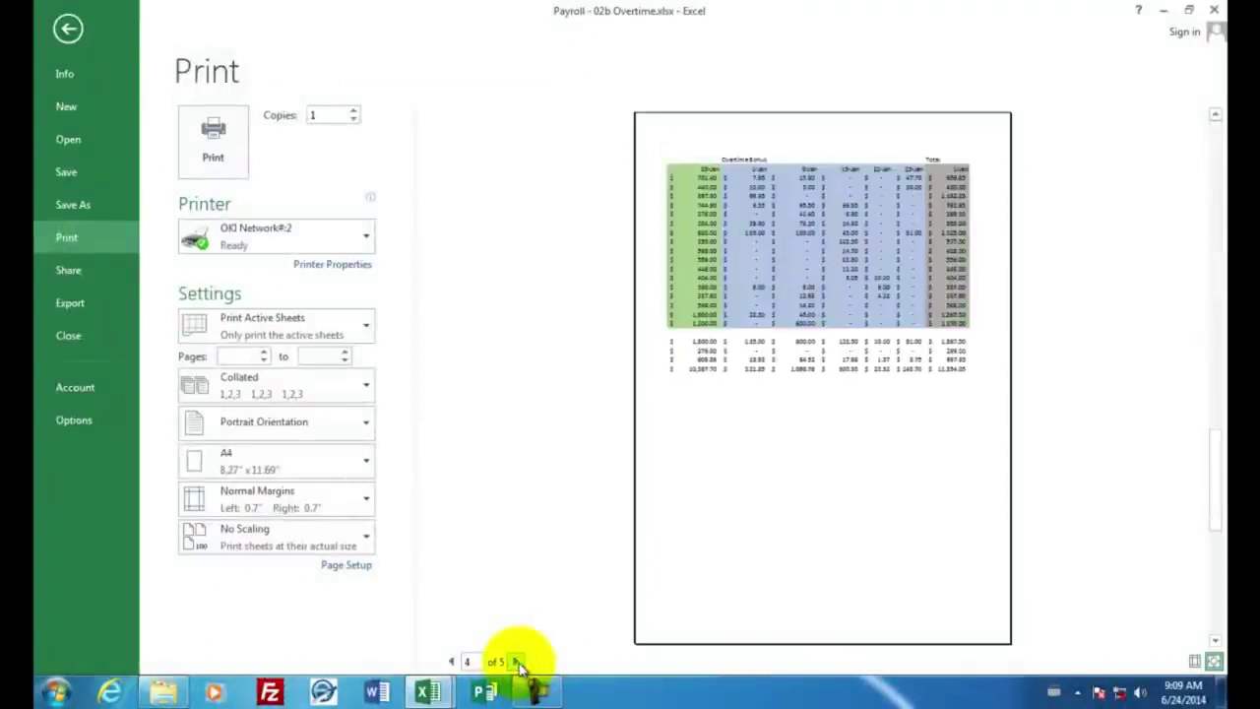
left_click(517, 662)
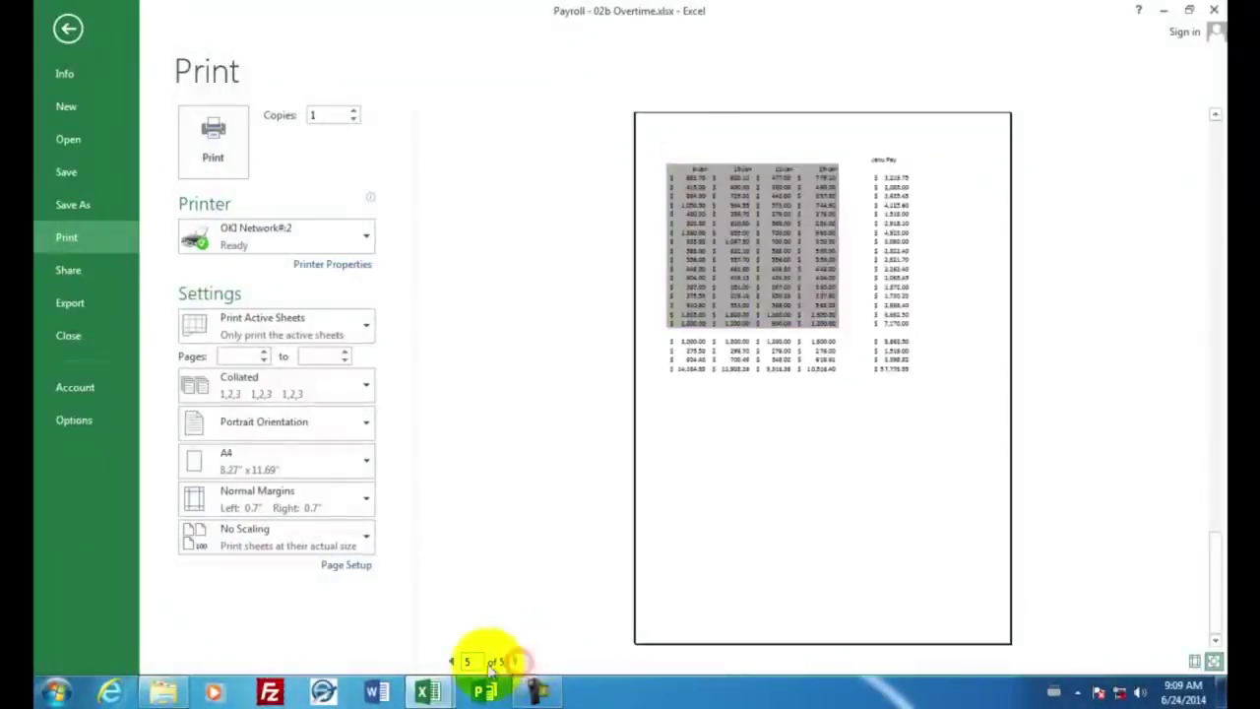
left_click(451, 662)
left_click(451, 662)
left_click(451, 663)
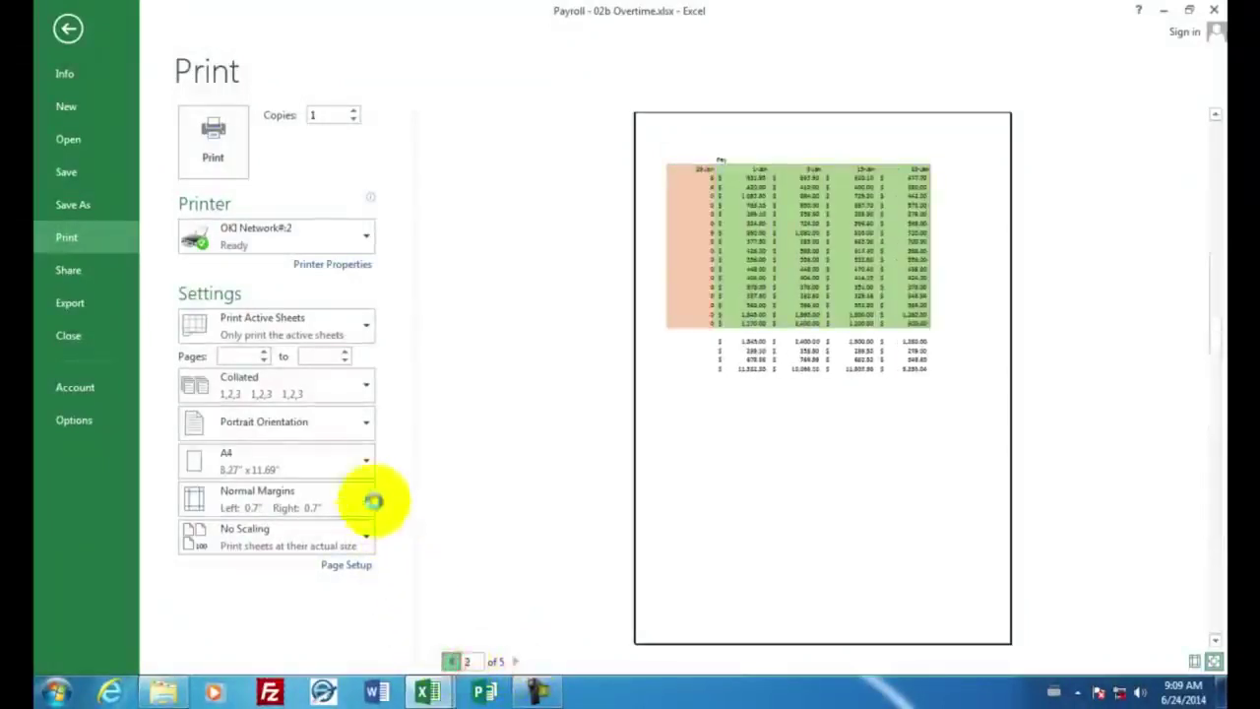
Set the printout to Landscape Orientation and scale it with Fit Sheet on One Page
left_click(366, 430)
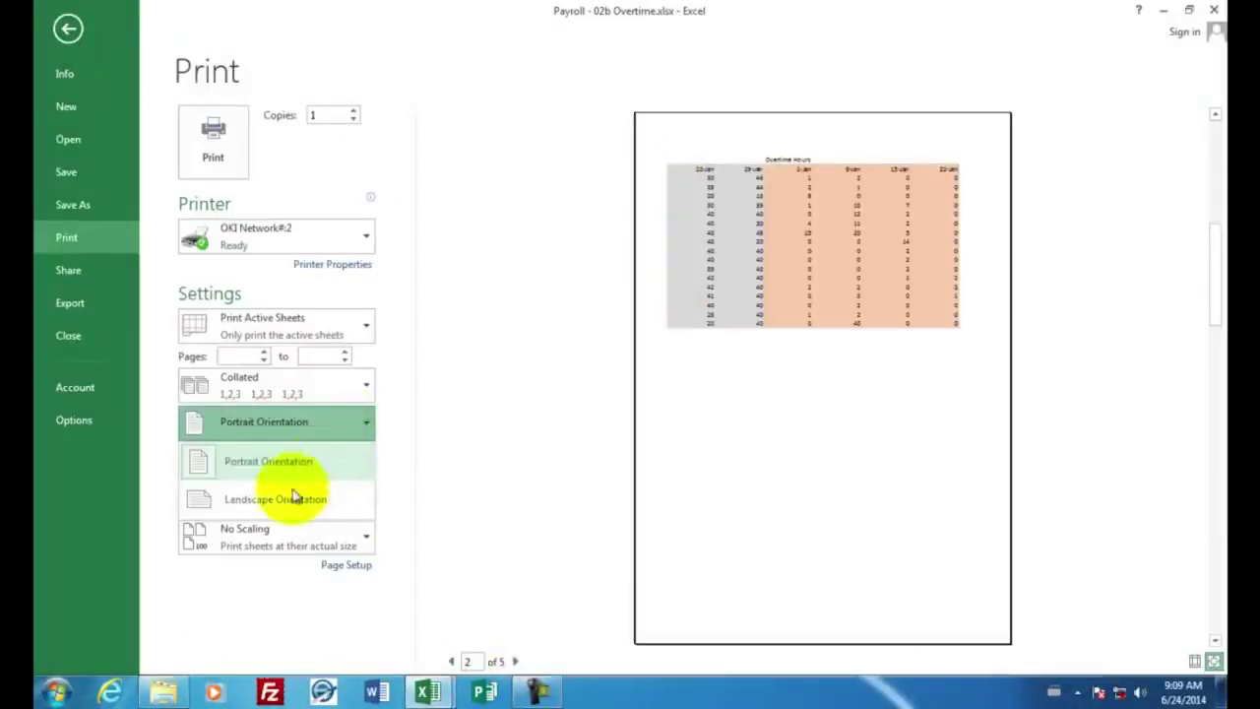
left_click(277, 502)
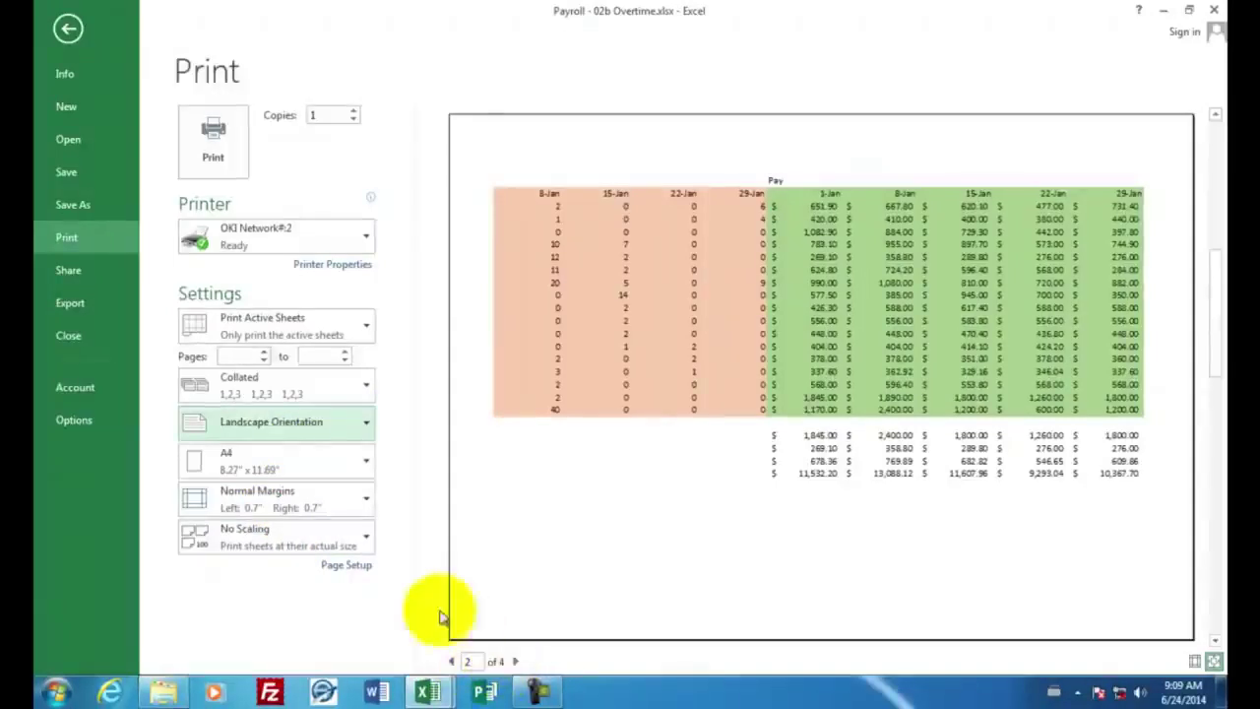
left_click(367, 540)
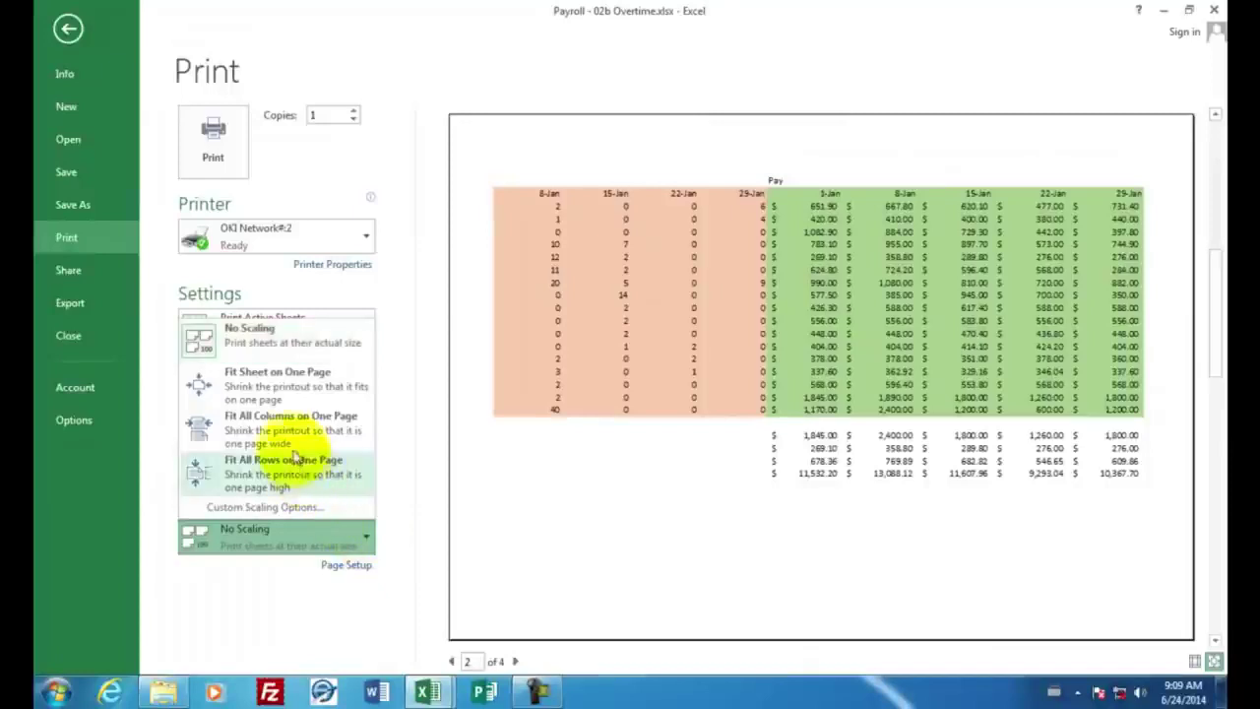
left_click(266, 399)
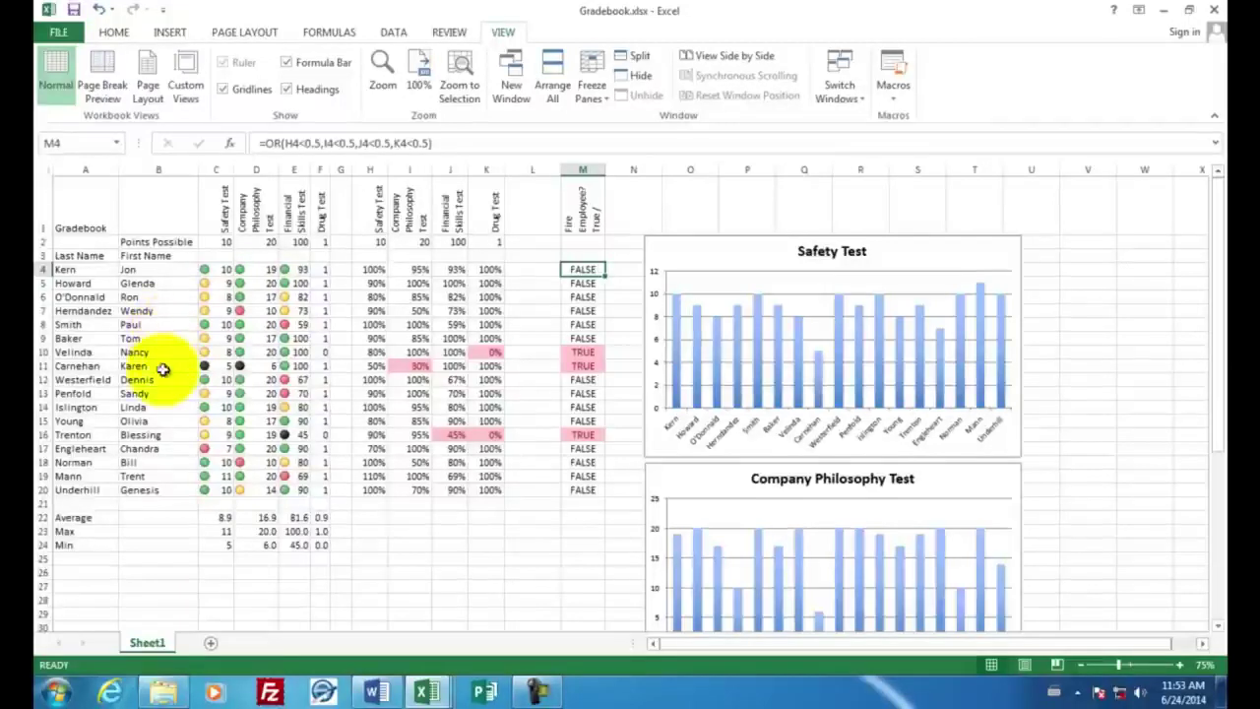
Create a new blank workbook
left_click(61, 33)
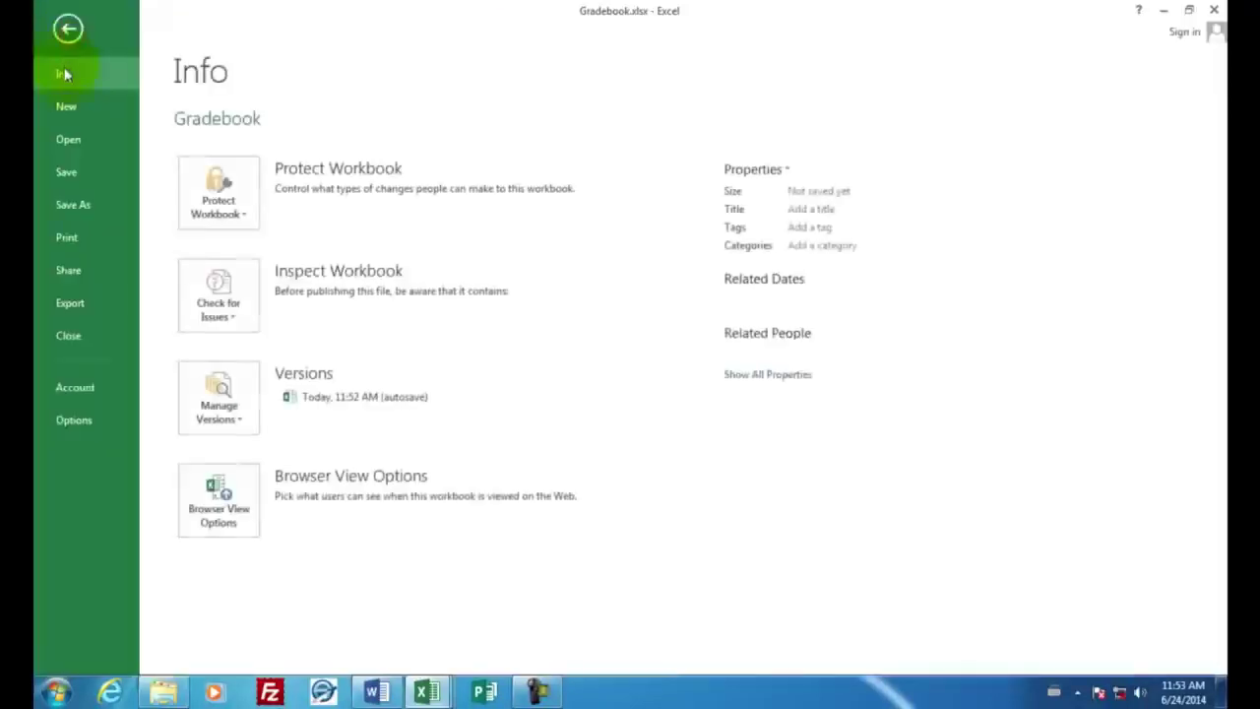
left_click(65, 105)
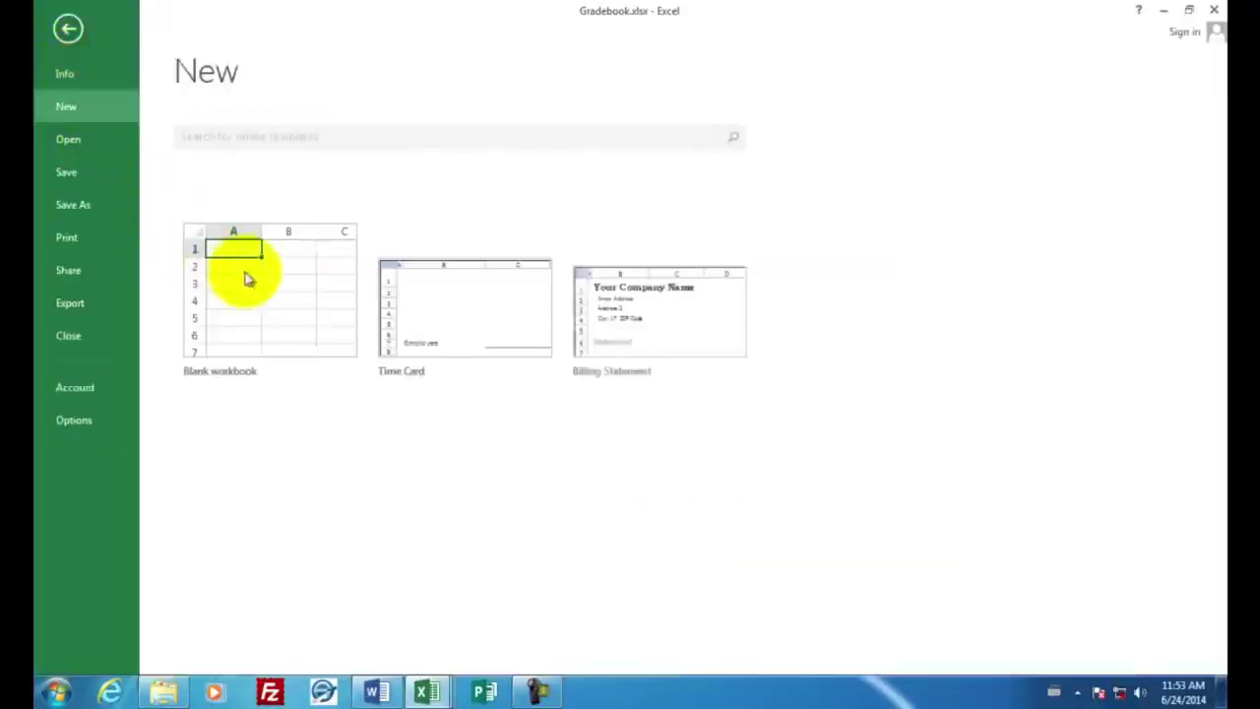
left_click(247, 272)
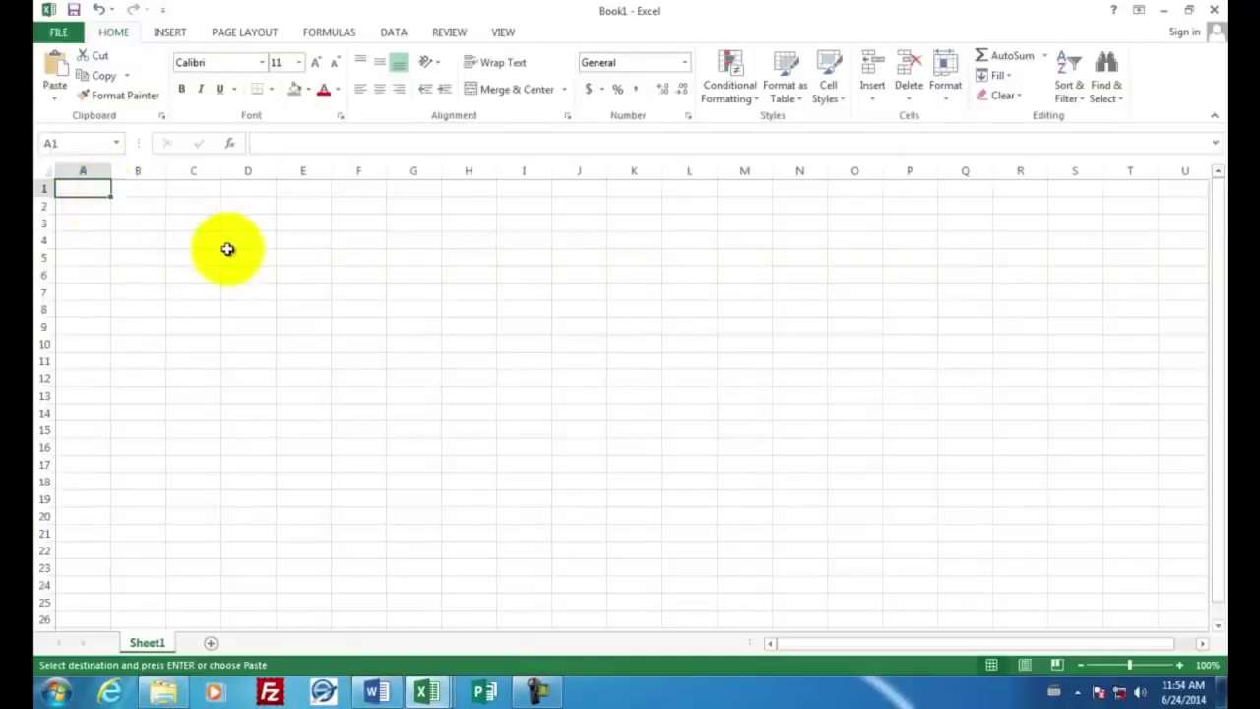
Enter the title "Gradebook" in A1 and the column headings "Last Name" in A3 and "First Name" in B3
type("Gra")
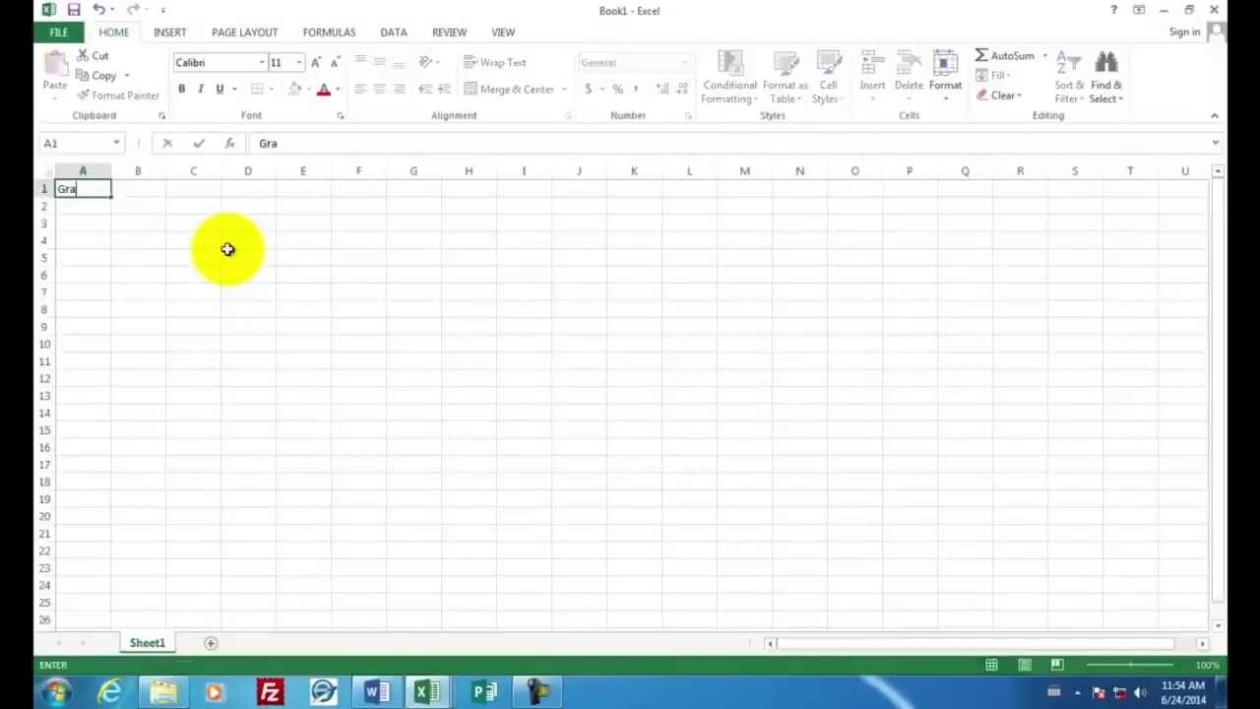
type("debook")
key("Return")
key("Return")
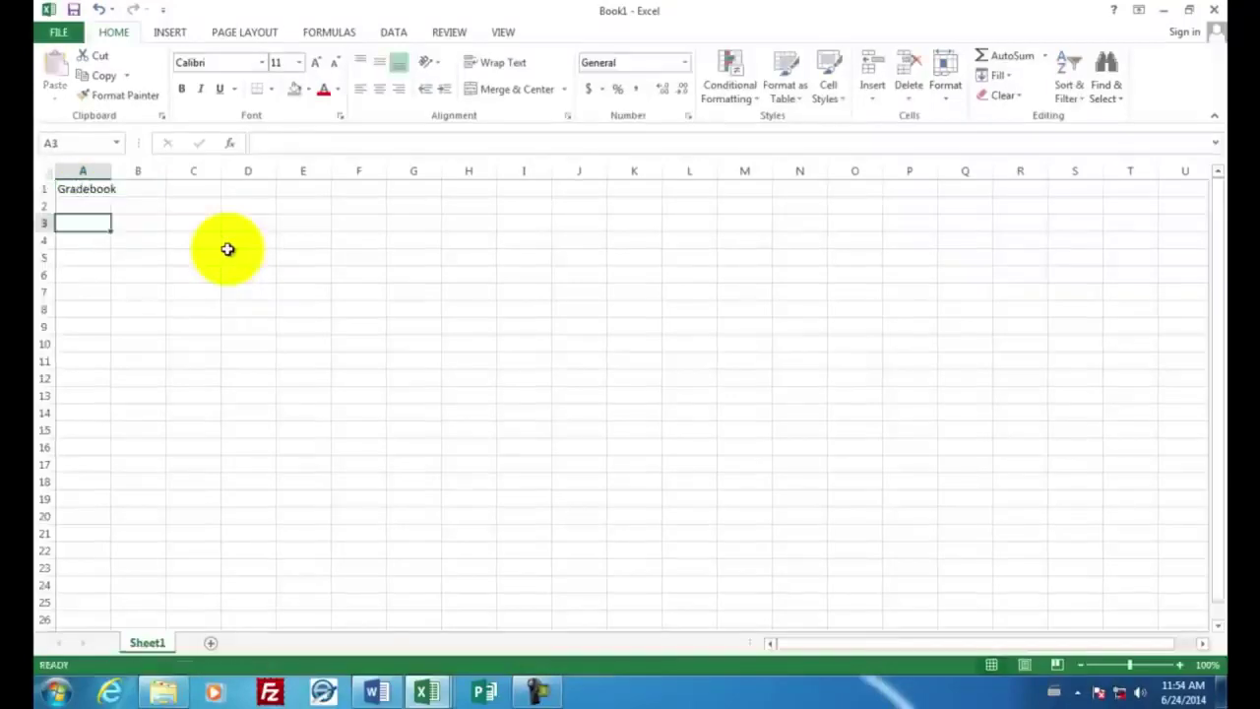
type("Last Name")
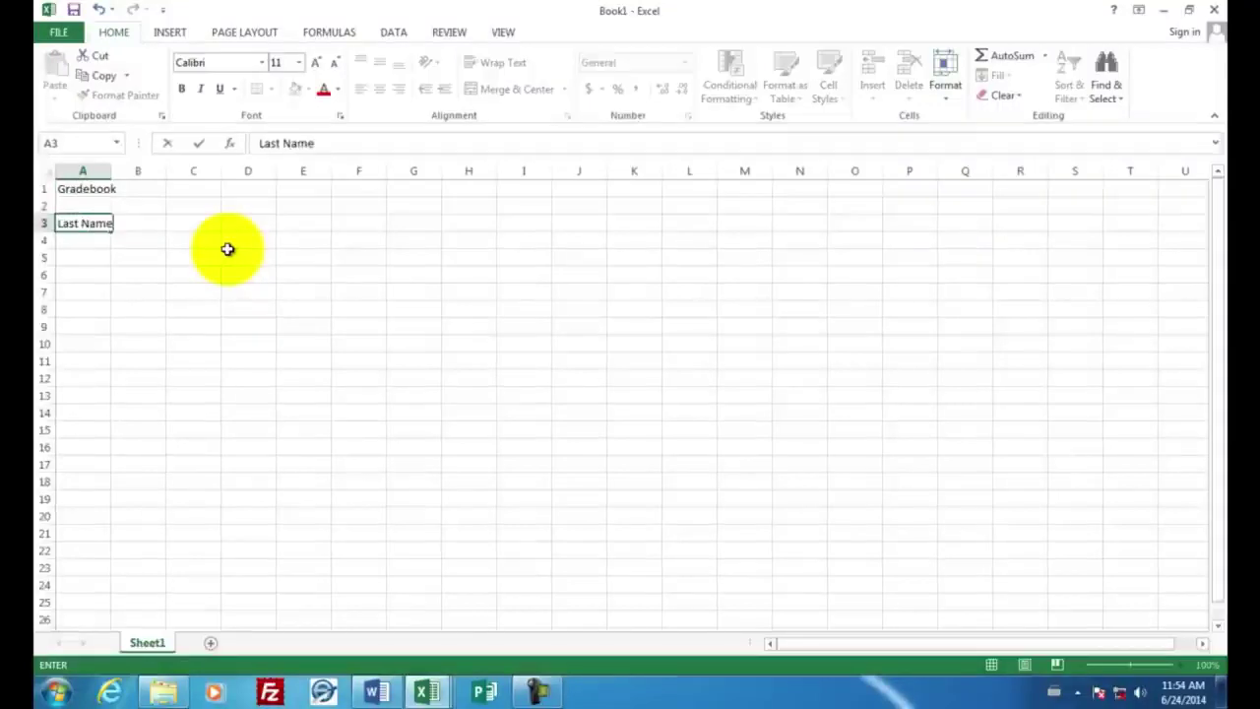
key("Tab")
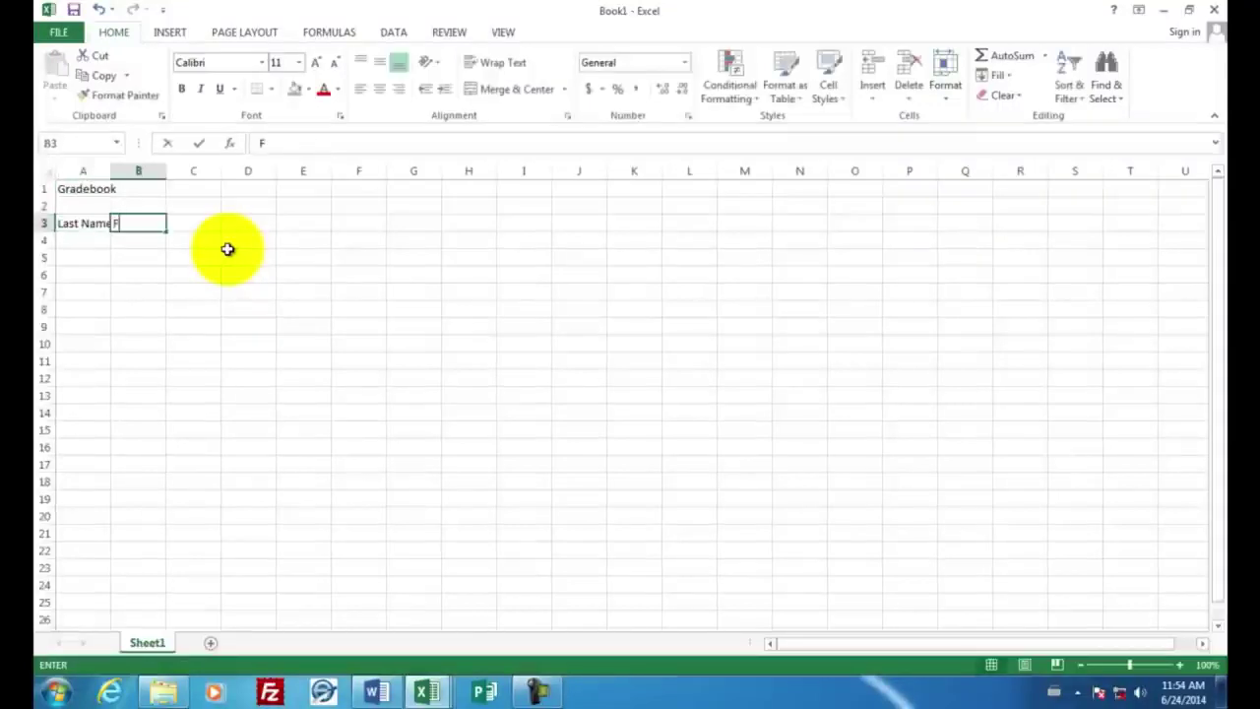
type("First Name")
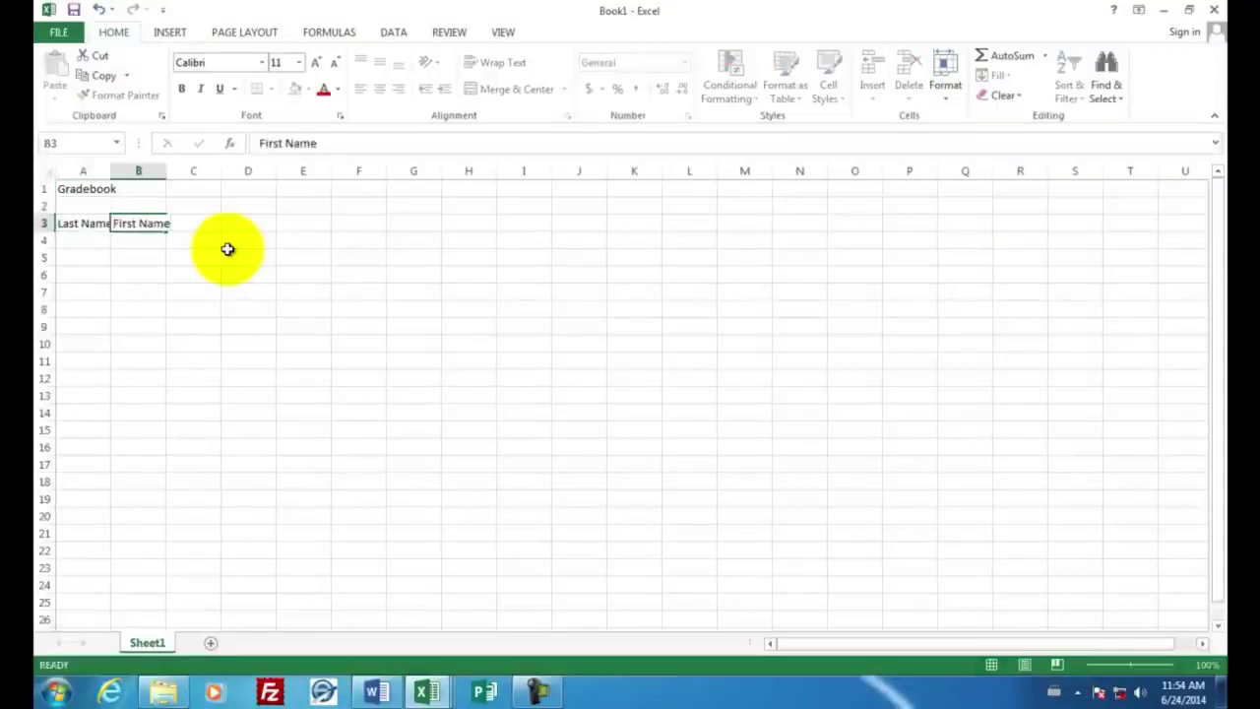
key("Return")
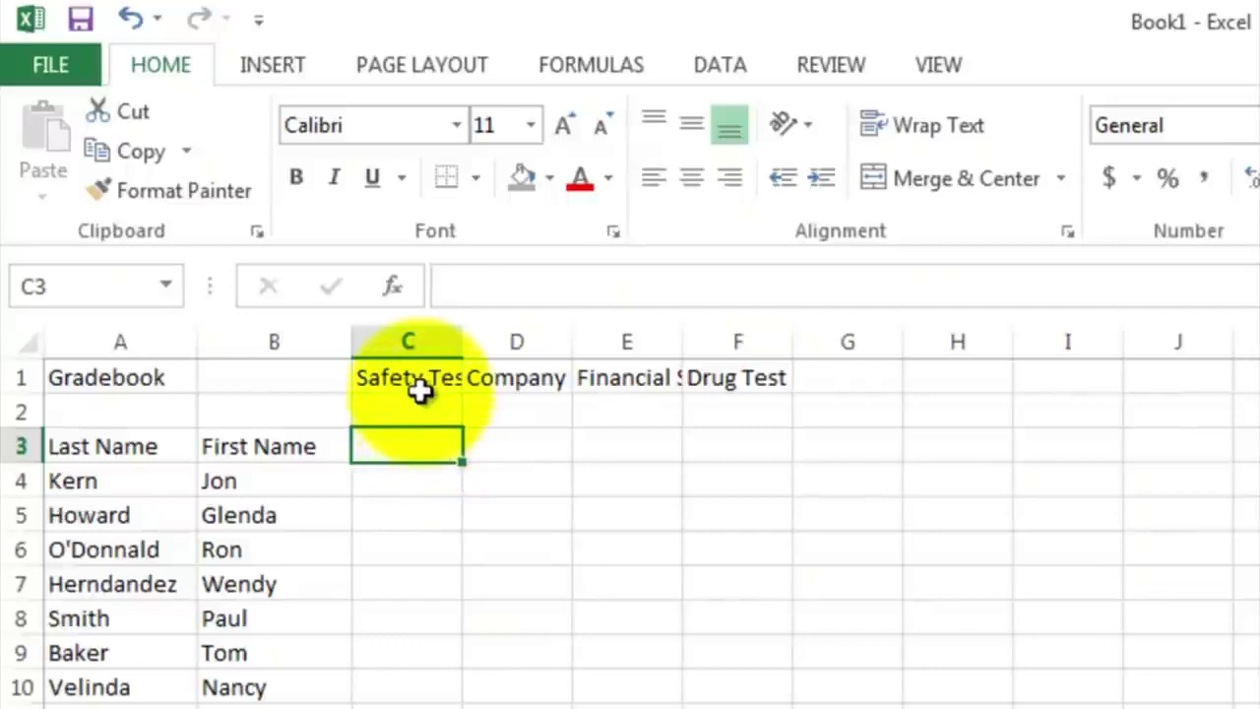
Read the full text of the four test headings in cells C1 to F1
left_click(417, 379)
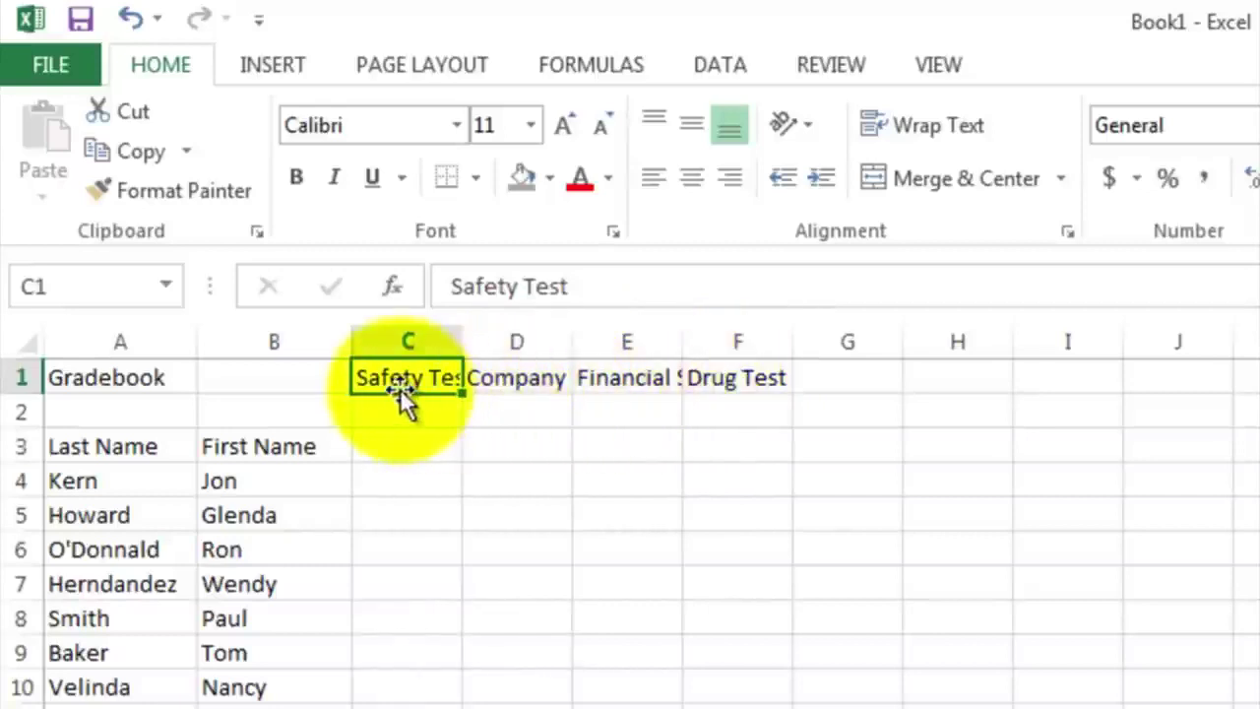
left_click(505, 377)
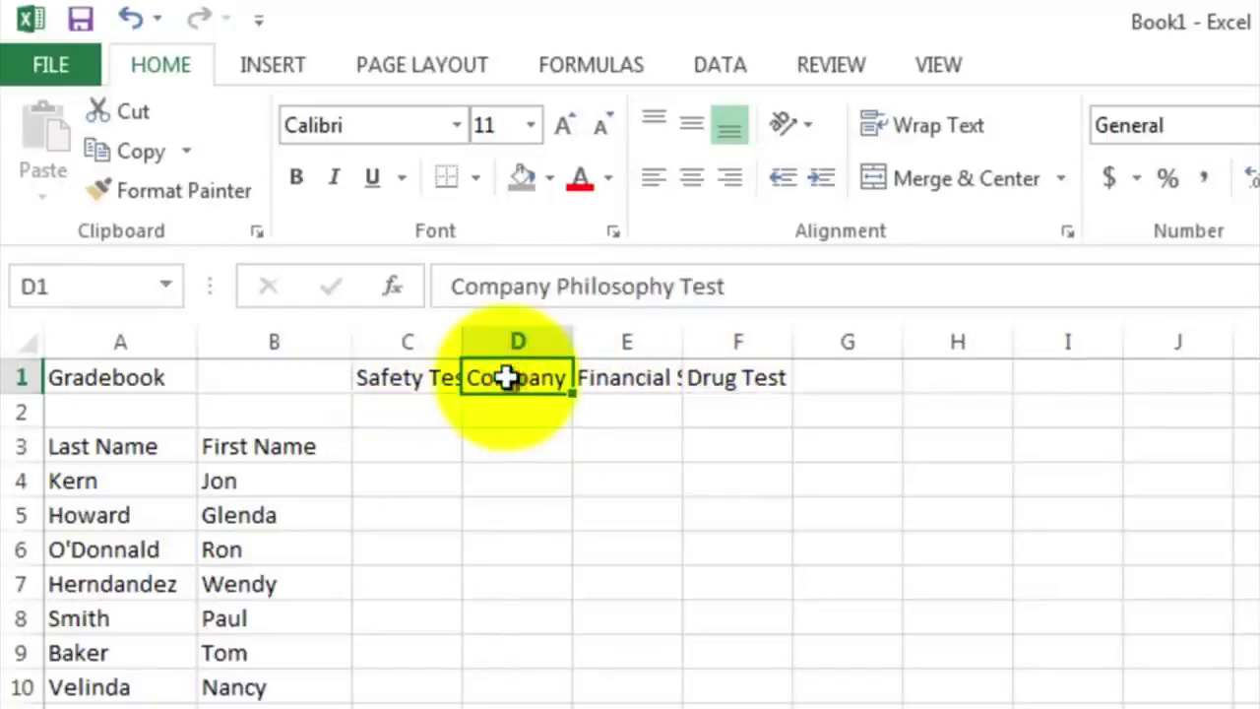
left_click(624, 379)
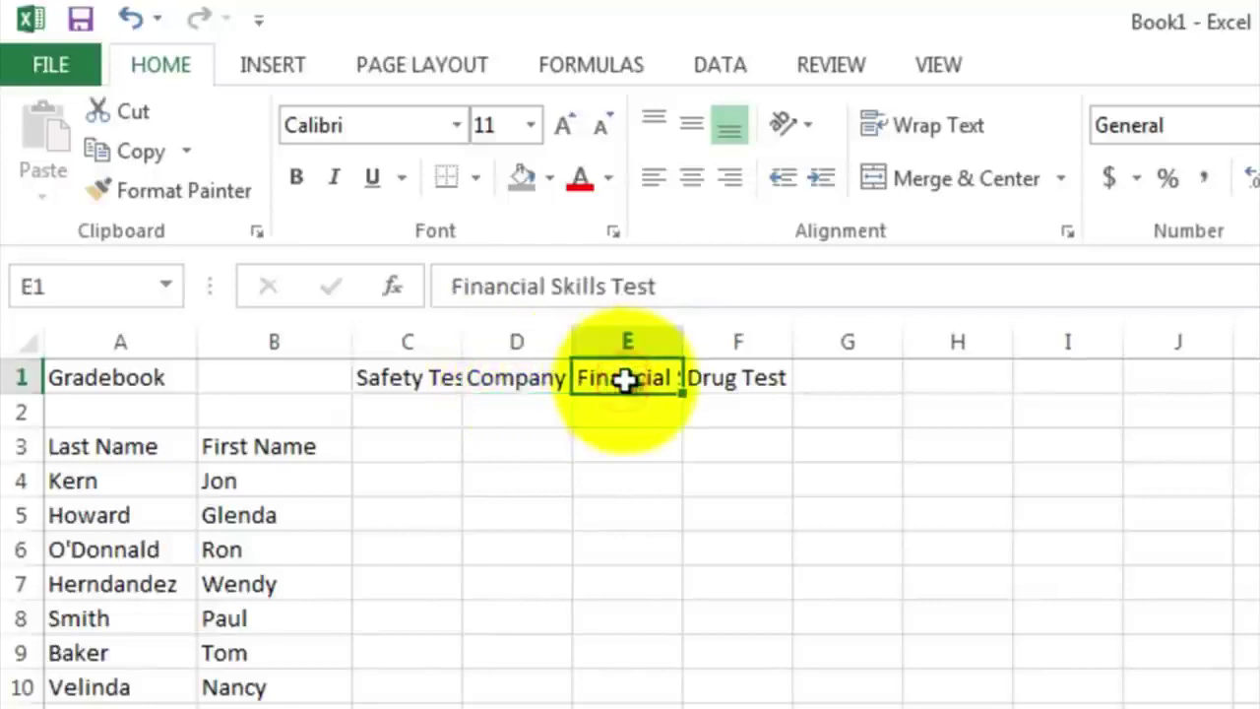
left_click(738, 378)
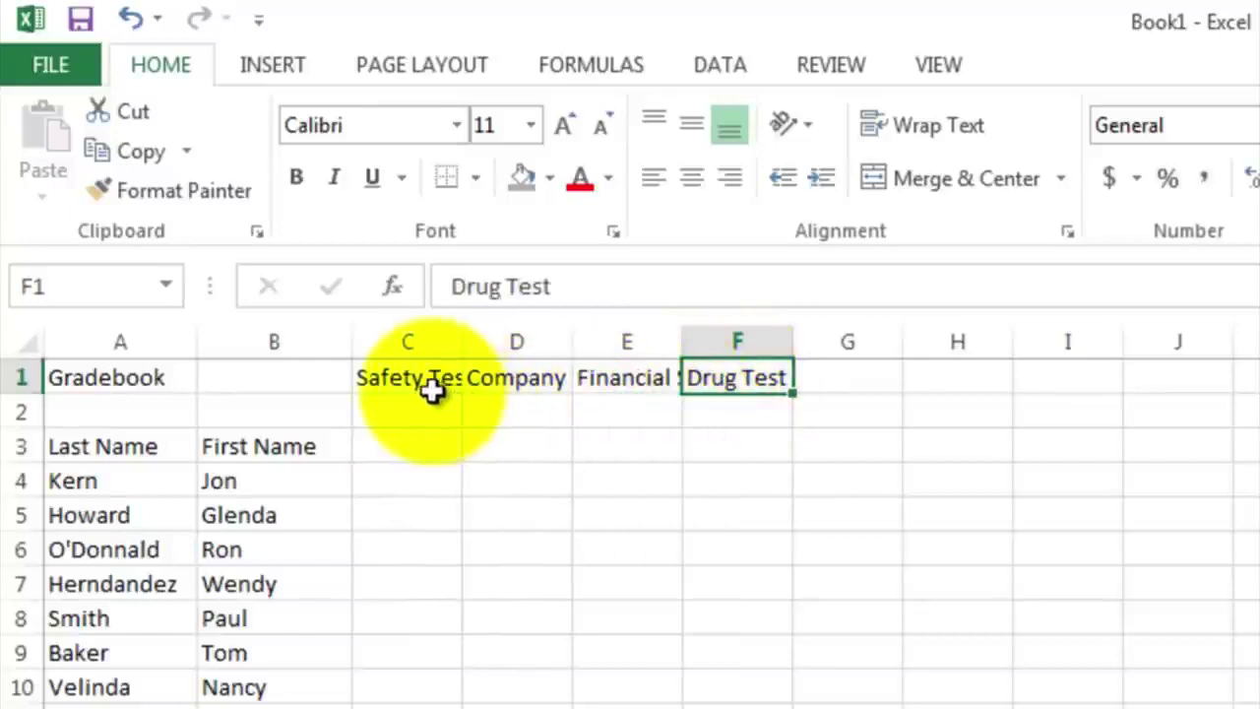
Rotate the four test headings in C1:F1 with Rotate Text Up and narrow columns C to F to fit them
left_click_drag(407, 377, 733, 379)
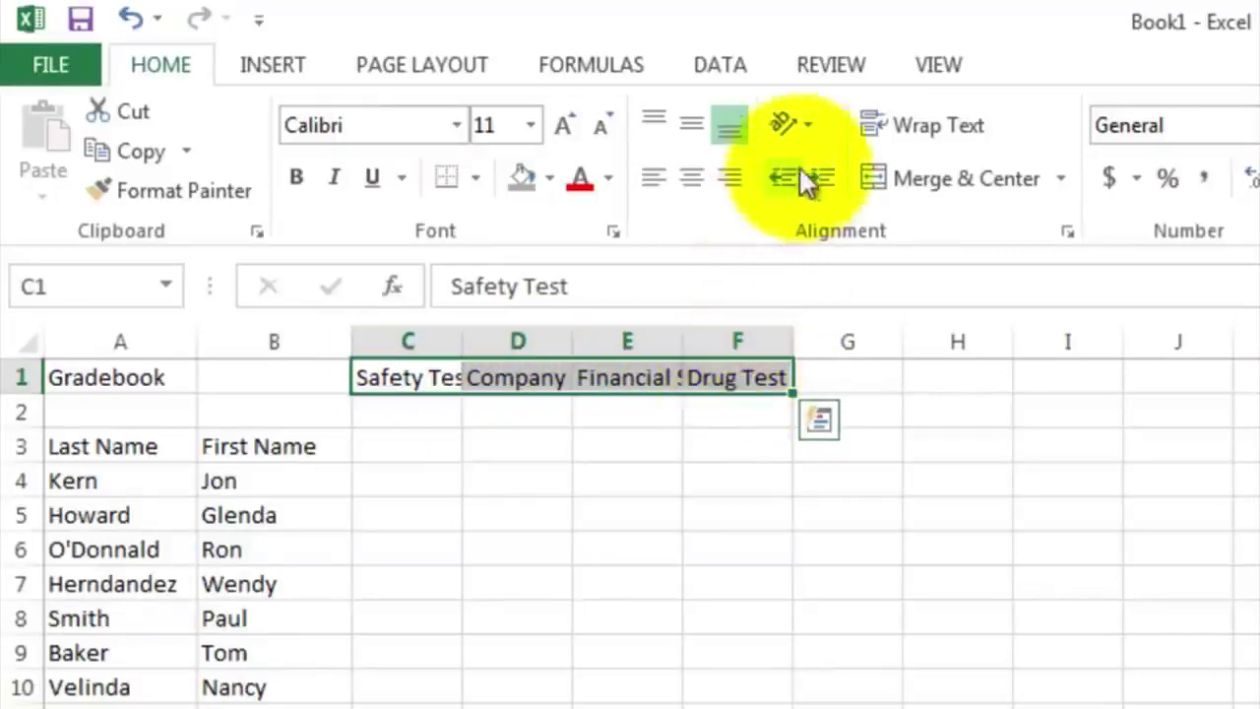
left_click(779, 117)
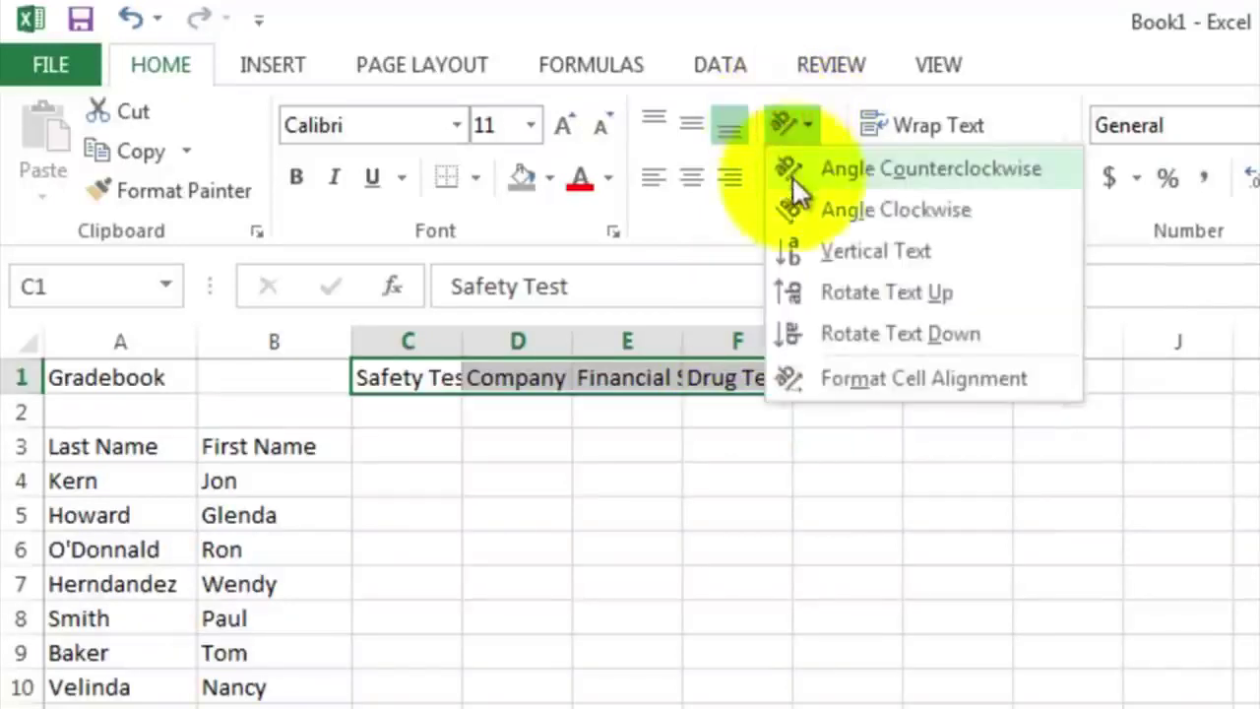
left_click(828, 295)
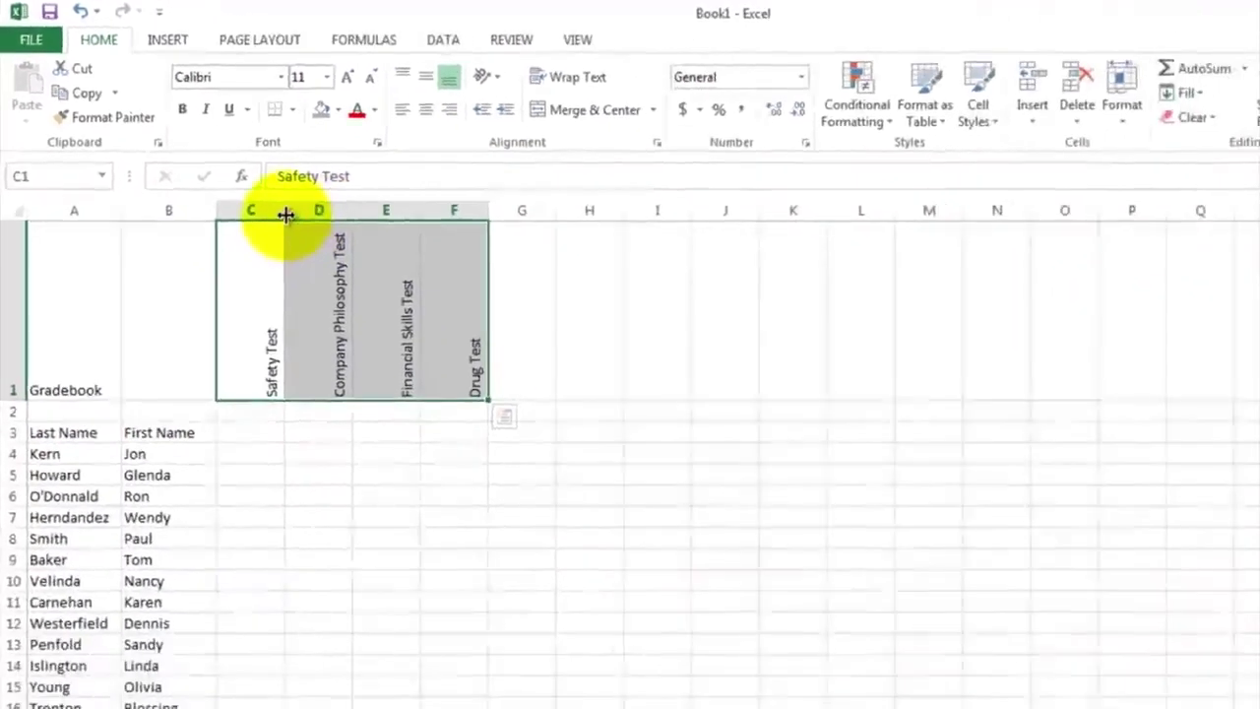
left_click_drag(286, 214, 347, 212)
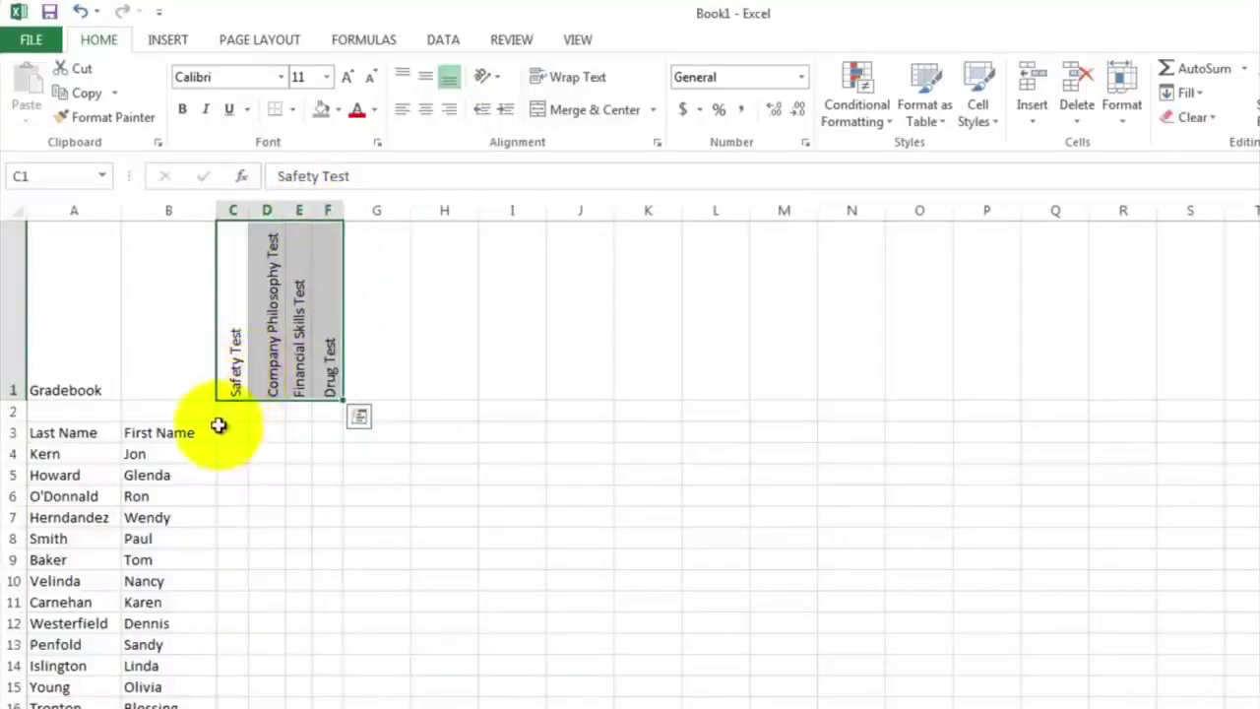
Enter the row label "Points Possible" in B2
left_click(179, 411)
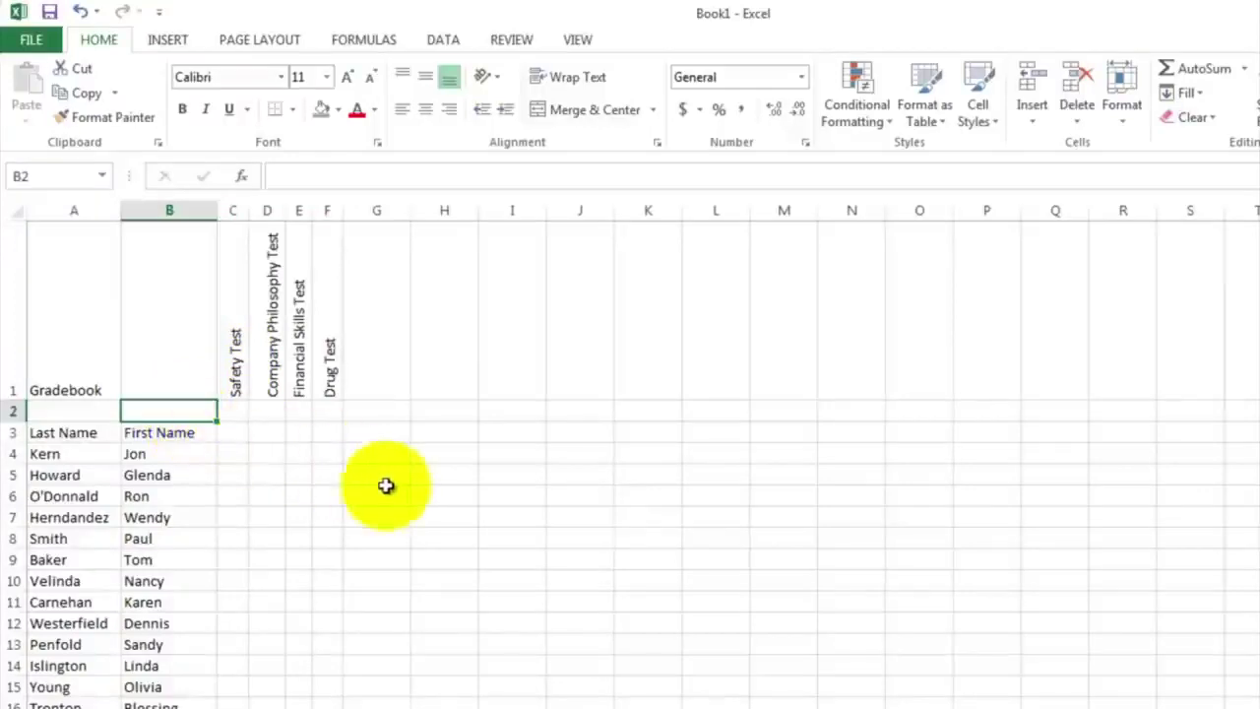
type("Poi")
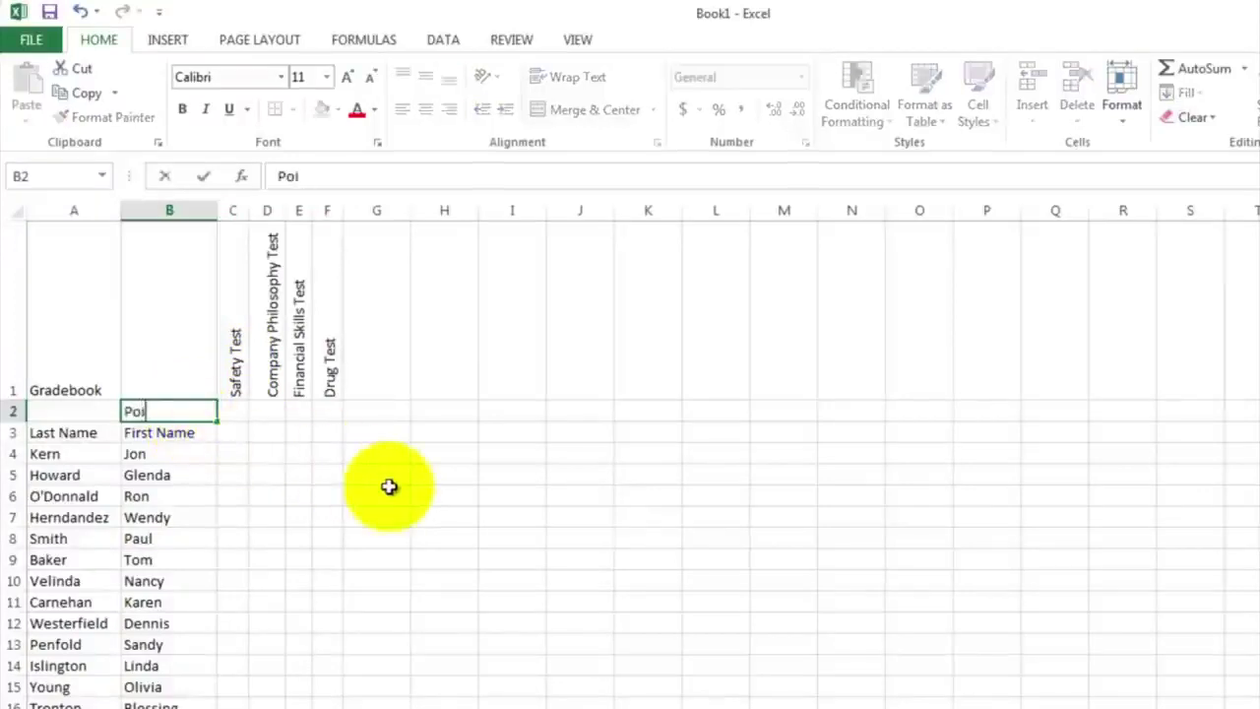
type("nts Possi")
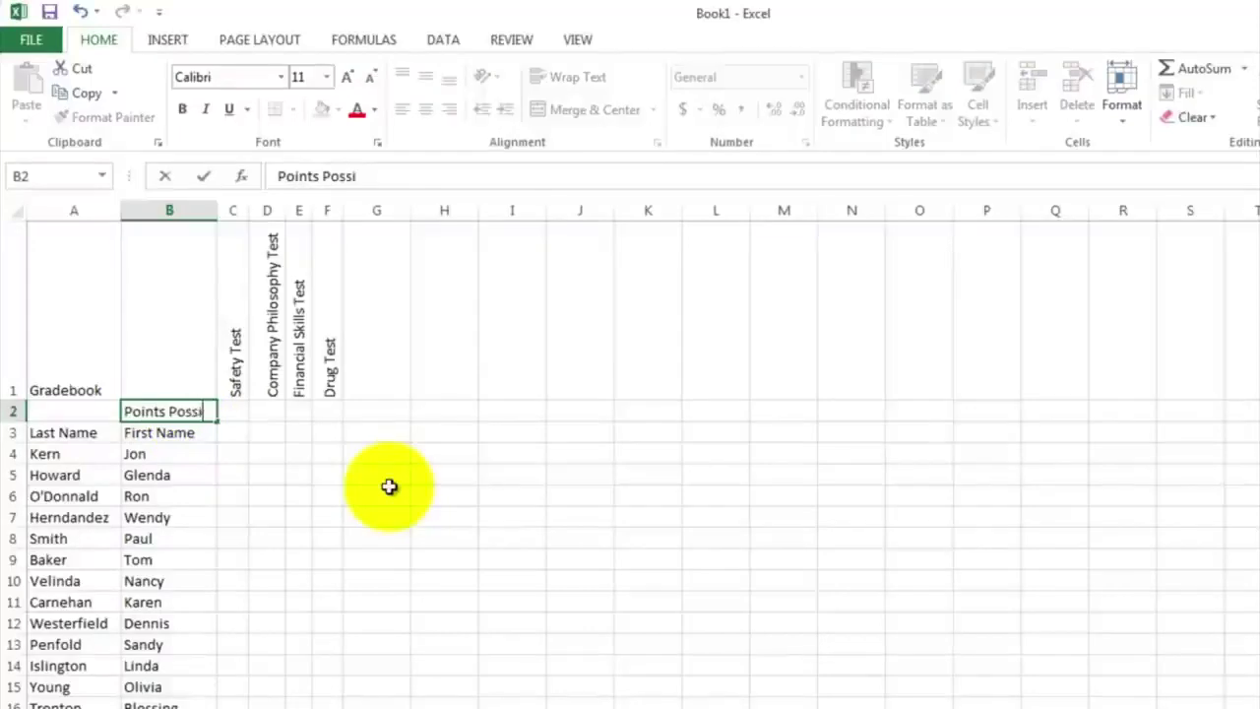
type("ble")
key("Return")
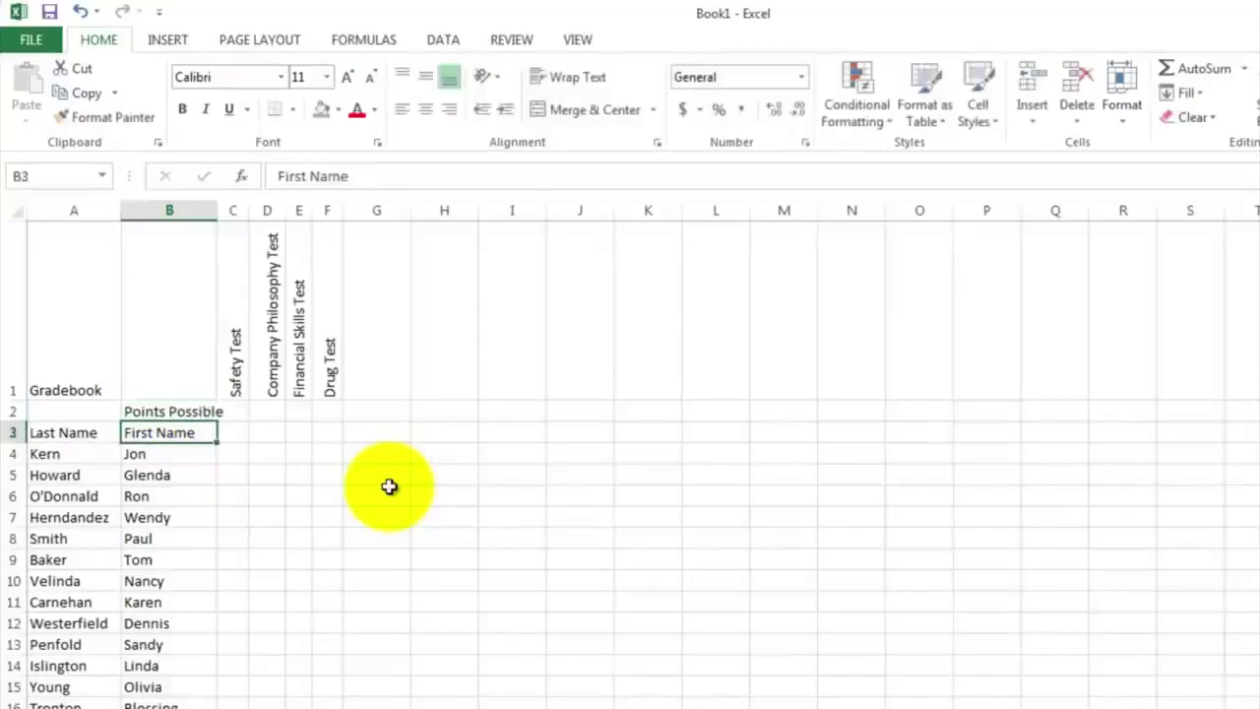
Enter the points possible 10, 20, 100 and 1 in C2:F2 and widen column E to fit its value
left_click(236, 411)
type("10")
key("Tab")
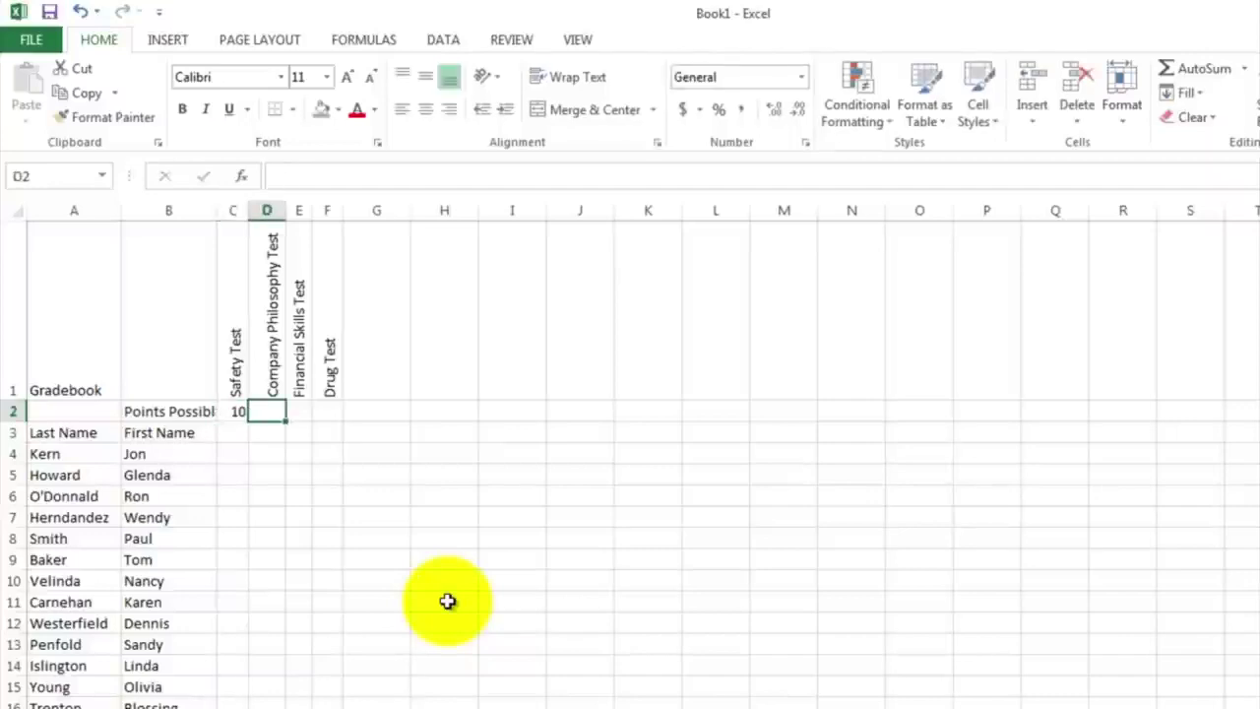
type("20")
key("Tab")
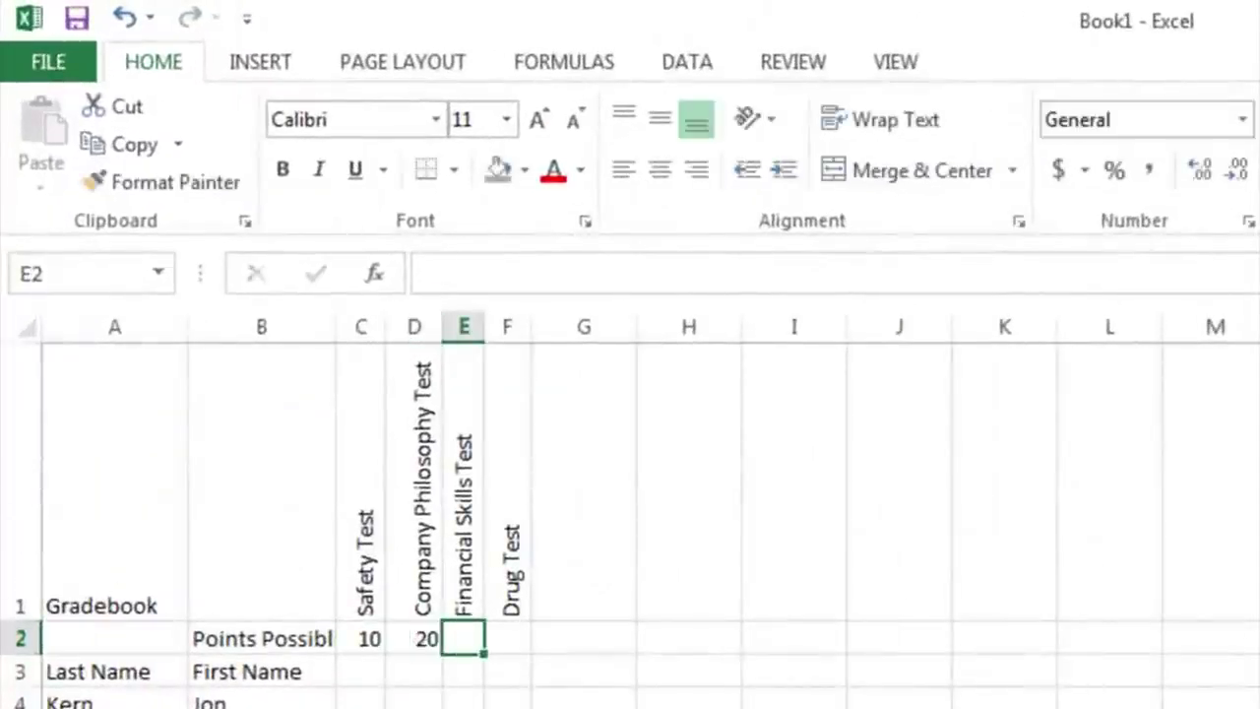
type("100")
key("Tab")
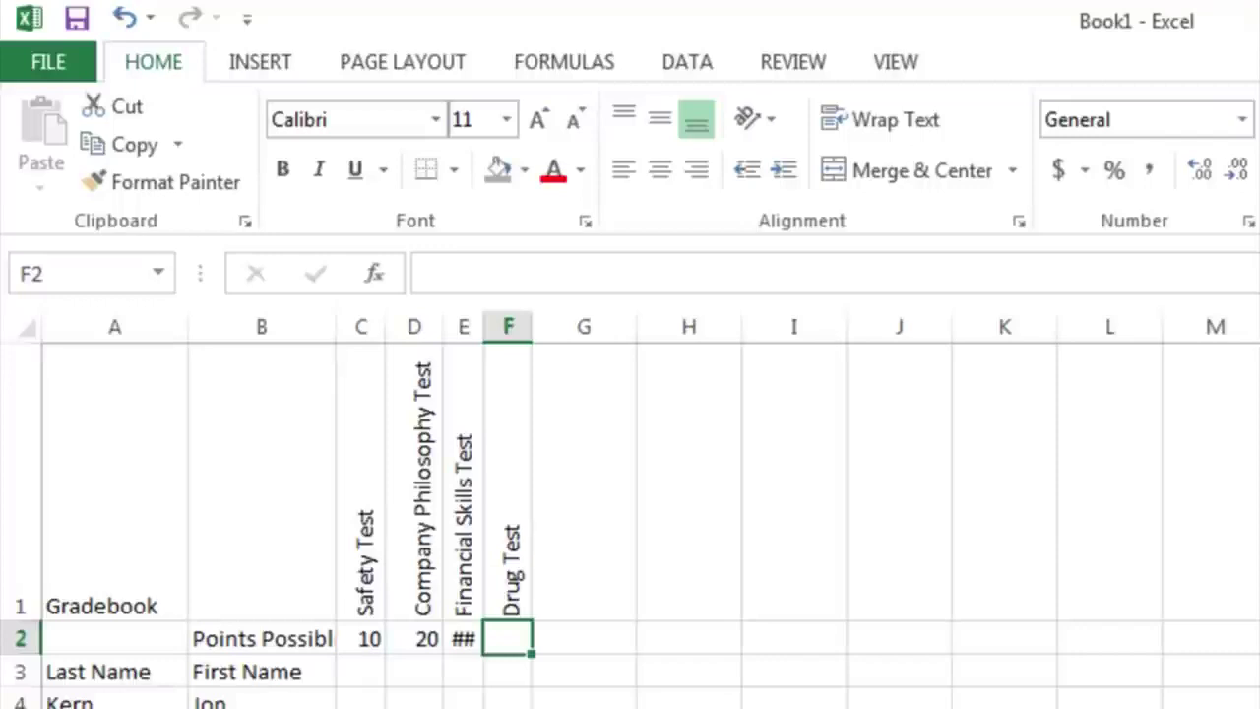
type("1")
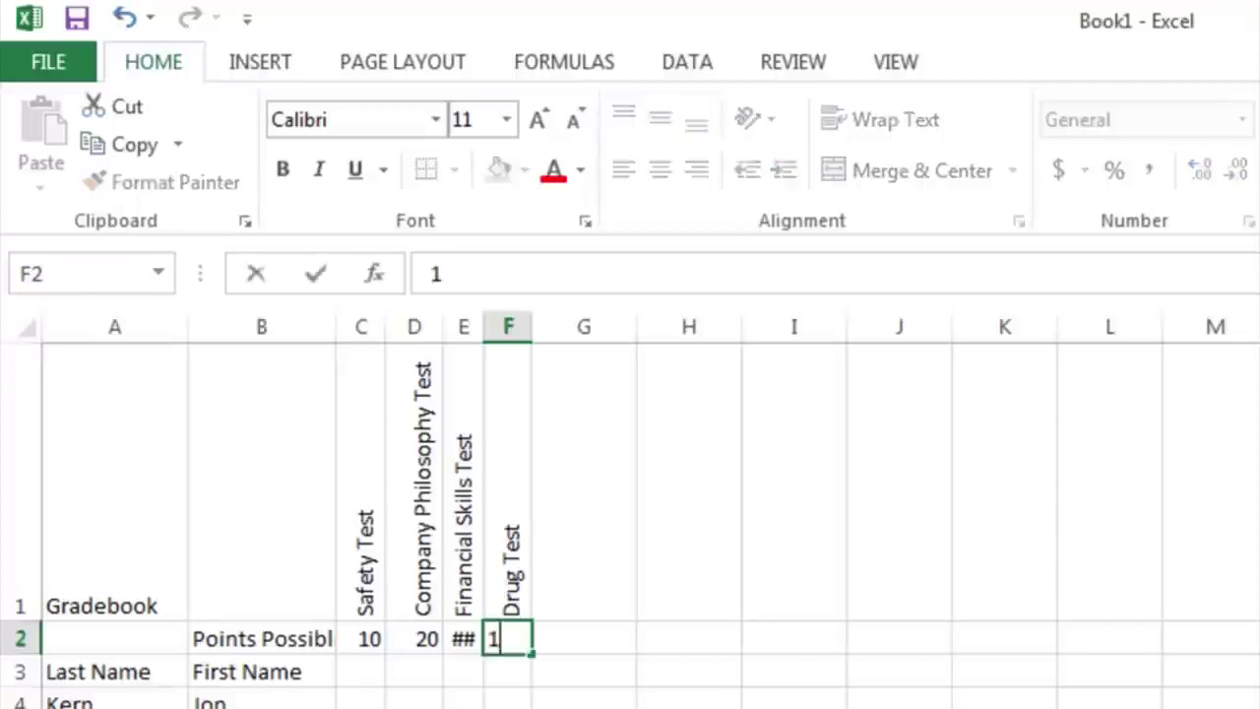
key("Return")
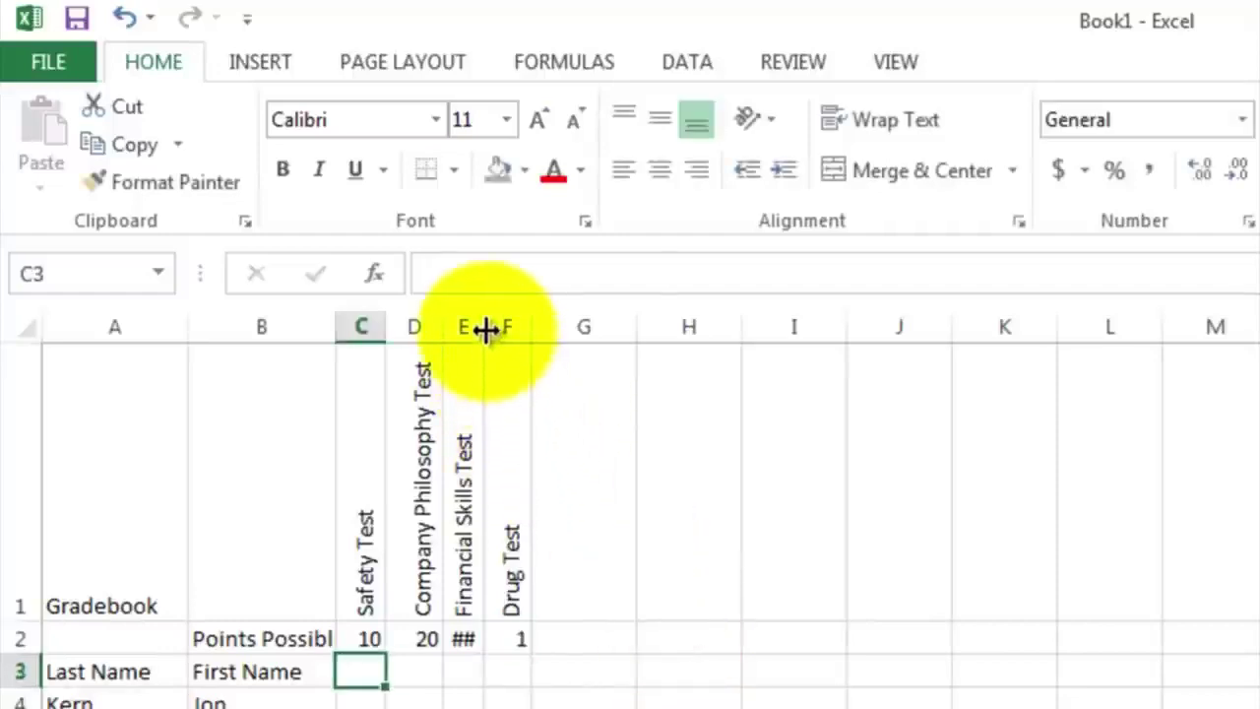
left_click_drag(489, 336, 504, 331)
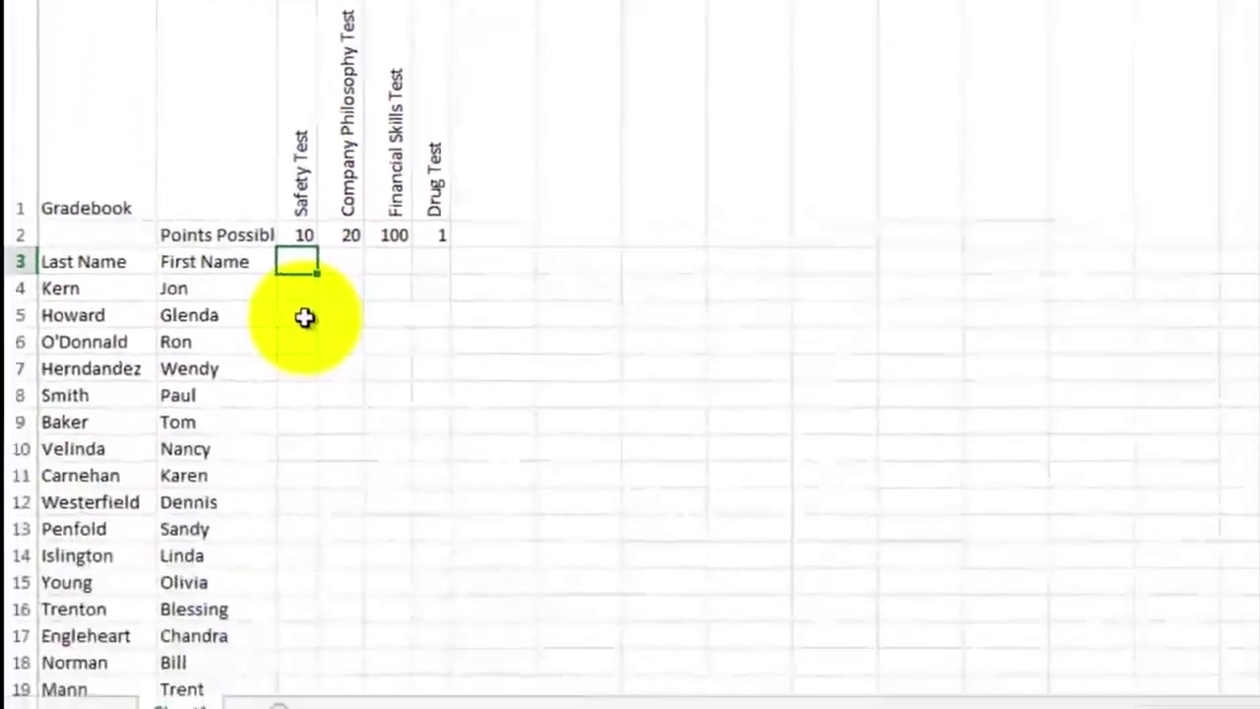
Review the test scores in C4:F20, checking the Safety Test score in row 19 and the Drug Test score in row 16
left_click(299, 281)
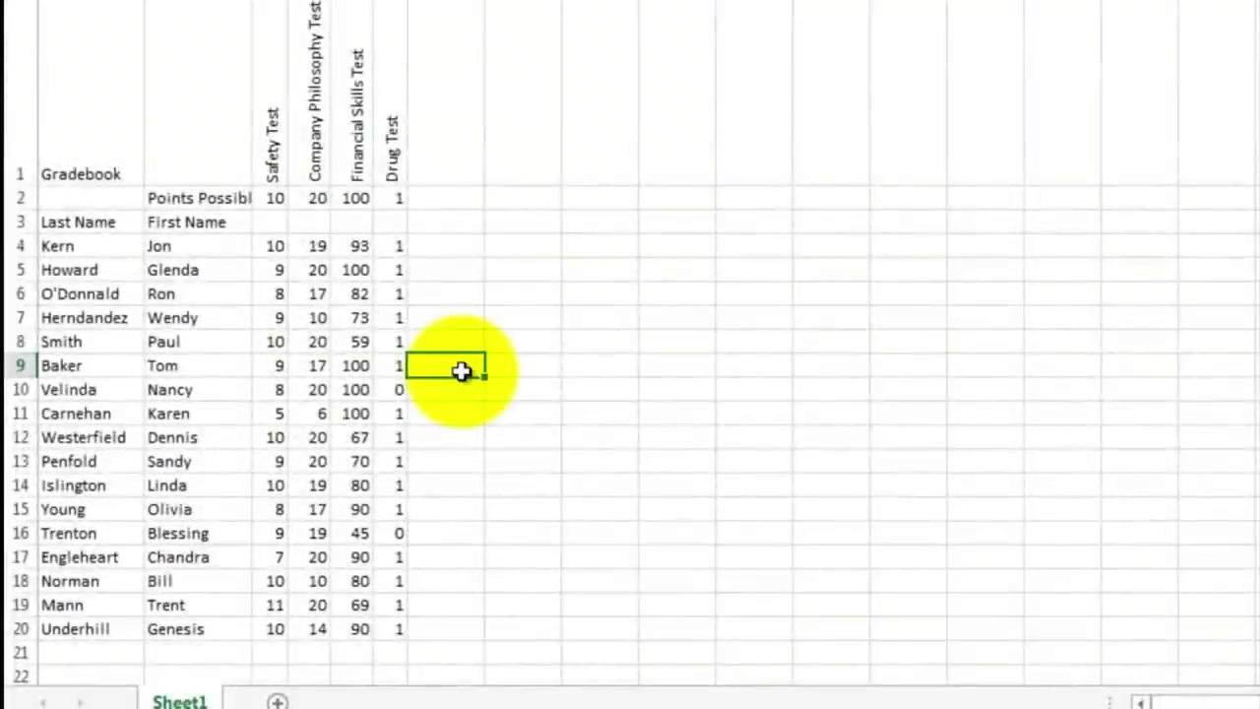
left_click(269, 248)
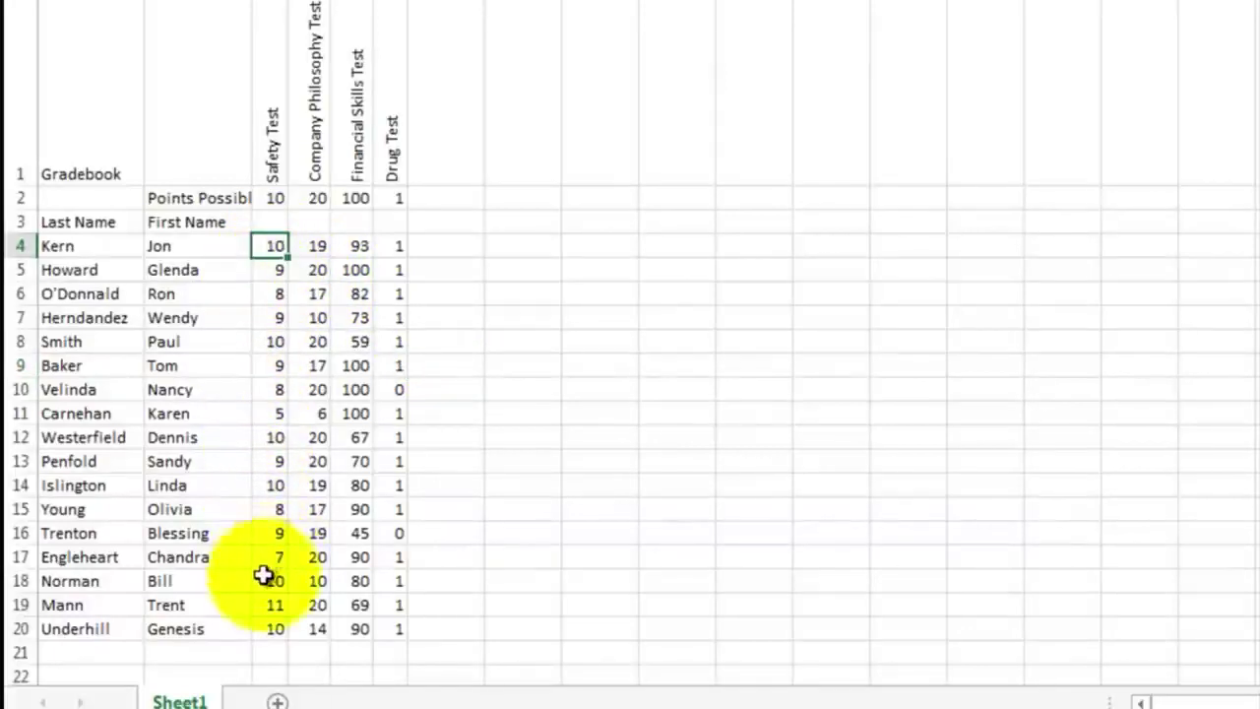
left_click(264, 604)
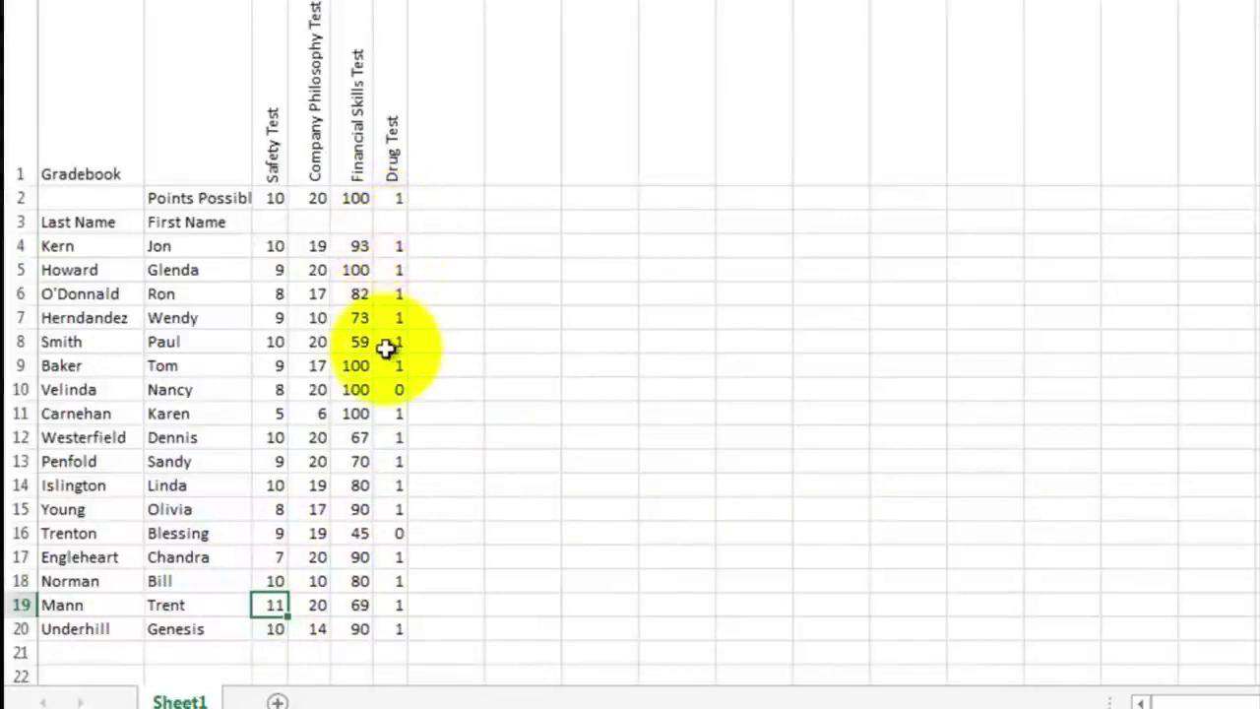
left_click(391, 532)
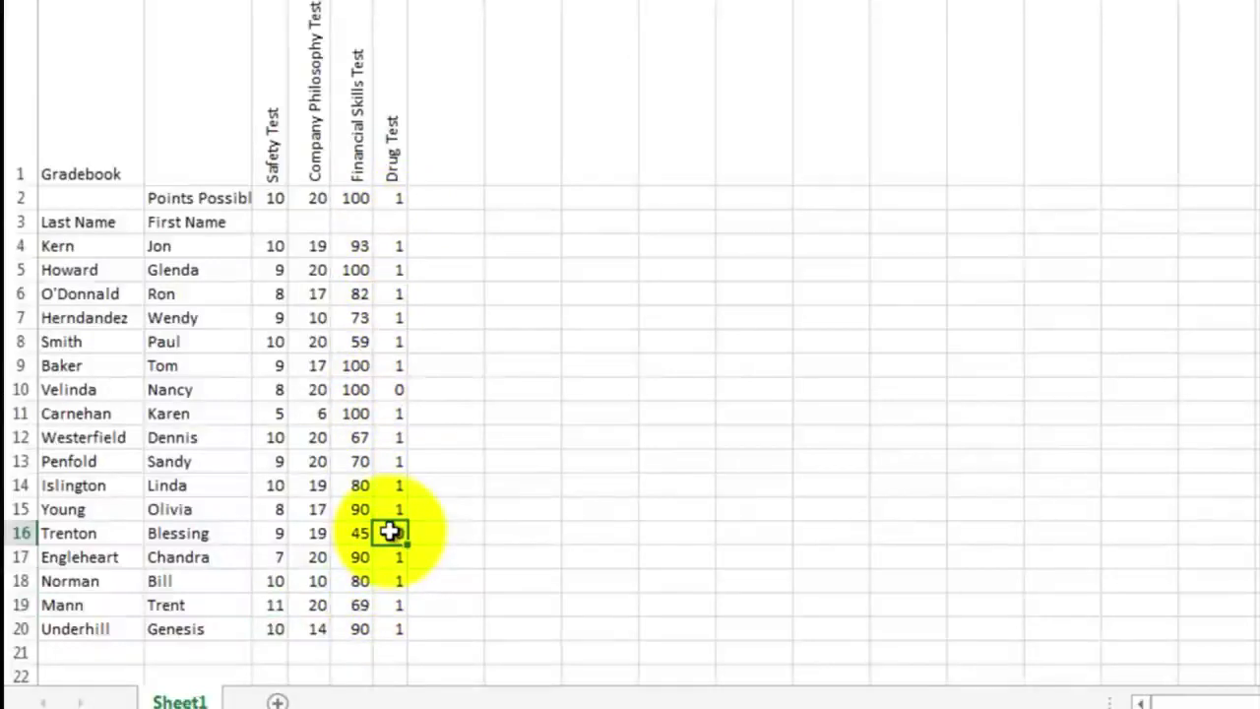
left_click(600, 268)
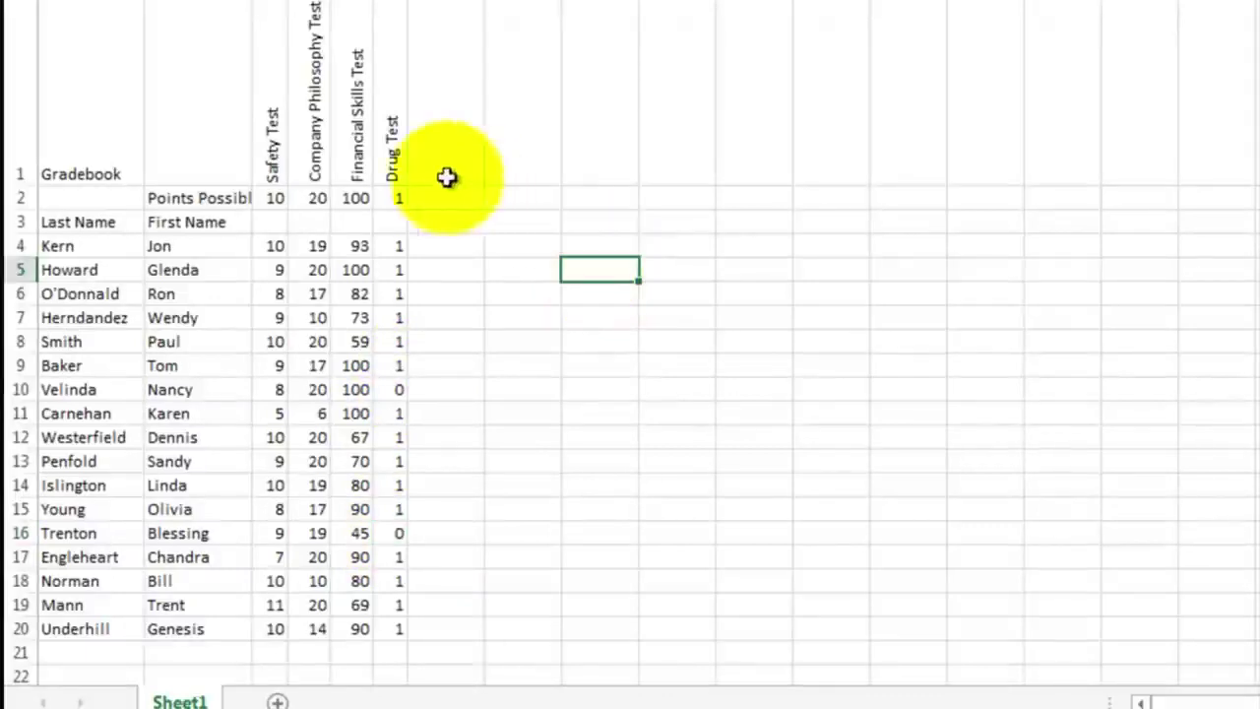
Copy the four test headings from C1:F1 and paste them into H1:K1
left_click(277, 150)
left_click_drag(284, 150, 376, 136)
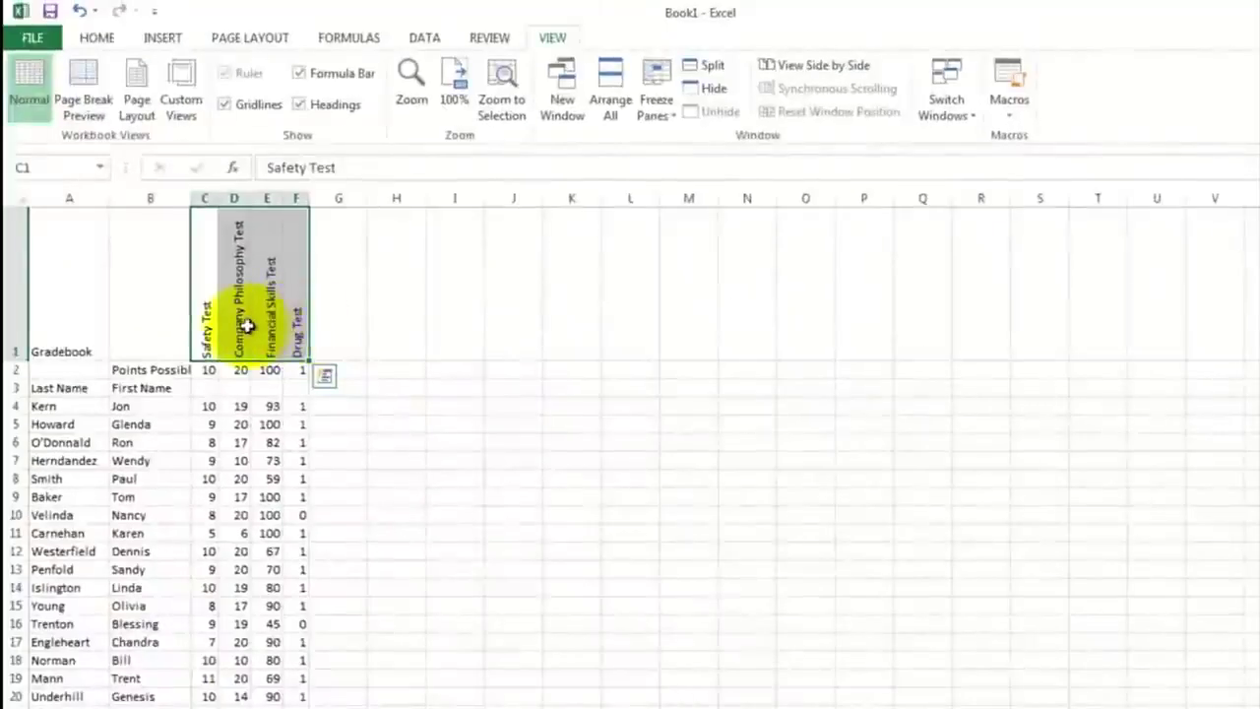
right_click(241, 325)
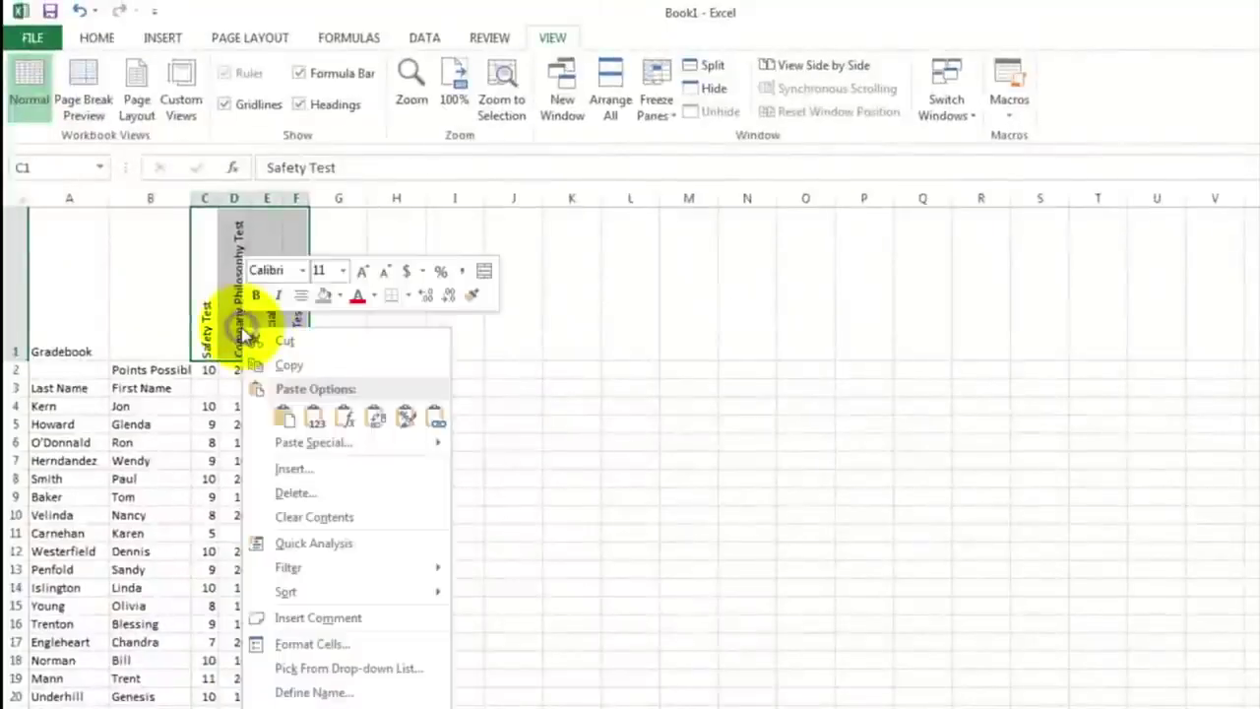
left_click(284, 368)
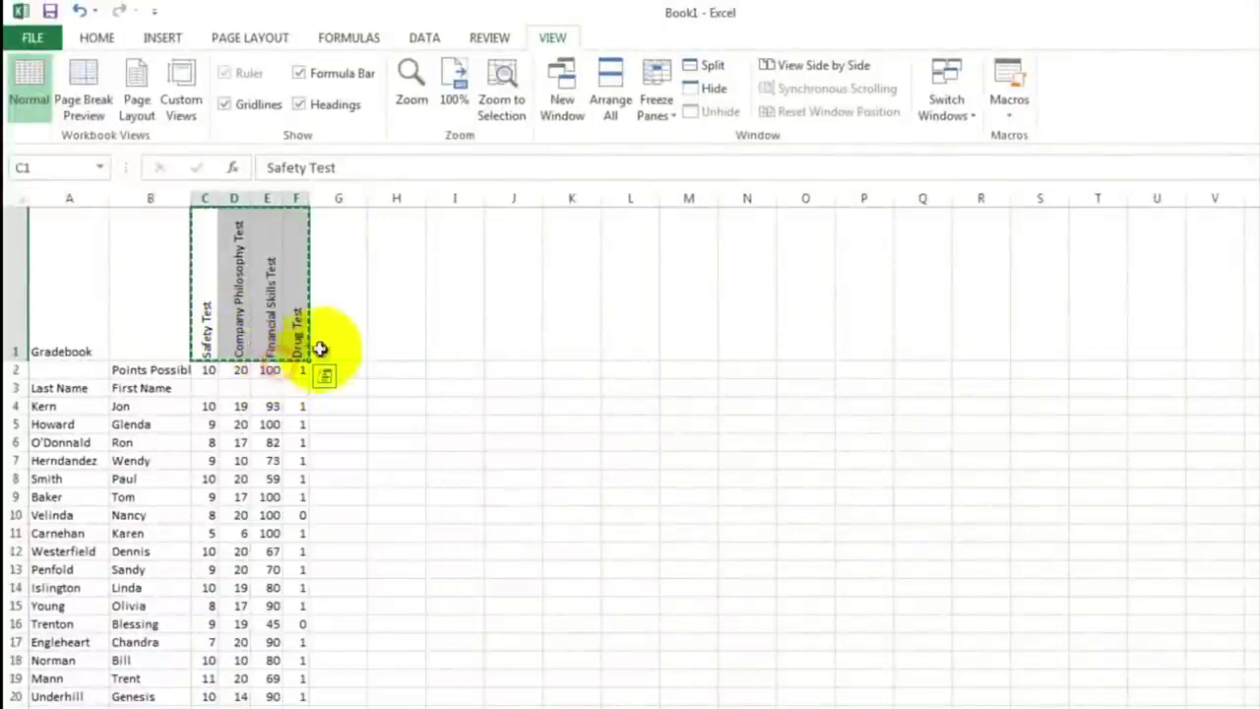
left_click(403, 315)
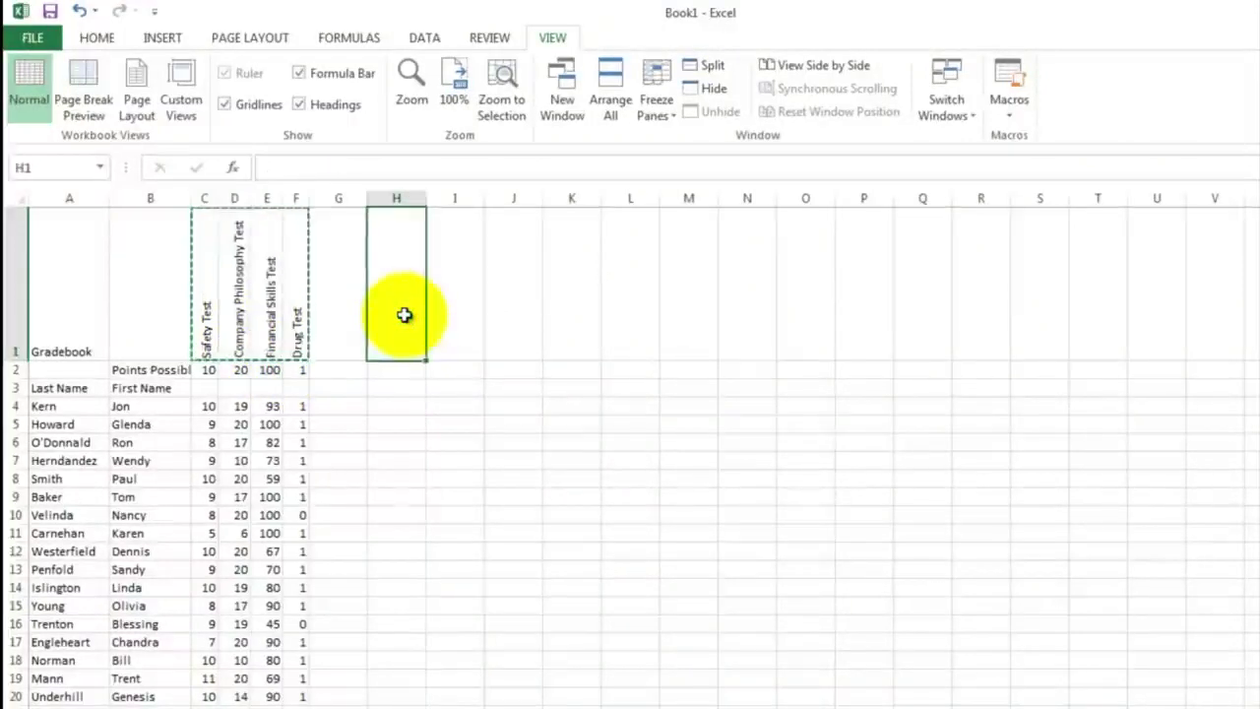
right_click(403, 315)
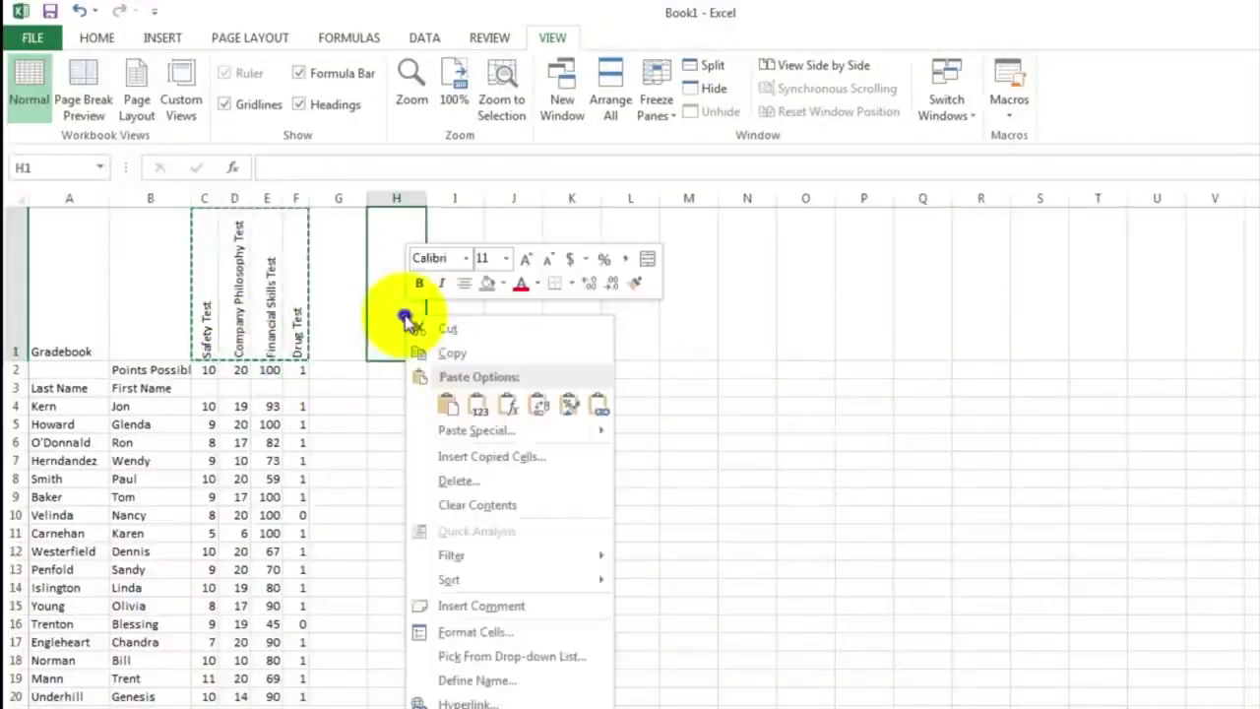
left_click(445, 404)
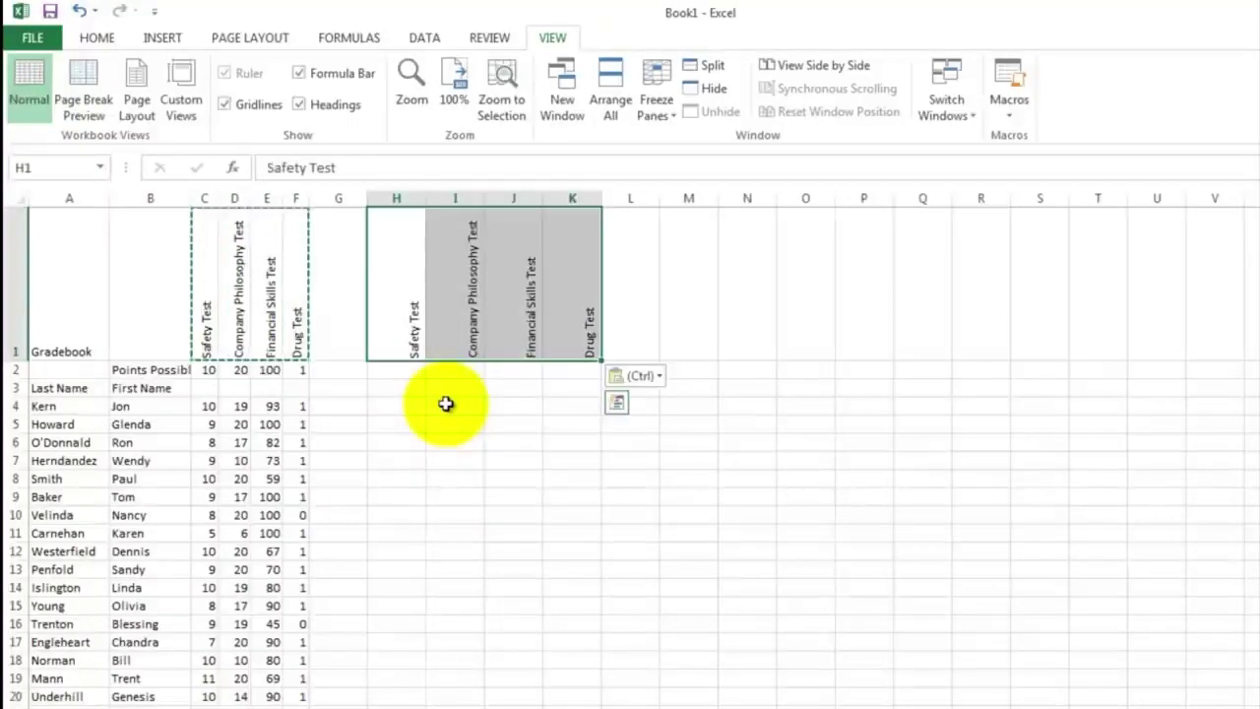
Enter the formula =C4/C2 in H4 to divide the first employee's Safety Test score by the points possible
left_click(389, 408)
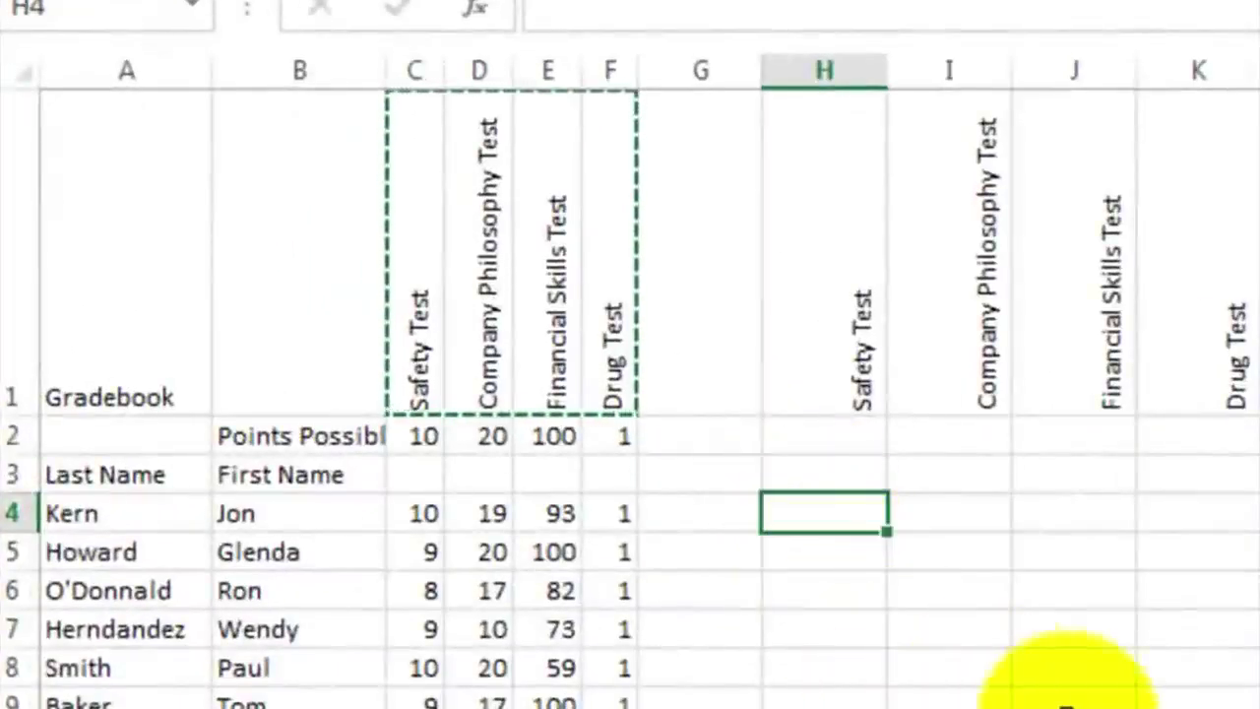
type("=")
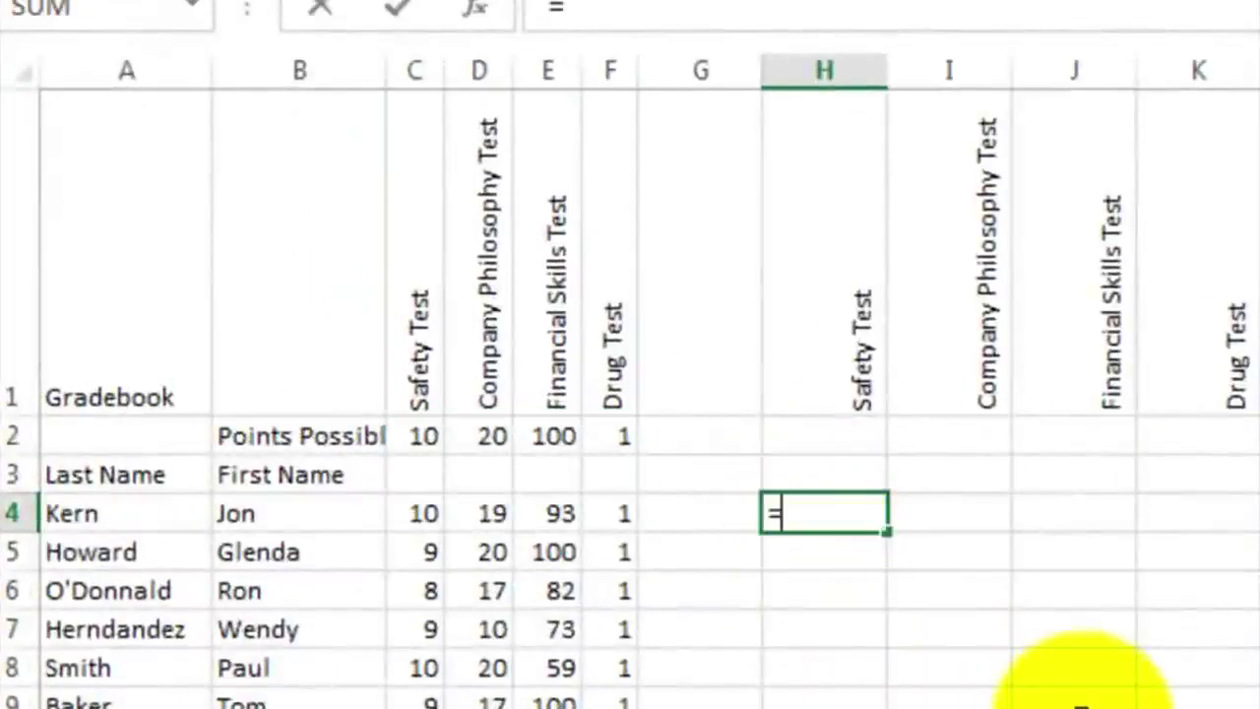
left_click(417, 516)
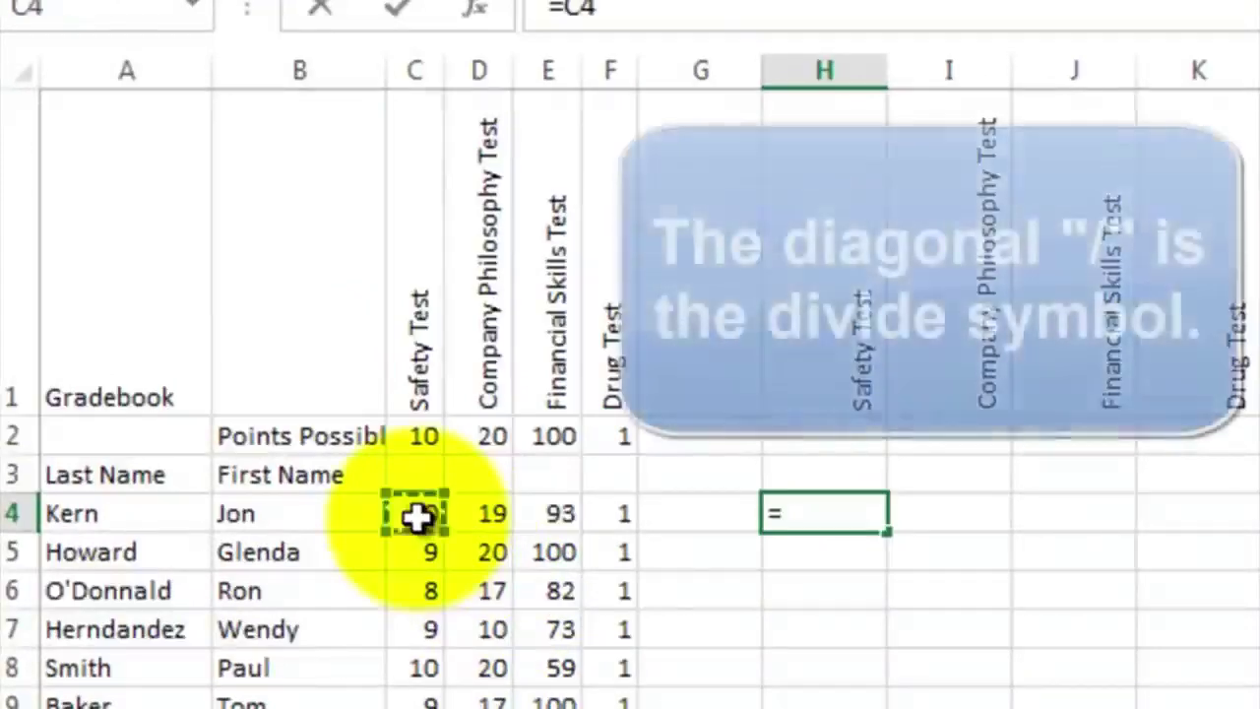
type("/")
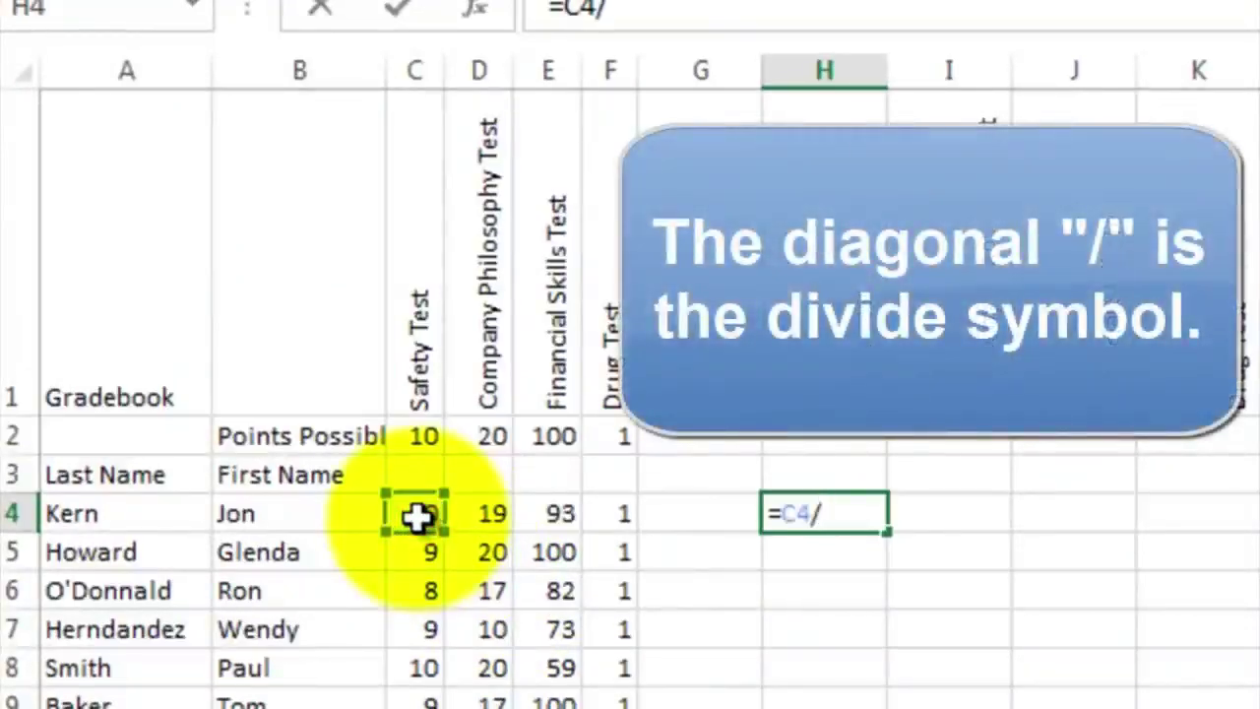
left_click(421, 435)
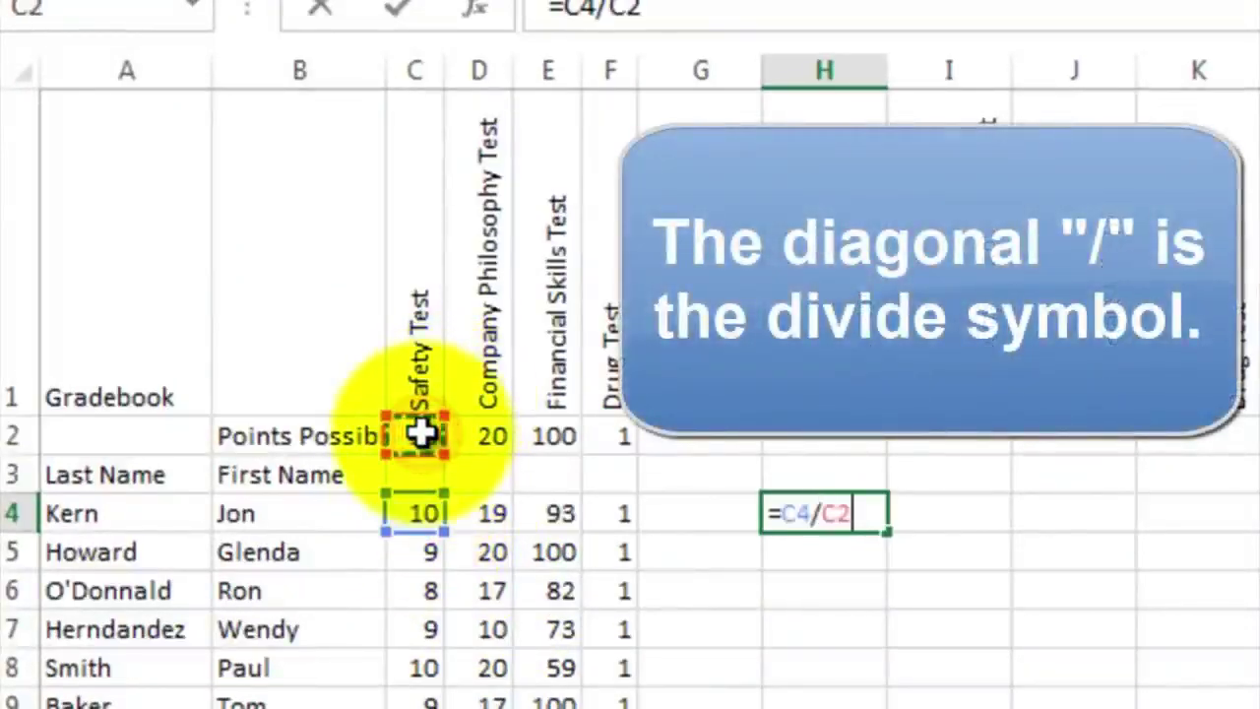
key("Return")
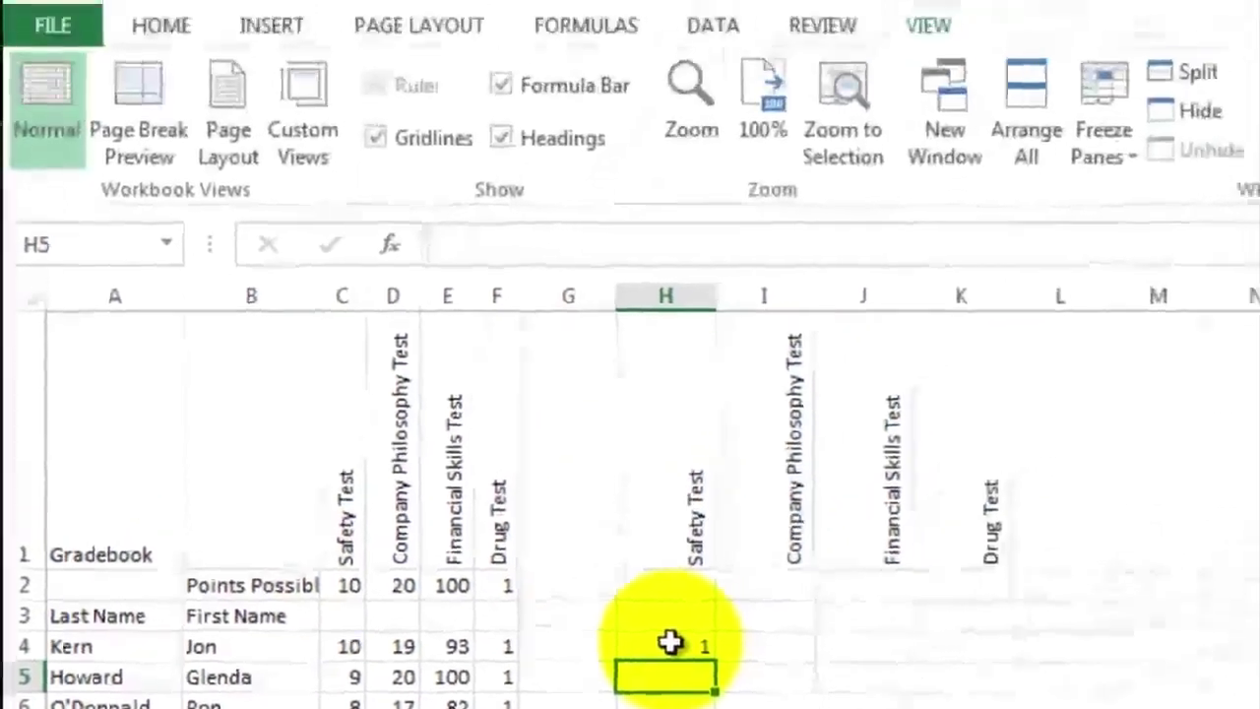
Format H4 as a percentage and fill its formula down through H20
left_click(805, 529)
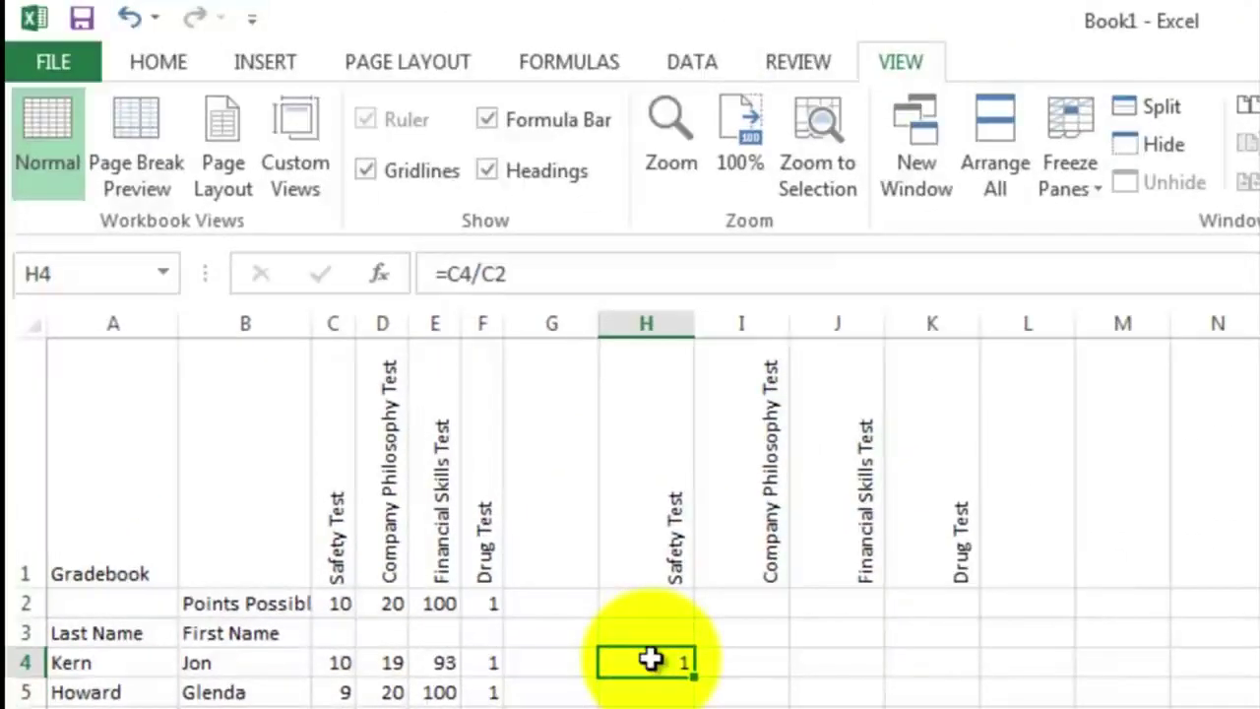
left_click(163, 67)
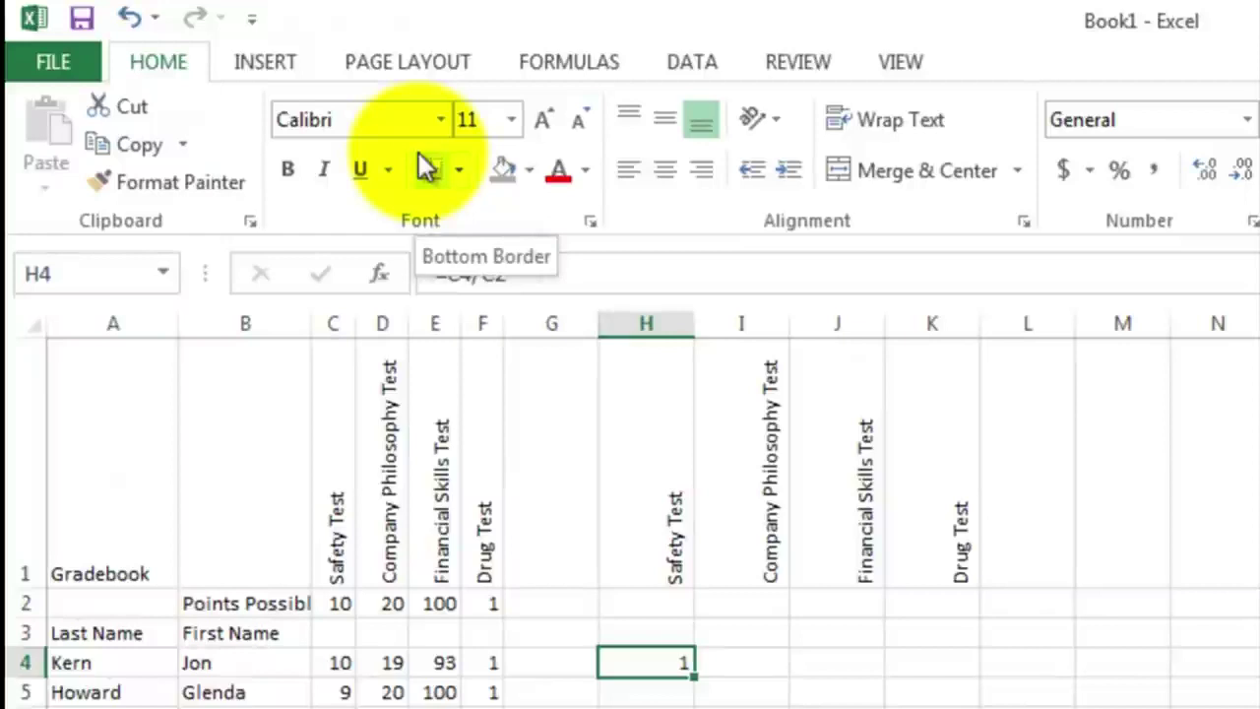
left_click(1120, 173)
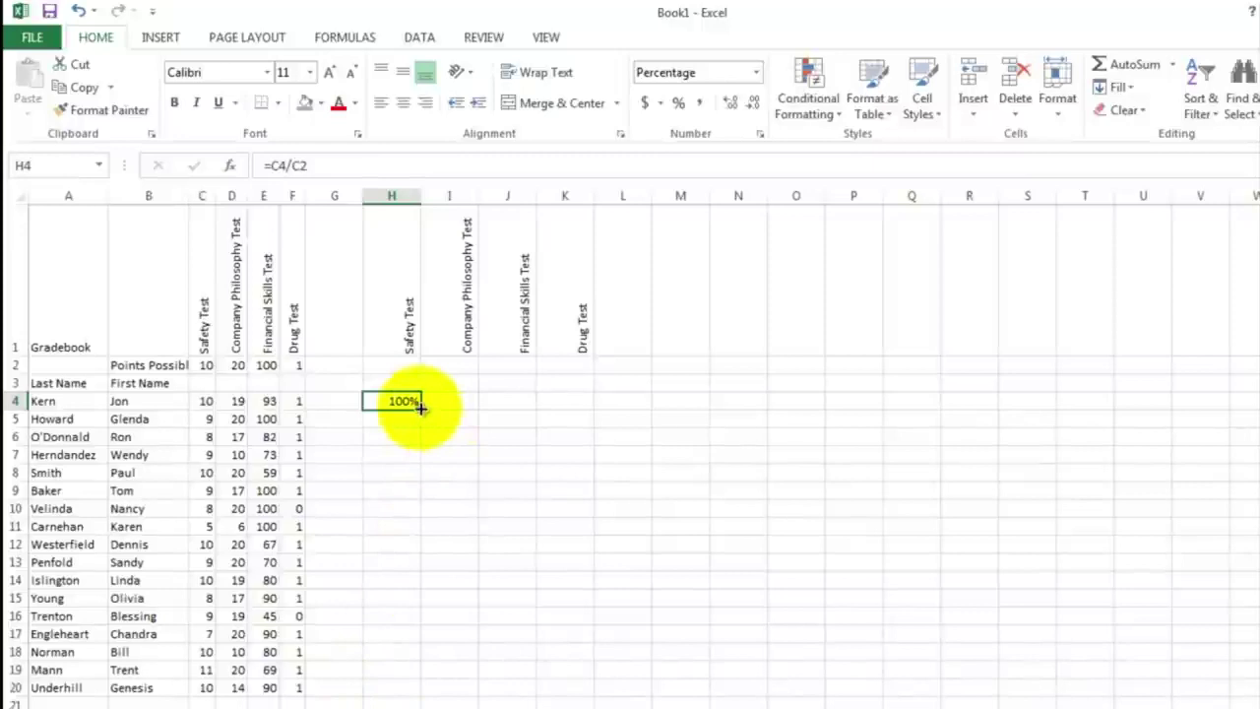
left_click_drag(420, 406, 414, 688)
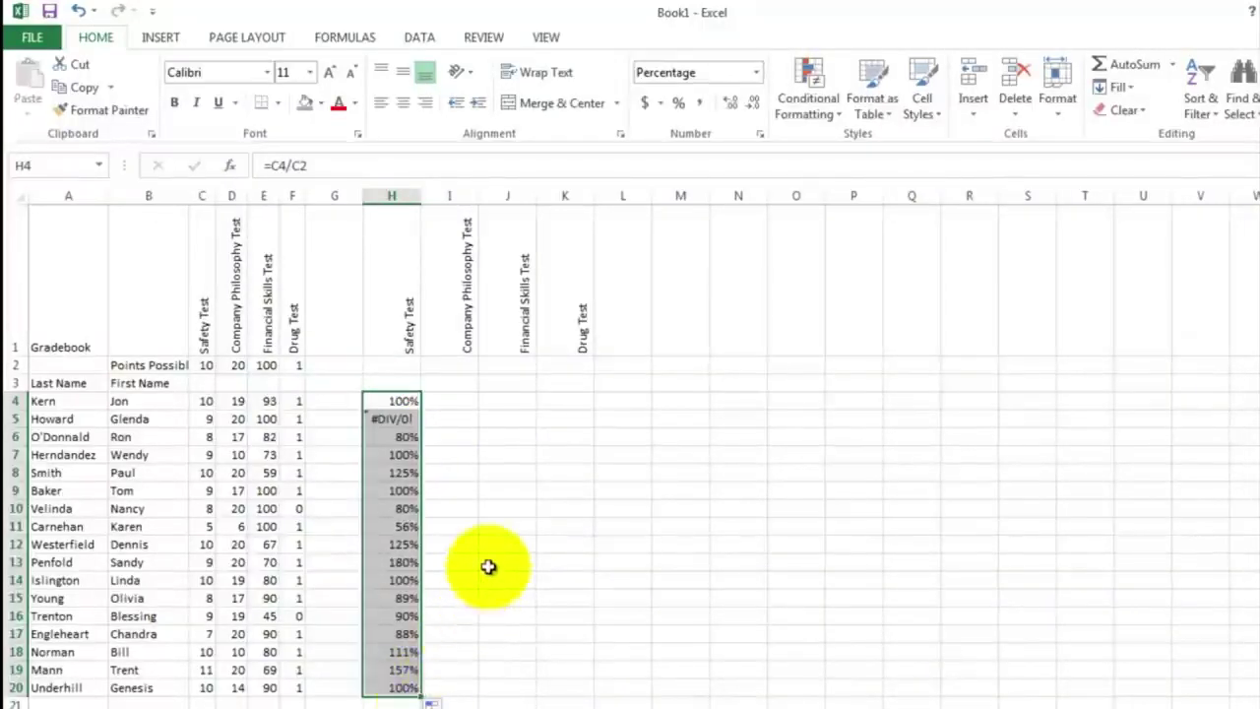
Check which cells the copied formula in H7 references and clear the contents of H4:H20
left_click(408, 420)
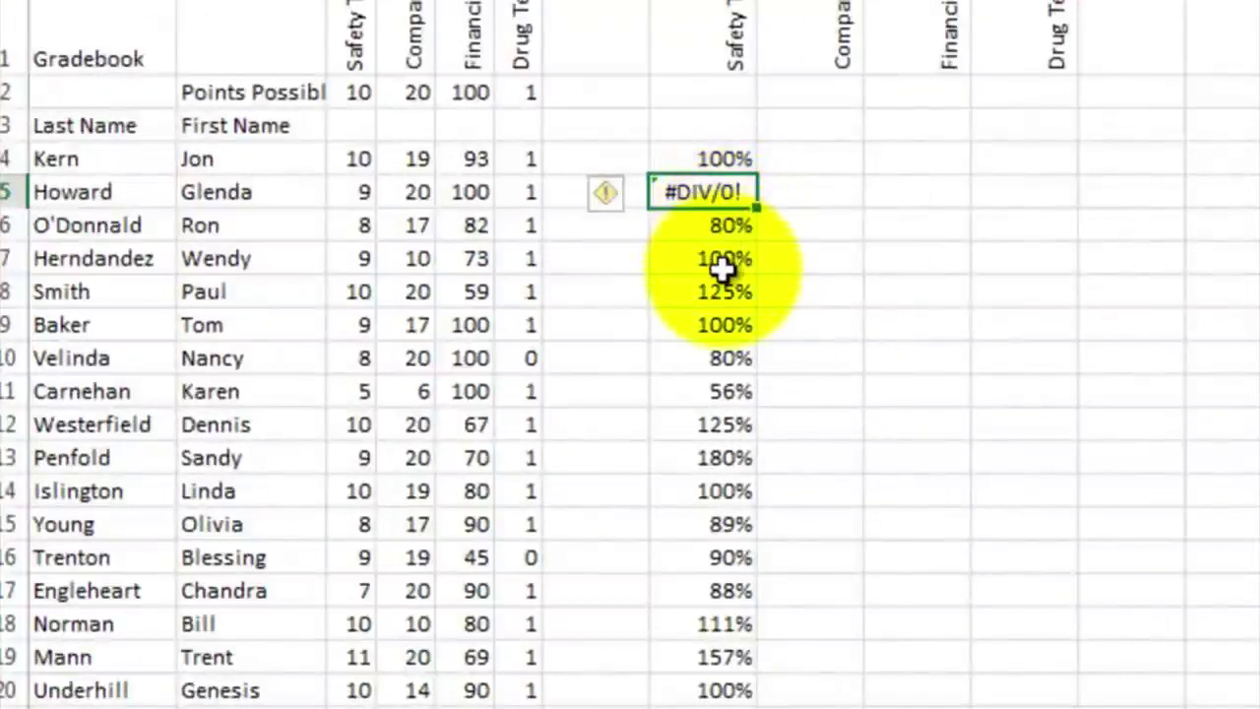
left_click(717, 259)
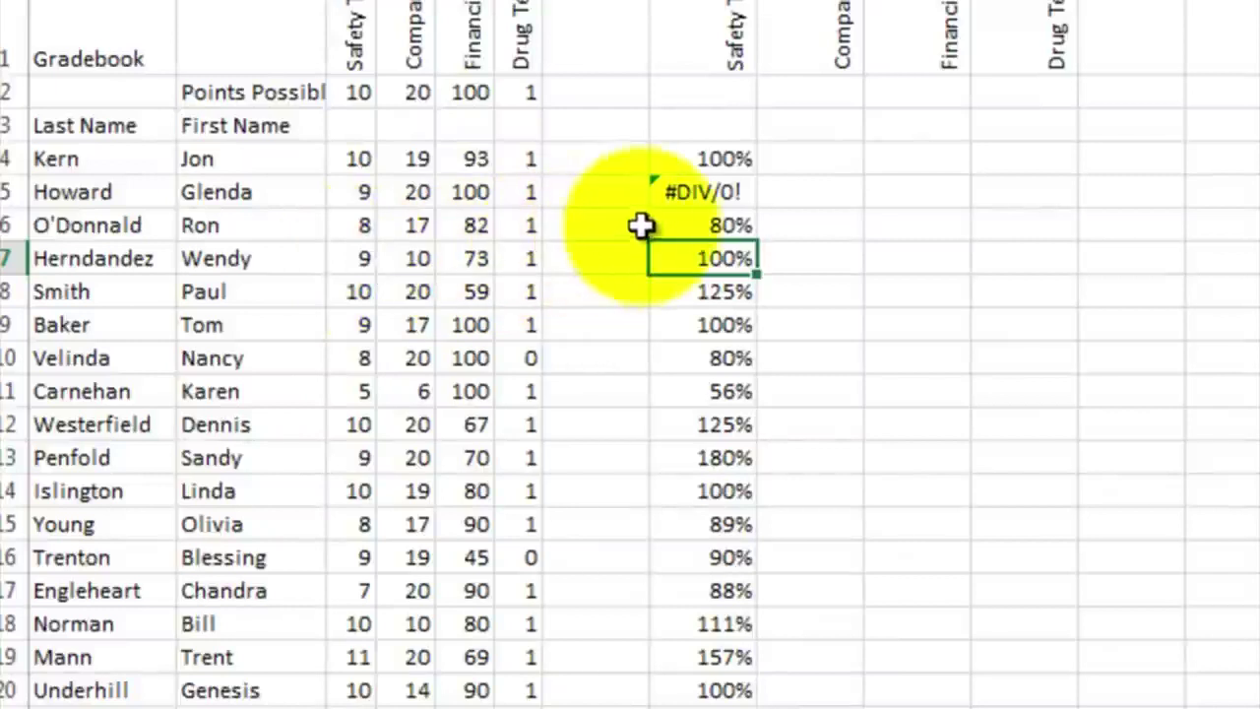
double_click(703, 259)
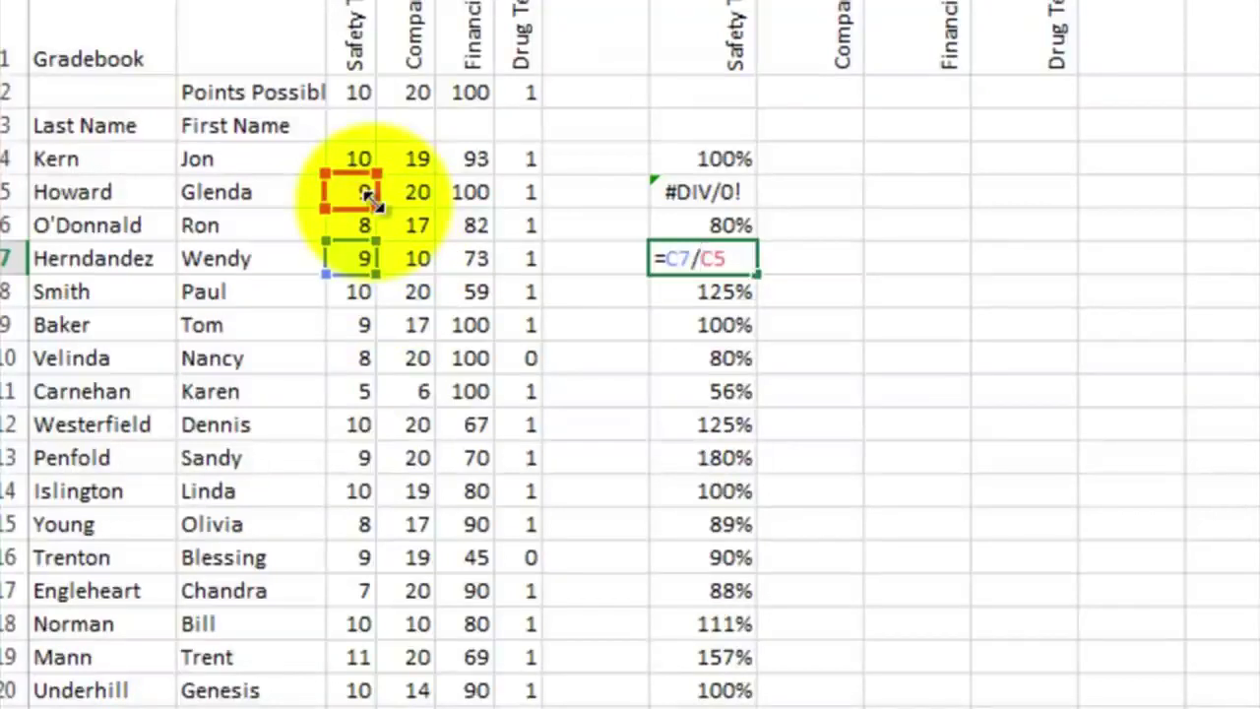
key("ctrl+Return")
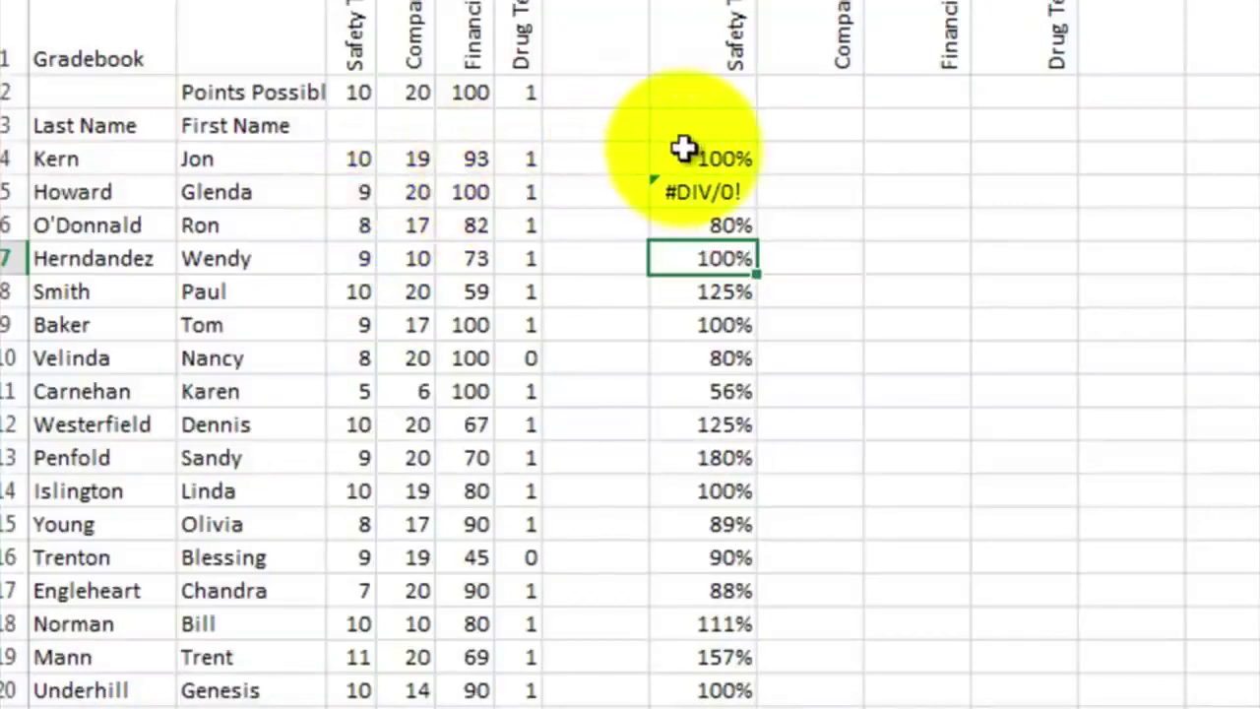
left_click_drag(686, 155, 678, 448)
left_click_drag(695, 608, 721, 687)
right_click(733, 357)
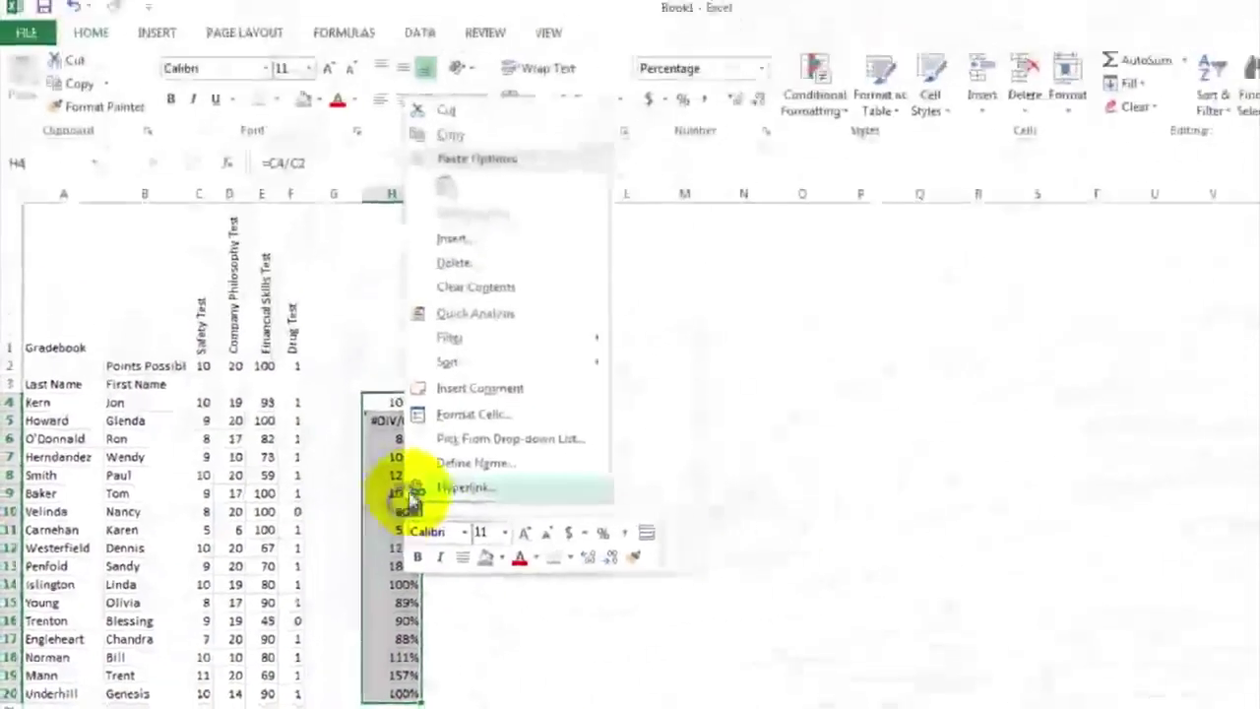
left_click(475, 291)
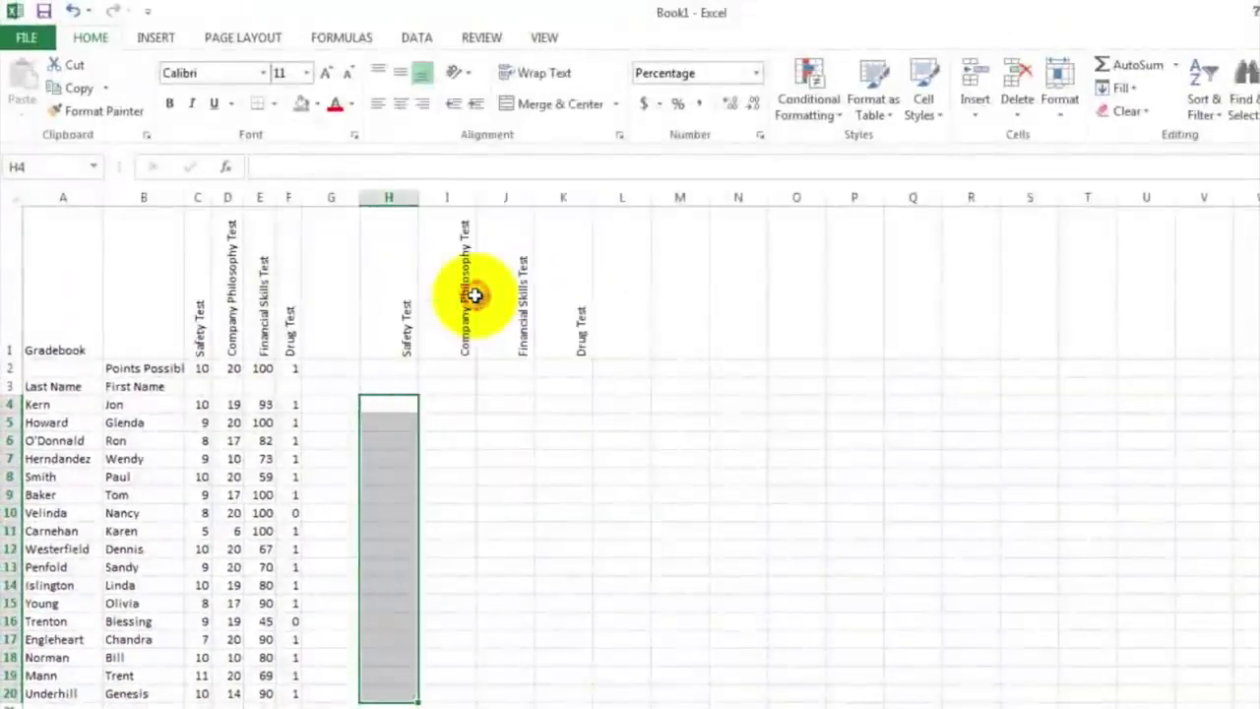
Enter the formula =C4/C$2 in H4 so the points possible row stays fixed
left_click(380, 405)
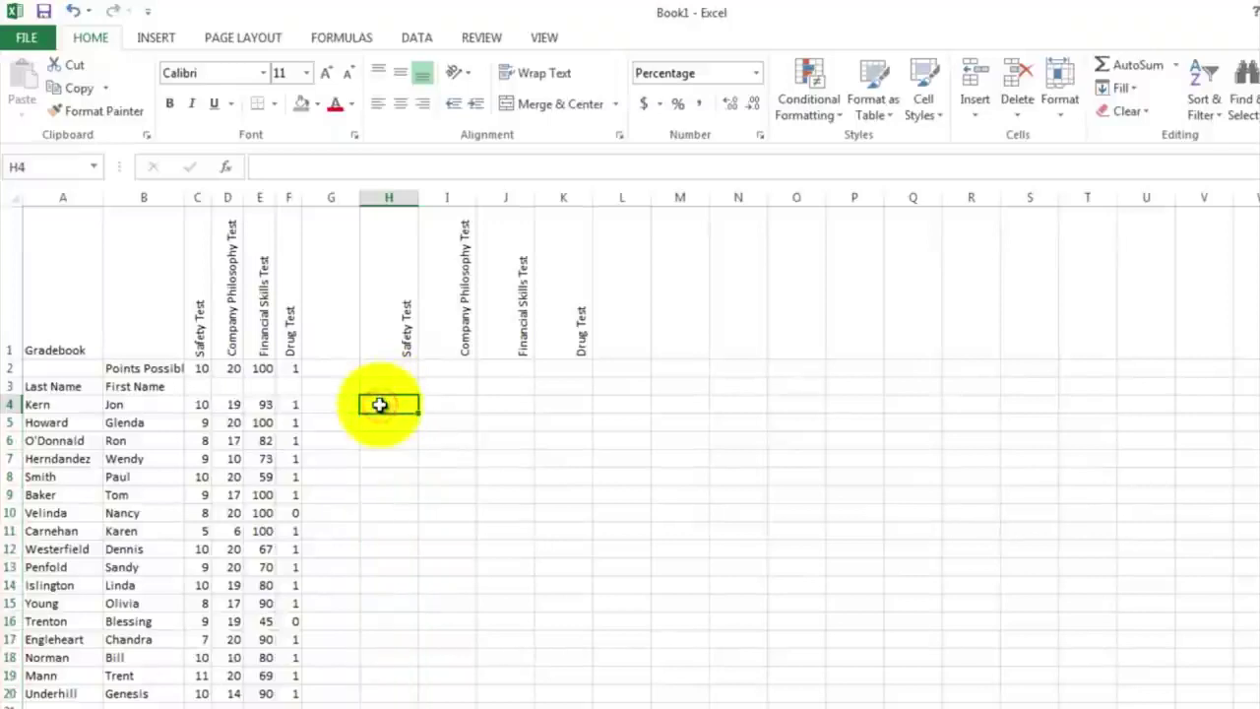
type("=")
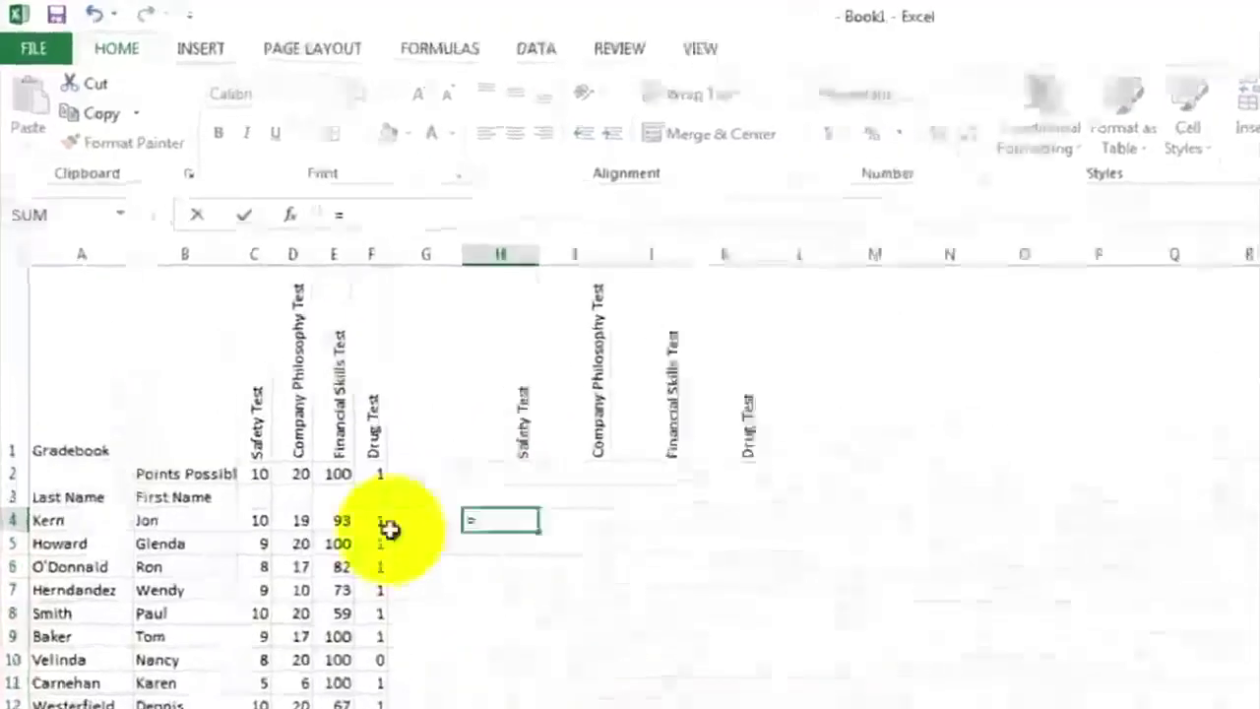
left_click(316, 638)
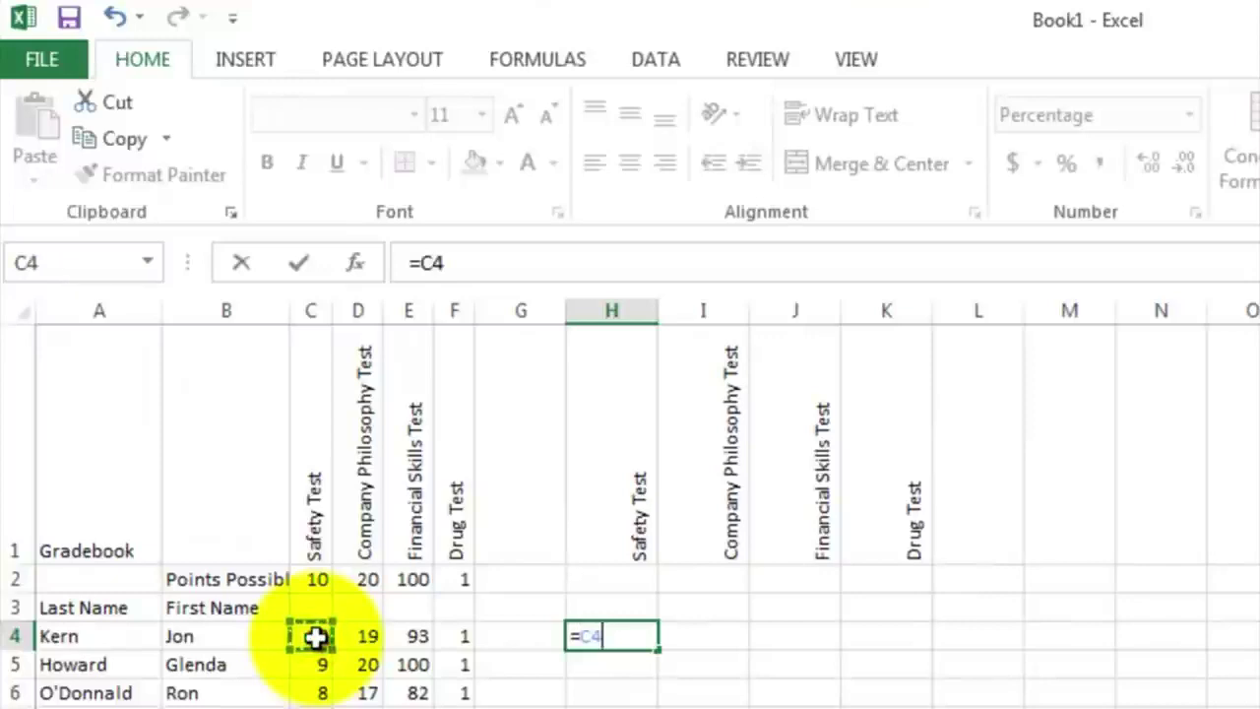
type("/")
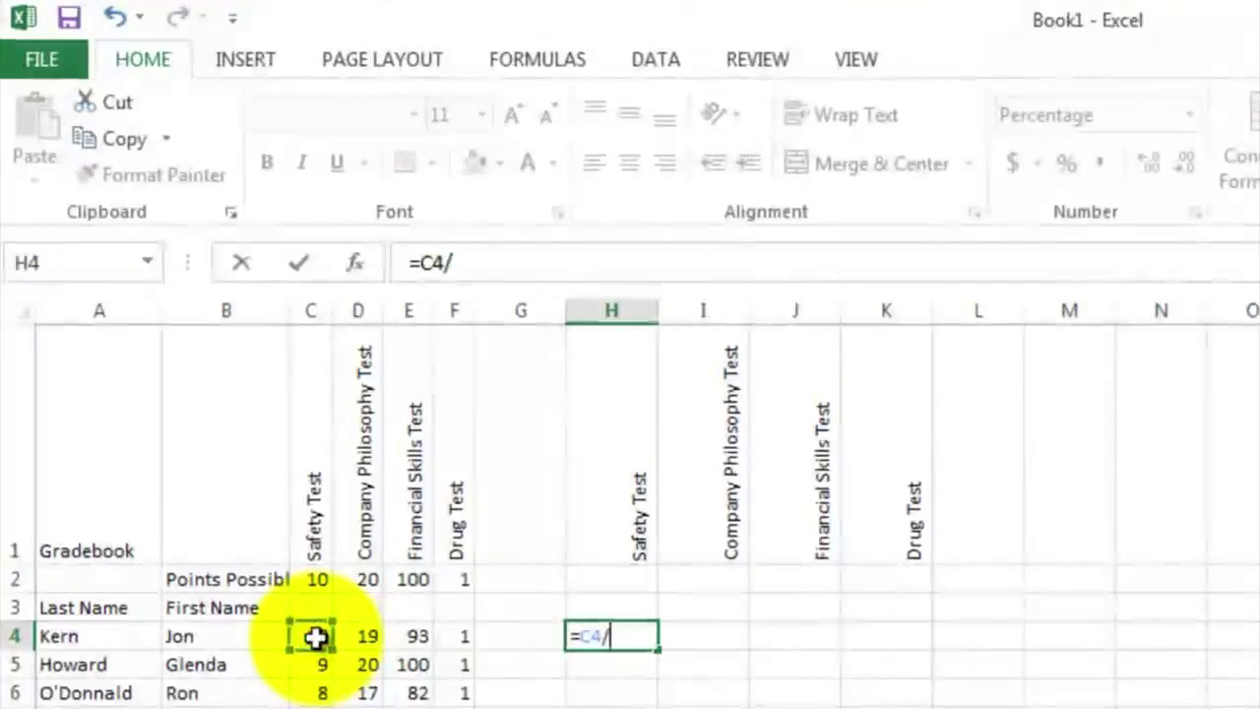
left_click(313, 580)
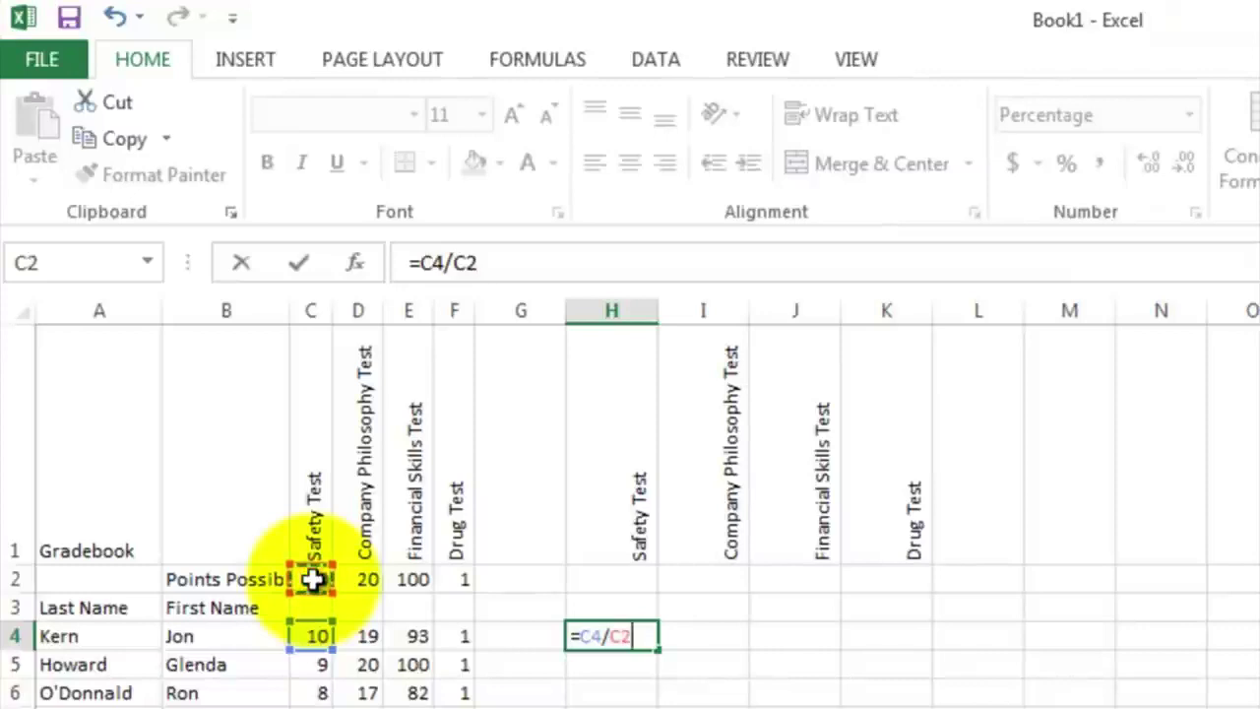
left_click(466, 264)
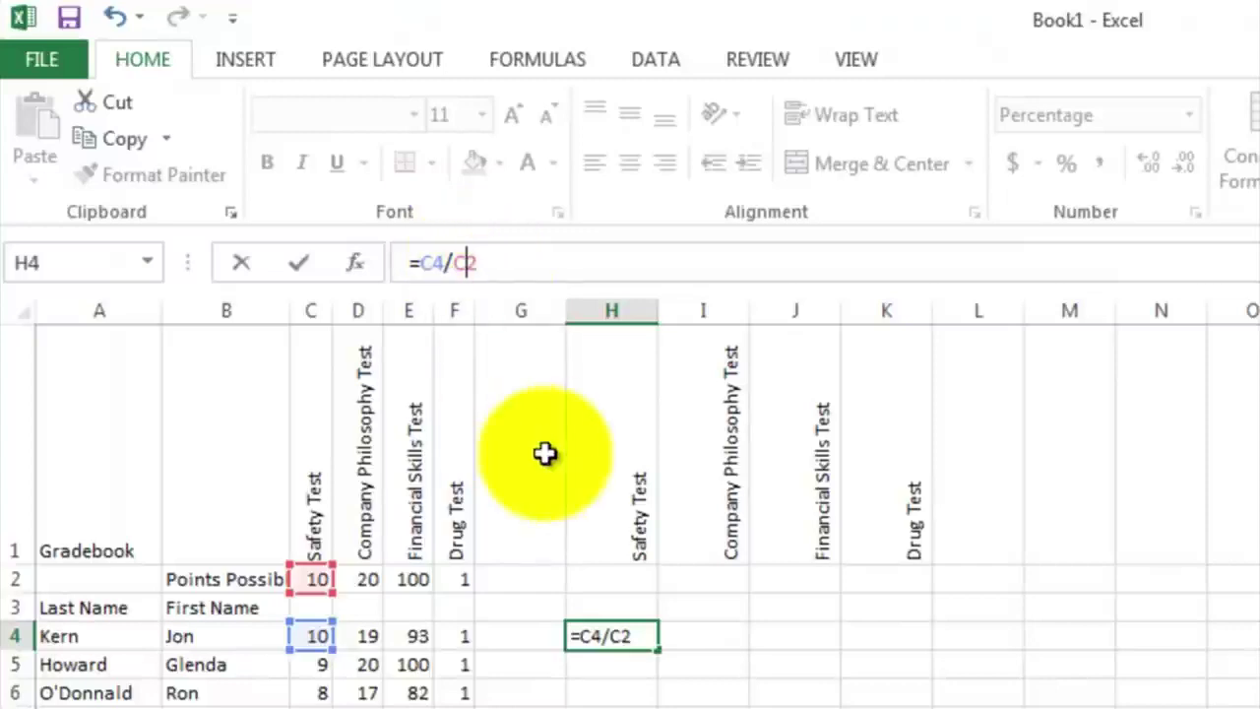
type("$")
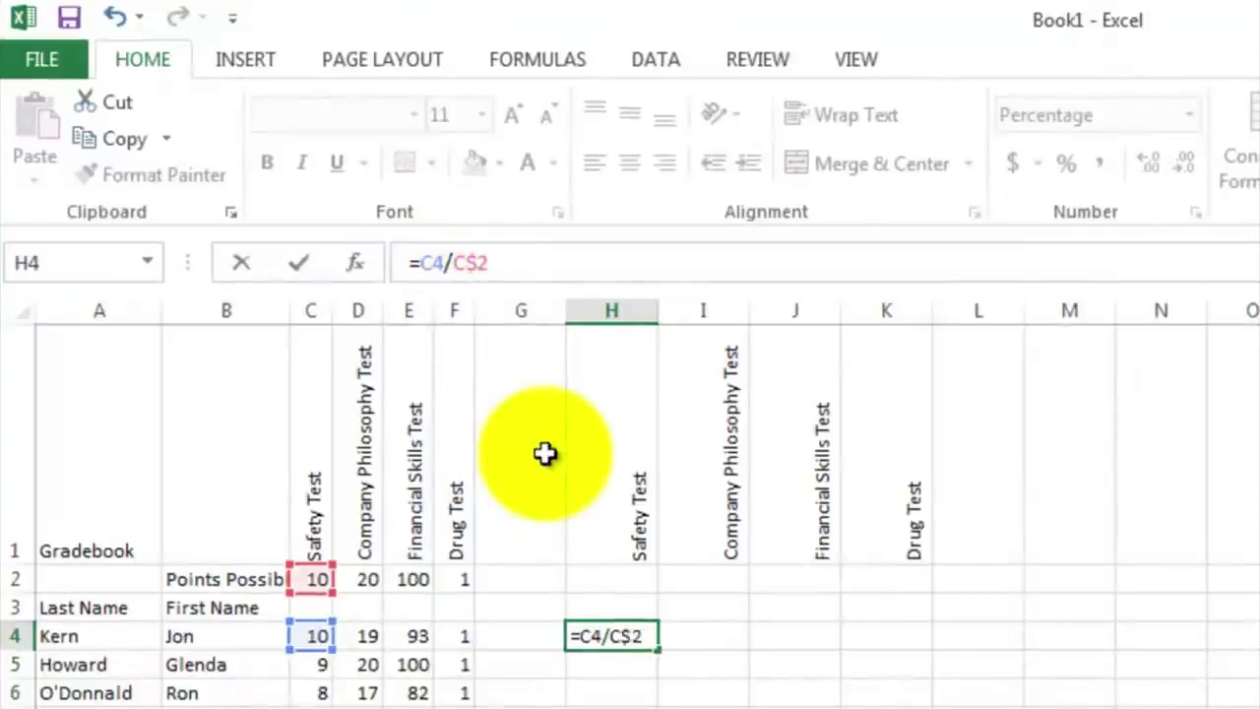
key("Return")
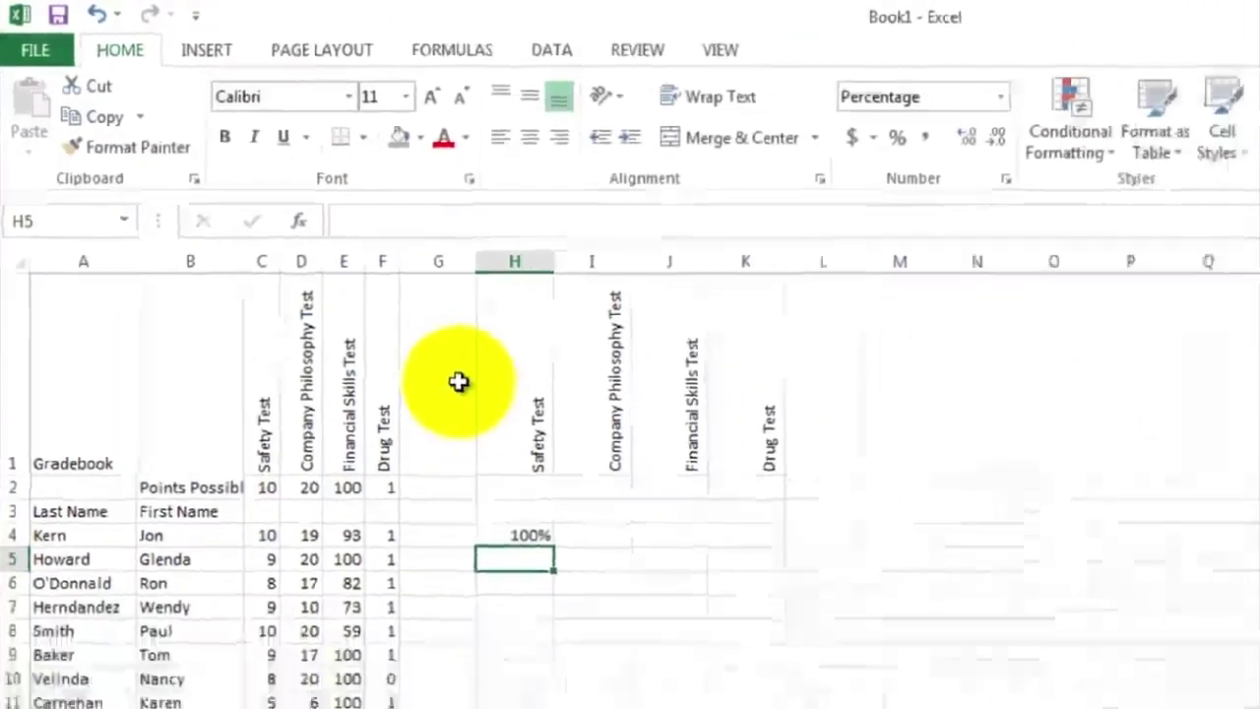
Fill the H4 formula down through H20 and check the copied formula in H19
left_click(375, 402)
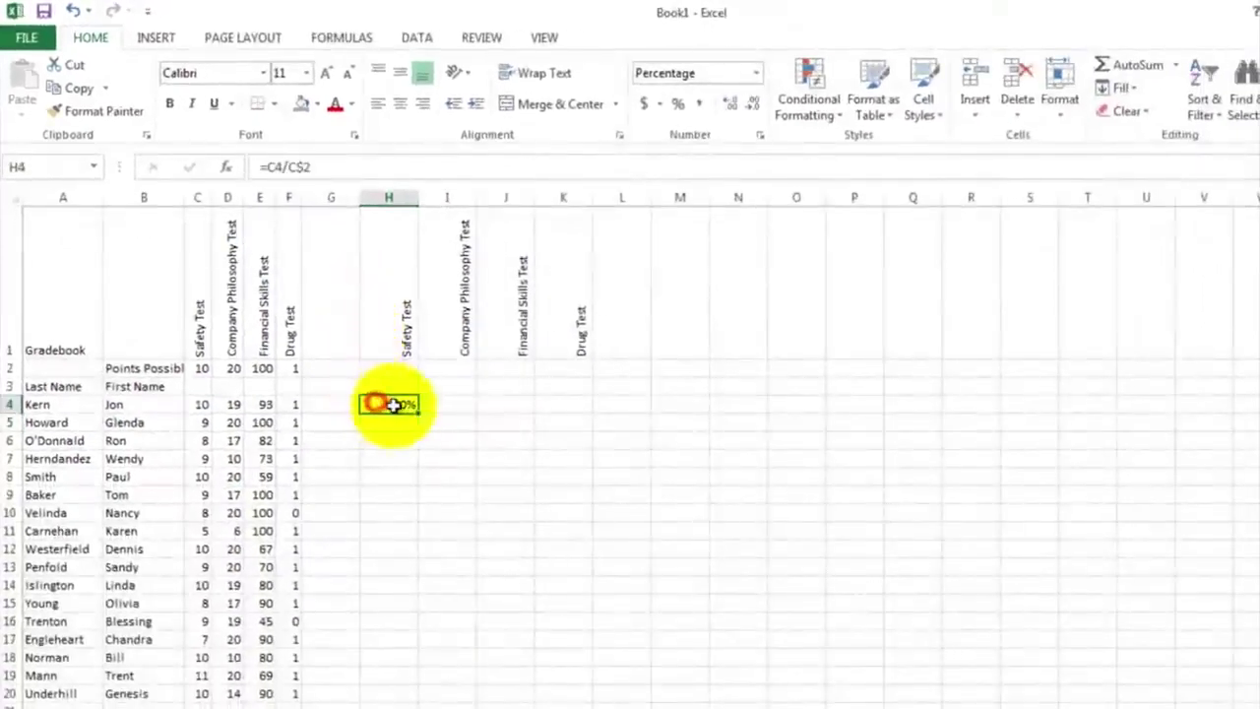
left_click_drag(419, 411, 402, 696)
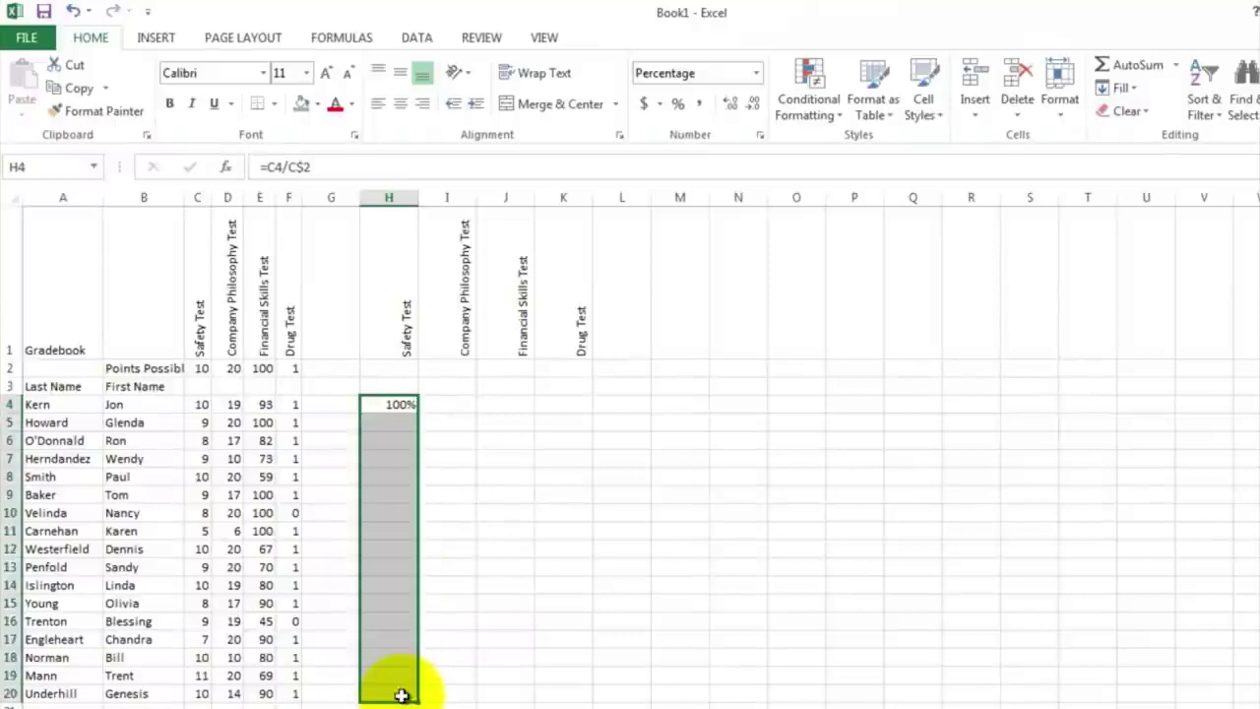
left_click(461, 602)
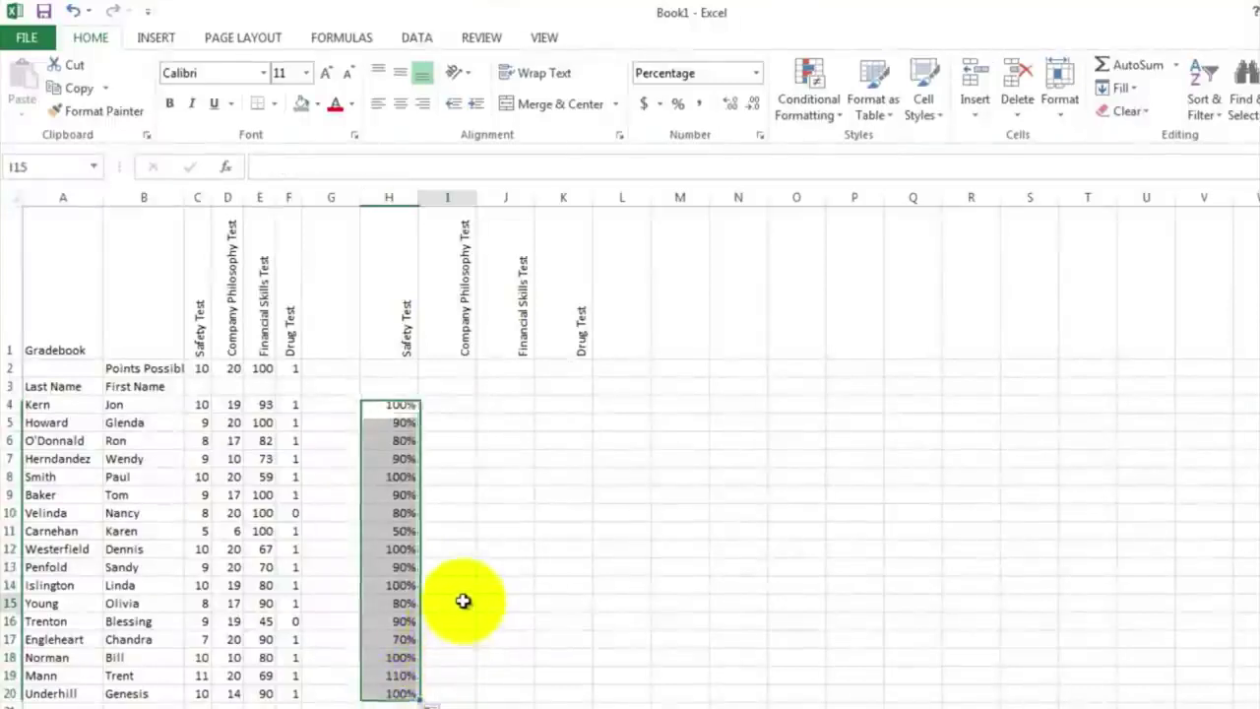
left_click(400, 677)
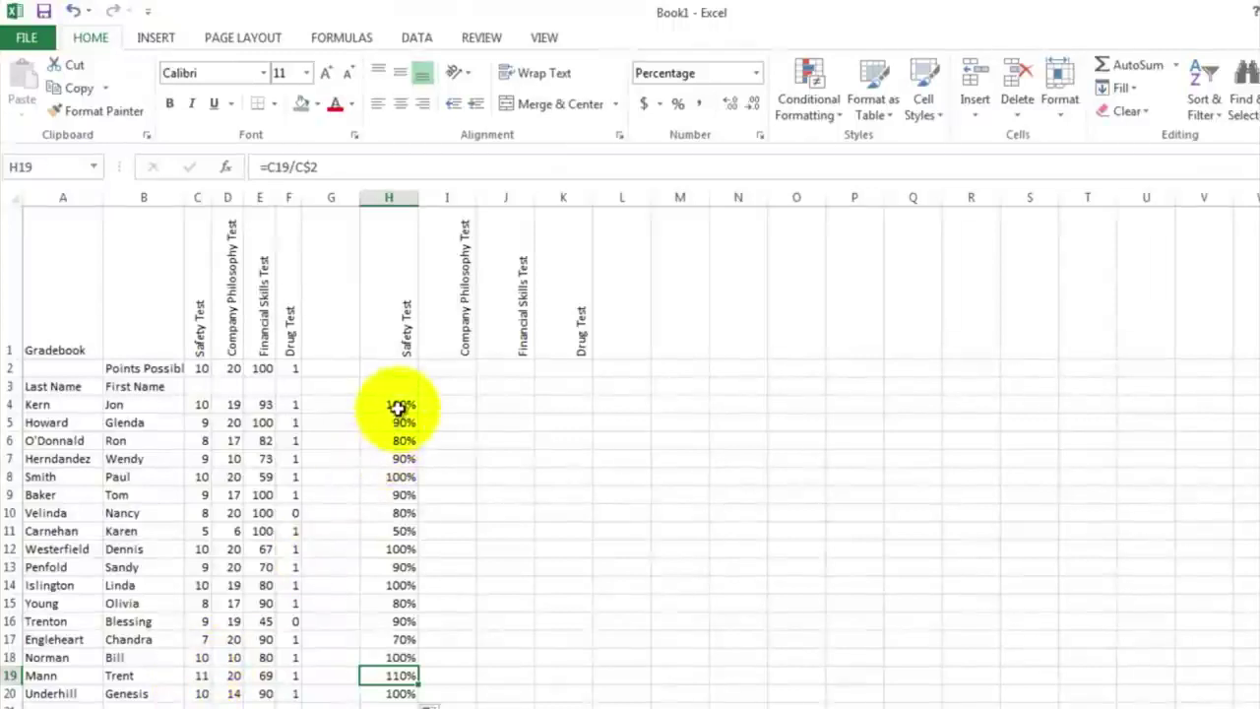
Fill the Safety Test percentage formulas from H4:H20 across through column K and check the Drug Test formula in K4
left_click_drag(397, 404, 571, 669)
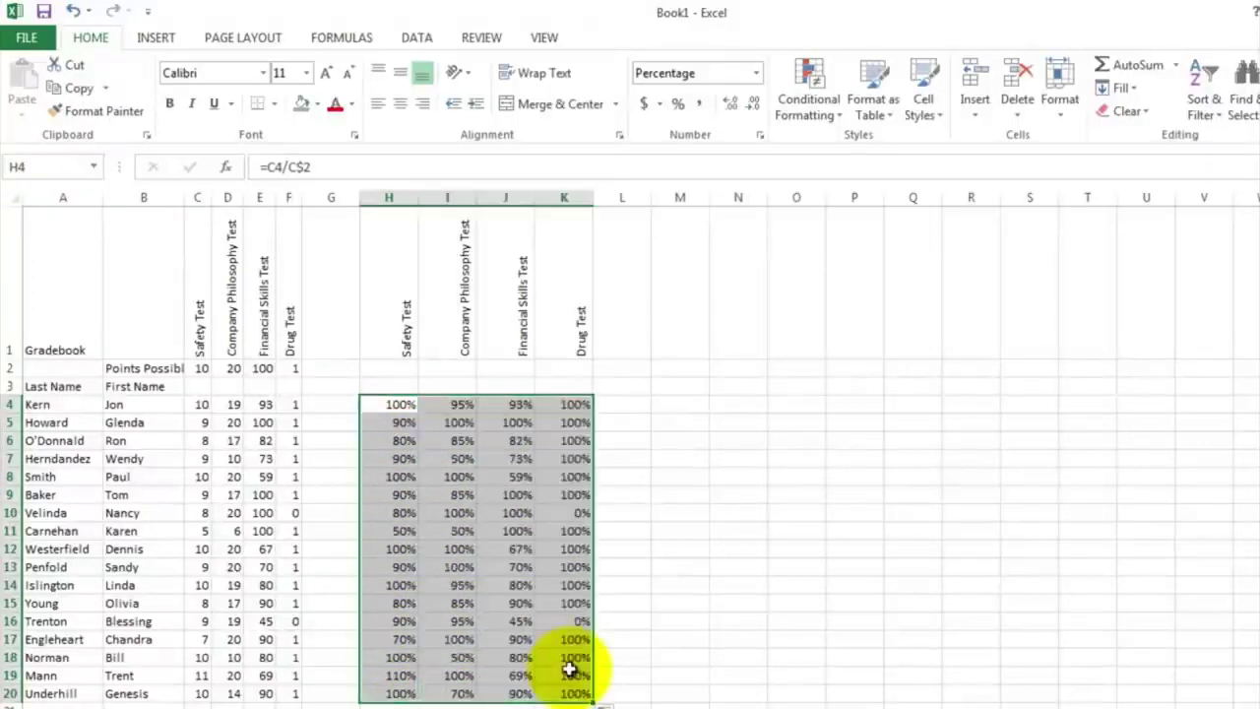
left_click(622, 439)
left_click(574, 402)
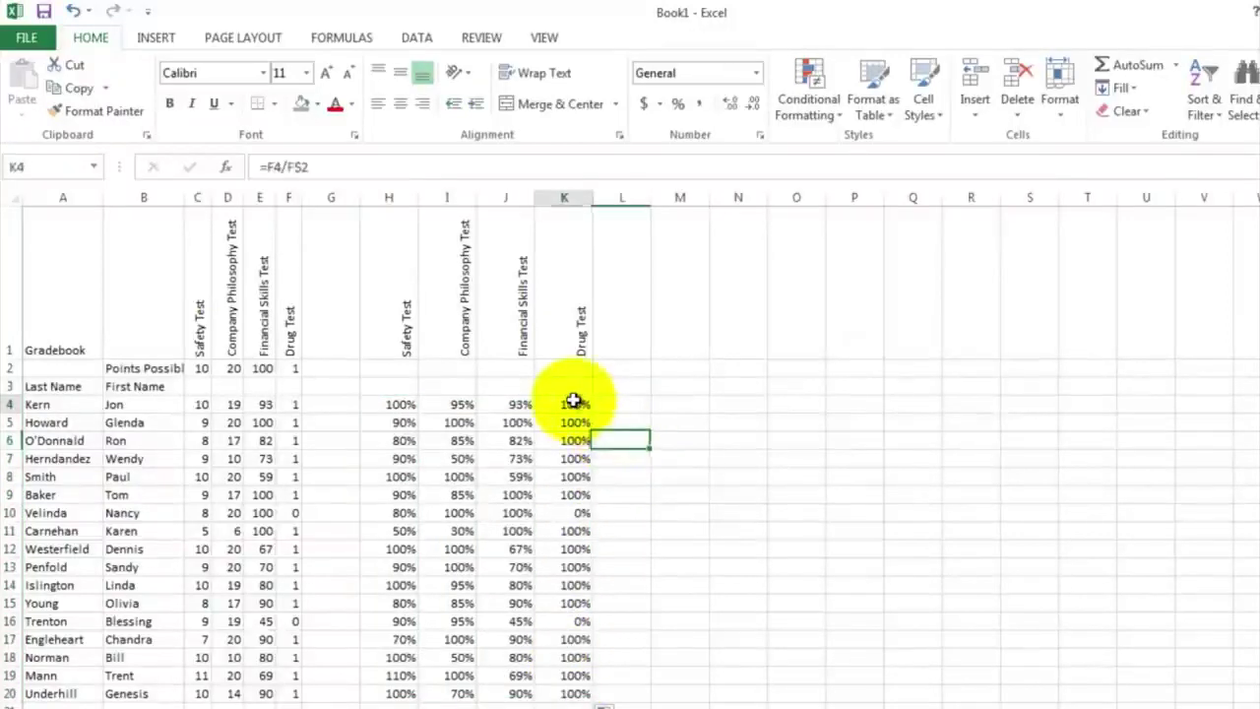
left_click(561, 513)
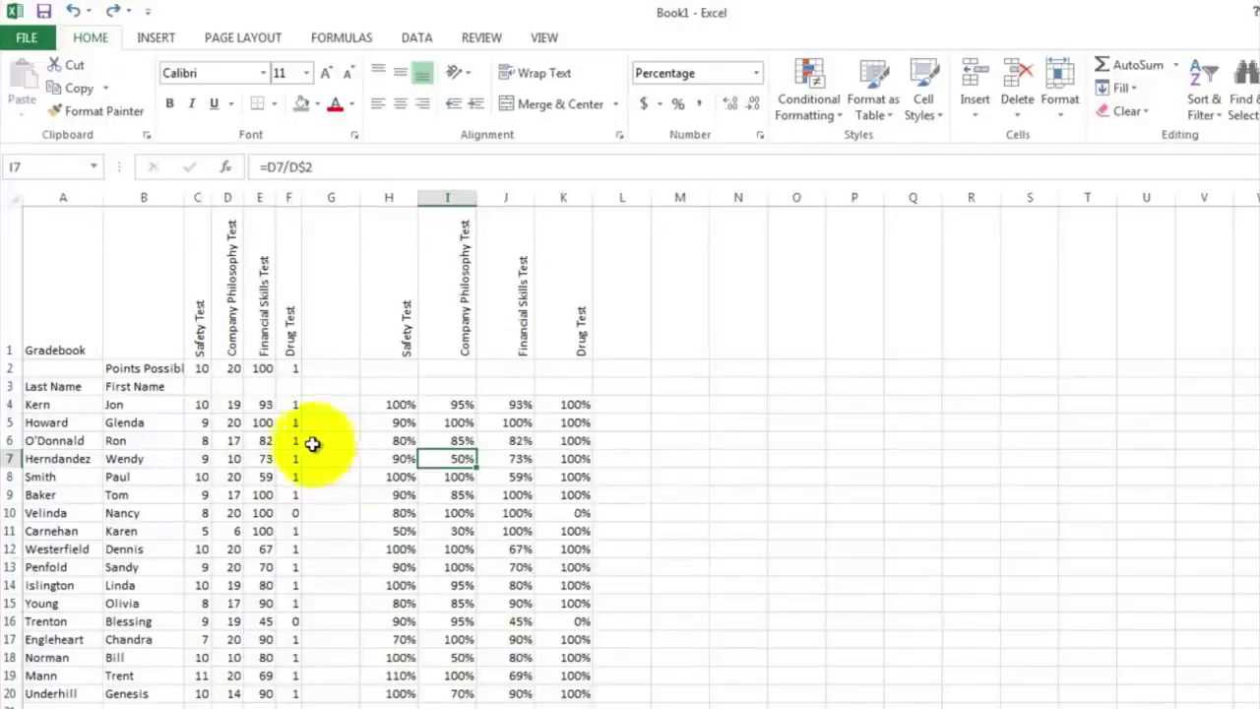
Apply the four-circle icon set in green, yellow, red and black to the Safety Test scores in C4:C20 and widen column C
left_click_drag(202, 405, 187, 701)
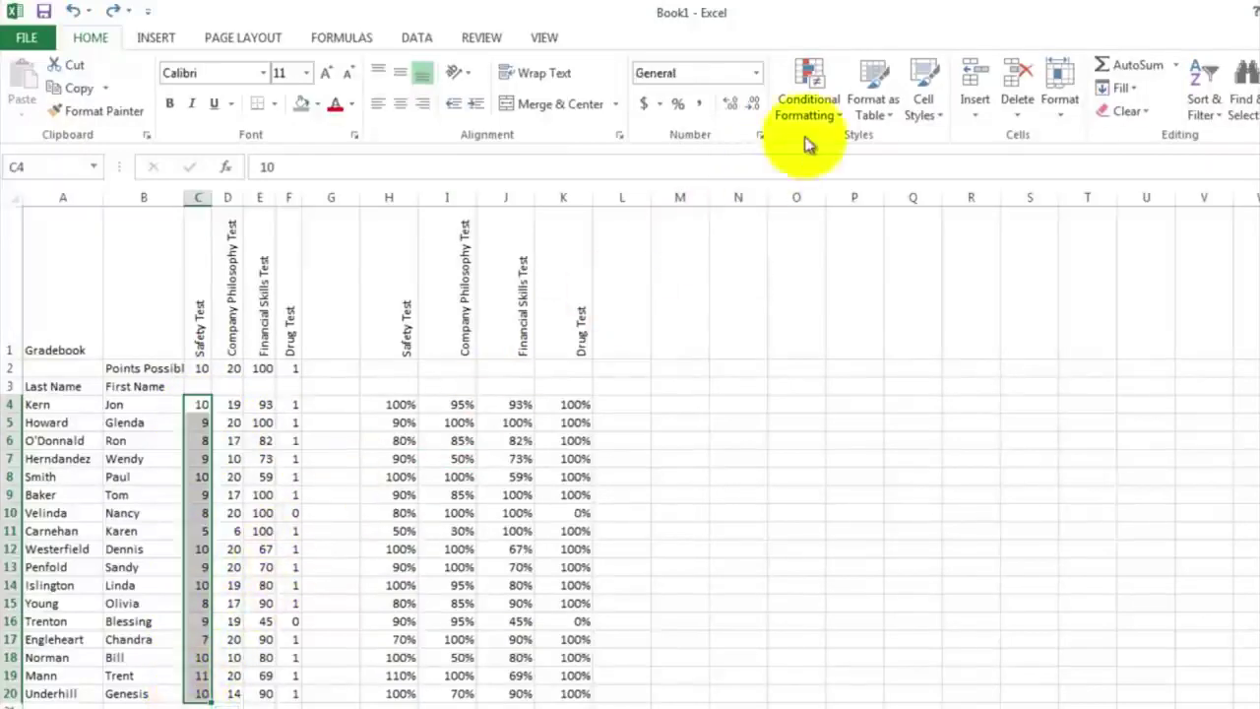
left_click(833, 96)
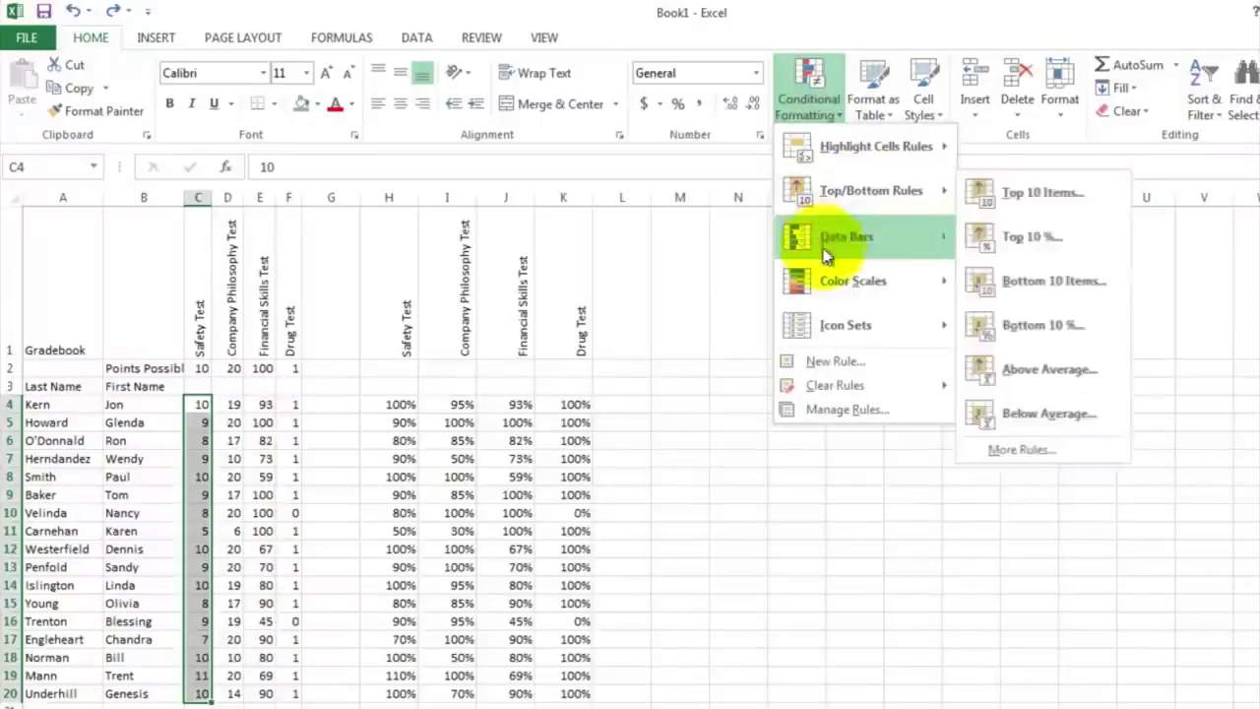
mouse_move(821, 334)
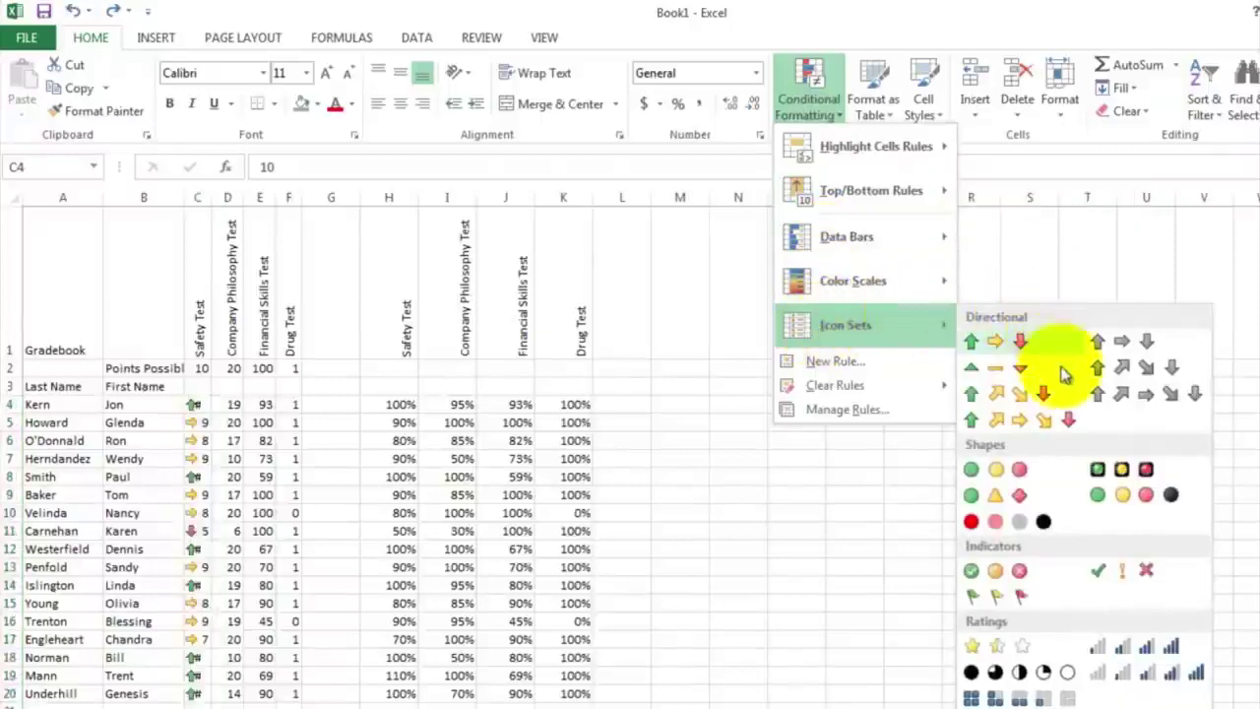
left_click(1145, 495)
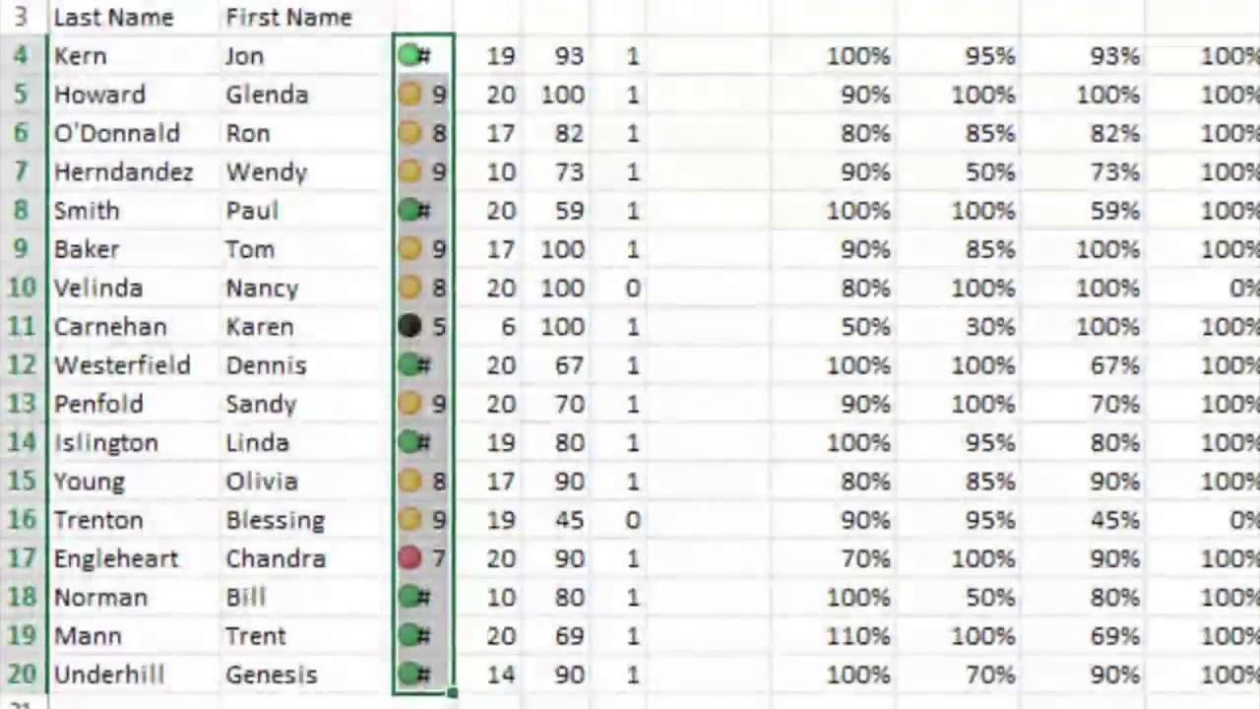
left_click_drag(452, 1, 495, 1)
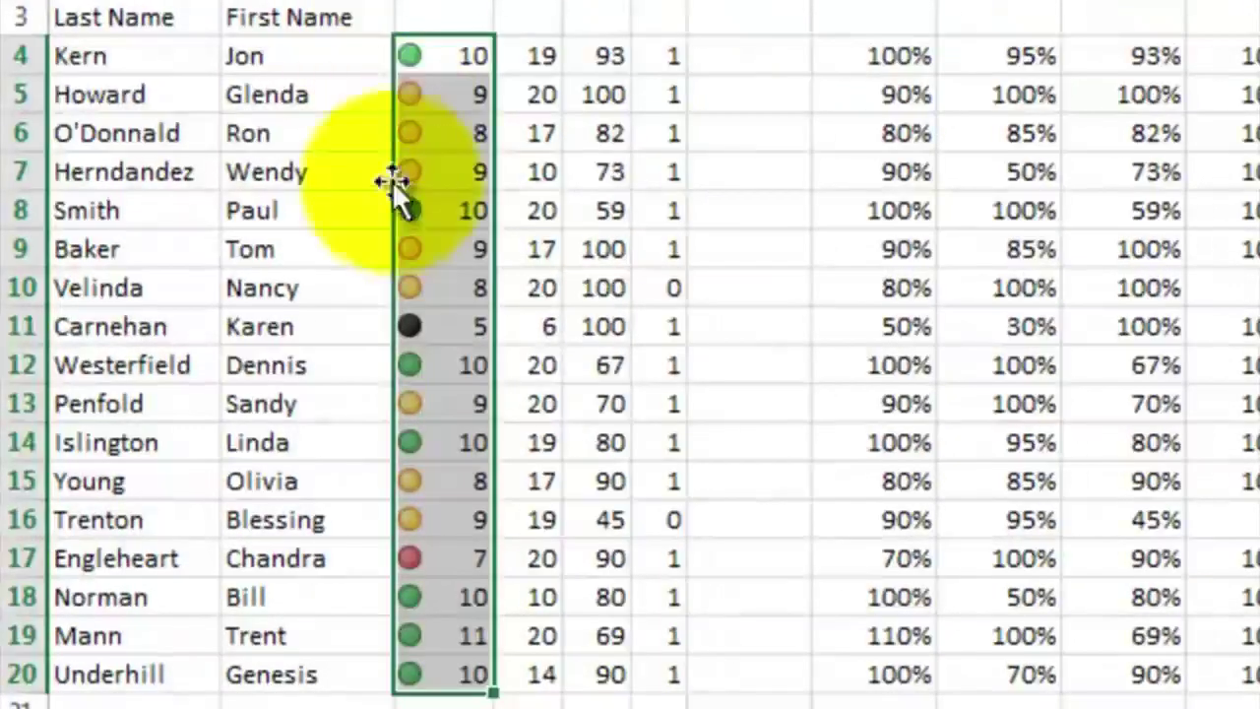
Examine the icons beside the Safety Test scores, comparing C7, C17 and C11
left_click(438, 167)
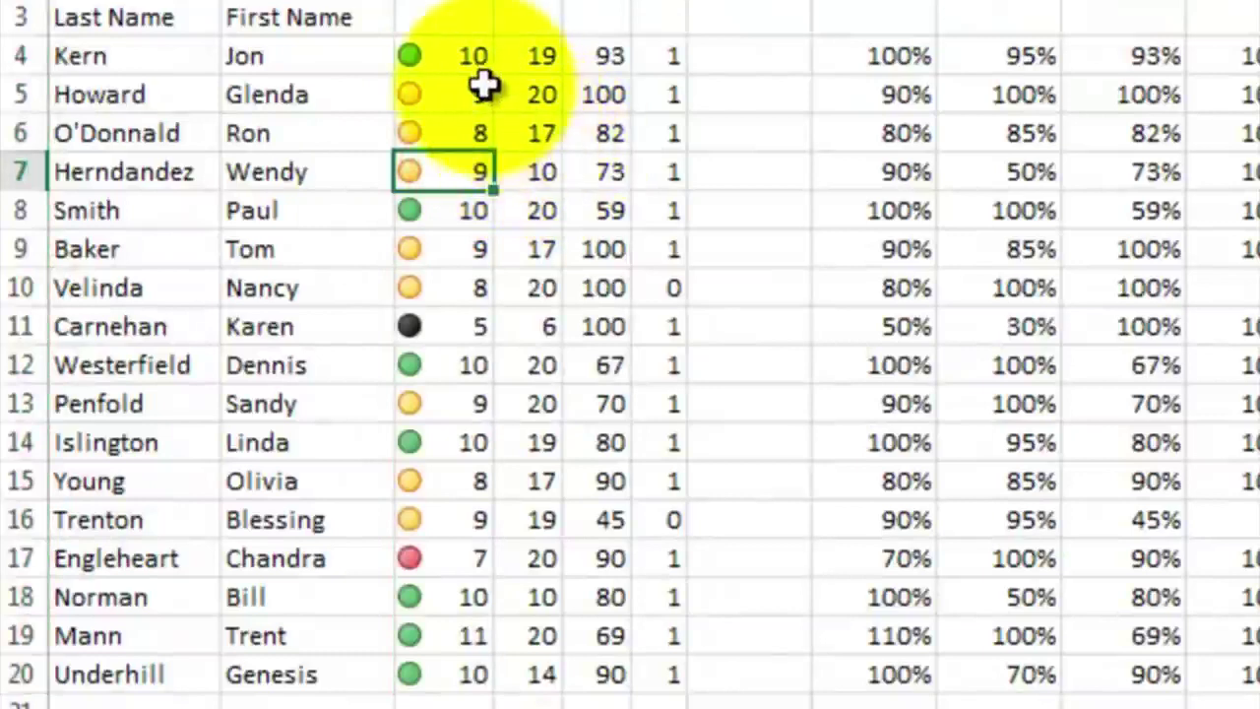
key("Down")
key("Down")
left_click(449, 561)
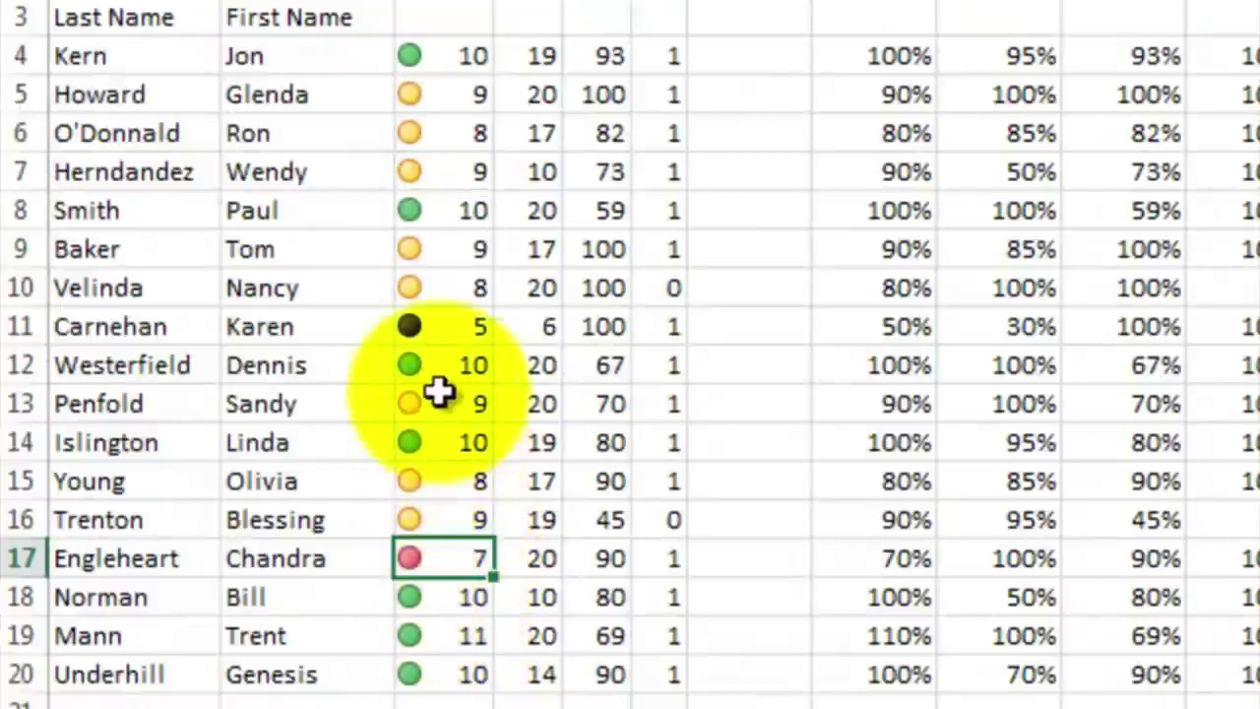
left_click(439, 330)
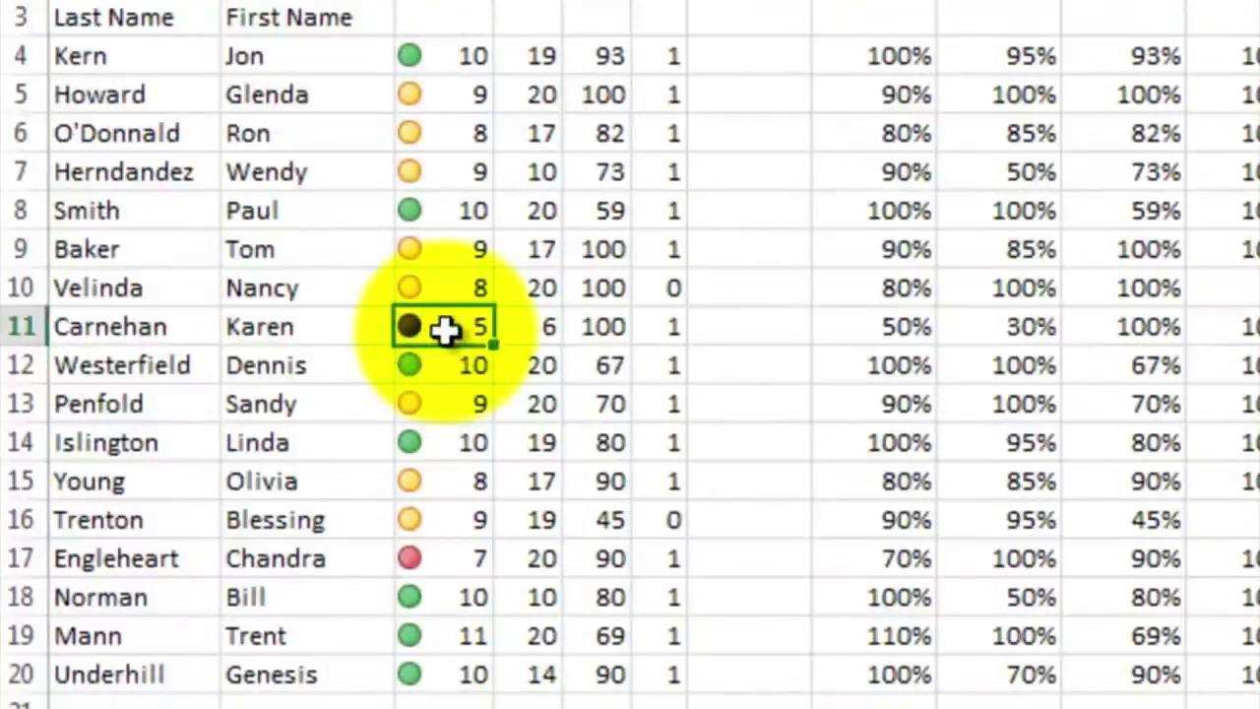
Apply the green, yellow, red and black circle icon set to the Company Philosophy Test scores in D4:D20 and widen column D
left_click_drag(534, 56, 491, 442)
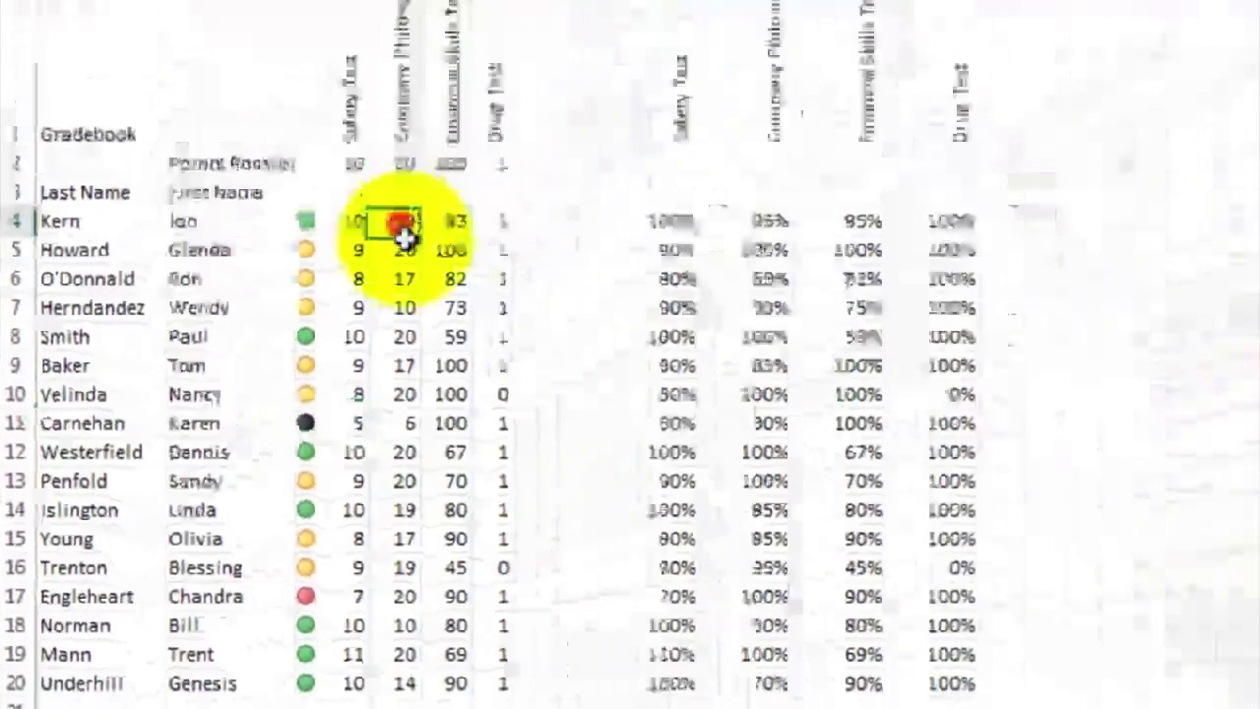
left_click_drag(242, 576, 264, 687)
left_click(855, 49)
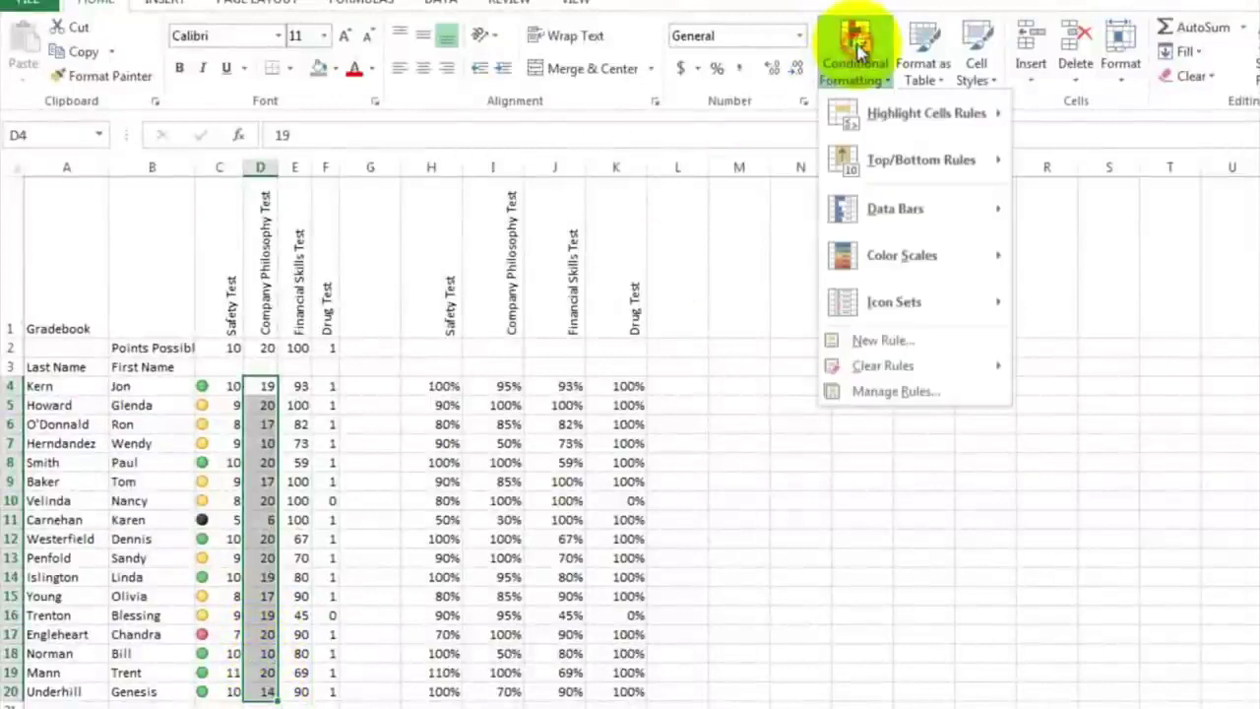
mouse_move(943, 308)
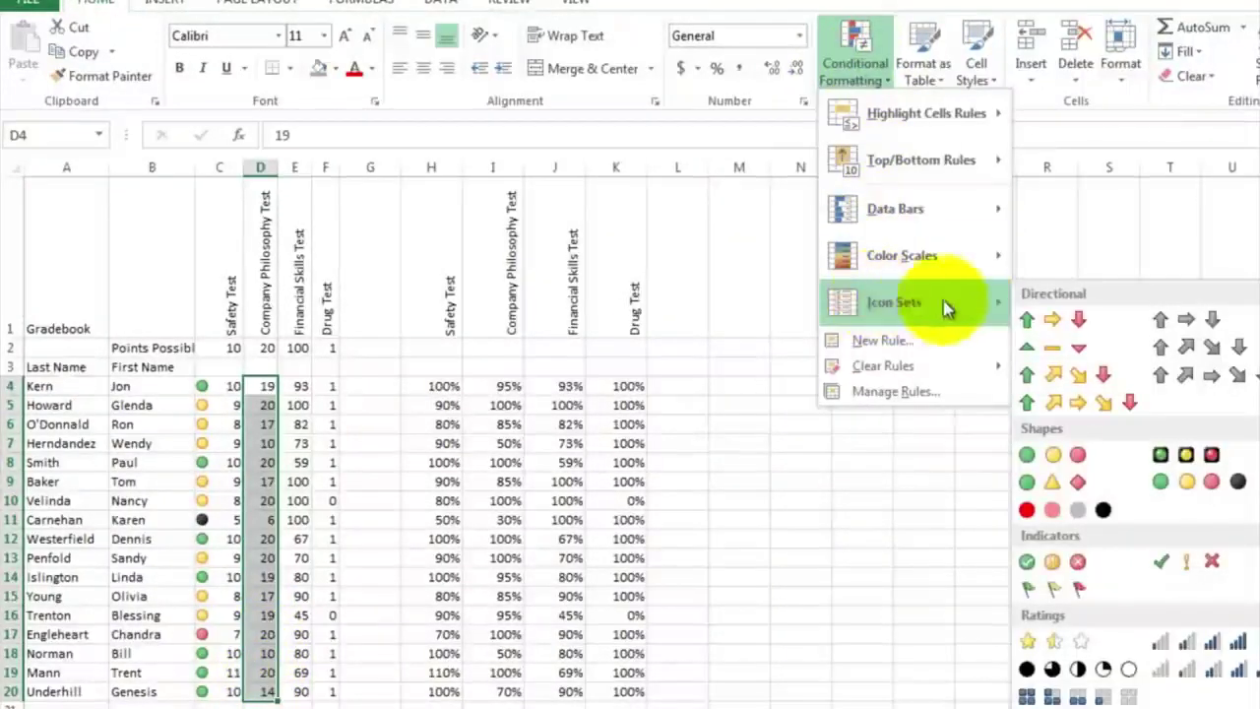
left_click(1178, 481)
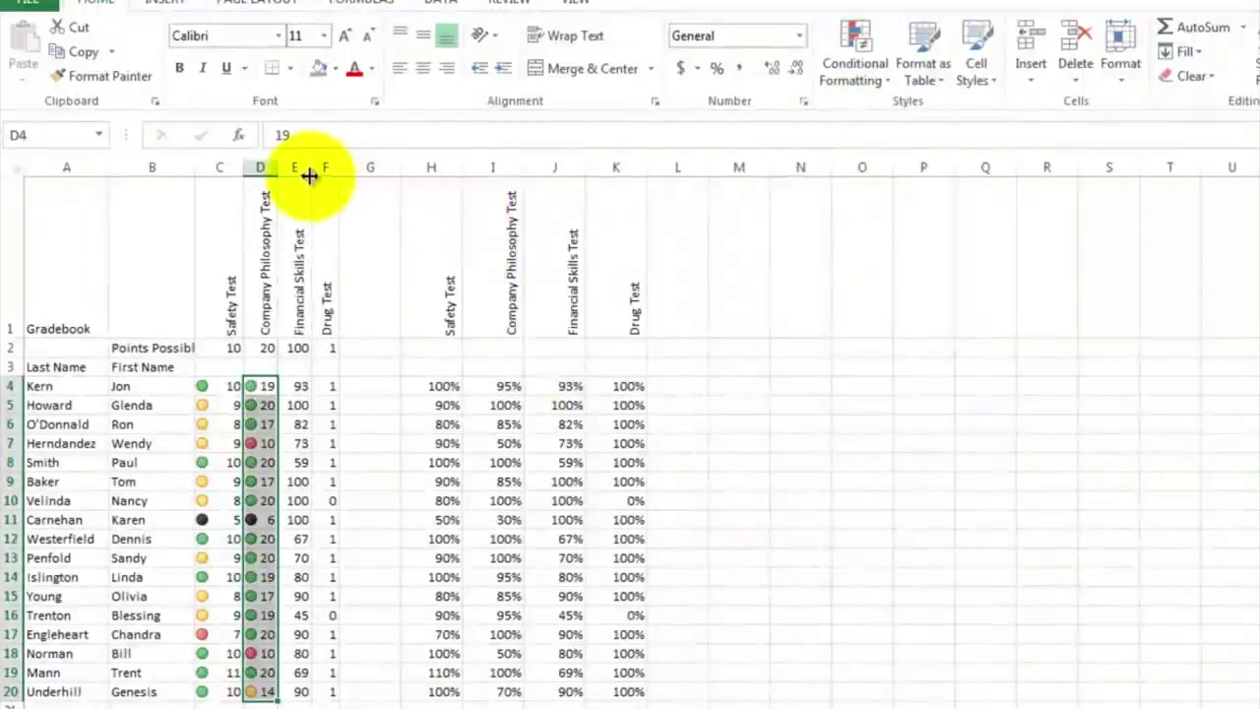
left_click_drag(278, 167, 287, 167)
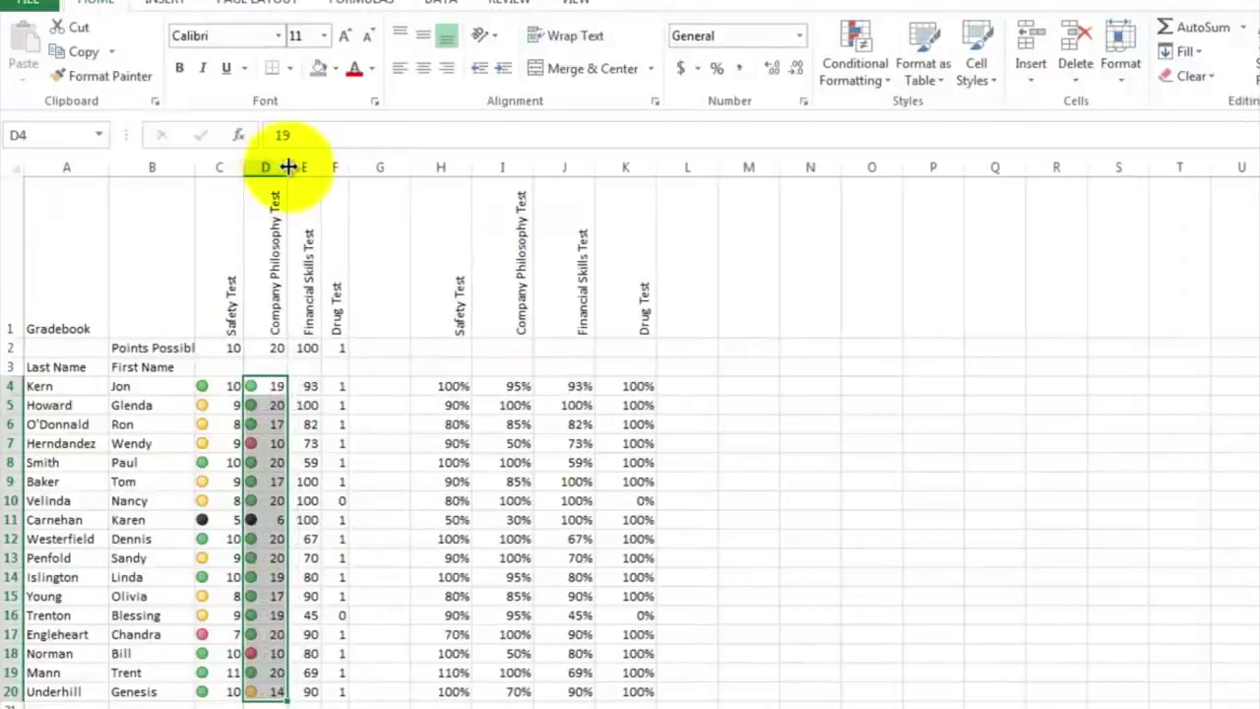
left_click(295, 520)
left_click(262, 521)
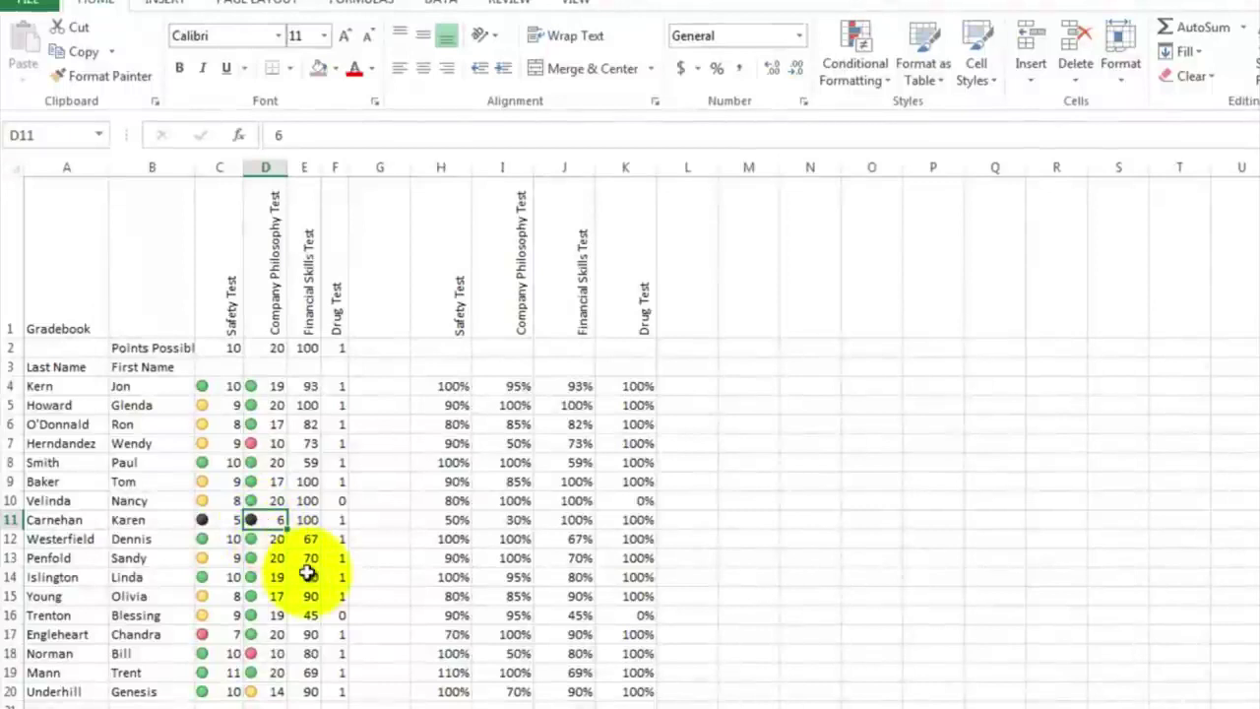
Apply the green, yellow, red and black circle icon set to the Financial Skills Test scores in E4:E20 and widen column E
left_click_drag(309, 386, 308, 690)
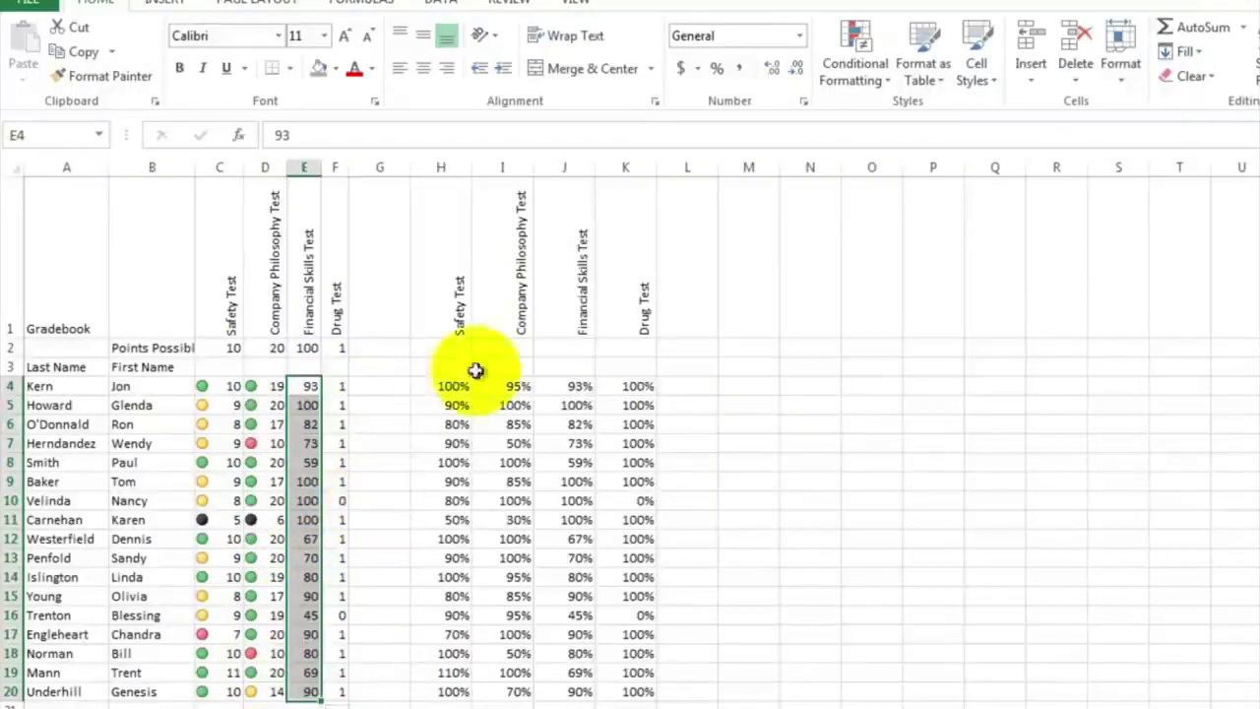
left_click(862, 41)
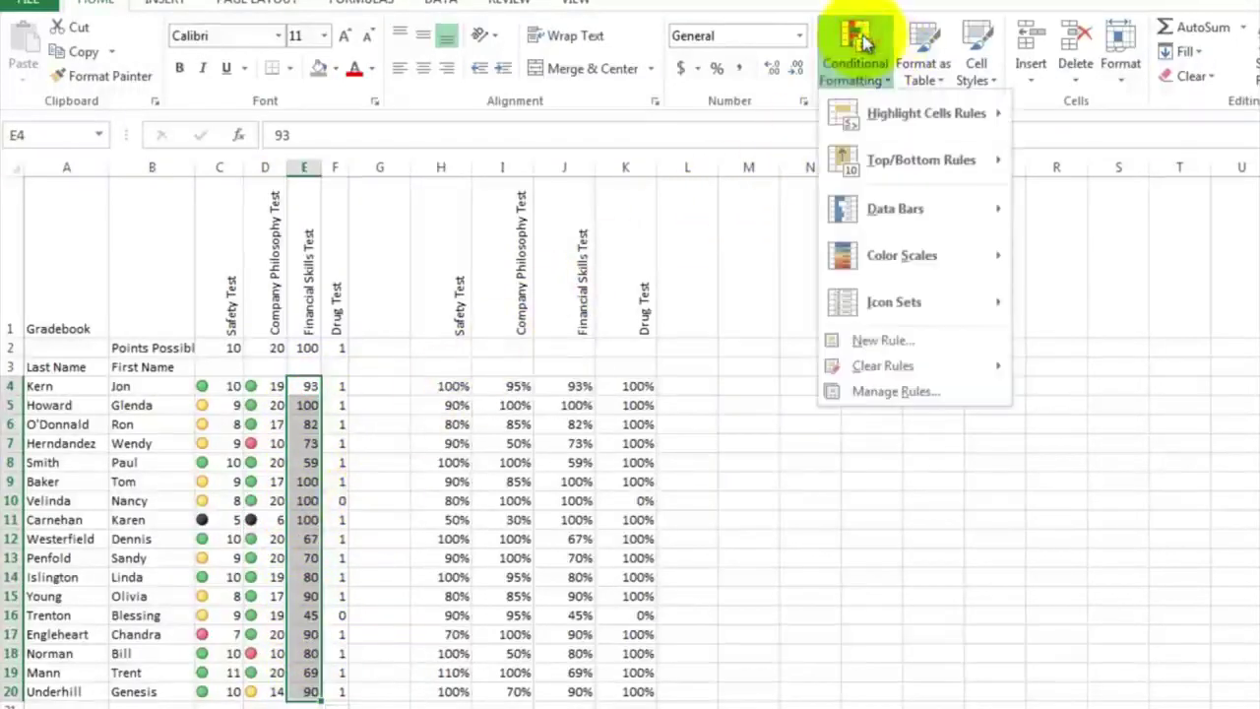
mouse_move(888, 306)
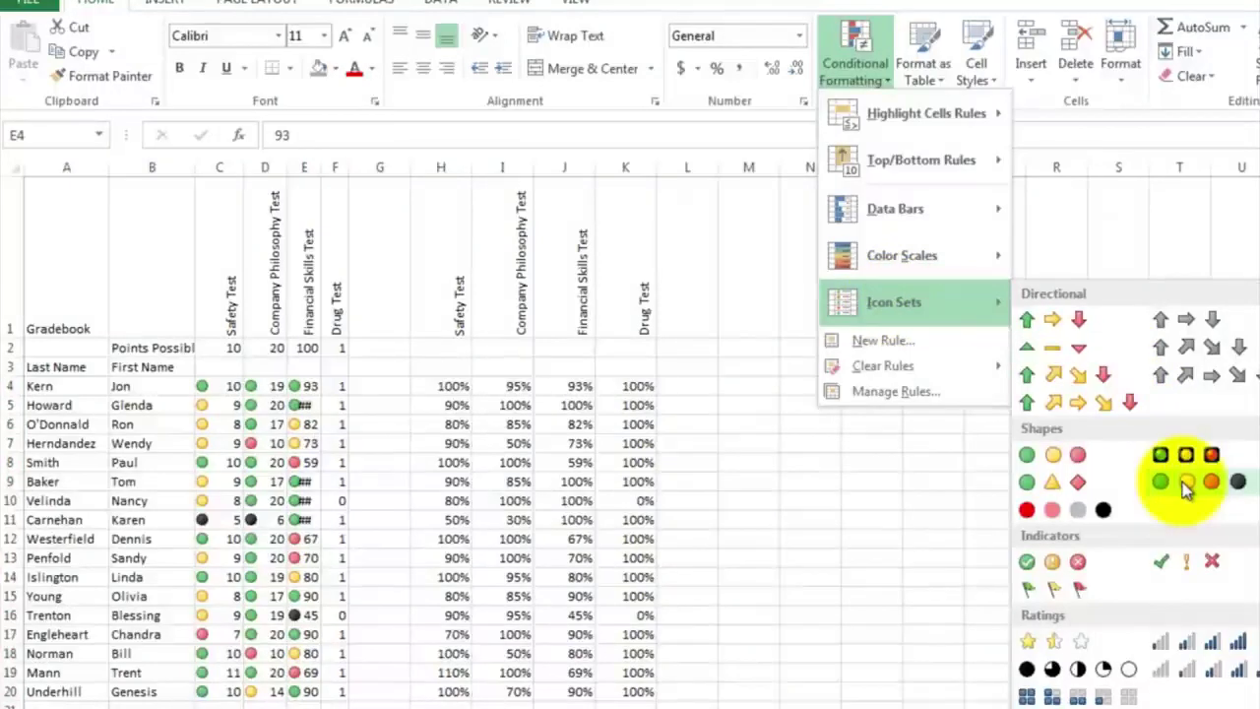
left_click(1186, 485)
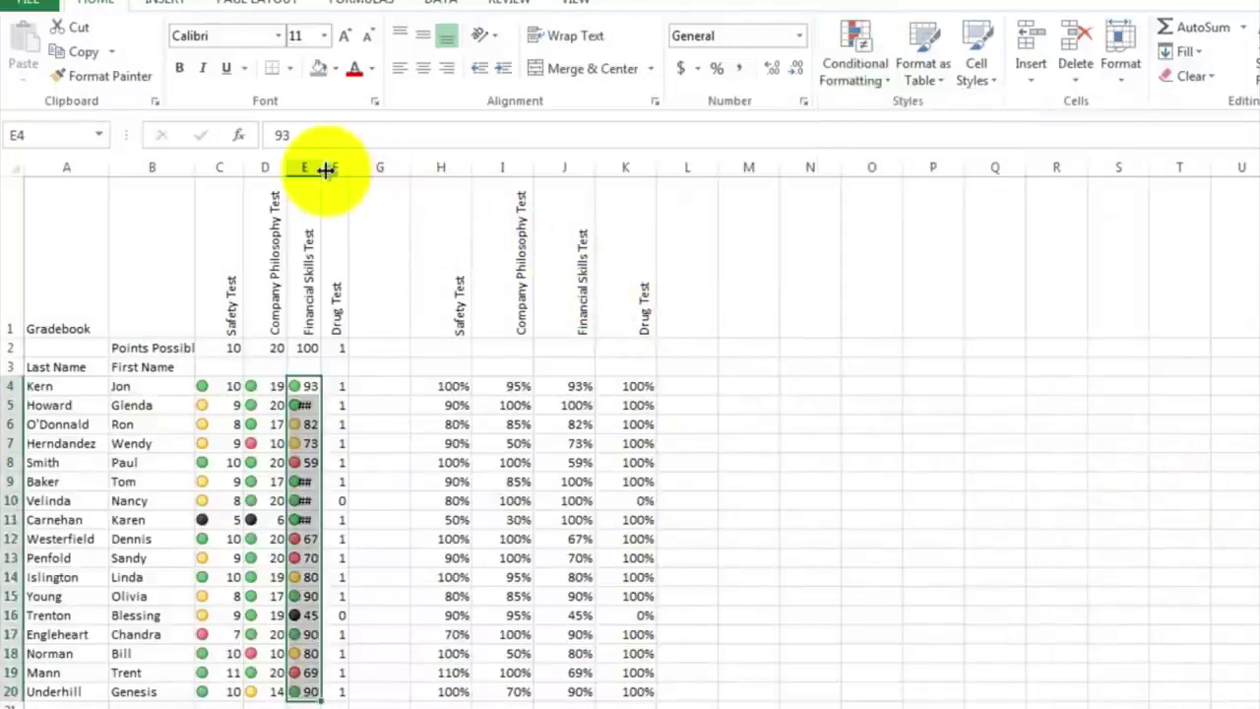
left_click_drag(323, 168, 336, 164)
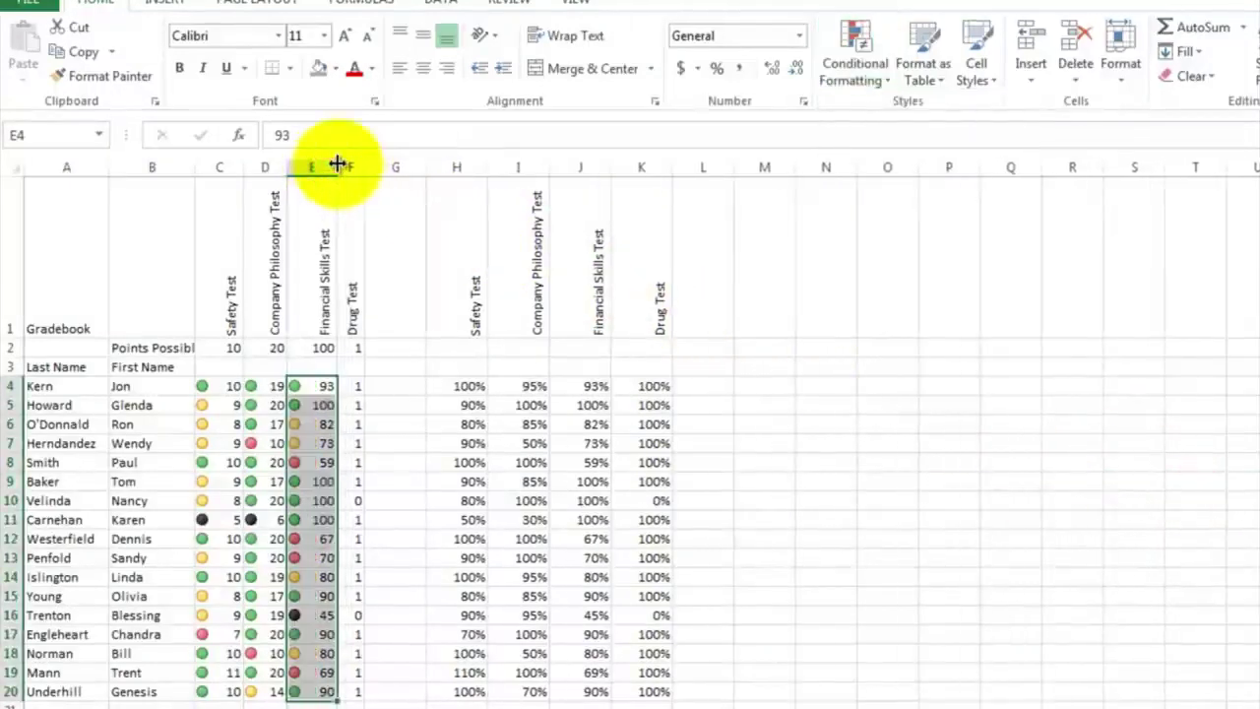
left_click(355, 483)
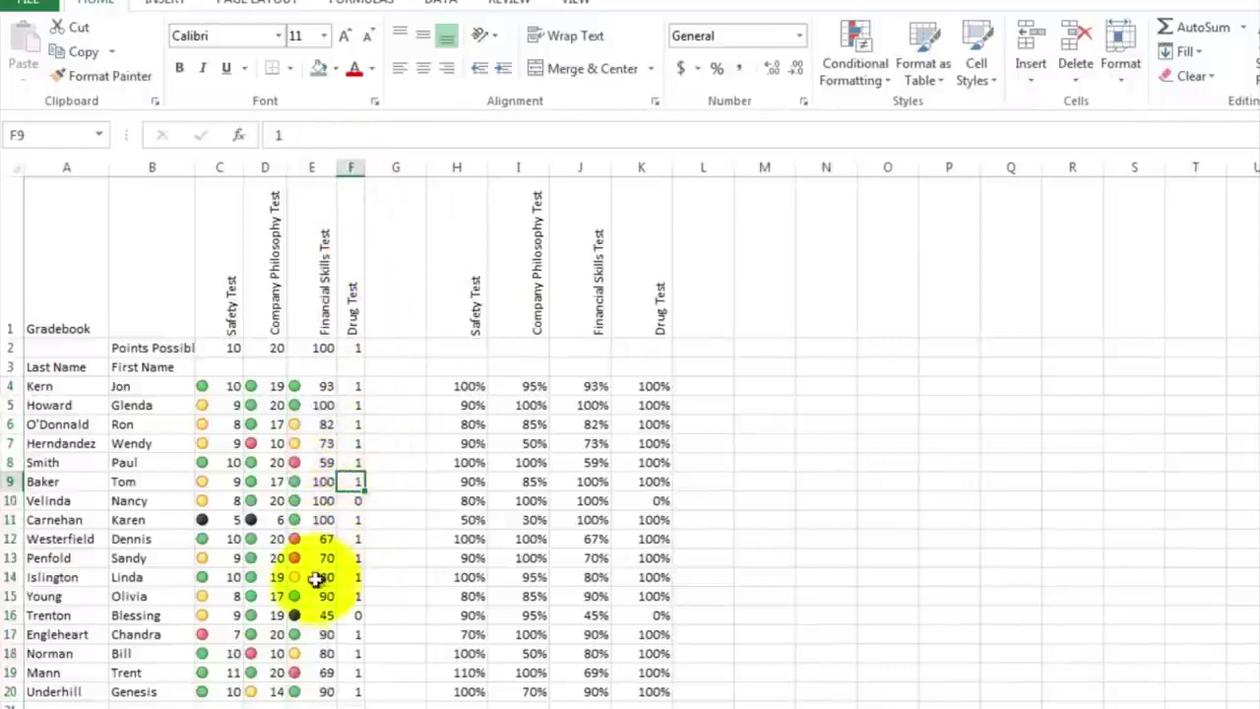
left_click(301, 614)
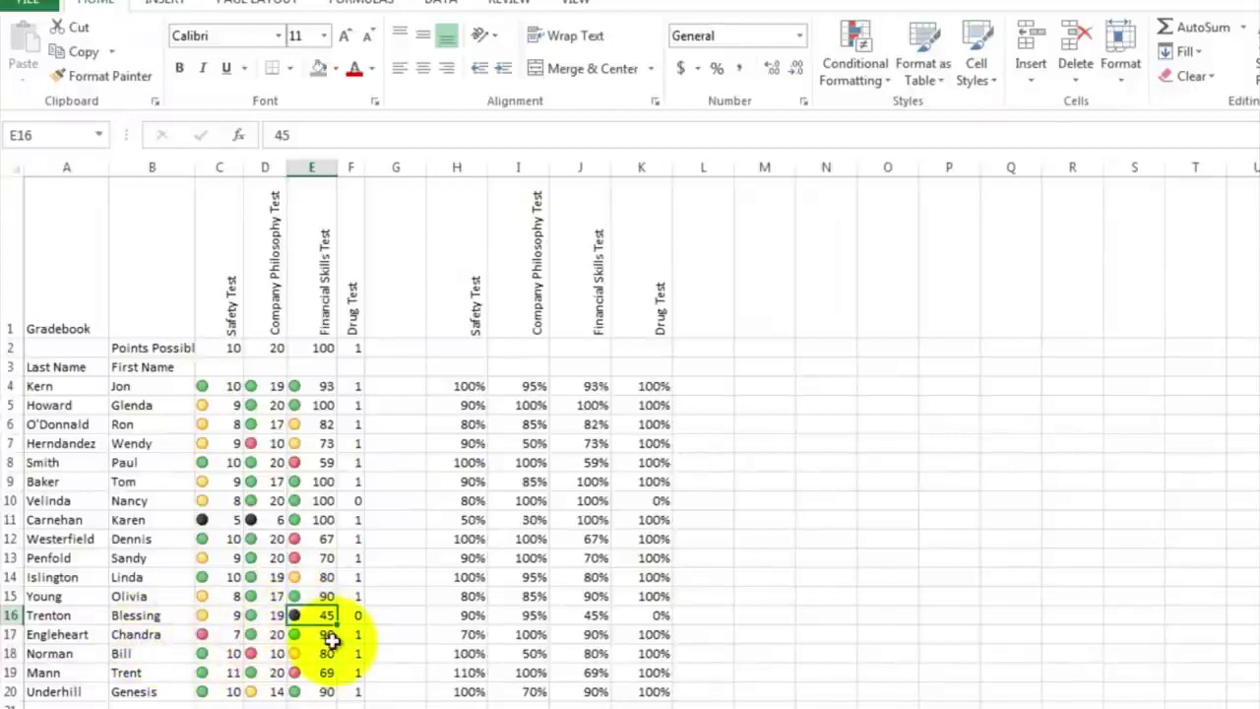
Apply the green, yellow, red and black circle icon set to the Drug Test scores in F4:F20 and widen column F
left_click_drag(357, 385, 356, 423)
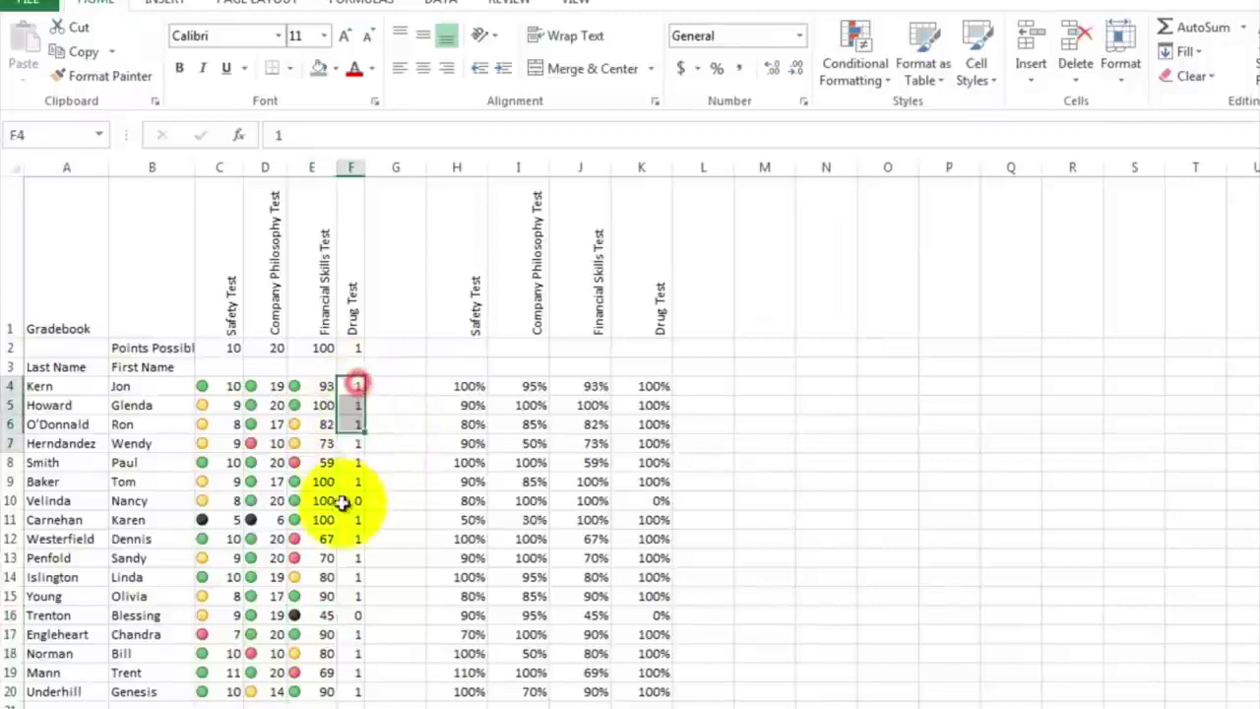
left_click_drag(341, 502, 350, 689)
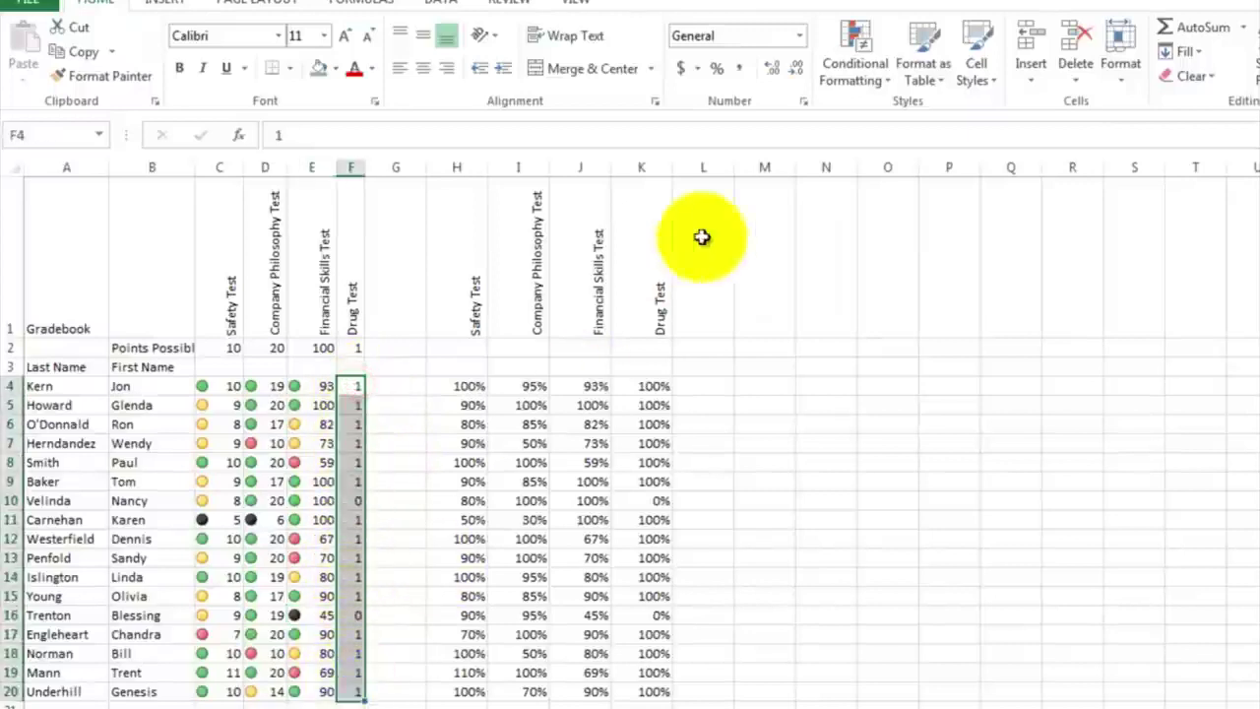
left_click(858, 40)
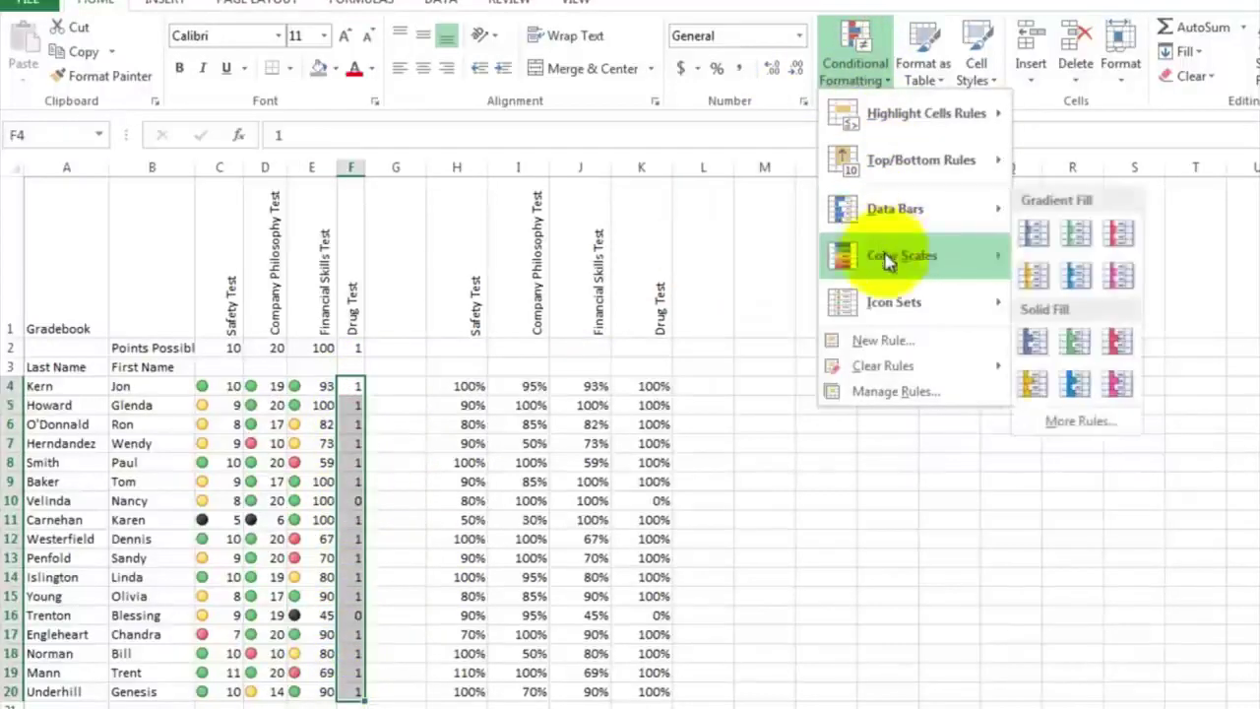
mouse_move(1006, 311)
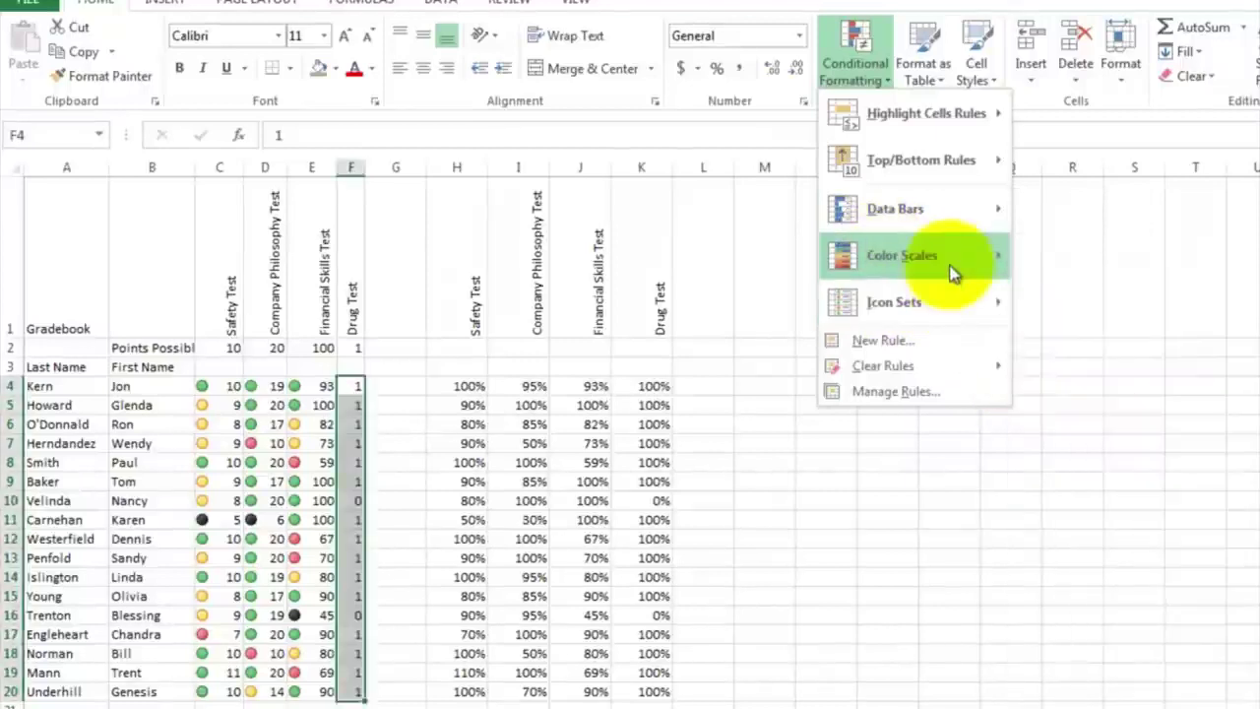
mouse_move(942, 228)
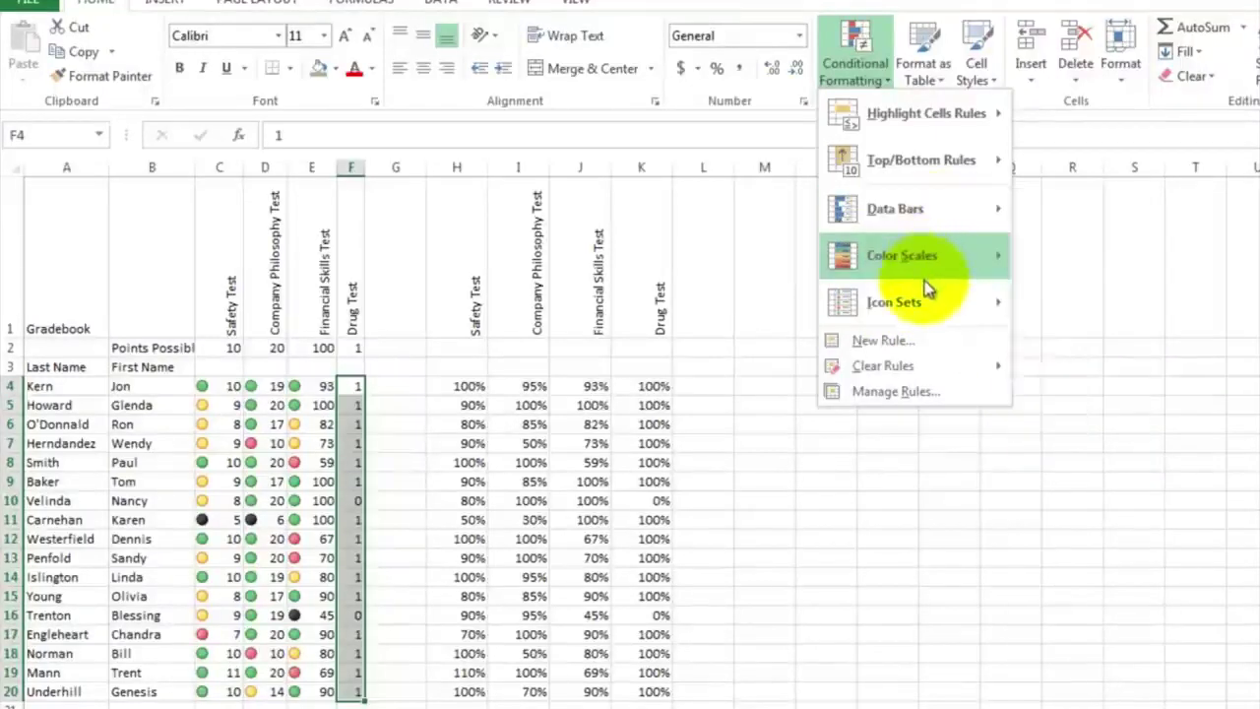
mouse_move(927, 298)
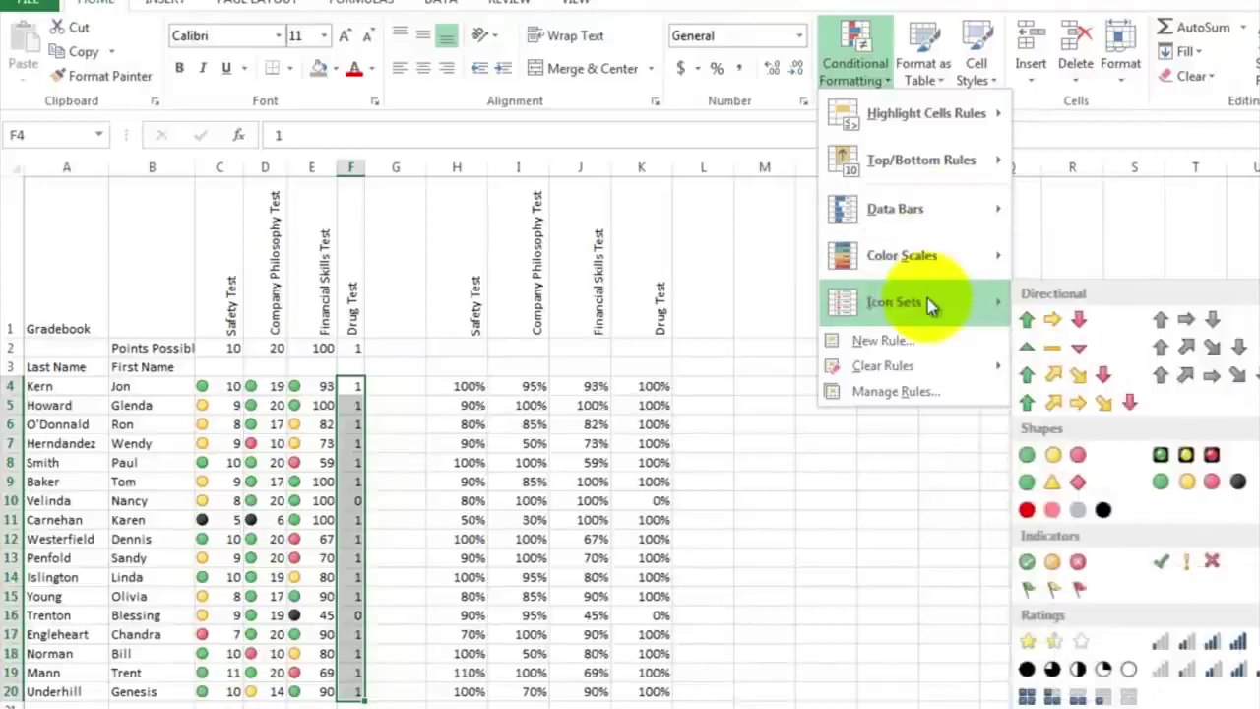
left_click(1188, 477)
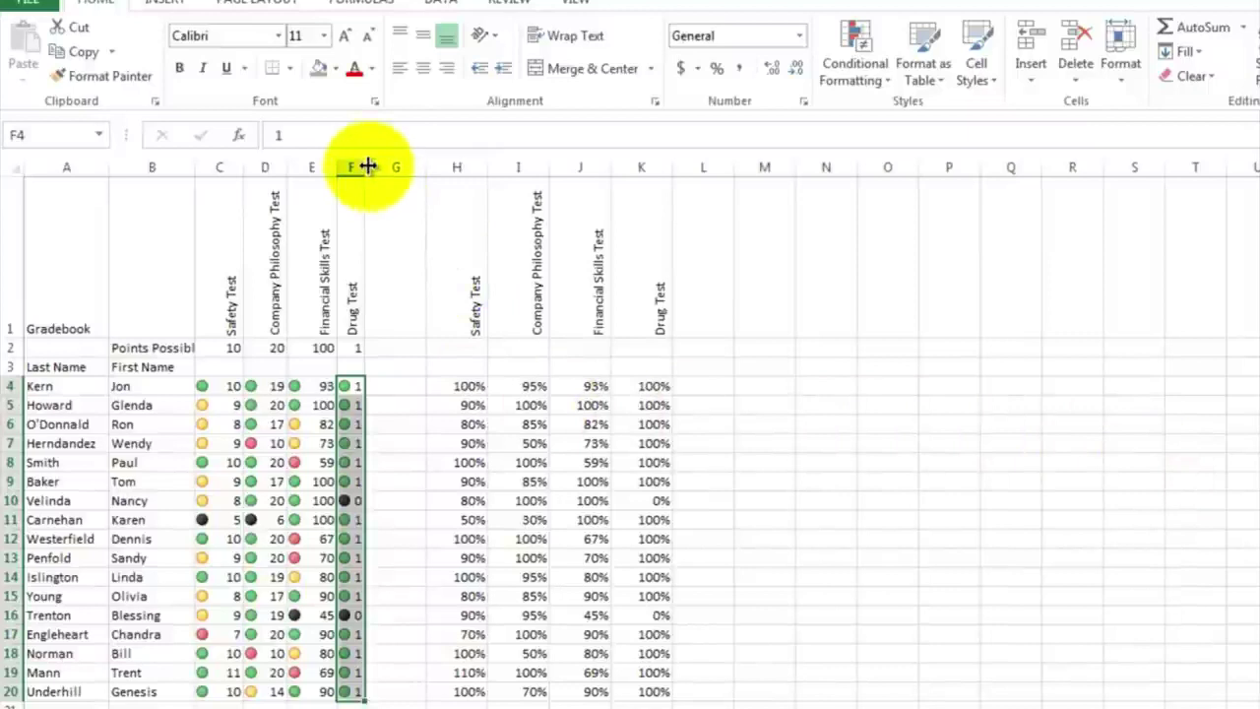
left_click_drag(366, 166, 377, 166)
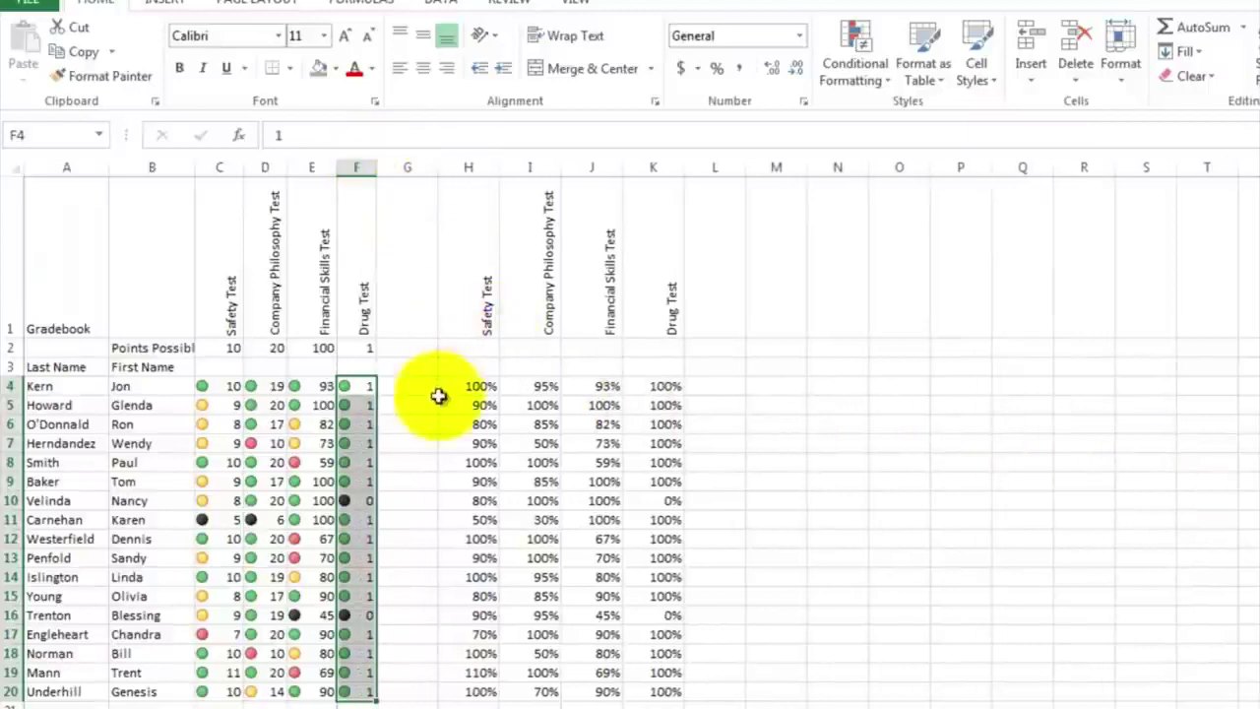
left_click(407, 440)
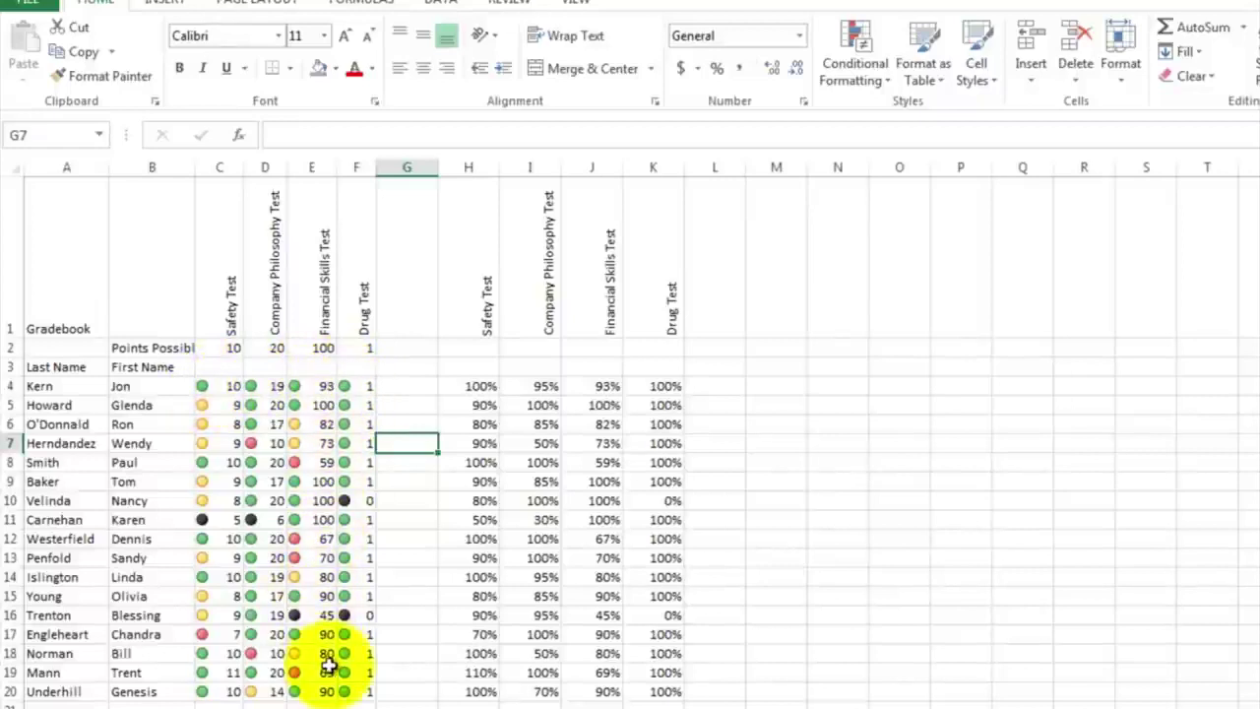
left_click(431, 388)
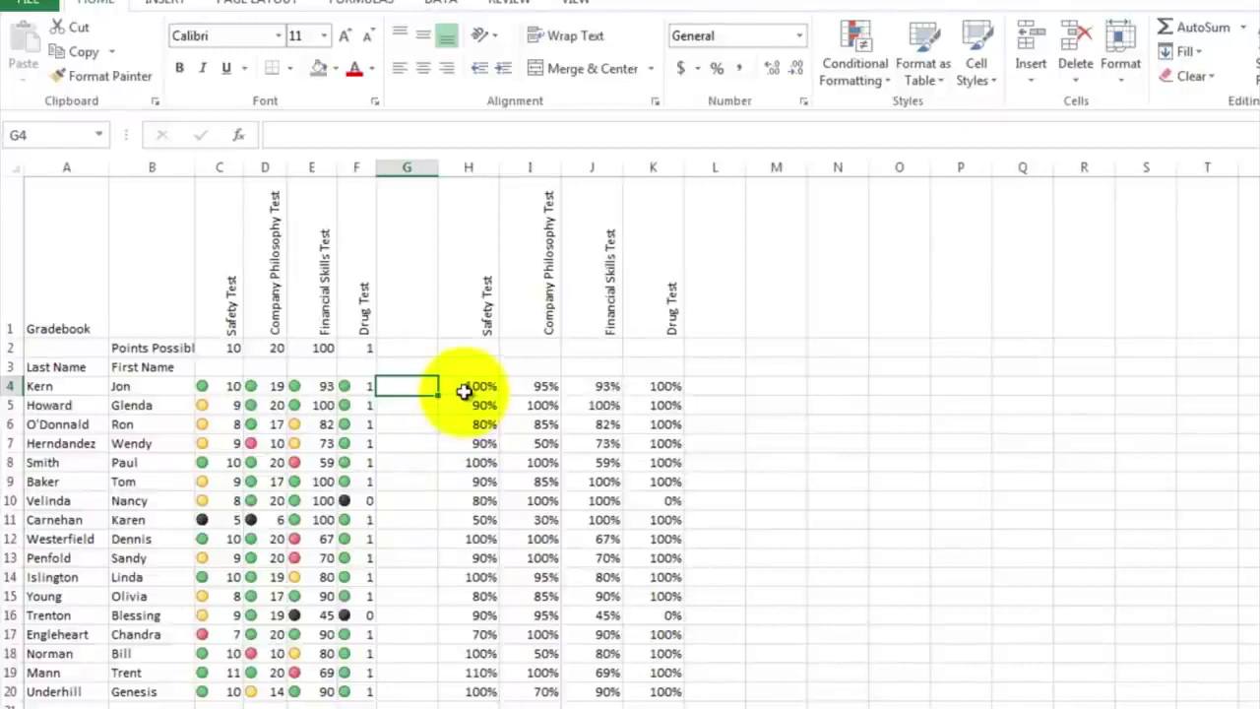
Highlight the percentages in H4:K20 that are less than .5 with Light Red Fill with Dark Red Text
left_click(467, 387)
left_click_drag(467, 386, 652, 696)
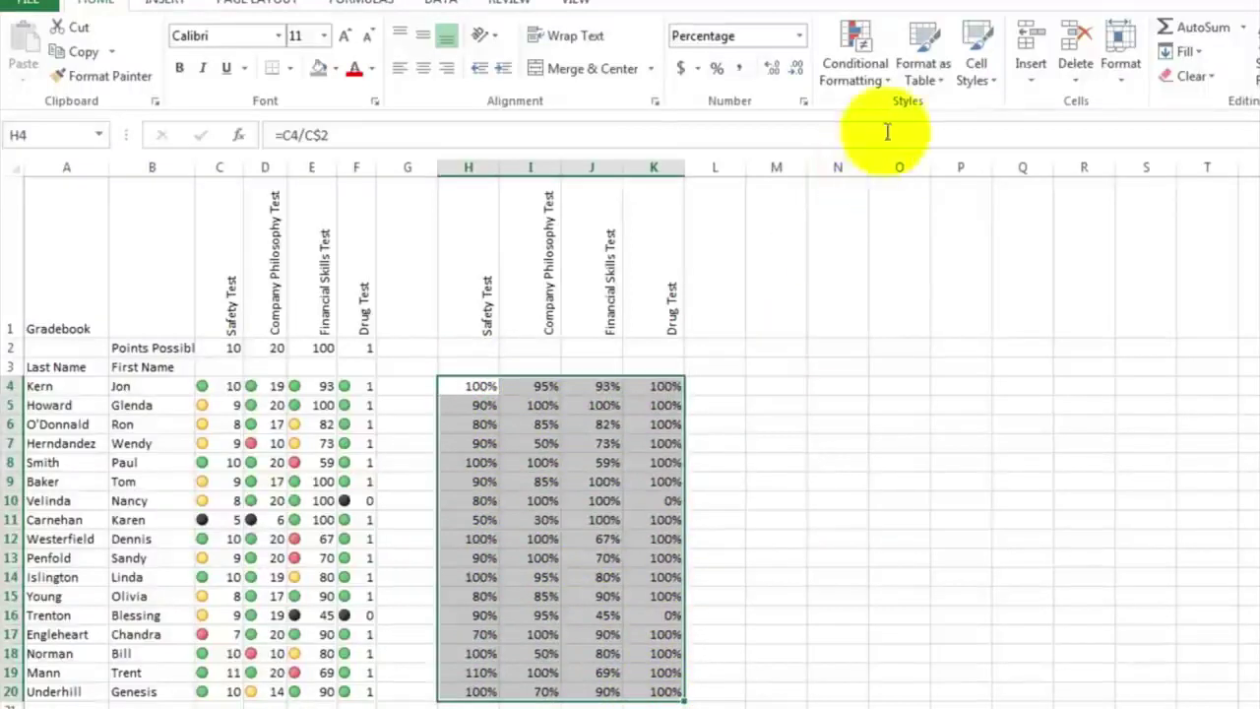
left_click(889, 84)
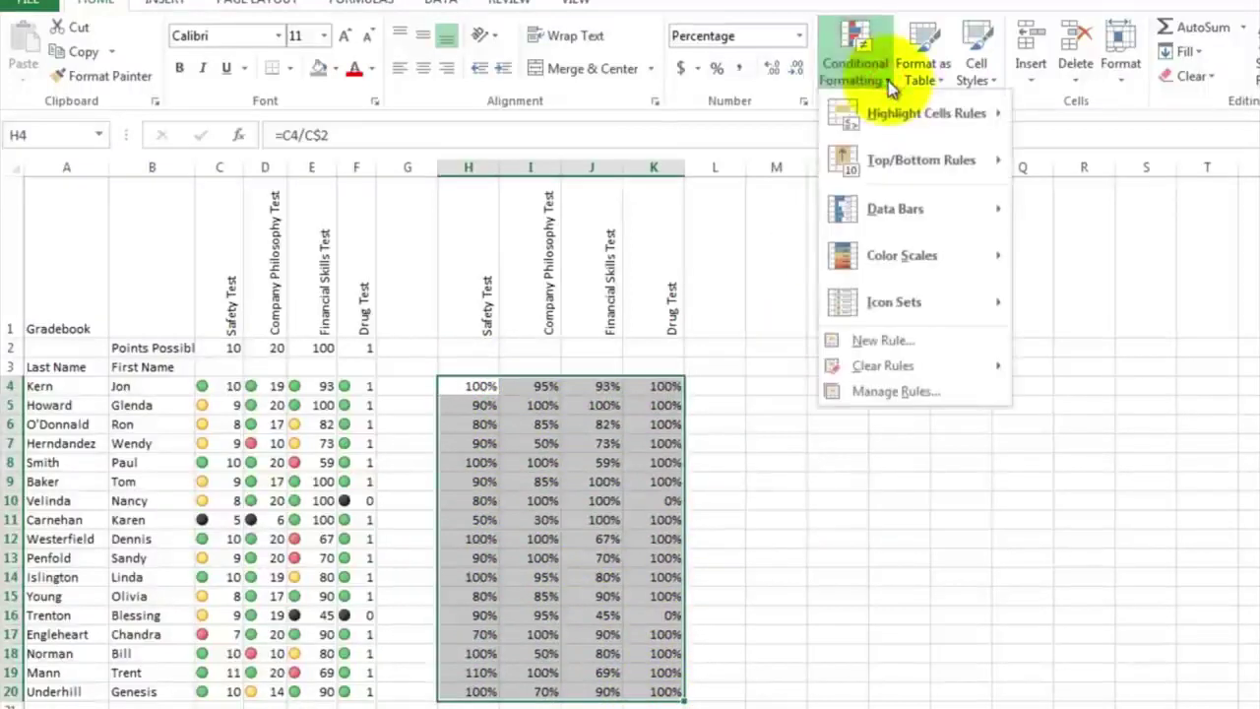
mouse_move(887, 125)
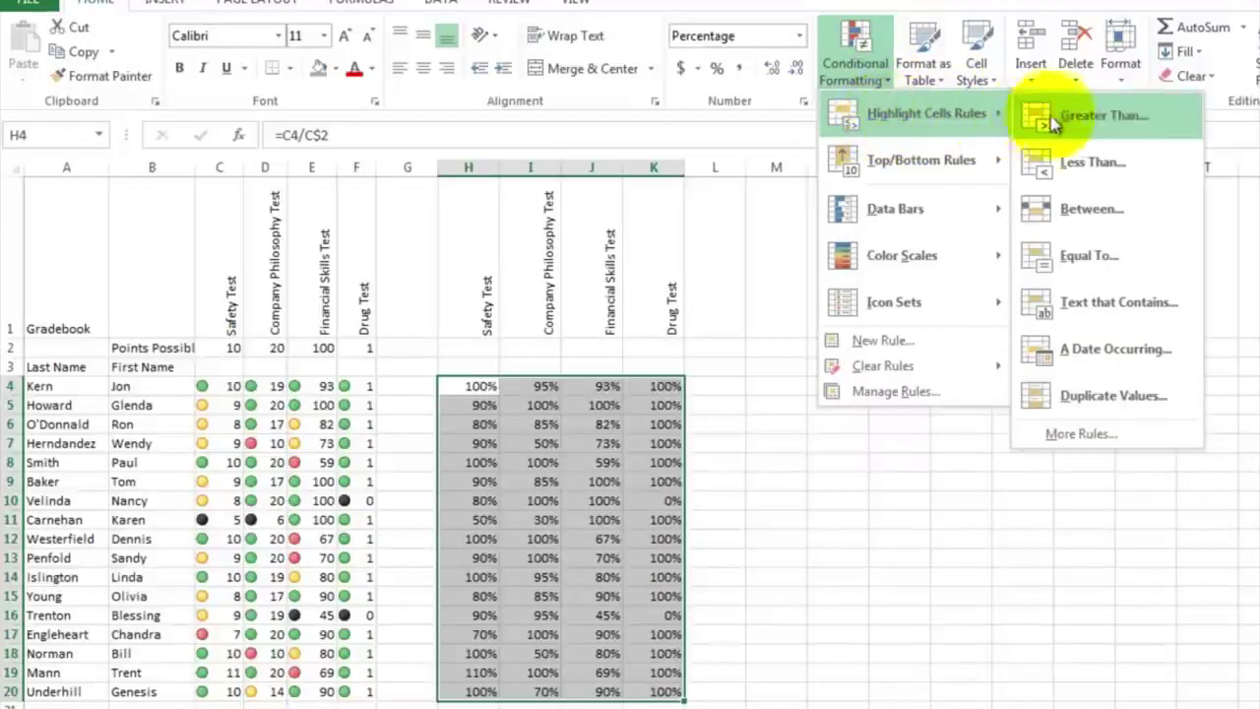
left_click(1083, 169)
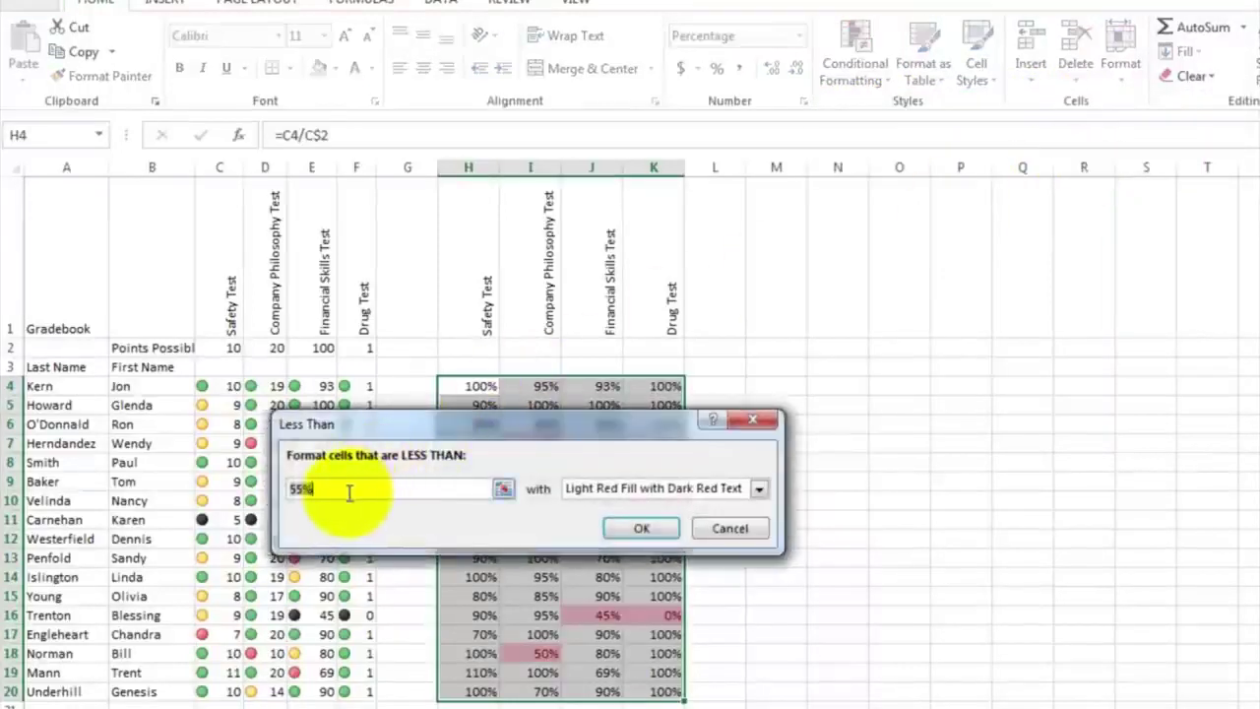
left_click_drag(411, 436, 394, 244)
left_click_drag(321, 295, 242, 294)
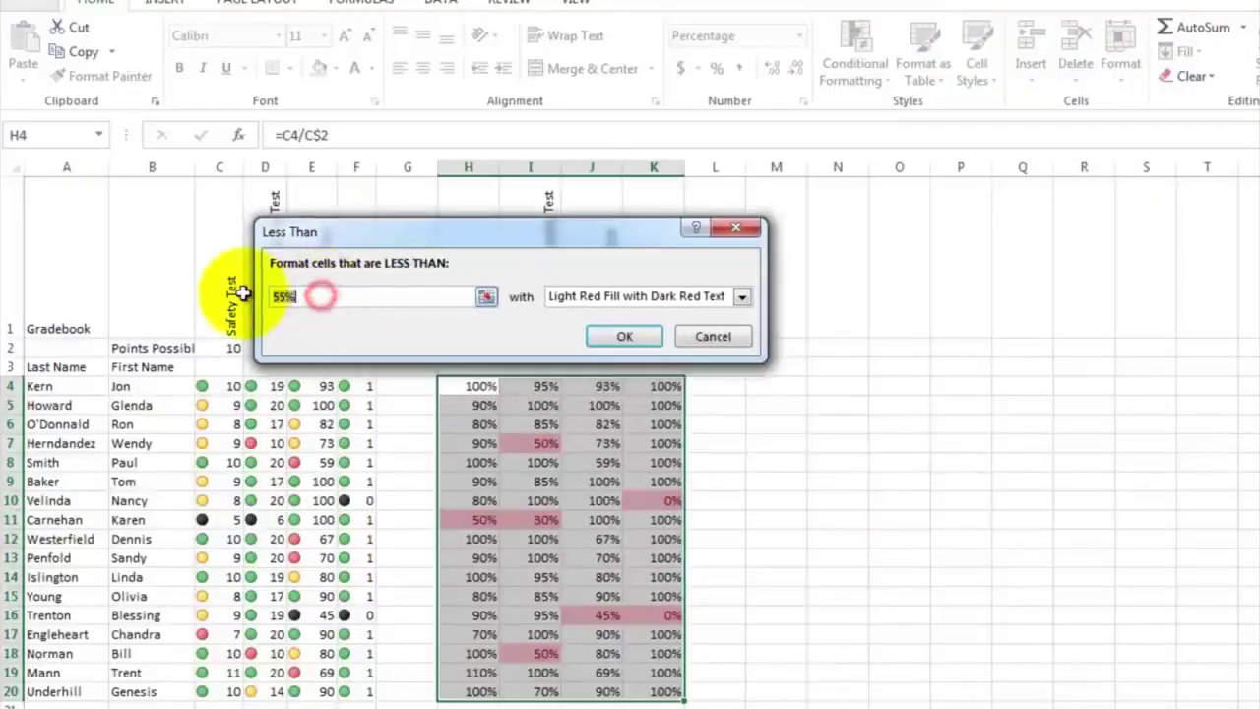
key("BackSpace")
type(".5")
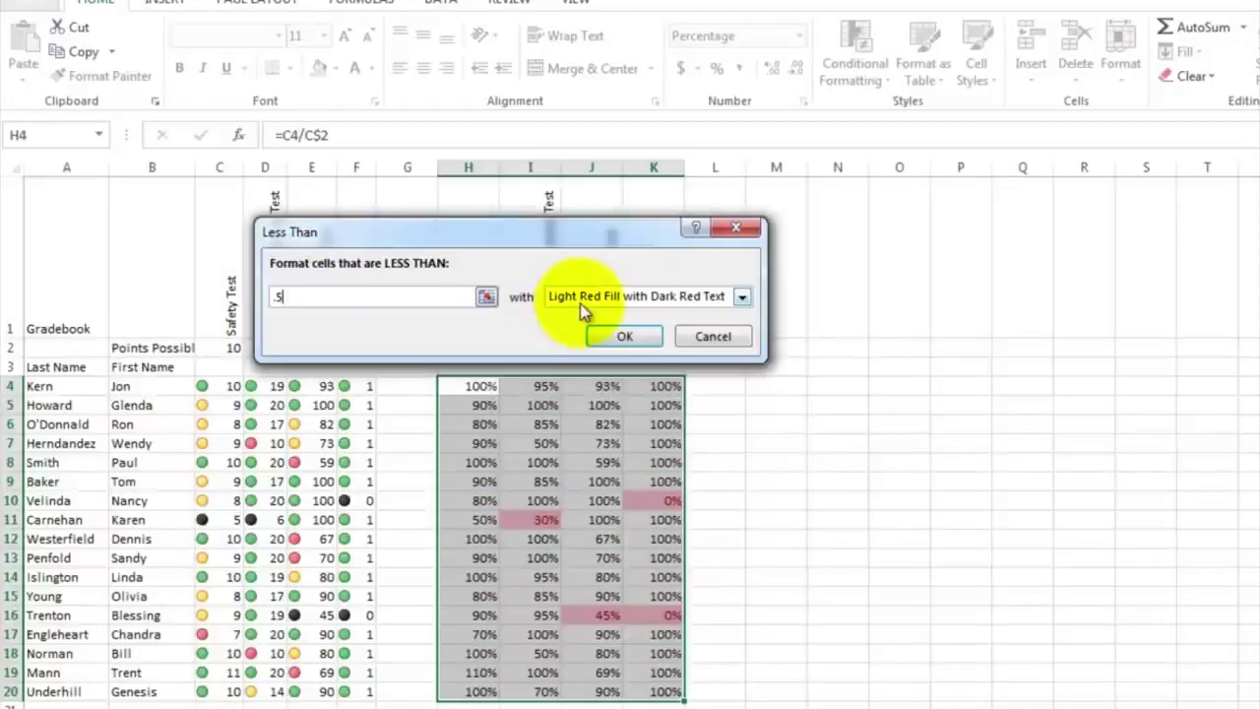
left_click(743, 297)
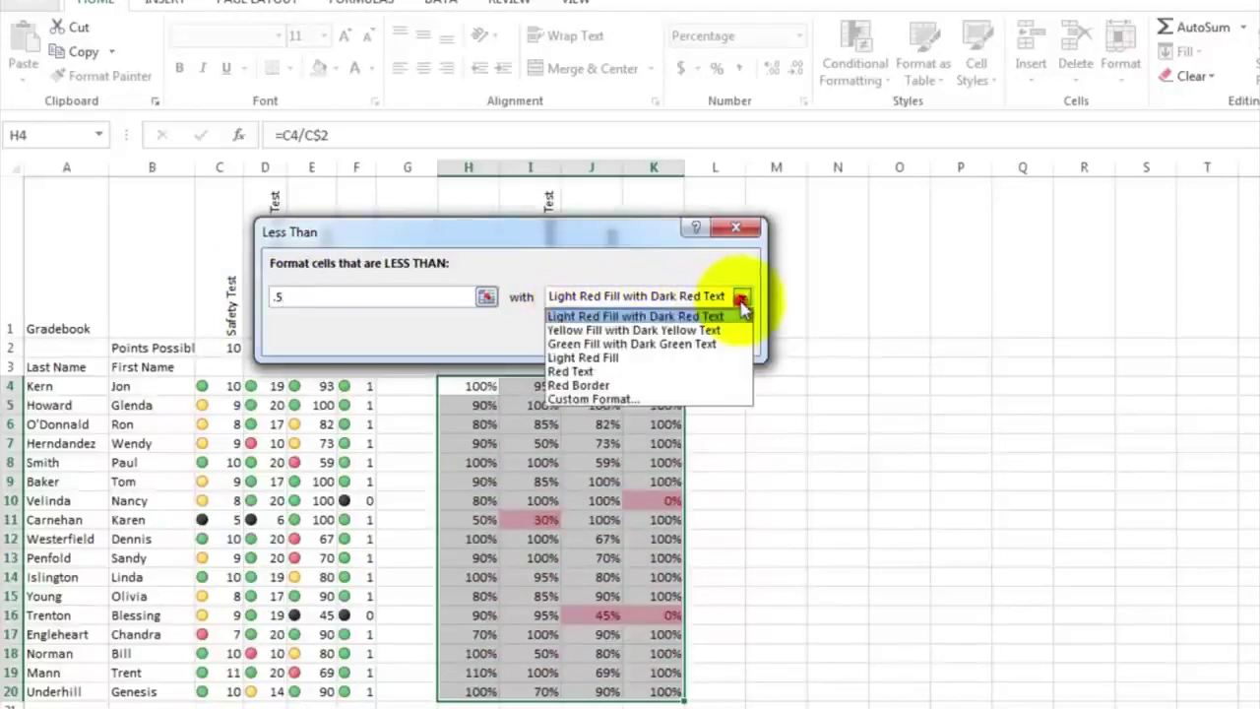
left_click(738, 316)
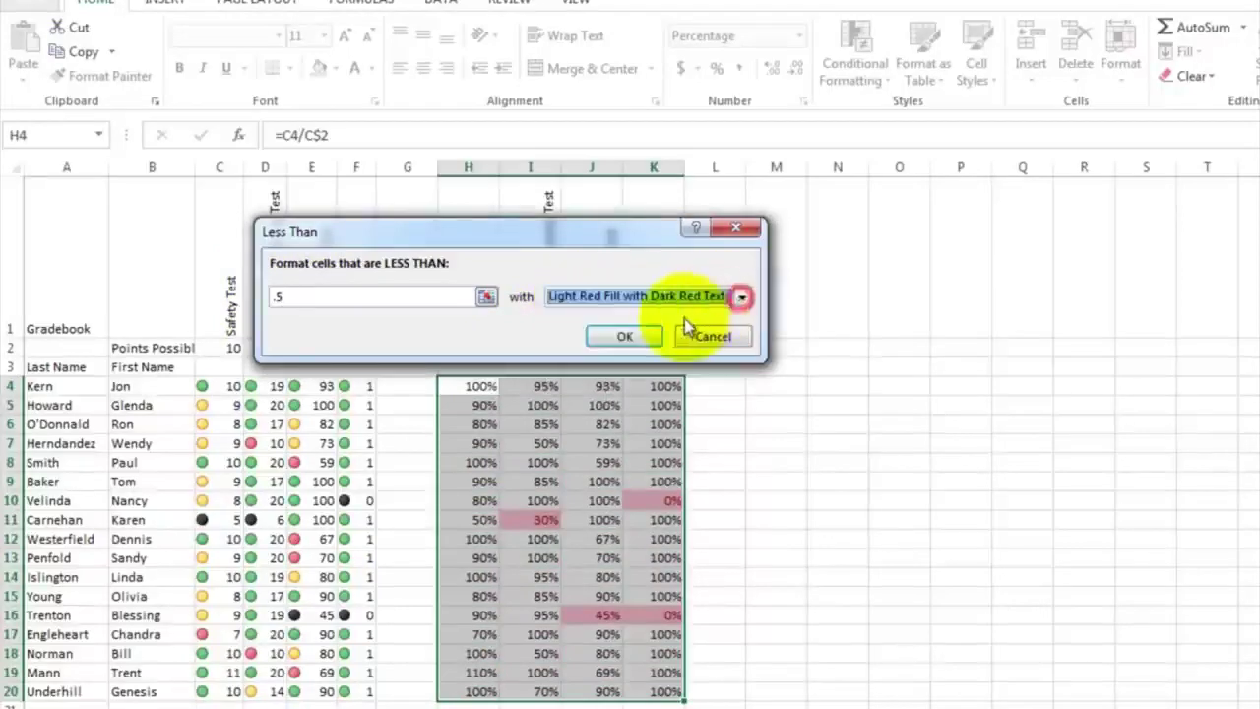
left_click(623, 339)
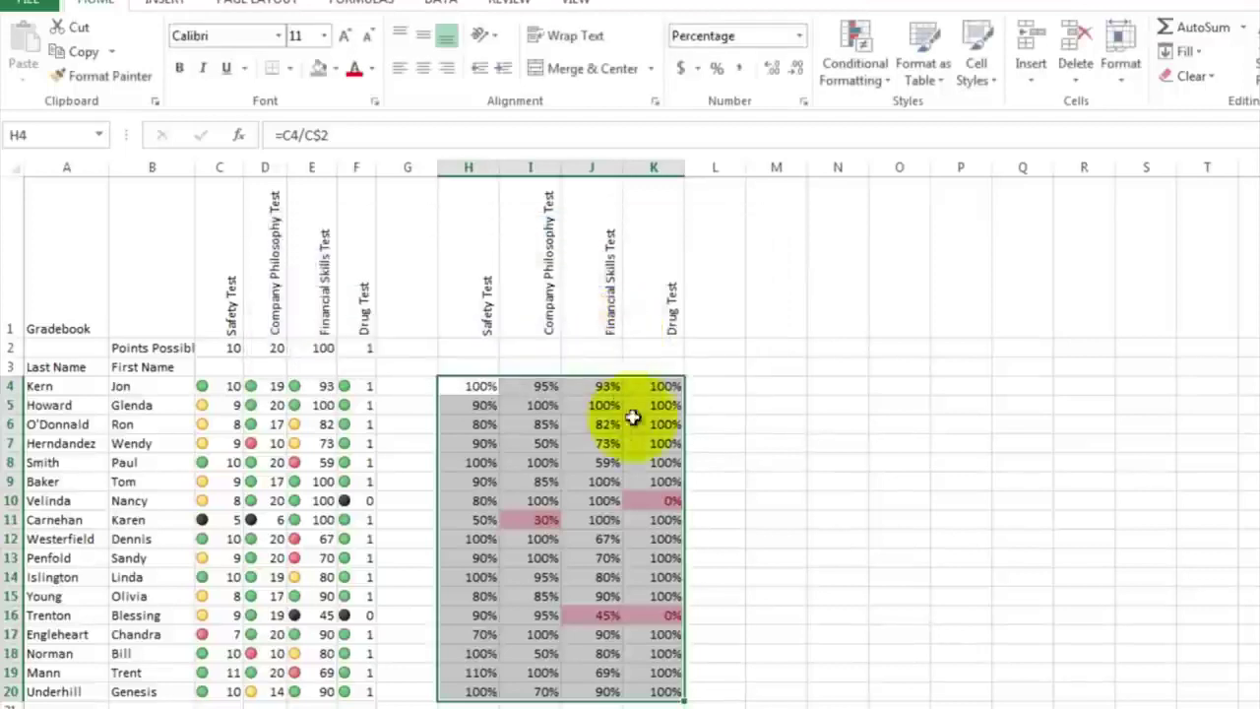
Examine the highlighted percentages in I11, K10 and J16
left_click(706, 447)
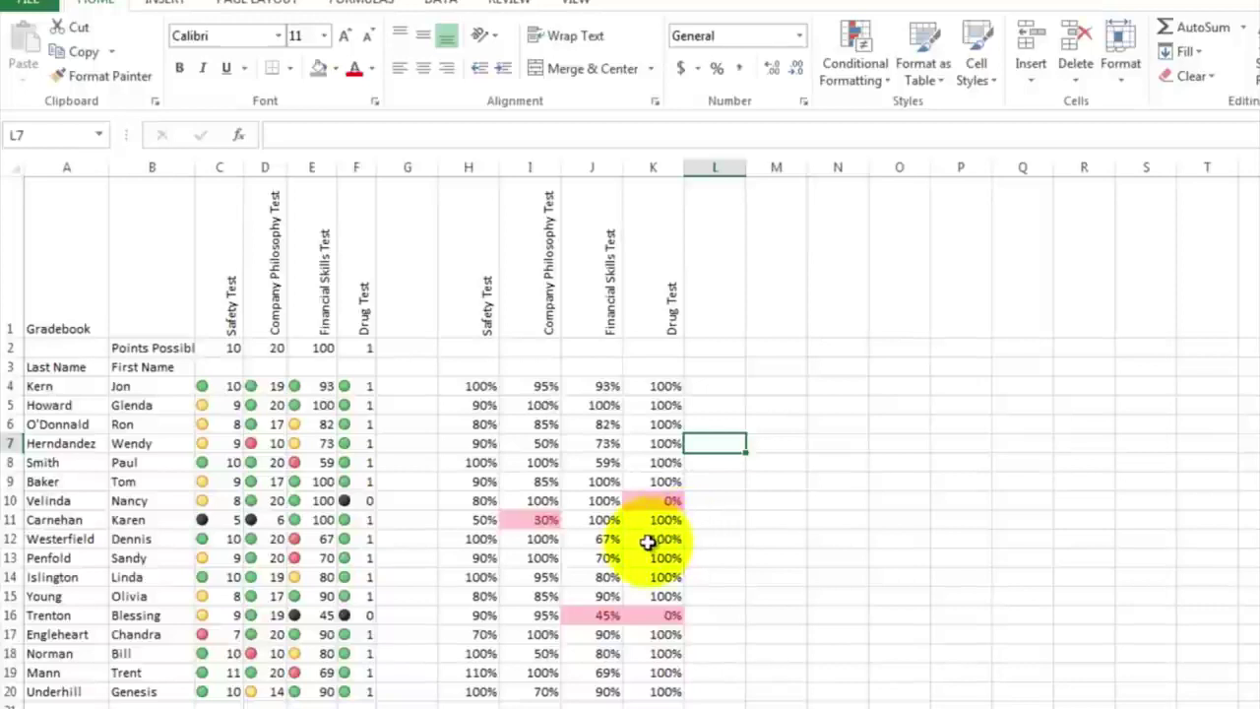
left_click(540, 518)
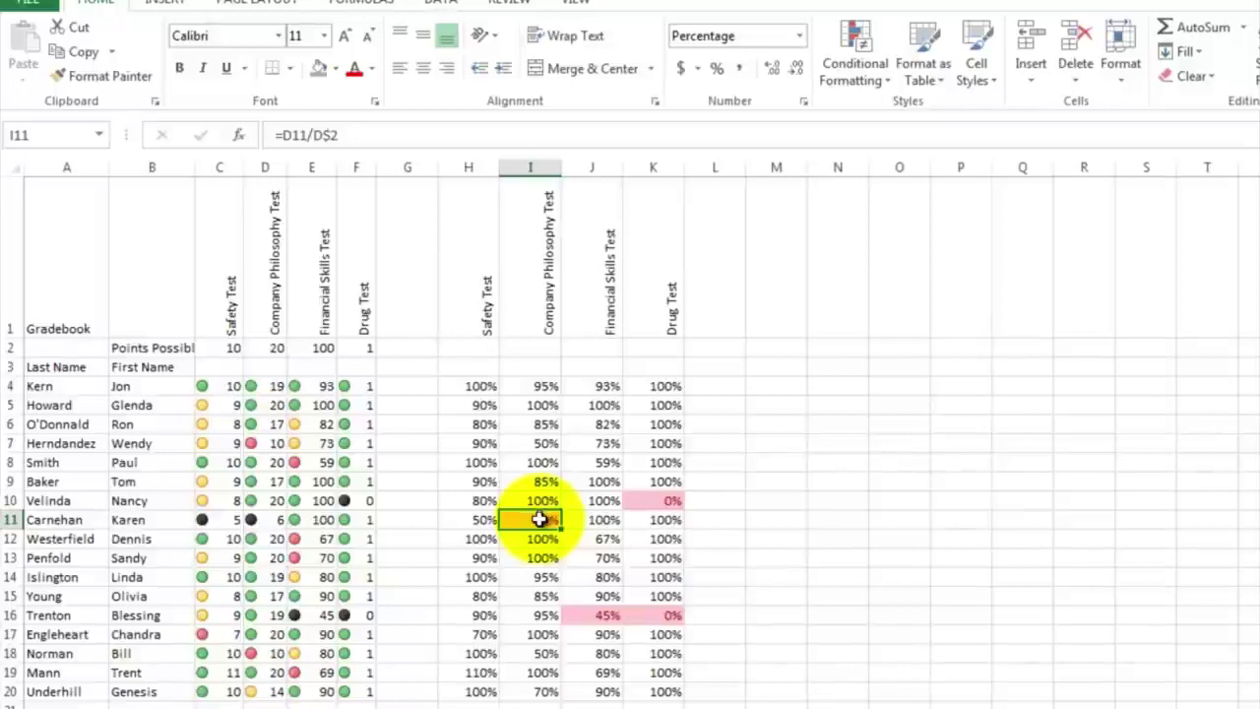
left_click(657, 500)
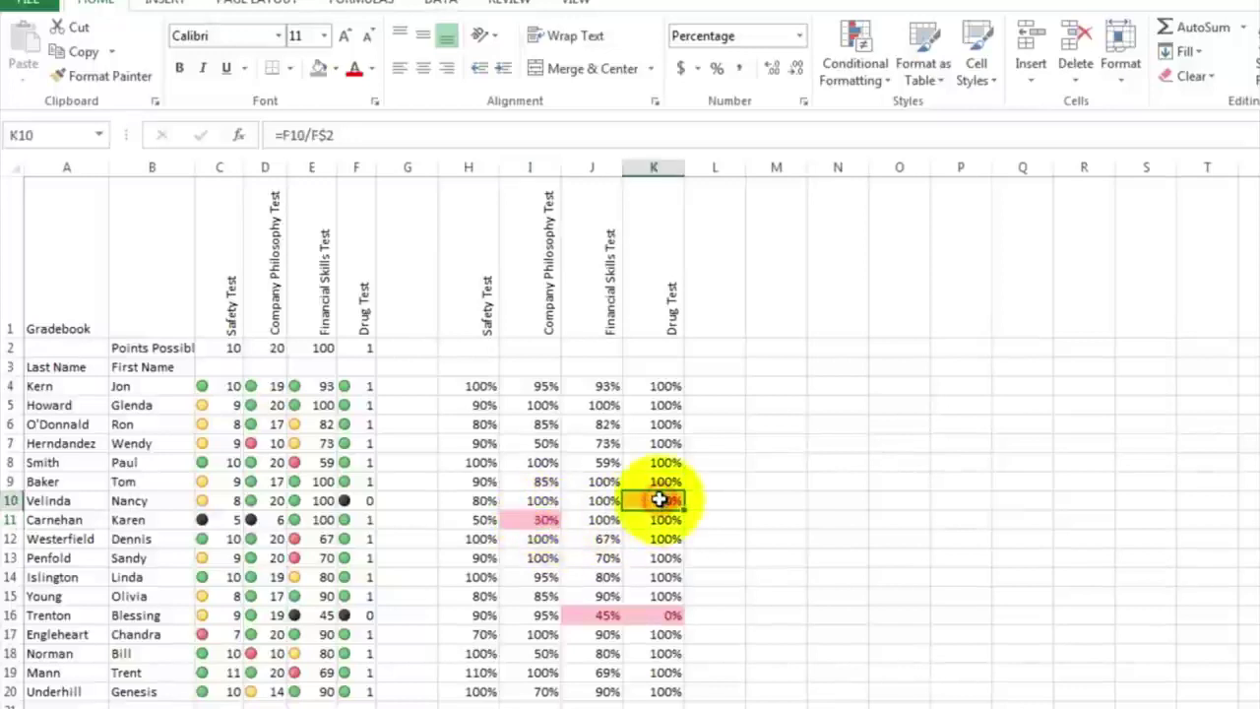
left_click(582, 615)
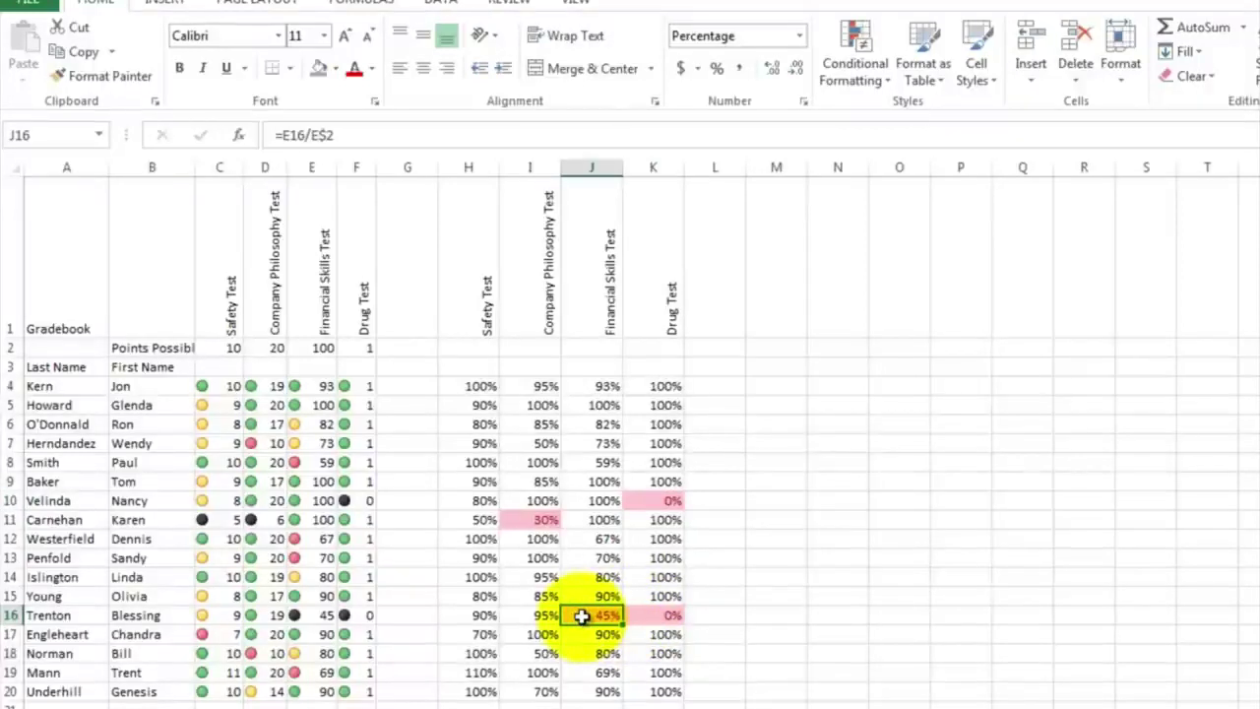
left_click(705, 410)
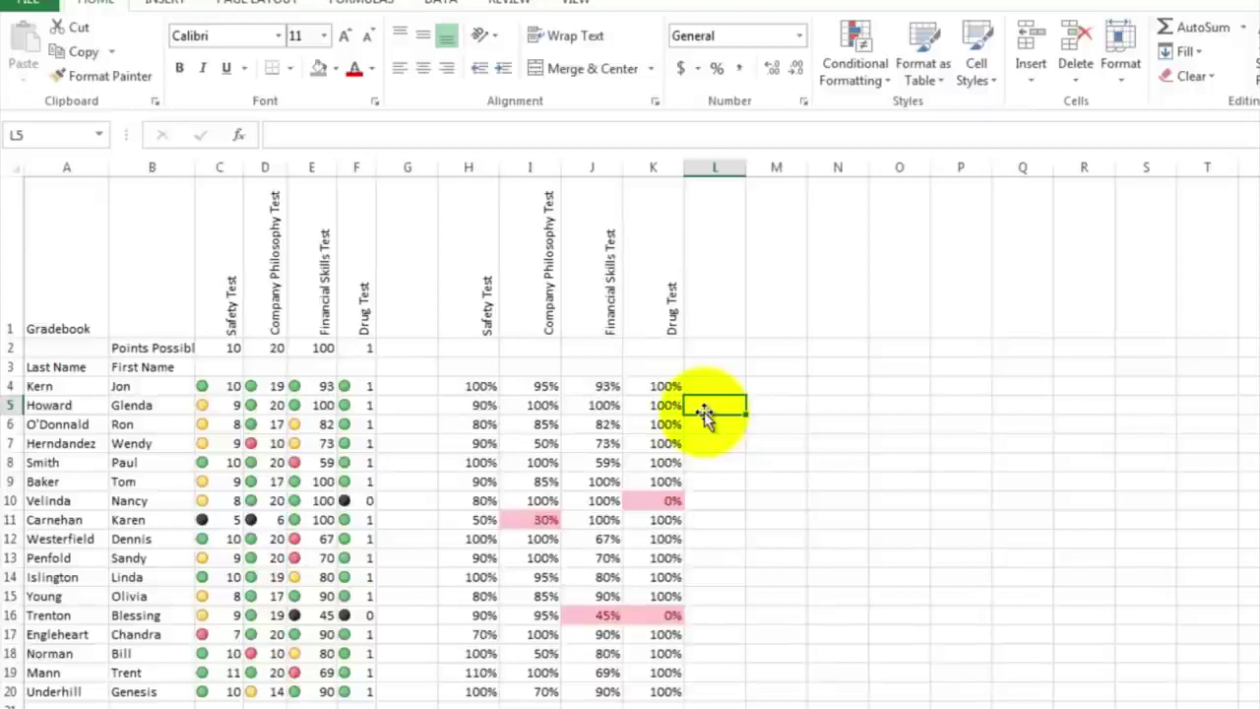
Enter the column heading "Fire Employee?" in M1
left_click(794, 303)
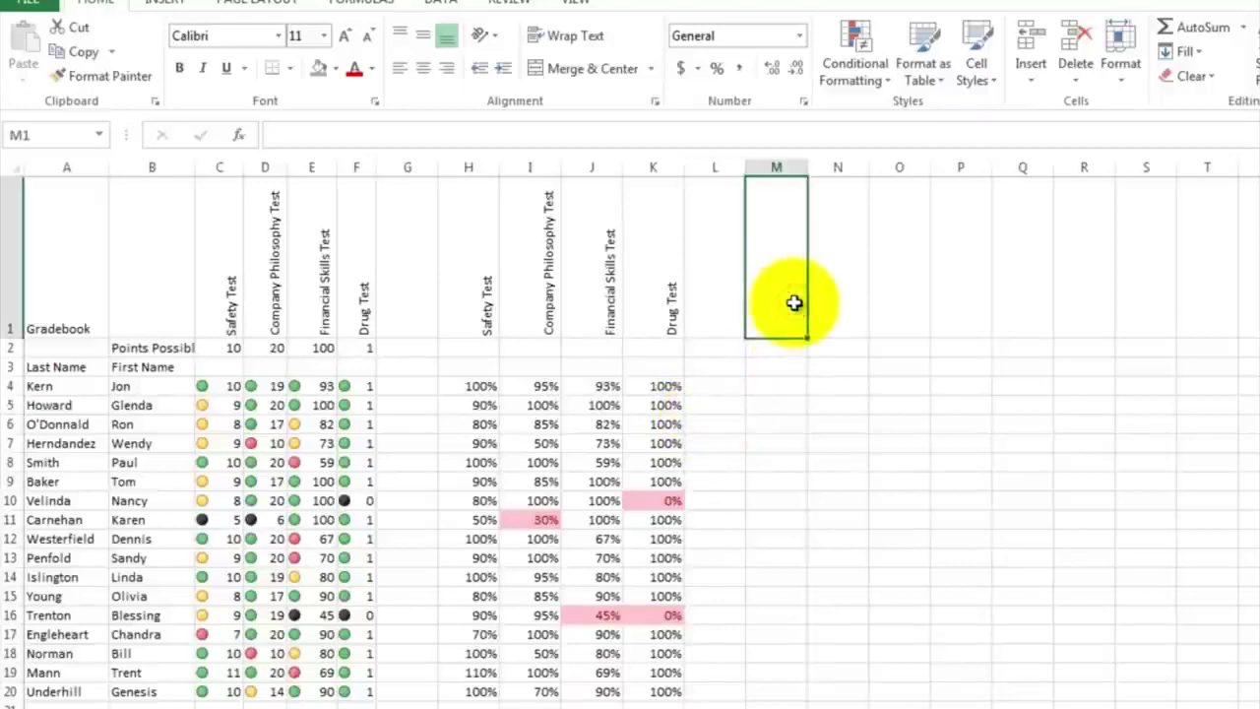
type("Fire E")
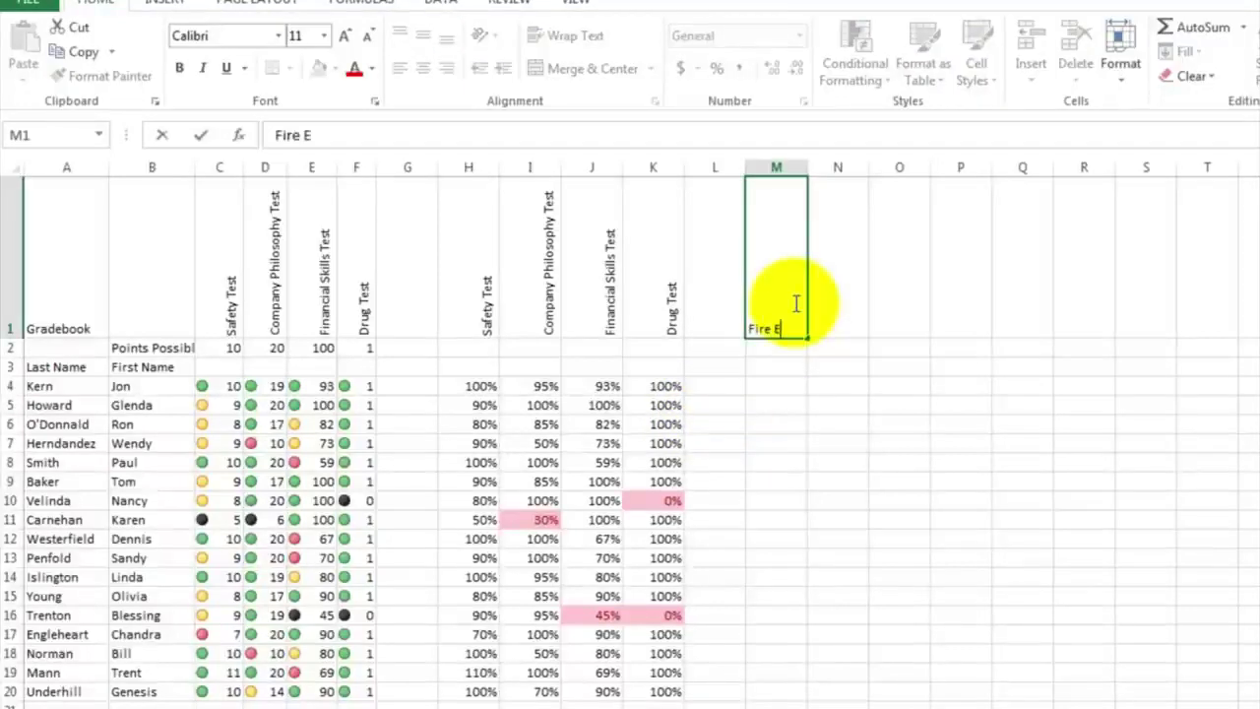
type("mployee?")
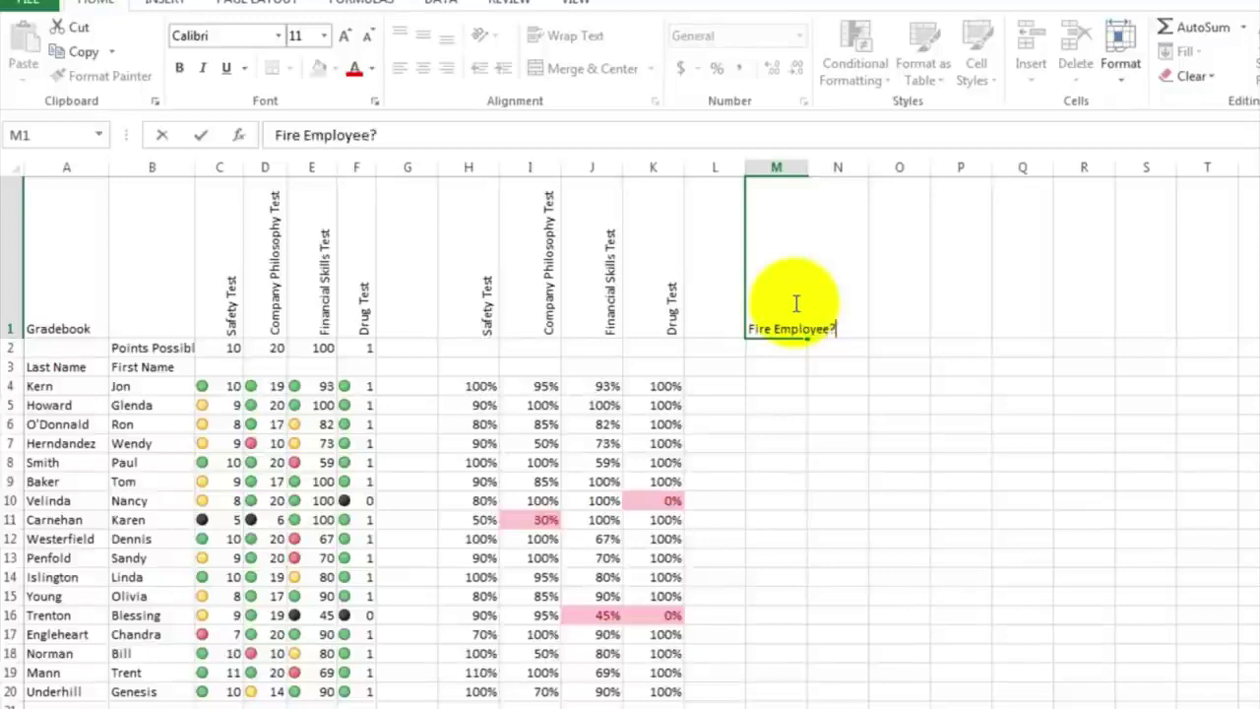
key("Return")
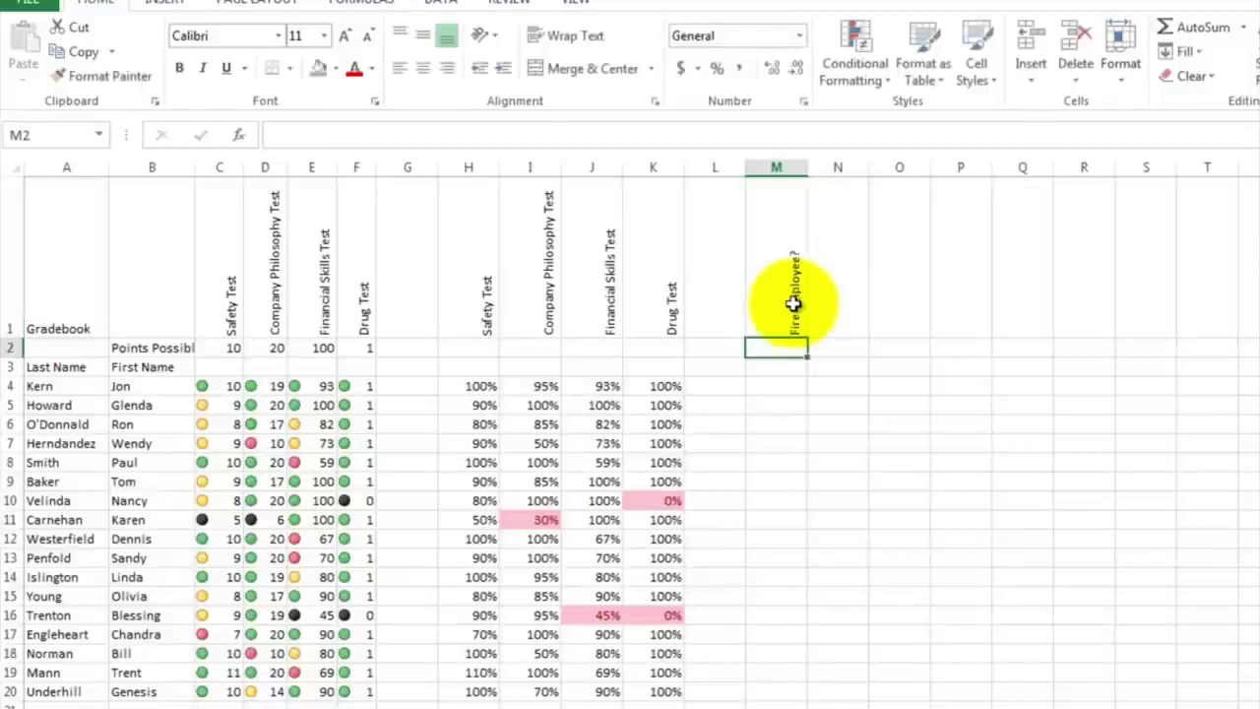
Enter the formula =OR(H4<.5,I4<.5,J4<.5,K4<.5) in M4 to test whether any of the first employee's percentages is below .5
left_click(761, 386)
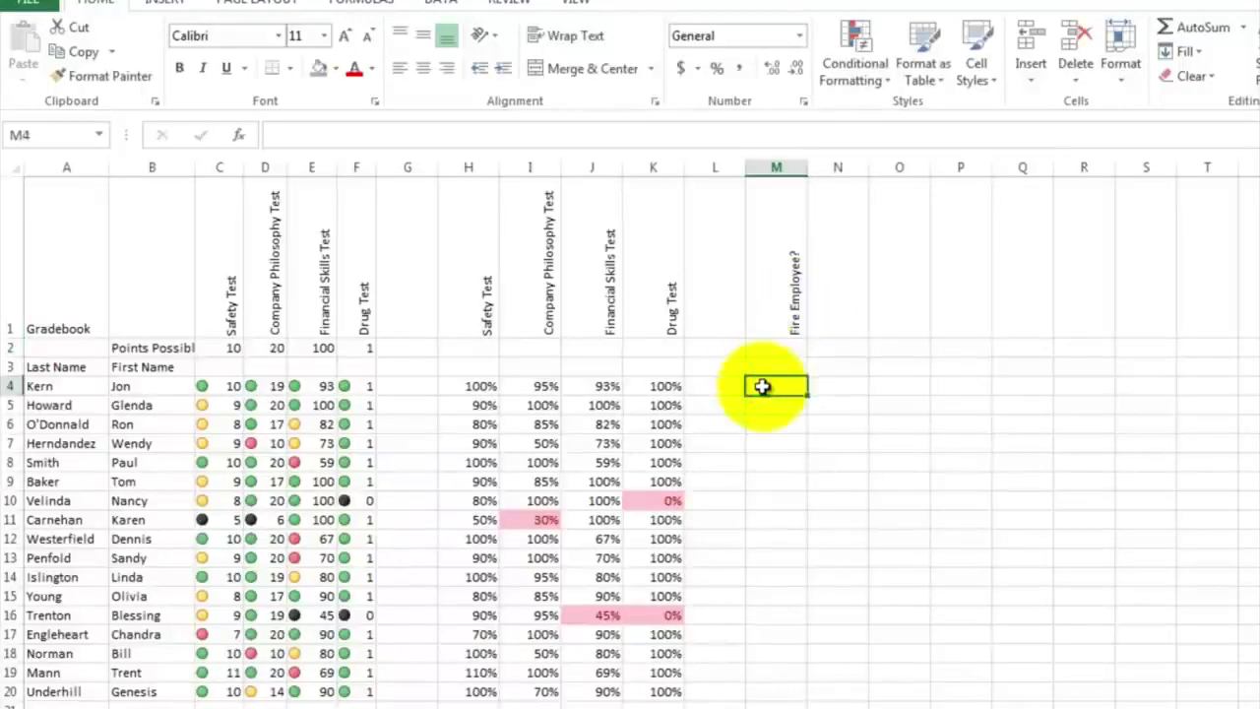
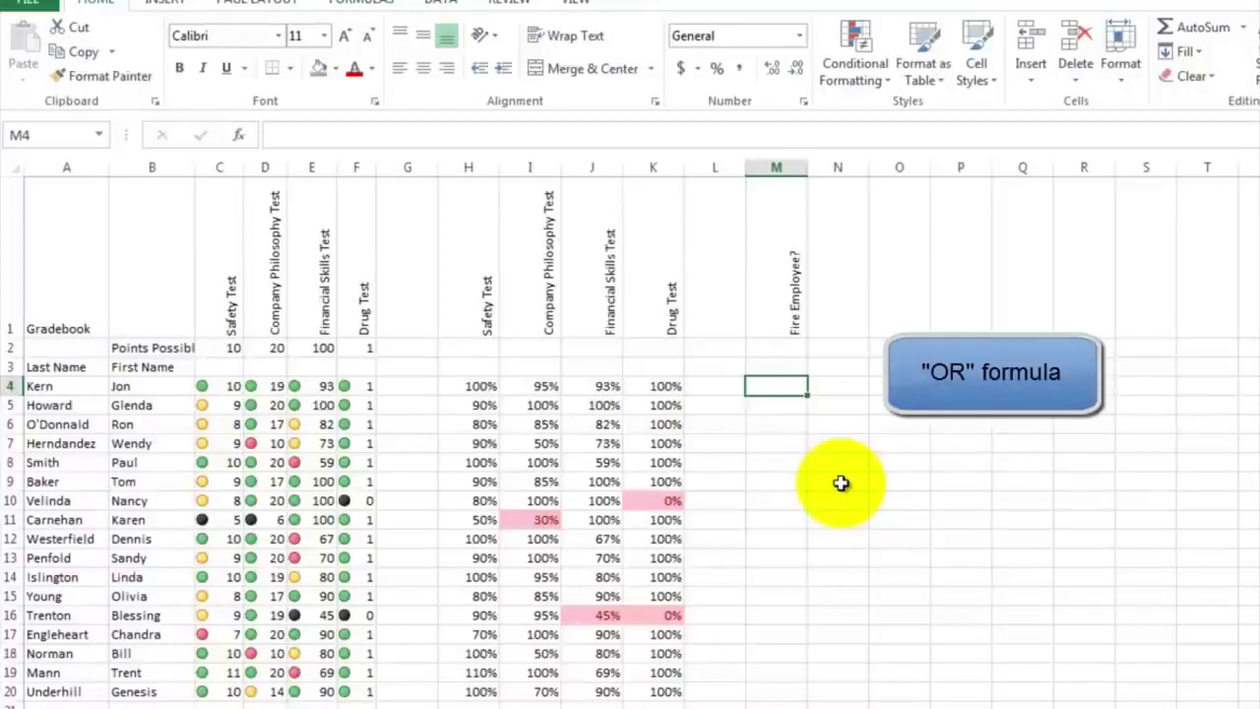
type("=or")
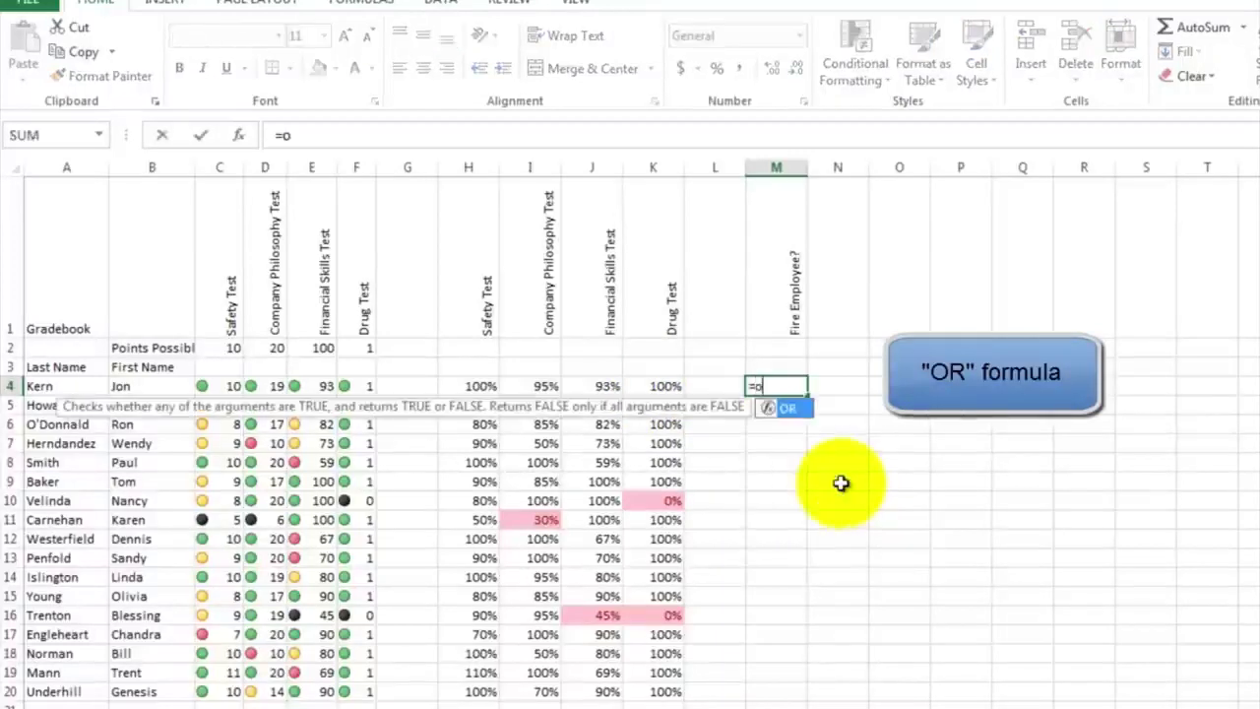
type("(")
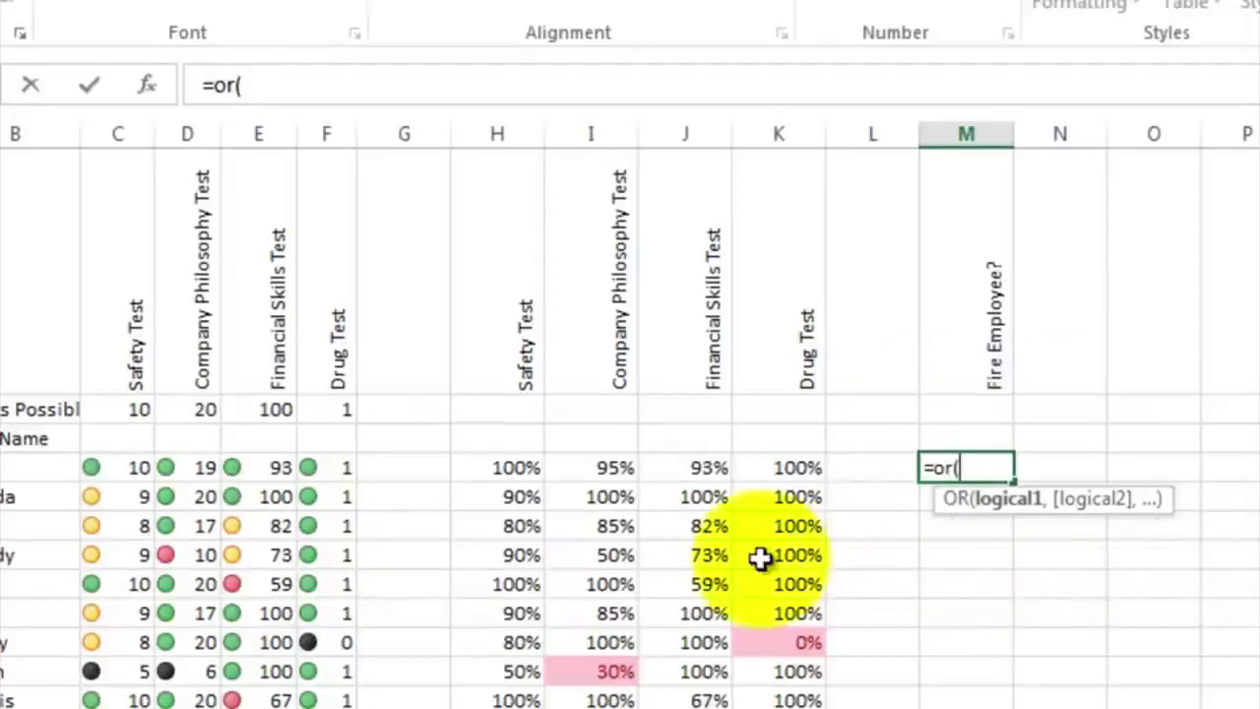
left_click(512, 468)
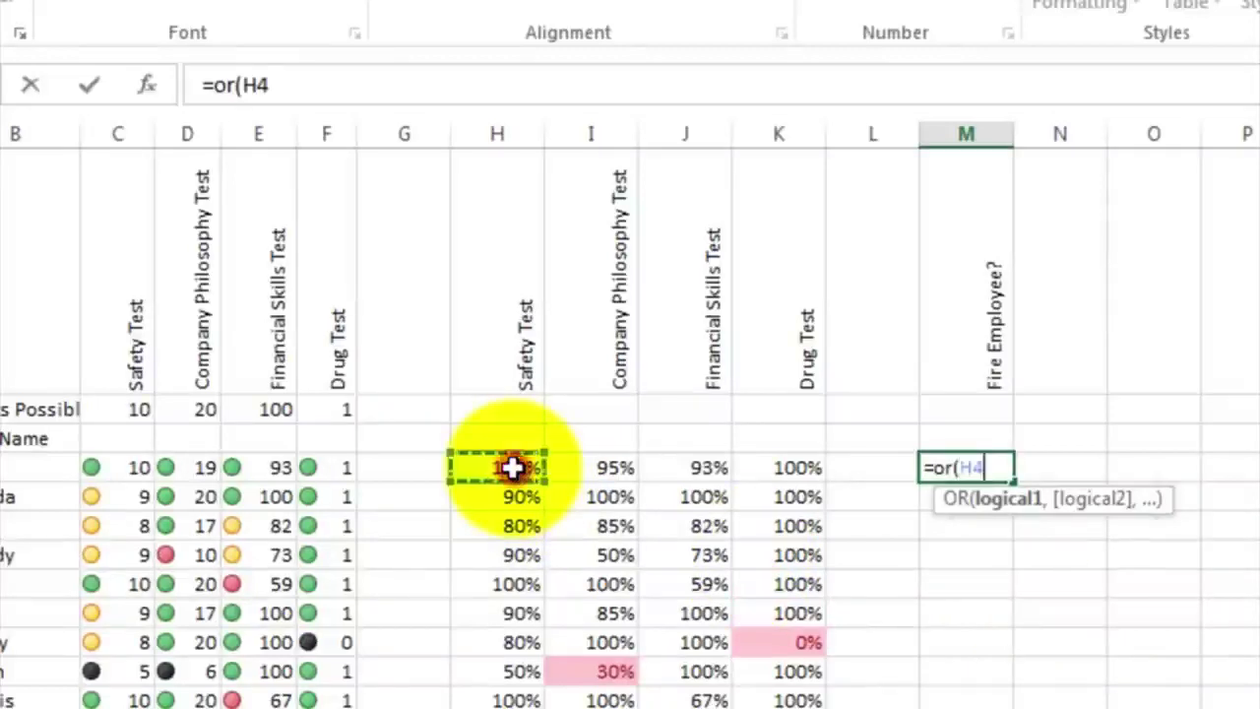
type("<")
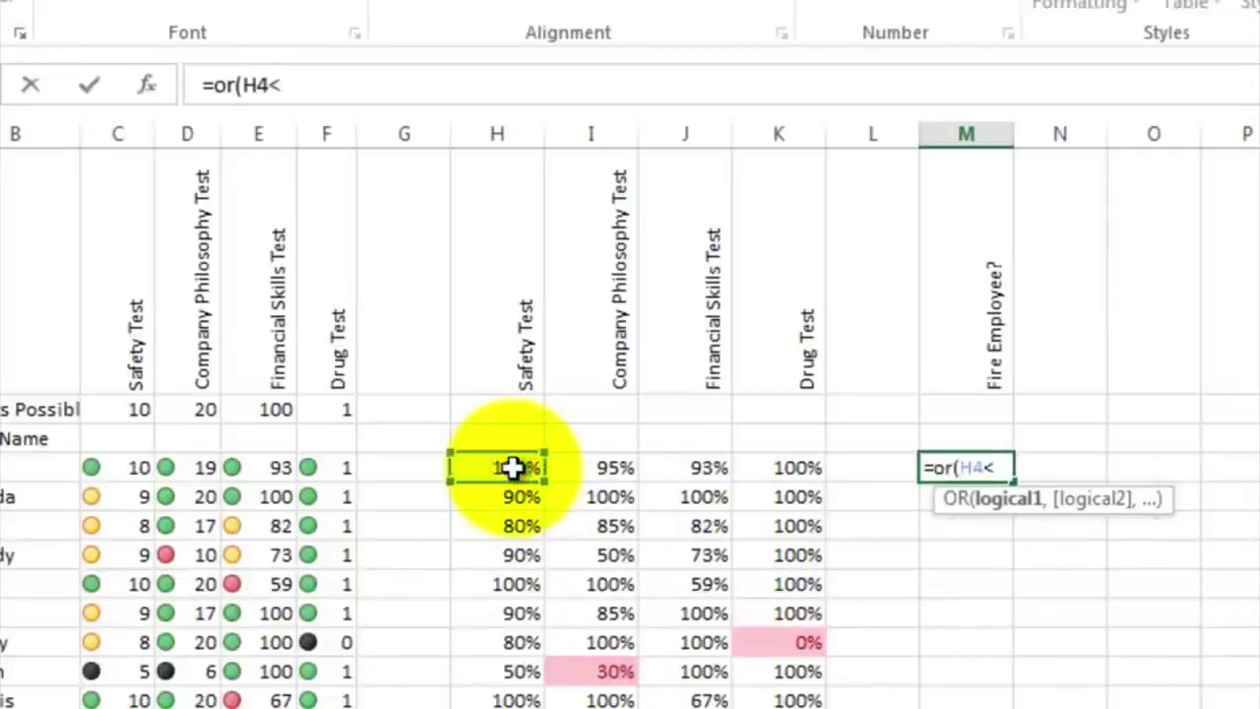
type(".5")
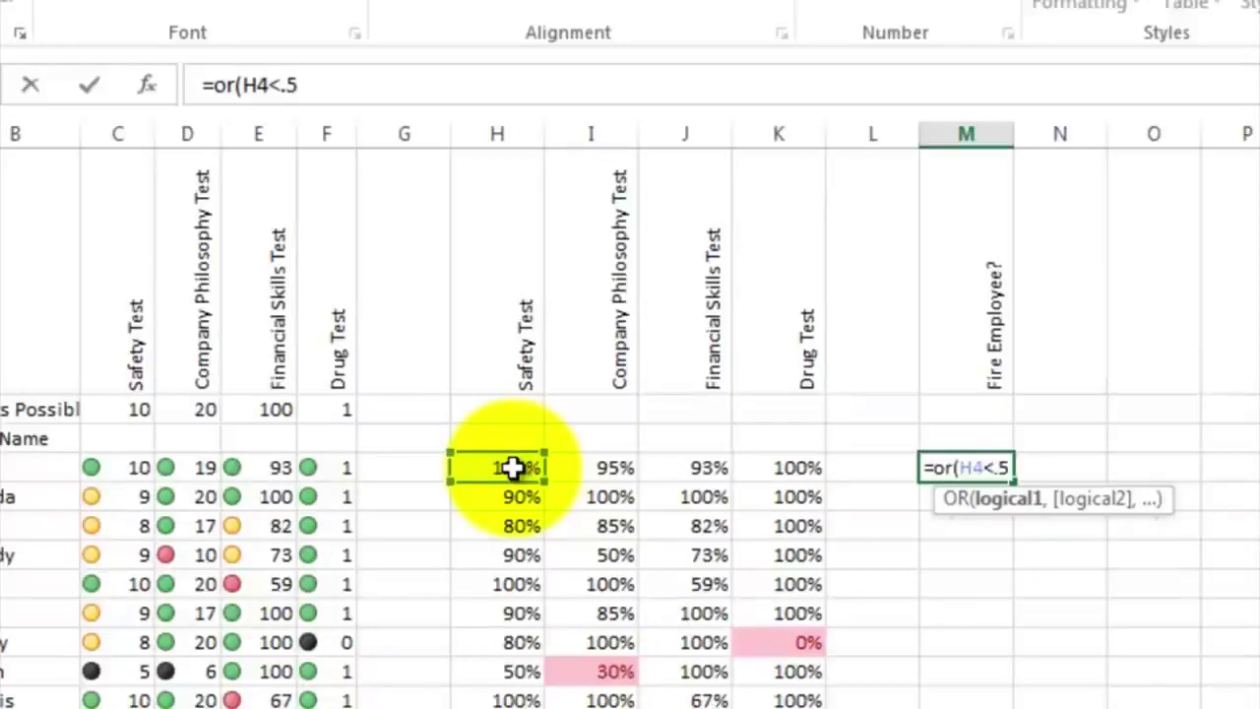
type(",")
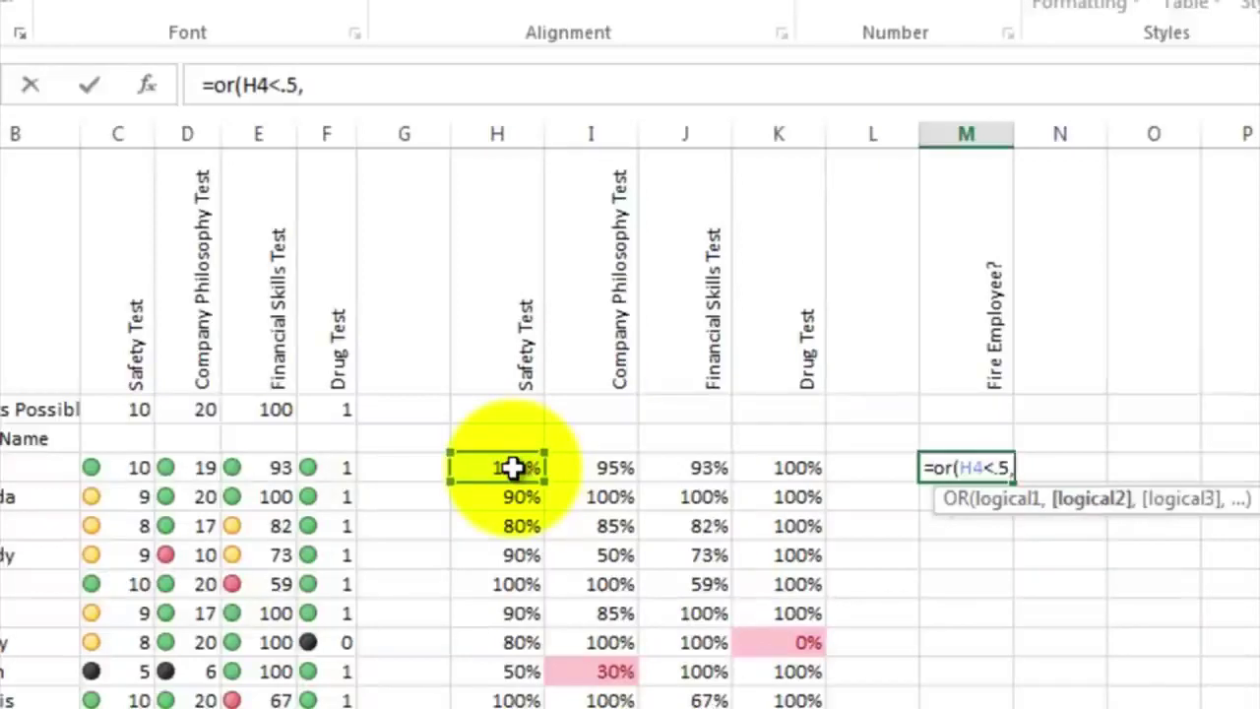
left_click(596, 466)
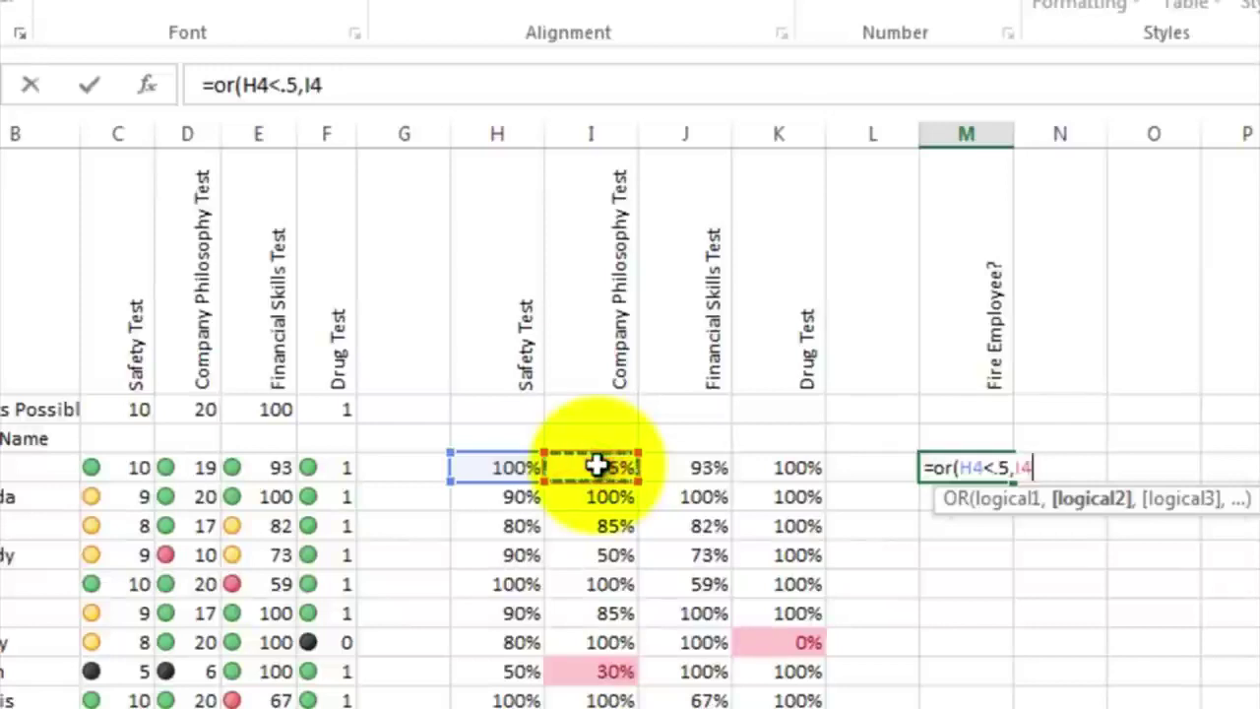
type("<")
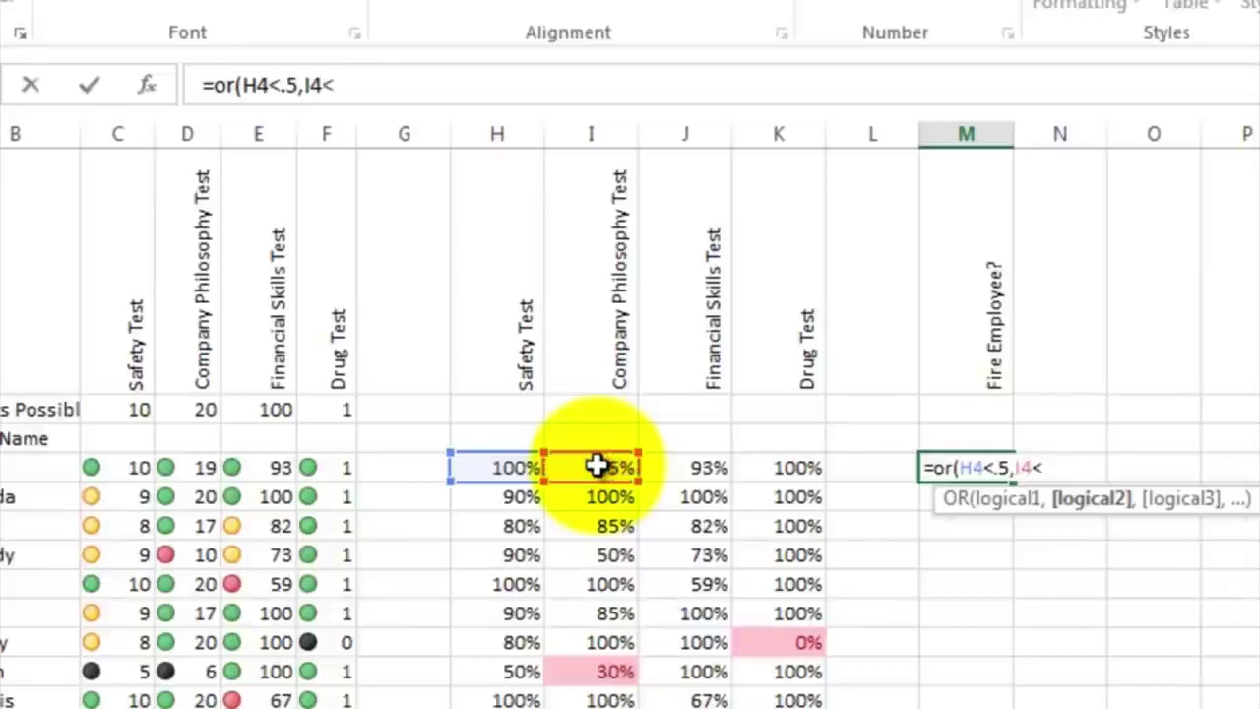
type(".5,")
left_click(683, 466)
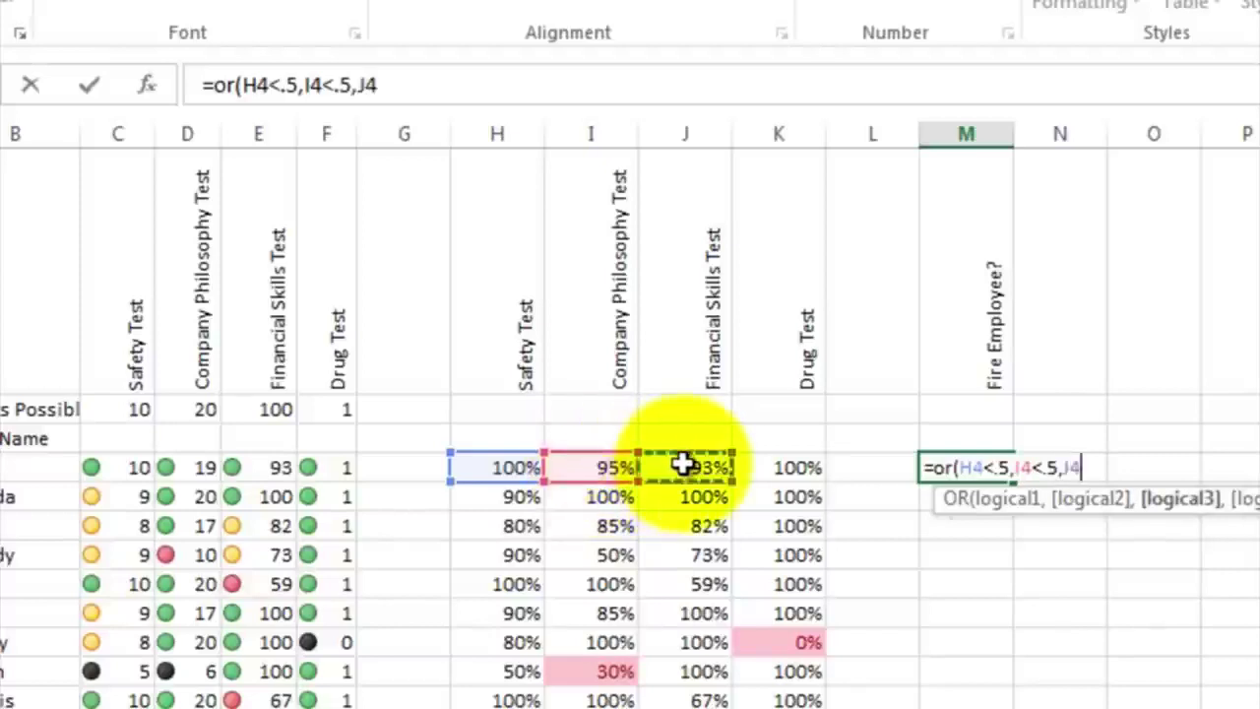
type("<.5")
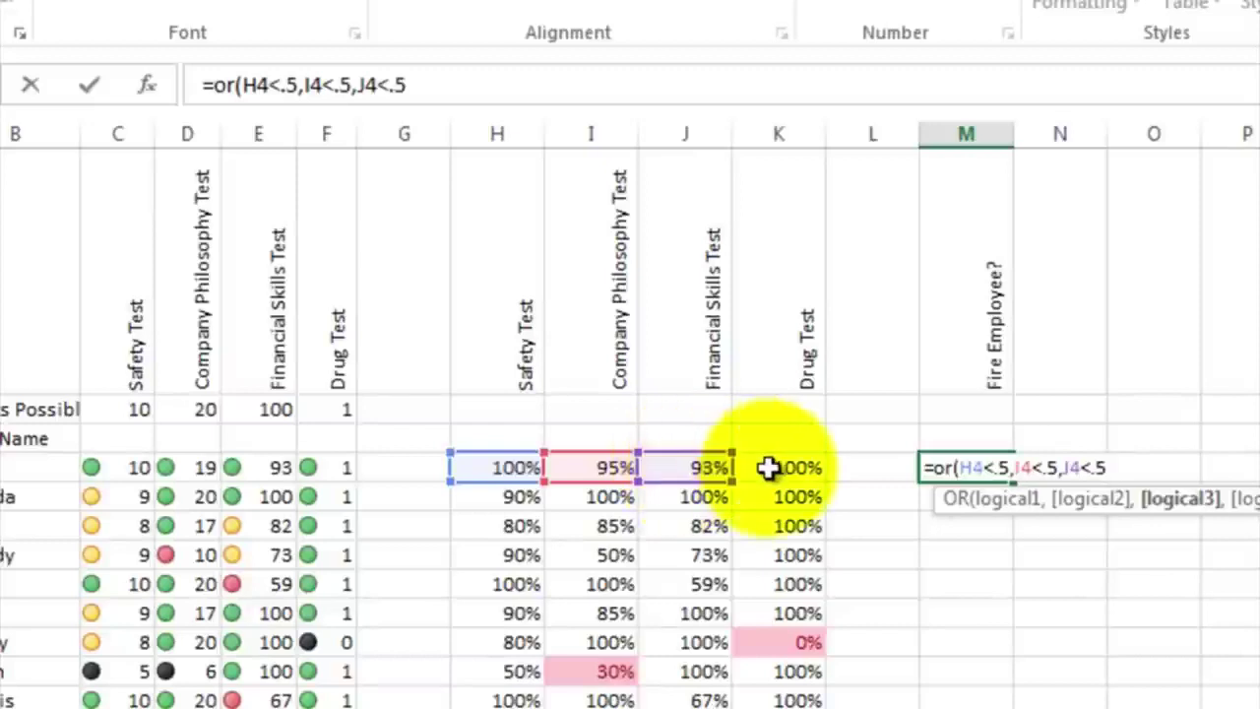
type(",")
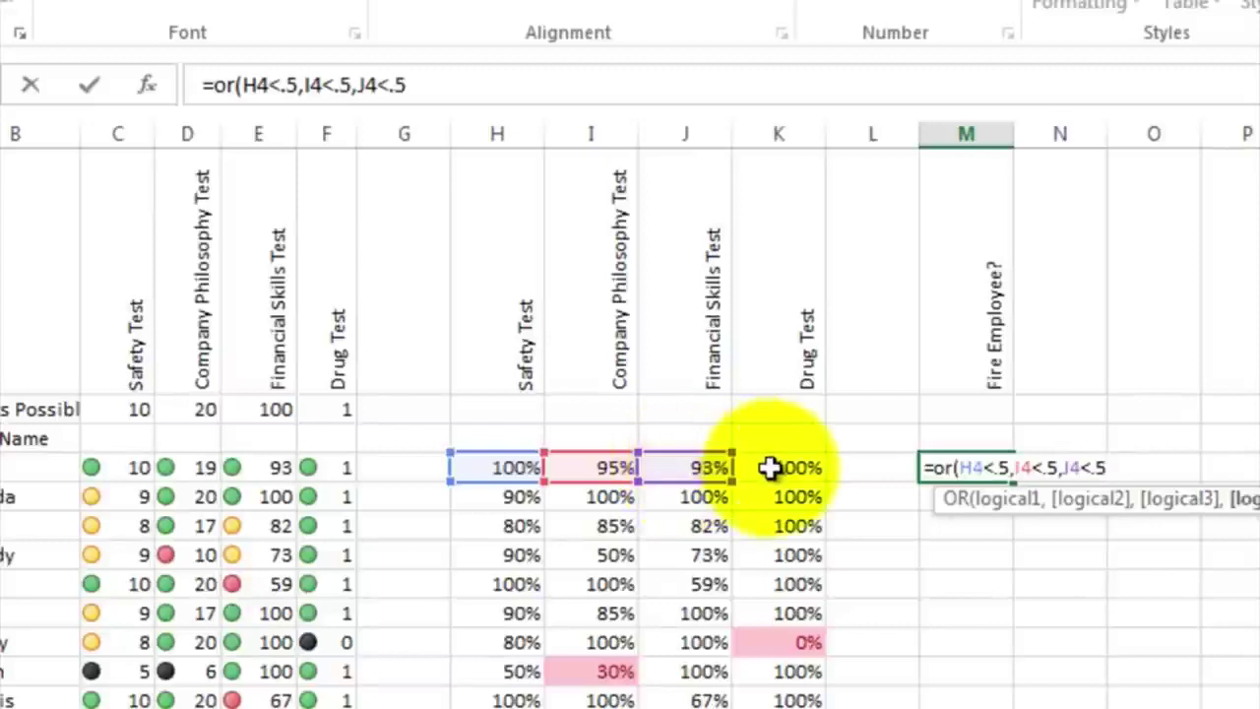
left_click(770, 468)
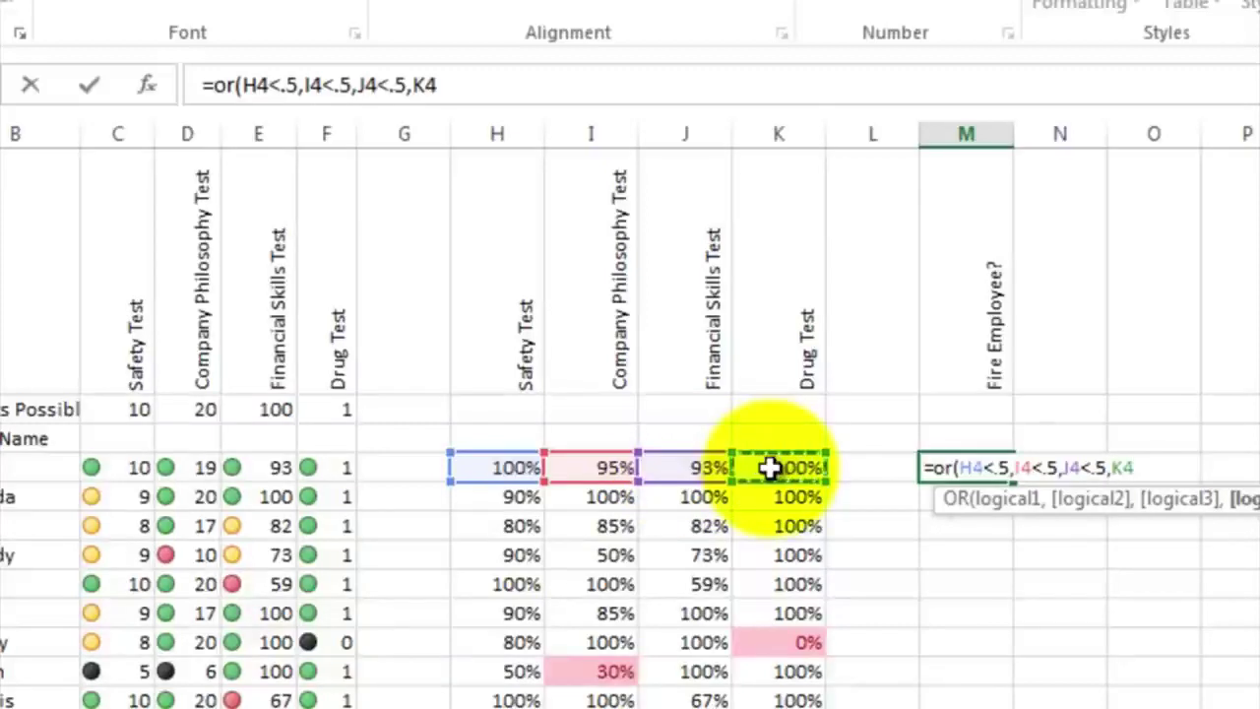
type("<.5)")
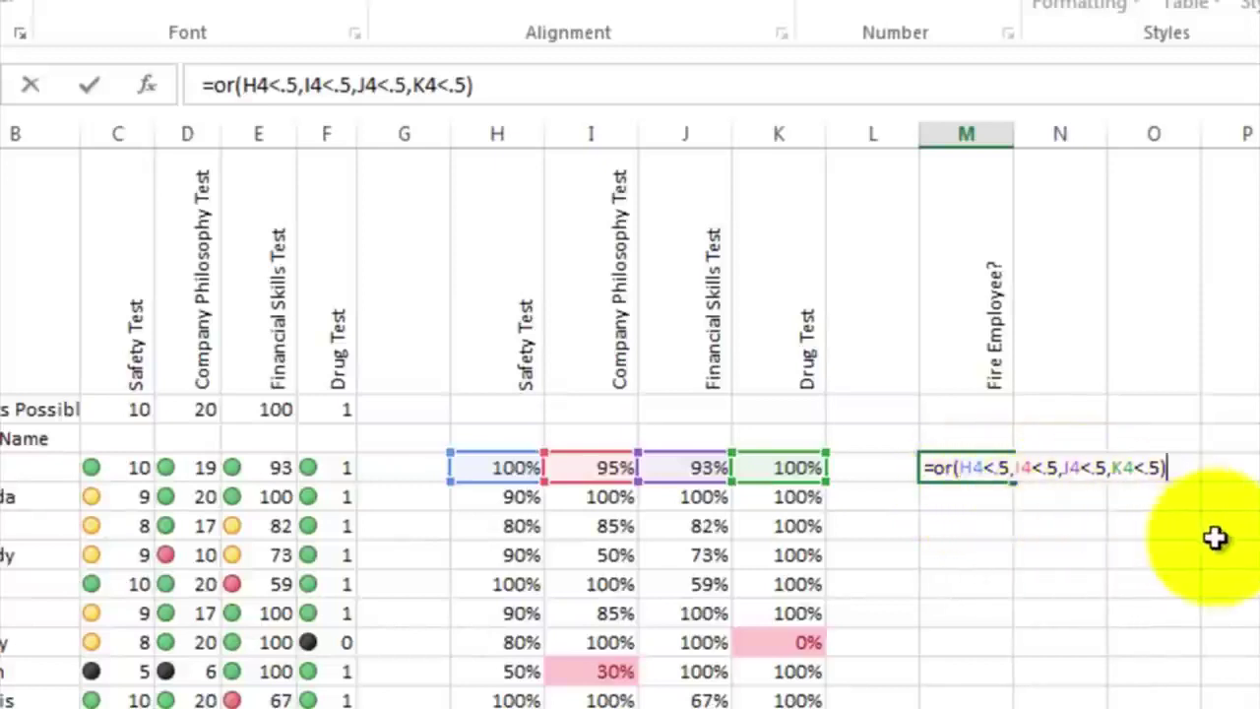
key("Return")
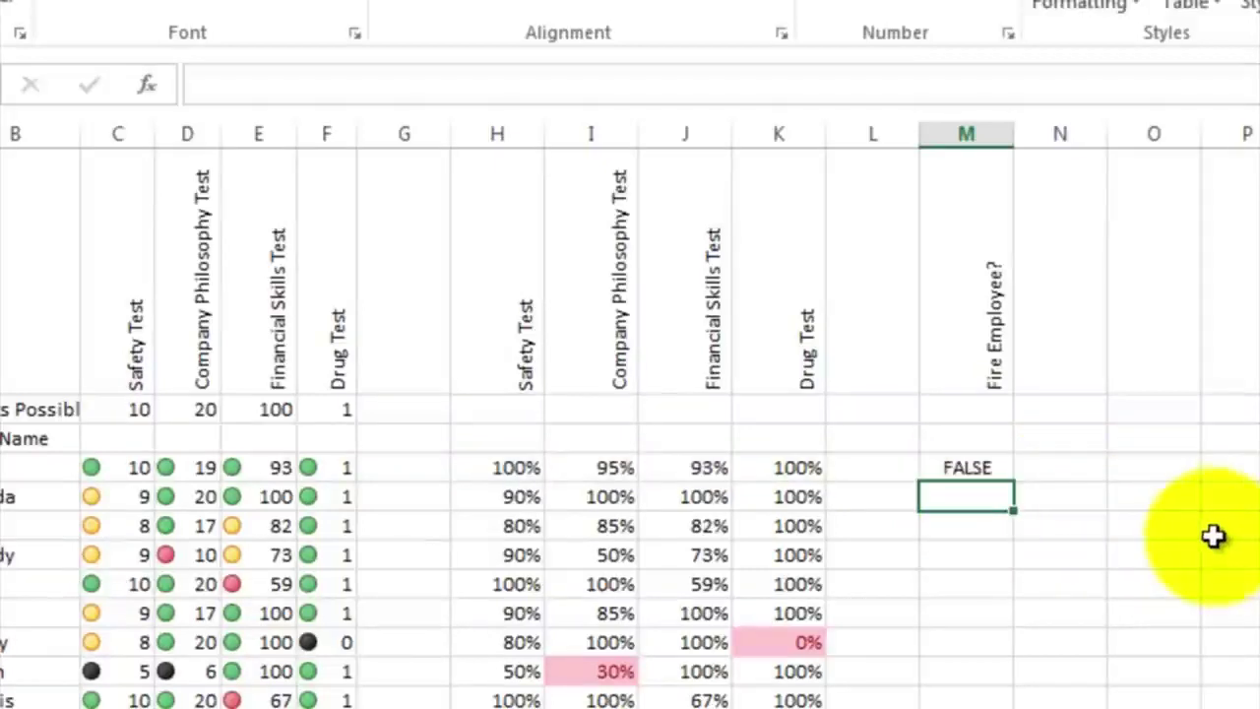
Fill the OR formula from M4 down to M20 and check the Fire Employee? results
left_click(998, 469)
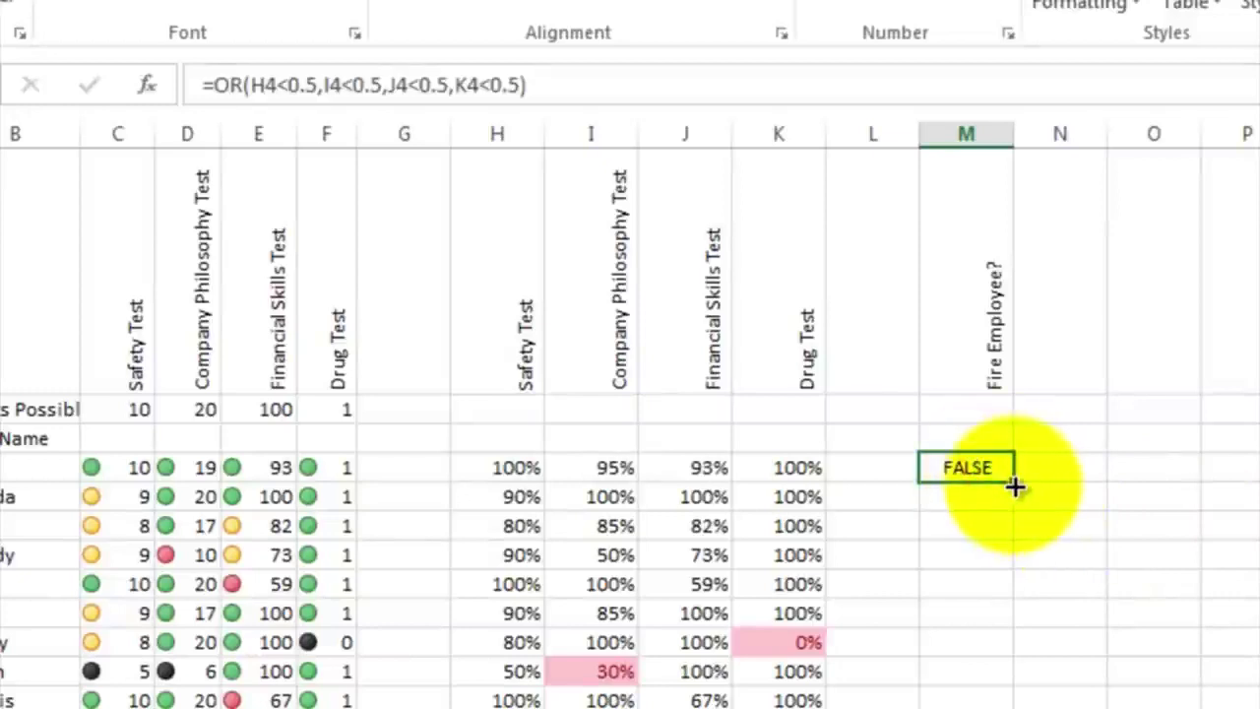
left_click_drag(1015, 483, 965, 708)
left_click_drag(907, 630, 911, 654)
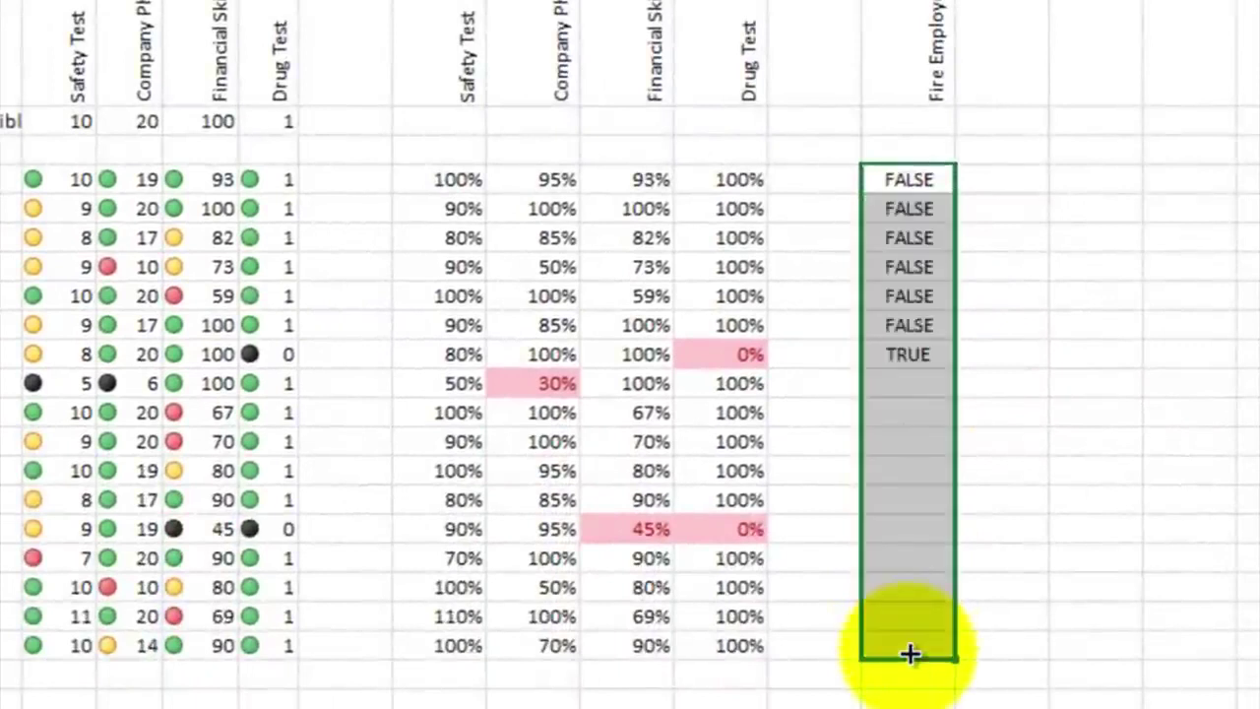
left_click(1009, 435)
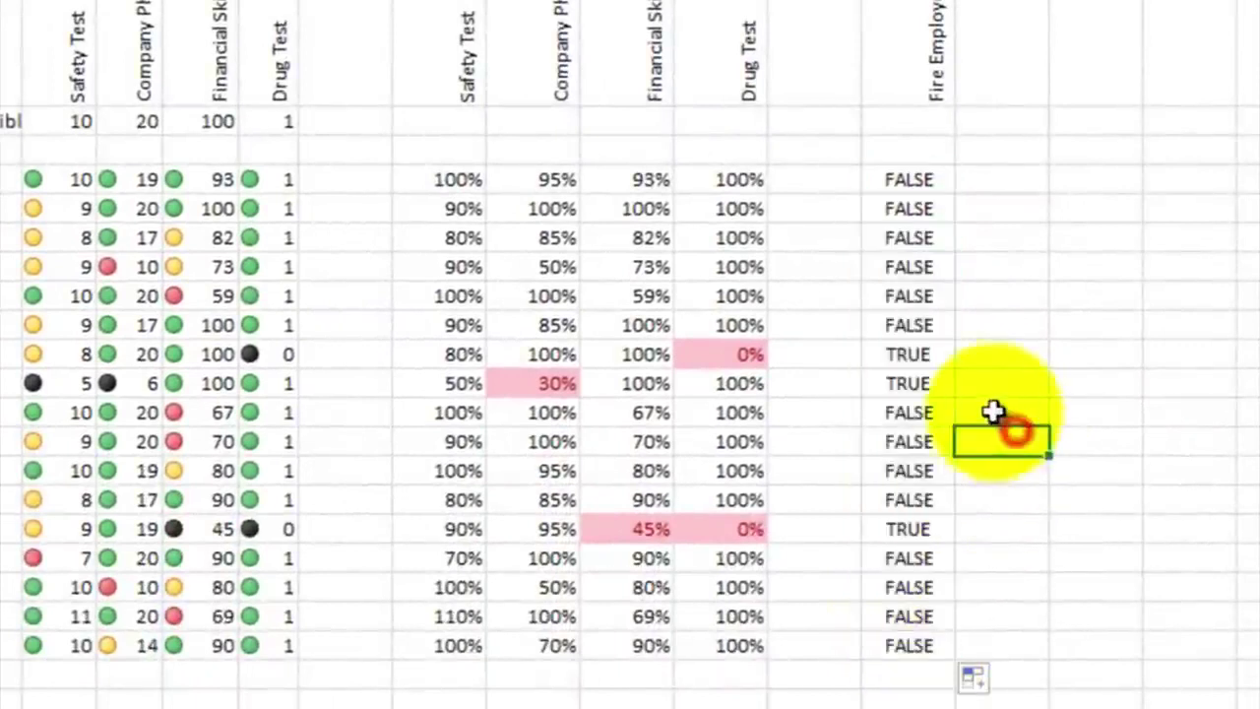
left_click(923, 356)
left_click(916, 500)
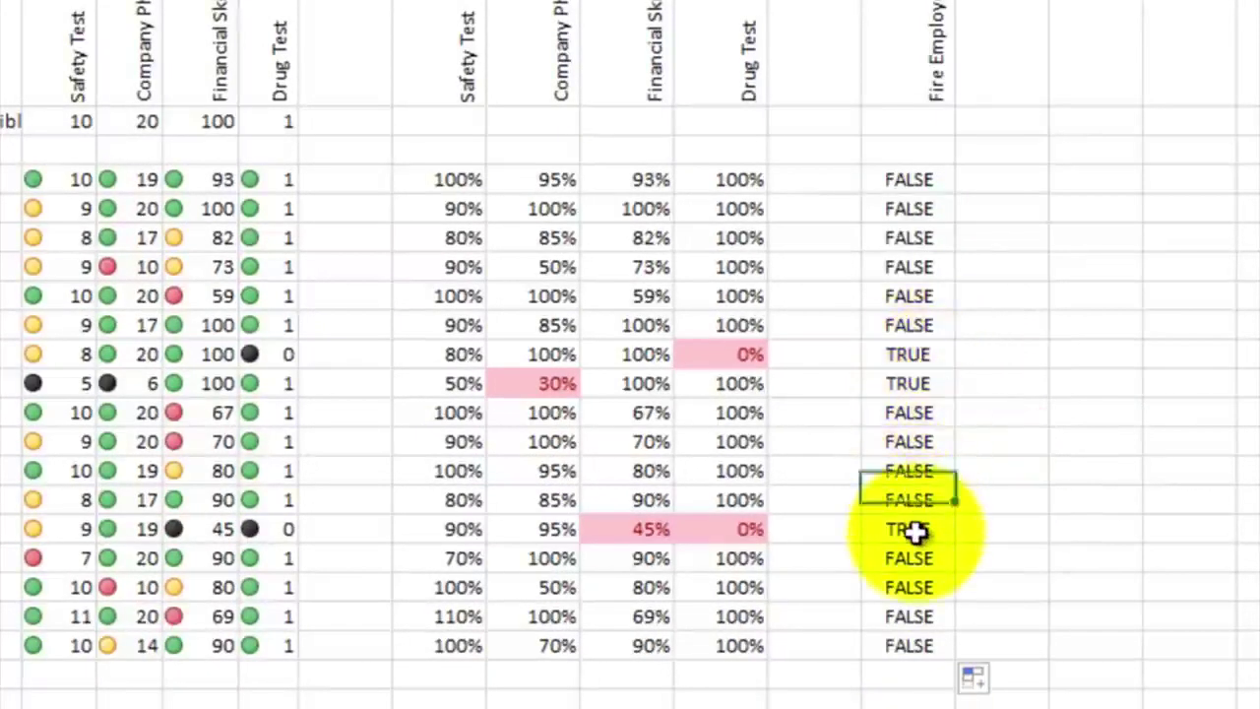
left_click(916, 532)
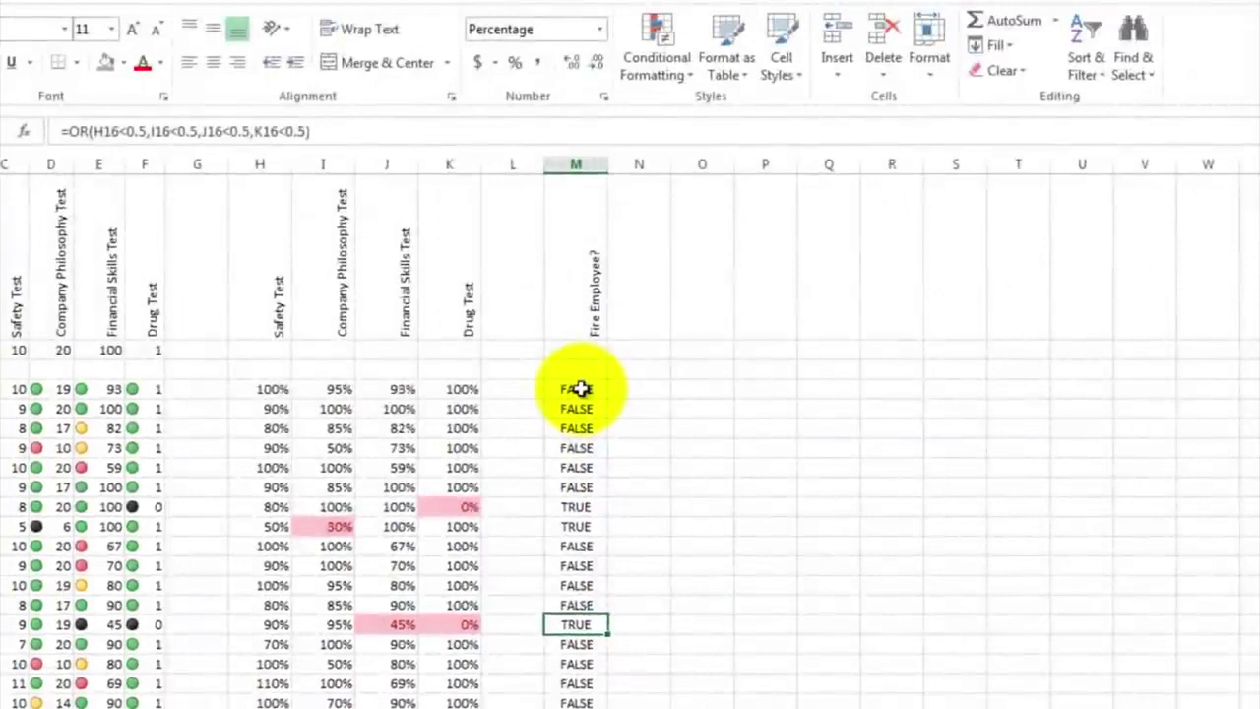
Highlight the cells in M4:M20 that are equal to true with Light Red Fill with Dark Red Text
left_click_drag(580, 388, 580, 693)
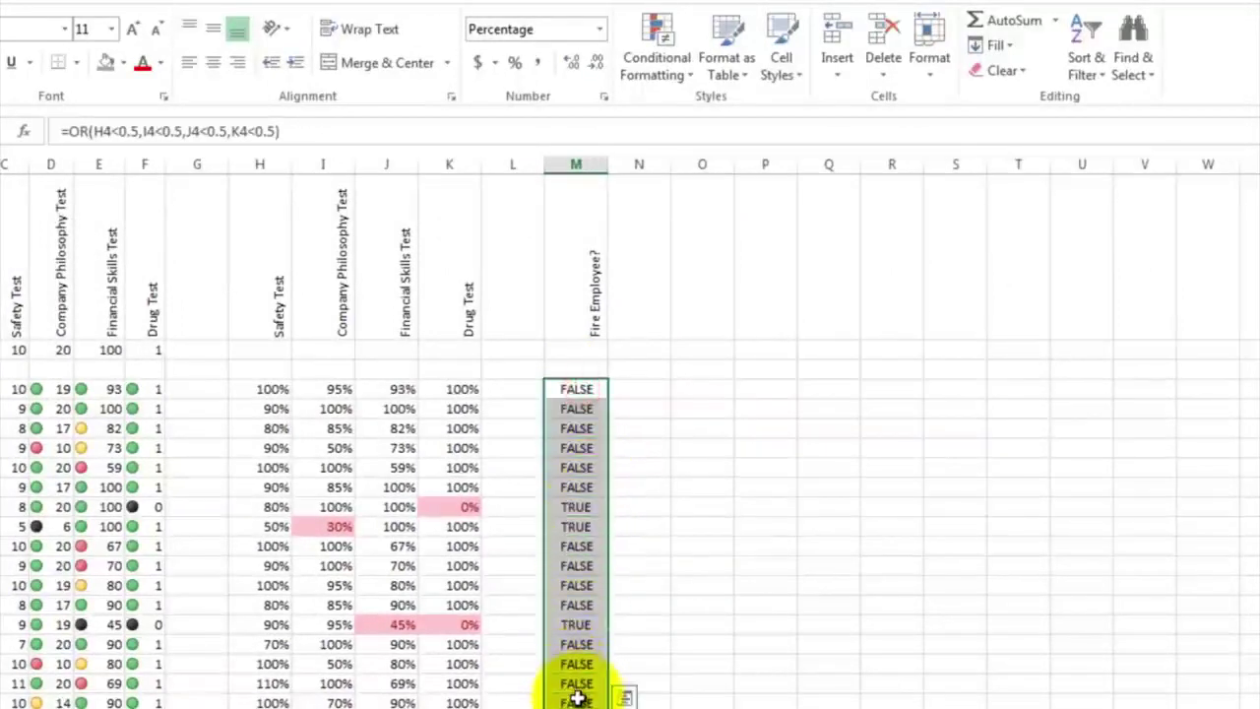
left_click(695, 81)
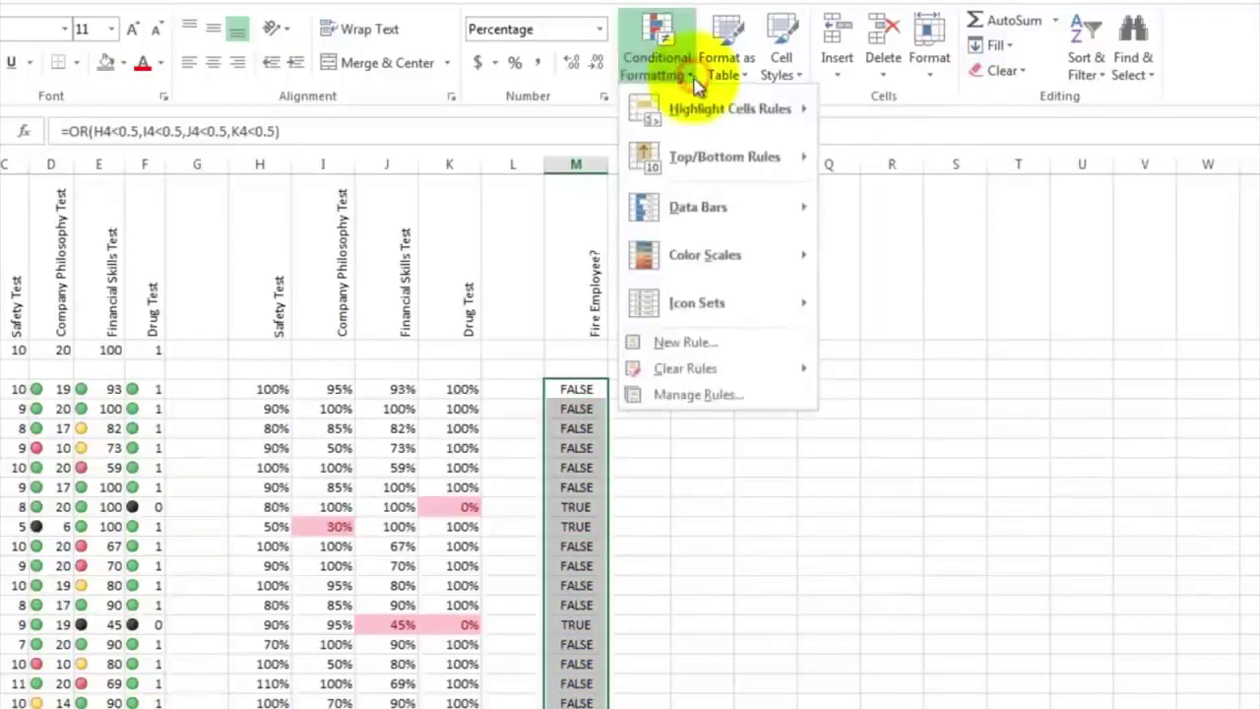
mouse_move(700, 116)
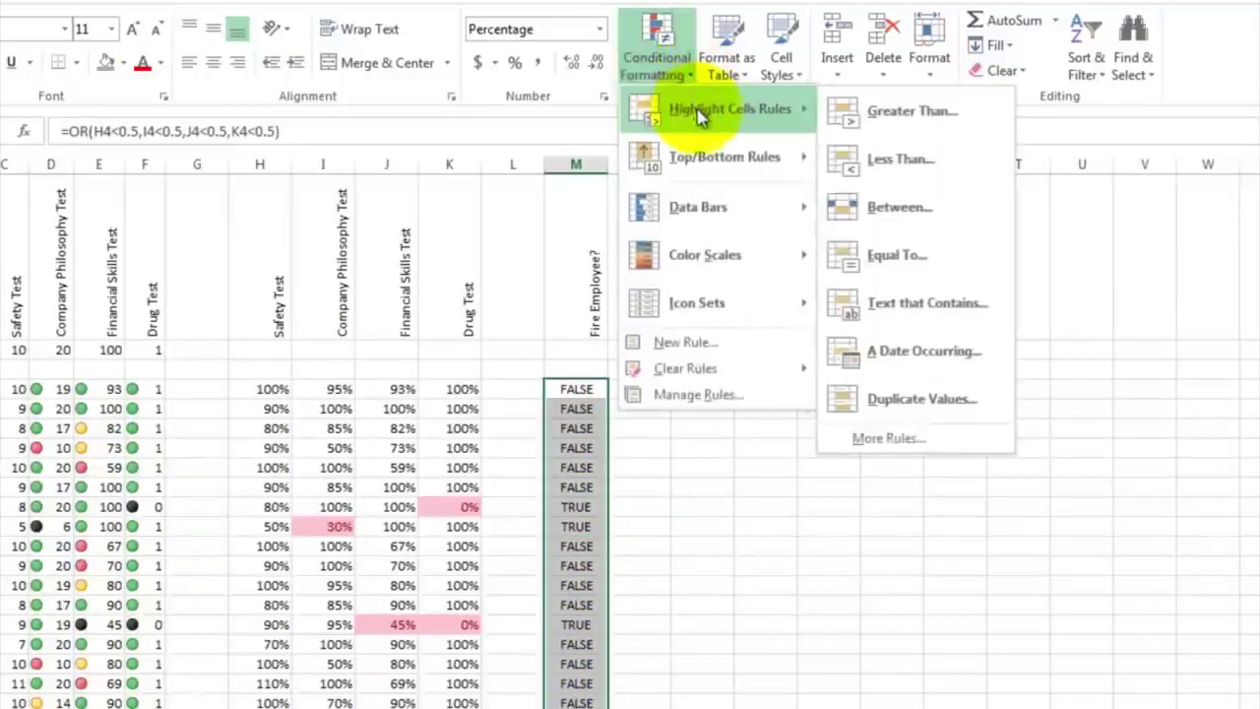
left_click(877, 260)
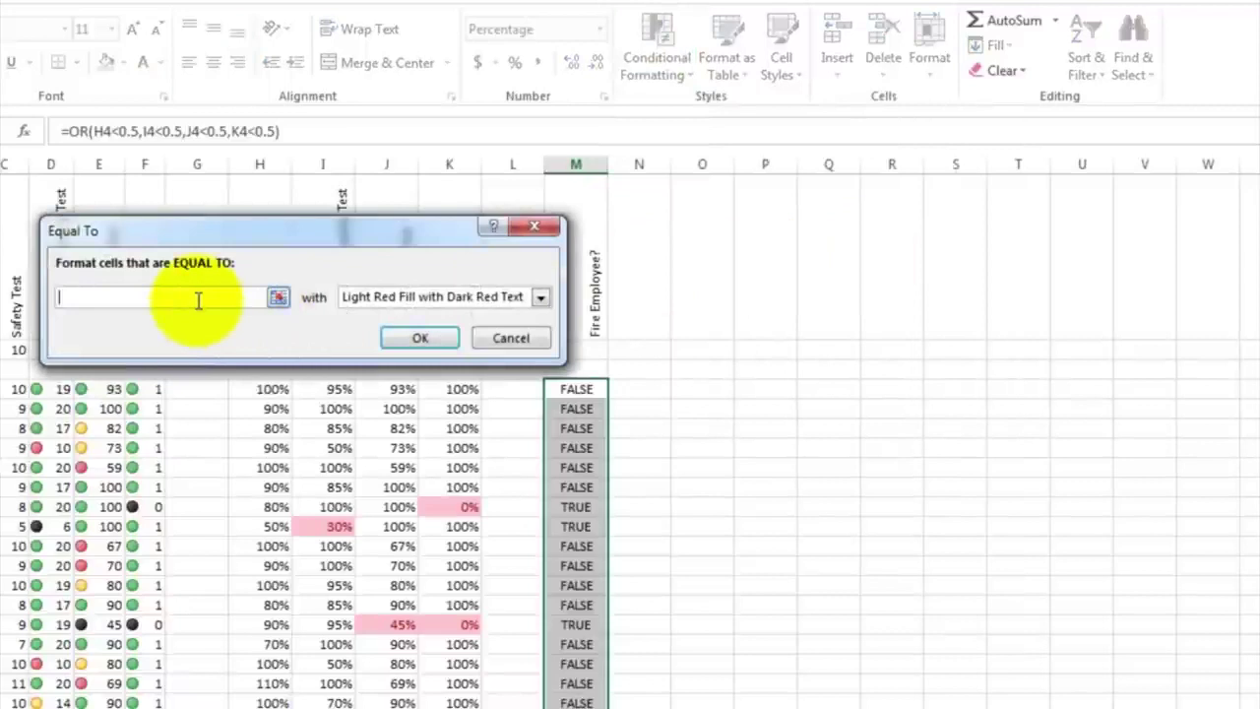
type("ture")
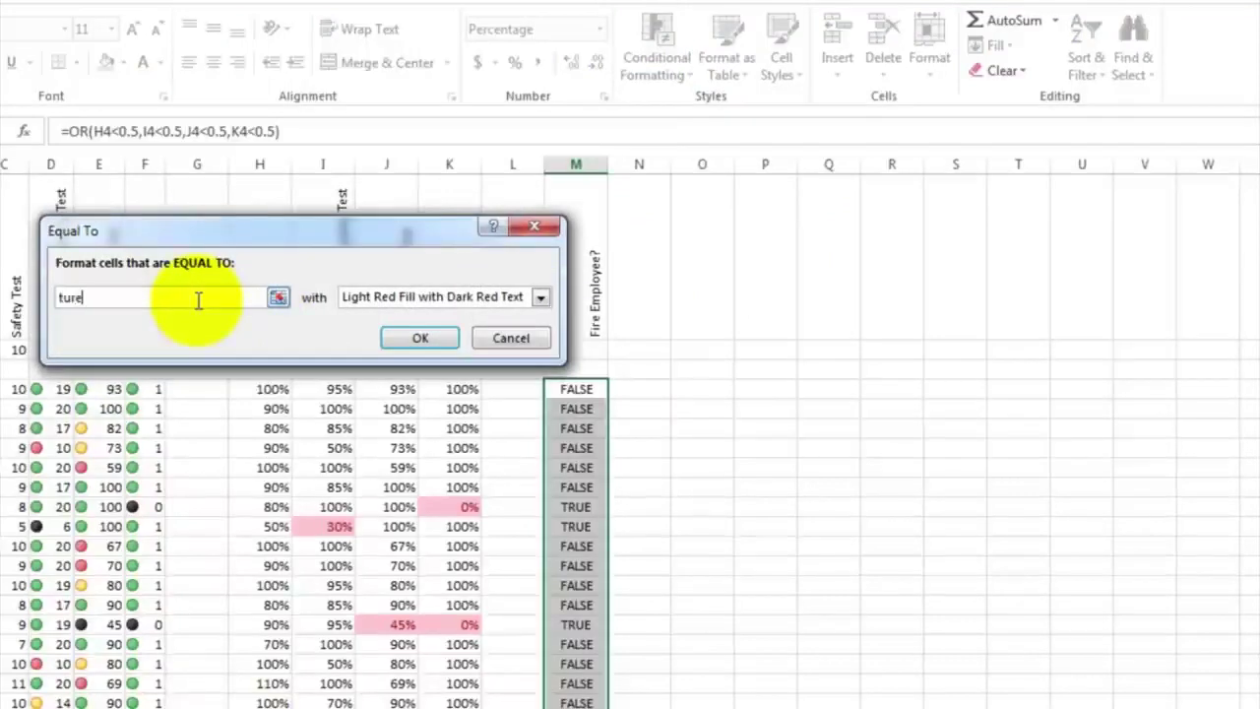
key("BackSpace")
key("BackSpace")
key("BackSpace")
type("rue")
key("Return")
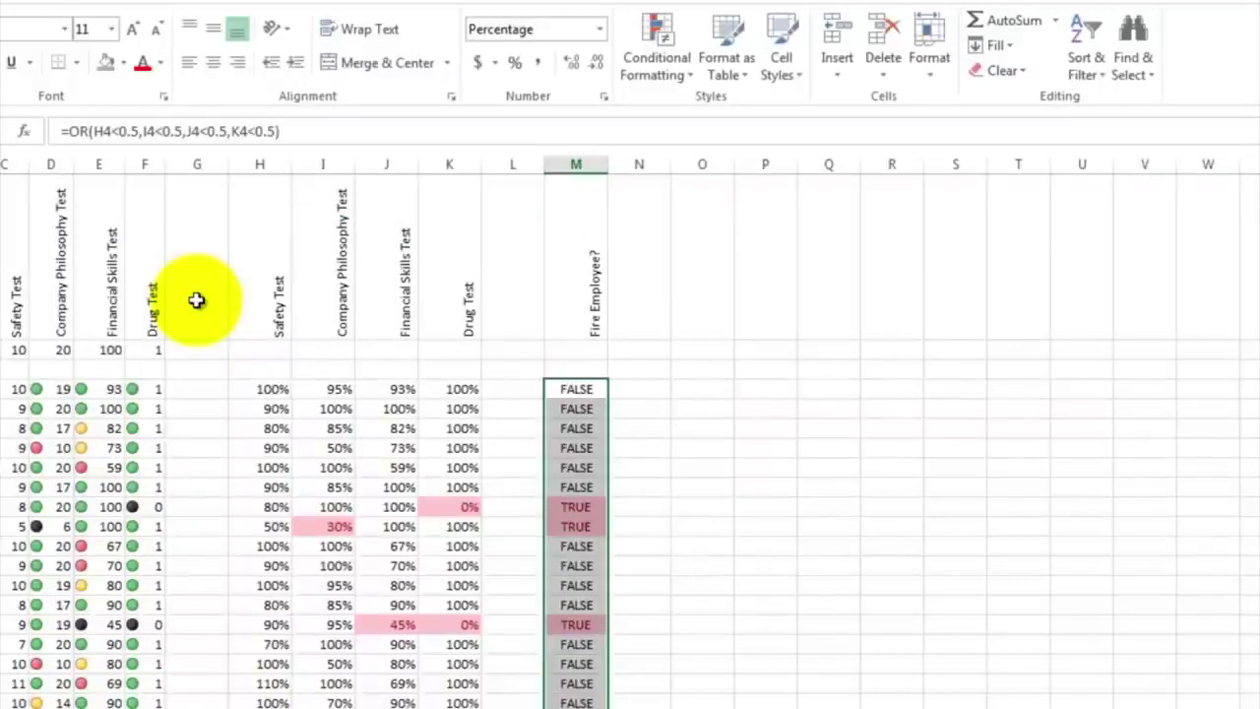
left_click(645, 426)
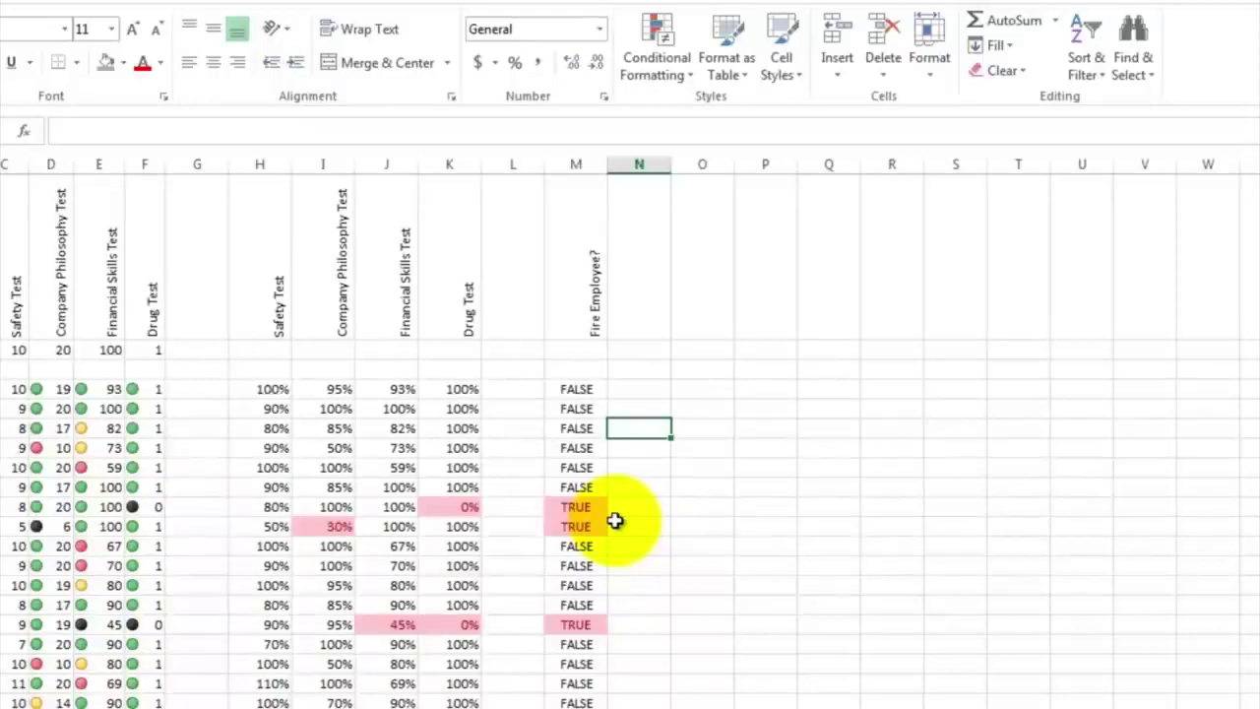
Enter the row labels Max, Min and Average in A22:A24 below the employee list
scroll(614, 520, "down", 3)
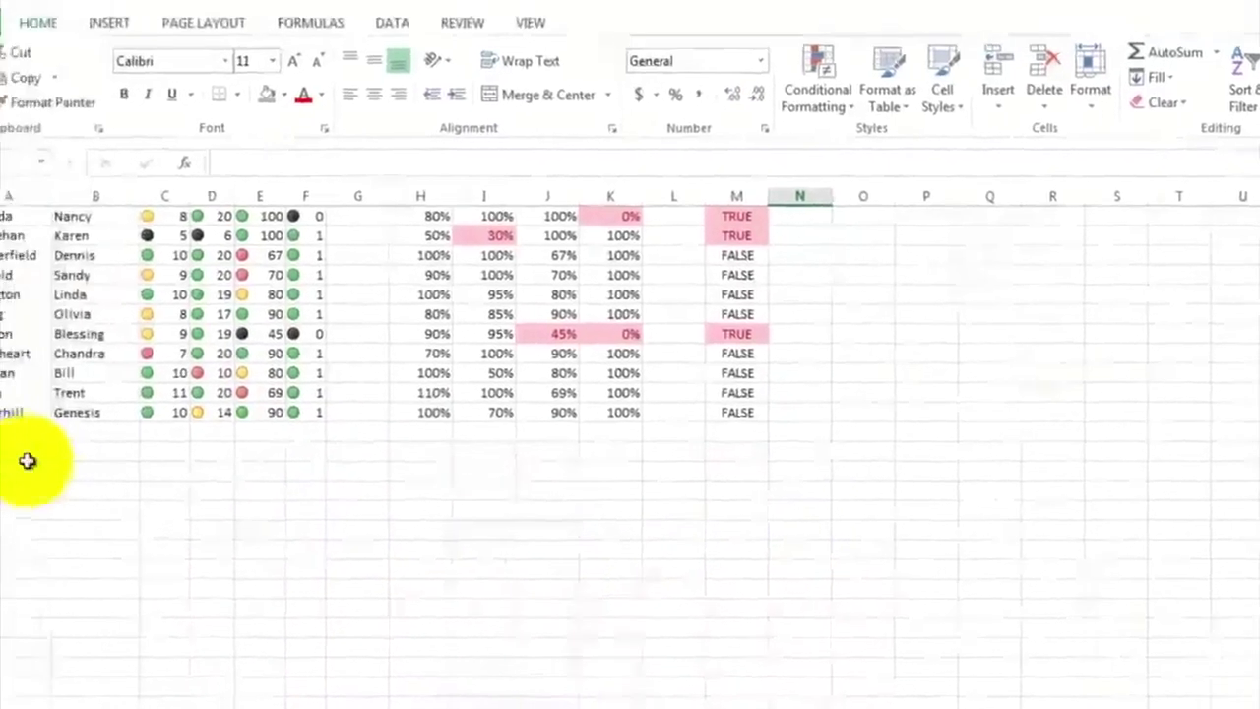
left_click(27, 455)
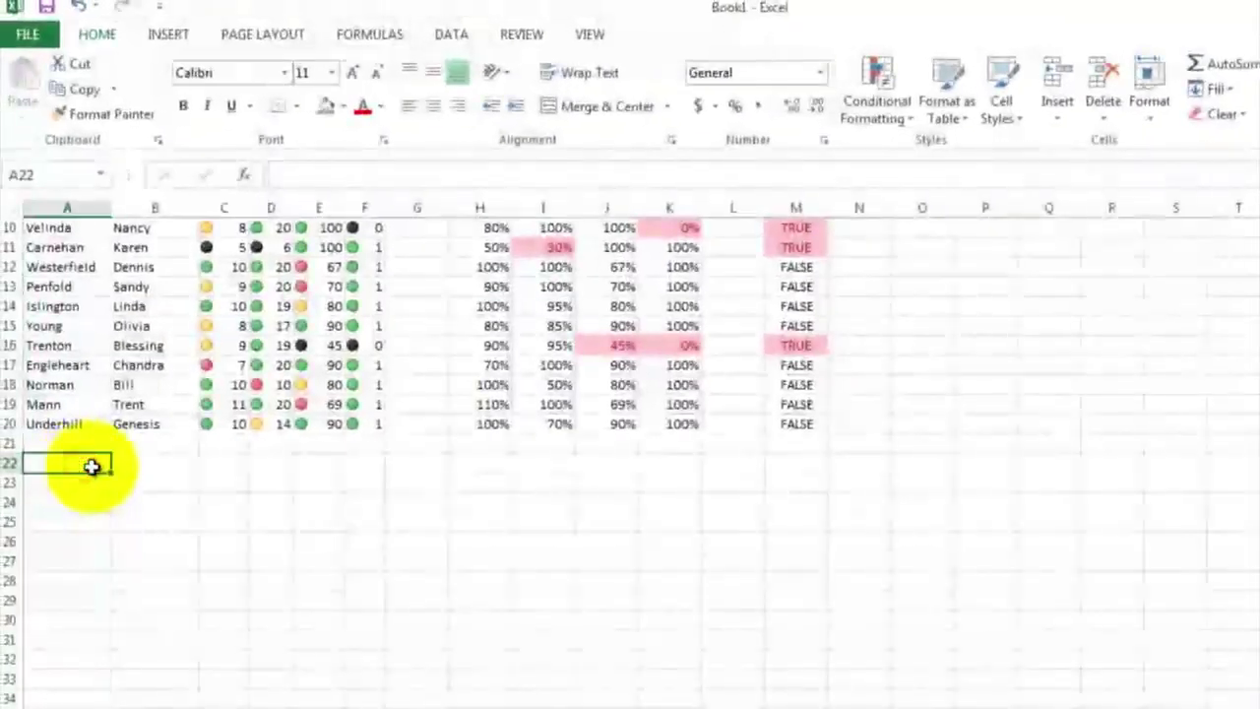
type("M")
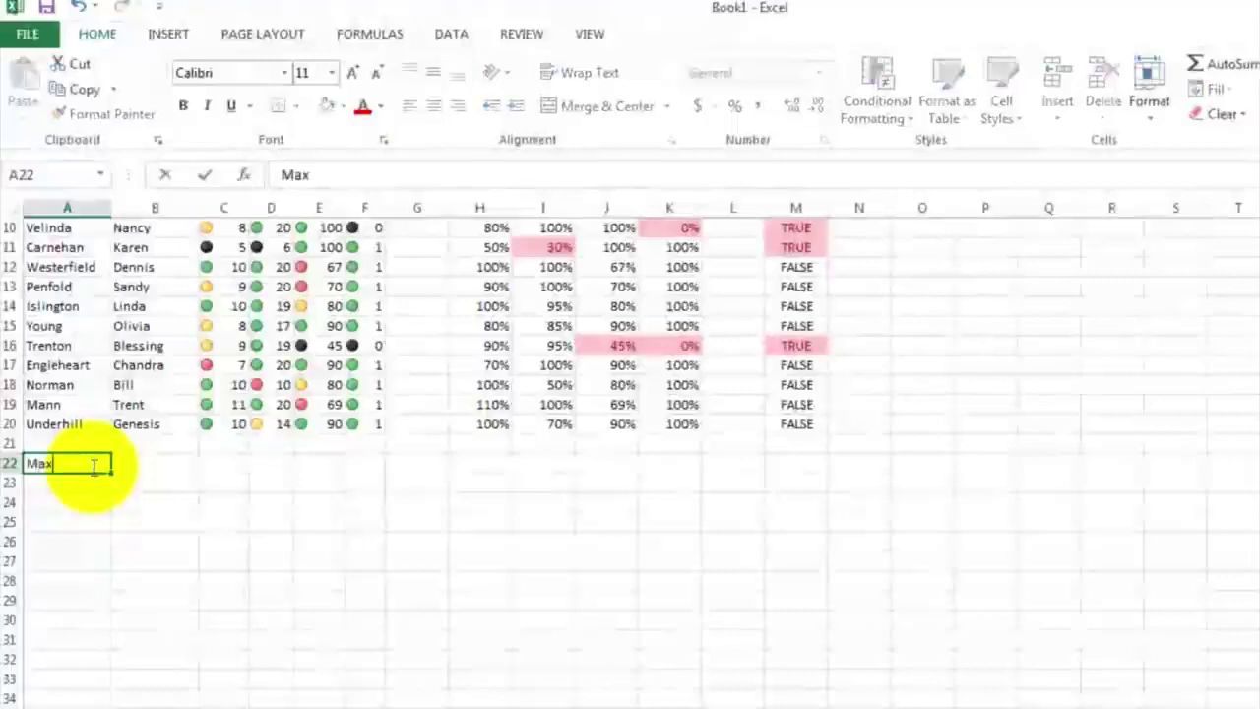
type("ax")
key("Return")
type("Min")
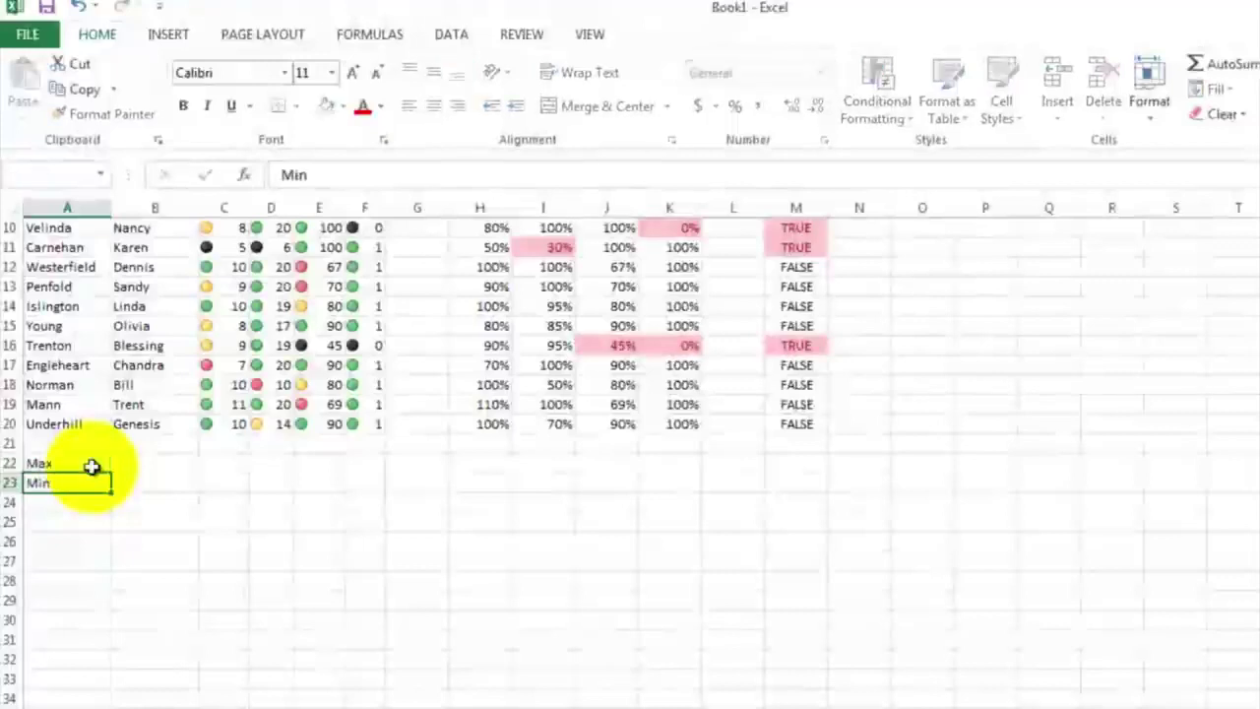
key("Return")
type("Average")
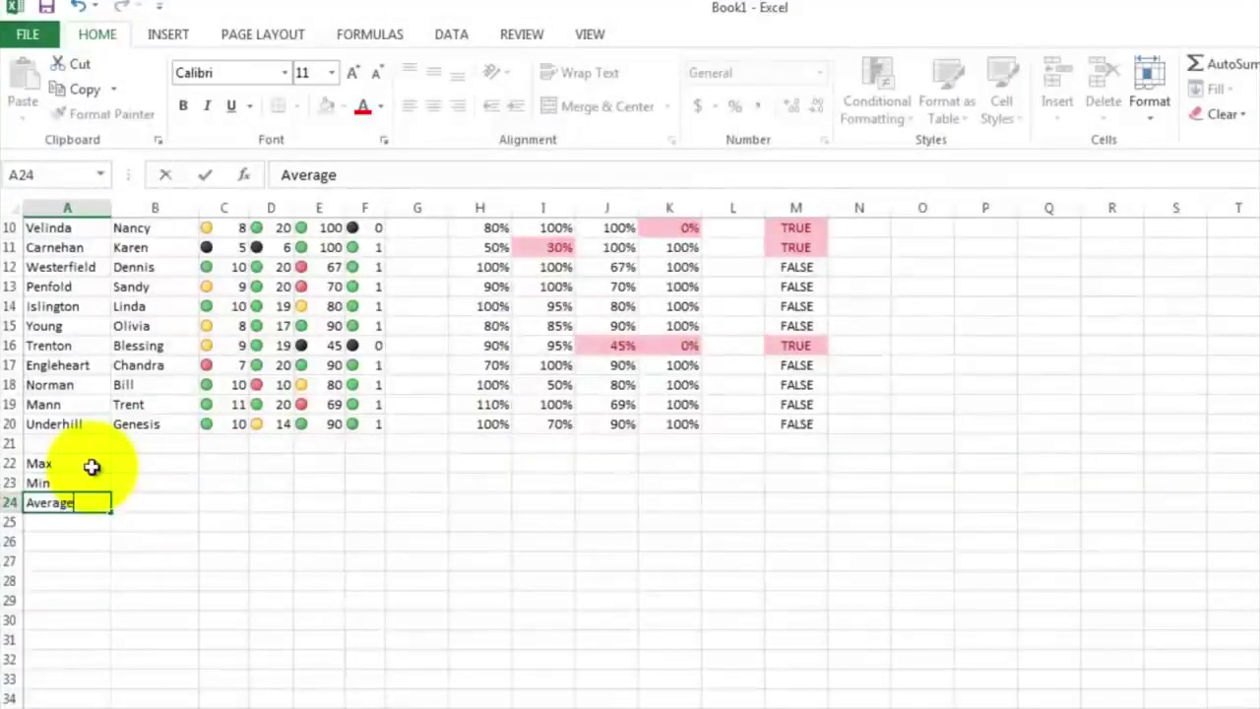
key("Return")
left_click(148, 524)
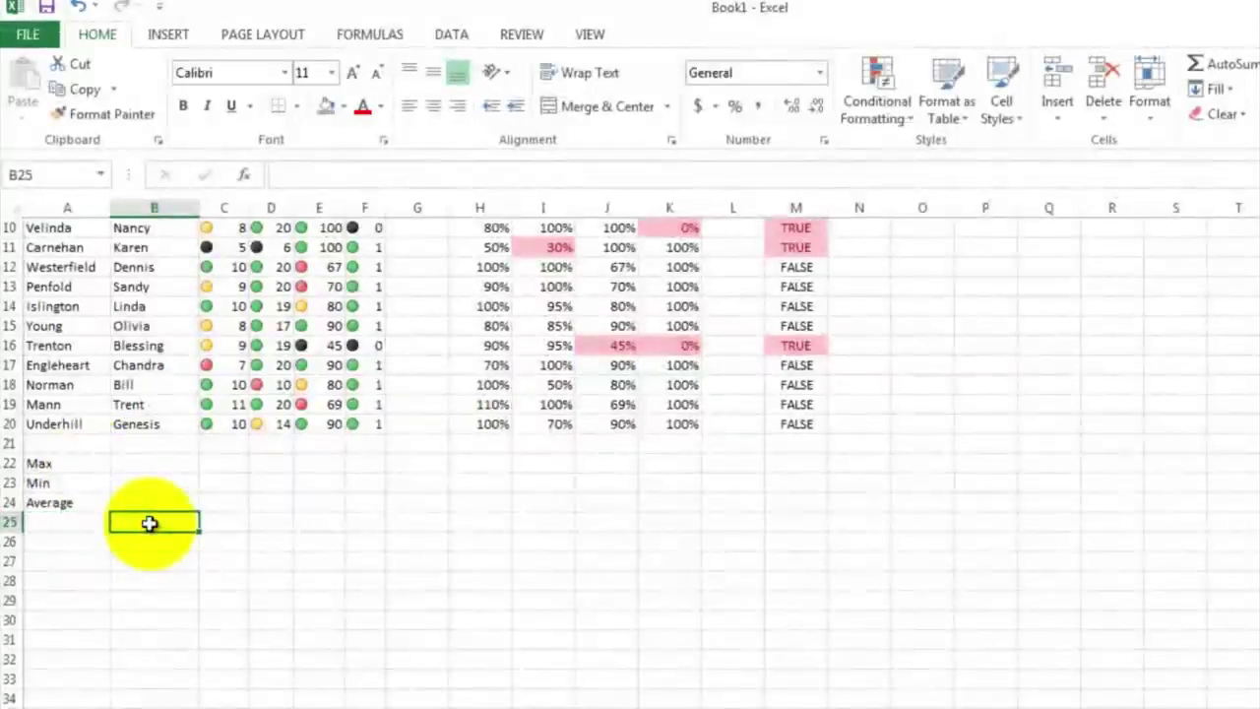
scroll(174, 522, "up", 2)
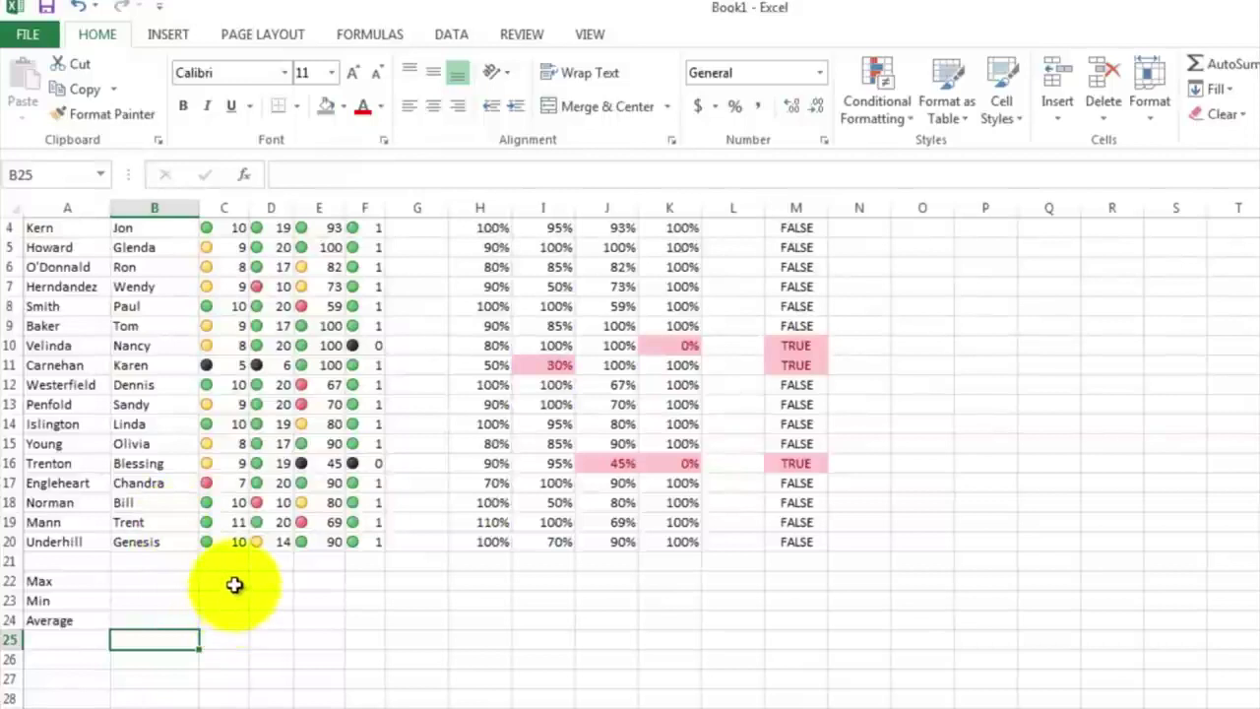
Enter a MAX formula over the Safety Test scores C4:C20 in C22
left_click(234, 581)
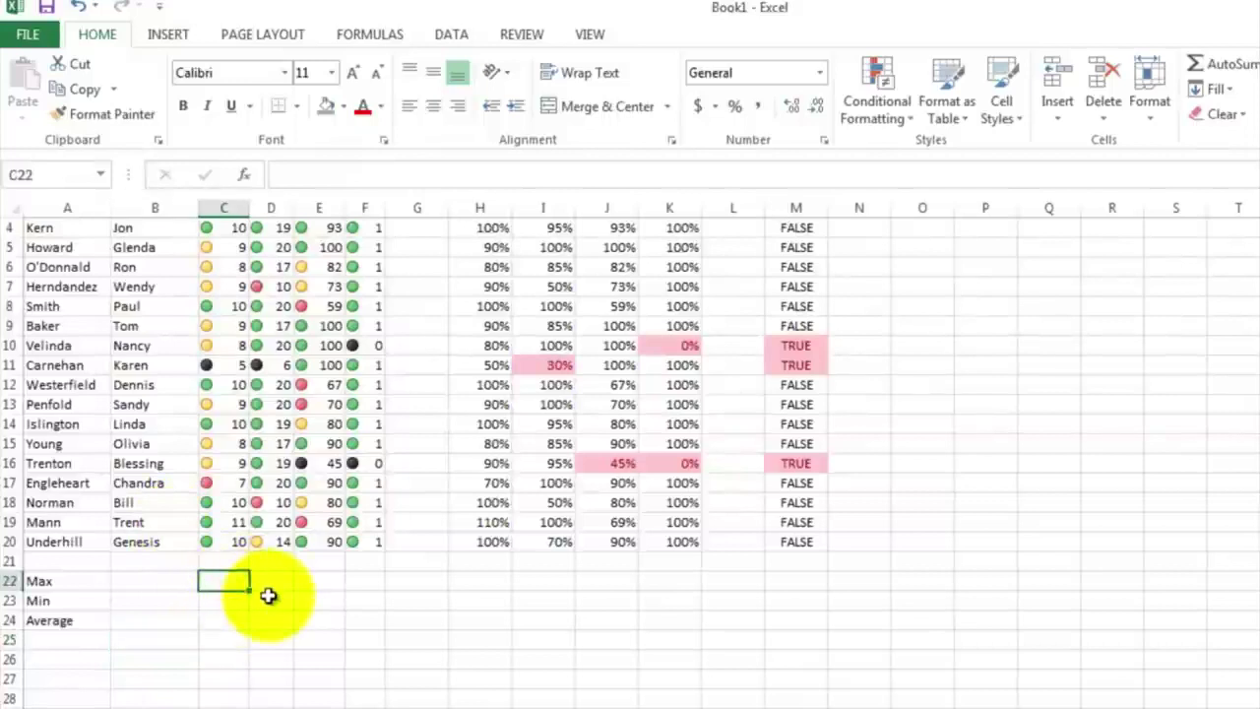
type("=max")
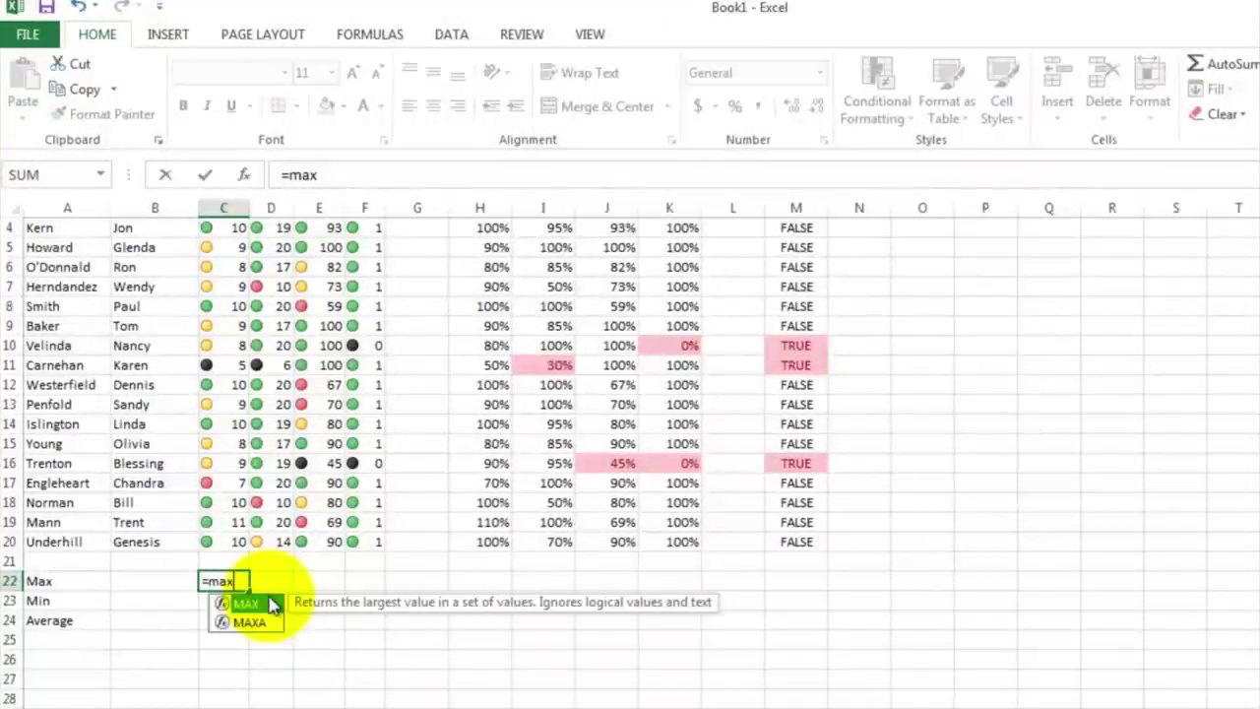
type("(")
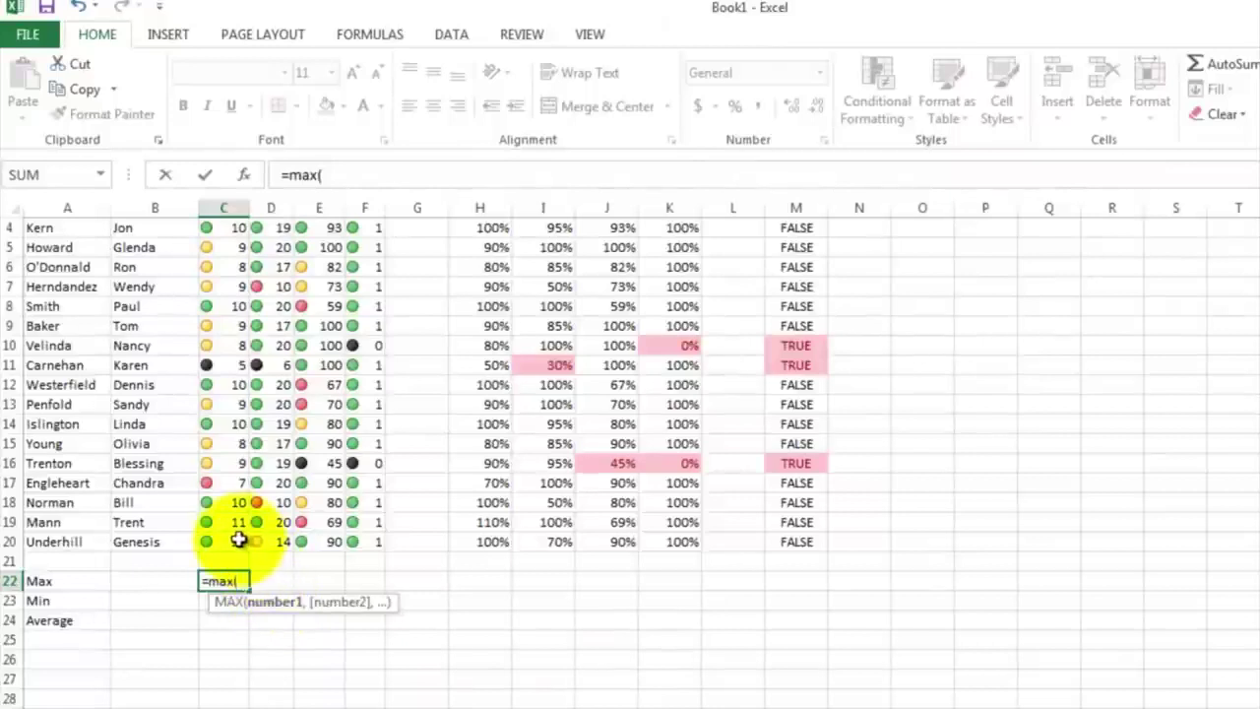
left_click_drag(239, 540, 229, 251)
key("Return")
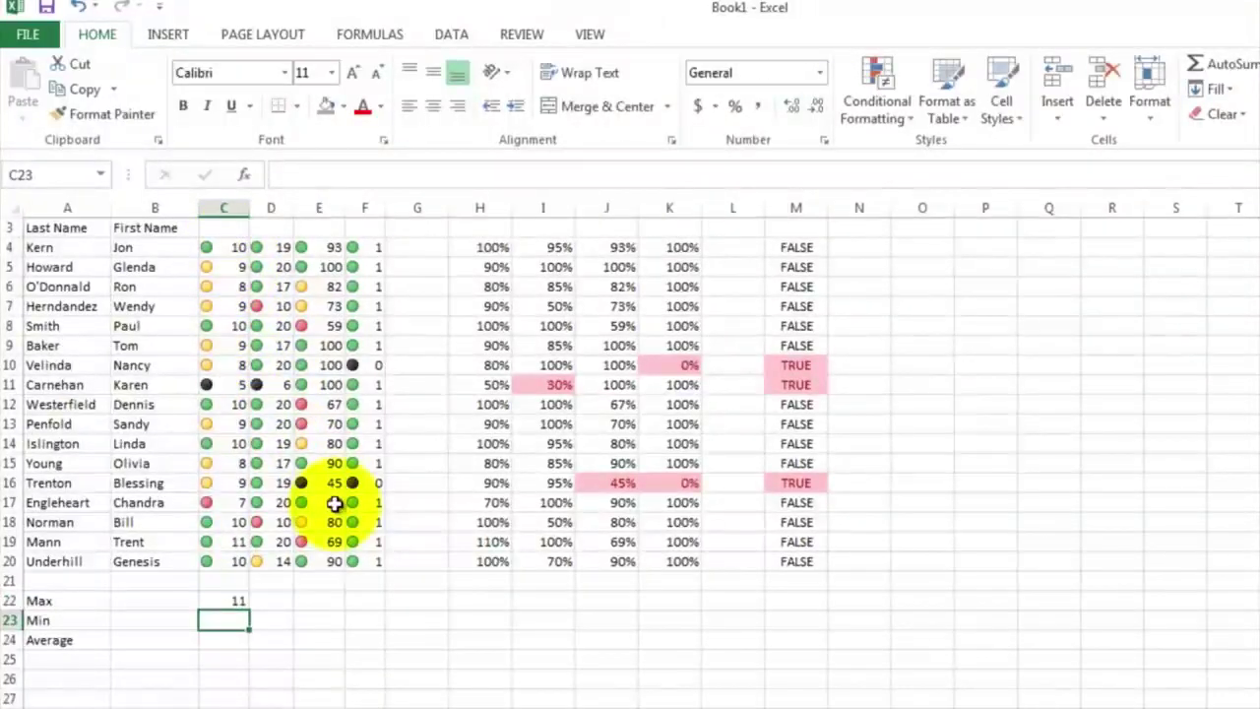
Enter the formula =min(C4:C20) in C23 for the lowest Safety Test score
type("=min")
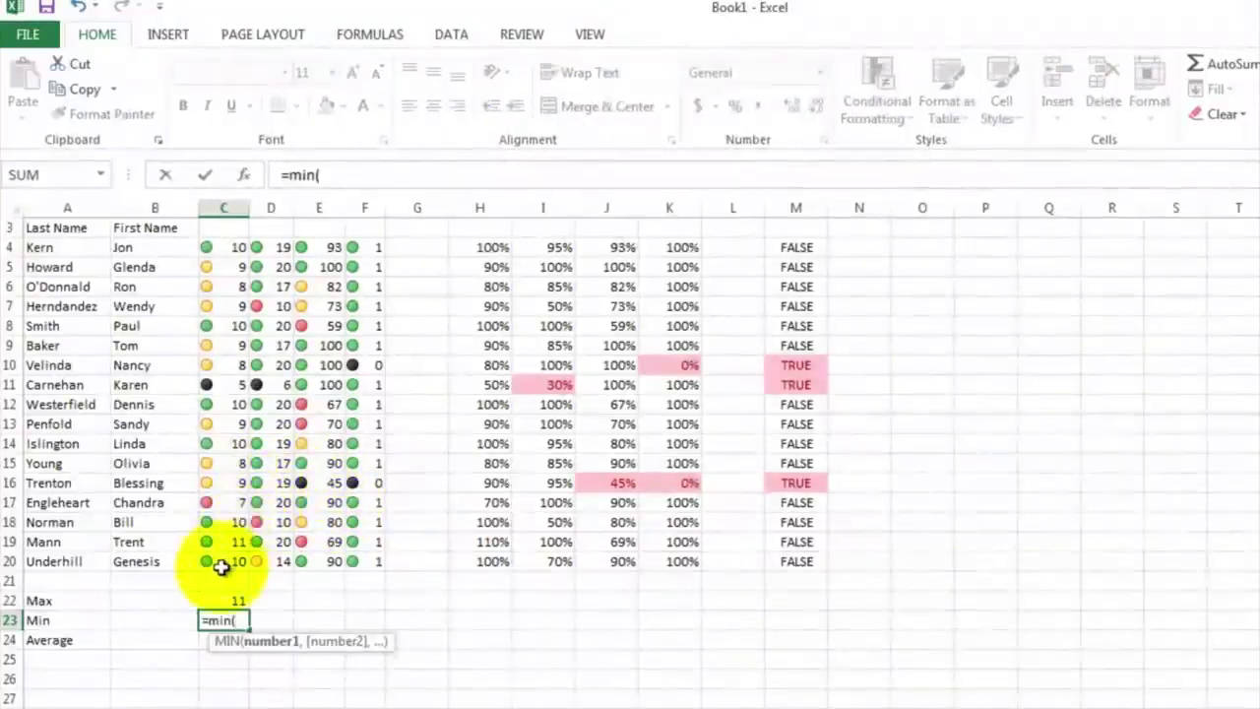
type("(")
left_click_drag(223, 563, 229, 250)
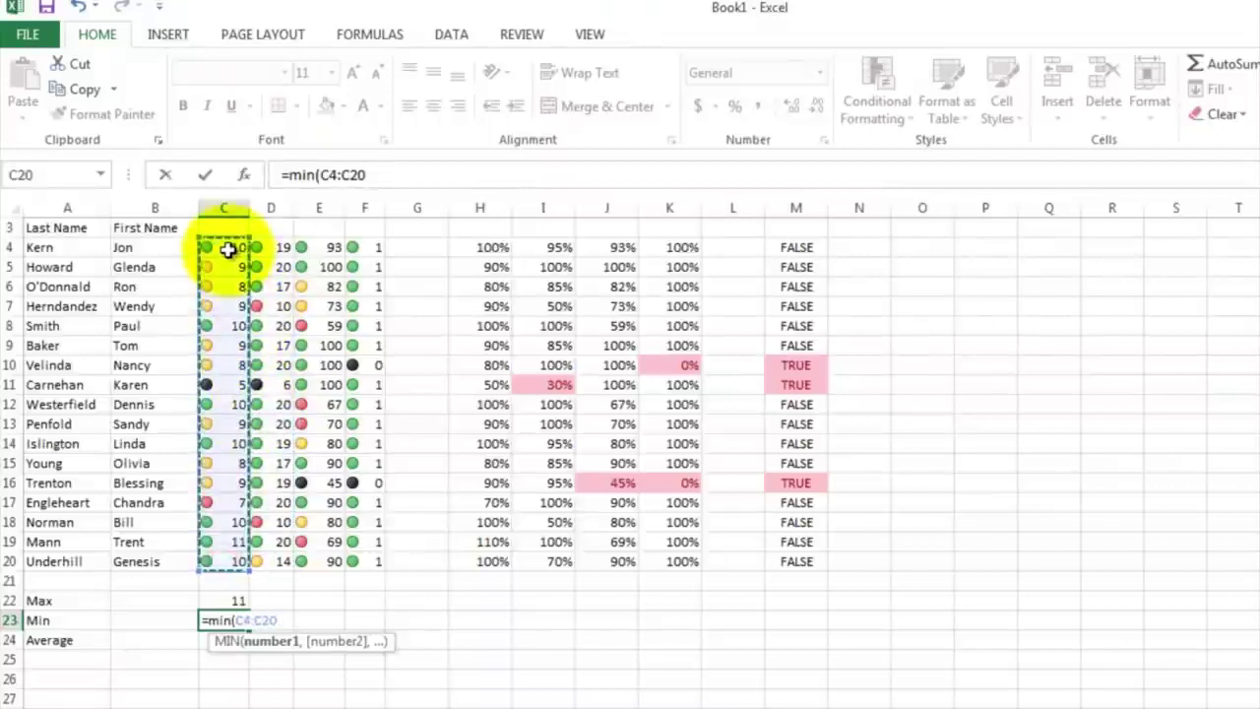
type(")")
key("Return")
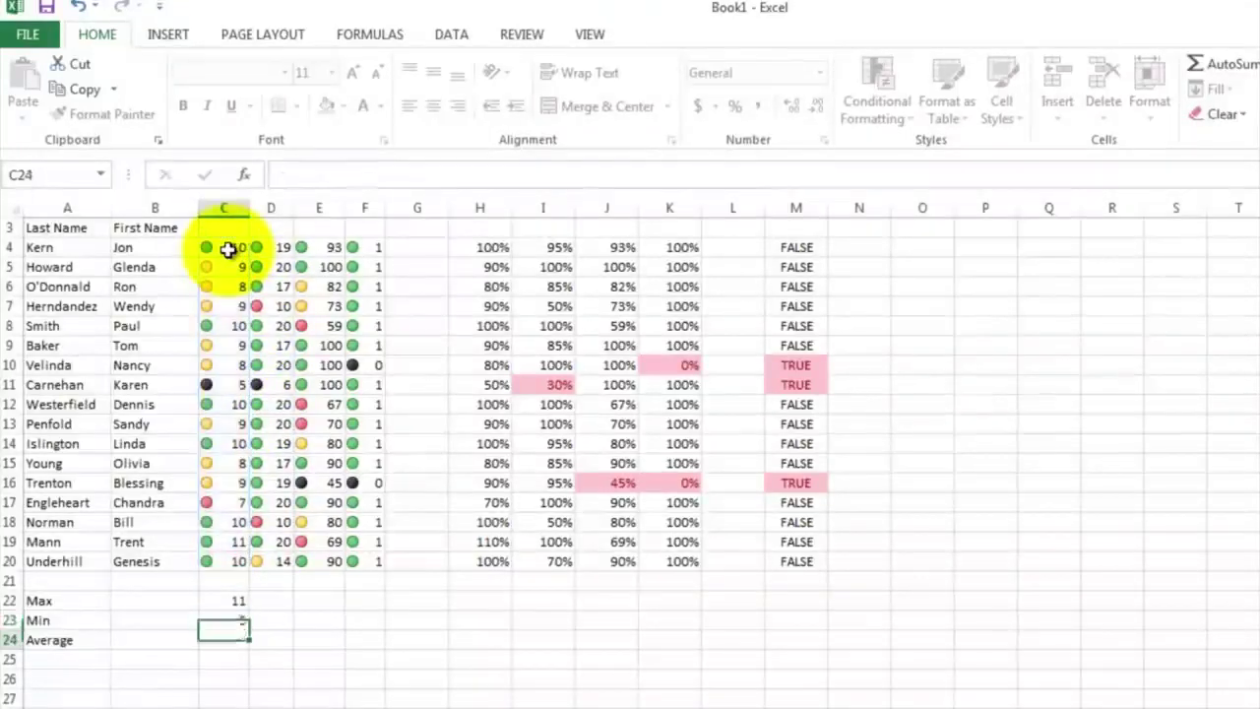
Enter the formula =average(C4:C20) in C24 for the mean Safety Test score
type("=aver")
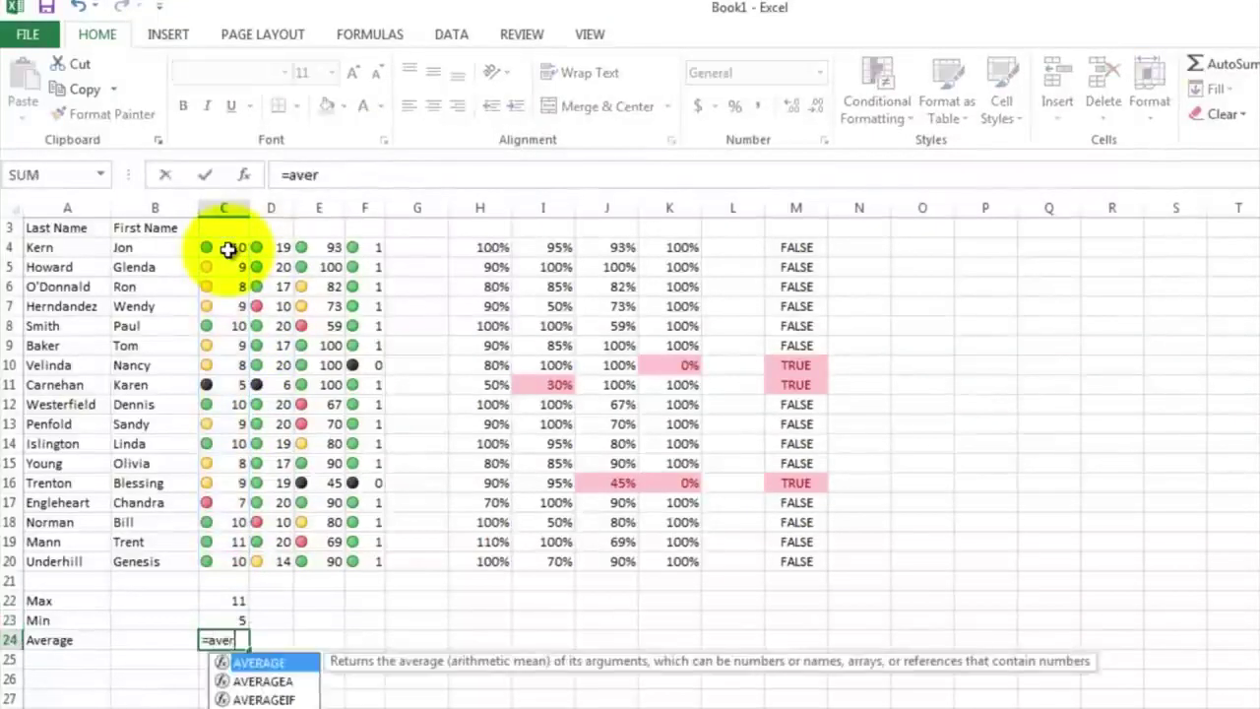
type("age(")
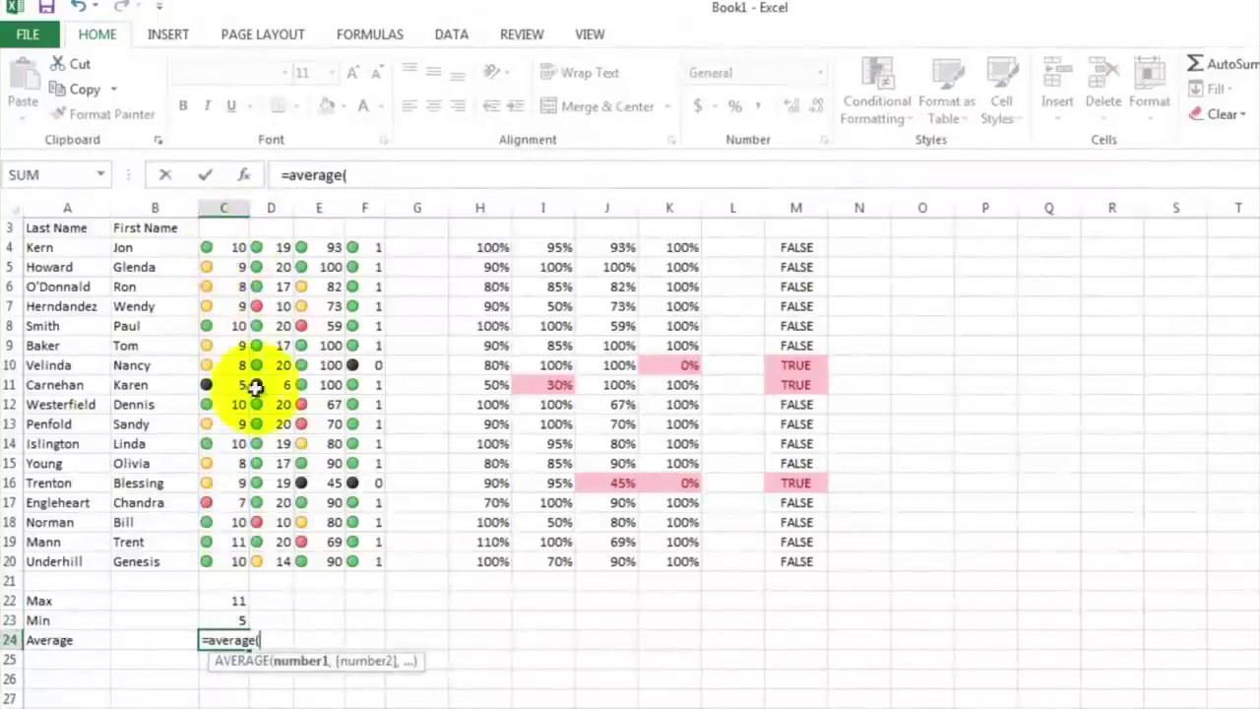
left_click(223, 557)
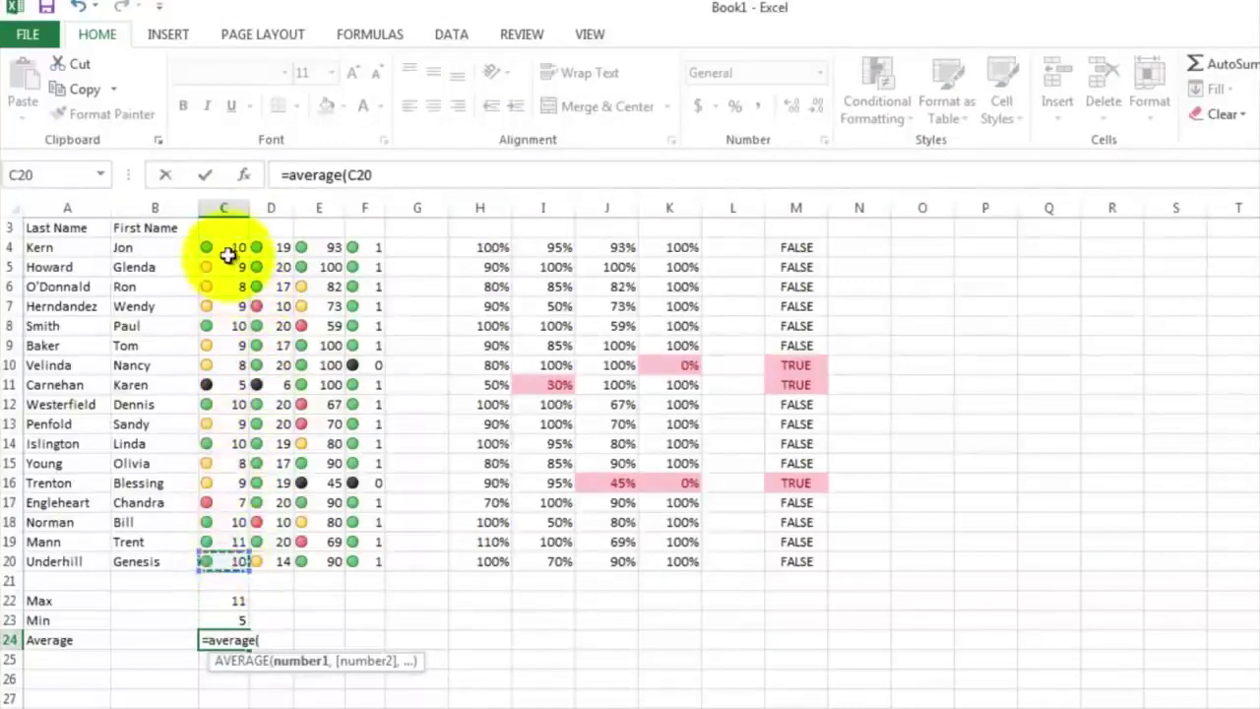
left_click_drag(226, 249, 226, 249)
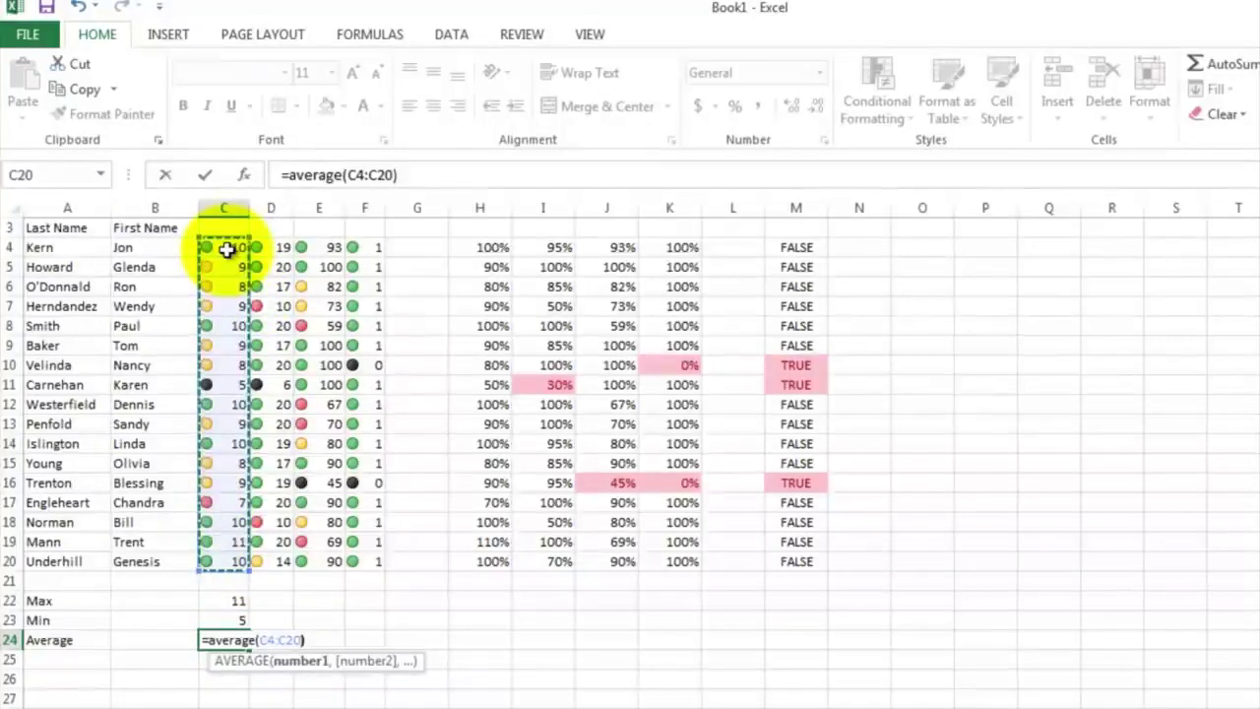
type(")")
key("Return")
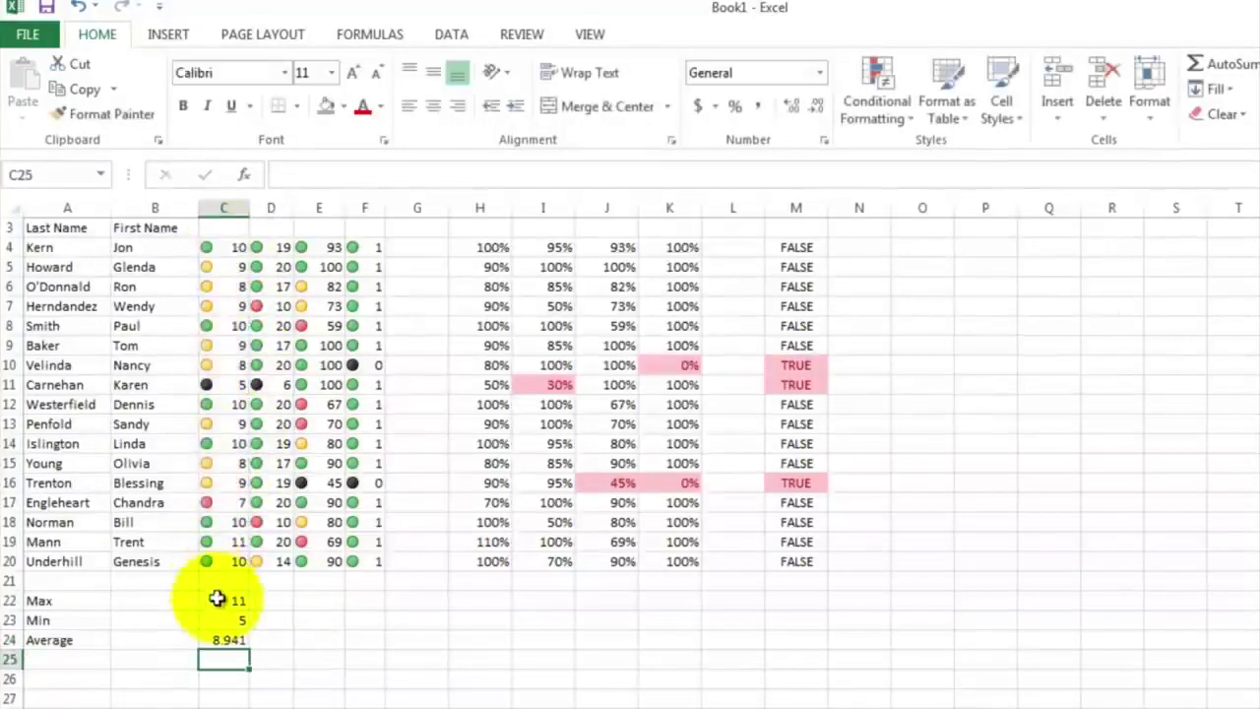
Fill the Max, Min and Average formulas from C22:C24 across to column F, and copy C22:F24 to the percentage columns starting at H22
left_click_drag(220, 599, 387, 638)
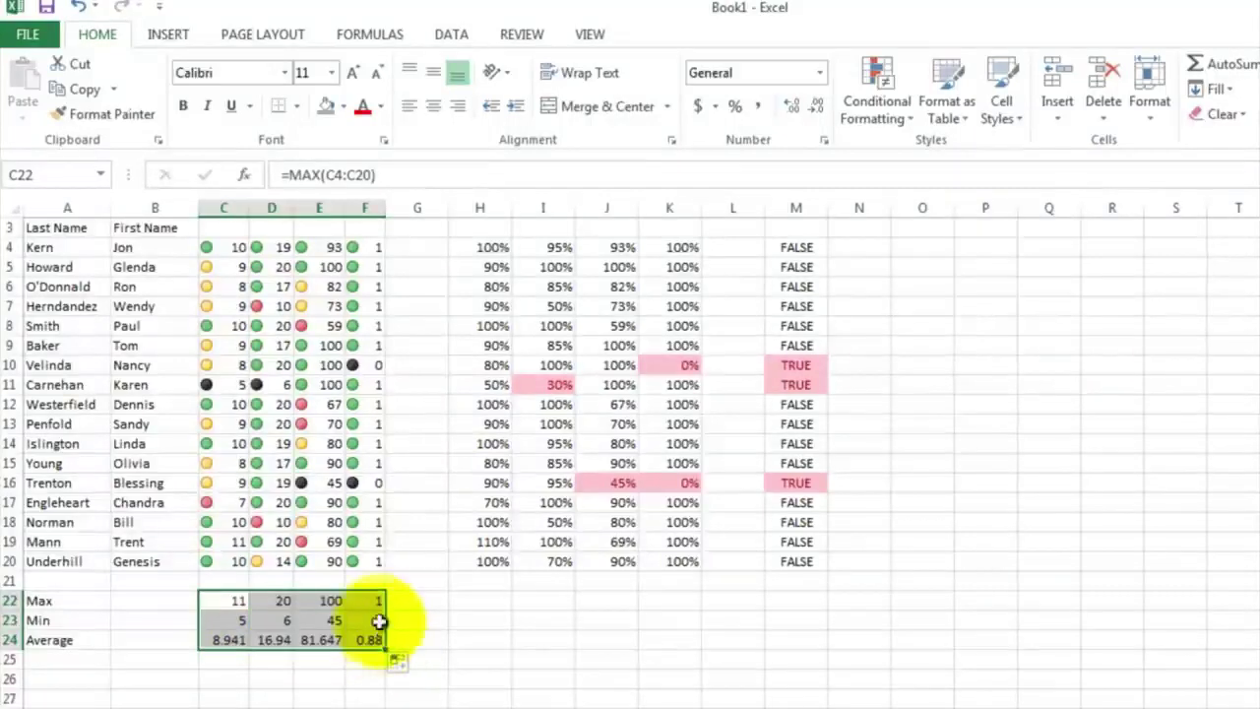
left_click(370, 602)
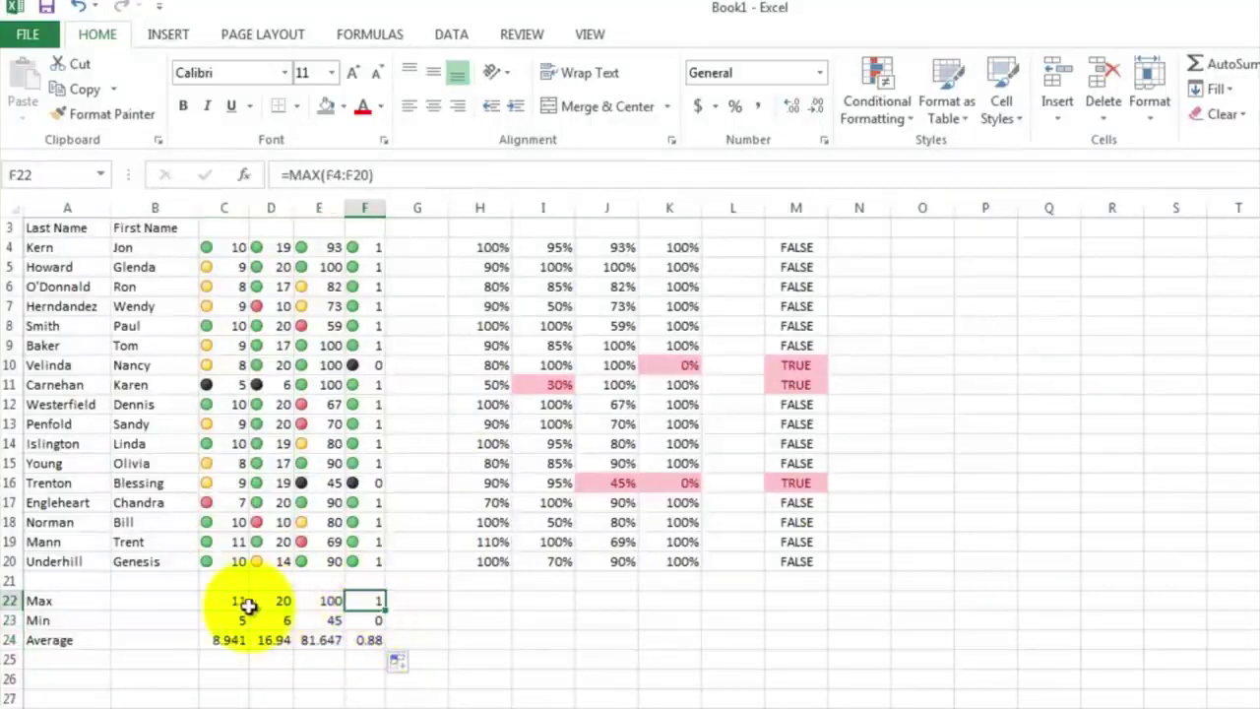
left_click_drag(237, 602, 365, 635)
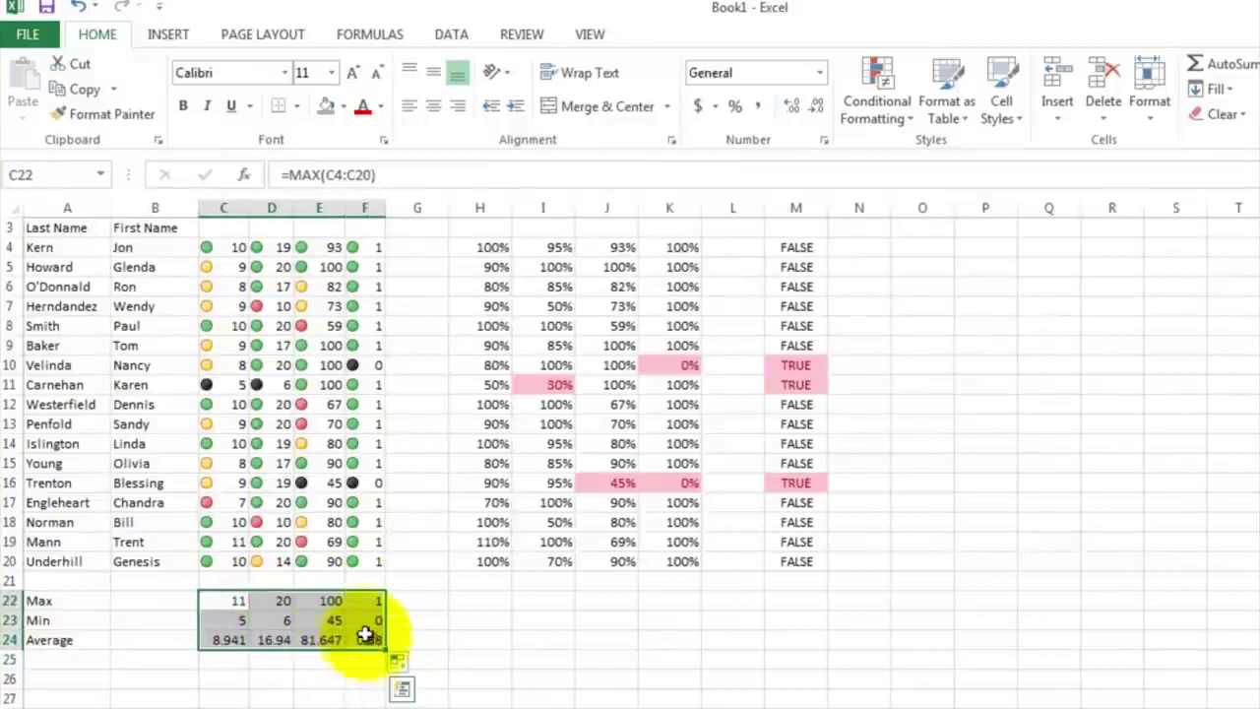
right_click(361, 605)
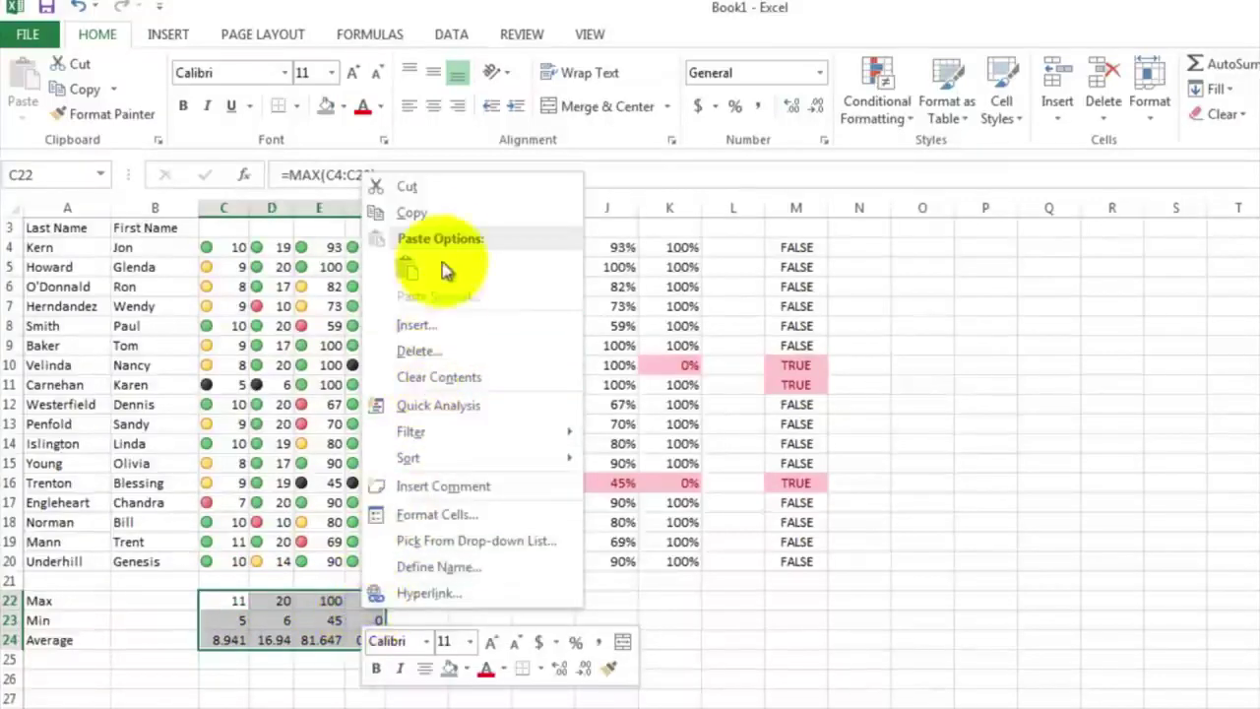
left_click(438, 213)
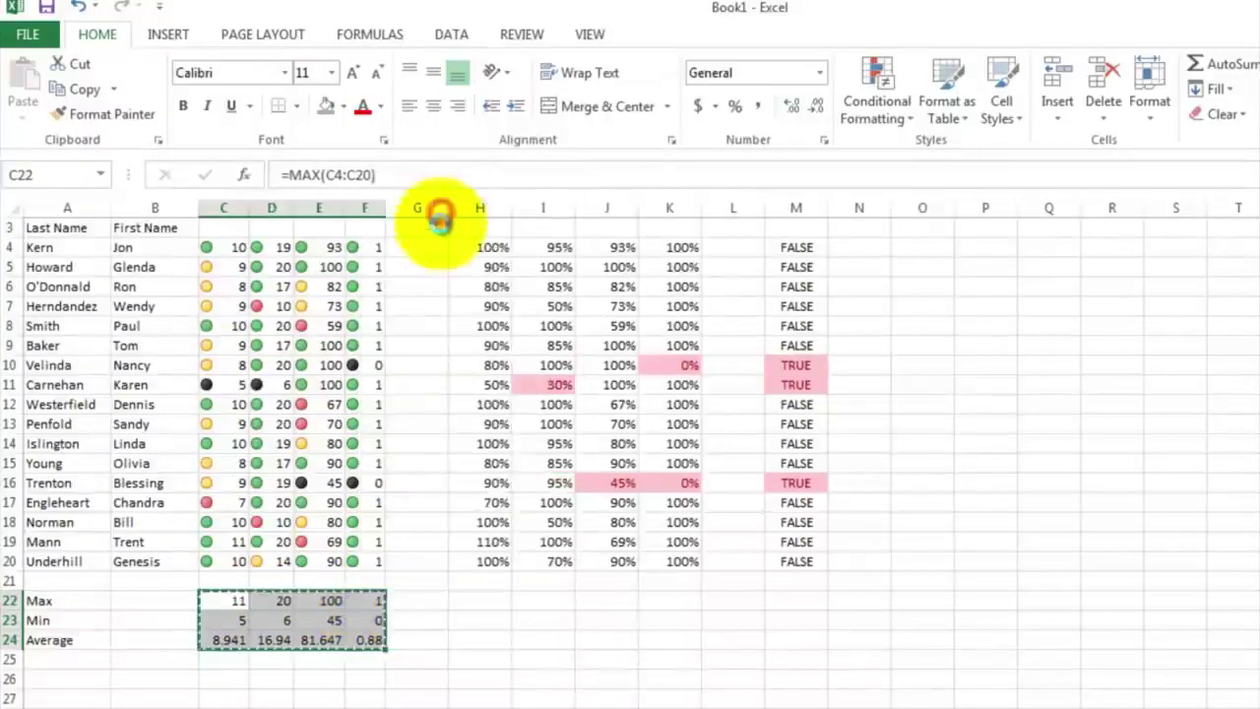
left_click(478, 602)
right_click(478, 603)
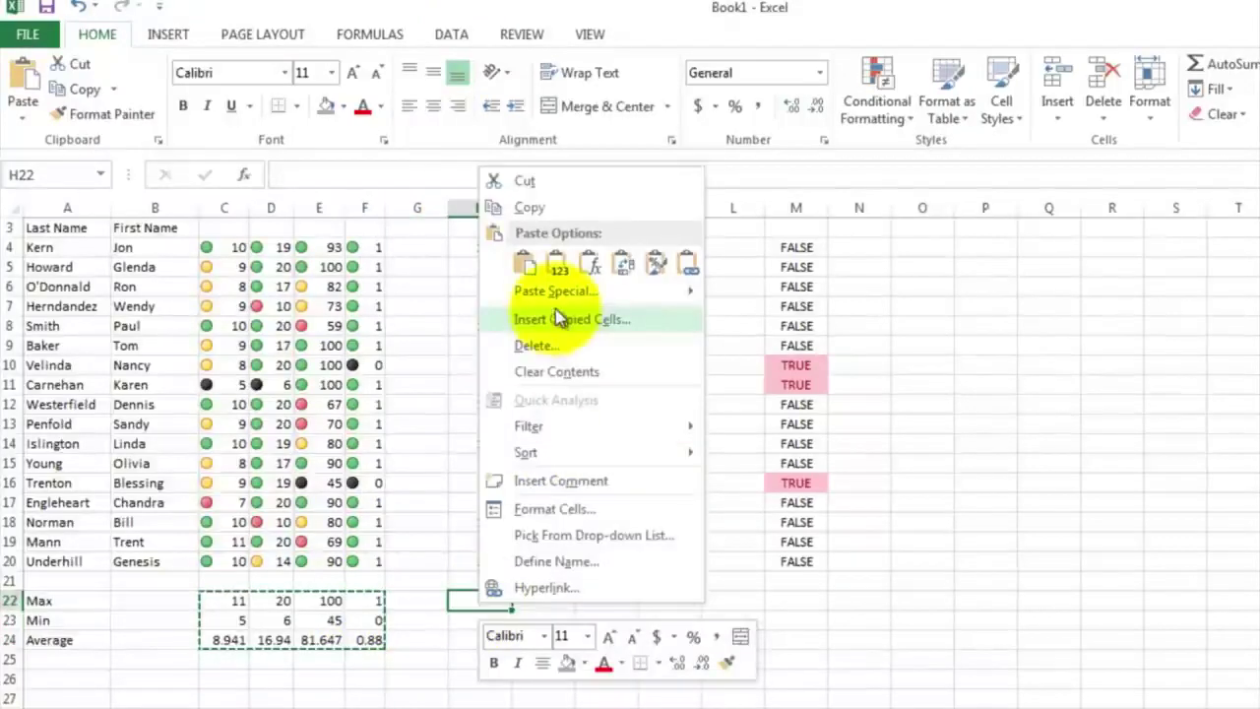
left_click(527, 263)
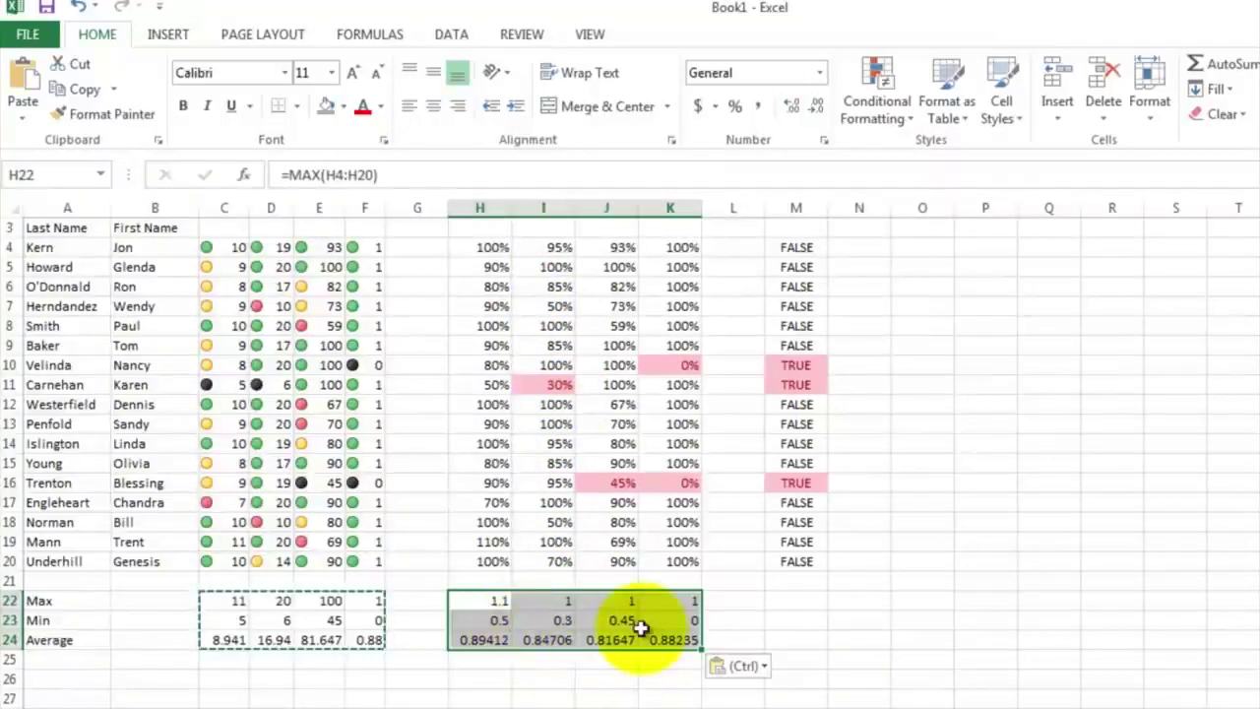
Format the summary values in H22:K24 as percentages
left_click(736, 106)
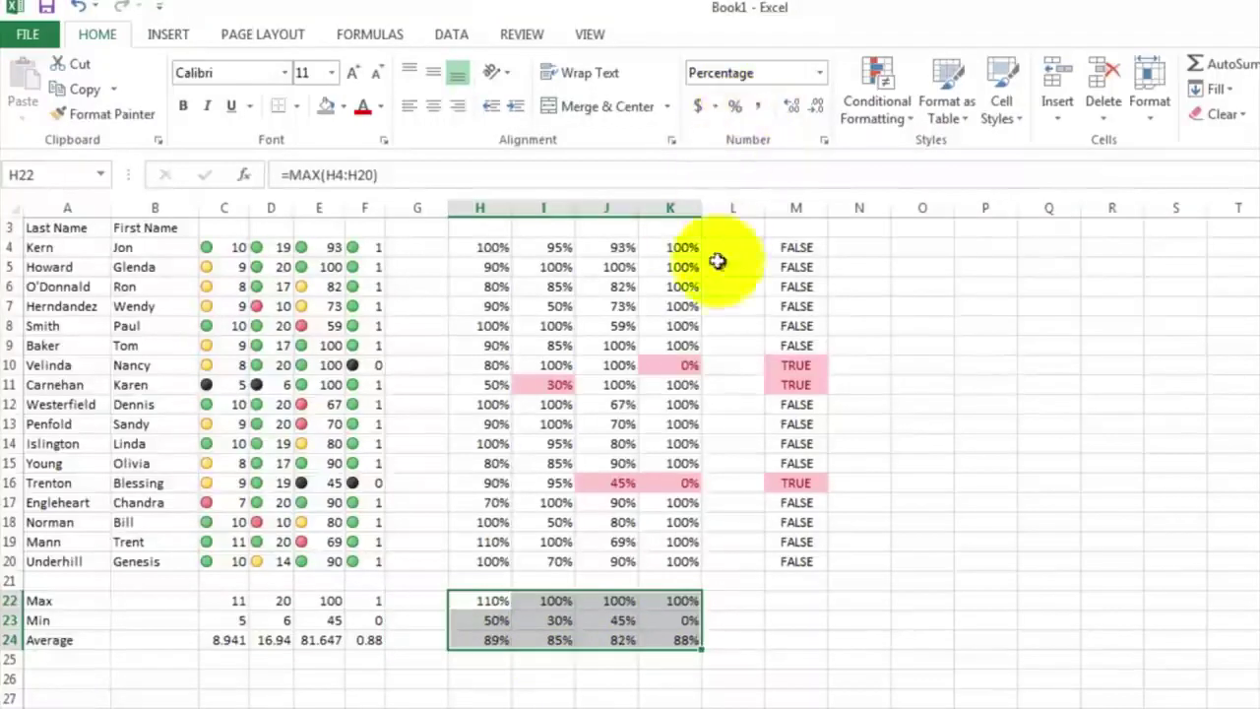
scroll(641, 664, "up", 1)
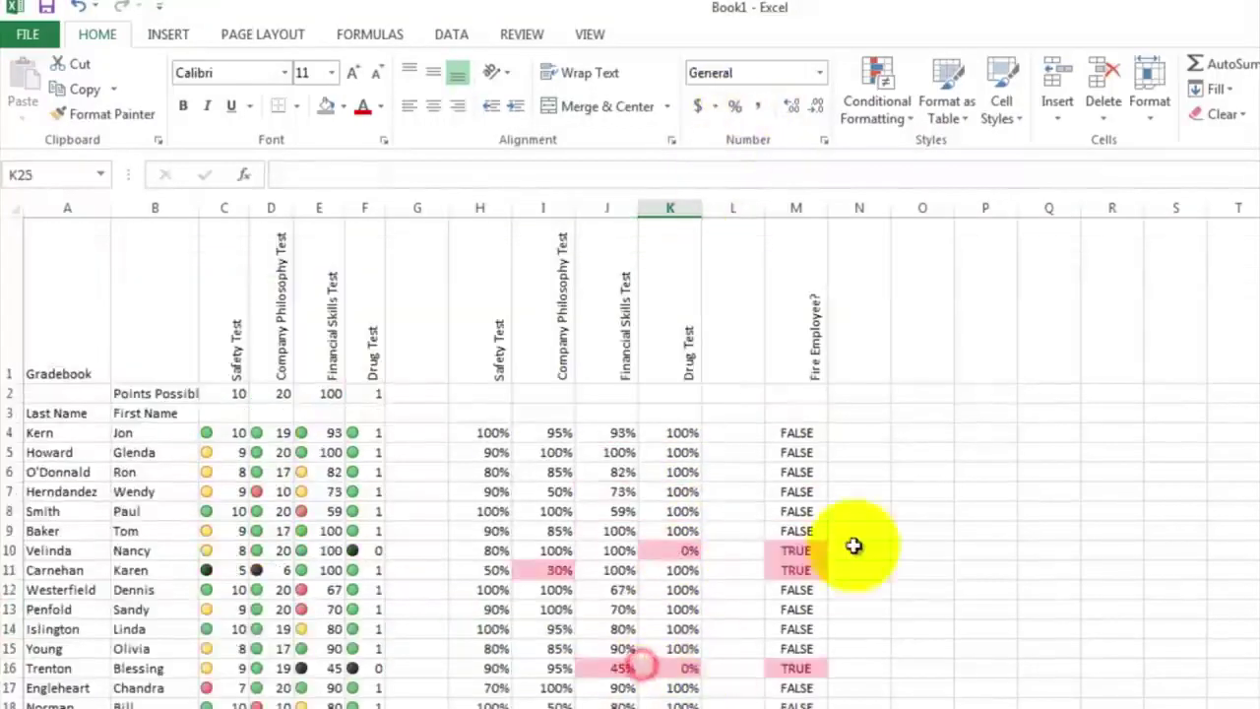
left_click(870, 491)
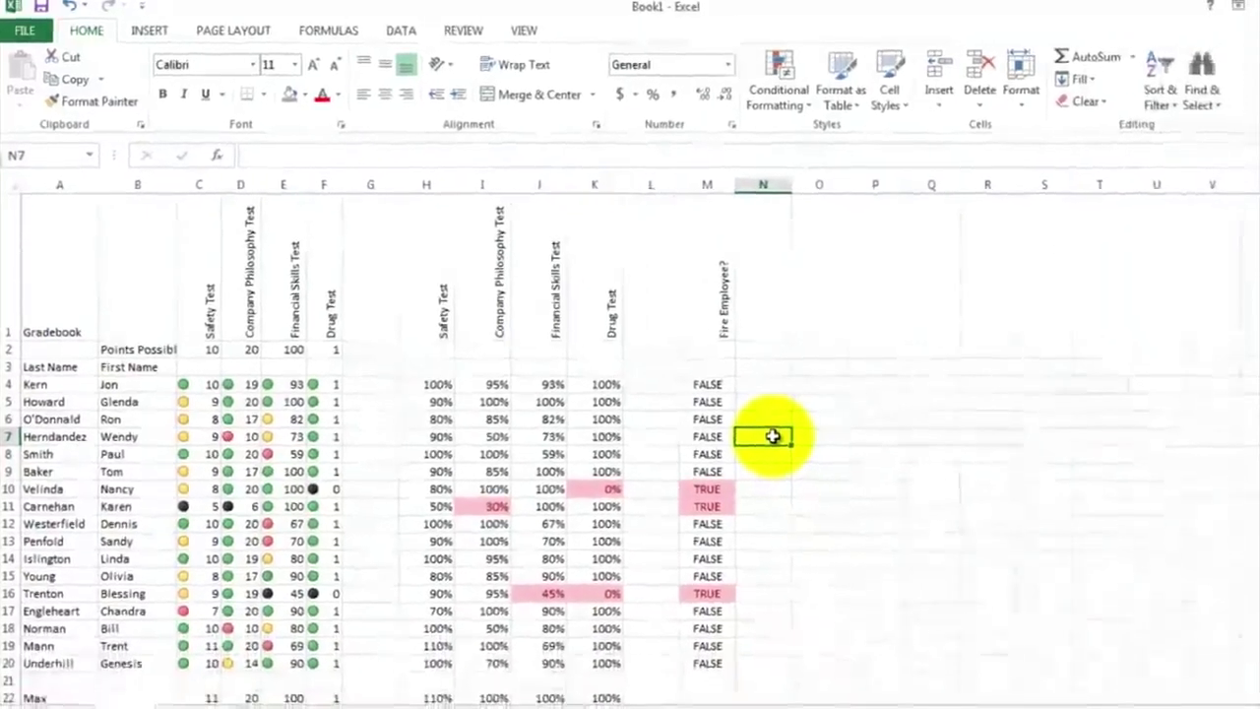
Insert a 2-D clustered column chart of the Safety Test scores in C4:C20 and place it beside the Fire Employee? column, over columns O to V
left_click_drag(199, 384, 195, 666)
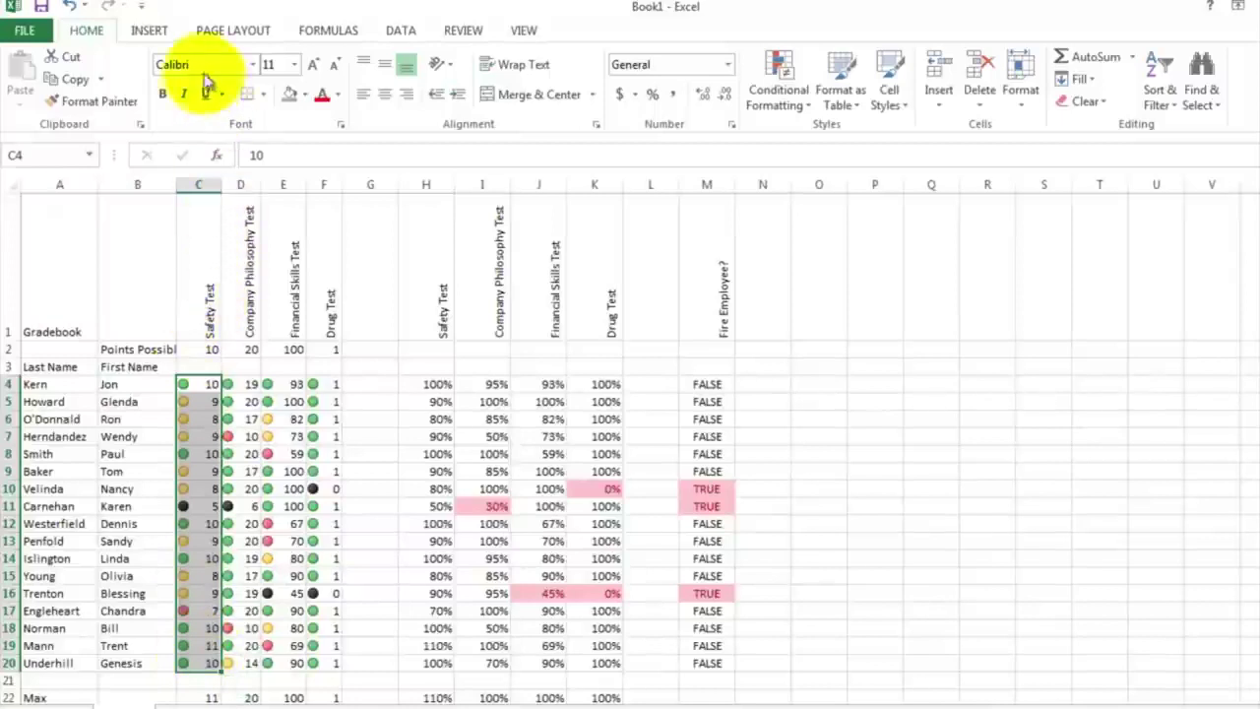
left_click(149, 33)
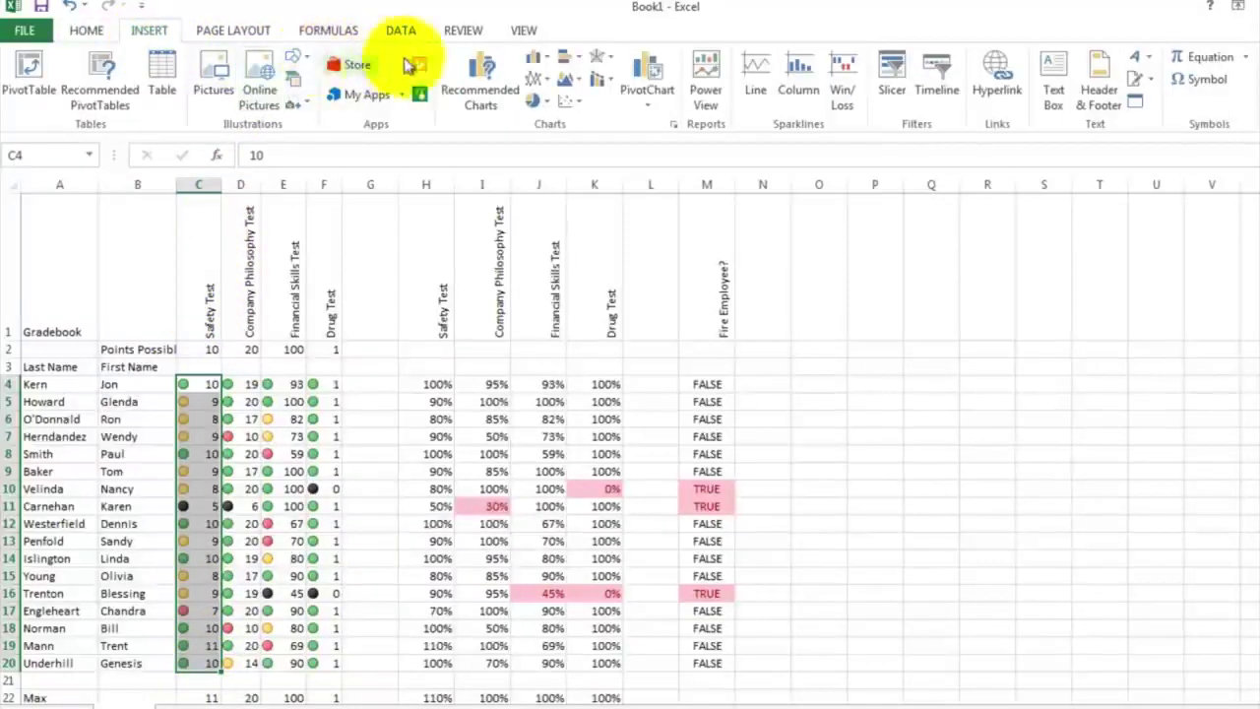
left_click(548, 64)
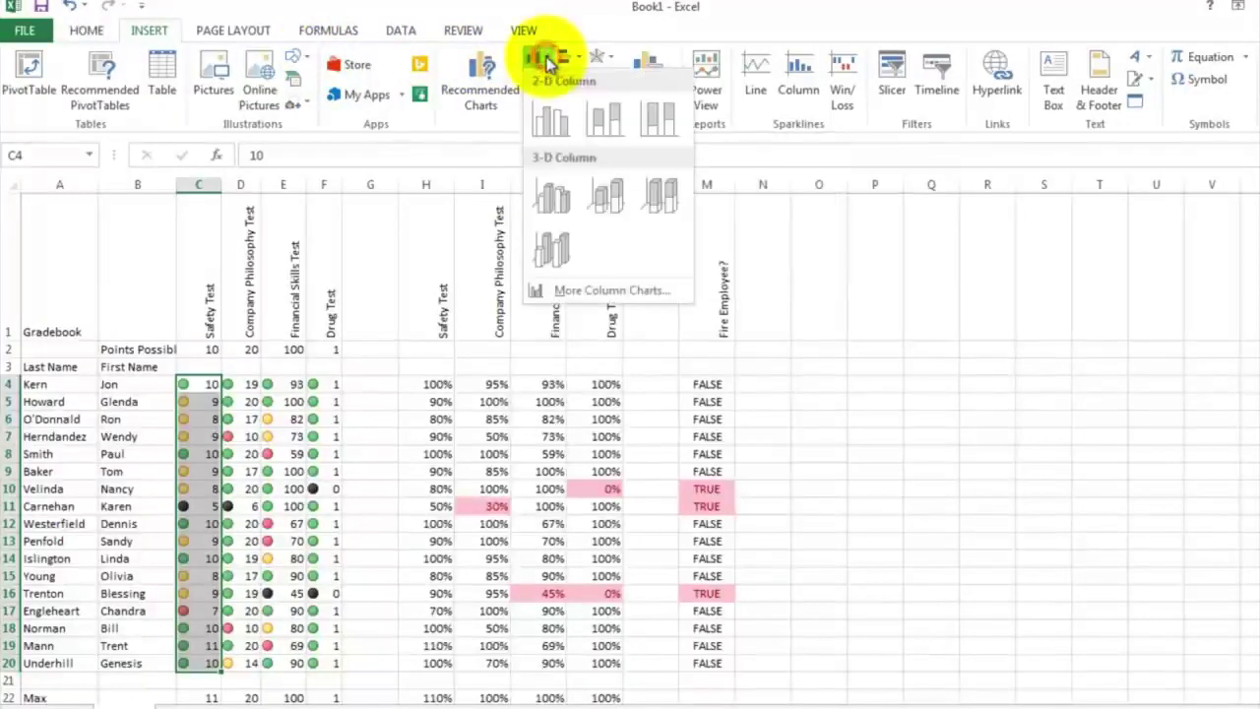
left_click(551, 120)
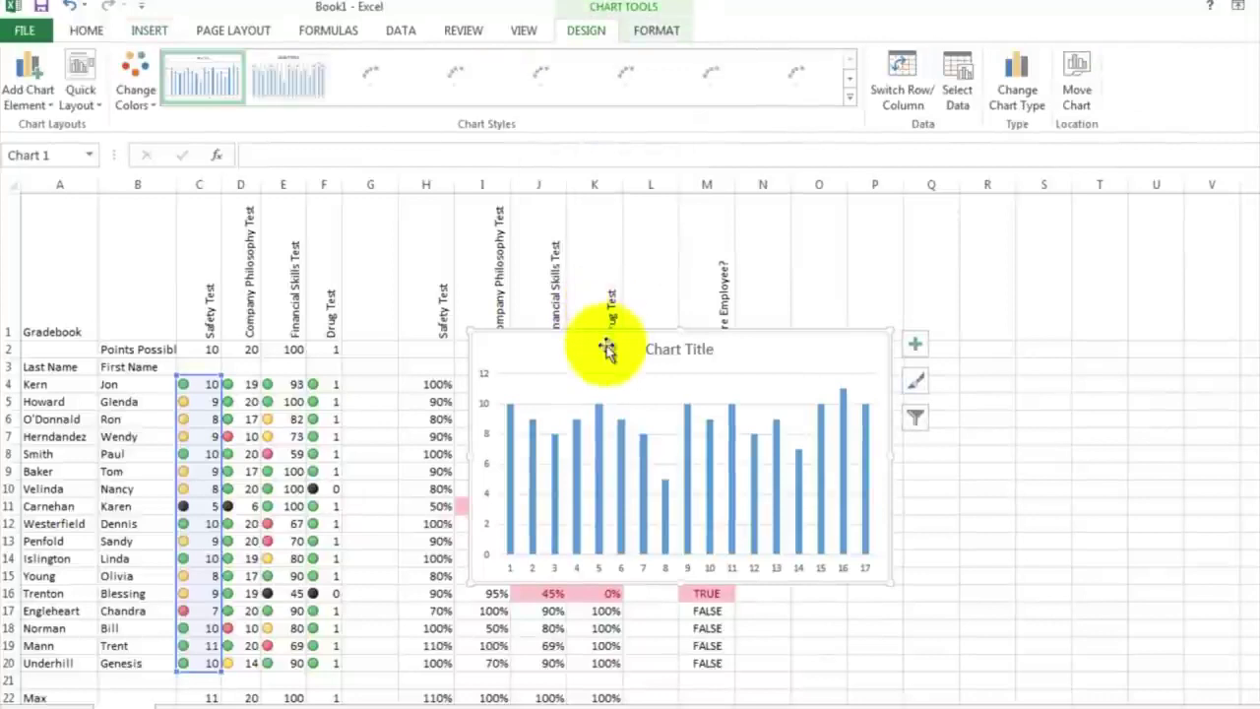
mouse_move(597, 351)
left_mouse_down()
mouse_move(894, 331)
mouse_move(939, 348)
left_mouse_up()
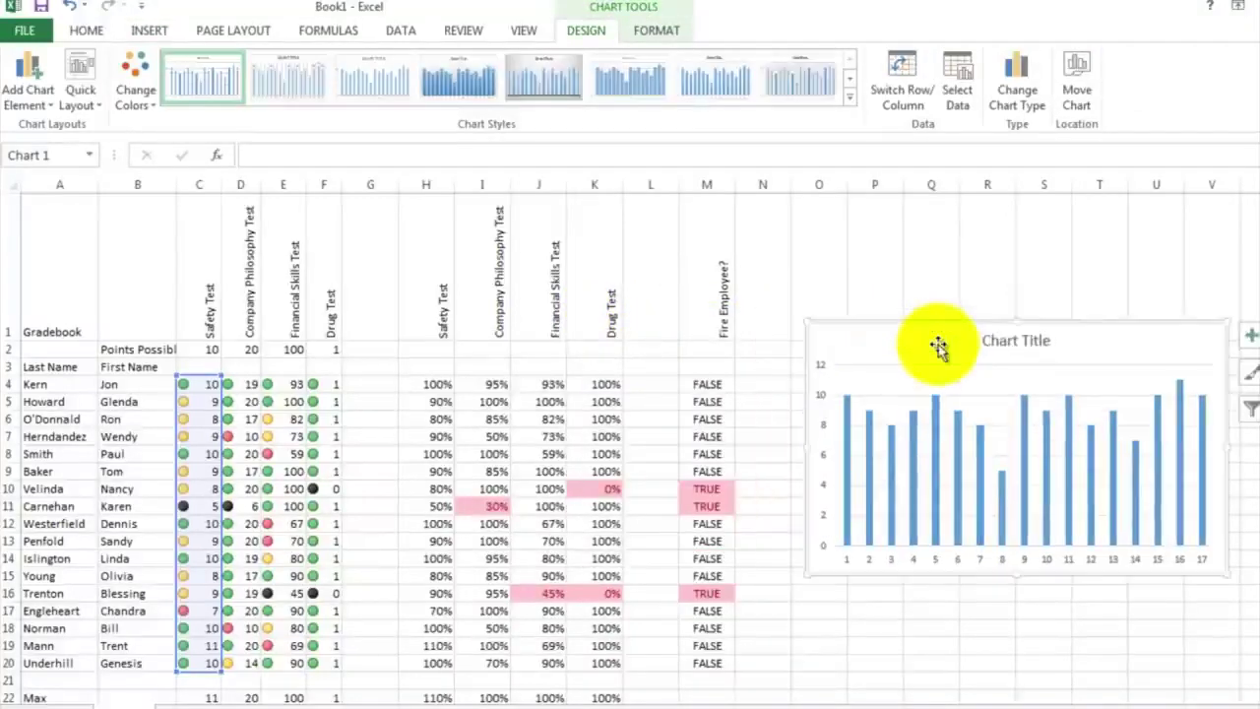
Change the column chart's title to Safety Test
left_click(992, 341)
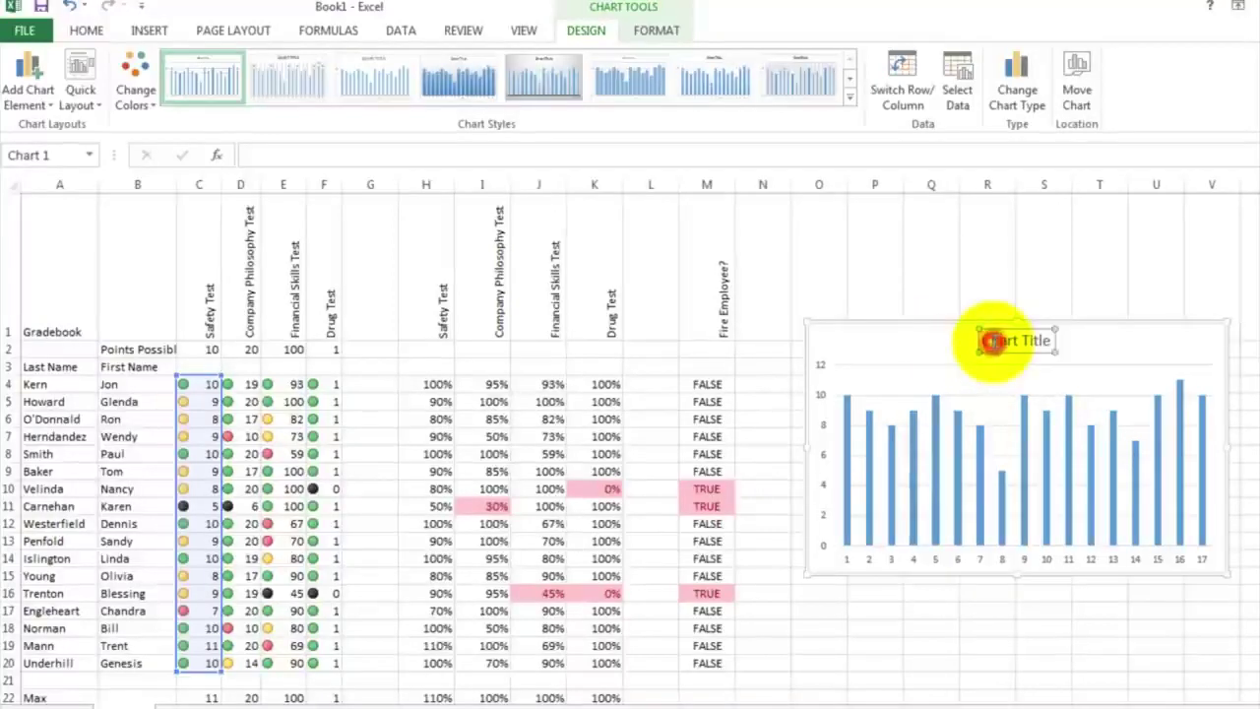
double_click(984, 340)
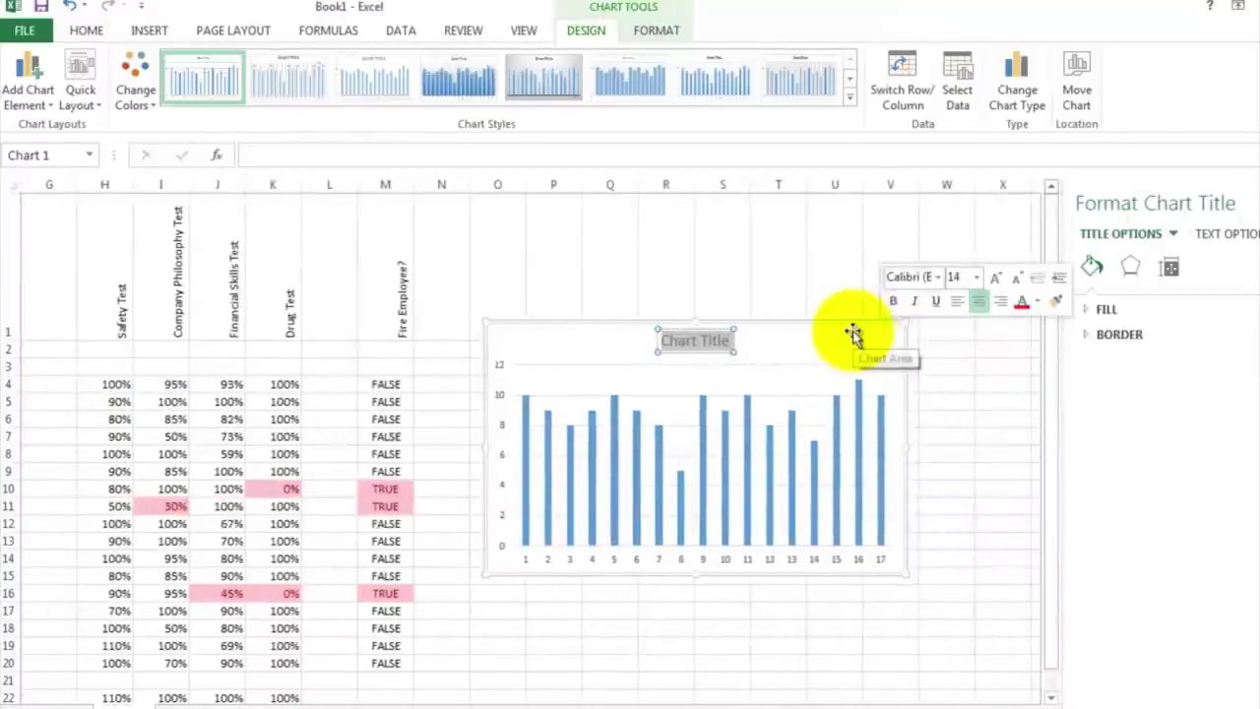
type("Safety Test")
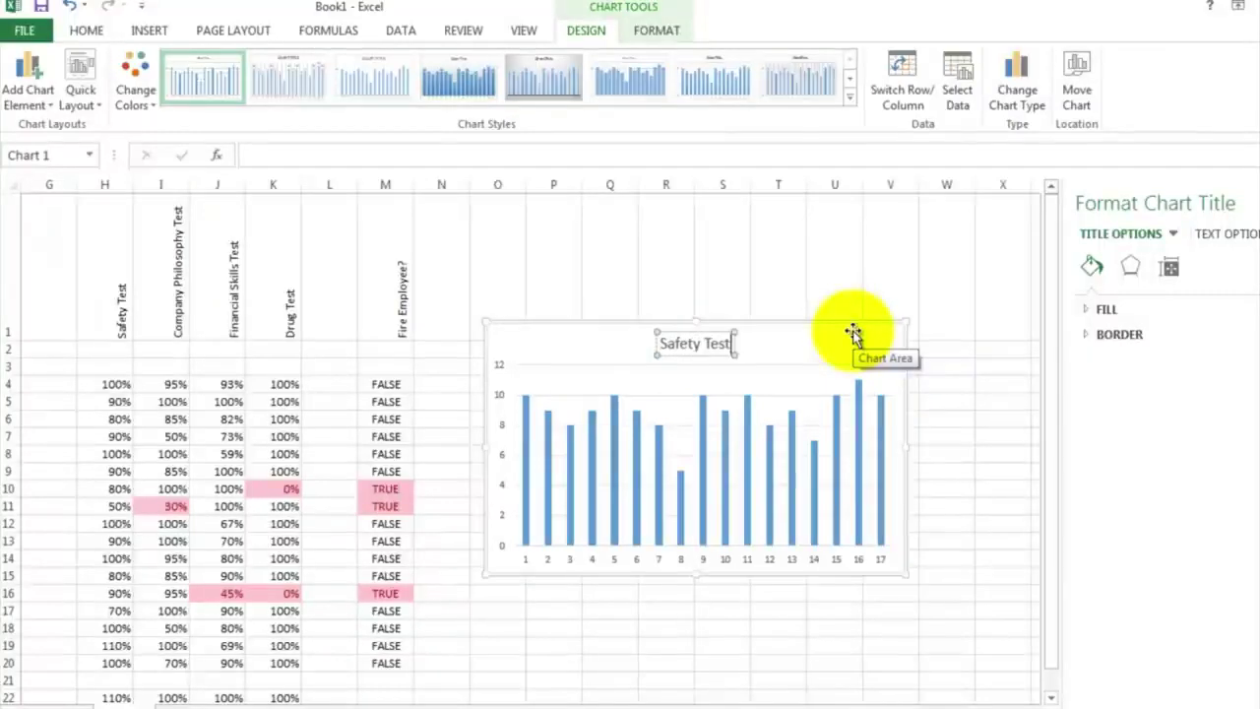
left_click(527, 563)
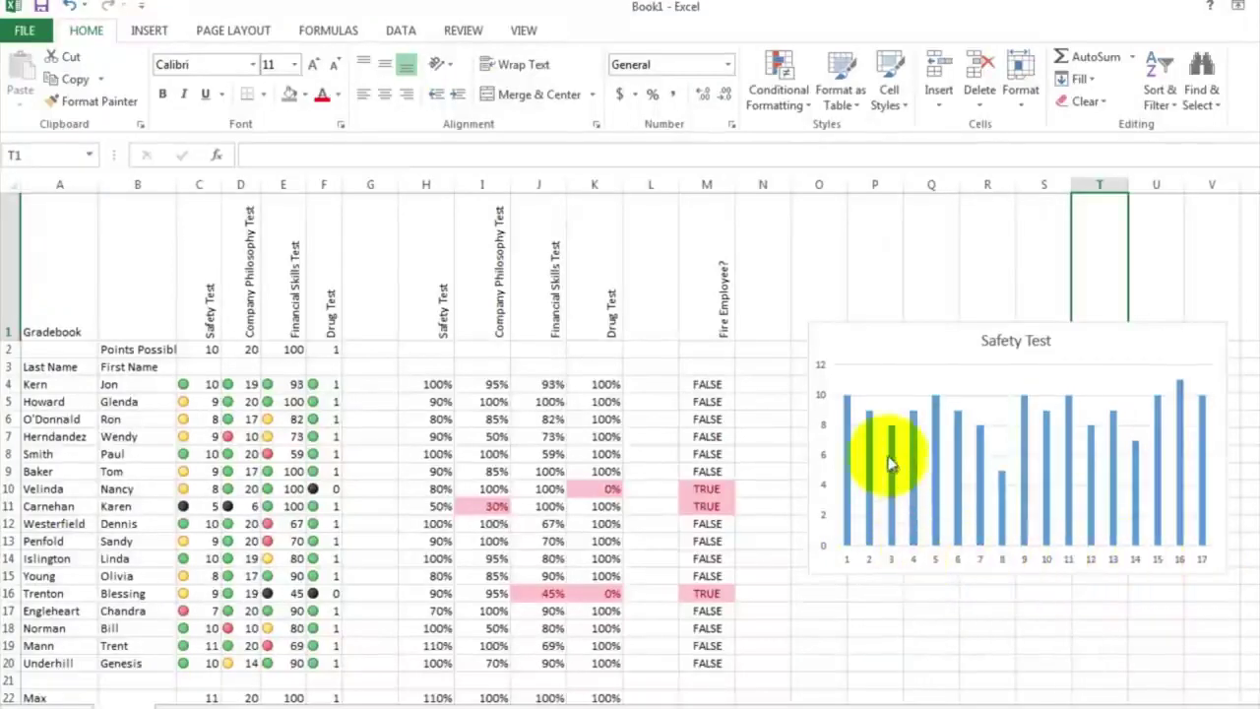
Set the Safety Test chart's horizontal axis labels to the last names in A4:A20
right_click(878, 349)
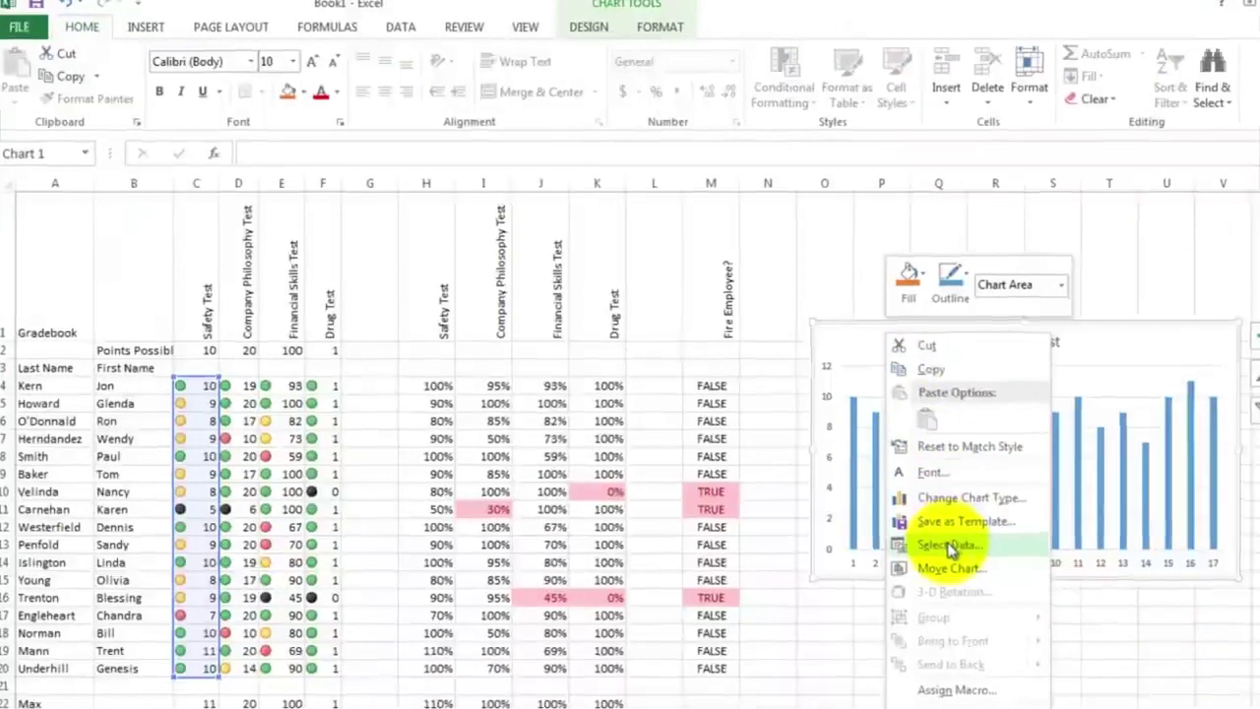
left_click(942, 540)
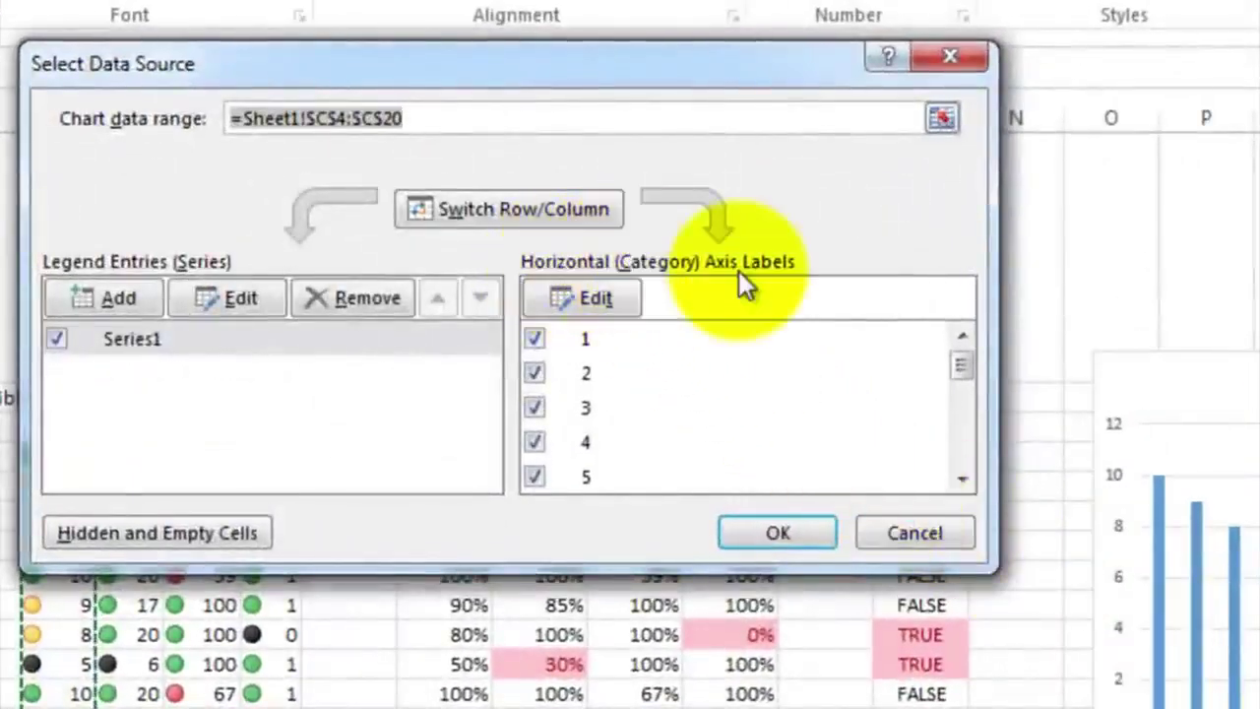
left_click(596, 298)
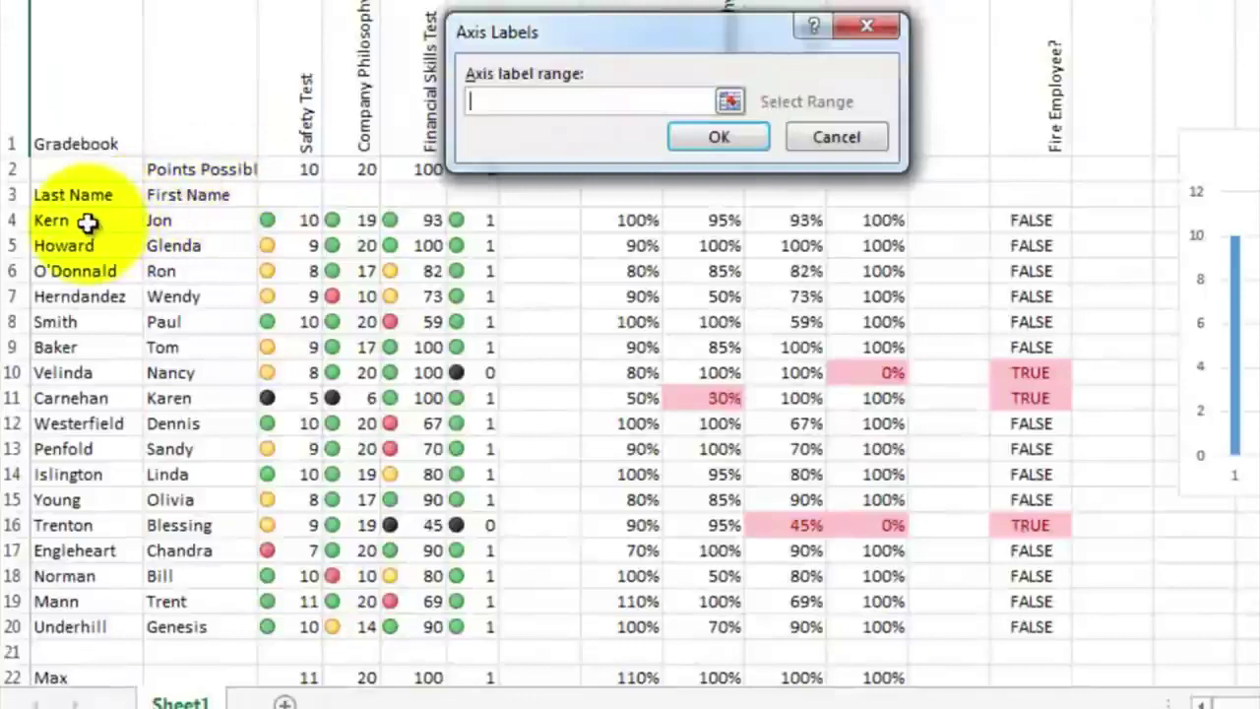
left_click_drag(87, 222, 92, 624)
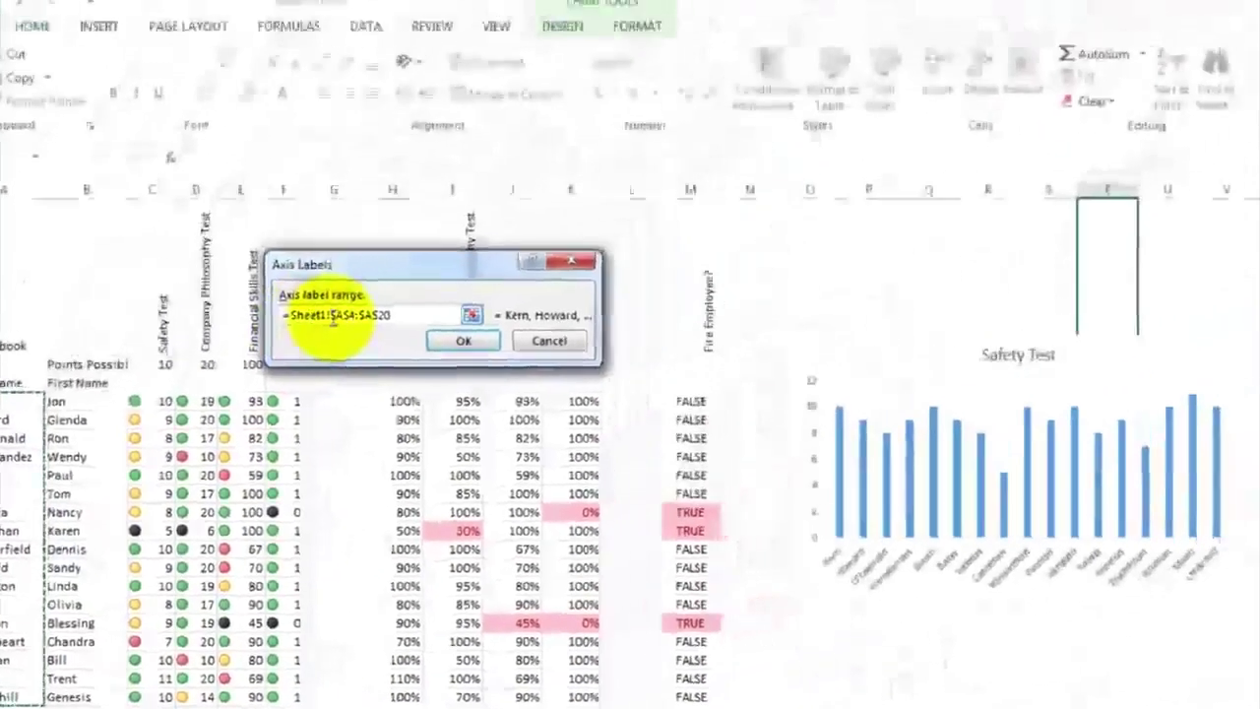
left_click(453, 351)
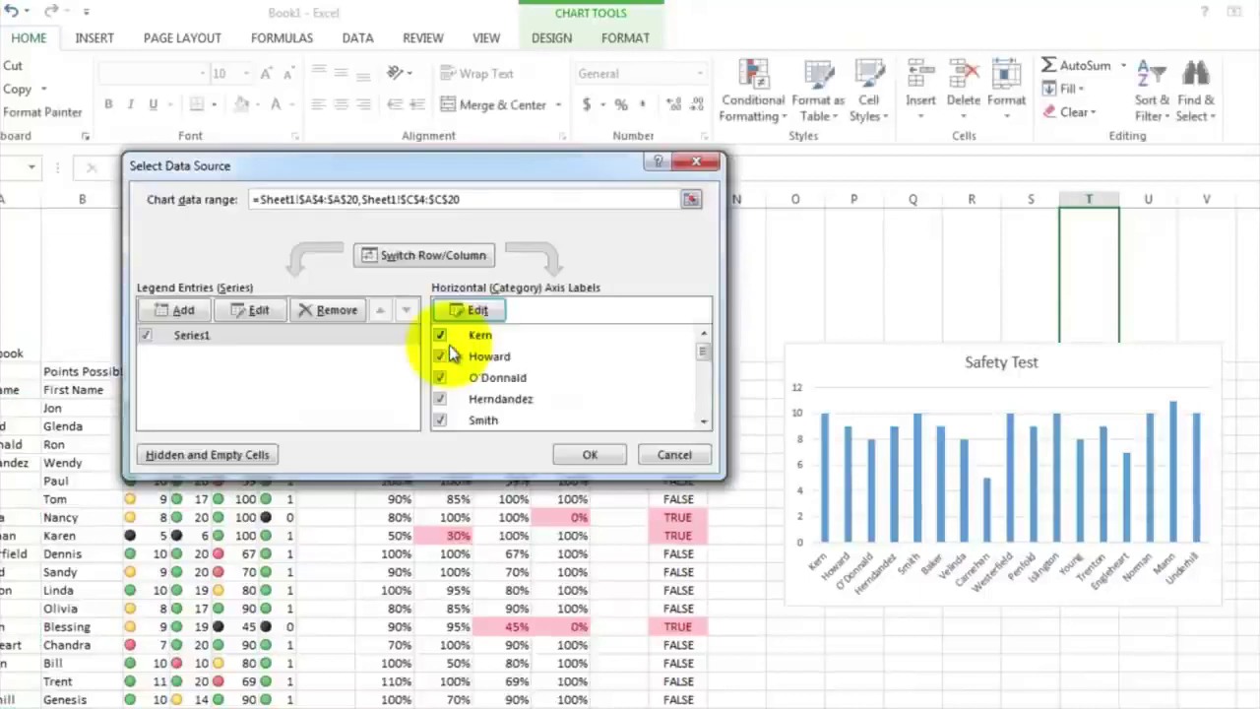
left_click(588, 454)
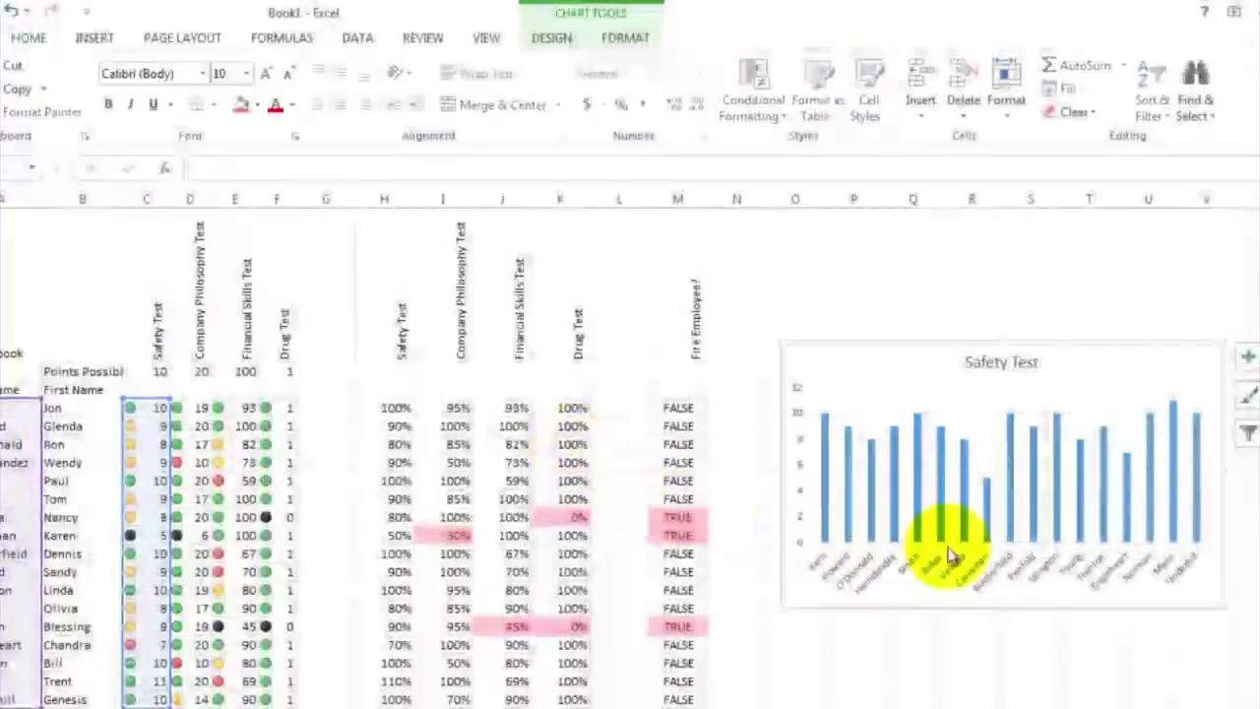
left_click(957, 624)
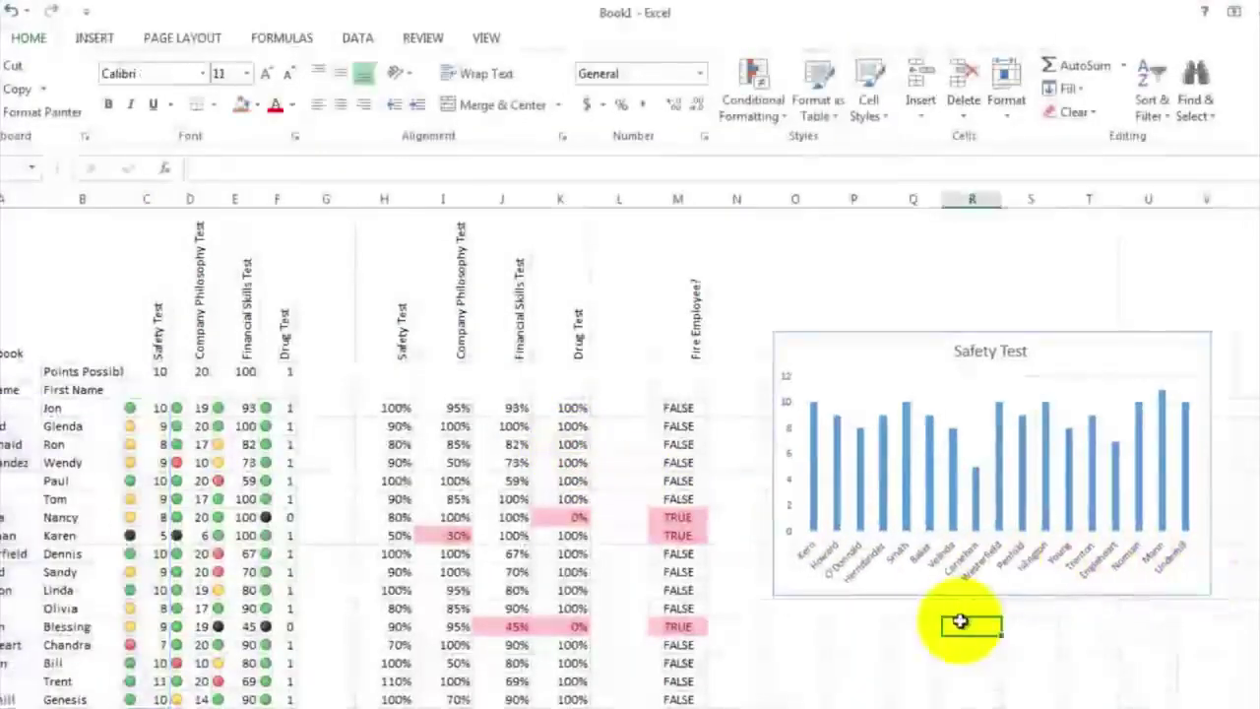
Insert a 2-D clustered column chart of the Company Philosophy Test scores in D4:D20 and place it directly below the Safety Test chart
scroll(959, 622, "down", 4)
scroll(960, 622, "up", 4)
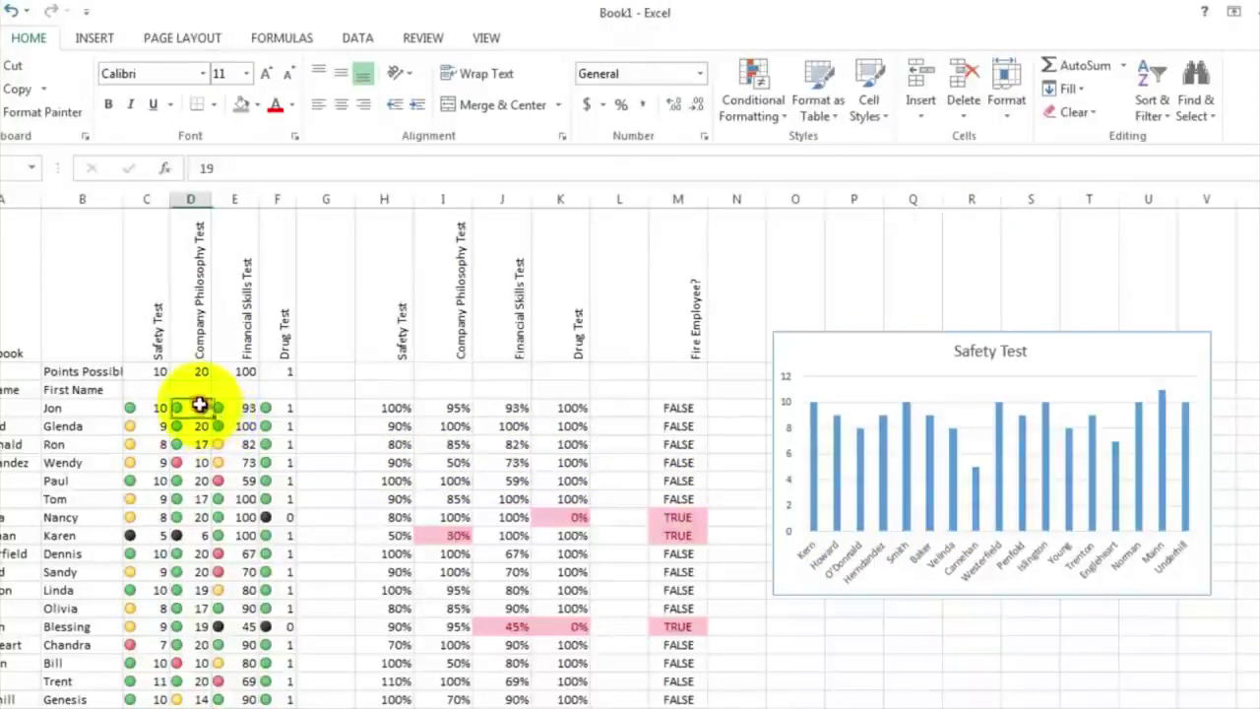
left_click_drag(200, 406, 181, 699)
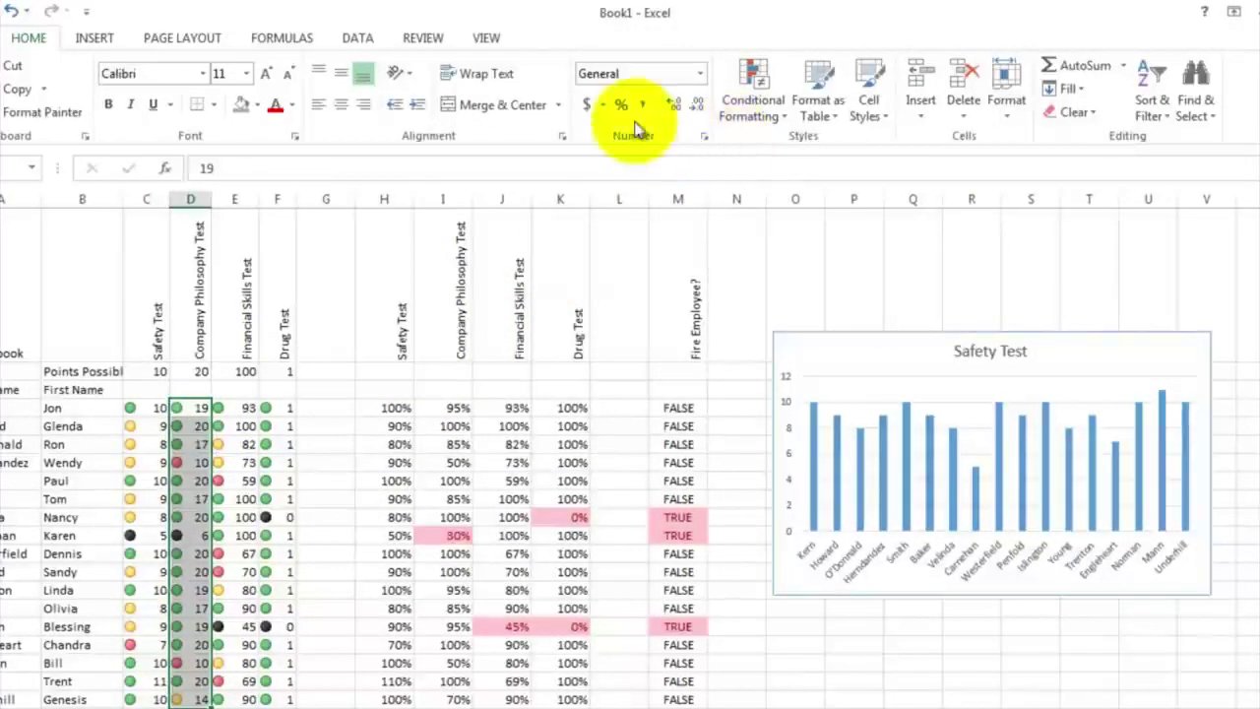
left_click(103, 45)
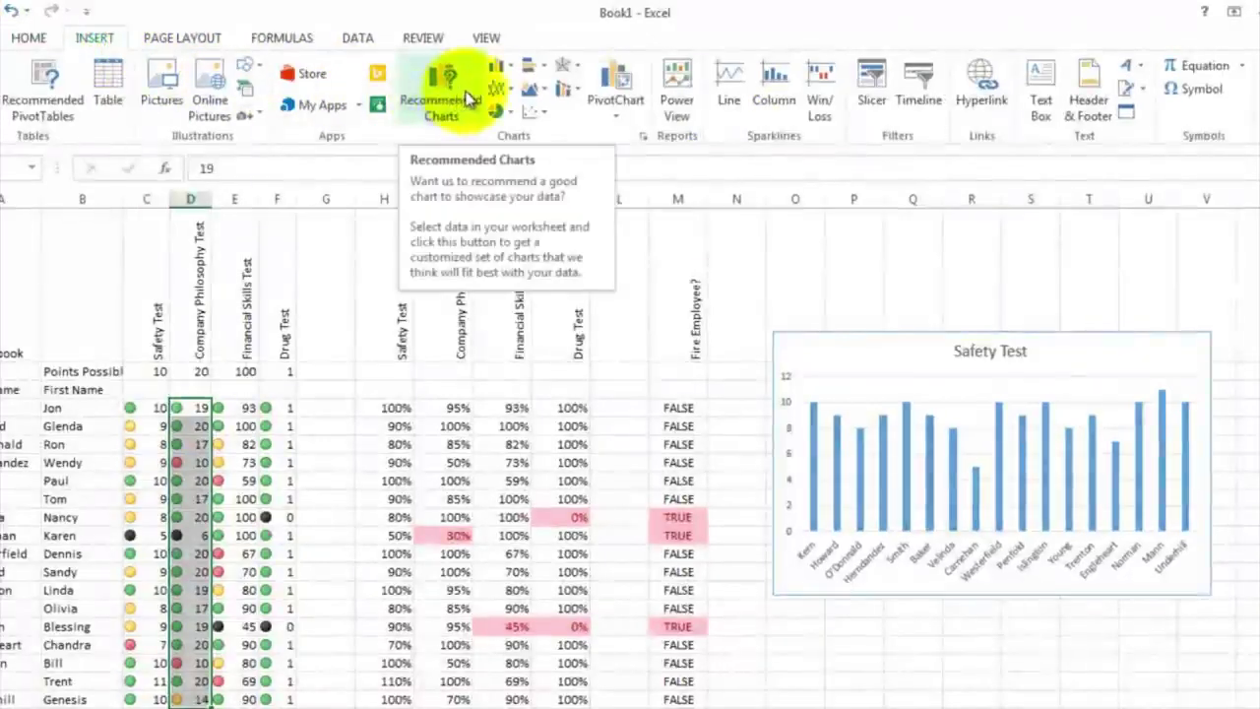
left_click(509, 71)
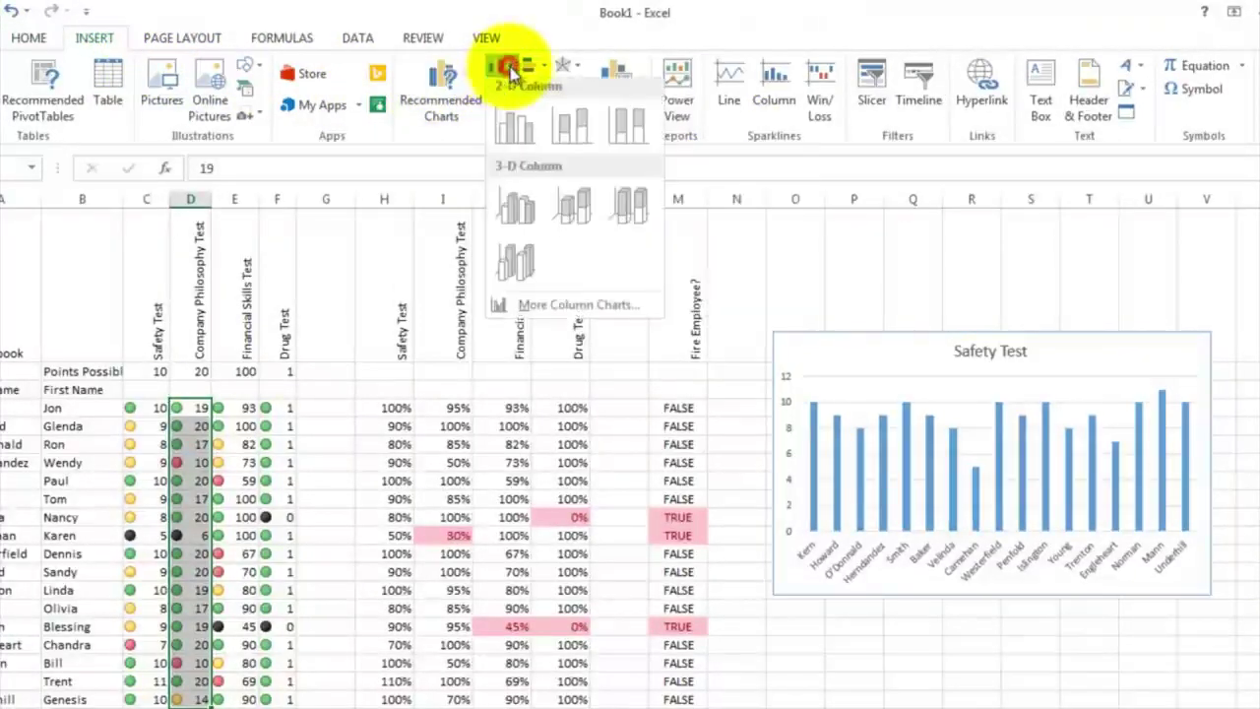
left_click(511, 133)
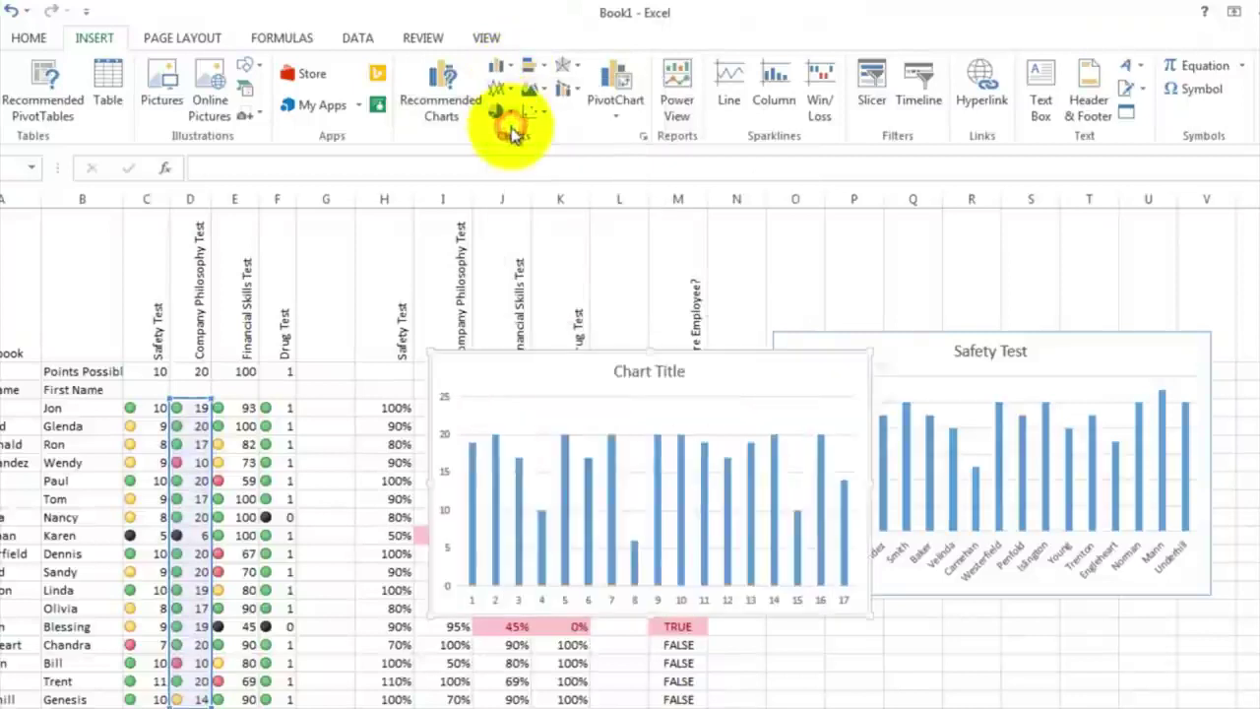
left_click_drag(565, 384, 905, 638)
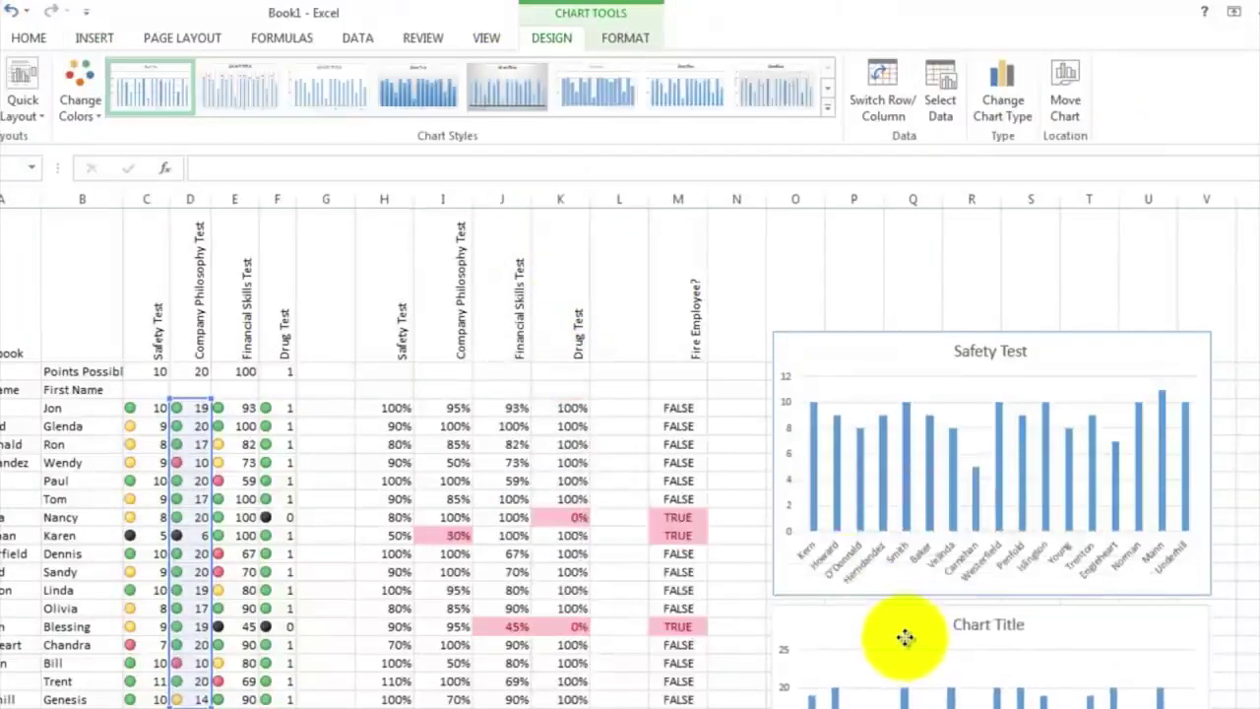
Change the title of the chart below the Safety Test chart to Company Philosophy Test
double_click(964, 625)
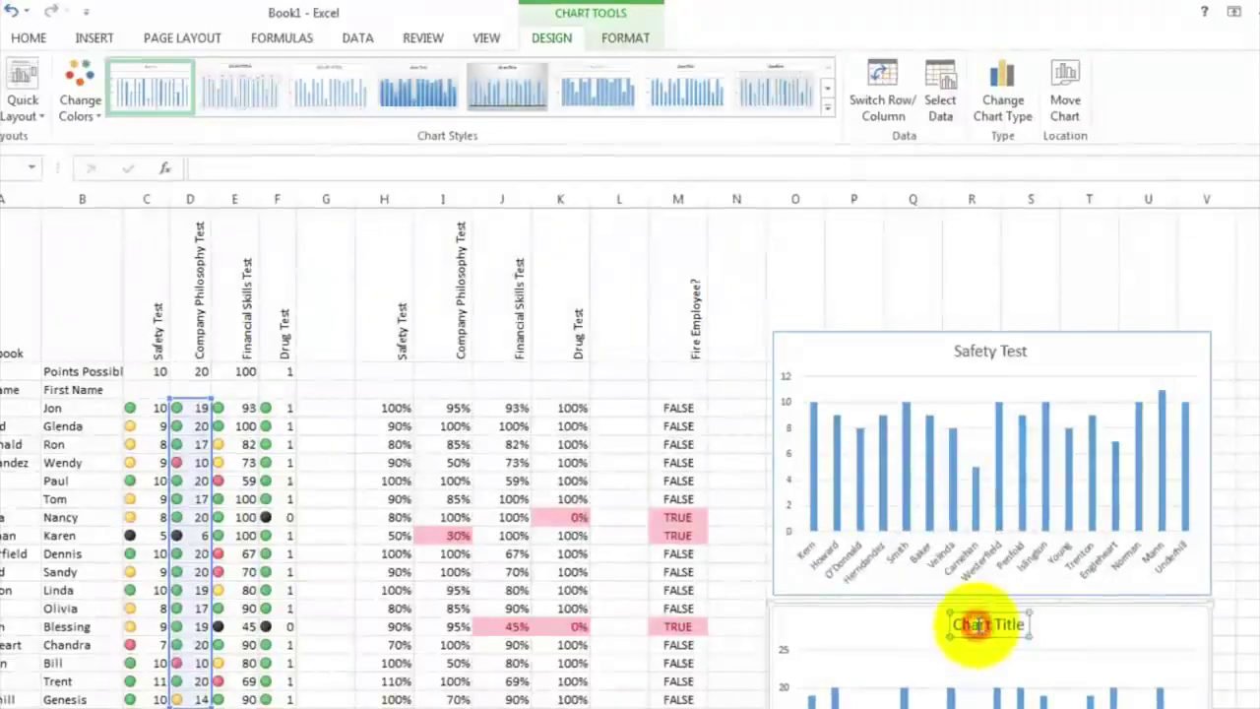
left_click_drag(955, 624, 1026, 624)
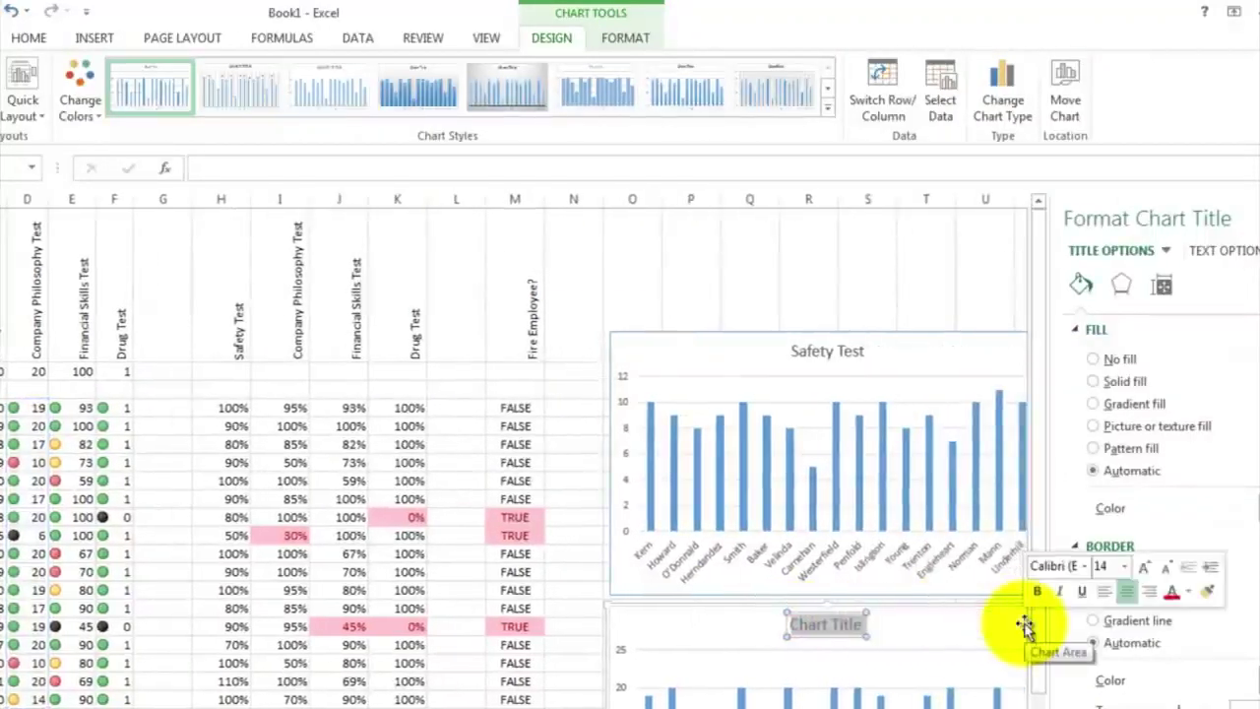
type("Company Philosophy")
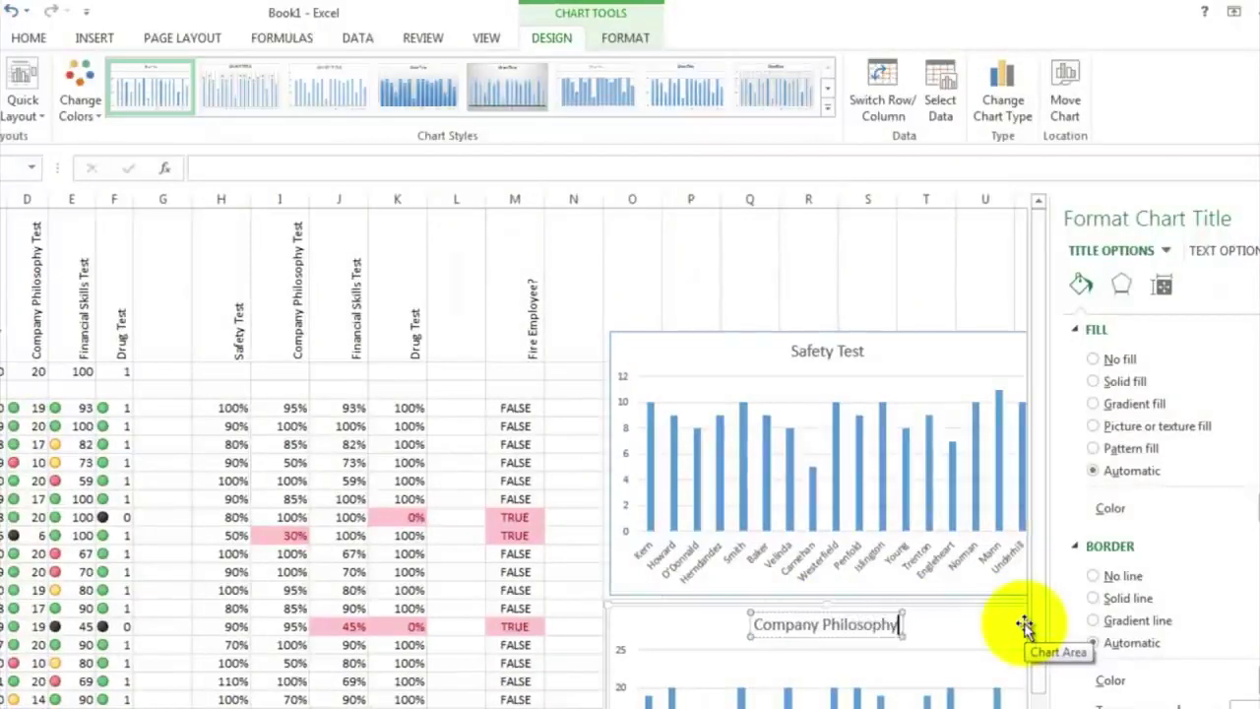
type("st")
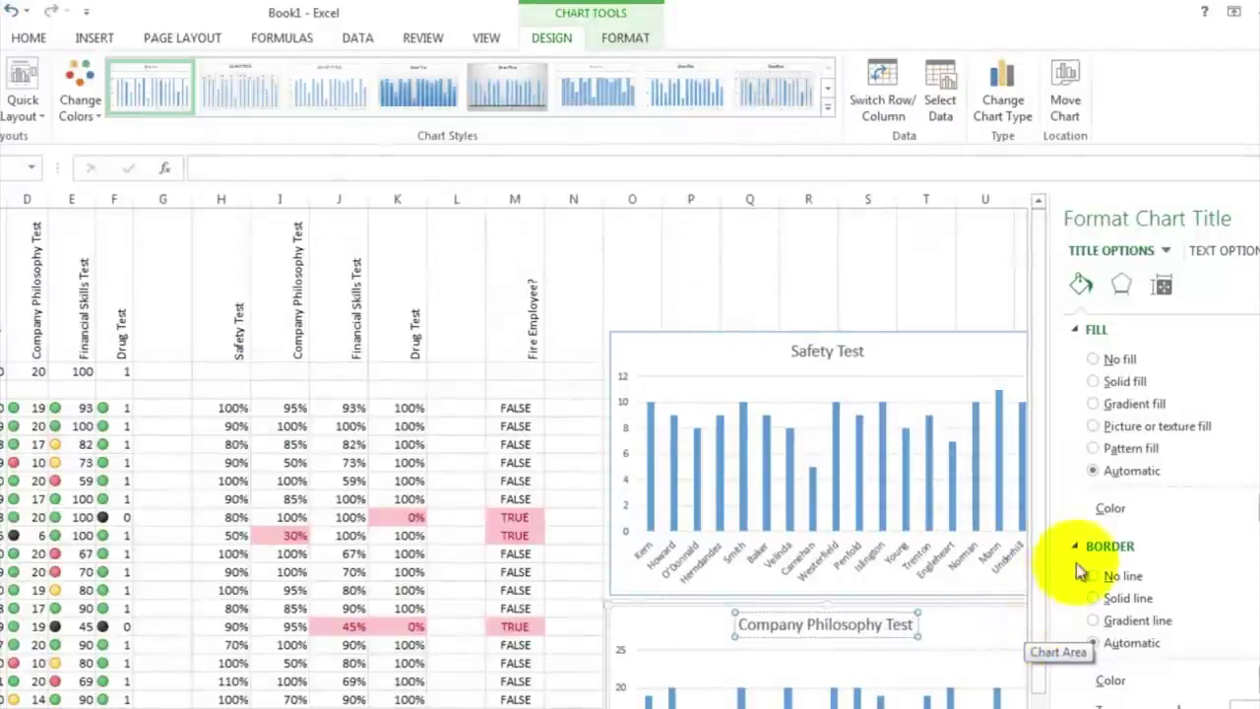
Set the Company Philosophy Test chart's horizontal axis labels to the last names in A4:A20
scroll(755, 569, "down", 3)
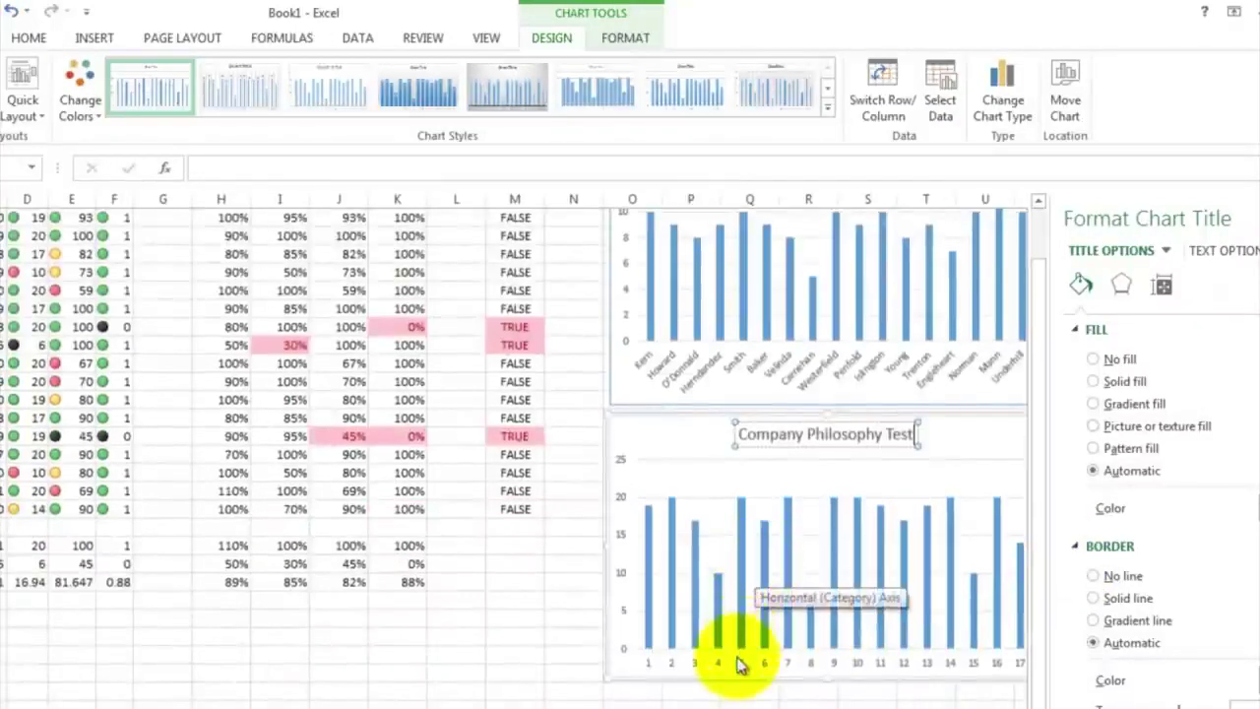
left_click(736, 667)
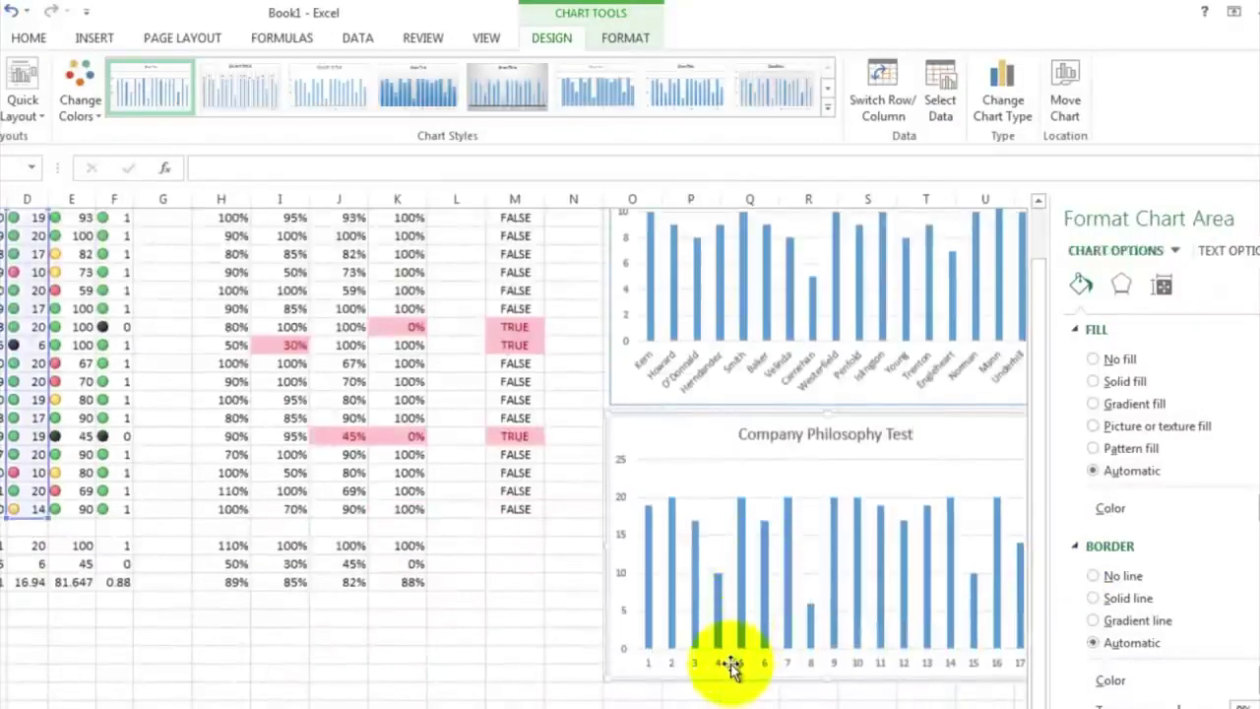
right_click(730, 666)
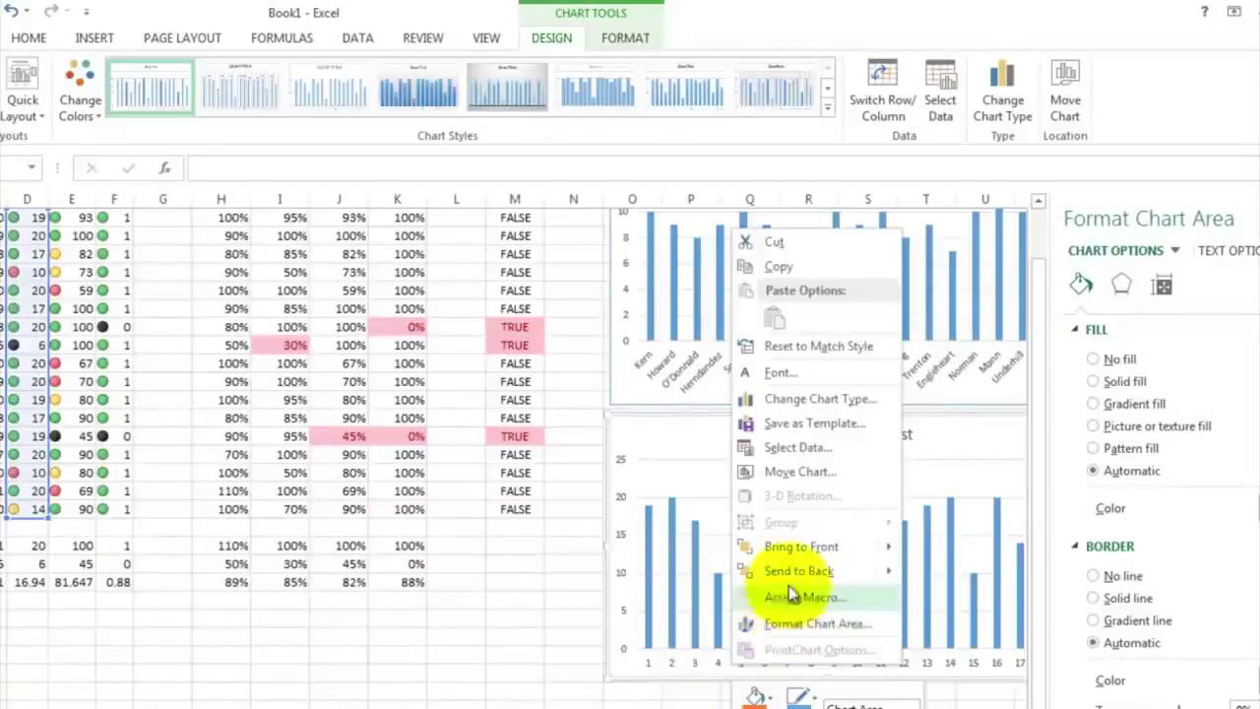
left_click(809, 448)
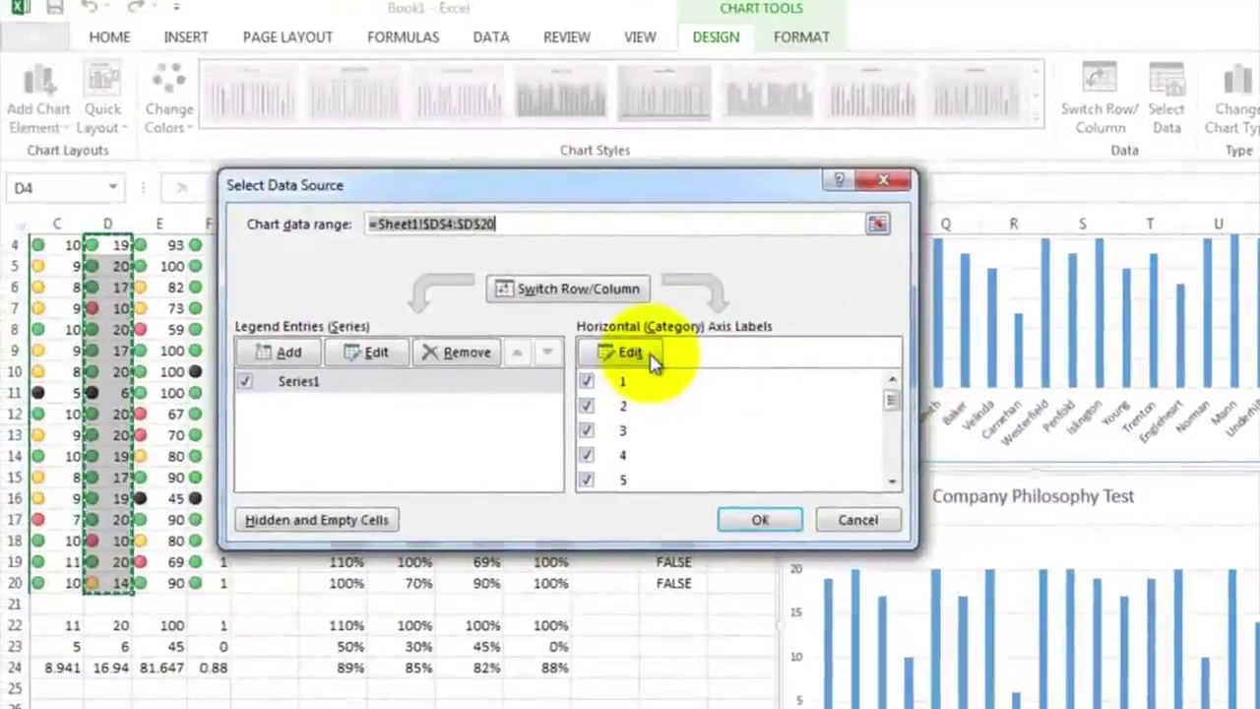
left_click(651, 358)
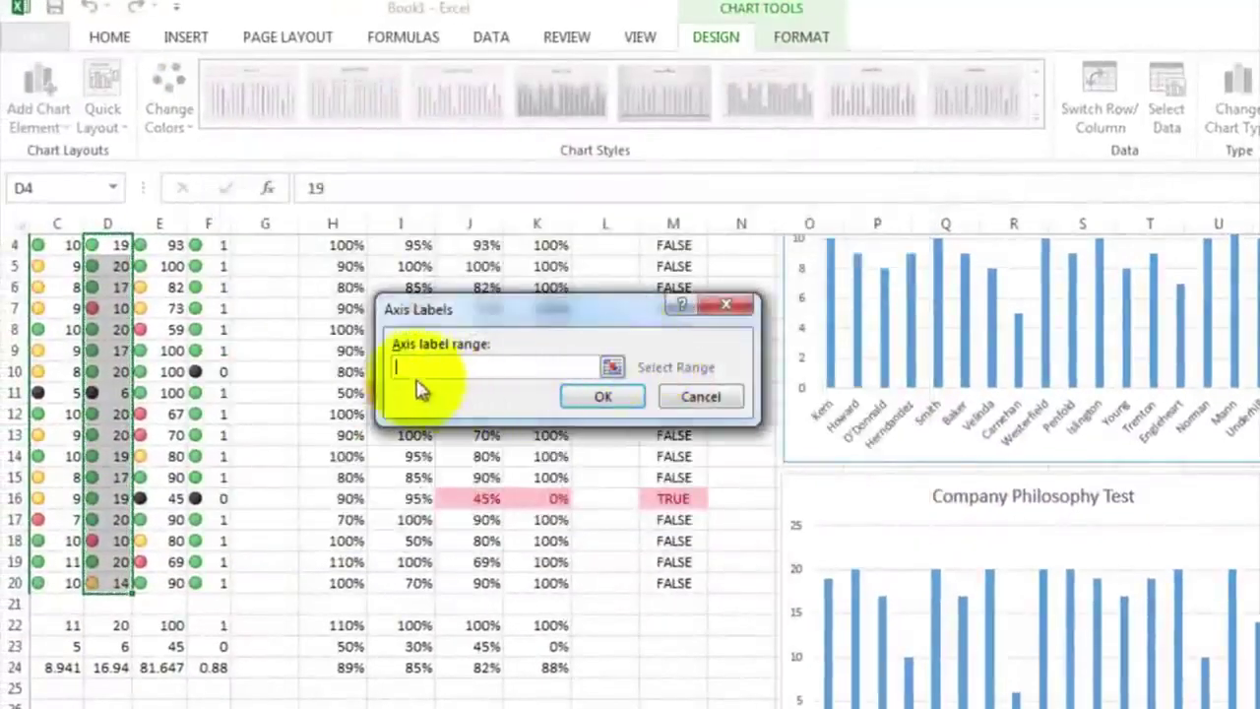
left_click(471, 707)
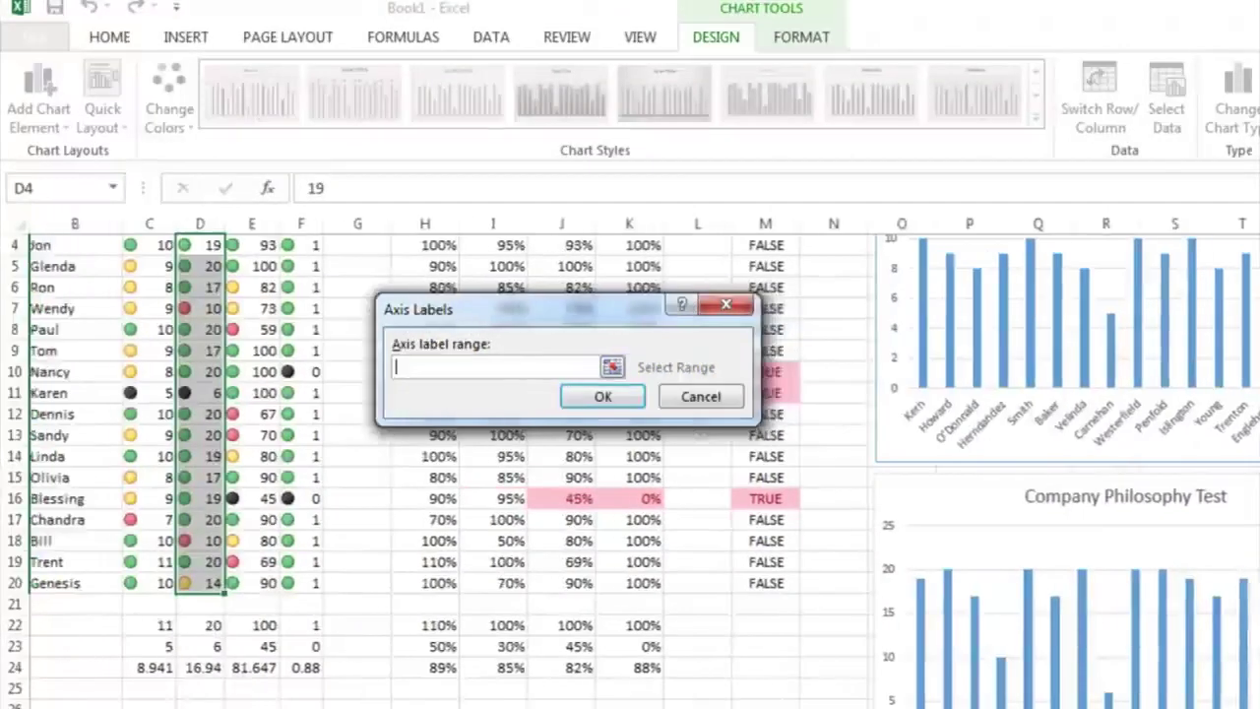
left_click(470, 708)
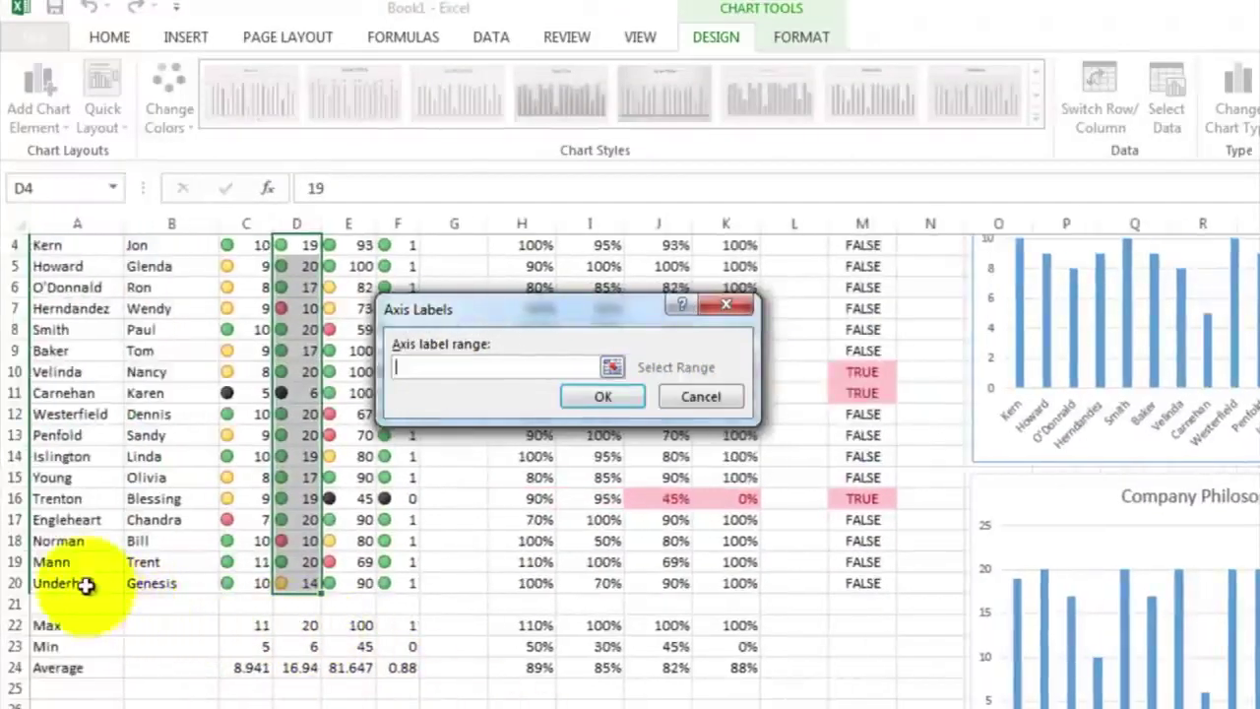
left_click_drag(83, 583, 75, 464)
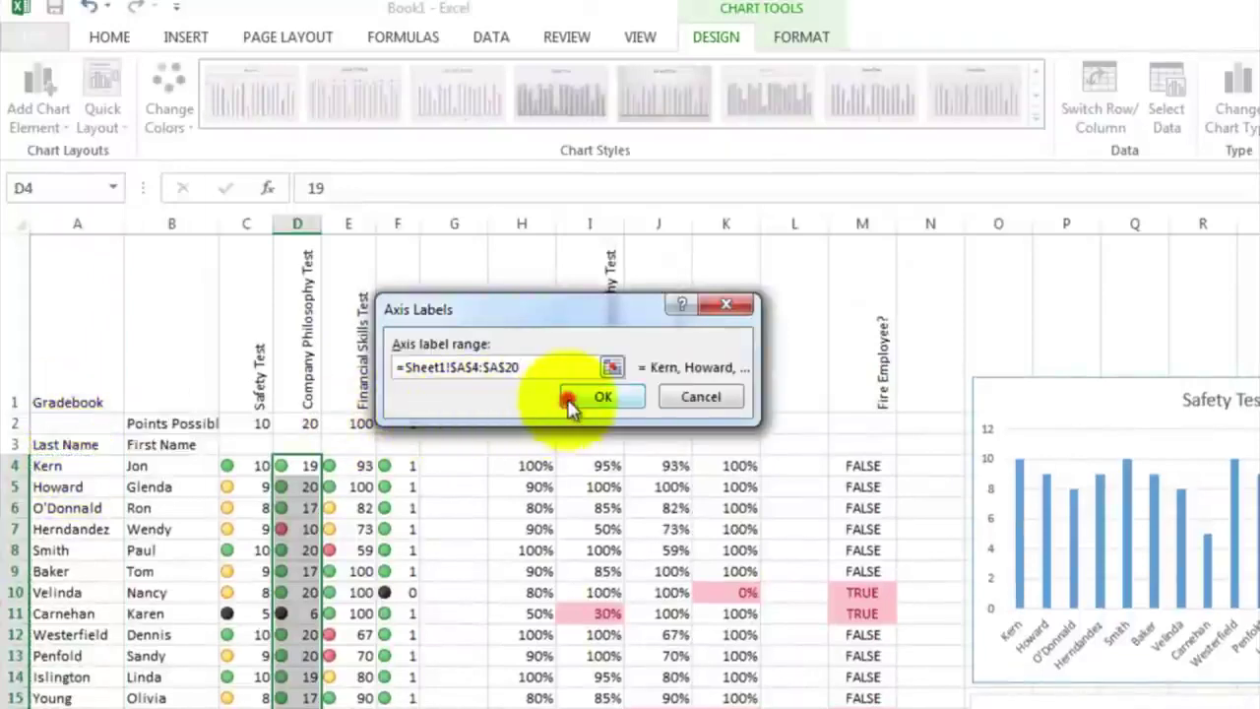
left_click(602, 400)
left_click(759, 523)
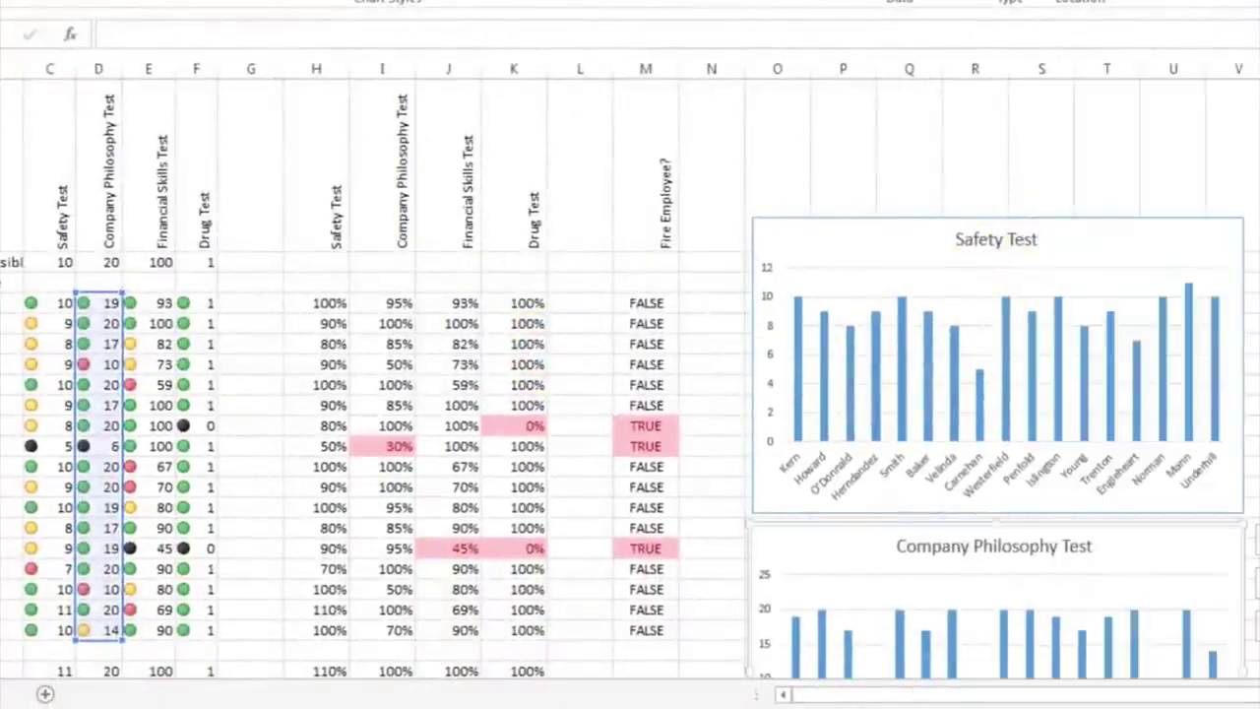
Insert a 2-D clustered column chart of the Financial Skills Test scores in E4:E20
scroll(1214, 354, "down", 5)
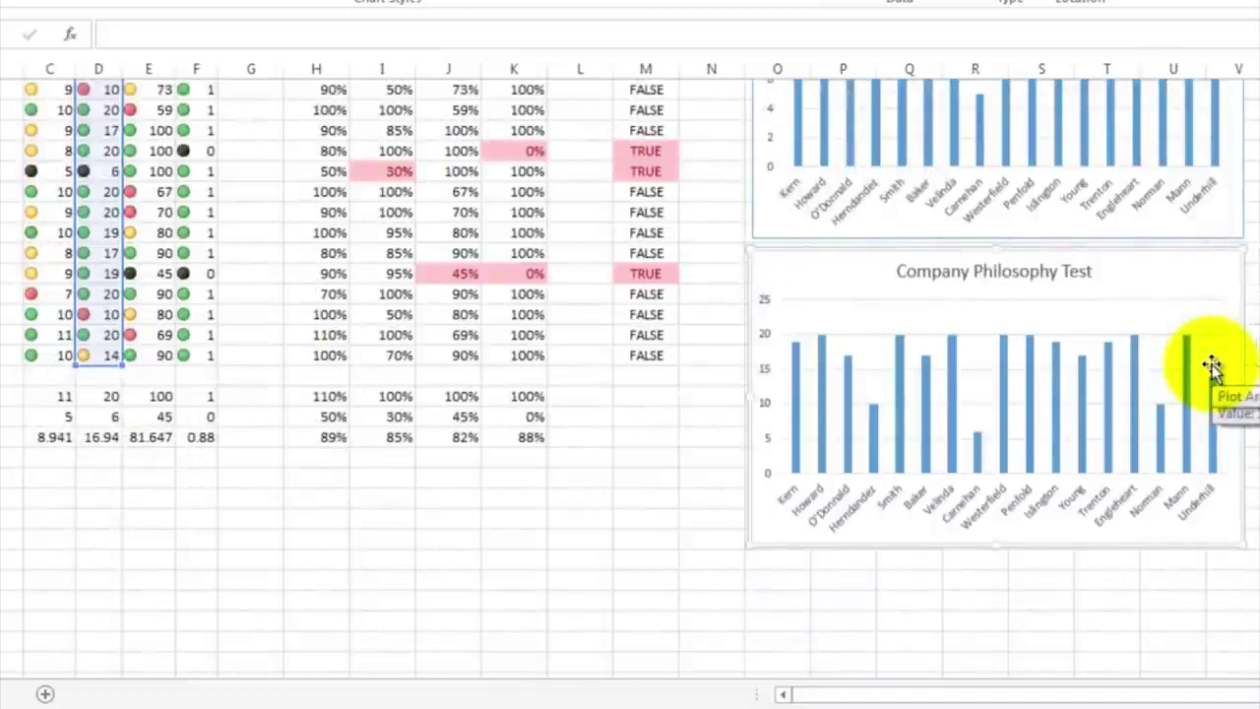
scroll(1214, 366, "up", 5)
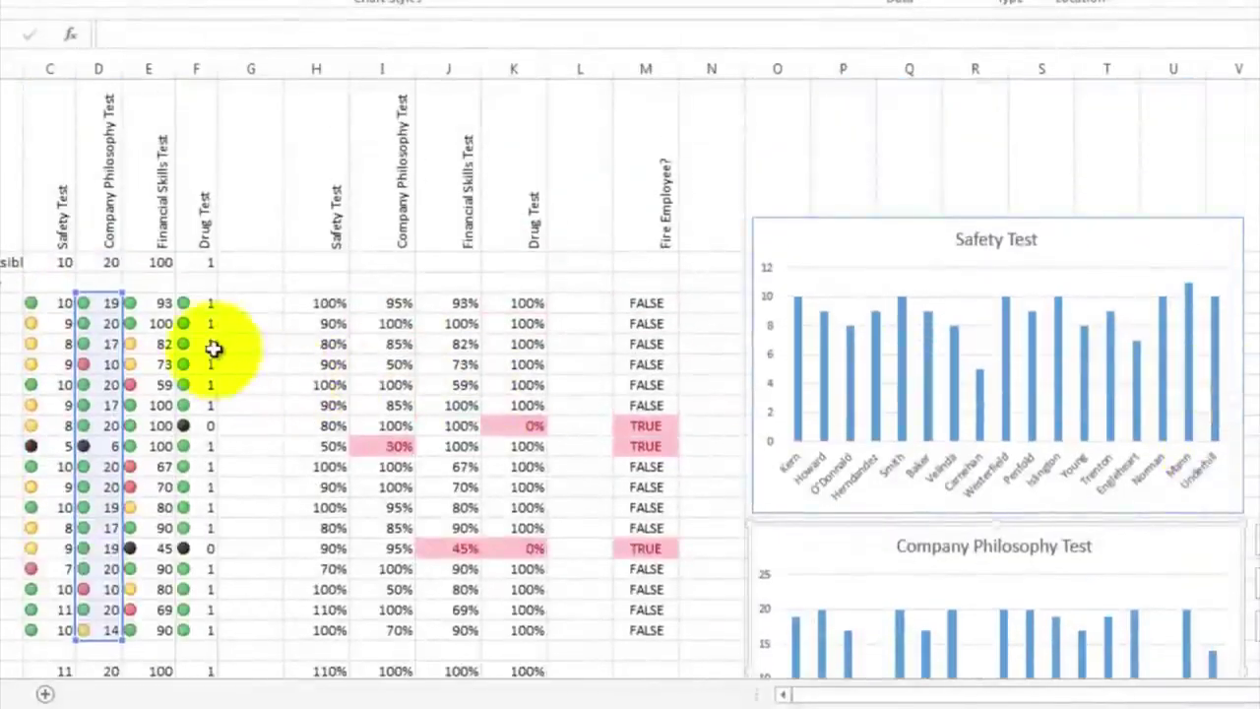
left_click_drag(164, 303, 192, 659)
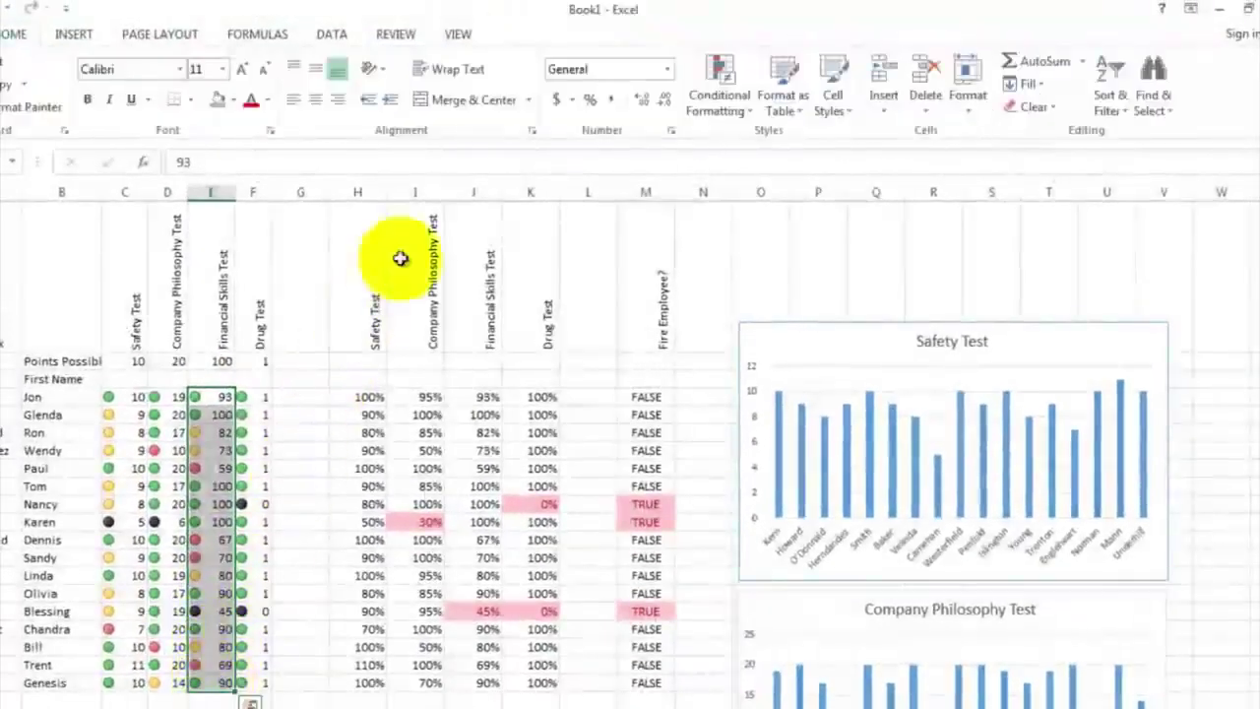
left_click(74, 35)
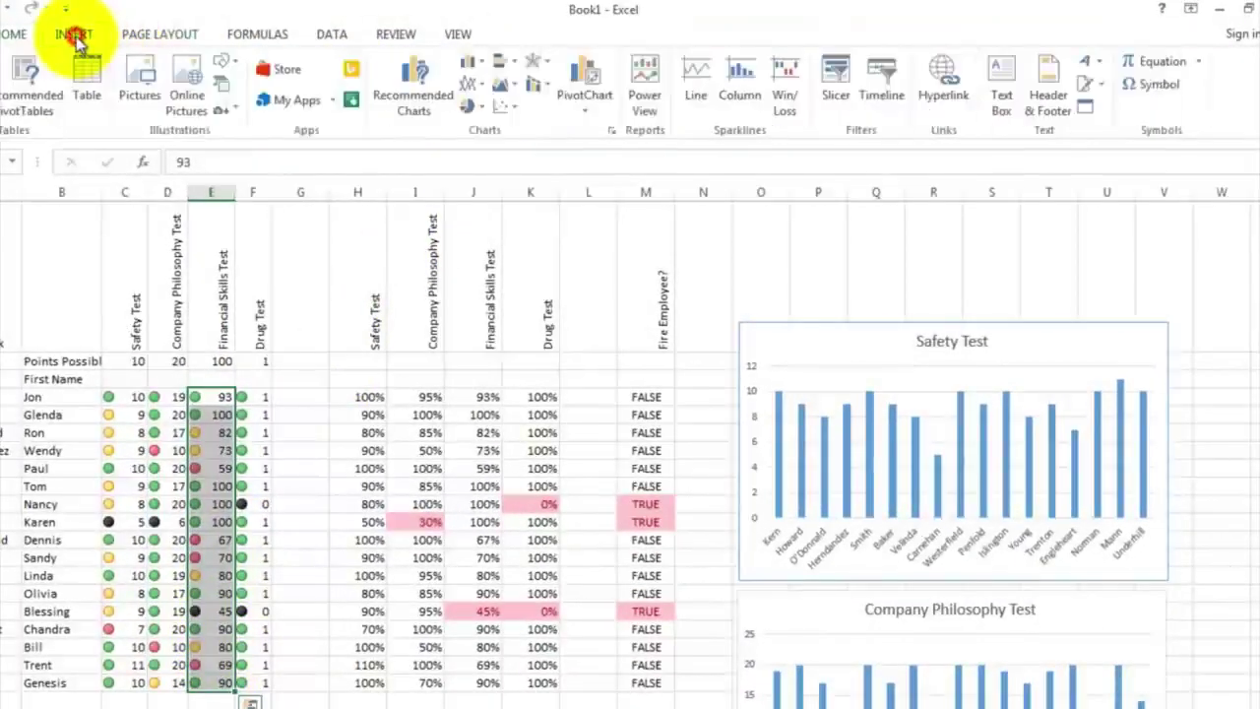
left_click(482, 67)
left_click(482, 122)
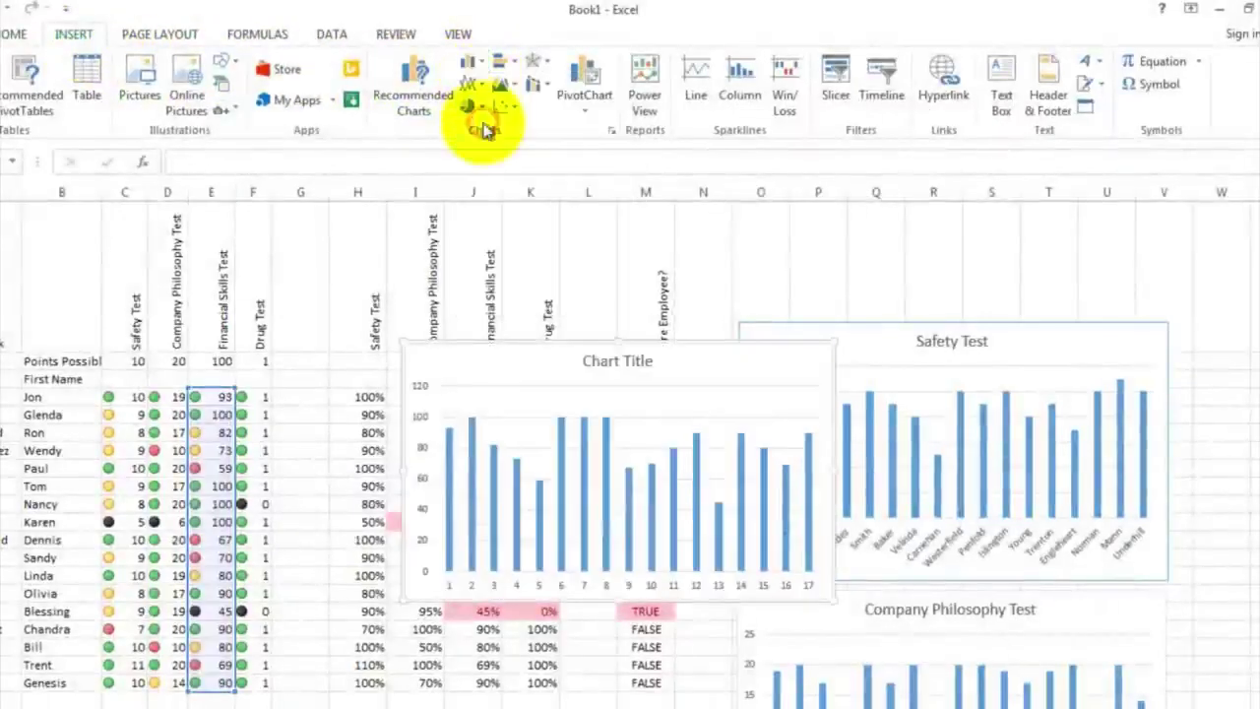
Change the title of the new chart of the E4:E20 scores to Financial Skills Test
left_click_drag(595, 359, 594, 356)
double_click(582, 363)
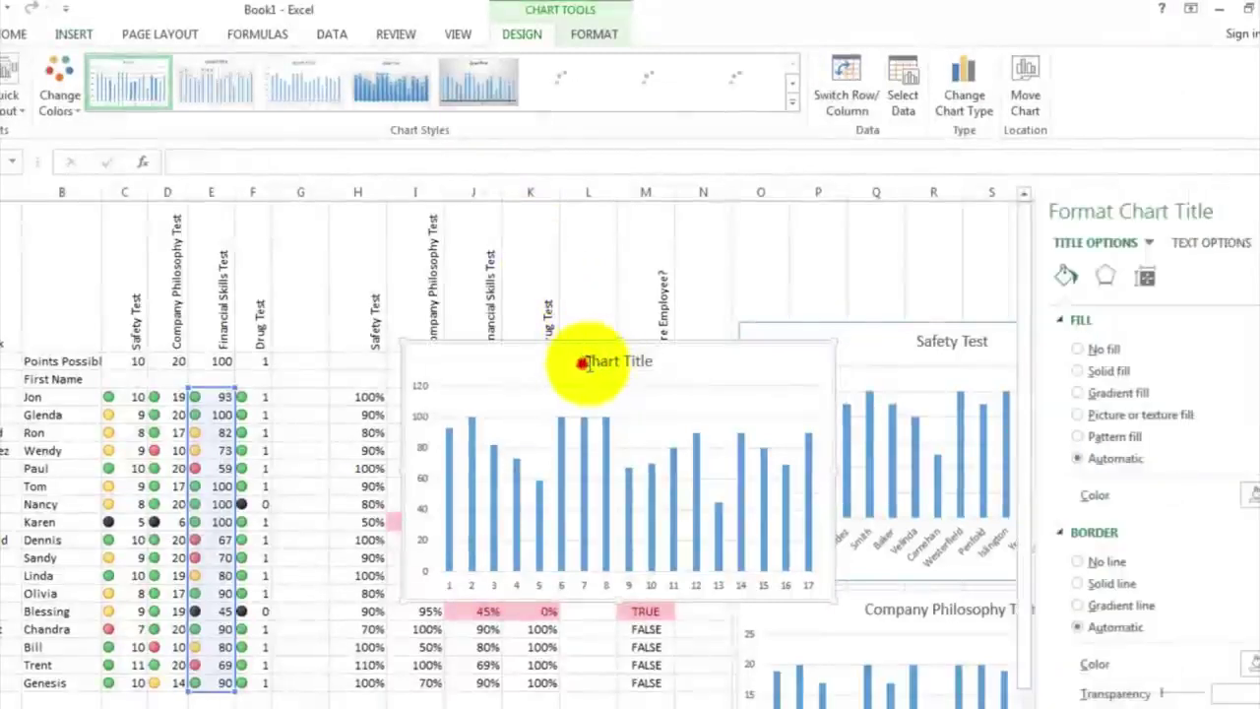
left_click_drag(579, 360, 651, 362)
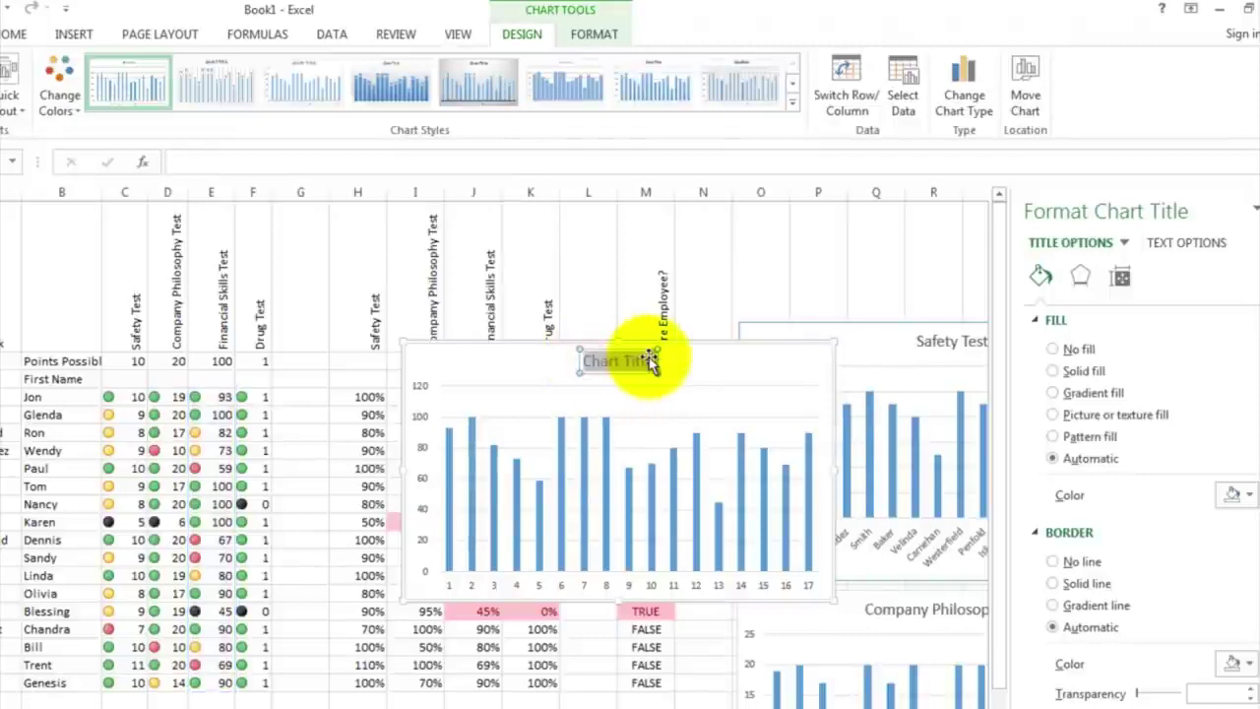
type("Finan")
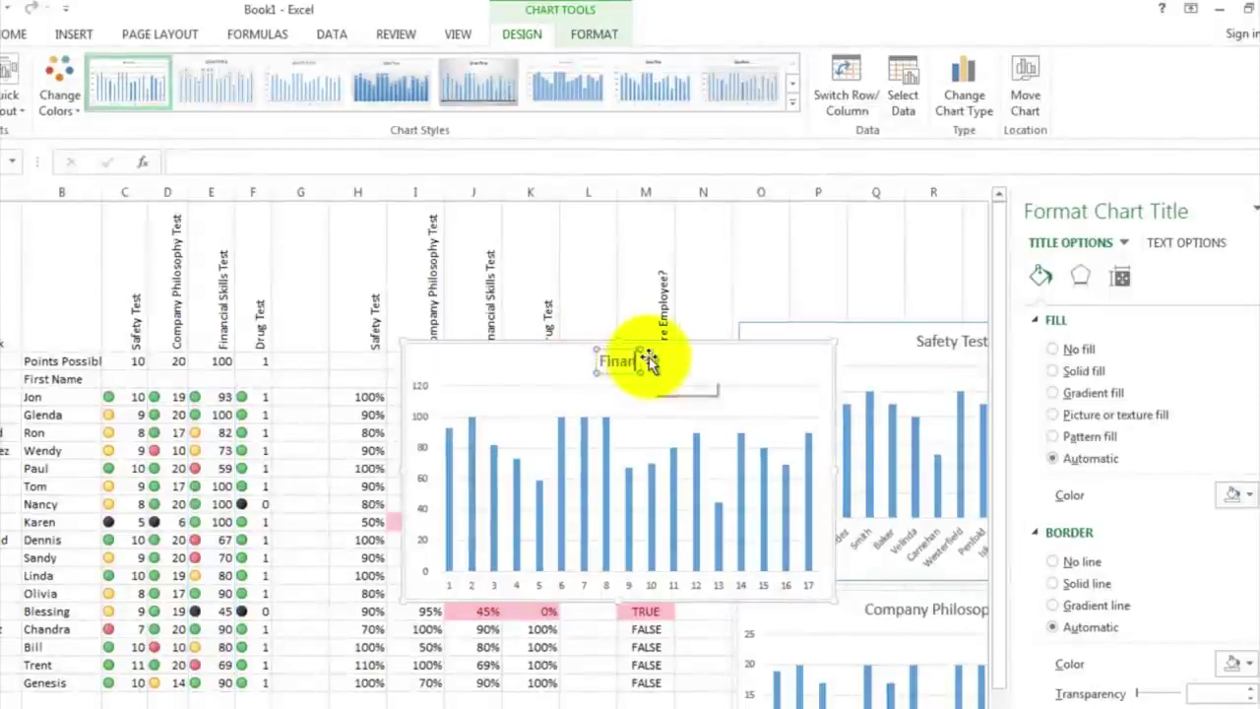
type("cial Skills Test")
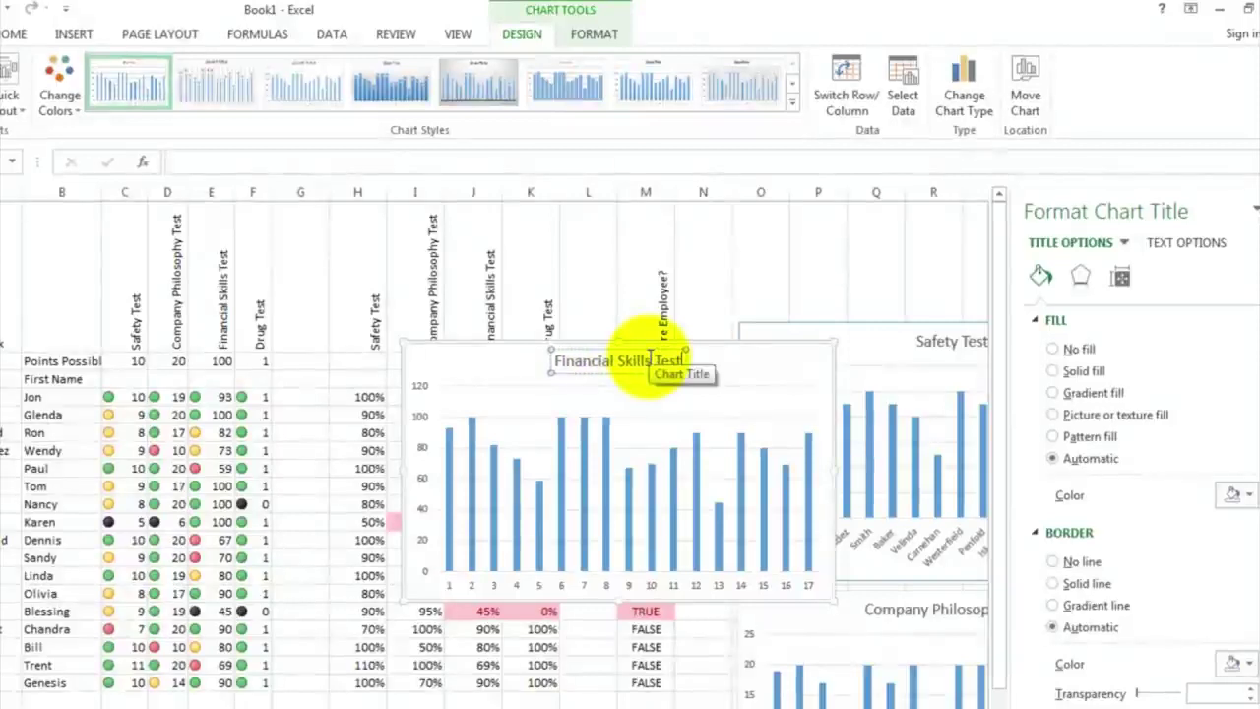
Set the Financial Skills Test chart's horizontal axis labels to the last names in A4:A20
left_click(585, 584)
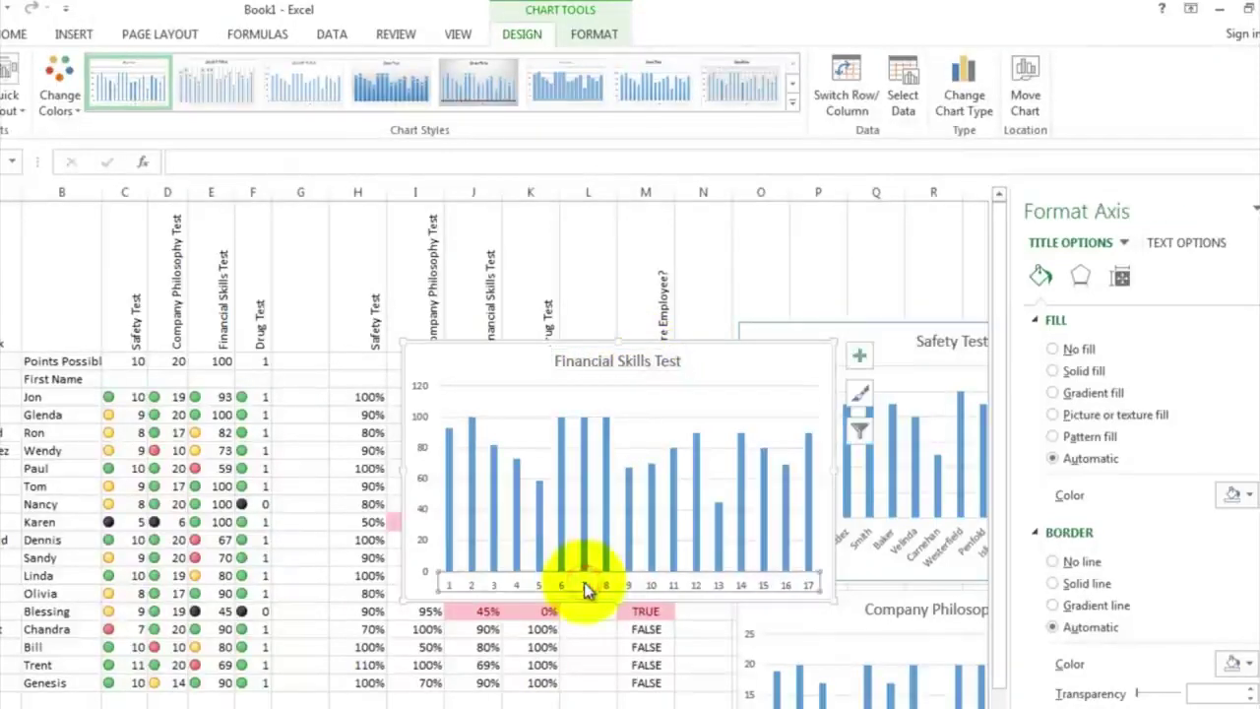
right_click(585, 588)
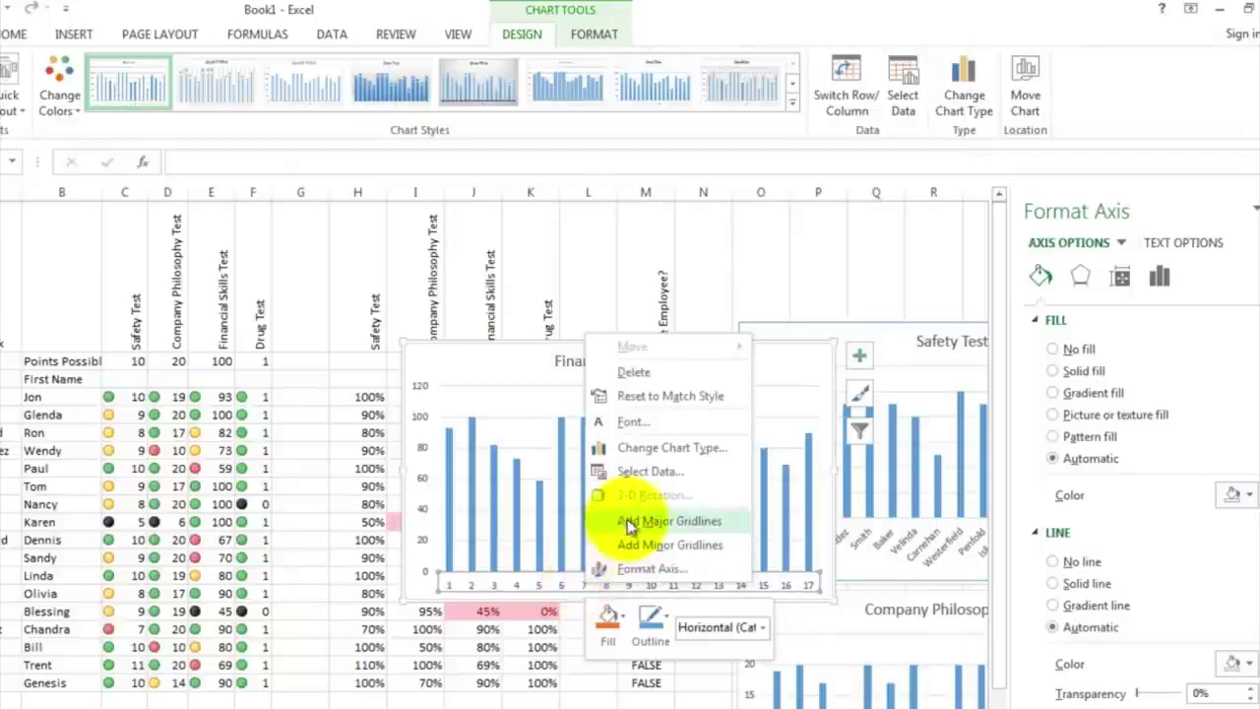
left_click(646, 476)
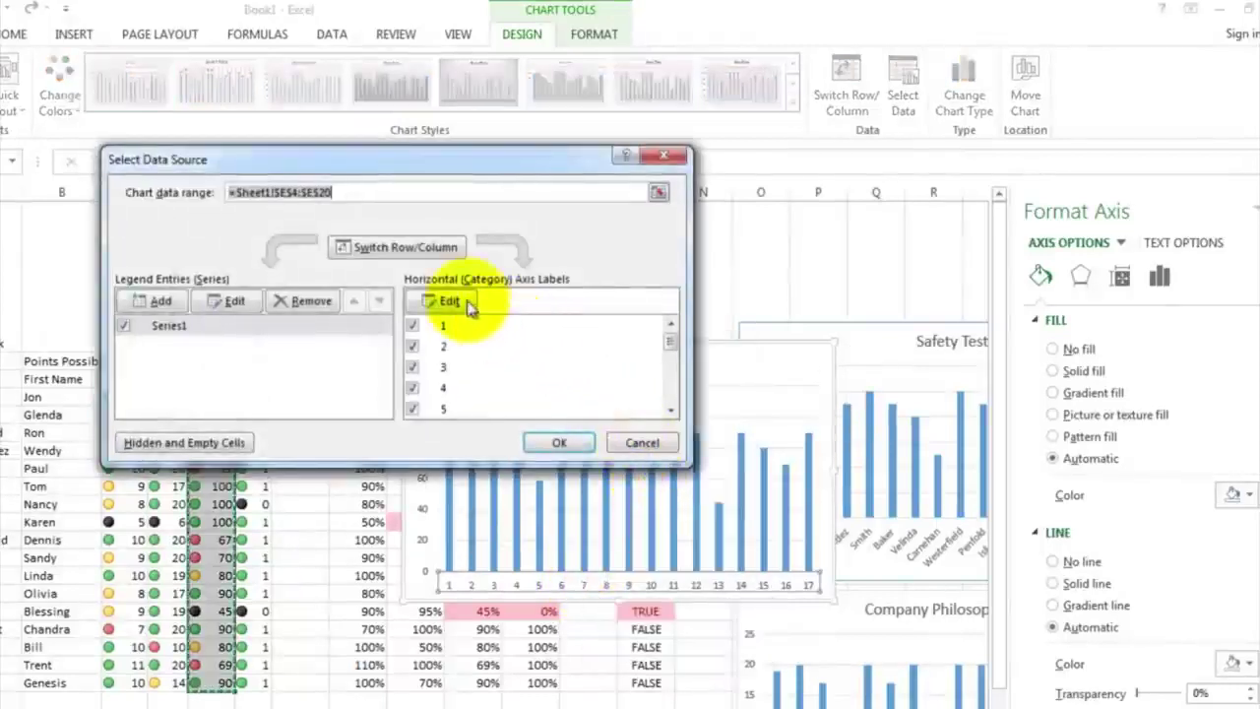
left_click(450, 300)
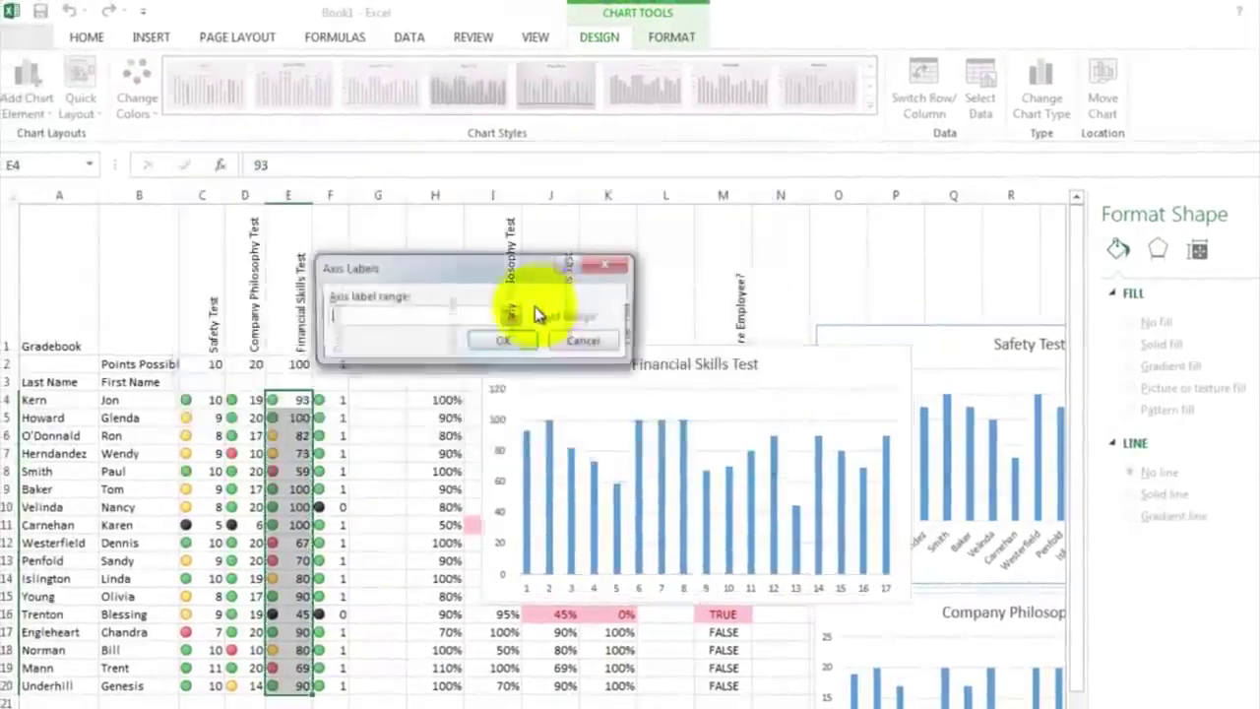
left_click_drag(65, 399, 44, 680)
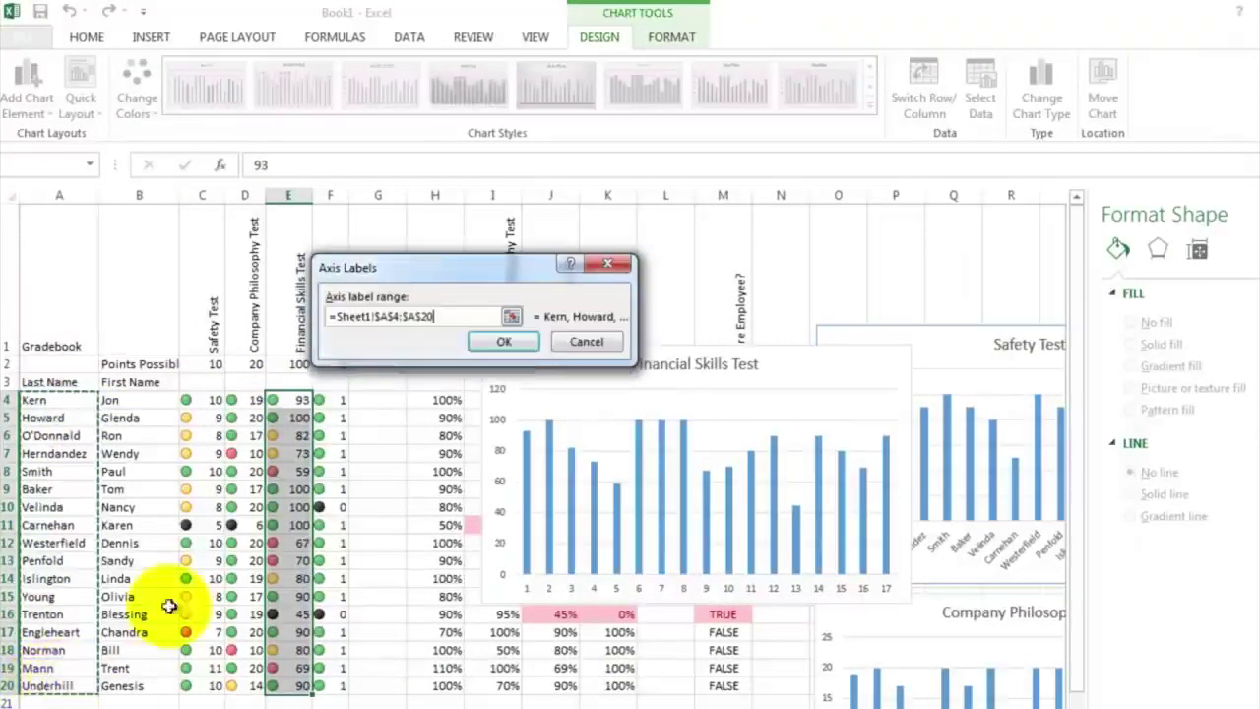
left_click(504, 344)
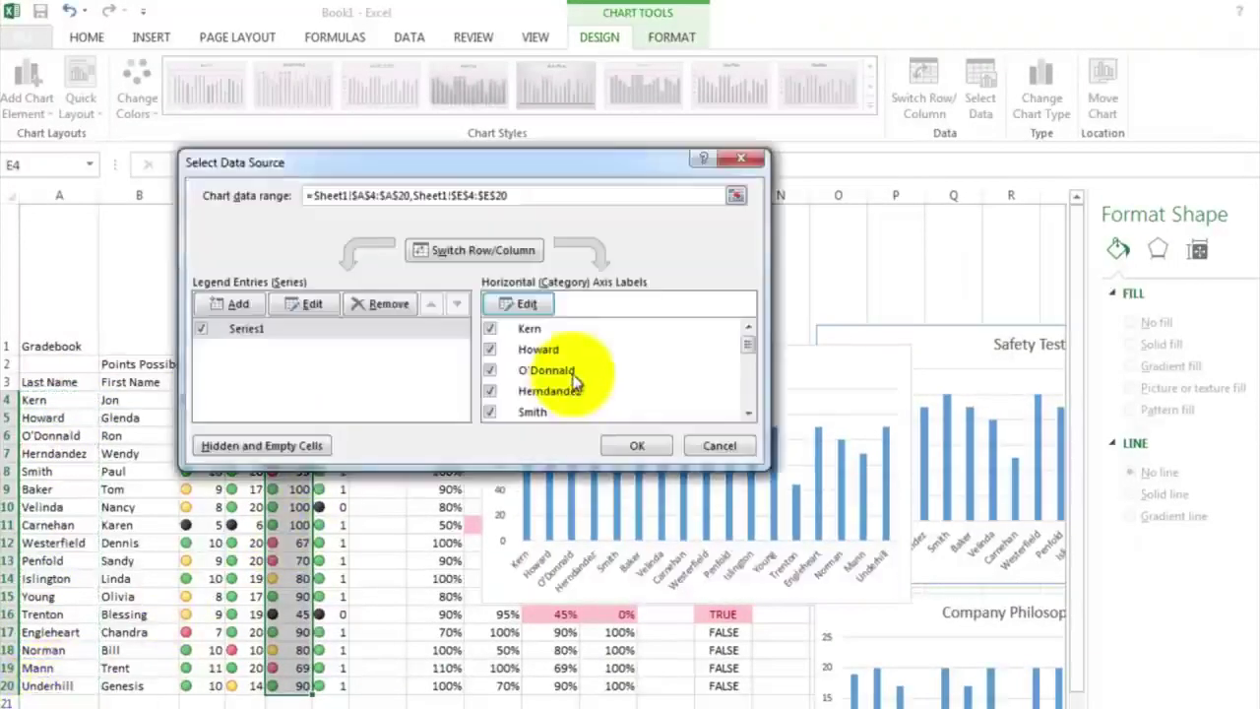
left_click(628, 444)
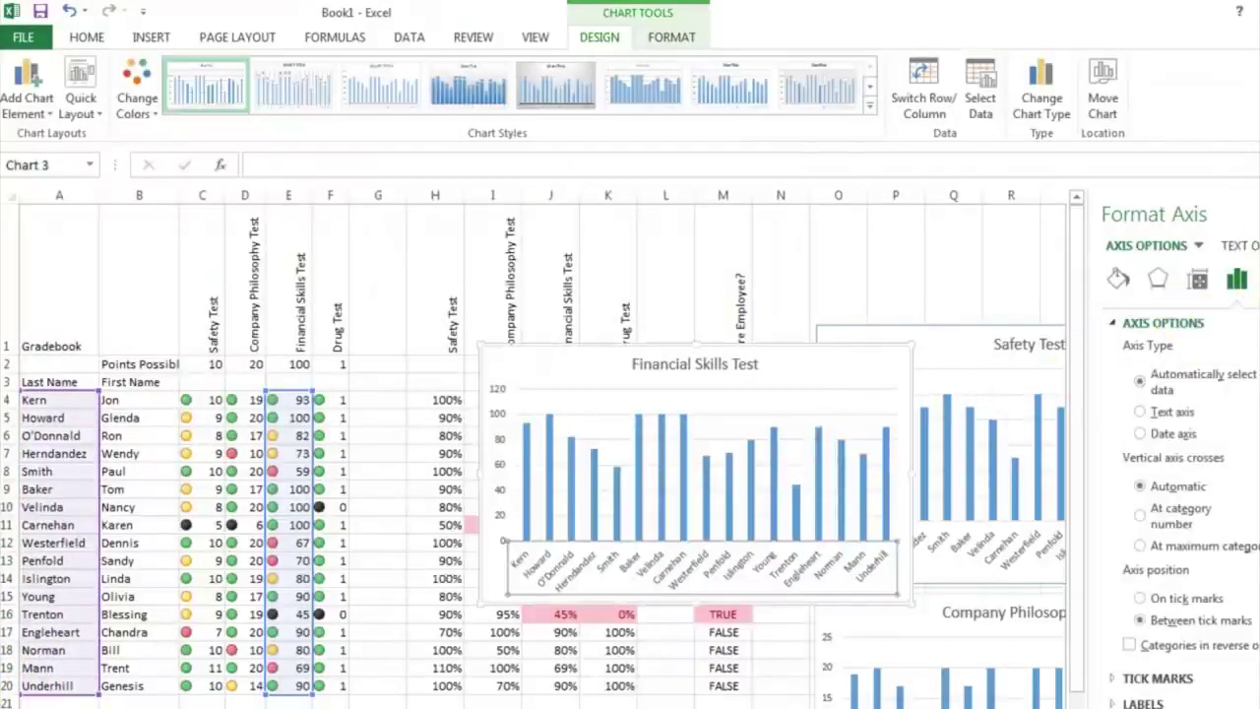
Close the axis formatting options and move the Financial Skills Test chart directly below the Company Philosophy Test chart
left_click(1259, 213)
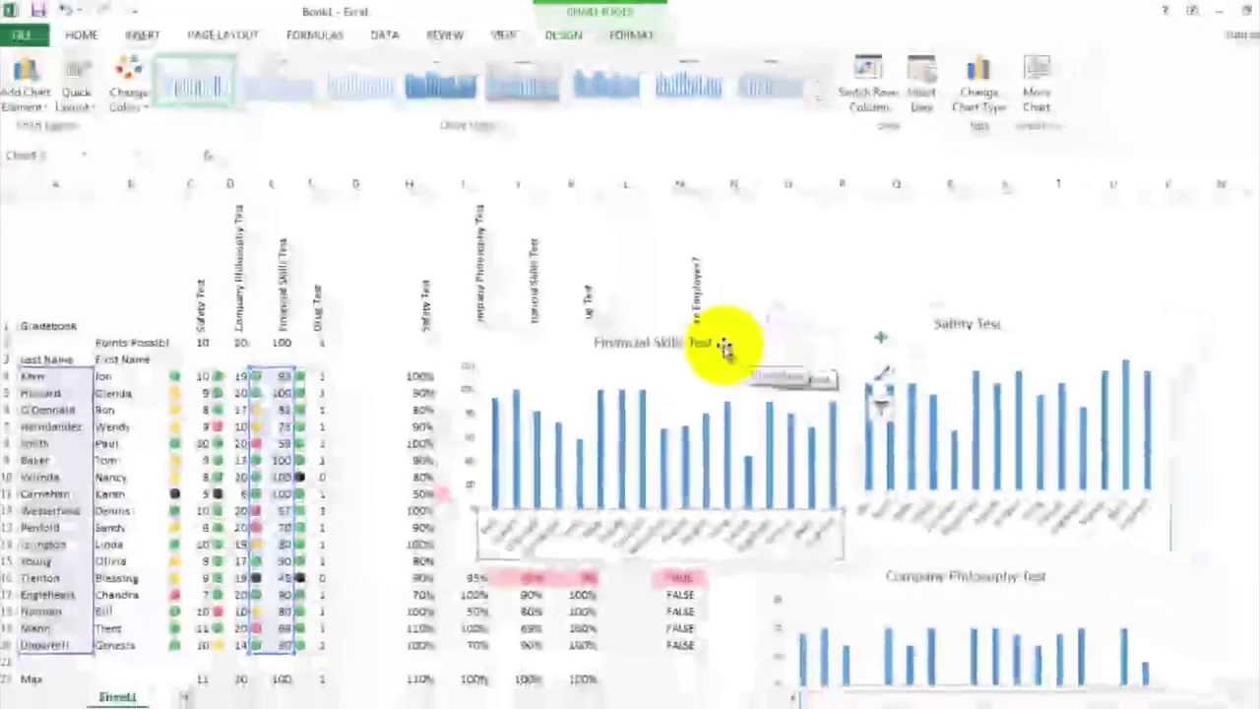
left_click_drag(769, 367, 848, 425)
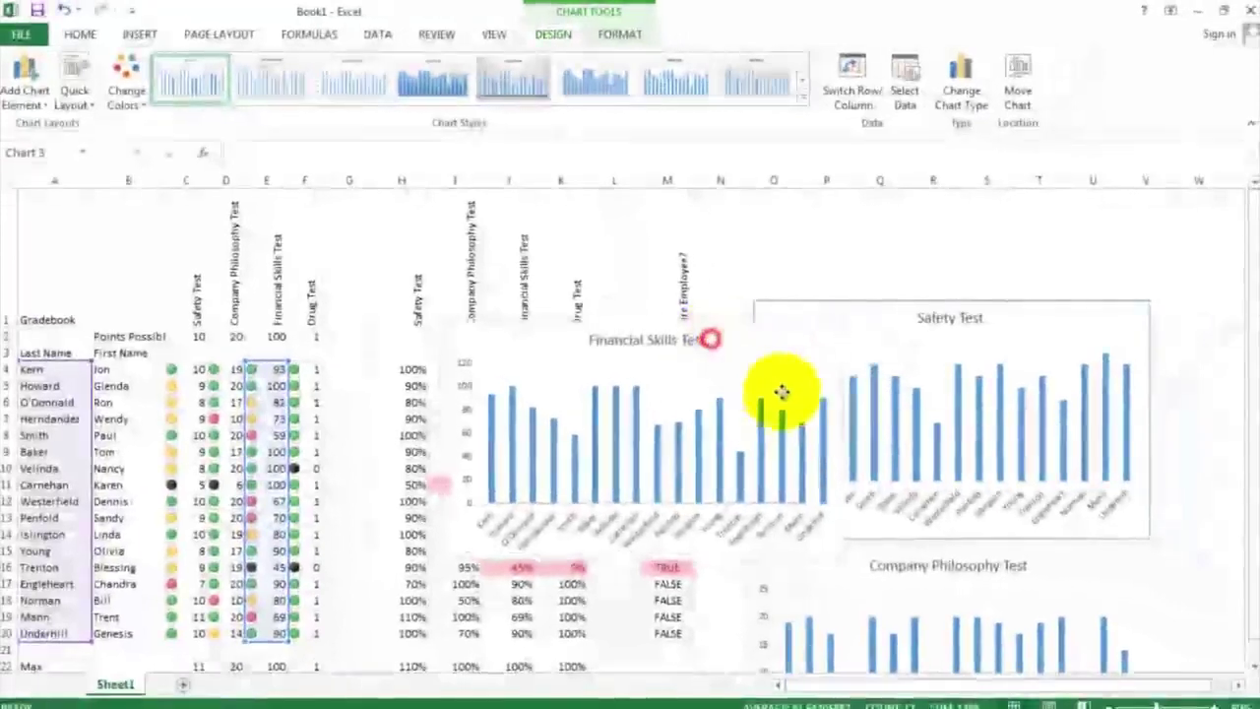
left_click_drag(781, 392, 1002, 650)
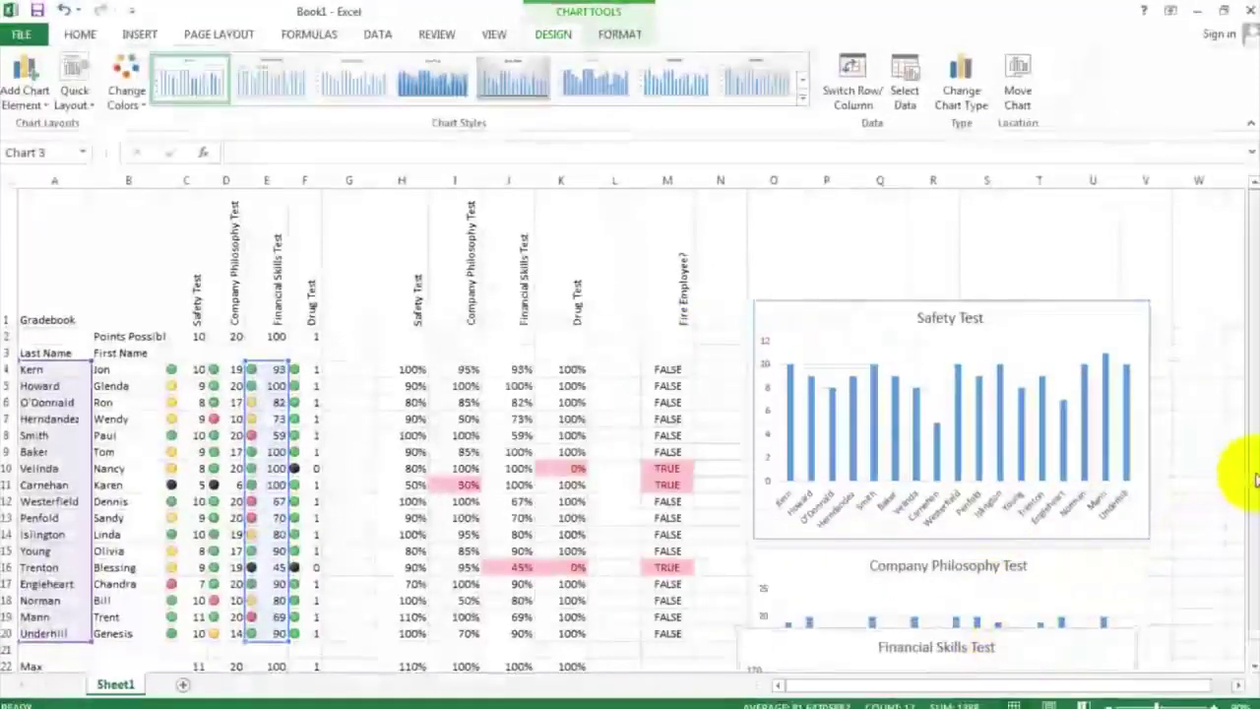
left_click_drag(1255, 480, 1237, 521)
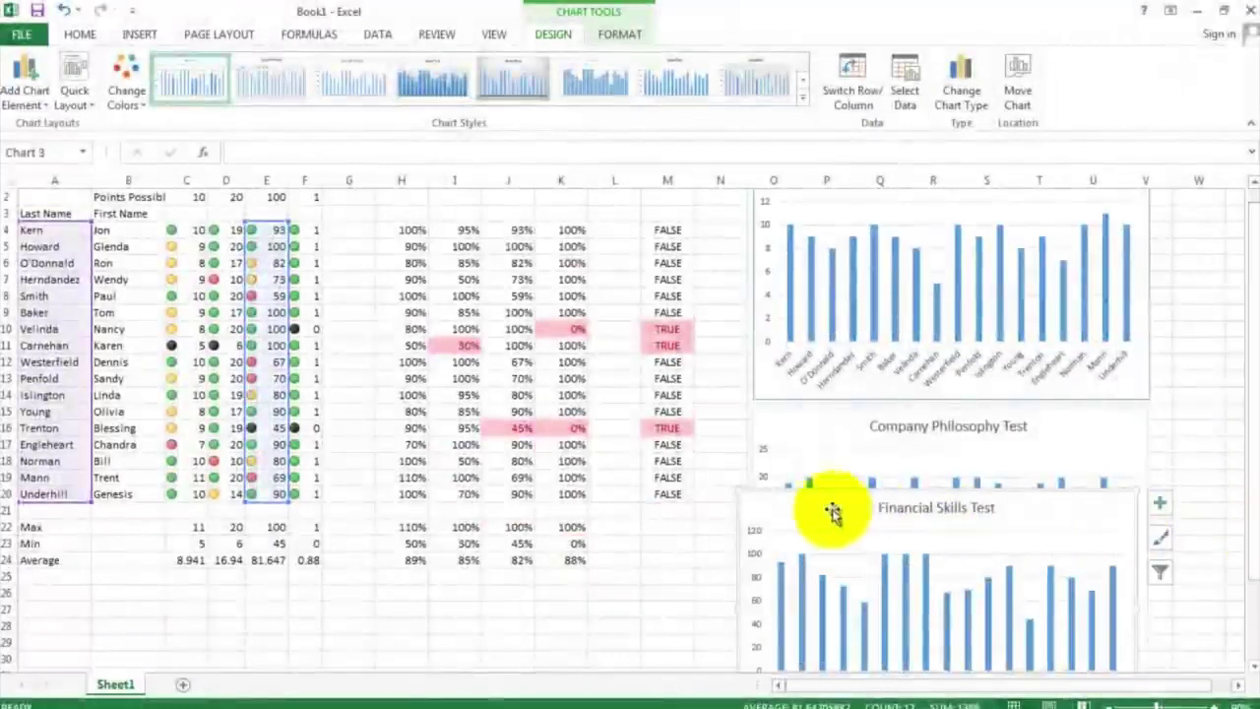
left_click_drag(832, 511, 843, 633)
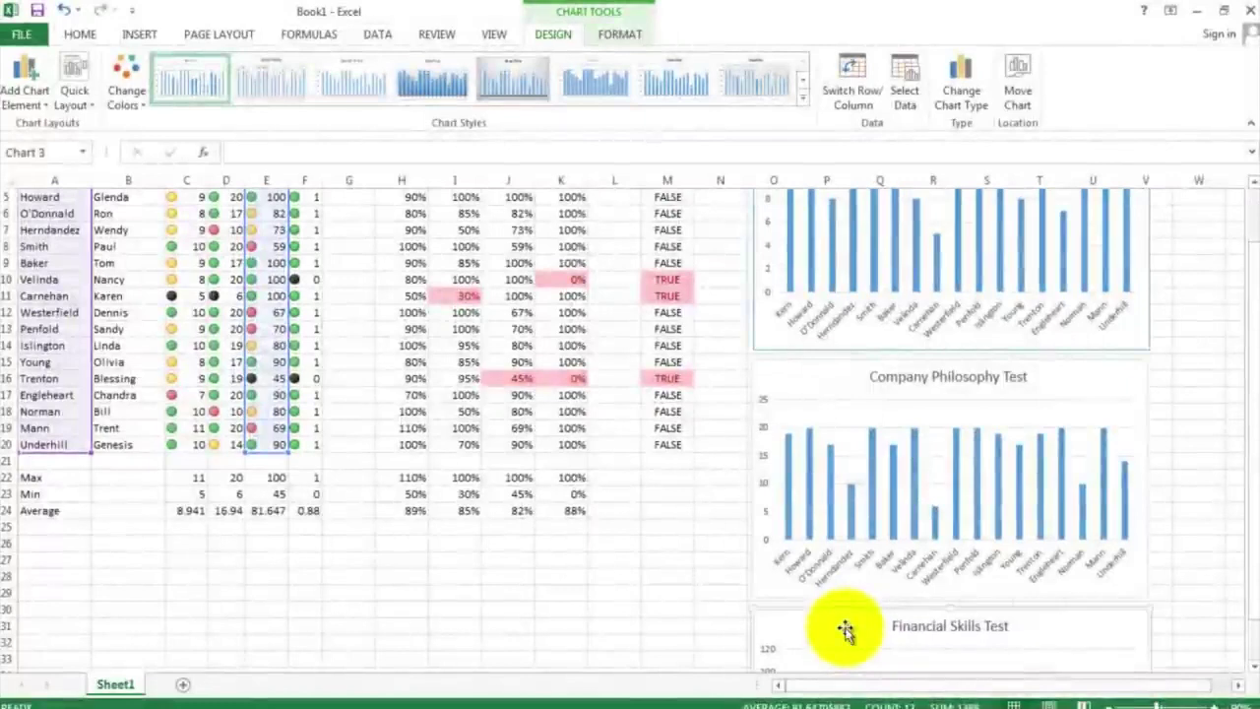
left_click(726, 554)
scroll(679, 531, "up", 2)
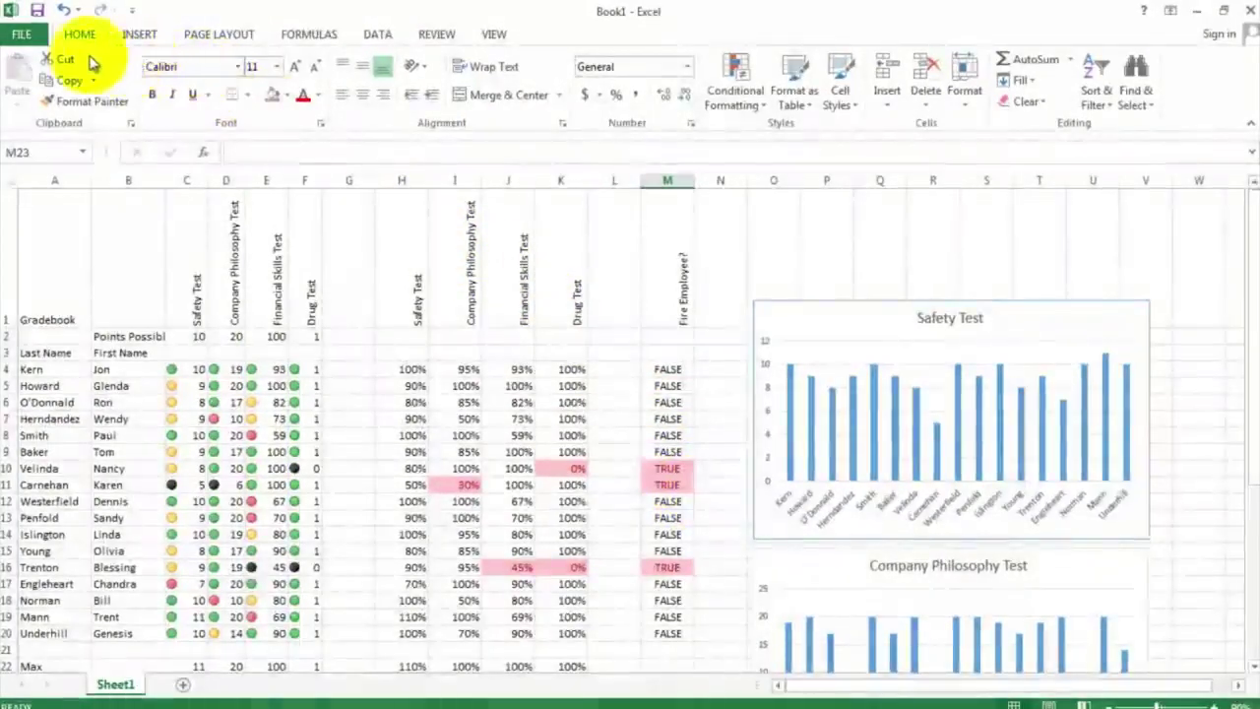
Set the gradebook's print layout to landscape orientation and scale it to fit the sheet on one page
left_click(23, 37)
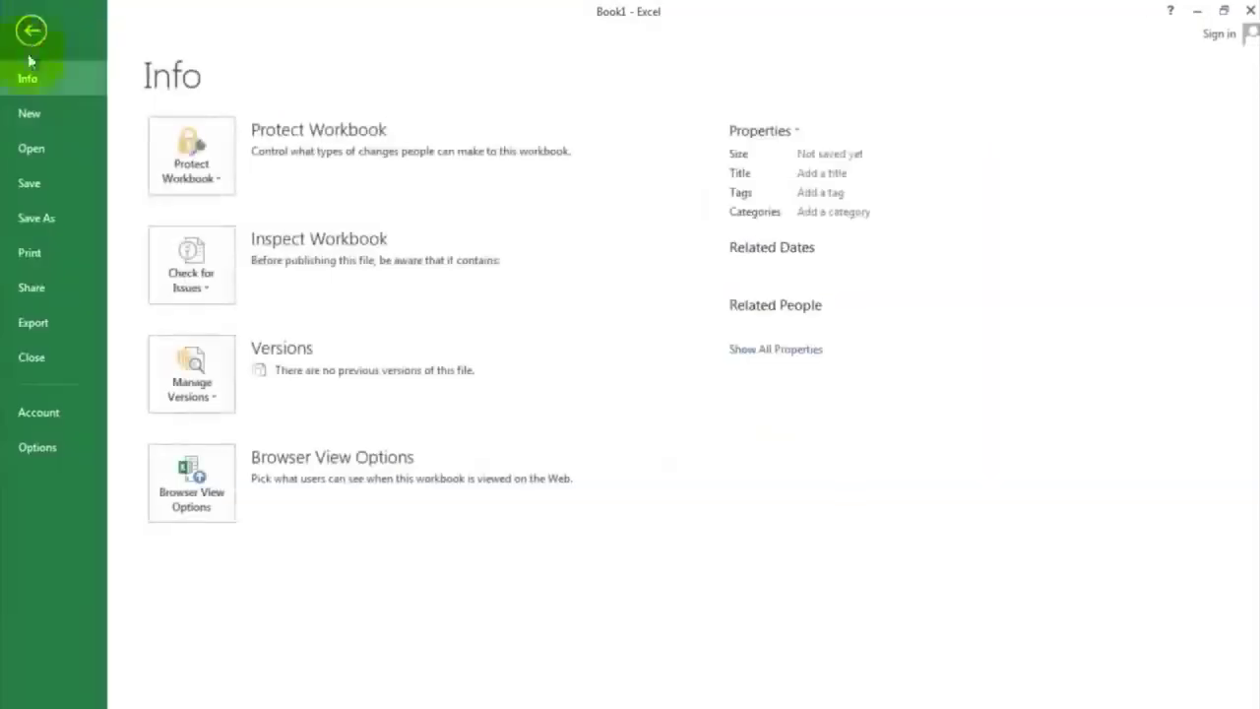
left_click(27, 254)
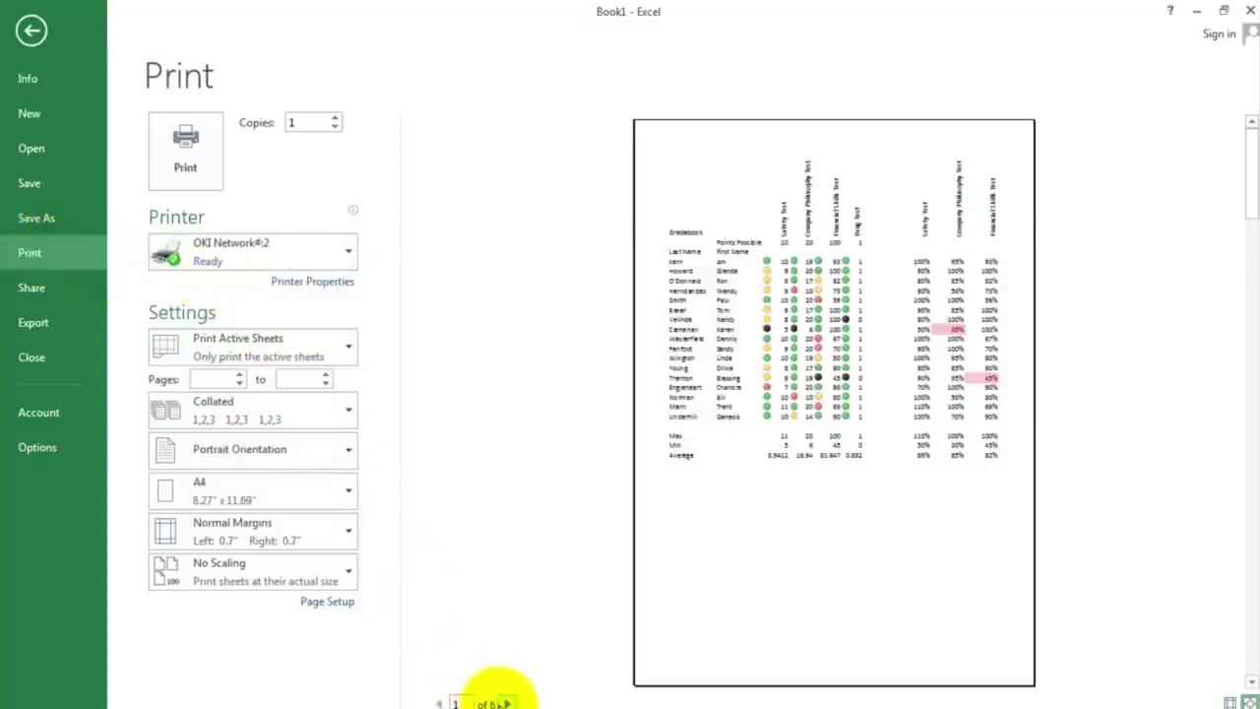
left_click(300, 455)
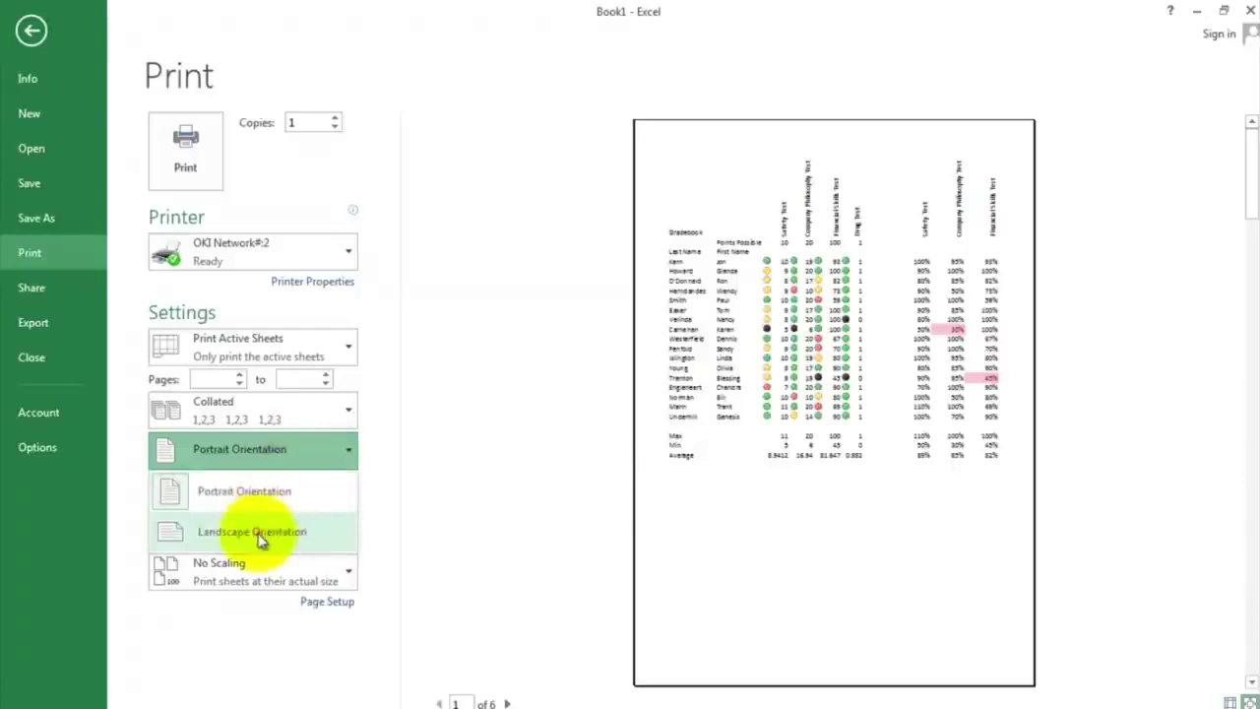
left_click(260, 530)
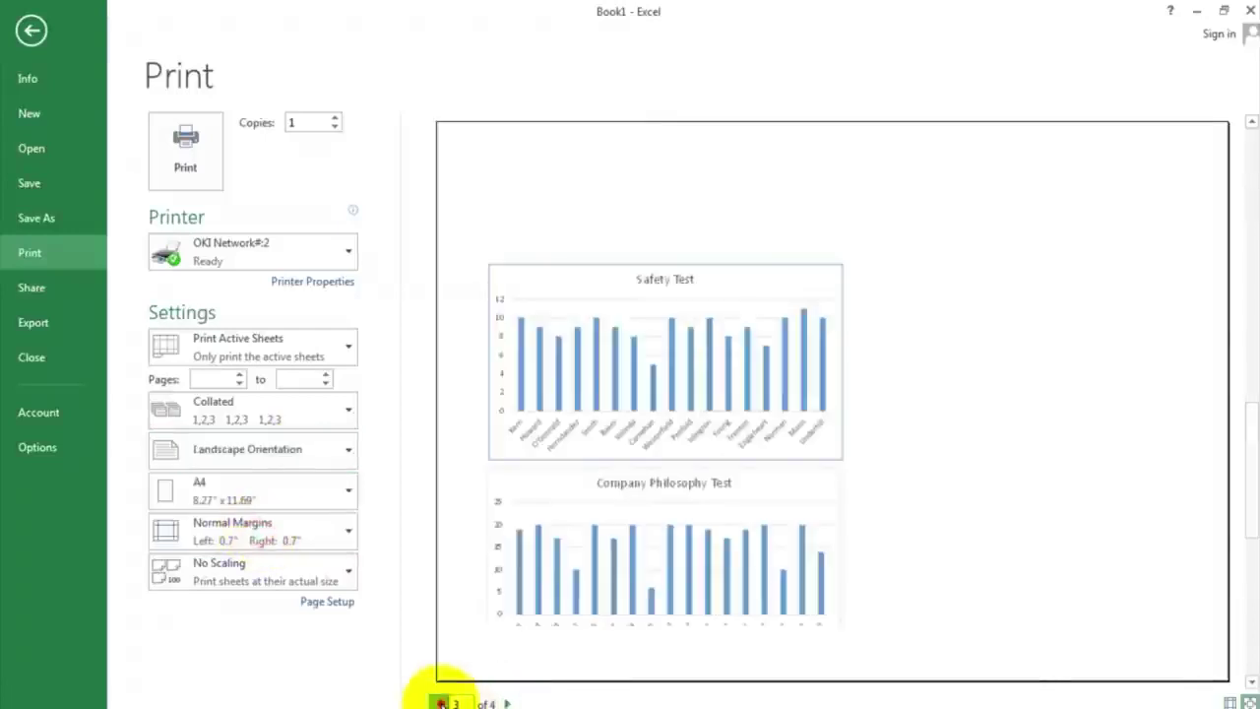
left_click(440, 703)
left_click(439, 703)
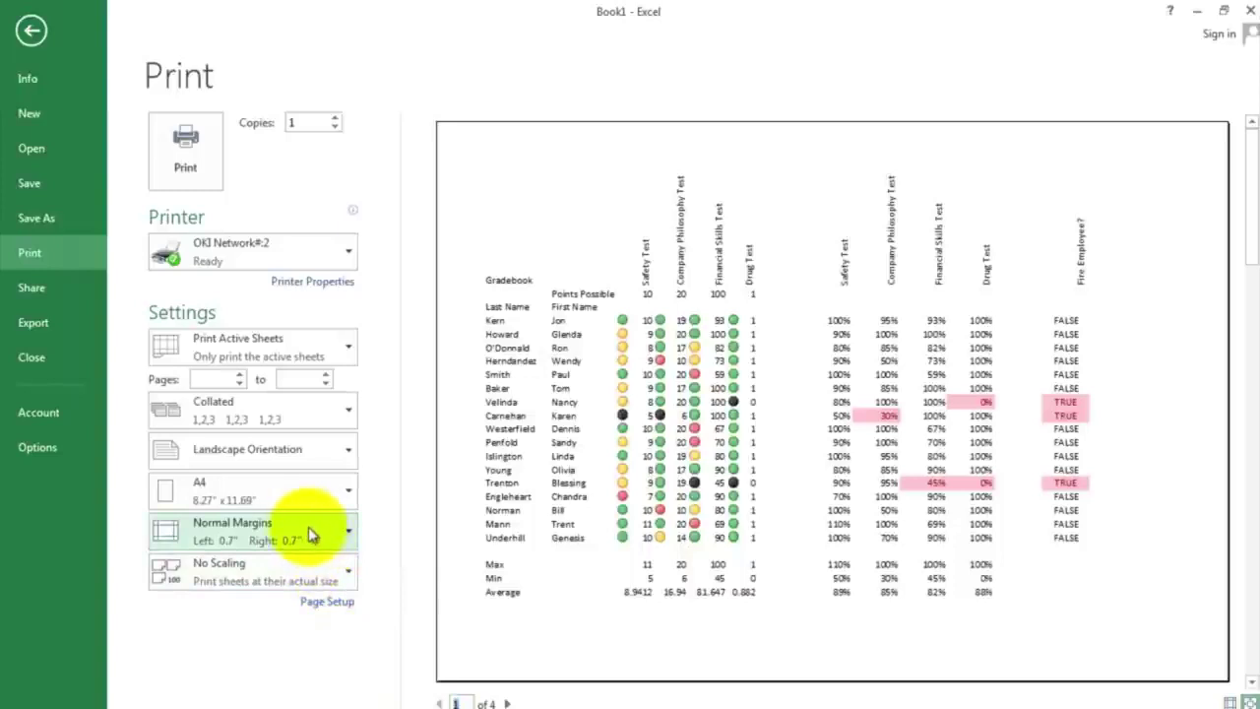
left_click(325, 578)
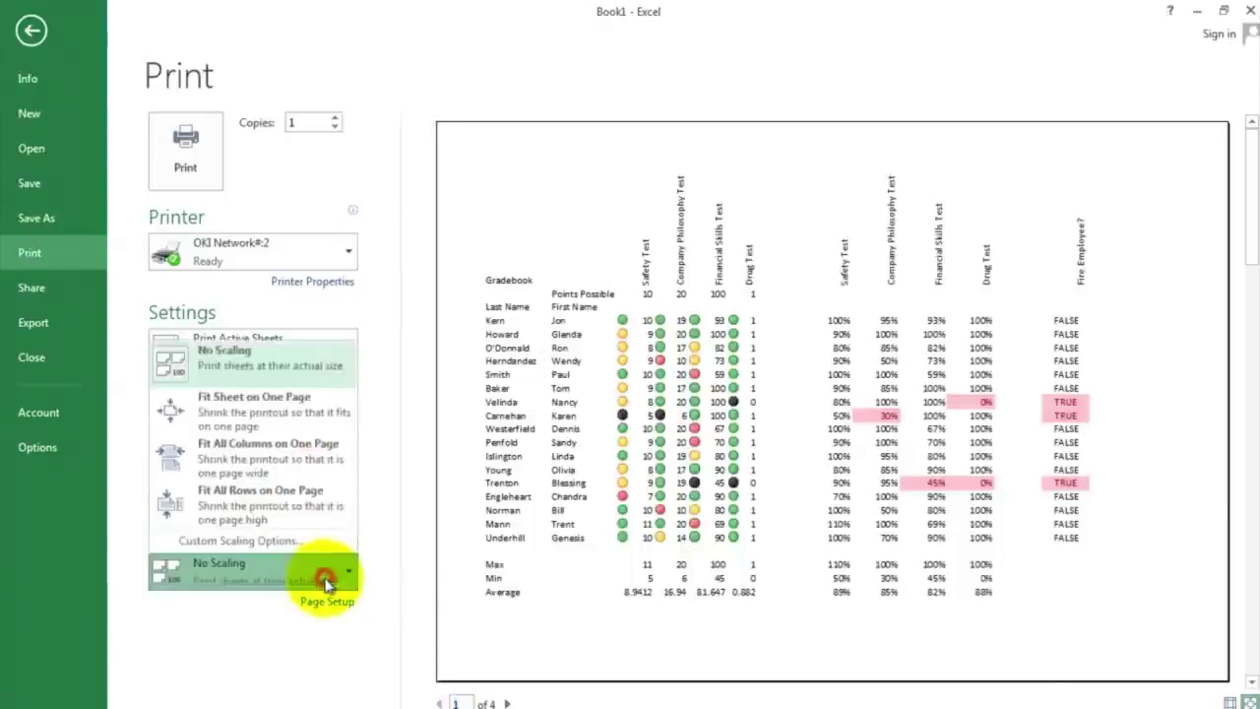
left_click(311, 411)
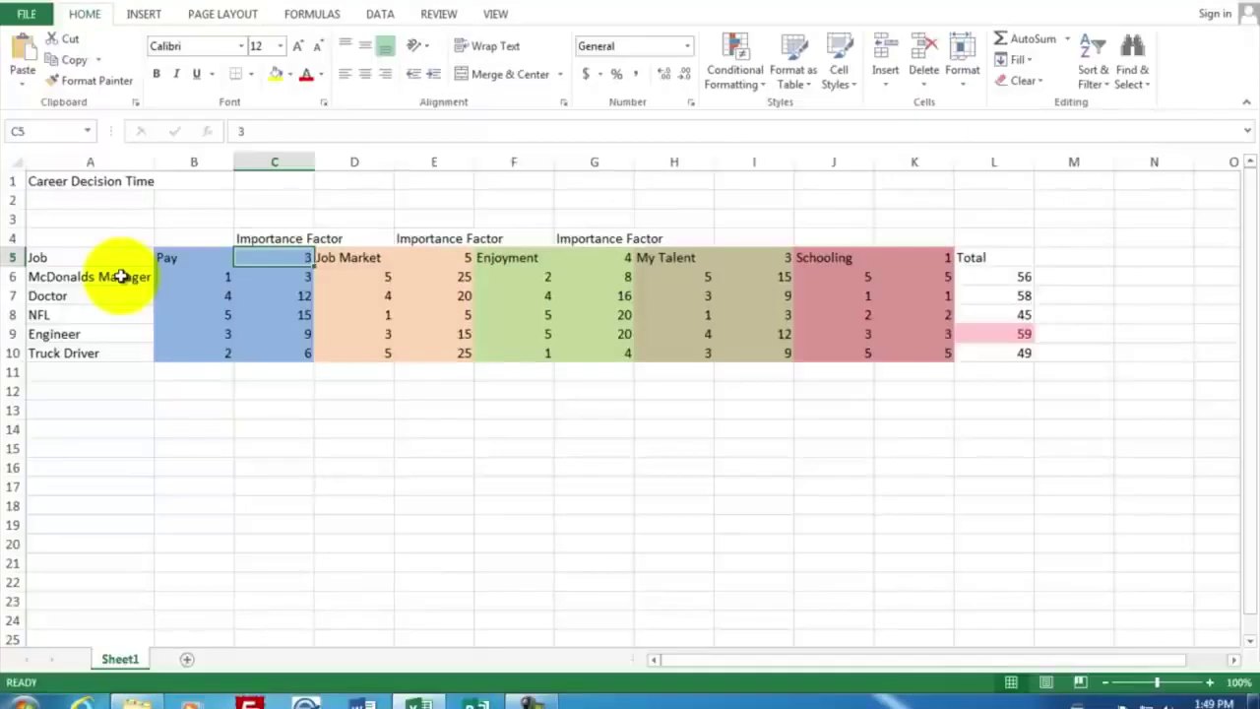
Review the criteria headings Pay, Job Market, Enjoyment, My Talent and Schooling in row 5 of the Career Decision Time sheet
left_click(186, 258)
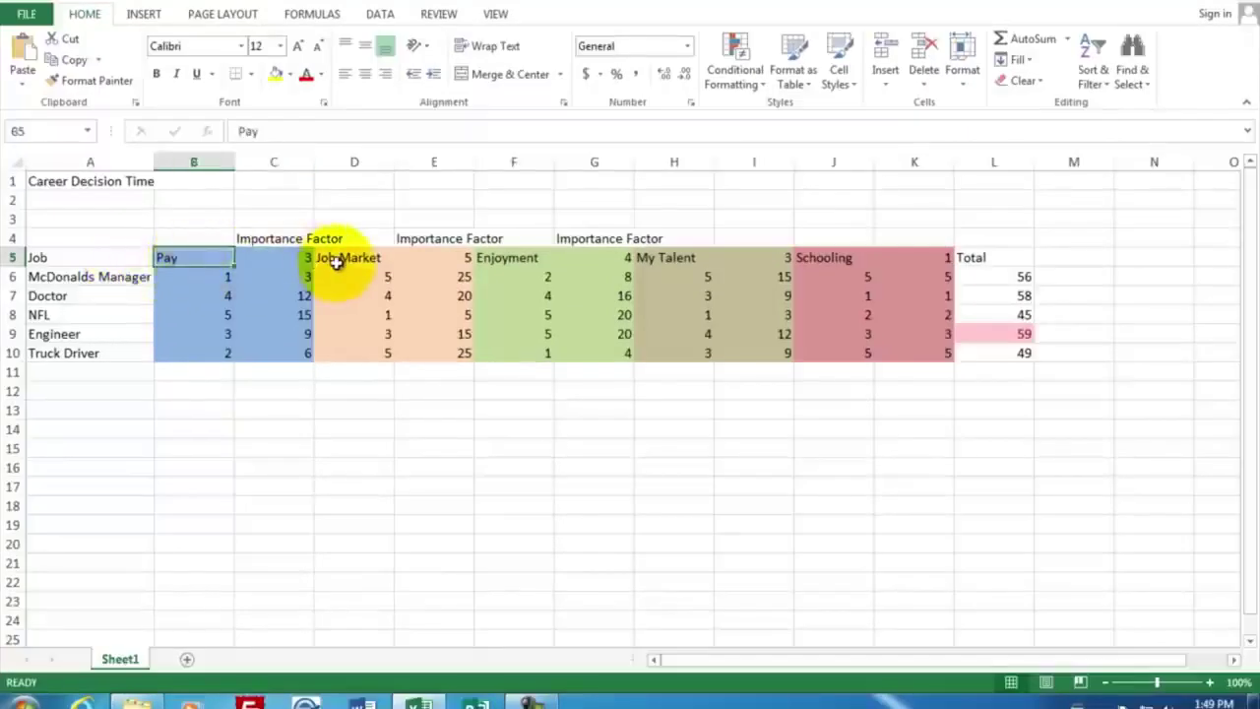
left_click(336, 260)
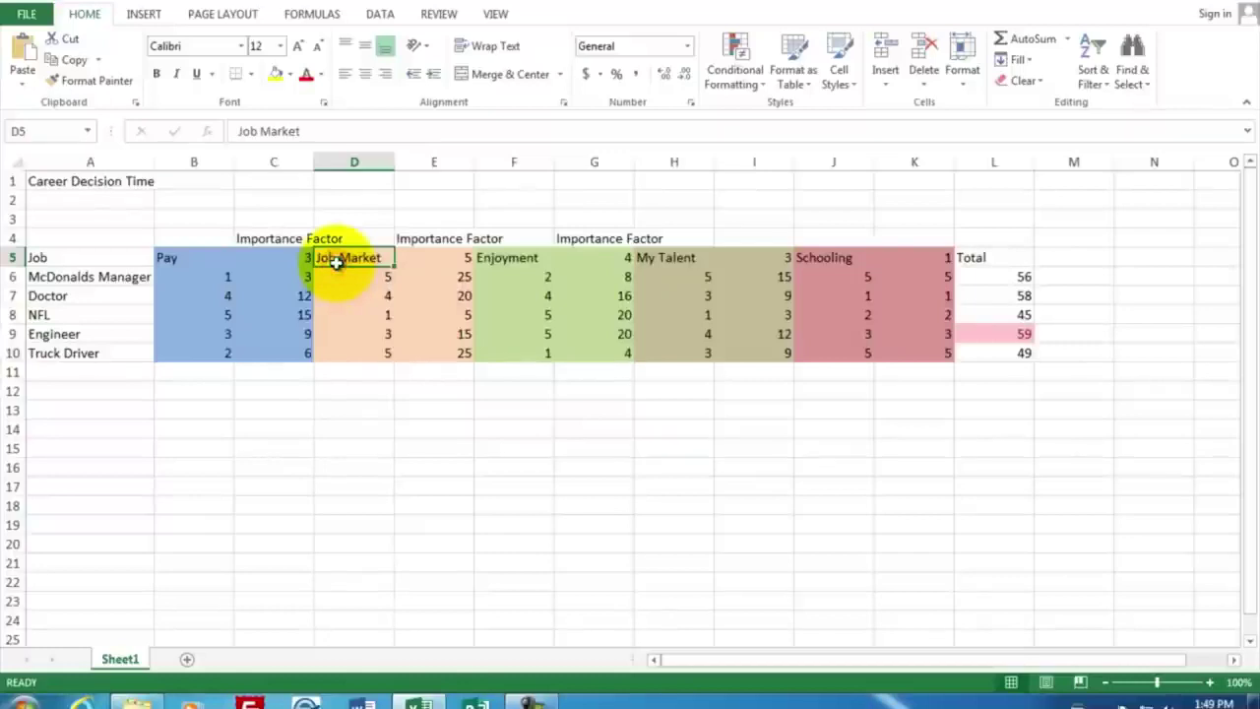
left_click(485, 257)
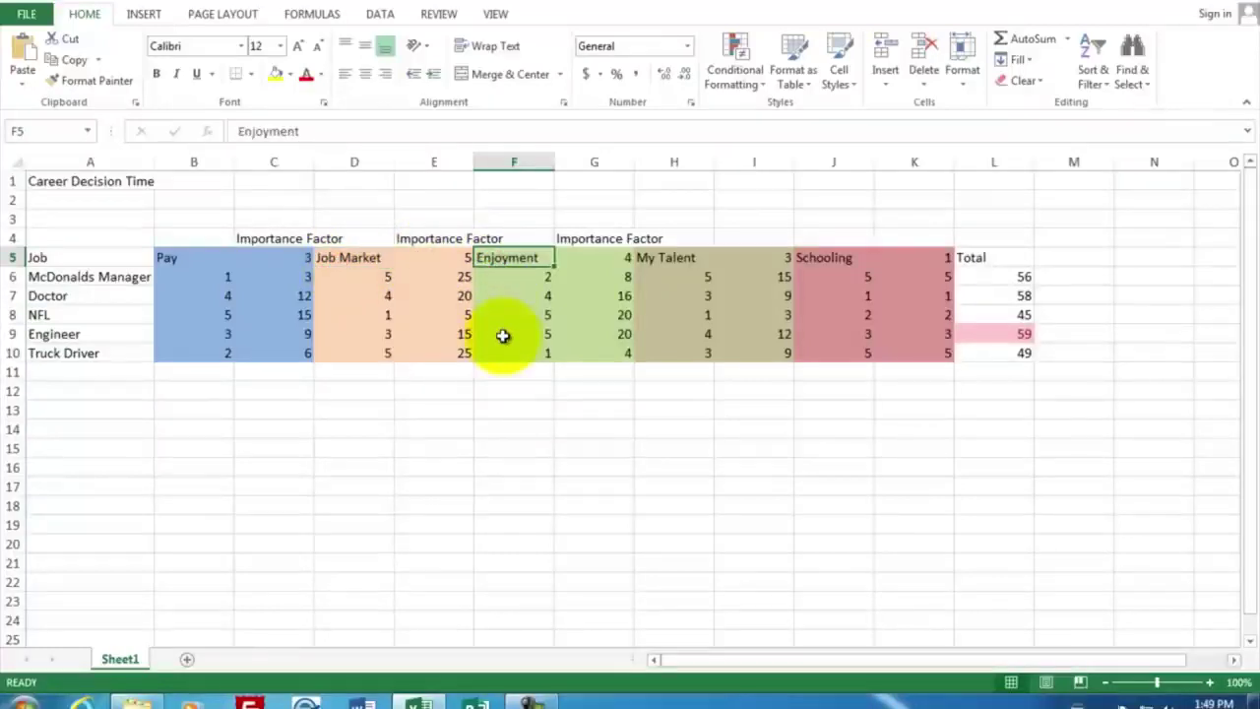
left_click(672, 259)
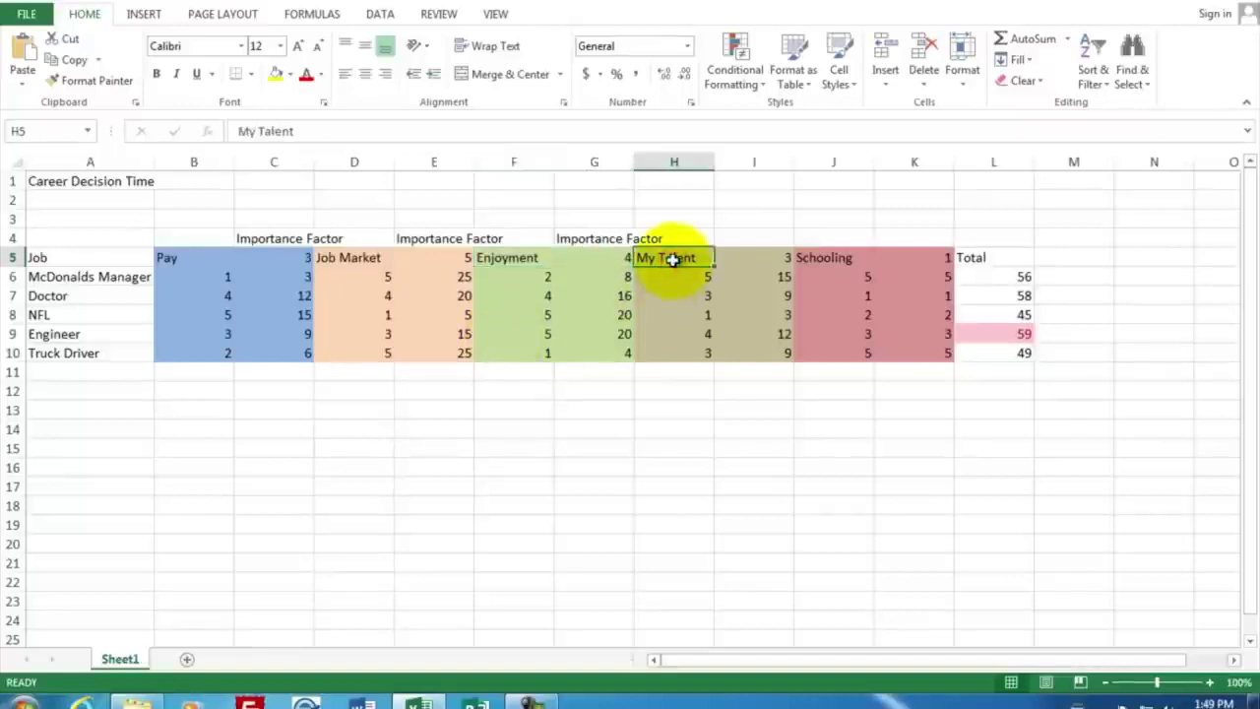
left_click(818, 256)
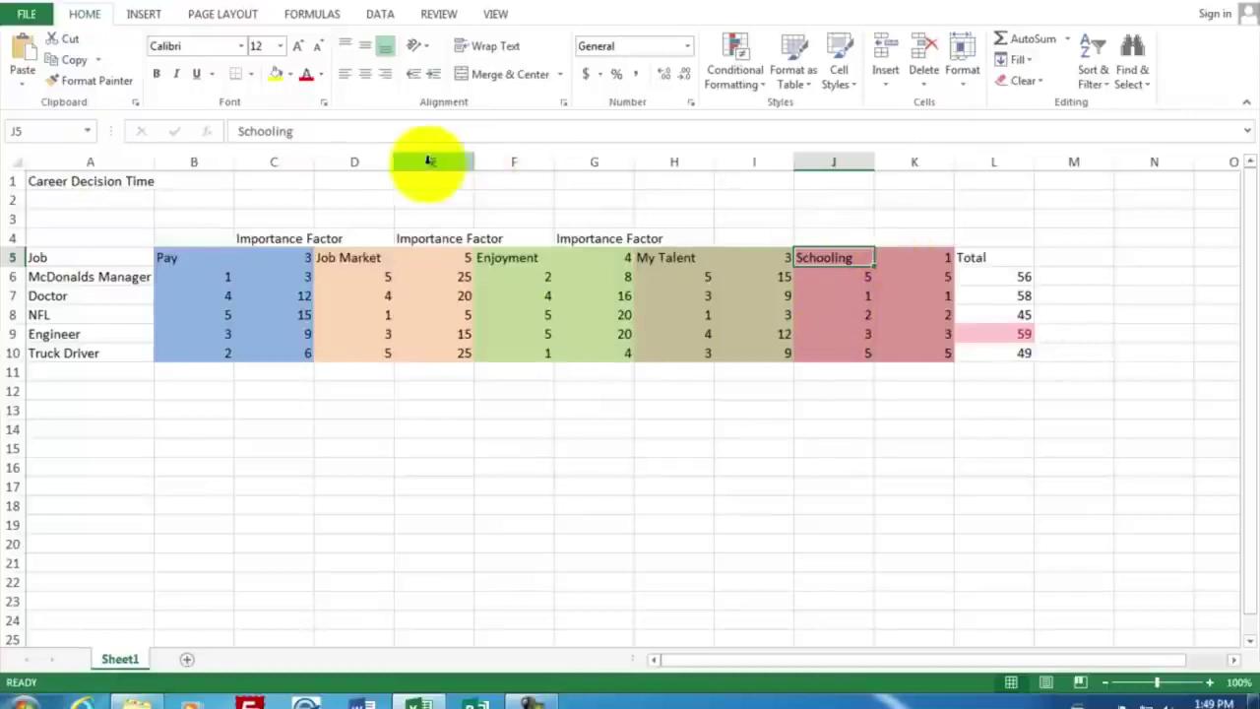
Create a new blank workbook
left_click(26, 14)
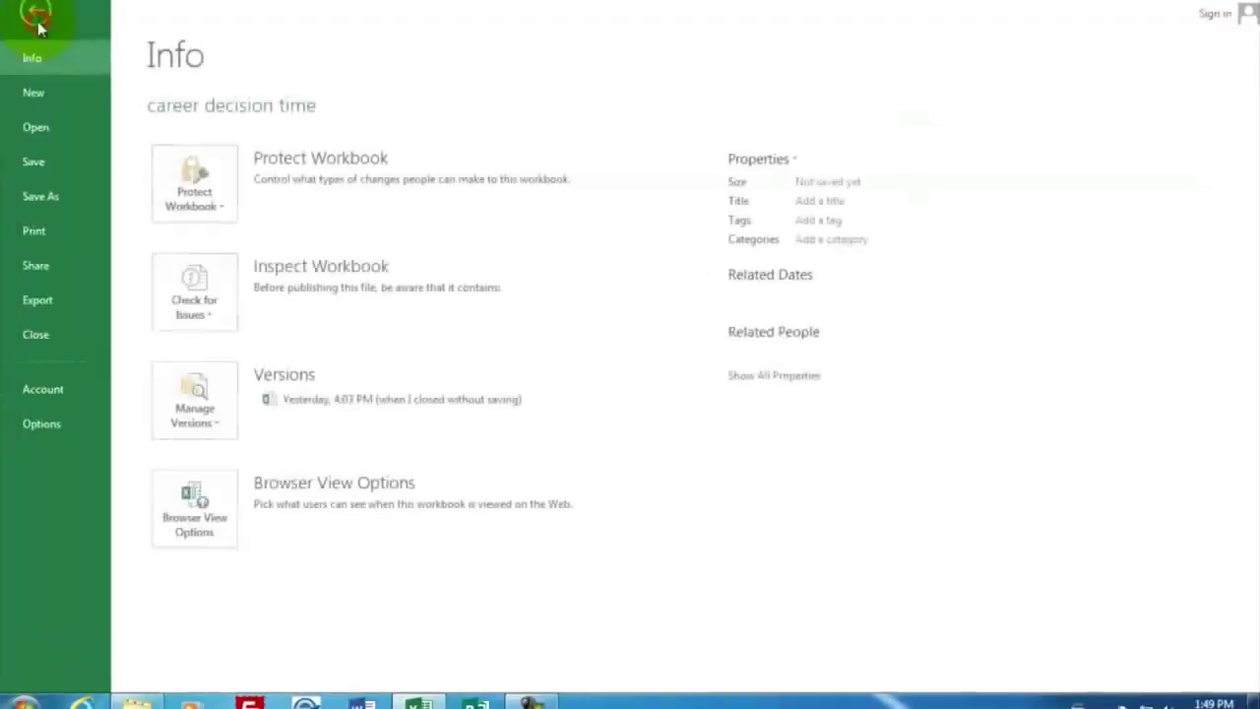
left_click(48, 91)
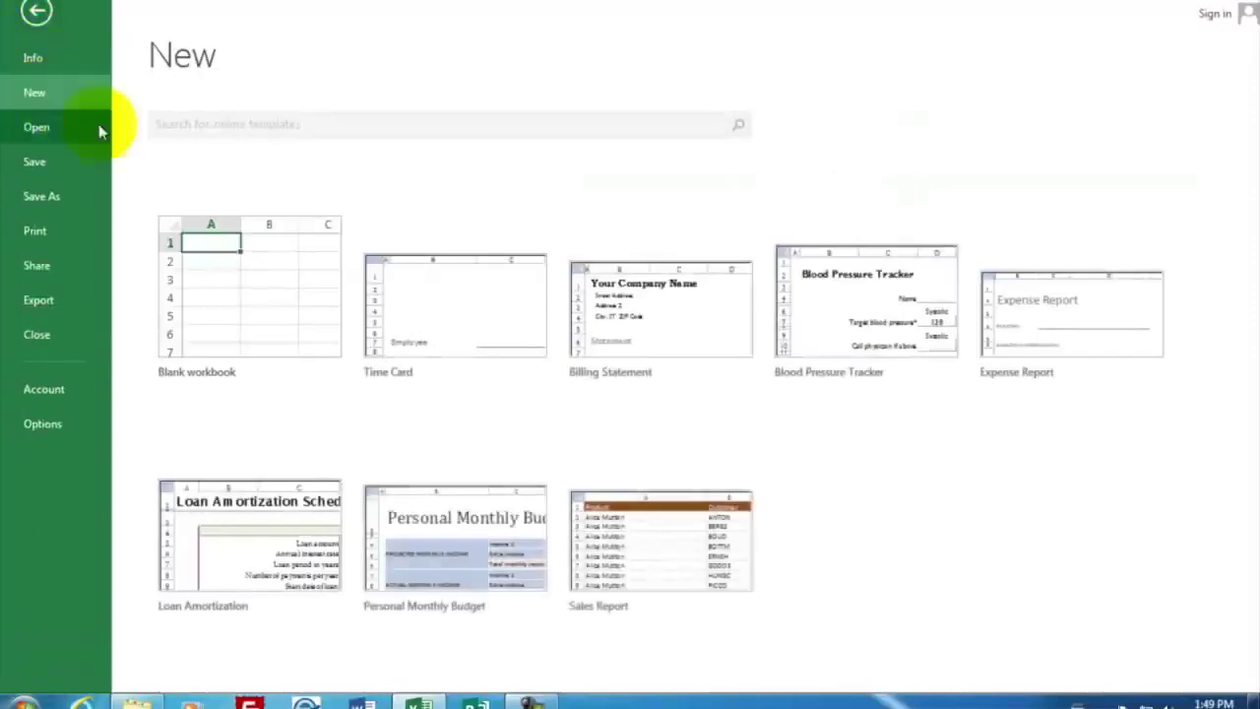
left_click(267, 283)
left_click(267, 283)
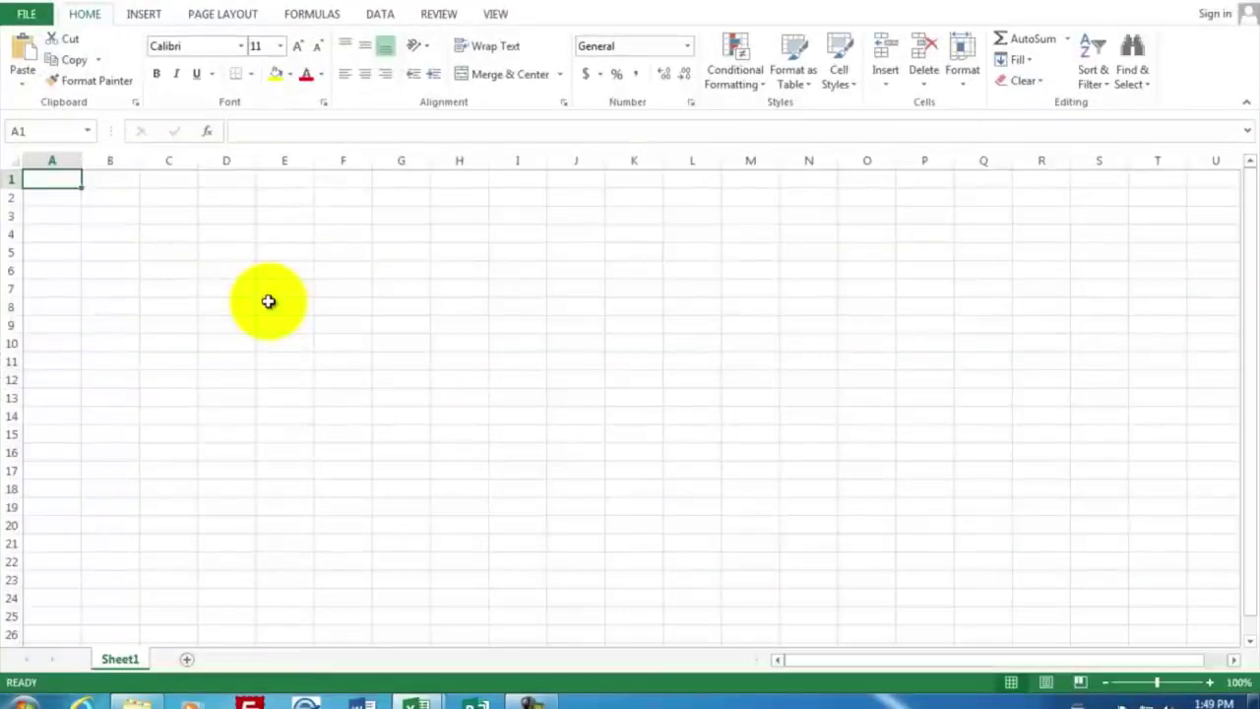
Enter the title Career Decisions in cell A1
type("Care")
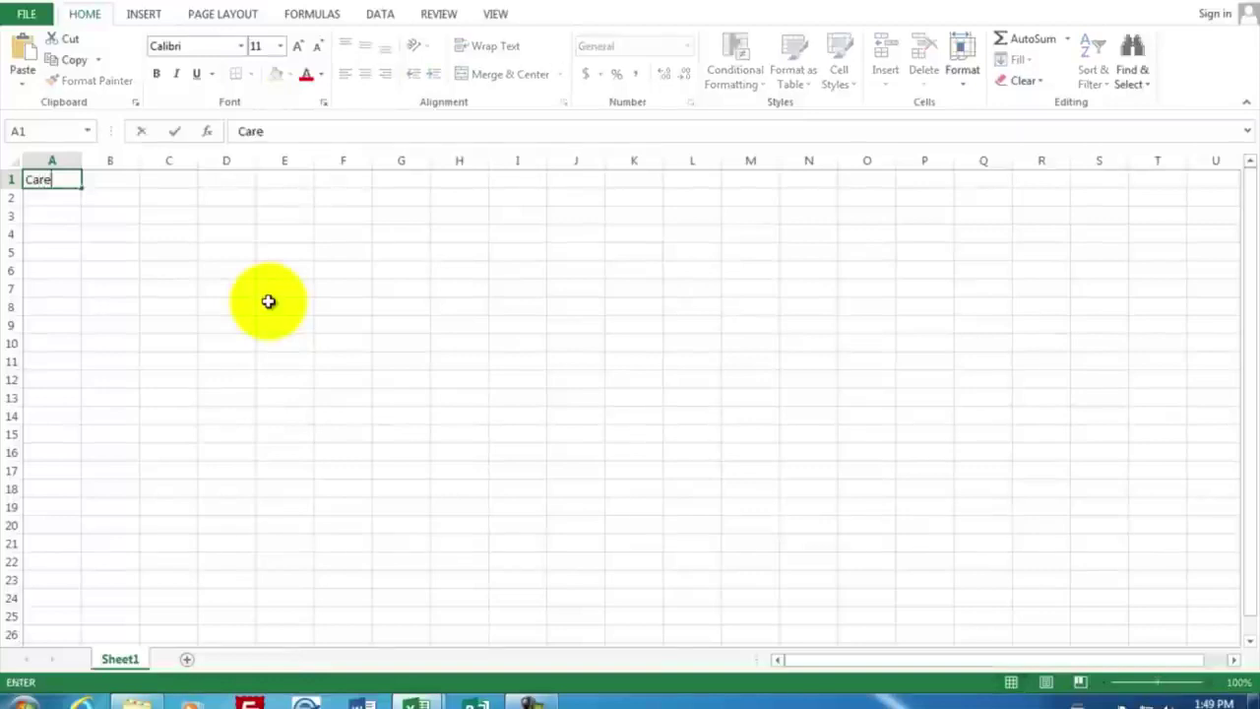
key("BackSpace")
type("eer")
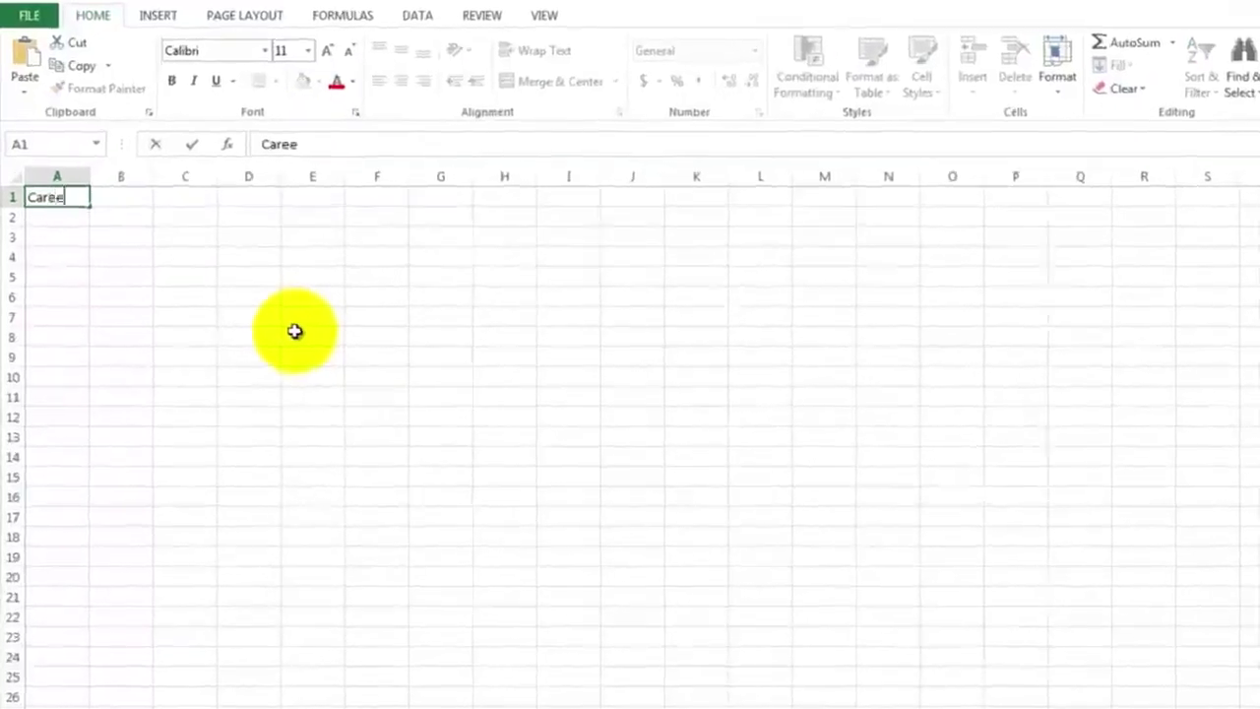
type(" Decisions")
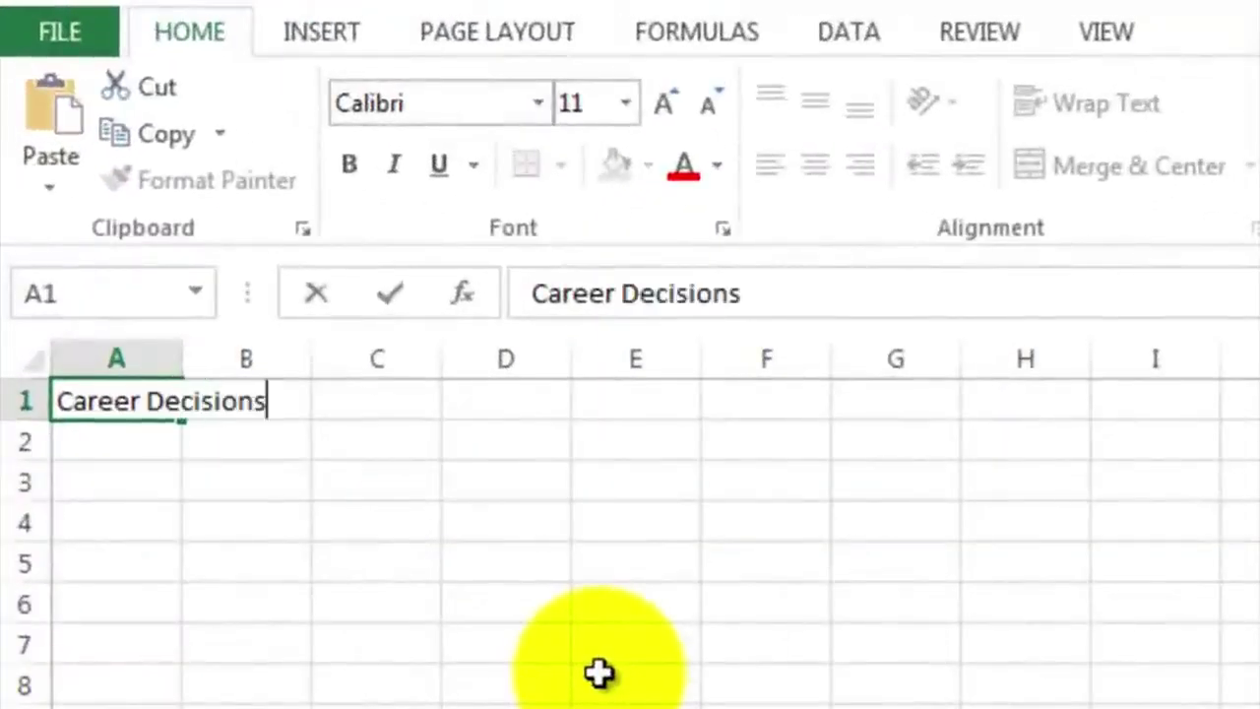
key("Return")
key("Return")
key("Return")
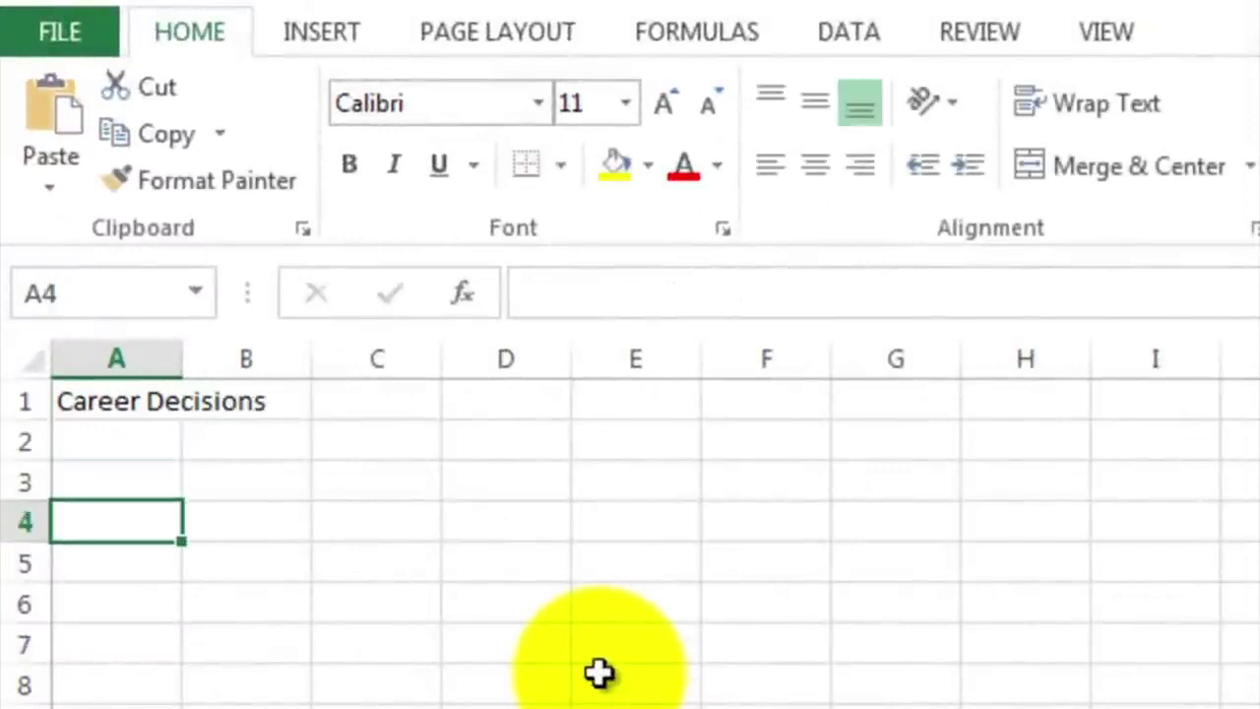
Enter Job in A4 with McDonalds Manager, Doctor, NFL, Engineer and Truck Driver below, and the headings Pay, Job Market, Enjoyment, My Talent and Schooling across B4:F4
type("Job")
key("Return")
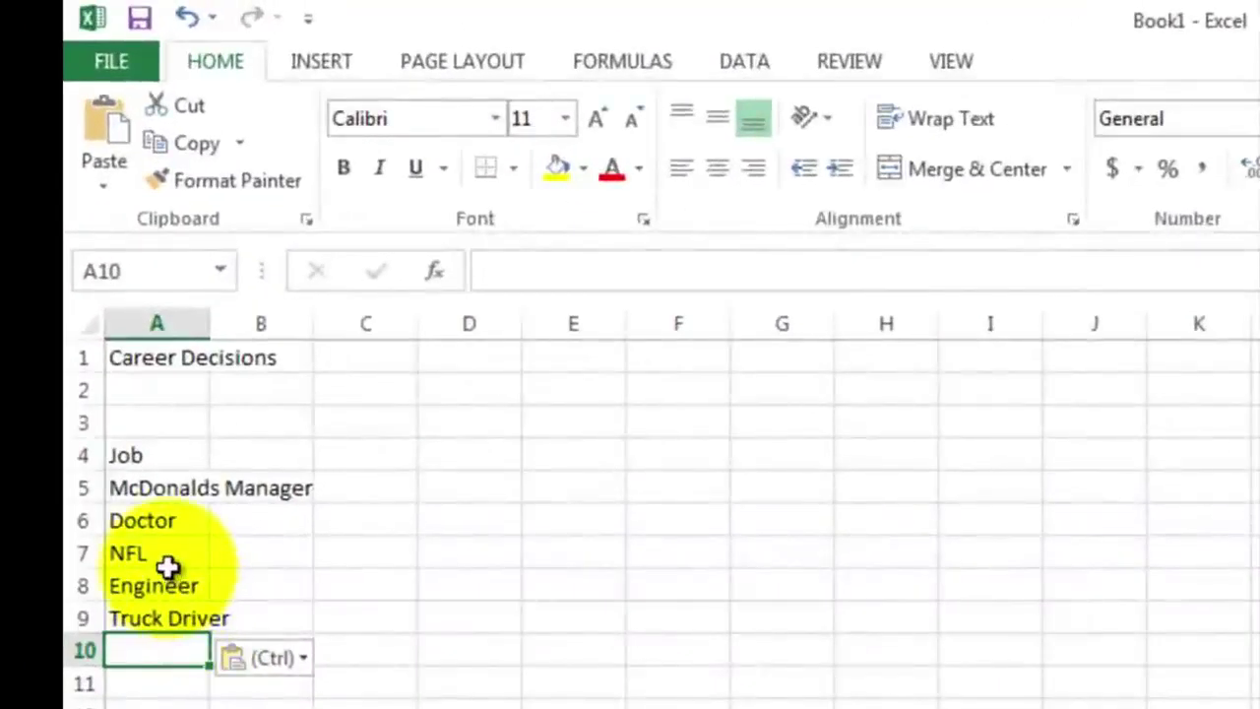
left_click(267, 452)
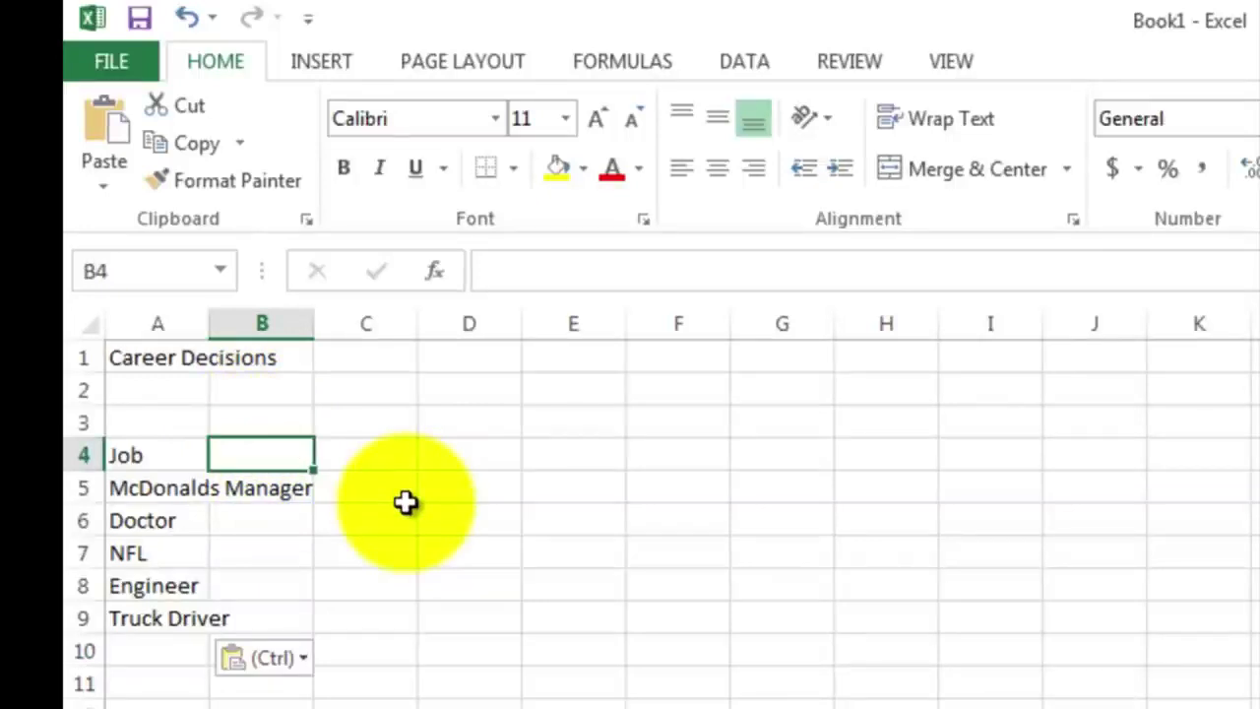
type("Pay")
key("Tab")
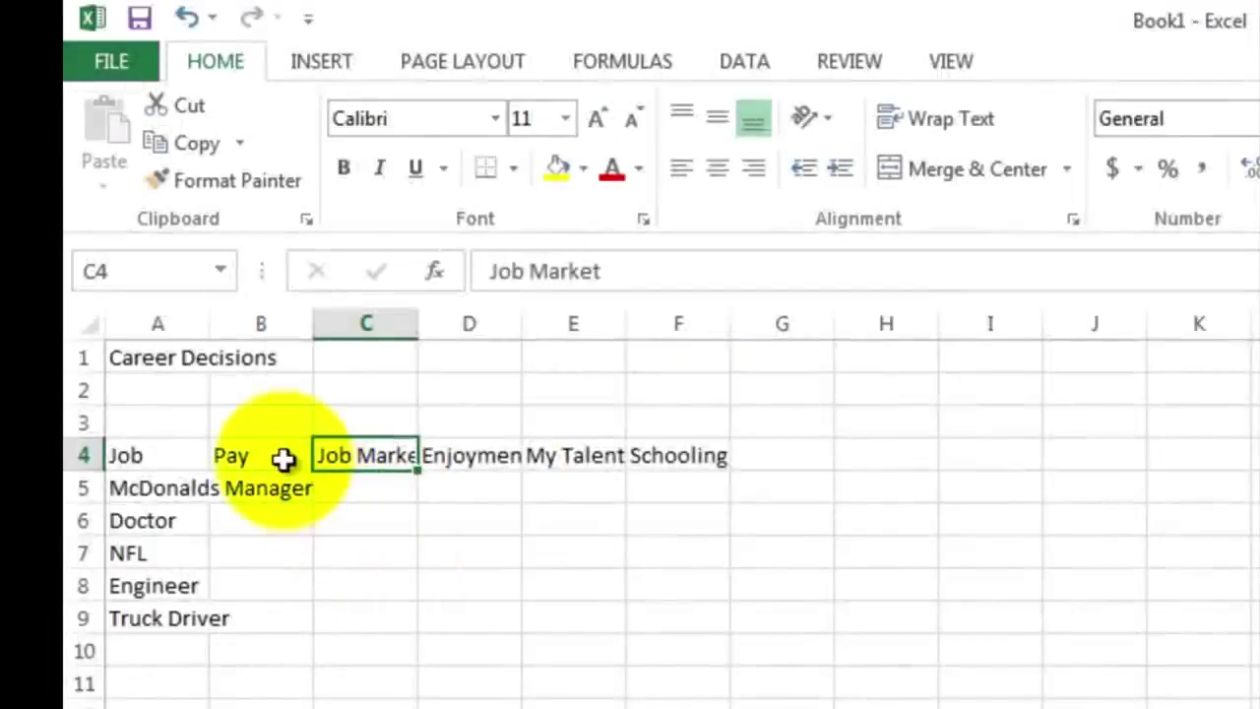
left_click(462, 448)
left_click(571, 453)
left_click(674, 452)
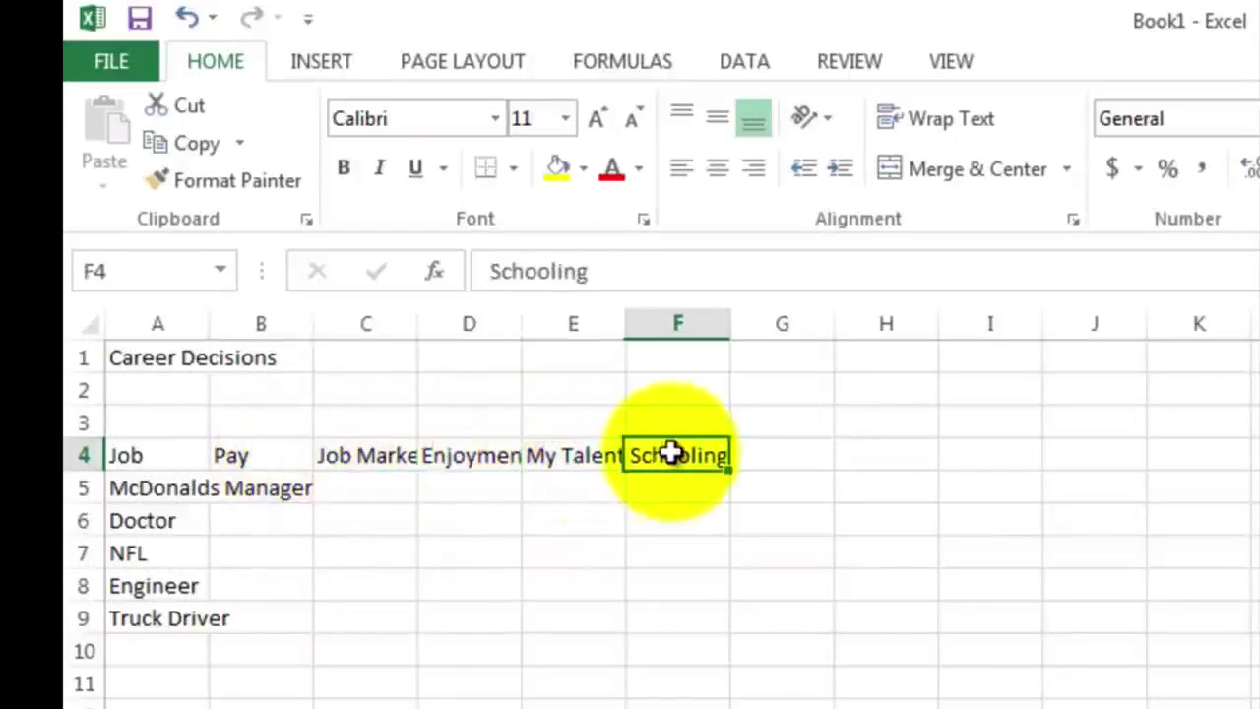
Enter the Pay ratings 1, 4, 5, 3 and 3 in B5:B9 for the five jobs
left_click(258, 494)
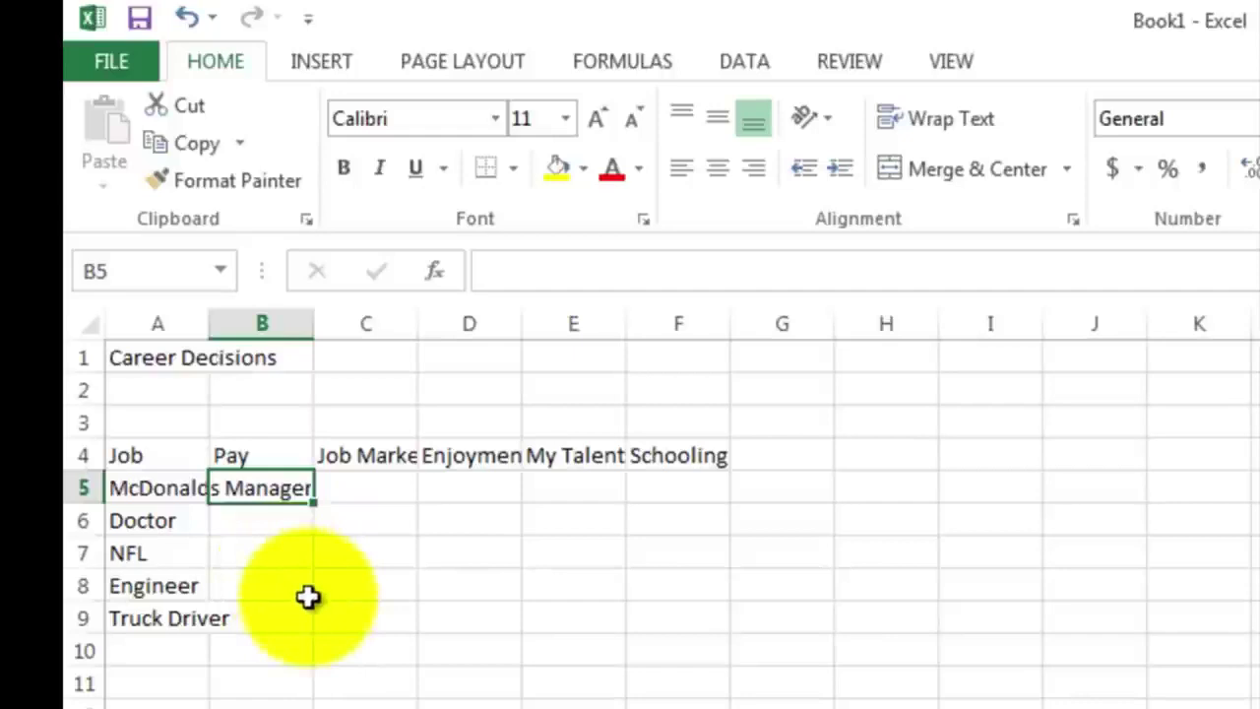
type("1")
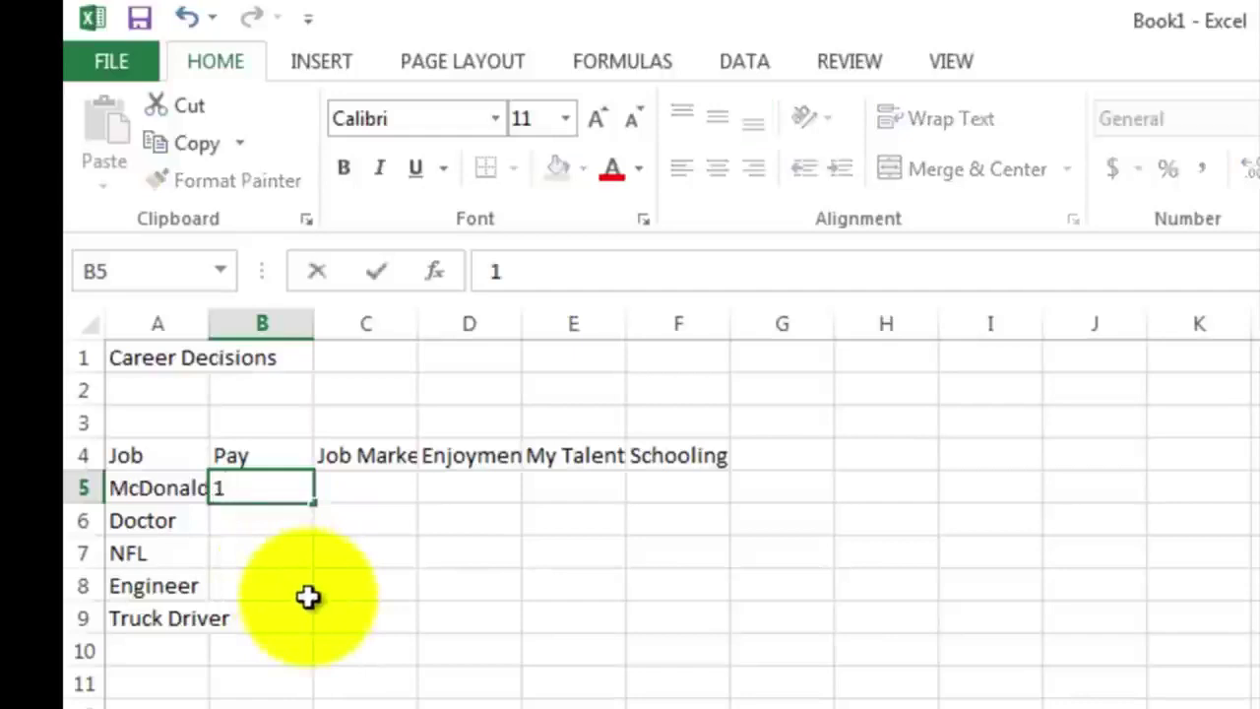
key("Return")
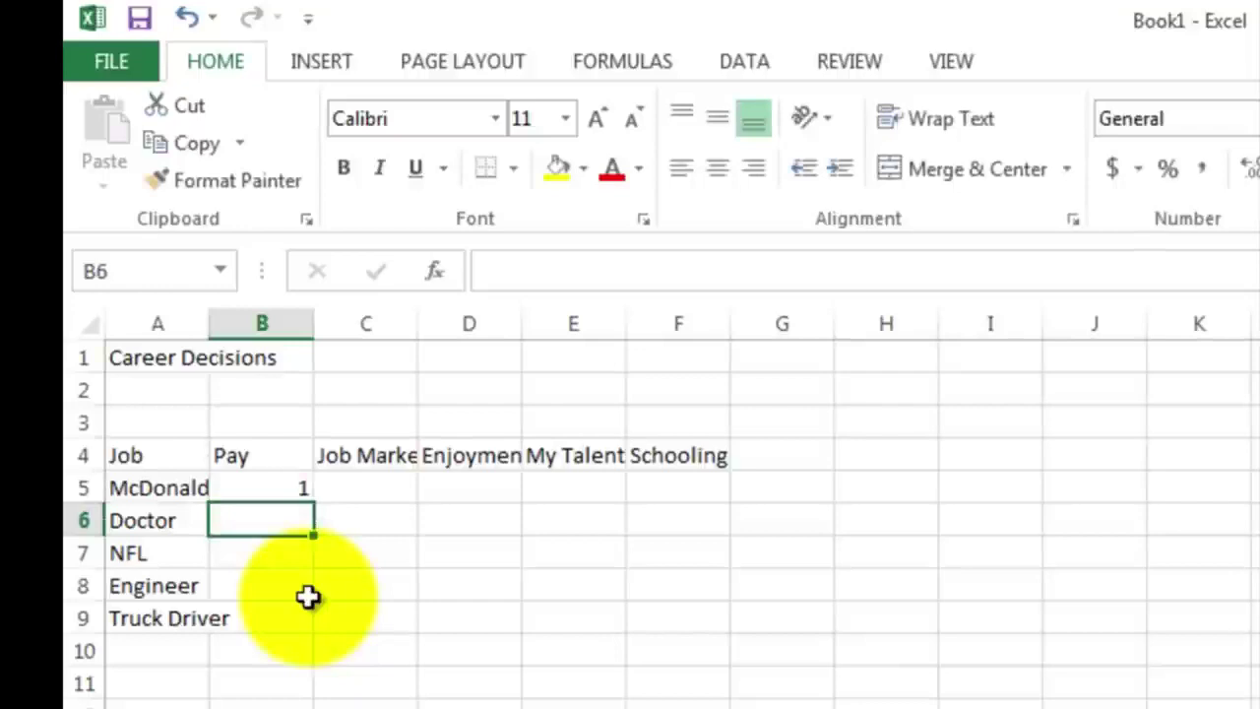
type("4")
key("Return")
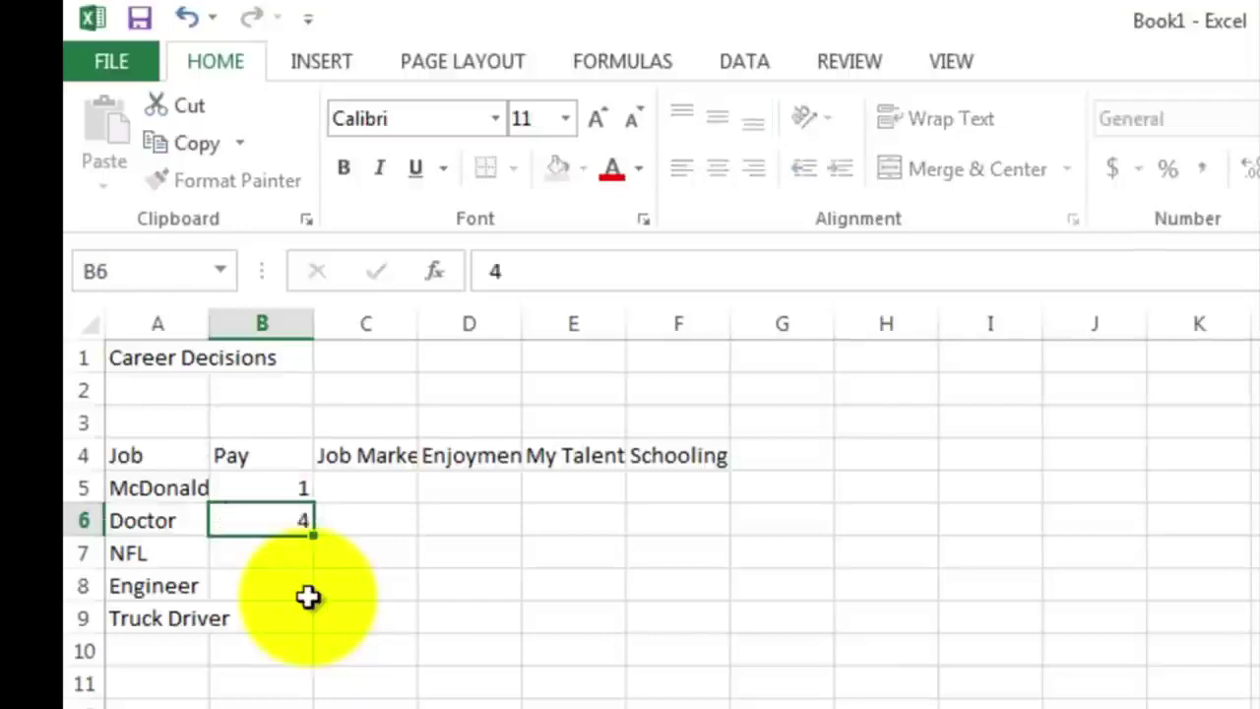
type("5")
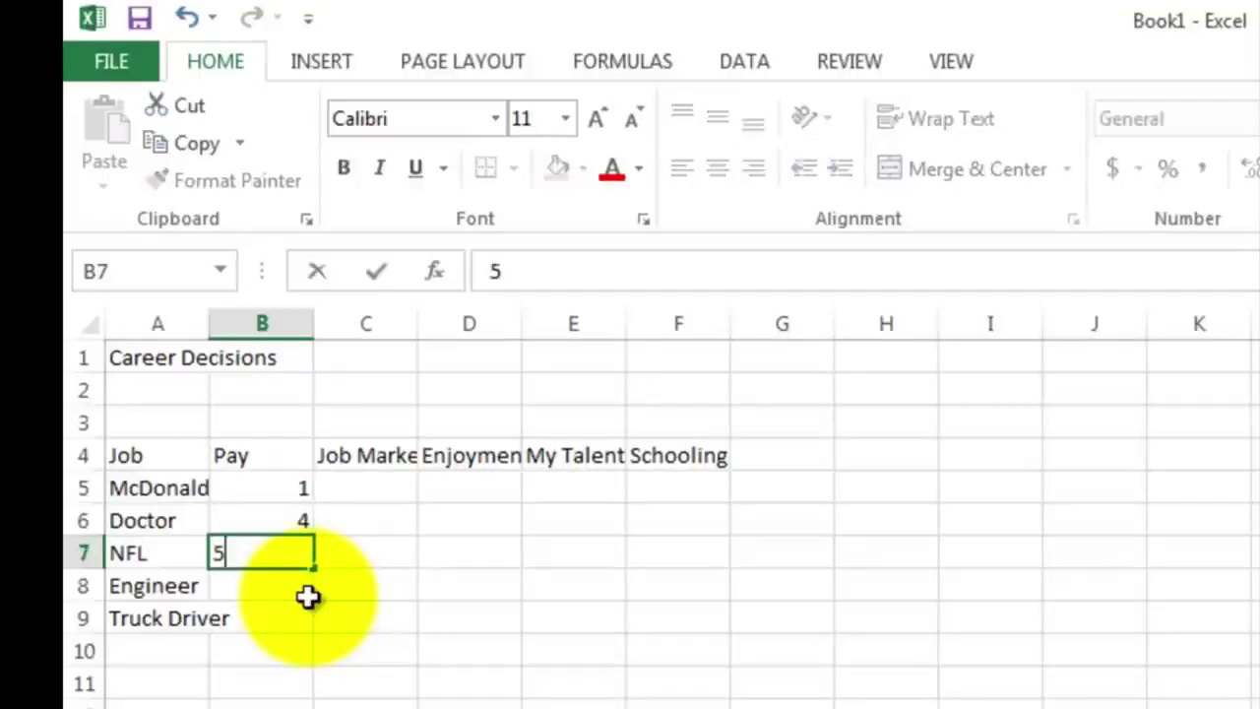
key("Return")
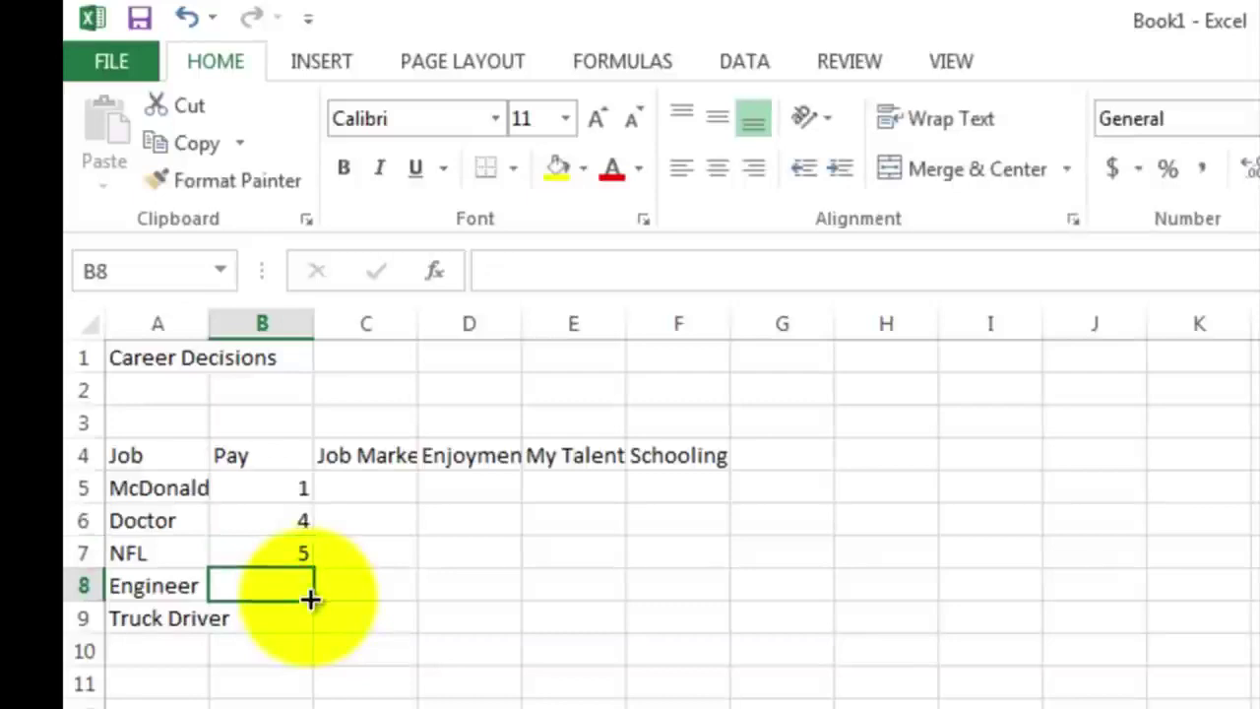
type("3")
key("Return")
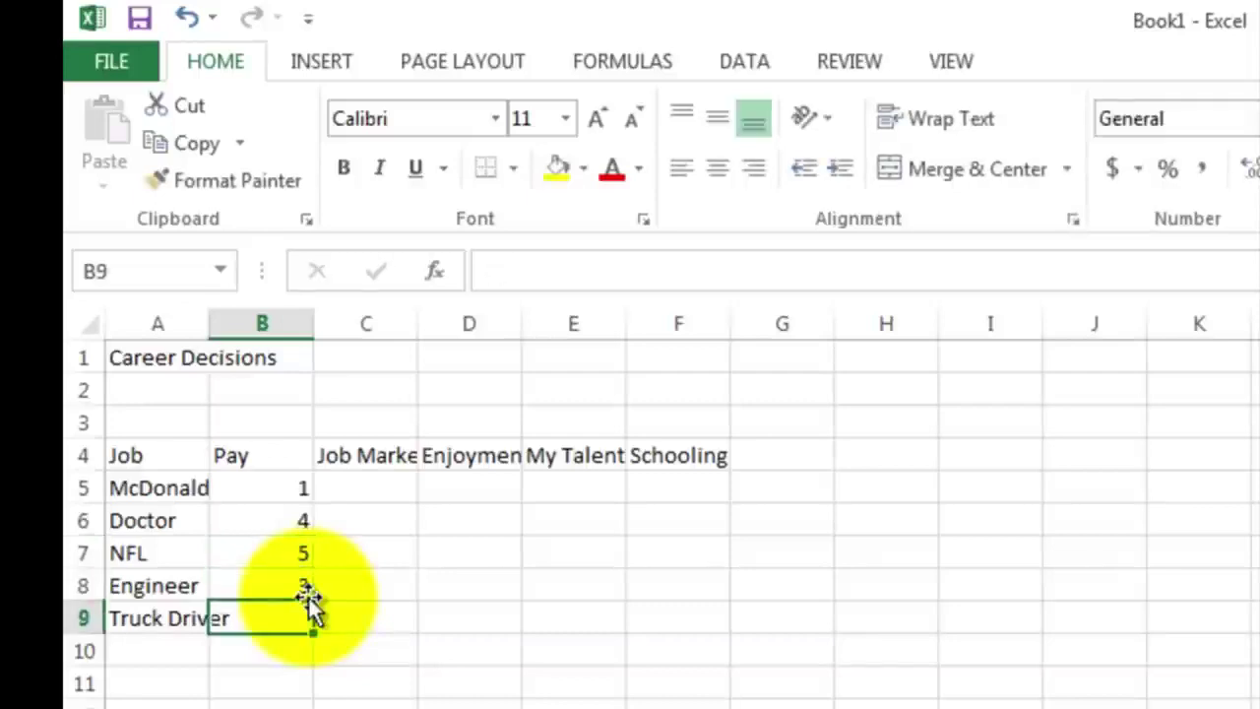
type("3")
key("Tab")
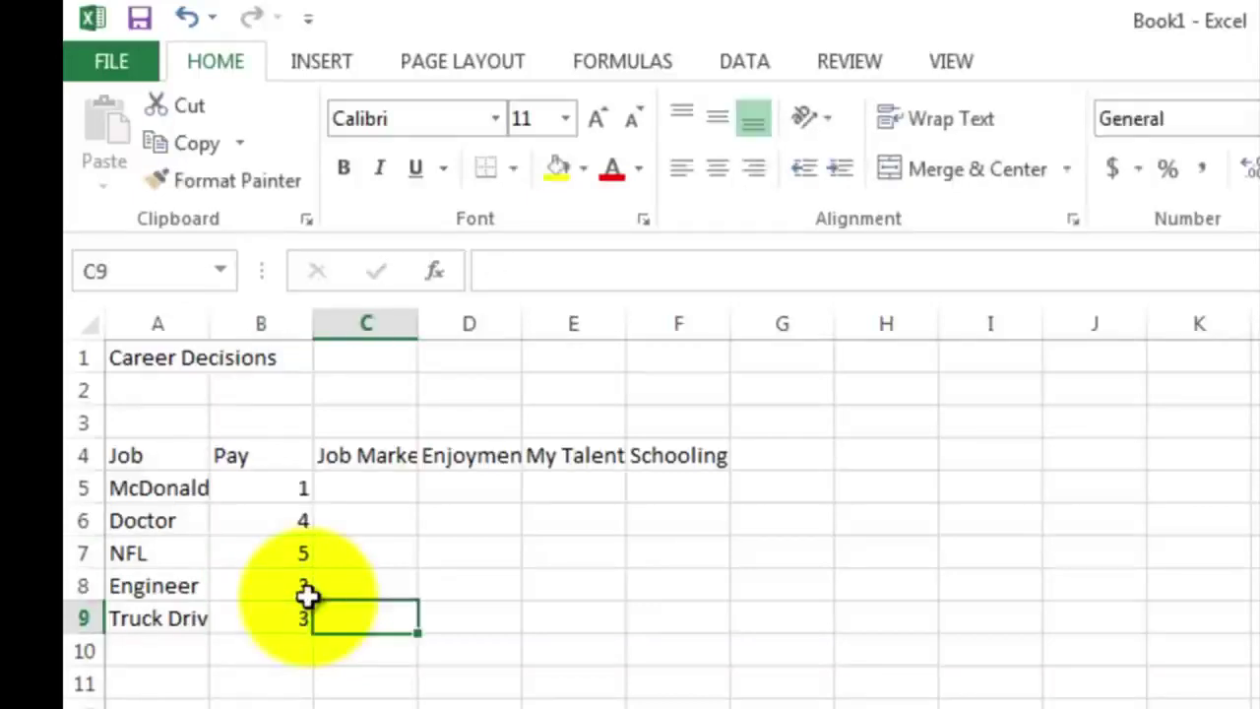
Enter the Job Market ratings 5, 4, 1, 5 and 5 in C5:C9
key("Up")
key("Up")
key("Up")
key("Up")
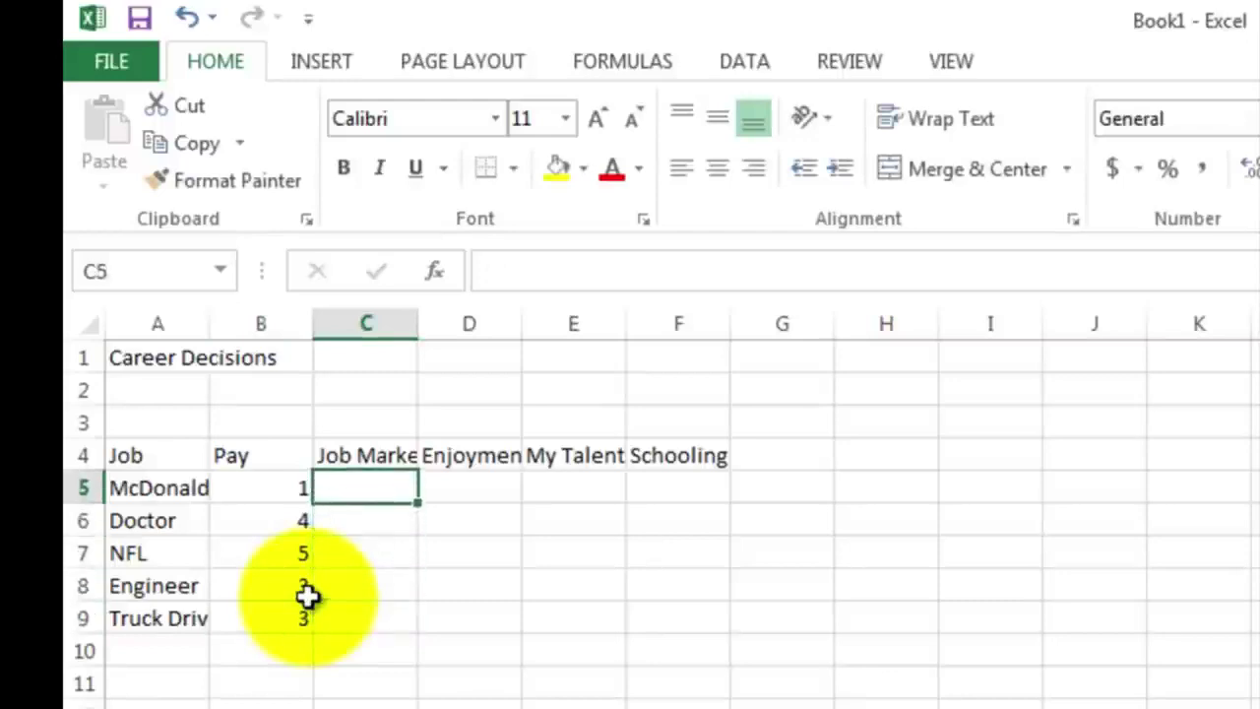
type("5")
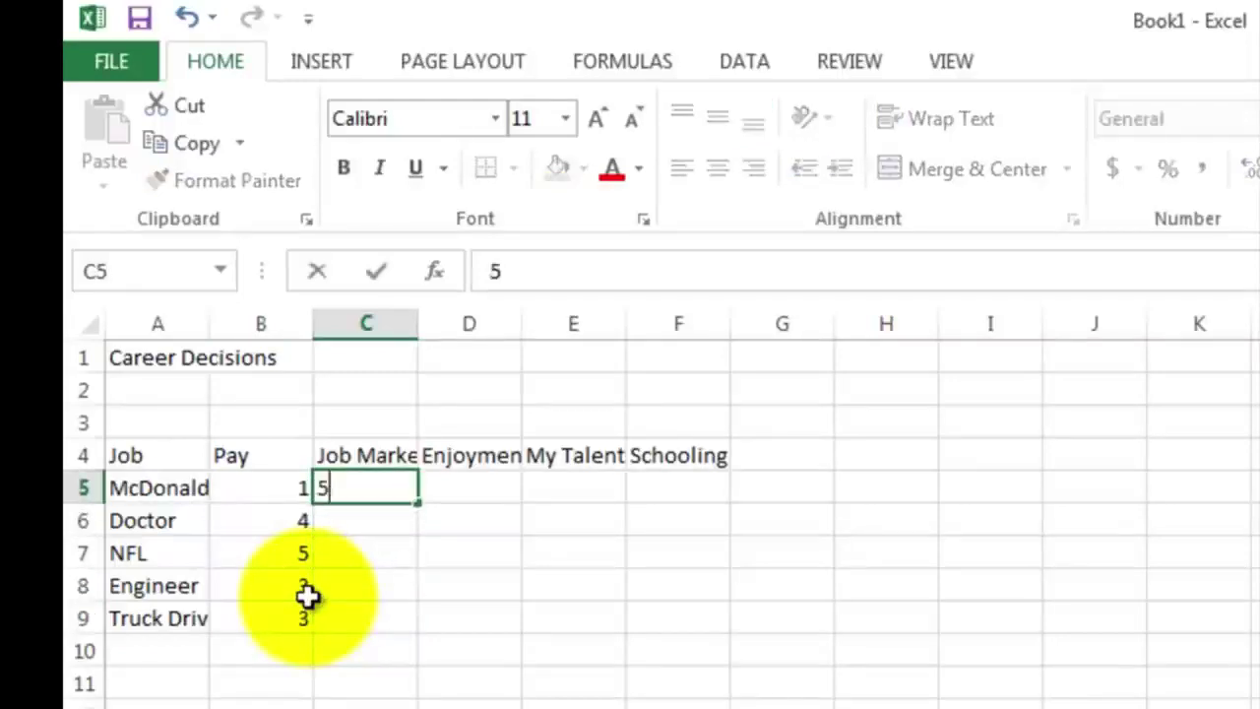
key("Return")
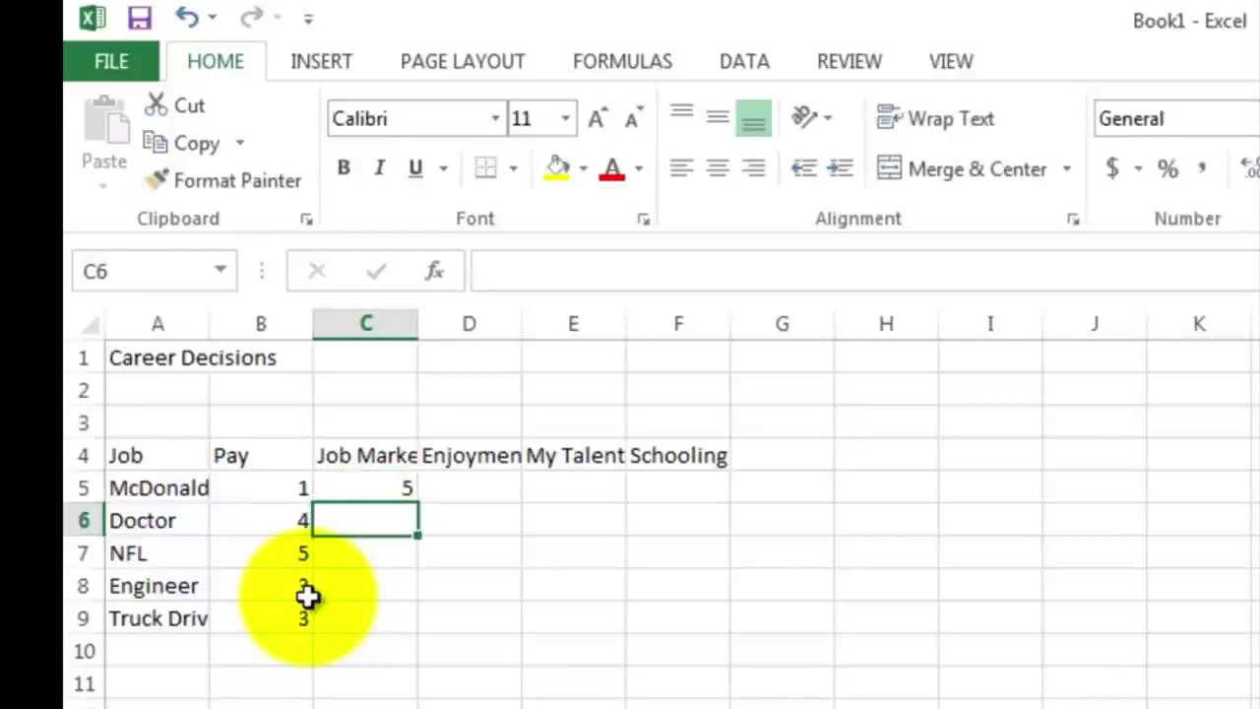
type("4")
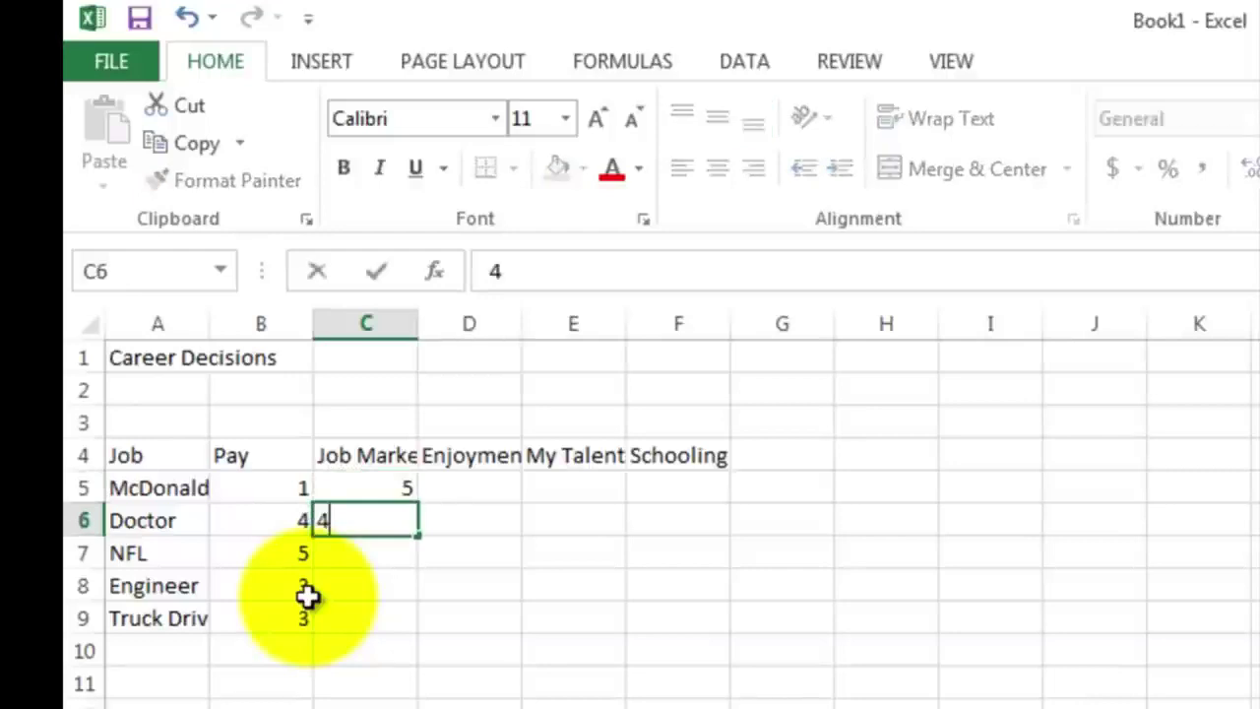
key("Return")
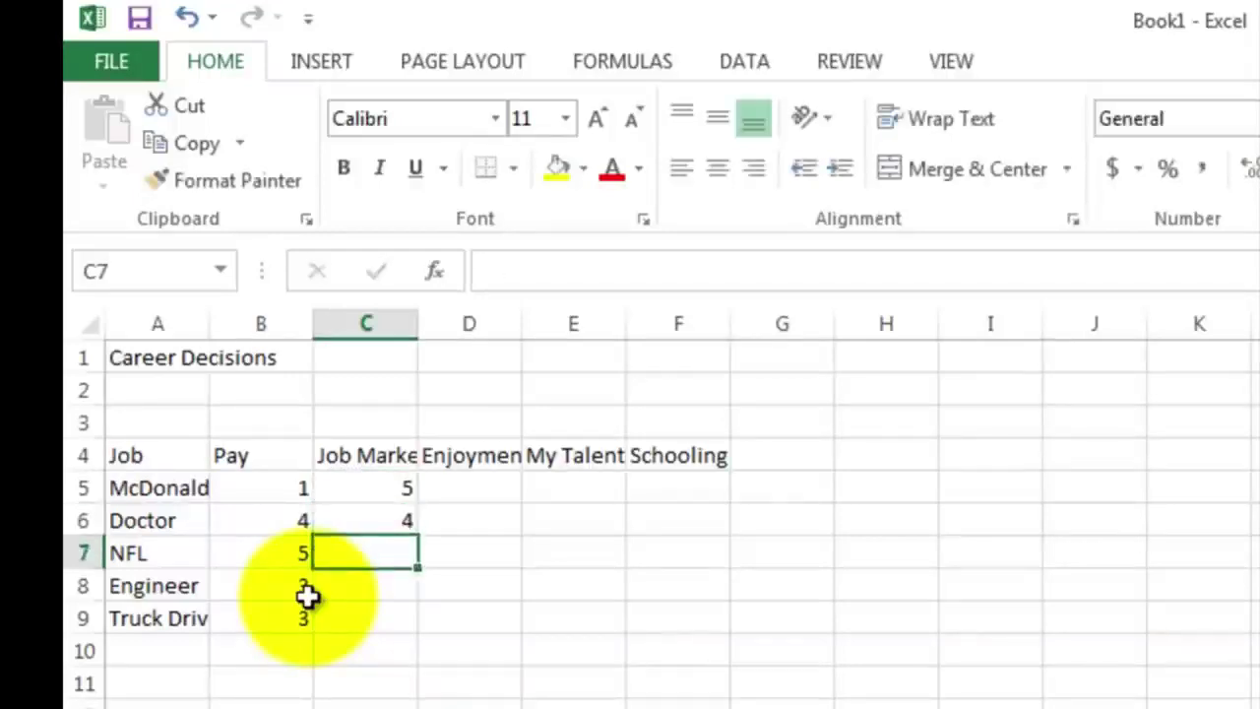
type("1")
key("Return")
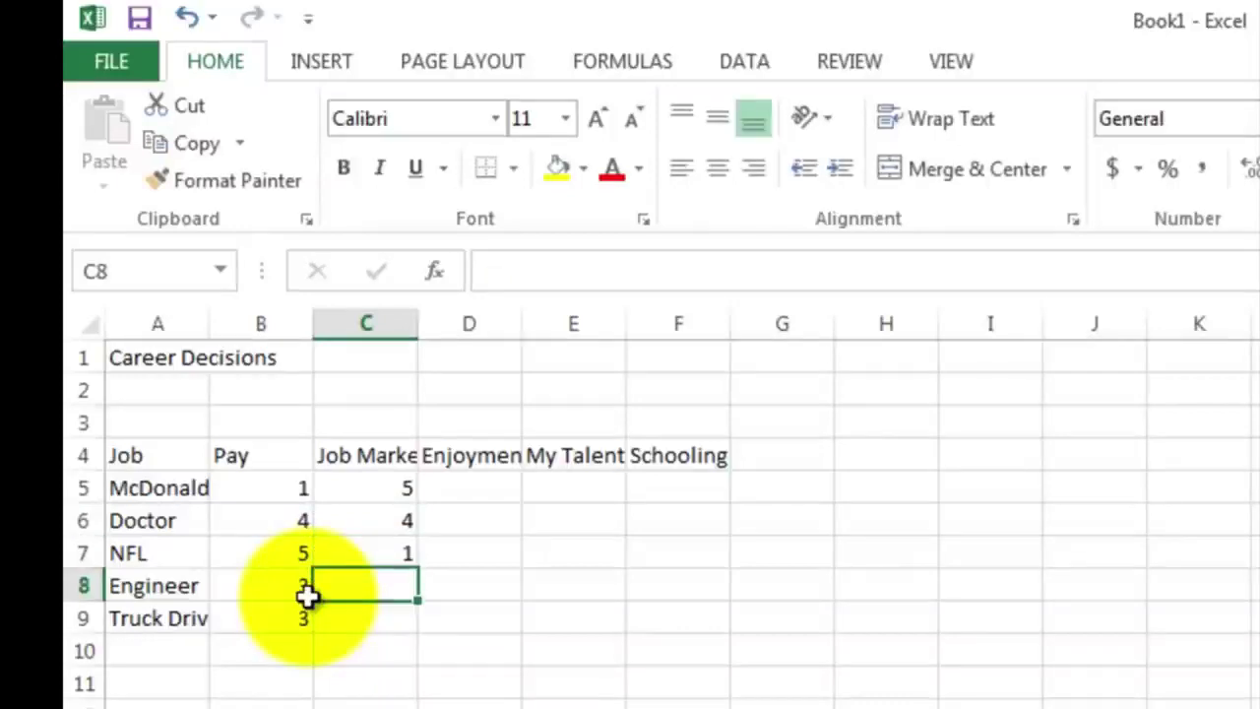
type("5")
key("Return")
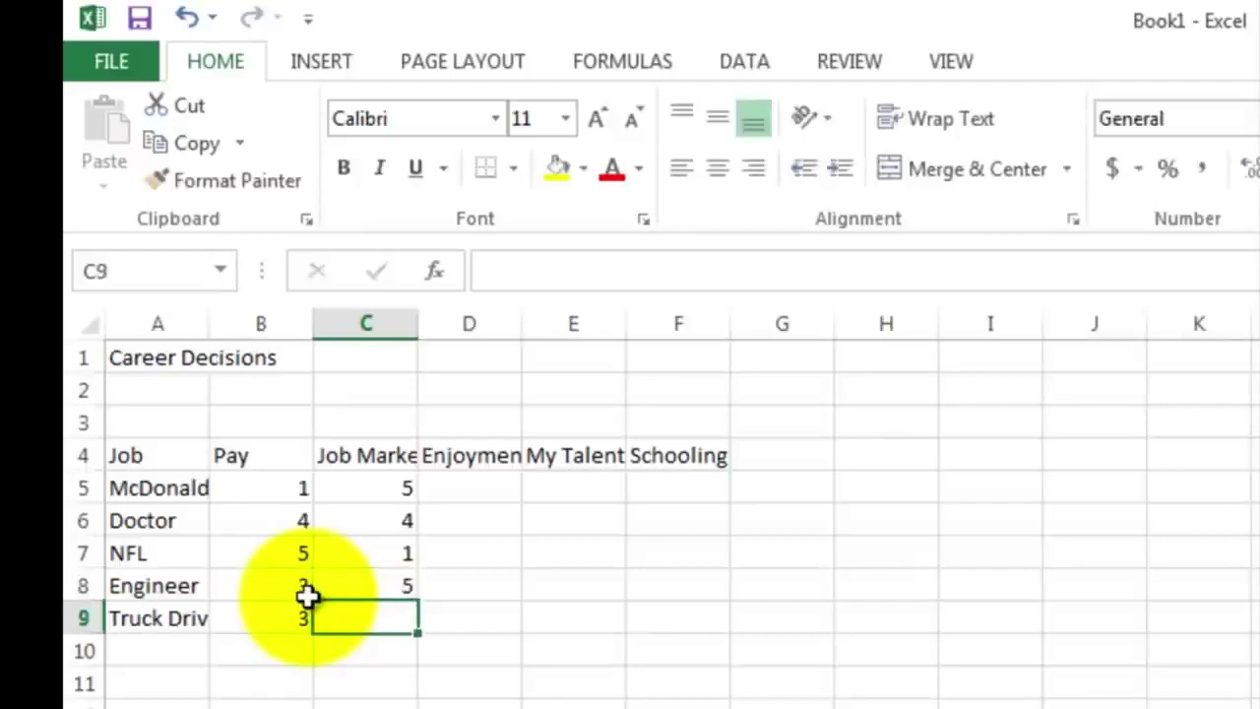
type("5")
key("Return")
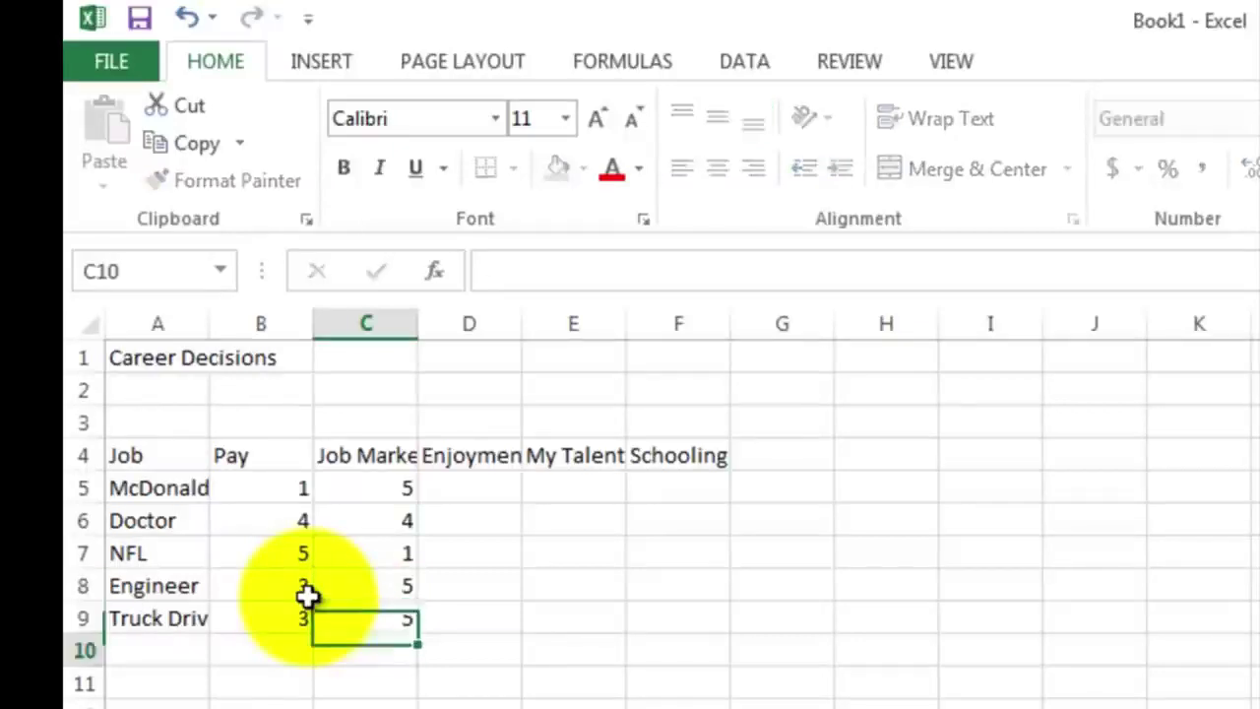
Fill D5:F9 with ratings: Enjoyment 1, 3, 5, 4, 2; My Talent 4, 2, 3, 4, 2; Schooling 5, 1, 3, 3, 5
key("Up")
key("Up")
key("Up")
key("Up")
key("Up")
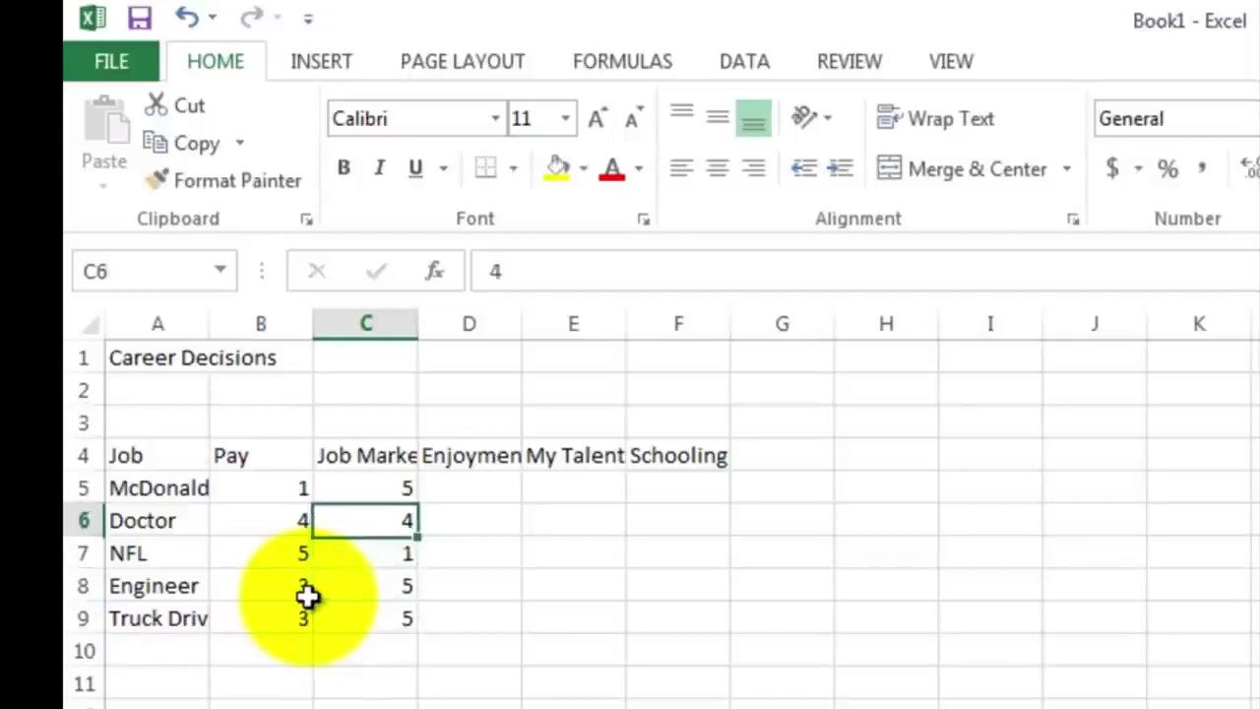
key("Right")
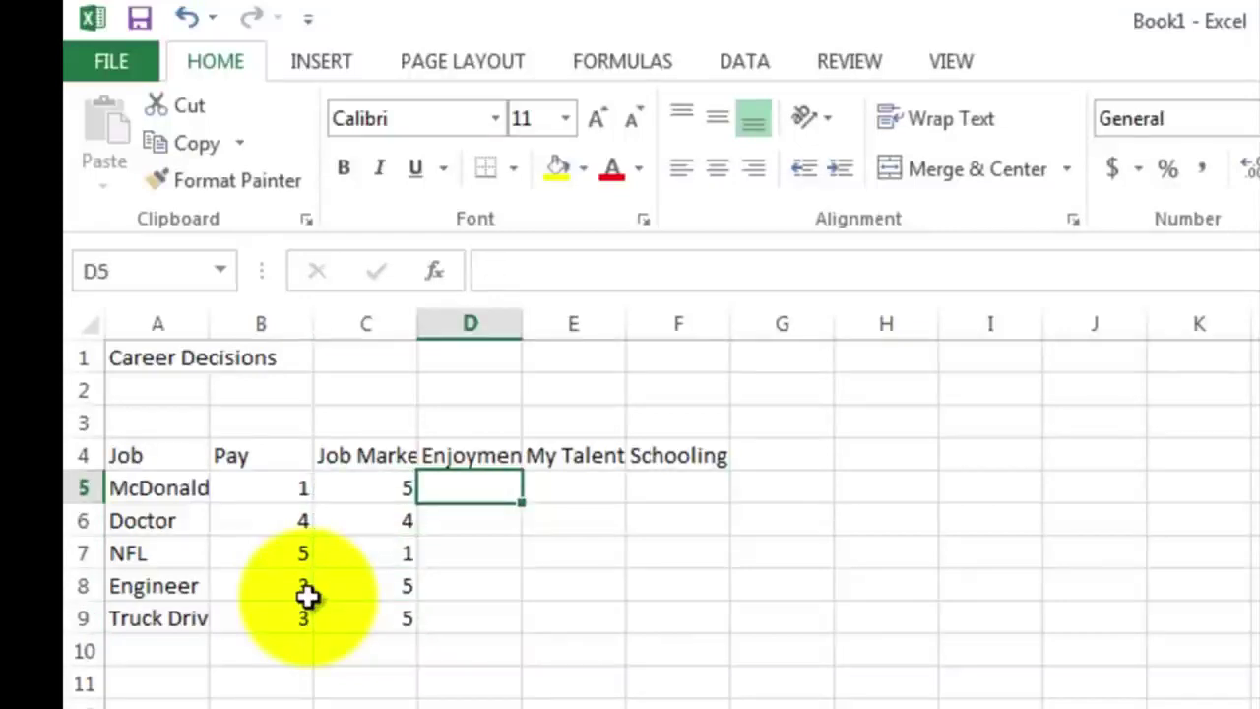
type("1")
key("Return")
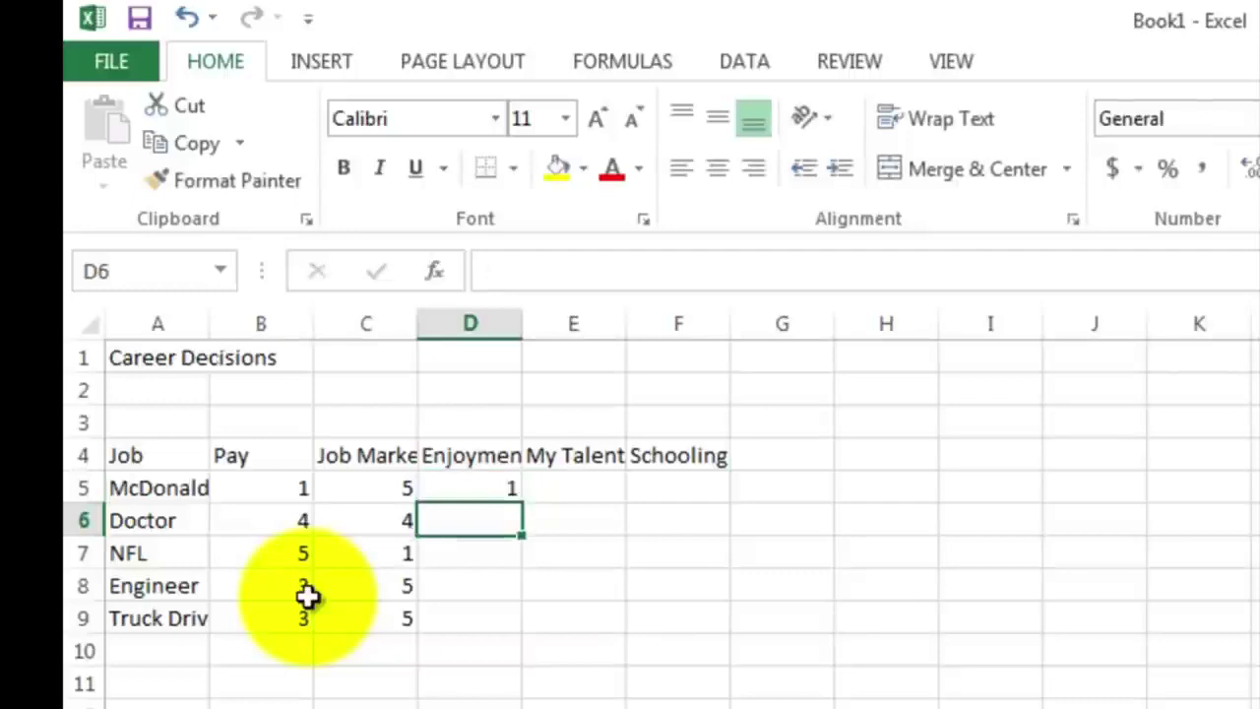
type("3")
key("Return")
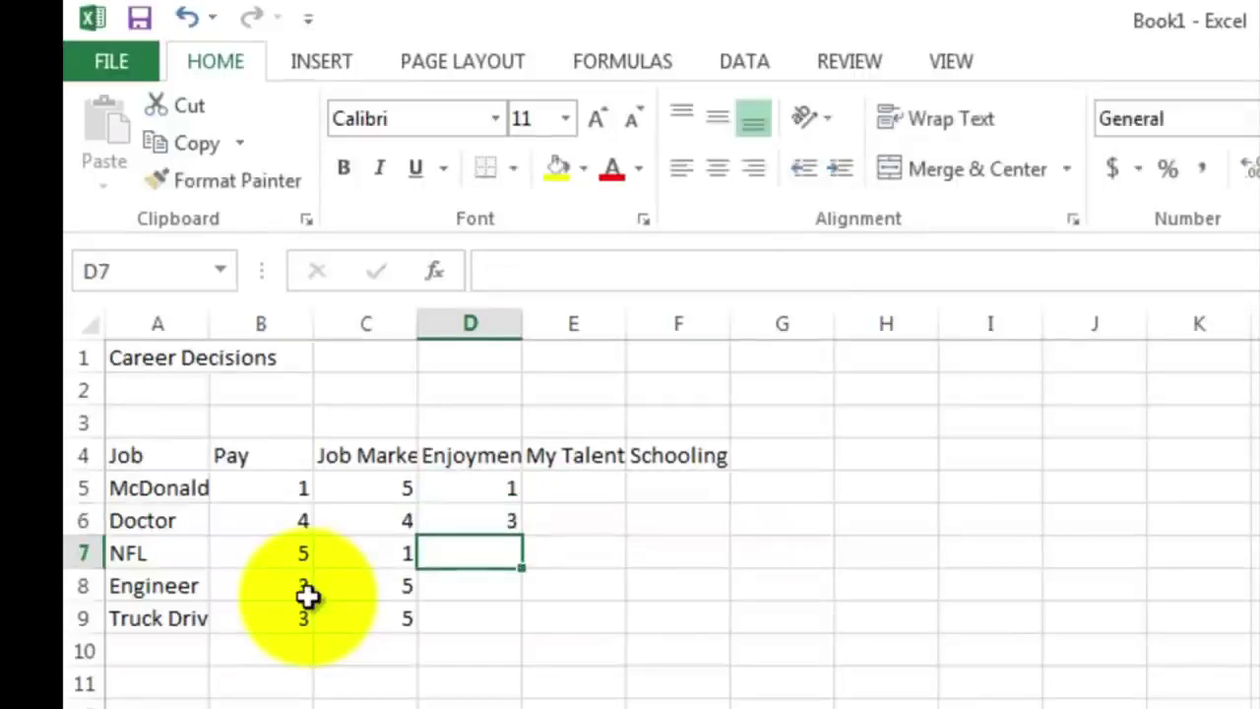
type("5")
key("Return")
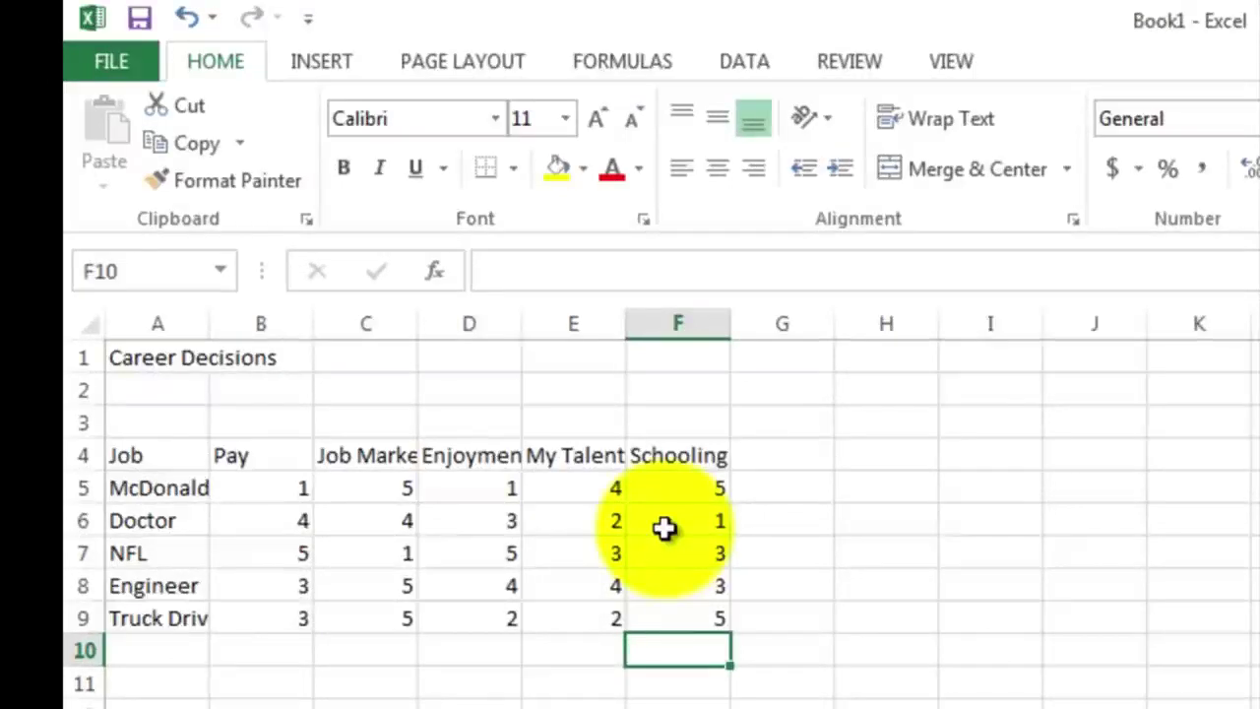
Total the McDonalds Manager ratings in G5 with the formula =SUM(B5:F5)
left_click(777, 489)
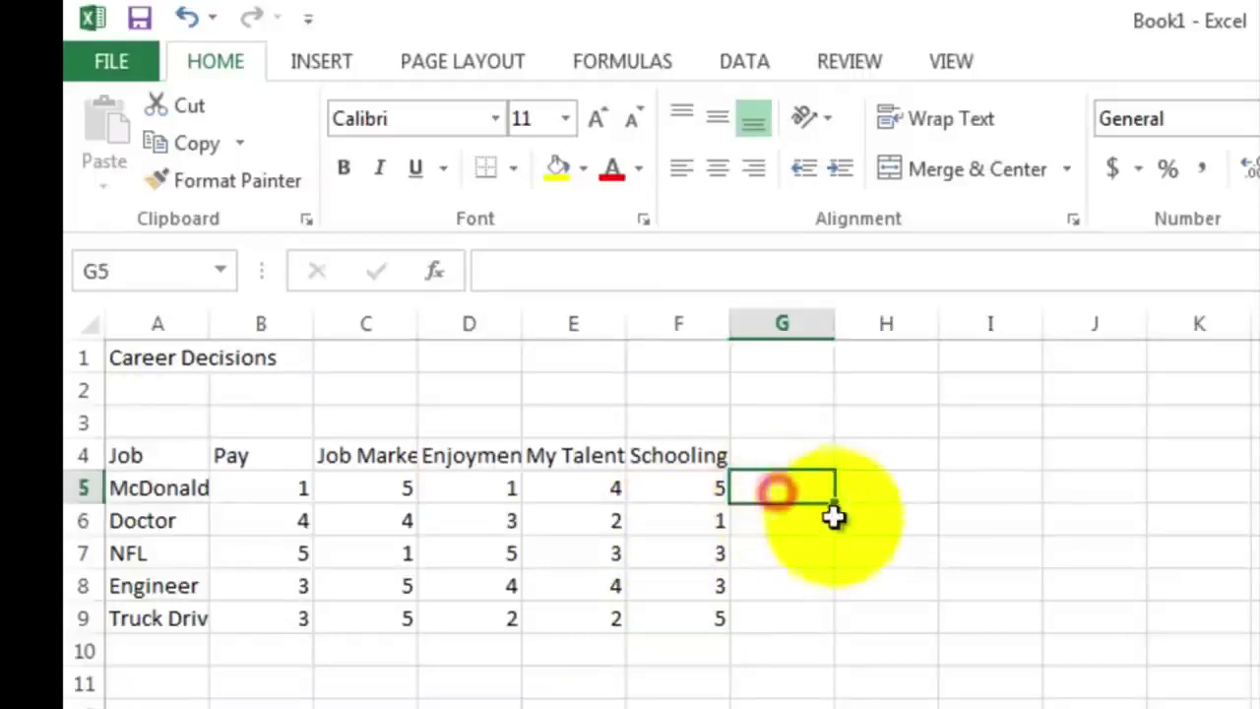
type("=")
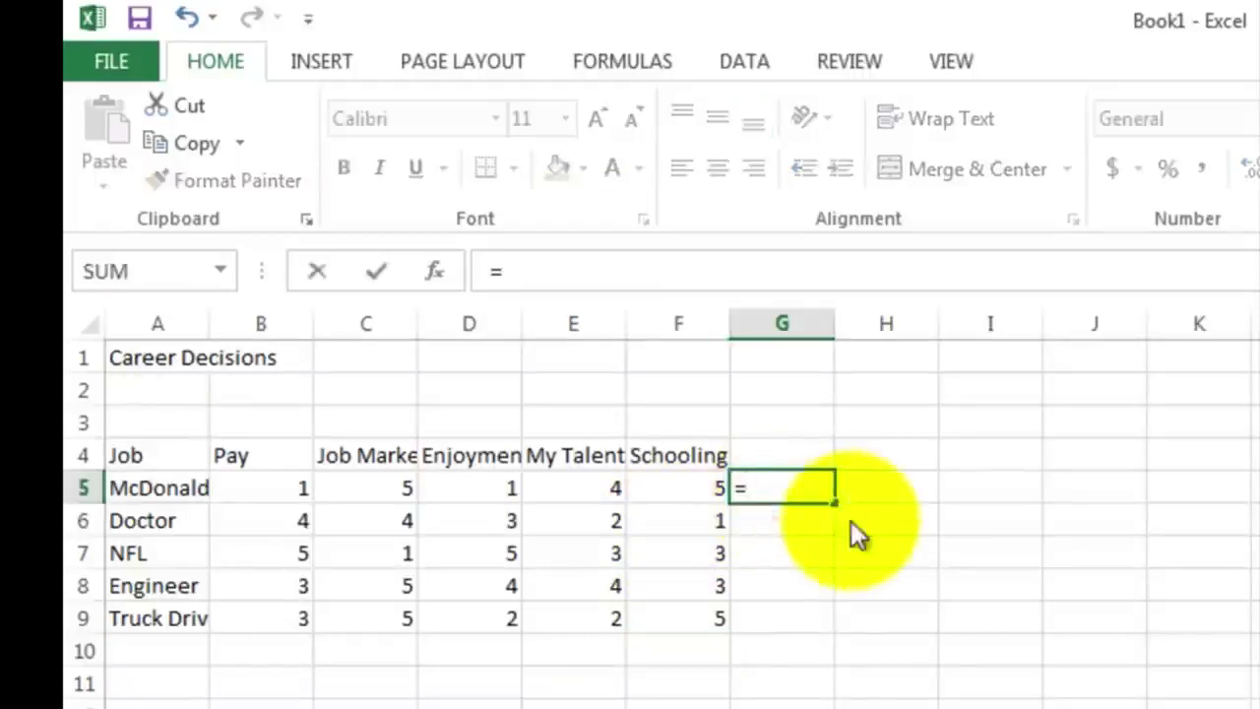
type("sum(")
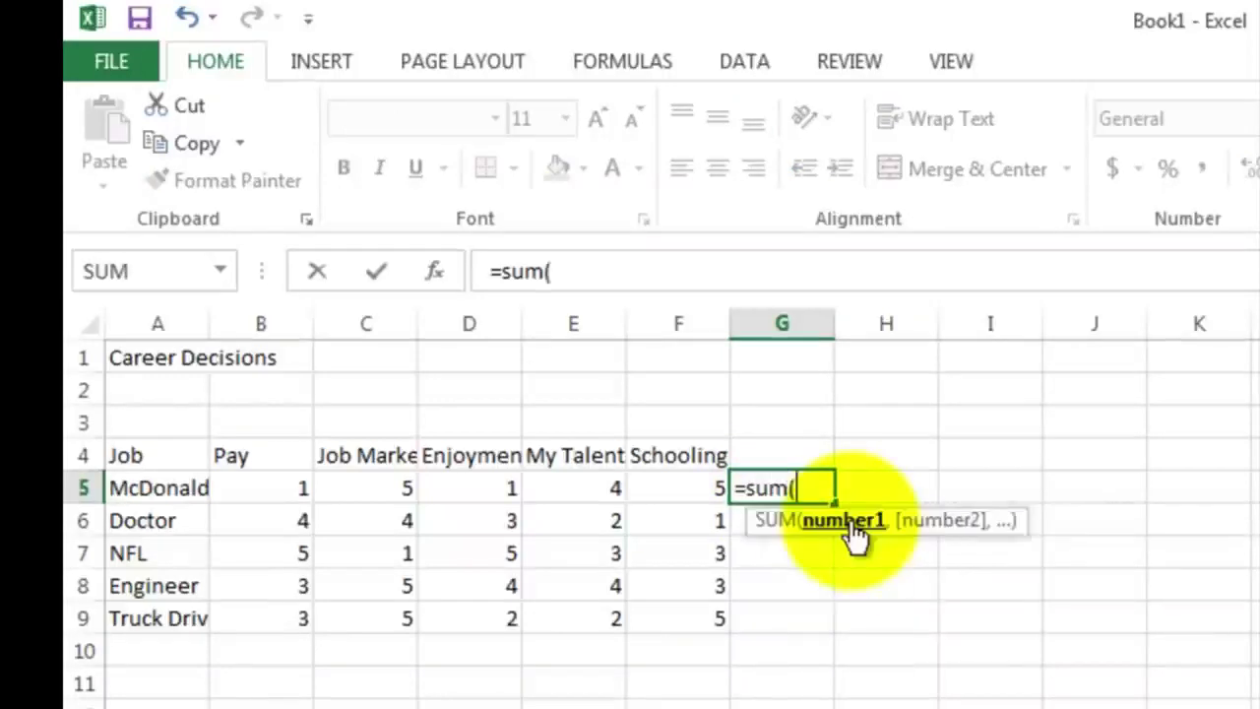
left_click_drag(270, 489, 653, 489)
type(")")
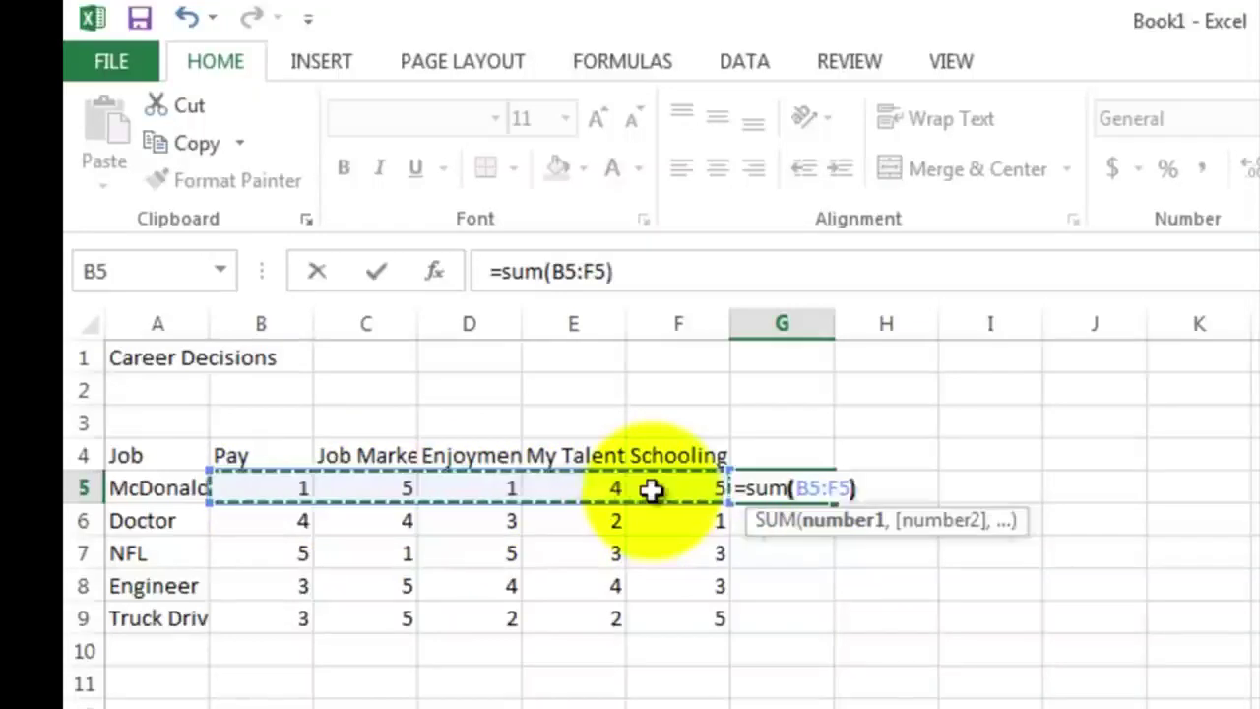
key("Return")
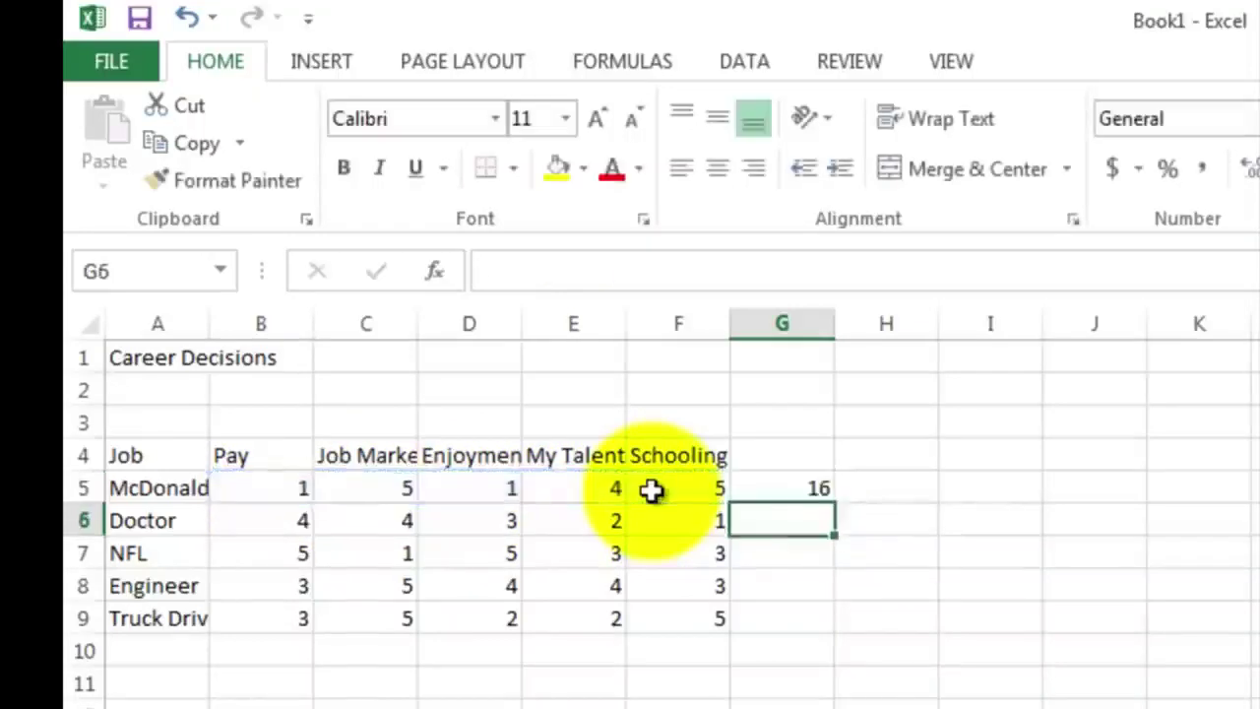
Copy the SUM formula from G5 down through G9 to total every job's ratings
left_click(755, 490)
left_click_drag(830, 500, 831, 620)
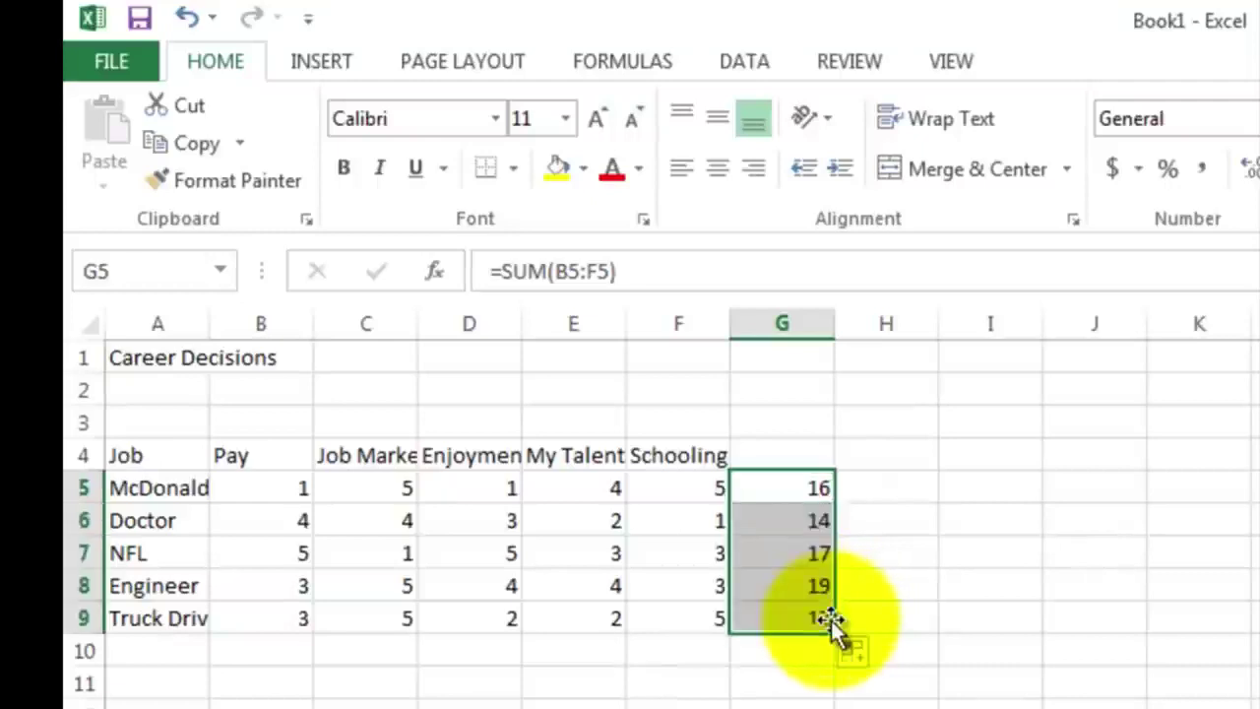
left_click(832, 676)
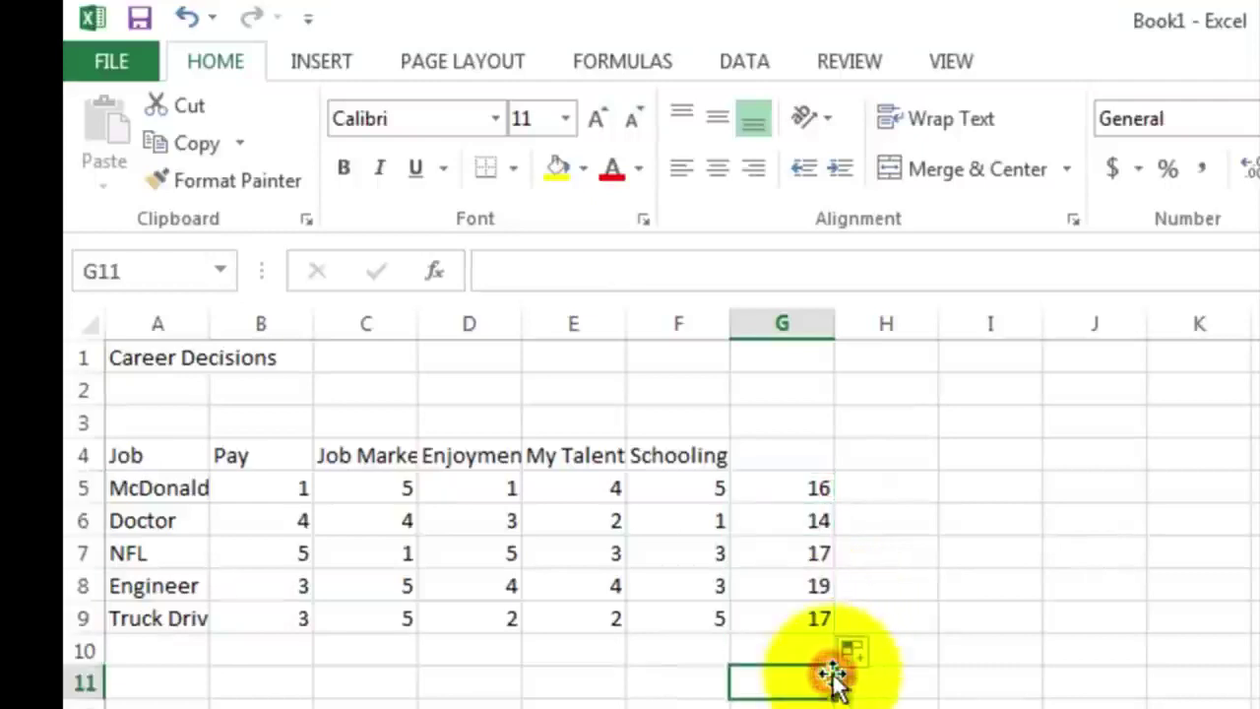
left_click(813, 588)
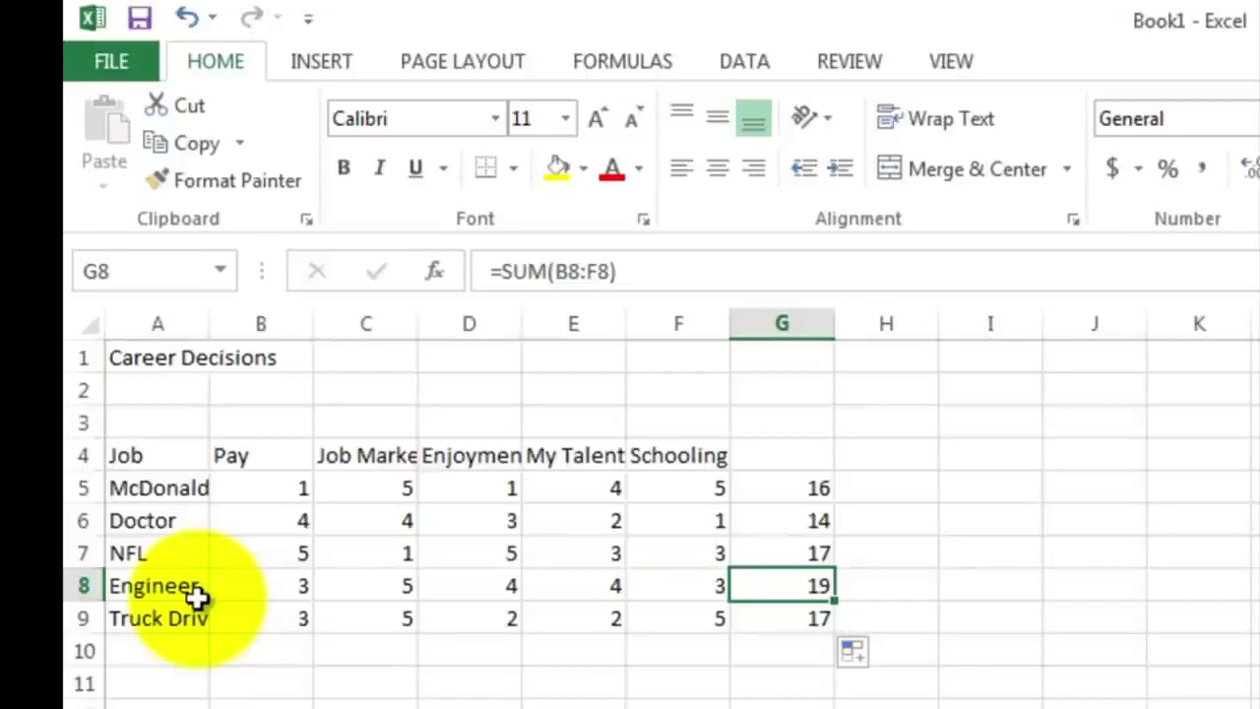
Insert a blank column between the Pay and Job Market columns
left_click(277, 459)
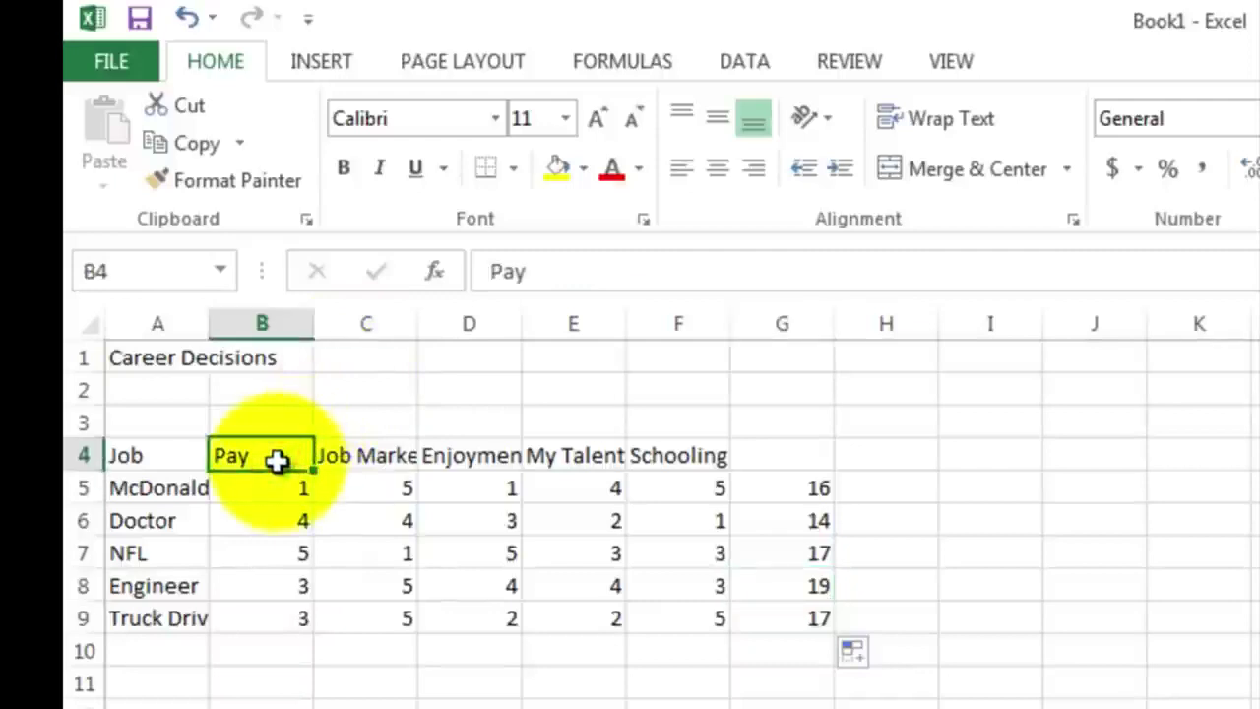
left_click(343, 456)
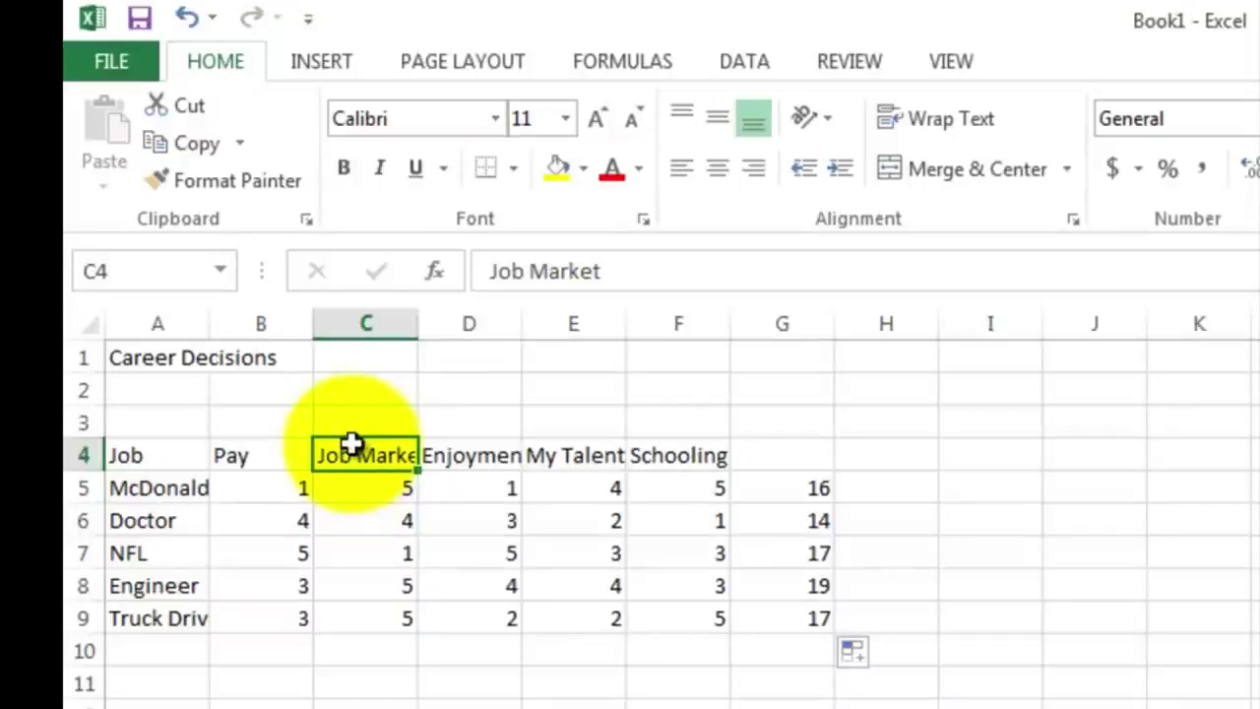
left_click(366, 325)
right_click(368, 331)
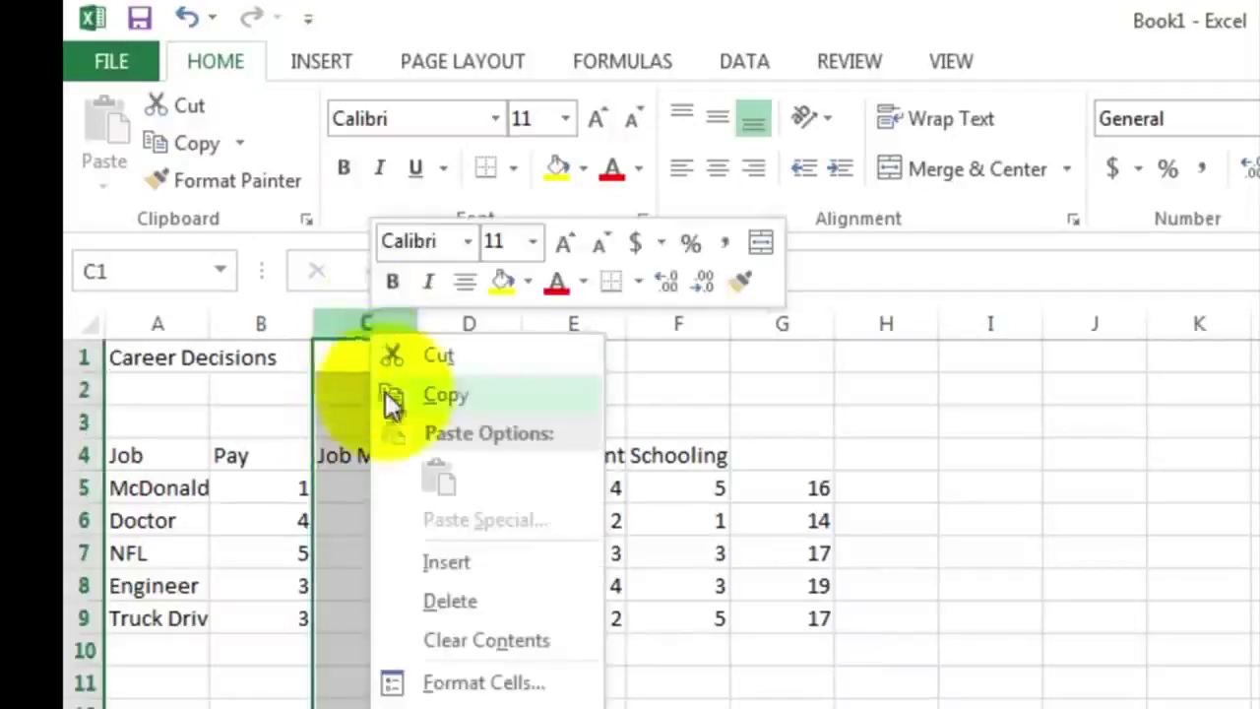
left_click(438, 561)
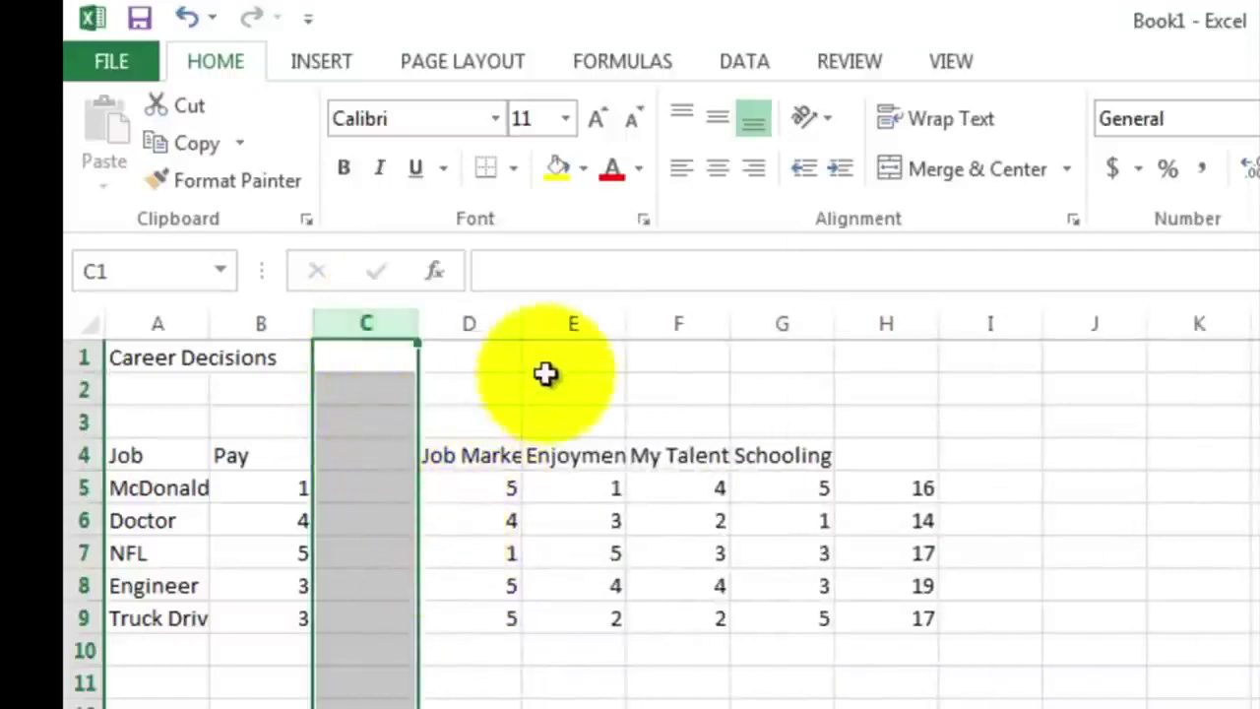
Insert a blank column before the Enjoyment column and another before the My Talent column
left_click(572, 325)
right_click(571, 332)
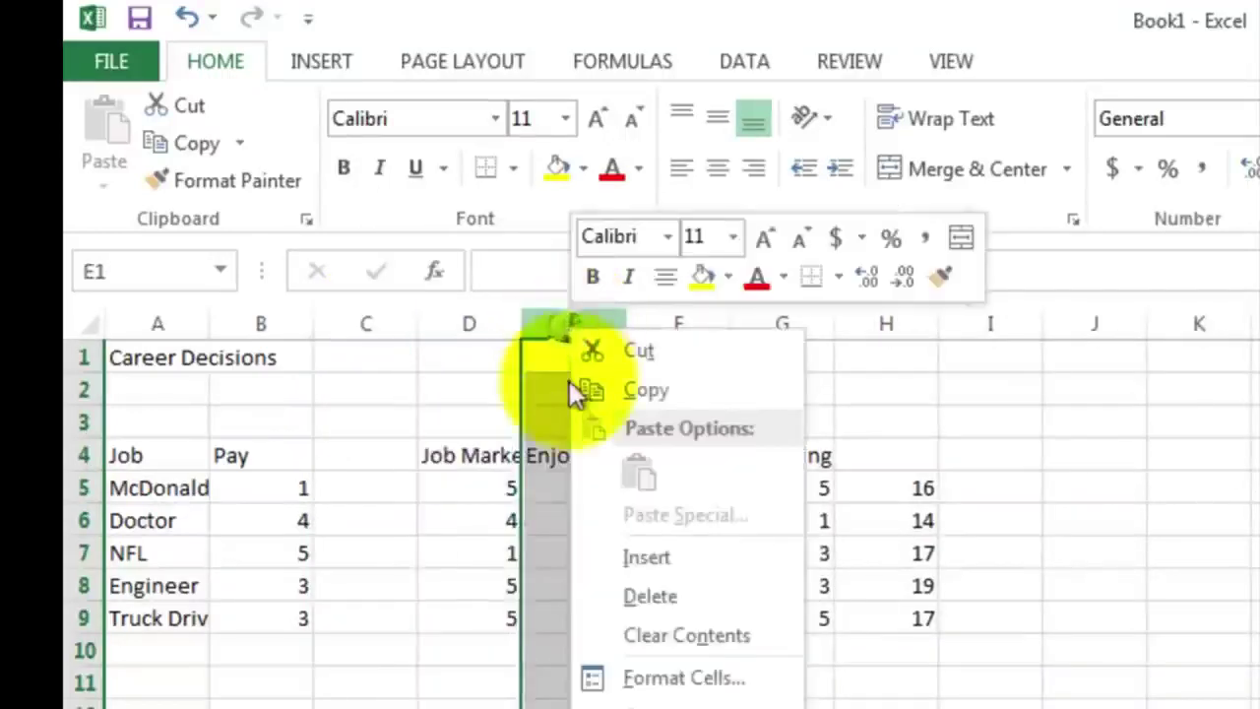
left_click(616, 549)
left_click(778, 325)
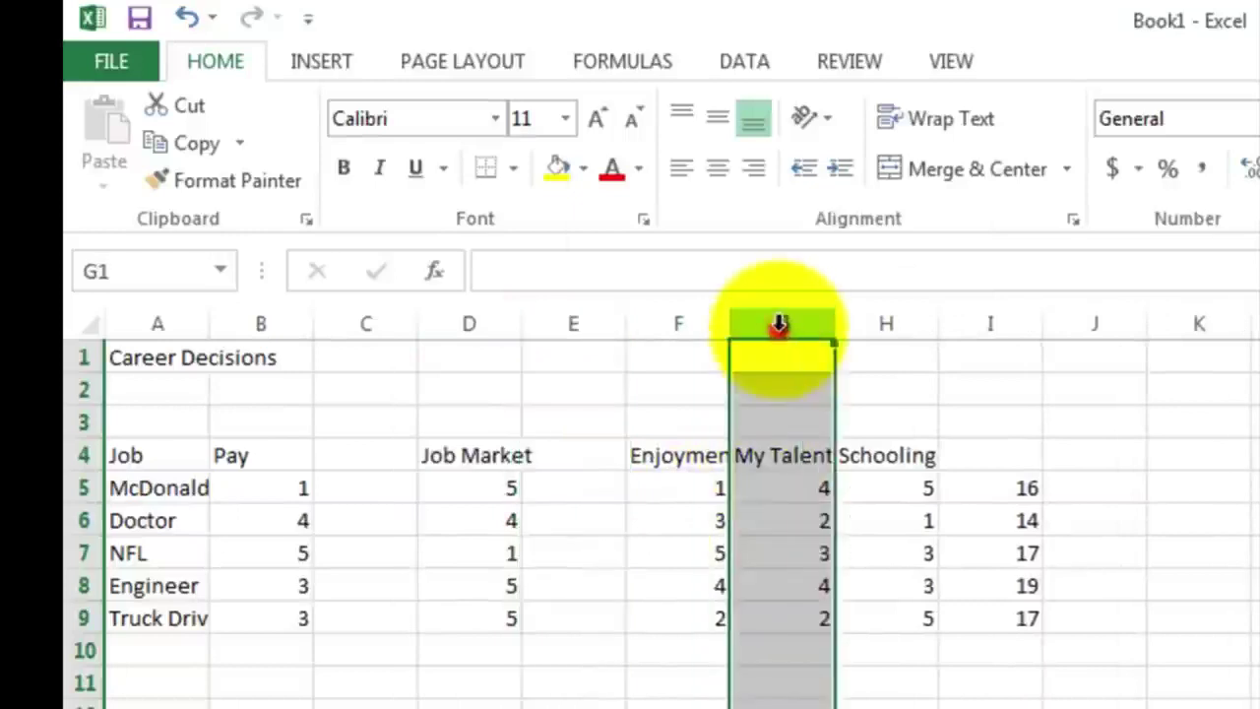
right_click(778, 325)
left_click(833, 558)
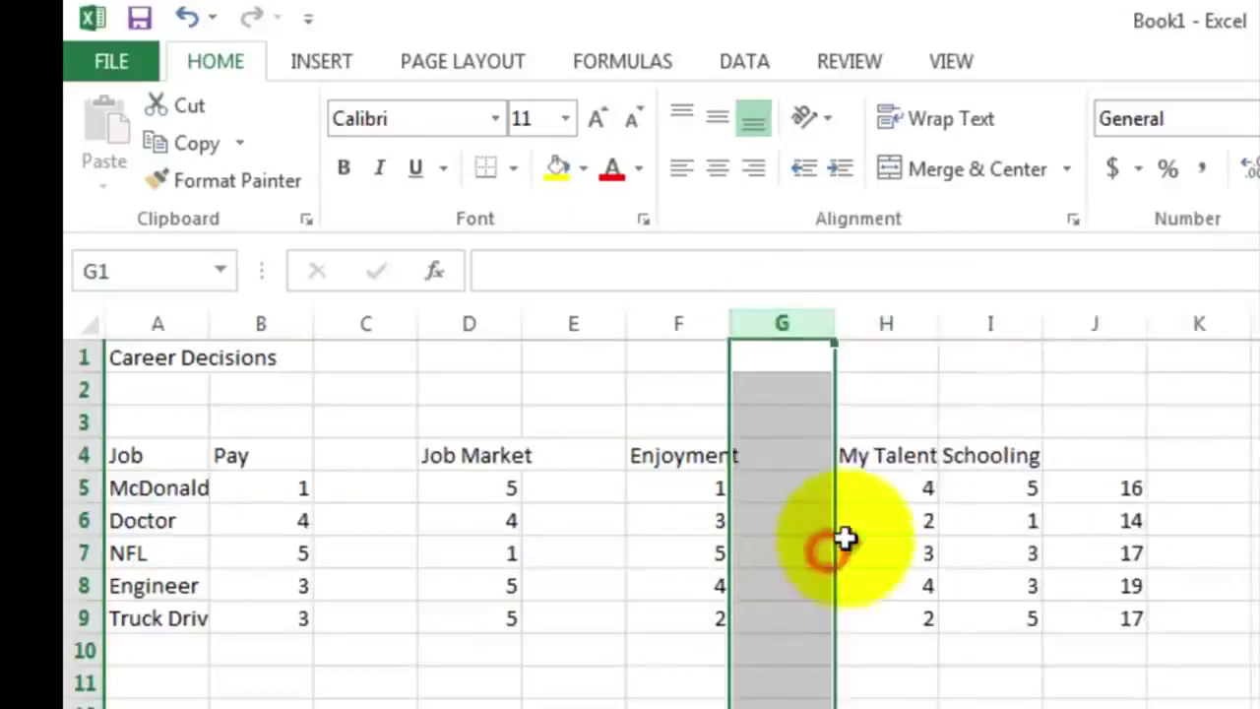
Insert a blank column before the Schooling column and another before the job totals column
left_click(984, 324)
right_click(980, 326)
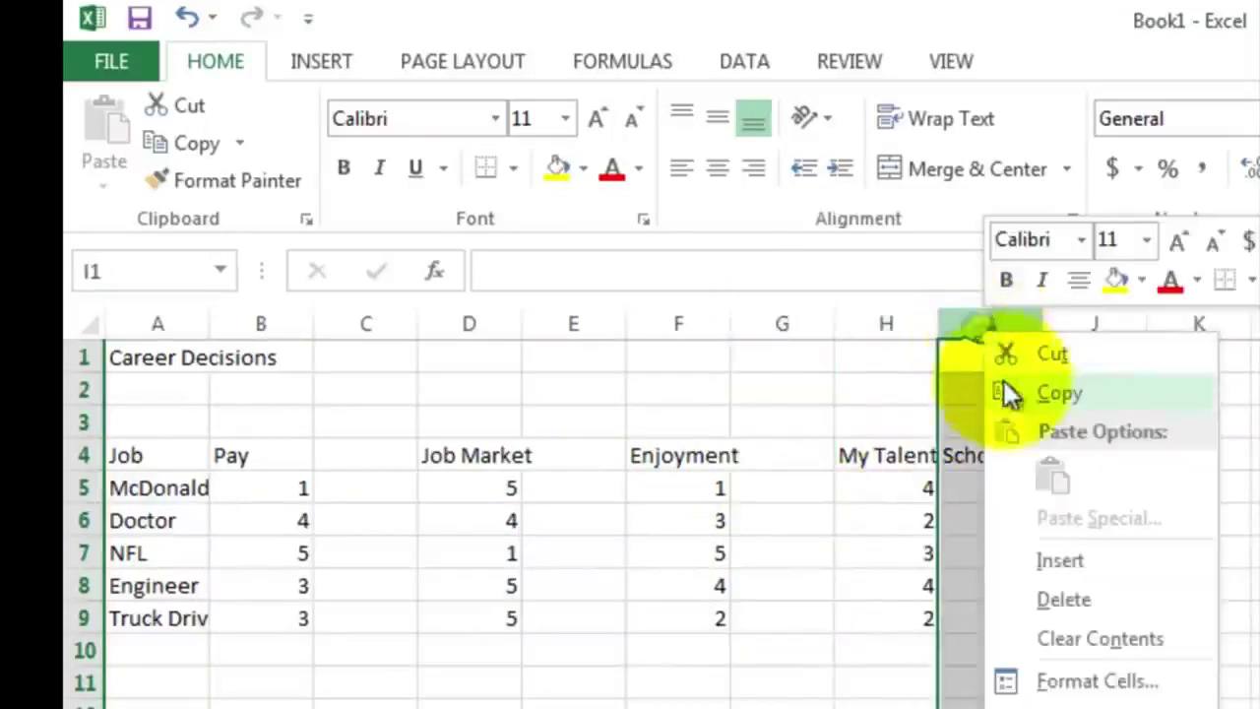
left_click(1043, 561)
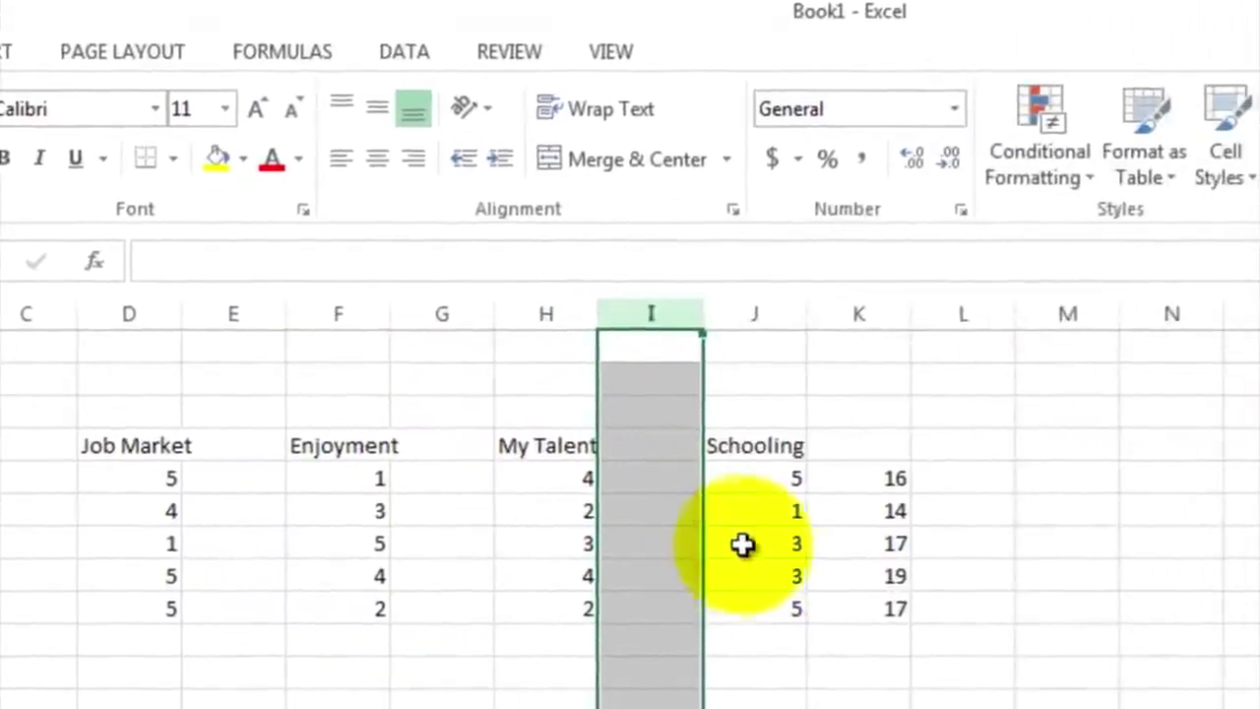
left_click(835, 320)
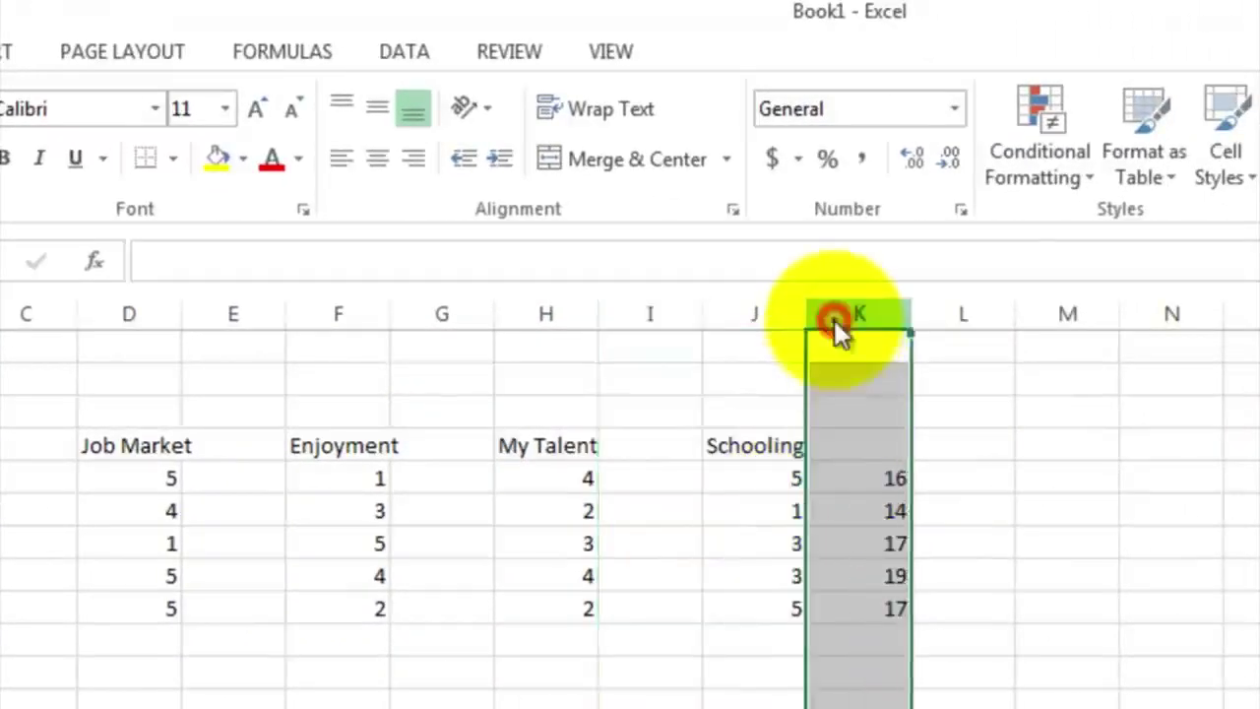
right_click(834, 330)
left_click(913, 548)
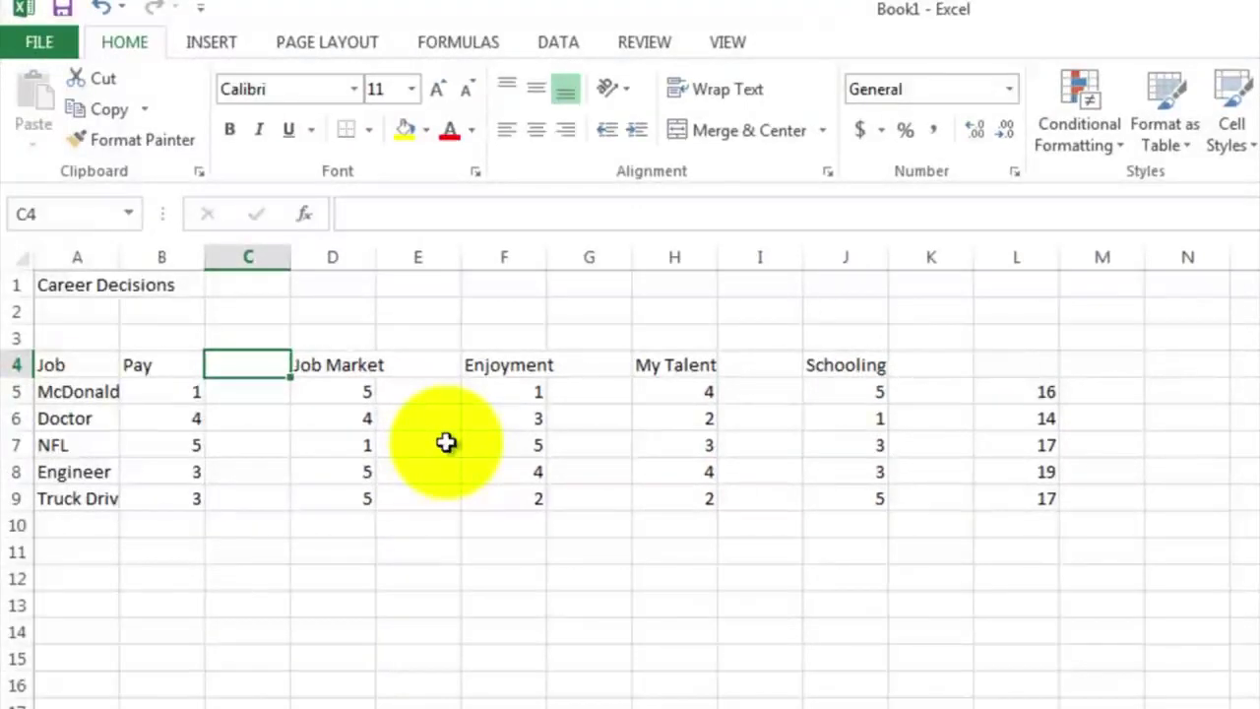
Enter the weights 5 for Job Market in E4 and 4 for Enjoyment in G4
key("Right")
key("Right")
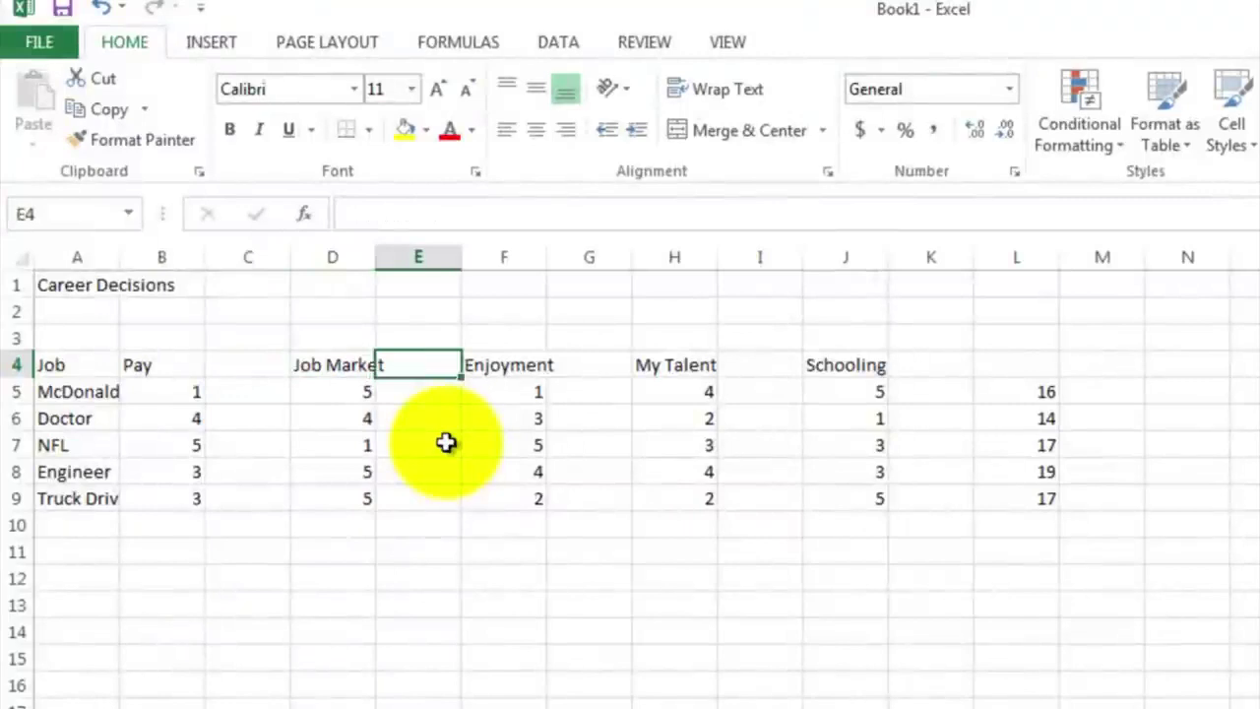
type("5")
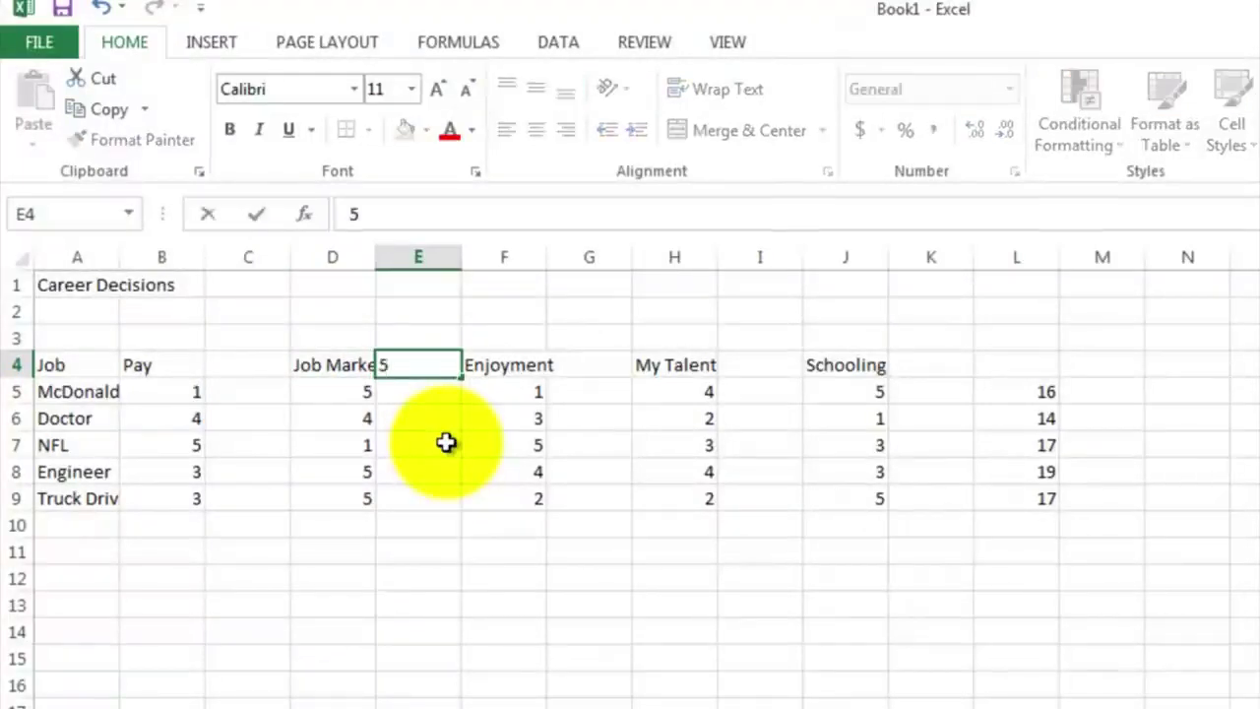
key("Return")
key("Up")
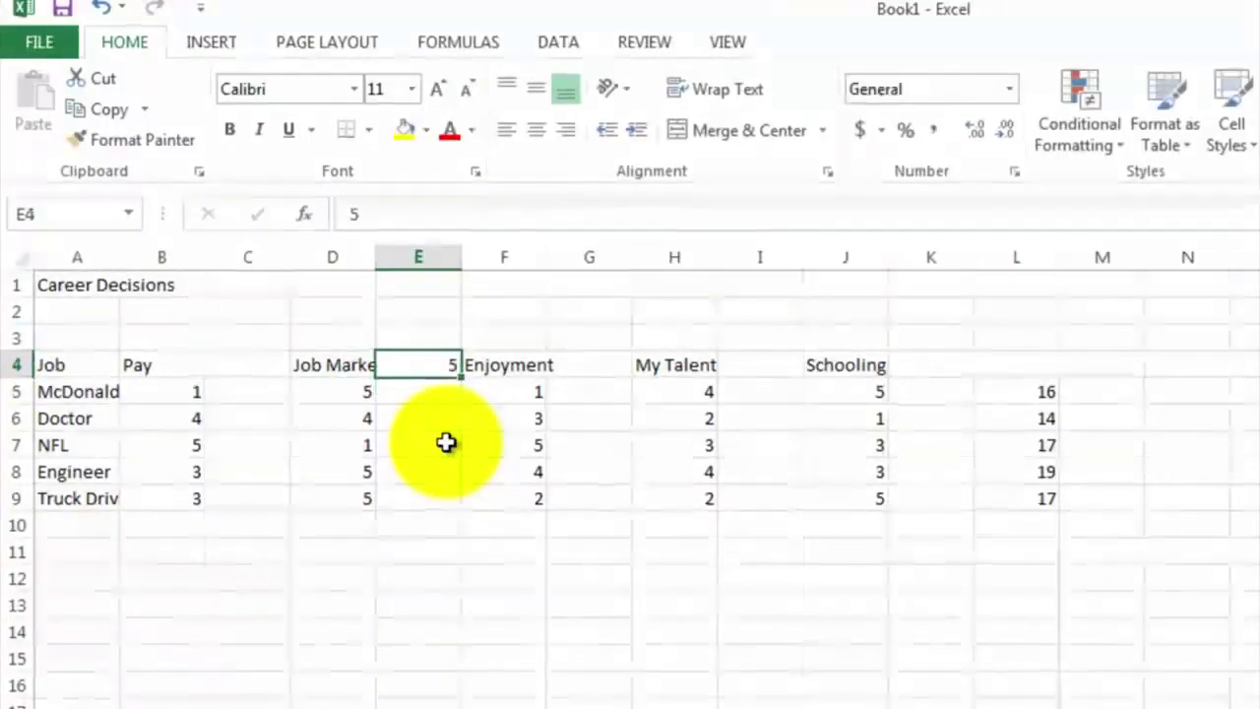
key("Right")
key("Right")
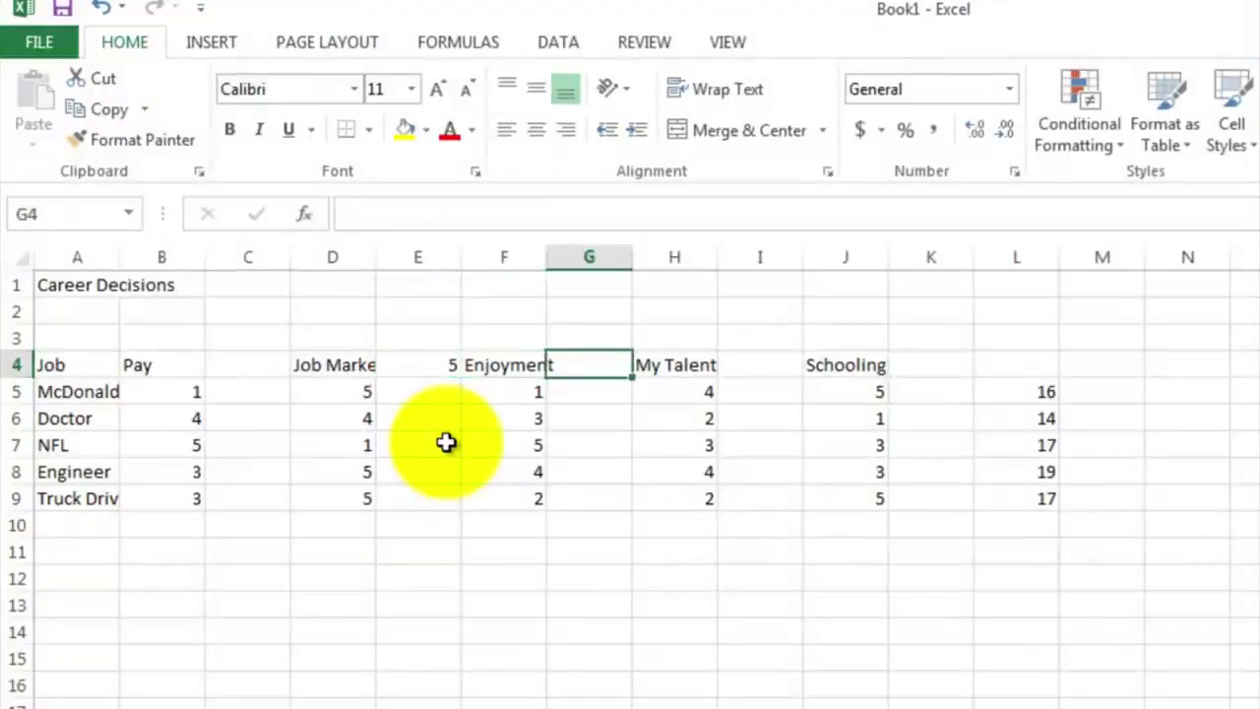
key("Right")
Enter the weights 3 for My Talent in I4 and 1 for Schooling in K4
key("Right")
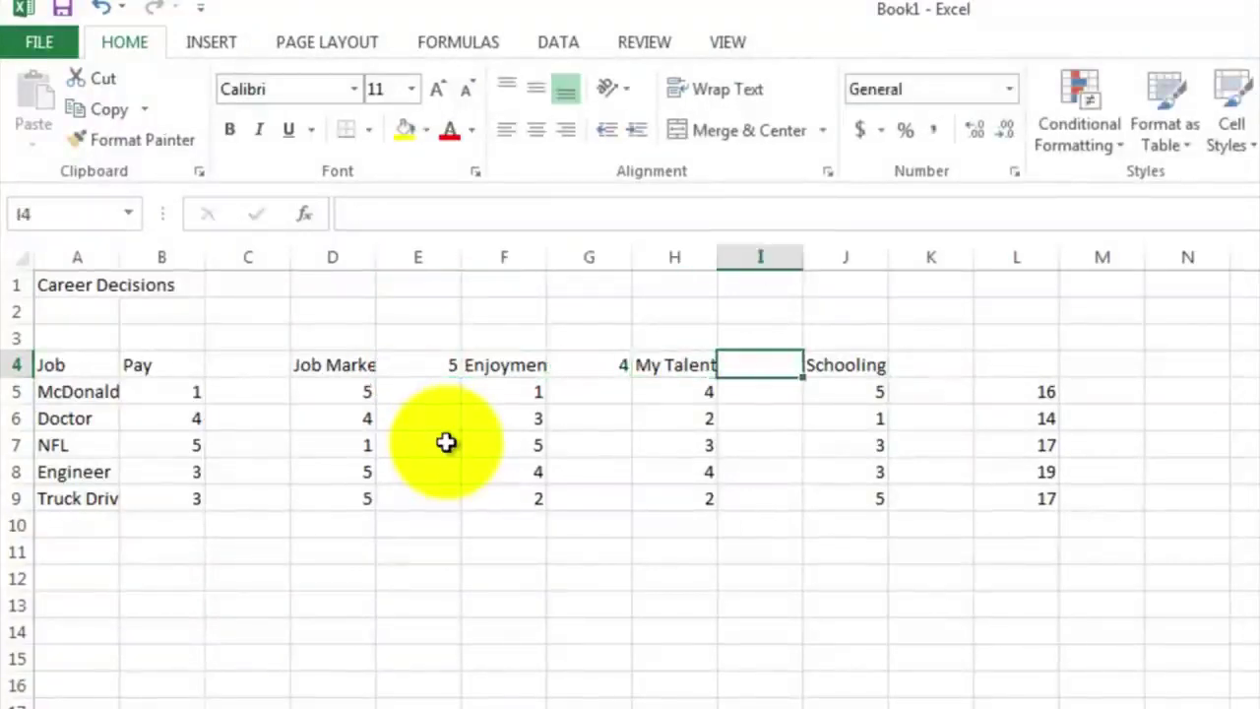
type("3")
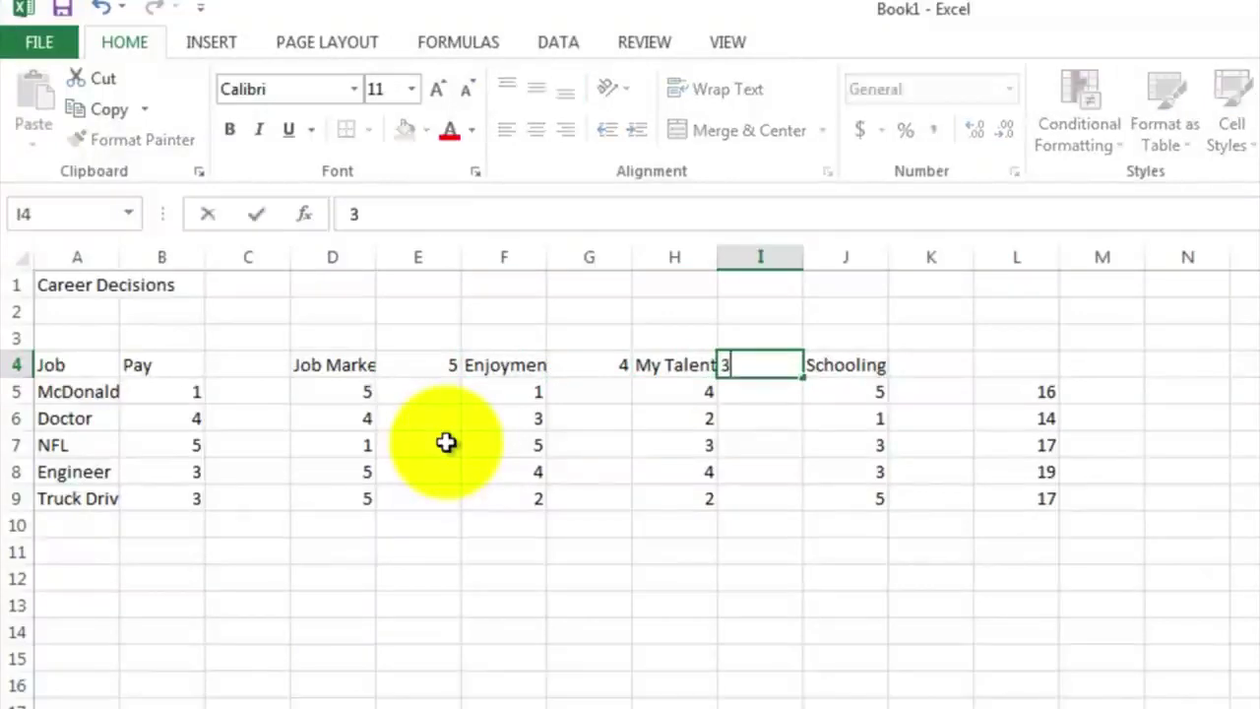
key("Right")
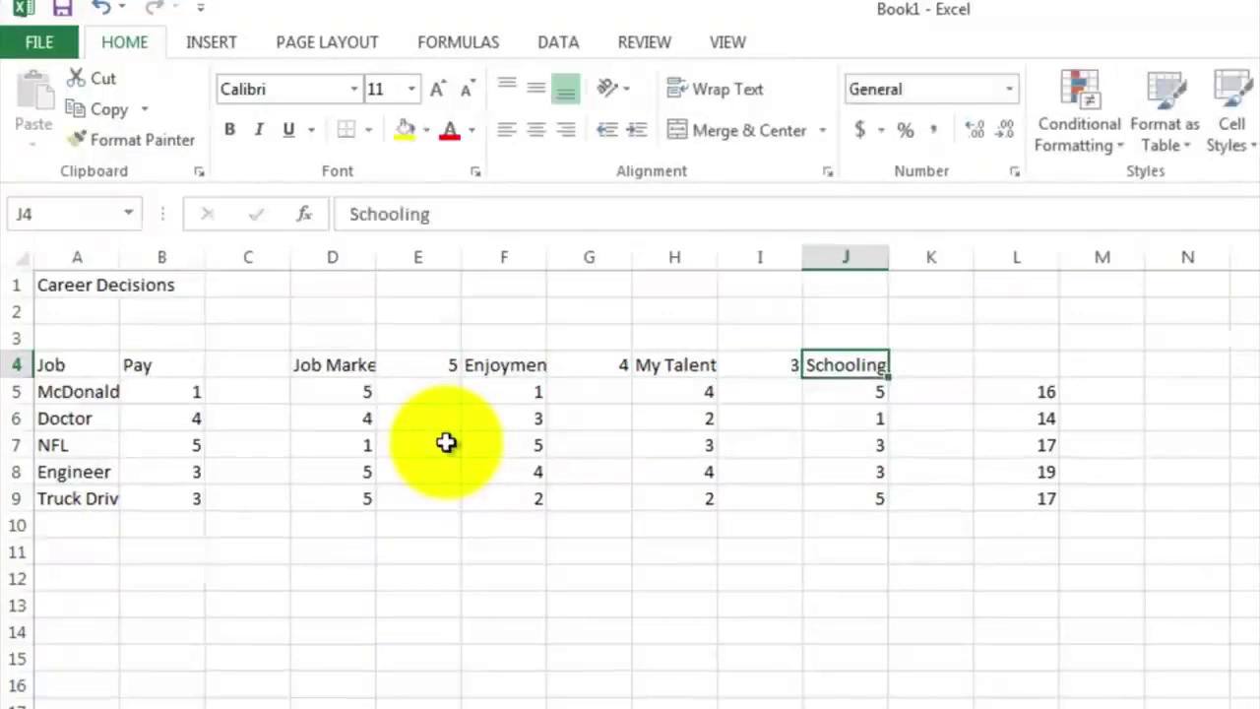
key("Right")
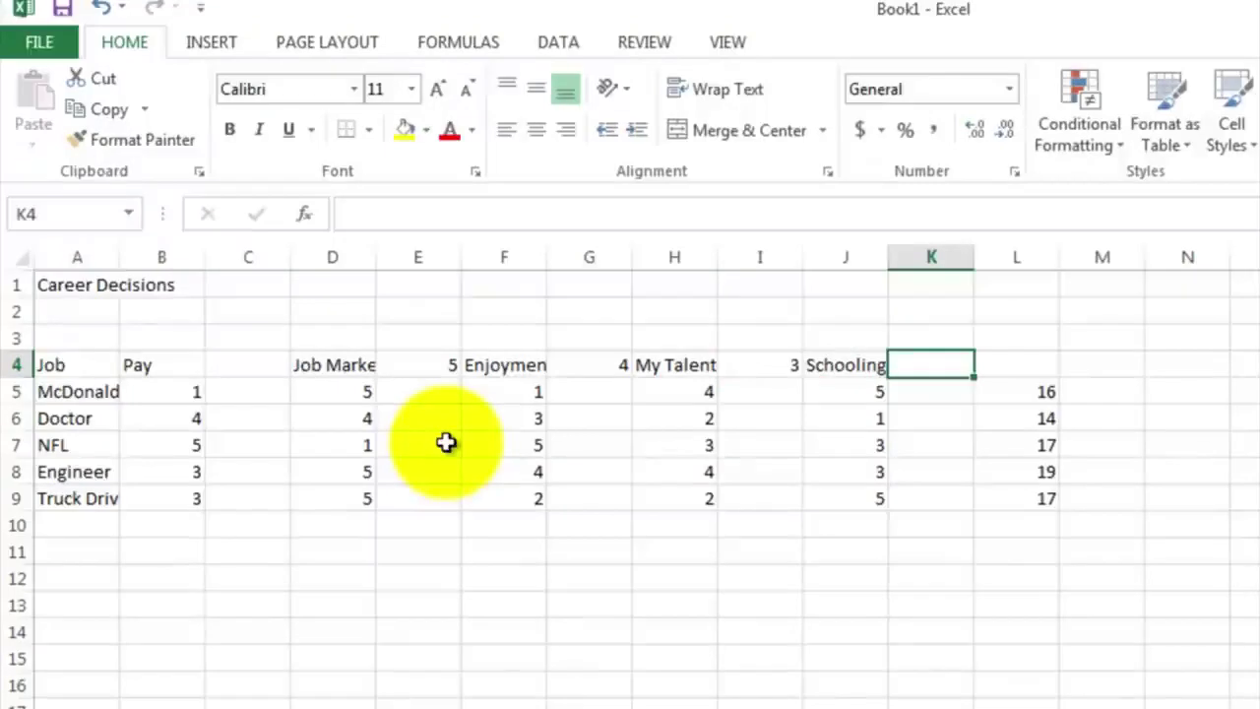
type("1")
key("Return")
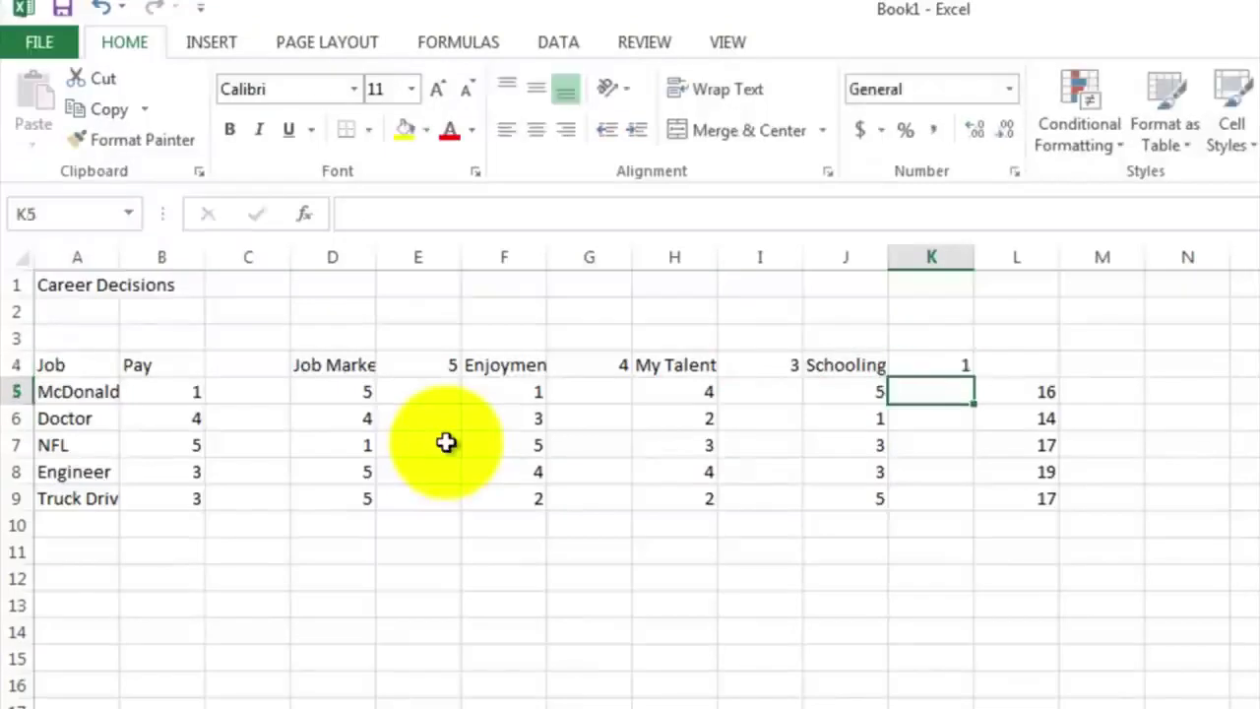
Enter the weight 3 for Pay in C4
key("Up")
key("Left")
key("Left")
key("Left")
key("Left")
key("Left")
key("Left")
key("Left")
key("Left")
key("Left")
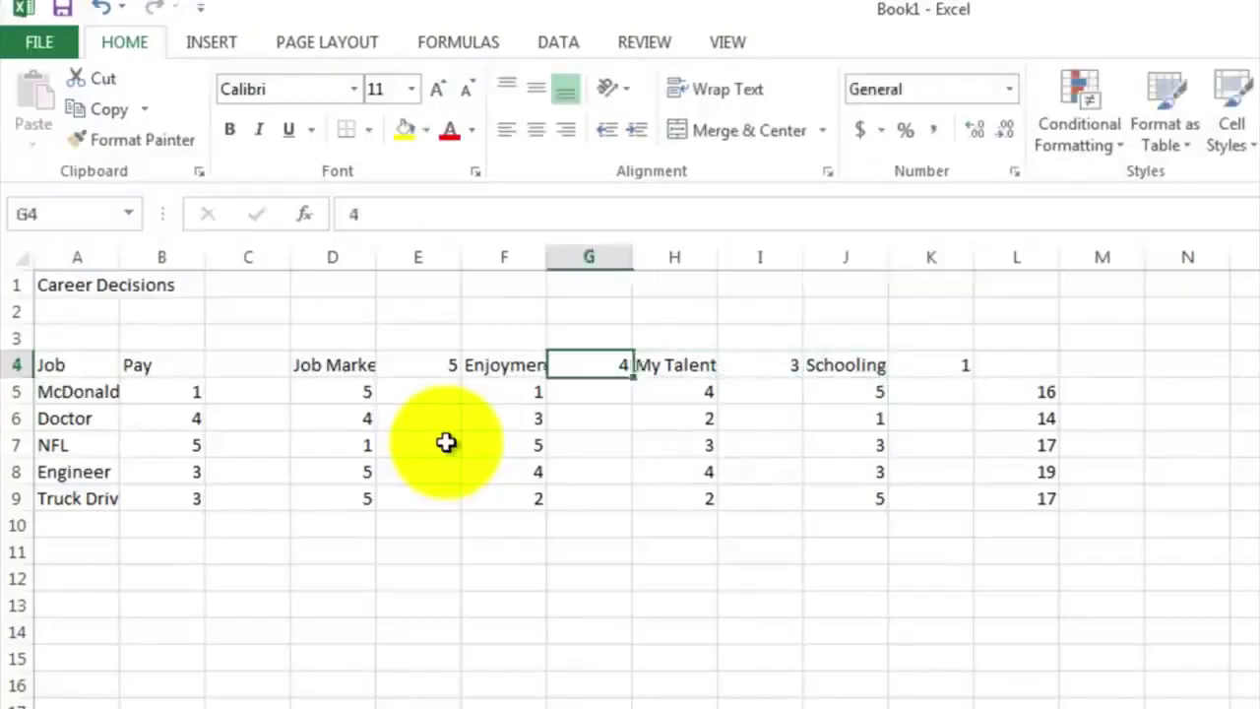
key("Right")
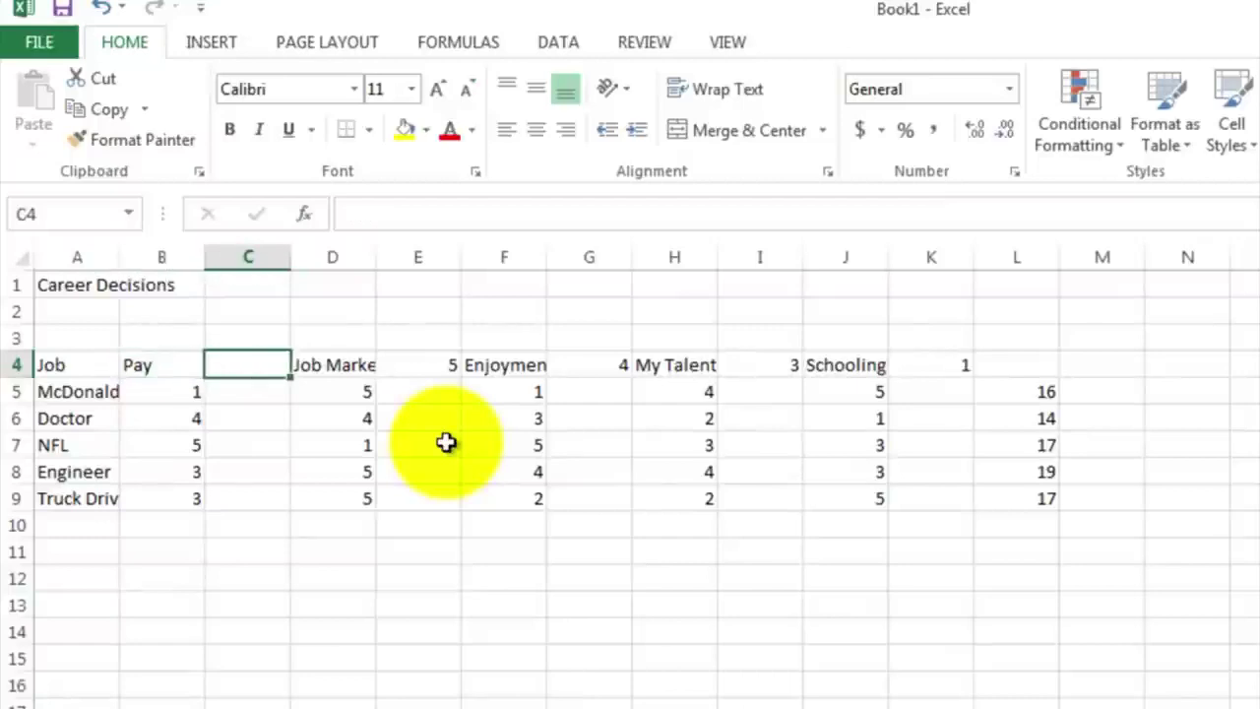
type("3")
key("Return")
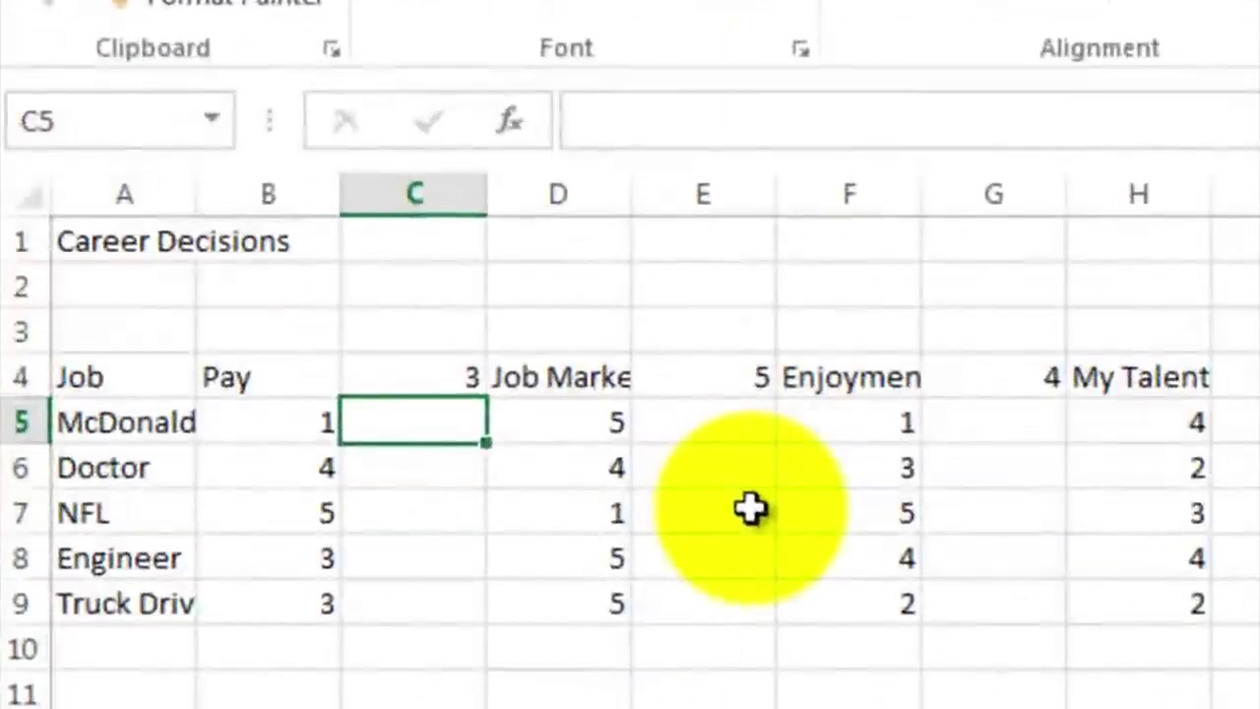
Weight the Pay ratings with the formula =C$4*B5 in C5, copied down through C9, and check the formulas in C7 and C5
type("=")
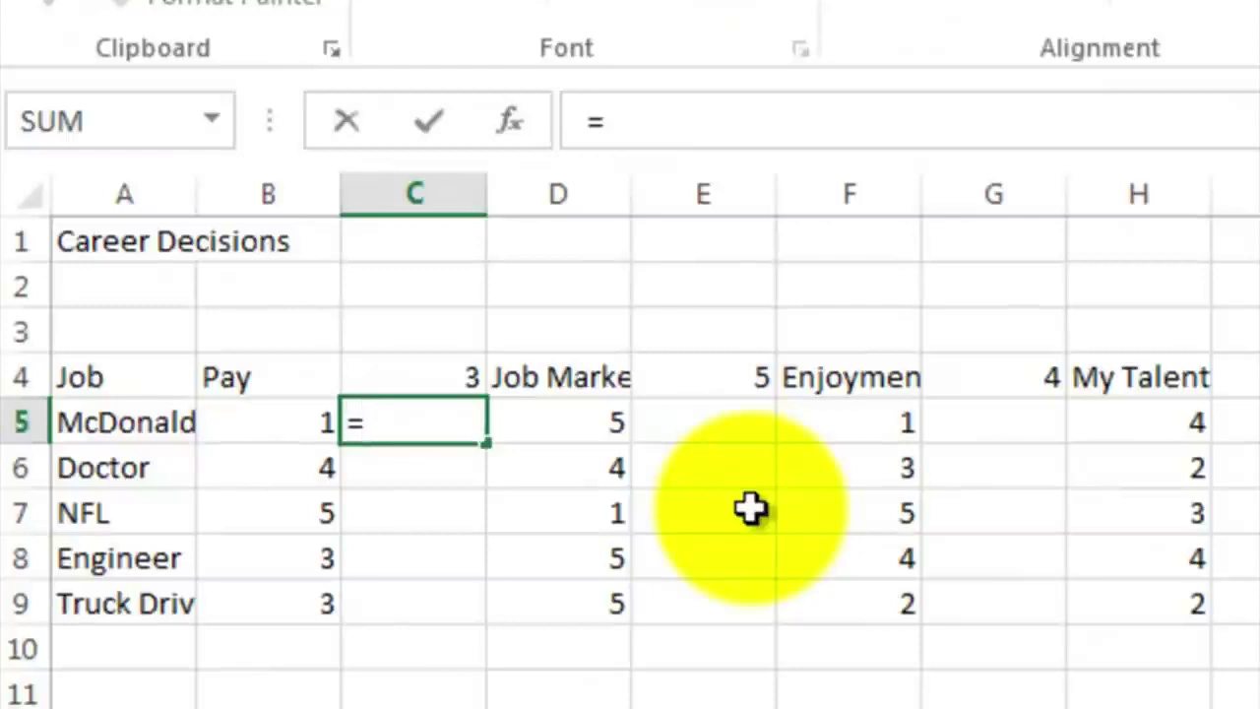
left_click(418, 379)
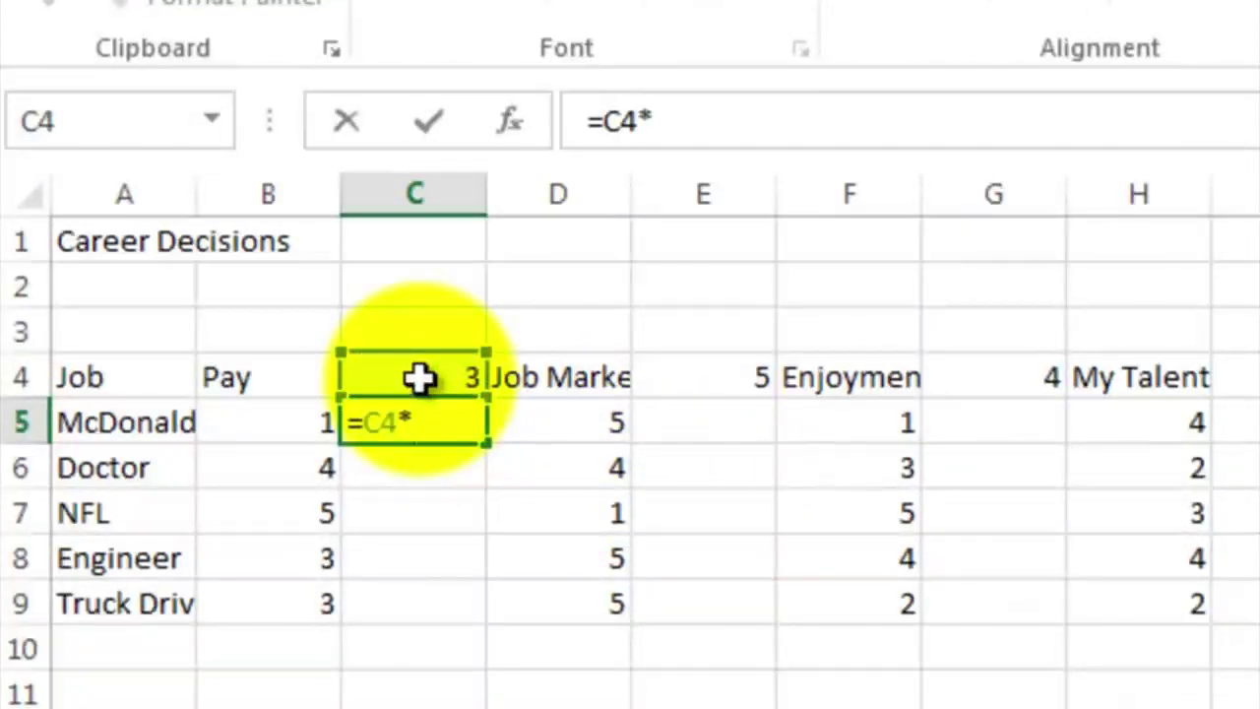
left_click(284, 418)
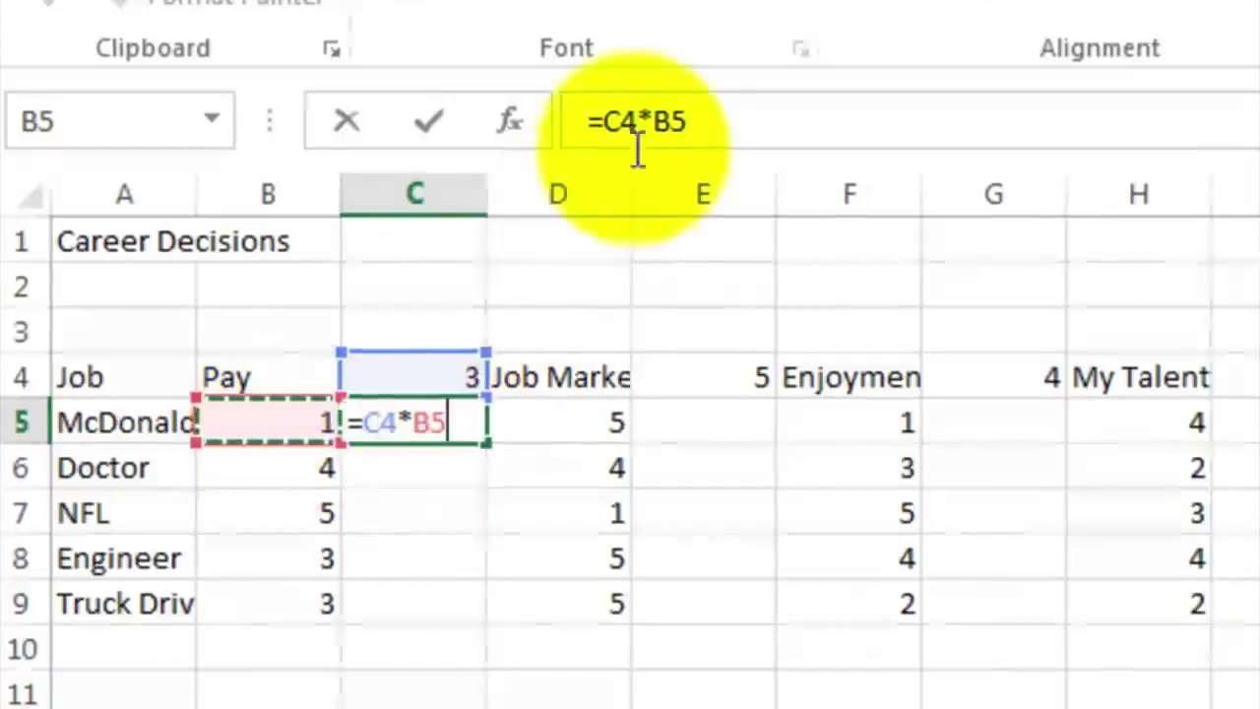
left_click(619, 119)
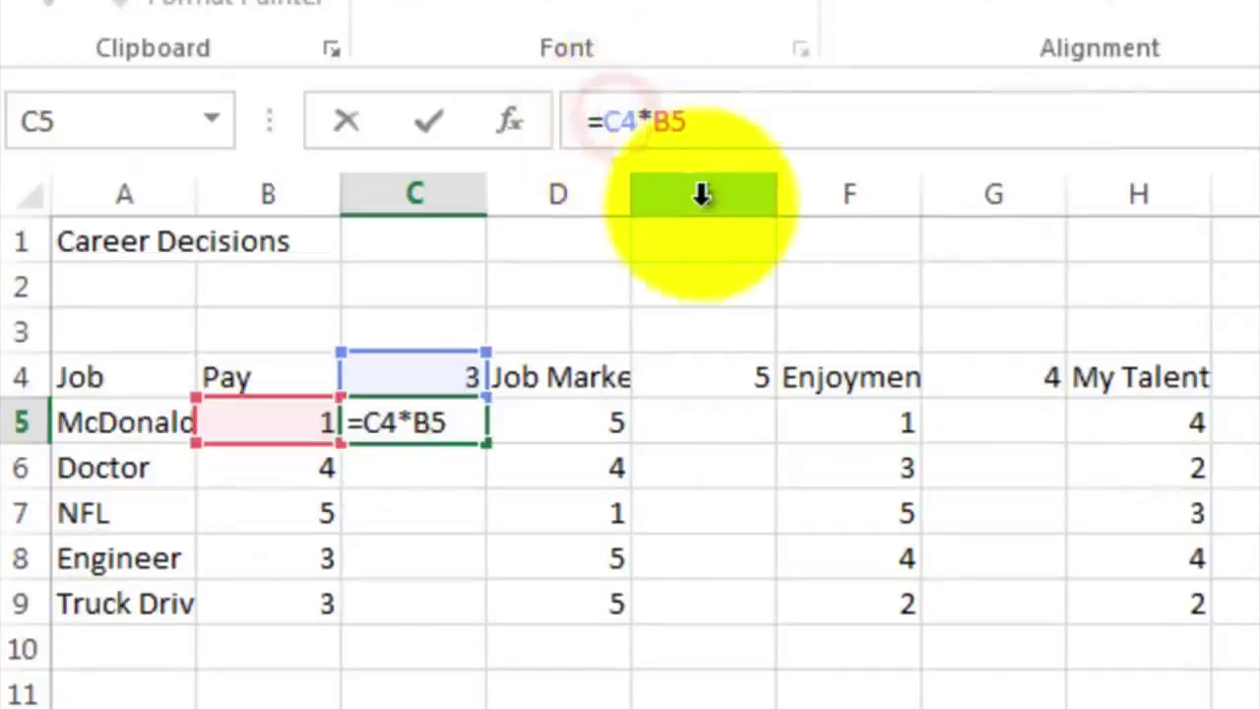
type("$")
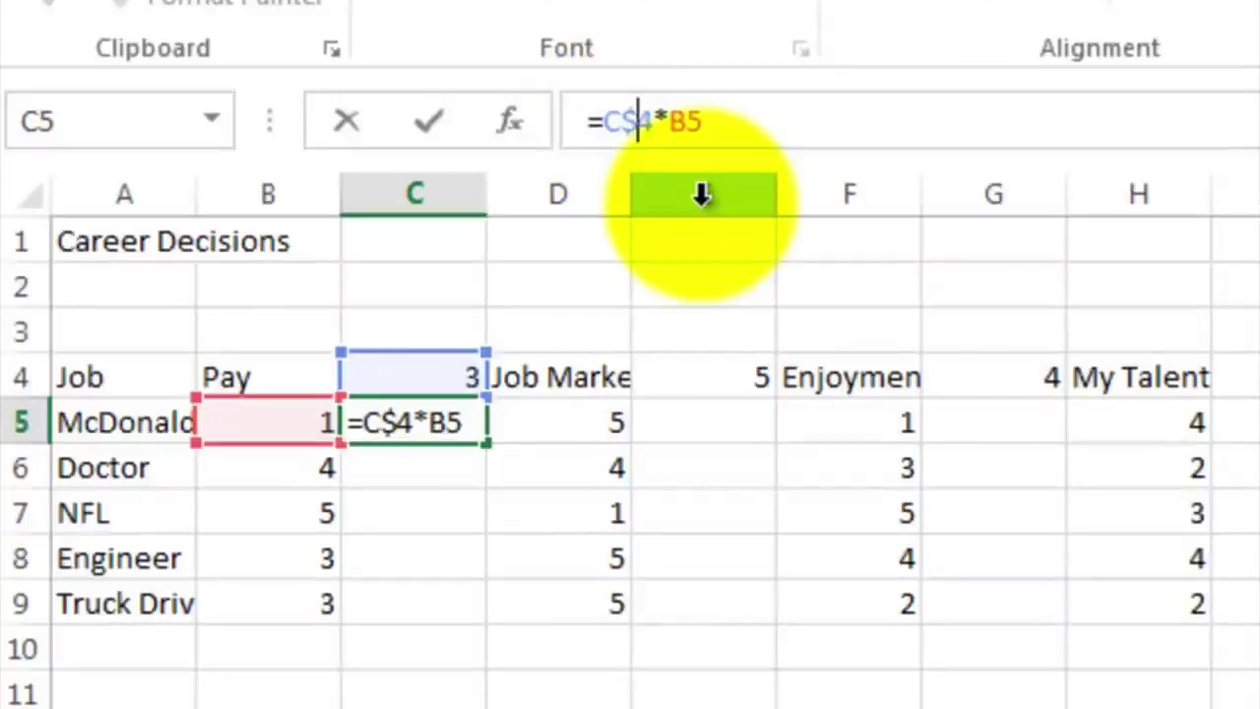
key("Return")
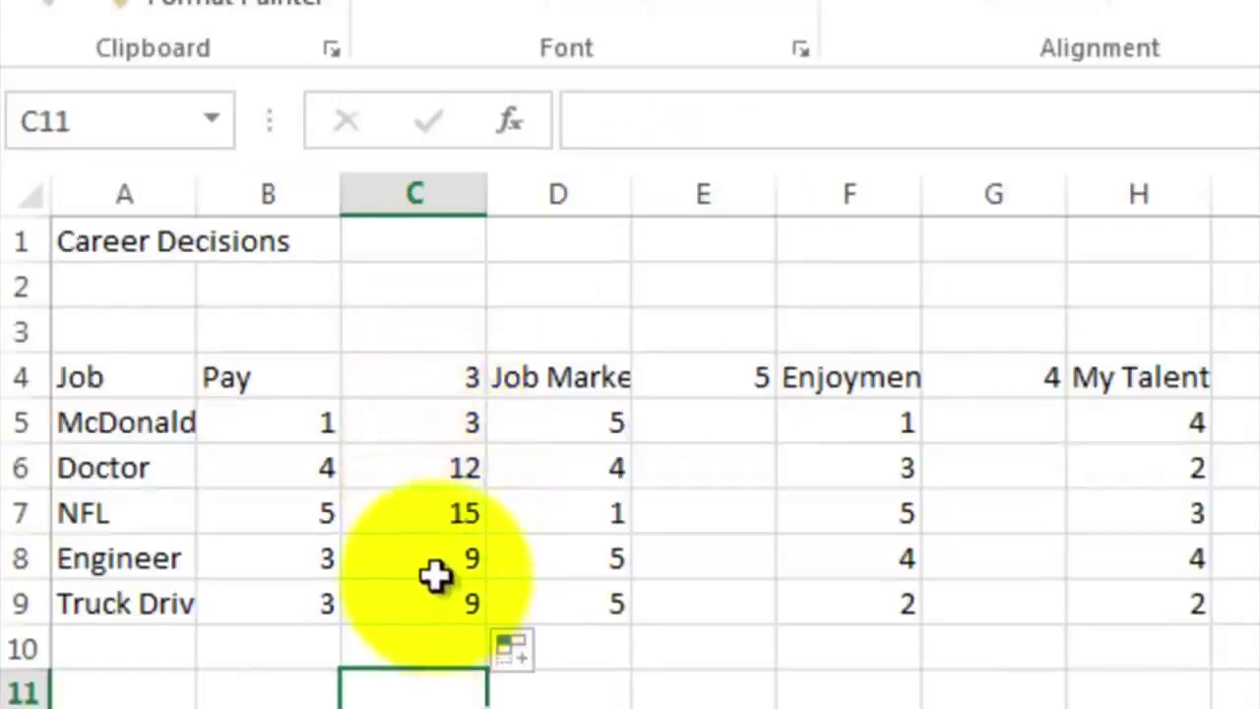
left_click(436, 521)
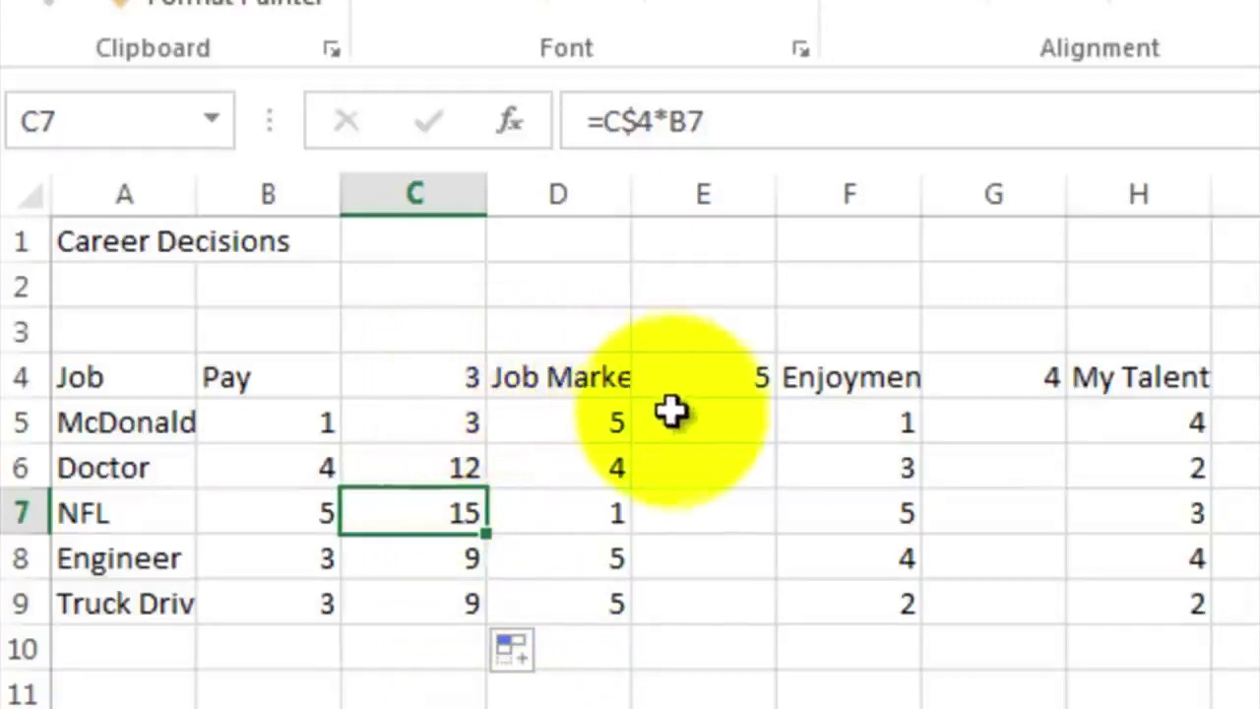
left_click(451, 421)
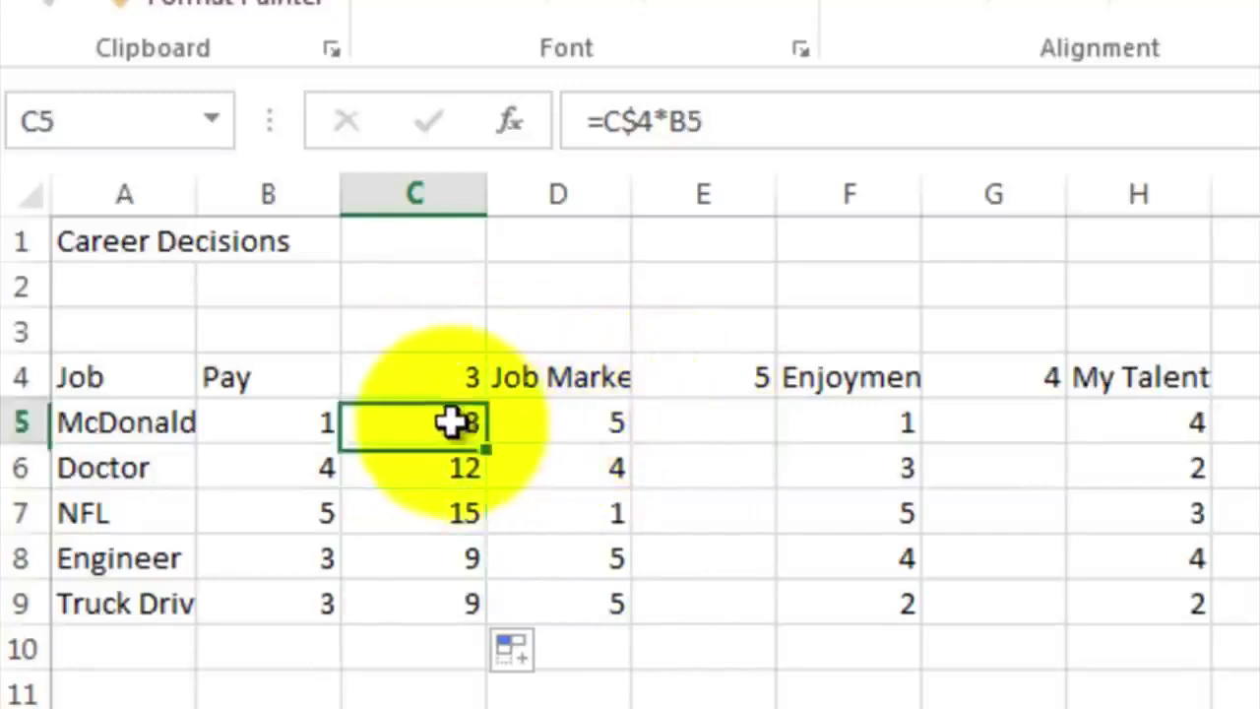
Copy the weighted Pay formulas in C5:C9 and paste them into the empty Job Market column starting at E5
left_click_drag(451, 421, 439, 604)
right_click(427, 478)
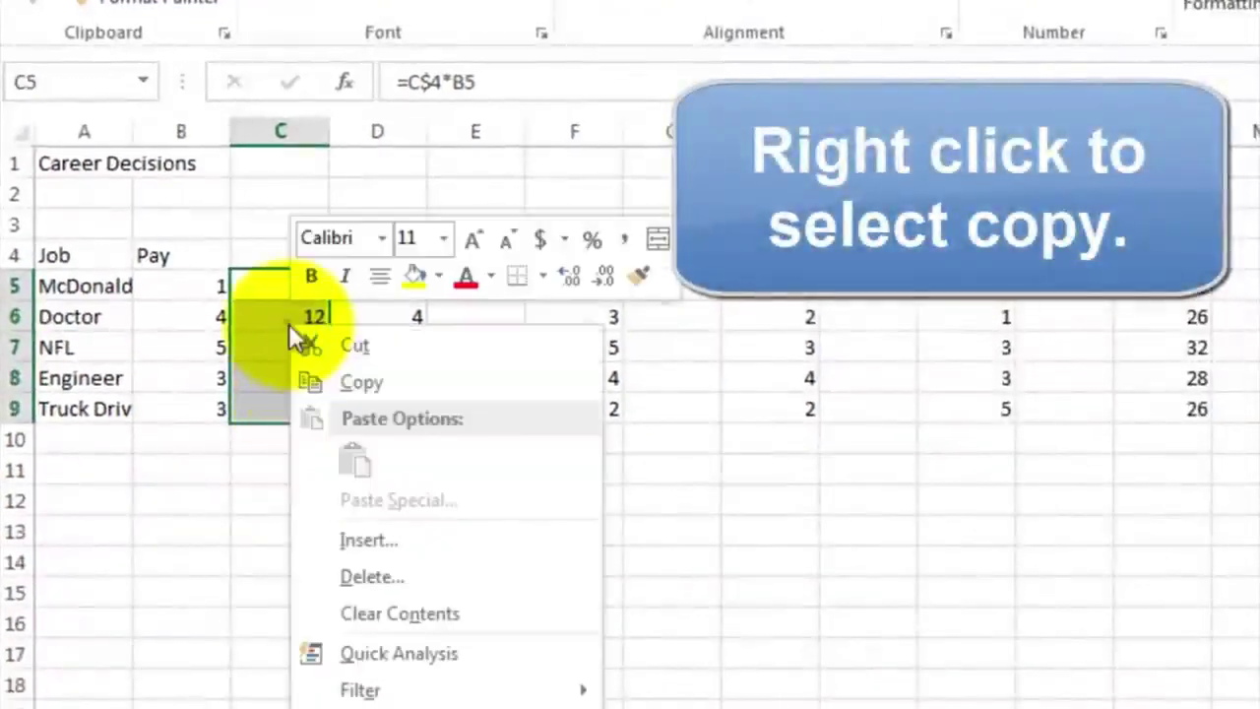
left_click(330, 382)
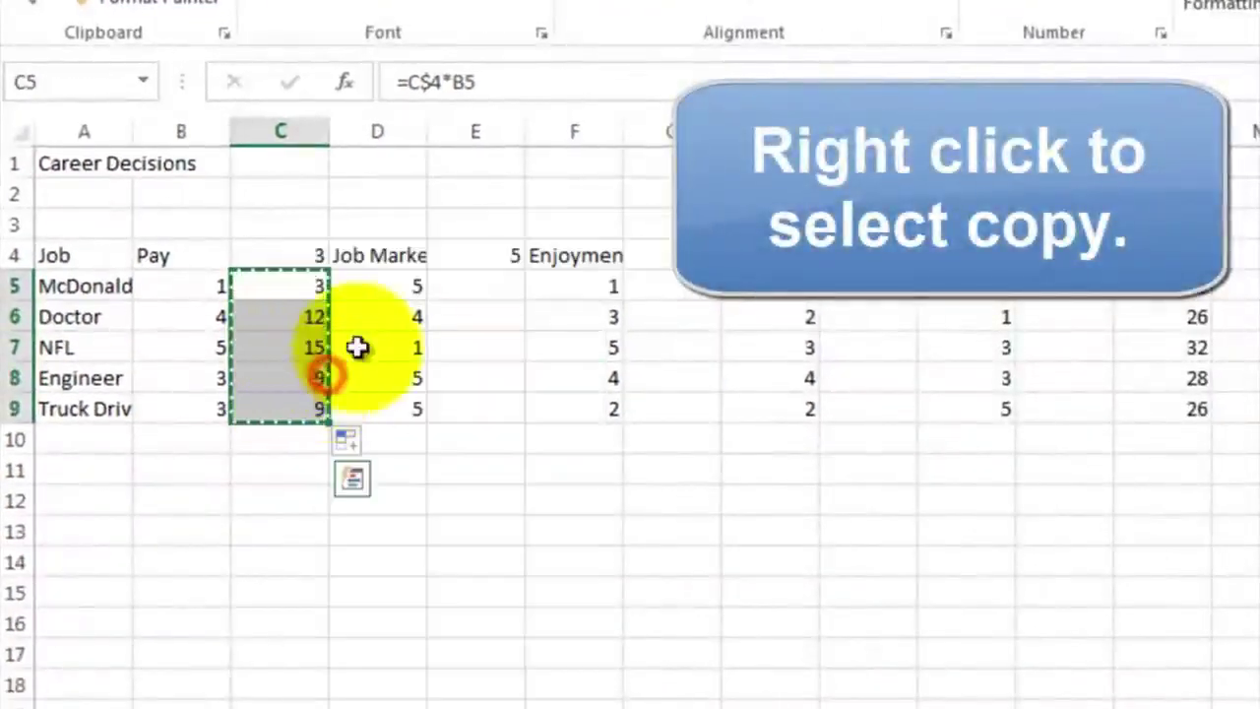
left_click(464, 292)
right_click(463, 292)
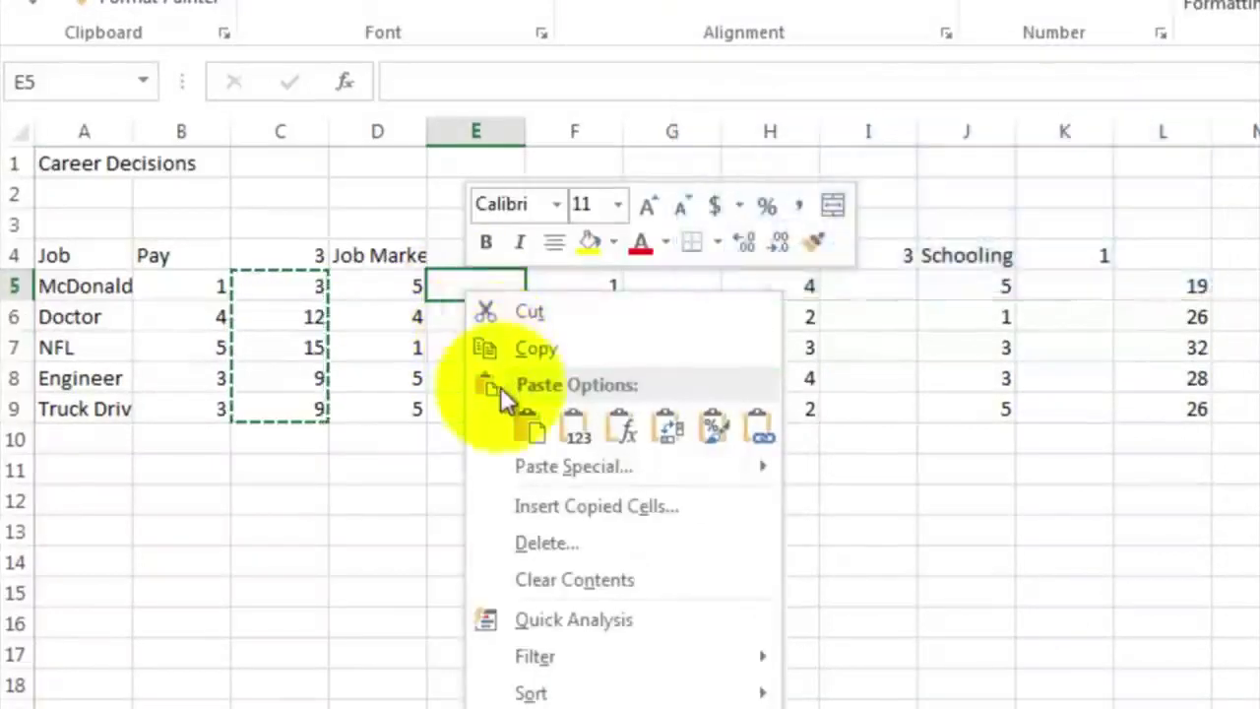
left_click(524, 427)
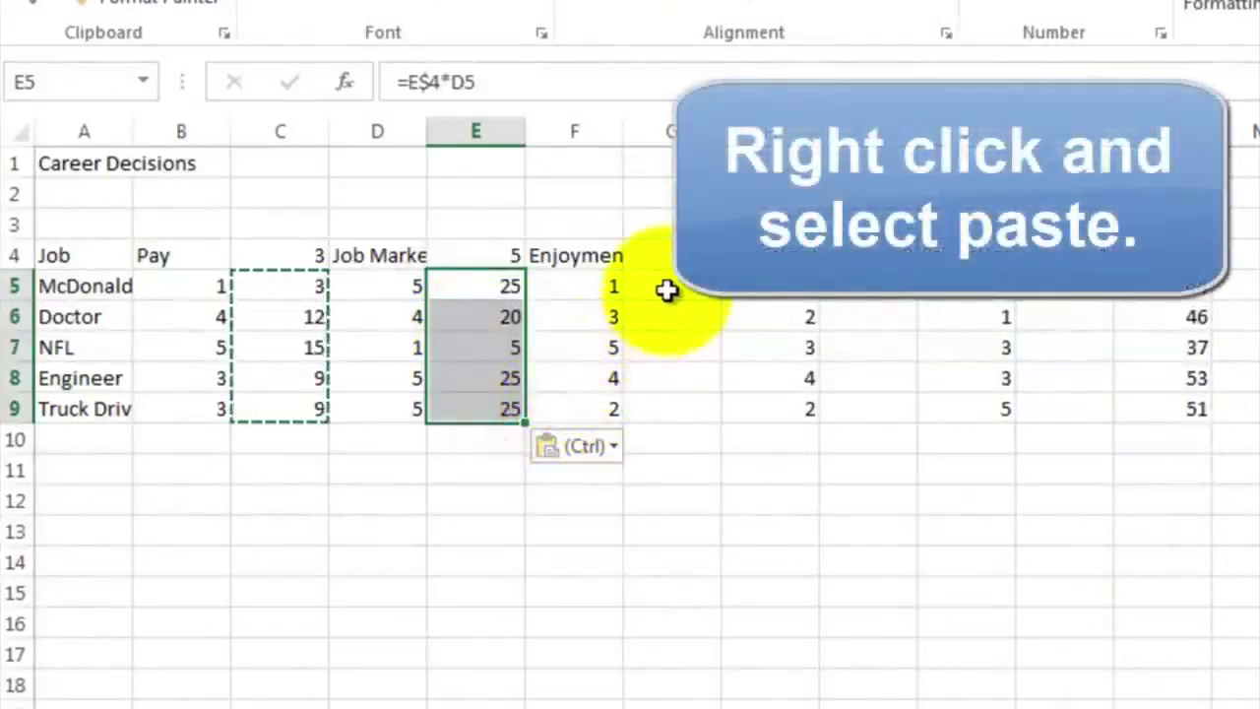
Paste the copied weighting formulas into the empty Enjoyment, My Talent and Schooling columns, starting at G5, I5 and K5
left_click(667, 287)
right_click(670, 292)
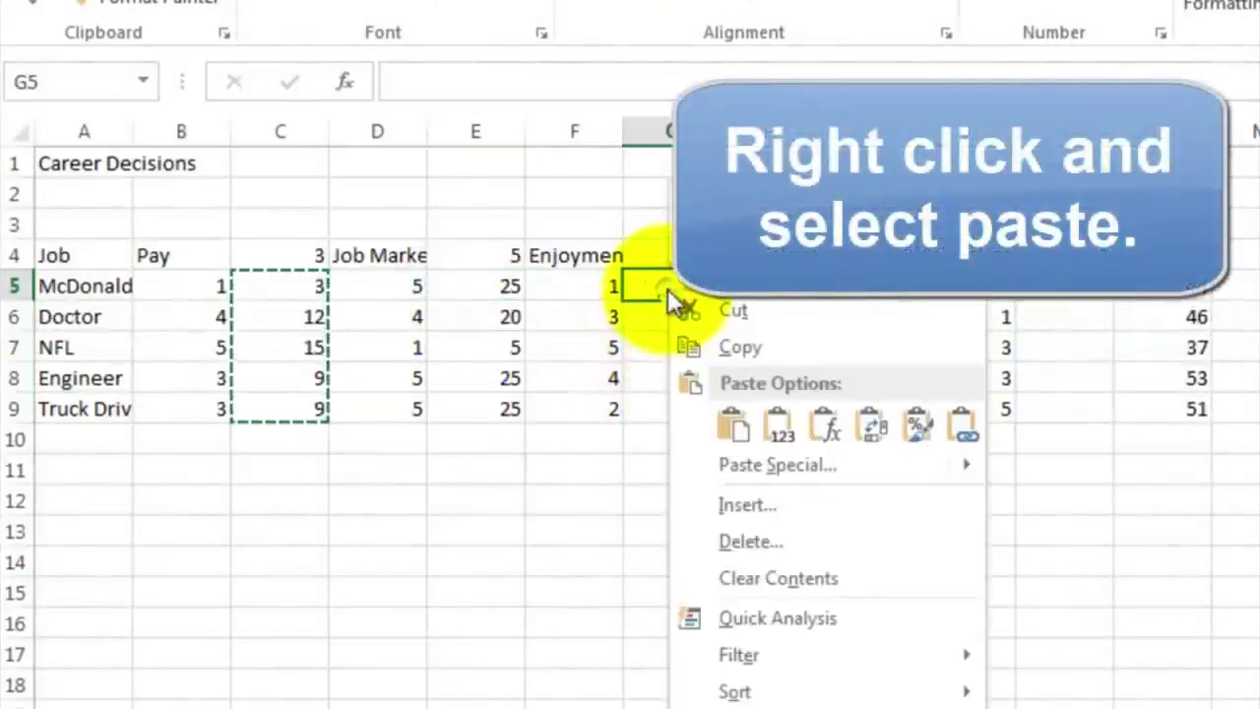
left_click(734, 430)
left_click(856, 294)
right_click(856, 293)
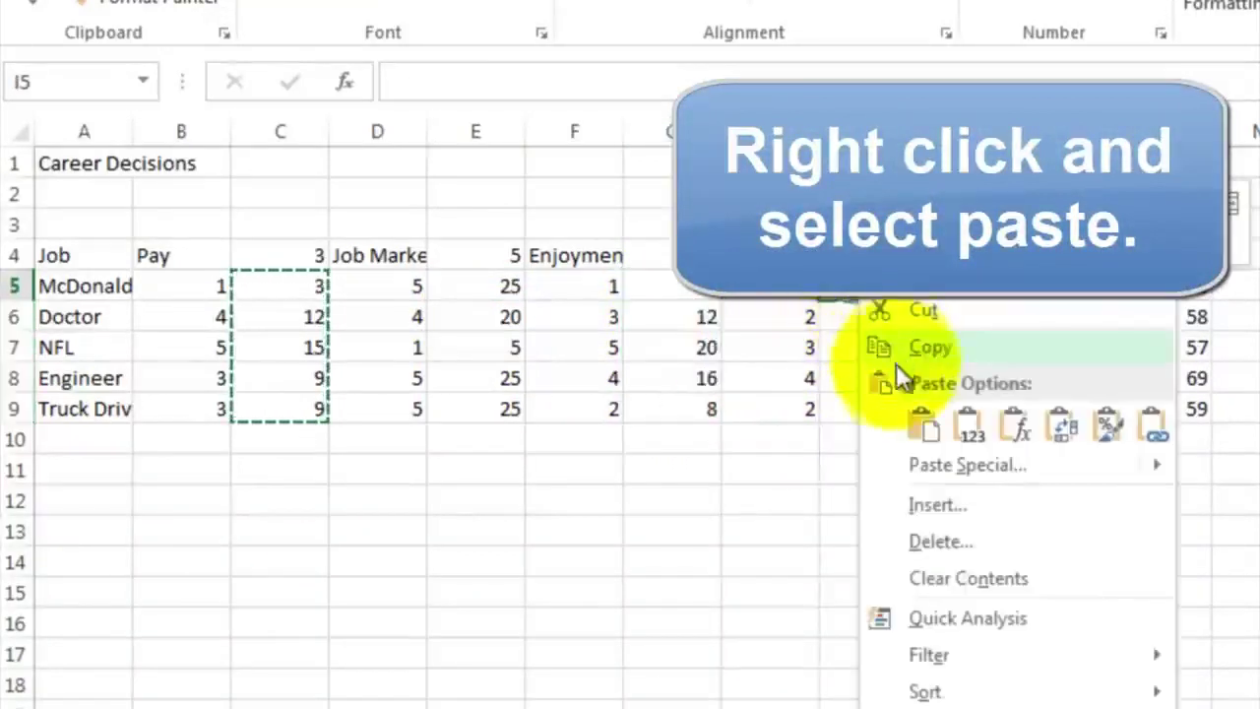
left_click(922, 426)
left_click(1051, 286)
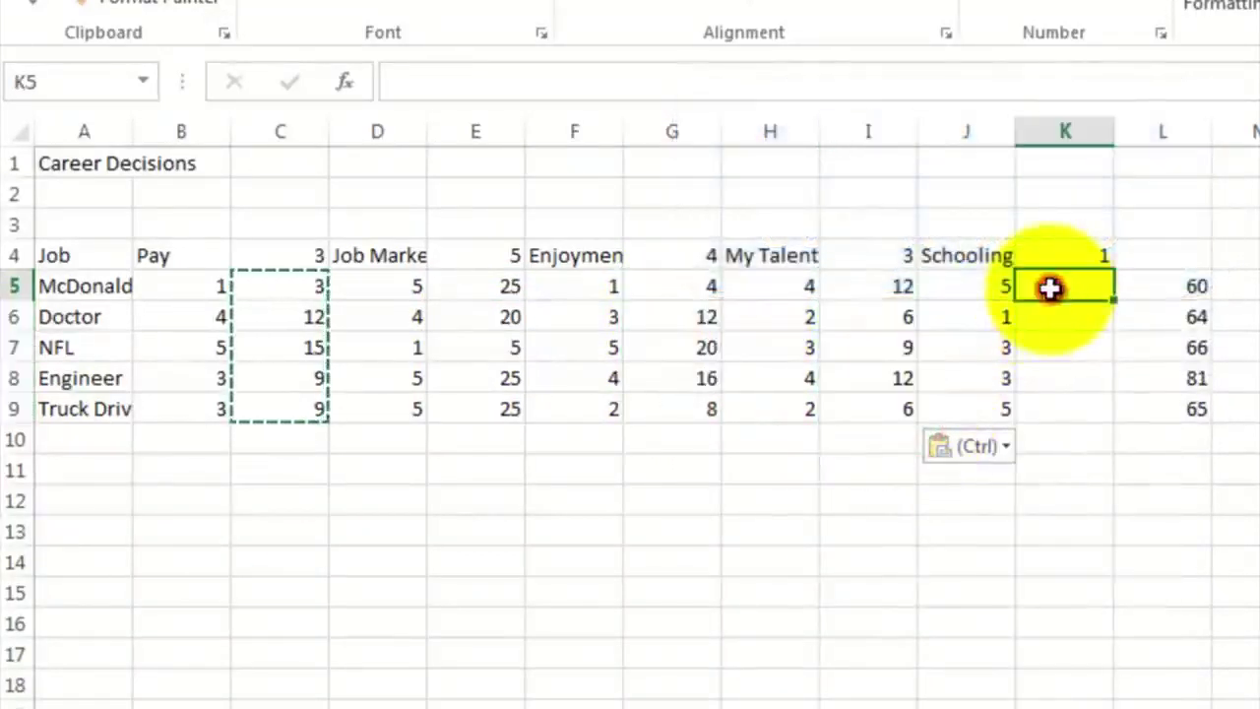
right_click(1050, 287)
left_click(1082, 428)
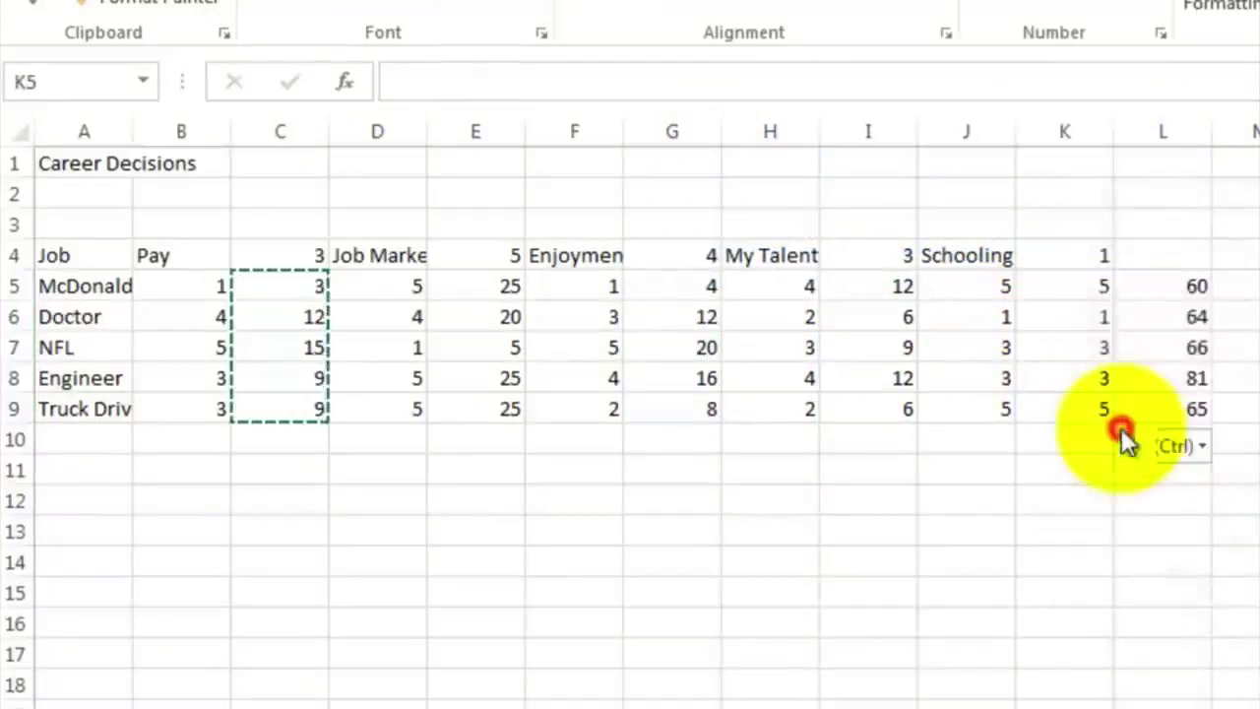
Clear the old SUM formula from the McDonald's total in cell L5
left_click(1162, 285)
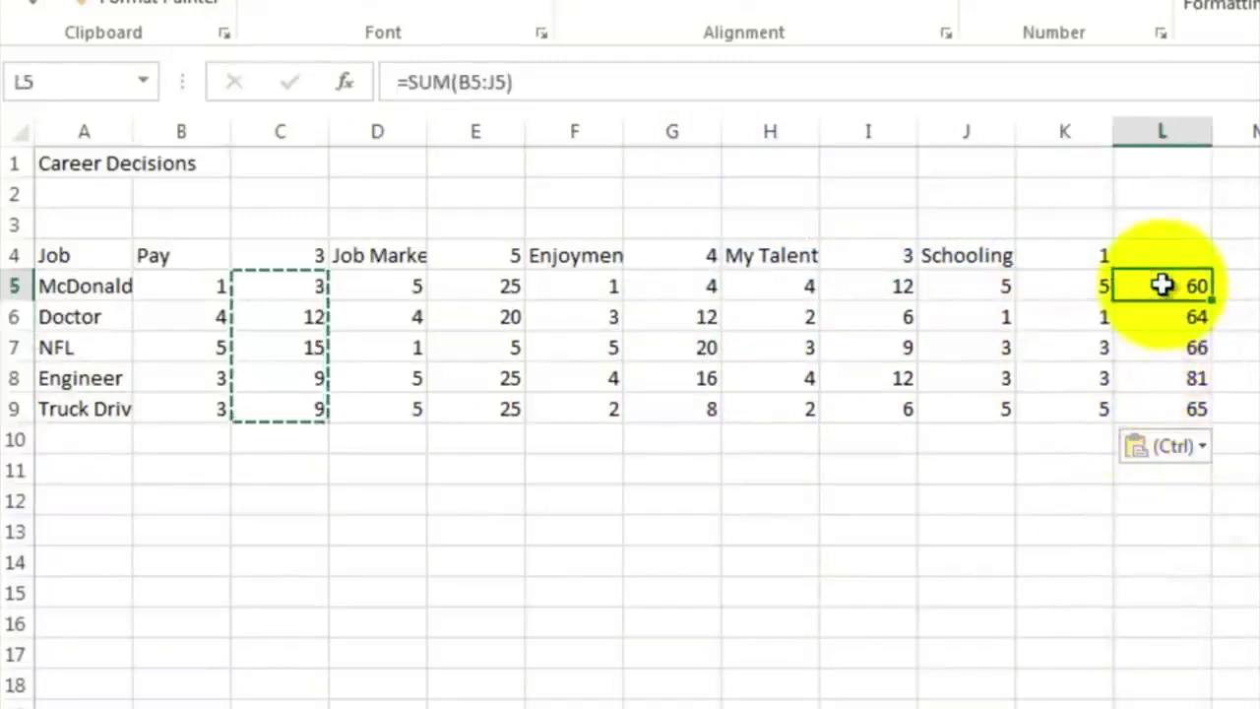
double_click(1162, 284)
key("Return")
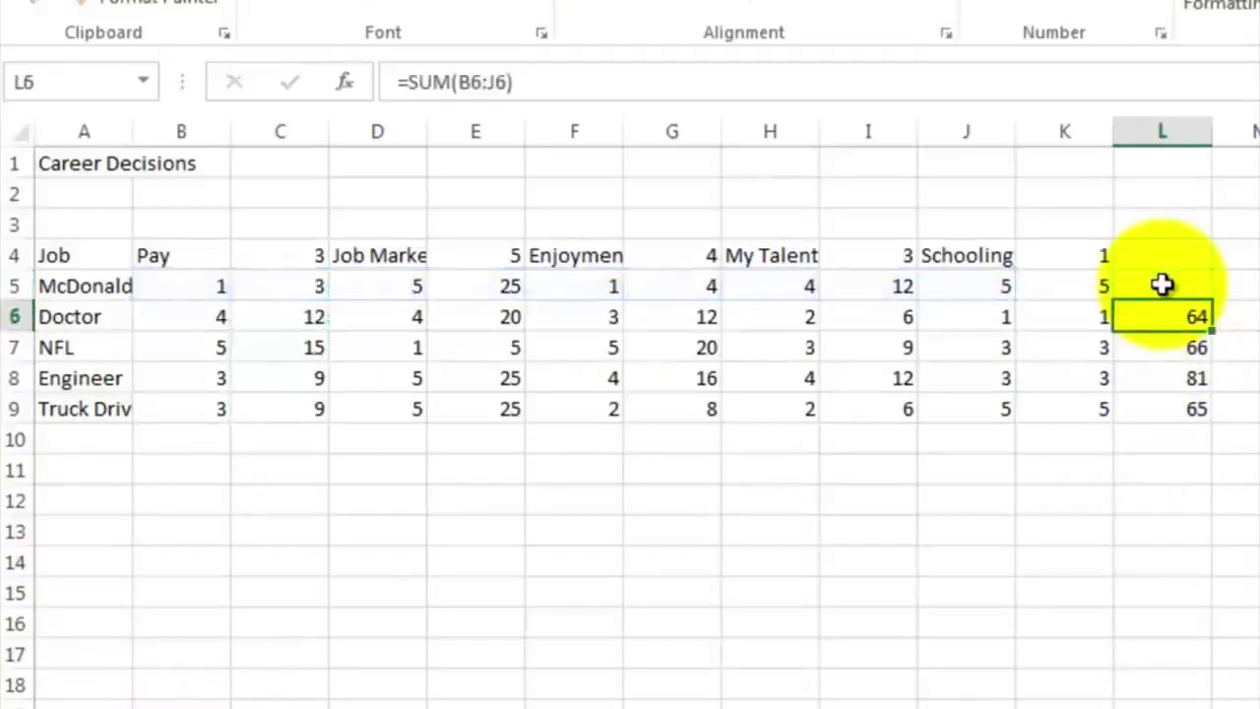
Enter the formula =C5+E5+G5+I5+K5 in cell L5 to add only the weighted scores
left_click(1163, 284)
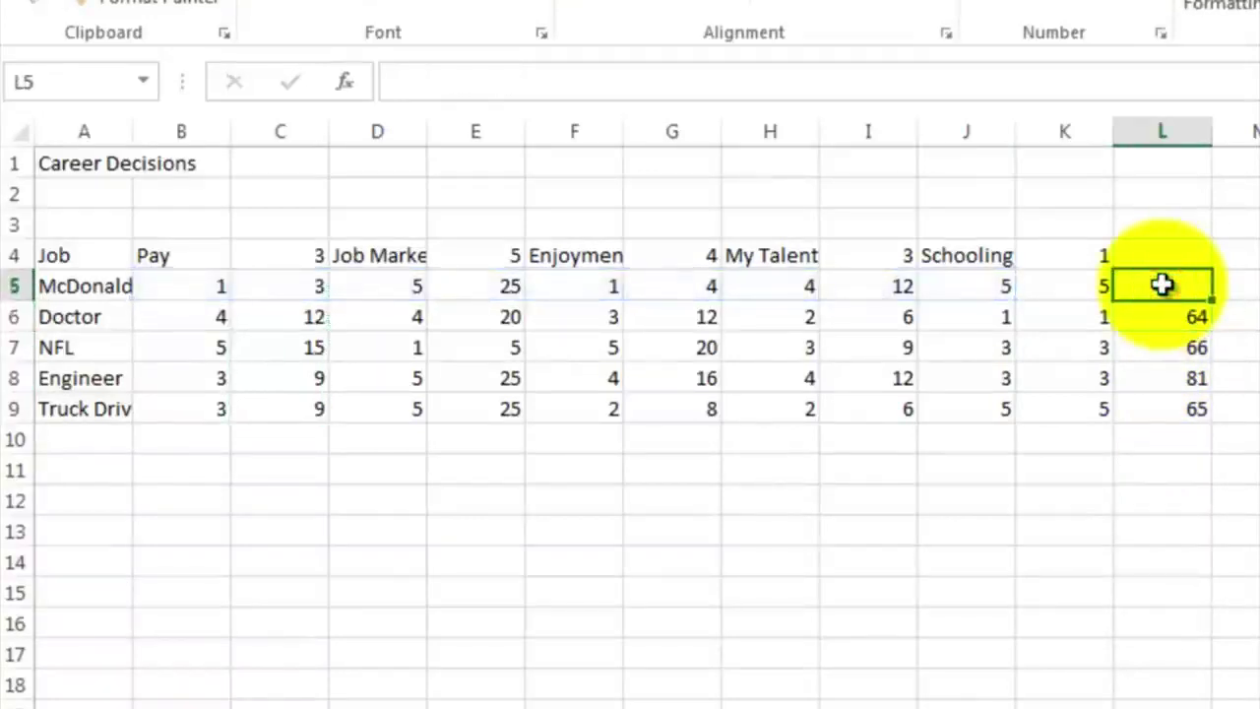
type("=")
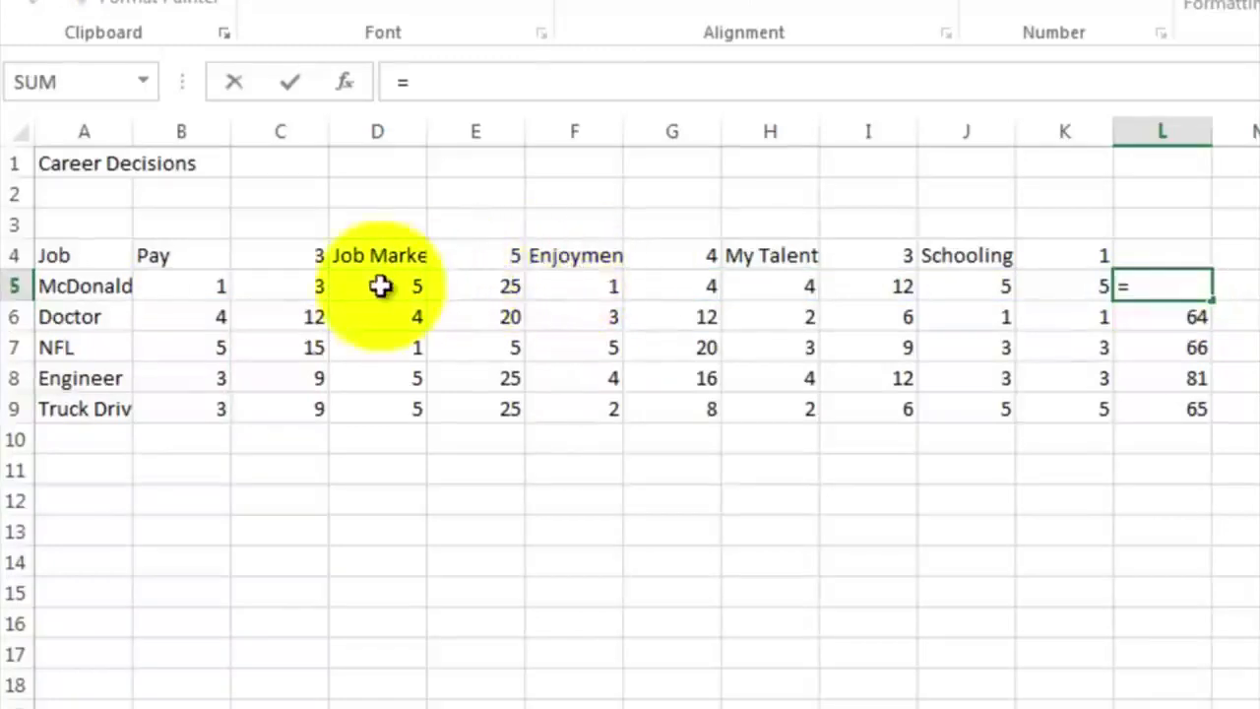
left_click(296, 286)
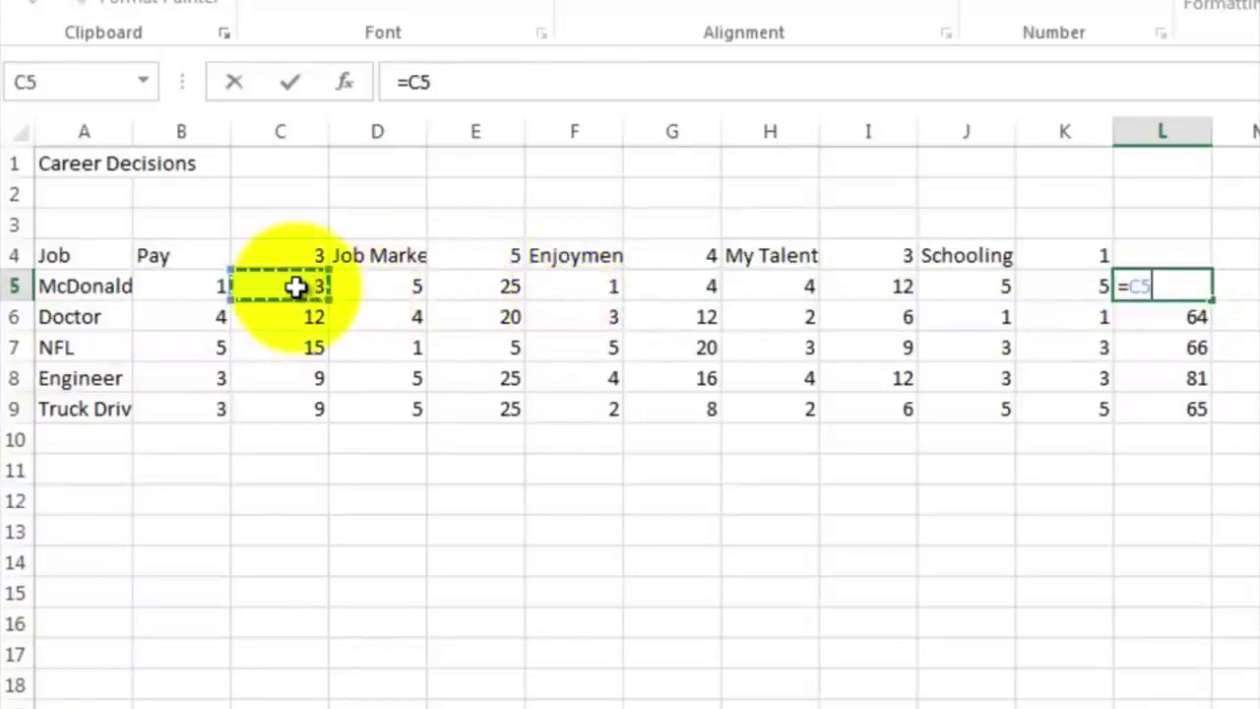
type("+")
left_click(446, 283)
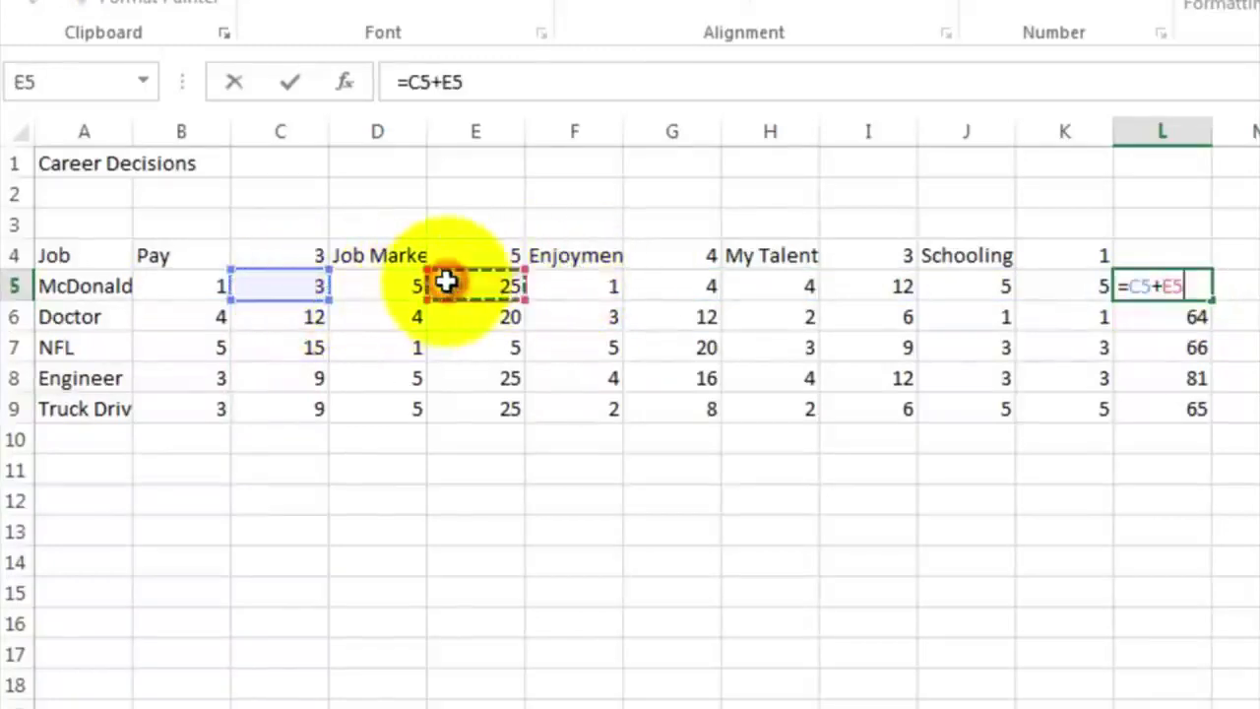
type("+")
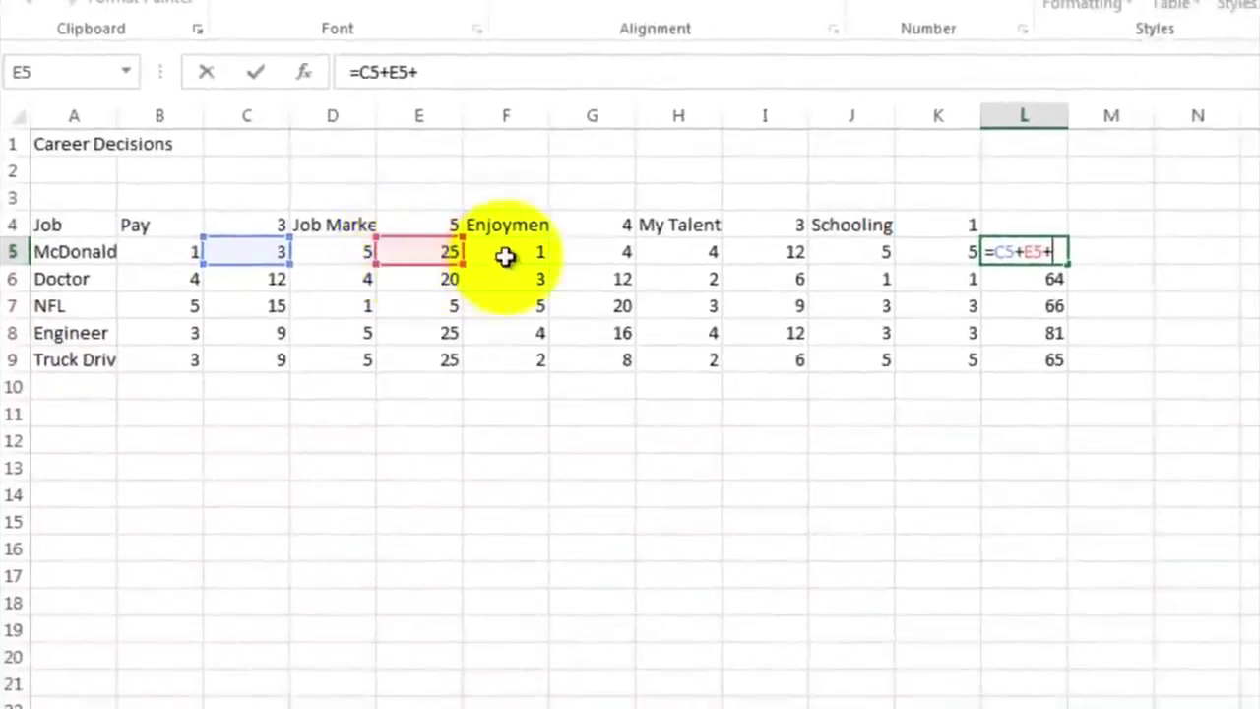
left_click(566, 254)
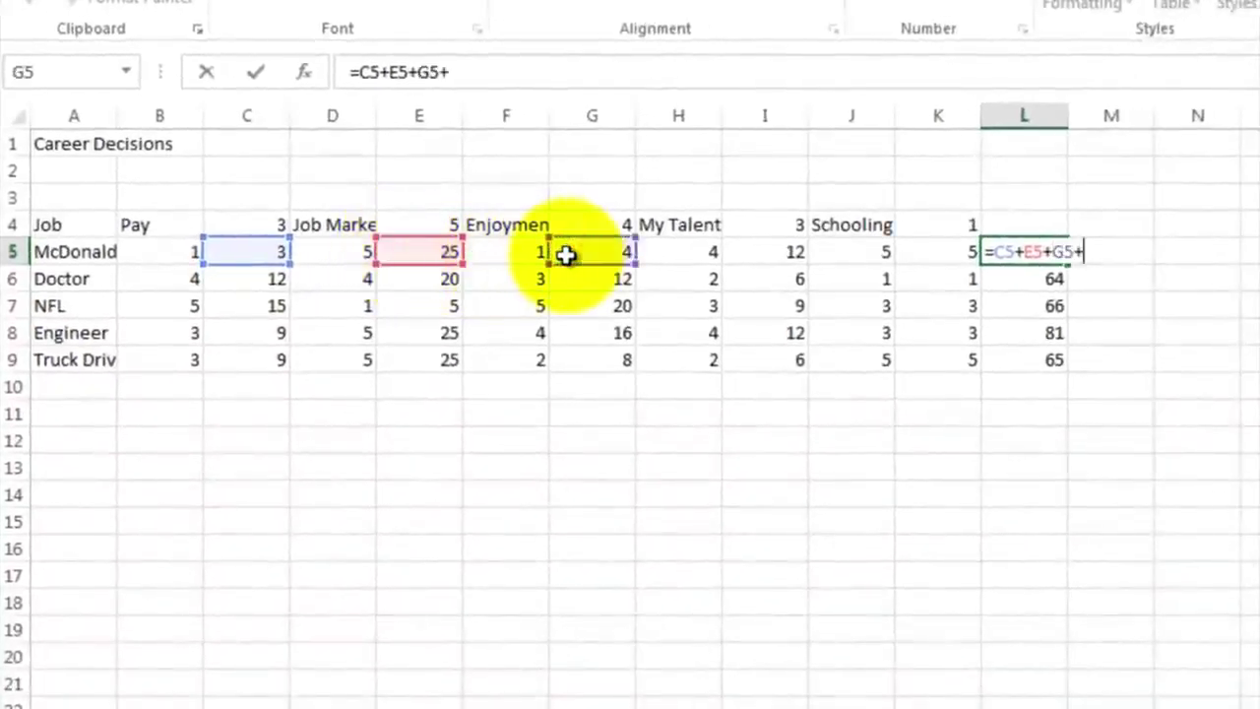
type("+")
left_click(750, 249)
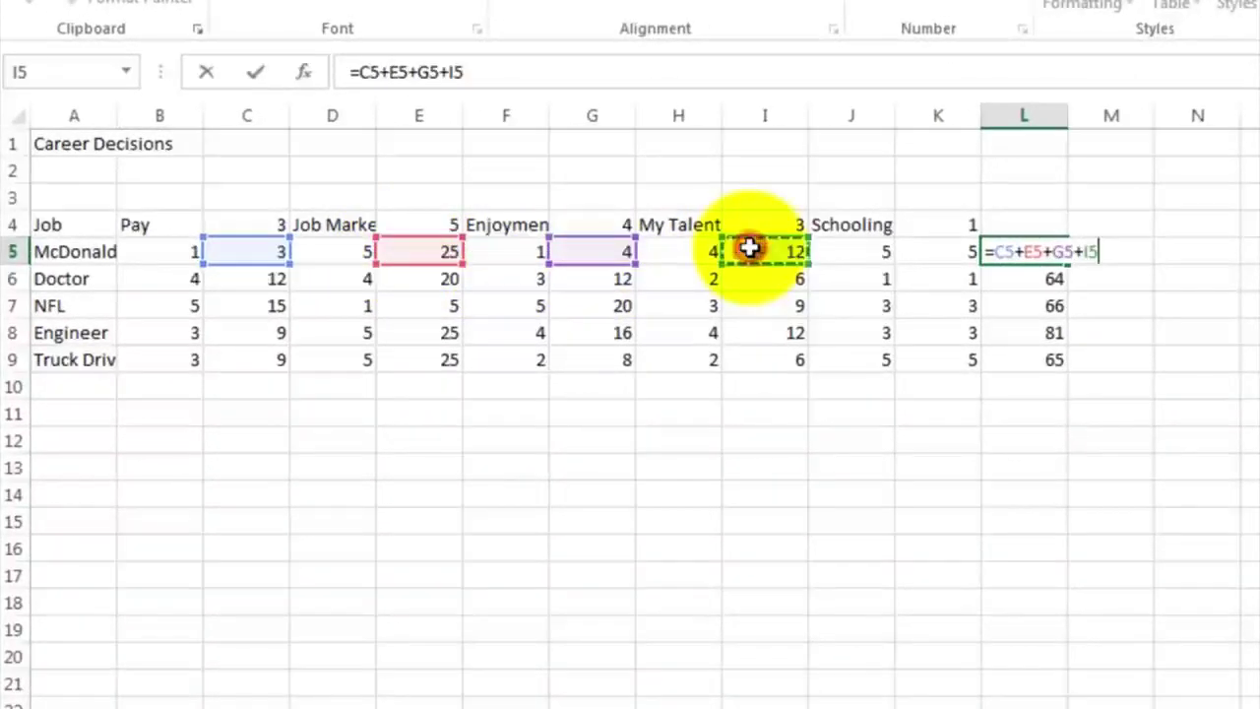
left_click(951, 253)
key("Return")
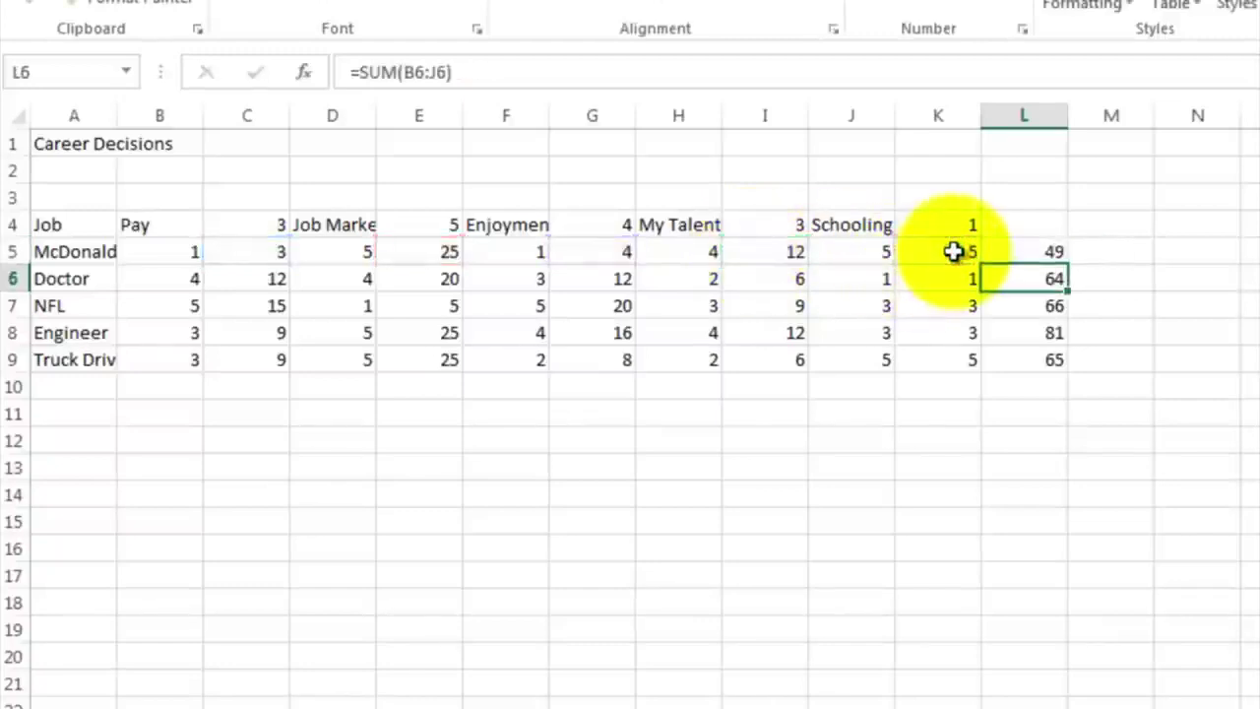
Fill the L5 formula down to L9 and enter the heading "Total" in cell L4
left_click(1024, 251)
left_click_drag(1065, 263, 1055, 361)
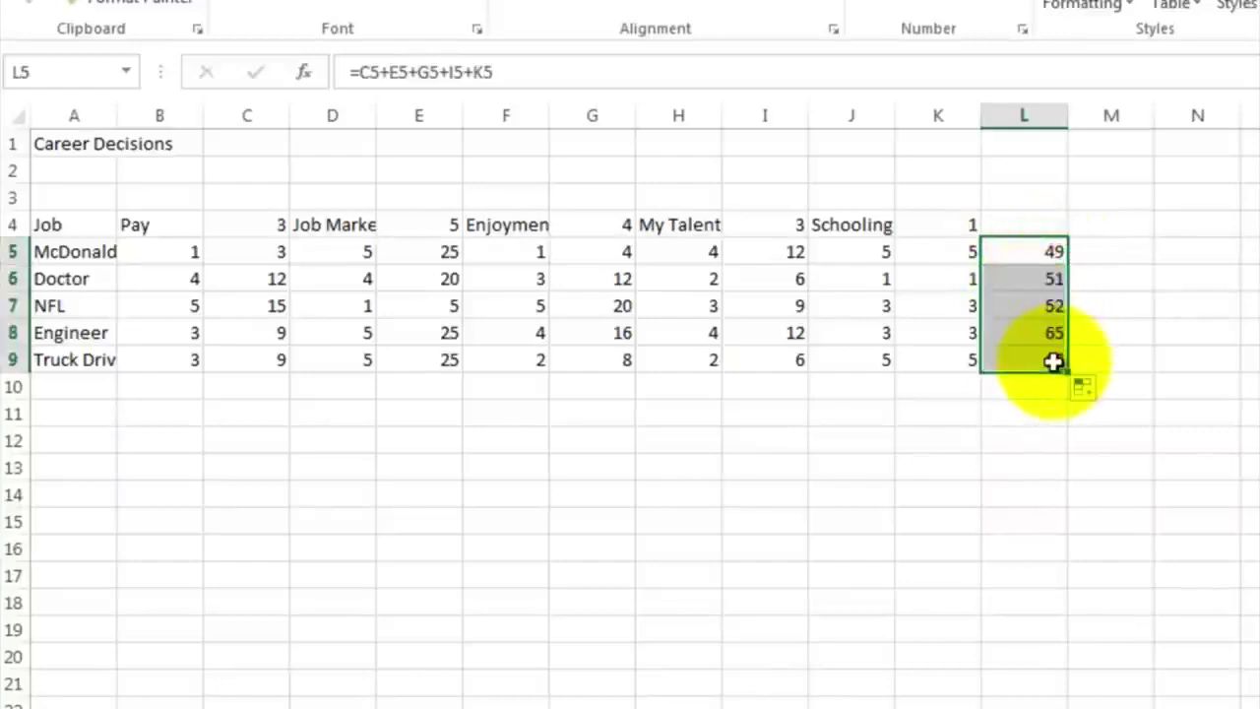
left_click(1027, 225)
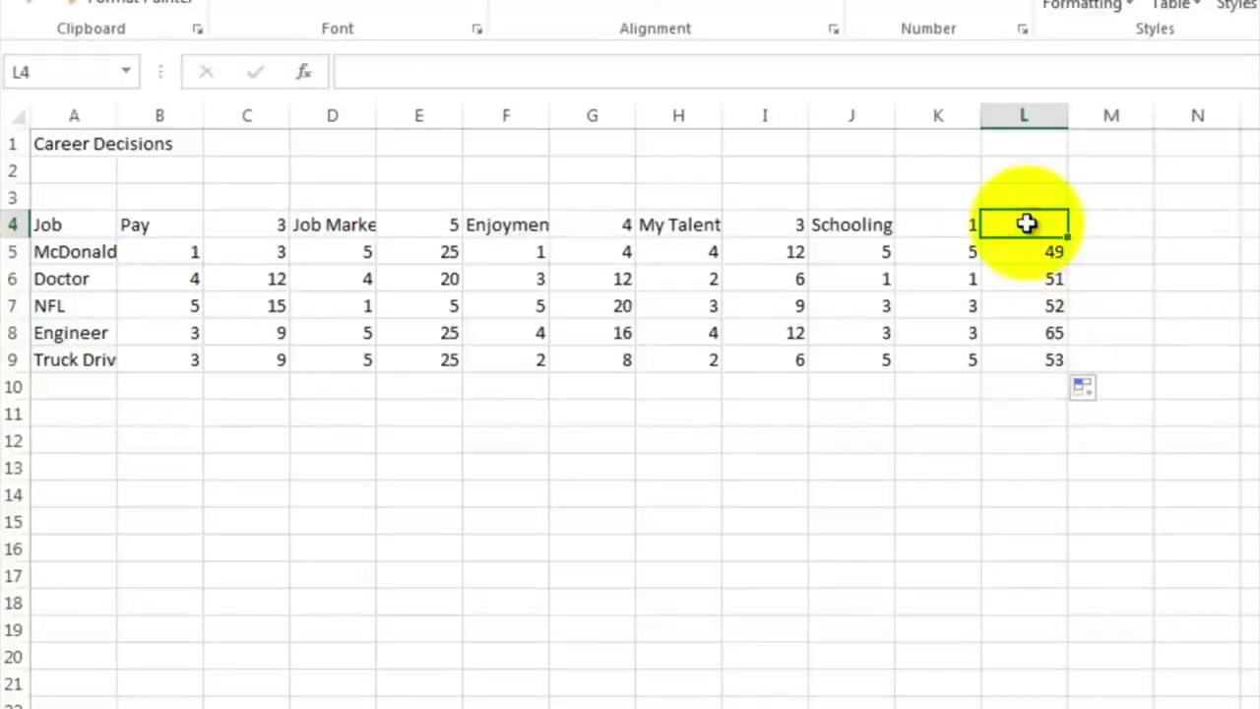
type("Total")
key("Return")
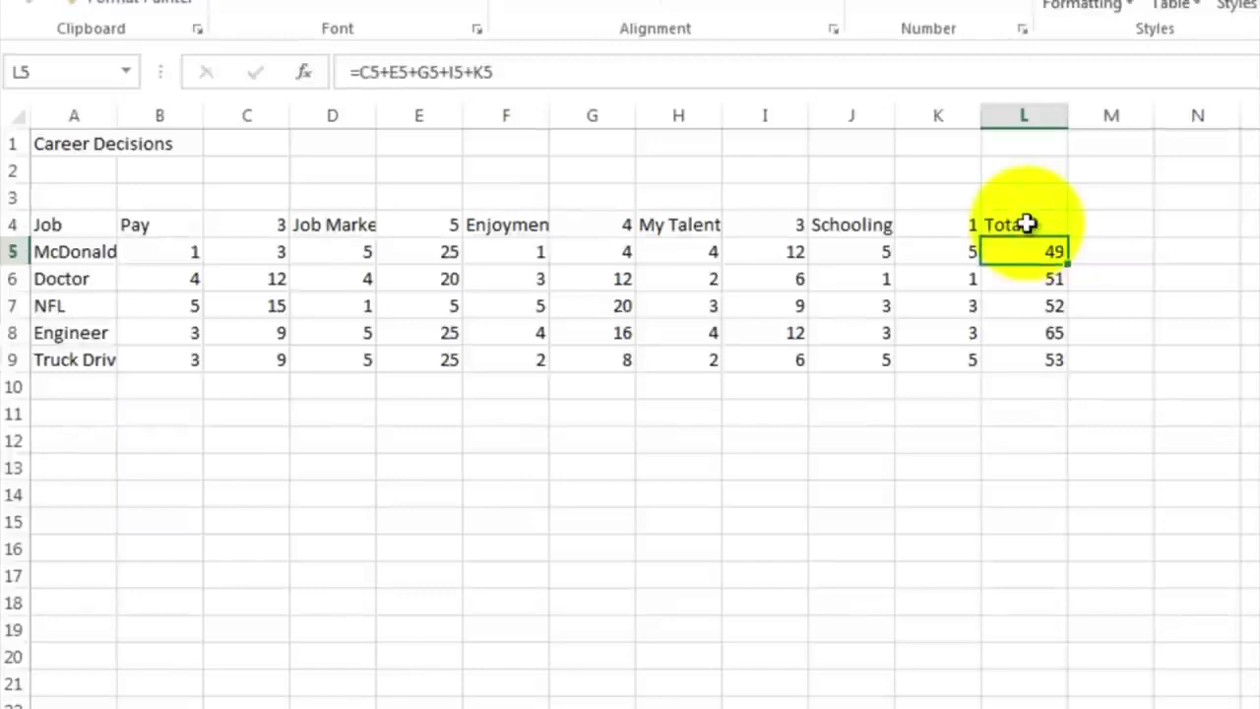
left_click(1021, 336)
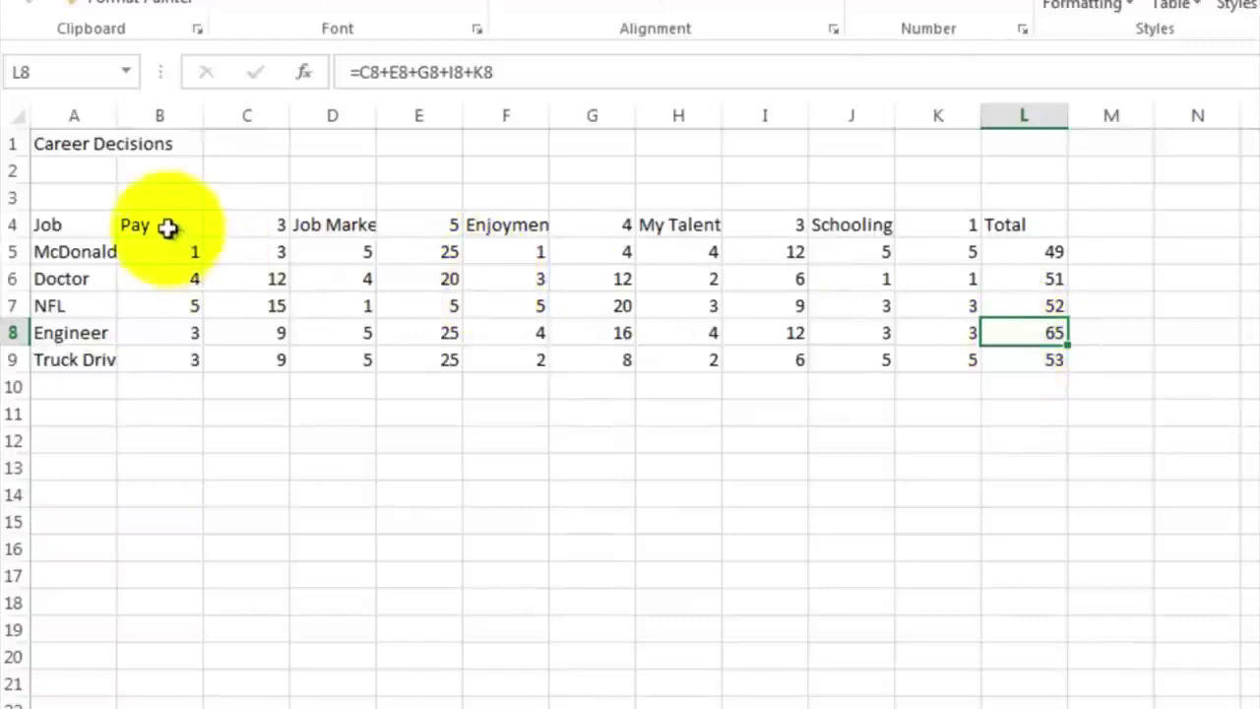
Shade the category blocks in rows 4 to 9: Pay yellow, Job Market light blue, Enjoyment light gold, My Talent light green and Schooling gray
left_click_drag(167, 228, 248, 355)
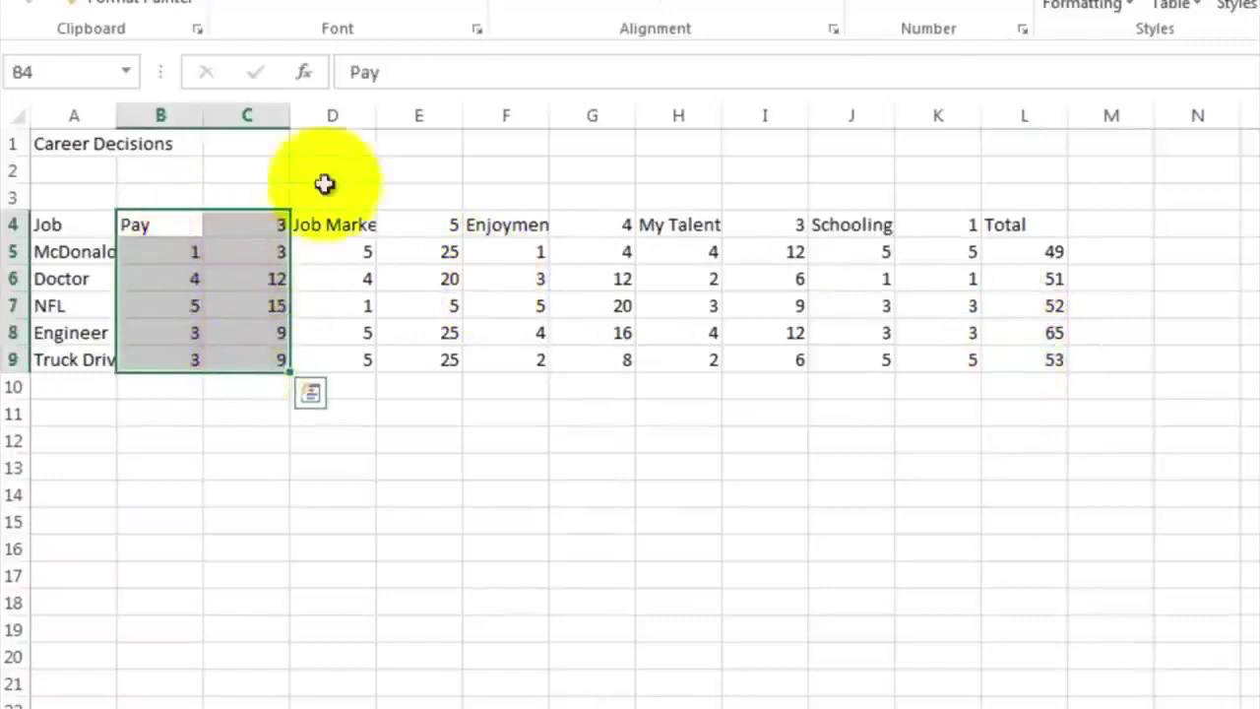
left_click(406, 8)
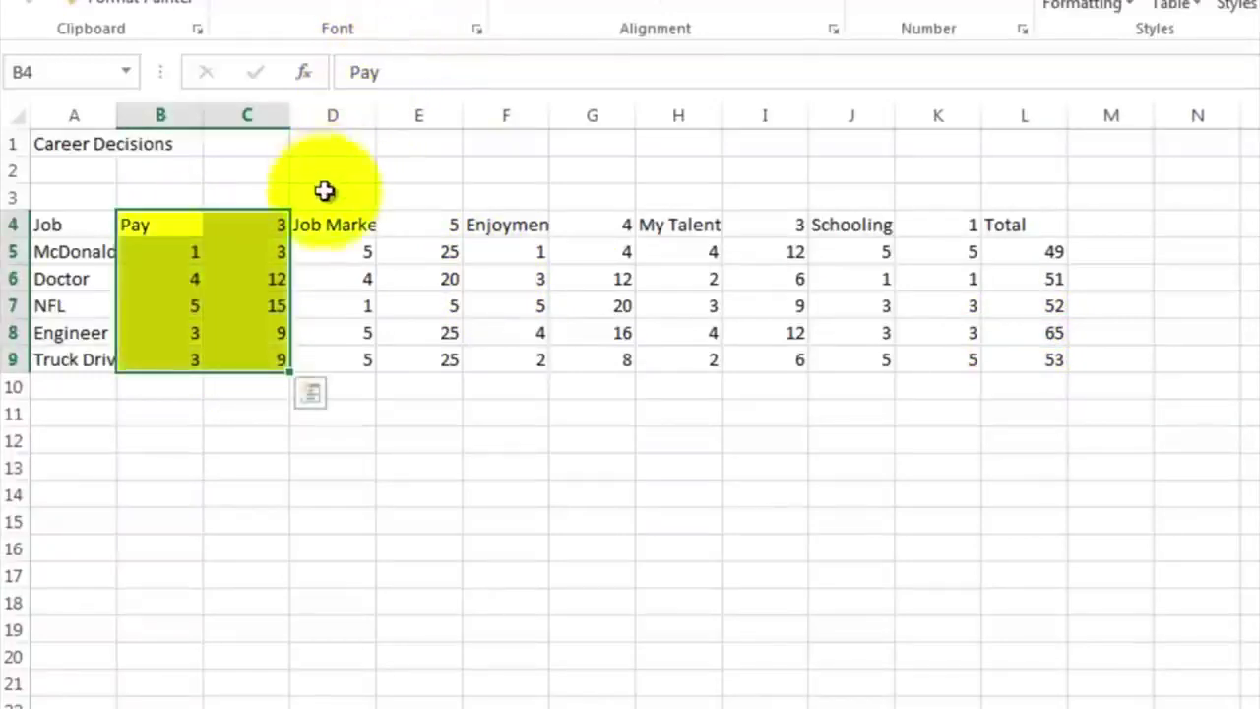
left_click_drag(324, 219, 422, 356)
left_click(433, 5)
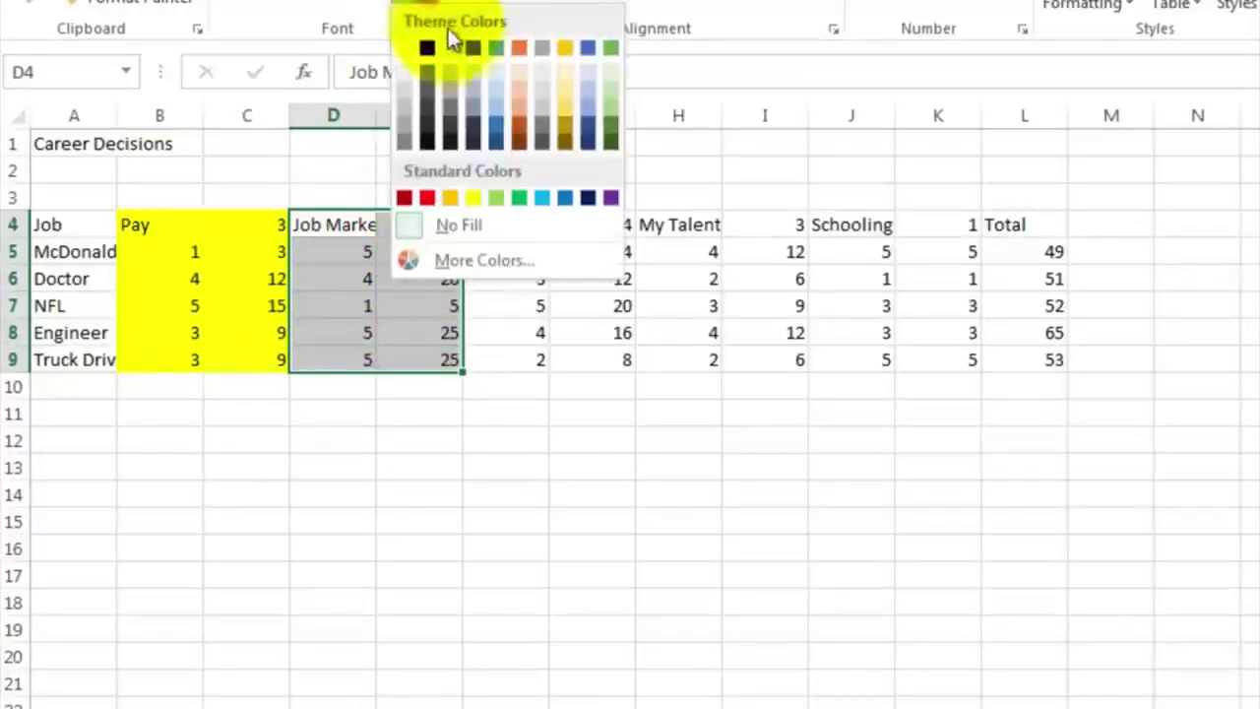
left_click(494, 90)
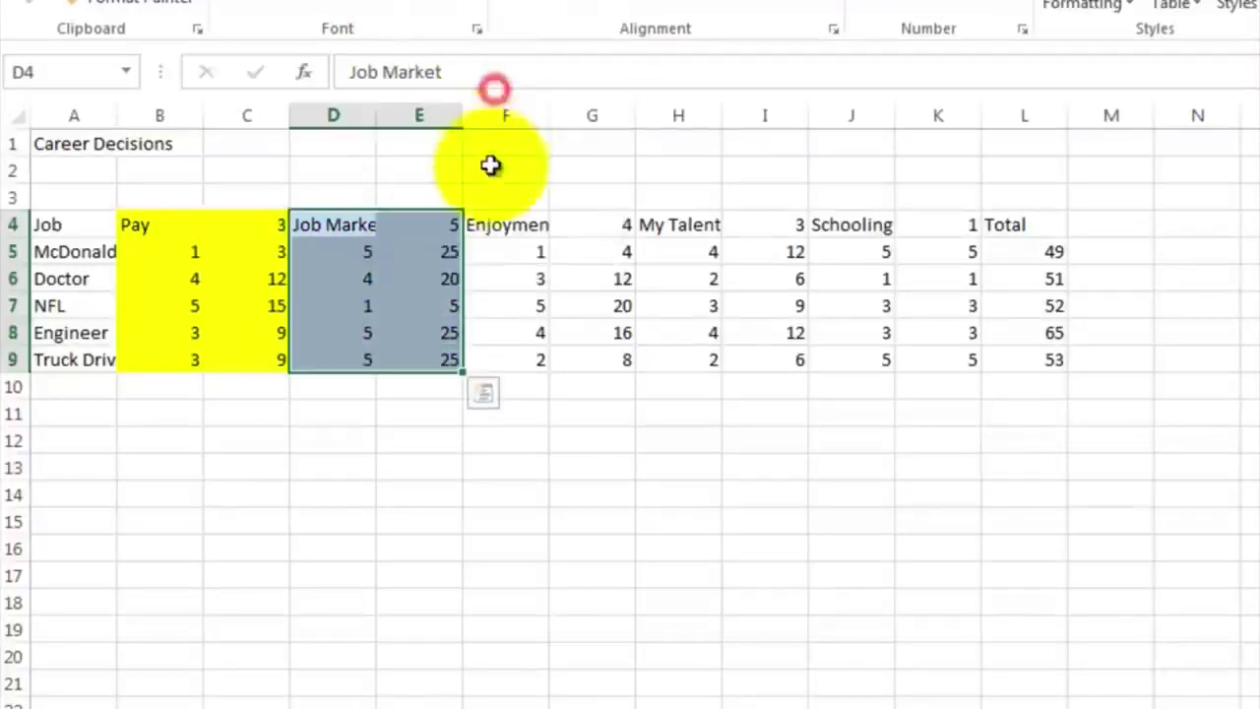
left_click(492, 225)
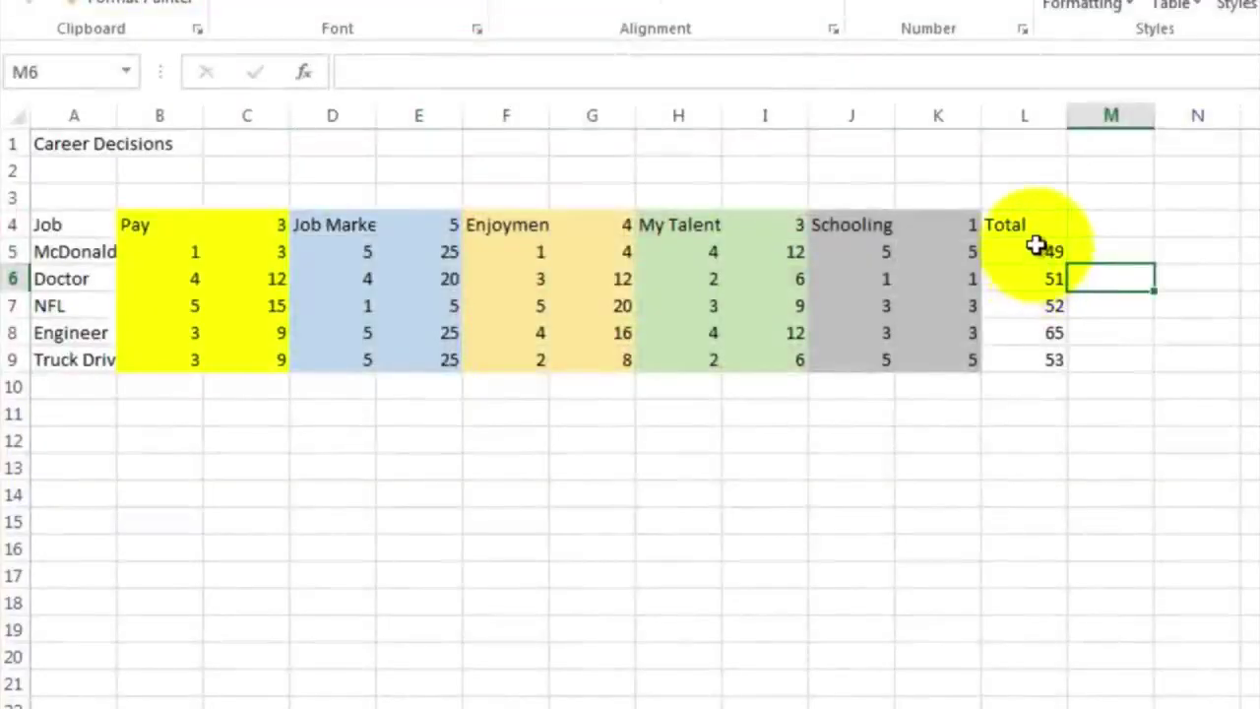
Apply a Top 10% conditional formatting rule with Light Red Fill with Dark Red Text to the totals in L5:L9
left_click_drag(1036, 246, 1033, 359)
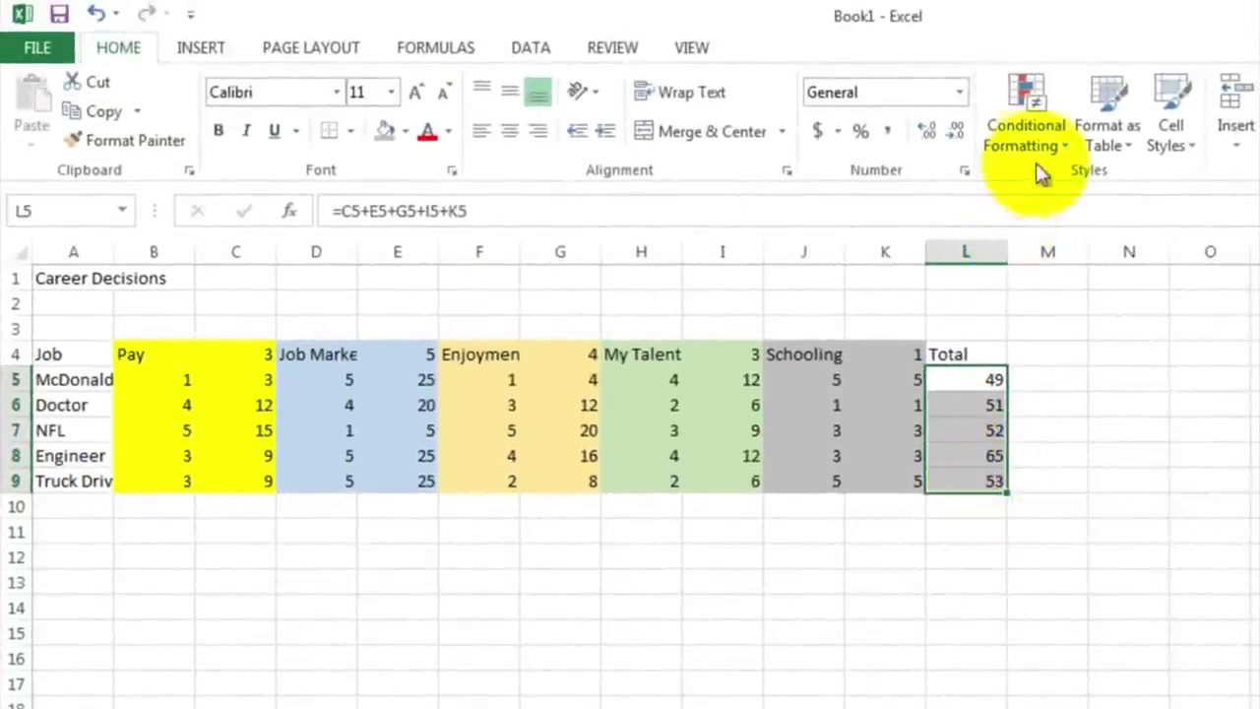
left_click(1040, 113)
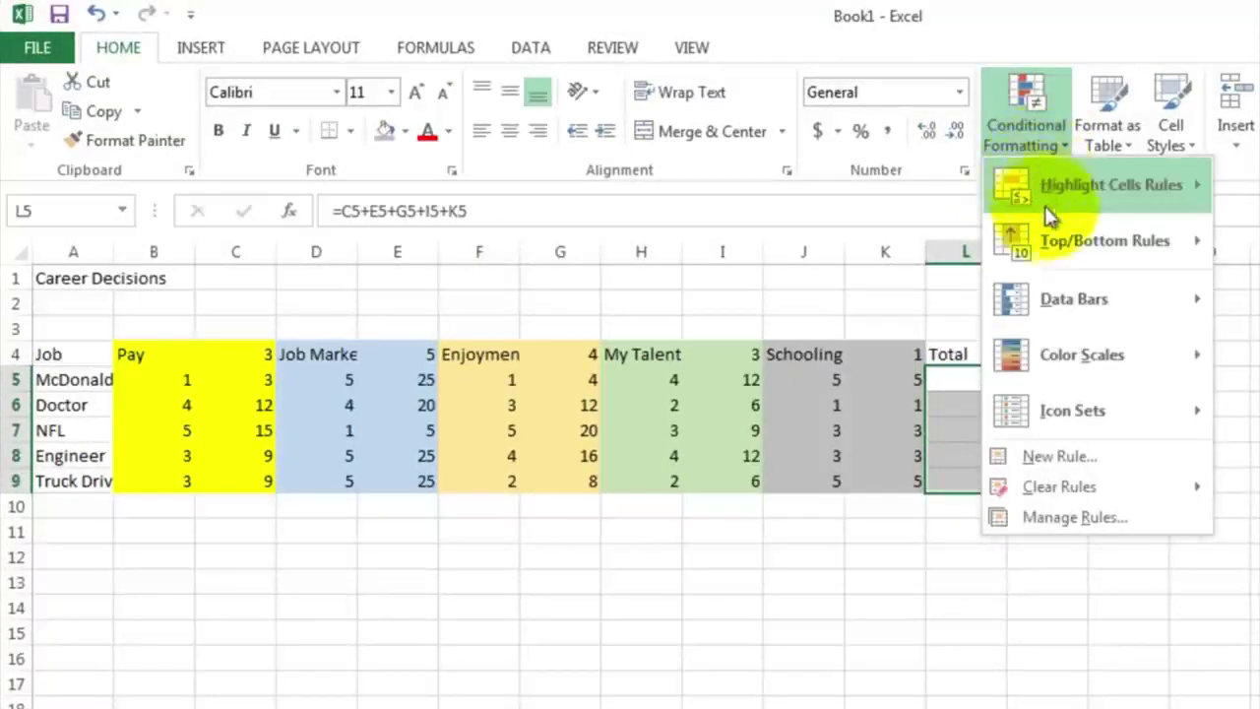
mouse_move(1053, 241)
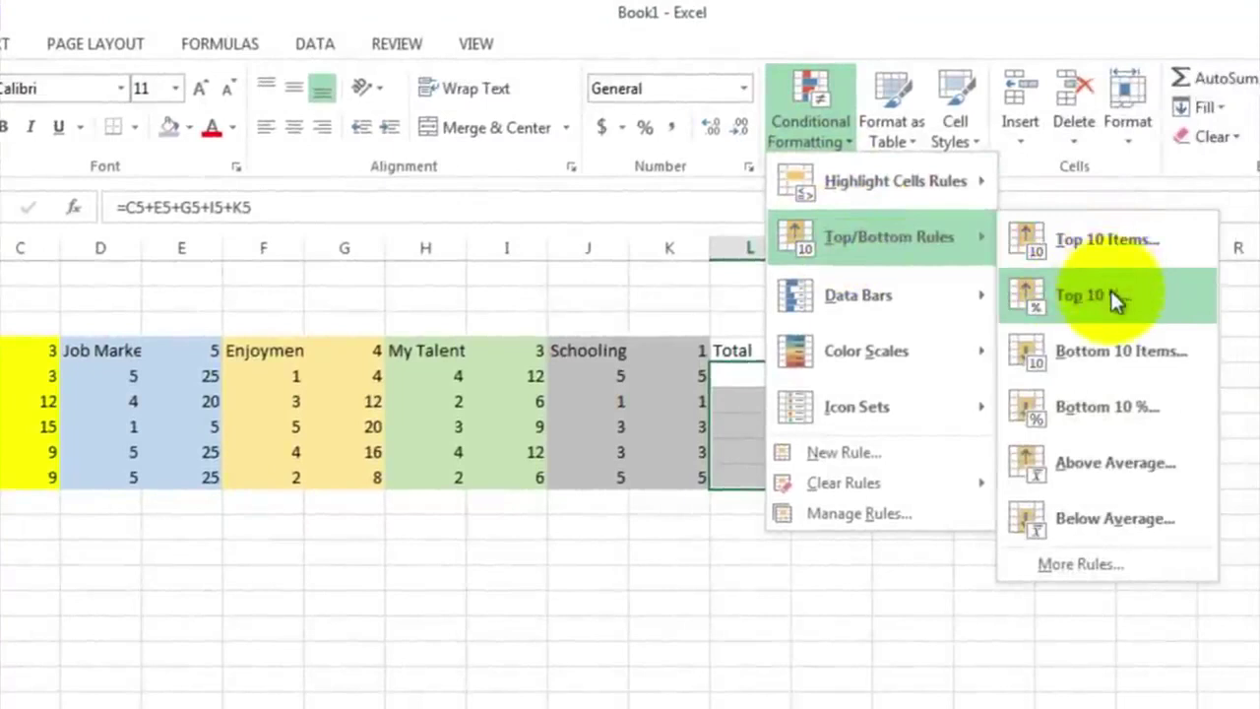
left_click(1110, 295)
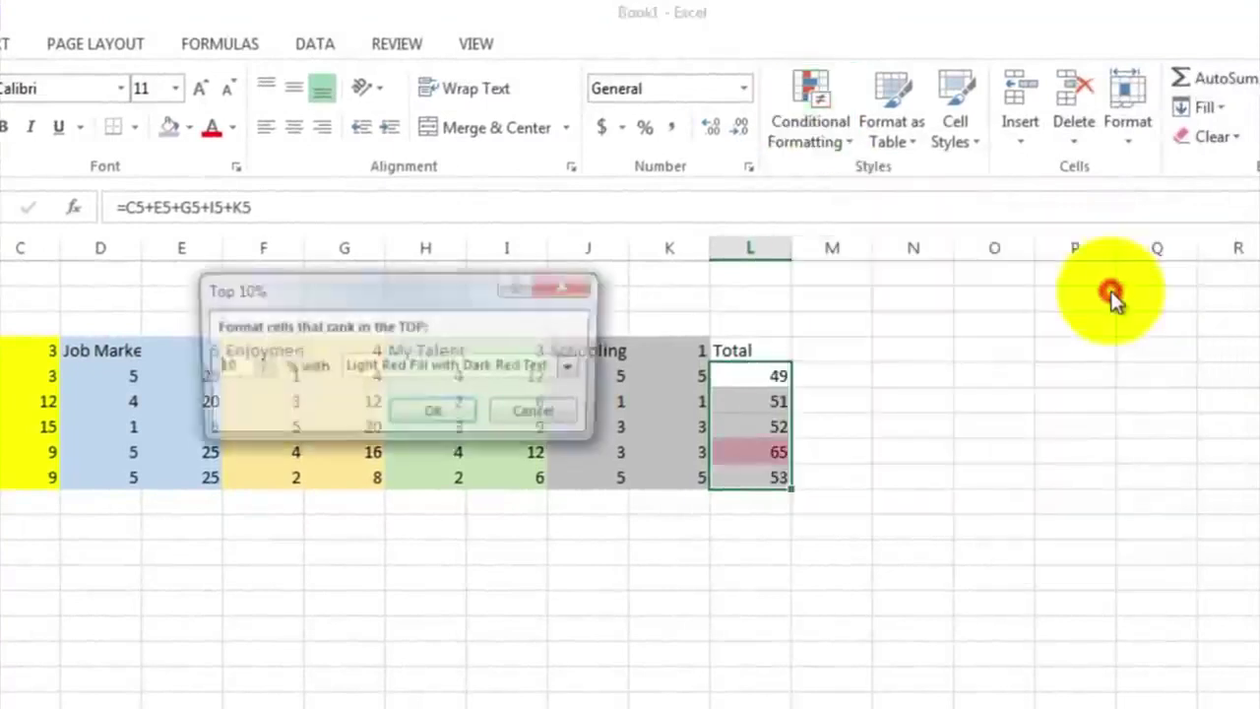
left_click(460, 413)
left_click(588, 500)
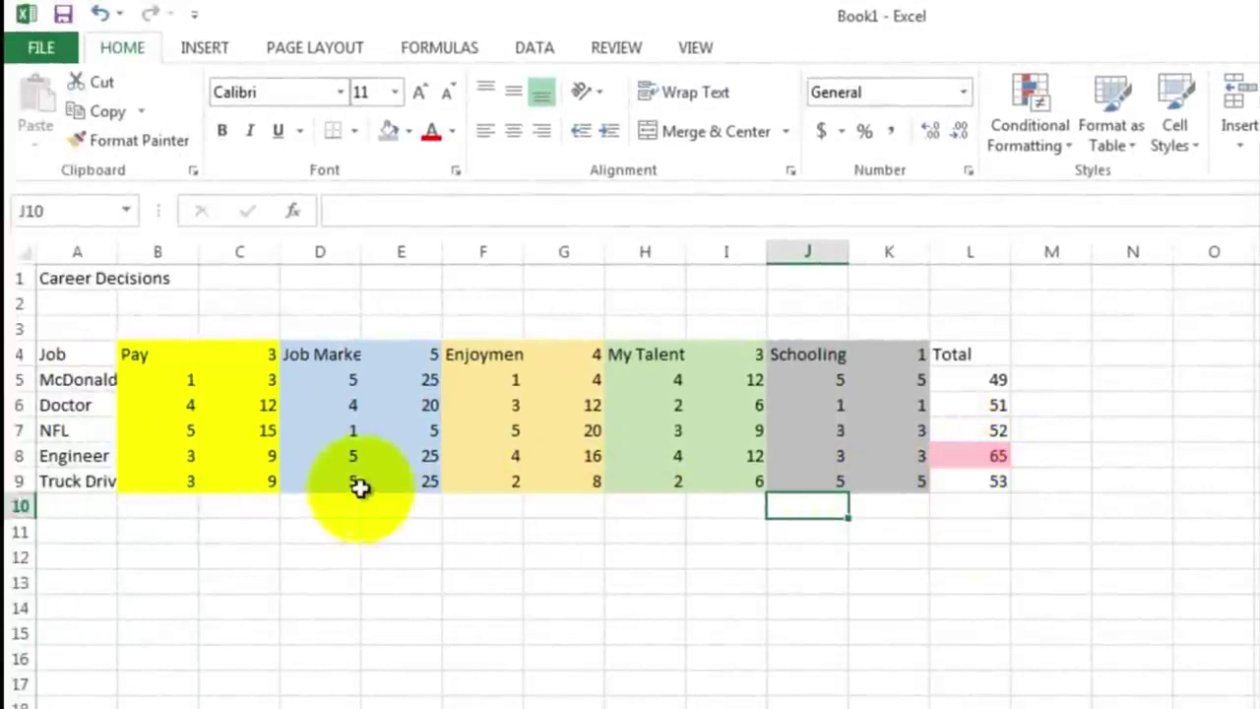
Enter the author's title and surname in cell D1, beside the Career Decisions heading
left_click(101, 455)
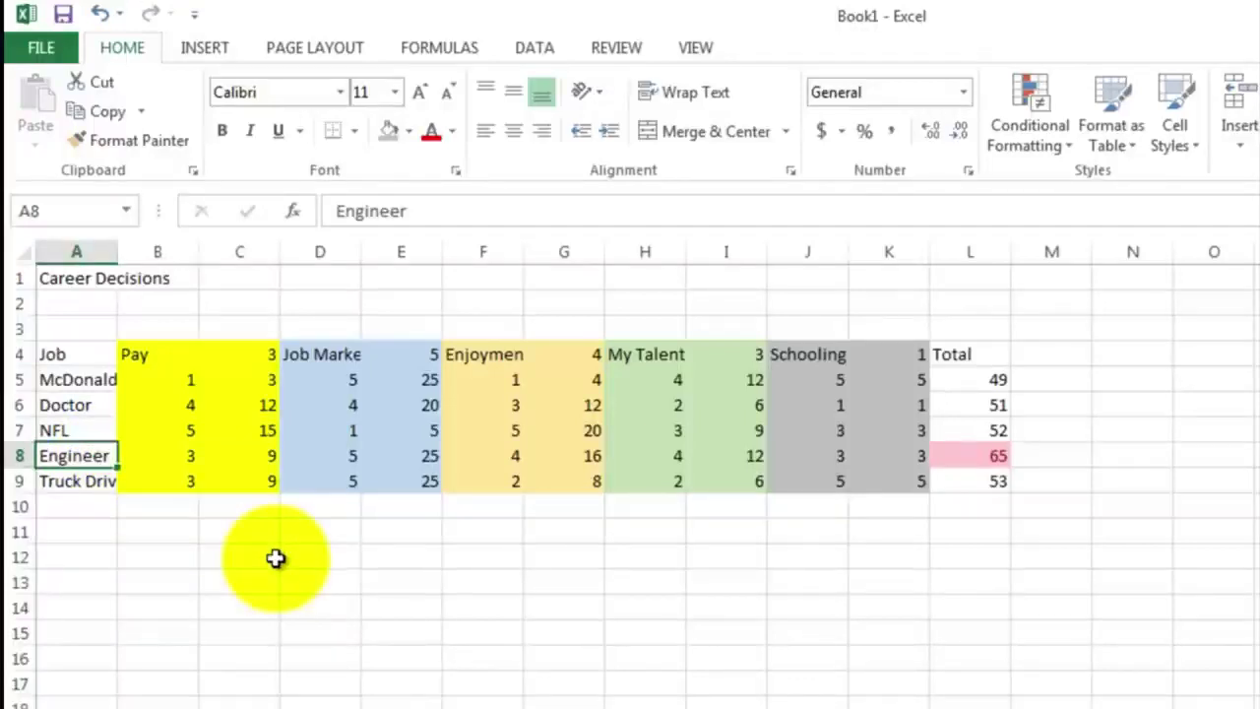
left_click(317, 285)
type("Mr. Sluiter")
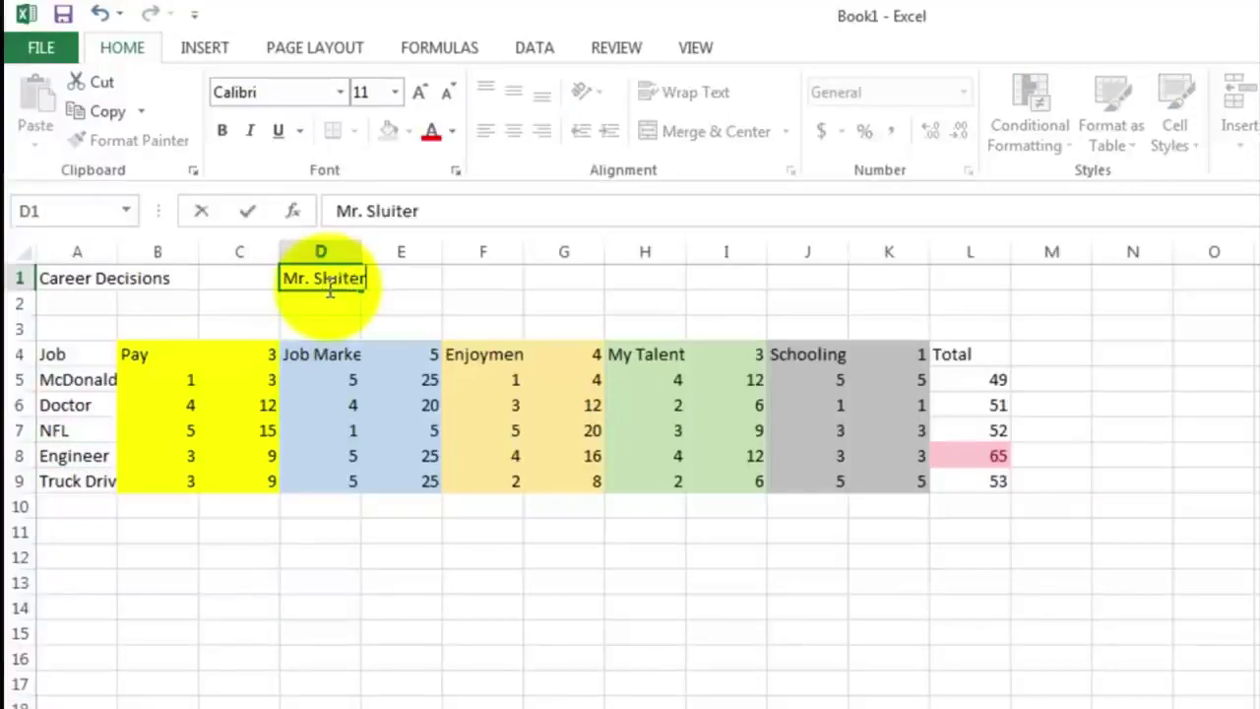
key("Return")
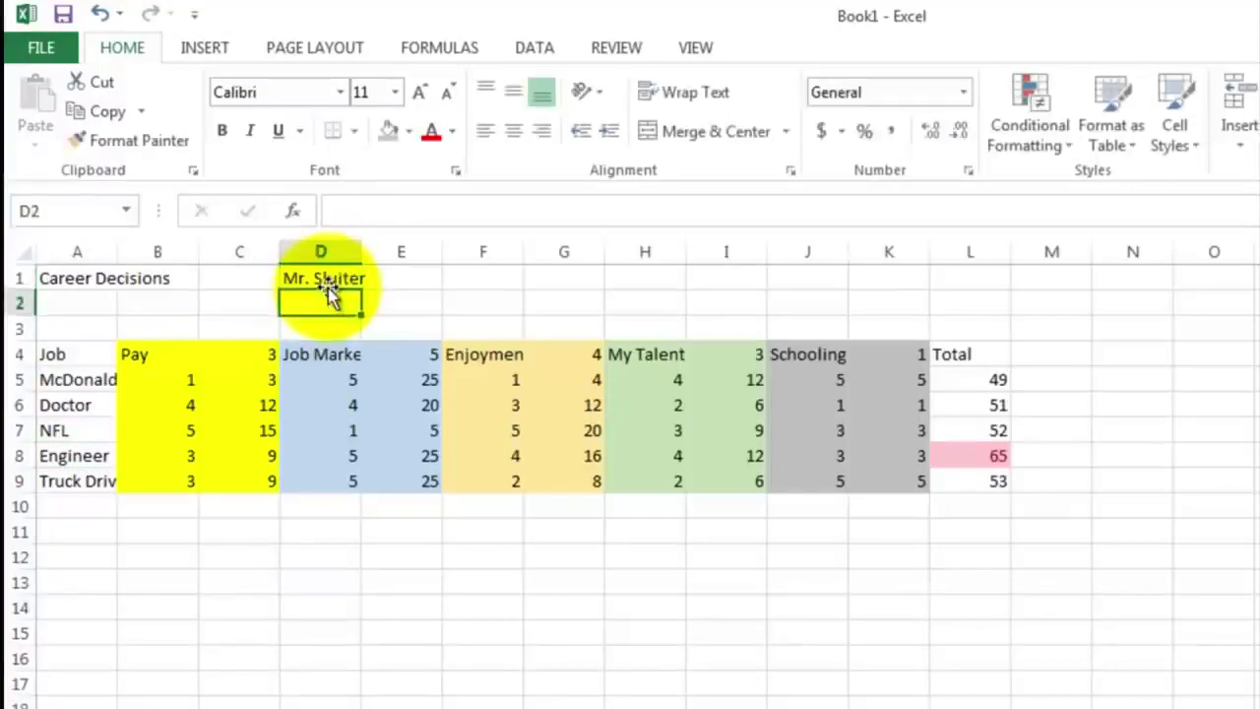
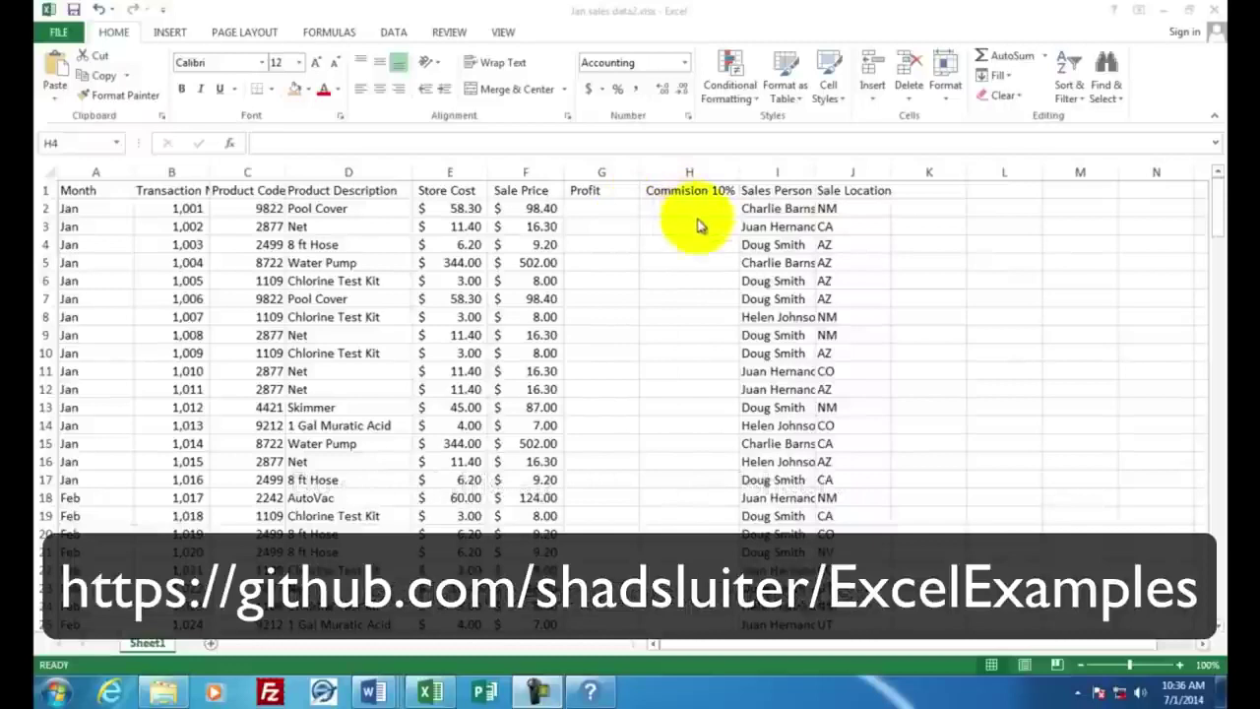
Look through the Jan sales data2.xlsx records from January to December, including the Store Cost and Sale Price columns
left_click(1216, 200)
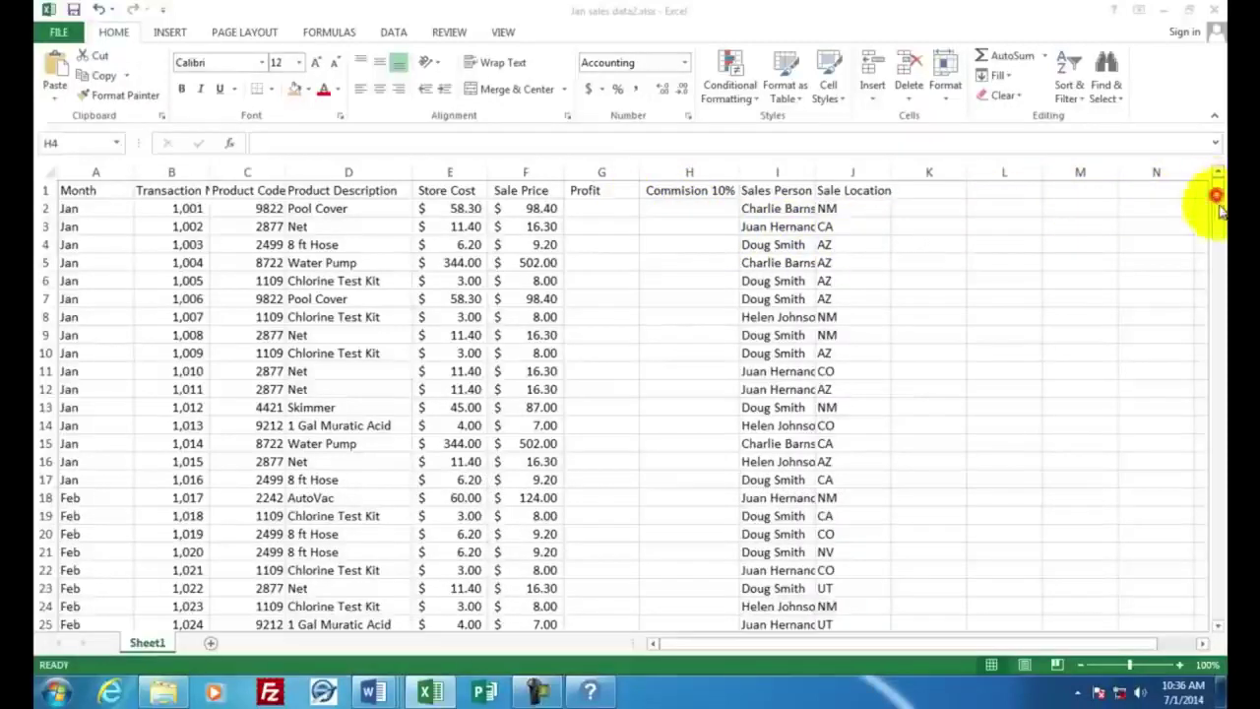
left_click(1217, 610)
left_click(1217, 613)
left_click(1218, 613)
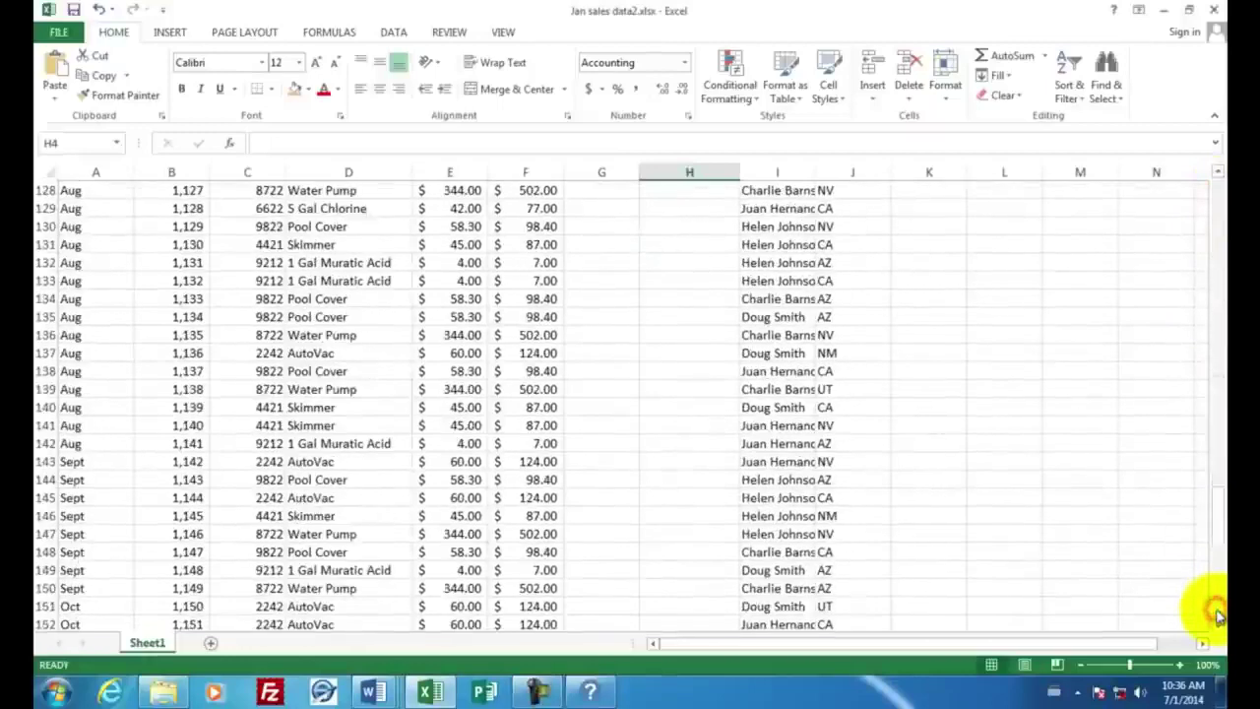
left_click(1217, 613)
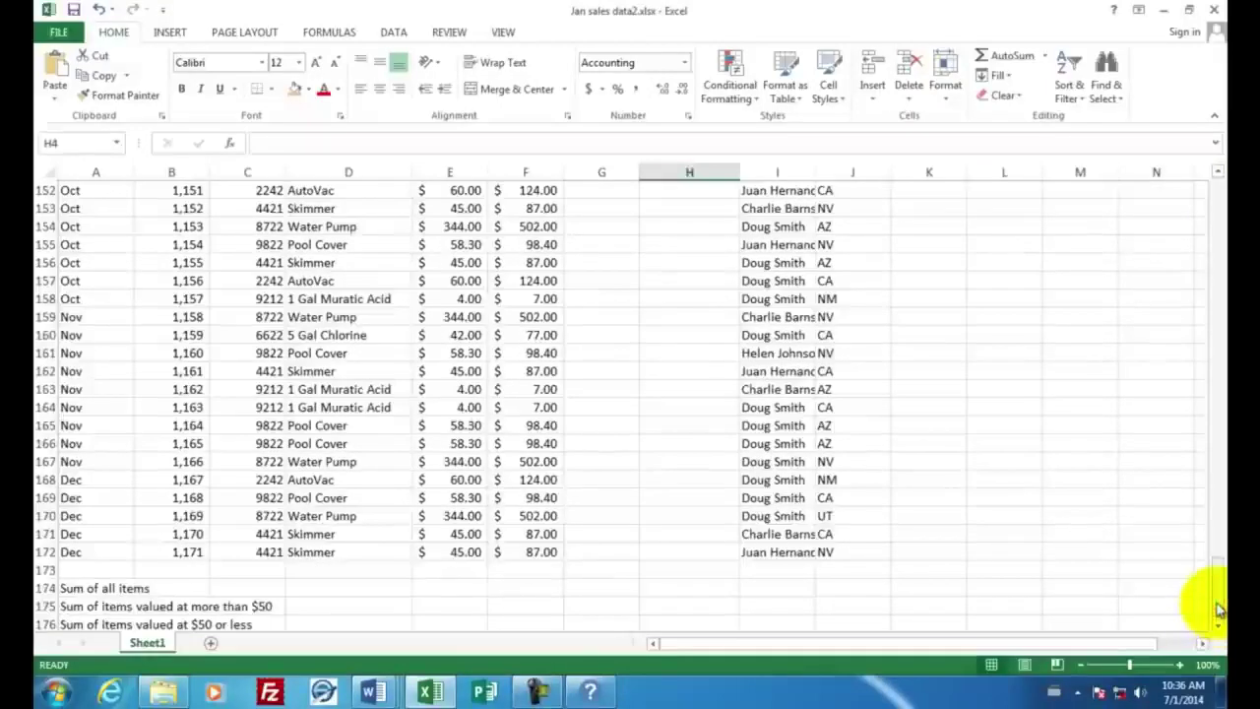
left_click(88, 552)
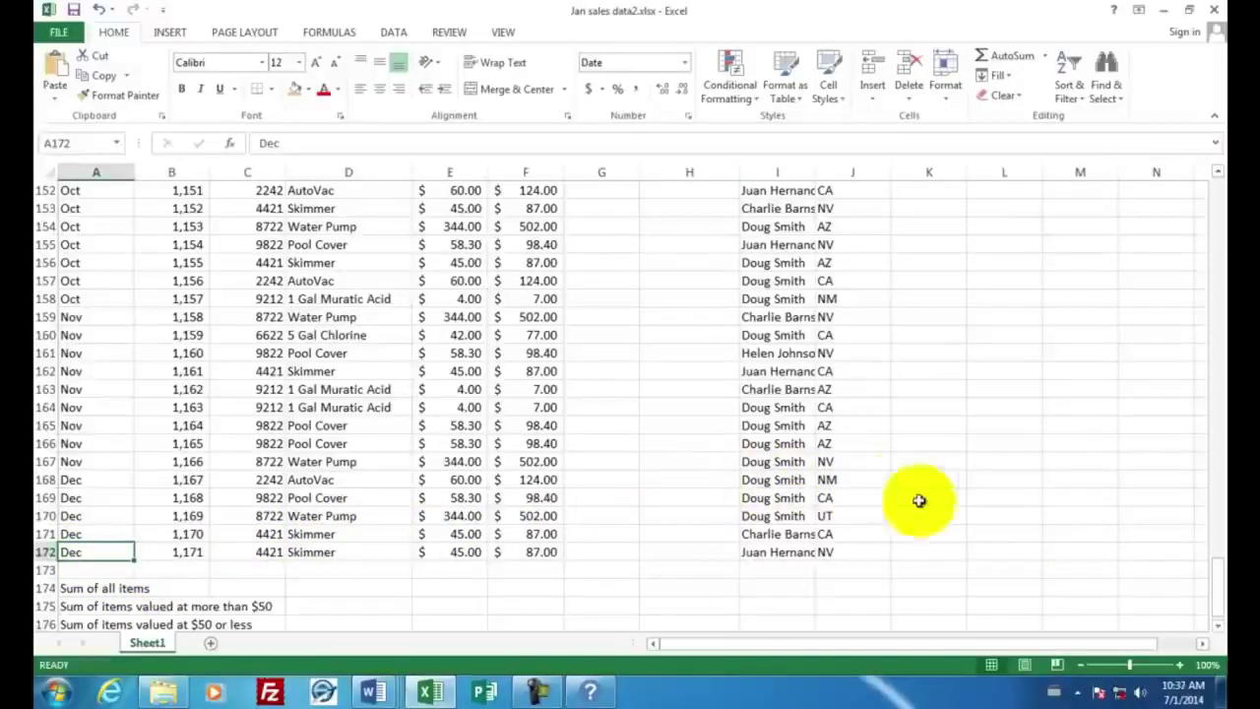
left_click_drag(1217, 596, 1212, 197)
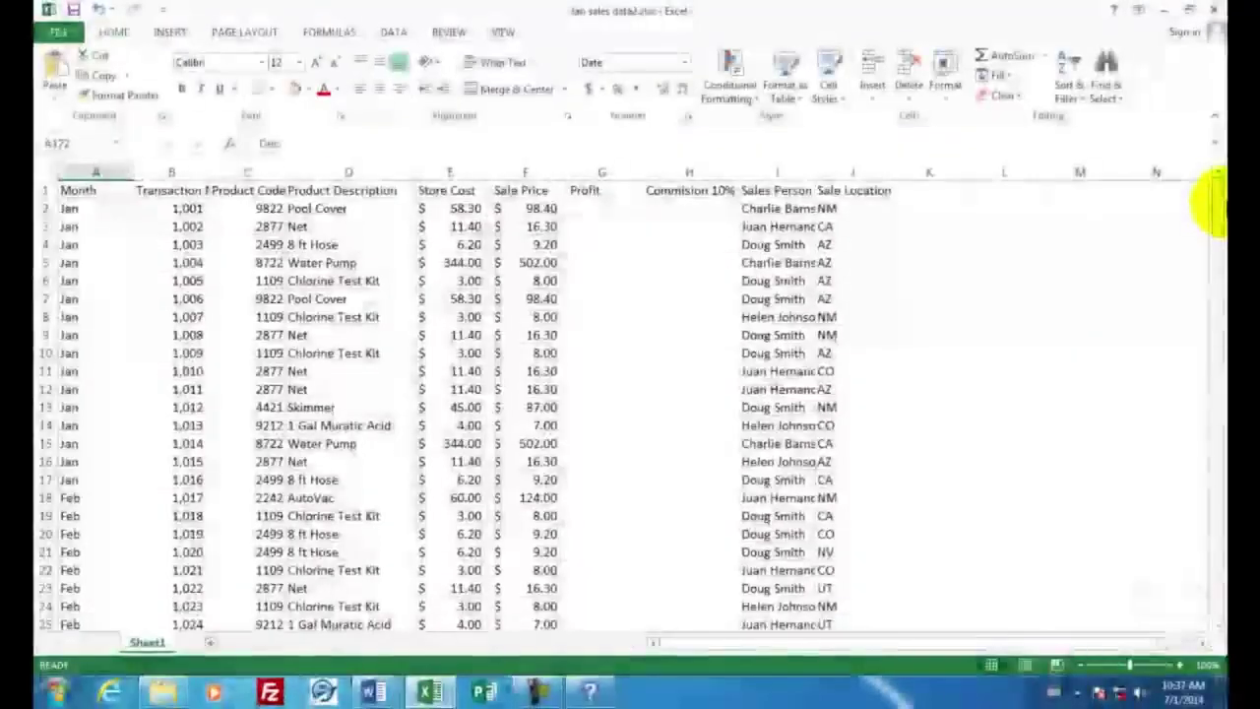
left_click(449, 207)
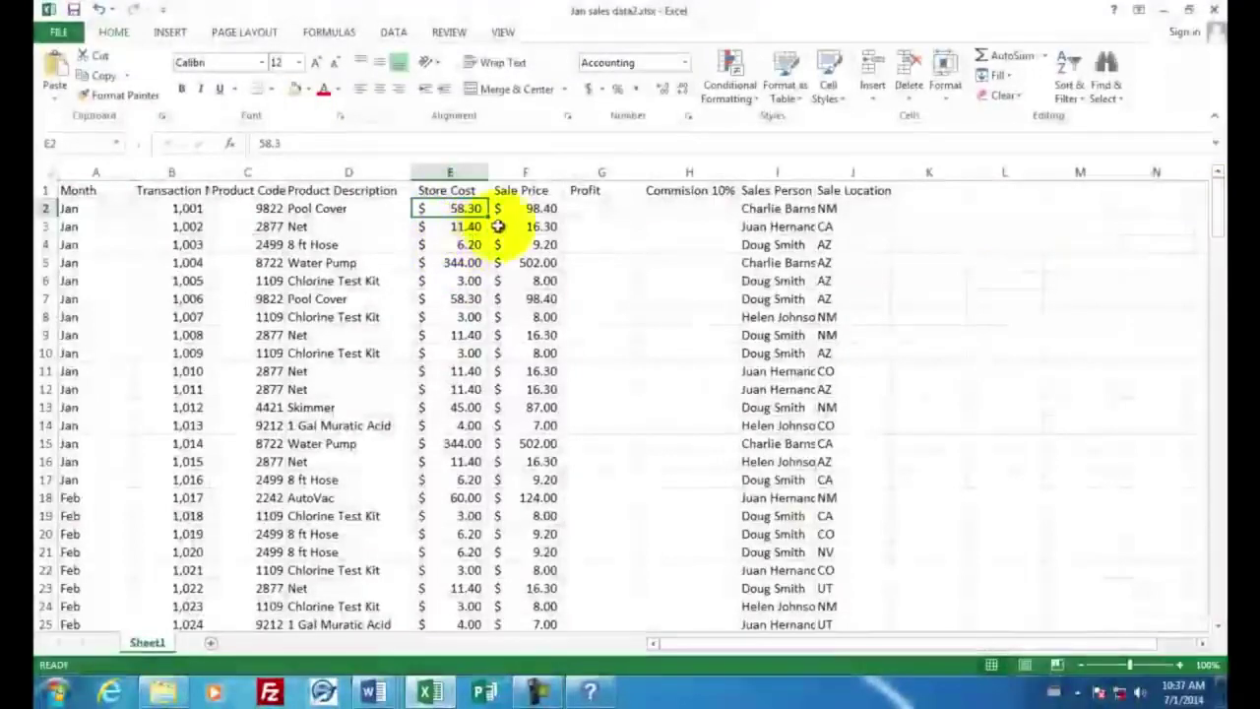
left_click(532, 208)
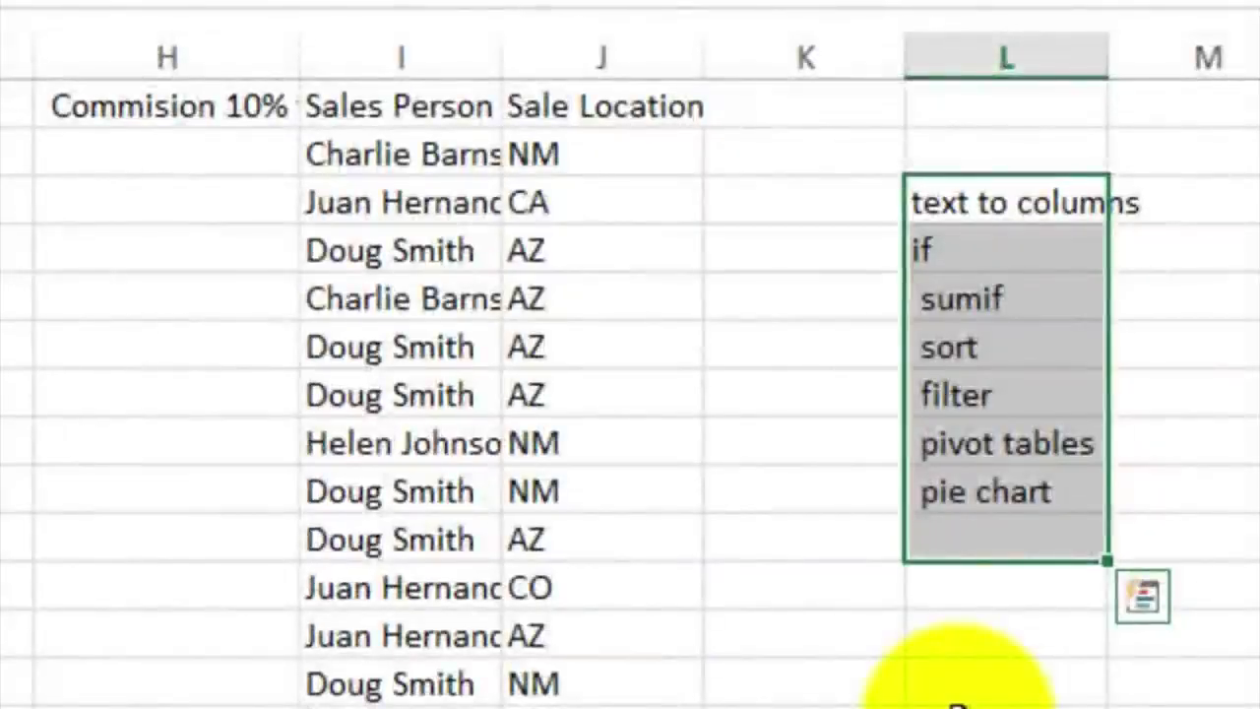
Review the list of topics in column L, from text to columns through pie chart, and the Sales Person column
left_click(999, 202)
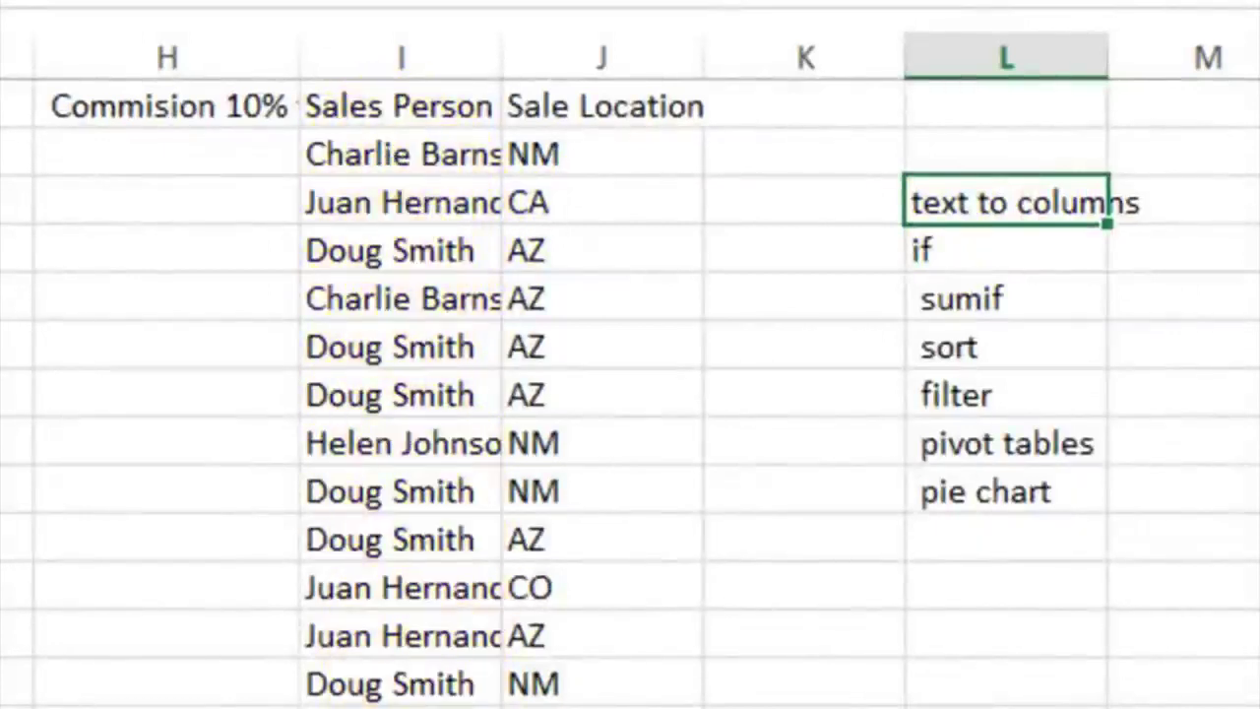
key("Down")
key("Down")
left_click(951, 250)
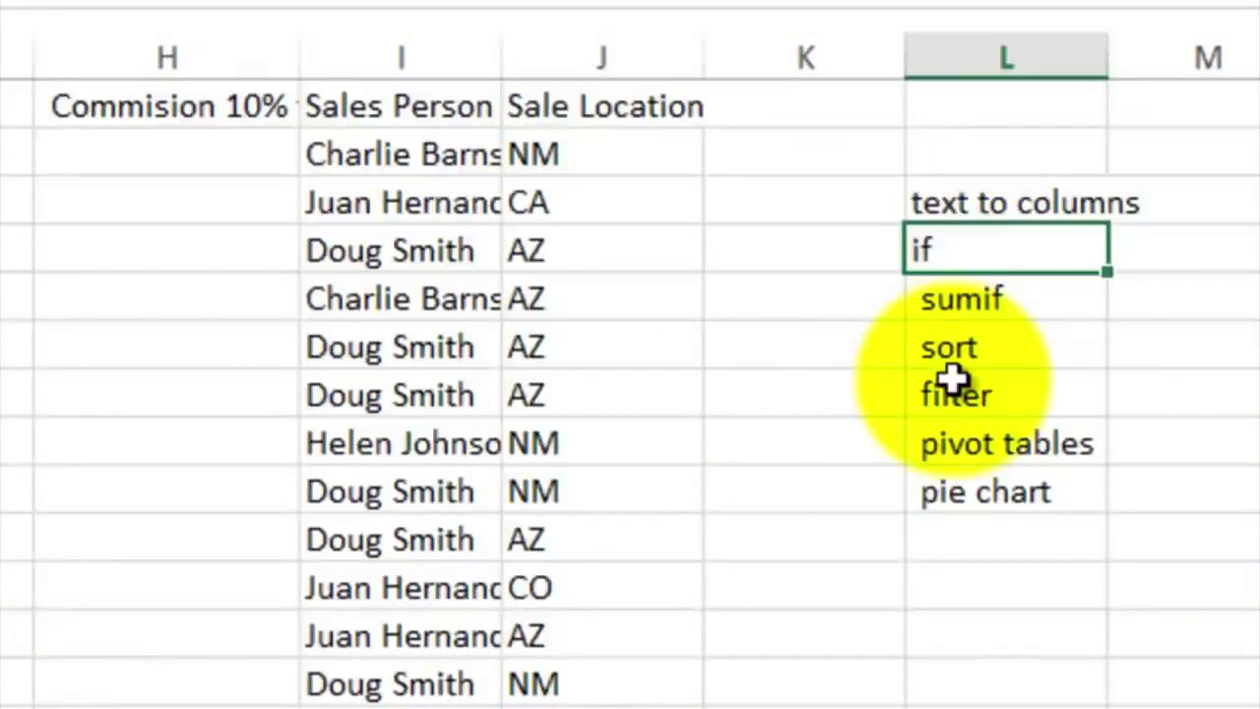
left_click(951, 298)
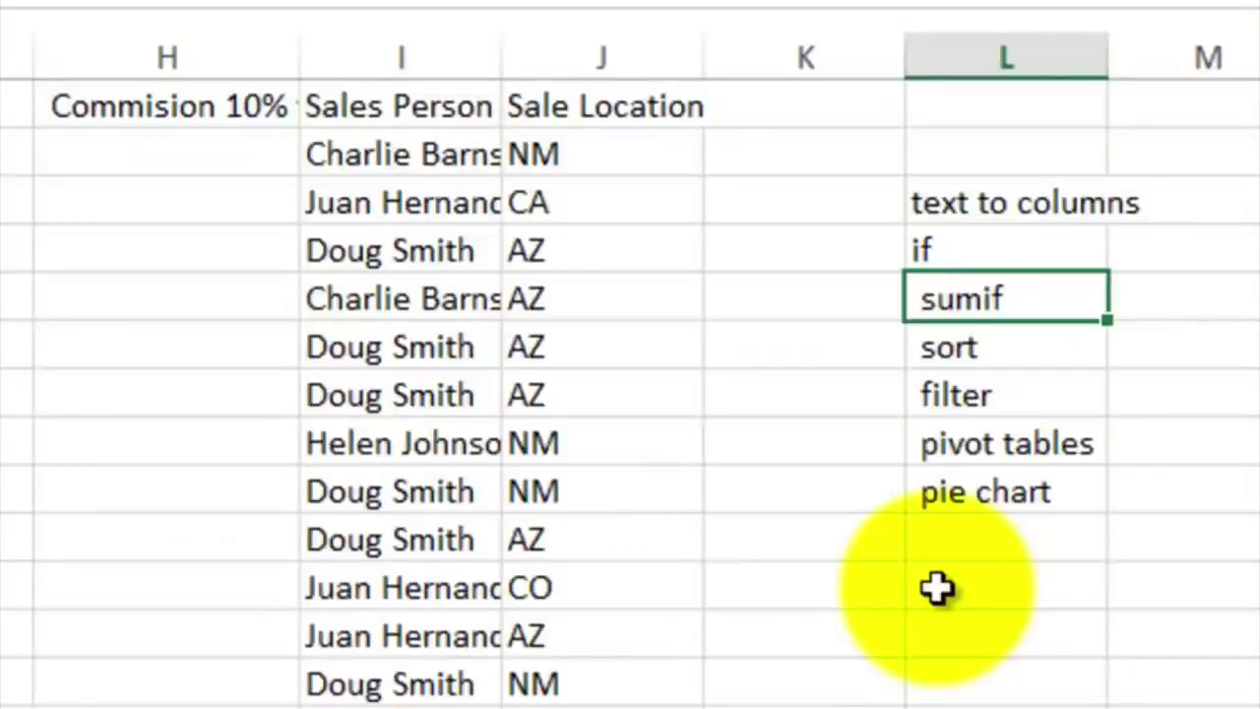
left_click(972, 344)
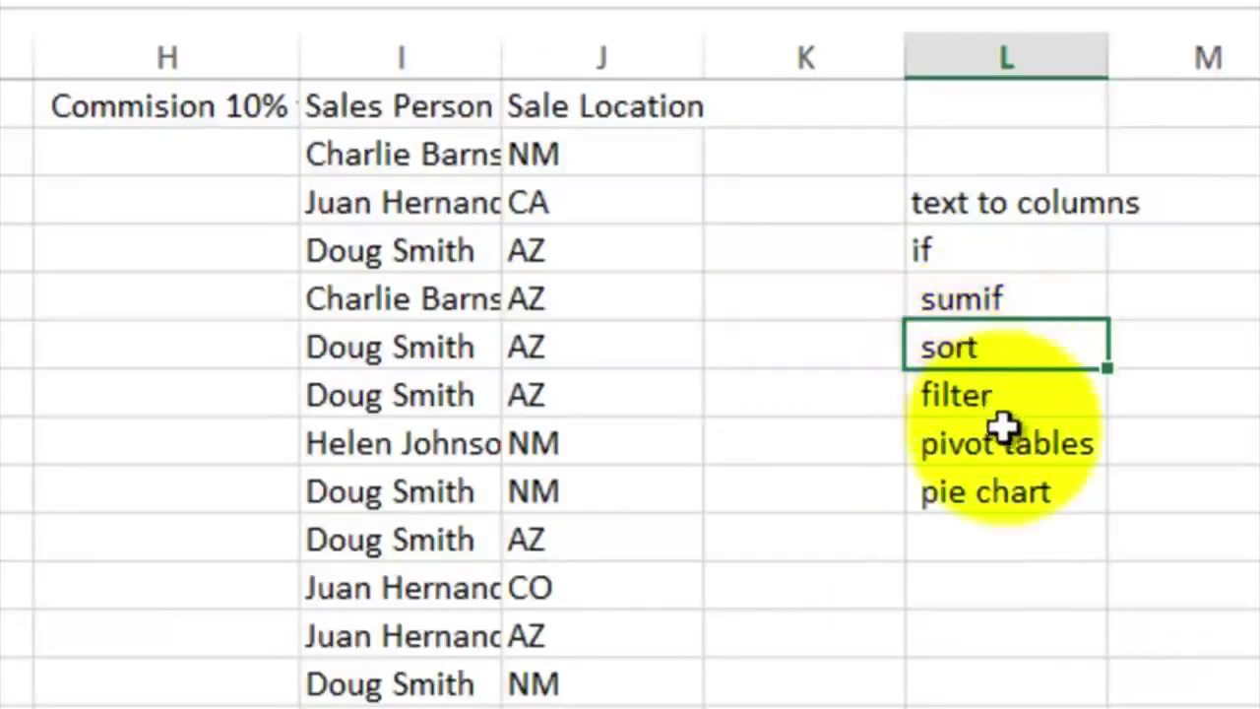
left_click(985, 398)
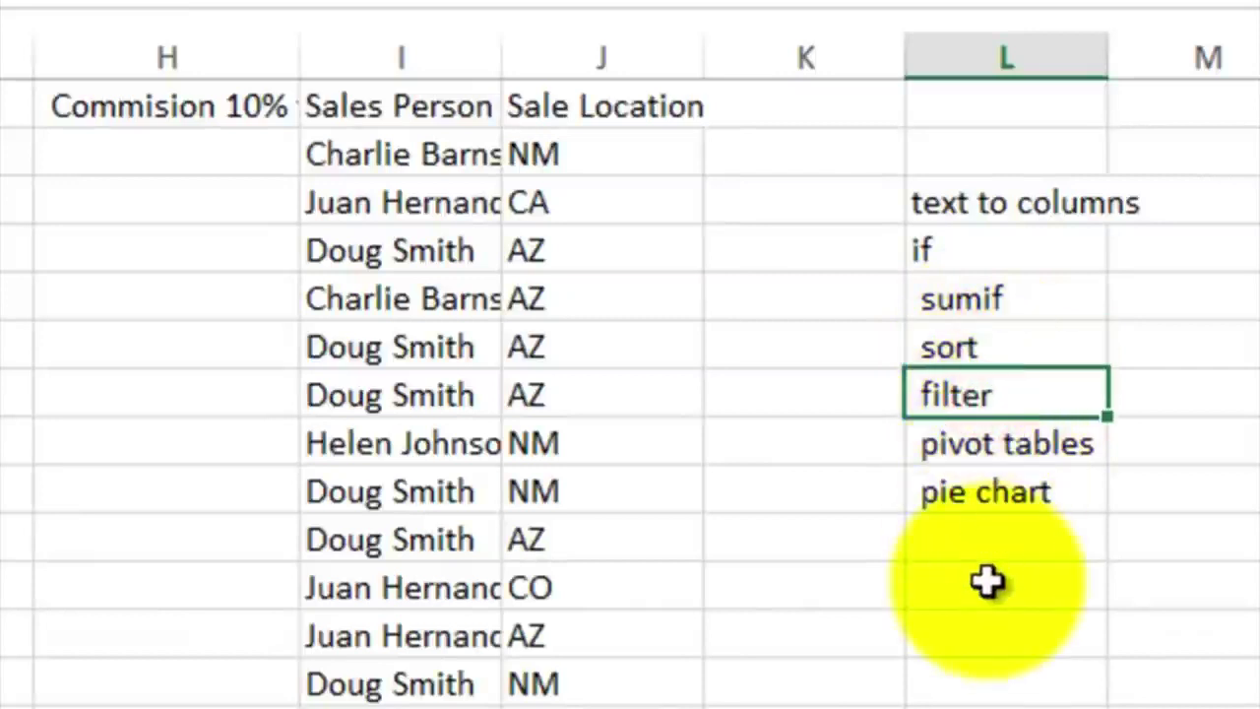
left_click(975, 444)
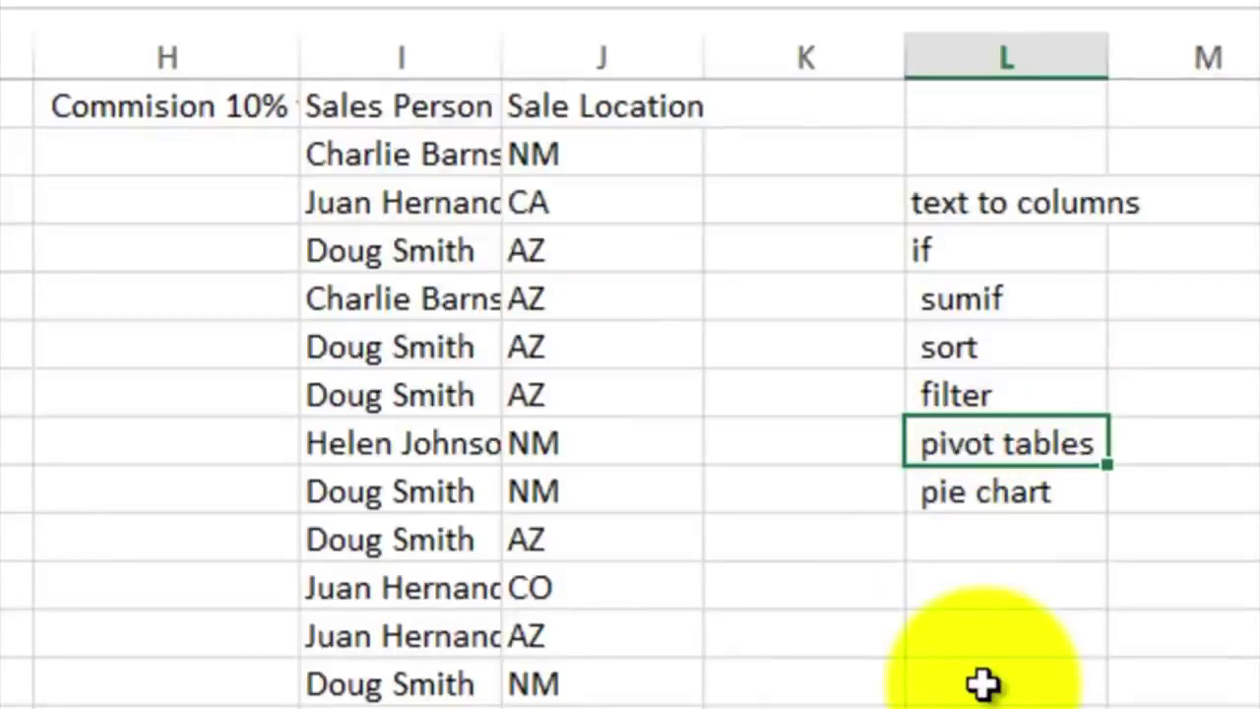
left_click(956, 492)
left_click(407, 157)
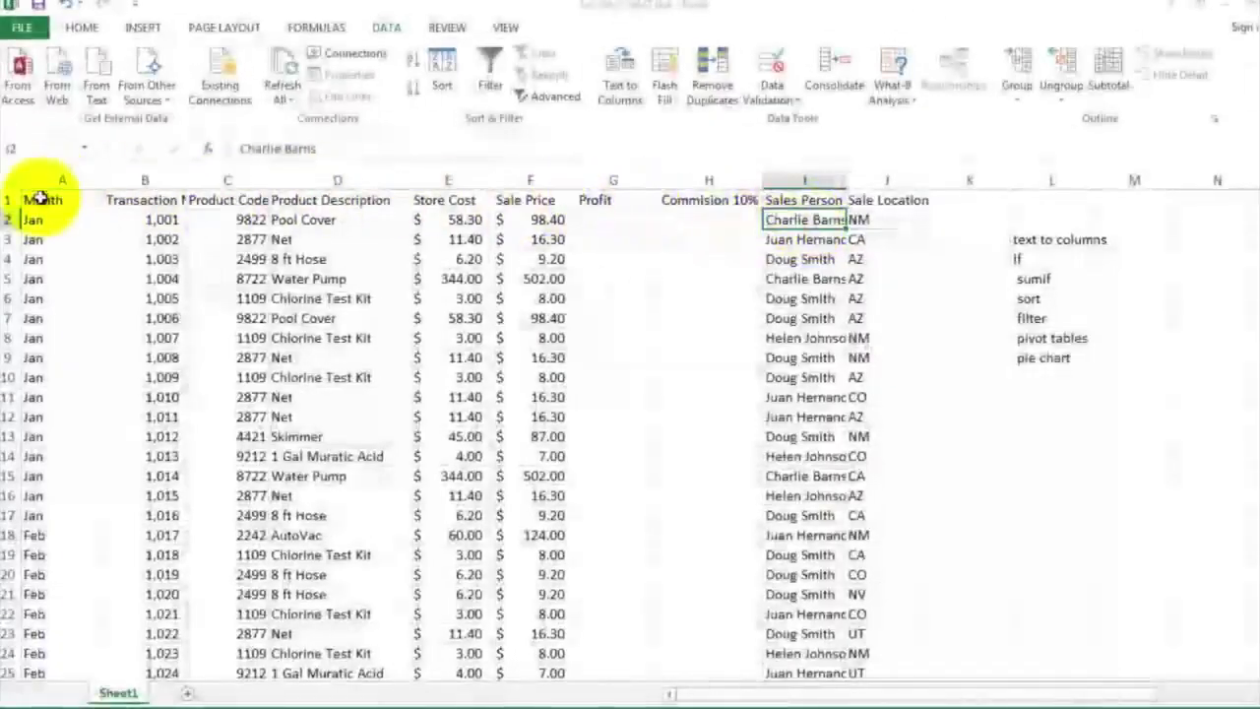
Wrap the text of the header cells A1:J1 so the long column headings fit their columns
left_click(90, 200)
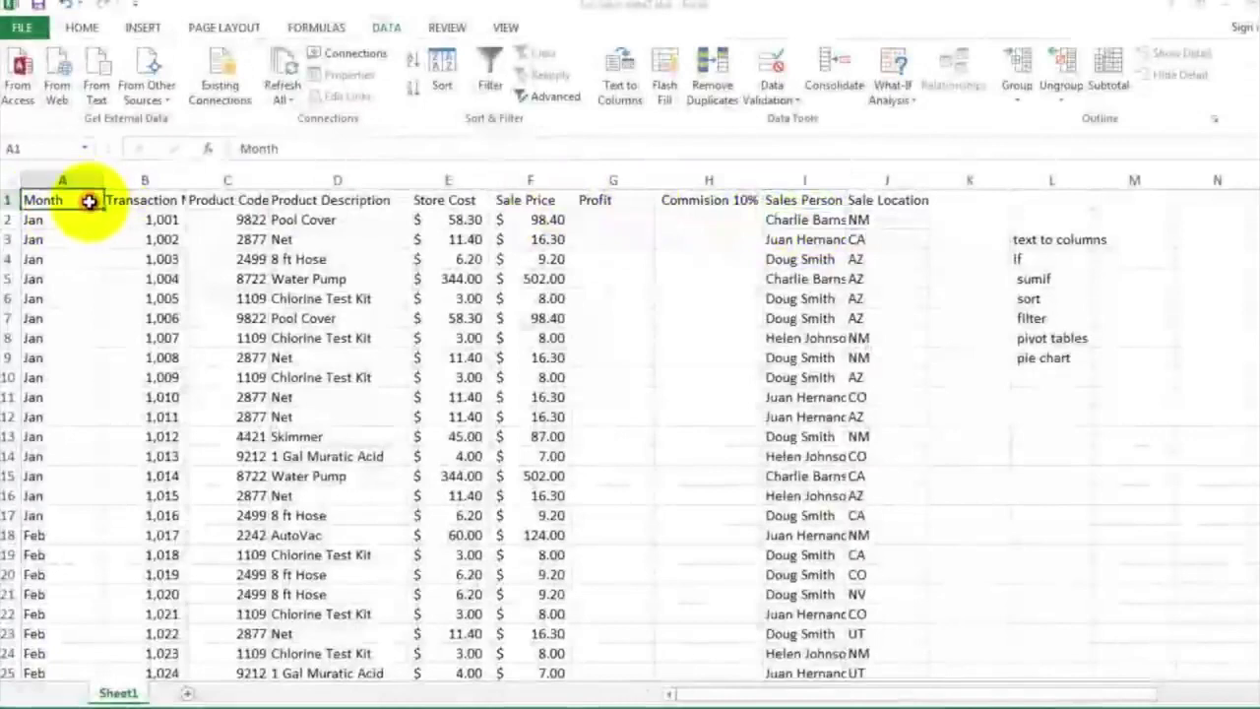
left_click_drag(62, 202, 878, 197)
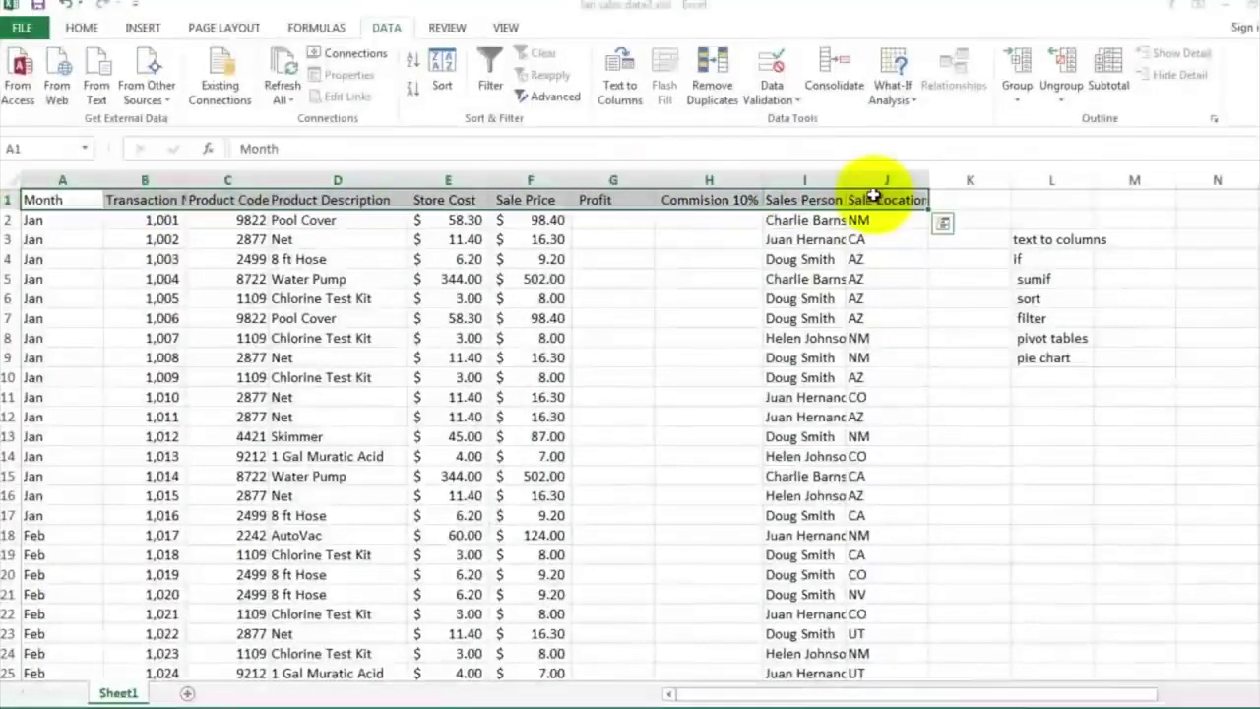
left_click(83, 29)
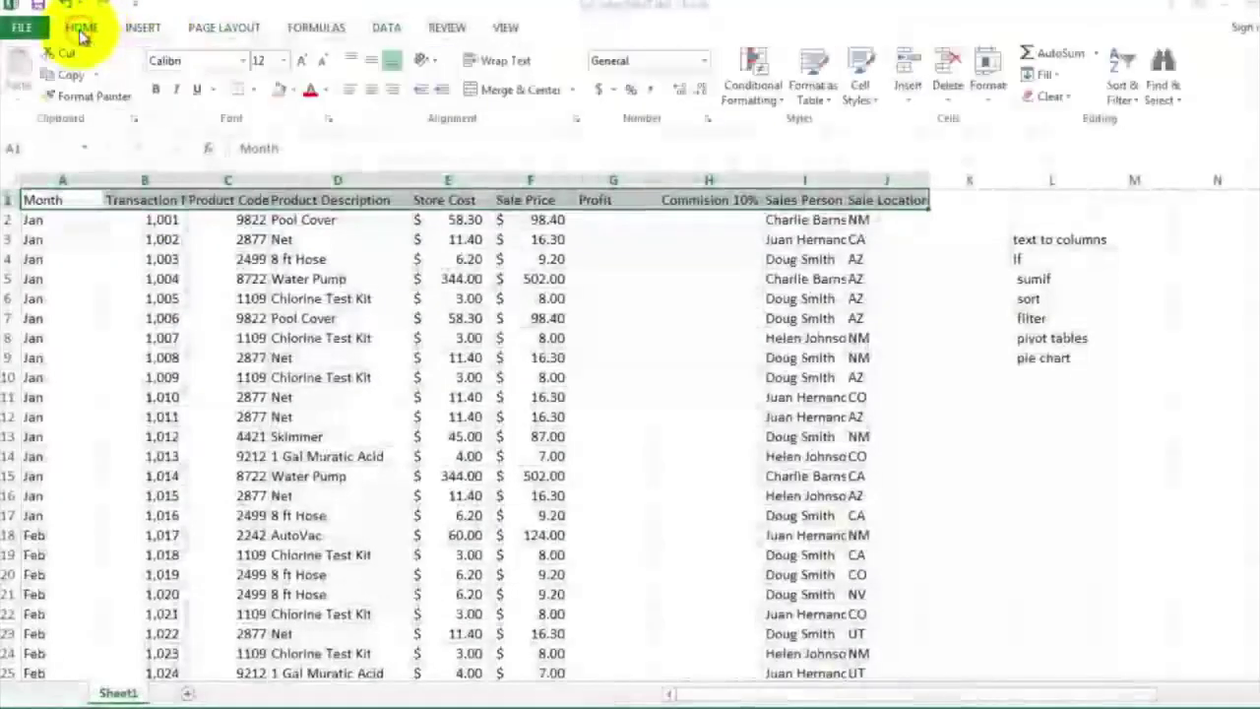
left_click(487, 63)
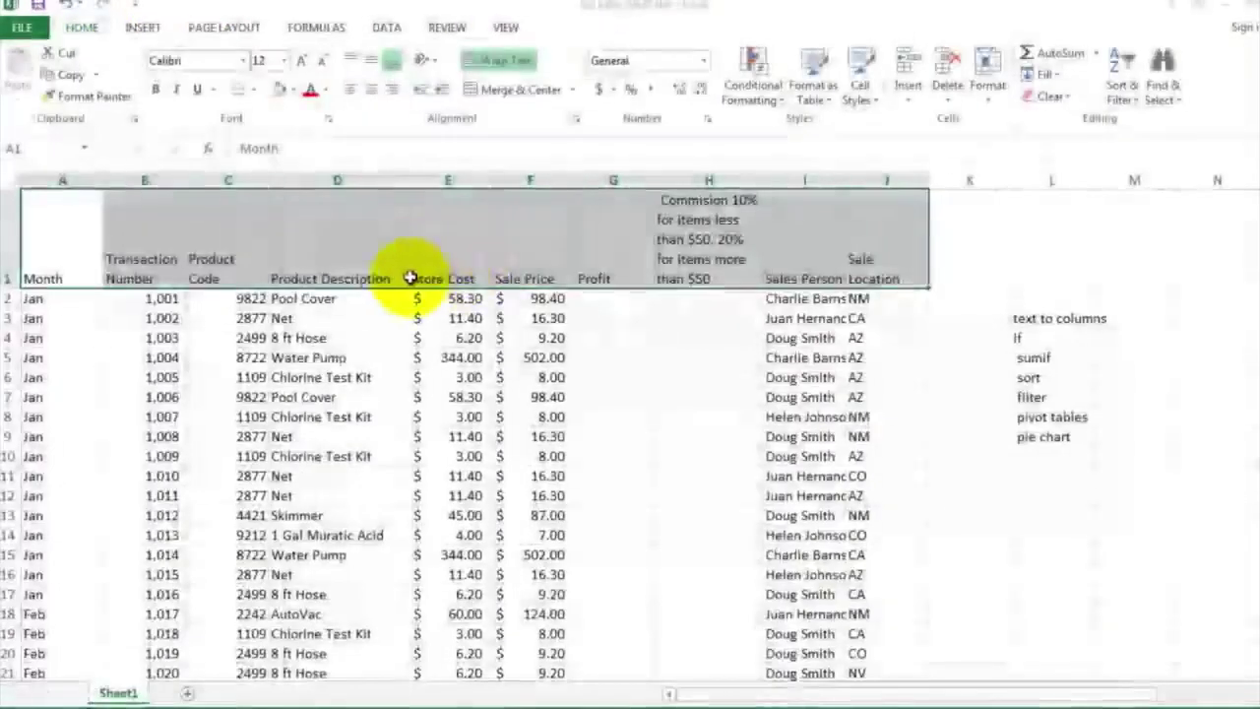
left_click(638, 358)
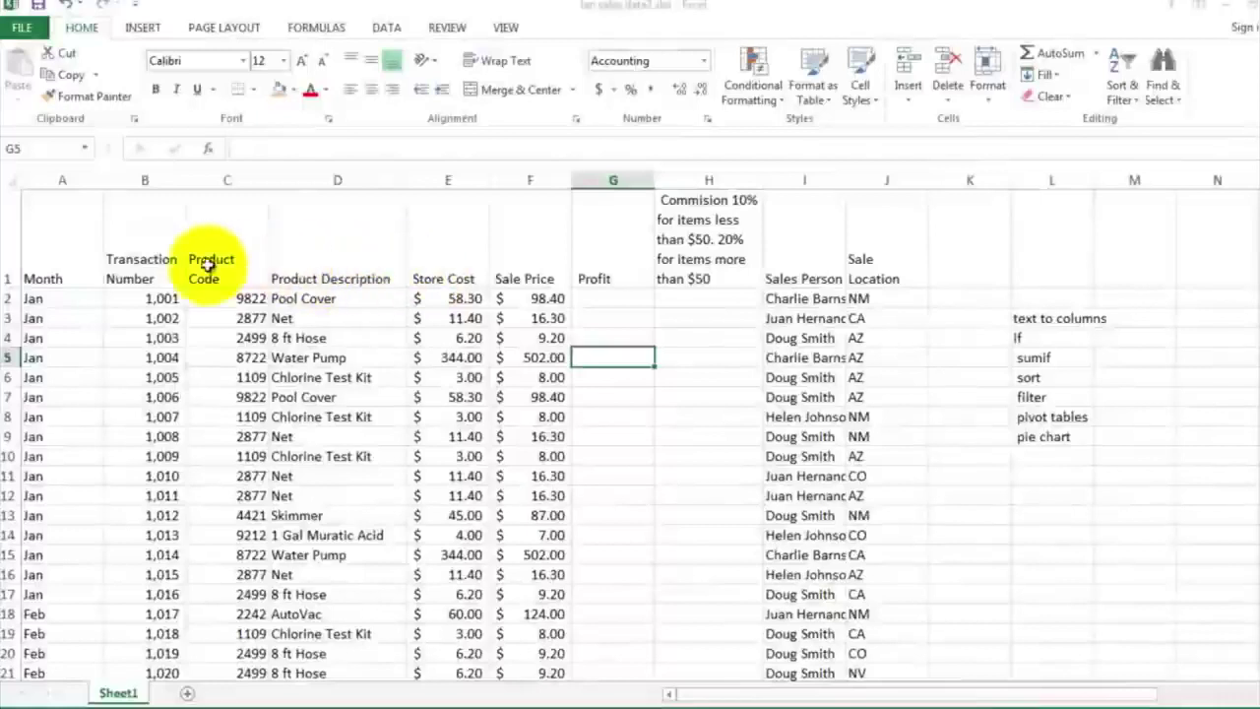
left_click(157, 258)
left_click(191, 253)
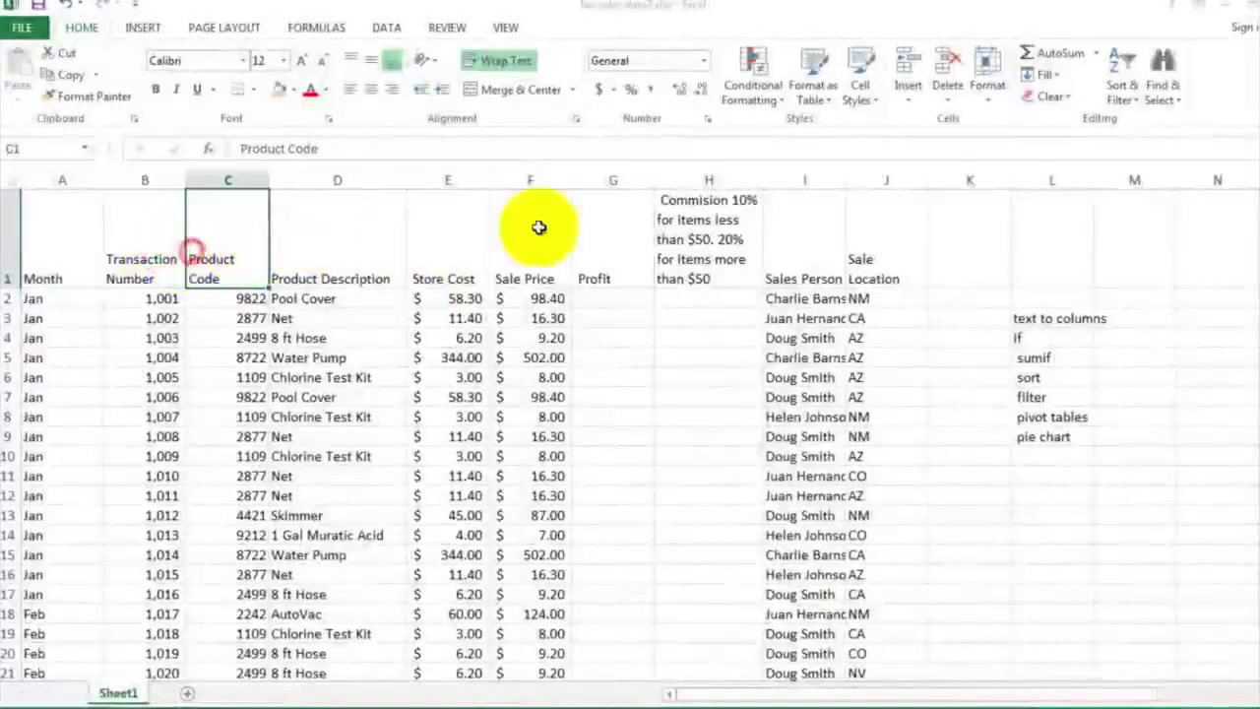
left_click(701, 226)
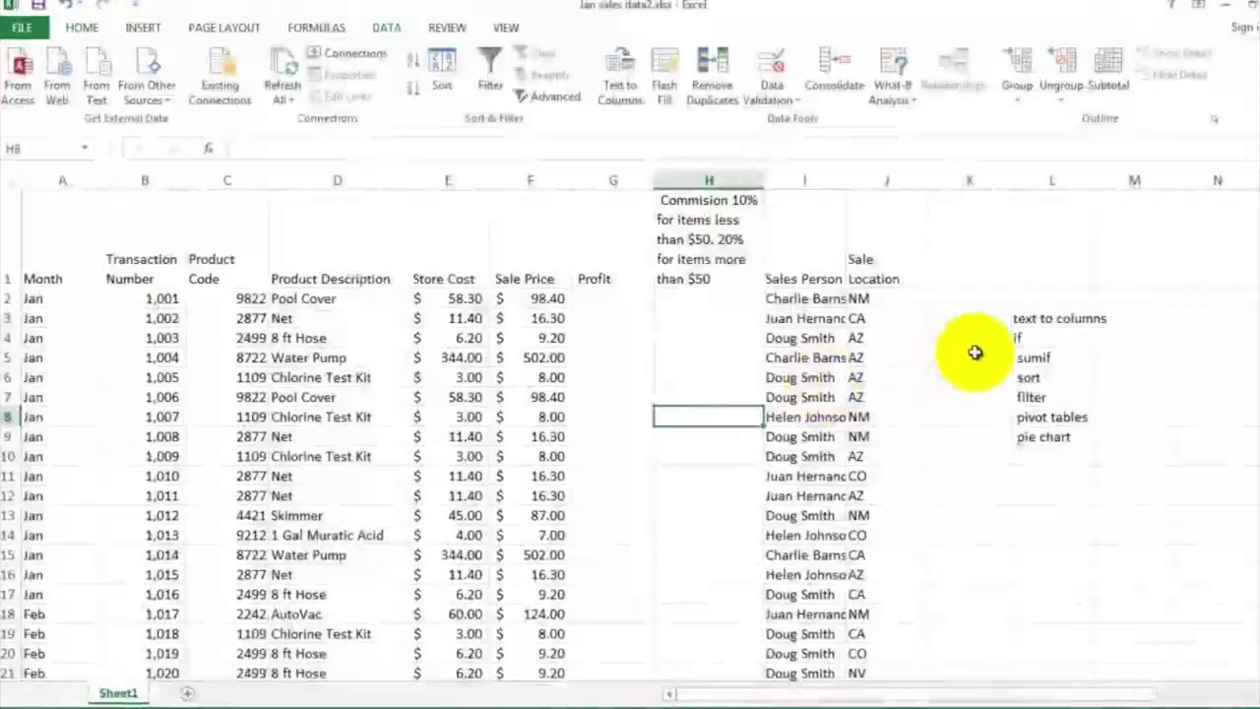
Insert an empty column between the Sales Person and Sale Location columns
left_click(1023, 317)
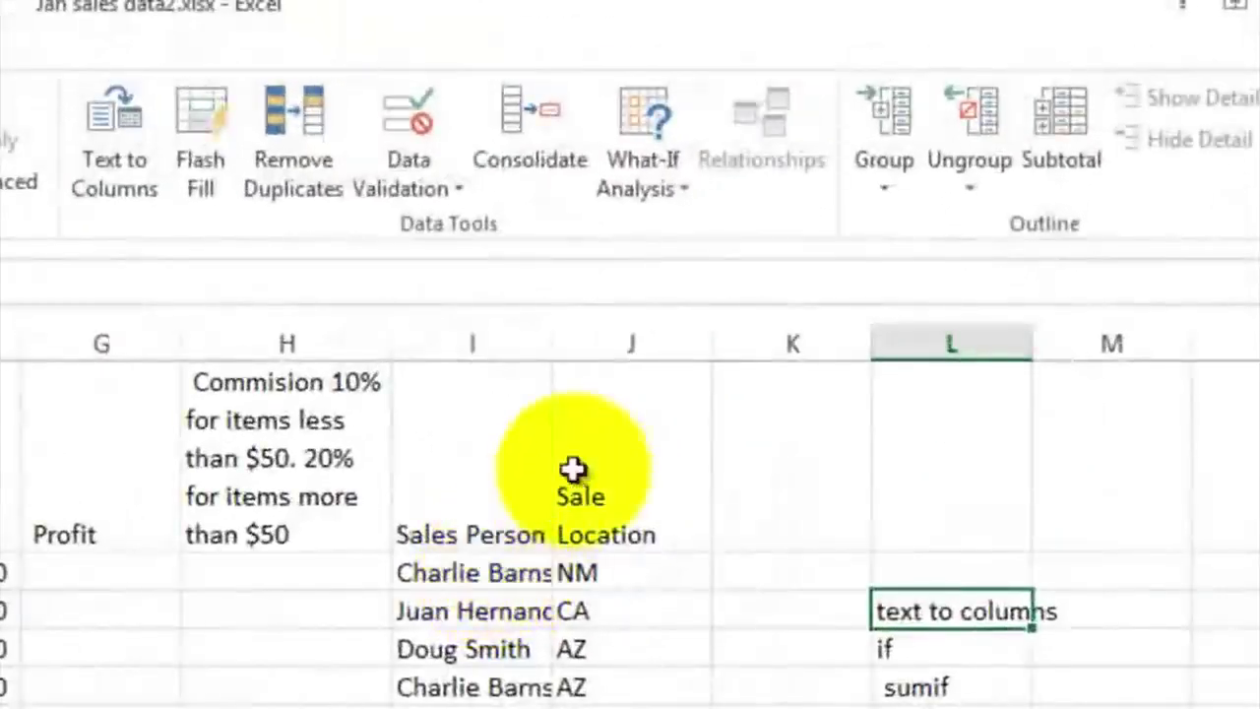
left_click(622, 343)
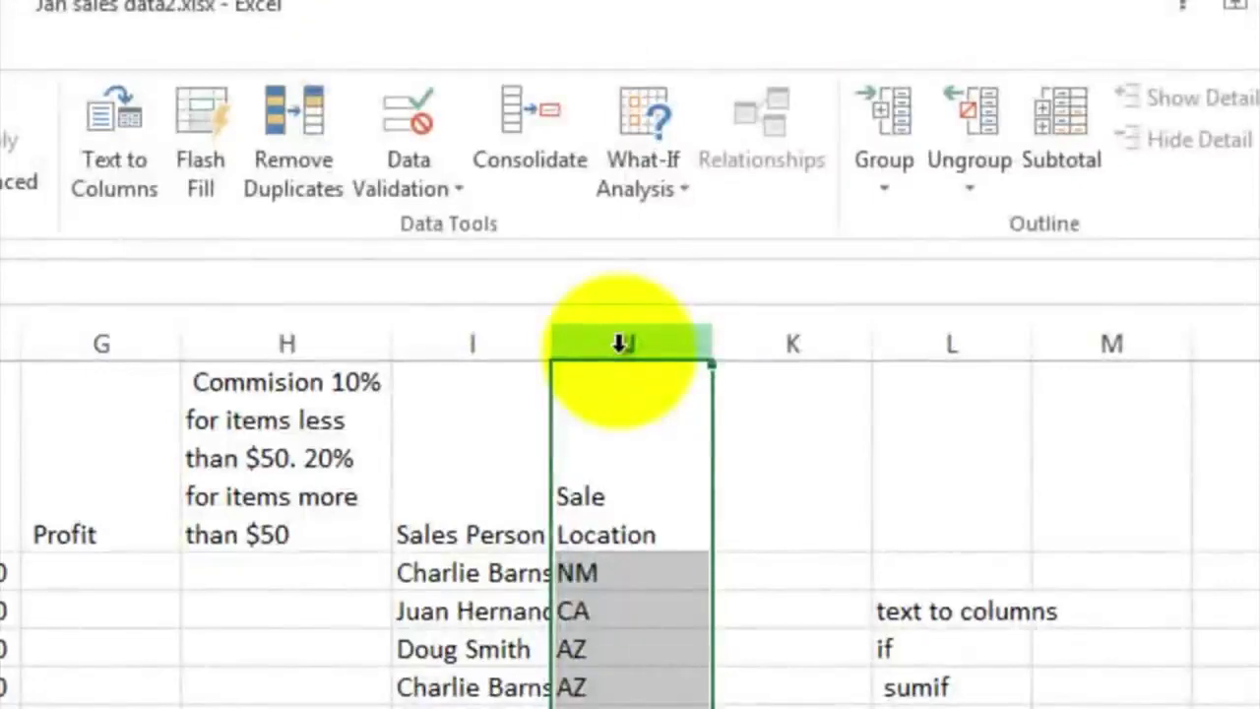
right_click(622, 343)
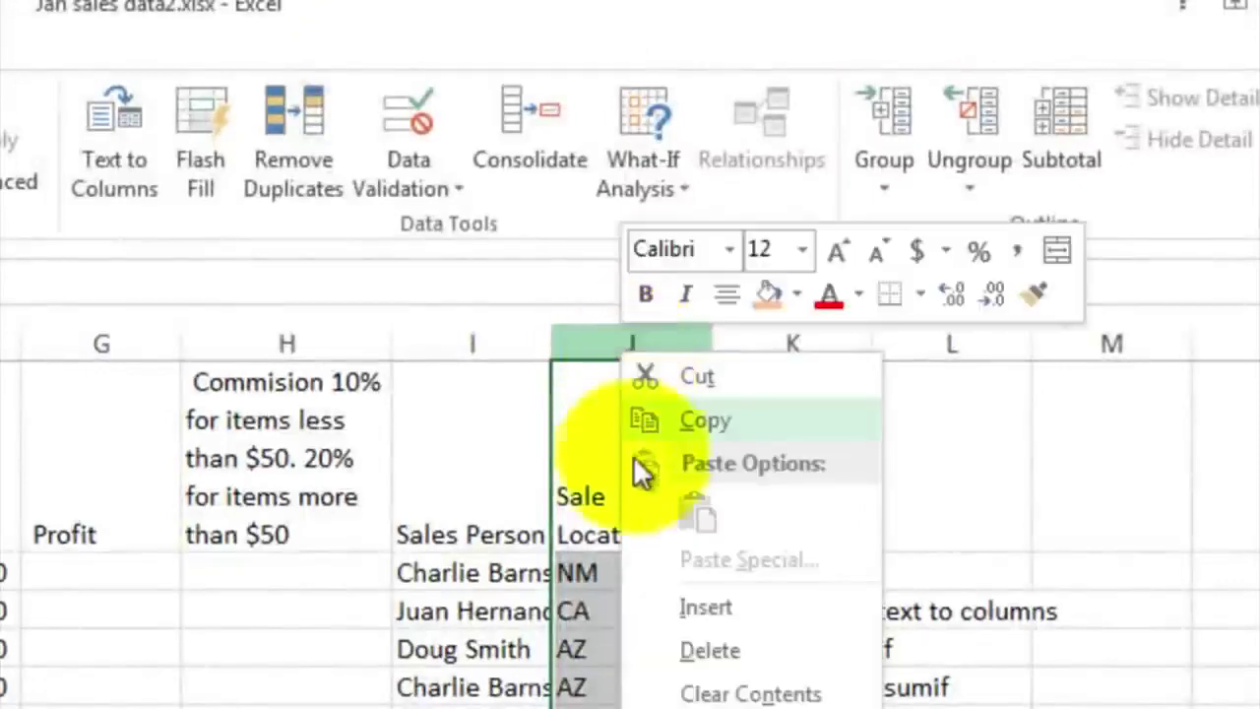
left_click(660, 602)
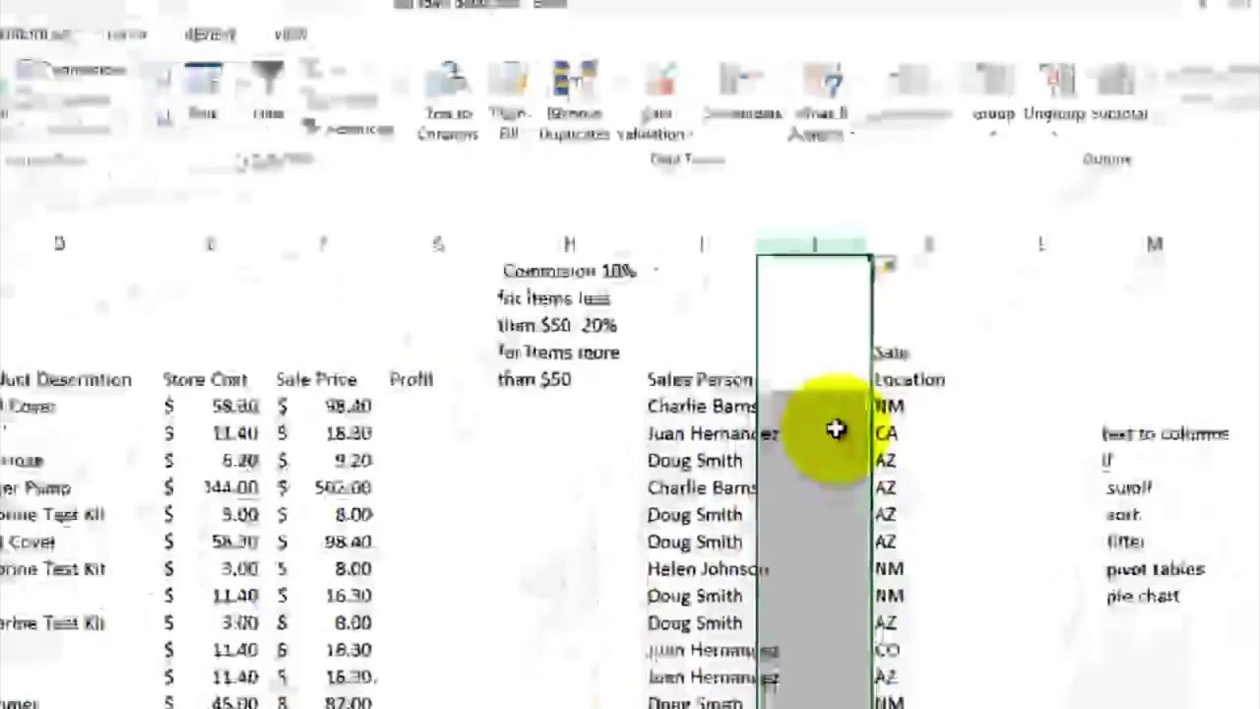
Start Text to Columns on the Sales Person column with Delimited as the data type and proceed to the delimiter settings
left_click(702, 249)
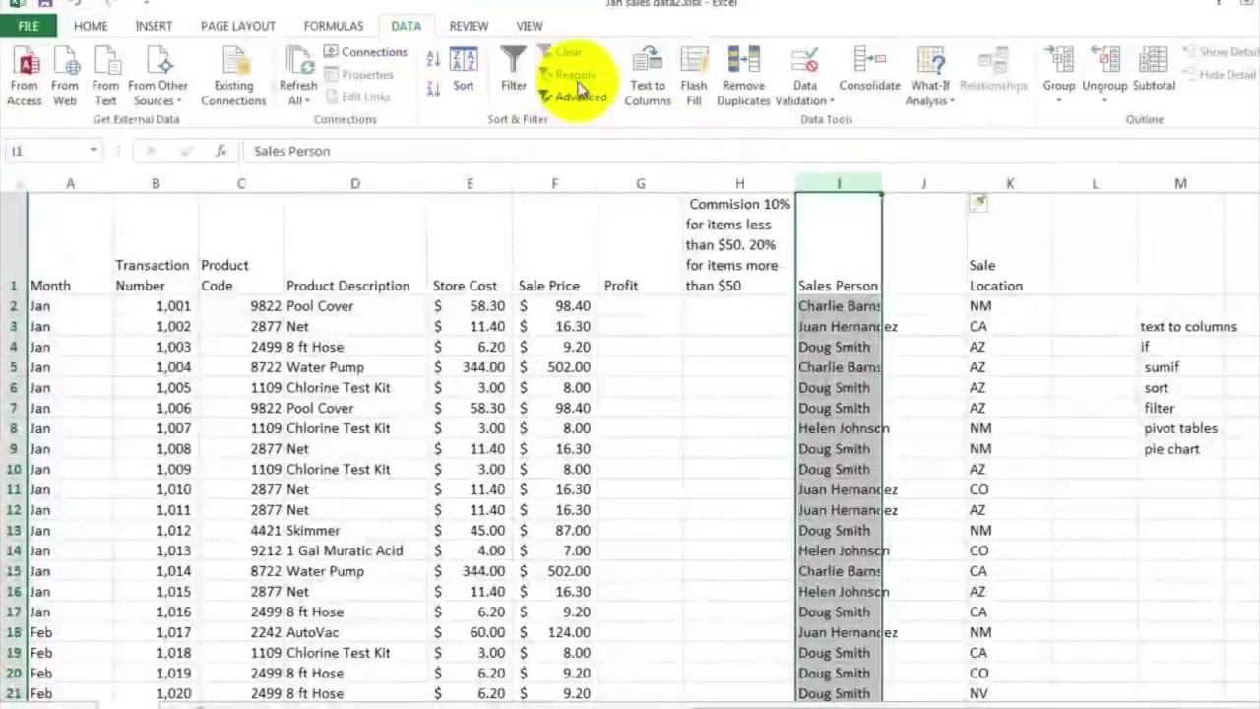
left_click(649, 78)
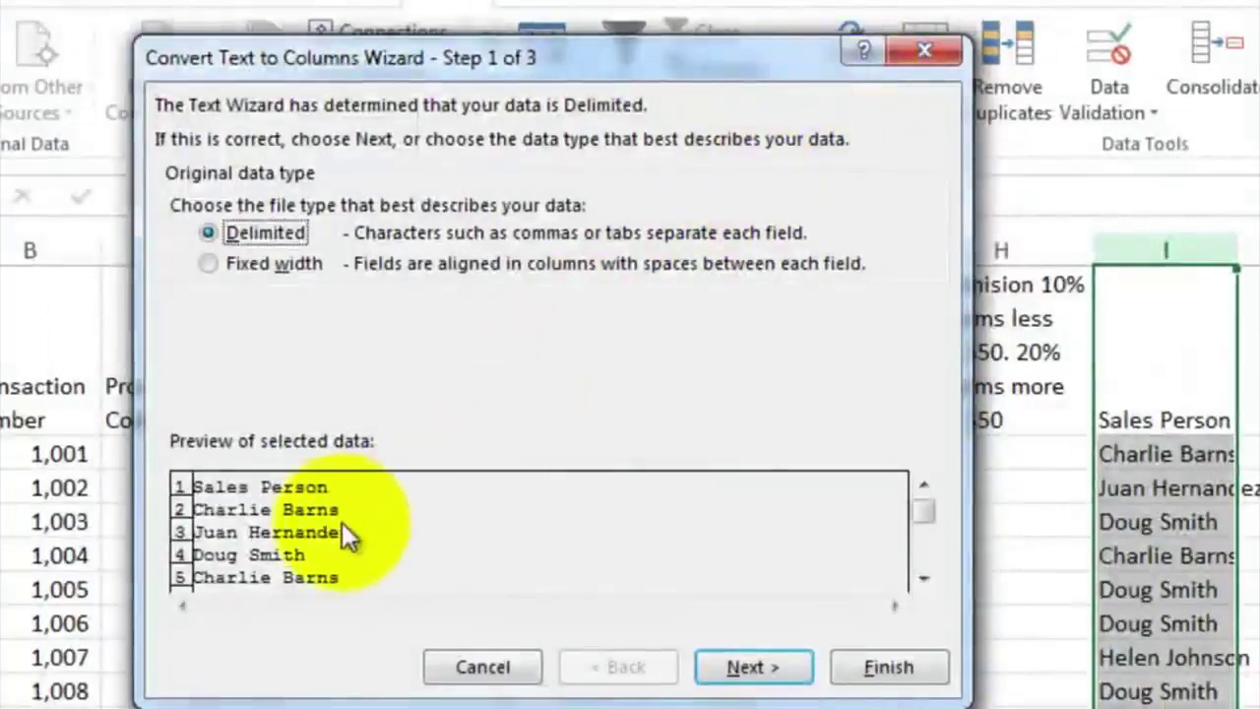
left_click(254, 262)
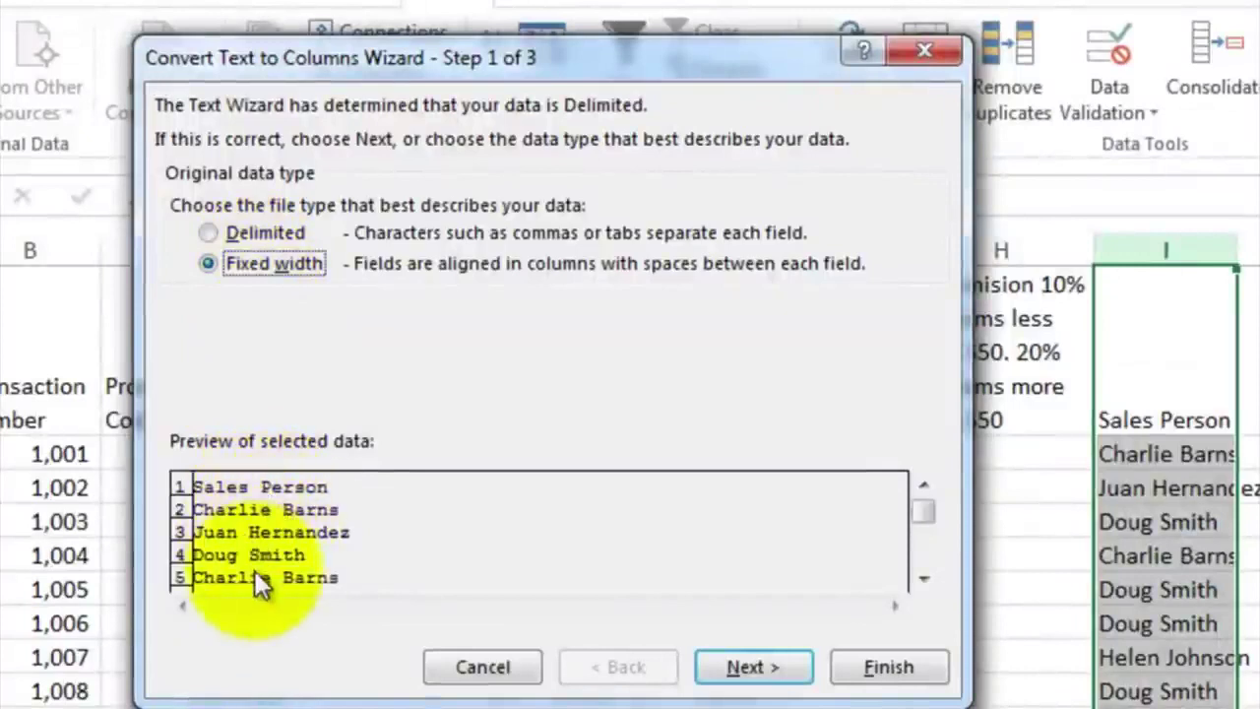
left_click(207, 232)
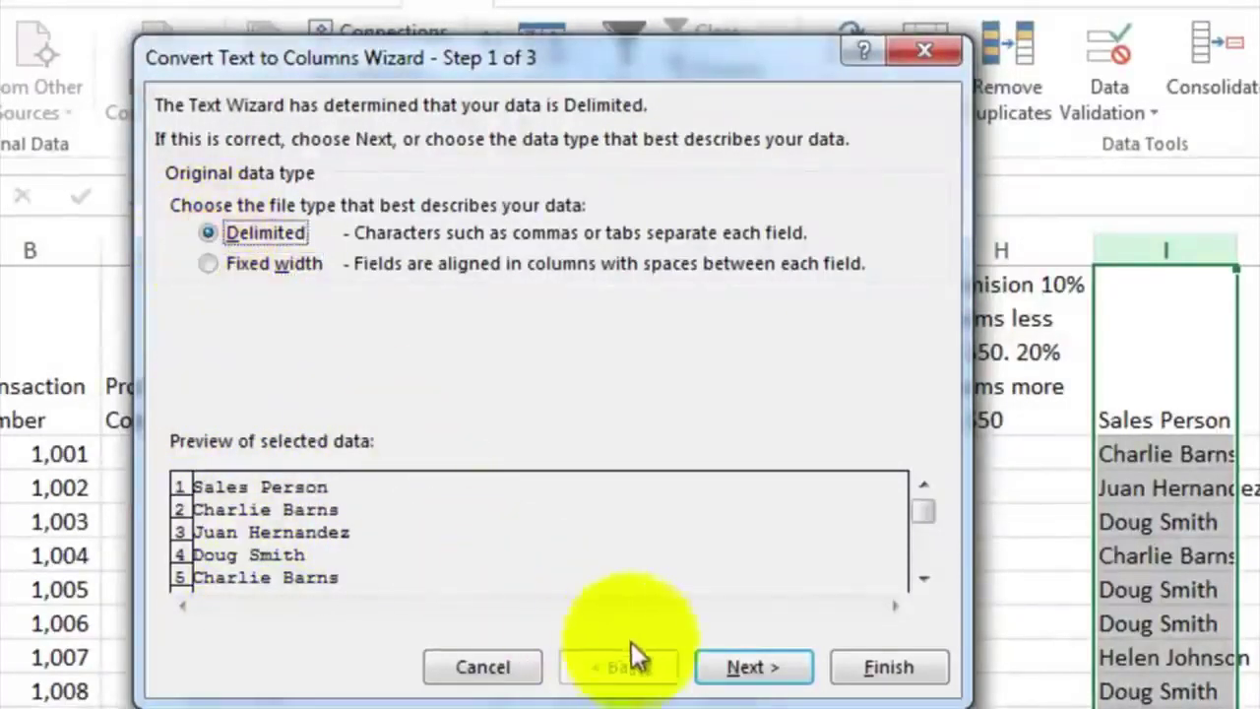
left_click(733, 666)
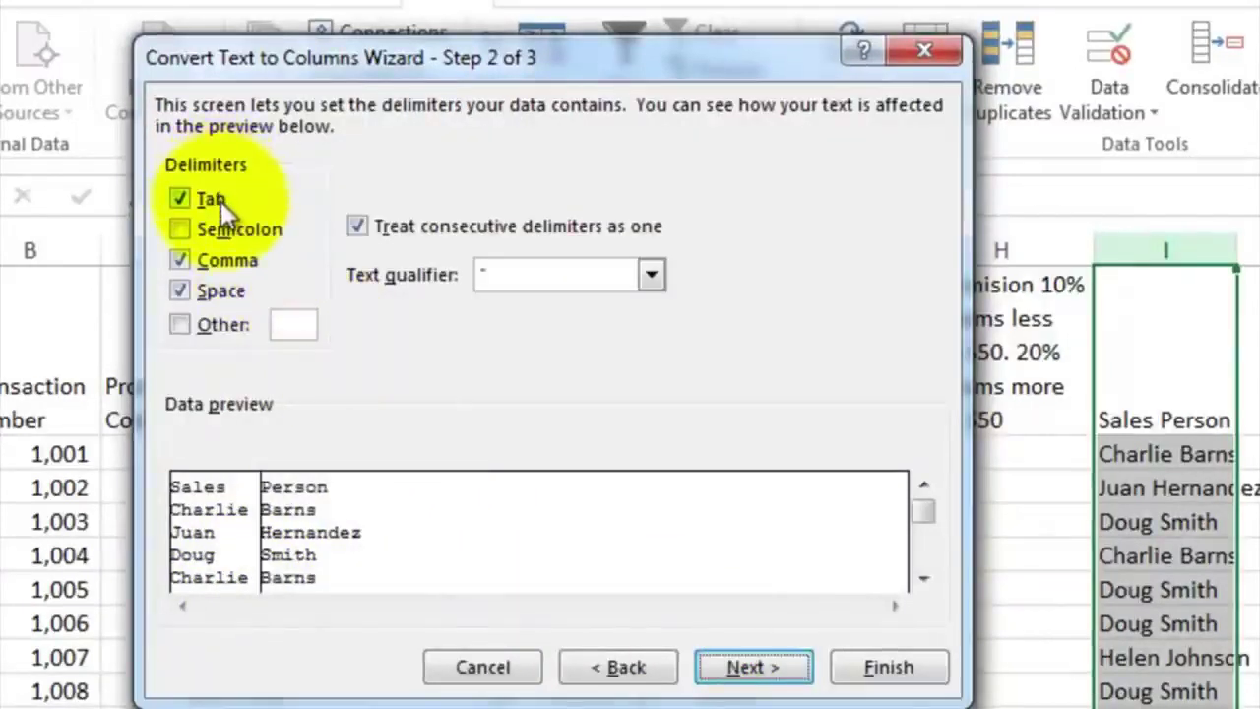
Set Space as the only delimiter, with Tab and Comma turned off
left_click(208, 291)
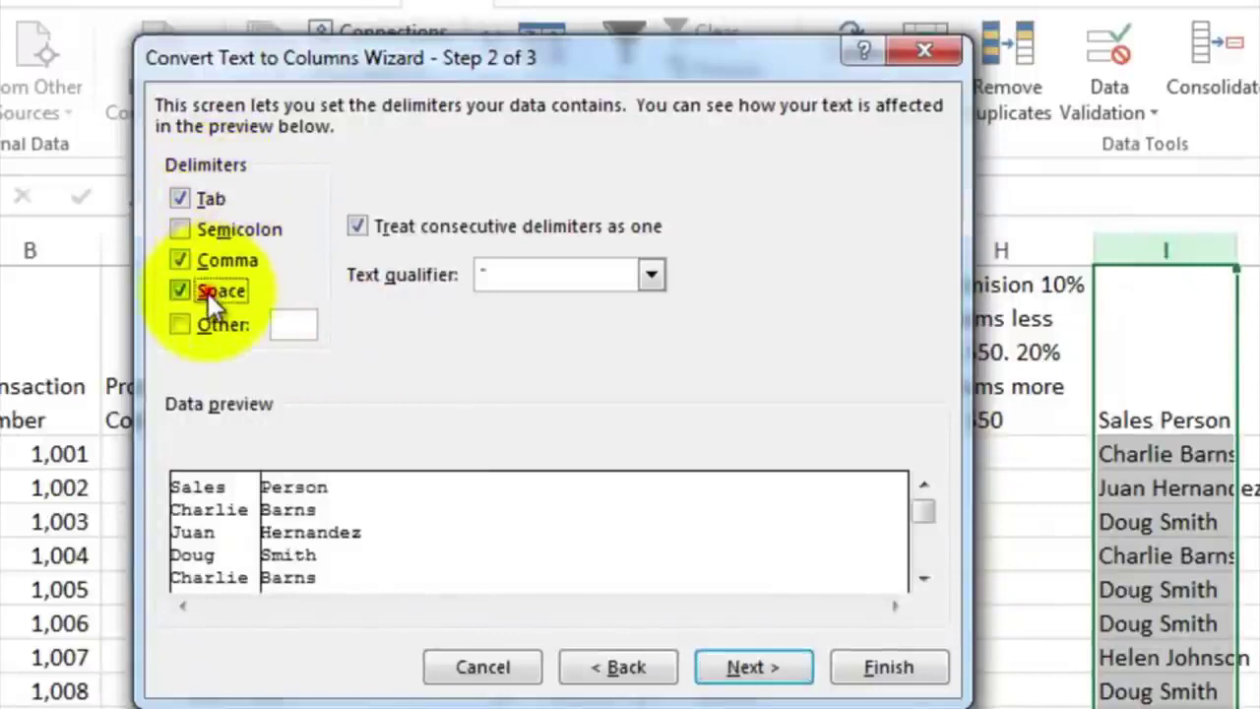
left_click(194, 260)
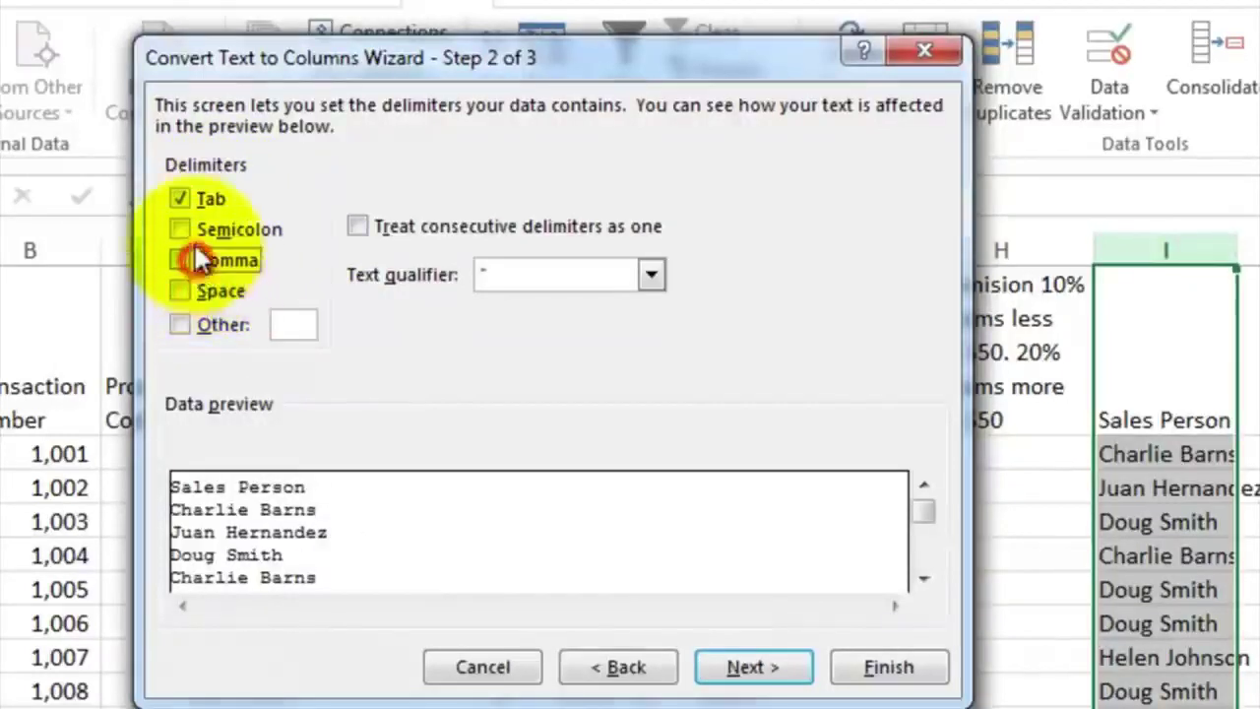
left_click(188, 202)
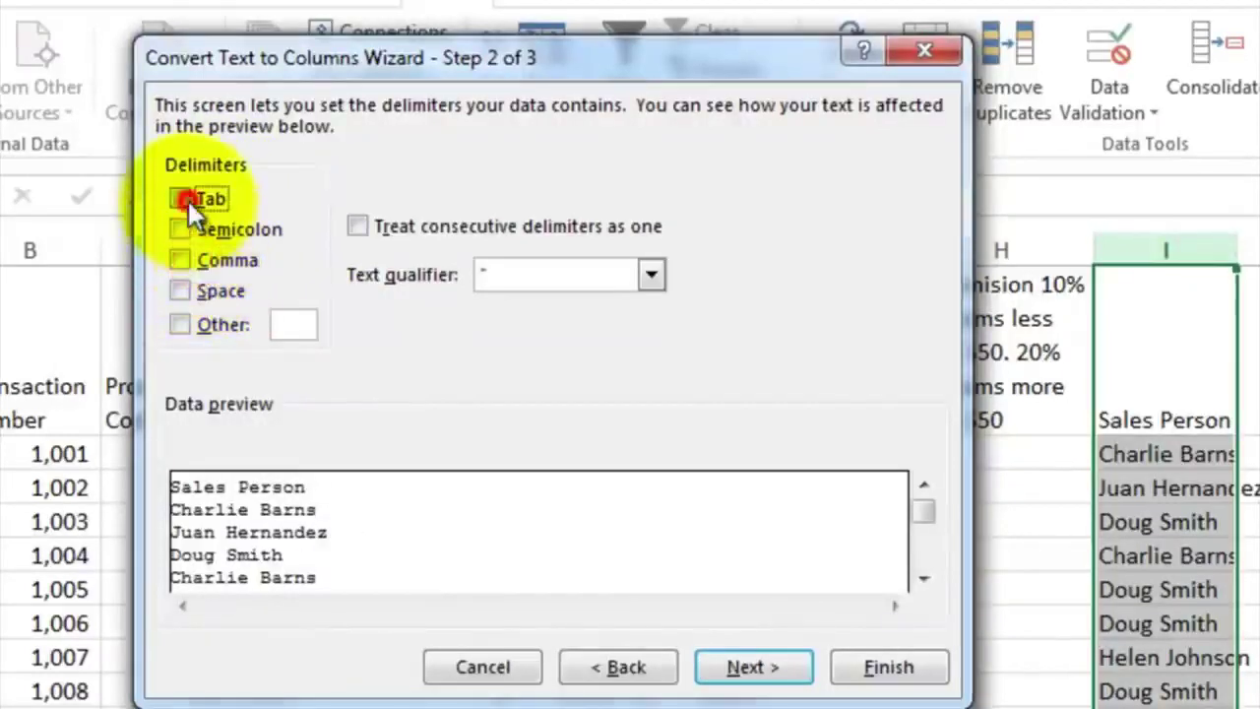
left_click(178, 289)
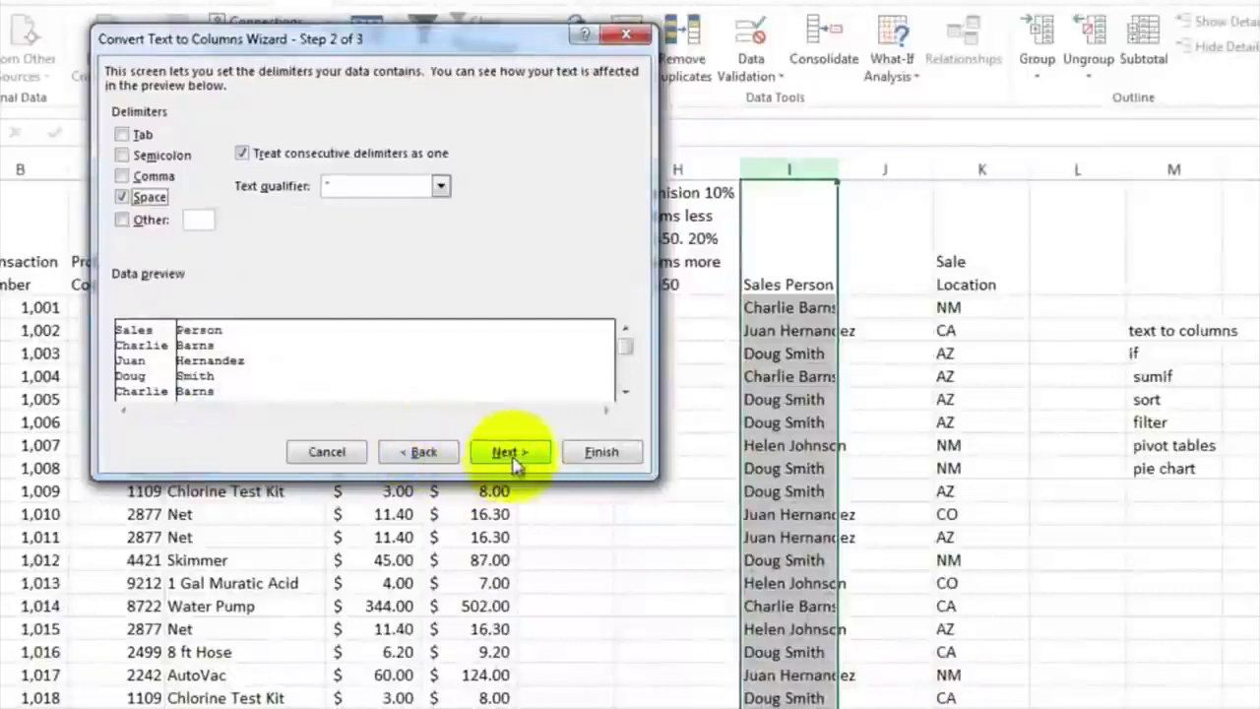
Finish splitting the salesperson names into two columns and title them First Name and Last Name in I1 and J1
left_click(633, 475)
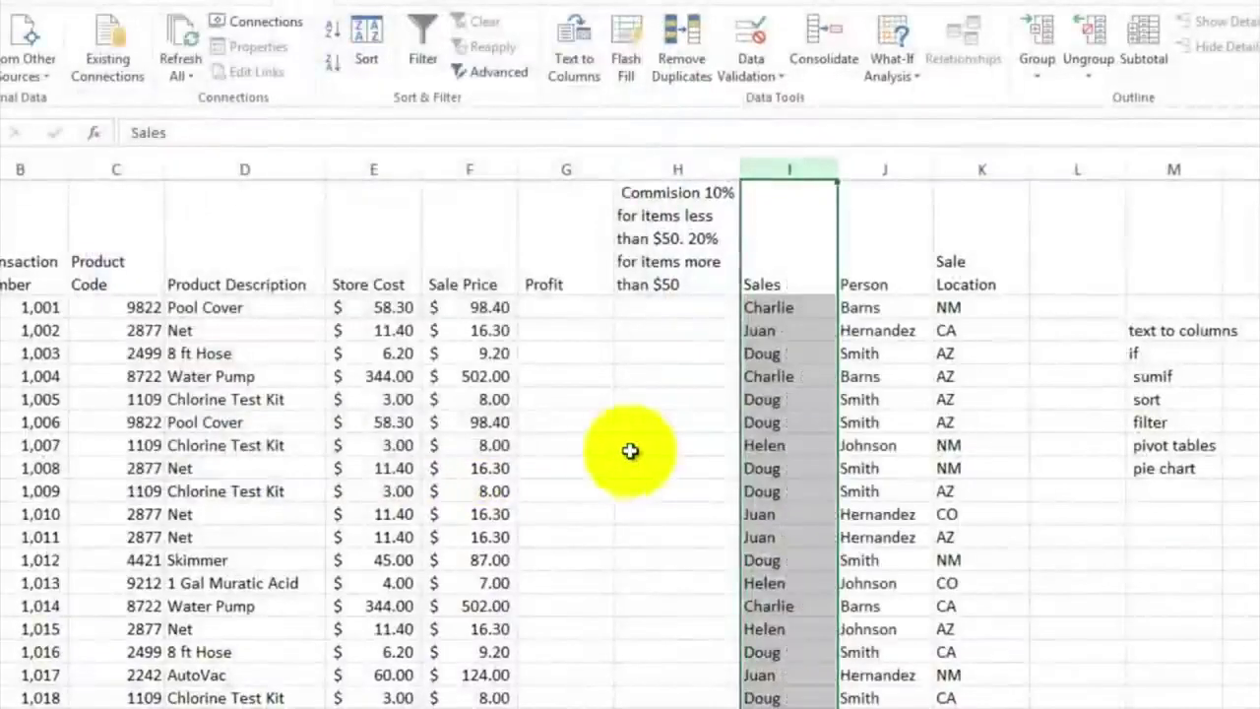
left_click(801, 285)
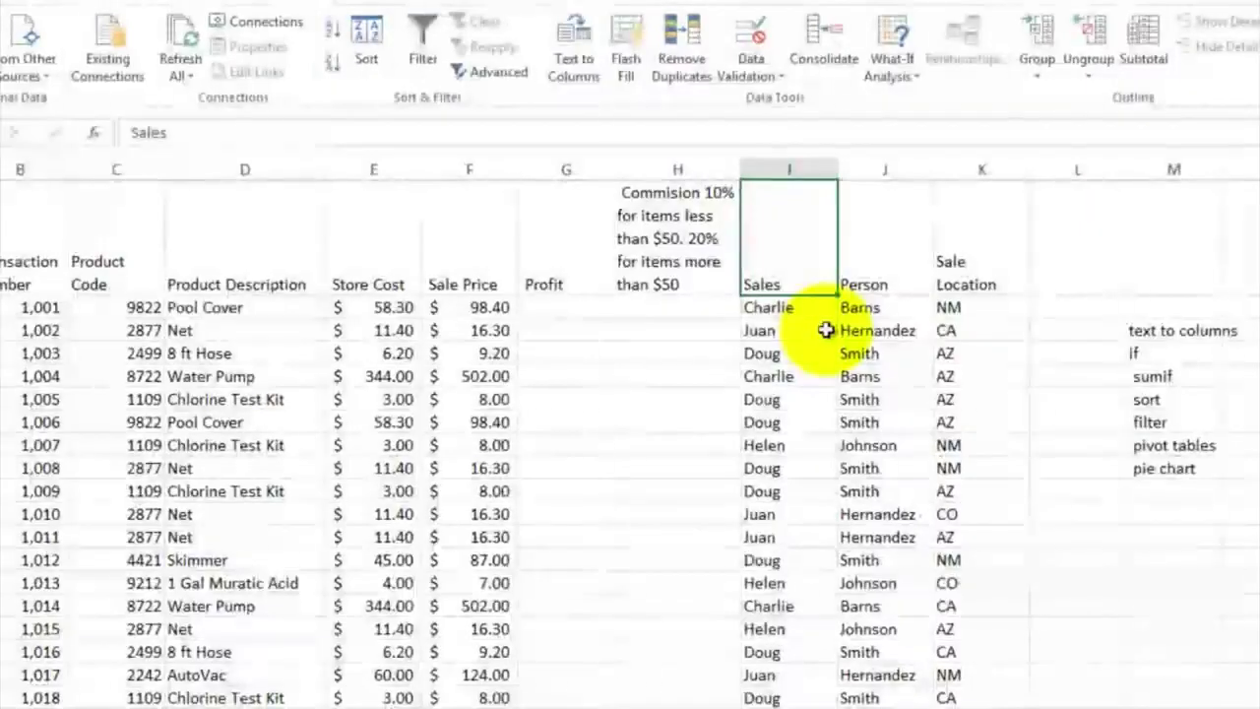
type("First Name")
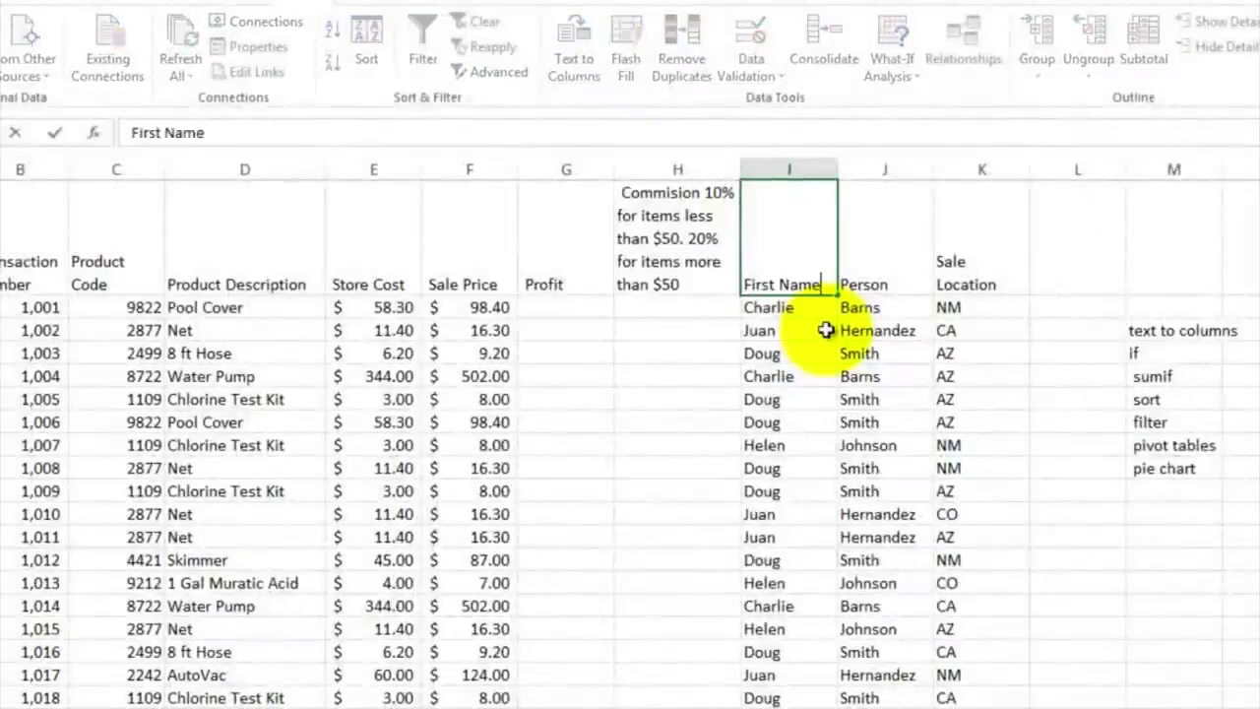
key("Tab")
type("Last Name")
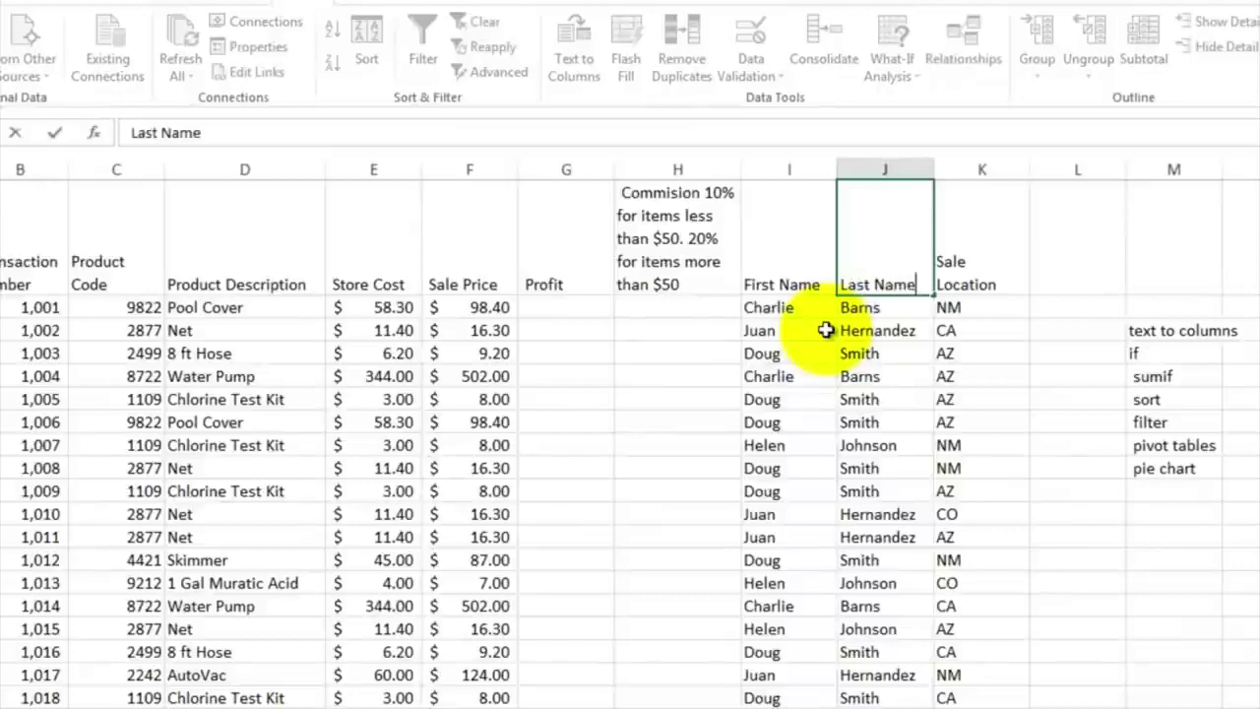
key("Return")
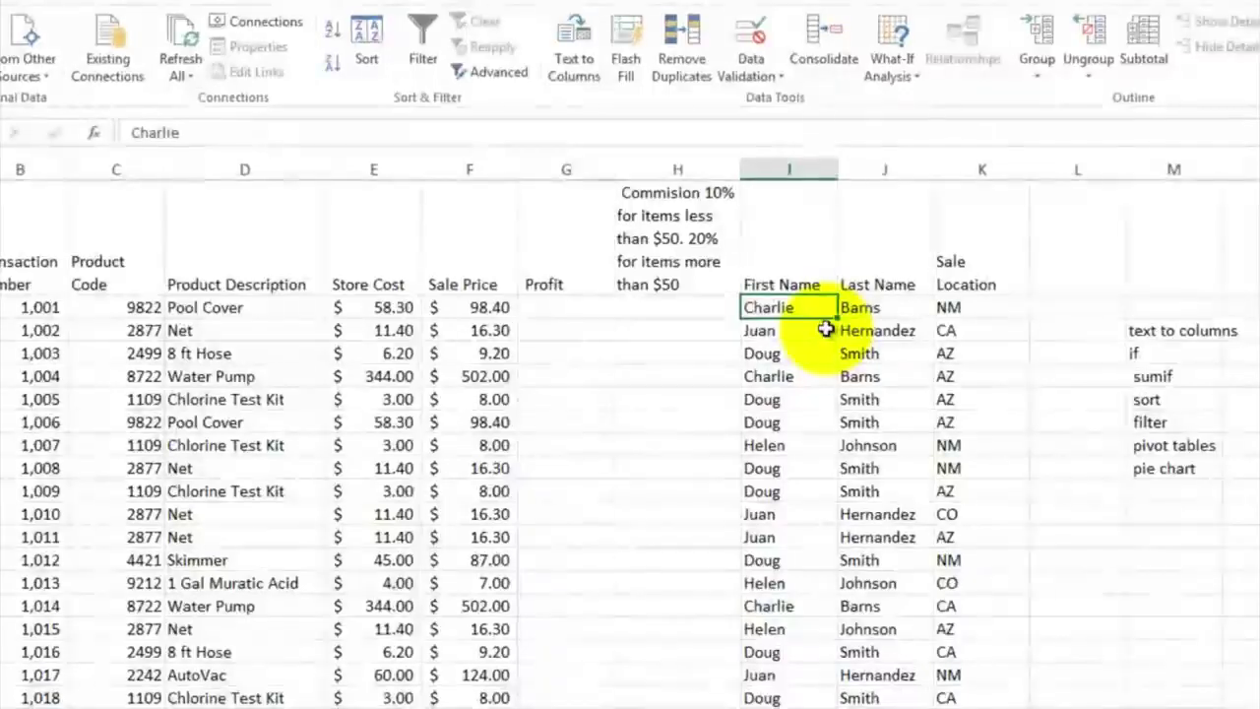
Calculate the first transaction's profit in G2 as sale price minus store cost with the formula =F2-E2
left_click(573, 309)
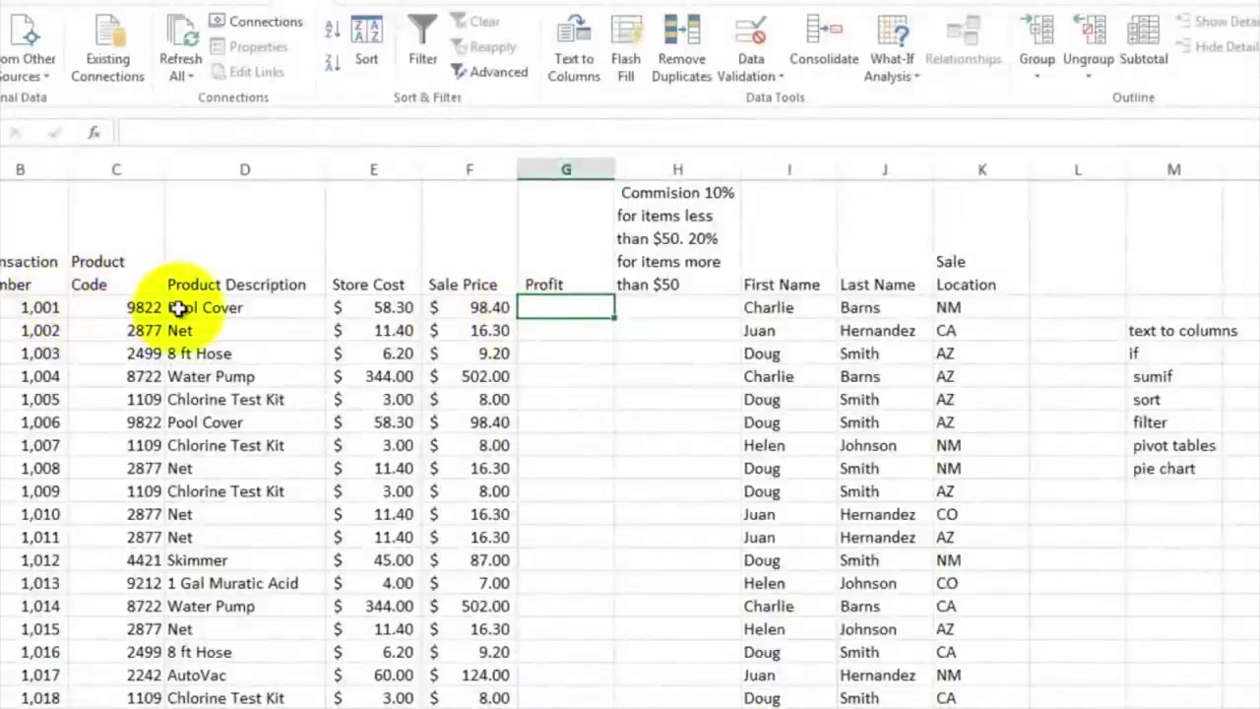
left_click(129, 309)
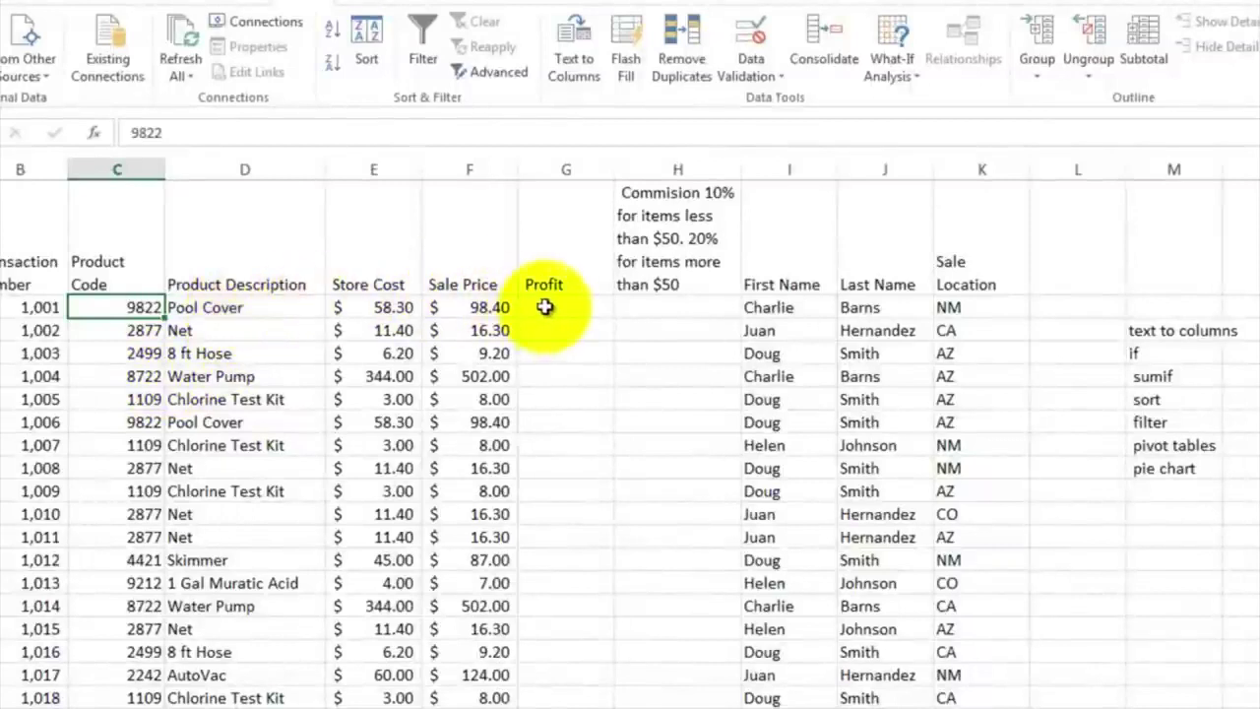
left_click(468, 307)
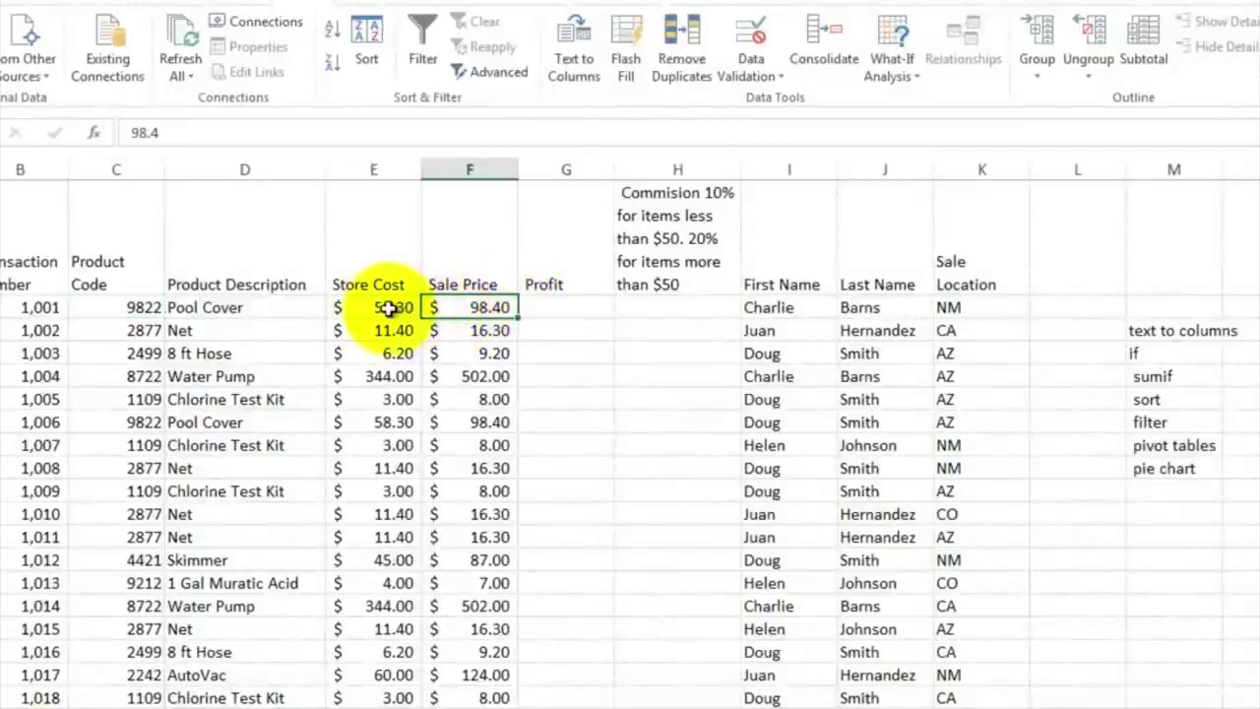
left_click(549, 306)
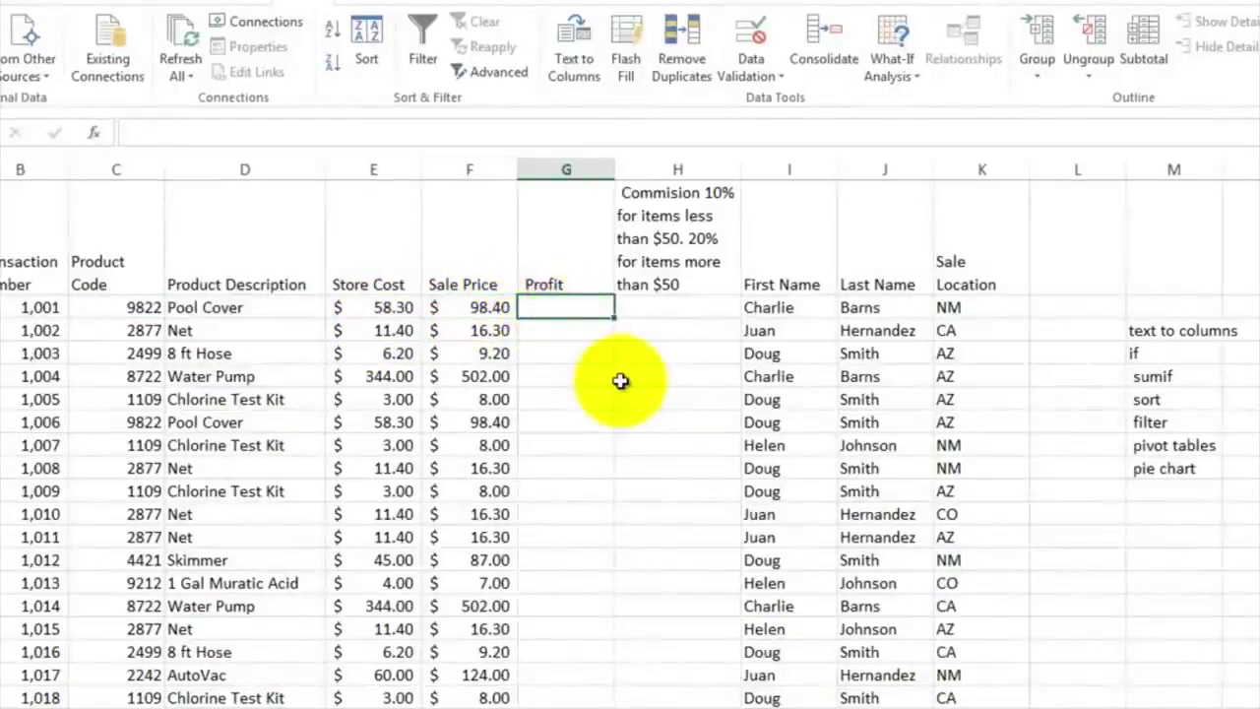
type("=")
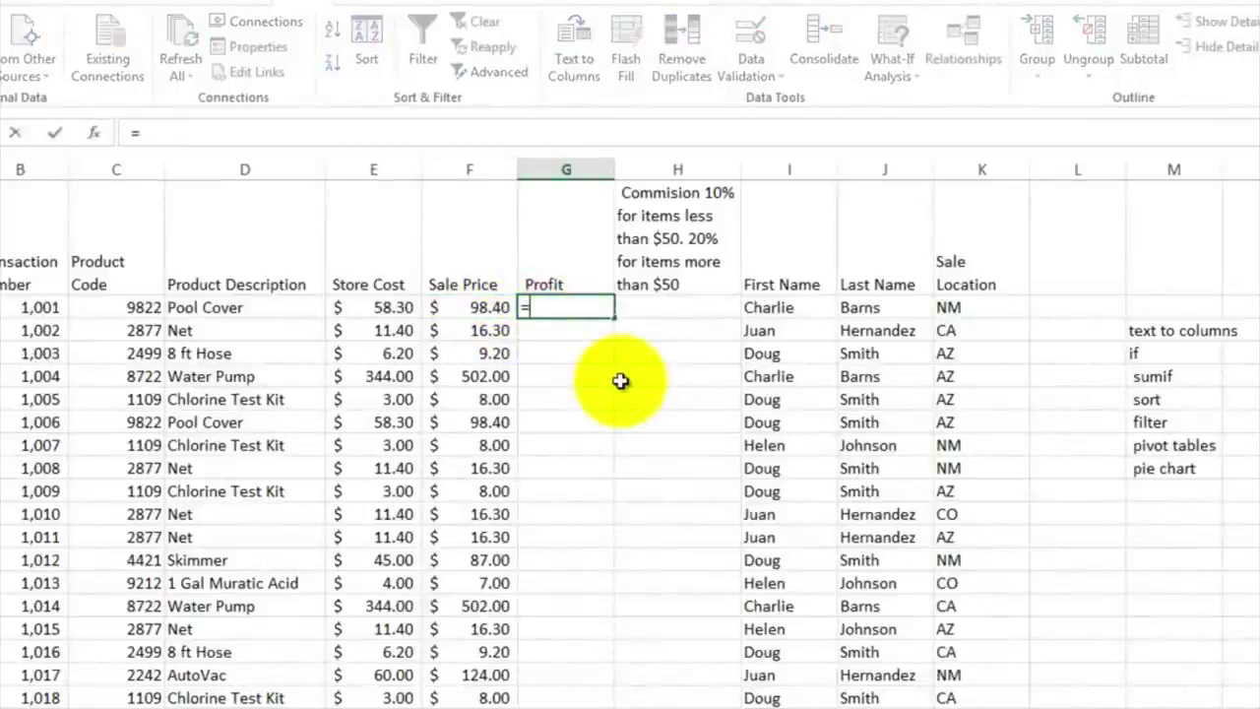
left_click(487, 309)
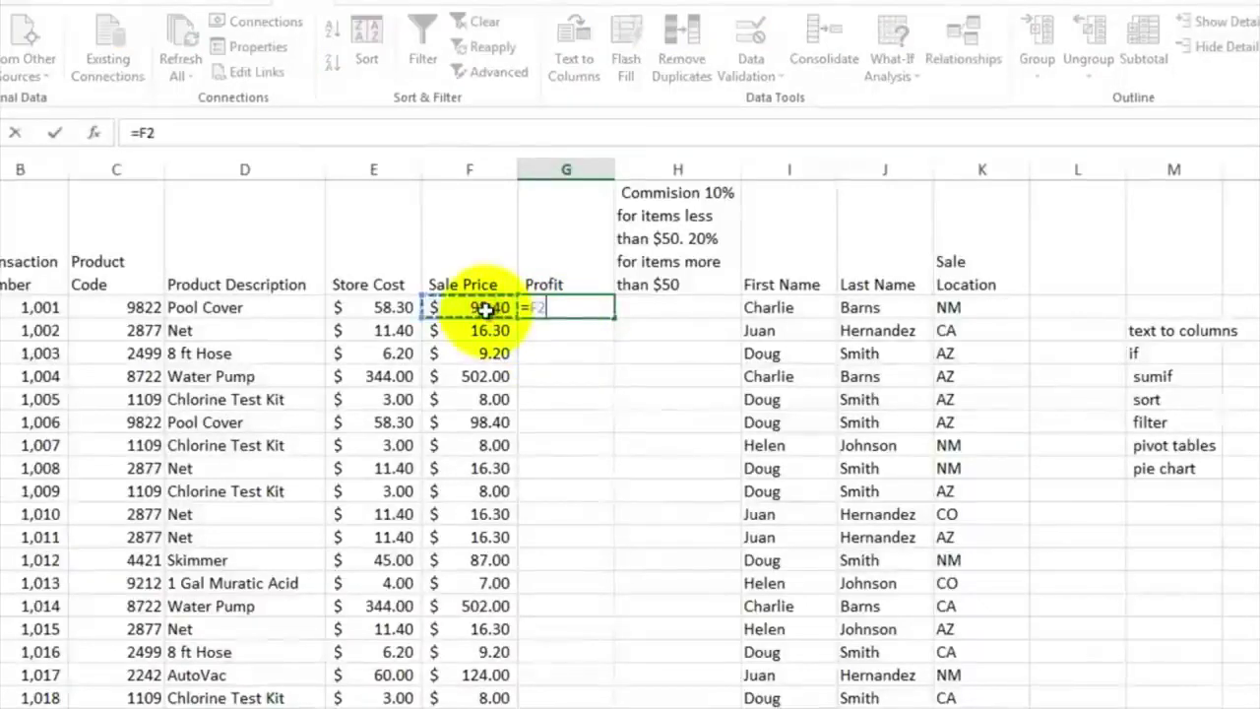
type("-")
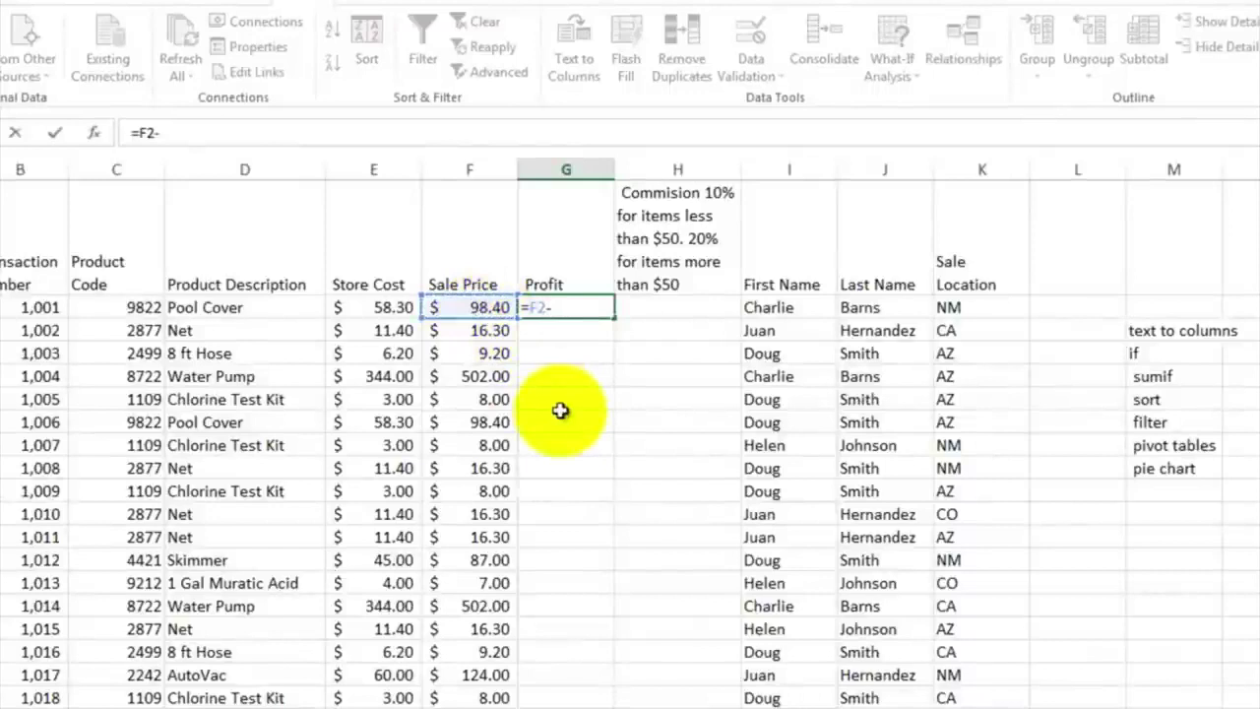
left_click(384, 308)
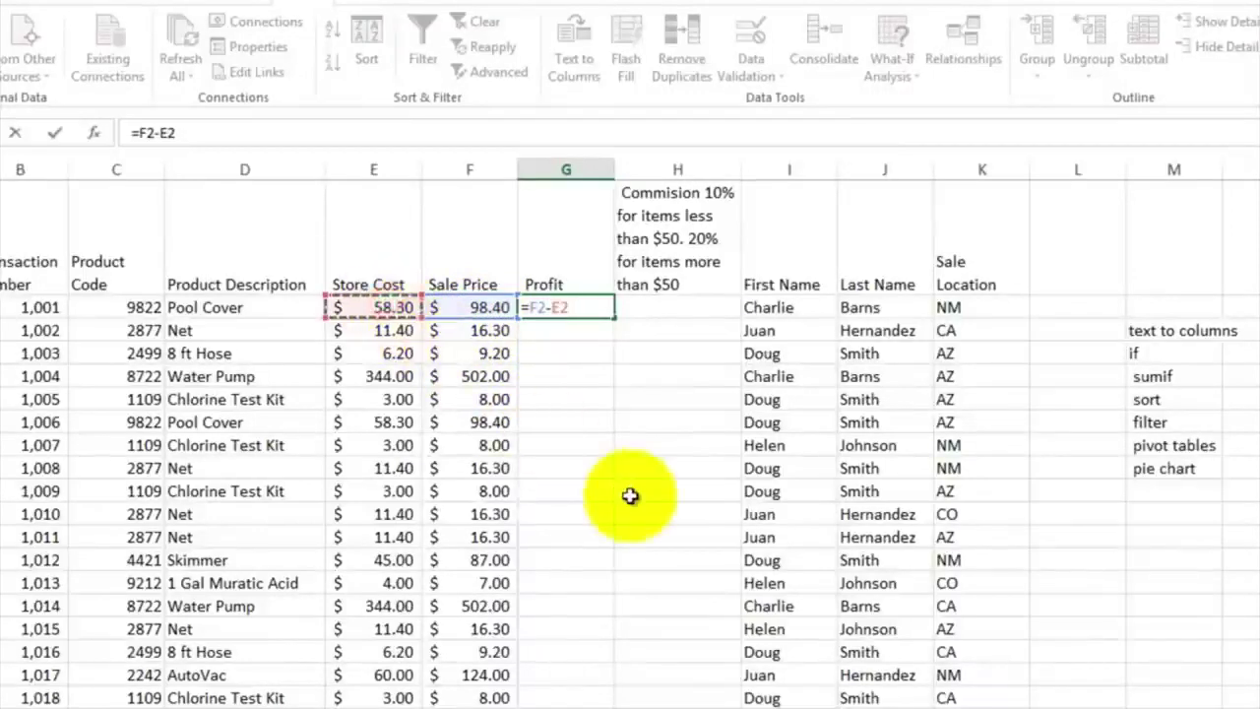
key("Return")
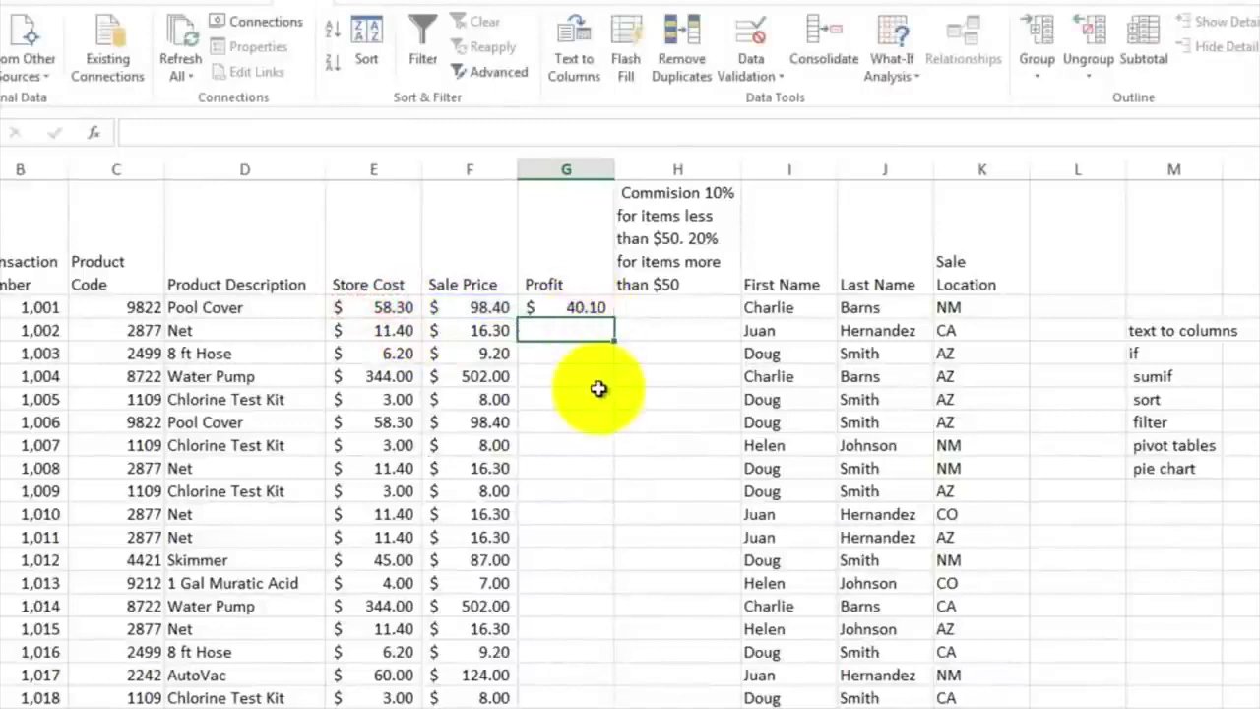
Apply the dollar Accounting number format to the profit in G2
left_click(576, 308)
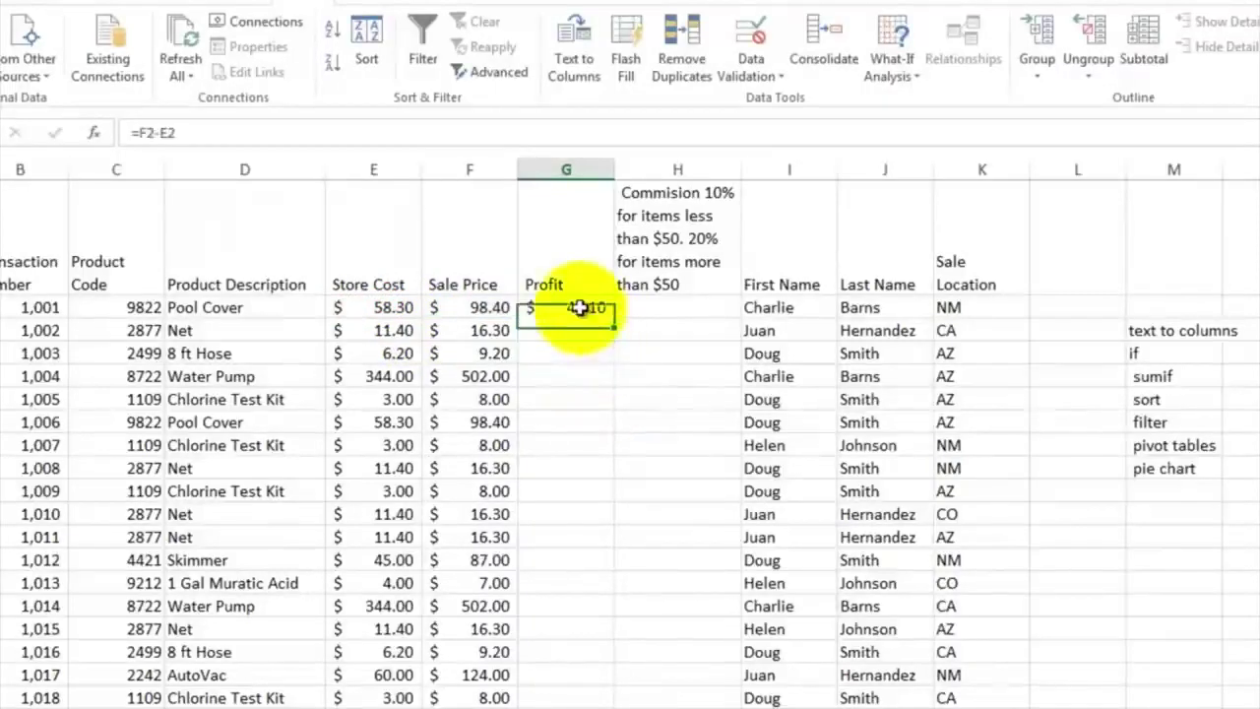
left_click(24, 7)
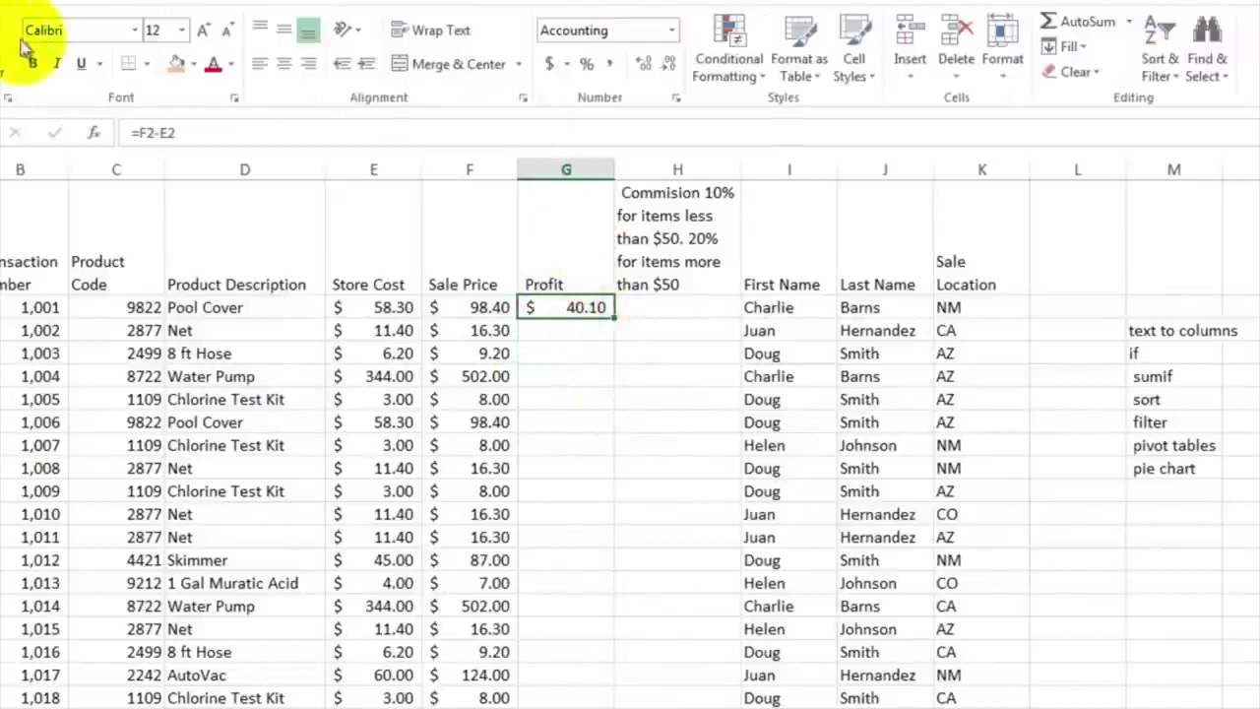
left_click(557, 78)
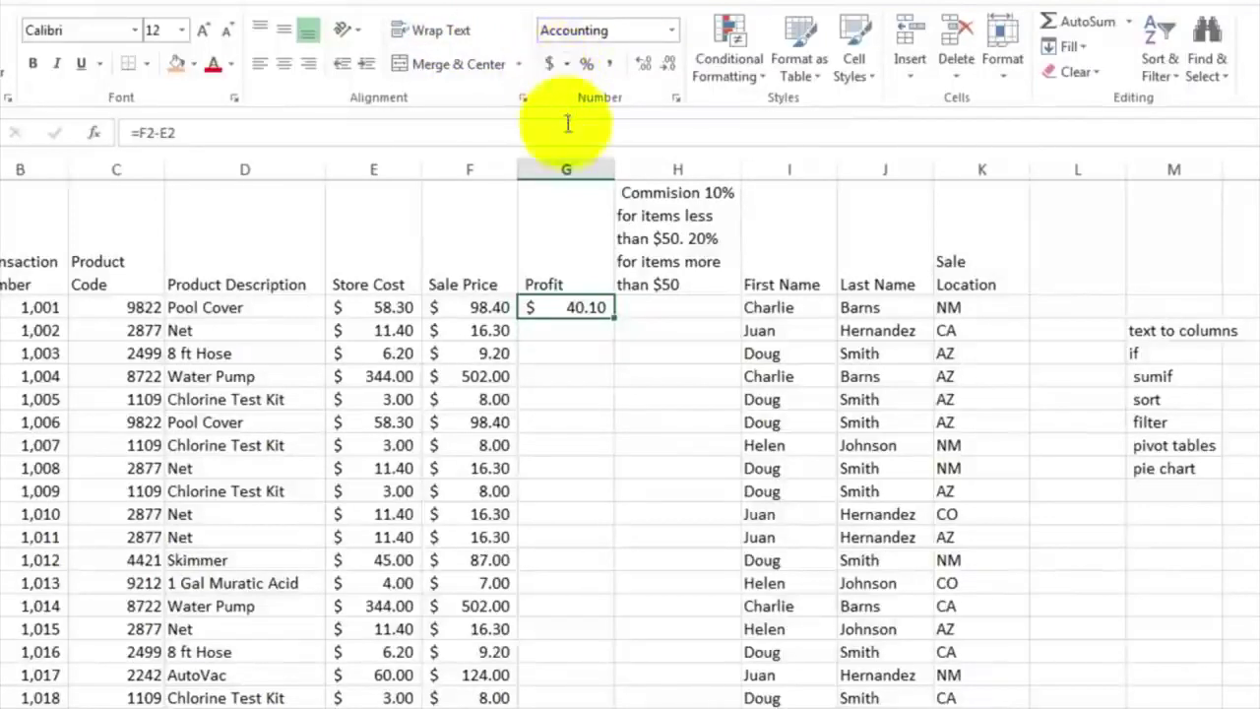
Enter =IF(F2>50,G2*.2,G2*.1) in H2 to calculate a 20% or 10% commission on the profit depending on the sale price
left_click(634, 307)
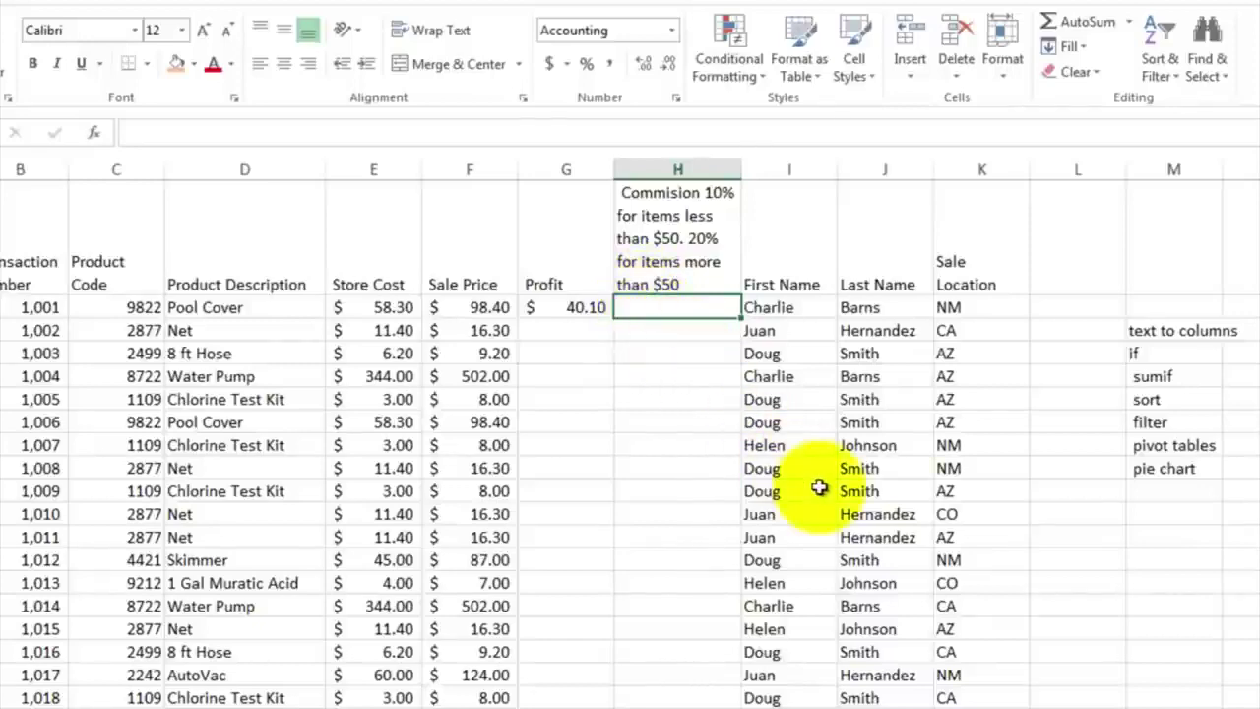
type("=if")
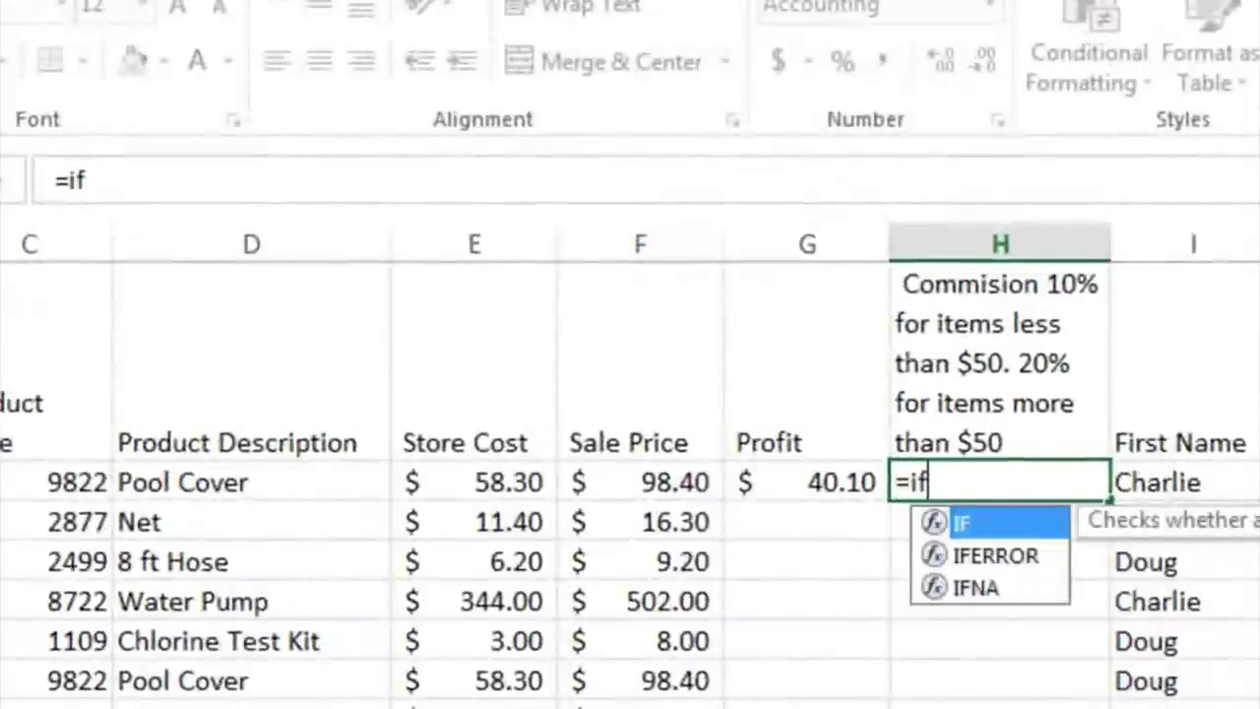
type("(")
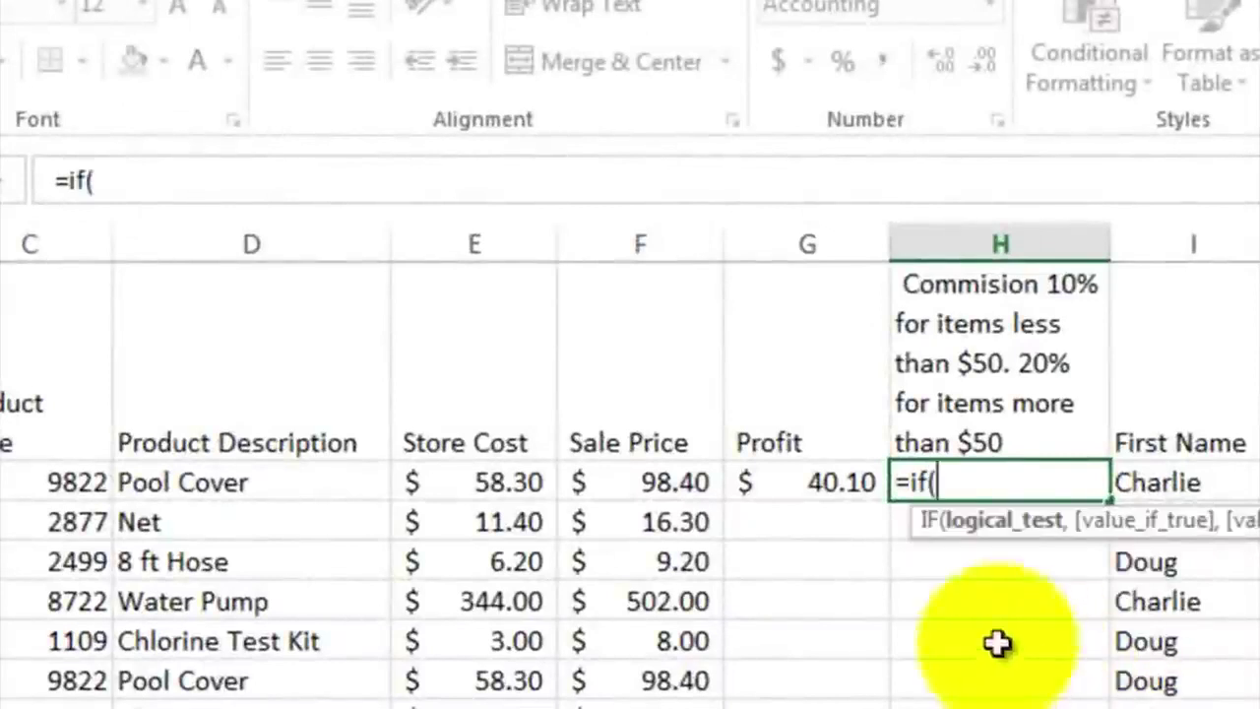
left_click(641, 477)
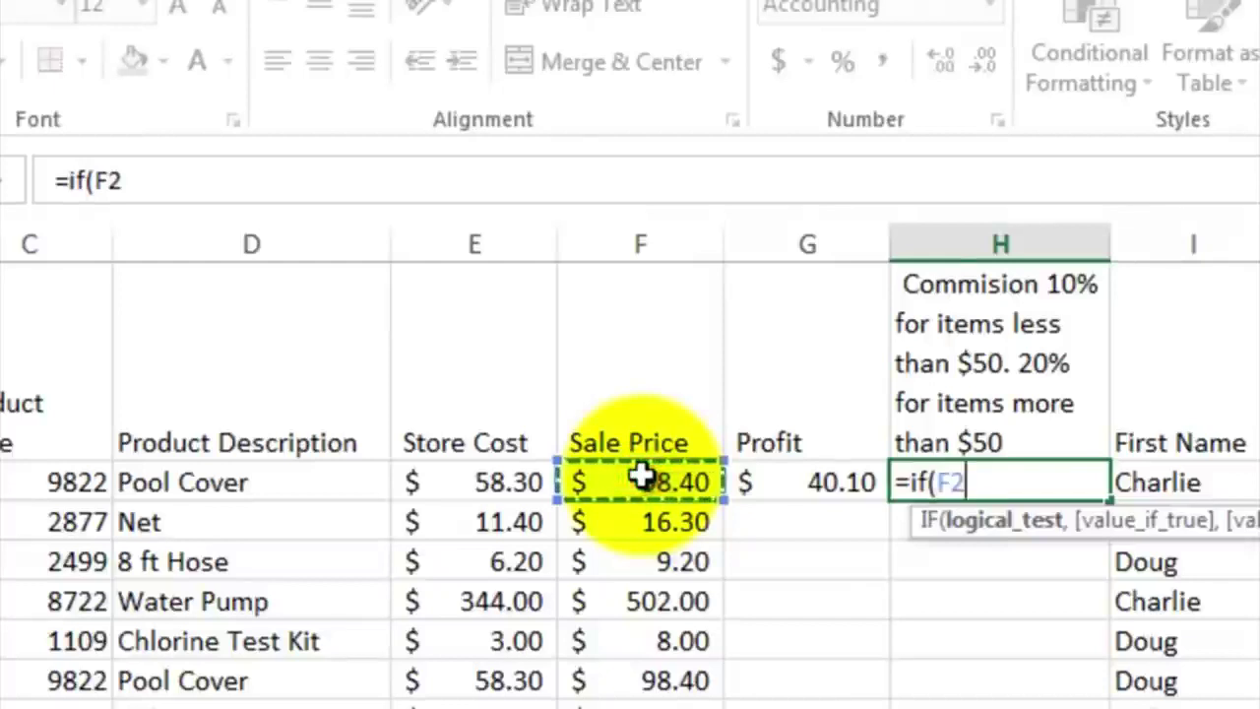
type(">50,")
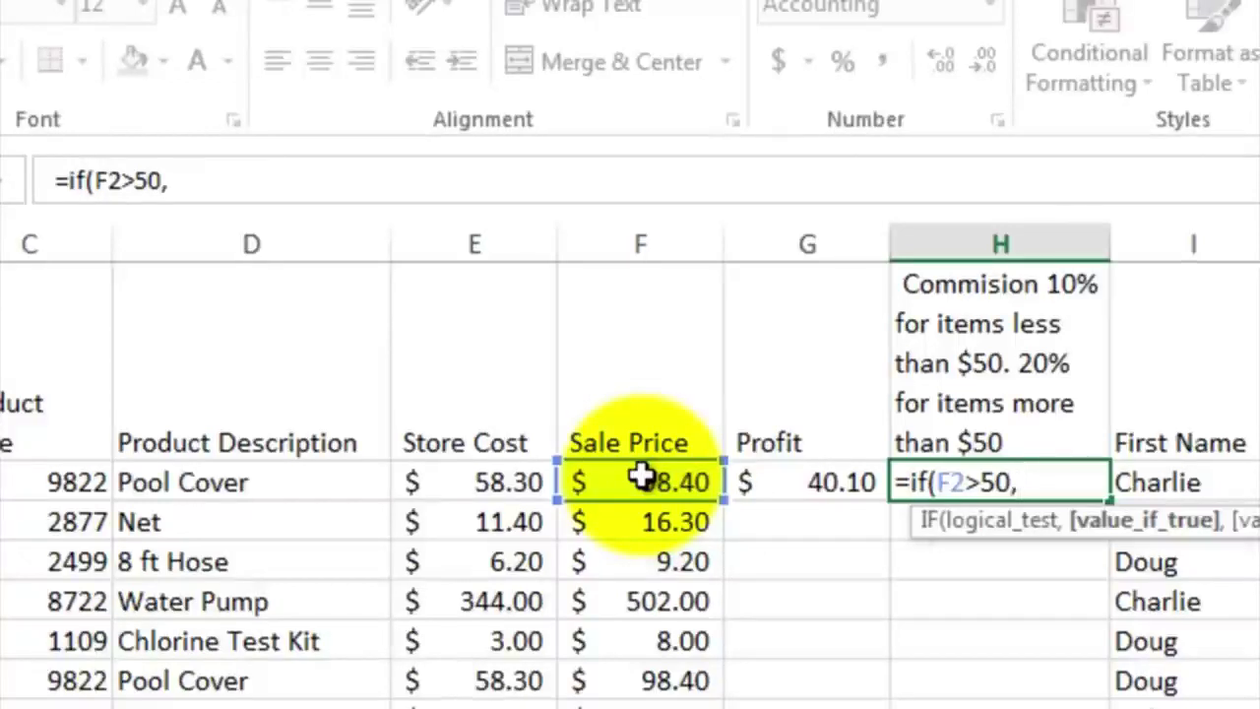
left_click(793, 479)
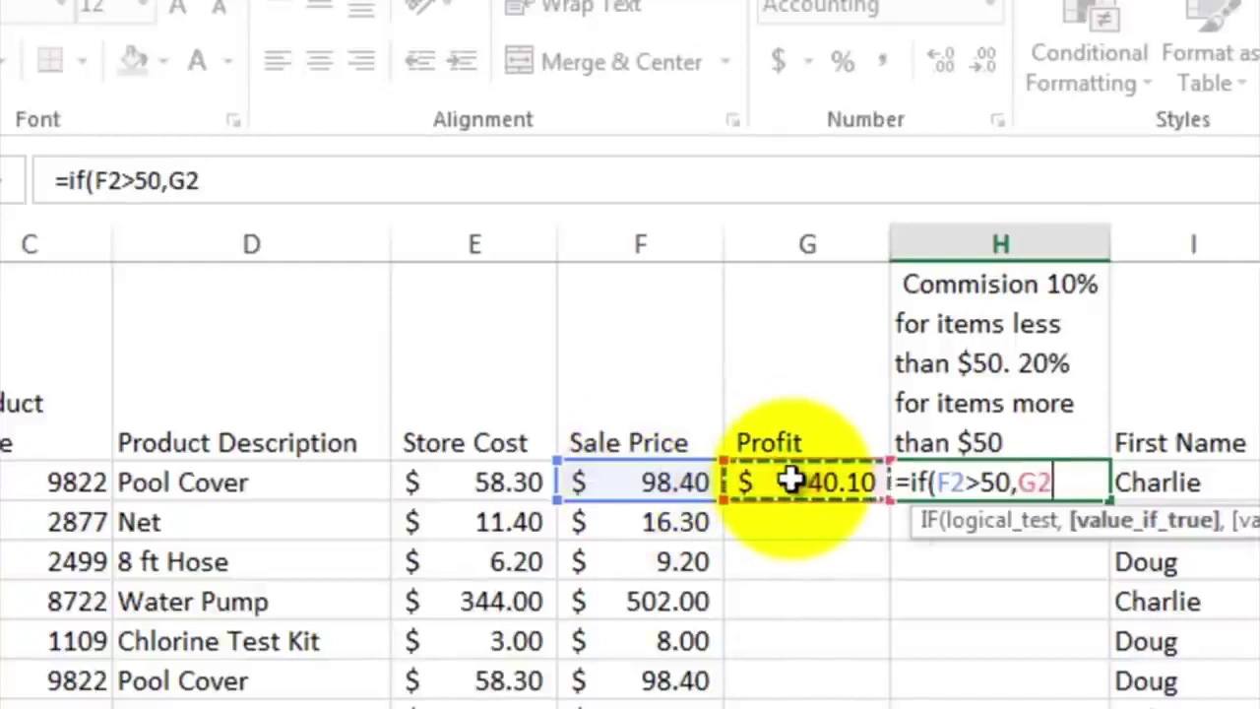
type("*.2")
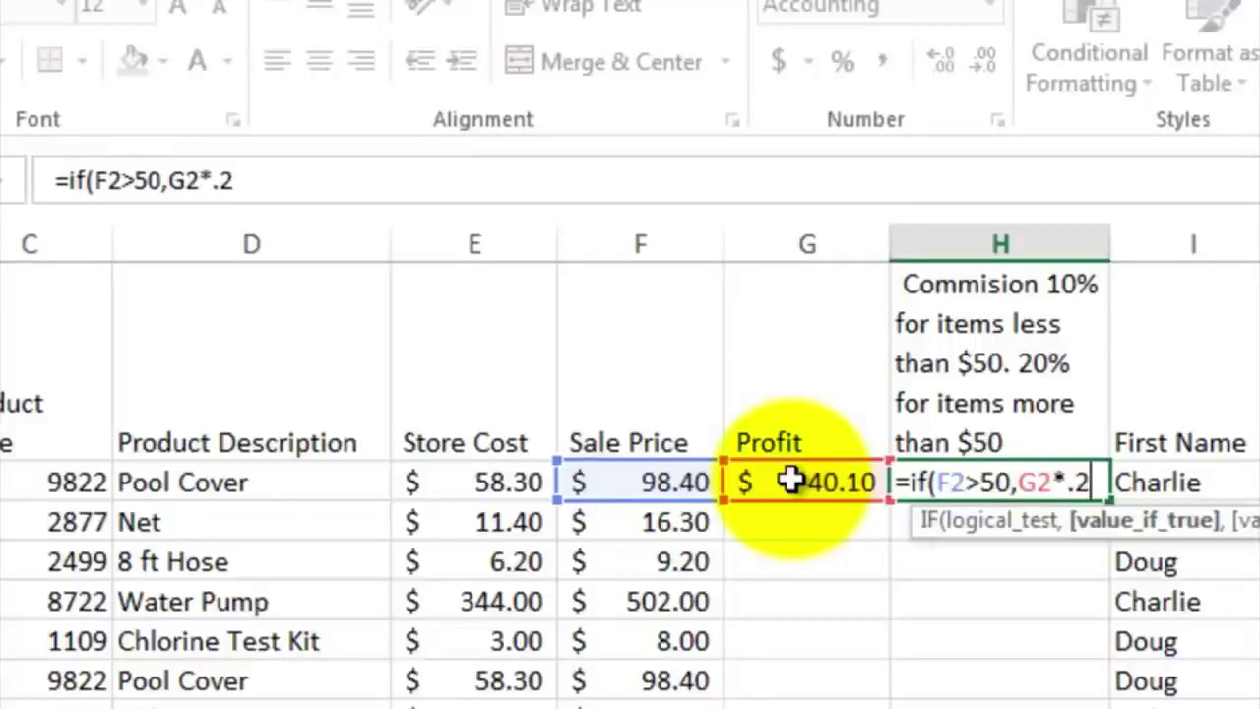
type(",")
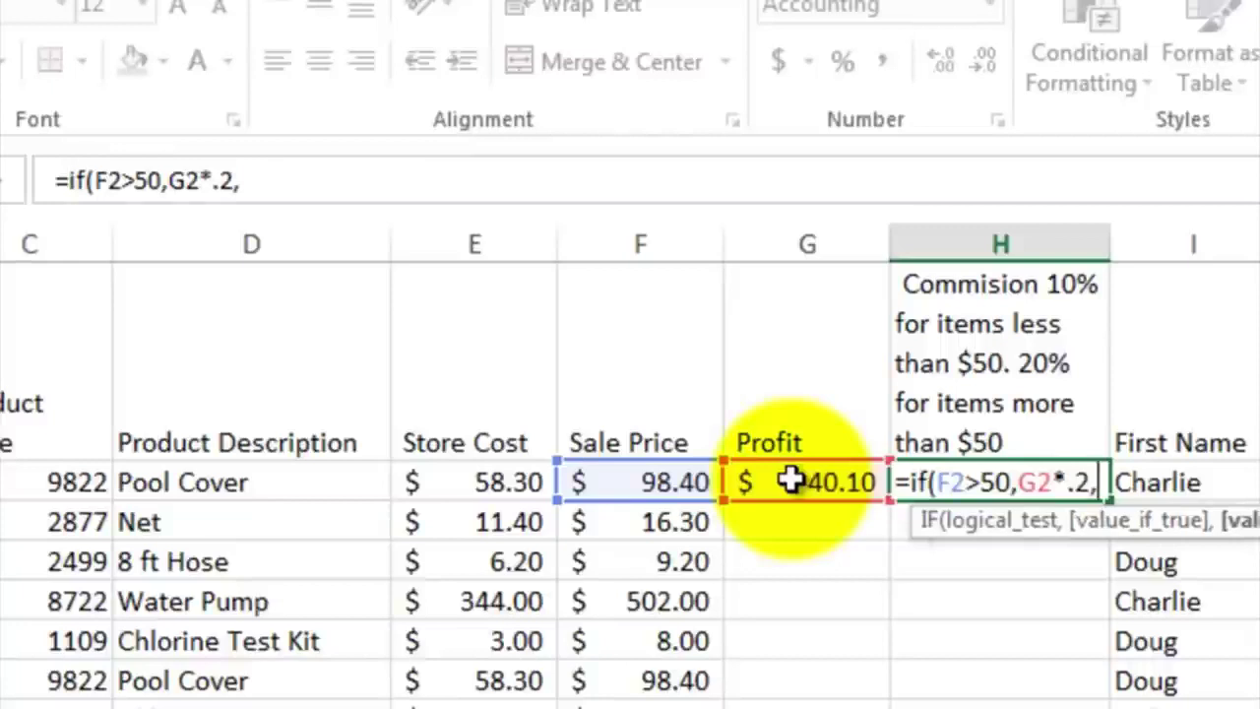
left_click(791, 479)
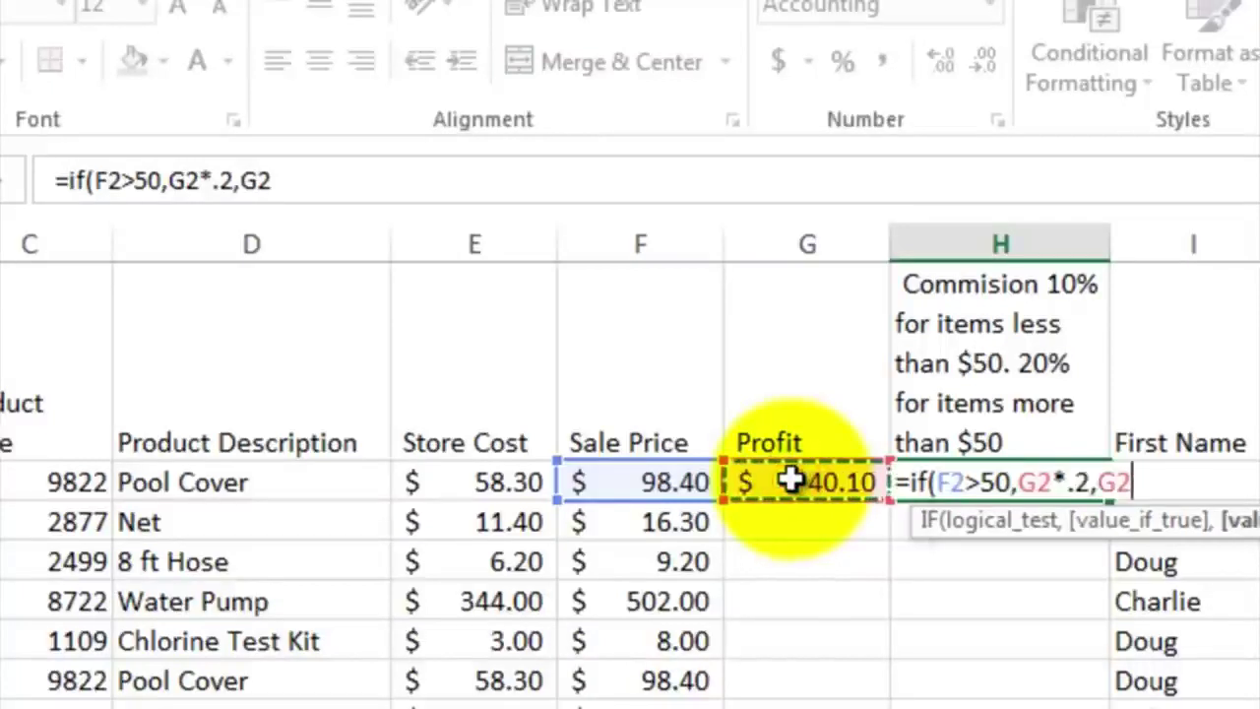
type("*")
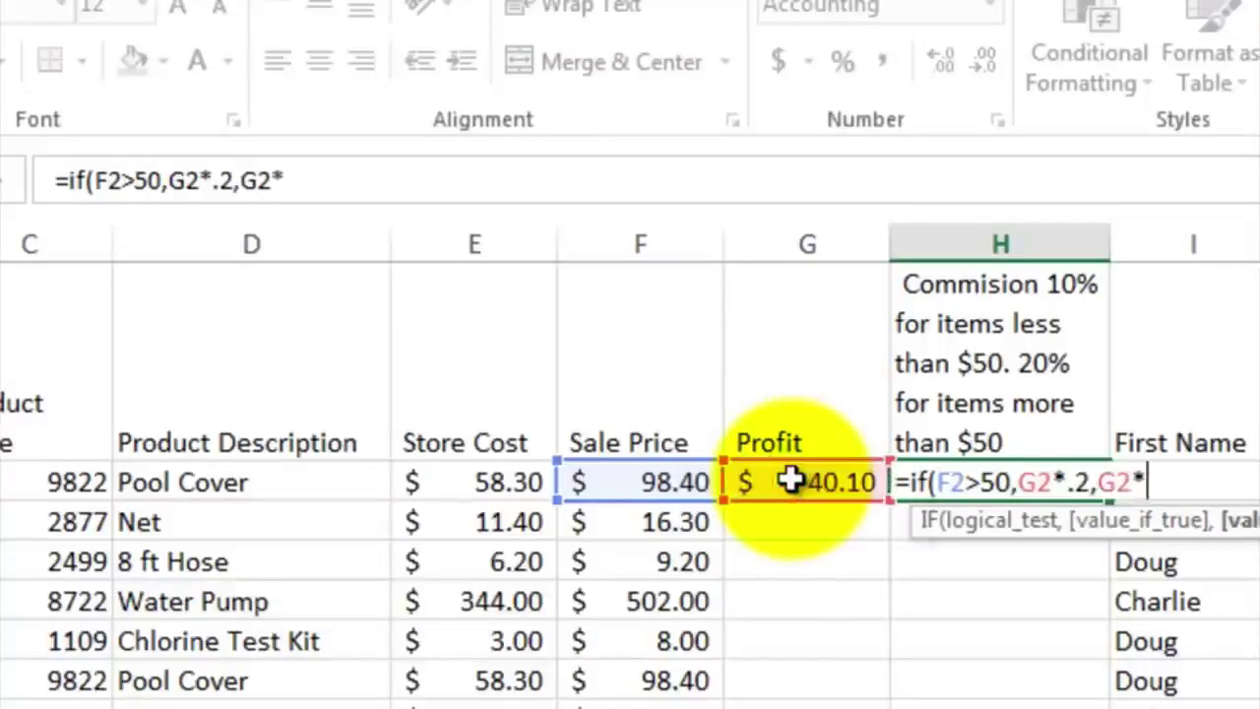
type(".1)")
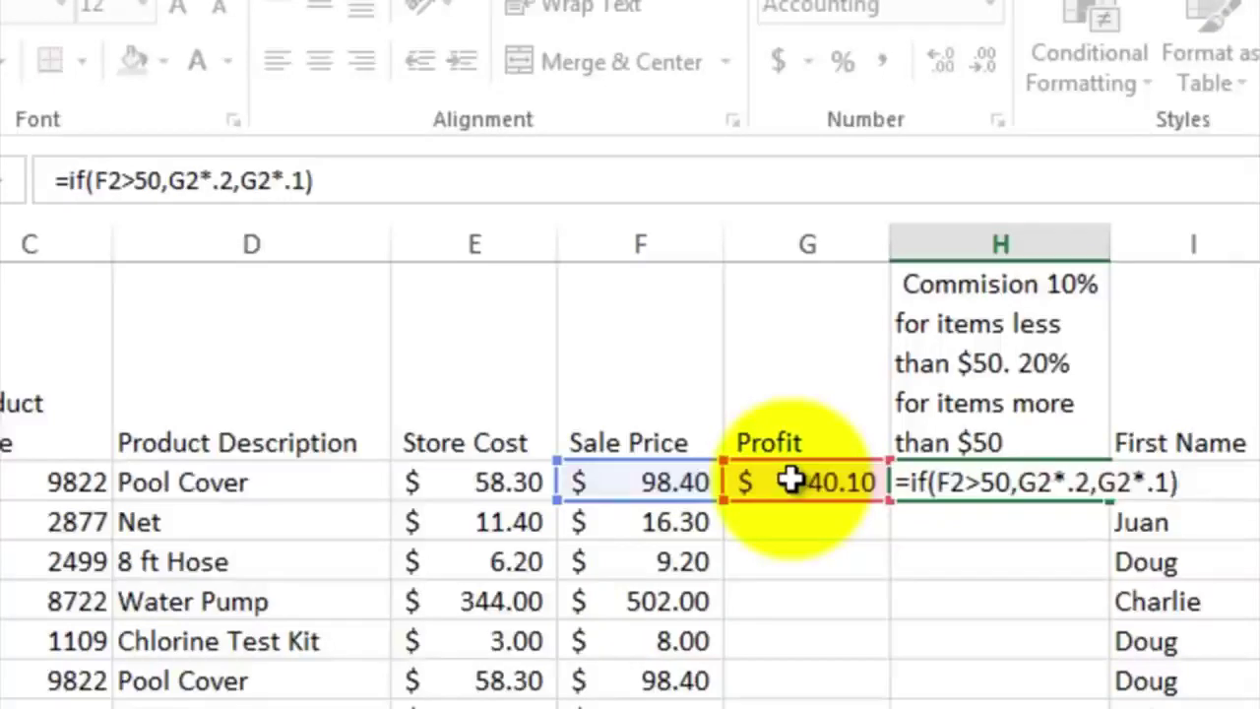
key("Return")
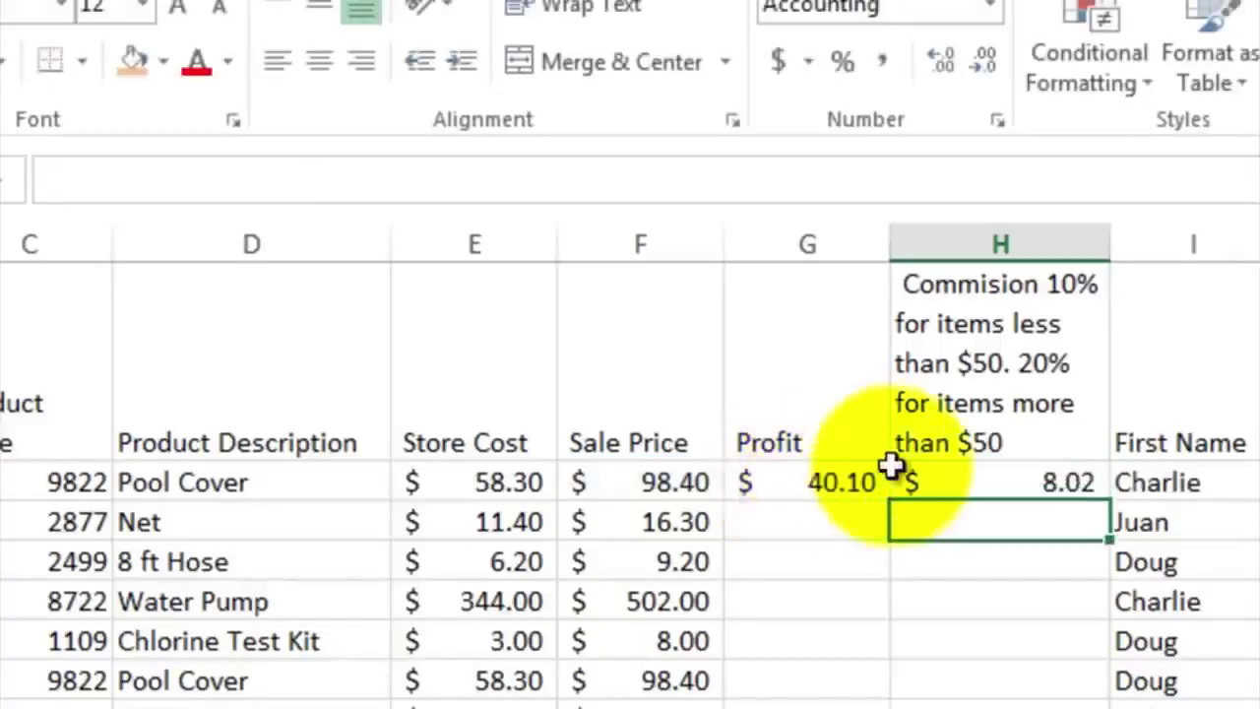
Fill the profit and commission formulas from G2:H2 down through row 9
left_click(1024, 479)
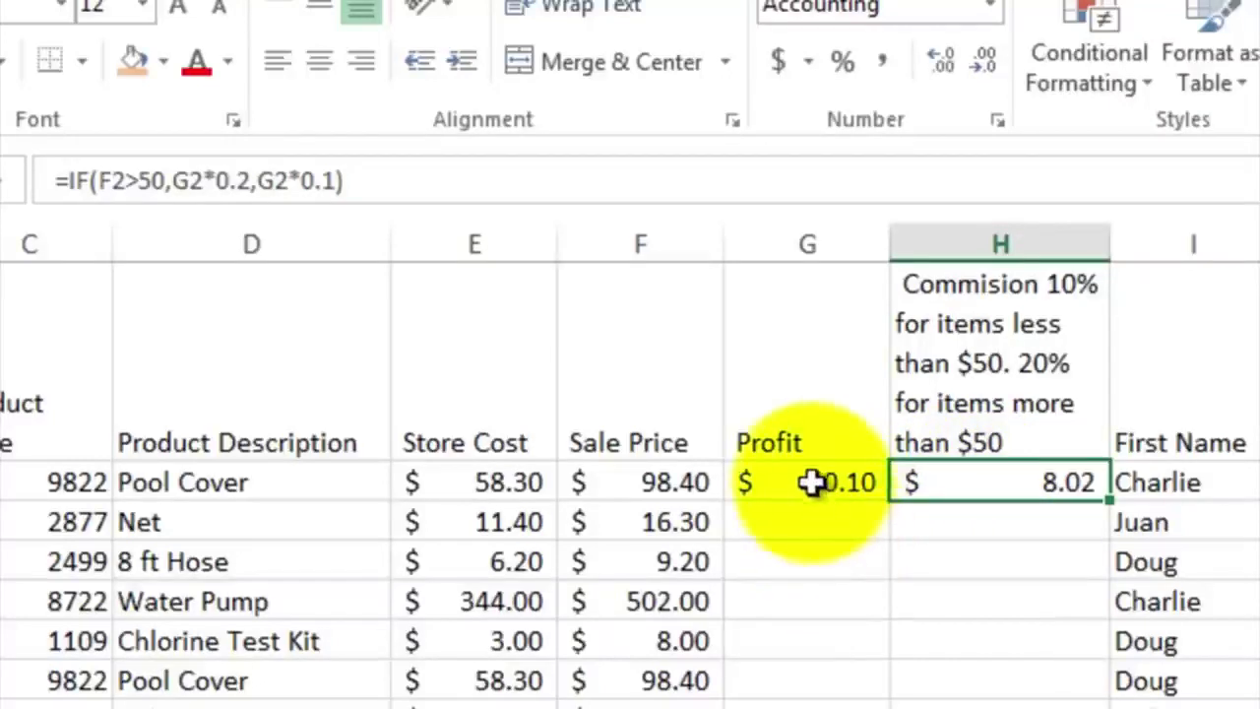
left_click_drag(810, 481, 1018, 487)
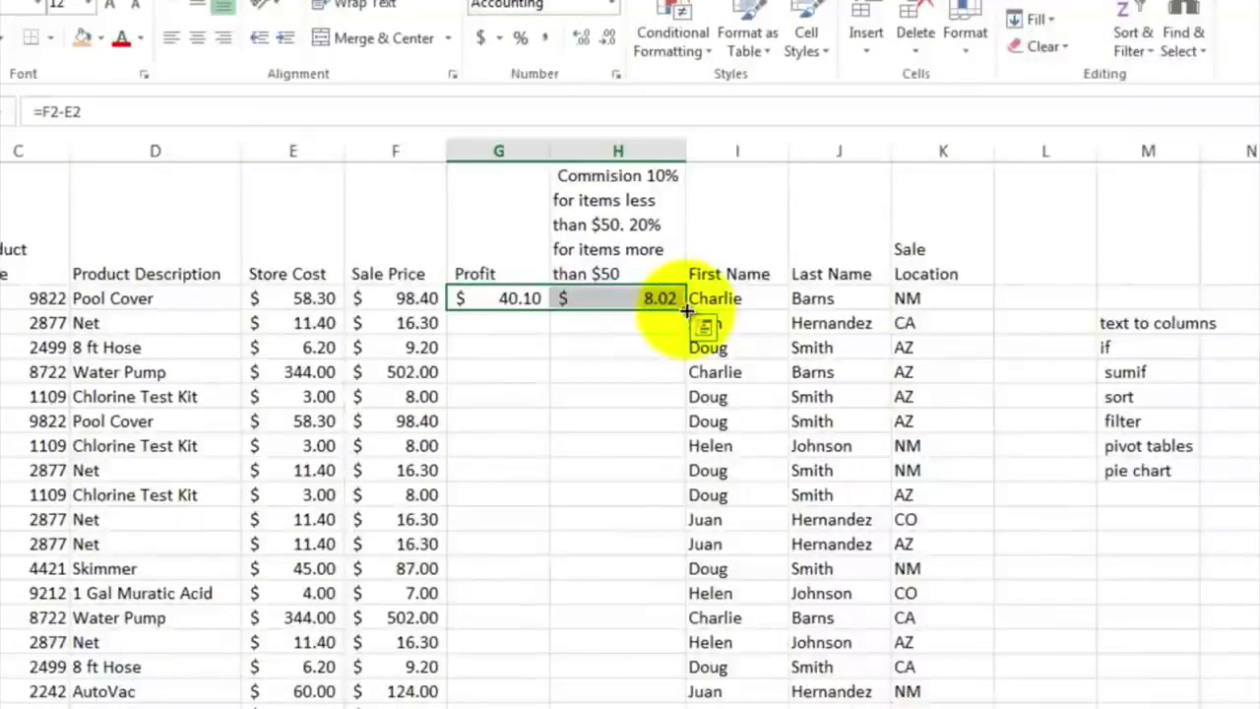
left_click_drag(686, 309, 673, 472)
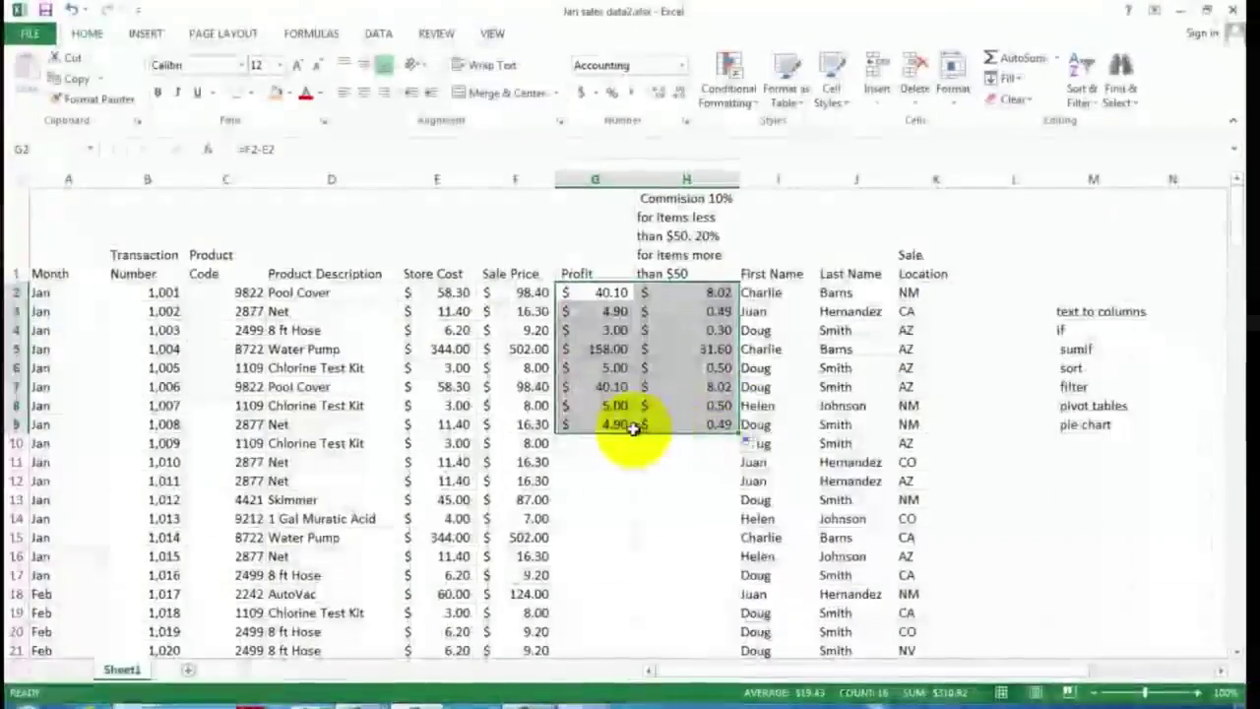
Fill the profit and commission formulas from G2:H2 down through row 172, the last transaction
left_click_drag(595, 292, 669, 293)
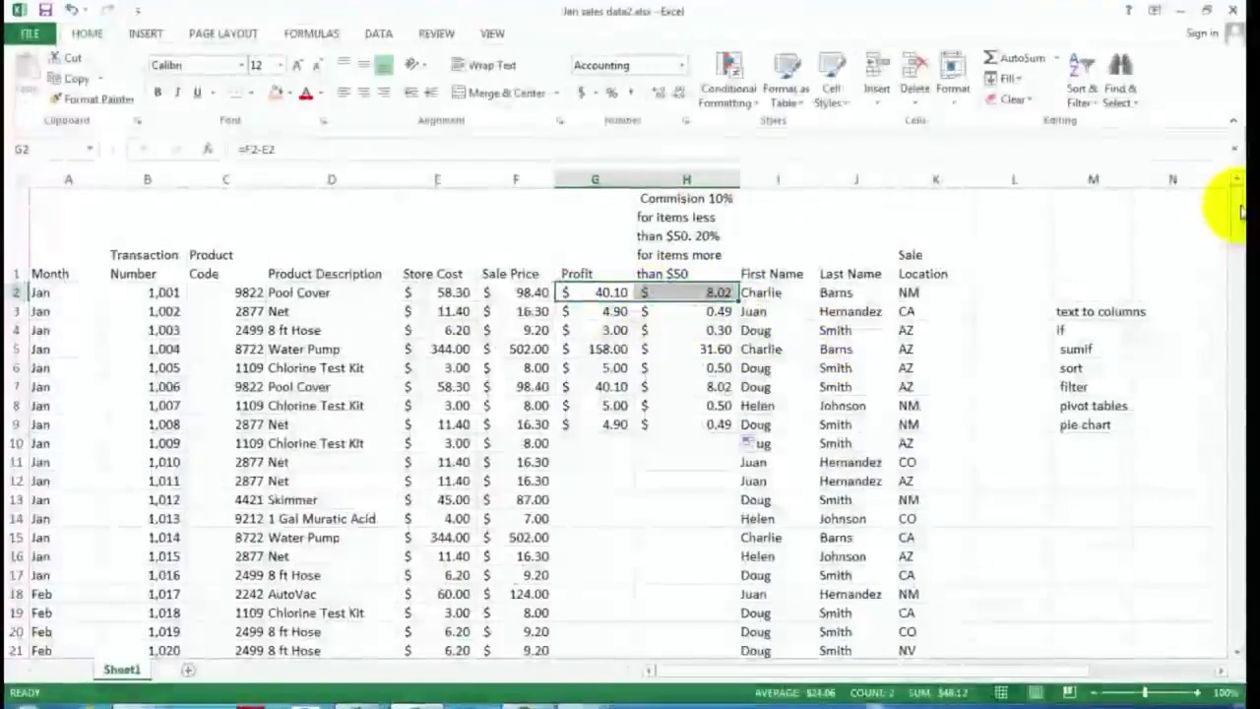
left_click_drag(1233, 197, 1234, 612)
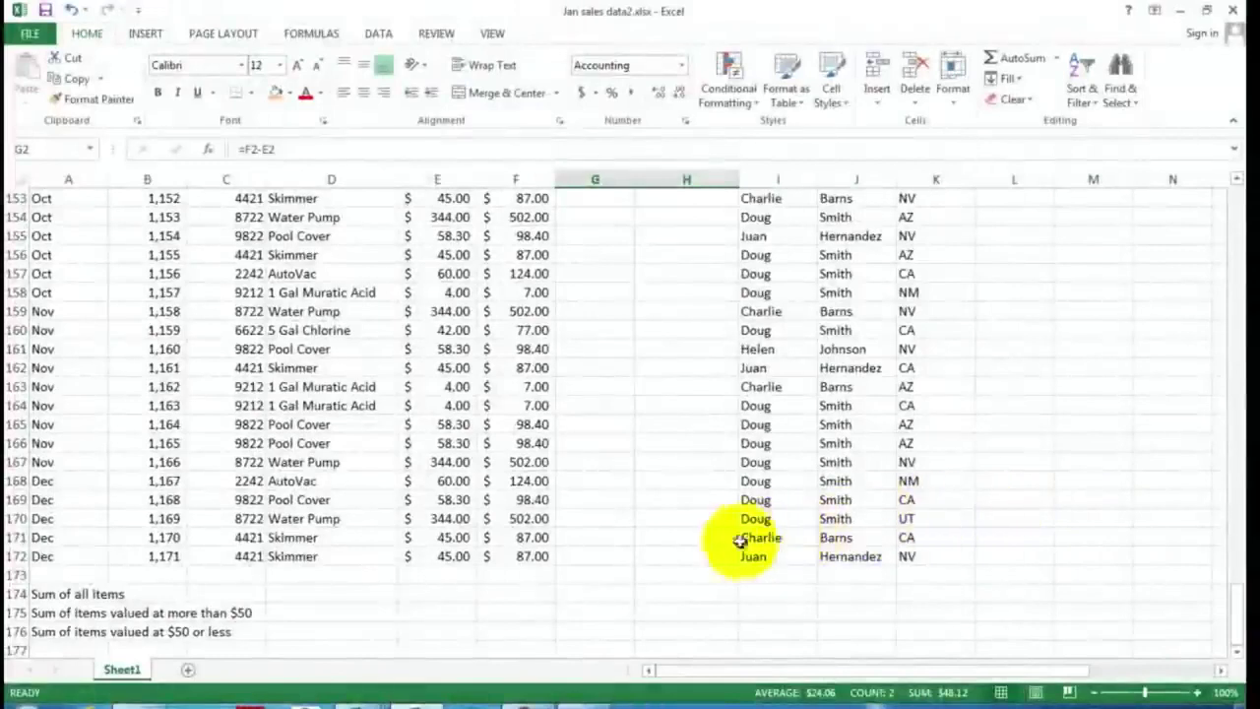
left_click(684, 554, "shift")
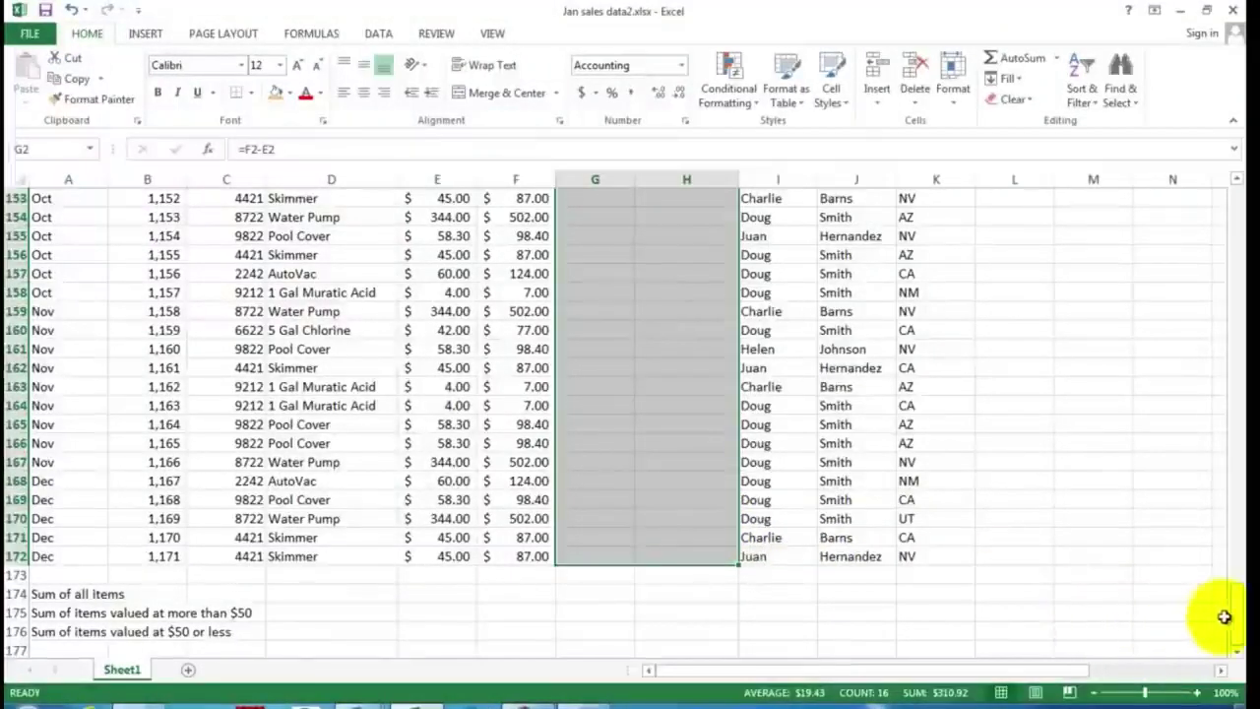
left_click_drag(1240, 621, 1228, 380)
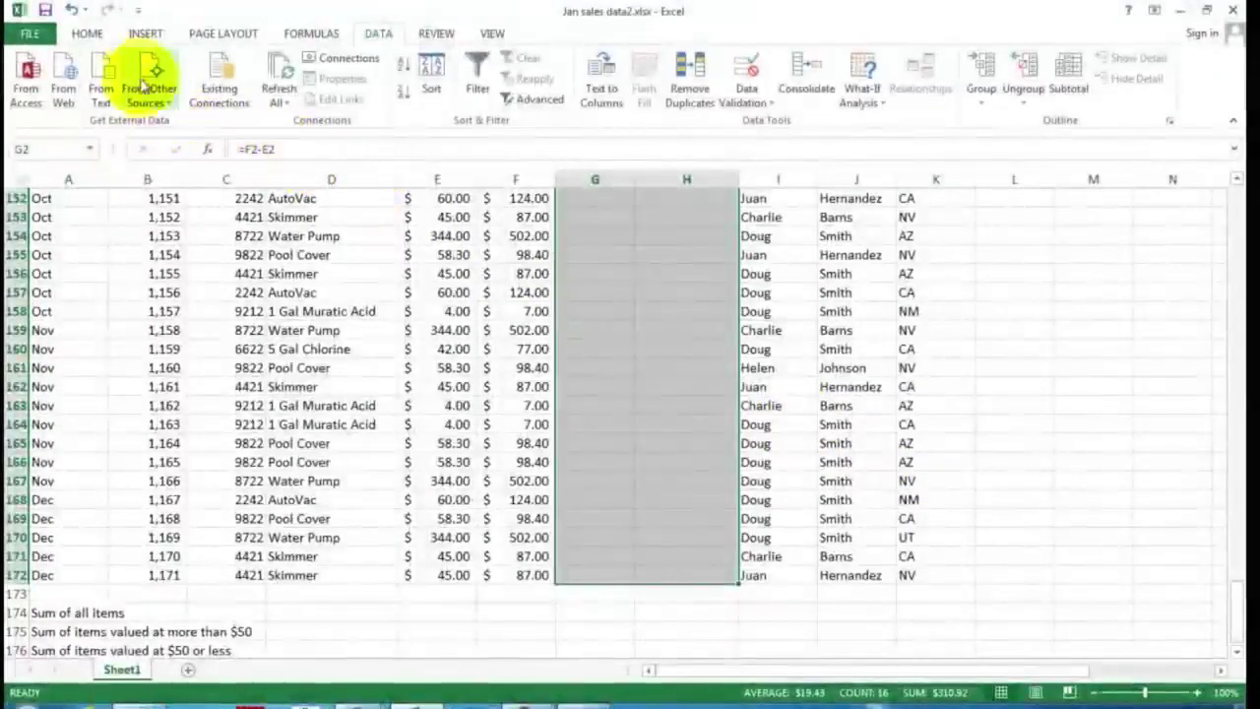
left_click(87, 35)
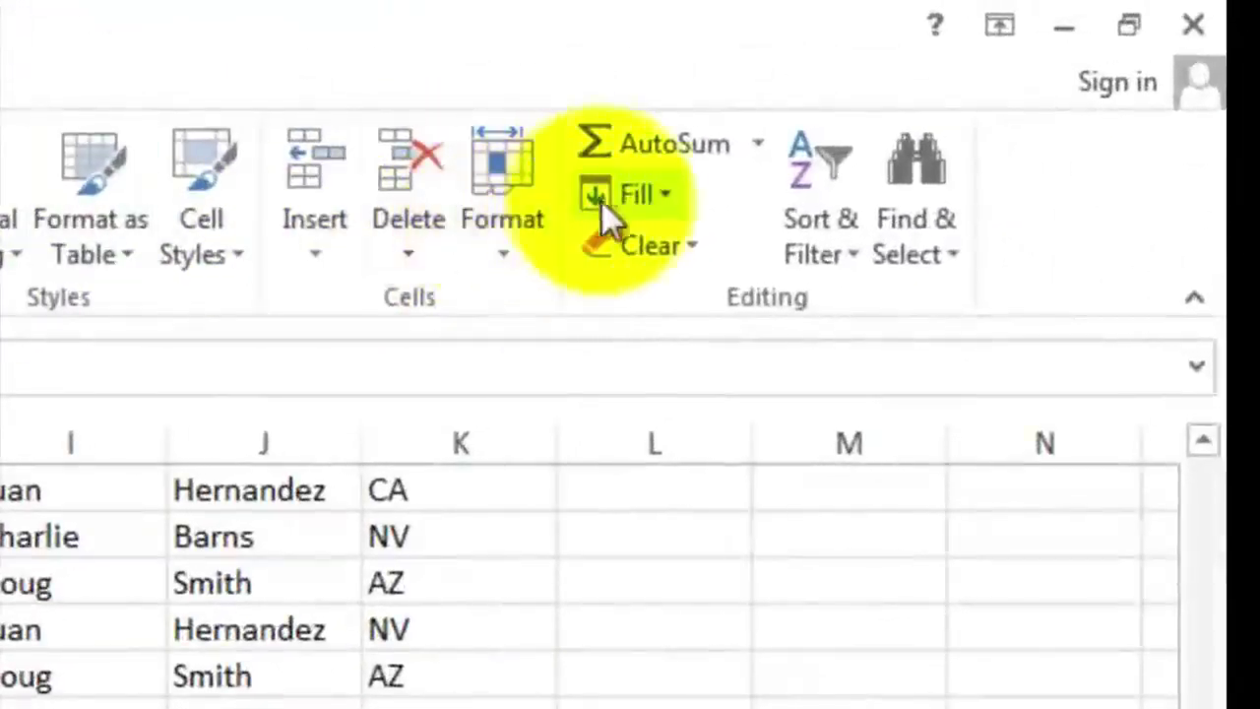
left_click(669, 194)
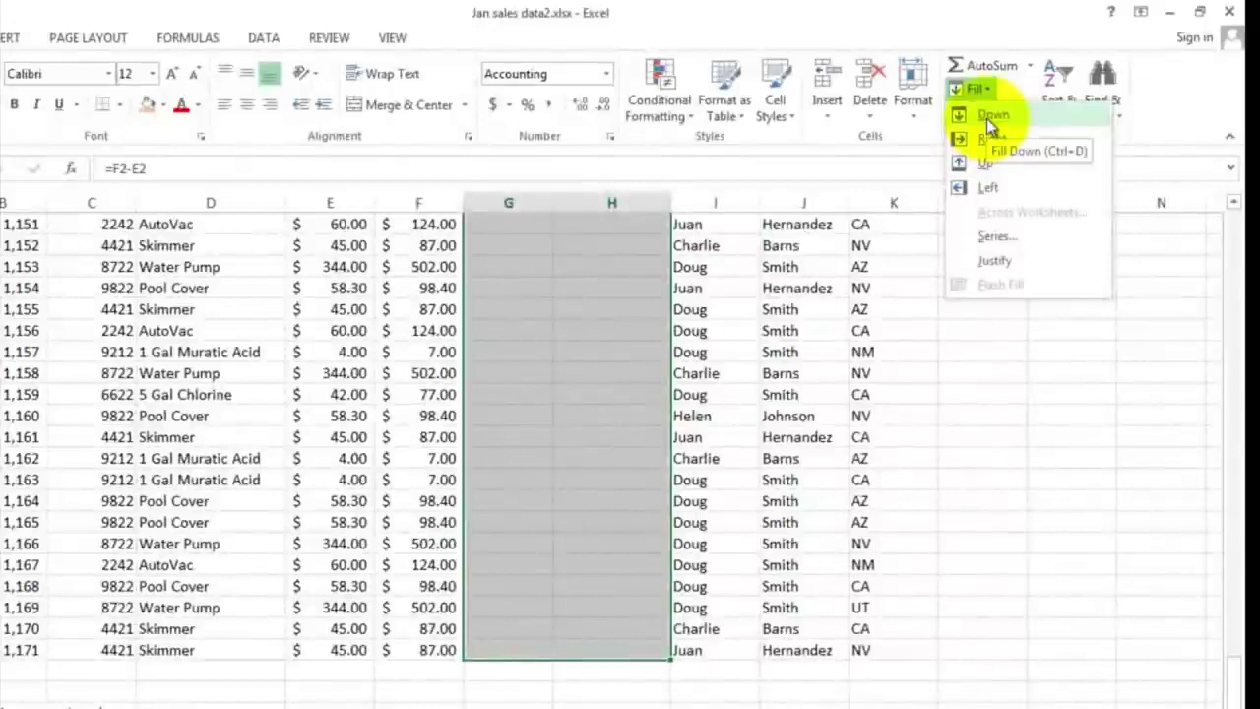
left_click(986, 118)
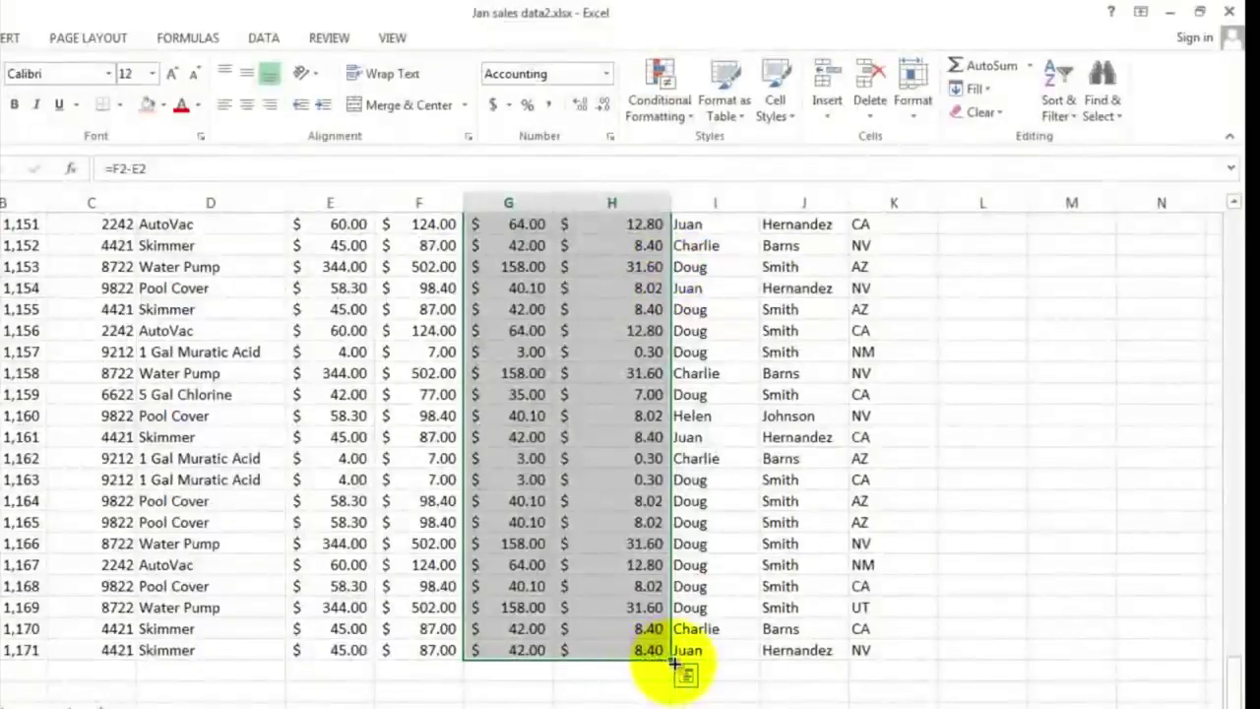
Check the copied commission formula in H159 and the sale price, profit and commission cells in row 158
left_click(631, 373)
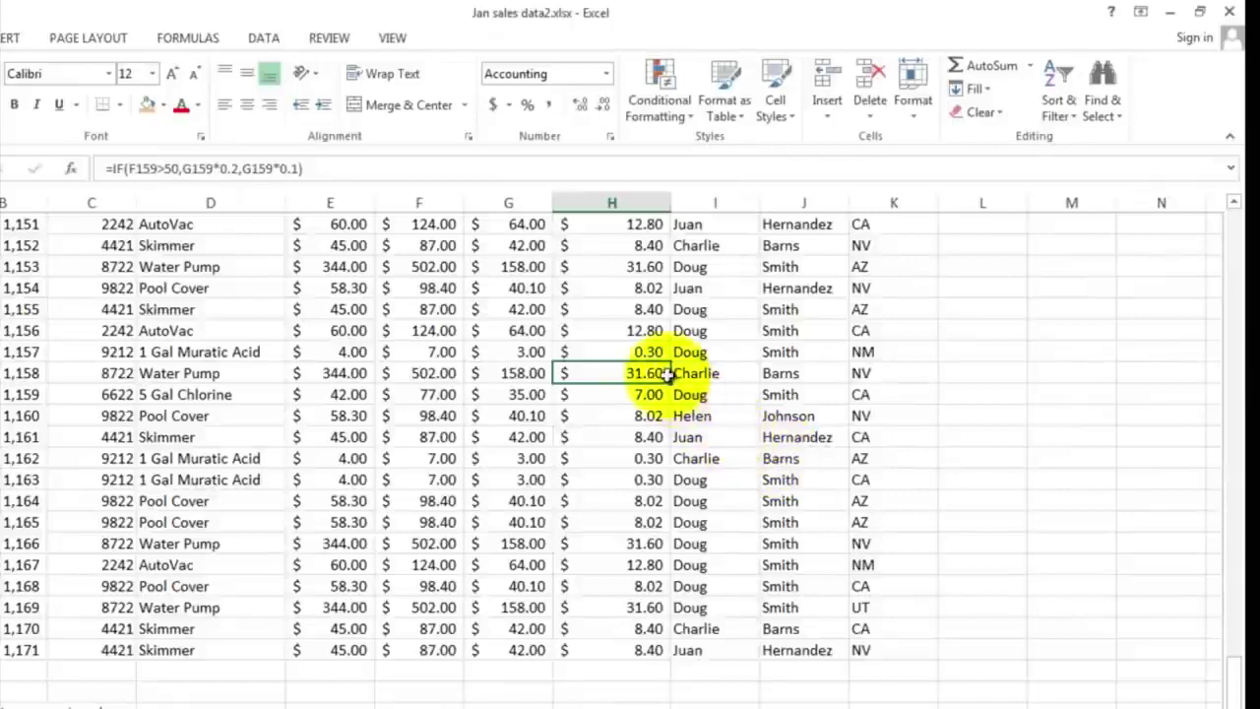
mouse_move(438, 351)
left_mouse_down()
mouse_move(614, 353)
mouse_move(437, 351)
left_mouse_up()
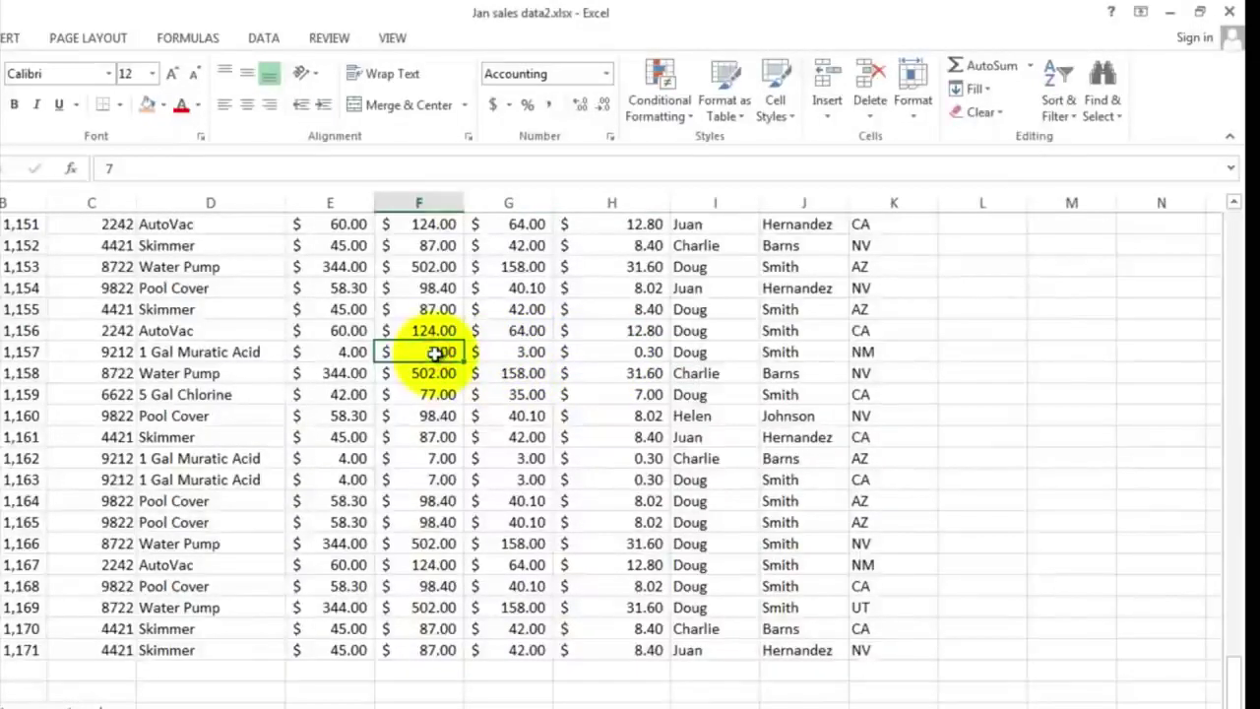
left_click(520, 355)
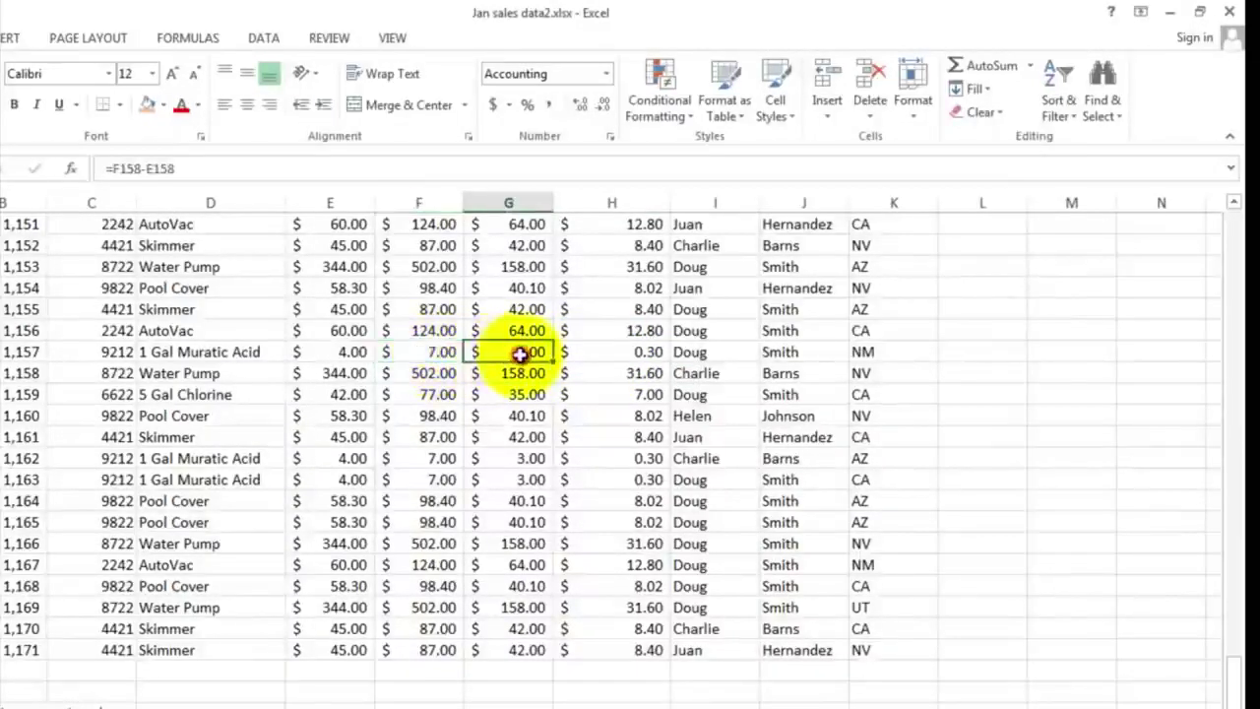
left_click(641, 353)
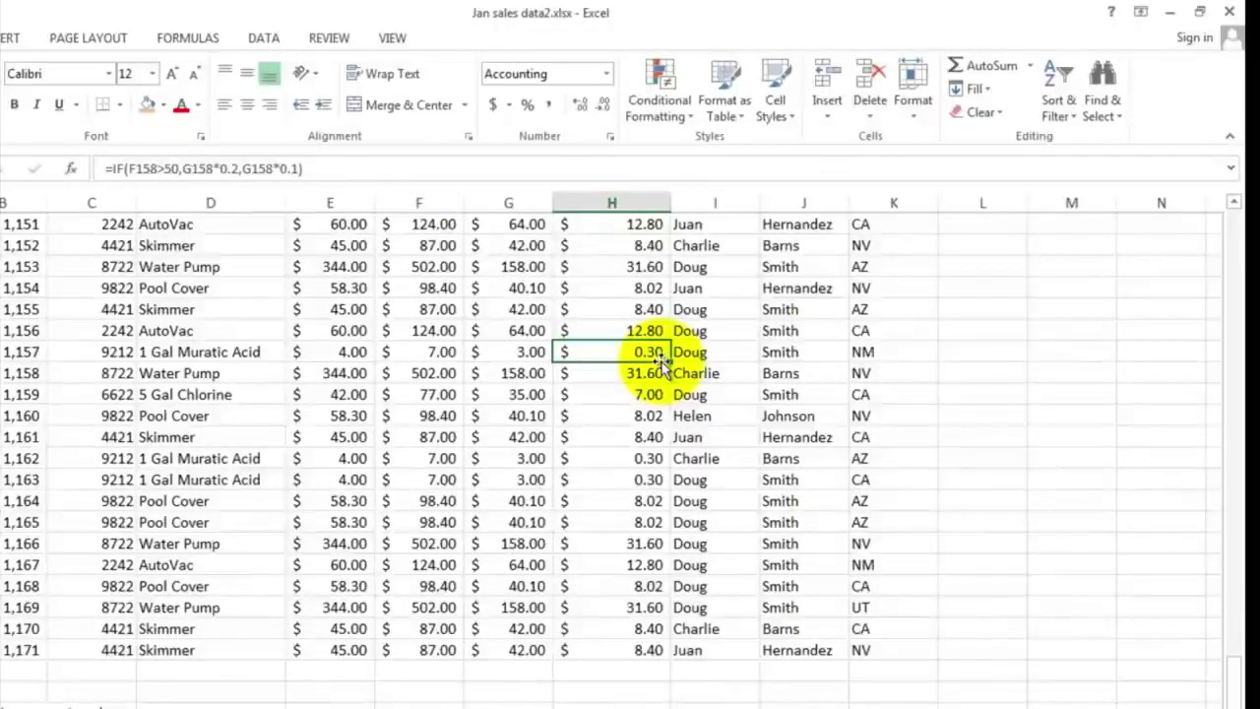
scroll(661, 364, "up", 7)
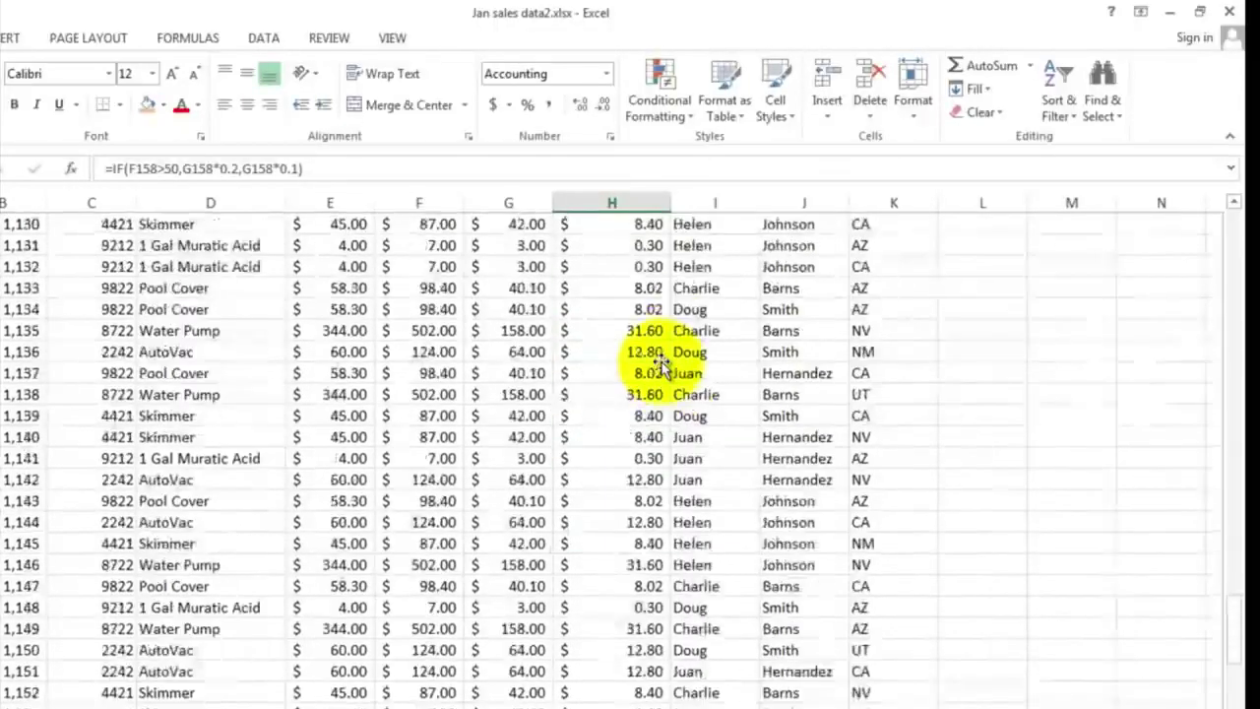
scroll(662, 365, "up", 20)
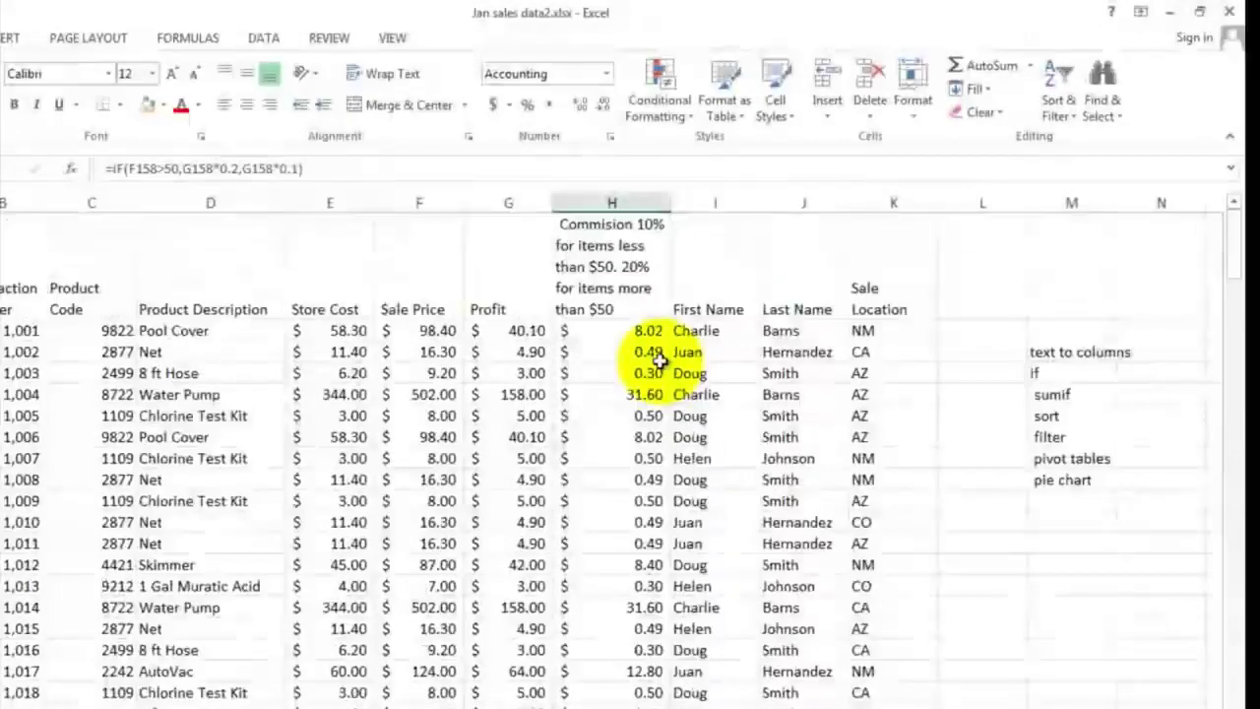
Total all sale prices in F174, on the "Sum of all items" row, with the formula =sum(f2:f172)
left_click(1050, 394)
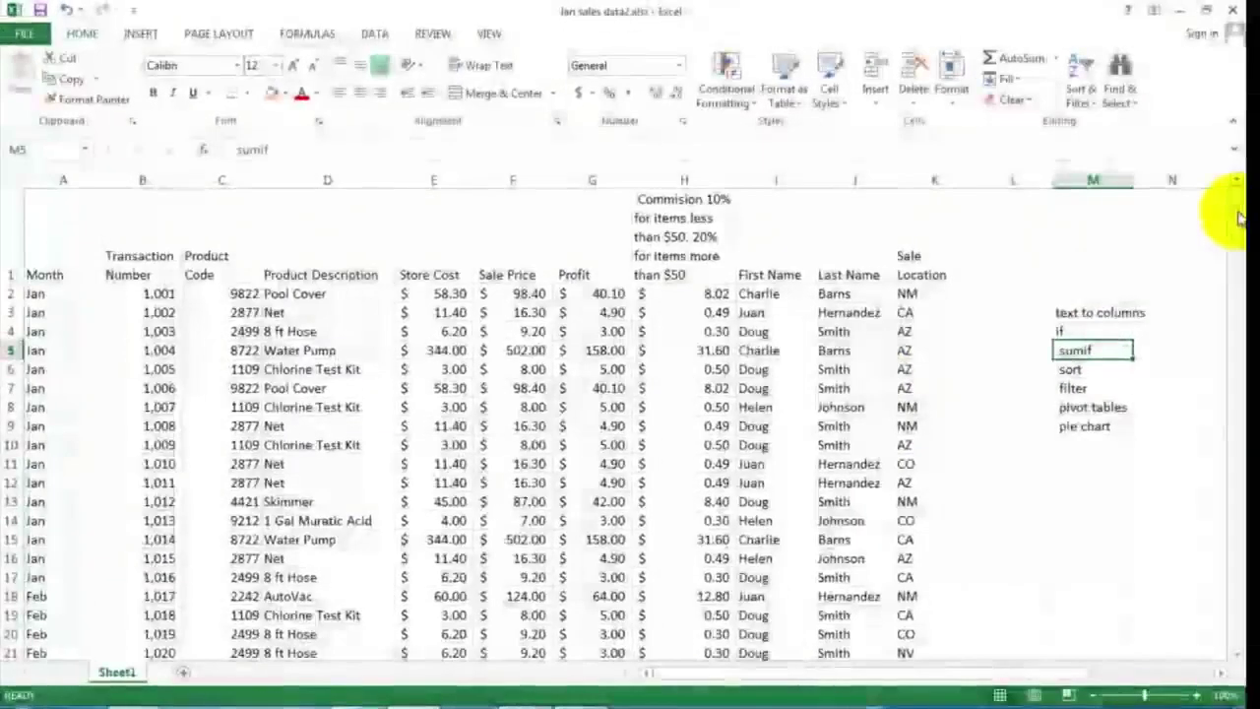
left_click_drag(1238, 216, 1218, 622)
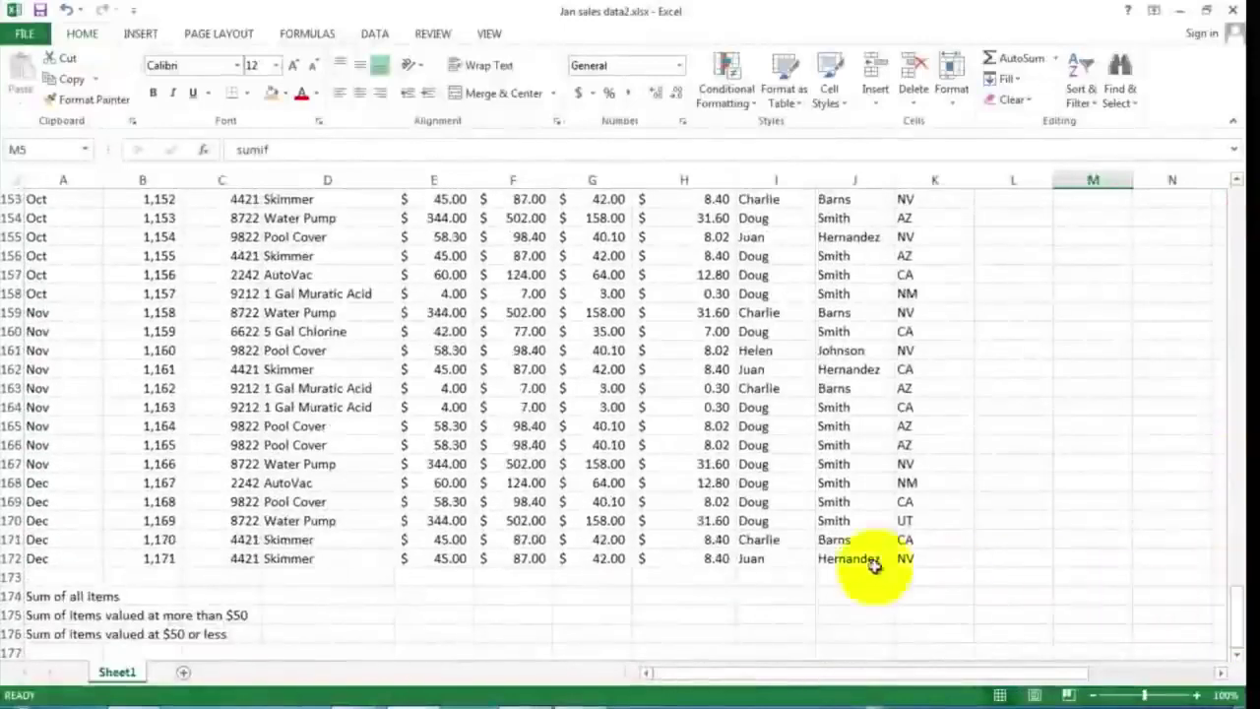
left_click(46, 597)
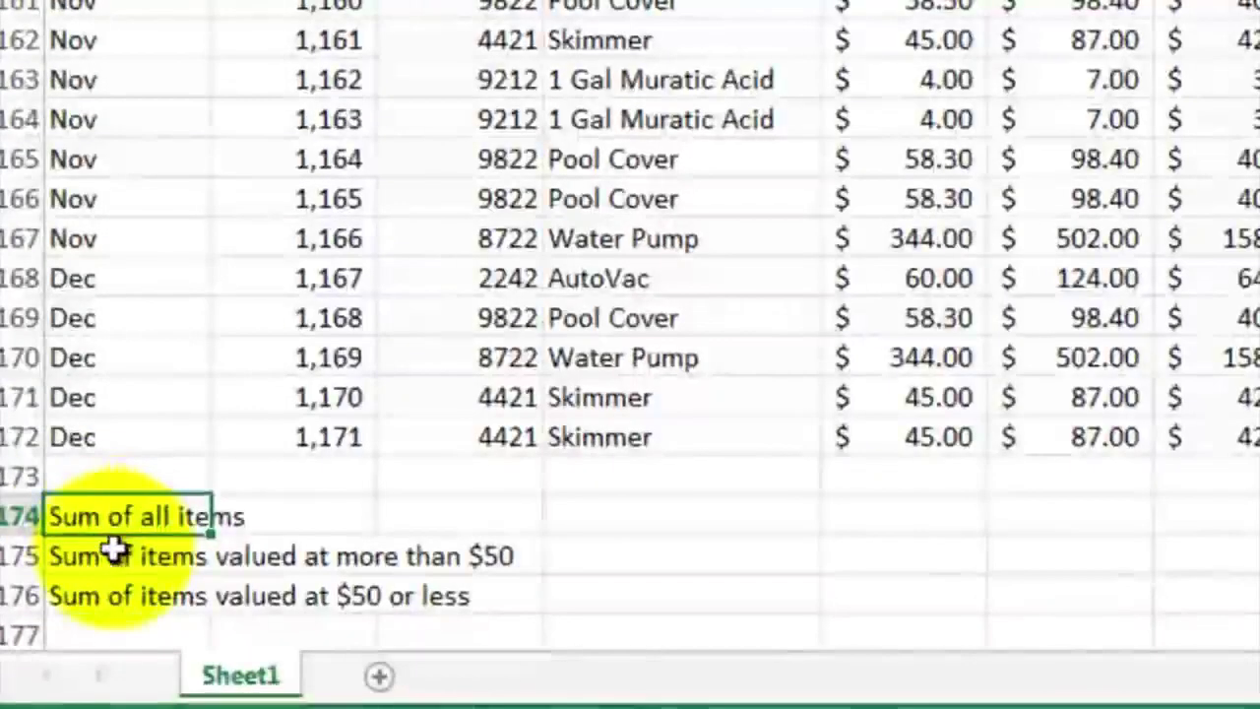
left_click(118, 561)
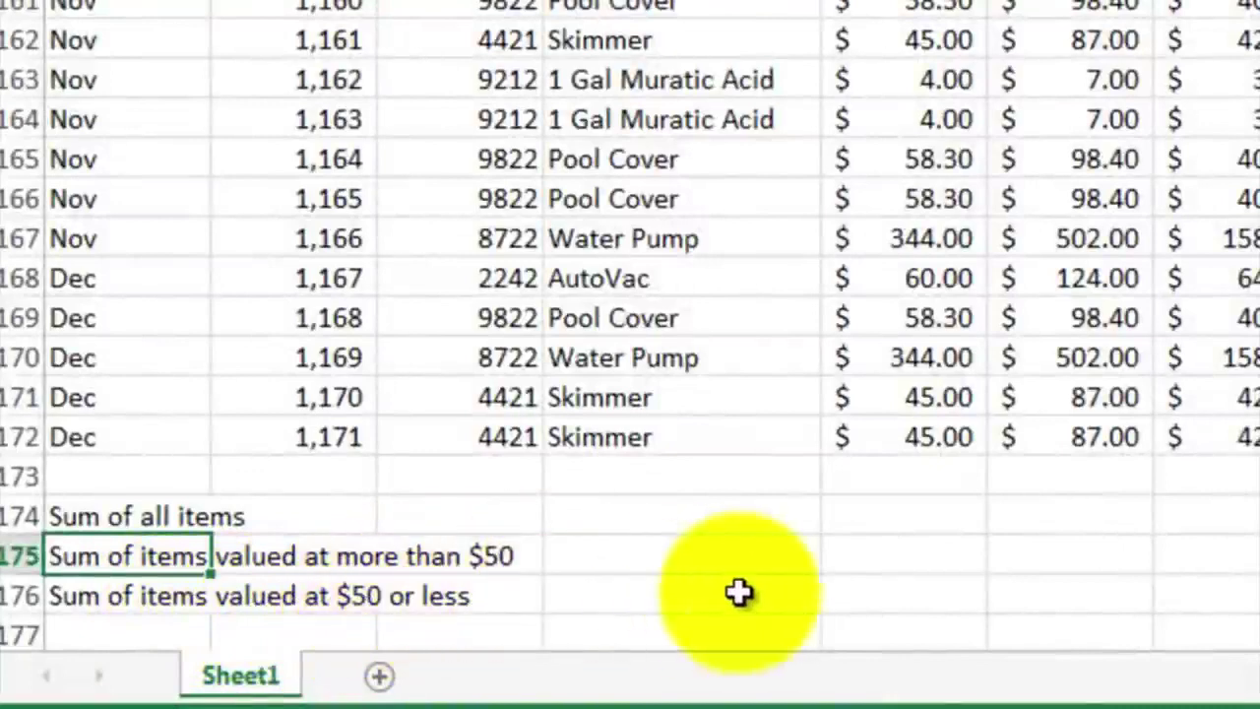
left_click(1050, 515)
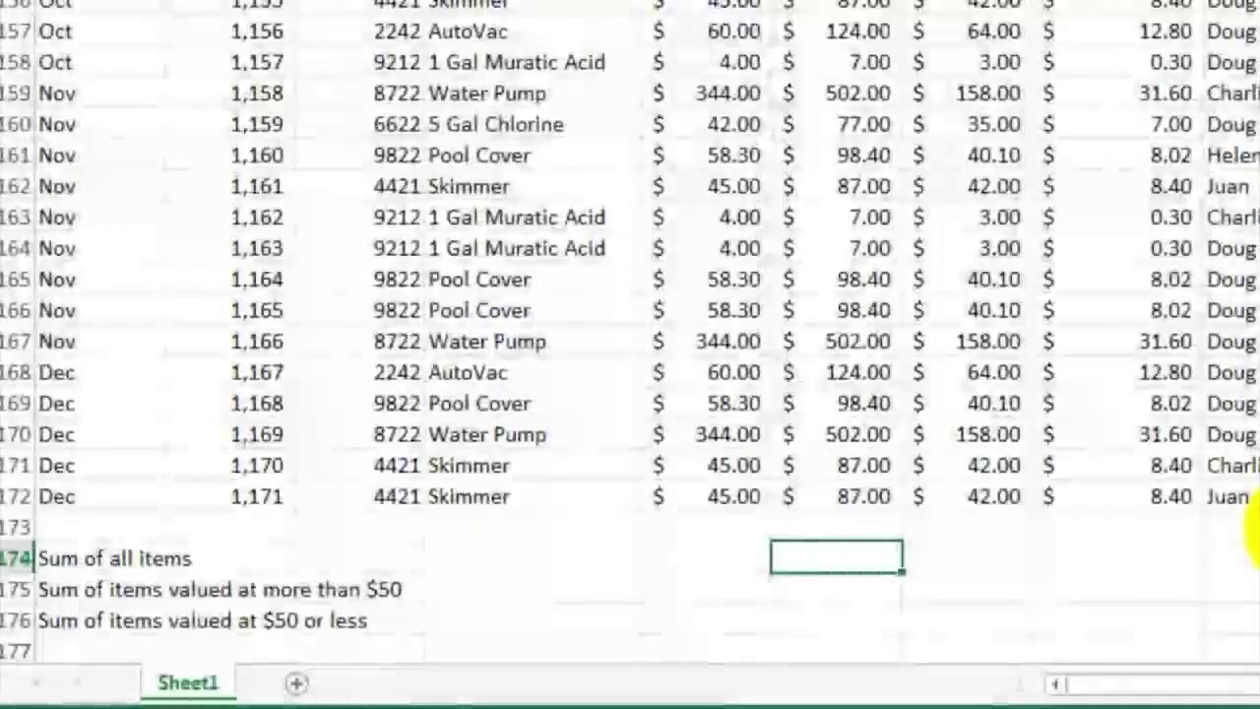
type("=sum(")
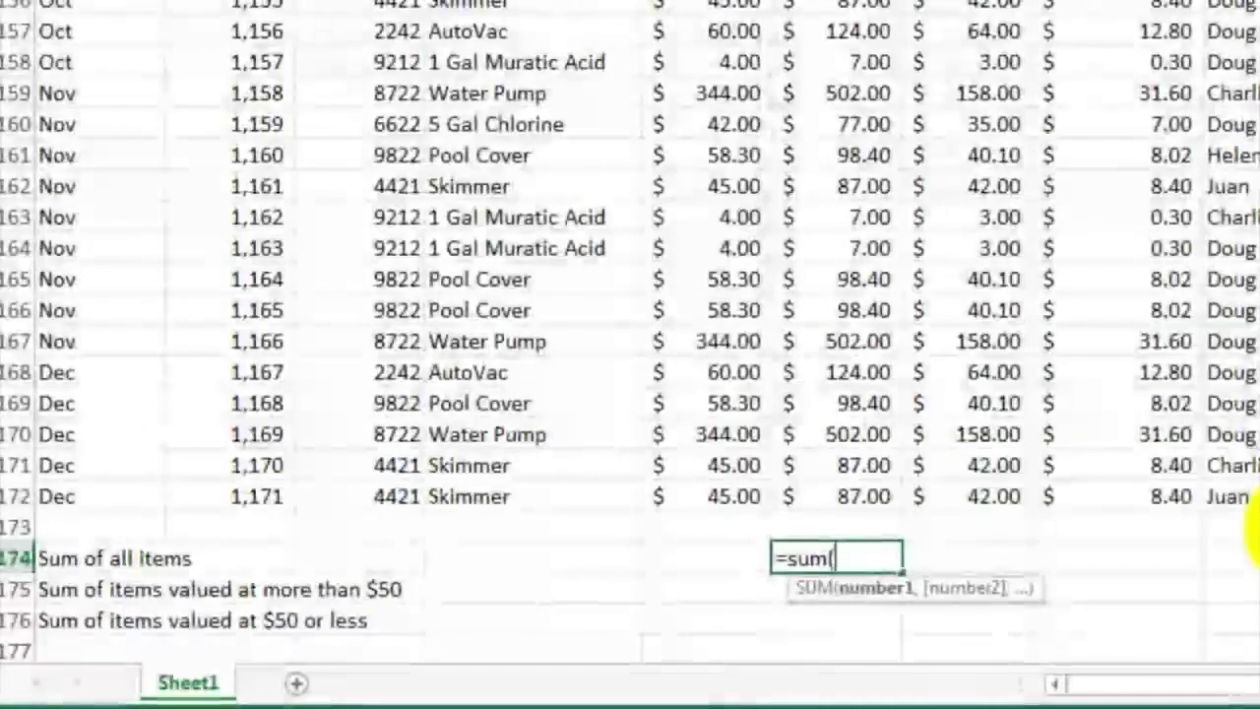
type("f2")
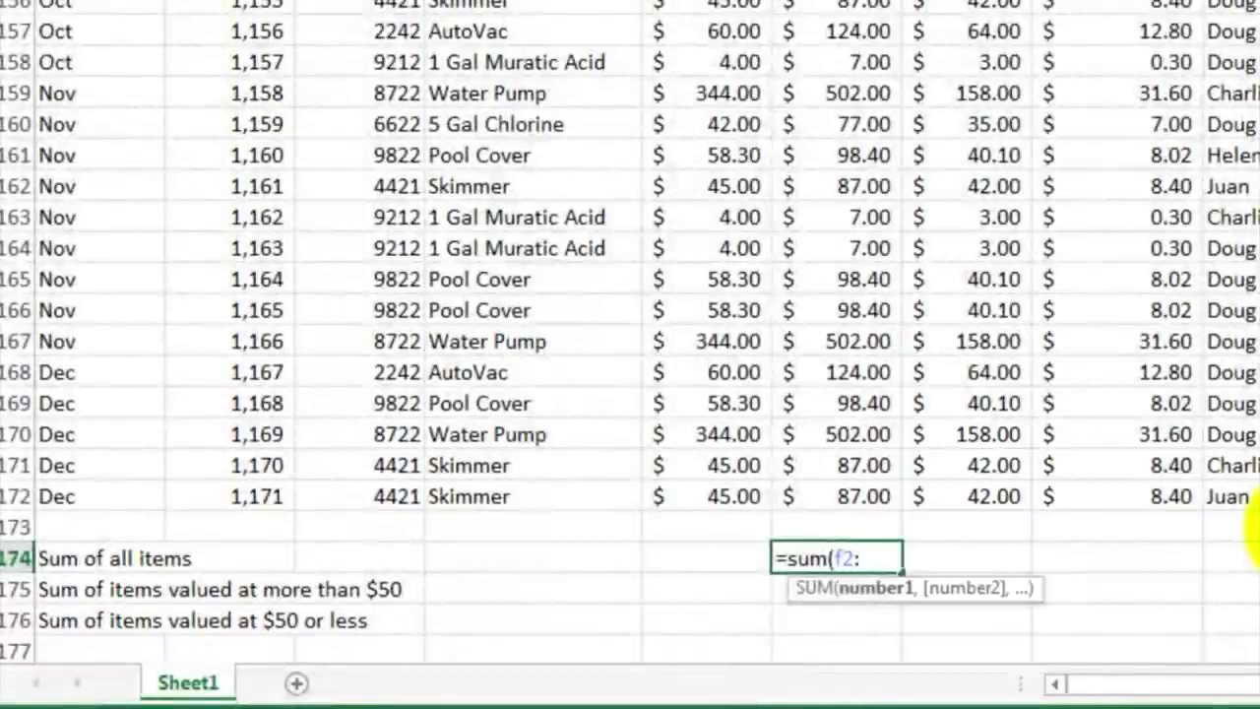
type(":f172")
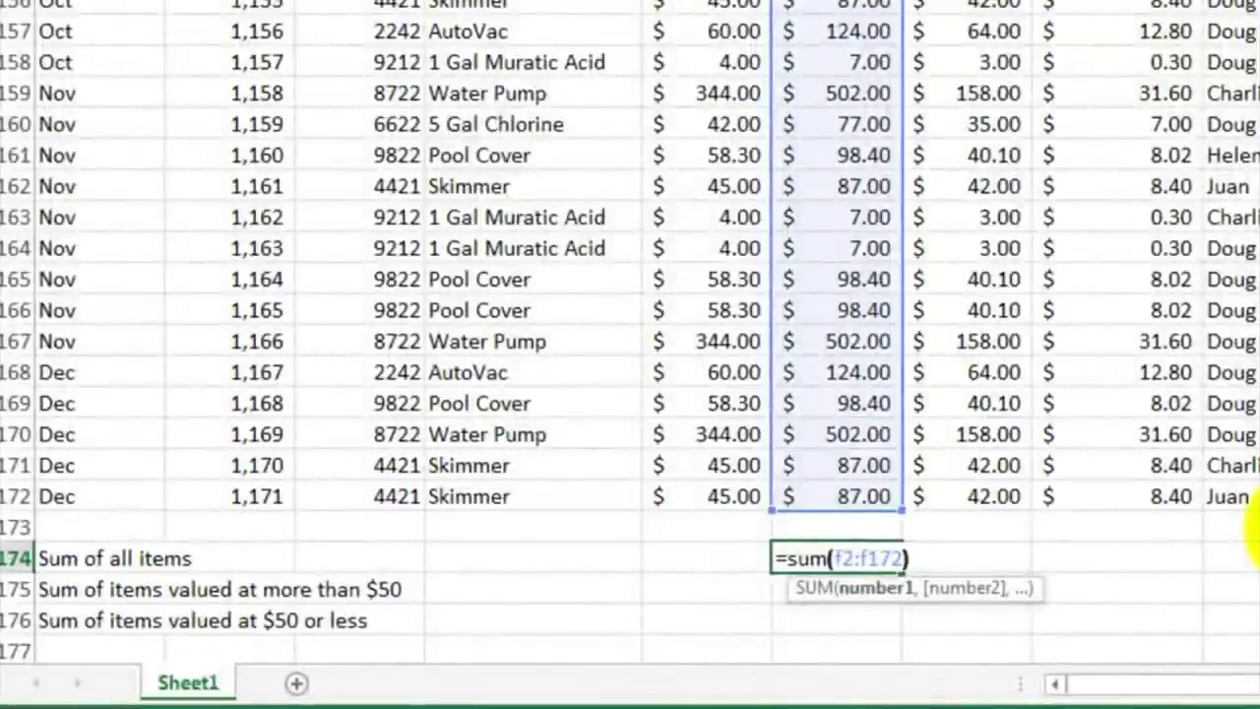
key("Return")
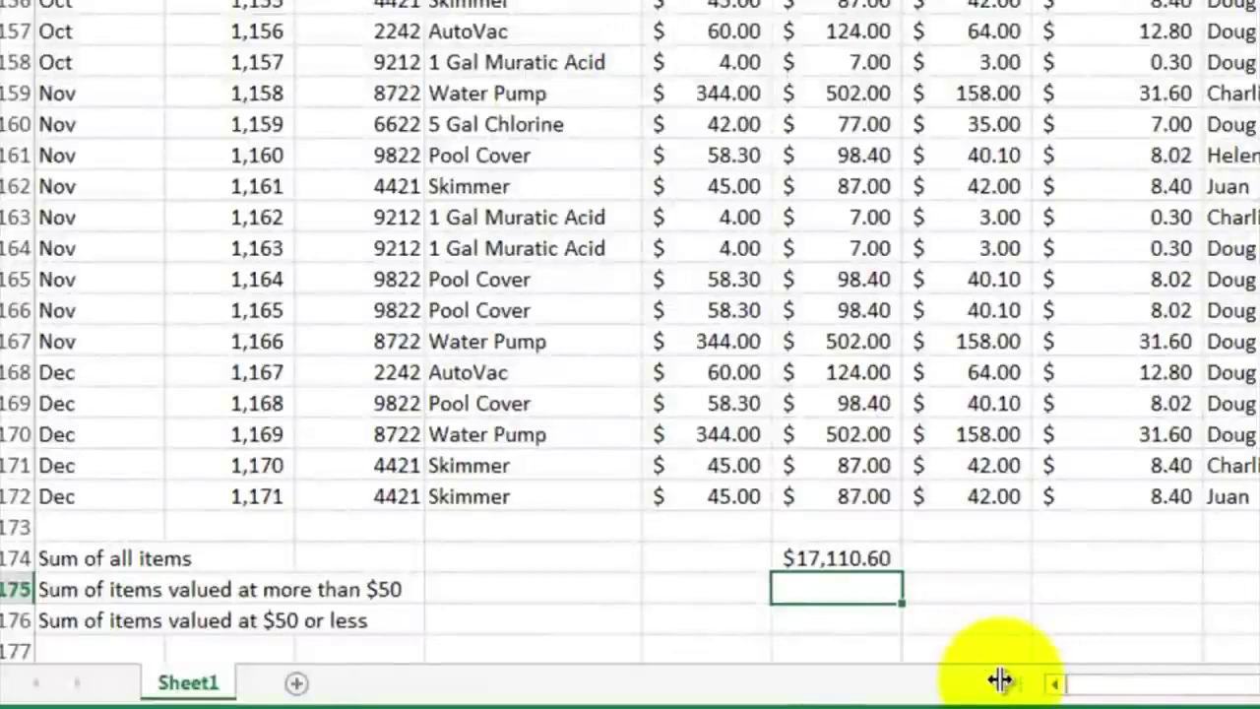
Enter =sumif(f2:f172,">50") in F175 to sum the sale prices of items valued at more than $50
type("=")
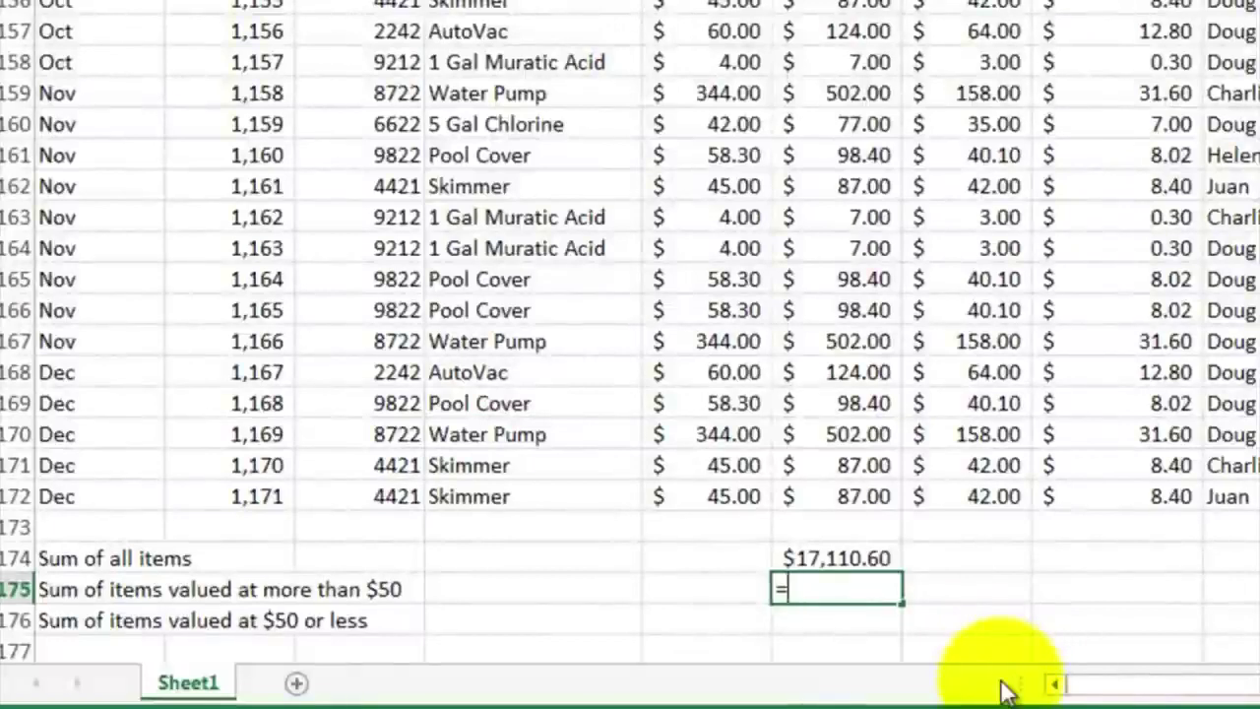
type("sumif")
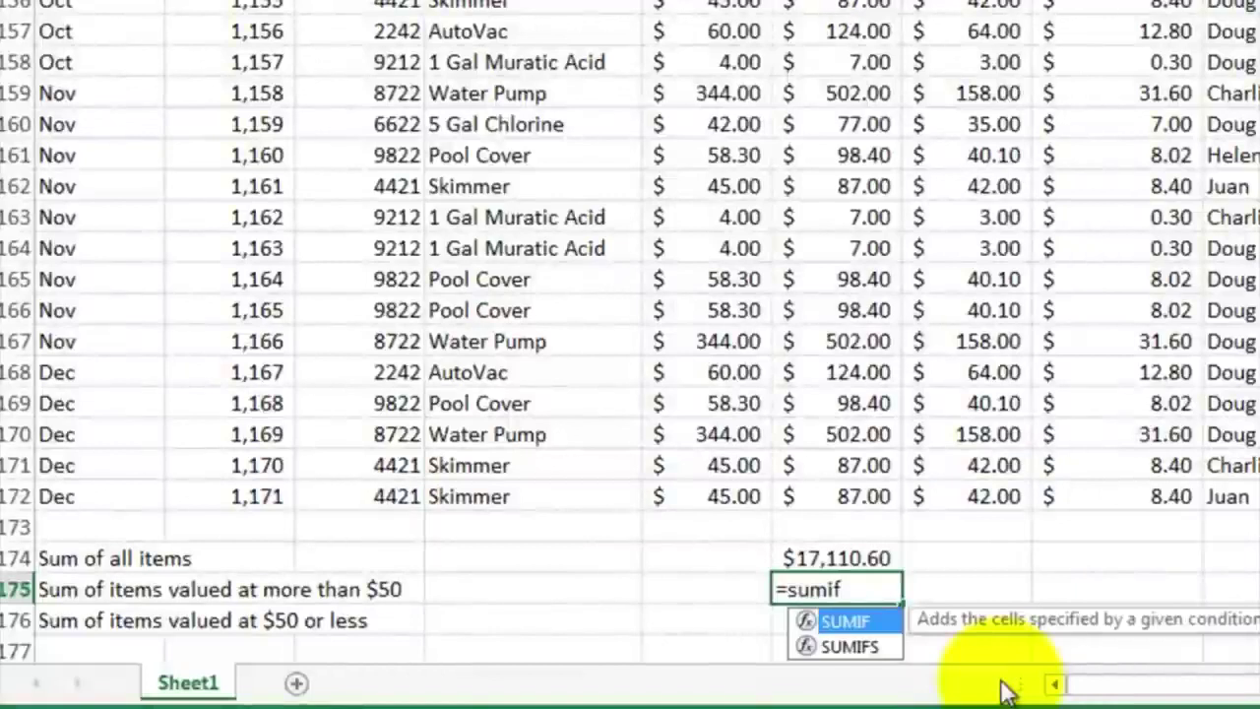
type("(")
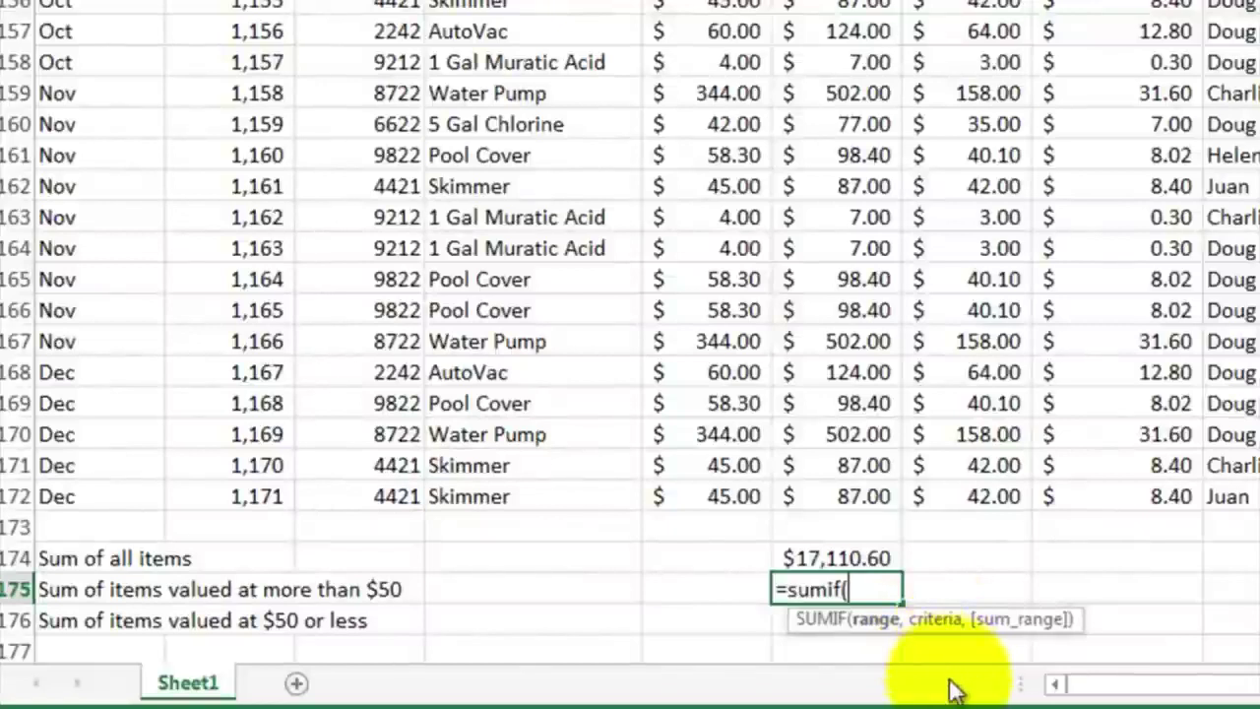
type("f2:f172")
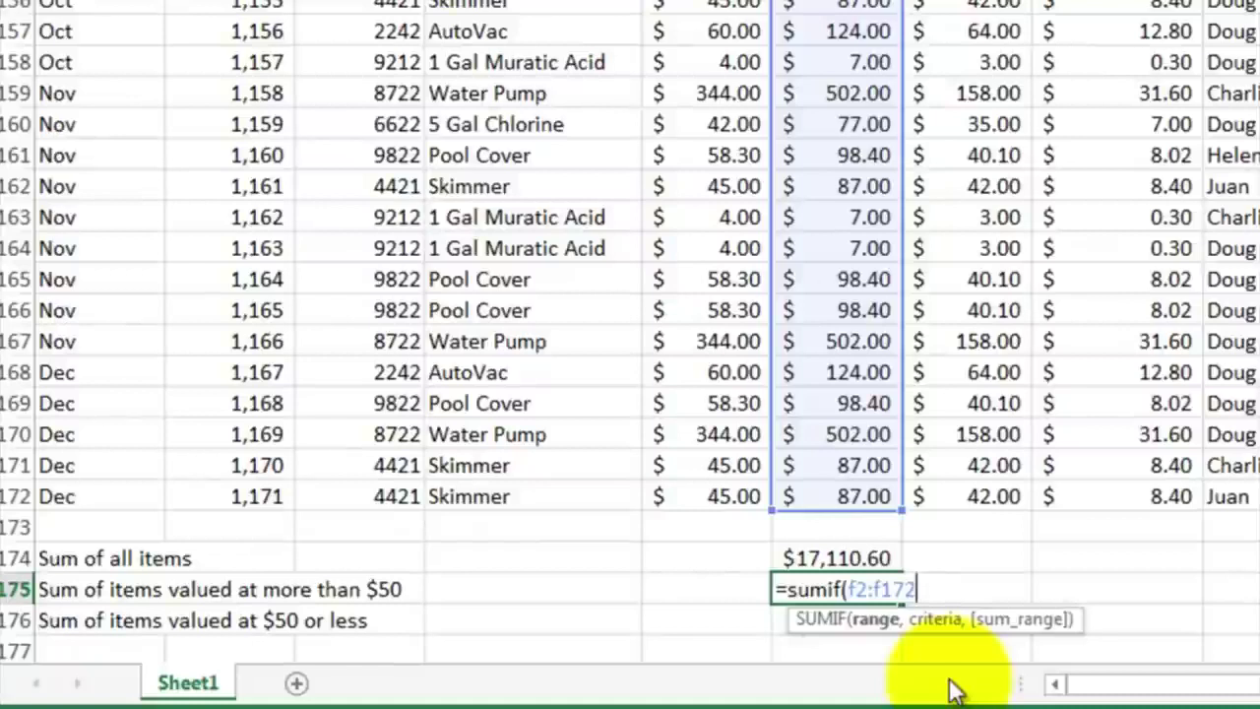
type(",\">50")
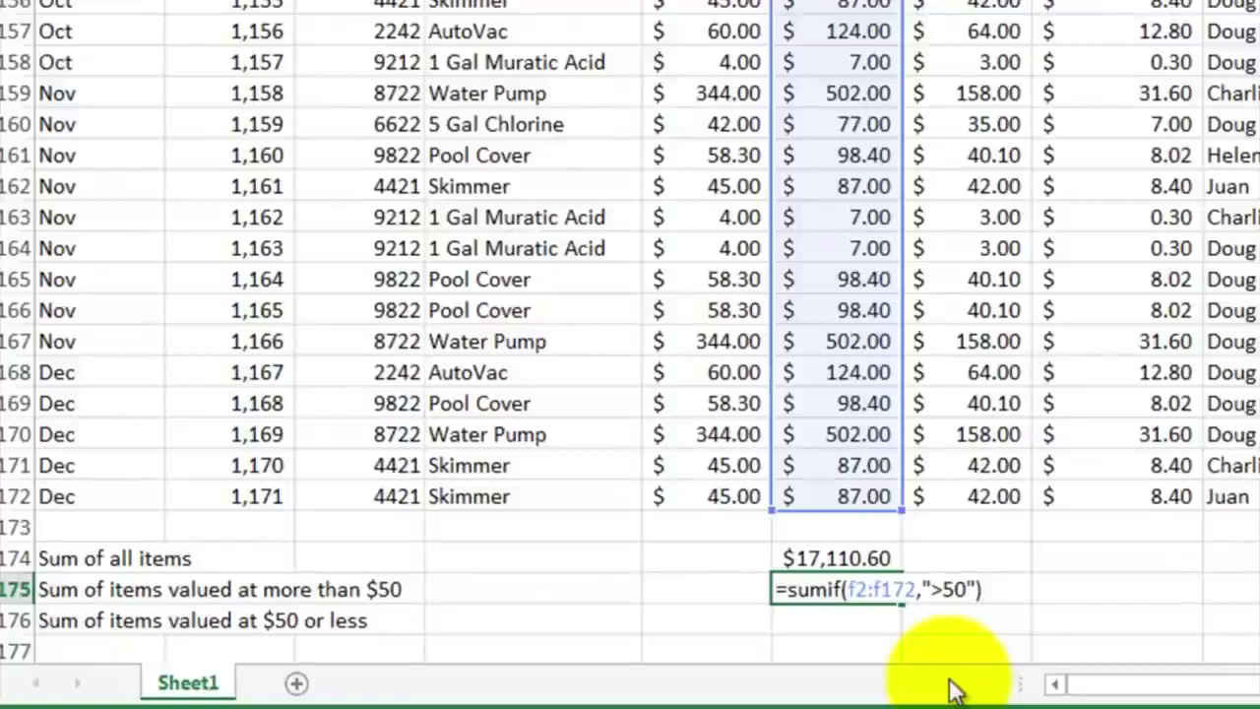
key("Return")
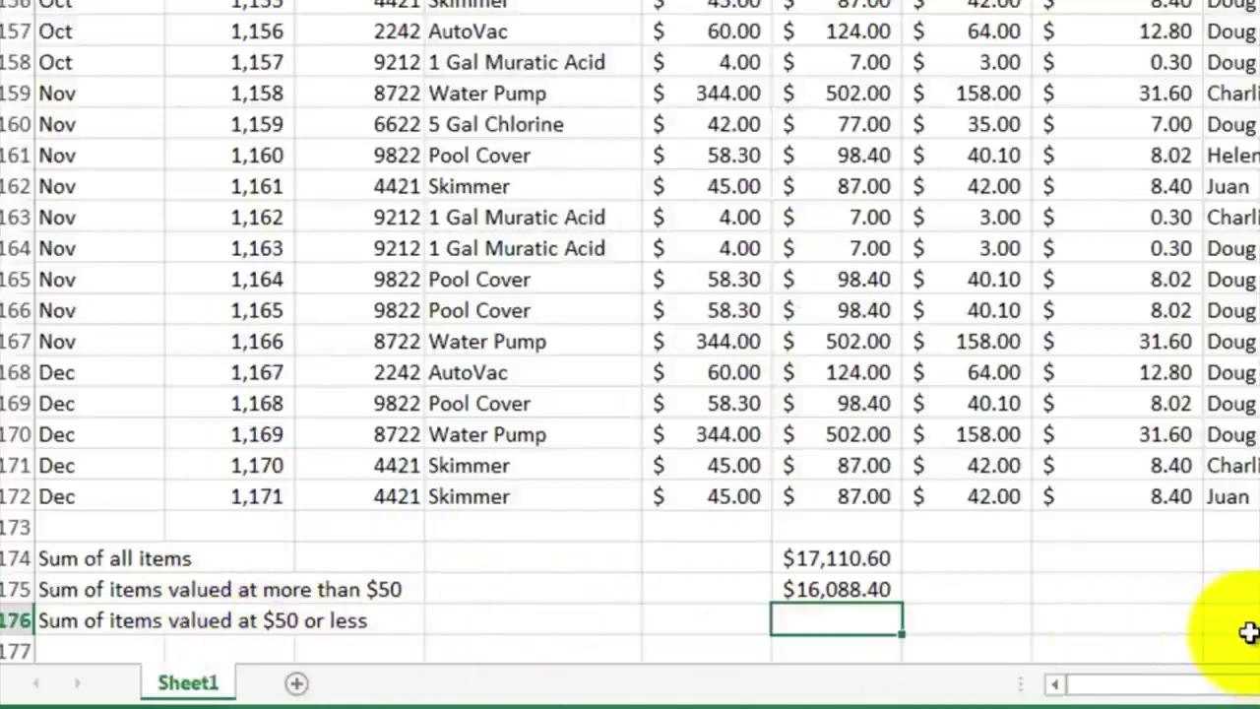
Enter =sumif(f2:f172,"<=50") in F176 to sum the sale prices of items valued at $50 or less
type("=sumif(")
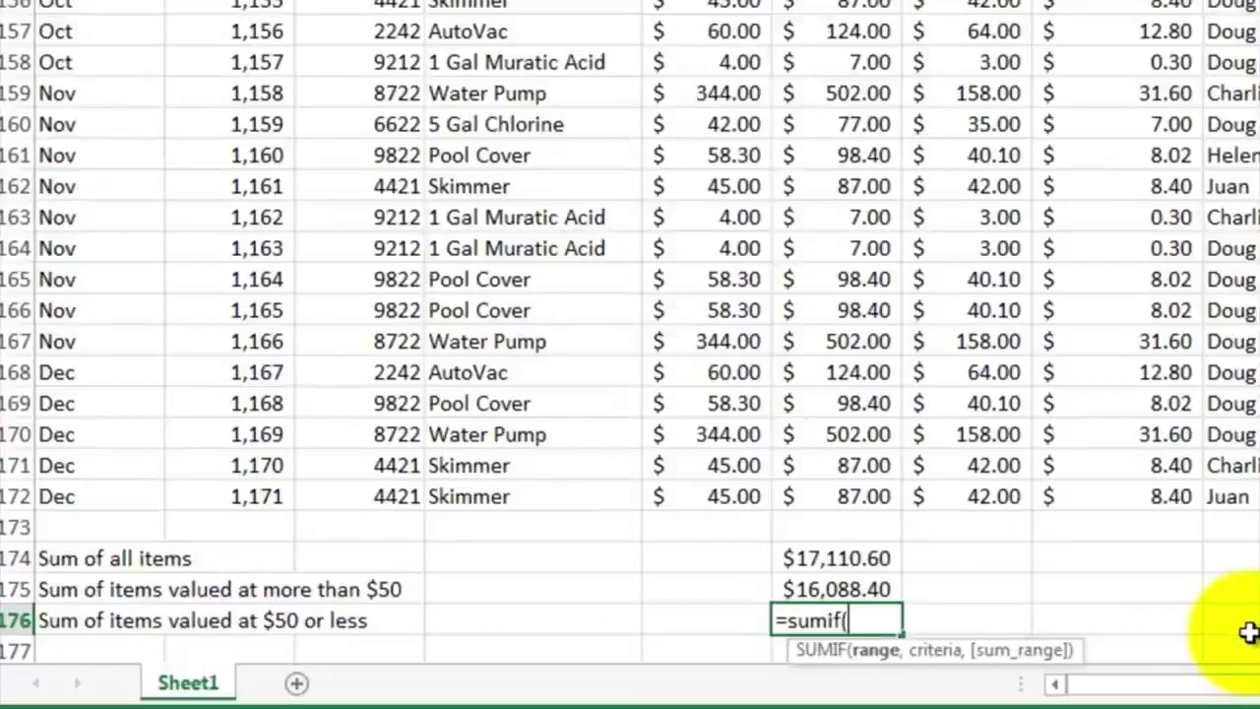
type("f")
type("2:f")
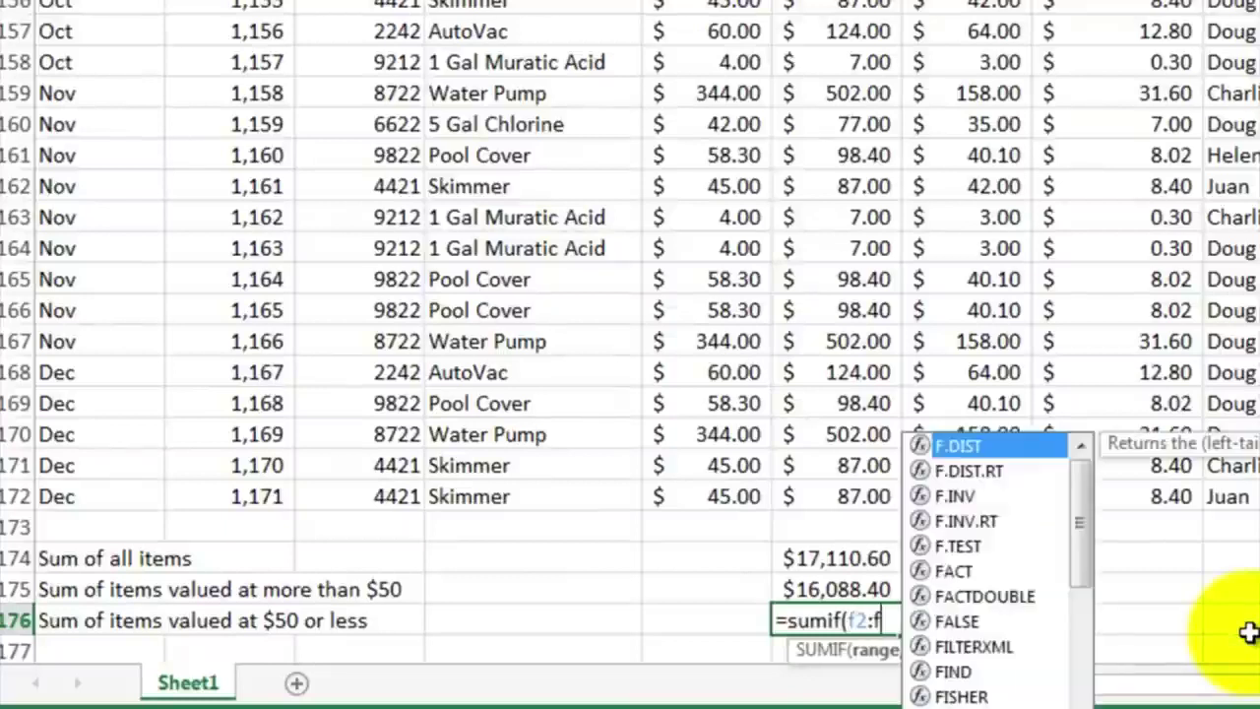
type("172,\"<=50")
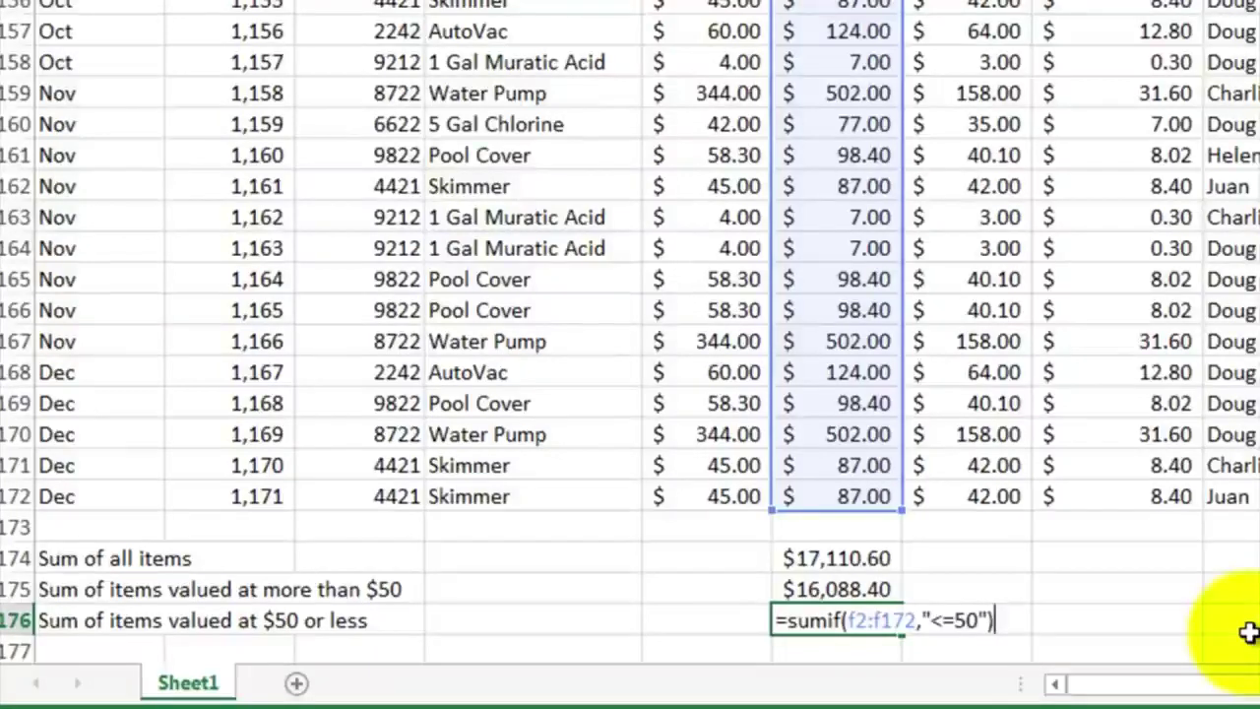
key("Return")
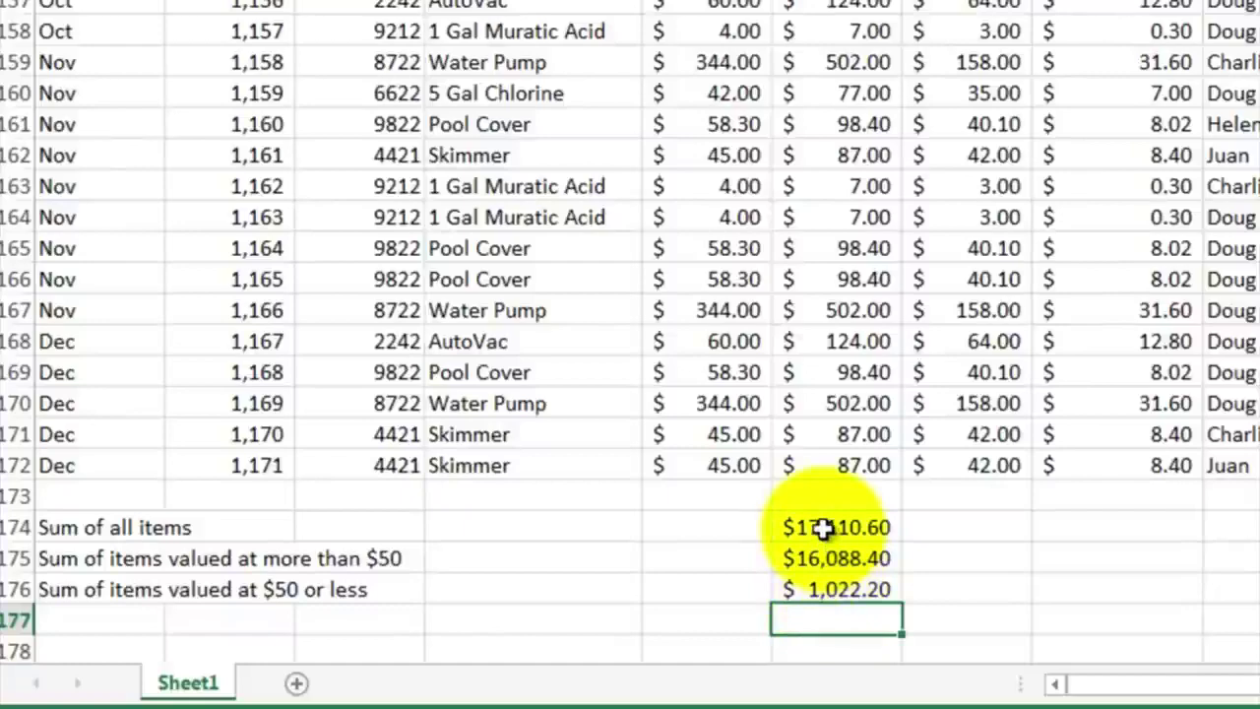
Sort the sales data rows by Last Name, based on values, from A to Z
scroll(838, 394, "up", 8)
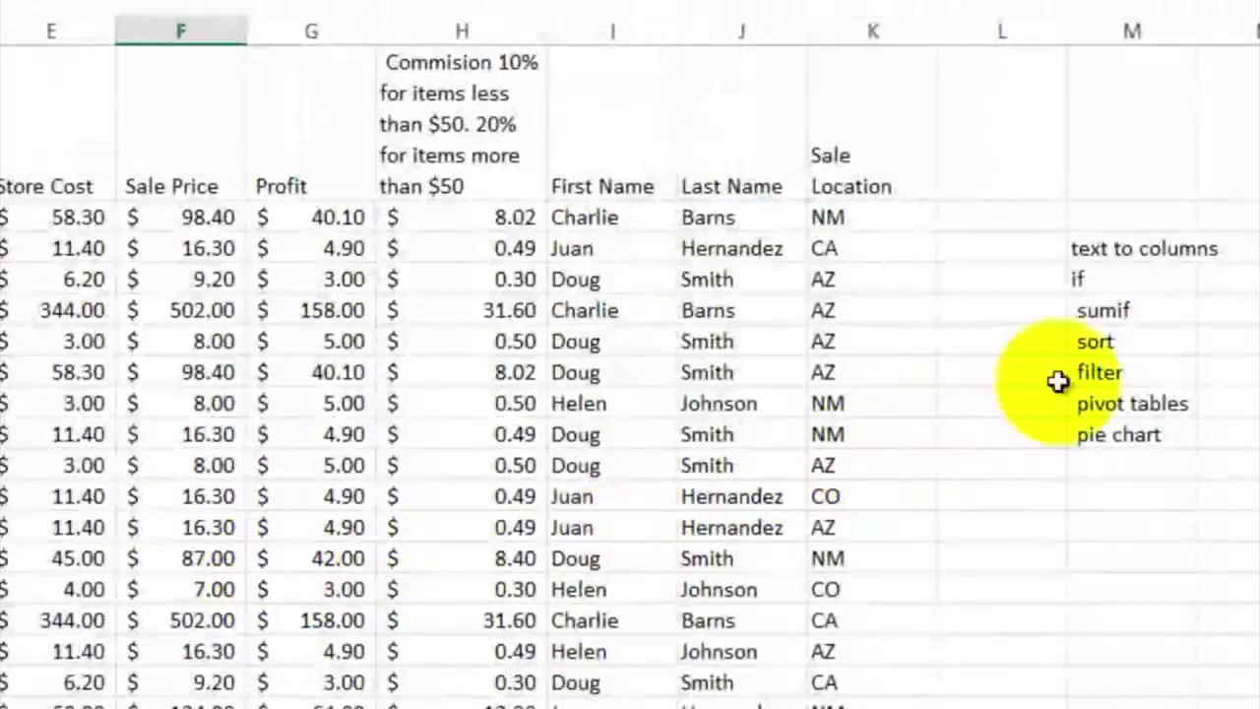
left_click_drag(1114, 340, 1114, 372)
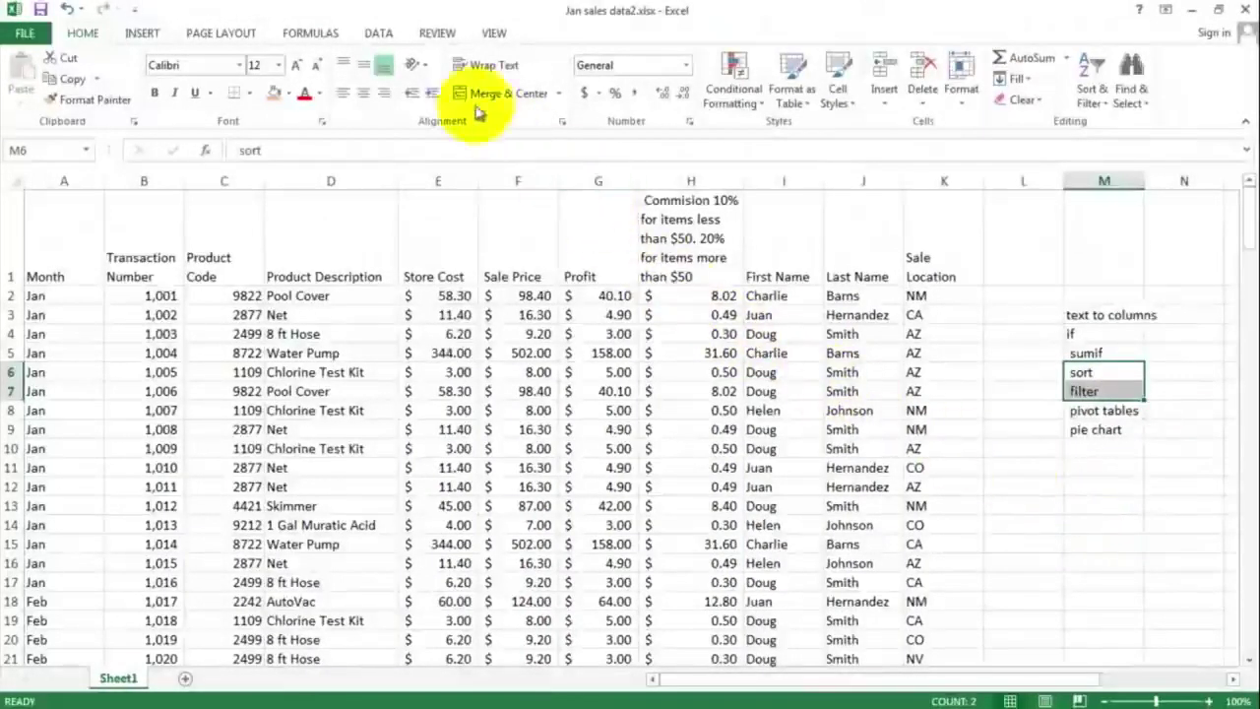
left_click(380, 35)
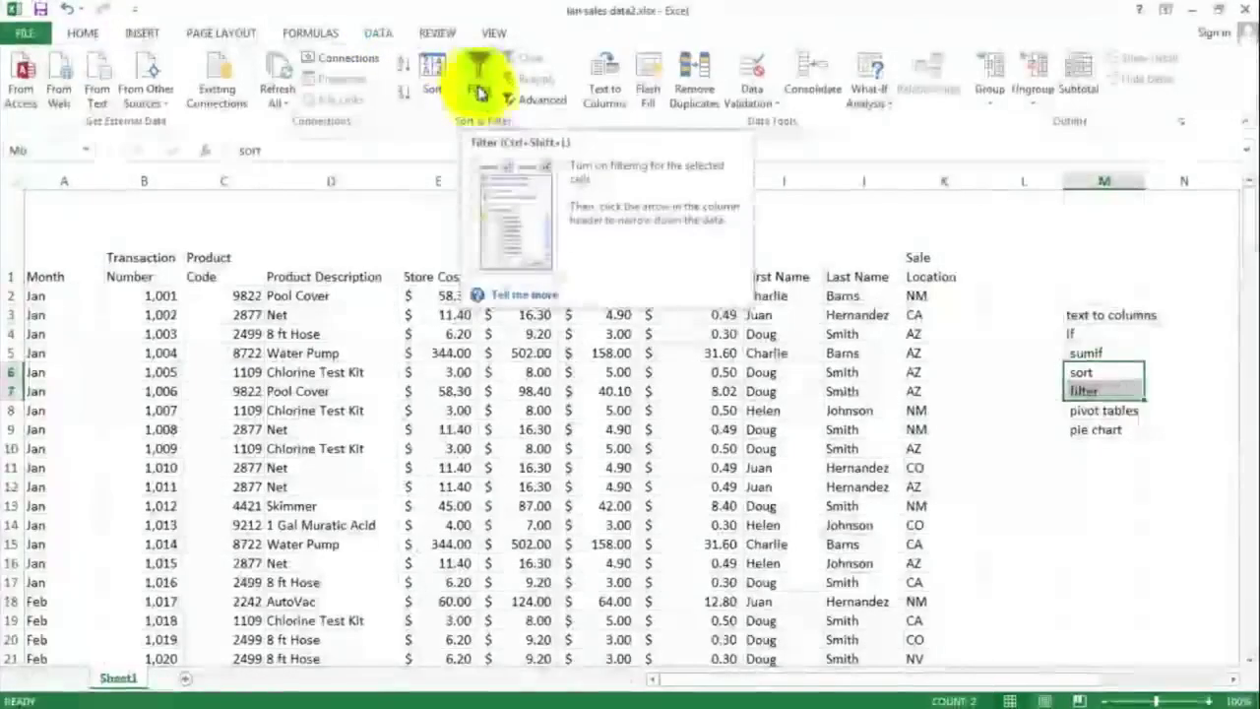
left_click(578, 352)
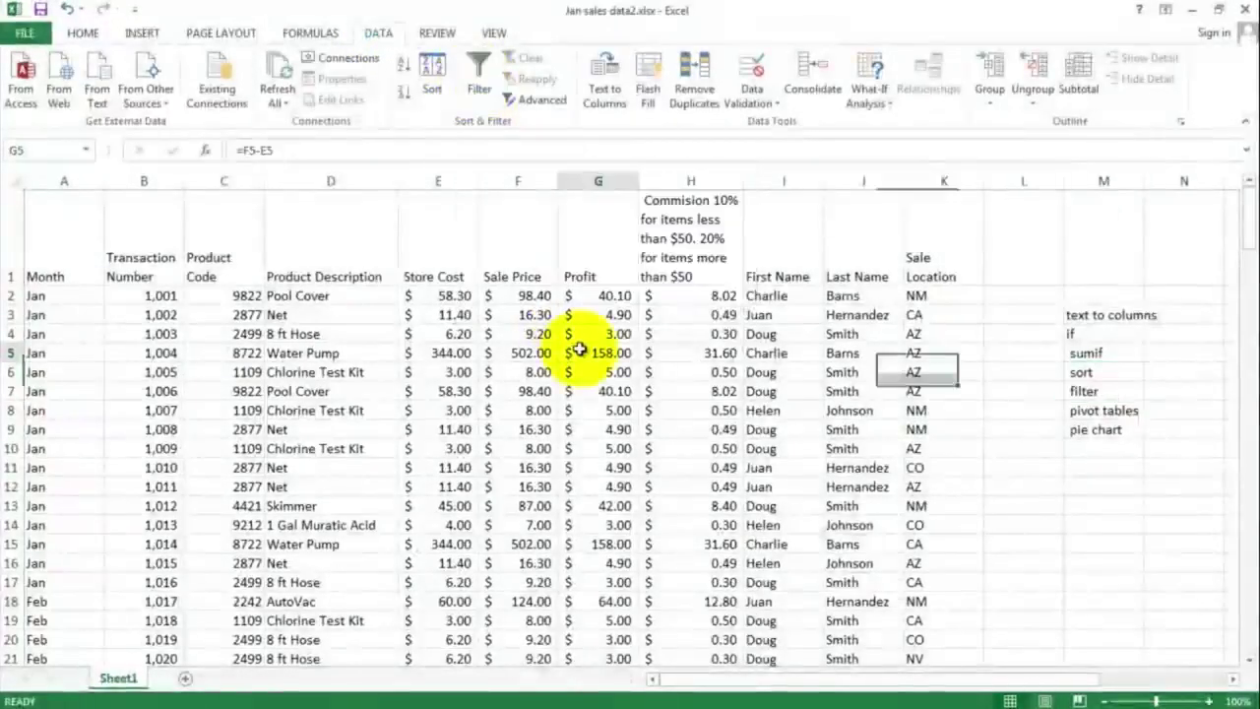
left_click(369, 295)
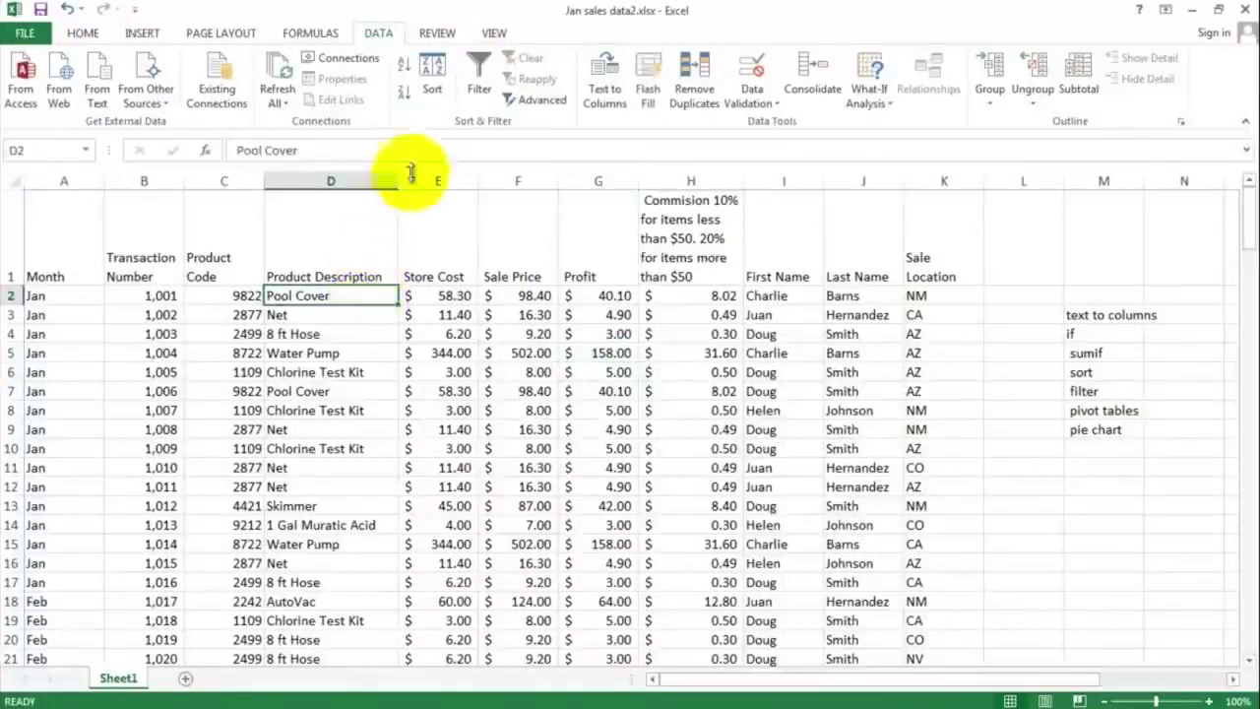
left_click(429, 76)
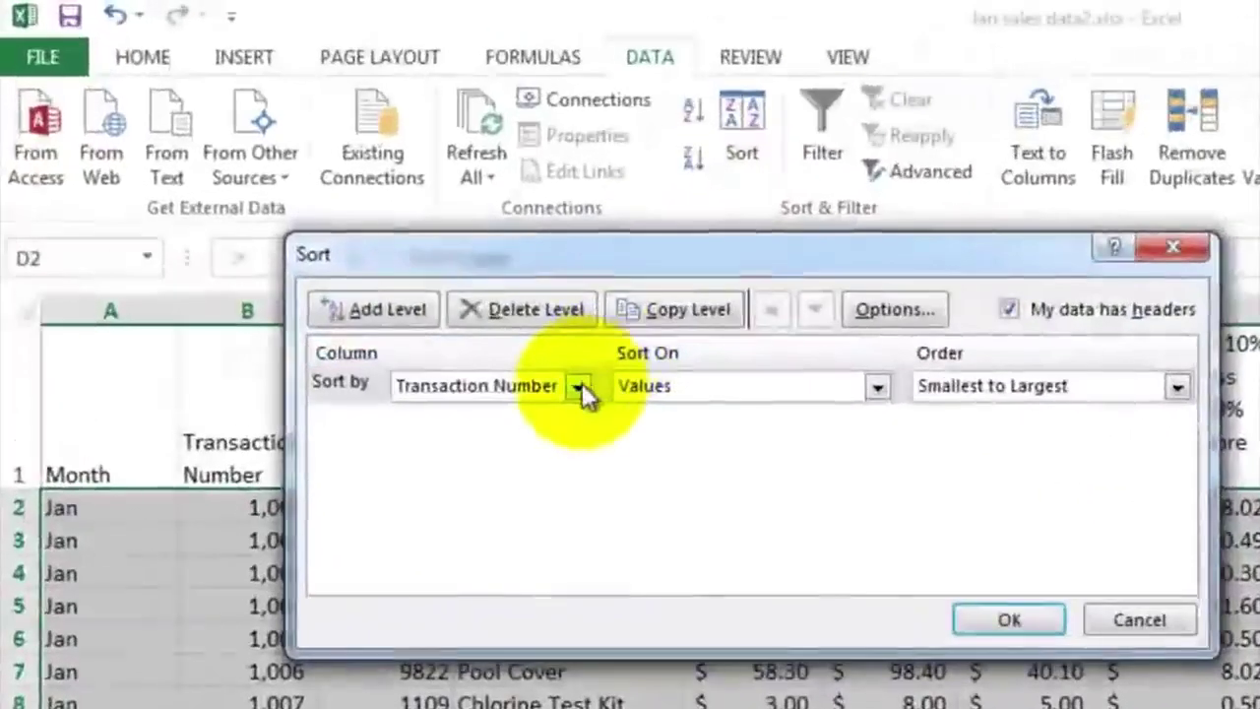
left_click(336, 224)
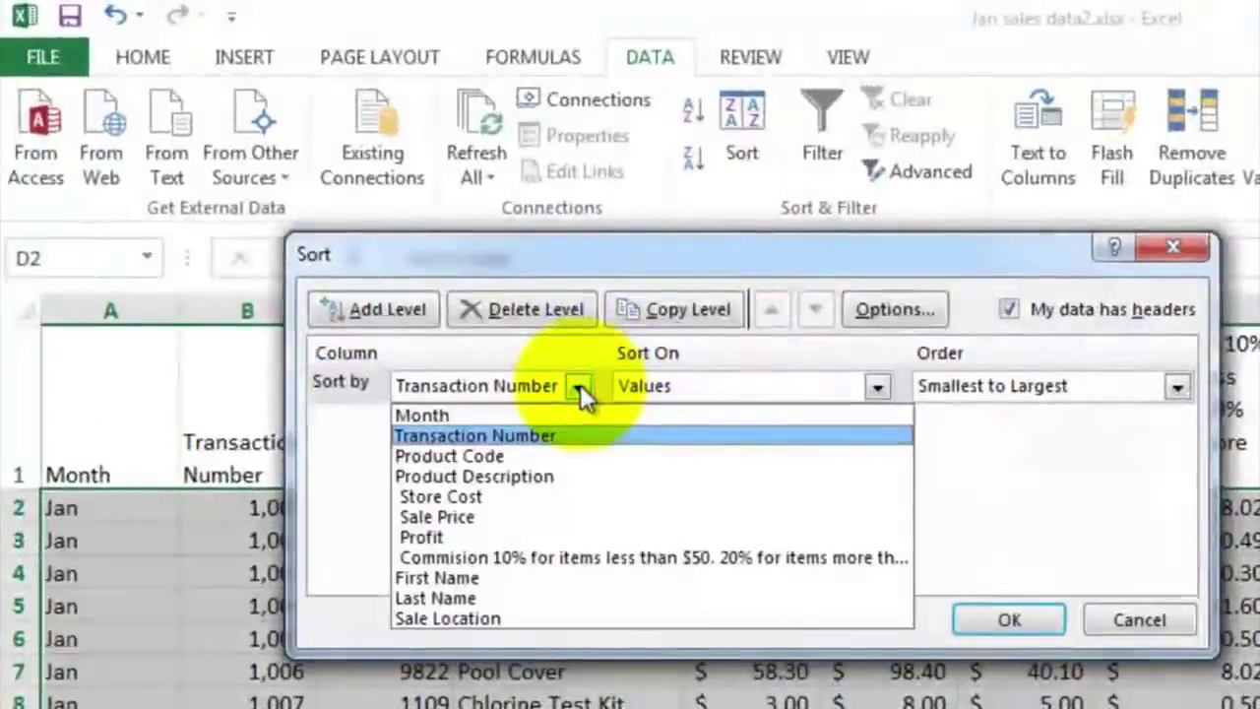
left_click(506, 595)
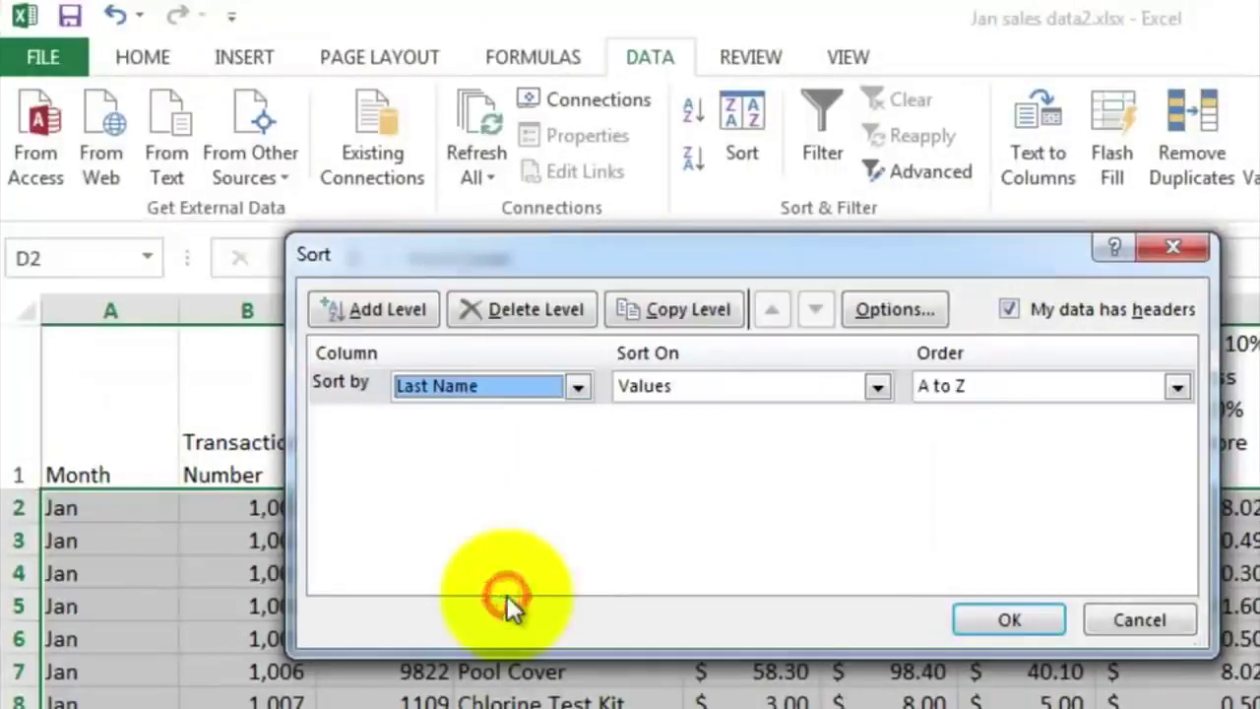
left_click(1000, 617)
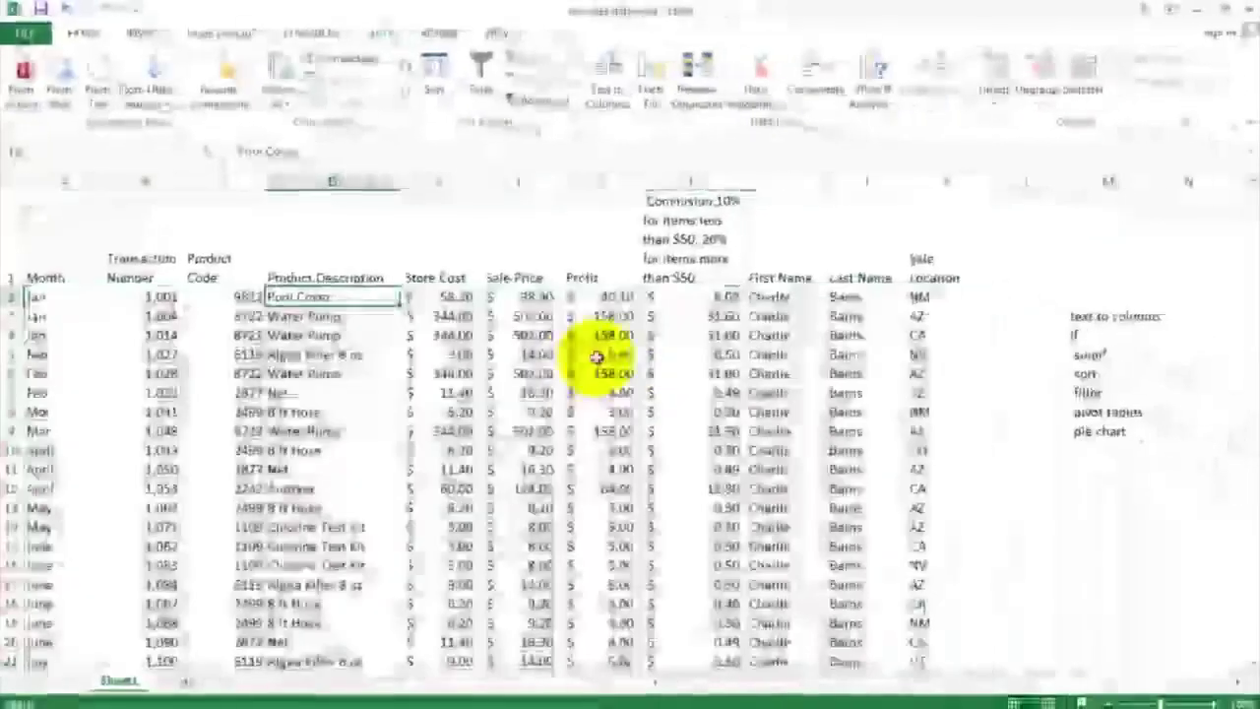
Examine the Last Name column from row 2 downward to check how the rows are grouped by salesperson
left_click(846, 297)
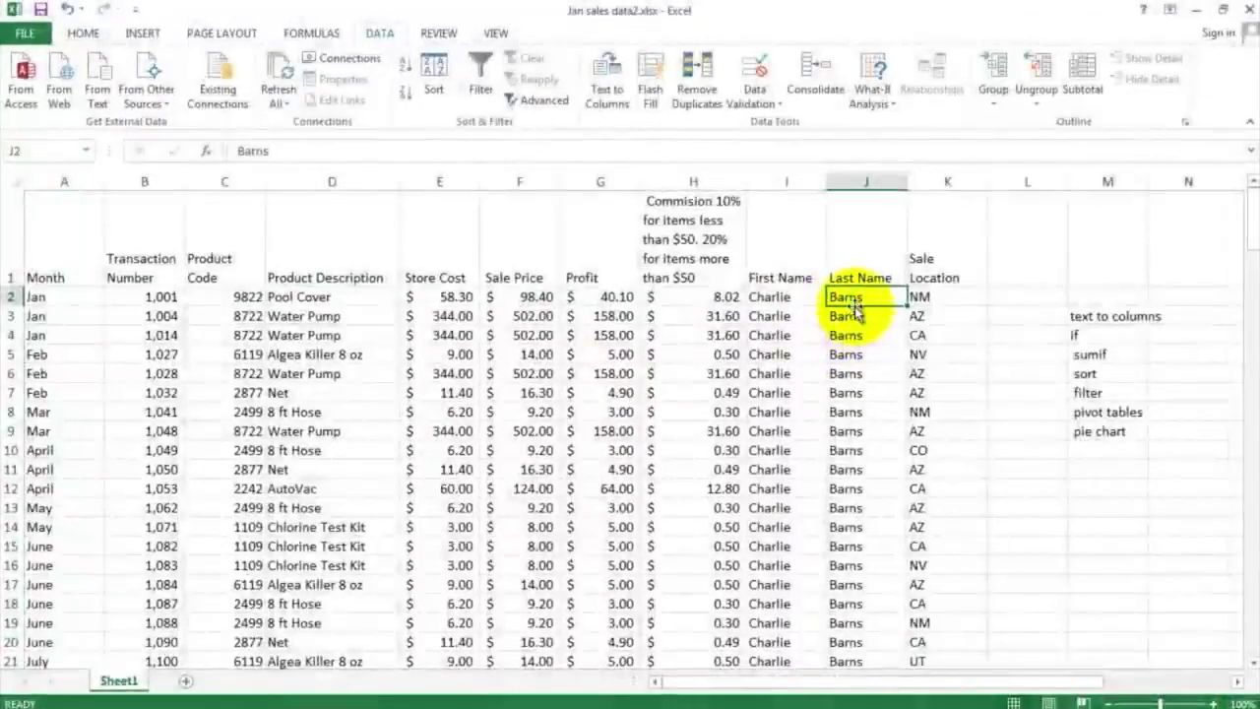
scroll(854, 345, "down", 7)
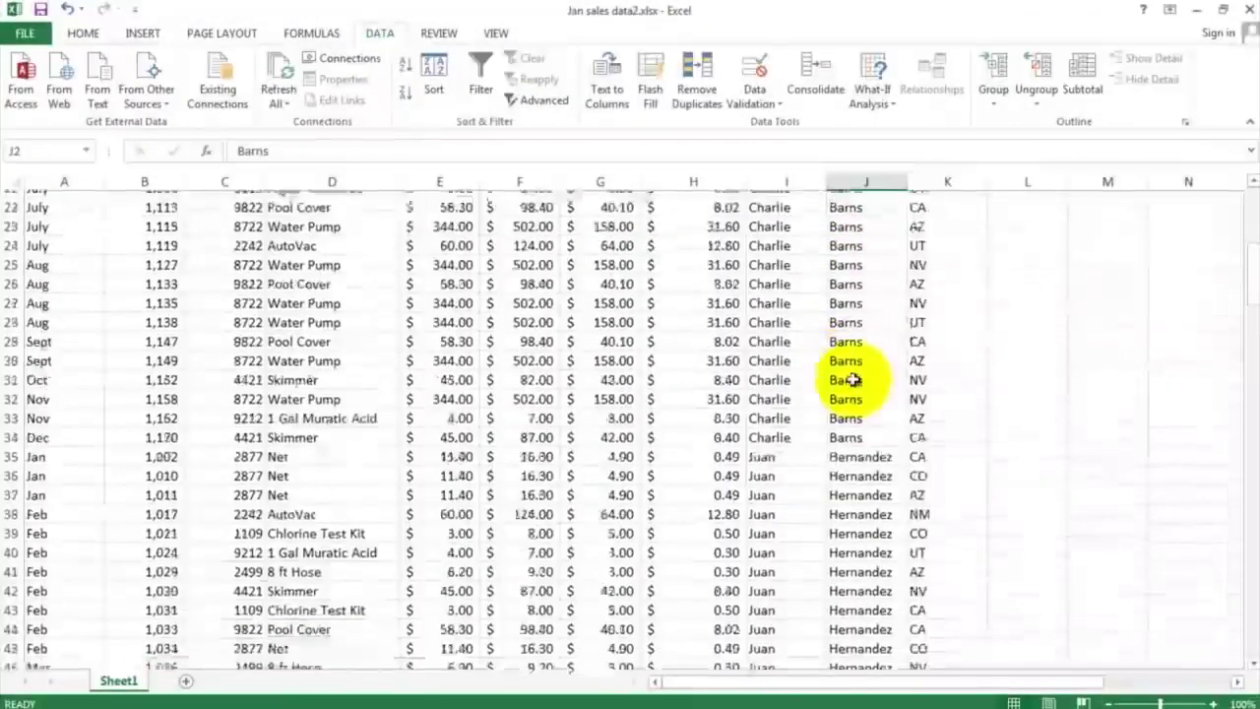
left_click(854, 455)
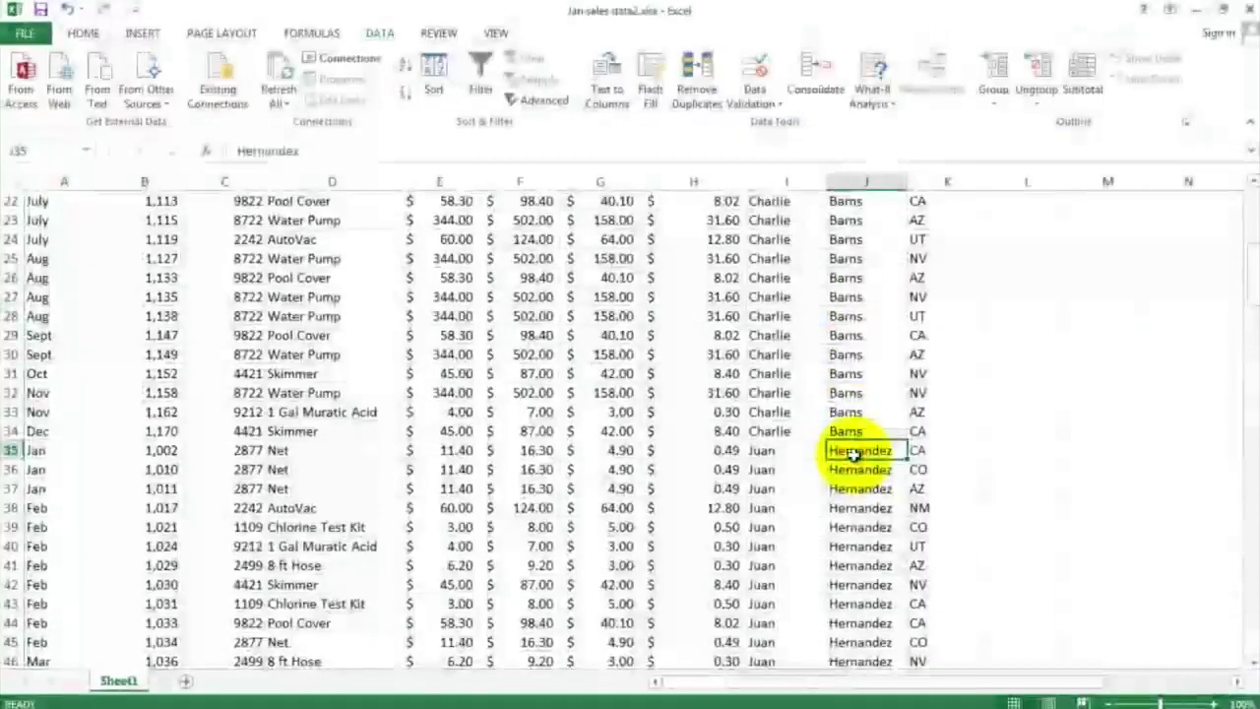
scroll(854, 453, "down", 7)
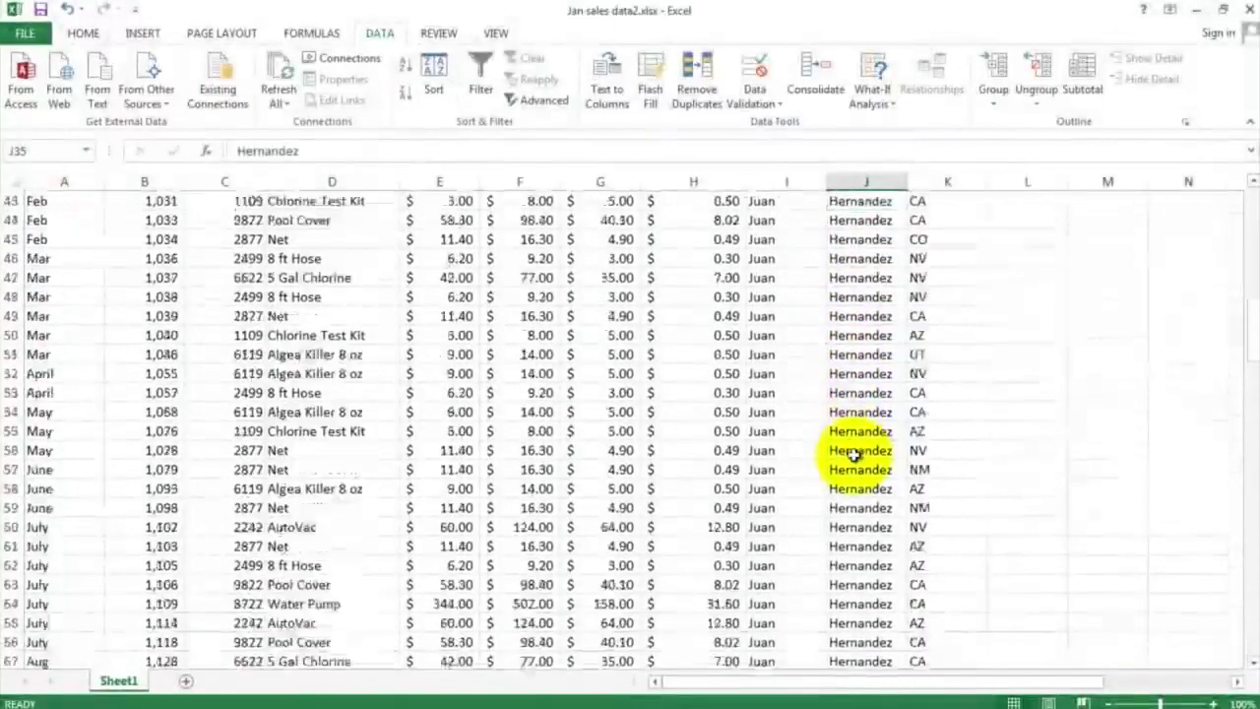
scroll(854, 453, "down", 9)
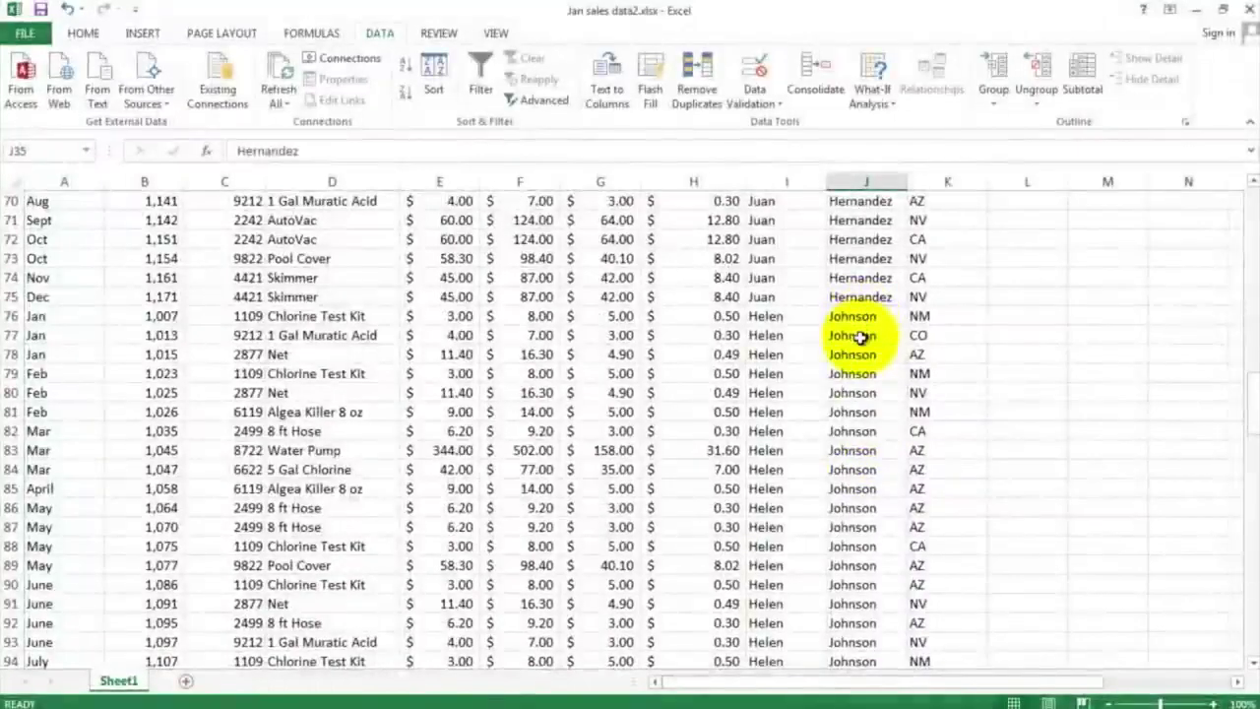
scroll(855, 343, "down", 8)
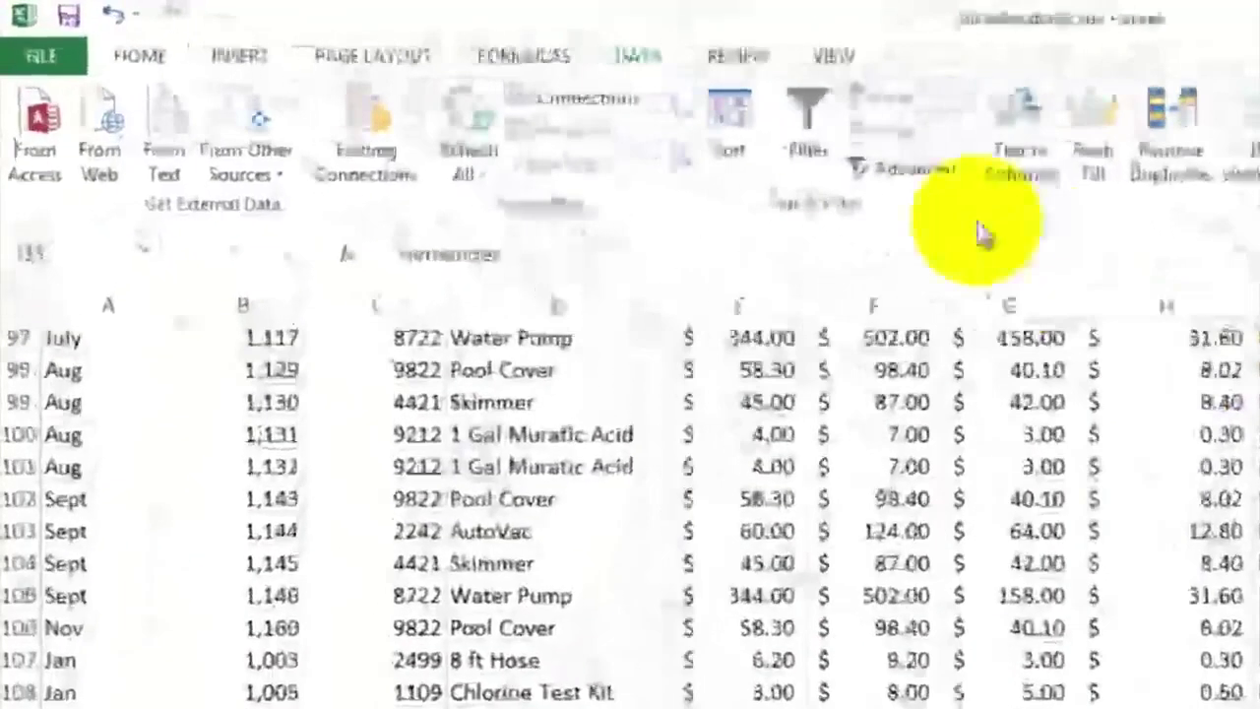
Re-sort the sales data by Sale Location, from A to Z
left_click(728, 111)
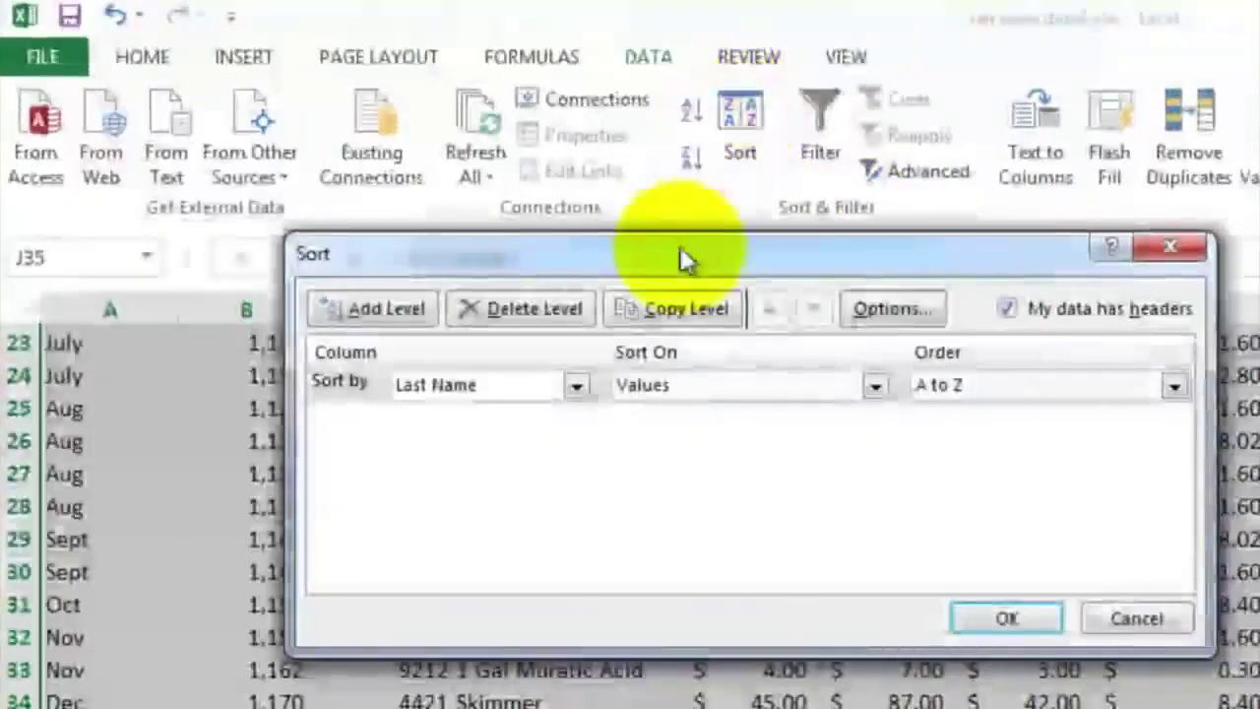
left_click(576, 385)
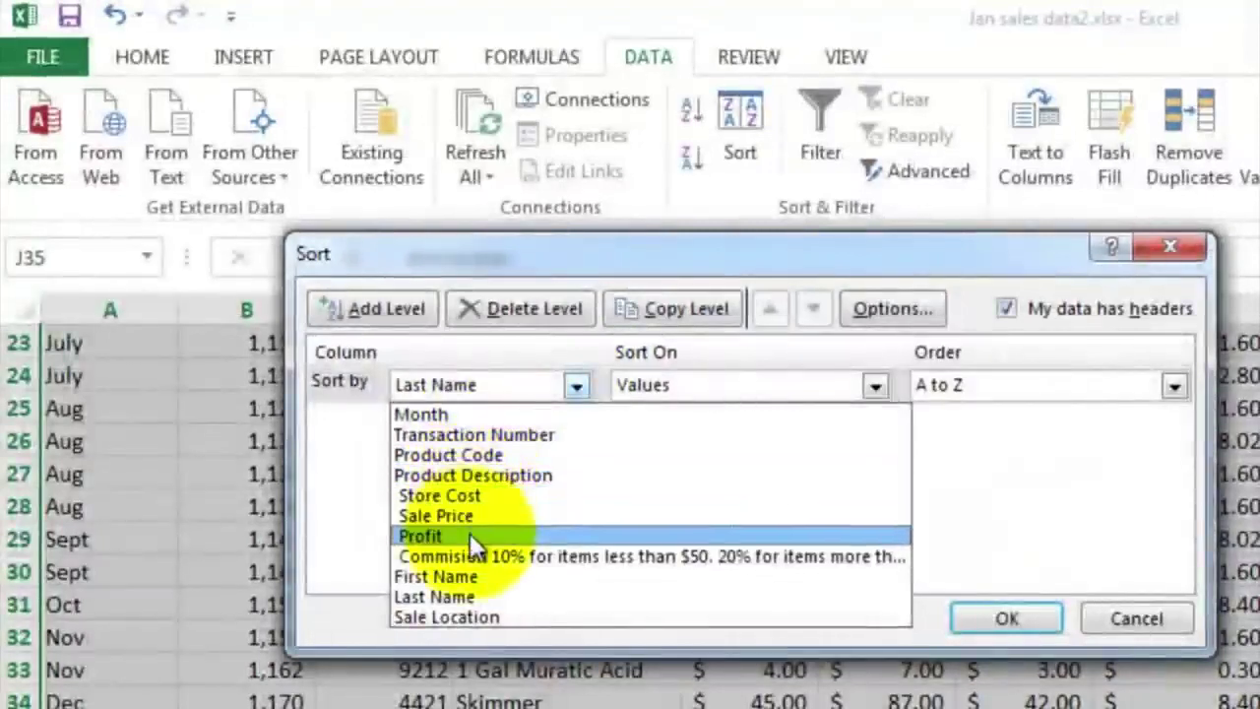
left_click(479, 617)
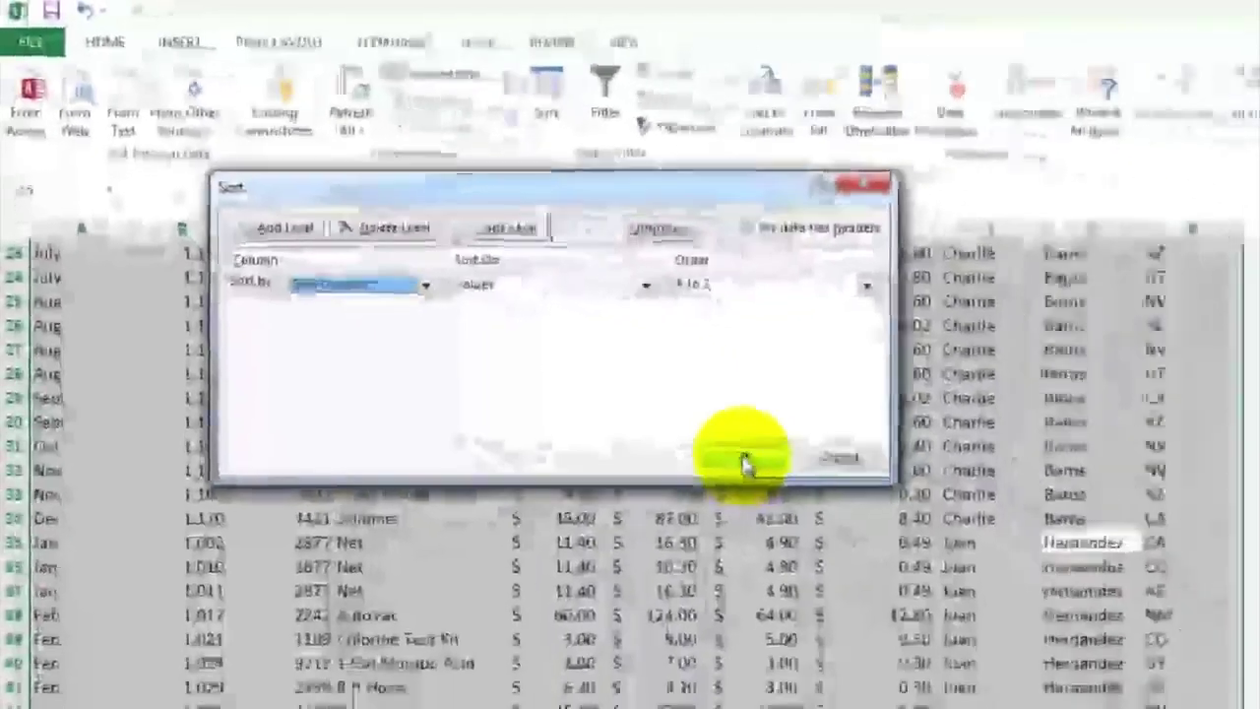
left_click(1006, 618)
scroll(915, 315, "up", 7)
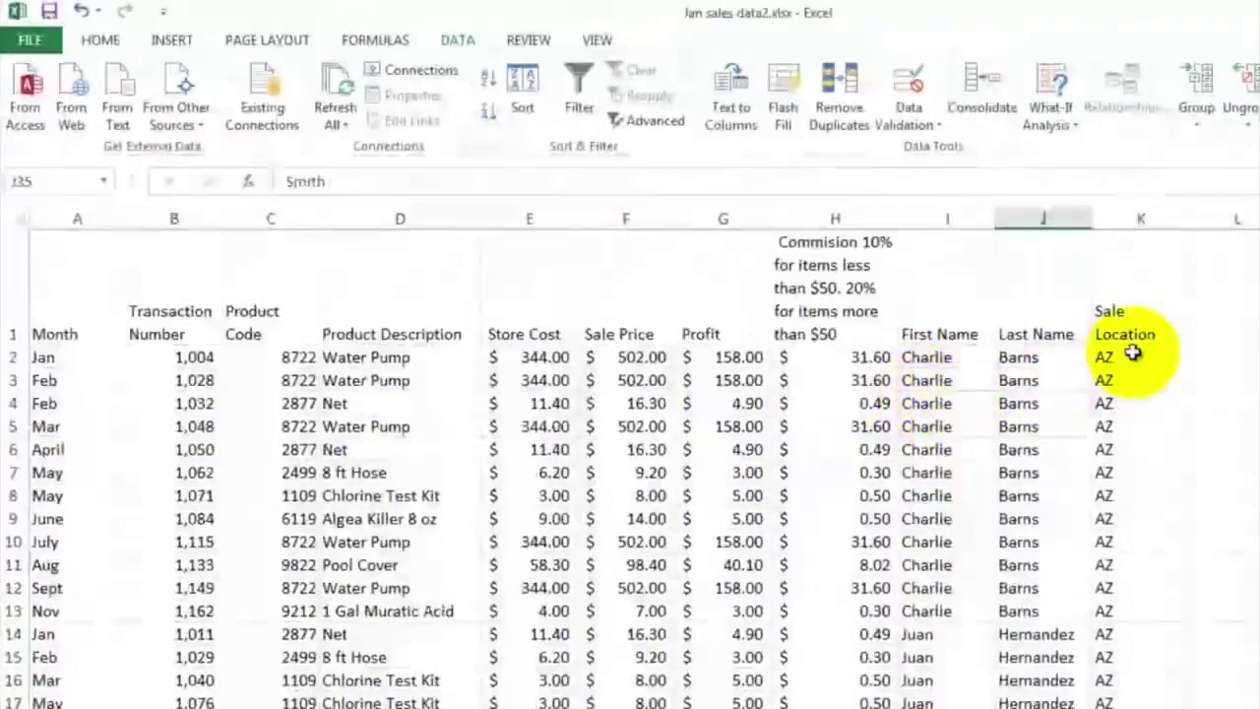
Examine the Sale Location column from K2 down to K172 to check the order of the states
left_click(1132, 355)
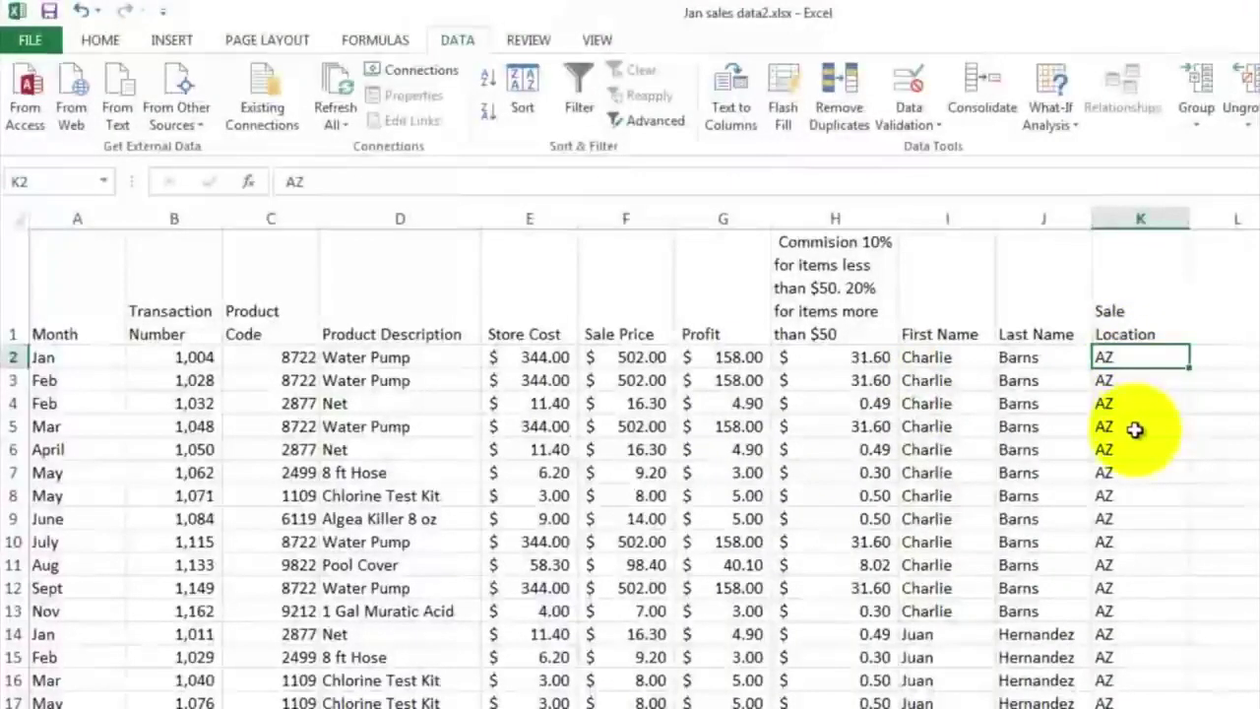
scroll(1136, 427, "down", 8)
scroll(1134, 430, "down", 15)
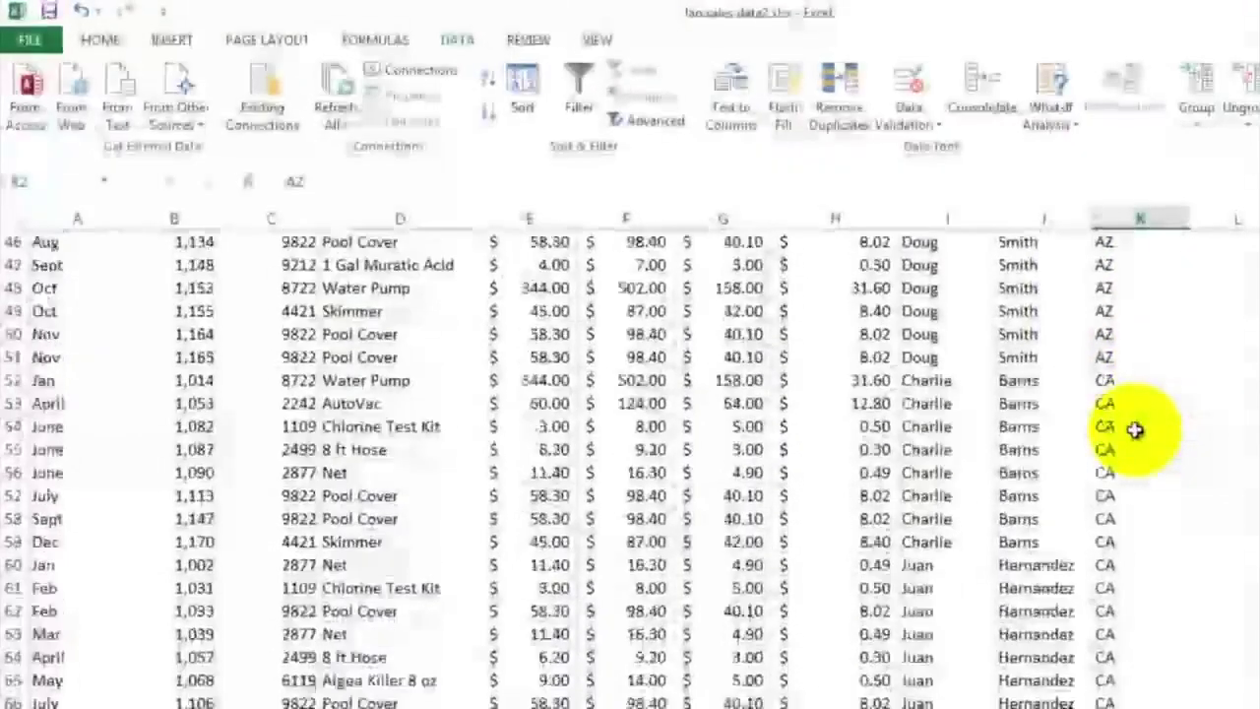
scroll(1134, 430, "down", 17)
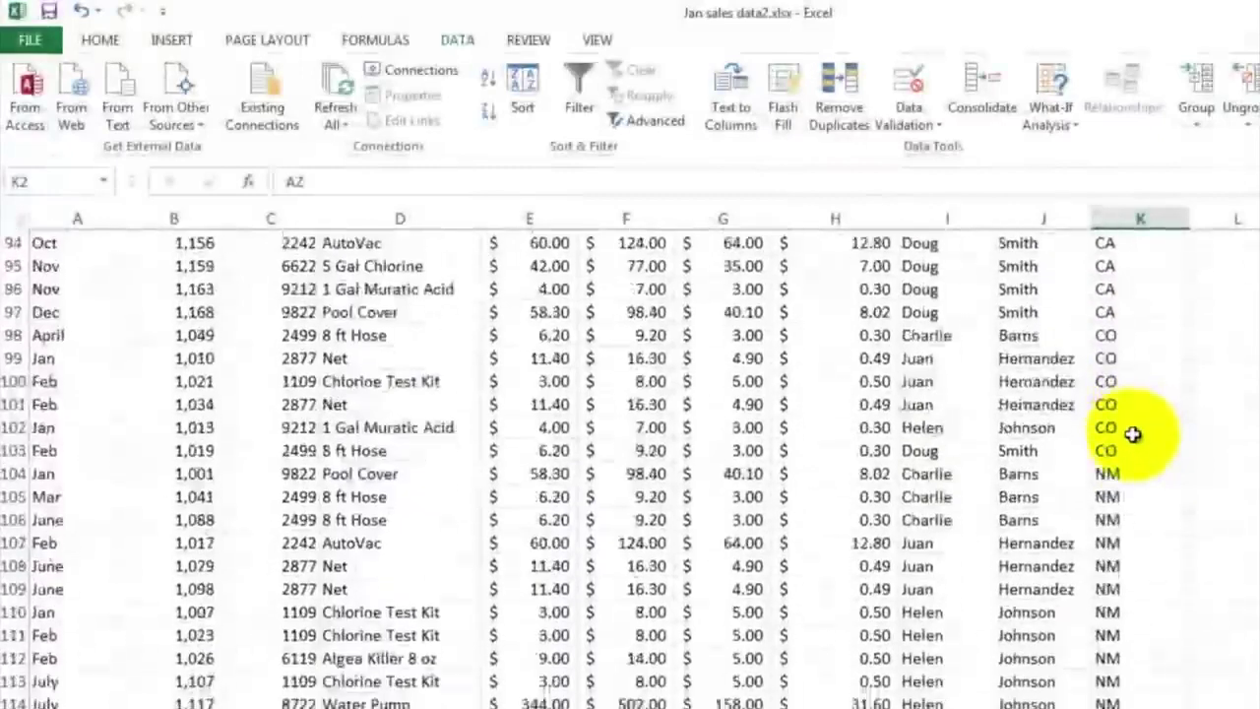
scroll(1133, 435, "down", 16)
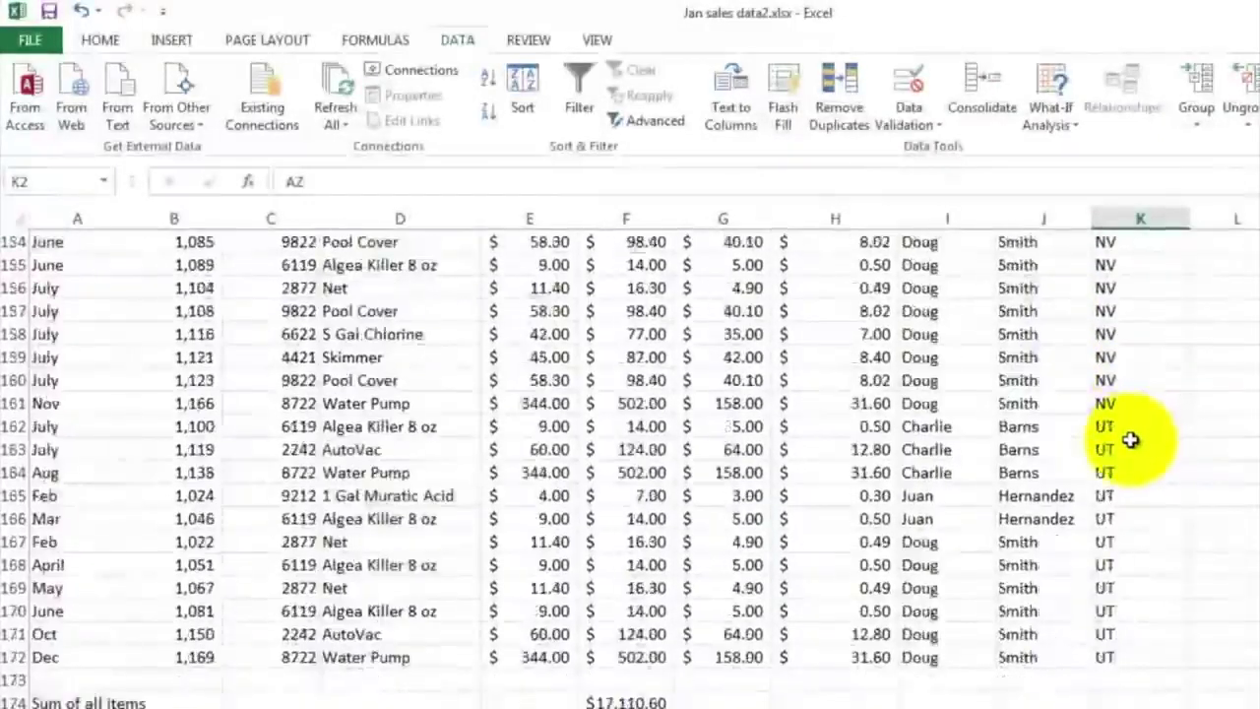
scroll(1138, 488, "up", 1)
scroll(1138, 479, "up", 3)
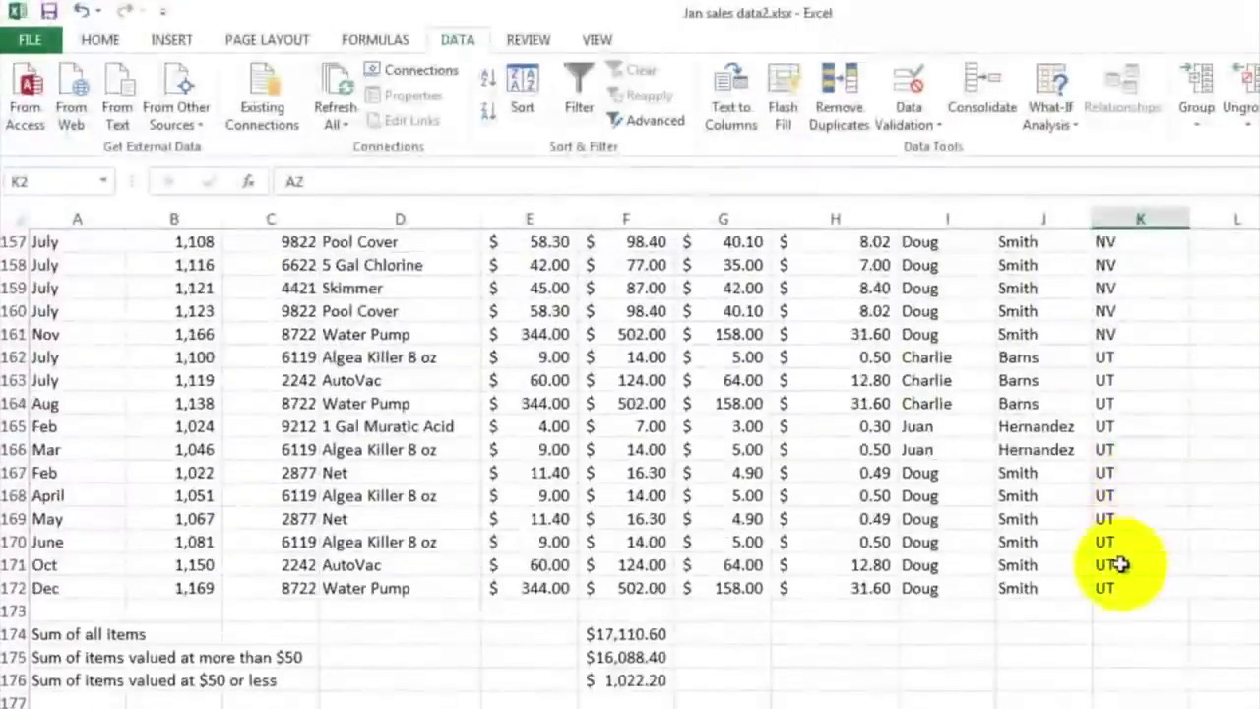
left_click(1118, 584)
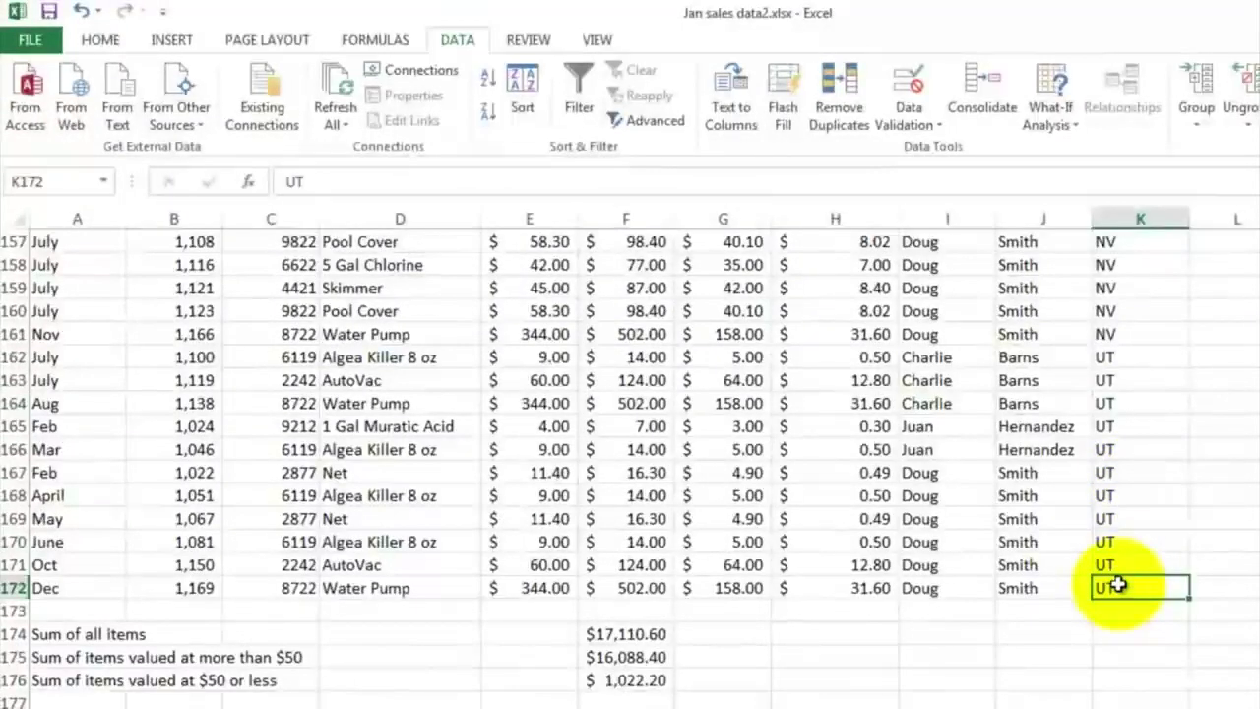
Sort the sales data by Transaction Number, from smallest to largest
left_click(522, 90)
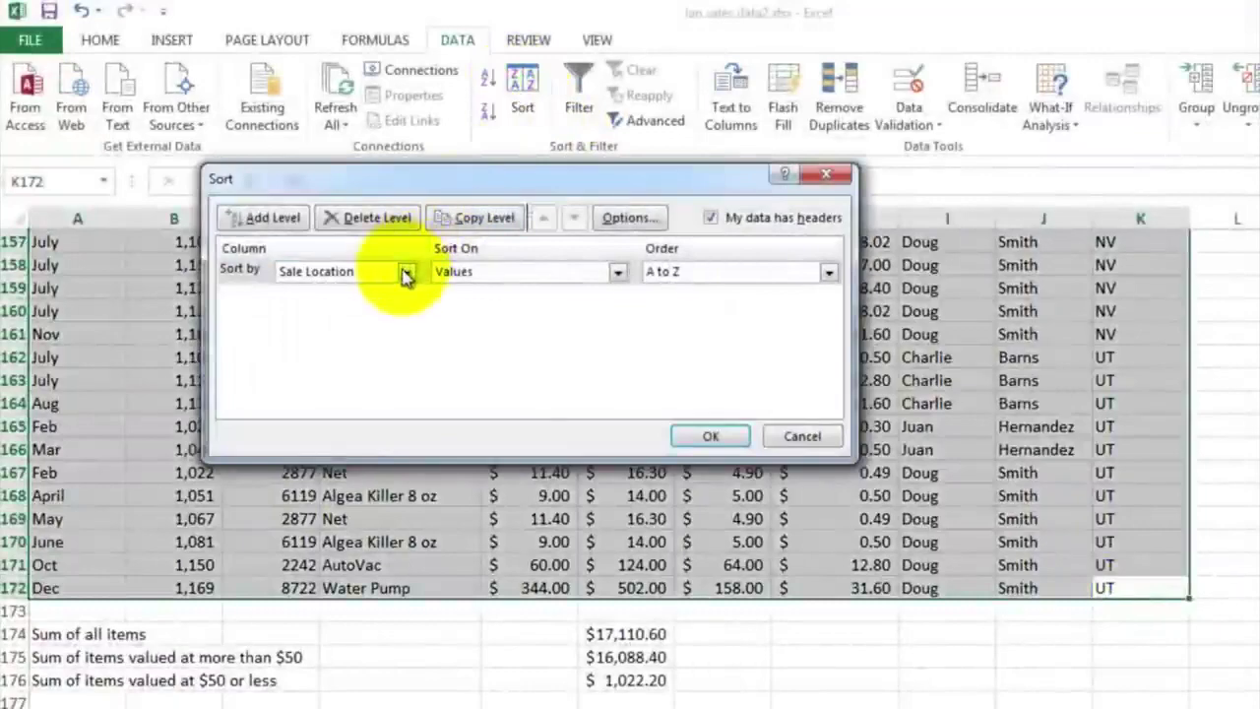
left_click(406, 273)
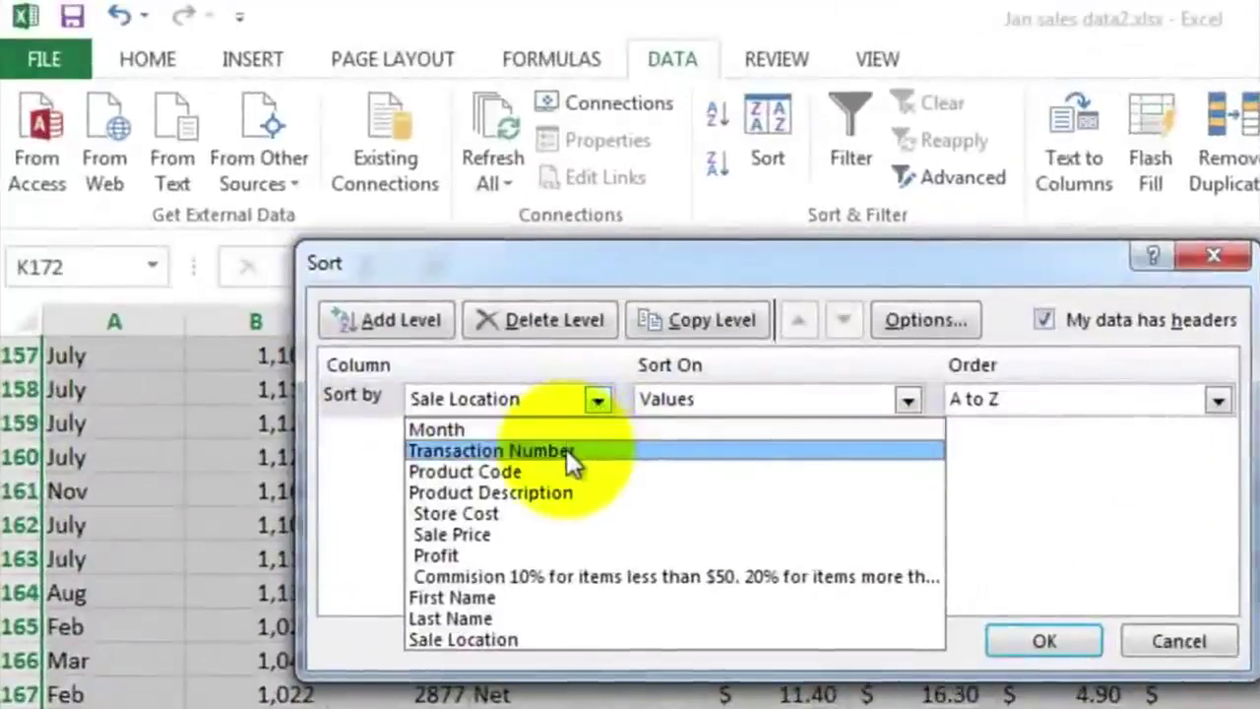
left_click(474, 378)
left_click(1044, 641)
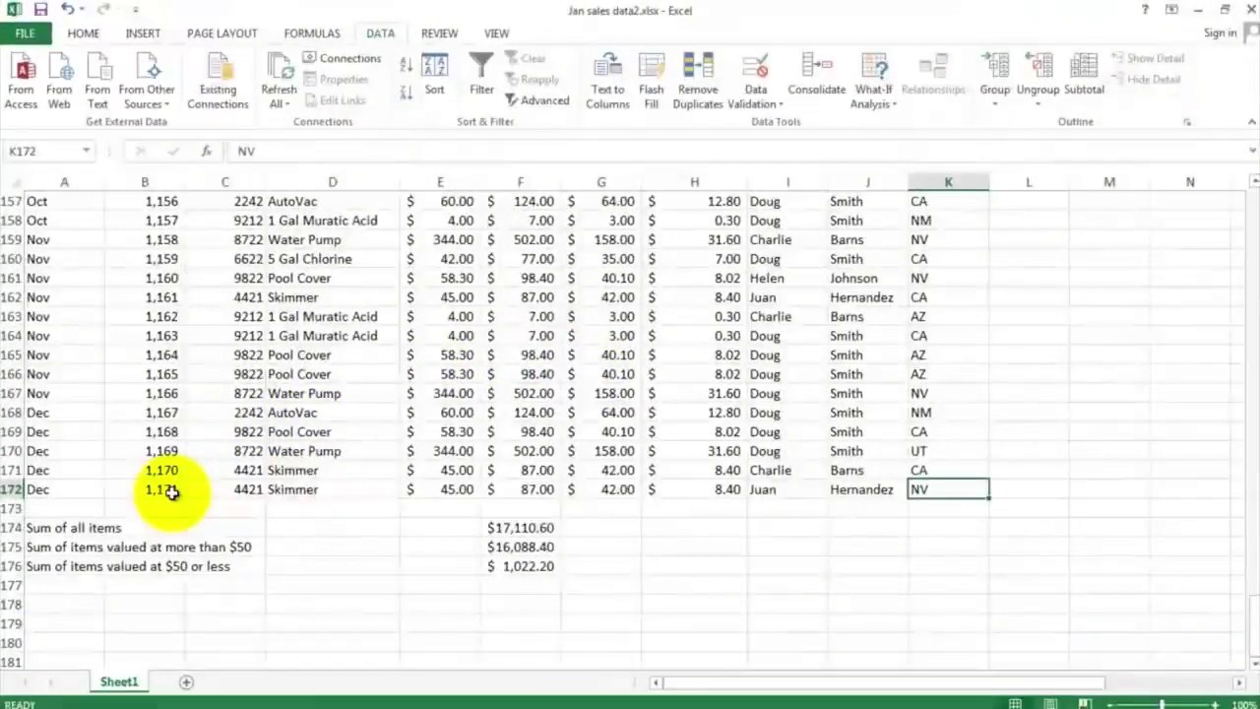
Check the order of the Transaction Number column from its last entry in B172 back to B2
left_click(173, 493)
scroll(385, 365, "up", 18)
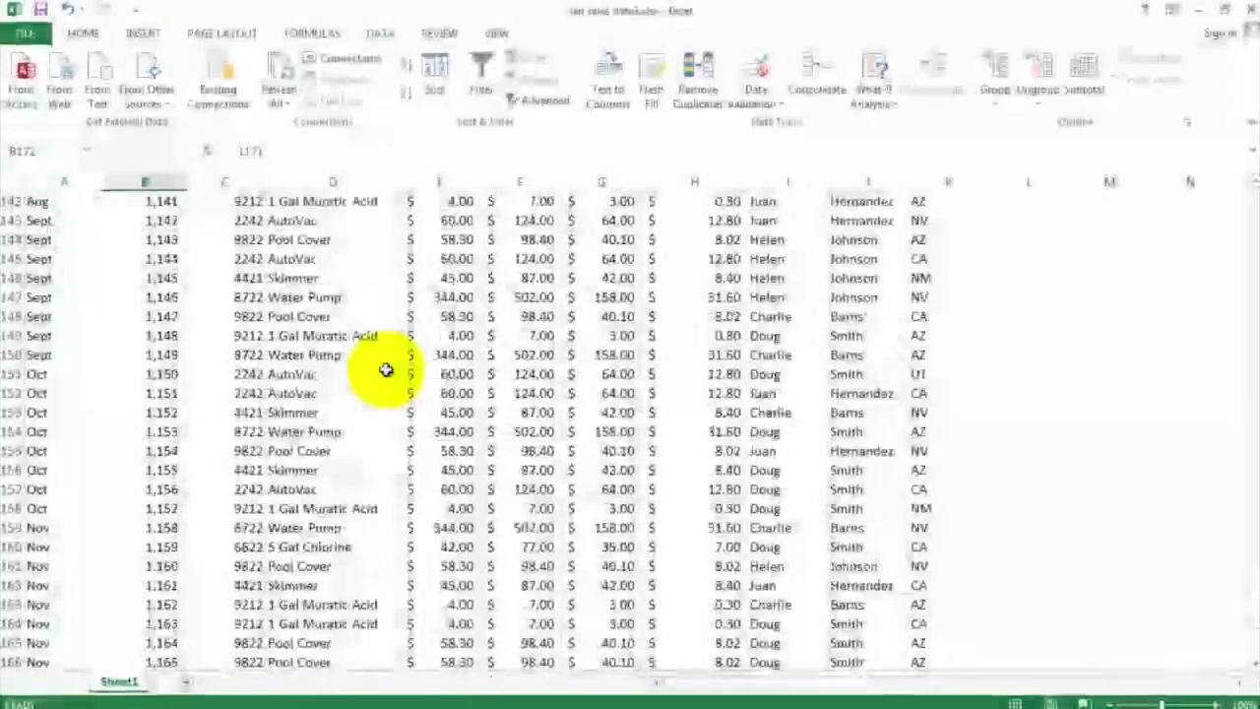
scroll(385, 370, "up", 20)
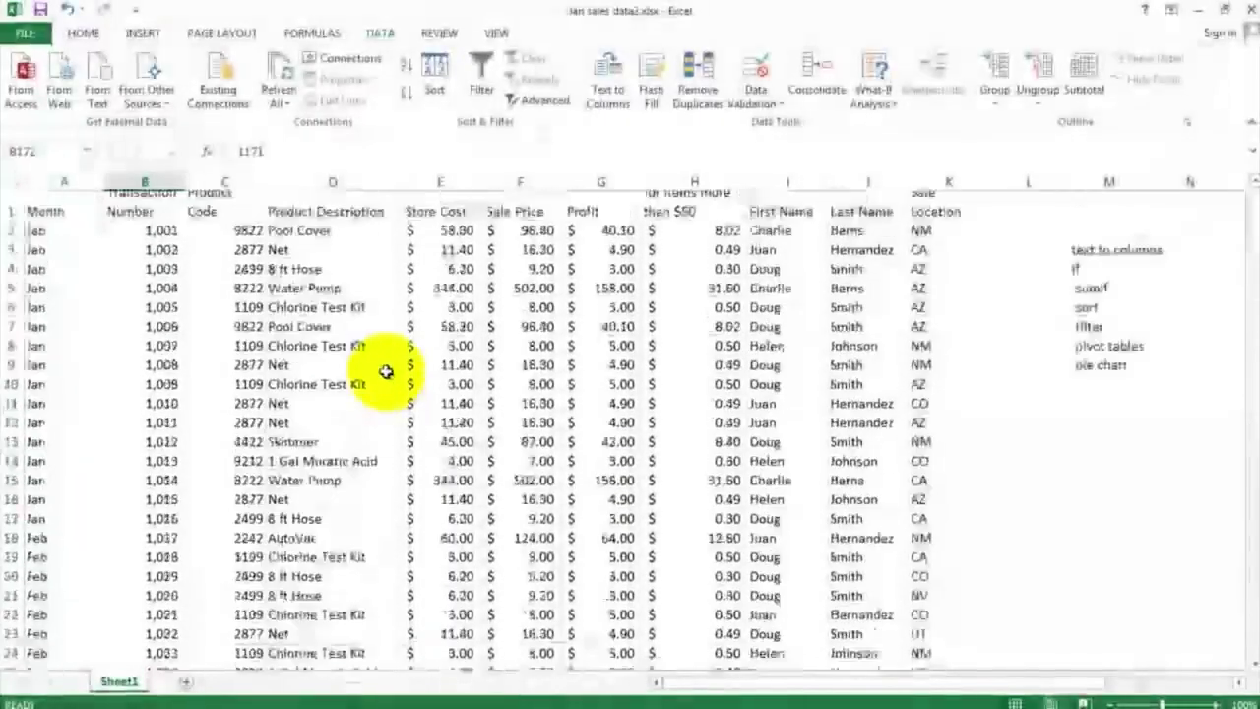
scroll(385, 370, "up", 2)
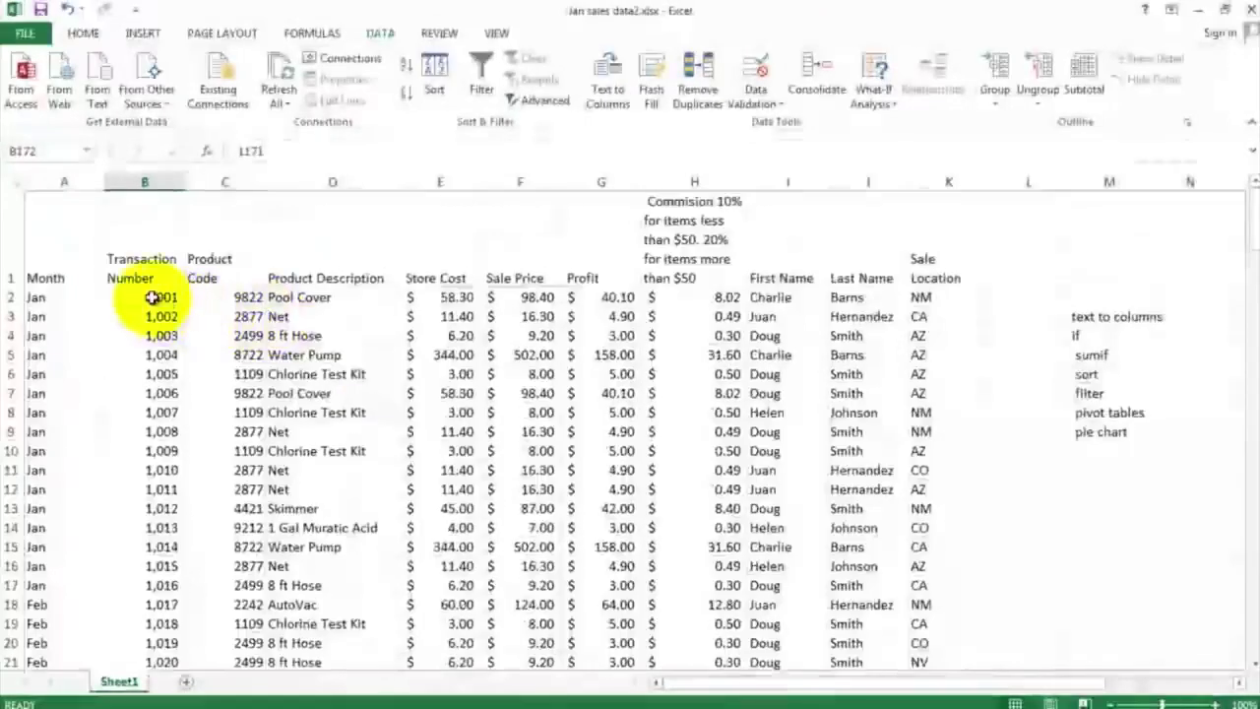
left_click(151, 297)
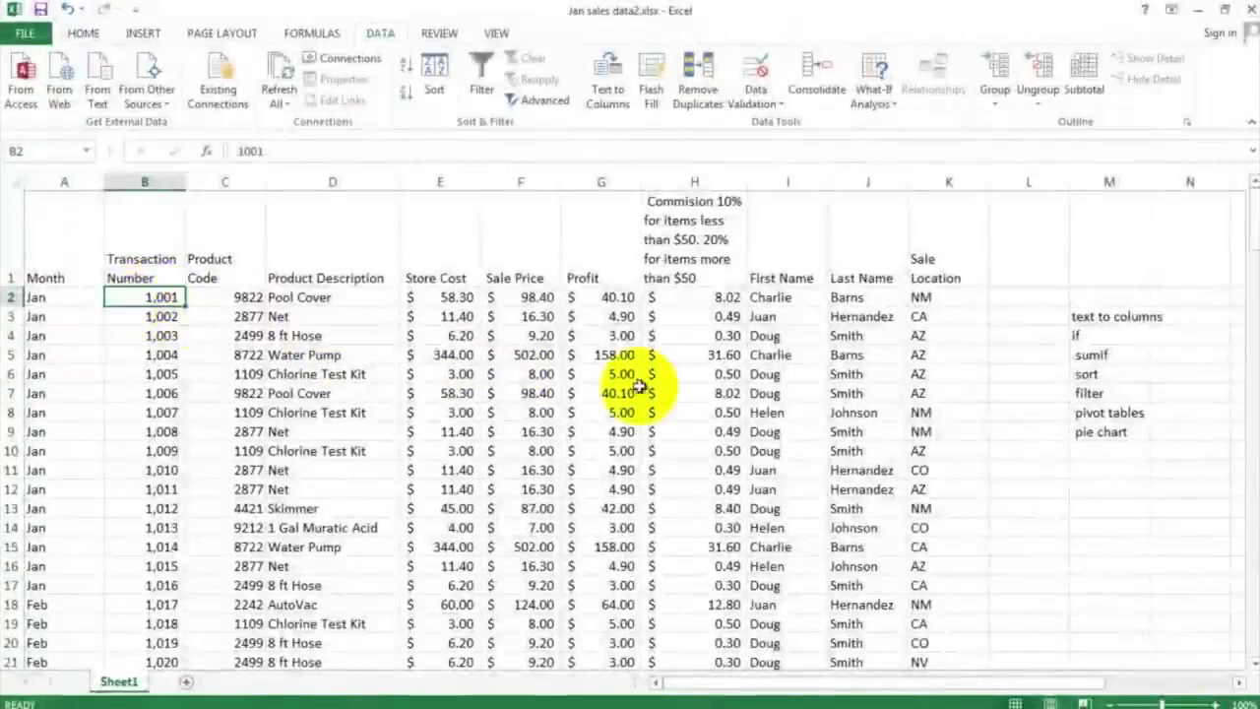
Turn on filtering for the column headers of the sales data
left_click(1095, 394)
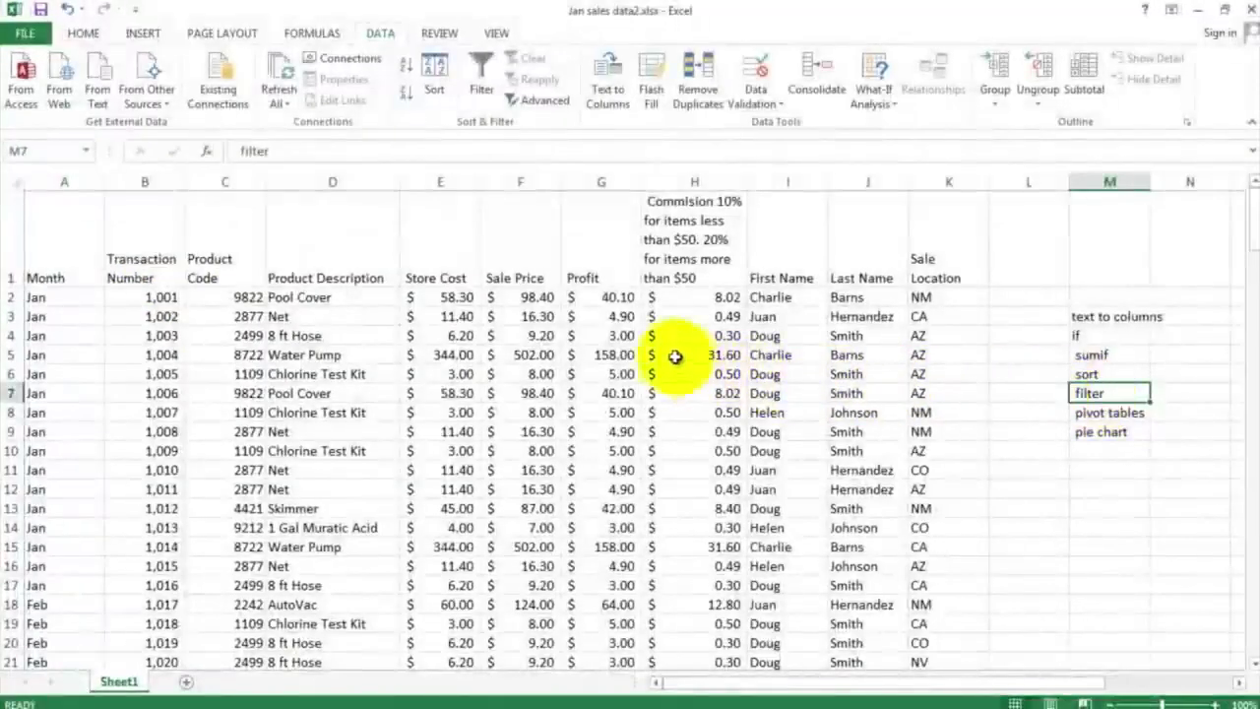
left_click(618, 299)
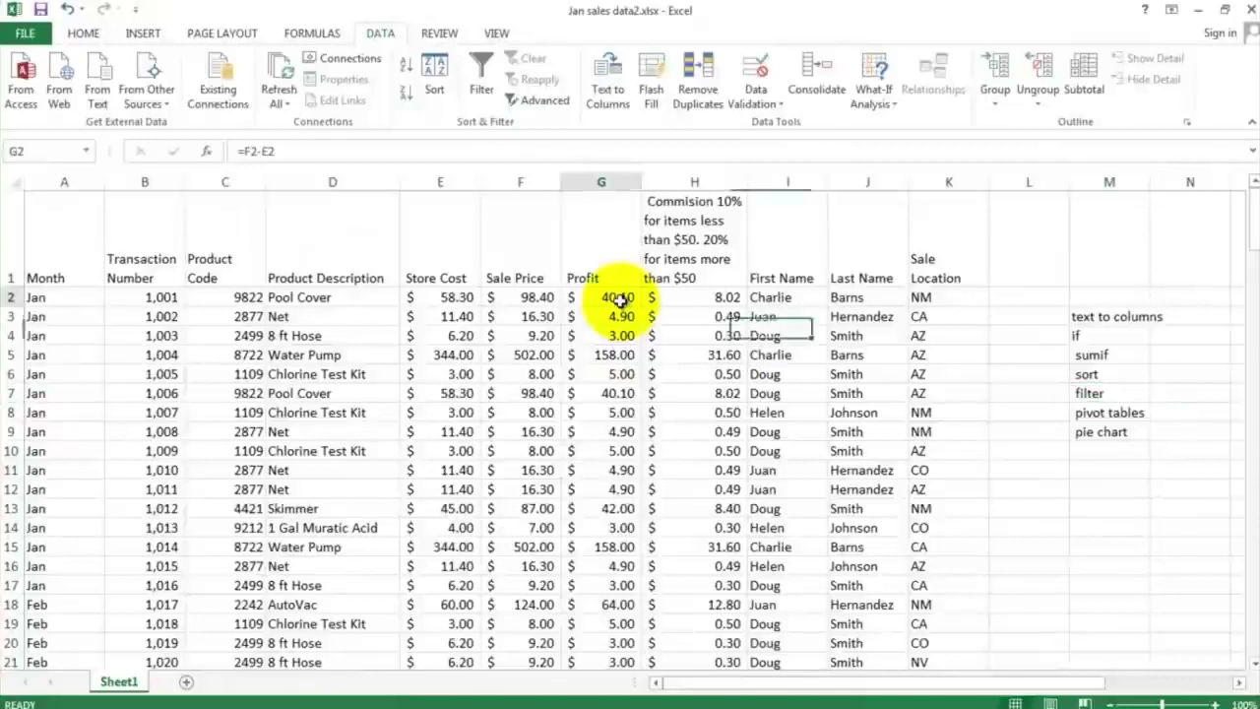
left_click(484, 74)
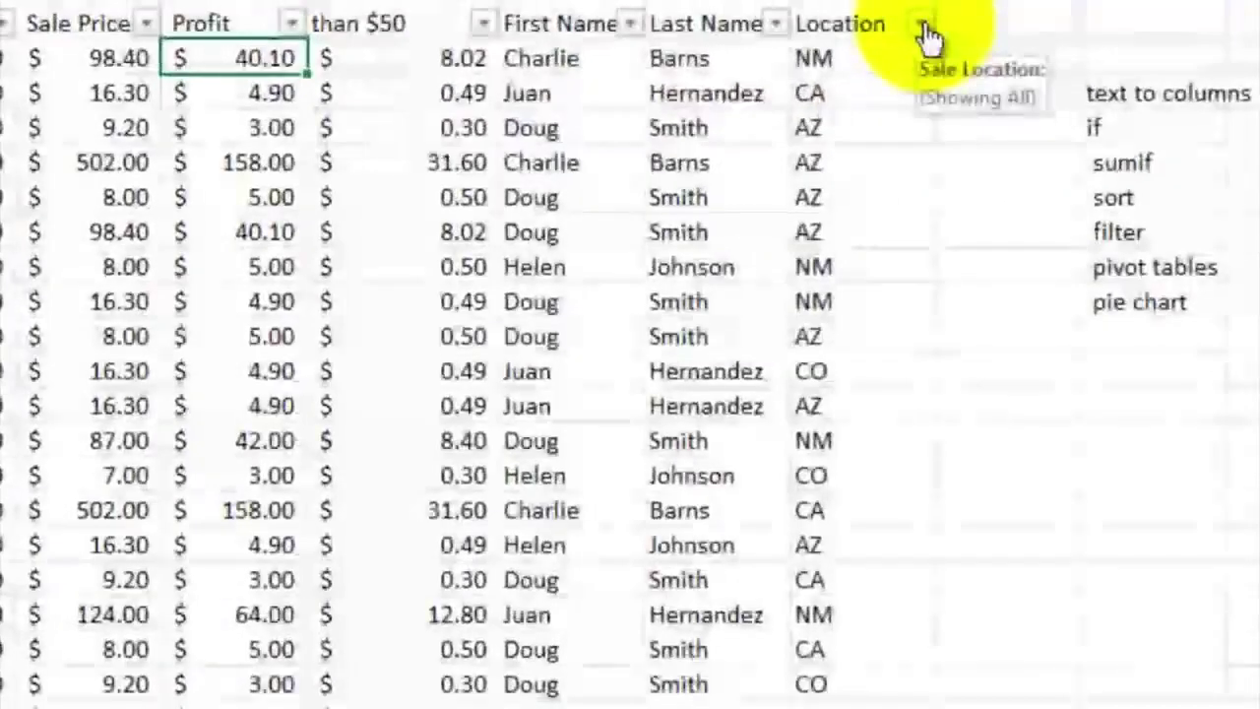
Filter the Sale Location column to show only NM, excluding AZ, CA, CO, NV and UT
left_click(976, 258)
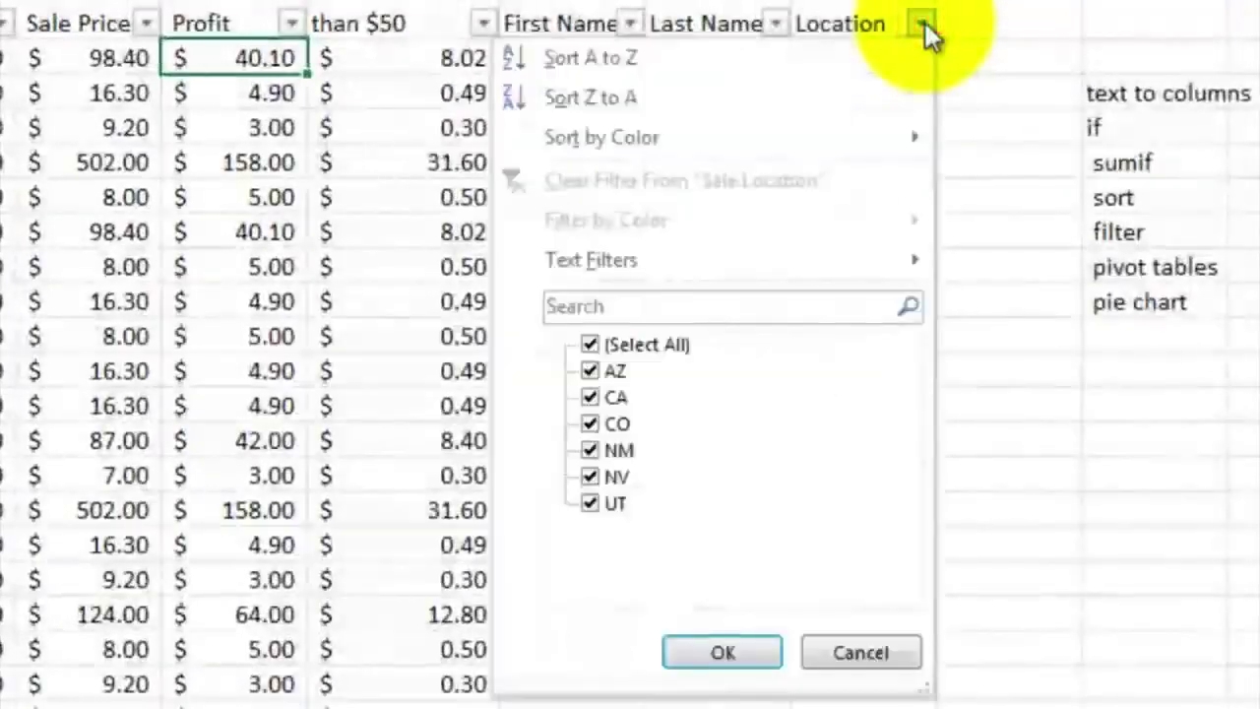
left_click(589, 397)
left_click(589, 423)
left_click(589, 476)
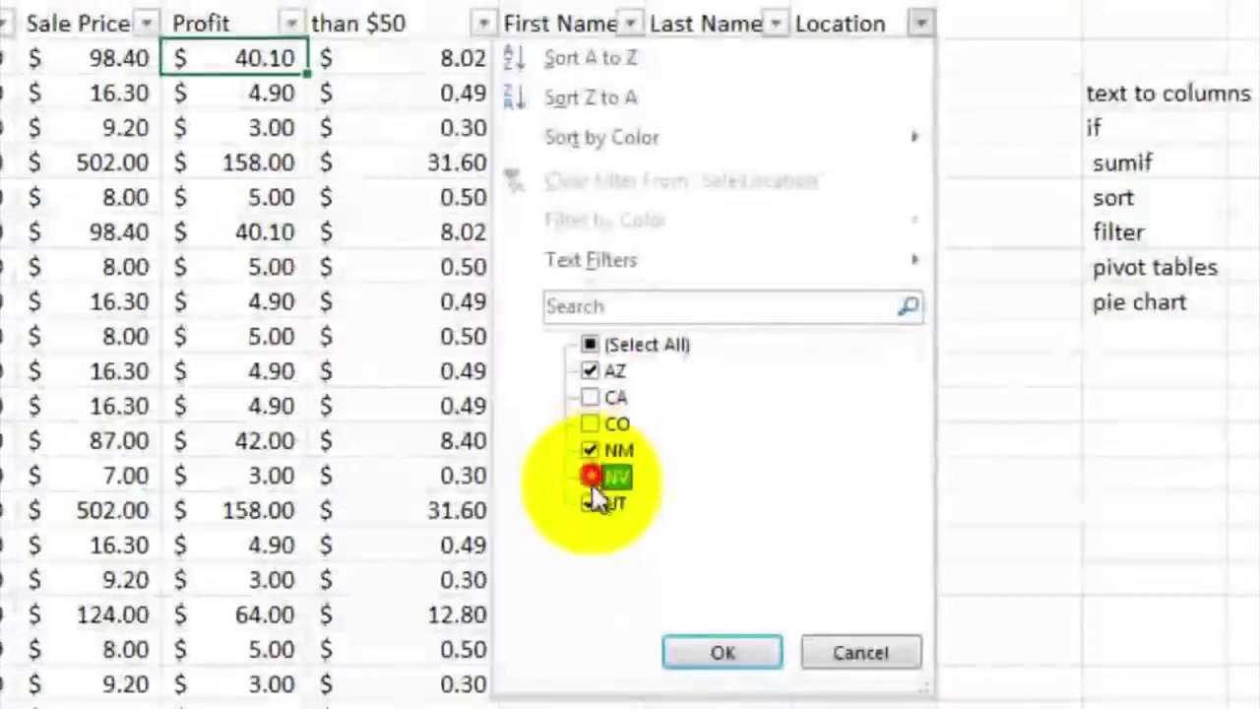
left_click(588, 503)
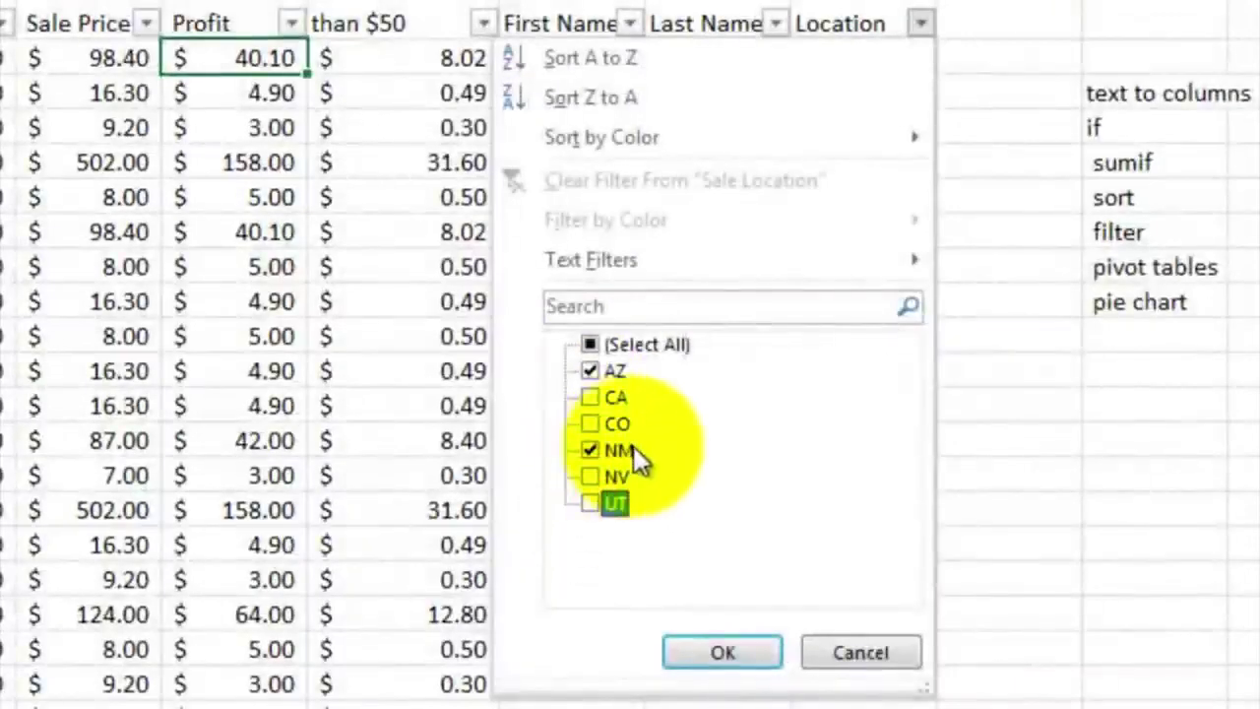
left_click(589, 370)
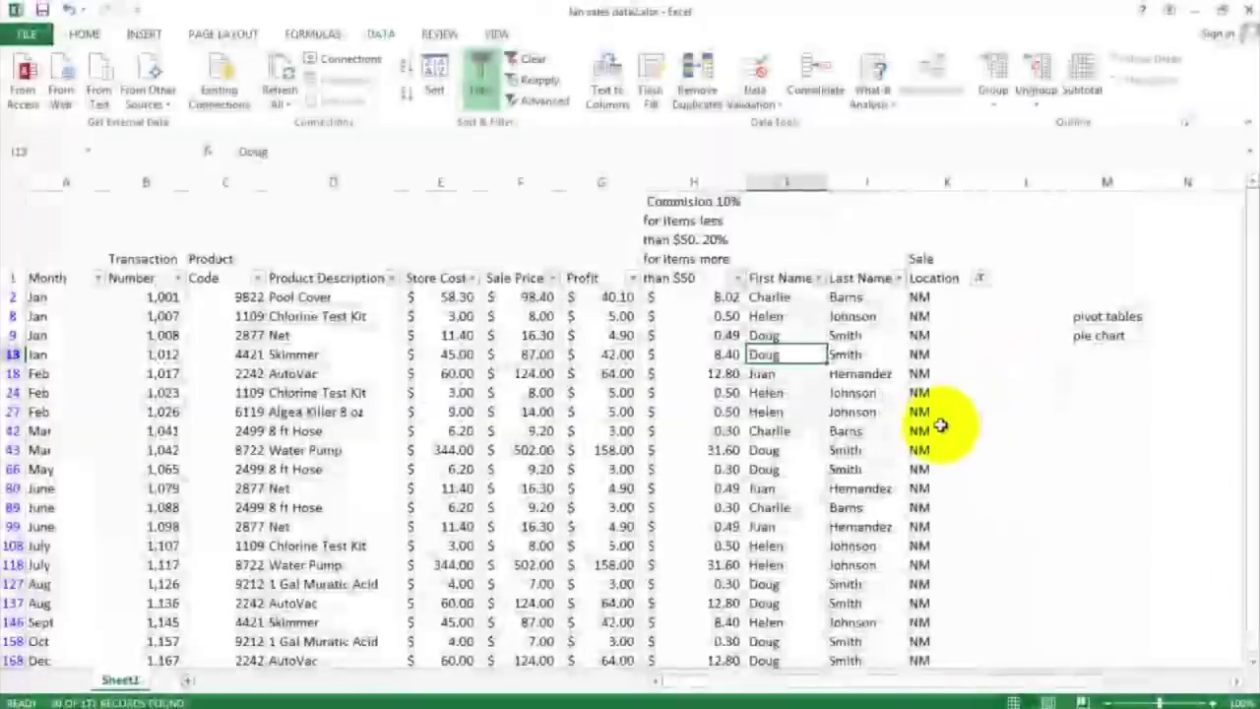
Examine the filtered Sale Location entries from K2 down to K168 and return to the top of the data
scroll(935, 425, "down", 2)
scroll(925, 424, "up", 1)
scroll(924, 424, "up", 1)
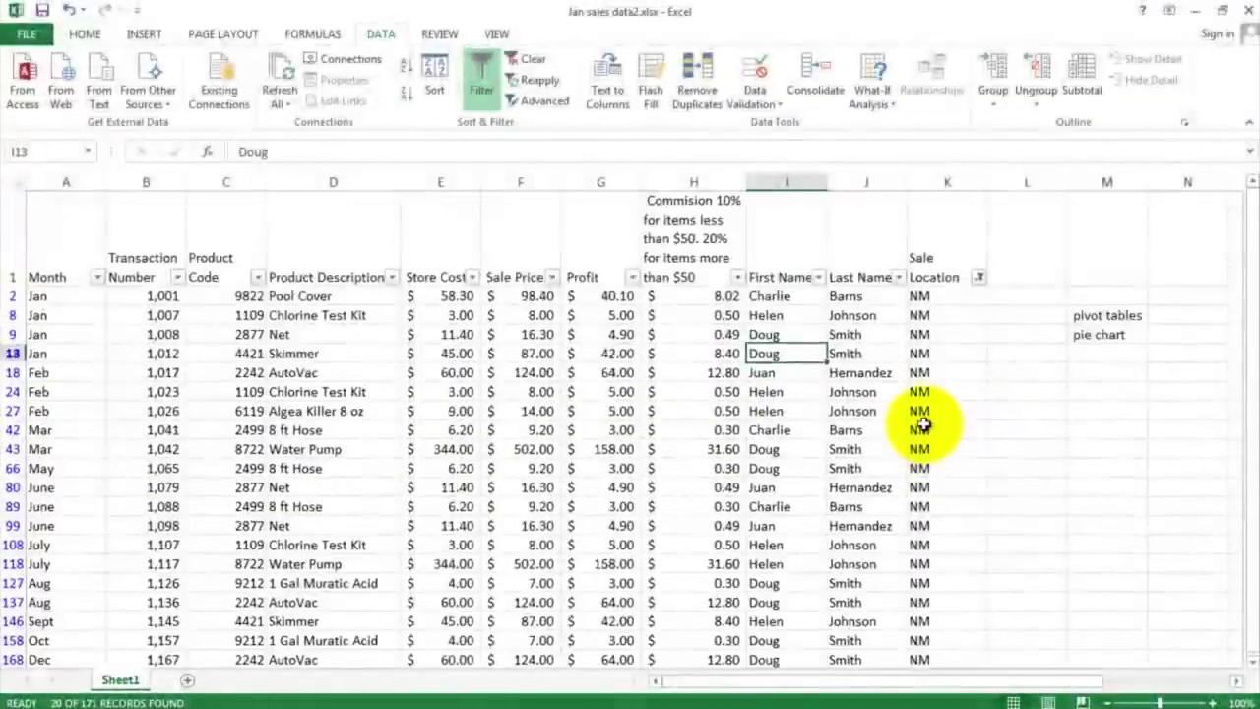
left_click_drag(930, 296, 936, 663)
scroll(930, 562, "down", 2)
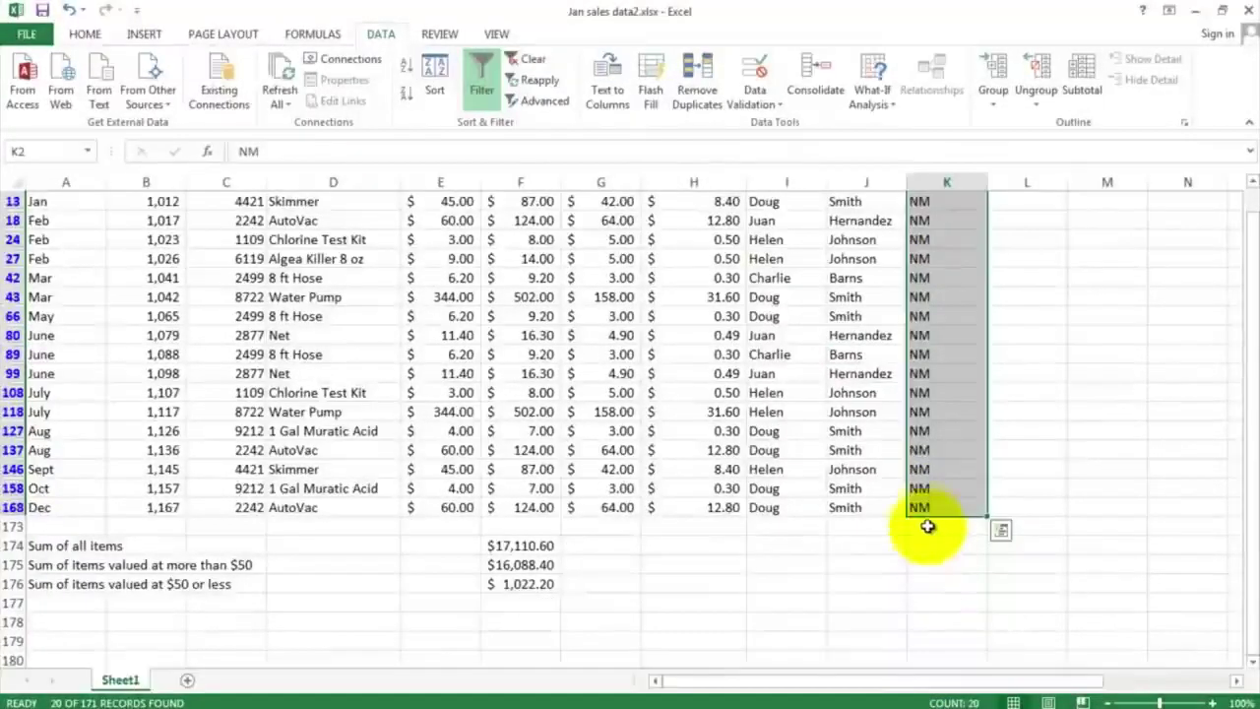
scroll(928, 525, "up", 2)
left_click(928, 316)
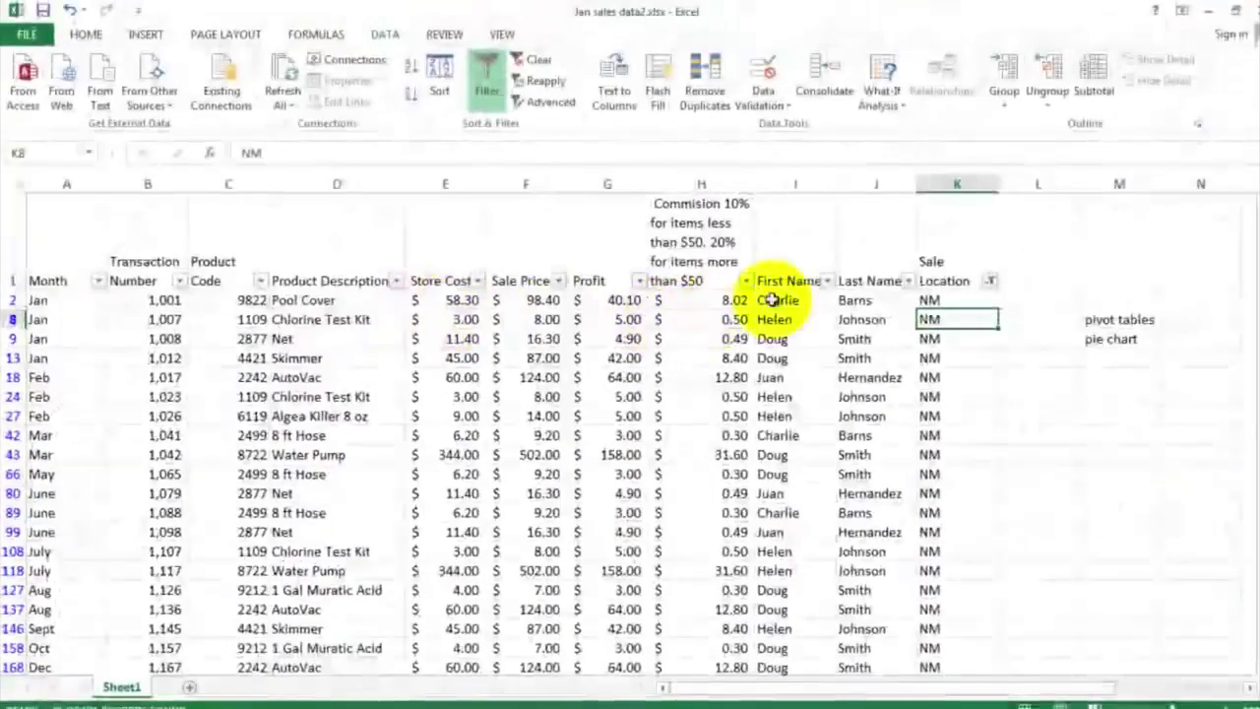
Show all sale locations again, and turn the header filtering off and back on
left_click(990, 282)
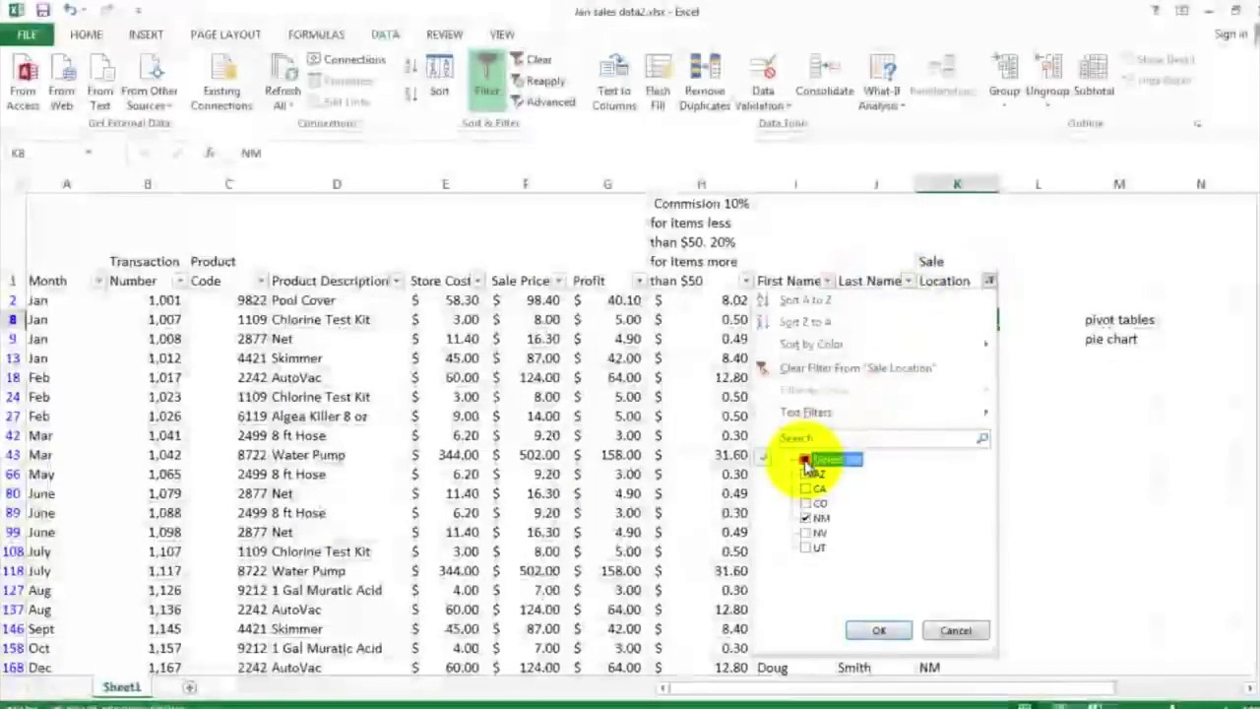
left_click(878, 630)
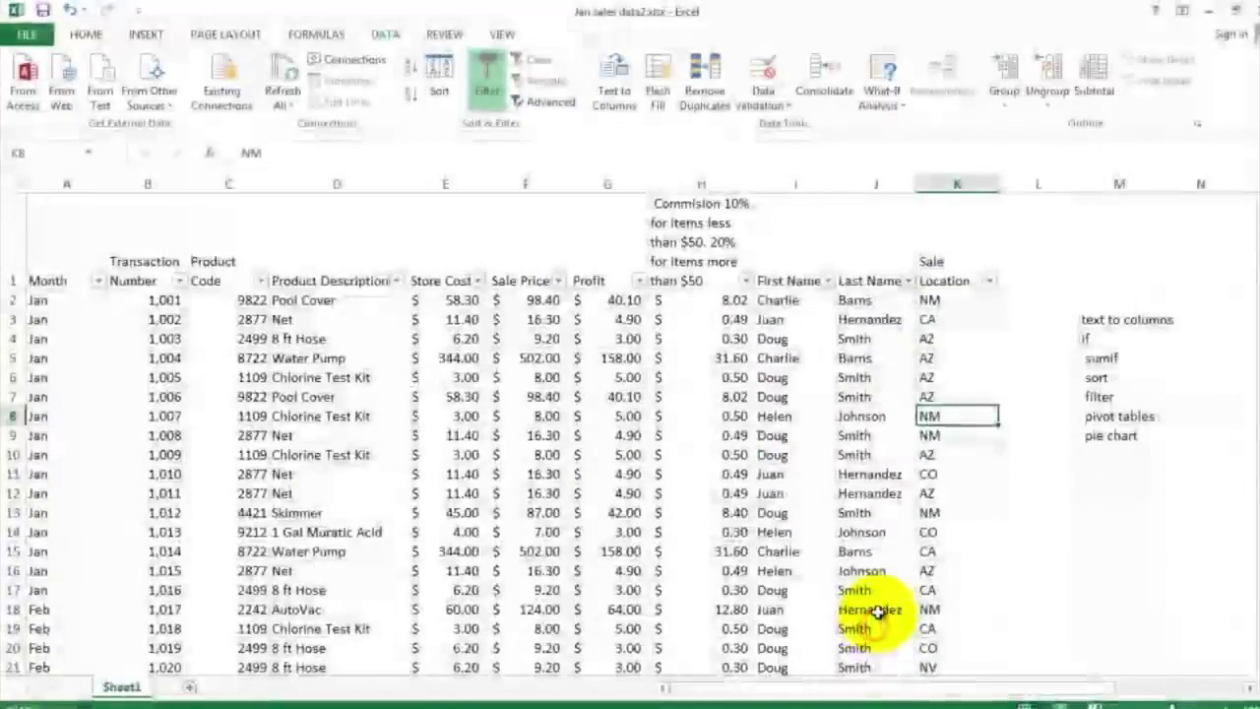
left_click(489, 98)
left_click(489, 98)
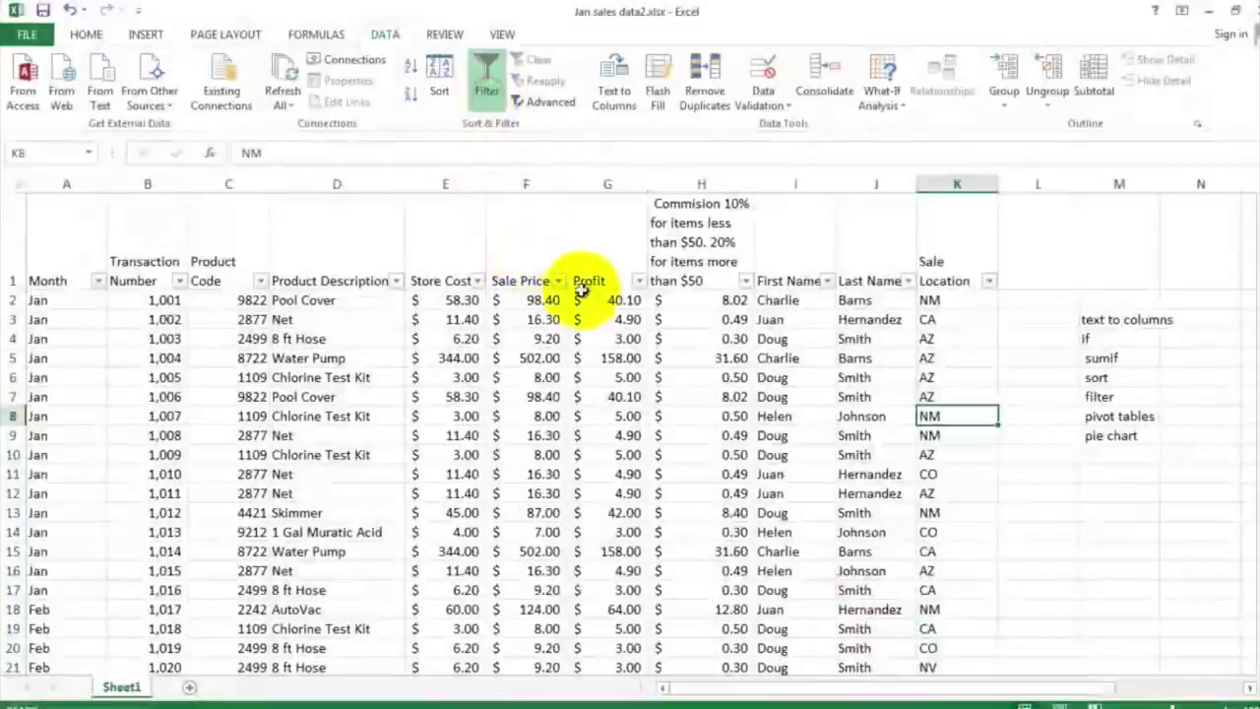
Filter the First Name column to show only the third salesperson in the list of names
left_click(828, 281)
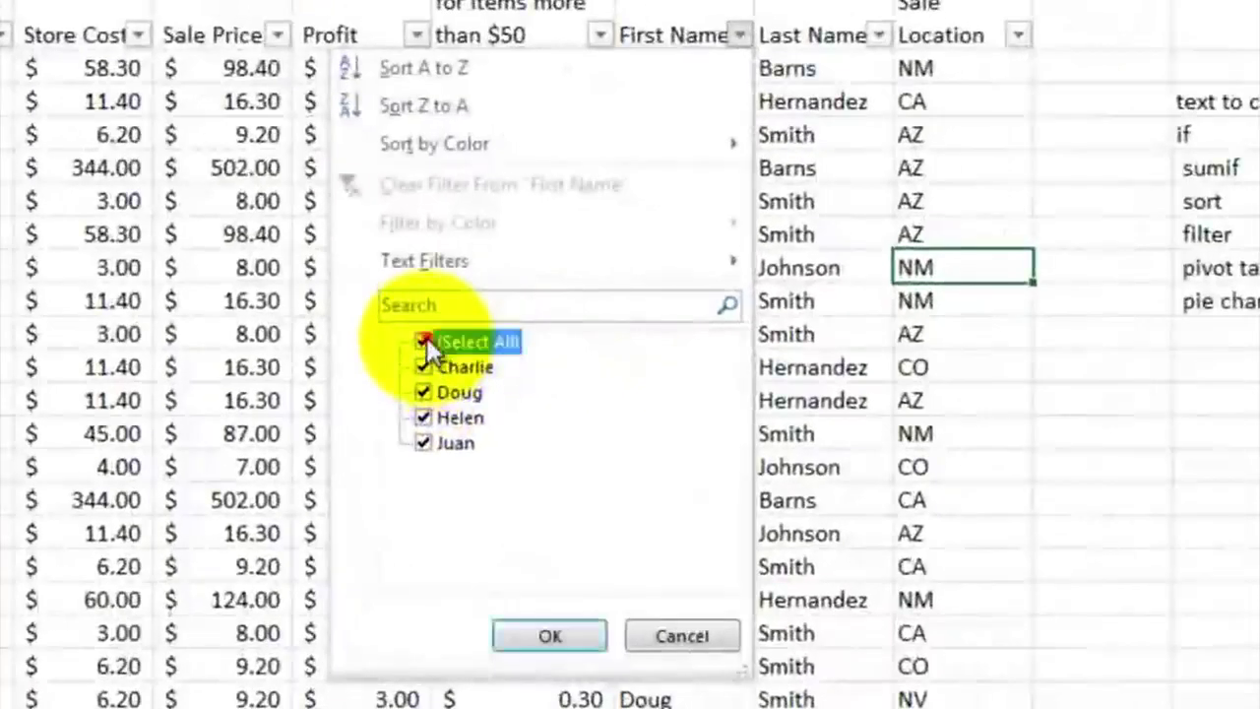
left_click(644, 458)
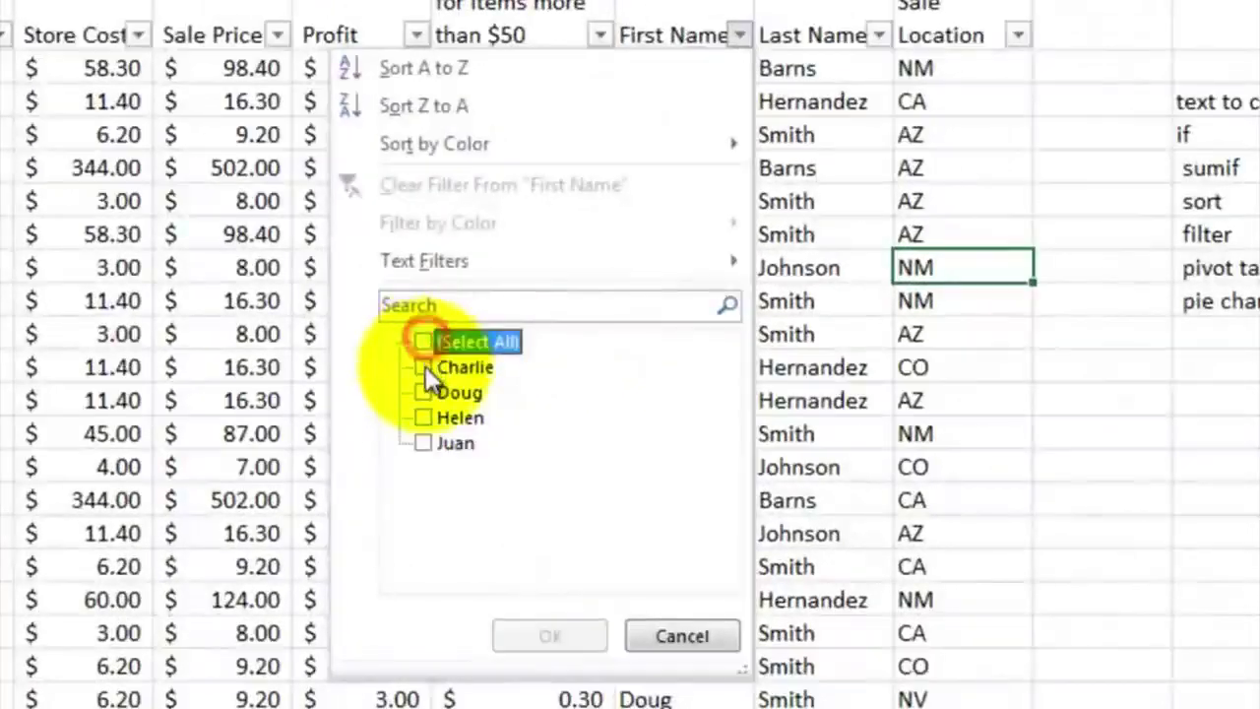
left_click(421, 417)
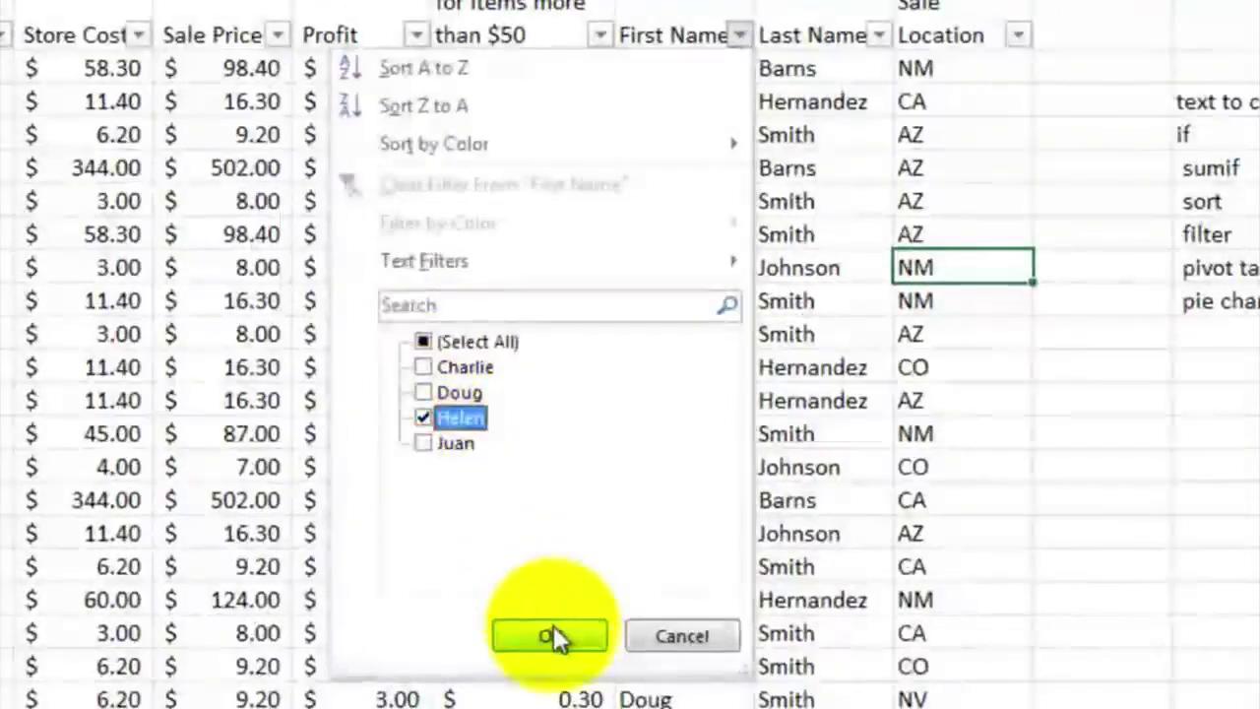
left_click(553, 634)
Look through the filtered salesperson's rows down to the totals and back up to the headers
left_click(698, 265)
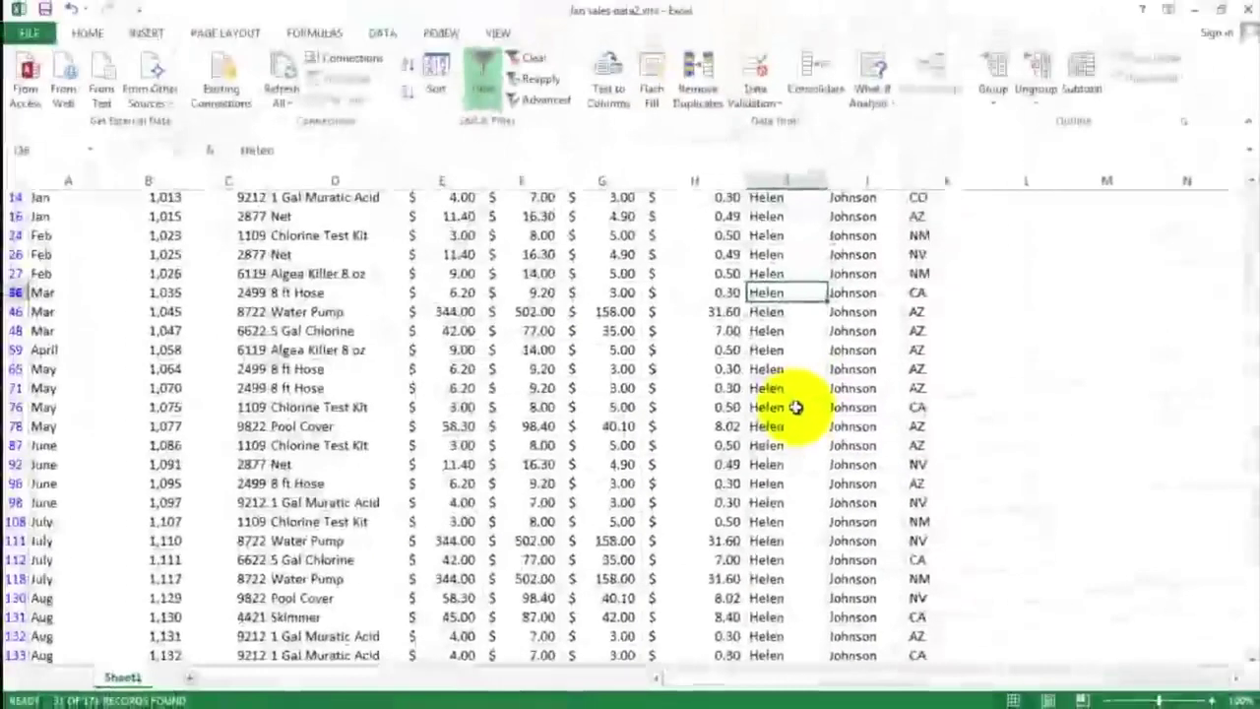
scroll(700, 265, "down", 5)
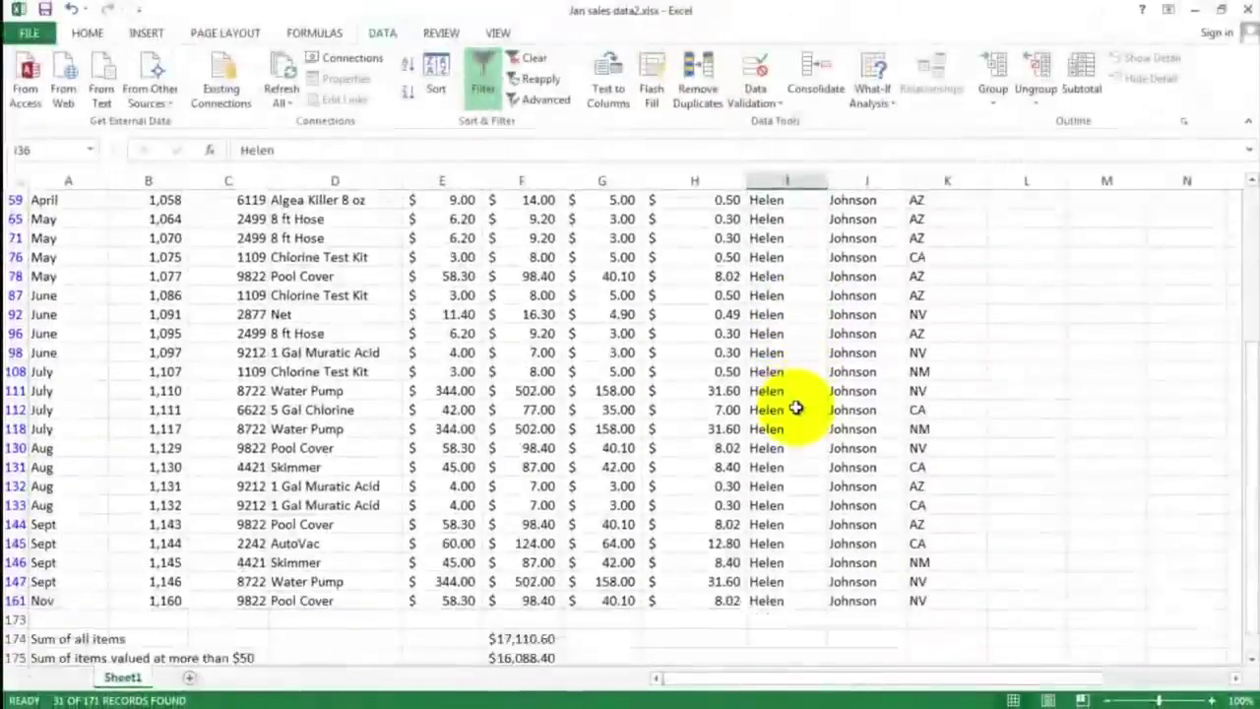
scroll(795, 407, "down", 1)
scroll(795, 408, "up", 5)
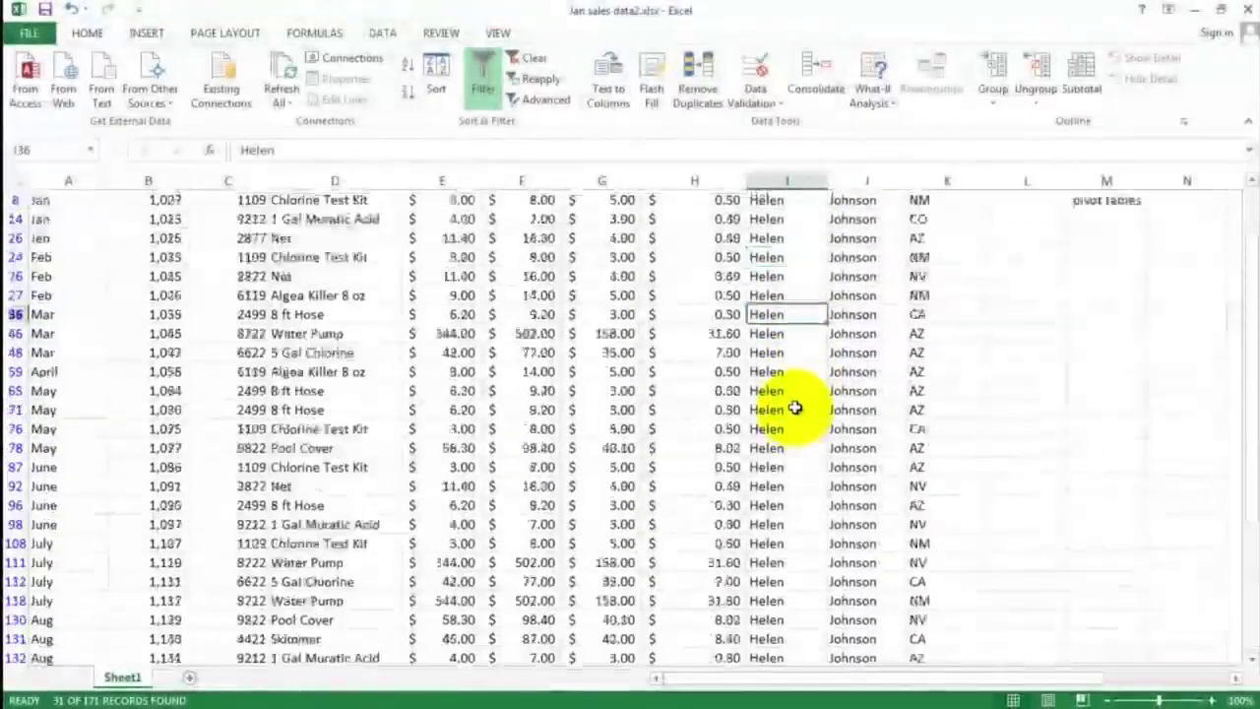
scroll(796, 408, "up", 2)
Select all names in the First Name filter to show every salesperson's rows again
left_click(821, 276)
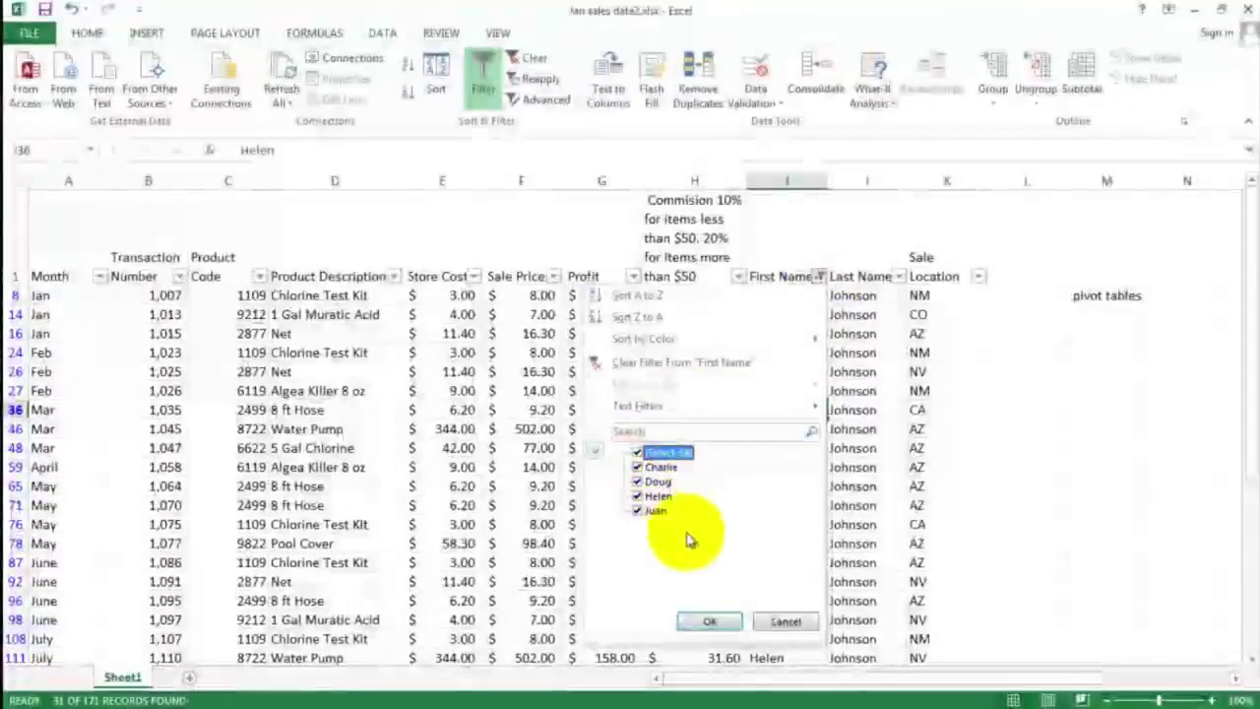
left_click(708, 621)
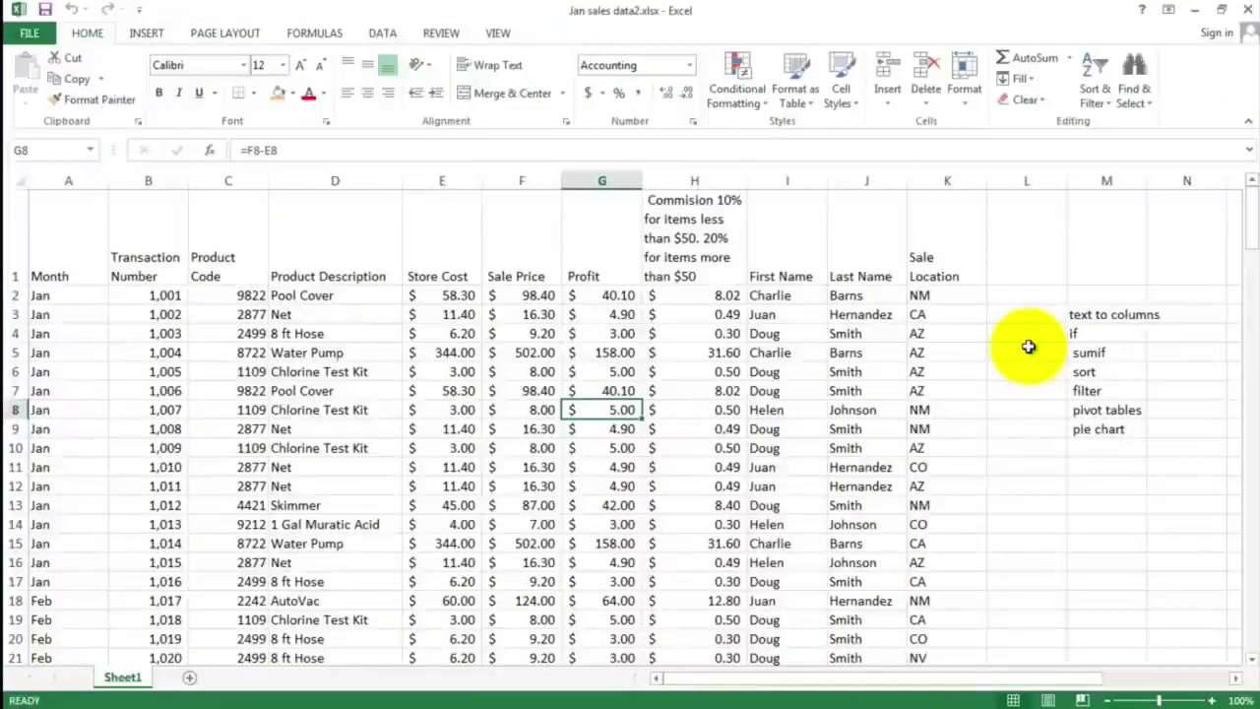
Create a PivotTable in a new worksheet from the sales data range Sheet1!$A$1:$K$172
left_click(1094, 413)
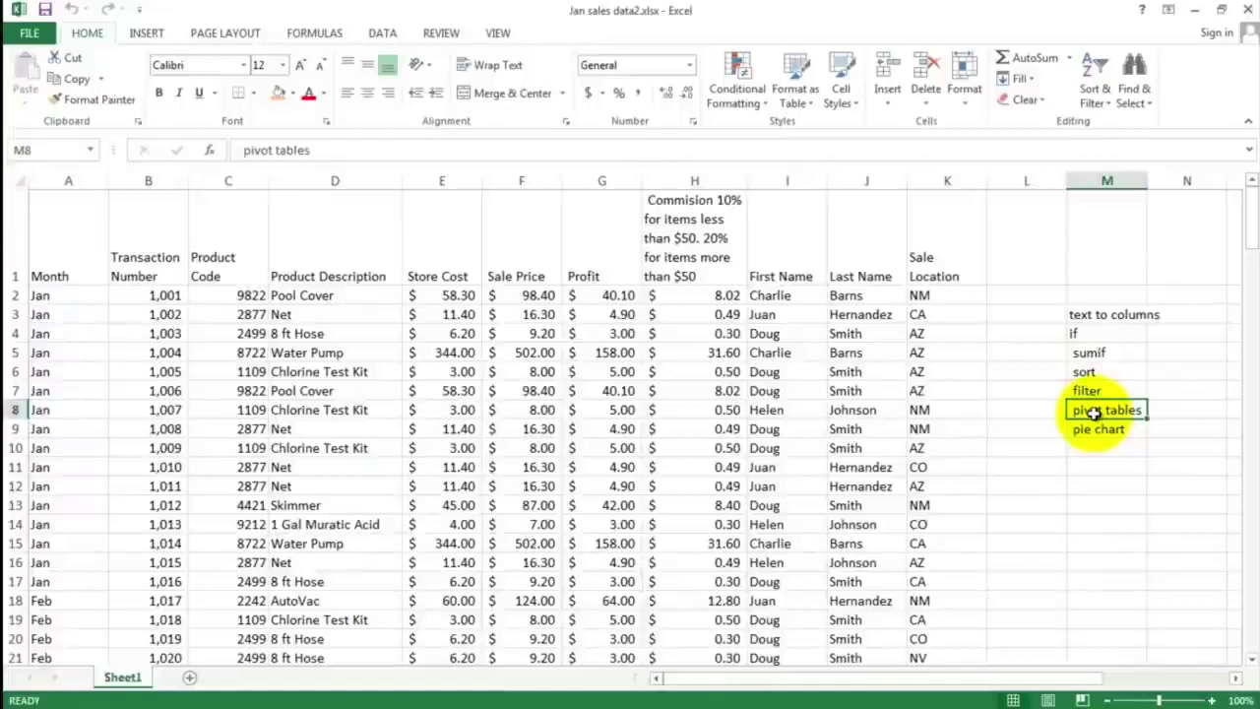
left_click(51, 294)
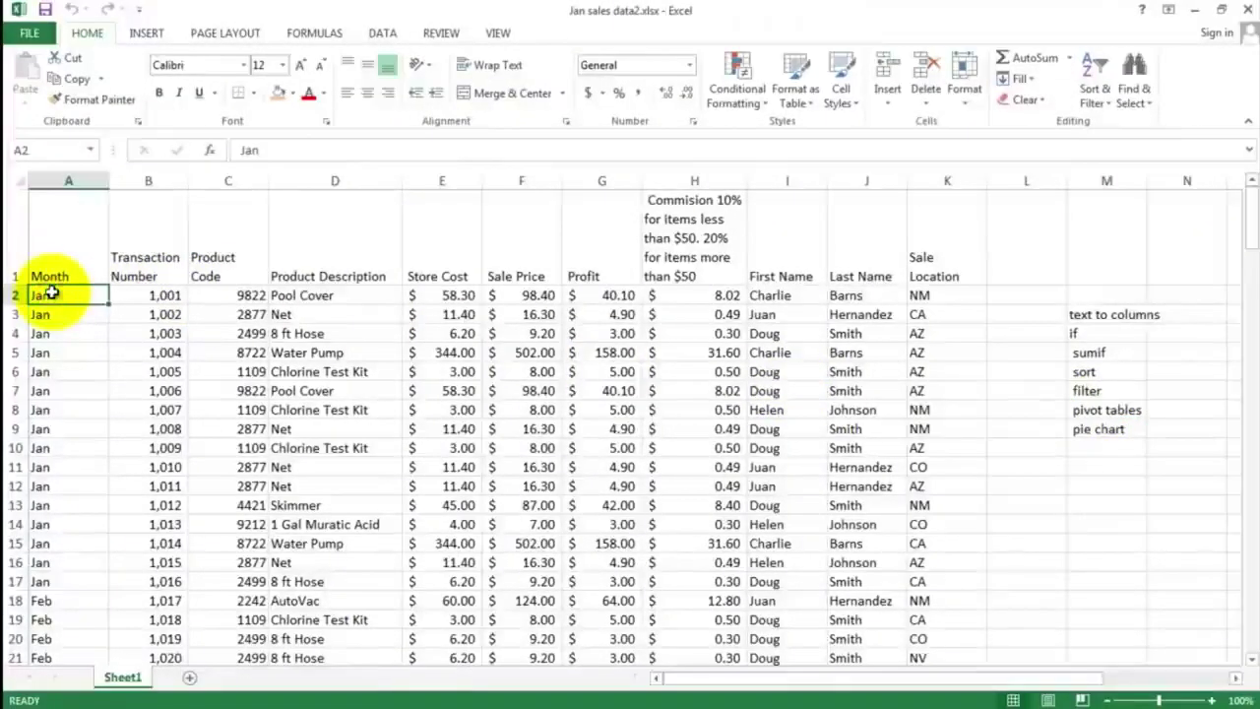
left_click_drag(61, 295, 525, 482)
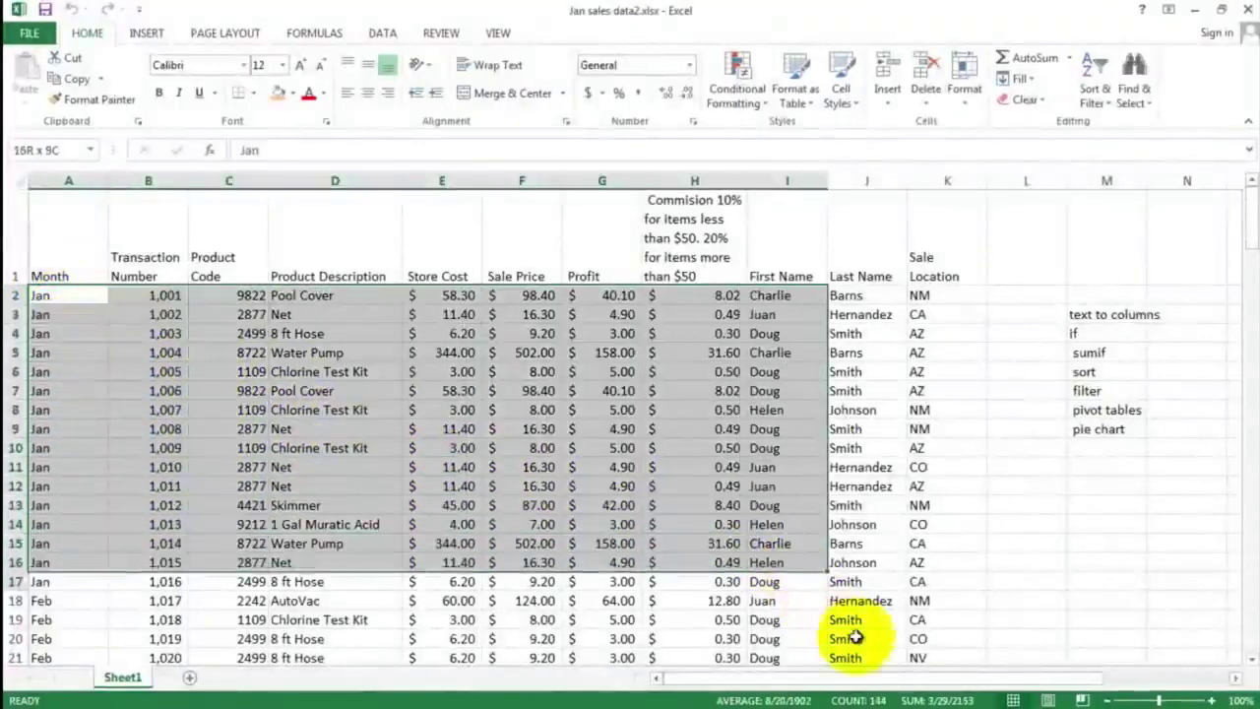
left_click_drag(853, 638, 942, 615)
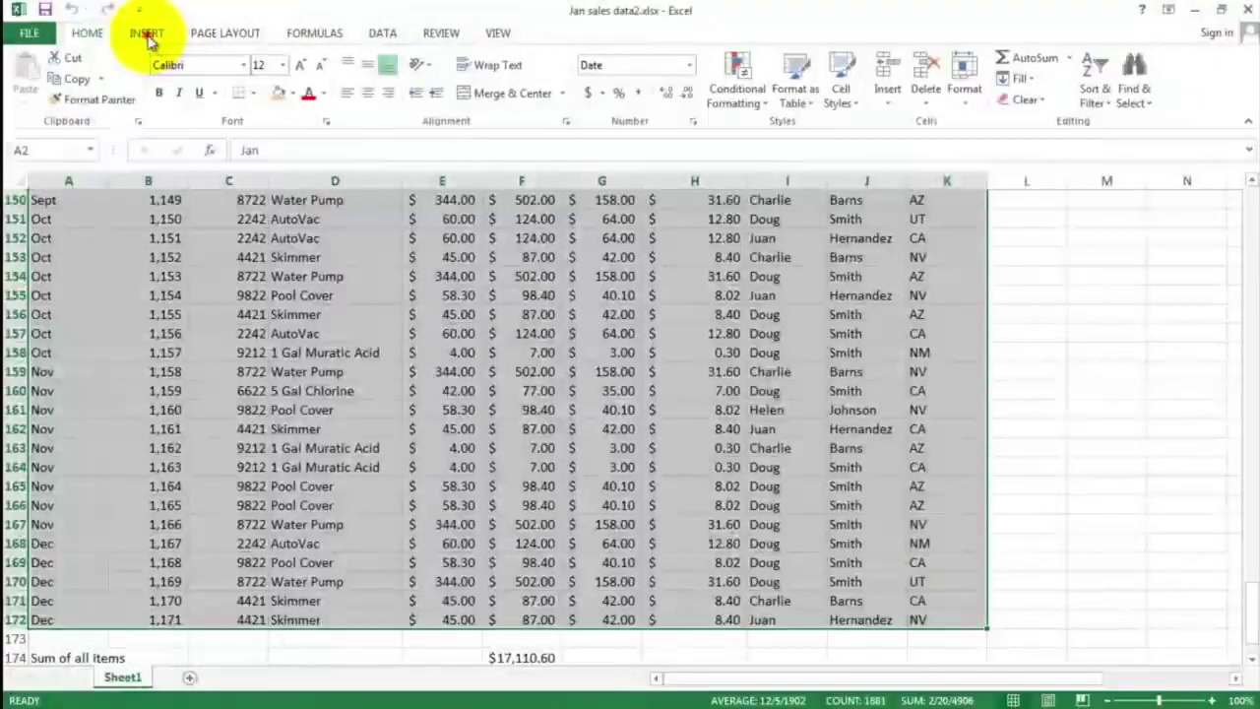
left_click(146, 34)
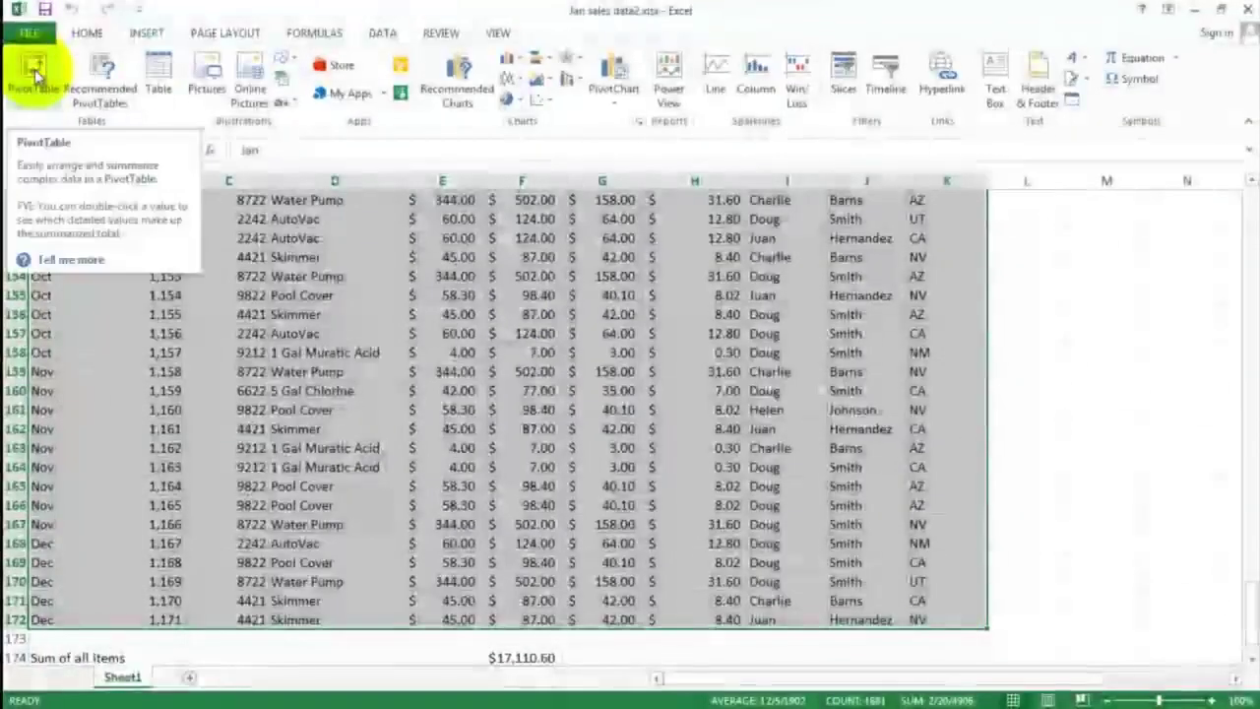
left_click(35, 68)
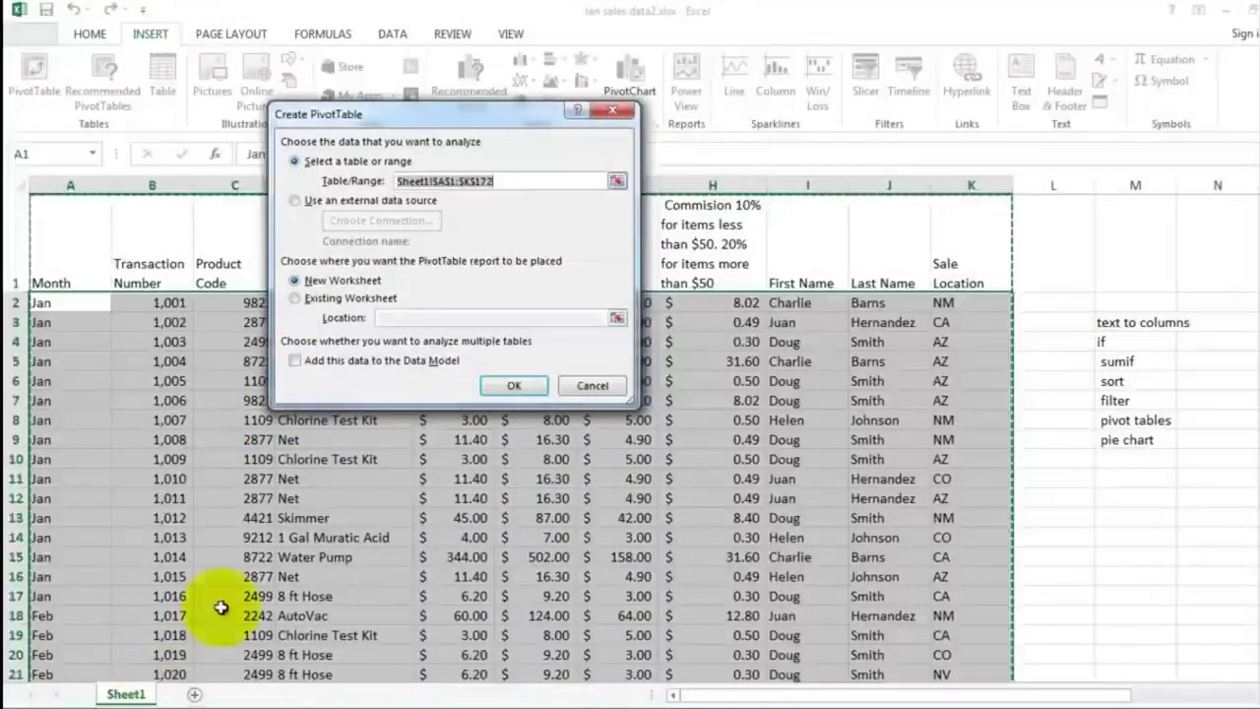
left_click(510, 381)
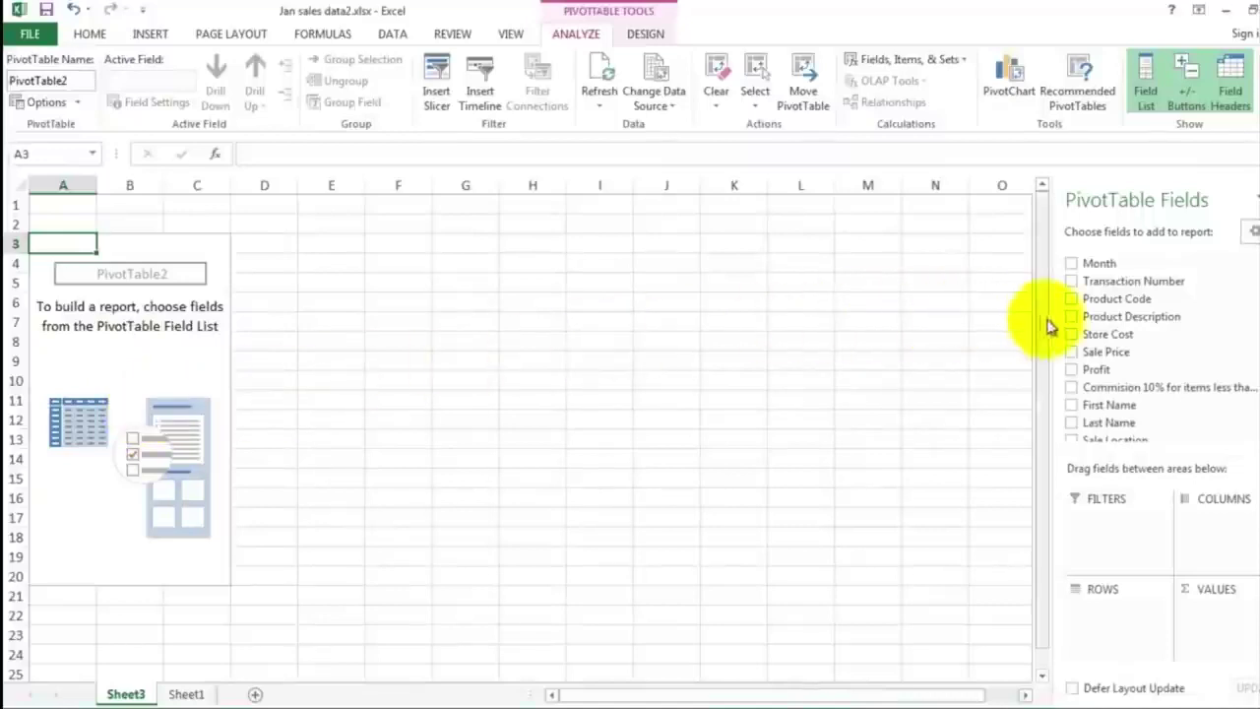
Add Last Name as the PivotTable's rows and Sale Price as its summed values
left_click_drag(1093, 280, 1096, 283)
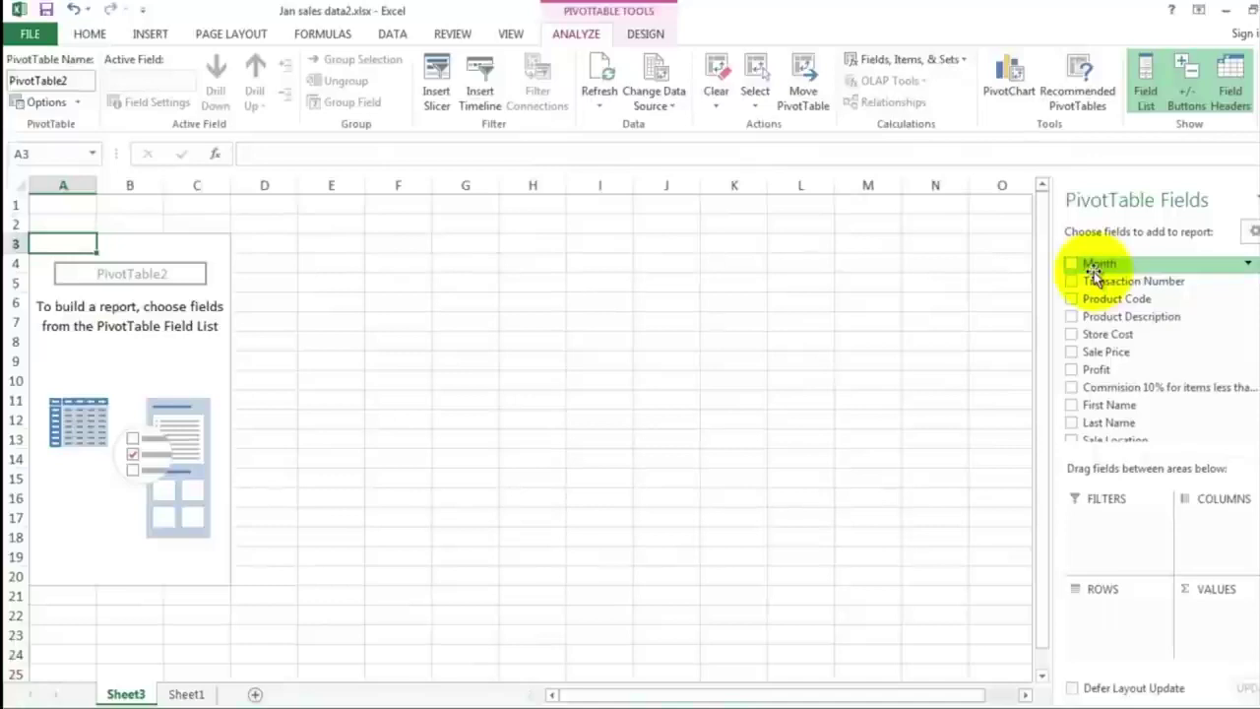
left_click(1072, 424)
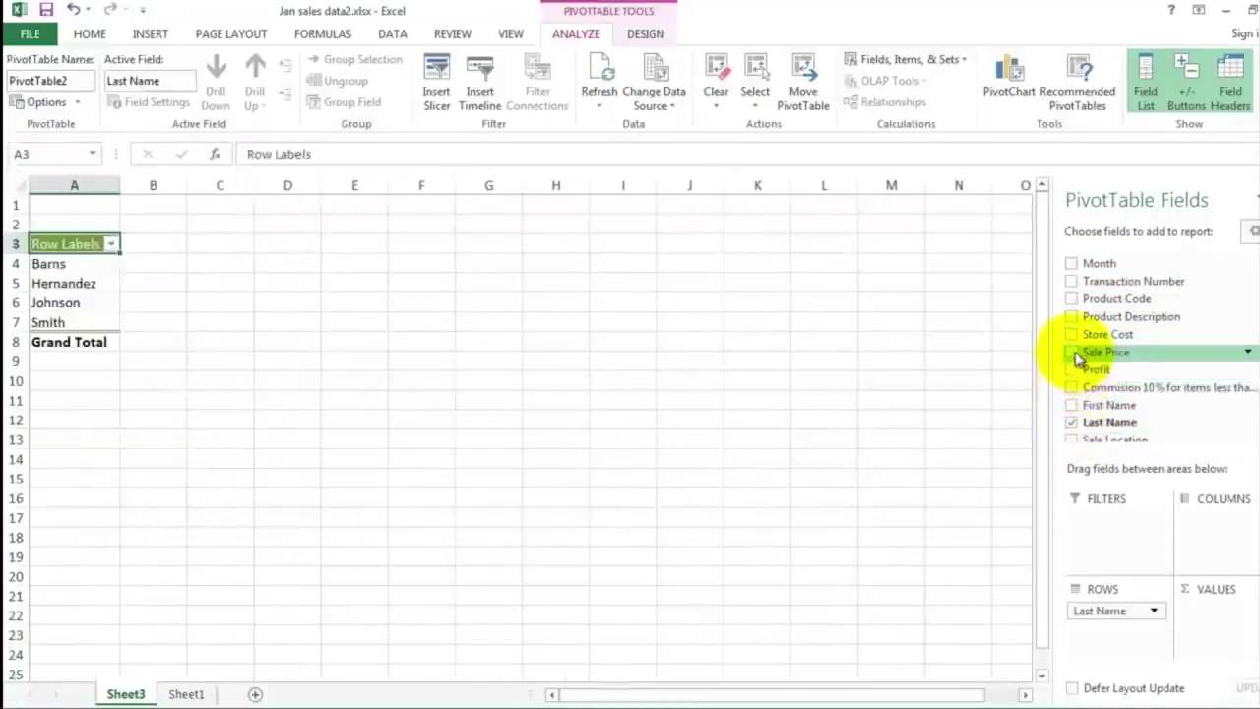
left_click(1073, 352)
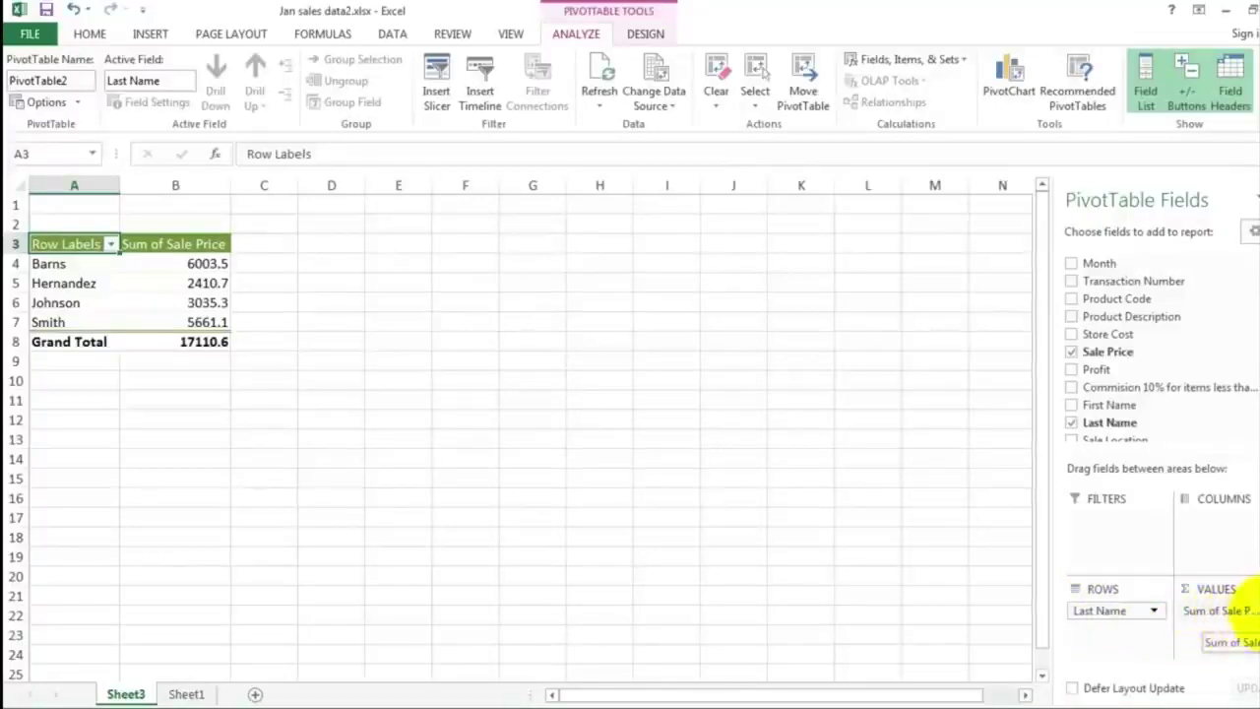
Check the calculation type in the Sale Price value field settings and keep it on Sum
left_click(1242, 609)
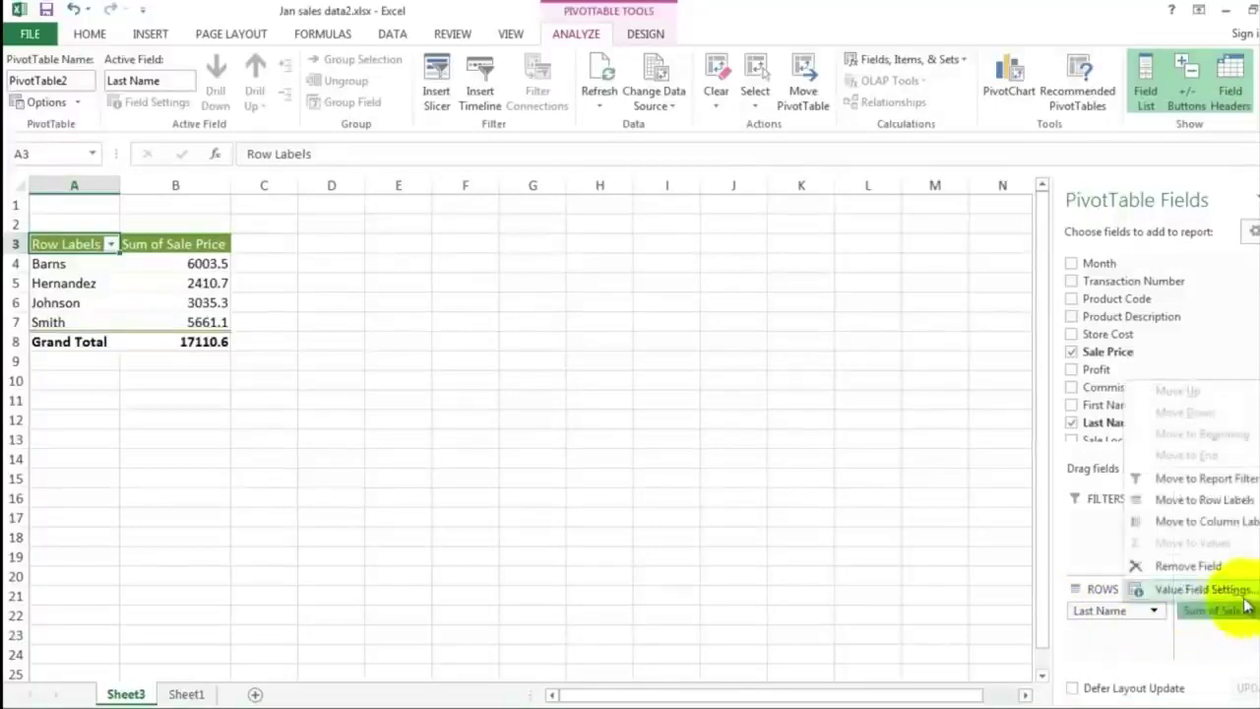
left_click(1210, 588)
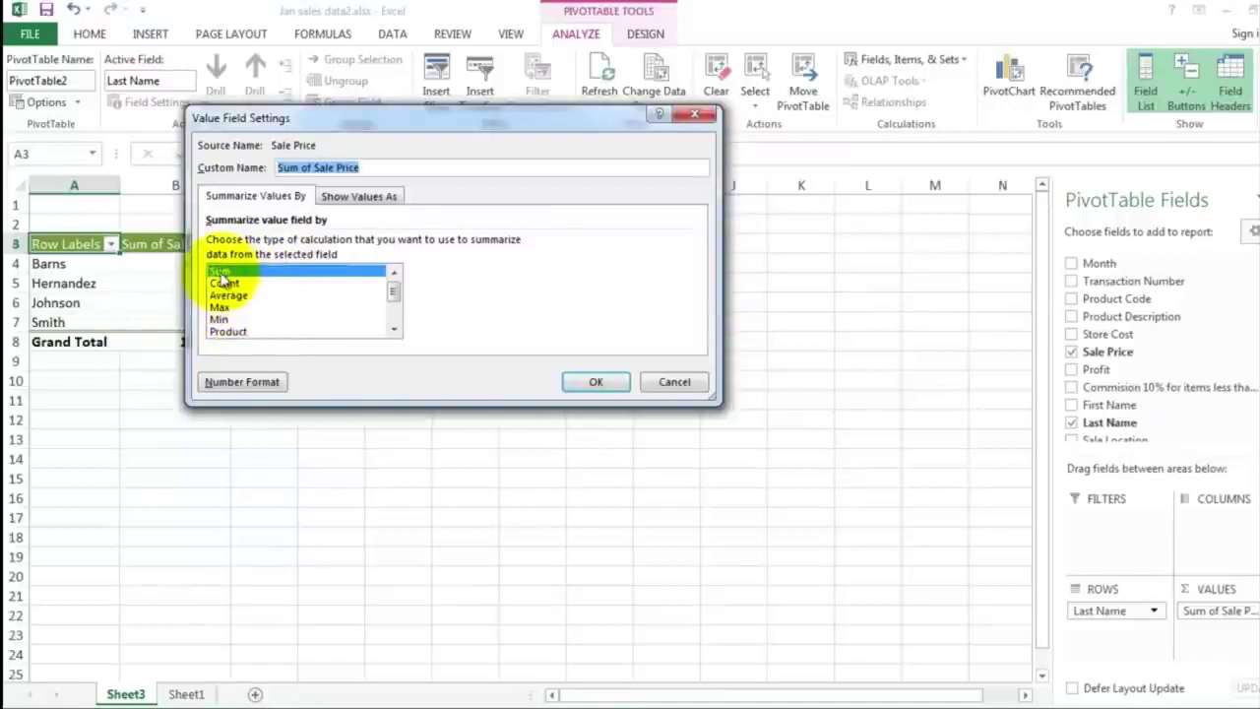
left_click(594, 383)
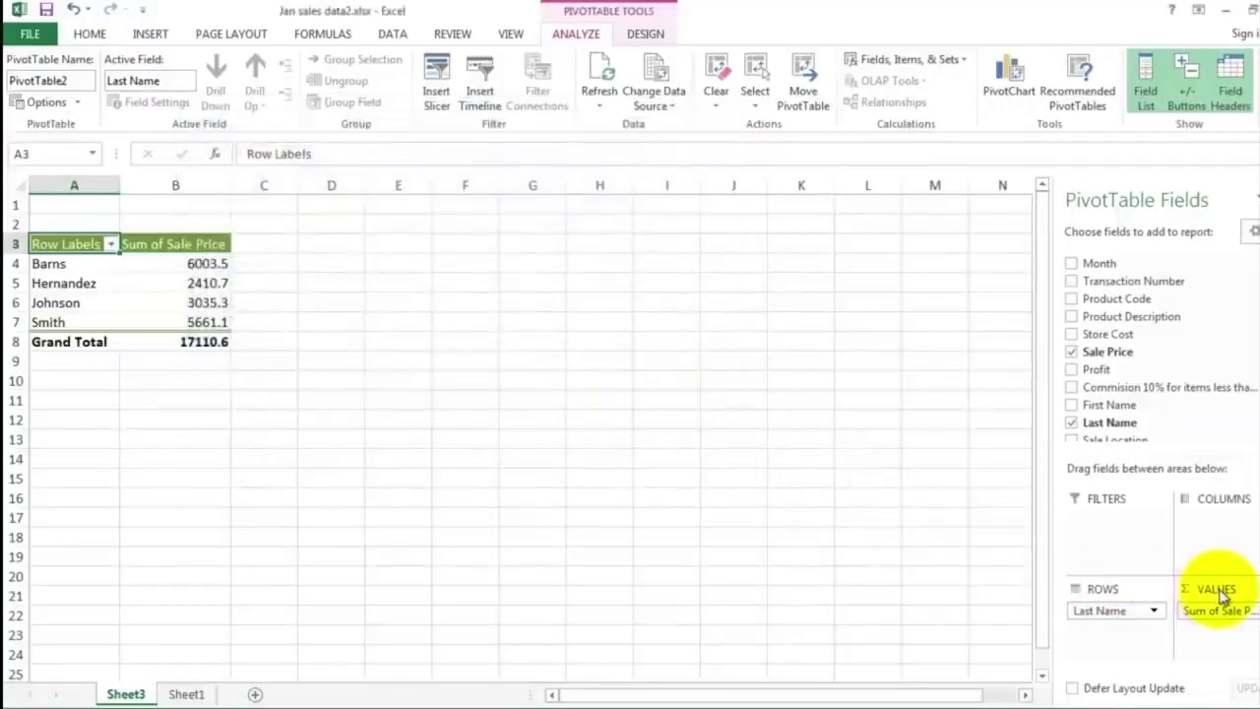
Try Sale Price as the PivotTable's column field, then return it to Values and select cell B4
left_click_drag(1213, 614, 1210, 532)
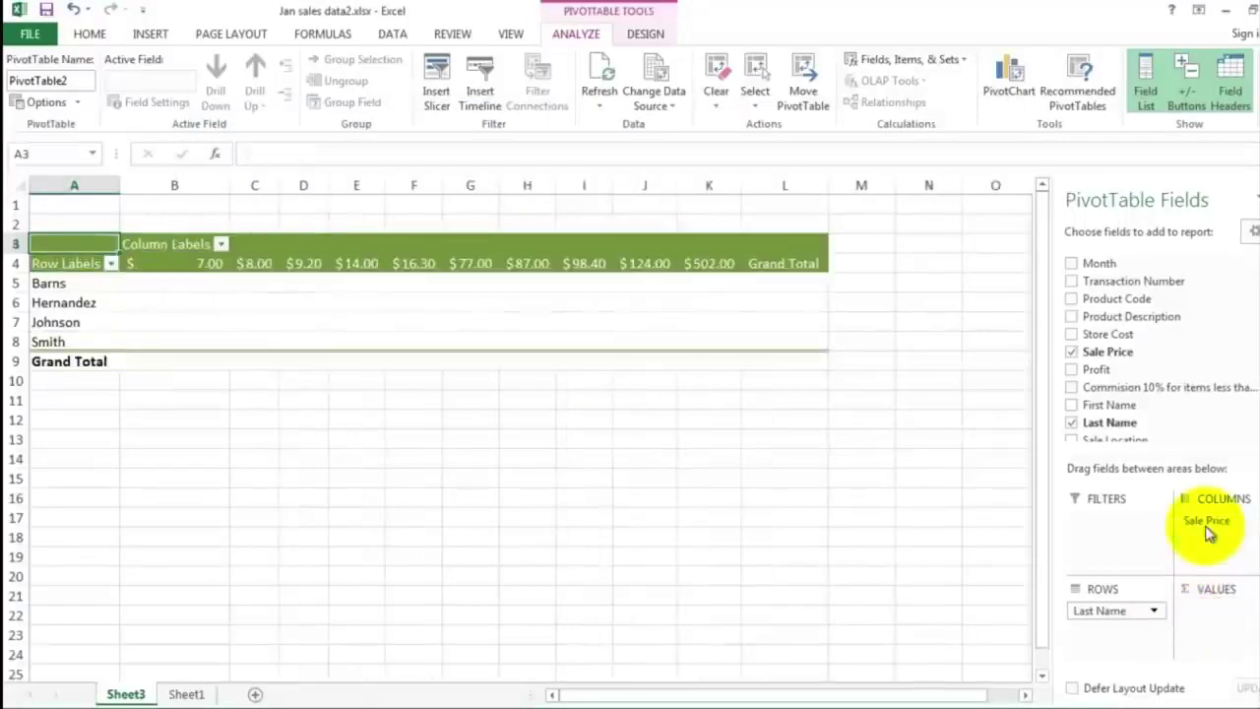
left_click_drag(1207, 524, 1204, 585)
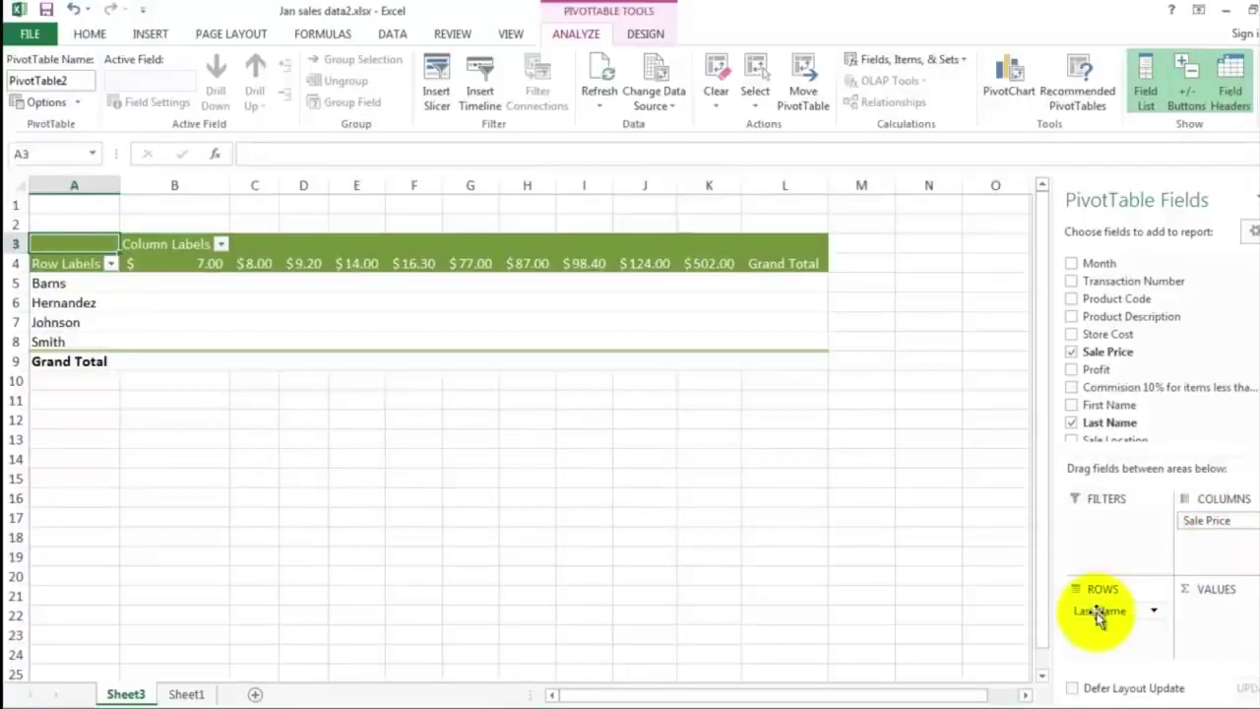
left_click_drag(1206, 520, 1186, 620)
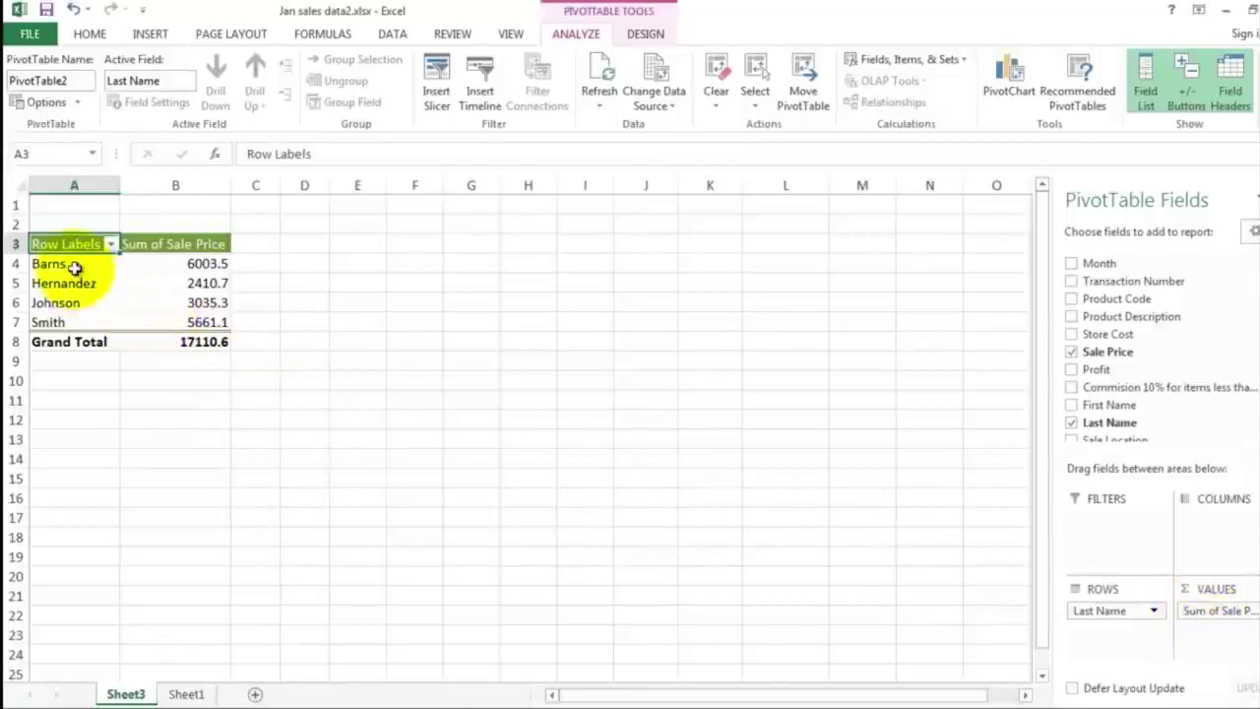
left_click(169, 262)
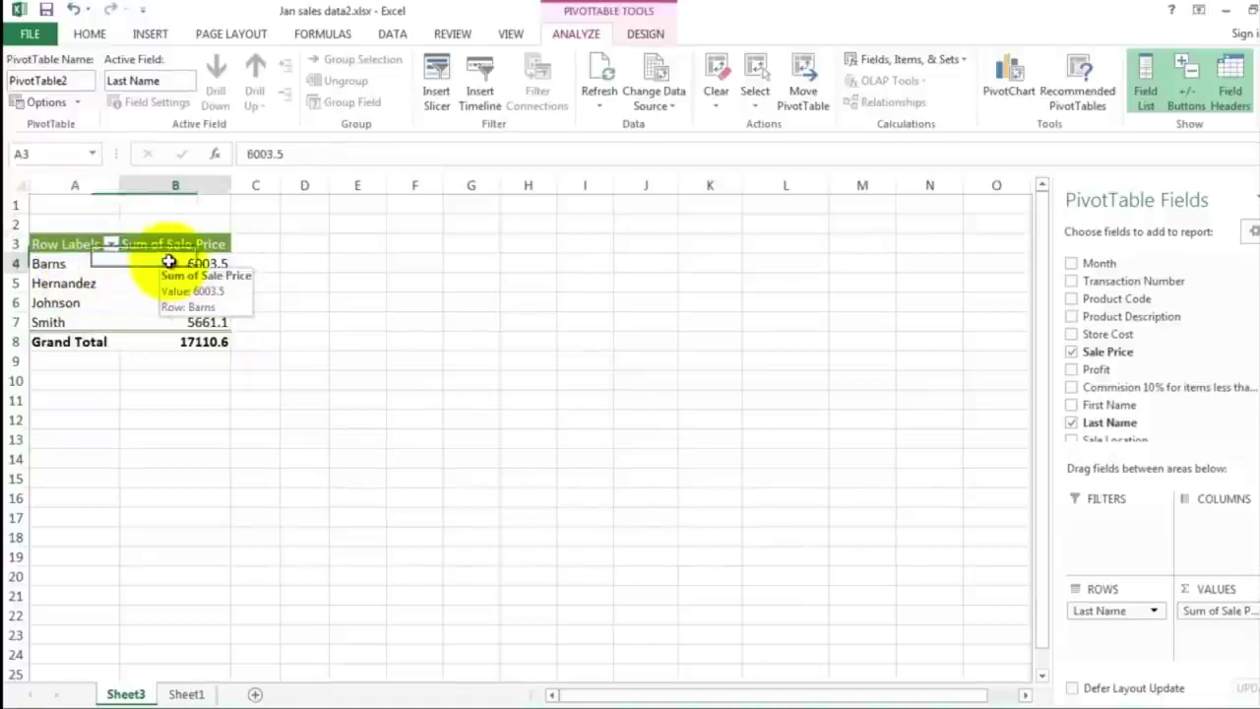
Apply the Accounting number format with dollar signs to the PivotTable's Sum of Sale Price values in B4:B8
left_click_drag(169, 262, 183, 341)
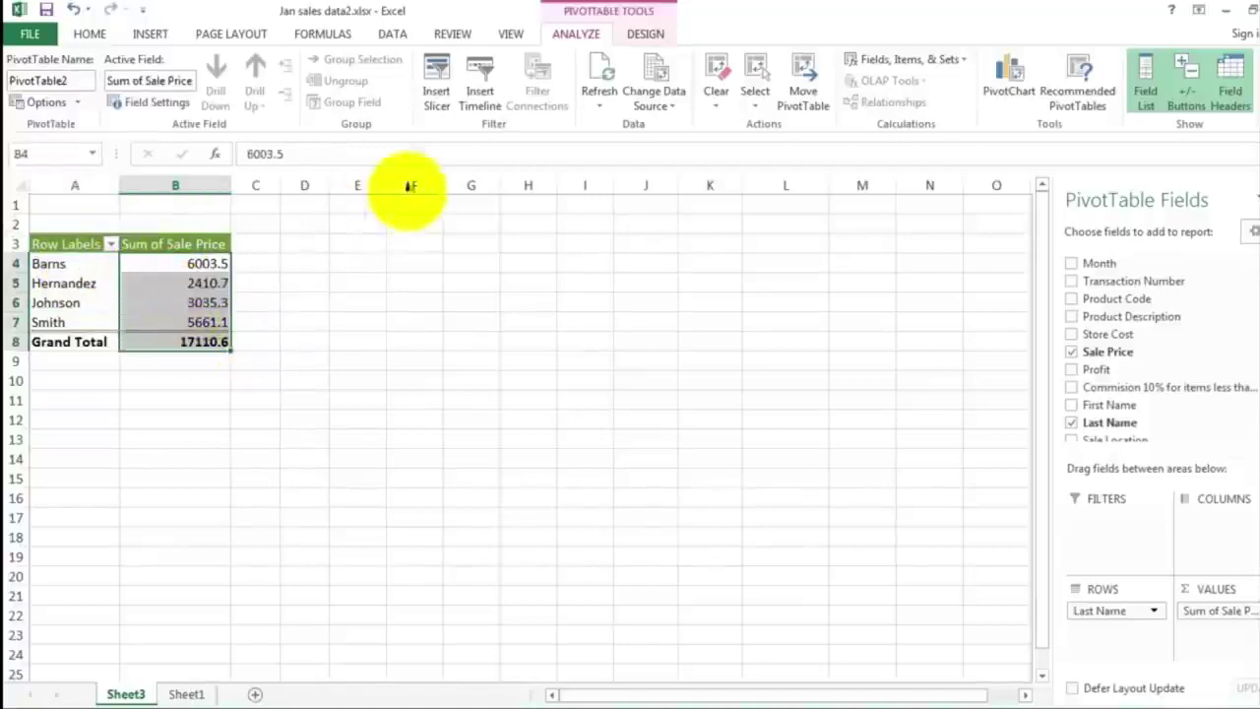
left_click(90, 33)
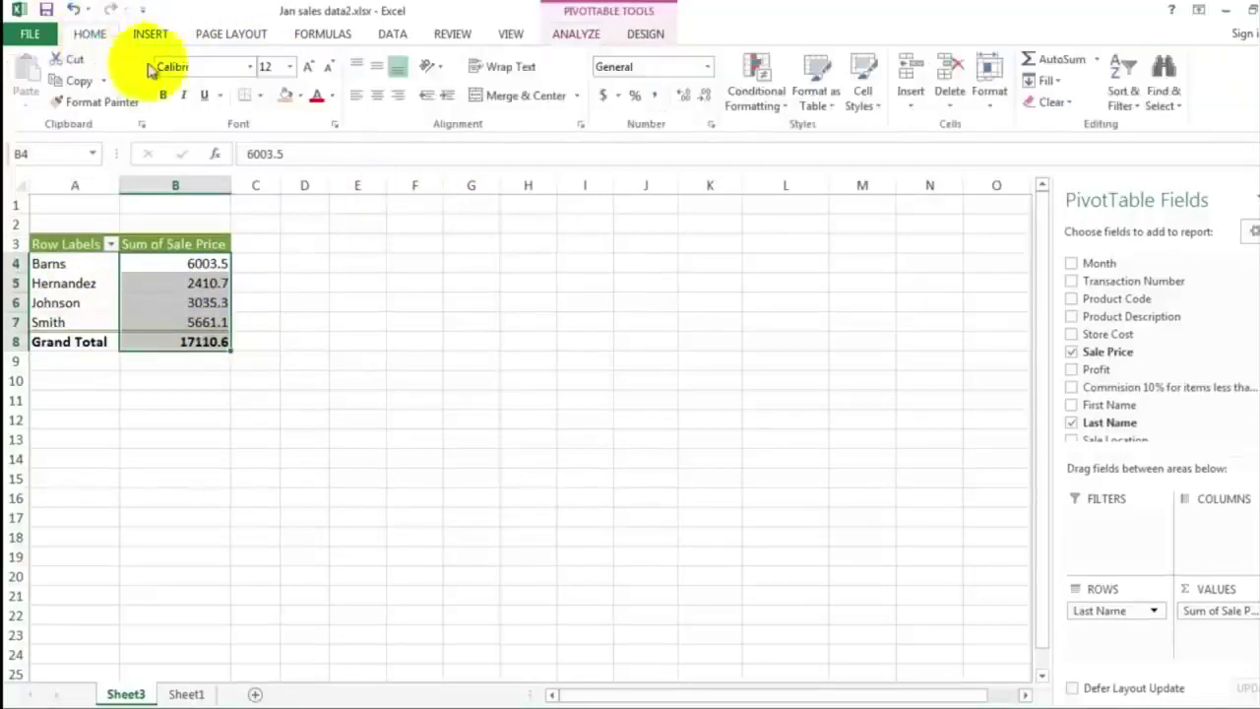
left_click(603, 96)
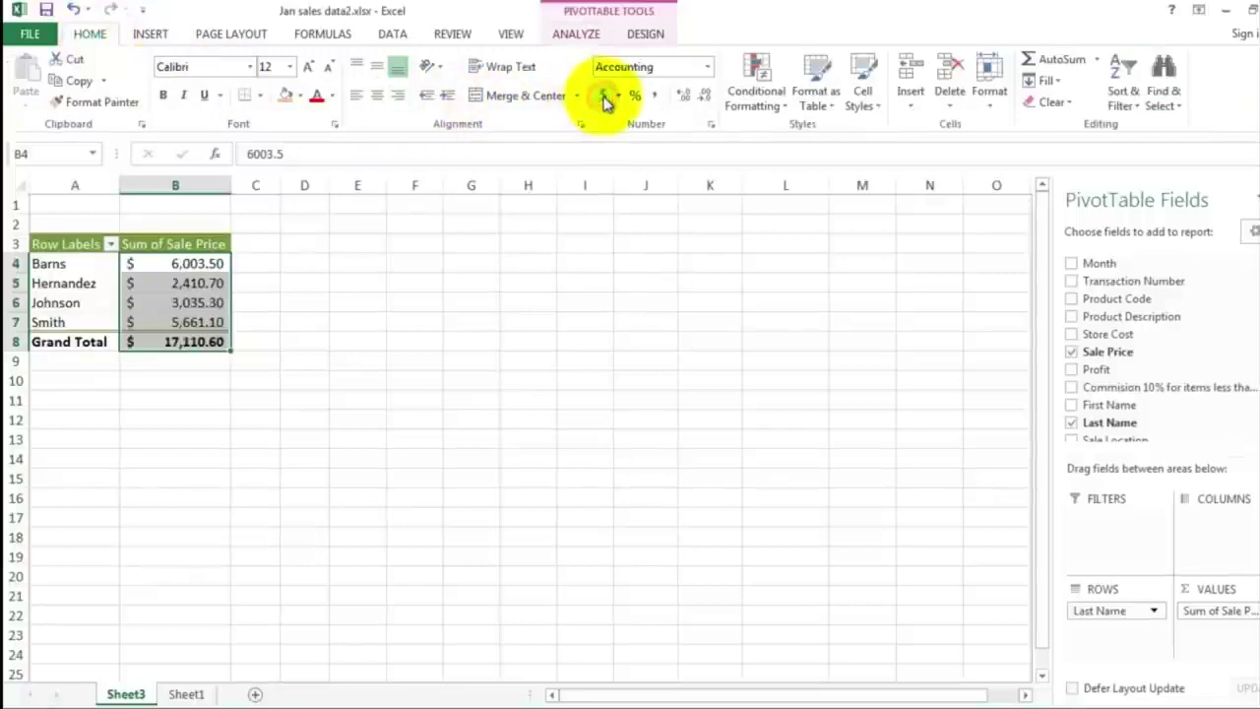
left_click(288, 315)
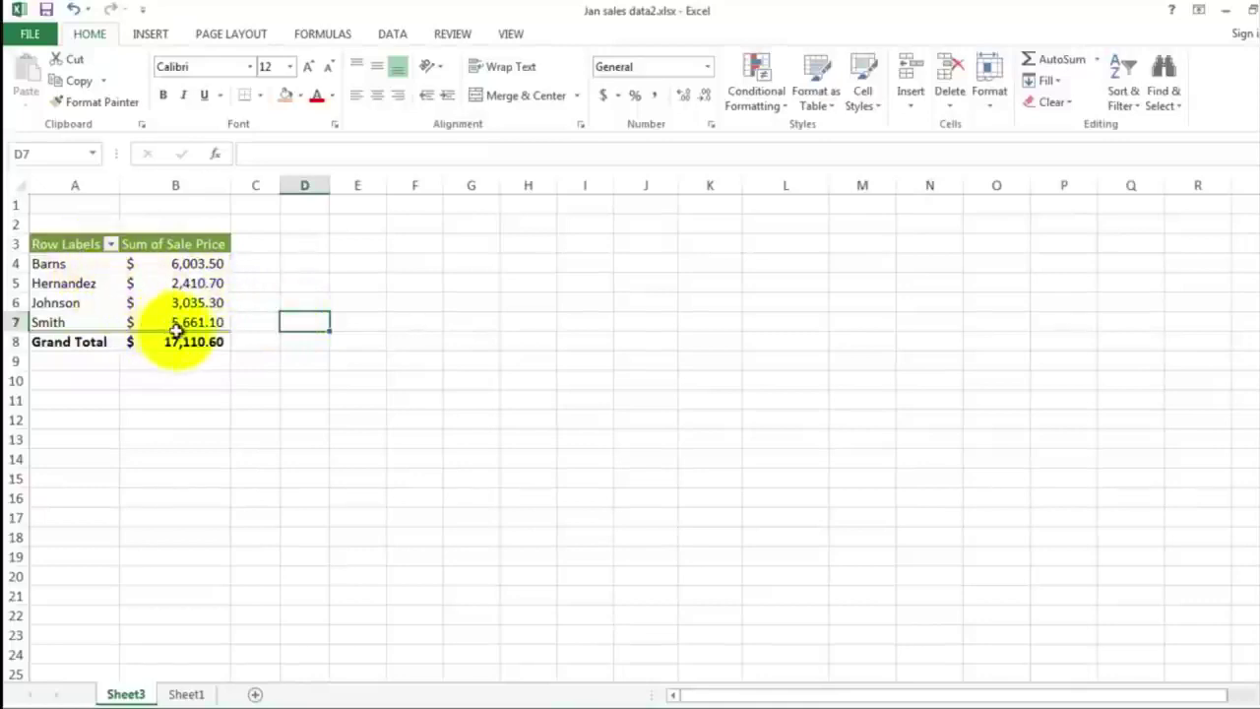
Insert a 3-D pie chart from the salespeople's totals in B4:B7 and place it beside the PivotTable
mouse_move(178, 330)
mouse_move(169, 283)
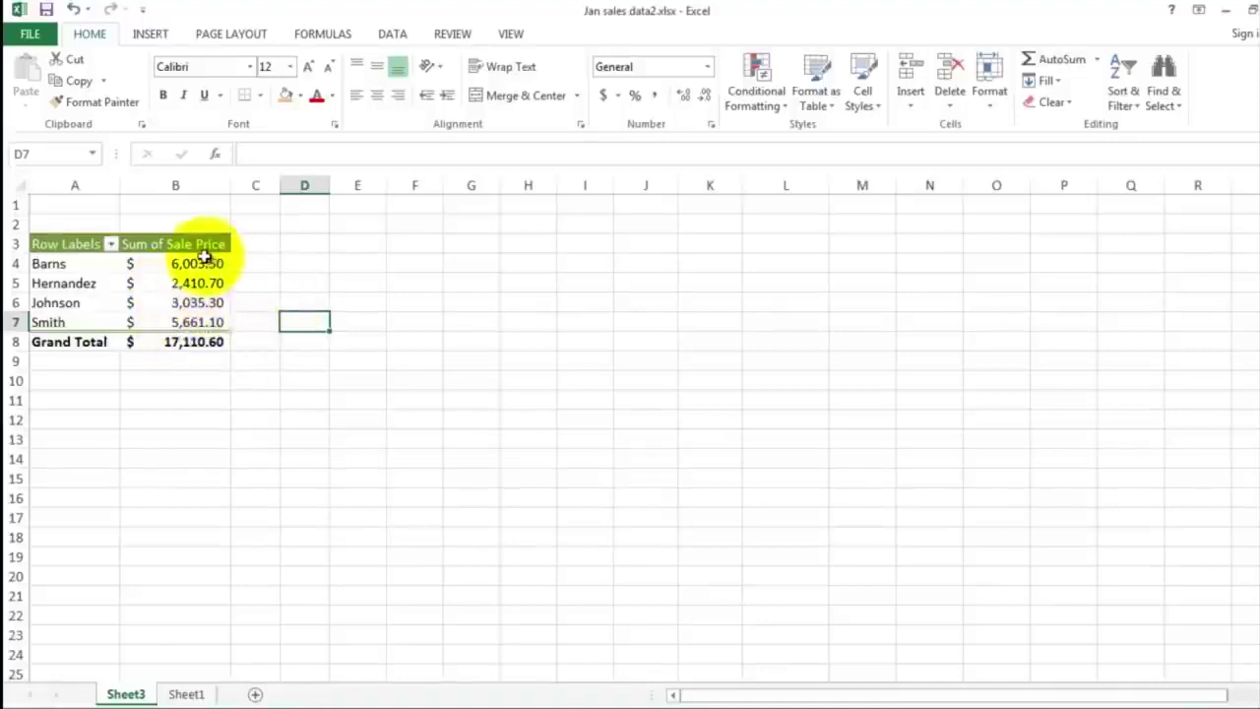
left_click_drag(205, 258, 212, 320)
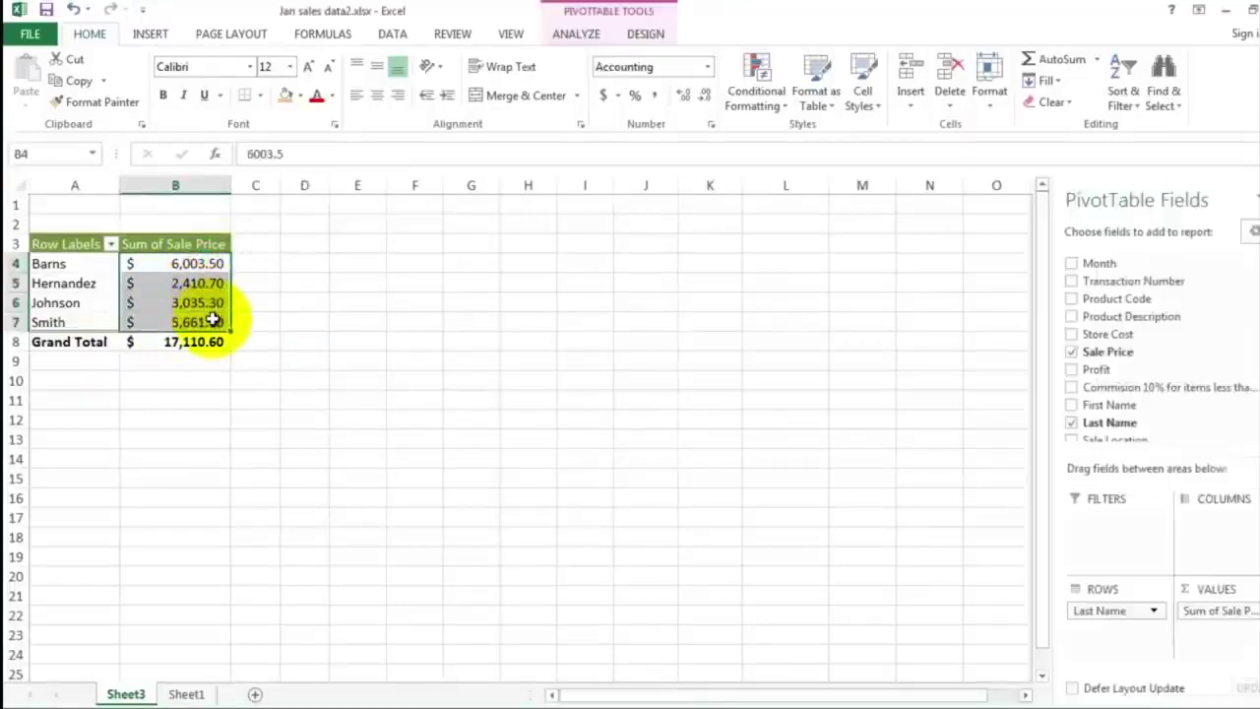
left_click(150, 37)
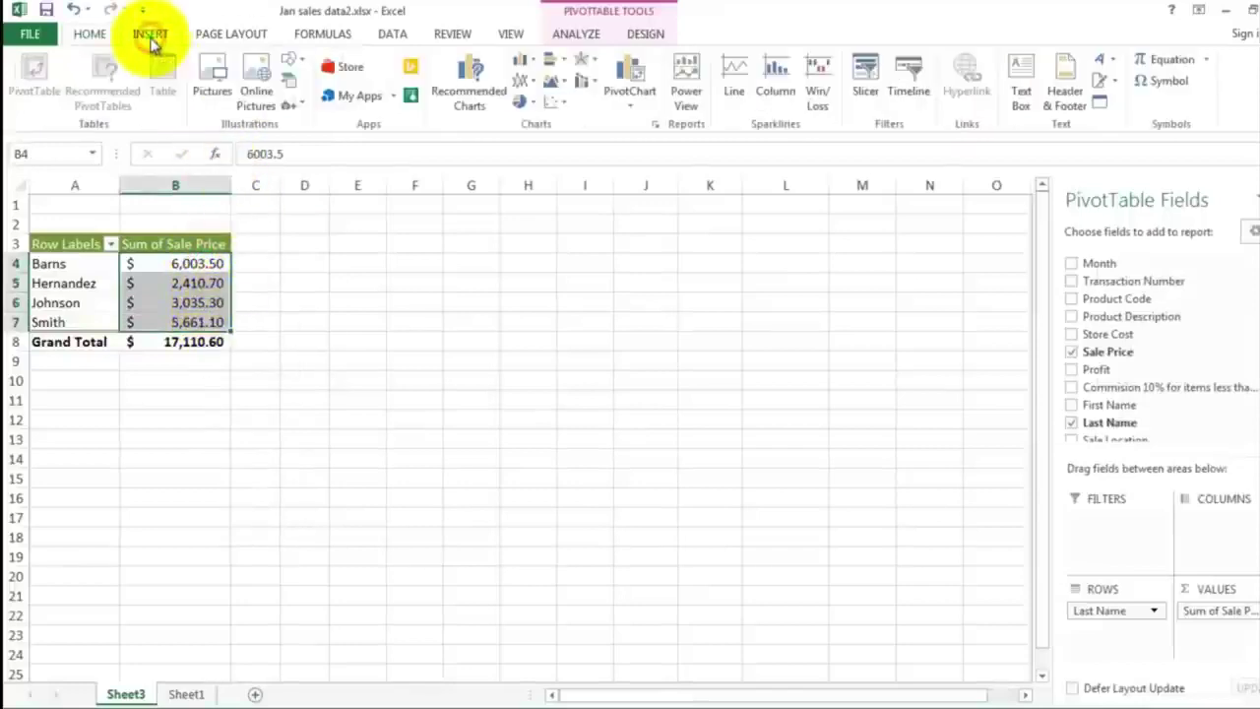
left_click(524, 102)
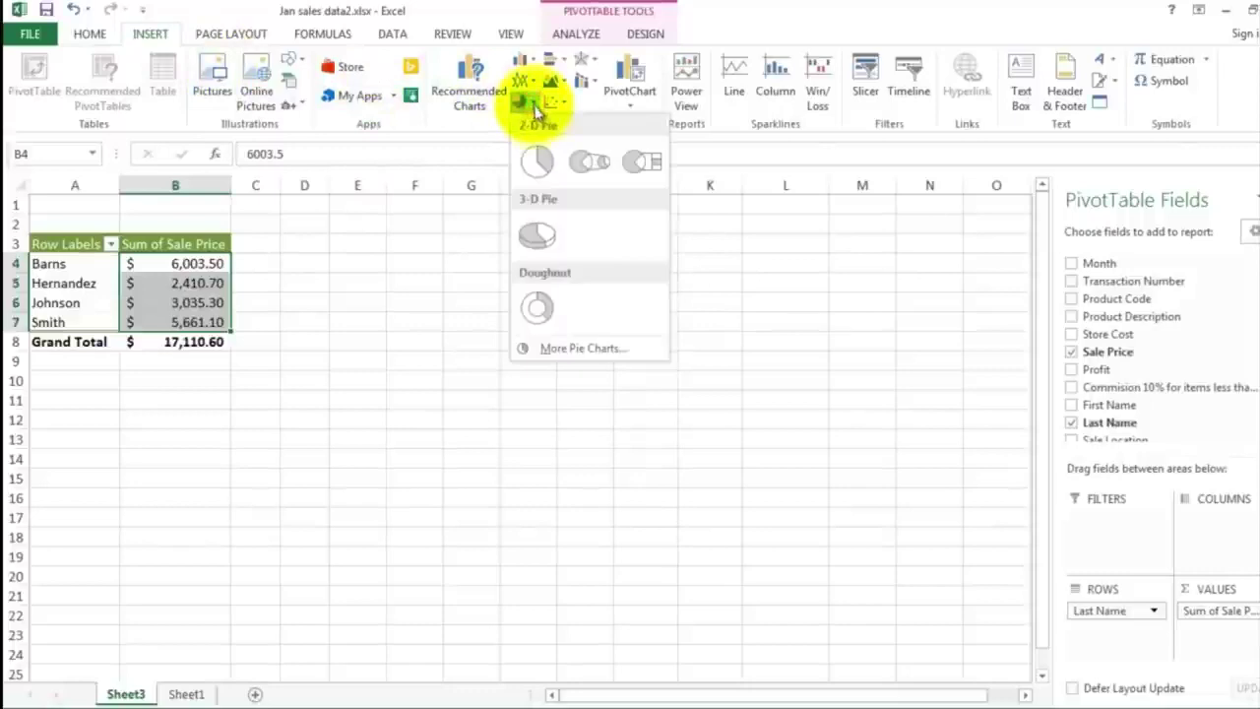
left_click(539, 238)
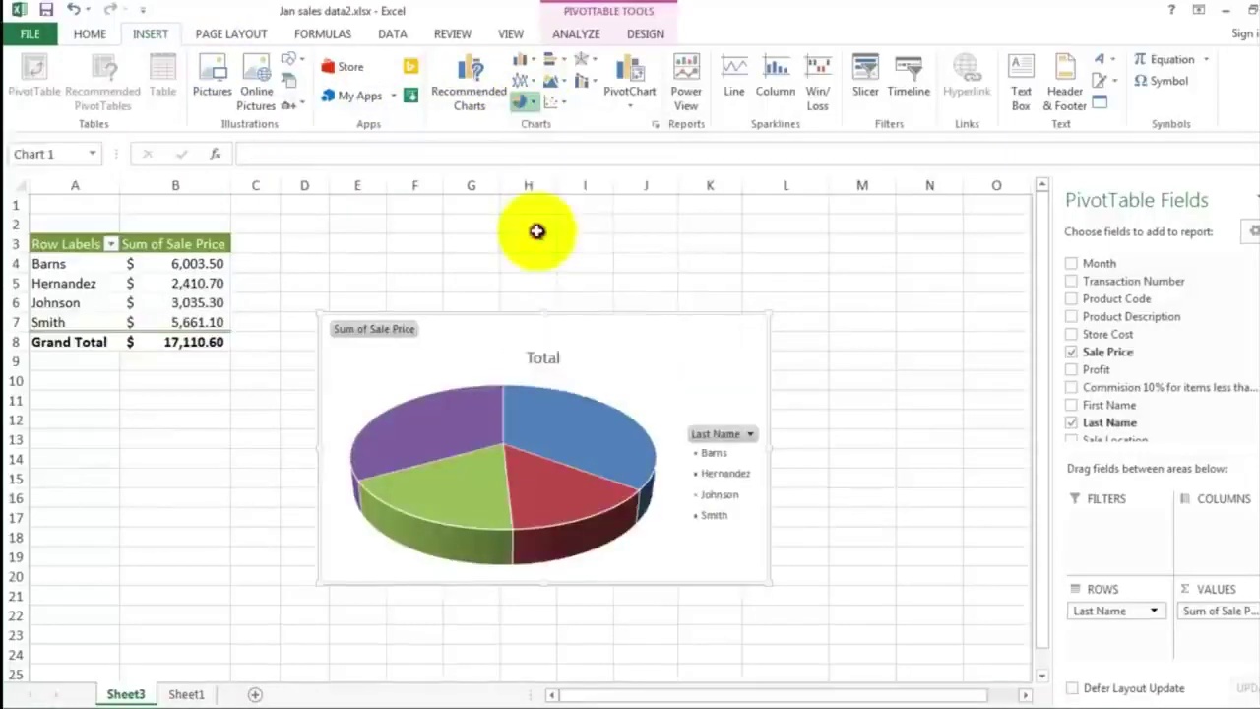
left_click_drag(489, 335, 413, 244)
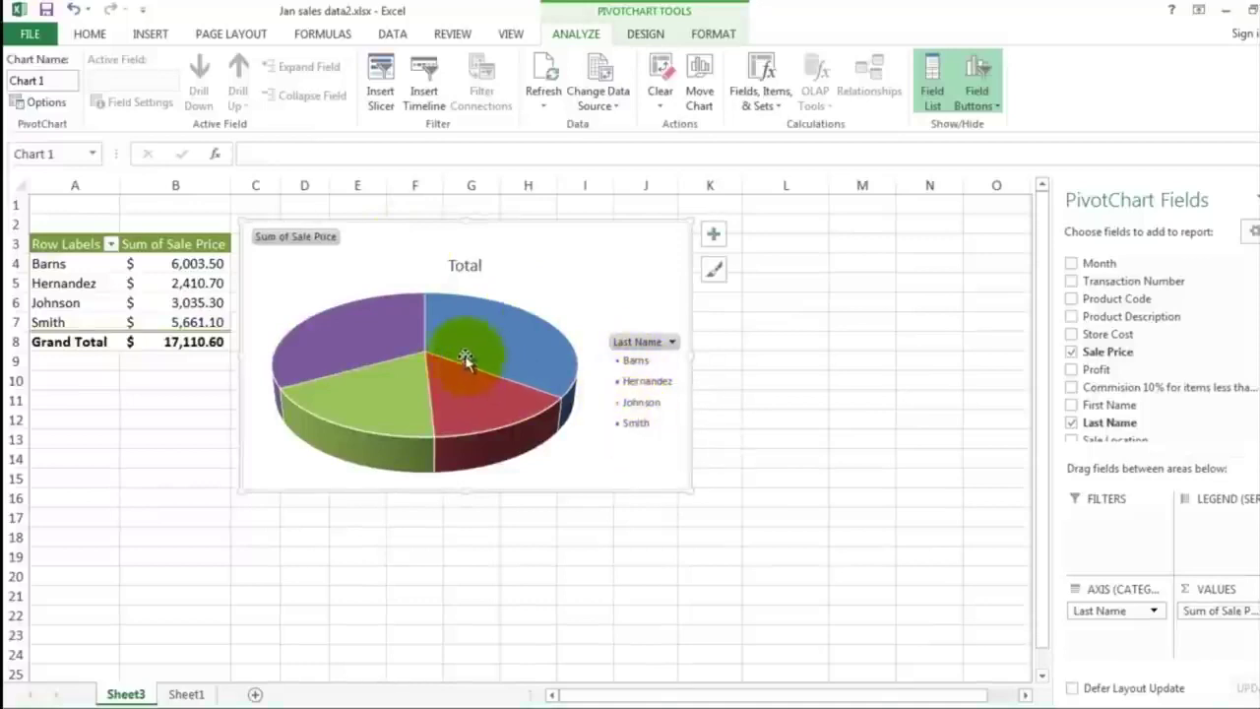
Add data labels to the pie chart's slices and enlarge the chart slightly
mouse_move(406, 335)
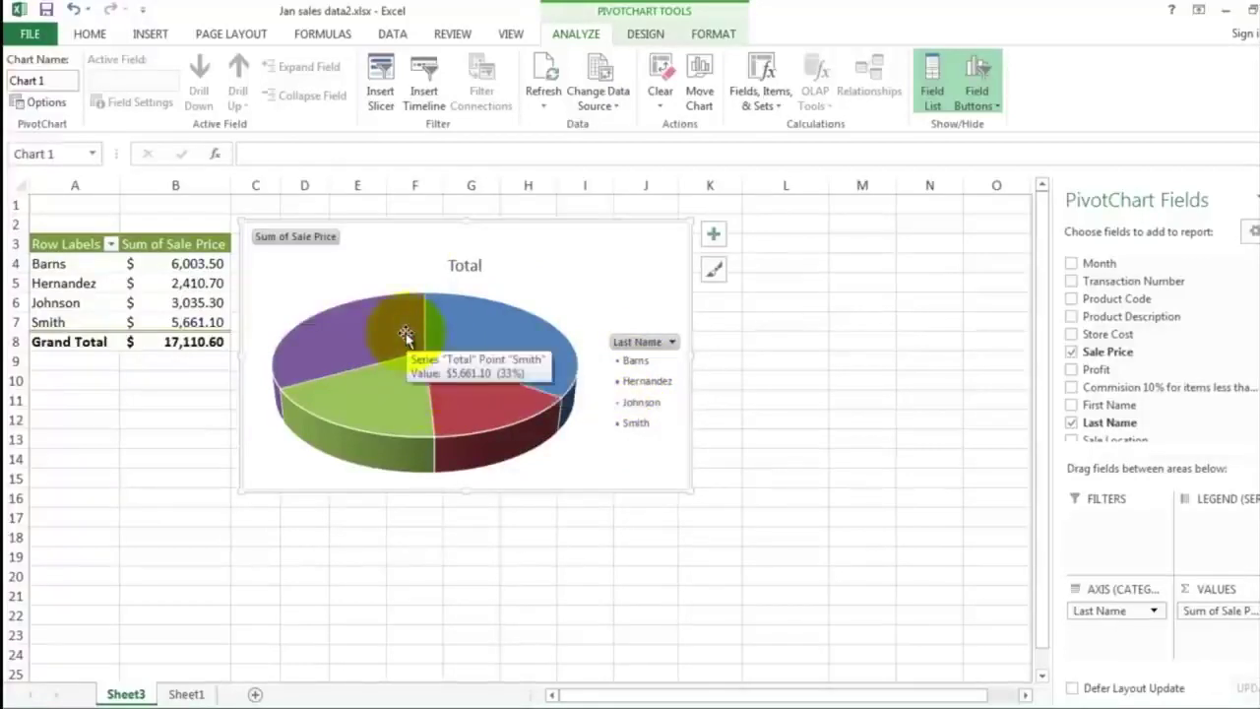
mouse_move(461, 347)
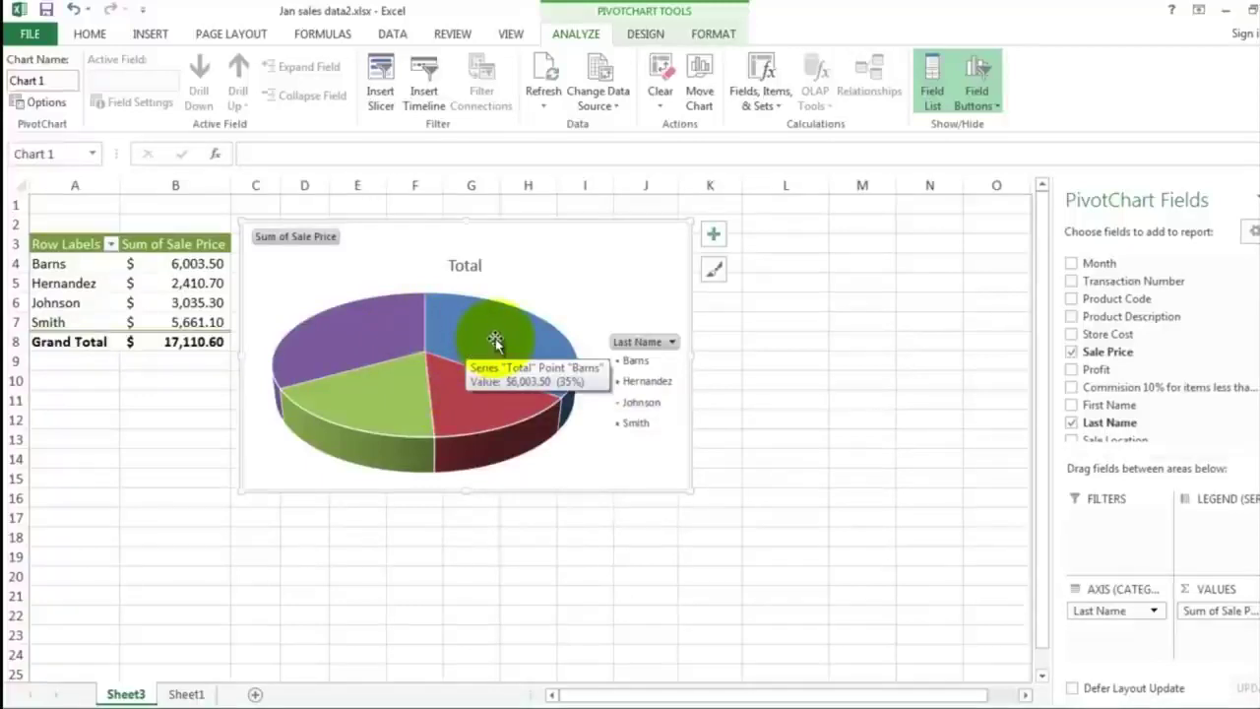
right_click(495, 340)
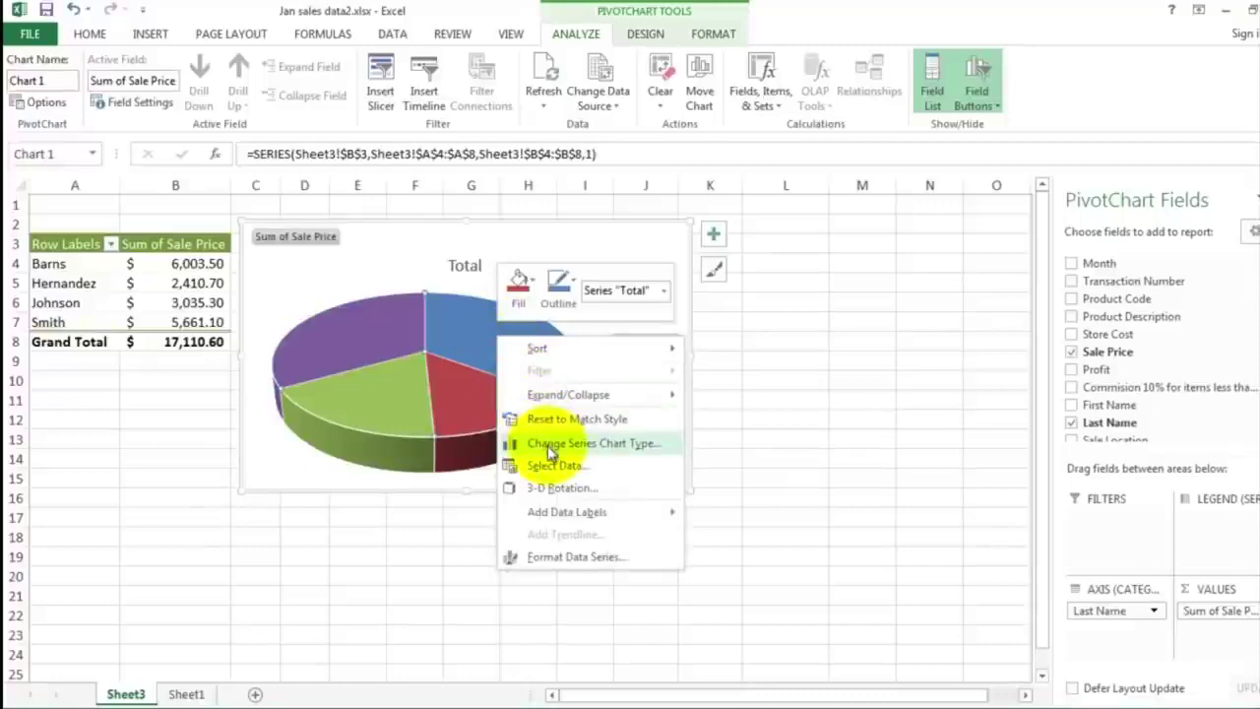
mouse_move(566, 519)
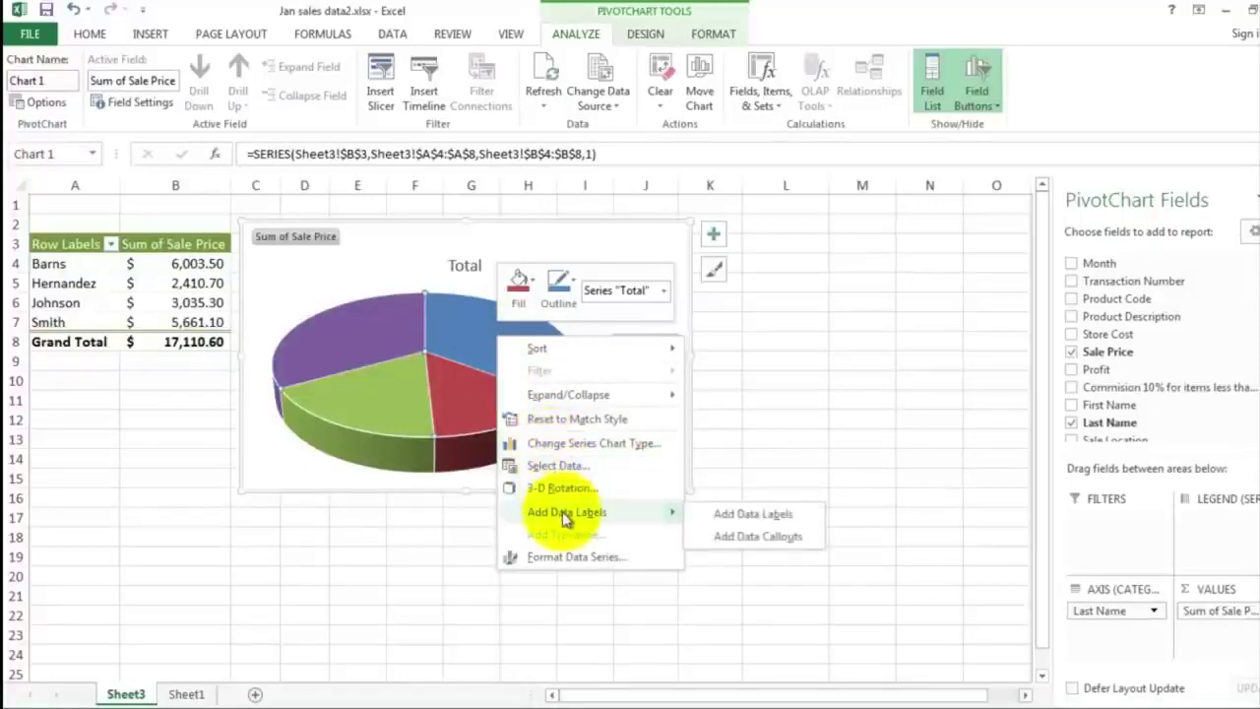
left_click(746, 514)
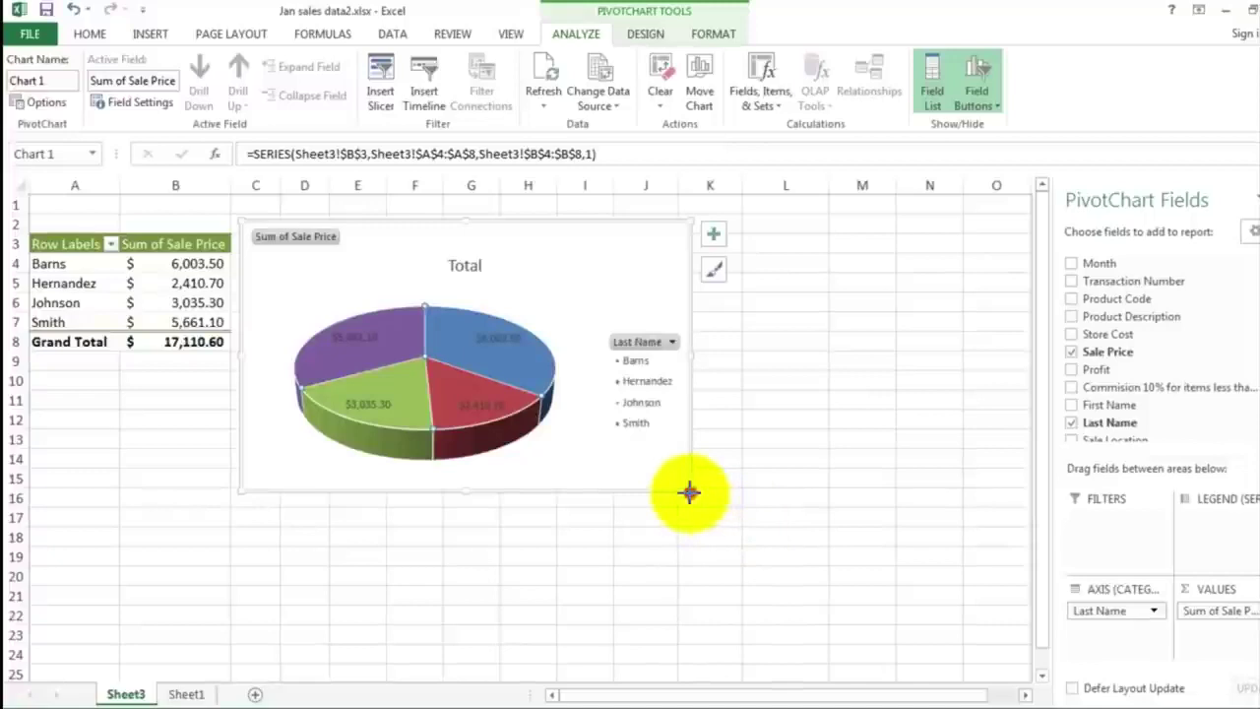
left_click_drag(690, 492, 729, 520)
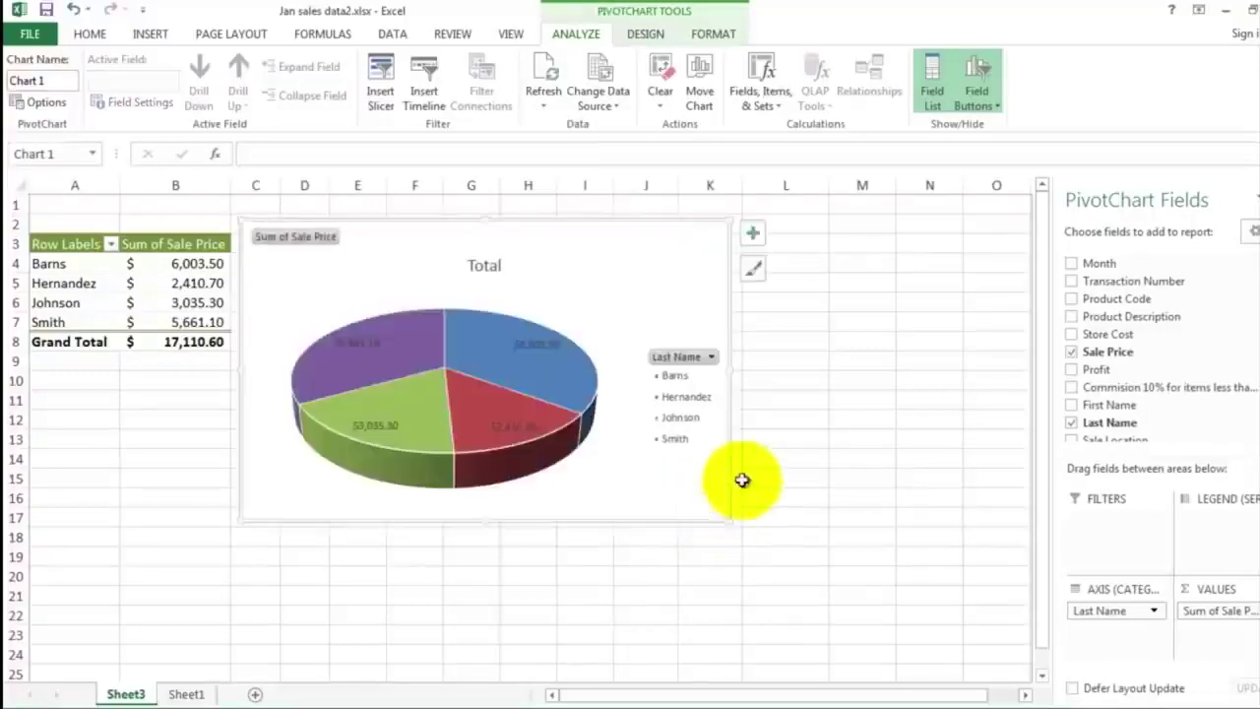
left_click(752, 330)
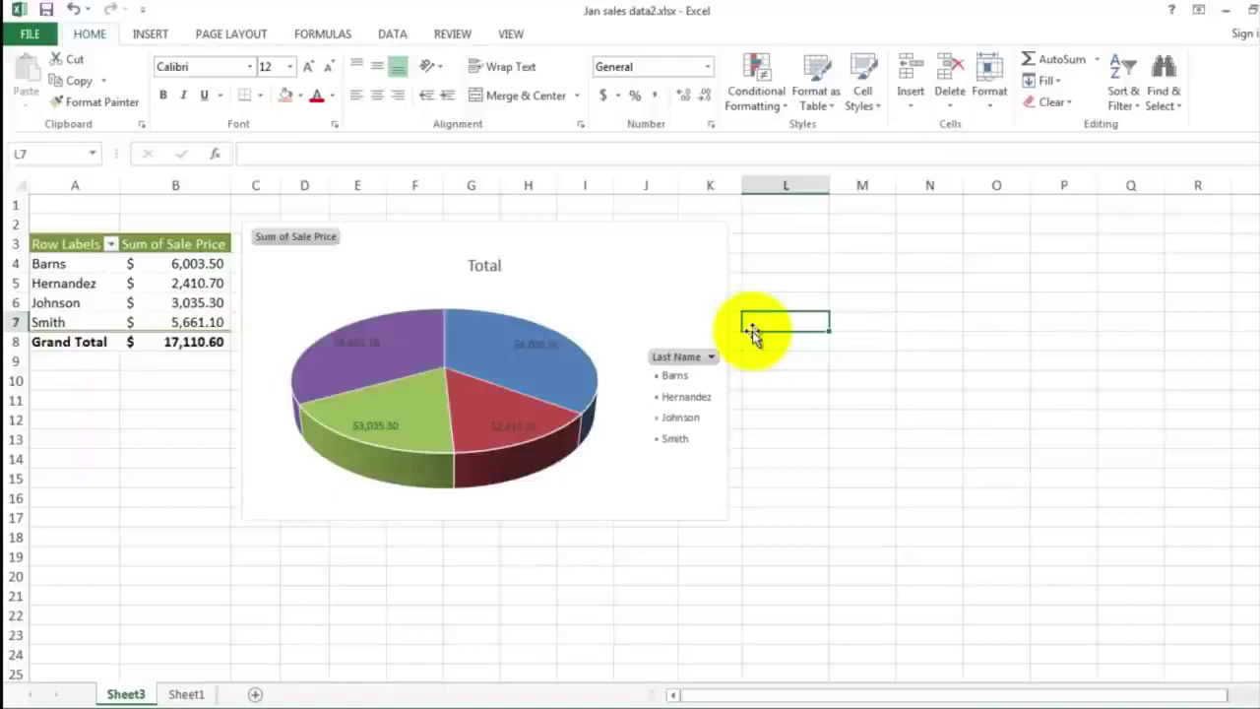
Enter the author's name in cell A1 above the PivotTable
left_click(99, 206)
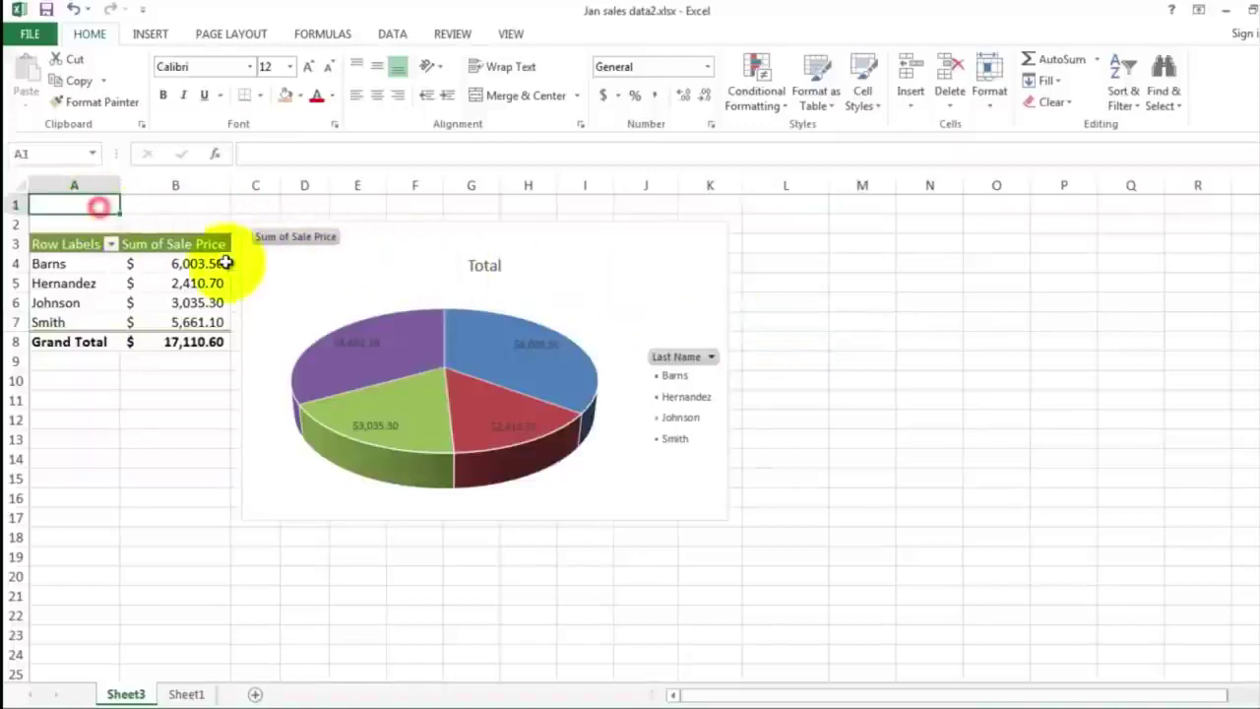
type("Mr.")
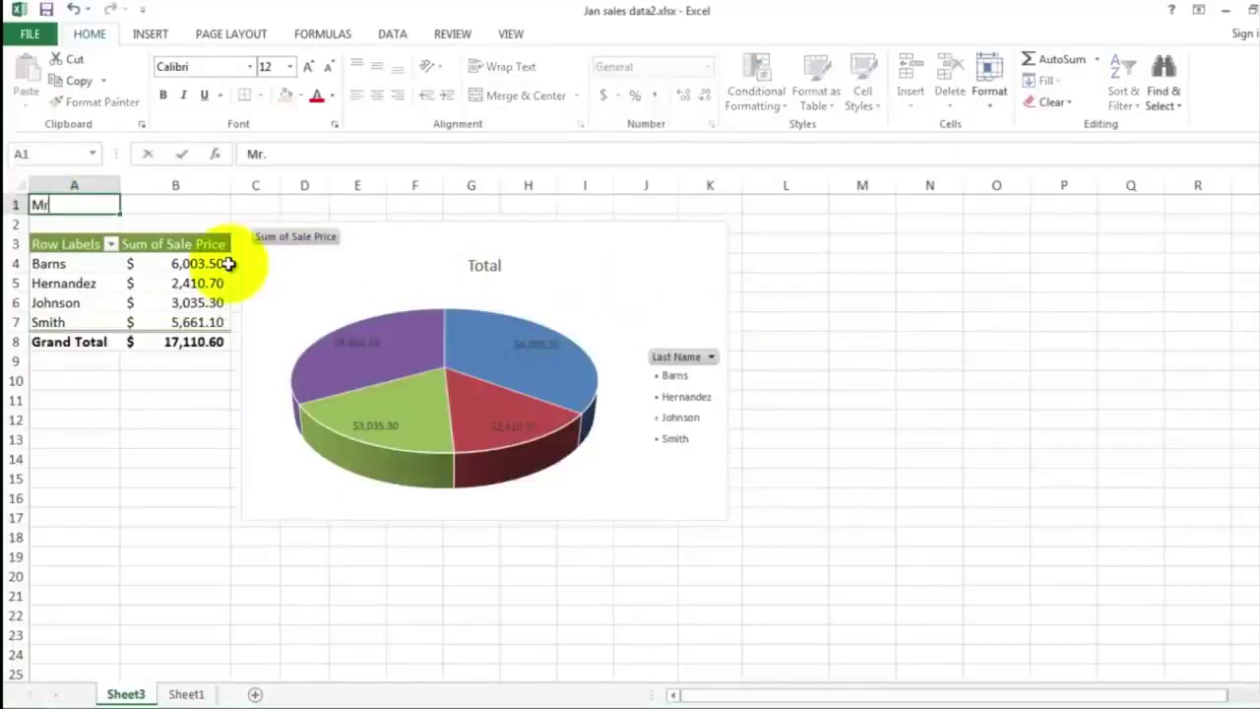
type(" Sluiter")
key("Return")
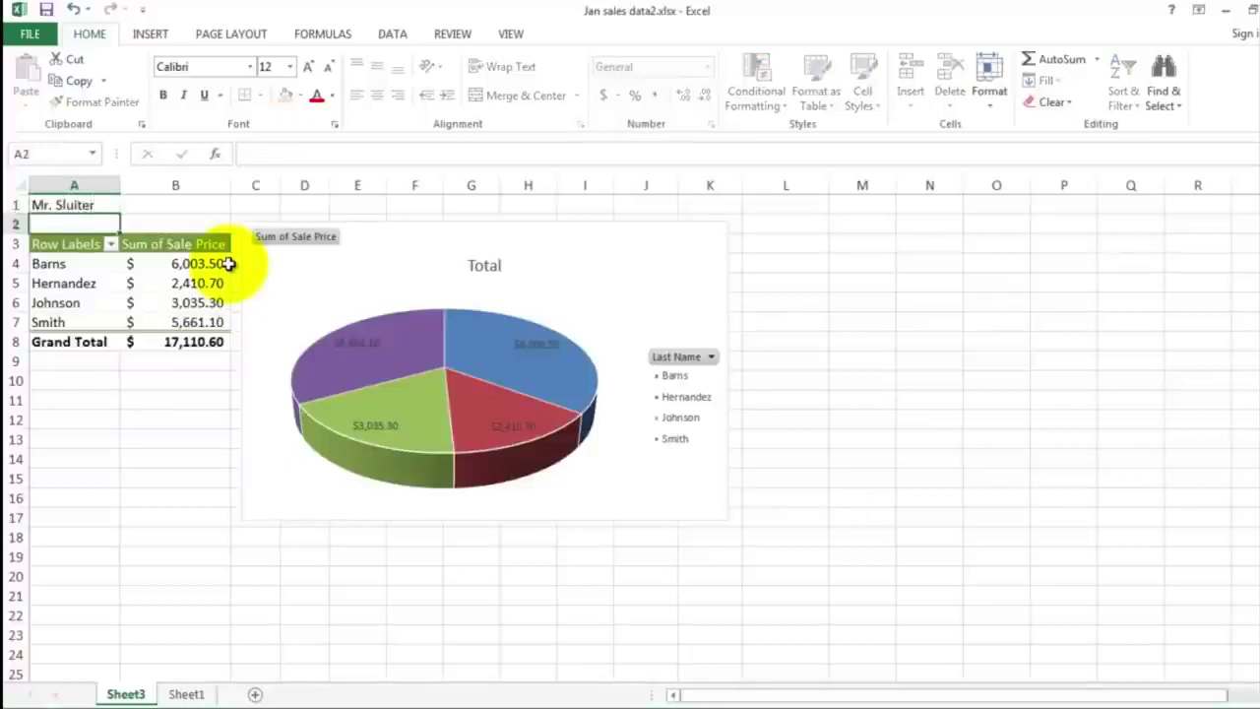
Preview the printout's pages and set it to Landscape Orientation with Fit Sheet on One Page scaling
left_click(31, 34)
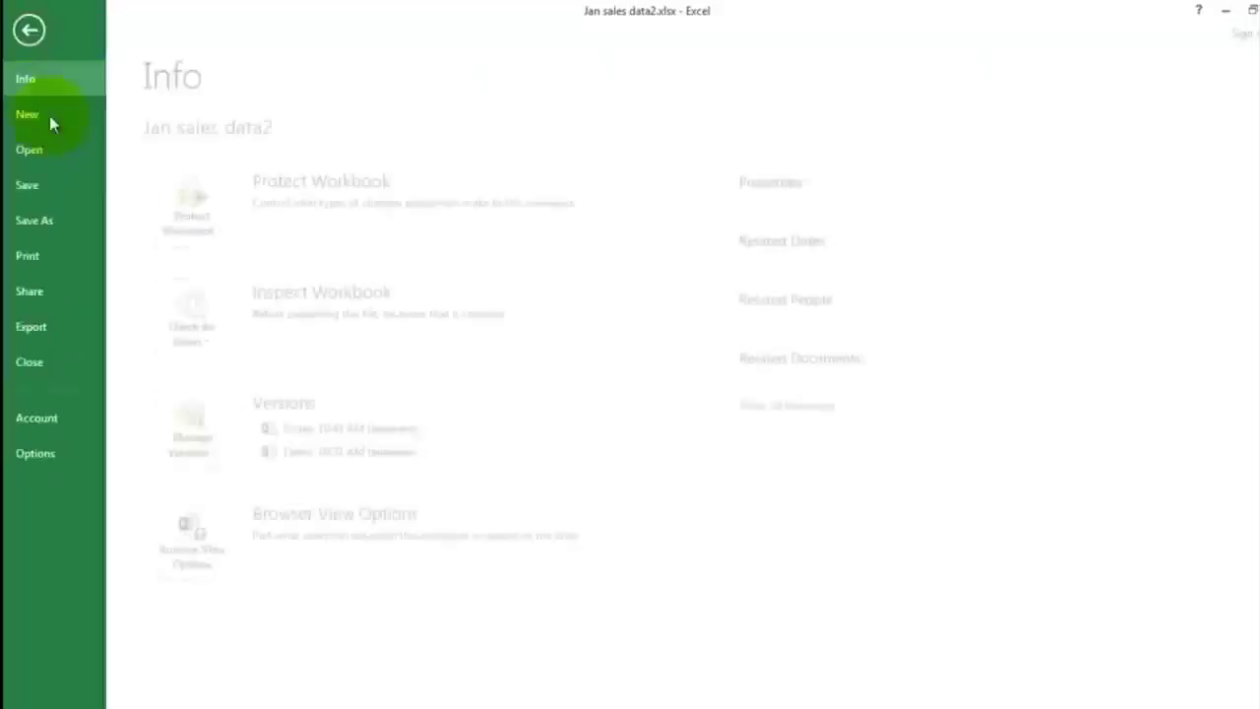
left_click(55, 256)
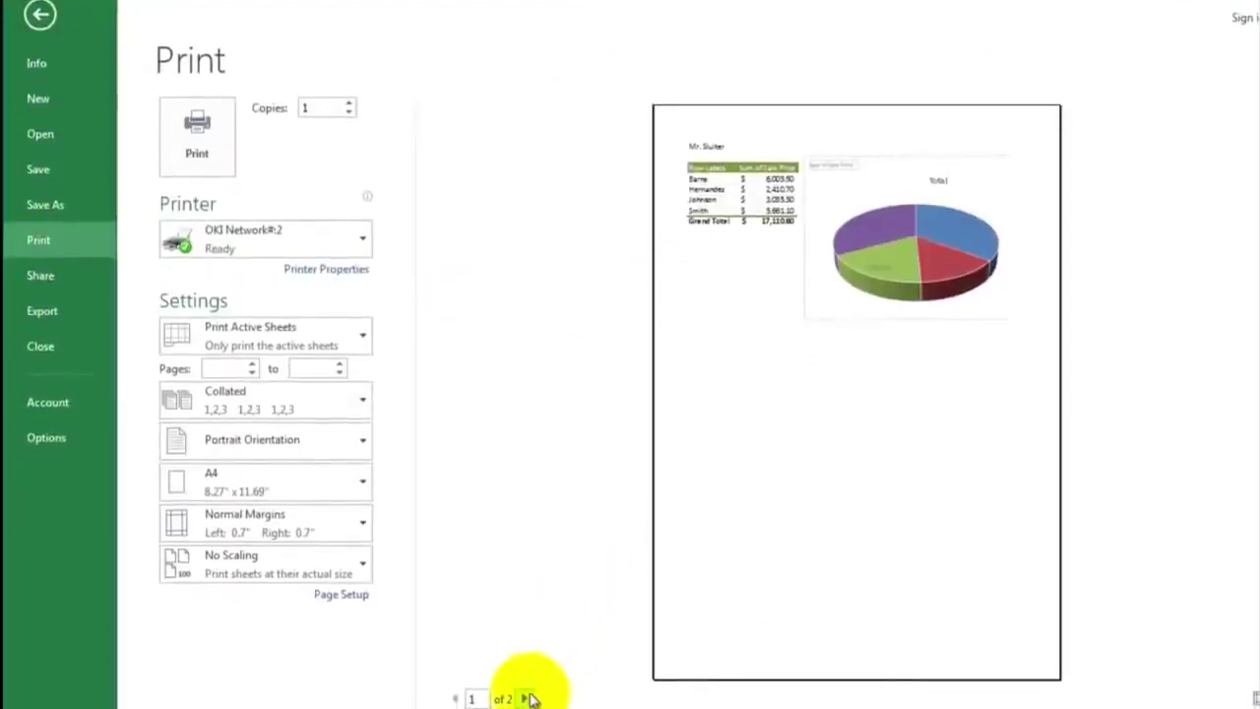
left_click(527, 698)
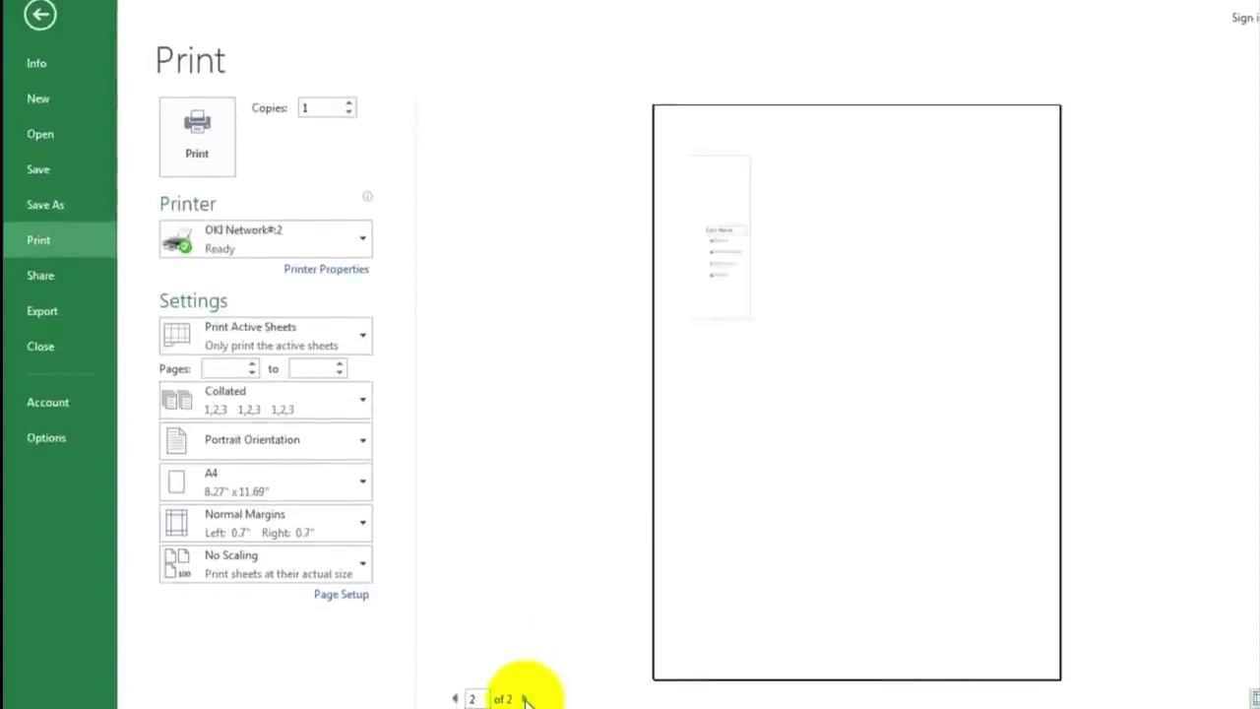
left_click(454, 698)
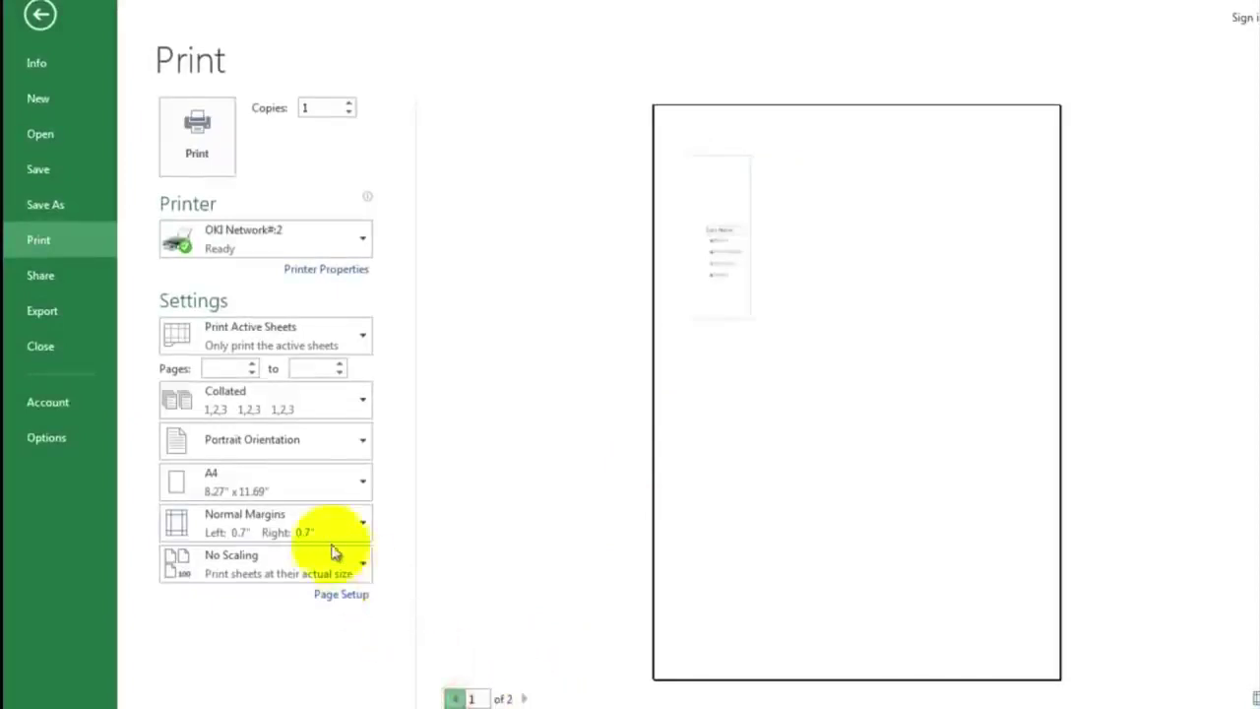
left_click(254, 460)
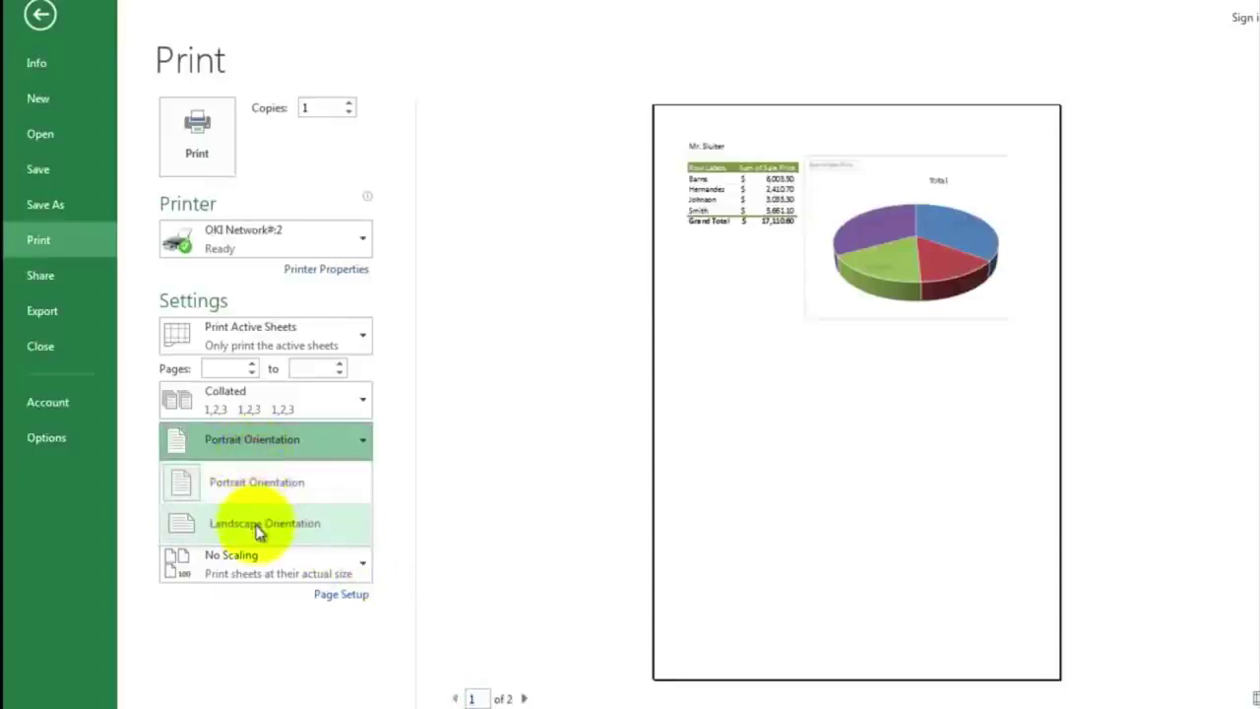
left_click(257, 528)
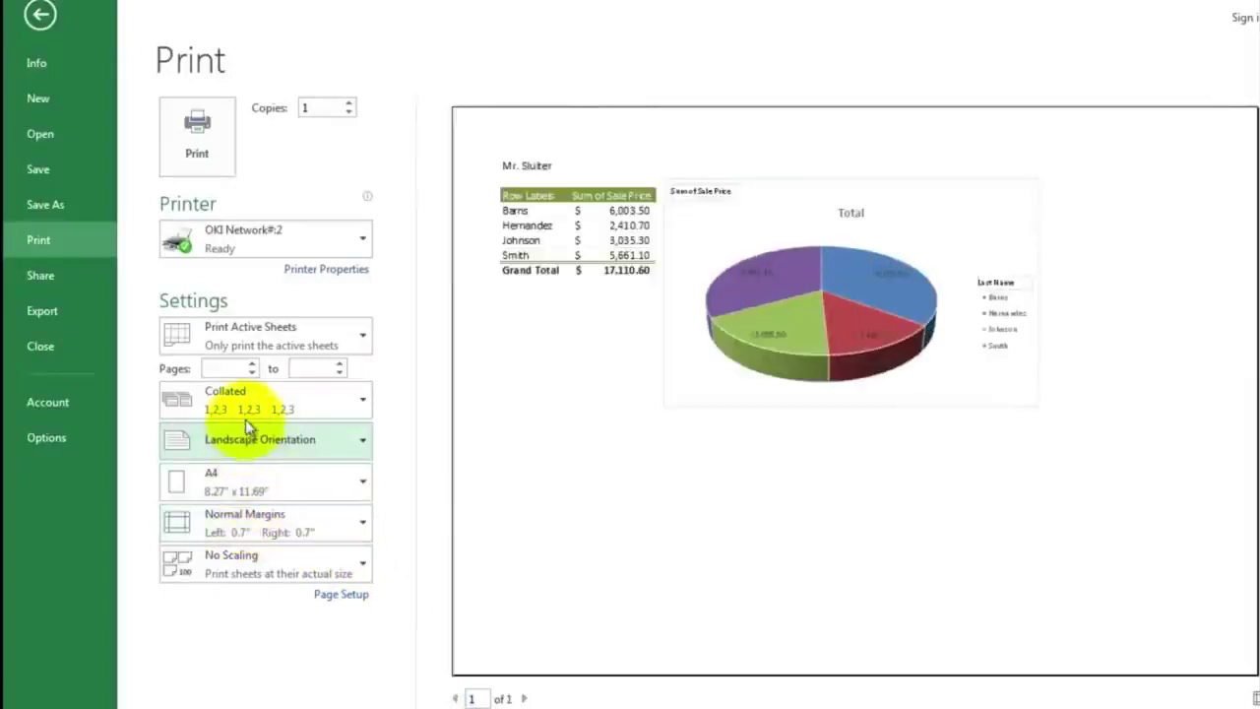
left_click(253, 565)
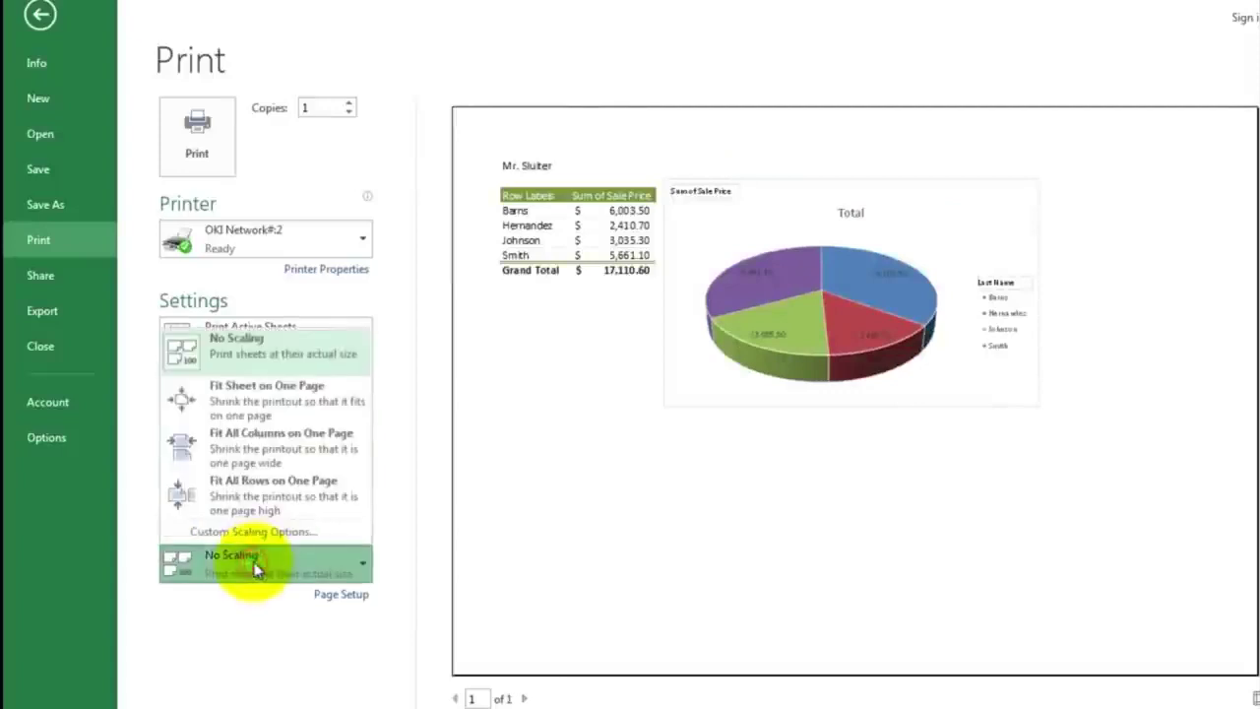
left_click(250, 418)
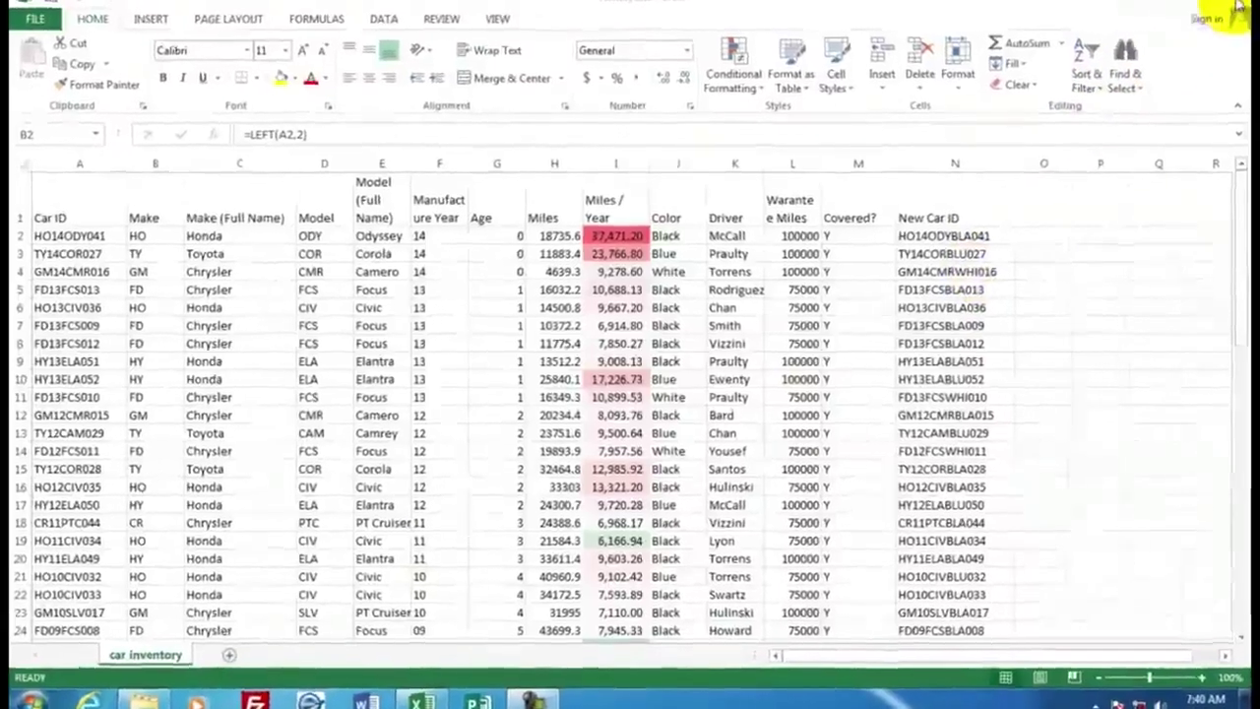
Close the car inventory.xlsx workbook without saving its changes
left_click(1245, 5)
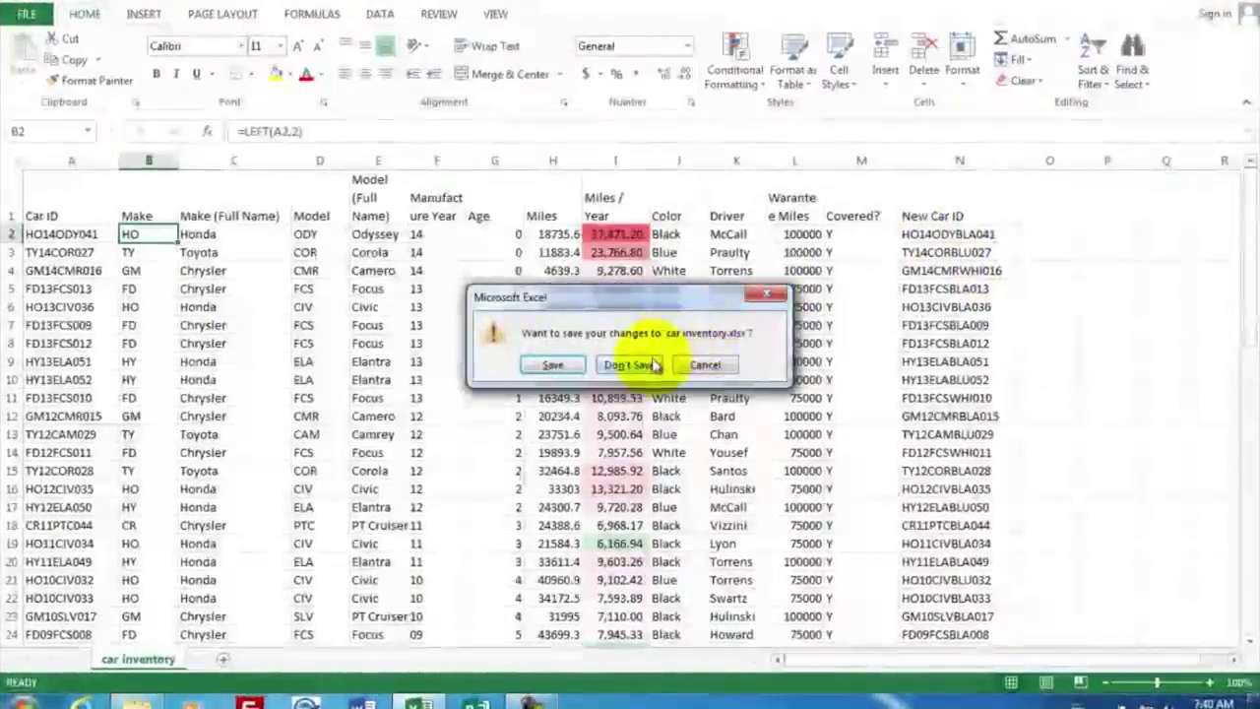
left_click(638, 443)
Open car inventory.txt from the desktop in Notepad, examine its column headings and comma-separated records, and close it
left_click(940, 123)
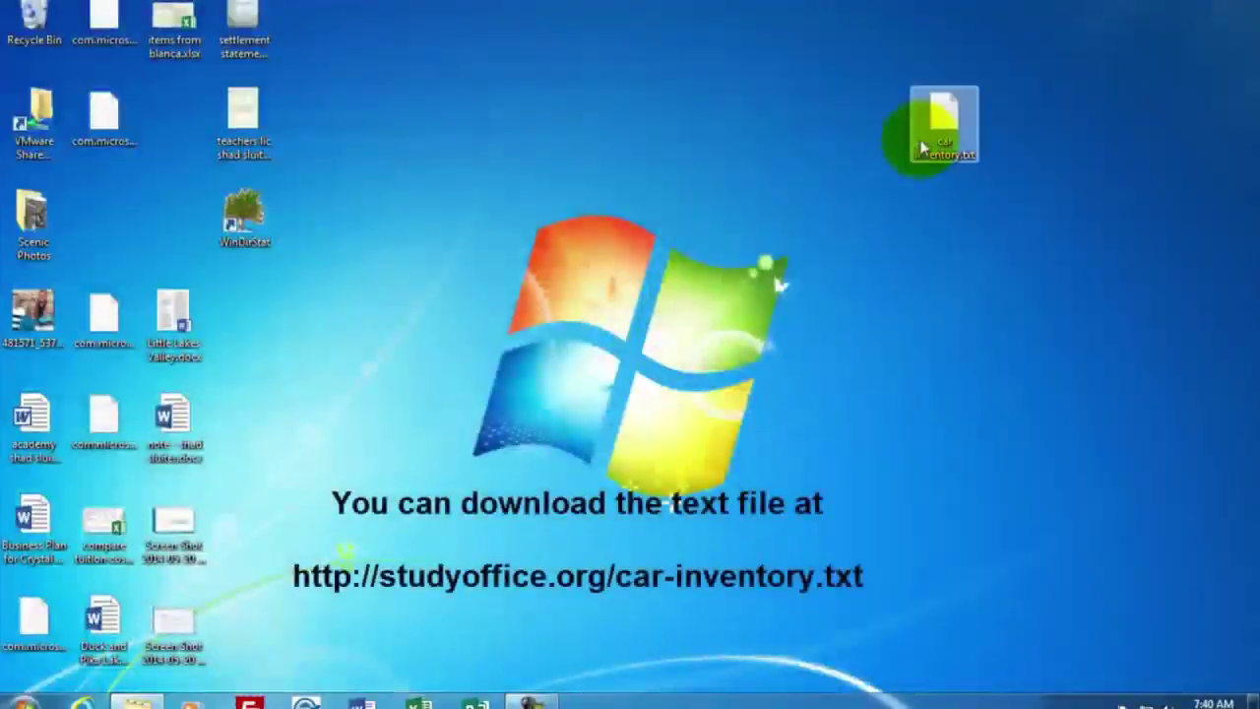
left_click_drag(940, 119, 1011, 119)
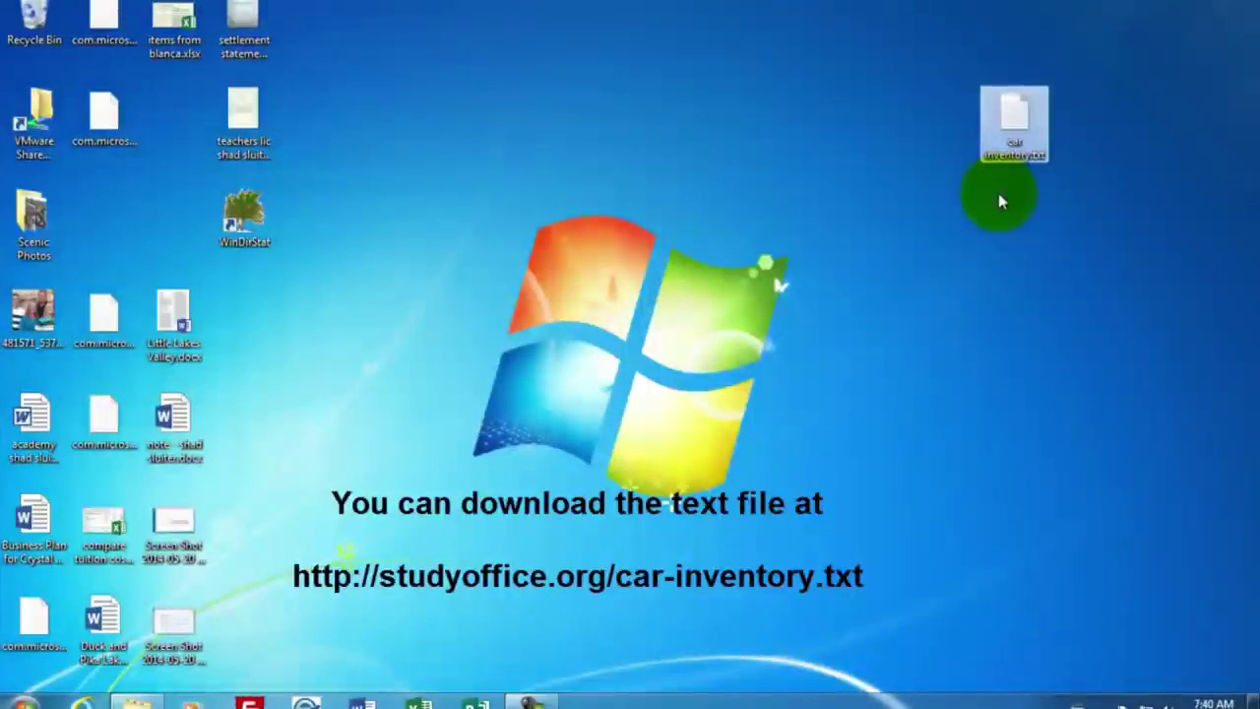
double_click(1019, 116)
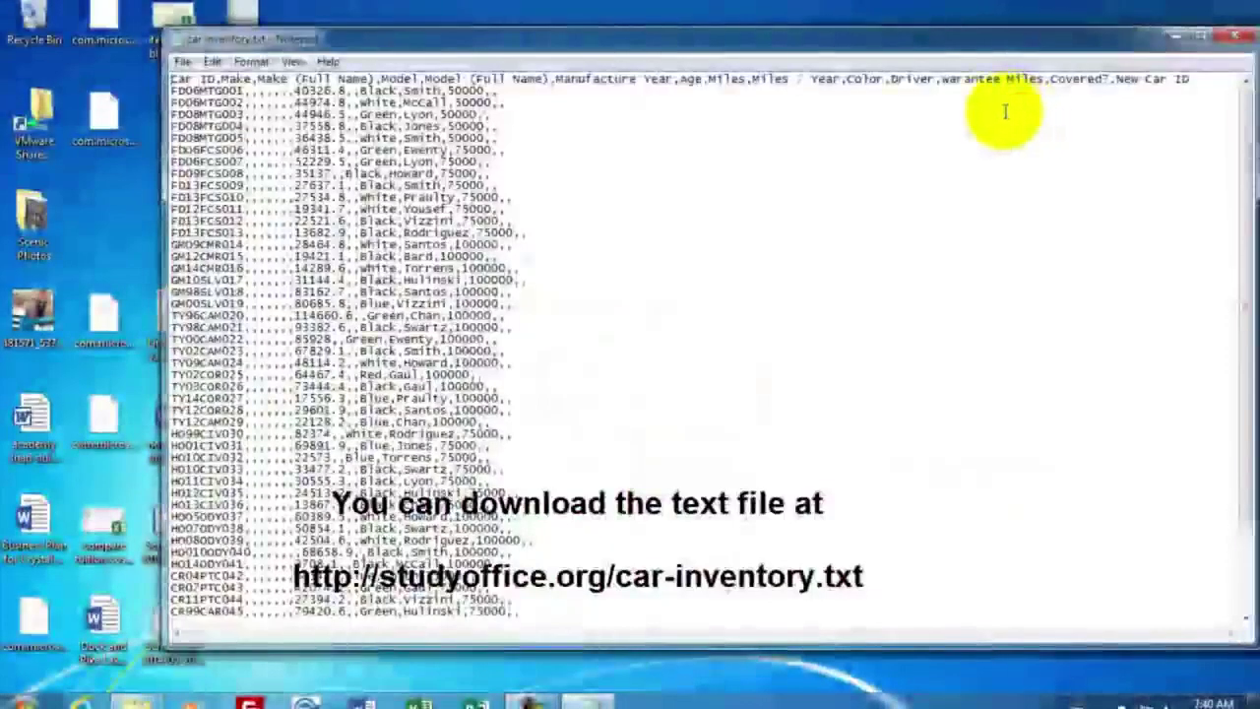
left_click_drag(894, 44, 863, 33)
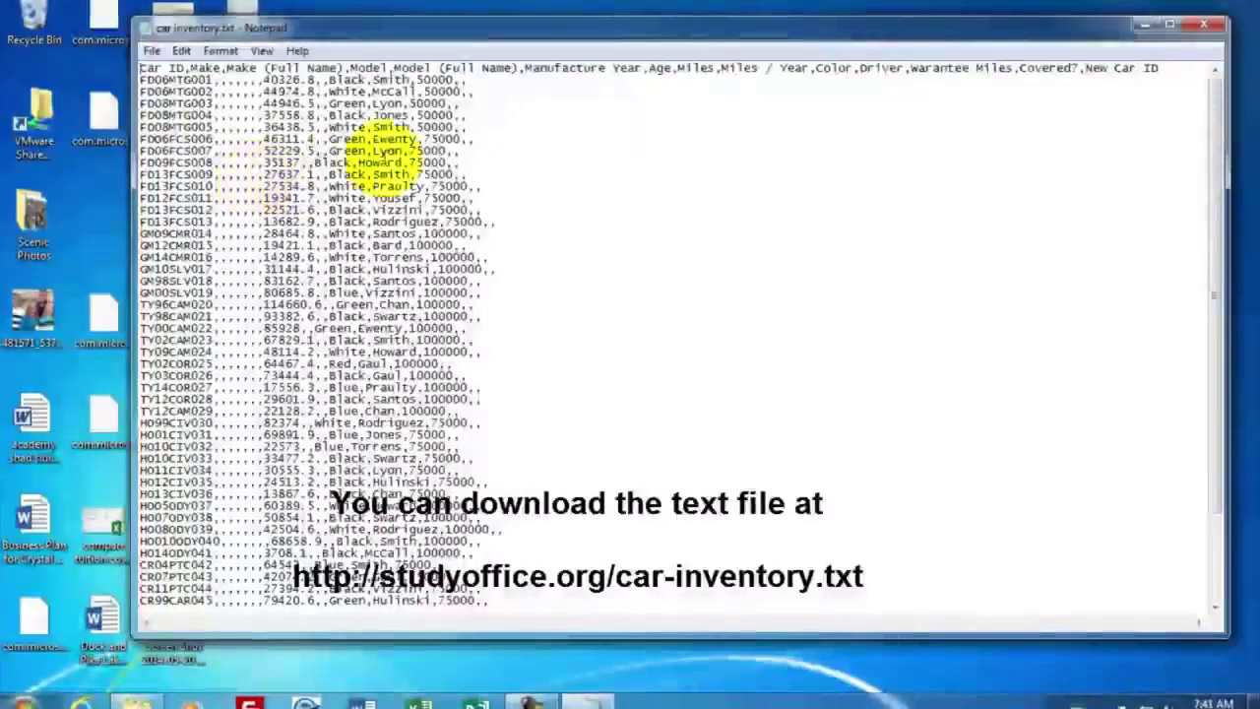
left_click(1216, 26)
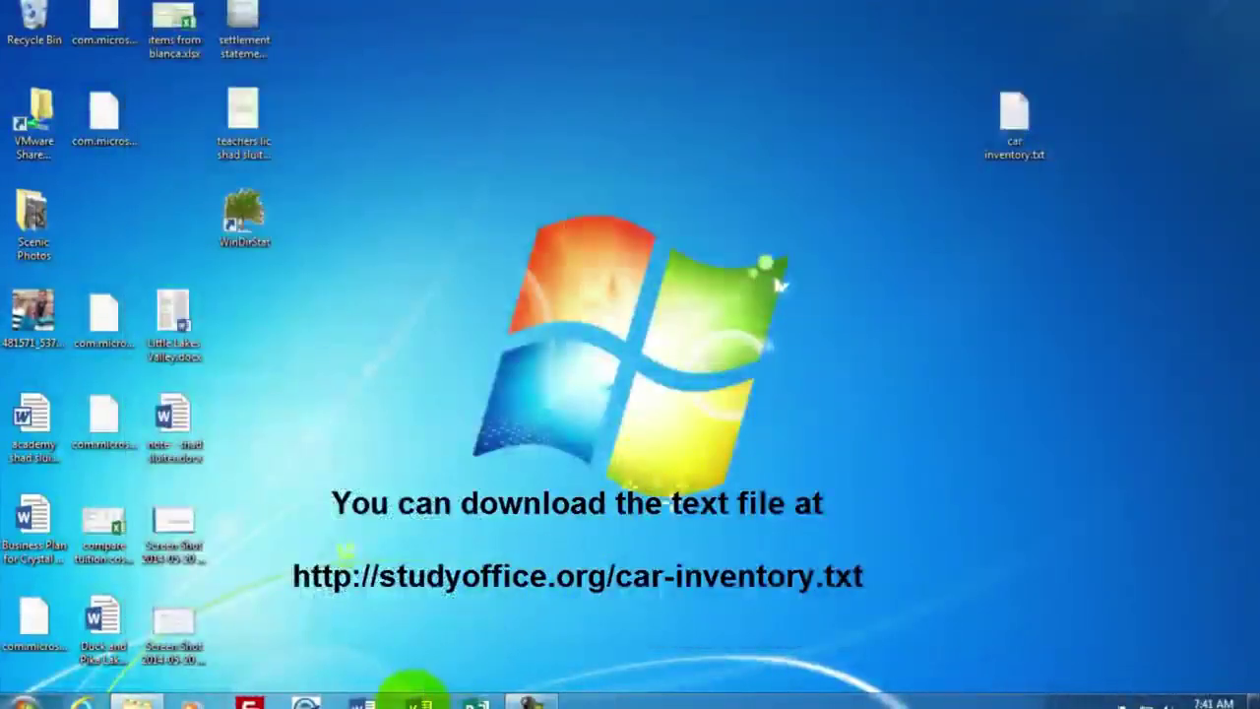
Switch to Excel, create a blank workbook, and browse to the Desktop folder for a file to open
left_click(418, 700)
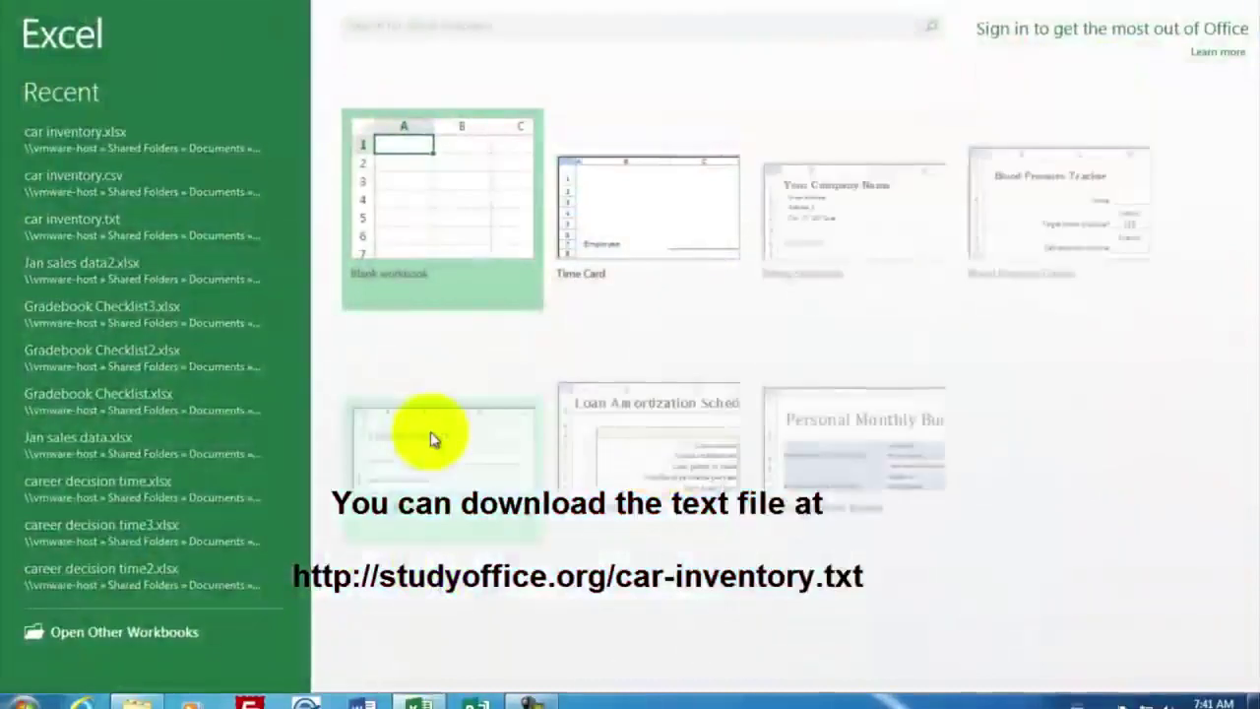
left_click(436, 210)
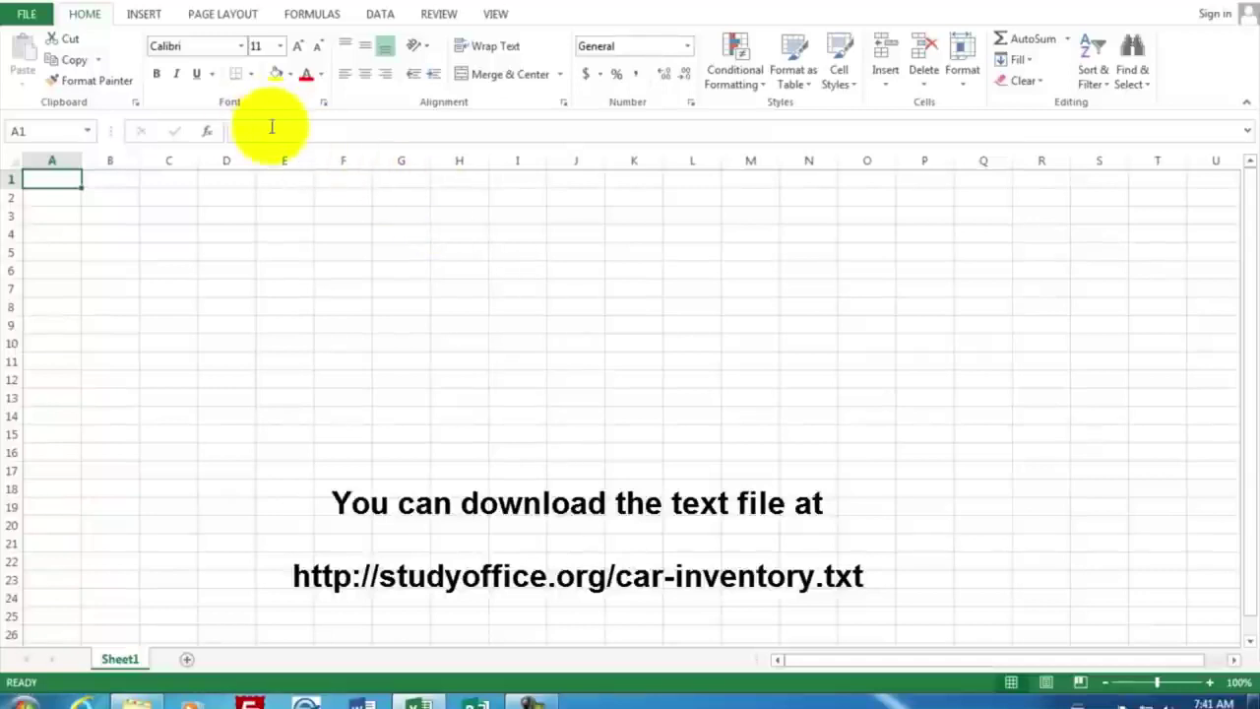
left_click(30, 18)
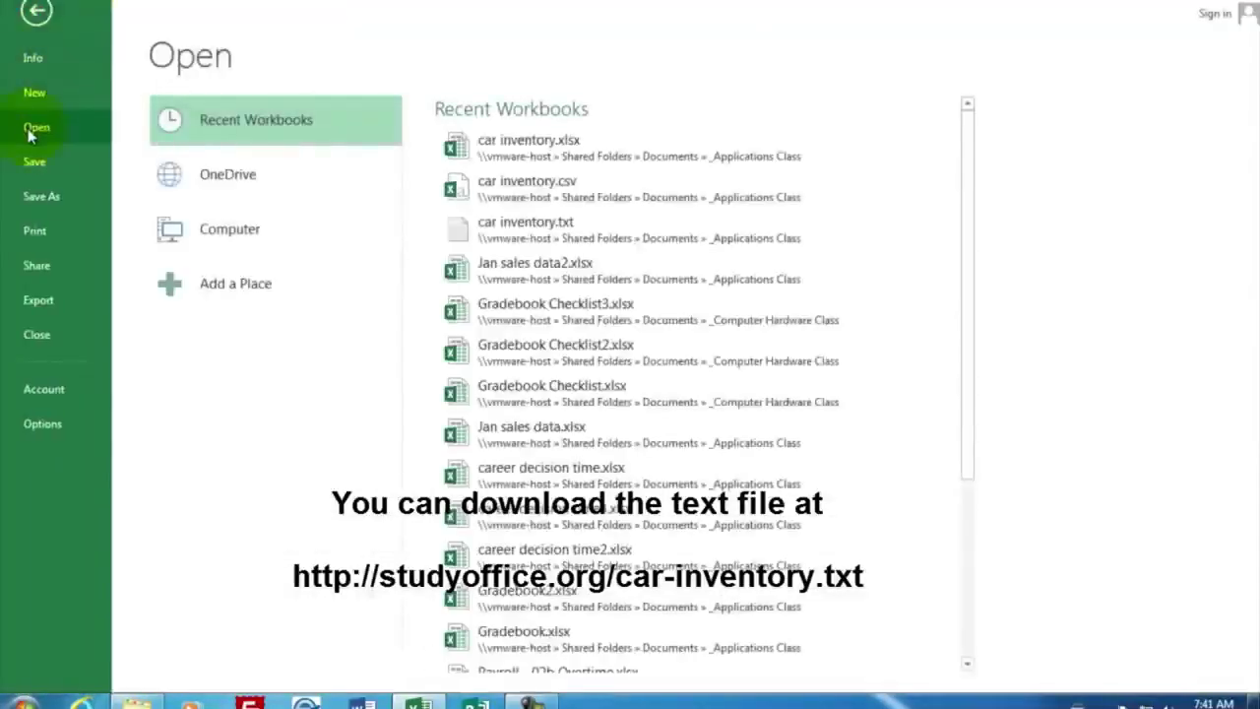
left_click(232, 241)
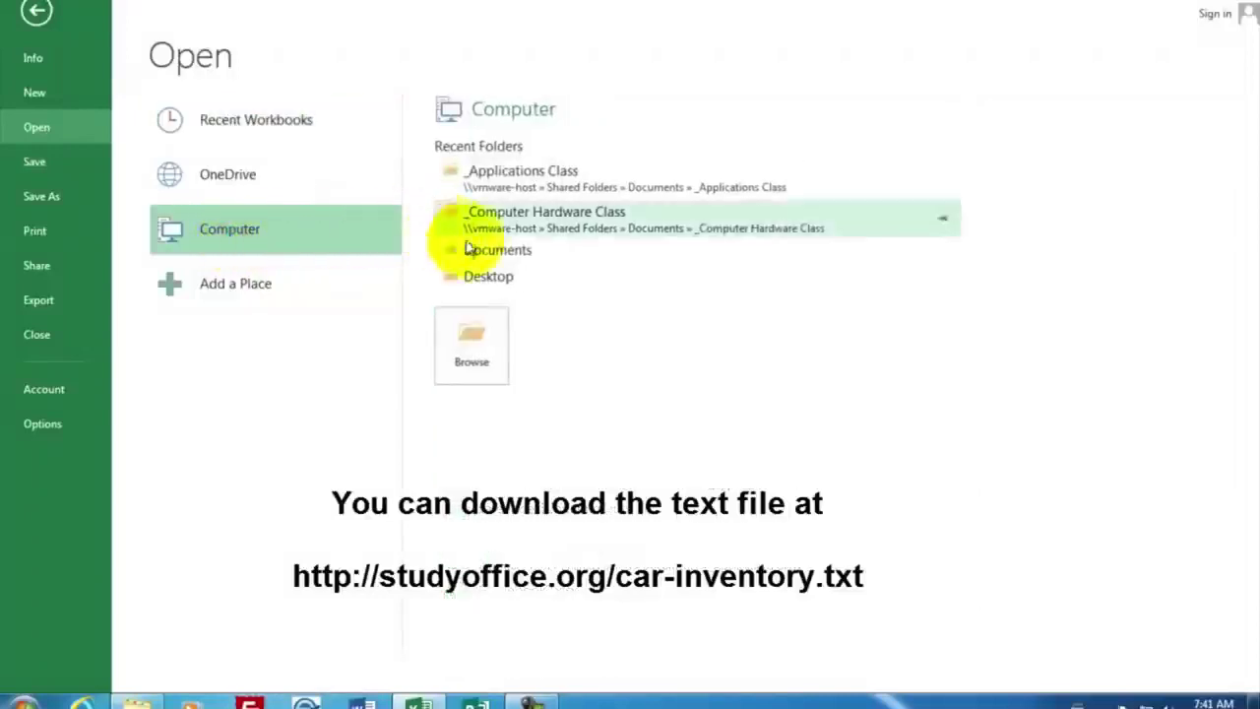
left_click(485, 337)
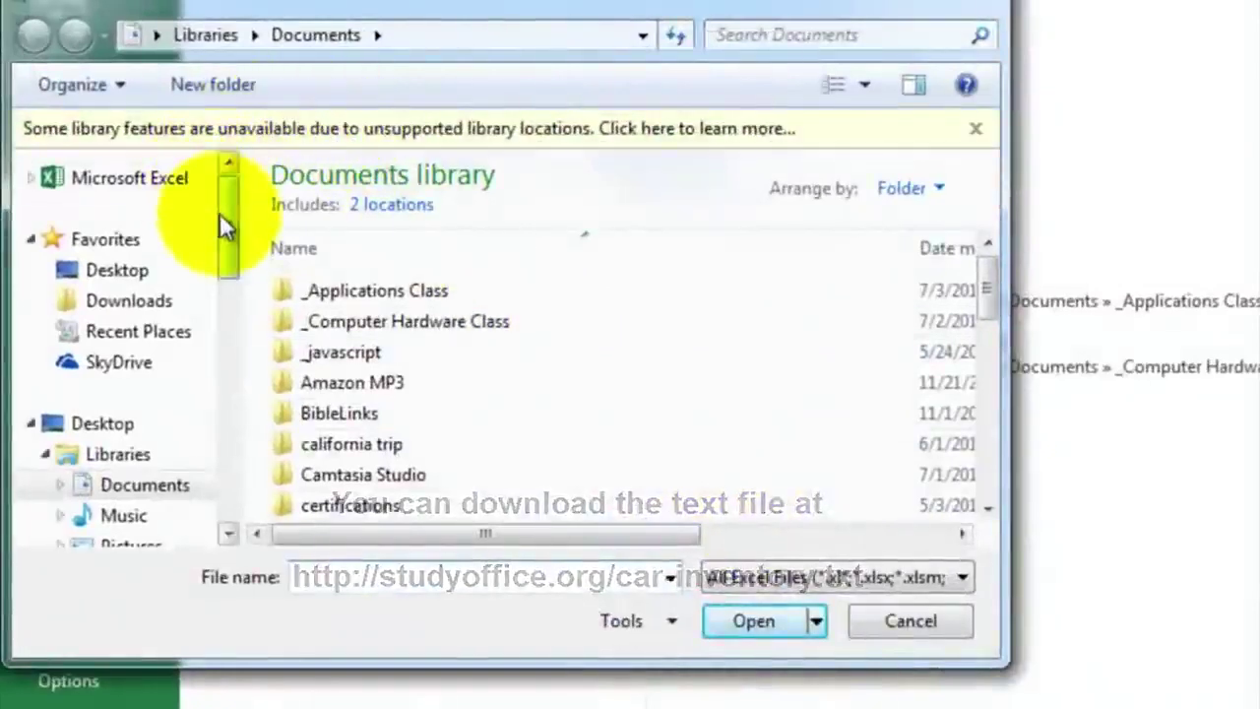
left_click(126, 273)
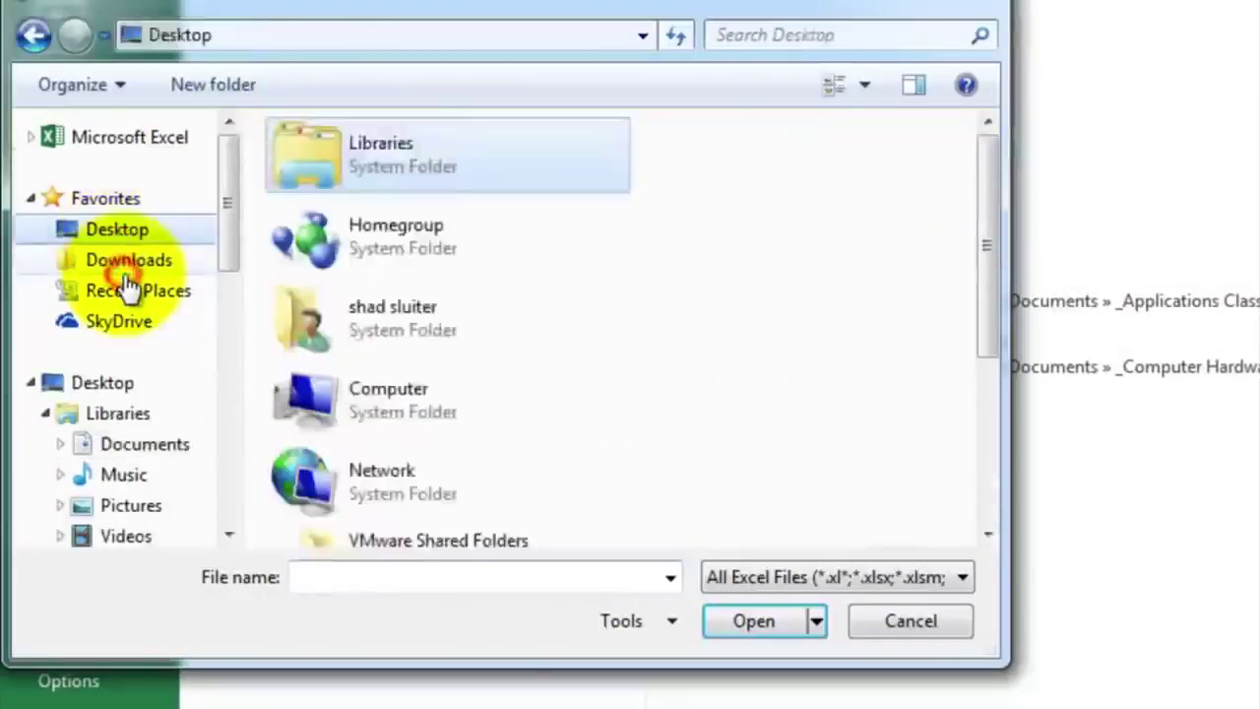
Show All Files (*.*) in the Desktop folder and open car inventory.txt
left_click_drag(984, 240, 1000, 404)
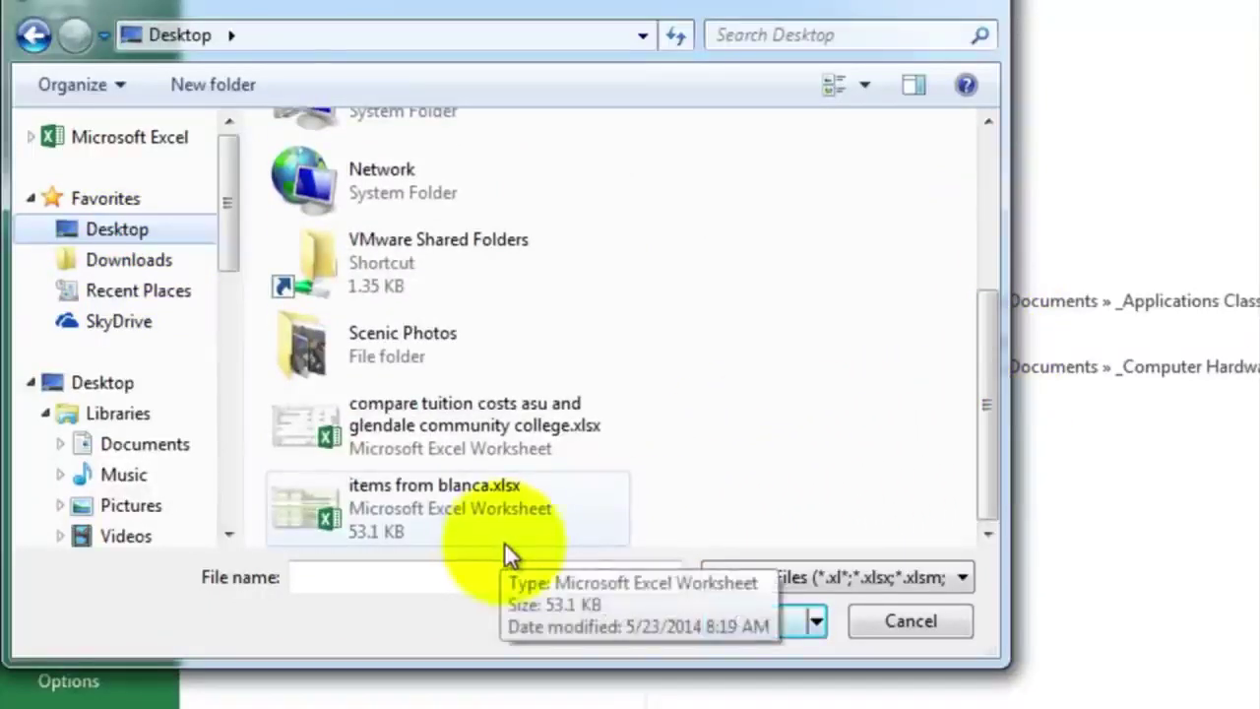
left_click(957, 577)
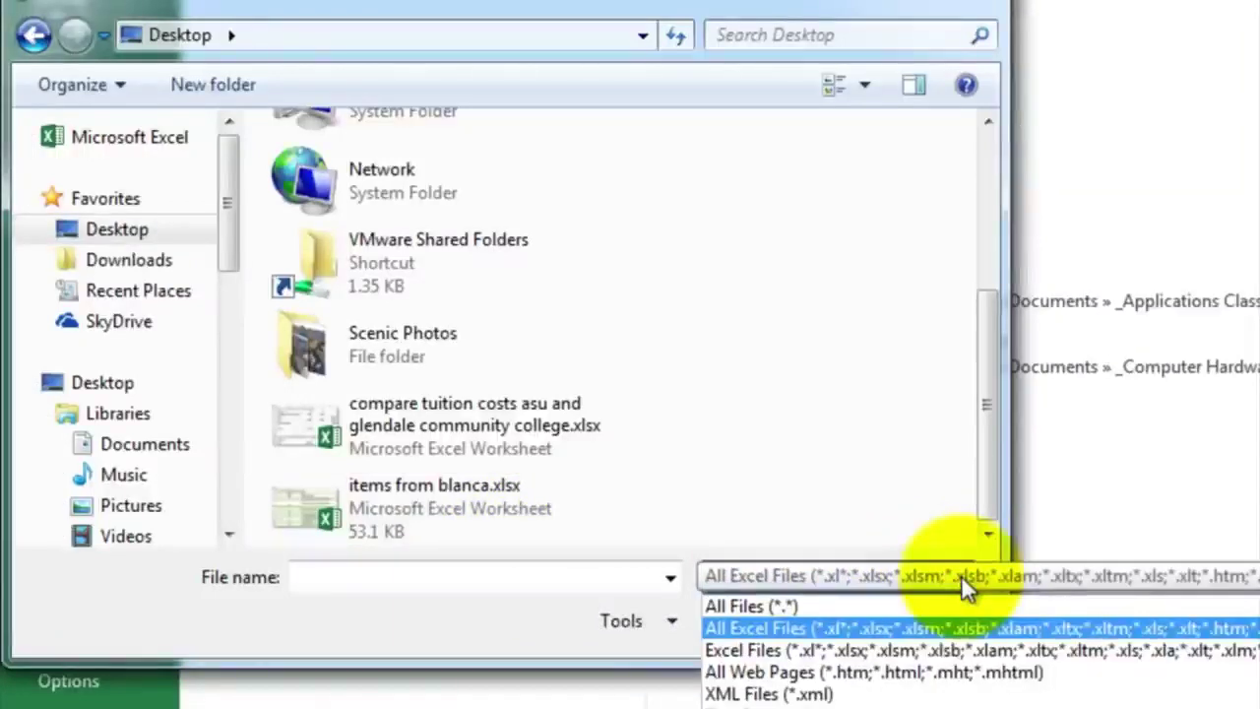
left_click(775, 609)
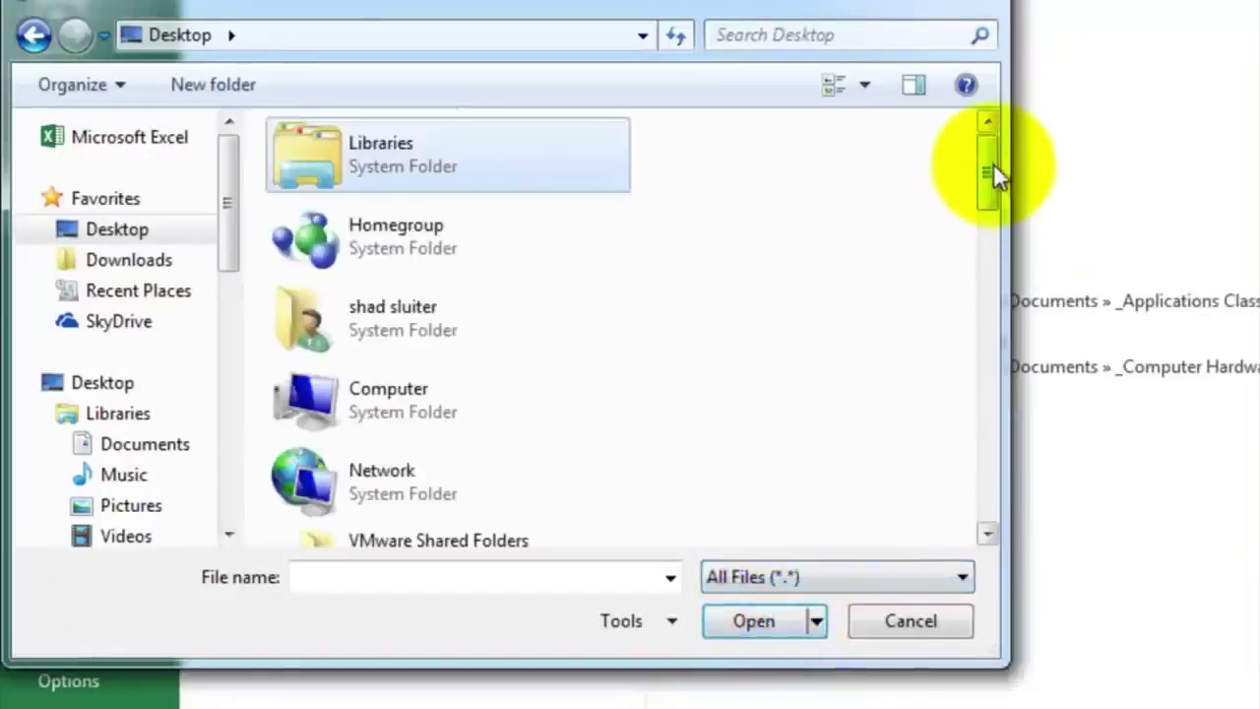
left_click_drag(992, 165, 975, 279)
left_click(323, 330)
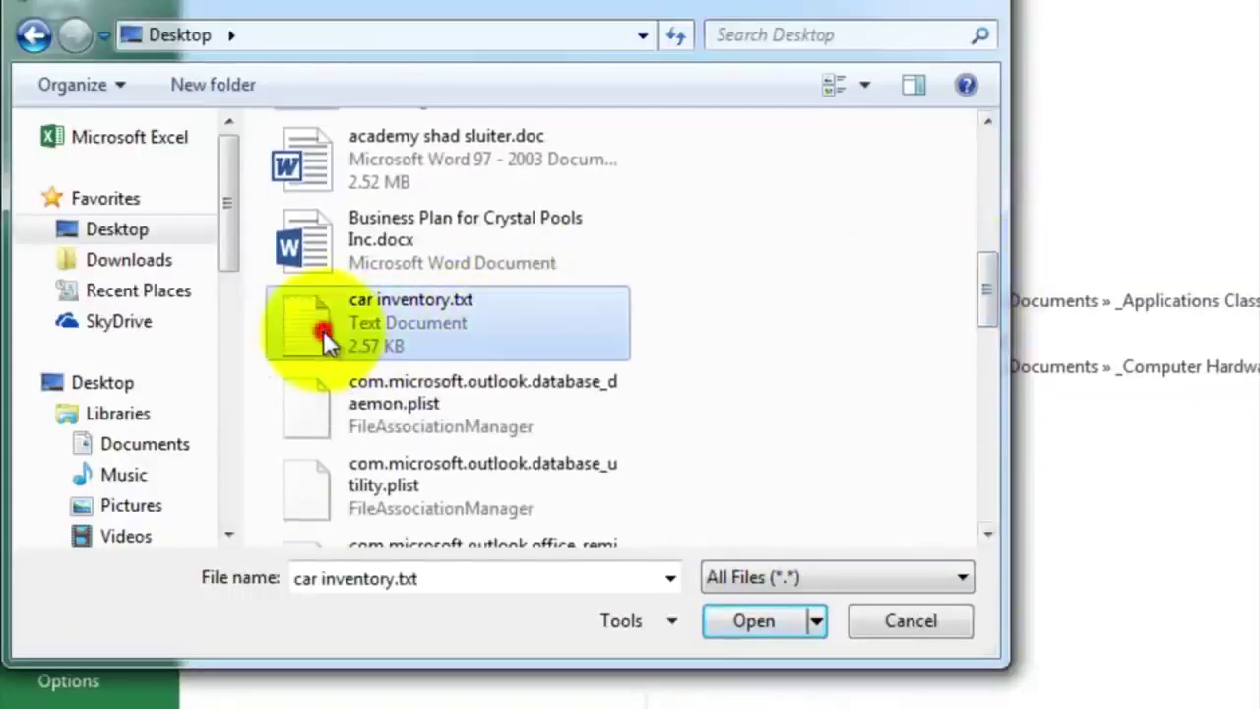
left_click(741, 620)
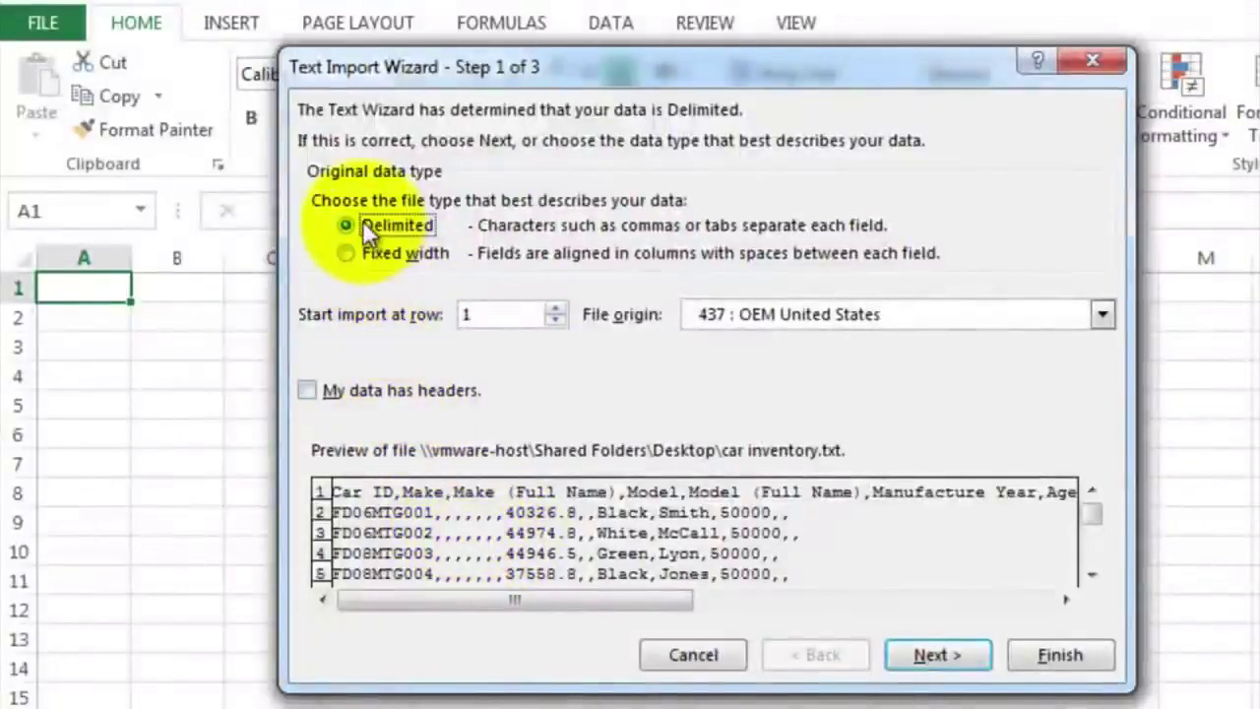
Import the text as delimited data, adding Comma to the Tab delimiter and checking the column split in the preview
left_click(931, 658)
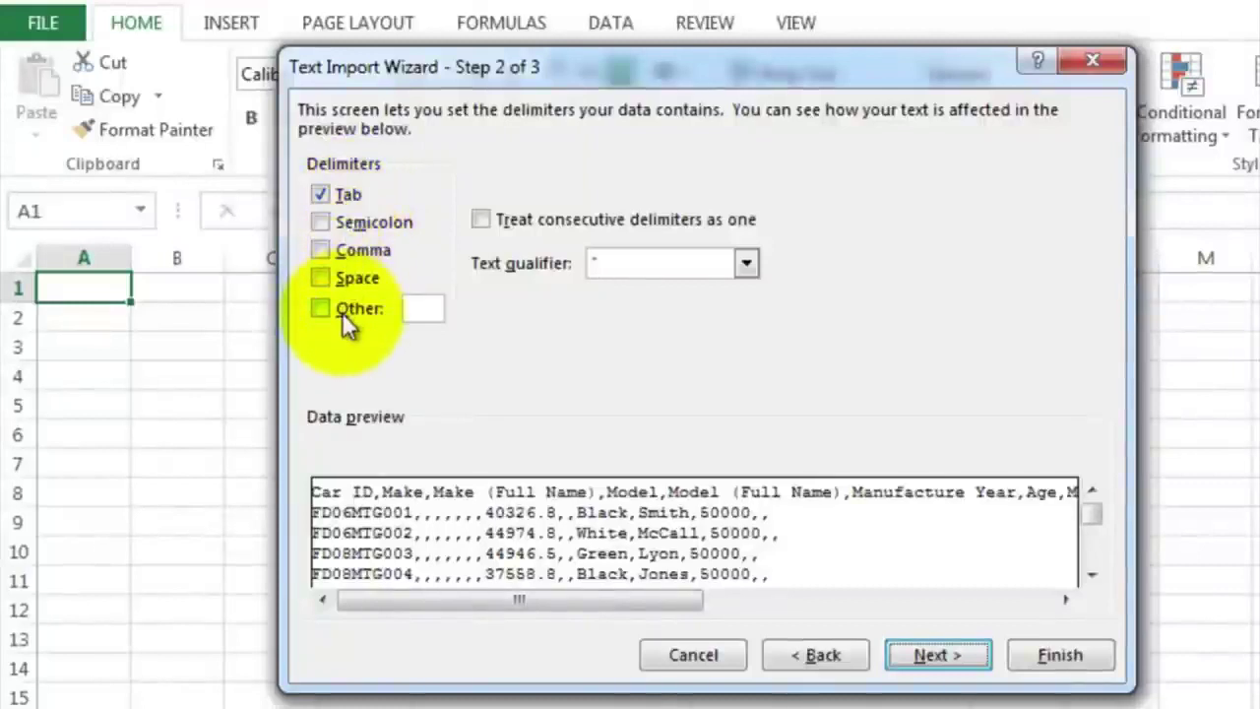
left_click(321, 250)
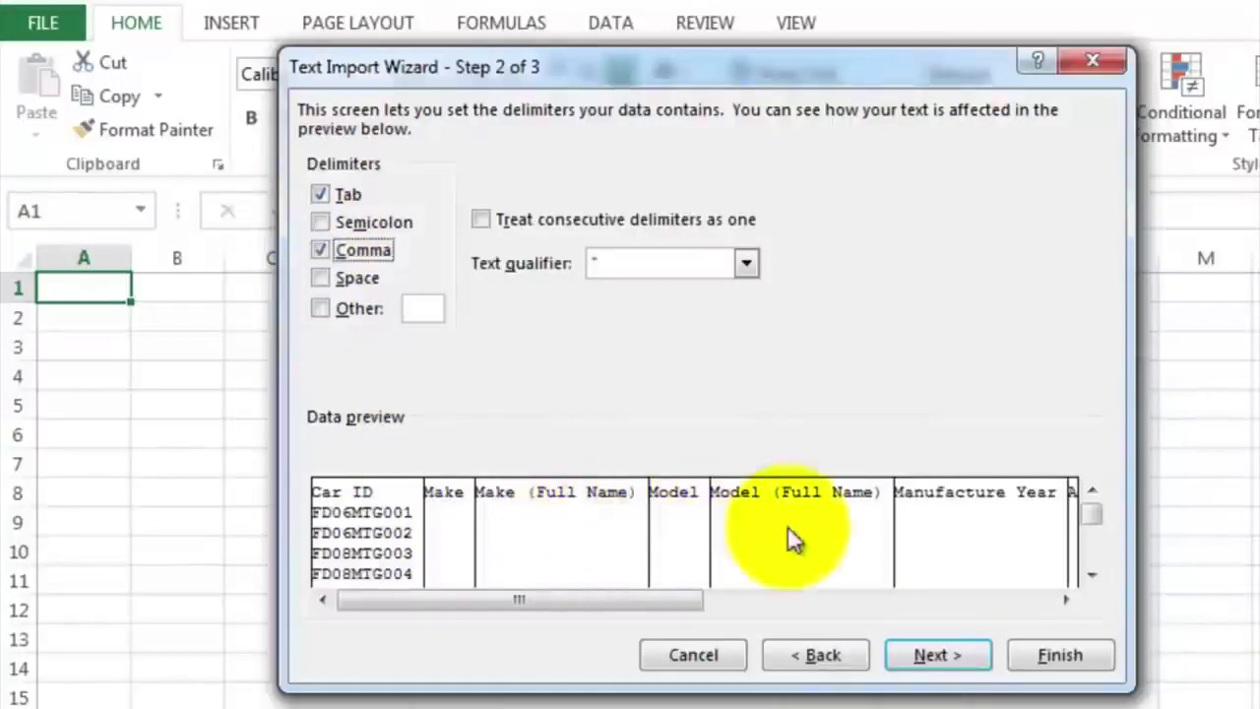
left_click_drag(680, 601, 895, 606)
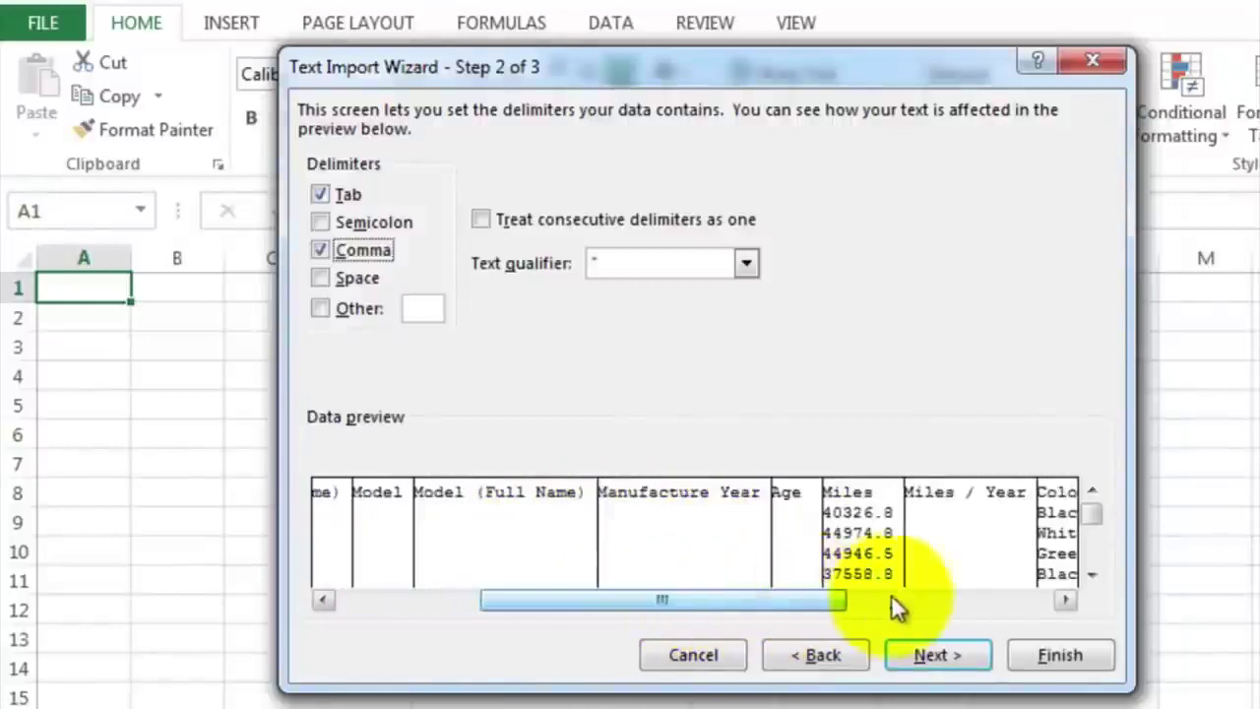
left_click(1068, 599)
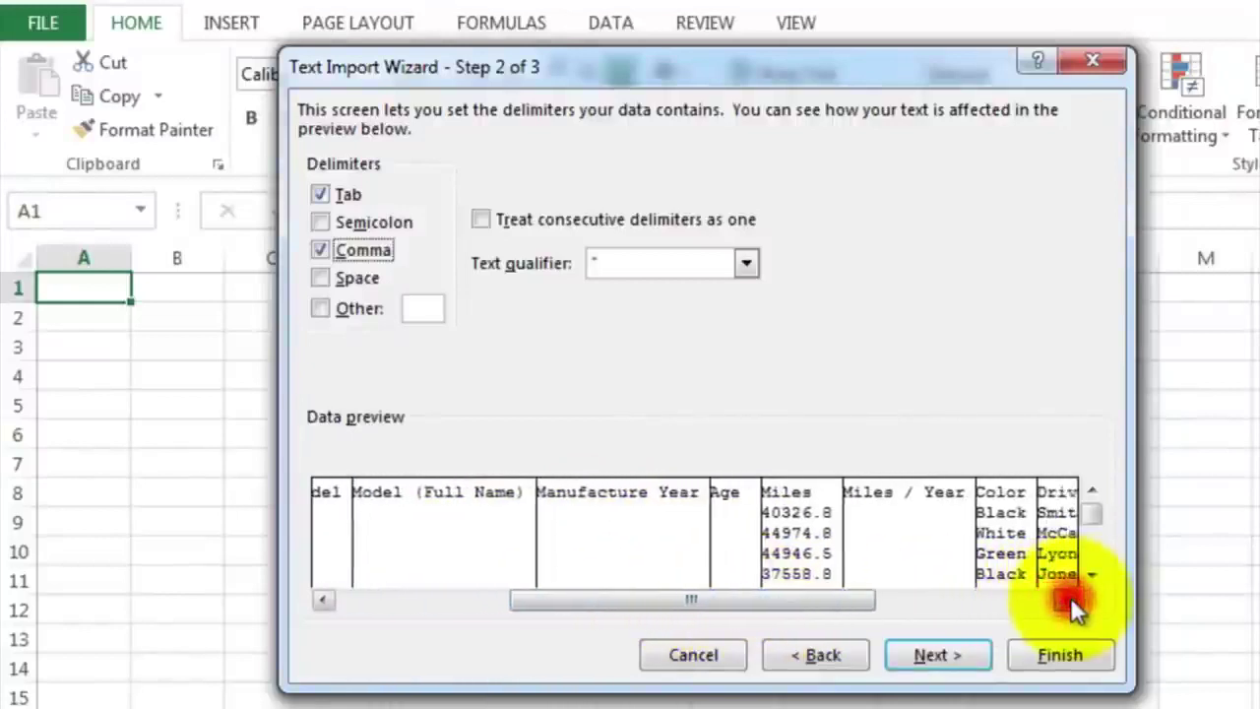
left_click_drag(1068, 599, 1068, 600)
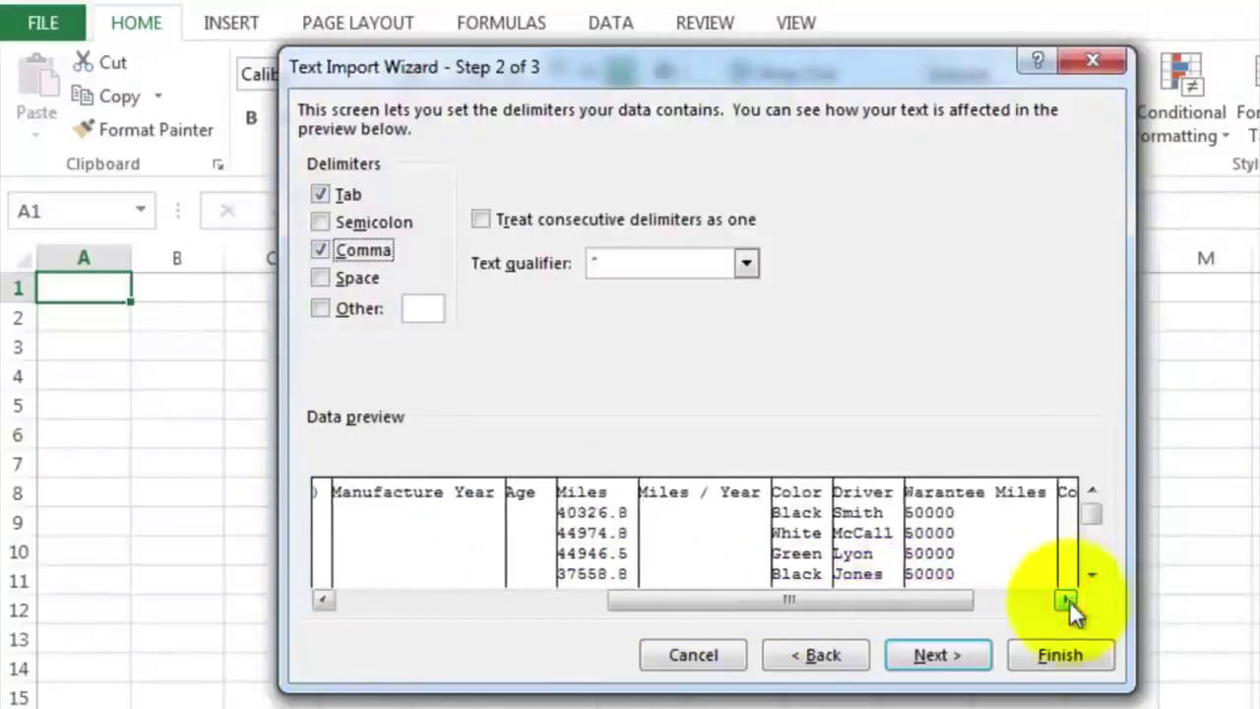
left_click(1043, 649)
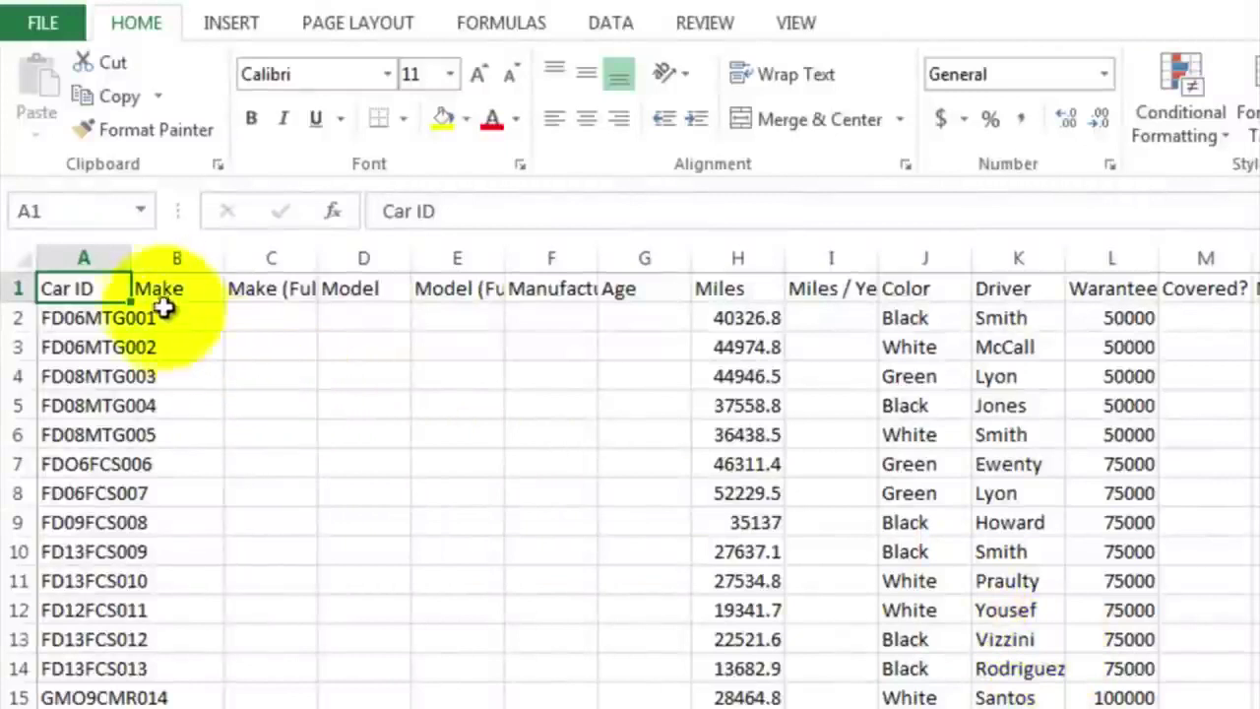
Widen column A to fit the car IDs and wrap the header text in row 1
left_click_drag(132, 257, 221, 254)
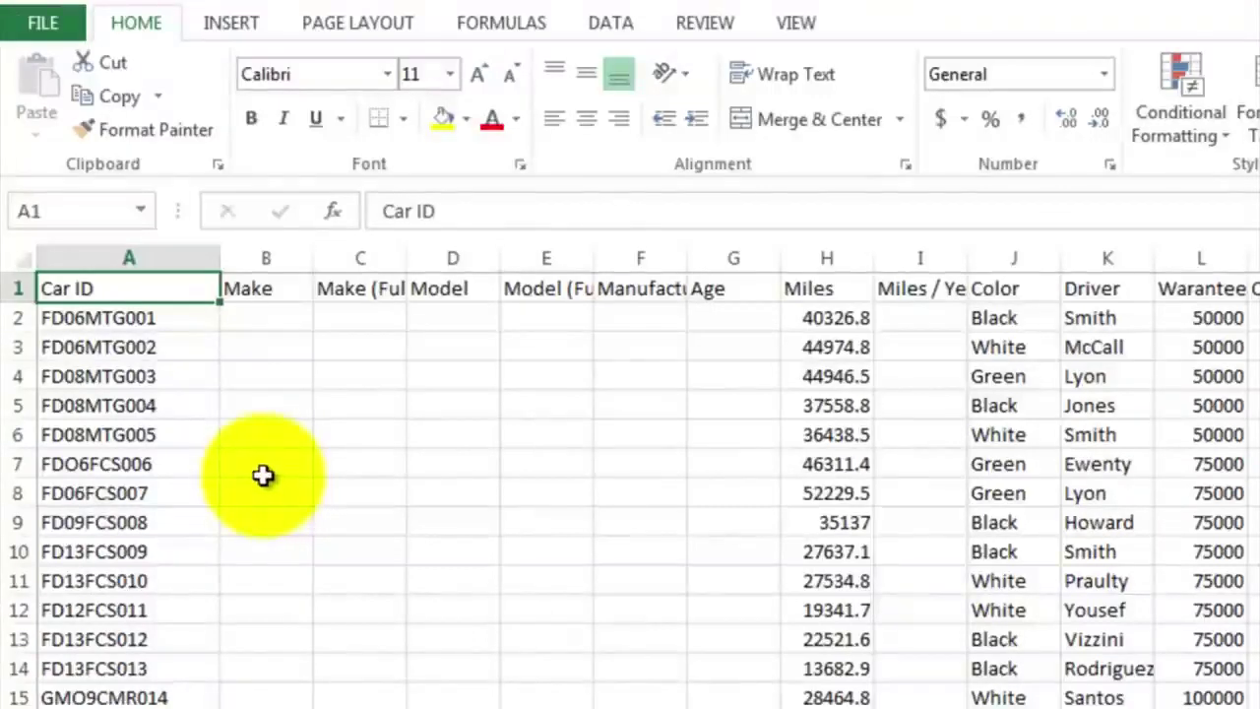
left_click(16, 287)
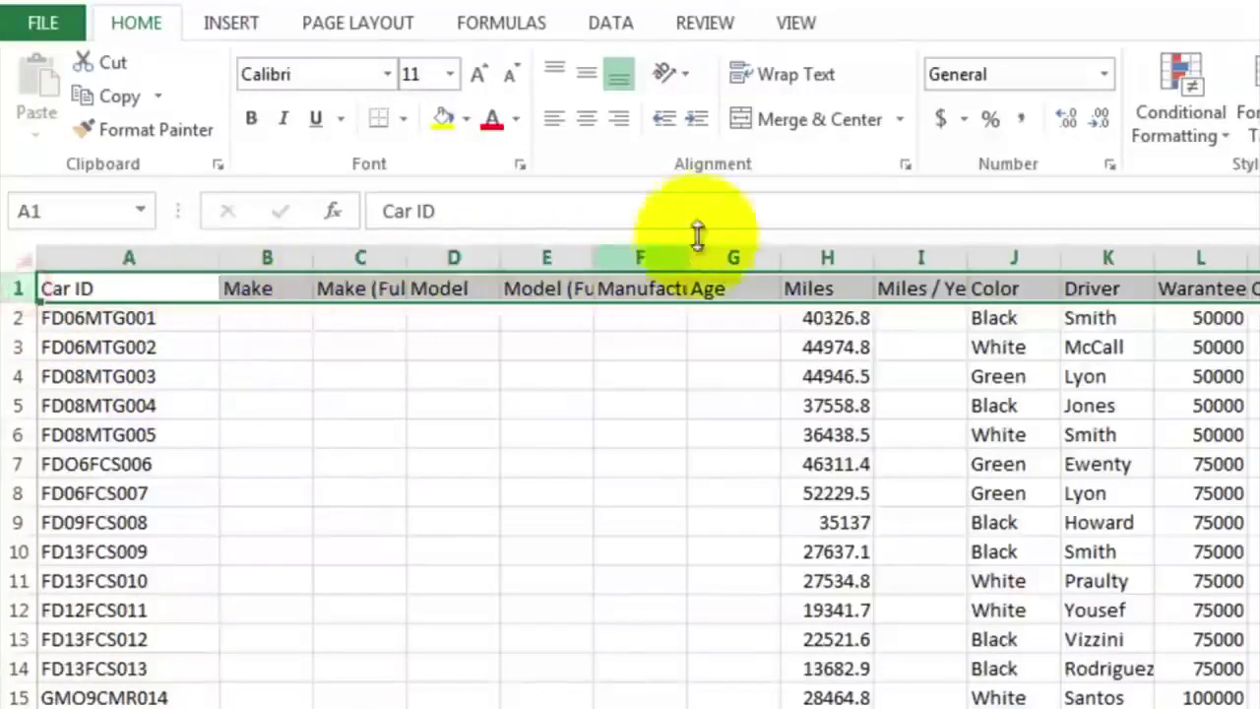
left_click(804, 79)
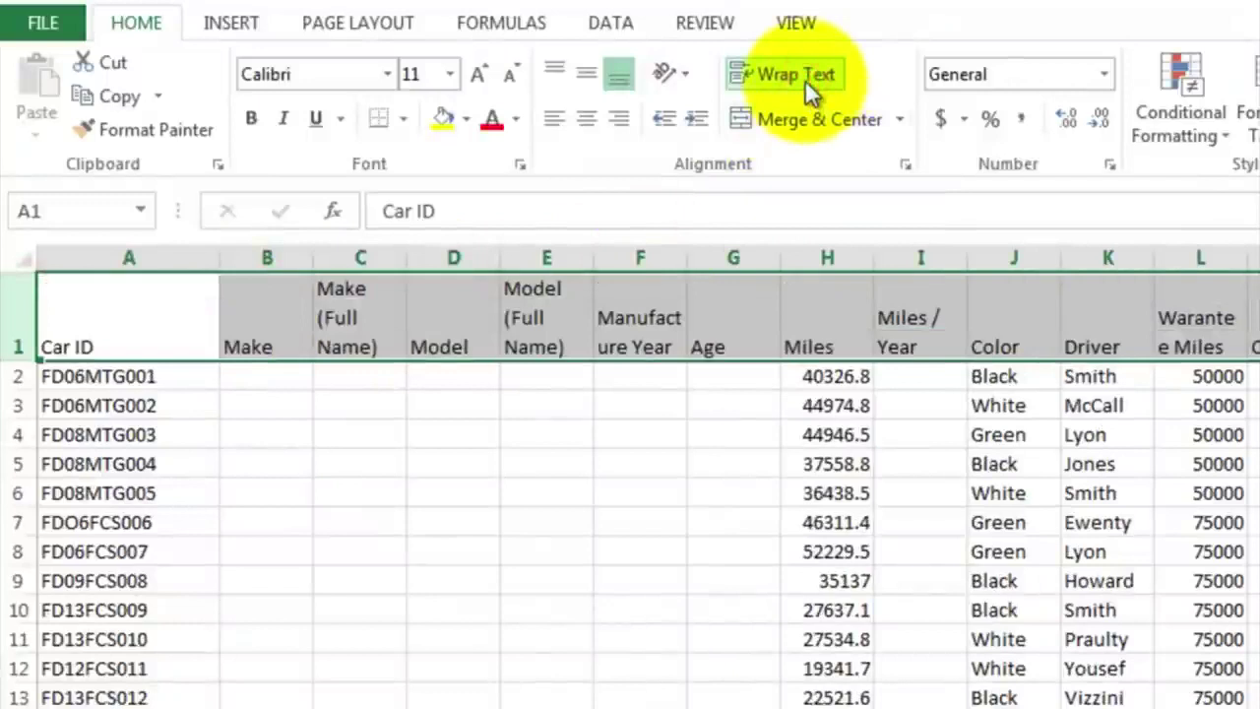
Enter =LEFT(A2,2) in cell B2 to extract the make code from the car ID
left_click(277, 380)
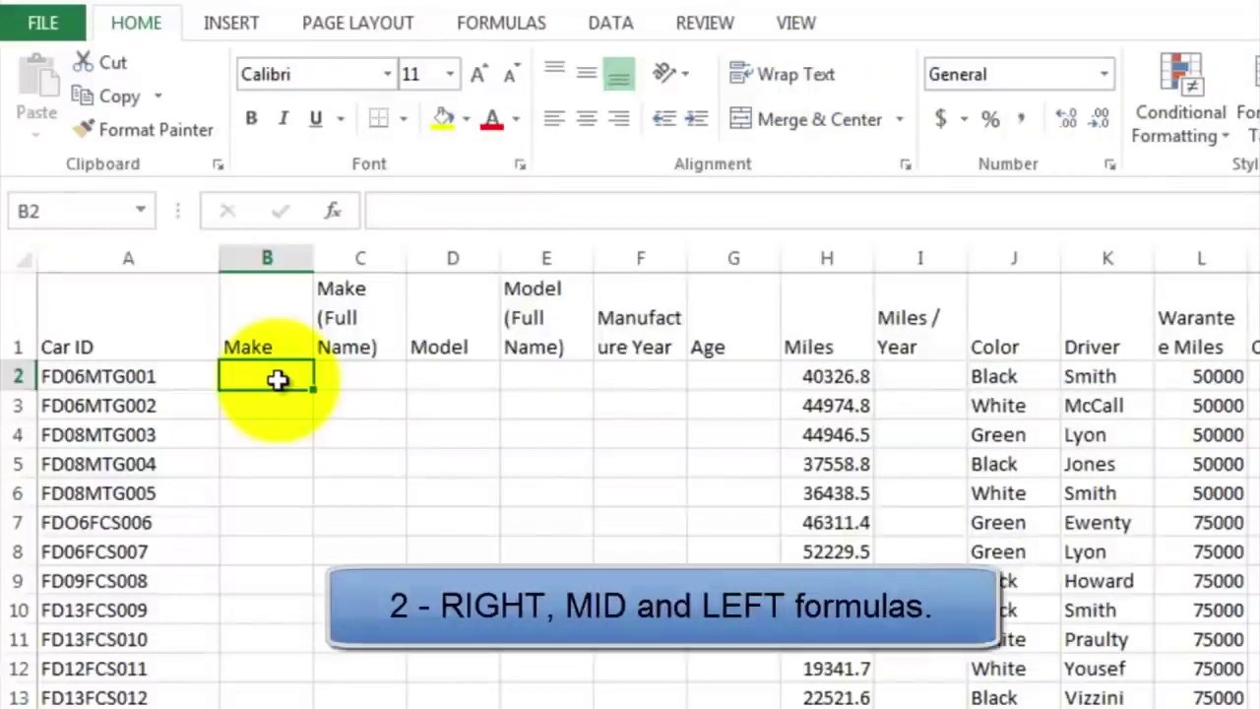
left_click(146, 382)
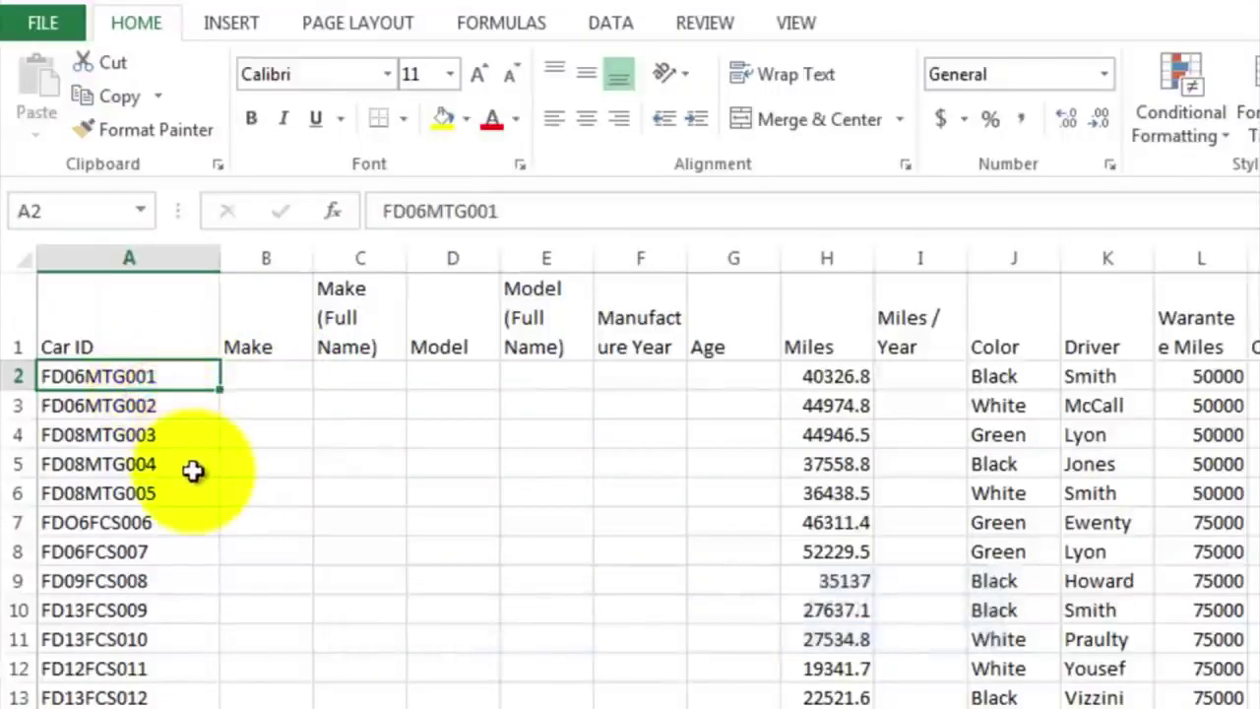
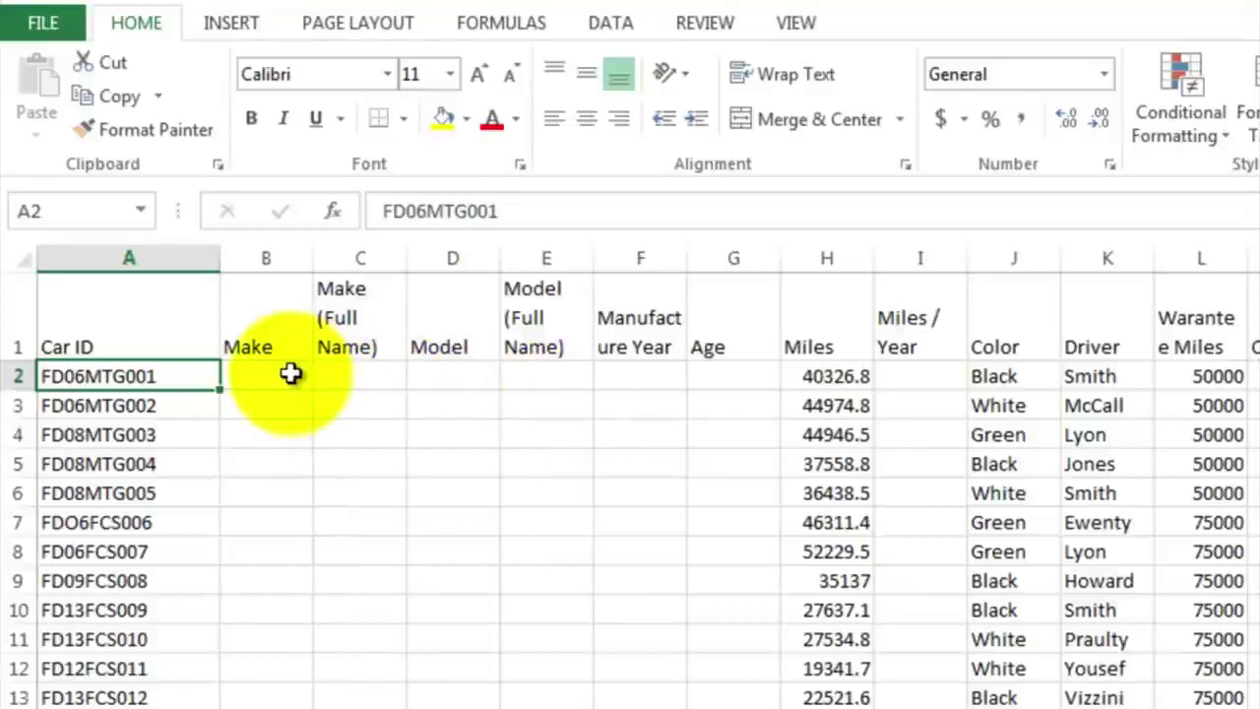
left_click(288, 375)
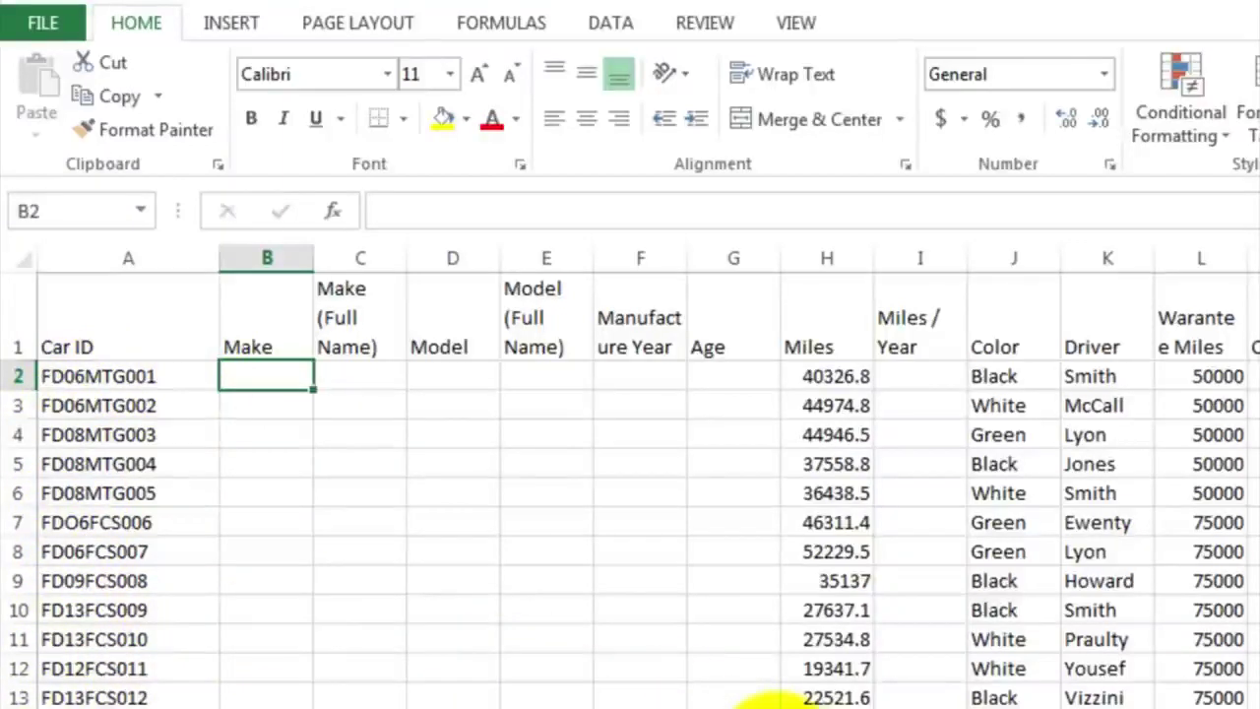
type("=")
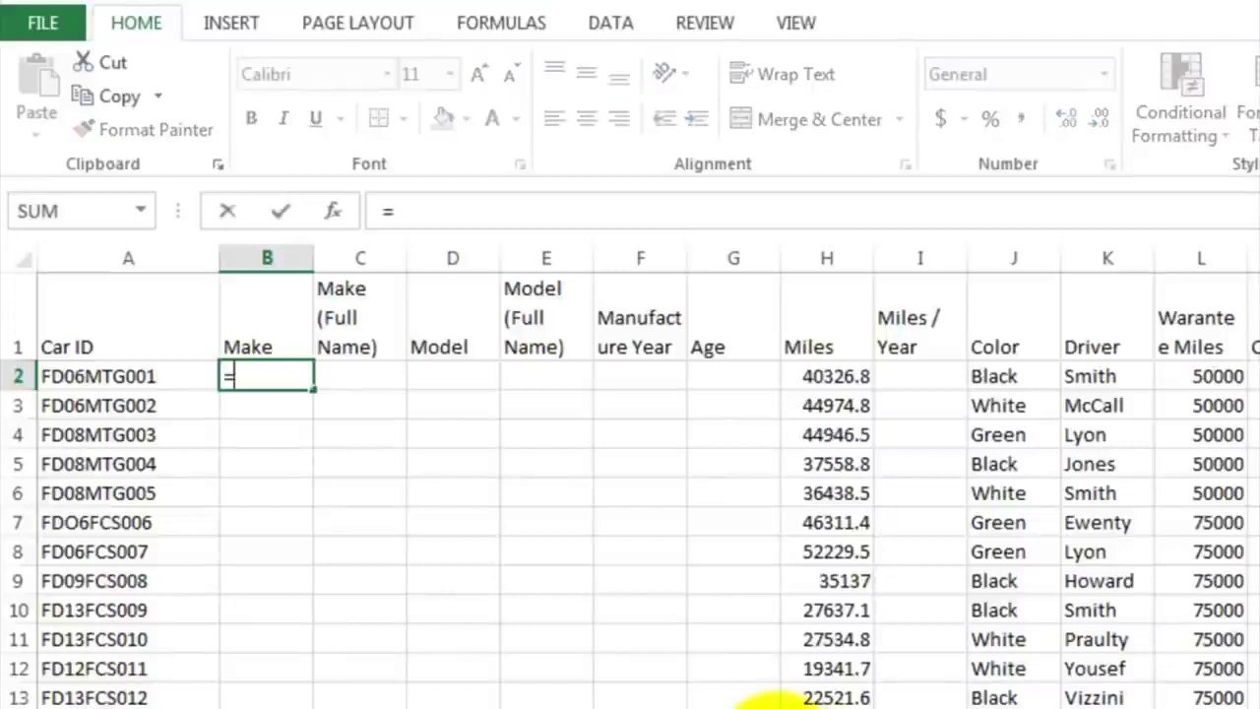
type("left")
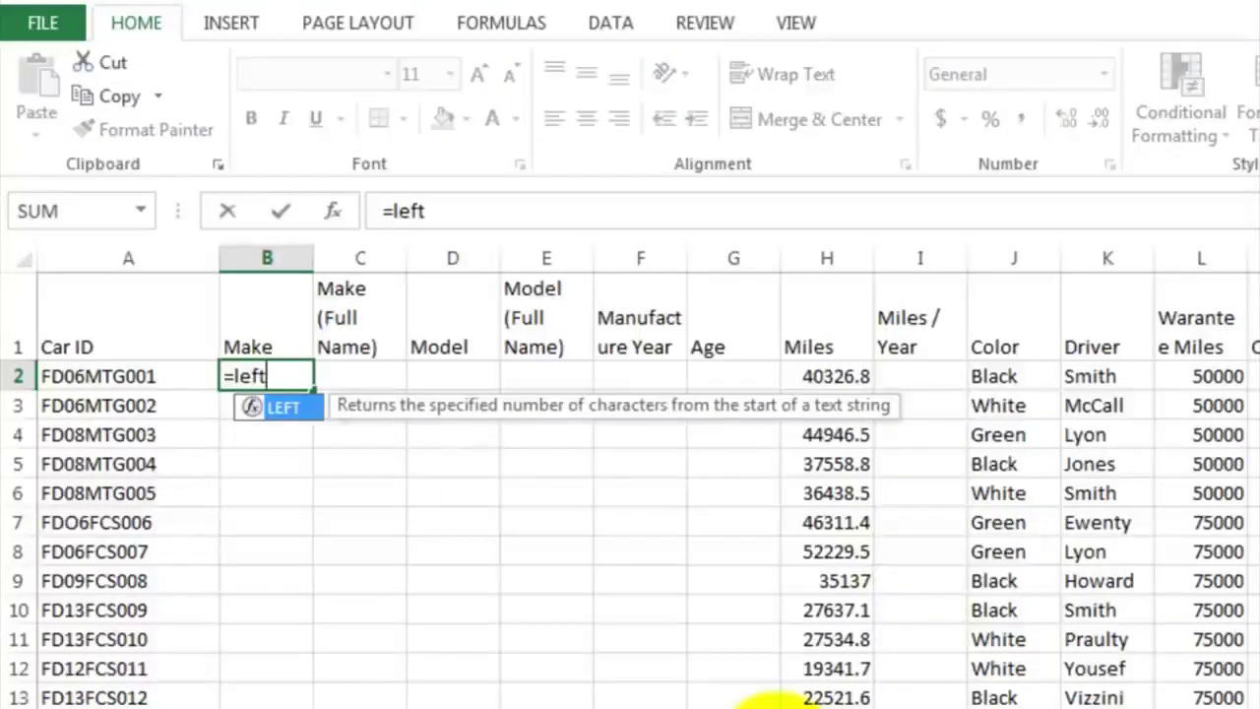
type("(")
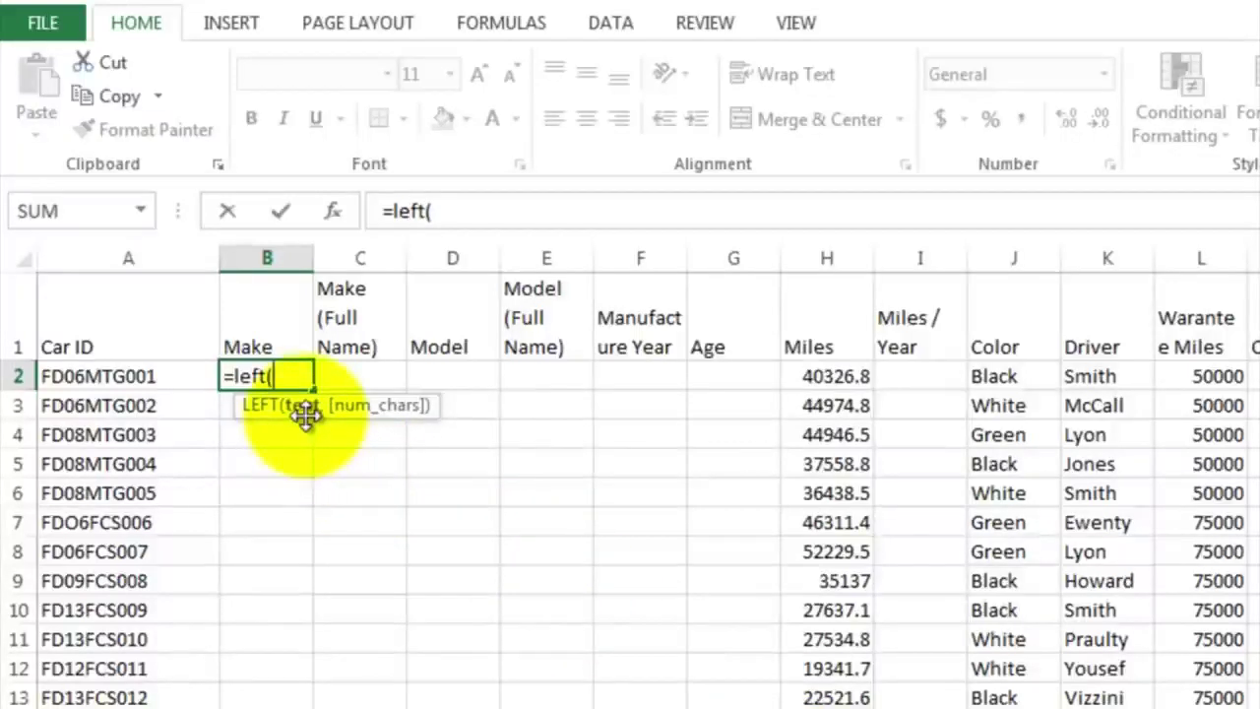
left_click(177, 375)
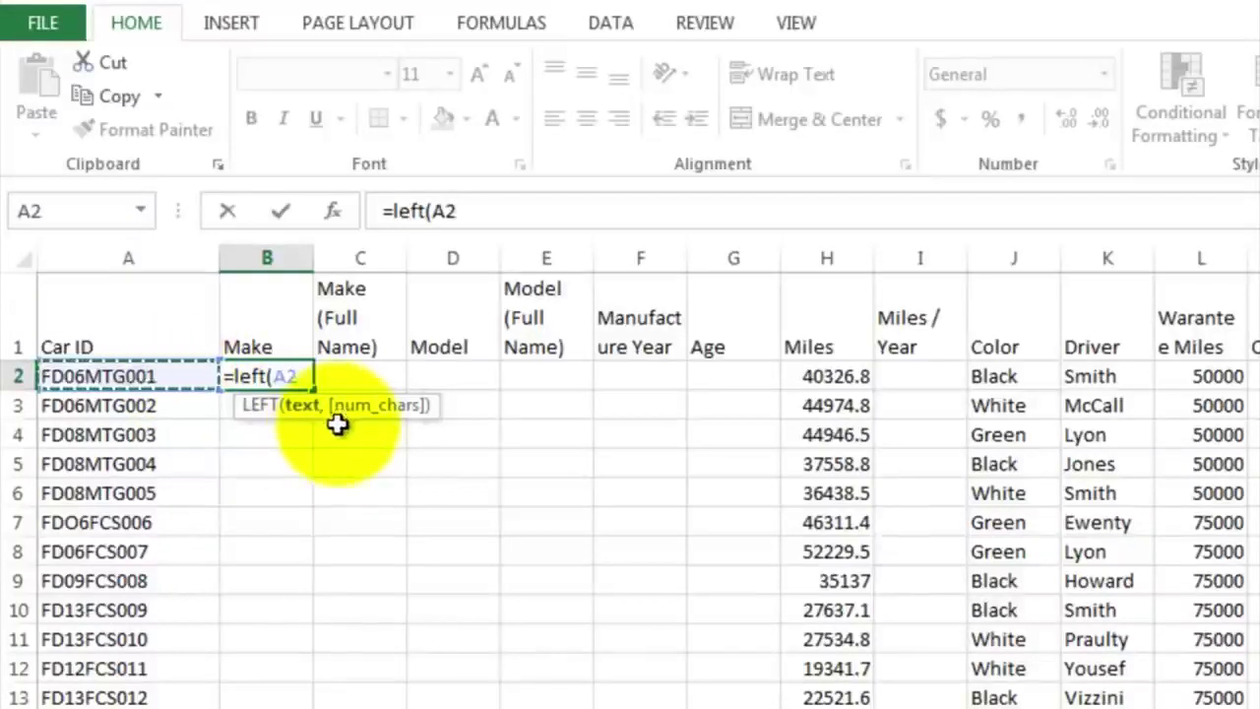
type(",2")
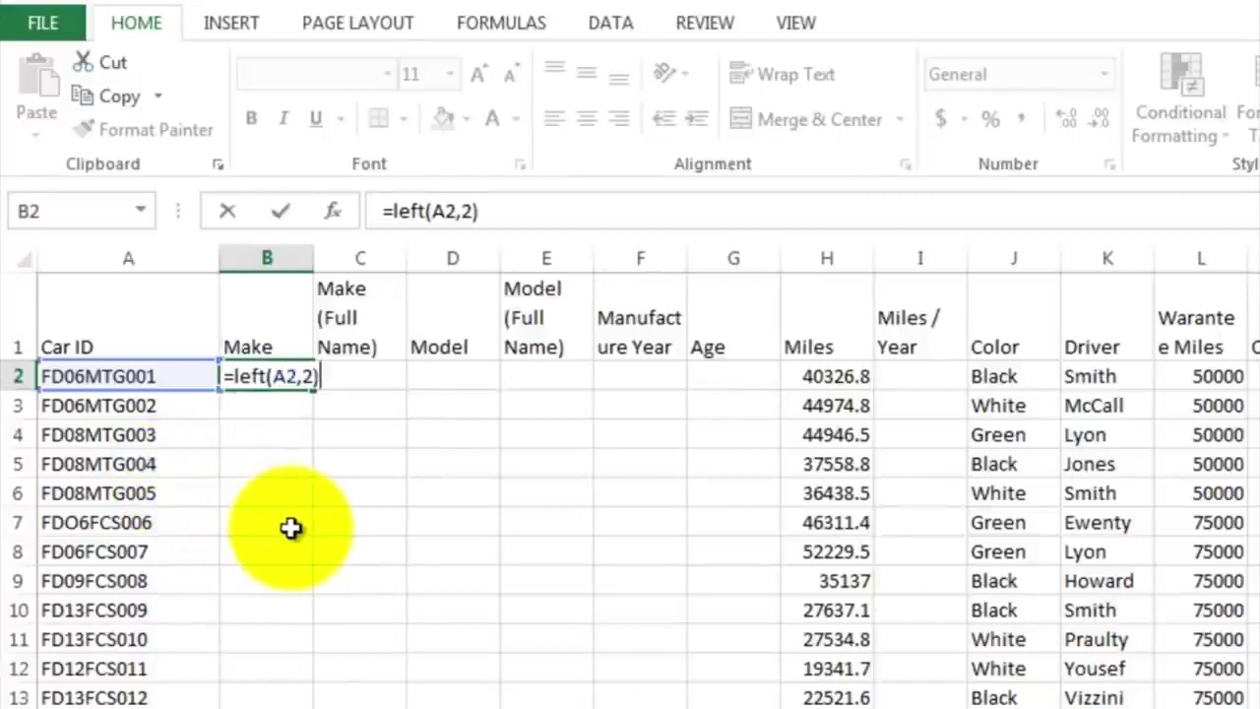
key("Return")
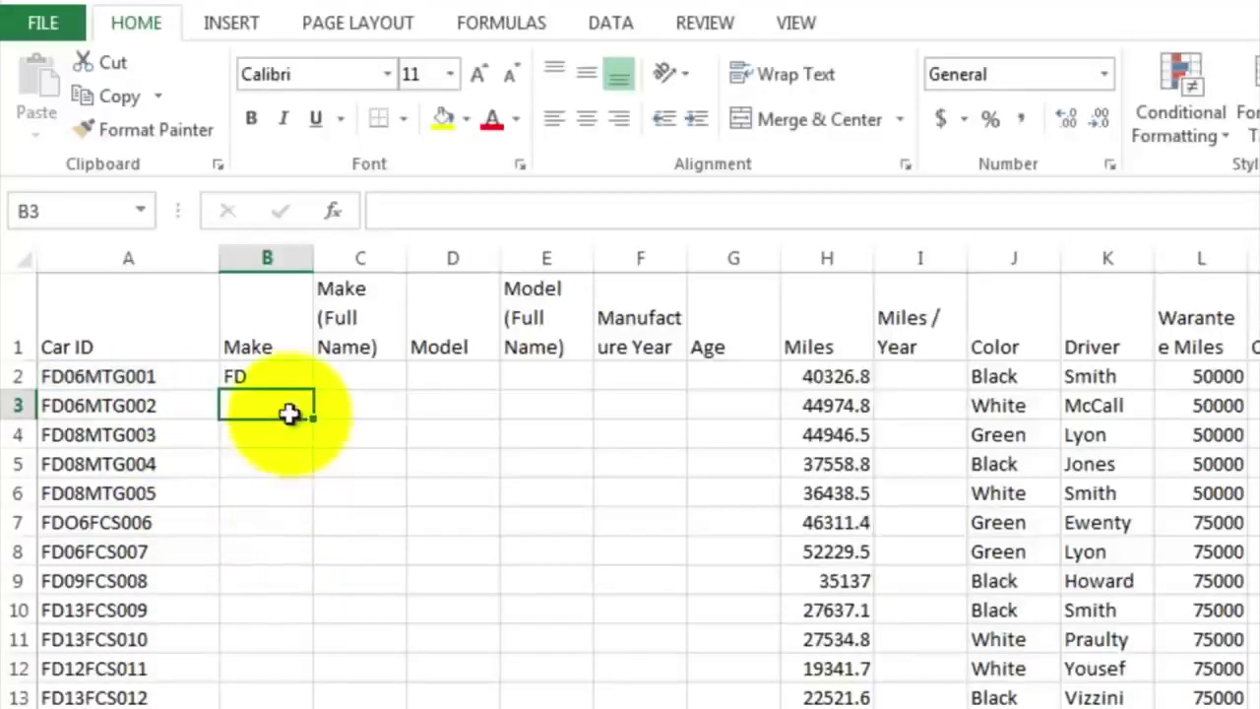
Fill the B2 make formula down the Make column through row 53 and return to the sheet's first rows
left_click(265, 376)
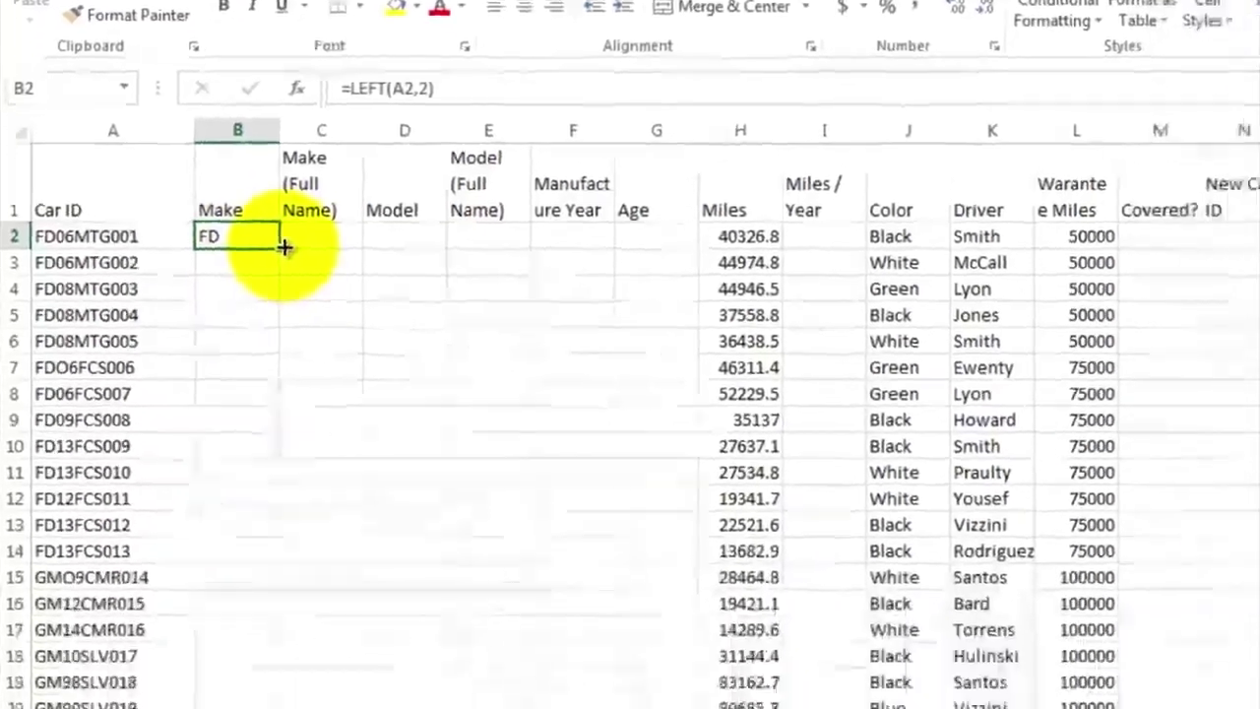
left_click_drag(313, 390, 307, 482)
mouse_move(248, 218)
left_mouse_down()
mouse_move(203, 627)
mouse_move(286, 683)
mouse_move(190, 702)
mouse_move(217, 559)
left_mouse_up()
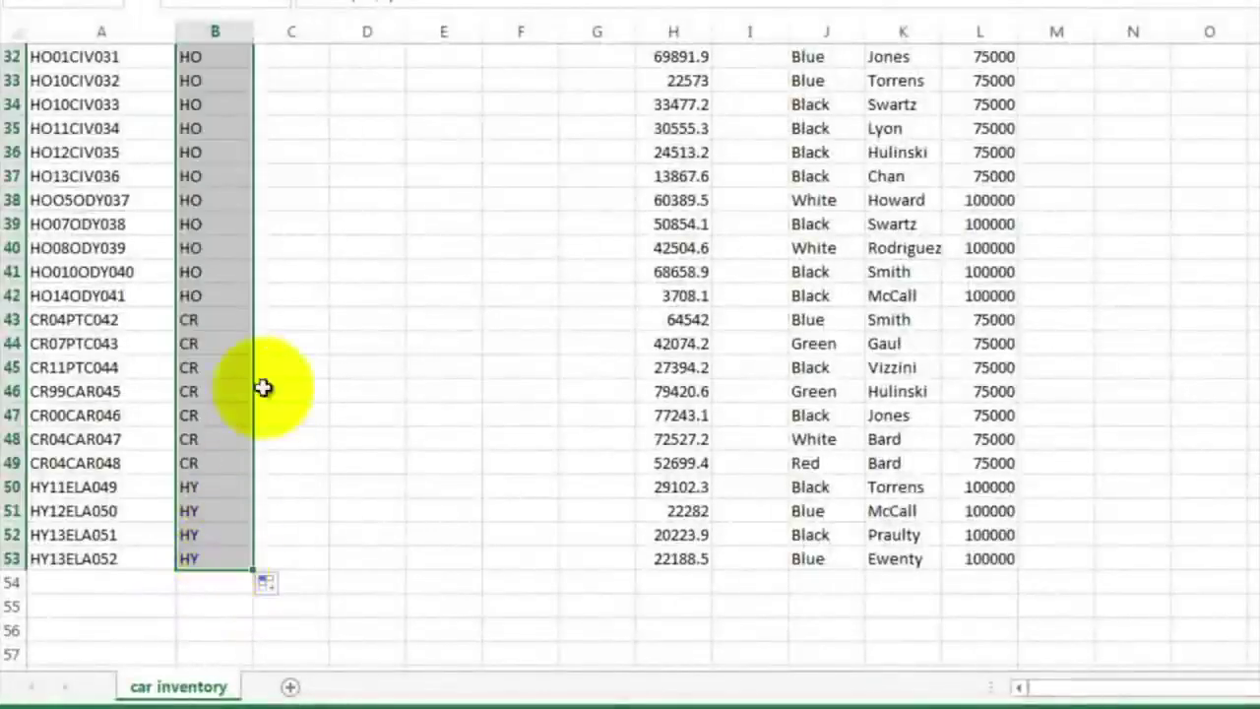
left_click(294, 155)
scroll(294, 157, "up", 10)
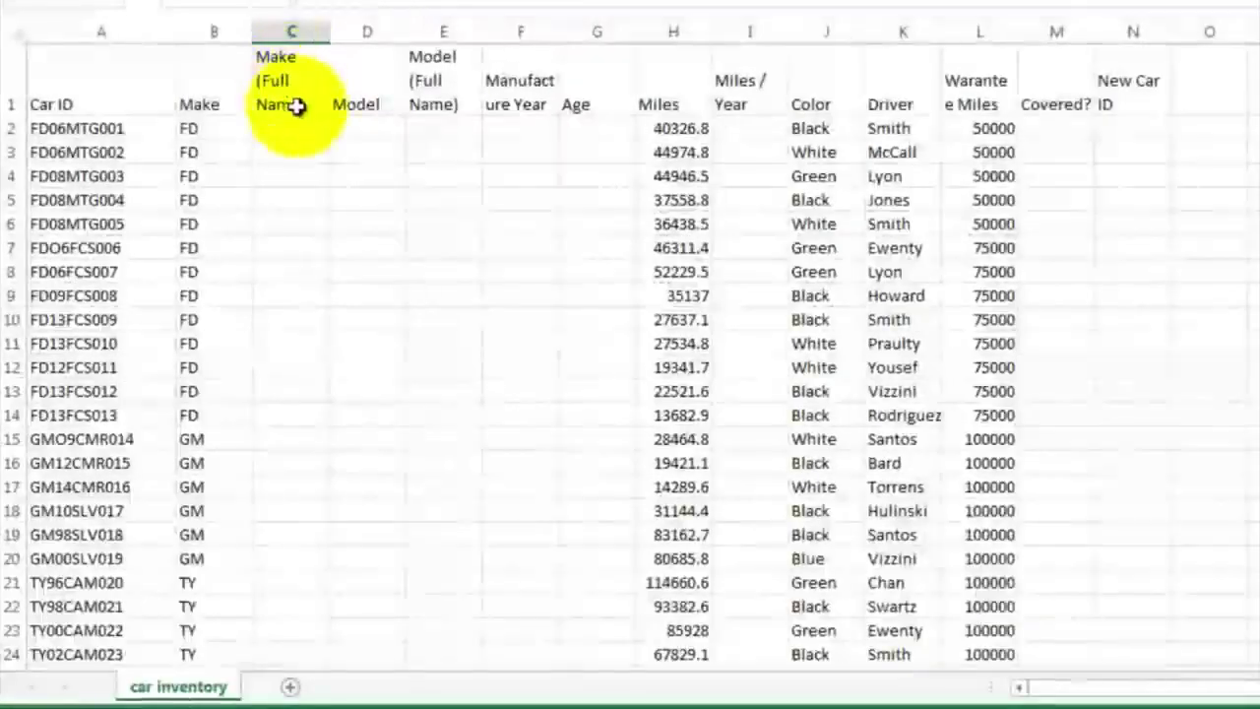
left_click(292, 126)
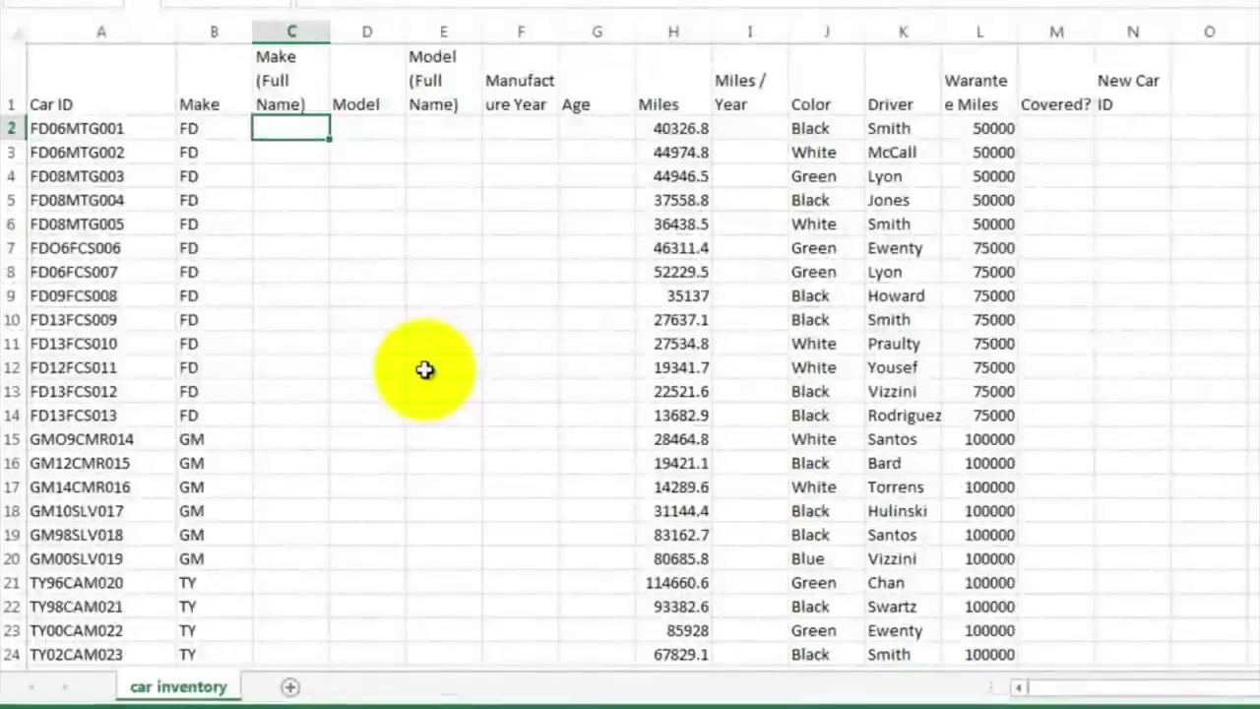
left_click(295, 438)
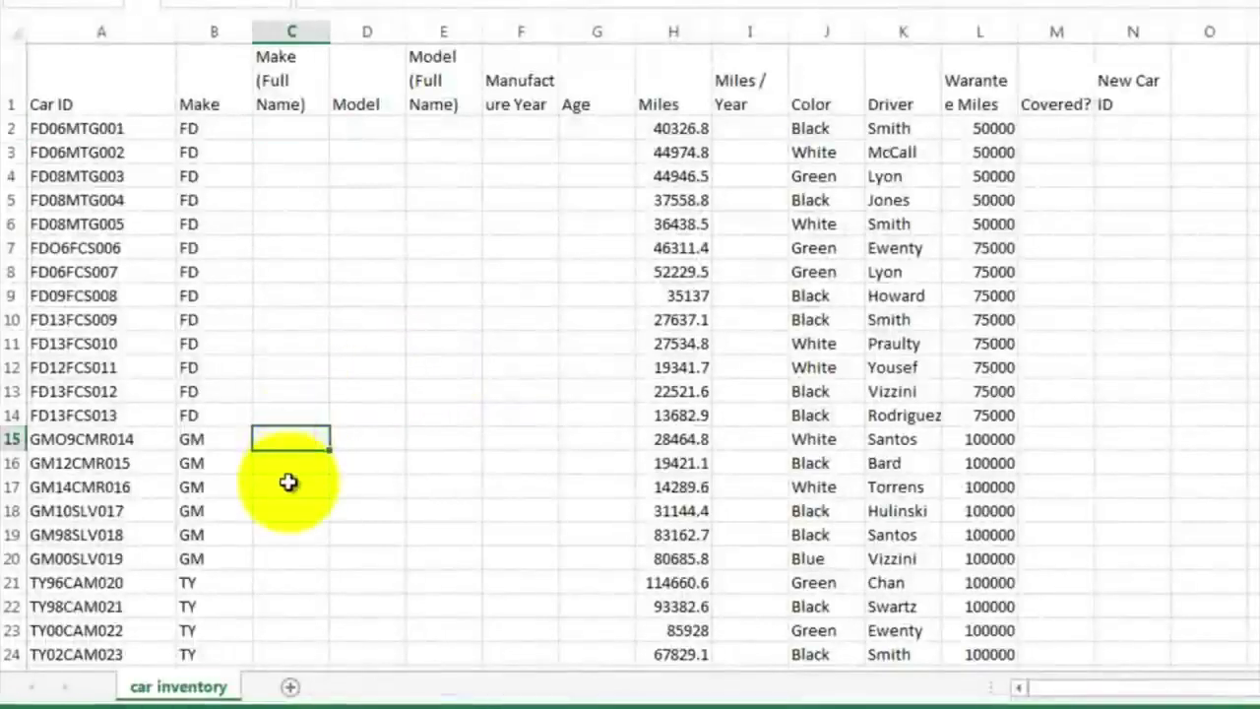
List the make codes CR, HY, TY, HO, GM and FD in cells B56 to B61, below the inventory data
scroll(289, 488, "down", 3)
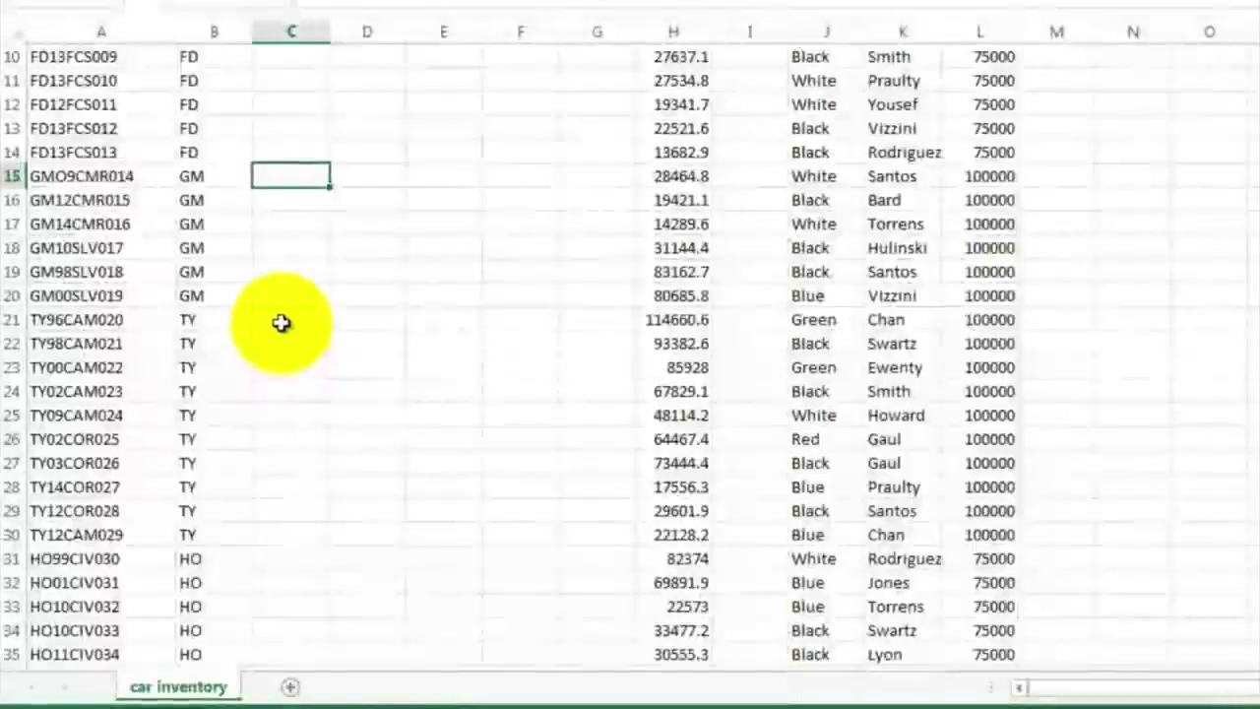
left_click(282, 320)
scroll(289, 413, "down", 4)
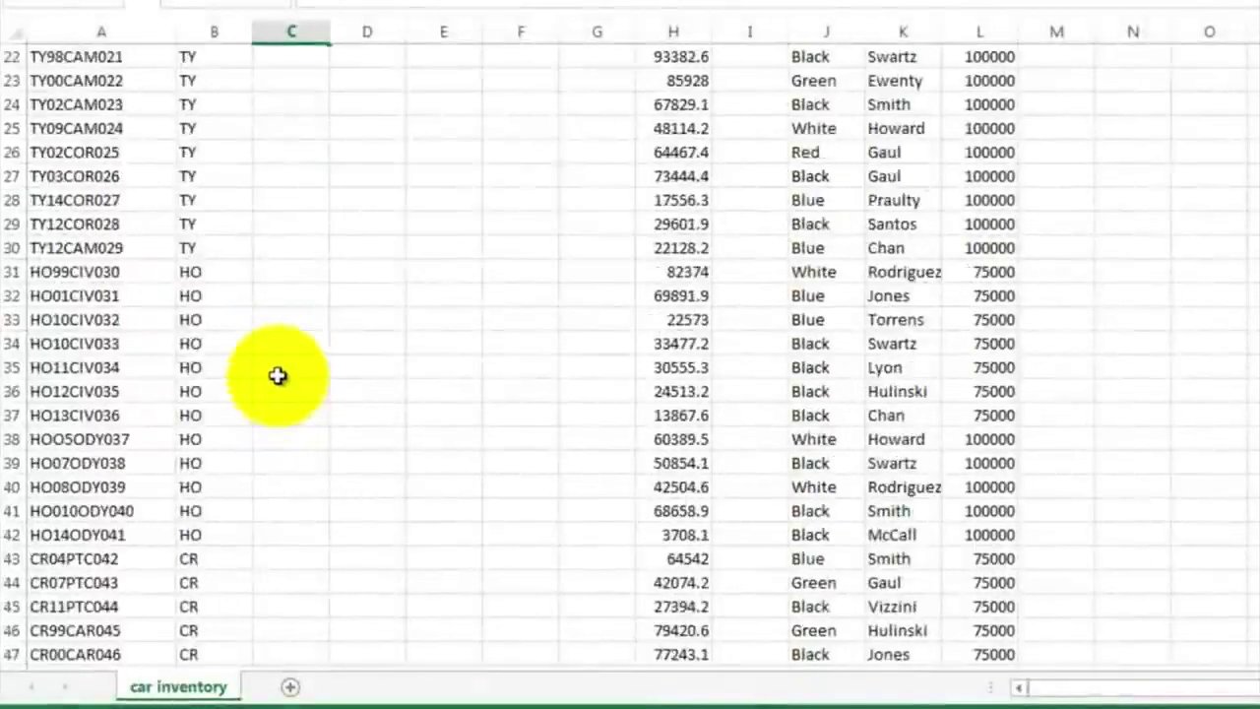
scroll(294, 413, "down", 3)
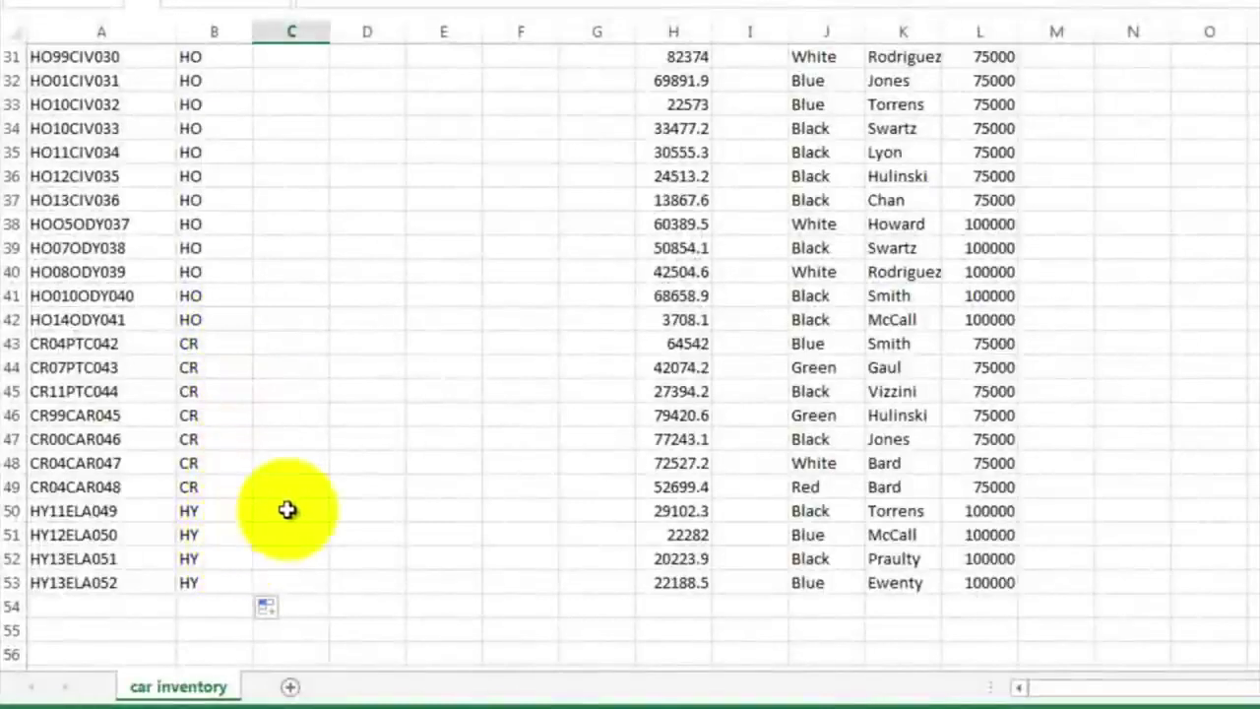
scroll(287, 508, "down", 4)
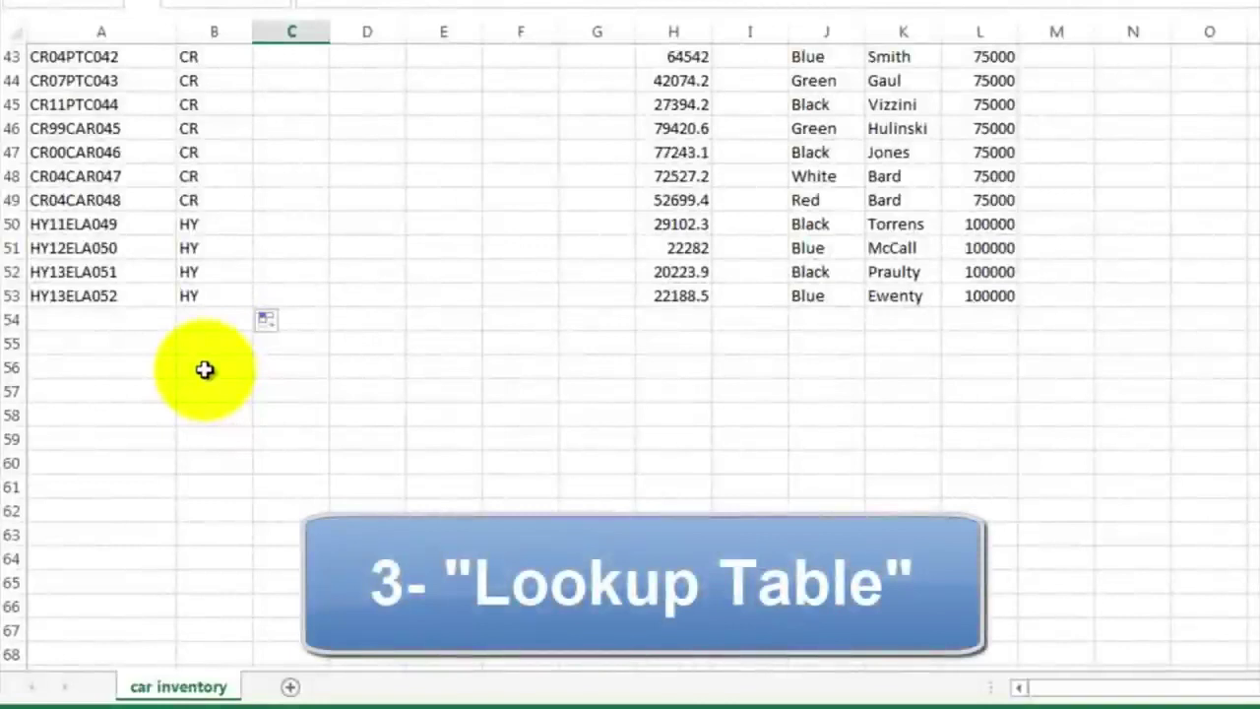
left_click(204, 369)
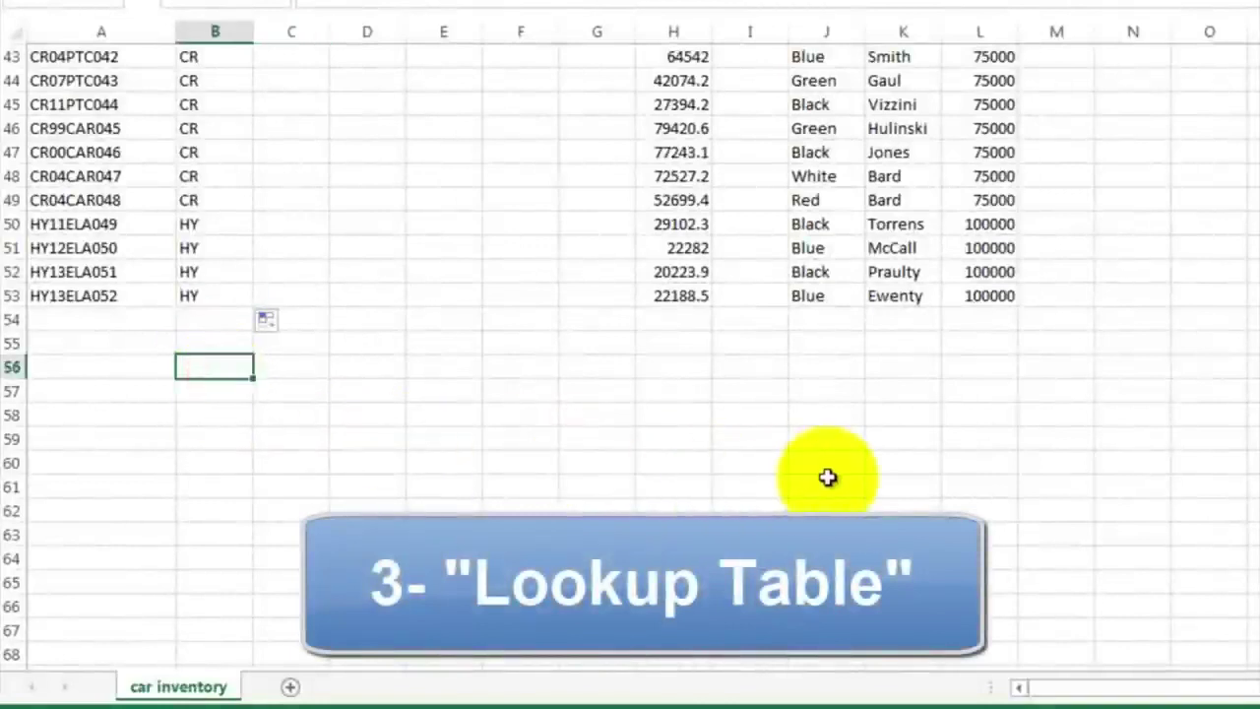
type("CR")
key("Return")
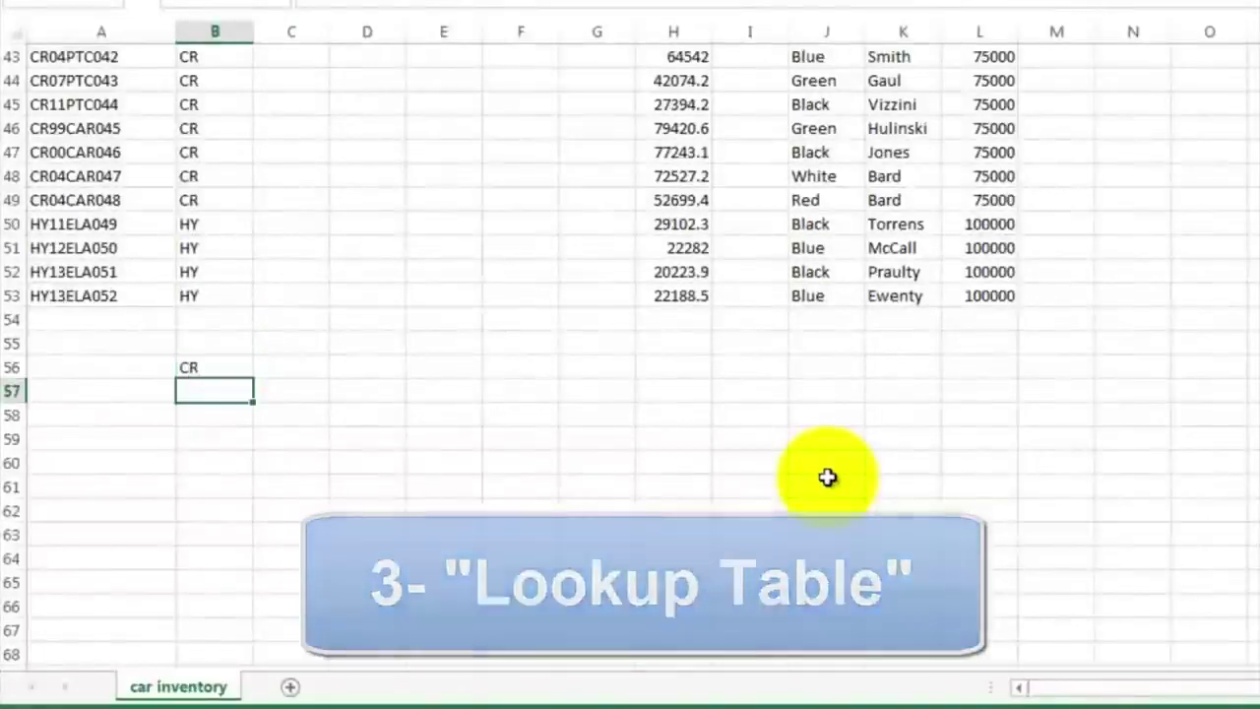
type("HY")
key("Return")
type("TY")
key("Return")
type("HO")
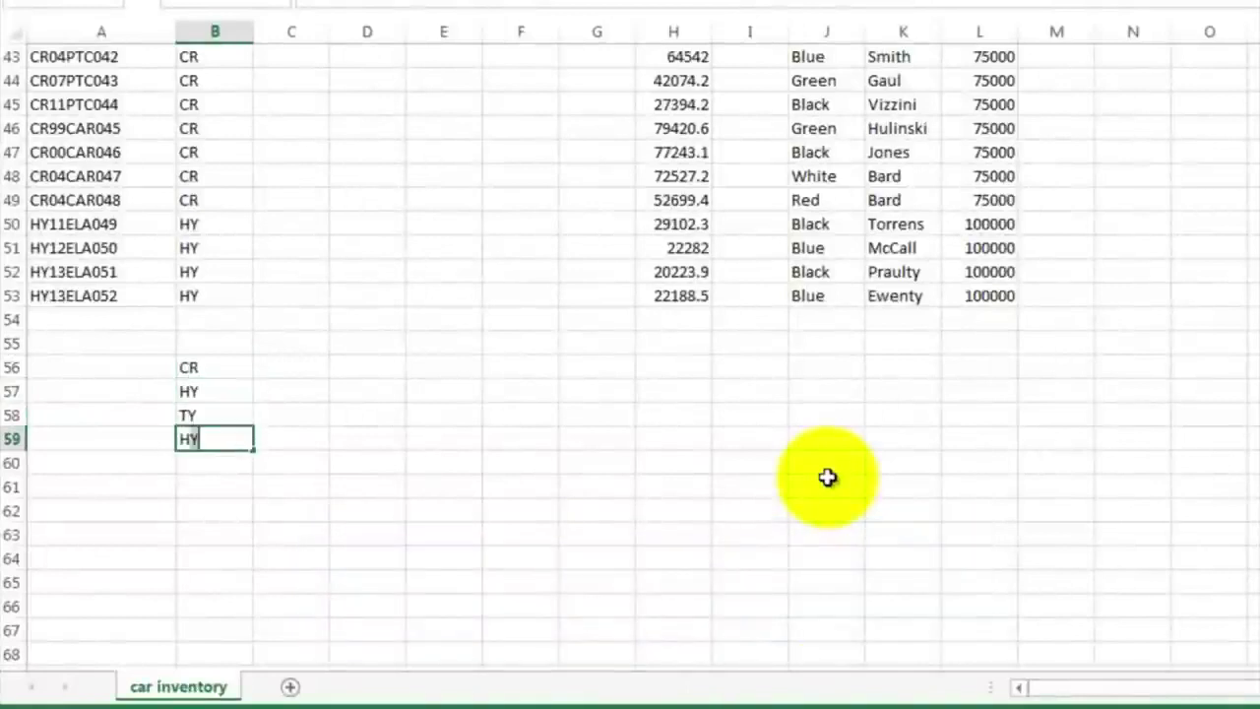
key("Return")
key("Return")
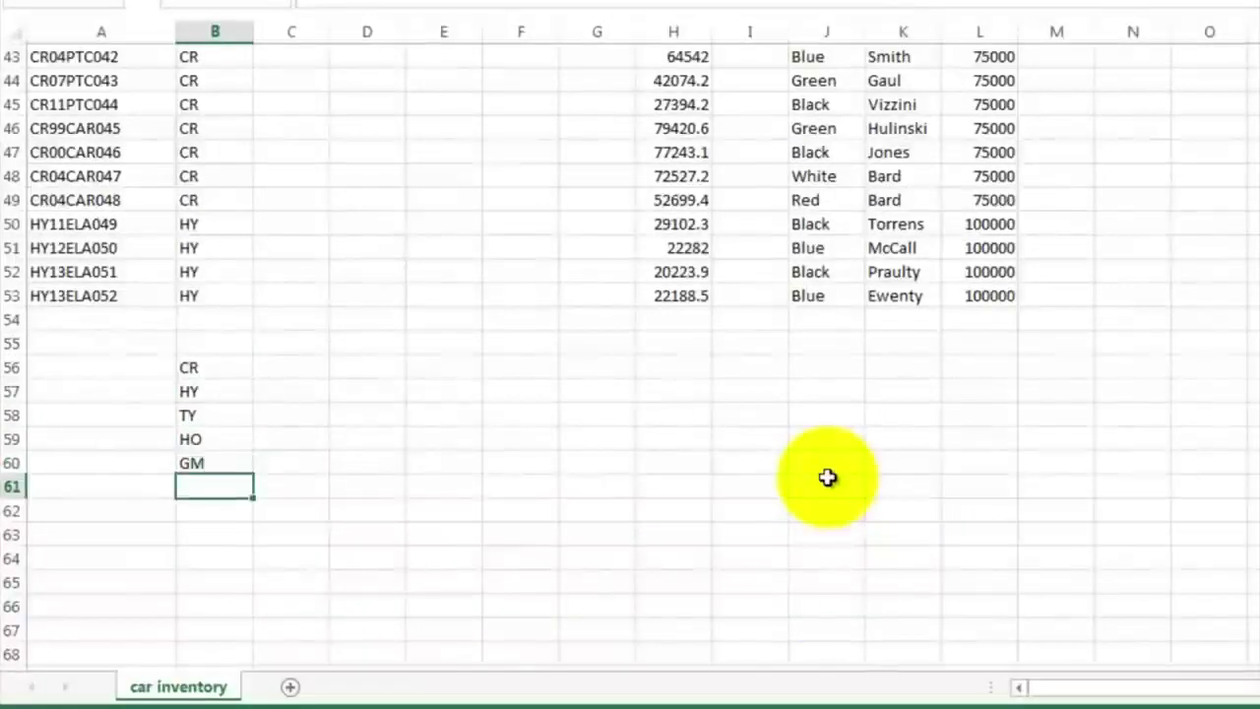
type("FD")
key("Return")
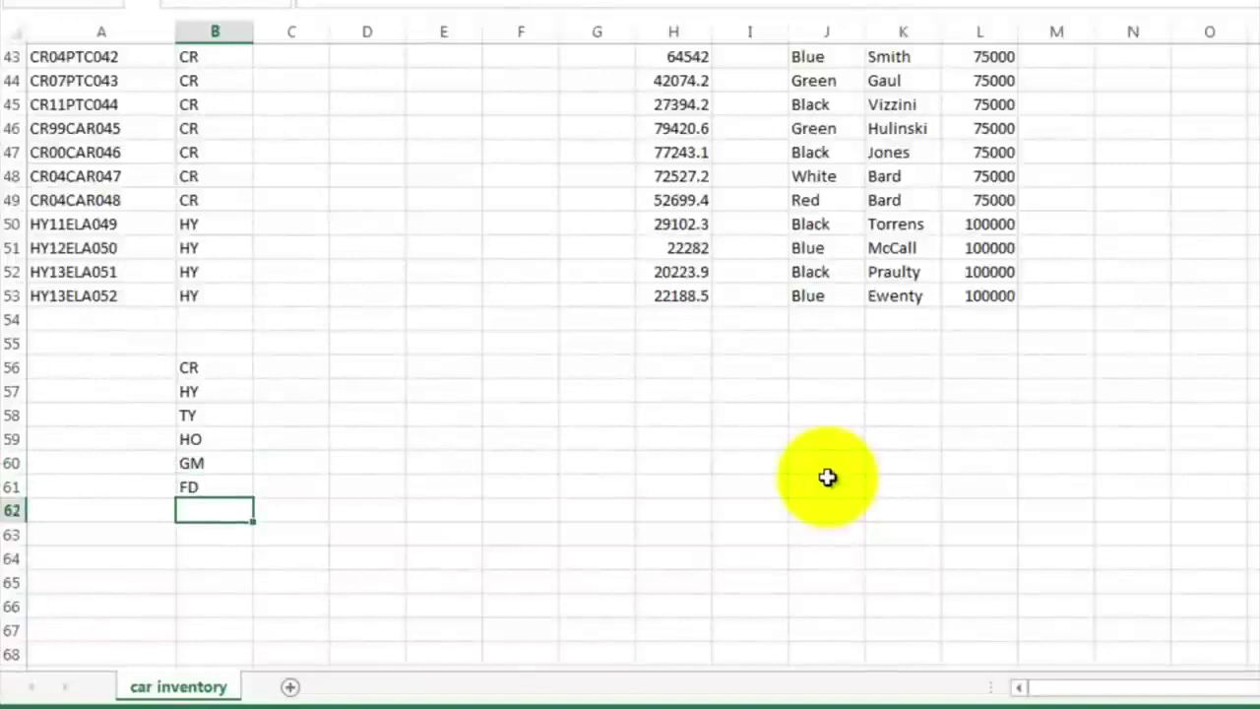
Enter the full make names Chrysler, Hundai, Toyota, Honda, General Motors and Ford beside their codes in C56 to C61
left_click(300, 369)
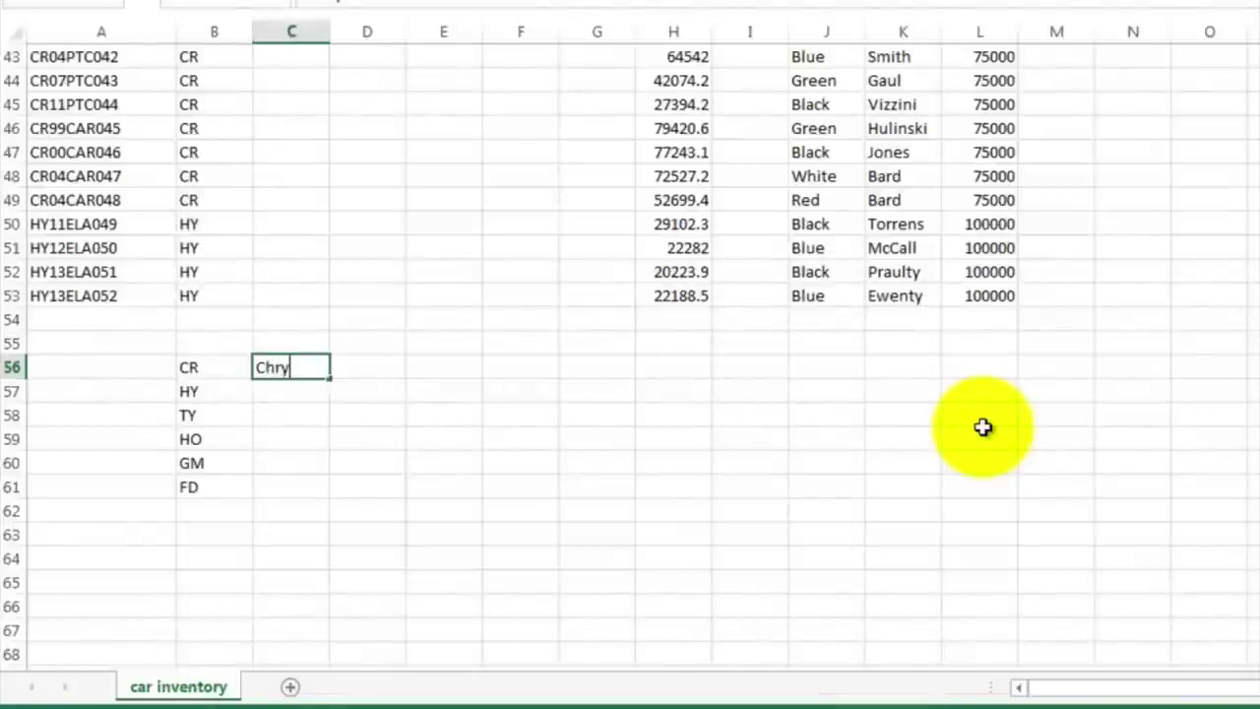
type("Chrysler")
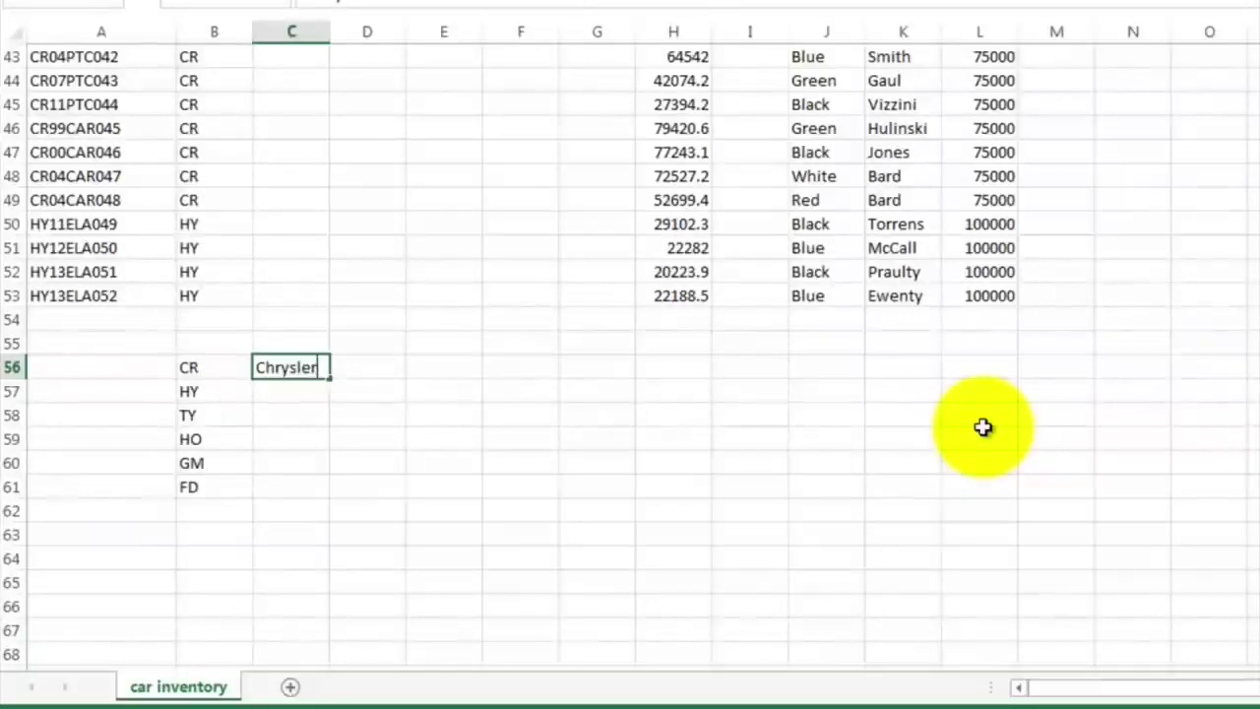
key("Return")
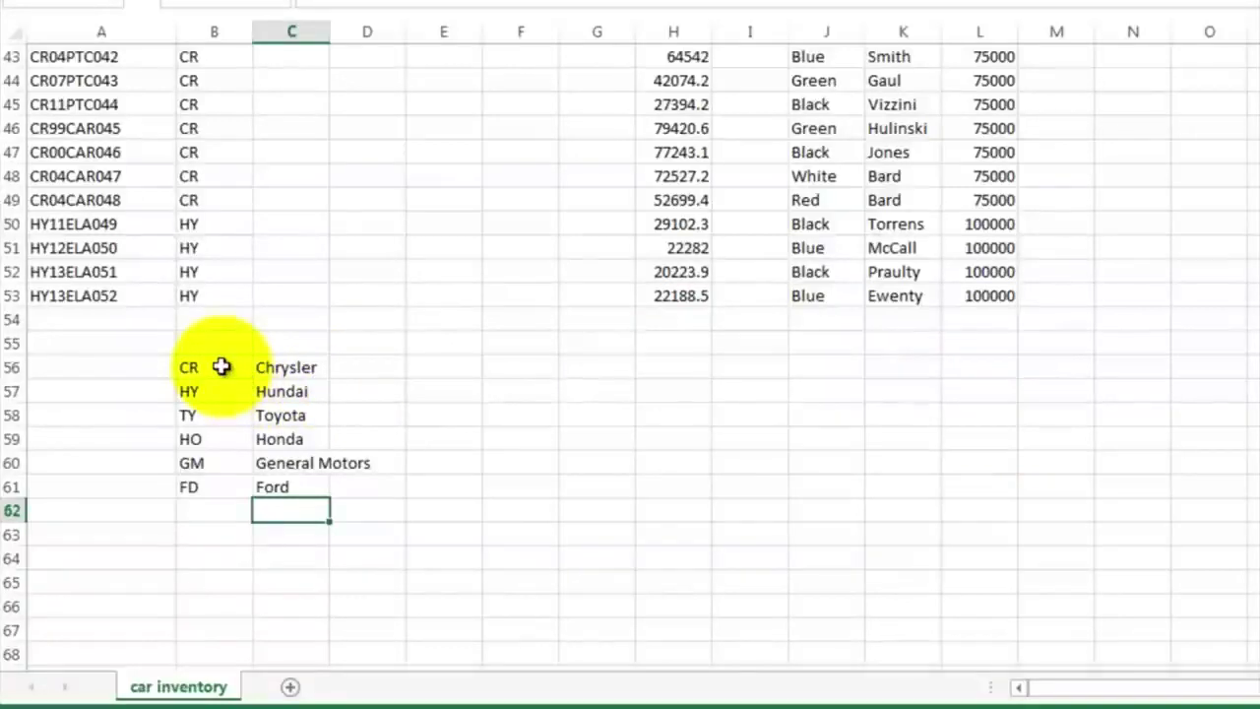
Sort the lookup table B56:C61 by Column B values from A to Z
left_click_drag(221, 367, 286, 482)
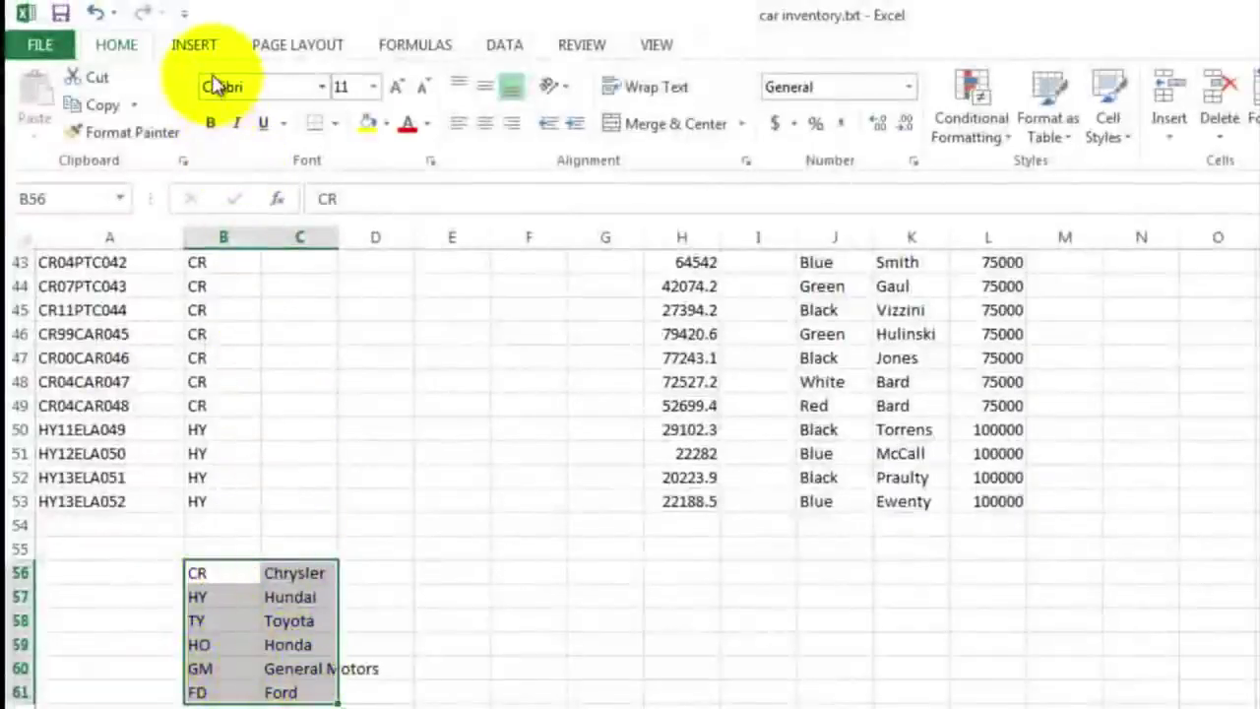
left_click(502, 49)
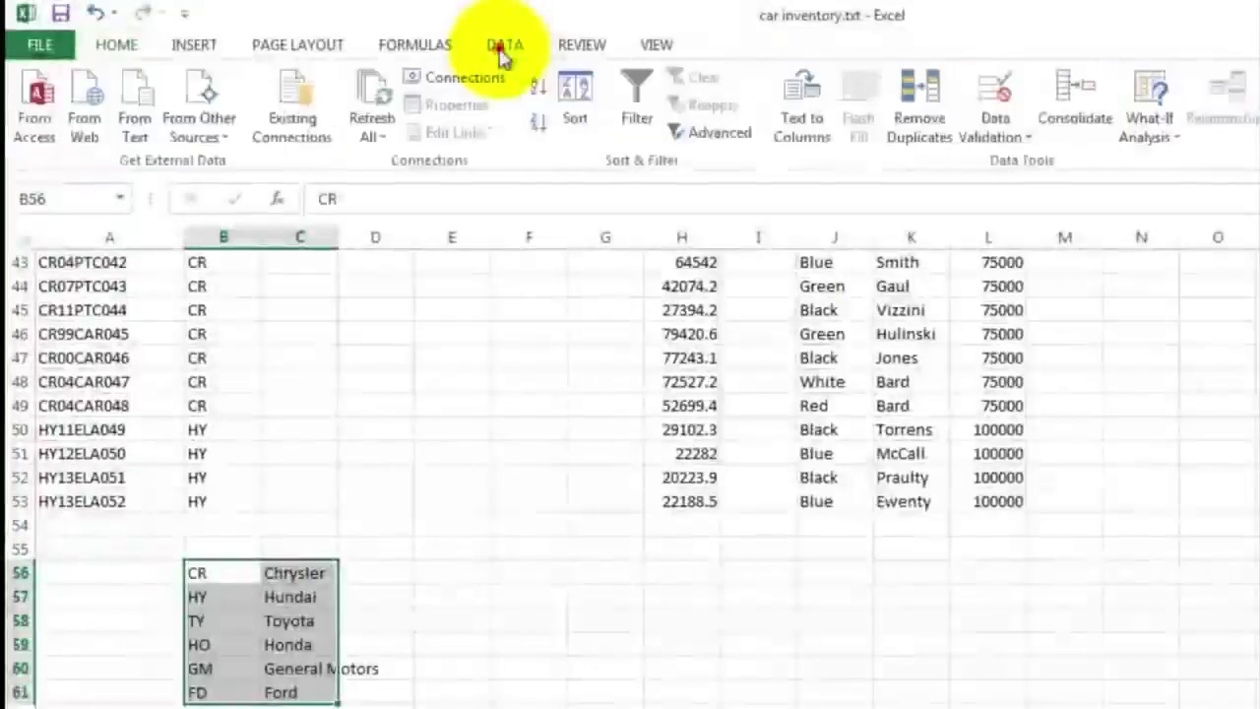
left_click(575, 99)
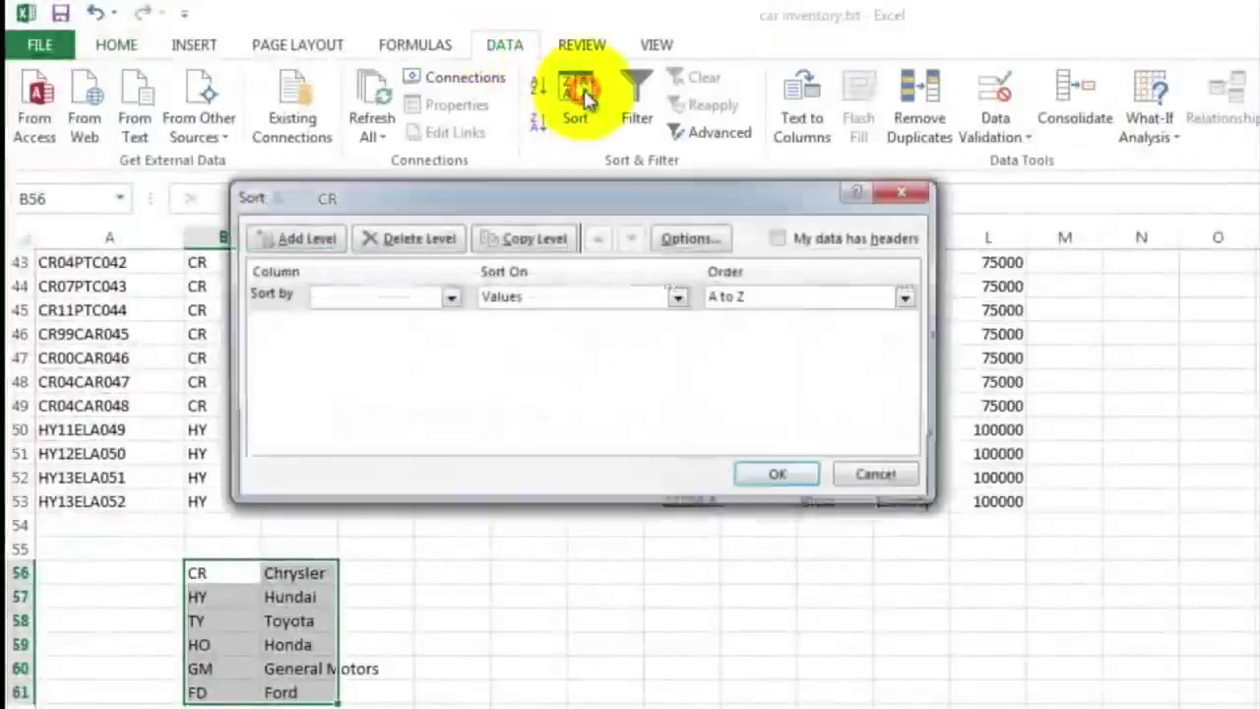
left_click(449, 299)
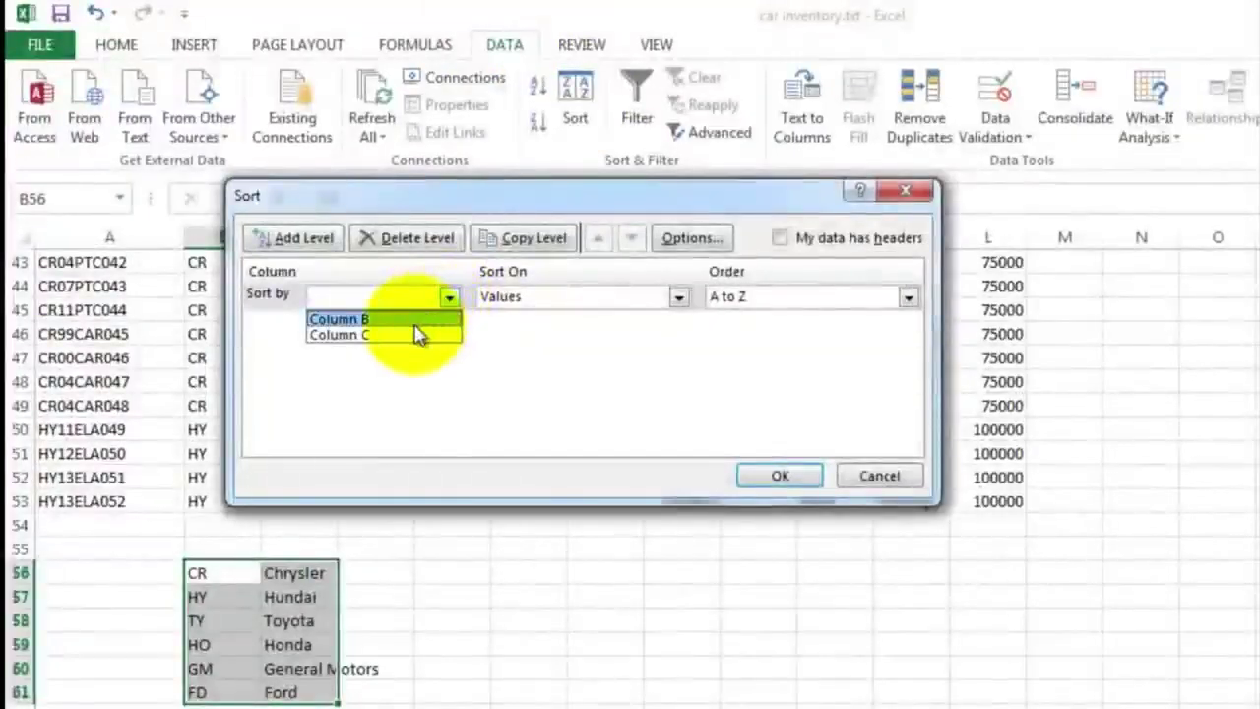
left_click(414, 322)
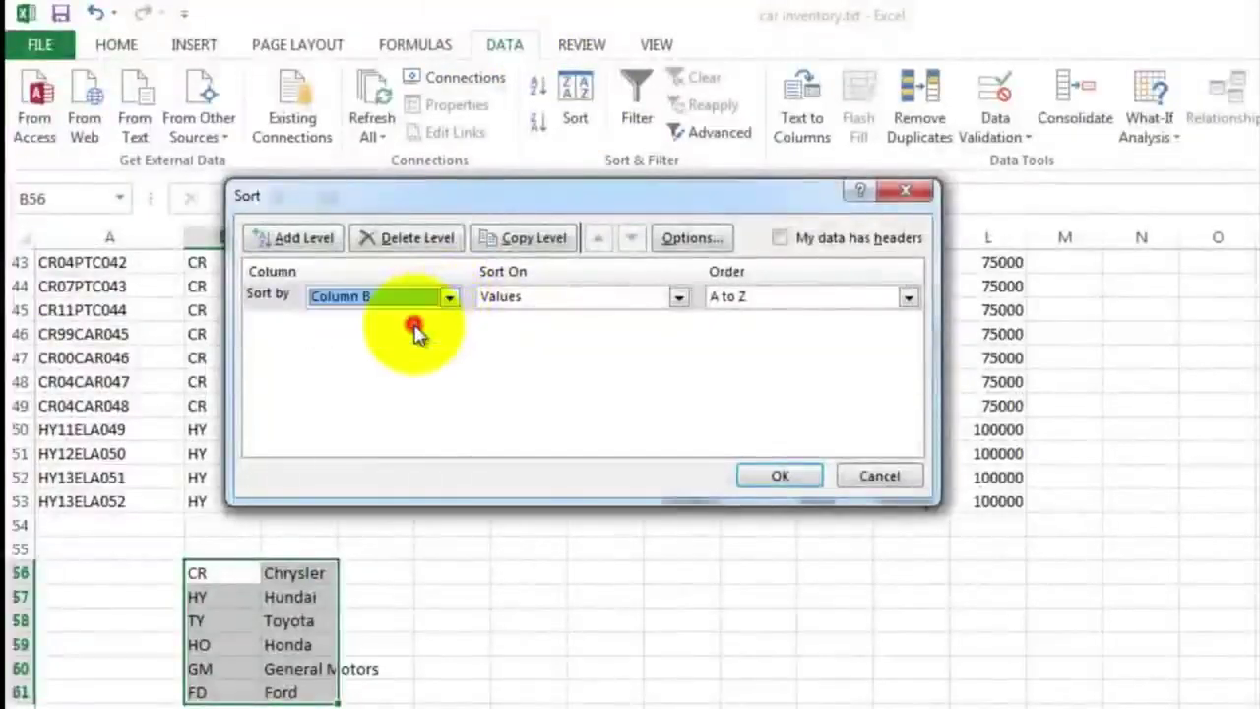
left_click(777, 476)
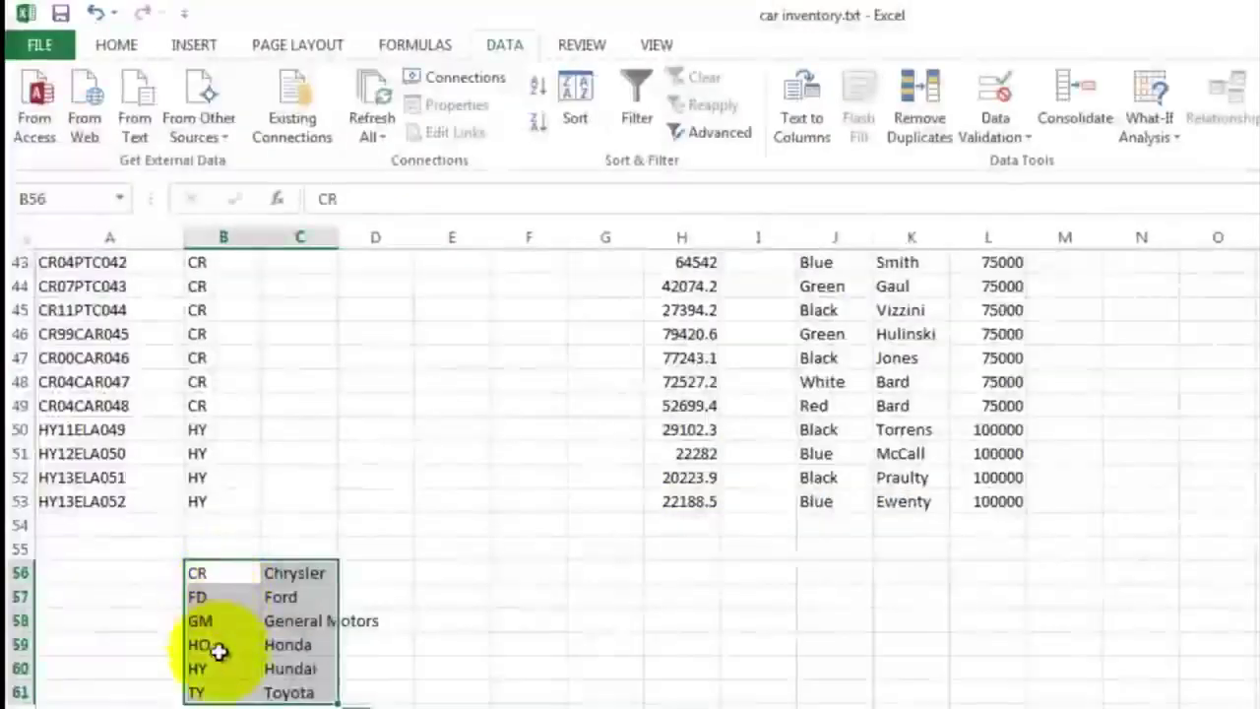
left_click(293, 683)
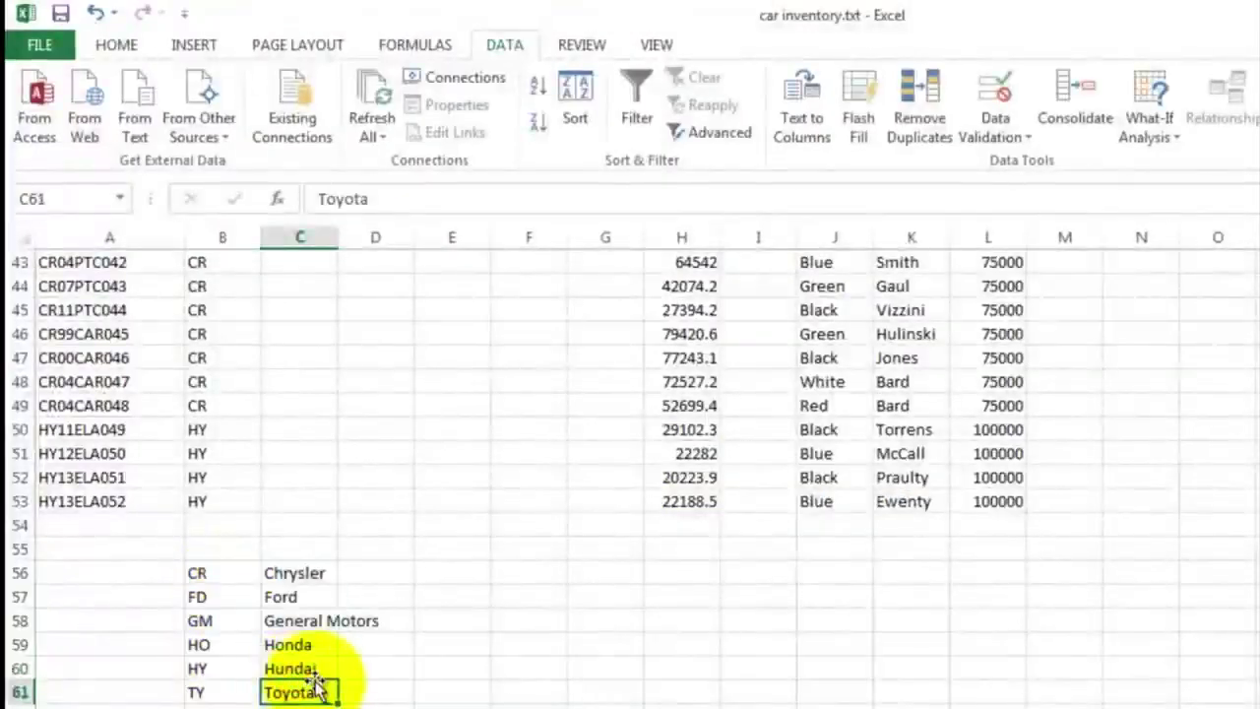
Enter =VLOOKUP(B2,B56:C61,2) in cell C2 to look up the full make name for the first car
scroll(310, 601, "up", 14)
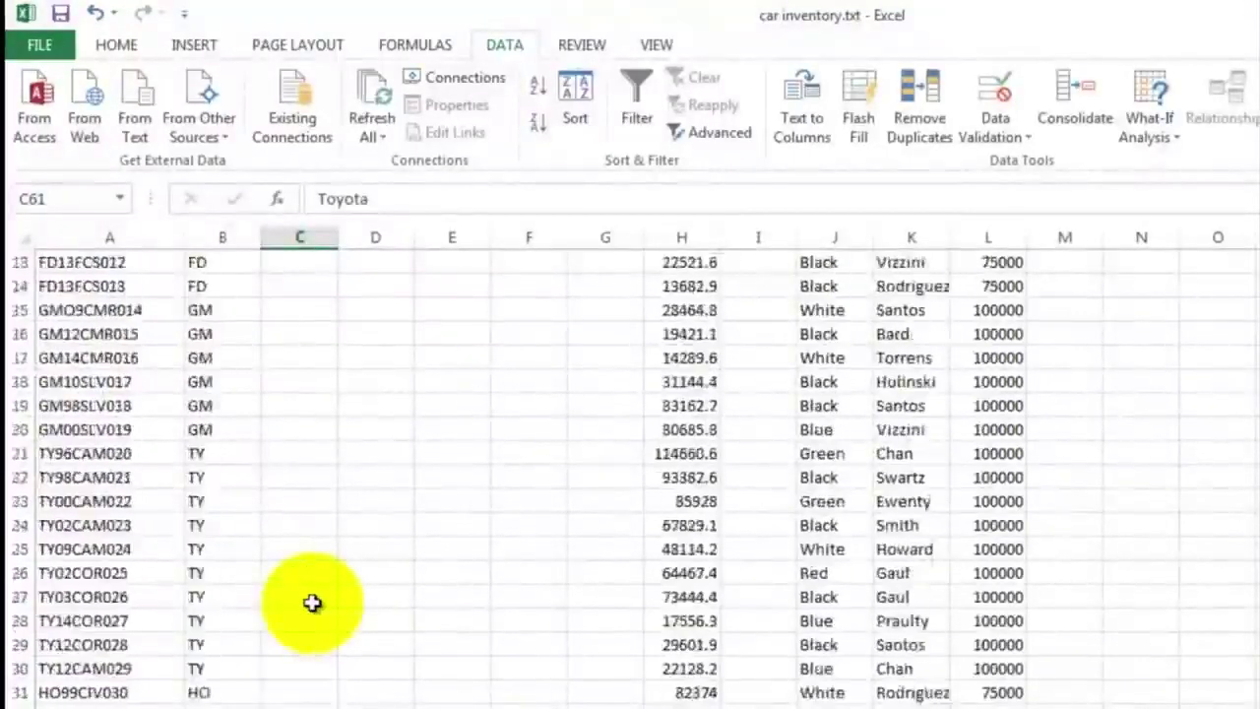
left_click(274, 333)
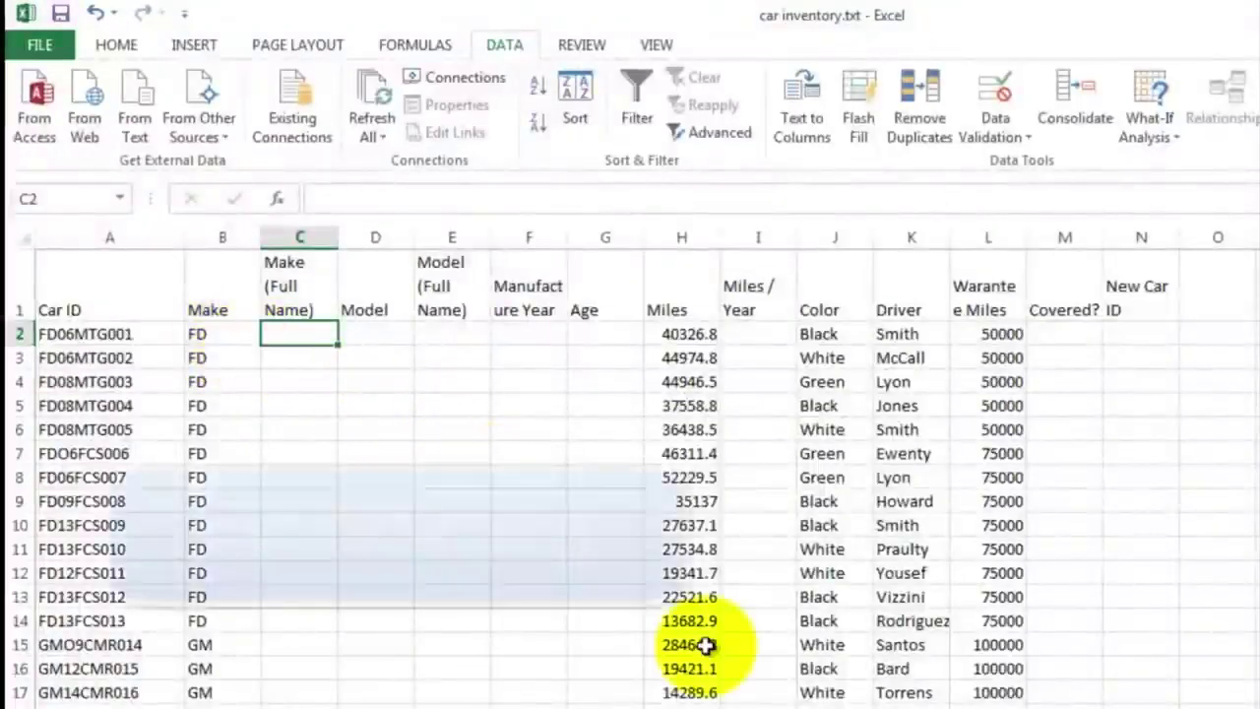
type("=v")
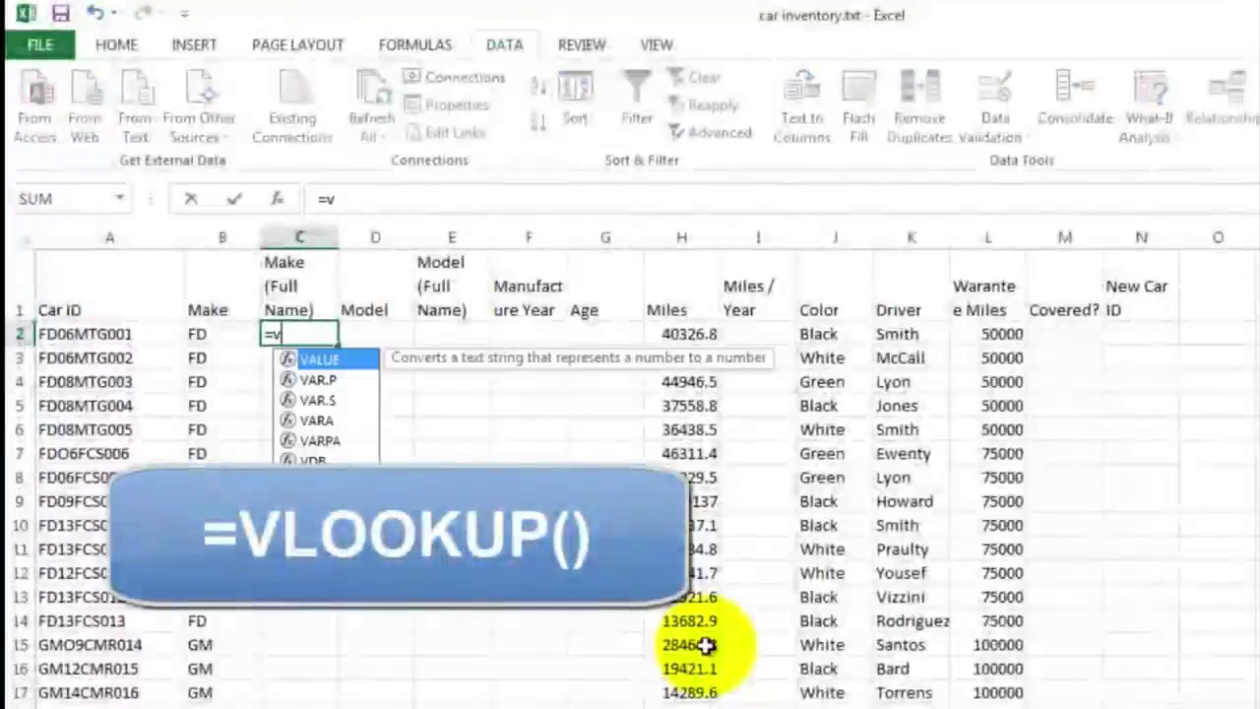
type("lookup")
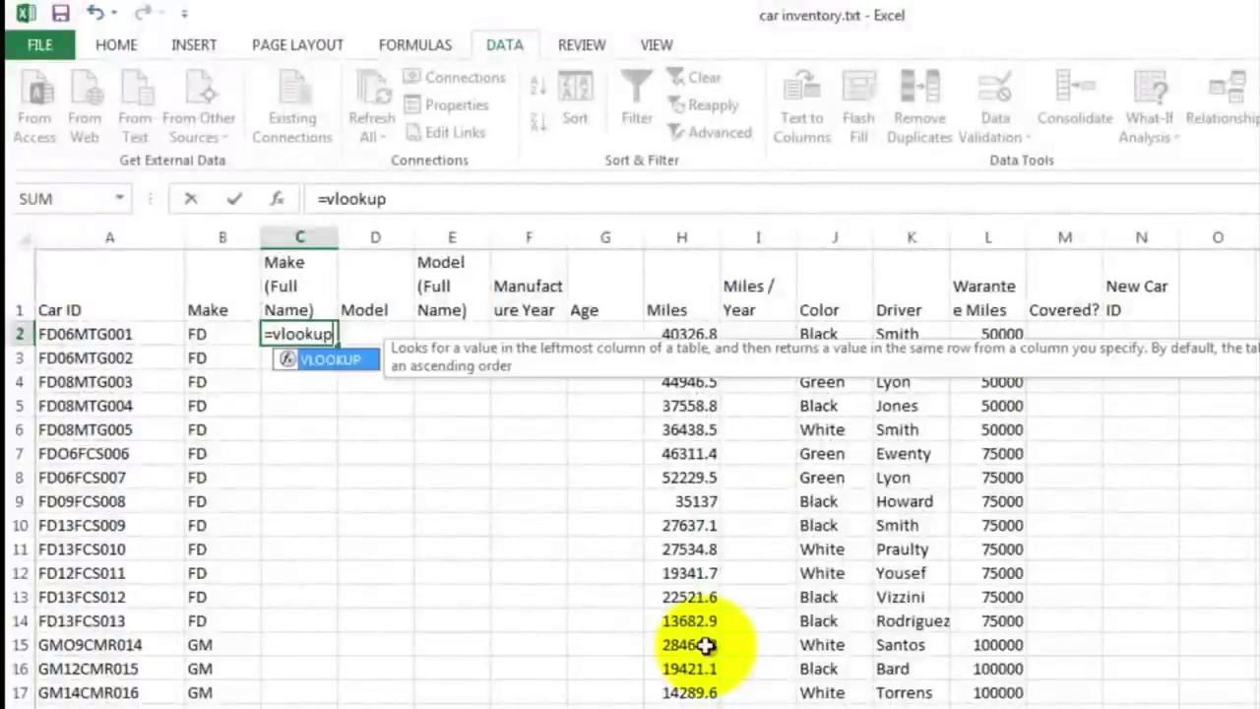
type("(")
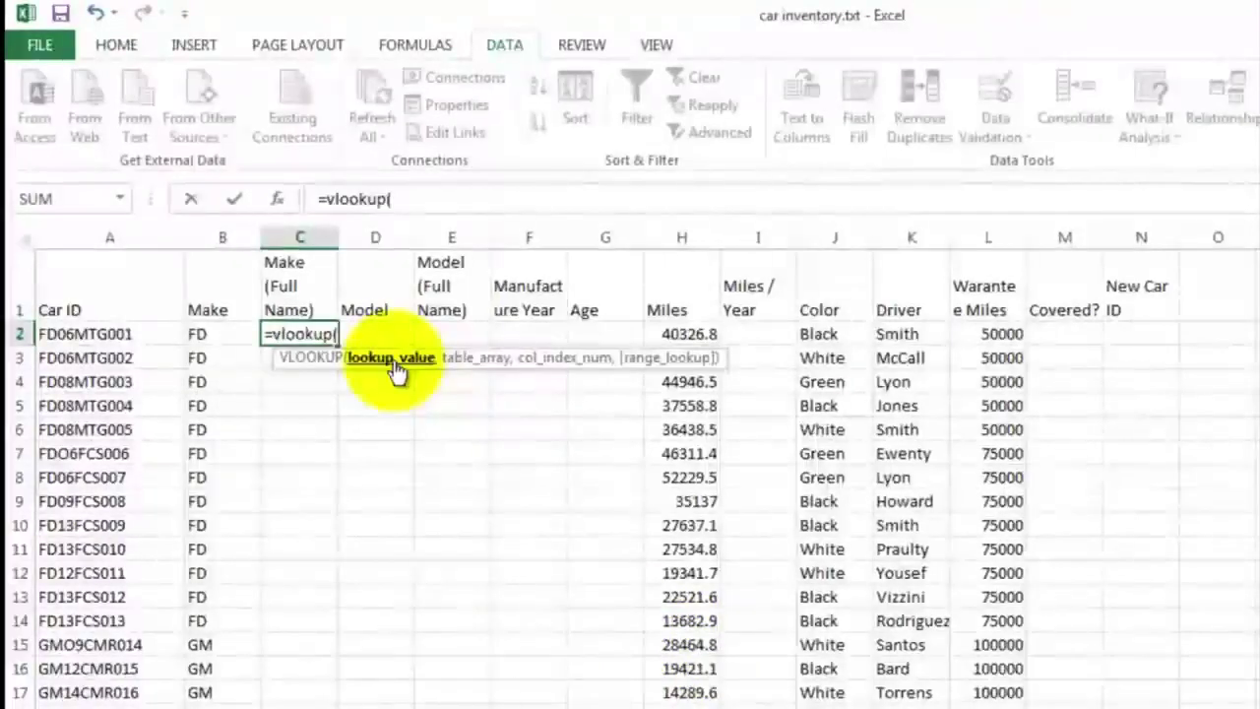
left_click(201, 334)
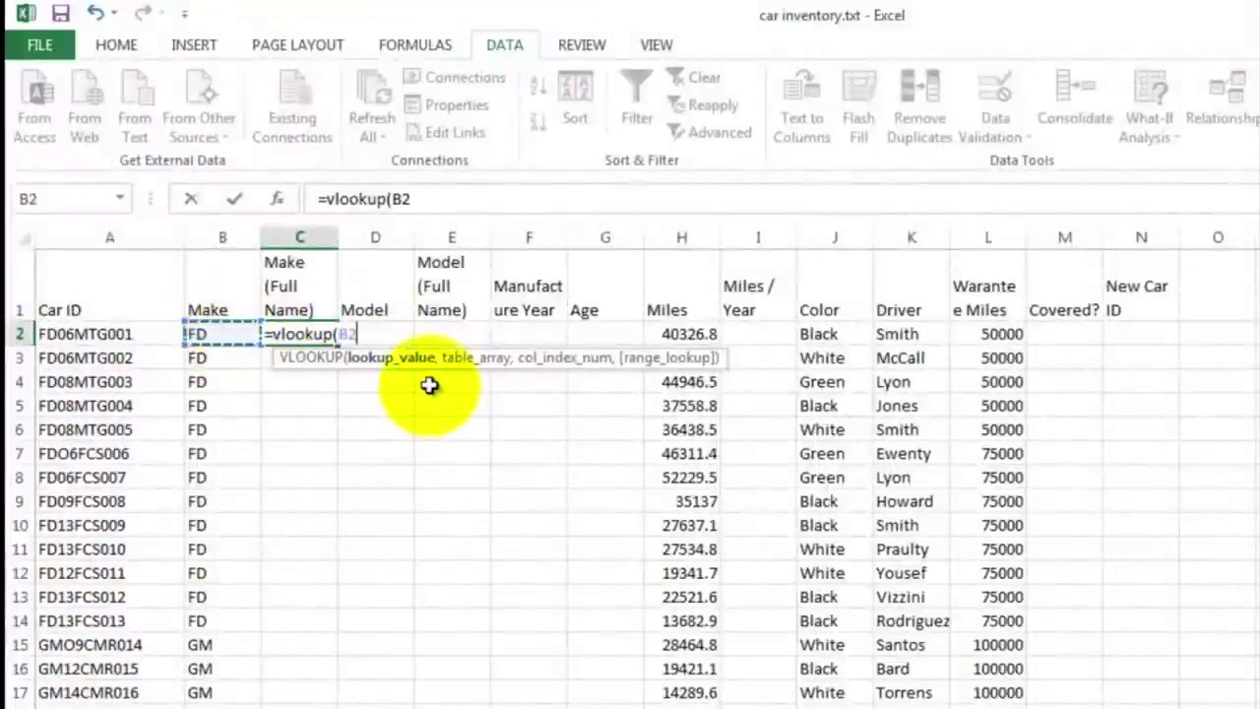
type(",")
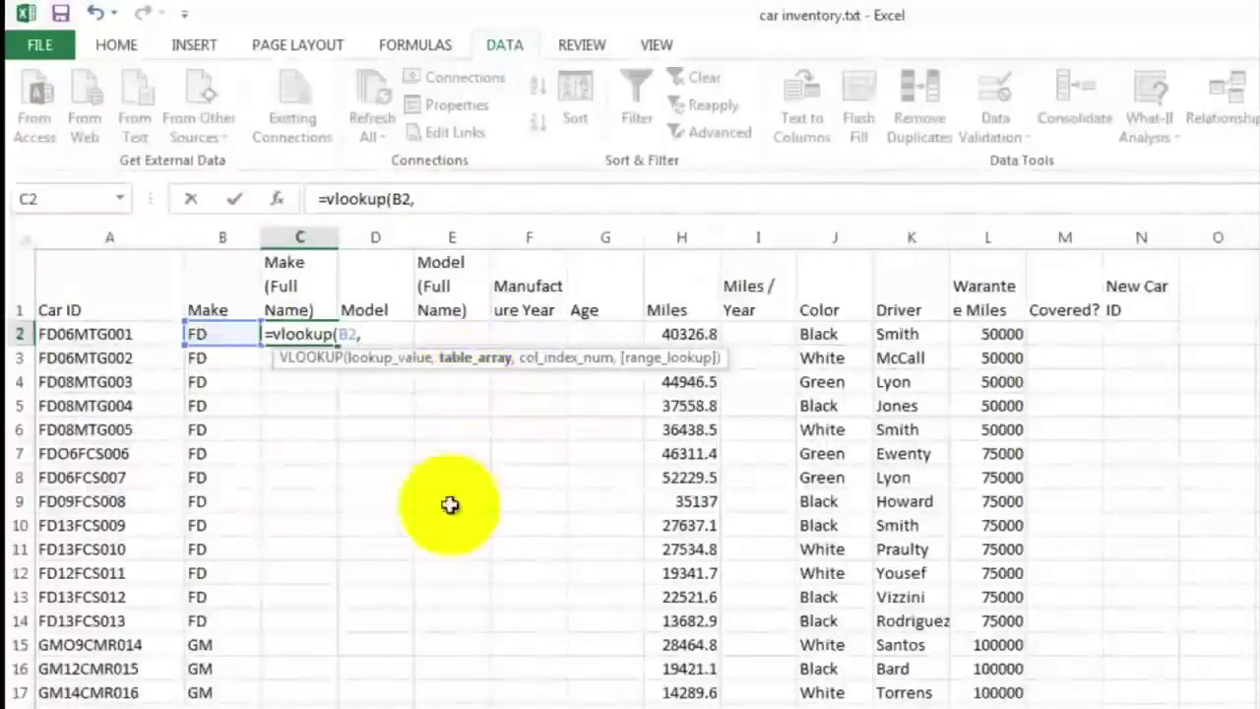
scroll(393, 589, "down", 15)
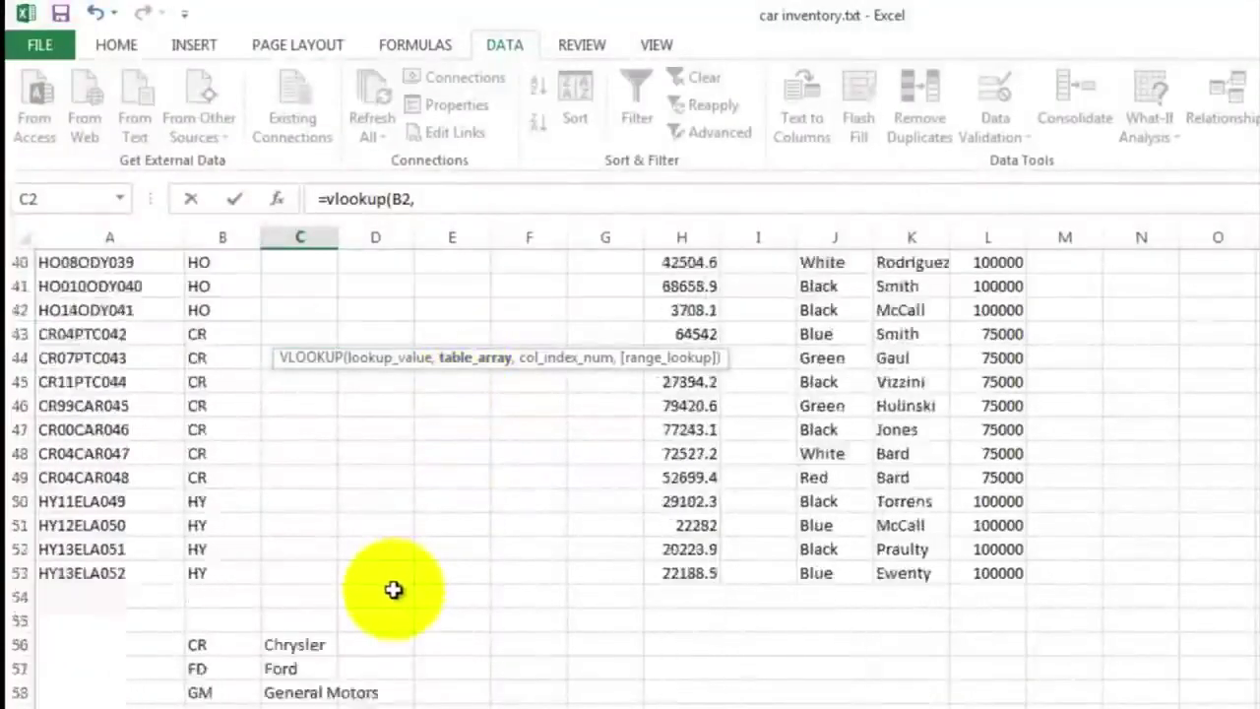
left_click_drag(211, 504, 300, 615)
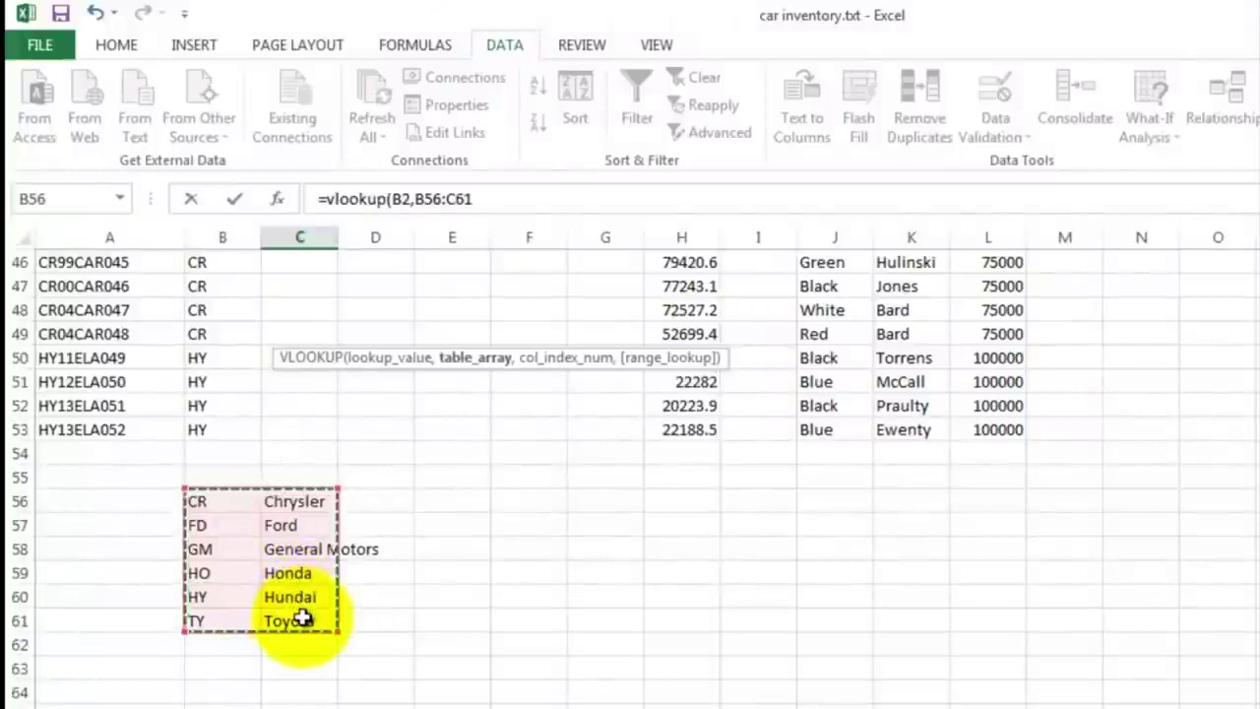
type(",2")
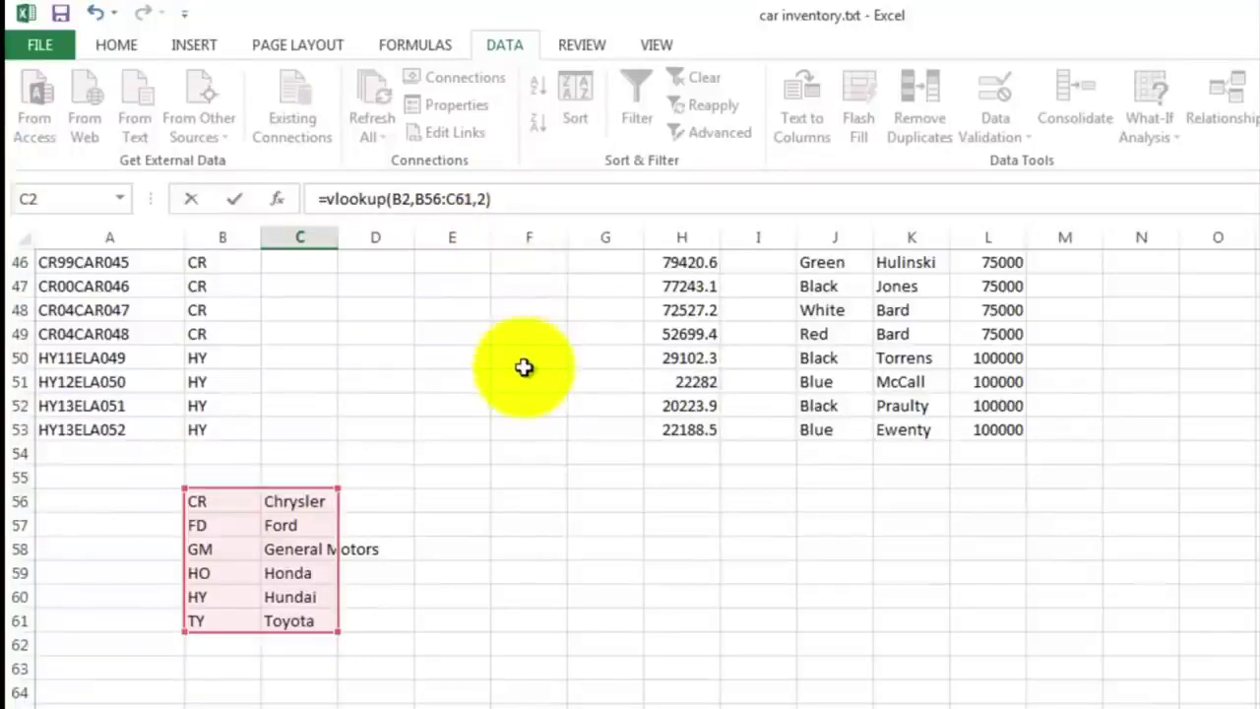
key("Return")
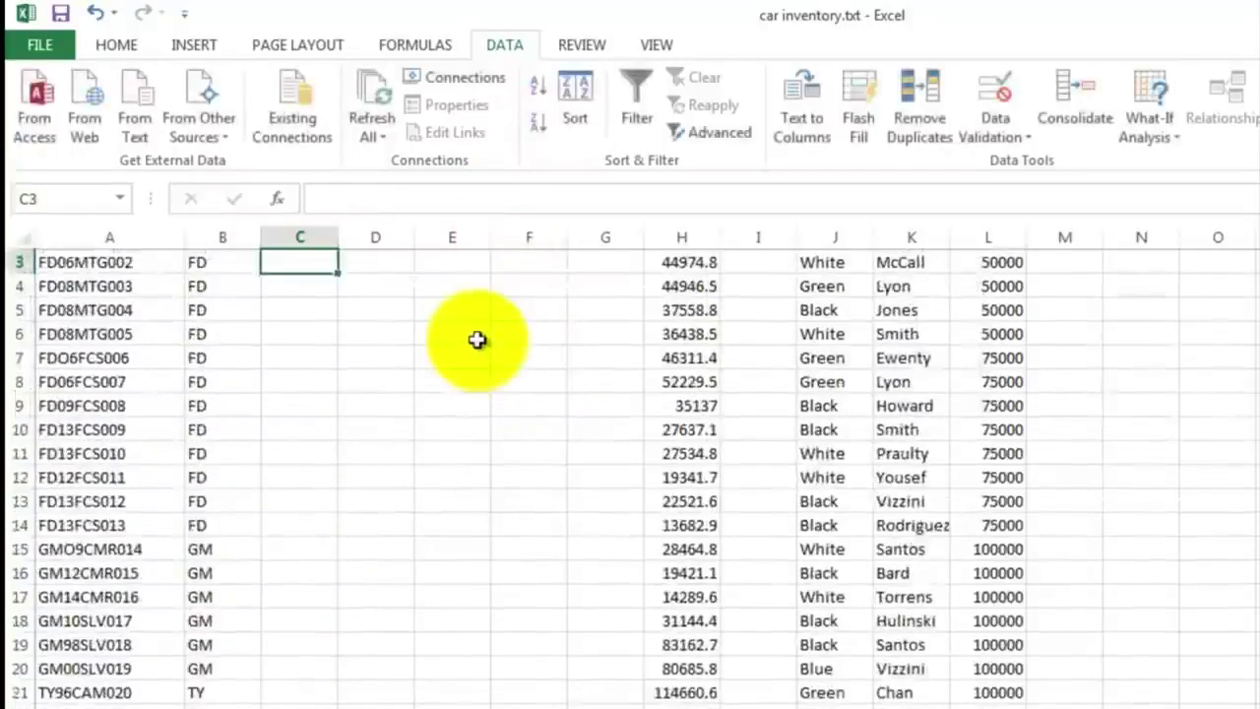
Fill the C2 lookup formula down the Make (Full Name) column alongside the car rows
scroll(478, 341, "up", 1)
left_click(295, 334)
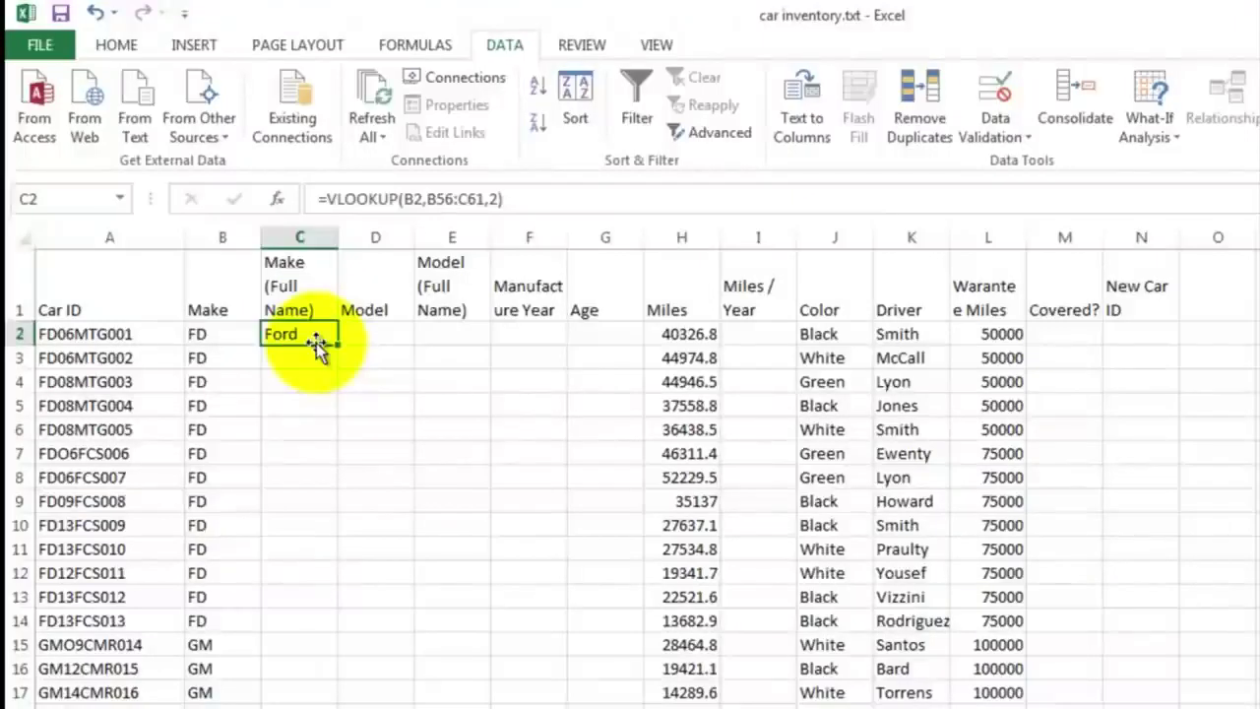
left_click_drag(338, 344, 320, 703)
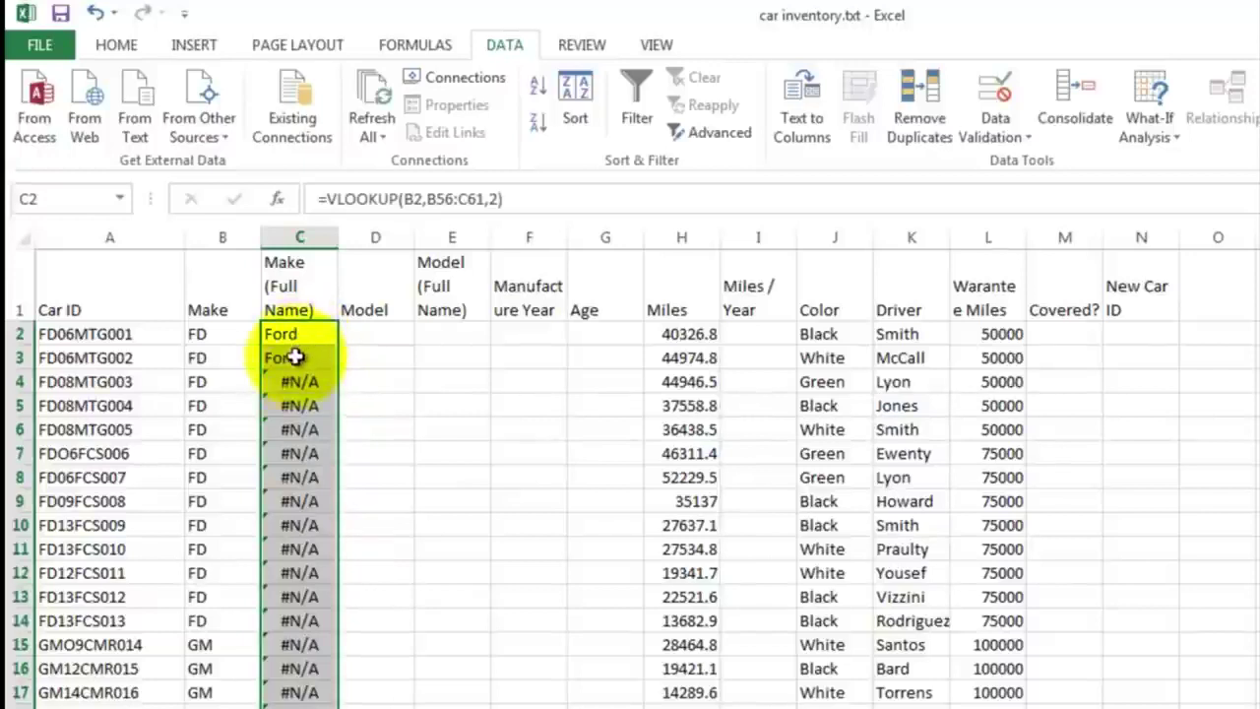
Open the formula in C3 and compare its table range with the make lookup table below the data
double_click(295, 357)
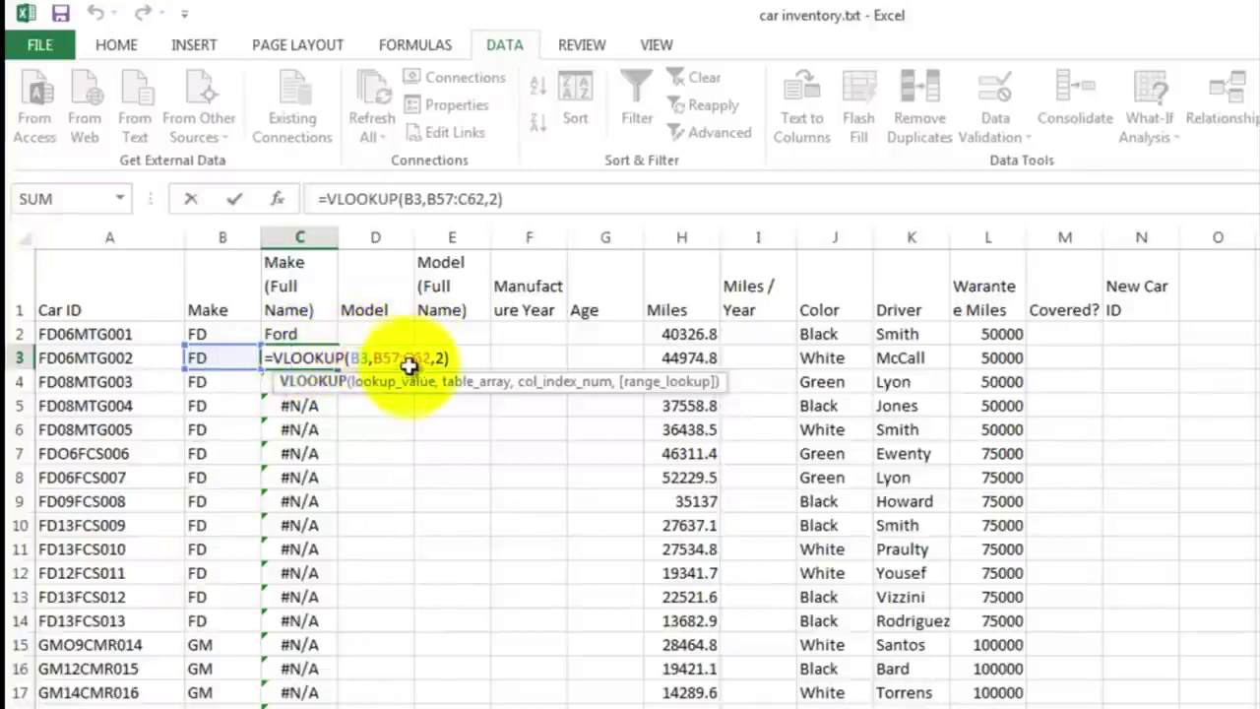
scroll(388, 458, "down", 11)
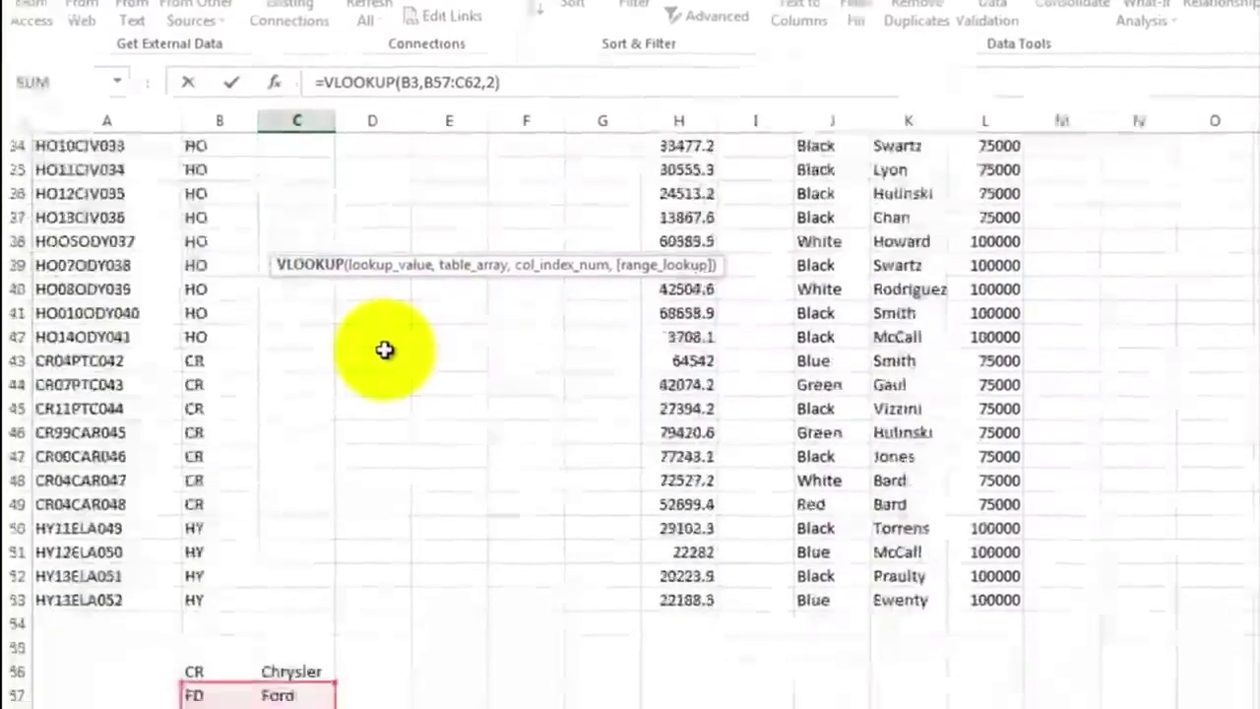
scroll(384, 344, "down", 3)
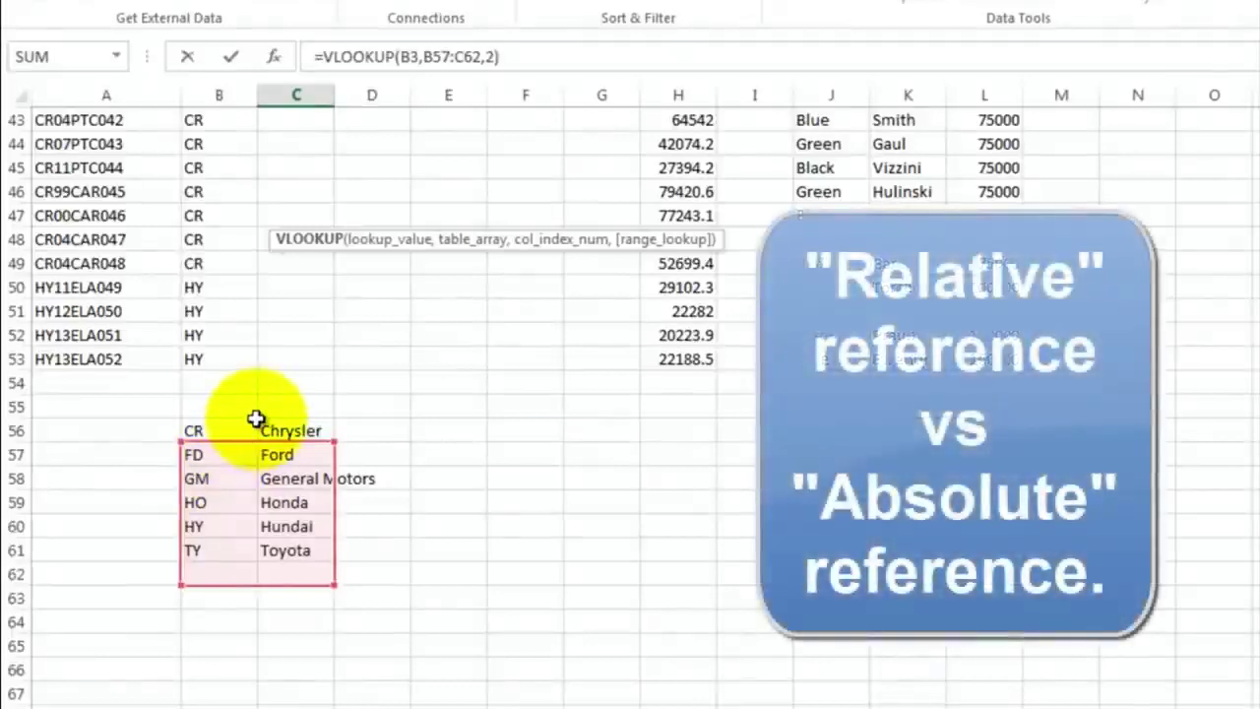
Lock the table rows in the C2 lookup formula, making it =VLOOKUP(B2,B$56:C$61,2)
scroll(296, 330, "up", 14)
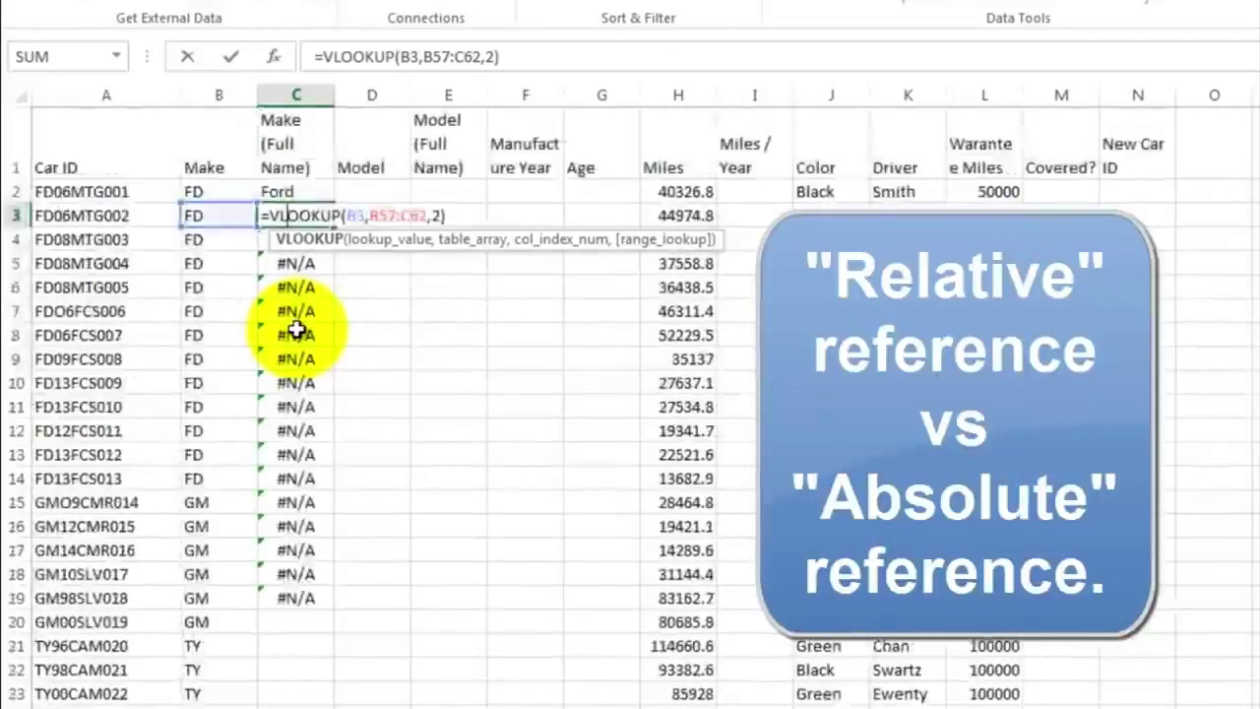
key("Return")
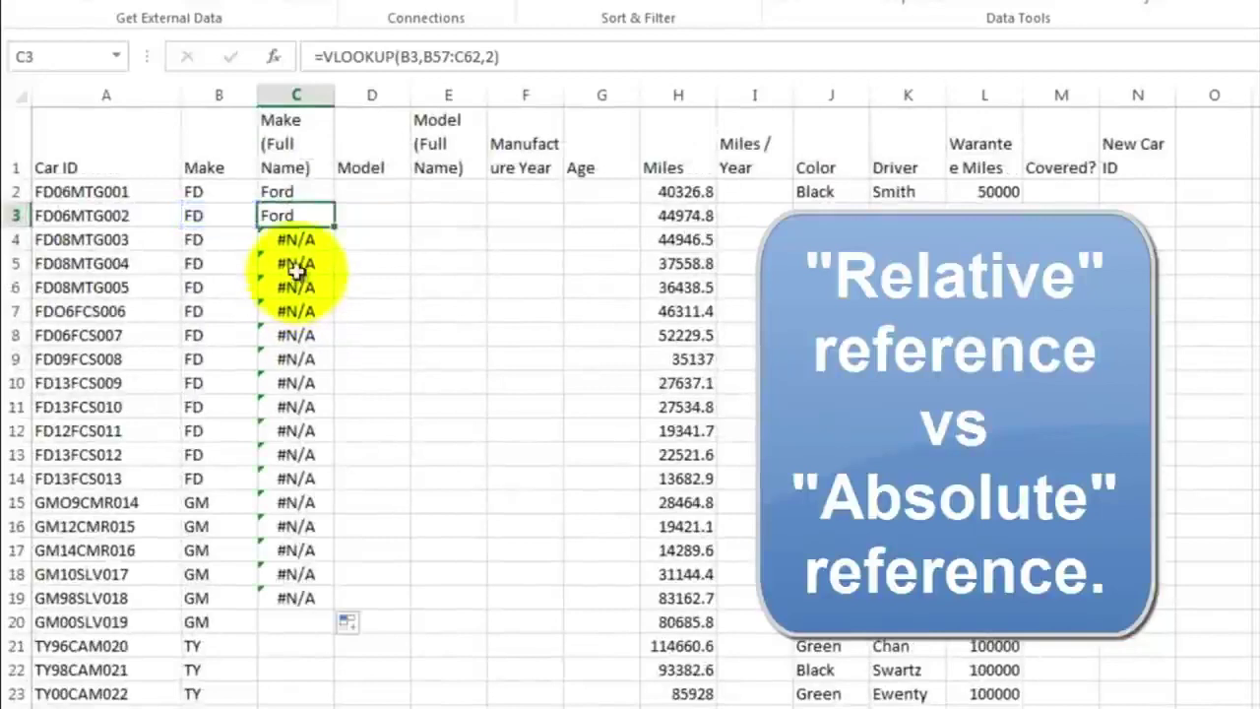
left_click(287, 191)
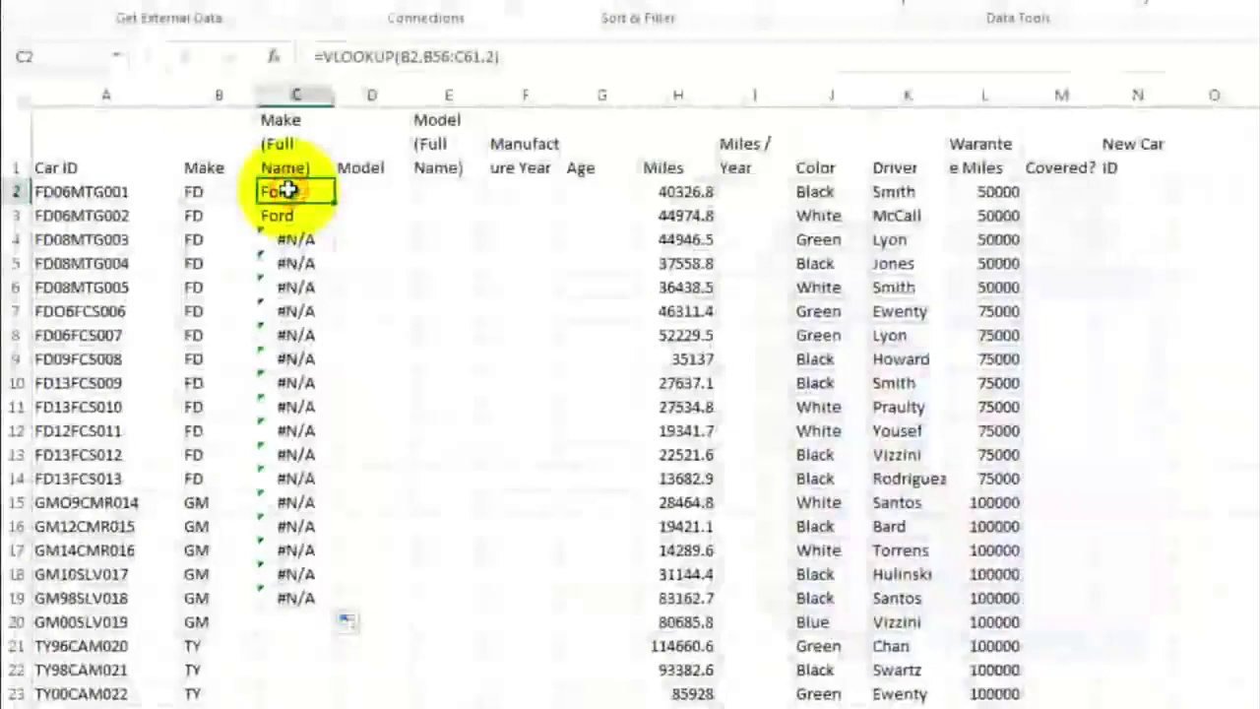
double_click(287, 191)
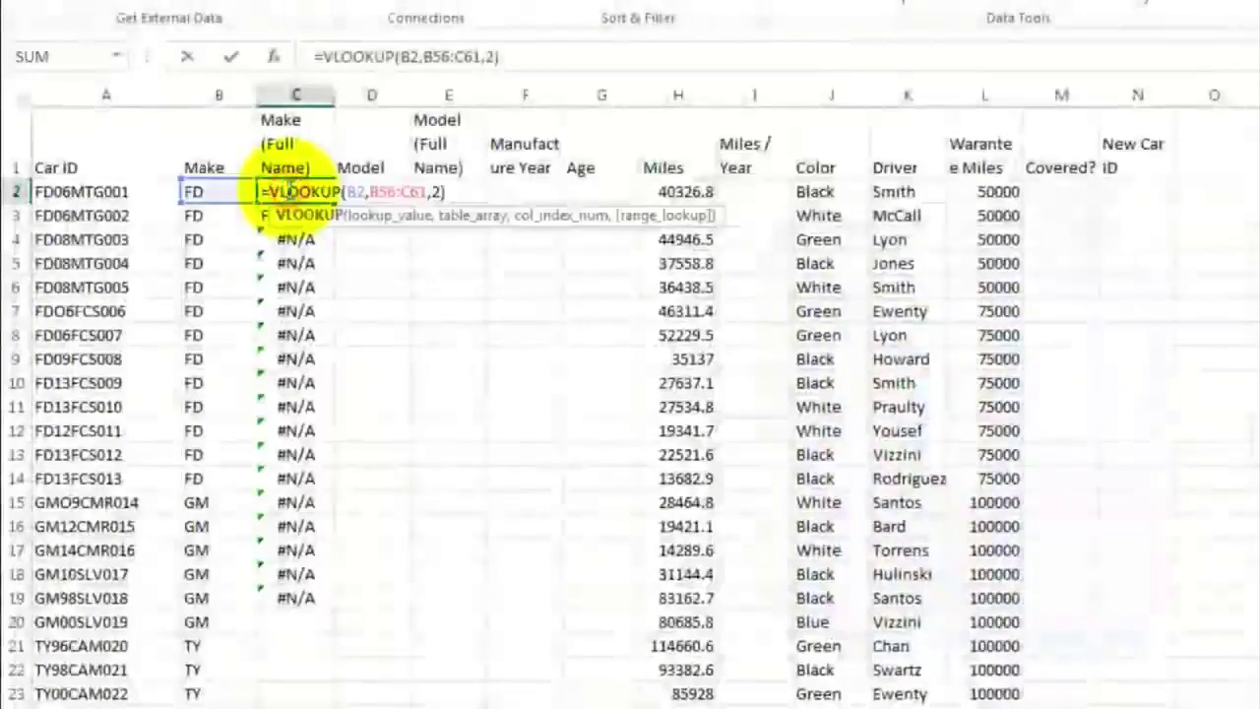
left_click(376, 191)
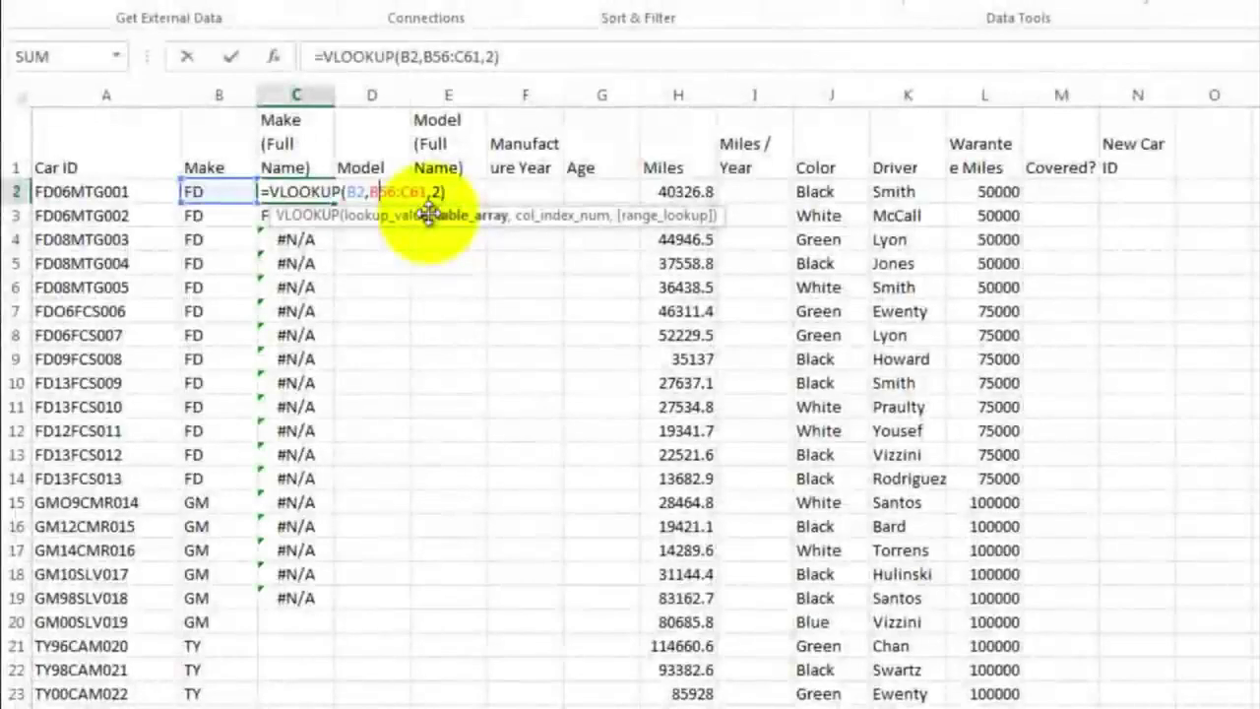
type("$")
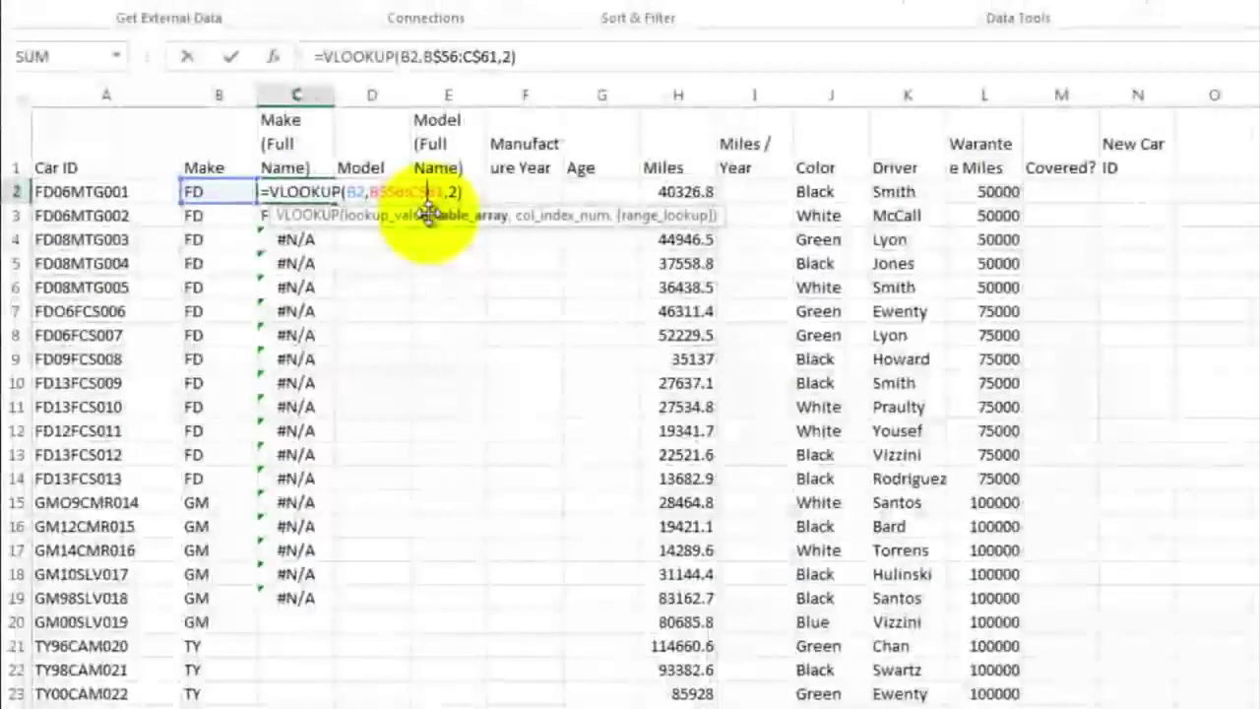
key("Return")
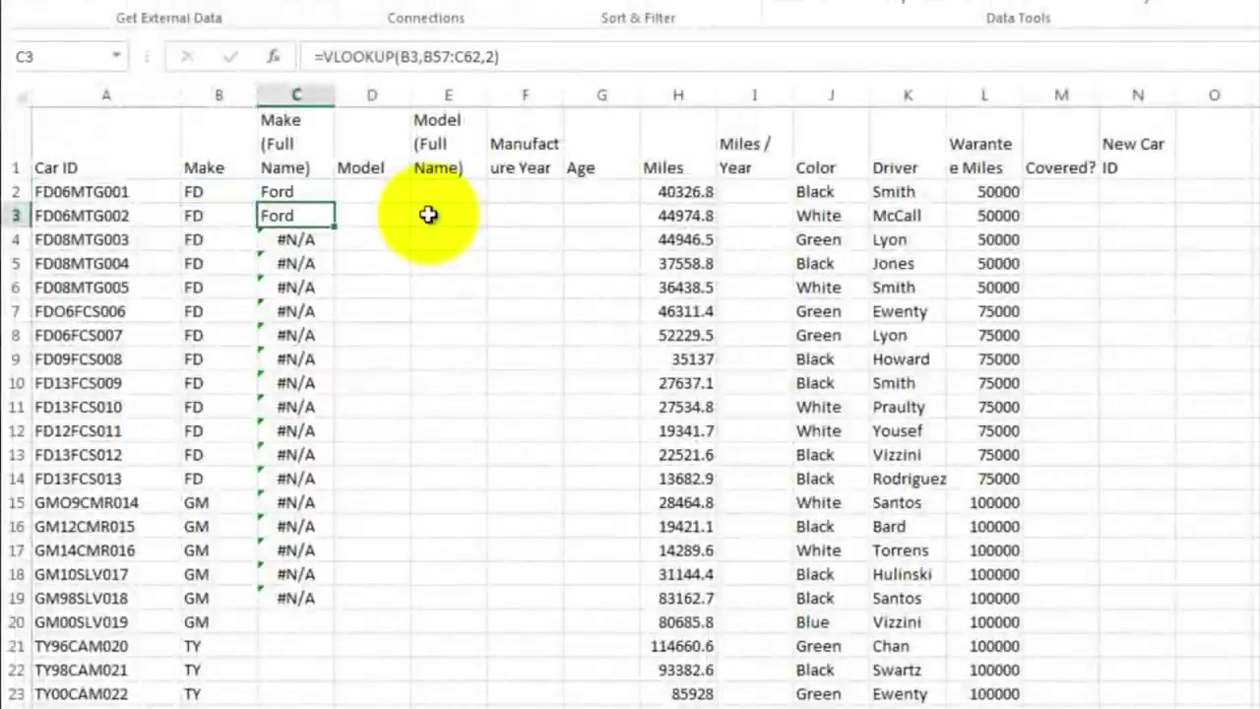
Fill the corrected C2 lookup formula down the Make (Full Name) column through row 53
left_click(323, 192)
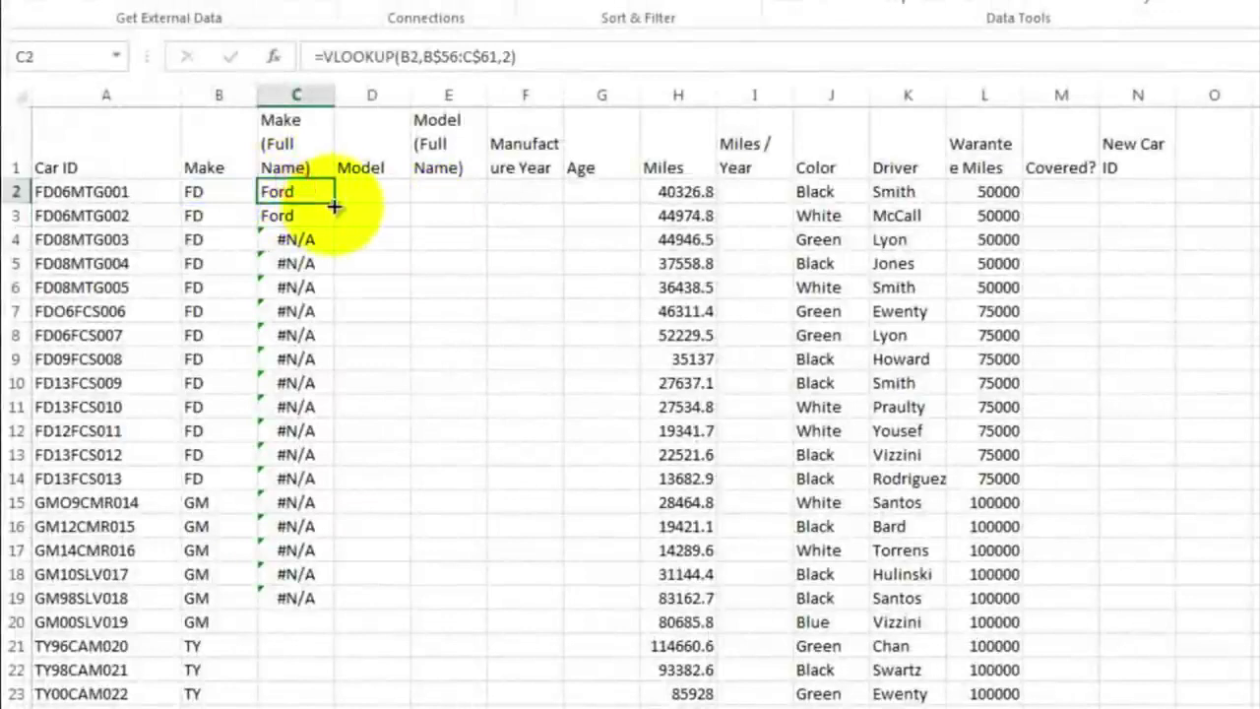
left_click_drag(335, 207, 315, 600)
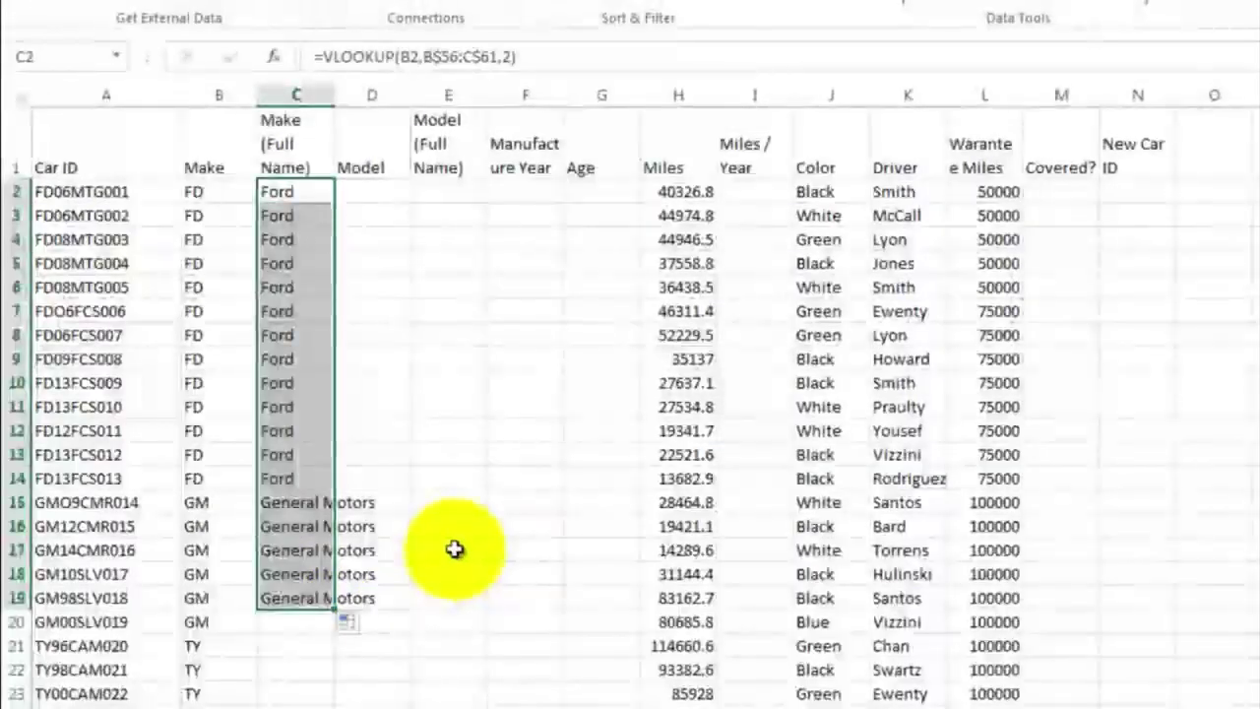
scroll(451, 536, "down", 5)
left_click_drag(335, 205, 332, 687)
left_click(374, 425)
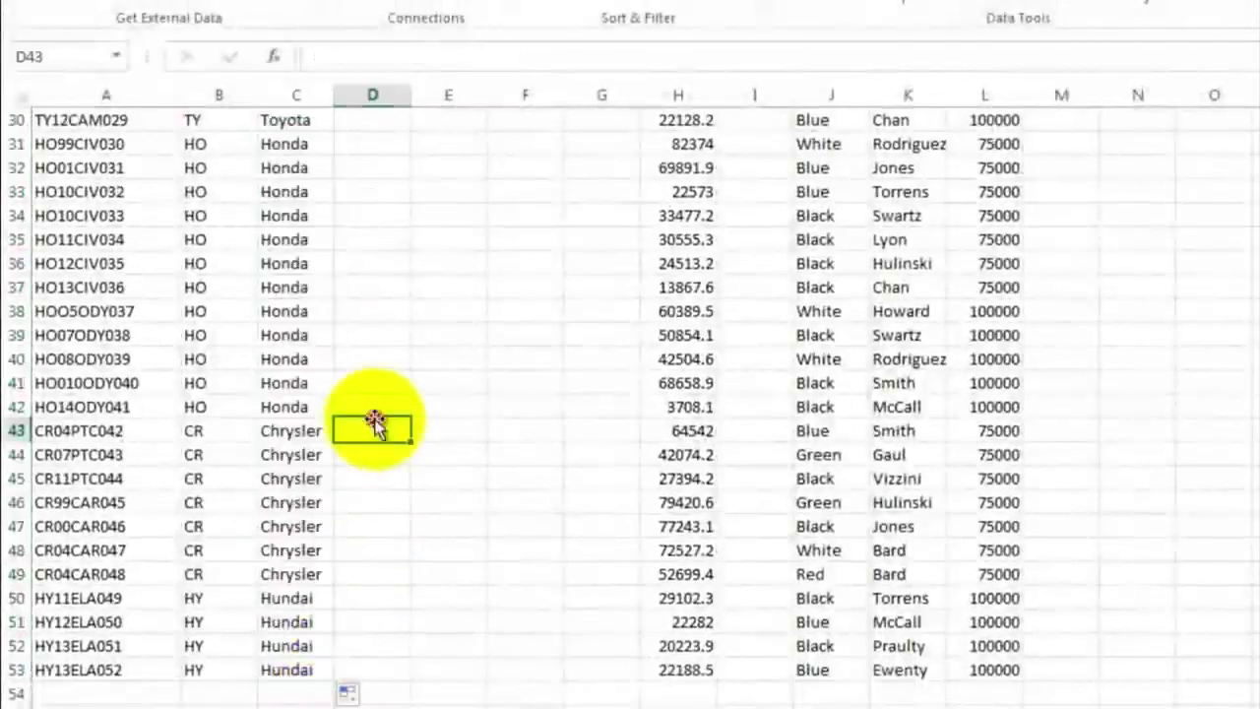
Enter =MID(A2,5,3) in cell D2 to extract the model code from the first car ID
scroll(313, 276, "up", 10)
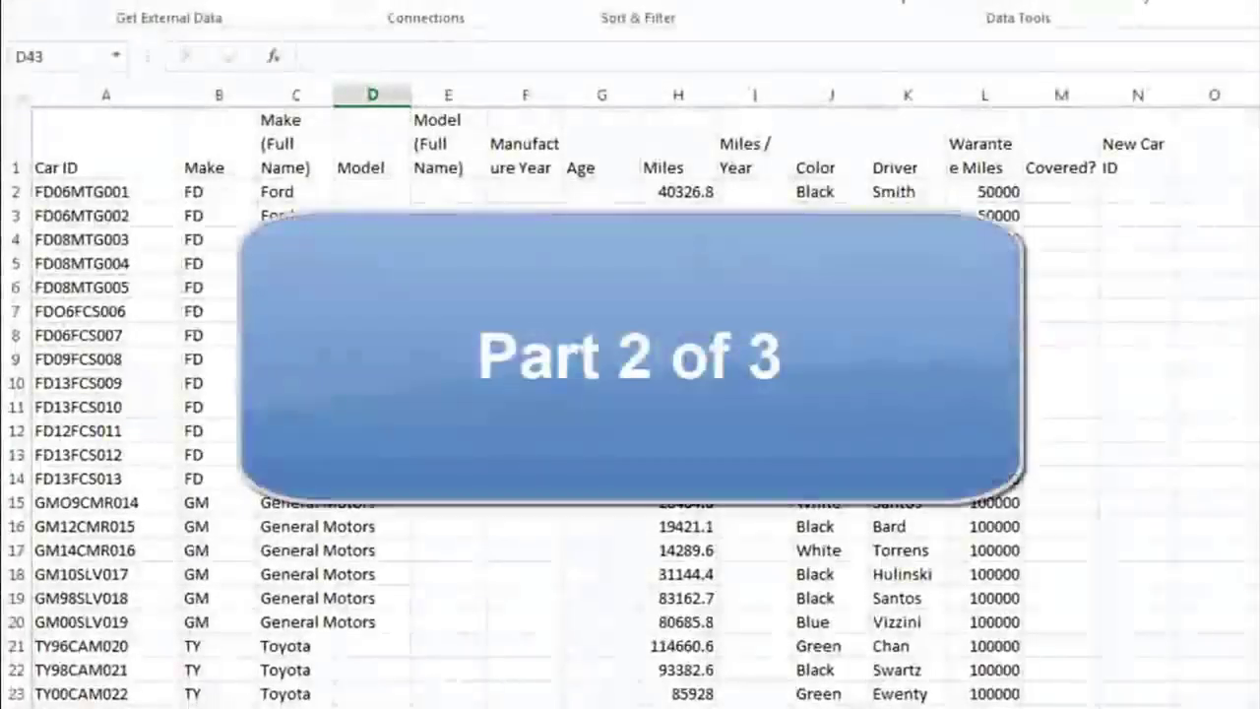
left_click(373, 189)
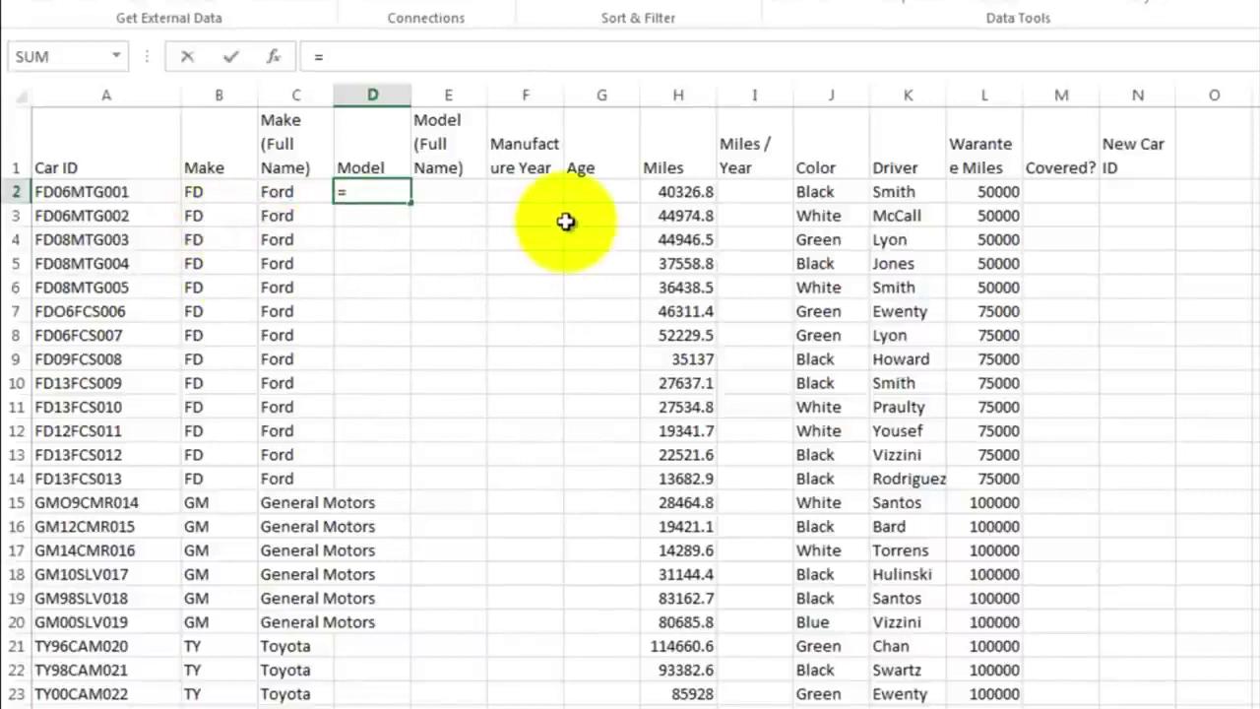
type("mid")
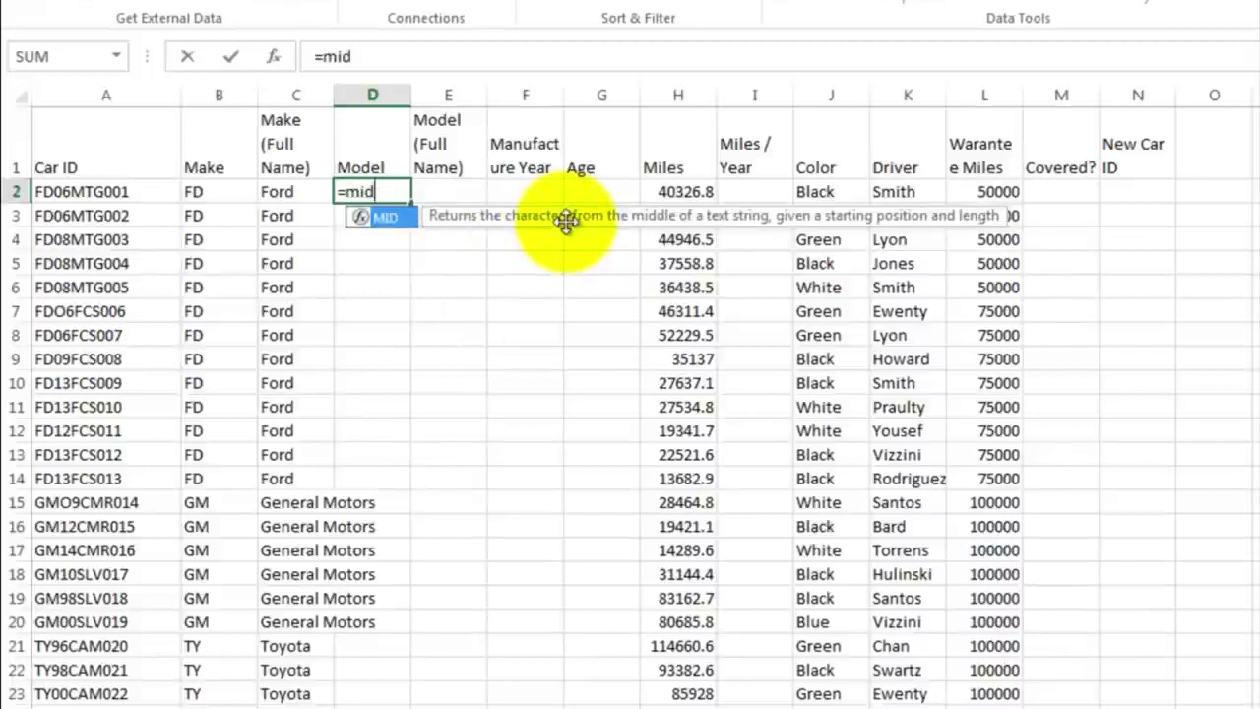
key("Escape")
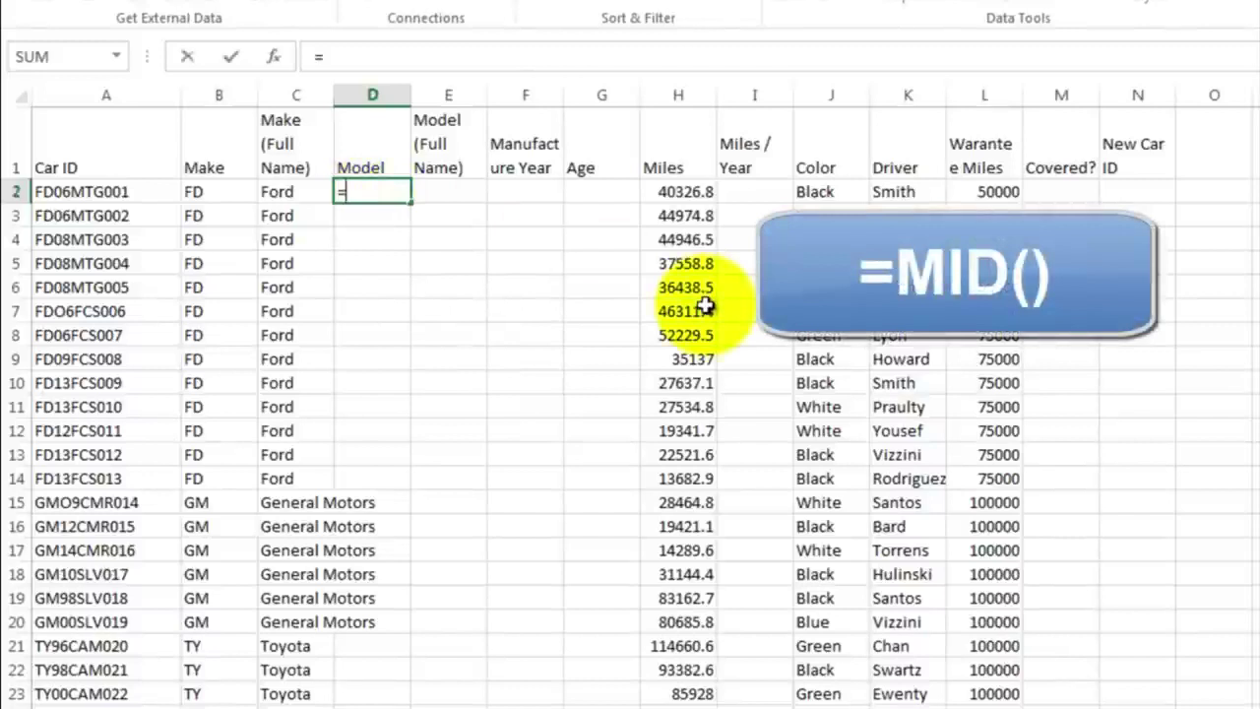
type("mid")
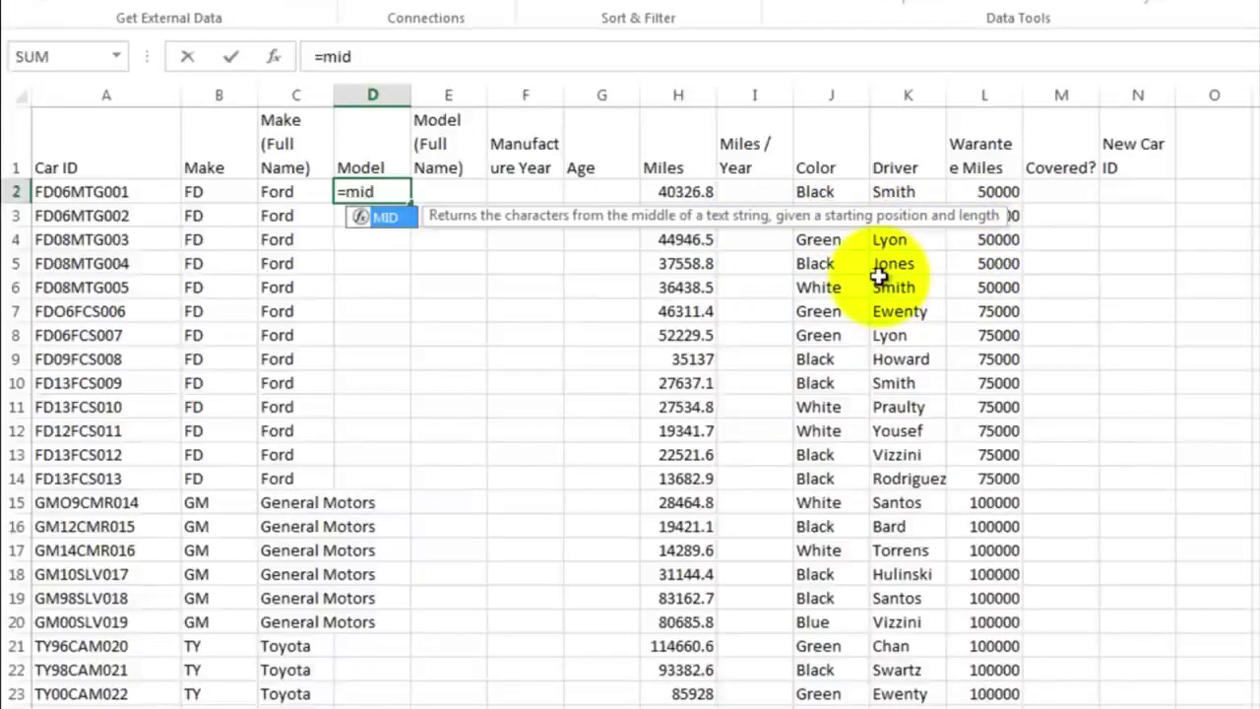
type("(")
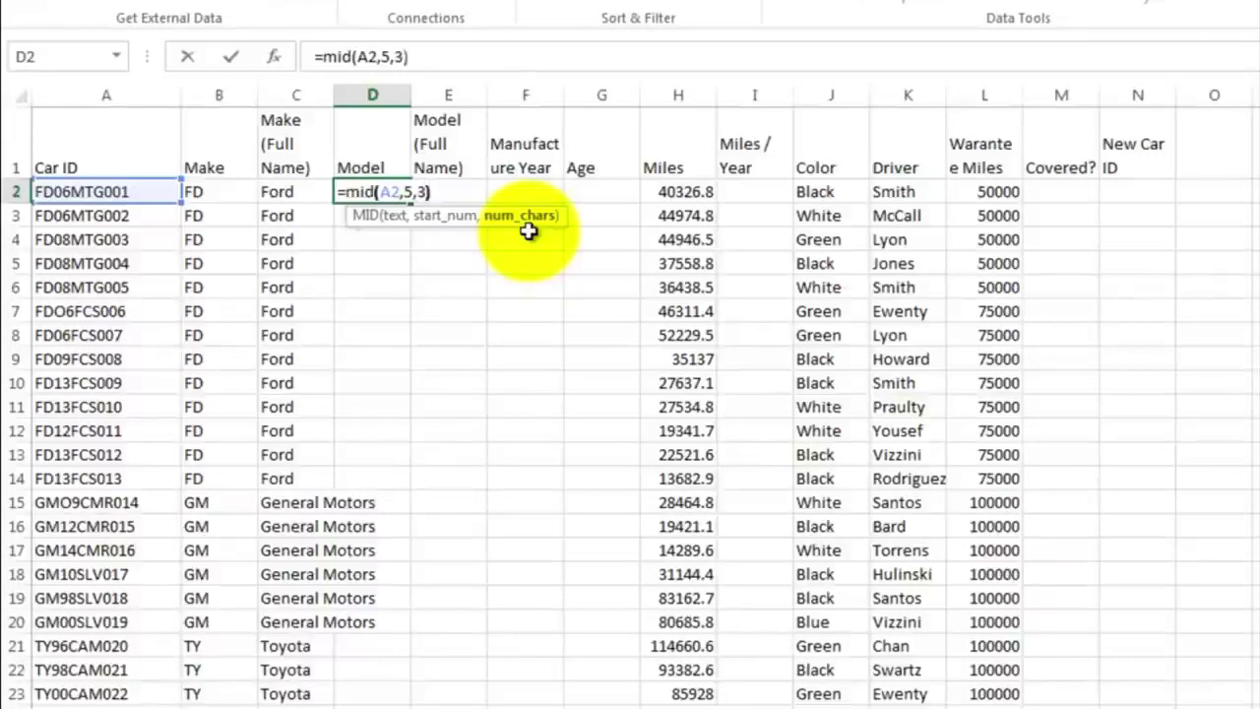
key("Return")
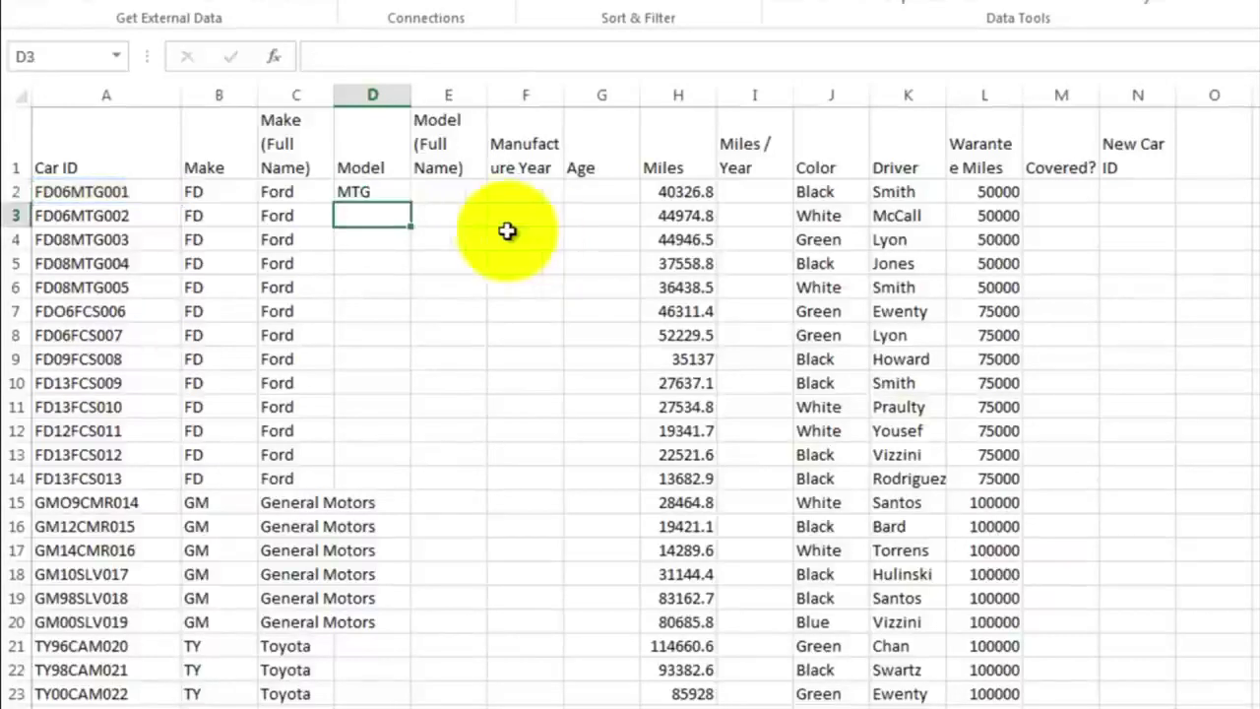
Fill the D2 model code formula down the Model column through row 53
left_click(372, 190)
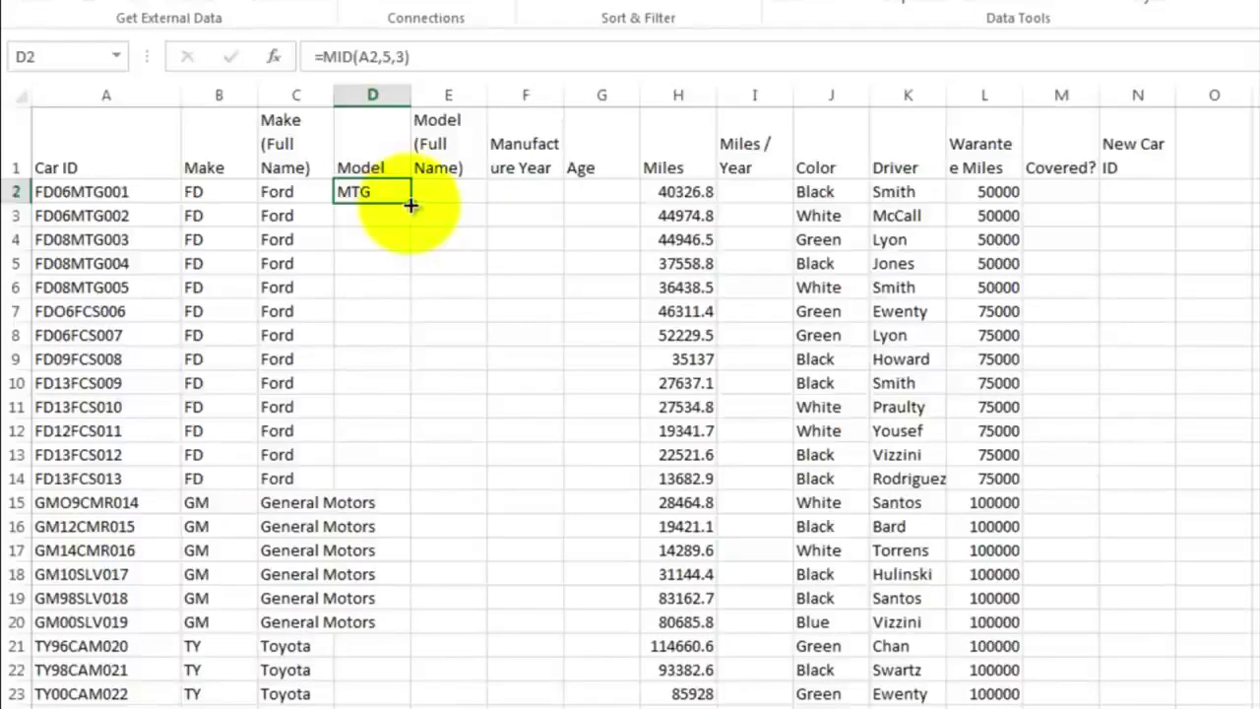
left_click_drag(410, 204, 411, 588)
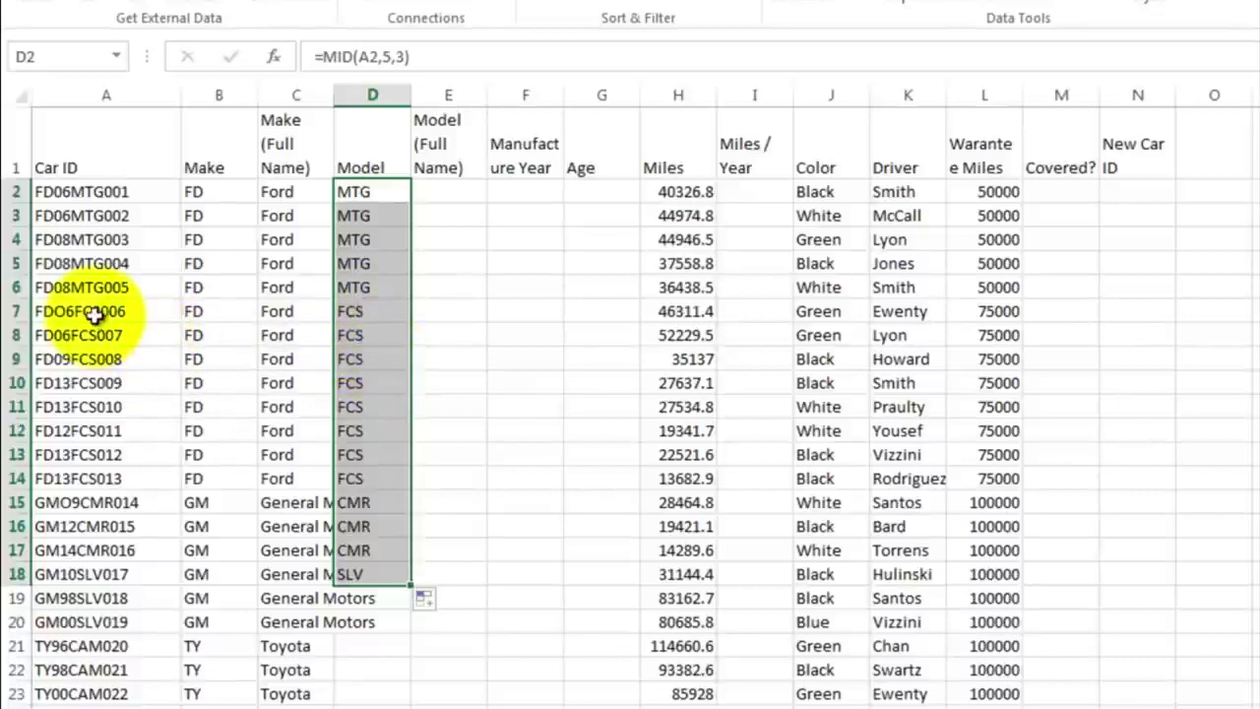
scroll(380, 554, "down", 2)
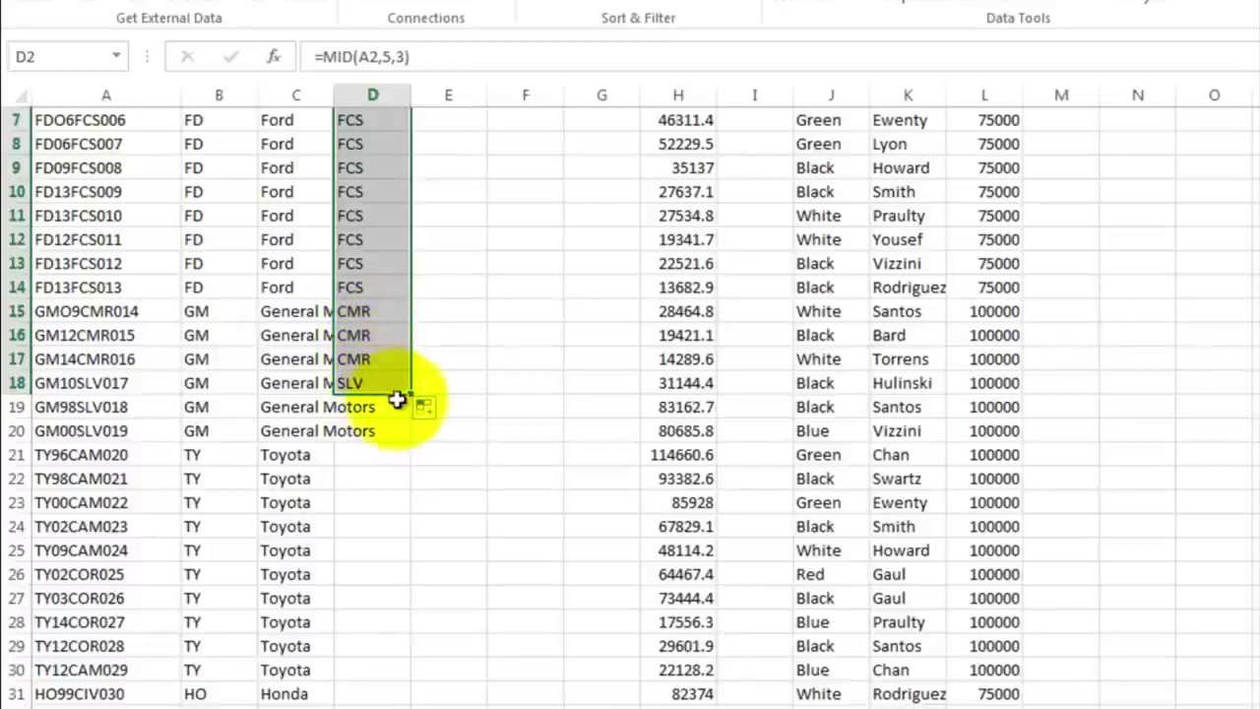
left_click_drag(415, 396, 393, 701)
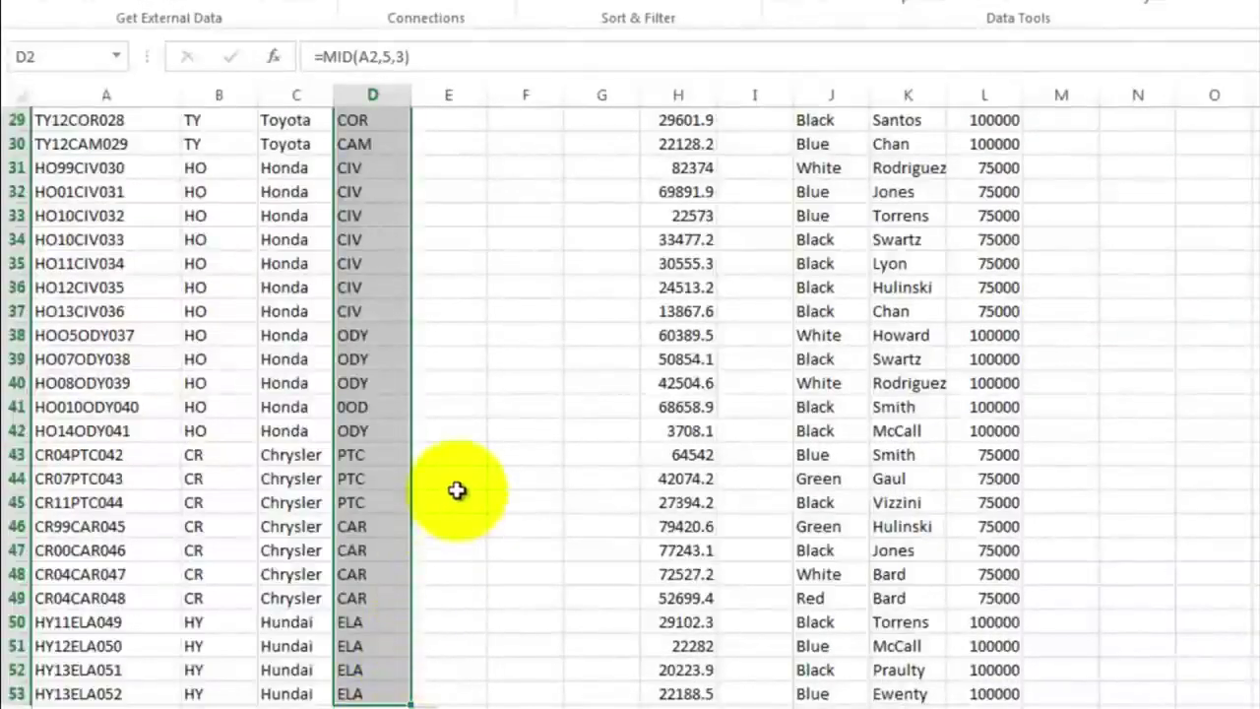
scroll(456, 490, "up", 9)
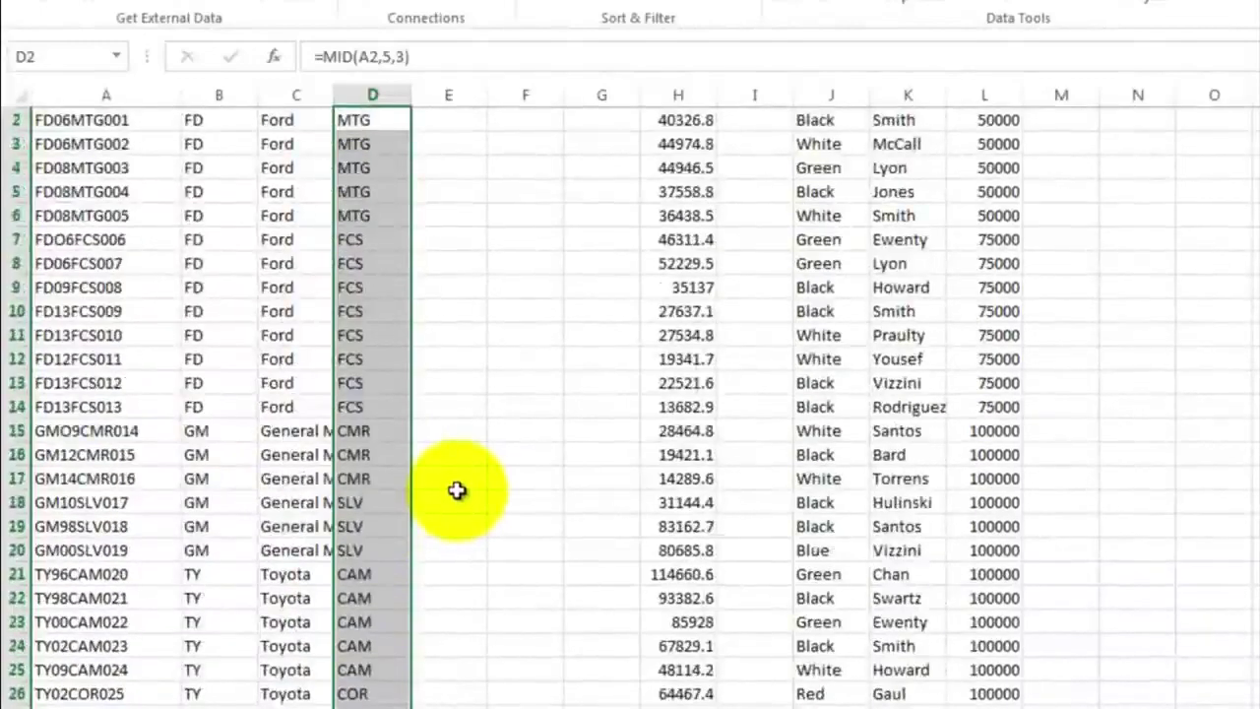
left_click(457, 492)
Review the distinct model codes in the Model column, from the first Ford rows down to the make lookup table
scroll(456, 490, "up", 1)
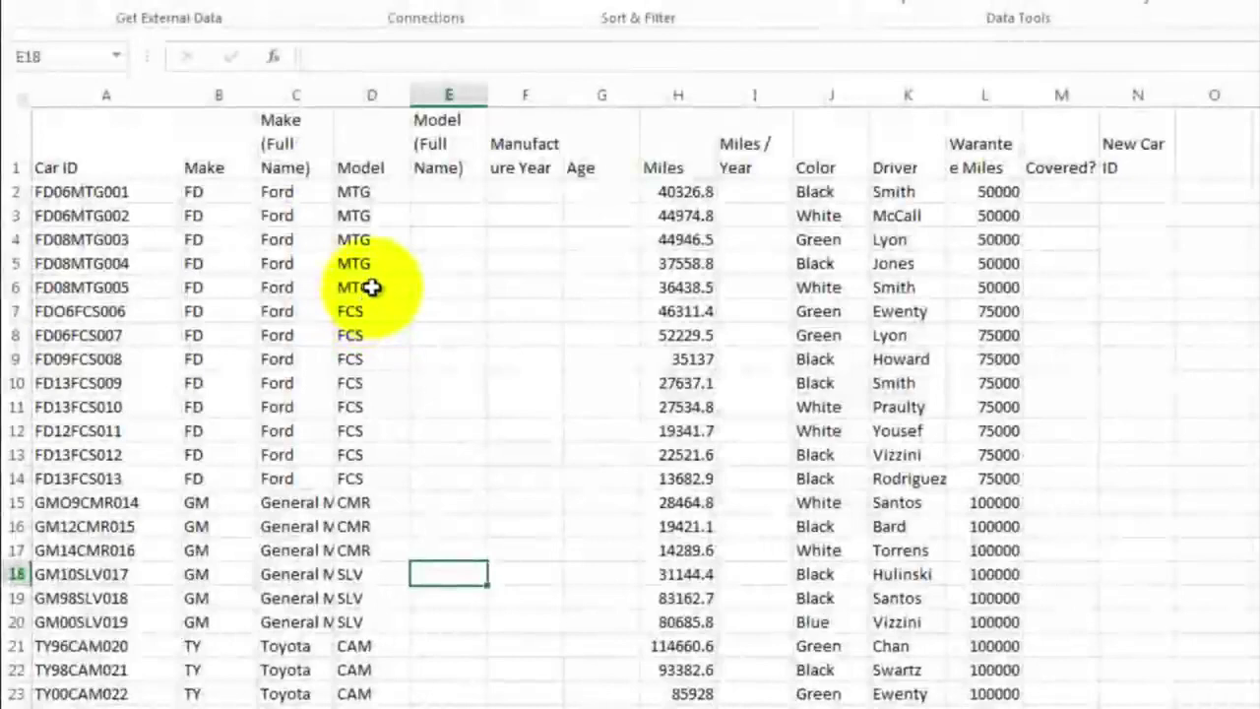
left_click(371, 286)
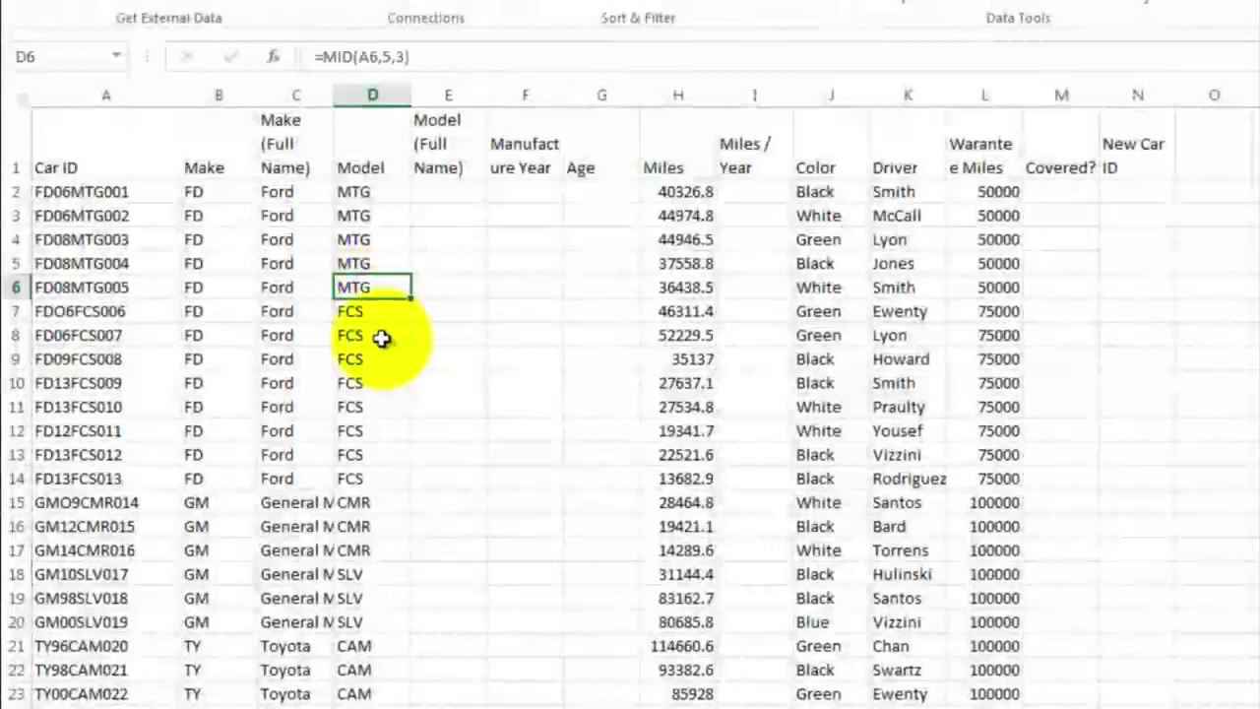
key("Down")
key("Down")
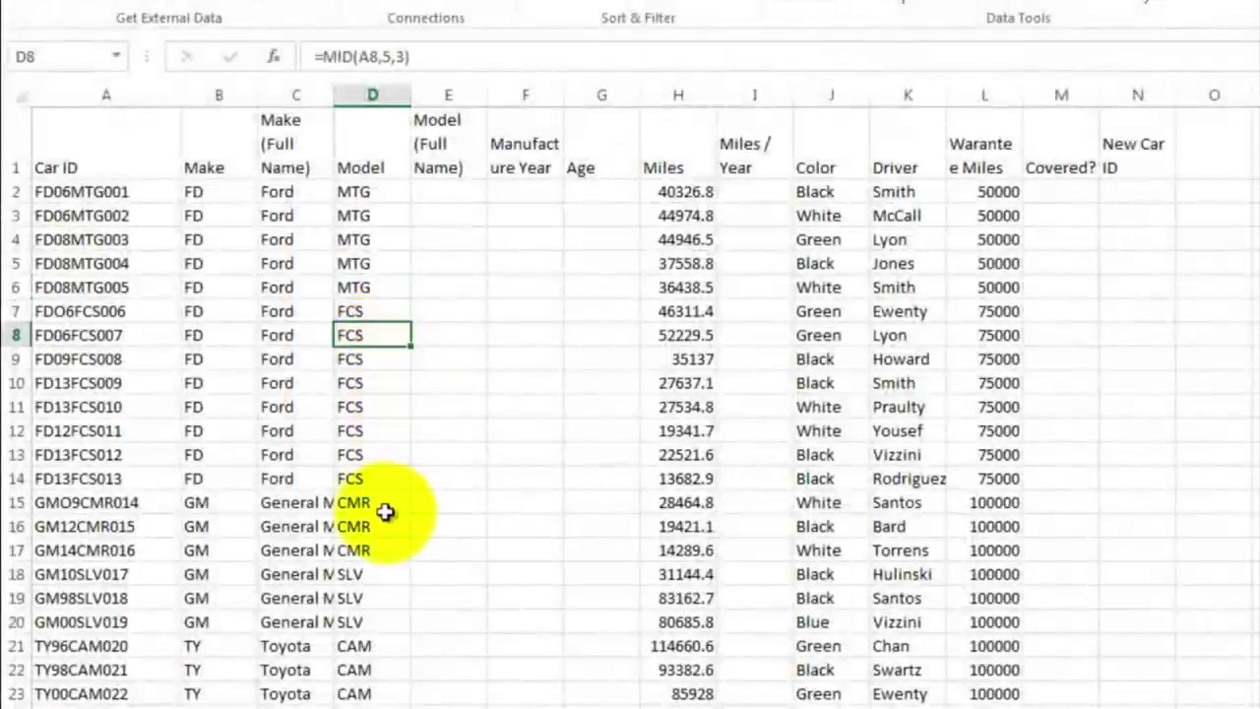
left_click(384, 510)
scroll(456, 489, "down", 3)
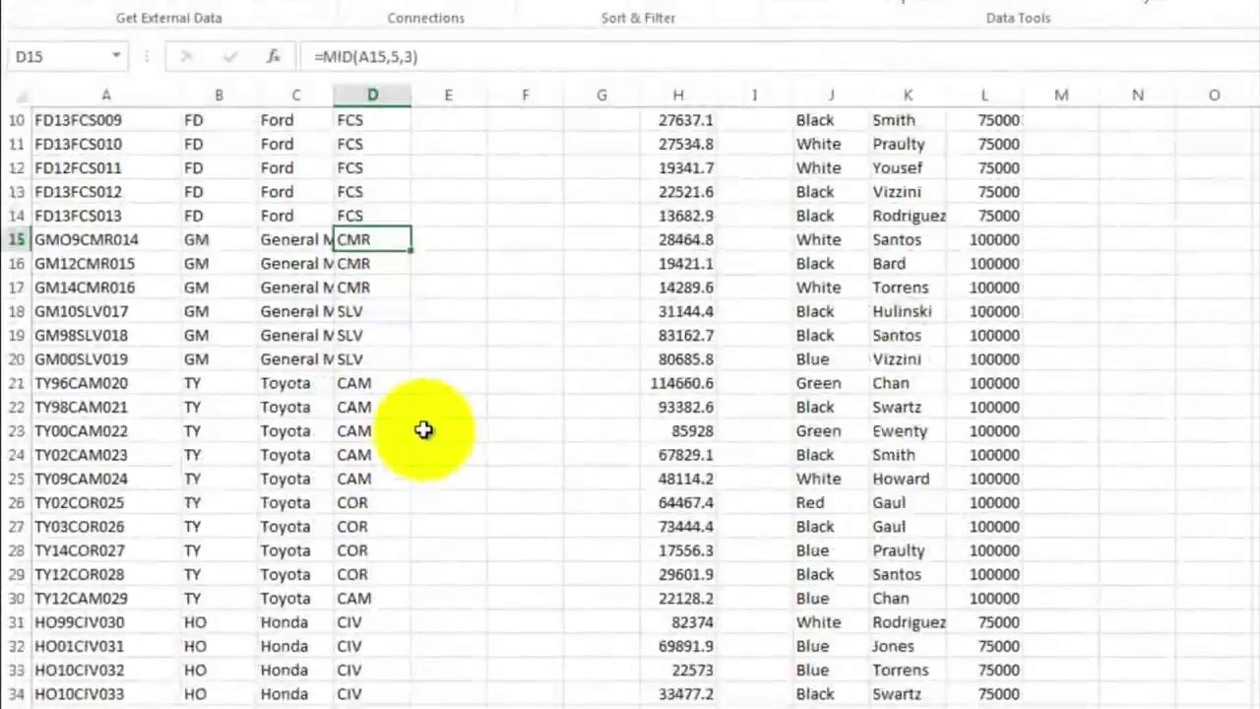
left_click(366, 334)
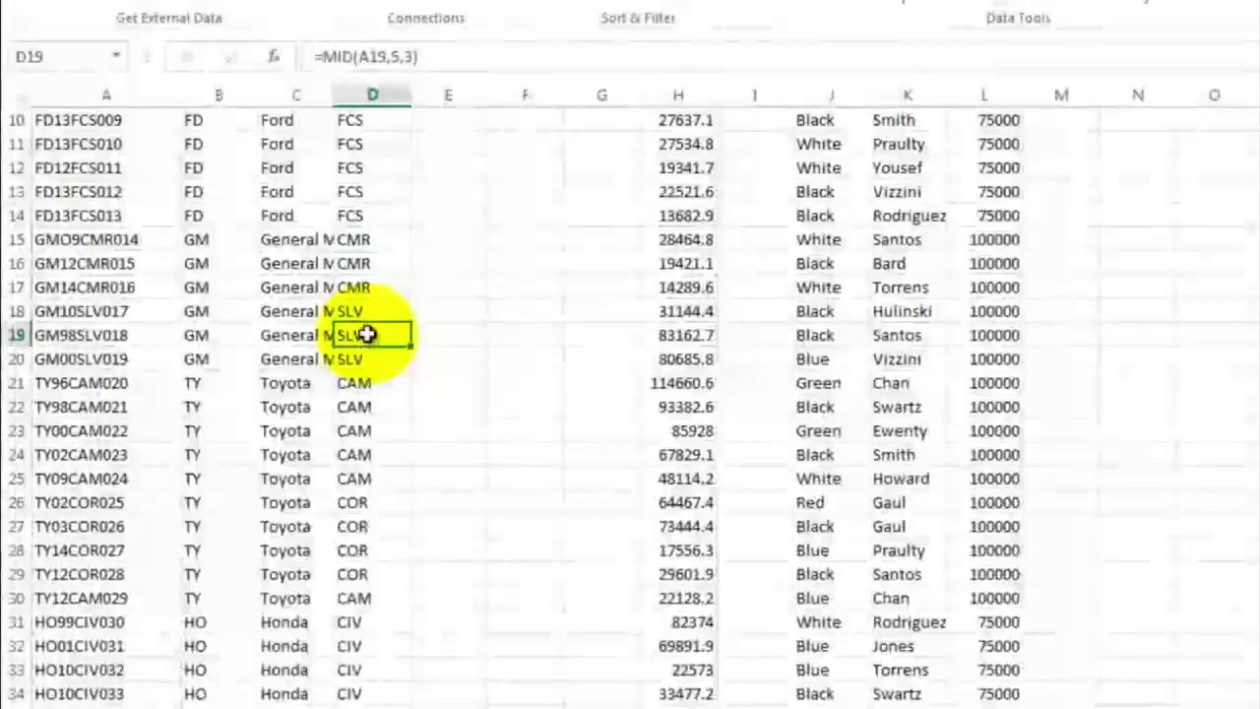
left_click(375, 388)
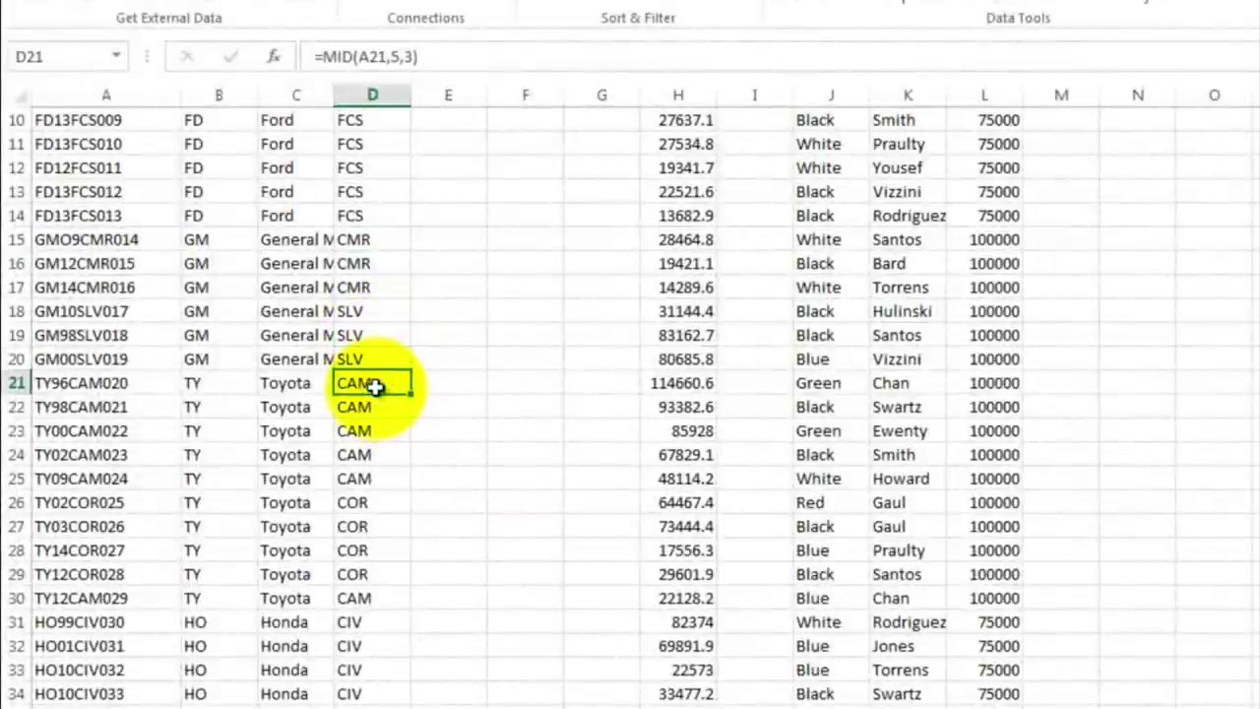
left_click(367, 504)
scroll(438, 472, "down", 4)
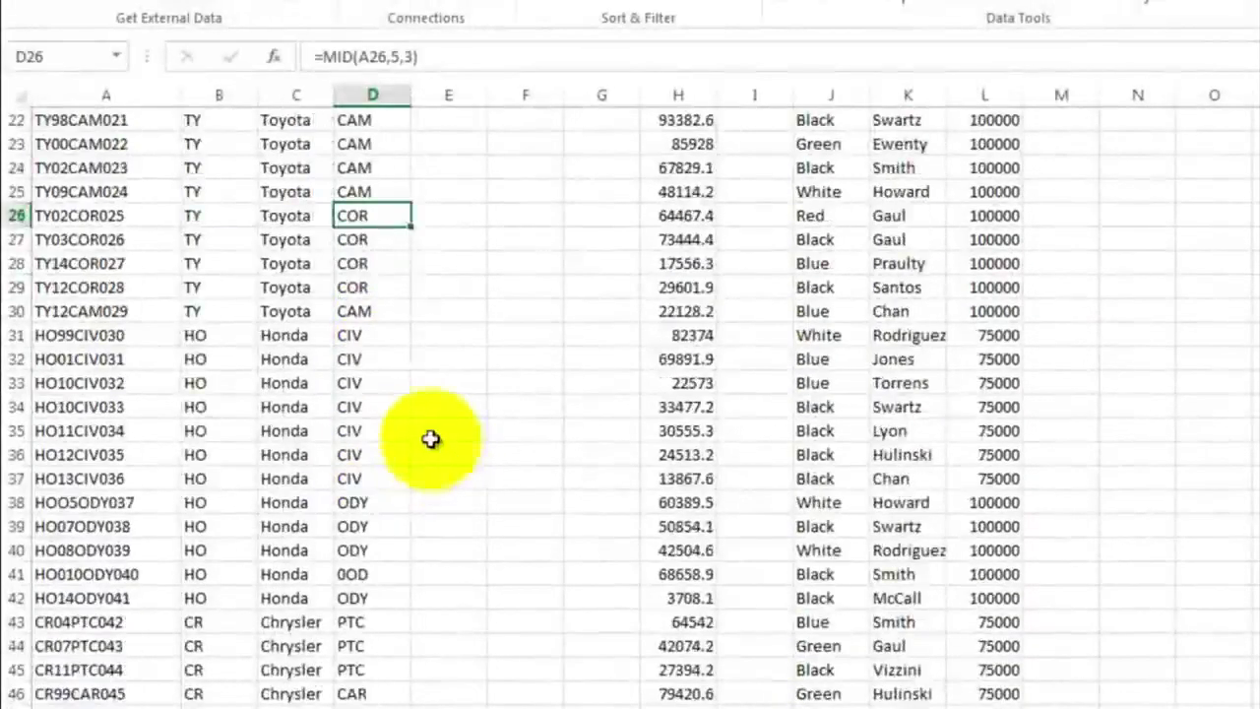
left_click(363, 337)
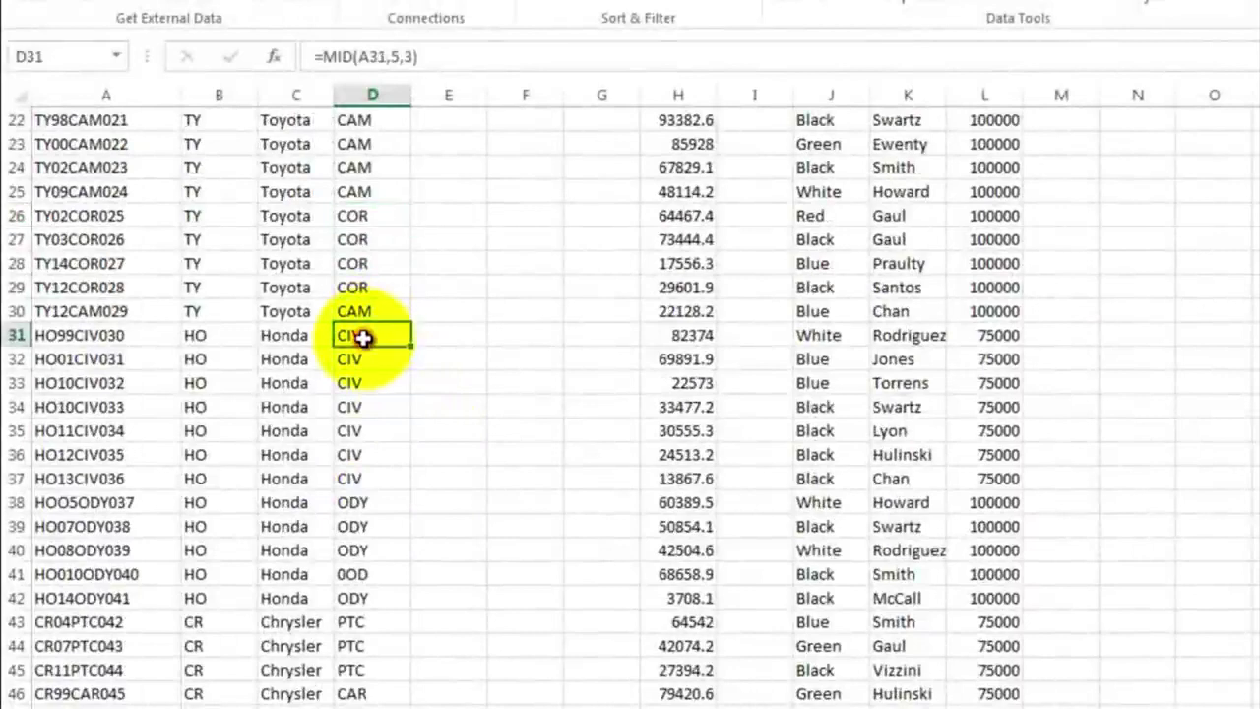
left_click(360, 500)
scroll(389, 484, "down", 3)
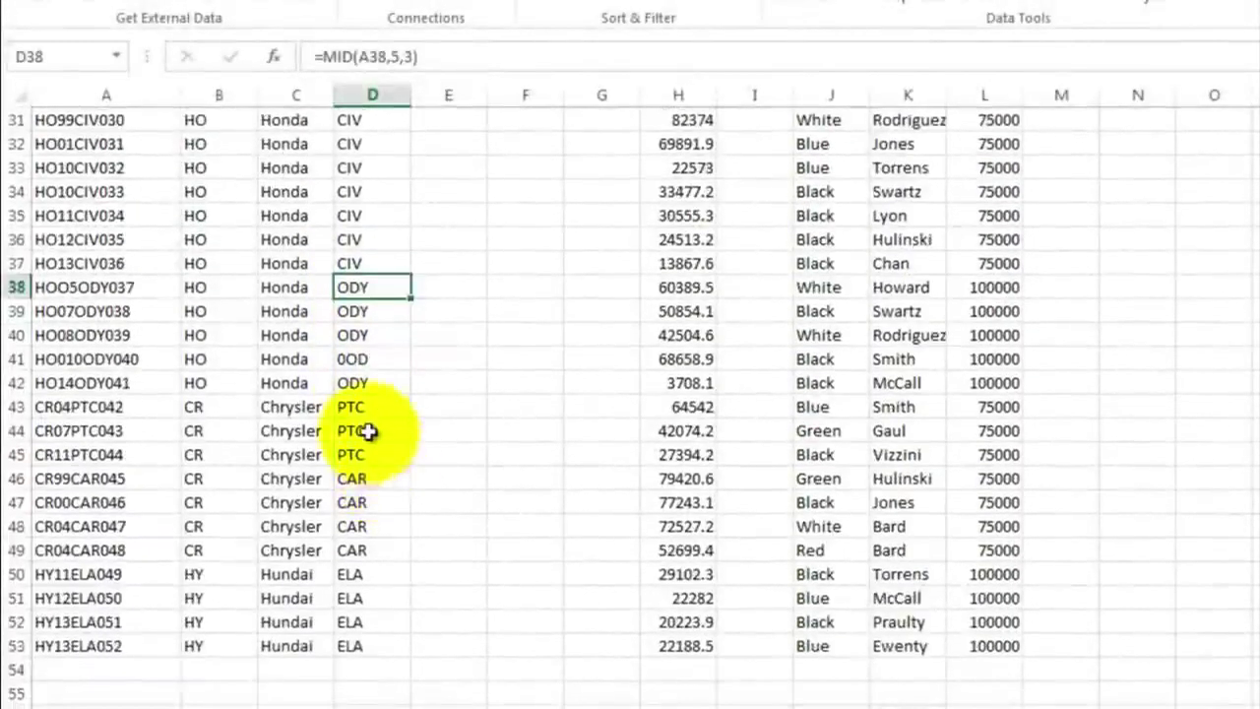
left_click(364, 406)
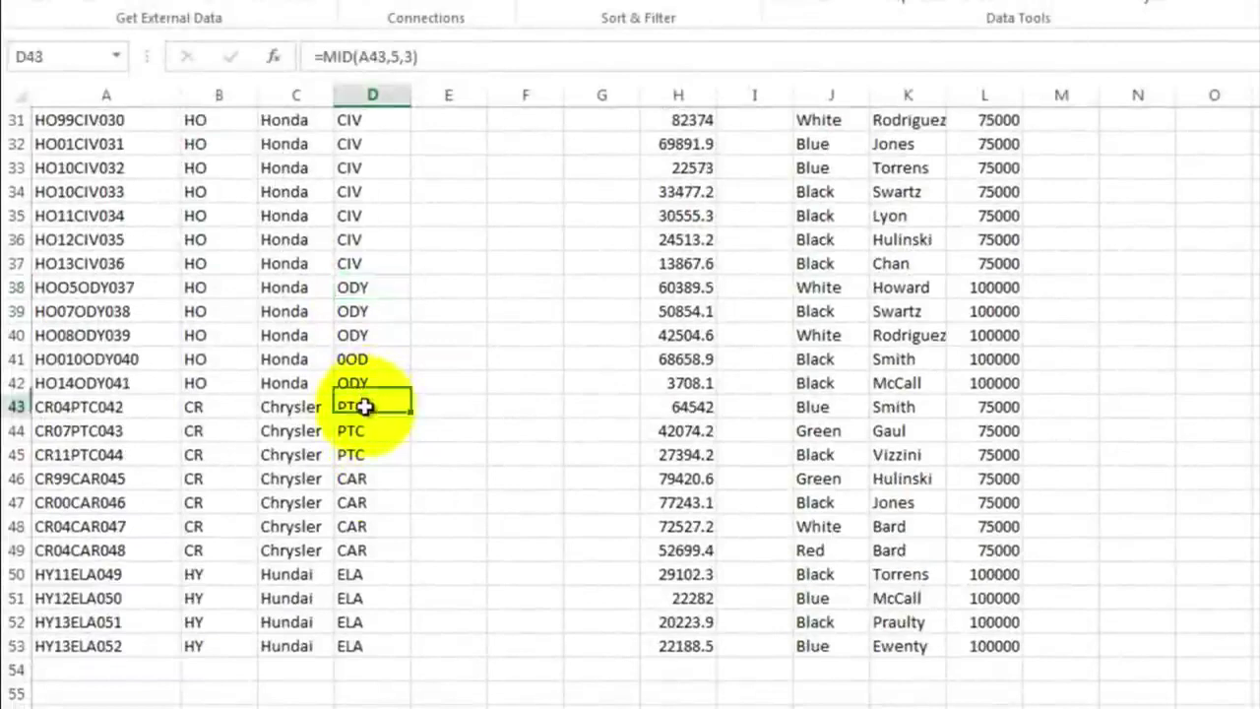
left_click(366, 476)
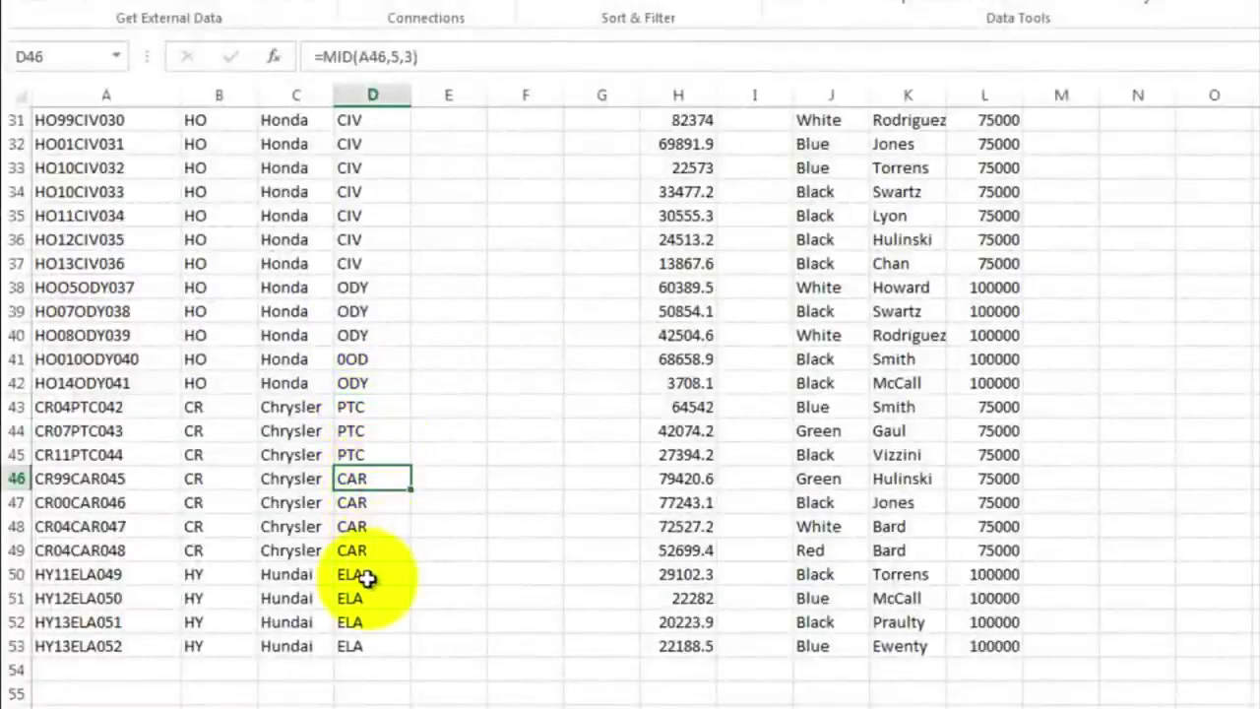
left_click(367, 577)
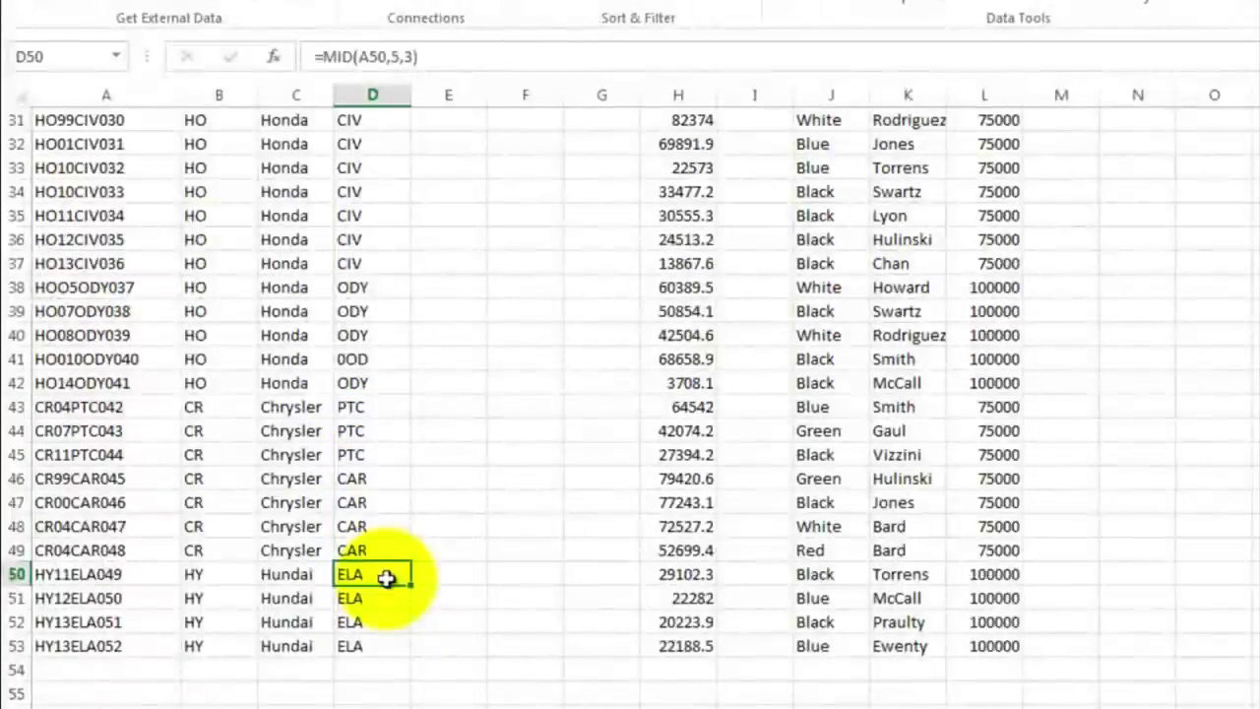
scroll(394, 487, "down", 3)
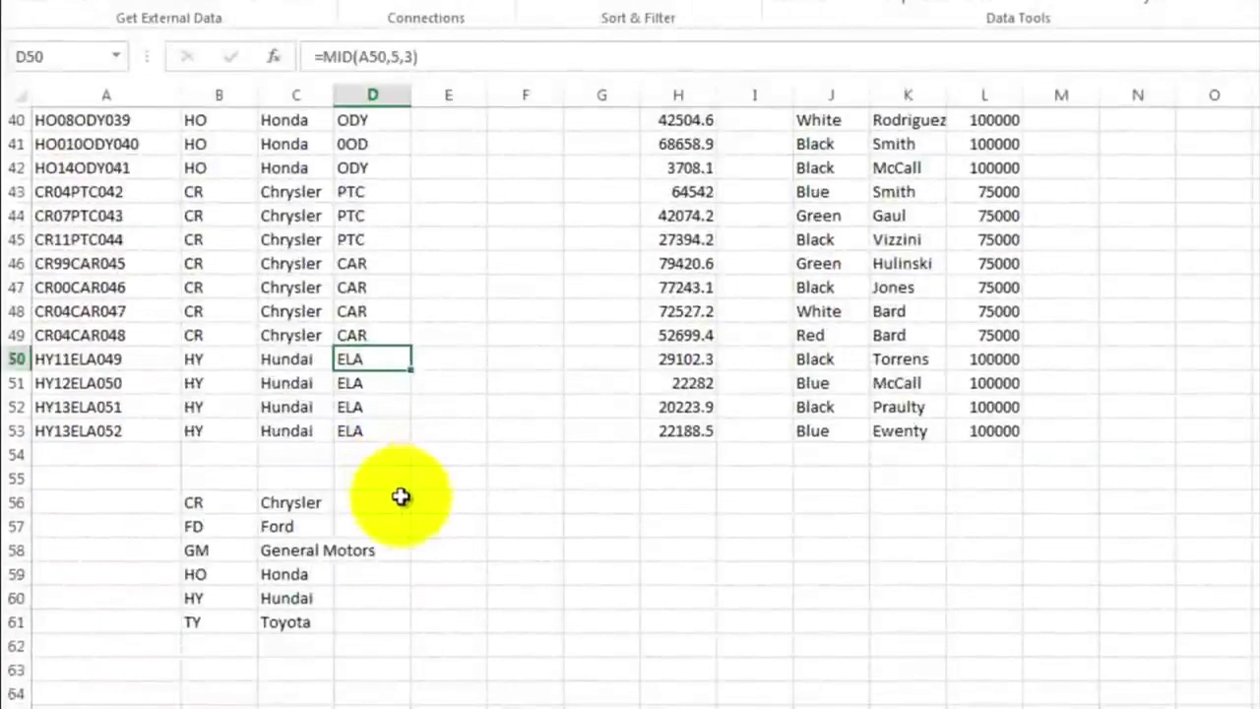
Enter the model codes and full names in D56:E66, and sort this lookup table by column D from A to Z
left_click(382, 500)
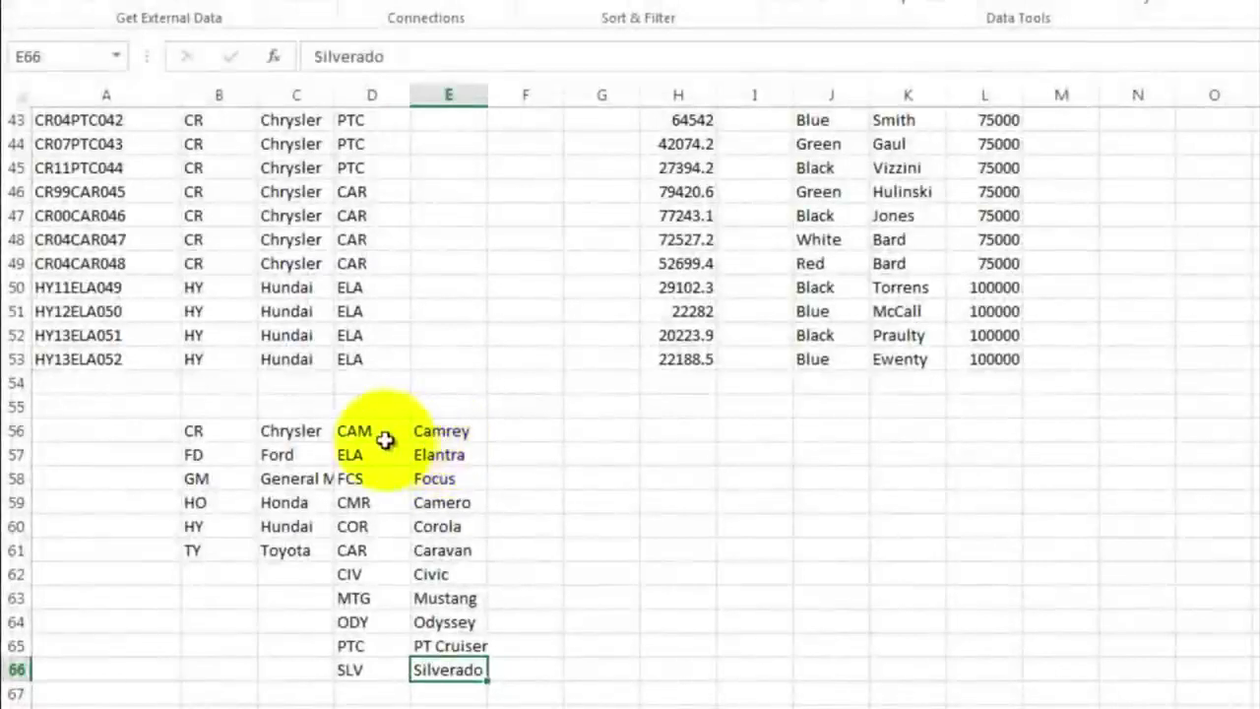
left_click_drag(374, 430, 444, 669)
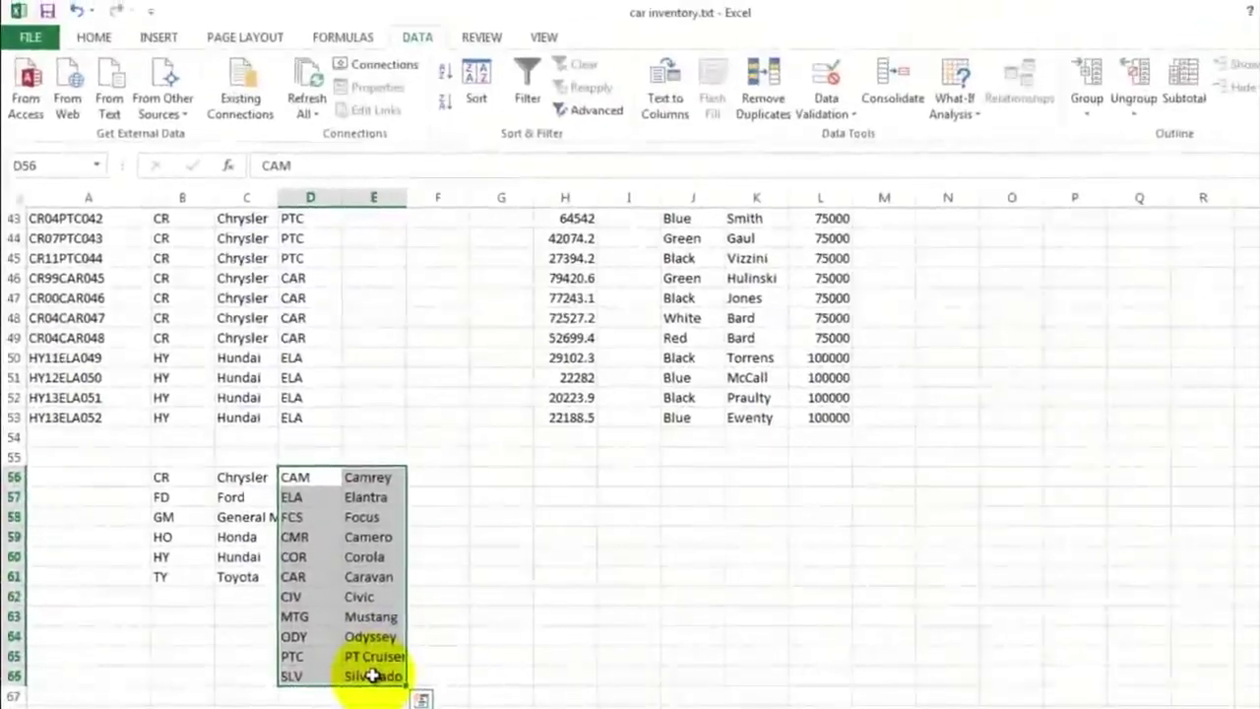
left_click(479, 79)
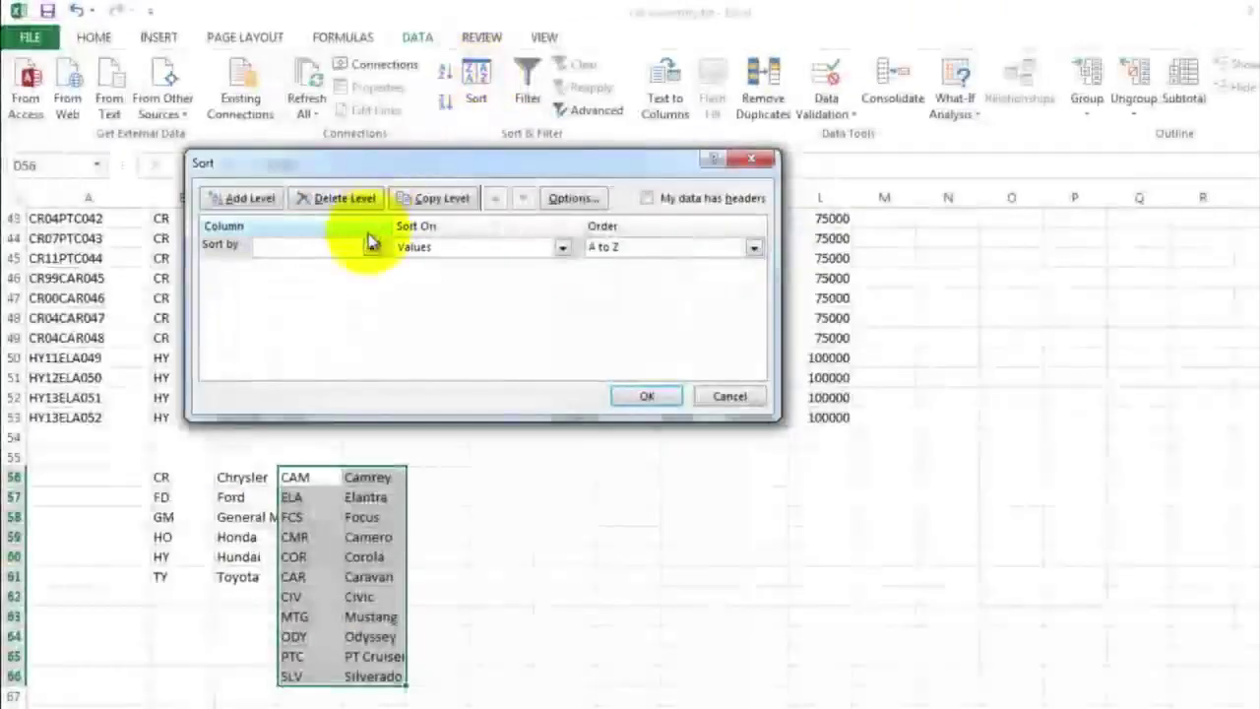
left_click(370, 248)
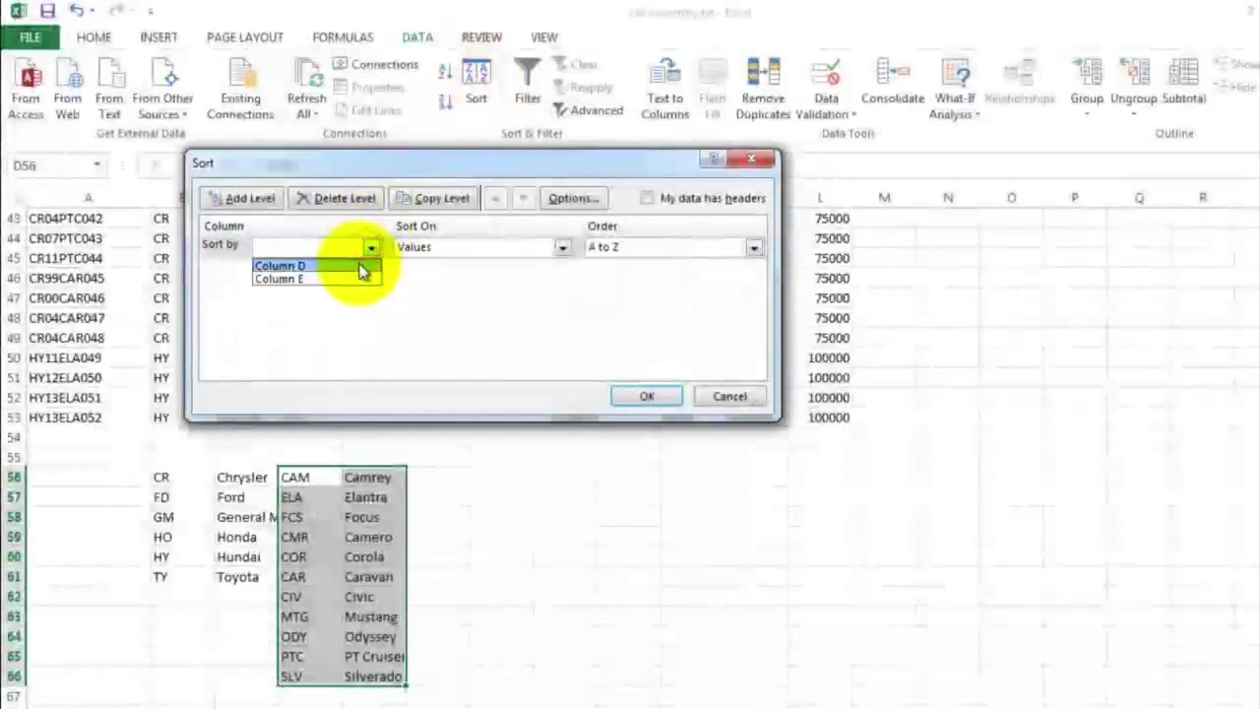
left_click(360, 268)
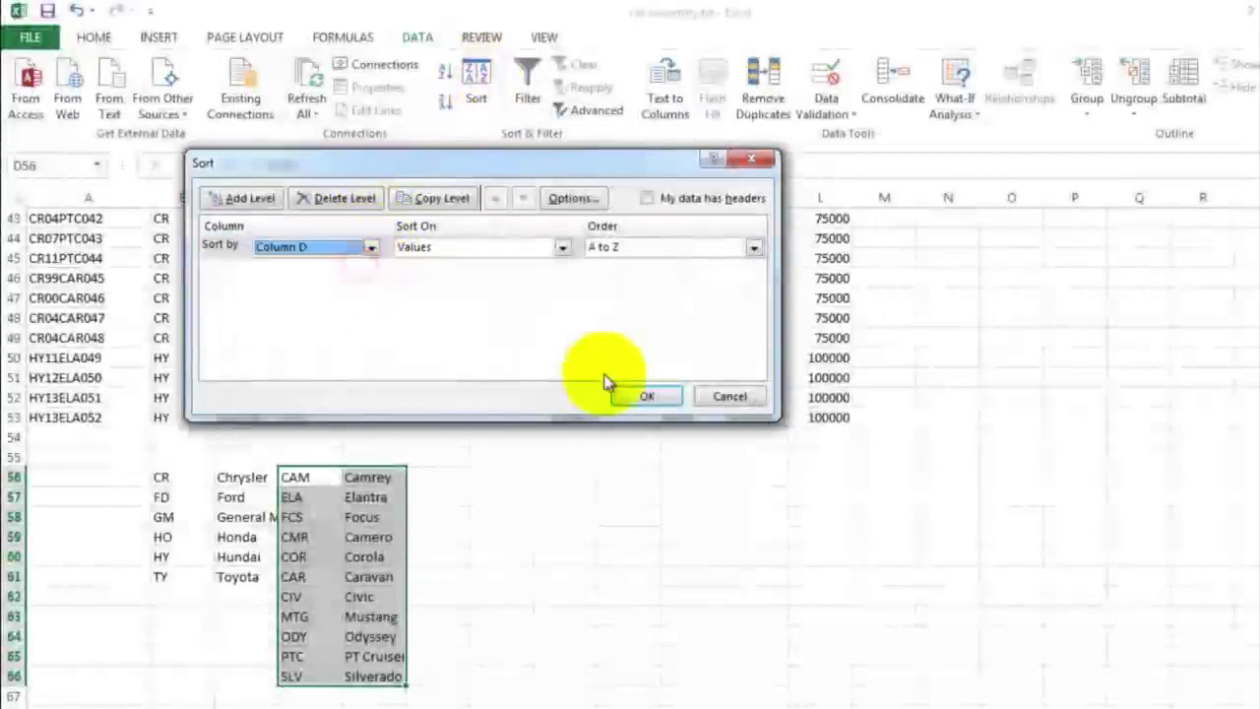
left_click(646, 397)
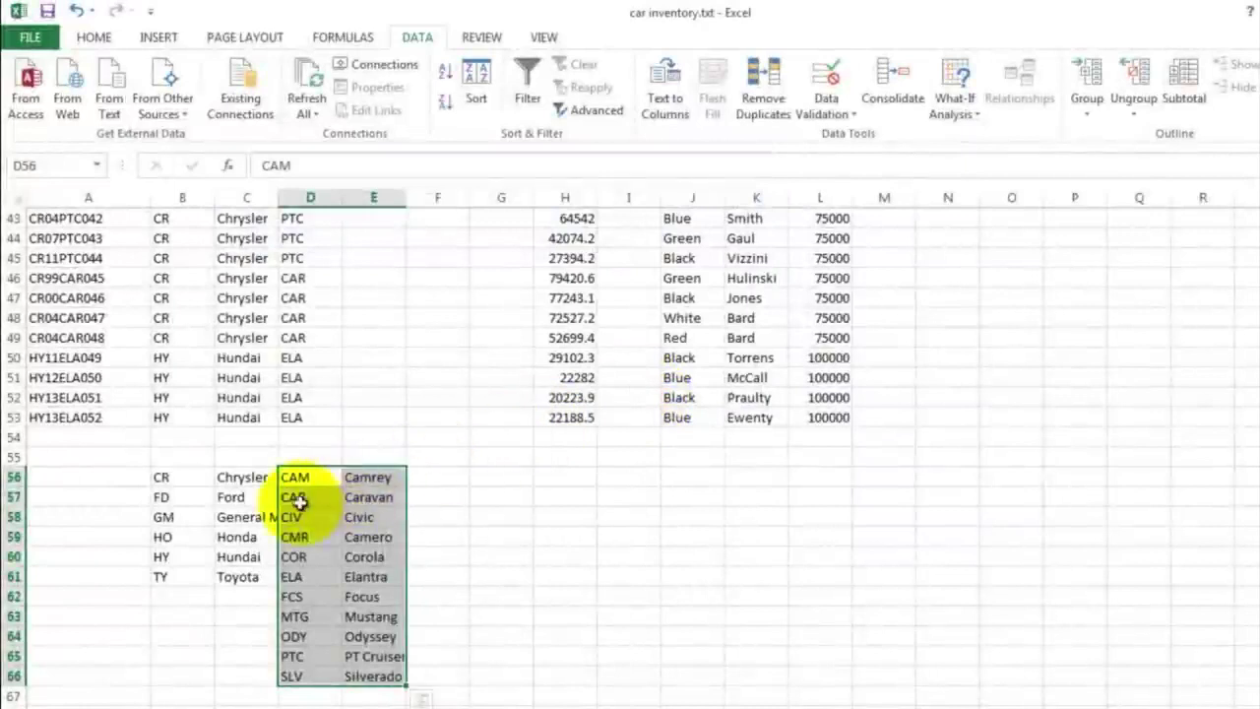
left_click_drag(300, 477, 307, 676)
left_click(358, 480)
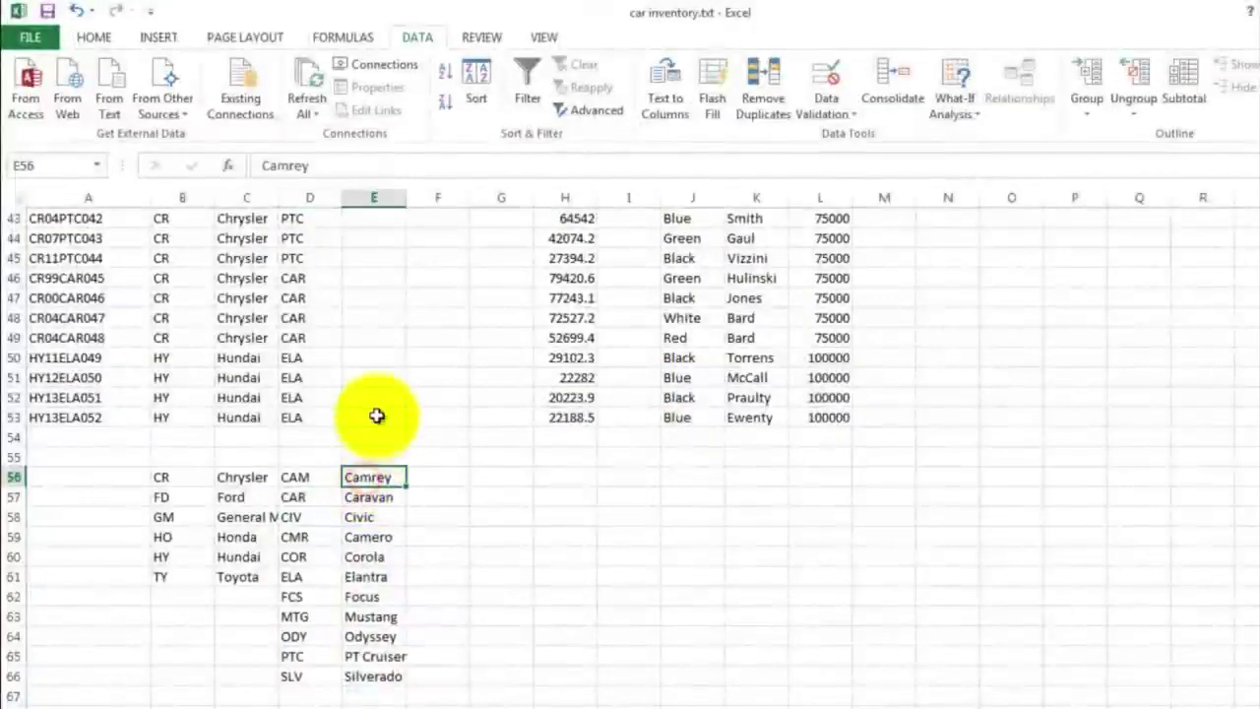
Copy the make lookup formula from C2 into cell E2 of the Model (Full Name) column
scroll(378, 396, "up", 14)
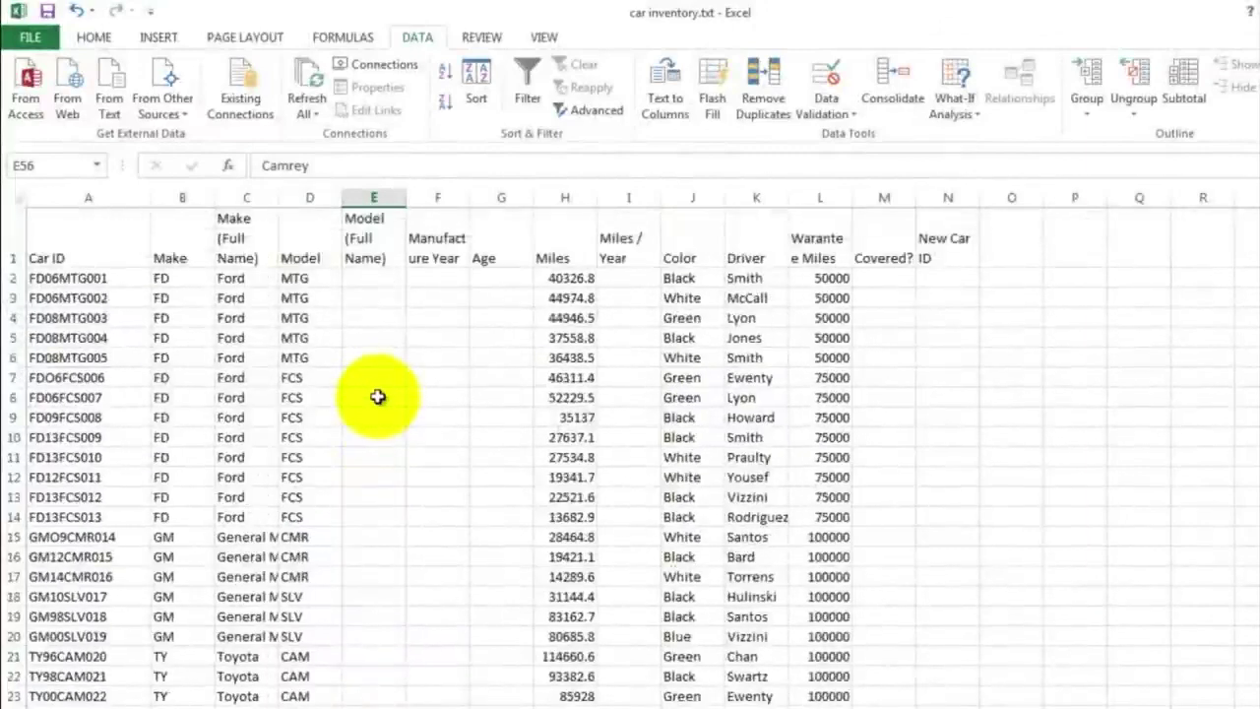
left_click(236, 278)
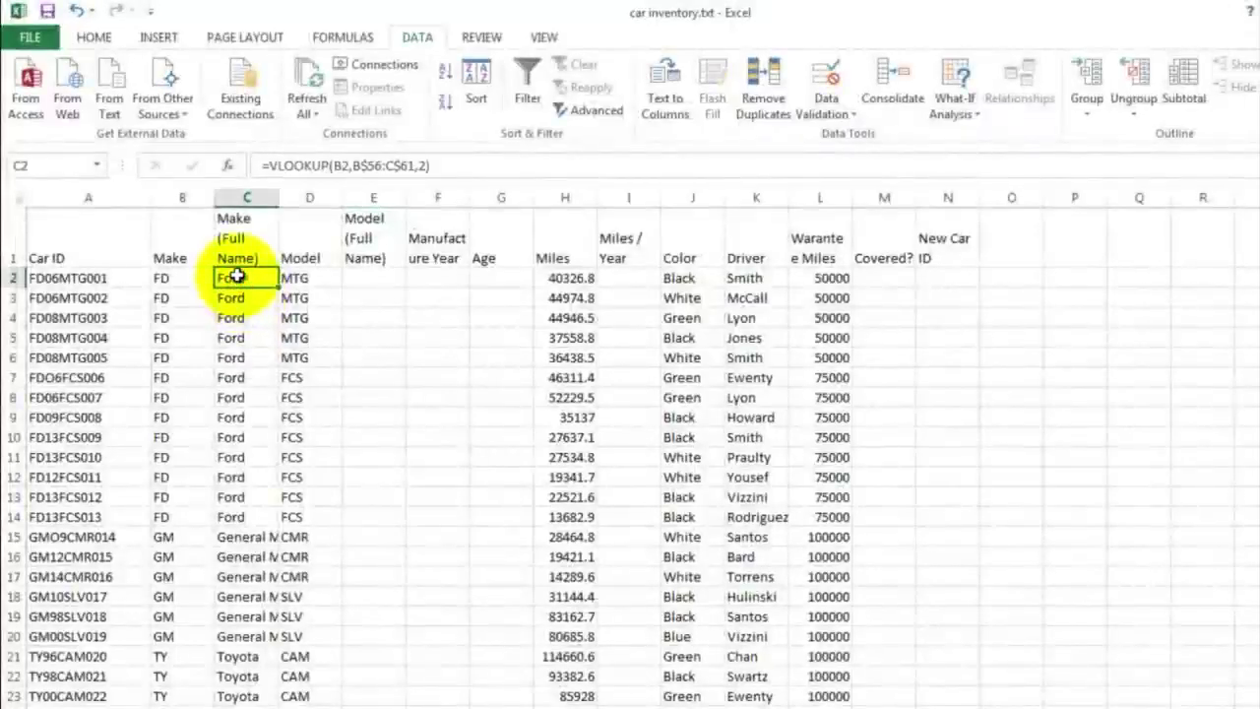
right_click(236, 278)
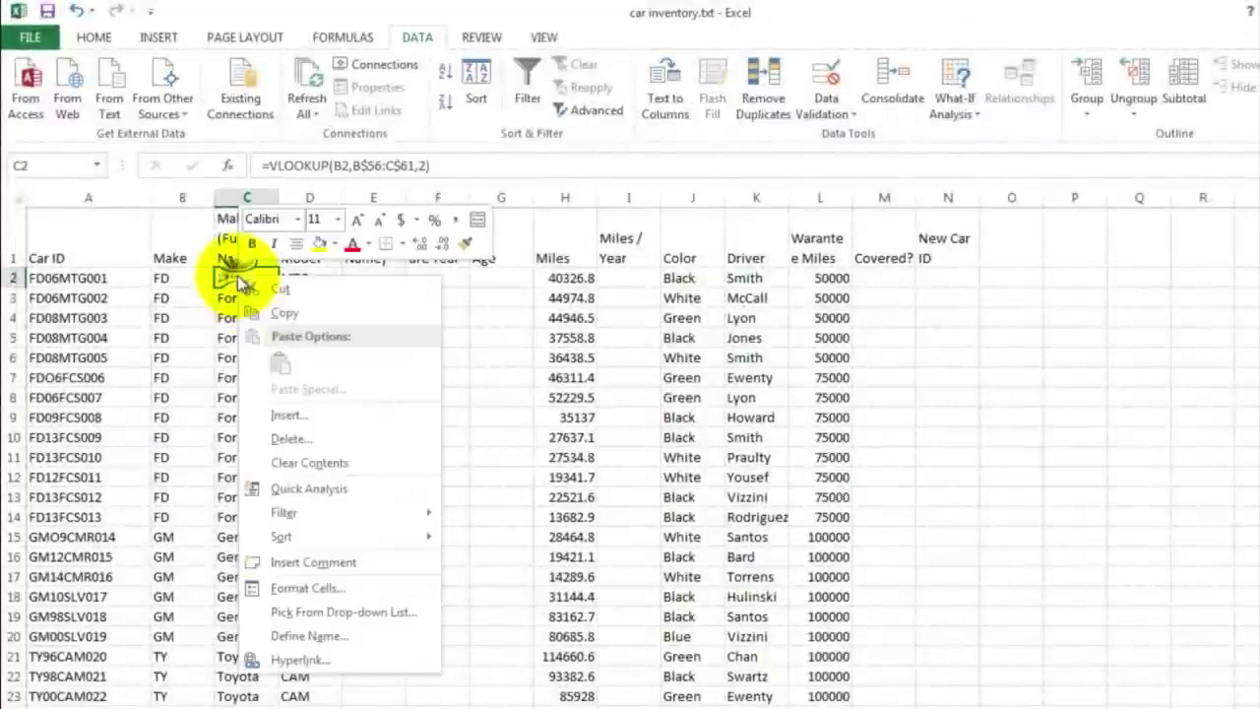
left_click(281, 313)
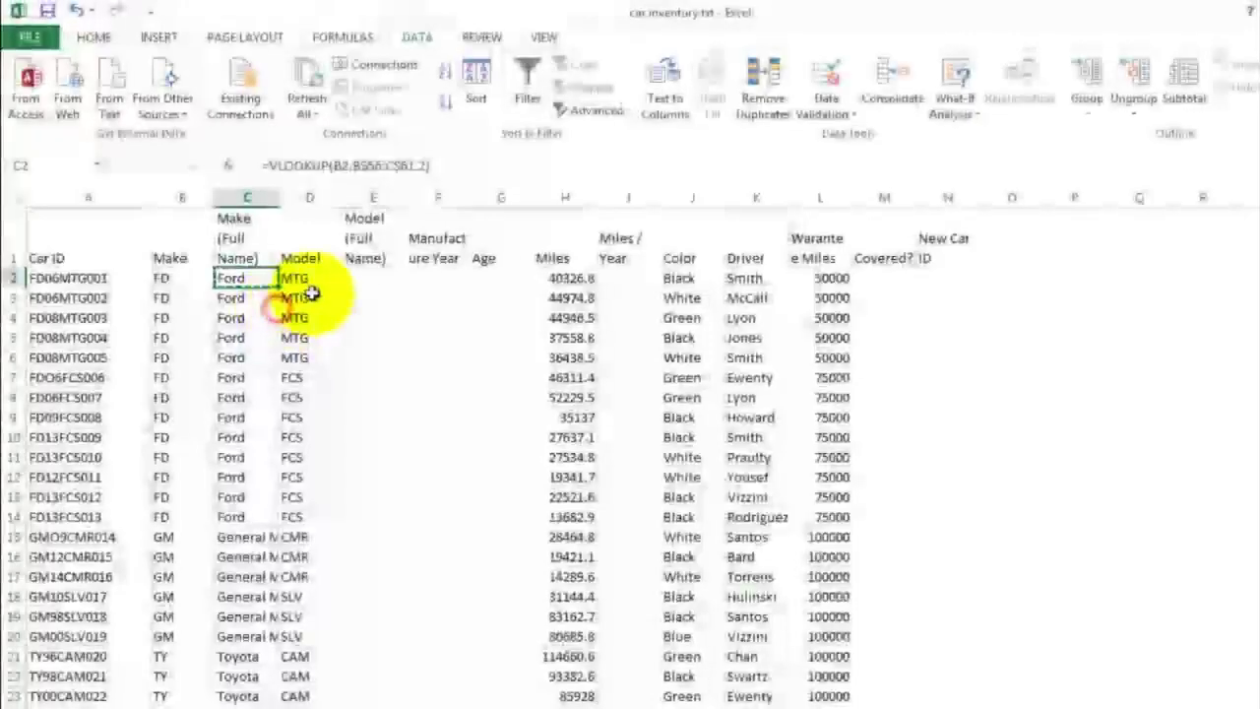
left_click(359, 275)
right_click(362, 277)
left_click(393, 364)
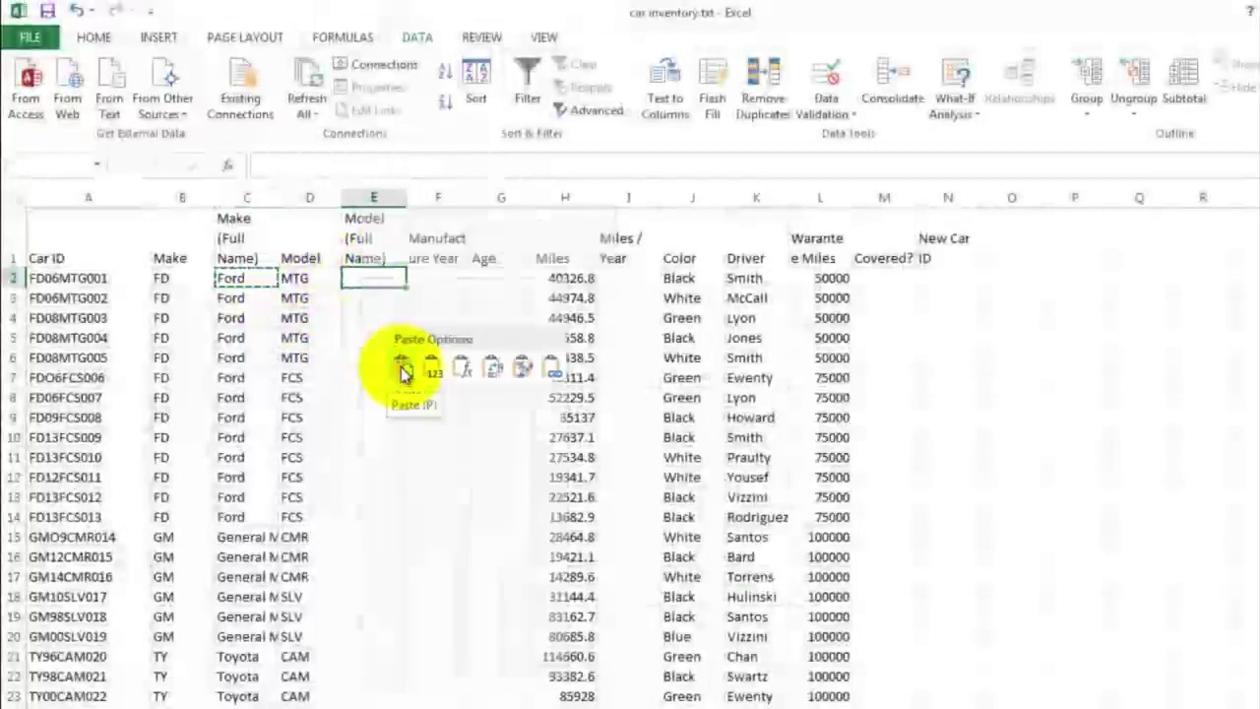
left_click(370, 317)
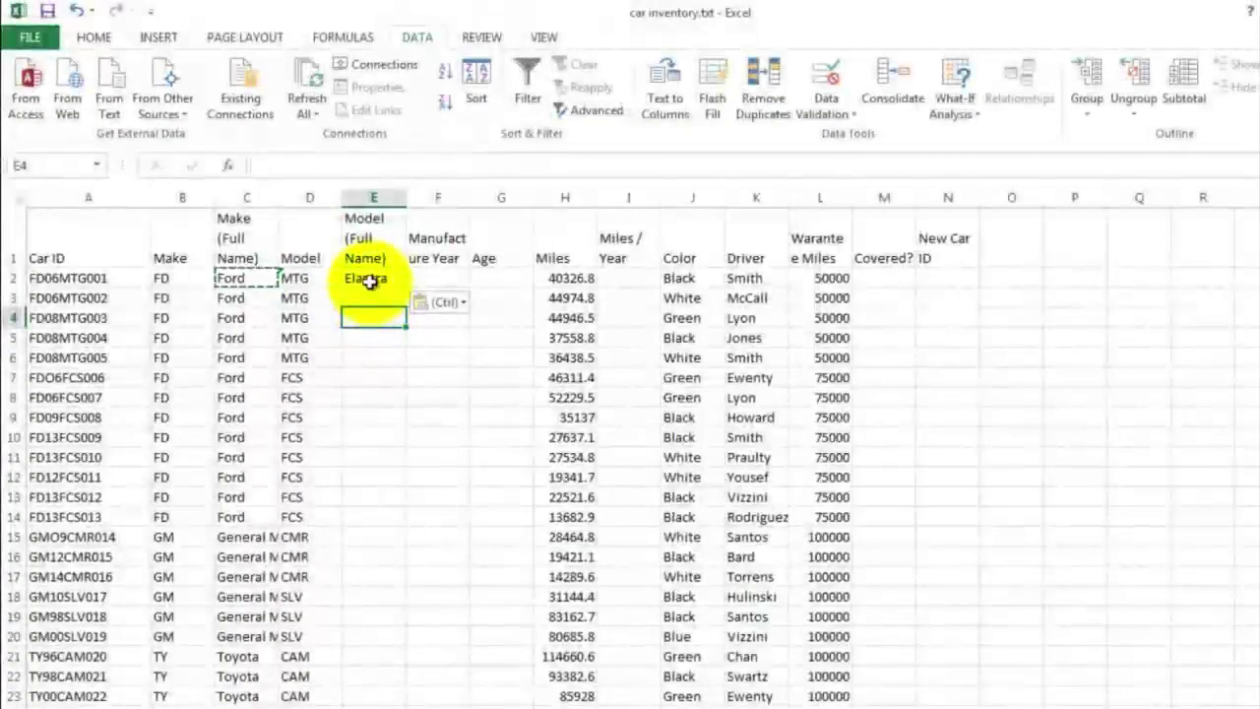
Extend the table range in the E2 lookup formula to cover the whole model table, D$56:E$66
left_click(371, 280)
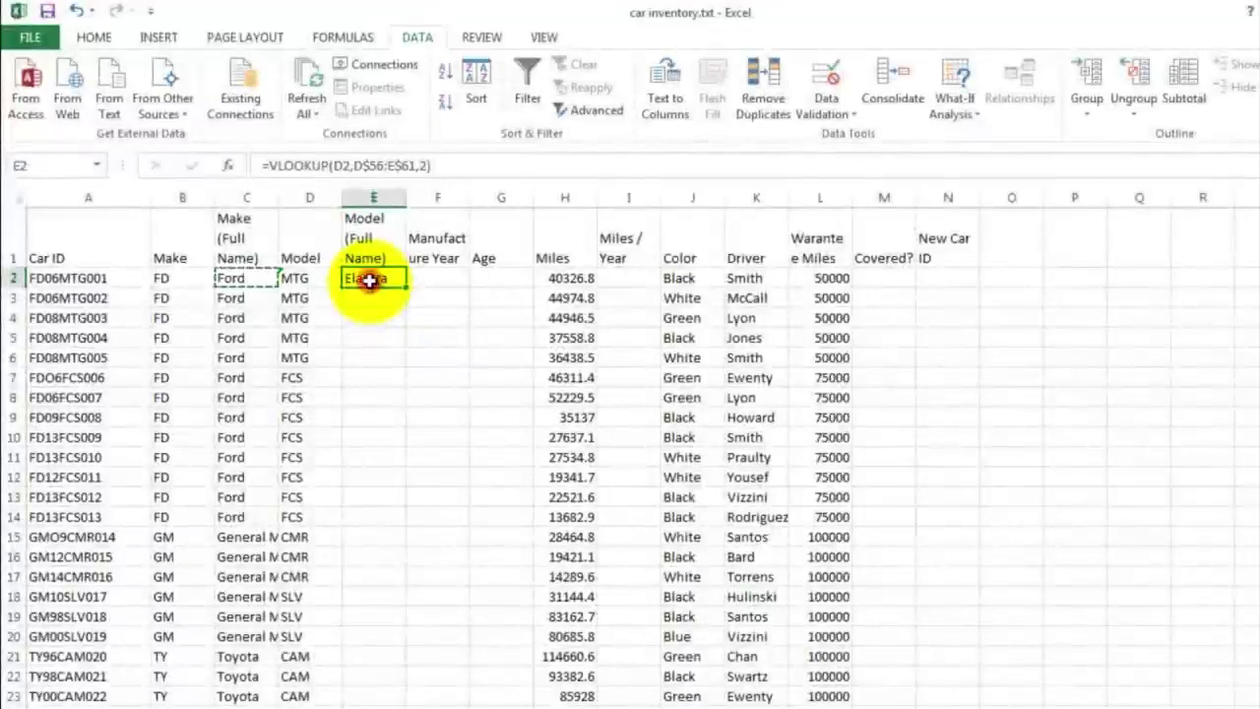
double_click(369, 280)
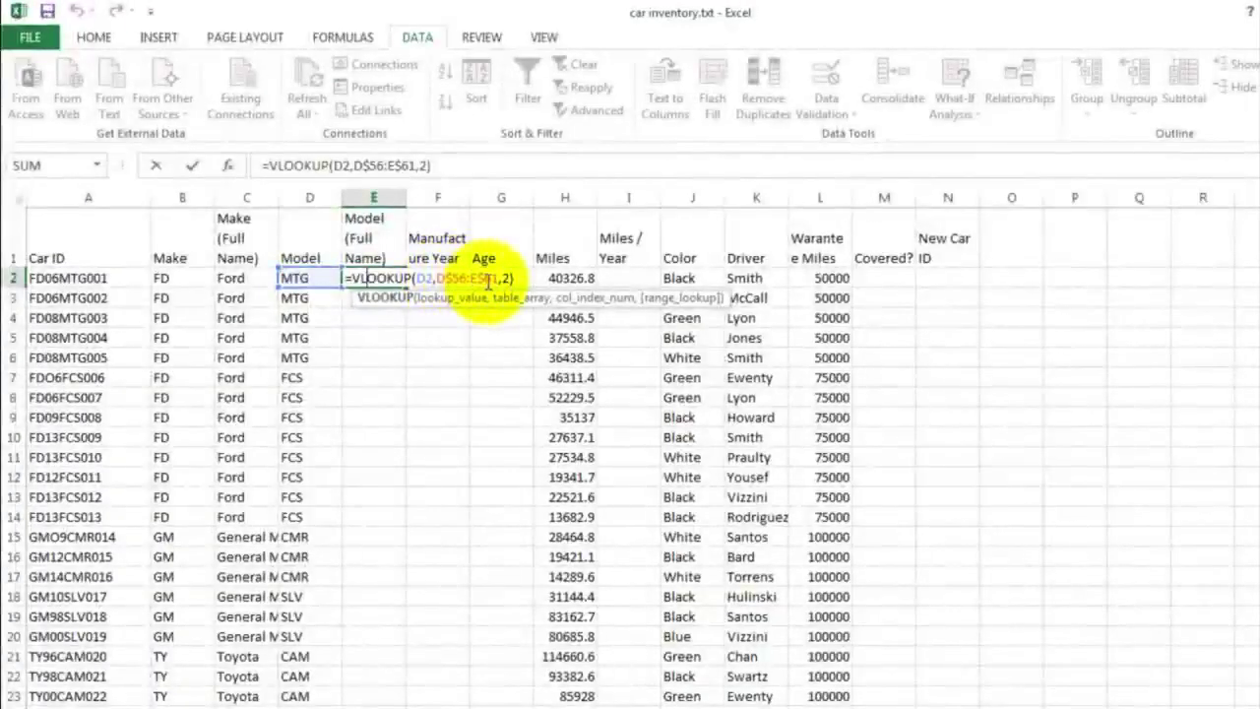
scroll(451, 340, "down", 15)
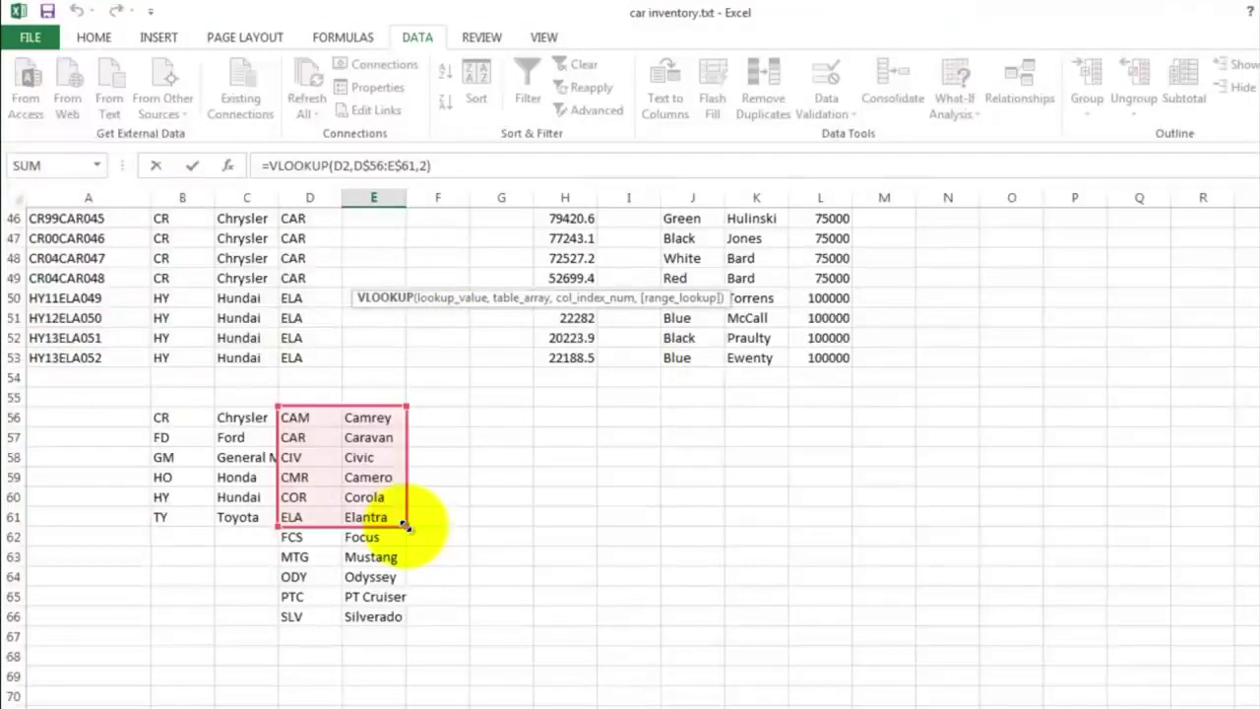
left_click_drag(406, 524, 406, 618)
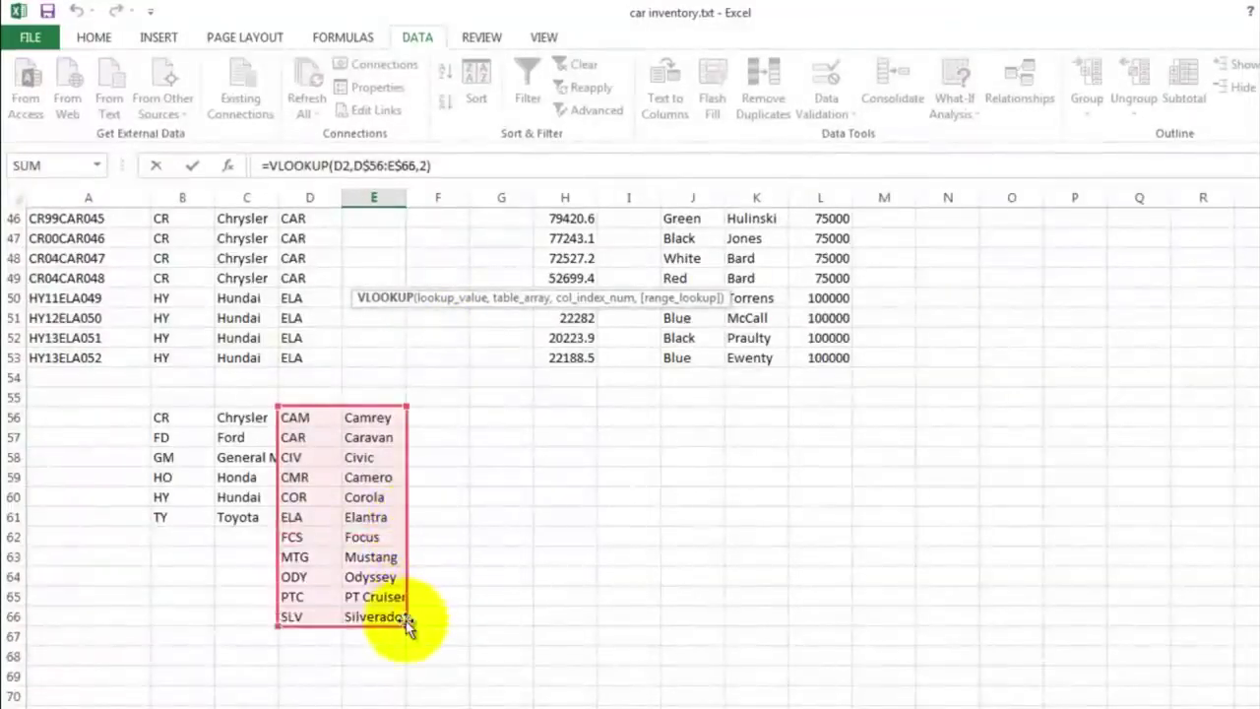
key("Return")
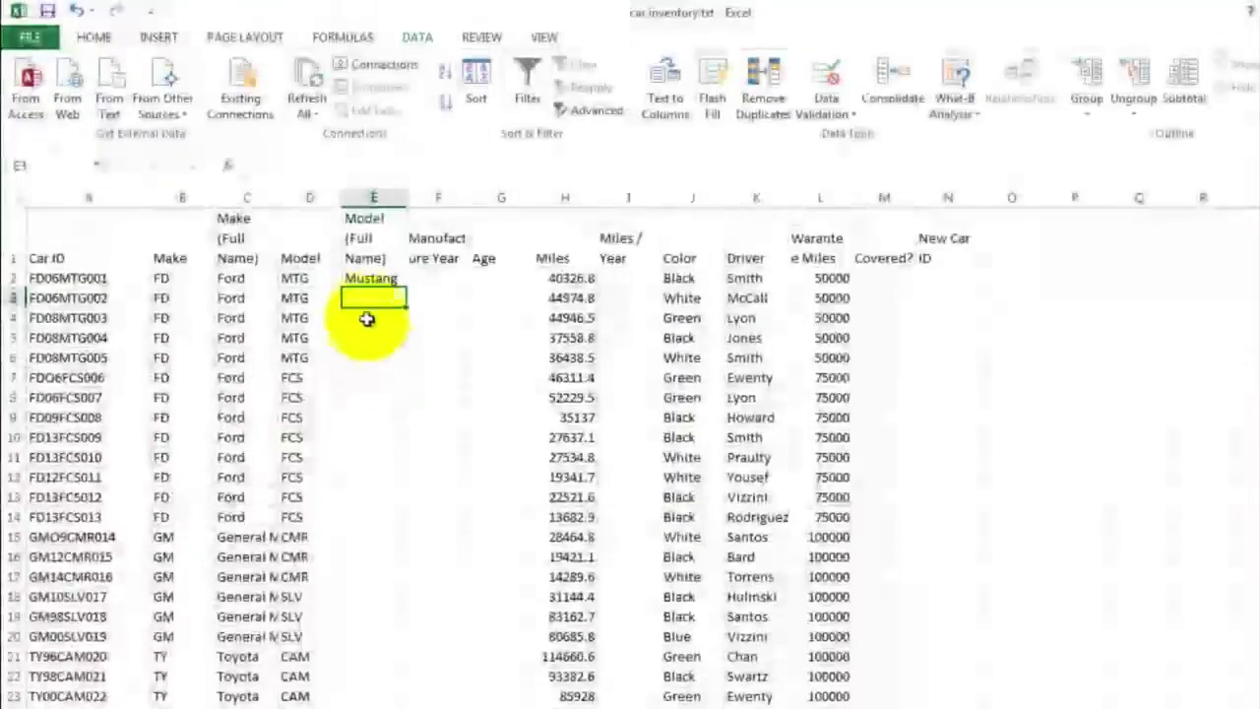
Fill the E2 lookup formula down through row 53 and widen column E to fit the full model names
left_click(366, 280)
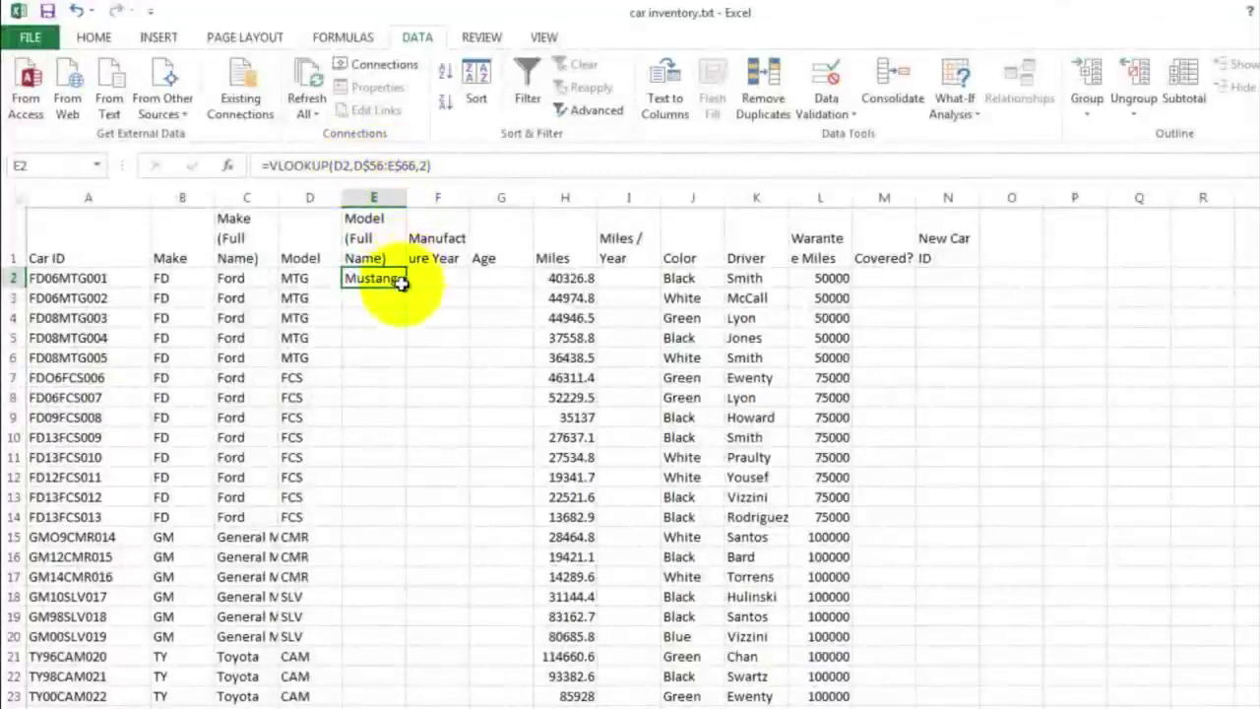
left_click_drag(407, 287, 369, 667)
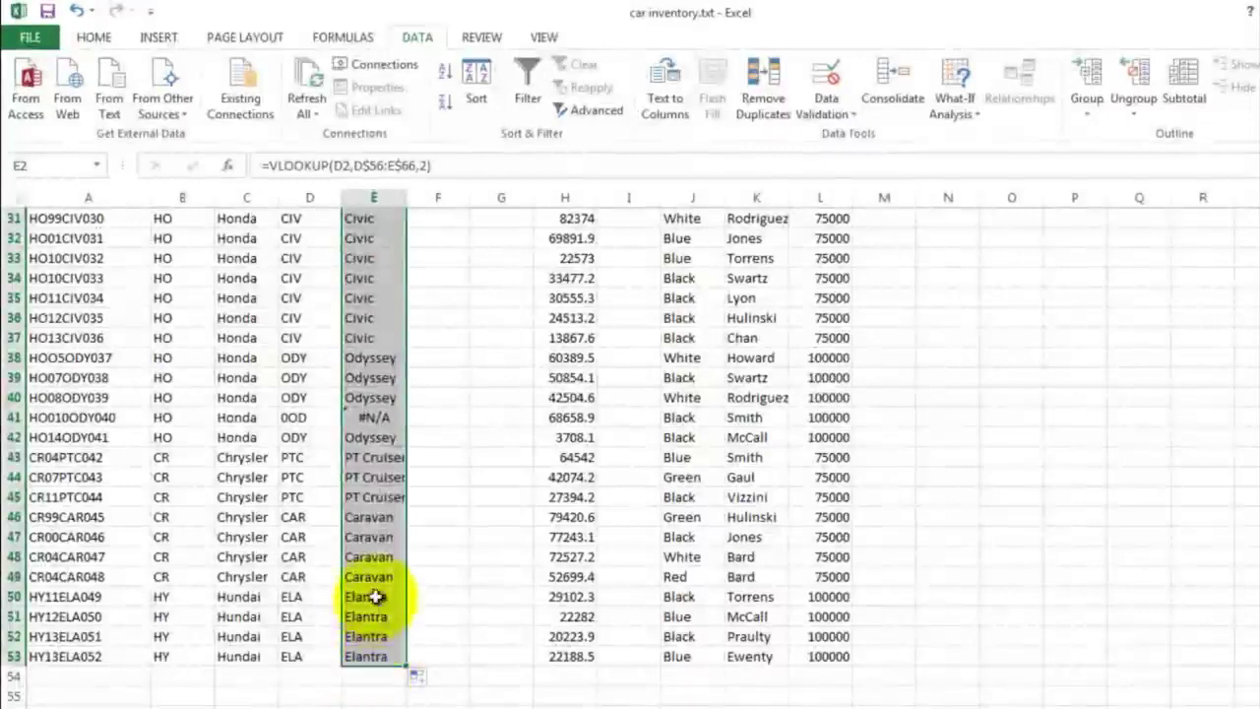
scroll(451, 348, "up", 10)
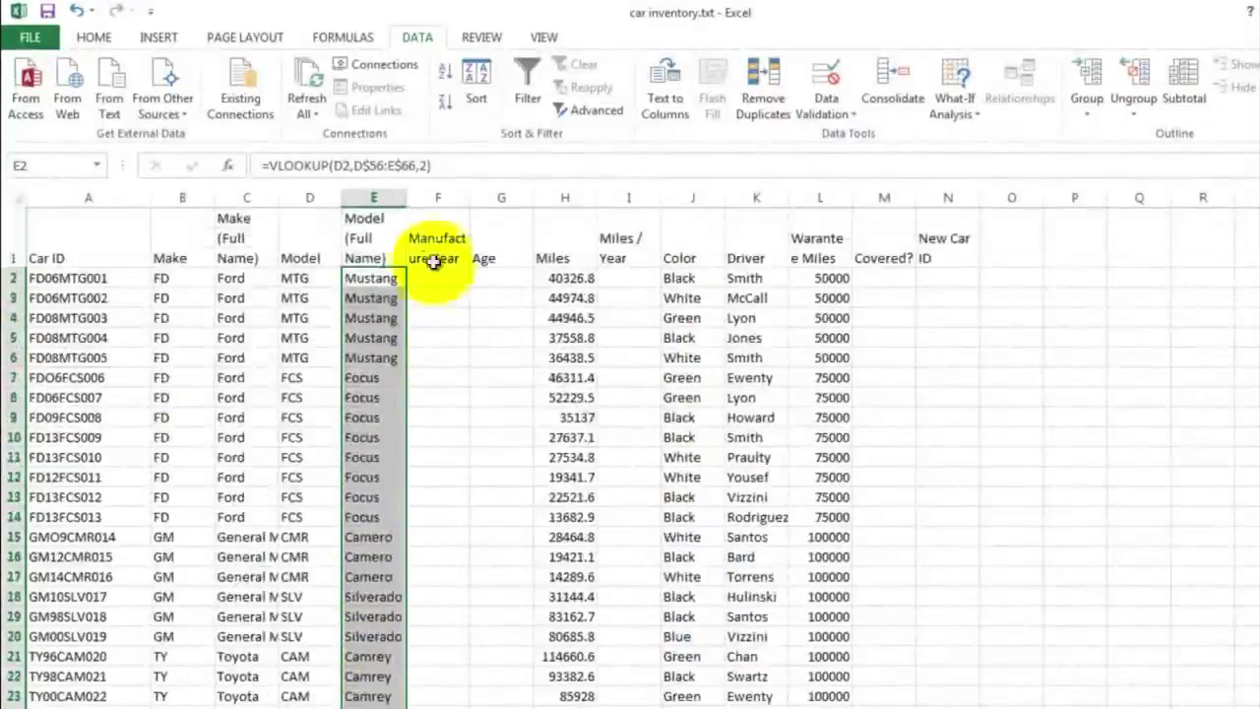
left_click_drag(405, 198, 439, 198)
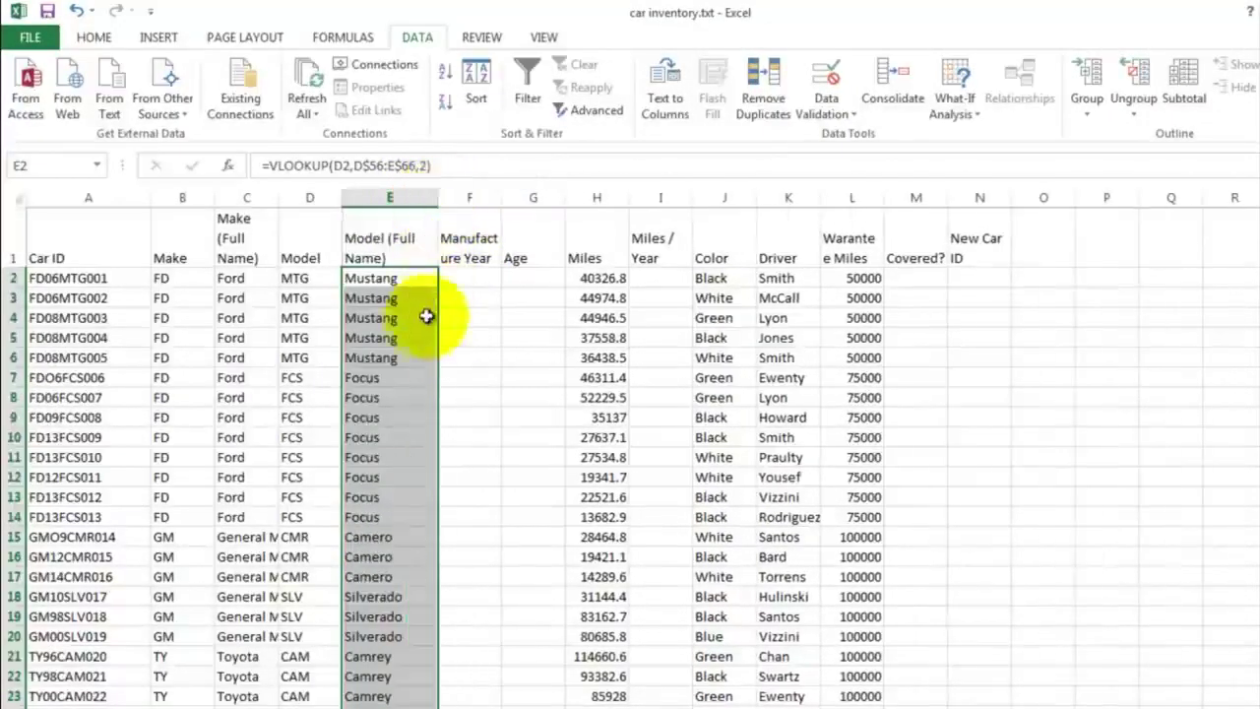
left_click(418, 337)
Trace the lookup error in E41 back through D41 and correct the car ID in A41 to HO01ODY040
scroll(423, 379, "down", 8)
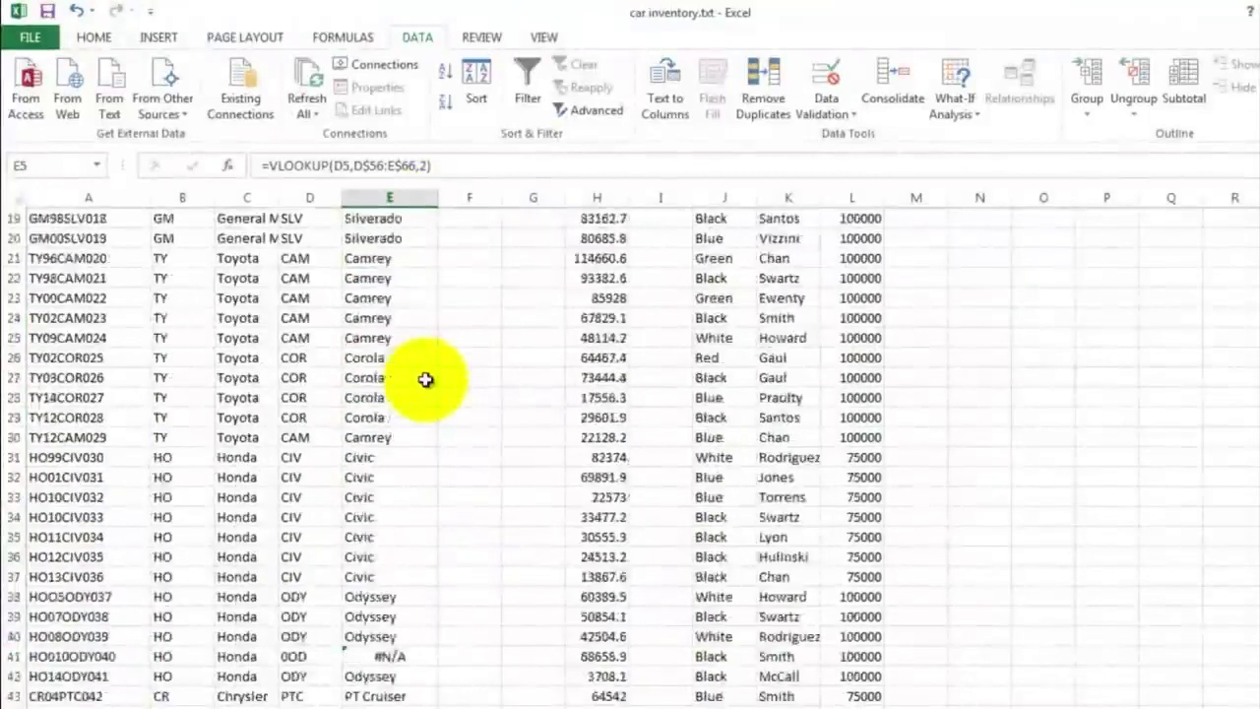
scroll(425, 380, "down", 1)
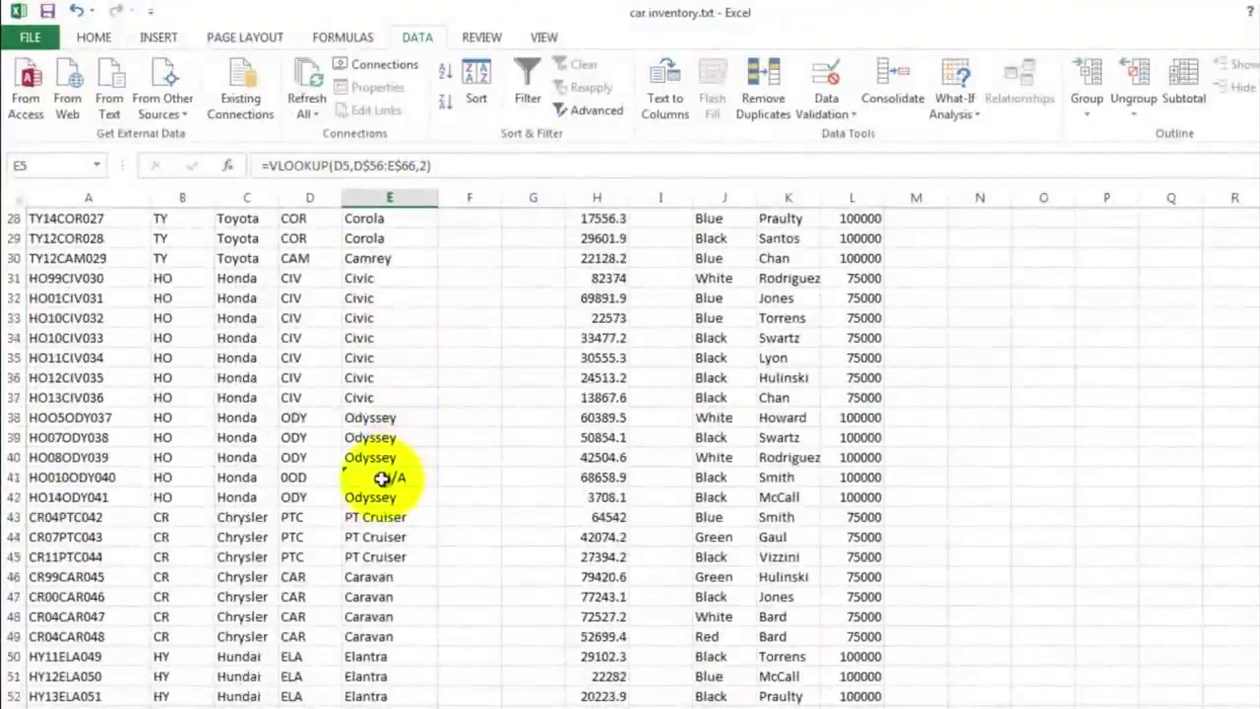
left_click(382, 478)
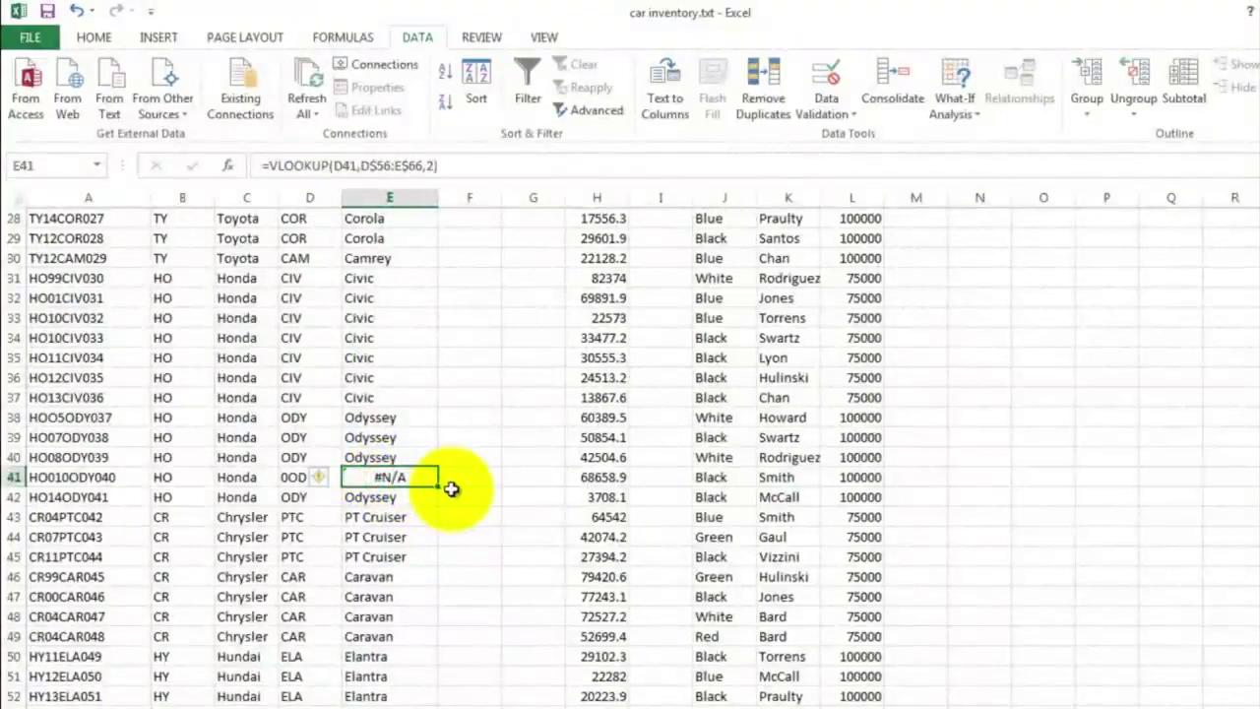
left_click(293, 479)
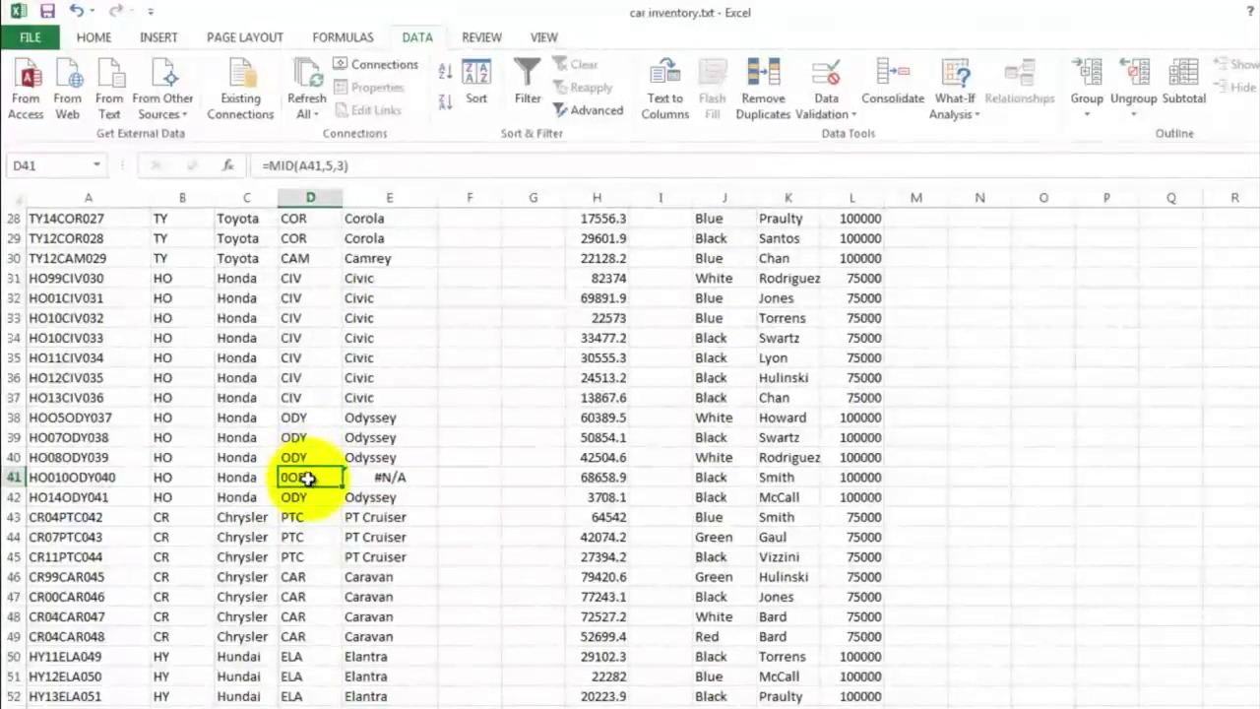
left_click(65, 477)
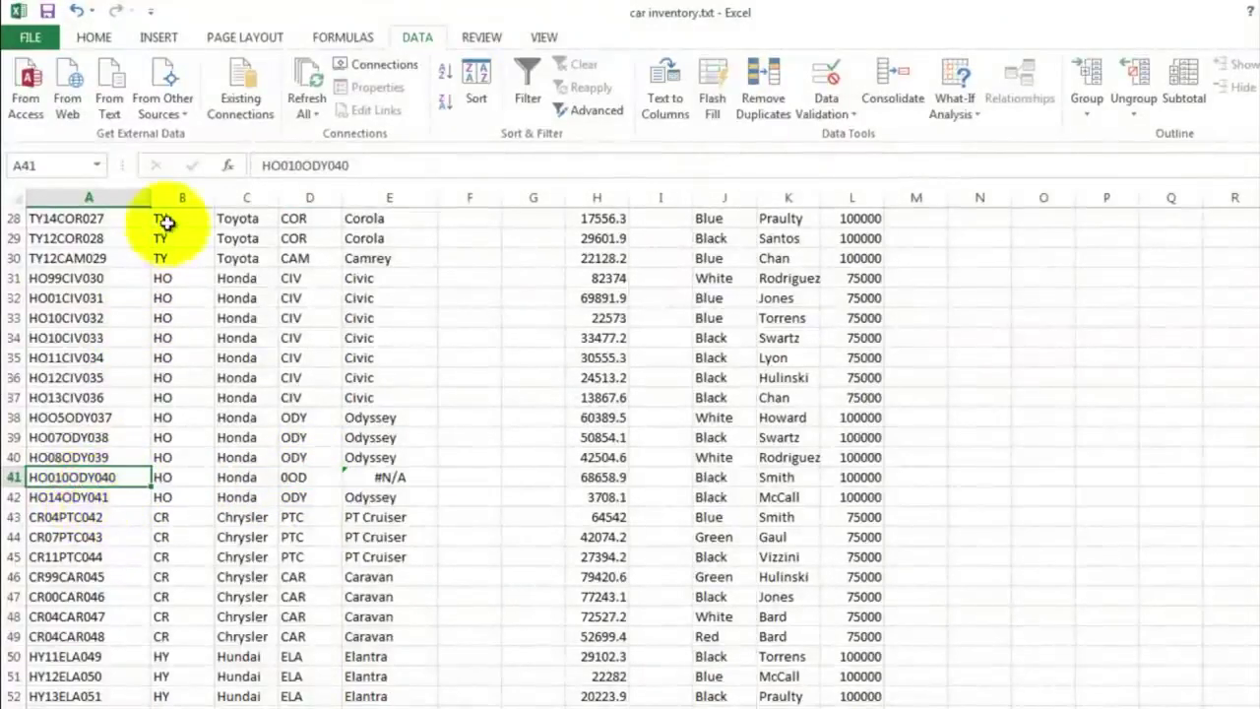
left_click(305, 164)
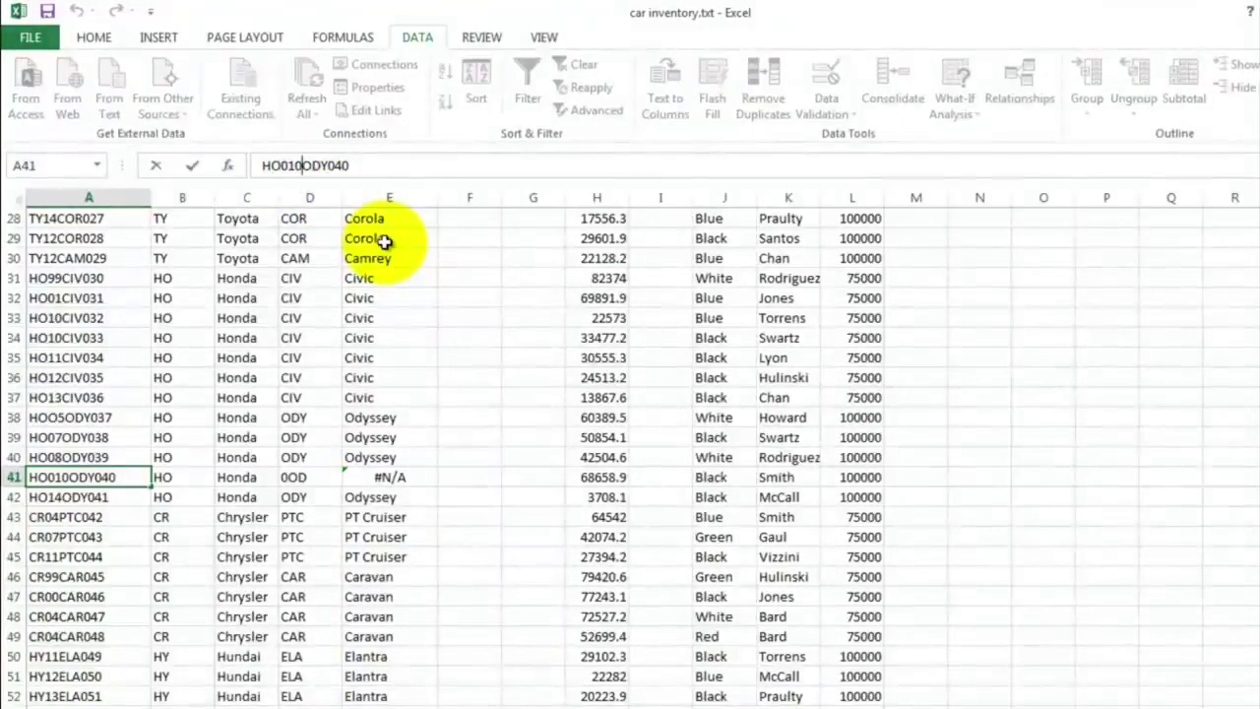
key("Return")
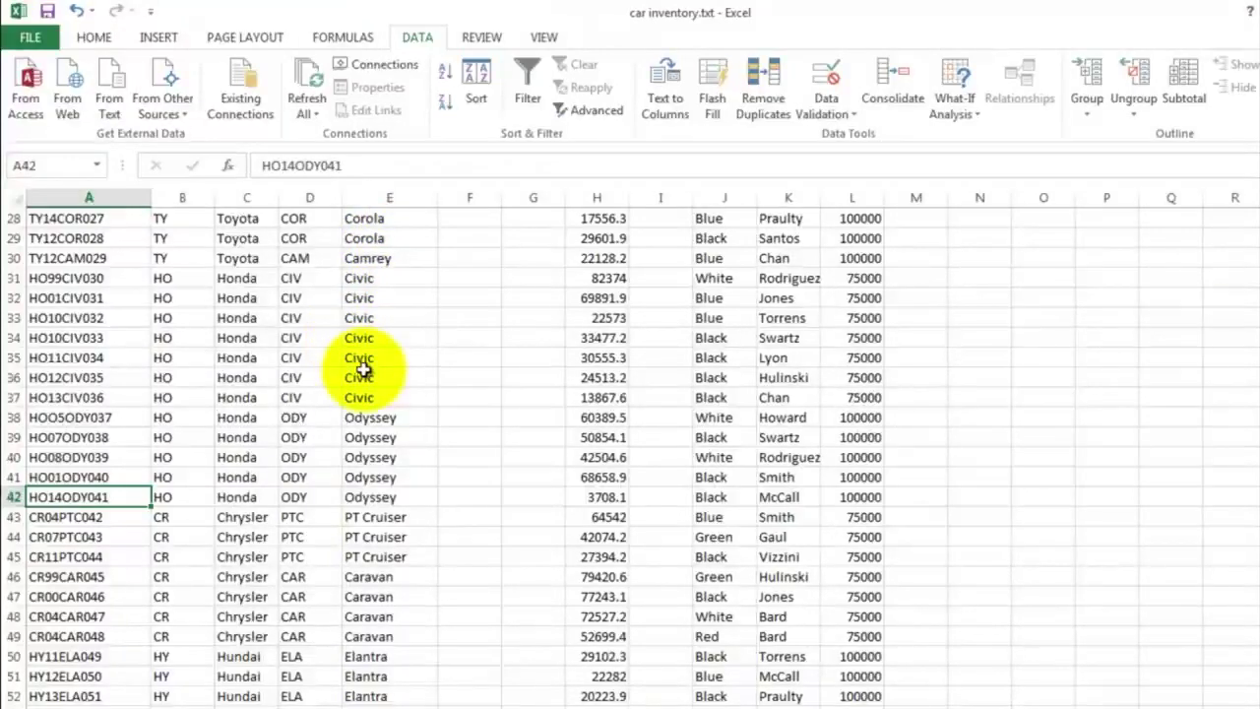
Enter =mid(A2,3,2) in F2 to extract the manufacture year from the first car's ID
scroll(389, 397, "down", 3)
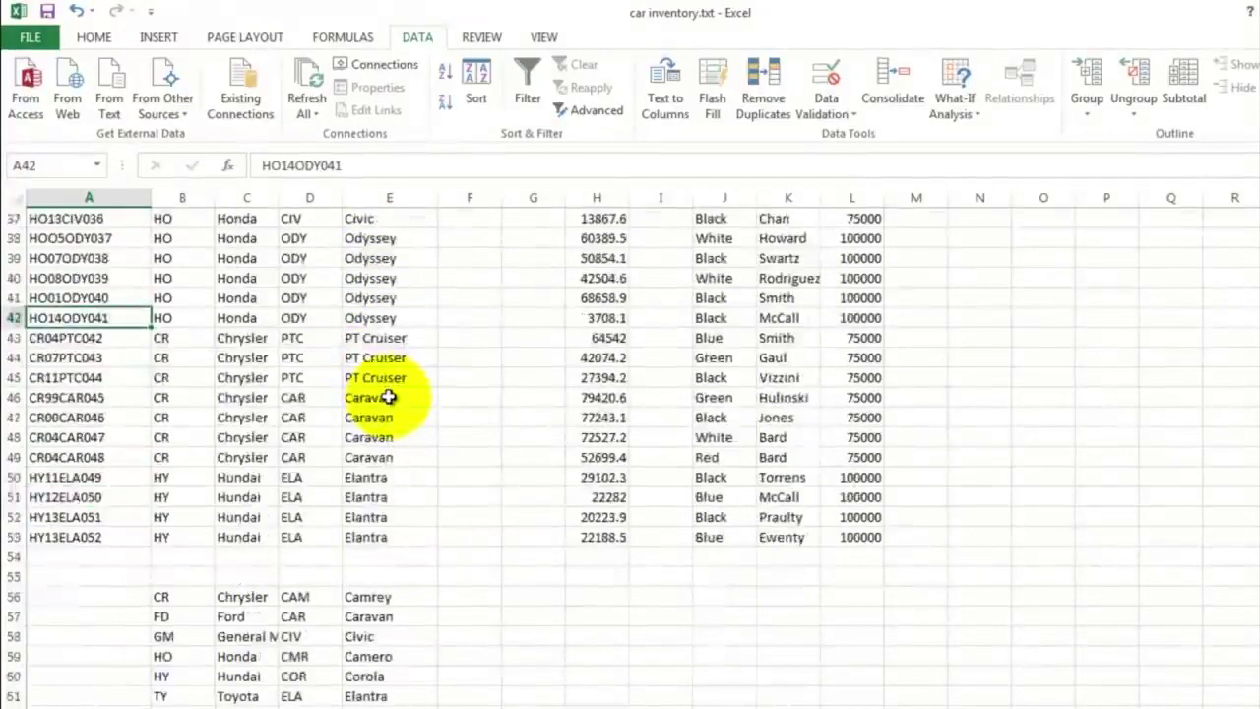
scroll(389, 397, "up", 12)
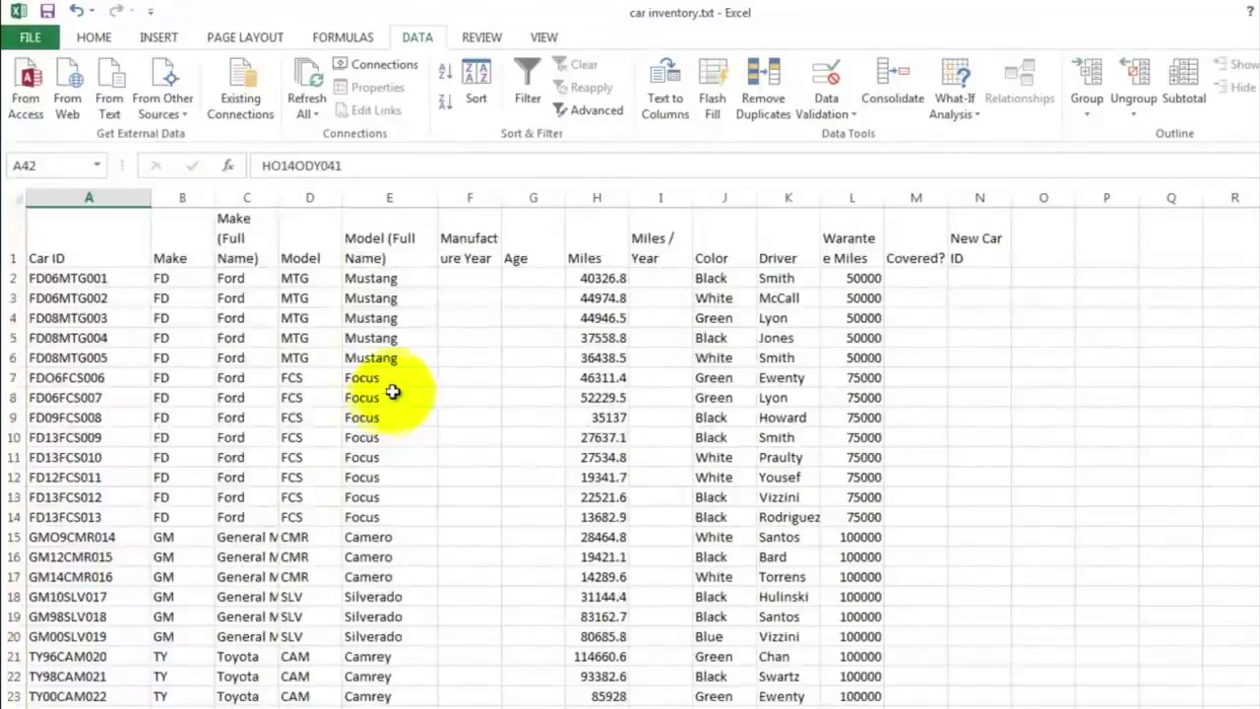
left_click(455, 275)
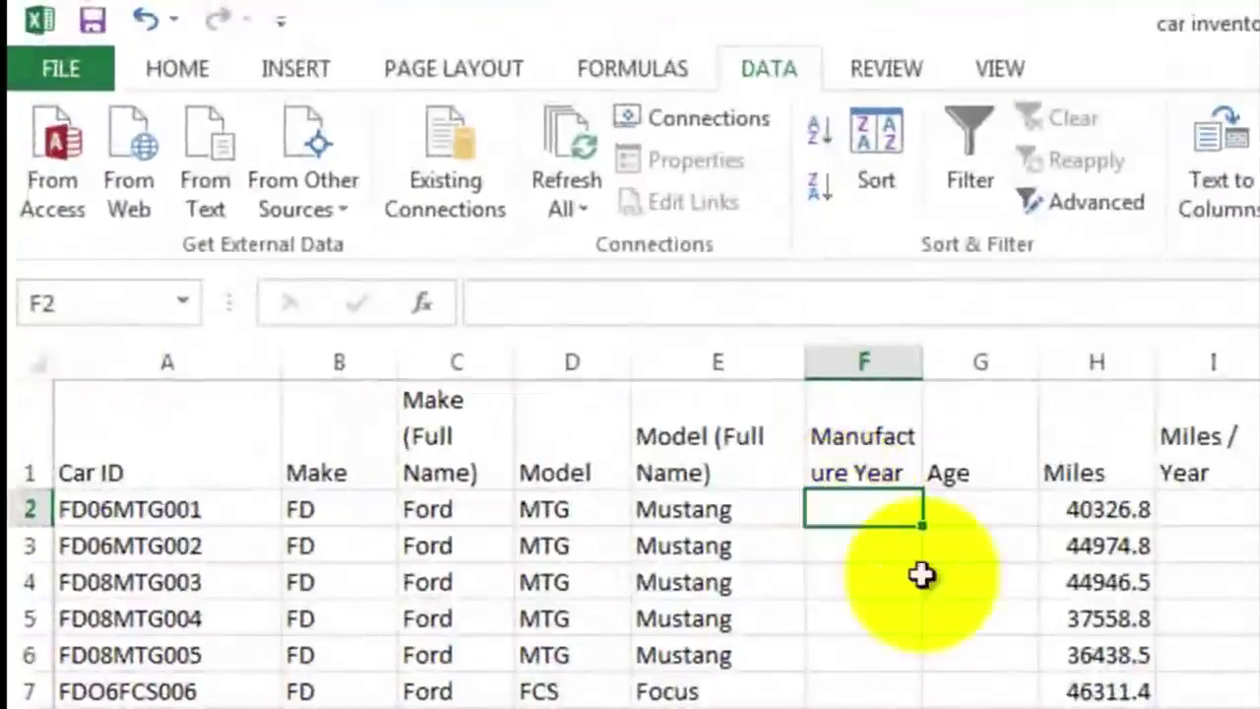
type("=")
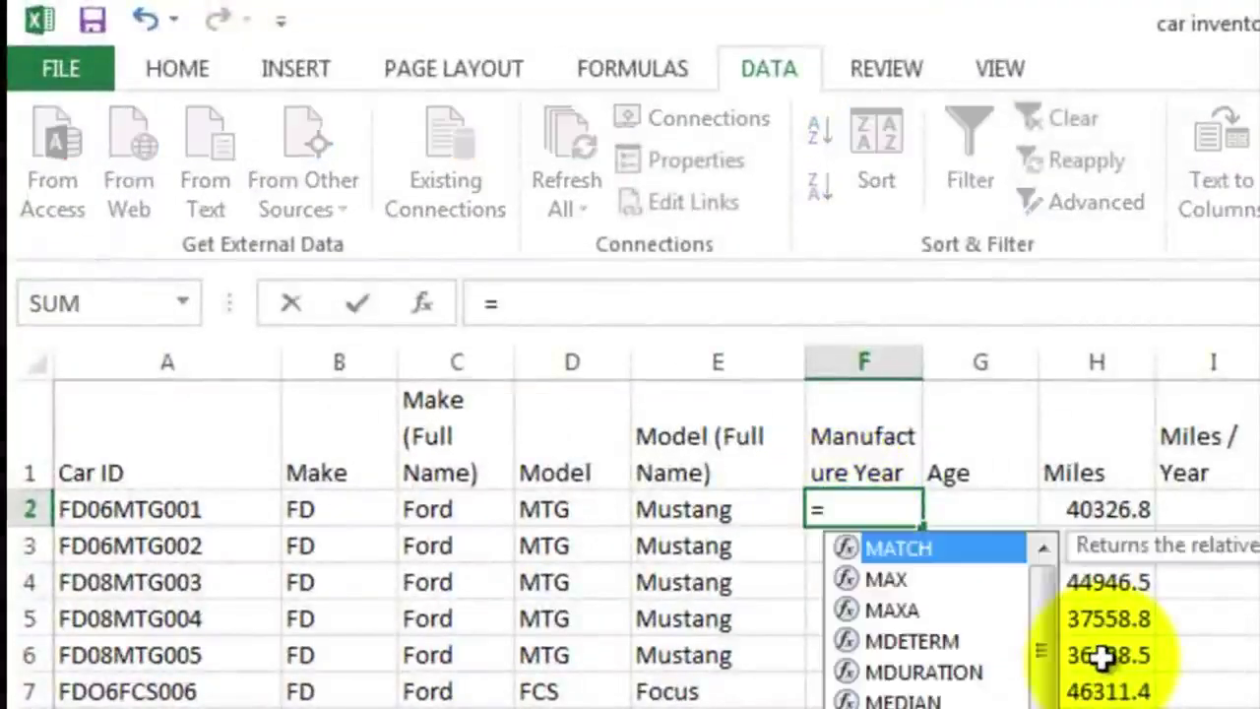
type("mid(")
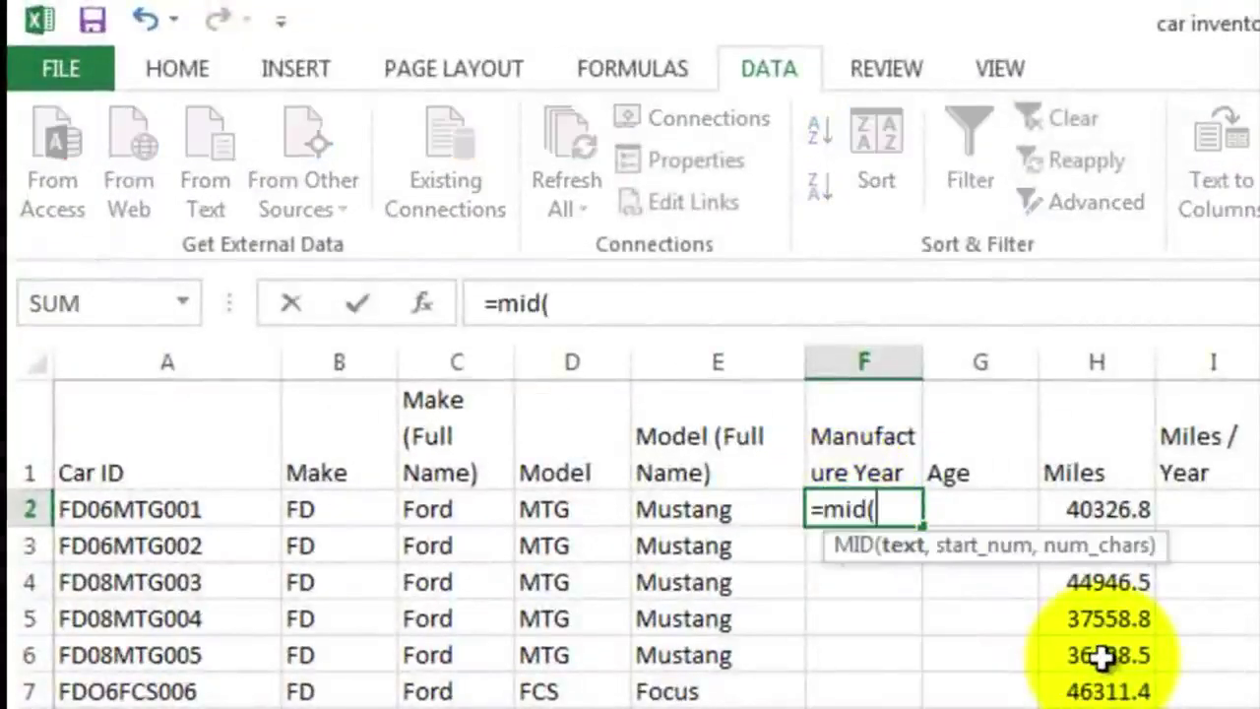
left_click(98, 509)
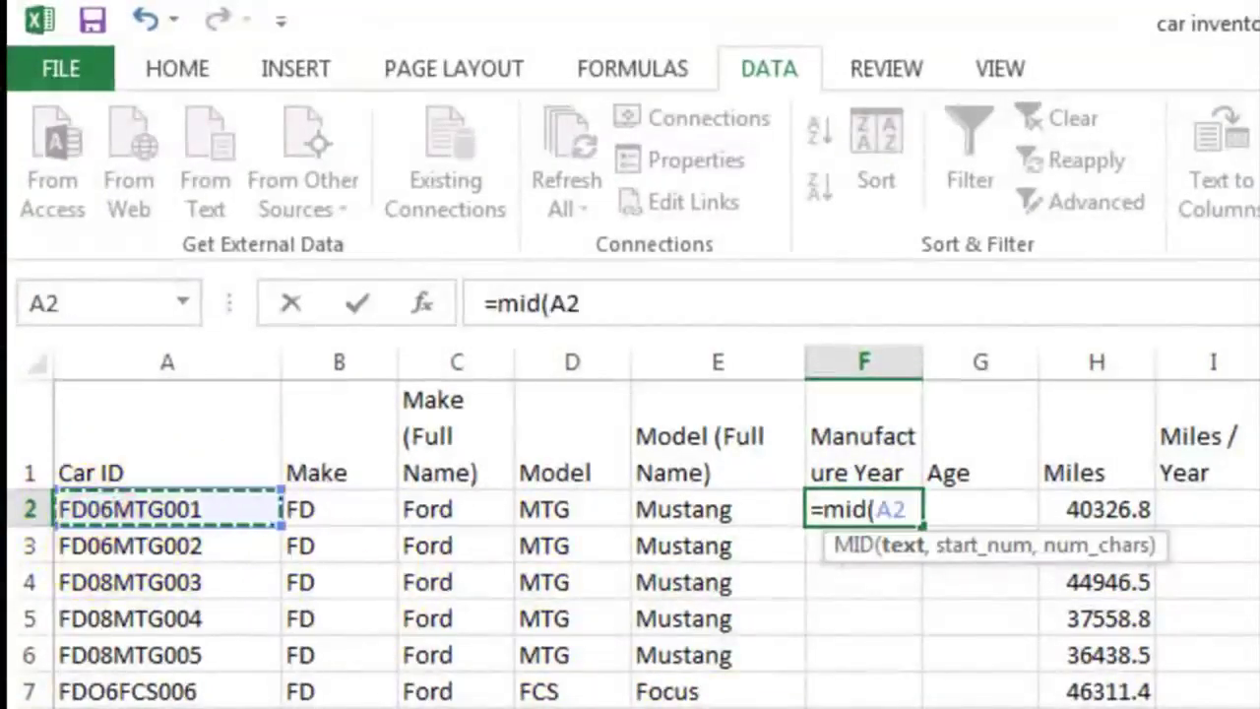
type(",")
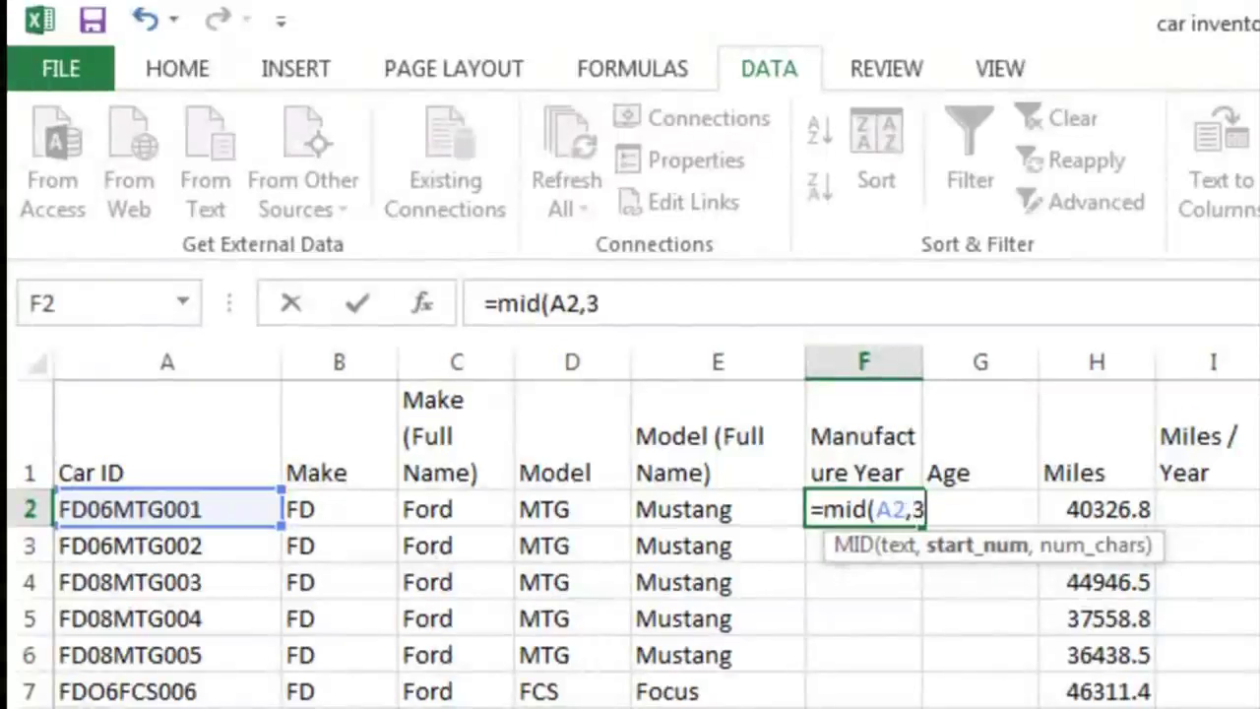
type("3,2")
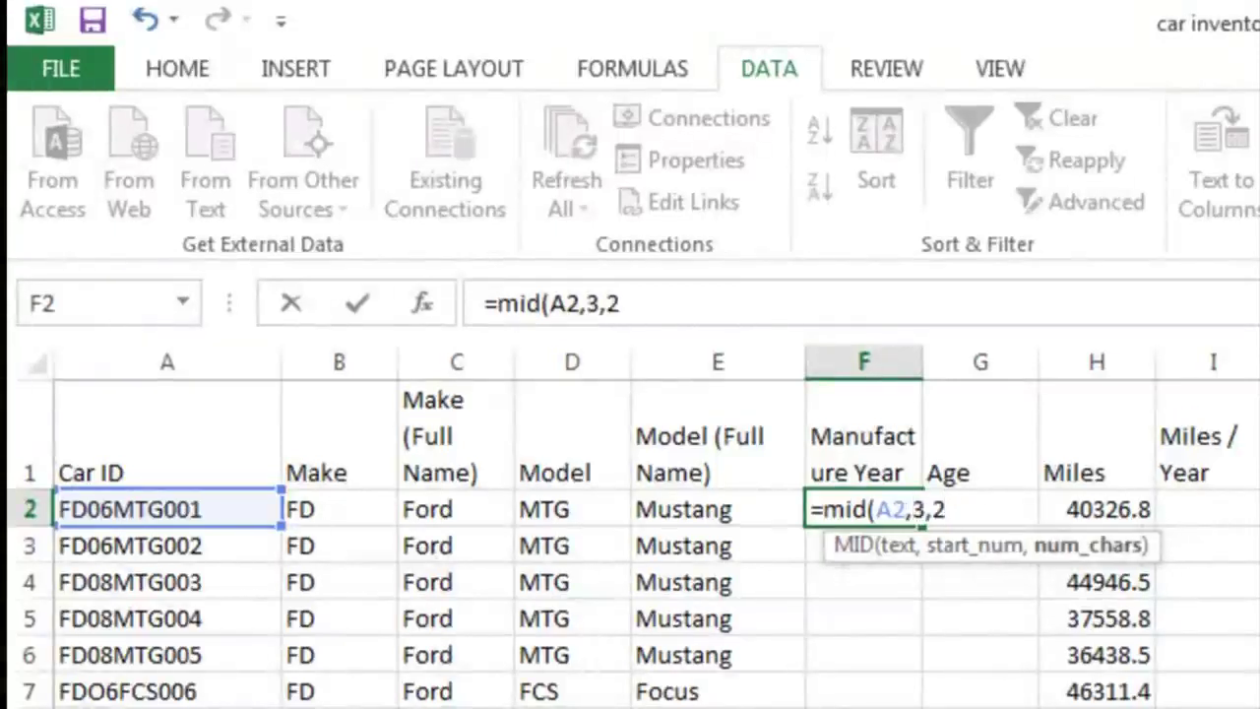
type(")")
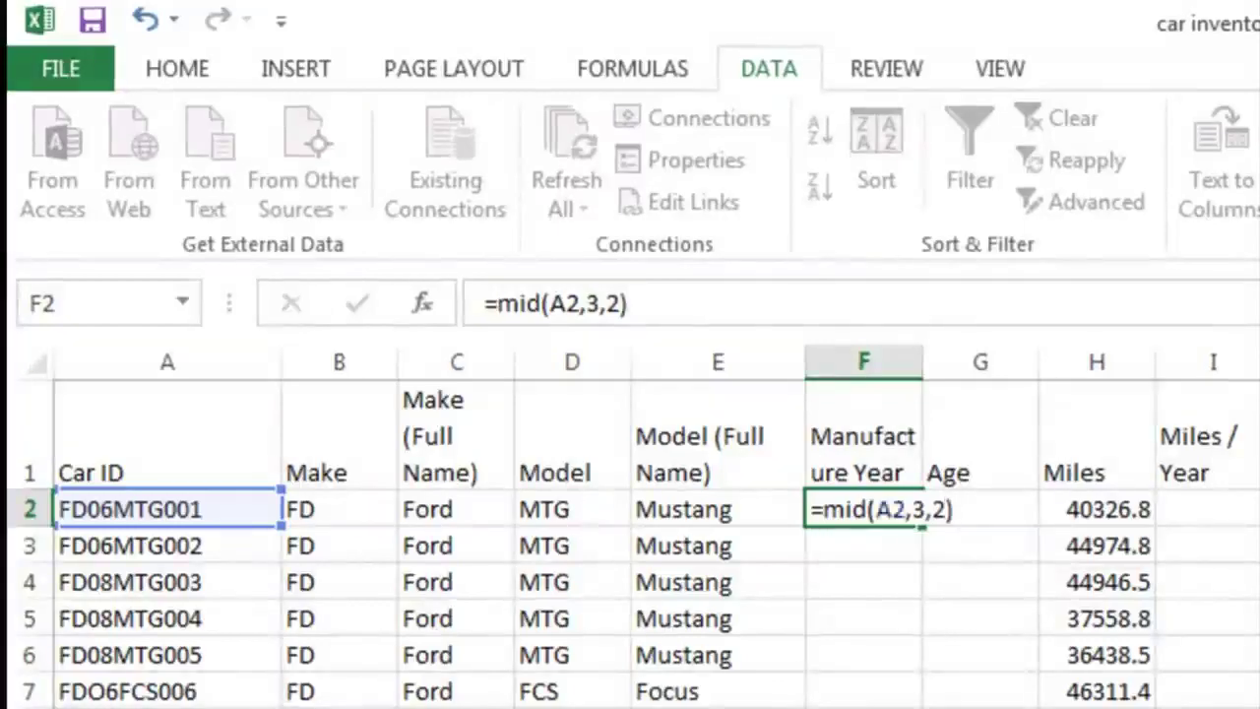
key("Return")
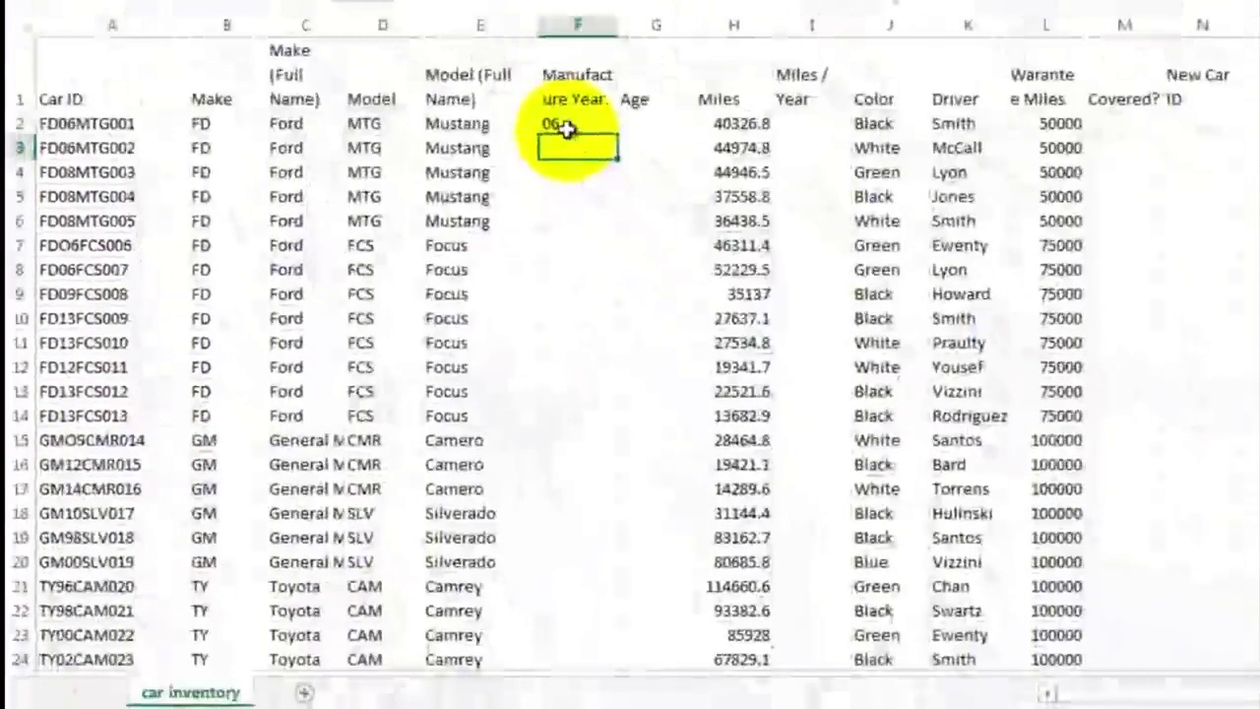
Fill the manufacture year formula from F2 down through row 53
left_click(567, 128)
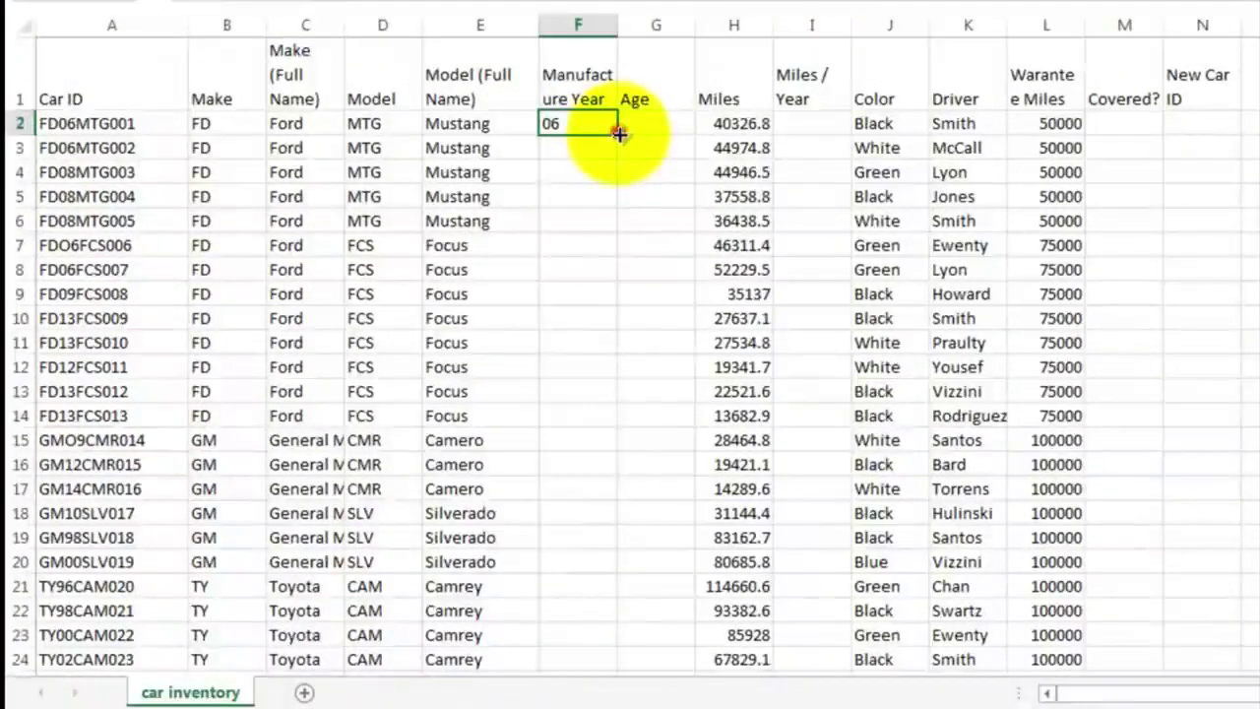
left_click_drag(618, 133, 597, 600)
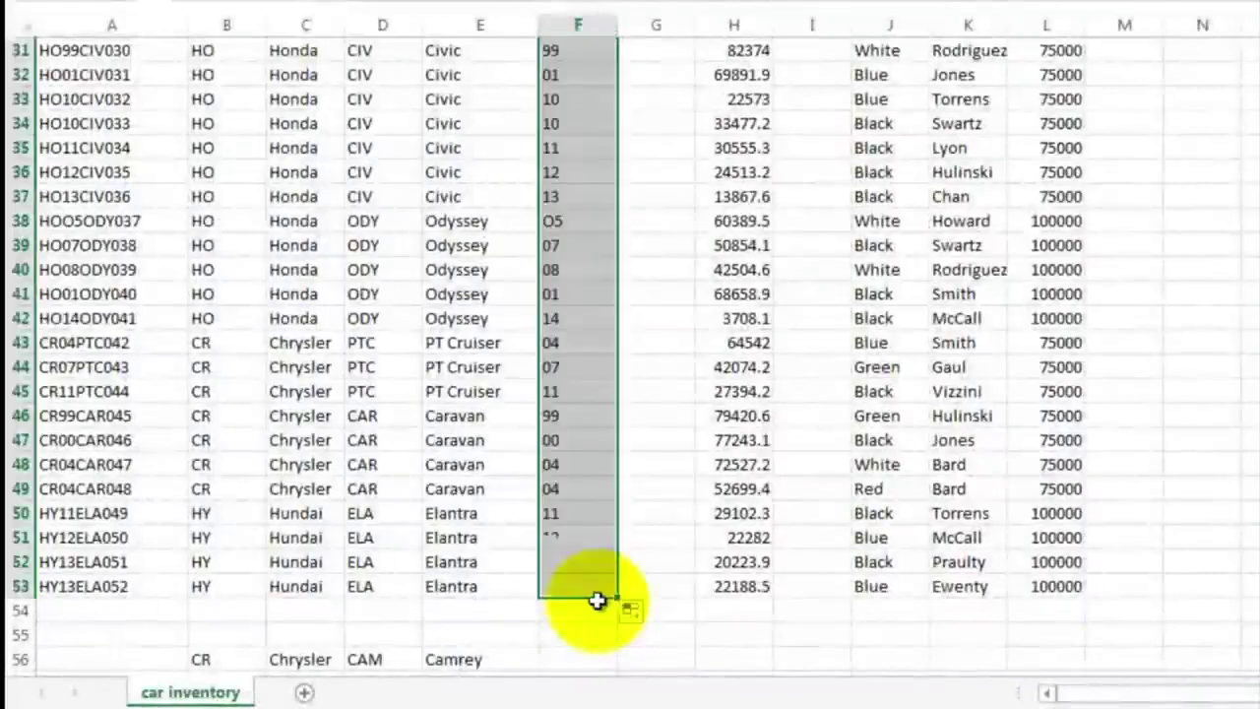
left_click(649, 202)
Calculate the first car's age in G2 with =14-F2 and fill the formula down through row 16
scroll(649, 206, "up", 4)
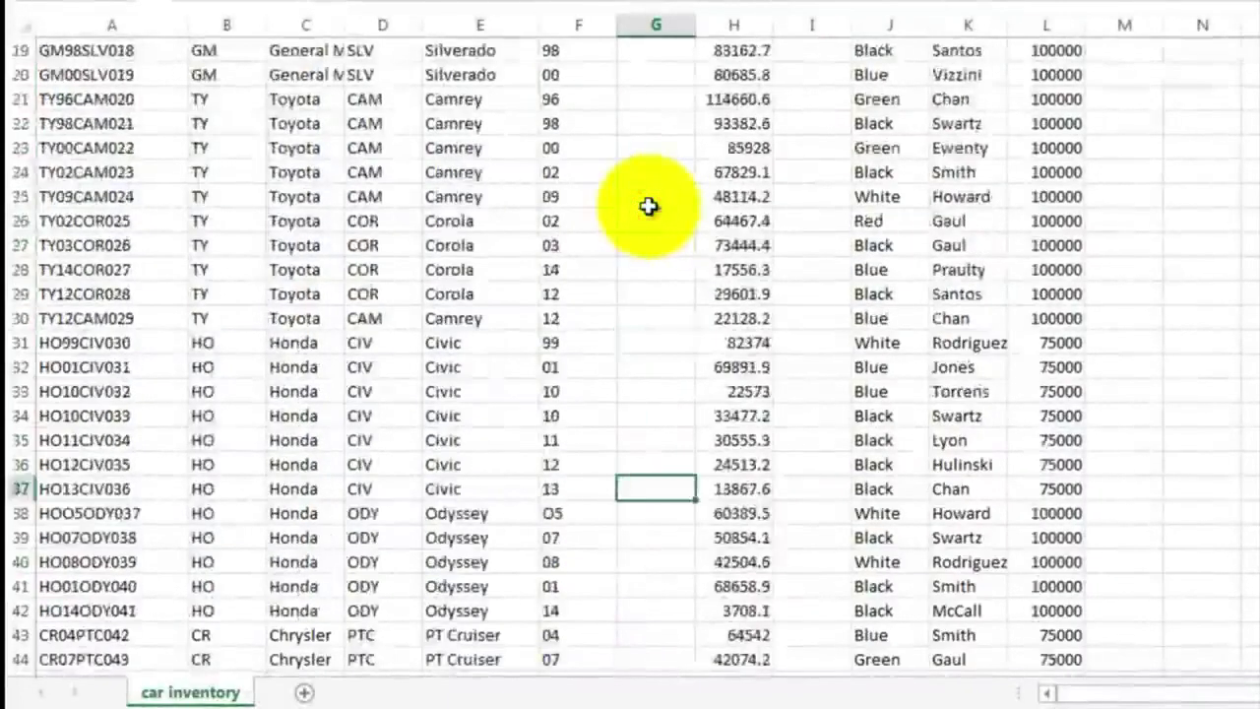
scroll(648, 205, "up", 6)
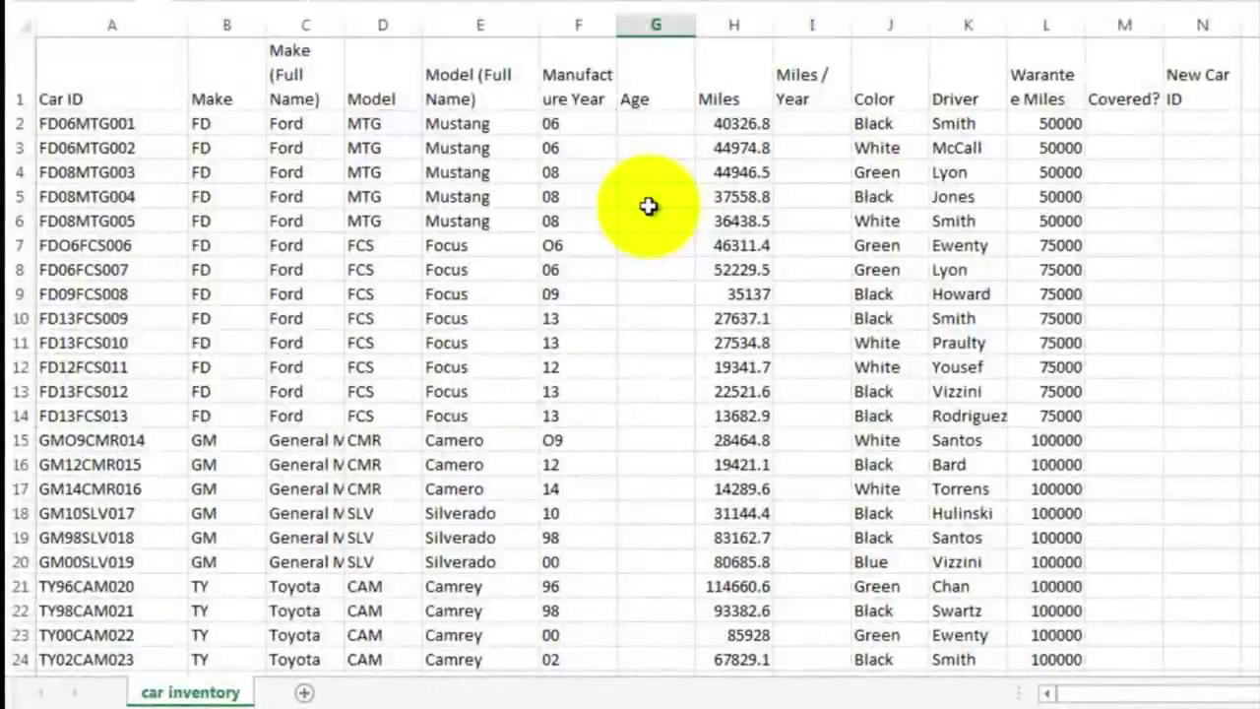
left_click(646, 123)
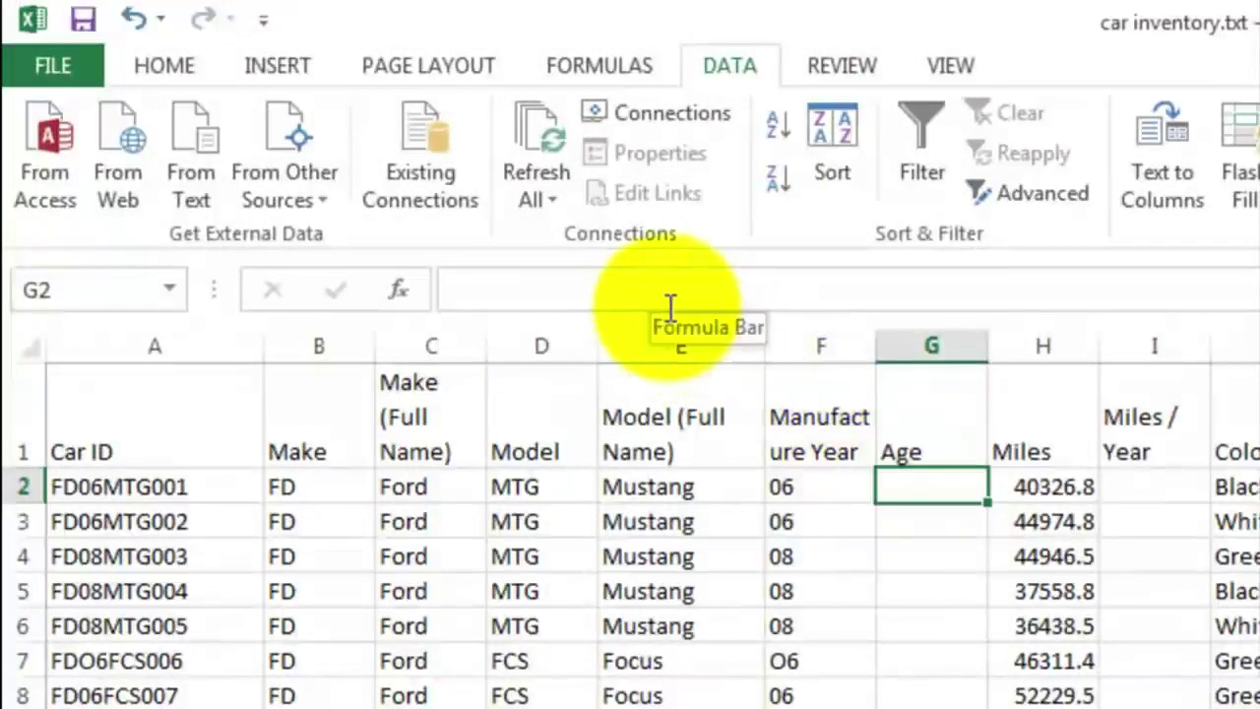
type("=")
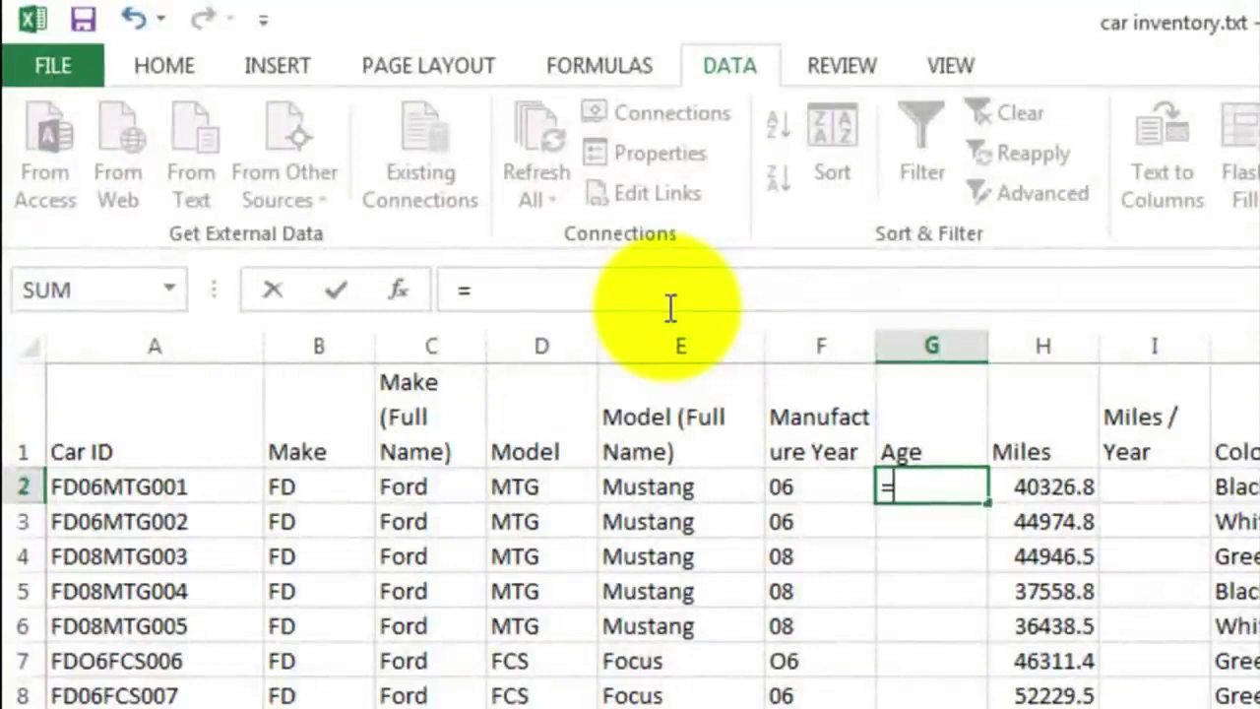
type("14")
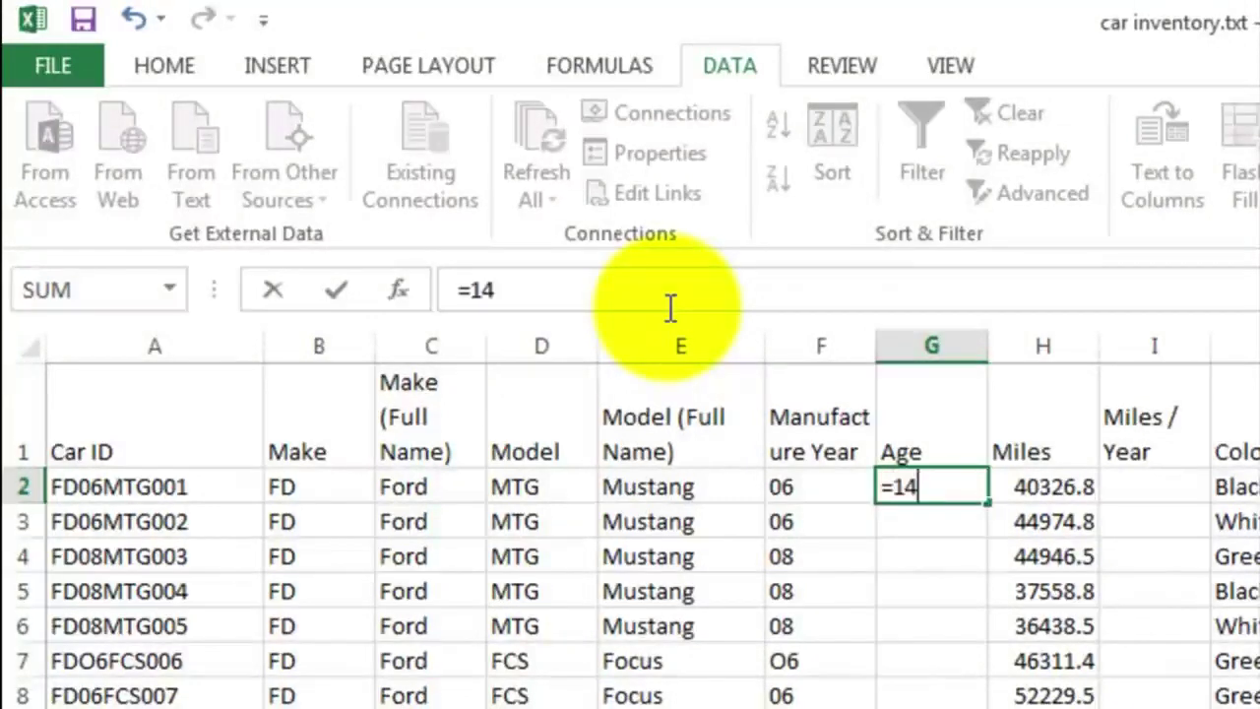
type("-")
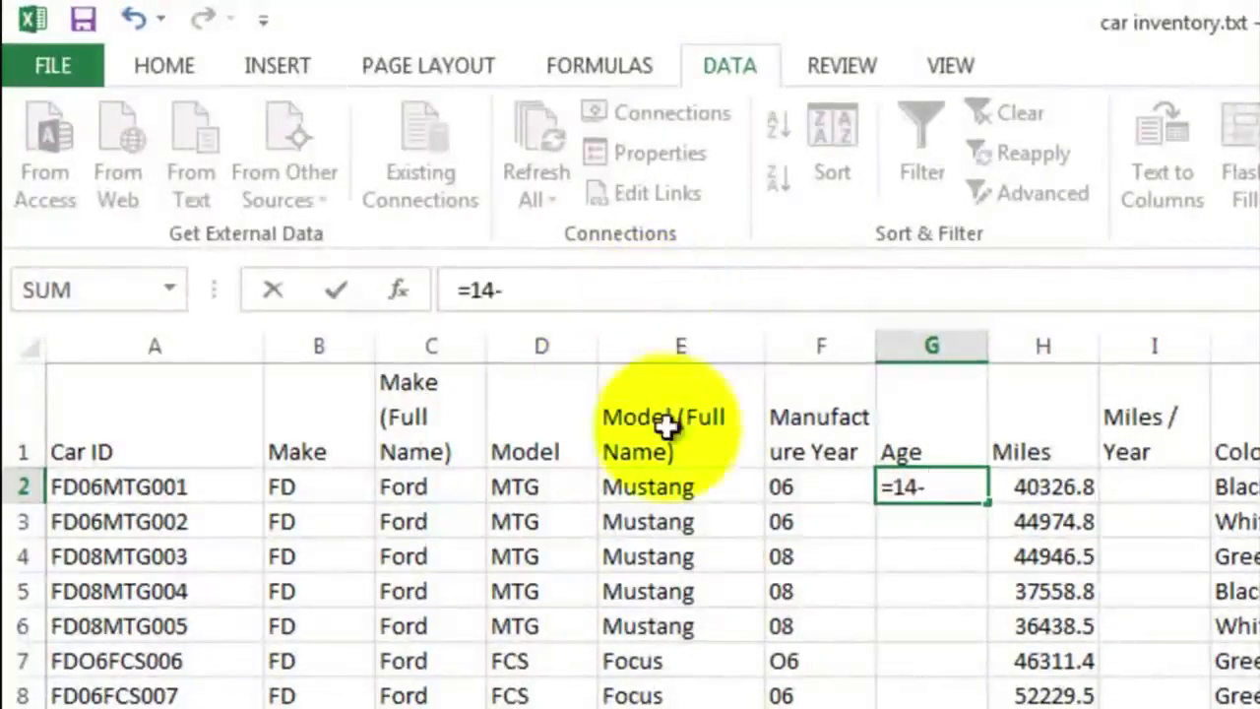
left_click(817, 484)
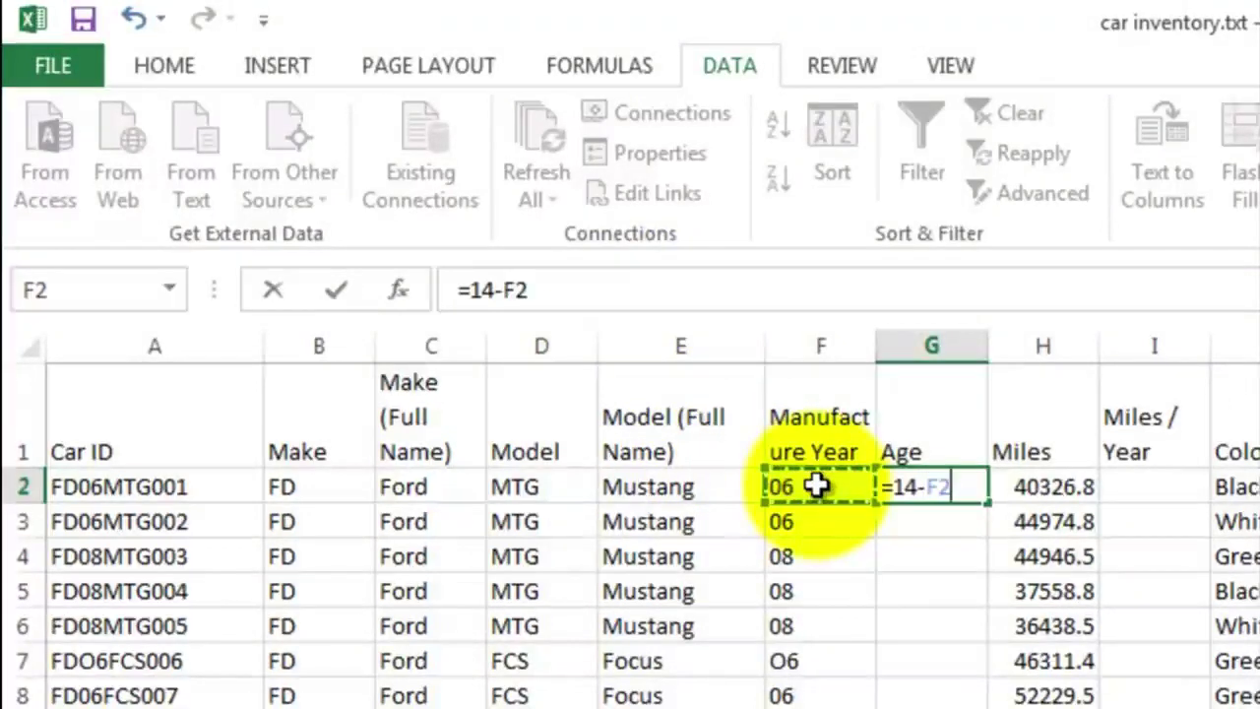
key("Return")
left_click(937, 485)
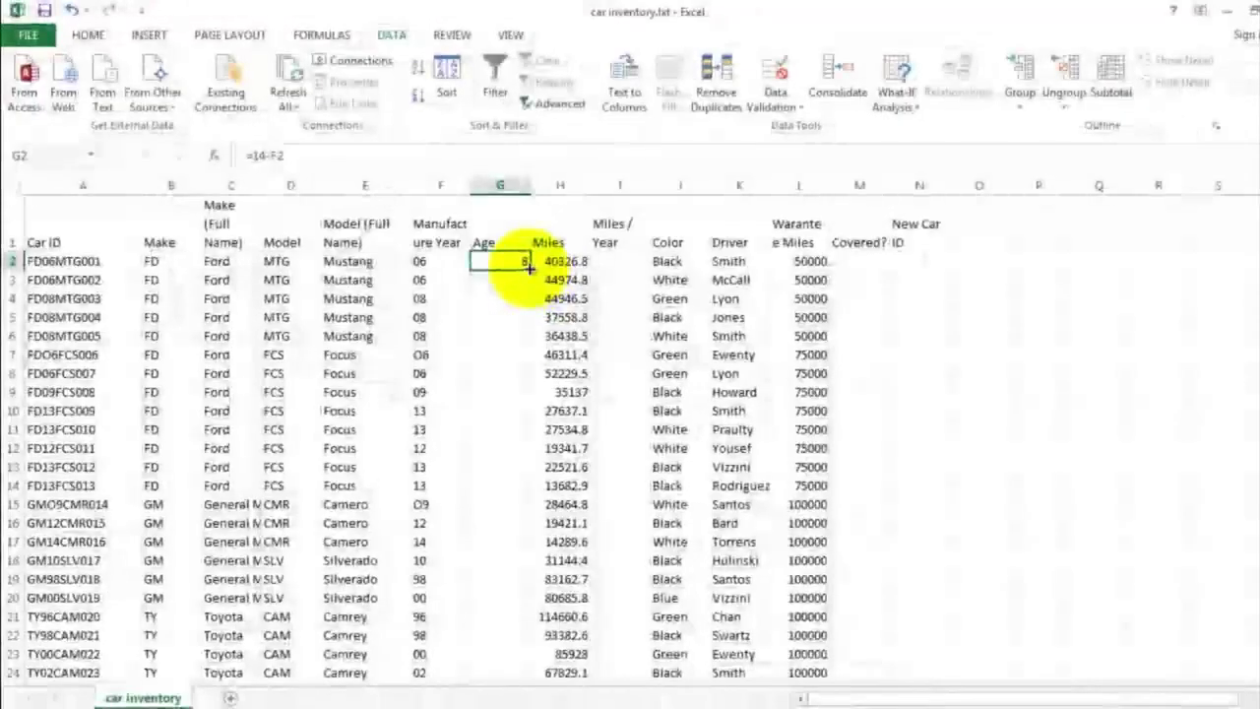
left_click_drag(529, 267, 501, 538)
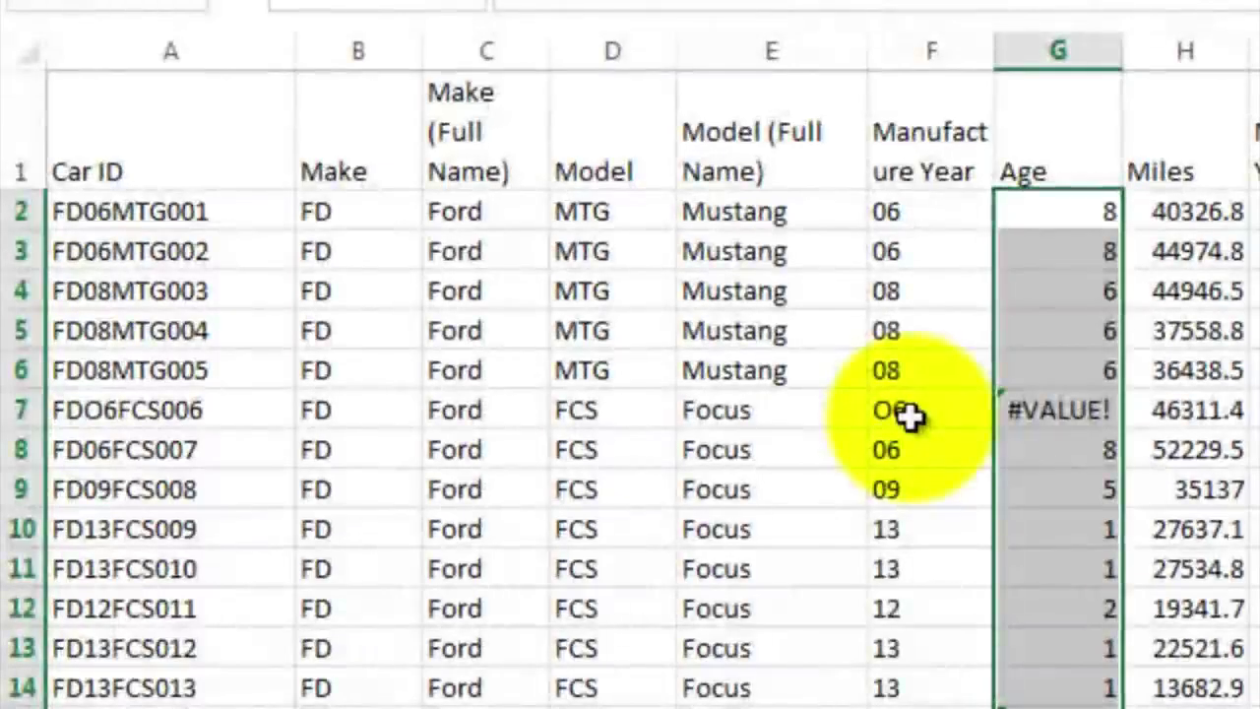
Correct the car ID in A7 to FD06FCS006, replacing the letter O with a zero
left_click(467, 362)
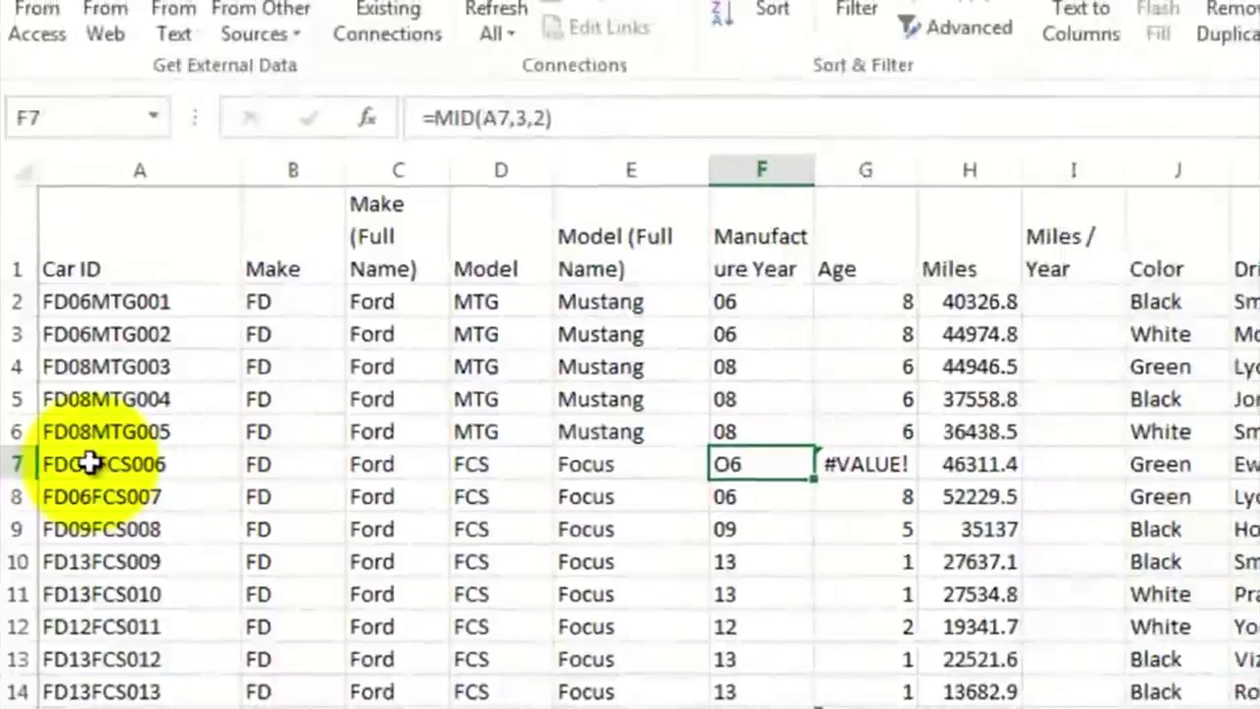
left_click(88, 463)
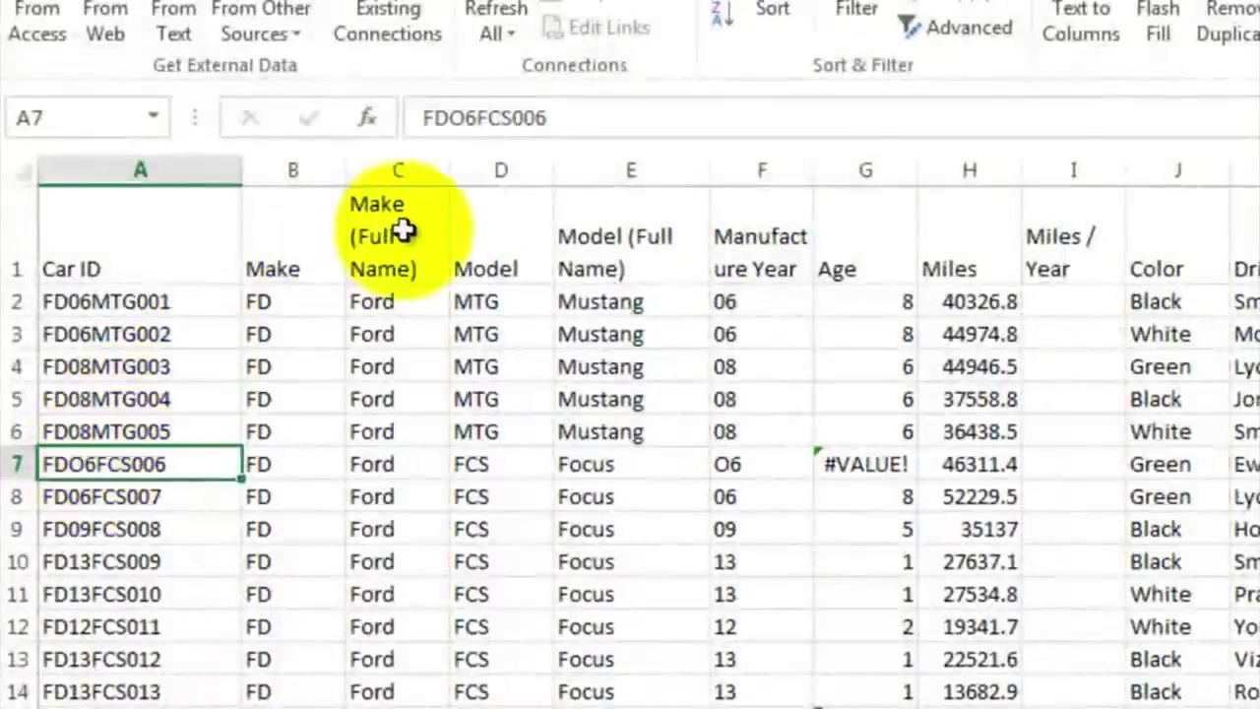
left_click(460, 117)
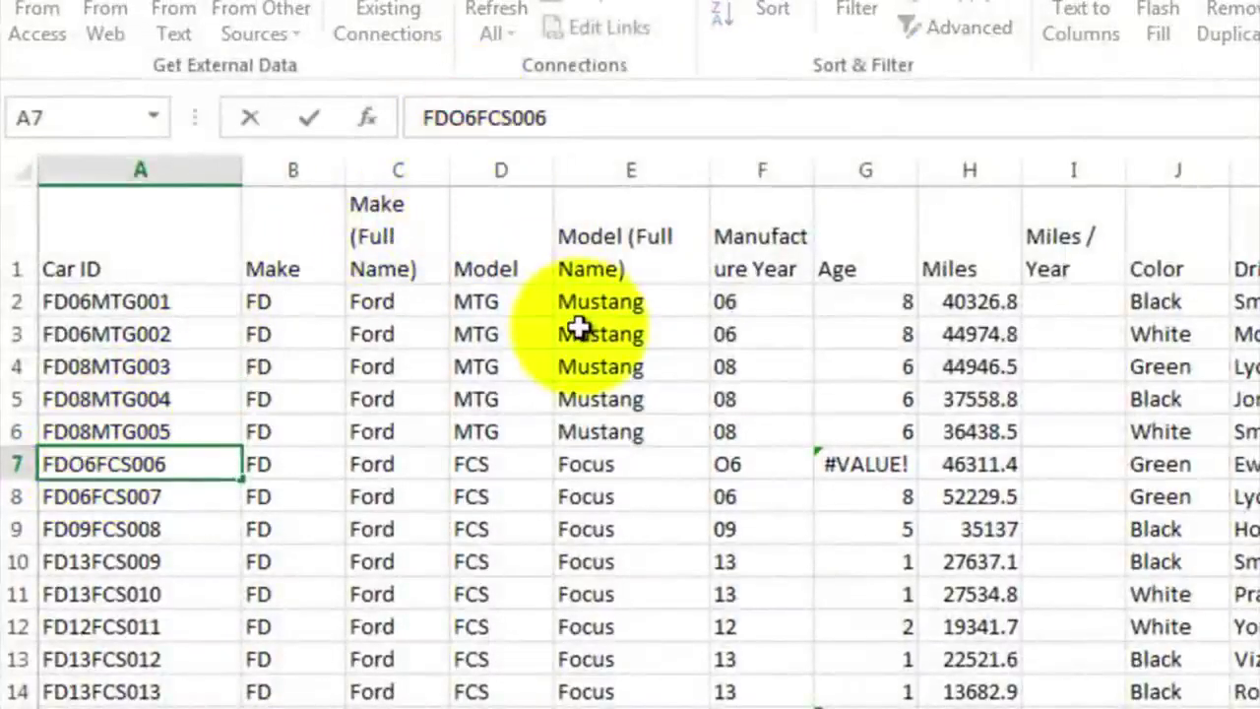
key("BackSpace")
type("0")
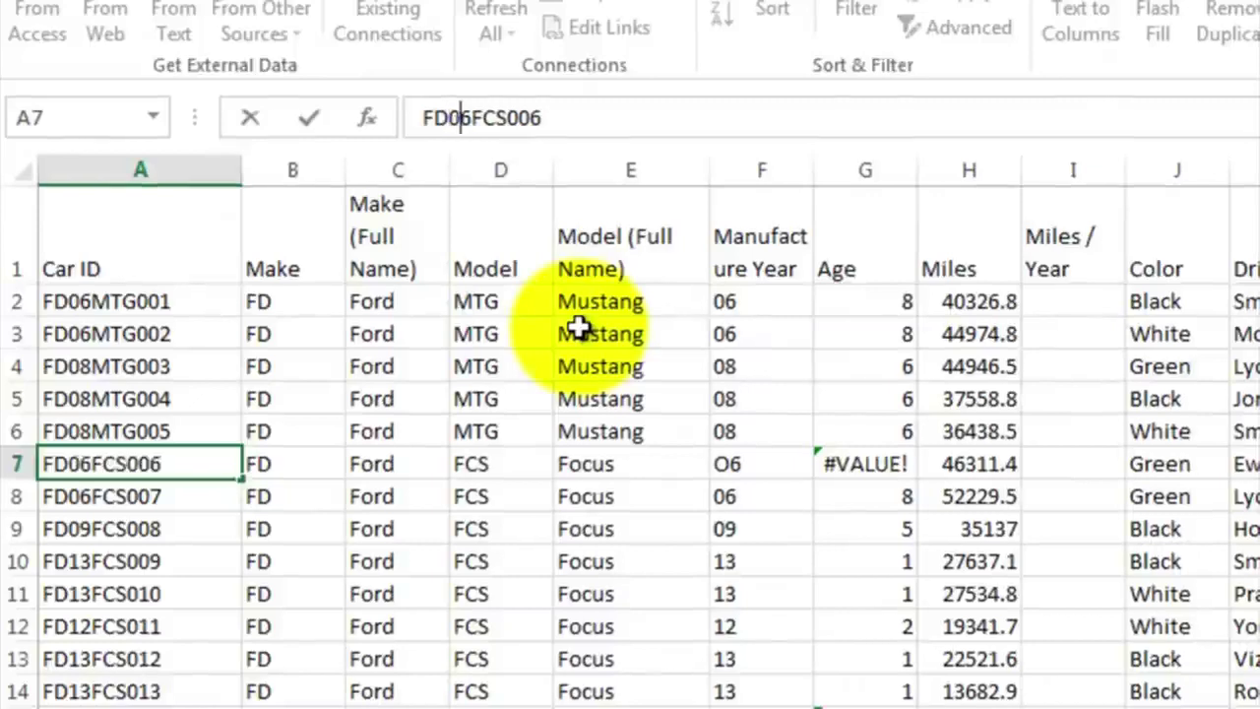
key("Return")
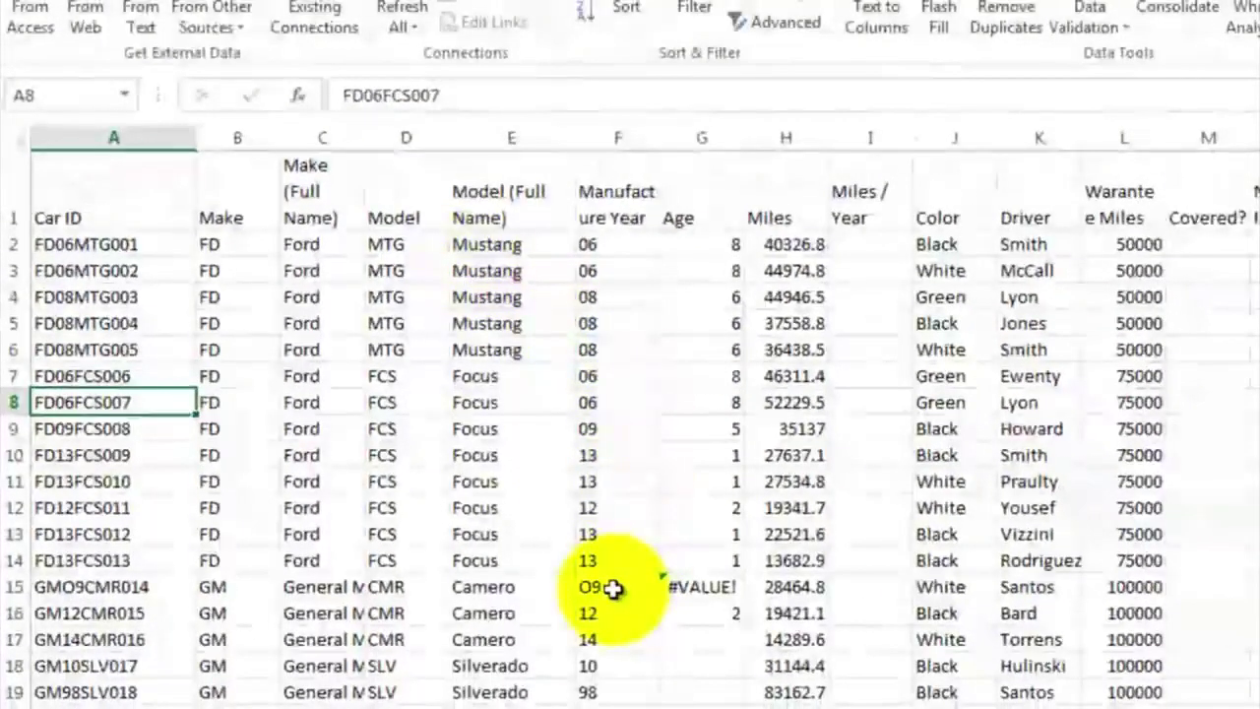
Correct the car ID in A15 to GM09CMR014, replacing the letter O with a zero
left_click(143, 586)
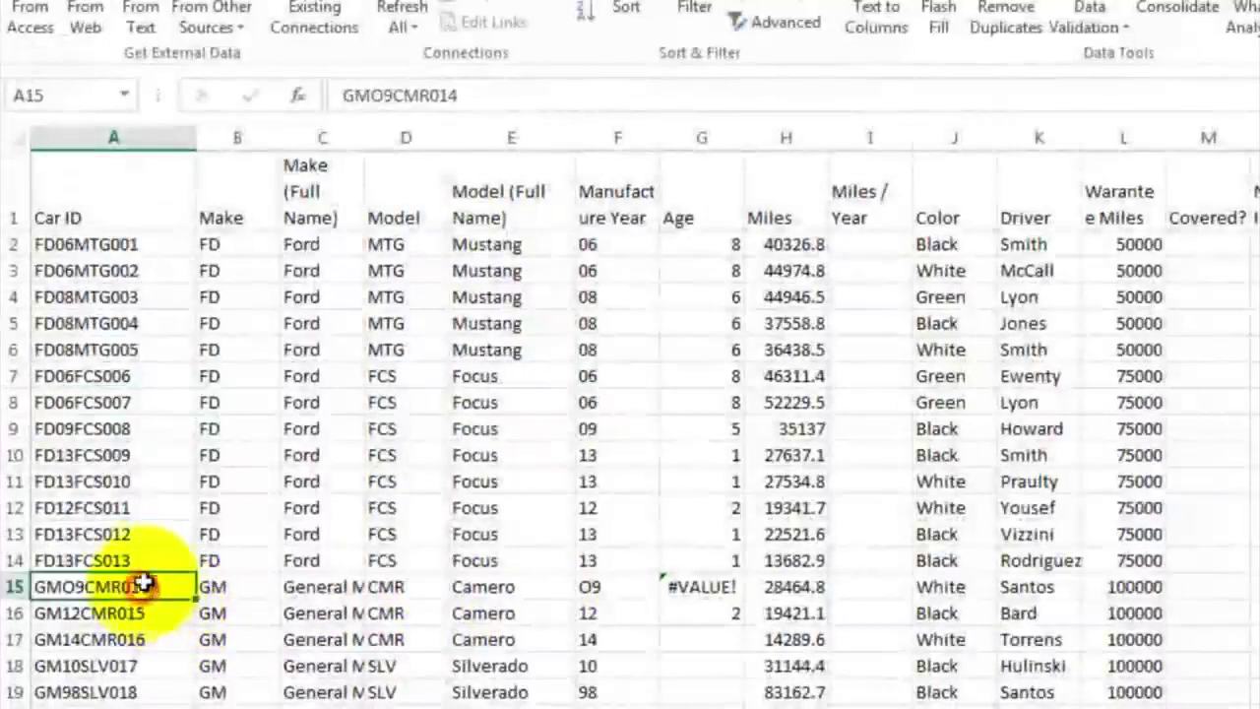
left_click(384, 95)
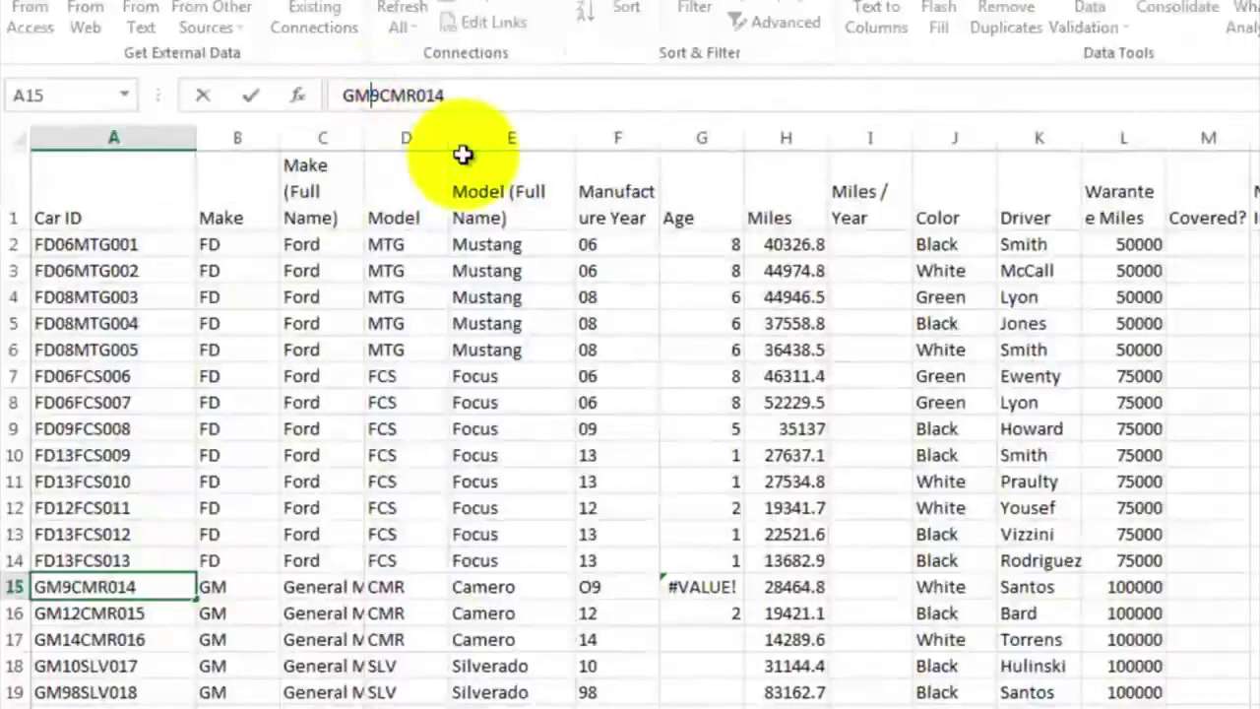
type("0")
key("Return")
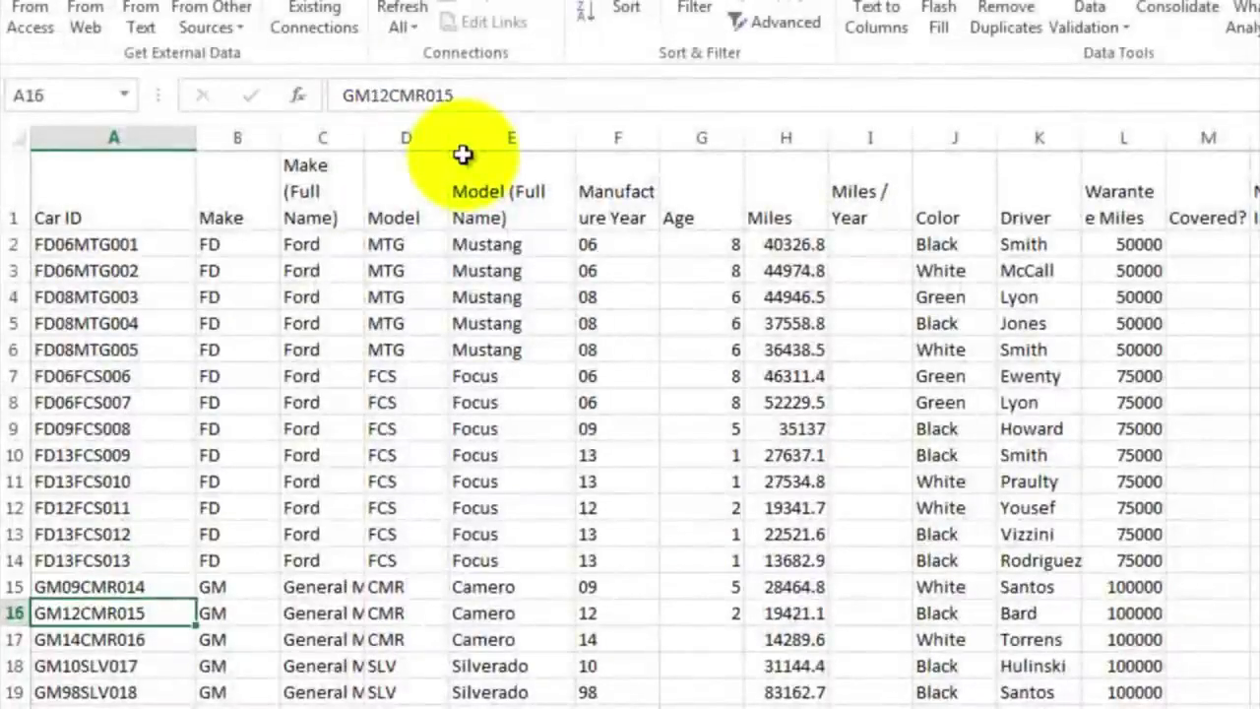
Fill the Age formula from G16 down through row 53
left_click(719, 610)
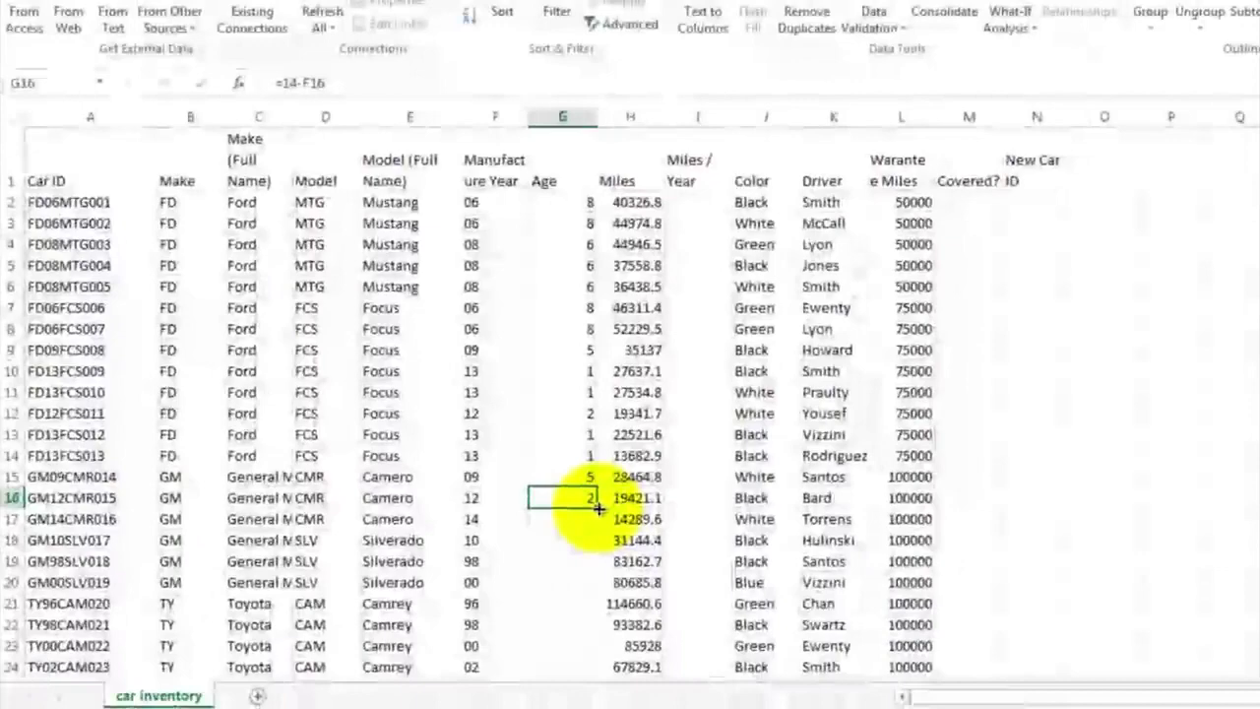
left_click_drag(598, 509, 583, 635)
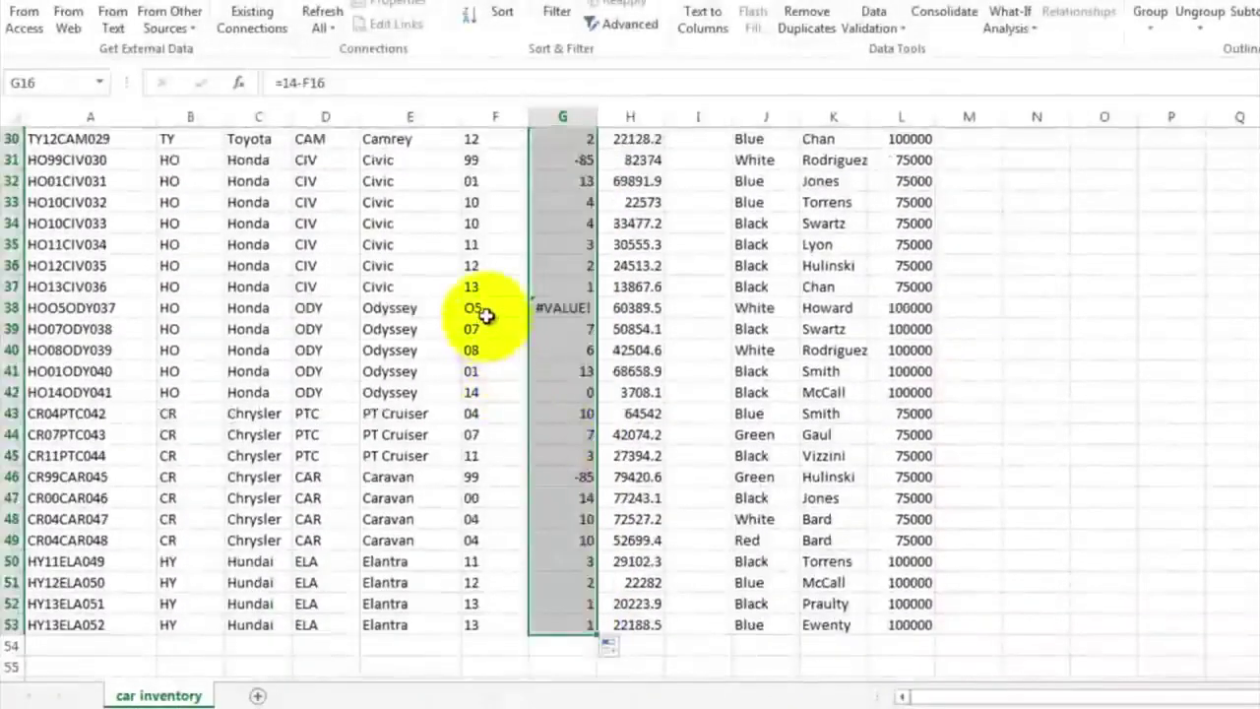
Correct the car ID in A38 to HO05ODY037, replacing the second letter O with a zero
left_click(558, 307)
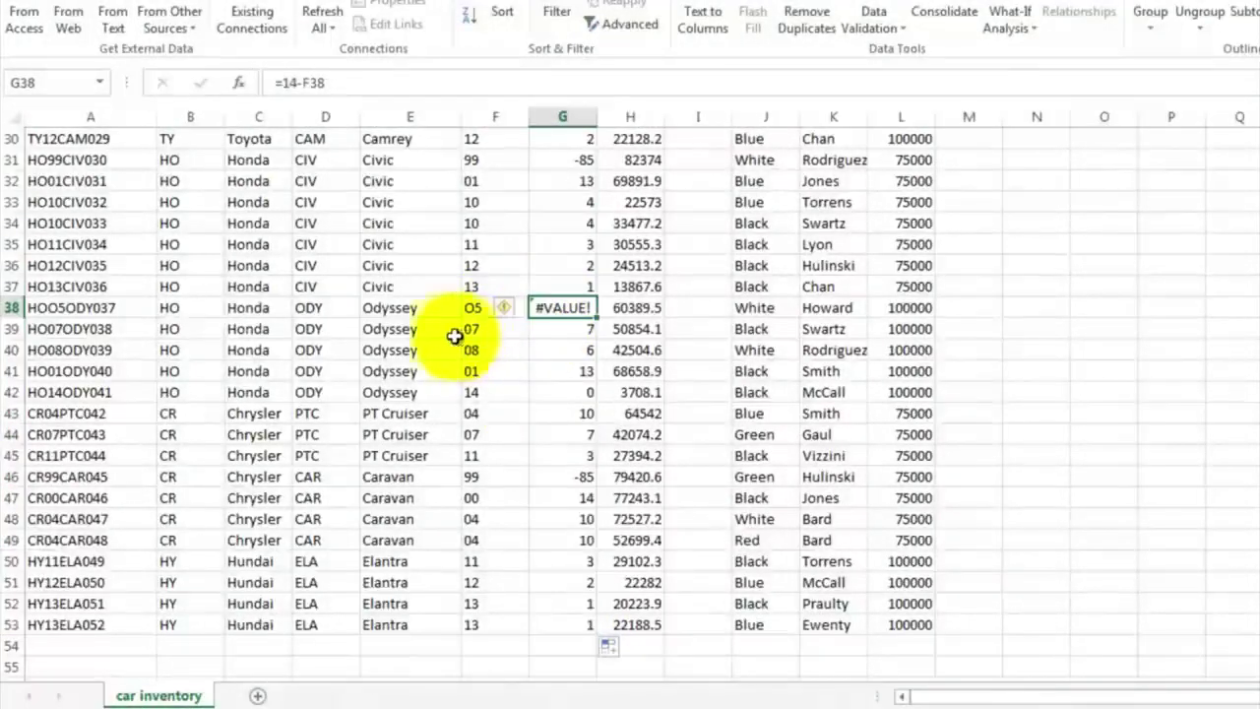
left_click(77, 308)
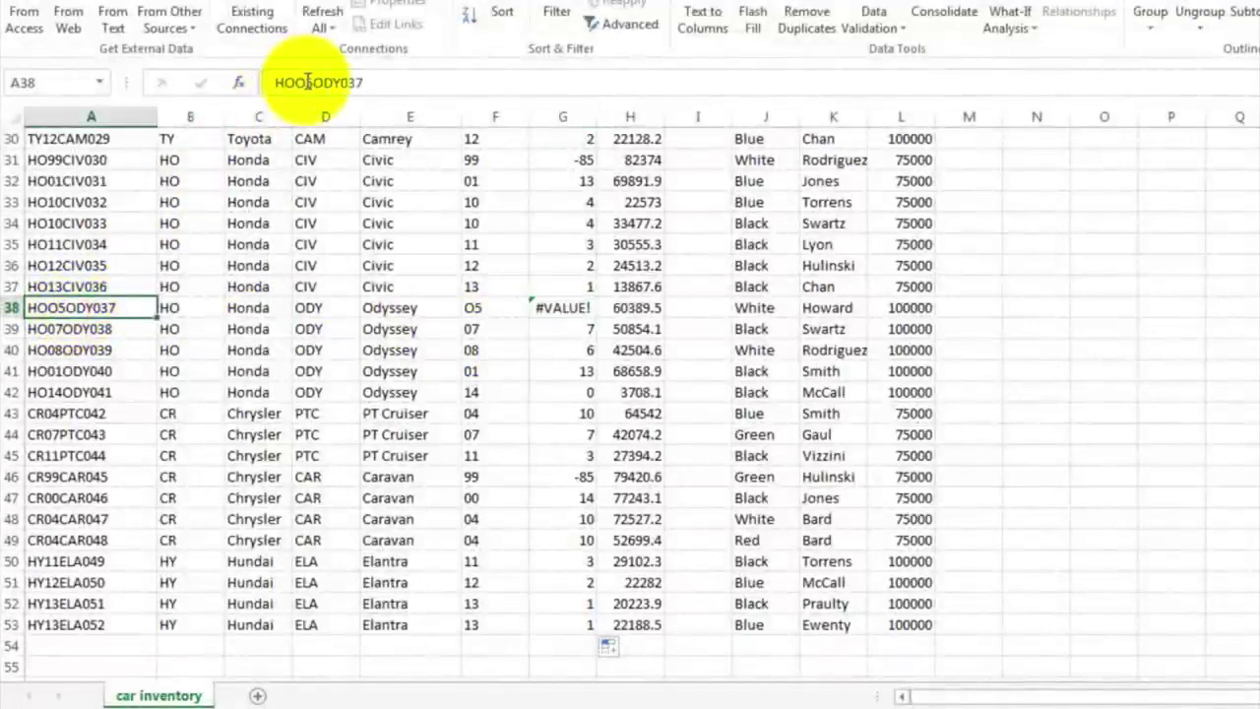
left_click(306, 83)
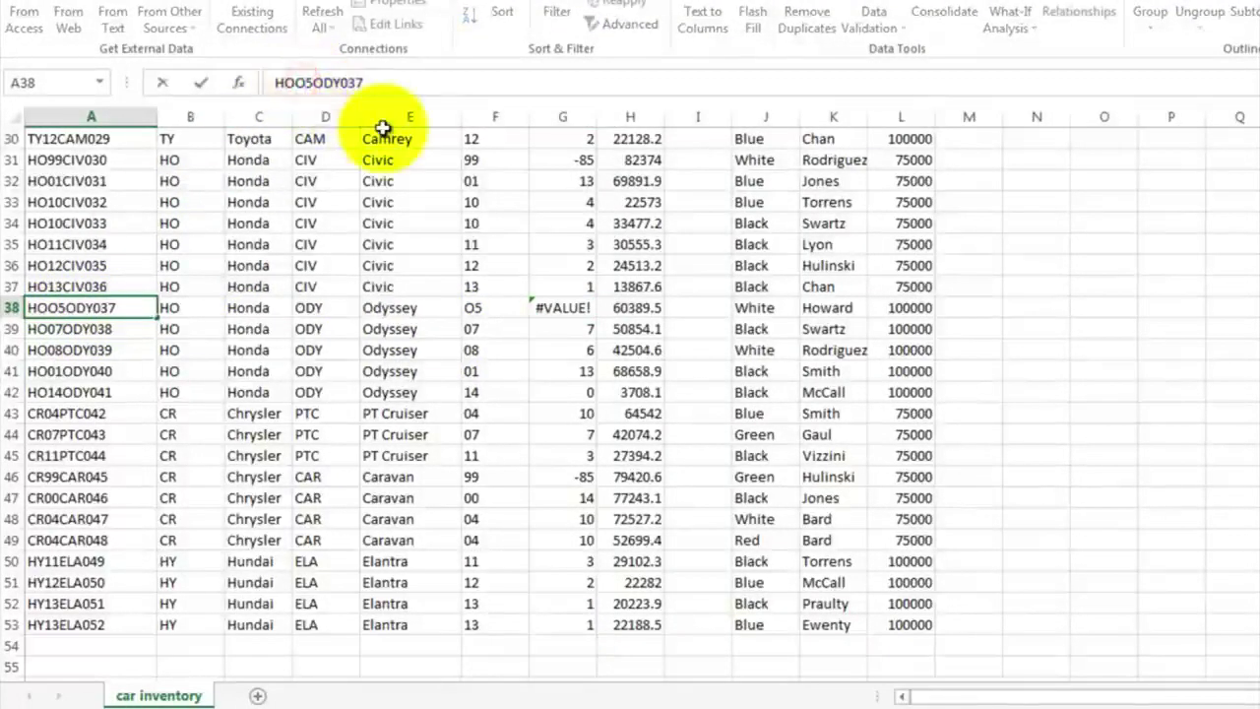
key("BackSpace")
key("Return")
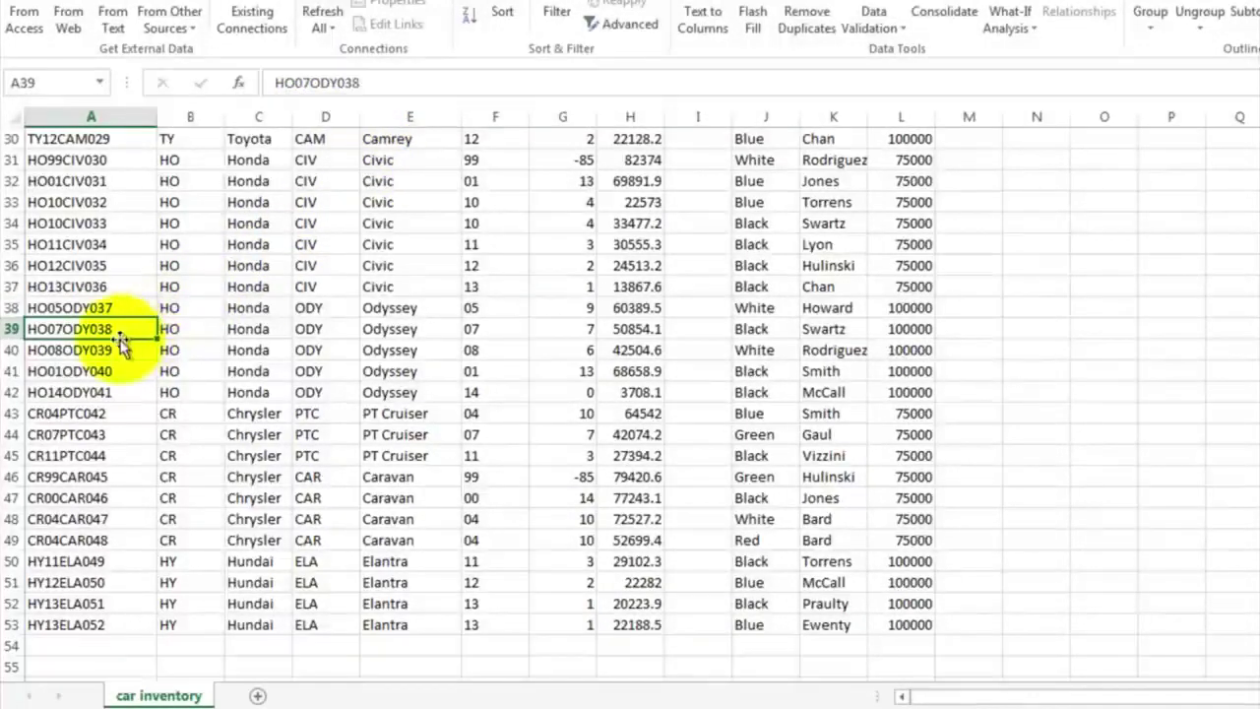
Examine the negative results in the Age column, comparing the formula in G19 with the manufacture year in F19
scroll(335, 349, "up", 8)
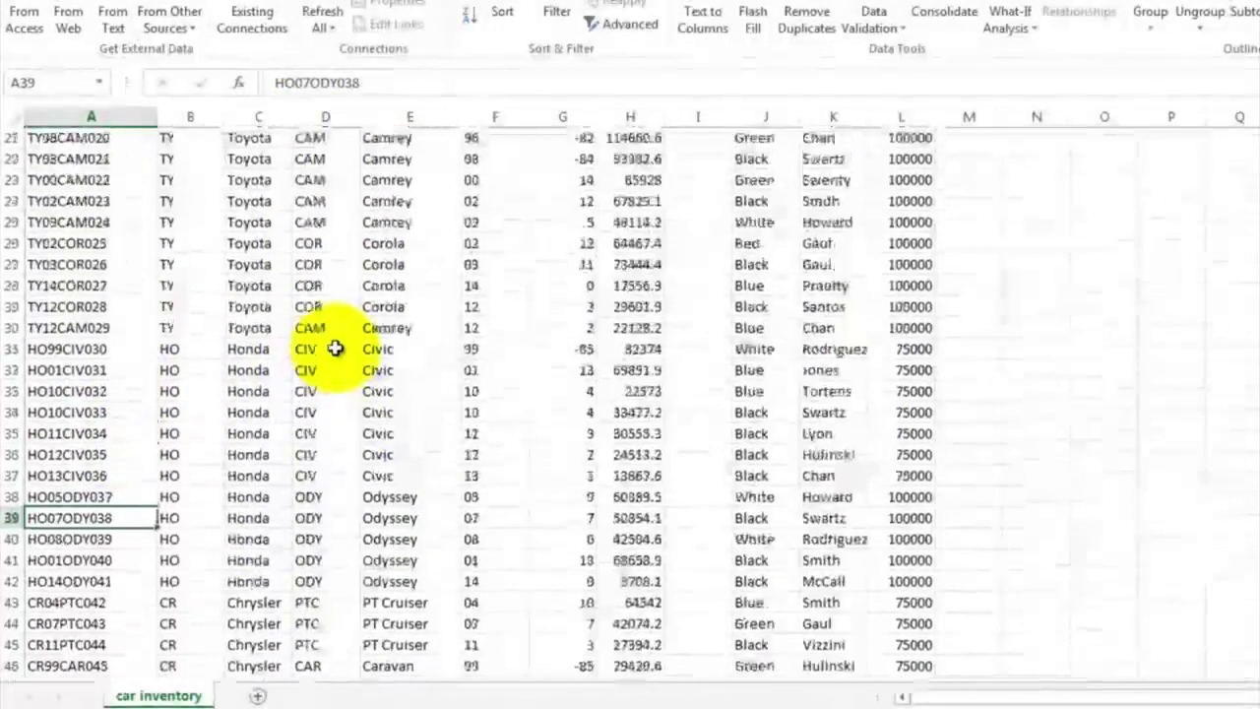
scroll(335, 348, "up", 2)
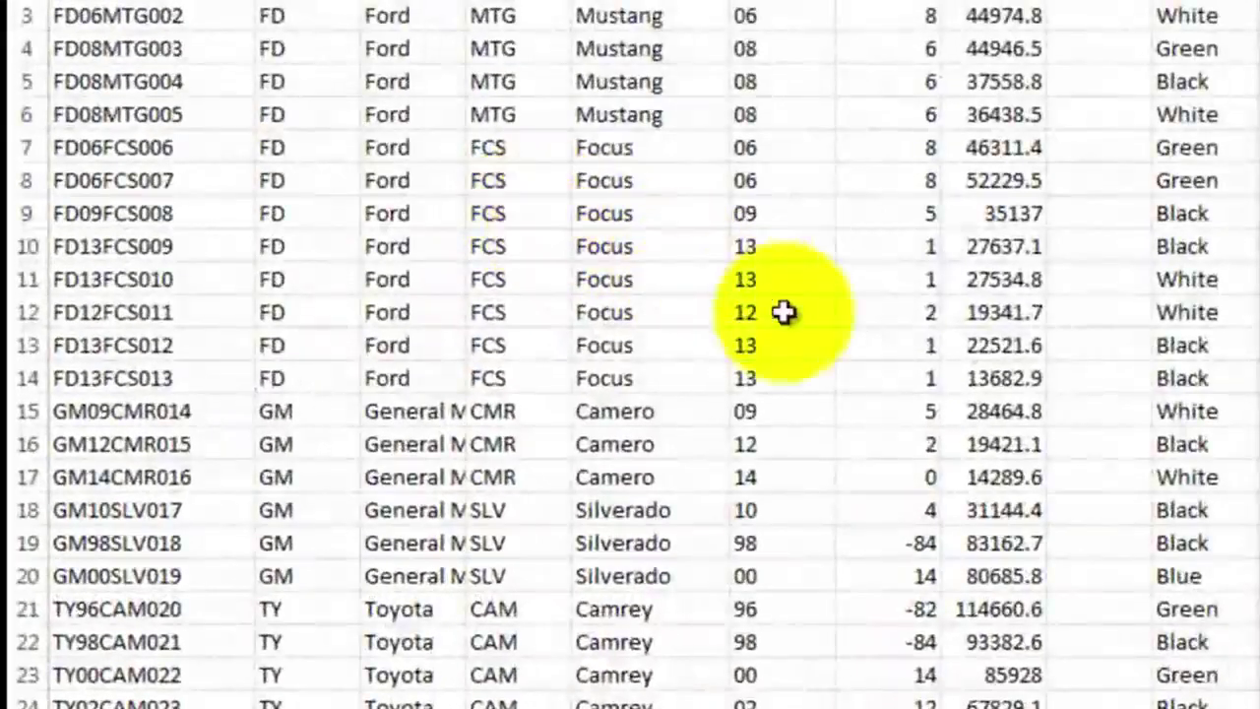
left_click(889, 544)
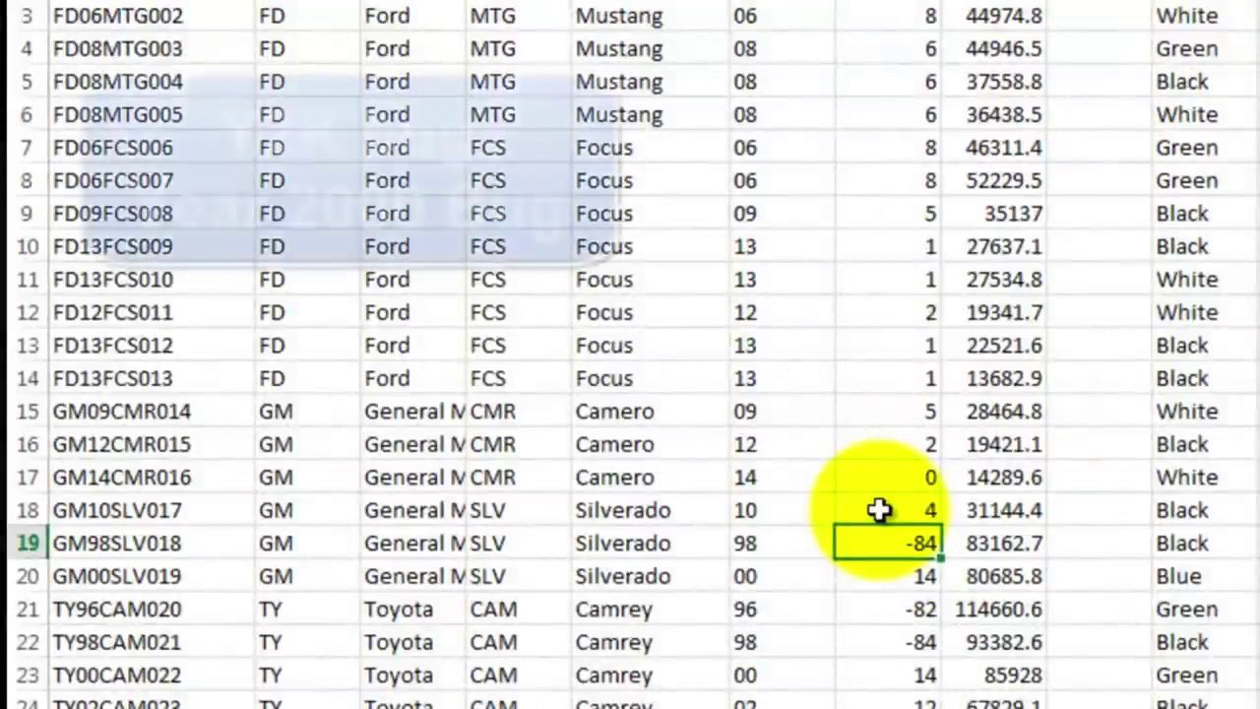
scroll(879, 509, "down", 3)
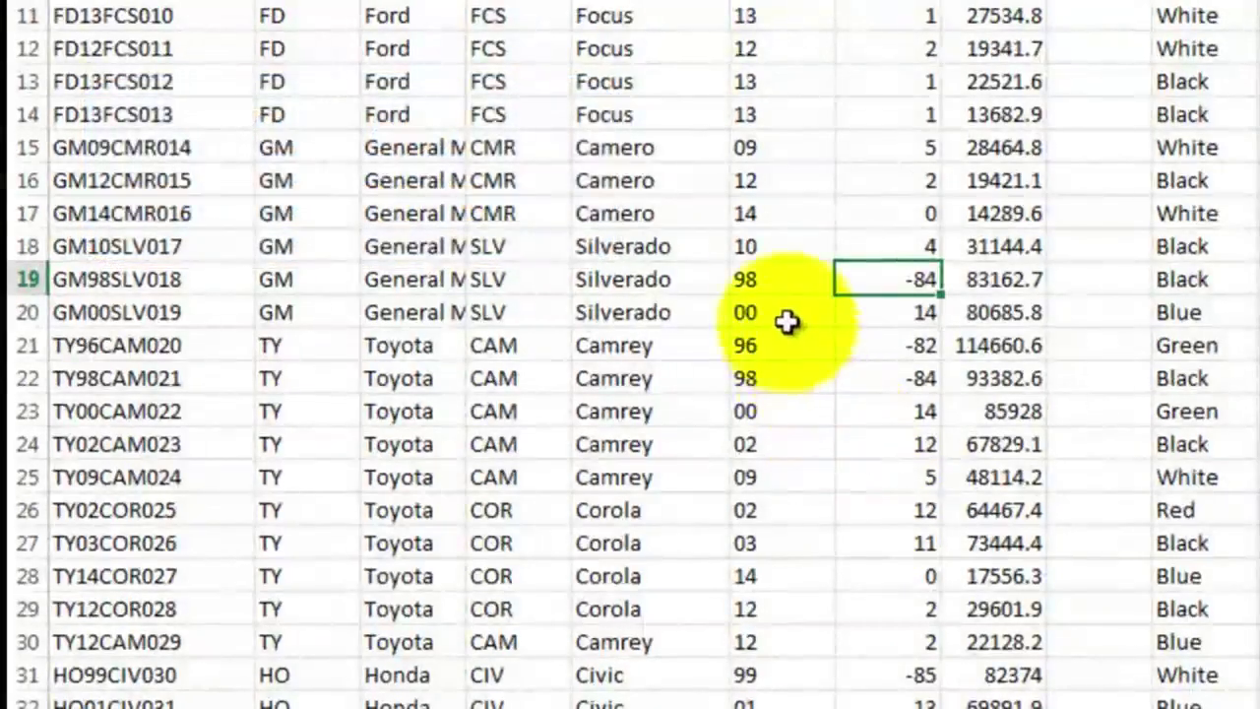
left_click(763, 280)
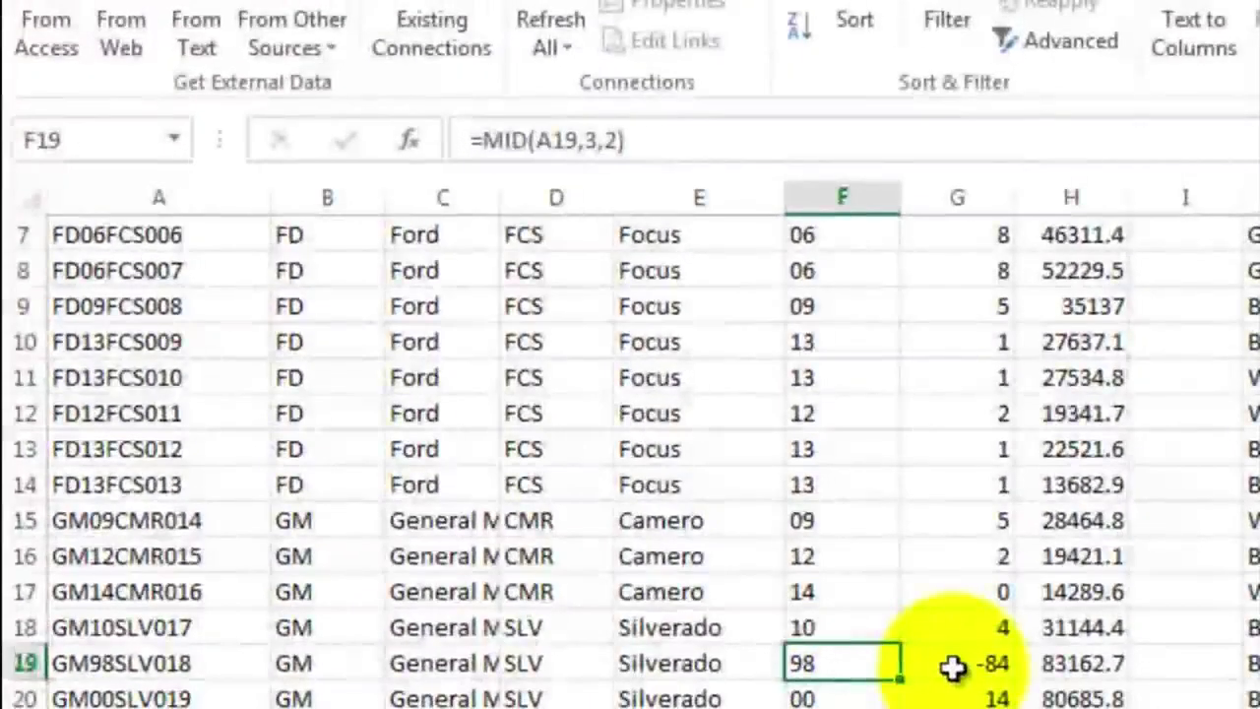
left_click(953, 669)
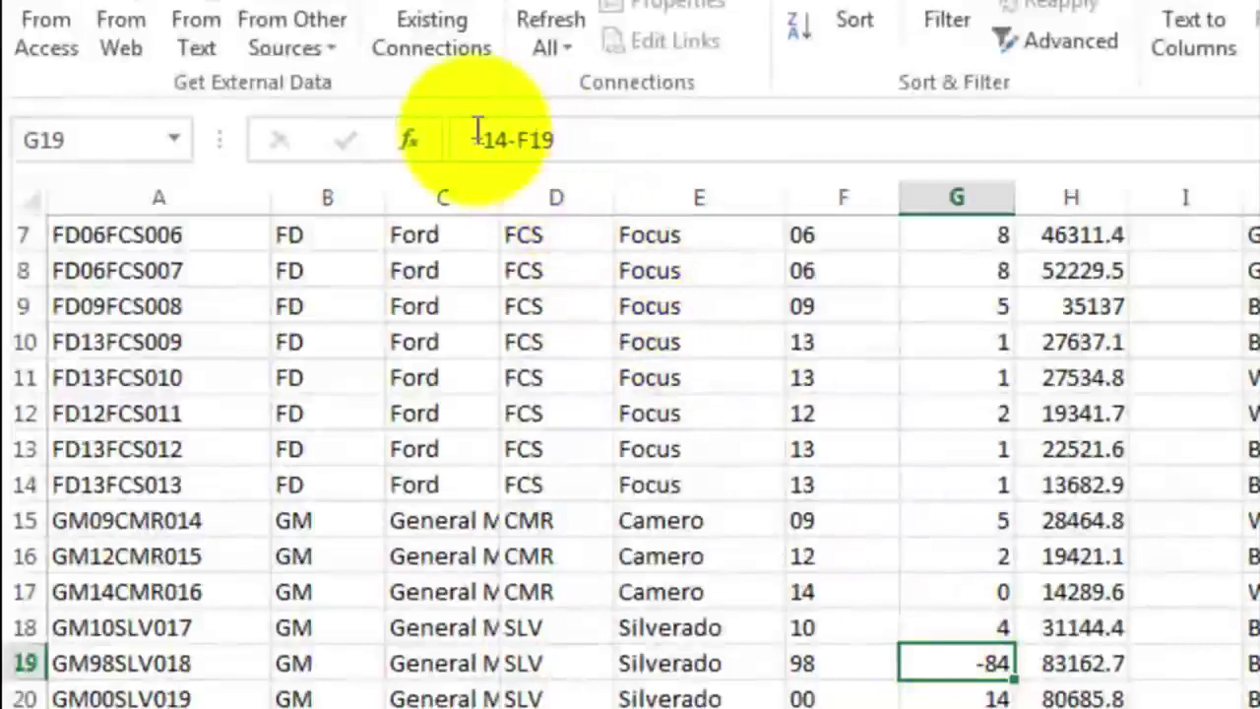
double_click(960, 662)
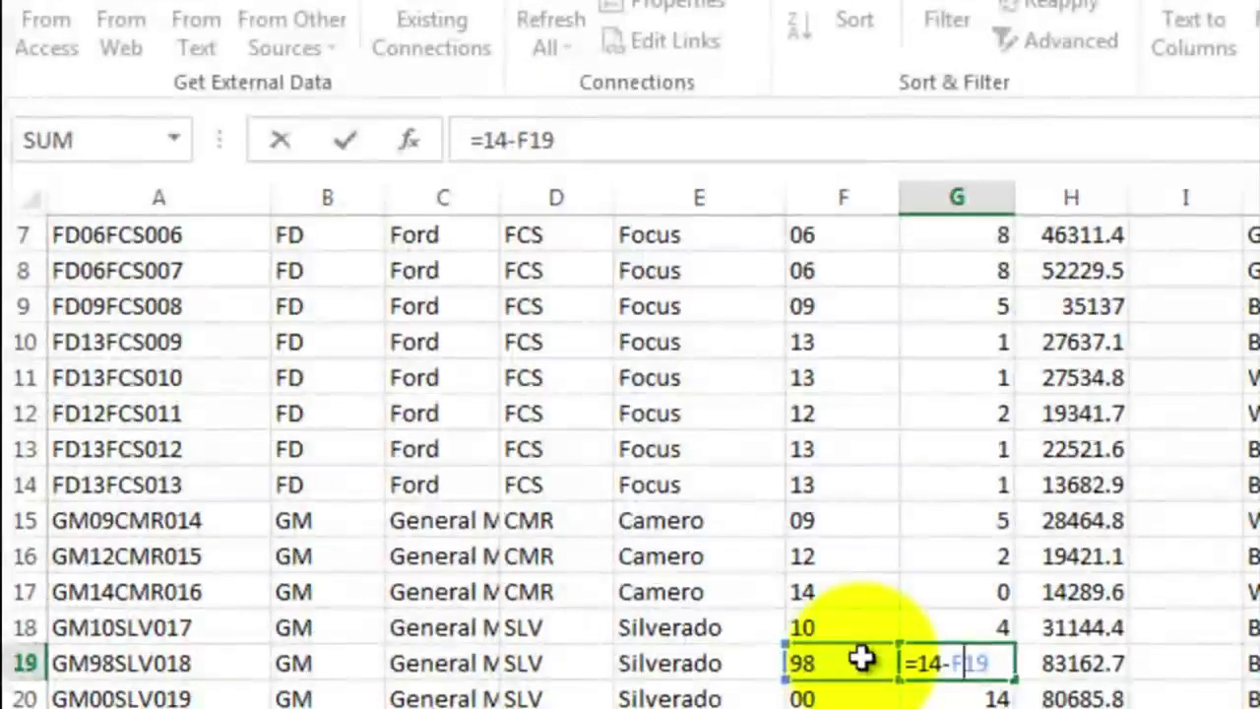
key("ctrl+Return")
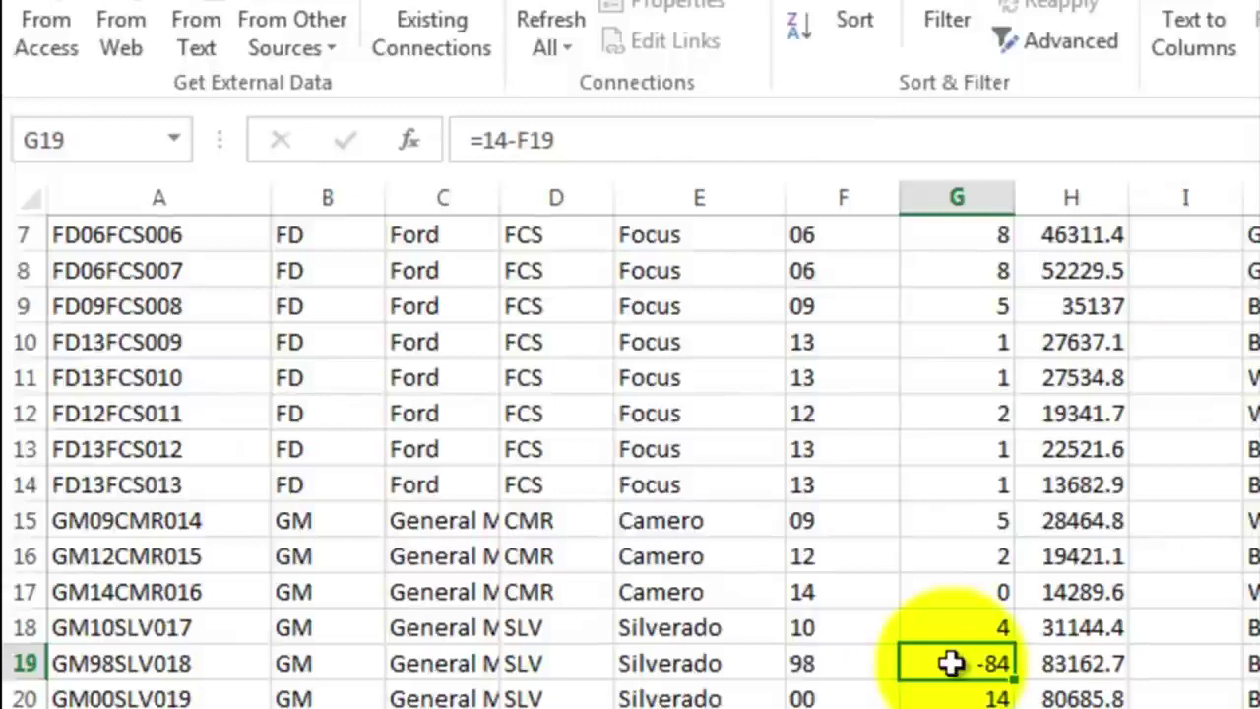
Replace the Age formula in G2 with an IF formula whose logical test is 14-F2<0
scroll(951, 663, "up", 2)
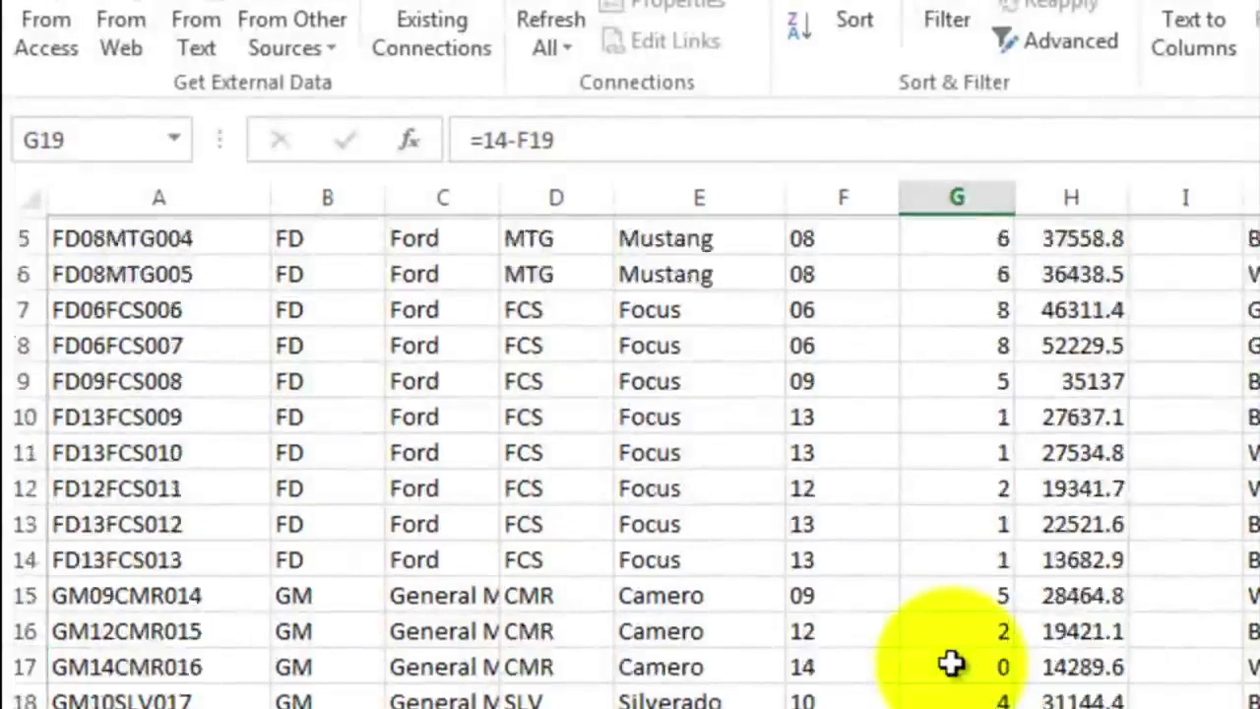
left_click(959, 335)
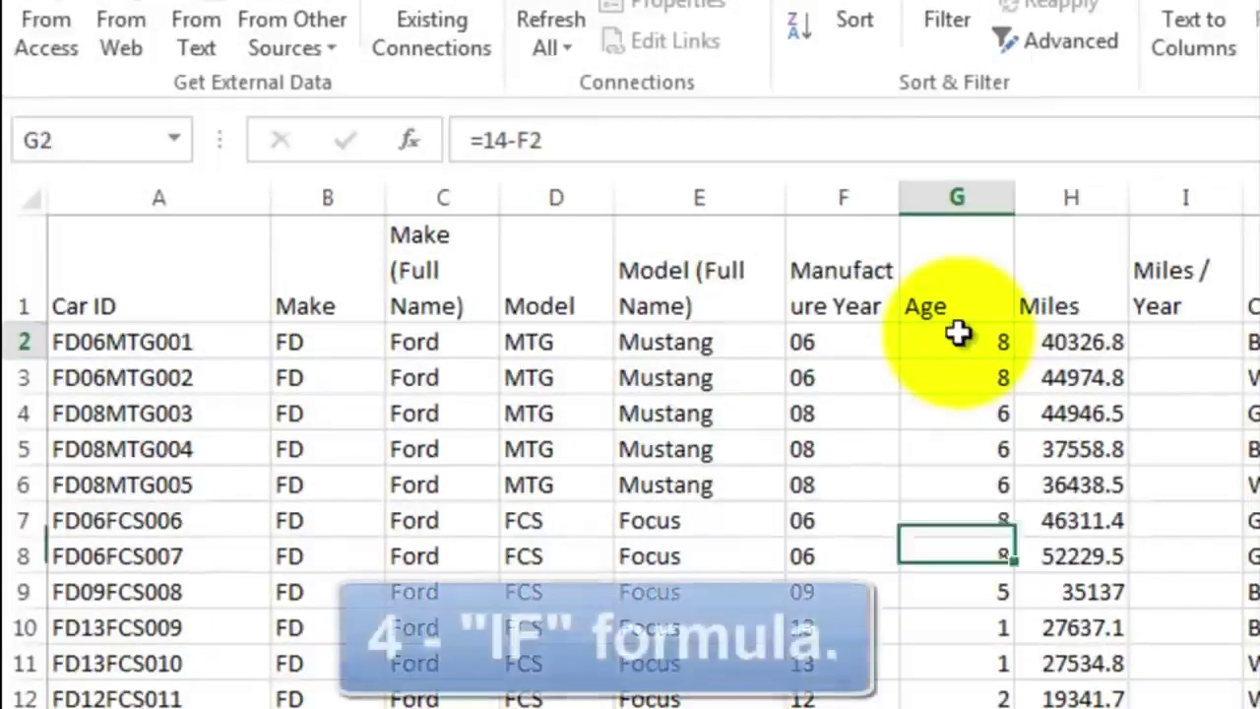
left_click(576, 136)
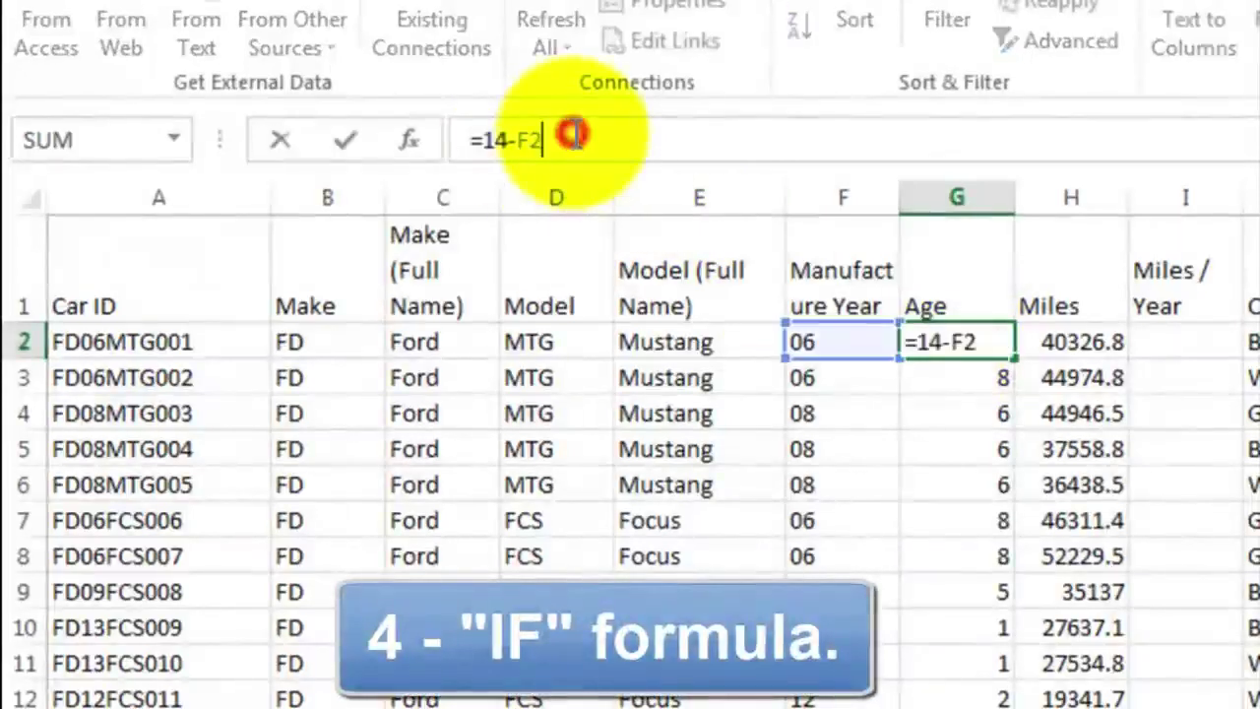
key("BackSpace")
key("BackSpace")
key("BackSpace")
key("BackSpace")
key("BackSpace")
key("BackSpace")
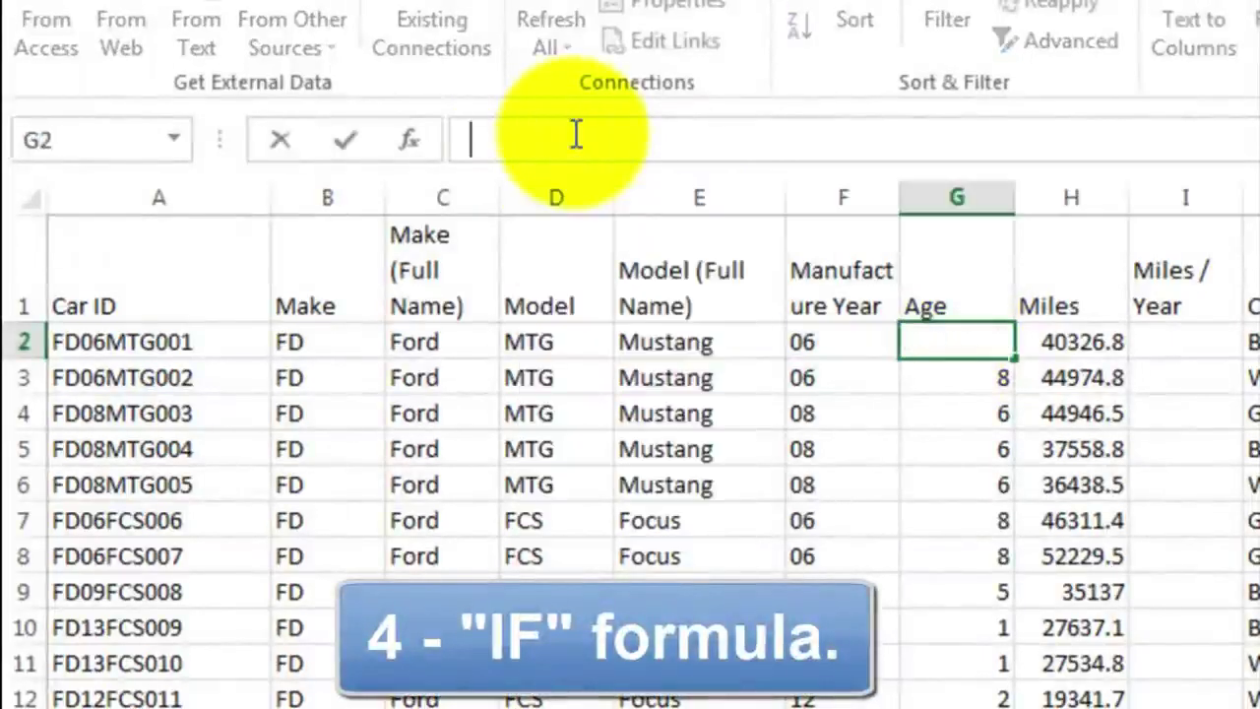
type("=if(")
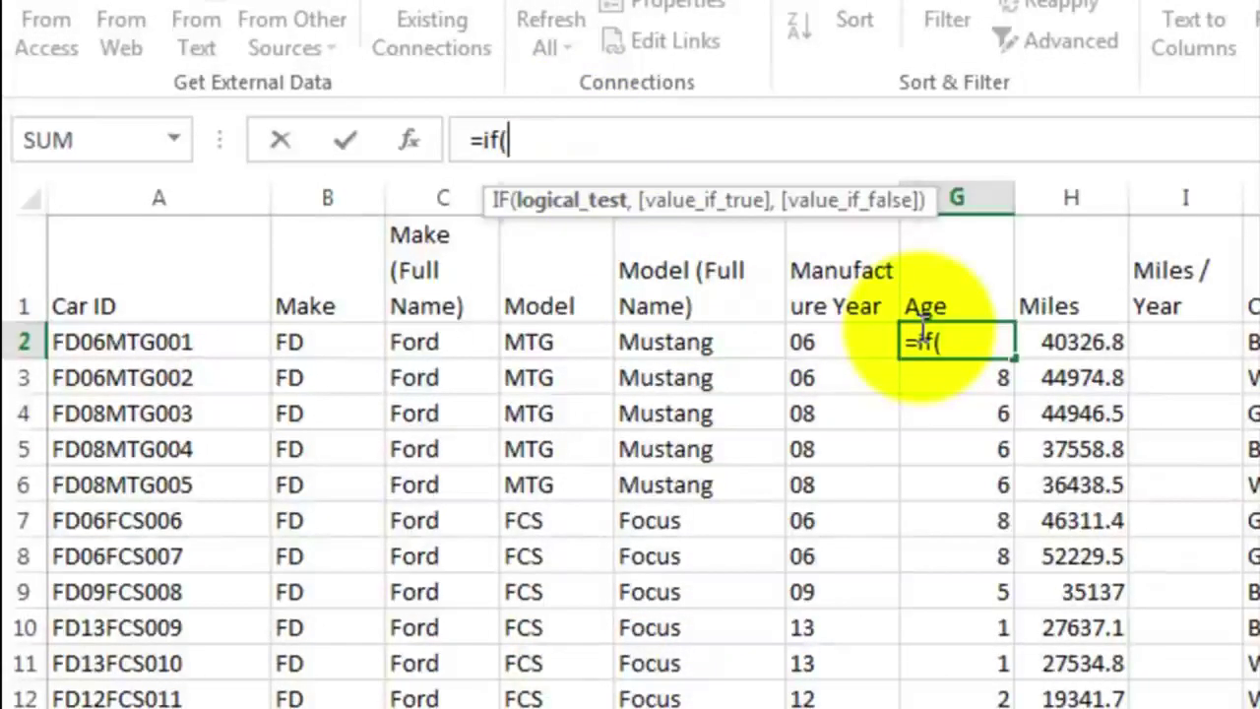
type("14-")
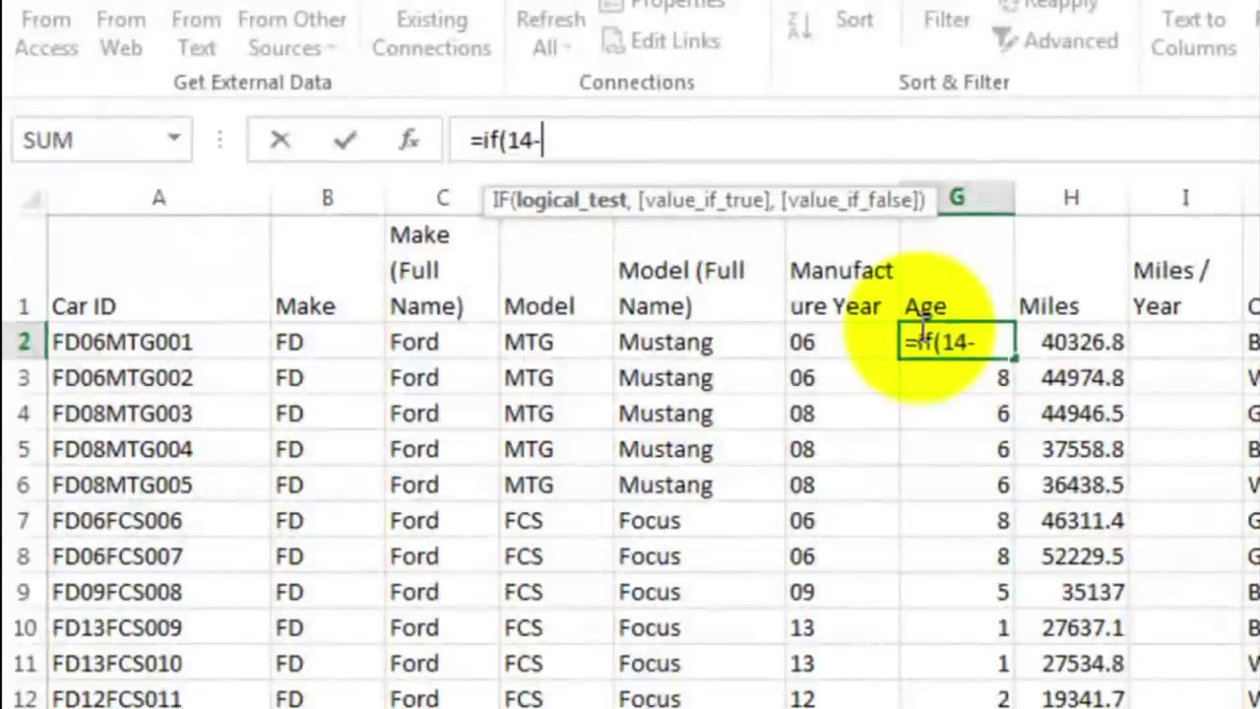
left_click(841, 341)
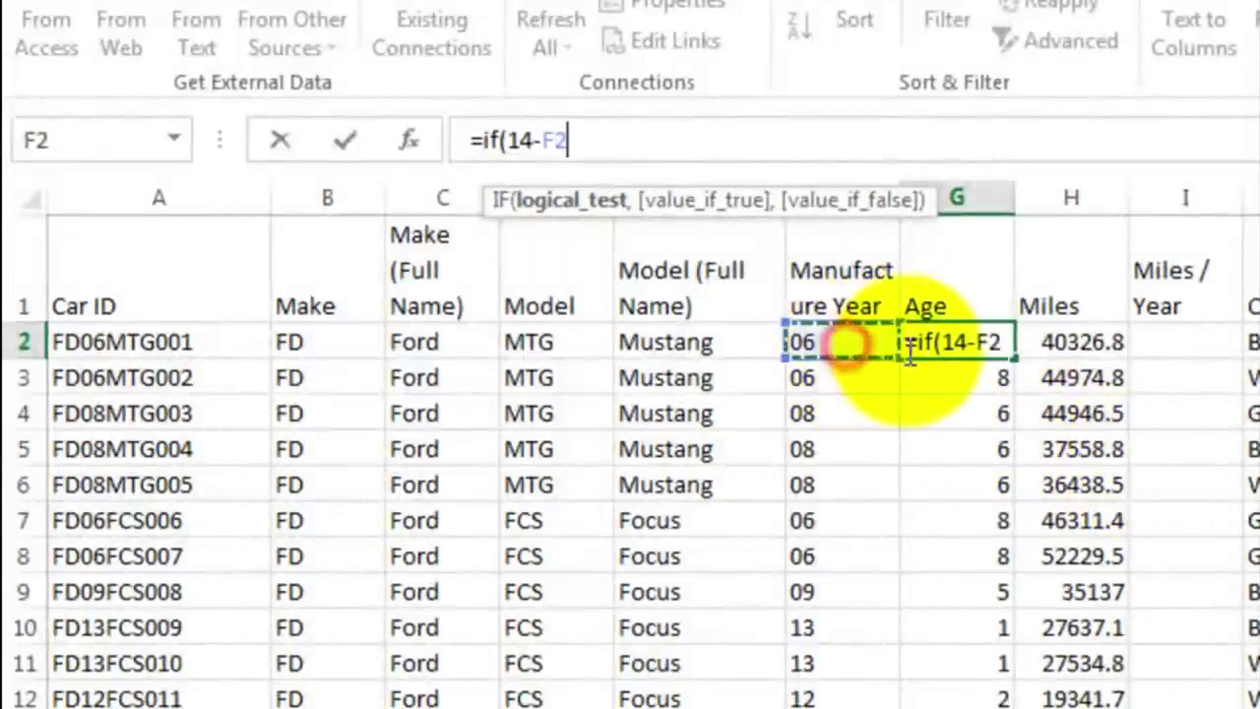
type("<0")
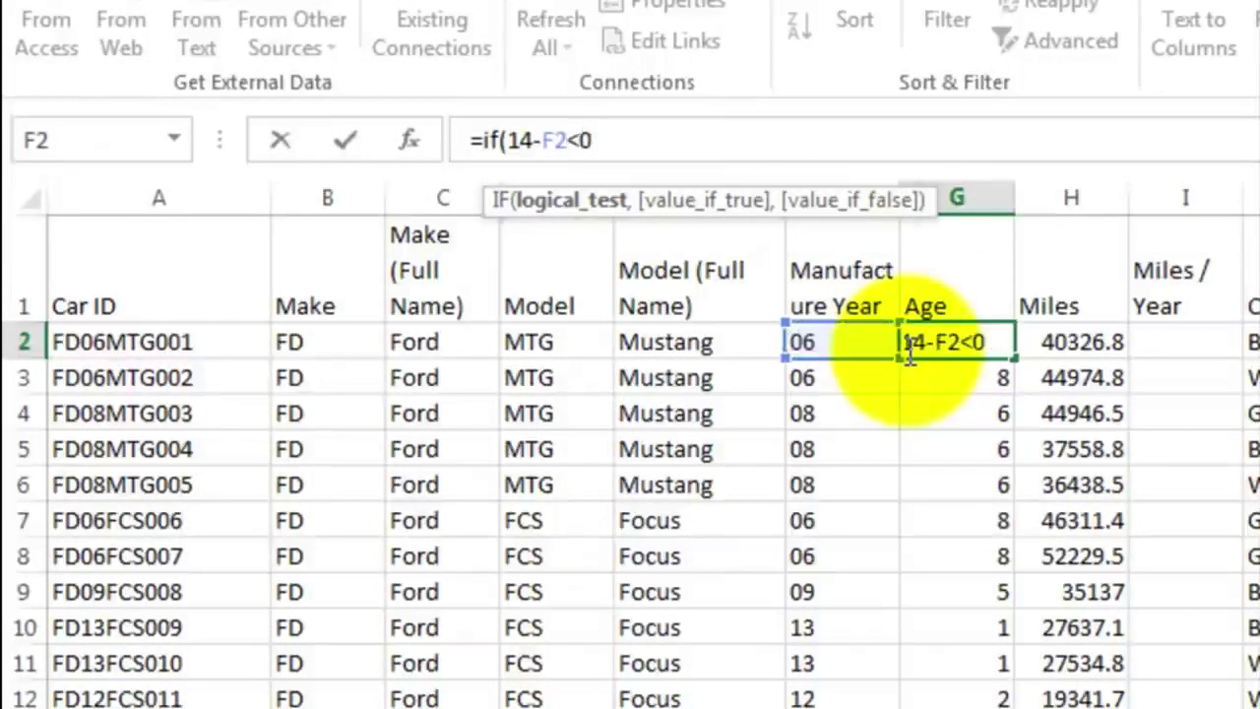
Add 100-F2+14 as the value-if-true argument of the IF formula in G2
type(",")
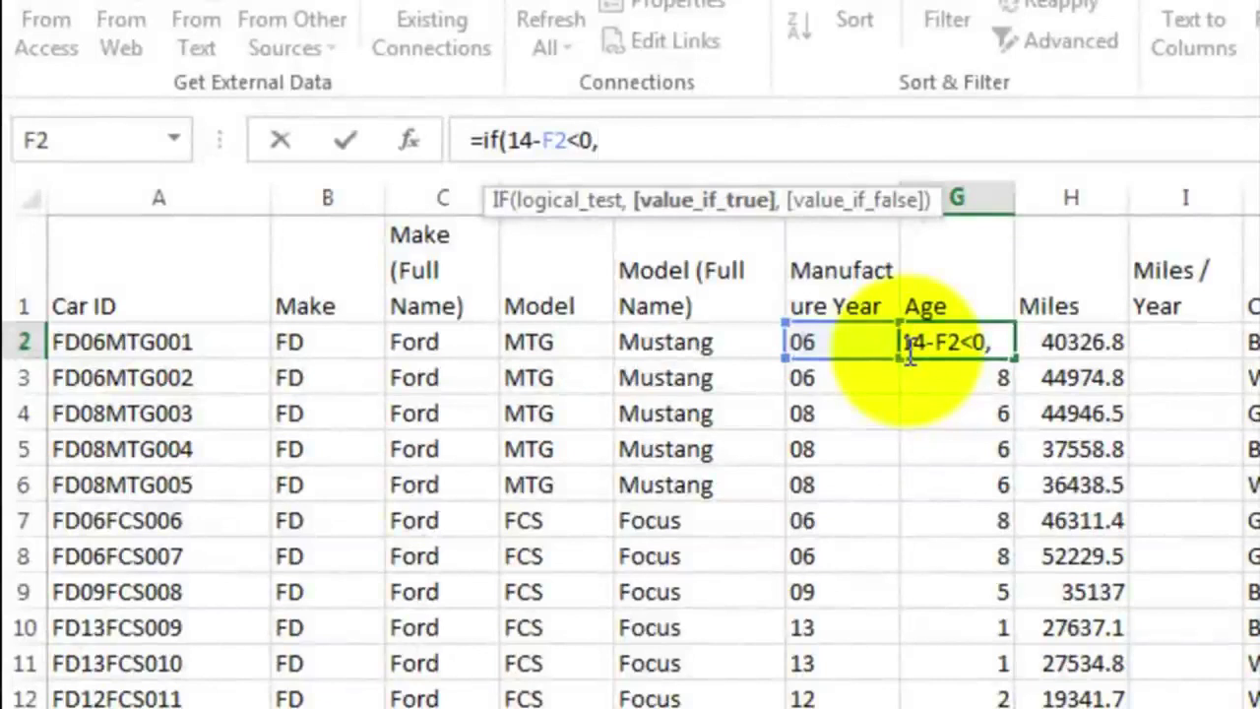
type("100")
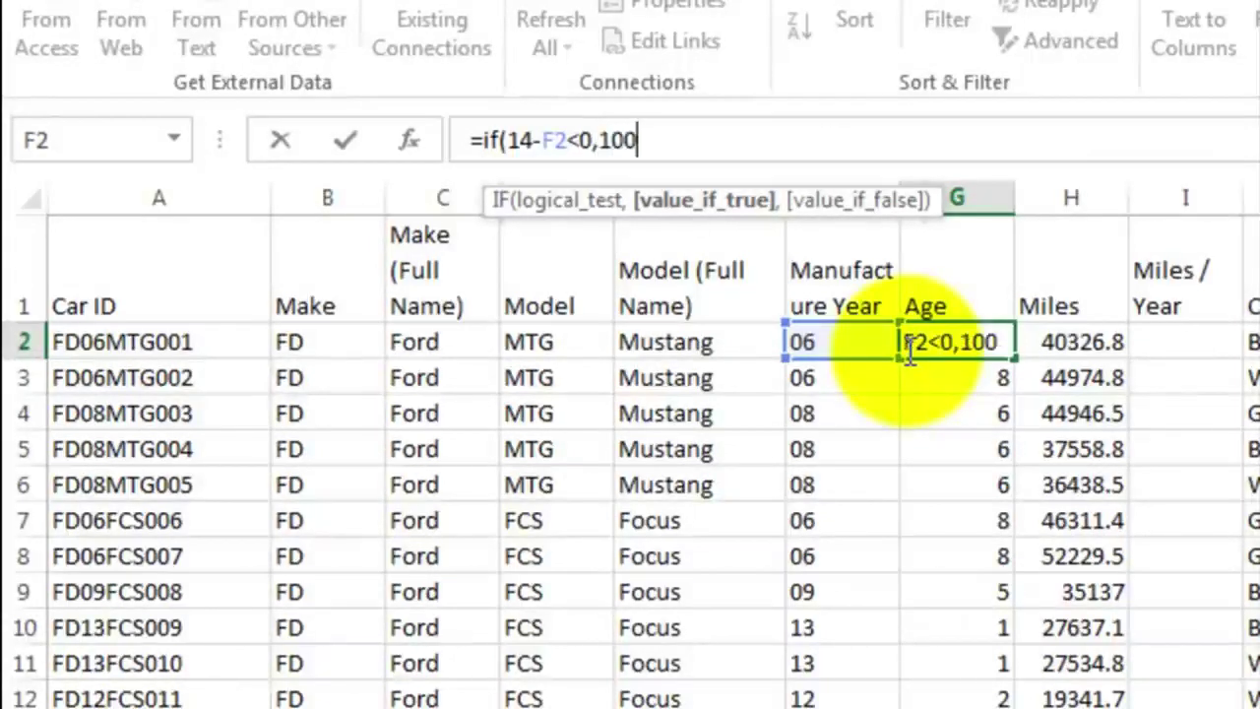
type("-")
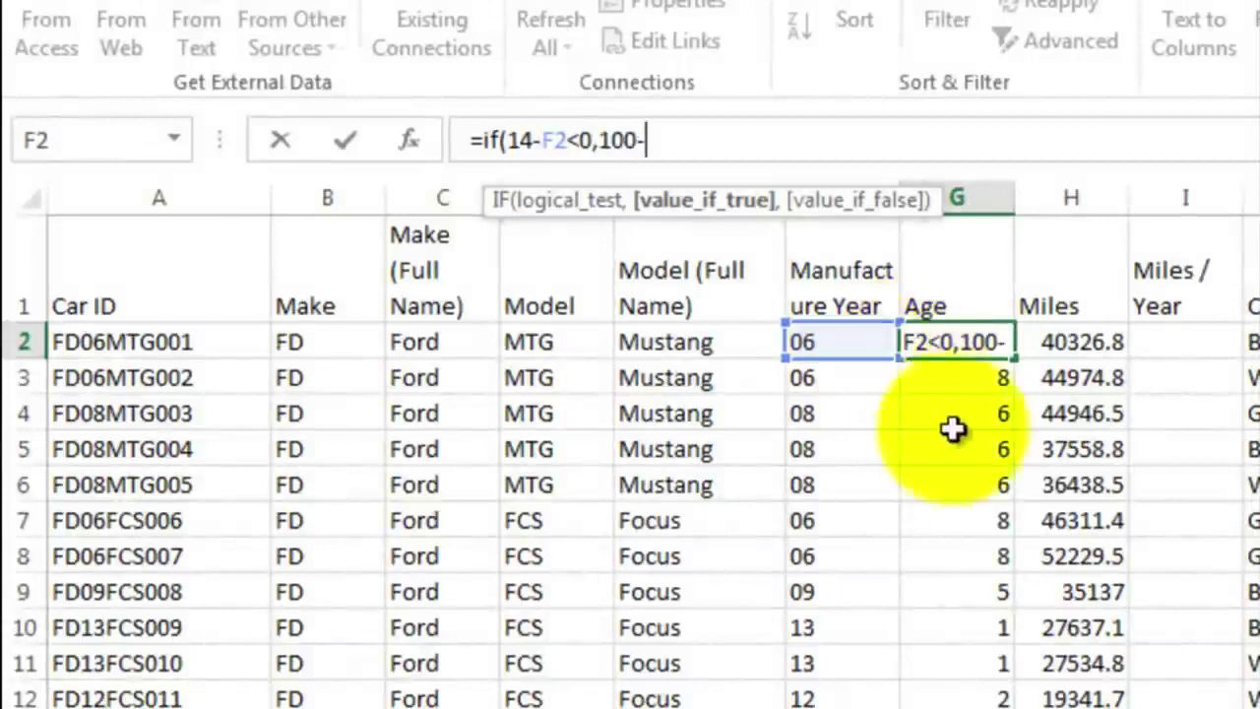
left_click(842, 344)
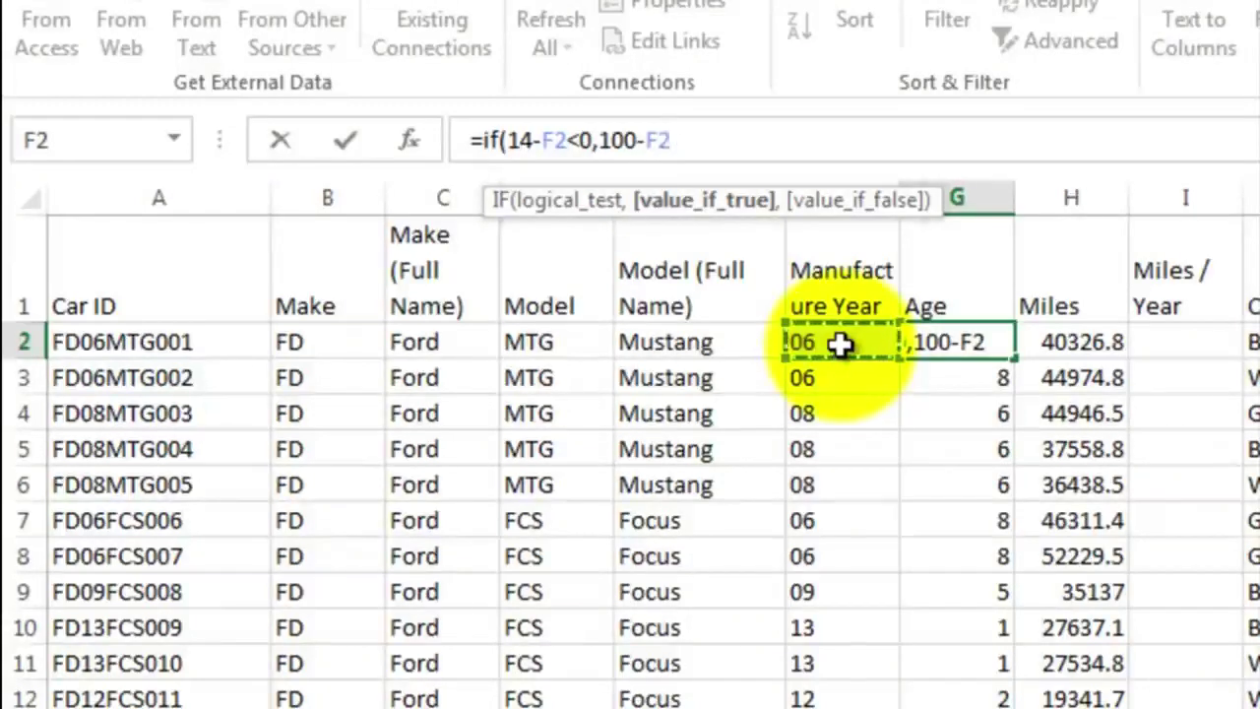
type("+14")
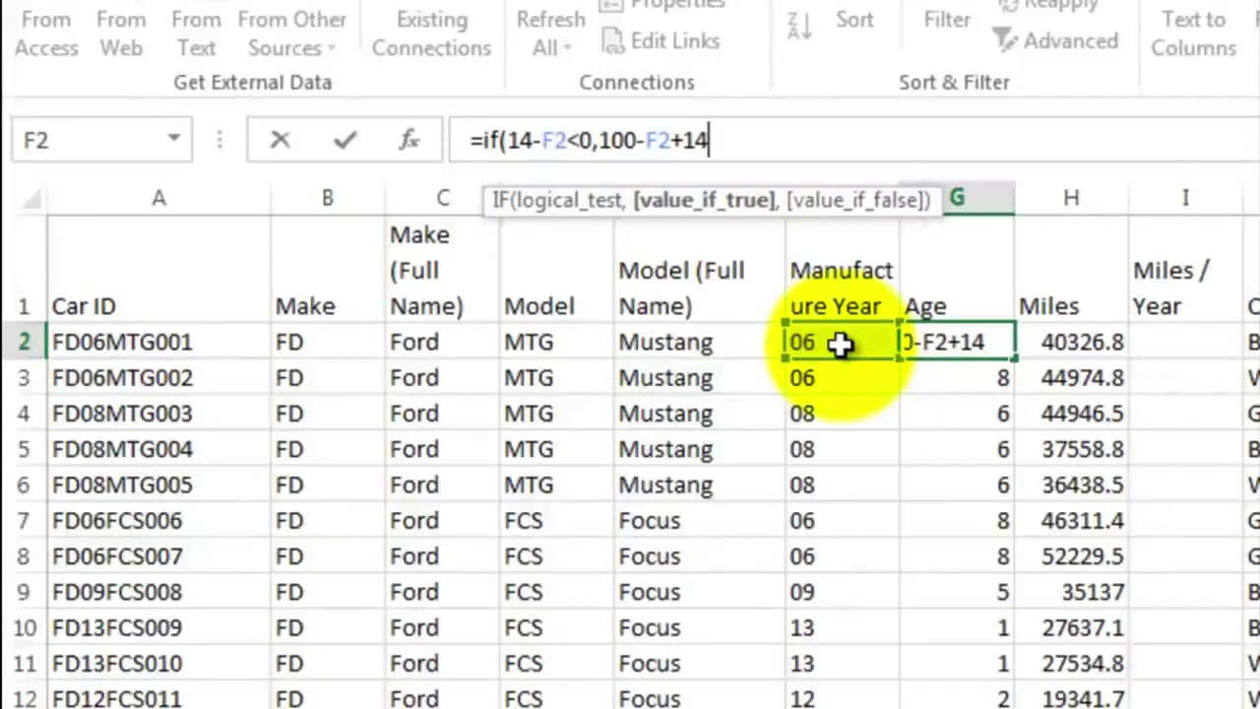
Complete the IF formula in G2 with 14-F2 as the value-if-false argument
type(",")
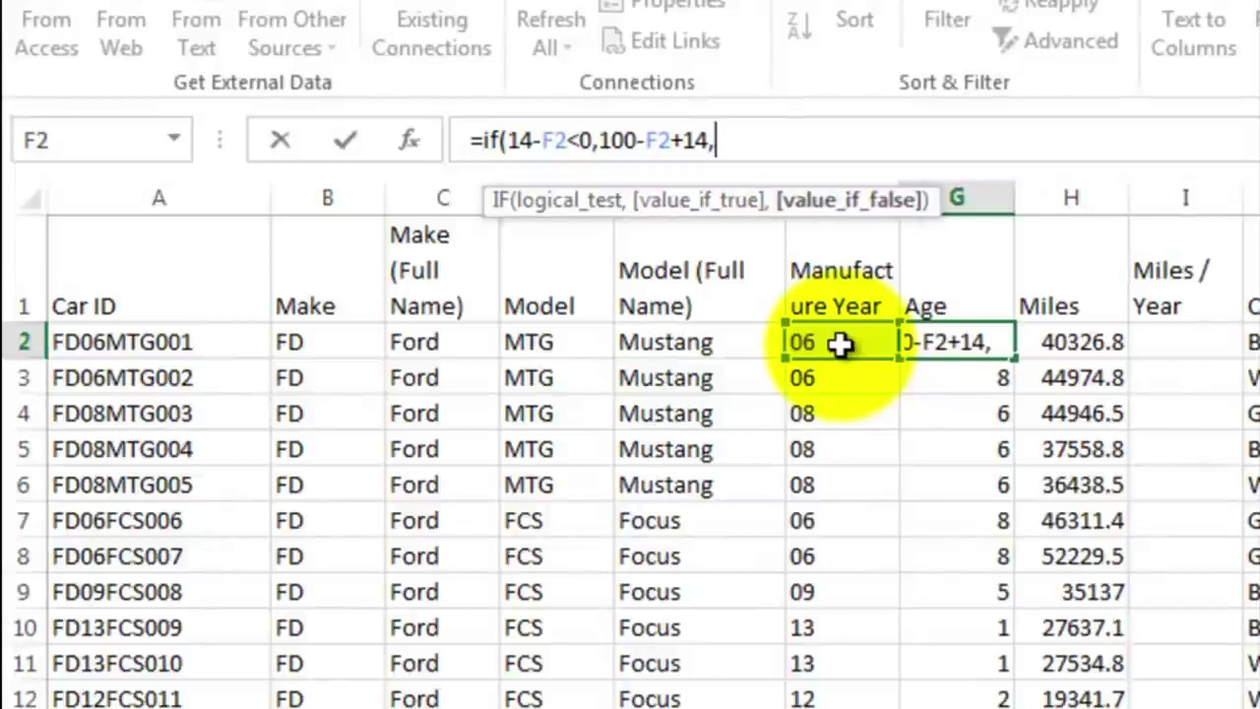
type("14-")
left_click(839, 342)
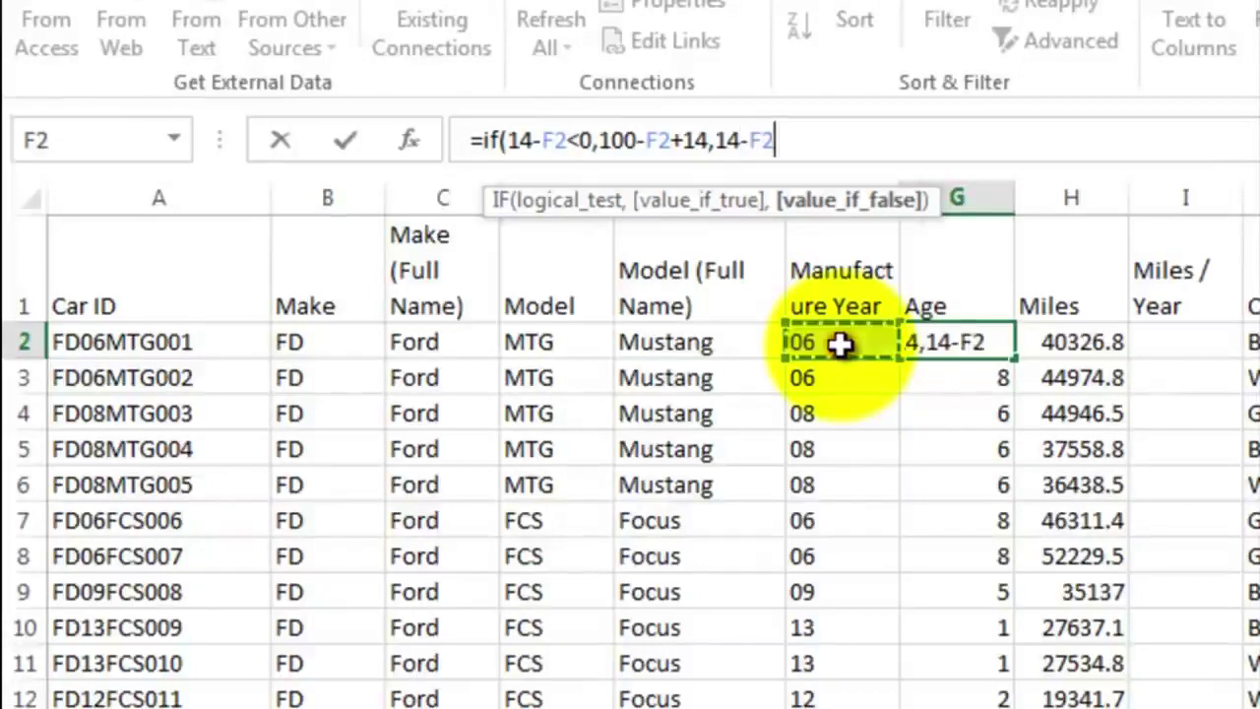
type(")")
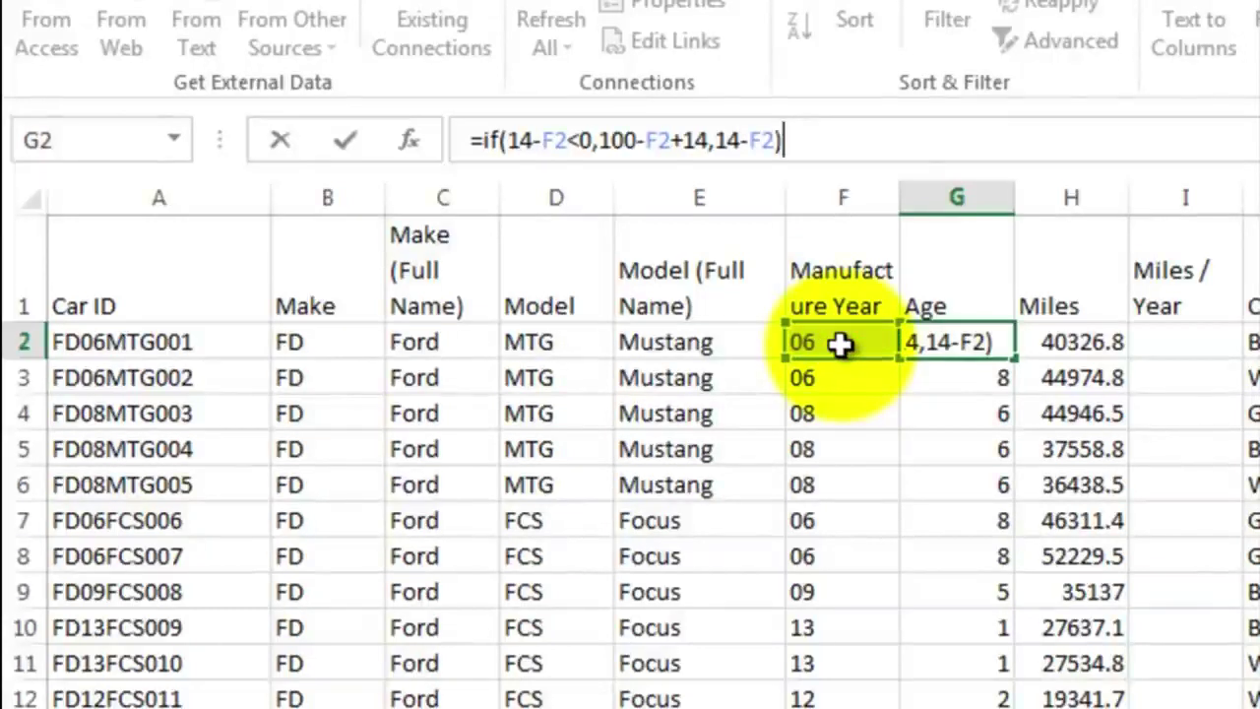
key("Return")
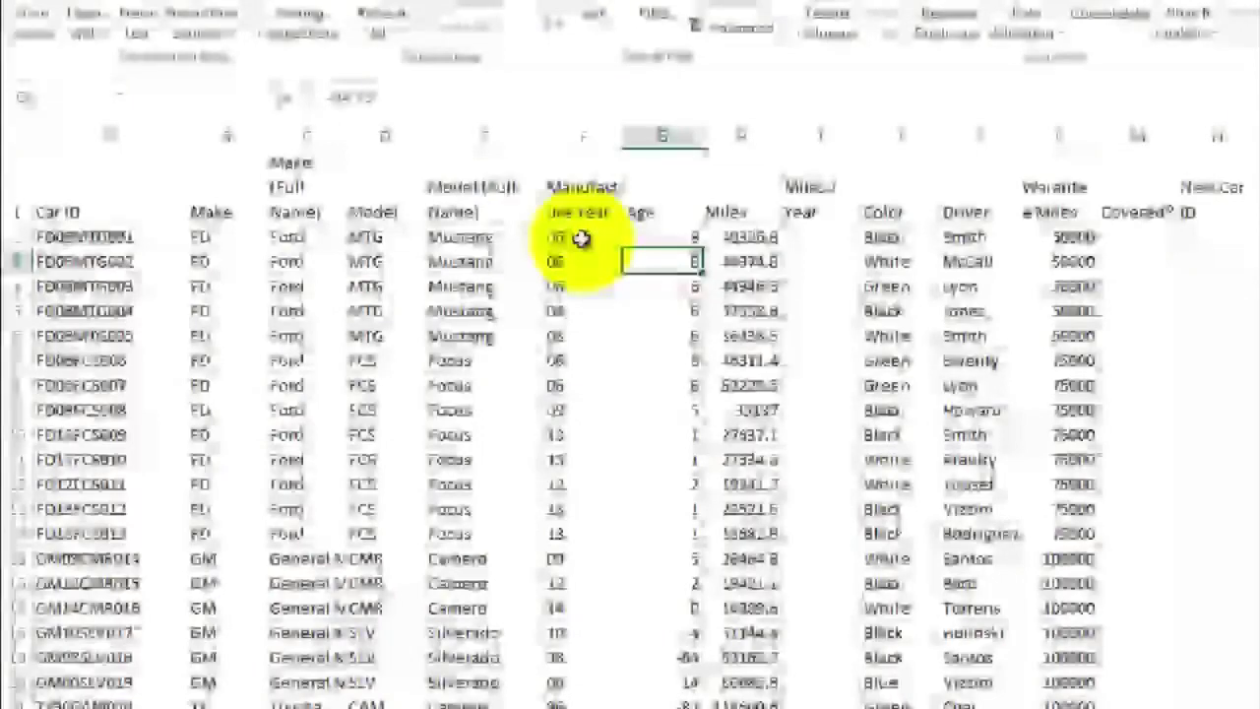
Fill the IF formula from G2 down through G53 and check the ages of the cars built before 2000
left_click_drag(612, 218, 584, 641)
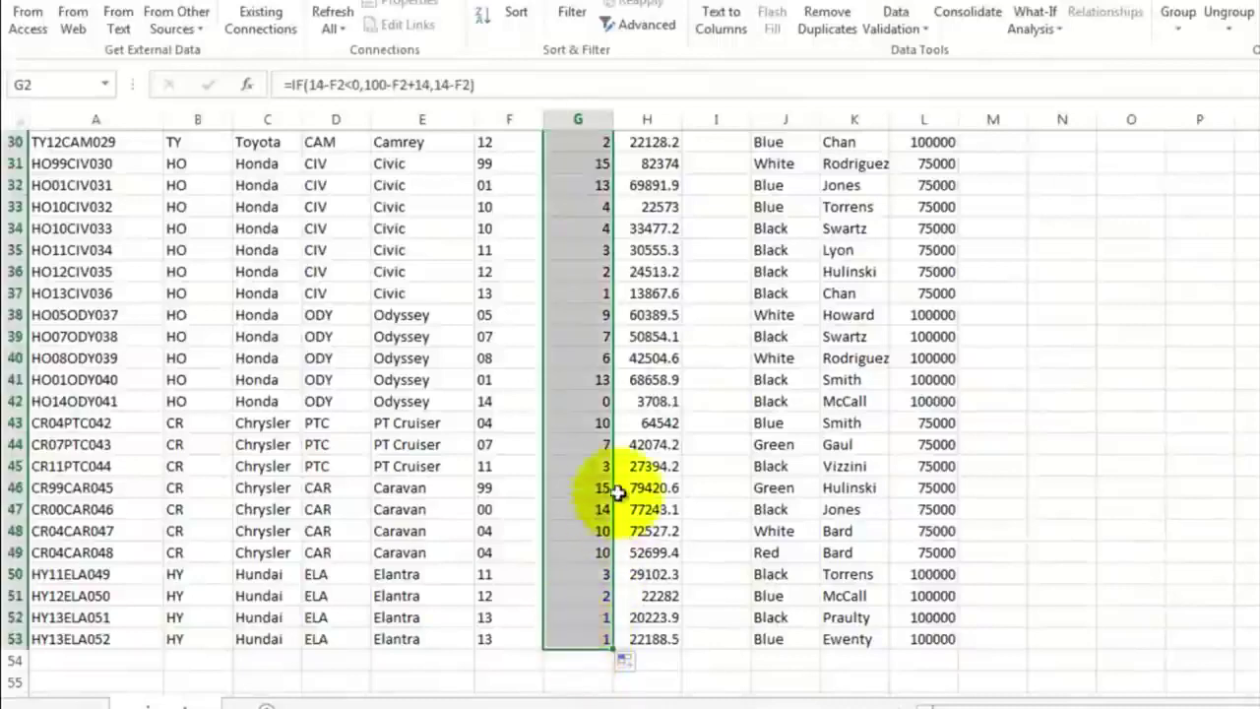
left_click(577, 207)
left_click(585, 163)
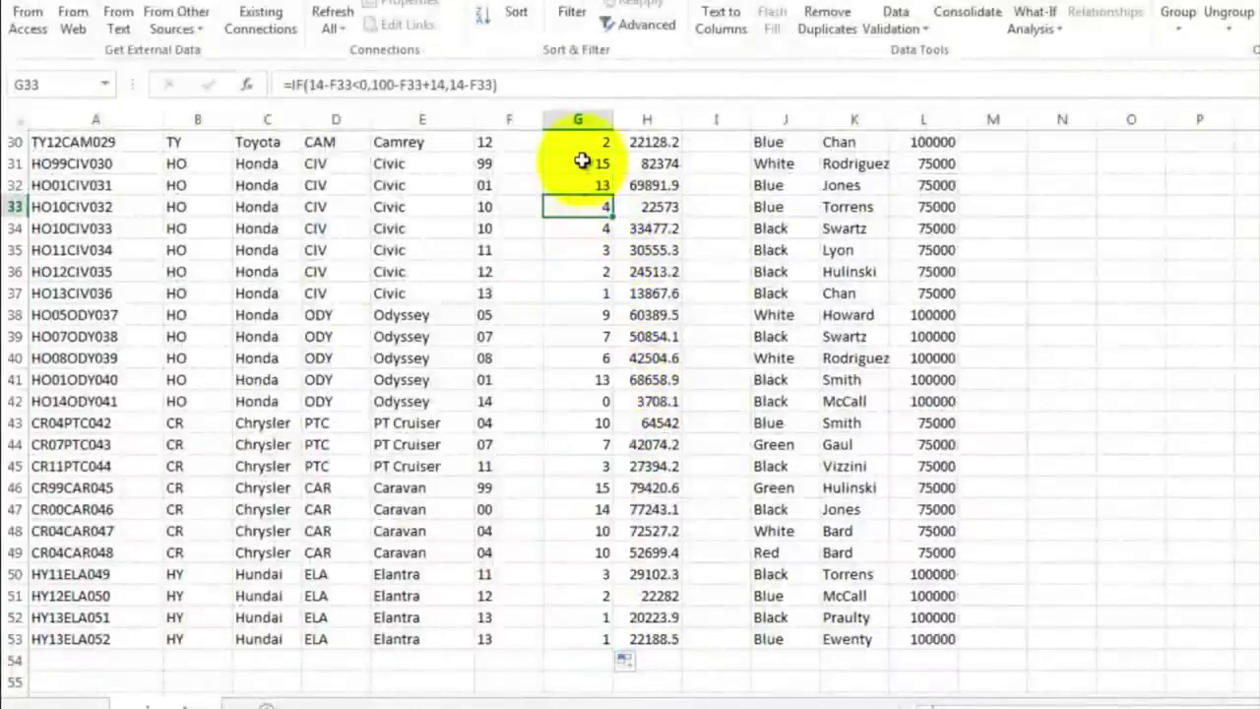
scroll(616, 285, "up", 4)
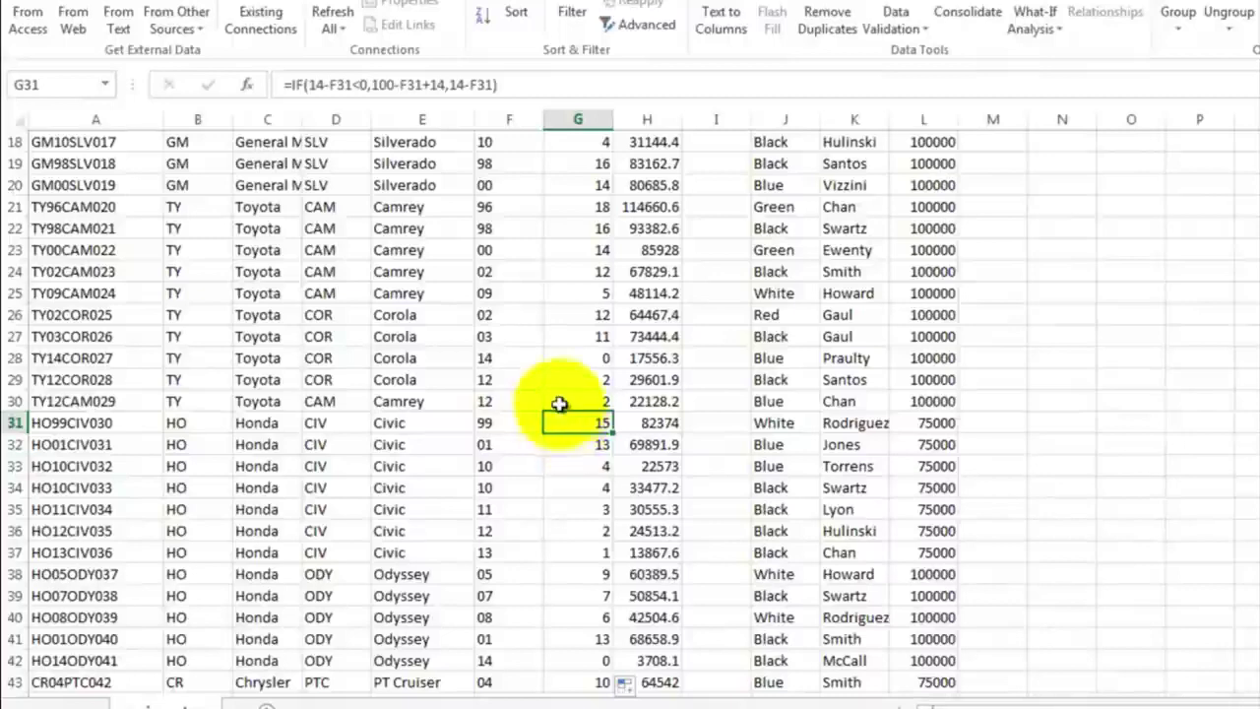
scroll(563, 420, "up", 6)
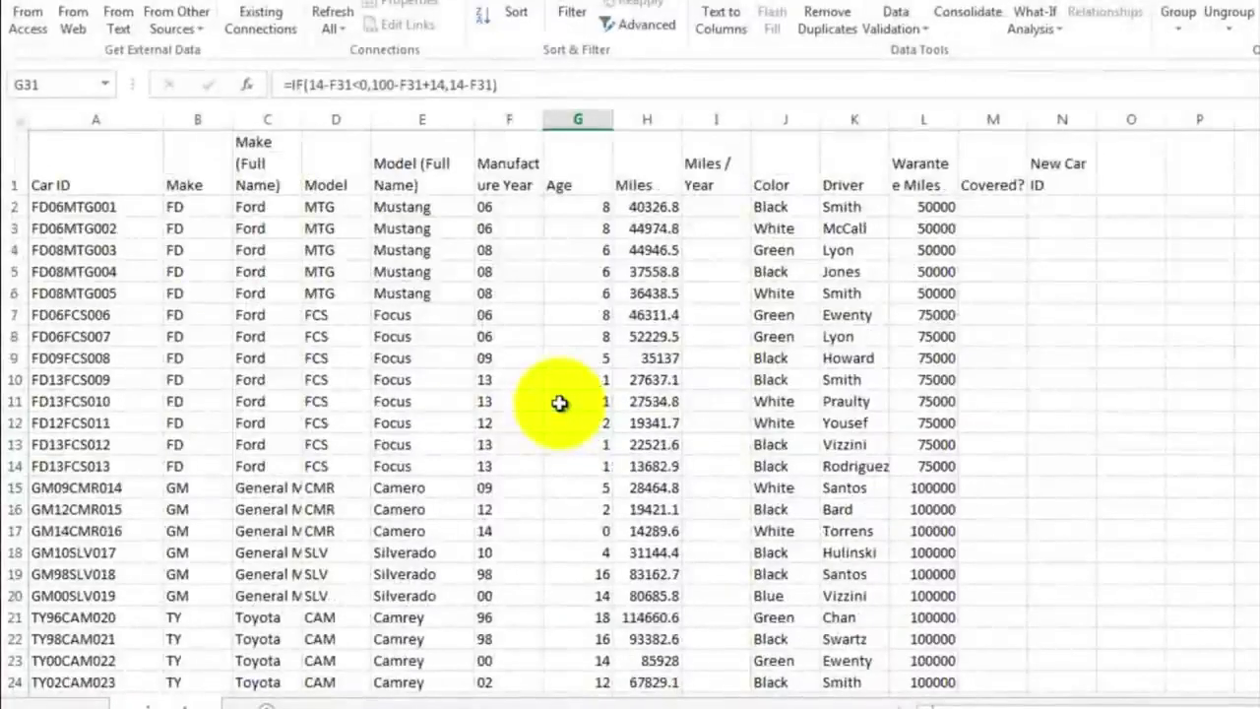
Calculate miles per year in I2 by dividing Miles by Age with the formula =H2/G2
left_click(710, 209)
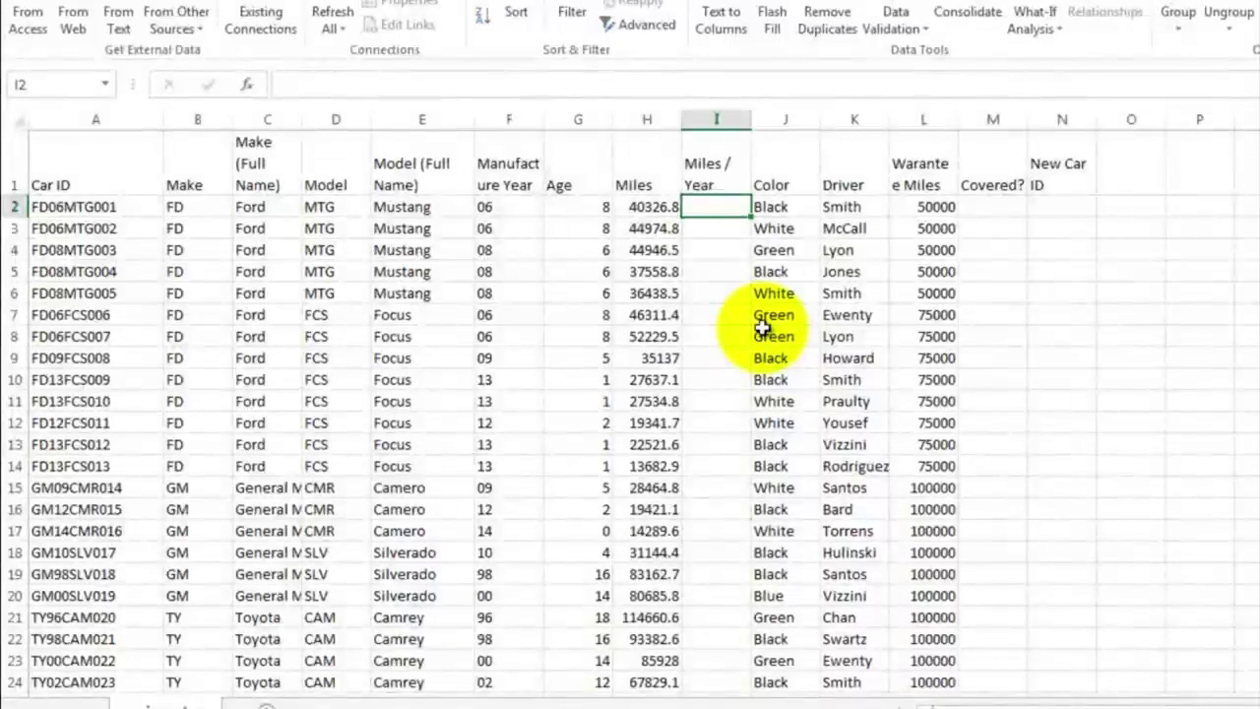
type("=")
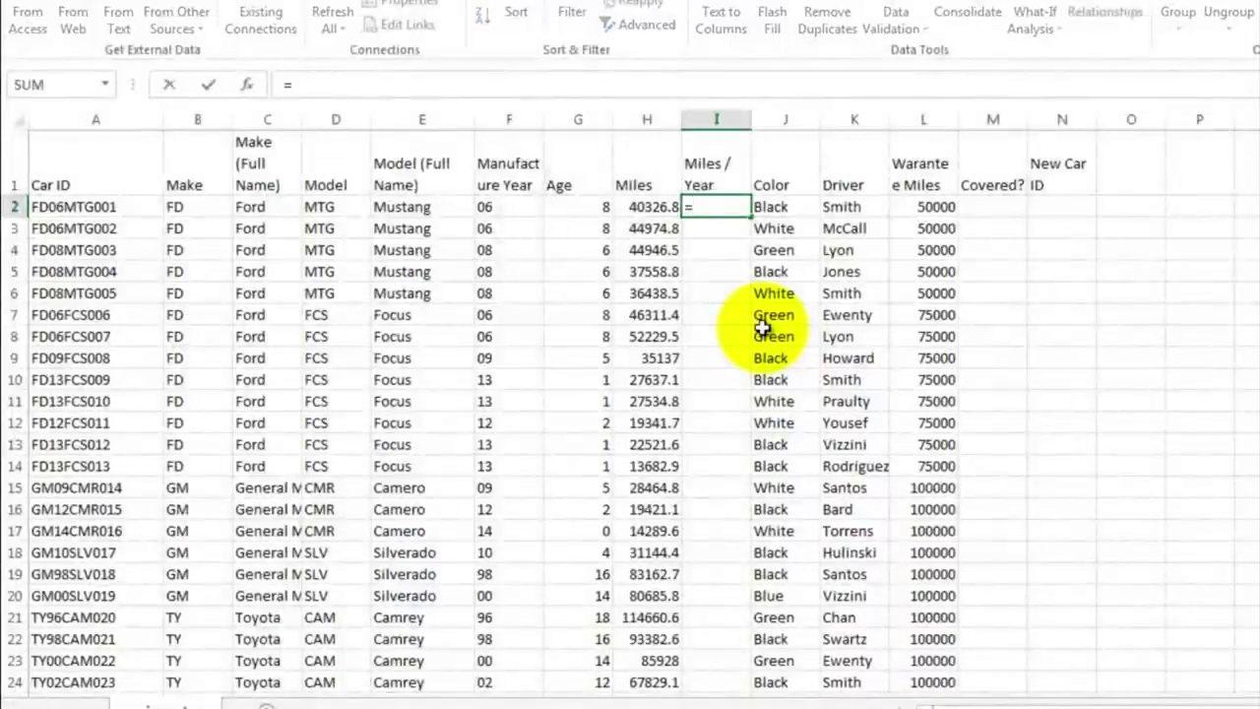
left_click(642, 206)
type("/")
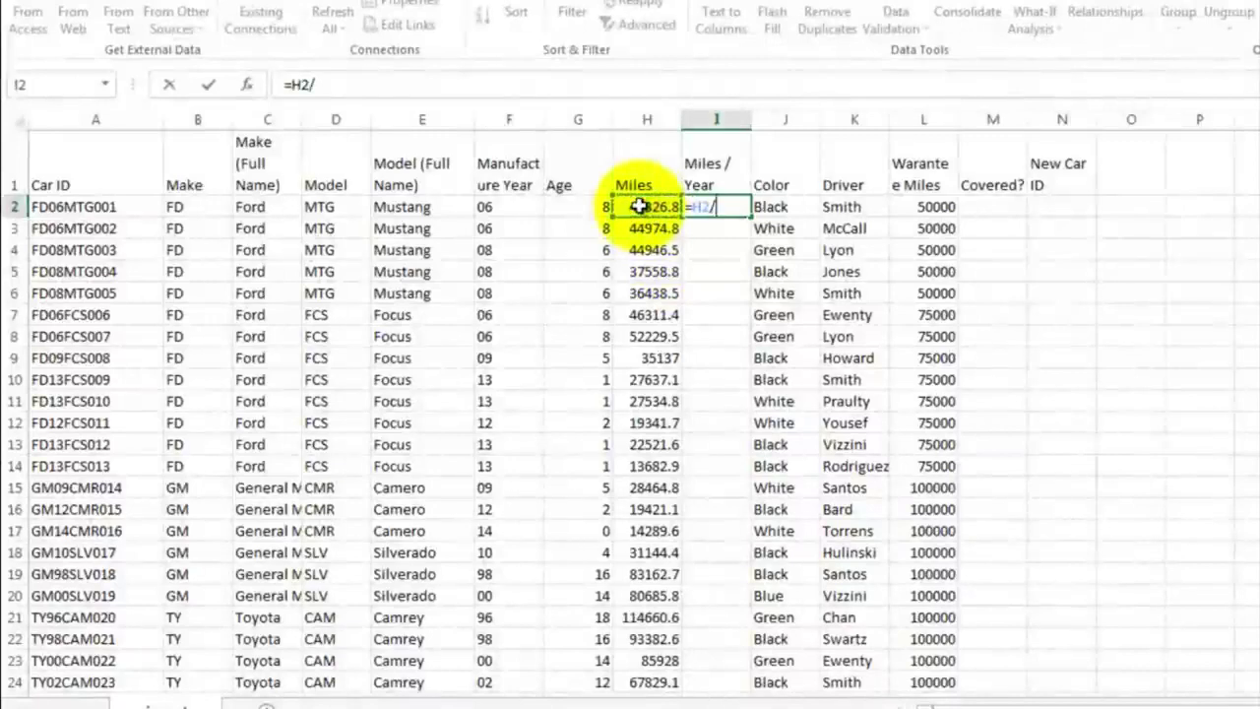
left_click(578, 205)
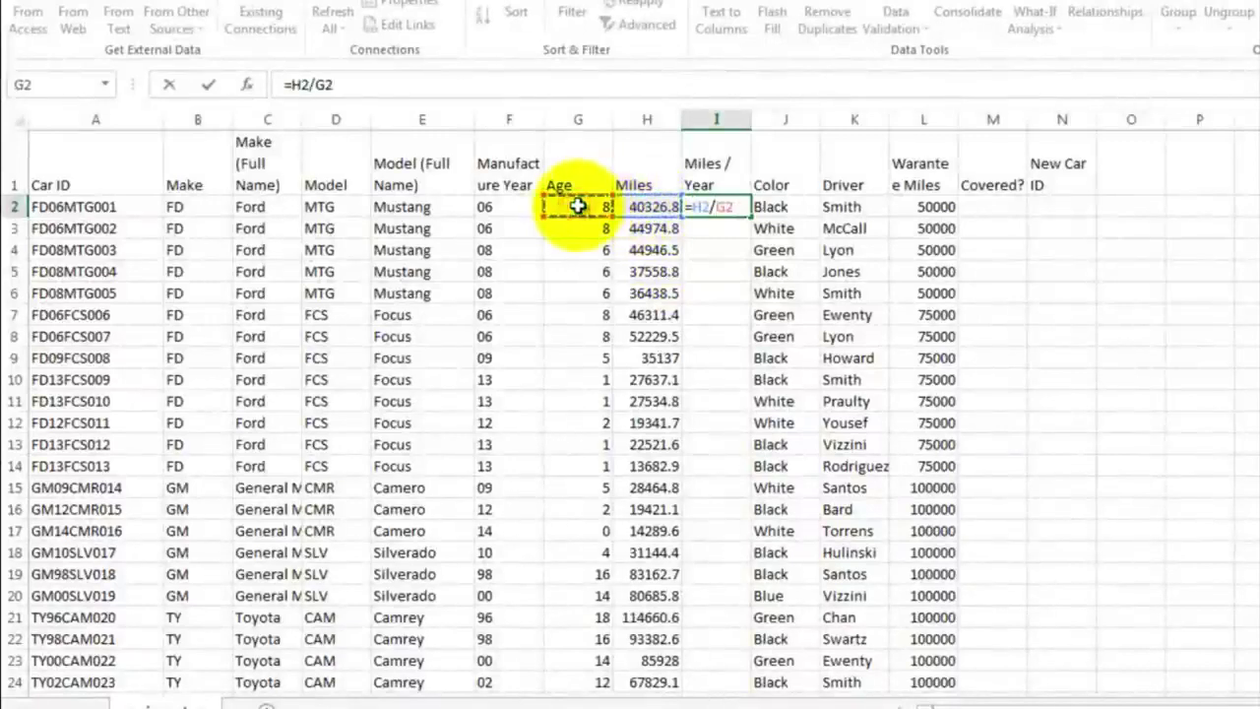
key("Return")
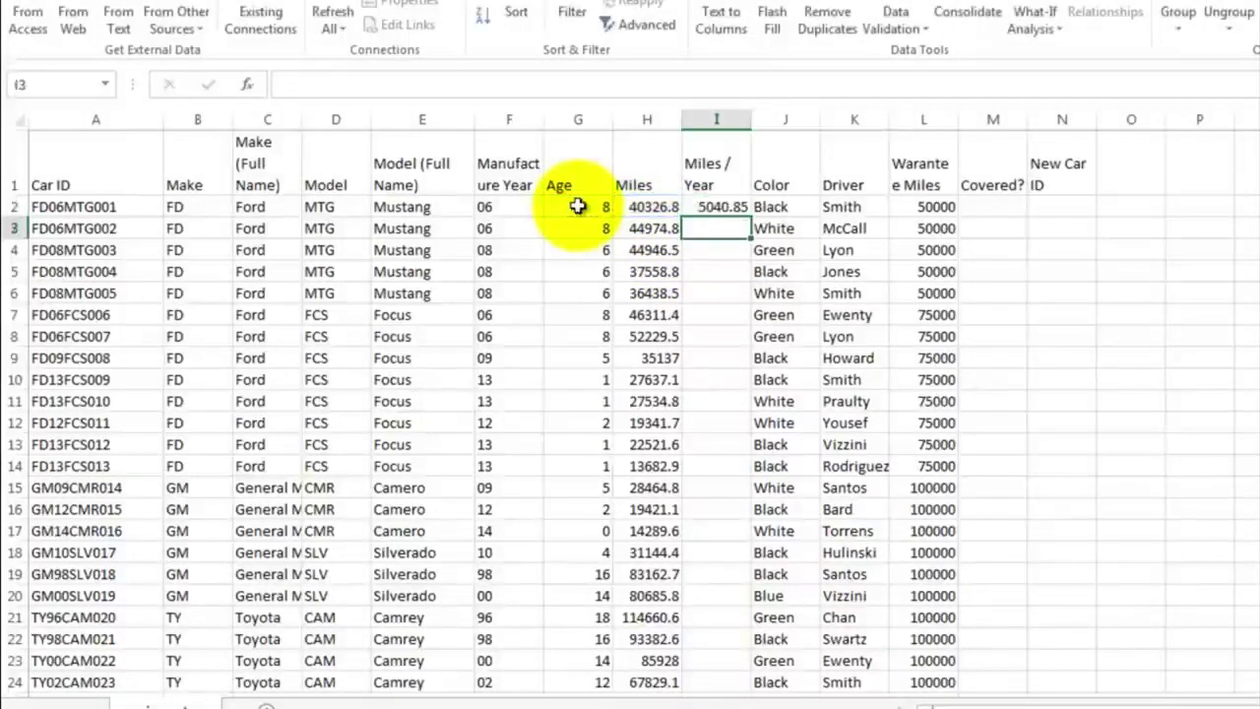
left_click(706, 203)
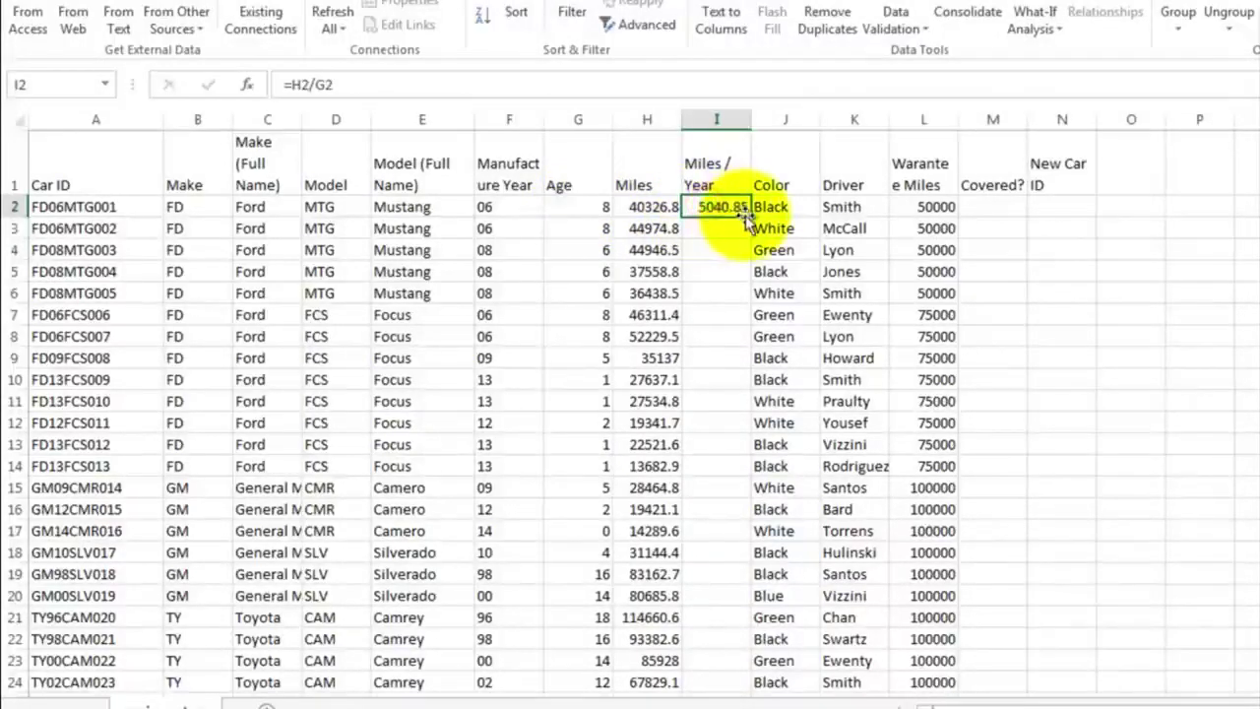
Fill the miles-per-year formula from I2 down through I53 and inspect the result in I17 together with the age in G17
left_click_drag(748, 212, 724, 661)
left_click(719, 293)
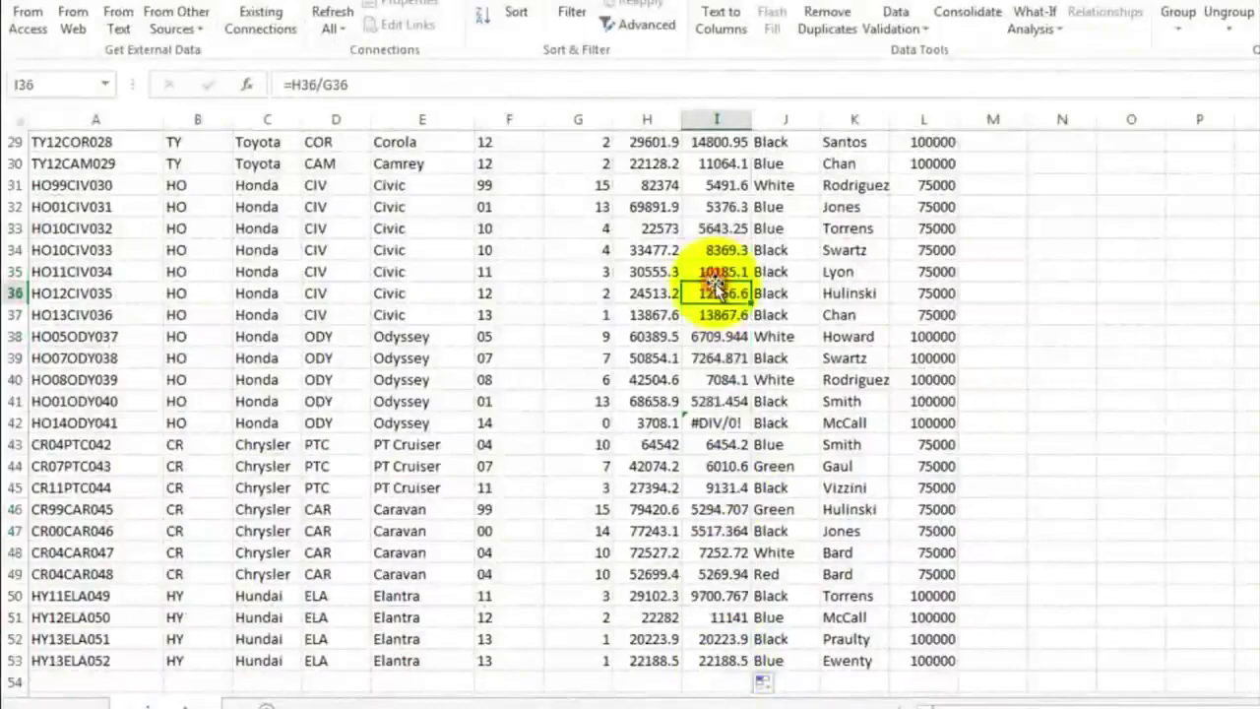
scroll(717, 291, "up", 3)
scroll(717, 289, "up", 6)
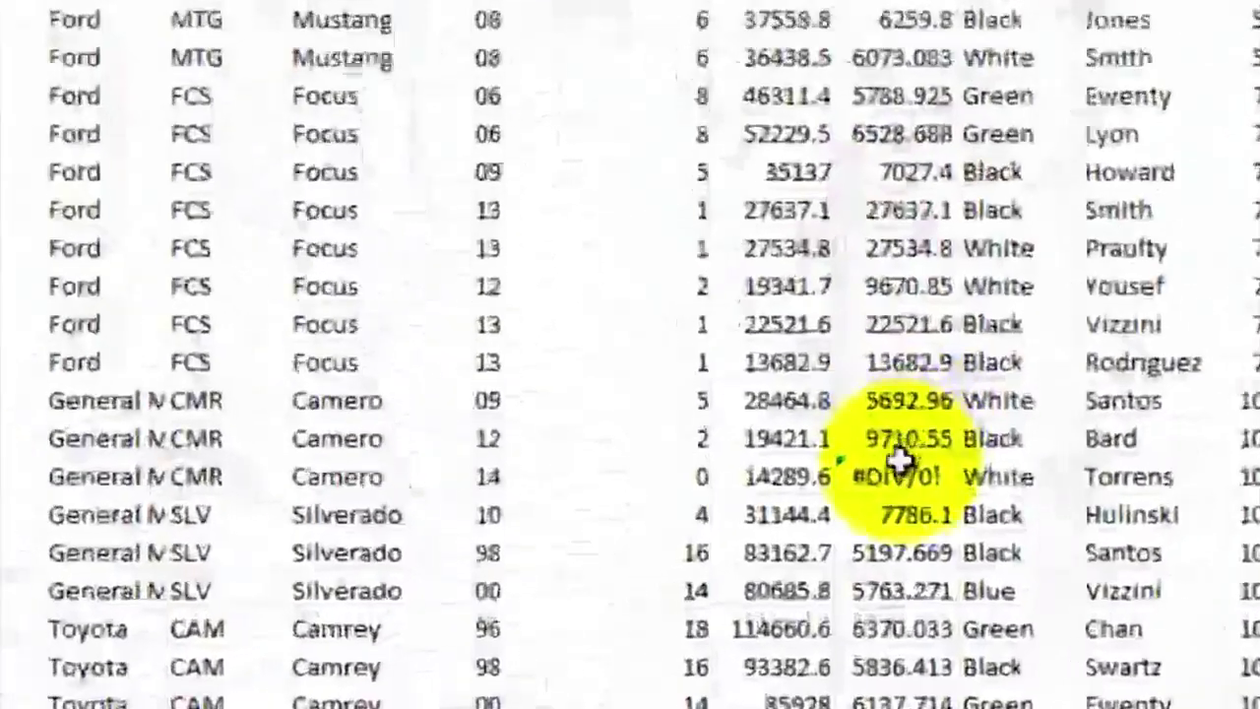
left_click(757, 518)
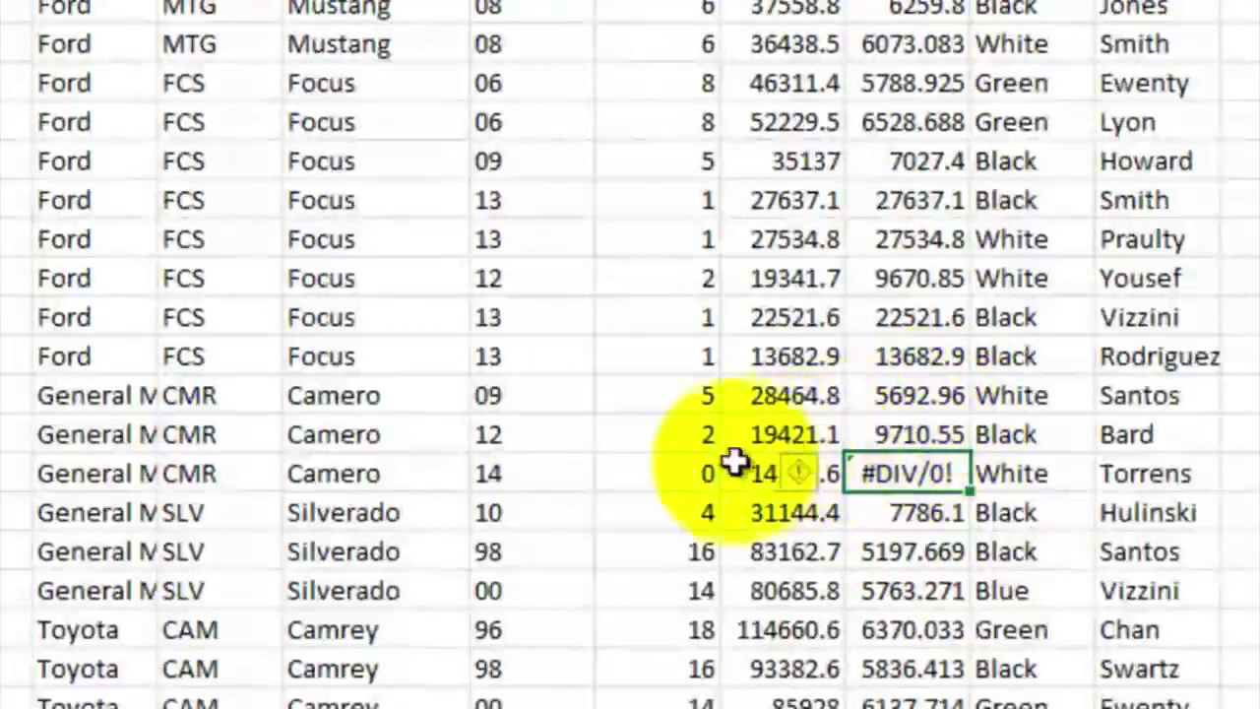
left_click(686, 470)
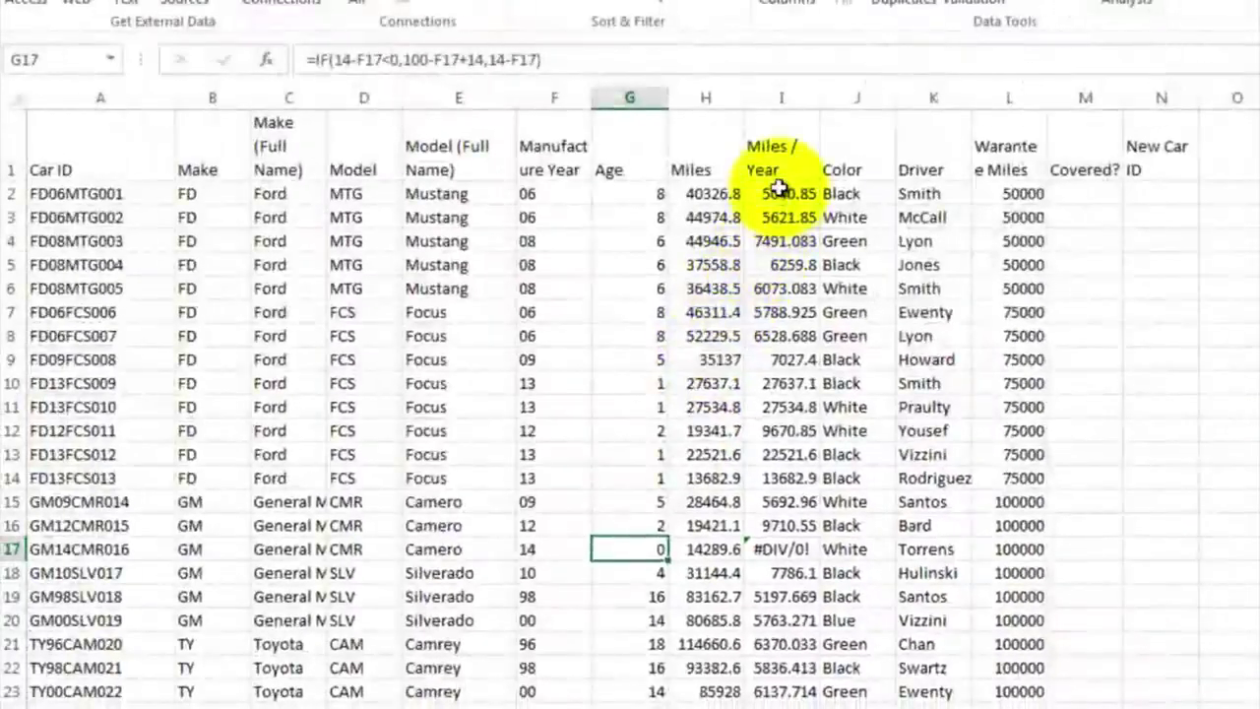
Change the miles-per-year formula in I2 to =H2/(G2+.5) so that half a year is added to the age
left_click(781, 189)
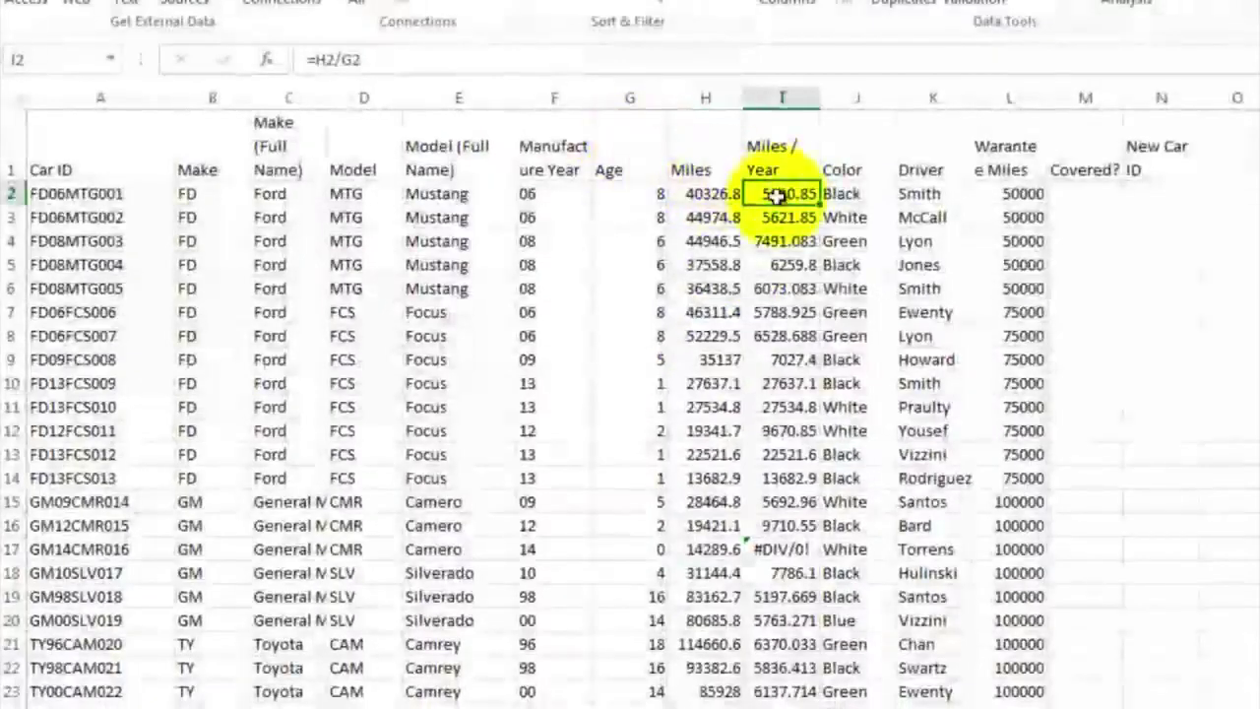
double_click(780, 194)
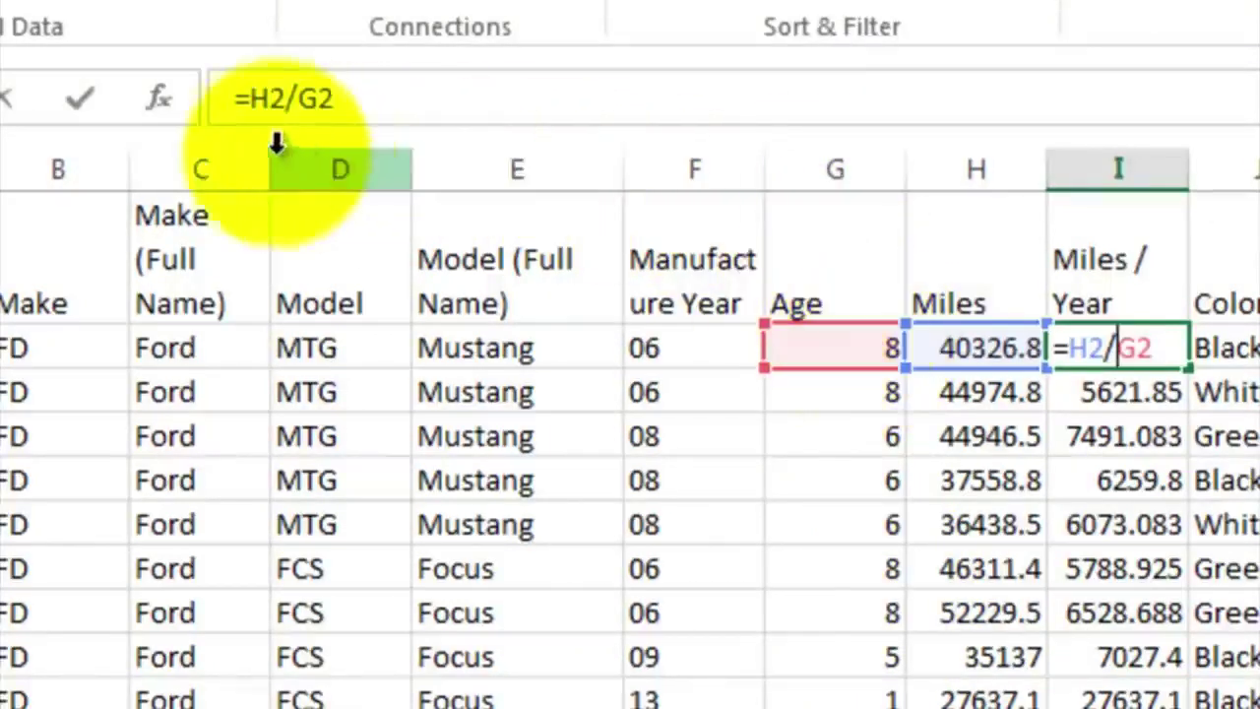
left_click(288, 98)
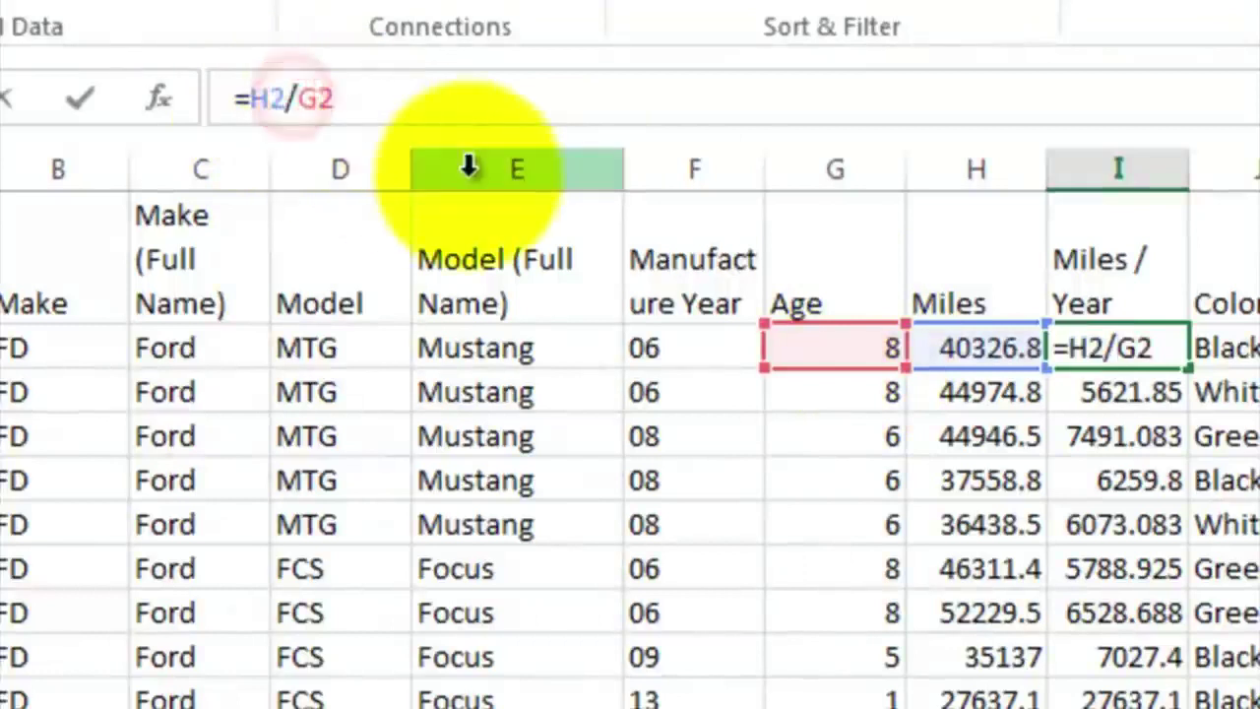
left_click(297, 98)
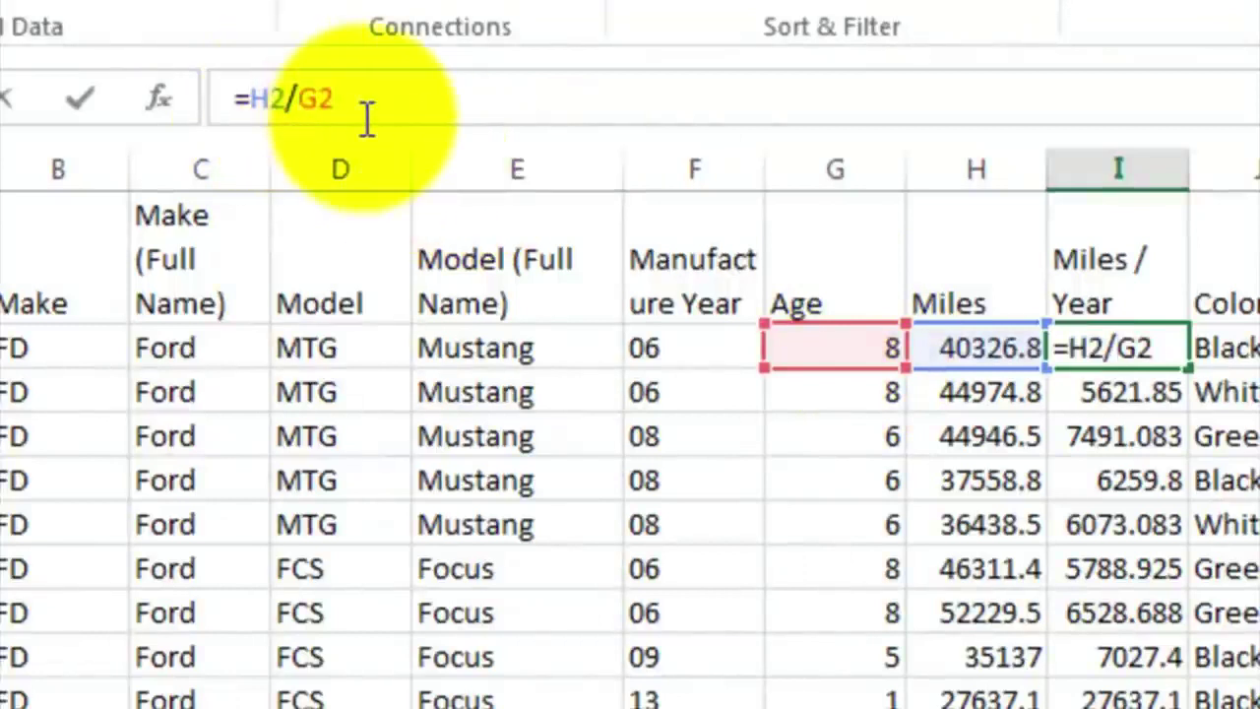
type("(G2")
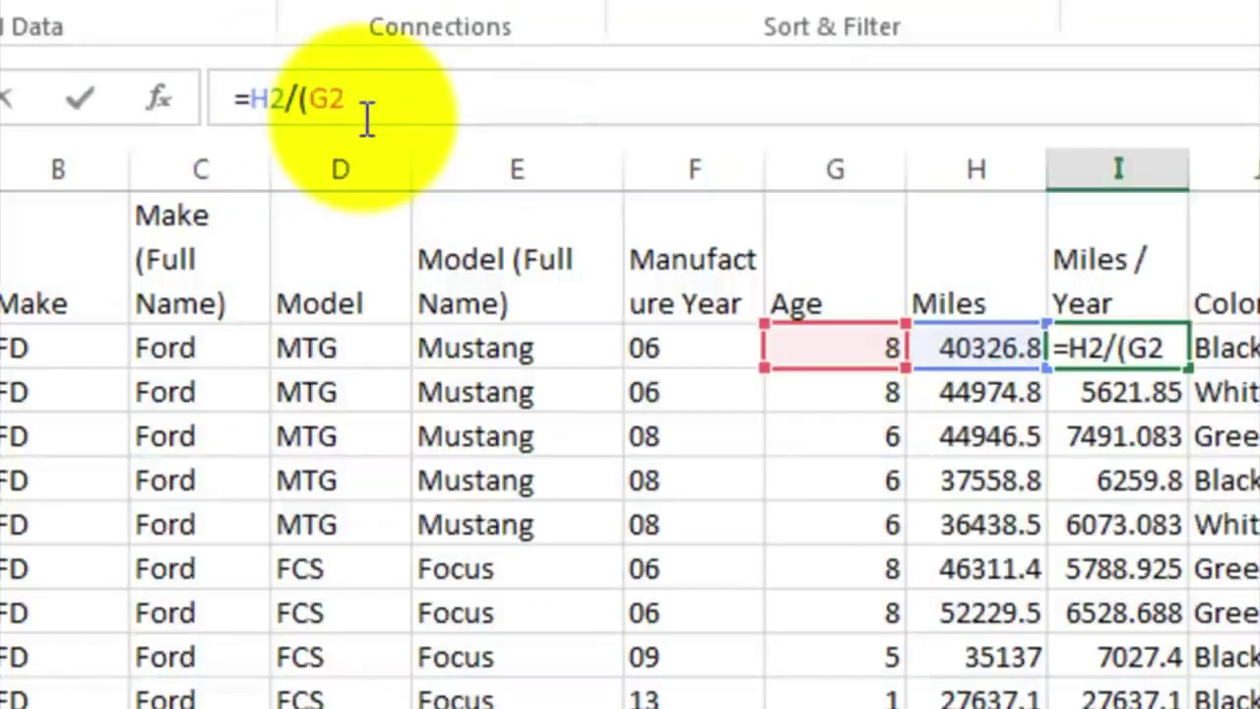
type("+5)")
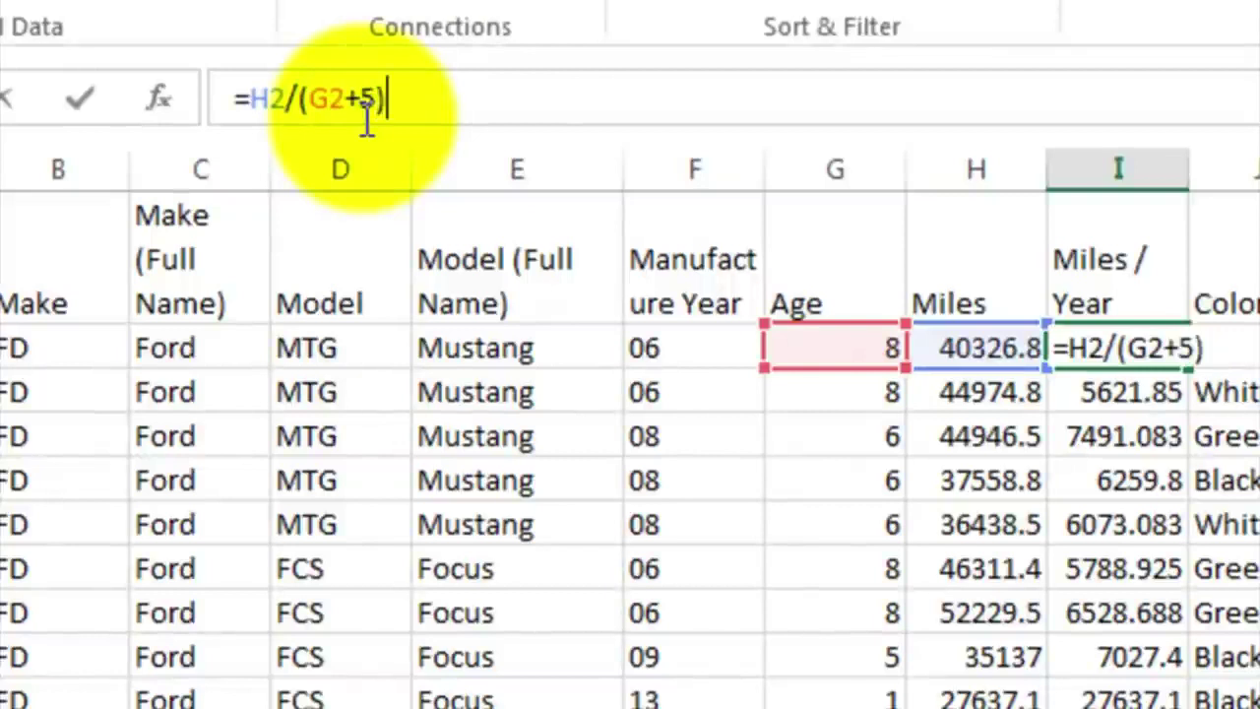
key("BackSpace")
key("BackSpace")
type(".")
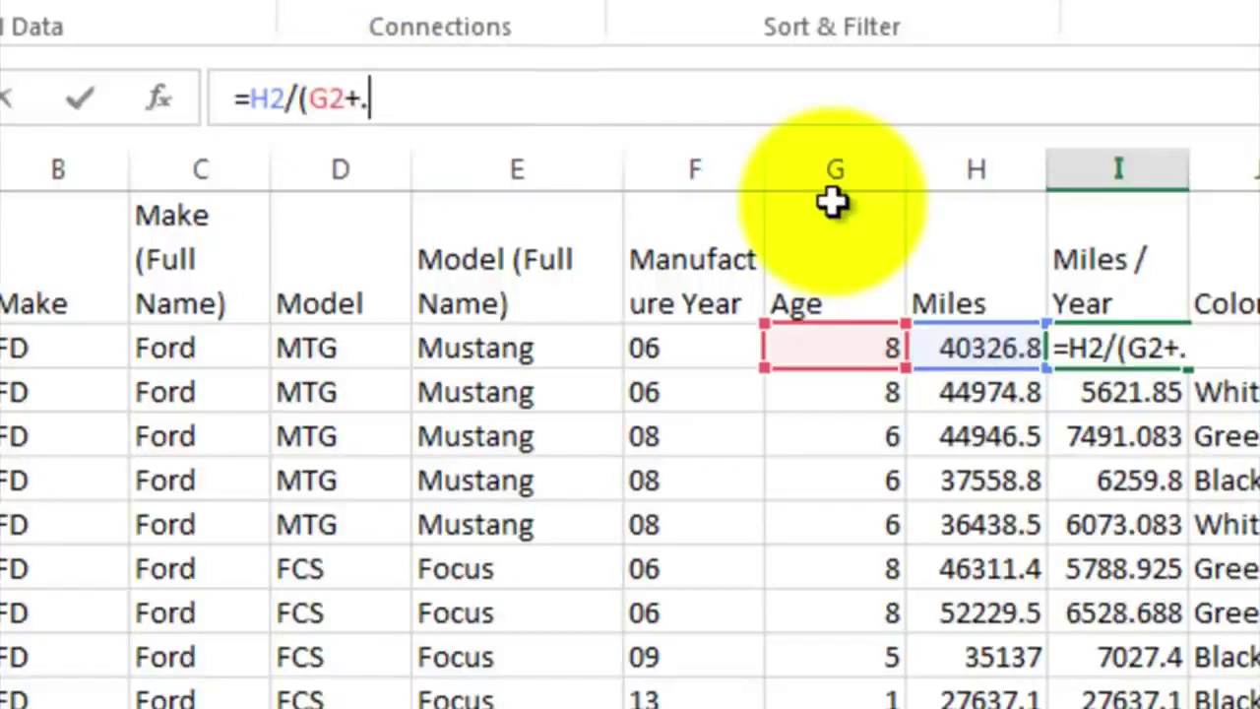
type("5)")
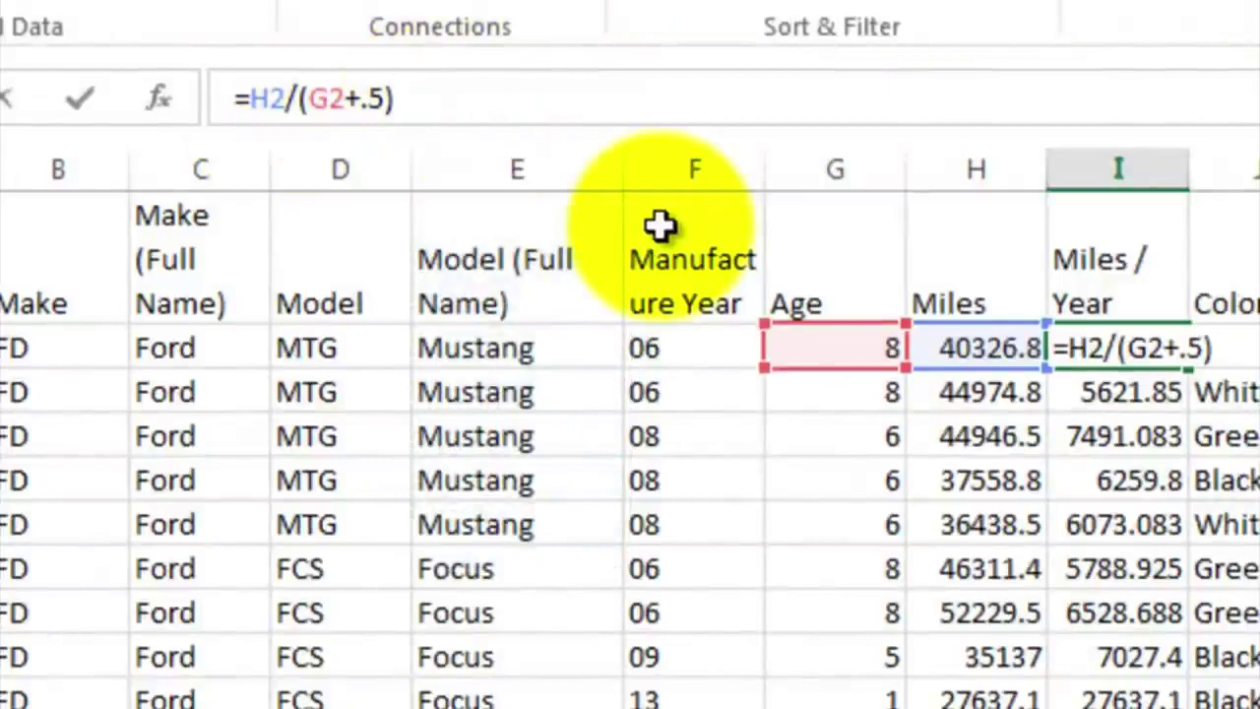
key("Return")
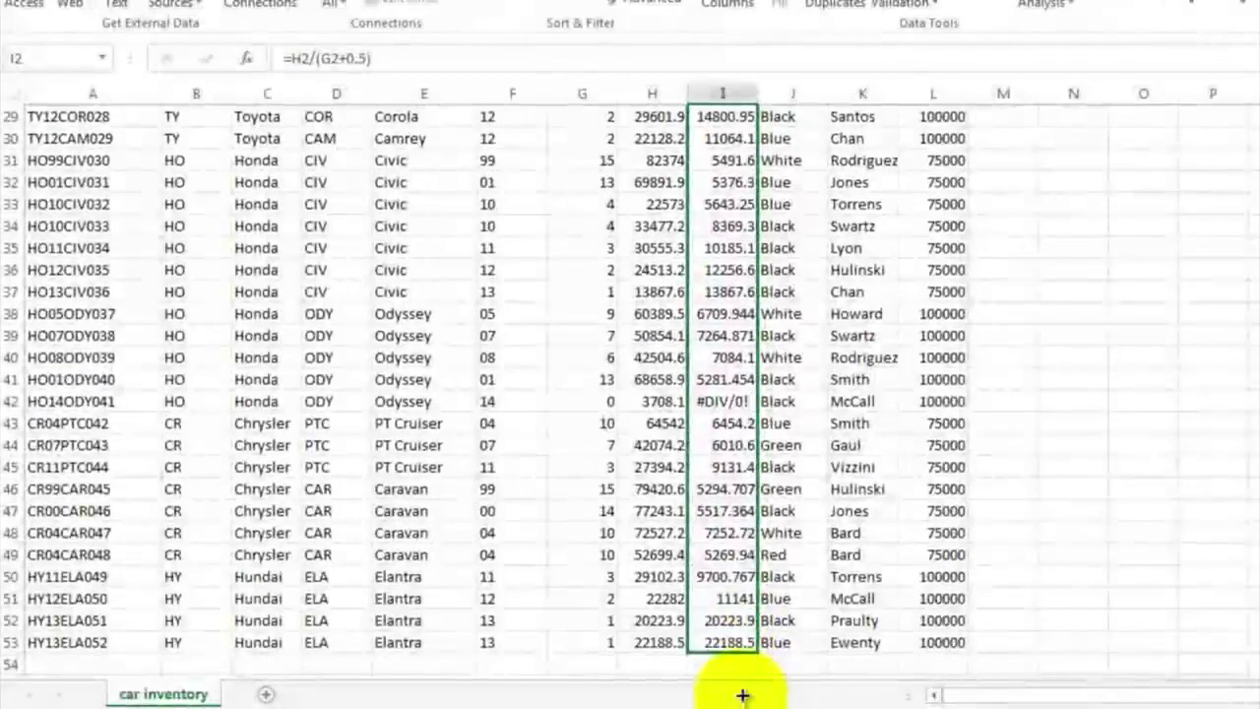
Fill the revised miles-per-year formula from I2 down through I53 and check the results
left_click(747, 651, "shift")
key("ctrl+d")
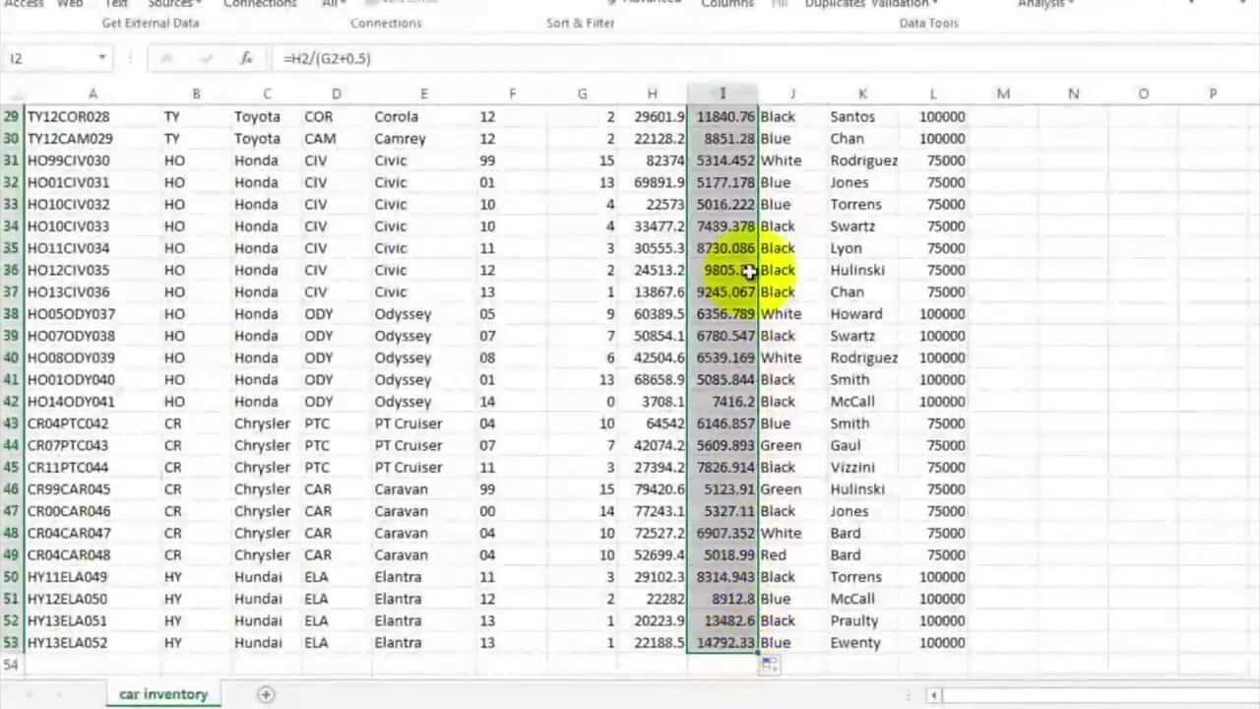
left_click(740, 164)
scroll(739, 167, "up", 10)
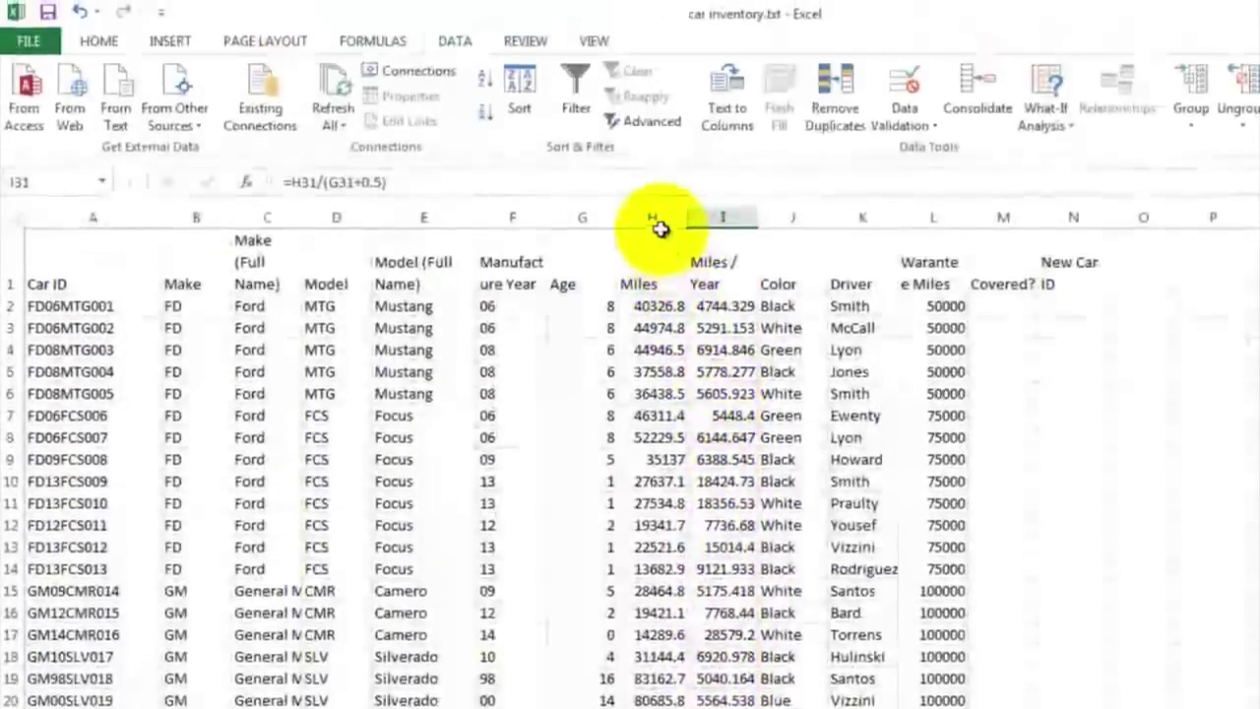
Apply the comma number style to the Miles and Miles / Year columns, H and I
left_click(654, 95)
left_click_drag(657, 219, 717, 206)
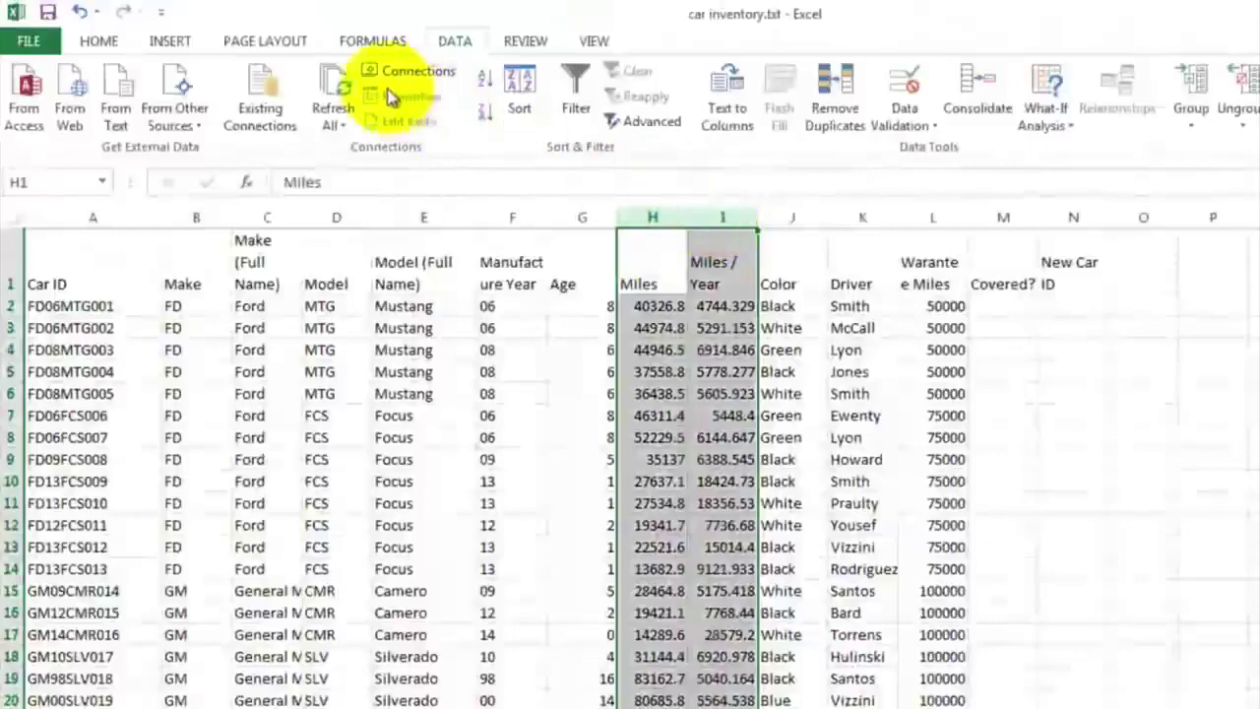
left_click(99, 41)
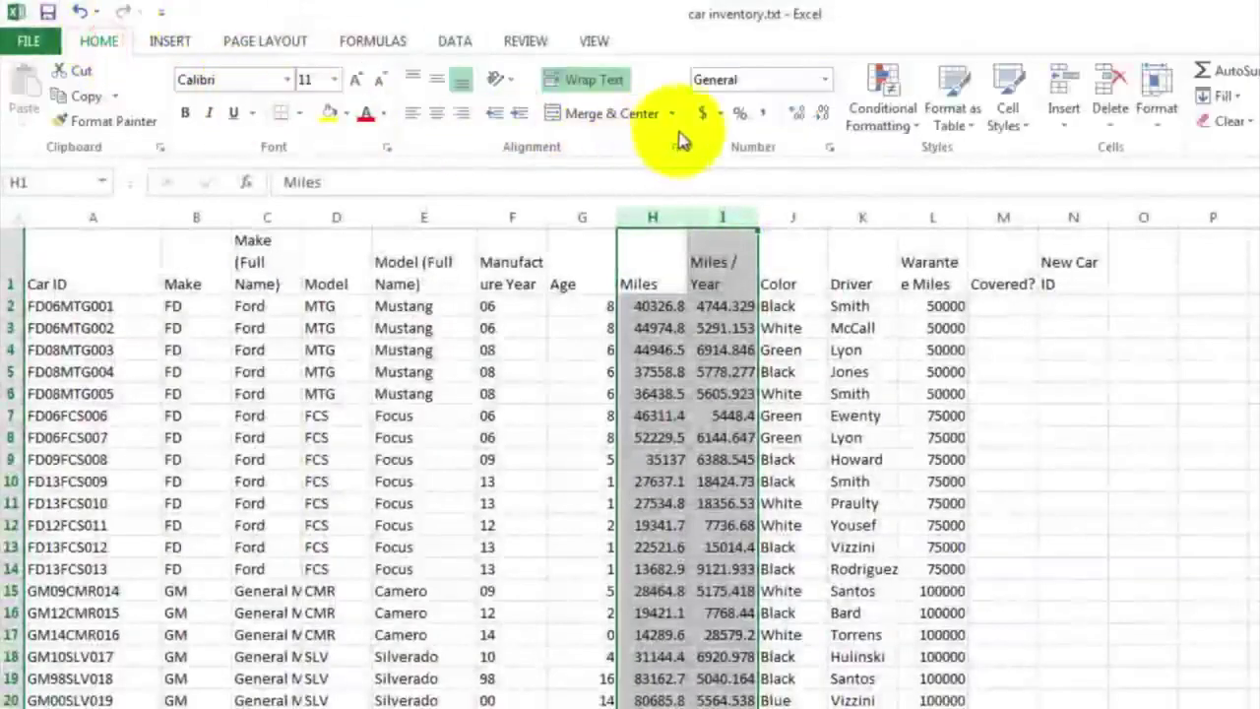
left_click(766, 114)
left_click(730, 328)
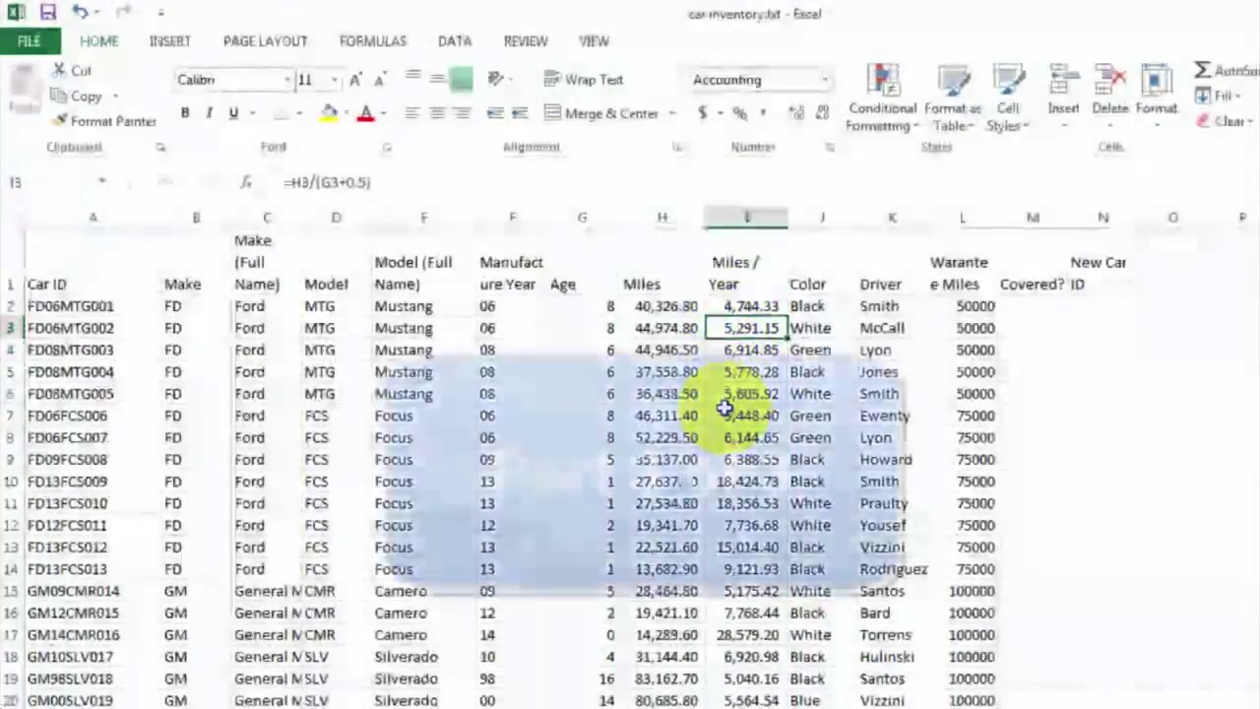
left_click(819, 308)
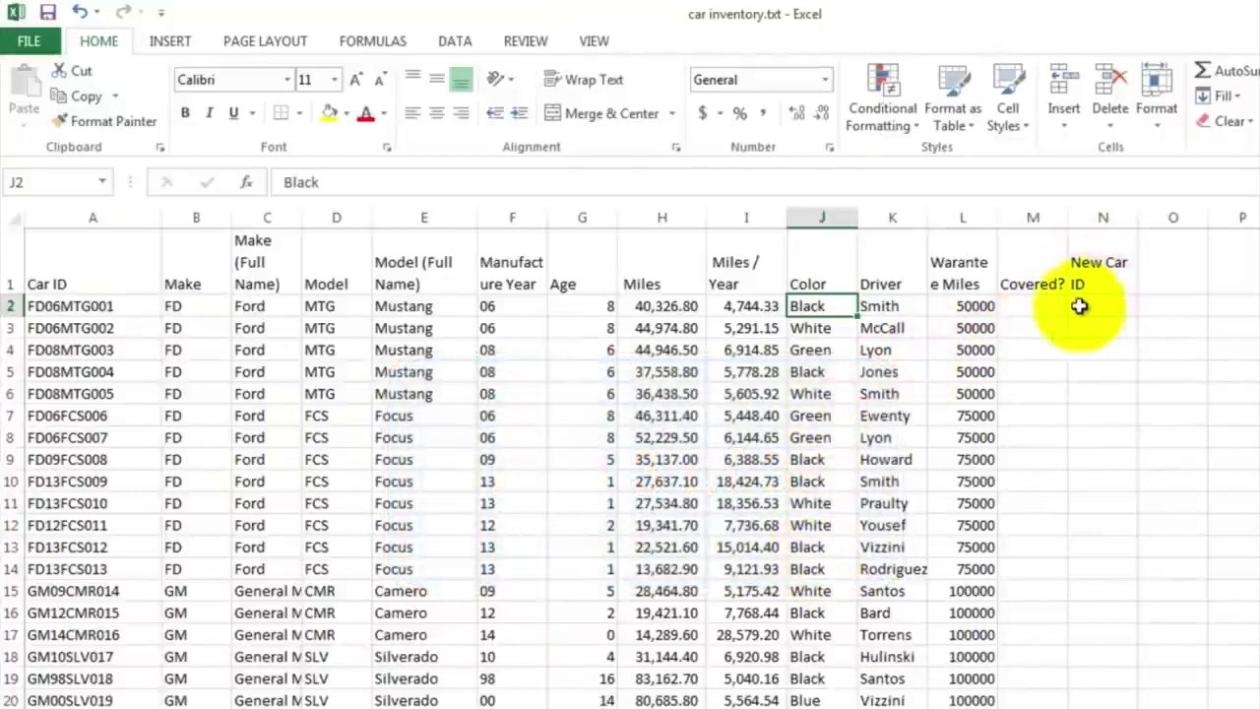
left_click(891, 306)
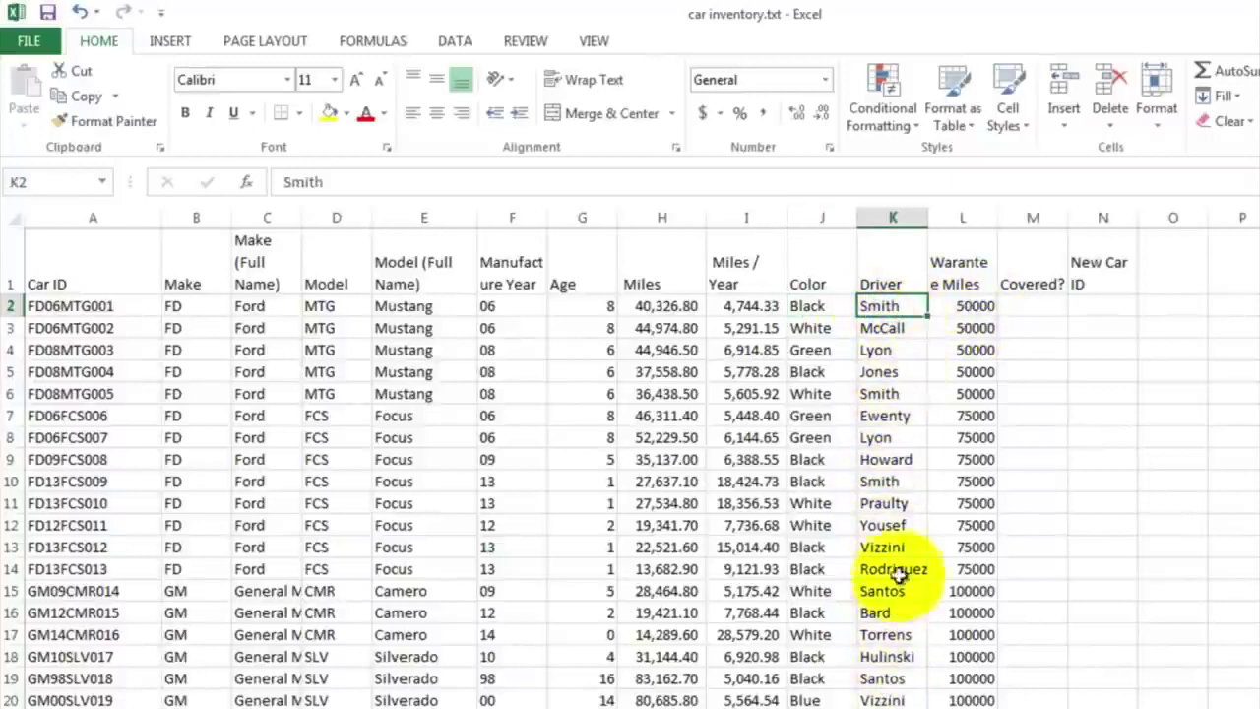
left_click(974, 306)
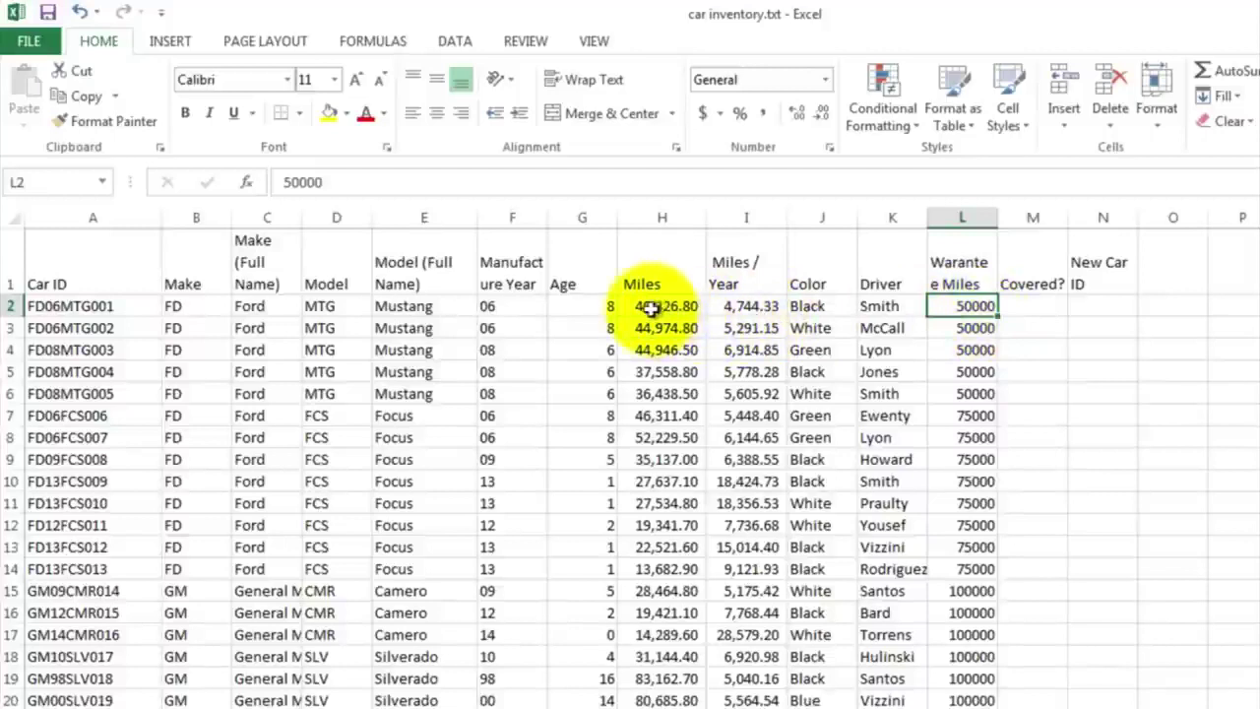
Start an IF formula in M2 under Covered? with the logical test H2<=L2, comparing miles with warranty miles
left_click(1024, 306)
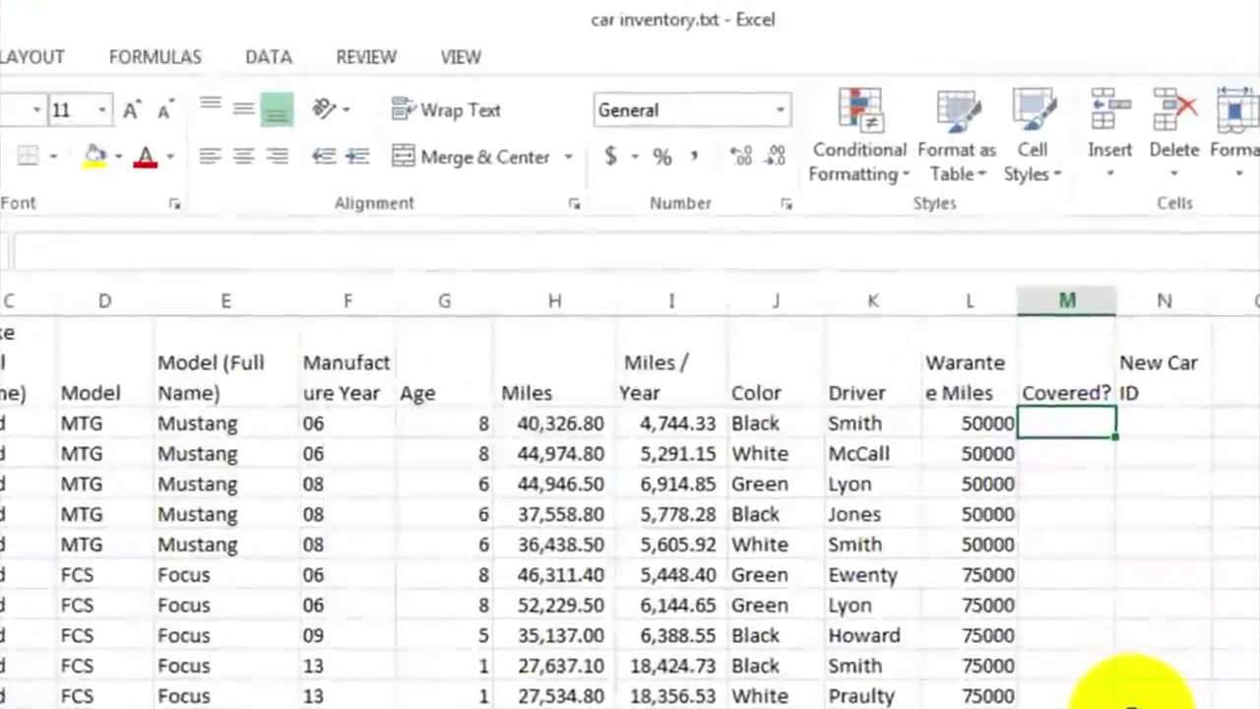
type("=if")
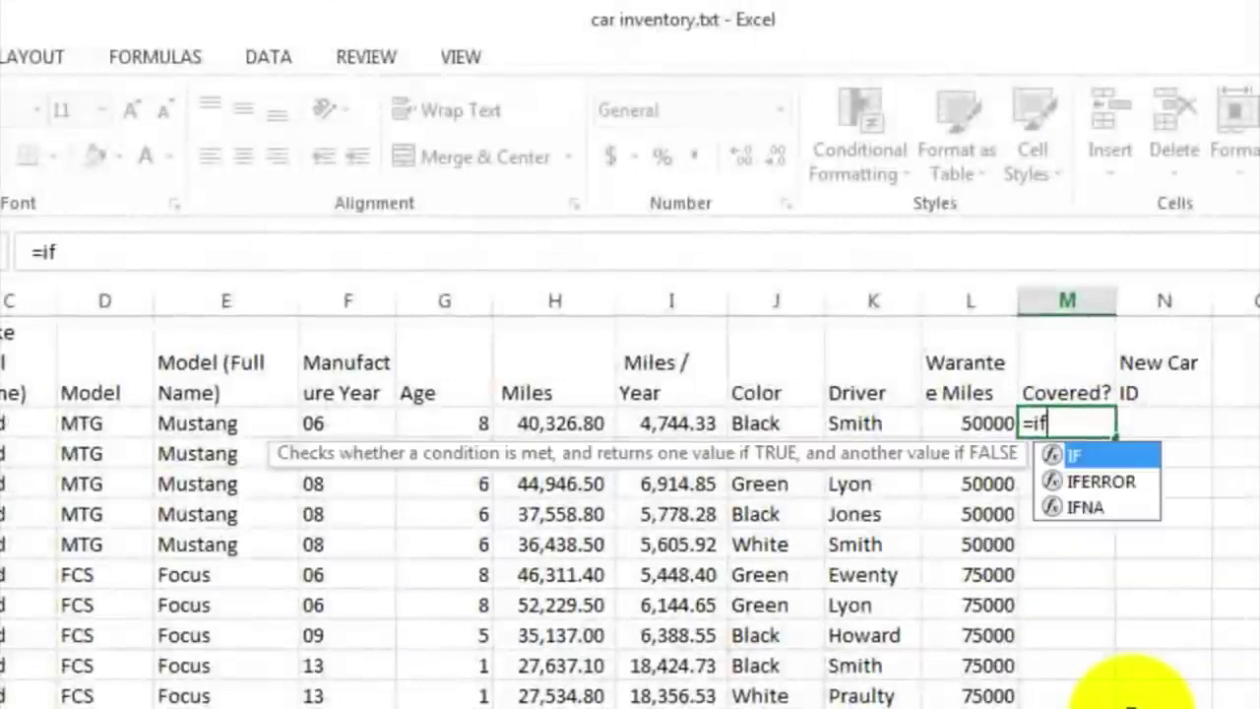
type("(")
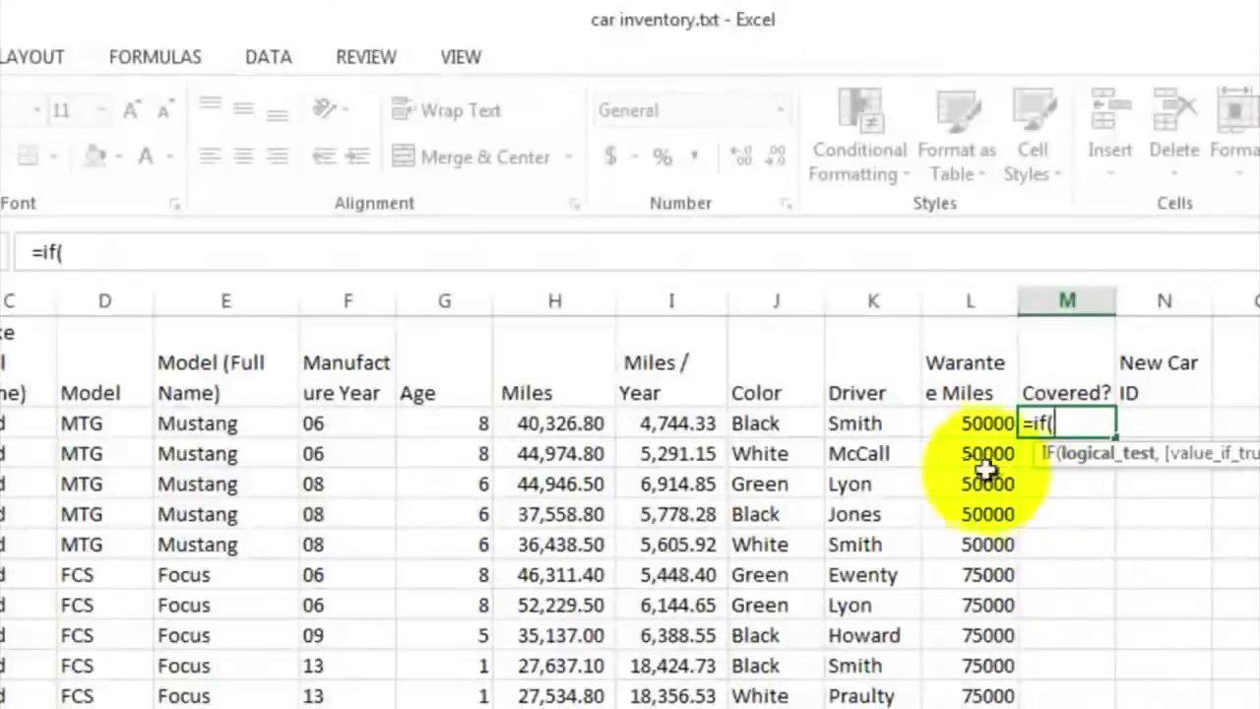
left_click(558, 423)
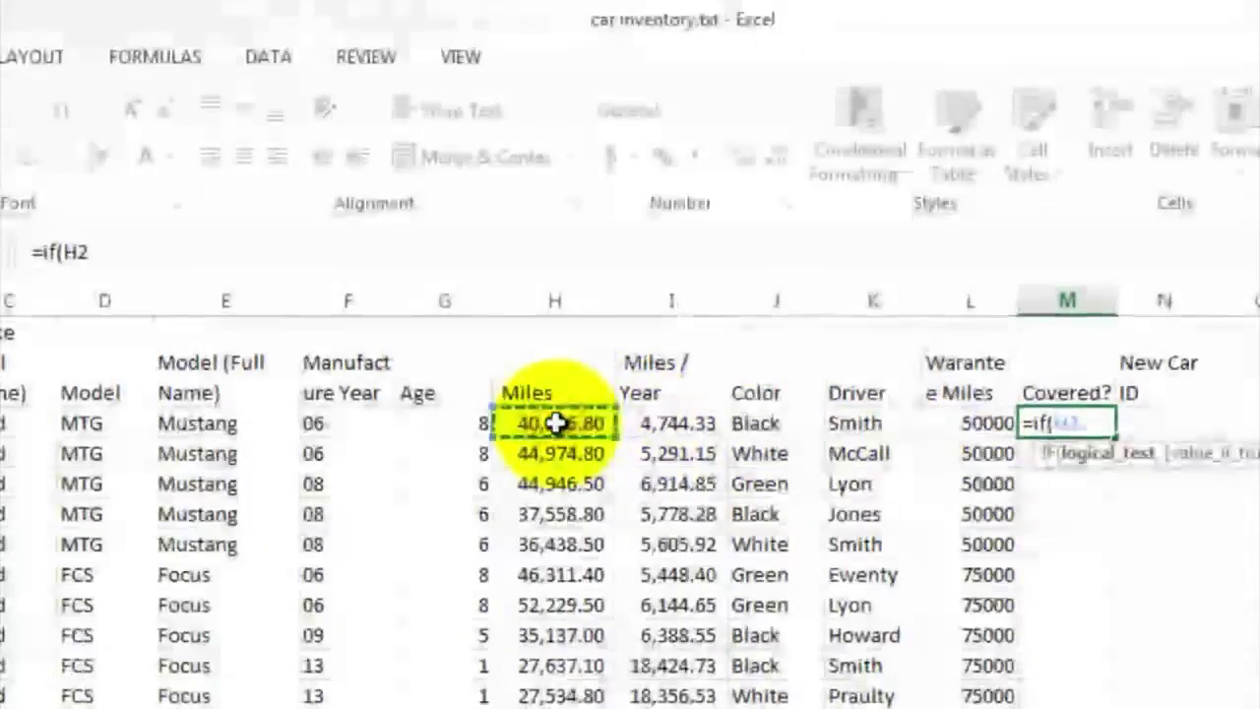
type("<-")
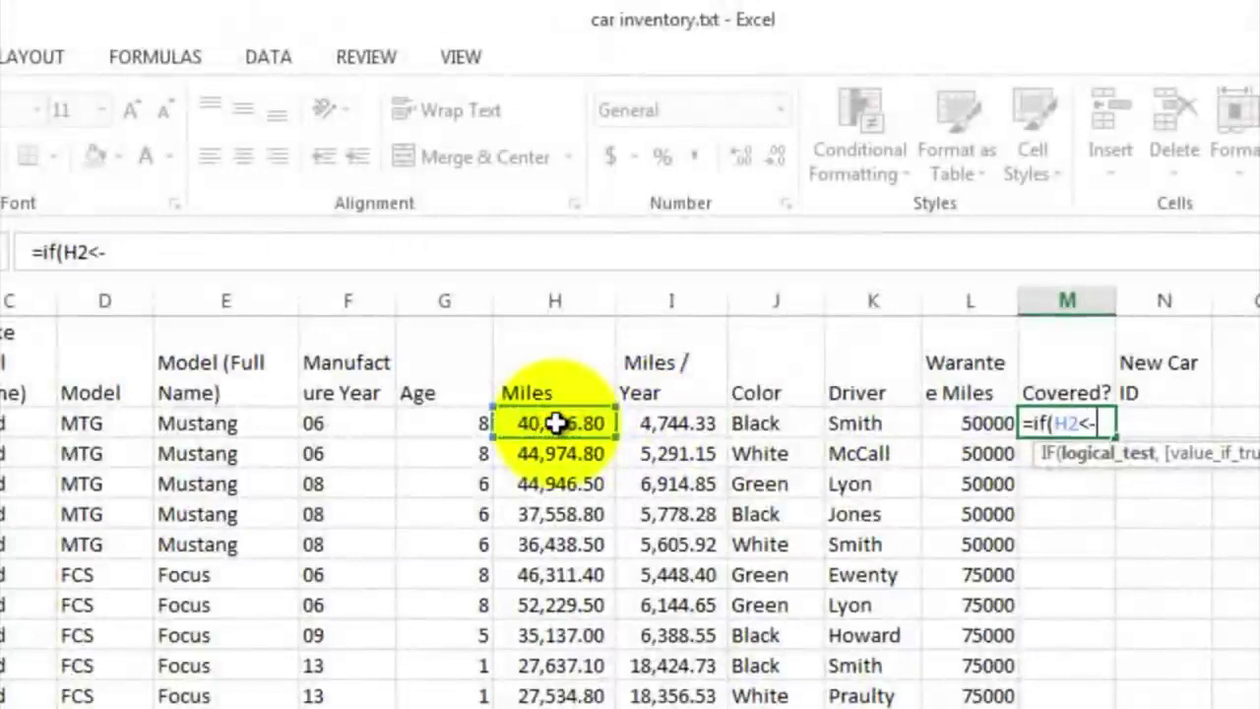
key("BackSpace")
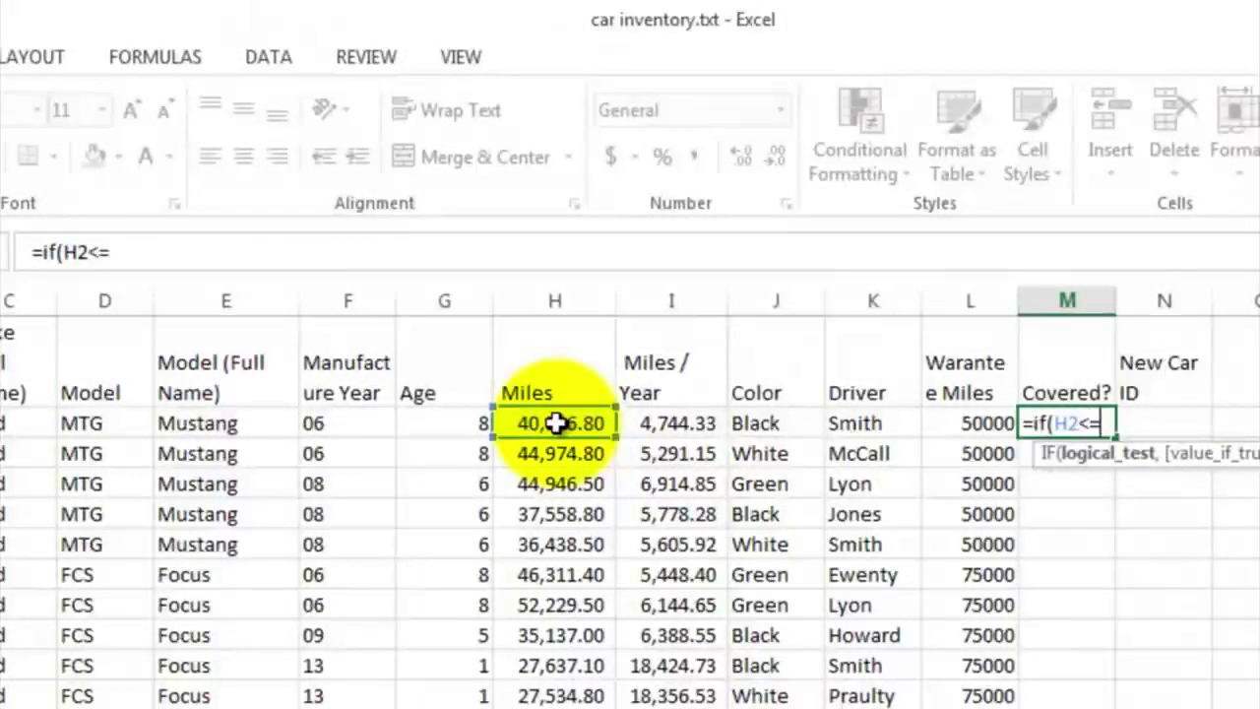
left_click(945, 421)
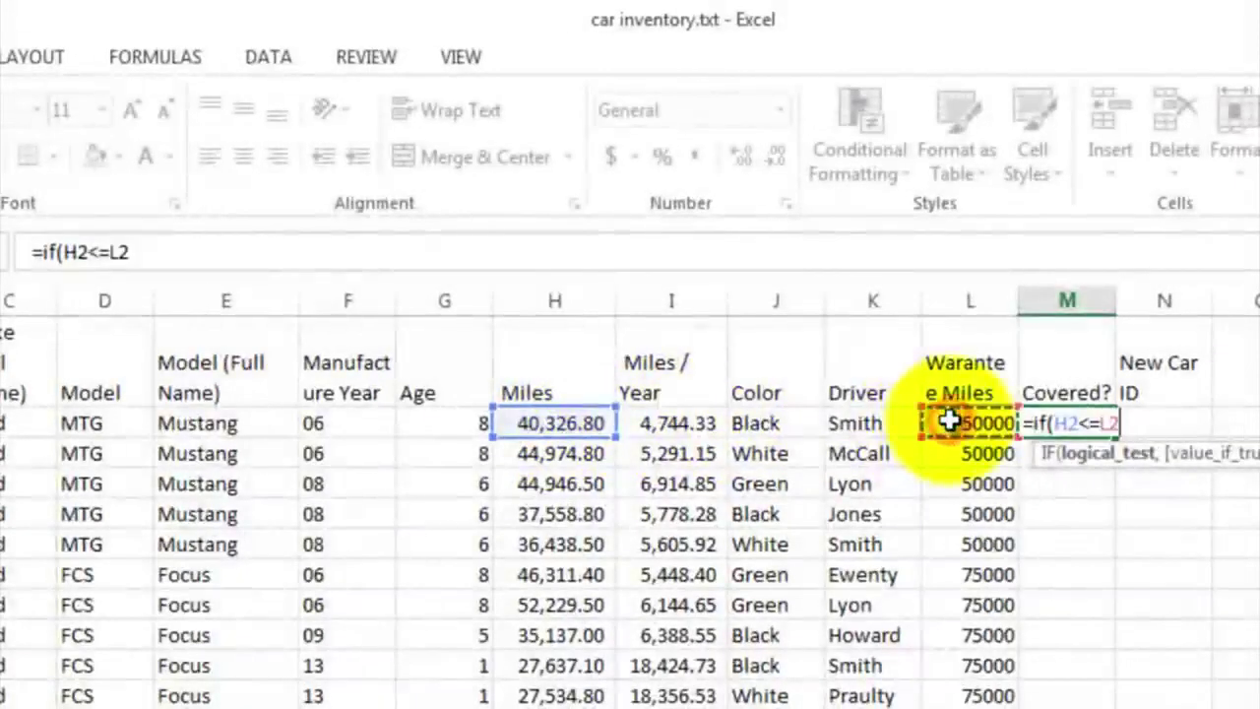
Complete the IF formula in M2 with "Y" if true and "Not Covered" if false, and fill it down through M53
type(",\"")
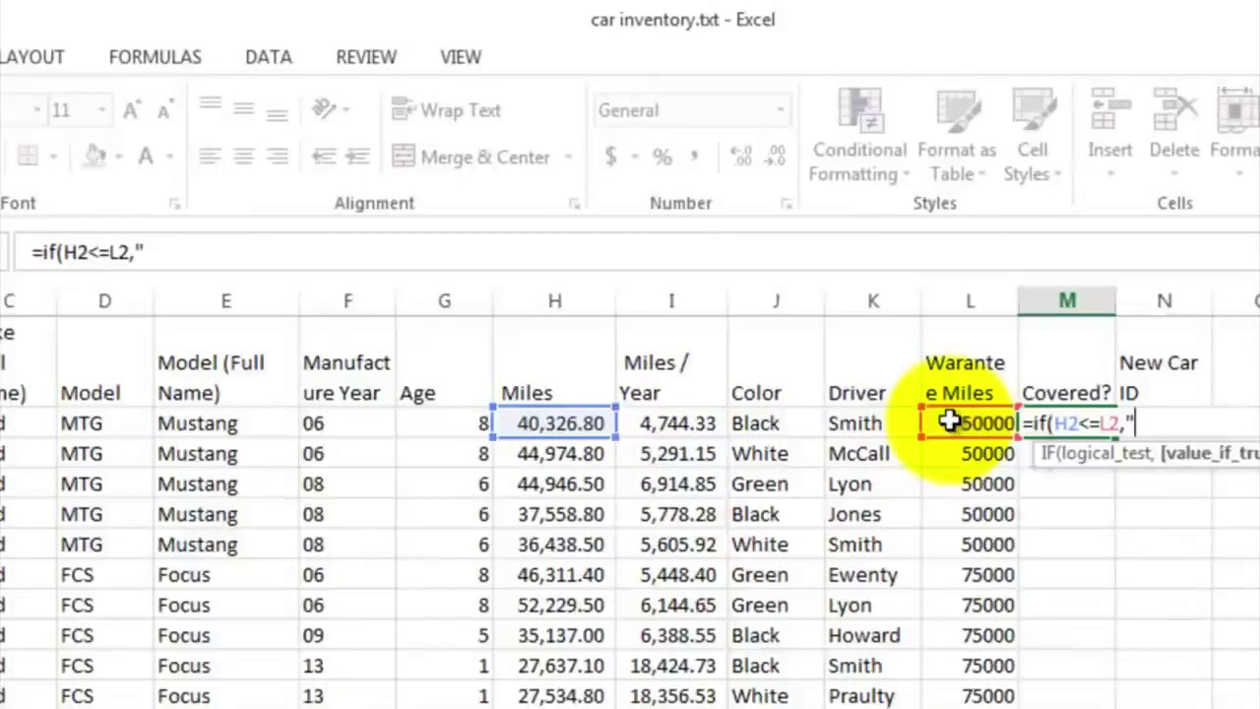
type("Y\",")
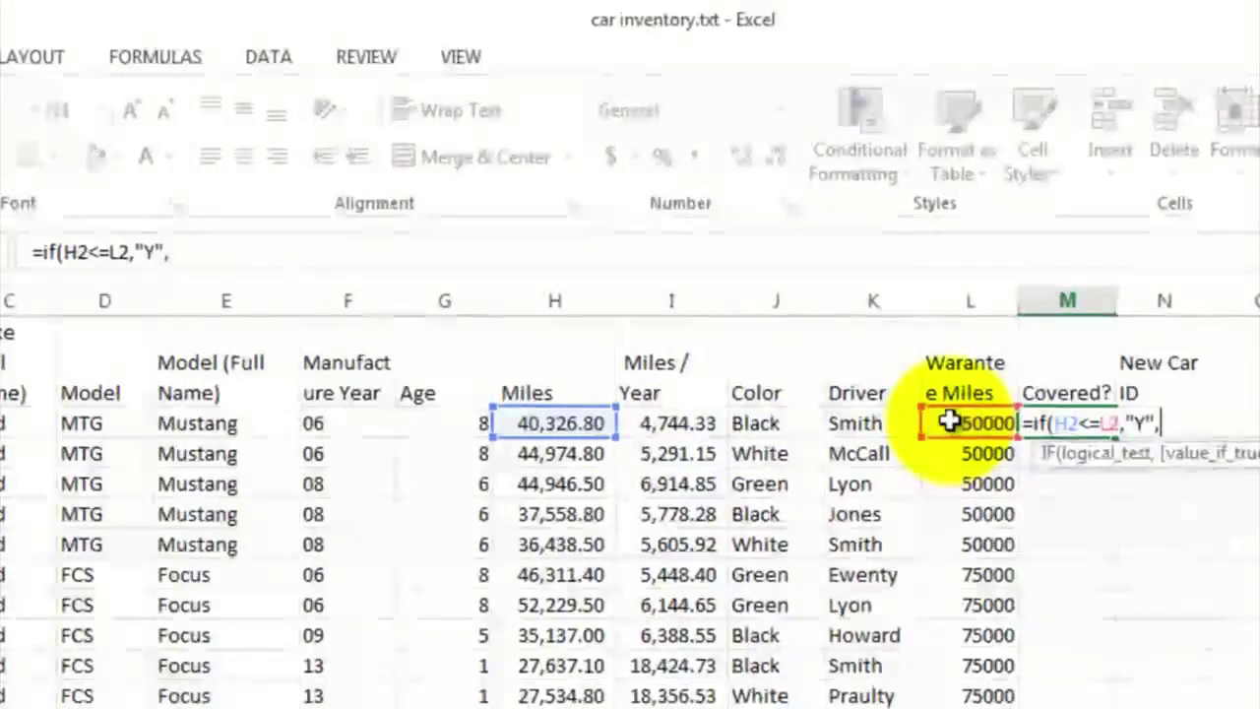
type("\"Not Cover")
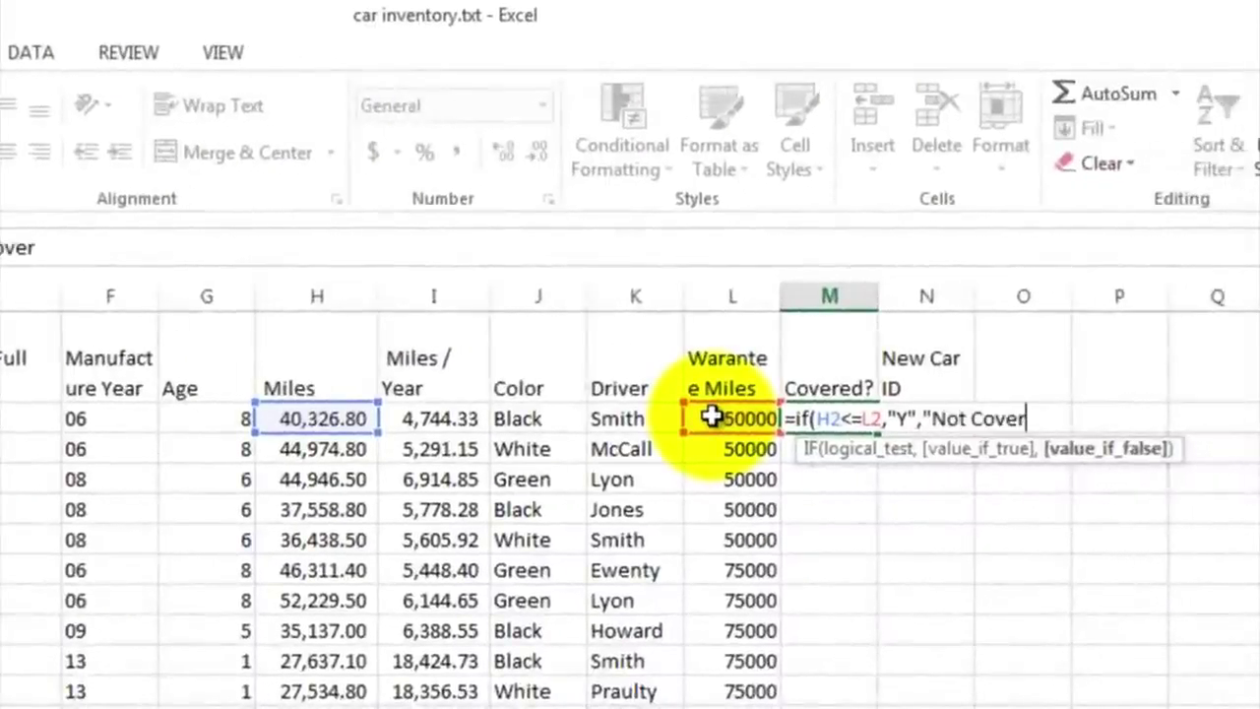
type("ed\"")
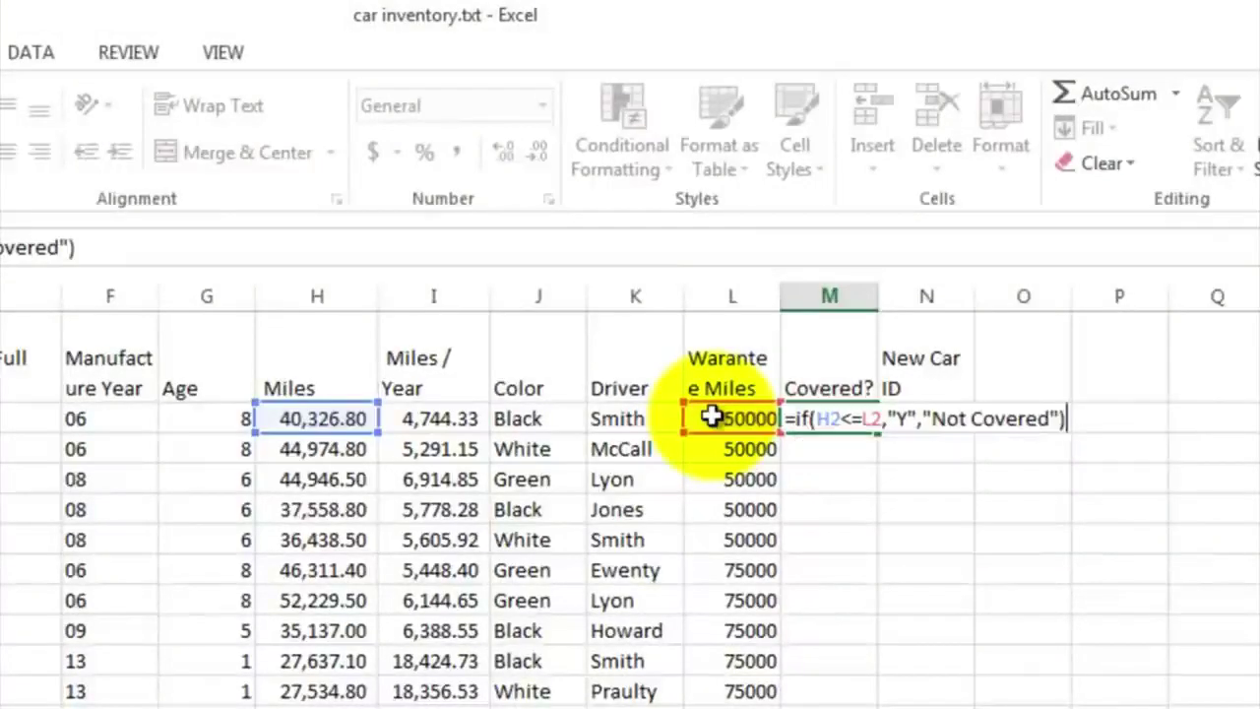
key("Return")
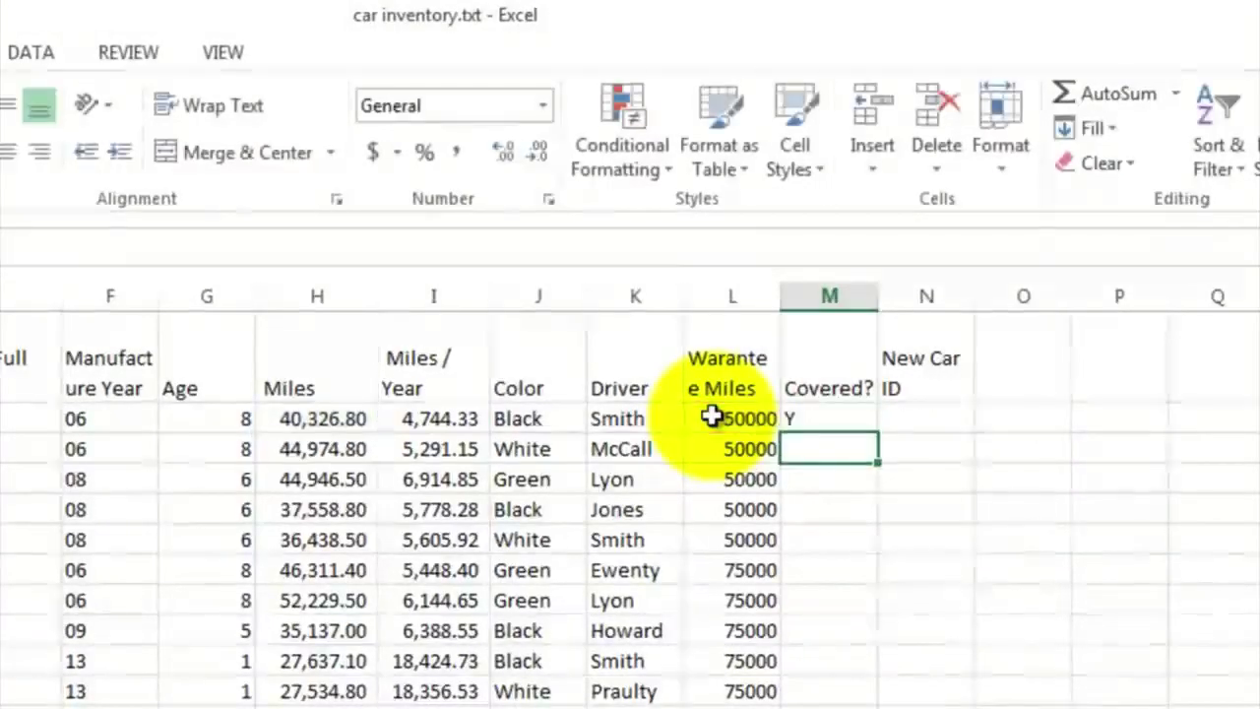
left_click(853, 421)
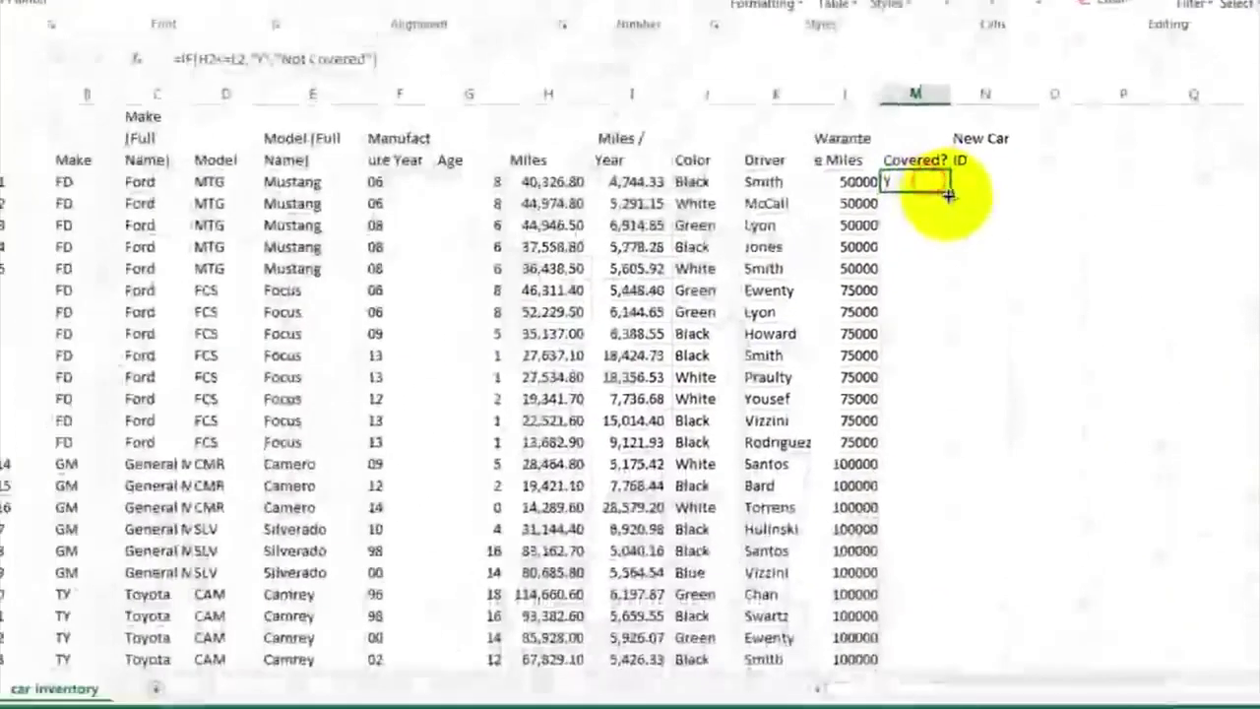
mouse_move(950, 194)
left_mouse_down()
mouse_move(956, 346)
mouse_move(936, 694)
mouse_move(928, 656)
left_mouse_up()
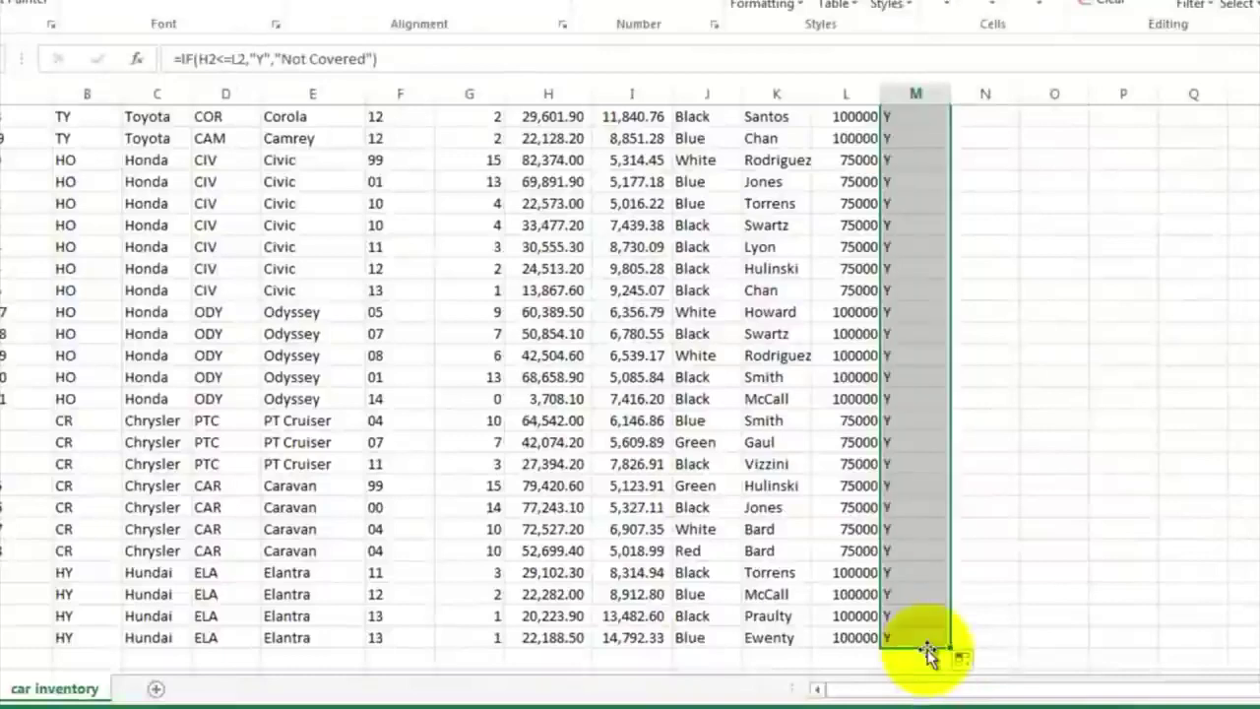
Start a CONCATENATE formula in N2 under New Car ID
left_click(945, 270)
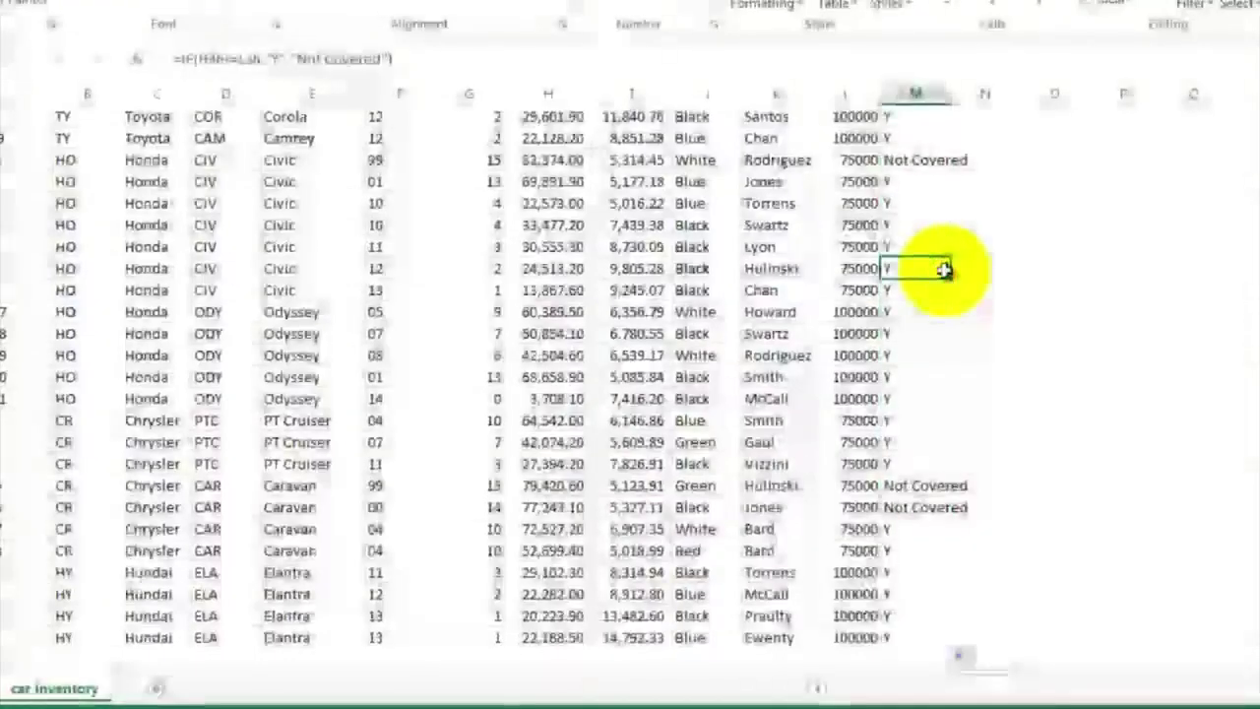
scroll(943, 272, "up", 8)
scroll(943, 271, "up", 2)
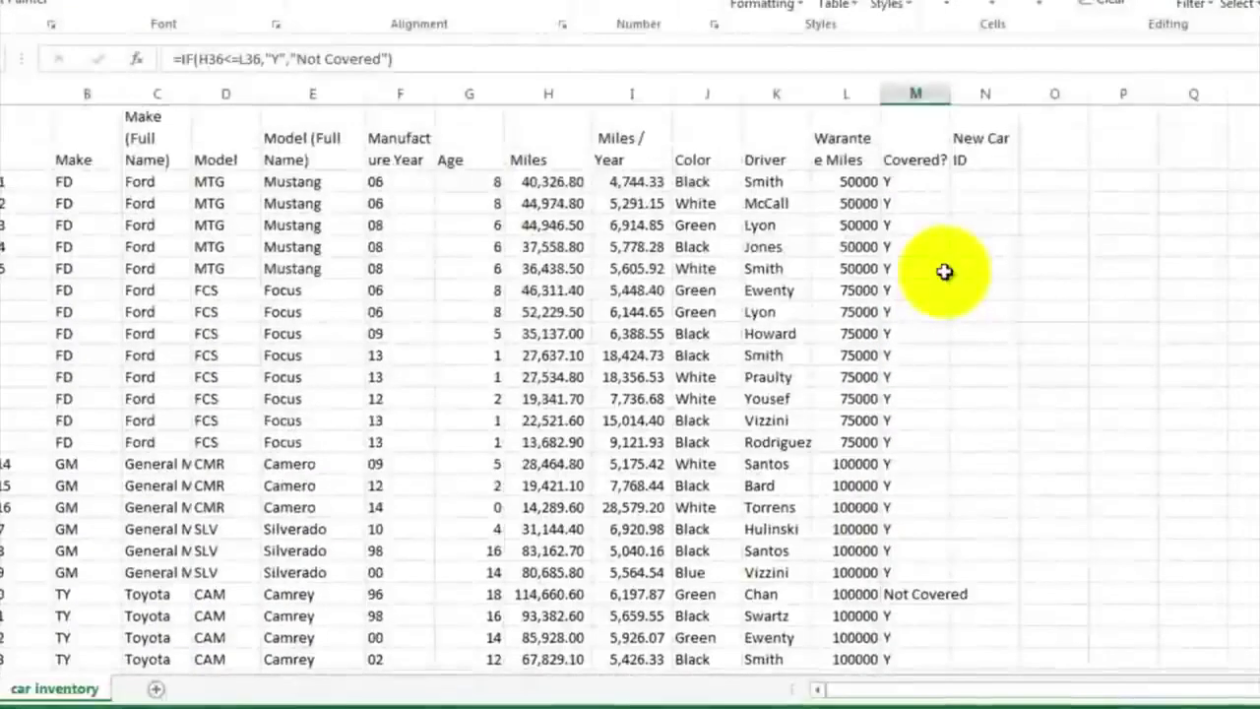
left_click(972, 182)
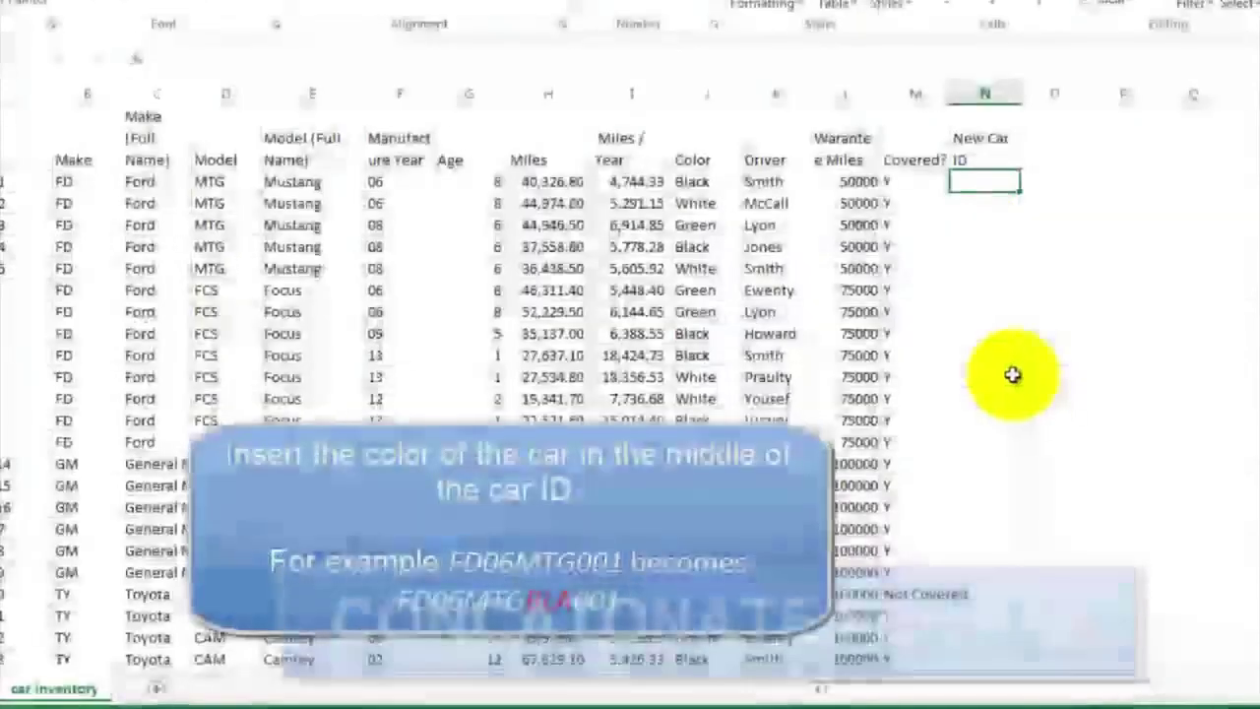
left_click(94, 188)
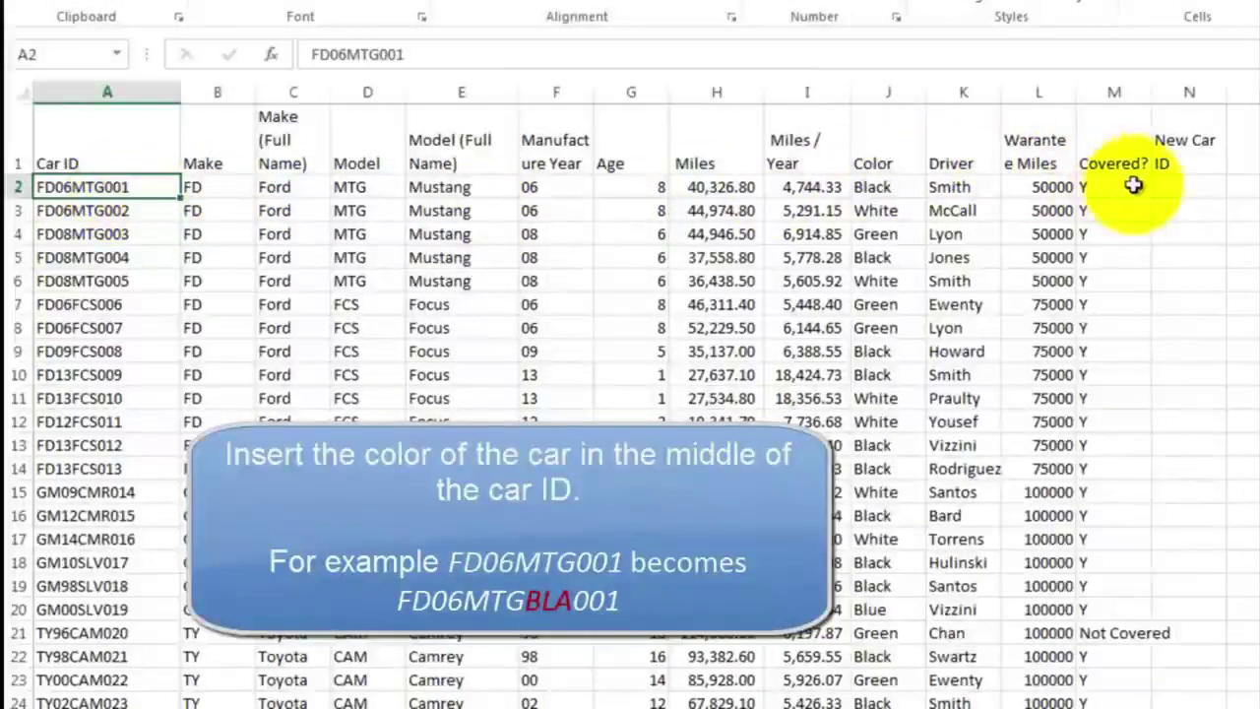
left_click(1166, 189)
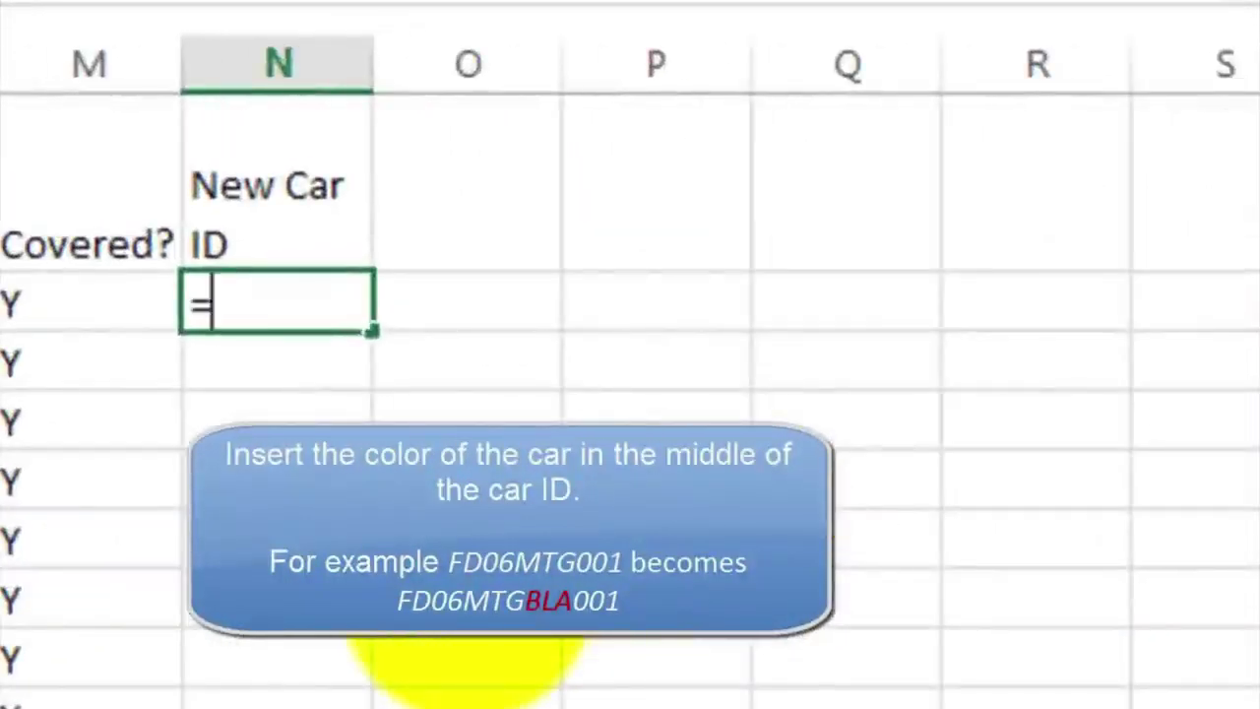
type("con")
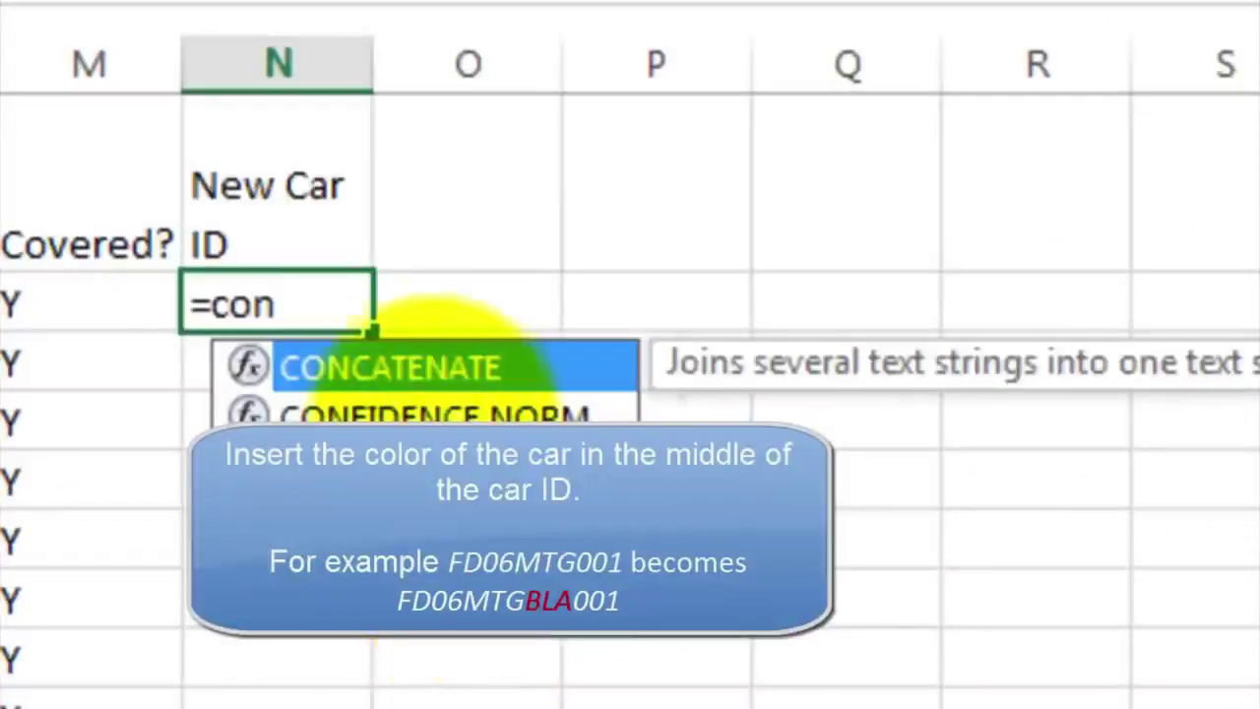
double_click(422, 367)
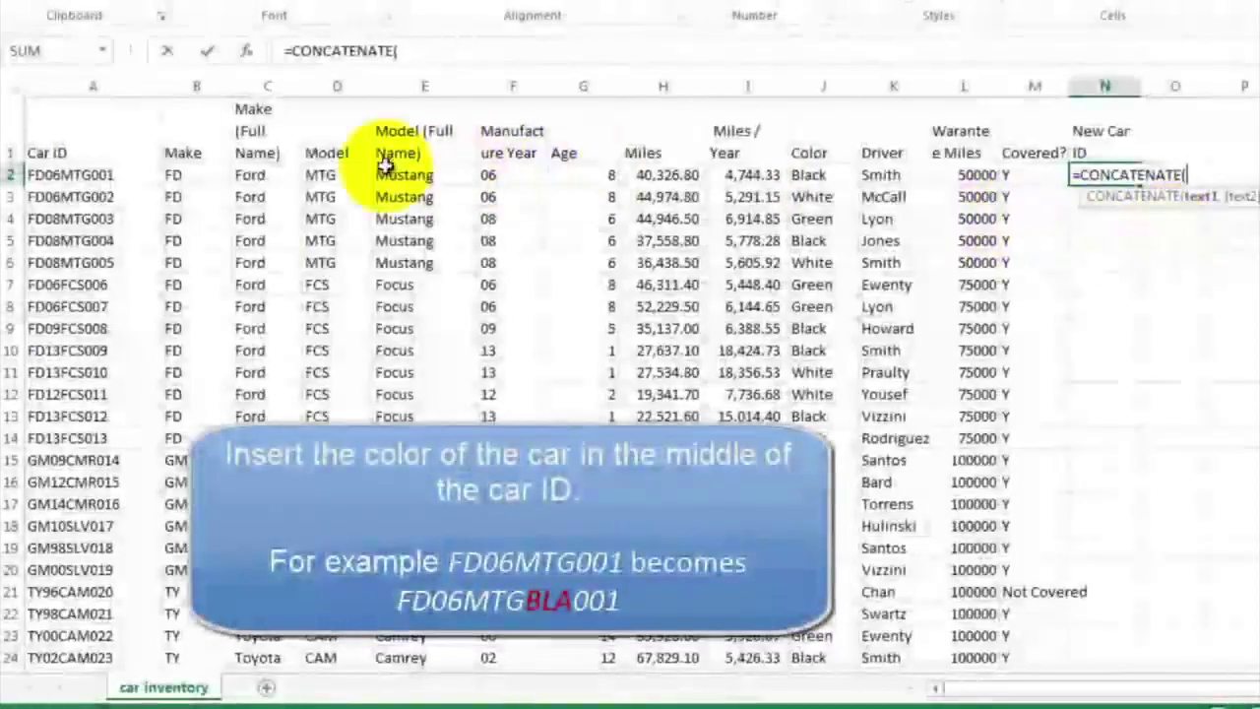
Add the make B2, manufacture year F2 and model D2 as the first three CONCATENATE arguments in N2
left_click(204, 179)
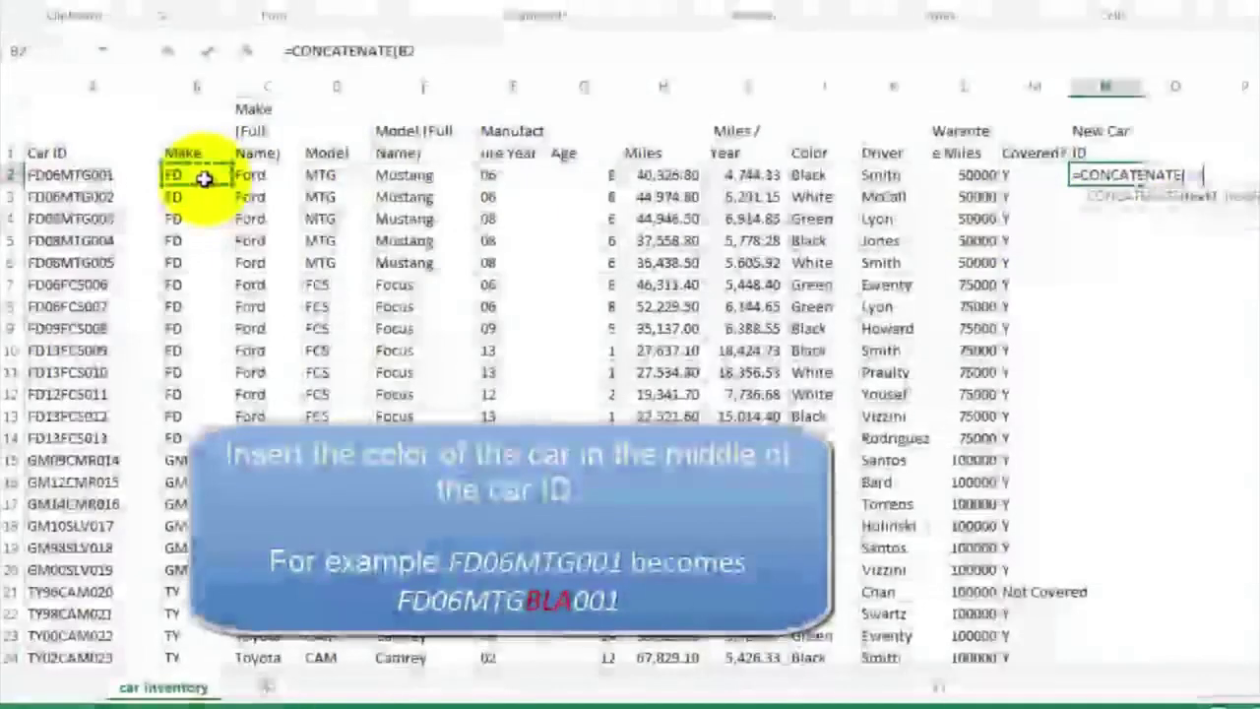
type(",")
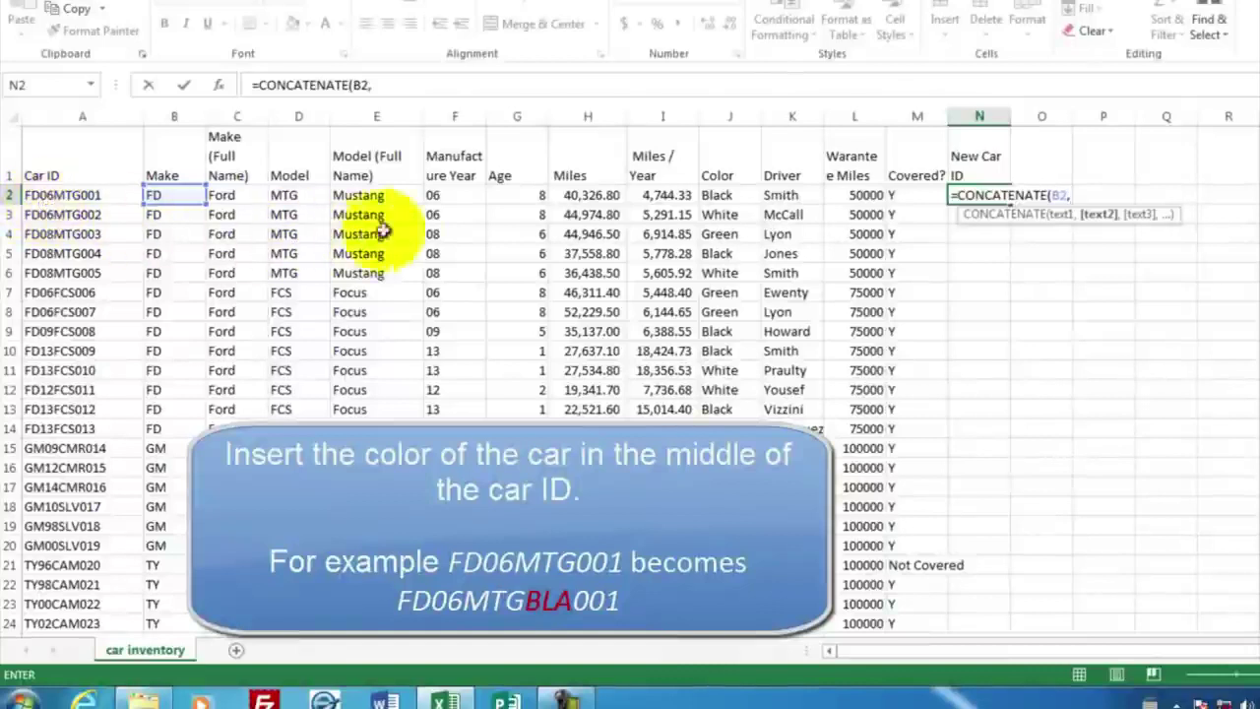
left_click(445, 195)
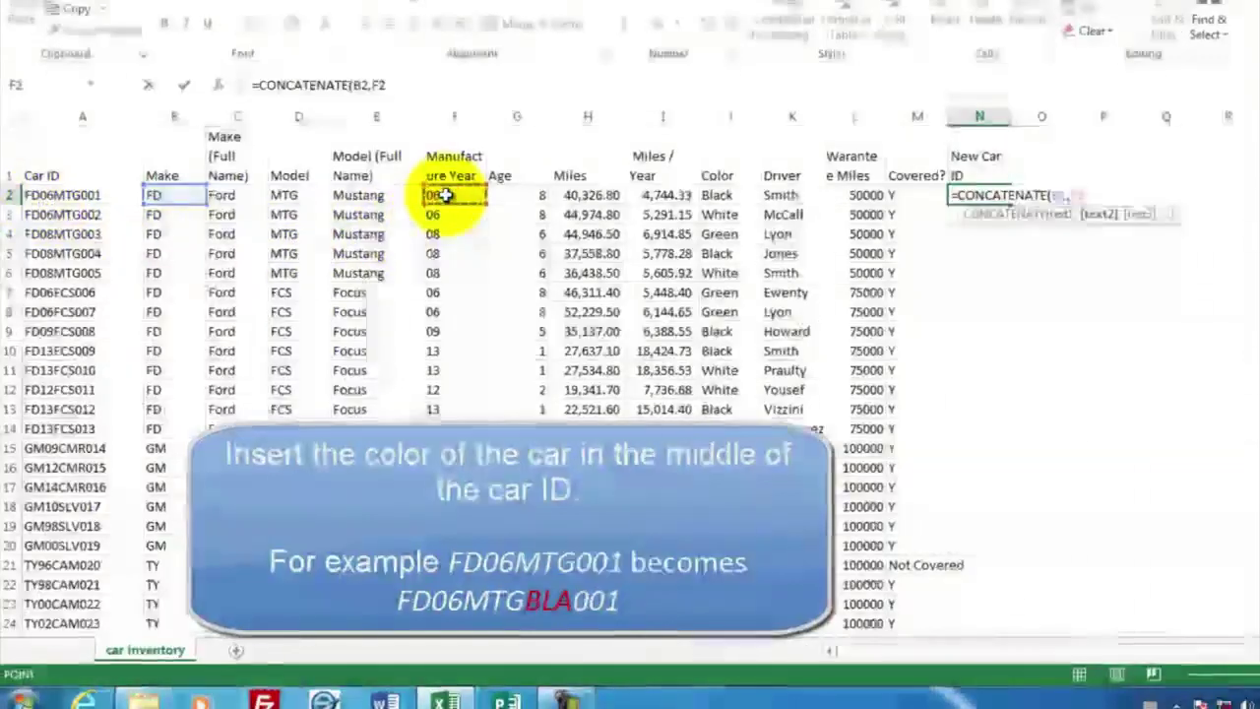
type(",")
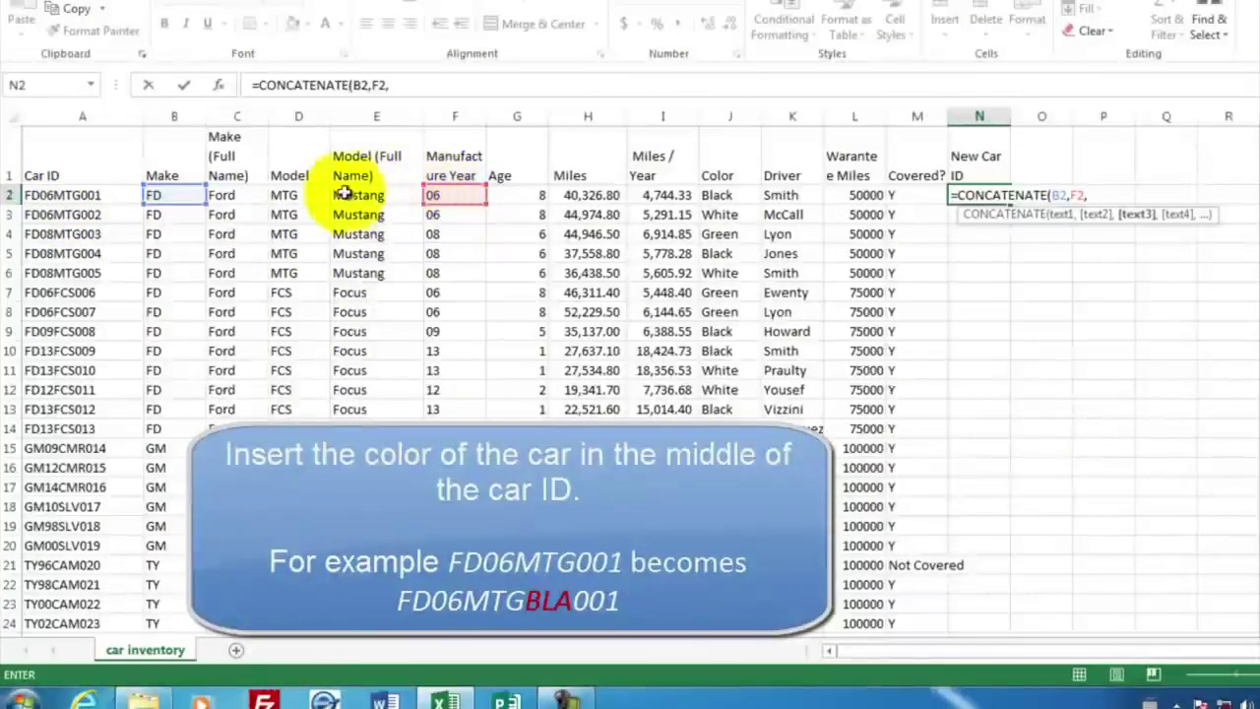
left_click(295, 196)
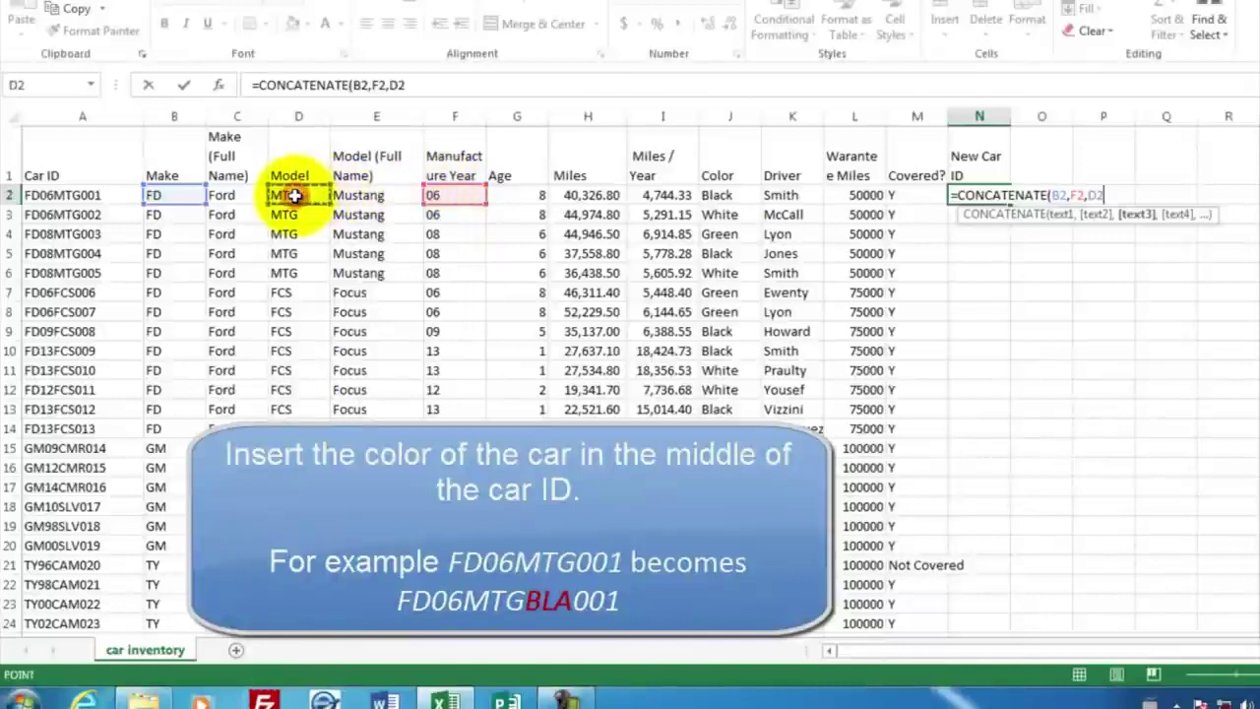
type(",")
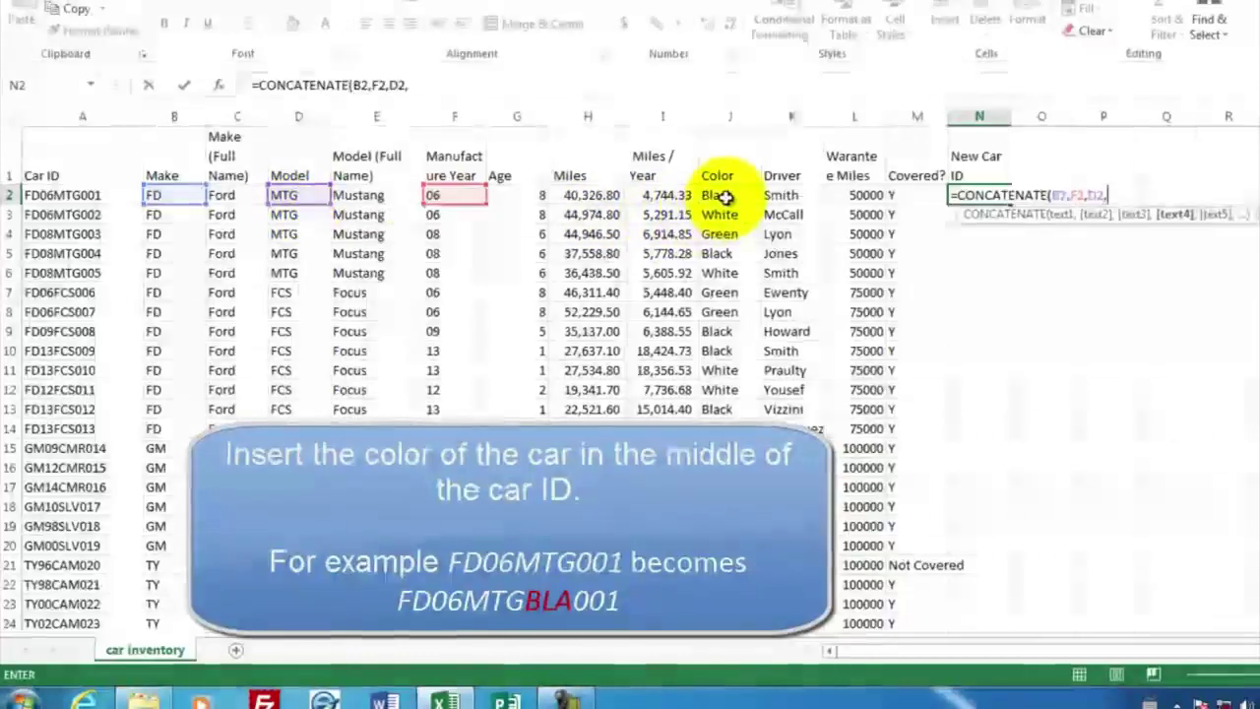
Add LEFT(J2,3) as the fourth argument in N2 to include the first three letters of the color
left_click(725, 197)
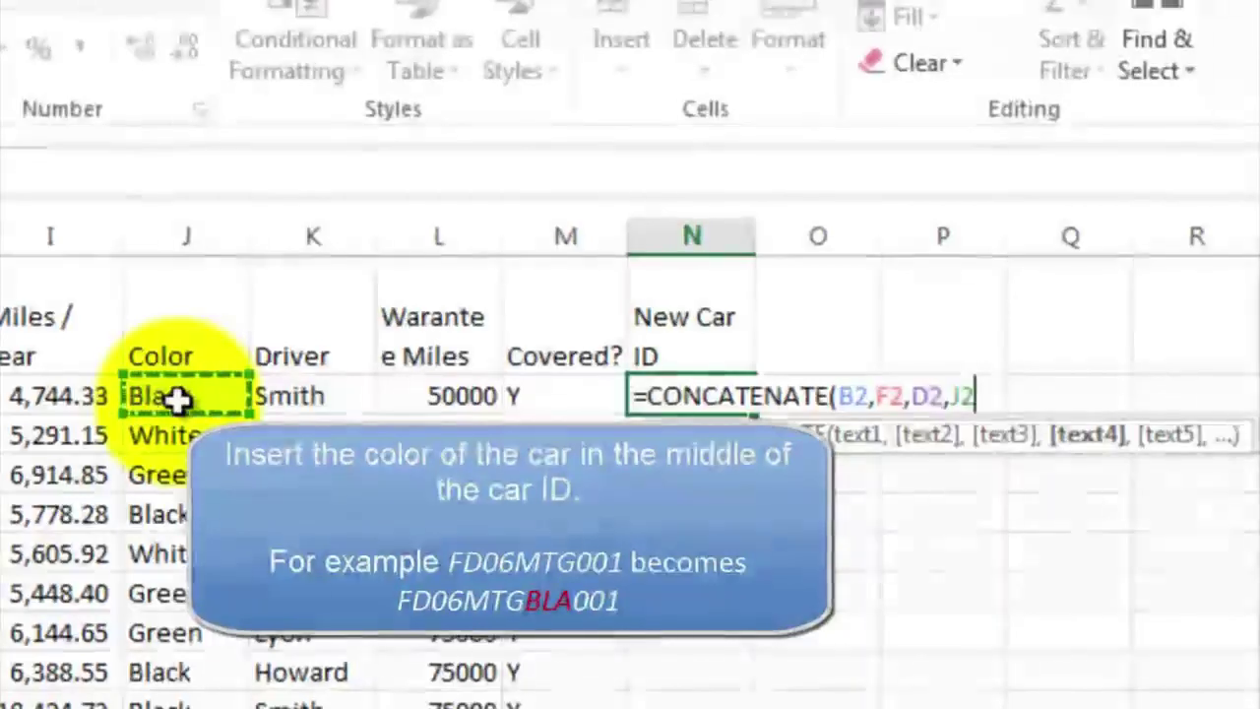
key("BackSpace")
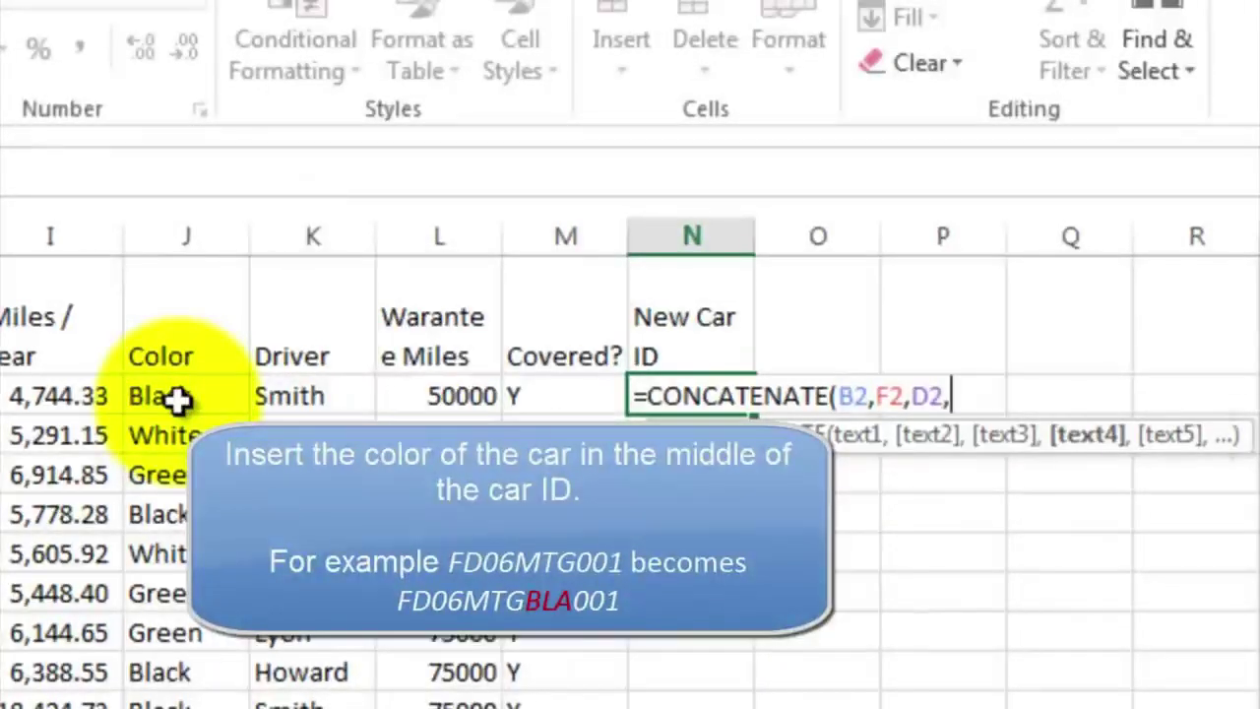
type("left(")
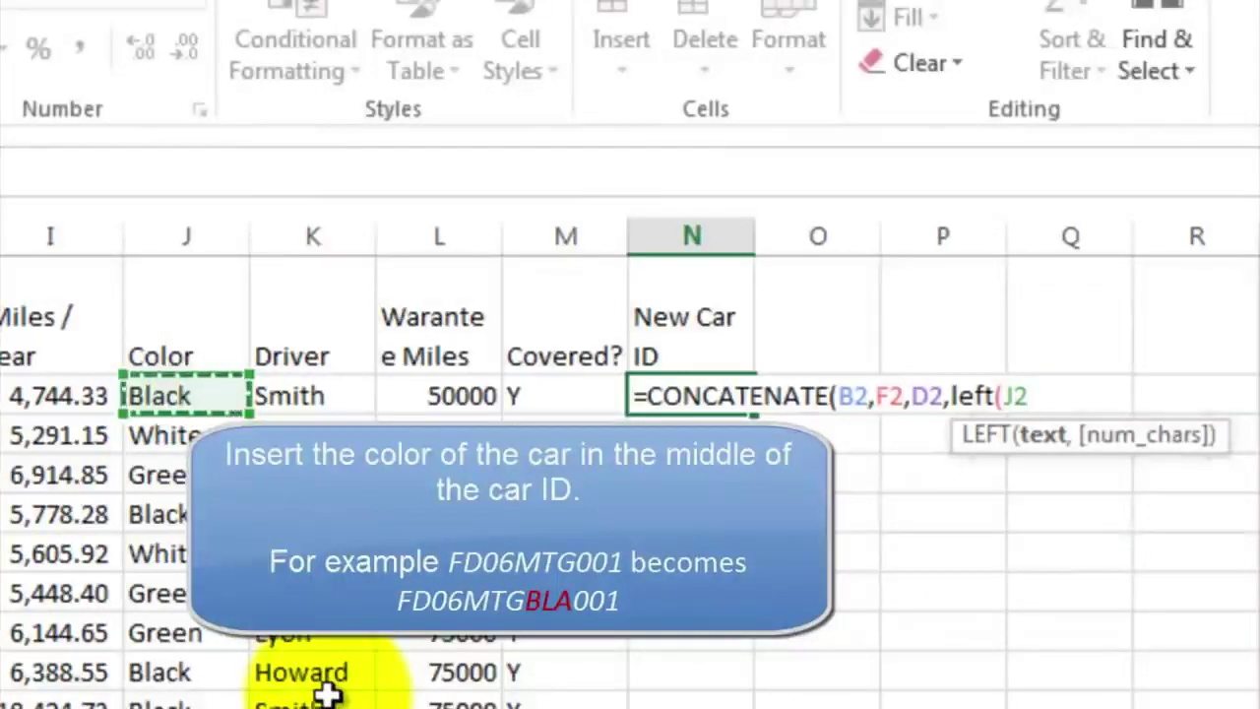
type(",F2")
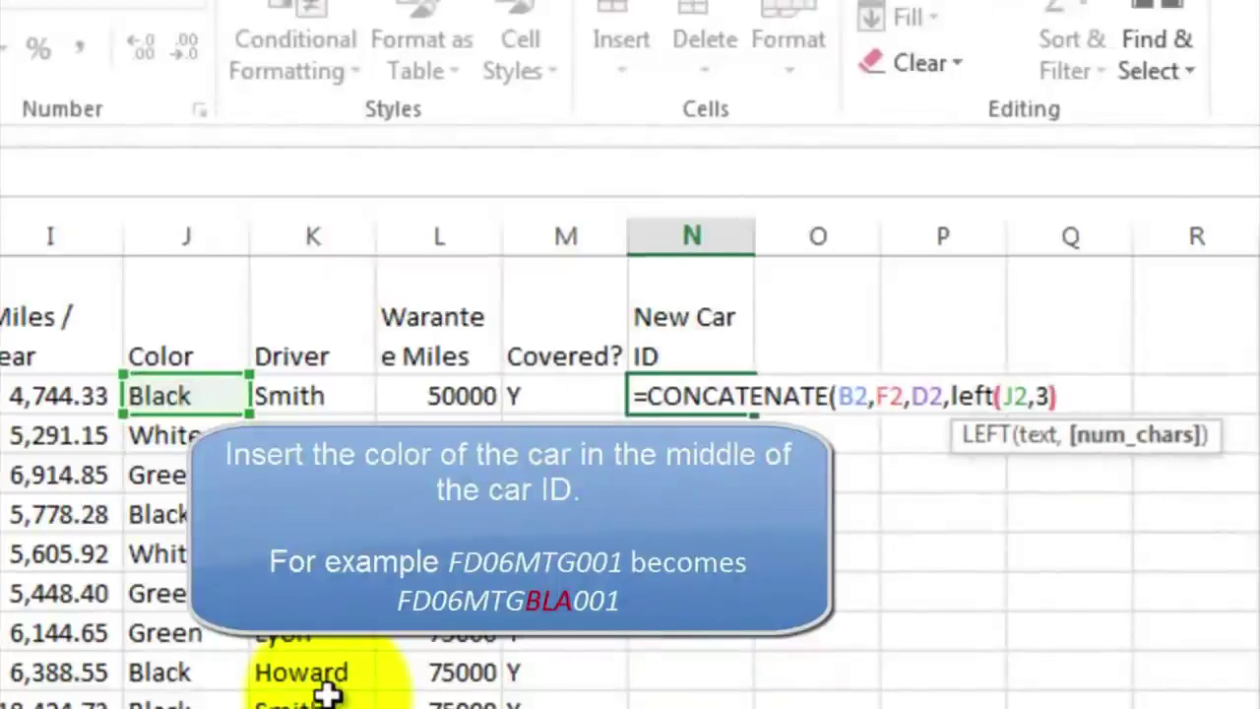
type(",")
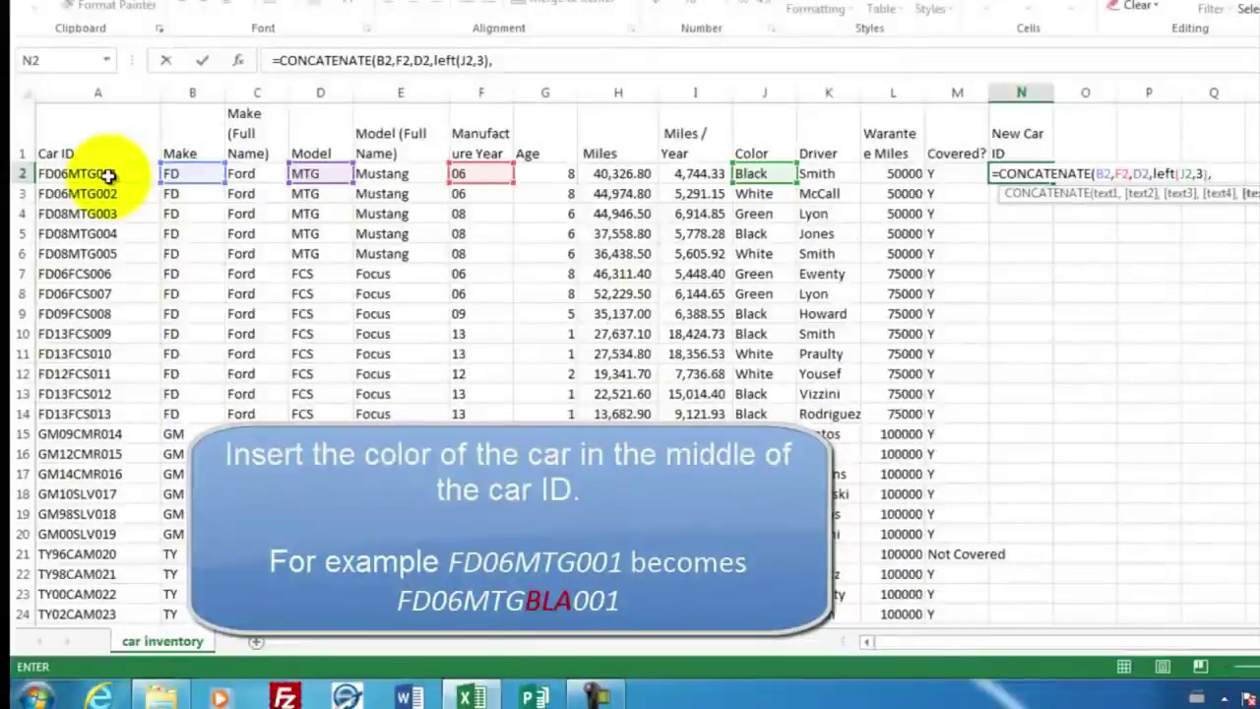
Complete the N2 formula with RIGHT(A2,3) for the car's last three digits, and widen column N to fit the new ID
type("right(")
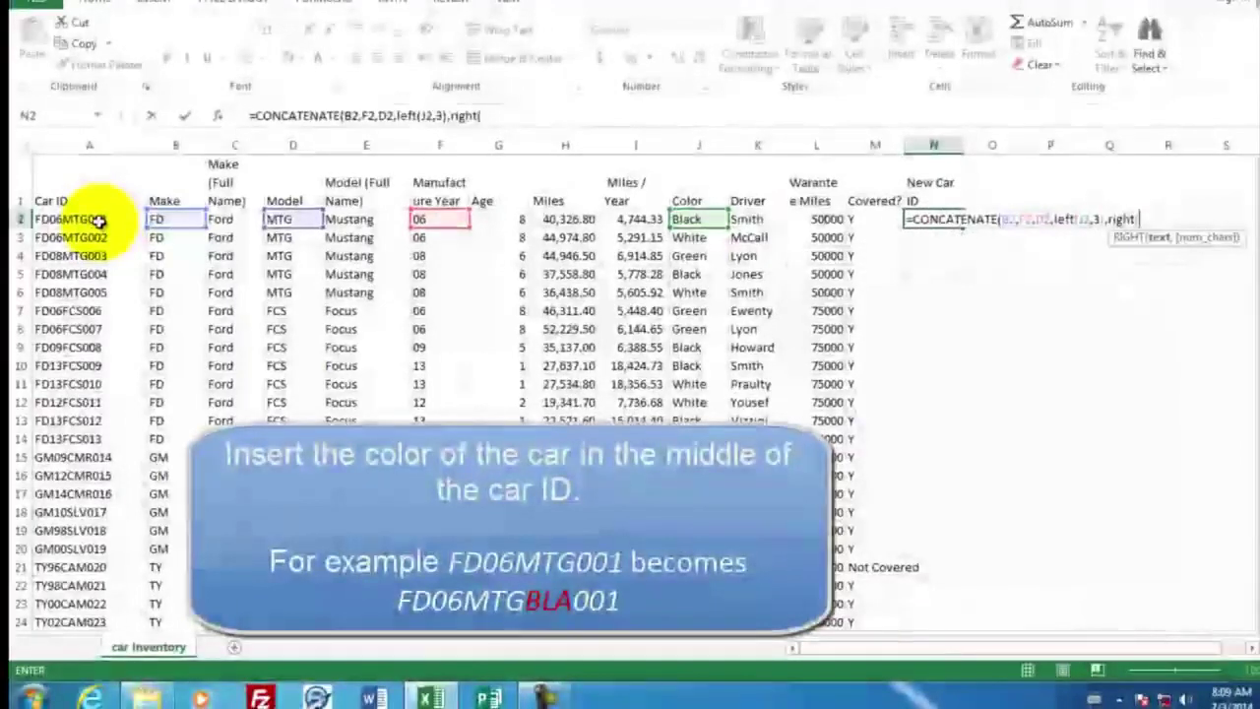
left_click(100, 222)
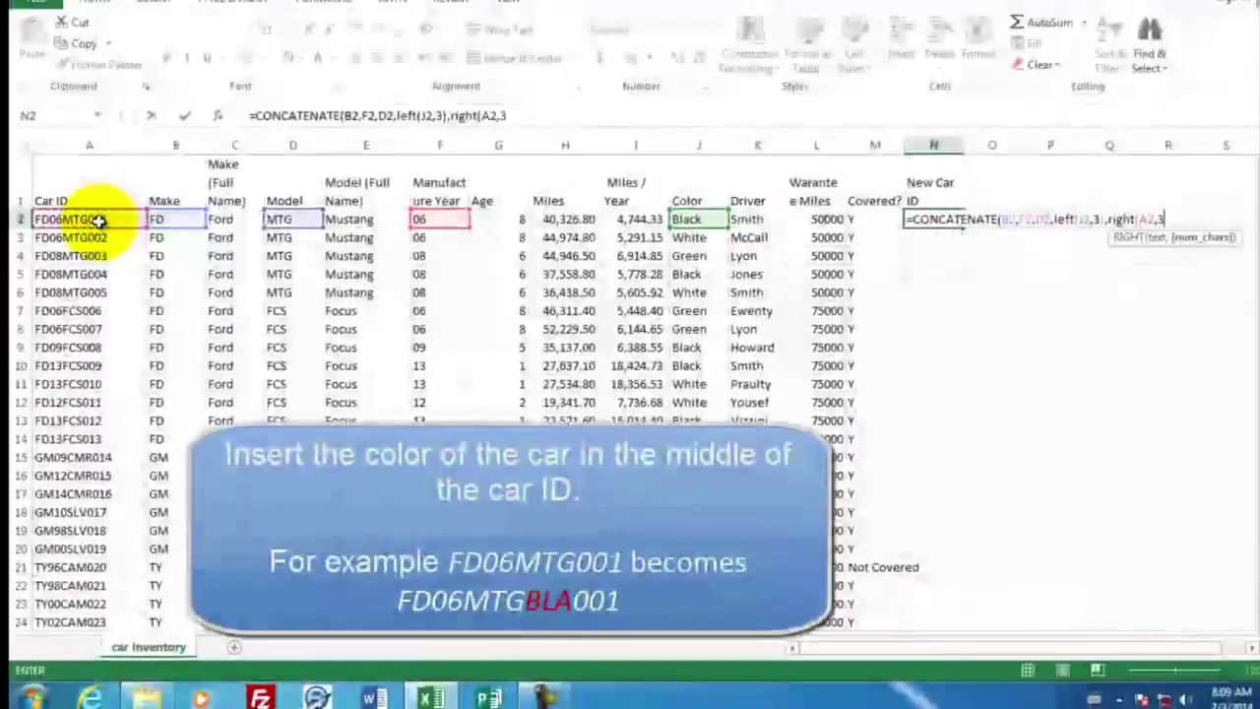
type(",3)")
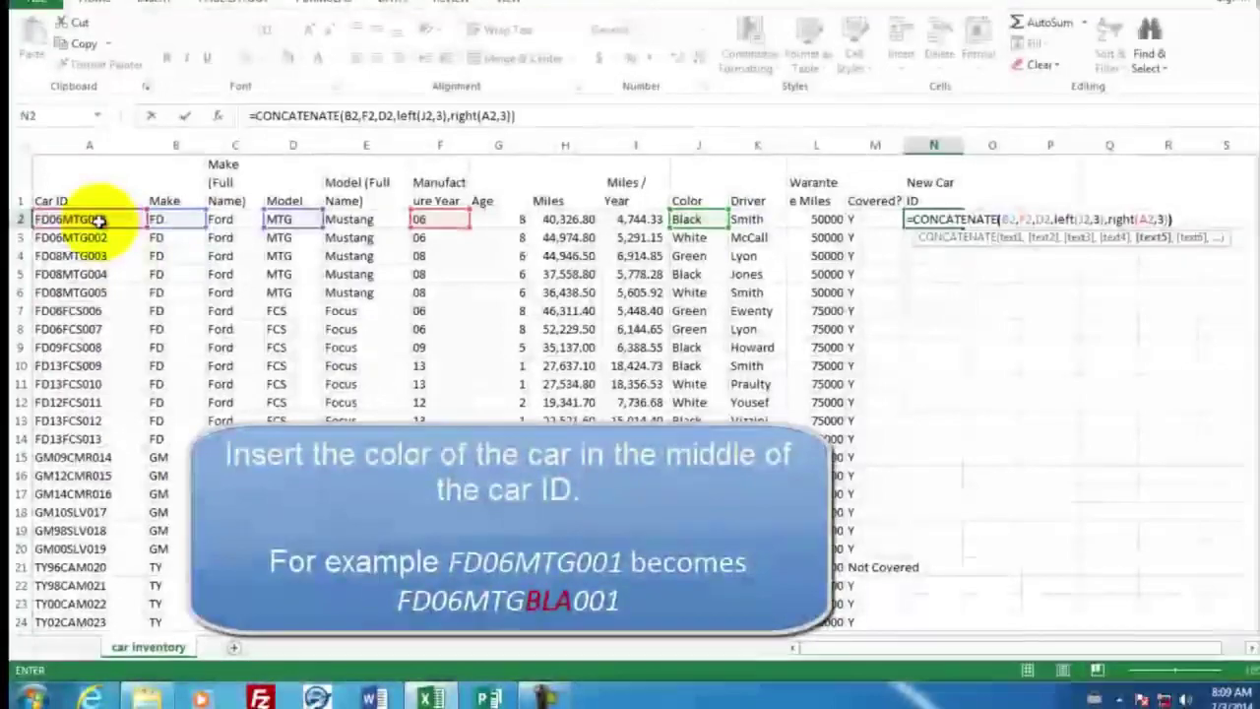
key("Return")
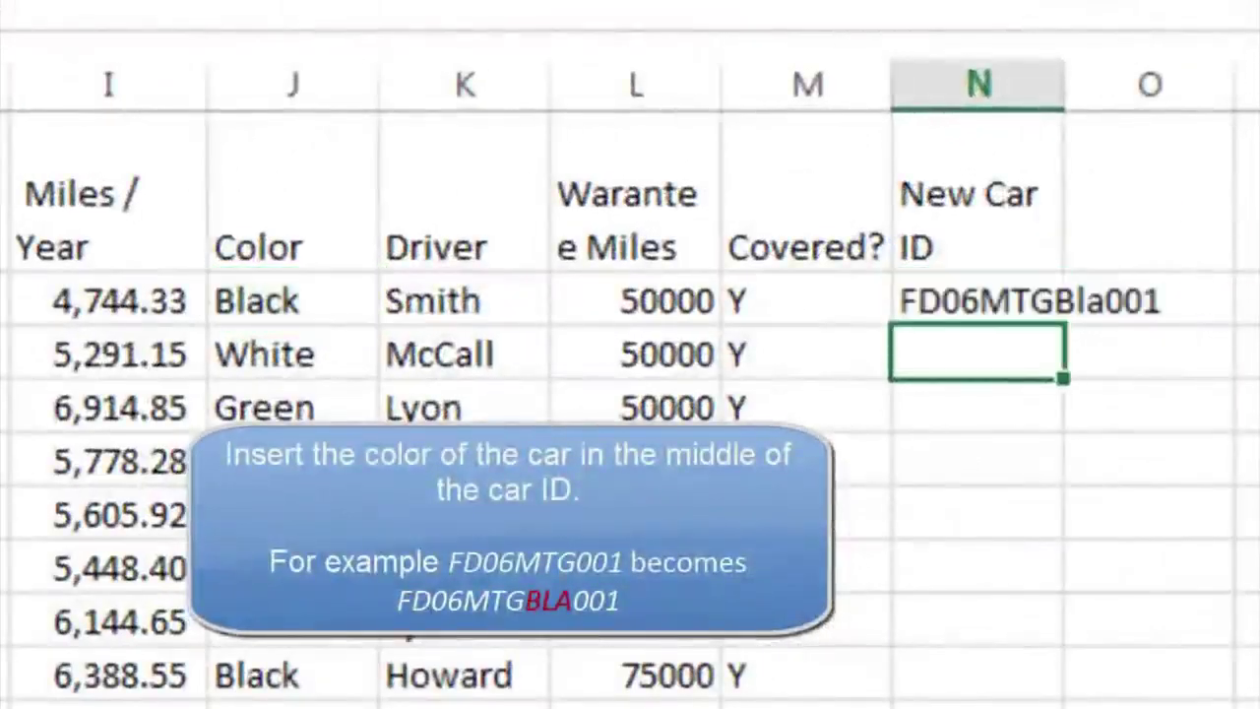
left_click(916, 298)
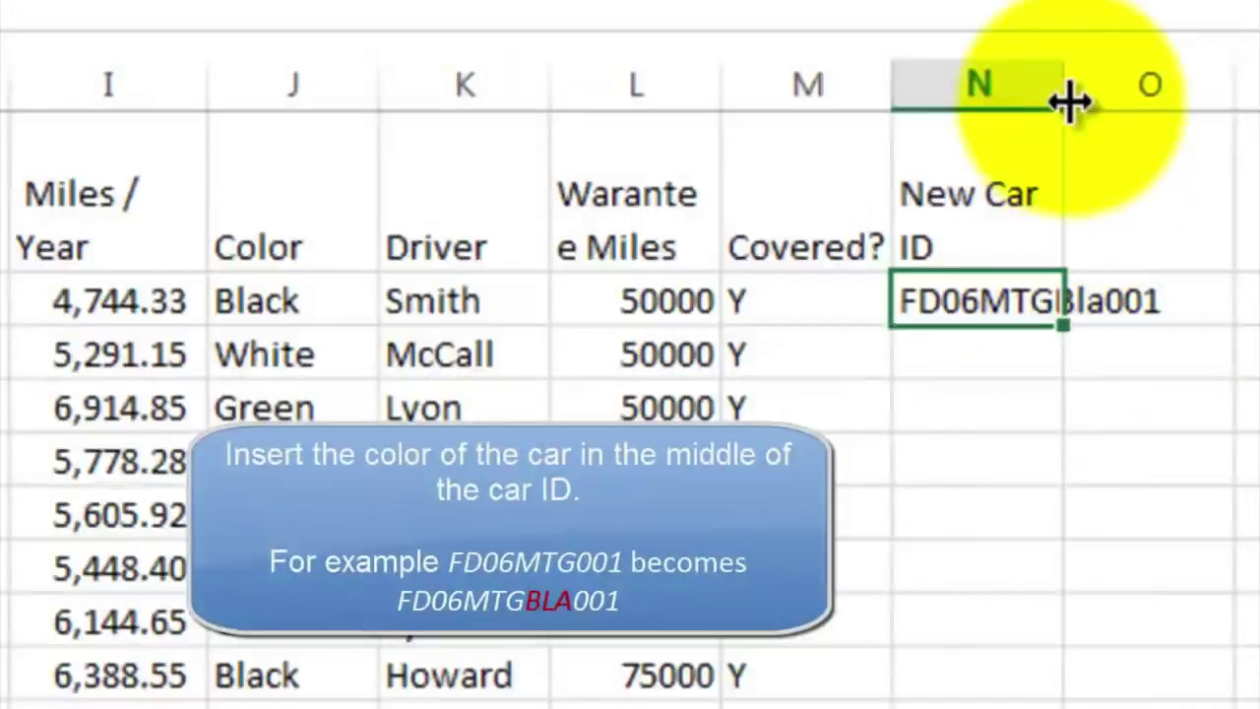
left_click_drag(1066, 89, 1206, 89)
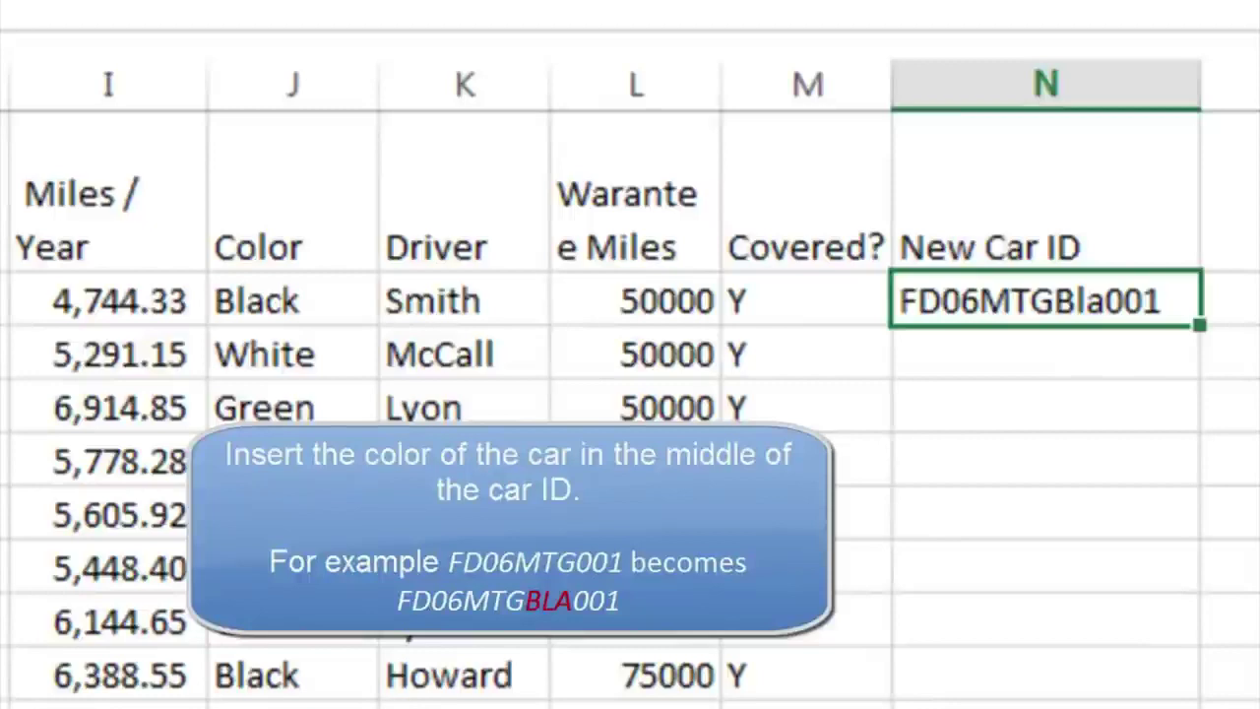
Wrap the LEFT(J2,3) part of the N2 formula in UPPER to capitalize the color code
left_click(278, 226)
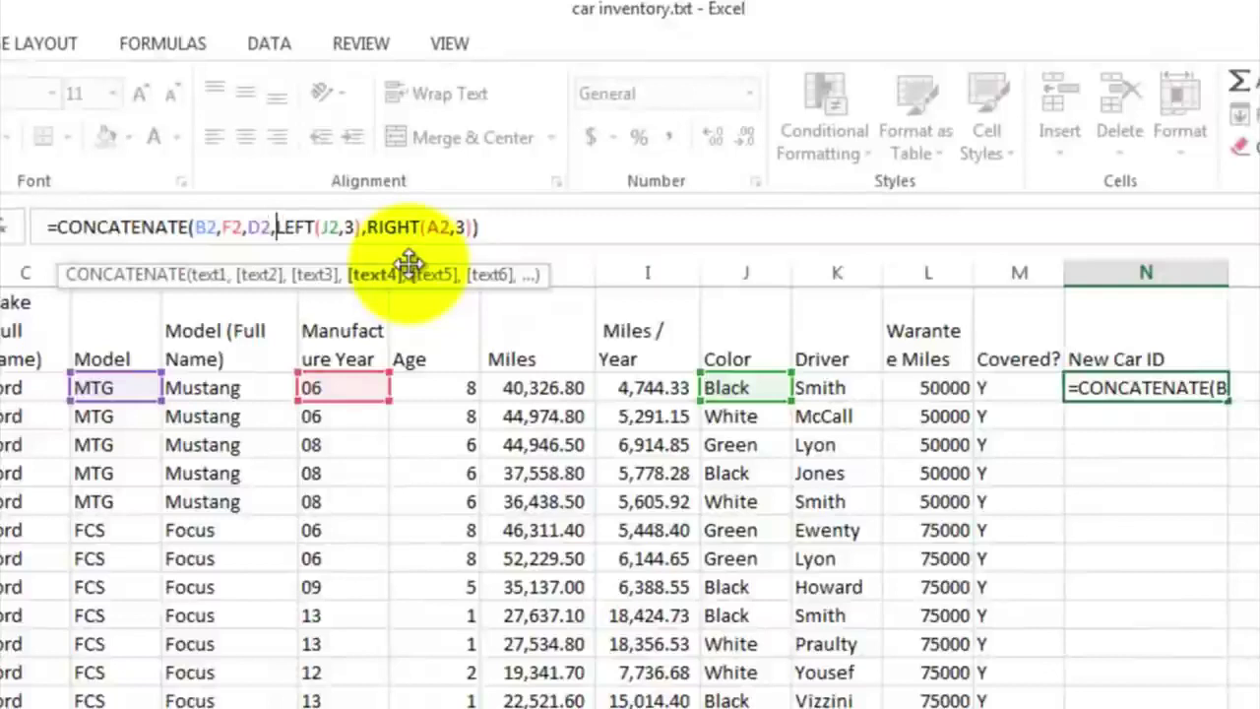
type("upper")
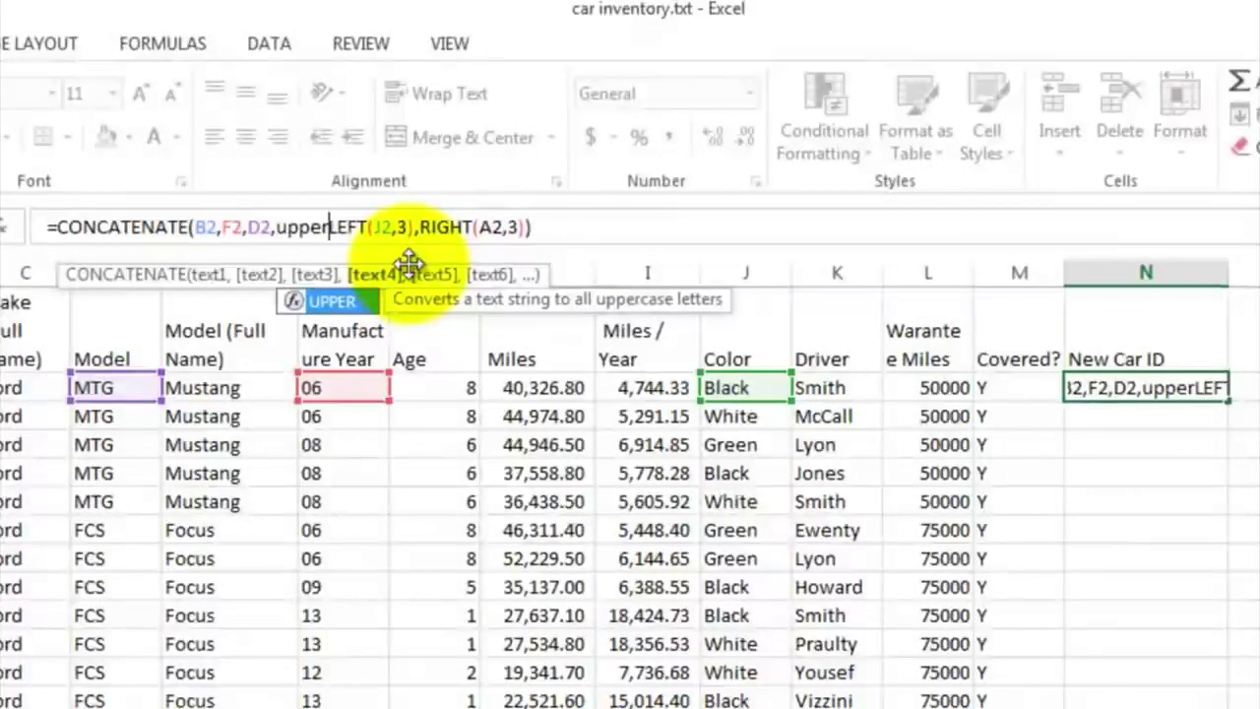
type("(")
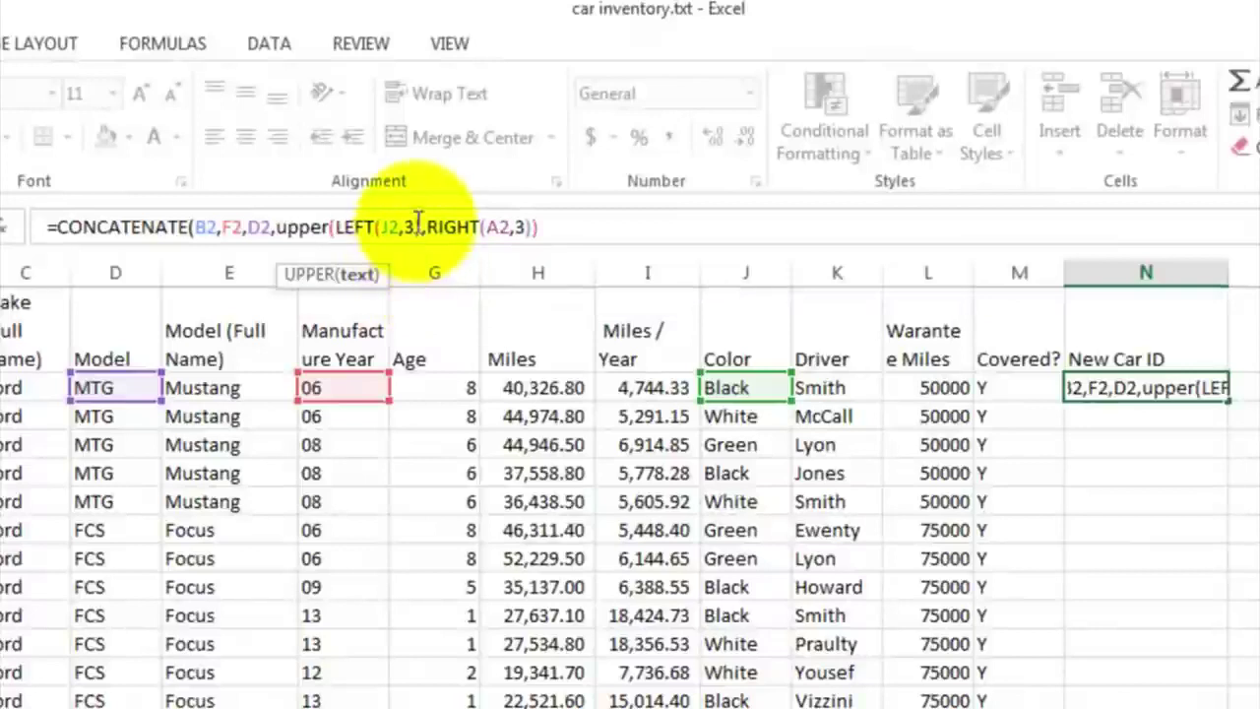
left_click(420, 226)
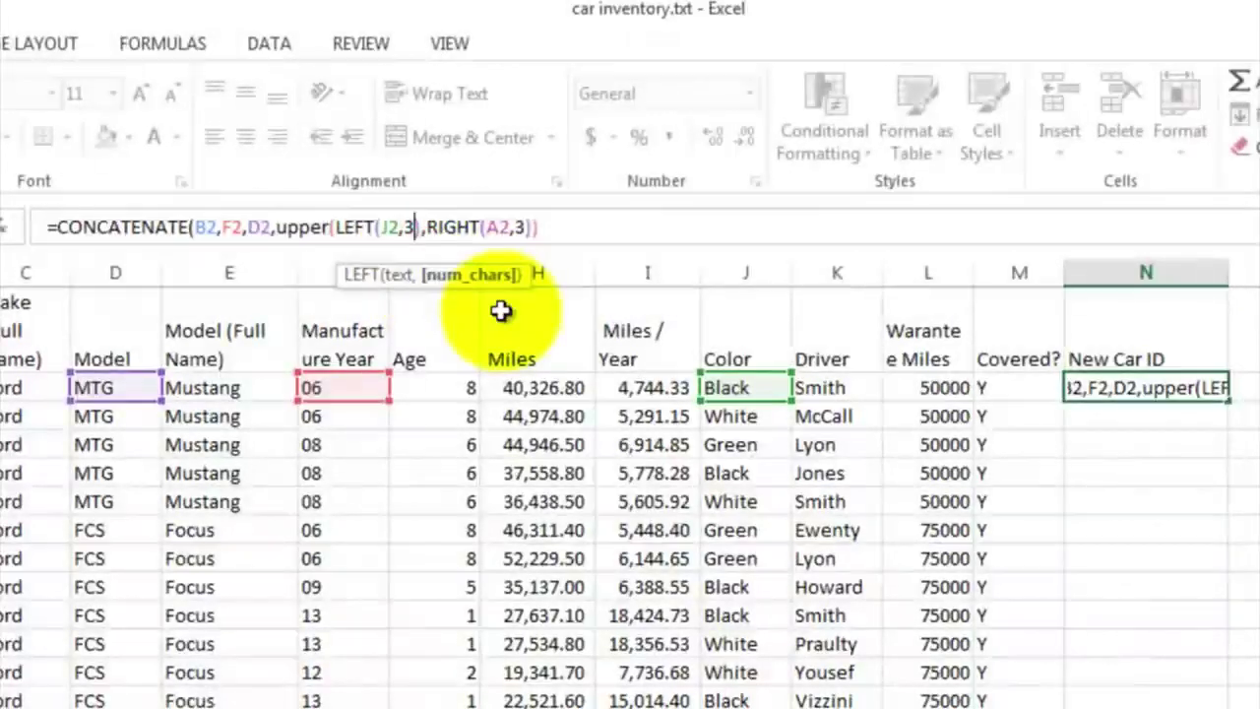
type(")")
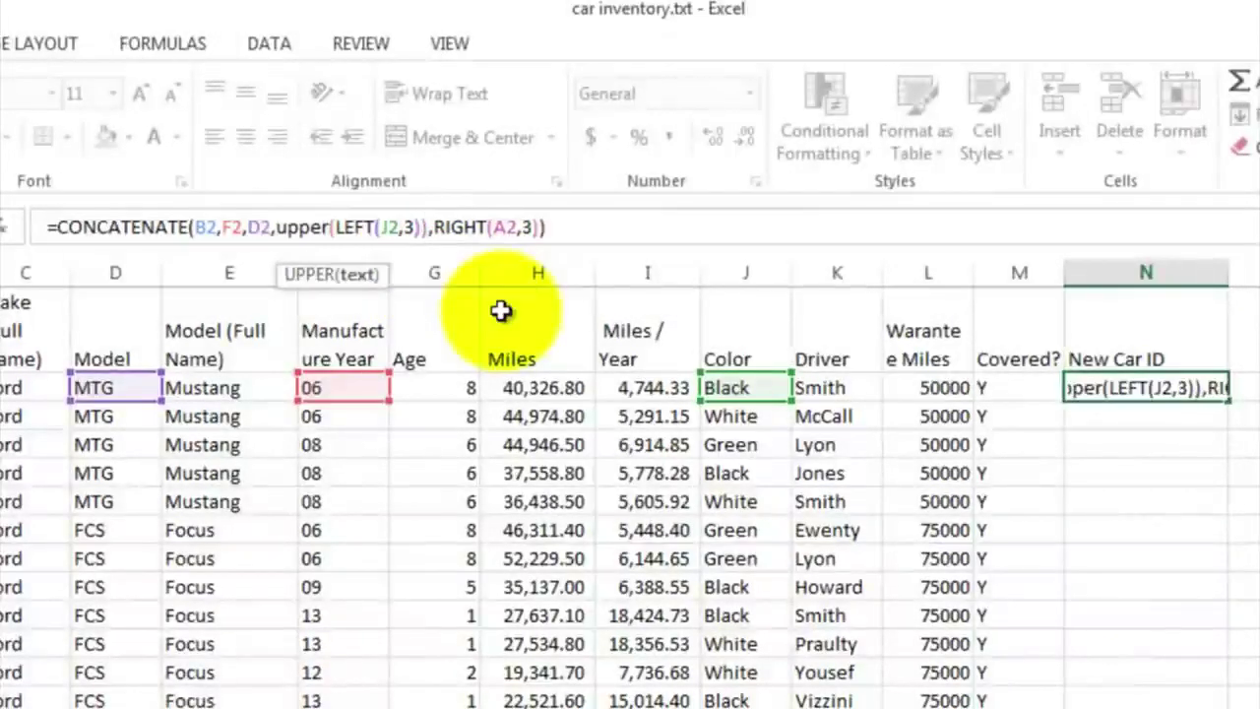
key("Return")
Fill the New Car ID formula from N2 down through N53 and check the results
key("Up")
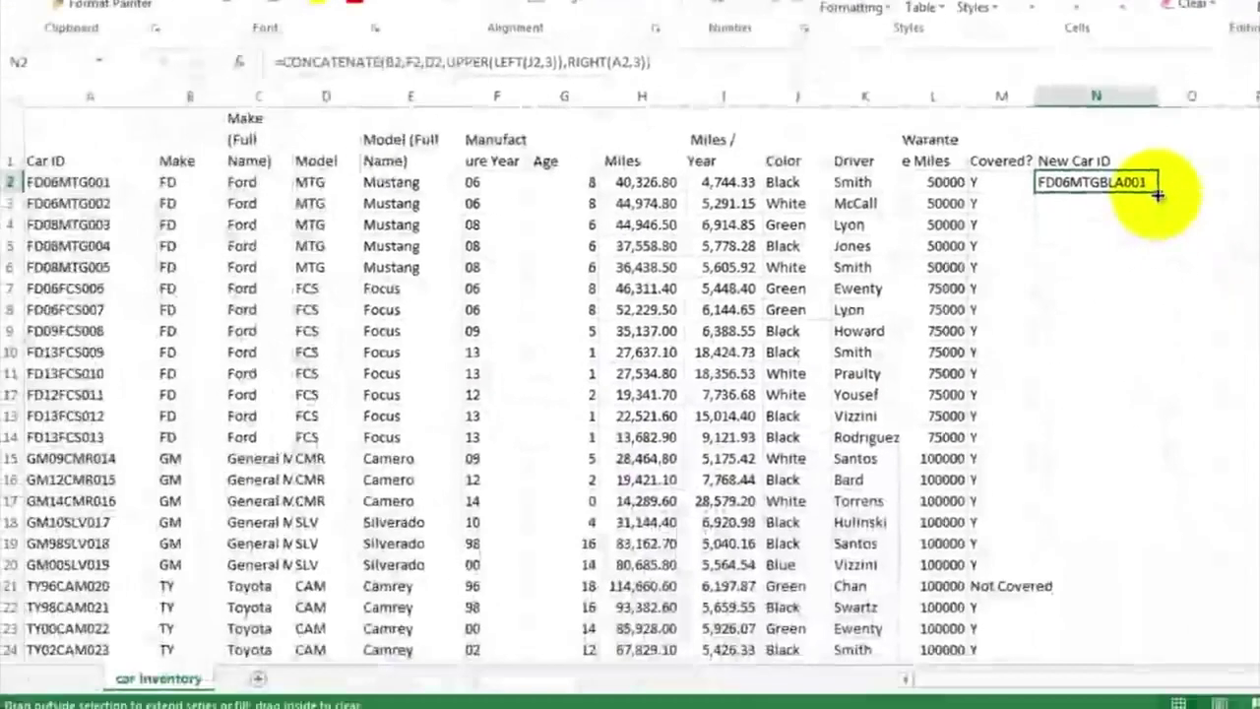
left_click_drag(1178, 270, 1162, 708)
left_click_drag(1139, 581, 1132, 613)
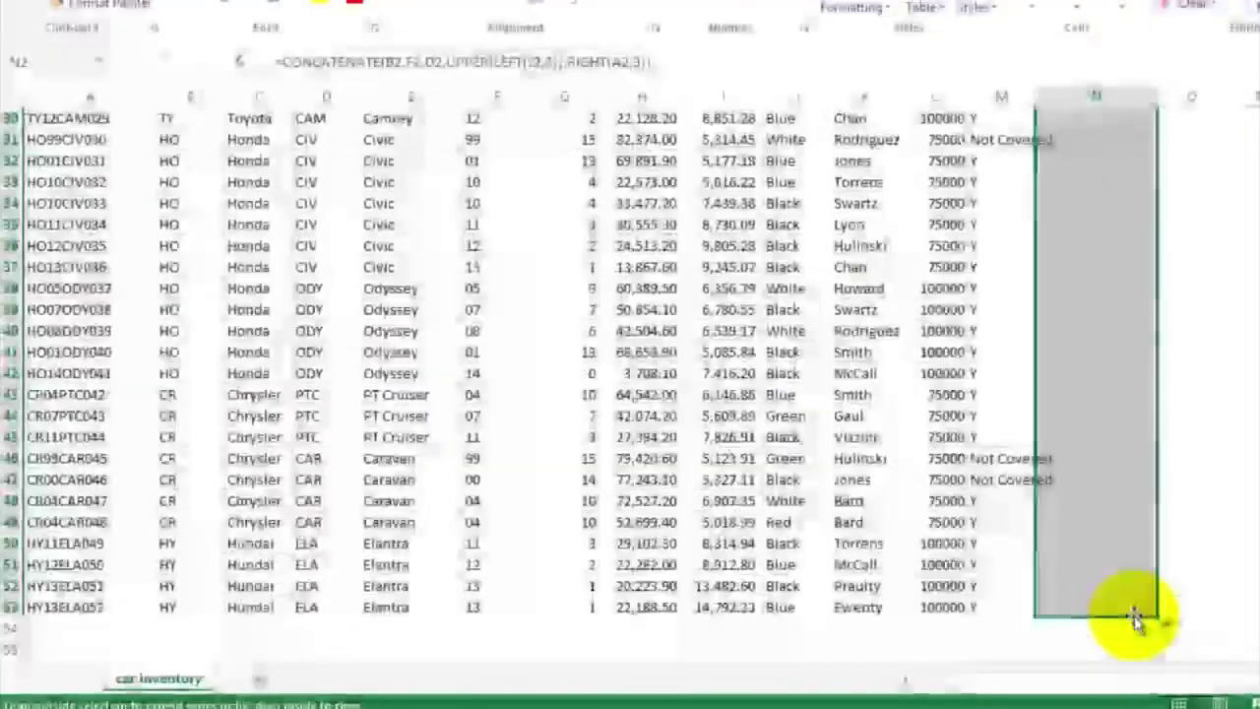
left_click(1100, 228)
scroll(1101, 227, "up", 10)
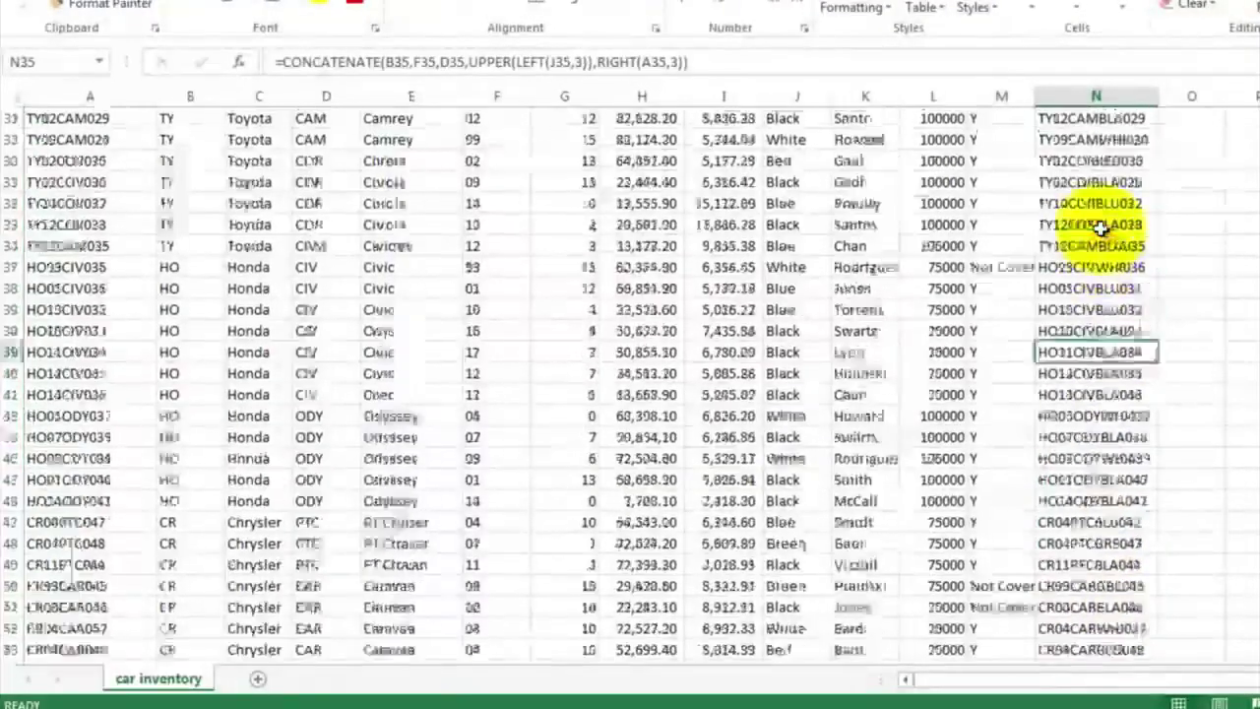
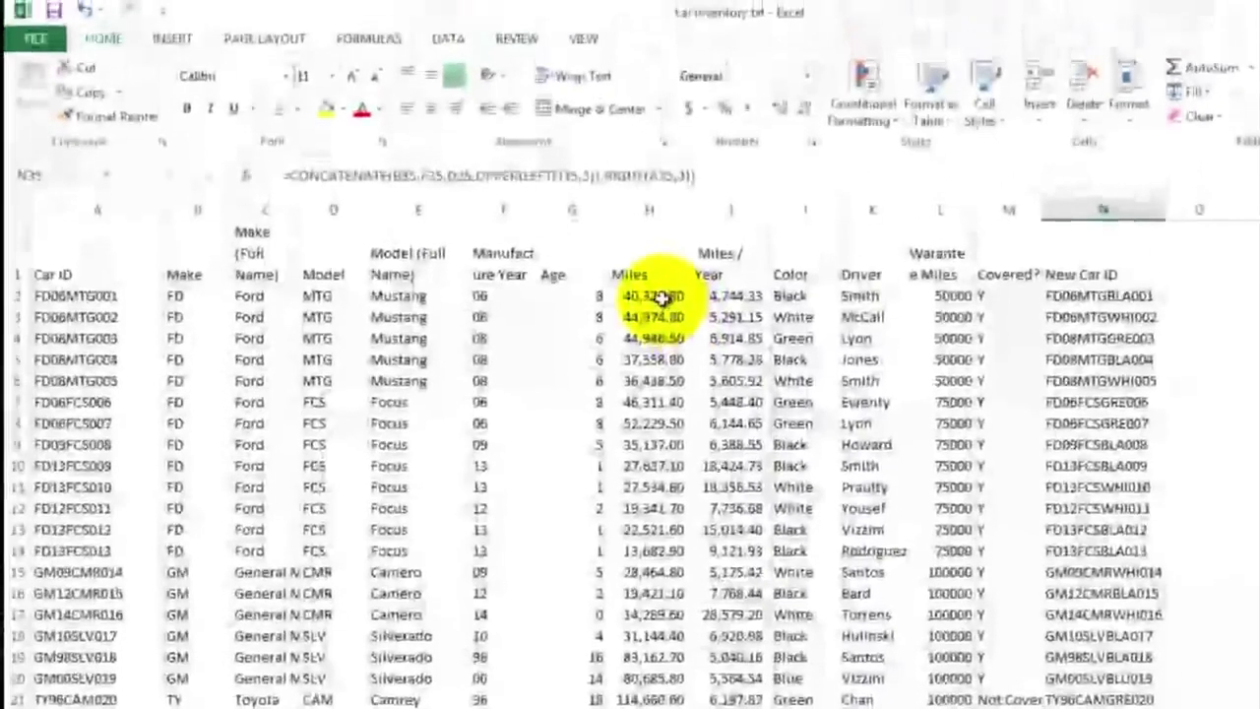
Create a PivotTable from the car inventory range A1:N53 on a new worksheet
left_click(644, 184)
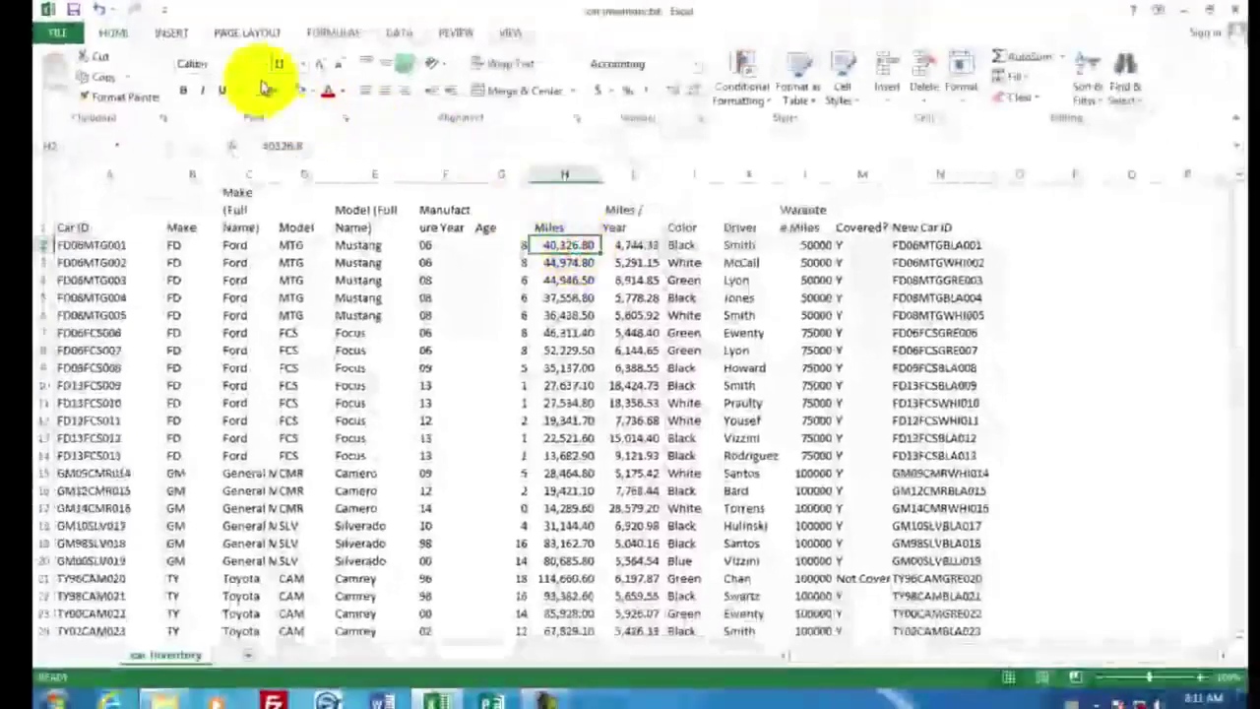
left_click(172, 34)
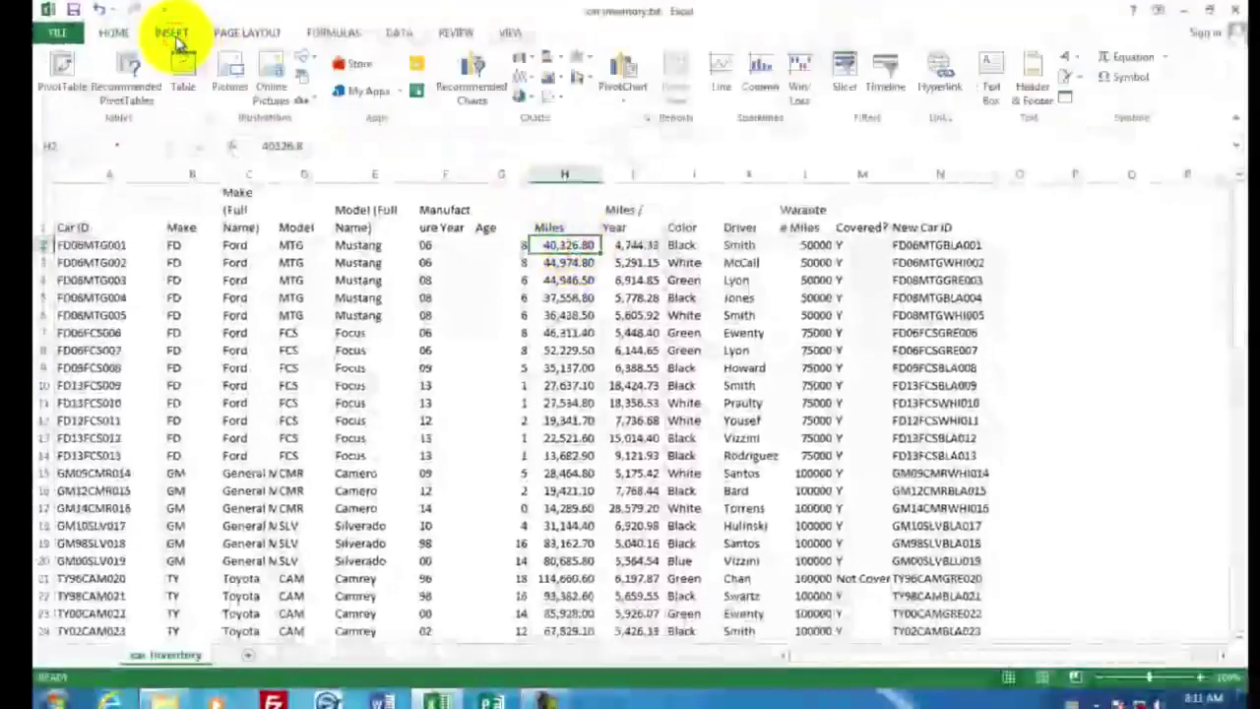
left_click(62, 71)
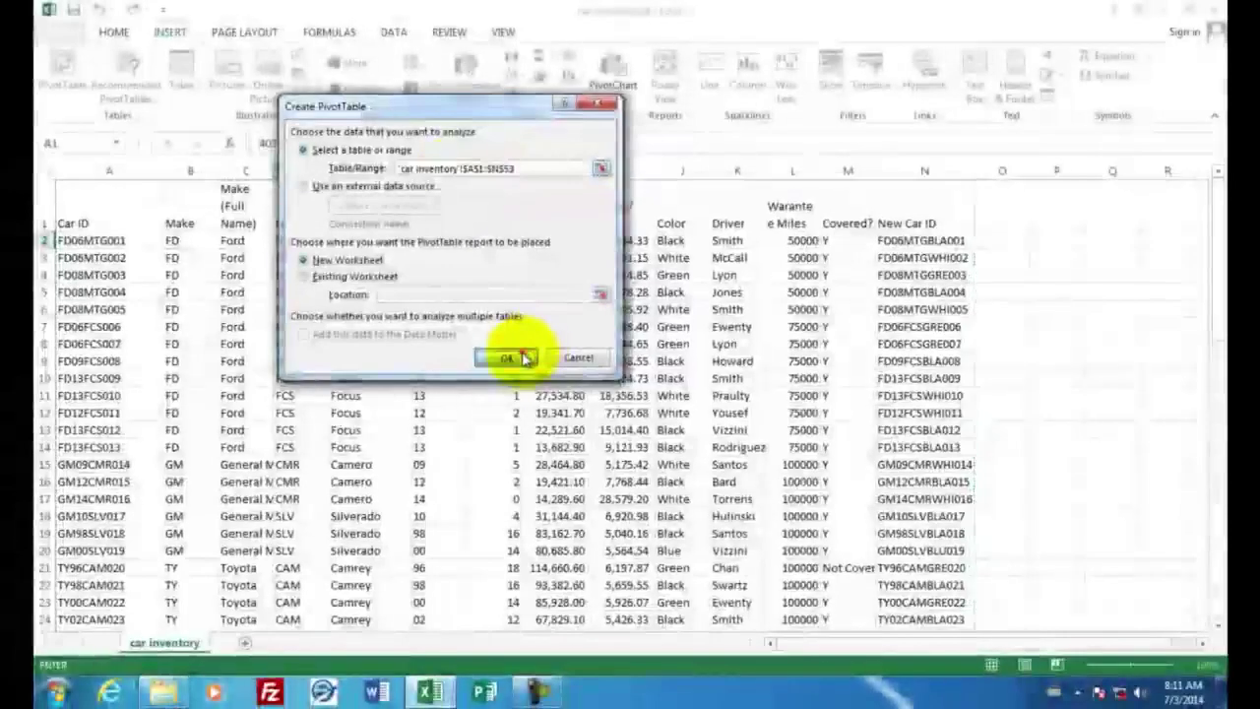
left_click(516, 361)
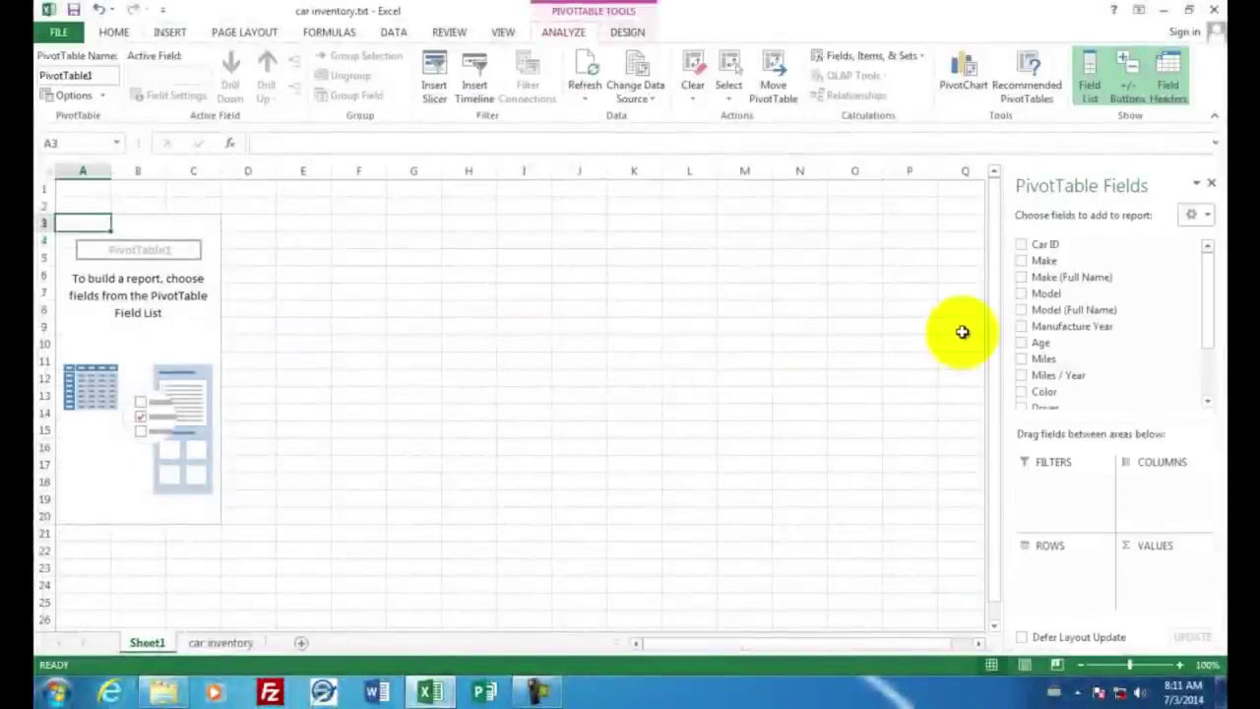
Add Driver as the PivotTable rows and the sum of Miles as its values
left_click(223, 642)
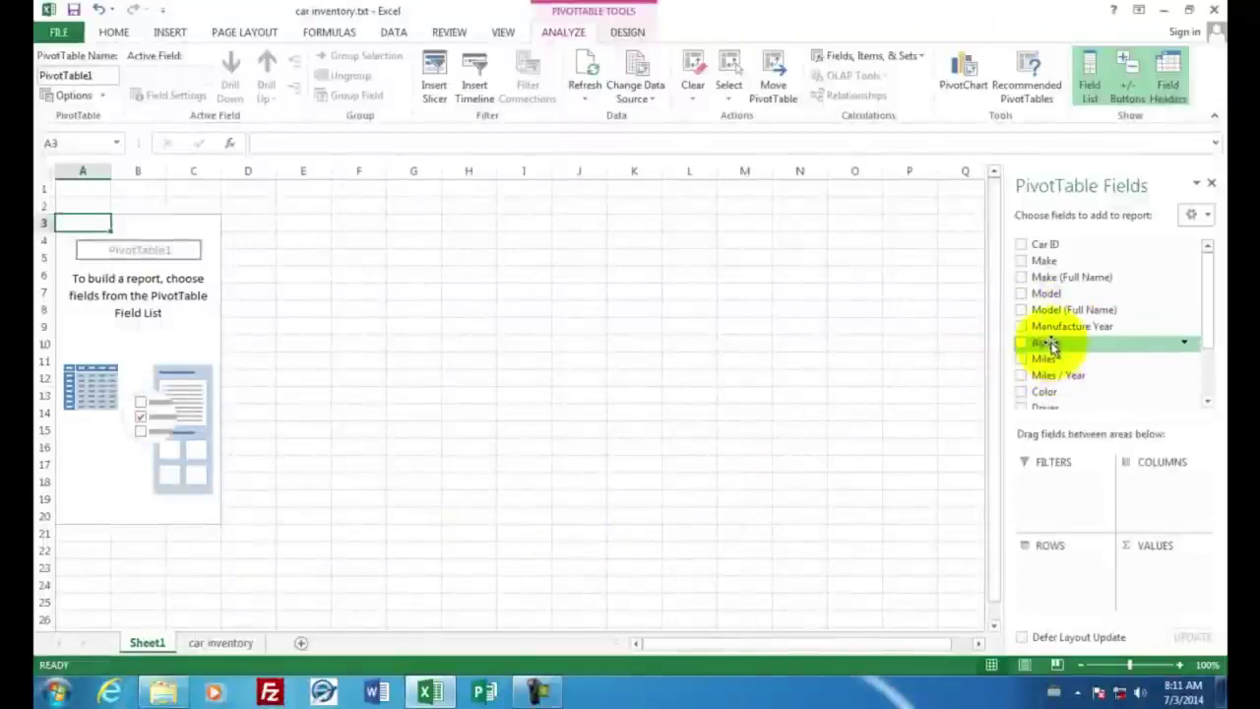
left_click_drag(1210, 324, 1219, 379)
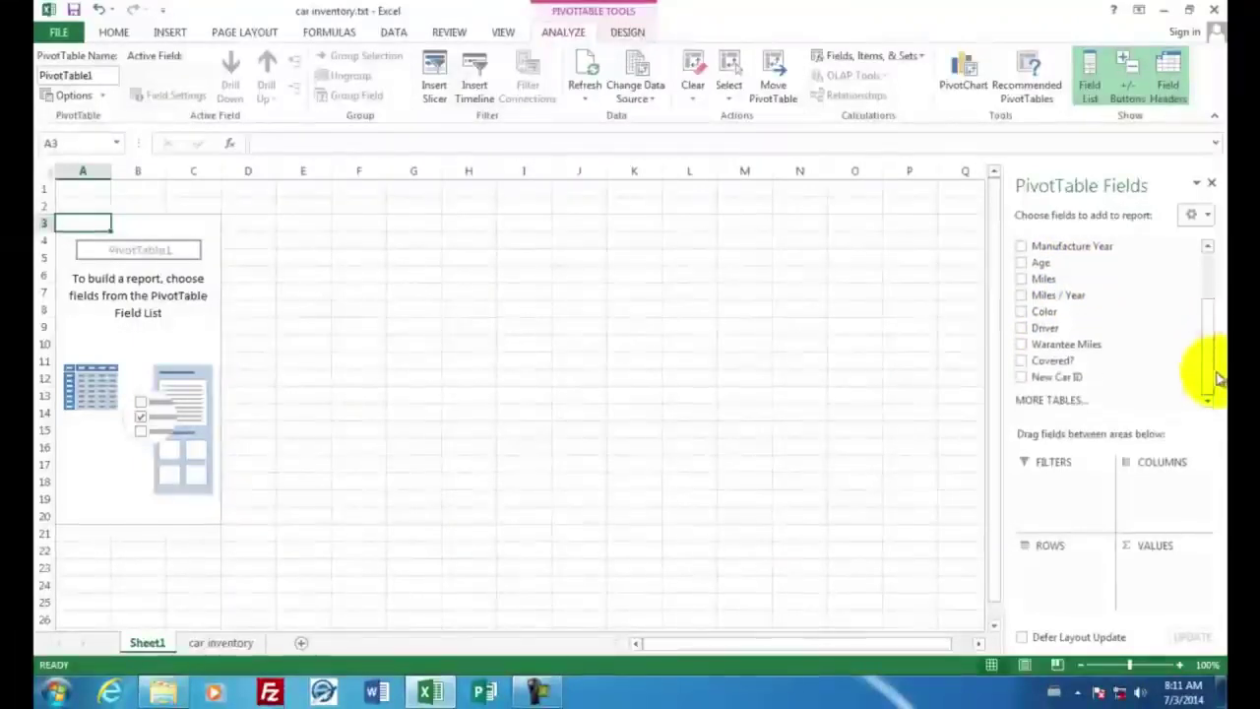
left_click(1022, 329)
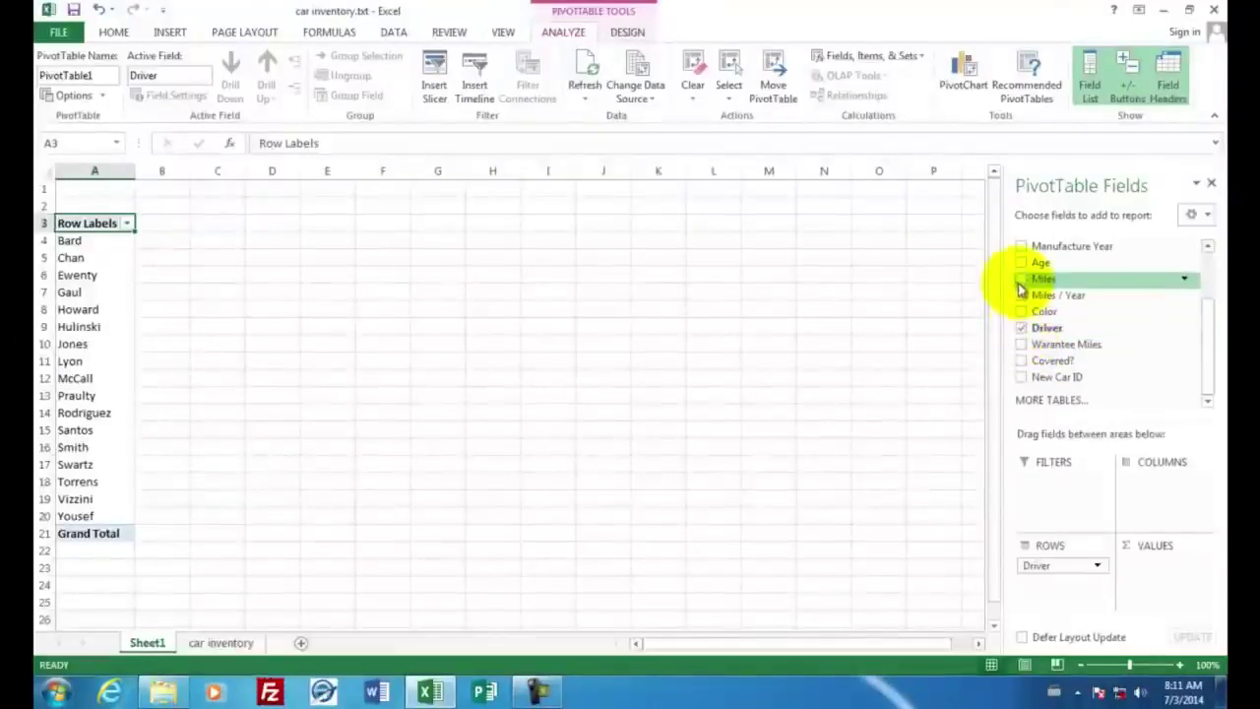
left_click(1022, 279)
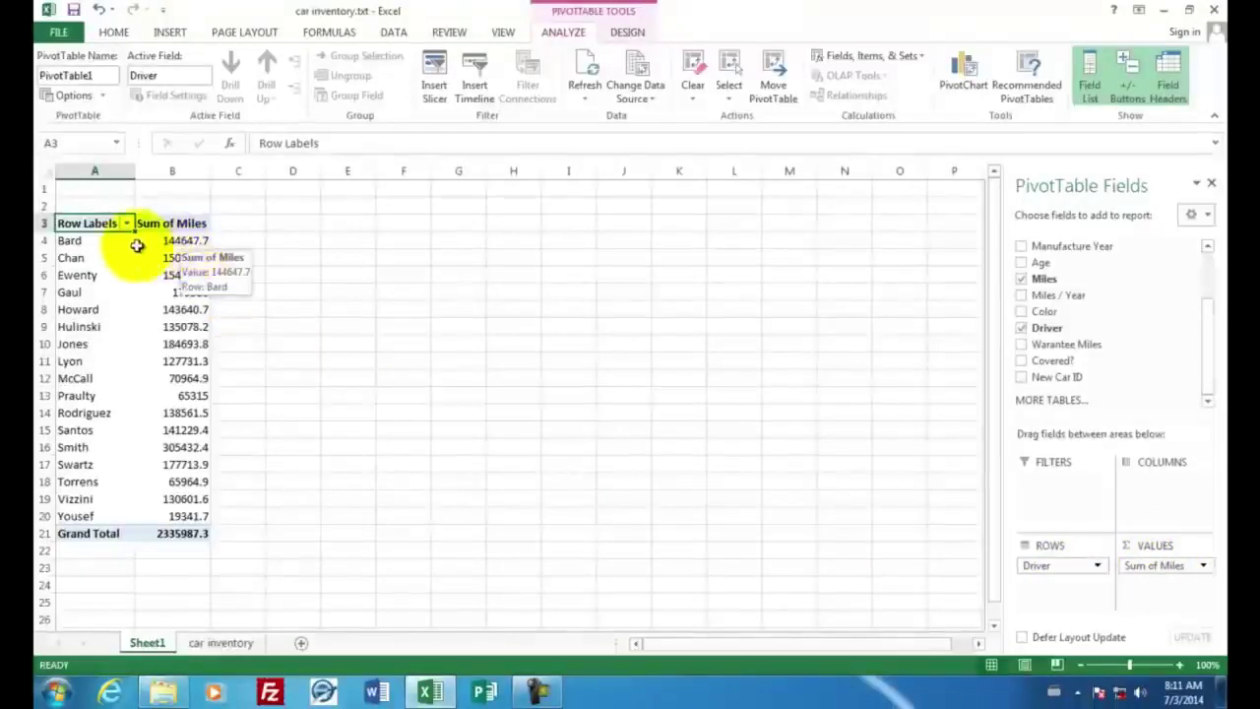
Insert a 2-D clustered column chart of miles per driver from A4:B20 and place it right beside the PivotTable
left_click_drag(88, 241, 196, 516)
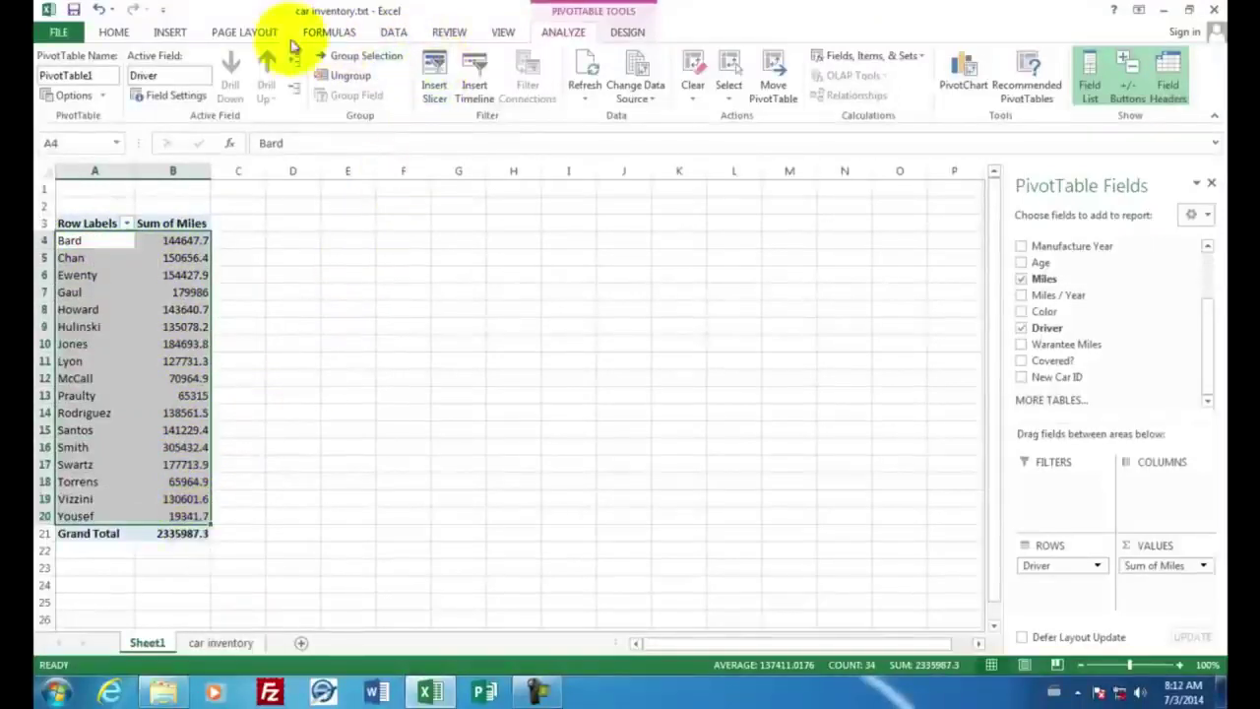
left_click(169, 32)
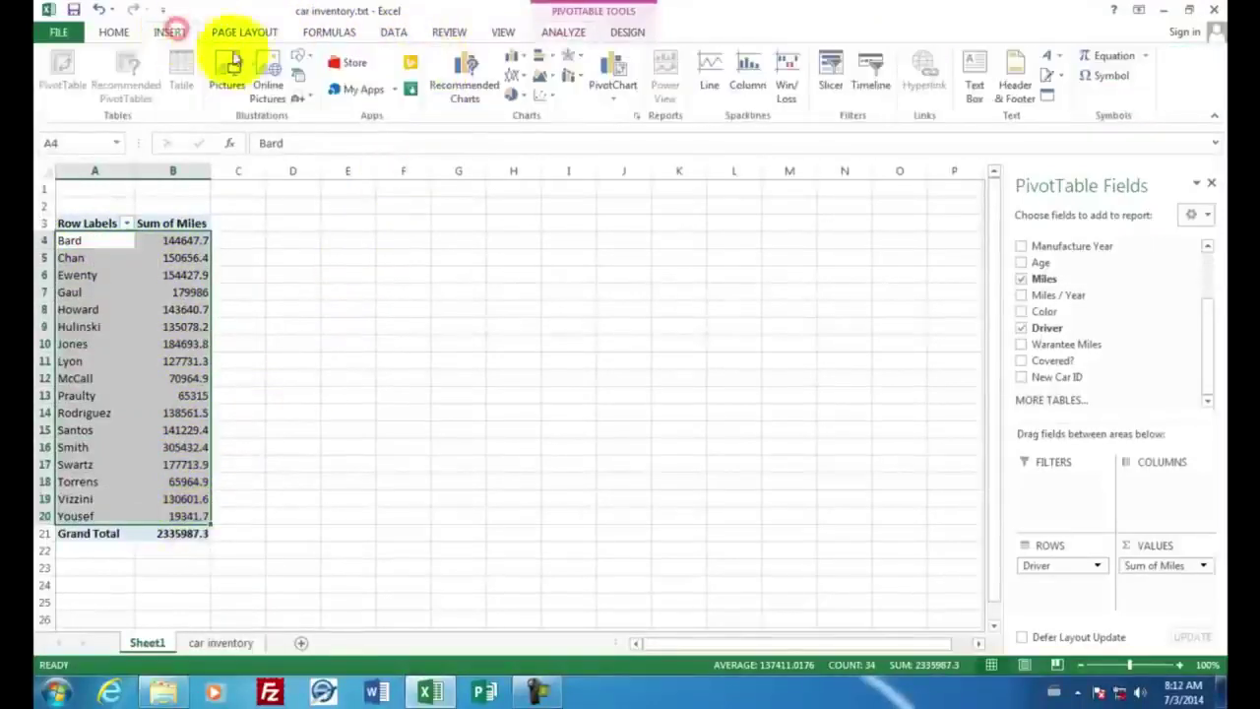
left_click(512, 56)
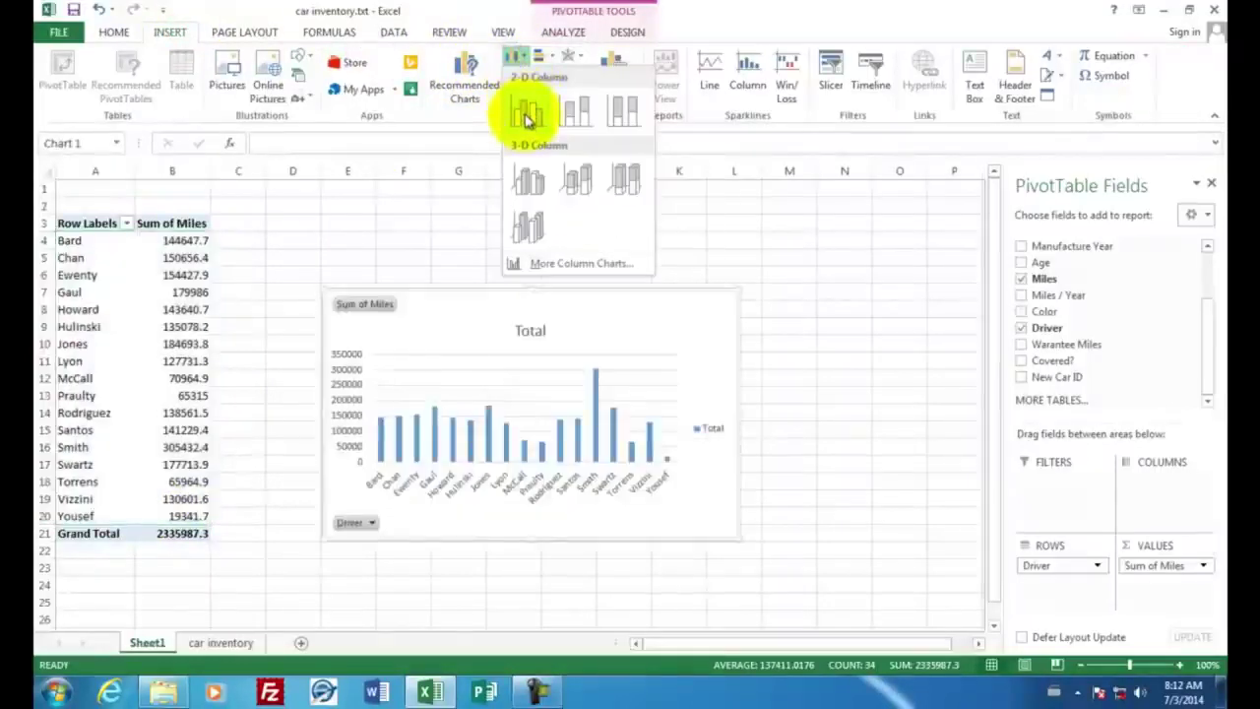
left_click(527, 118)
mouse_move(436, 332)
left_mouse_down()
mouse_move(422, 301)
mouse_move(352, 259)
left_mouse_up()
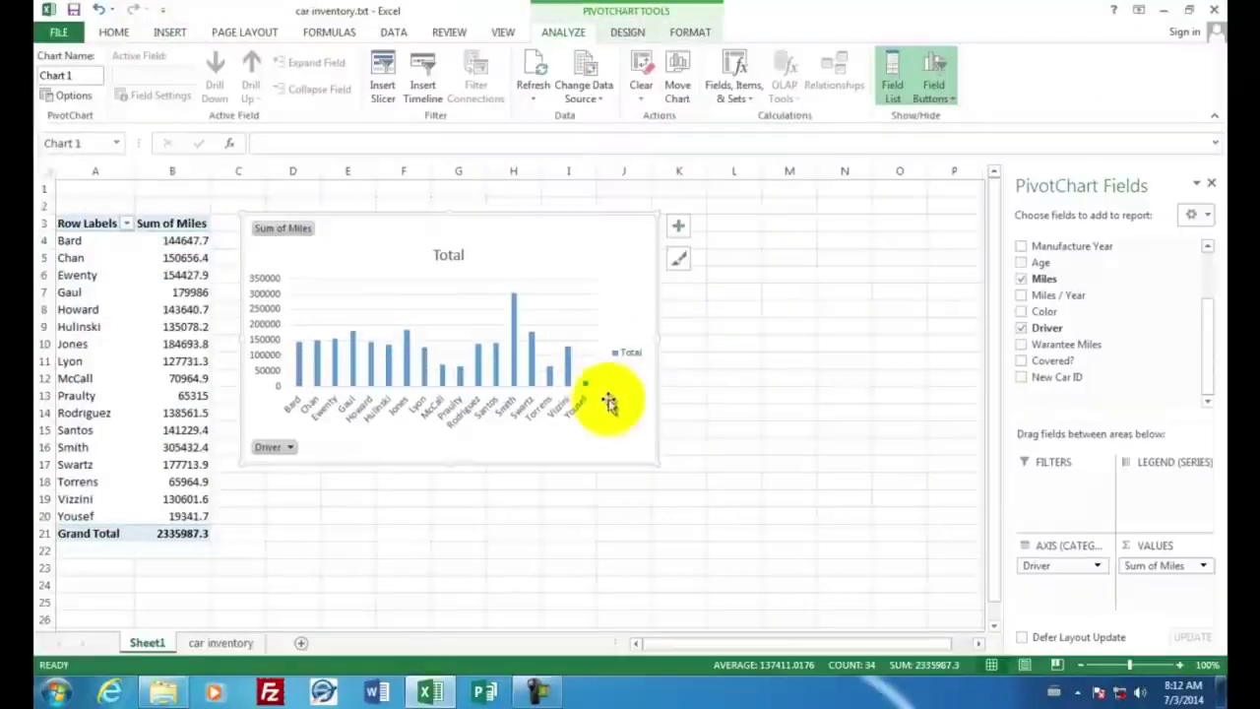
left_click(539, 486)
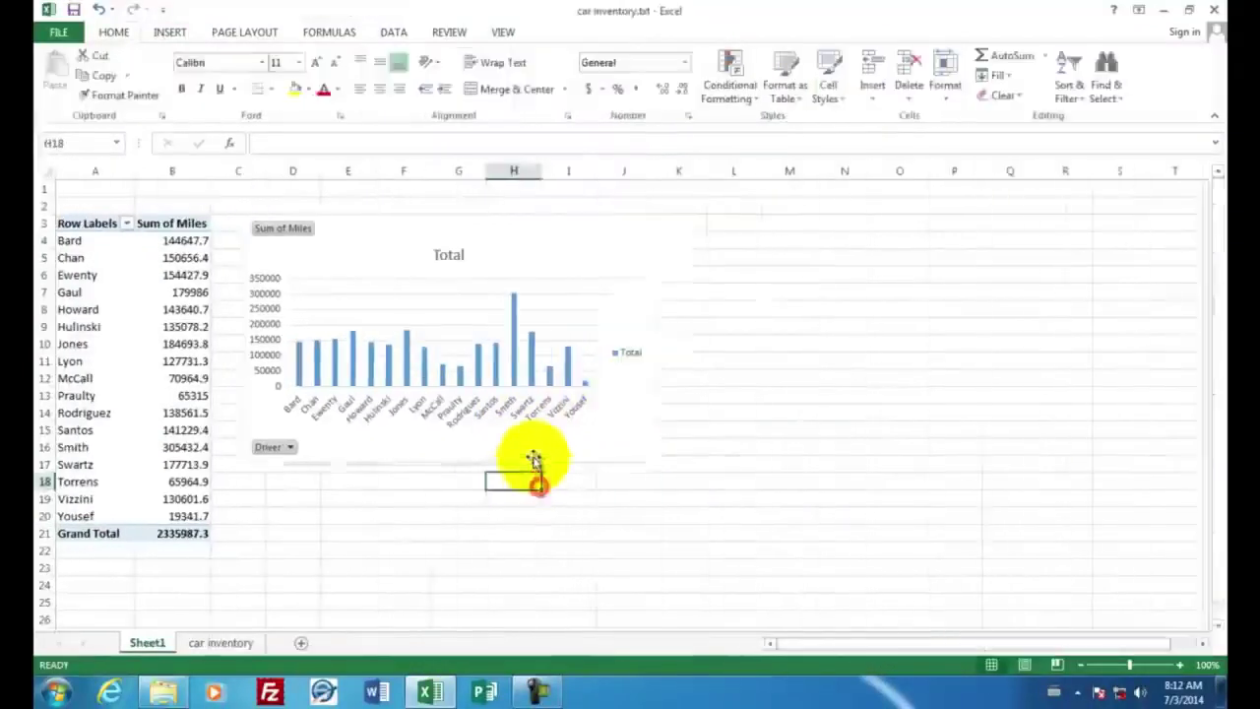
Compare the tallest driver column in the chart with the driver and make data on the car inventory sheet
mouse_move(515, 304)
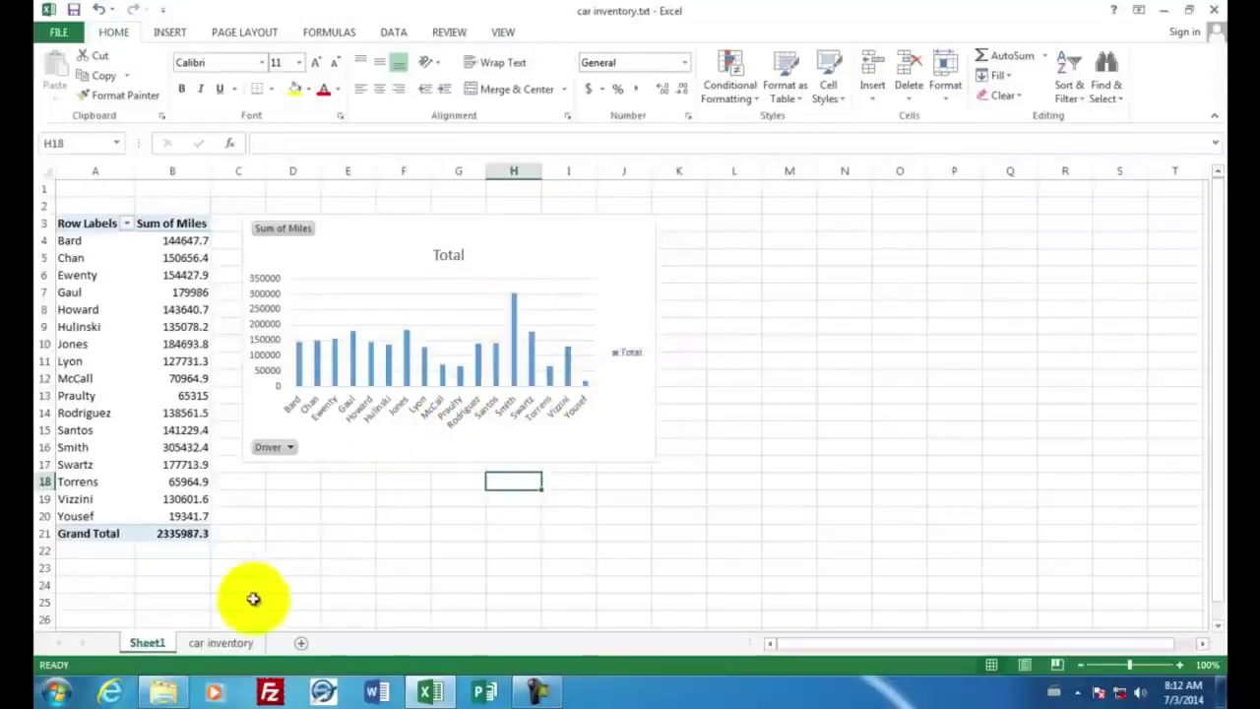
left_click(222, 643)
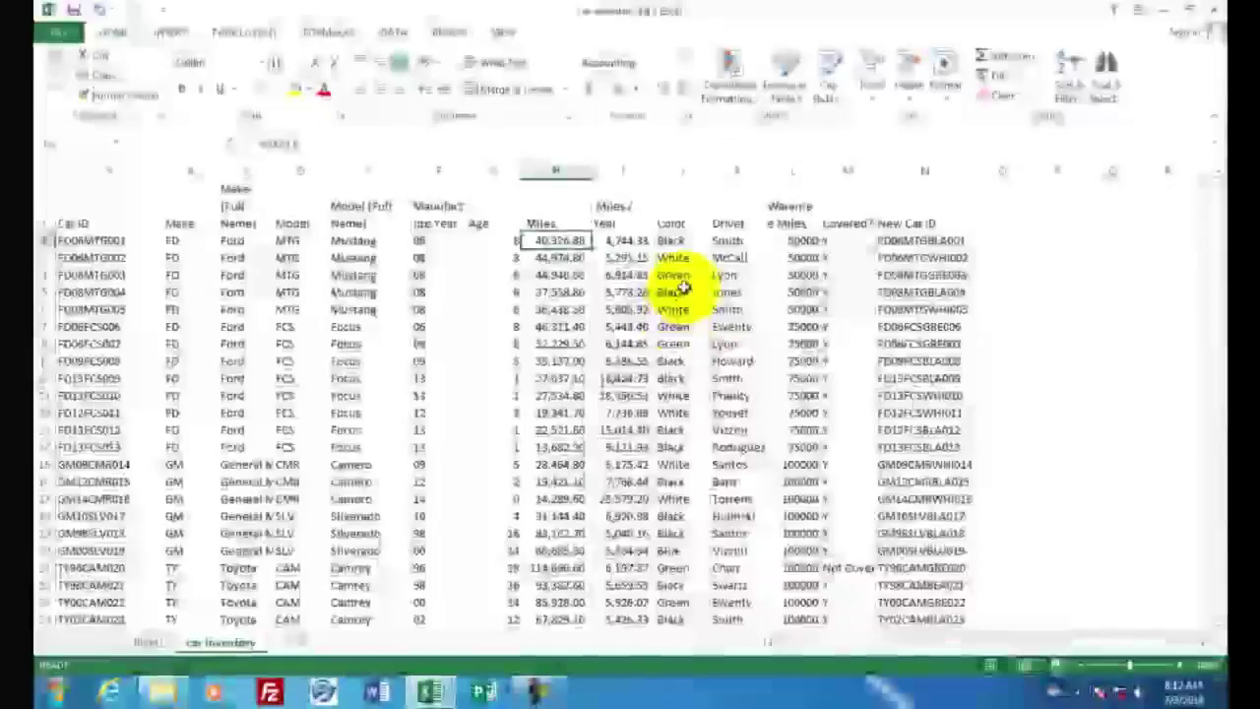
left_click(727, 242)
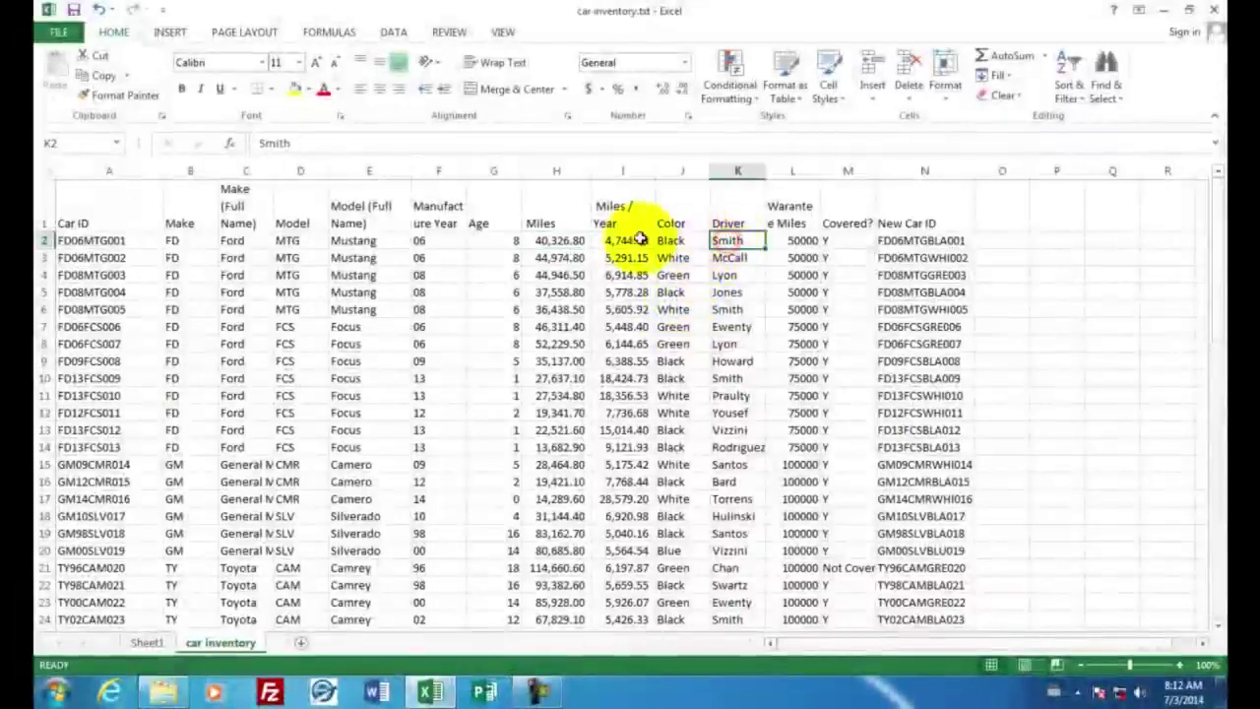
left_click(236, 242)
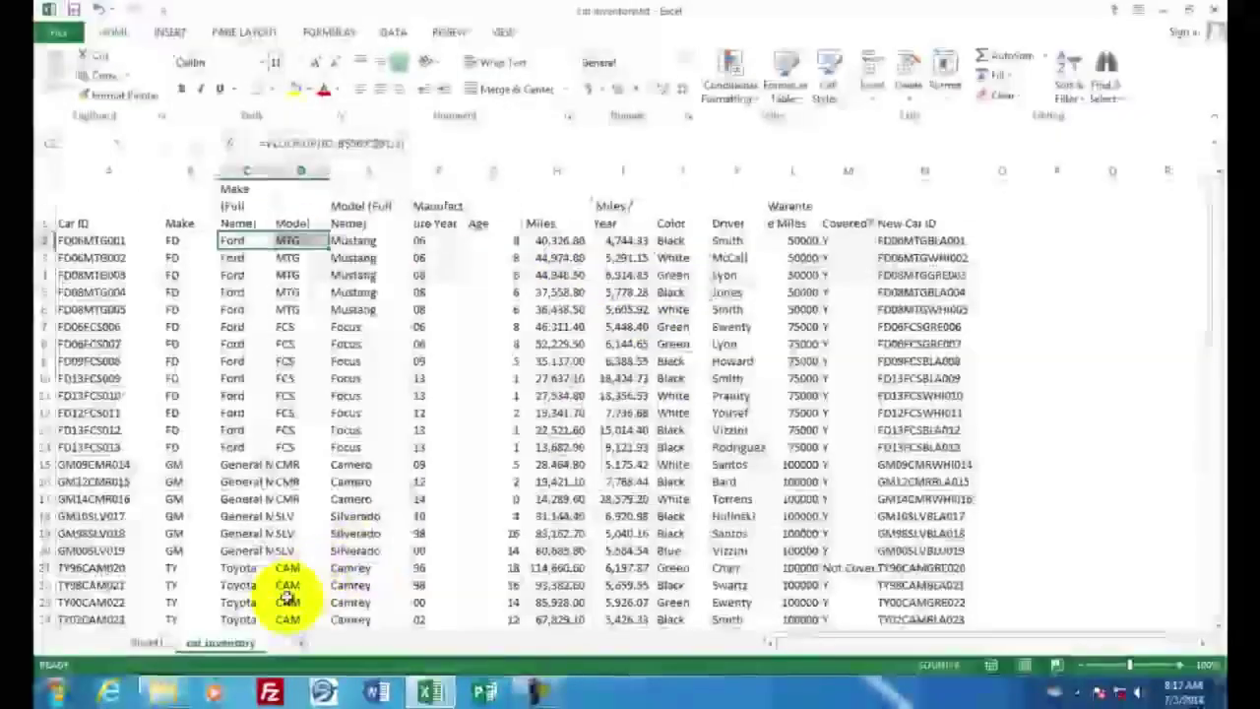
left_click(147, 645)
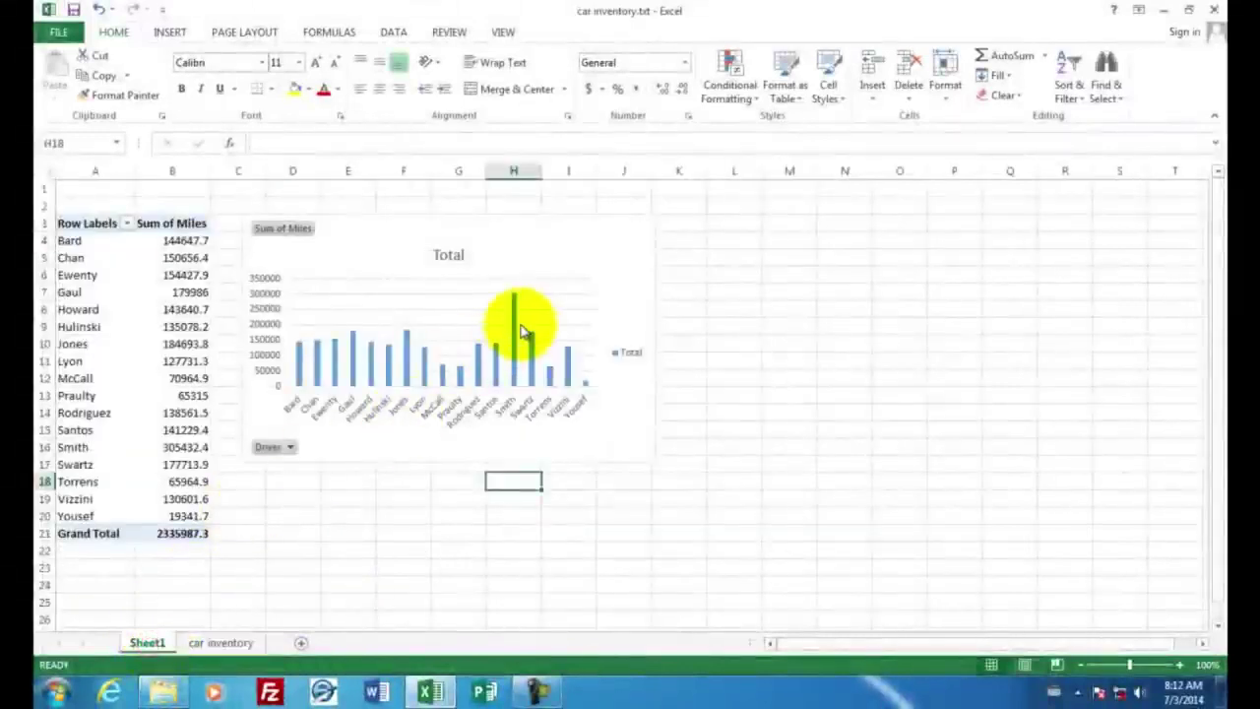
mouse_move(520, 313)
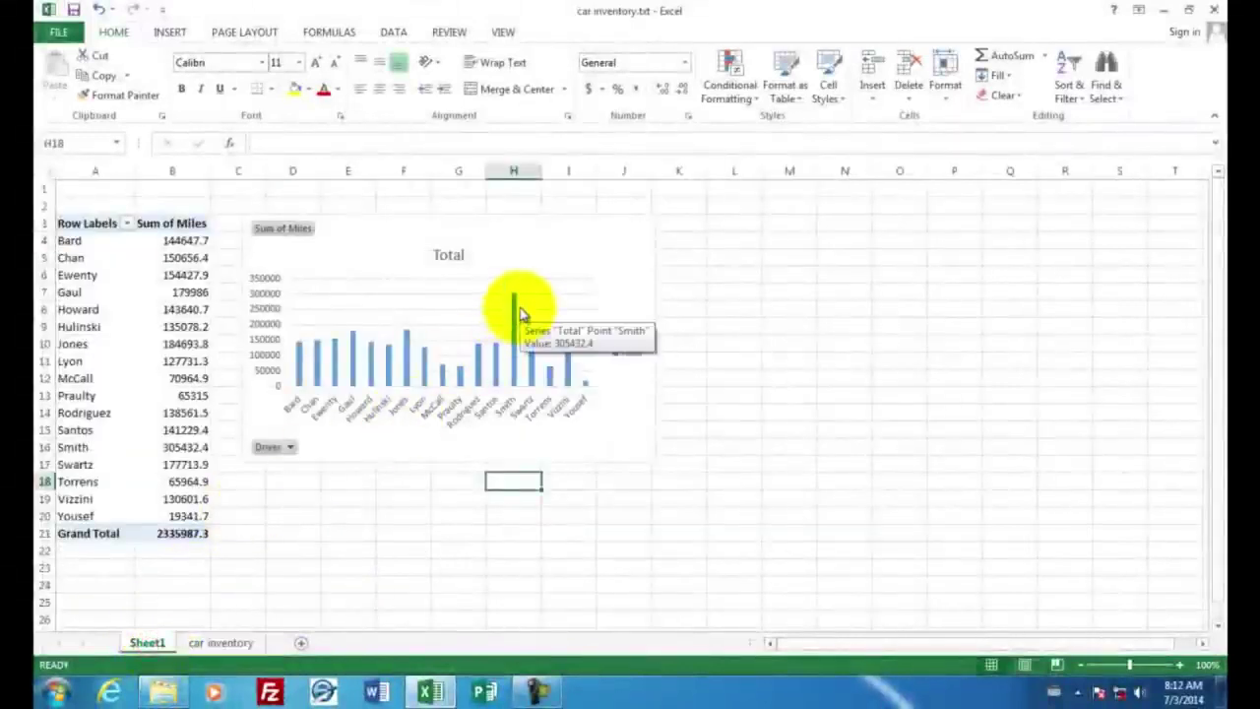
Insert a markers-only scatter chart of the Age and Miles columns G:H on the car inventory sheet and move it clear of those columns
left_click(220, 642)
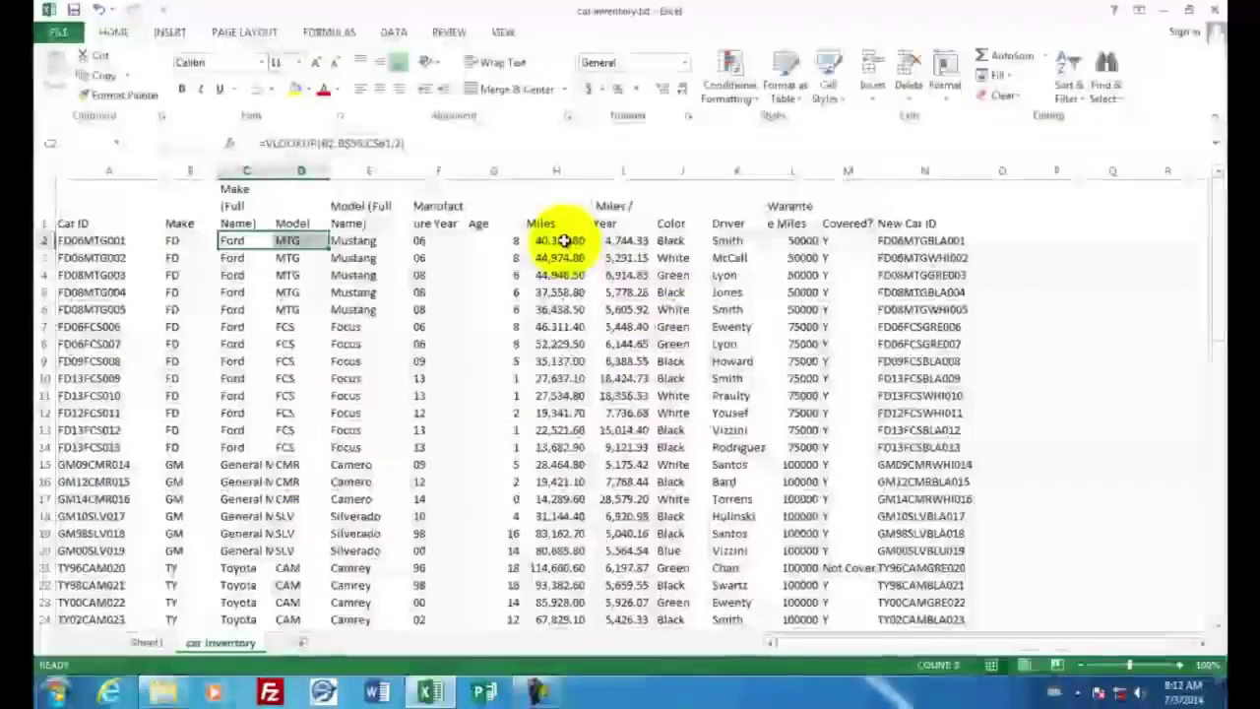
left_click_drag(563, 240, 602, 395)
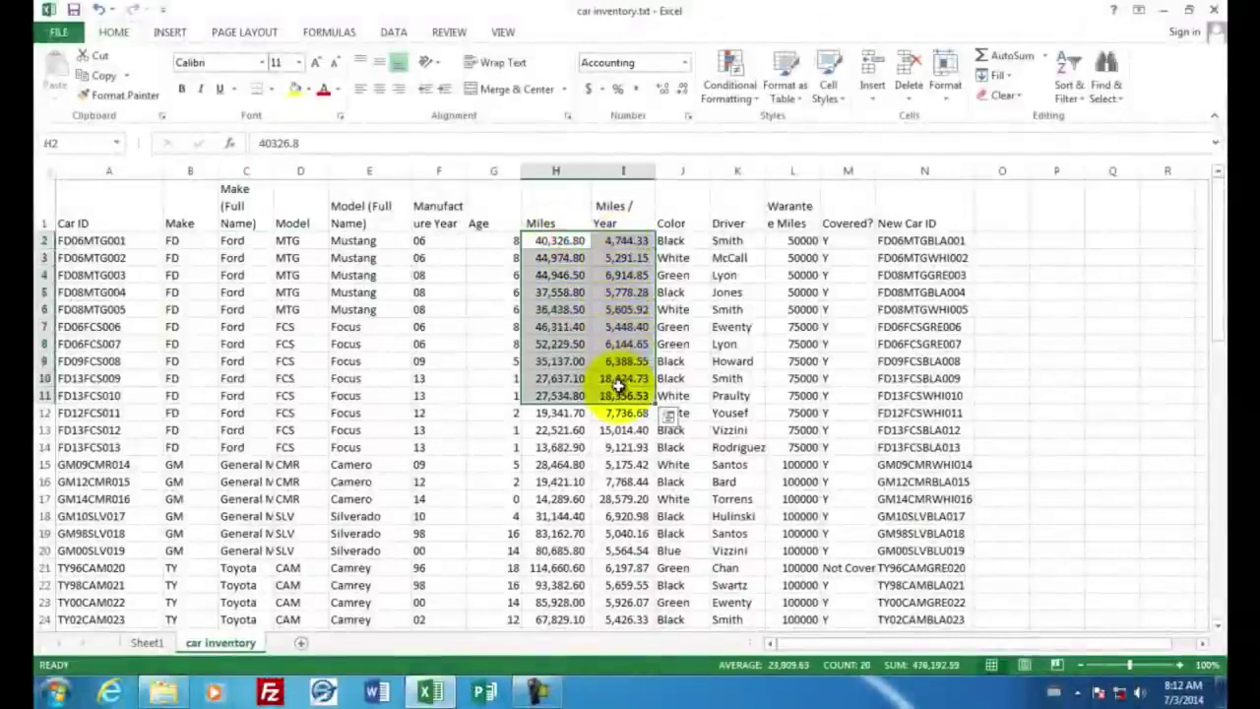
left_click(491, 239)
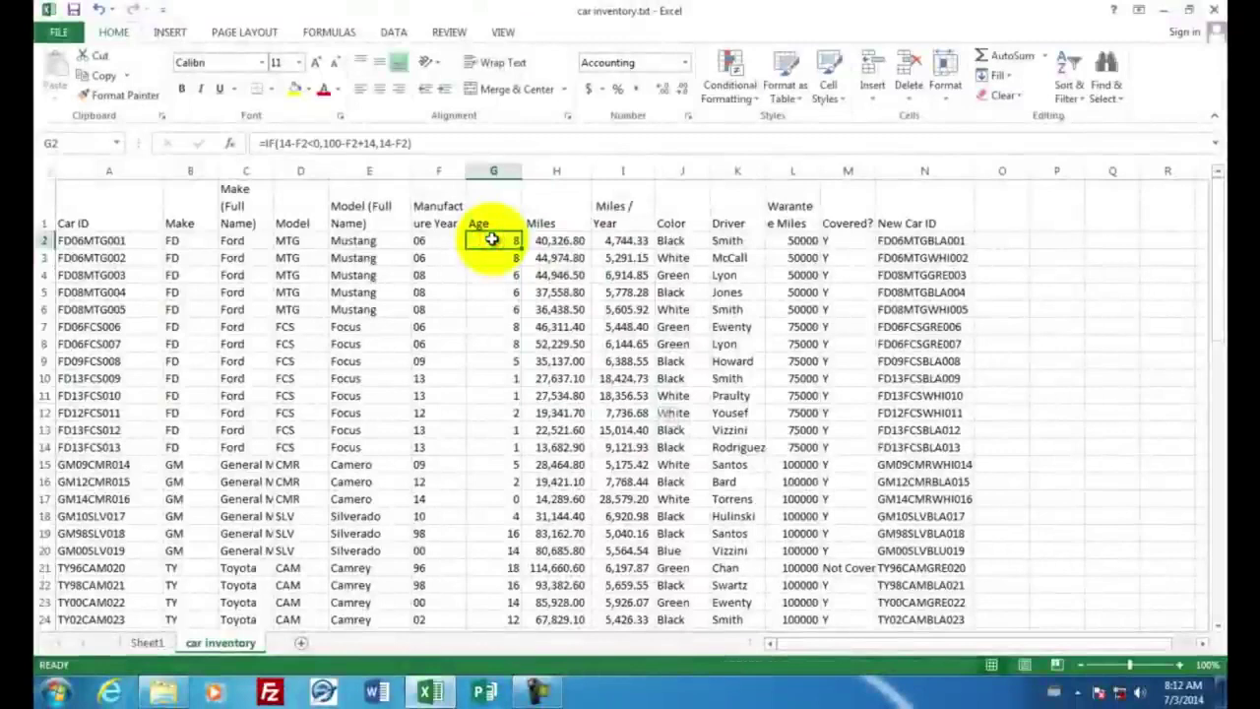
left_click_drag(491, 240, 556, 620)
left_click_drag(505, 168, 534, 163)
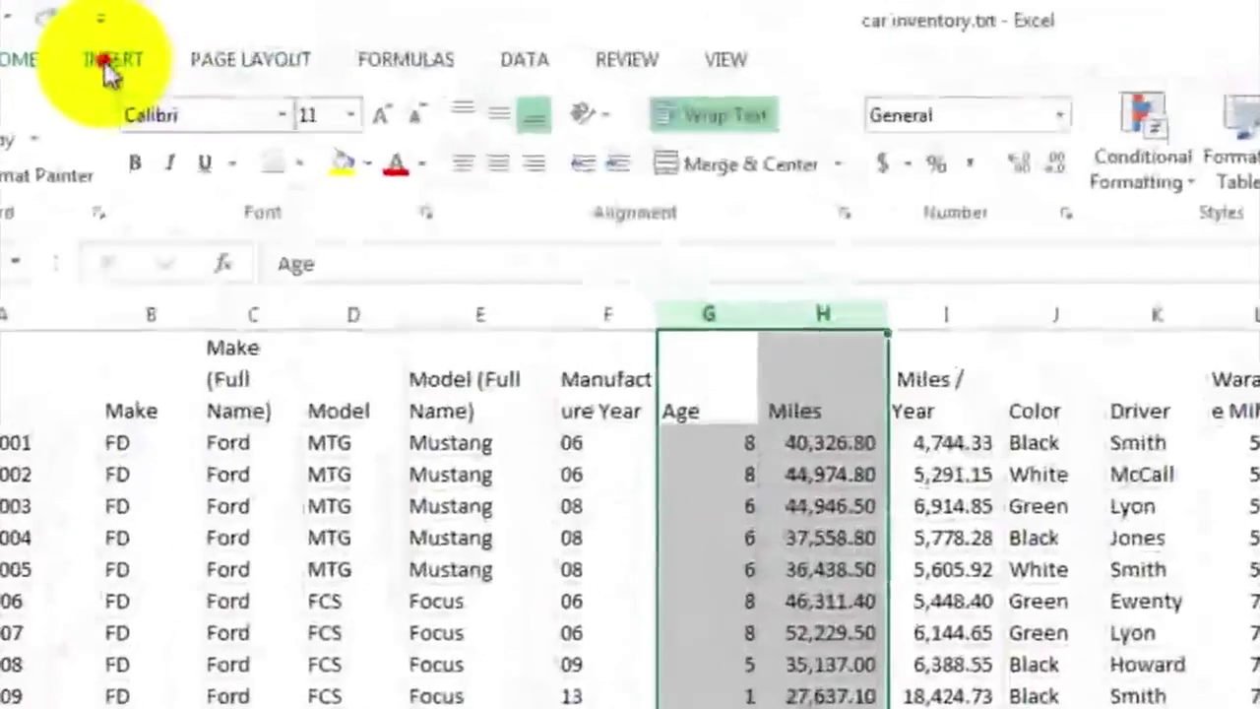
left_click(103, 61)
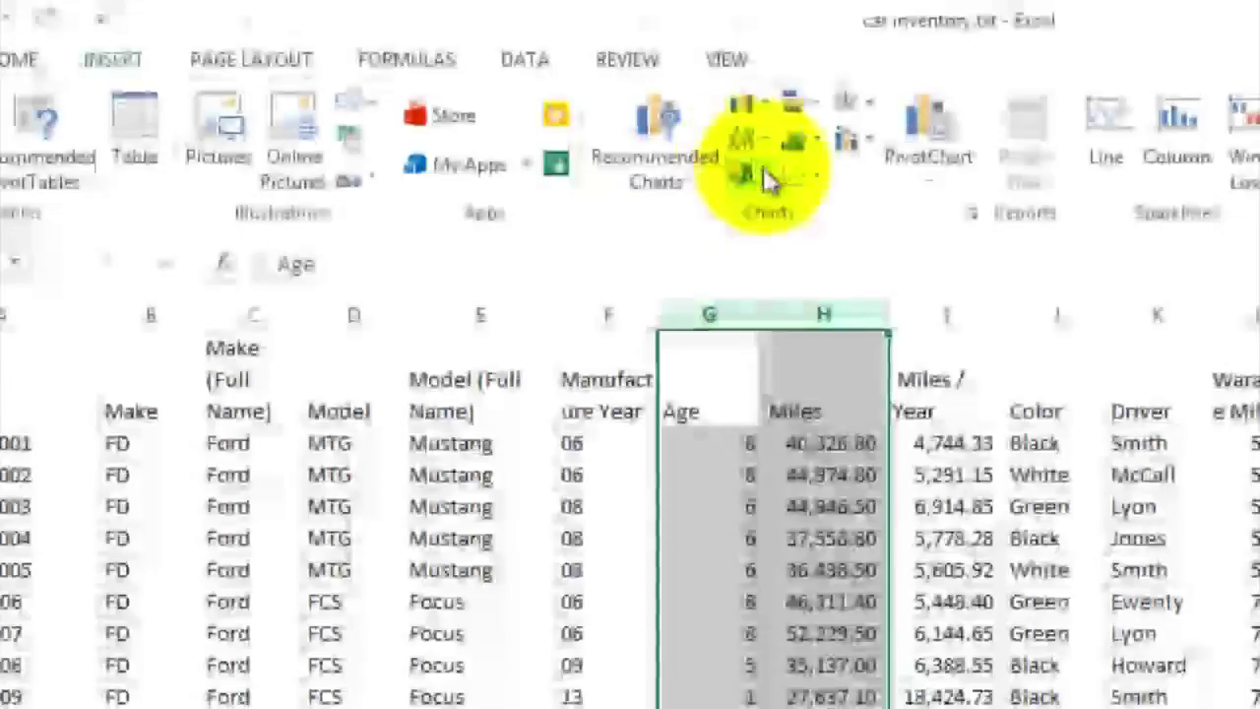
left_click(818, 182)
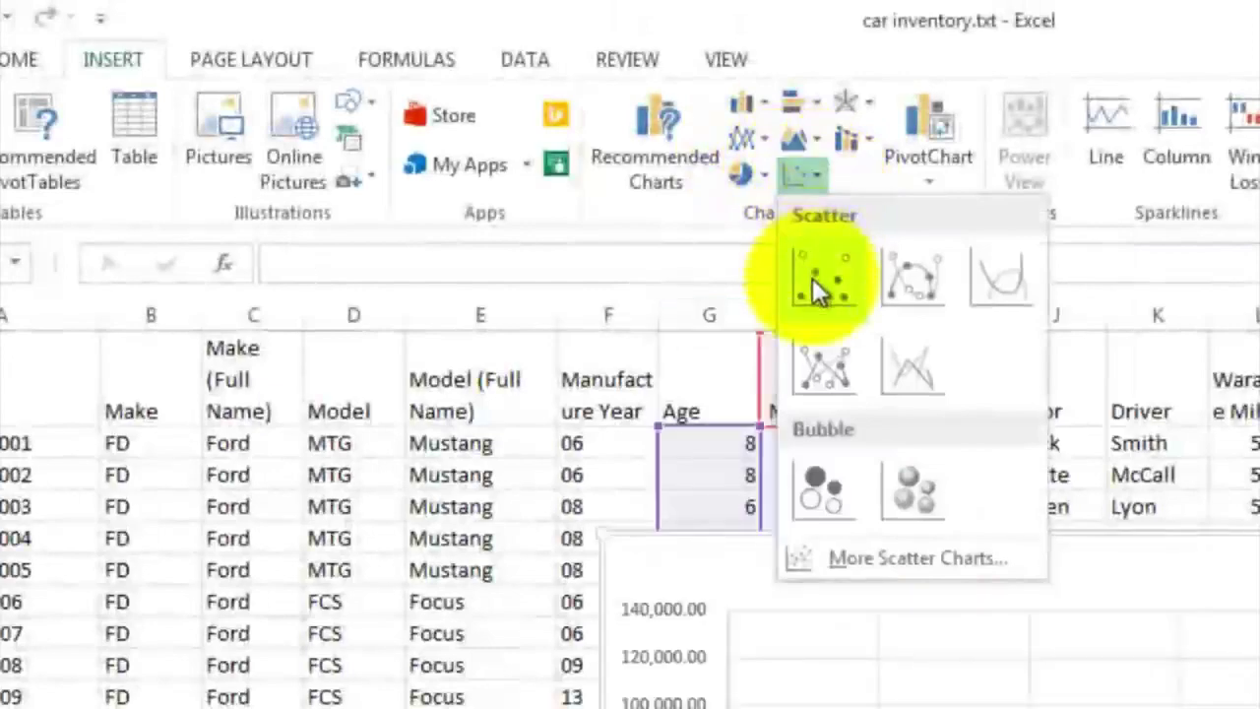
left_click(812, 278)
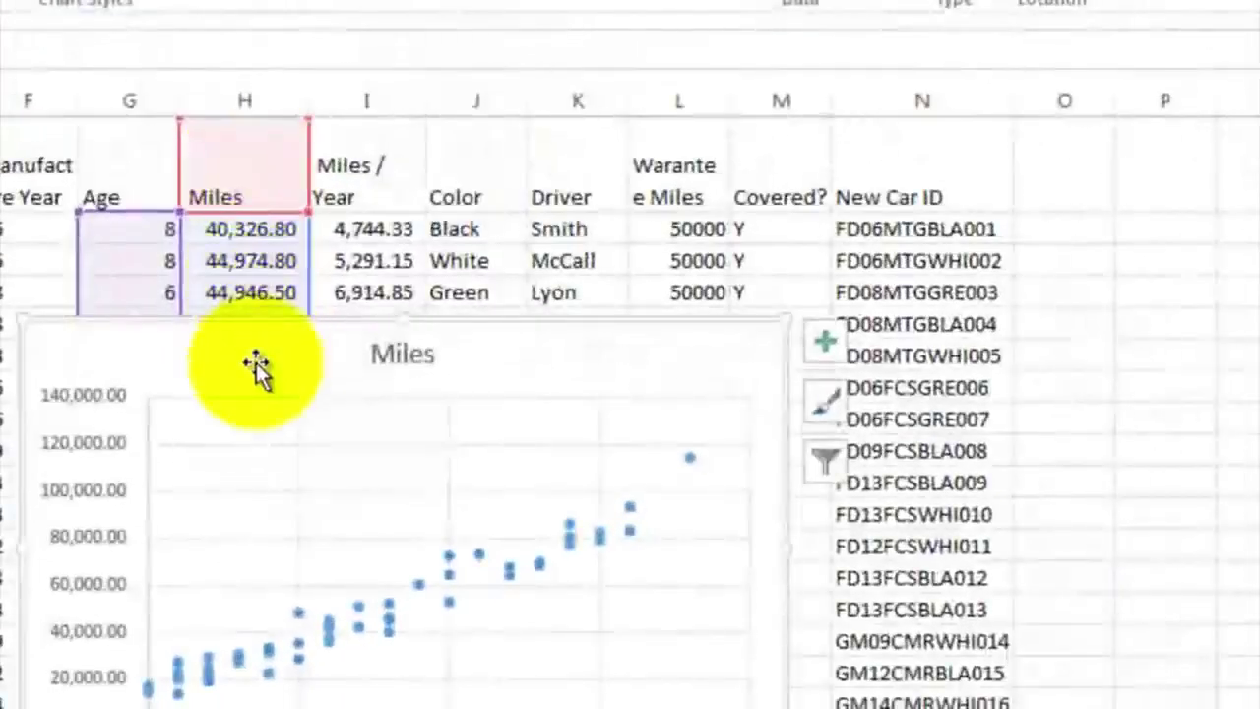
left_click_drag(255, 362, 623, 219)
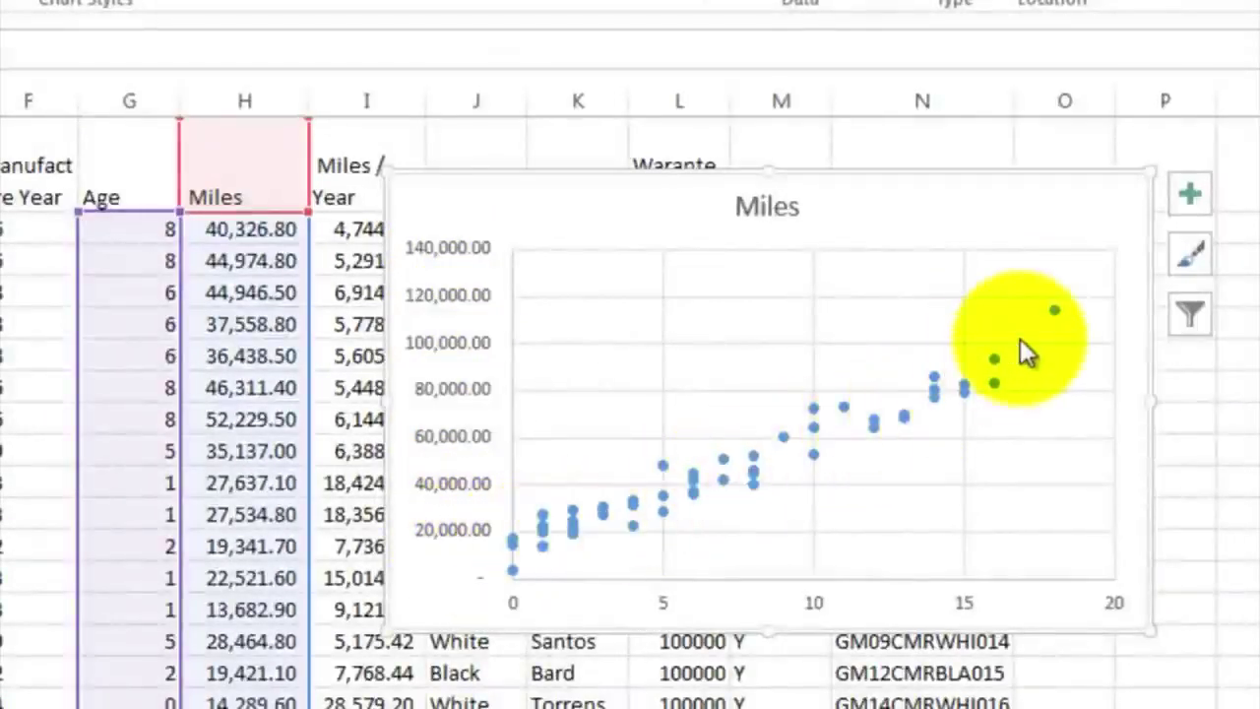
Add a trendline and axis titles to the Miles scatter chart
left_click(1189, 201)
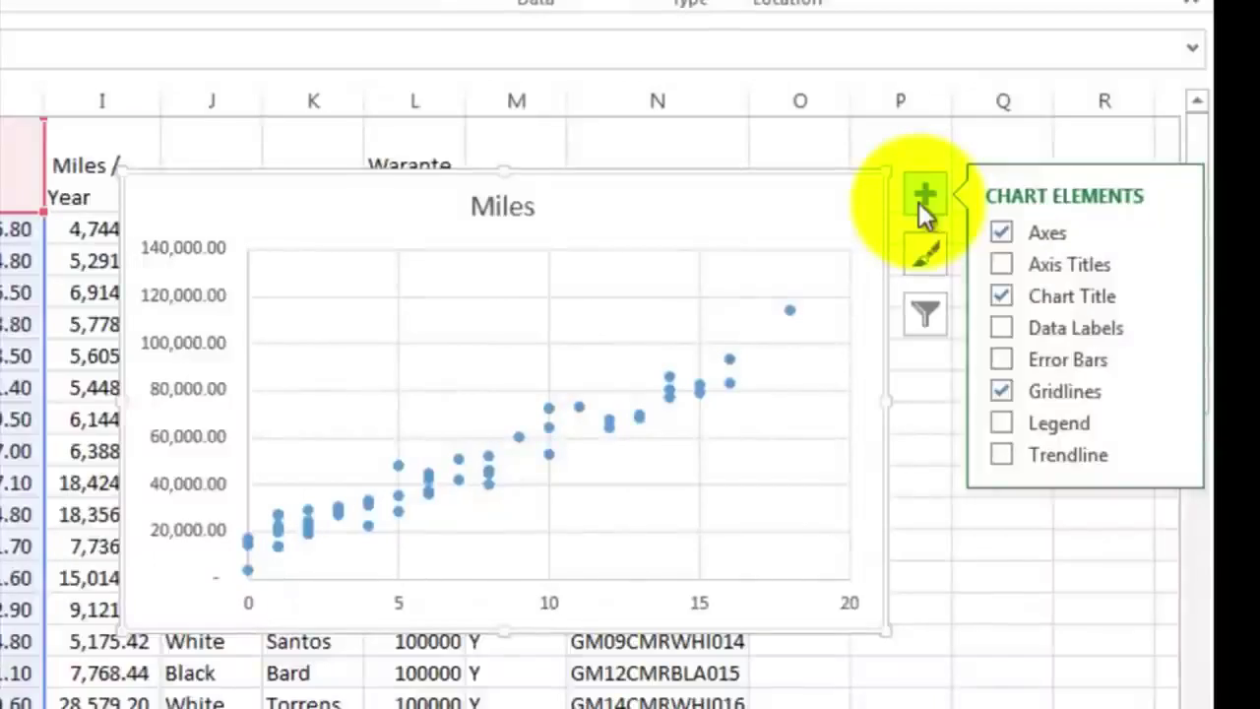
left_click(999, 455)
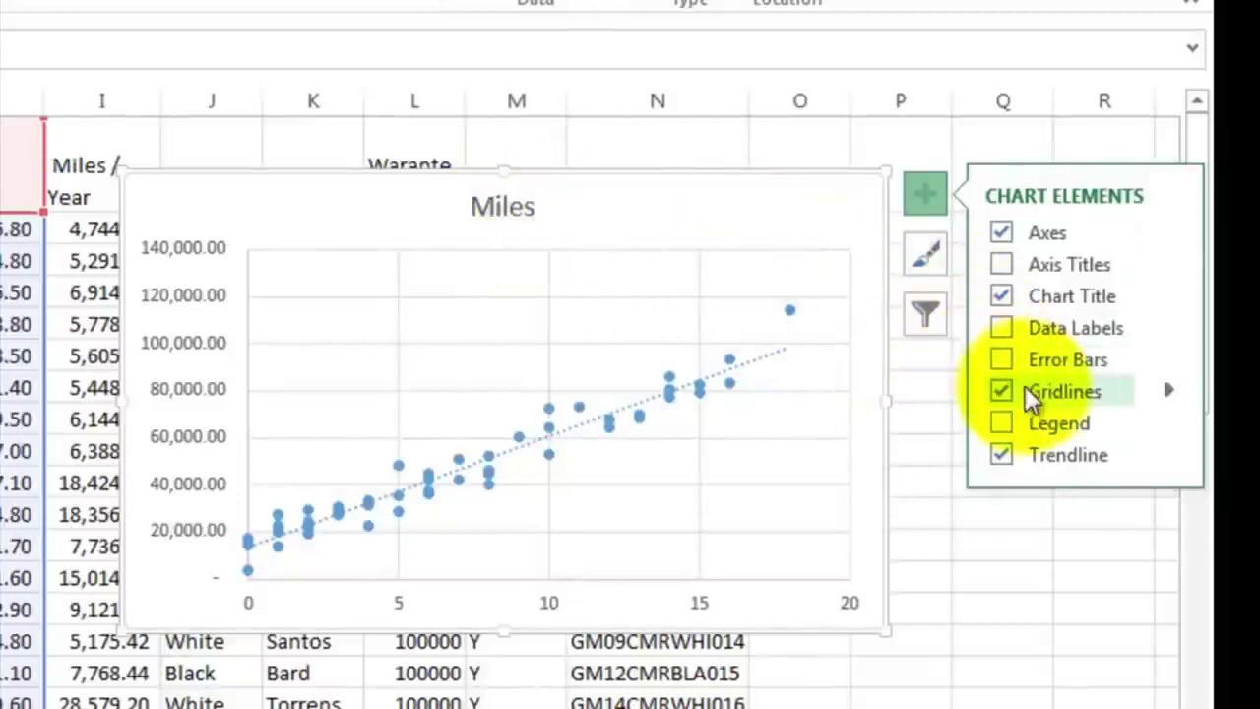
left_click(999, 265)
Replace the scatter chart's vertical axis title with "Miles Driven"
left_click(162, 401)
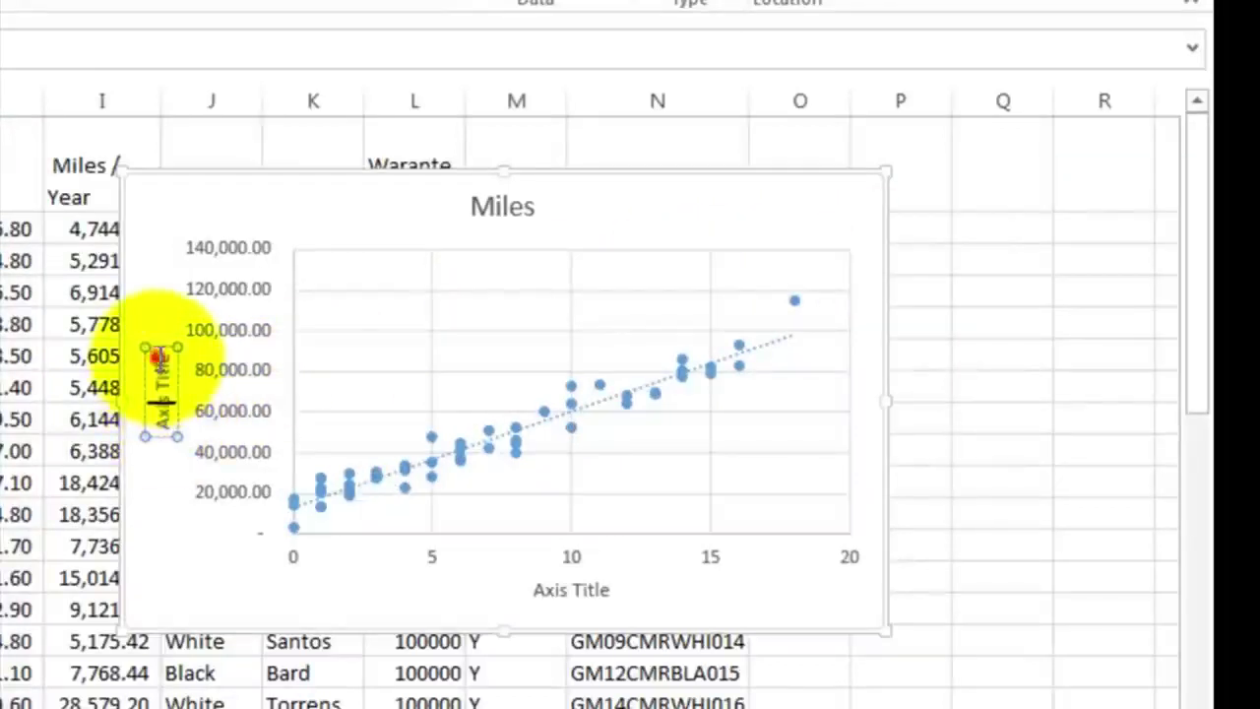
left_click(157, 357)
key("BackSpace")
key("BackSpace")
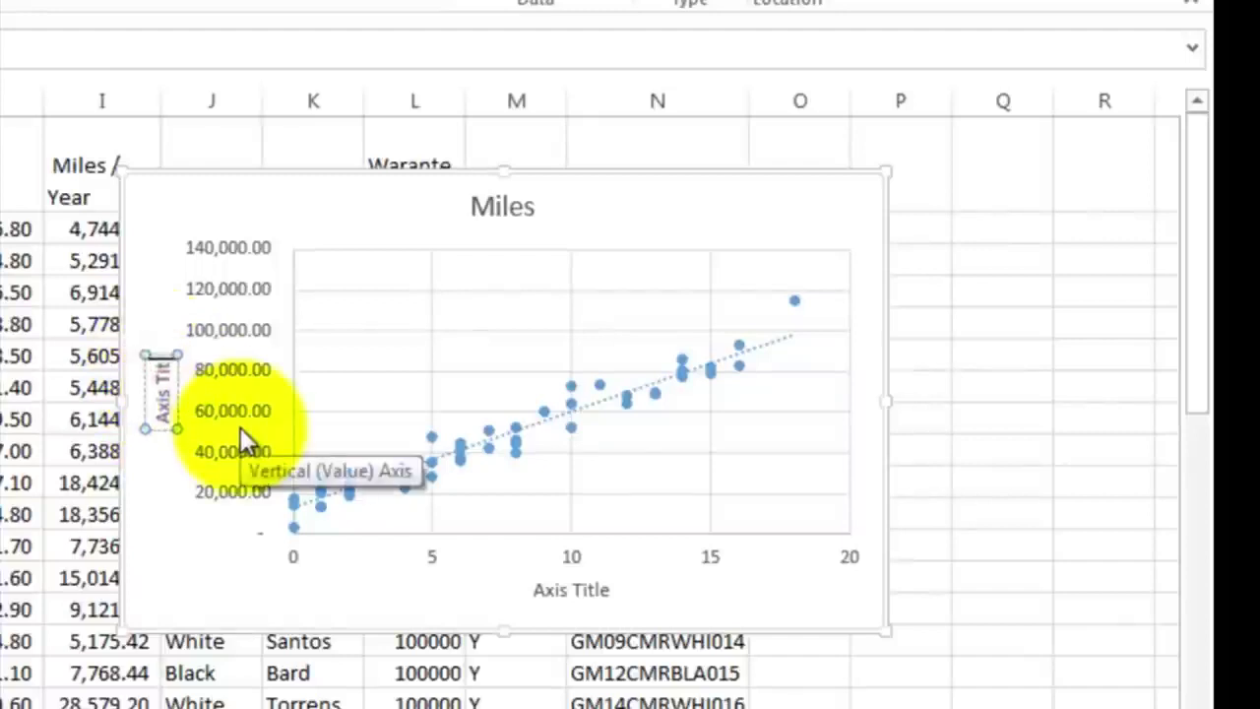
key("BackSpace")
key("BackSpace")
key("BackSpace")
key("BackSpace")
key("BackSpace")
key("BackSpace")
key("BackSpace")
key("BackSpace")
type("Mil")
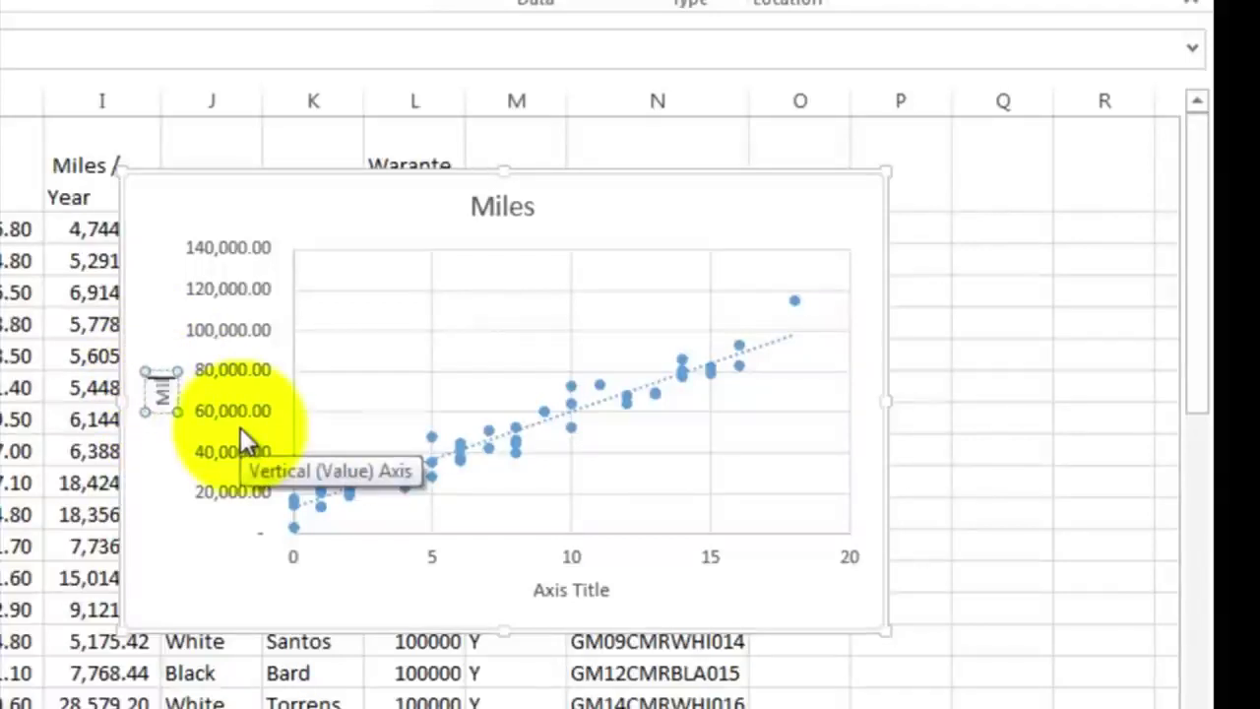
type("es")
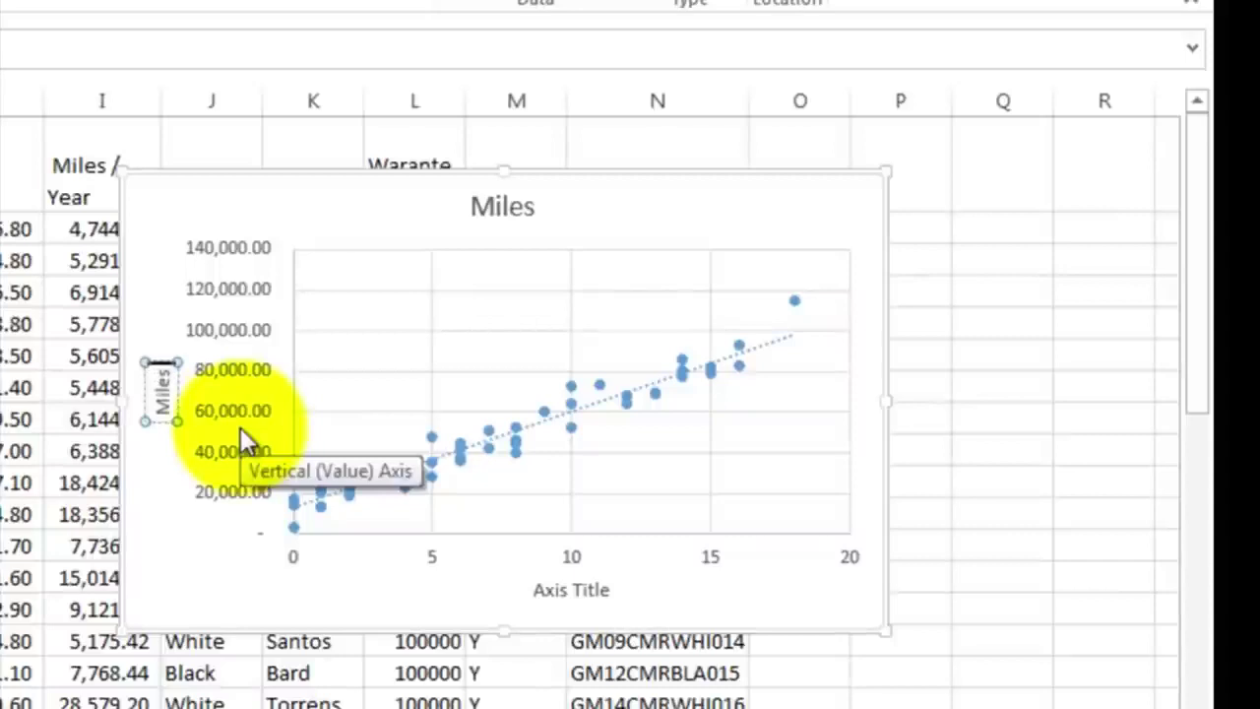
type(" Driv")
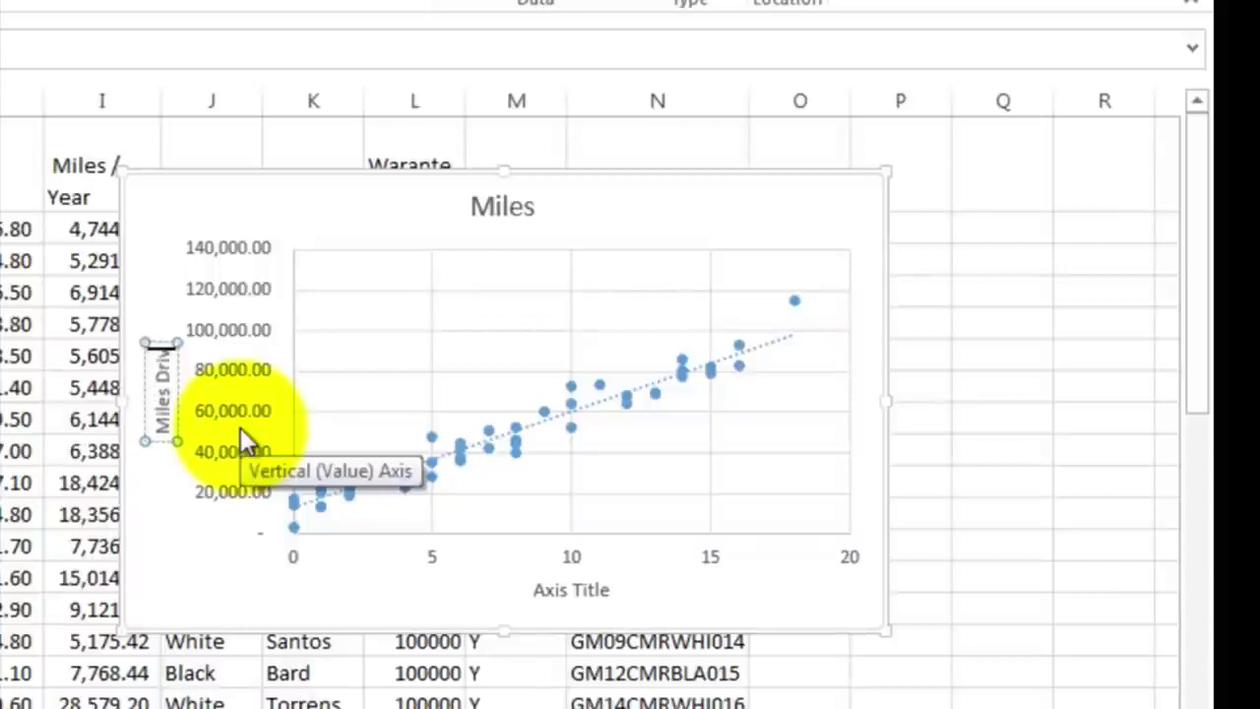
type("en")
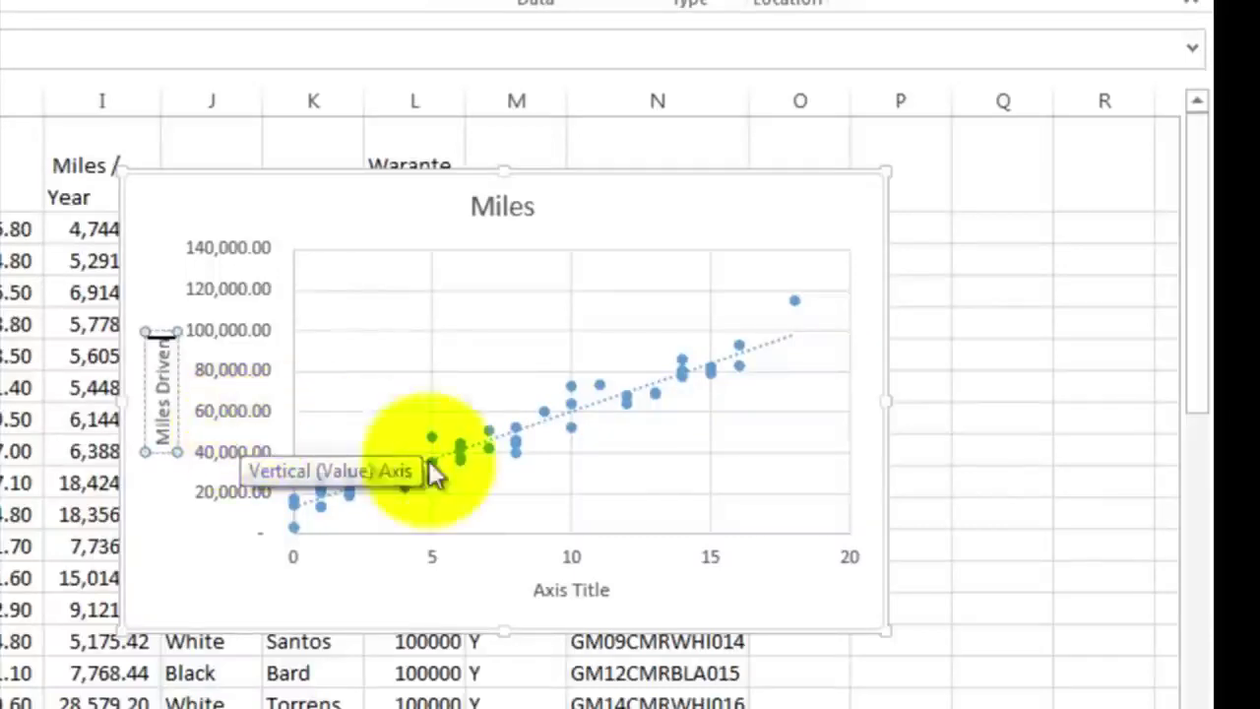
Replace the scatter chart's horizontal axis title with "Age of the Car (Years)"
left_click(541, 589)
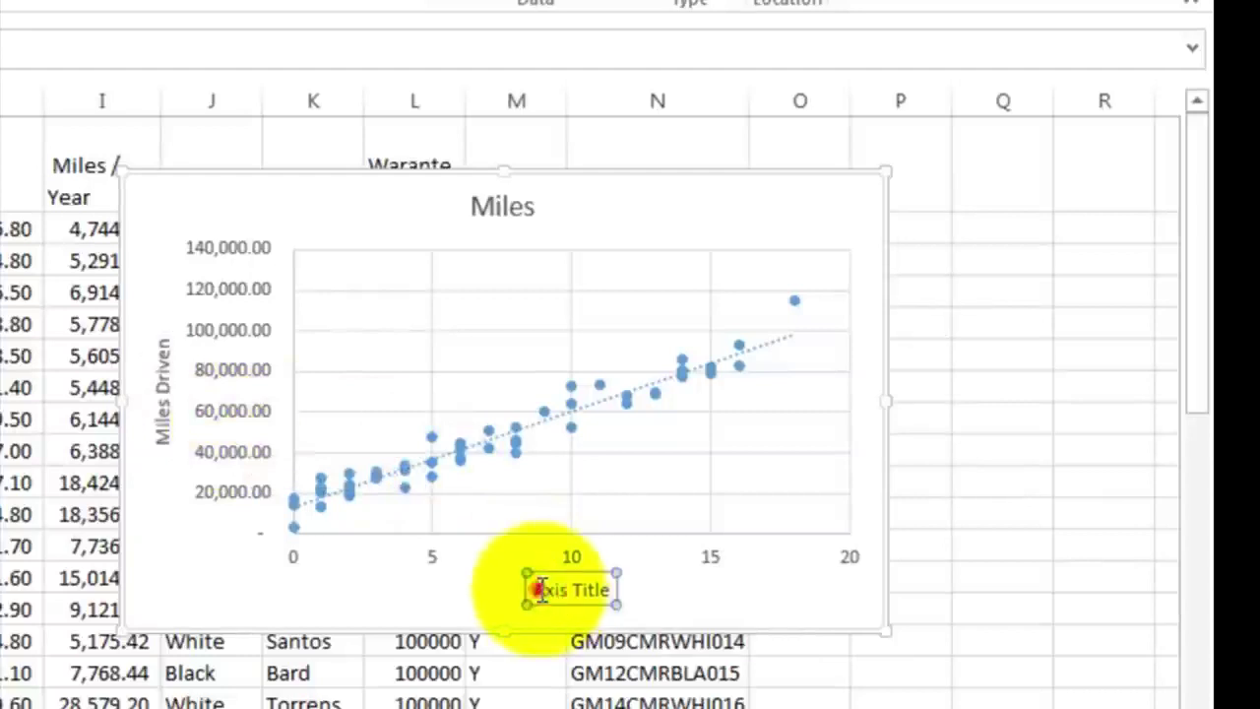
left_click_drag(536, 588, 615, 586)
type("A")
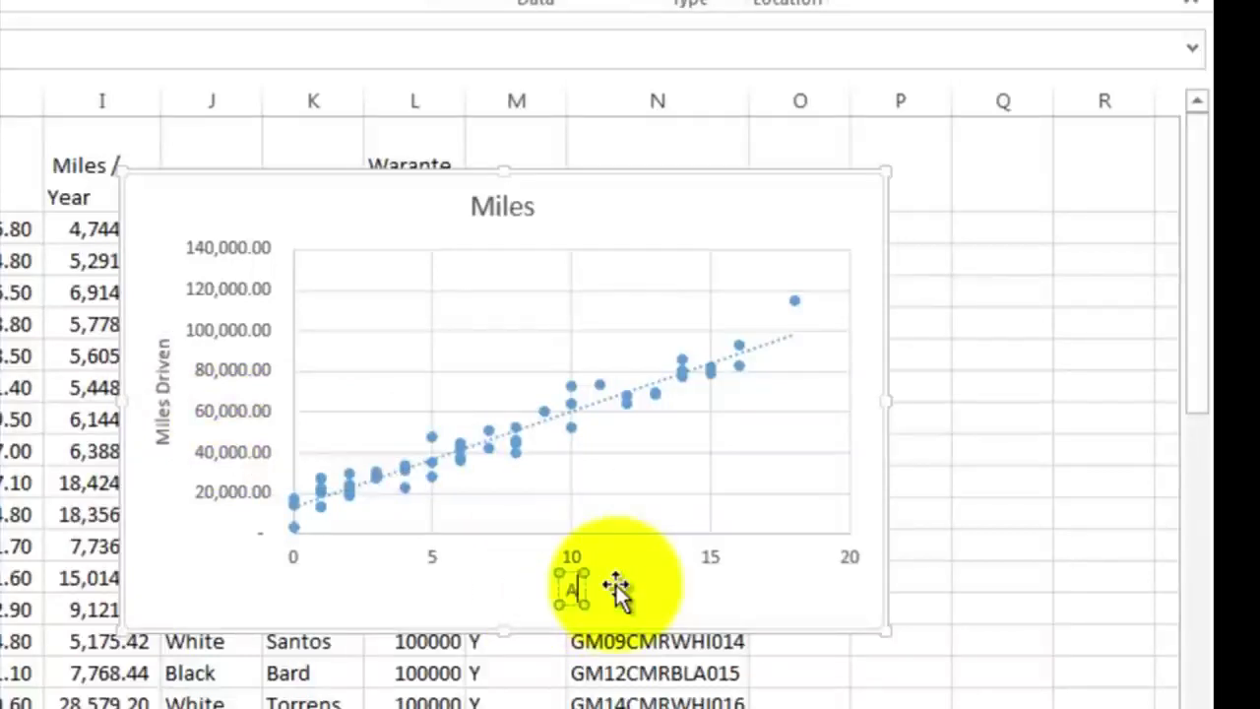
type("ge of the")
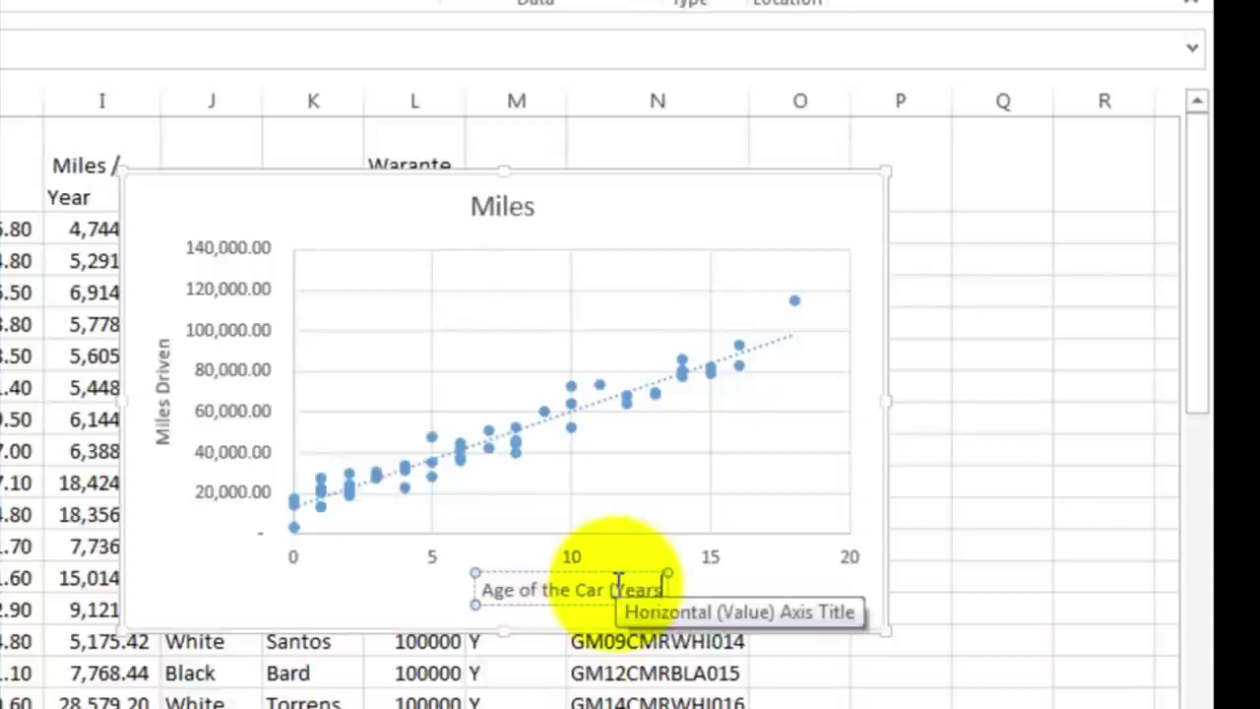
type(" Car (Years)")
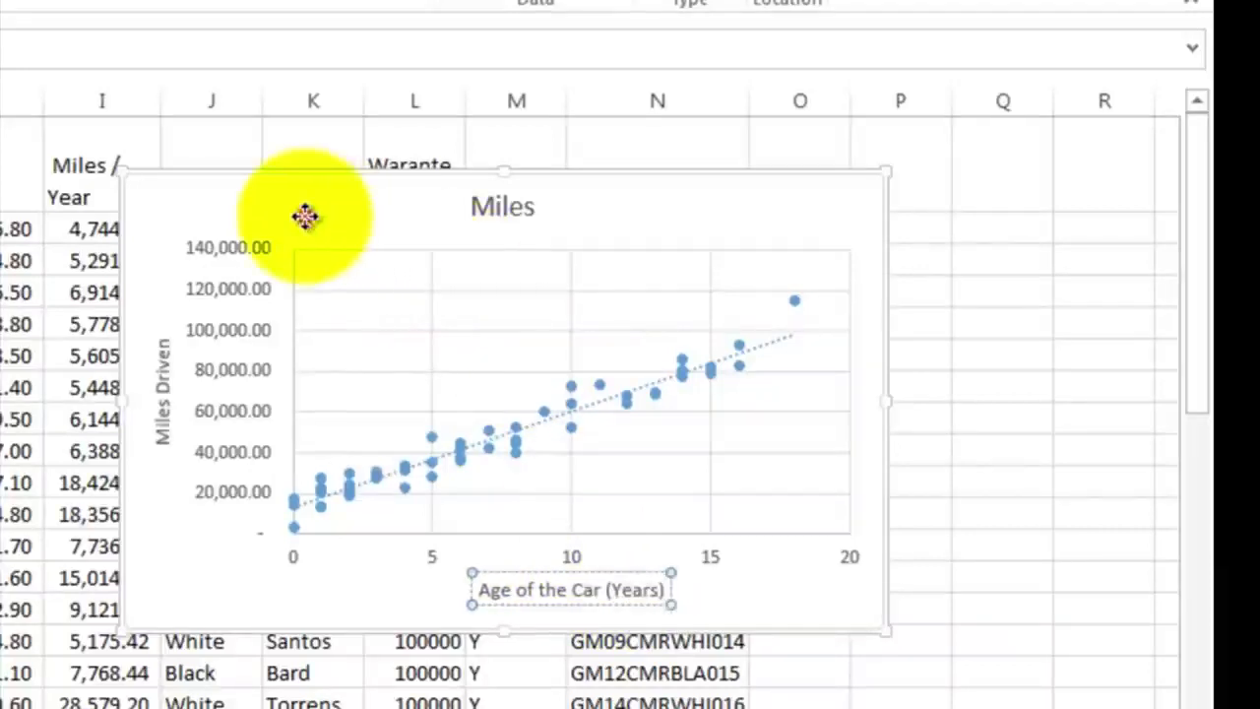
Move the scatter chart off the data into the empty columns beyond New Car ID
left_click_drag(304, 217, 959, 276)
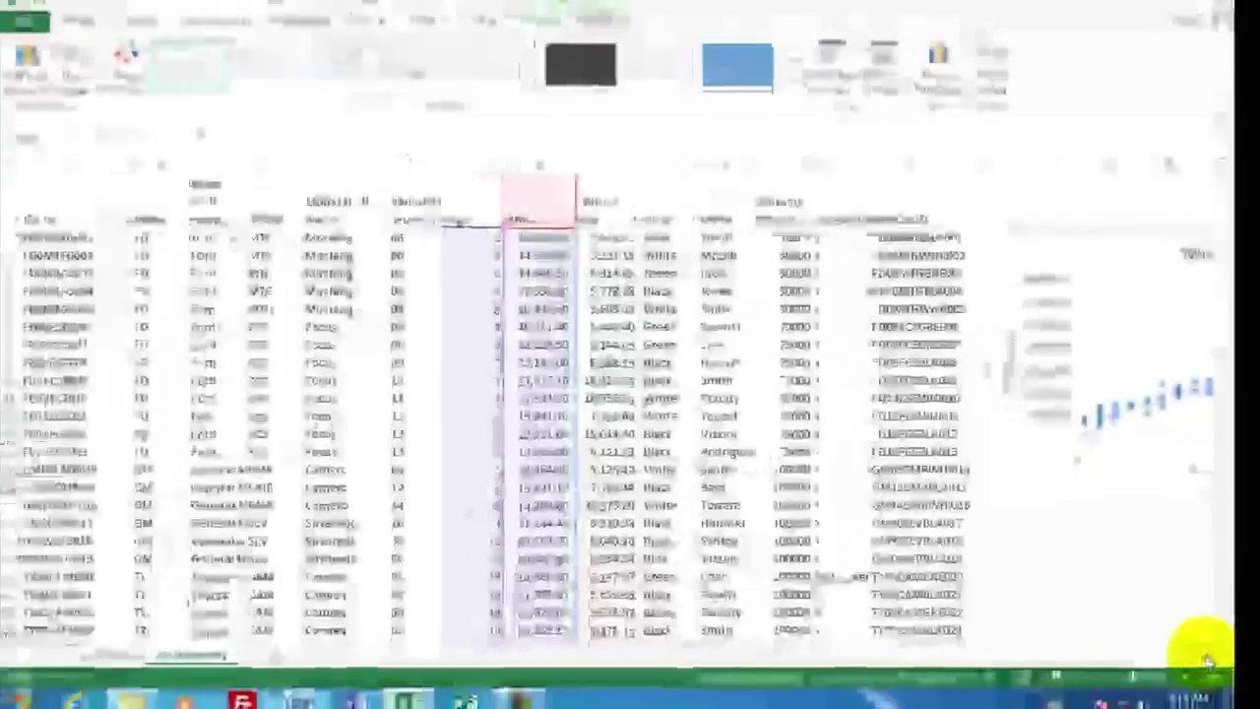
left_click(1211, 645)
left_click(1210, 645)
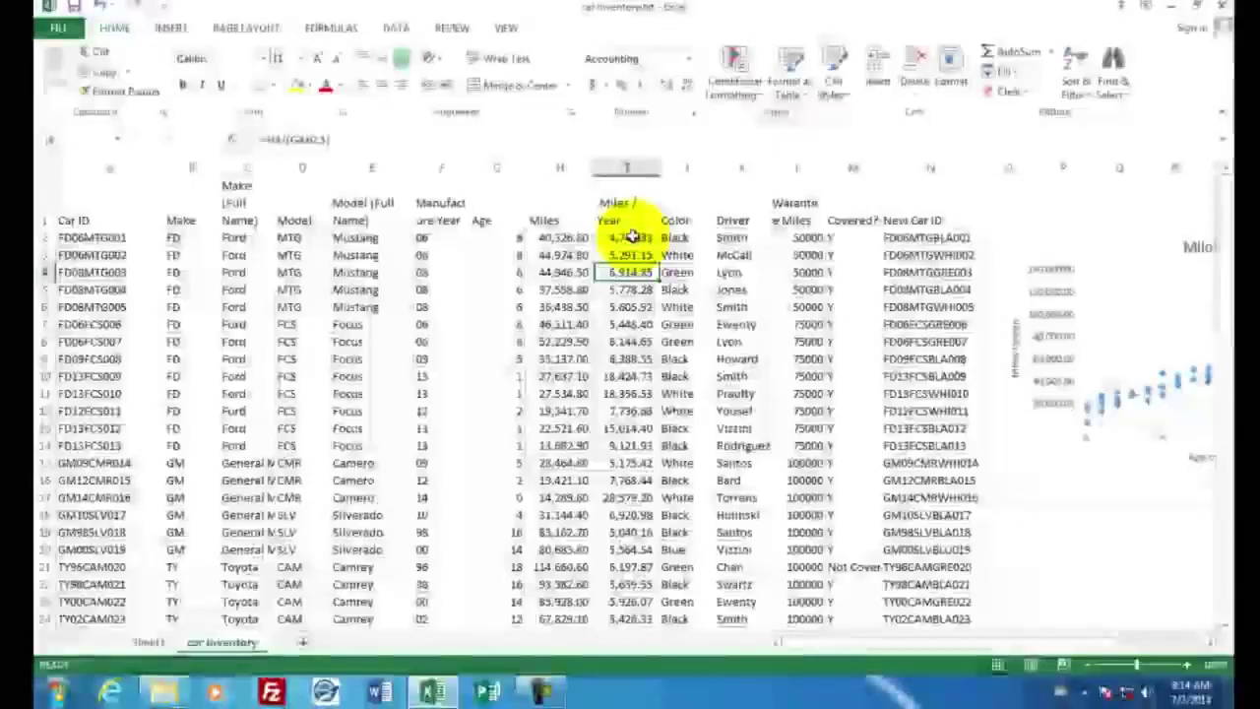
Apply the Blue - White - Red color scale to the whole Miles / Year column I
left_click_drag(630, 254, 630, 306)
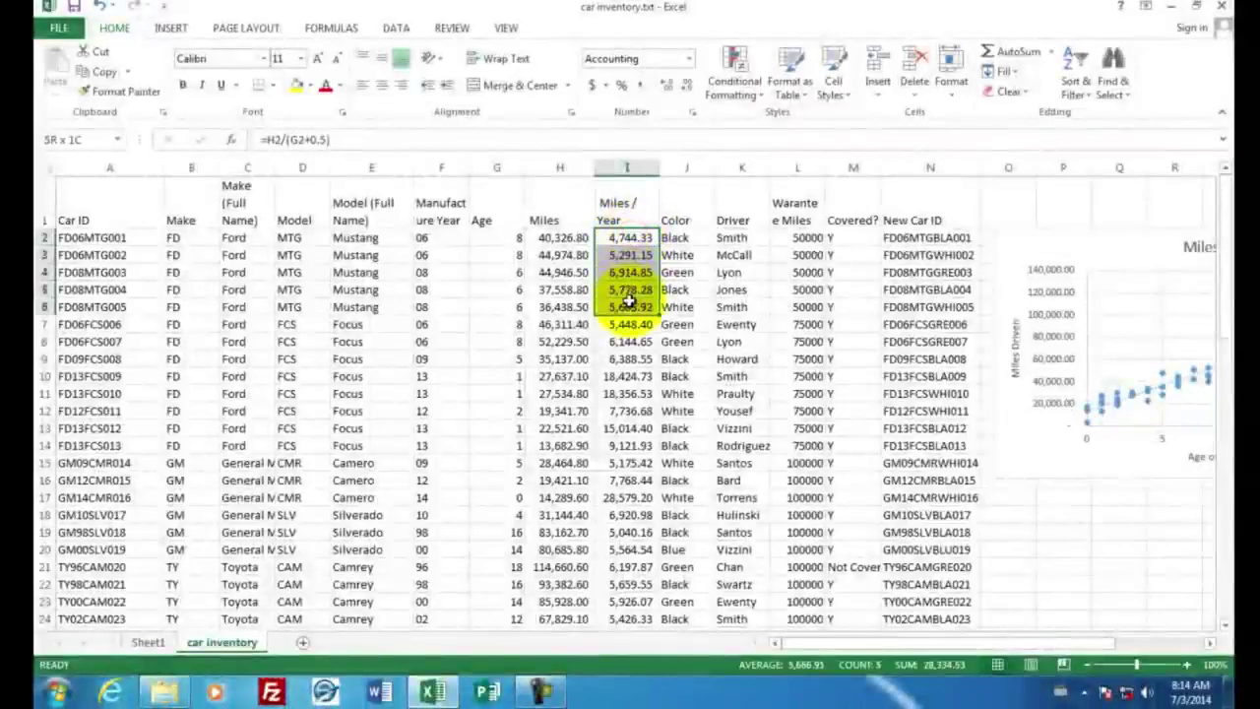
left_click(621, 167)
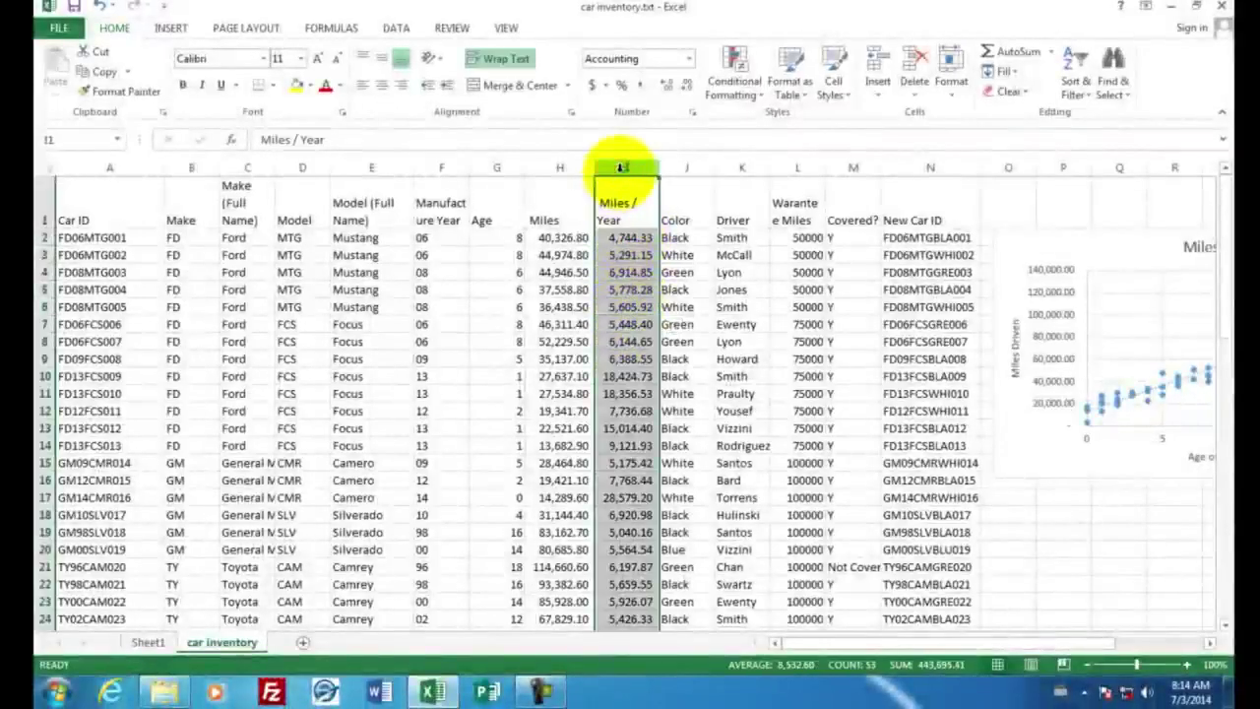
left_click(734, 67)
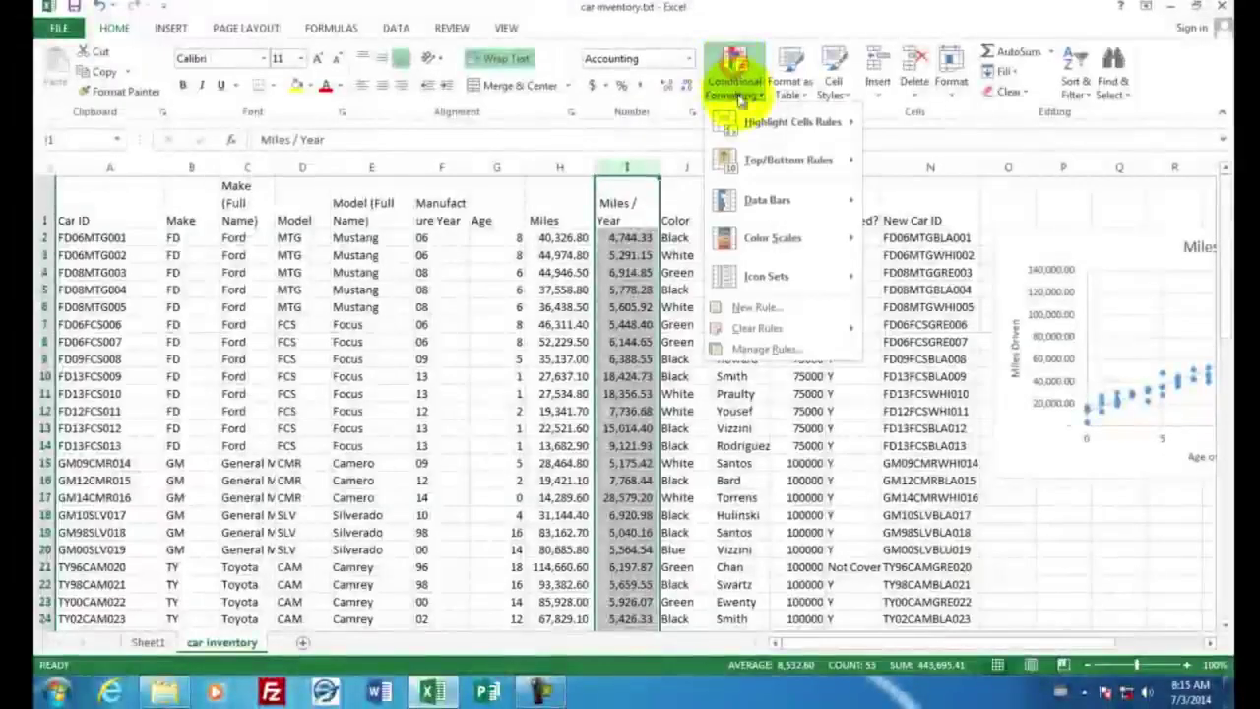
mouse_move(758, 247)
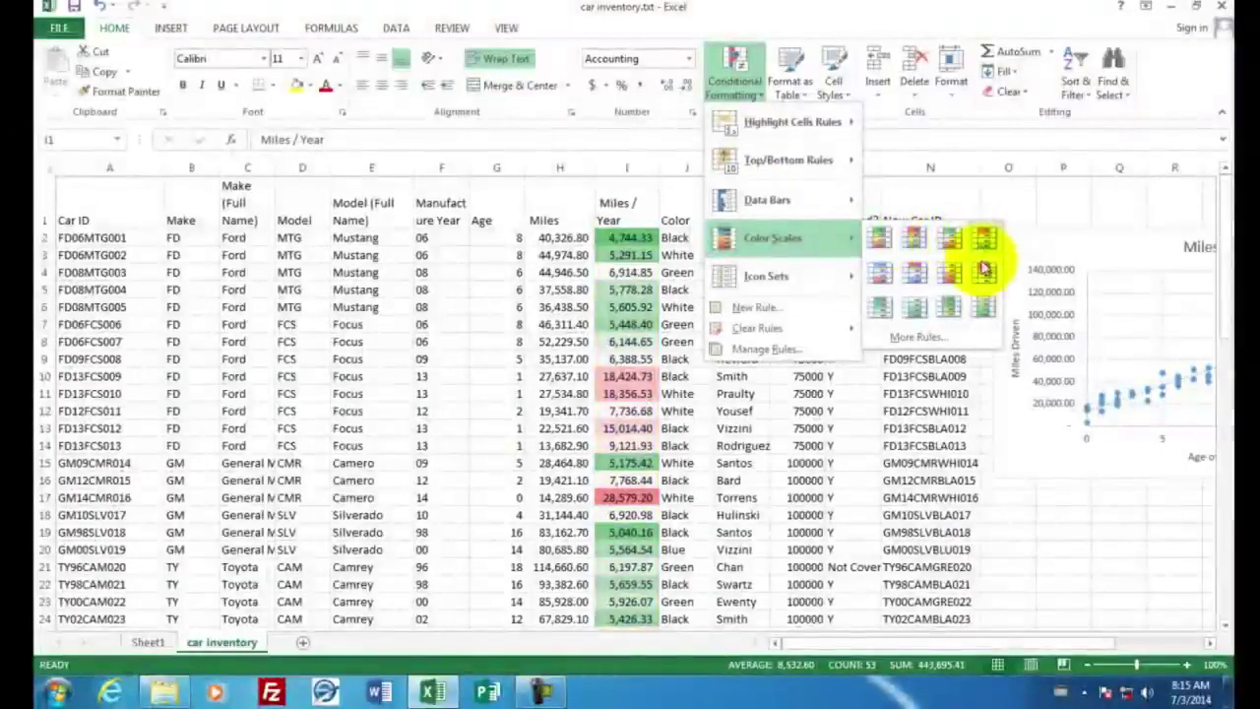
left_click(879, 277)
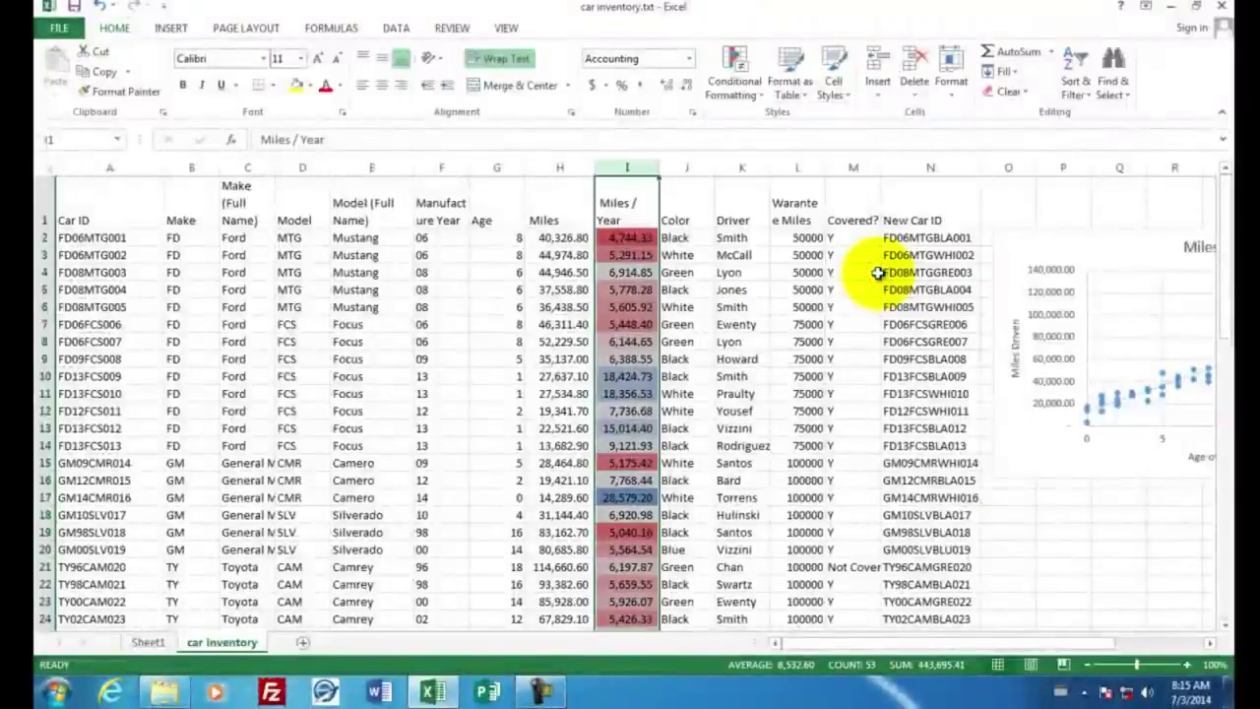
Examine the color-scaled Miles / Year values down the inventory for the highest and lowest cars
left_click(630, 288)
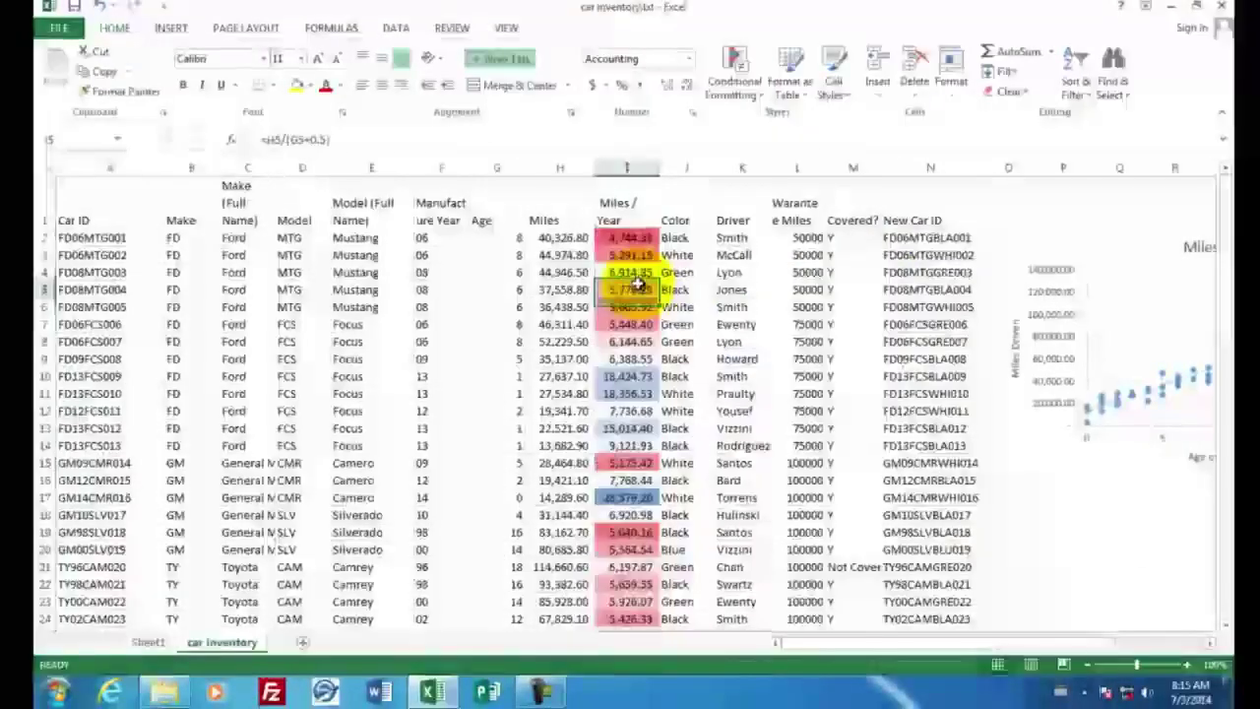
scroll(724, 303, "down", 10)
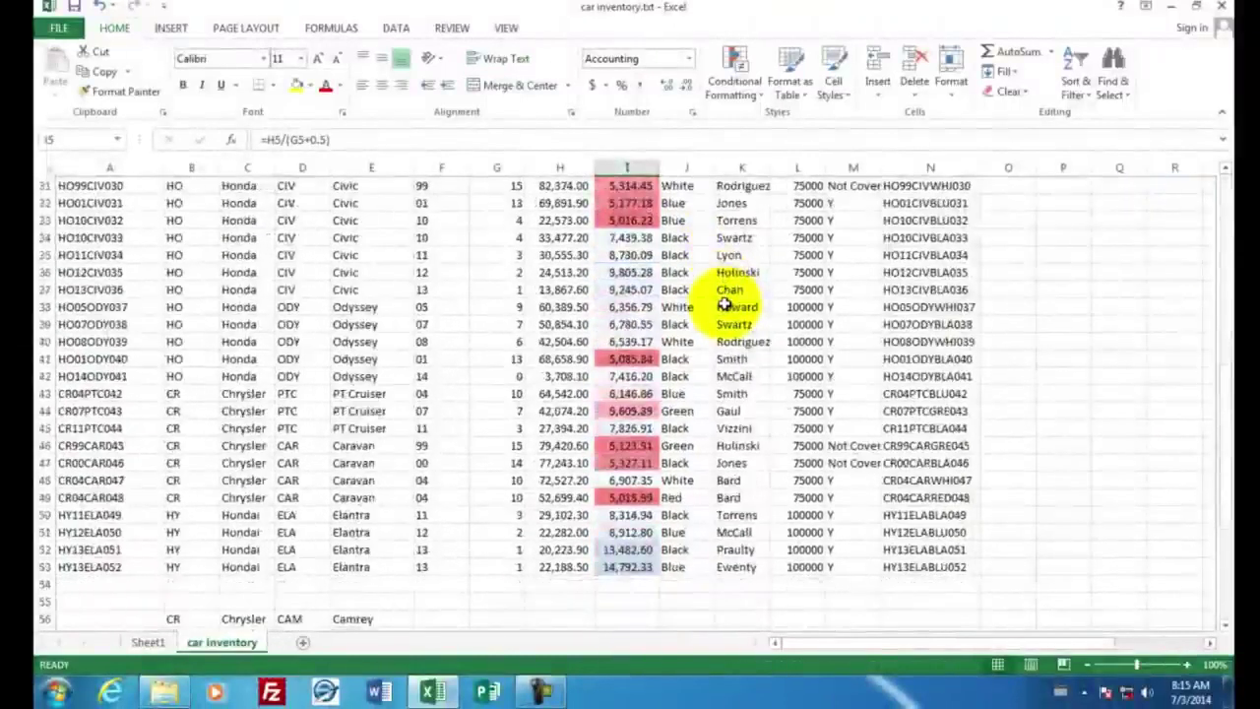
scroll(725, 305, "up", 4)
left_click(626, 342)
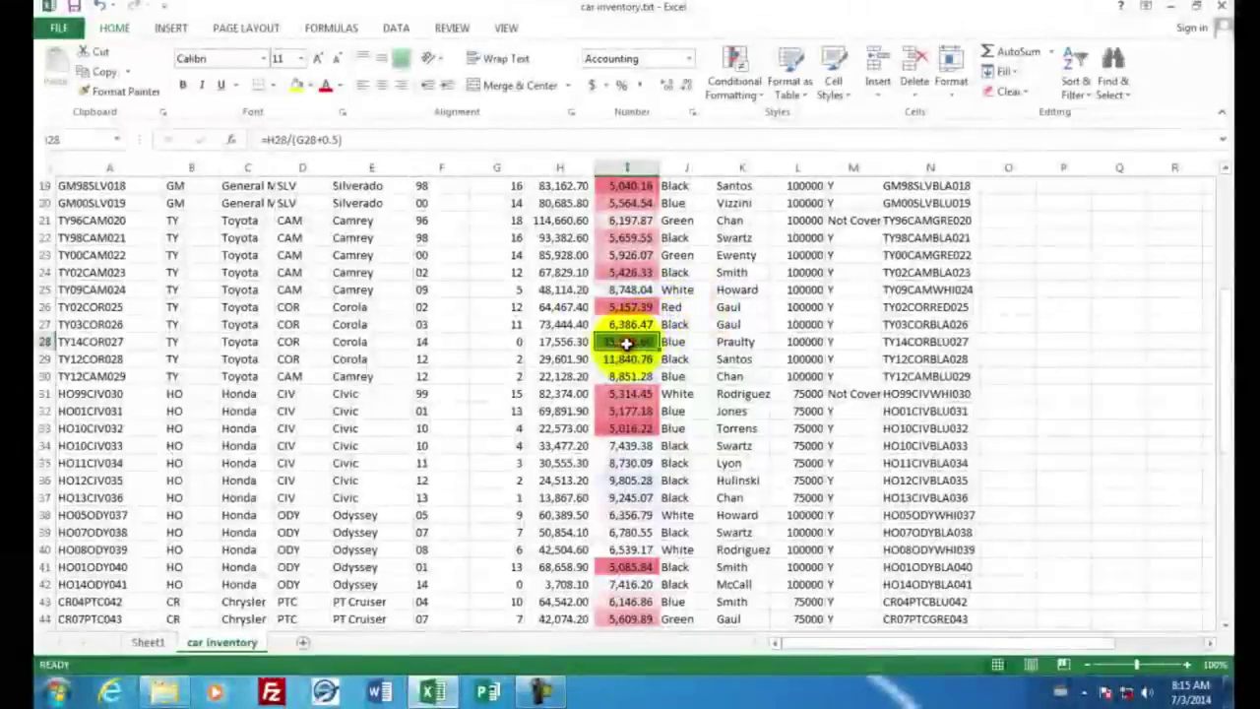
scroll(732, 325, "up", 3)
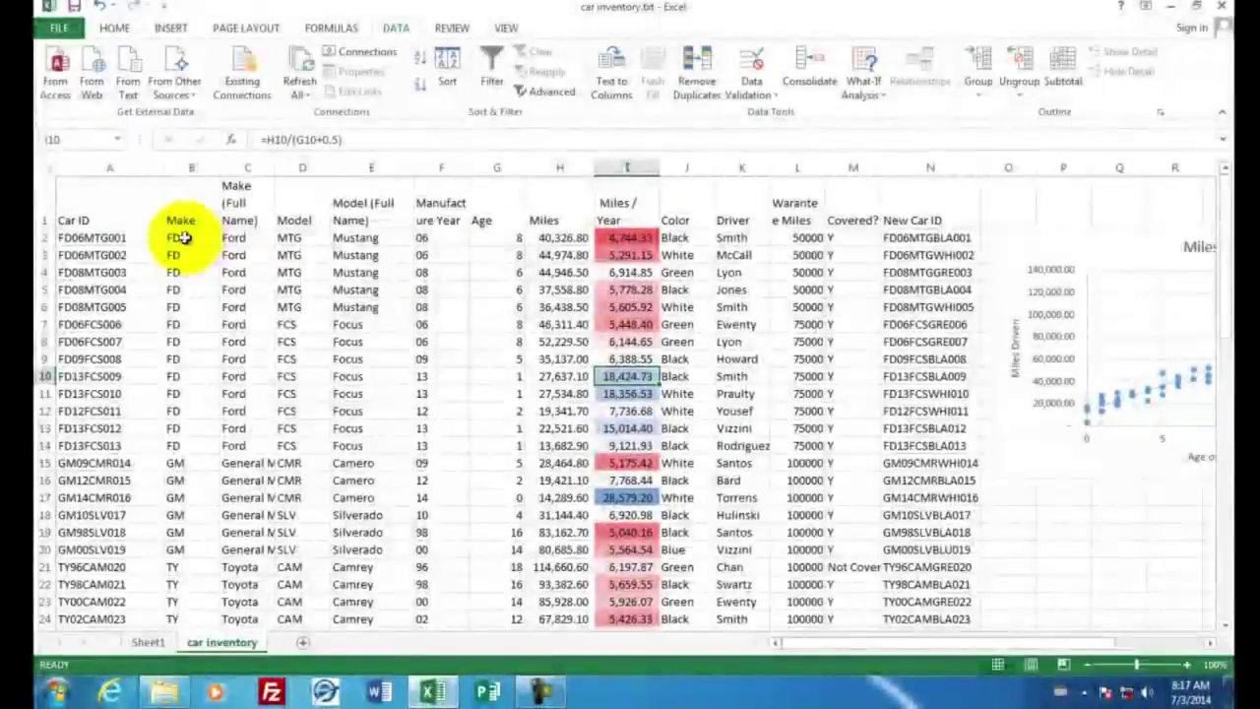
Sort the car records in rows 2 to 53 by column I values, Largest to Smallest
left_click_drag(46, 237, 43, 519)
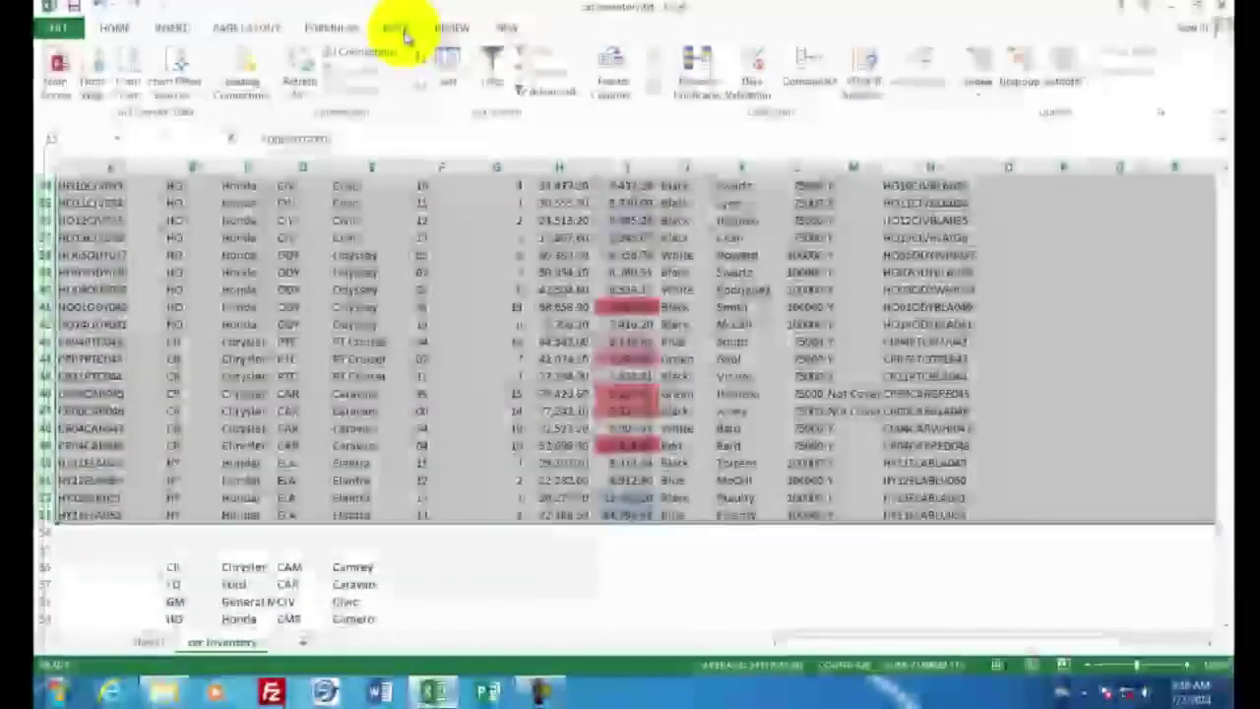
left_click(447, 70)
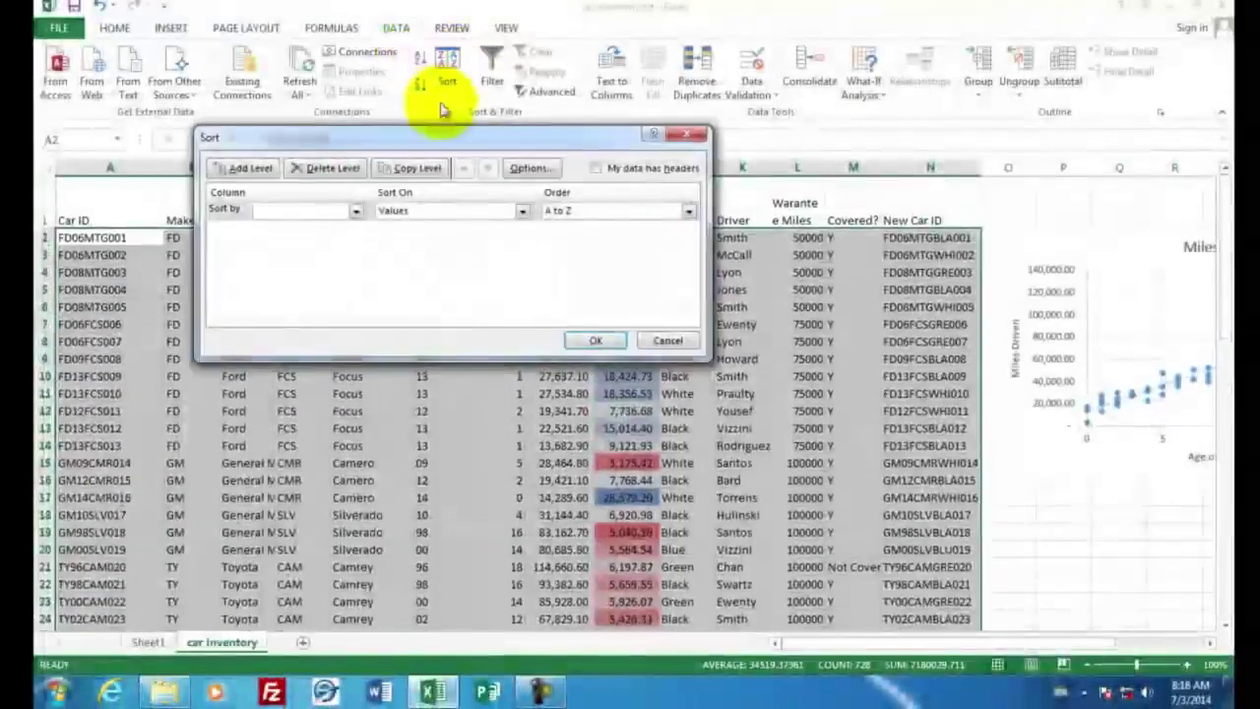
left_click(356, 212)
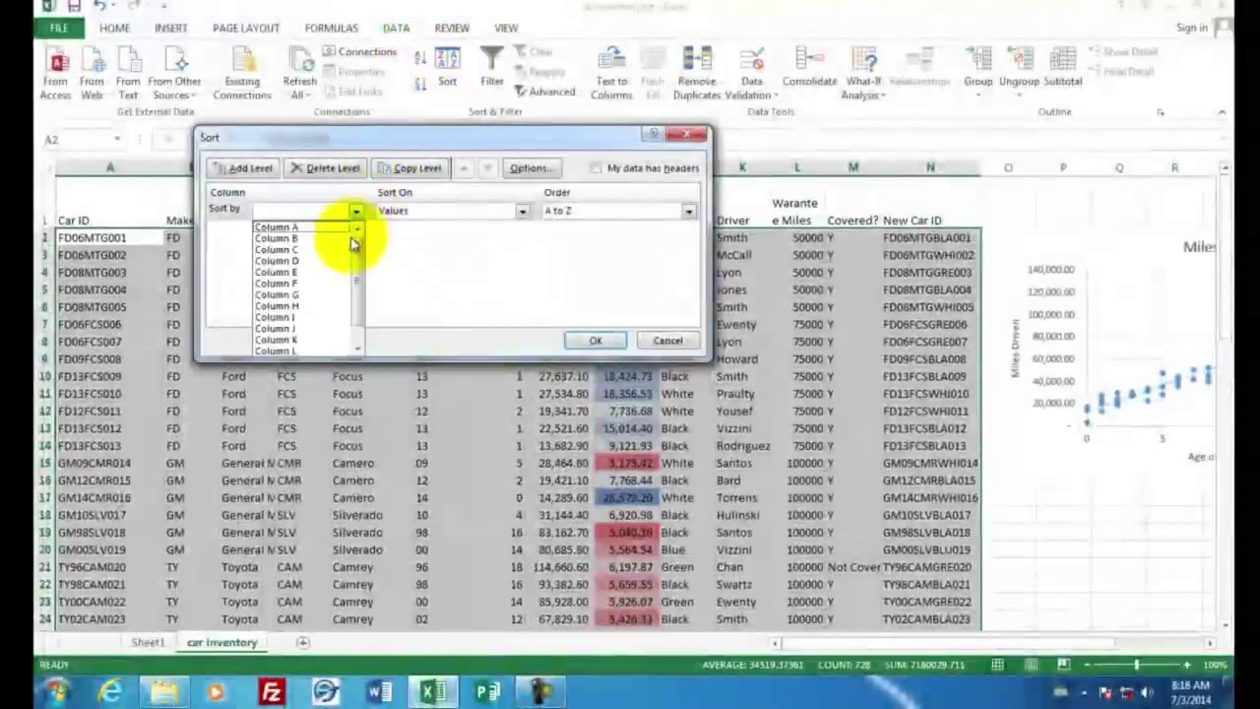
left_click(387, 143)
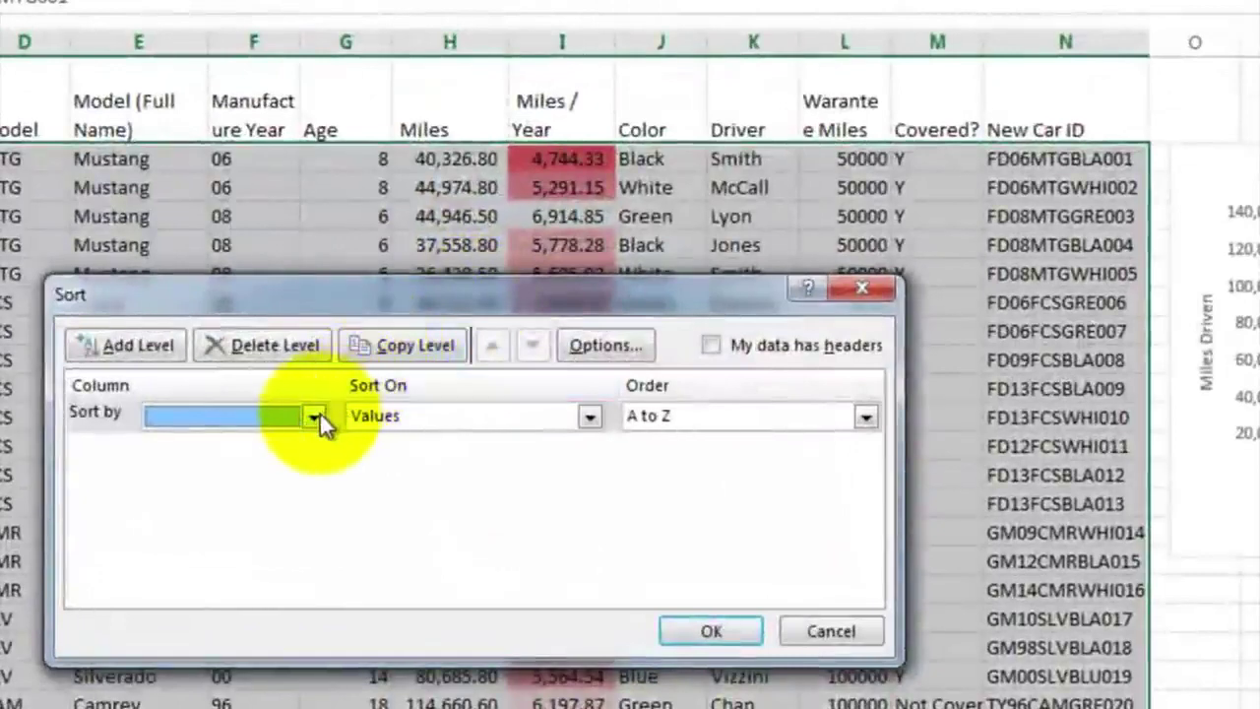
left_click(343, 411)
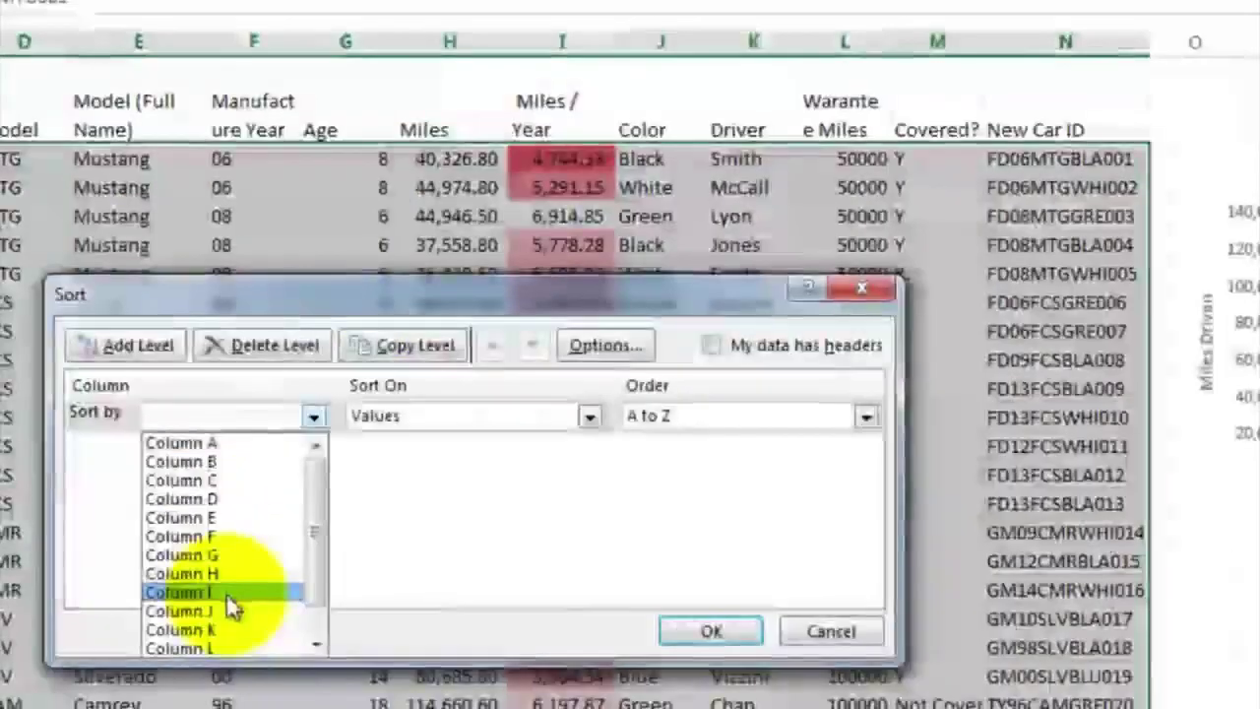
left_click(231, 592)
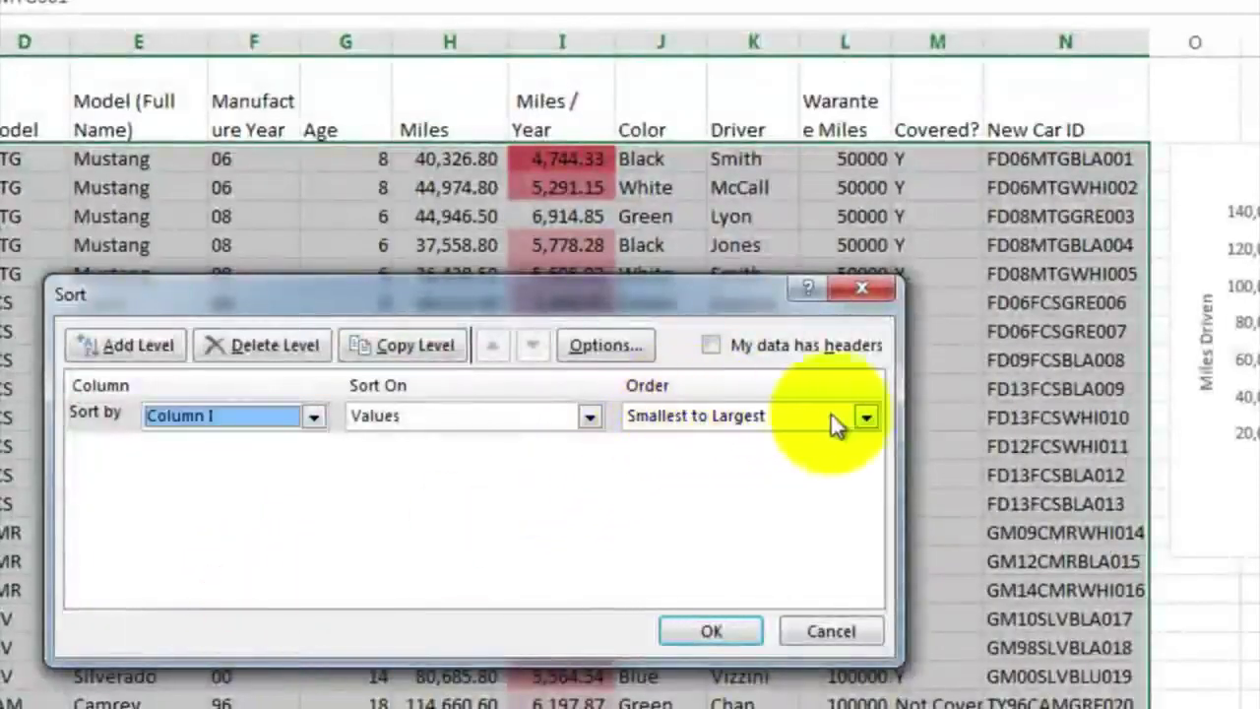
left_click(867, 415)
left_click(804, 458)
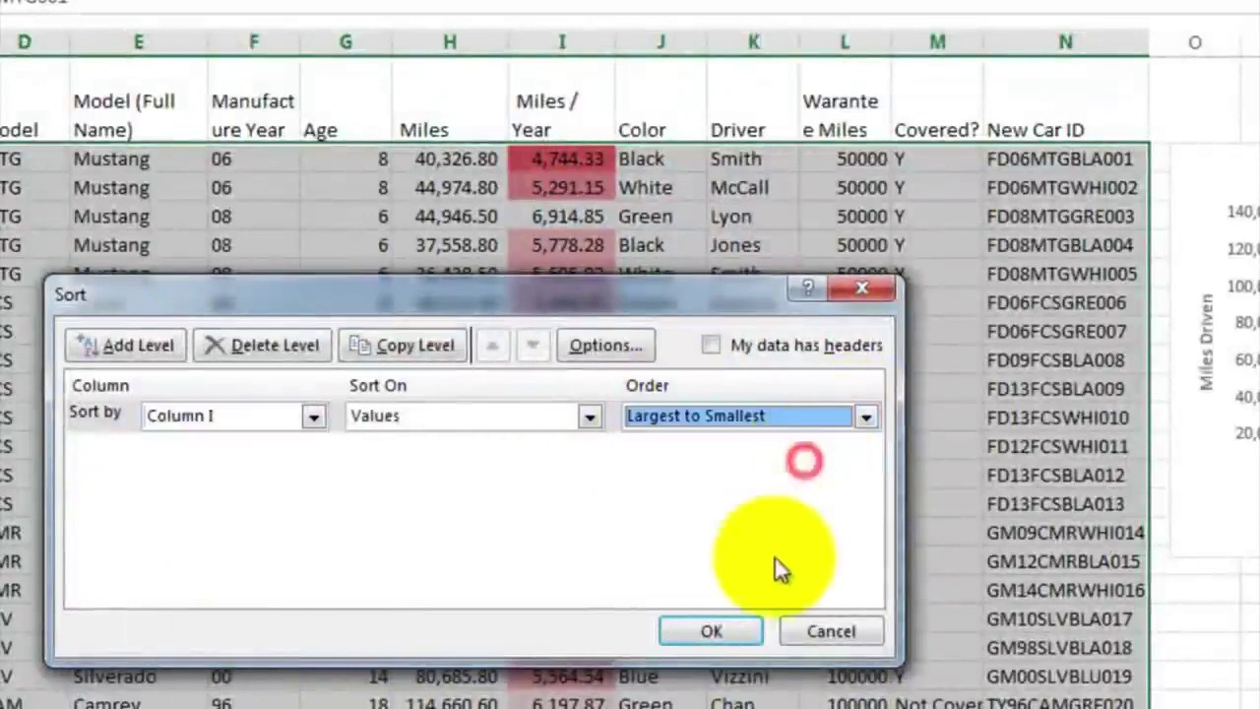
left_click(711, 631)
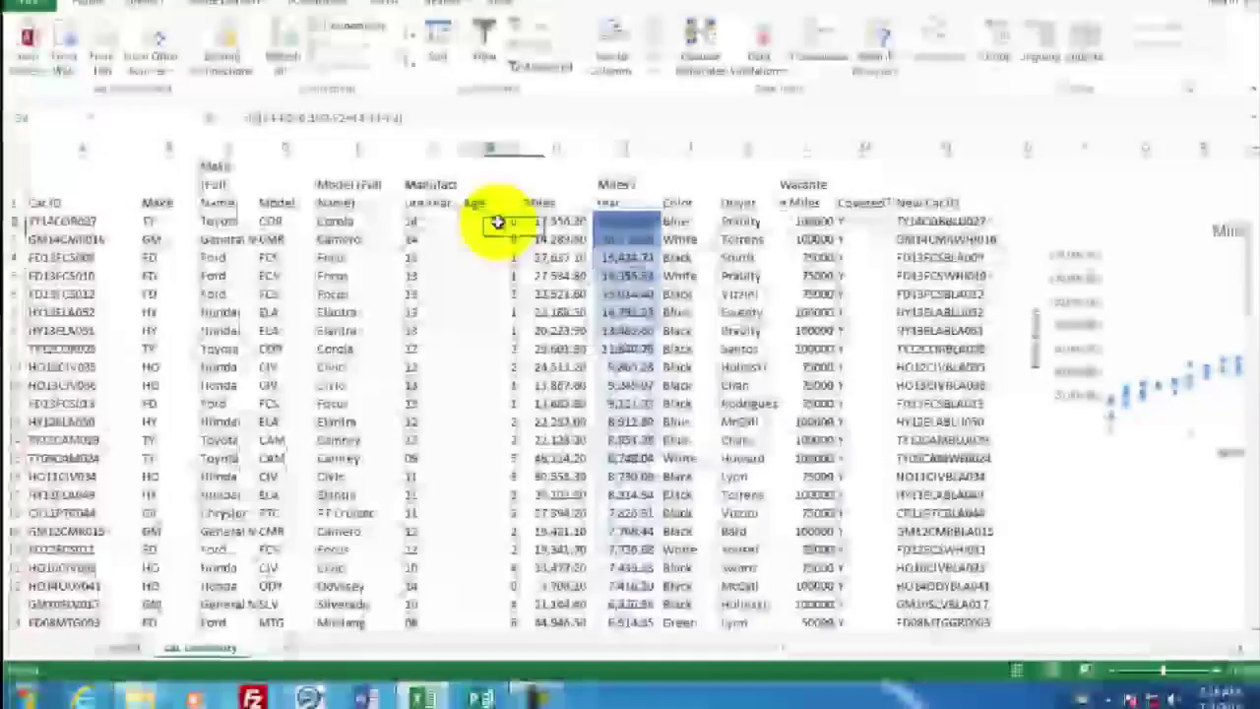
Compare the Age and Miles values of the cars with the highest and lowest Miles / Year
left_click(497, 223)
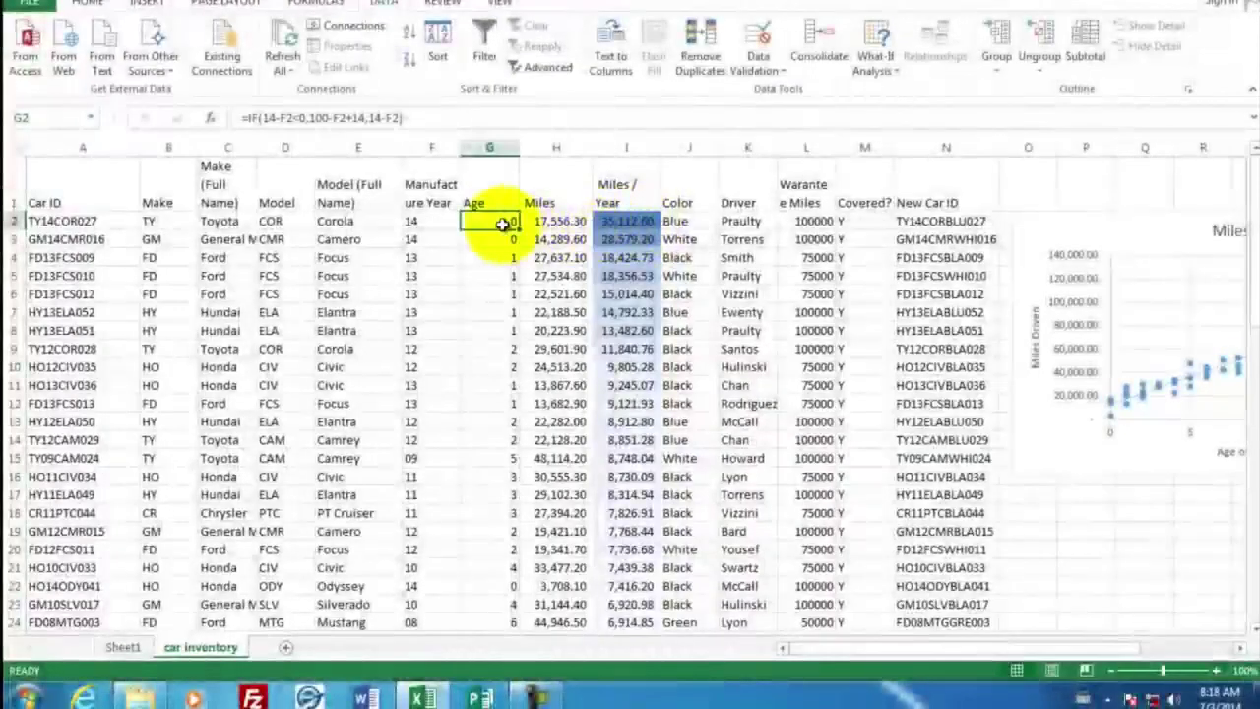
left_click(564, 223)
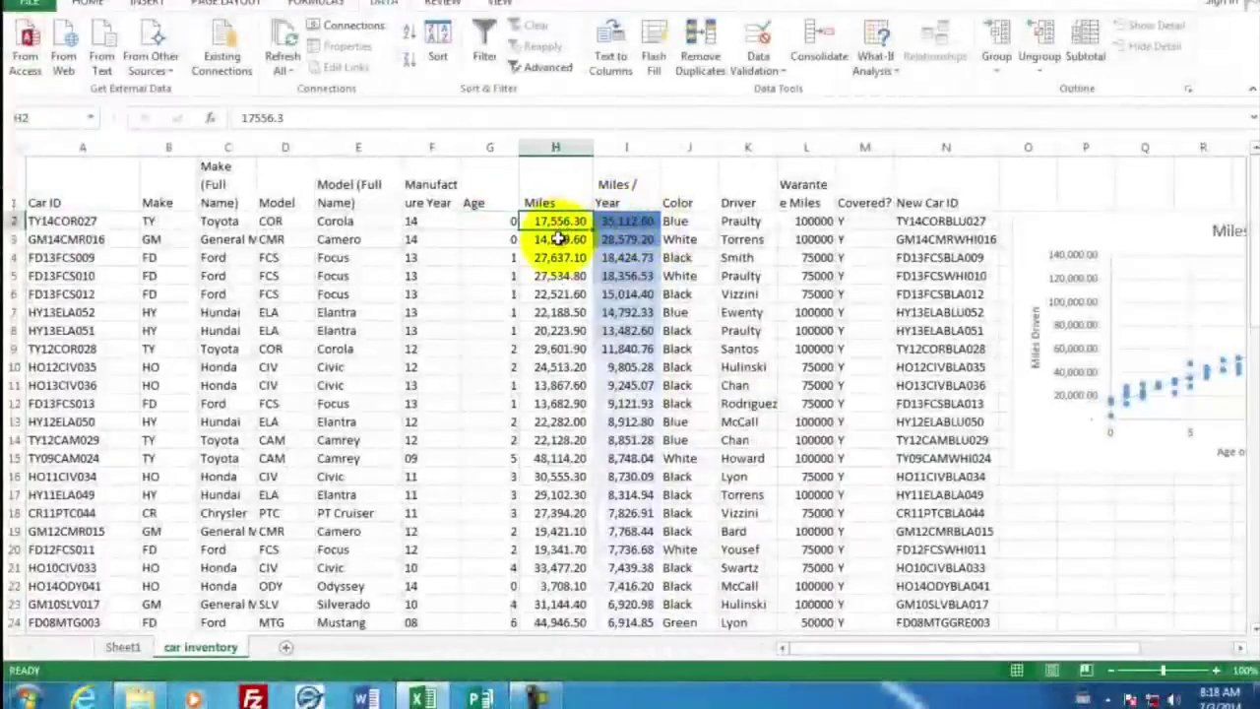
scroll(630, 332, "down", 5)
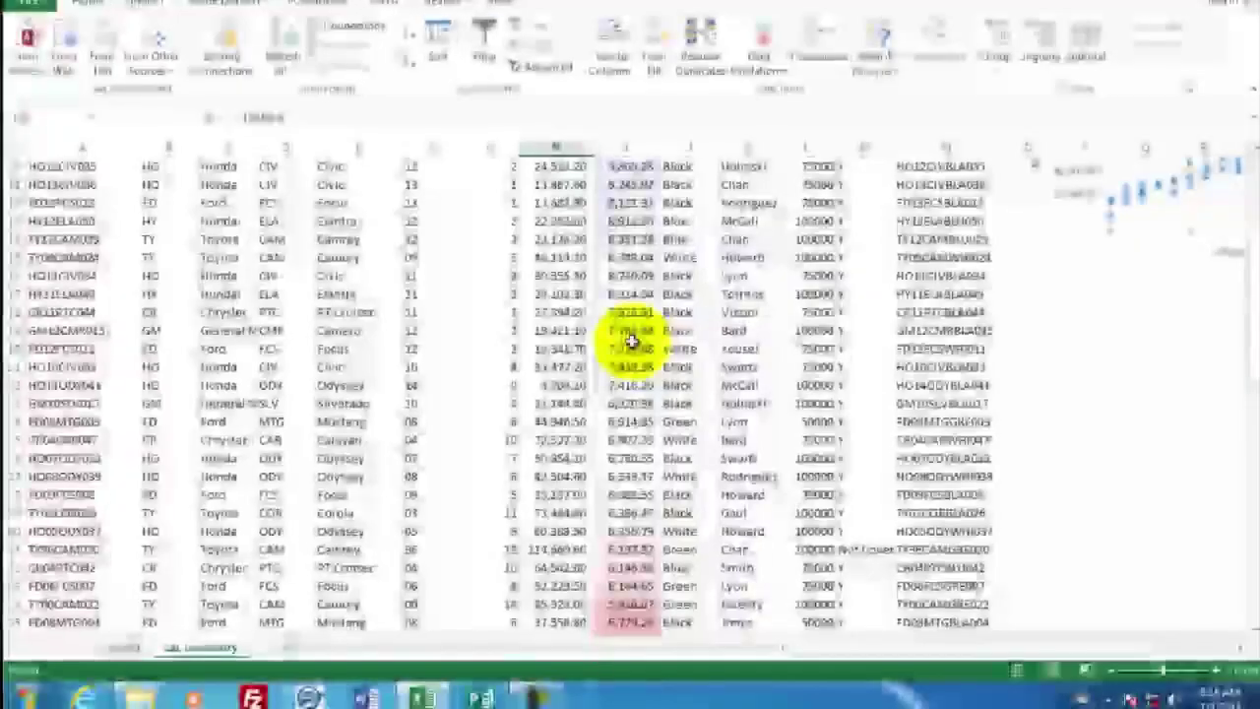
scroll(630, 339, "down", 5)
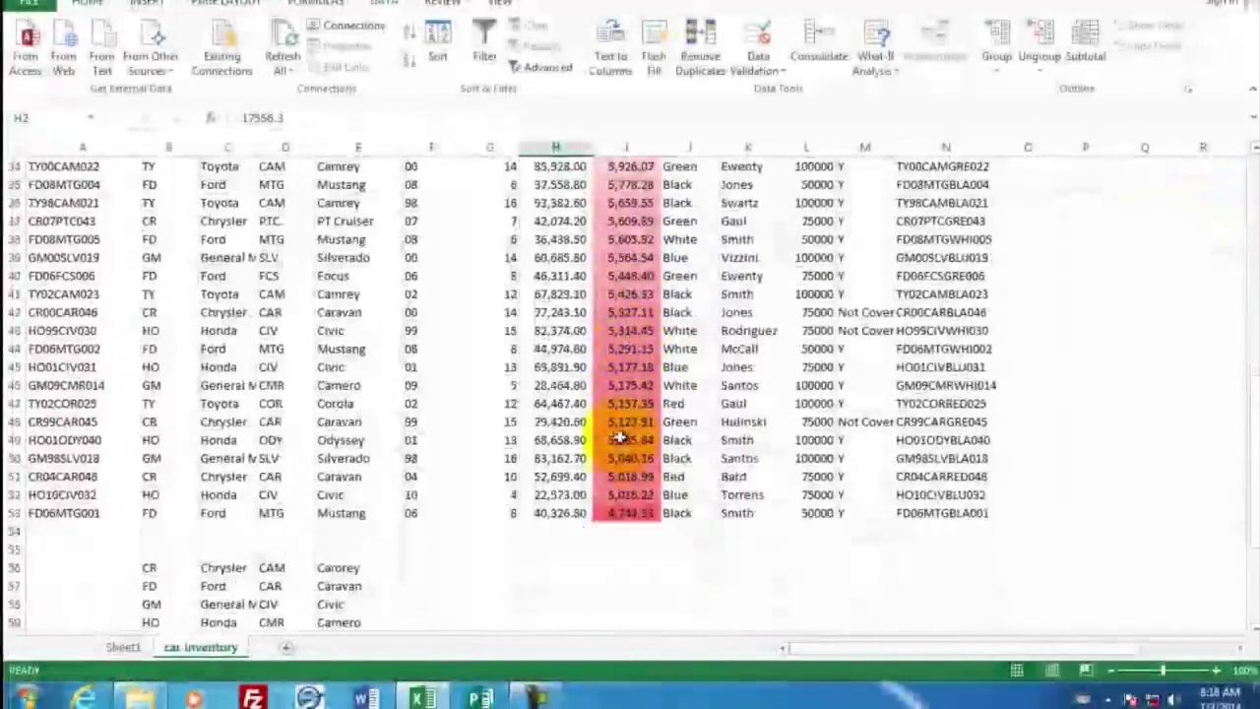
left_click(623, 511)
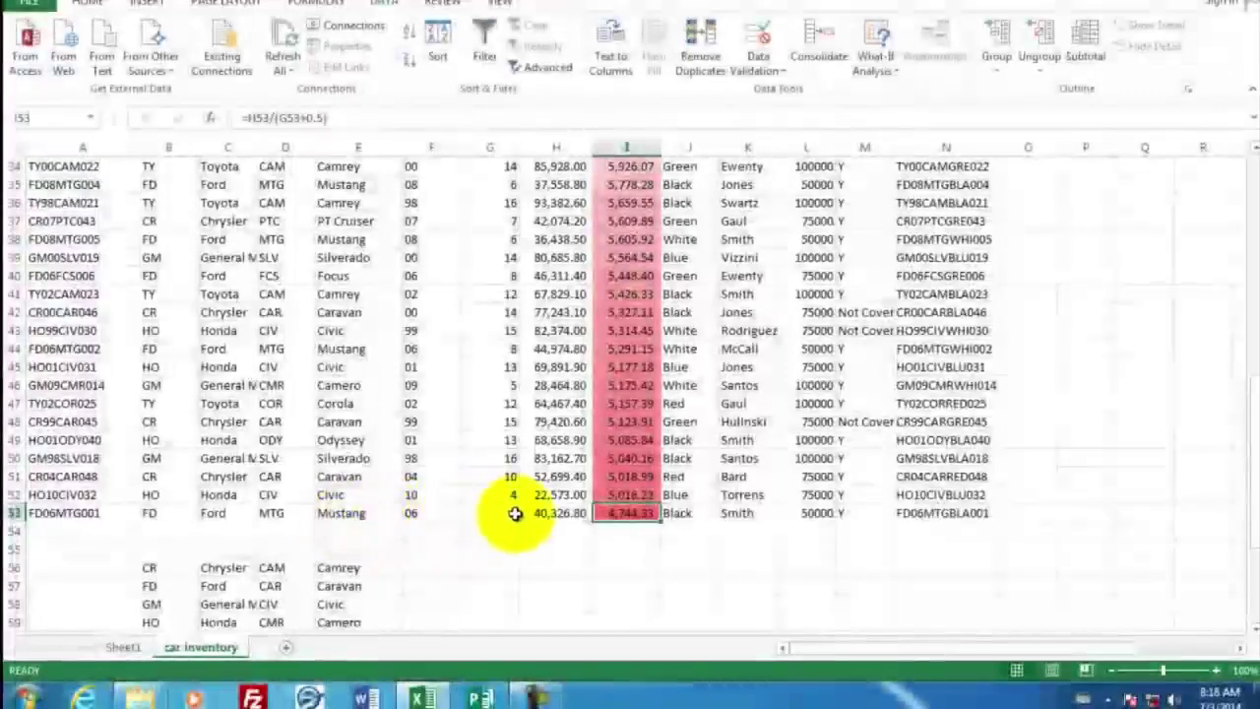
left_click(559, 513)
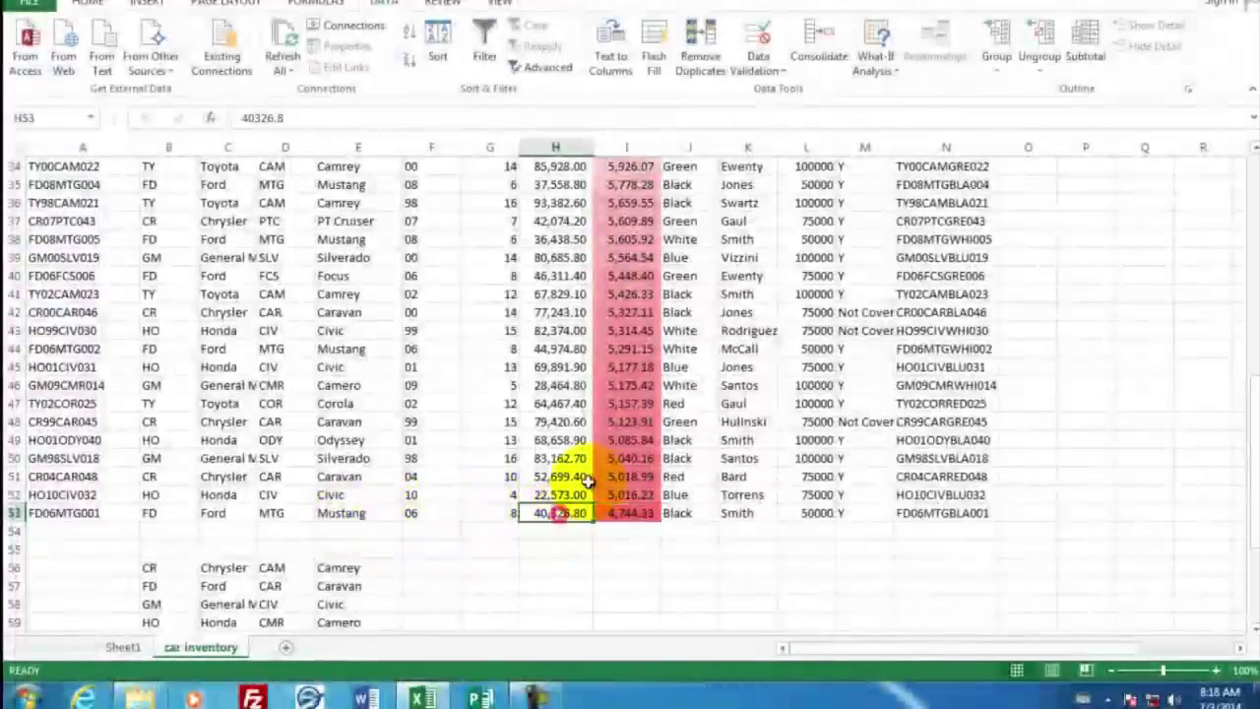
scroll(604, 325, "up", 11)
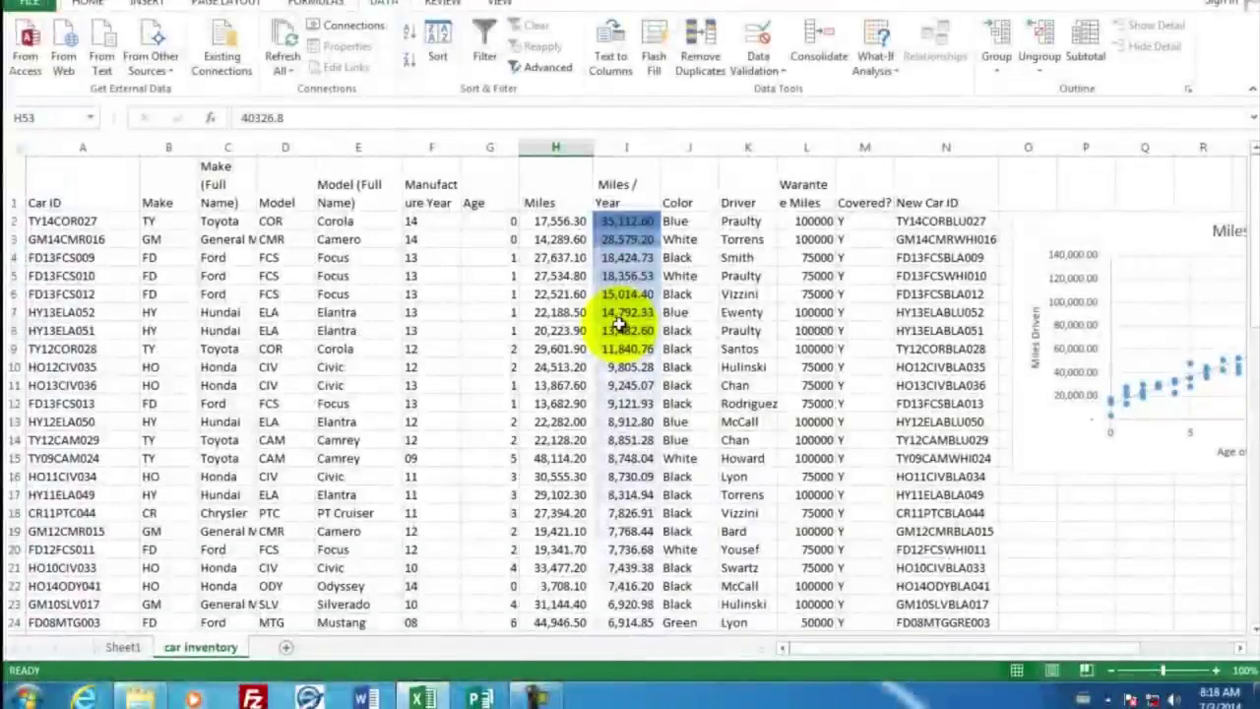
Create a blank document in Word with the person's name on the first line and "Top drivers by miles" below it
left_click(366, 699)
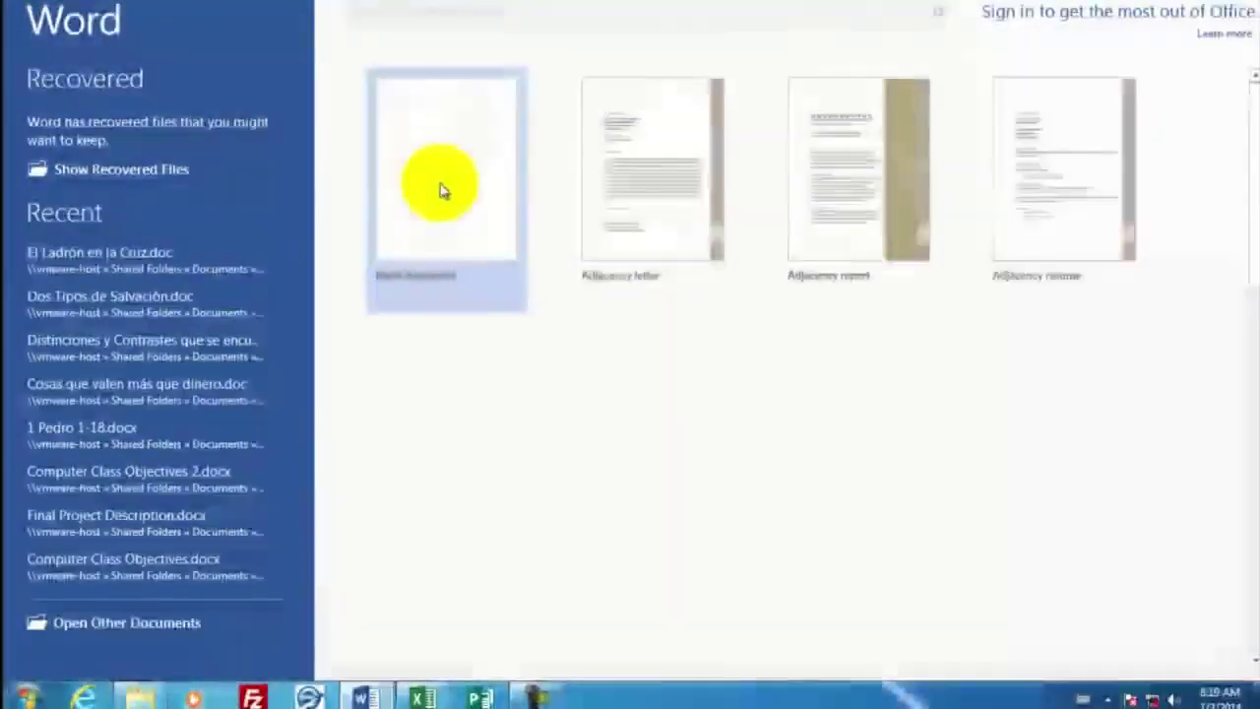
left_click(440, 187)
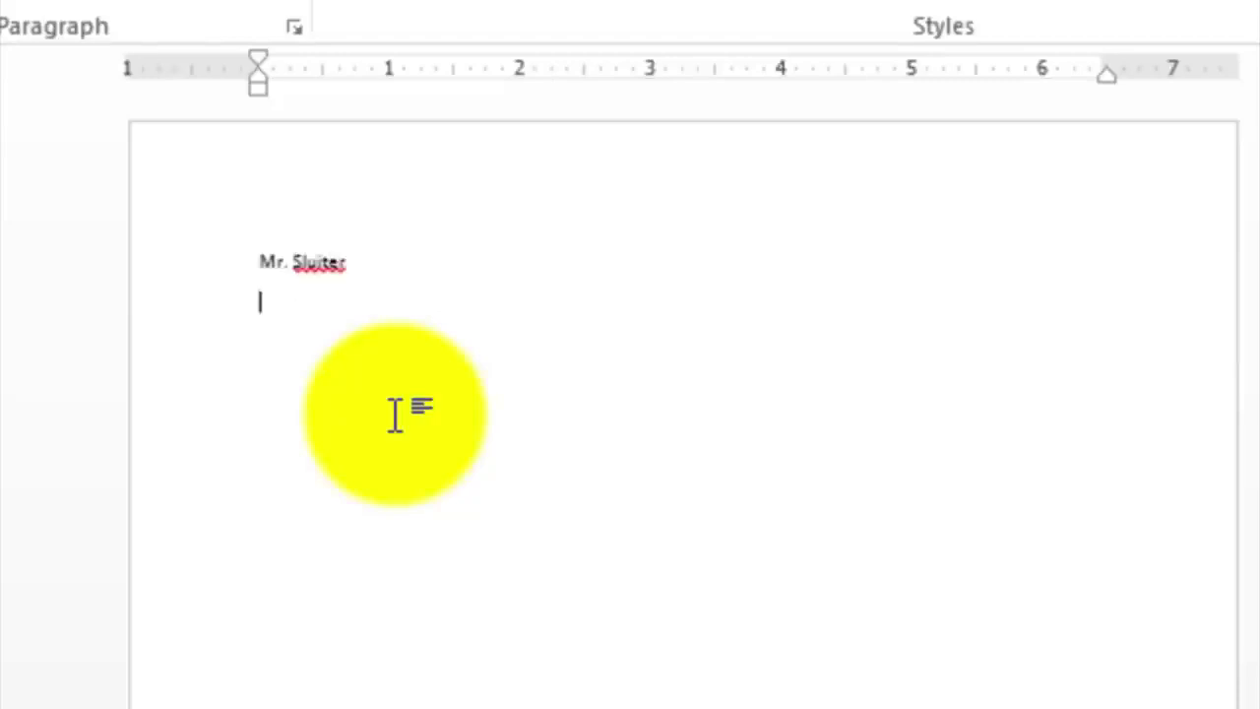
type("Top drivers by miles")
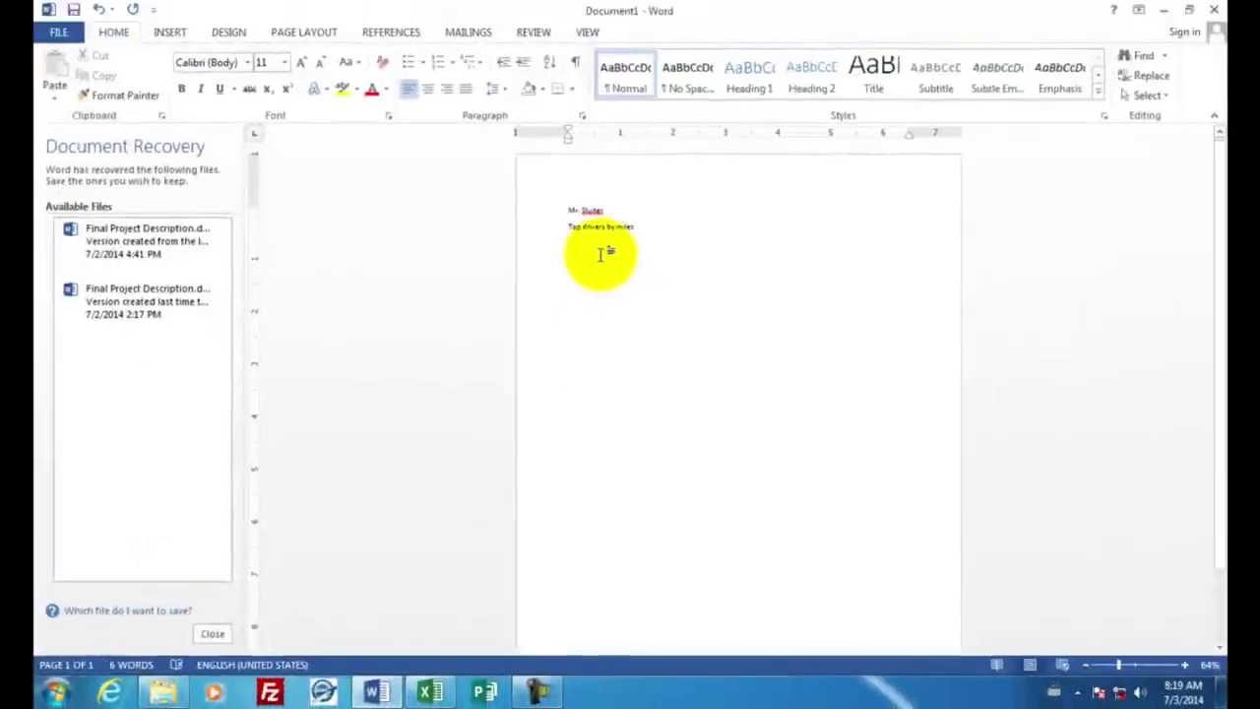
Copy the Sum of Miles by driver chart from Sheet1 in Excel and paste it below "Top drivers by miles" in the Word document
left_click(430, 692)
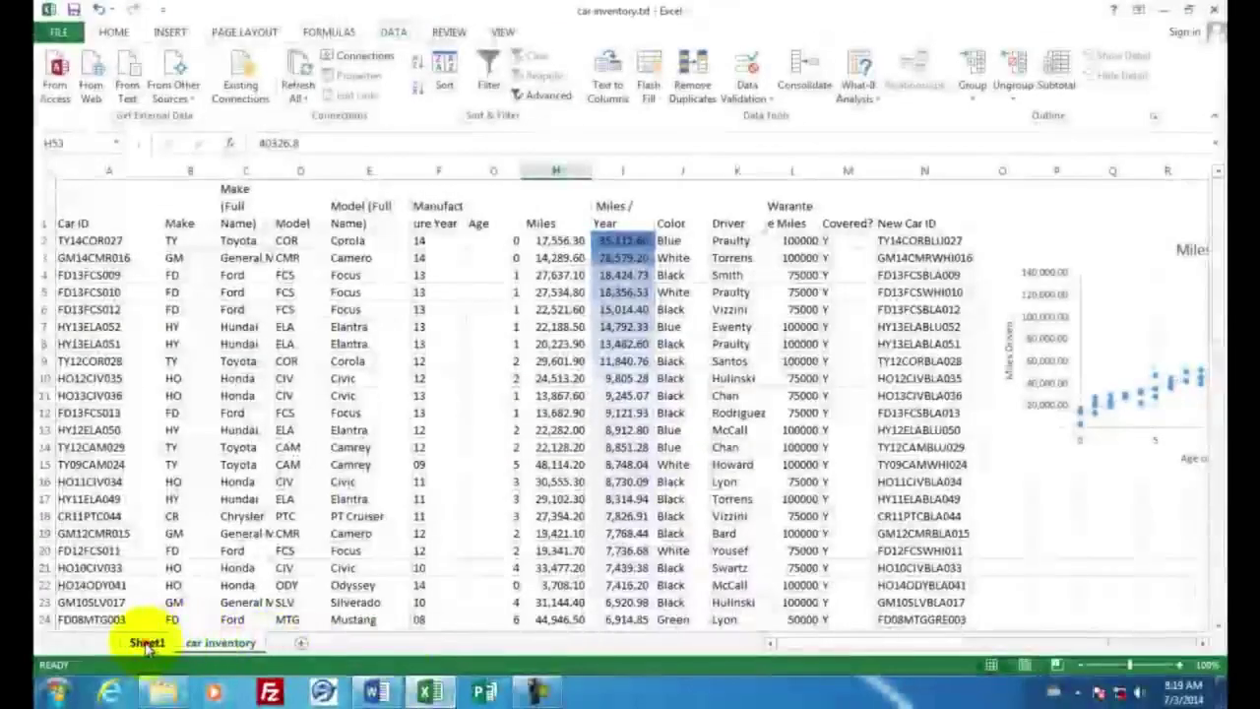
left_click(146, 643)
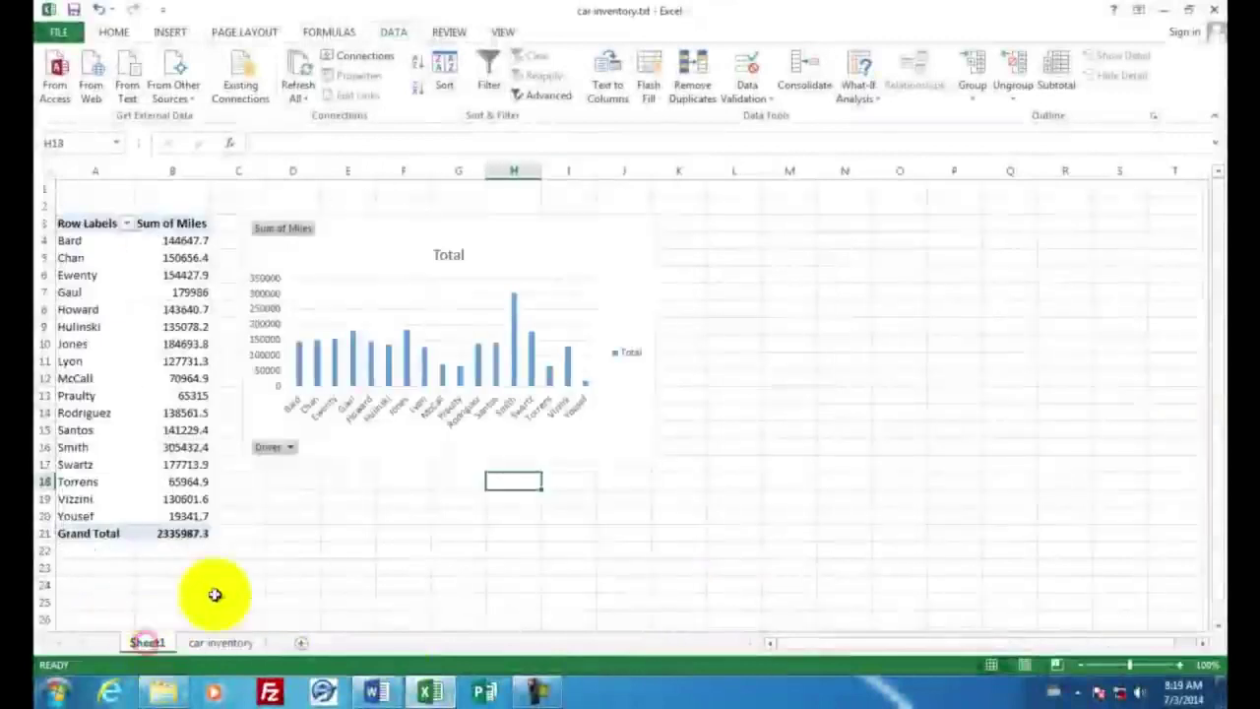
left_click(537, 239)
right_click(538, 240)
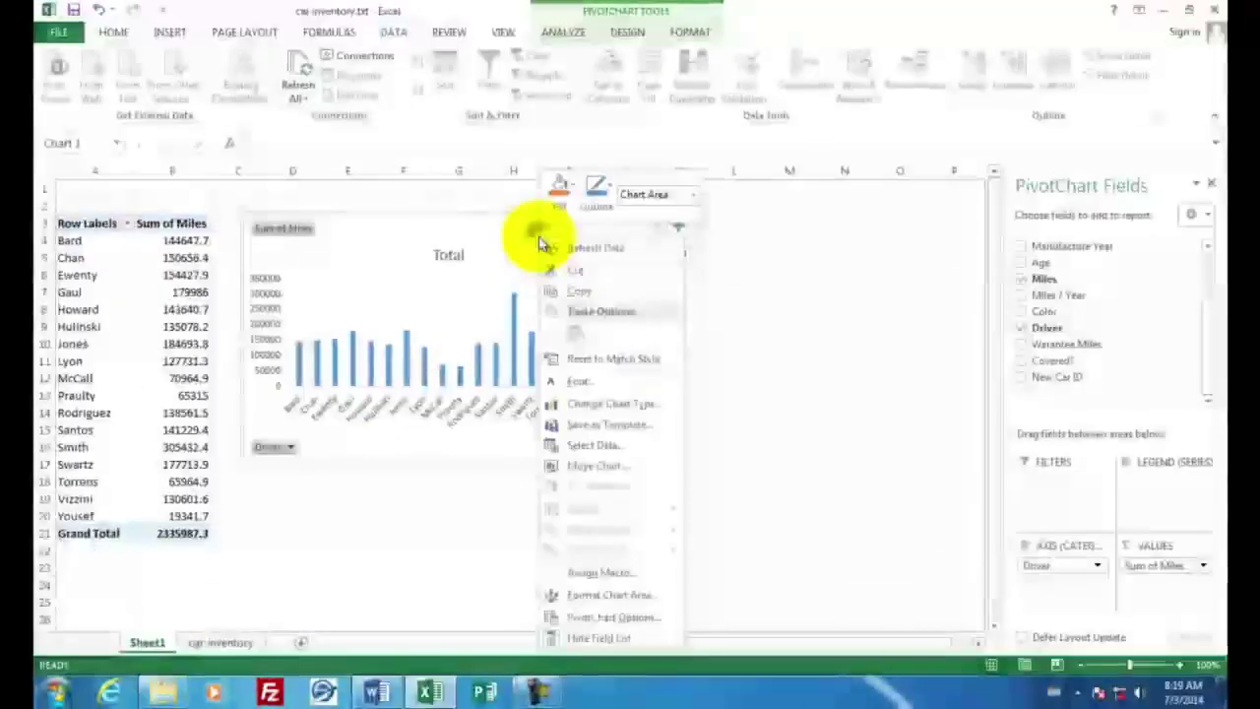
left_click(568, 291)
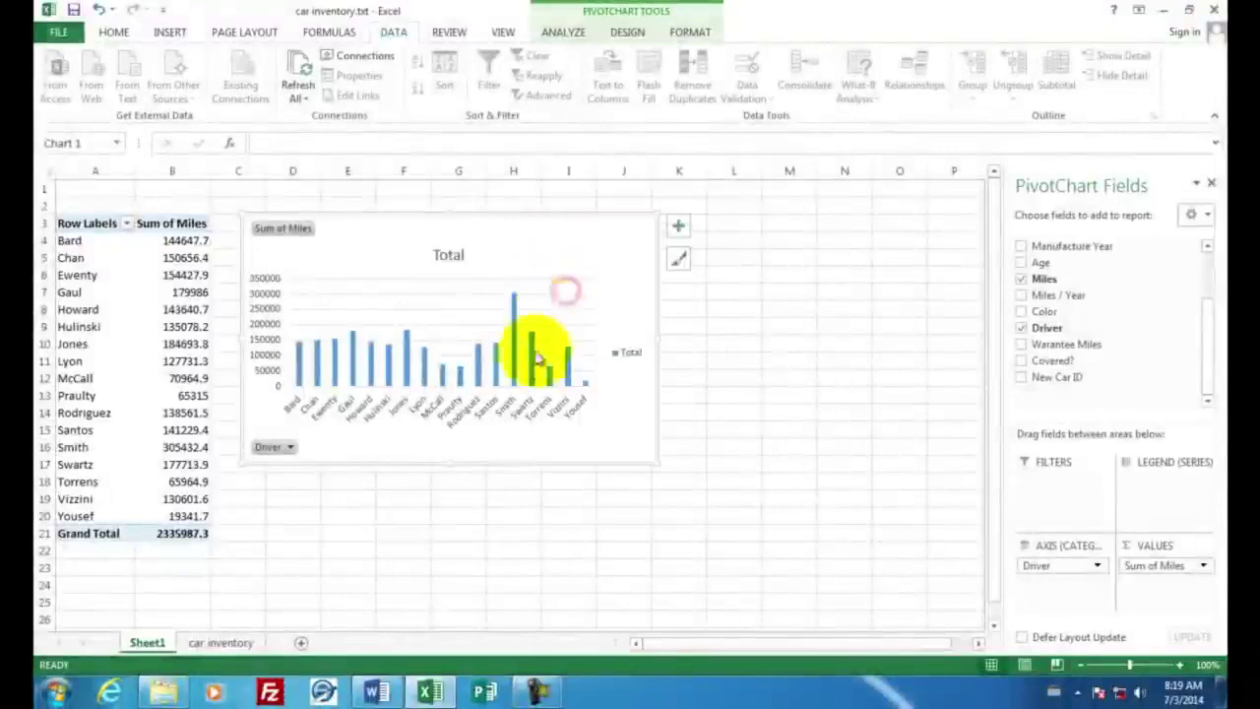
mouse_move(372, 694)
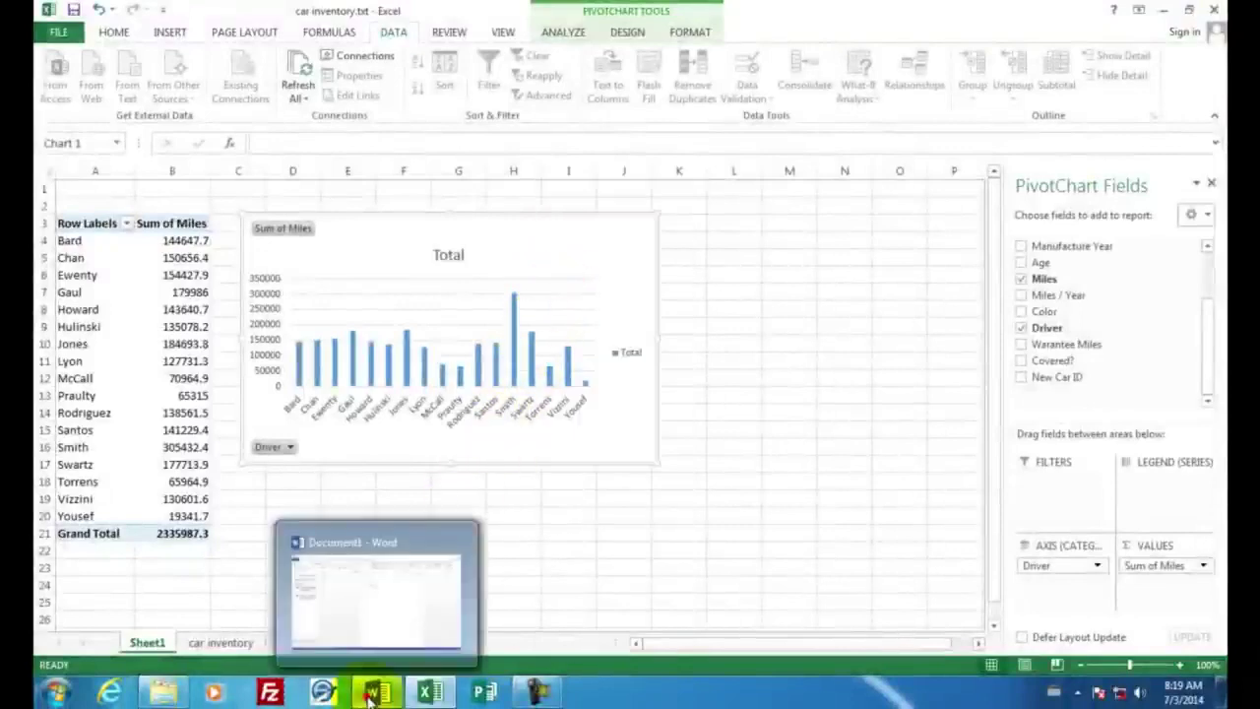
left_click(413, 551)
right_click(576, 247)
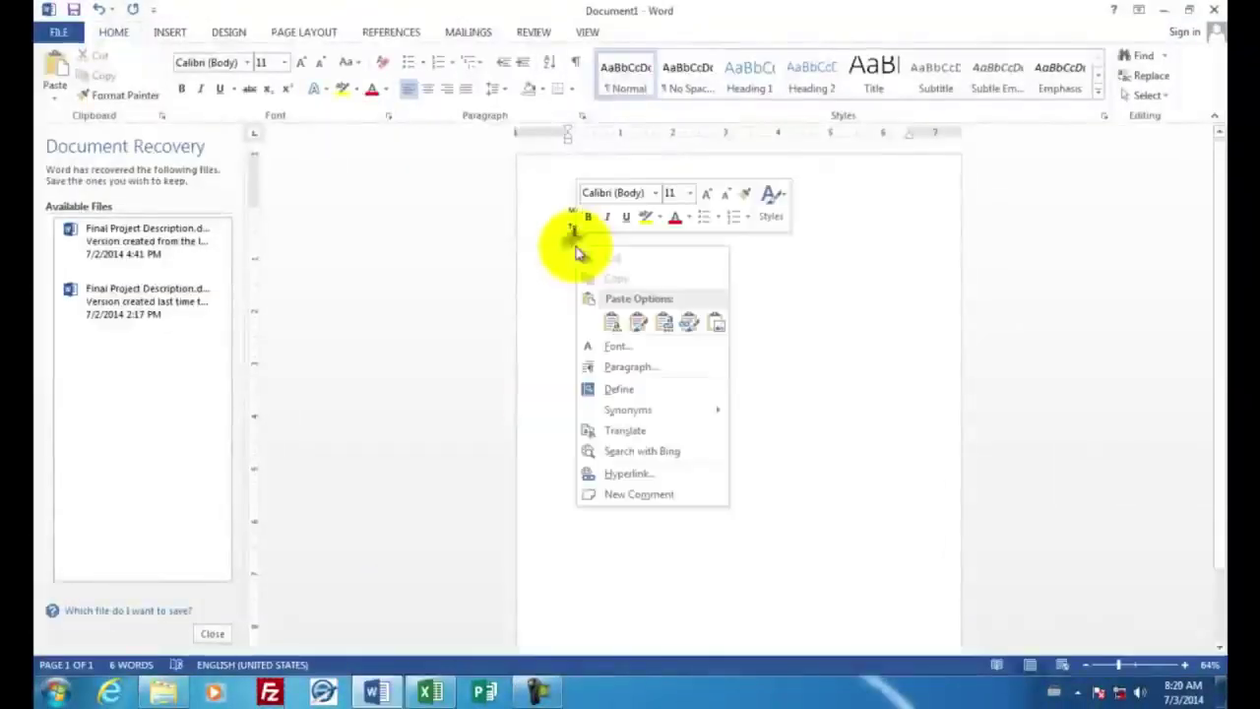
left_click(607, 321)
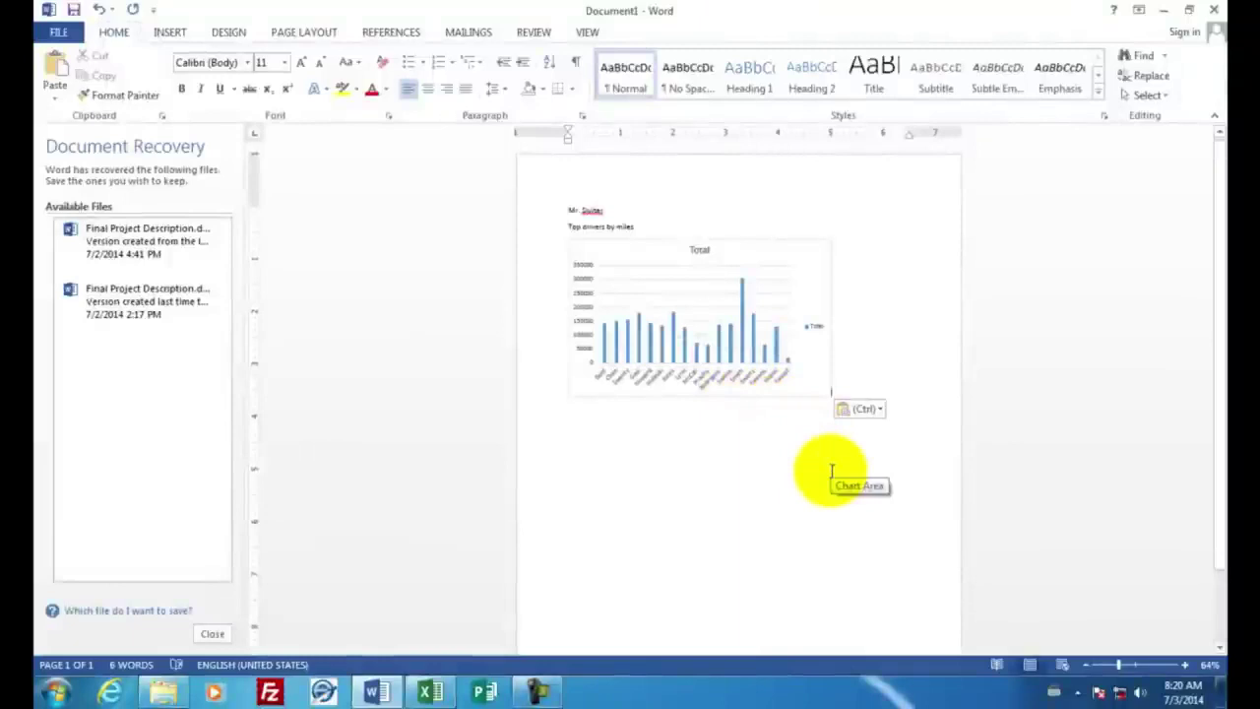
Add the line "Scatter chart for the car inventory. Miles on each car." and paste Excel's Miles scatter chart from the car inventory sheet beneath it
key("Return")
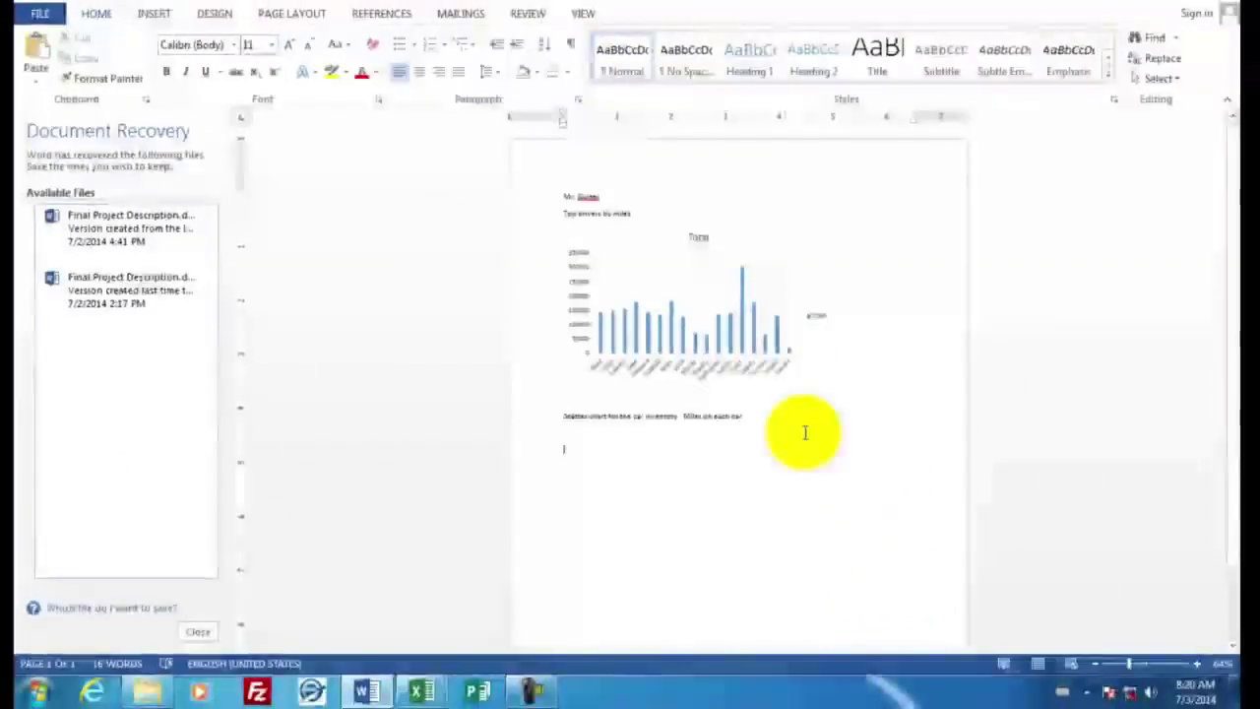
left_click(428, 696)
left_click(229, 639)
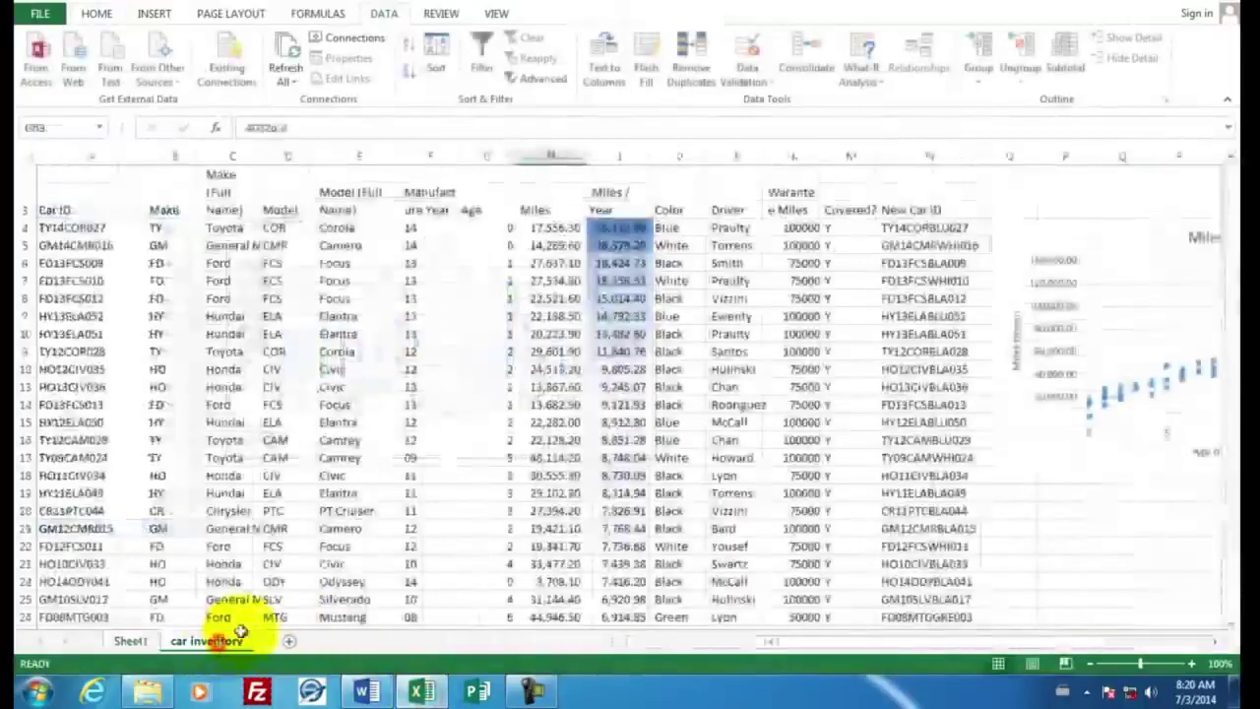
left_click(1087, 239)
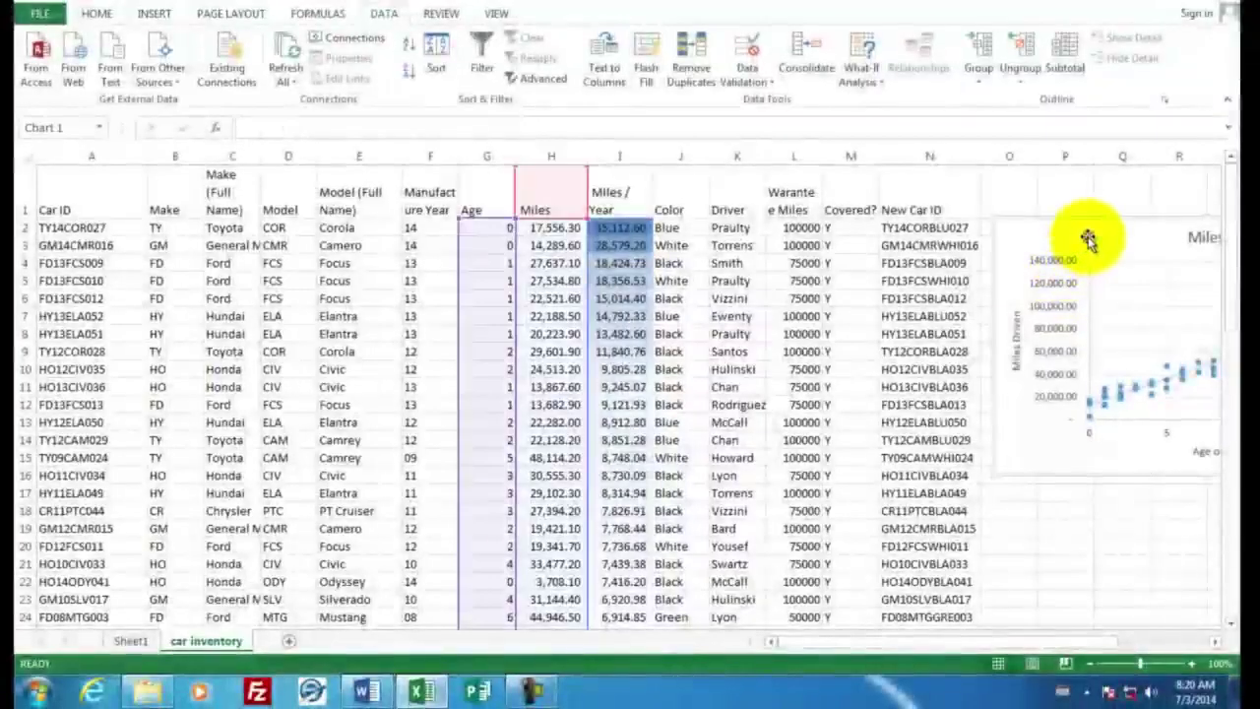
right_click(1088, 236)
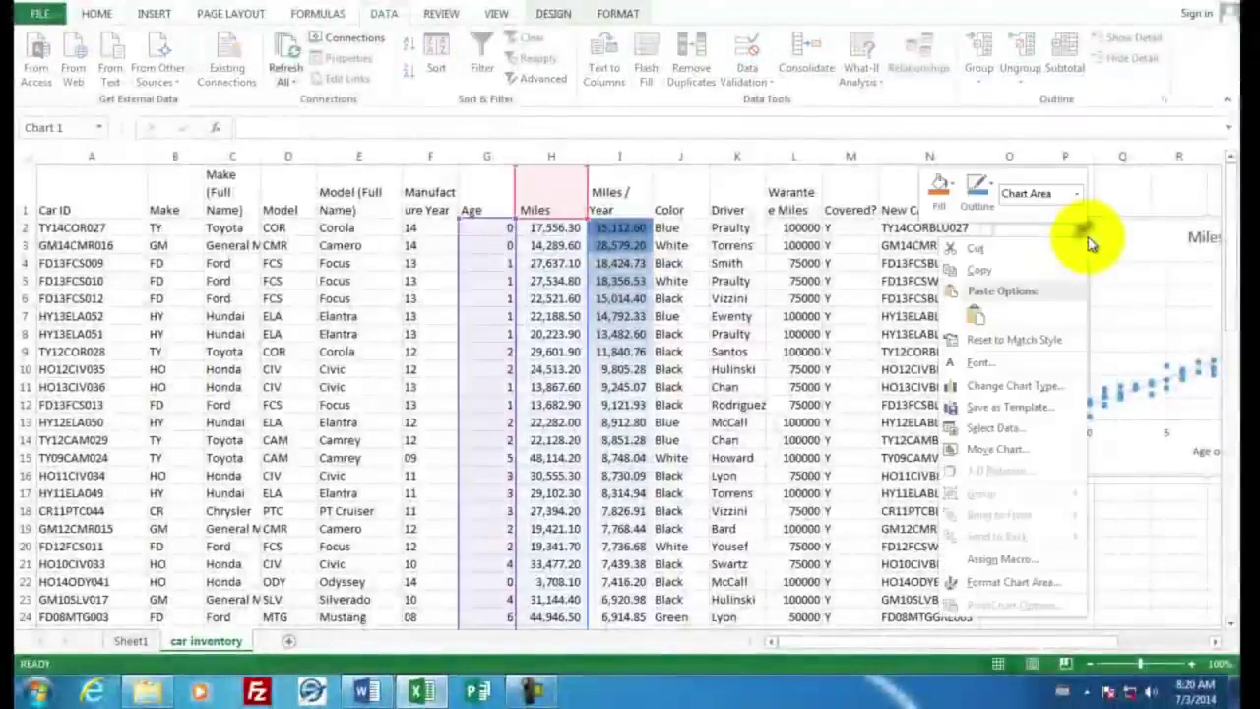
left_click(997, 279)
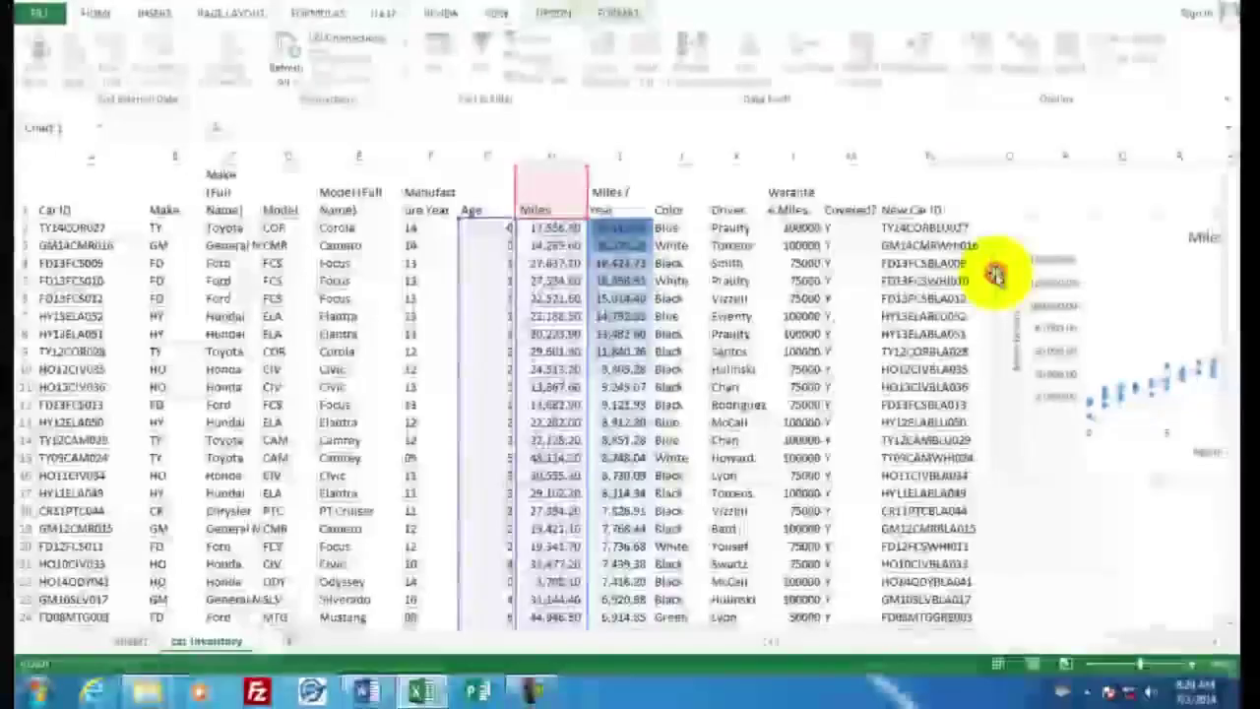
left_click(370, 693)
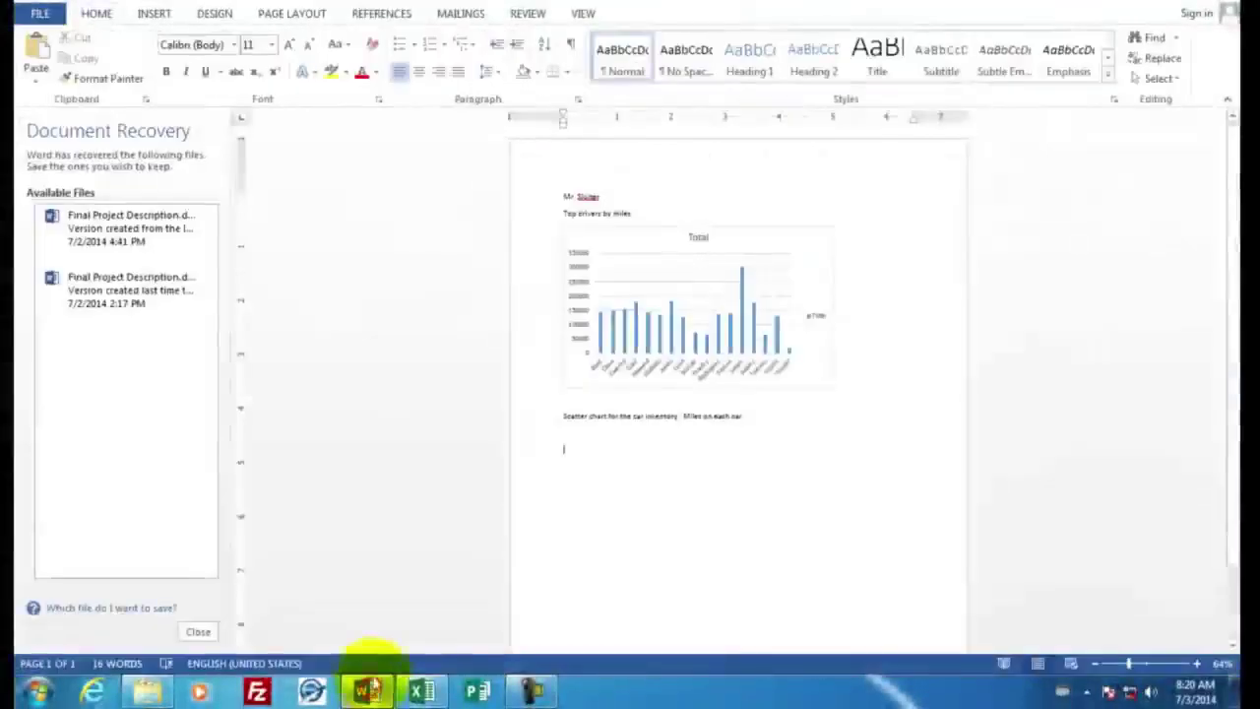
right_click(571, 451)
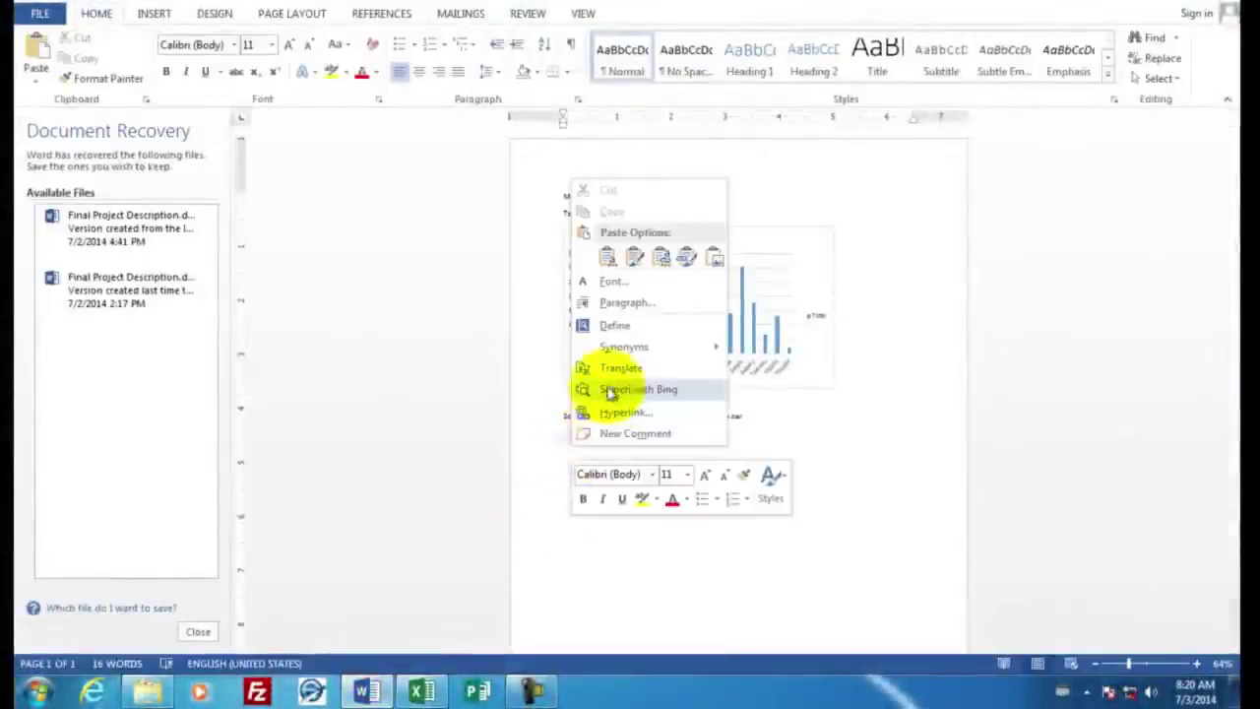
left_click(608, 257)
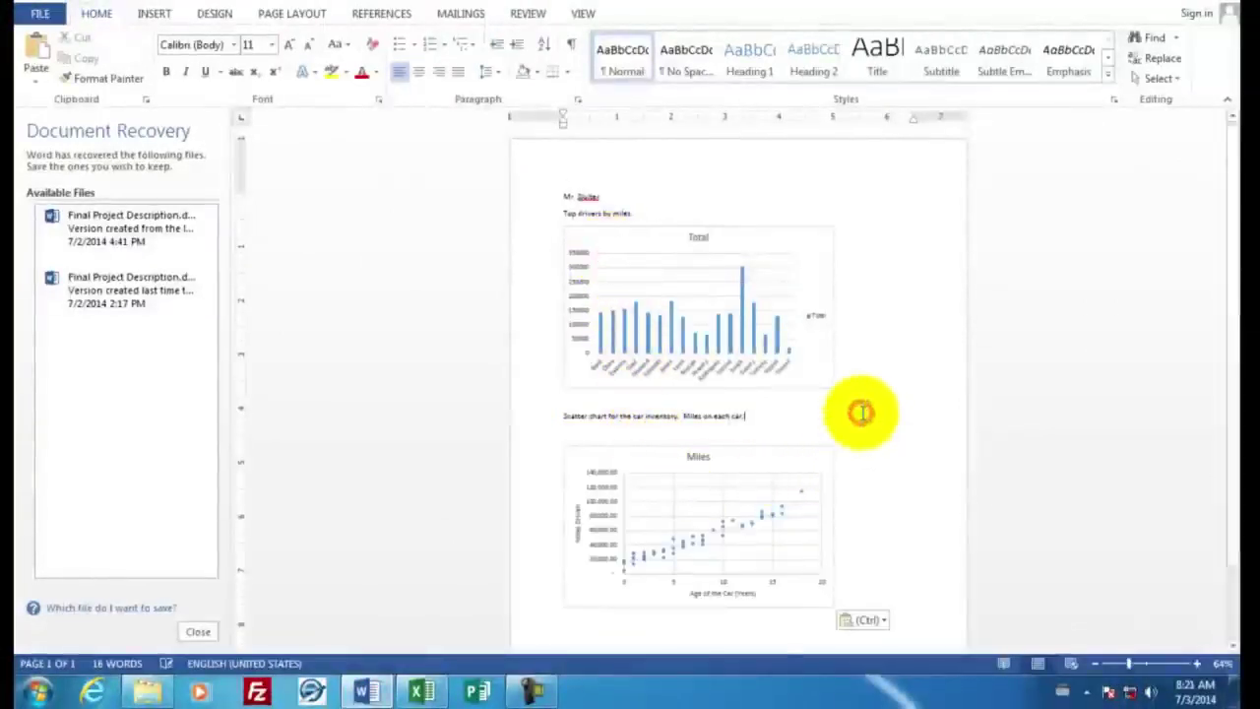
scroll(863, 414, "down", 2)
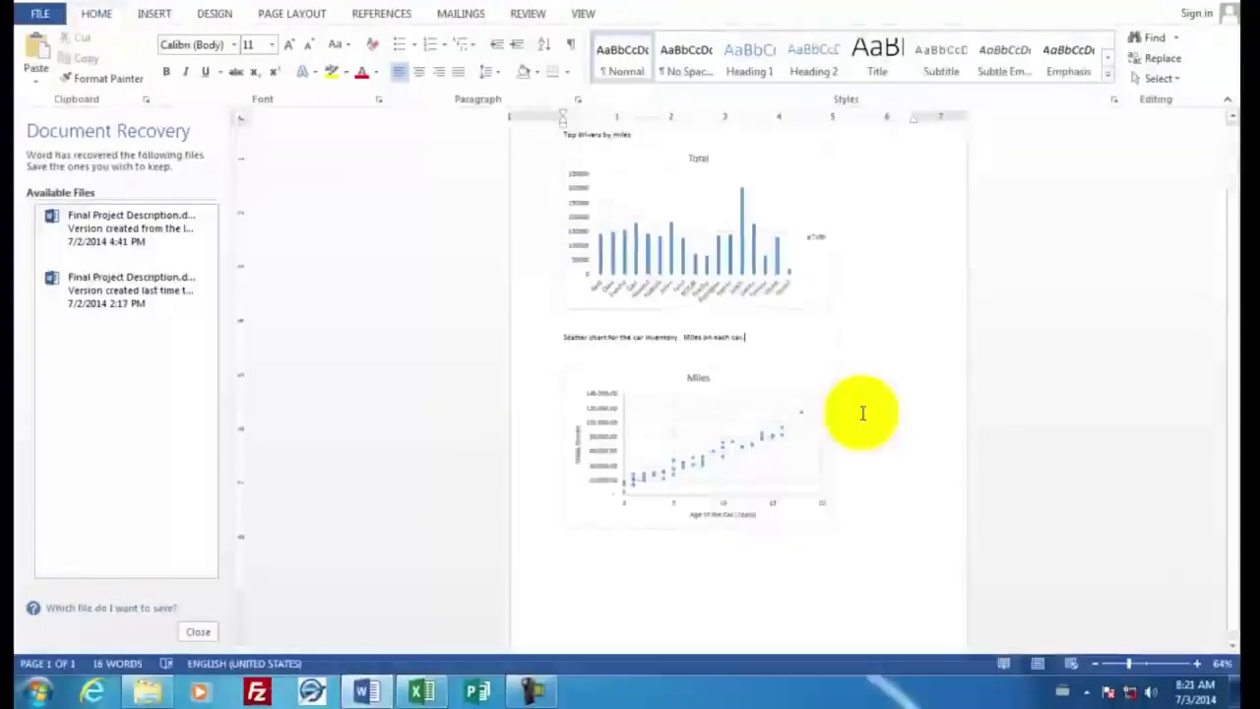
scroll(862, 413, "up", 2)
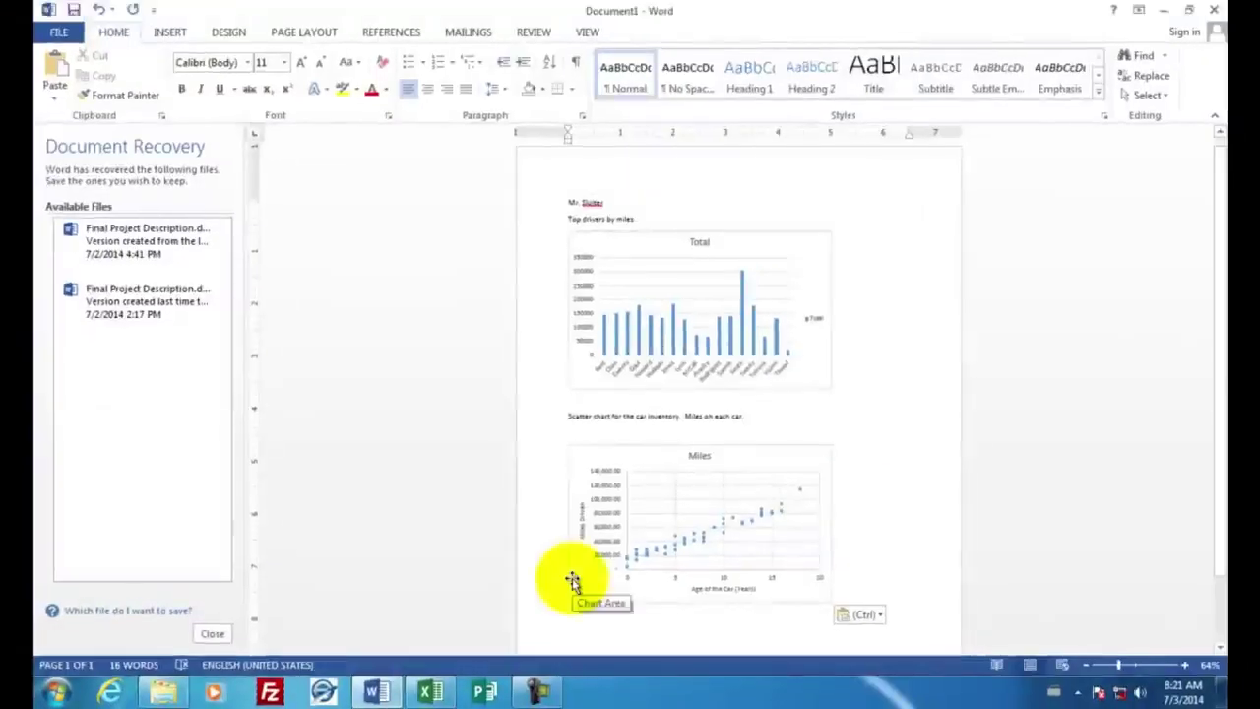
Switch to Excel and save the workbook to the Desktop in Excel Workbook format as car inventory.xlsx
left_click(429, 691)
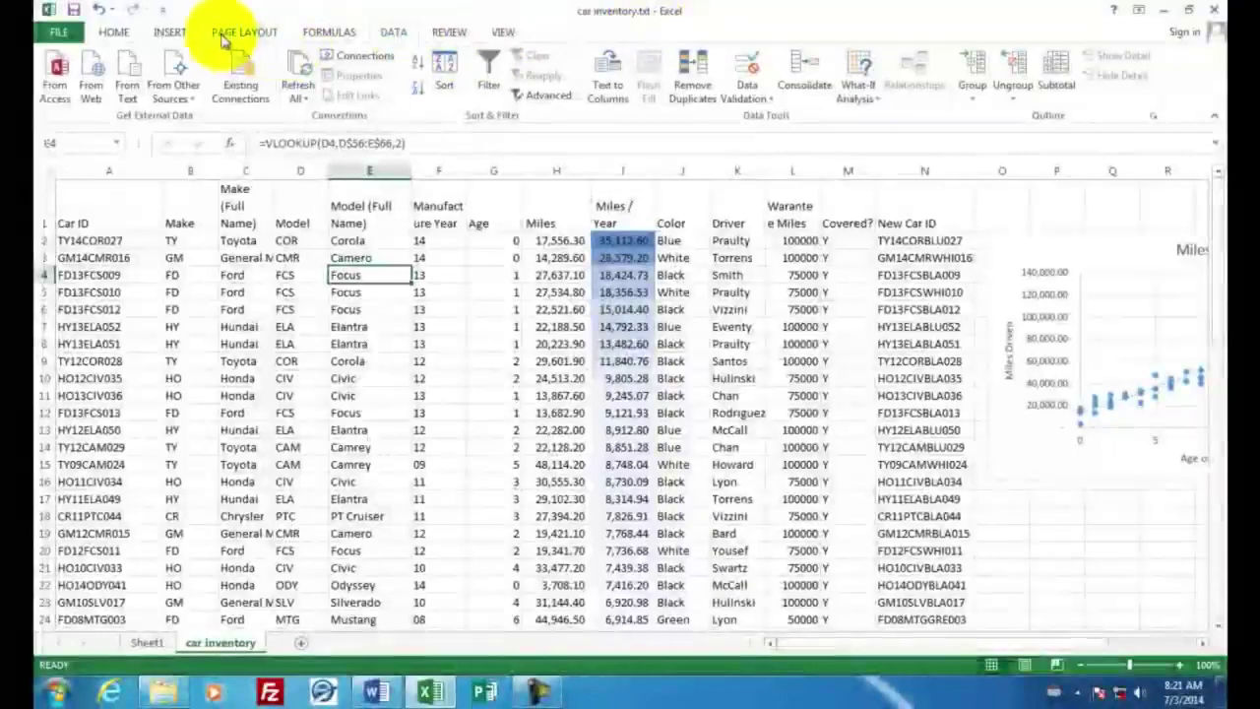
left_click(73, 11)
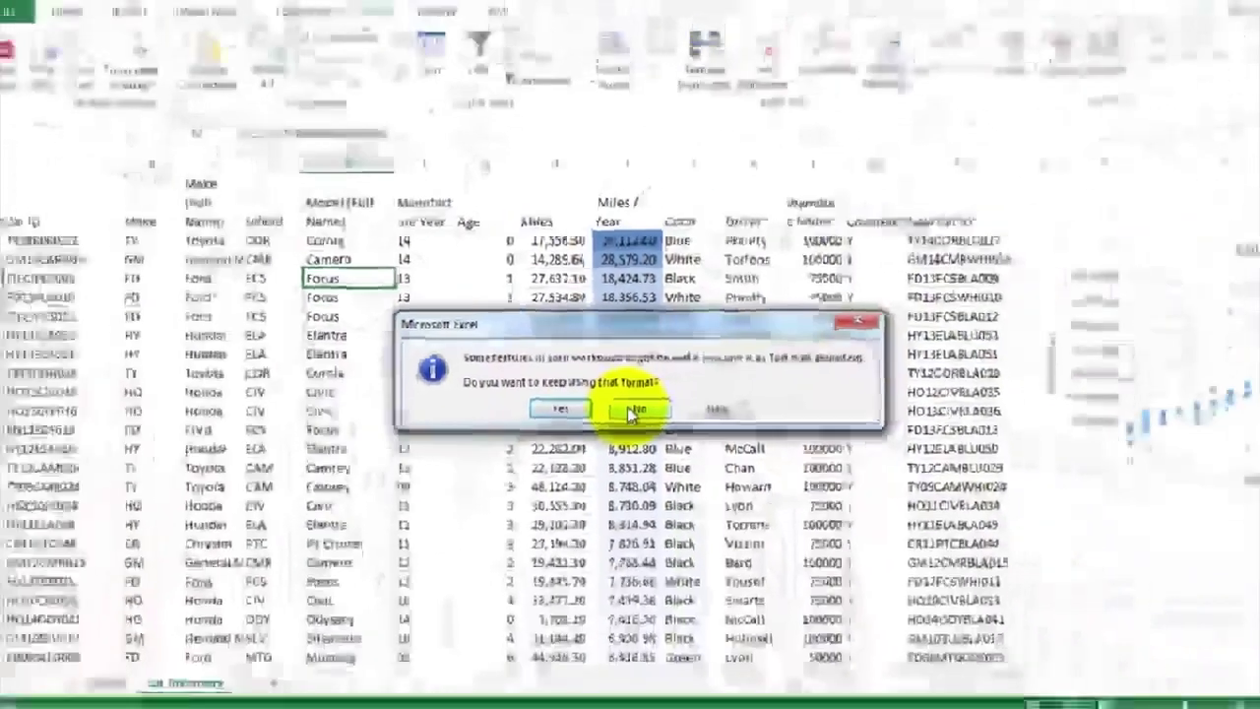
left_click(686, 547)
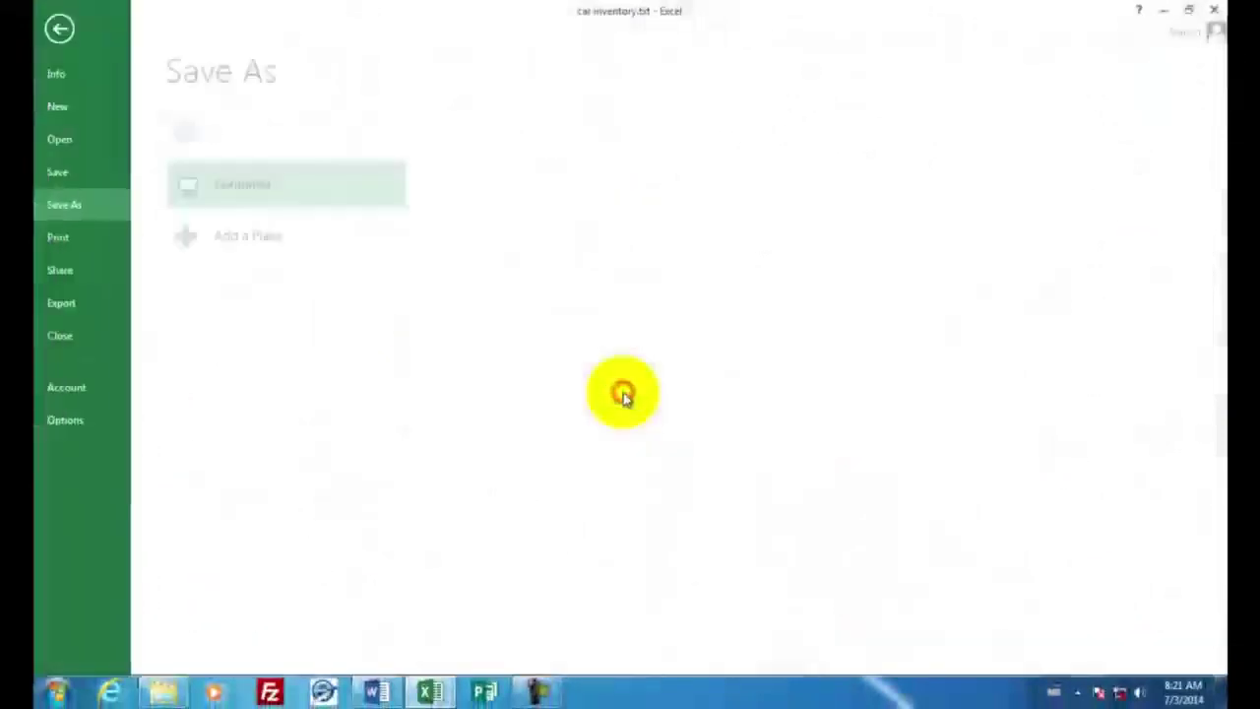
left_click(480, 202)
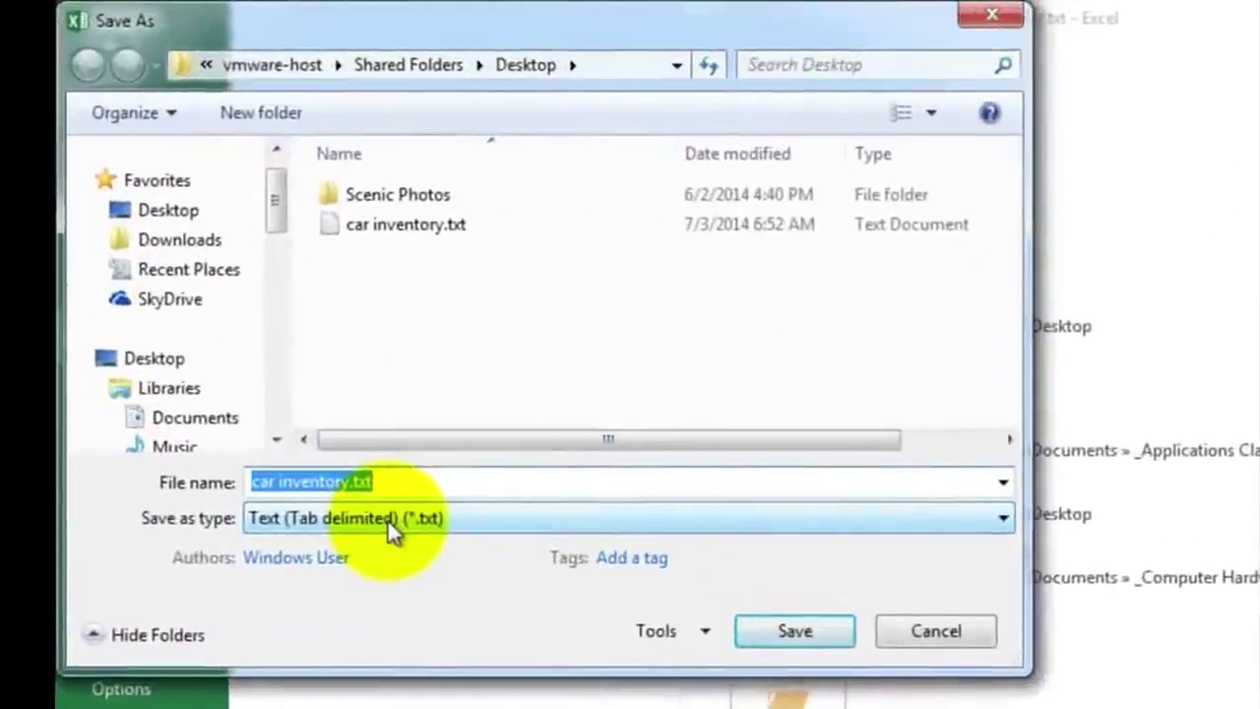
left_click(387, 518)
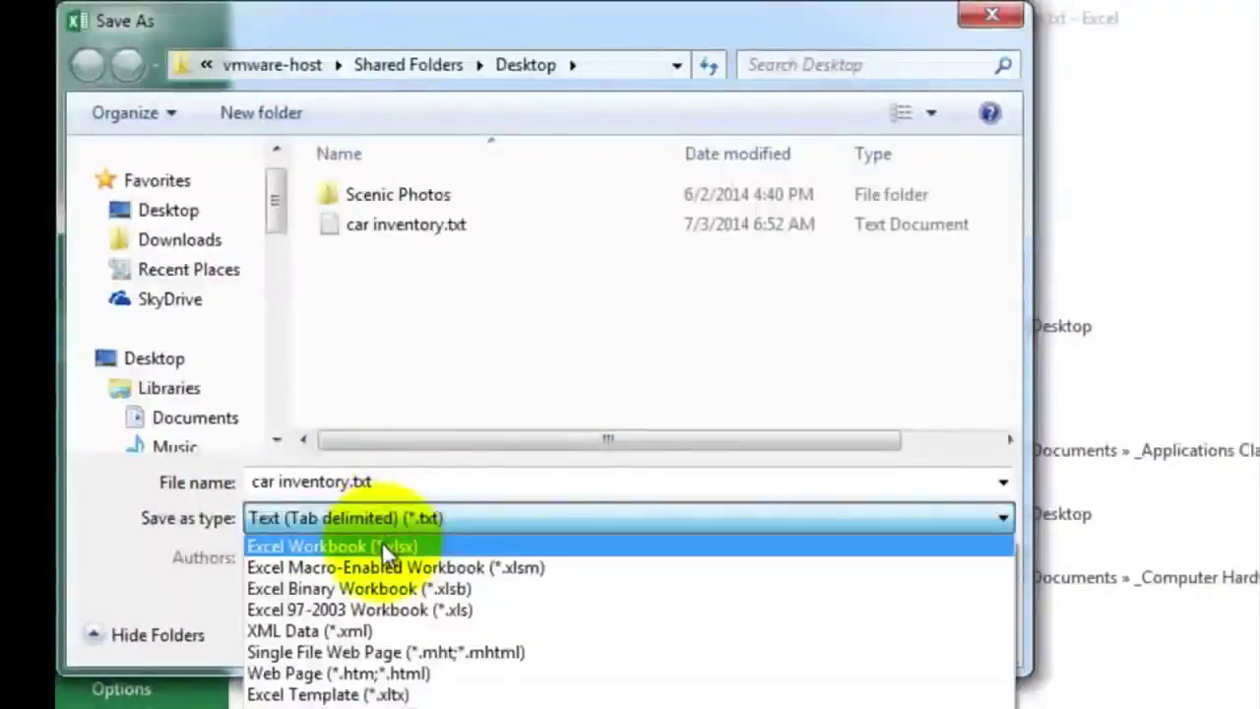
left_click(380, 544)
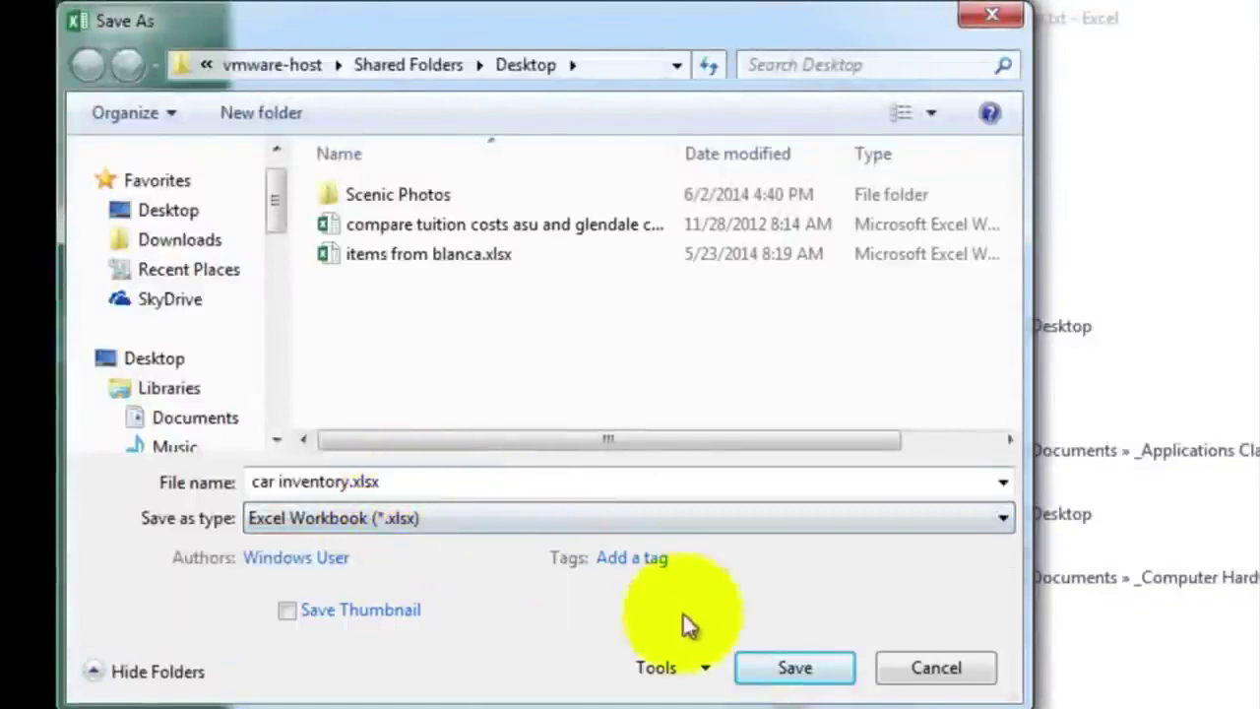
left_click(795, 667)
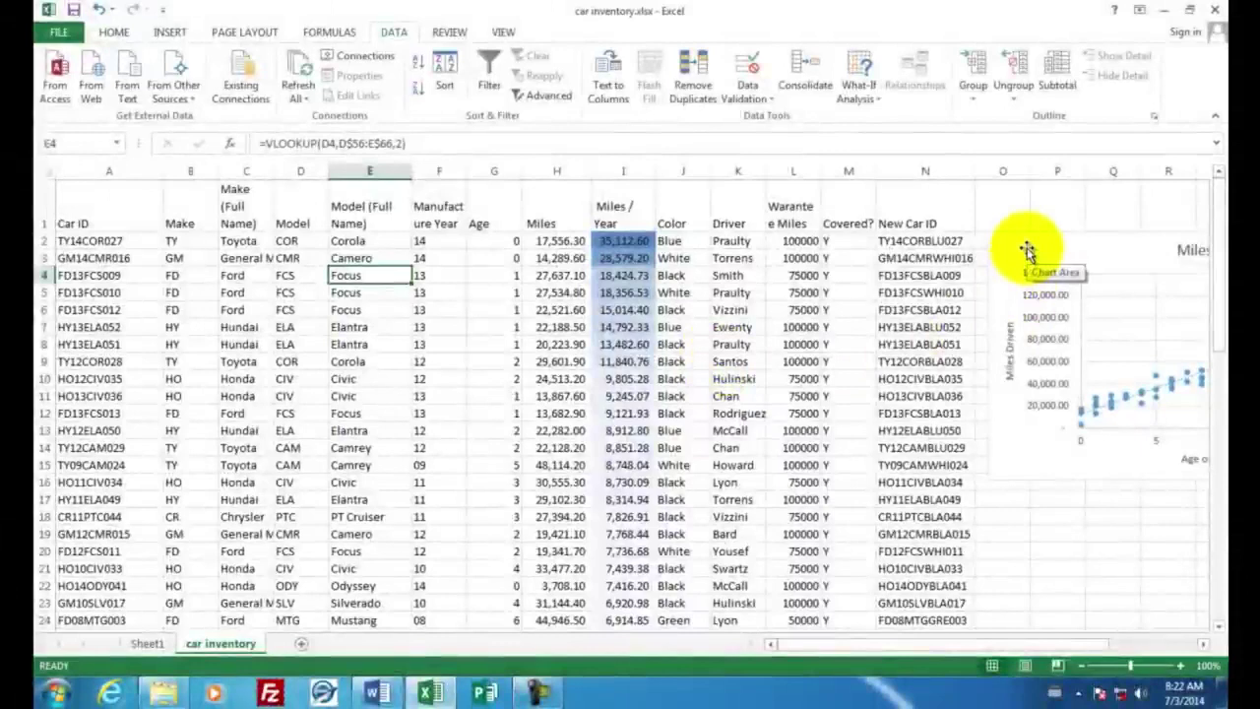
Switch to Word and open the print settings for the report document with both charts
left_click(377, 693)
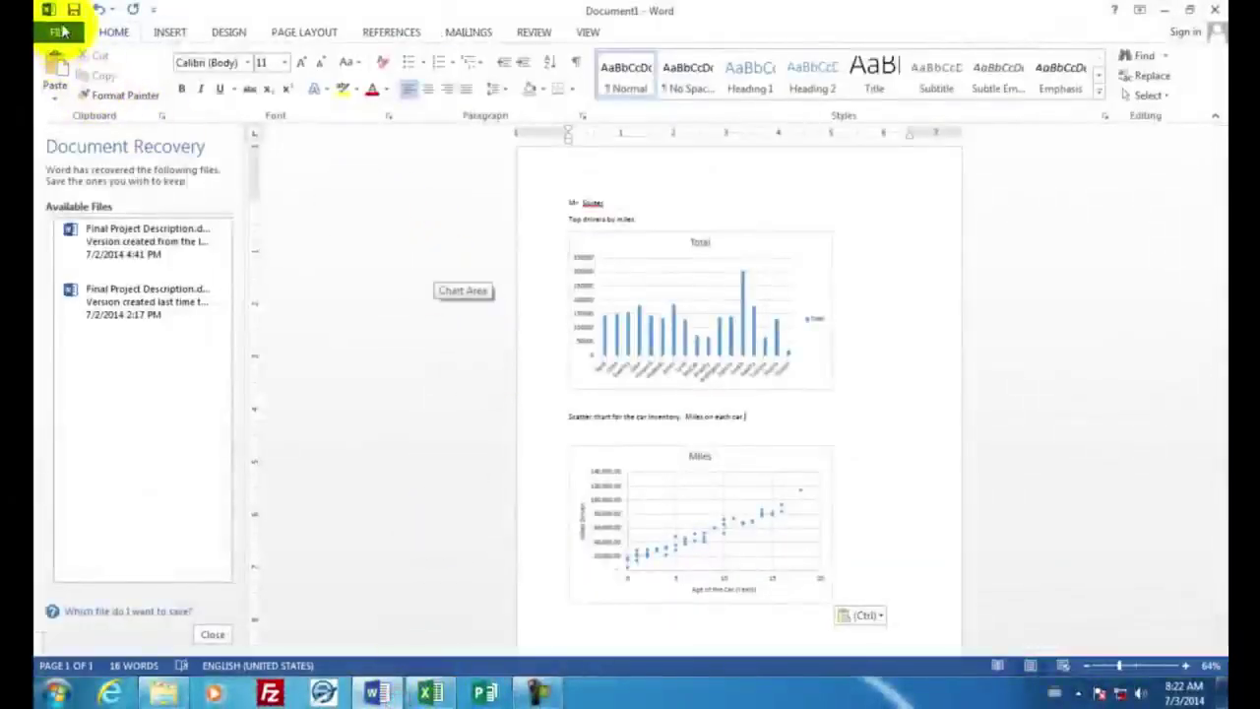
left_click(61, 32)
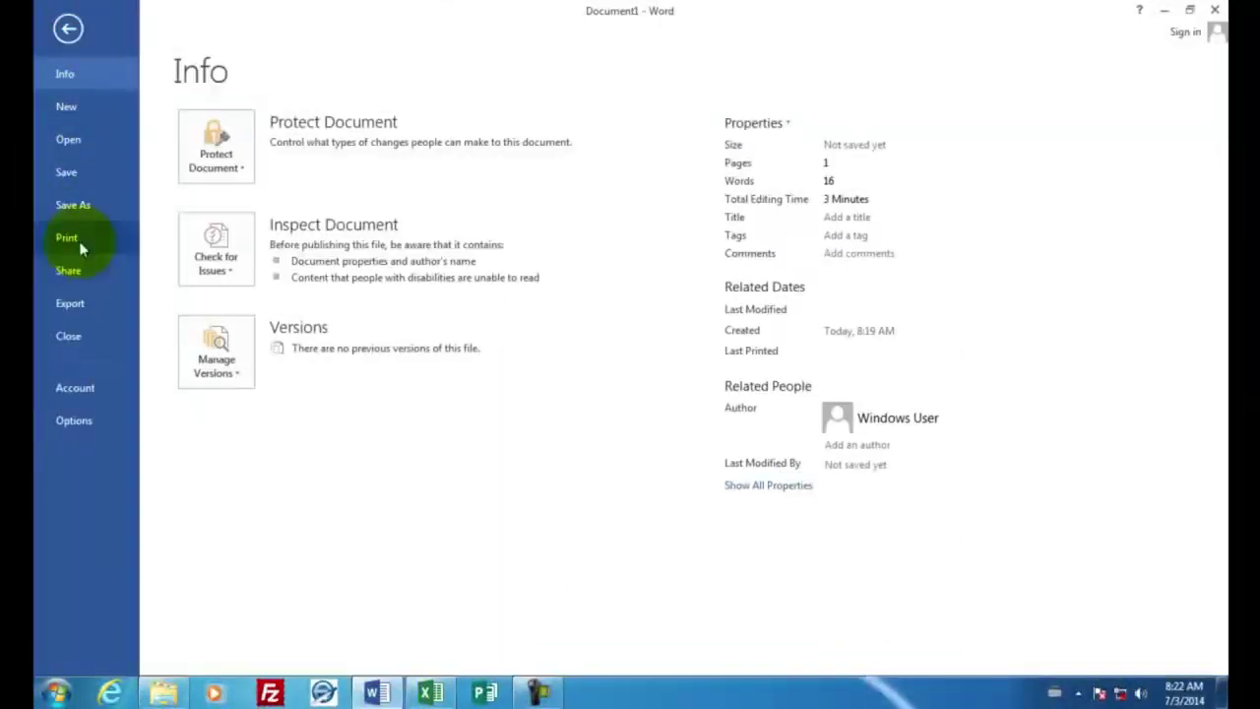
left_click(115, 244)
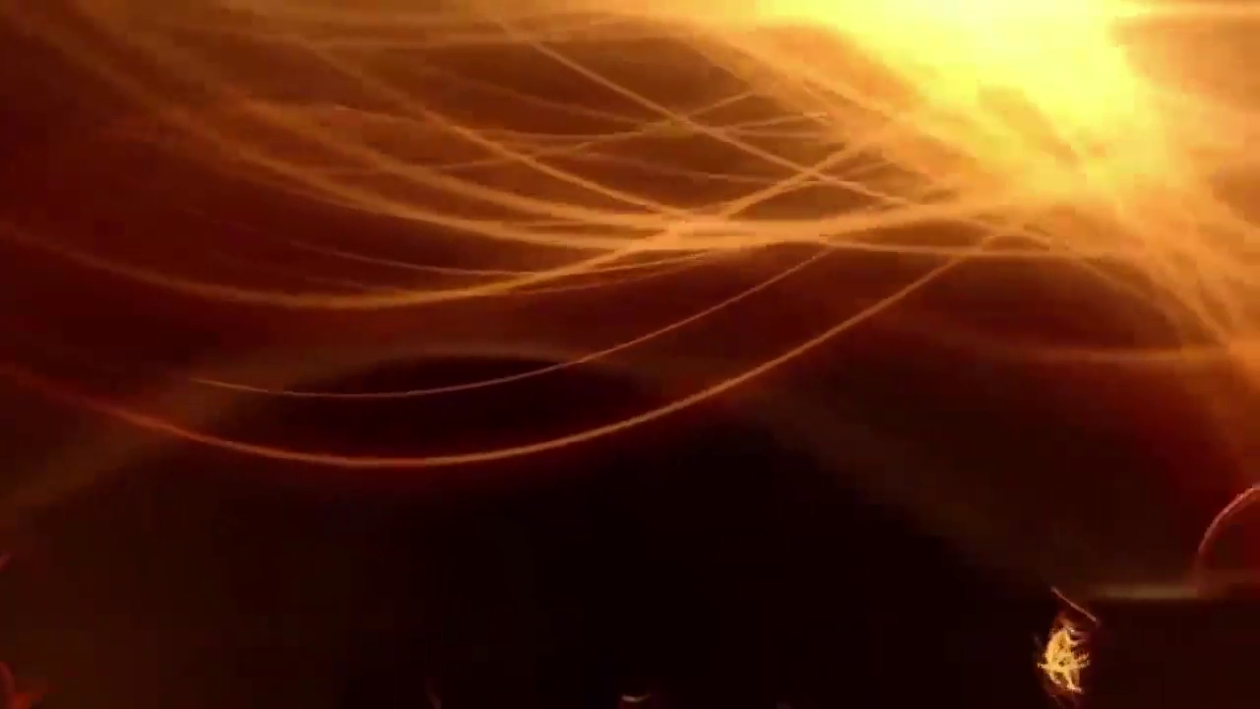
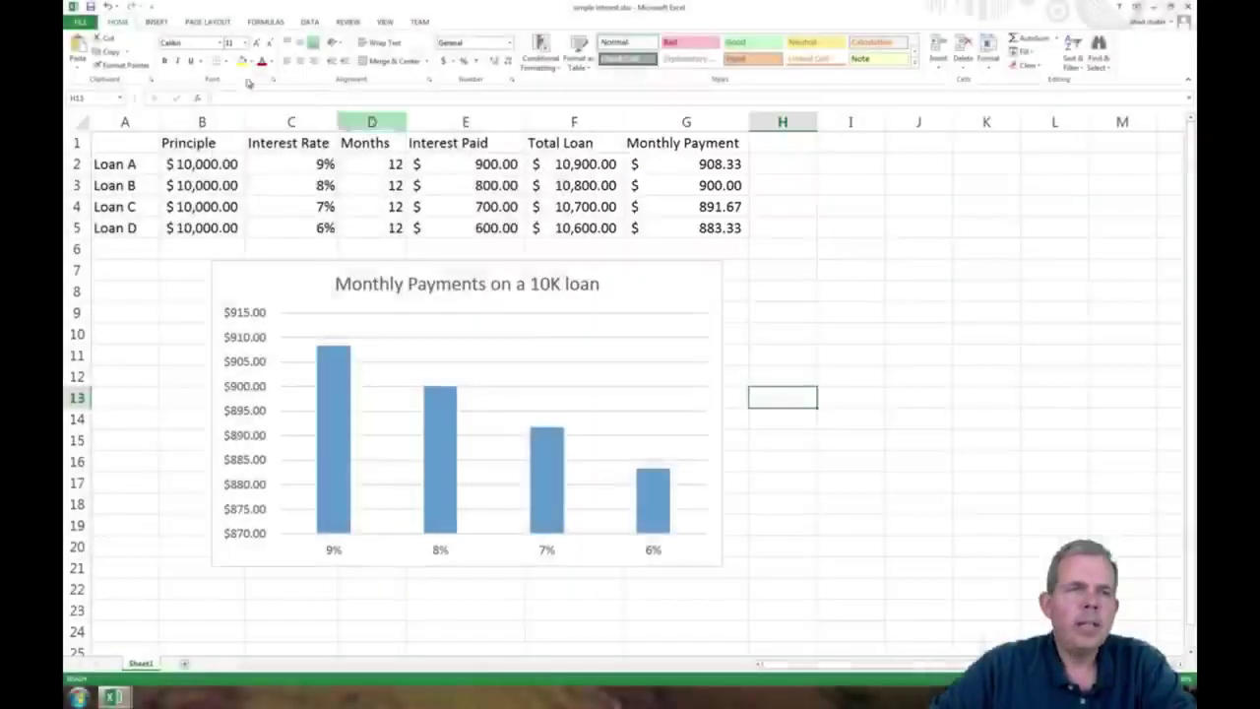
Create a new blank workbook in Excel
left_click(81, 22)
left_click(106, 74)
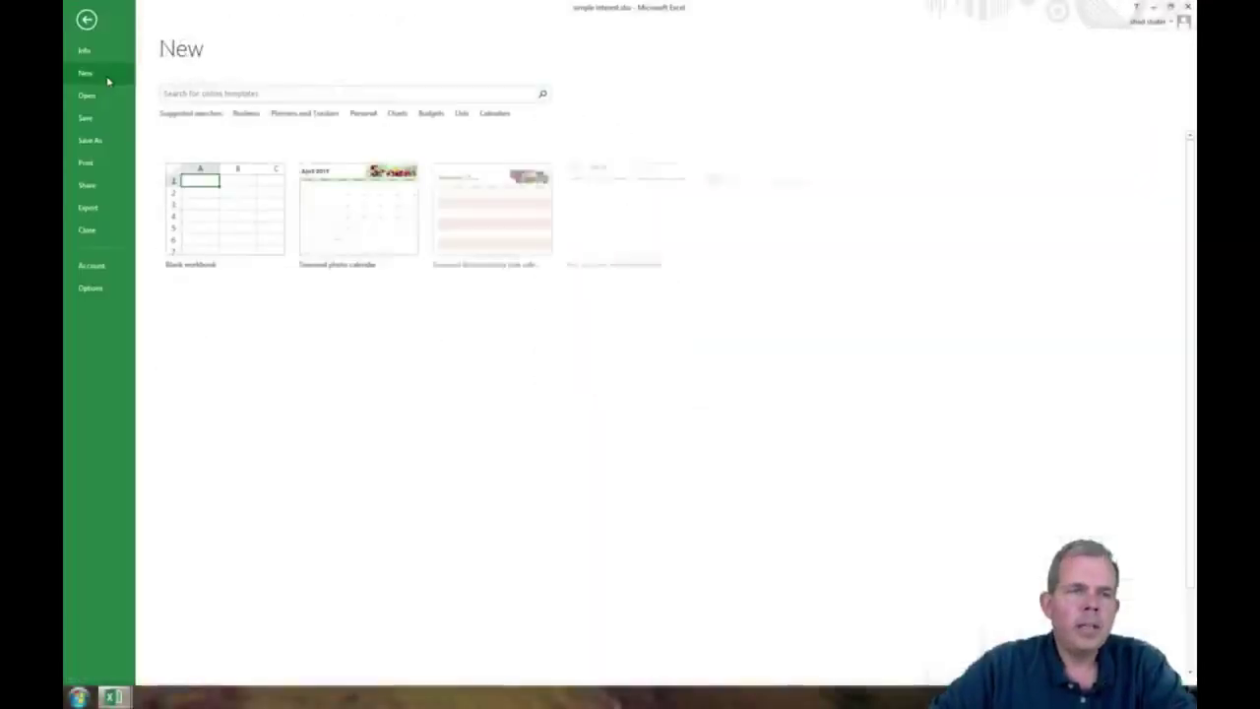
left_click(241, 209)
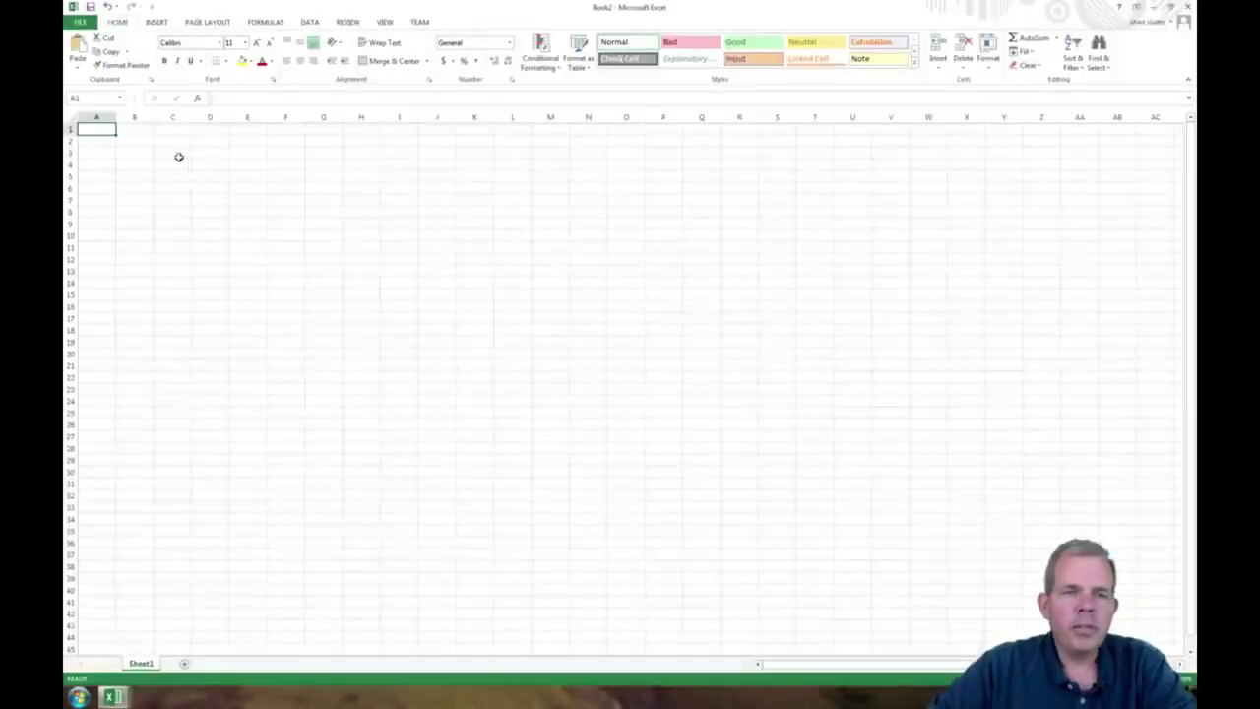
Enter the column headings Principal, Interest Rate and Months in cells B1 to D1
left_click(144, 131)
type("Principal")
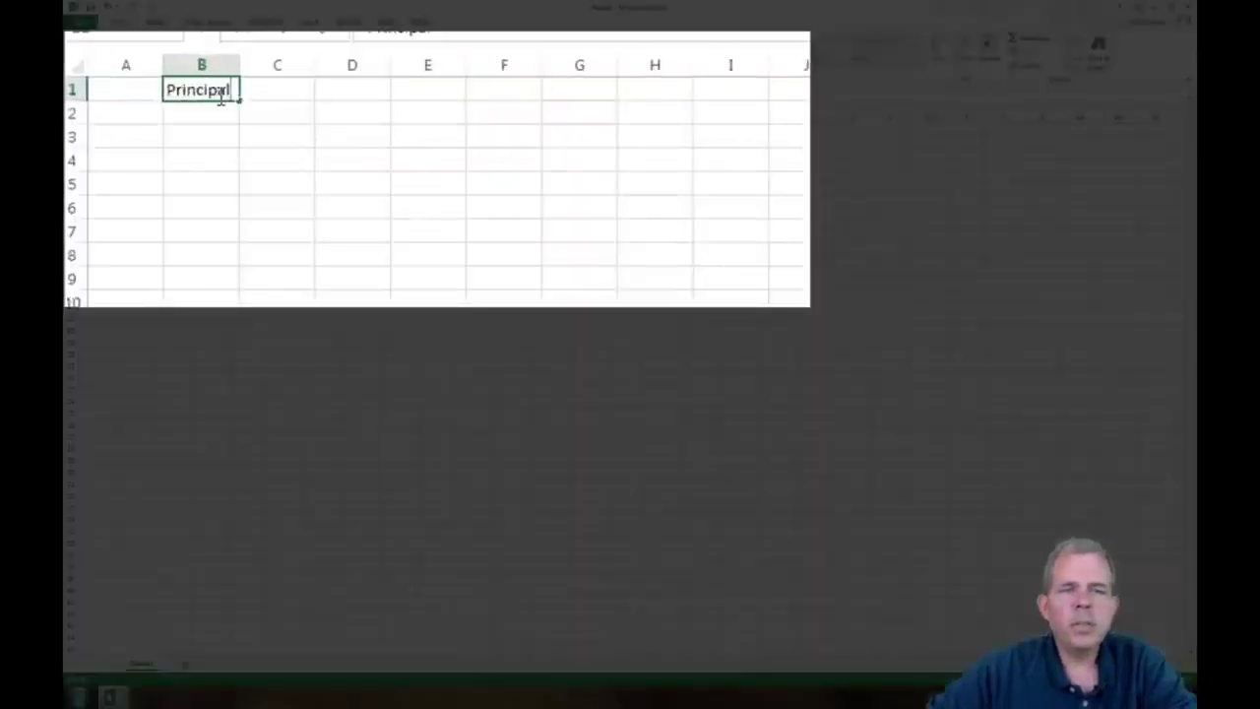
key("Tab")
type("Interest Rate")
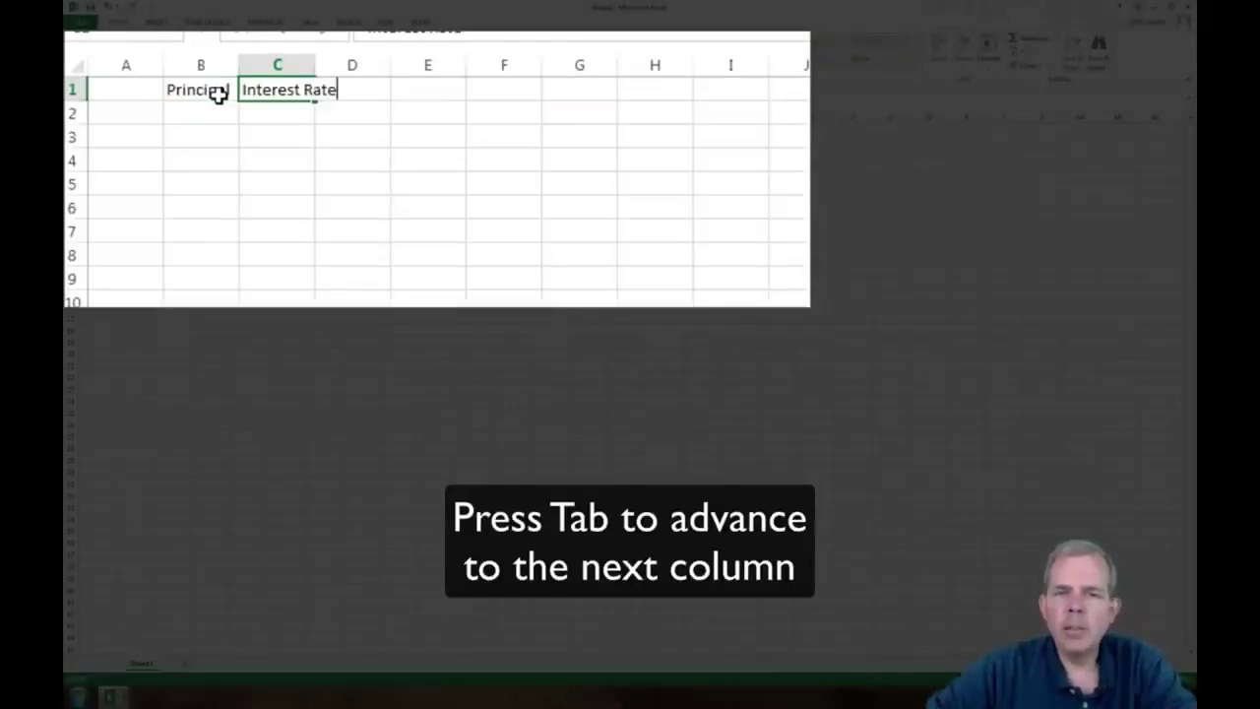
key("Tab")
type("Monthly")
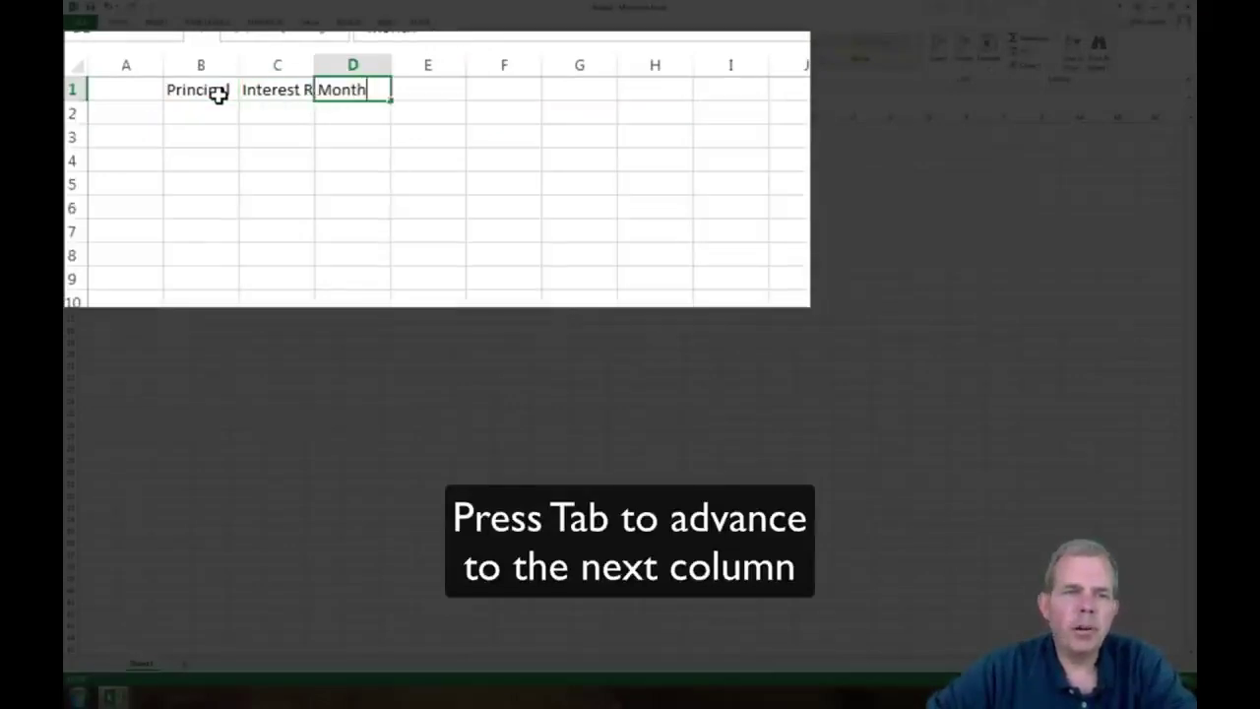
key("BackSpace")
type("s")
key("Tab")
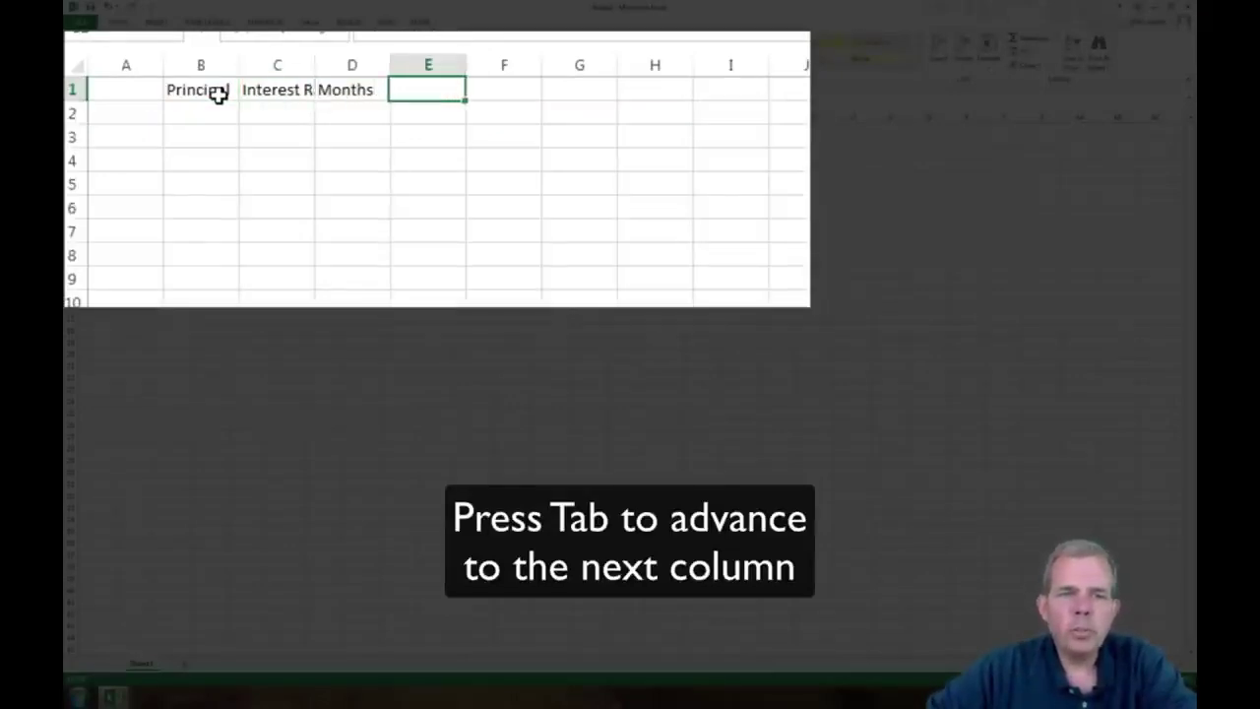
Enter the column headings Interest Paid, Total Loan Paid and Monthly Payments in cells E1 to G1
type("In")
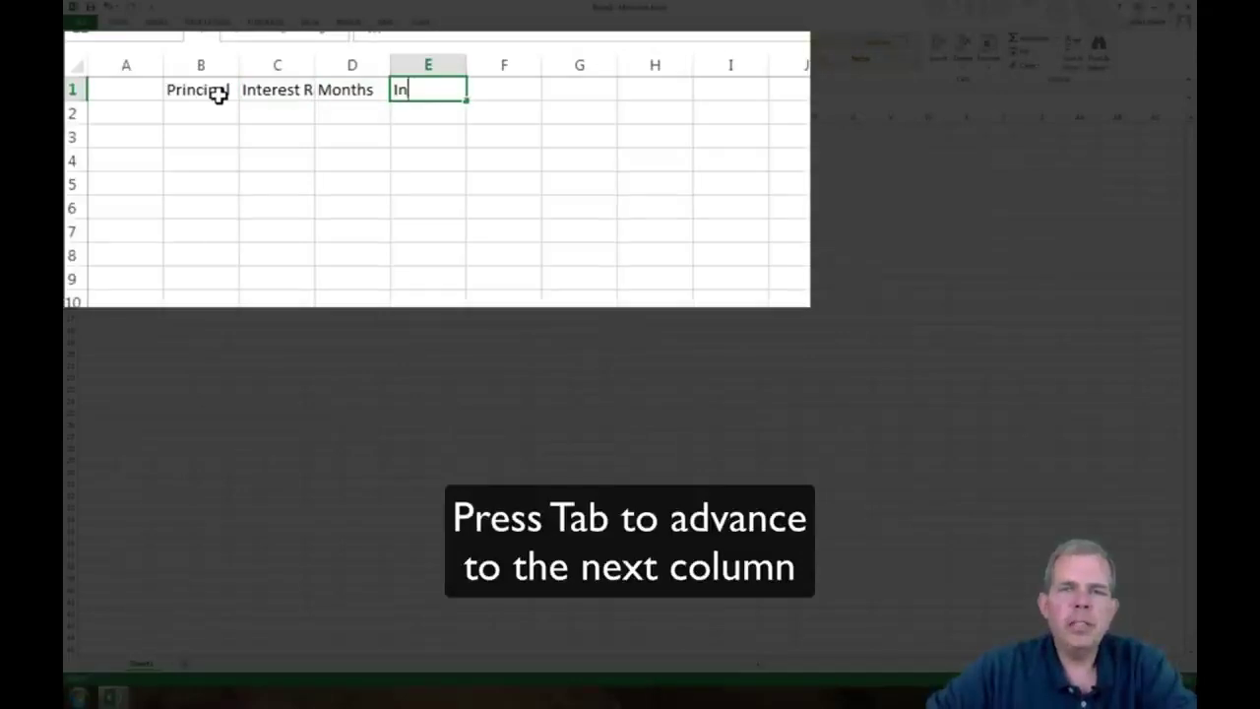
type("terest Paid")
key("Tab")
type("Tot")
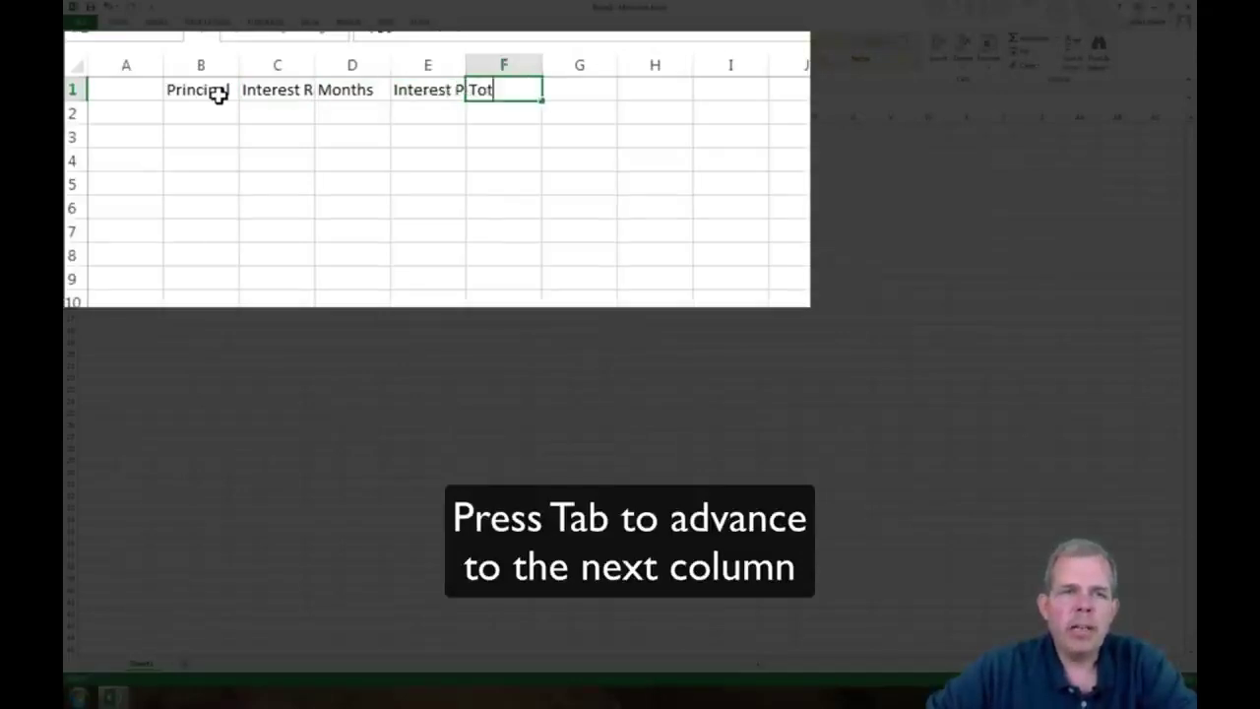
type("al Loan Paid")
key("Tab")
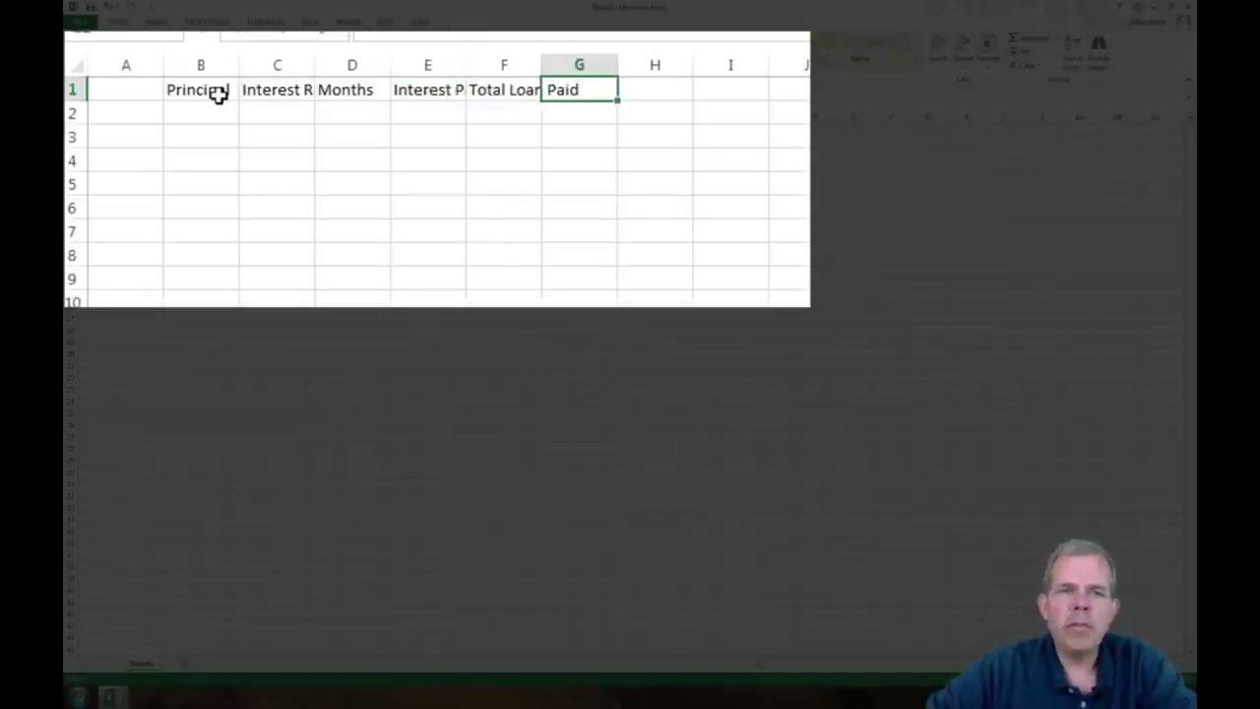
type("Monthly Paymen")
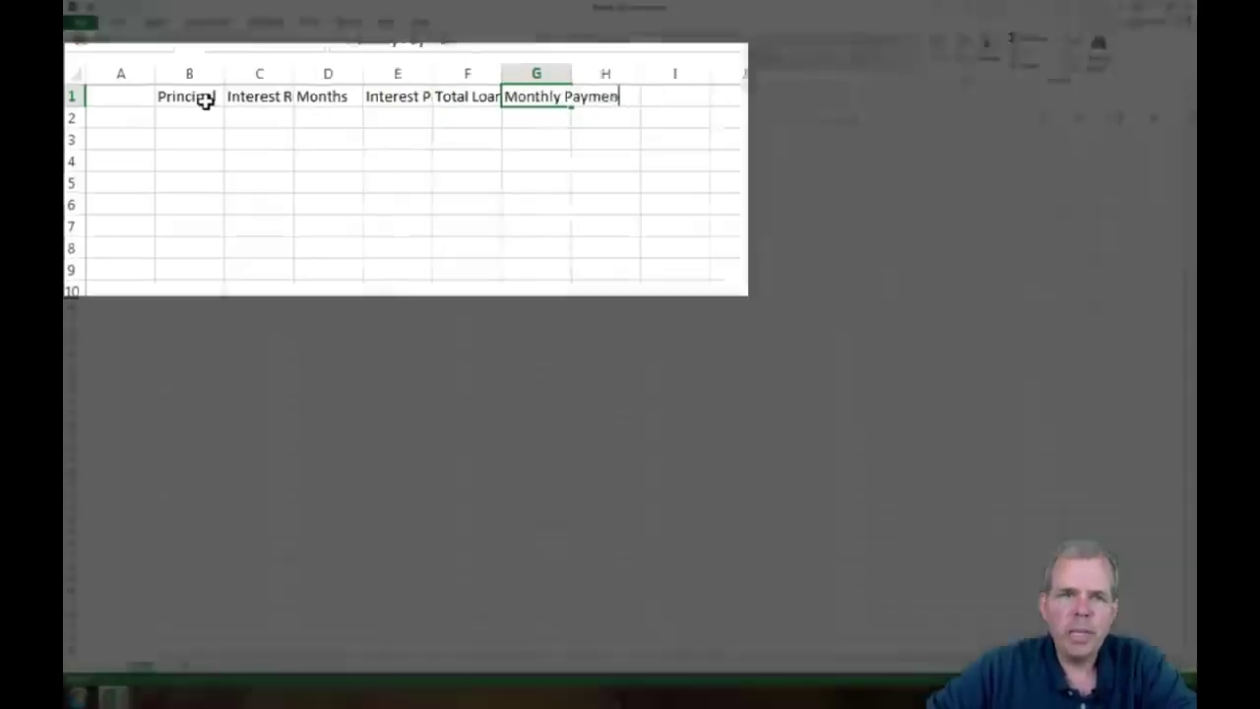
type("ts")
key("Return")
Enter the row labels Loan A, Loan B, Loan C and Loan D in cells A2 to A5
left_click(120, 121)
type("Lo")
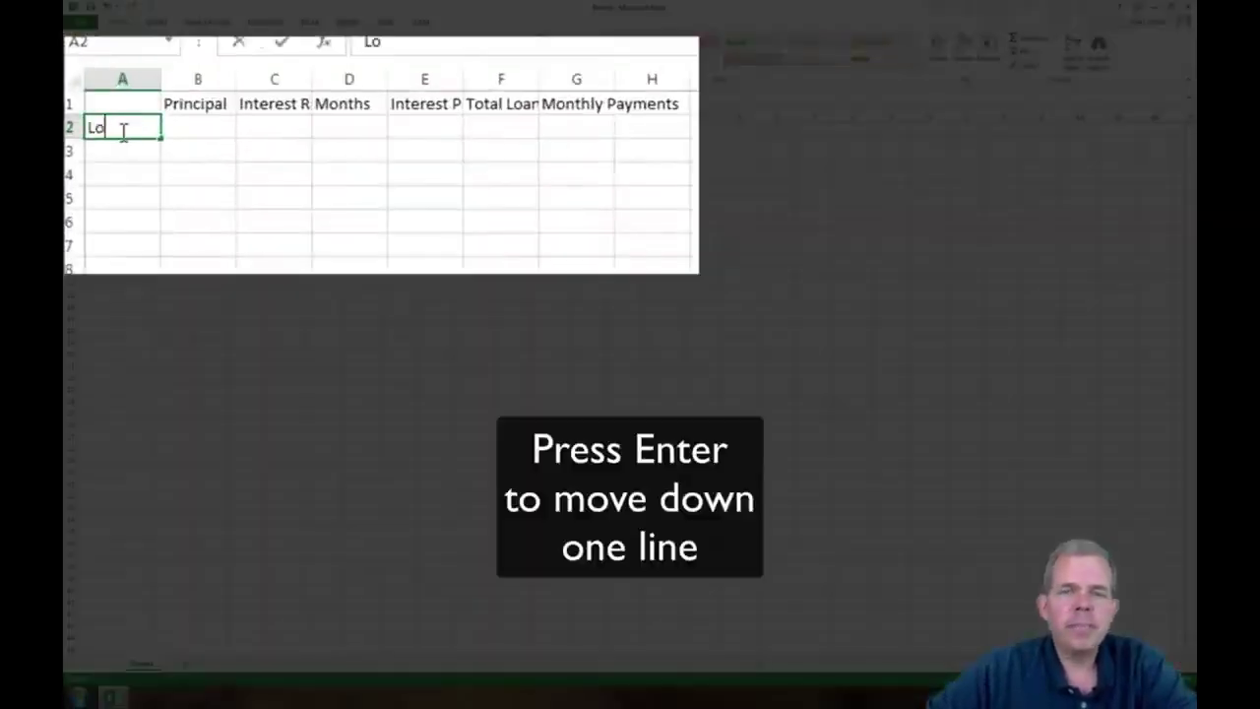
type("an A")
key("Return")
type("Loan B")
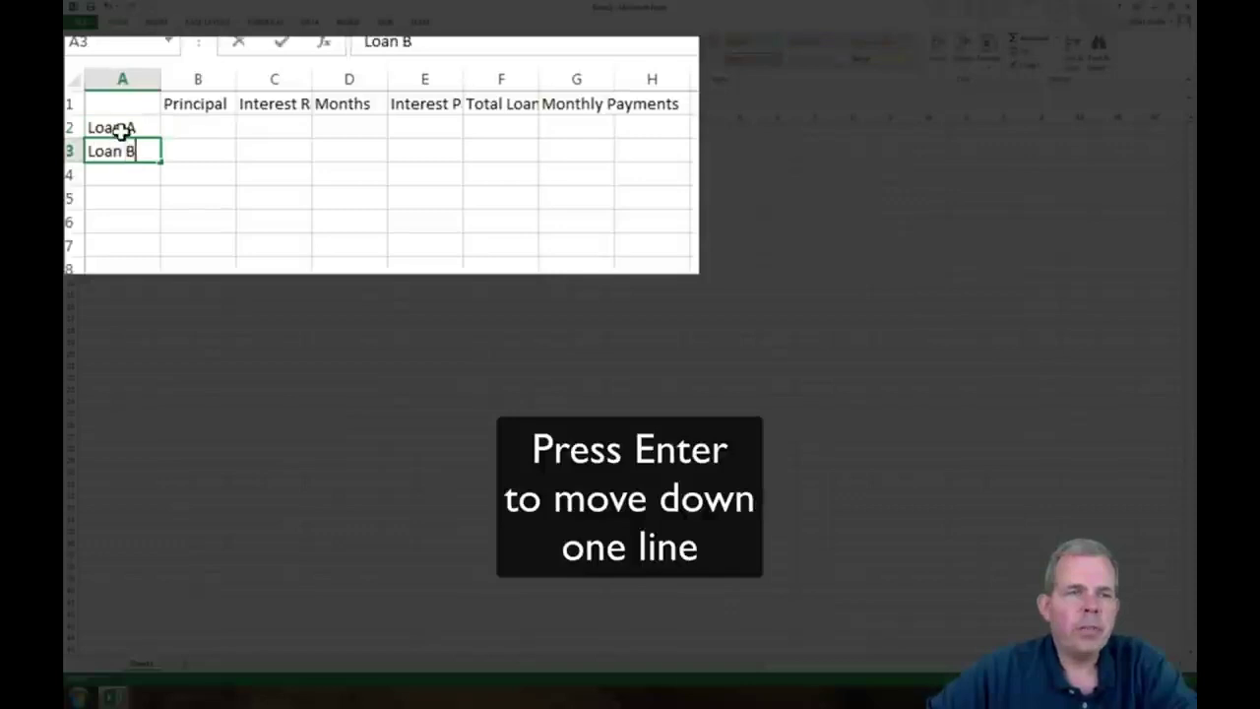
key("Return")
type("Loan C")
key("Return")
type("Loan")
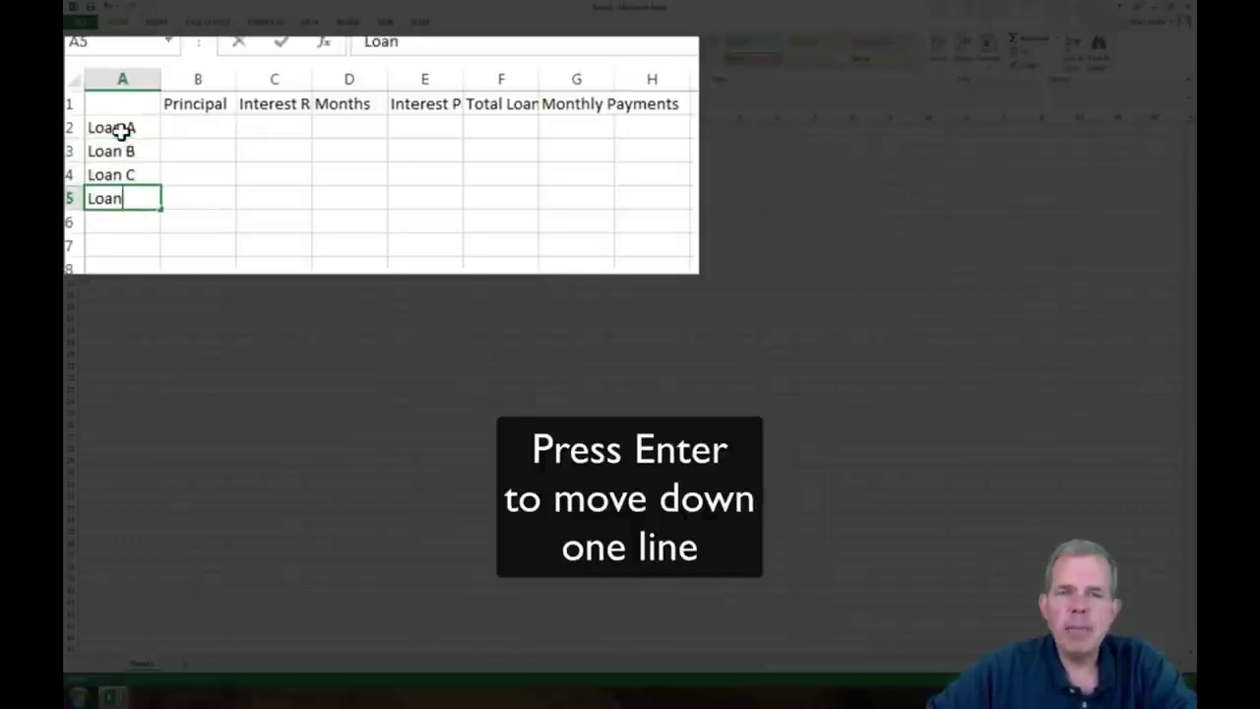
type(" D")
key("Return")
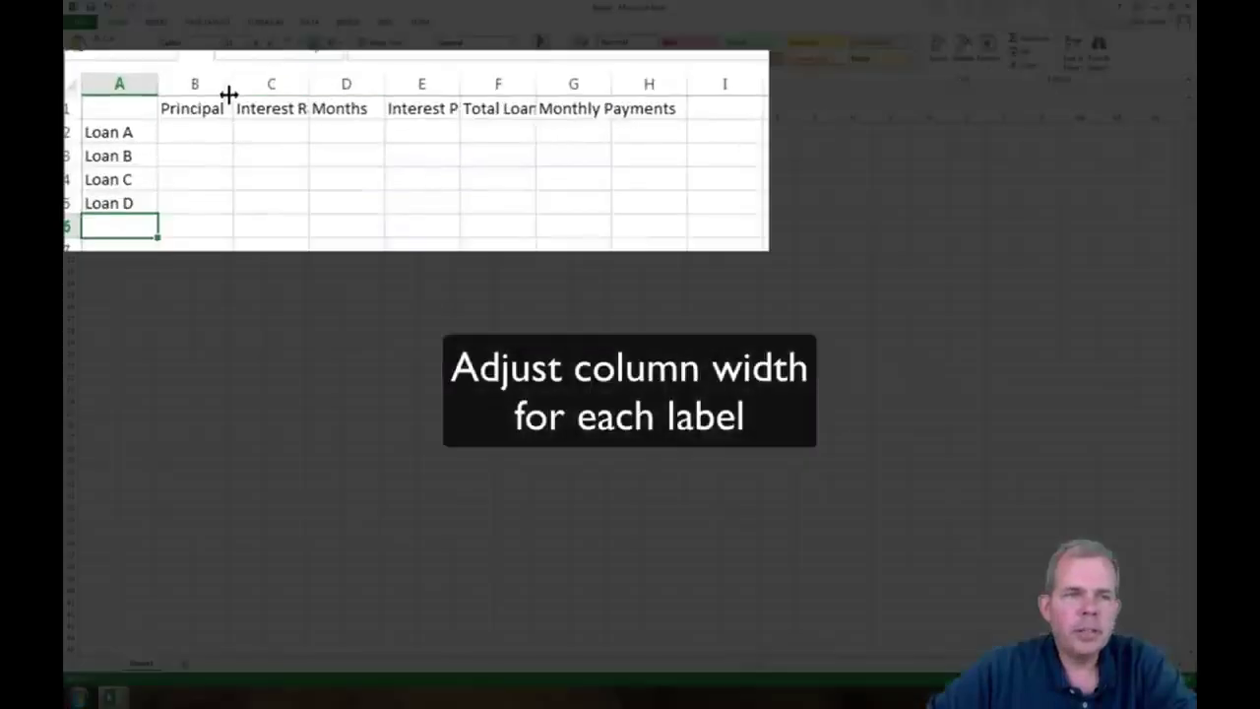
Auto-fit the widths of columns B through G to their headings
double_click(229, 94)
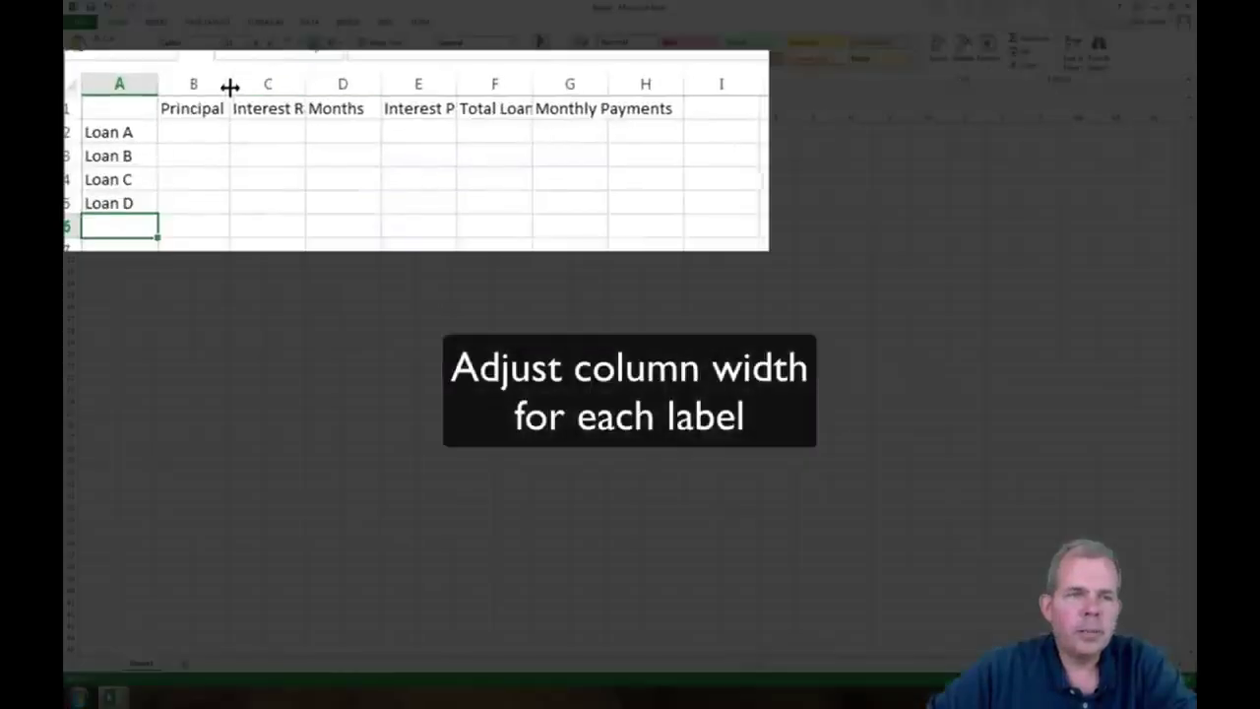
double_click(306, 82)
double_click(406, 82)
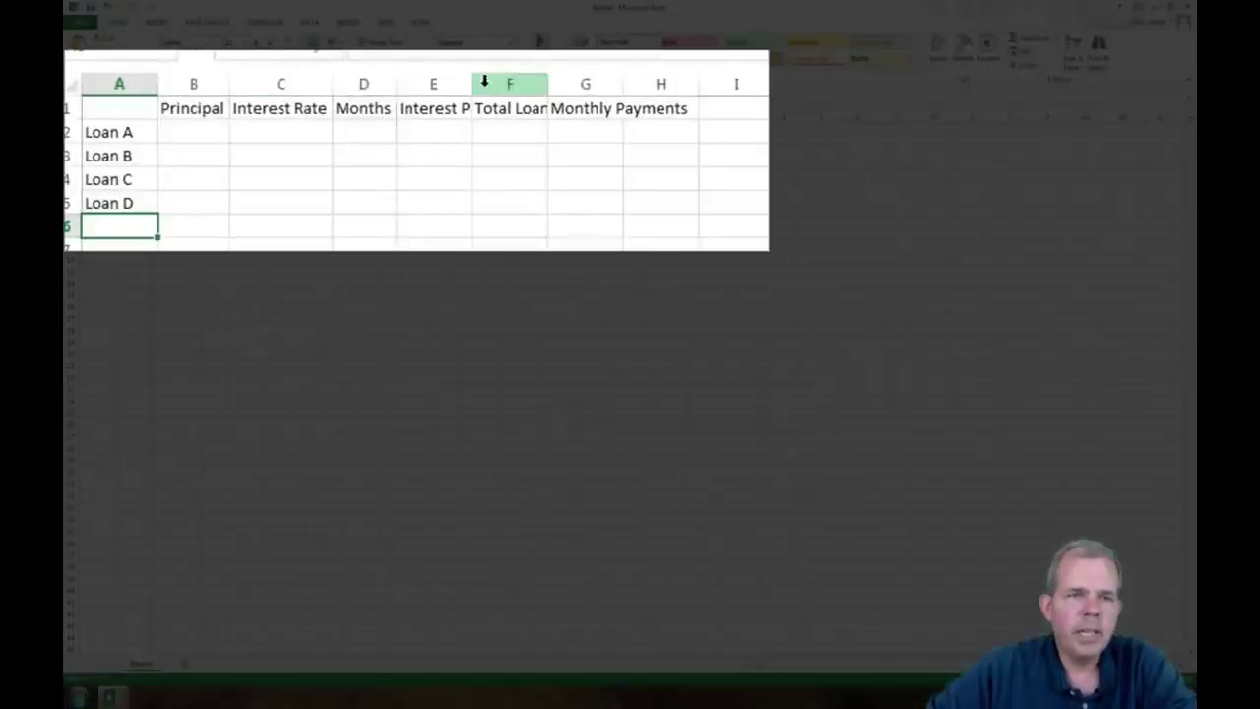
double_click(473, 84)
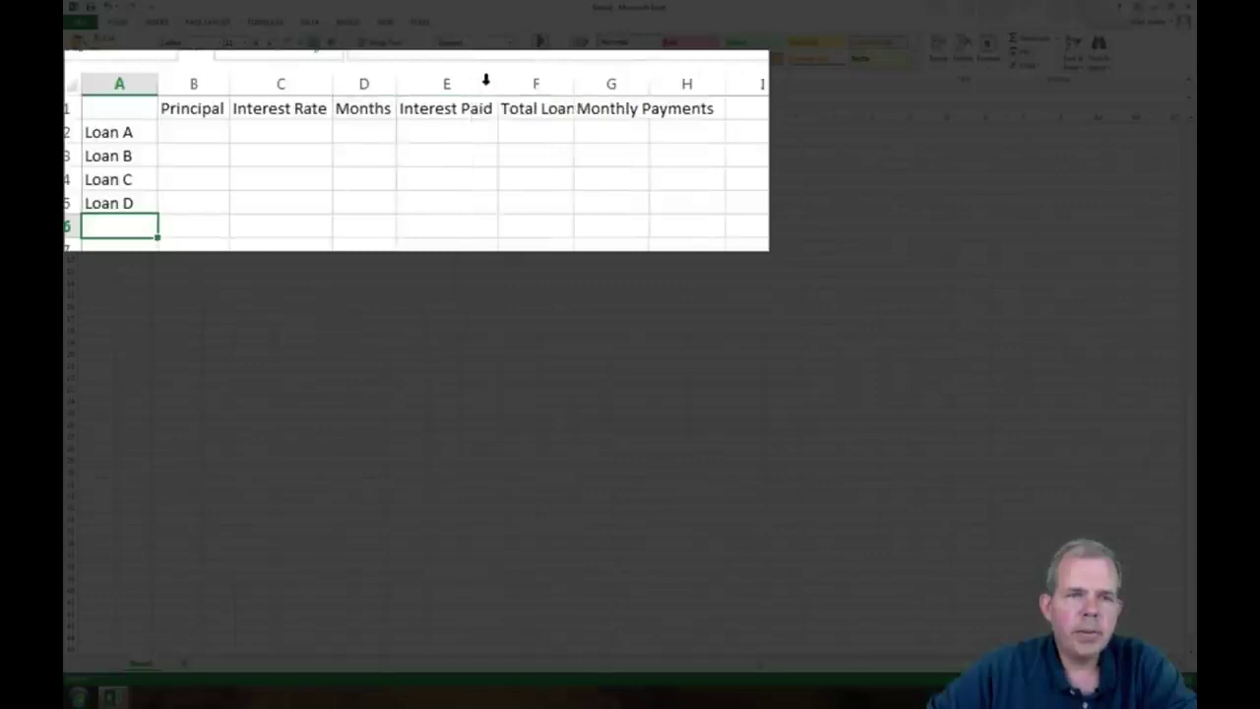
double_click(570, 85)
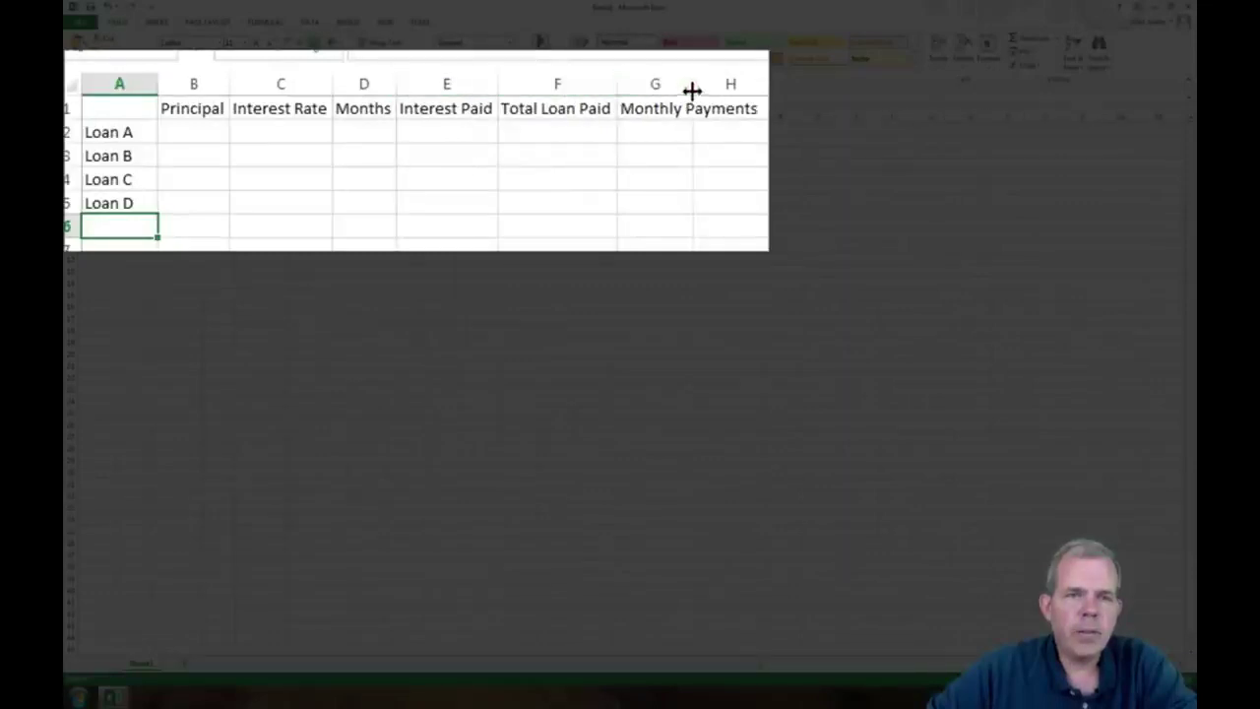
double_click(694, 84)
Enter 10000 as Loan A's principal in B2 and widen column B enough to display the full currency amount
left_click_drag(1129, 679, 1144, 679)
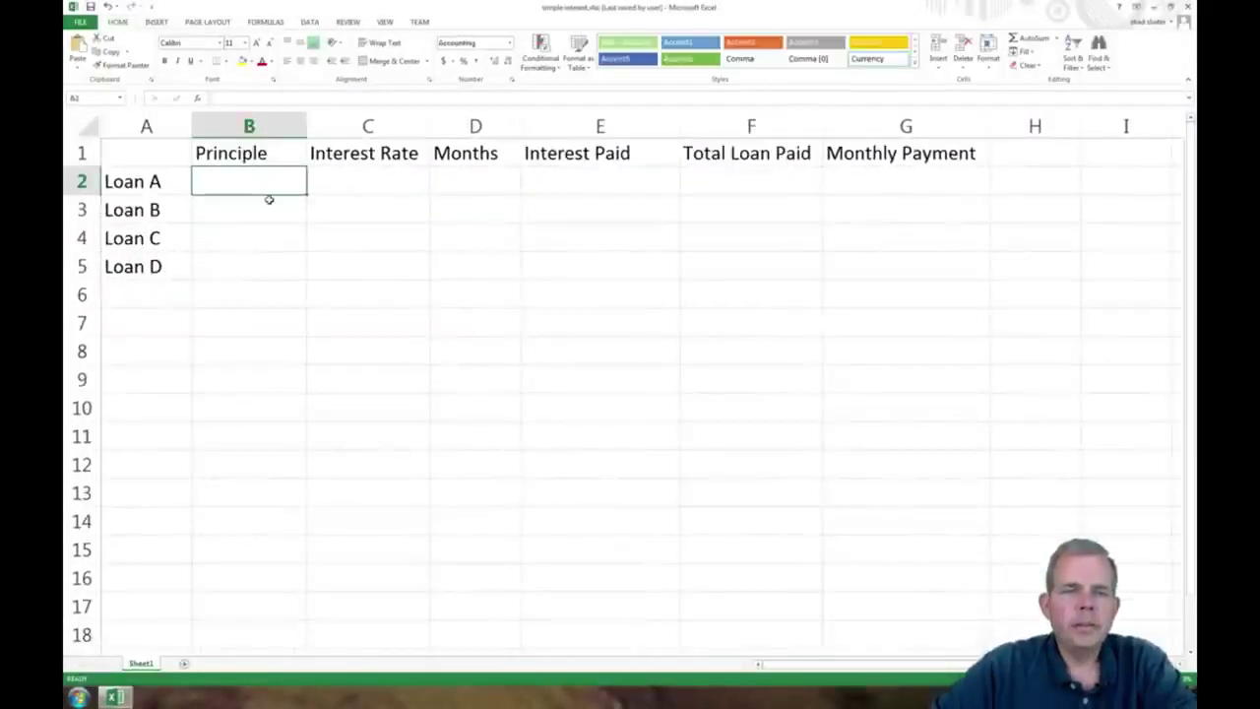
type("10000")
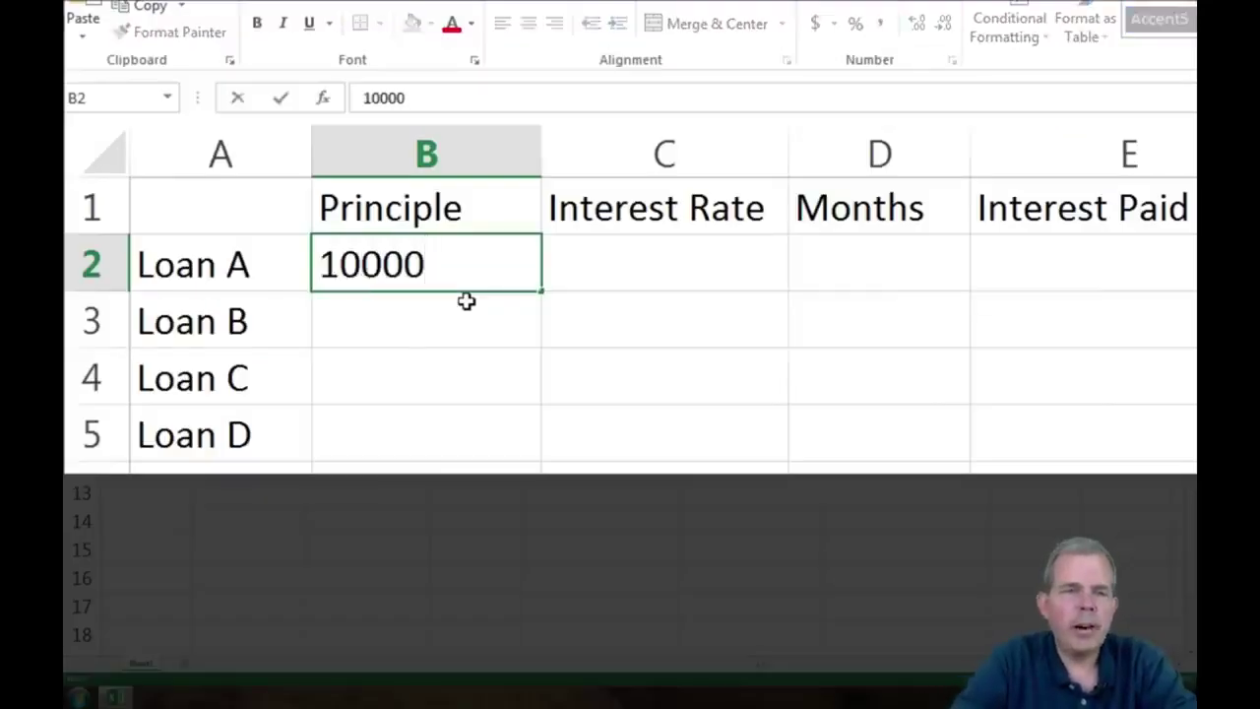
key("Return")
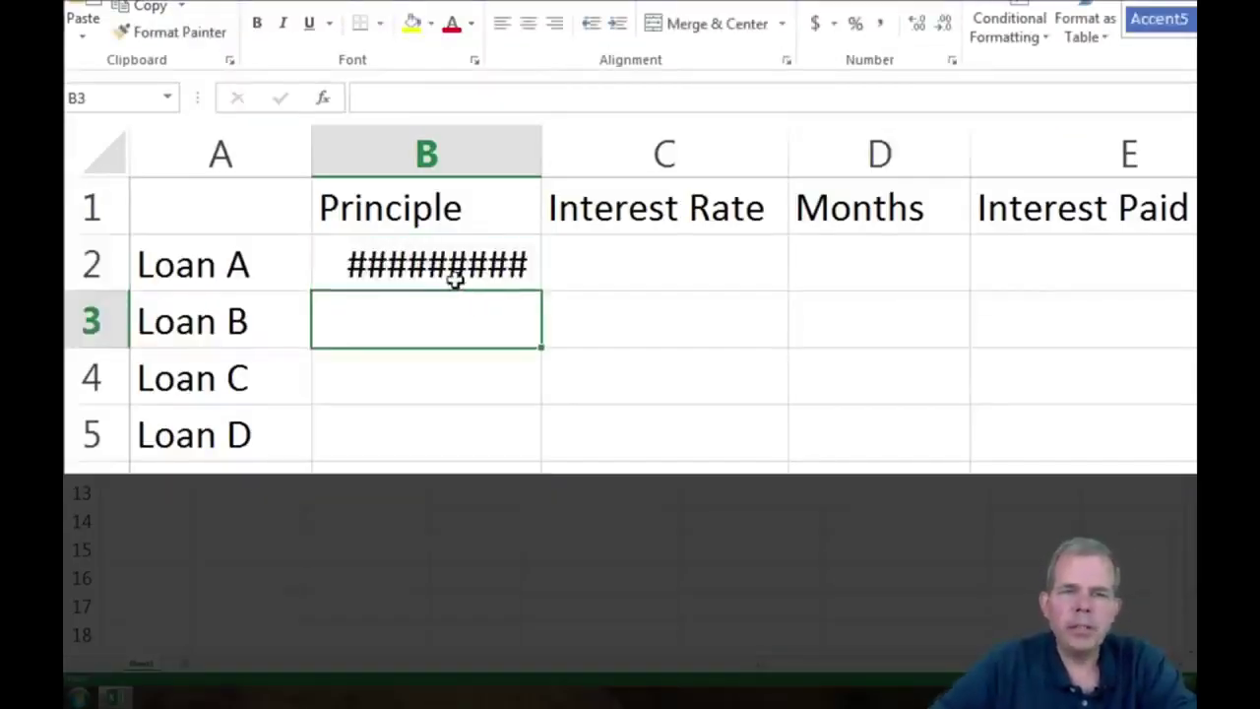
left_click(450, 273)
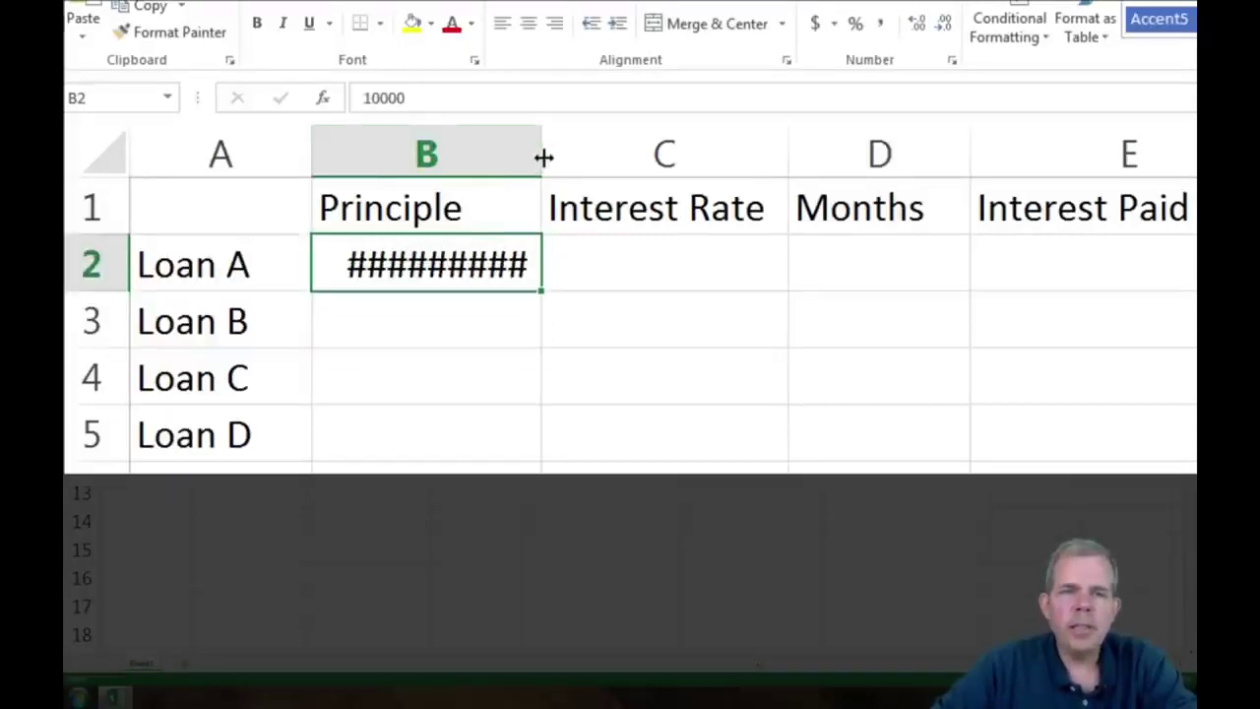
left_click_drag(542, 155, 601, 155)
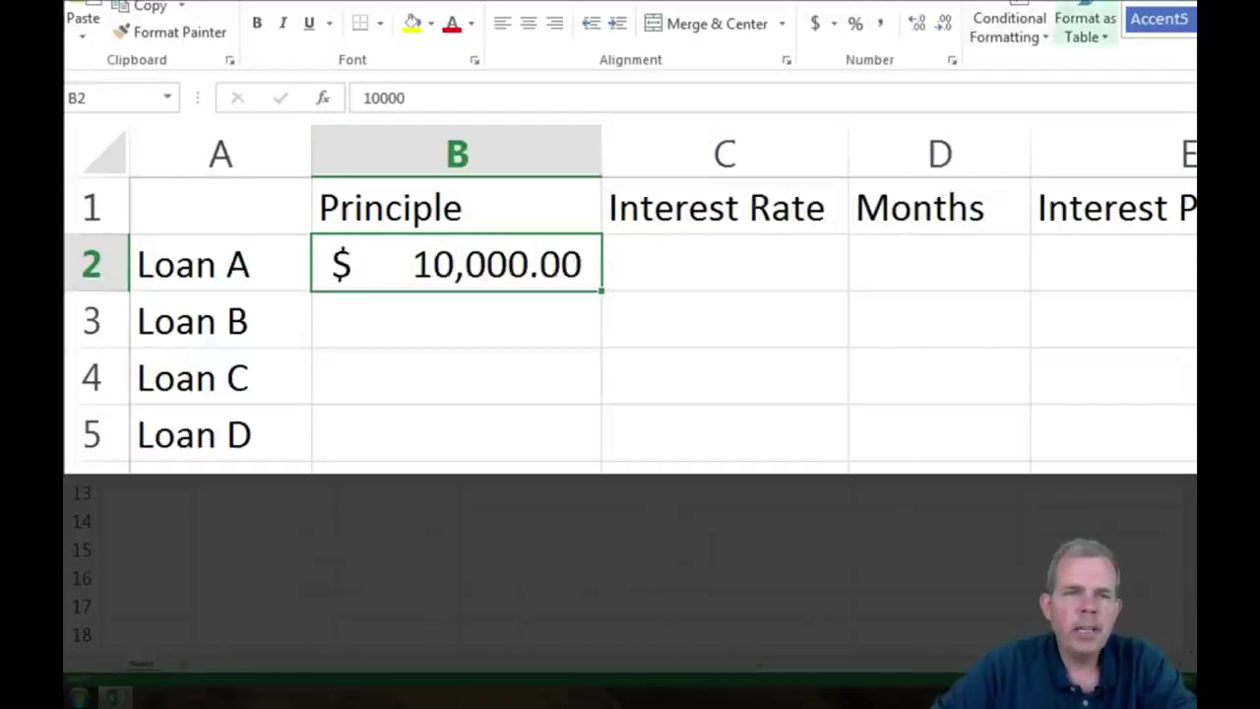
left_click(834, 27)
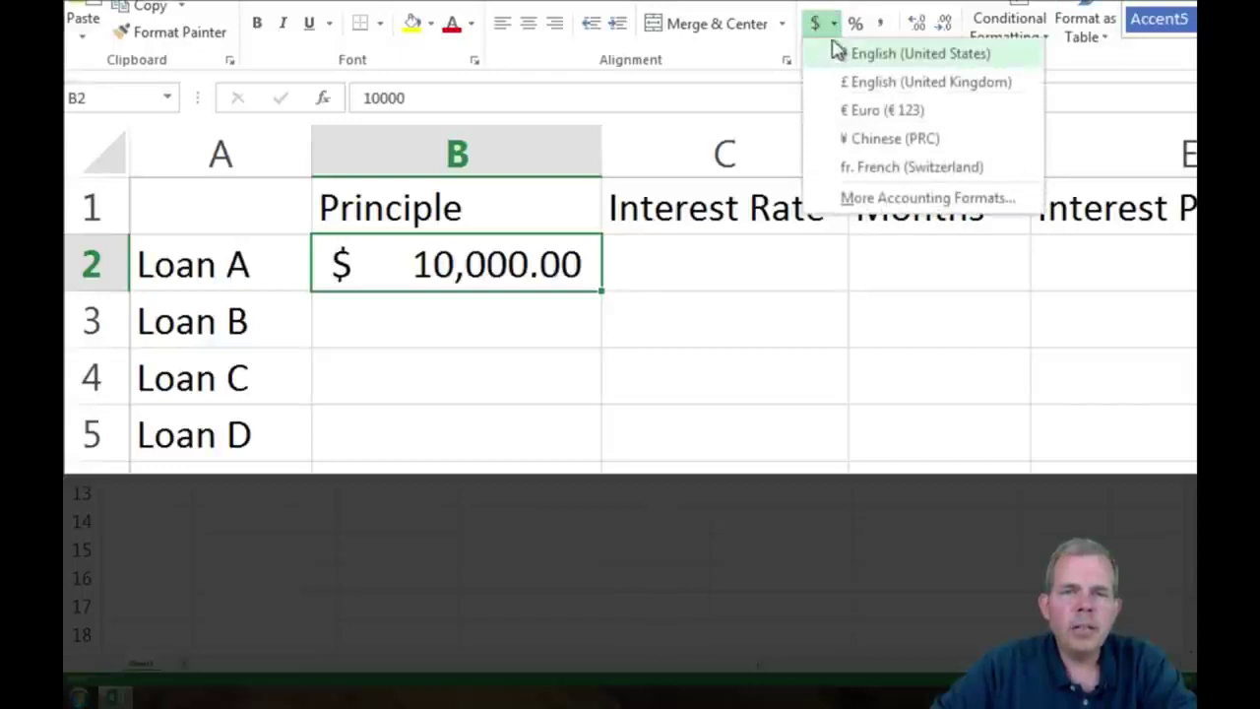
left_click(824, 28)
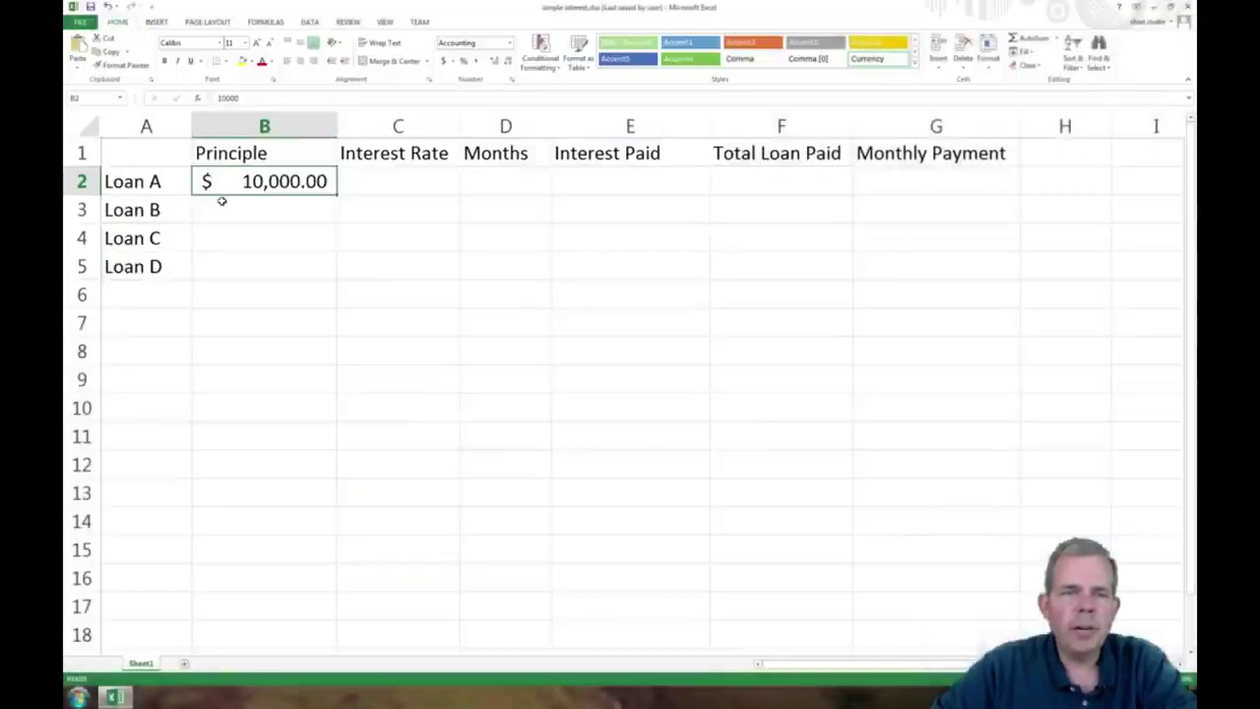
Try entering Loan A's interest rate directly as 9% in C2, and clear the cell again
left_click(400, 182)
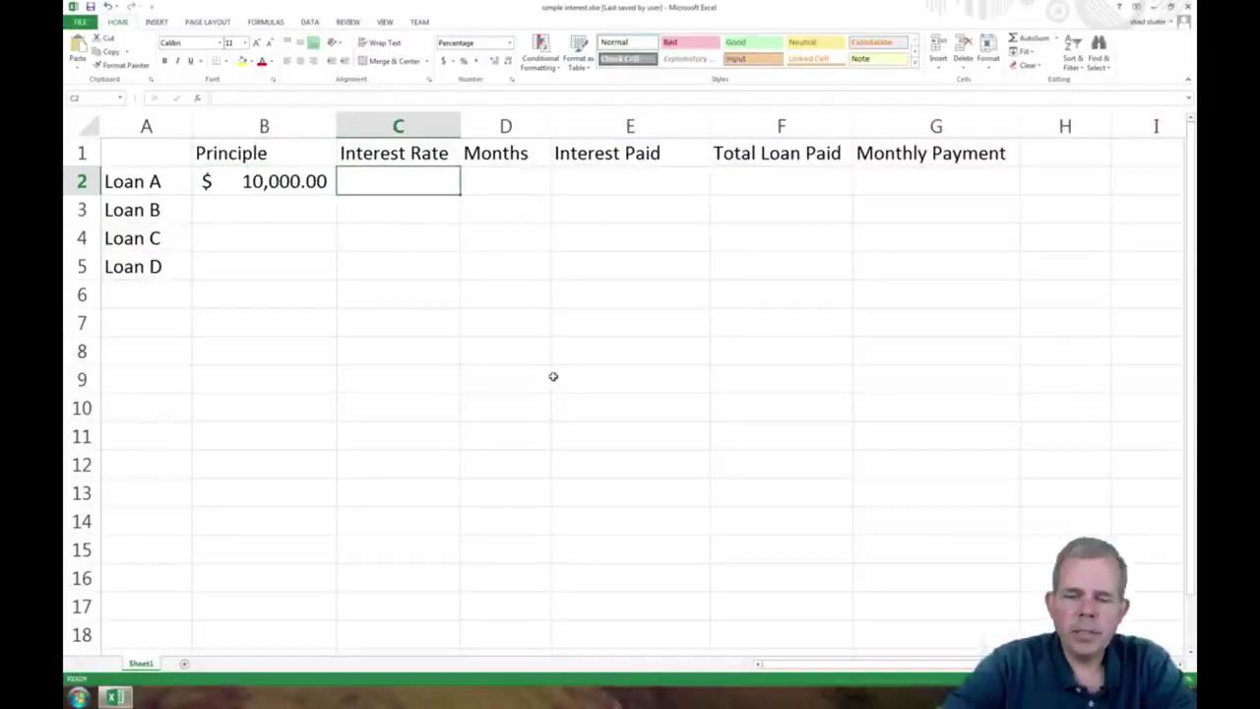
type("9")
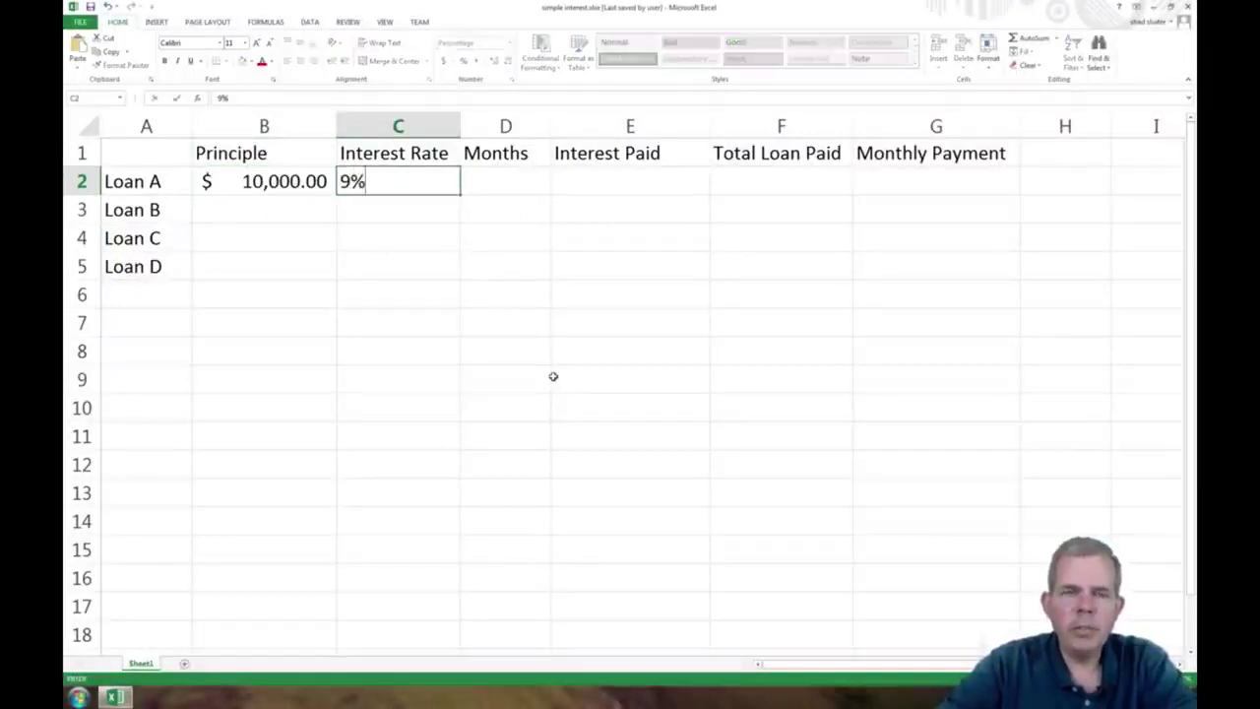
key("Return")
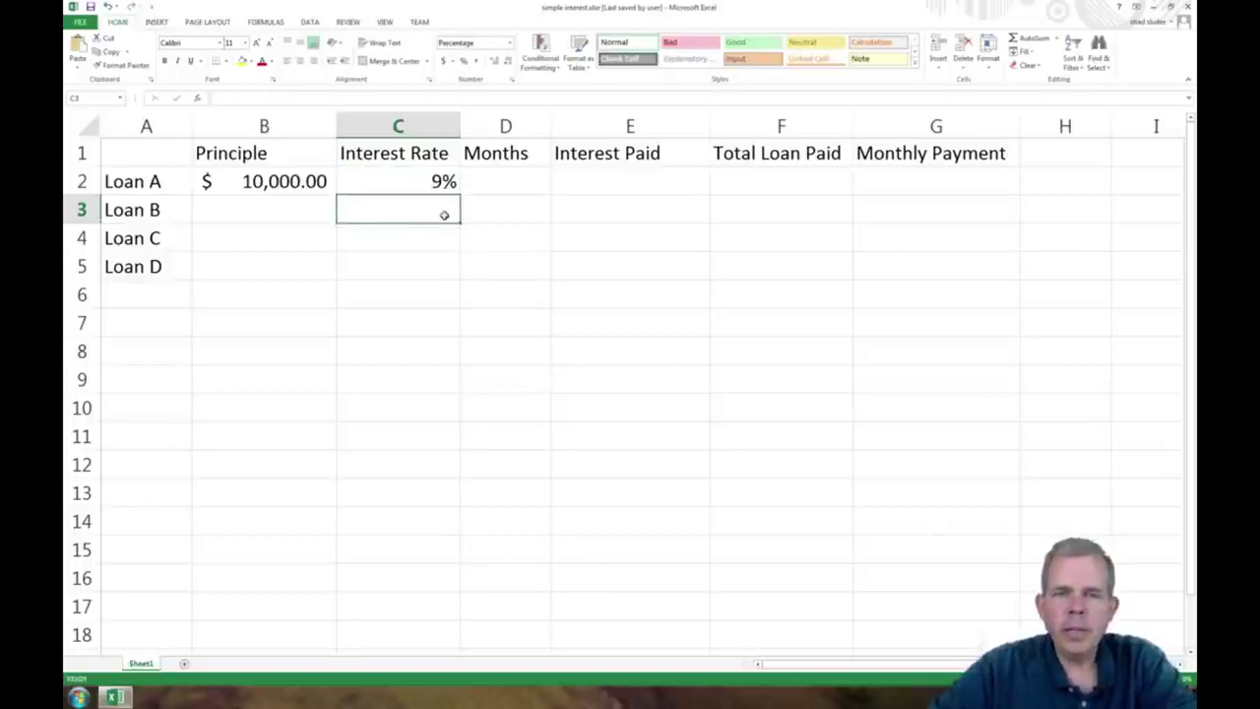
left_click(434, 185)
key("BackSpace")
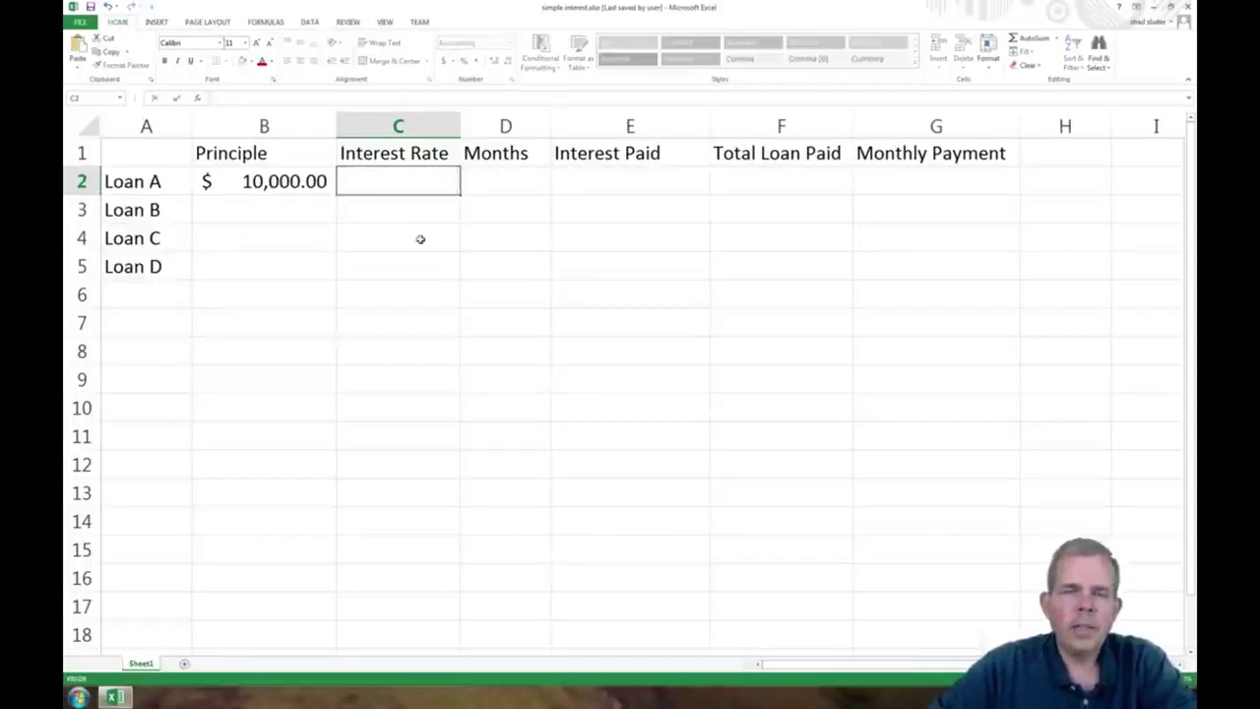
key("Return")
Enter 0.09 as Loan A's interest rate in C2 and format the cell as a percentage
left_click(406, 187)
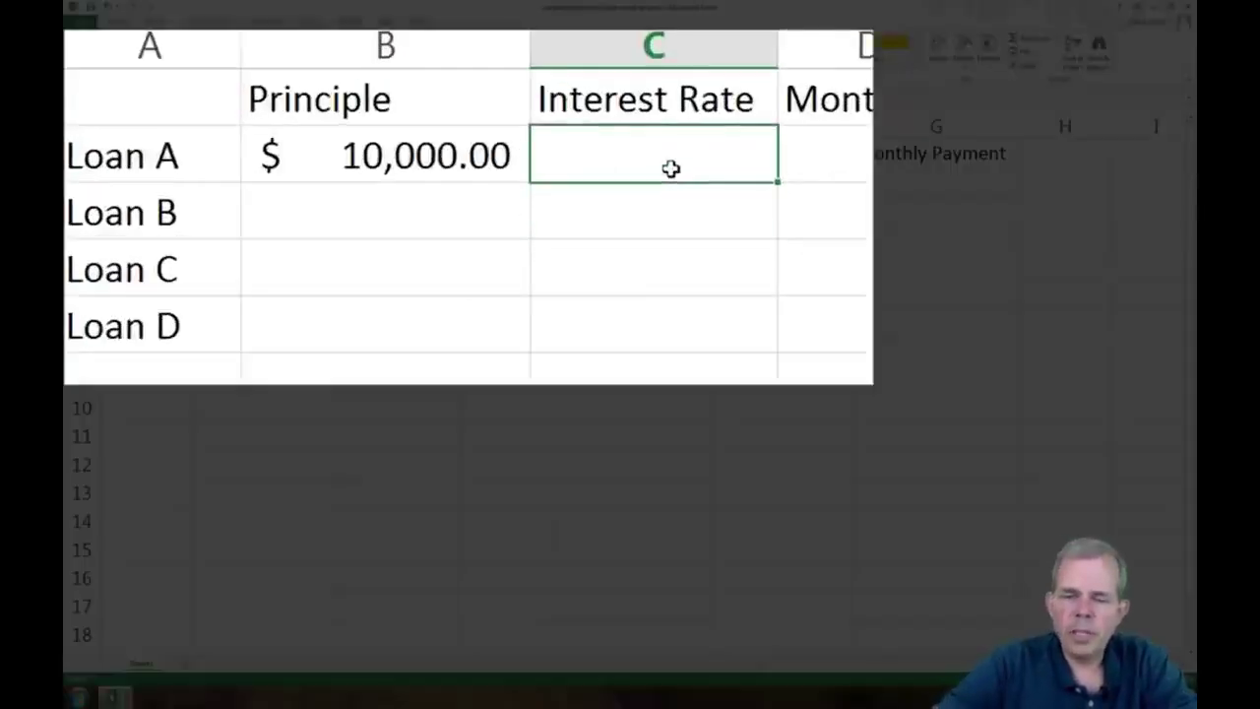
type("0.09")
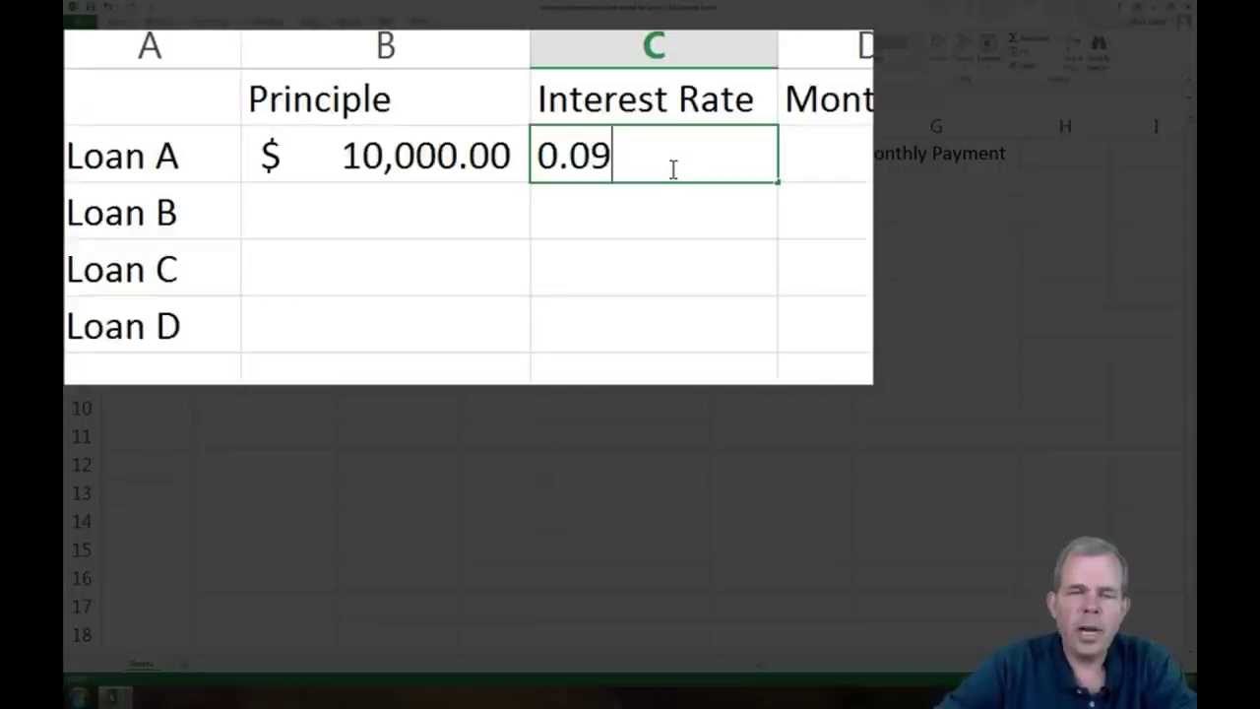
key("Up")
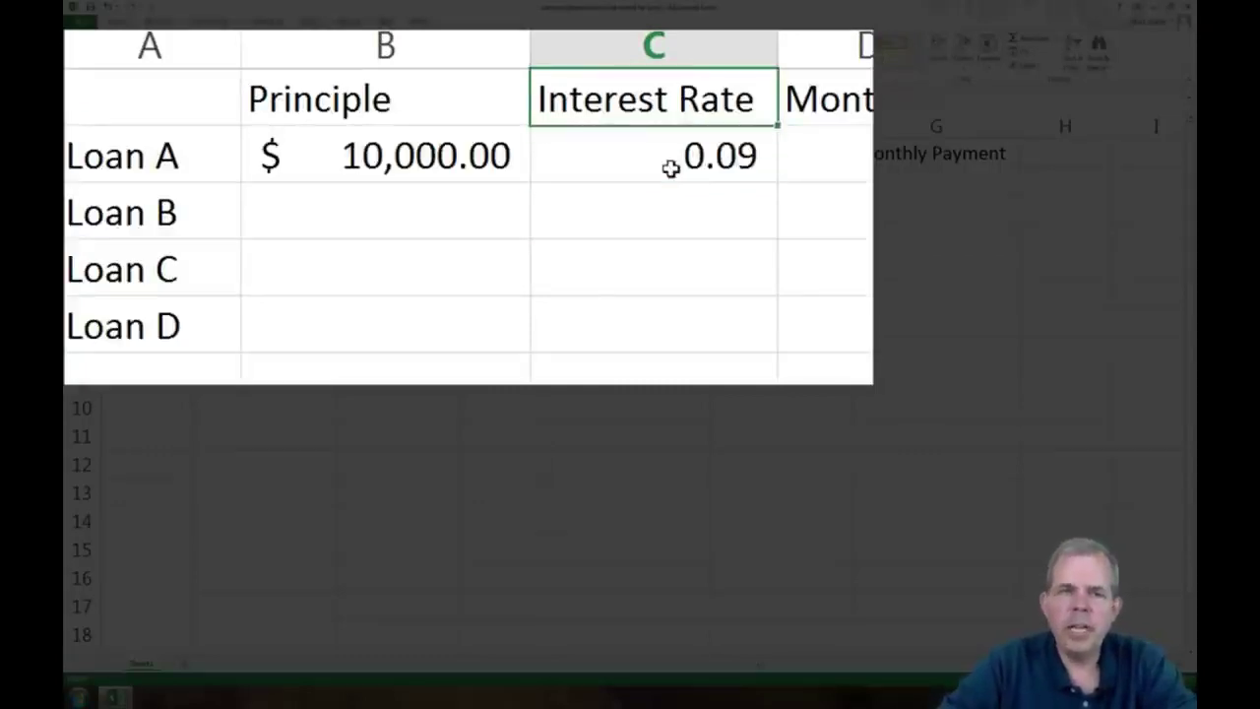
left_click(669, 167)
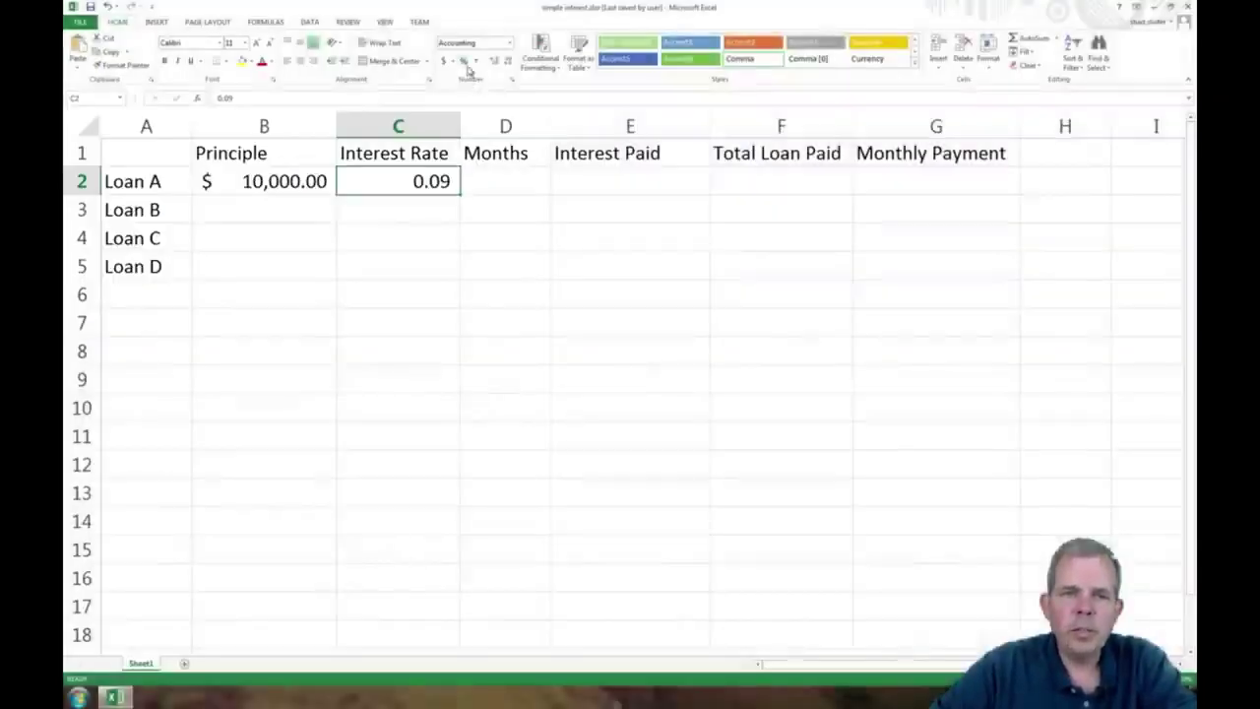
left_click(463, 61)
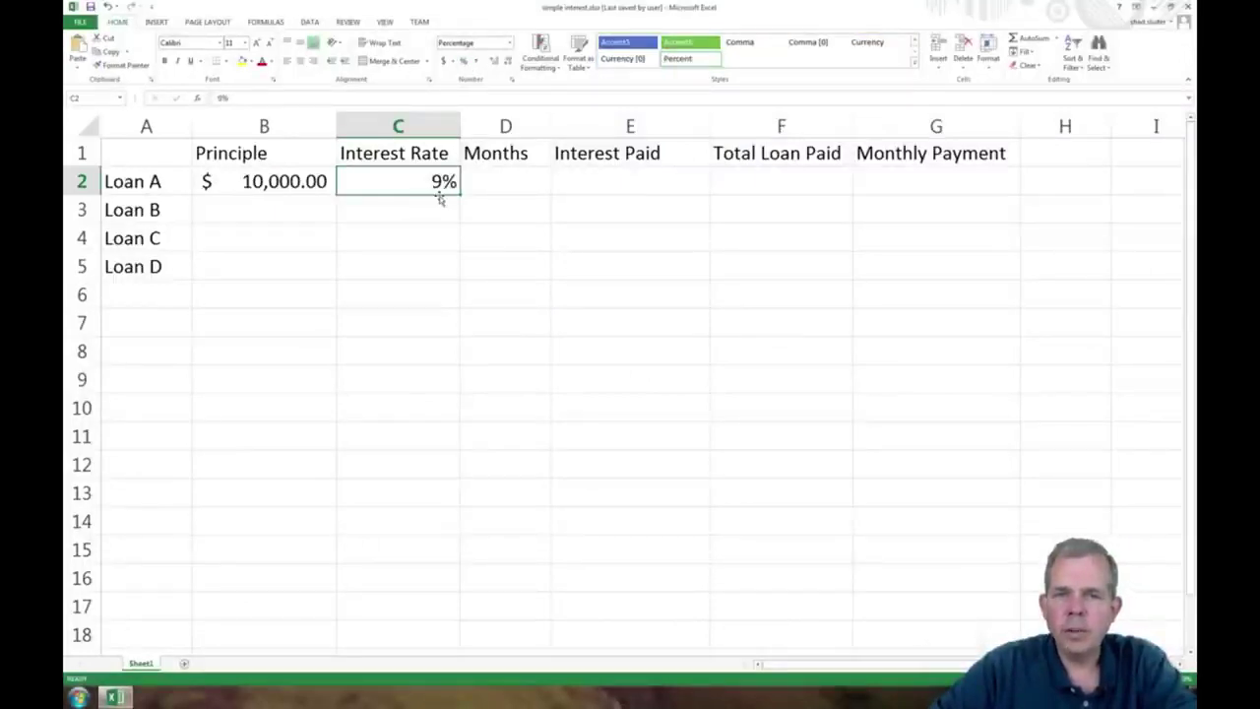
Enter 12 as Loan A's number of months in D2 and select the loan's input values in B2:D2
left_click(493, 187)
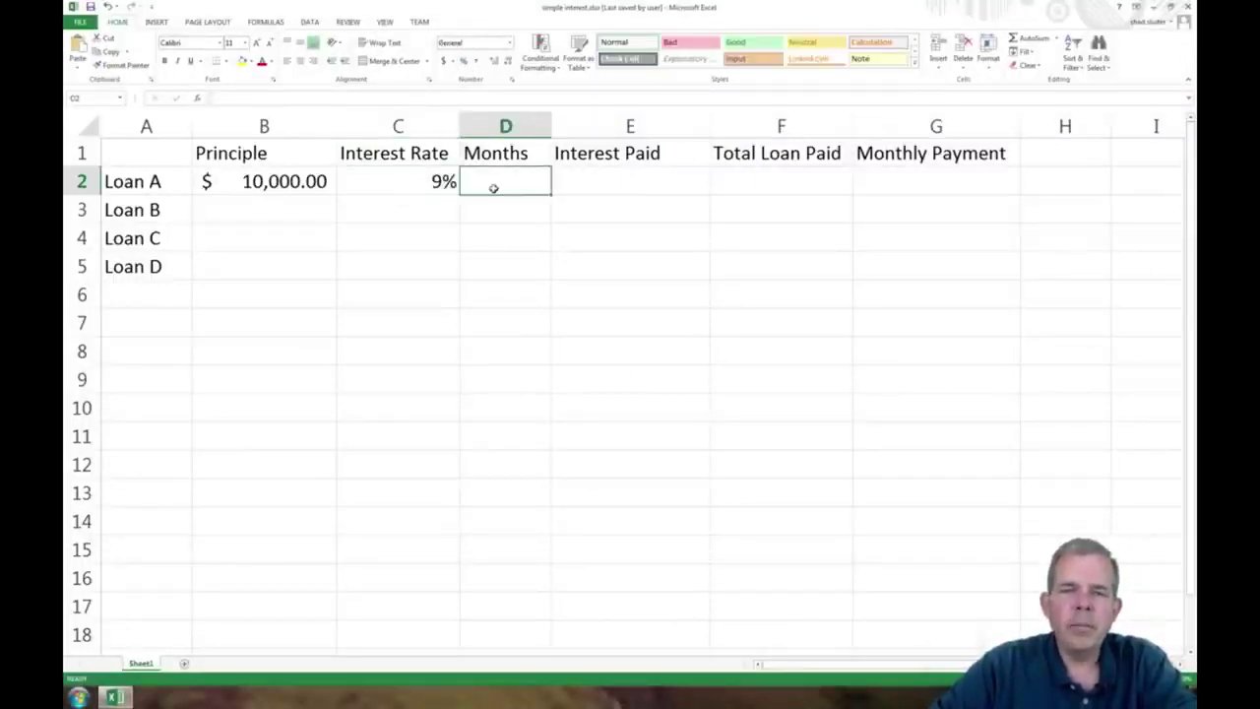
type("12")
key("Return")
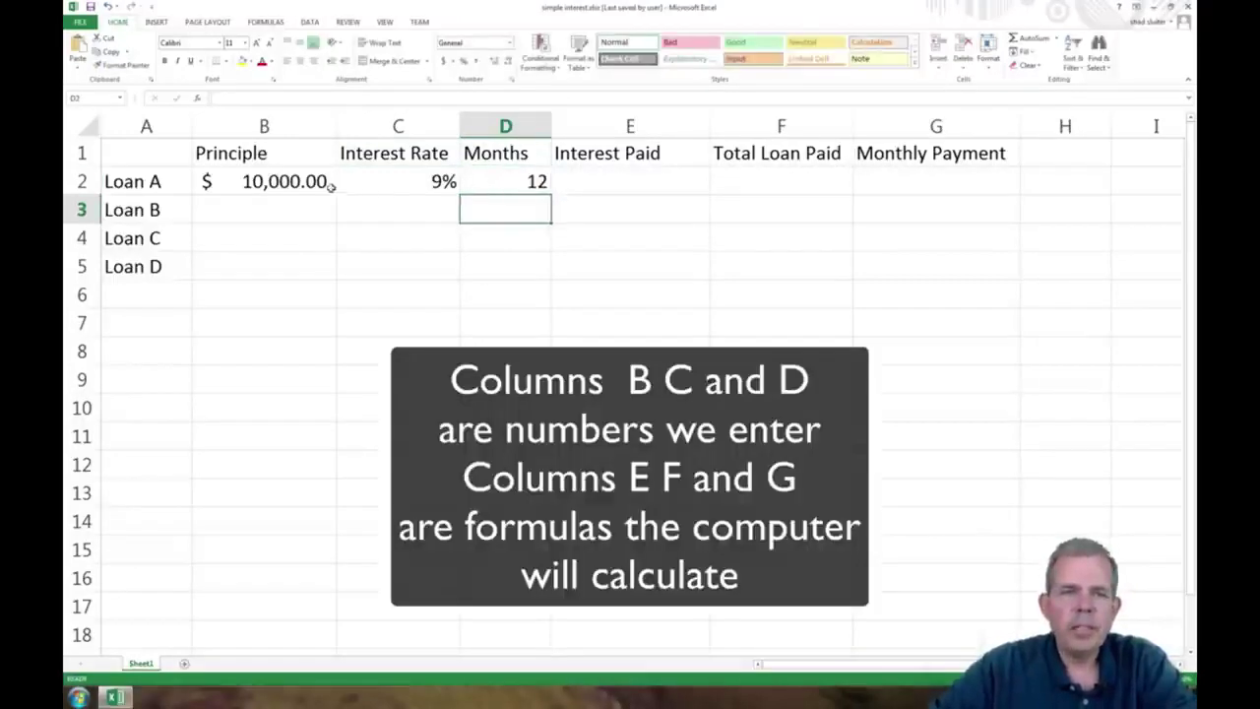
left_click_drag(287, 181, 480, 177)
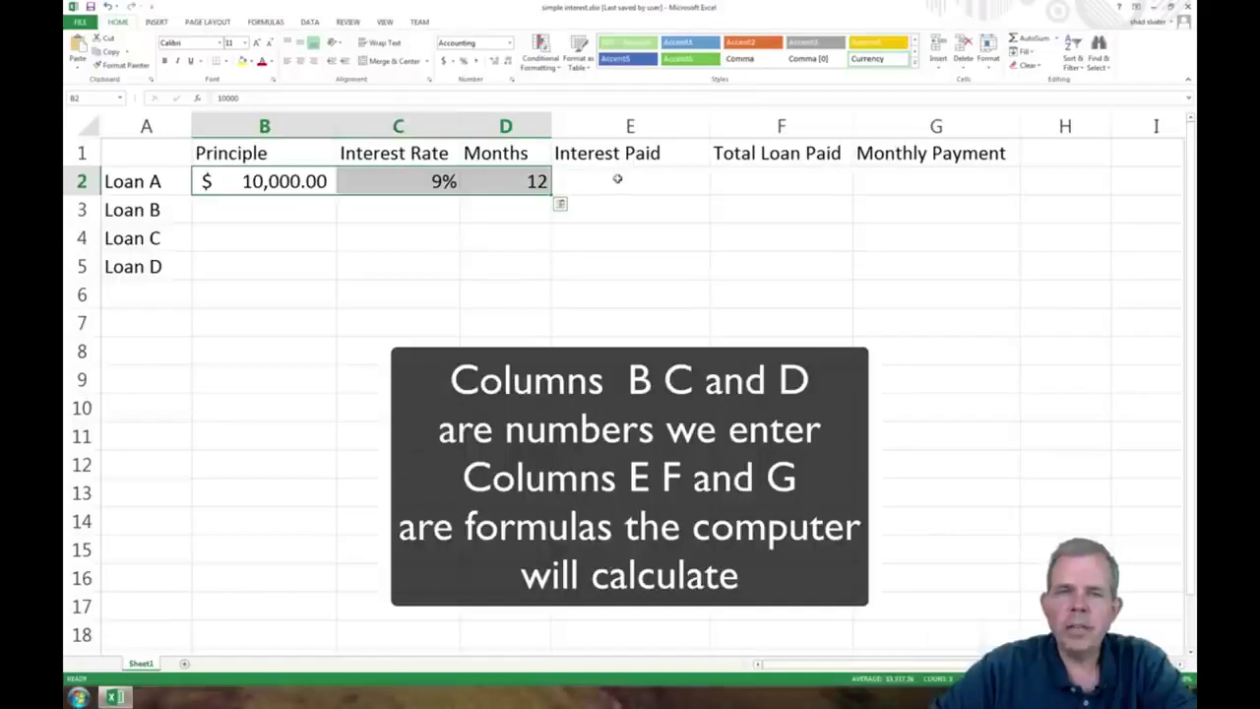
Enter the formula =B2*C2 in E2 to calculate Loan A's interest paid from its principal and rate
left_click_drag(617, 178, 915, 173)
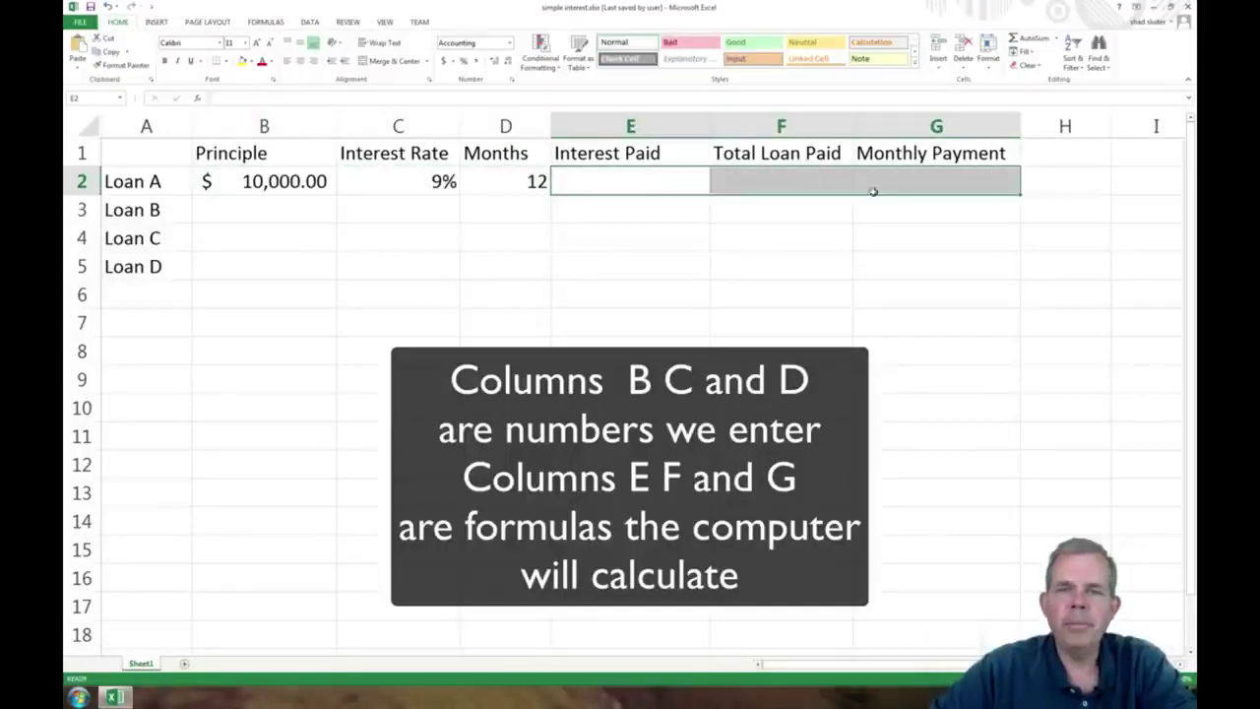
left_click(610, 184)
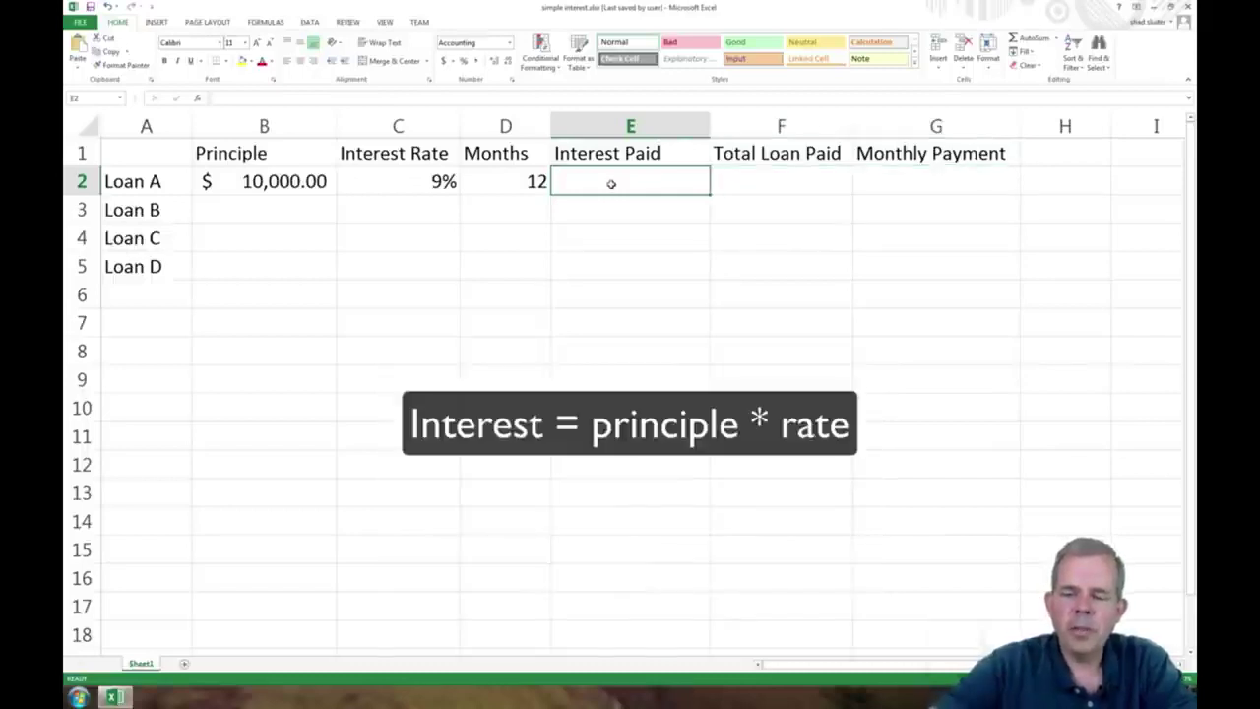
type("=")
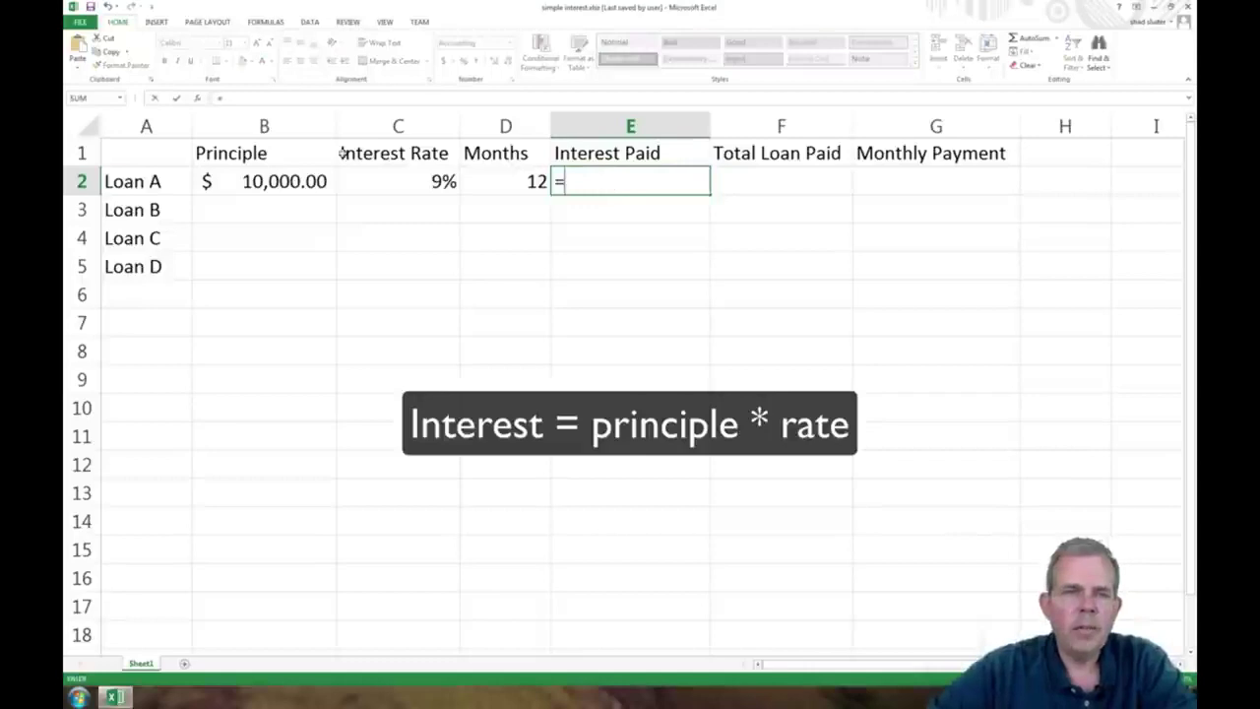
left_click(271, 181)
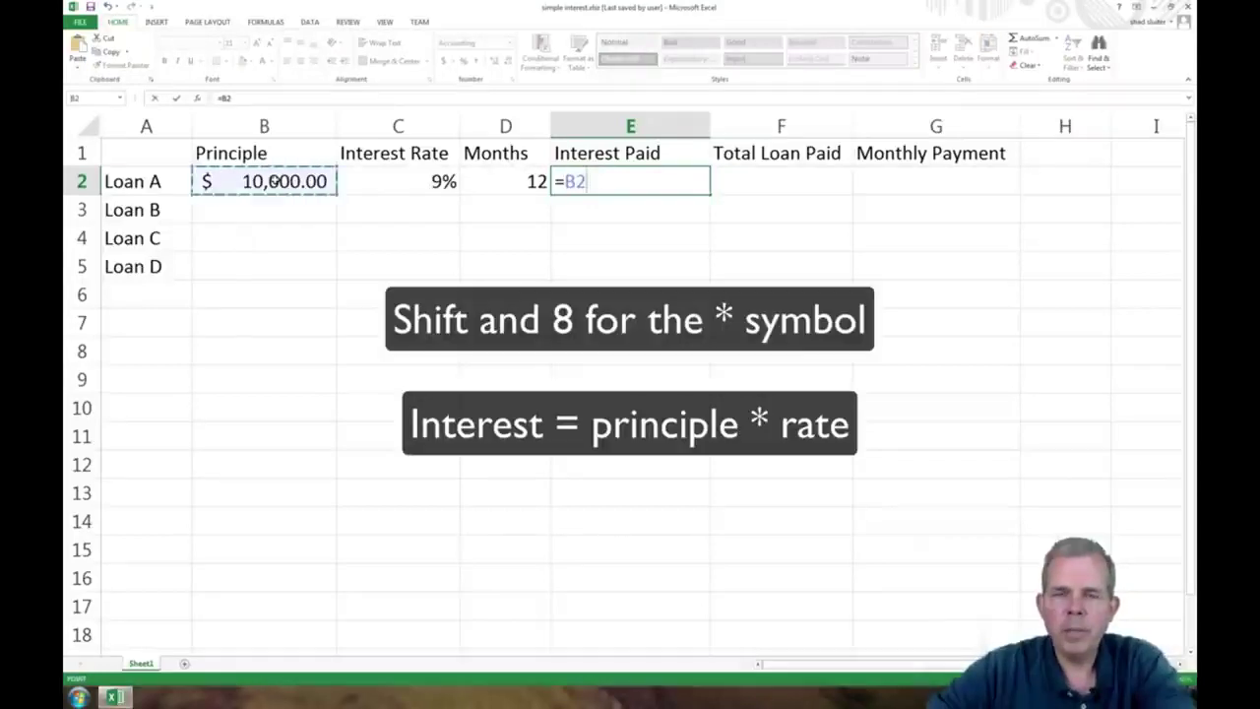
type("*")
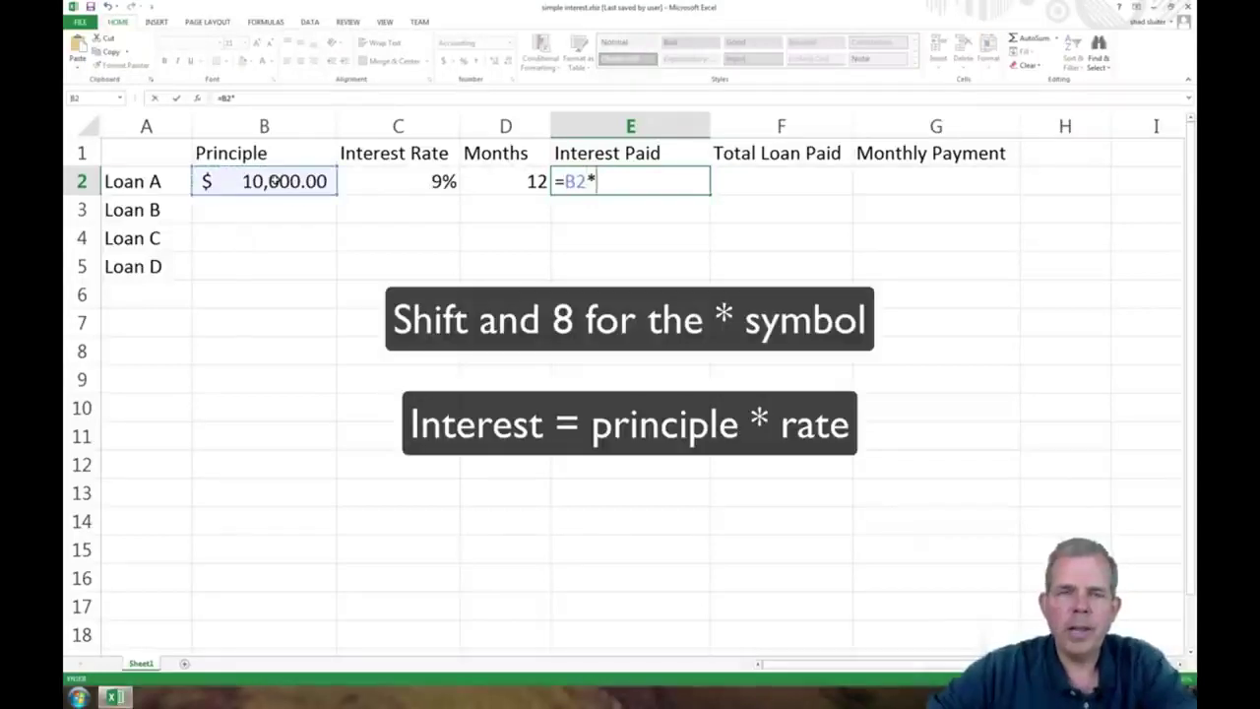
left_click(398, 179)
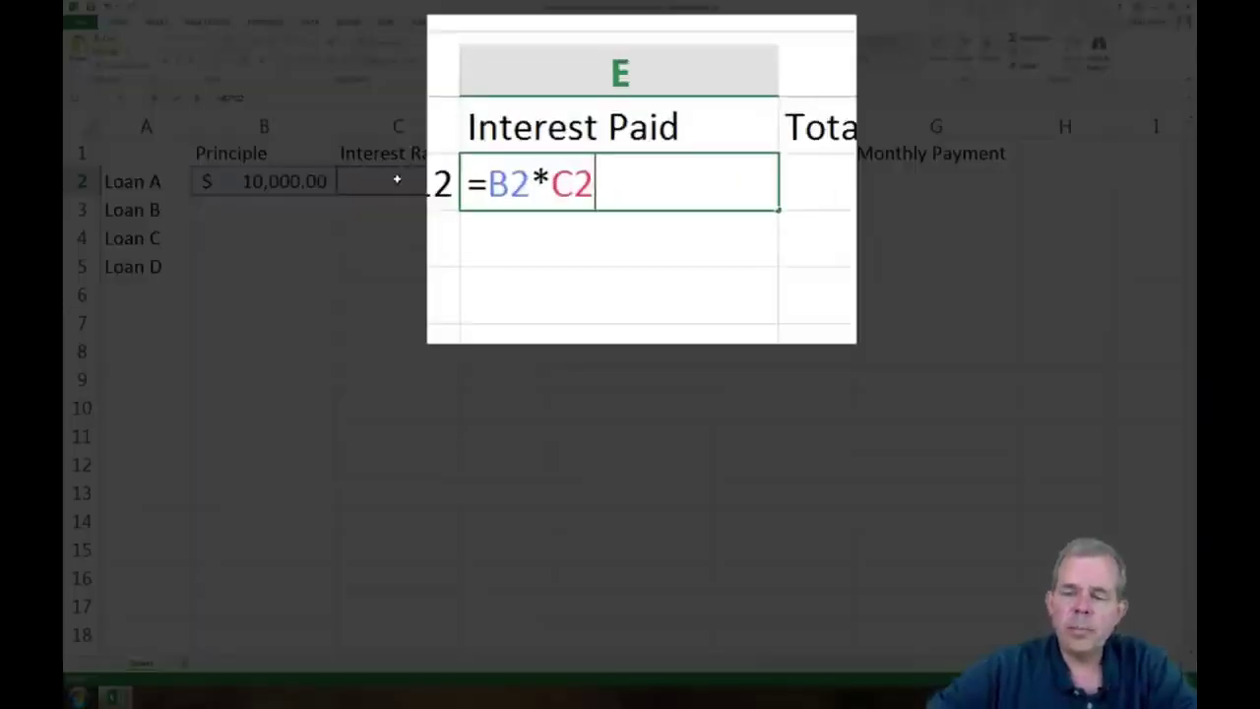
key("Return")
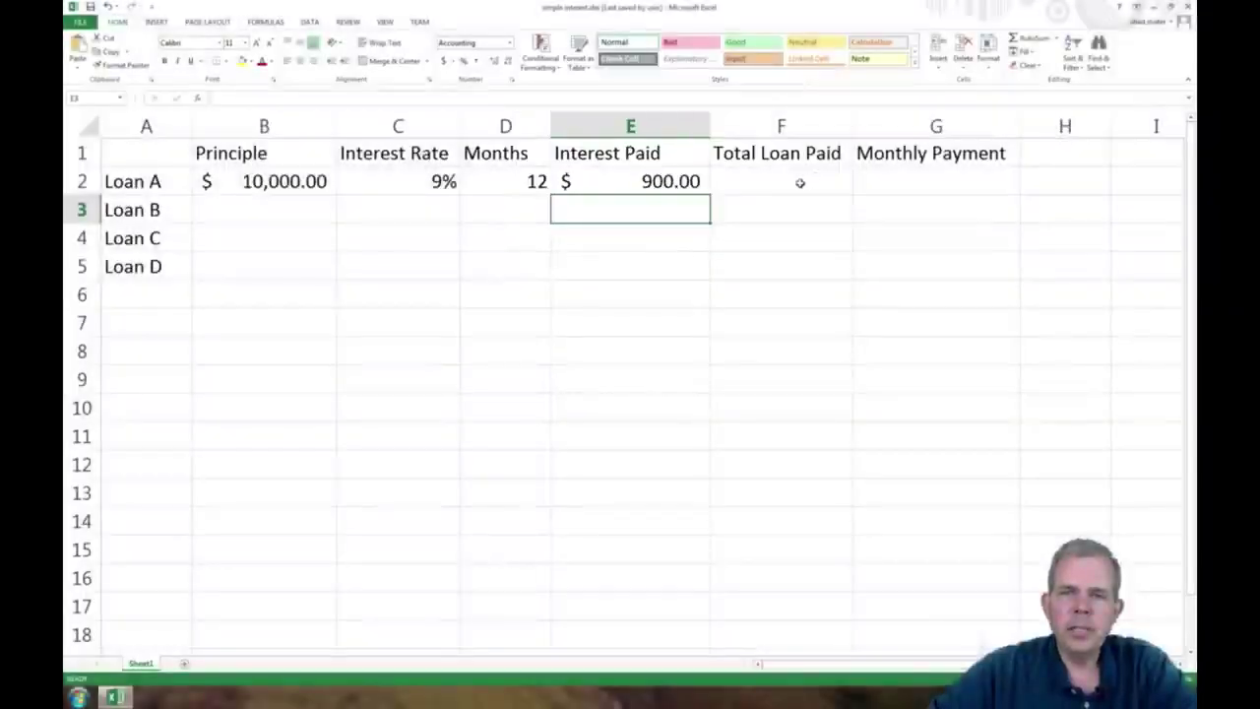
Enter the formula =B2+E2 in F2 to calculate Loan A's total loan paid
left_click(800, 183)
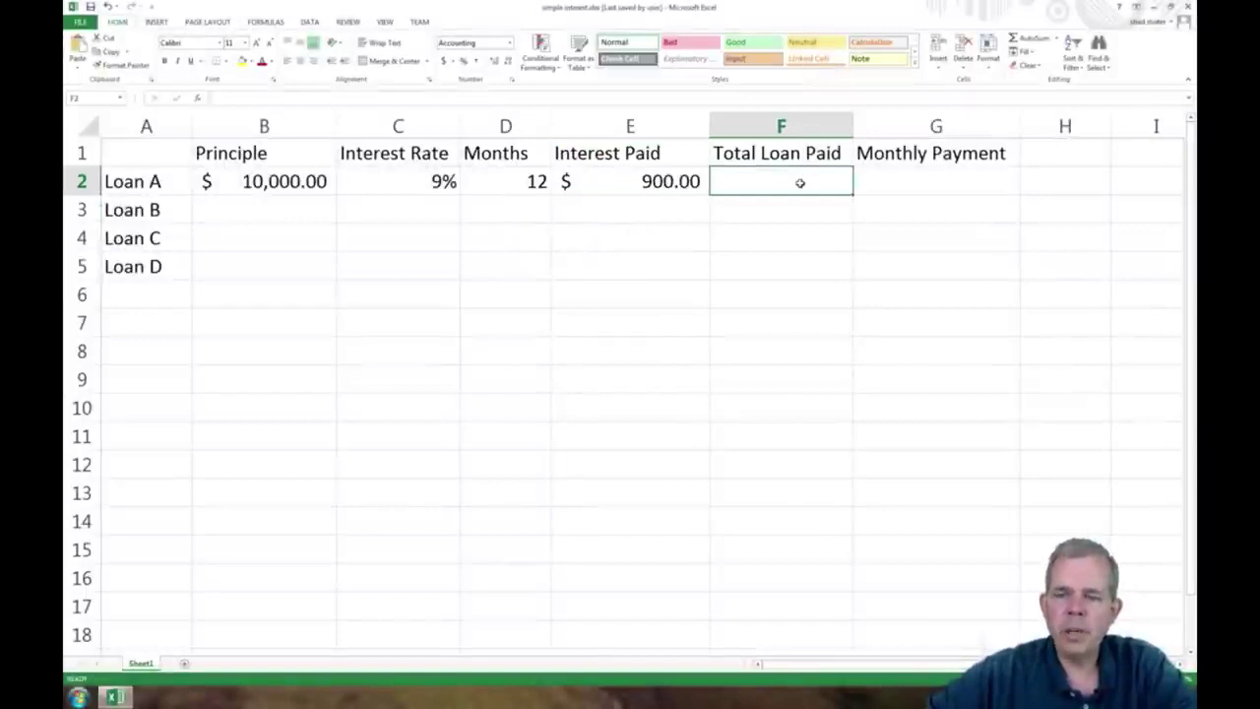
type("=")
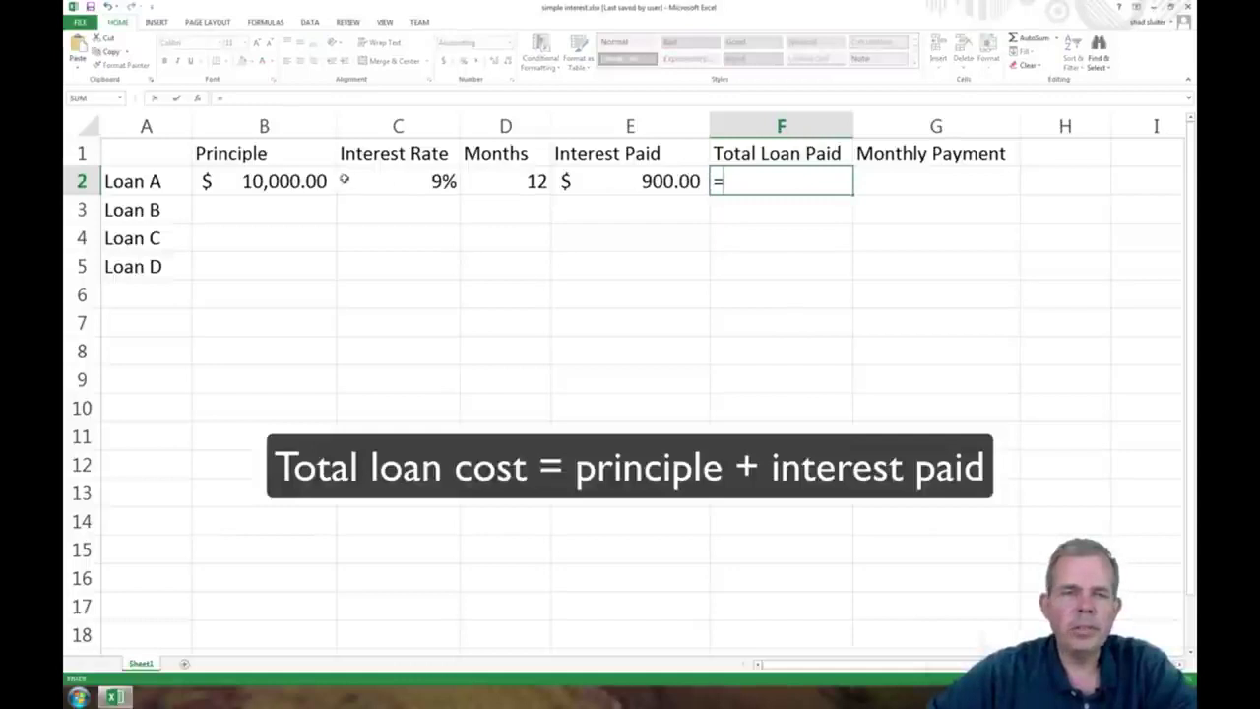
left_click(294, 181)
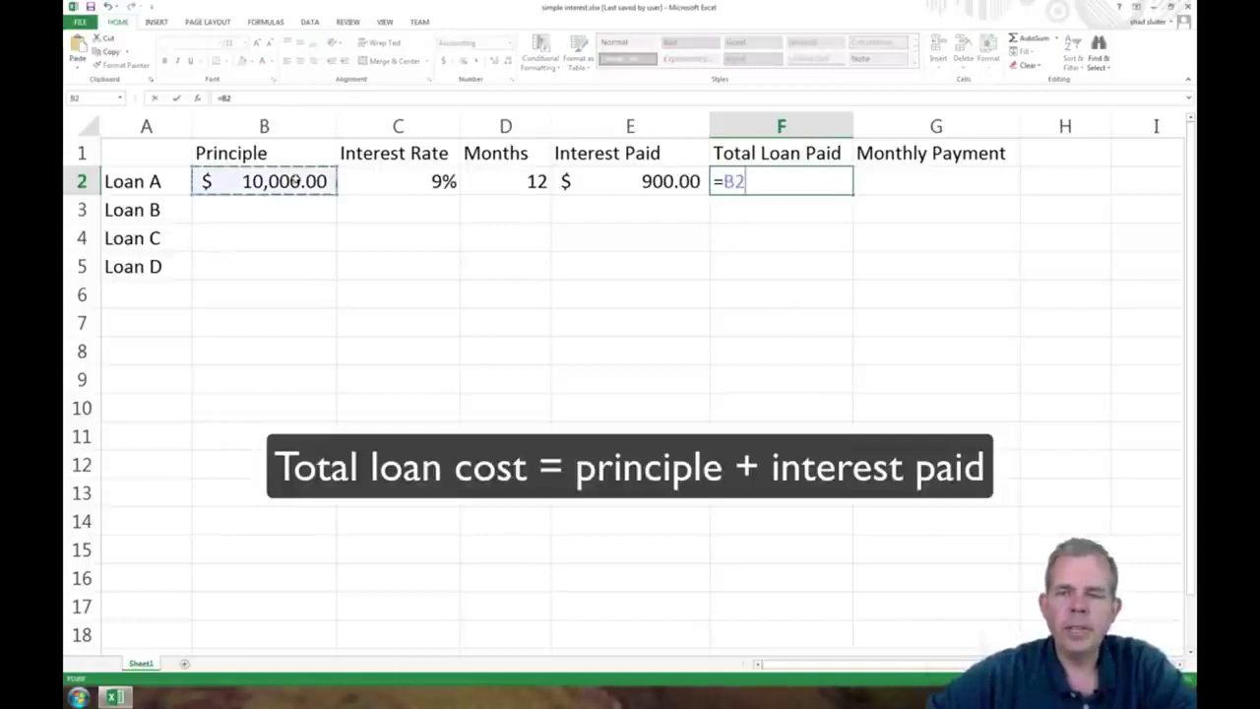
type("+")
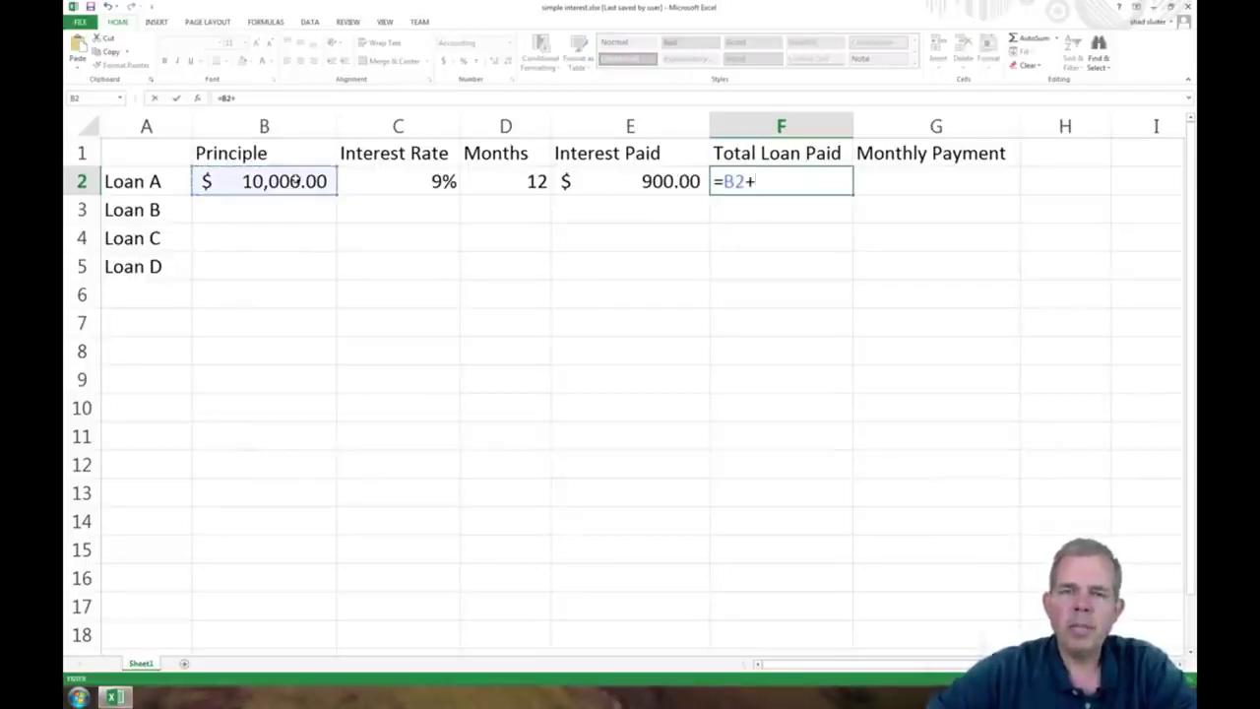
left_click(657, 177)
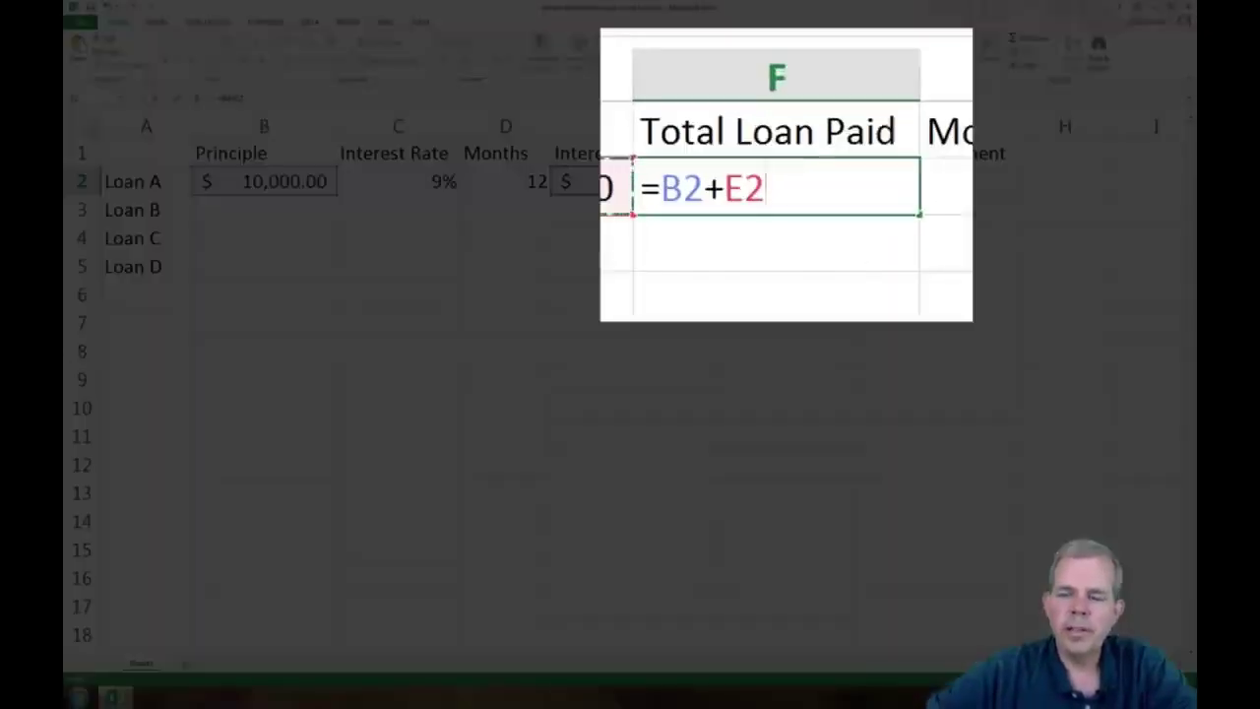
key("Return")
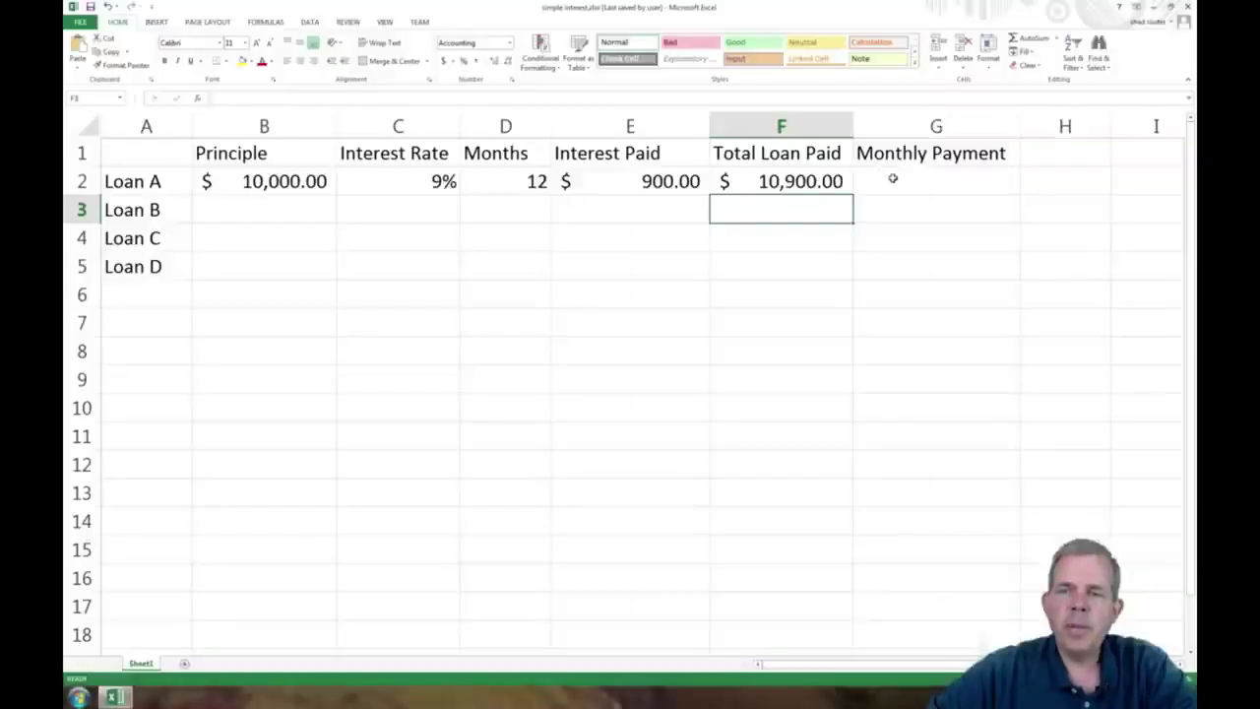
Enter the formula =F2/D2 in G2 to calculate Loan A's monthly payment
left_click(893, 179)
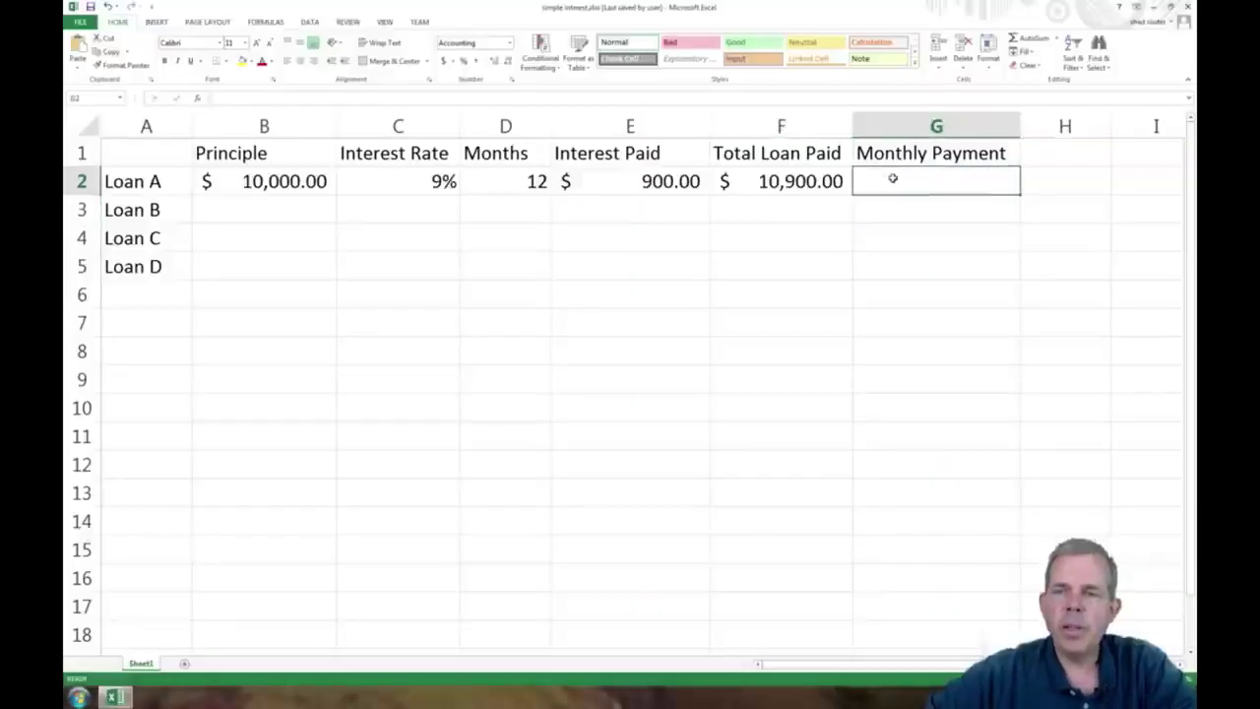
type("=")
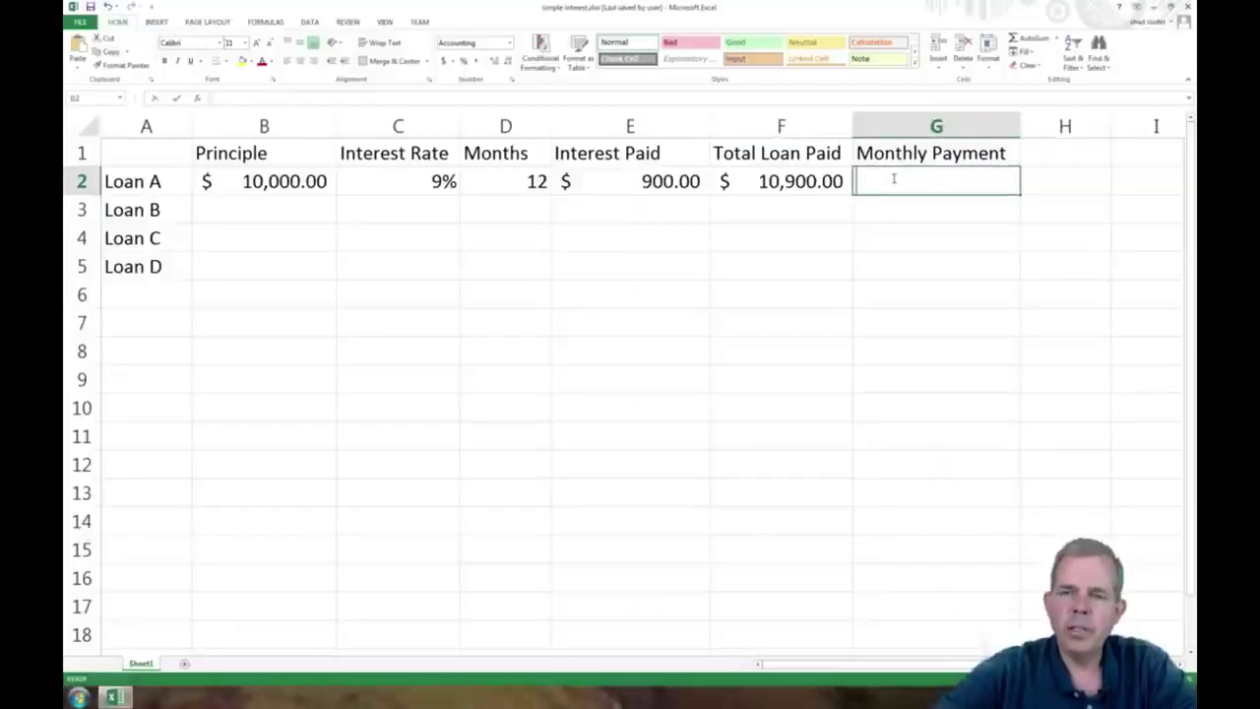
left_click(802, 180)
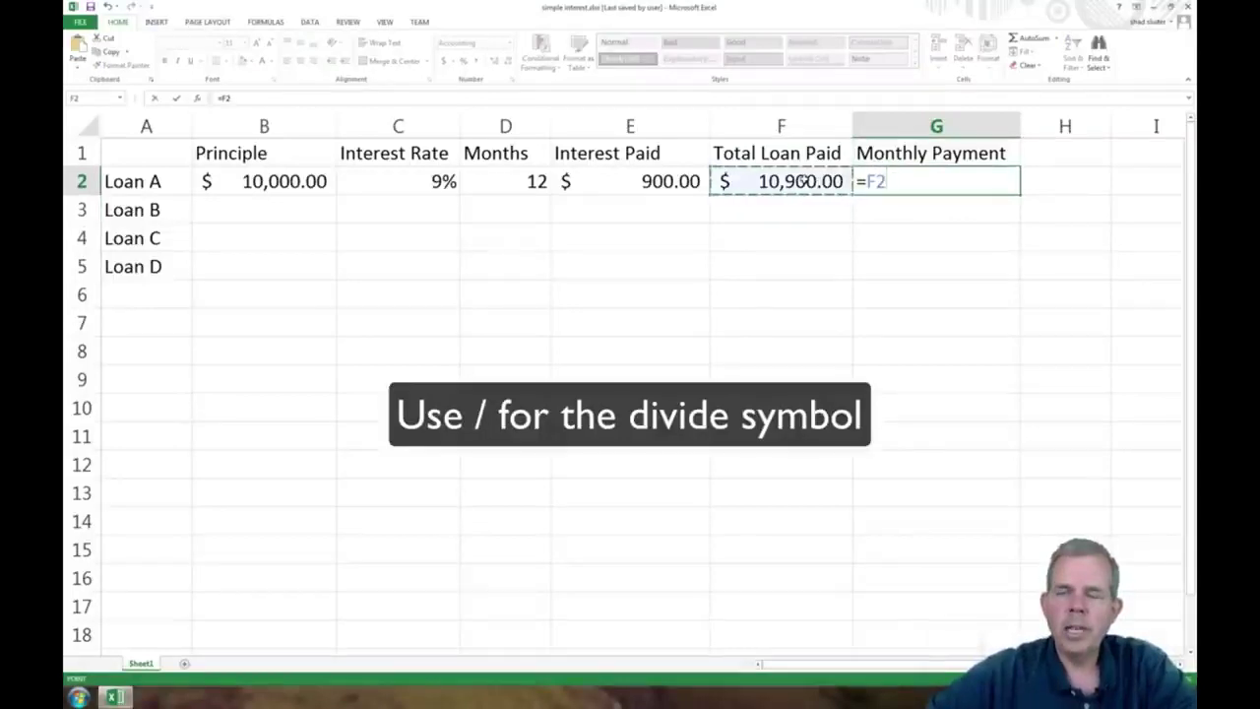
type("/")
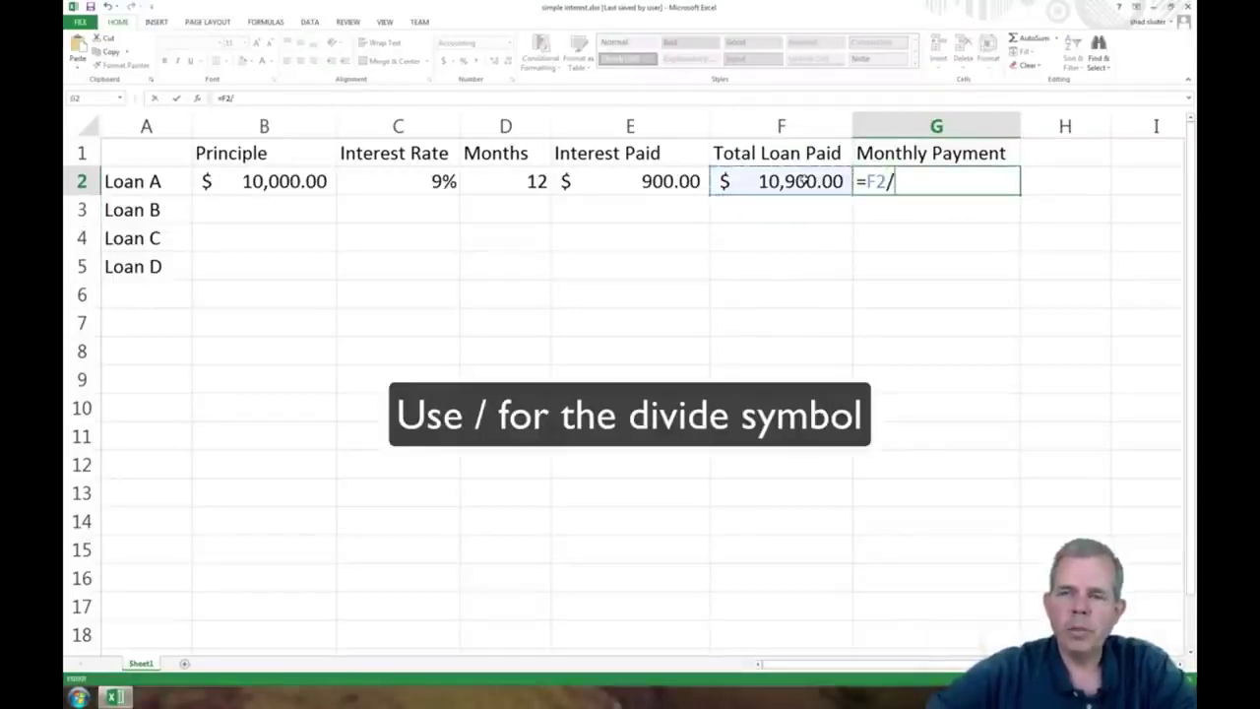
left_click(492, 177)
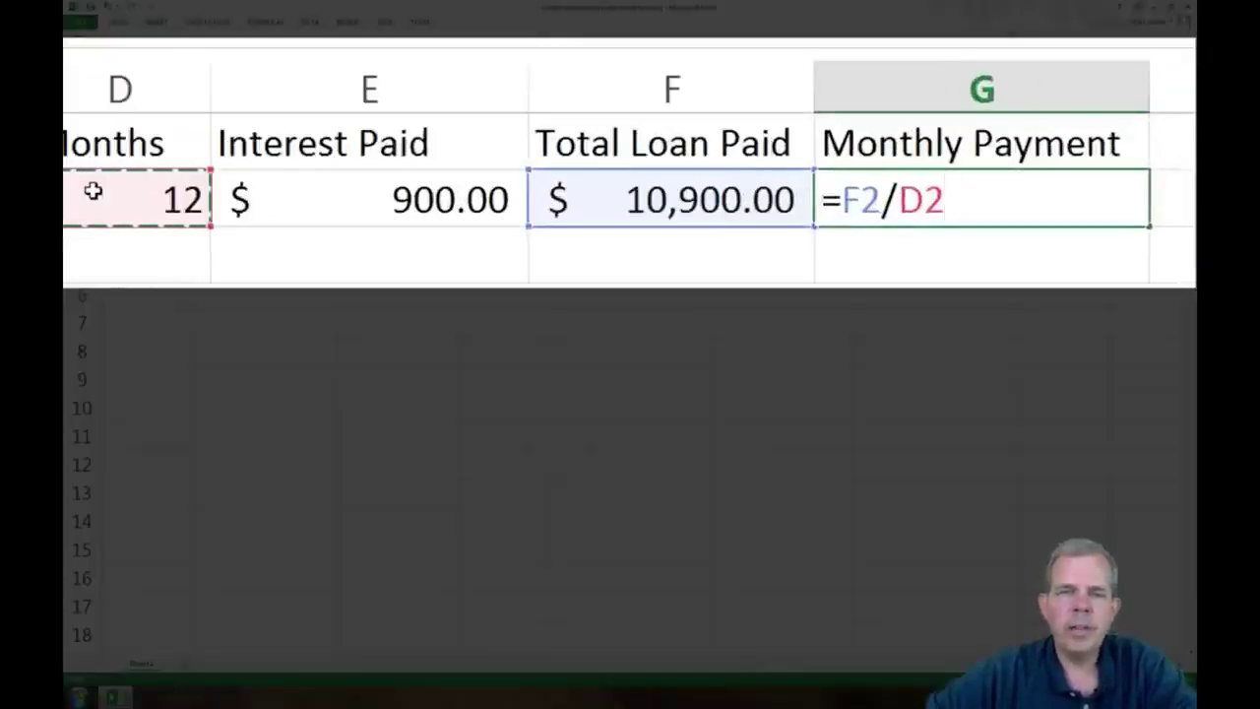
key("Return")
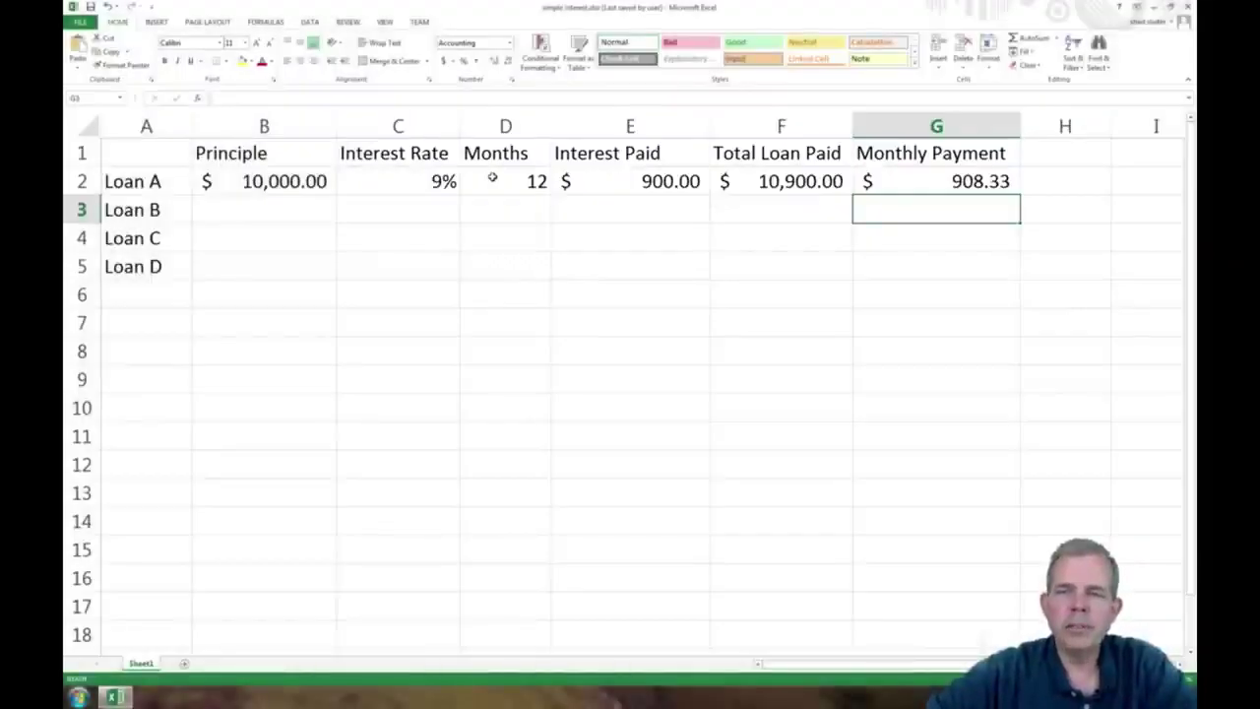
Change Loan A's principal in B2 to 20000 and select its monthly payment in G2
left_click(295, 180)
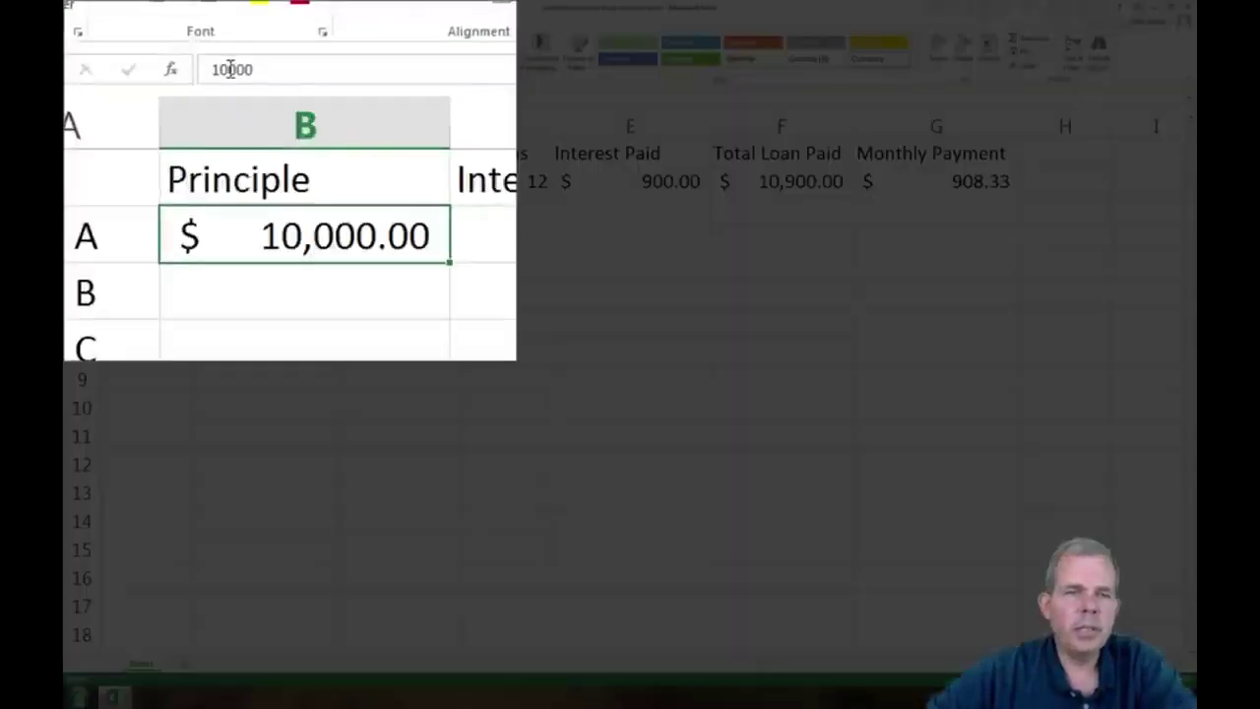
left_click_drag(219, 69, 197, 69)
type("2")
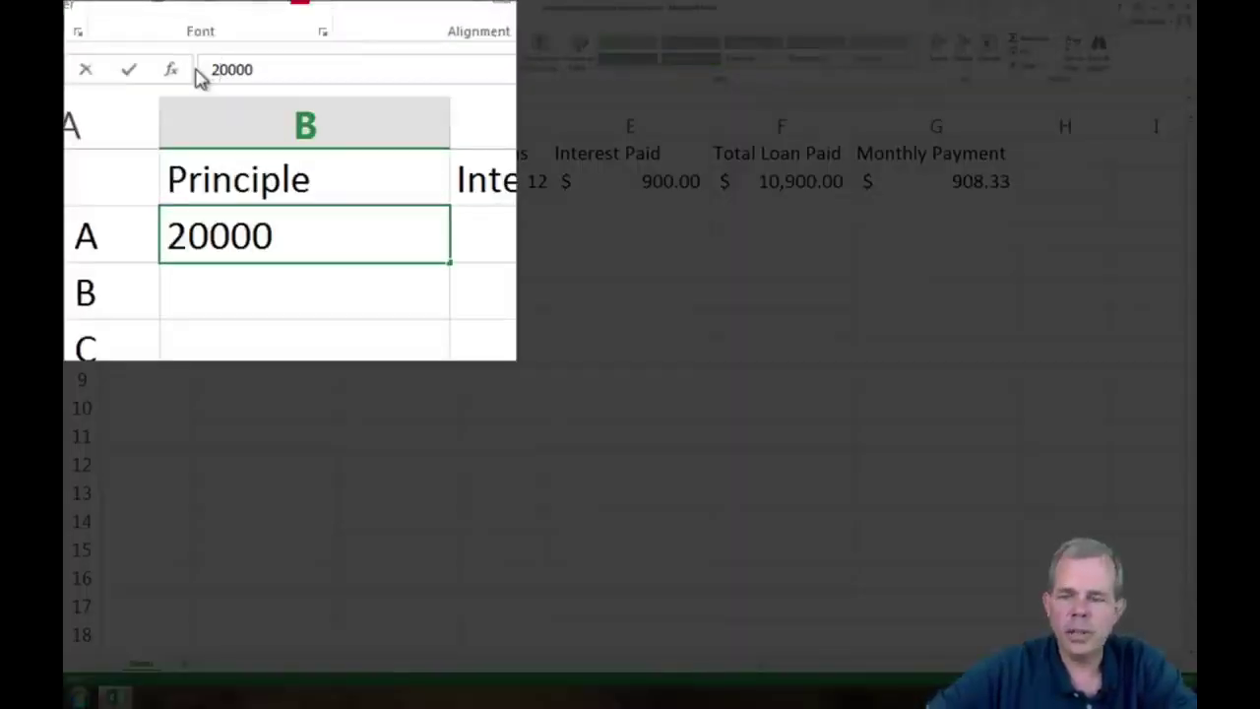
key("Return")
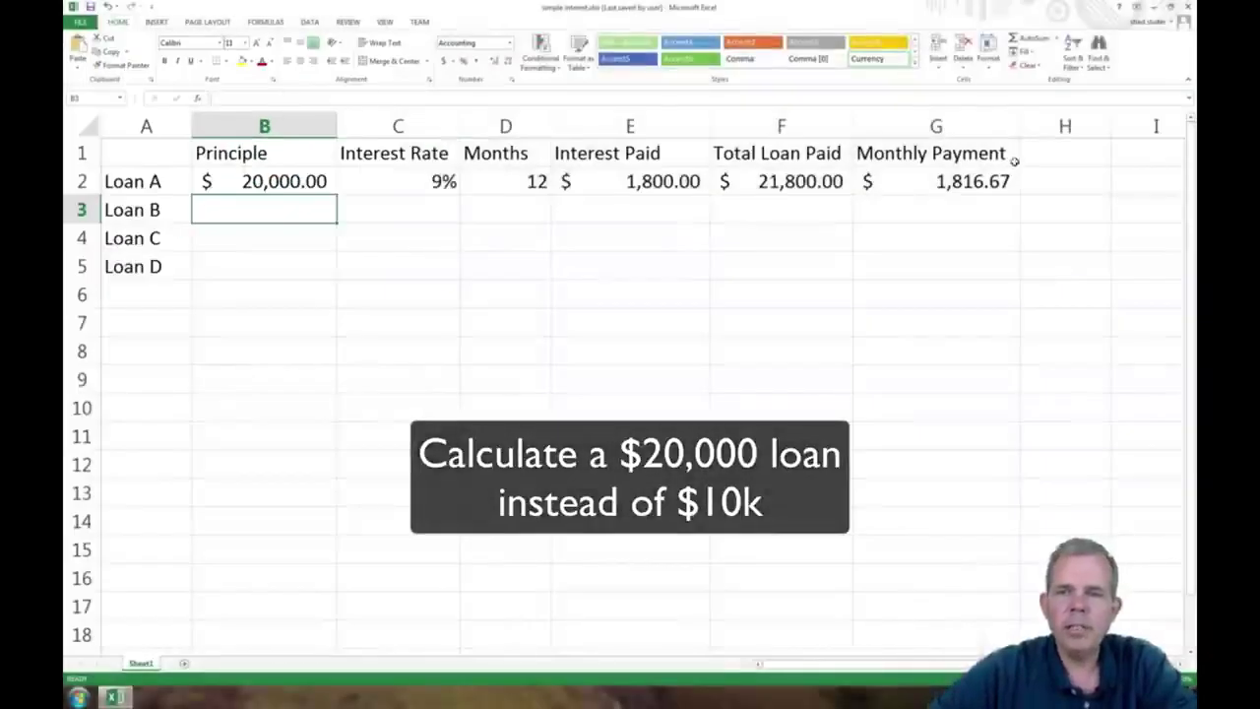
left_click(994, 188)
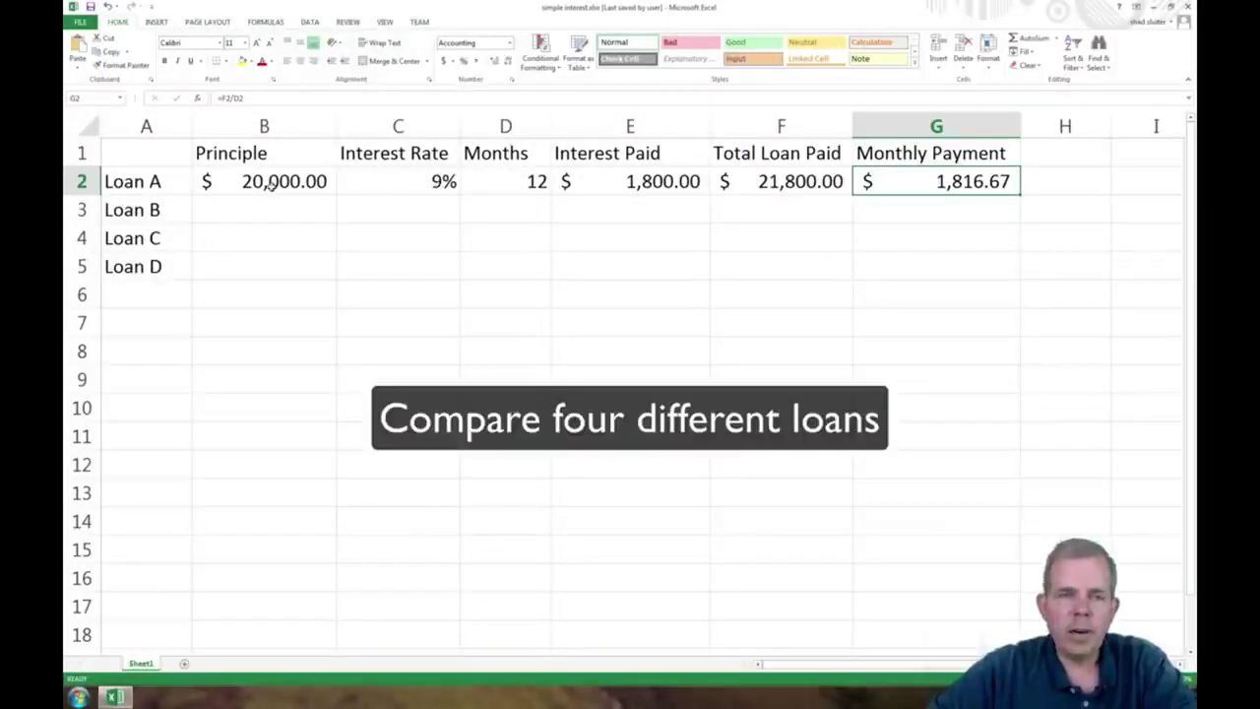
Fill Loan A's principal, interest rate and months down through B2:D5 for Loans B, C and D
left_click_drag(267, 186, 486, 218)
left_click_drag(487, 255, 487, 256)
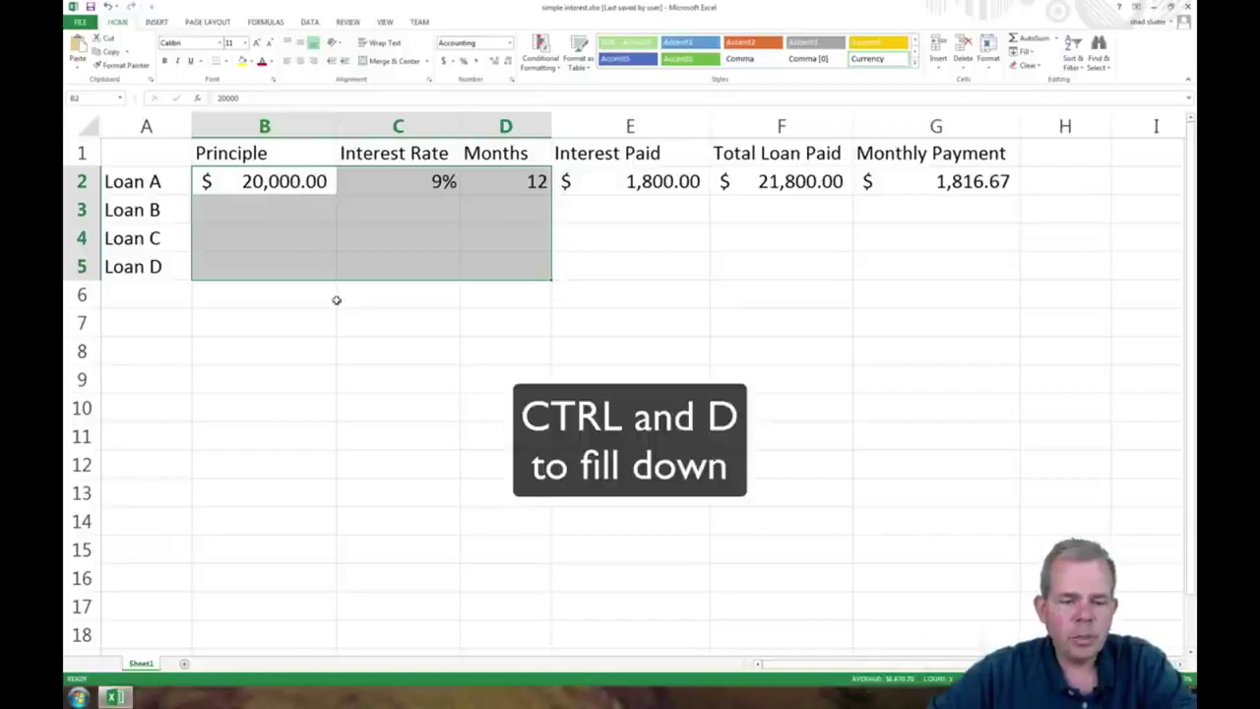
key("ctrl+d")
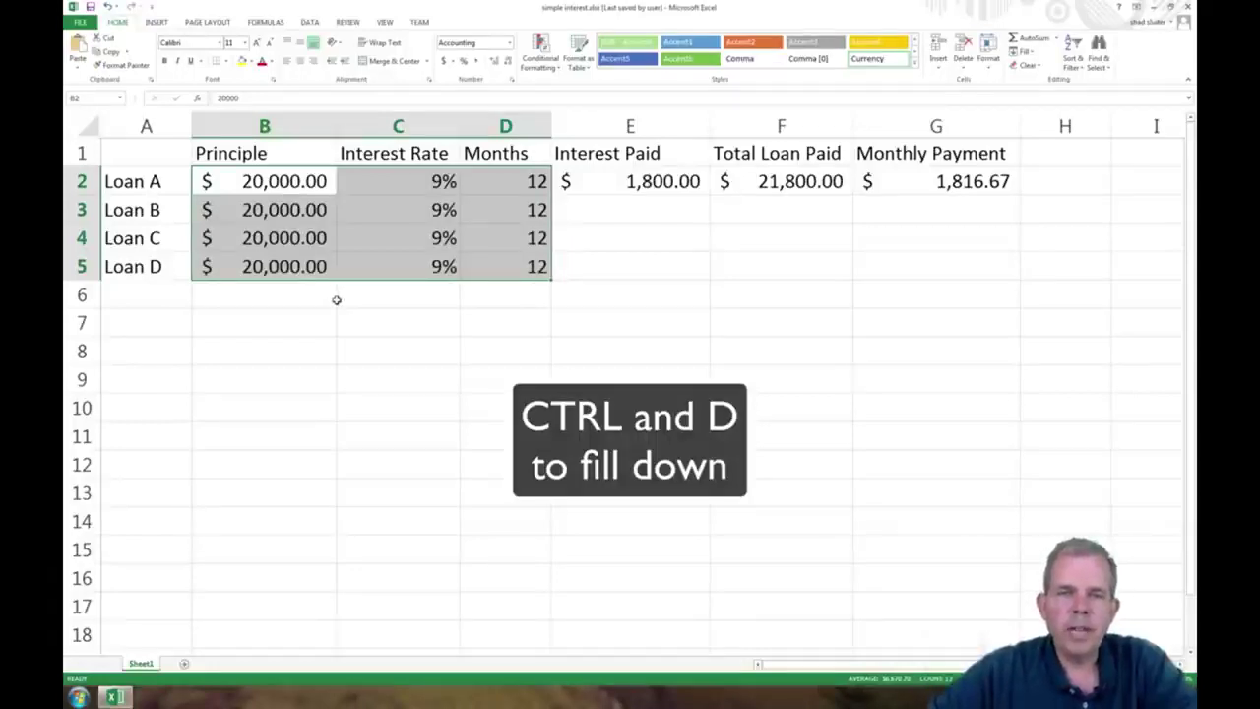
Set the interest rates in C3:C5 to 8% for Loan B, 7% for Loan C and 6% for Loan D
left_click(418, 248)
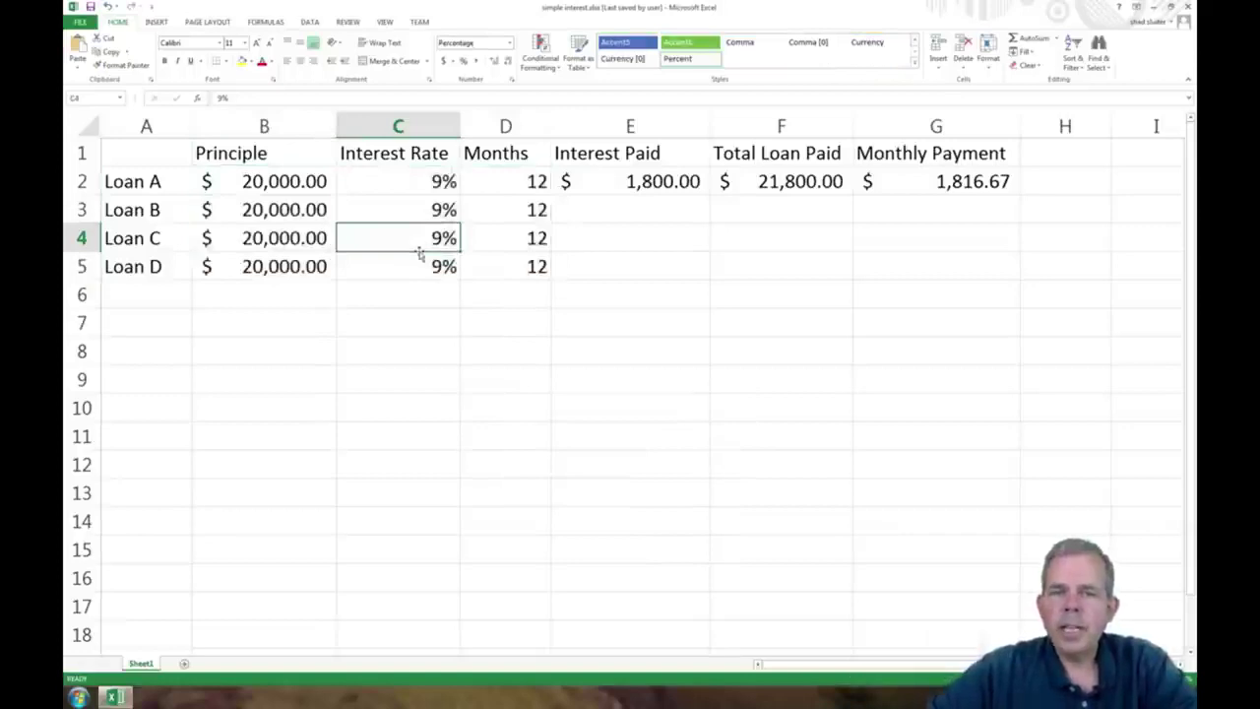
left_click(434, 209)
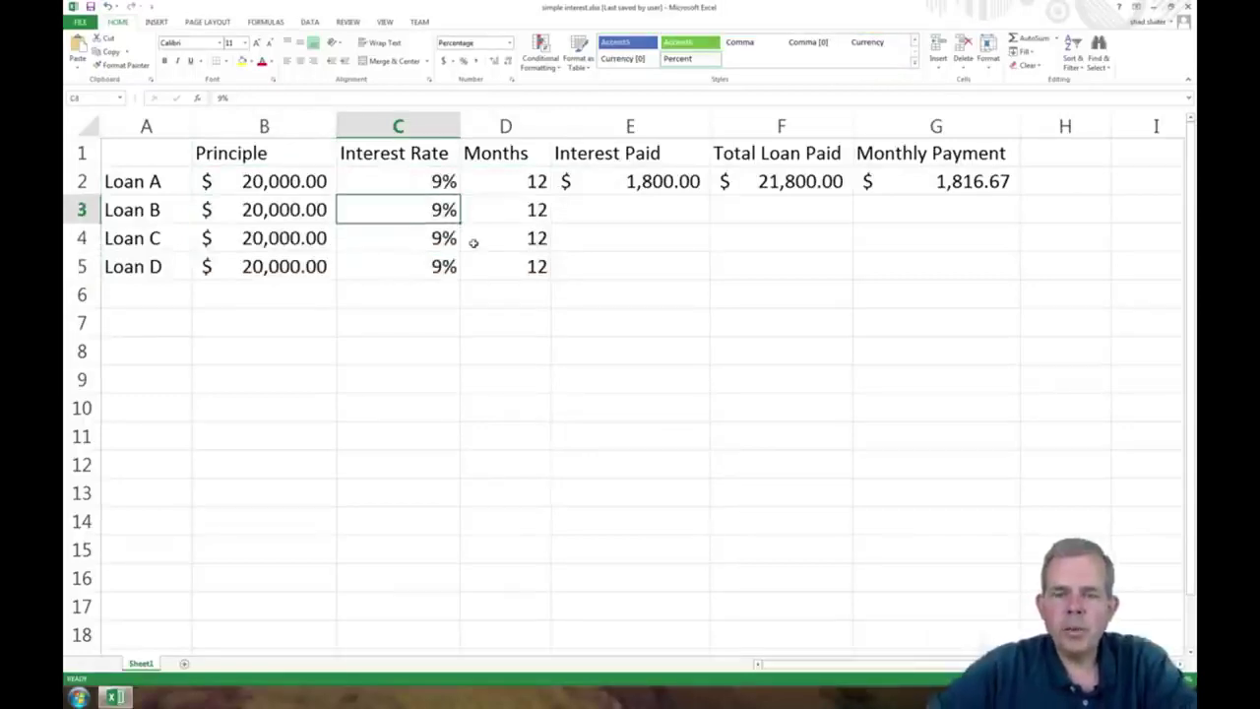
key("Delete")
type("8")
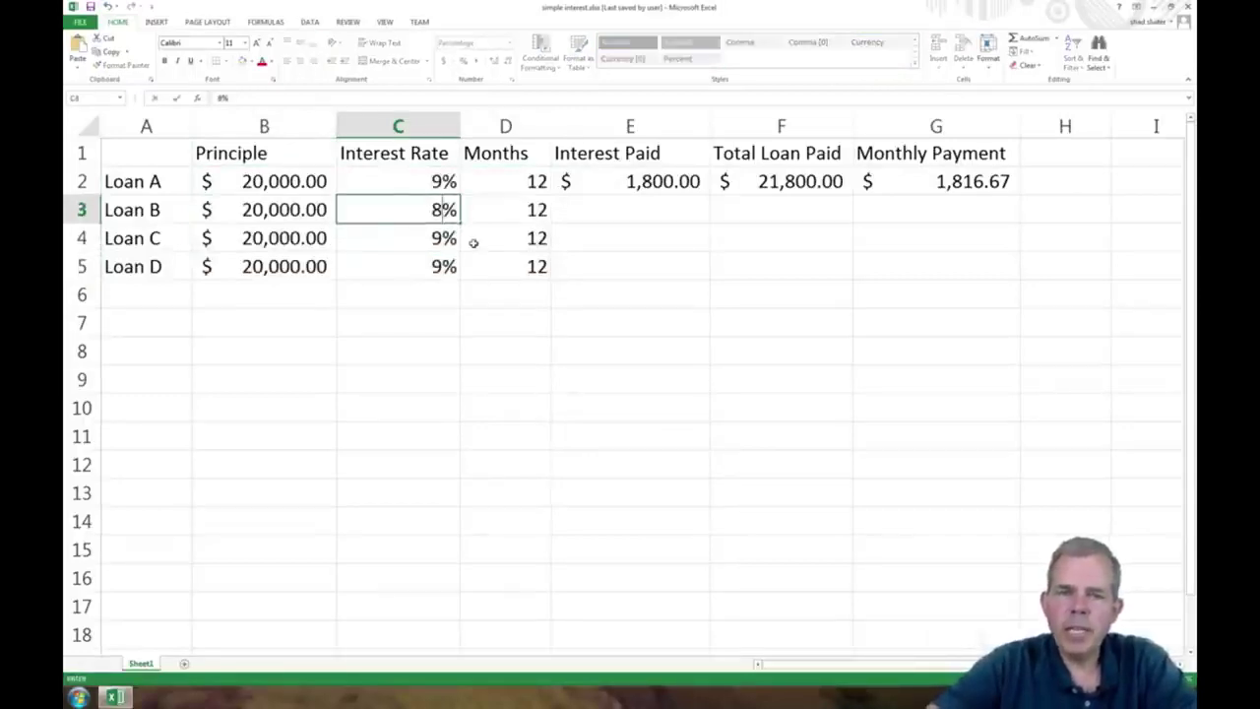
key("Return")
type("7")
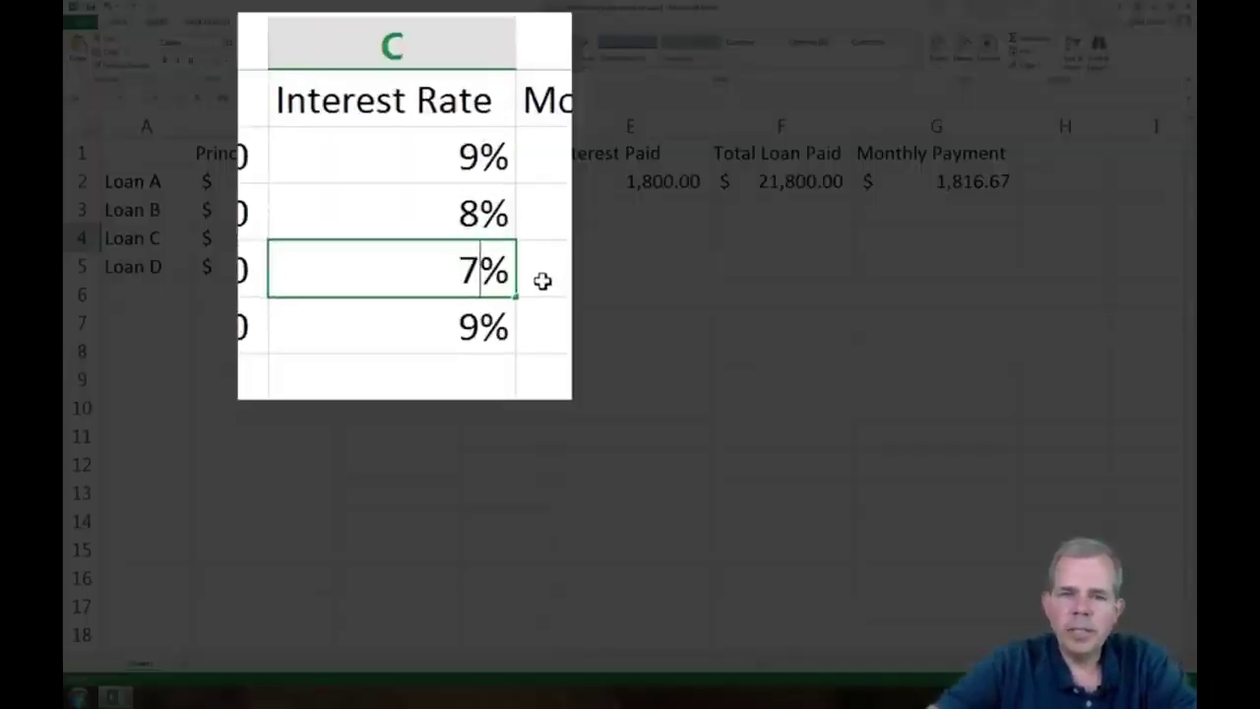
key("Return")
type("6")
key("Return")
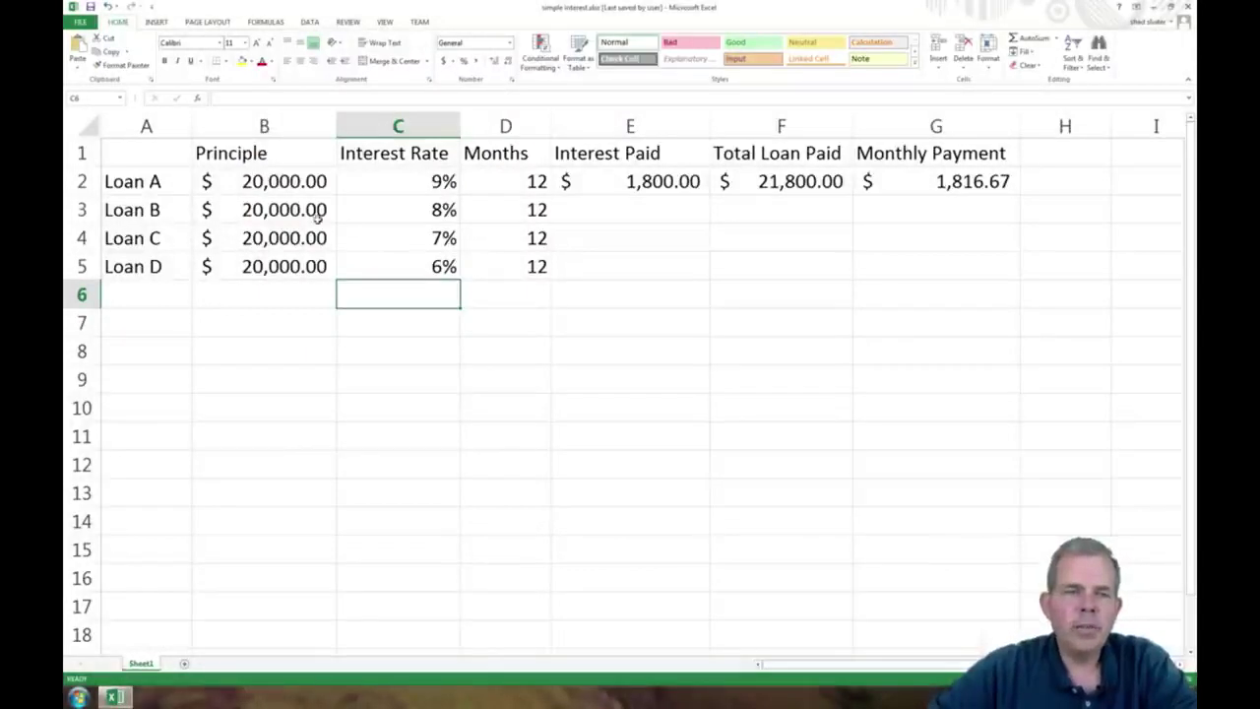
Fill the formulas in E2:G2 down to row 5 and check each loan's interest paid
left_click_drag(290, 210, 295, 261)
left_click_drag(500, 210, 506, 262)
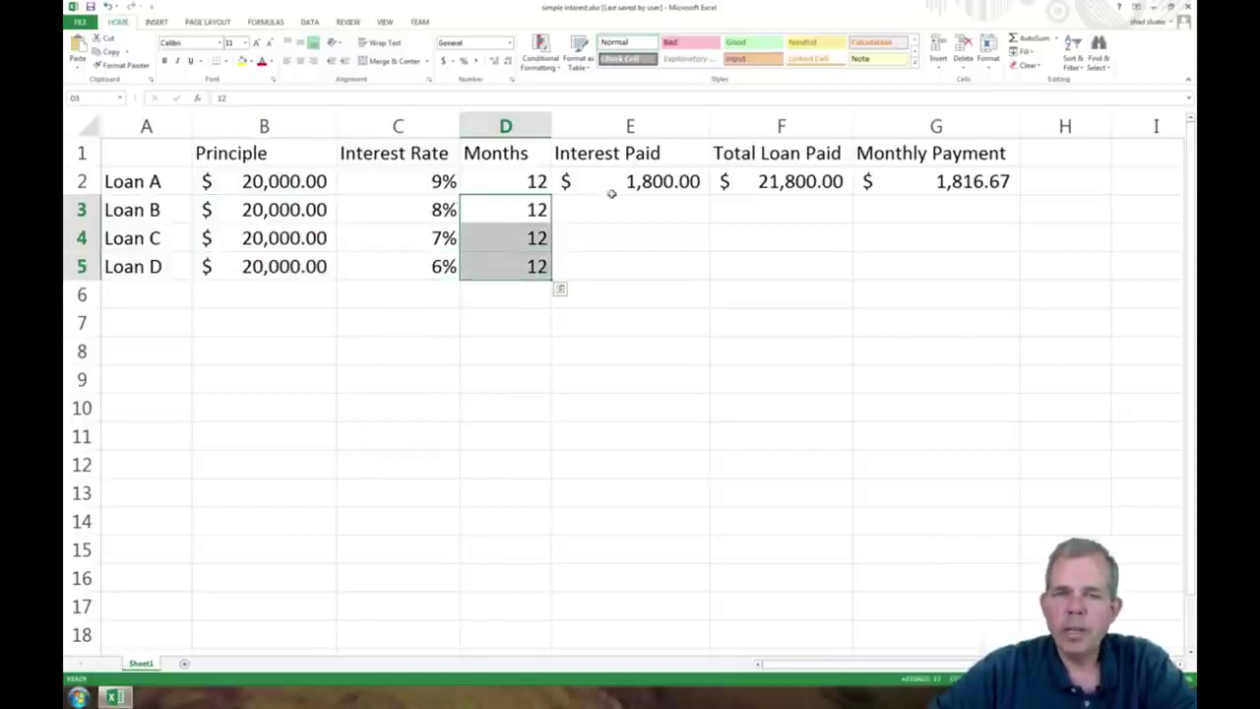
left_click_drag(613, 181, 911, 185)
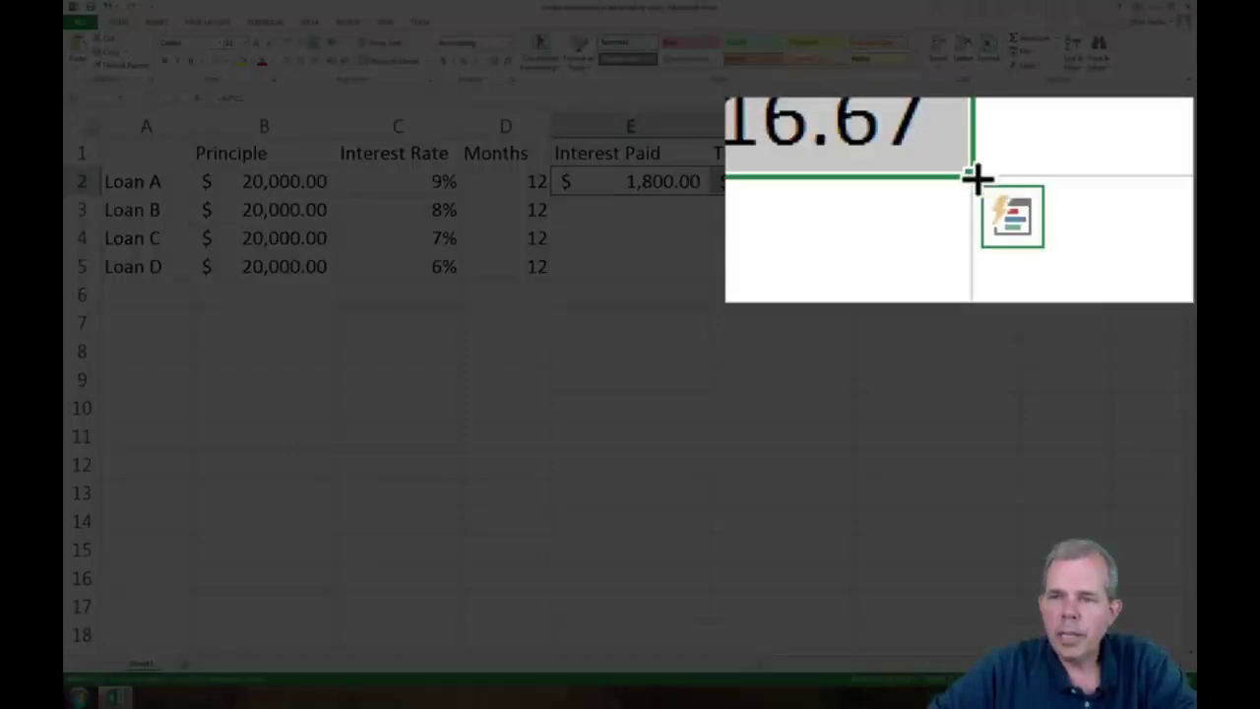
left_click_drag(1020, 195, 1016, 276)
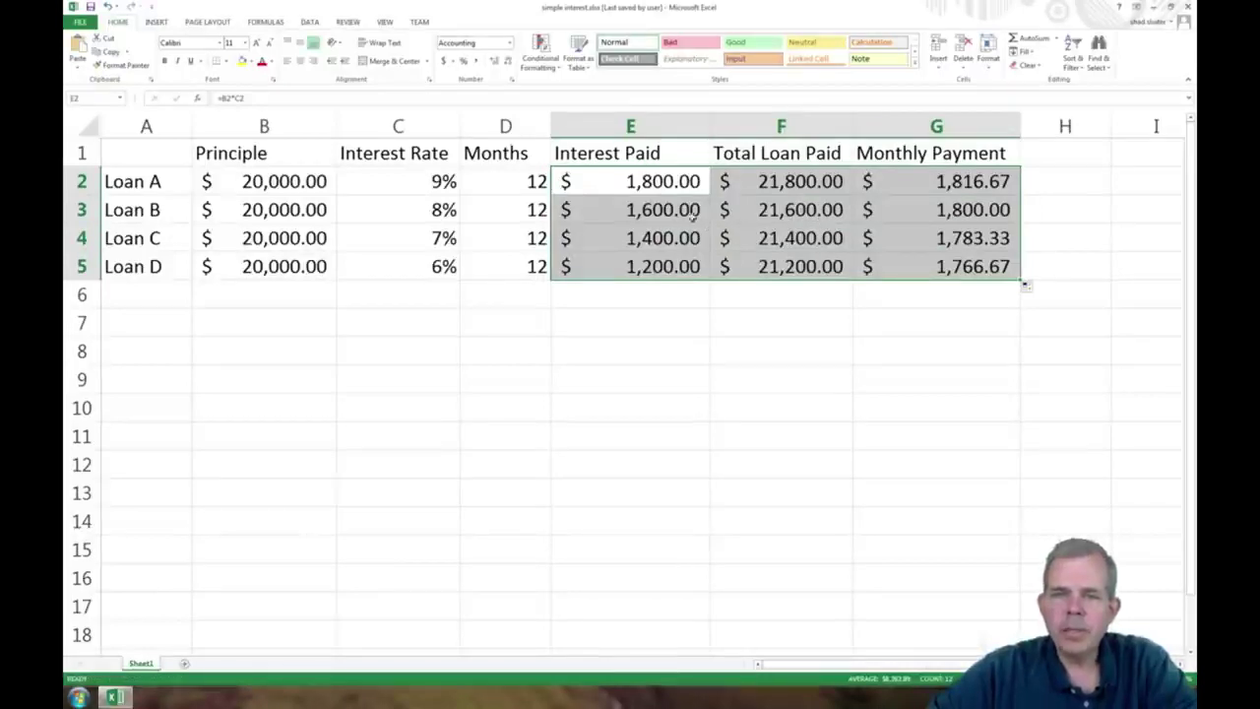
left_click(657, 188)
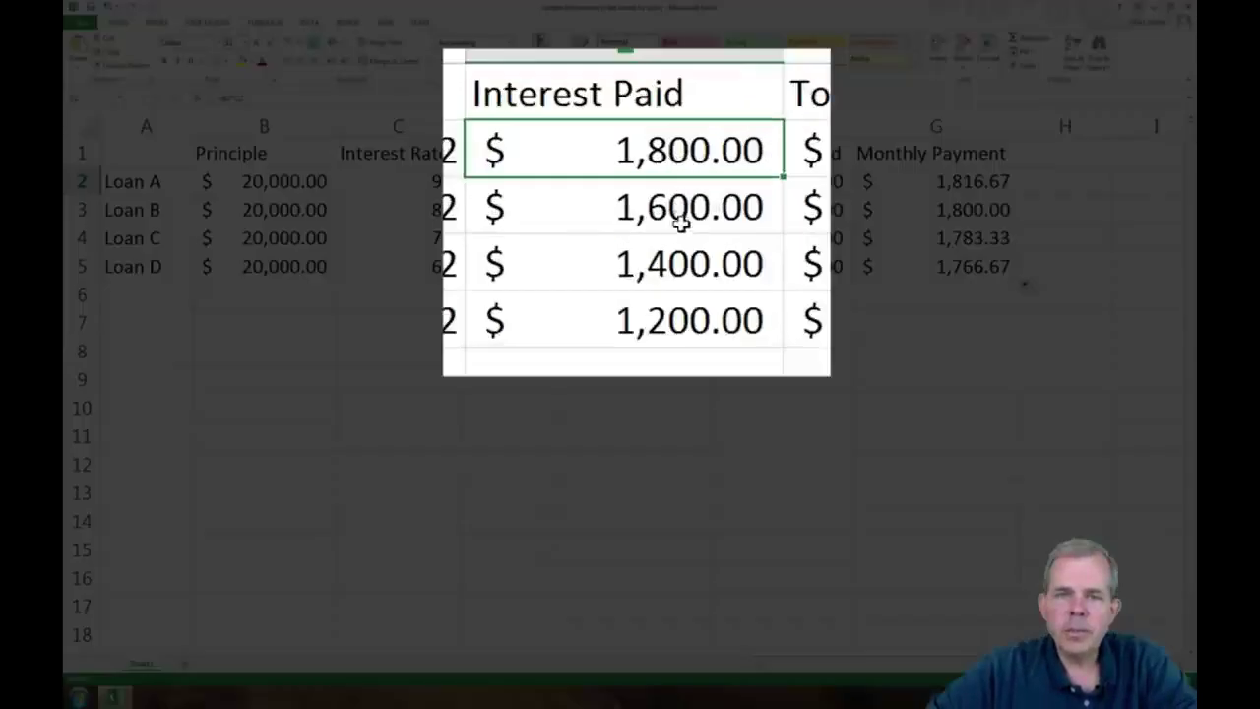
left_click(680, 211)
left_click(681, 263)
left_click(687, 330)
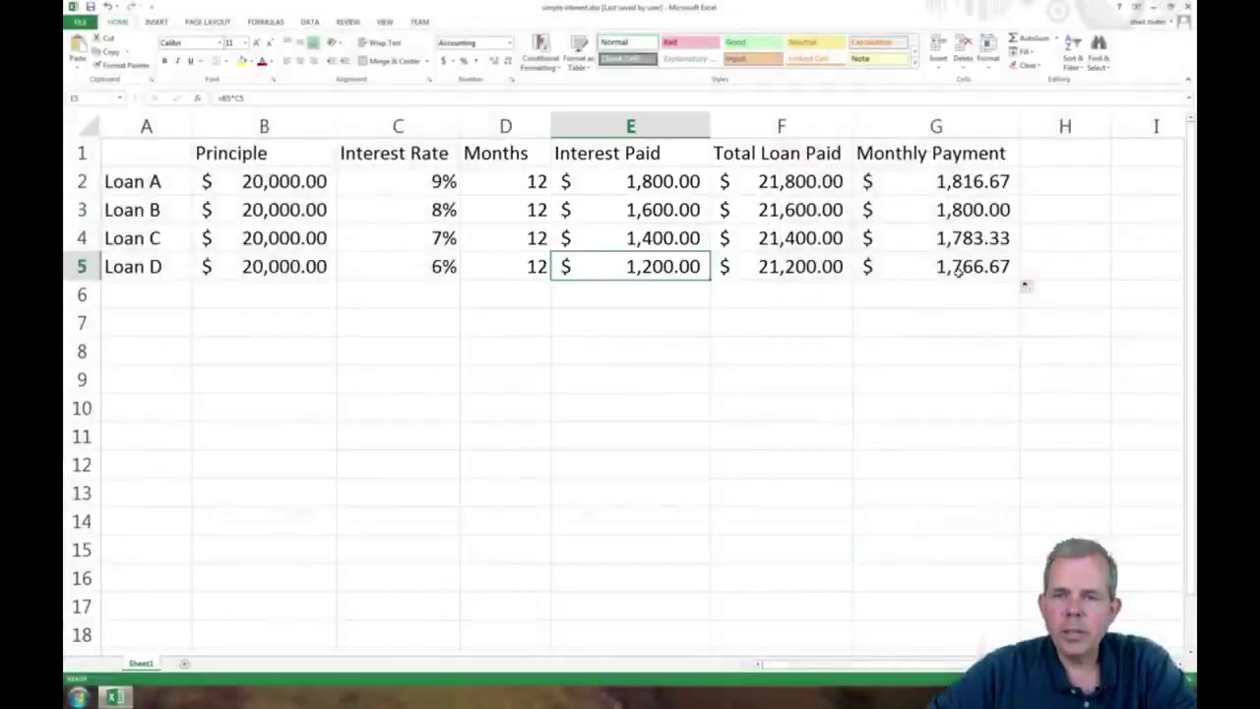
Insert a 2-D clustered column chart of the monthly payments in G2:G5 and place it below the loan table
left_click(956, 272)
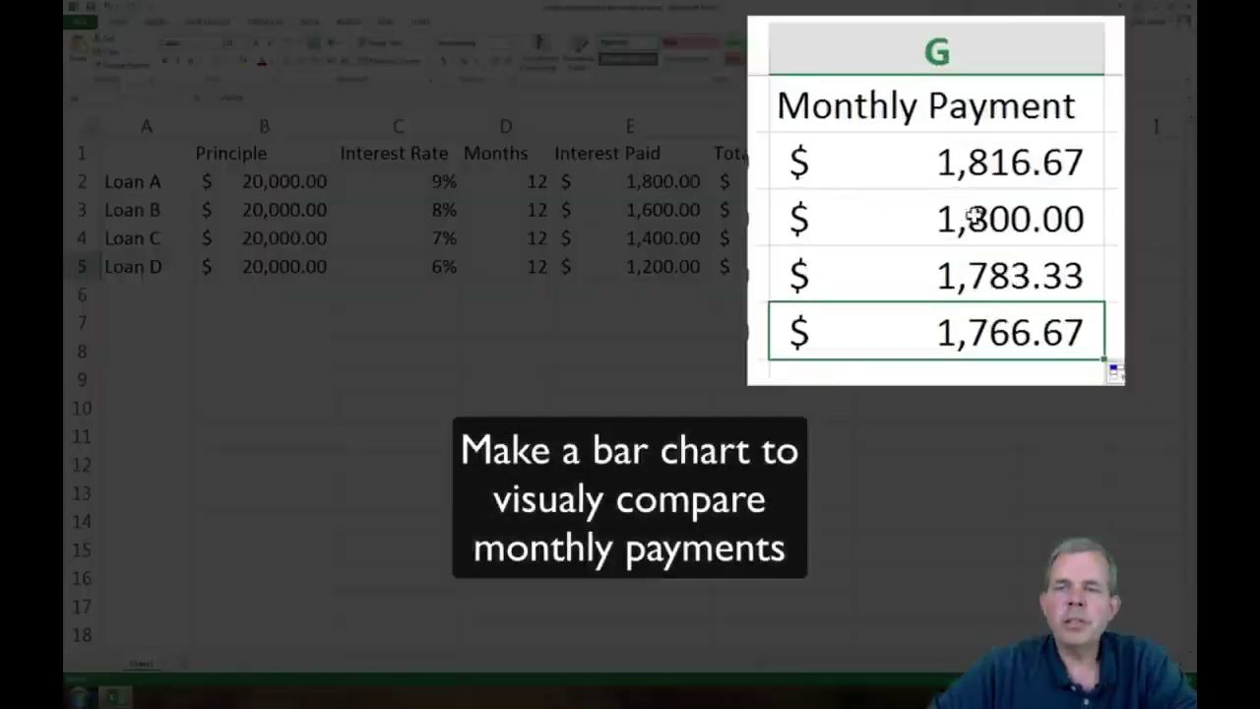
left_click_drag(936, 181, 915, 334)
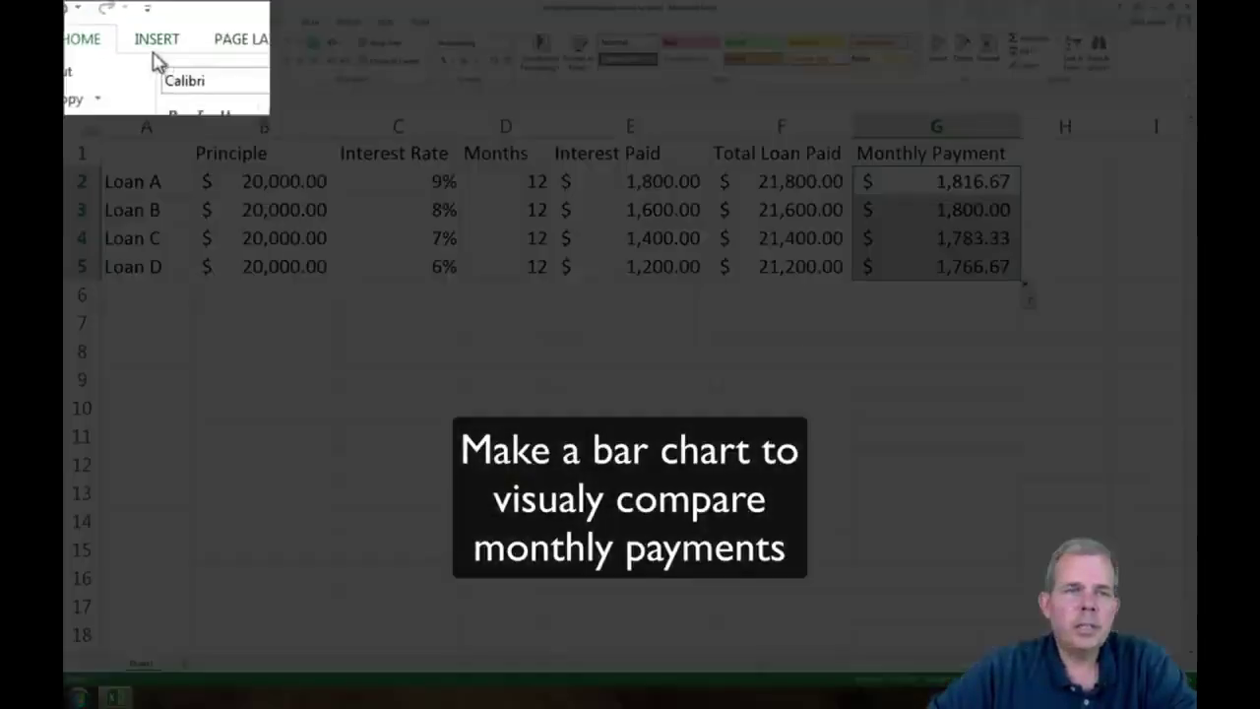
left_click(157, 24)
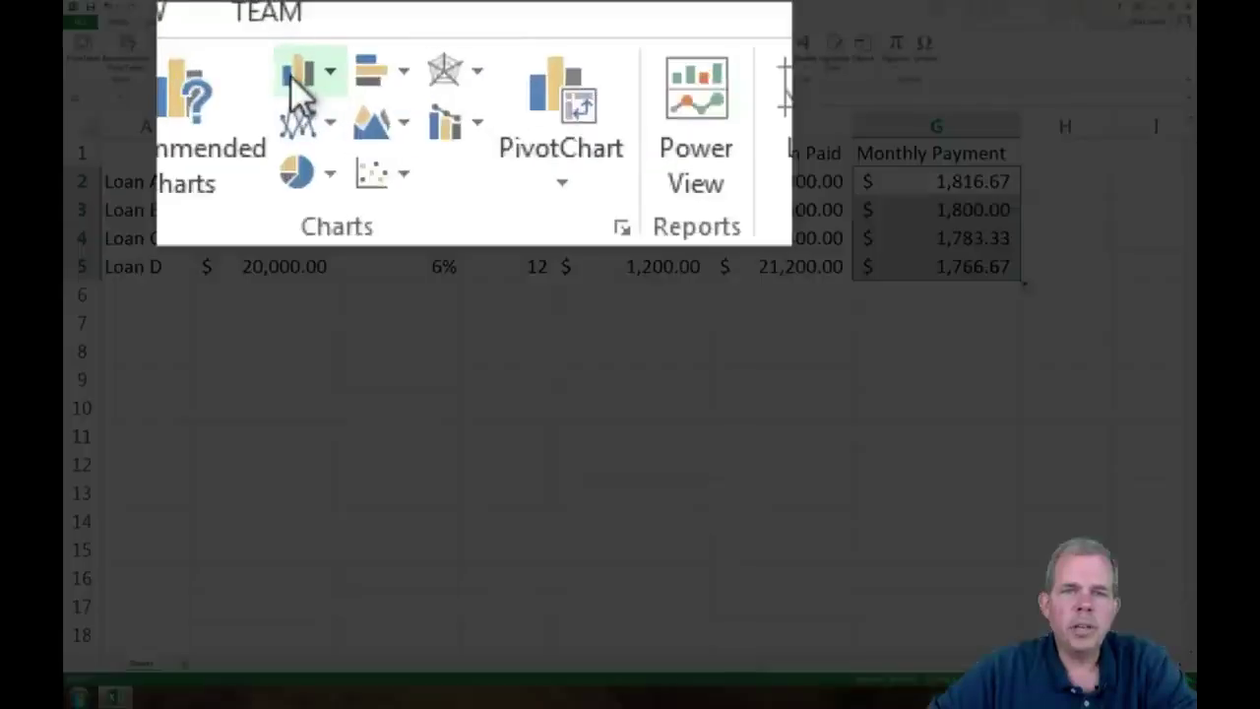
left_click(295, 76)
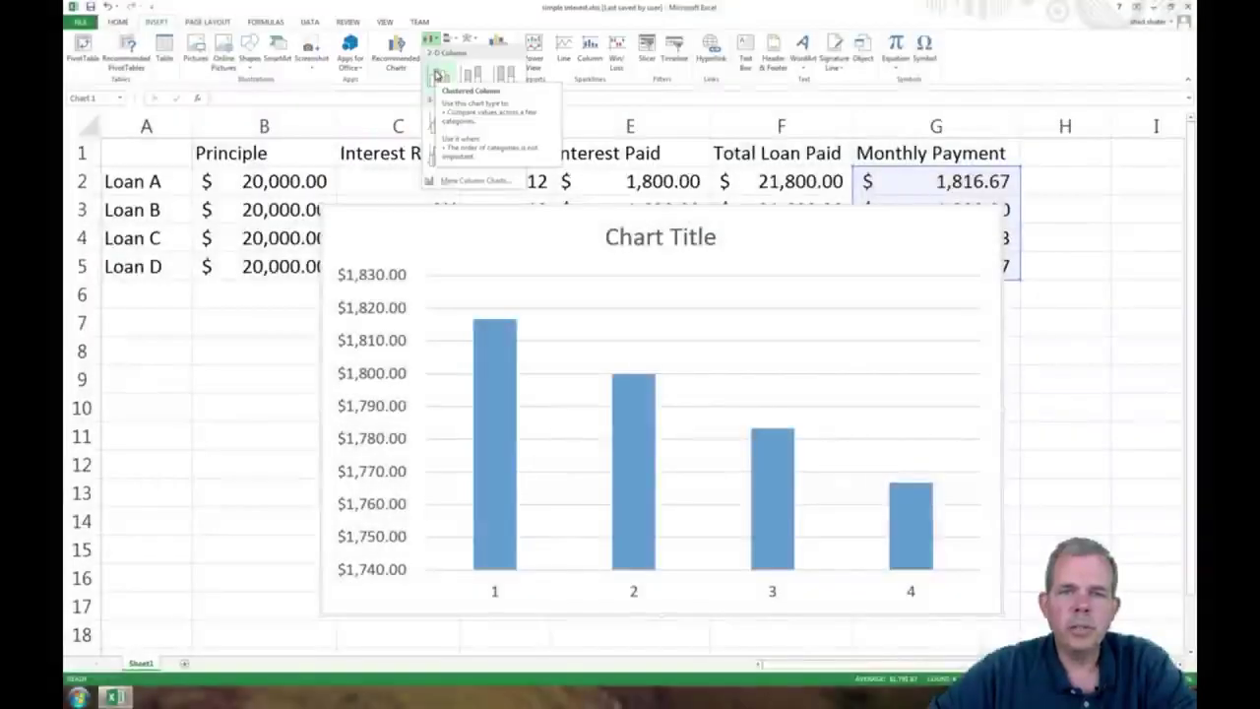
left_click(438, 76)
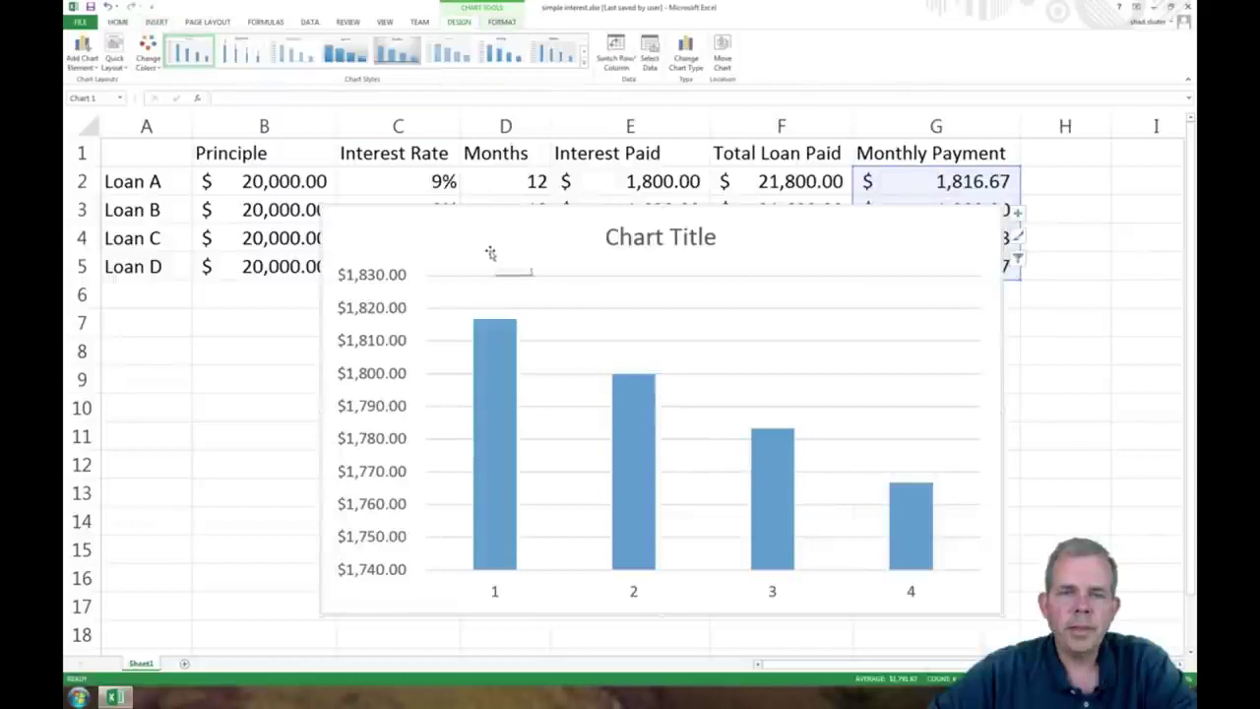
left_click_drag(490, 254, 451, 339)
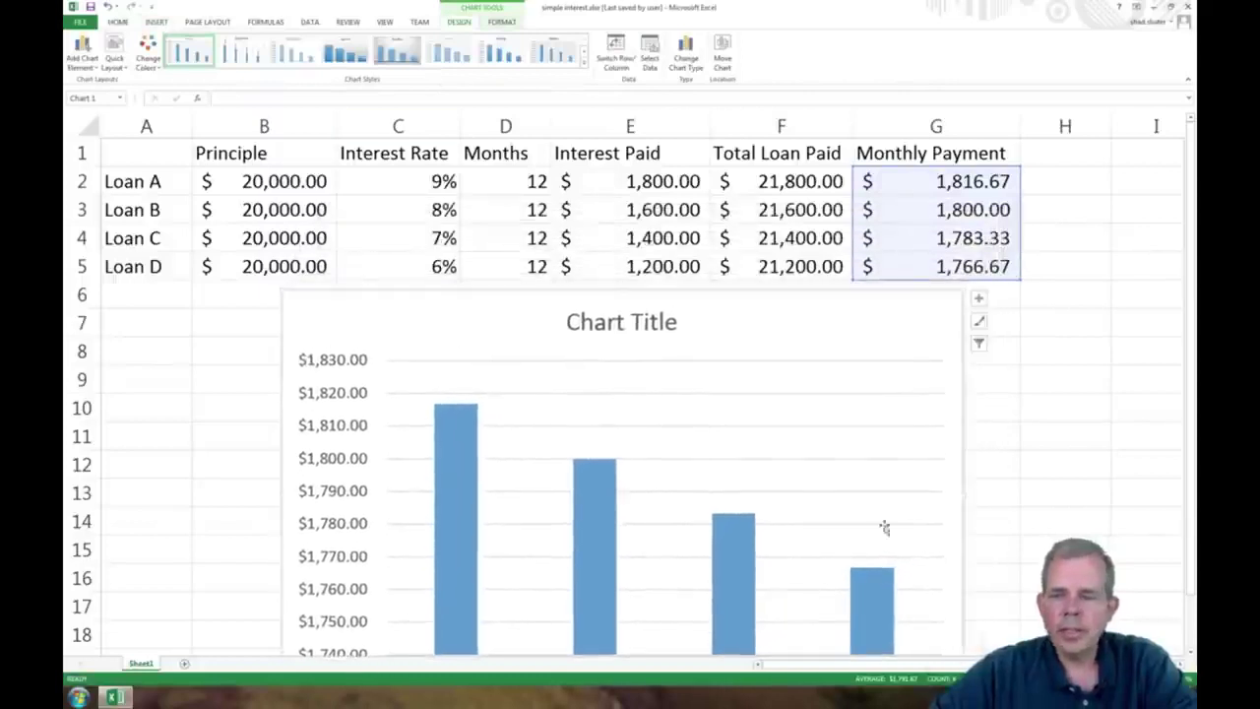
left_click(1097, 678)
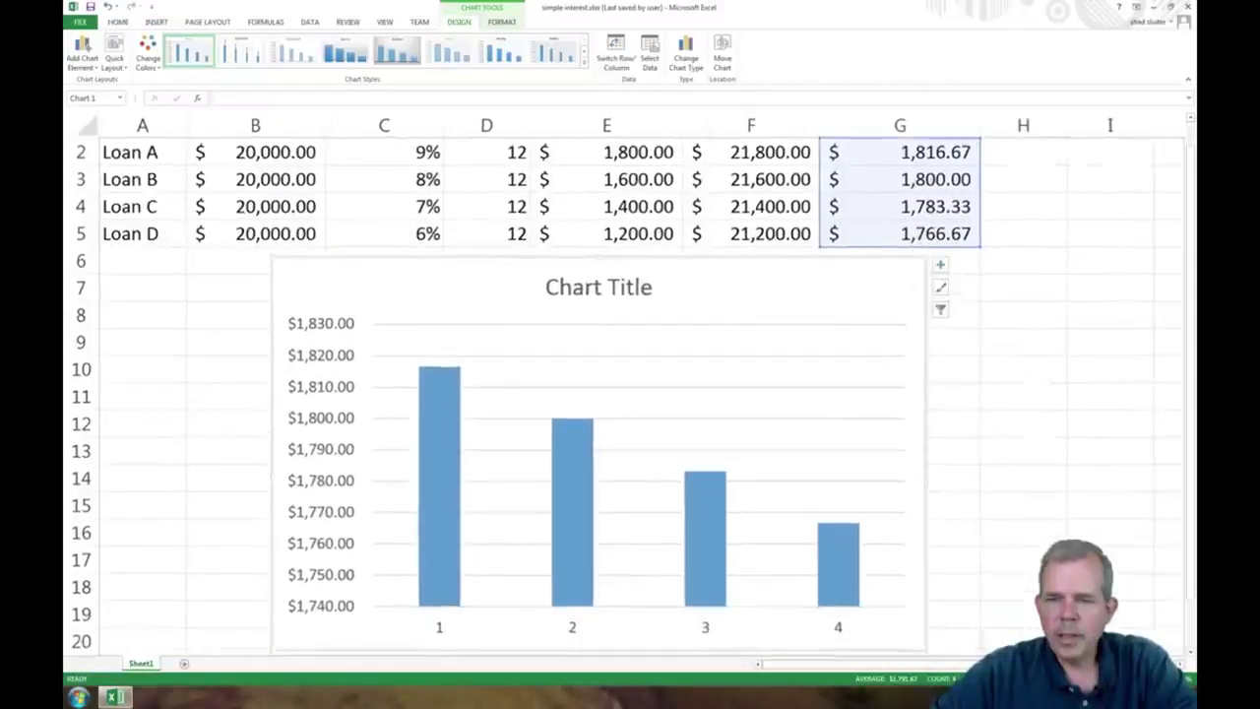
Change the chart title to "Monthly Payments for $10K Loan"
left_click(573, 296)
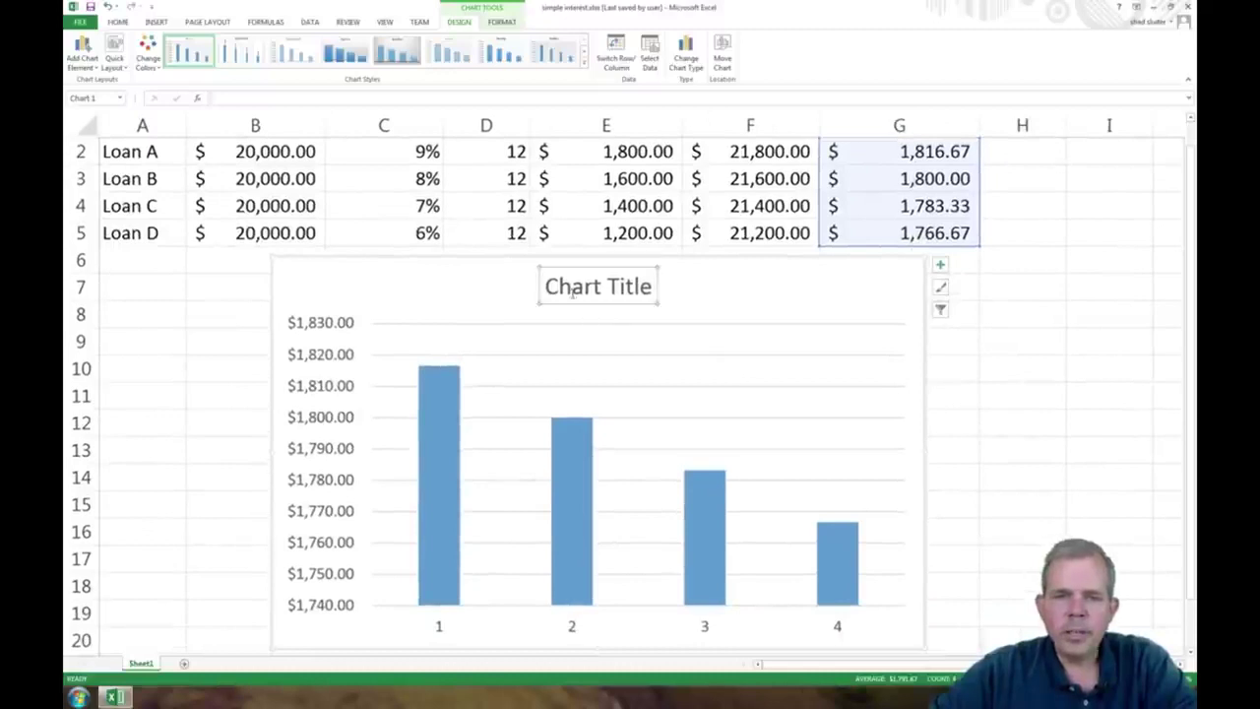
left_click_drag(553, 287, 667, 285)
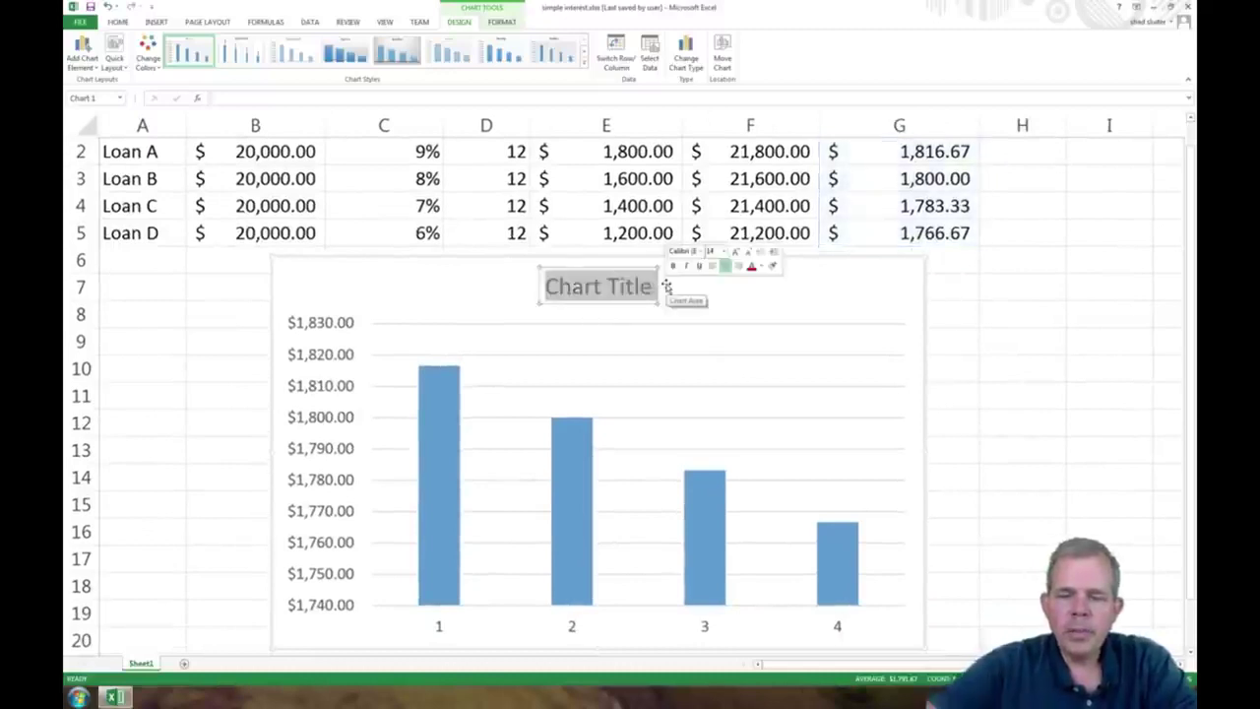
type("Monthly Pay")
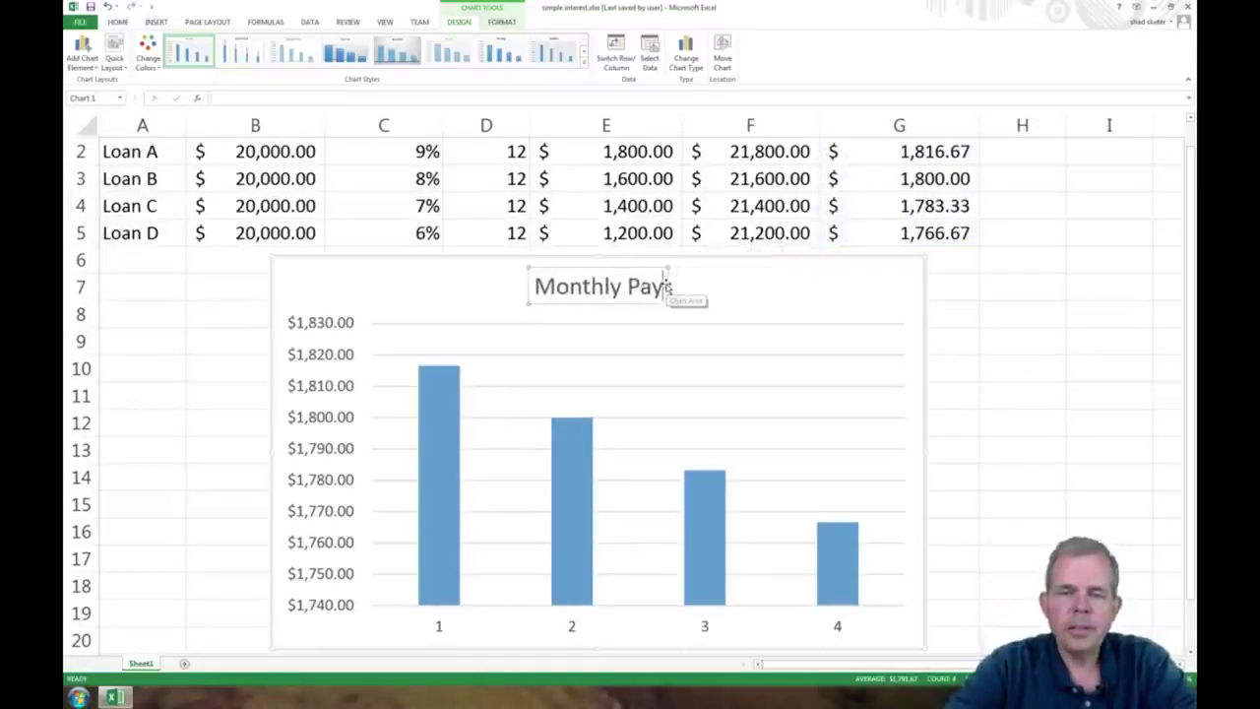
type("ments for $10K")
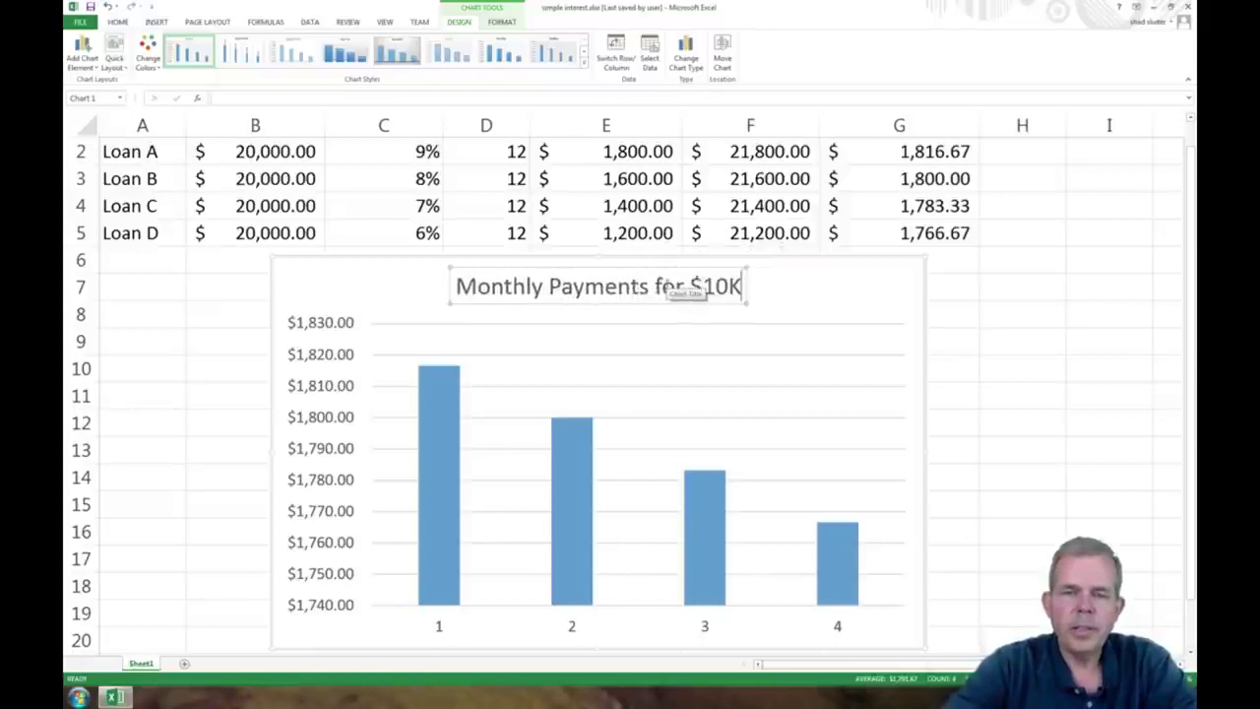
type(" Loan")
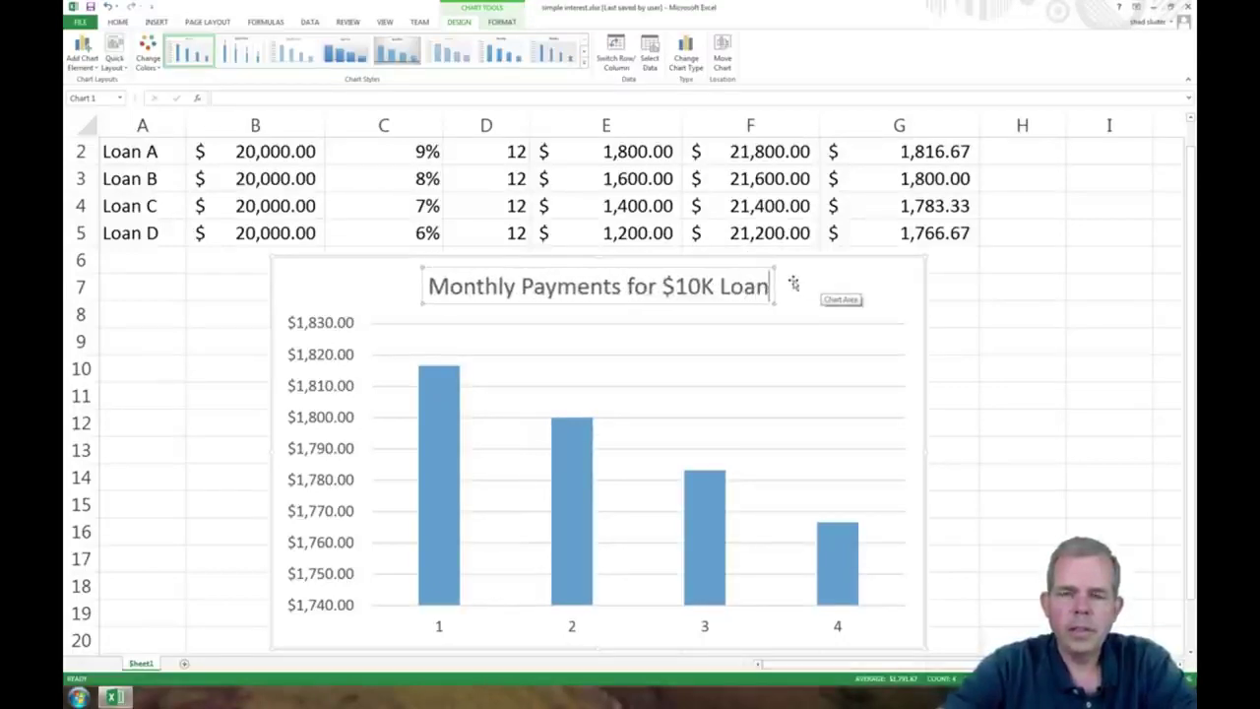
left_click(823, 281)
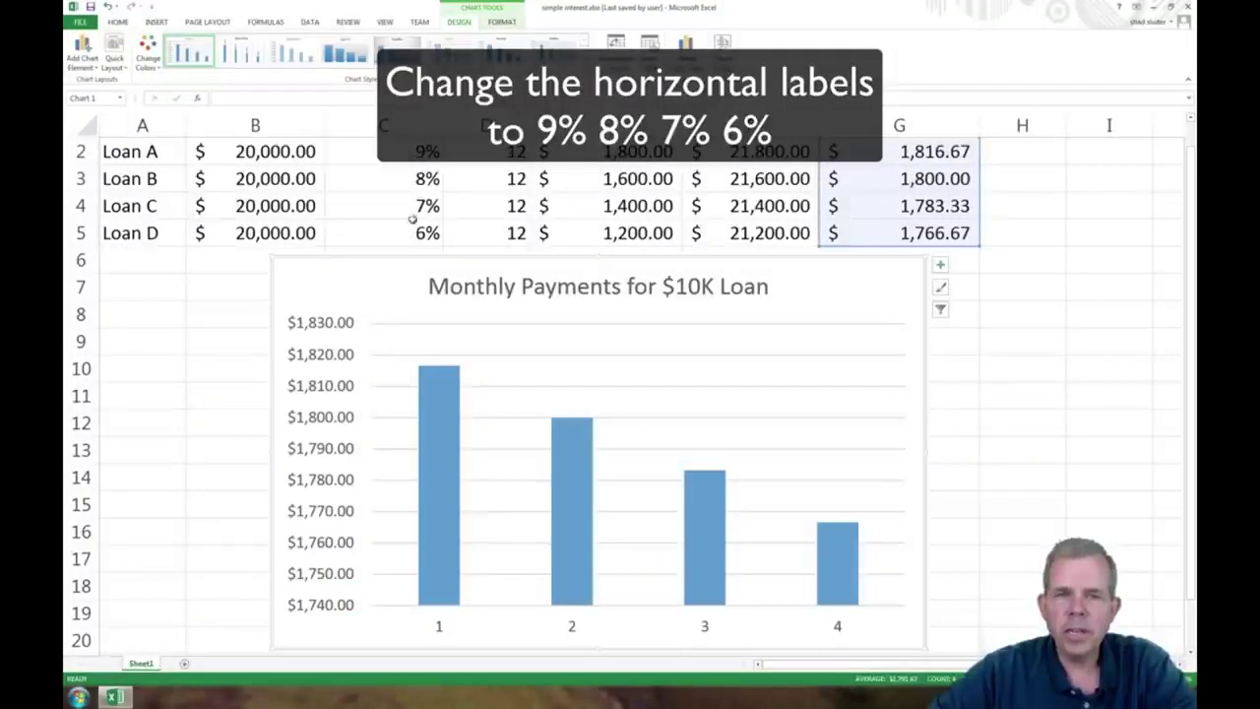
Set the chart's horizontal axis labels to the interest rates in C2:C5
right_click(830, 365)
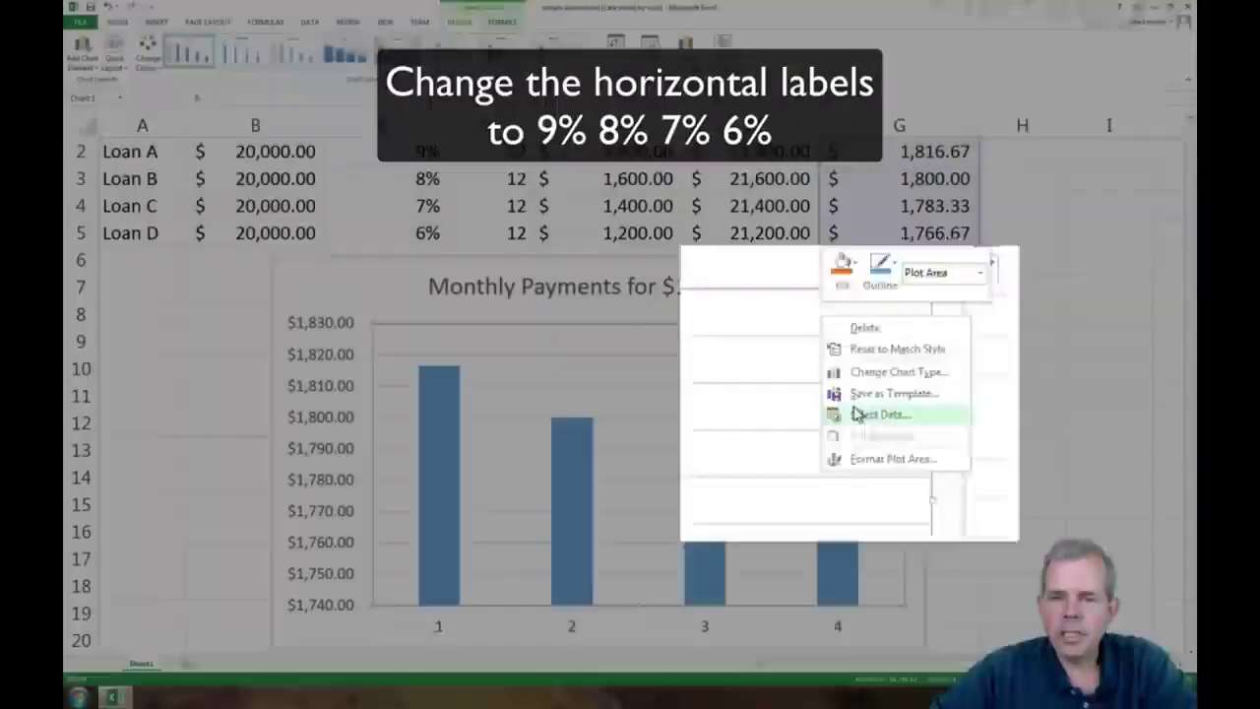
left_click(852, 406)
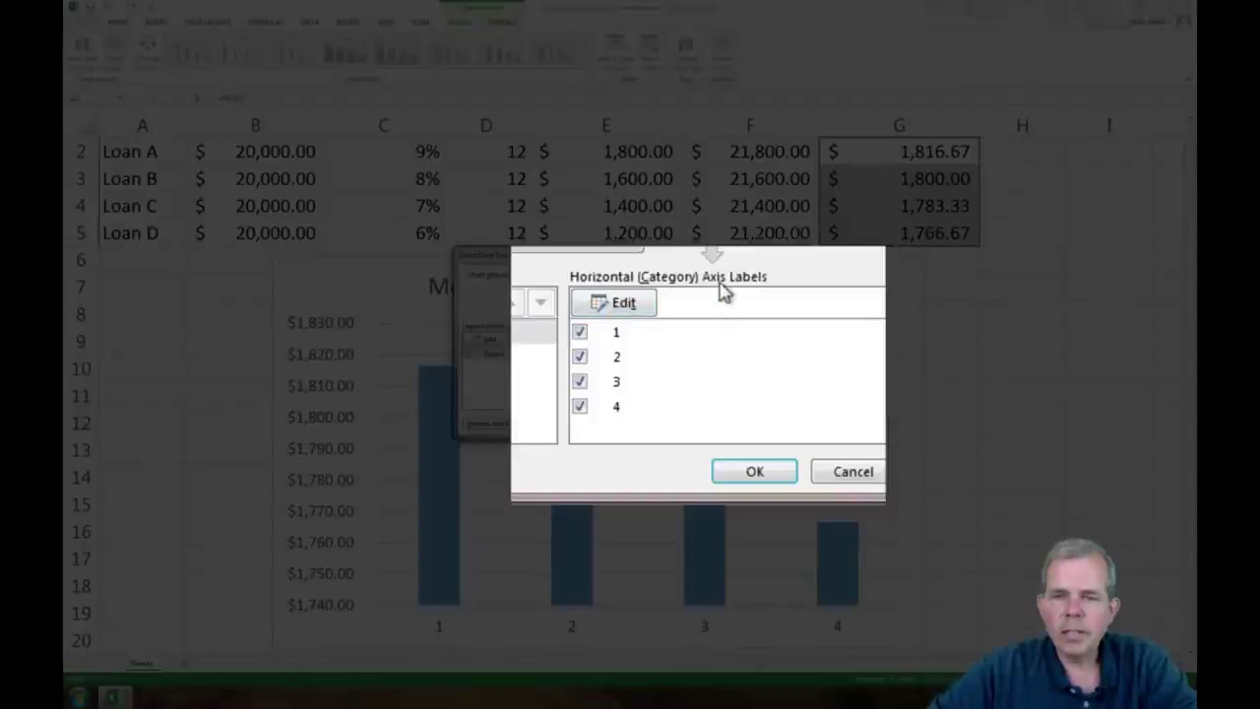
left_click(634, 305)
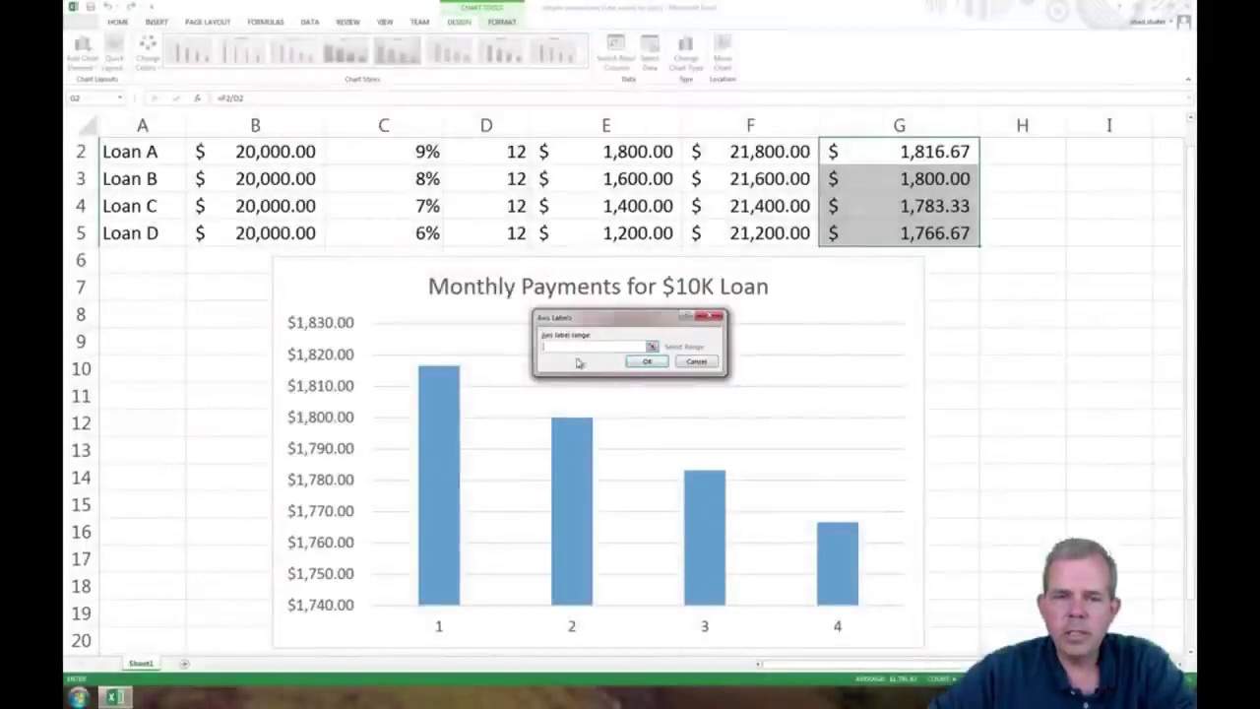
left_click(390, 146)
left_click_drag(390, 147, 393, 222)
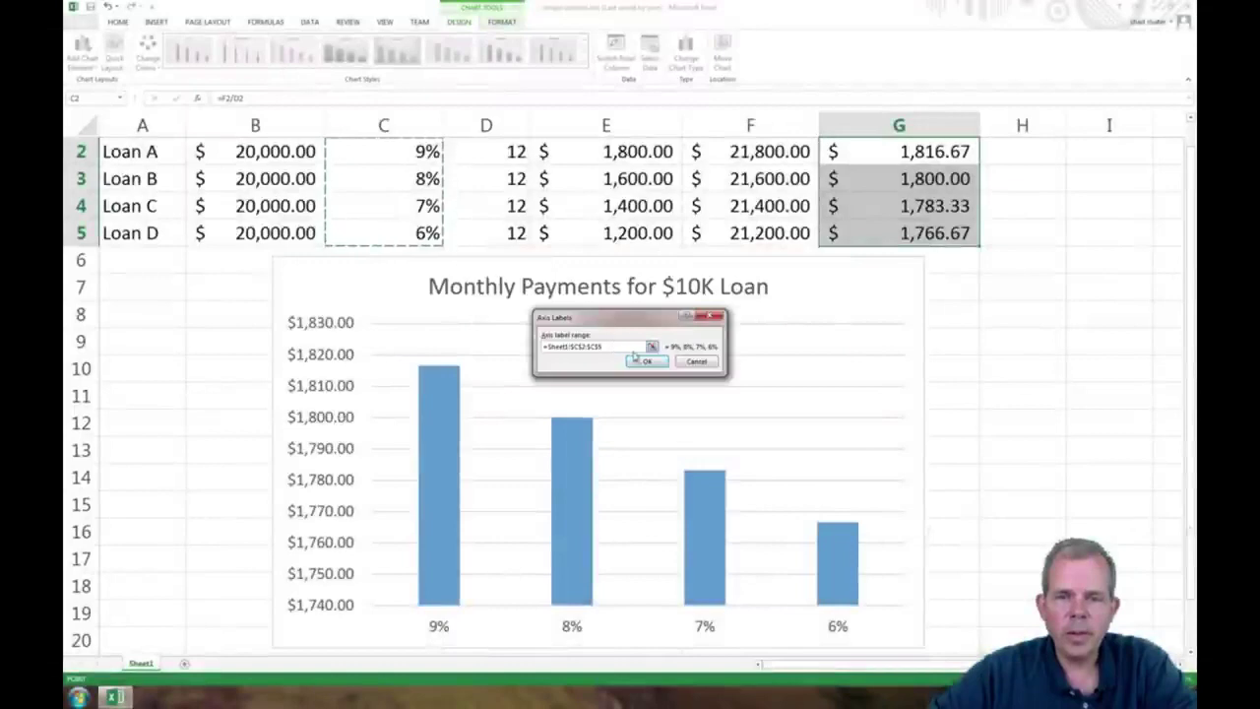
left_click(645, 361)
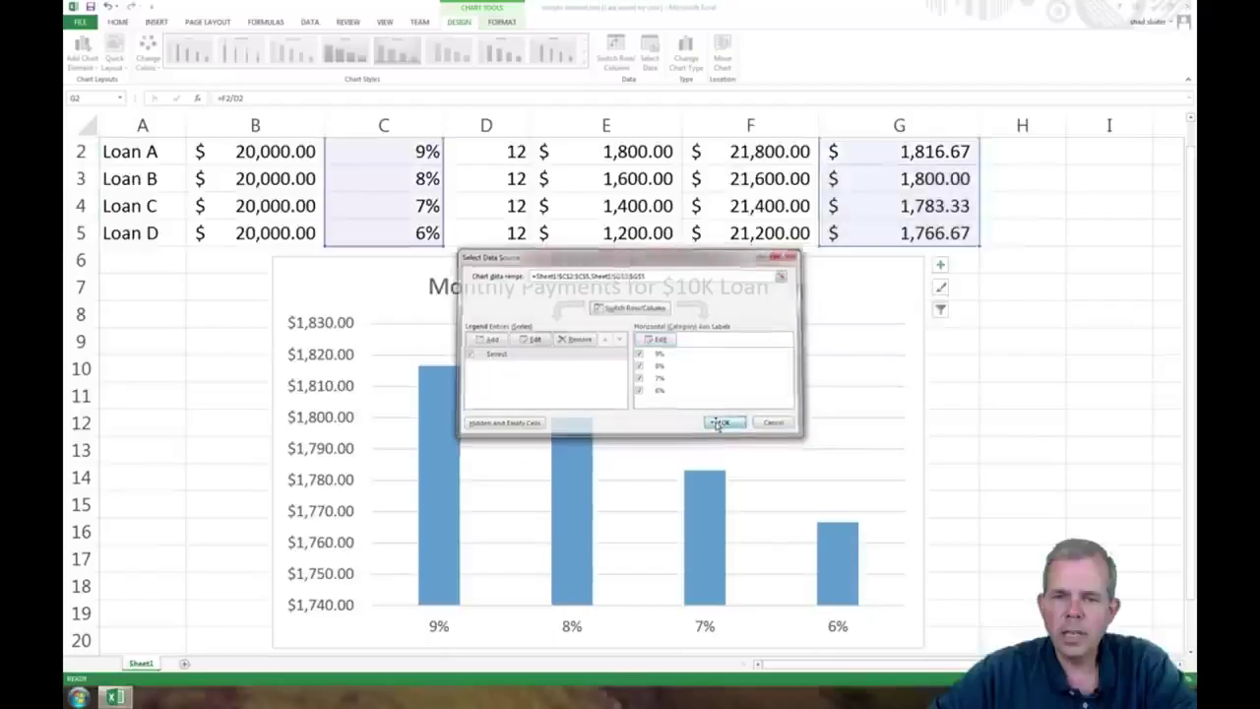
left_click(718, 423)
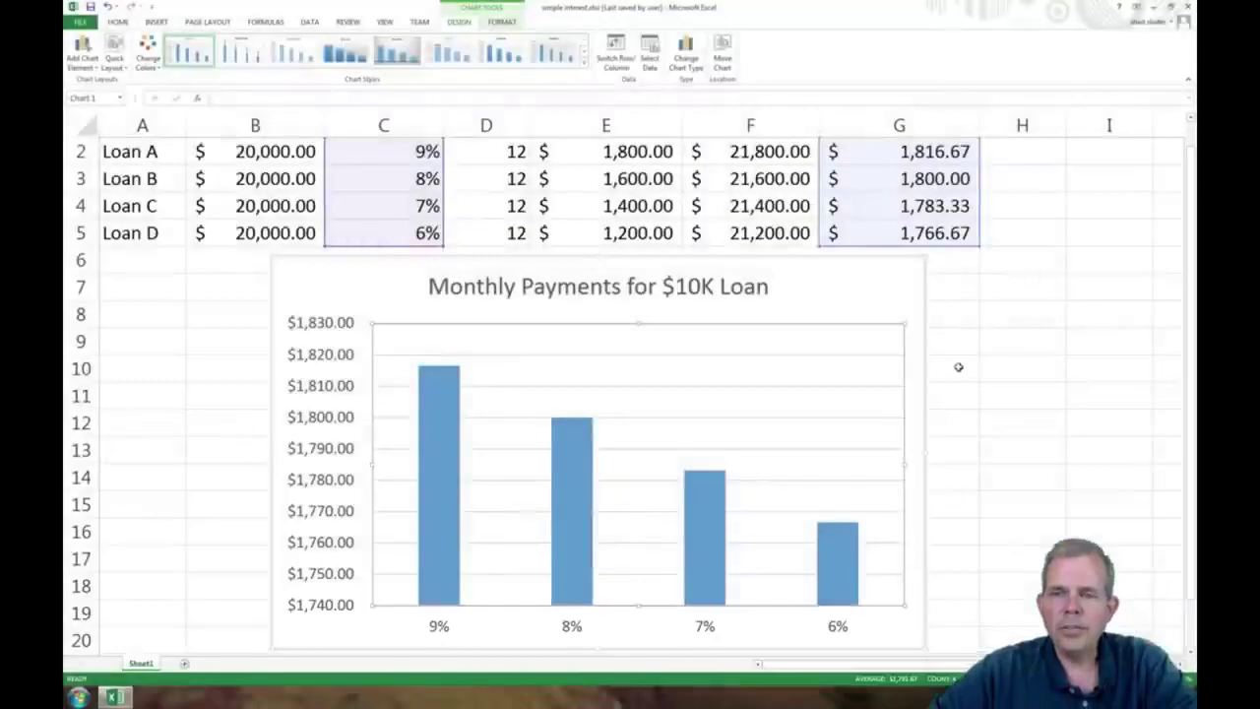
left_click(958, 366)
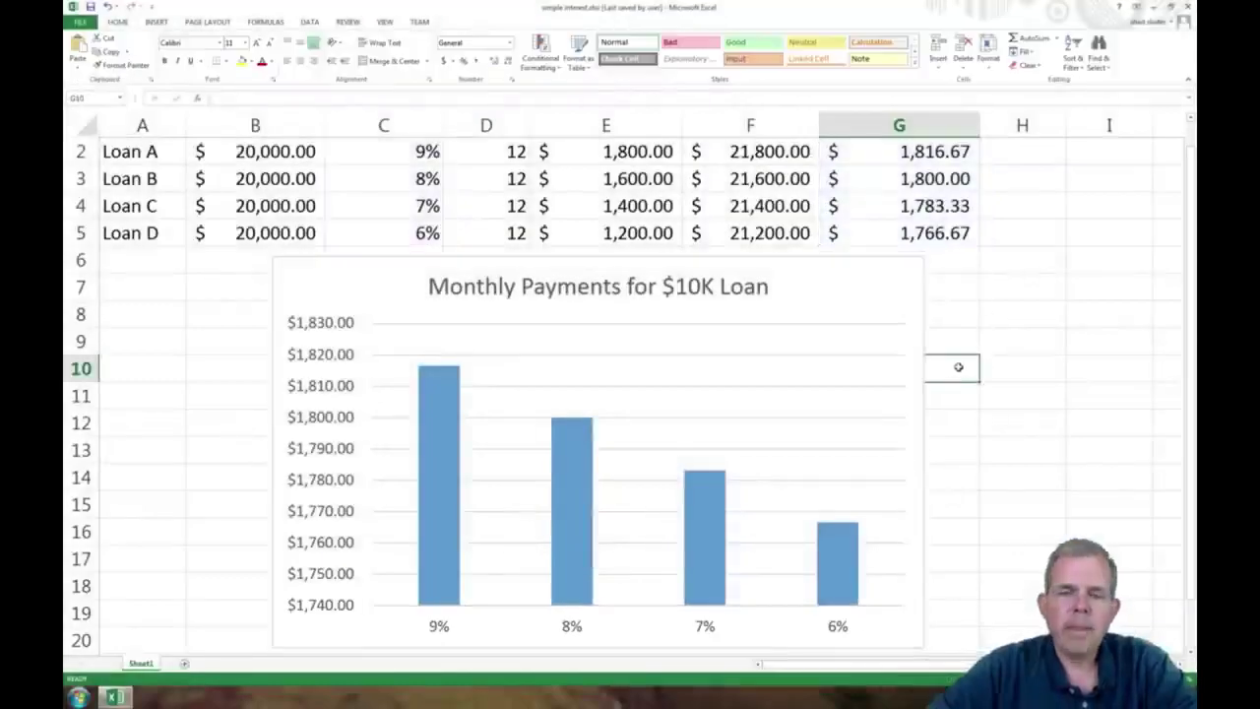
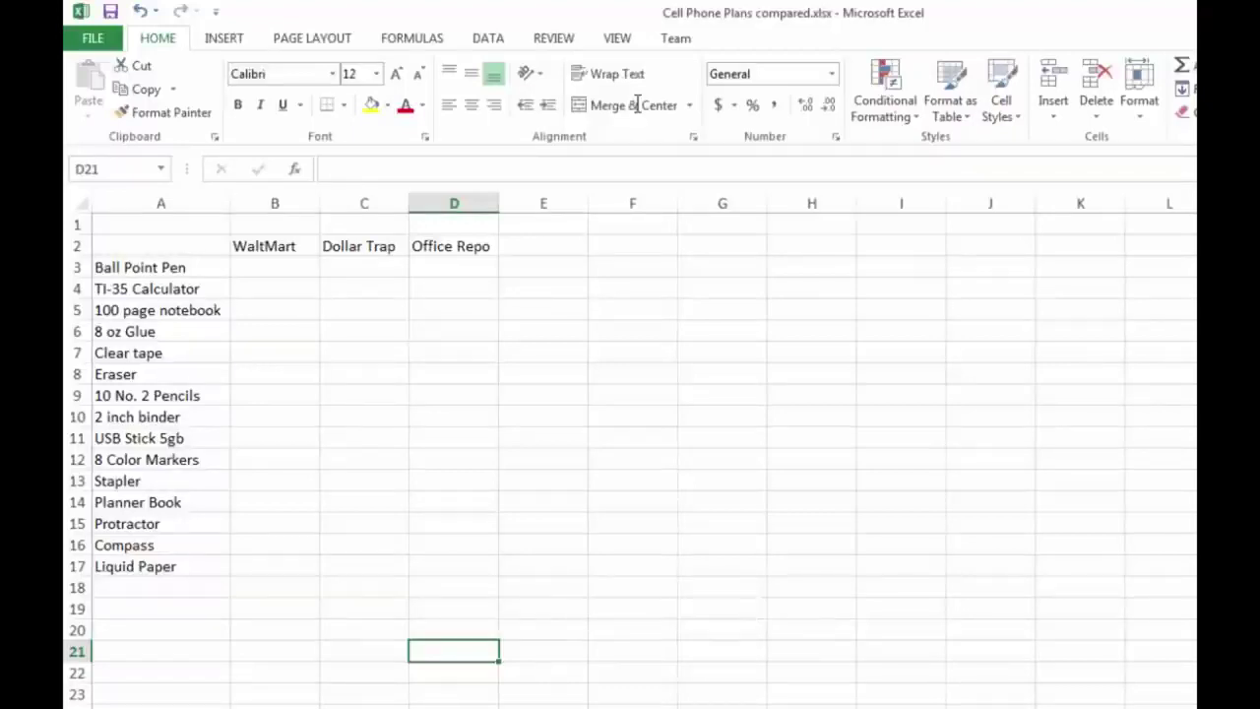
Enter the WaltMart prices from the Adobe Acrobat Reader price list in B3:B17 and format them as English (United States) accounting
key("alt+Tab")
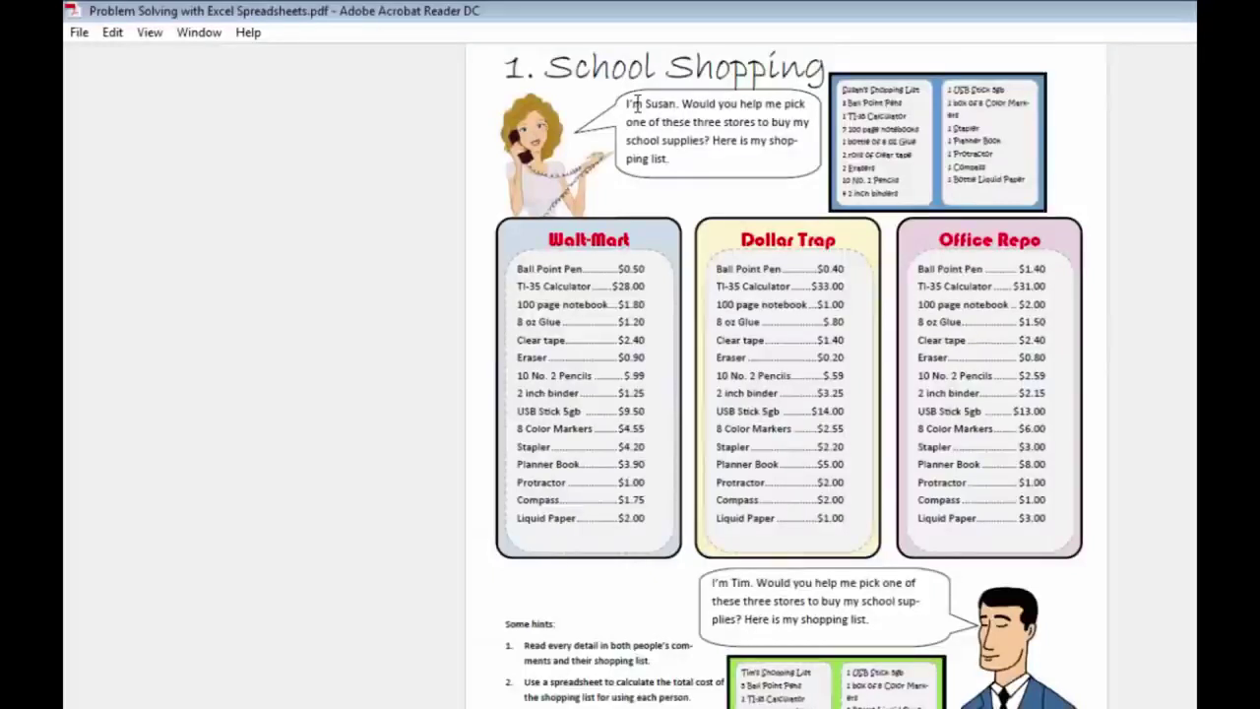
key("alt+Tab")
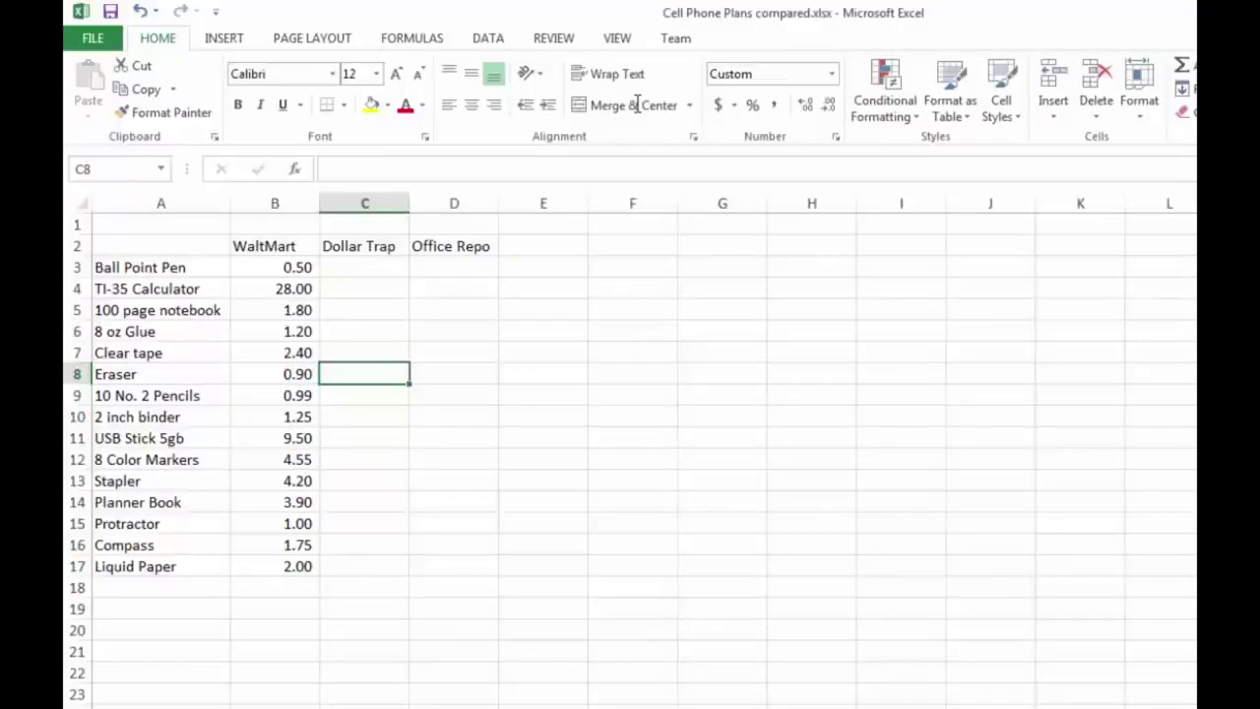
left_click_drag(274, 267, 275, 566)
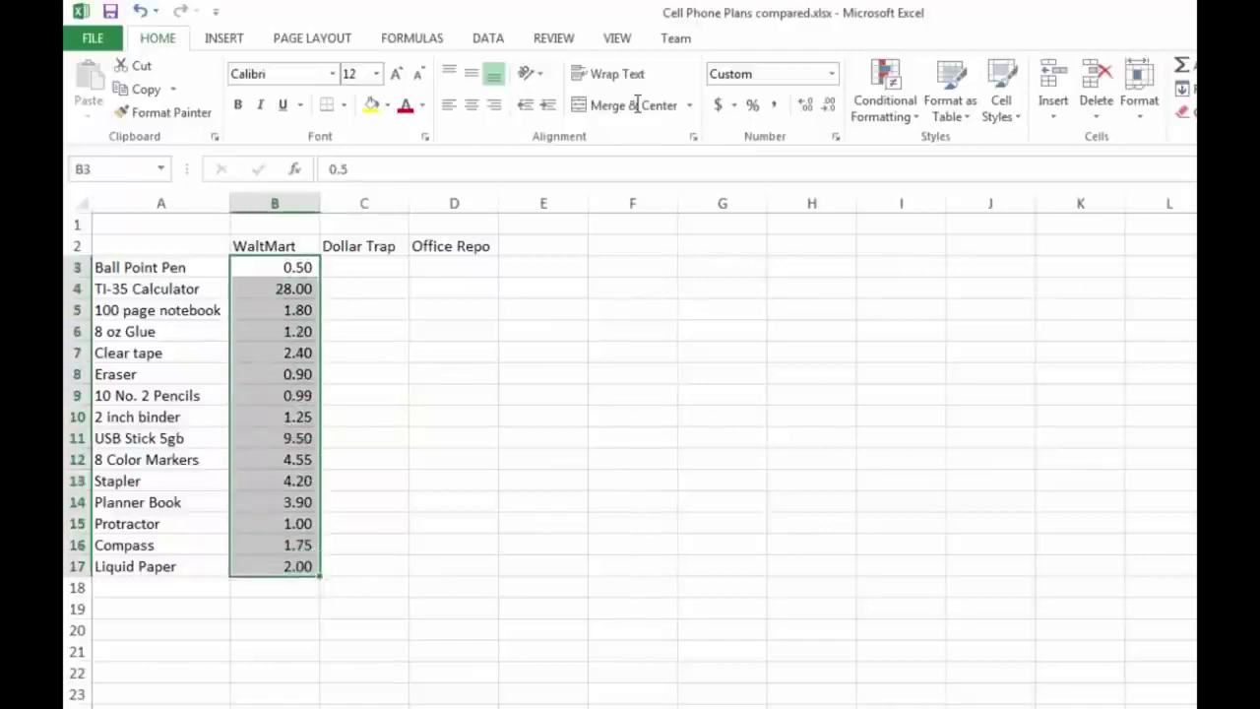
left_click(733, 104)
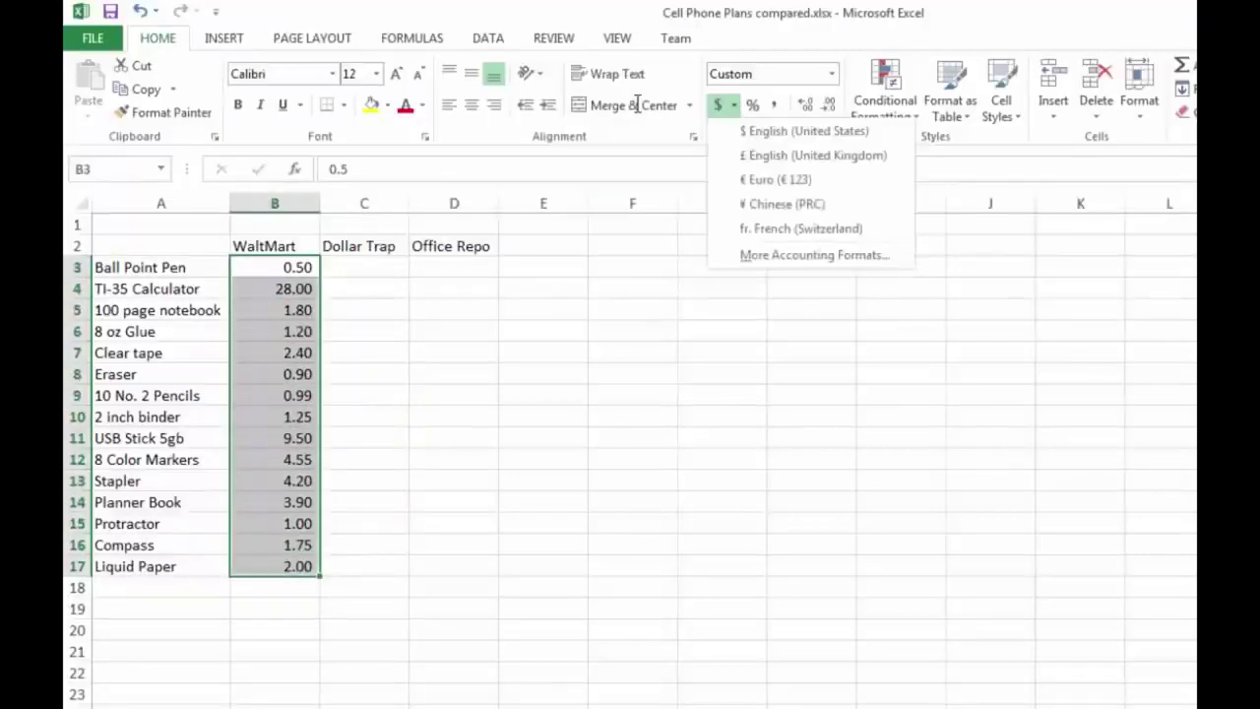
left_click(804, 131)
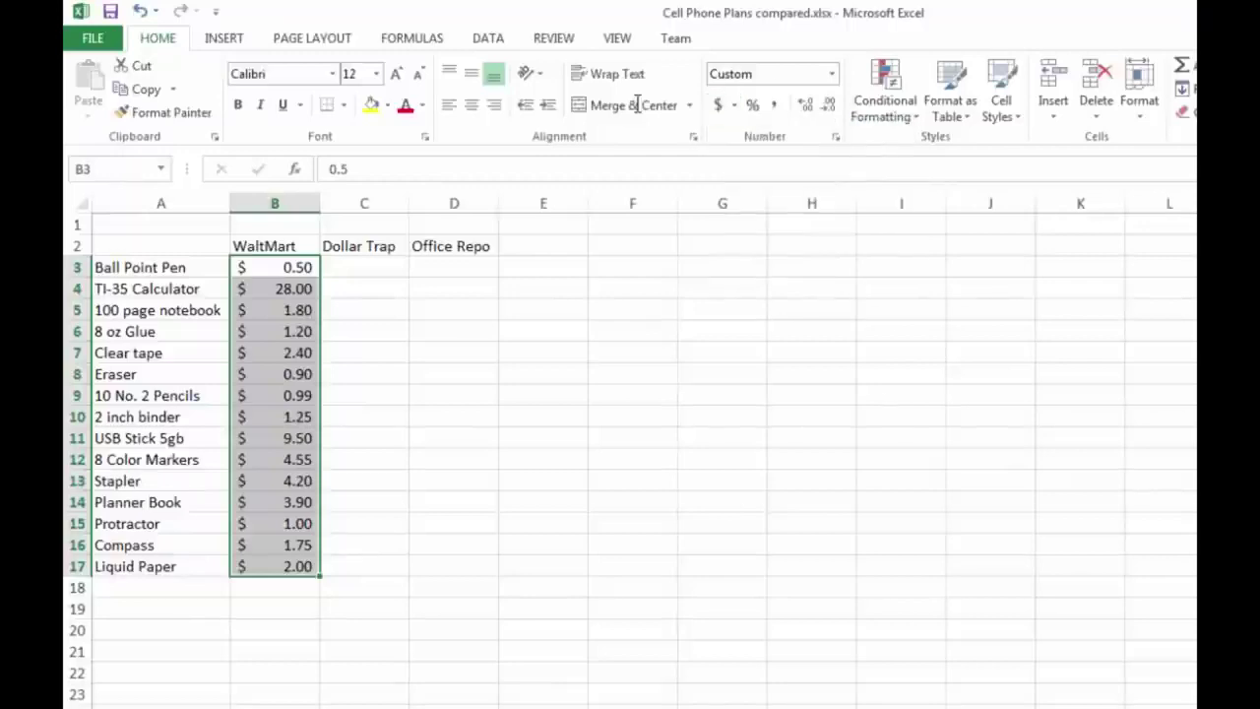
Fill in the Dollar Trap and Office Repo prices for all fifteen supplies in C3:D17
left_click(364, 352)
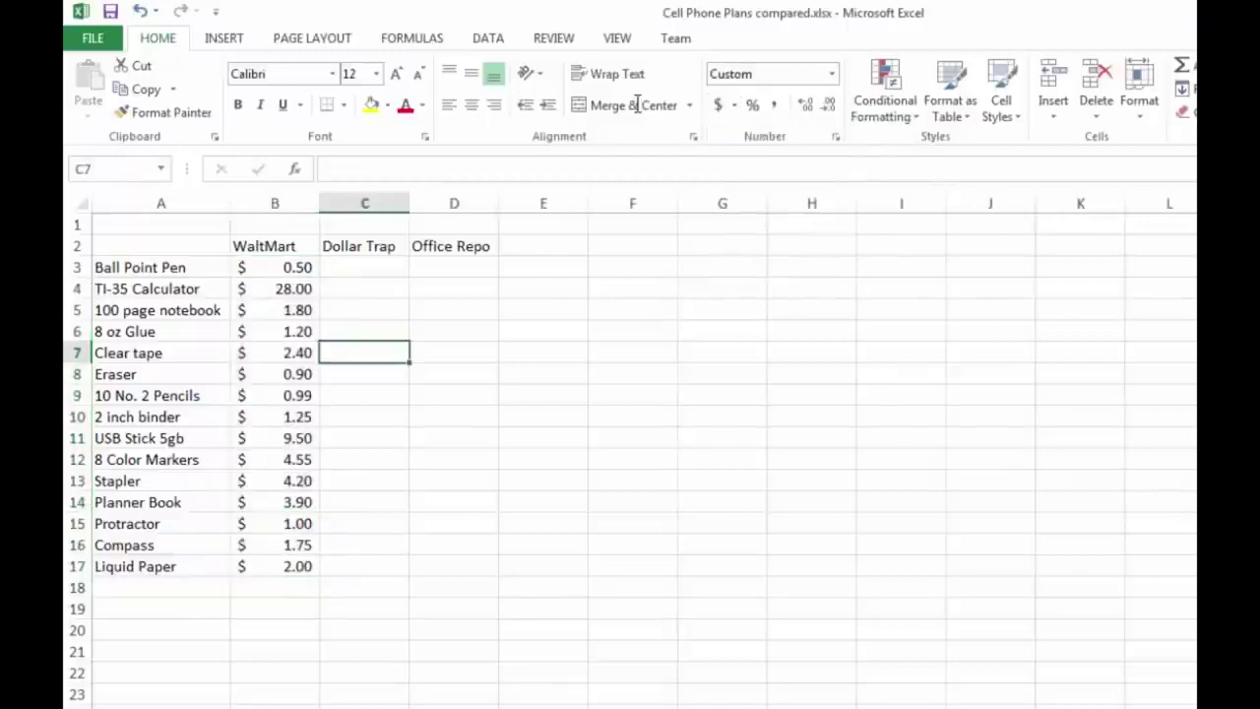
type("$0.40\t$1.40 $33.00\t$31.00 $1.00\t$2.00 $0.80\t$1.50 $1.40\t$2.40 $0.20\t$0.80 $0.59\t$2.59 $3.25\t$2.15 $14.00\t$13.00 $2.55\t$6.00 $2.20\t$3.00 $5.00\t$8.00 $2.00\t$1.00 $2.00\t$1.00 $1.00\t$3.00")
left_click(543, 374)
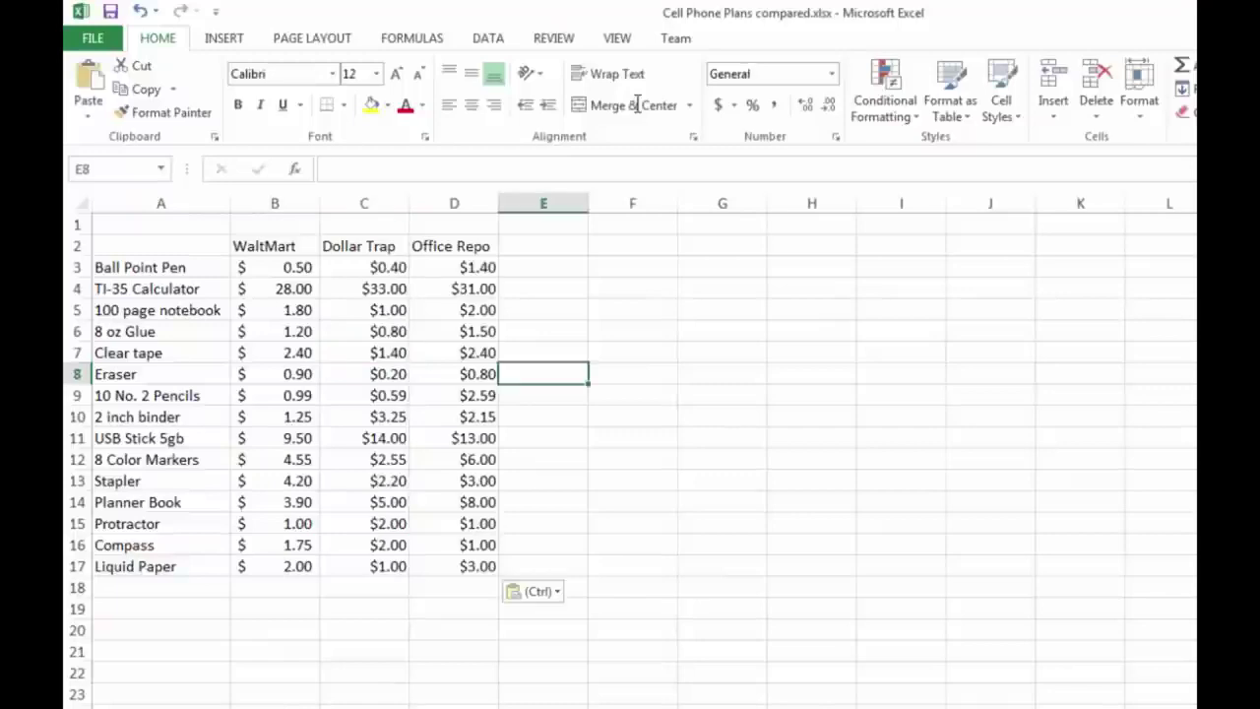
left_click(633, 416)
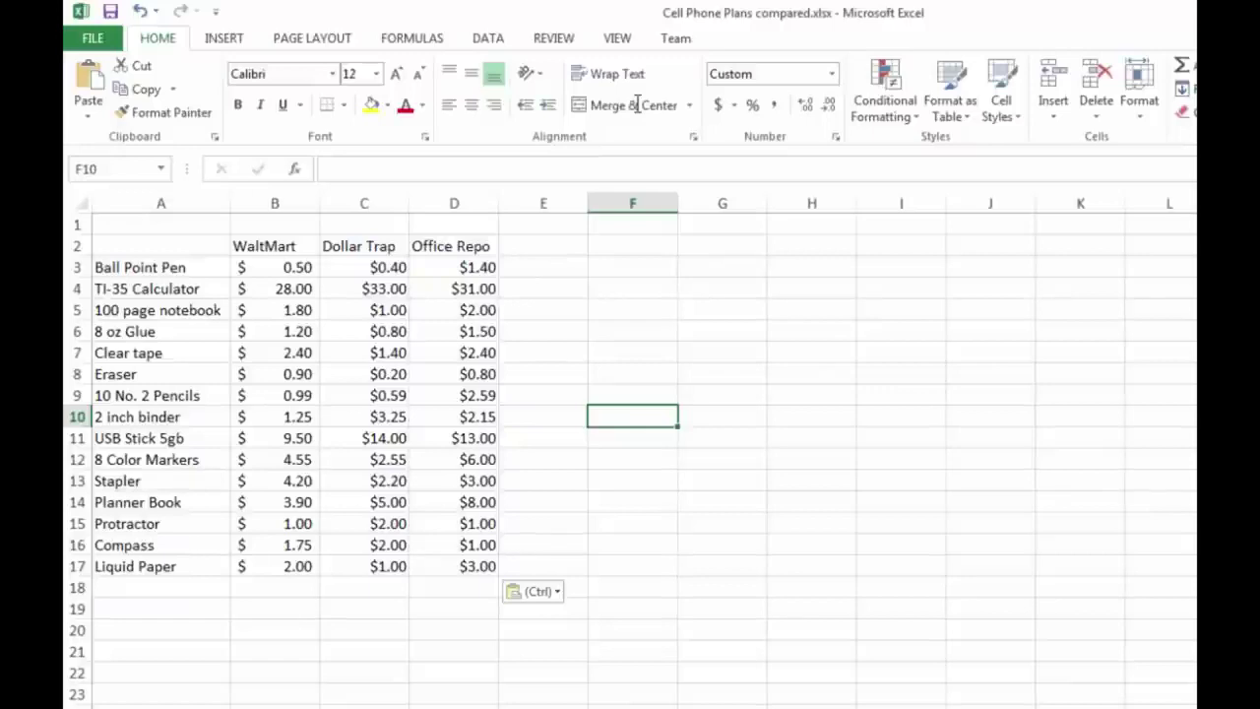
Add the first shopper's item quantities in F3:F17 under a name heading, and head column G WaltMart
left_click(543, 374)
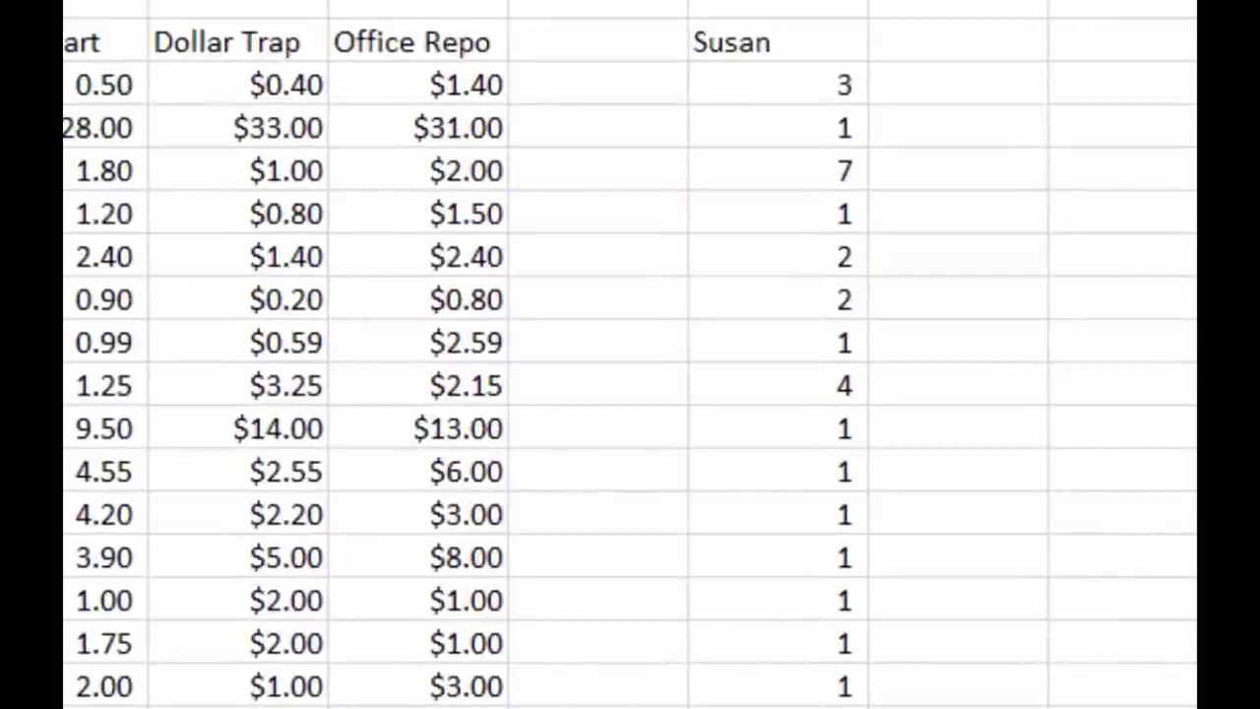
left_click(777, 83)
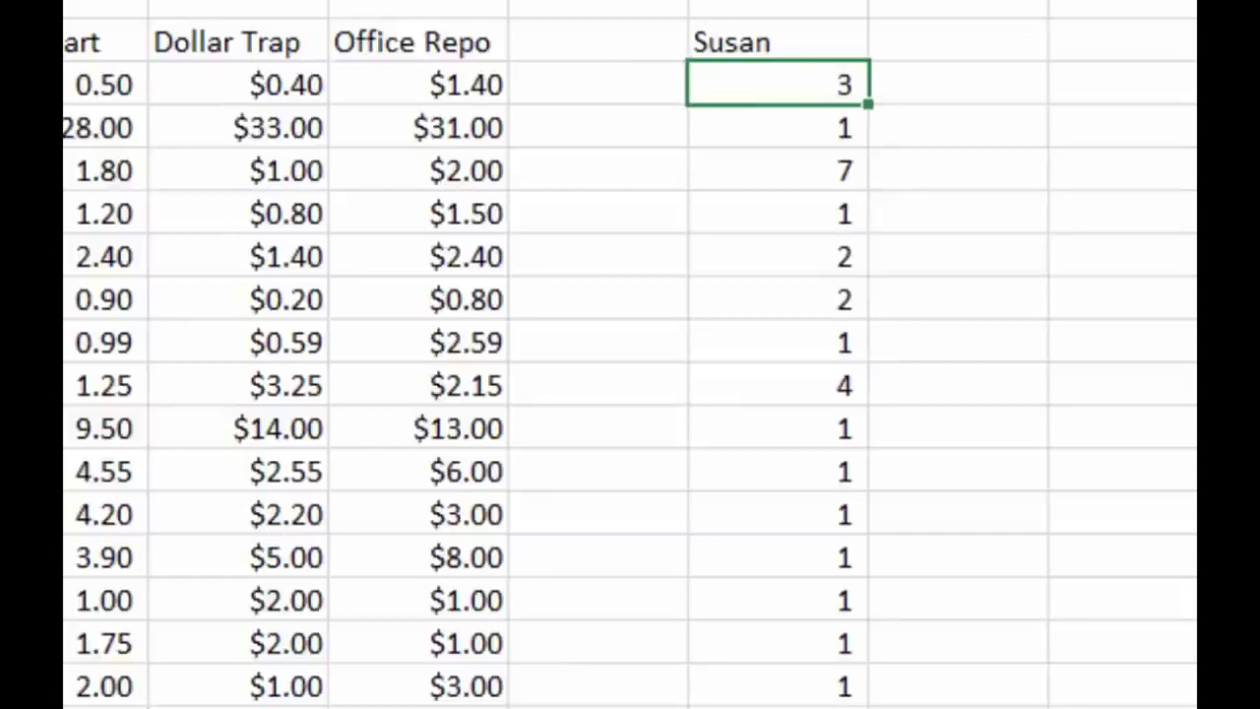
left_click(957, 83)
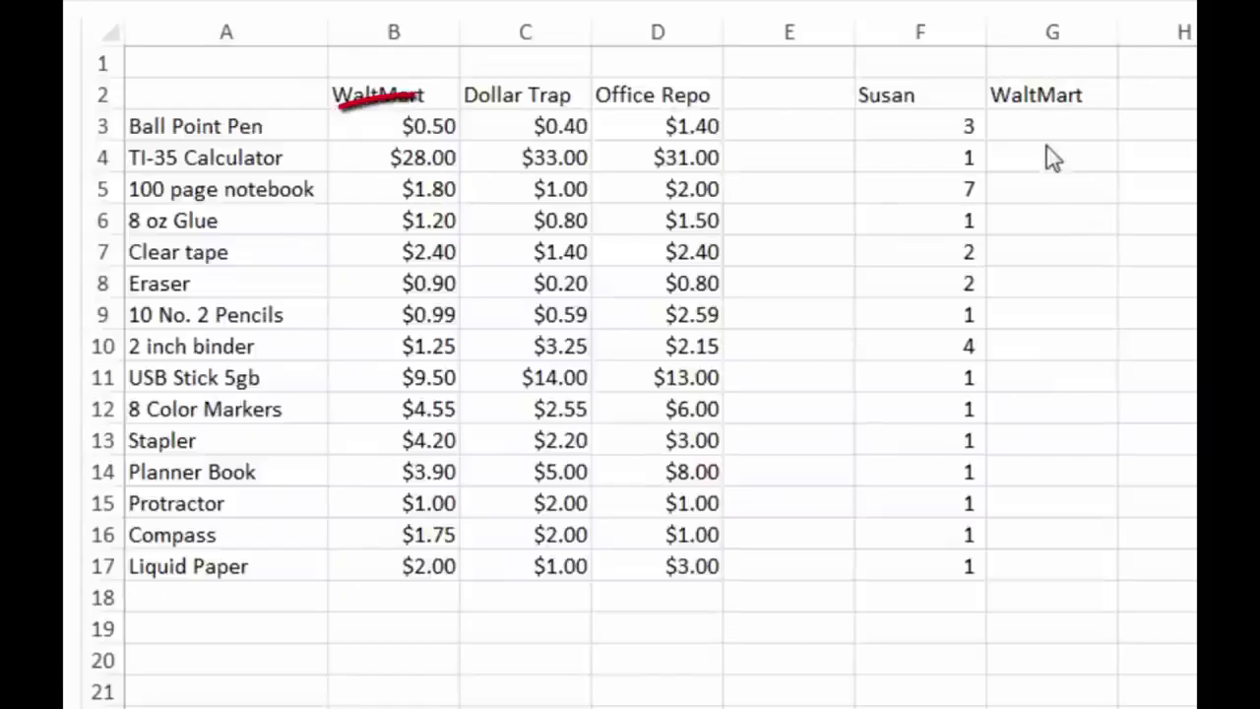
Starting from G3, examine the ball point pen's quantity in F3 and its WaltMart price in B3
left_click(1048, 147)
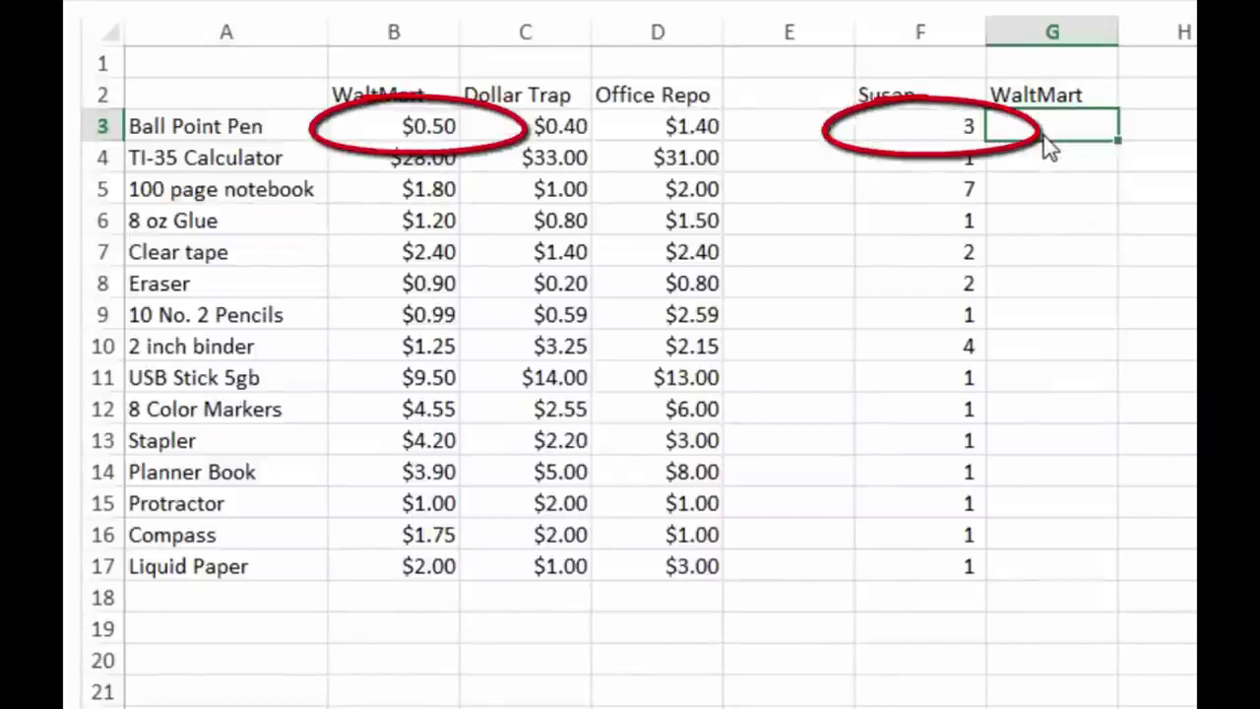
key("Left")
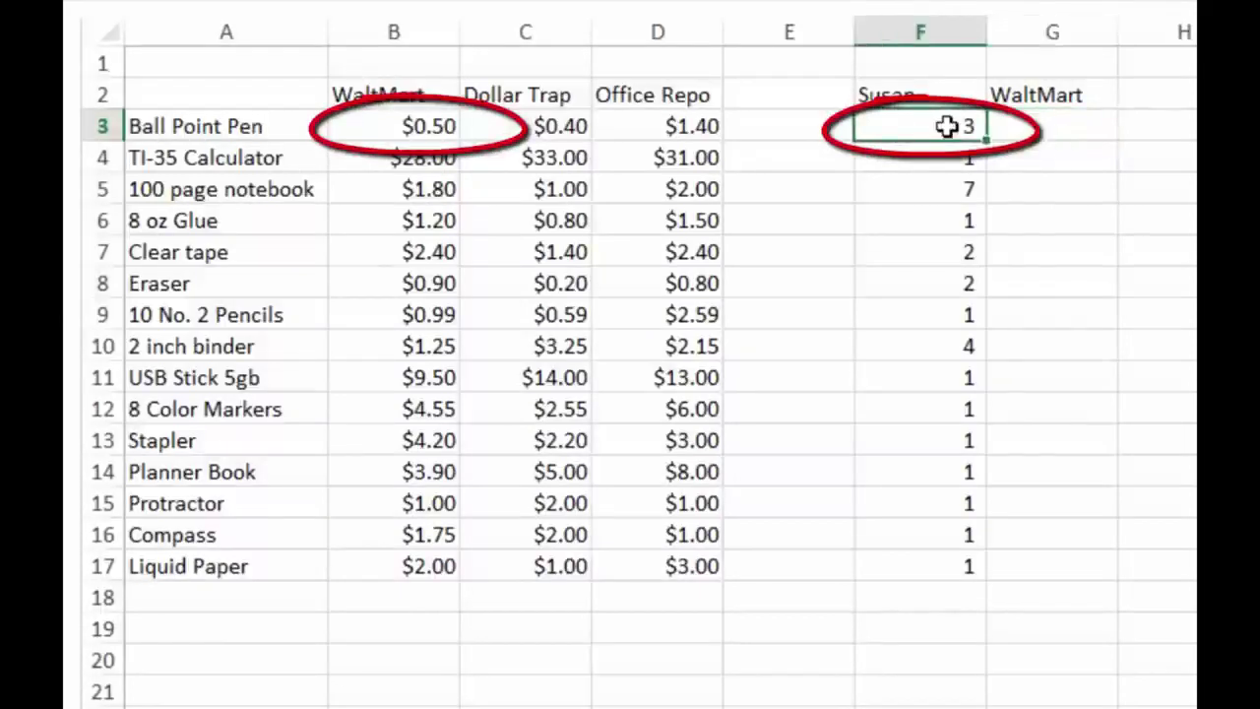
key("Left")
key("Left")
key("Left")
key("Left")
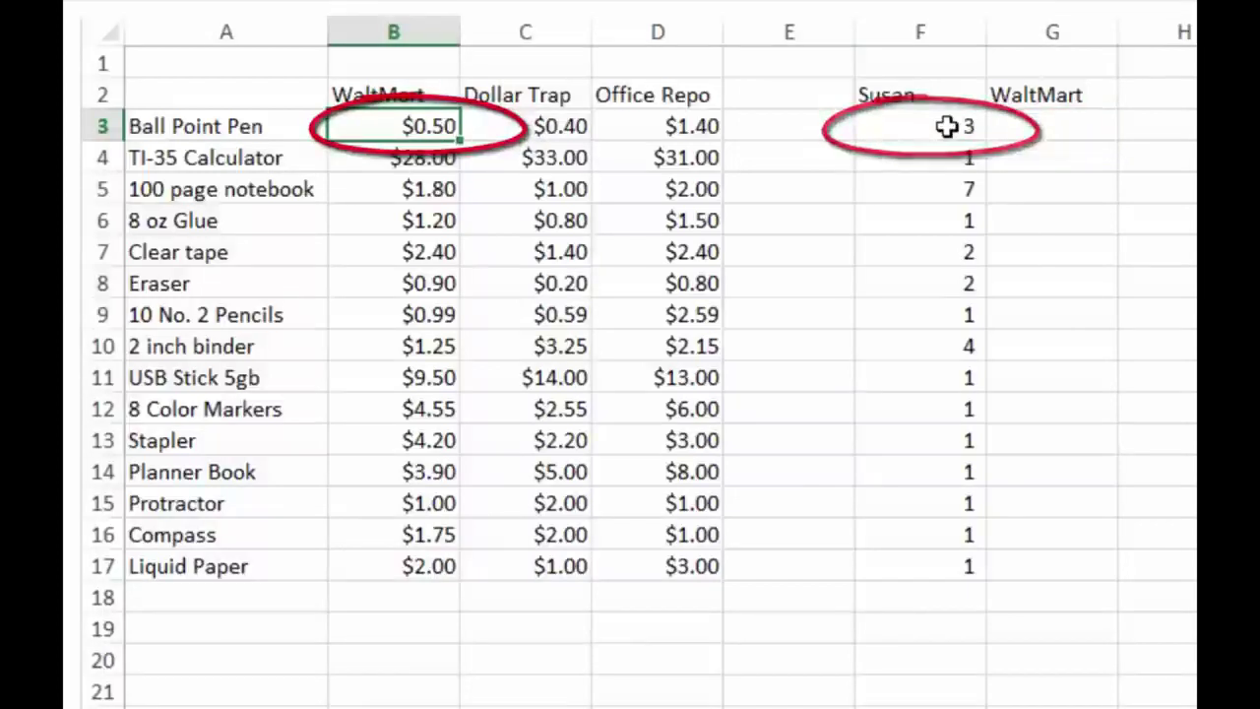
Add the label Total in F19, below the first shopper's quantities
key("Right")
key("Right")
key("Right")
key("Right")
key("Right")
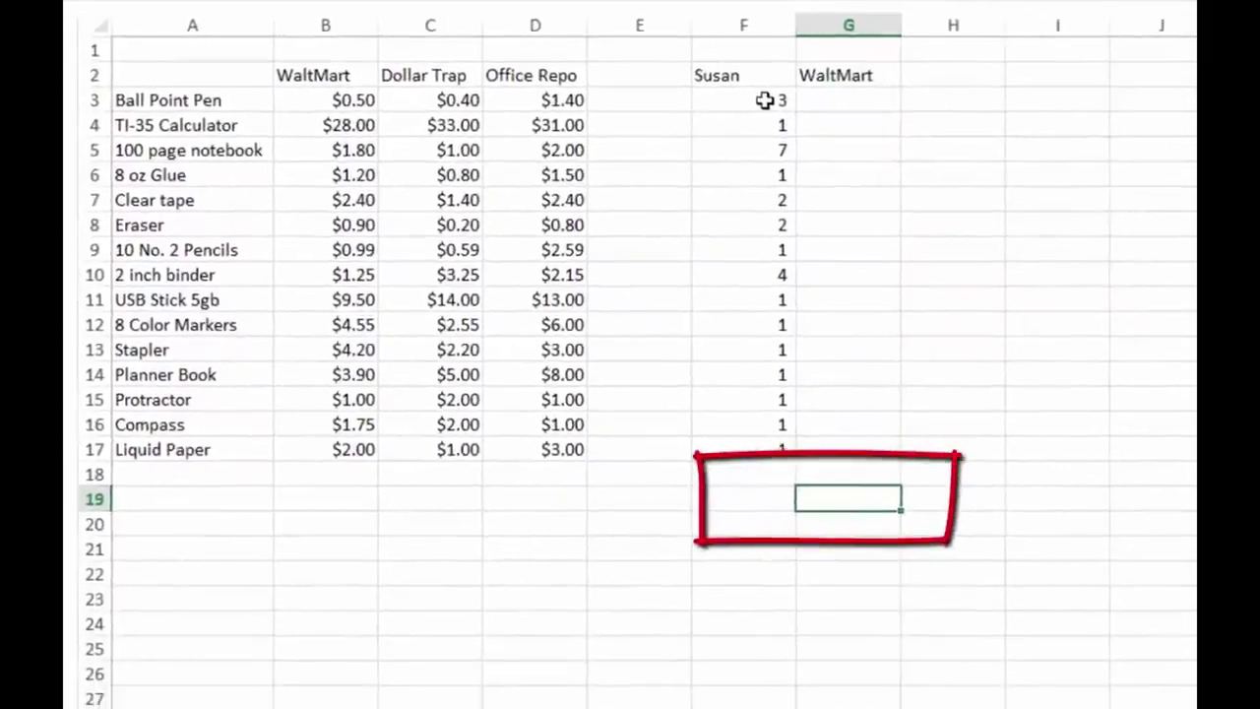
key("Left")
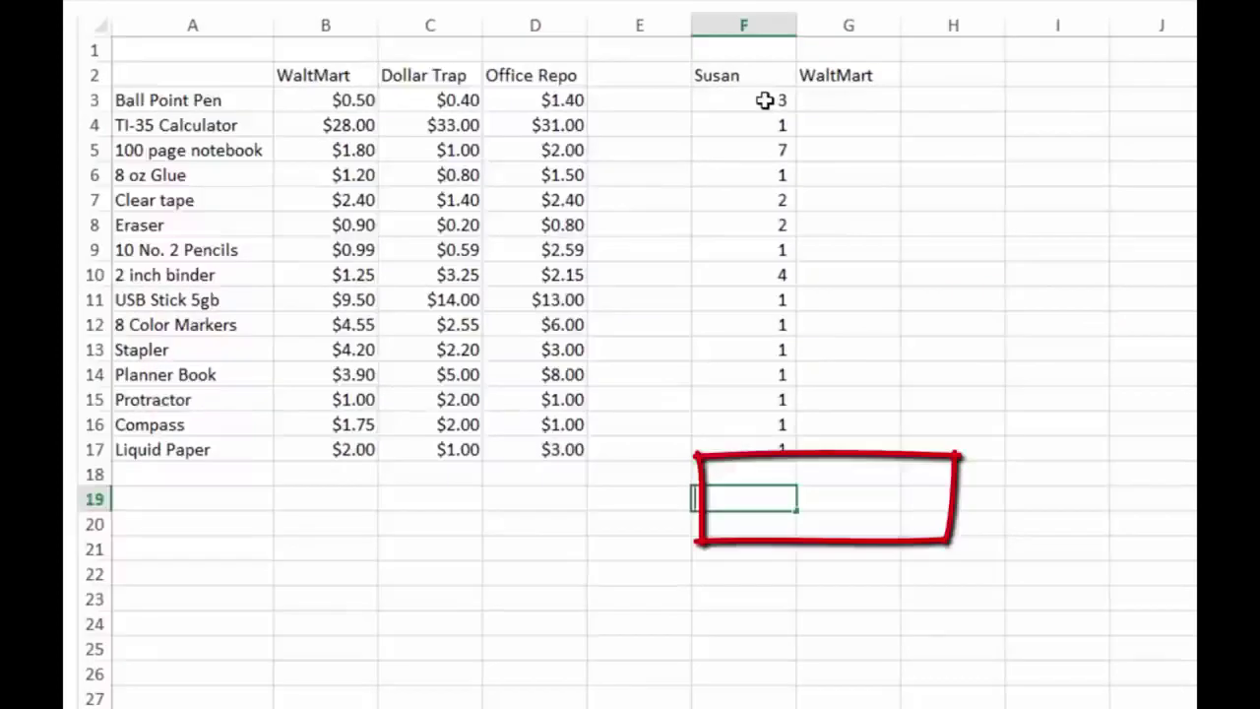
type("Total")
key("Return")
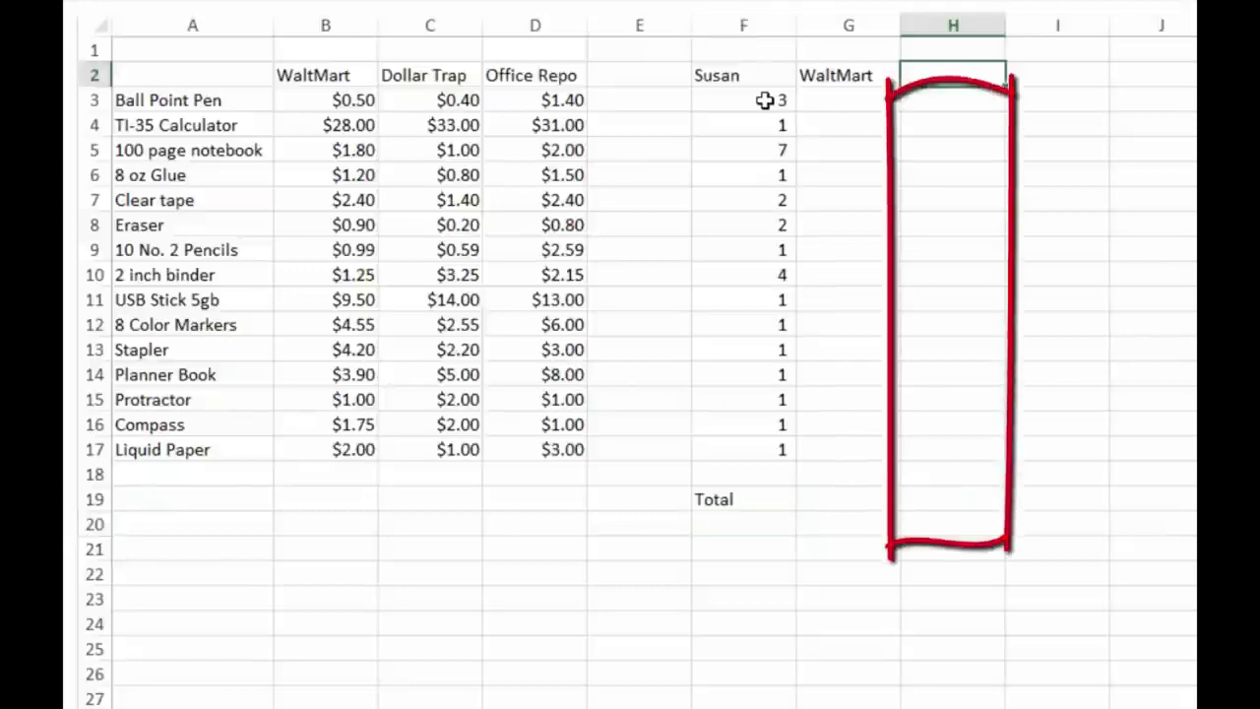
Head column H Dollar Trap and column I Office Repo in row 2, beside the WaltMart heading
type("D")
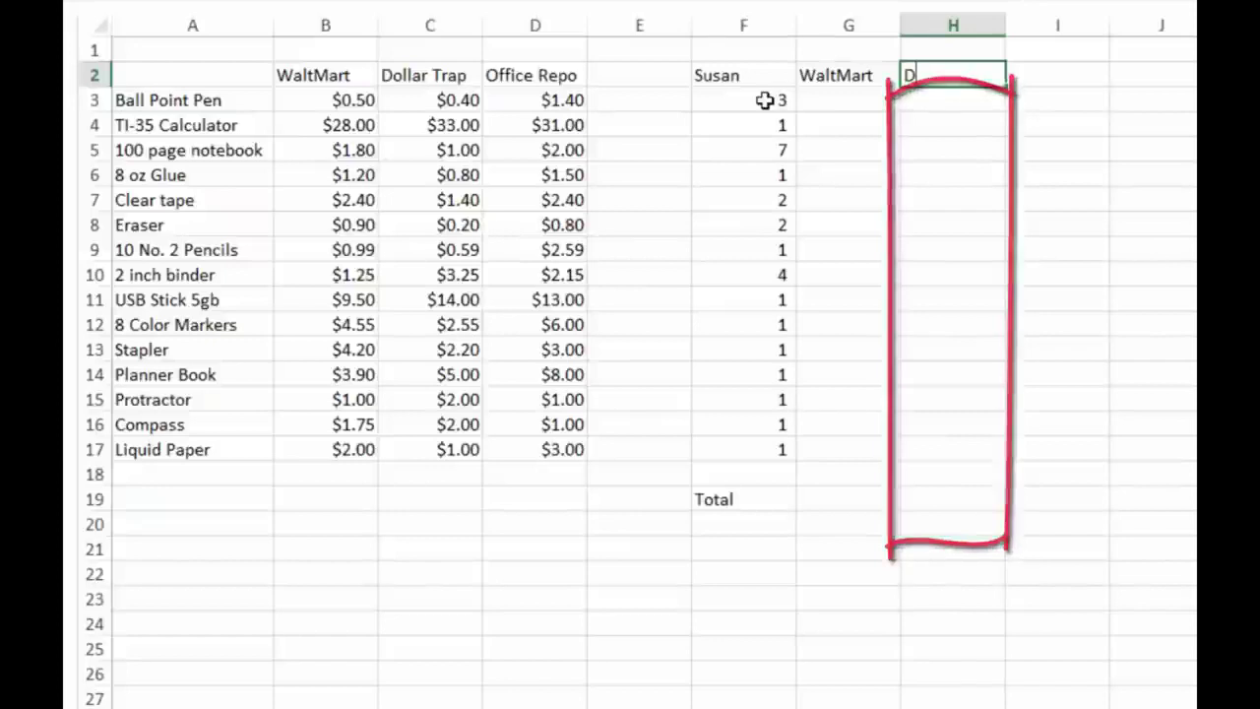
type("ollar Trap")
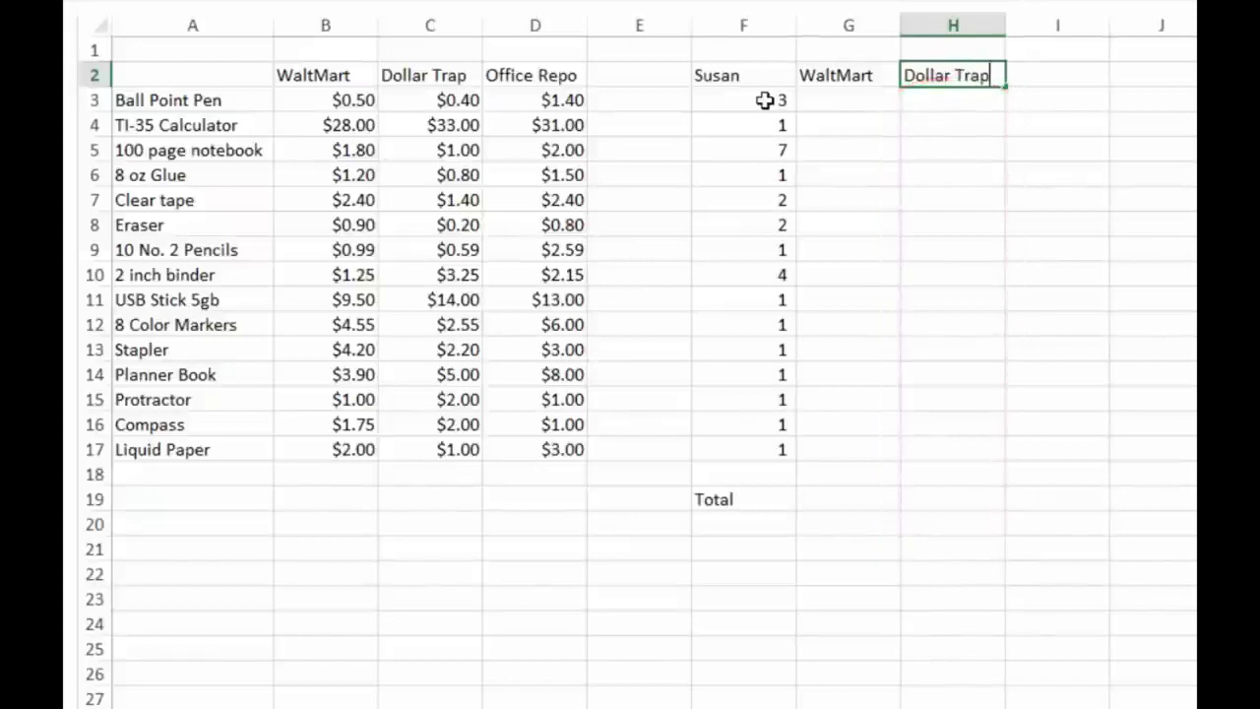
key("Return")
key("Up")
key("Right")
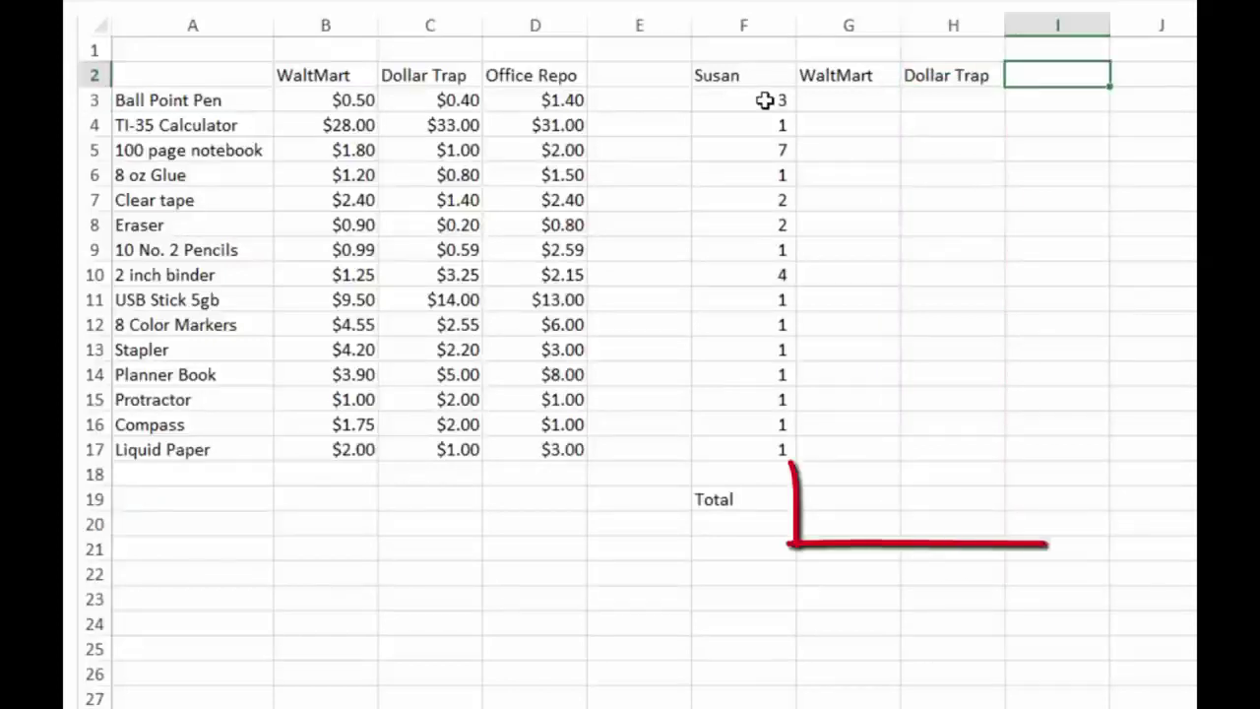
type("Off")
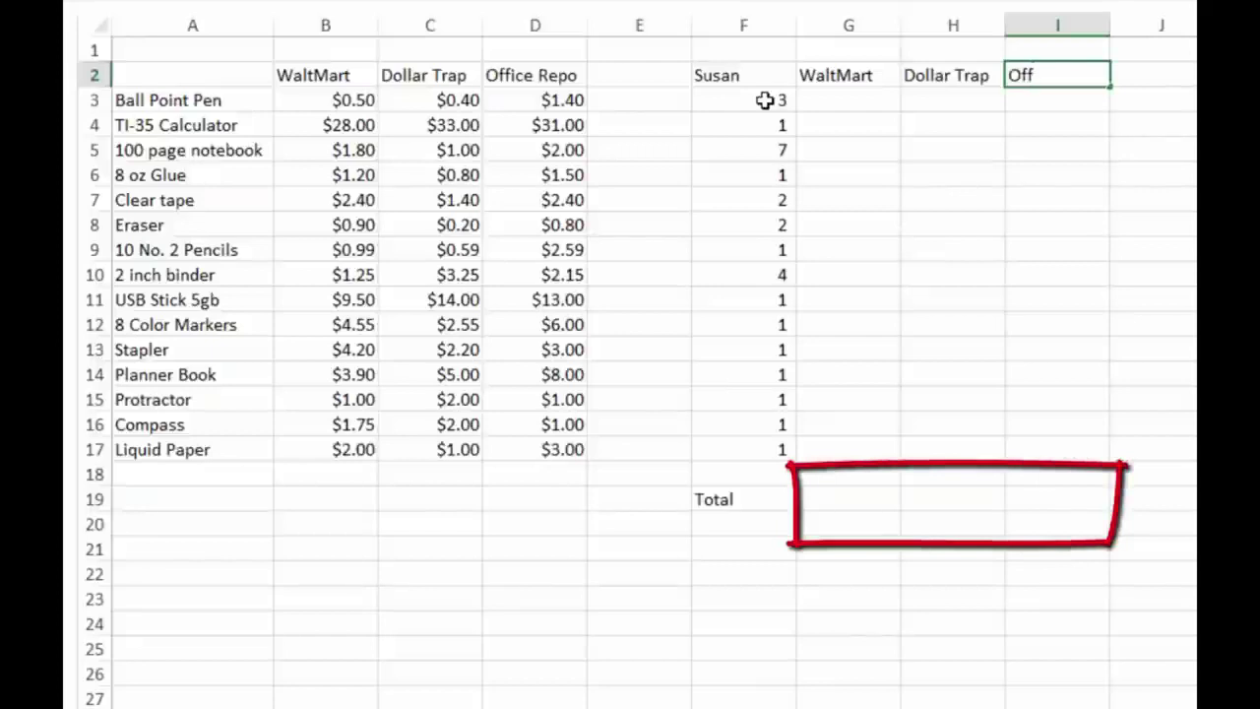
type("ice Repo")
key("Return")
Copy the three store headings from G2:I2 to G18:I18, above the total row
key("Up")
key("shift+Left")
key("shift+Left")
key("ctrl+c")
key("Down")
key("Down")
key("Down")
key("Down")
key("Down")
key("Down")
key("Down")
key("Down")
key("Down")
key("Down")
key("Down")
key("Down")
key("Down")
key("Down")
key("Down")
key("Down")
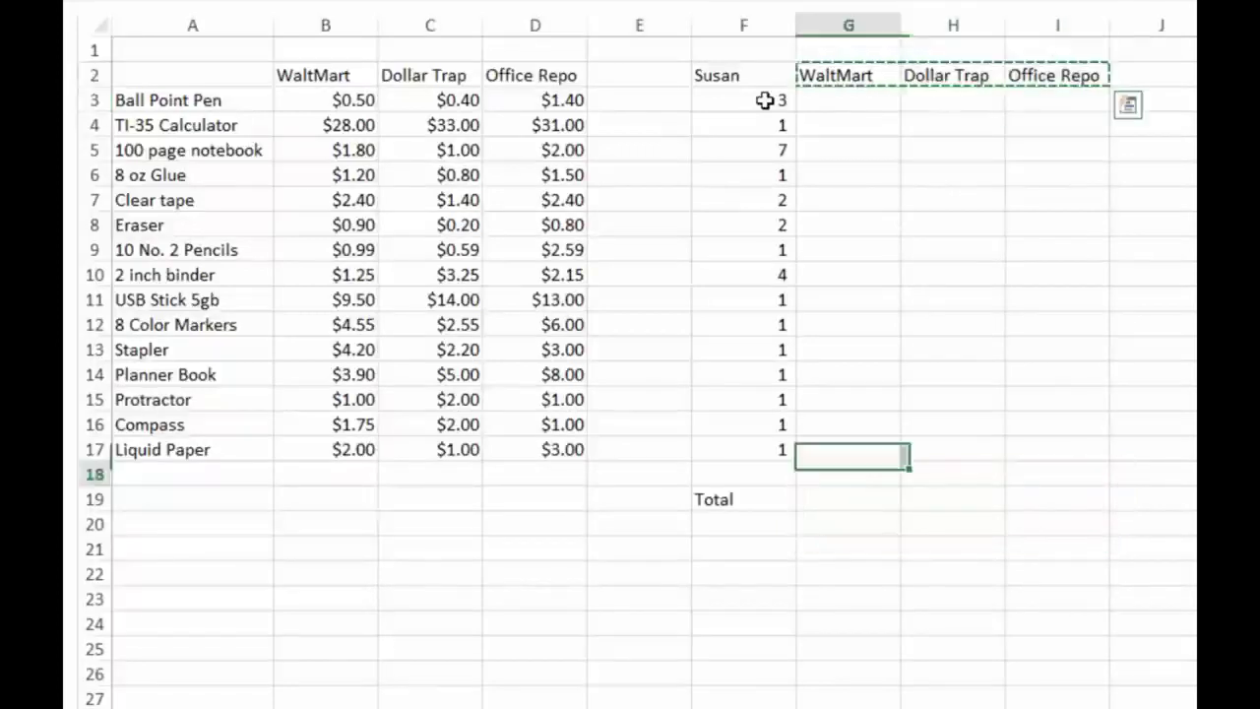
key("ctrl+v")
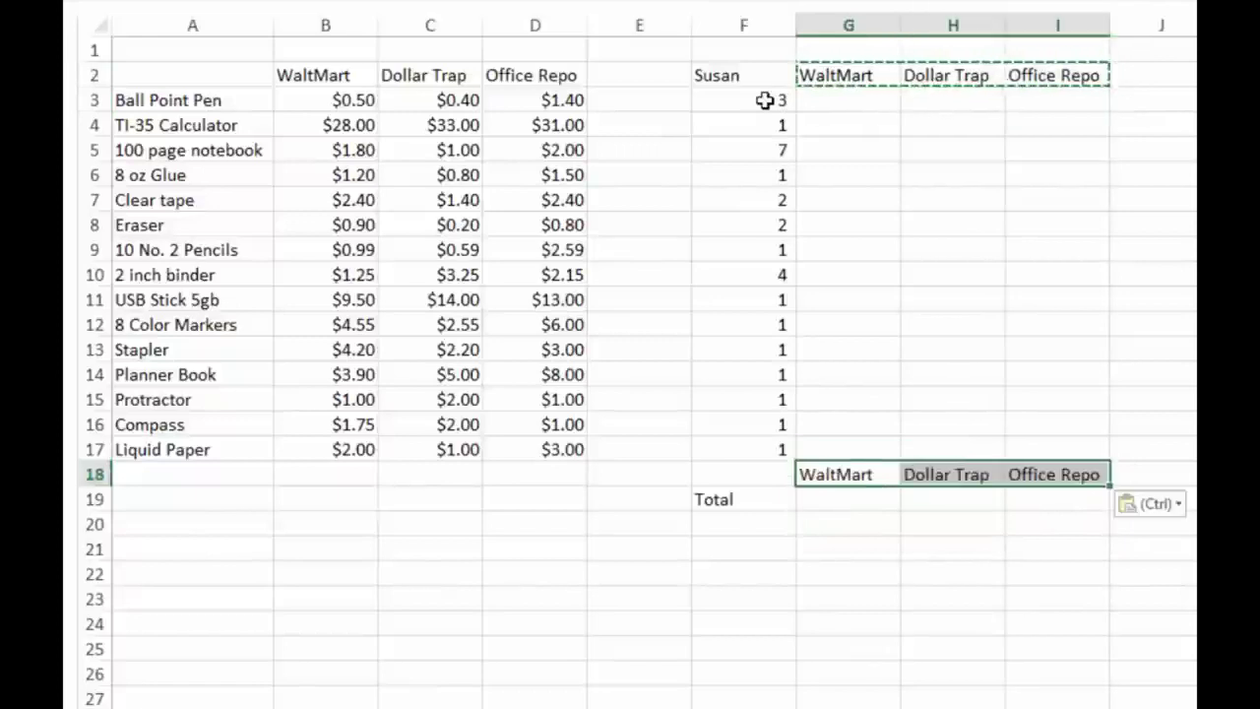
Enter sample totals of $98 for WaltMart, $909 for Dollar Trap and $909 for Office Repo in G19:I19
key("Down")
type("$98")
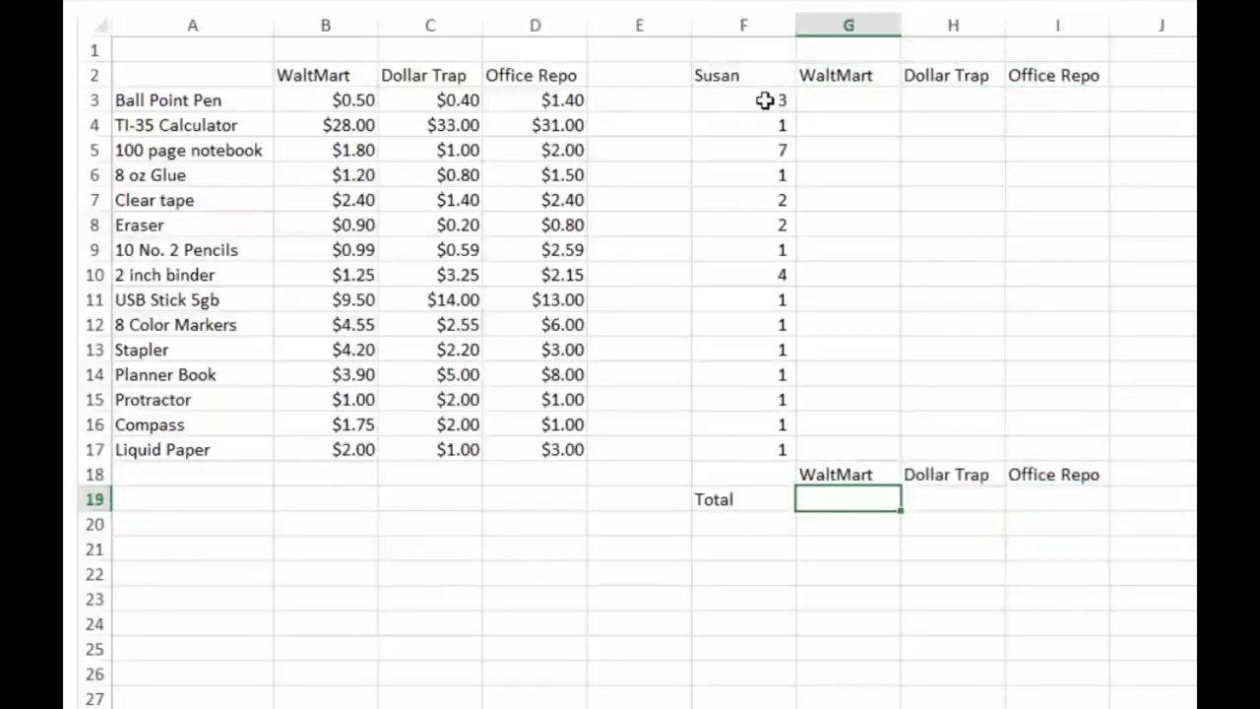
key("Tab")
type("$909")
key("Tab")
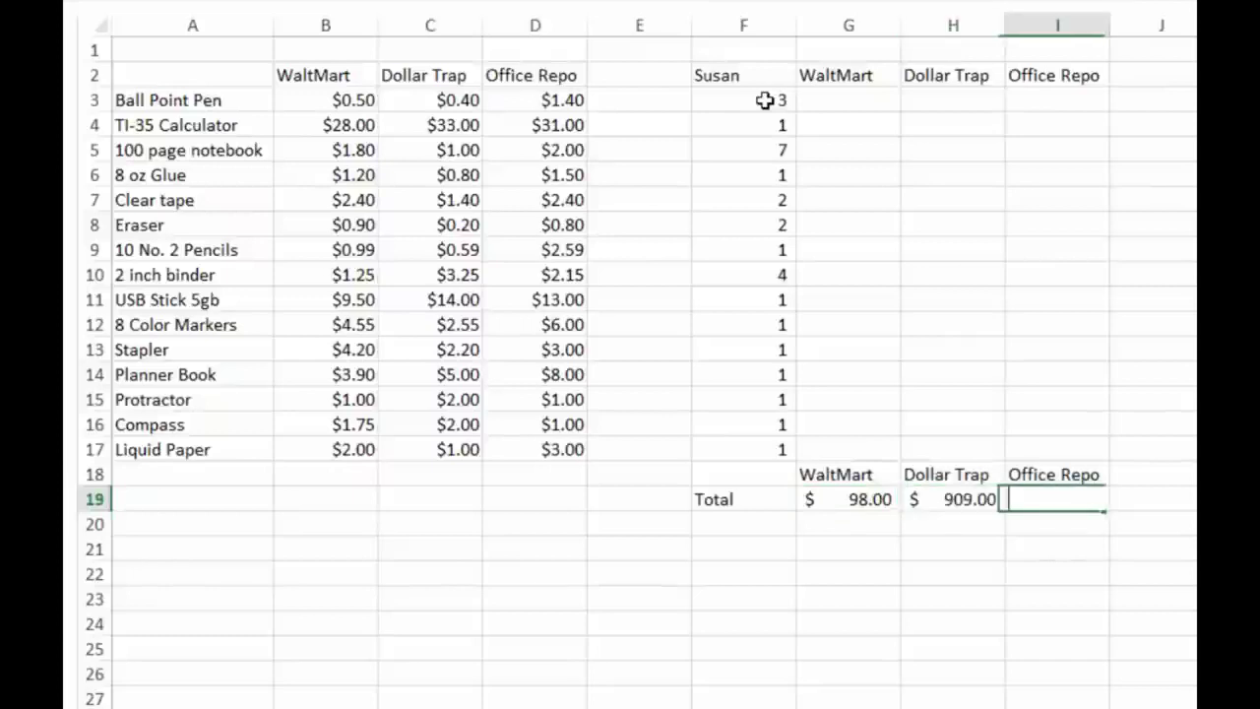
type("$909")
key("Tab")
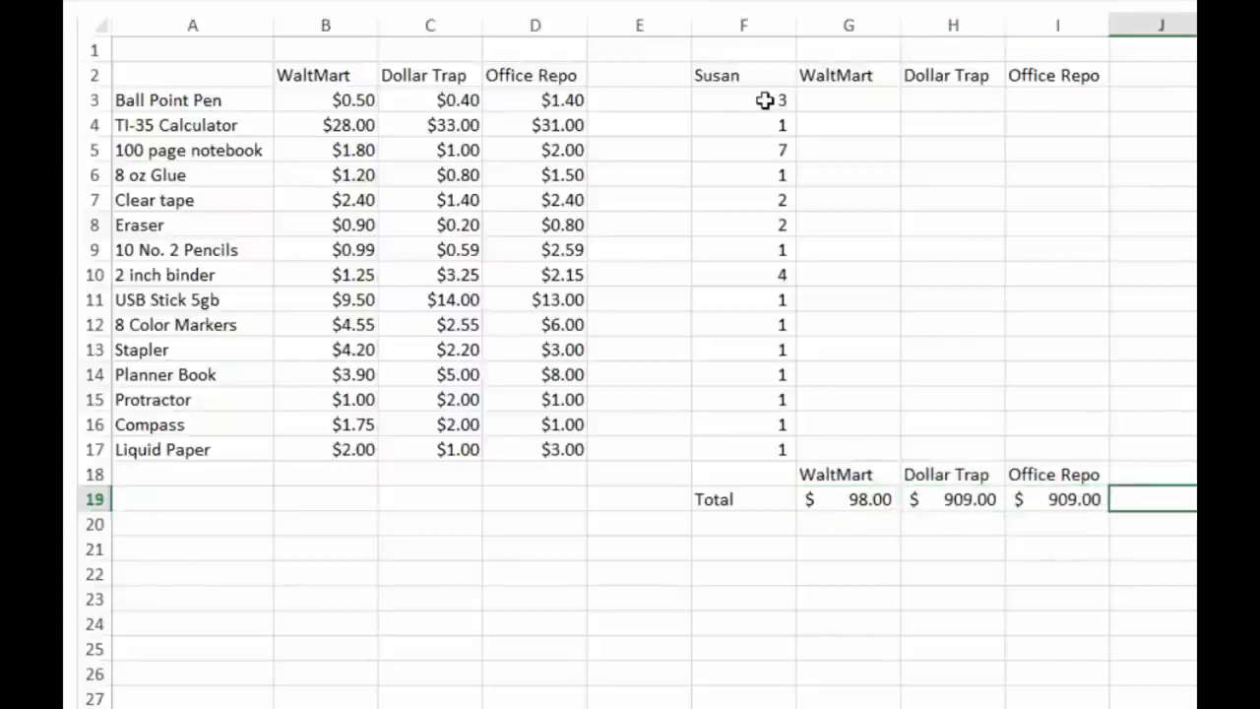
Select the store headings and their totals in G18:I19 as the range for a chart
key("Return")
key("Up")
key("Up")
key("shift+Down")
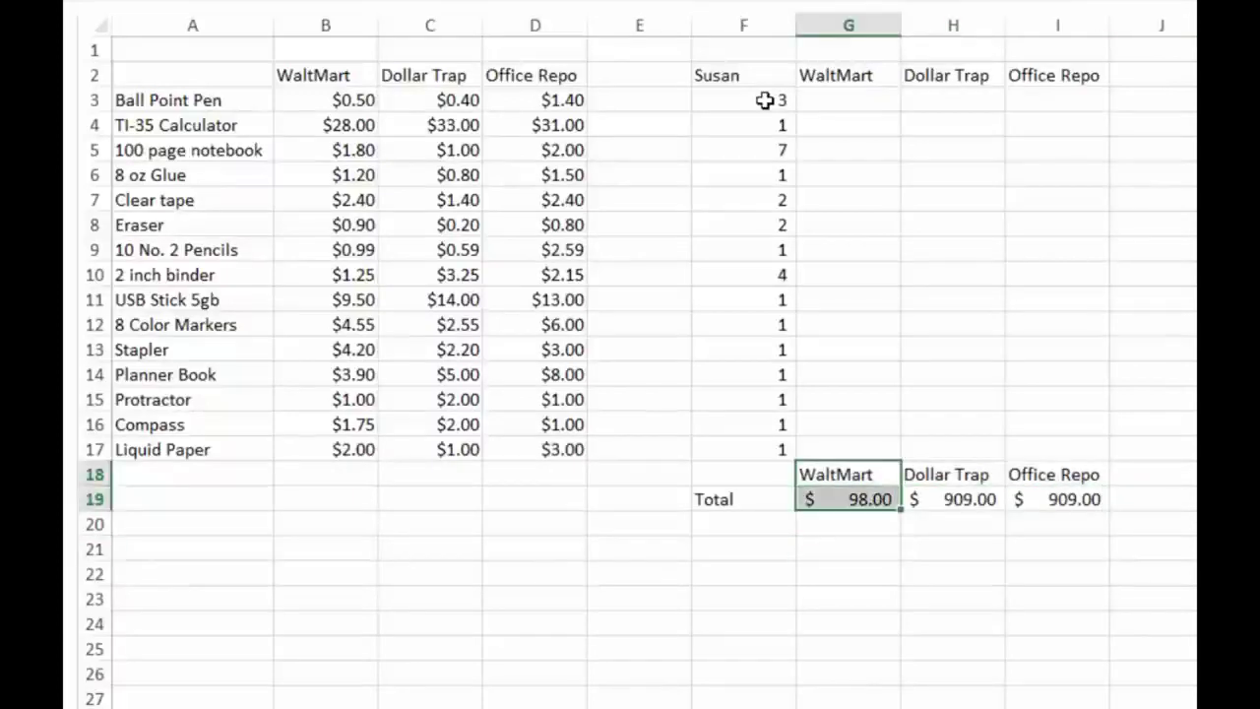
key("shift+Right")
key("shift+Right")
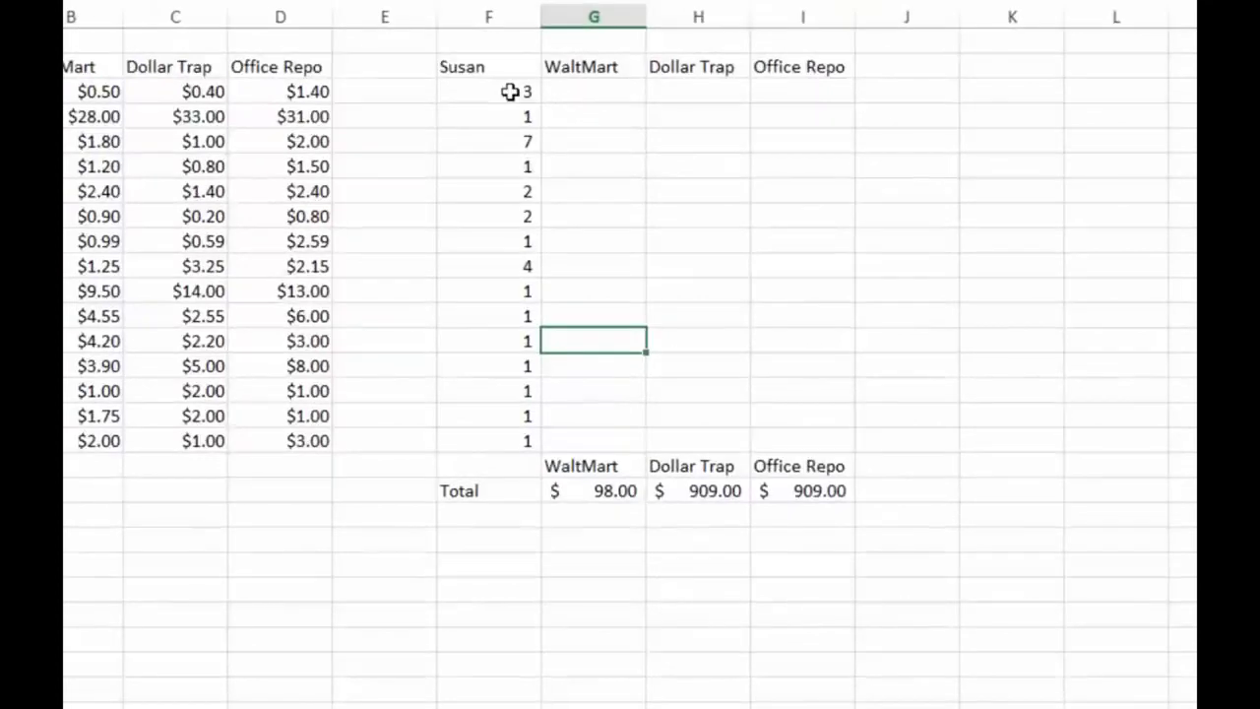
Select the first shopper's whole list block, F2:I19, and move across to column K
left_click_drag(510, 90, 510, 92)
key("shift+Right")
key("shift+Right")
key("shift+Right")
key("shift+Down")
key("shift+Down")
key("shift+Down")
key("shift+Down")
key("shift+Down")
key("shift+Down")
key("shift+Down")
key("shift+Down")
key("shift+Down")
key("shift+Down")
key("shift+Down")
key("shift+Down")
key("shift+Down")
key("shift+Down")
key("shift+Down")
key("shift+Down")
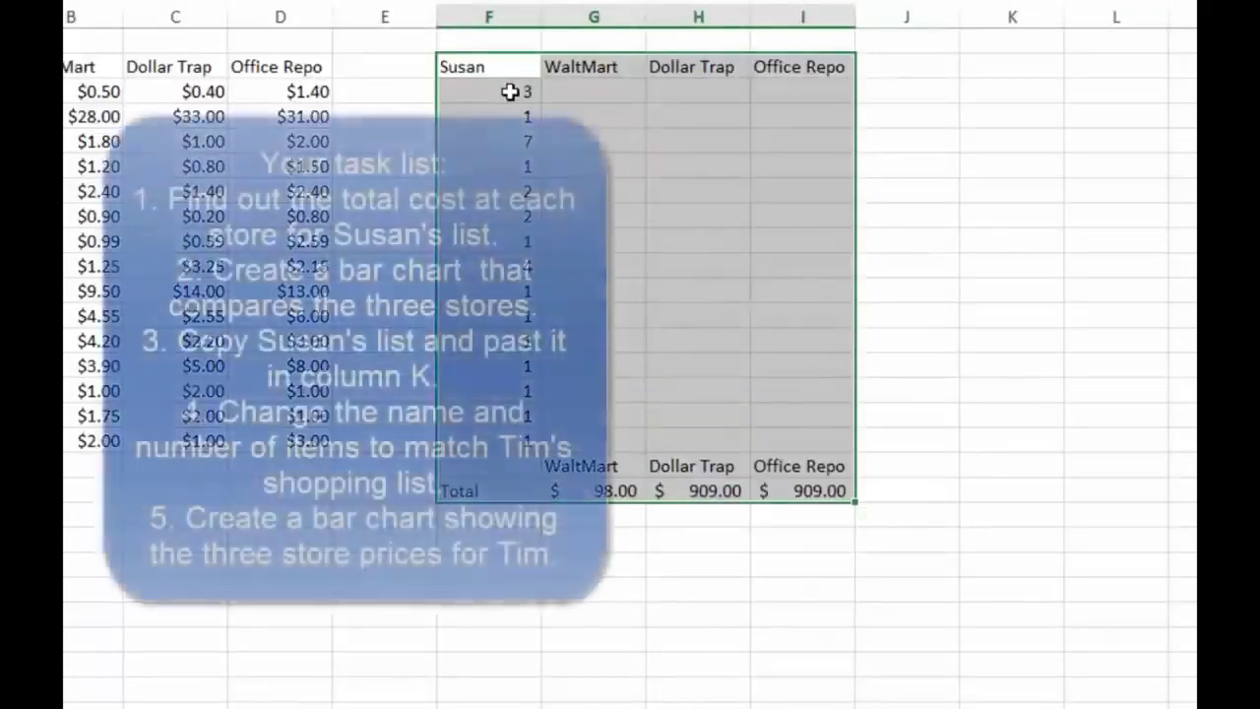
key("Right")
key("Right")
key("Right")
key("Right")
key("Right")
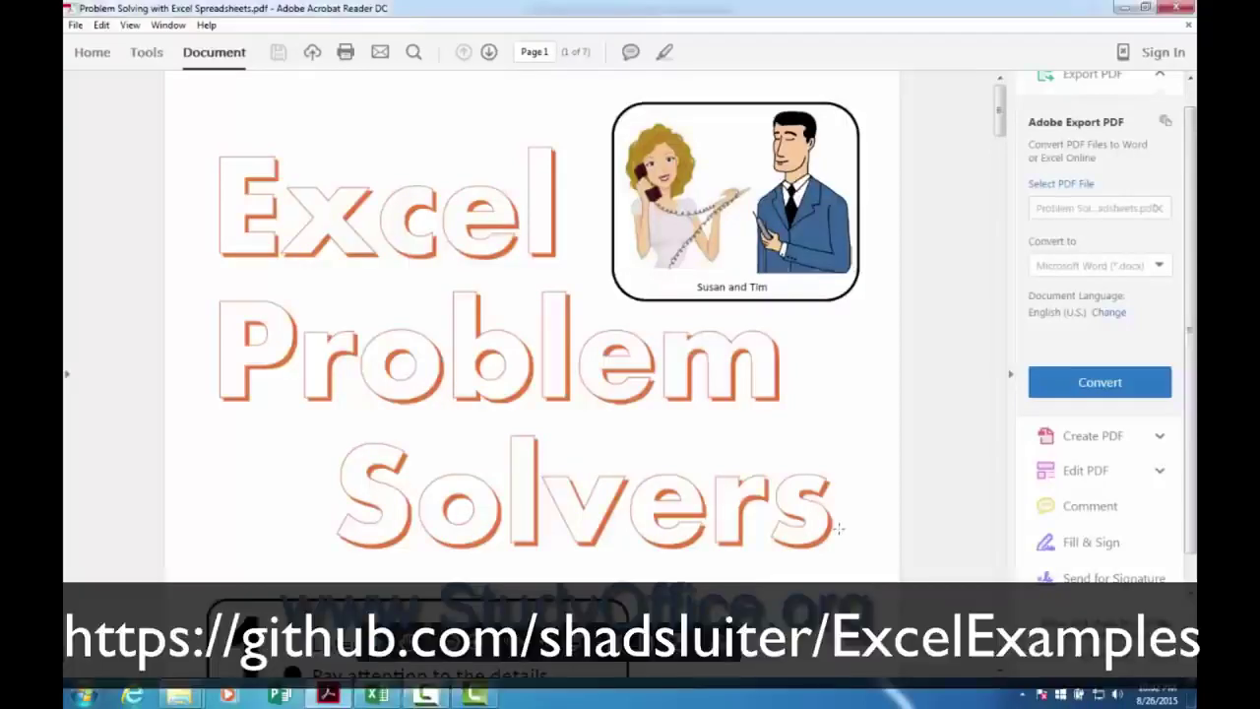
Switch to the problem-solving PDF in Adobe Acrobat Reader and look through the School Shopping and Cat or Dog exercises
scroll(839, 535, "down", 5)
scroll(840, 534, "down", 15)
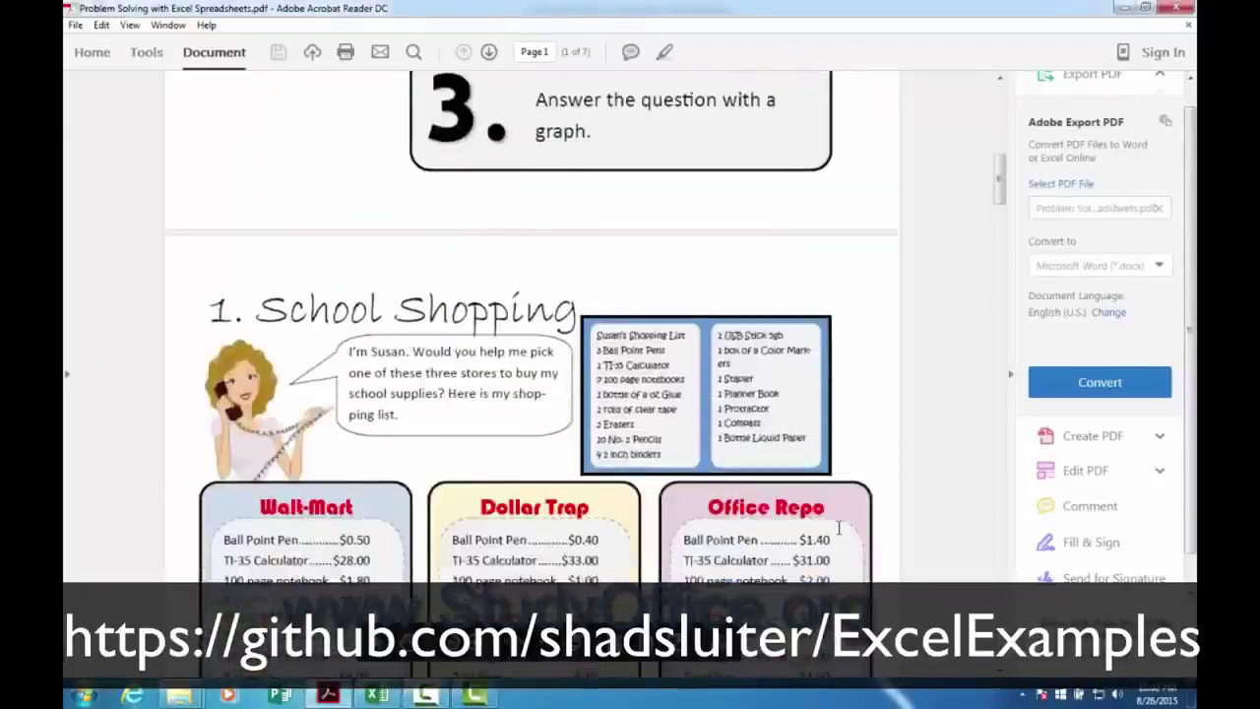
scroll(838, 528, "down", 11)
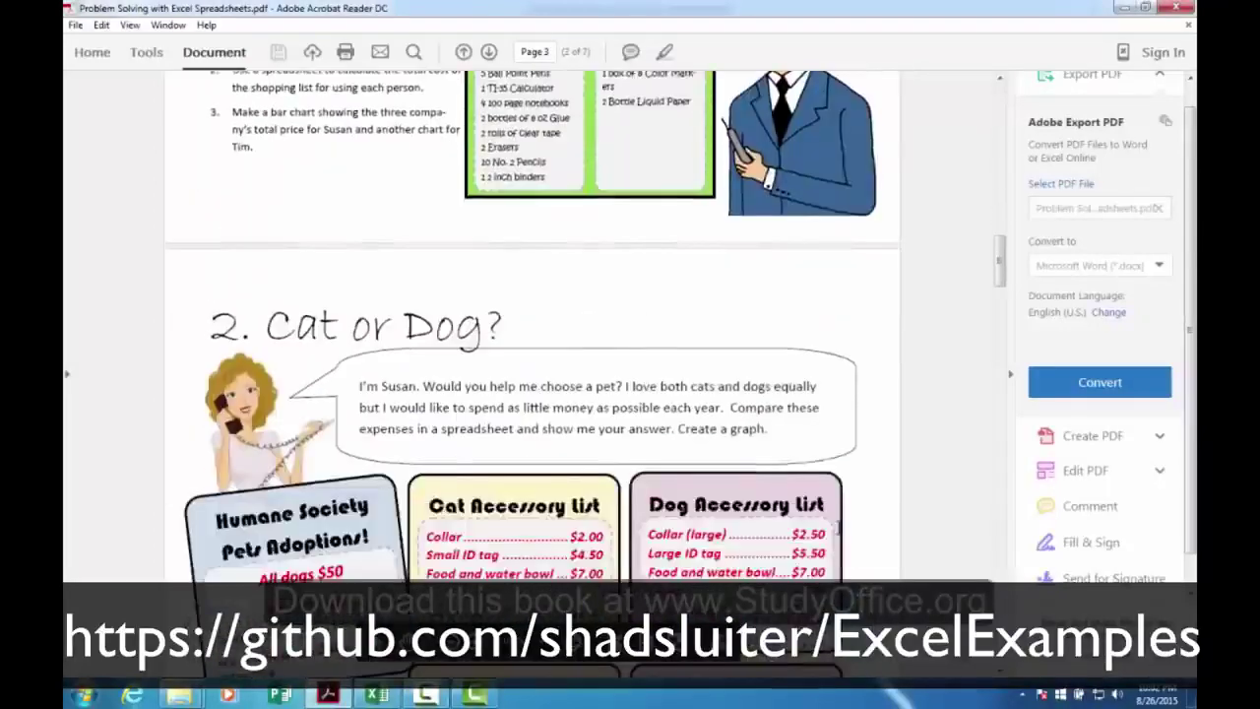
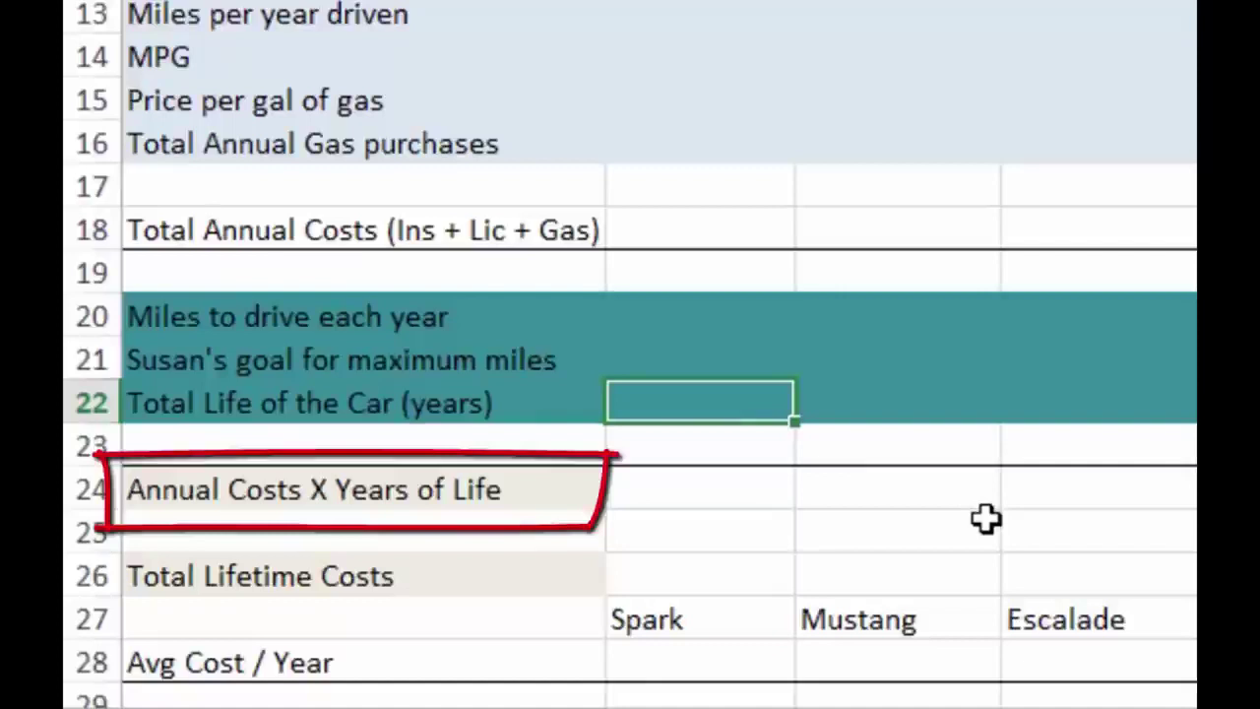
In the Excel car cost sheet, examine the Annual Costs X Years of Life and Total Lifetime Costs rows
key("Down")
key("Down")
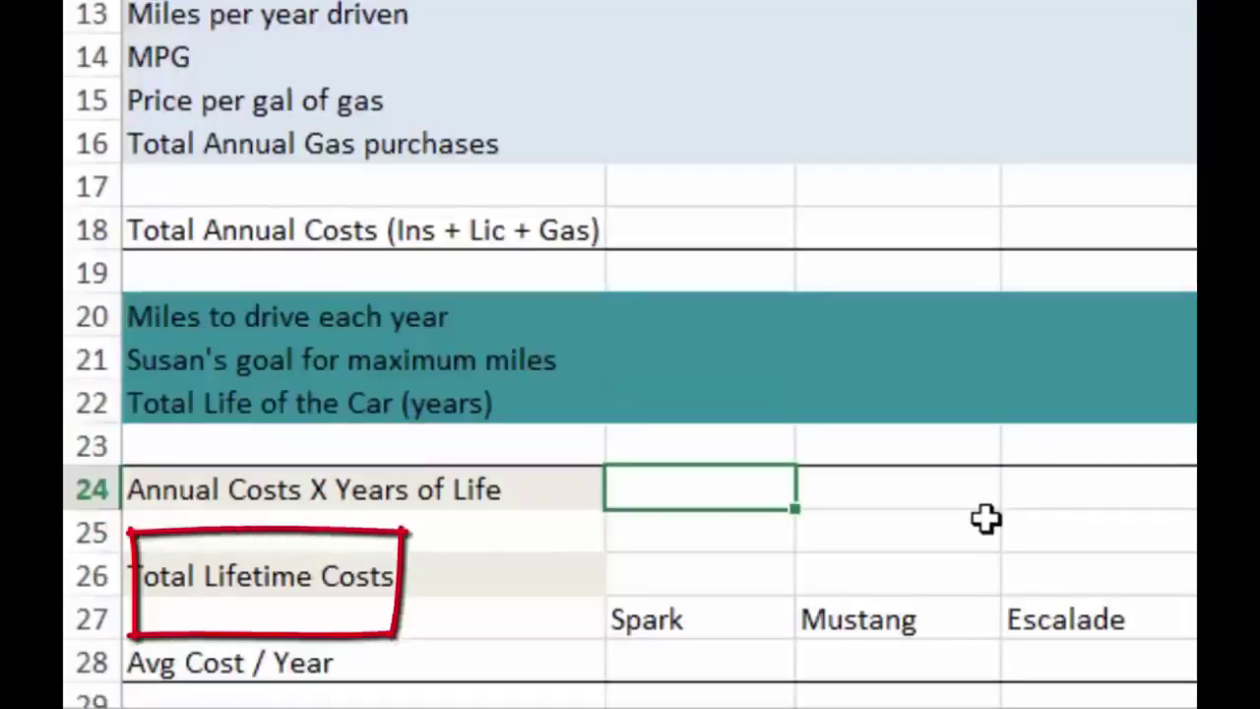
key("Down")
key("Down")
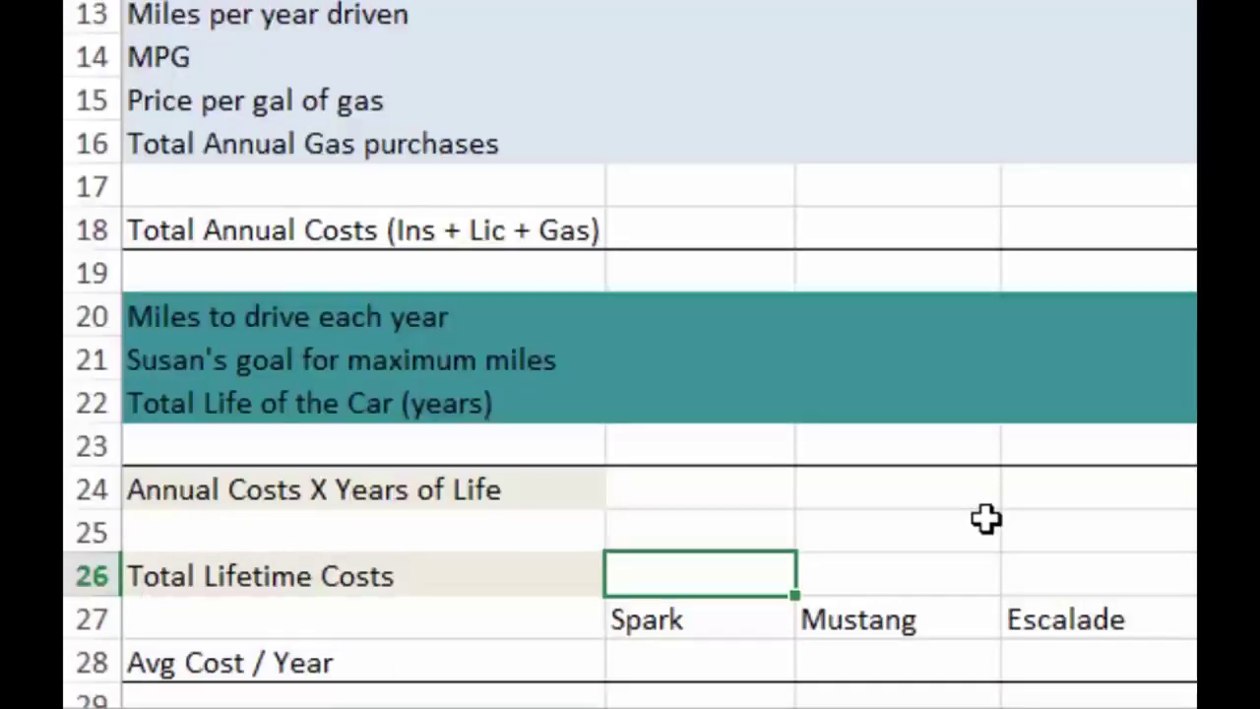
Select the car names and the Avg Cost / Year cells in B27:D28, the range behind the bar chart
scroll(986, 519, "down", 6)
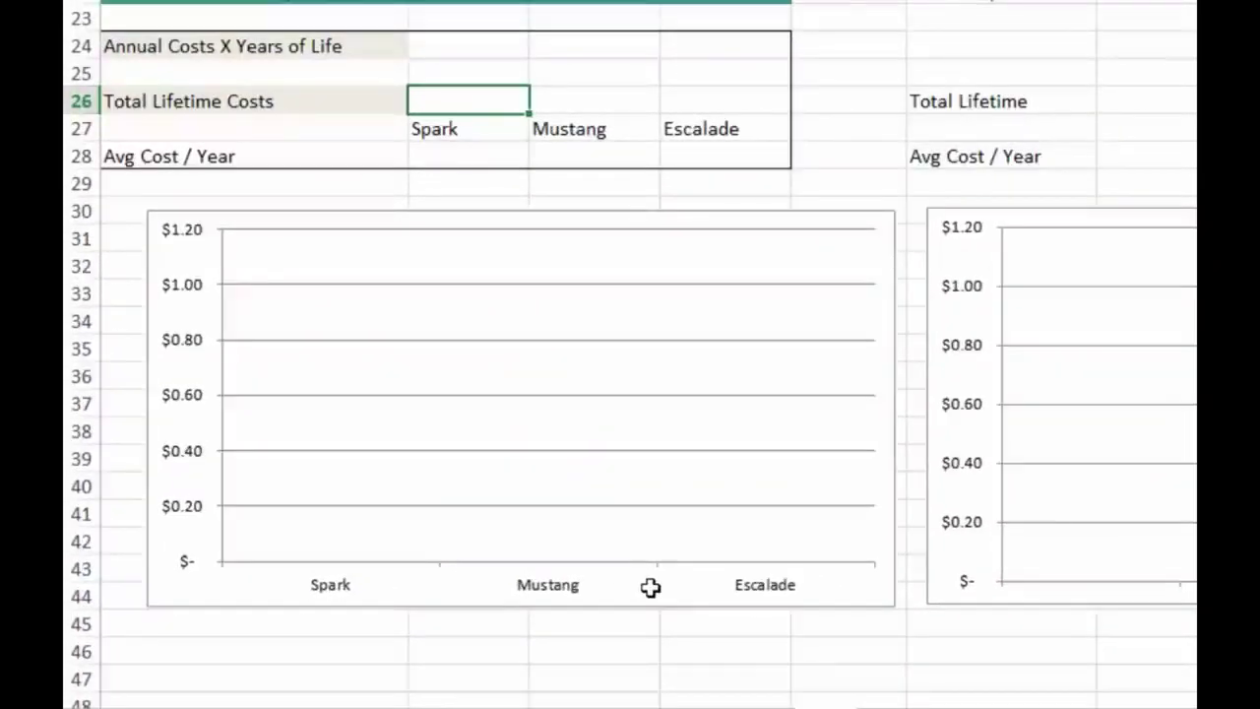
key("Down")
key("shift+Right")
key("shift+Down")
key("shift+Down")
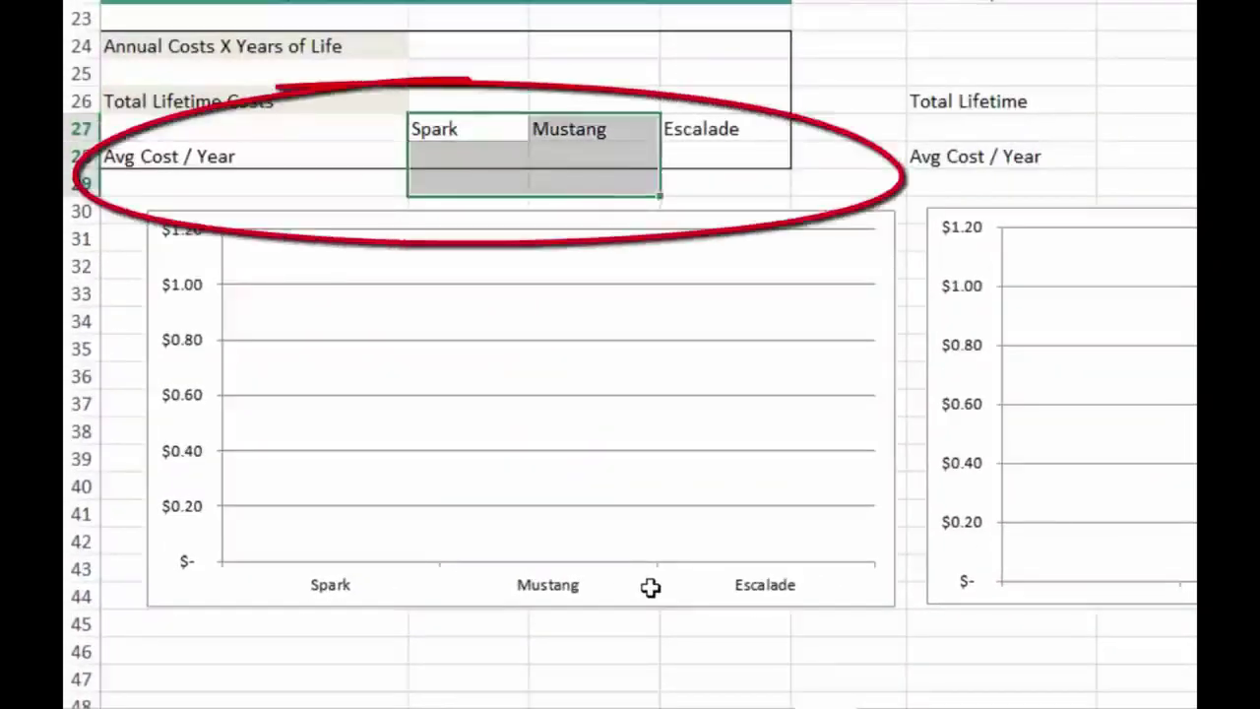
key("shift+Right")
key("shift+Up")
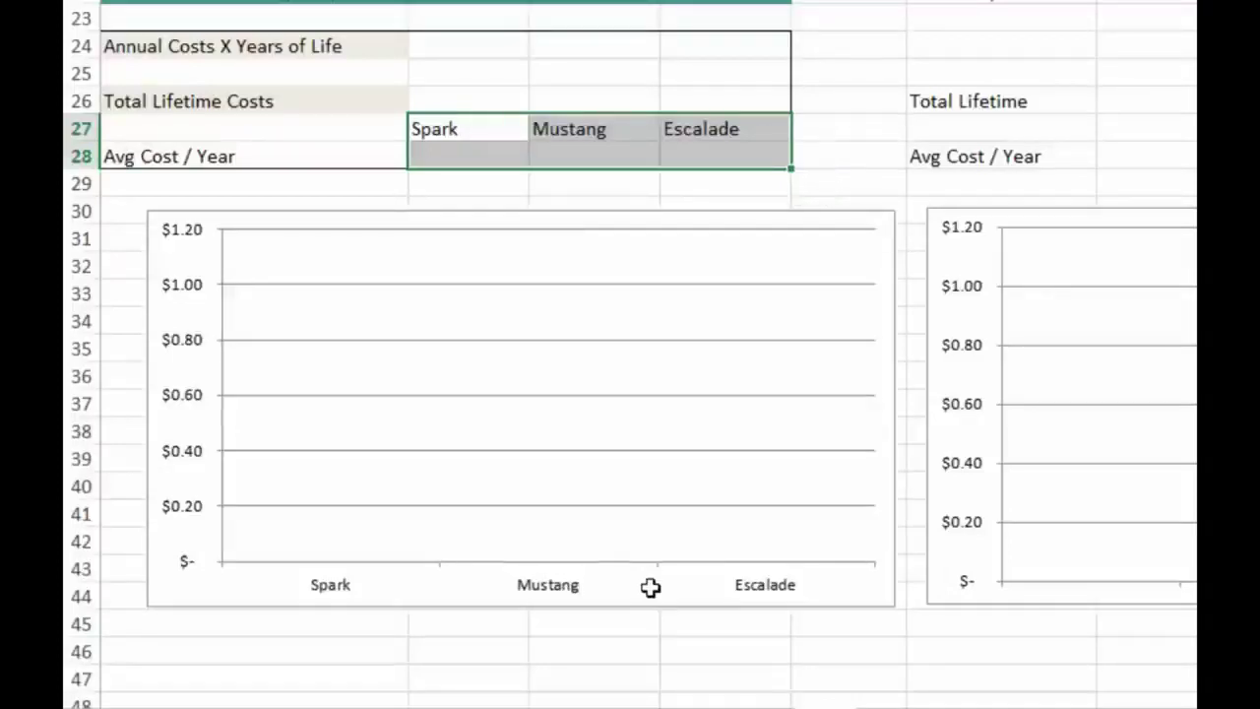
key("Down")
key("Left")
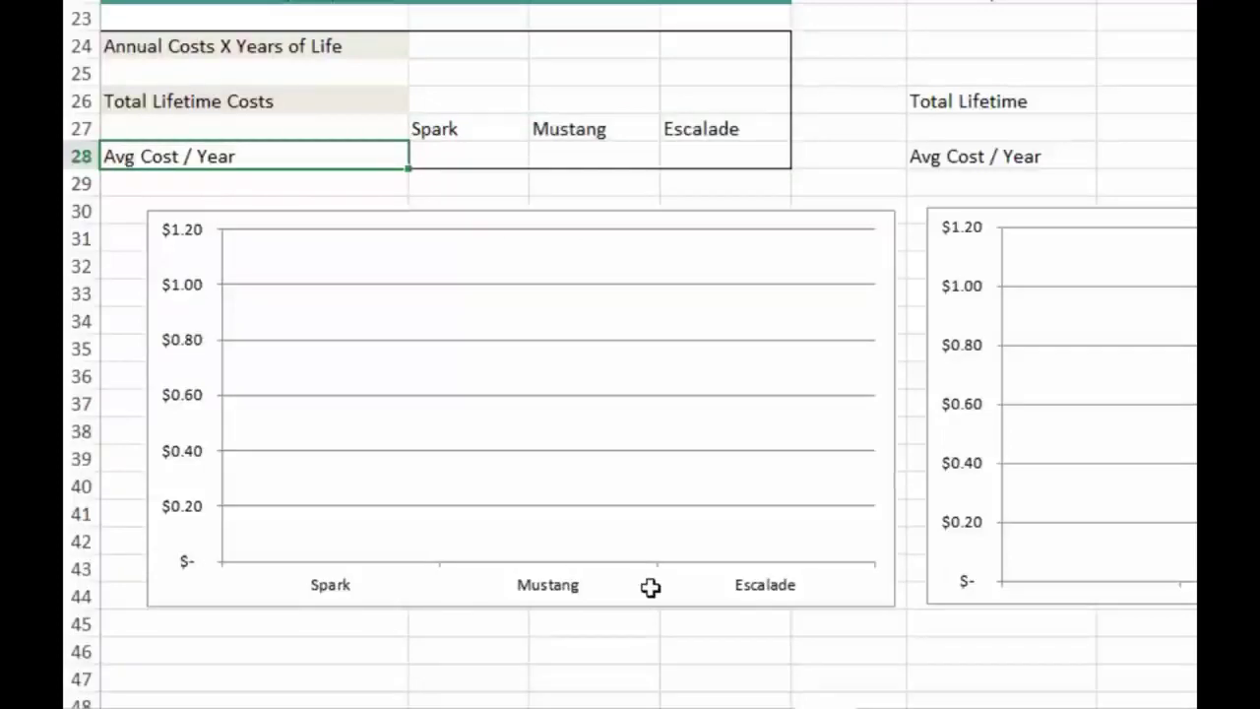
key("Up")
key("Right")
key("shift+Right")
key("shift+Down")
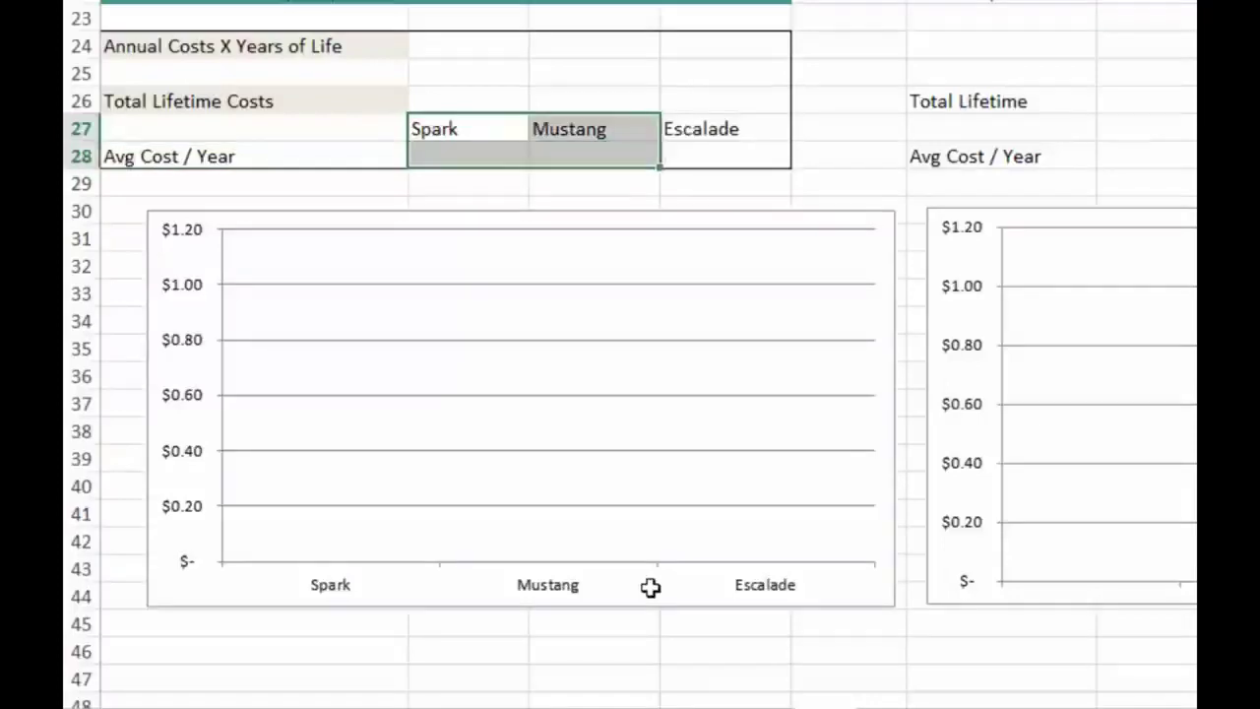
key("shift+Right")
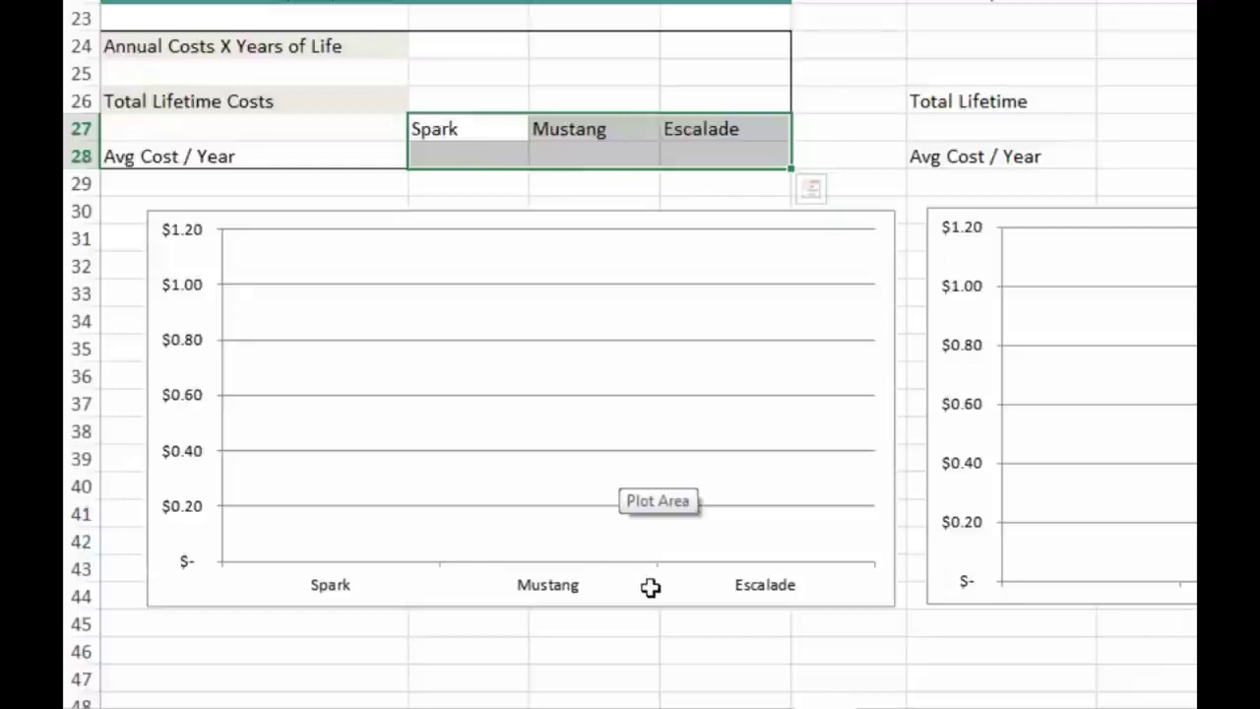
Examine the second buyer's car table, selecting its Initial Cost row across Spark, Mustang and Escalade
scroll(650, 588, "up", 6)
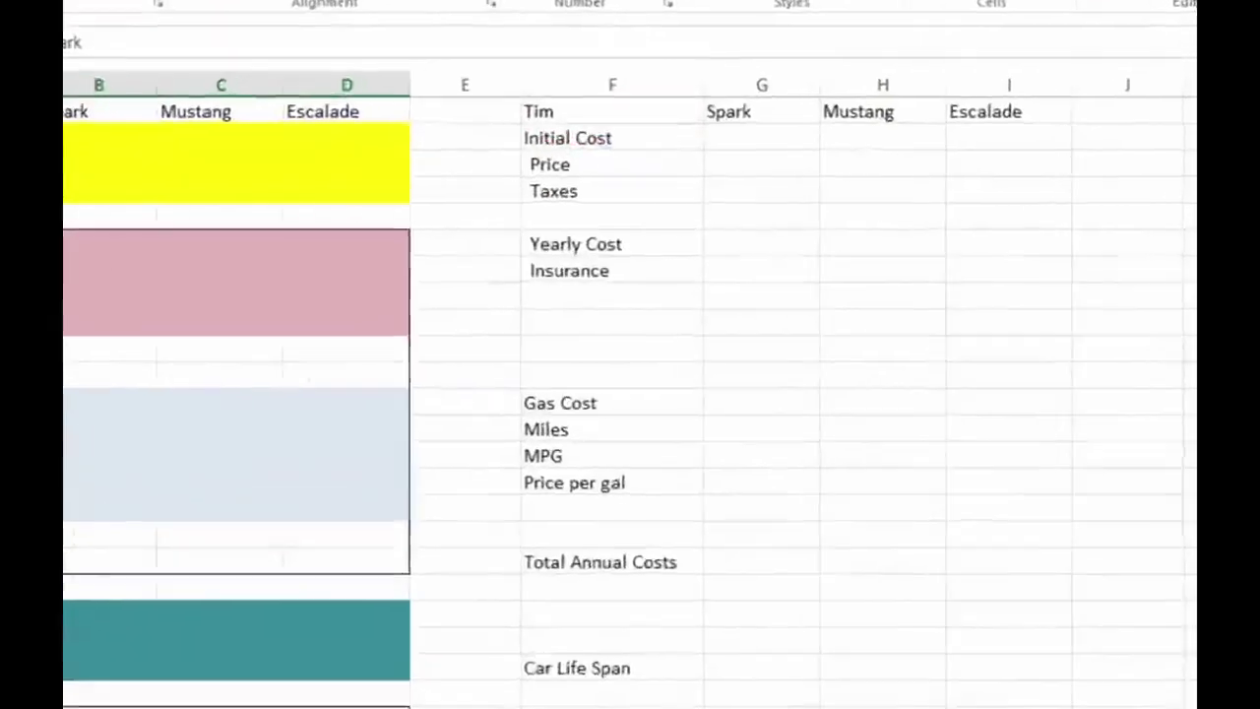
left_click(381, 75)
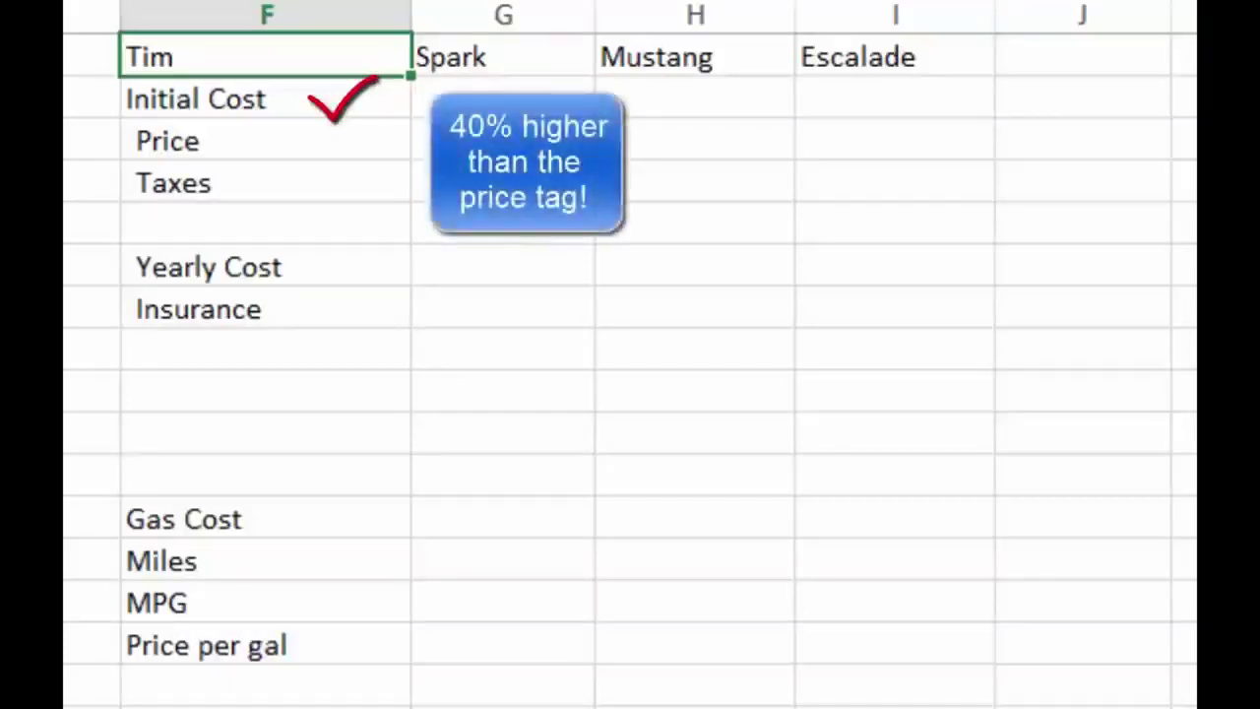
key("Down")
key("shift+Right")
key("shift+Right")
key("shift+Right")
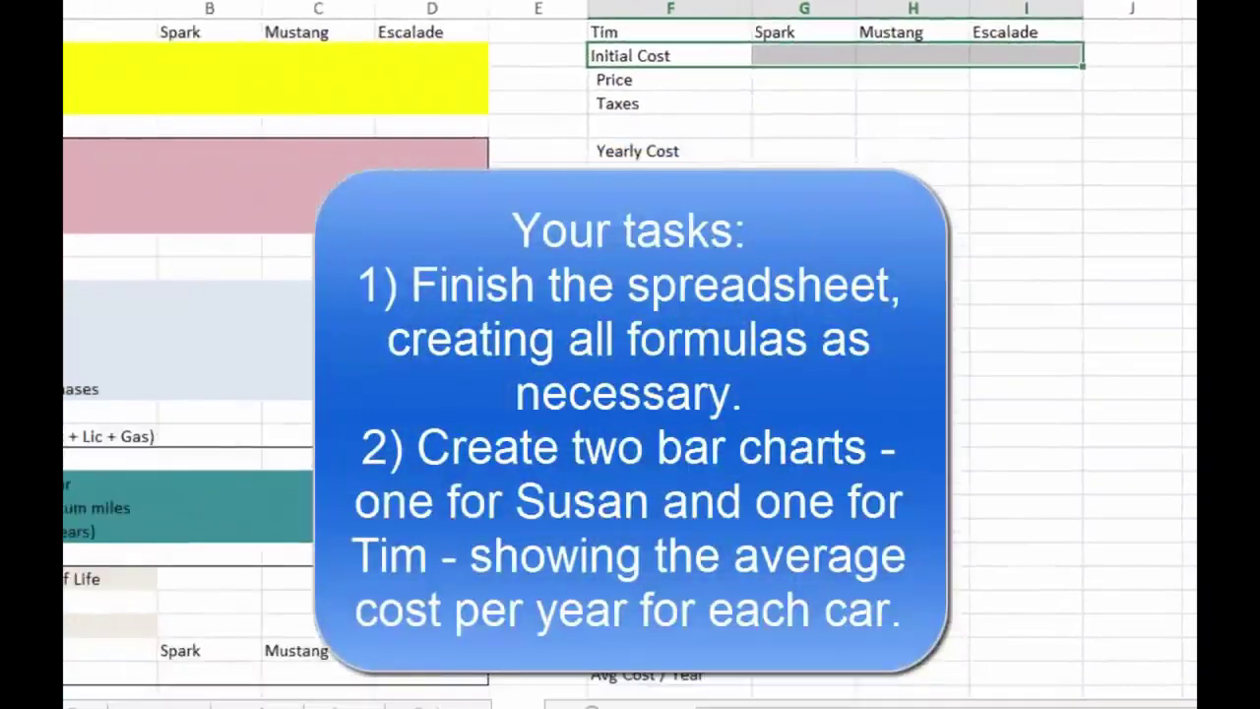
scroll(630, 394, "down", 6)
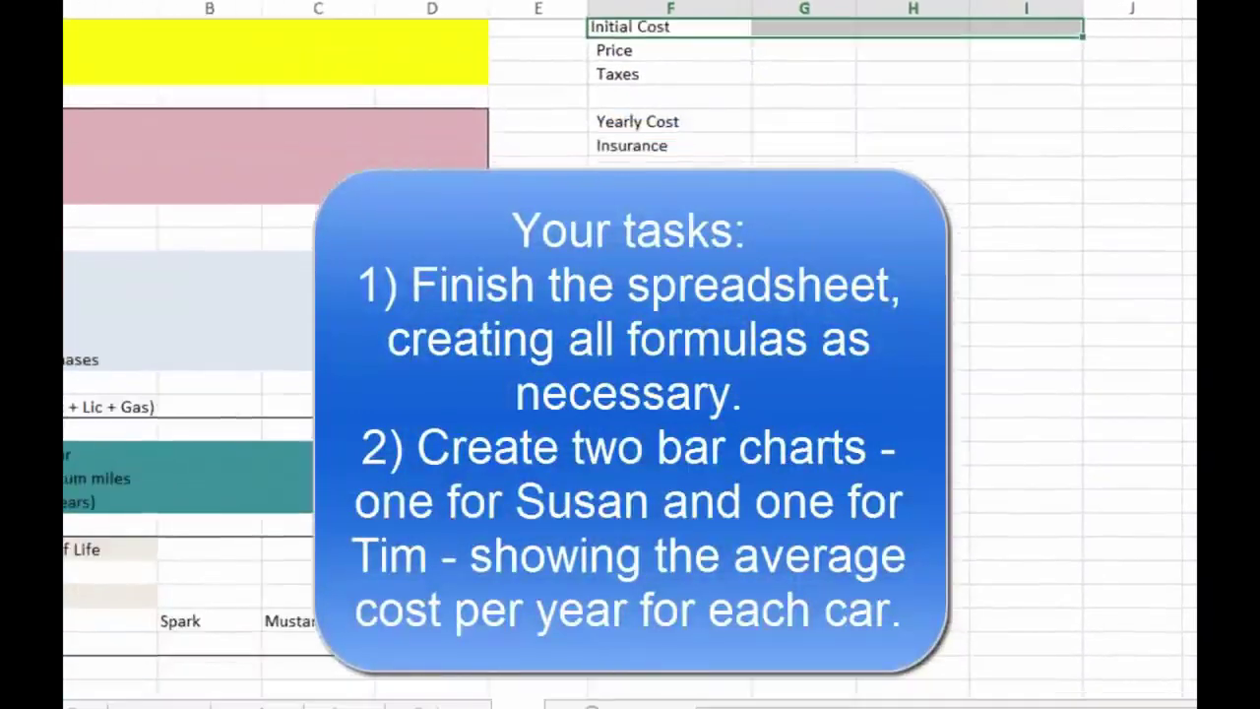